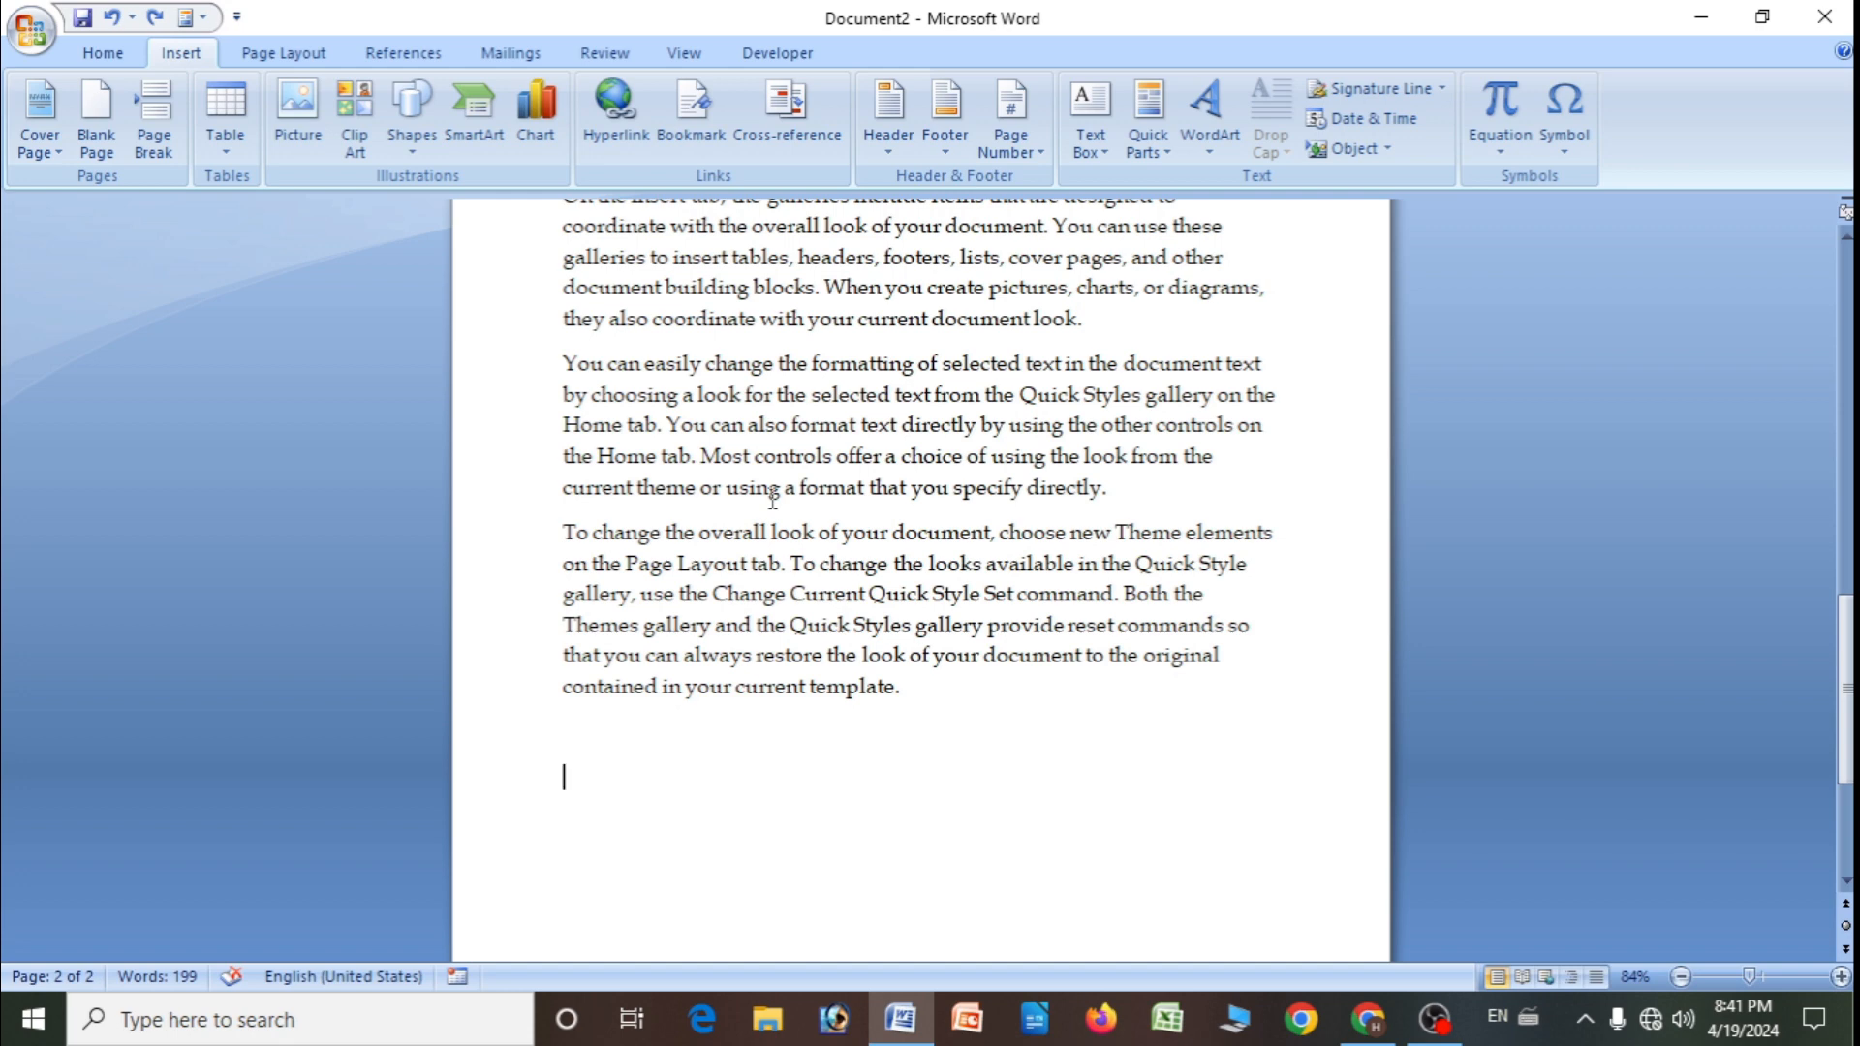
# - Insert a blank page after the document's last paragraph
pyautogui.click(97, 145)
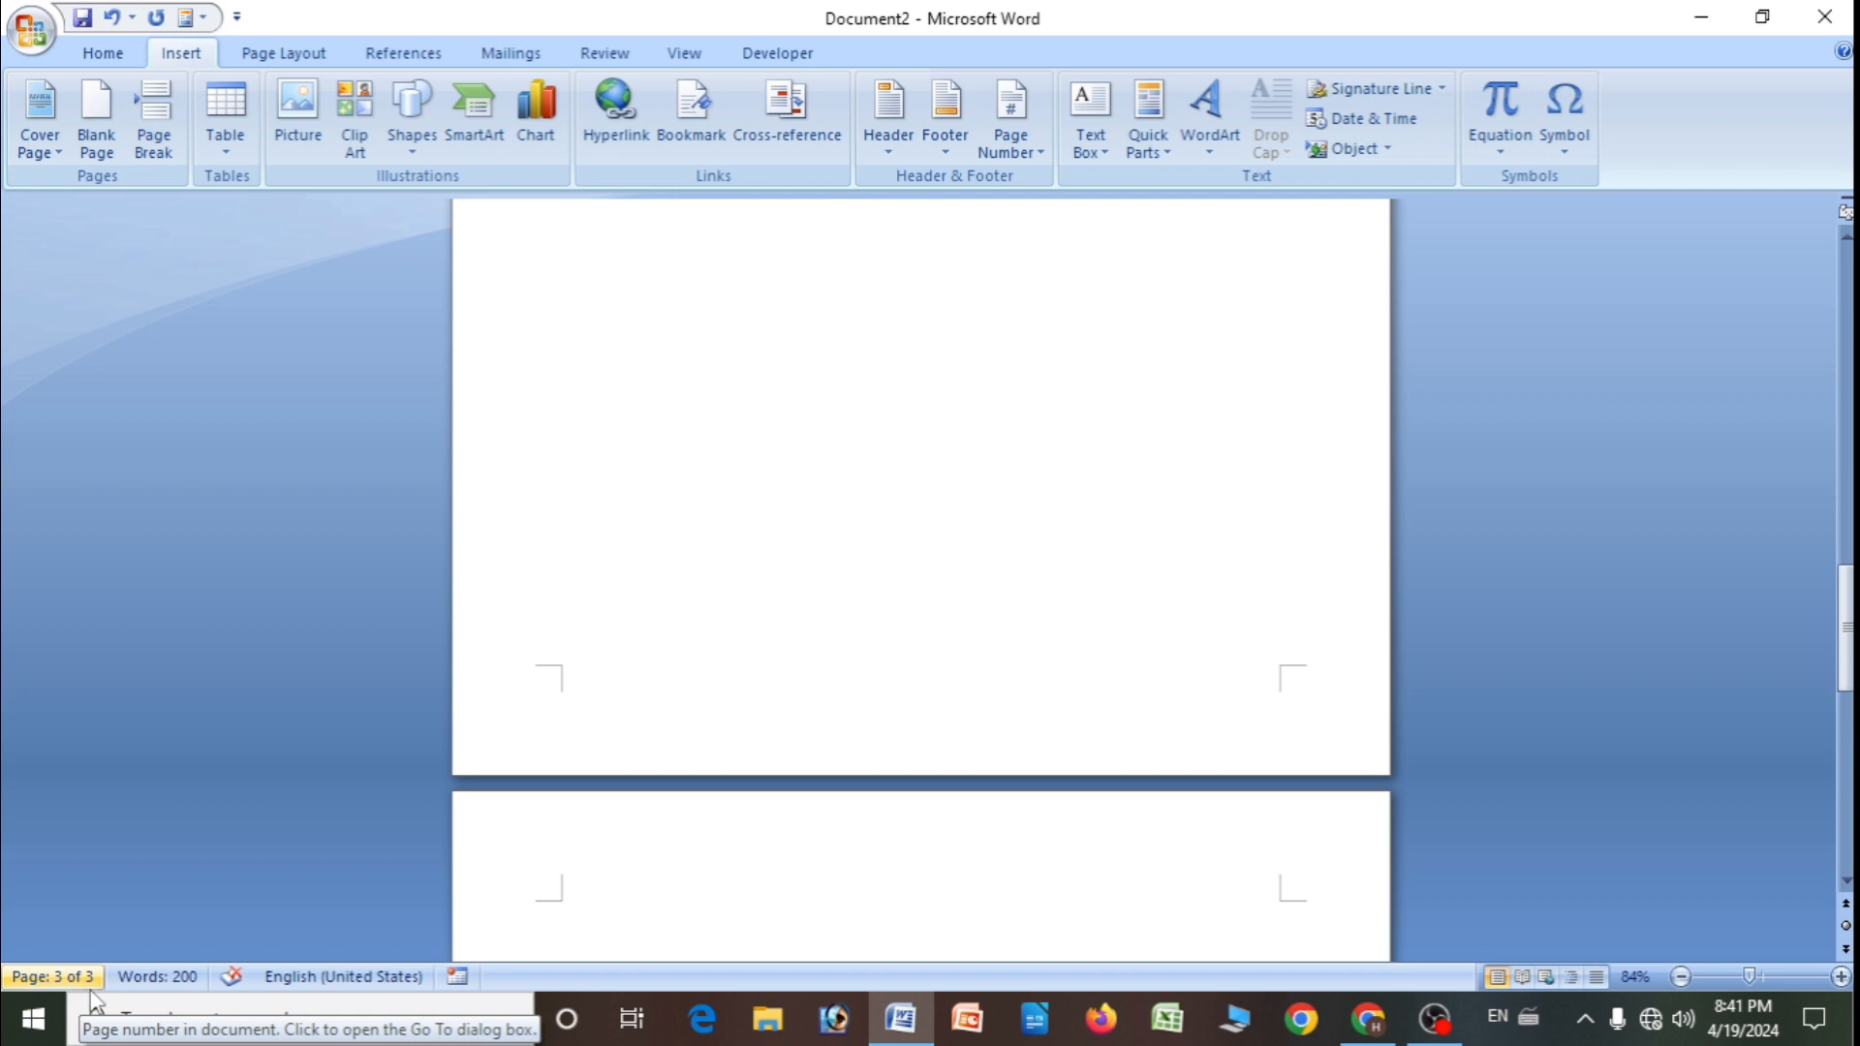
pyautogui.scroll(5, 726, 864)
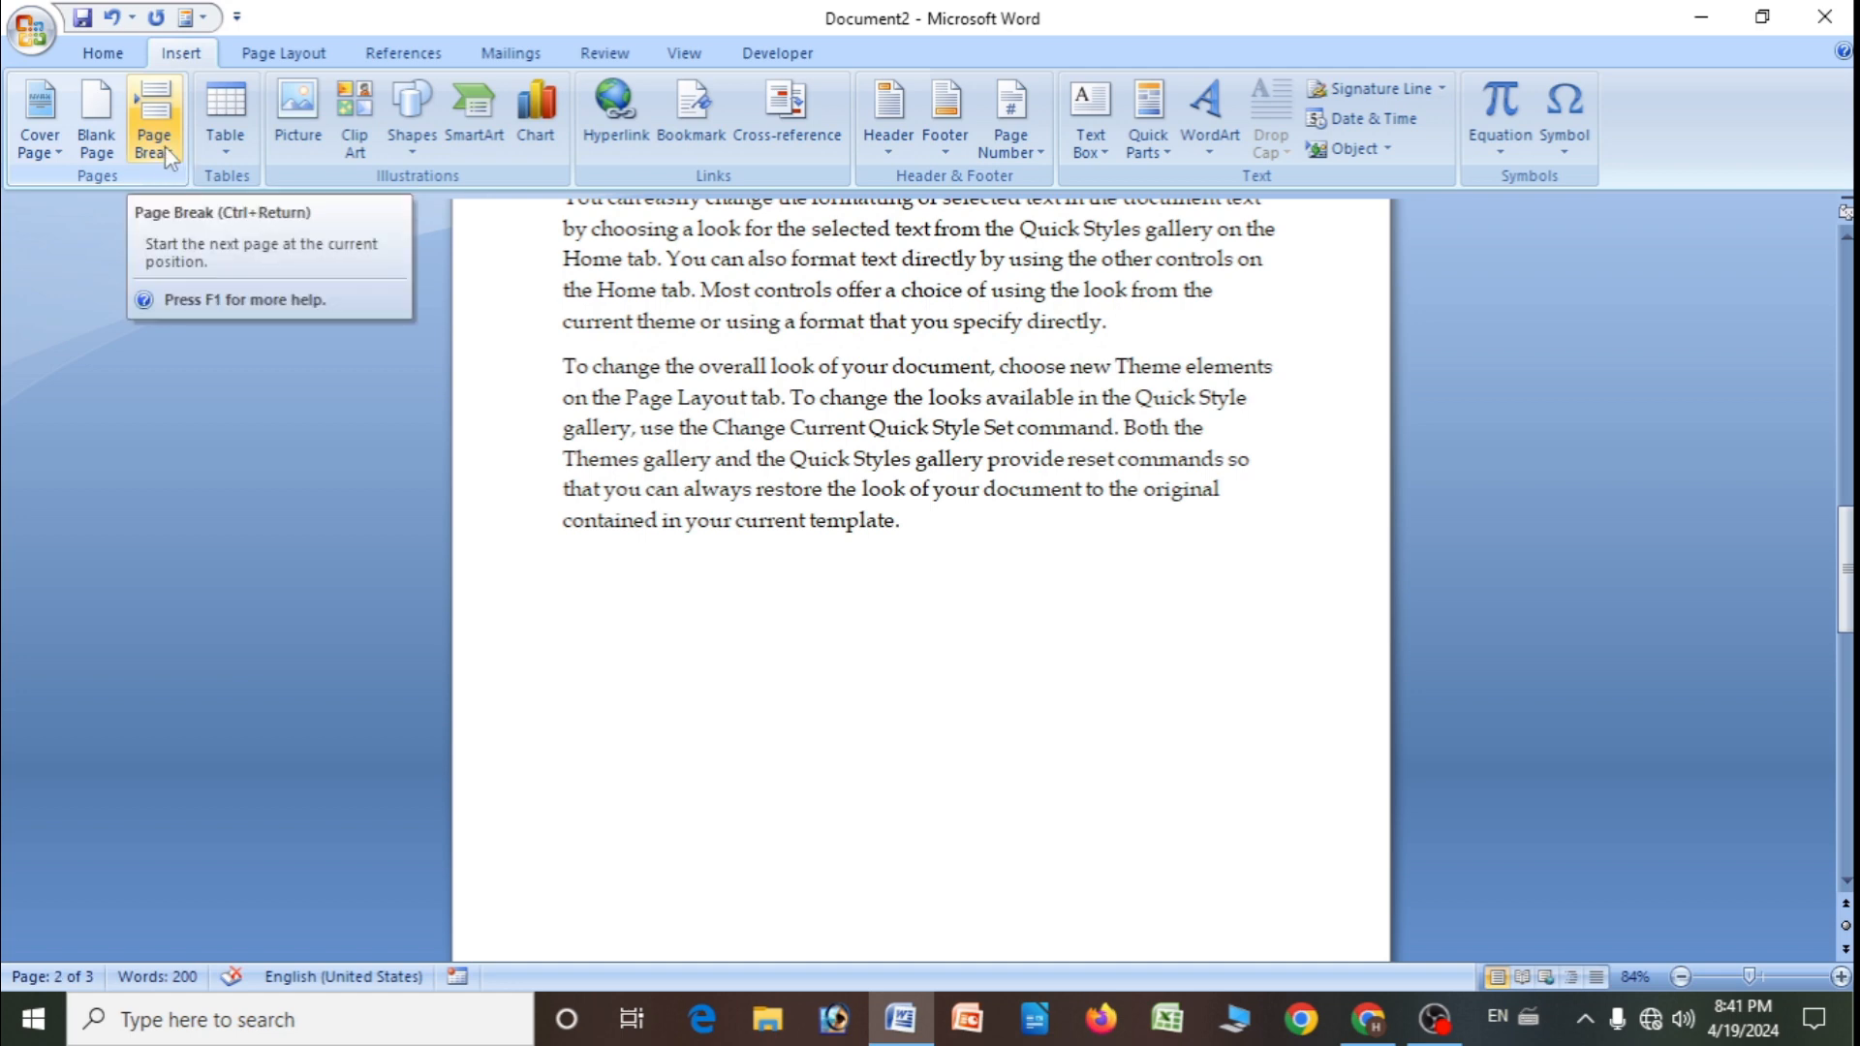
# - Try a page break after the paragraph ending "that you specify directly." and undo it
pyautogui.scroll(2, 1099, 591)
pyautogui.click(1116, 502)
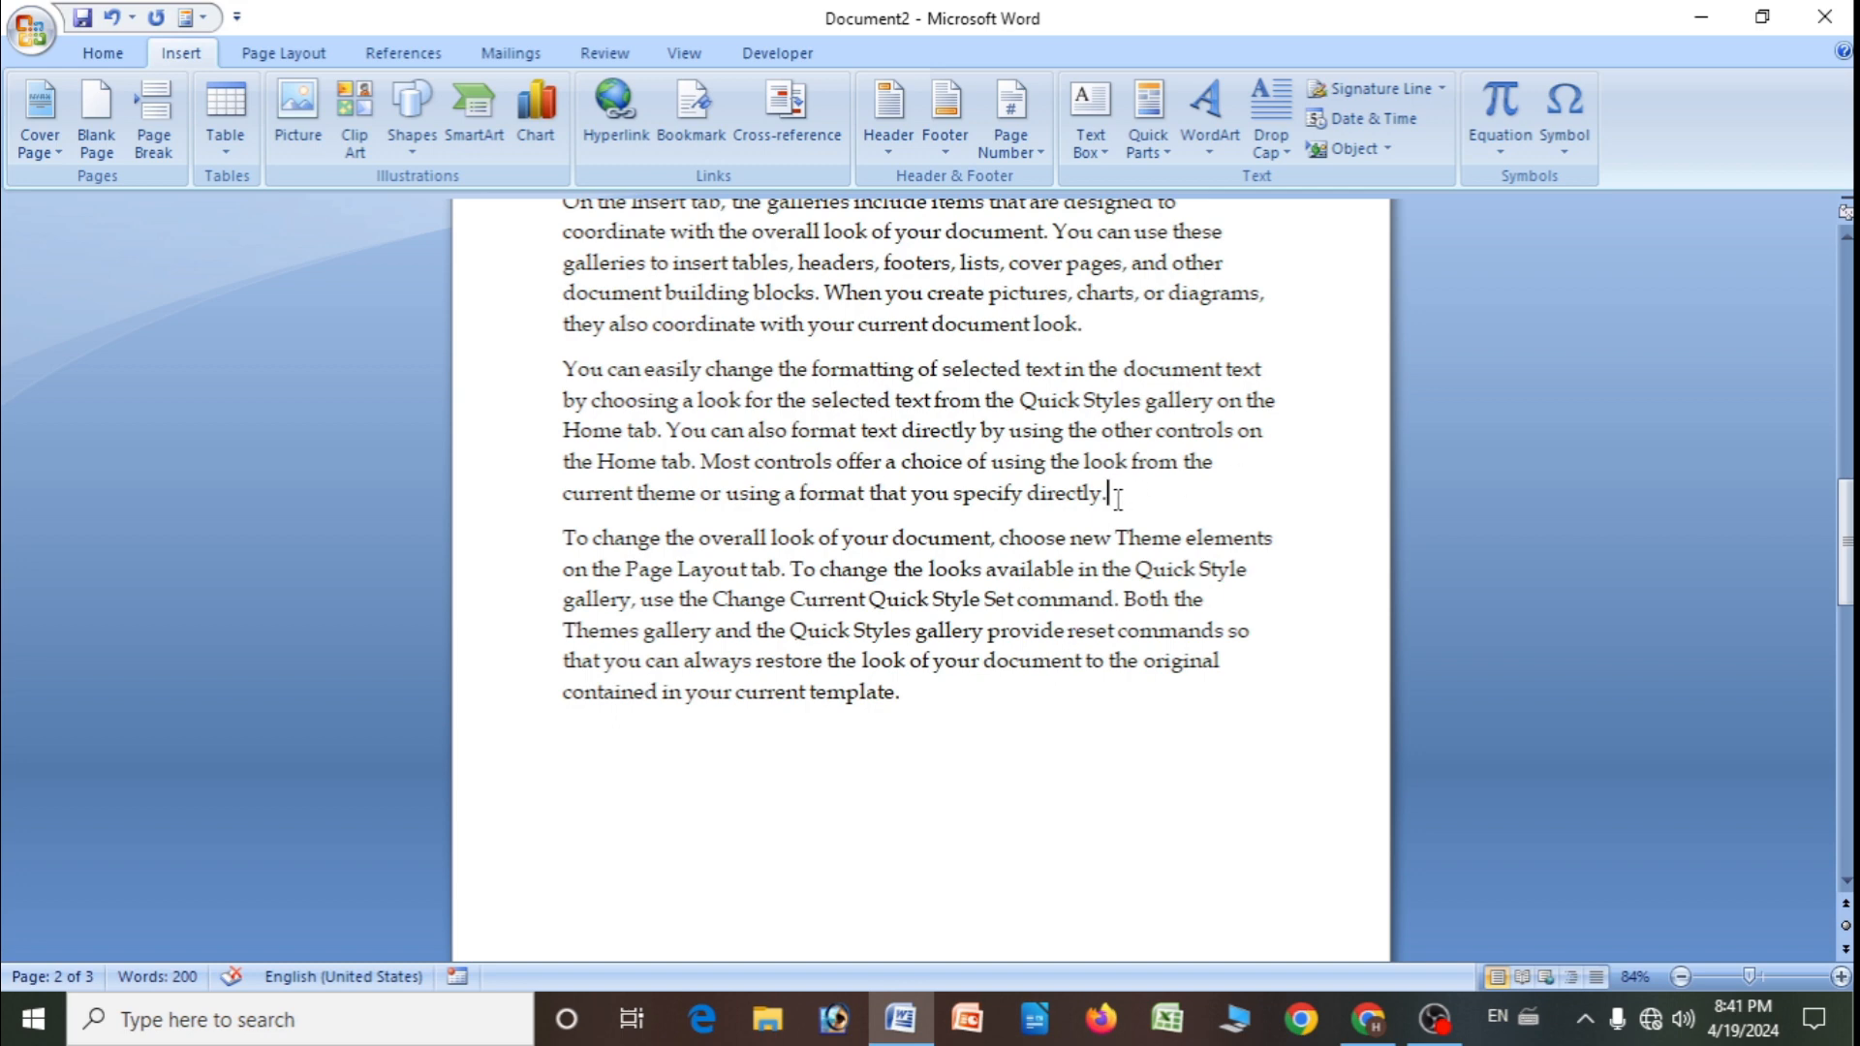
pyautogui.click(161, 147)
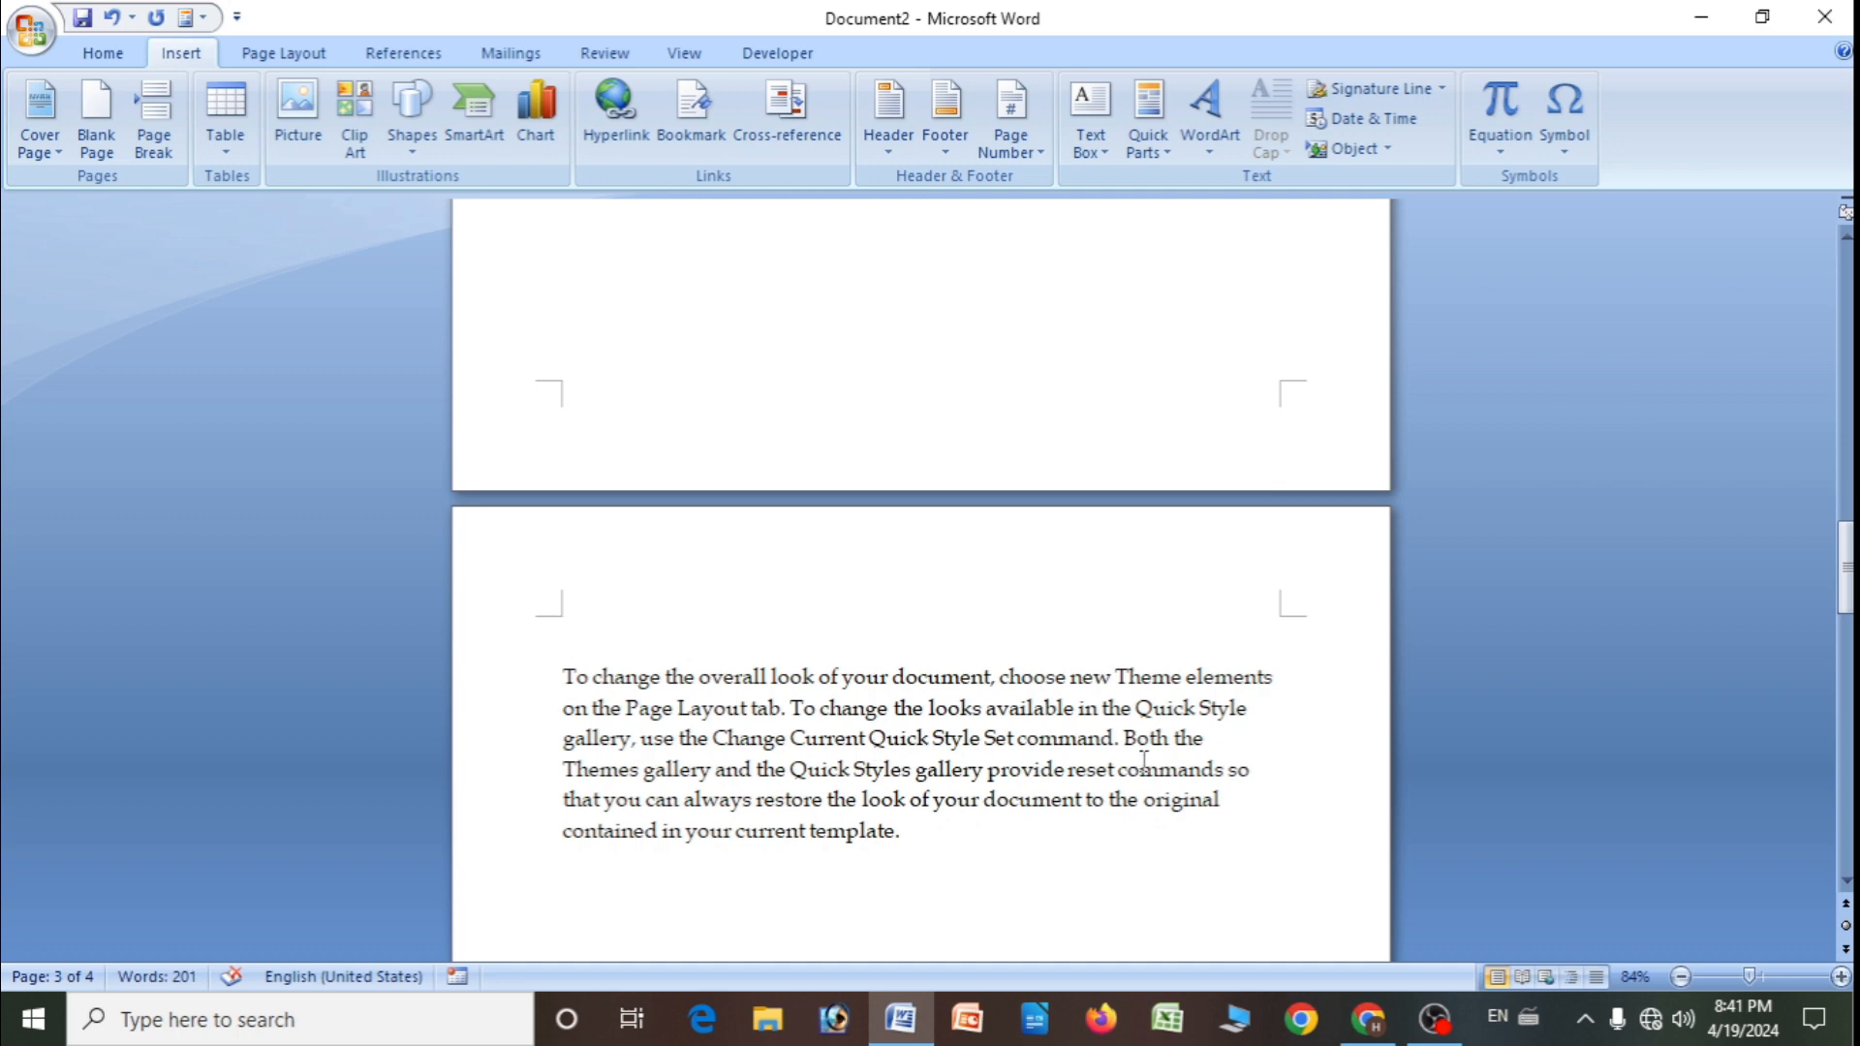
pyautogui.hotkey('ctrl', 'z')
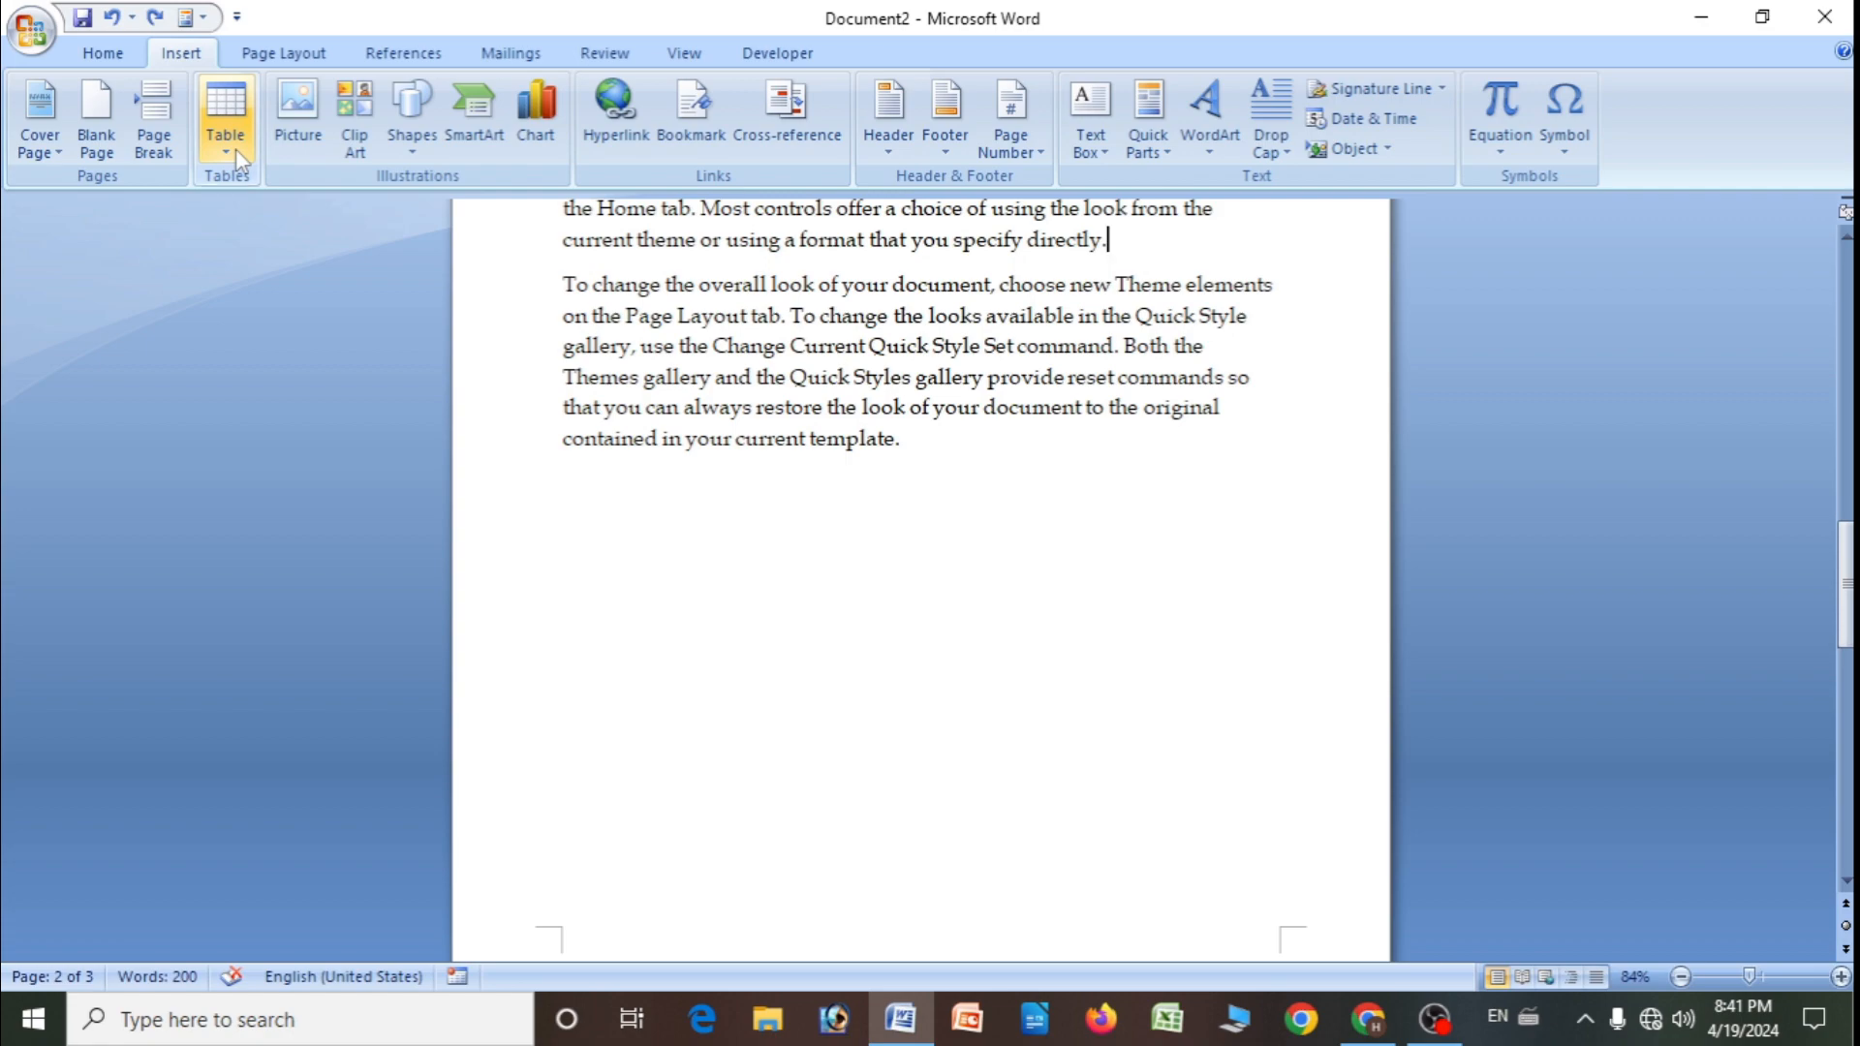
# - Delete the entire content of the document, including the cover page
pyautogui.scroll(5, 828, 516)
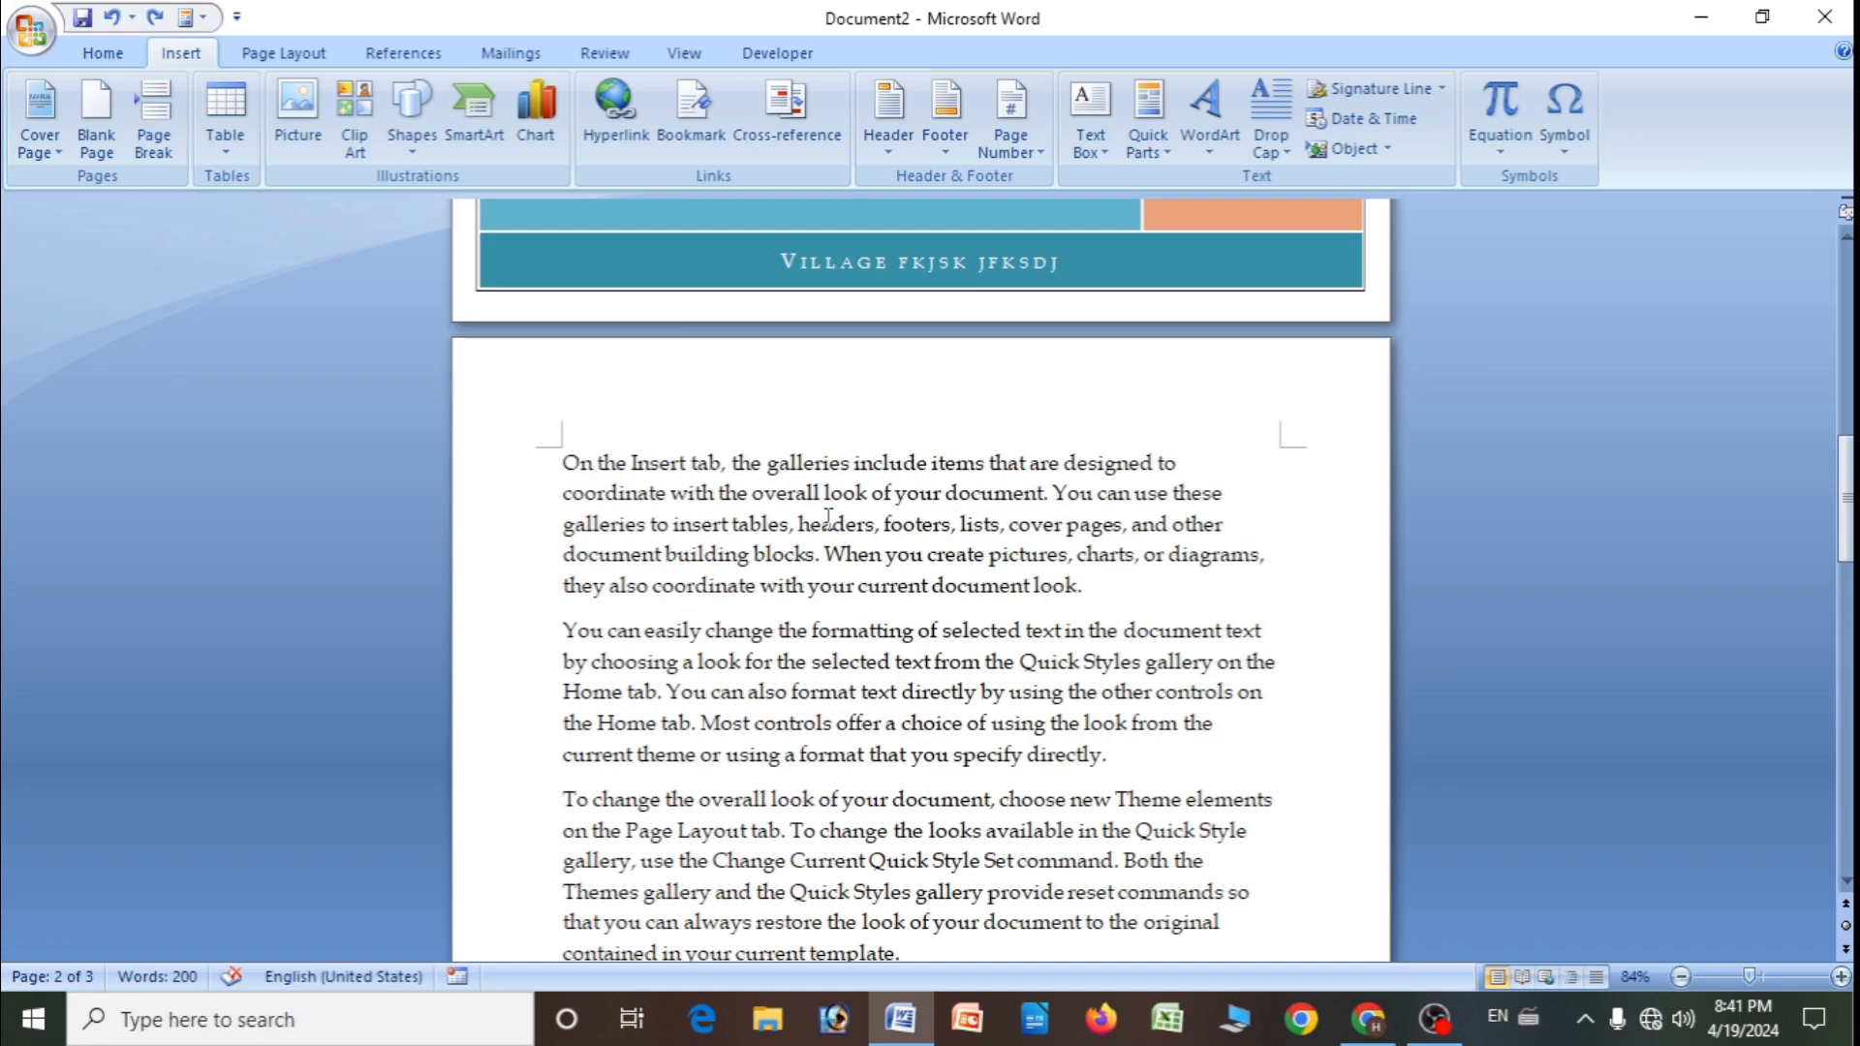
pyautogui.scroll(1, 828, 516)
pyautogui.hotkey('ctrl', 'a')
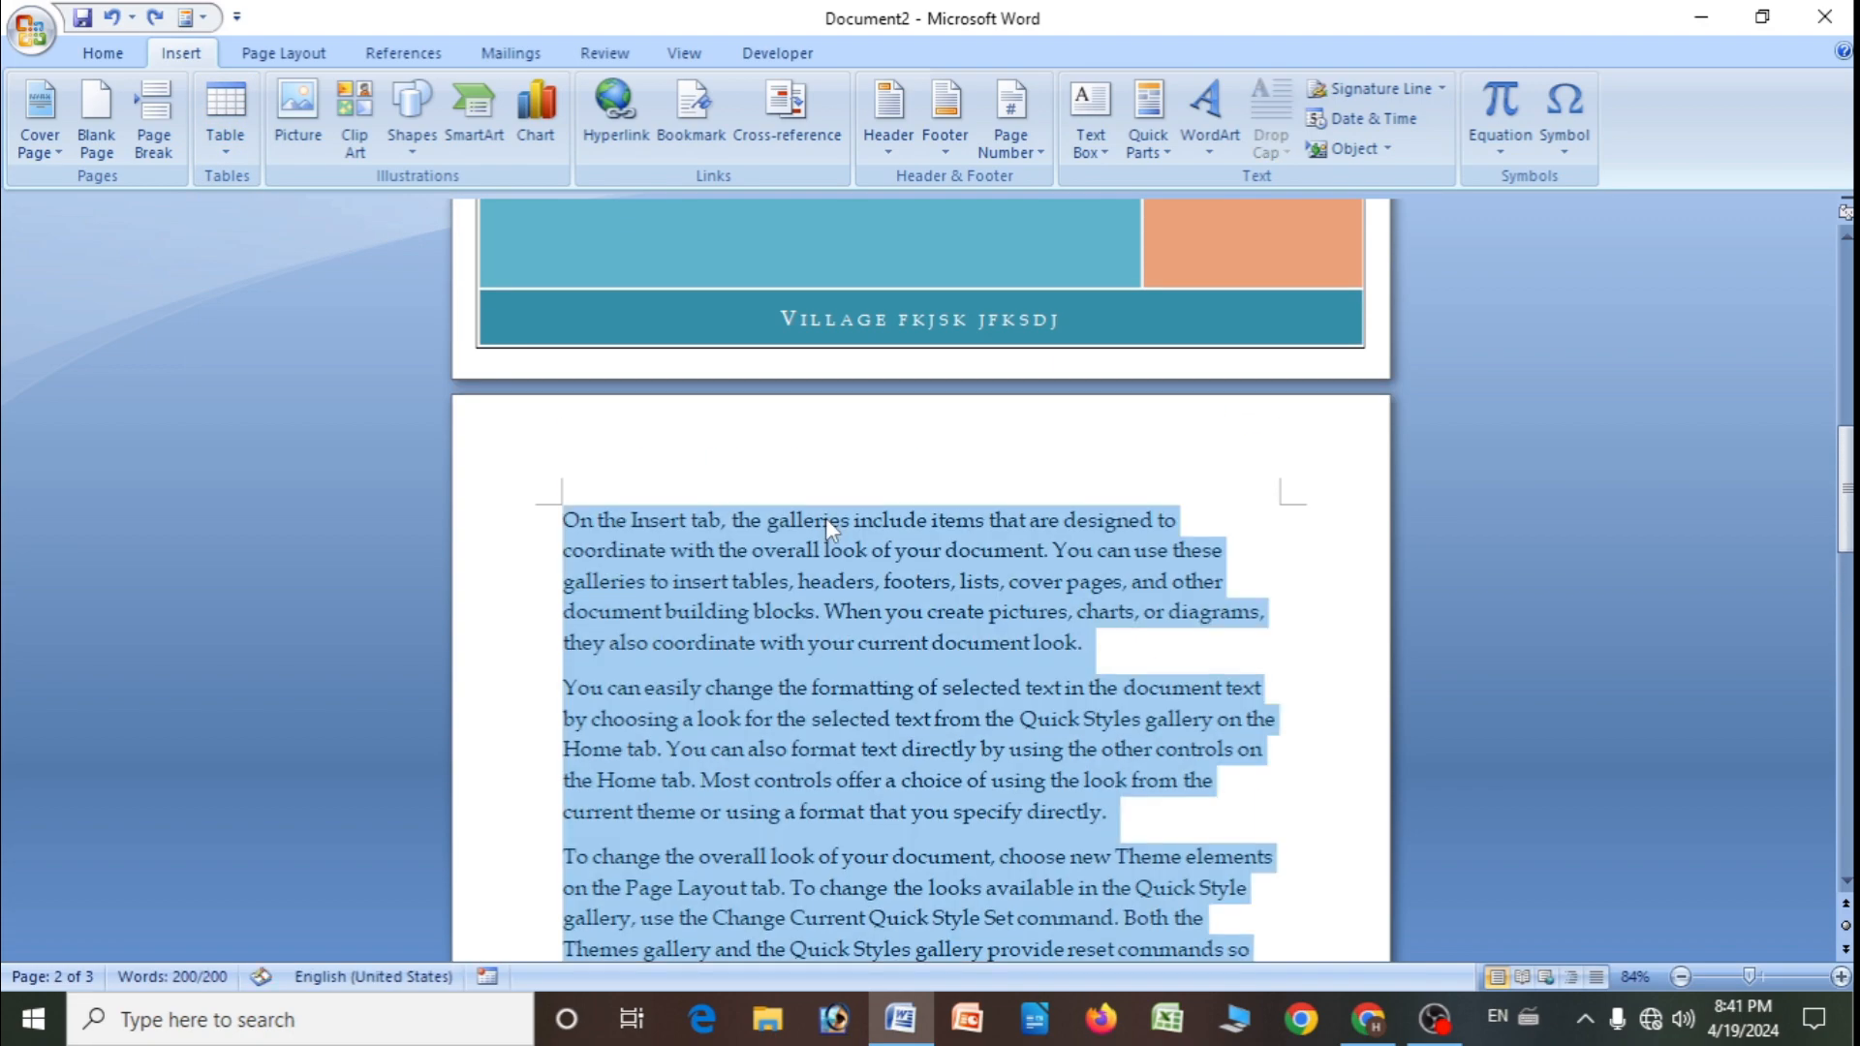
pyautogui.press('Delete')
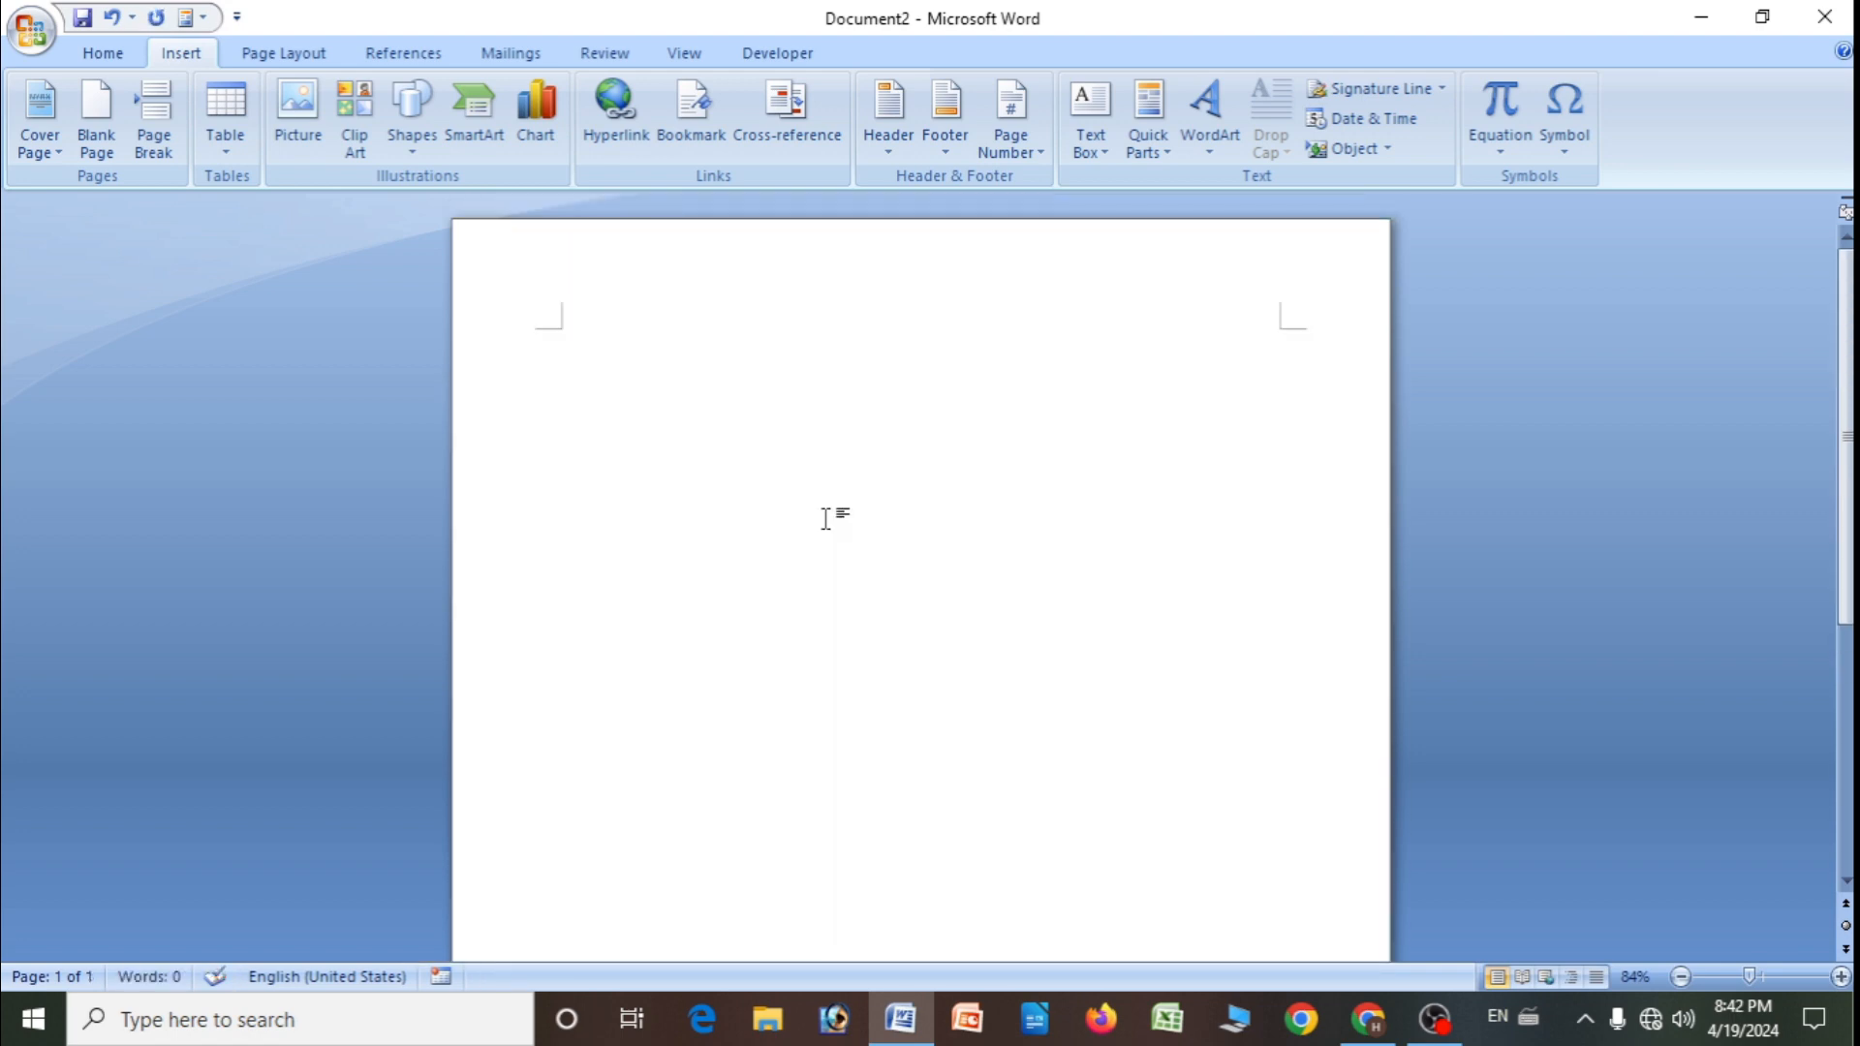
# - Insert a table of 6 columns and 5 rows from the size grid, and cut the whole table out again
pyautogui.click(237, 150)
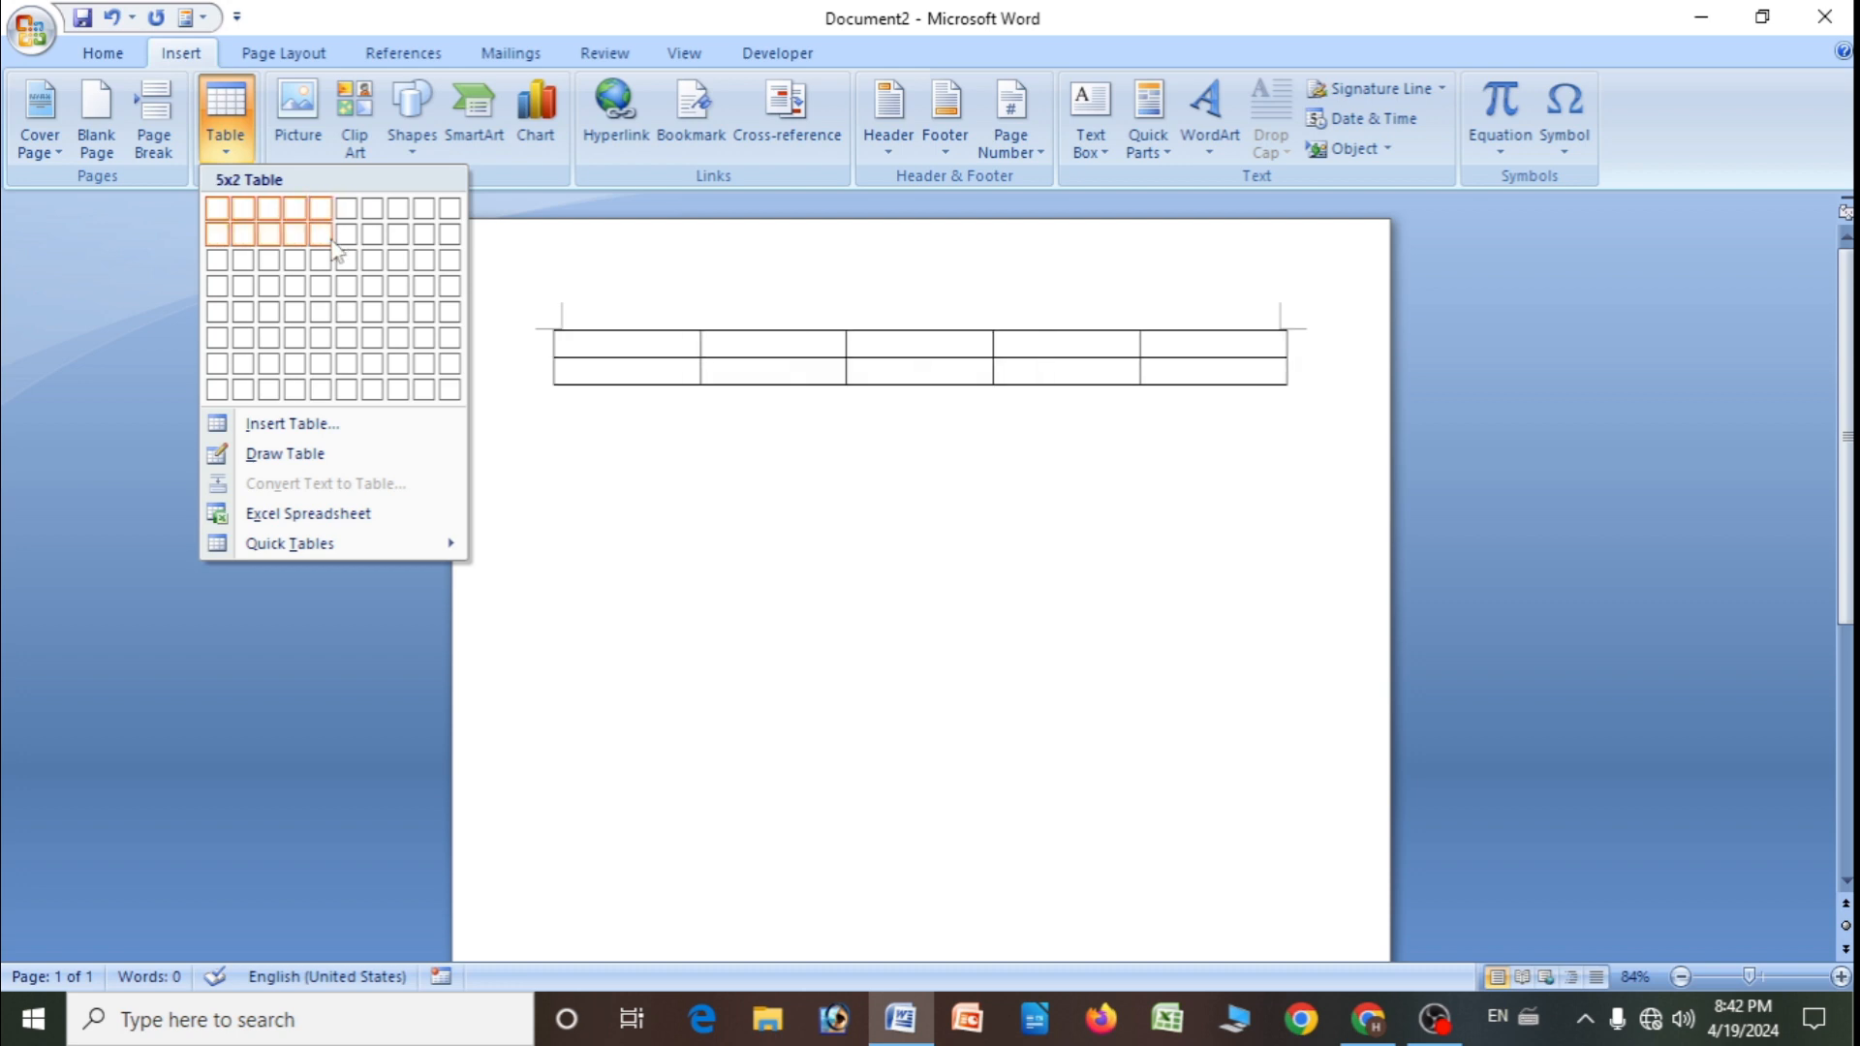
pyautogui.click(344, 312)
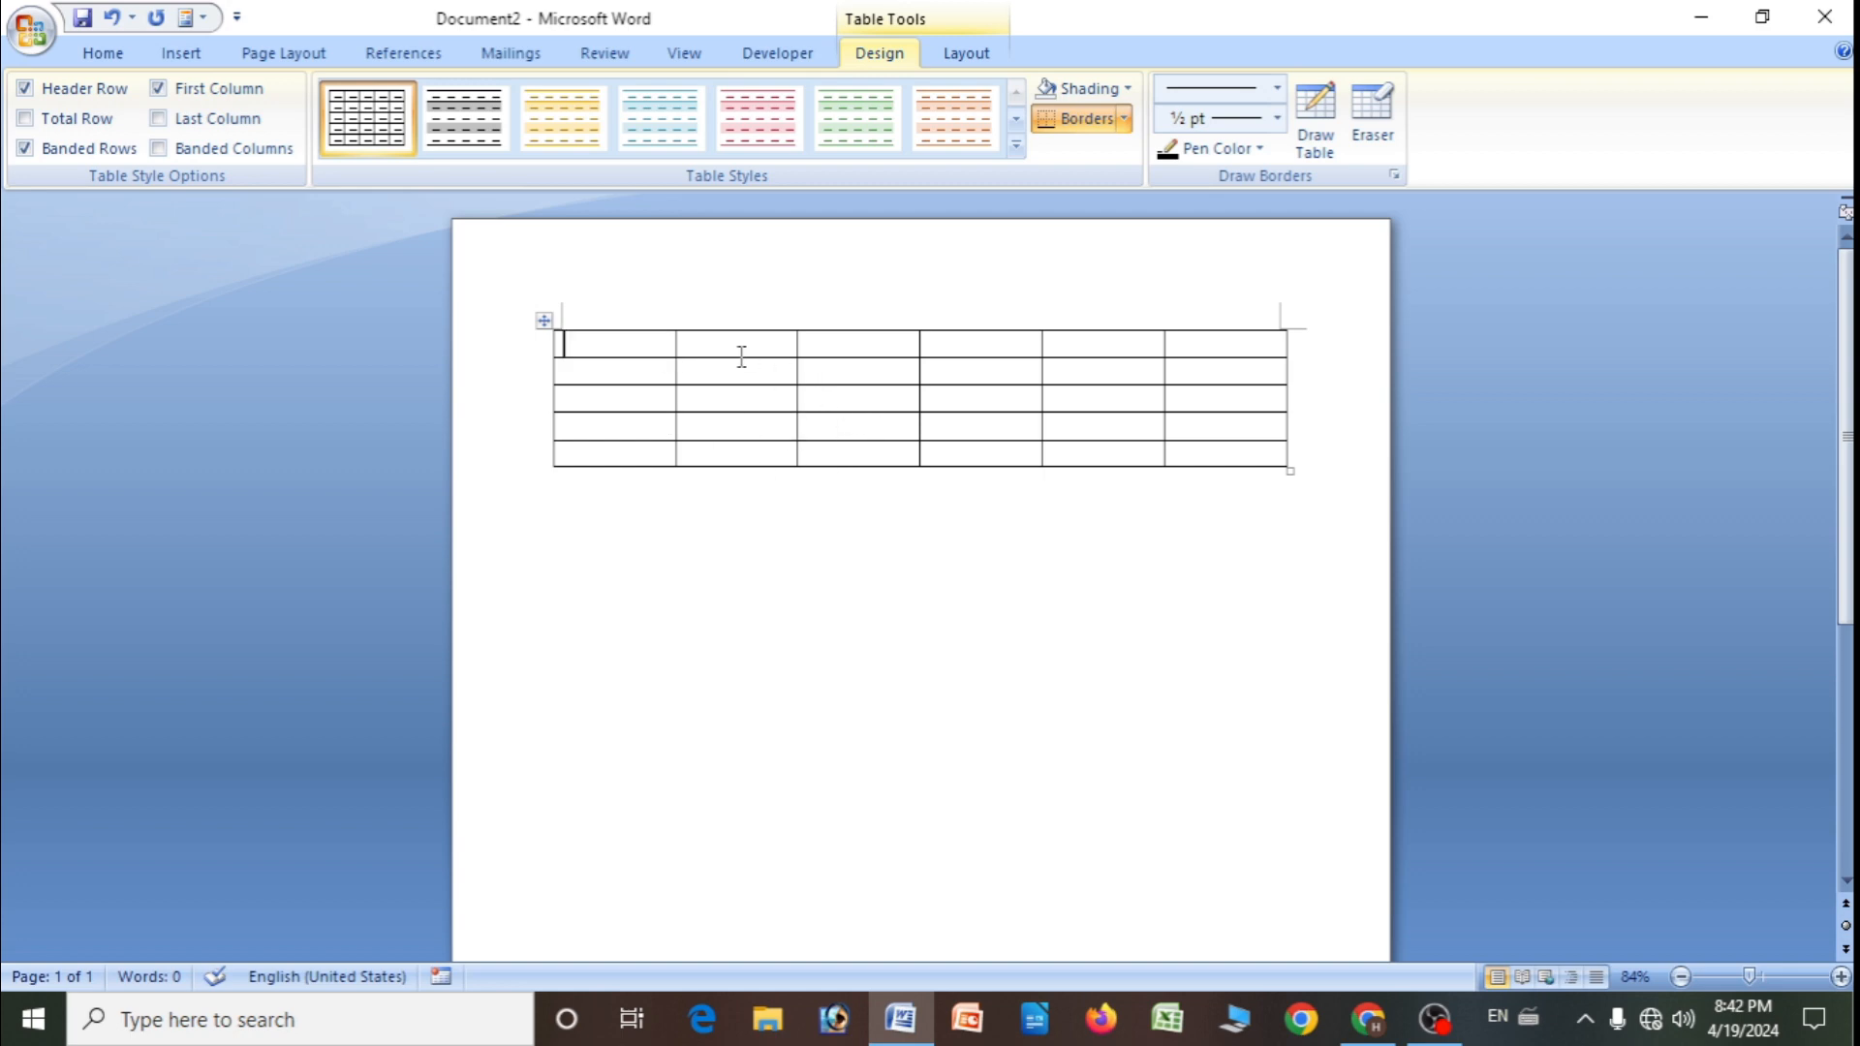
pyautogui.rightClick(543, 321)
pyautogui.click(606, 338)
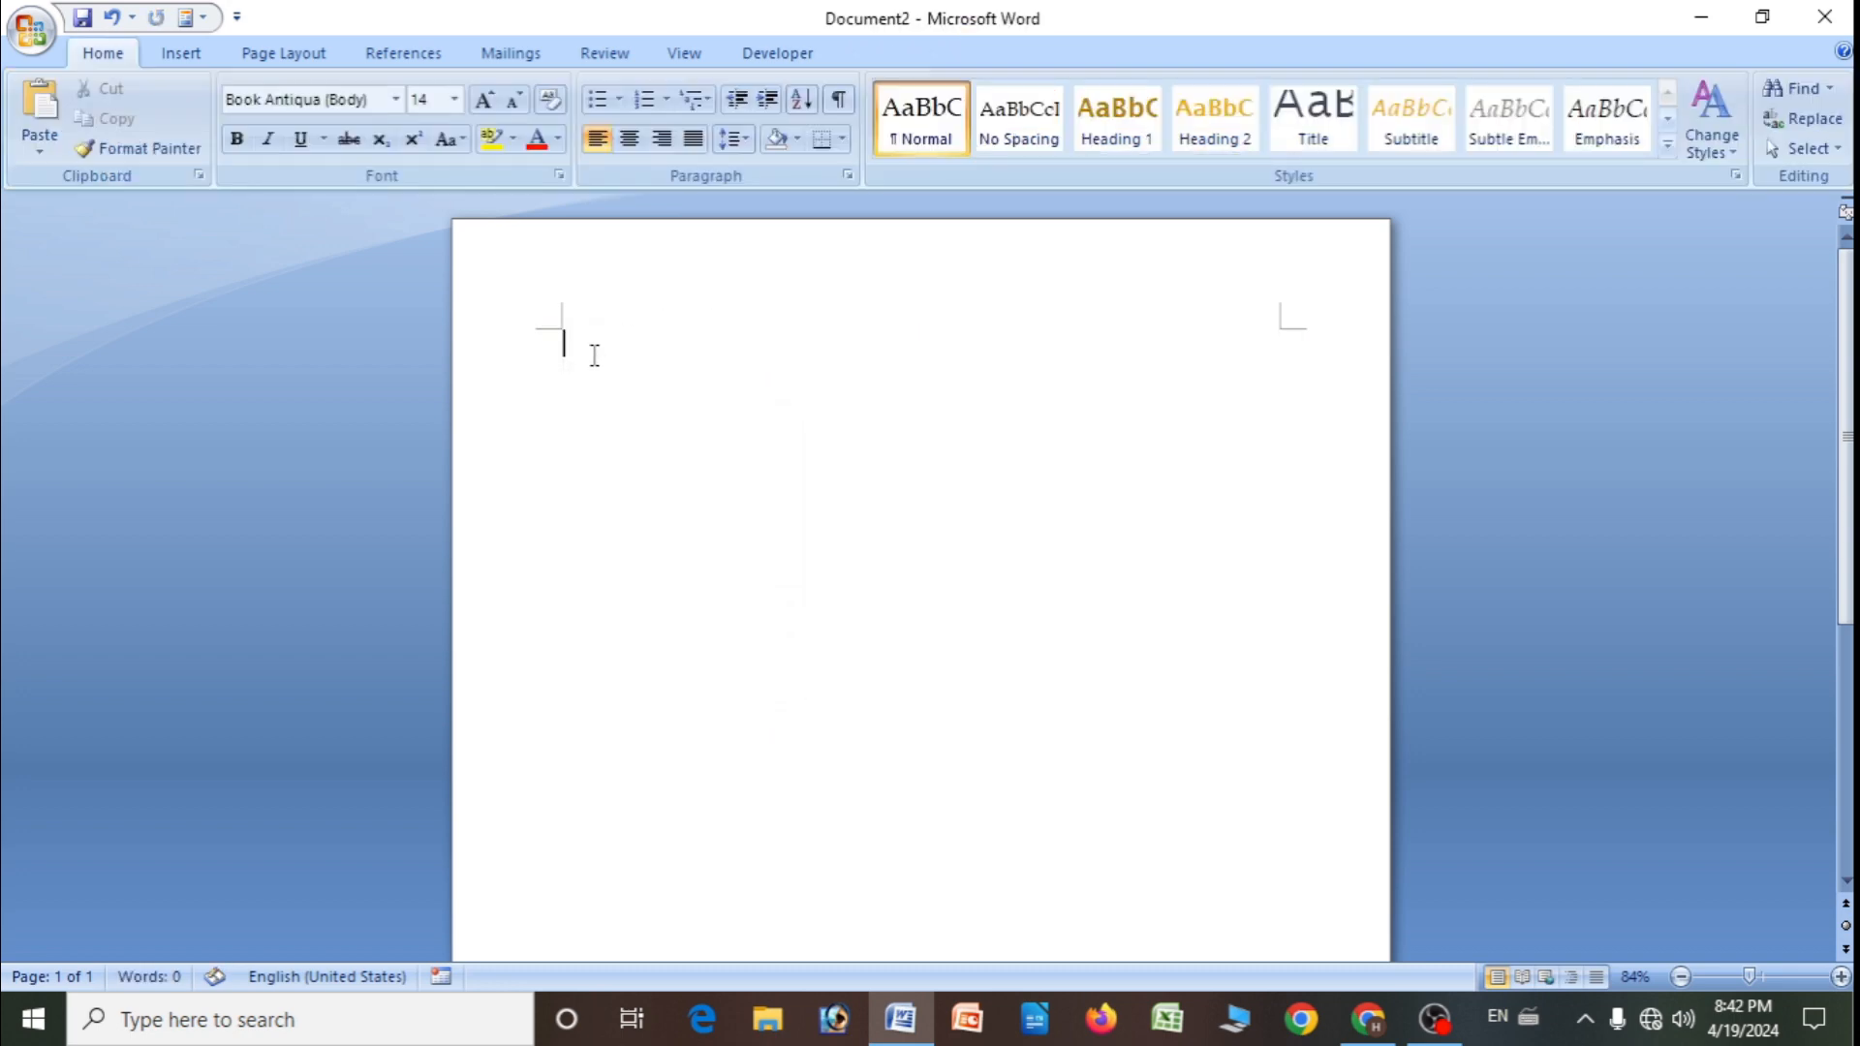
# - Insert a table with 10 columns and 5 rows, using a fixed column width set to Auto
pyautogui.click(181, 54)
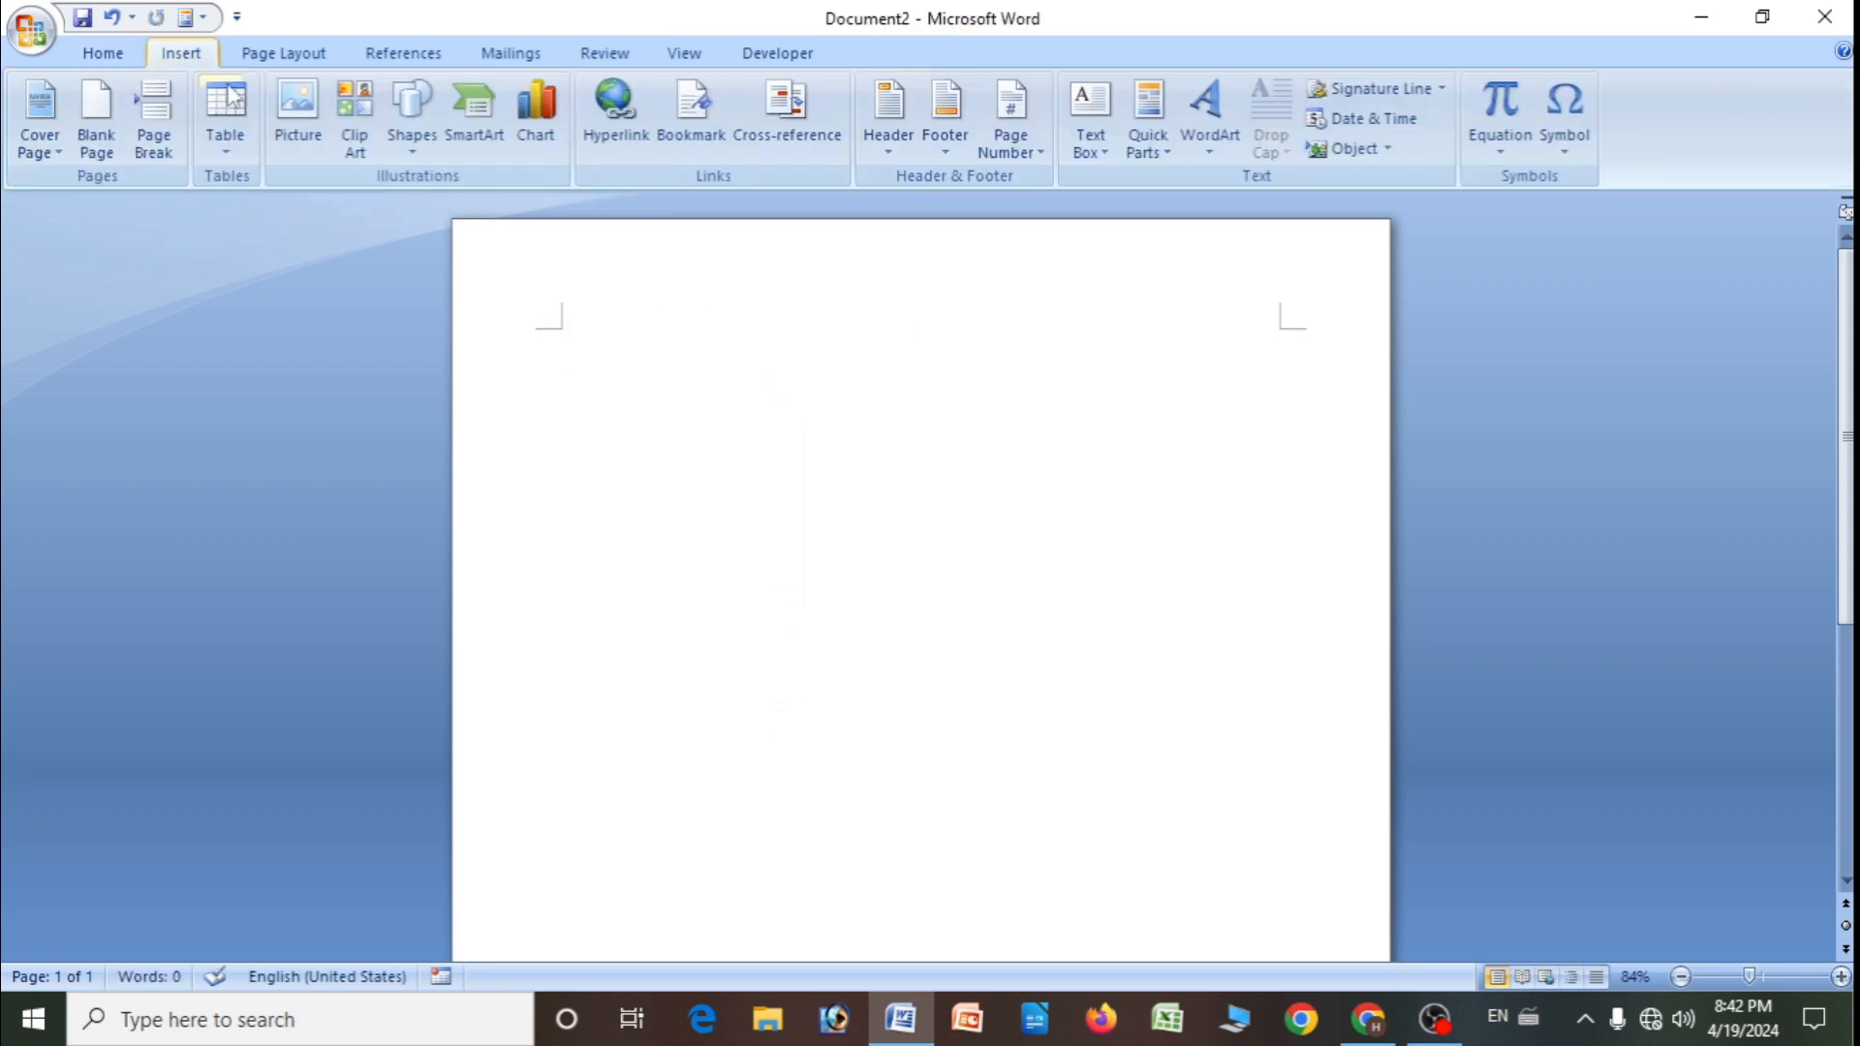
pyautogui.click(228, 135)
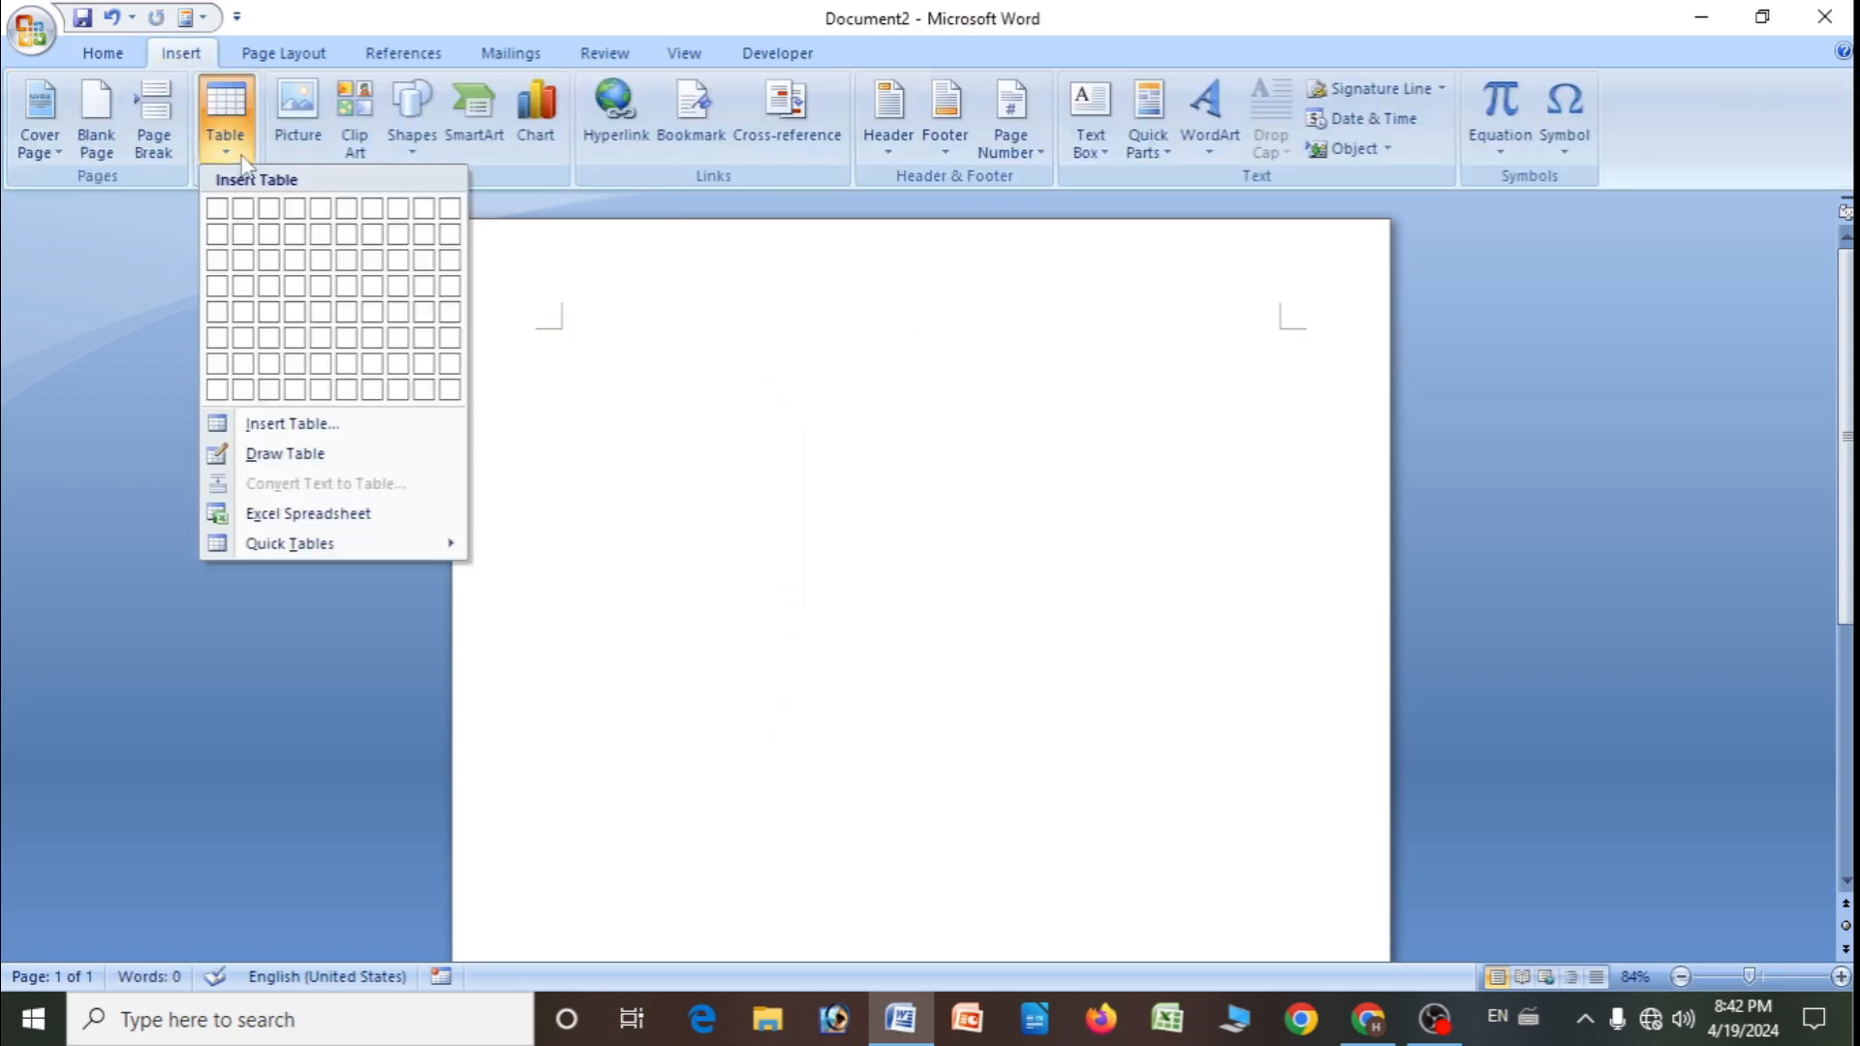
pyautogui.click(290, 424)
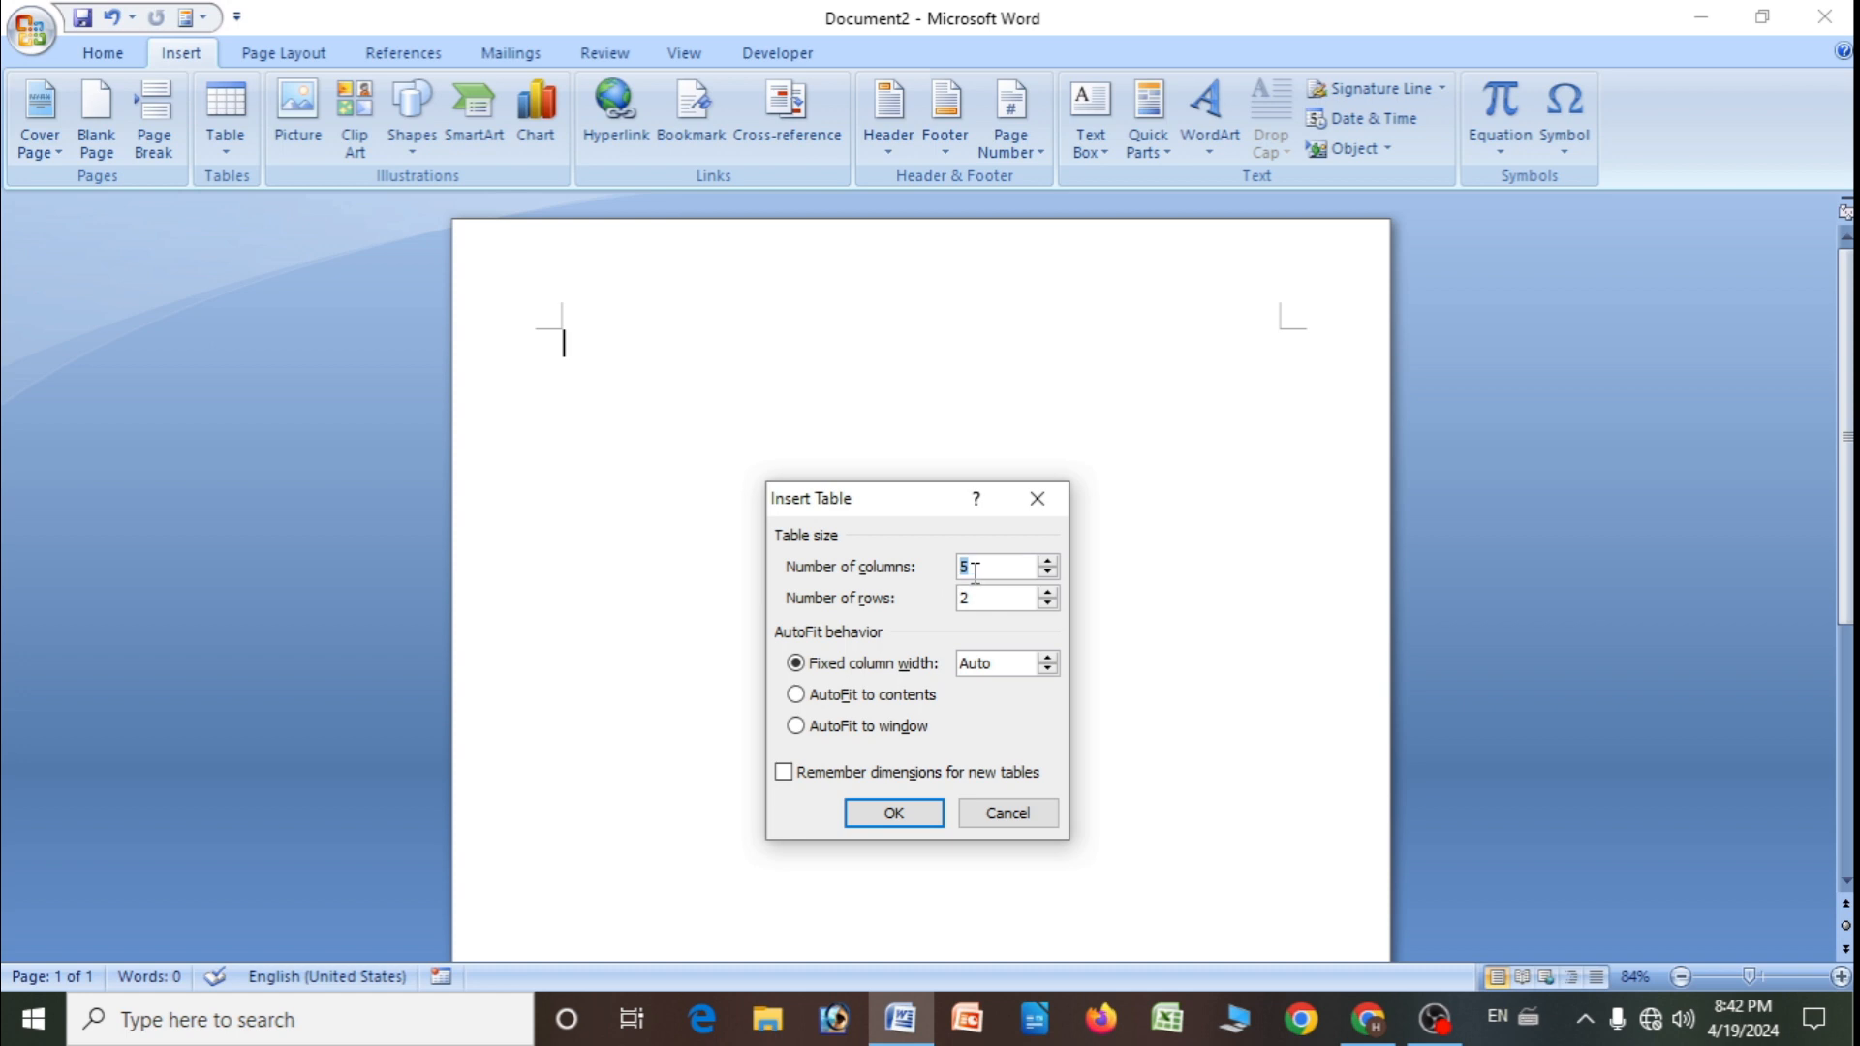
pyautogui.press('BackSpace')
pyautogui.write('10')
pyautogui.click(981, 596)
pyautogui.press('BackSpace')
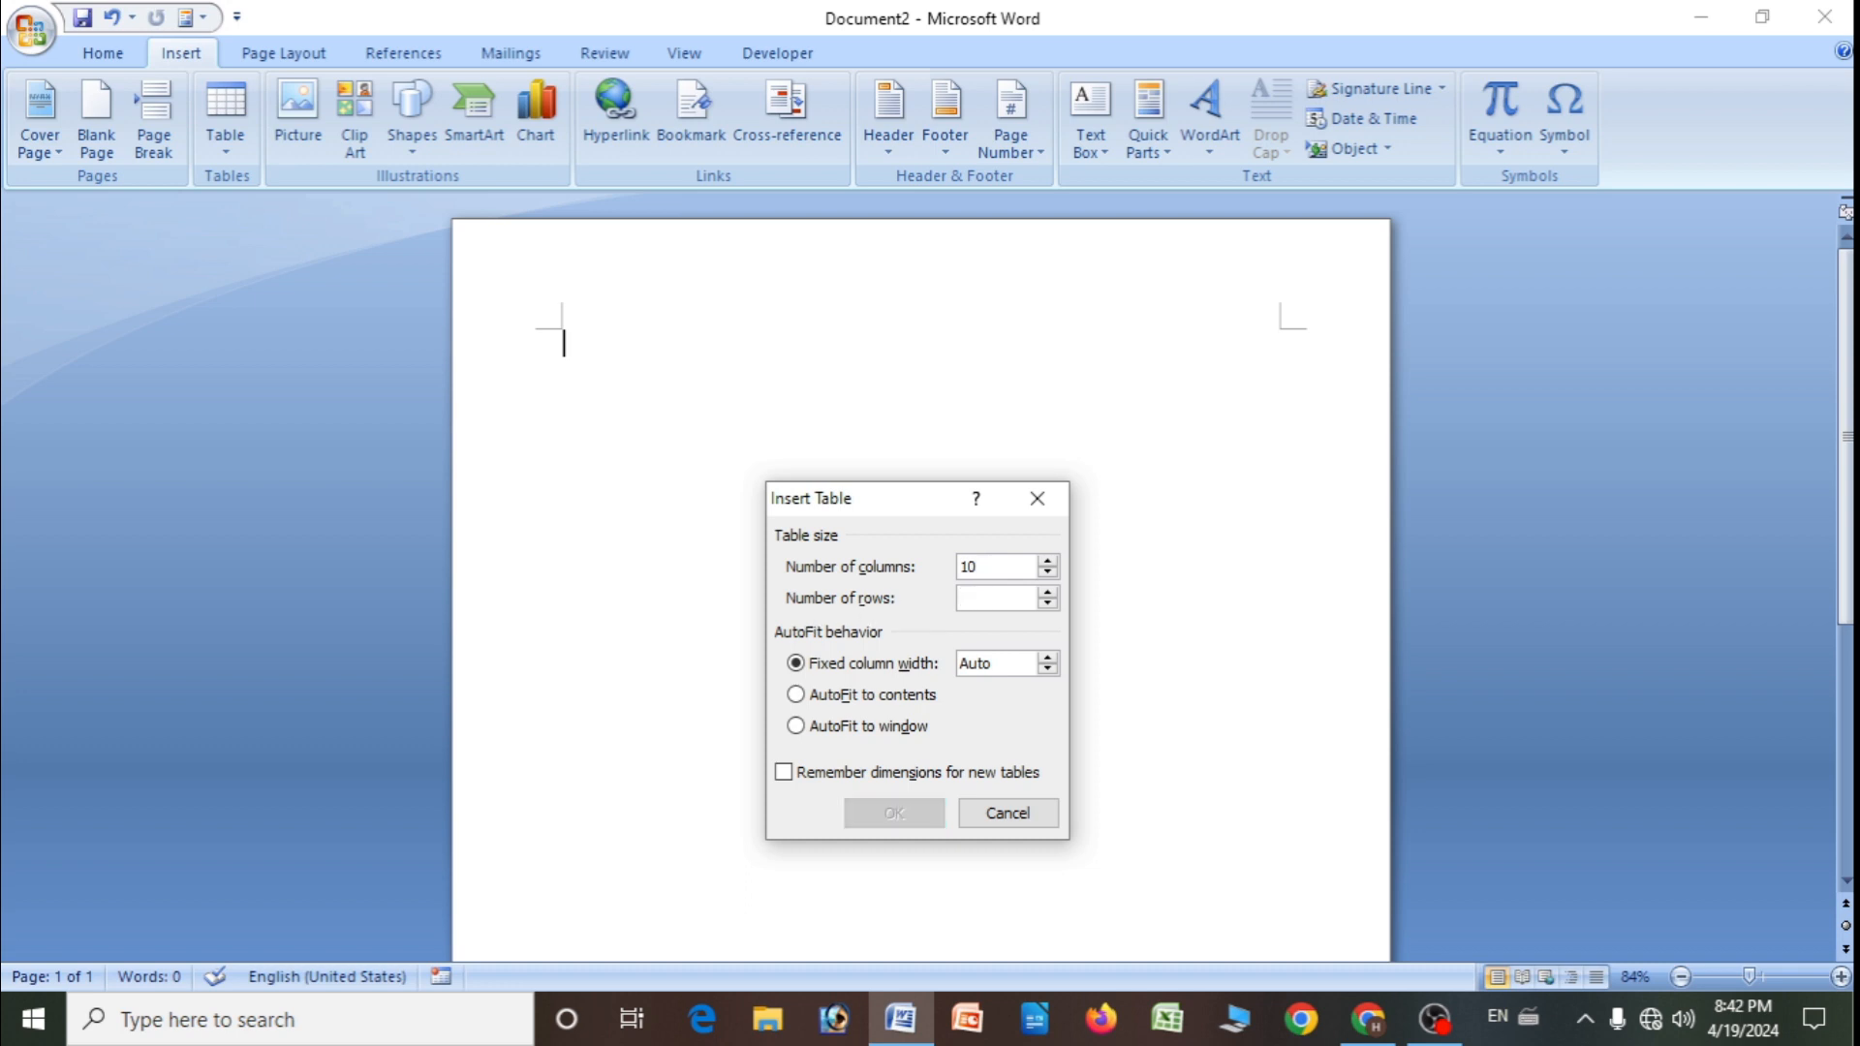
pyautogui.write('5')
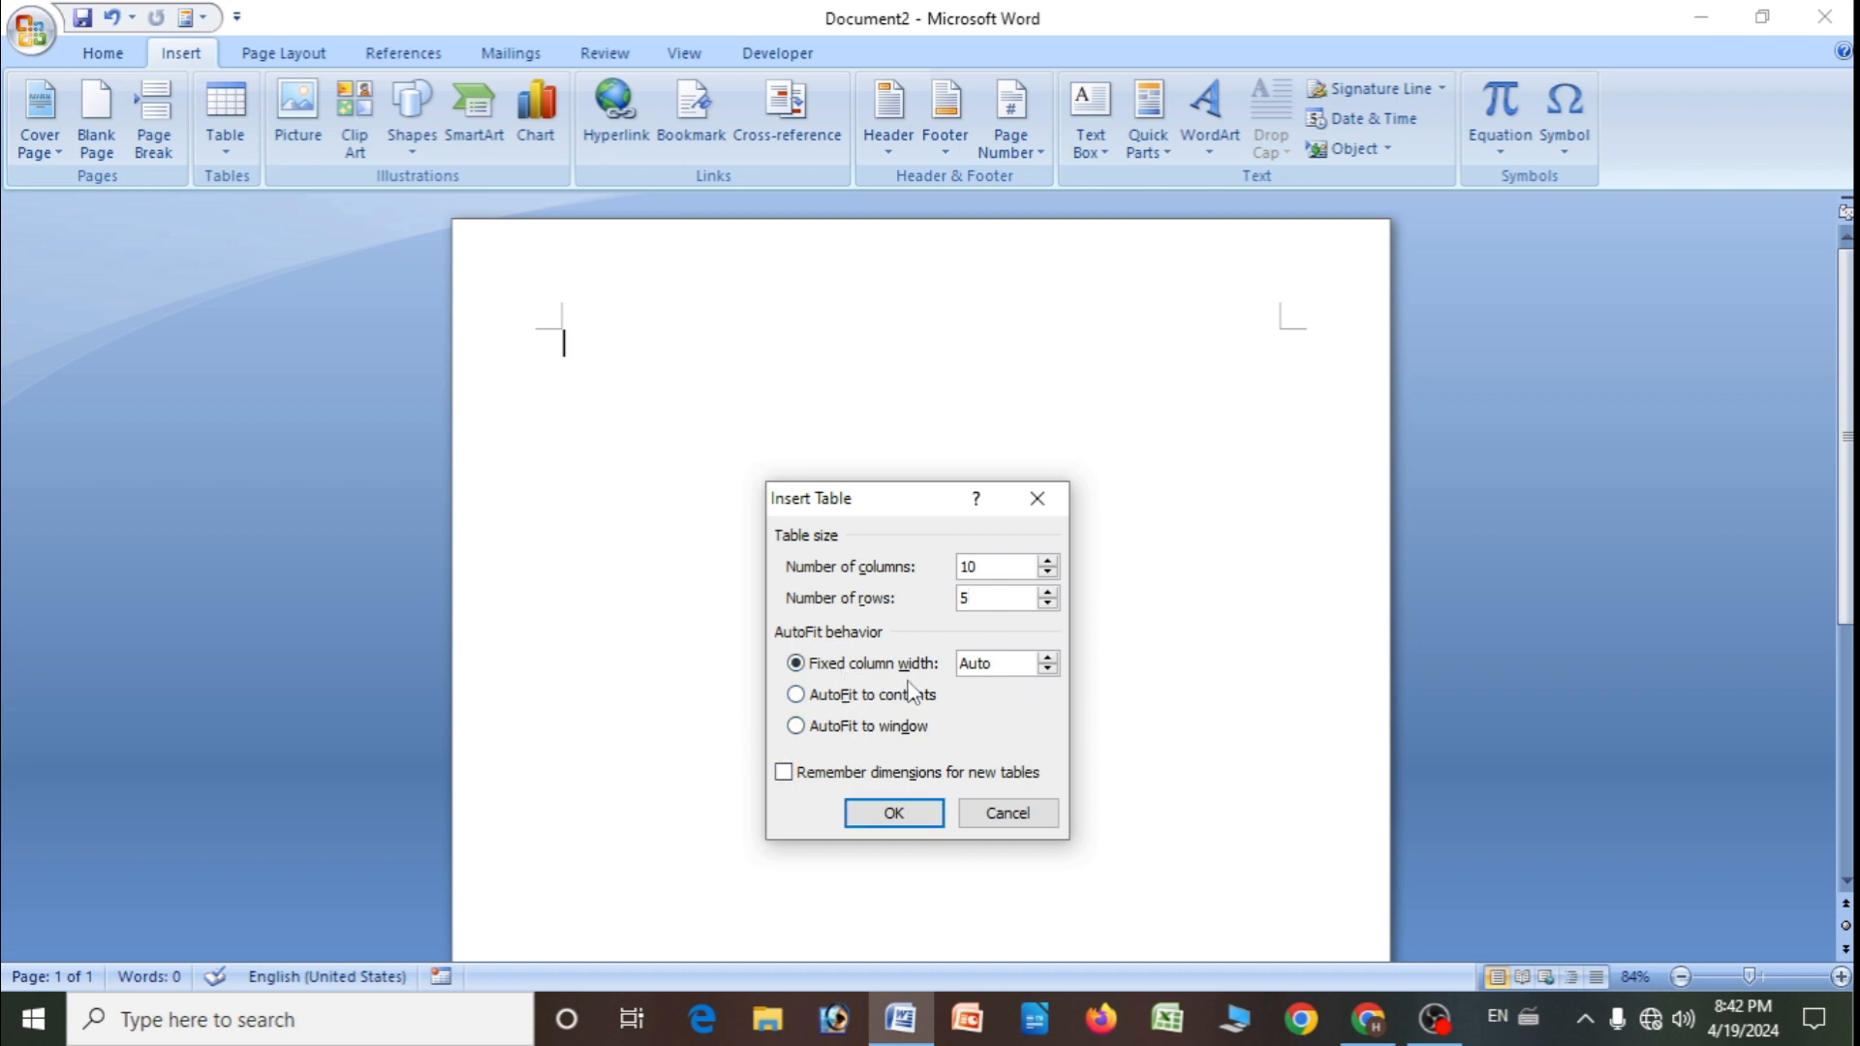
pyautogui.press('BackSpace')
pyautogui.write('10')
pyautogui.press('BackSpace')
pyautogui.press('BackSpace')
pyautogui.write('5')
pyautogui.click(897, 814)
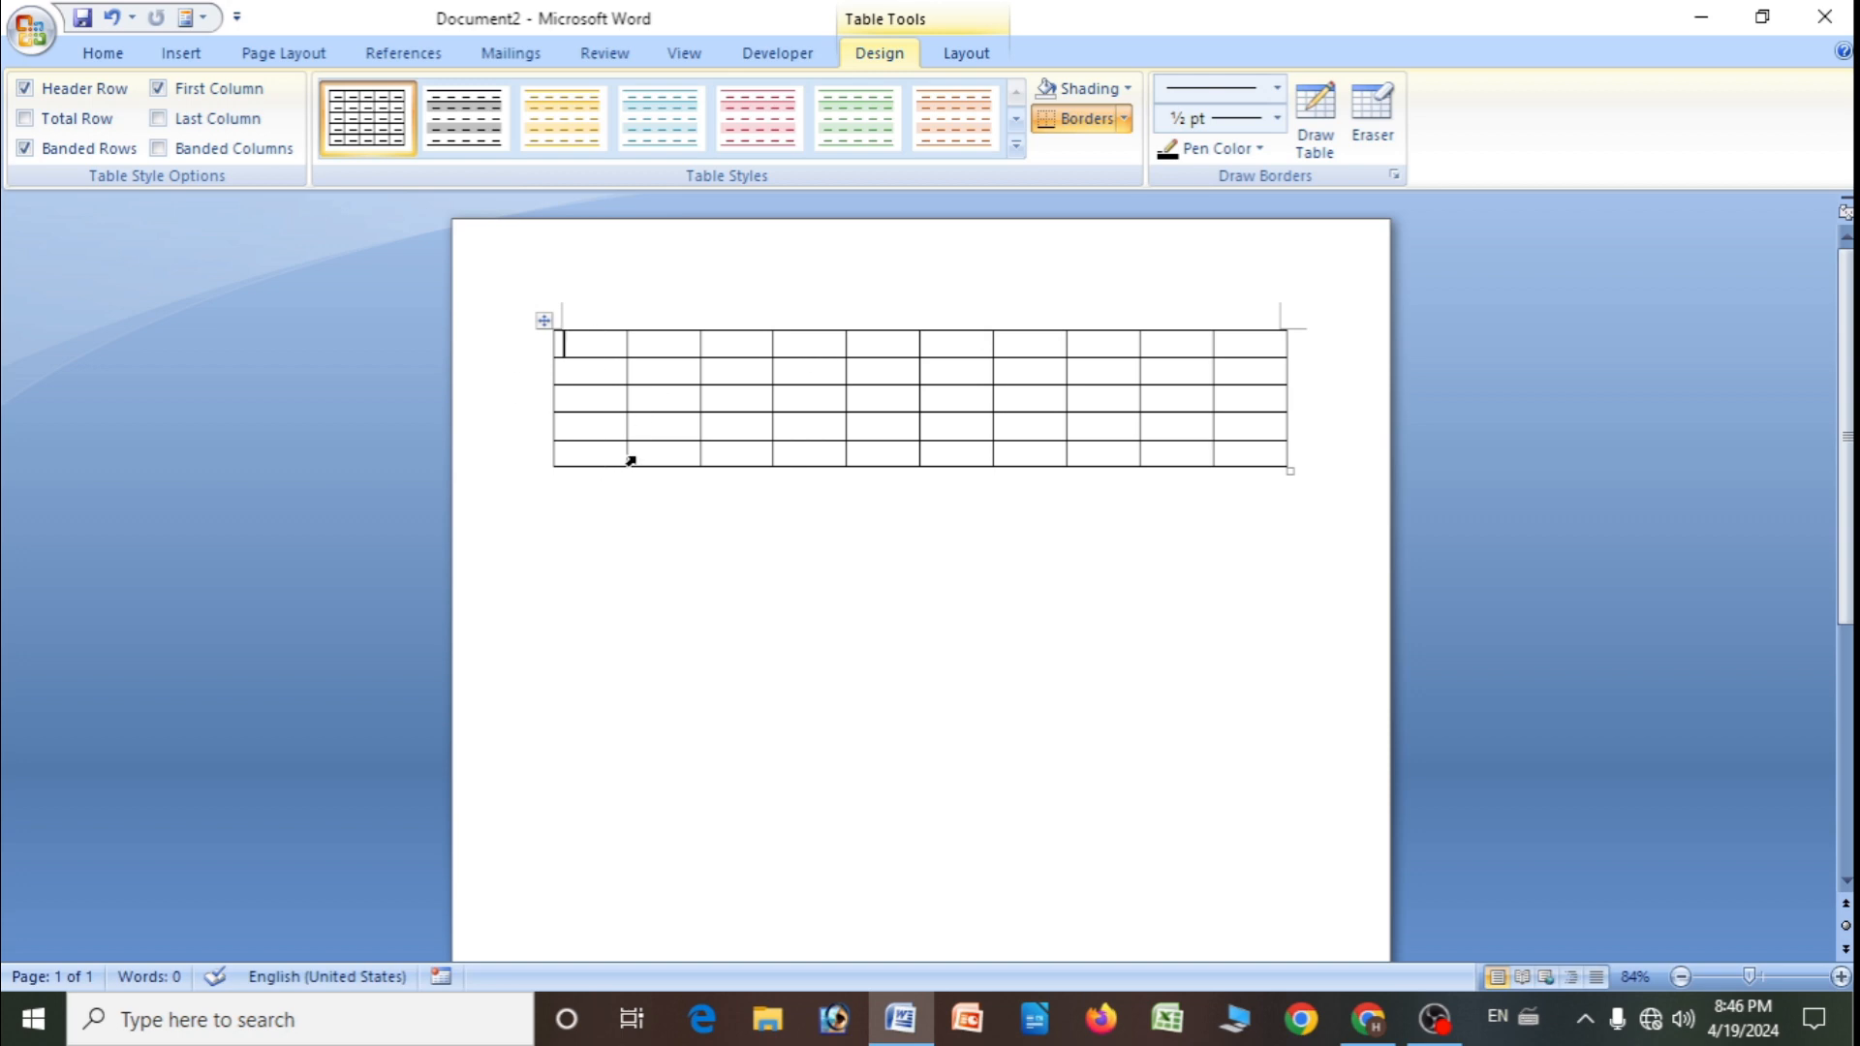
# - Cut the whole fixed-width table out of the document
pyautogui.click(545, 320)
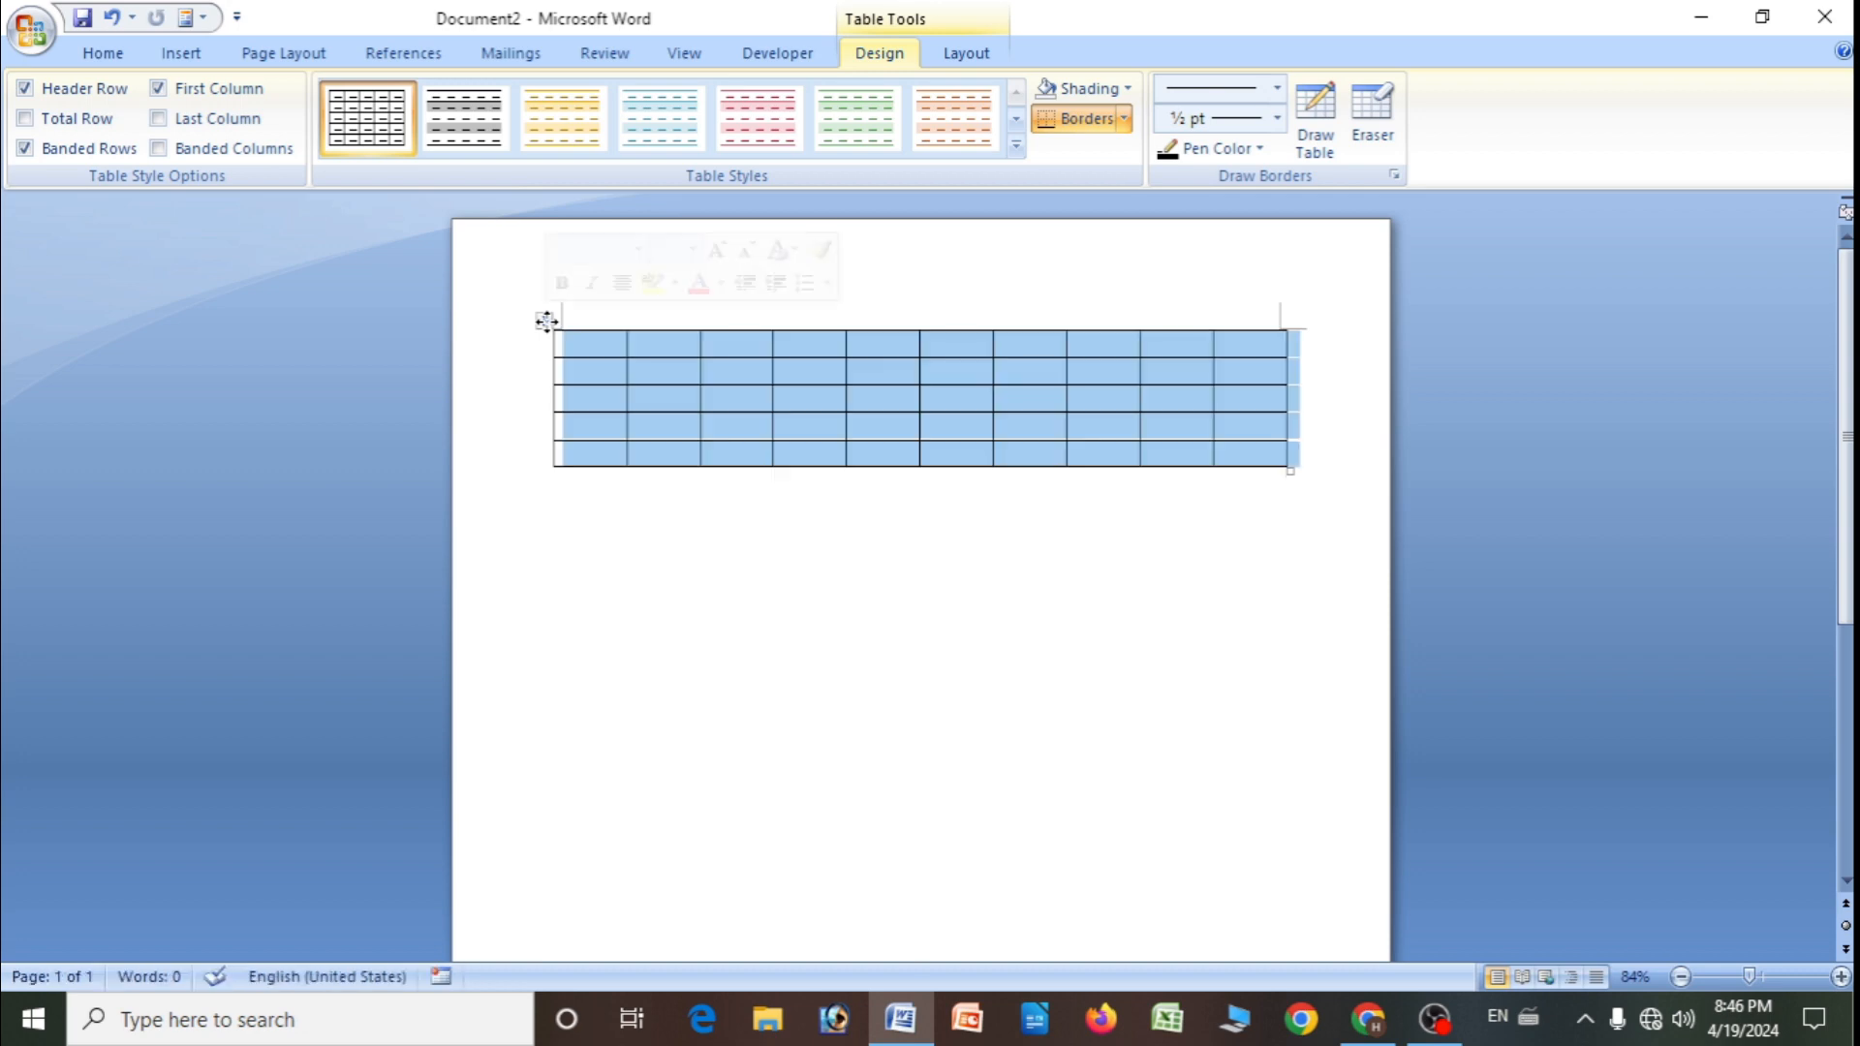
pyautogui.click(549, 330)
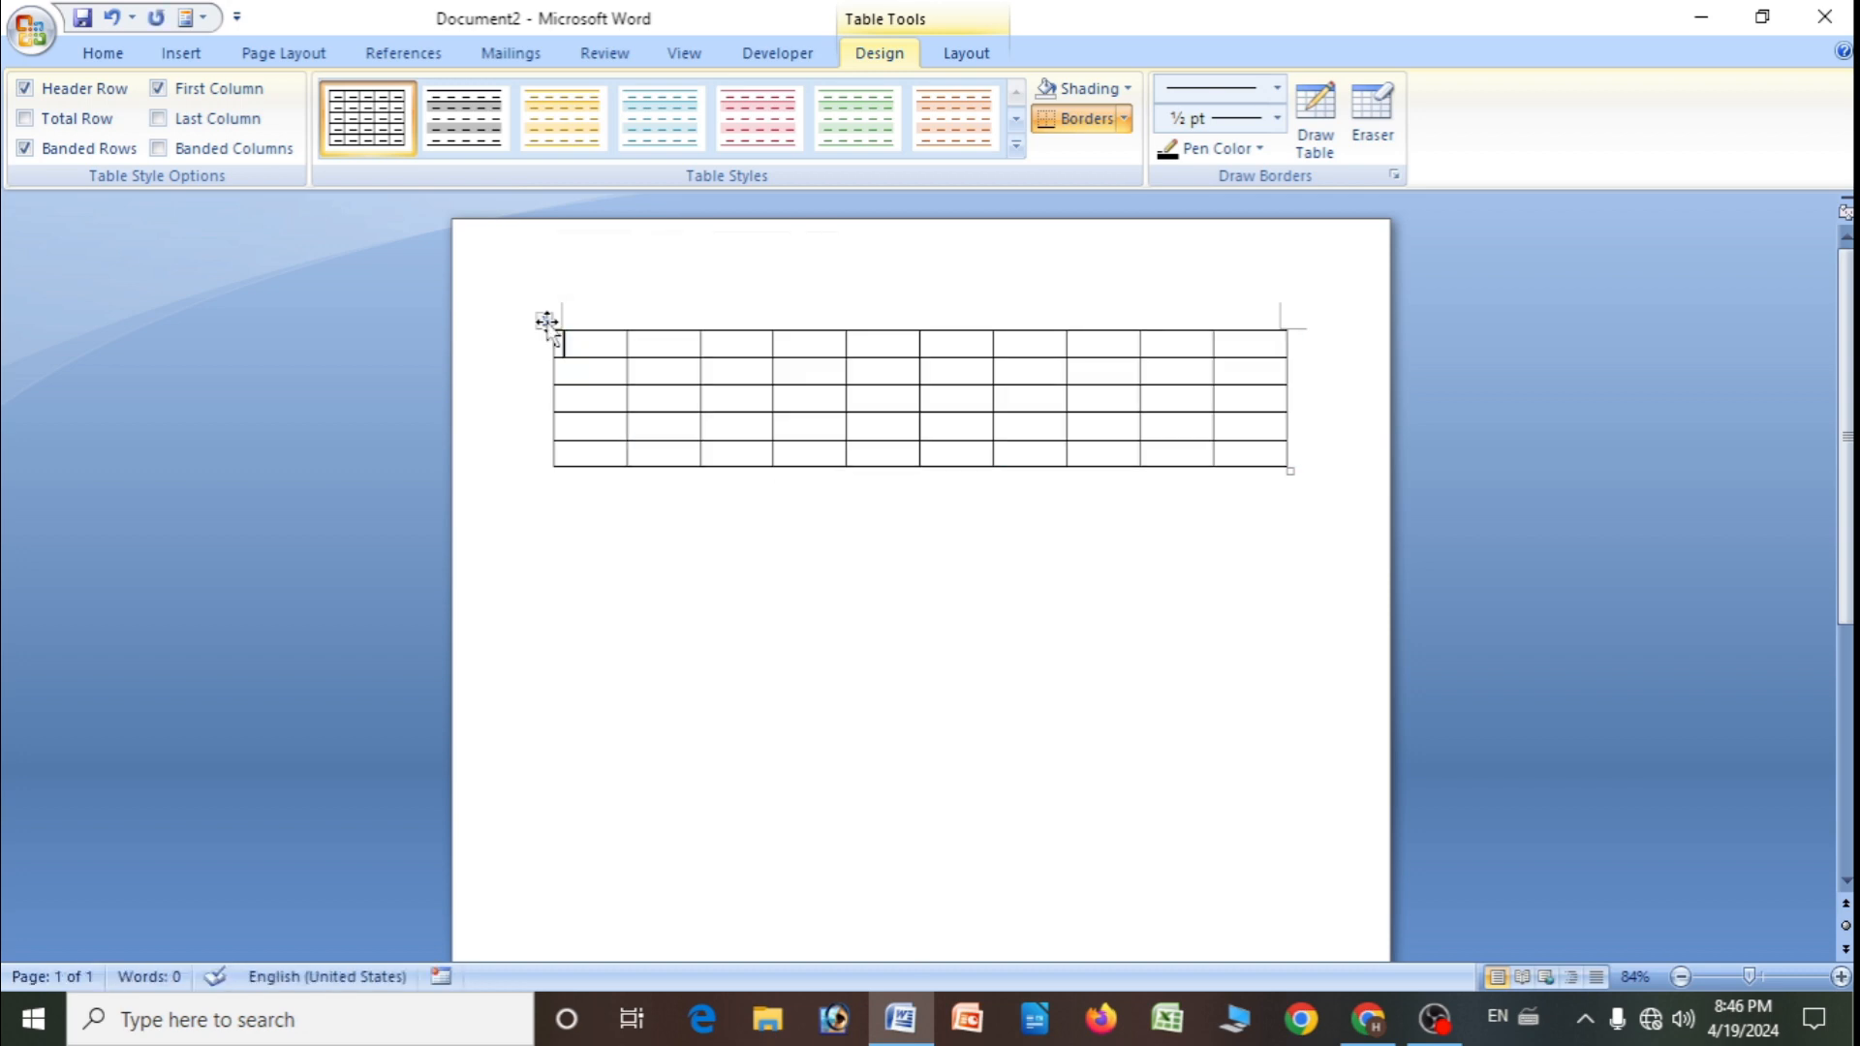
pyautogui.rightClick(548, 322)
pyautogui.click(614, 340)
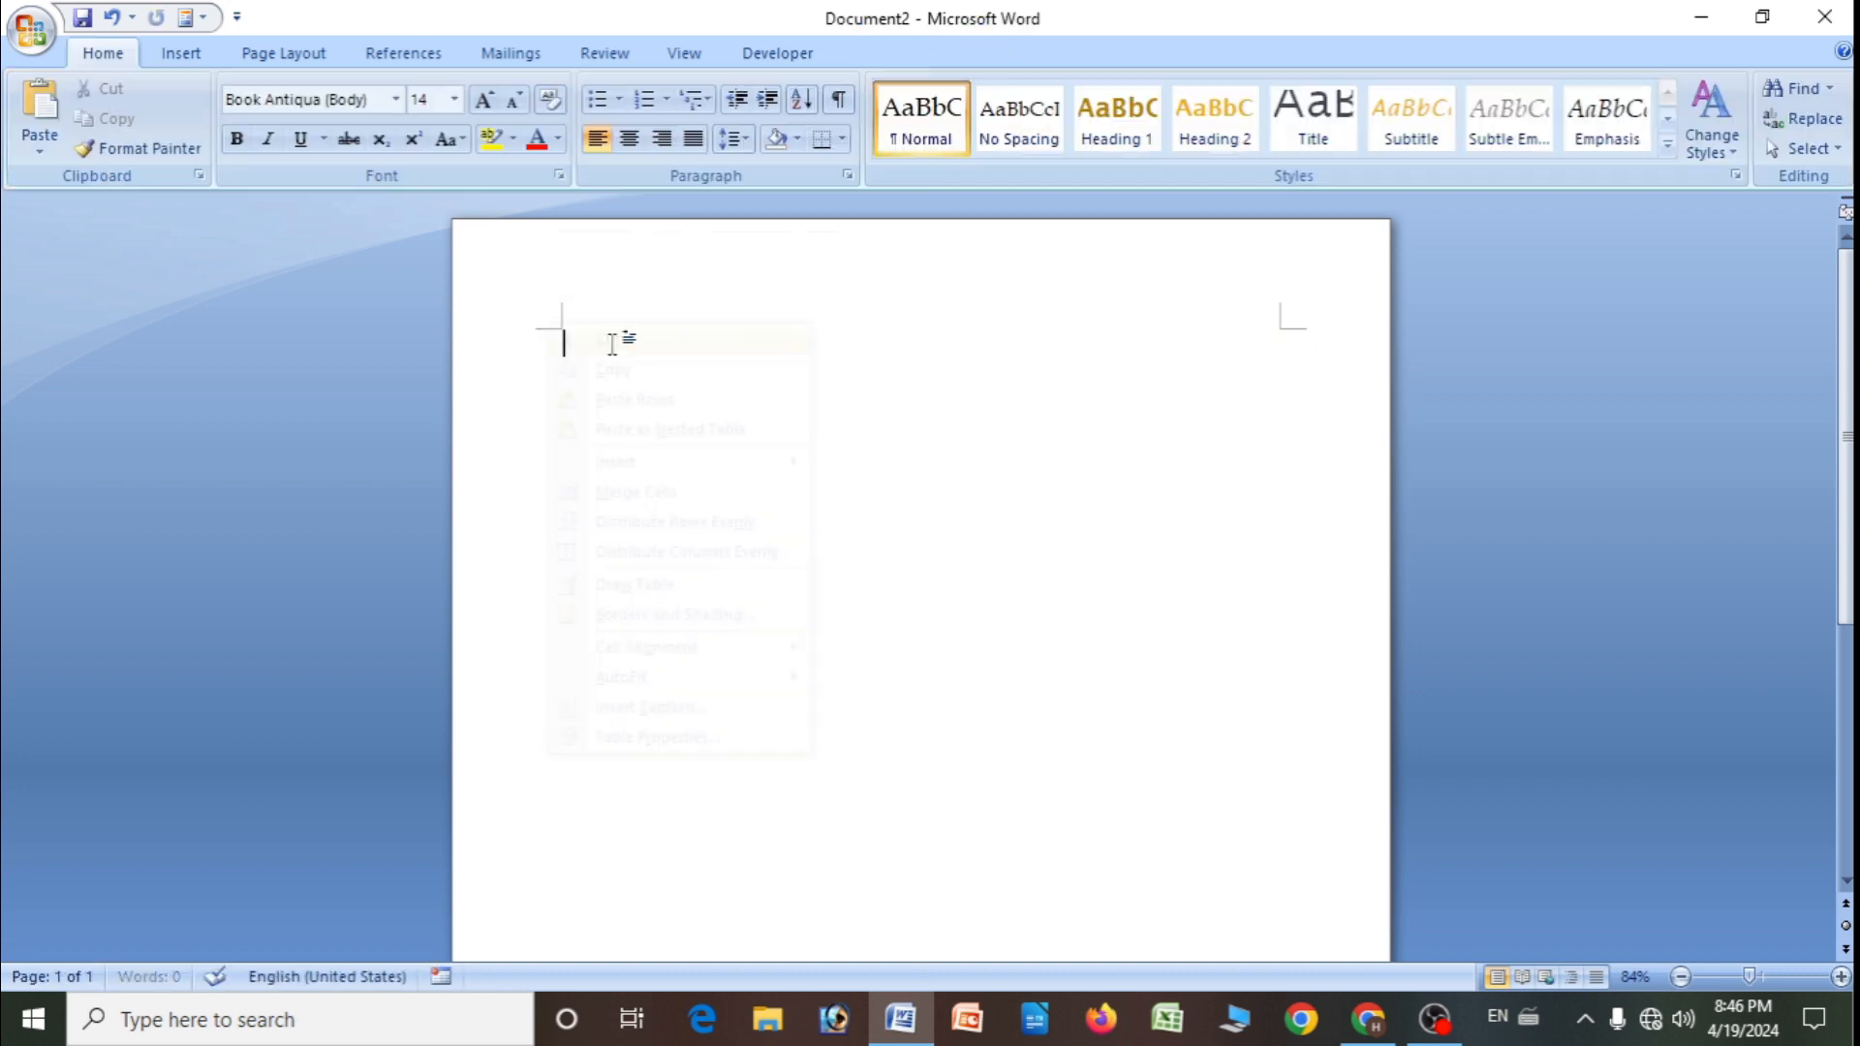
# - Insert a table with 10 columns and 5 rows, using the AutoFit to contents behavior
pyautogui.click(181, 54)
pyautogui.click(245, 145)
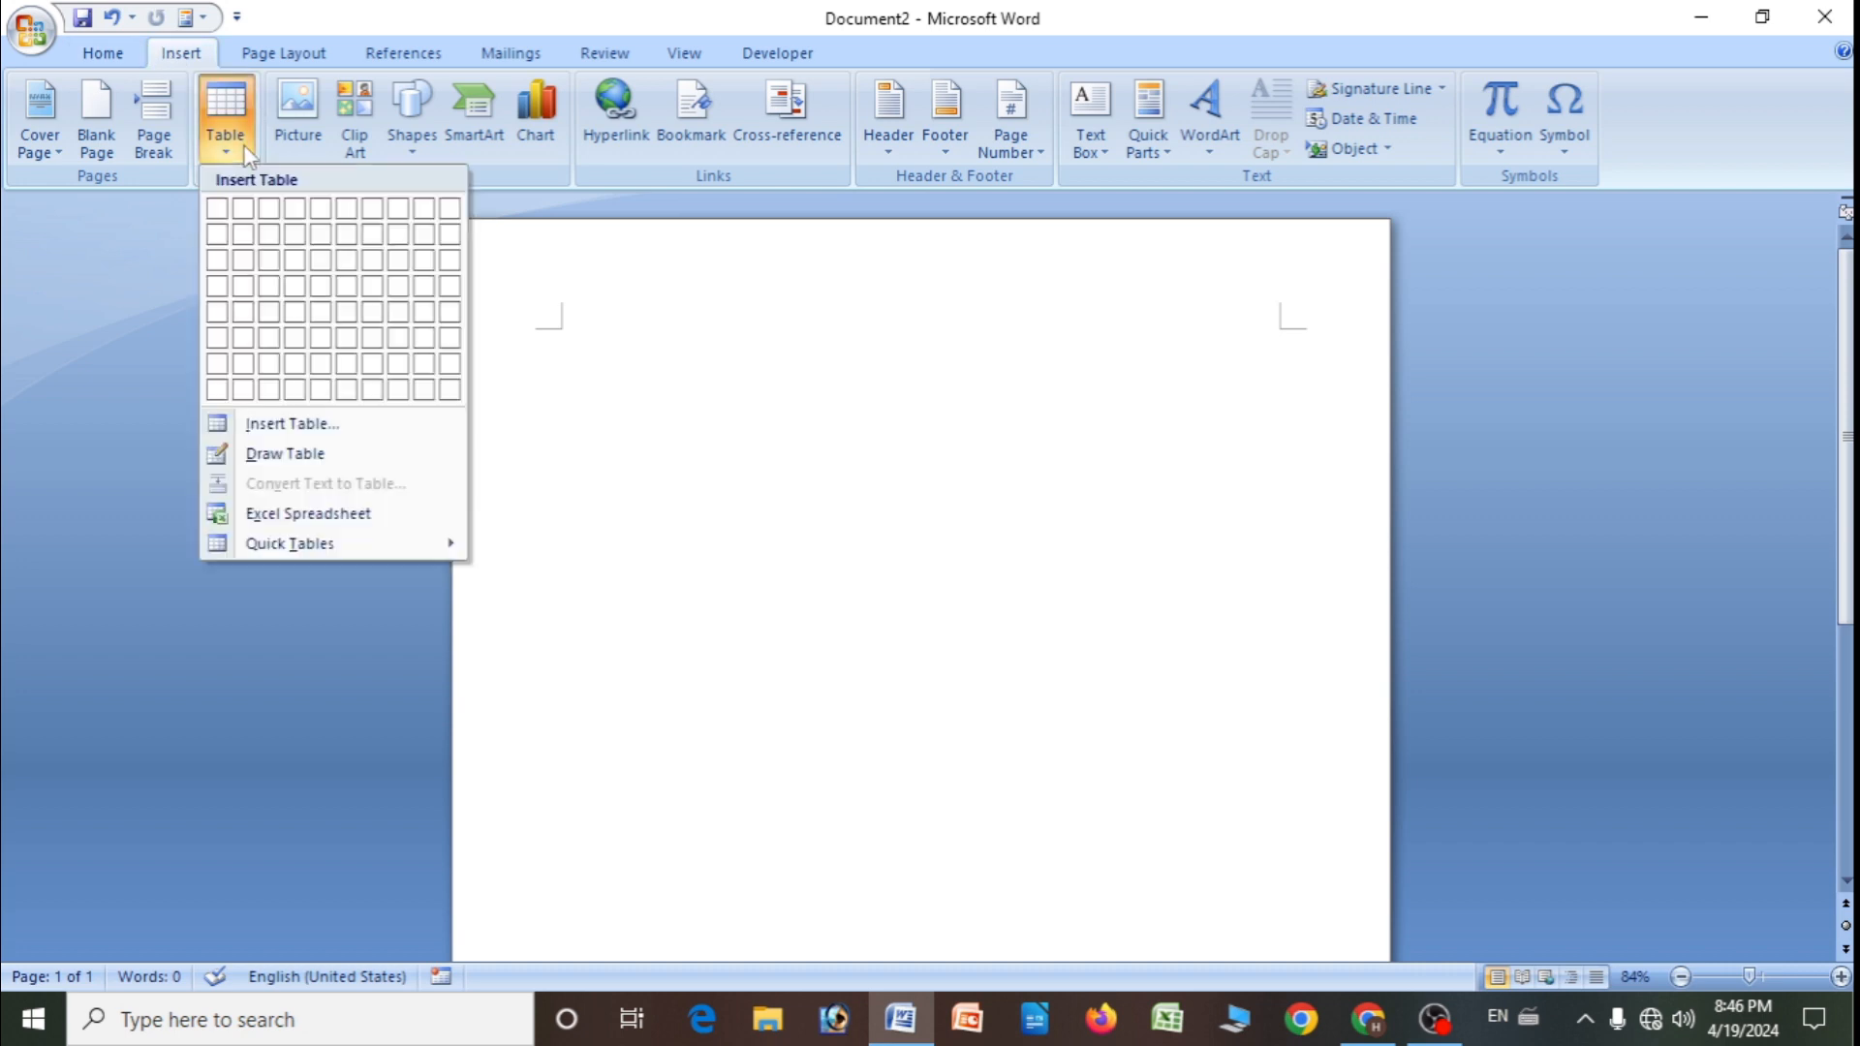
pyautogui.click(310, 430)
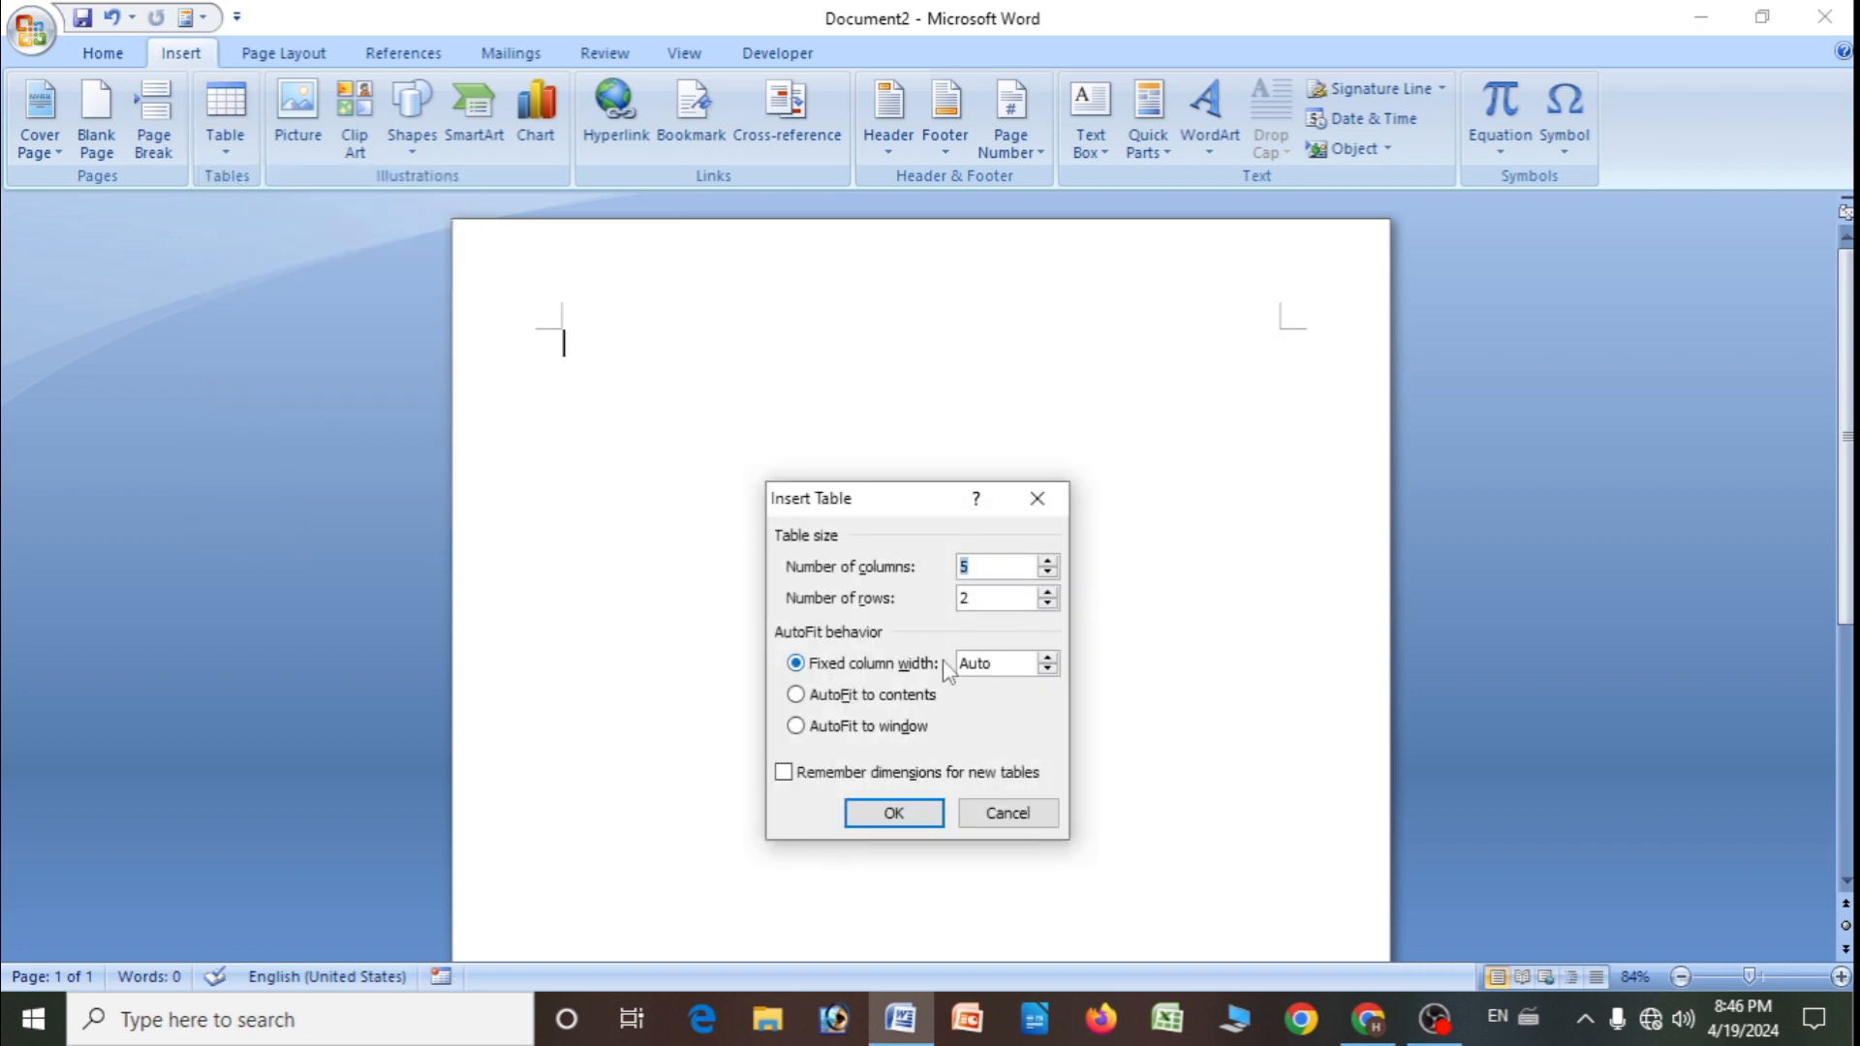
pyautogui.click(973, 569)
pyautogui.press('BackSpace')
pyautogui.write('10')
pyautogui.click(971, 601)
pyautogui.press('BackSpace')
pyautogui.write('5')
pyautogui.click(810, 697)
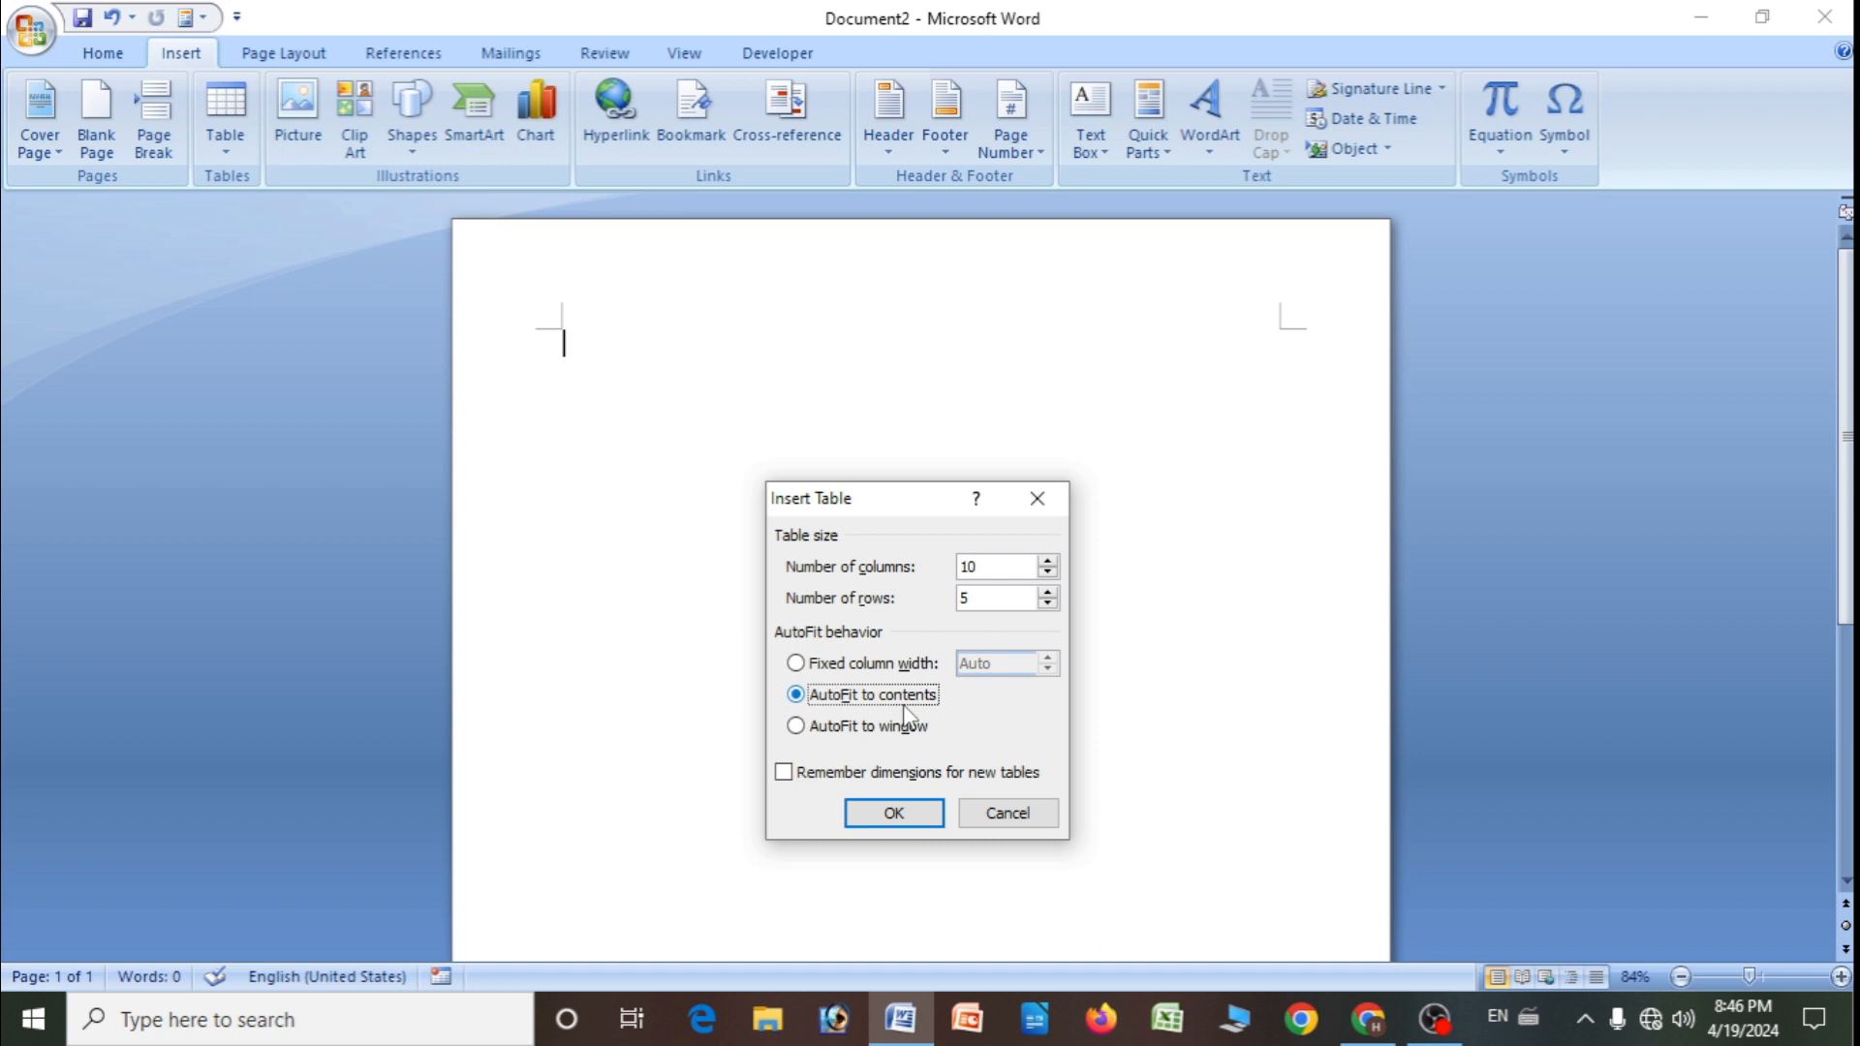
pyautogui.click(895, 816)
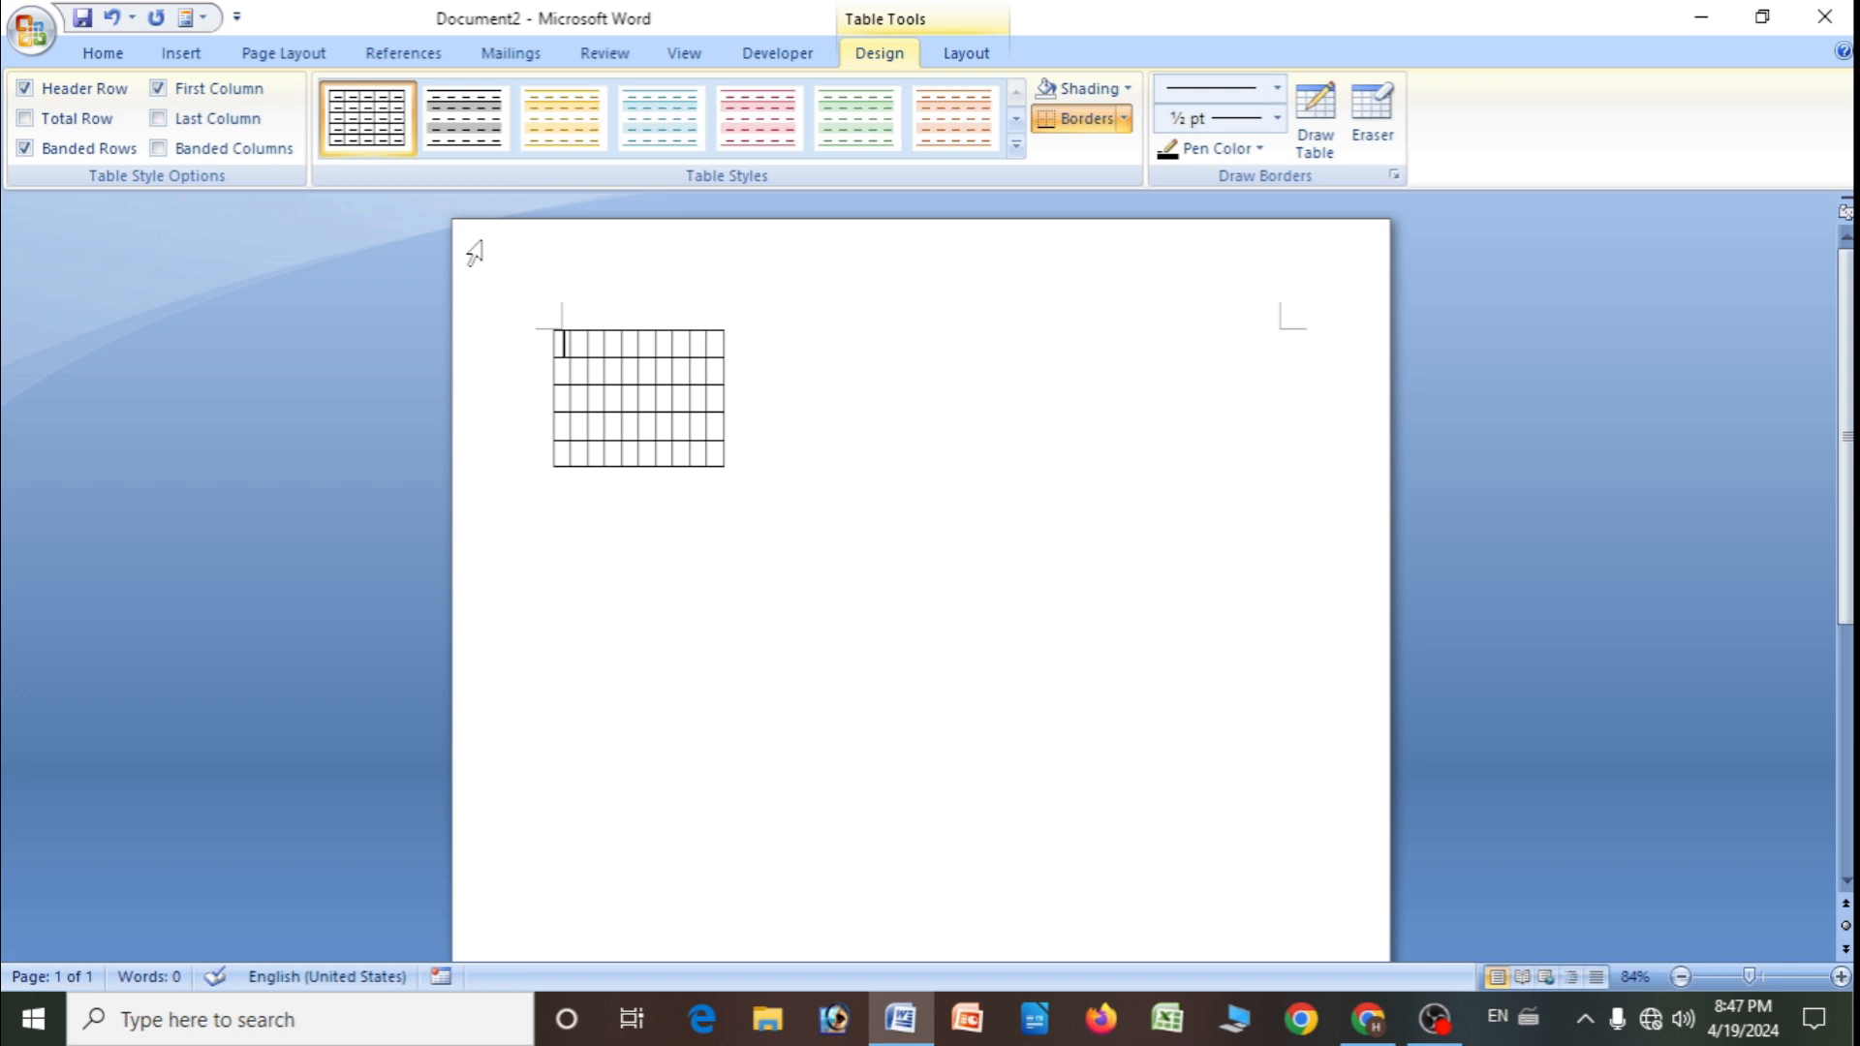
# - Enter "HeeraSon Education", "gfdgfg" and "g" in the first row's first, third and fourth cells, and cut the table
pyautogui.write('Heera')
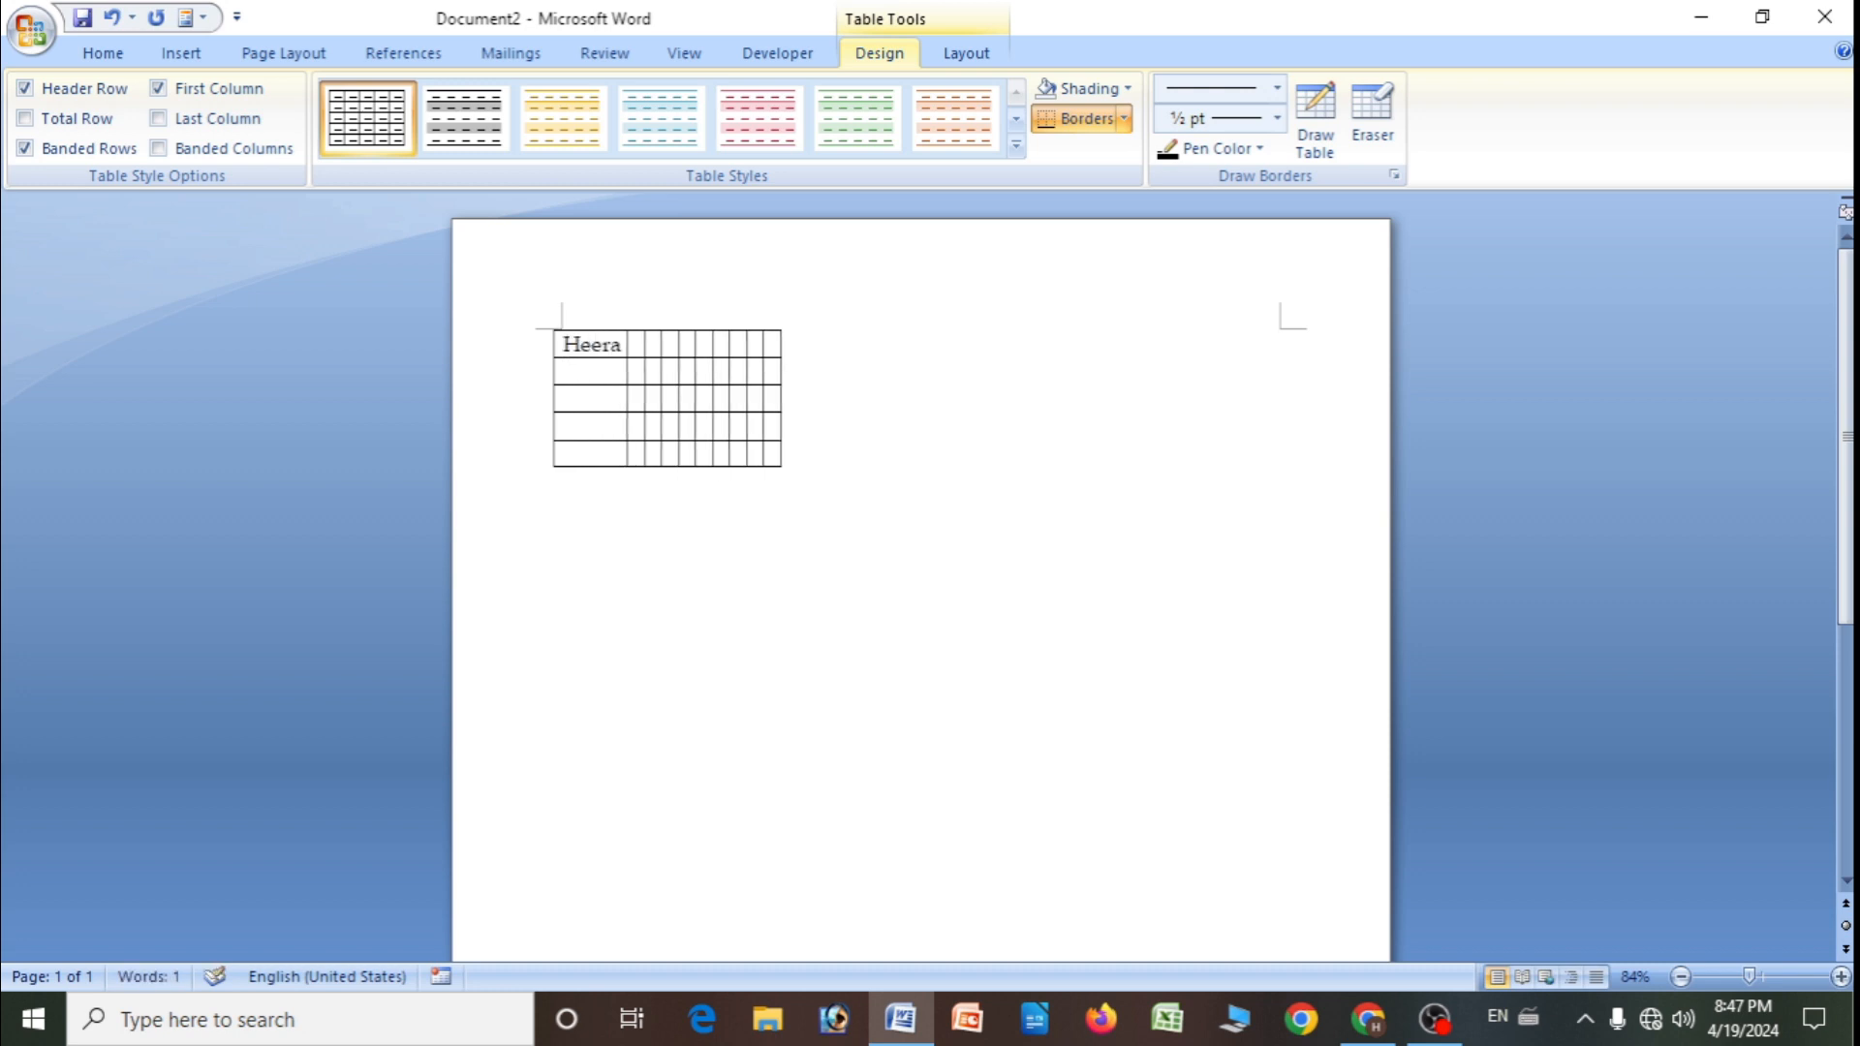
pyautogui.write('Son e')
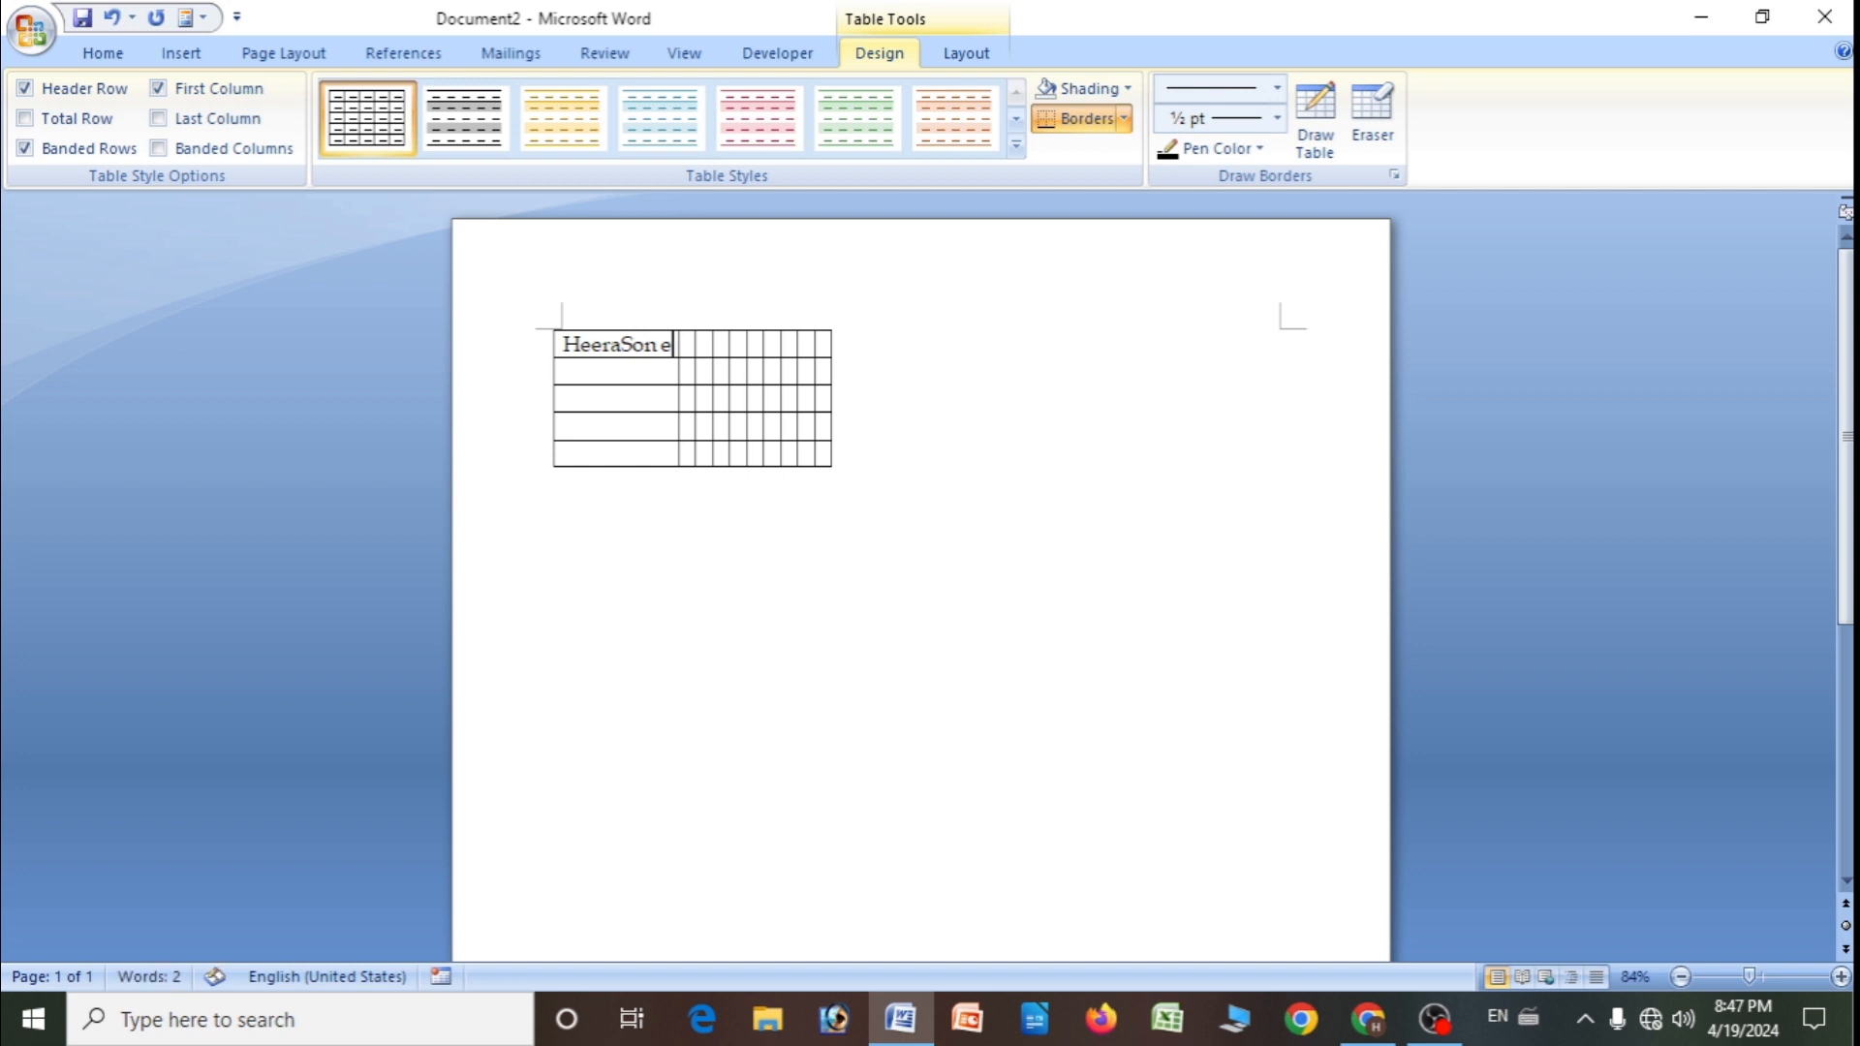
pyautogui.press('BackSpace')
pyautogui.write('Ed')
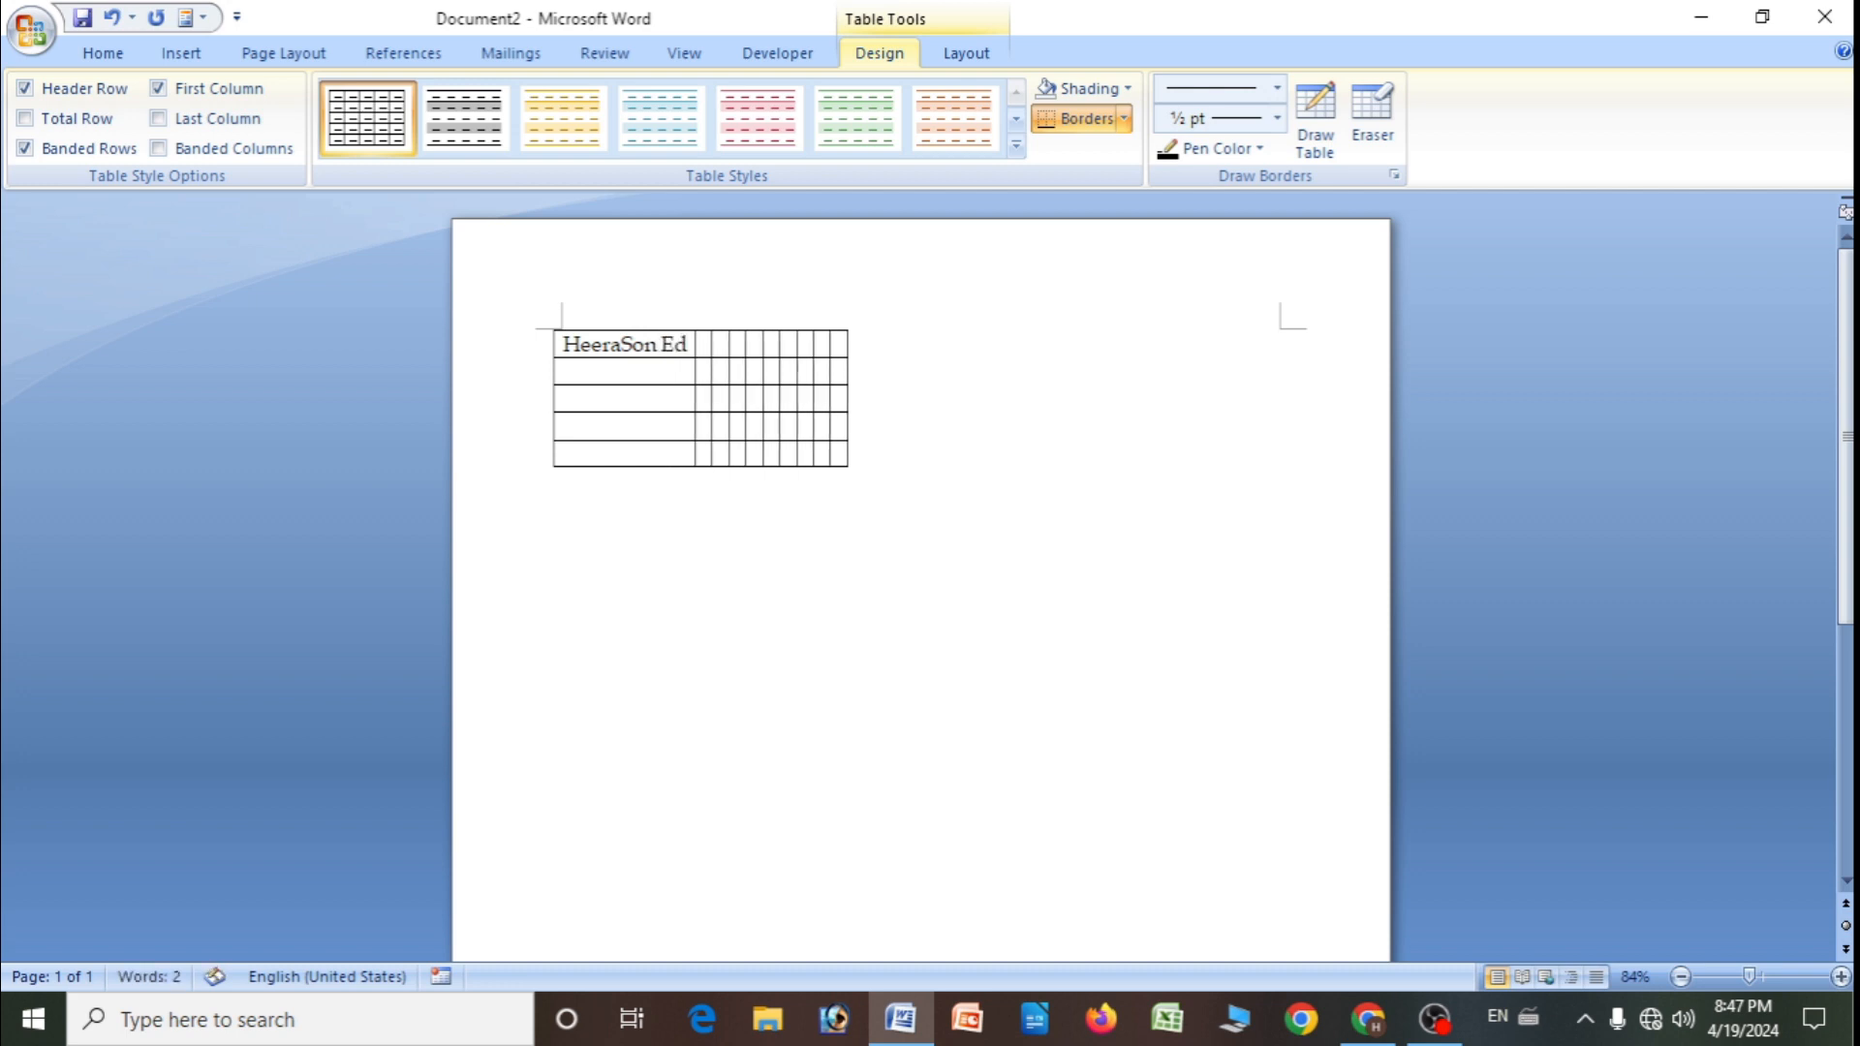
pyautogui.write('ucation')
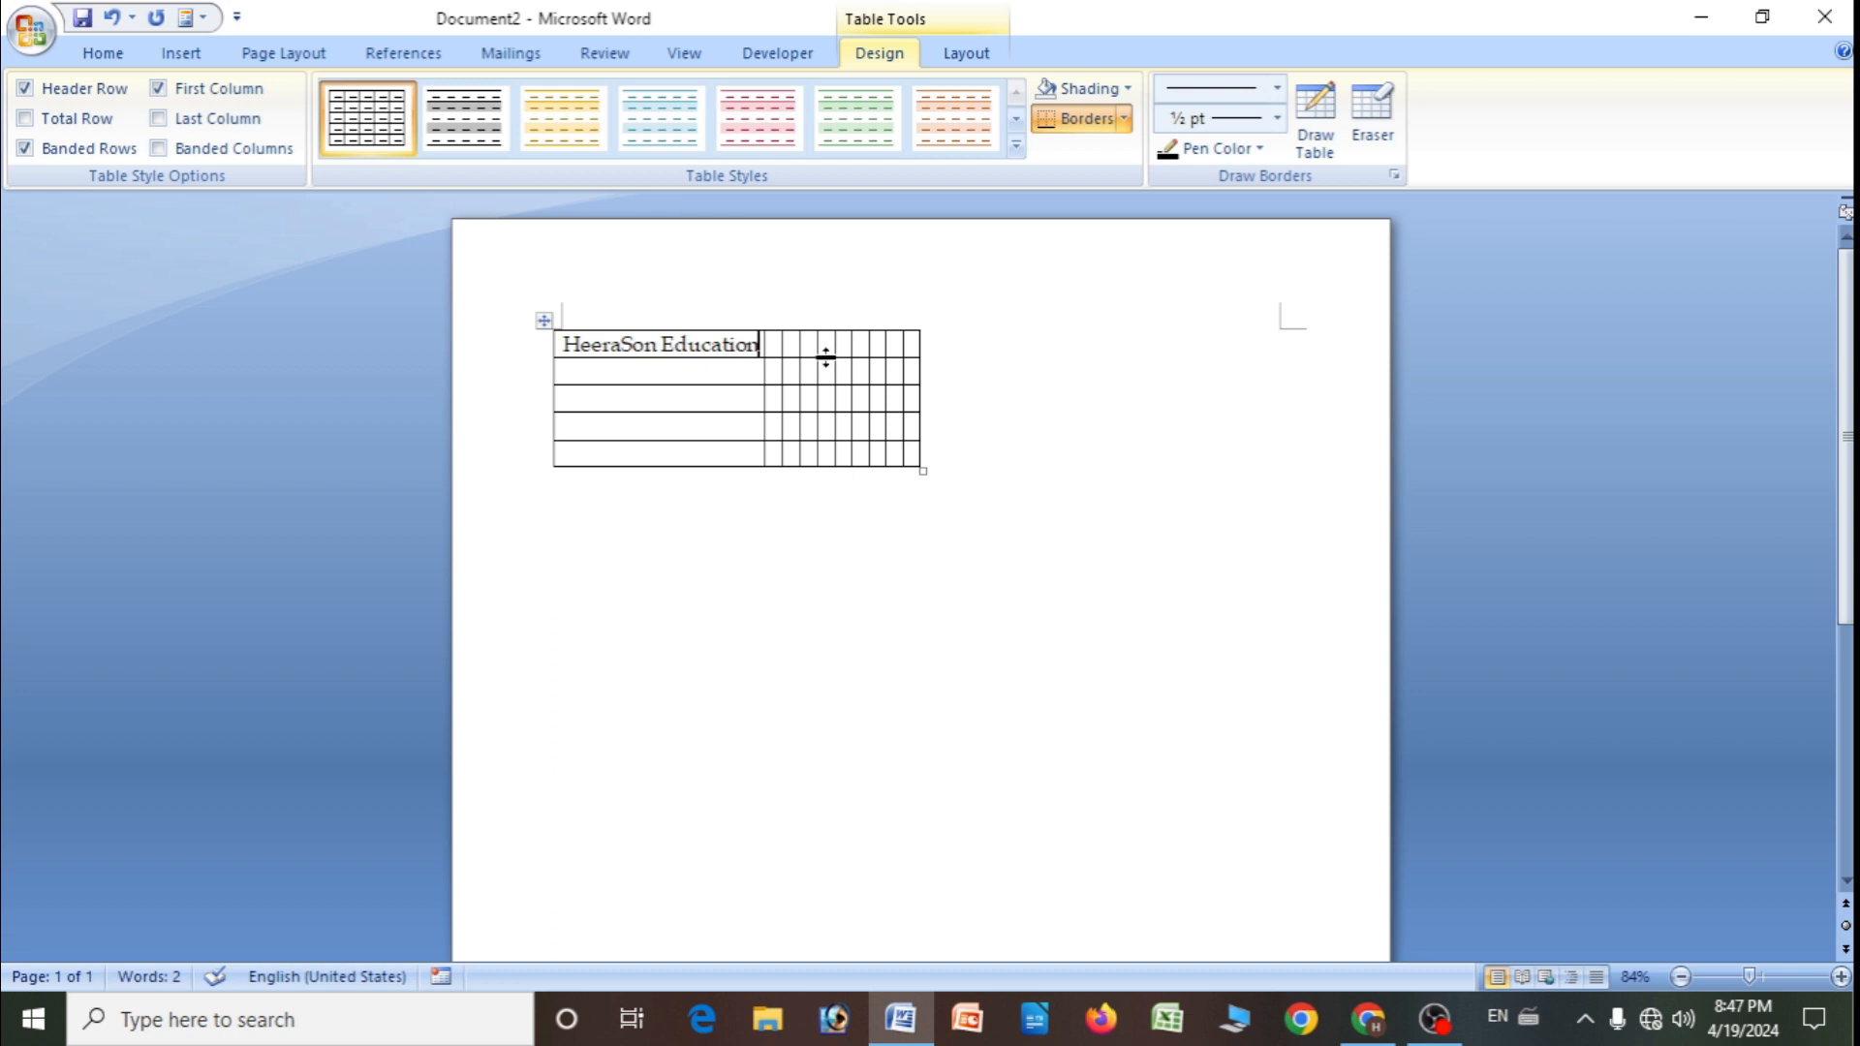
pyautogui.click(794, 345)
pyautogui.write('gfdgfg')
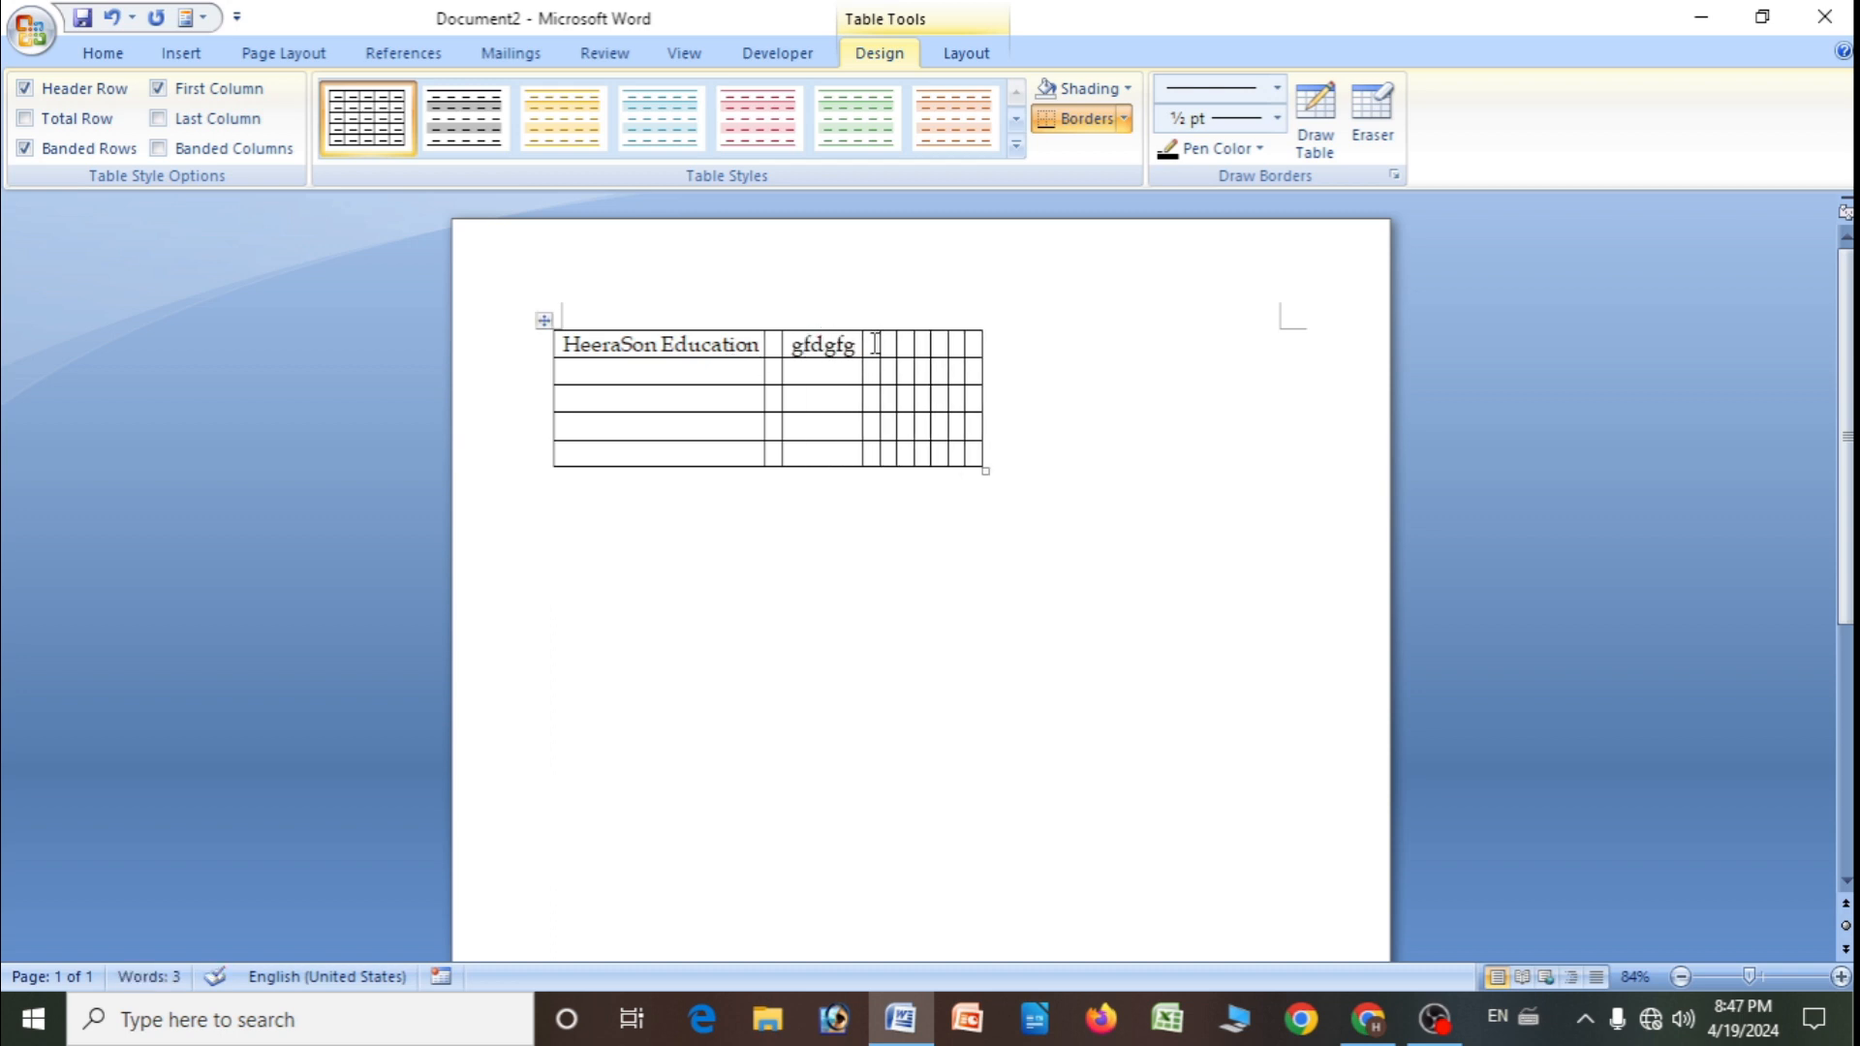
pyautogui.click(874, 344)
pyautogui.write('g')
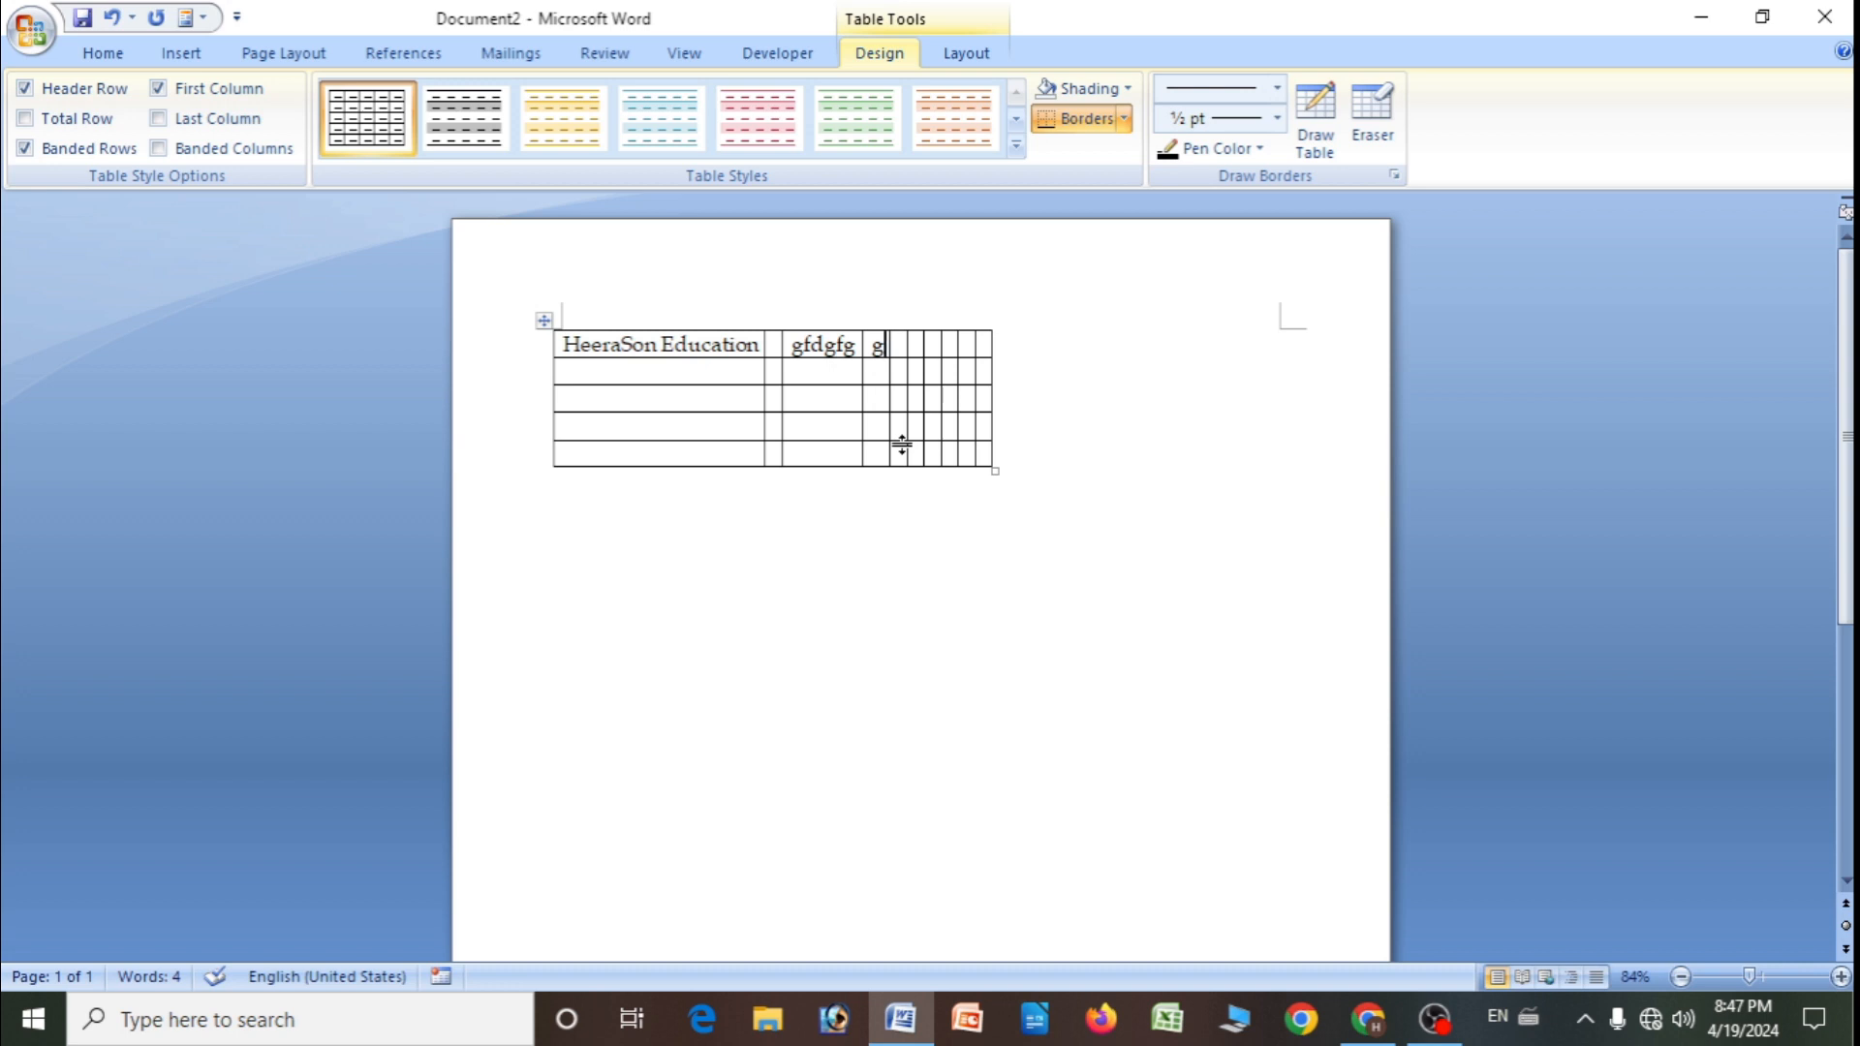
pyautogui.rightClick(546, 327)
pyautogui.click(605, 348)
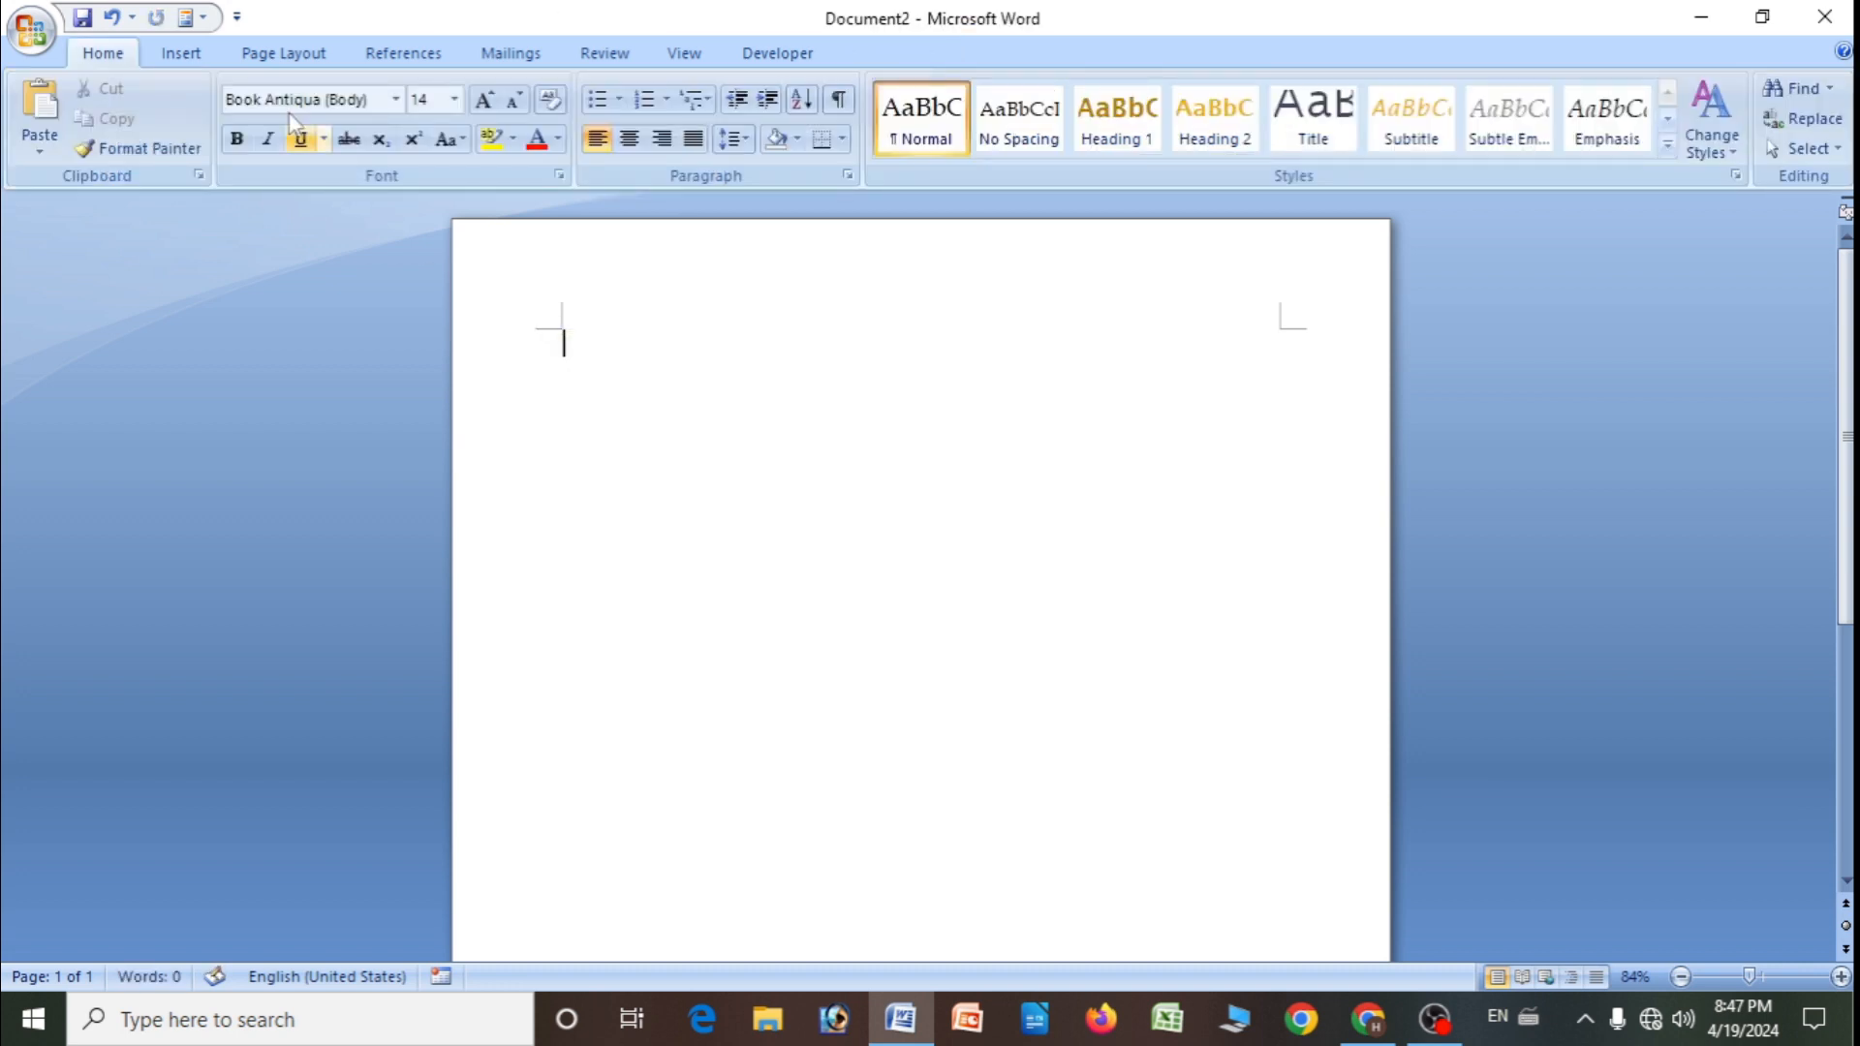
# - Insert a table with 10 columns and 5 rows, using the AutoFit to window behavior
pyautogui.click(189, 60)
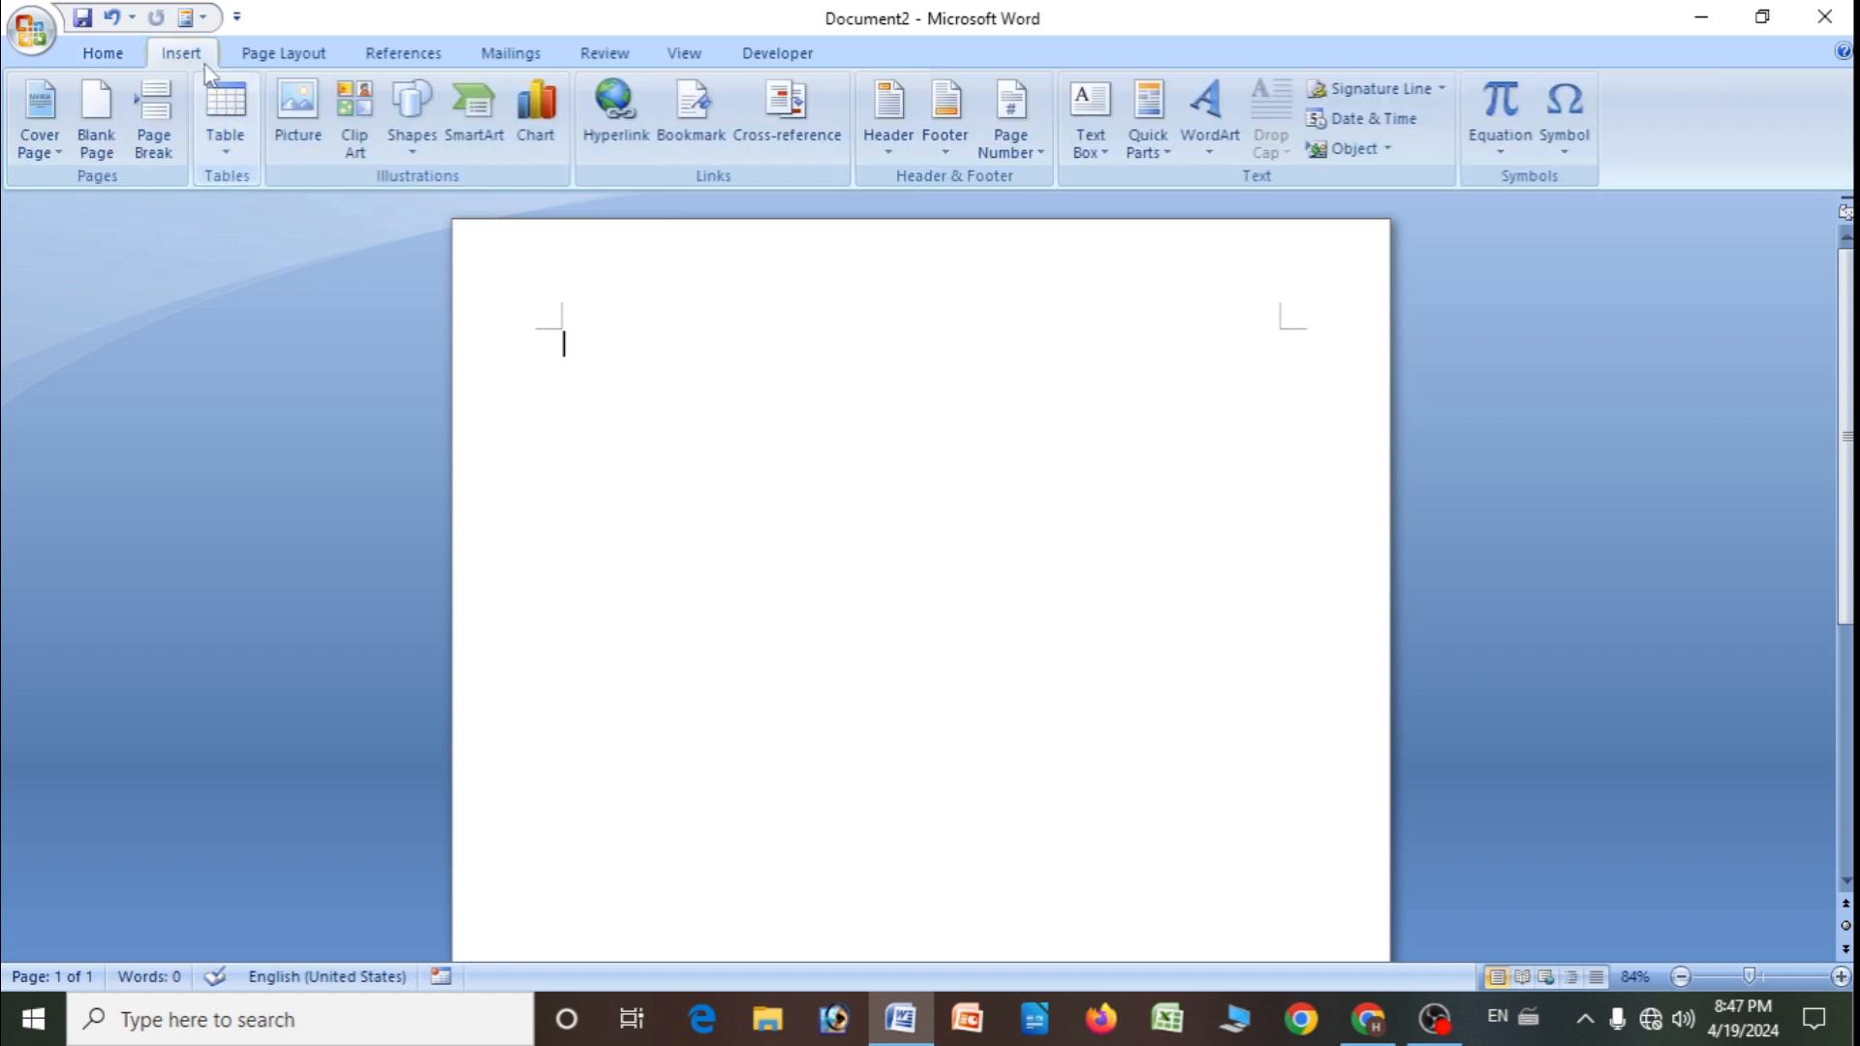
pyautogui.click(229, 136)
pyautogui.click(281, 424)
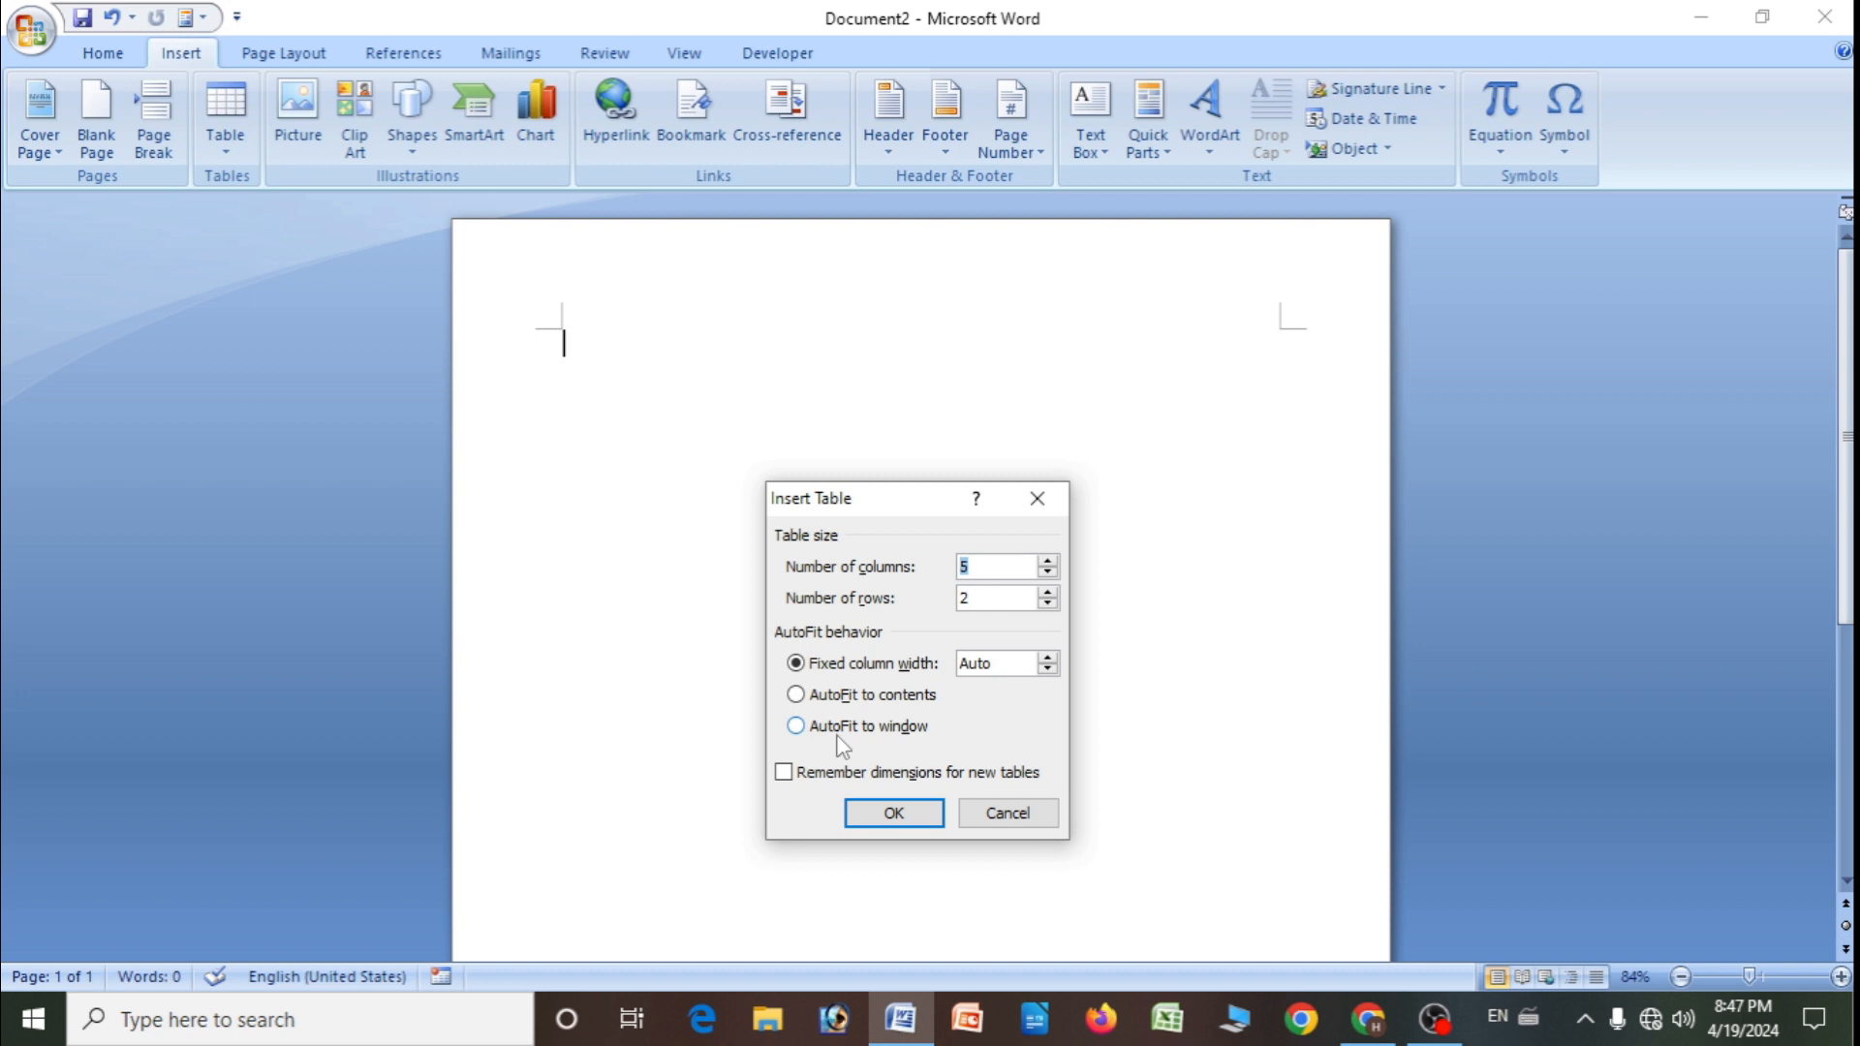
pyautogui.press('BackSpace')
pyautogui.write('10')
pyautogui.click(984, 599)
pyautogui.press('BackSpace')
pyautogui.write('5')
pyautogui.click(797, 728)
pyautogui.click(889, 813)
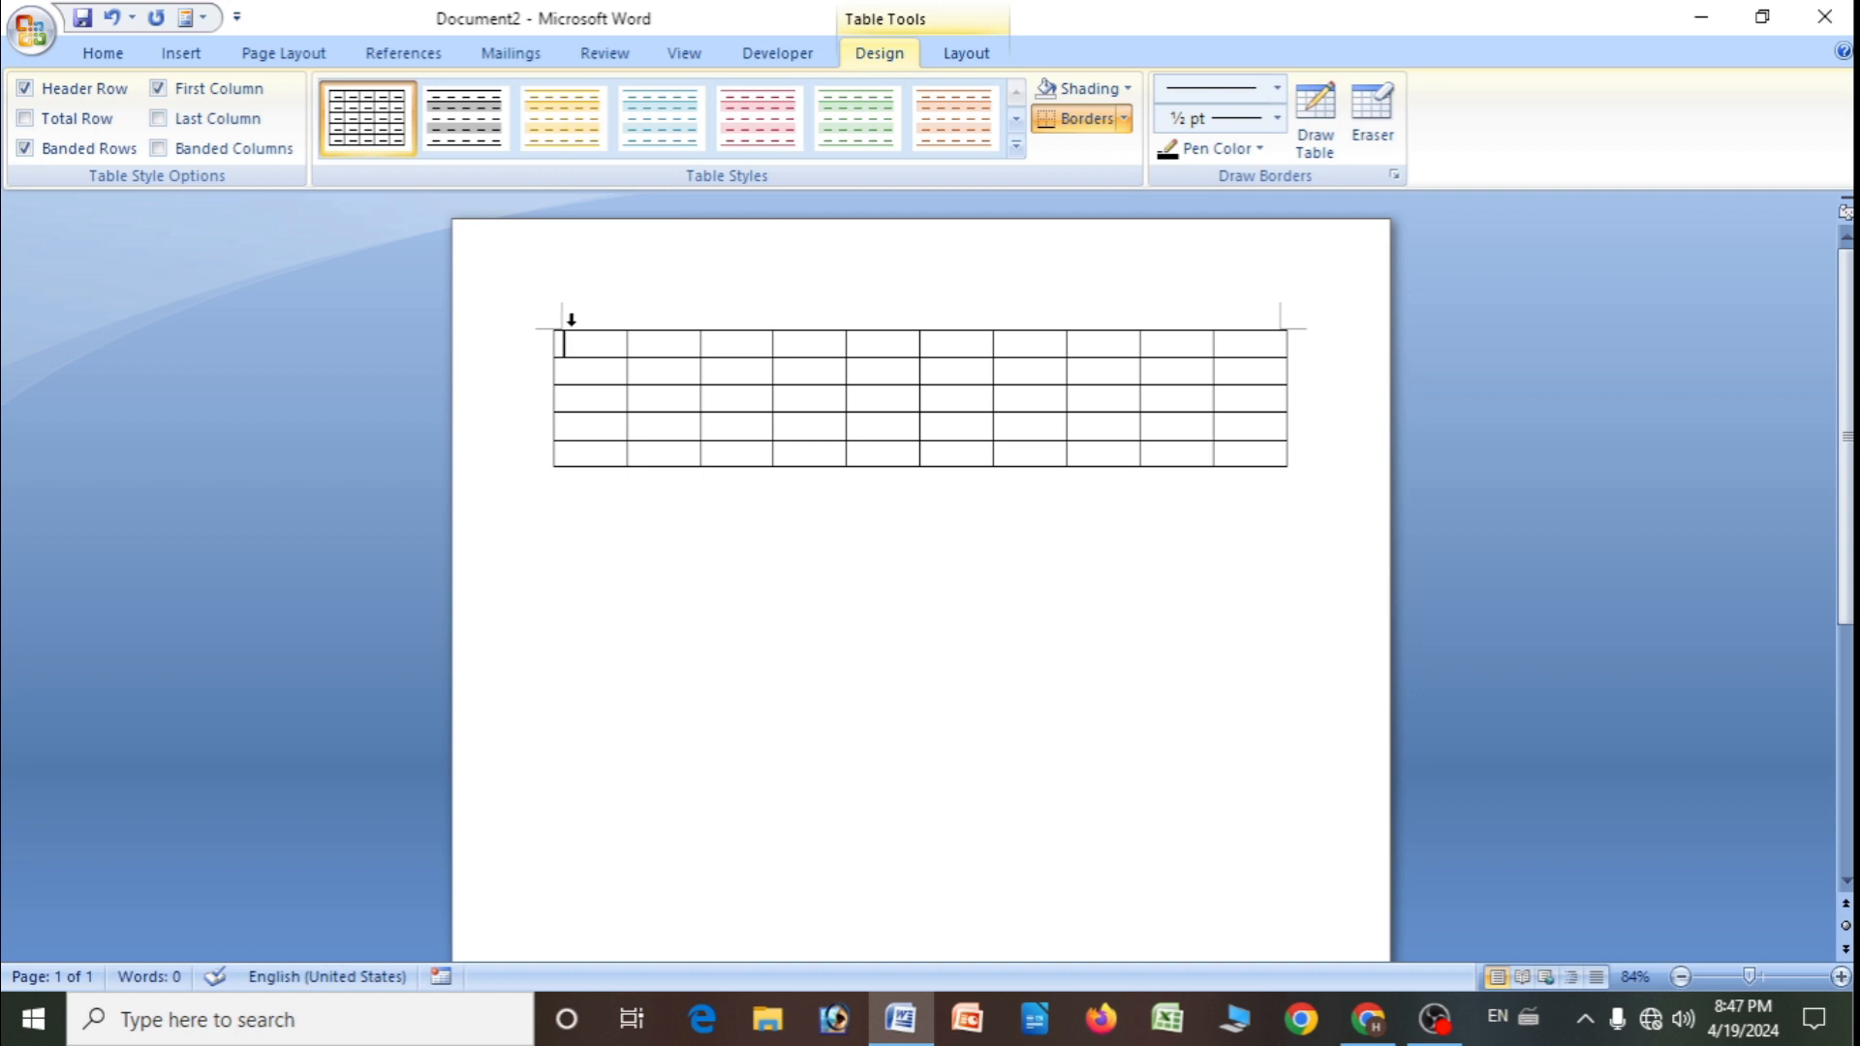
pyautogui.click(185, 60)
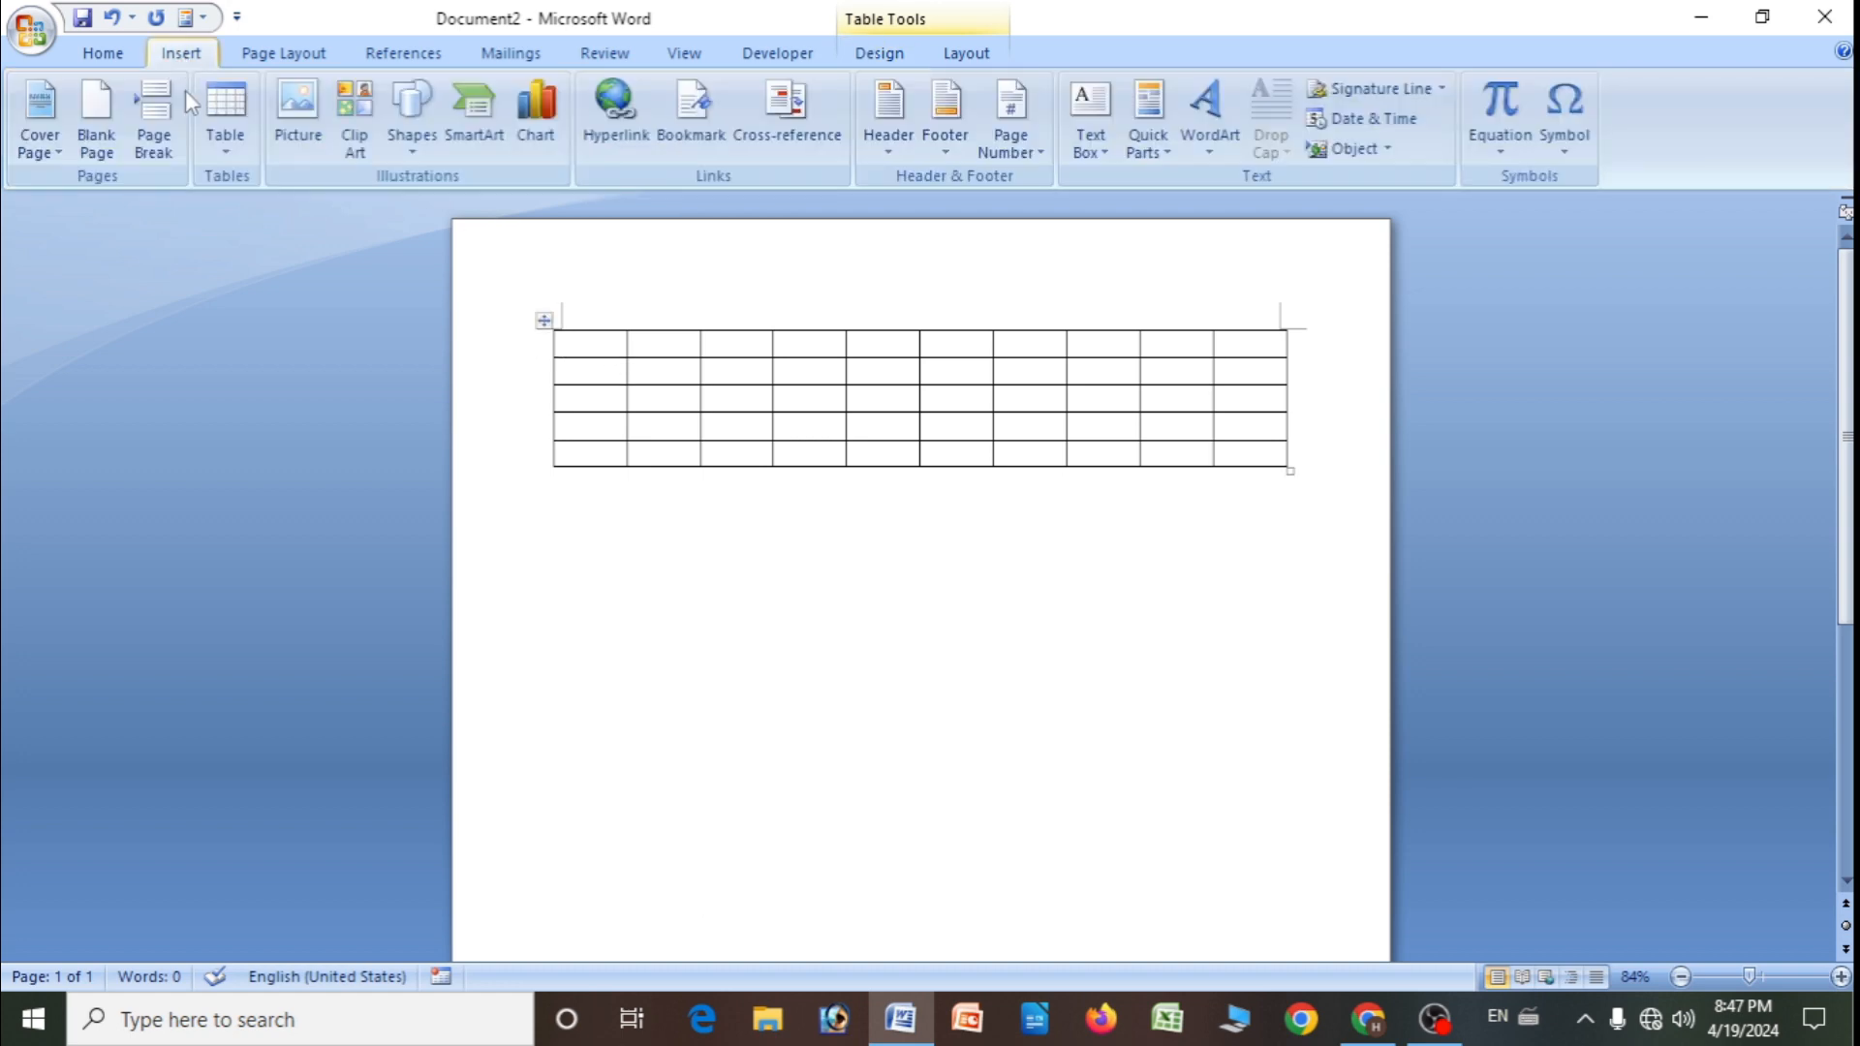
pyautogui.click(224, 150)
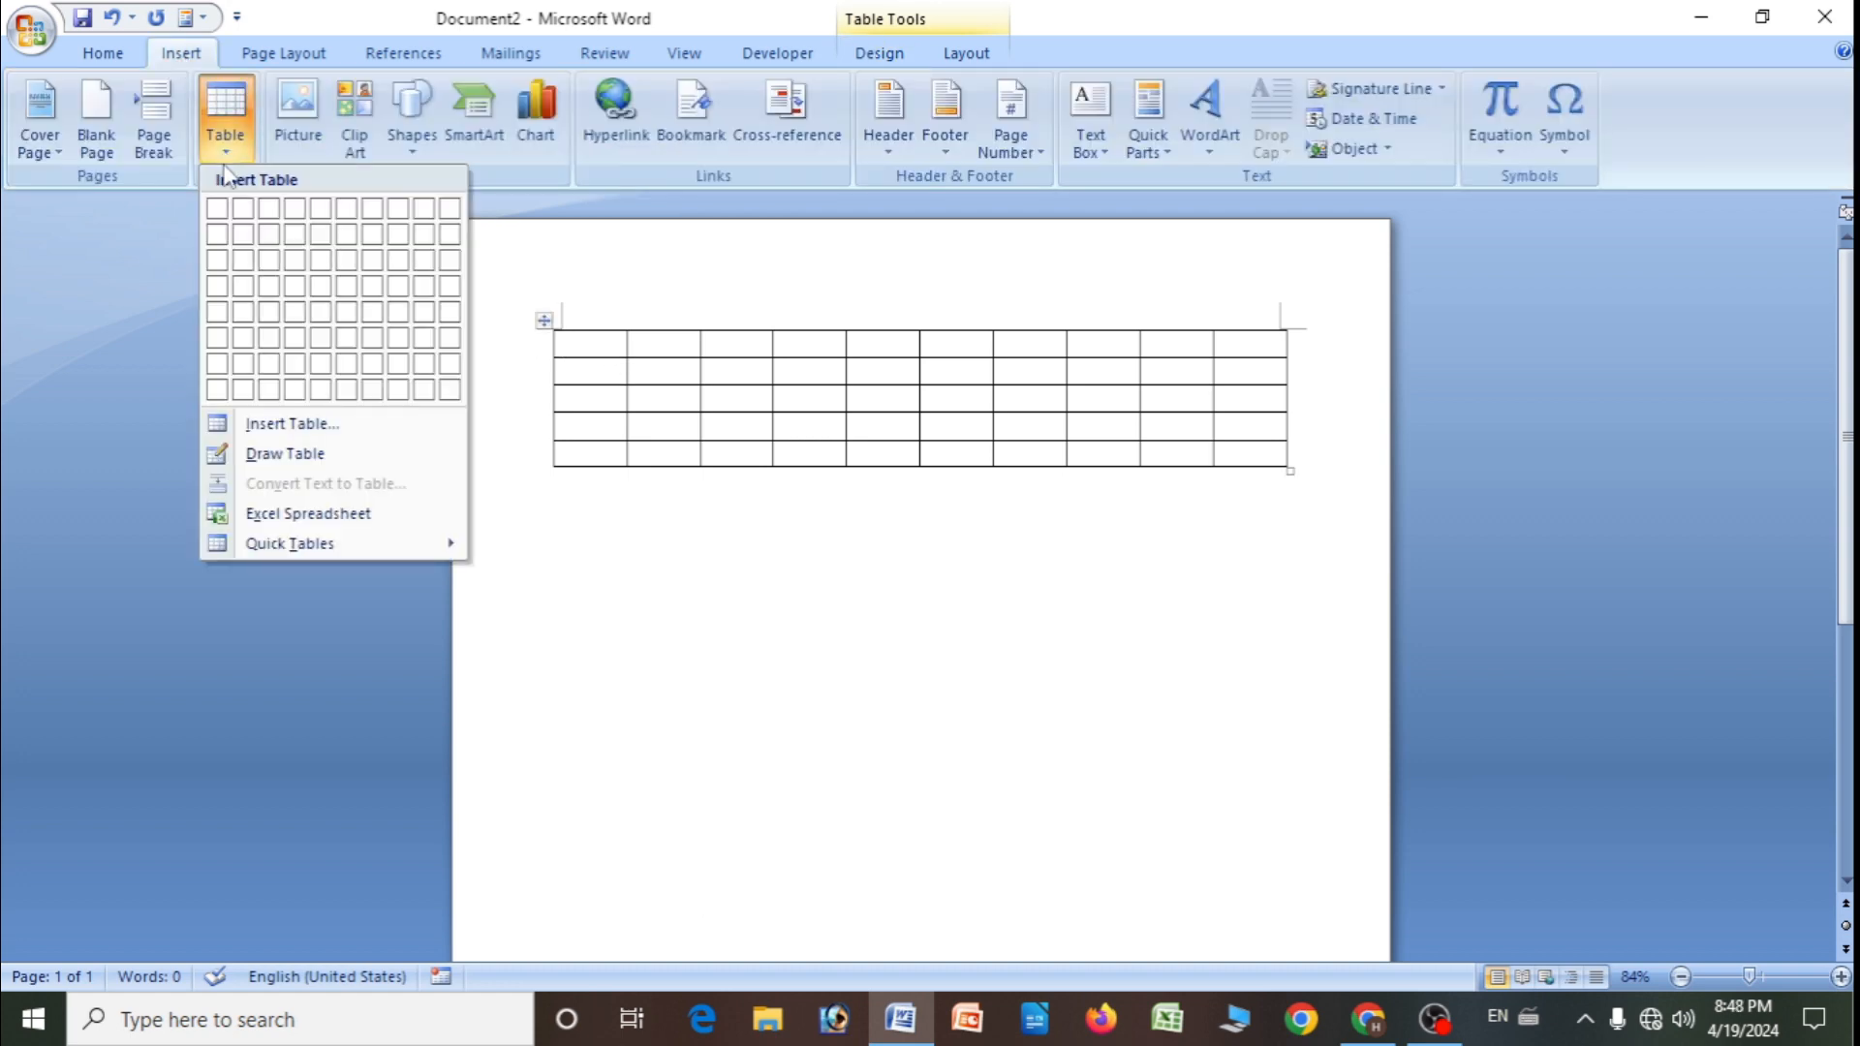
pyautogui.click(617, 350)
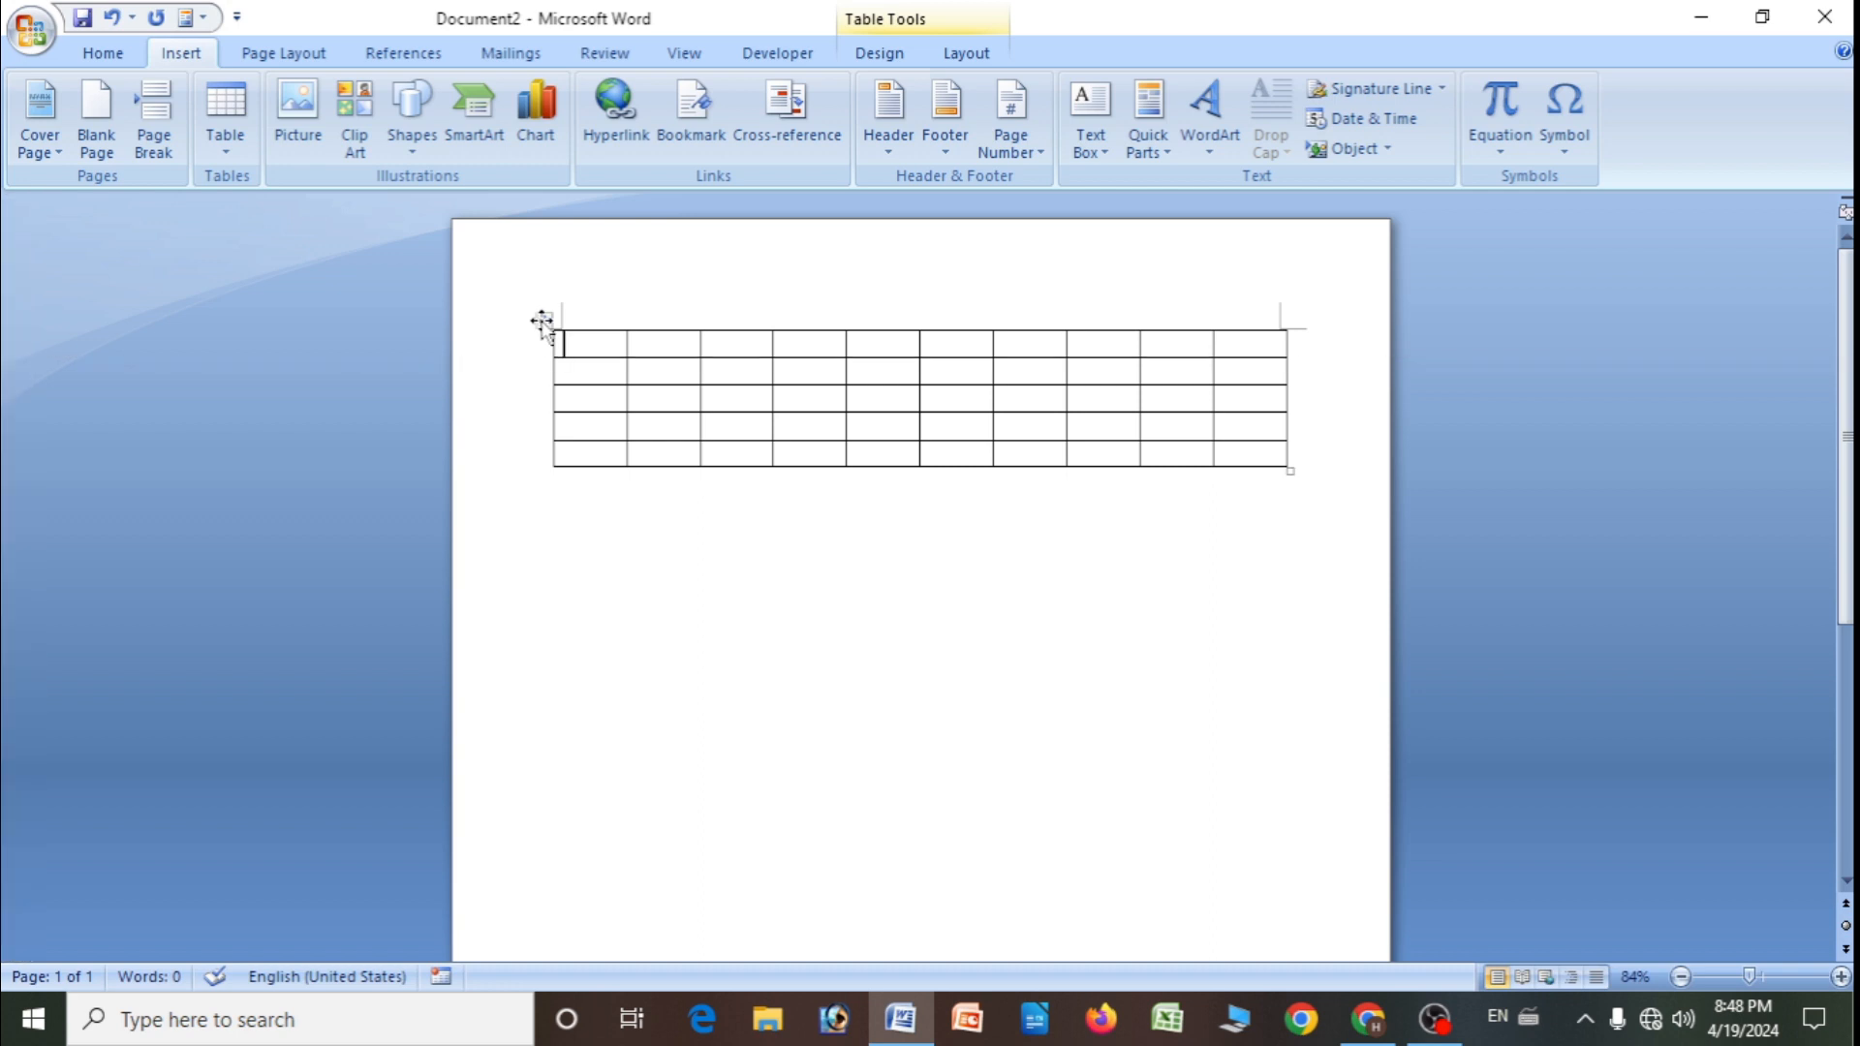
# - Cut the whole 10-column, window-fitted table out of the document
pyautogui.rightClick(542, 325)
pyautogui.click(592, 337)
# - Use Draw Table to draw a table's outer border across most of the text width at the start of the page
pyautogui.click(225, 135)
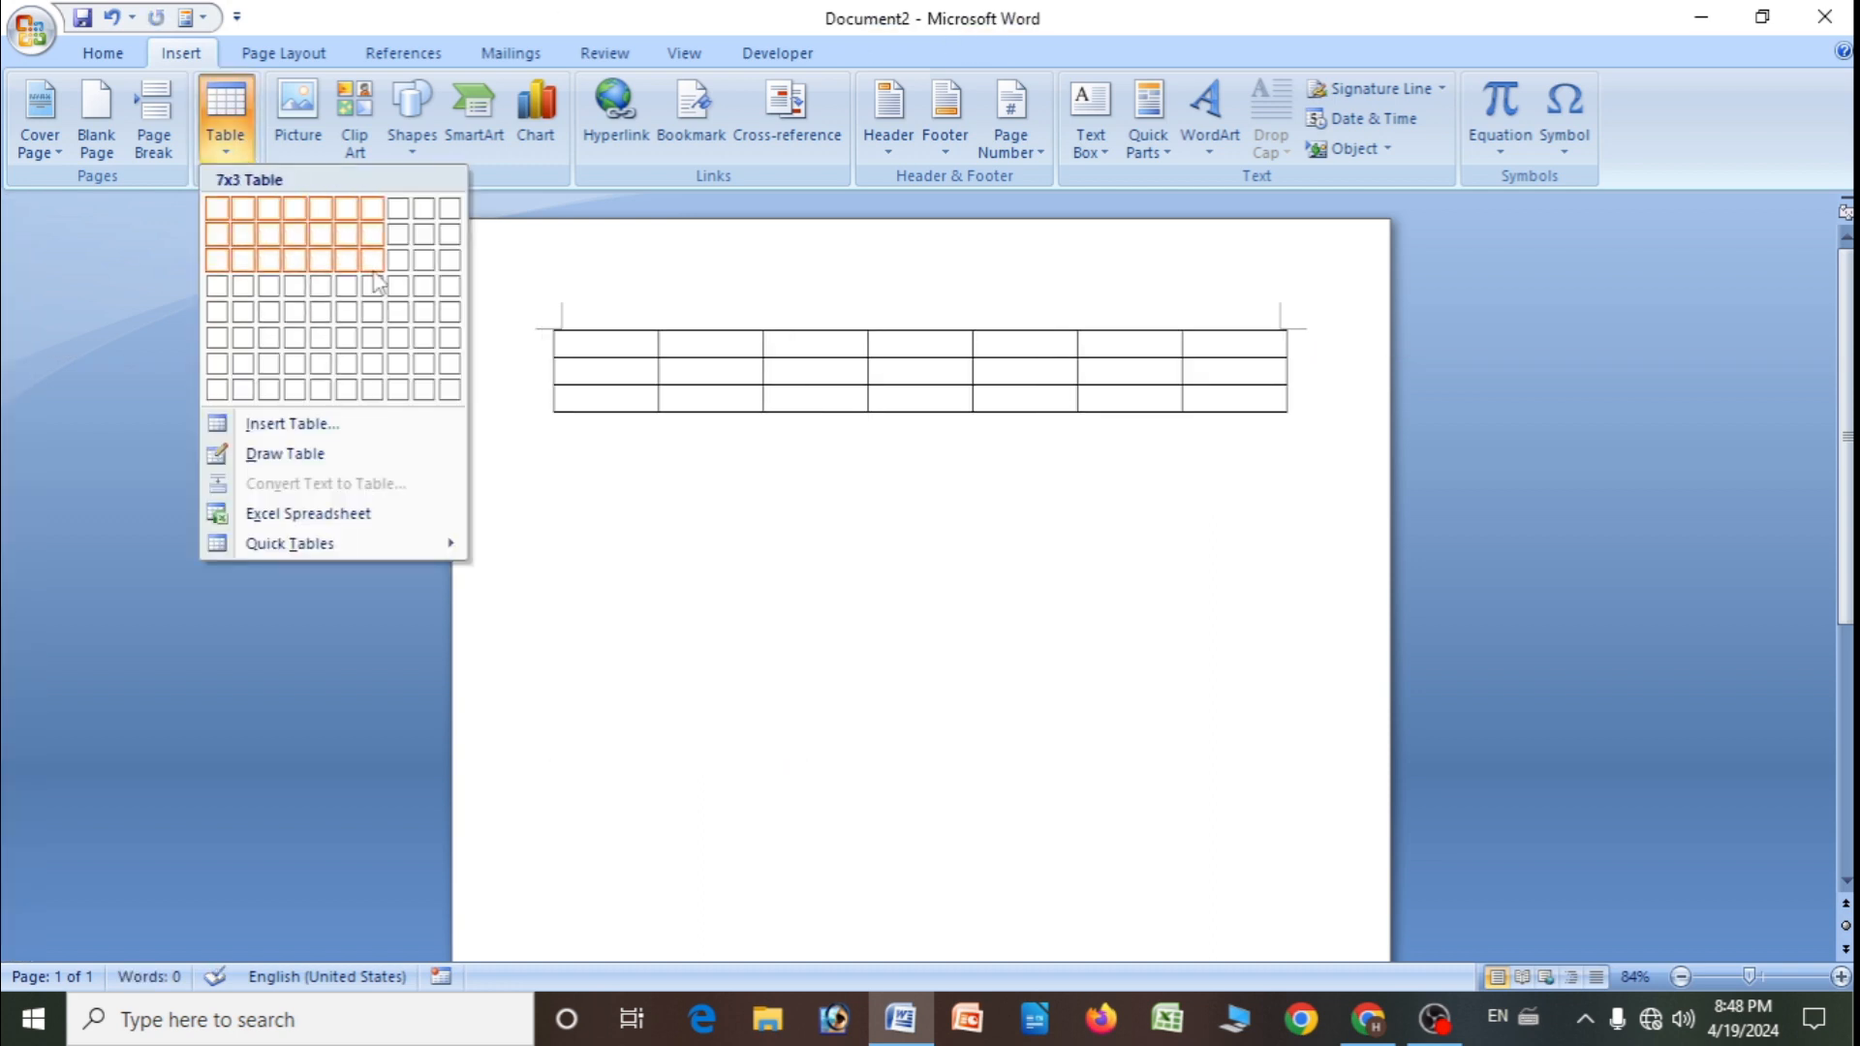
pyautogui.click(312, 457)
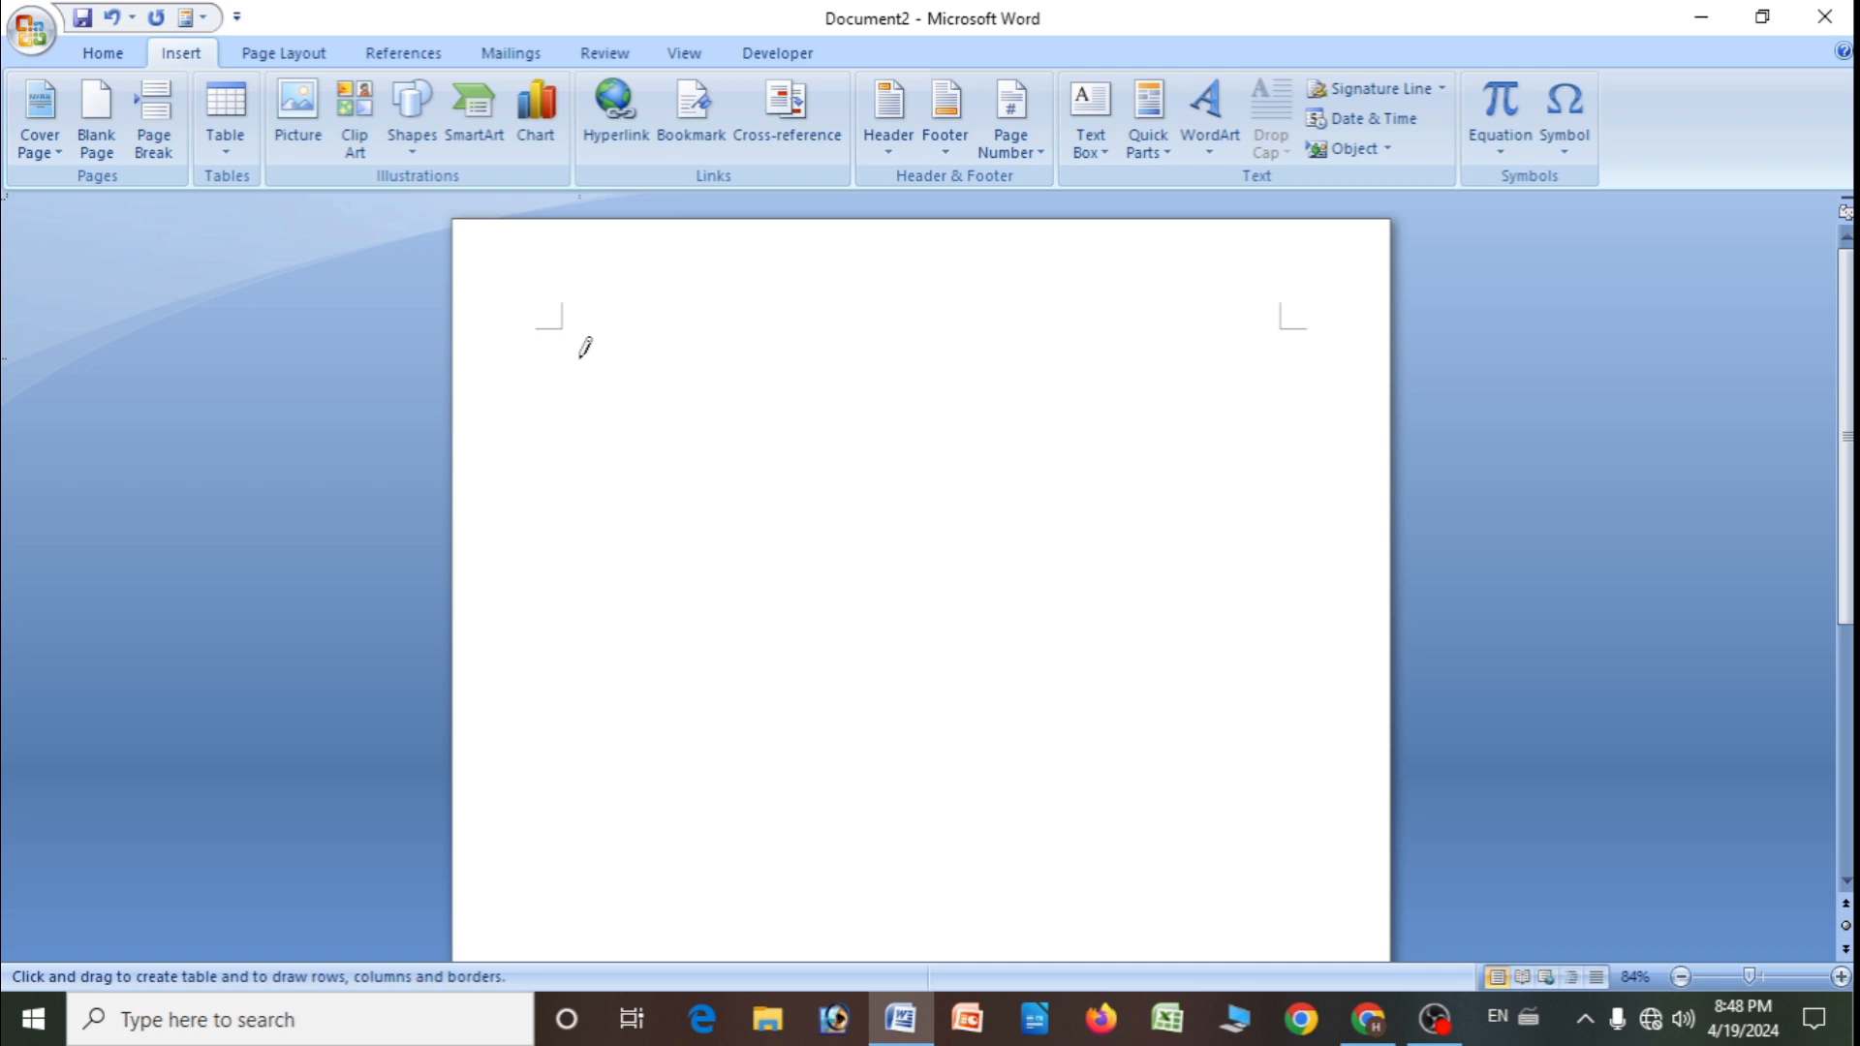
pyautogui.moveTo(567, 349)
pyautogui.mouseDown()
pyautogui.moveTo(713, 446)
pyautogui.moveTo(884, 461)
pyautogui.moveTo(1206, 426)
pyautogui.moveTo(1209, 383)
pyautogui.moveTo(1234, 542)
pyautogui.mouseUp()
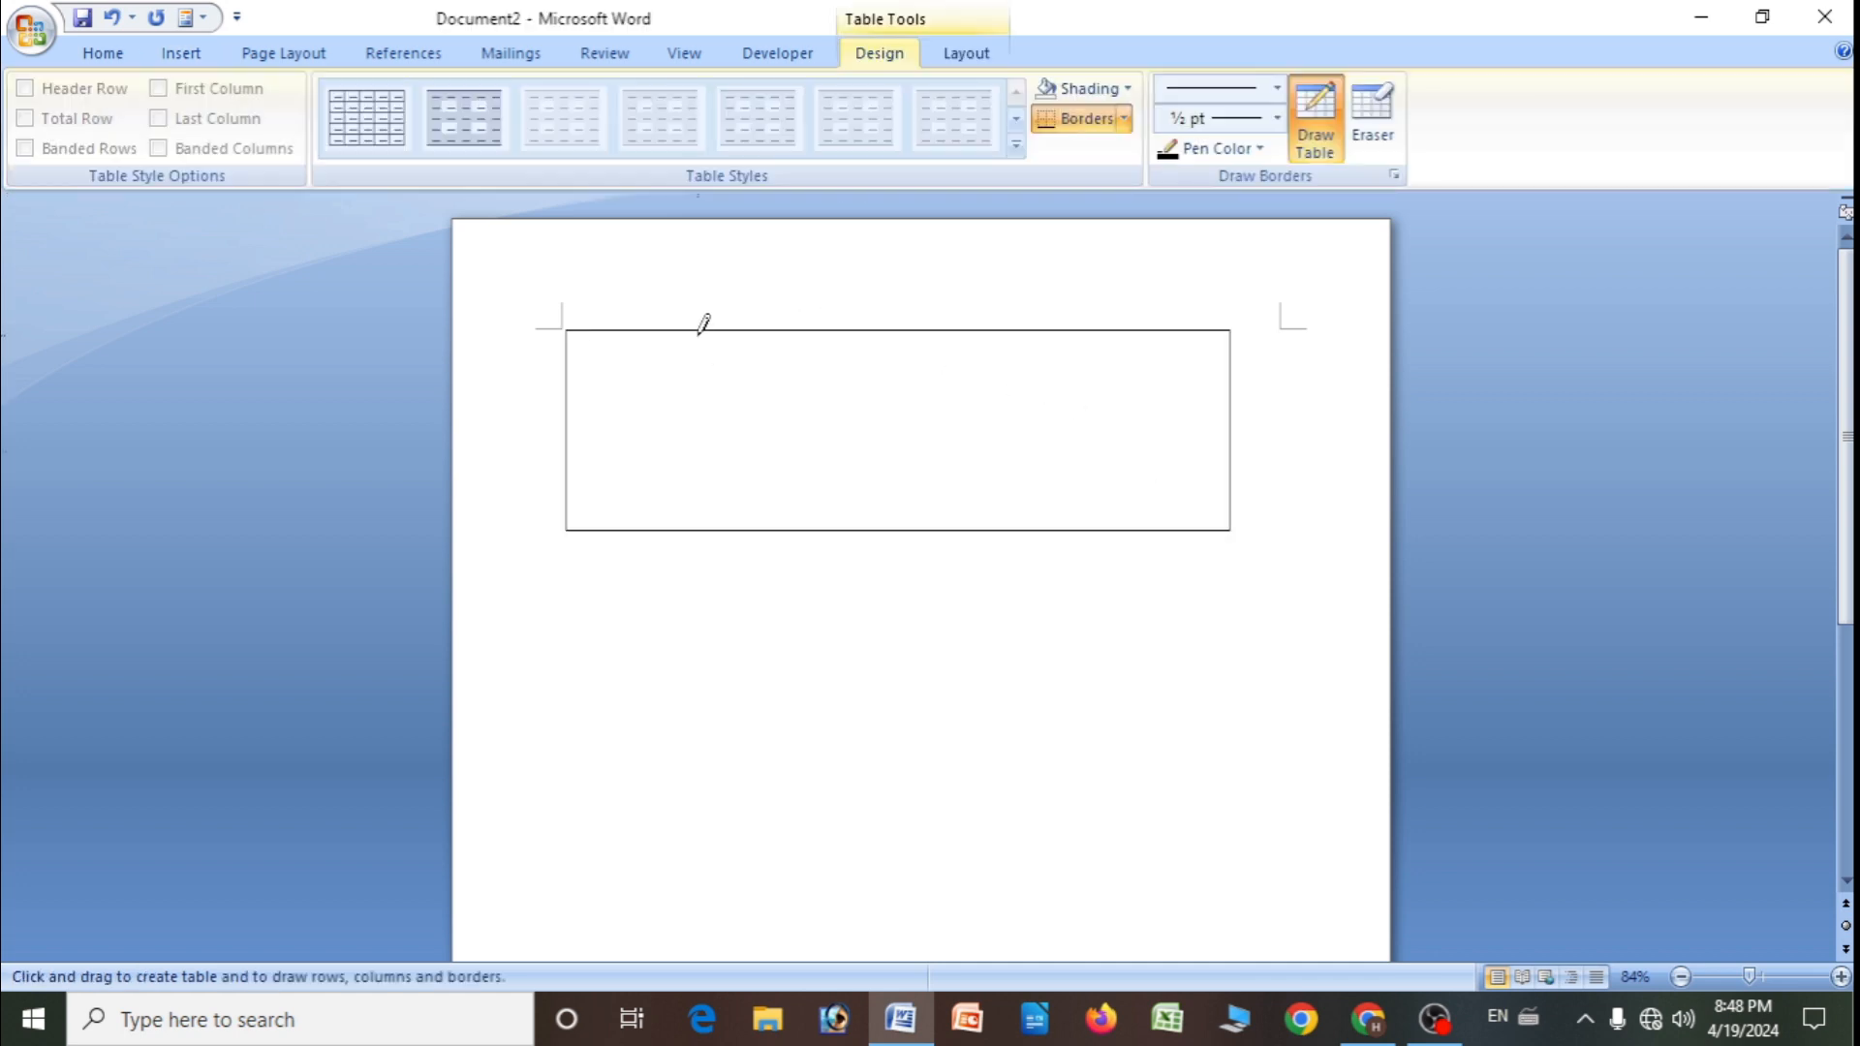
# - Divide the drawn table with three full-height vertical lines and two full-width horizontal lines
pyautogui.moveTo(699, 330); pyautogui.dragTo(707, 494)
pyautogui.moveTo(942, 315); pyautogui.dragTo(942, 473)
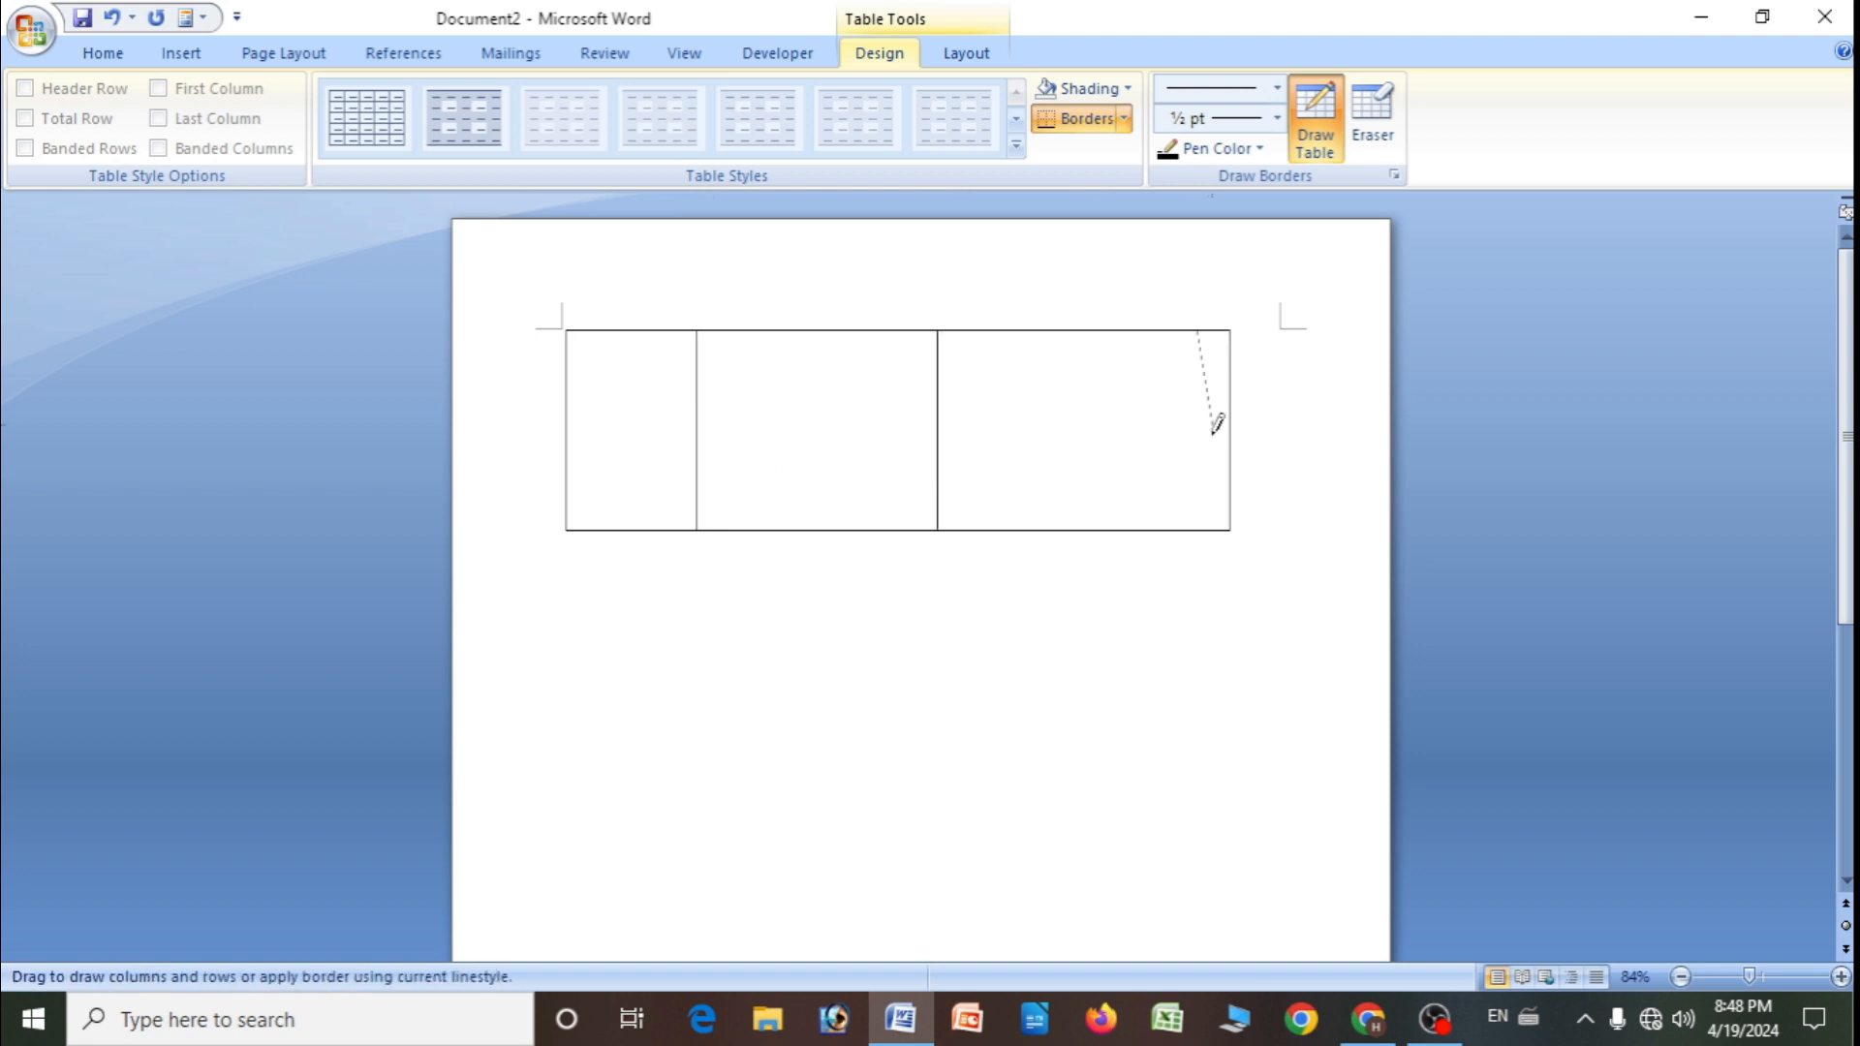
pyautogui.moveTo(1215, 478); pyautogui.dragTo(1213, 480)
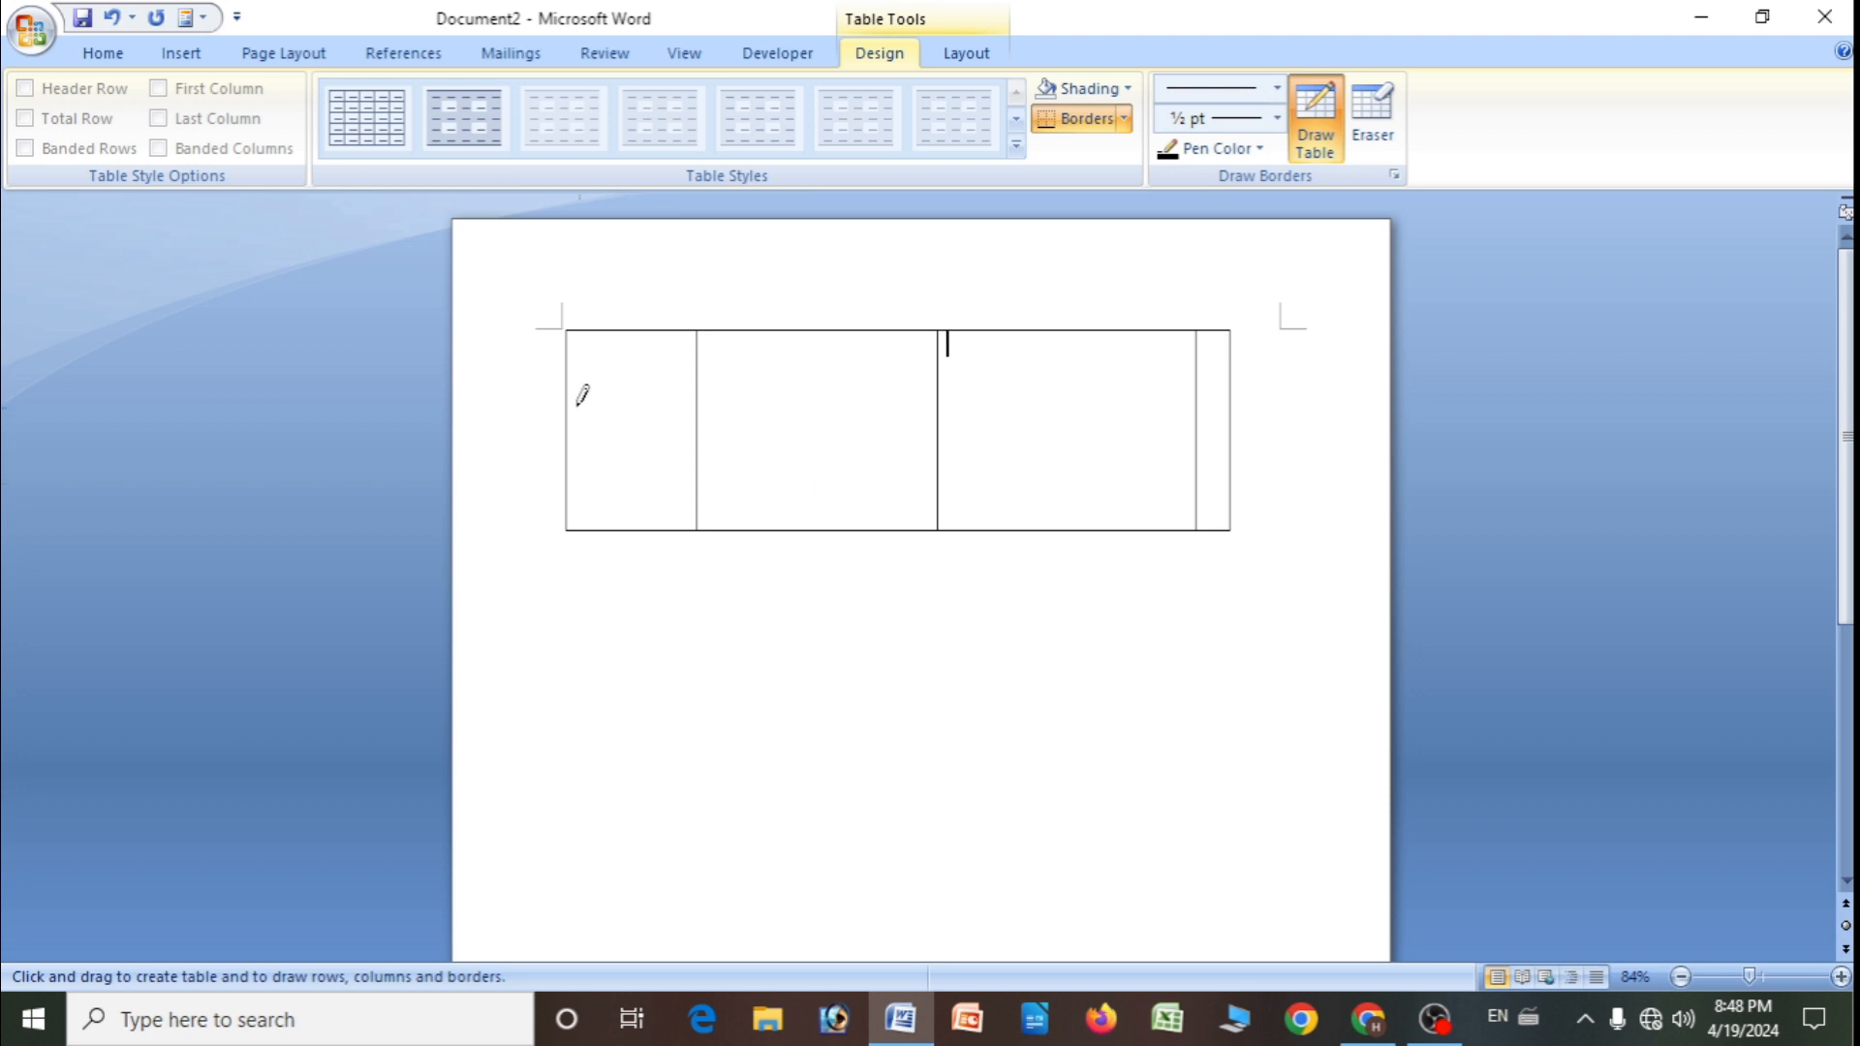
pyautogui.moveTo(569, 358); pyautogui.dragTo(1214, 333)
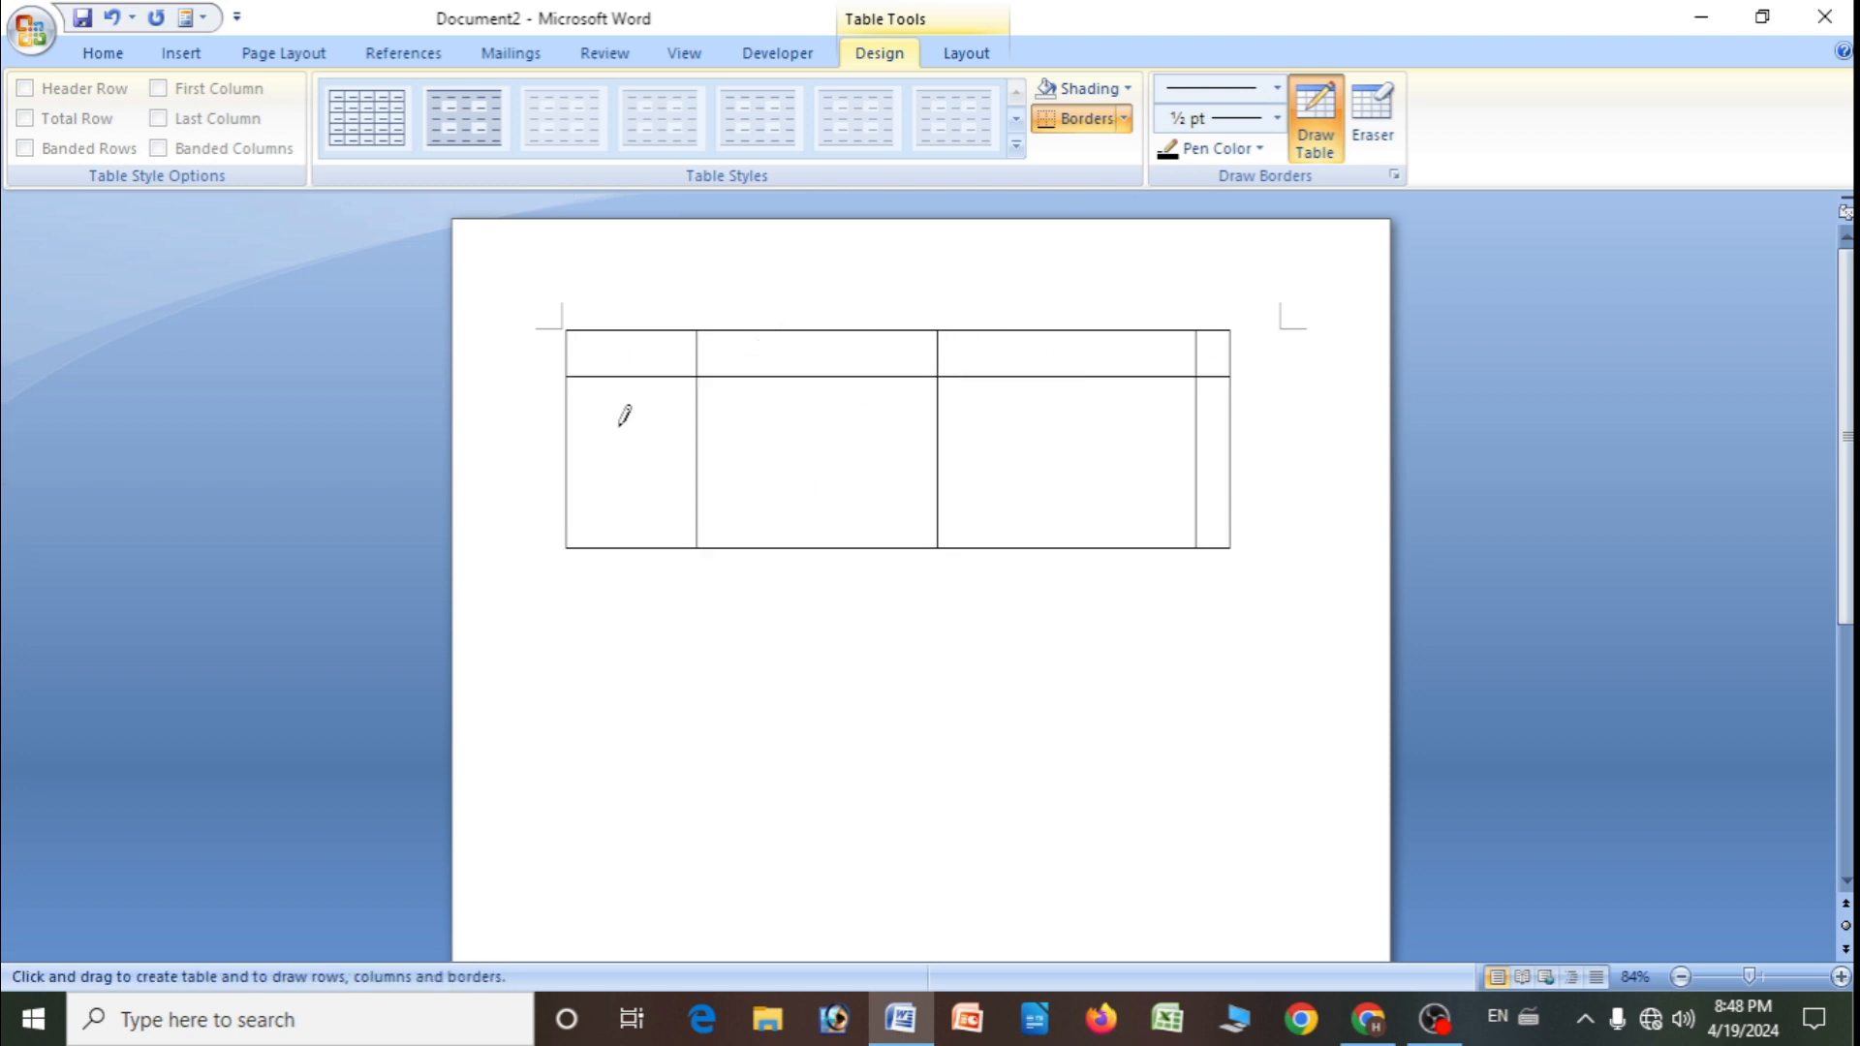
pyautogui.moveTo(570, 455); pyautogui.dragTo(1220, 442)
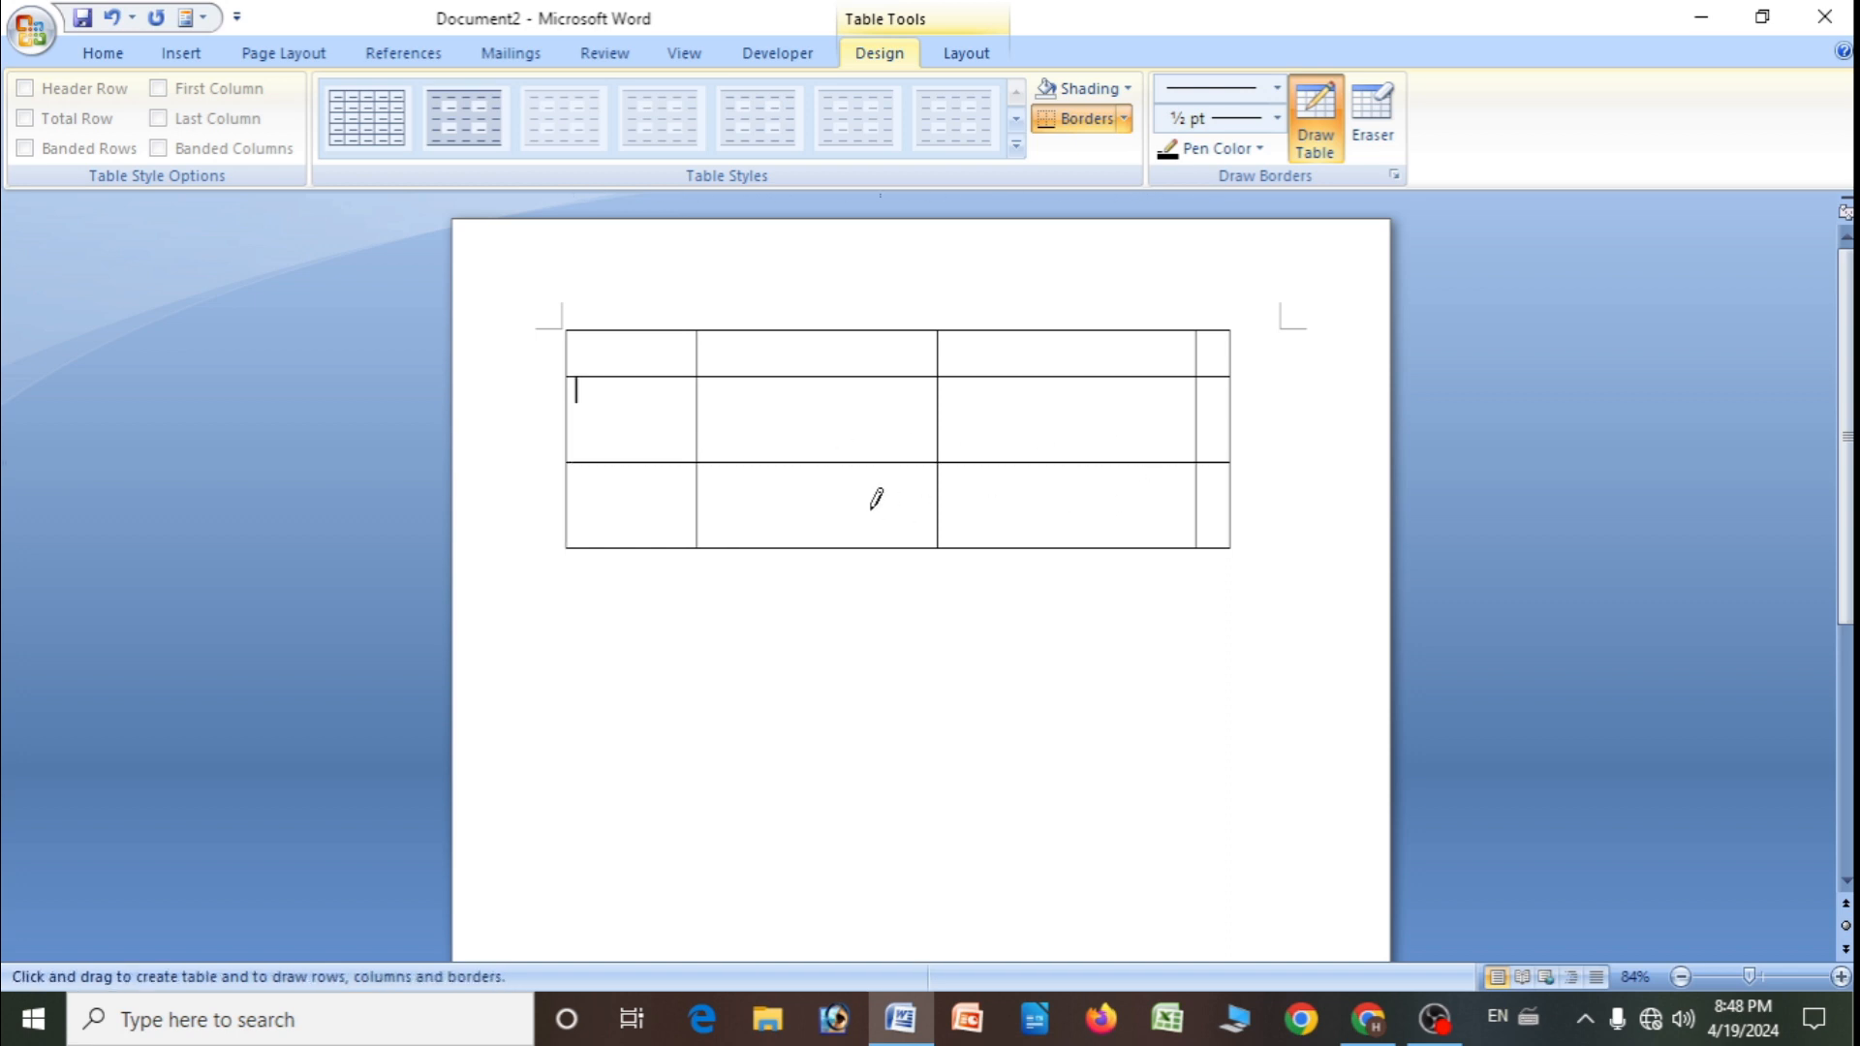
# - Draw a vertical divider through the second column's first two rows and another in its second row, and leave drawing mode
pyautogui.moveTo(805, 363); pyautogui.dragTo(815, 445)
pyautogui.moveTo(875, 372); pyautogui.dragTo(876, 450)
pyautogui.press('Escape')
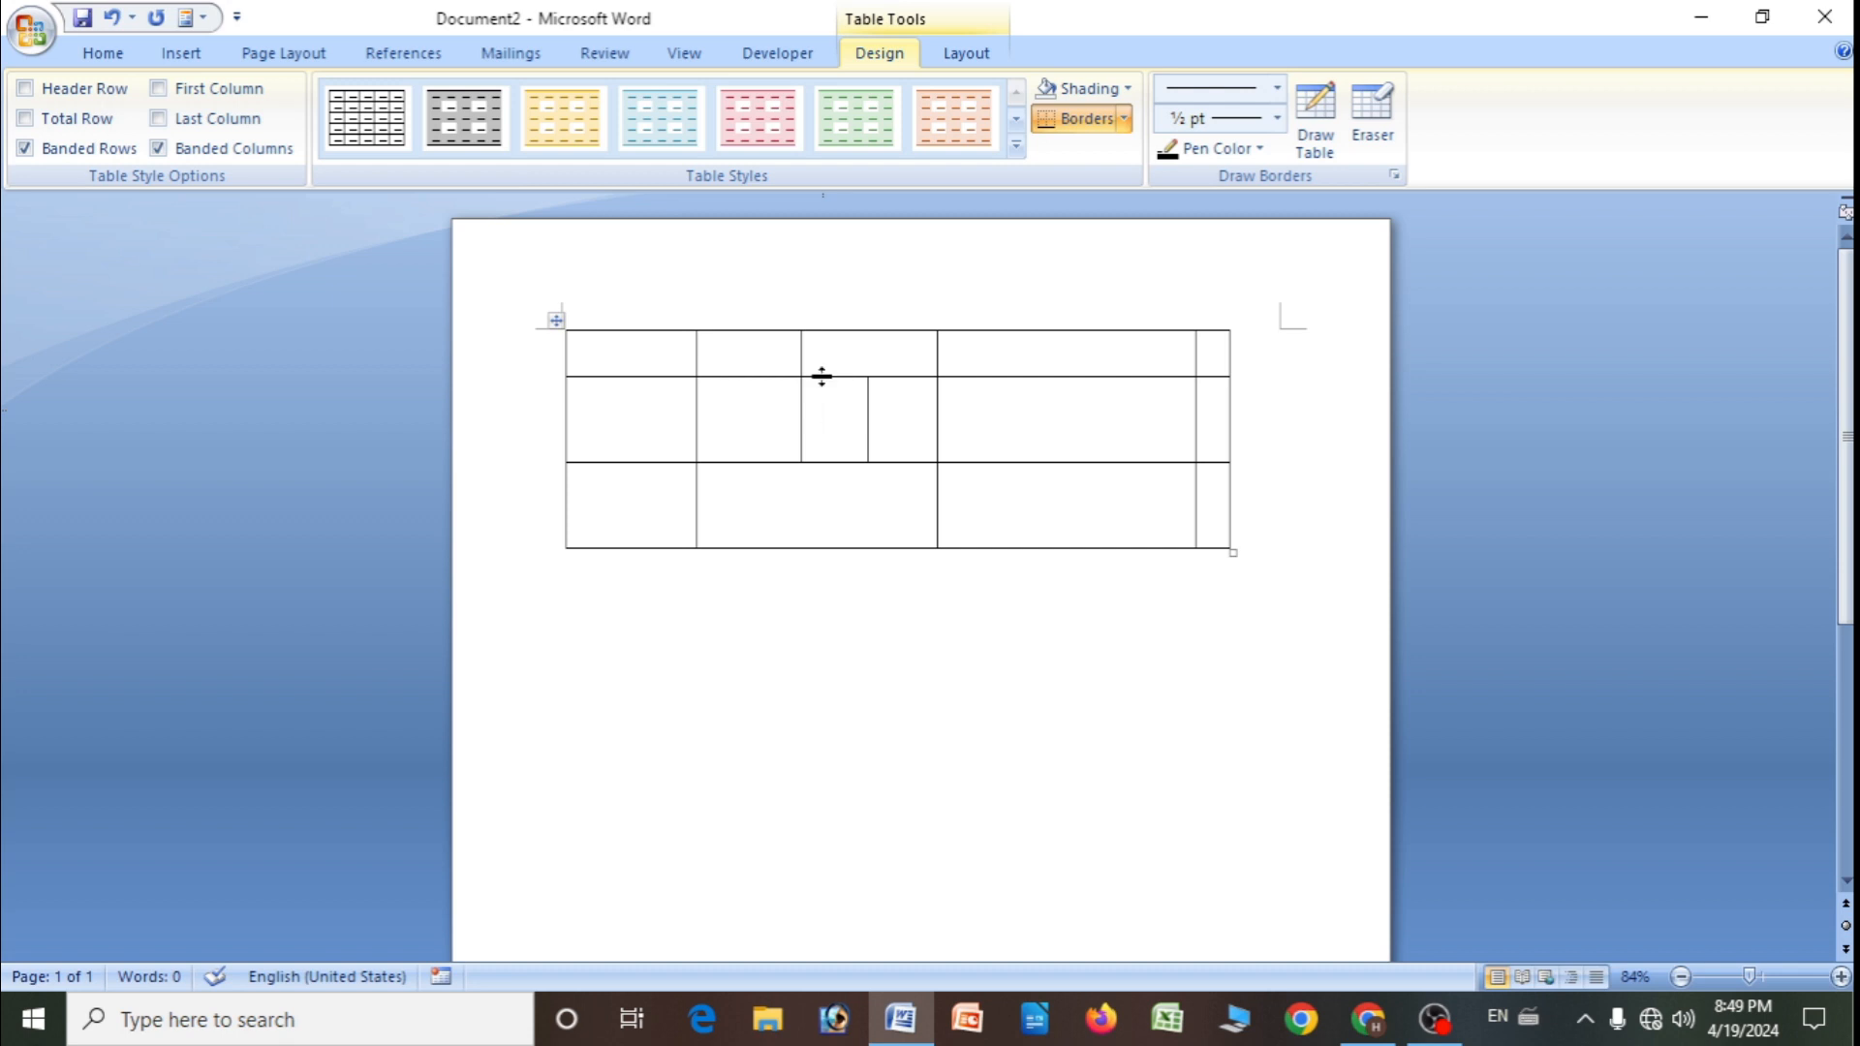
# - Cut the whole hand-drawn table out of the document
pyautogui.click(557, 320)
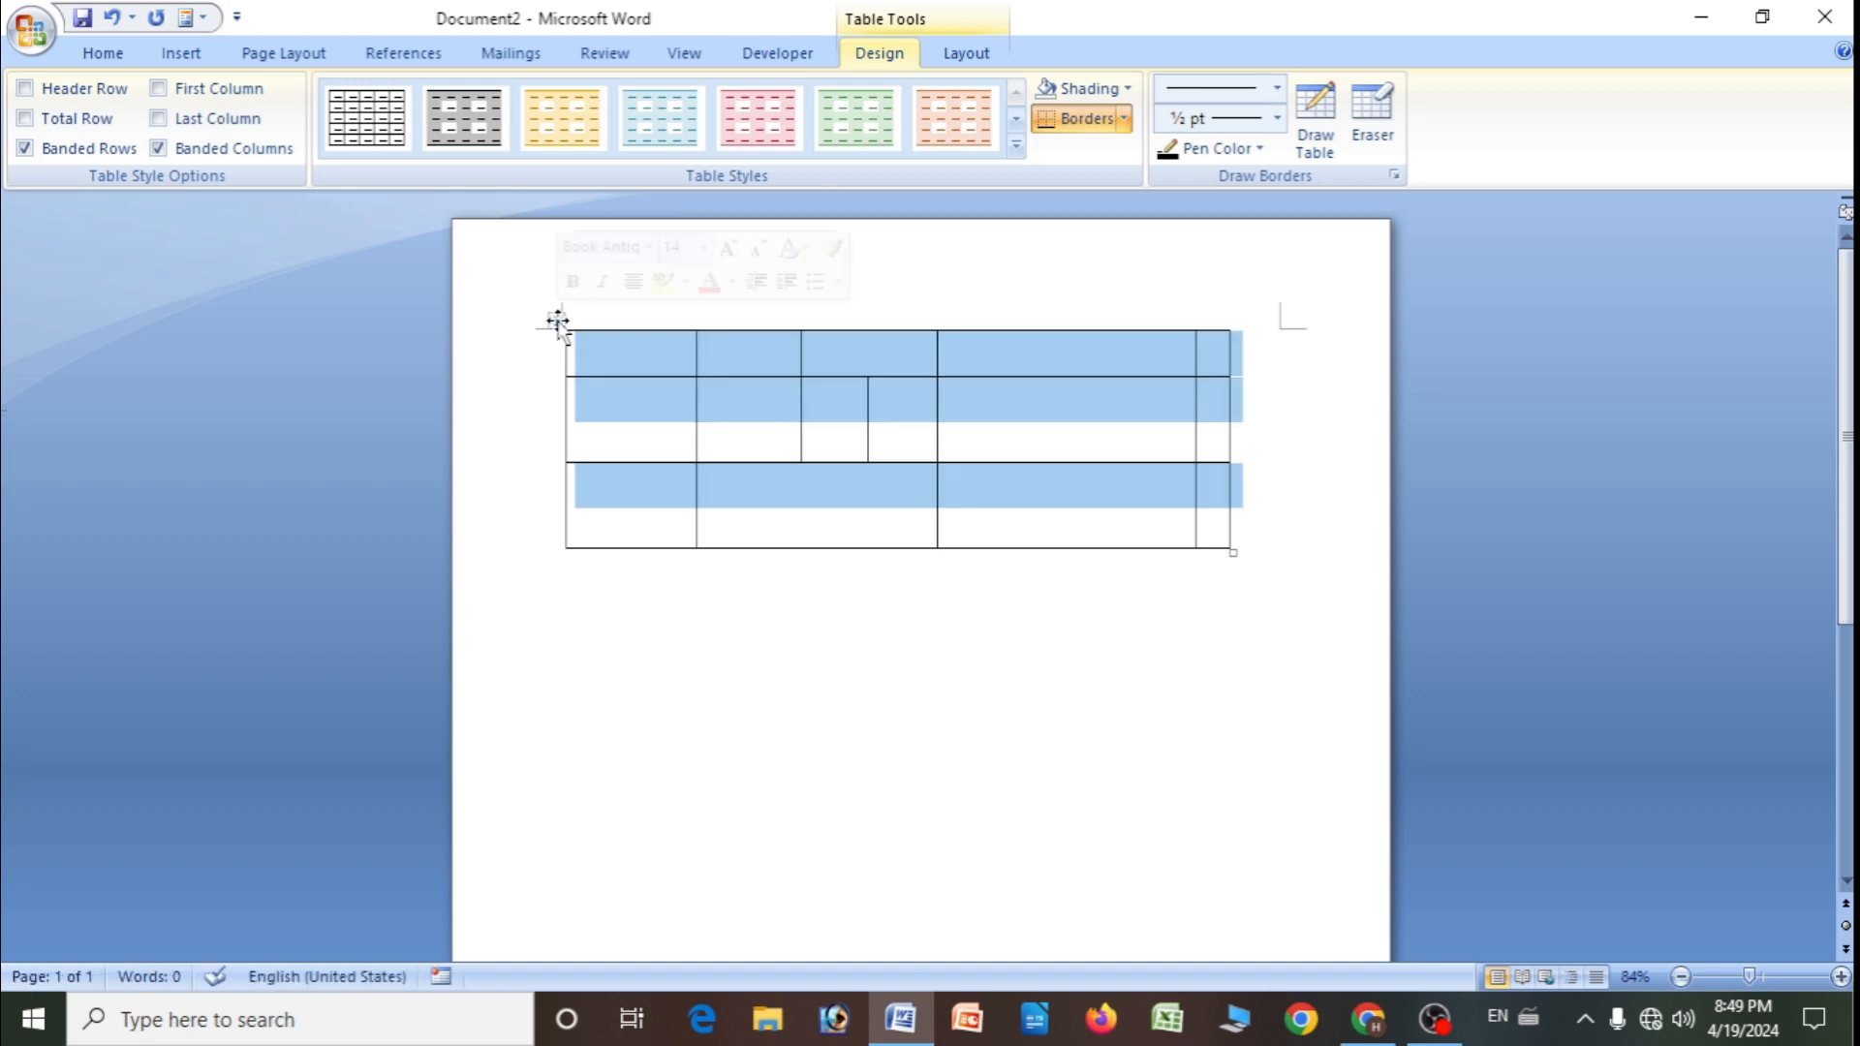
pyautogui.rightClick(557, 321)
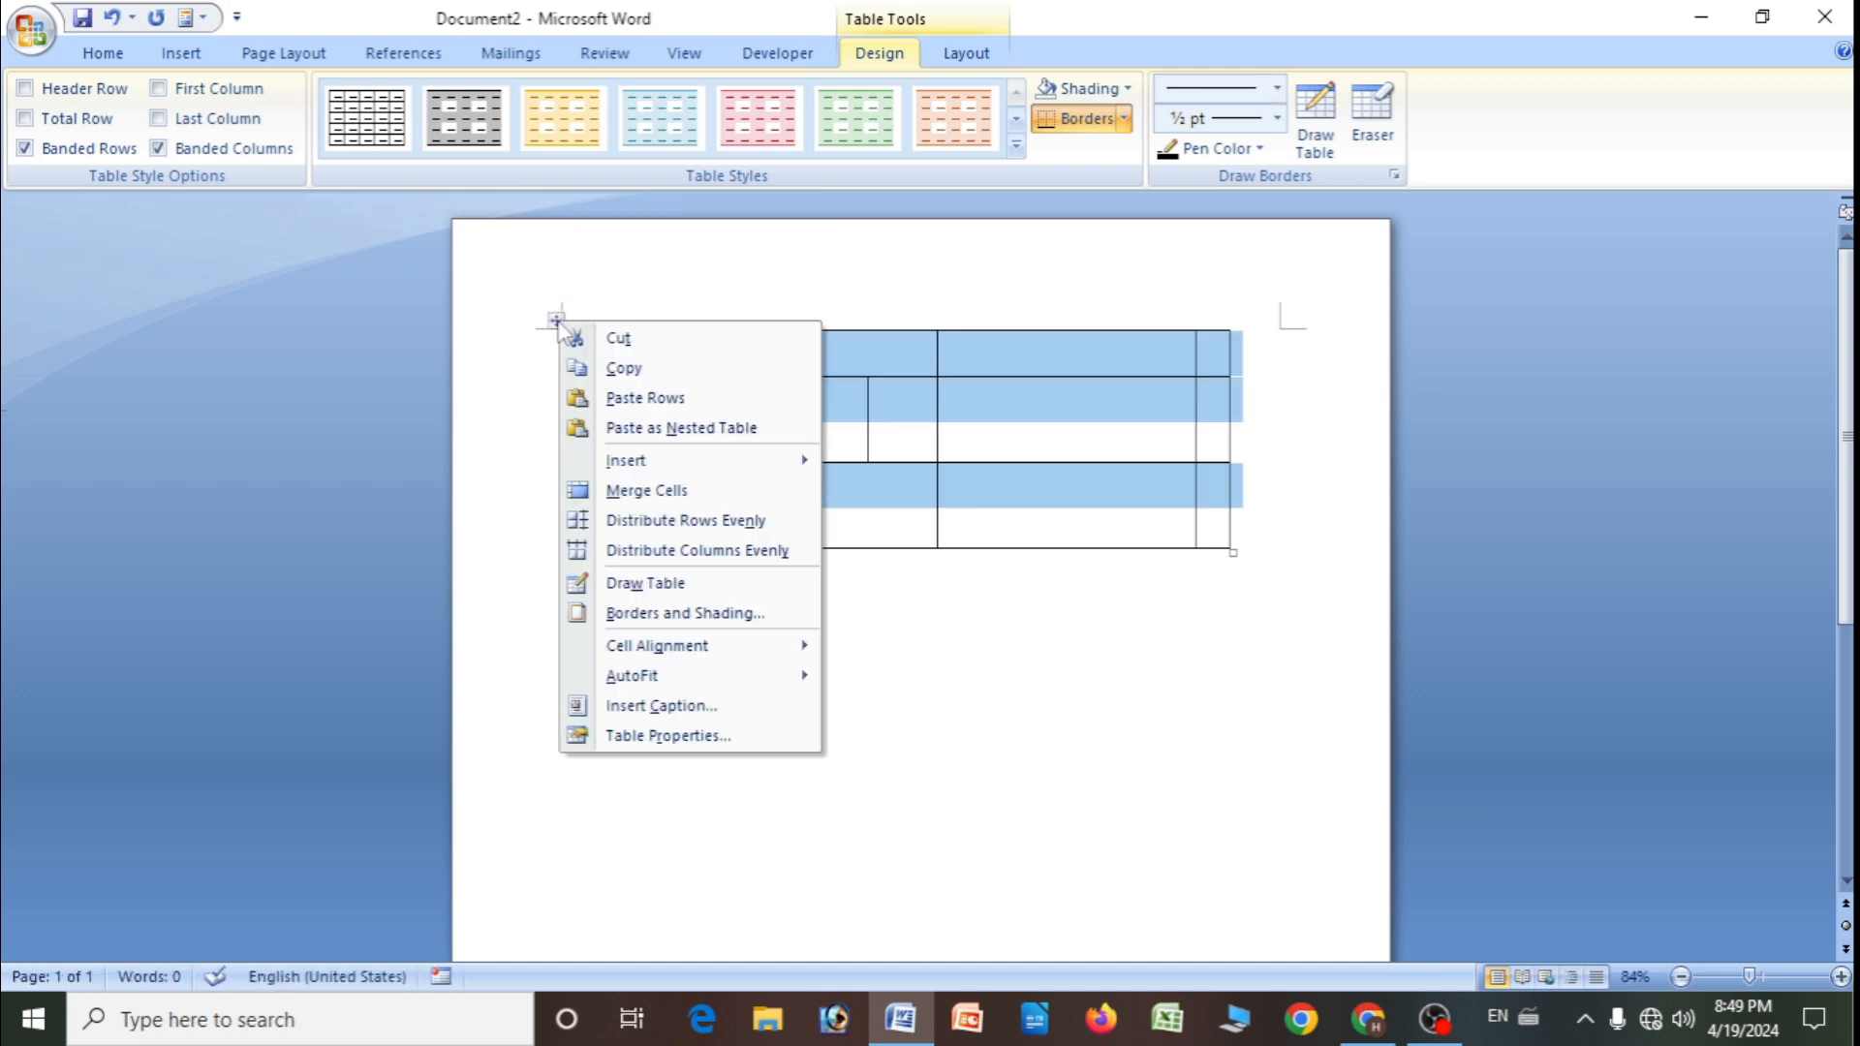
pyautogui.click(630, 343)
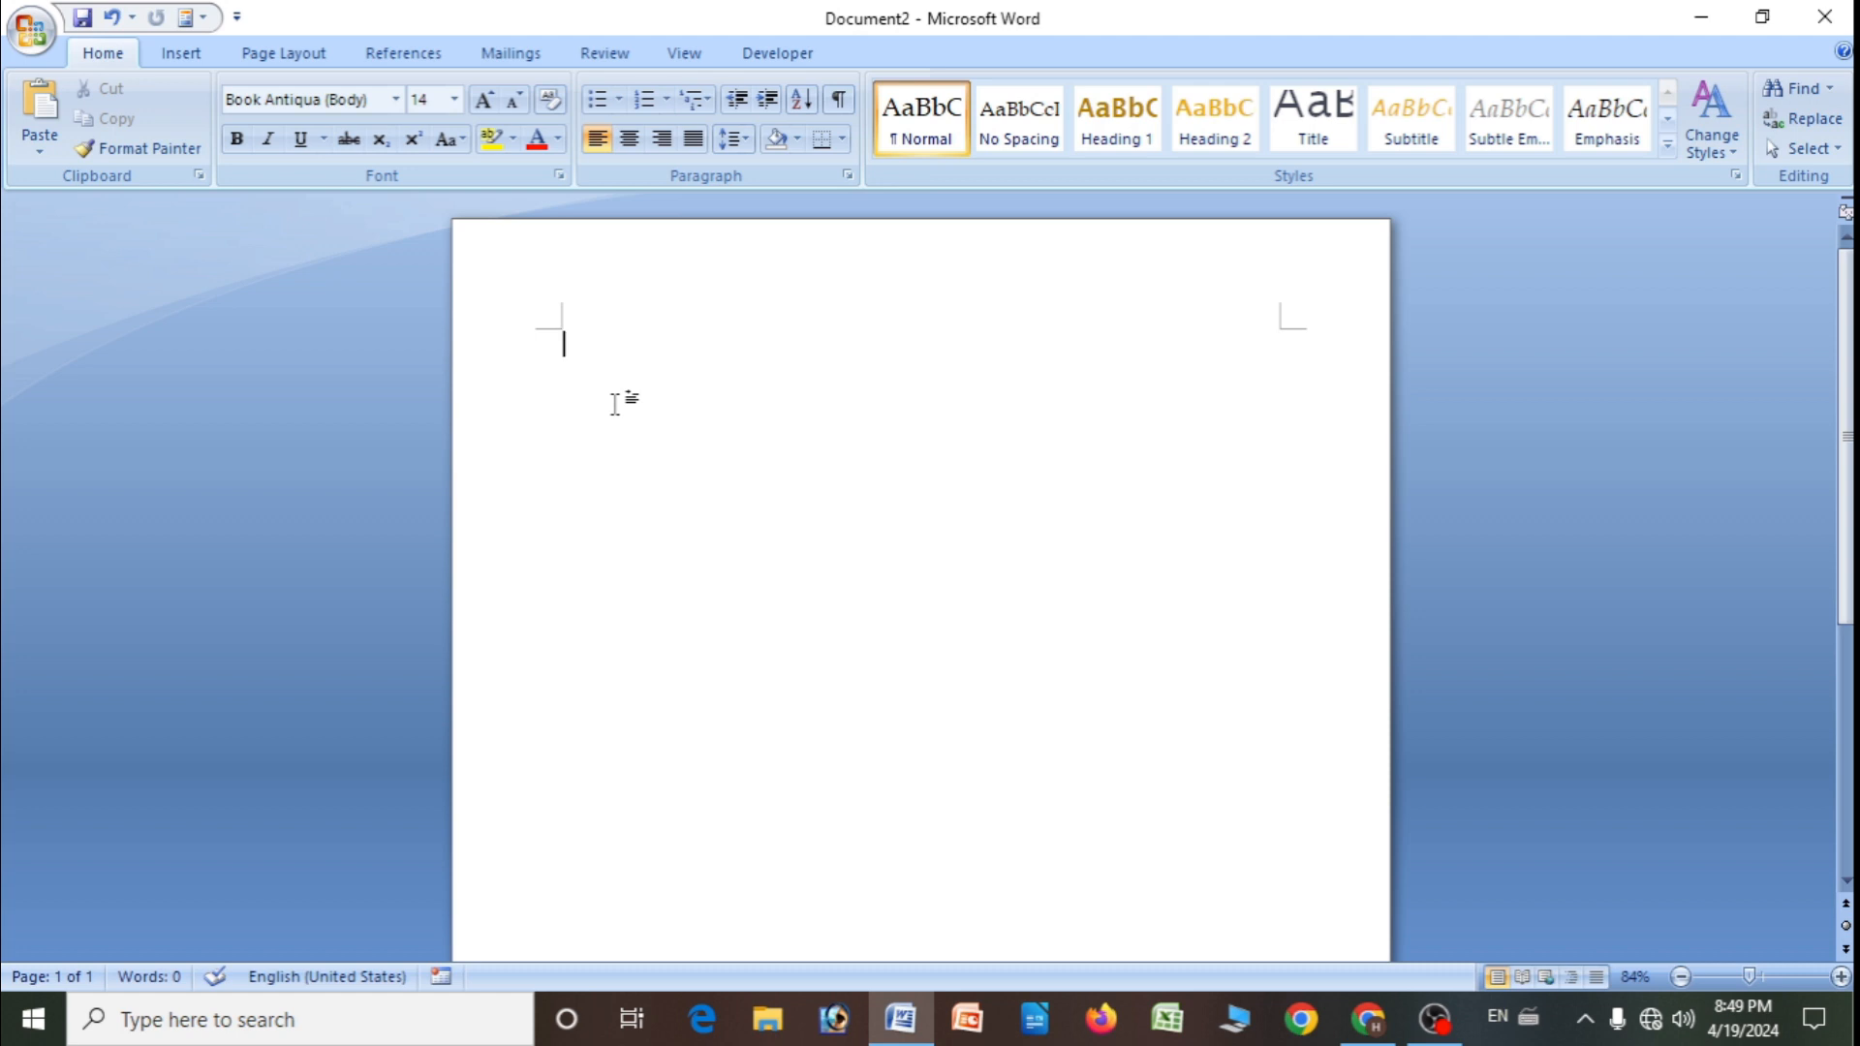
# - Insert an embedded Excel spreadsheet into the empty page
pyautogui.click(184, 60)
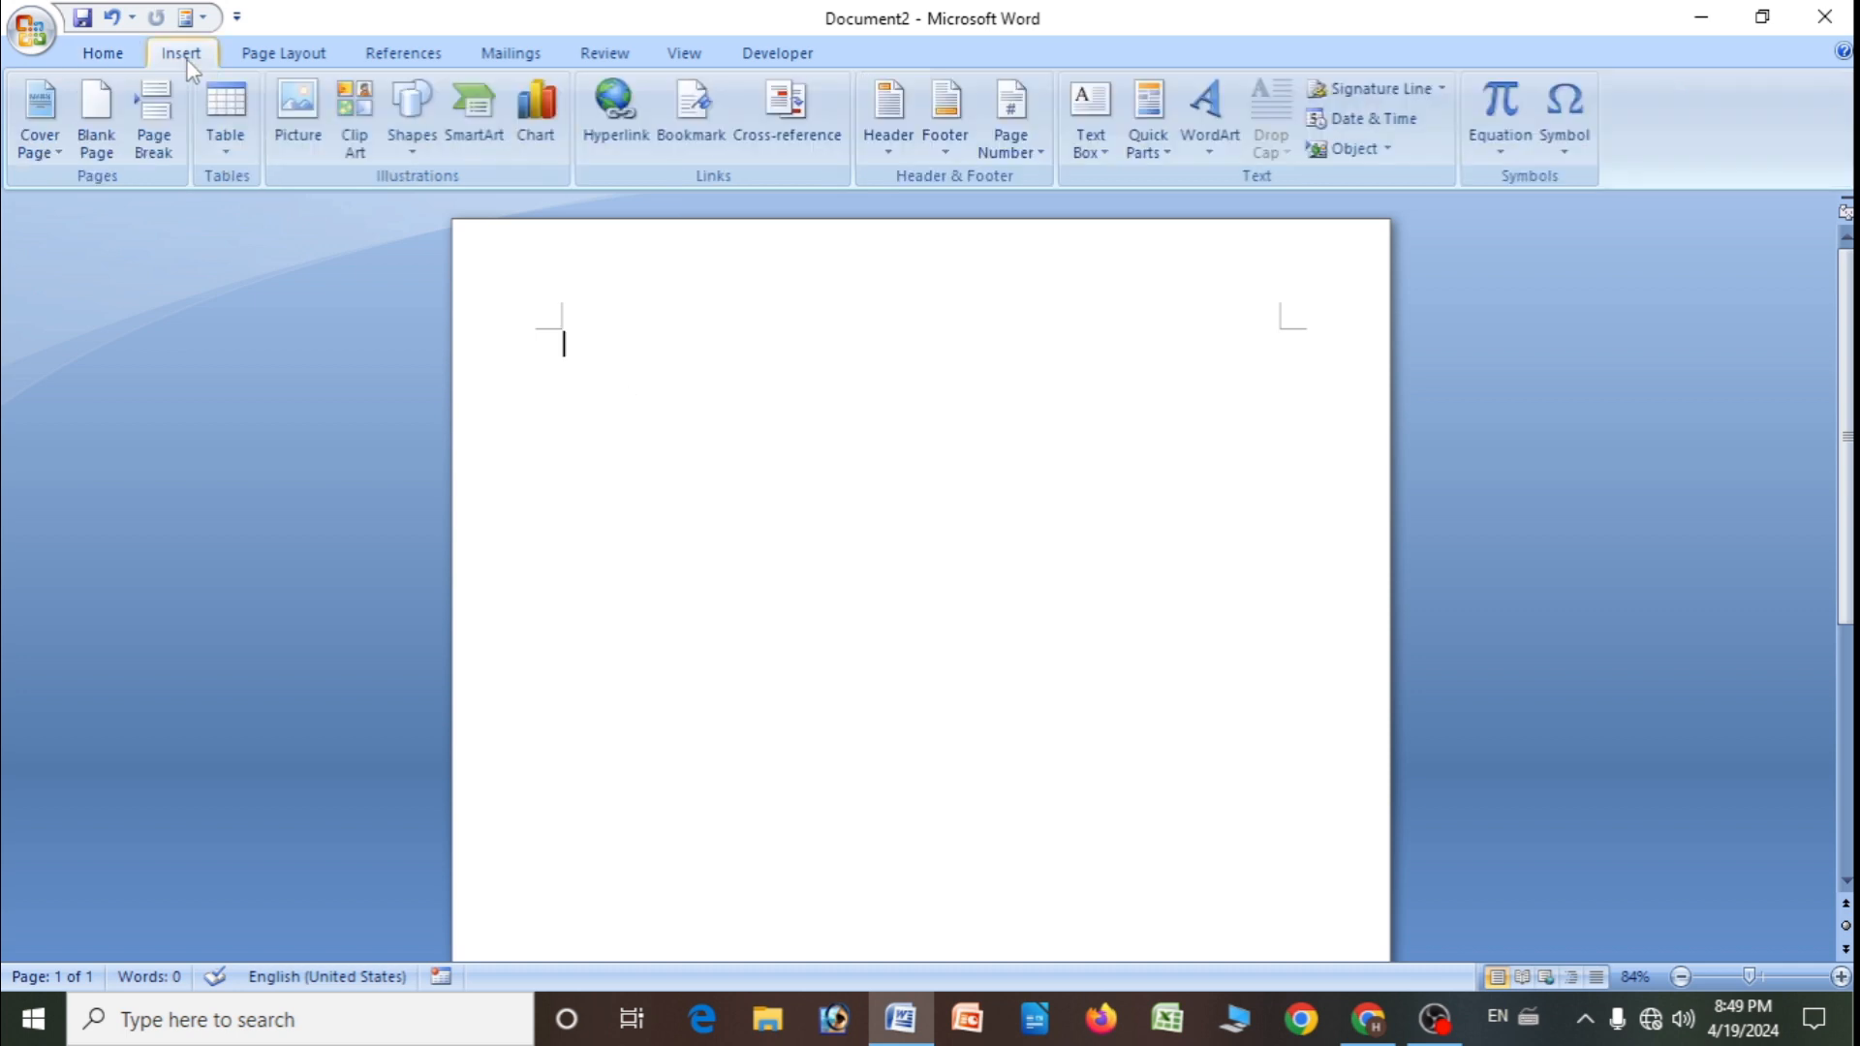
pyautogui.click(234, 157)
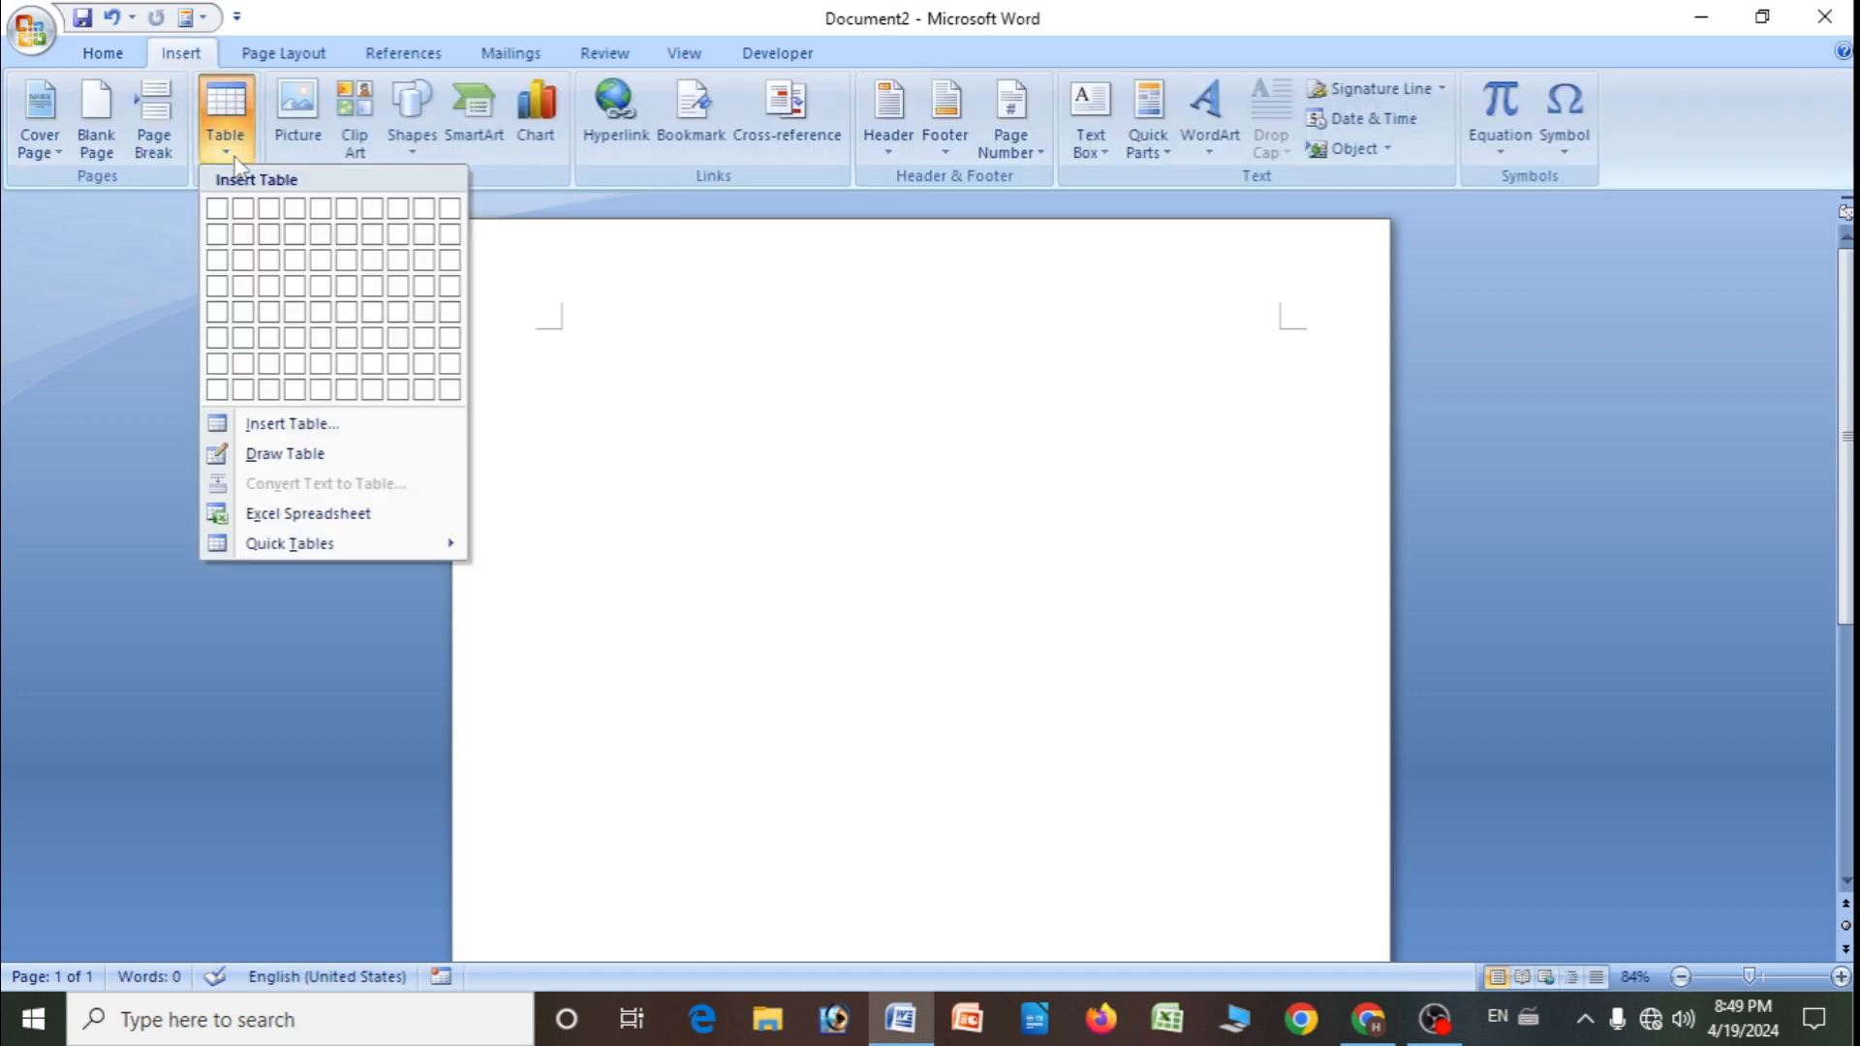
pyautogui.click(327, 516)
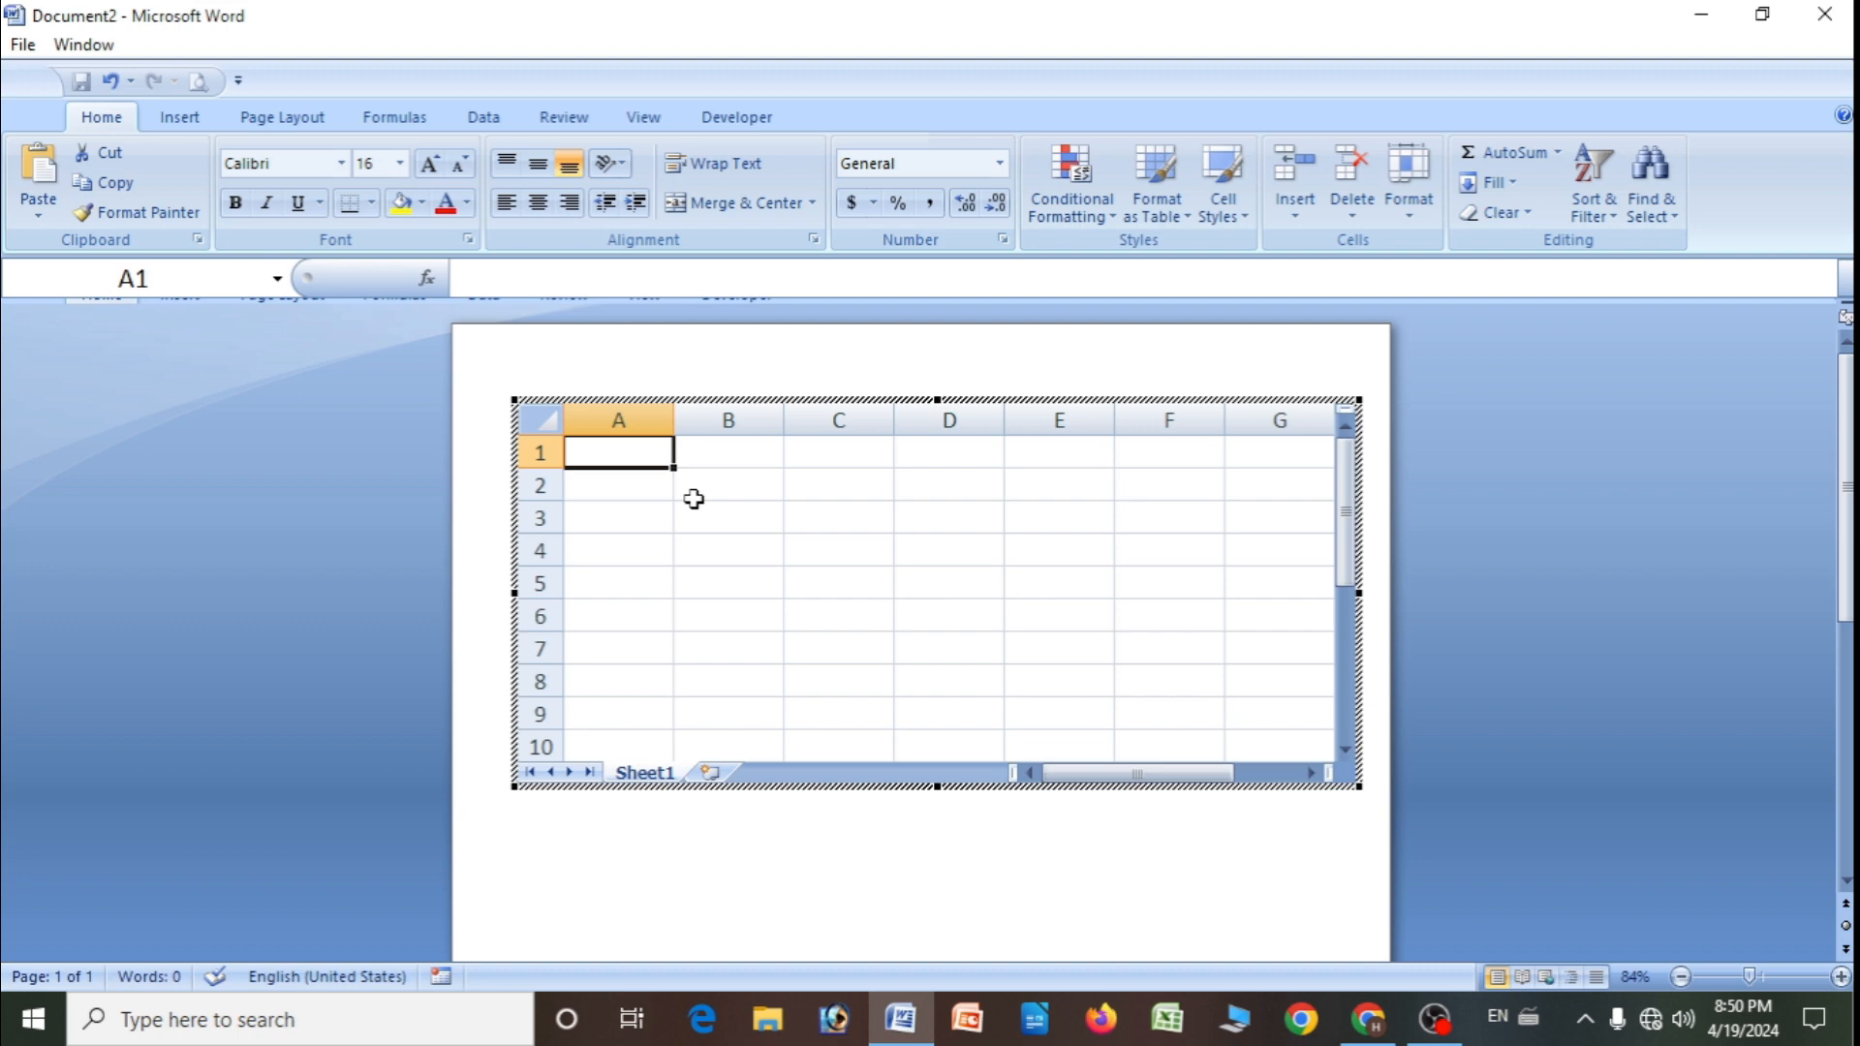
# - Enter "HeeraSon Education" in A1, "fdf" in B3, "fsdf" in D4, "ff" in B5 and "df" in C7
pyautogui.write('HeeraS')
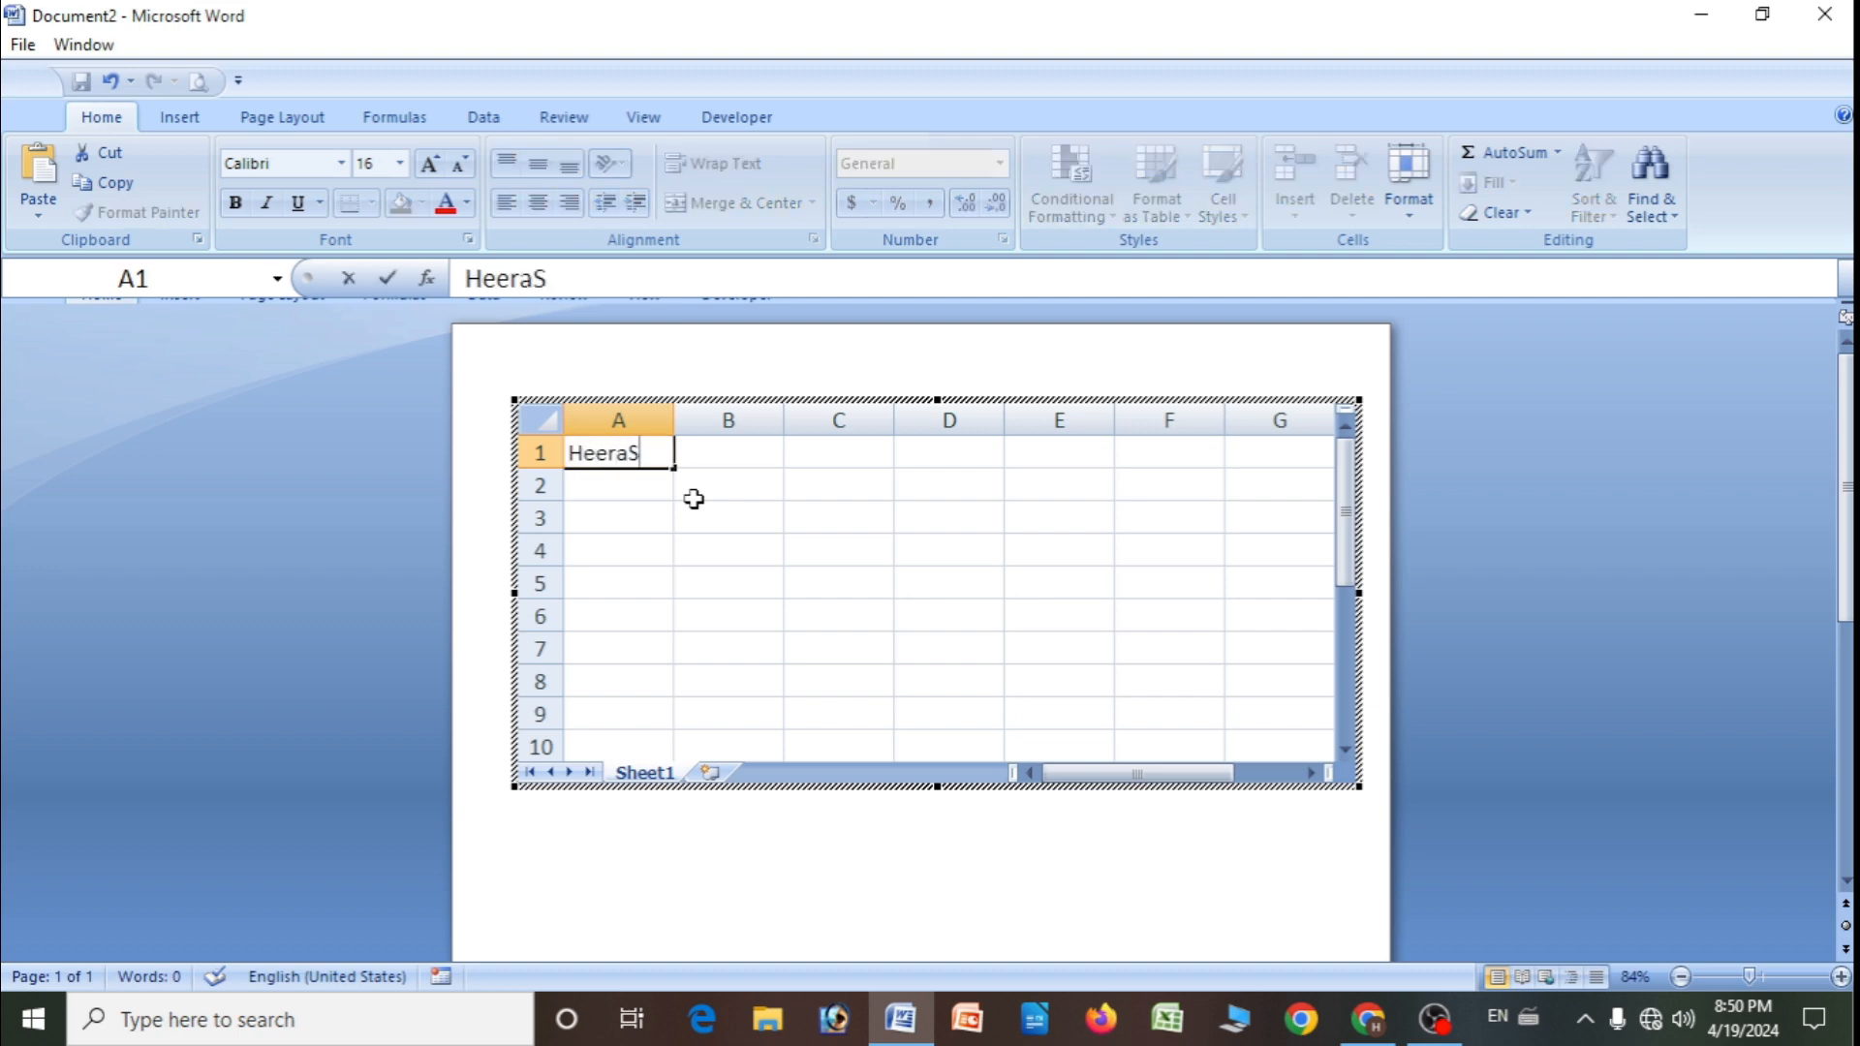
pyautogui.write('on Education')
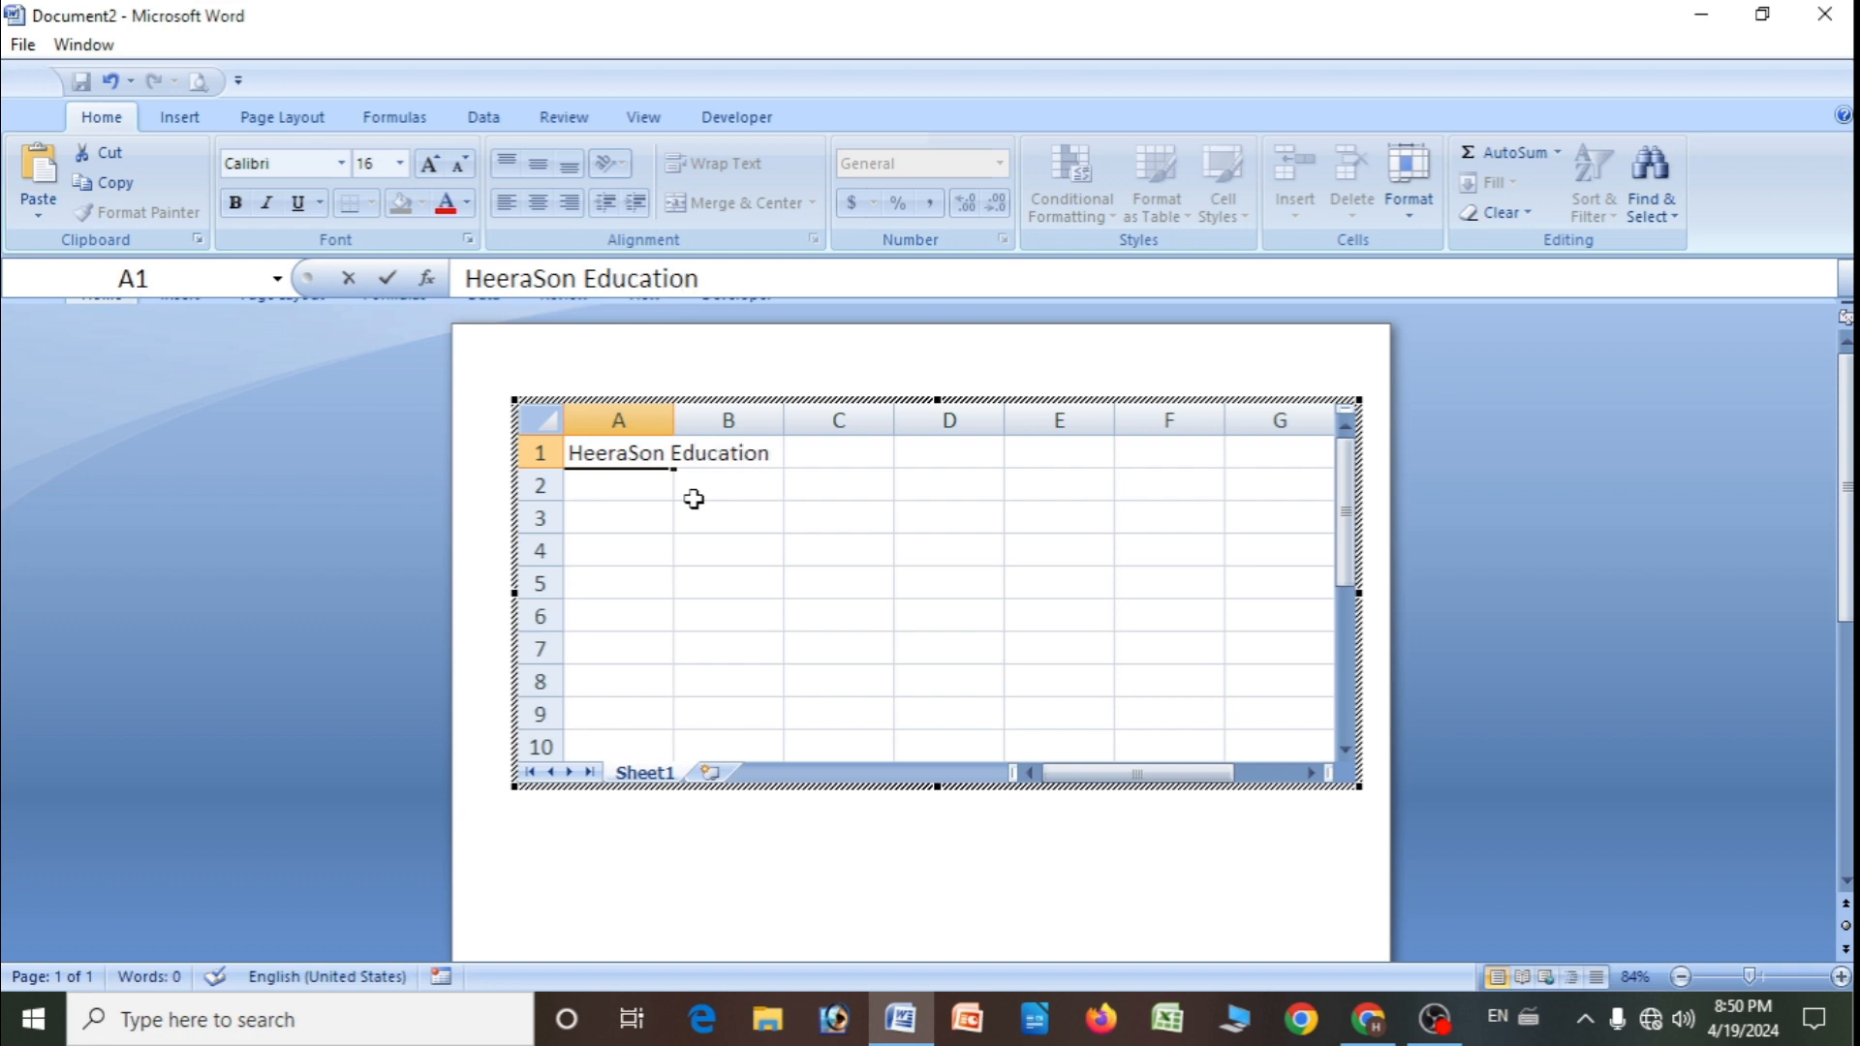
pyautogui.click(726, 510)
pyautogui.write('fdf')
pyautogui.click(953, 544)
pyautogui.write('fsdf')
pyautogui.click(747, 579)
pyautogui.write('ff')
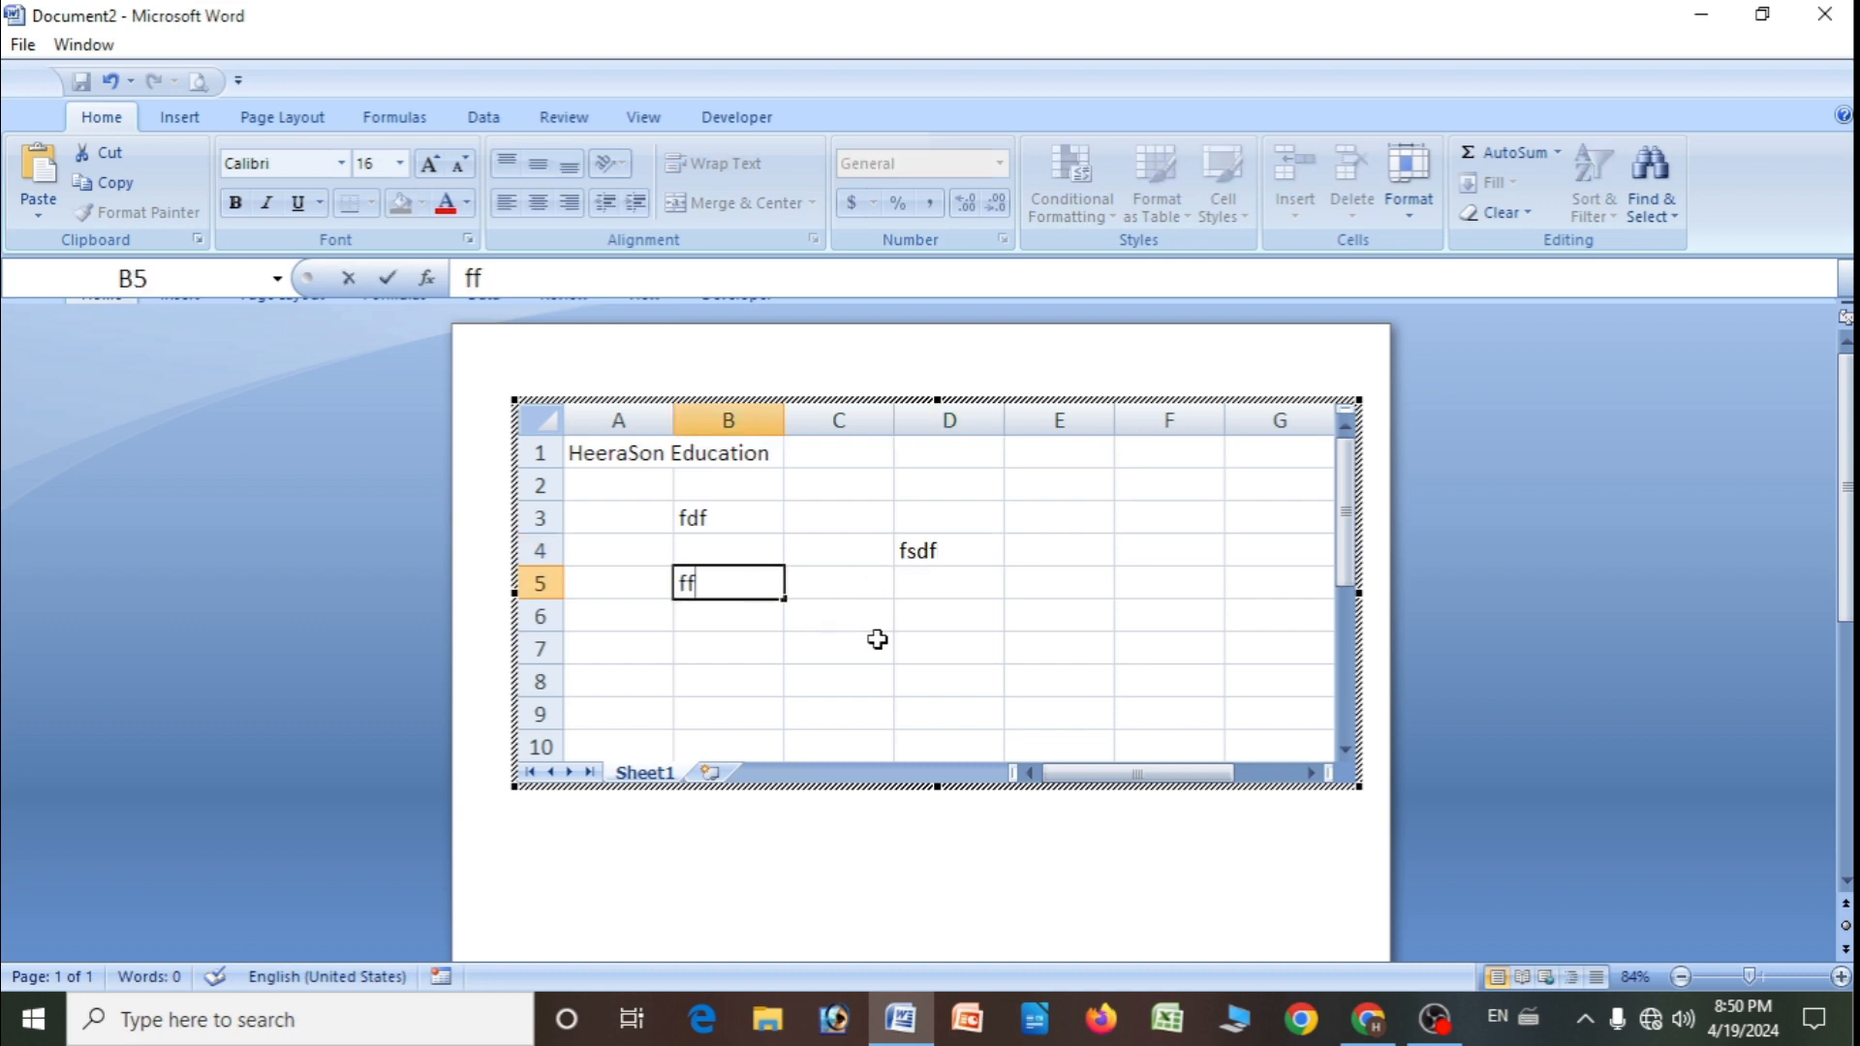
pyautogui.click(867, 644)
pyautogui.write('df')
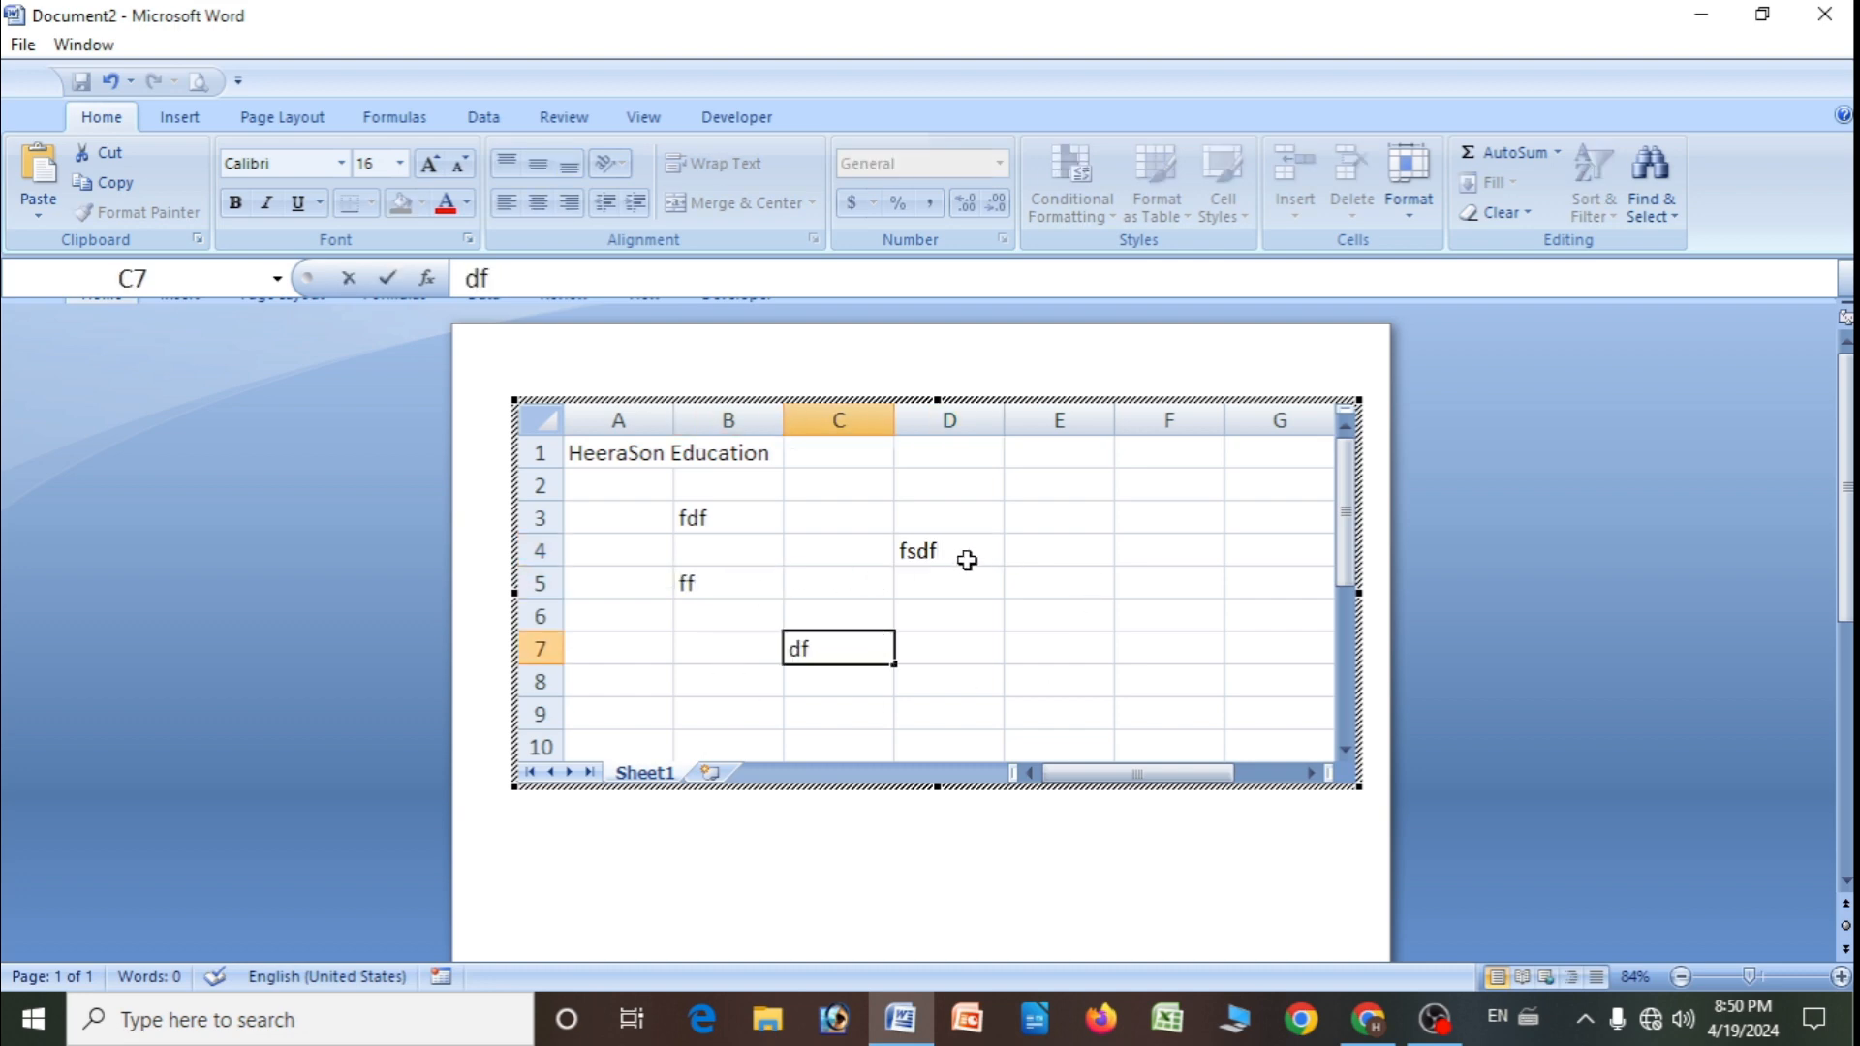
# - Enter the numbers 5, 2 and 6 in cells E3, E4 and E5
pyautogui.click(1059, 514)
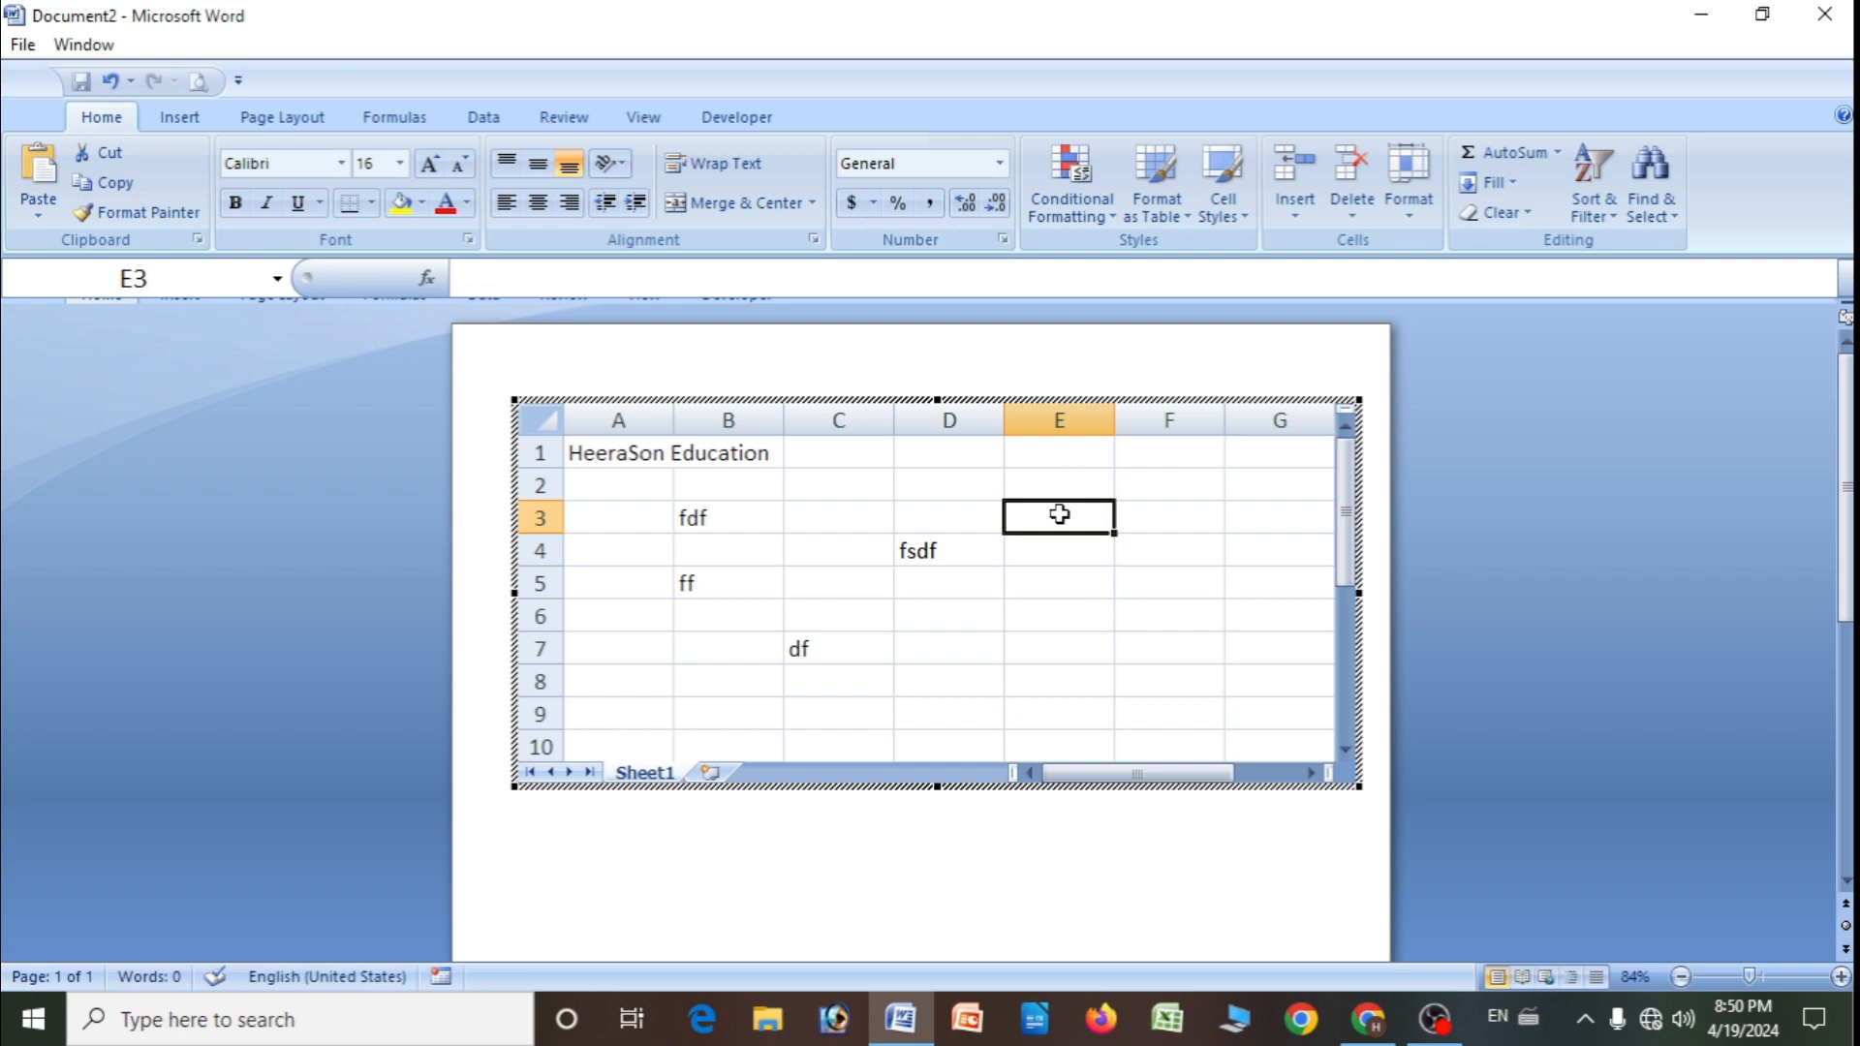
pyautogui.write('5')
pyautogui.press('Return')
pyautogui.write('2')
pyautogui.press('Return')
pyautogui.write('6')
pyautogui.press('Return')
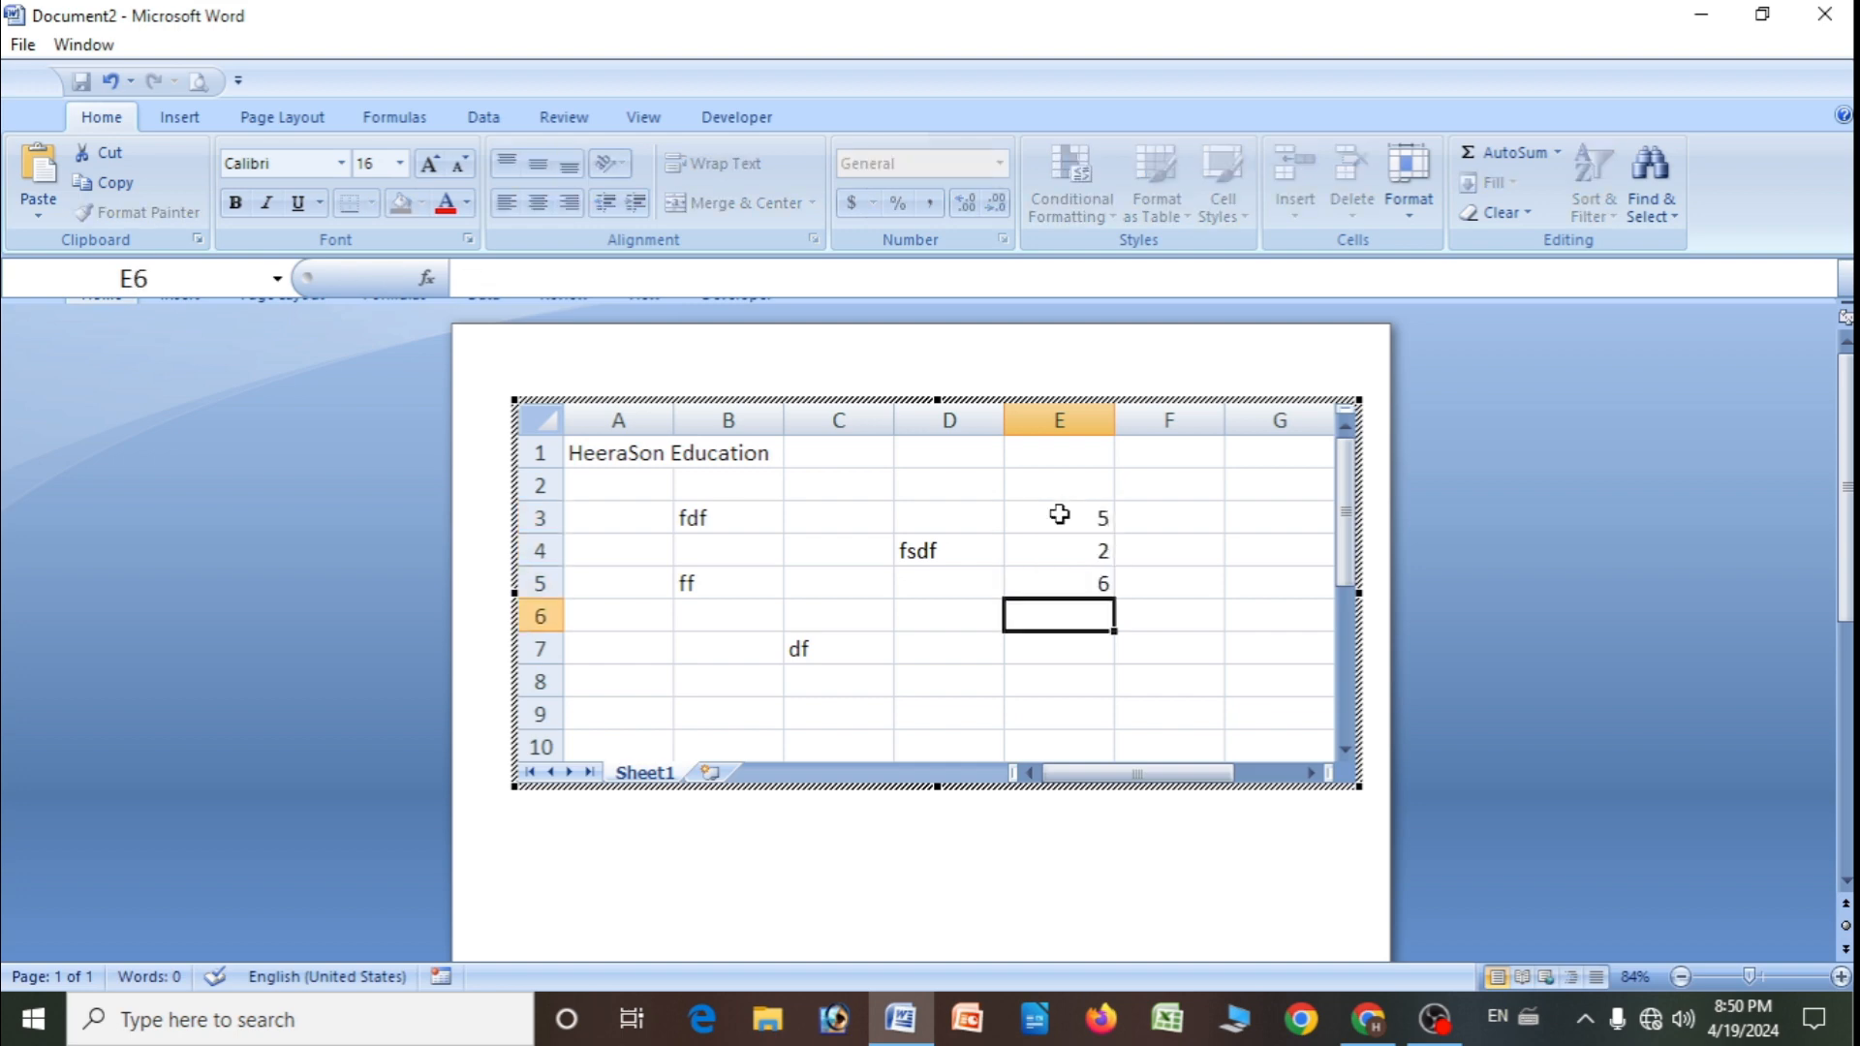
pyautogui.click(1049, 685)
pyautogui.click(1082, 619)
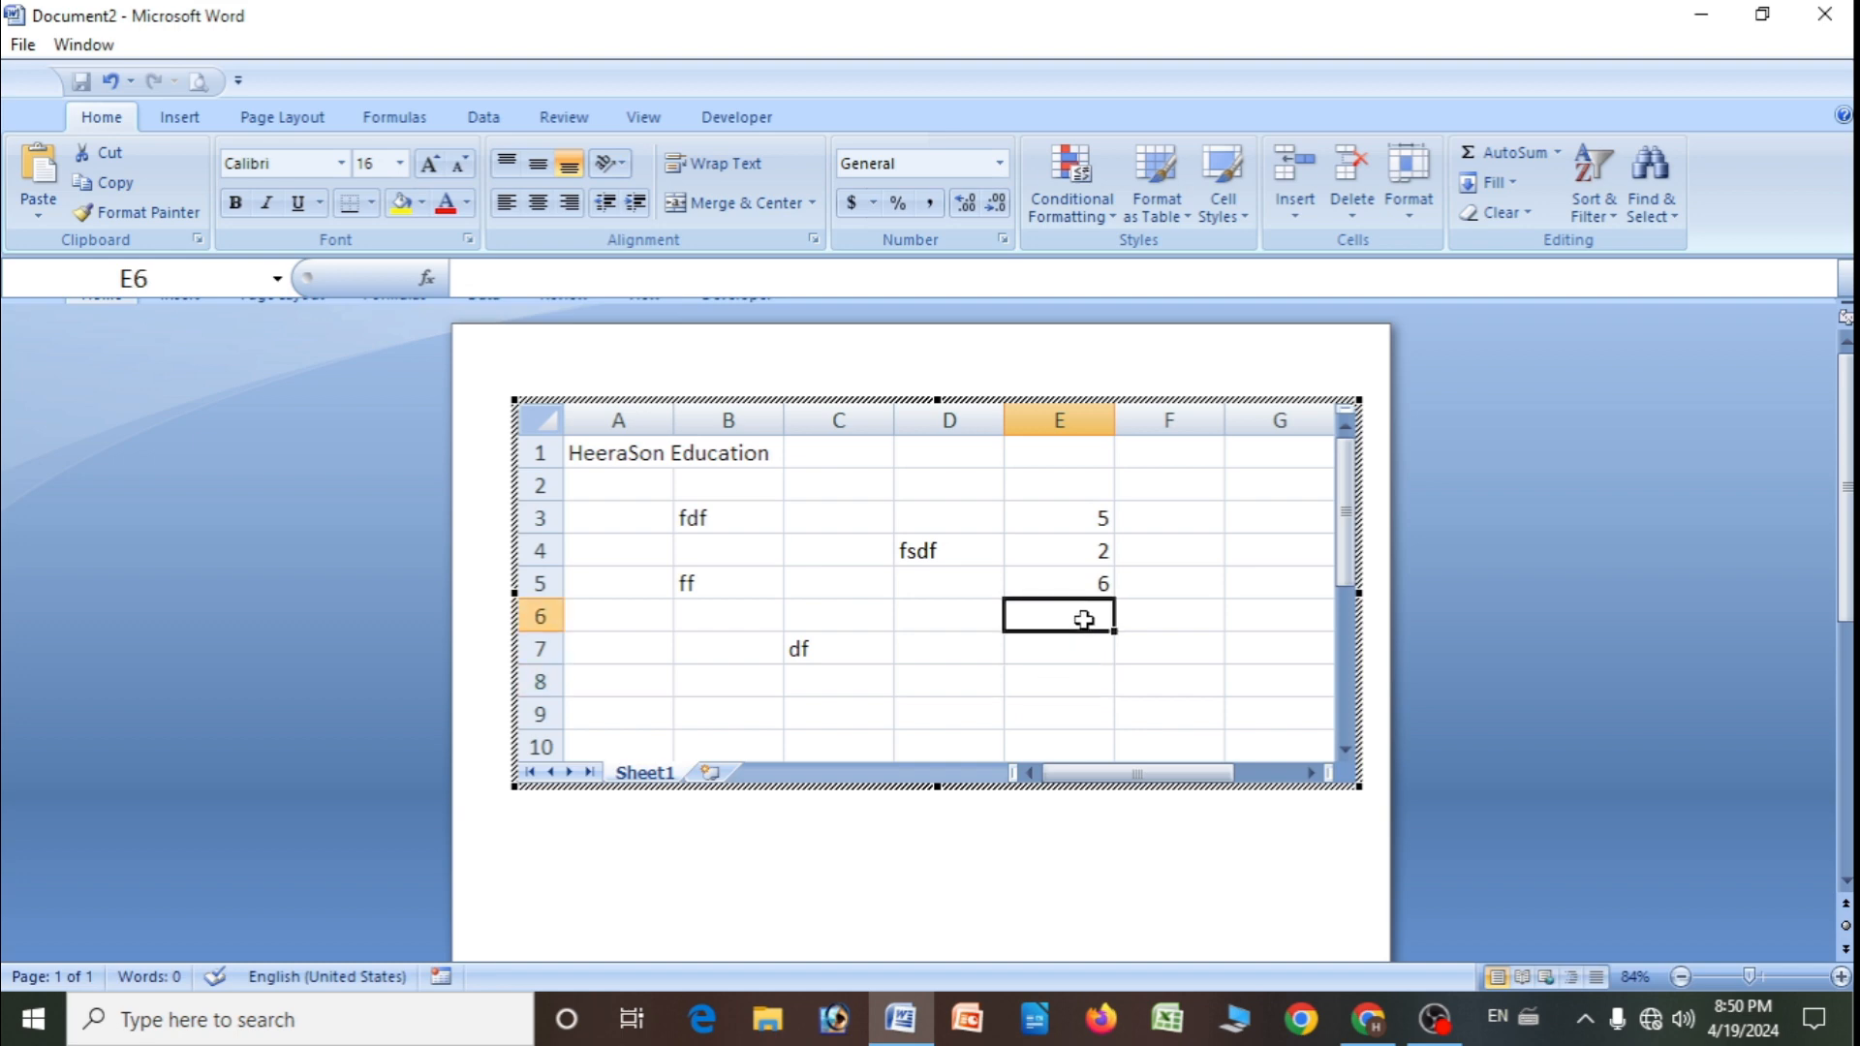
pyautogui.write('=')
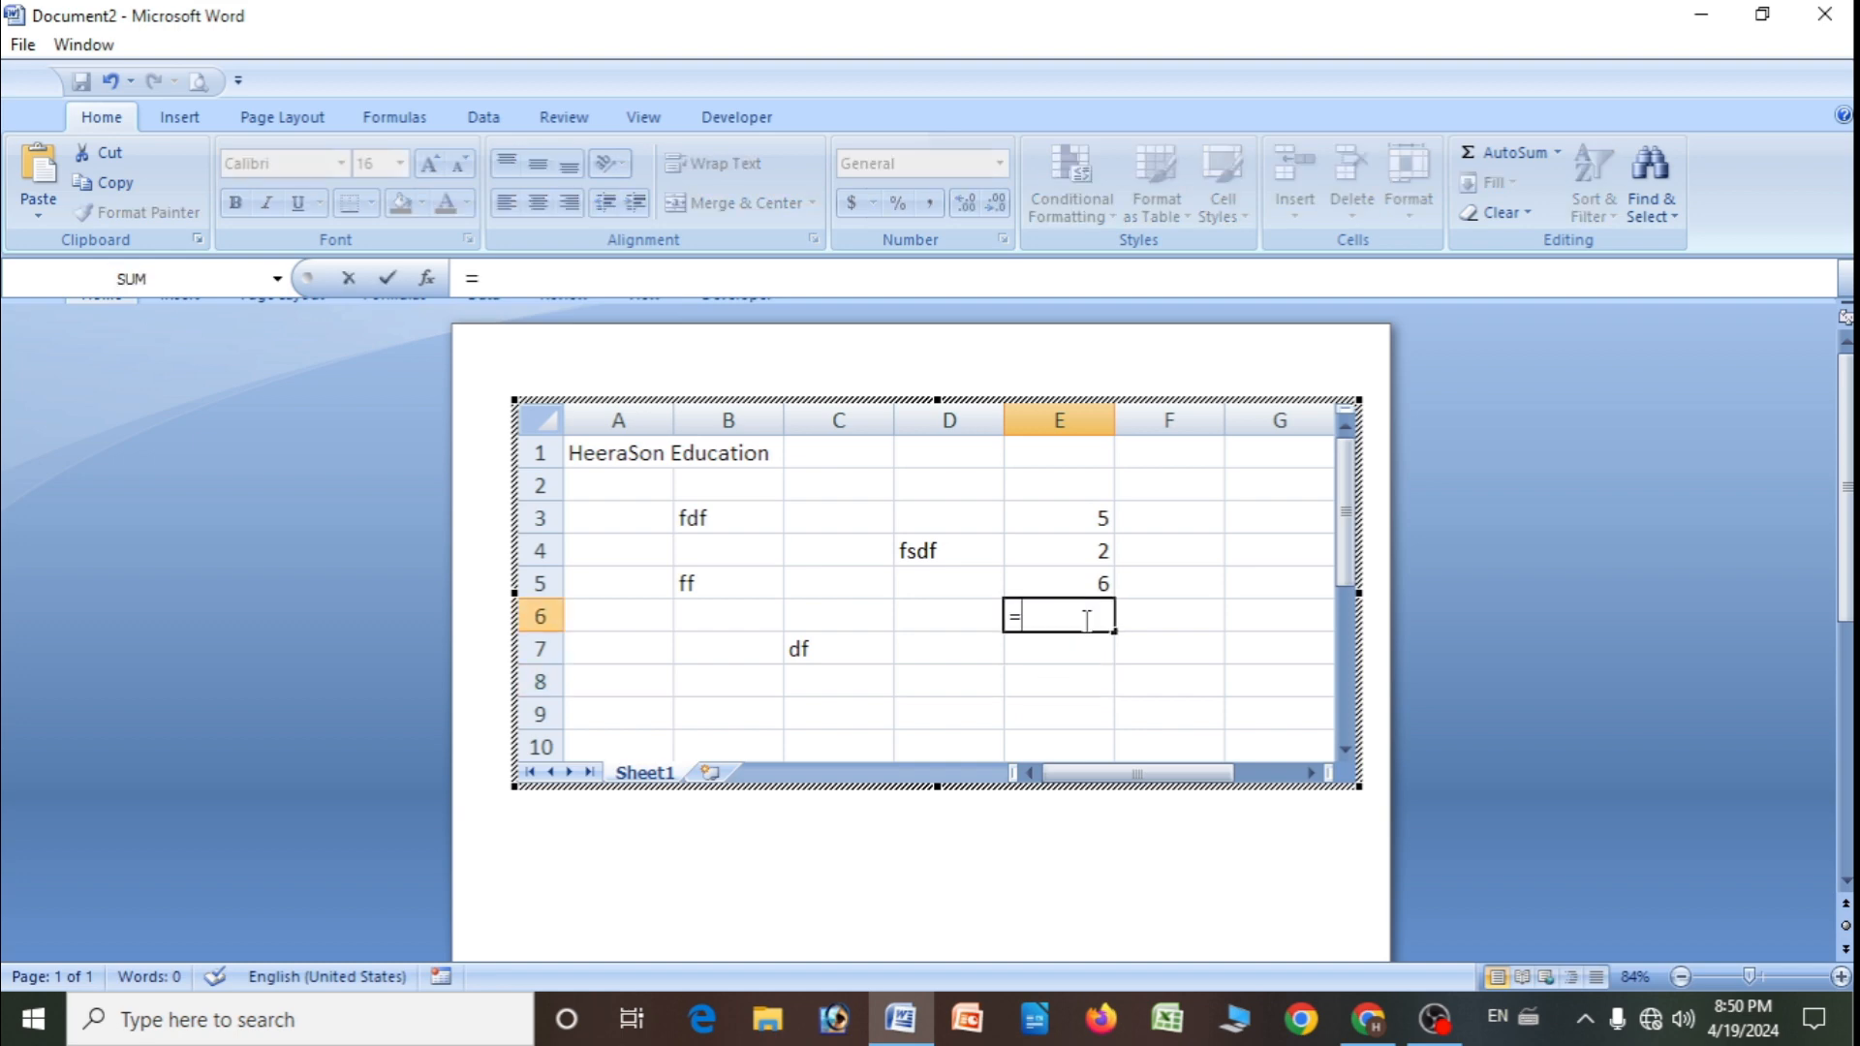
pyautogui.write('SUM(')
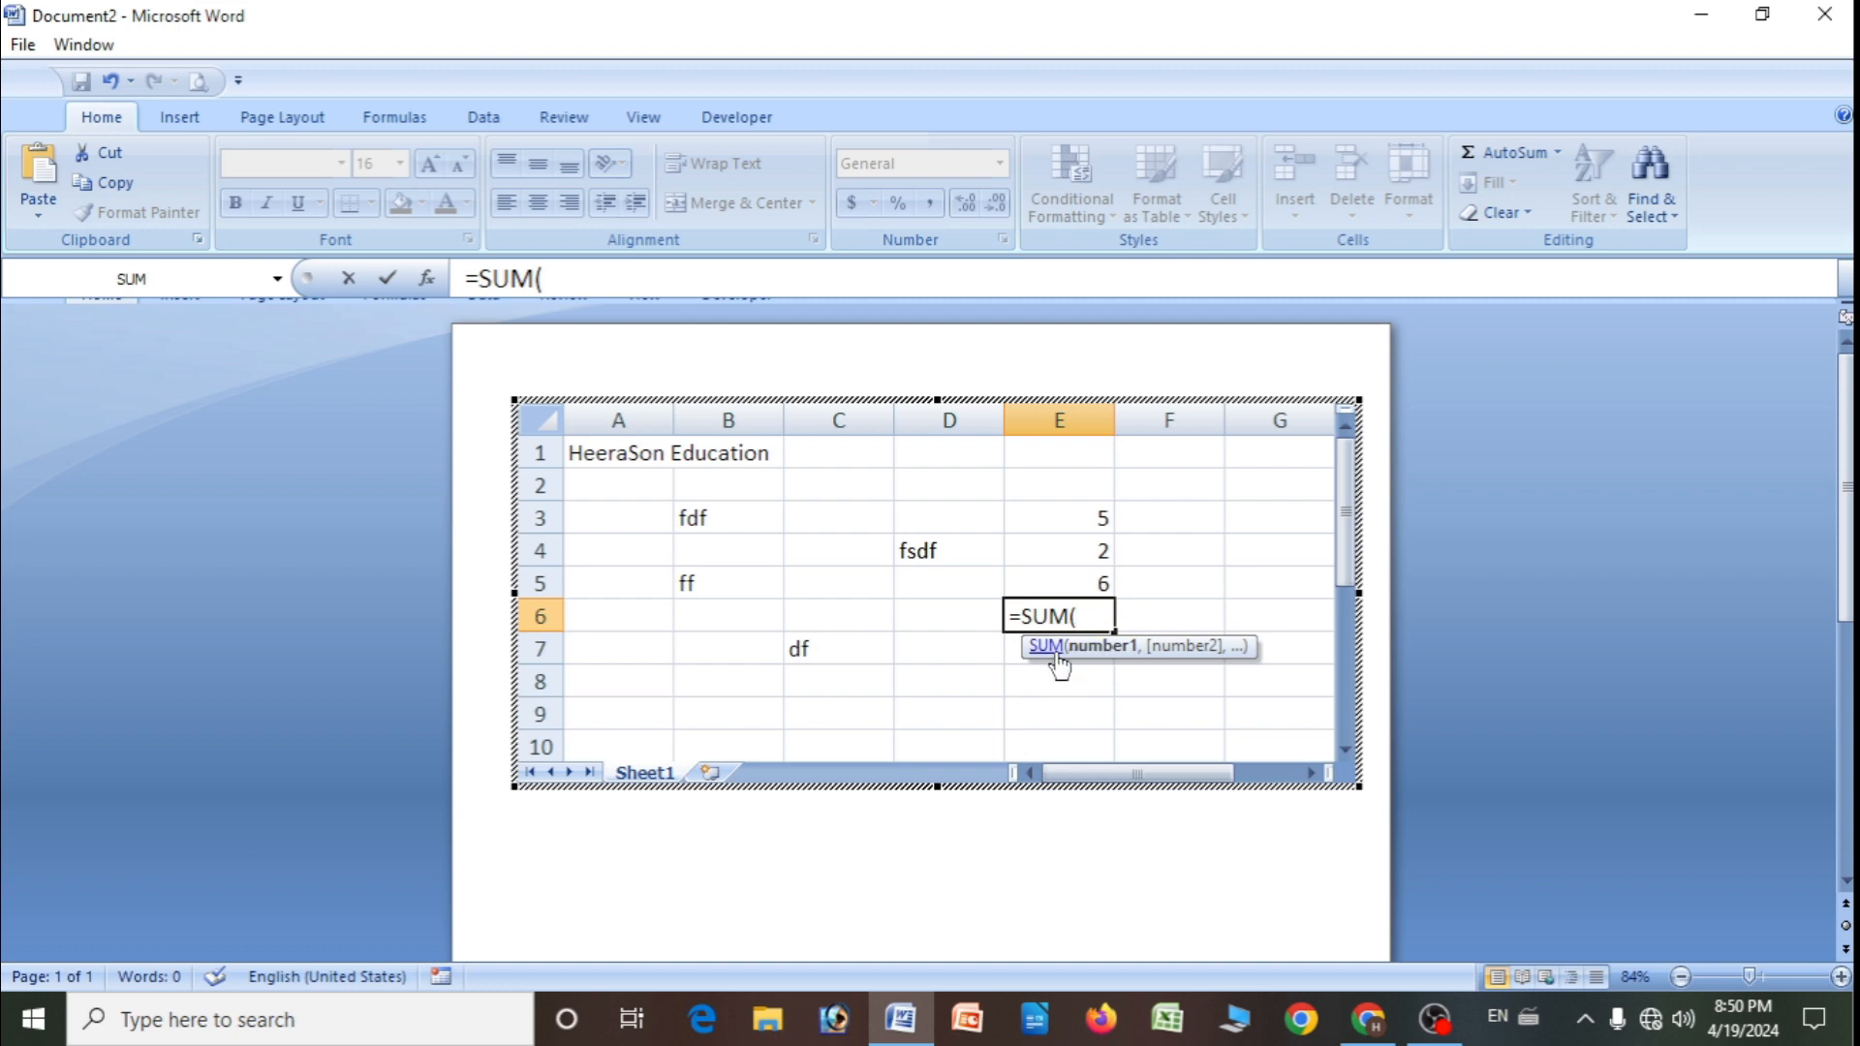
pyautogui.press('BackSpace')
pyautogui.press('BackSpace')
pyautogui.press('BackSpace')
pyautogui.press('BackSpace')
pyautogui.press('BackSpace')
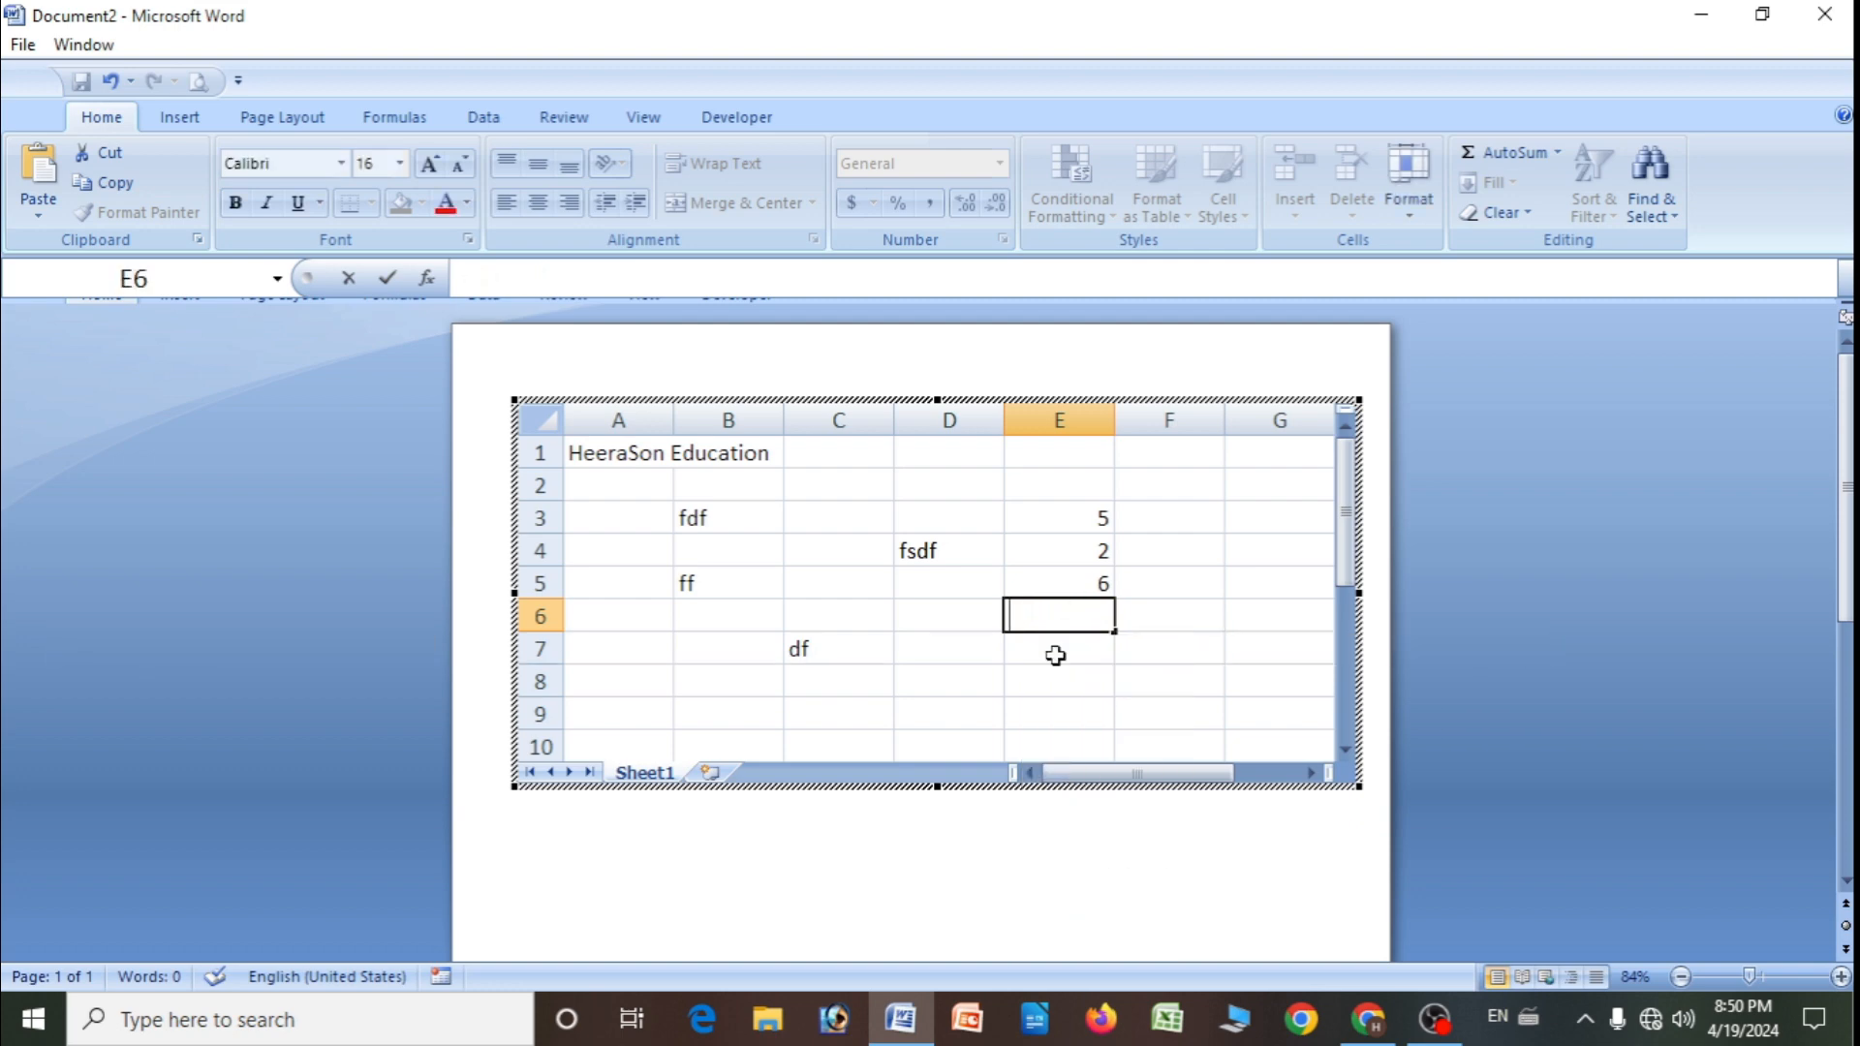
# - Add up the numbers in E3:E5 in cell E6 with the SUM function
pyautogui.write('=')
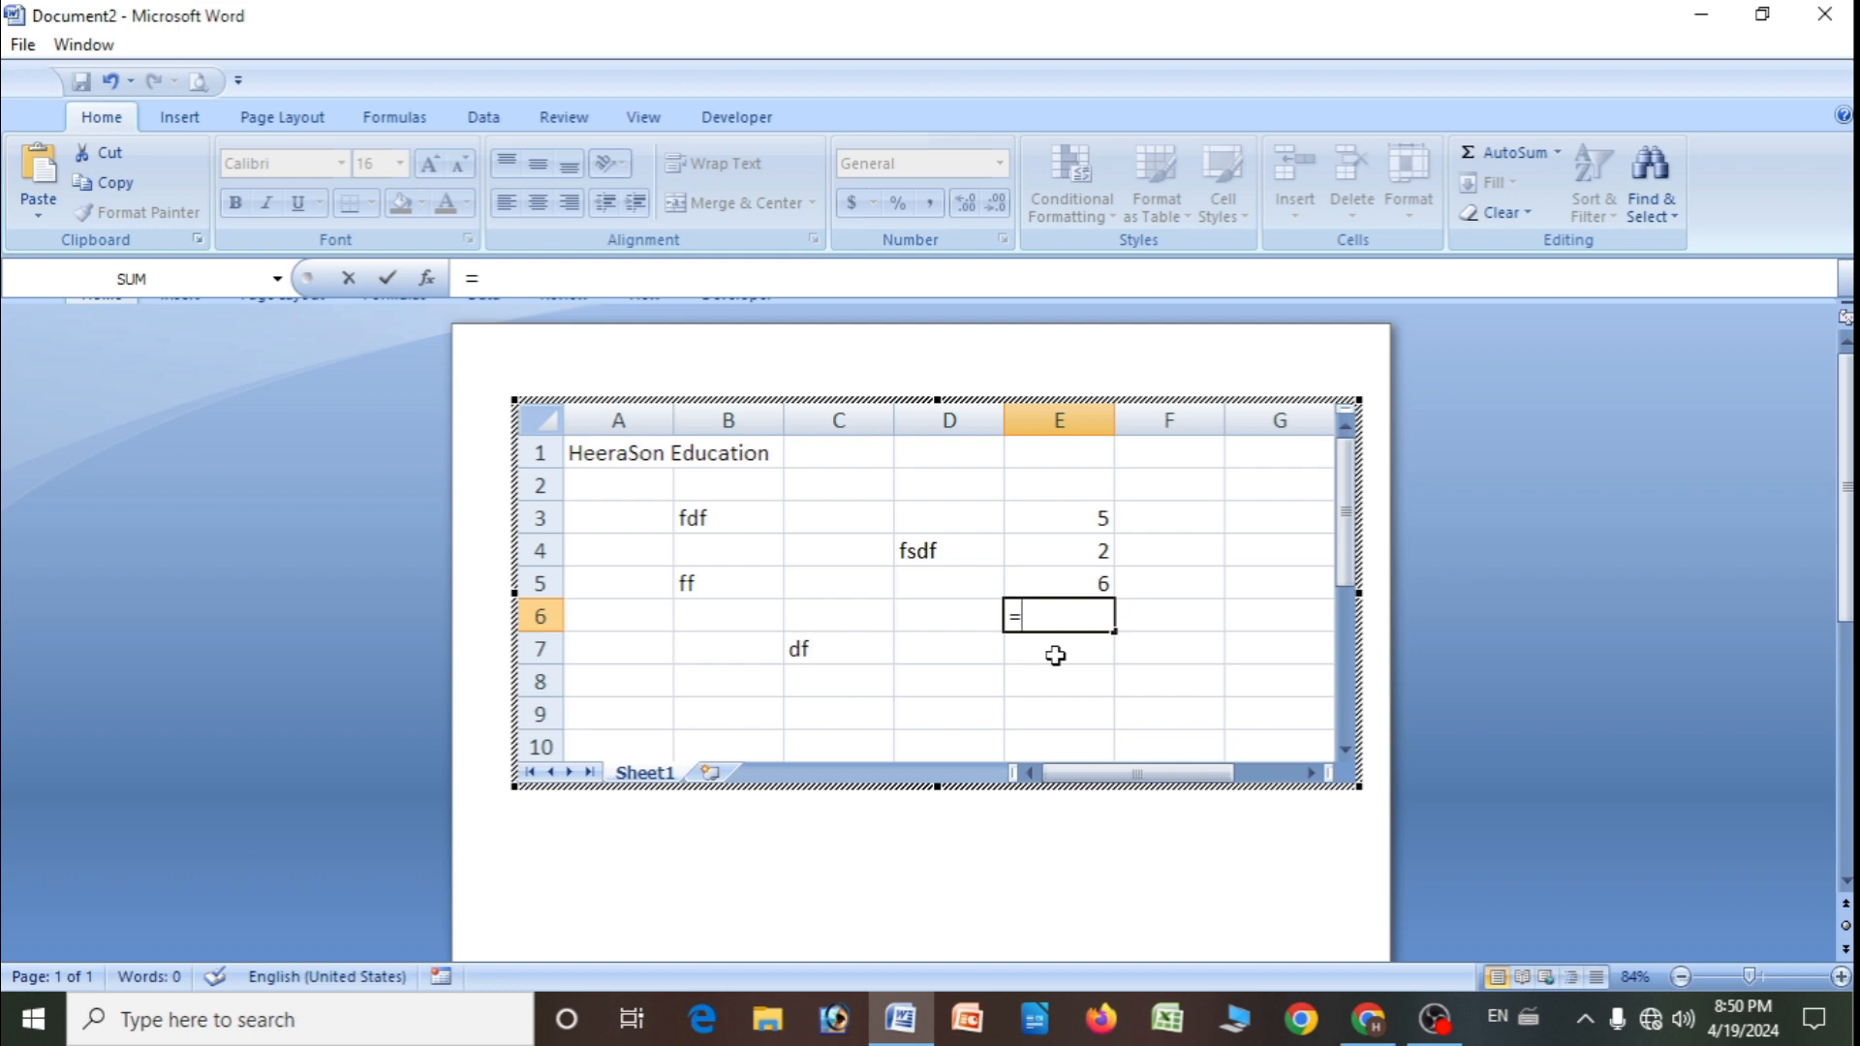
pyautogui.write('sum')
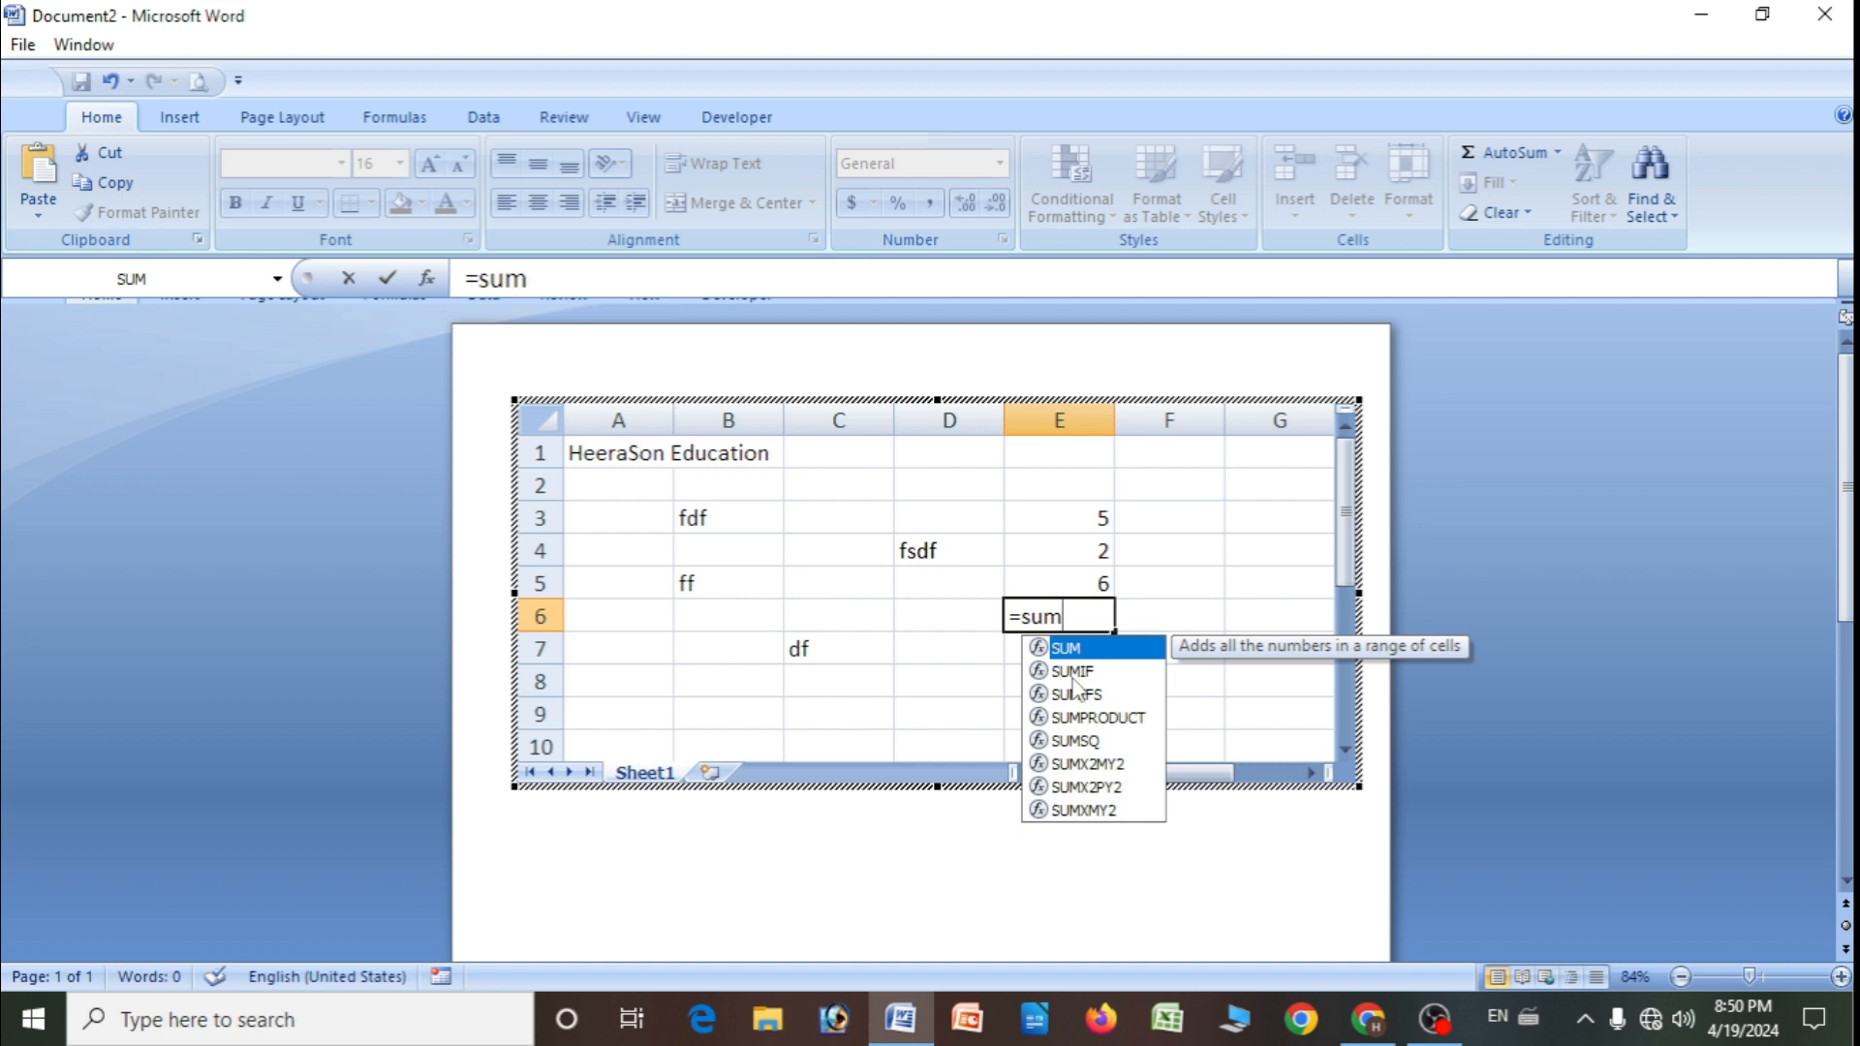
pyautogui.press('Down')
pyautogui.press('Down')
pyautogui.press('Down')
pyautogui.press('Down')
pyautogui.press('Up')
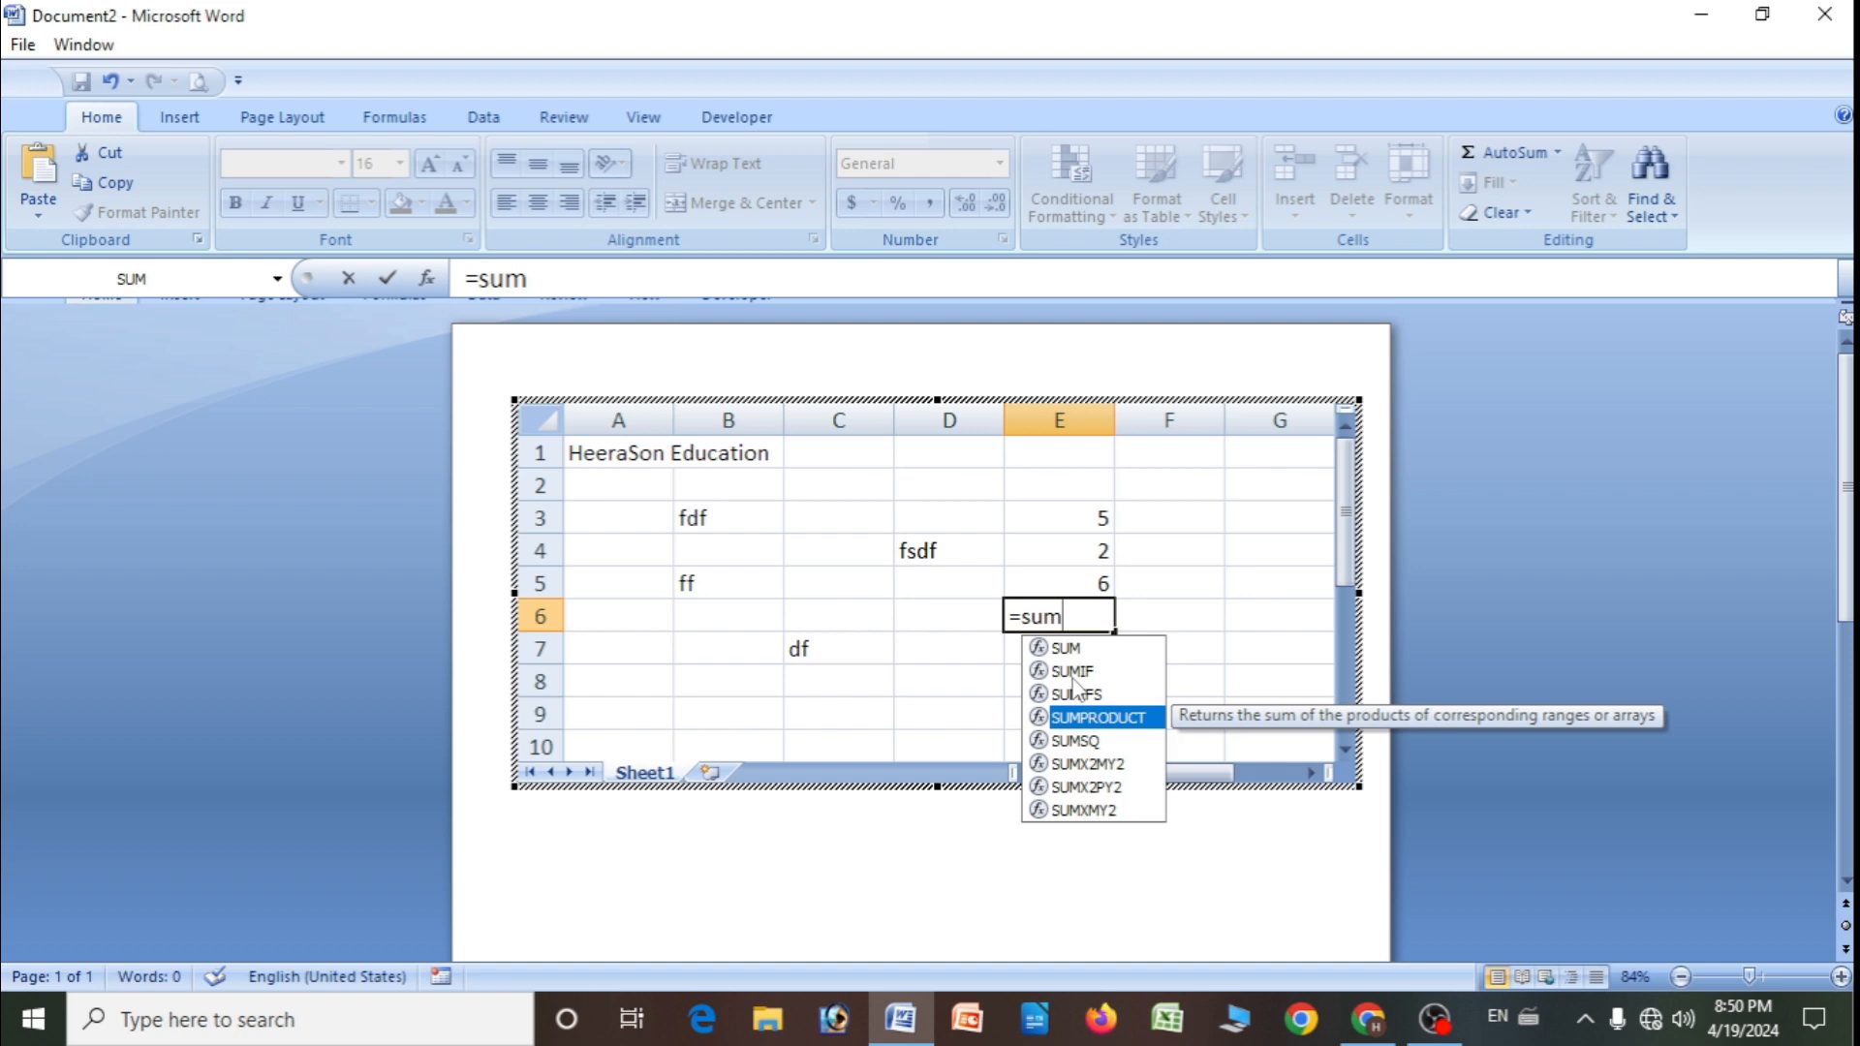
pyautogui.press('Up')
pyautogui.press('Up')
pyautogui.press('Up')
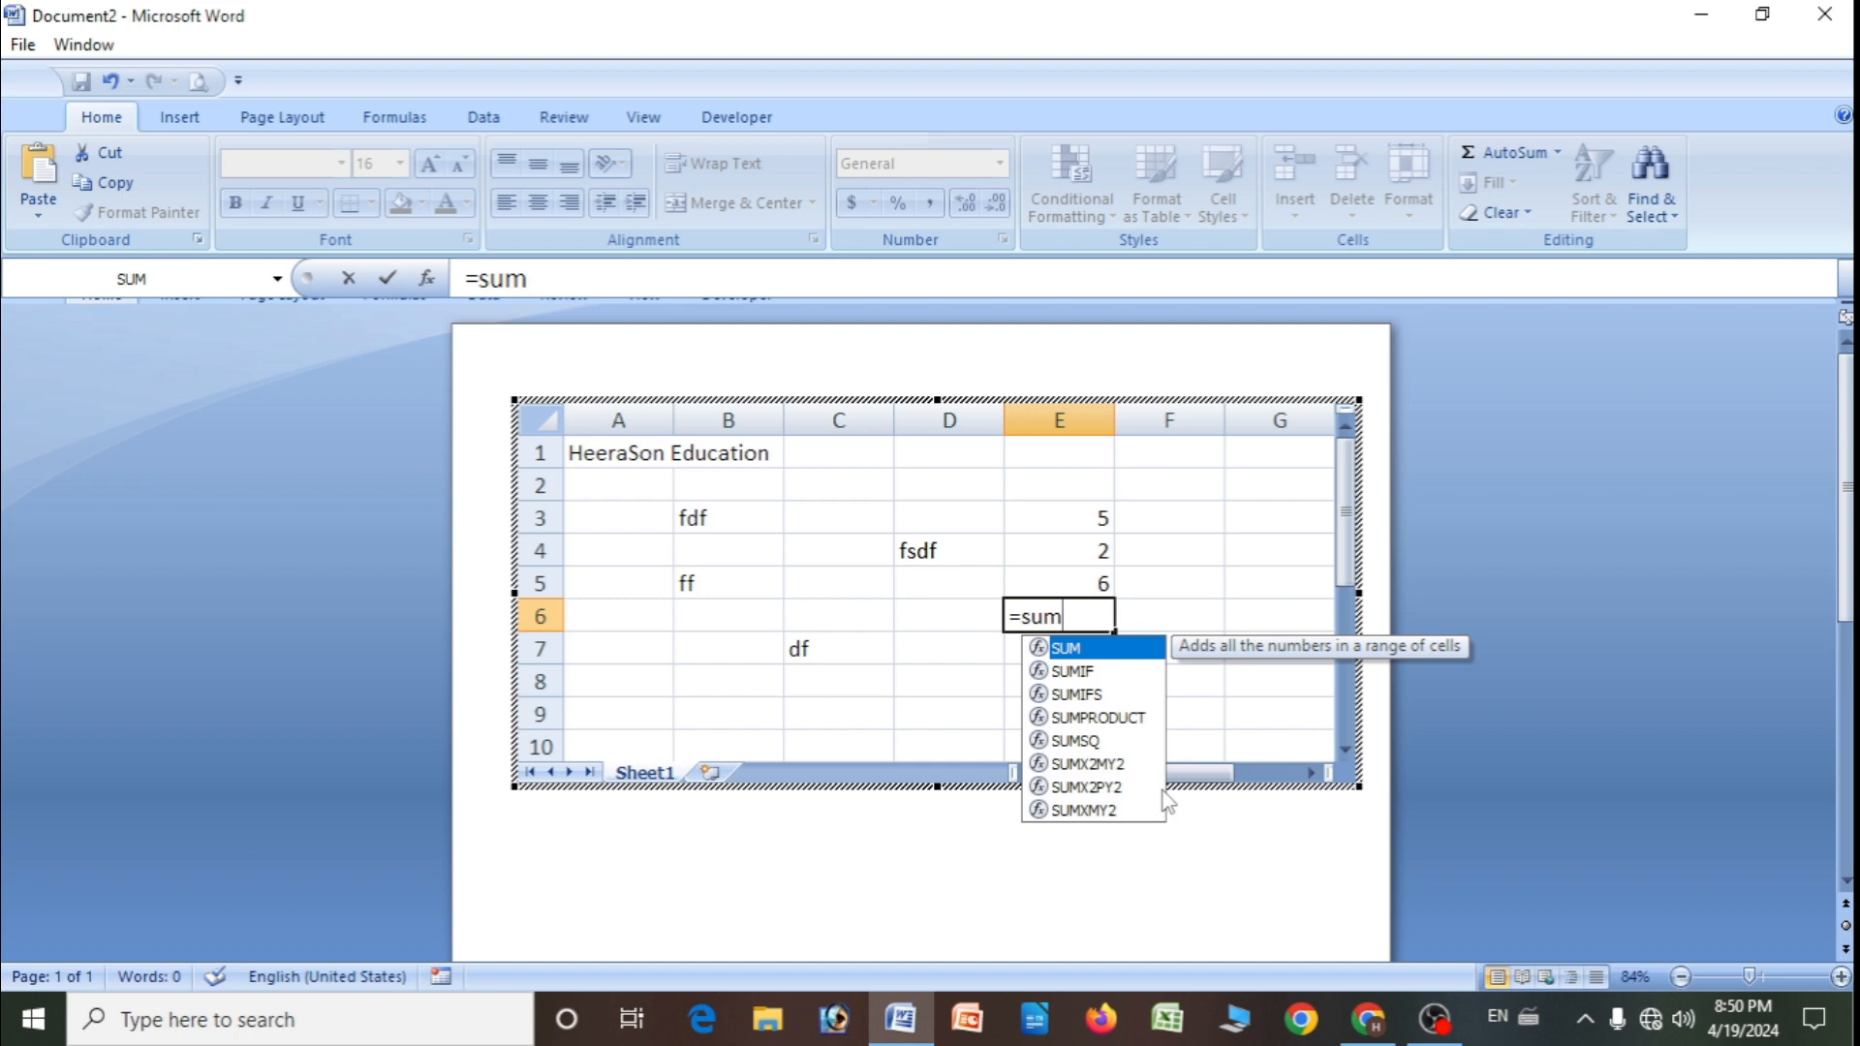
pyautogui.press('Tab')
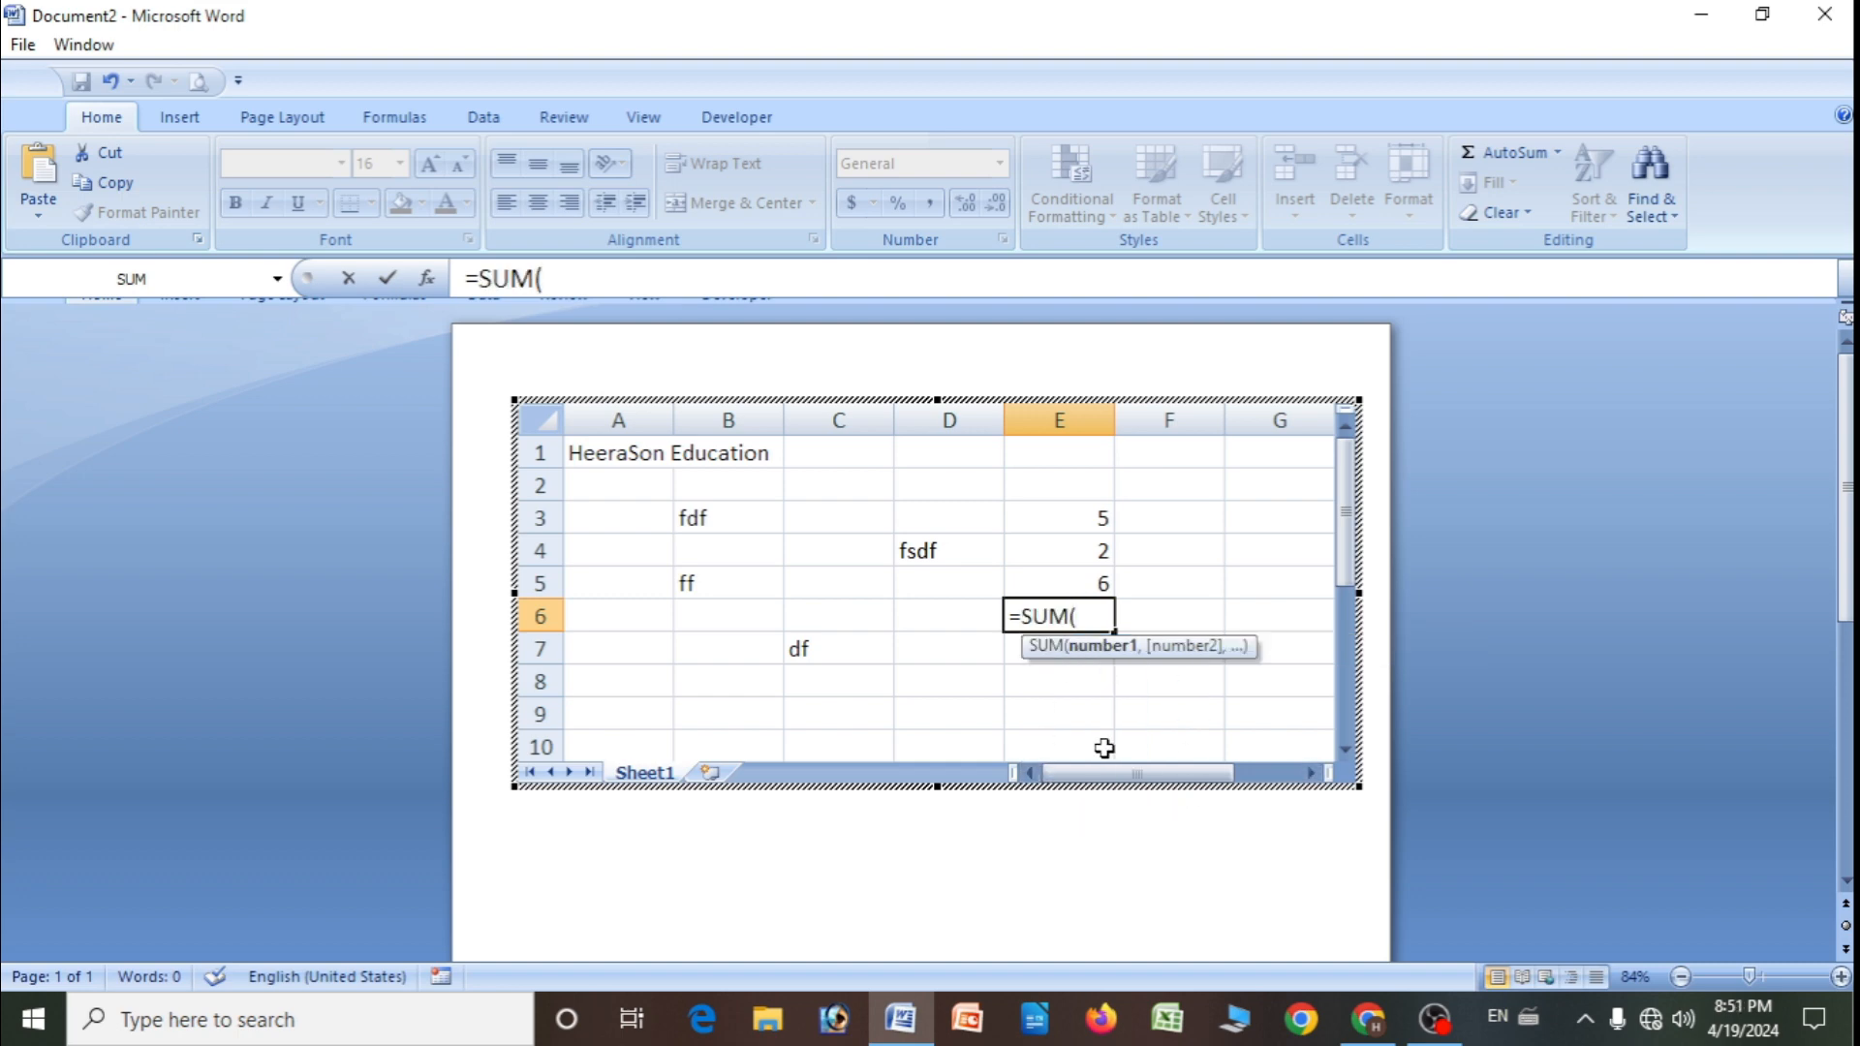
pyautogui.moveTo(1062, 510); pyautogui.dragTo(1066, 571)
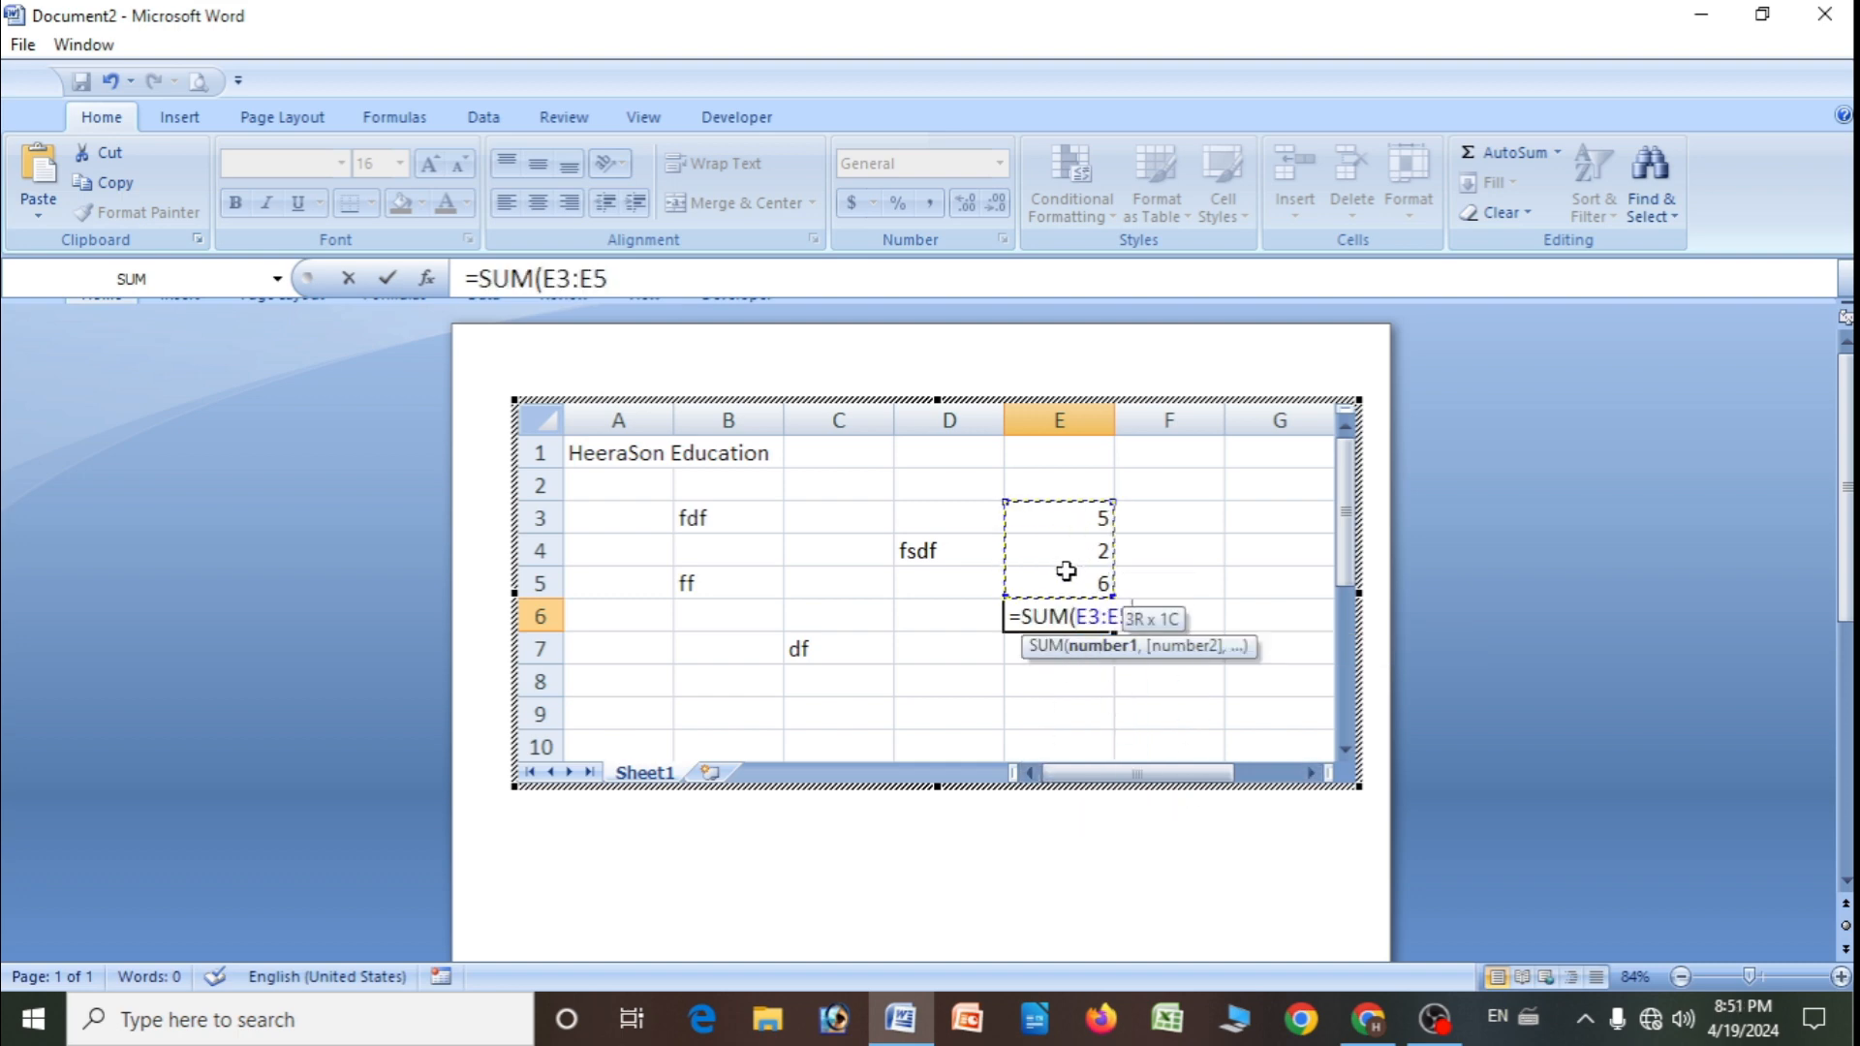
pyautogui.press('Return')
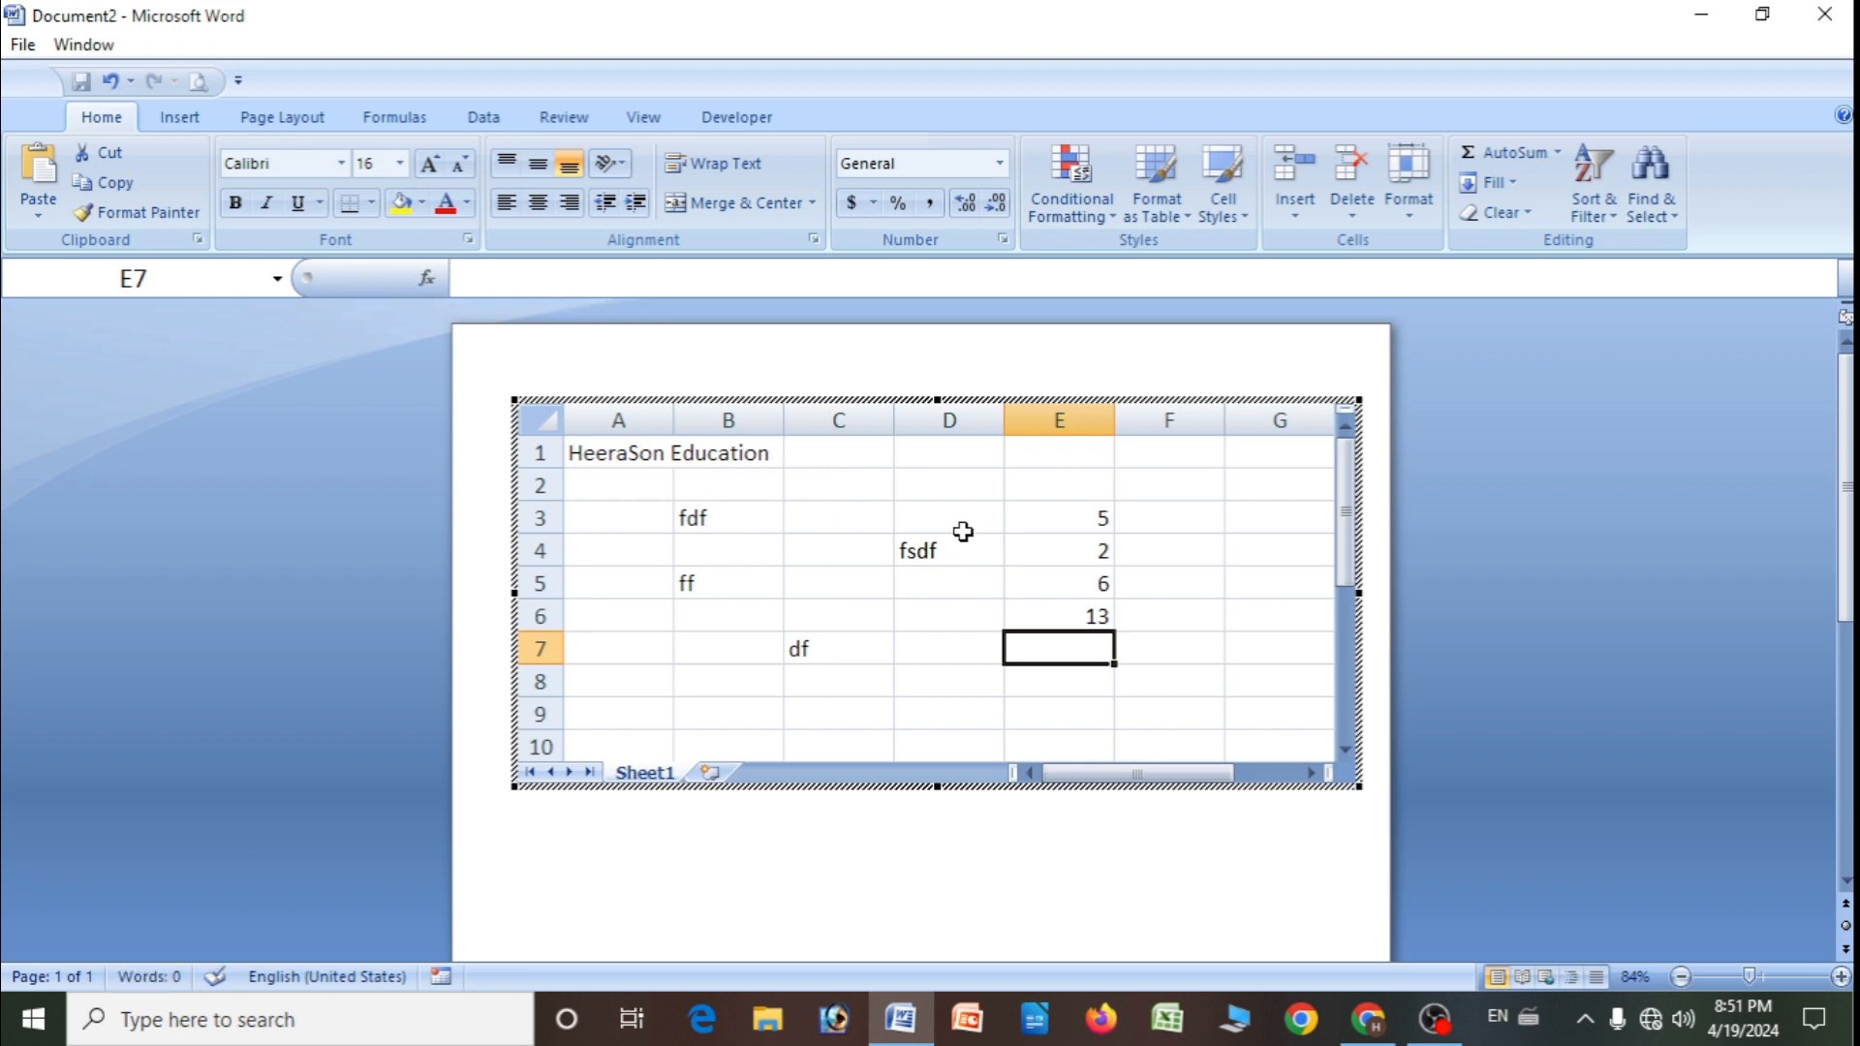
# - Merge and center cells C4 and D4 in the embedded spreadsheet
pyautogui.click(837, 546)
pyautogui.moveTo(837, 546); pyautogui.dragTo(954, 547)
pyautogui.click(728, 207)
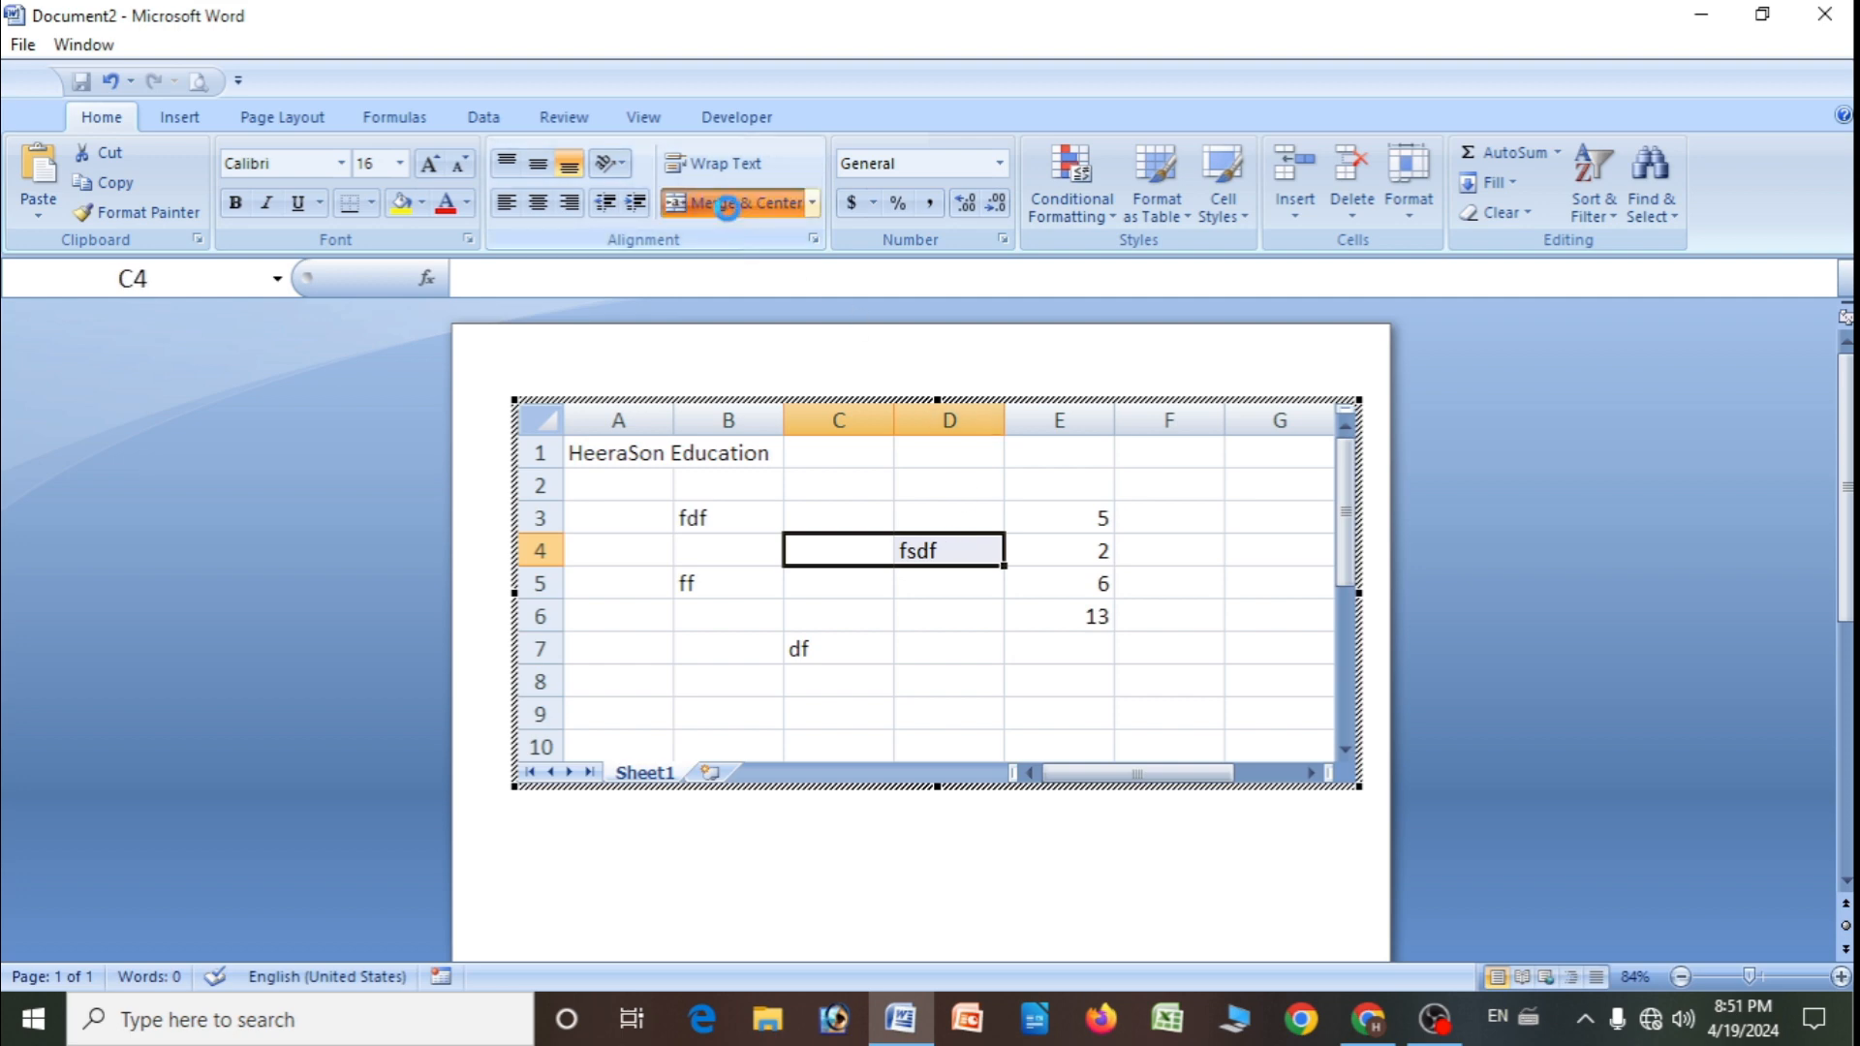
# - Finish editing the embedded spreadsheet and return to the document text
pyautogui.click(911, 640)
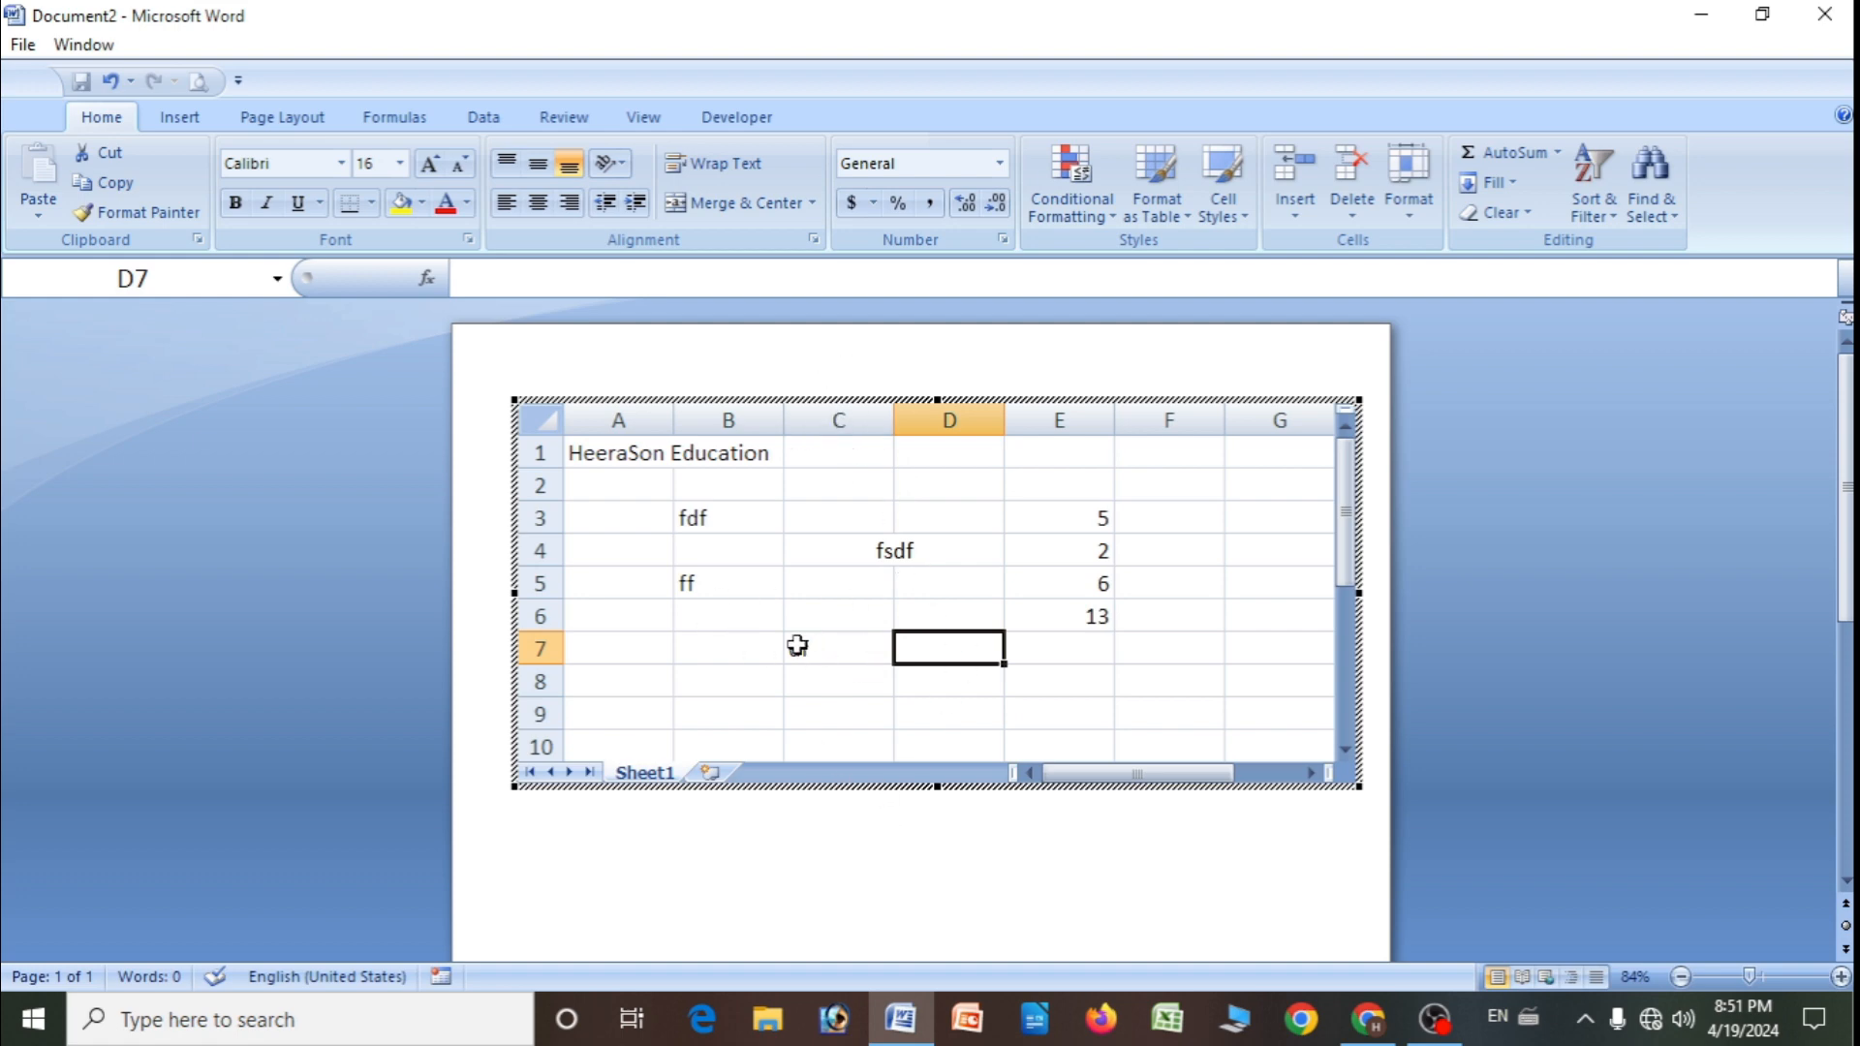
pyautogui.click(796, 869)
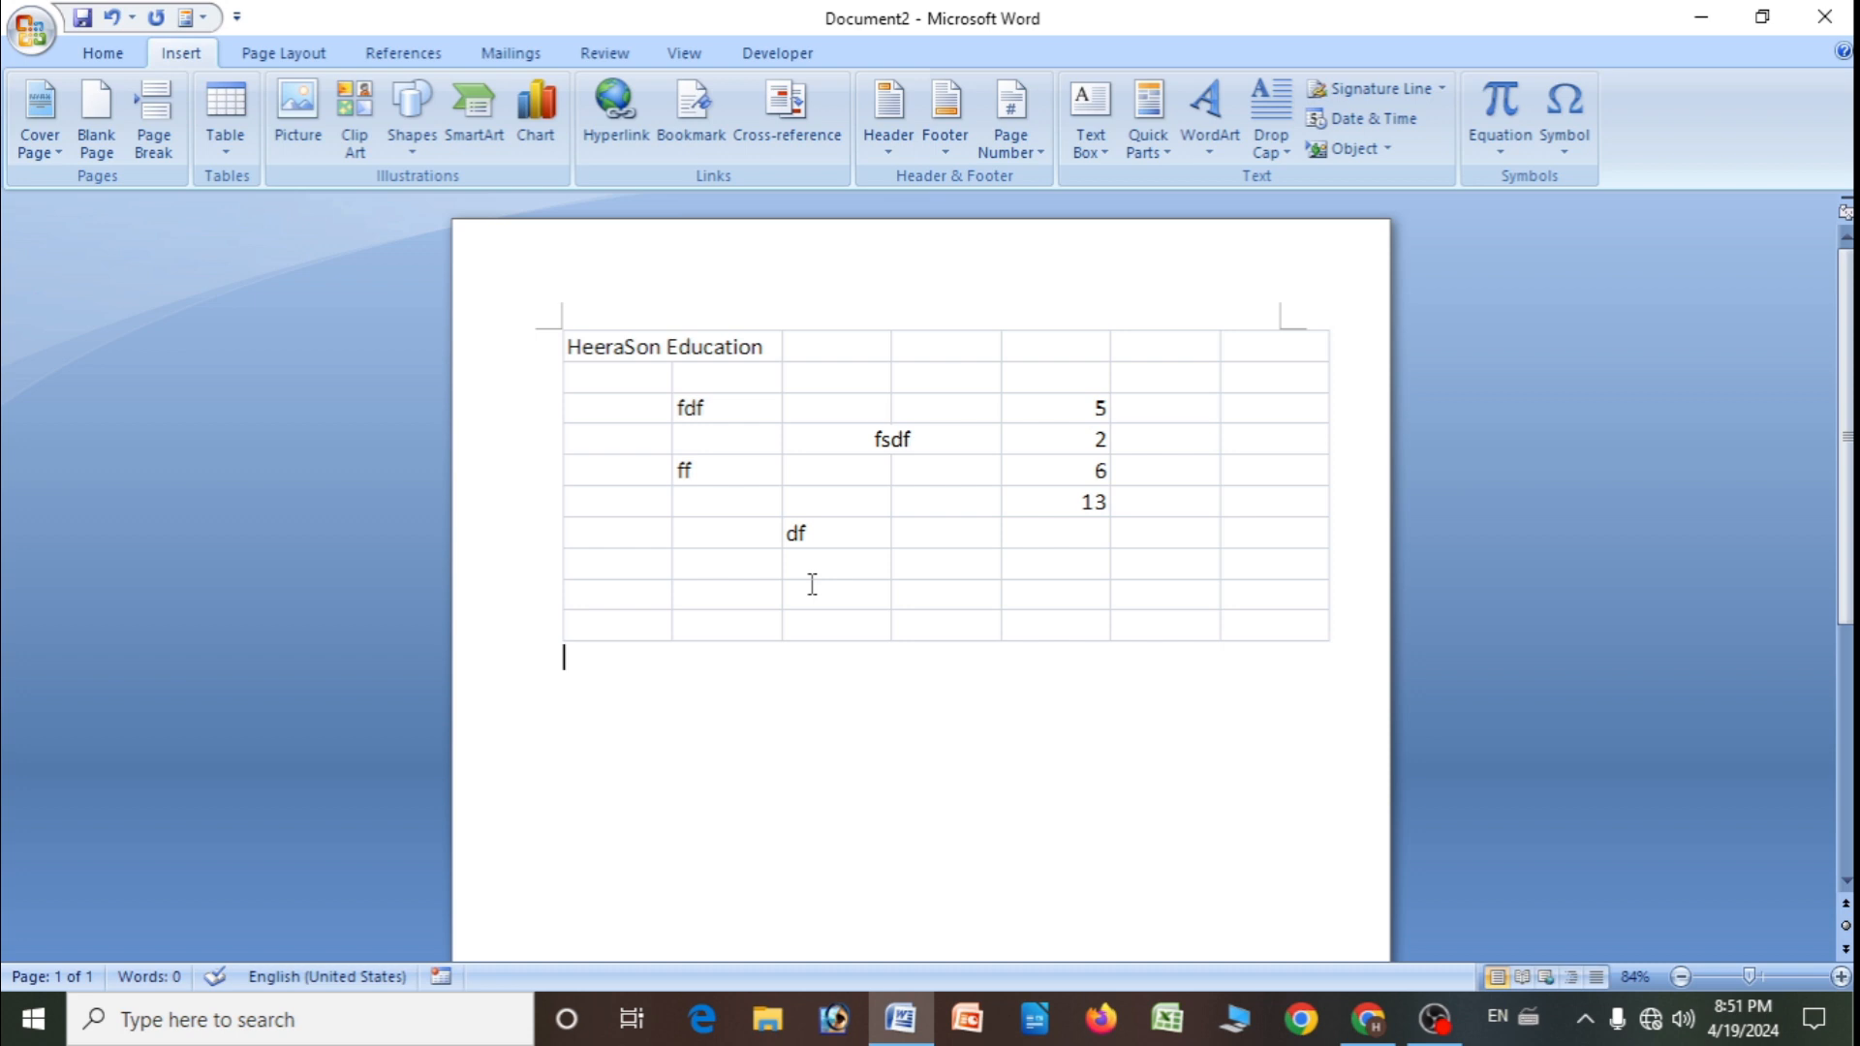
# - Reopen the embedded spreadsheet, apply a Thick Box Border around cells A1:E7, and return to the document
pyautogui.doubleClick(852, 485)
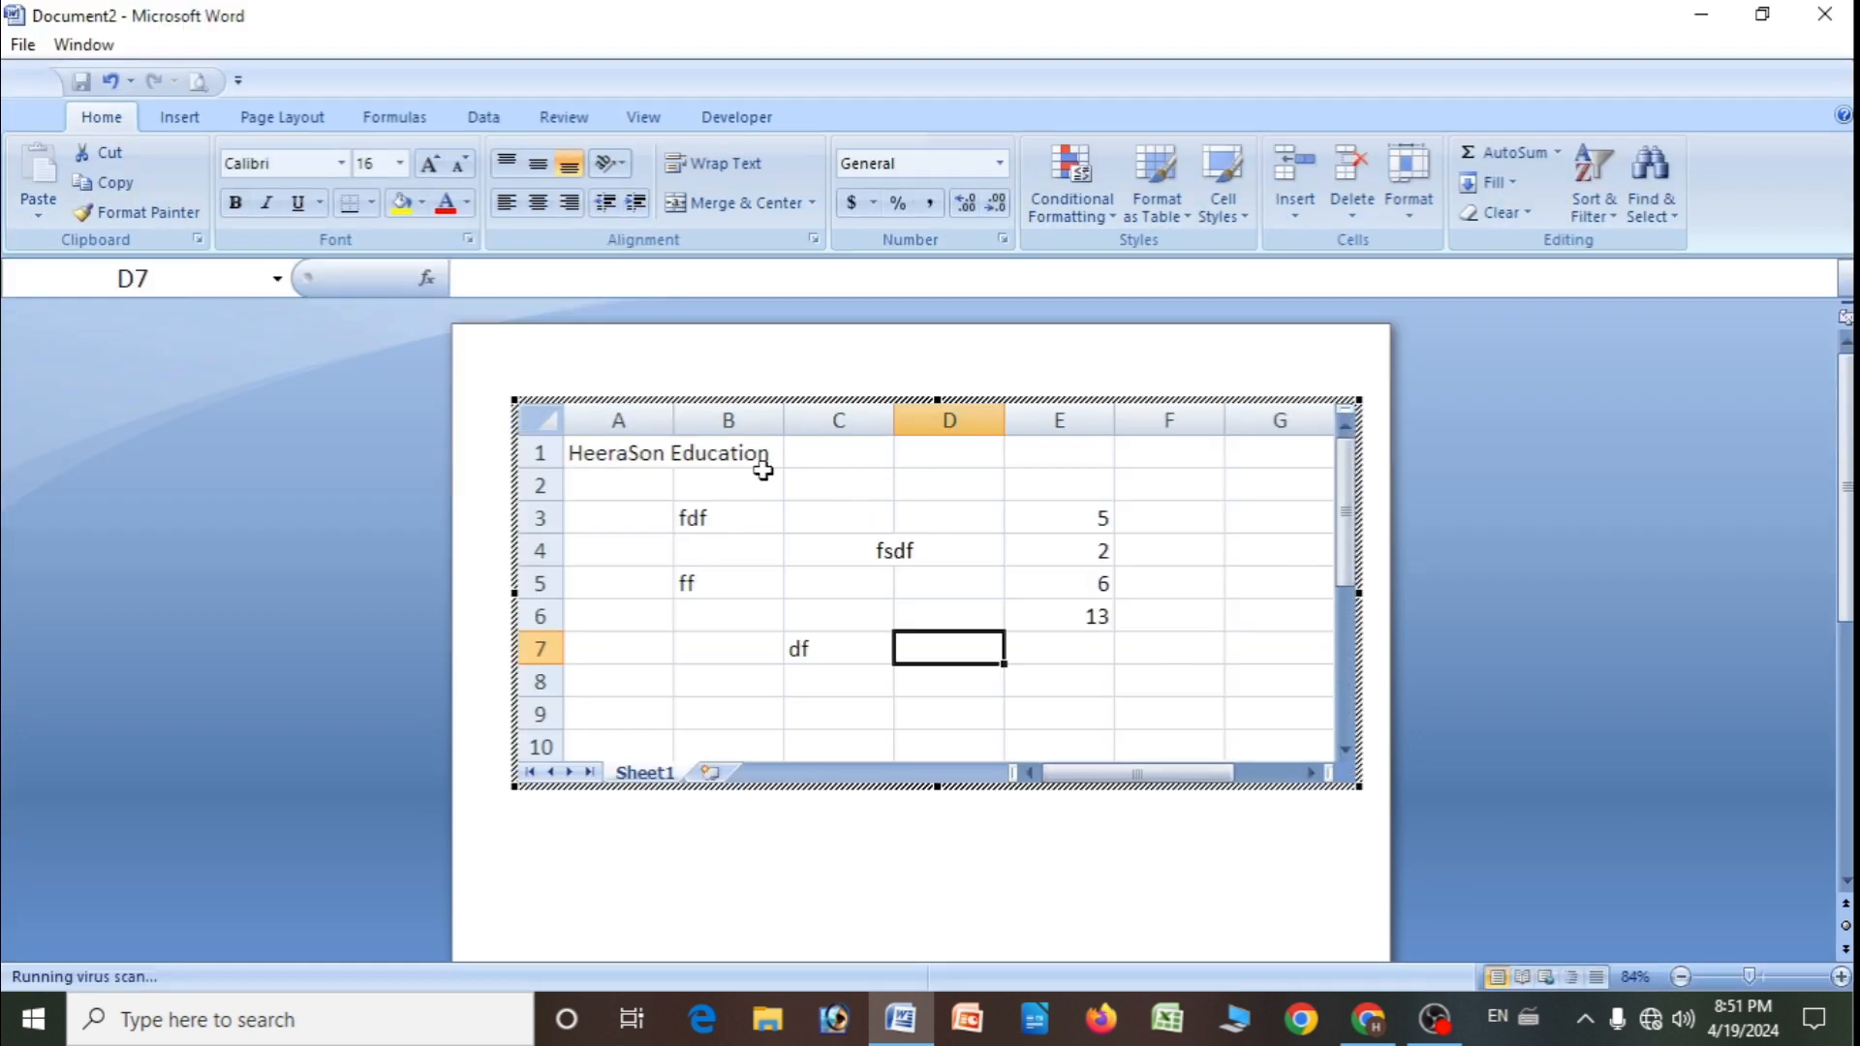
pyautogui.moveTo(625, 455); pyautogui.dragTo(1085, 643)
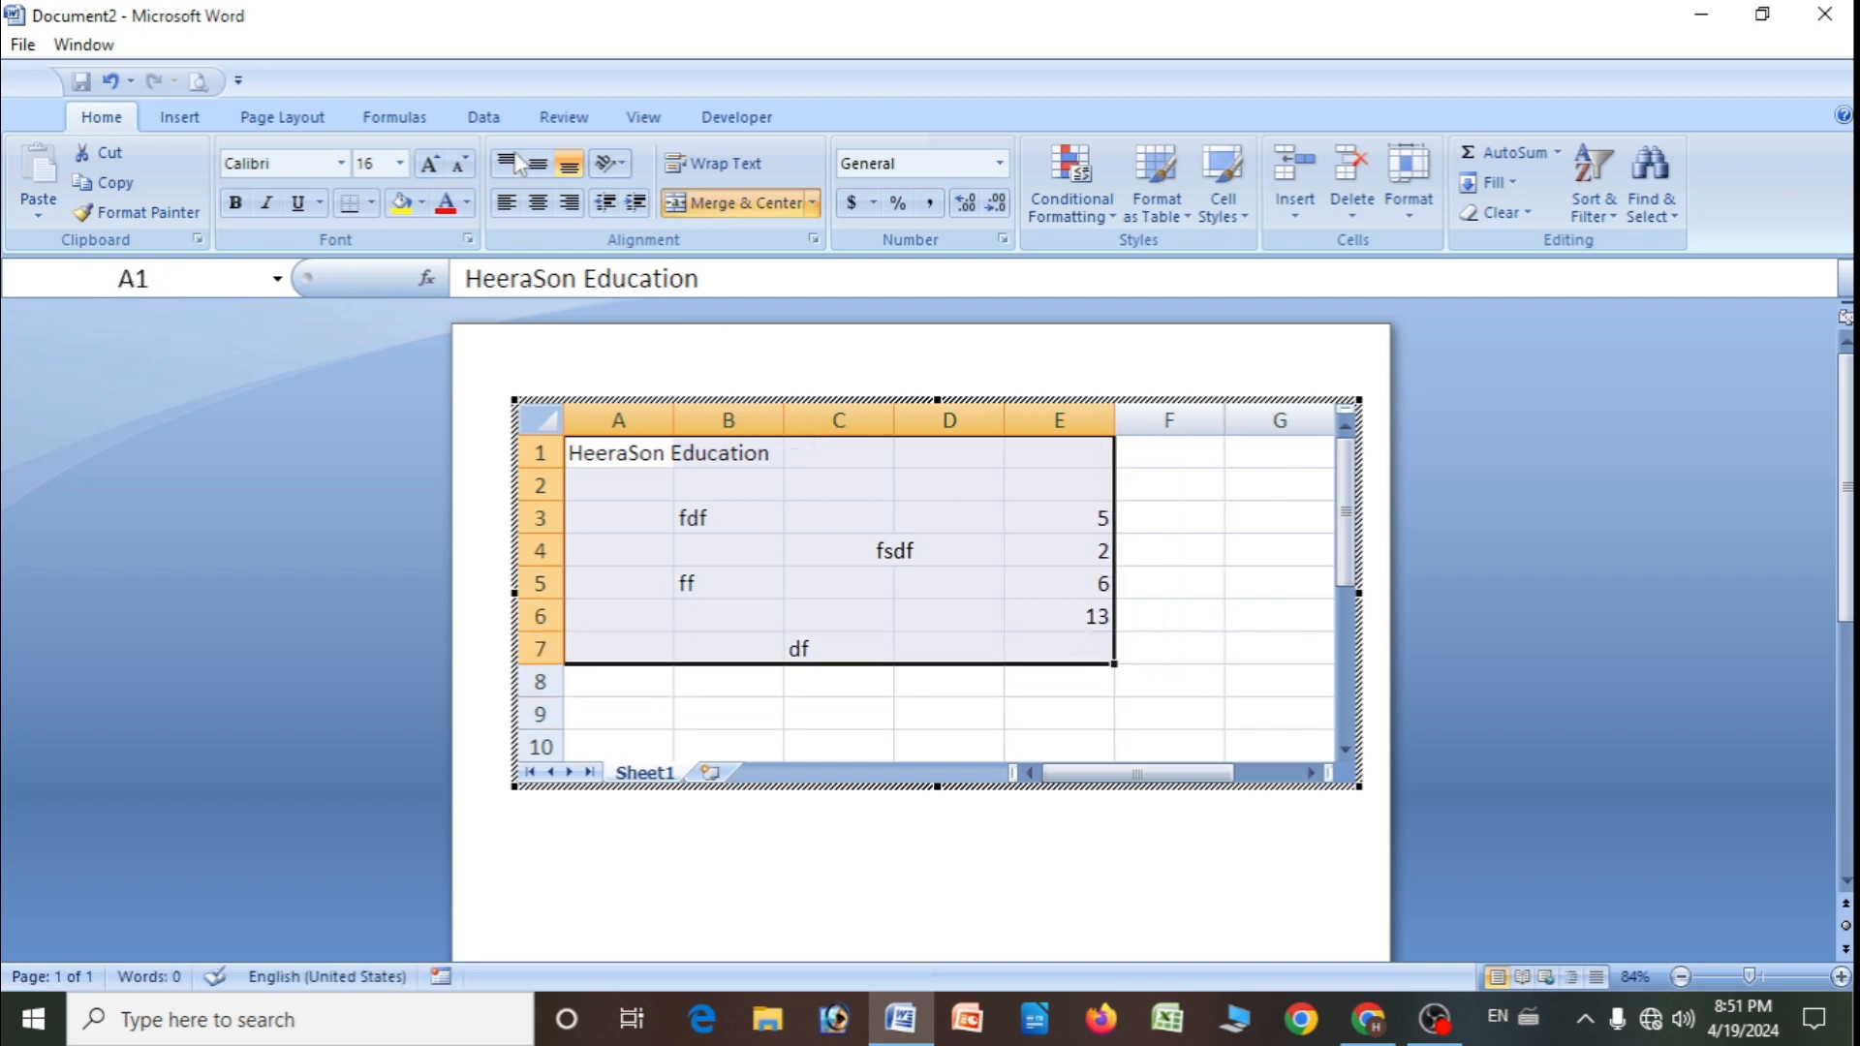
pyautogui.click(371, 203)
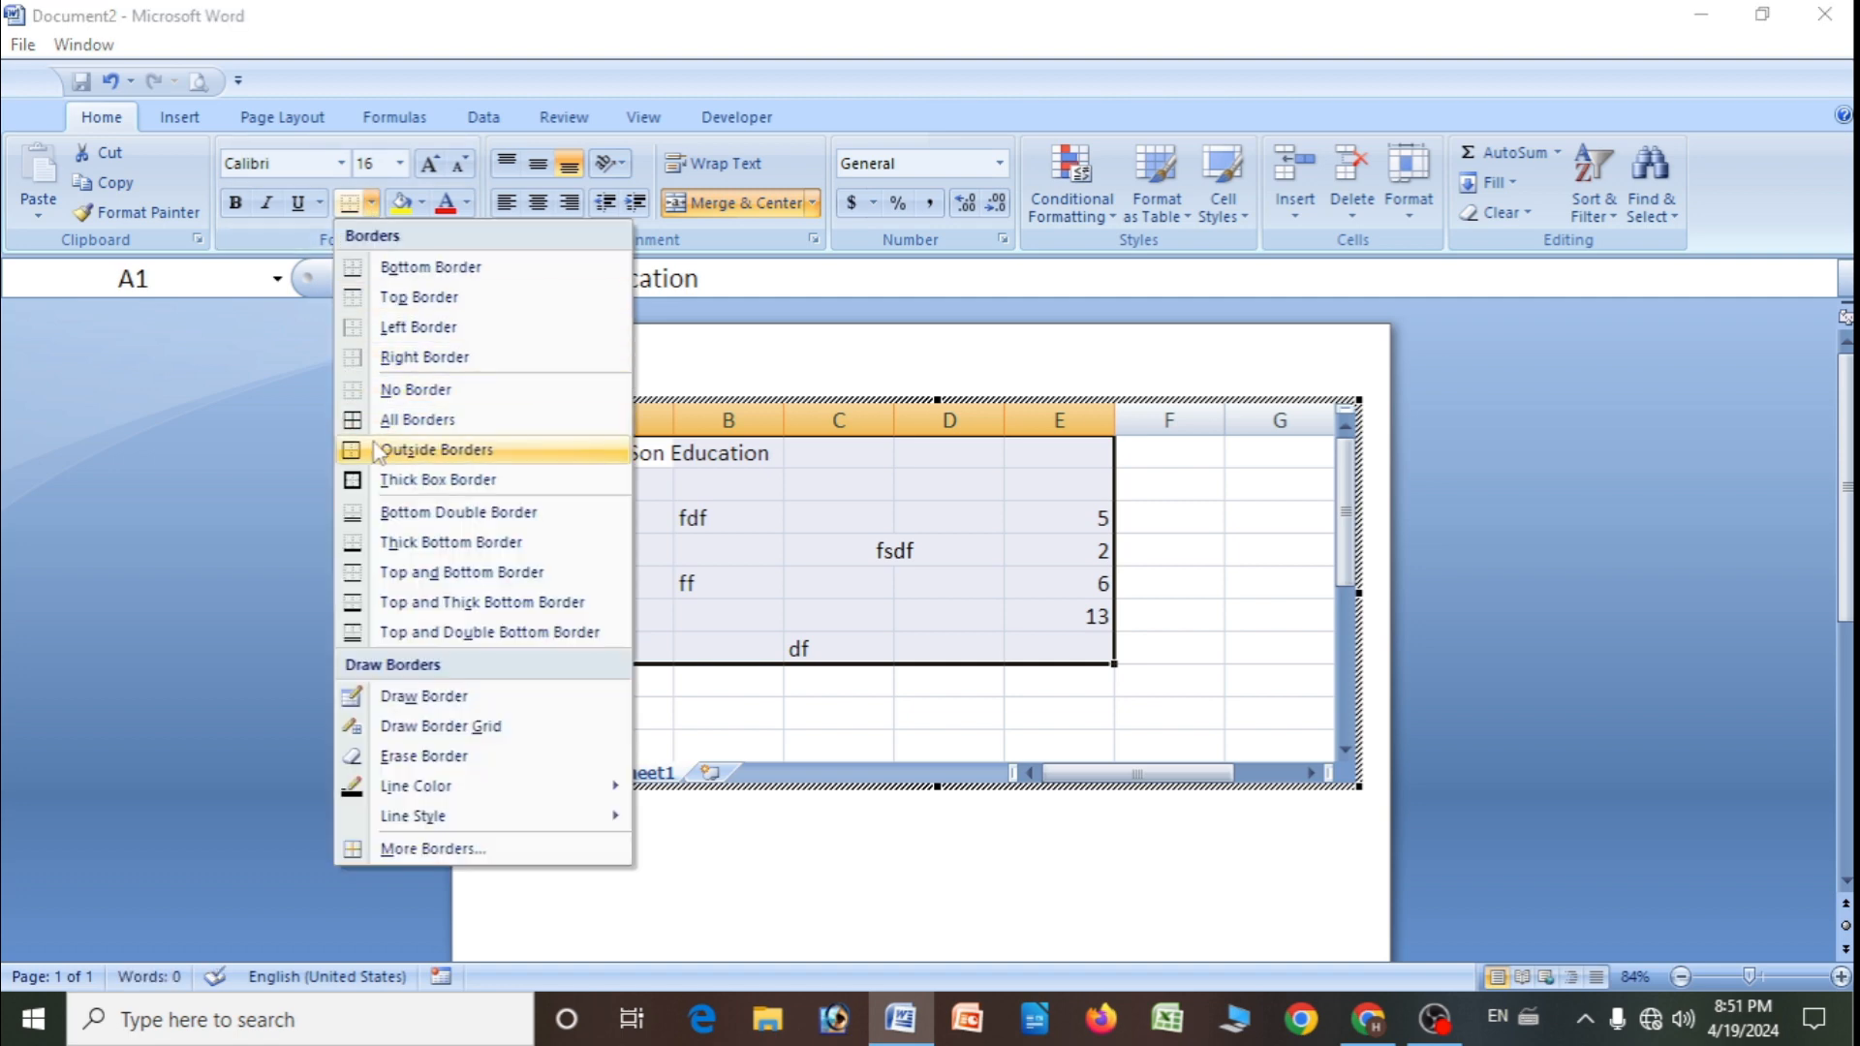
pyautogui.click(449, 480)
pyautogui.click(727, 682)
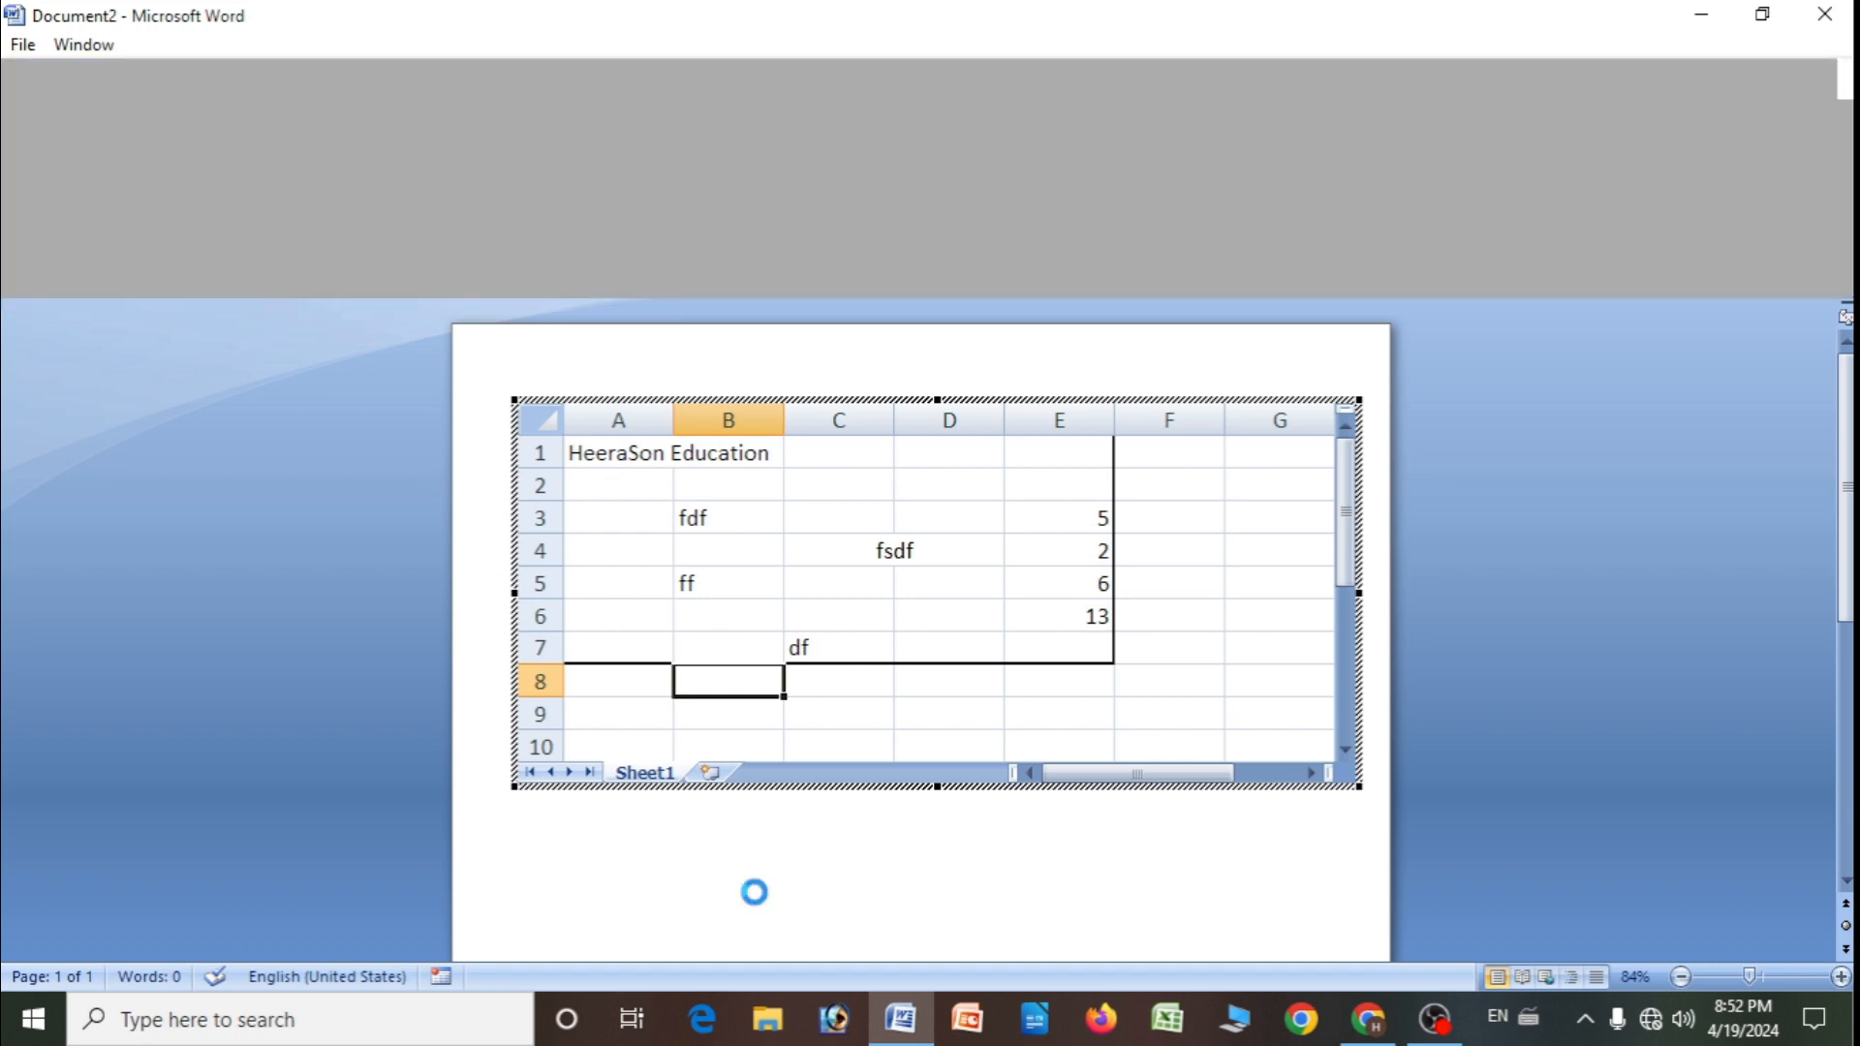
pyautogui.click(753, 891)
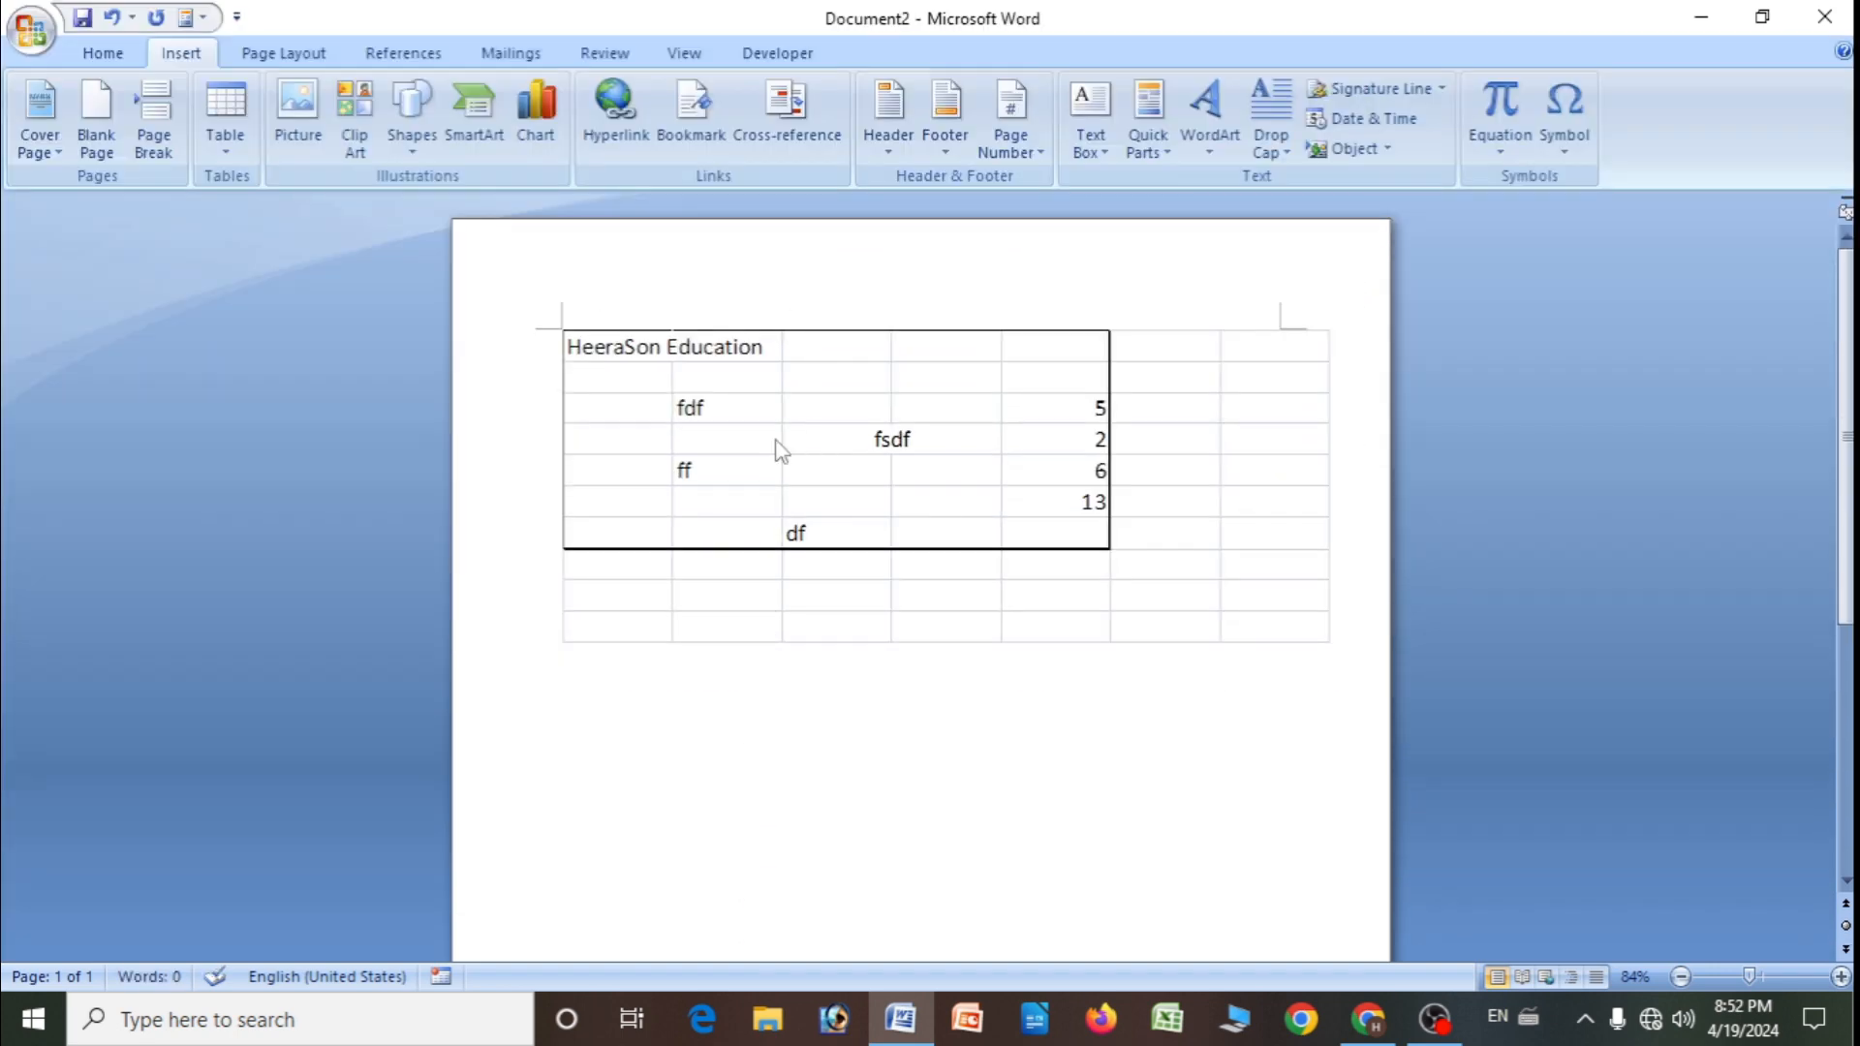
# - Reopen the embedded spreadsheet, apply All Borders to cells A1:E7, and return to the document
pyautogui.doubleClick(778, 440)
pyautogui.moveTo(585, 449); pyautogui.dragTo(1048, 647)
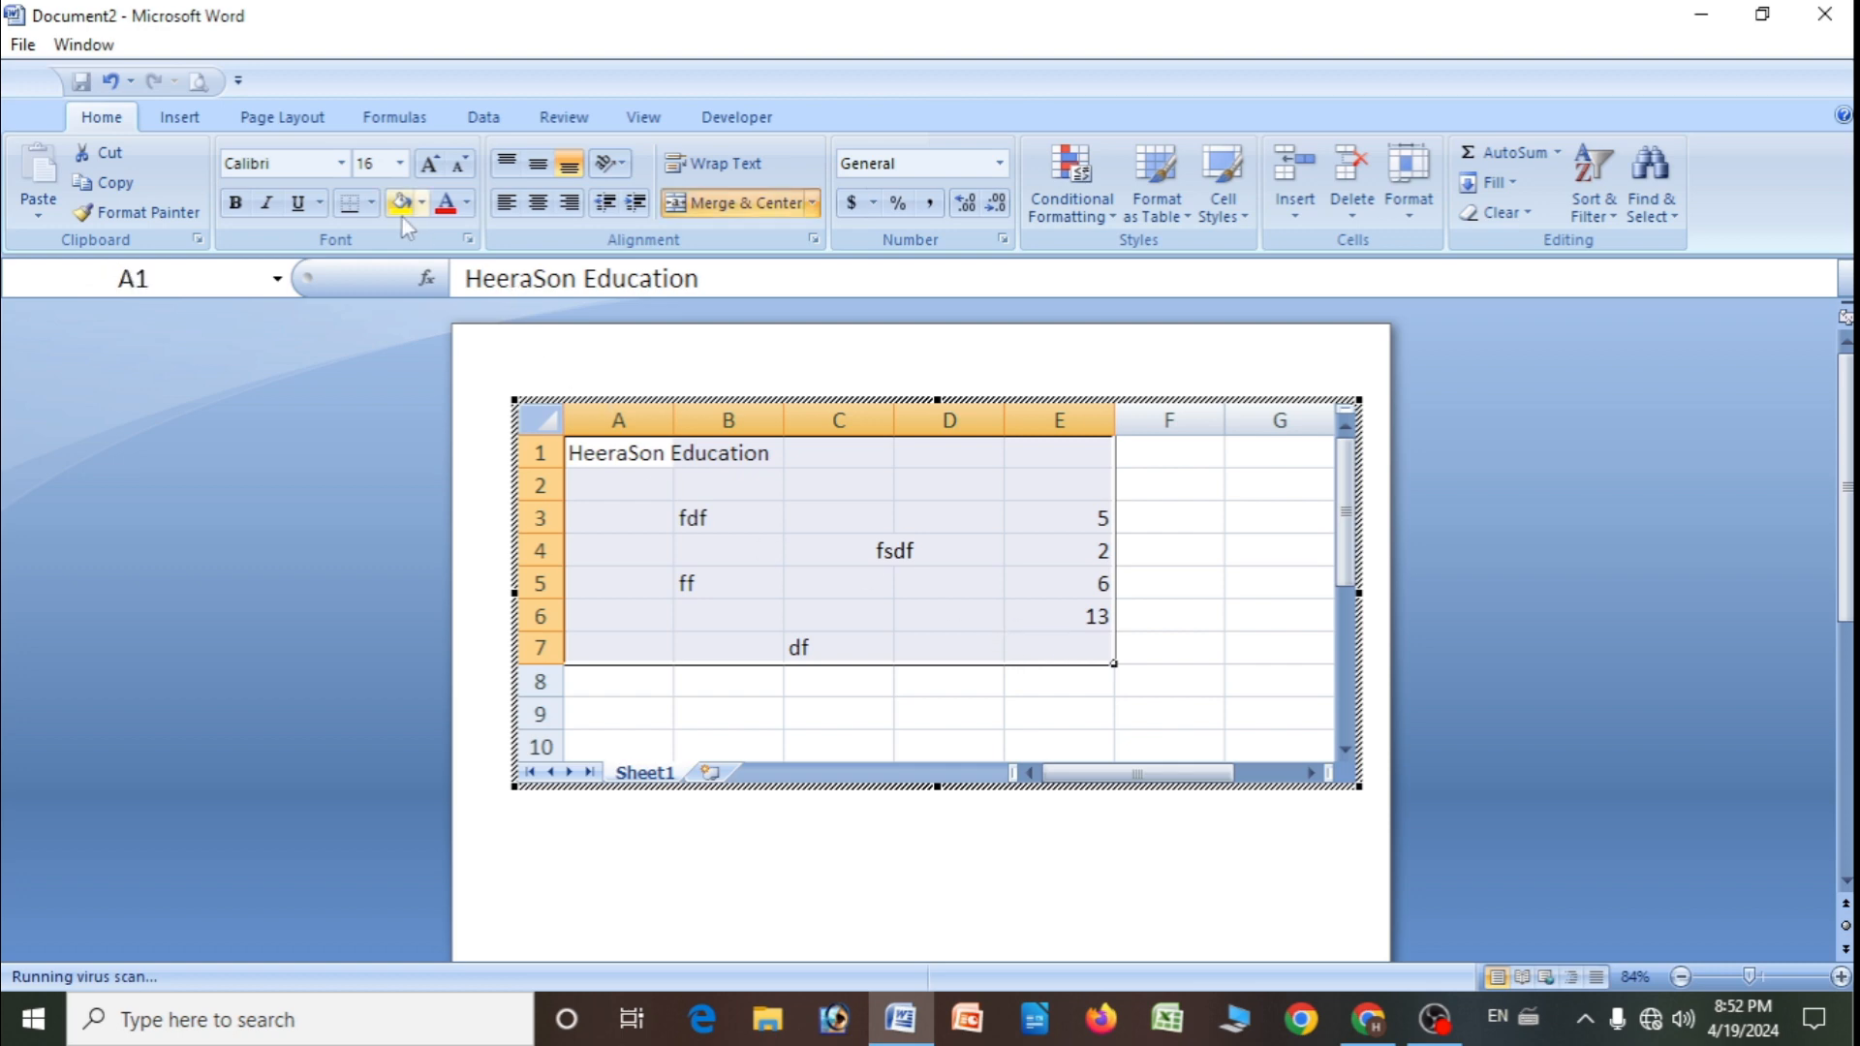
pyautogui.click(371, 203)
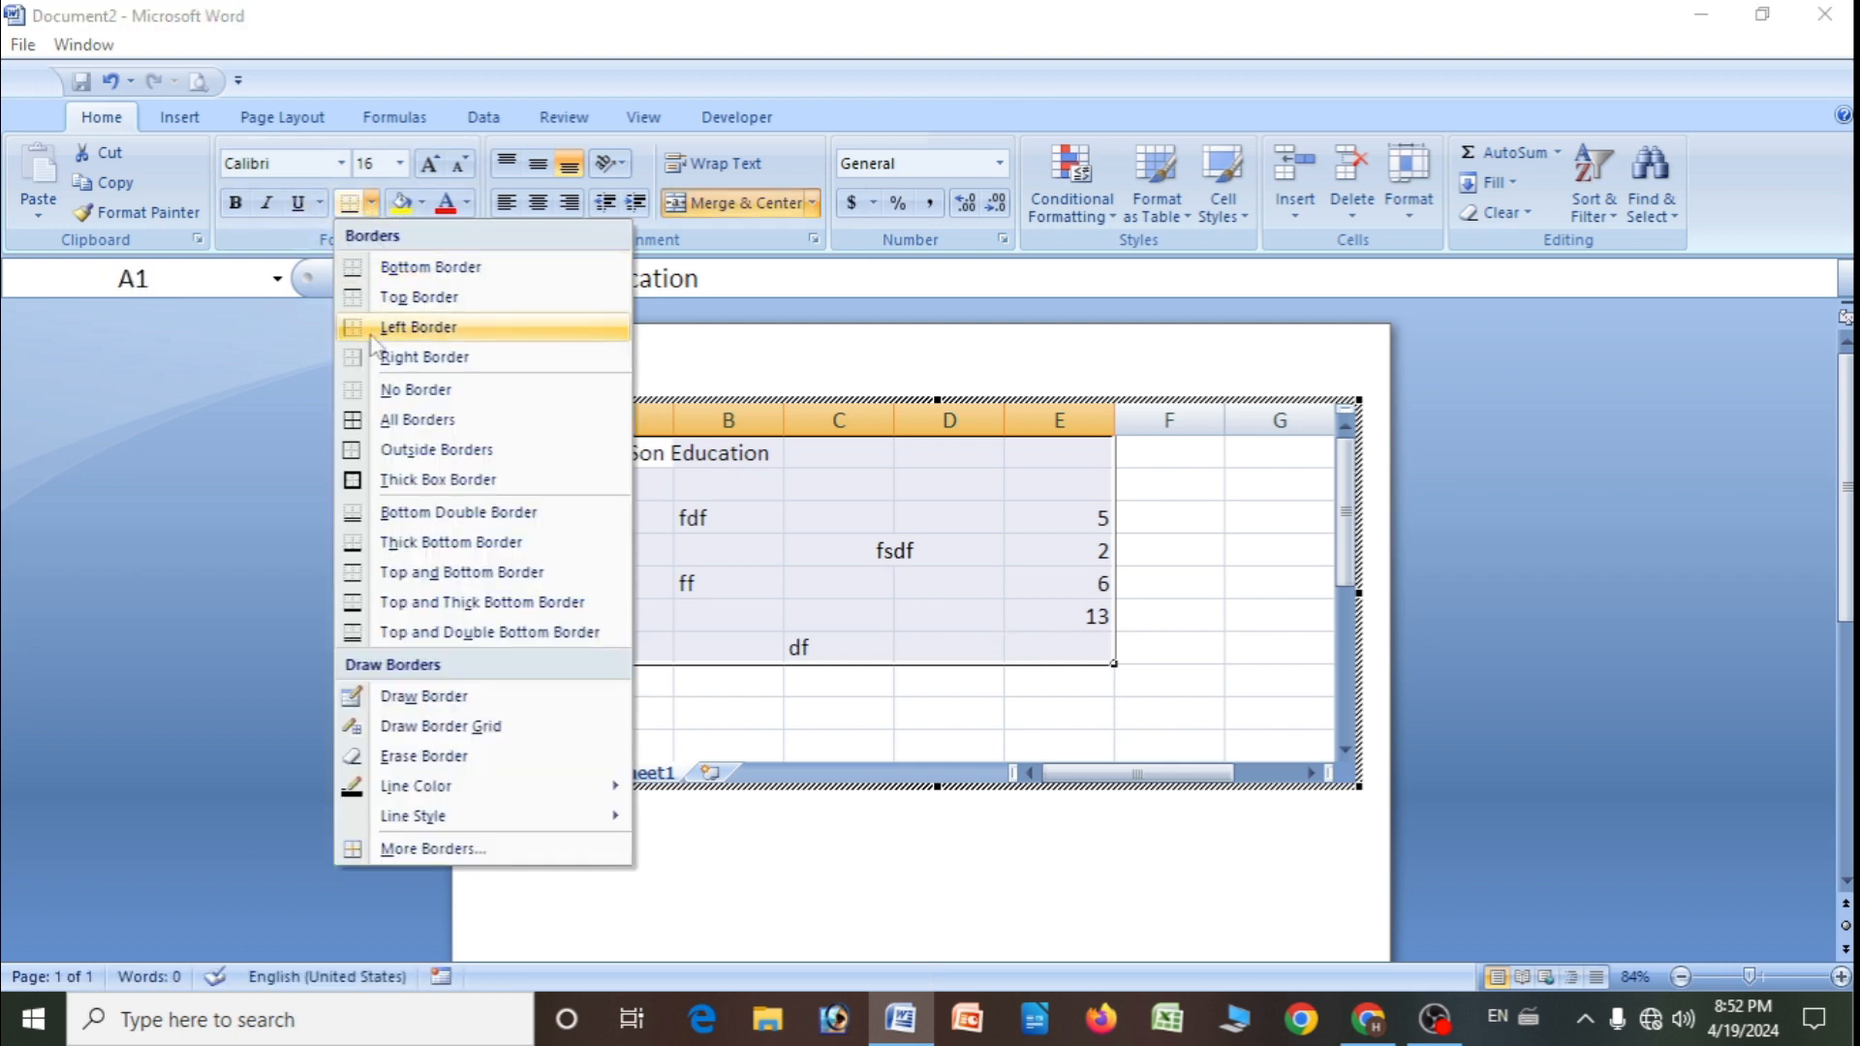
pyautogui.click(394, 422)
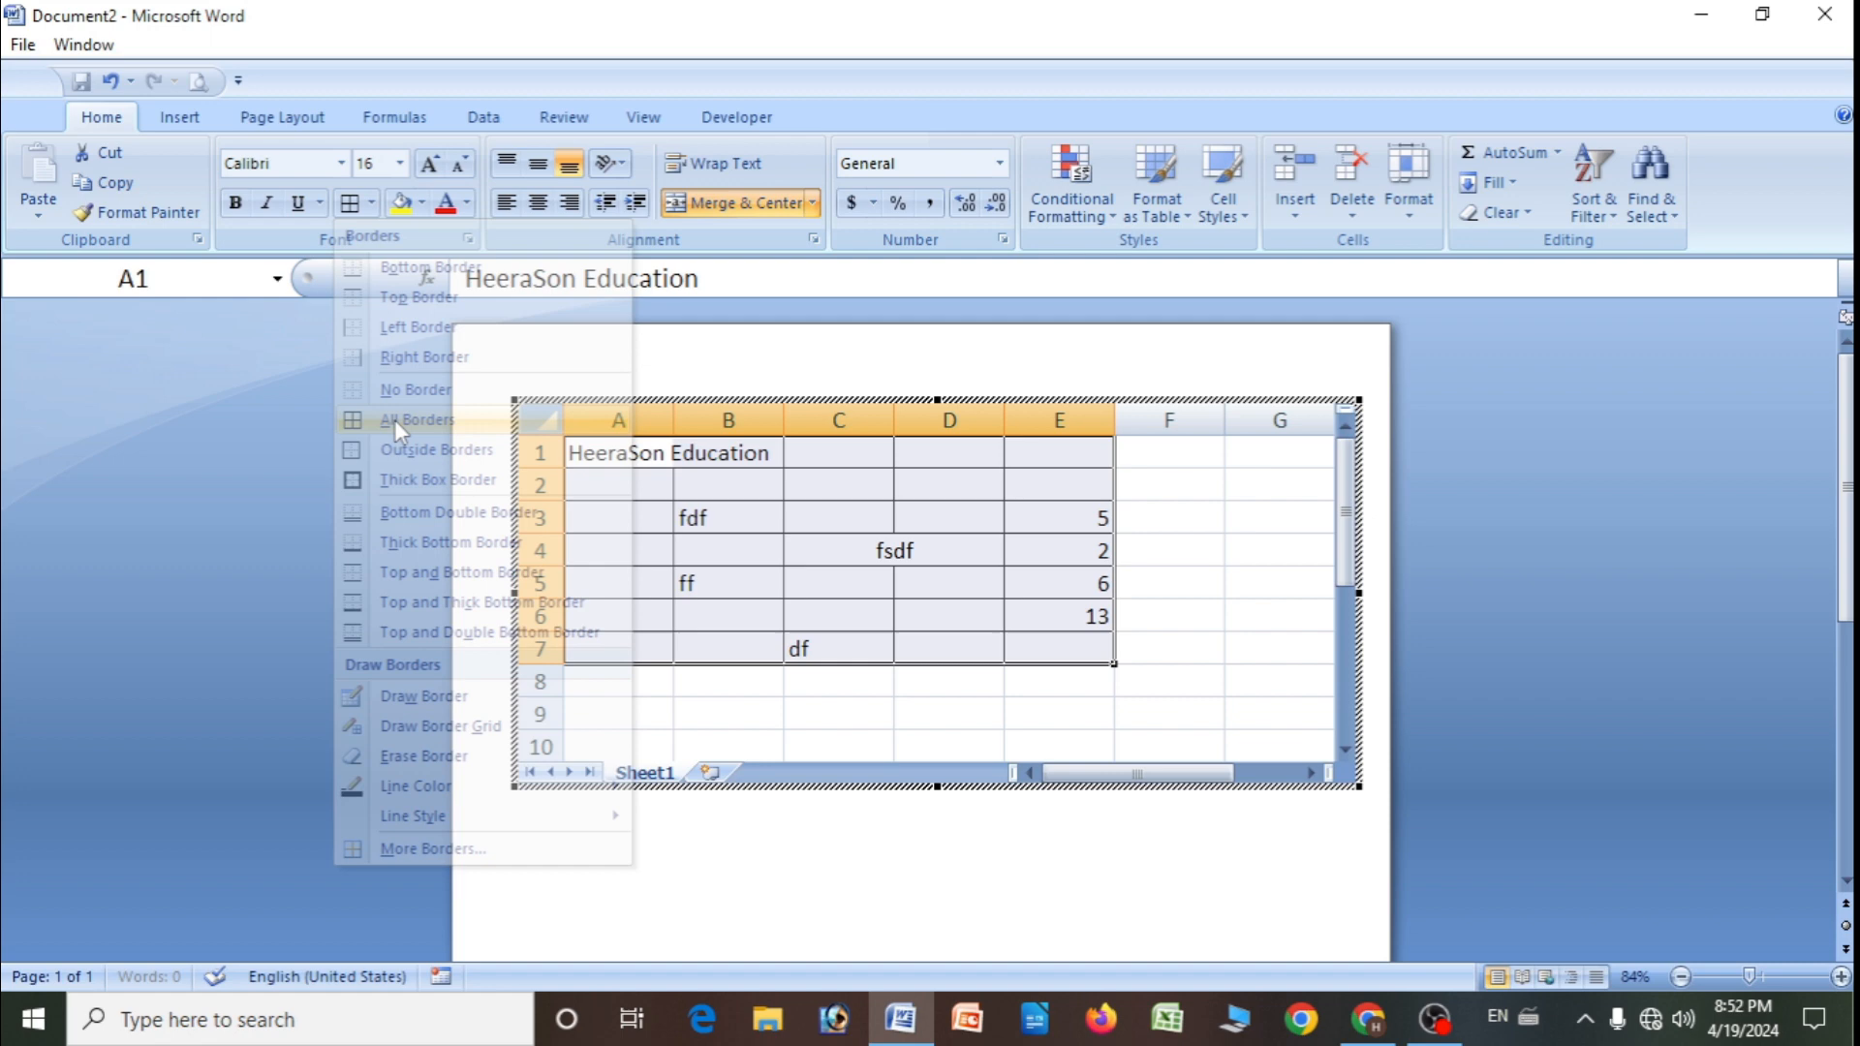
pyautogui.click(861, 872)
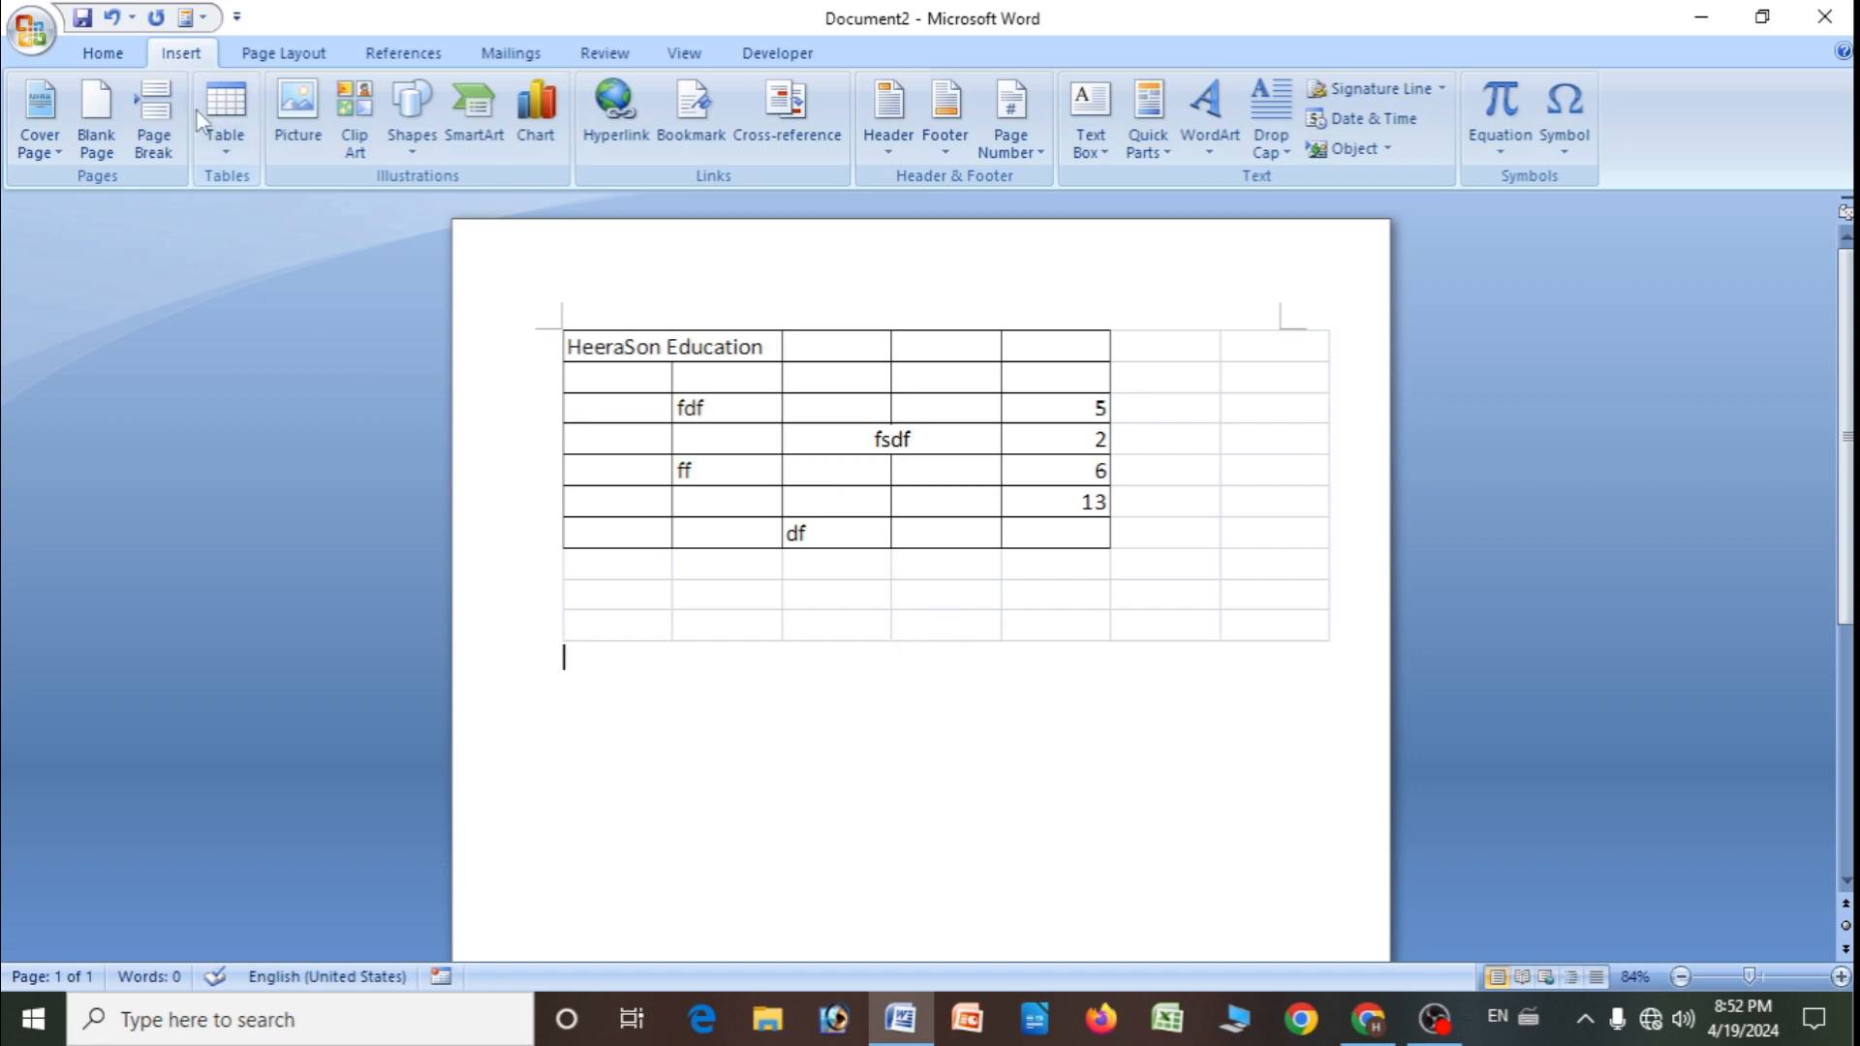
pyautogui.click(224, 111)
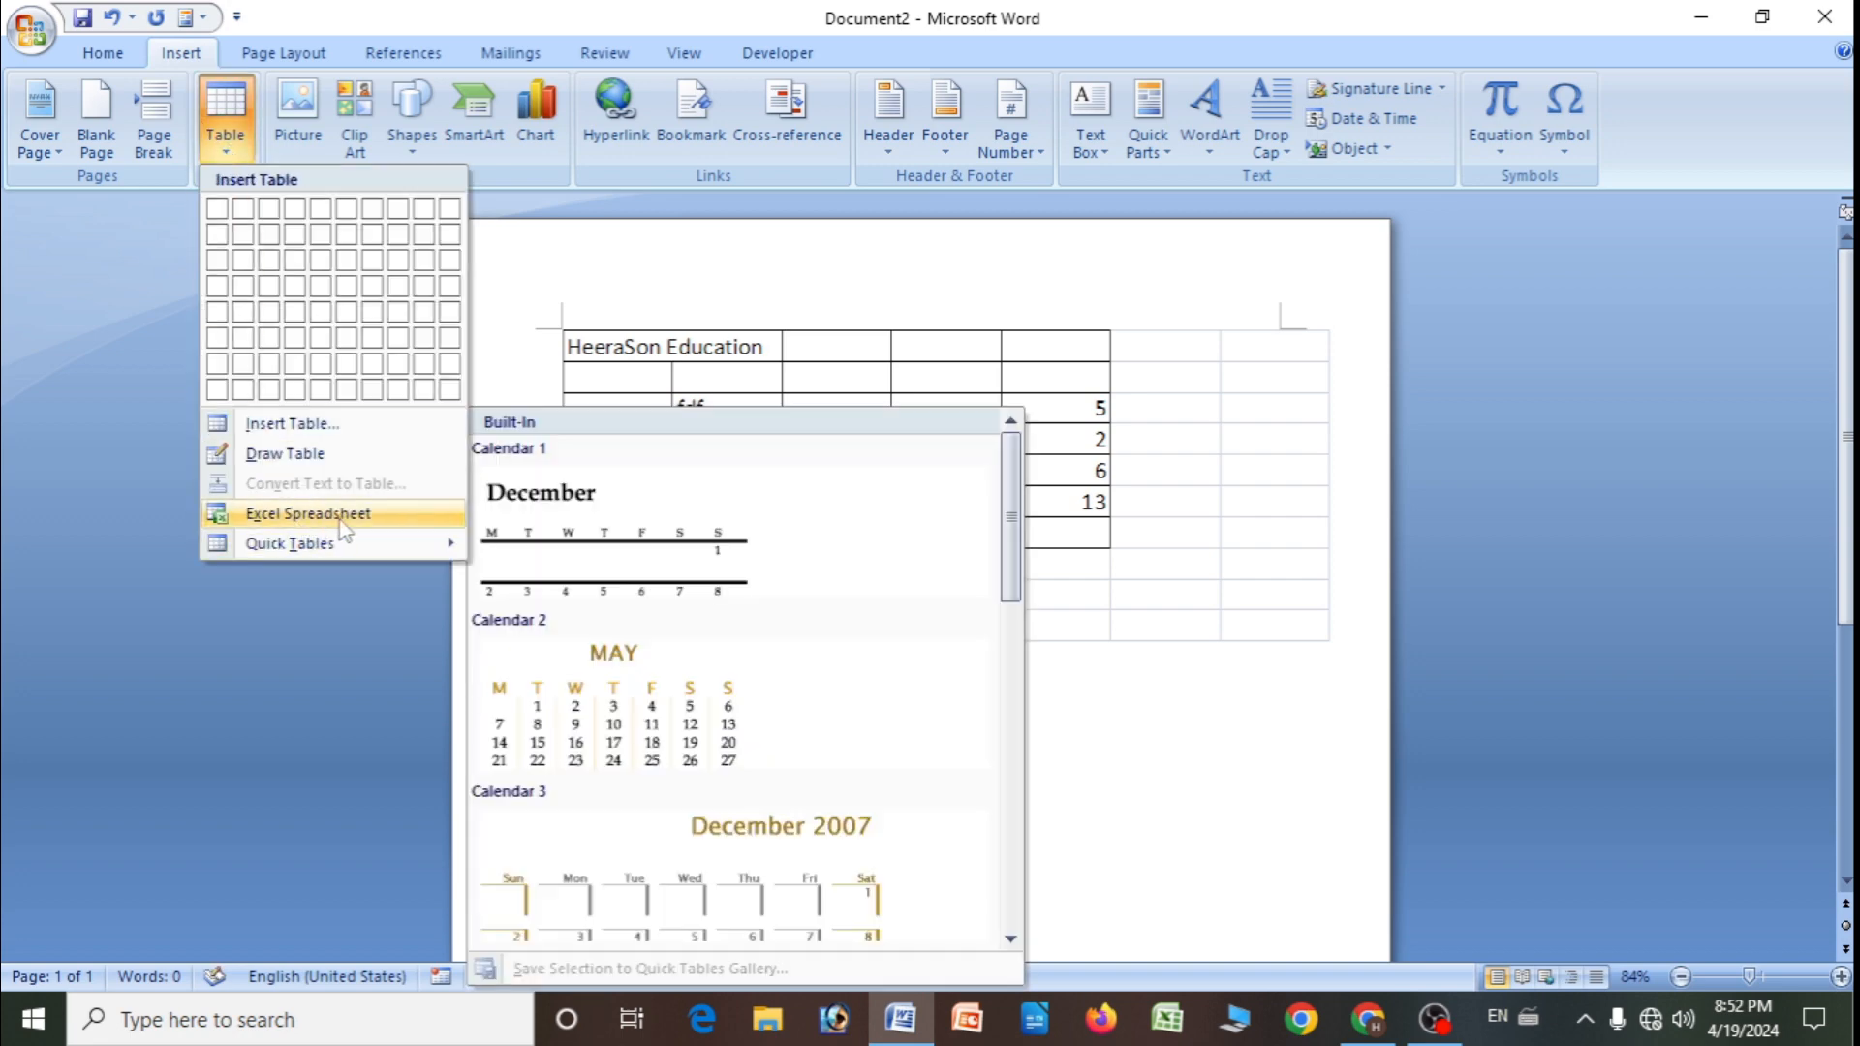
pyautogui.moveTo(346, 560)
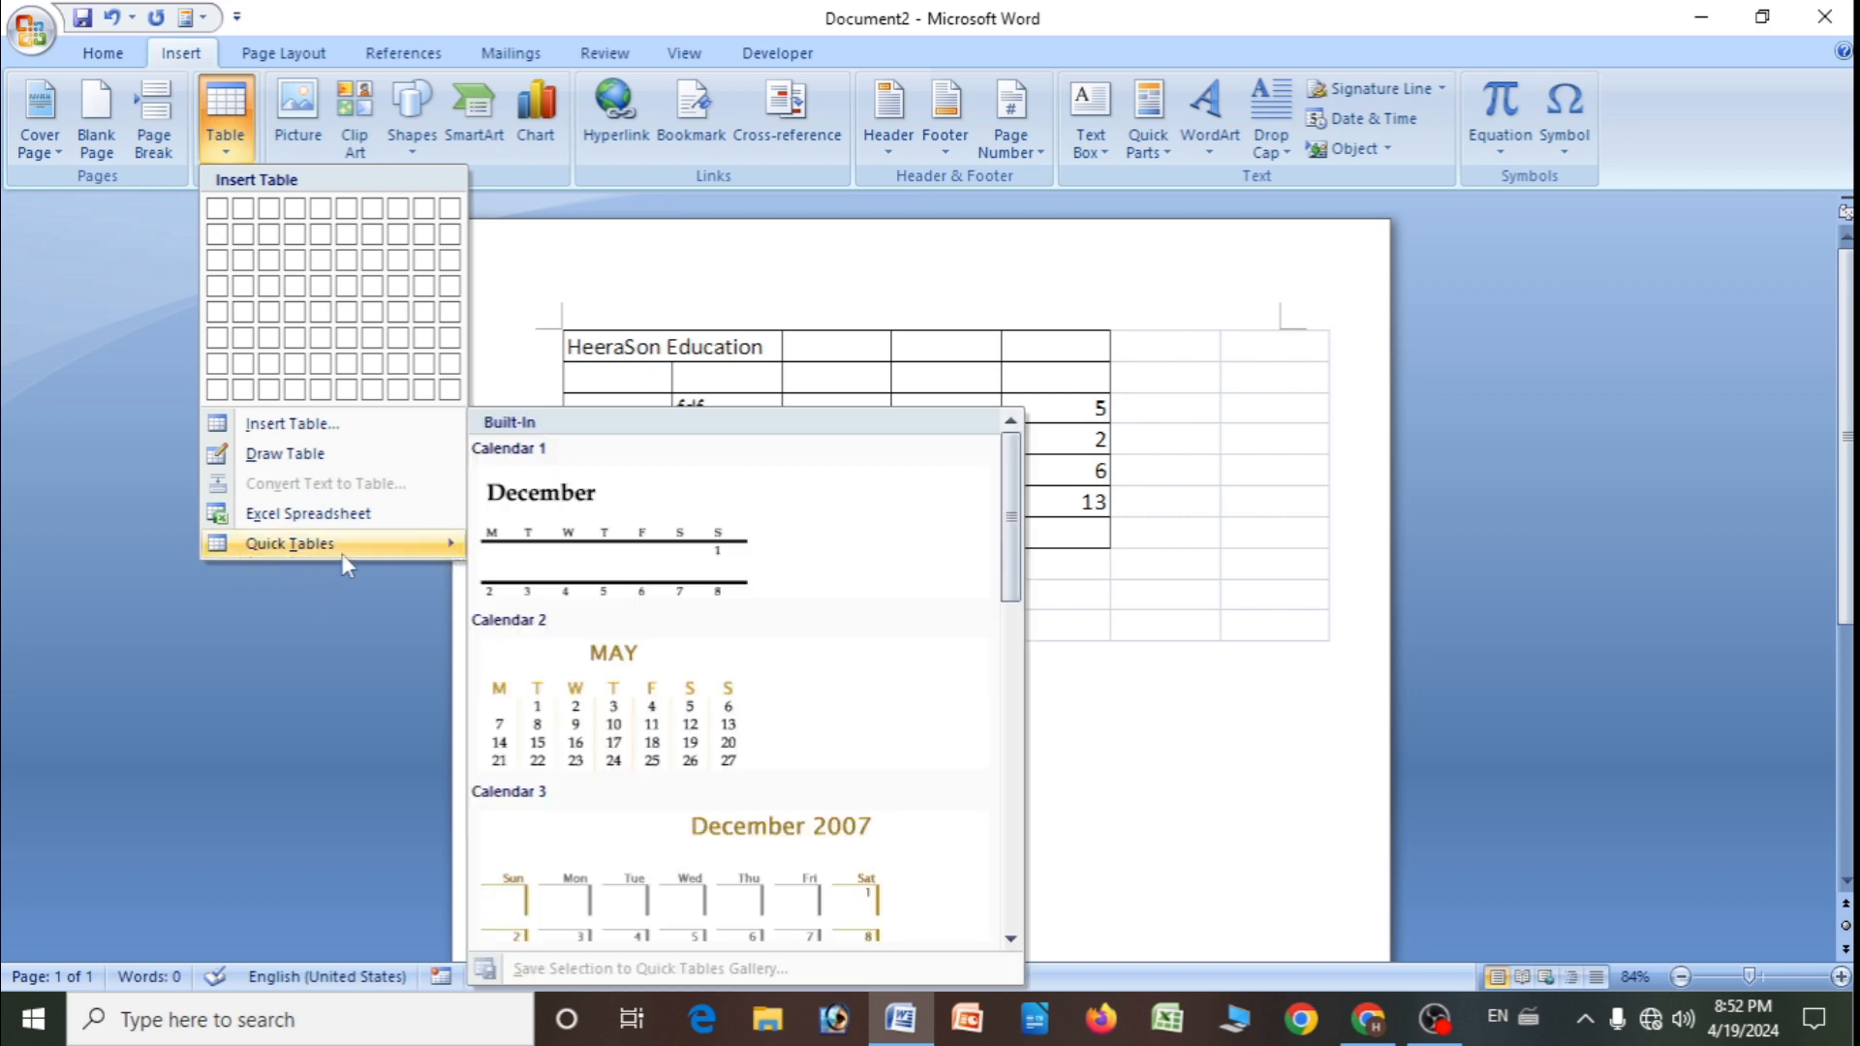
pyautogui.click(1062, 590)
# - Delete the embedded spreadsheet object from the document, and undo the deletion
pyautogui.click(841, 459)
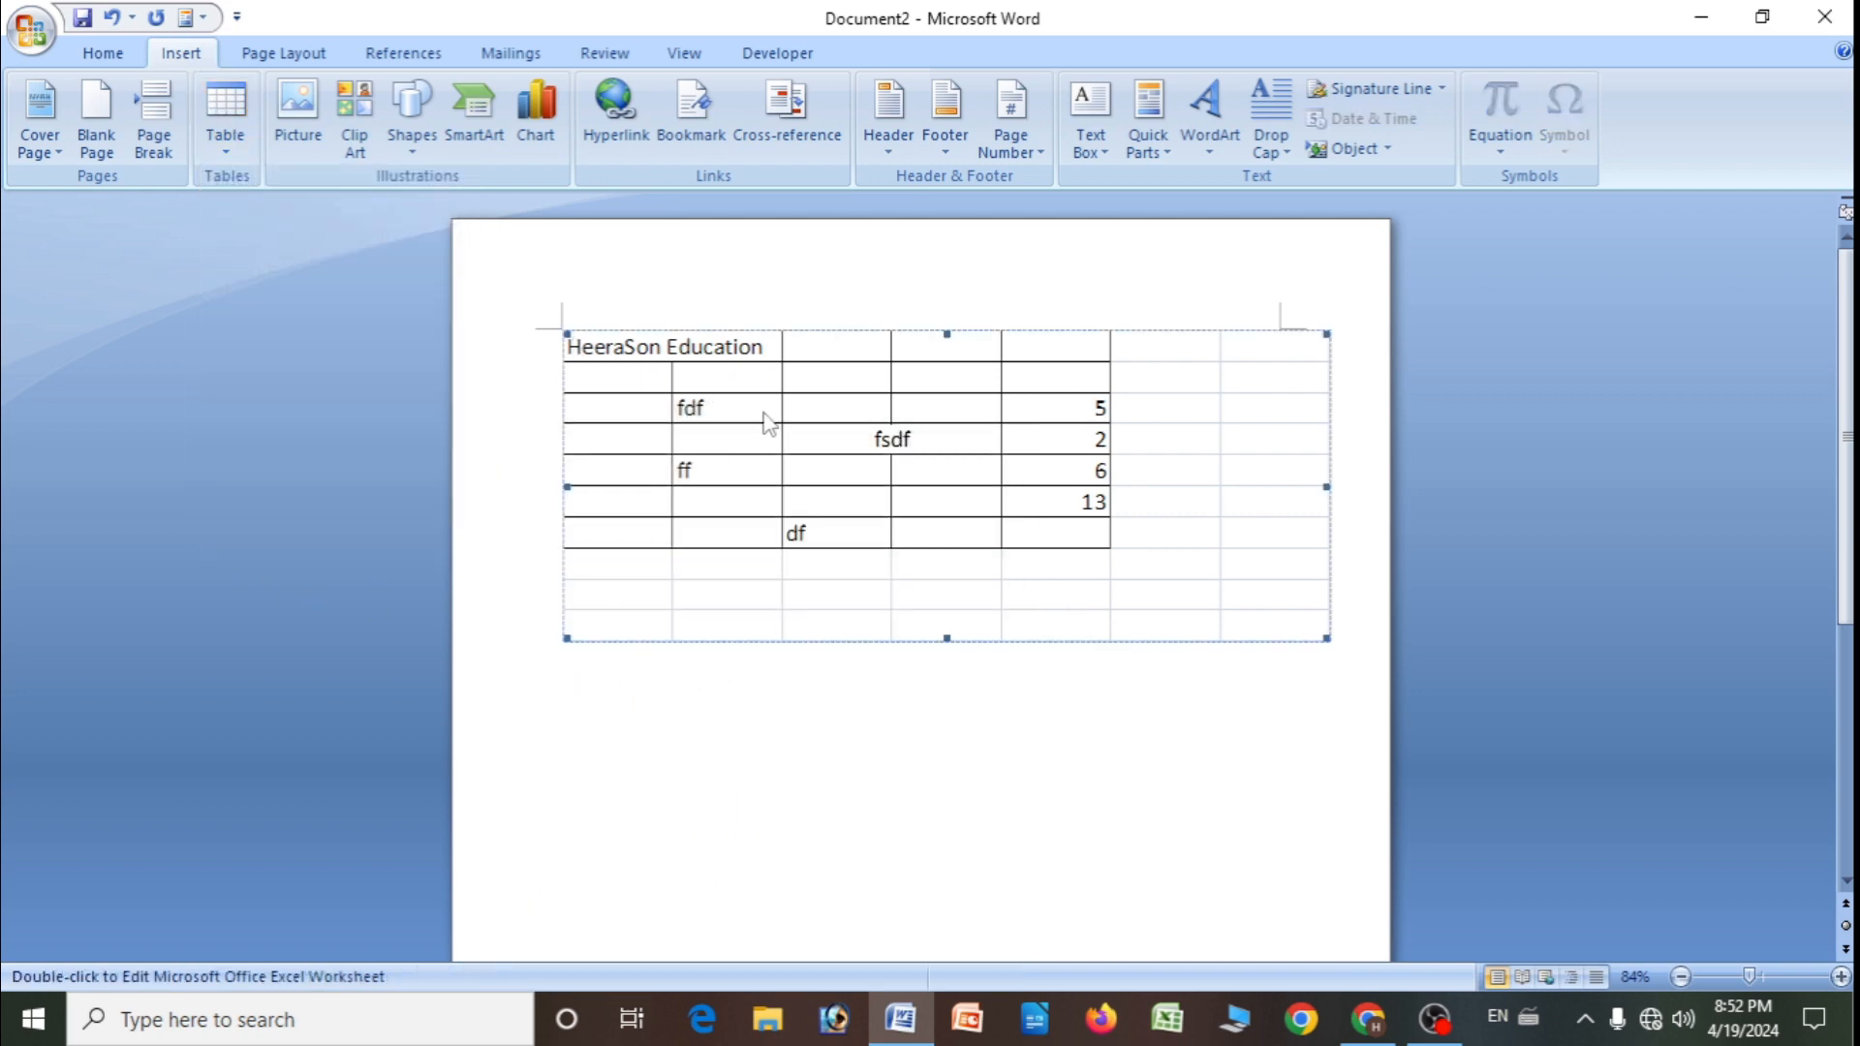
pyautogui.moveTo(601, 351); pyautogui.dragTo(871, 514)
pyautogui.click(641, 392)
pyautogui.press('Delete')
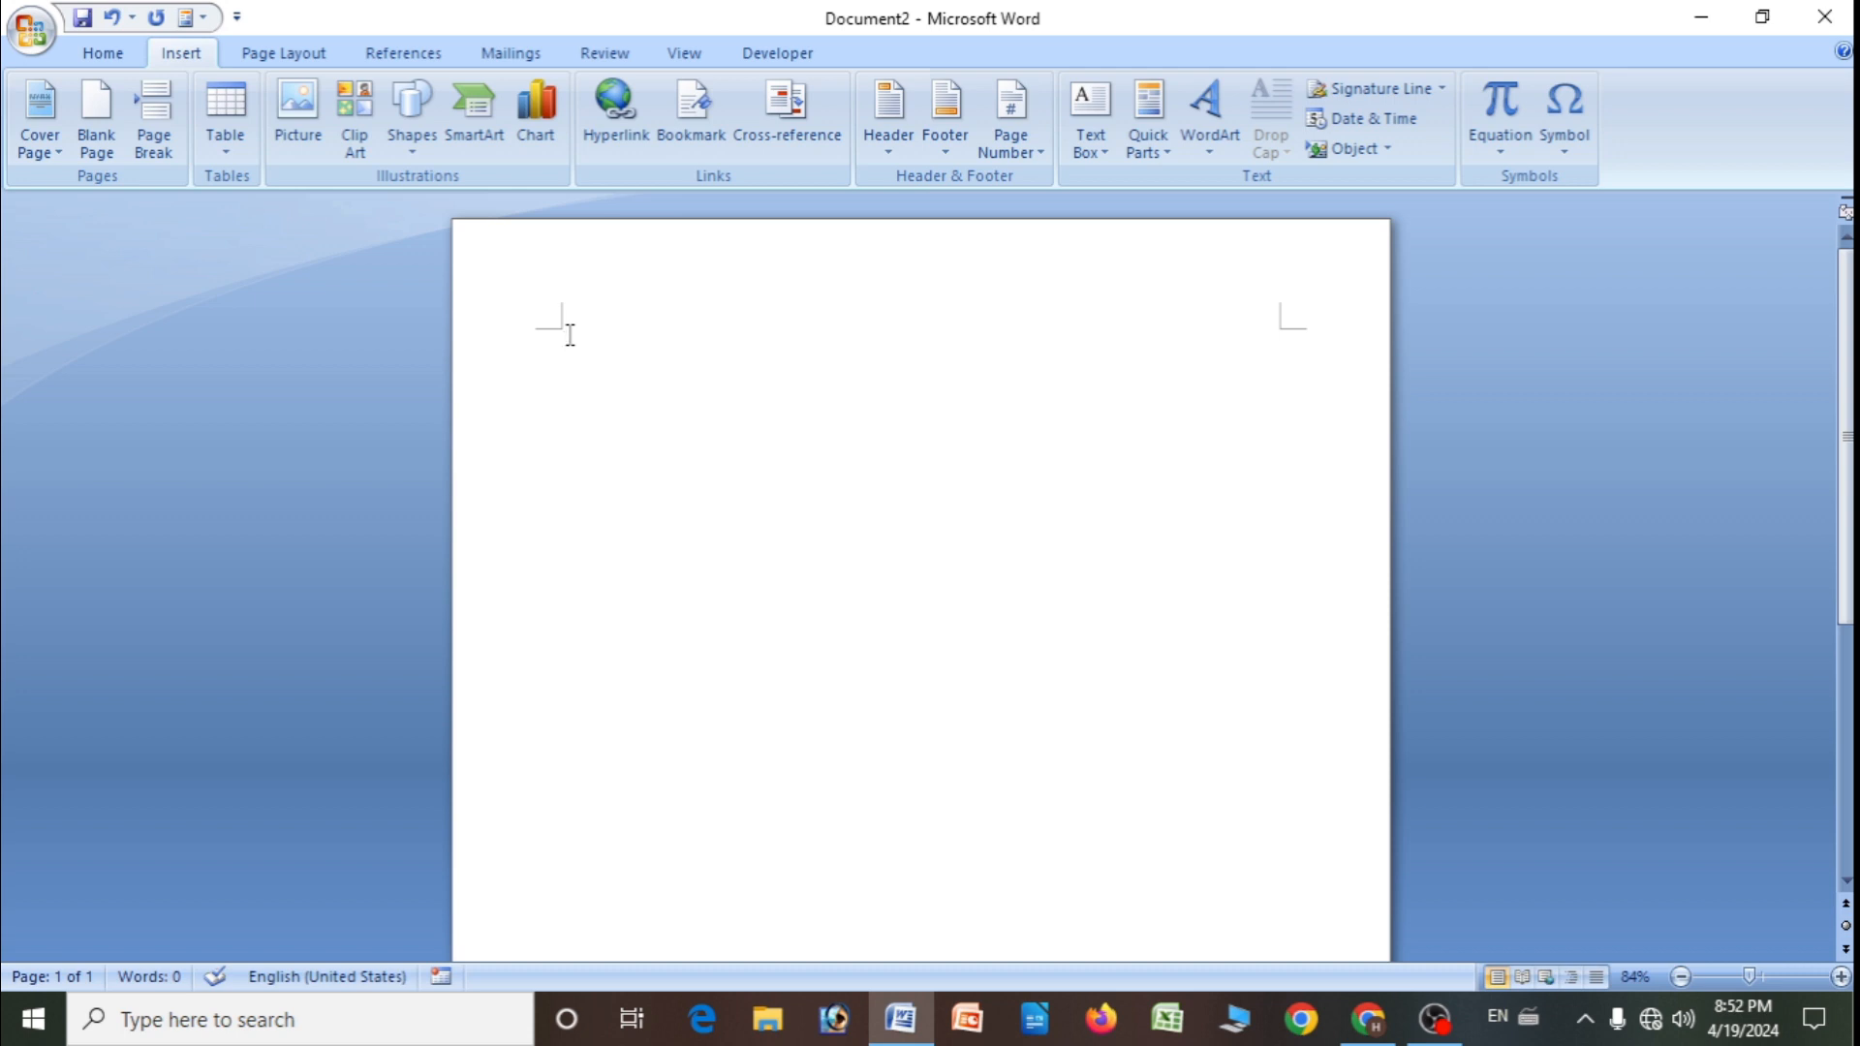
pyautogui.hotkey('ctrl', 'z')
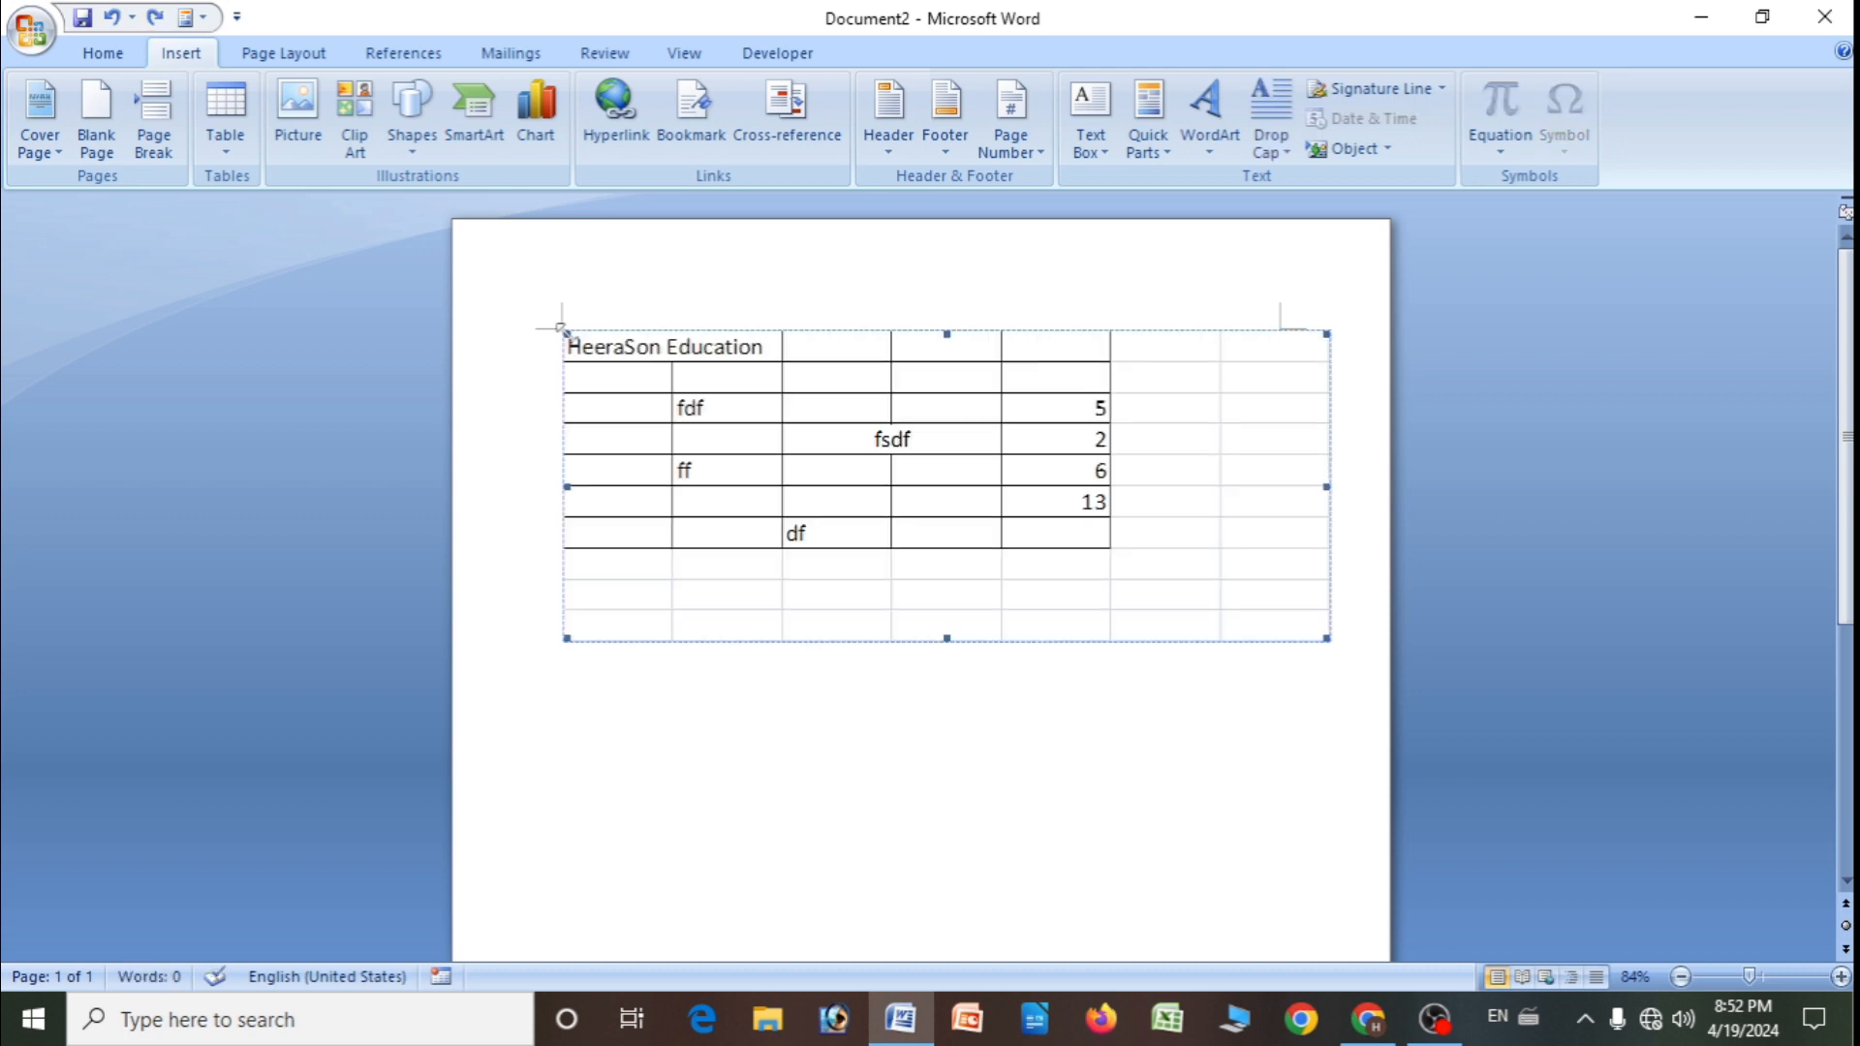
# - Cut the embedded spreadsheet object from the page and undo the cut, two times in a row
pyautogui.rightClick(675, 335)
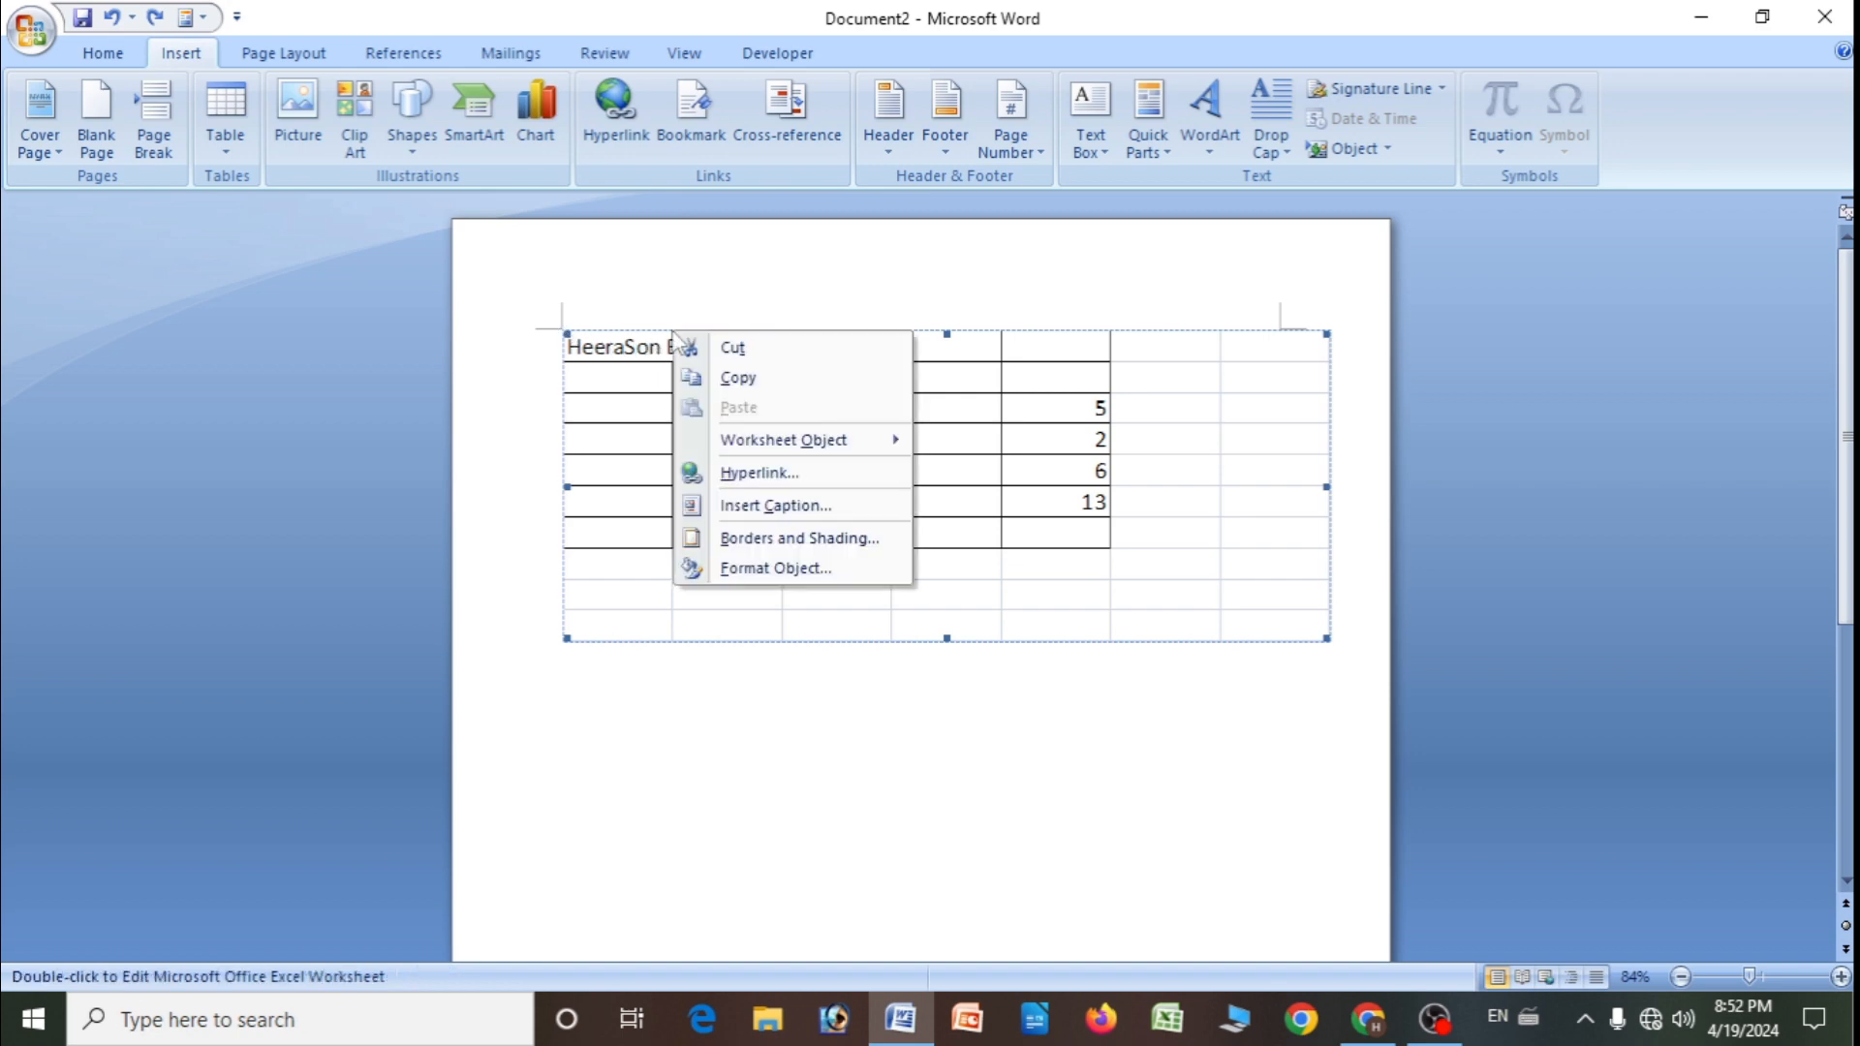
pyautogui.click(729, 349)
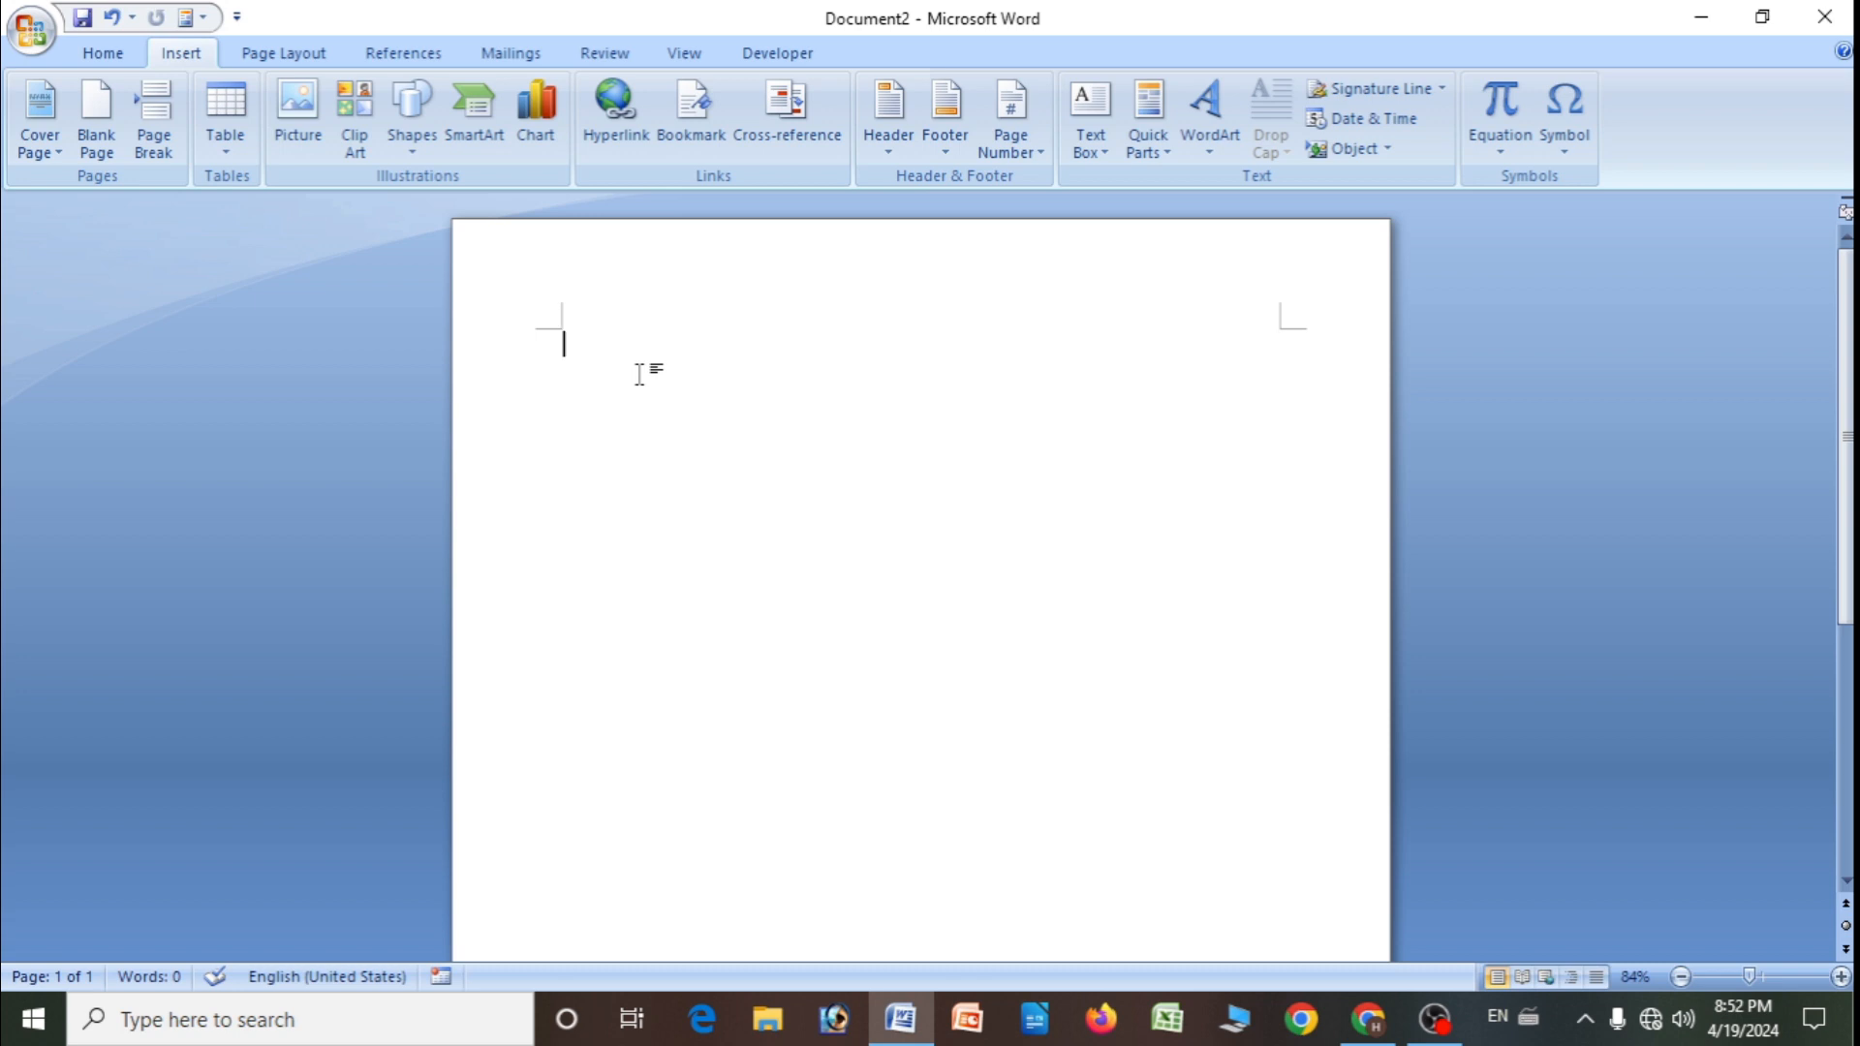
pyautogui.hotkey('ctrl', 'z')
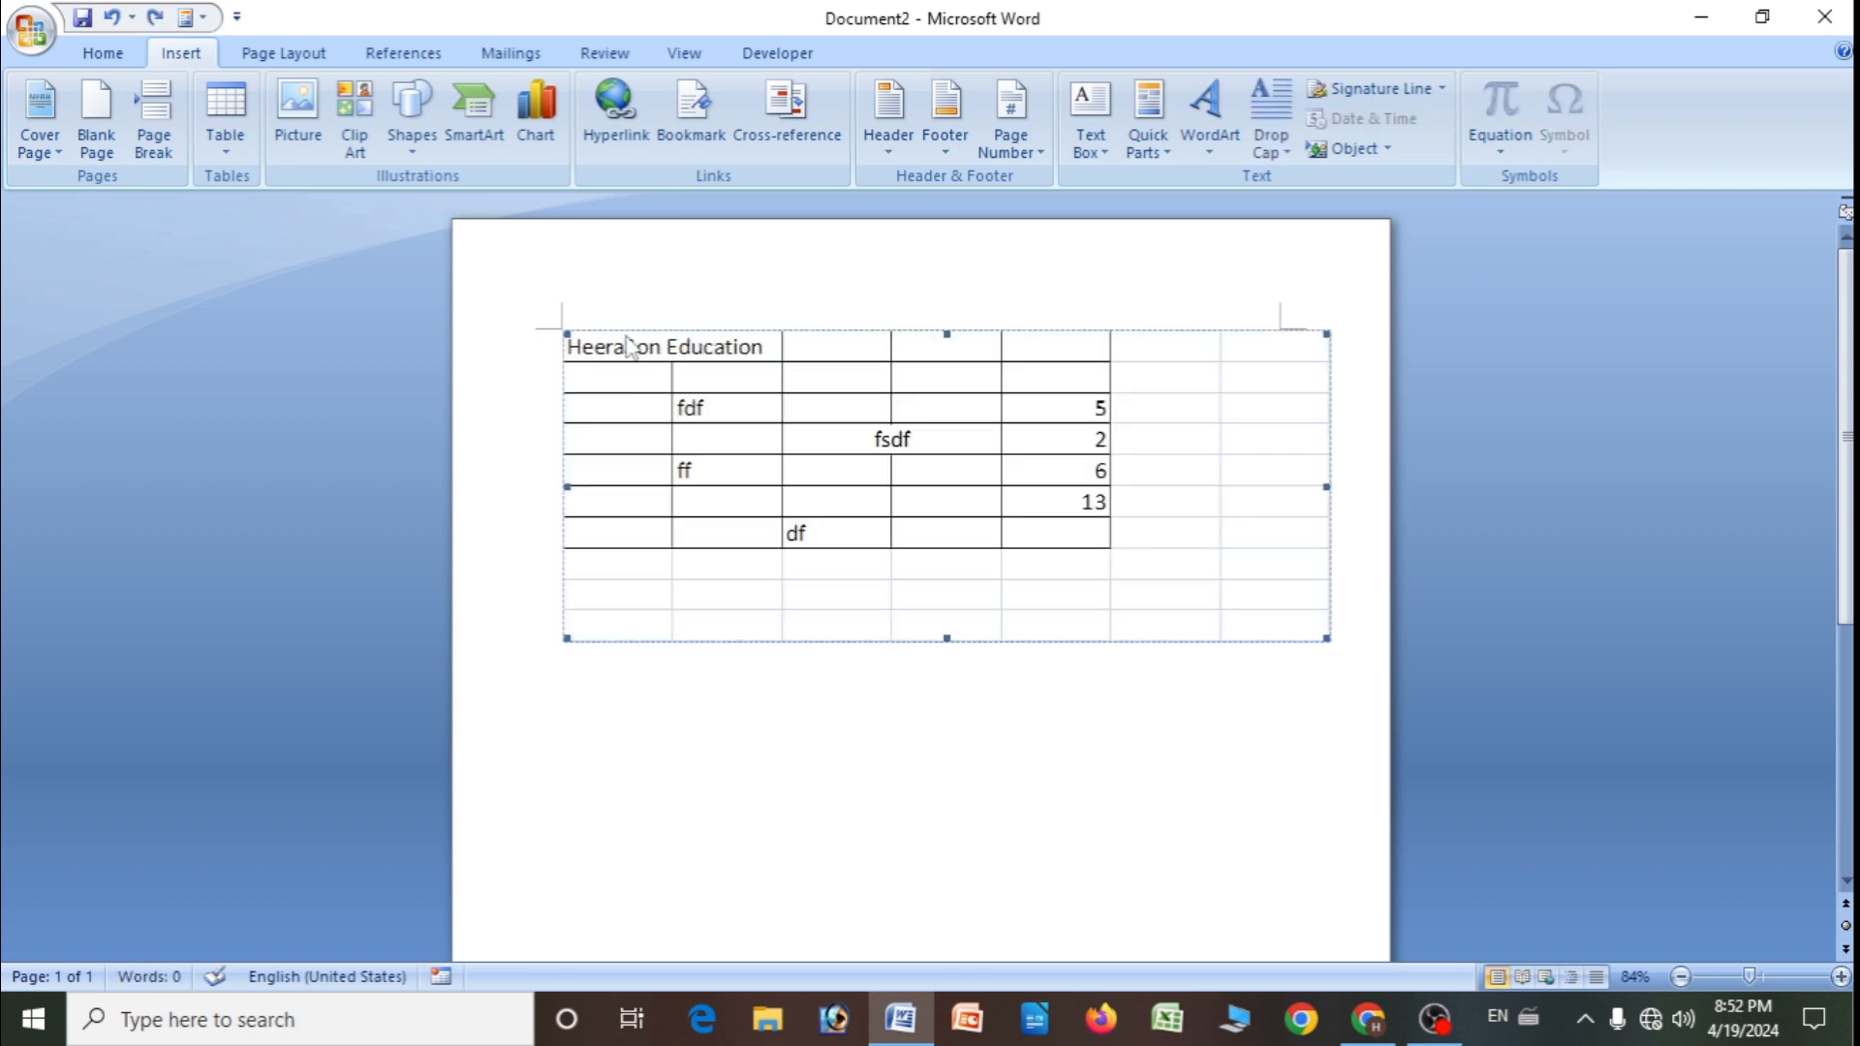
pyautogui.rightClick(681, 404)
pyautogui.rightClick(947, 421)
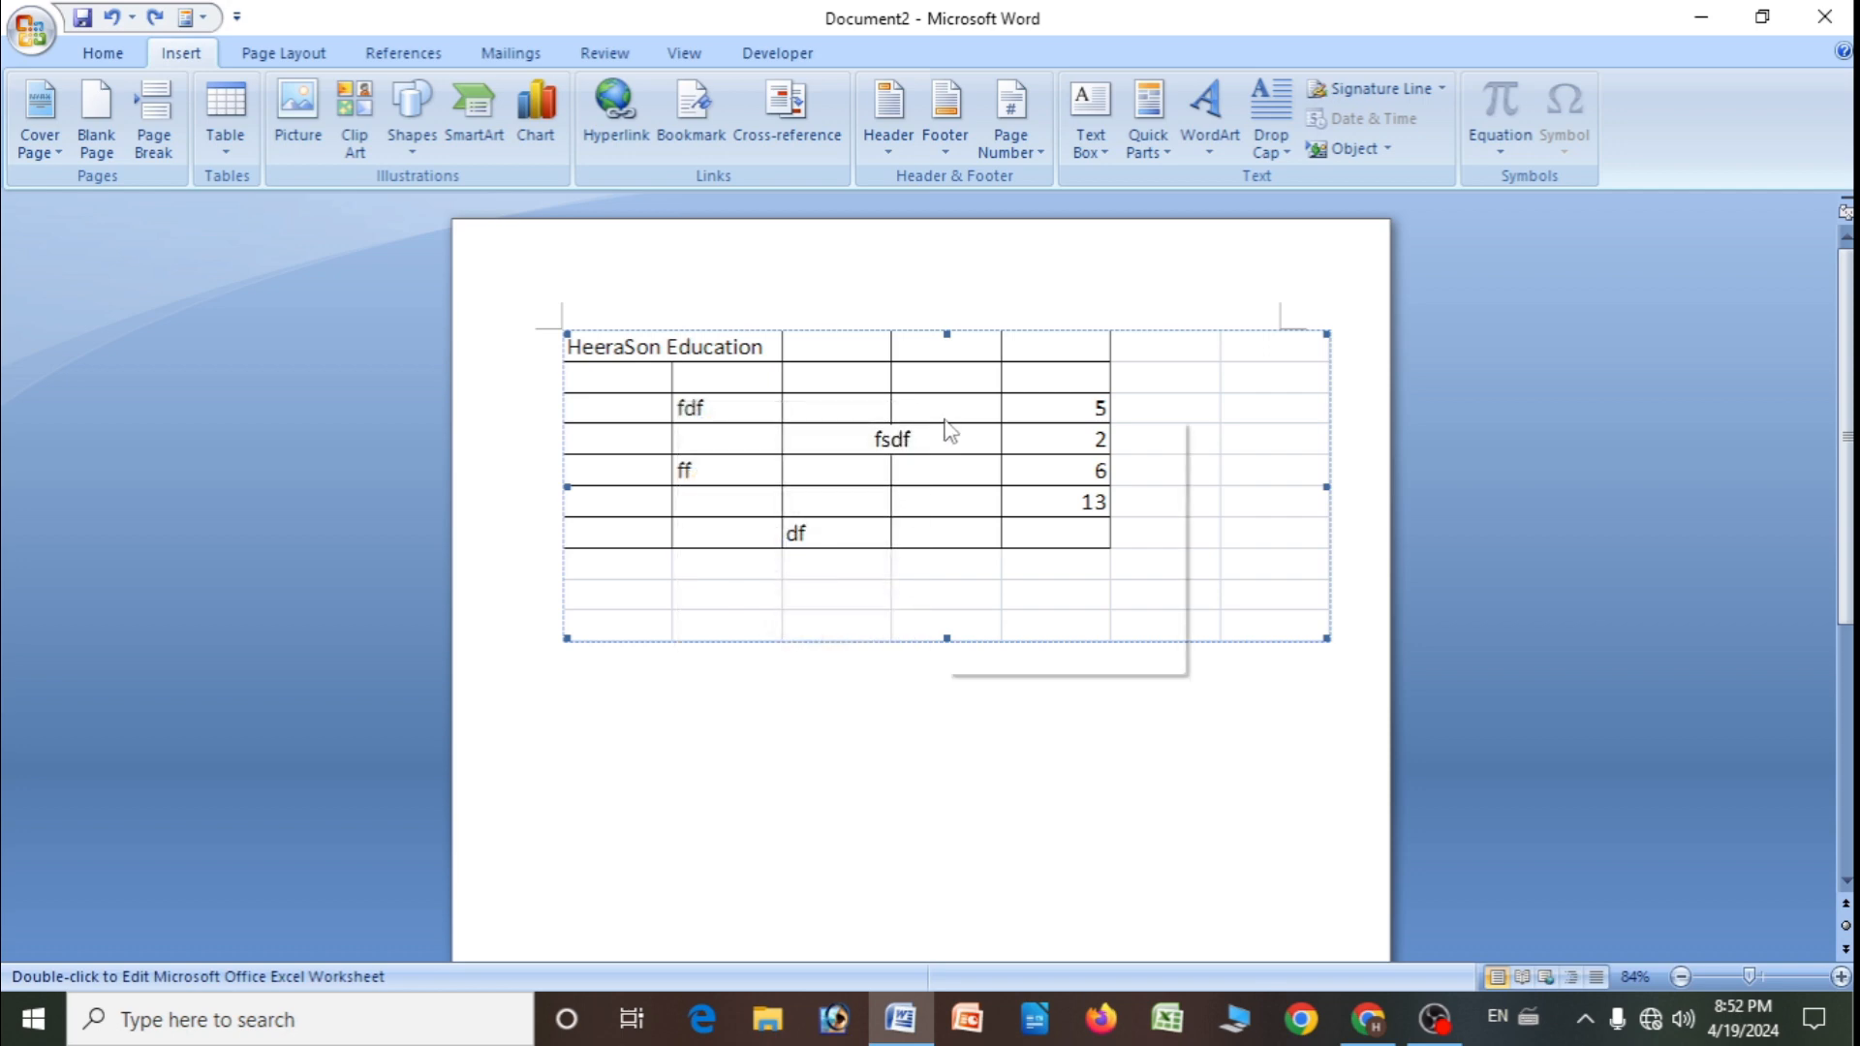
pyautogui.click(1007, 435)
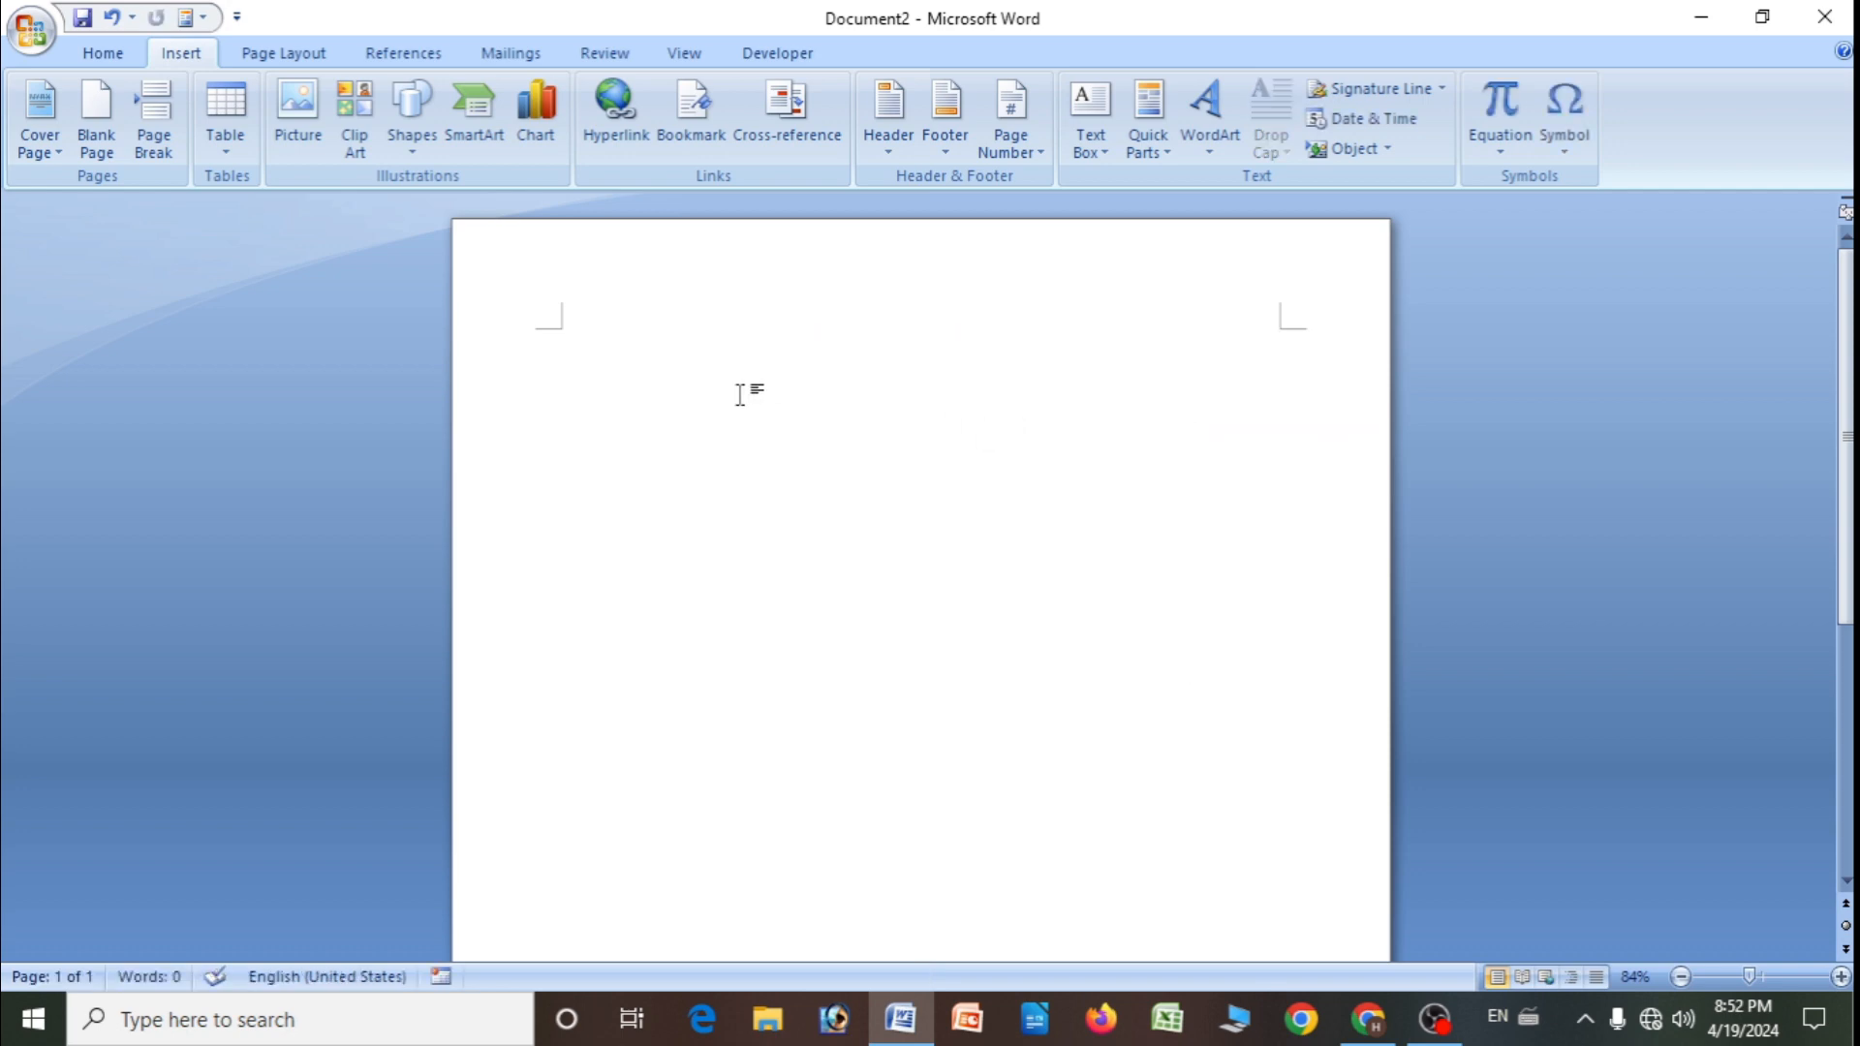
pyautogui.hotkey('ctrl', 'z')
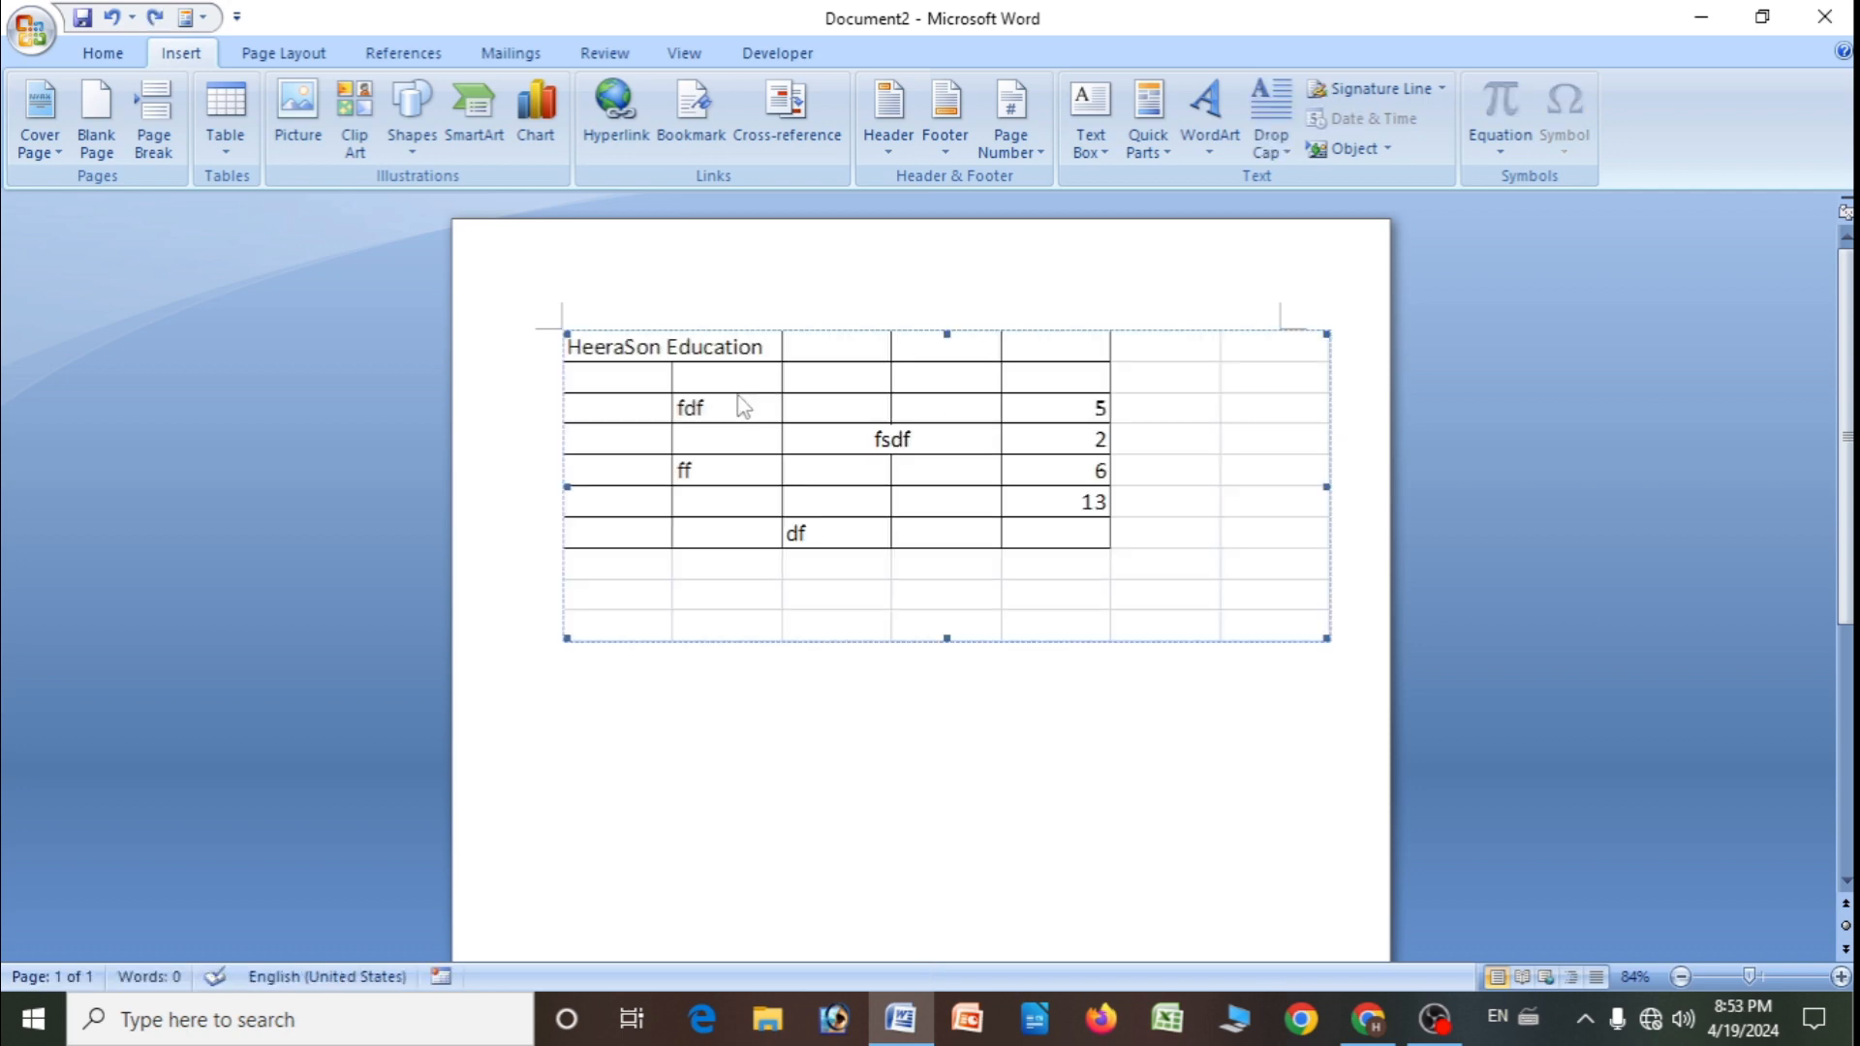
pyautogui.rightClick(743, 406)
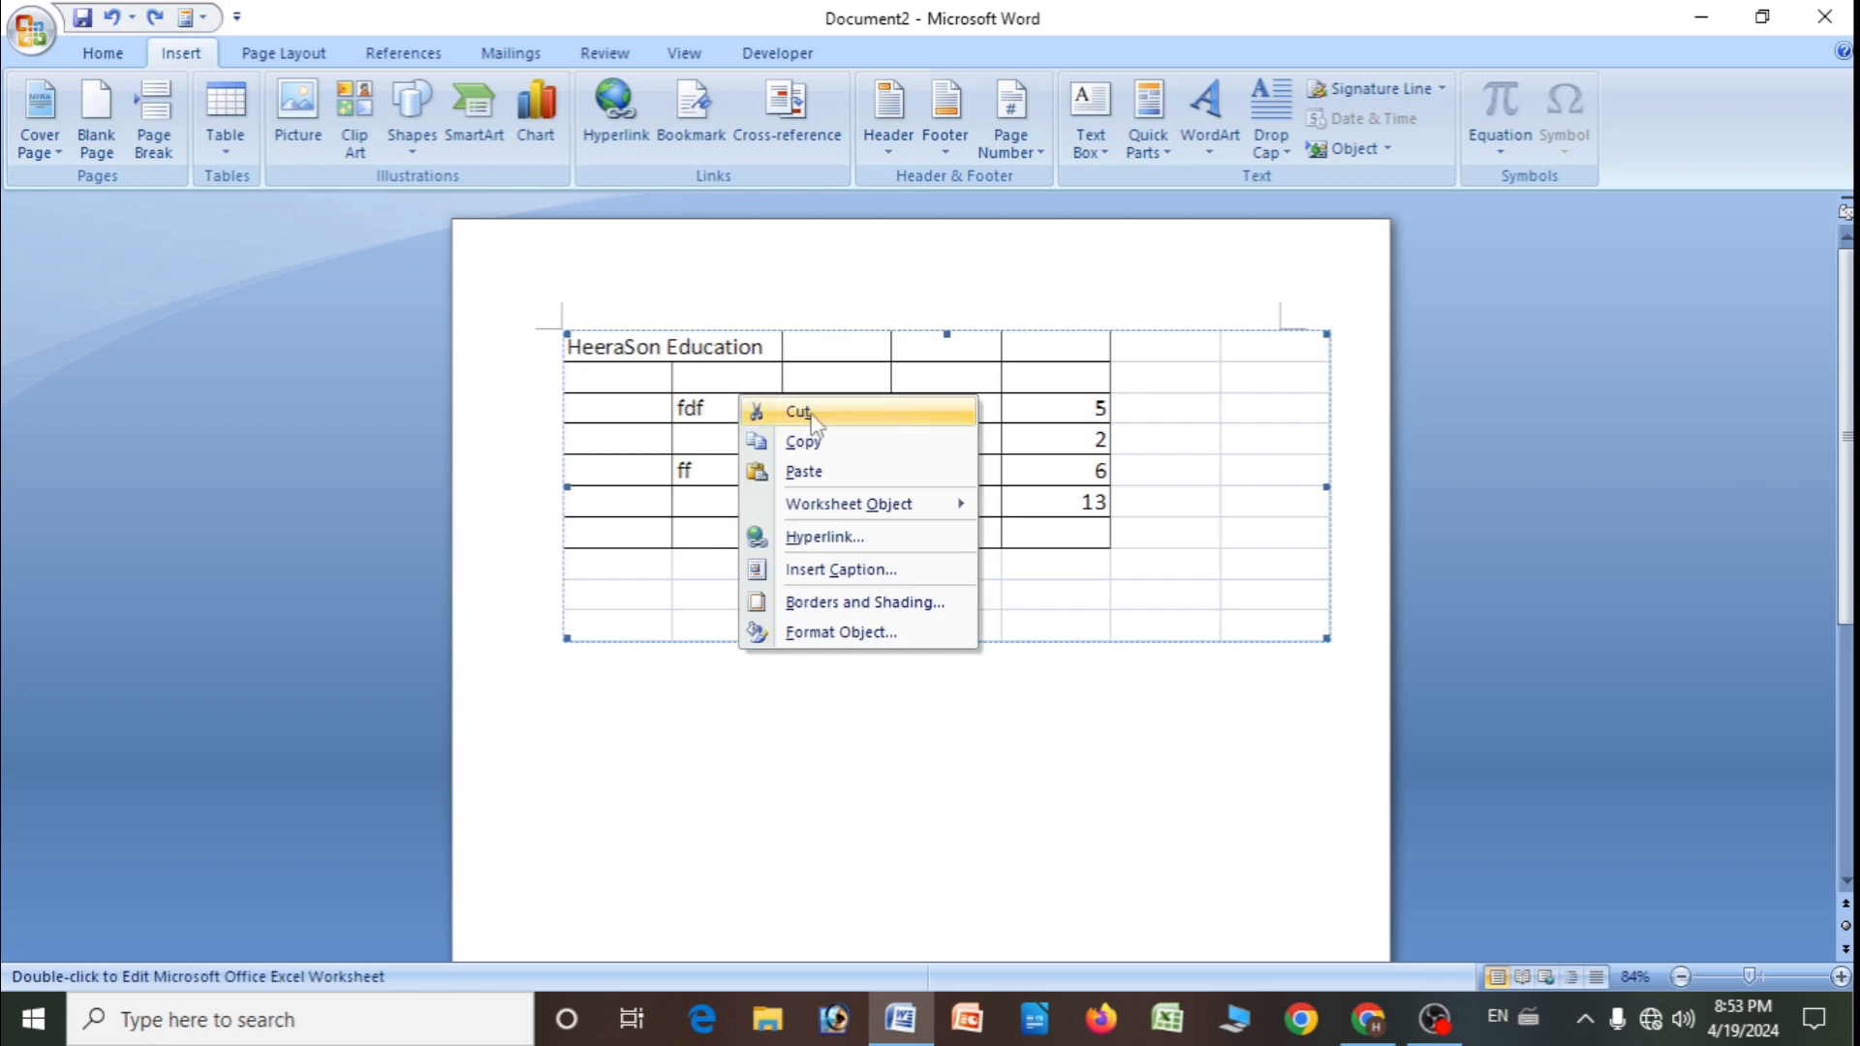
pyautogui.click(703, 404)
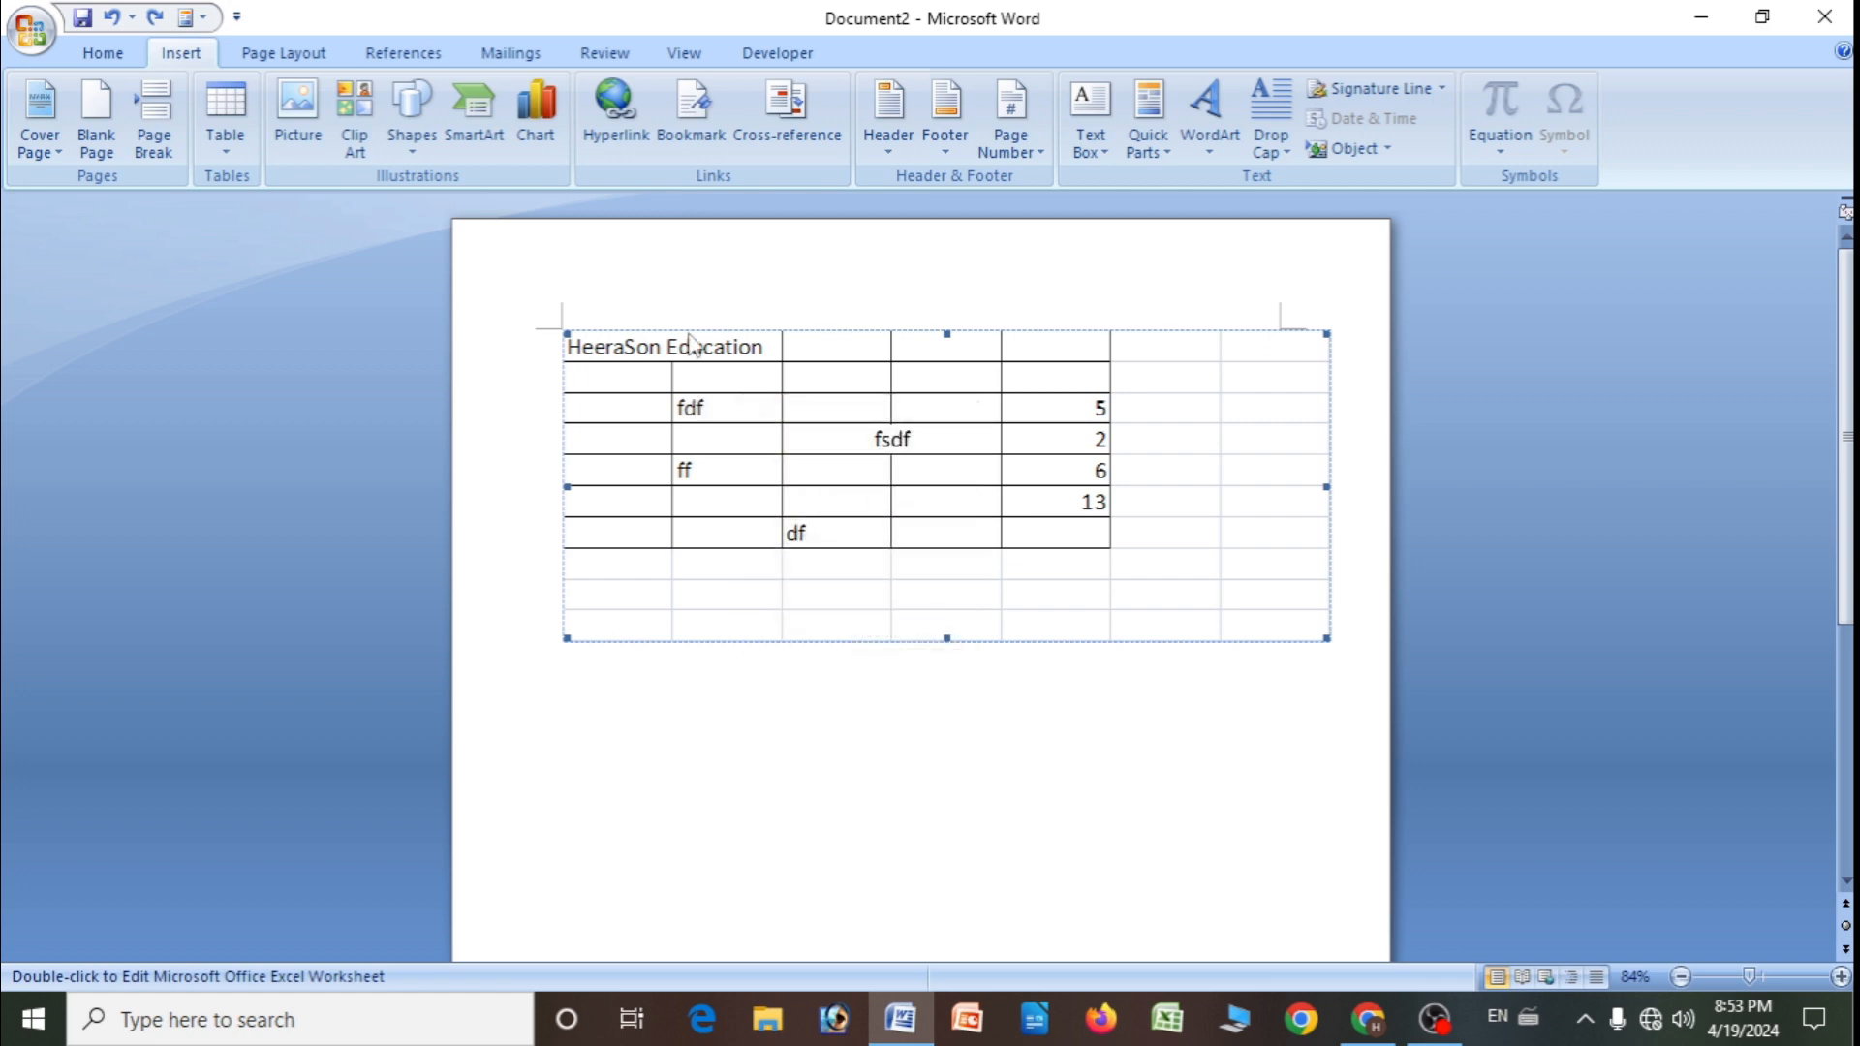
pyautogui.rightClick(698, 331)
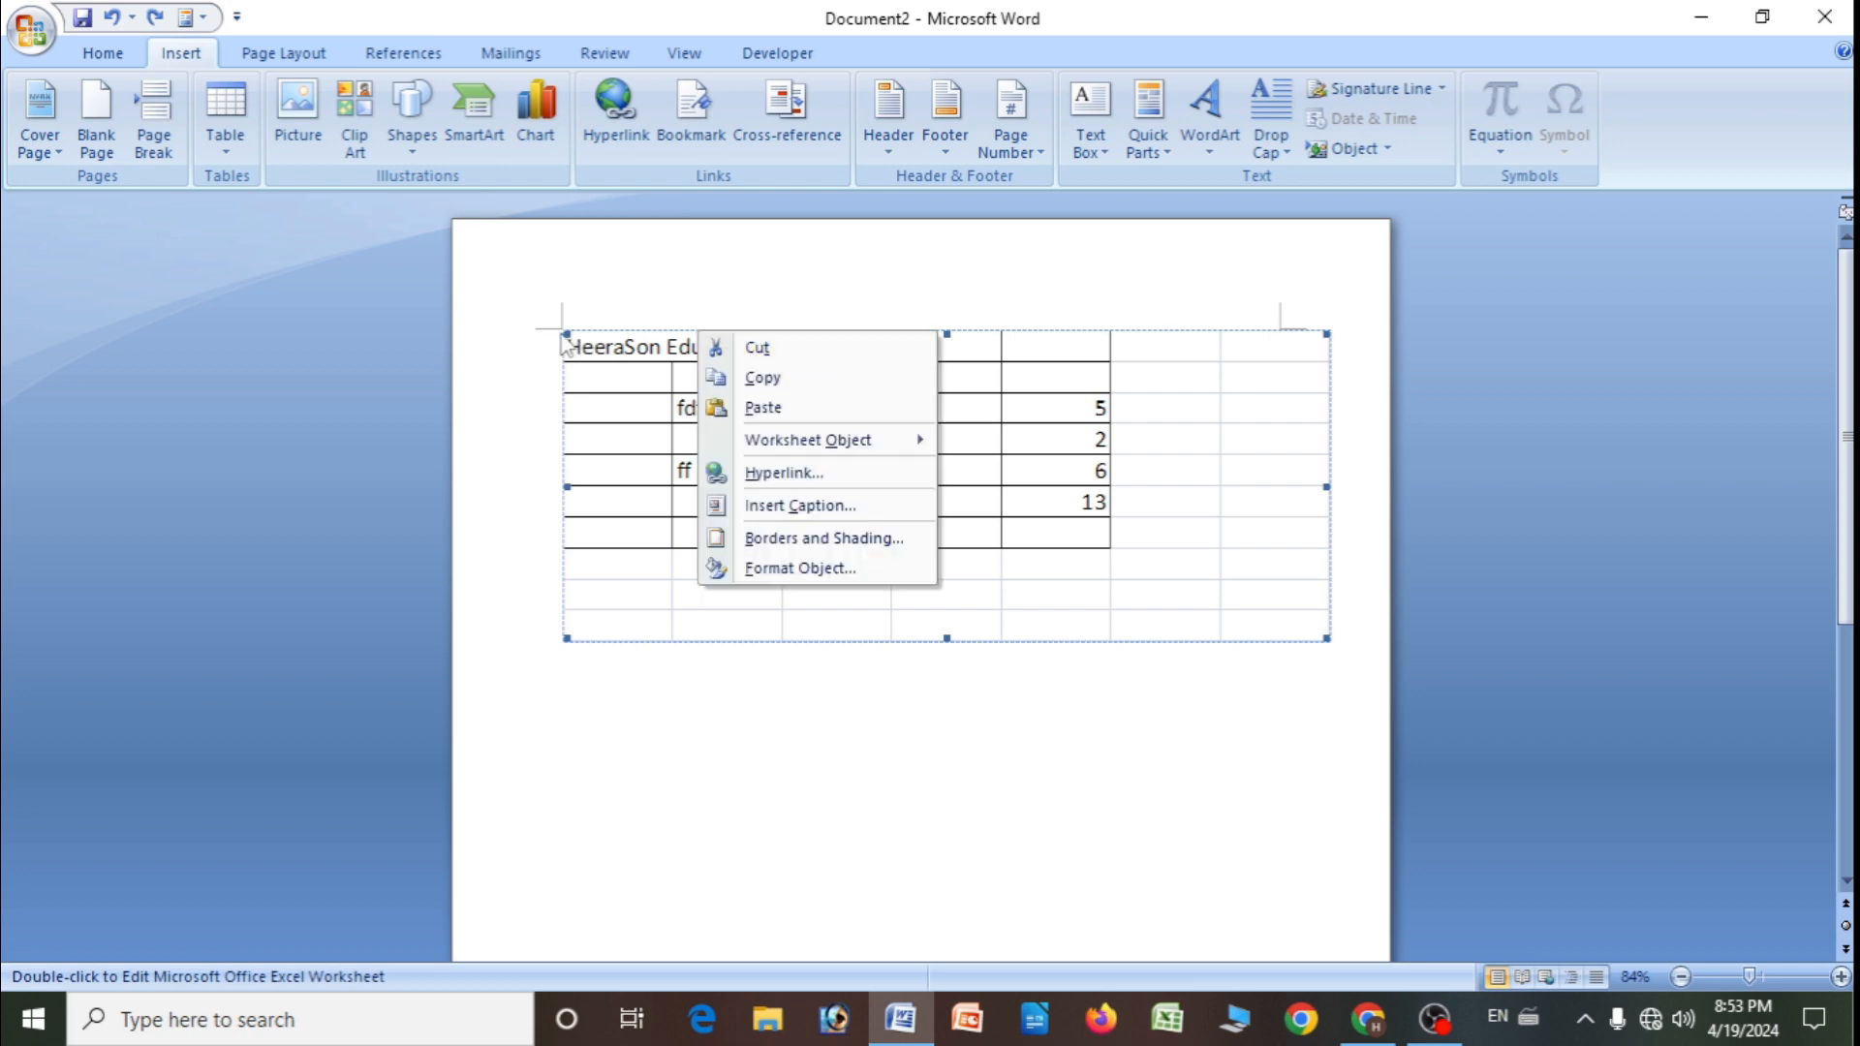
# - Delete the embedded spreadsheet object to leave an empty page
pyautogui.click(559, 328)
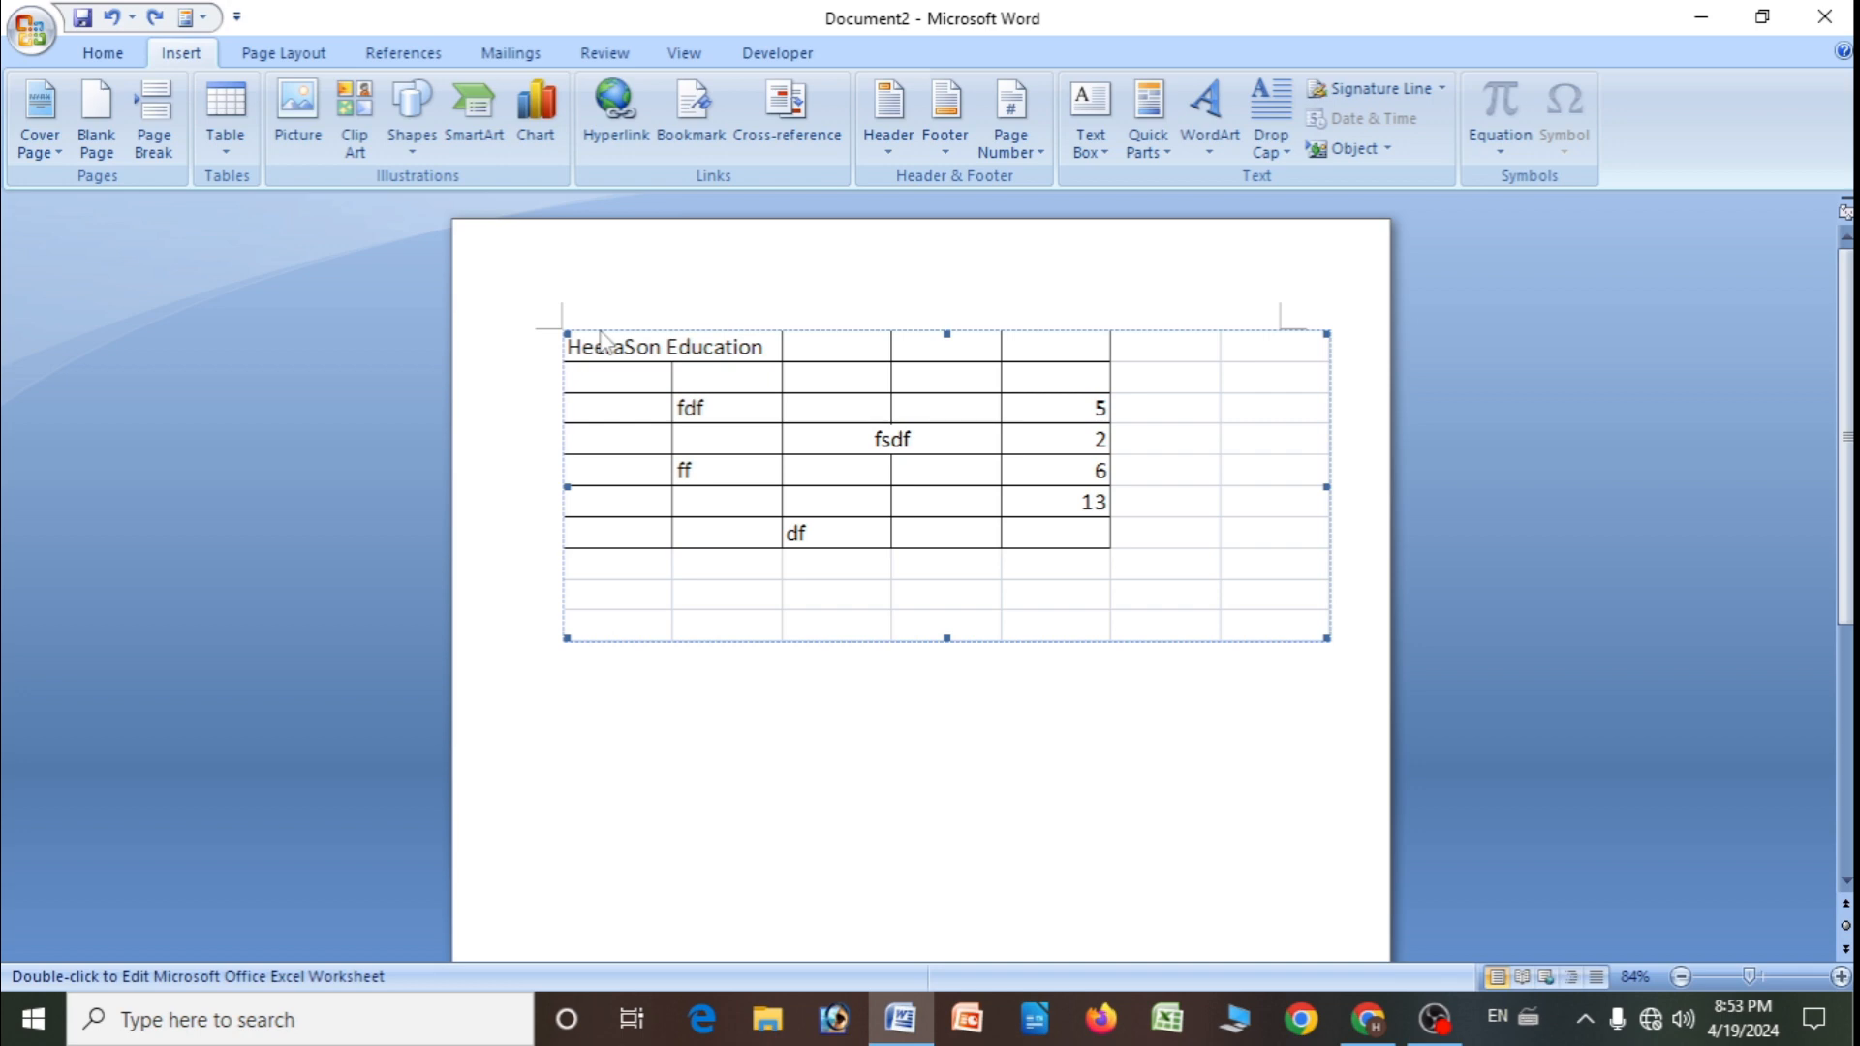
pyautogui.press('Delete')
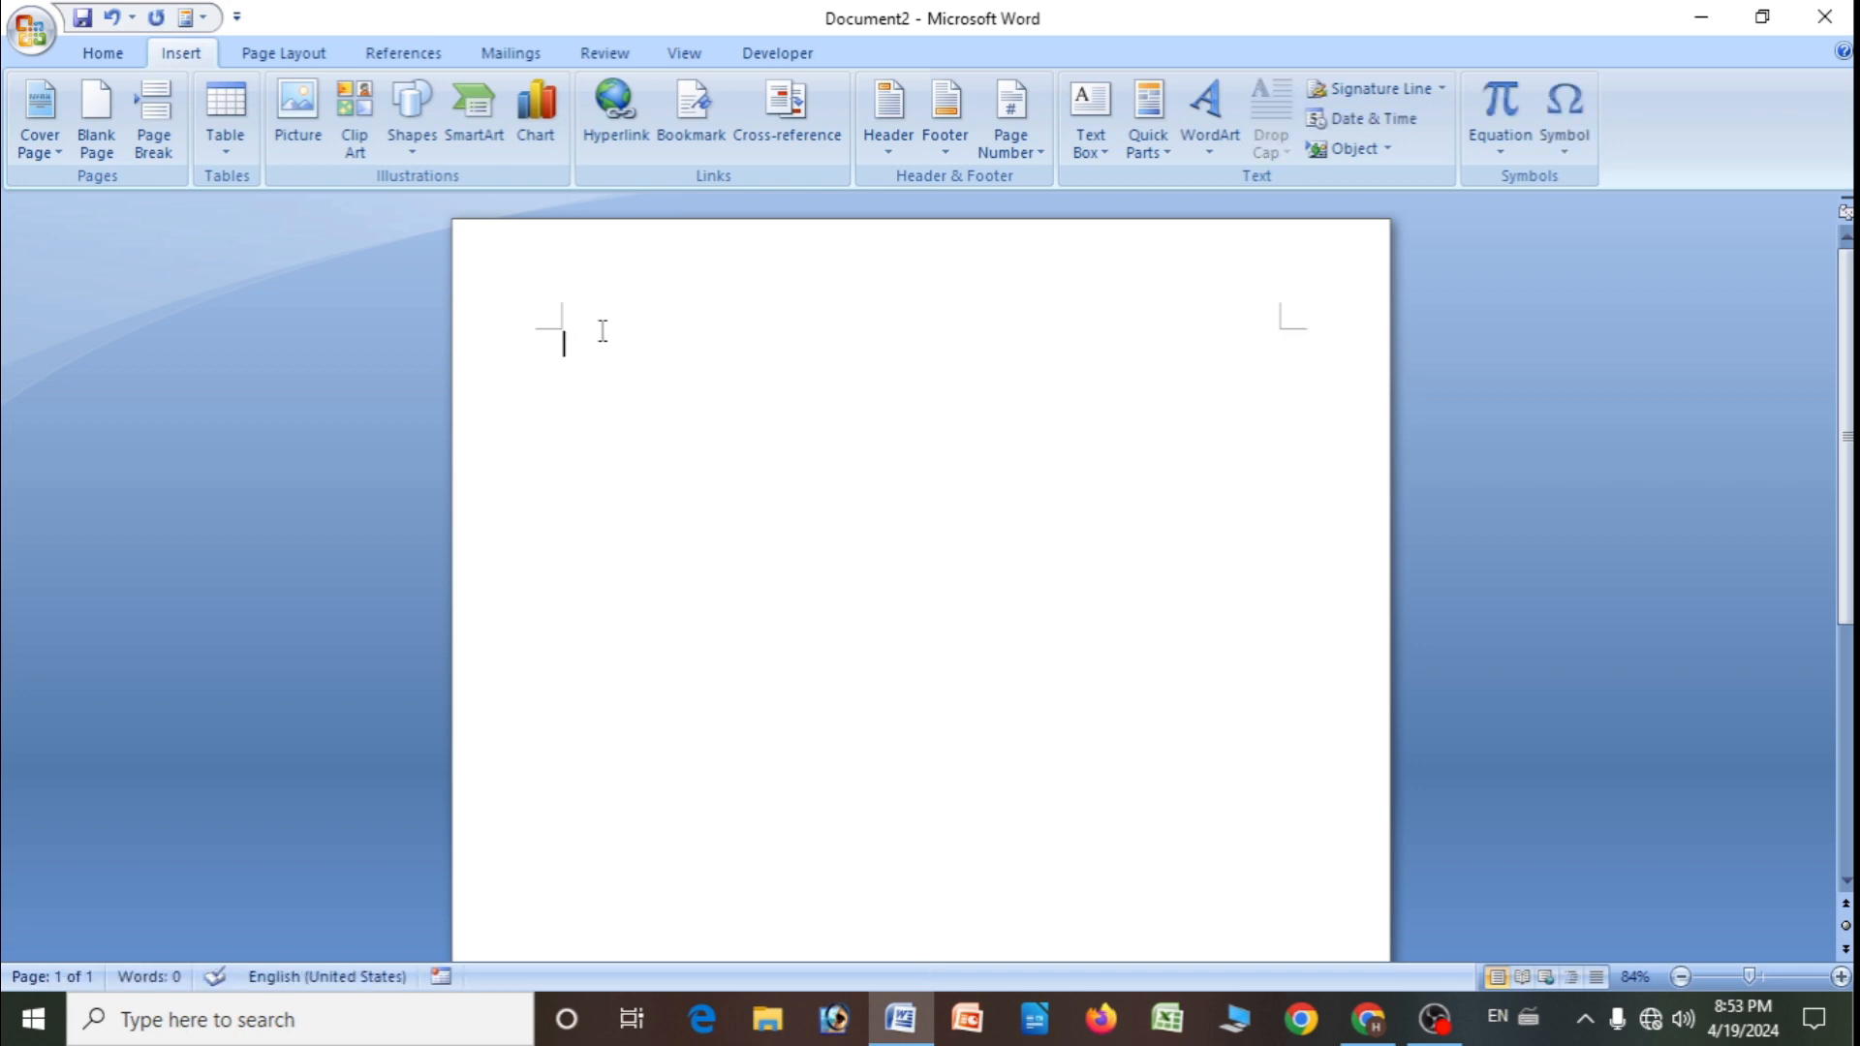
# - Insert the built-in "With Subheads 2" quick table on the empty page
pyautogui.click(233, 145)
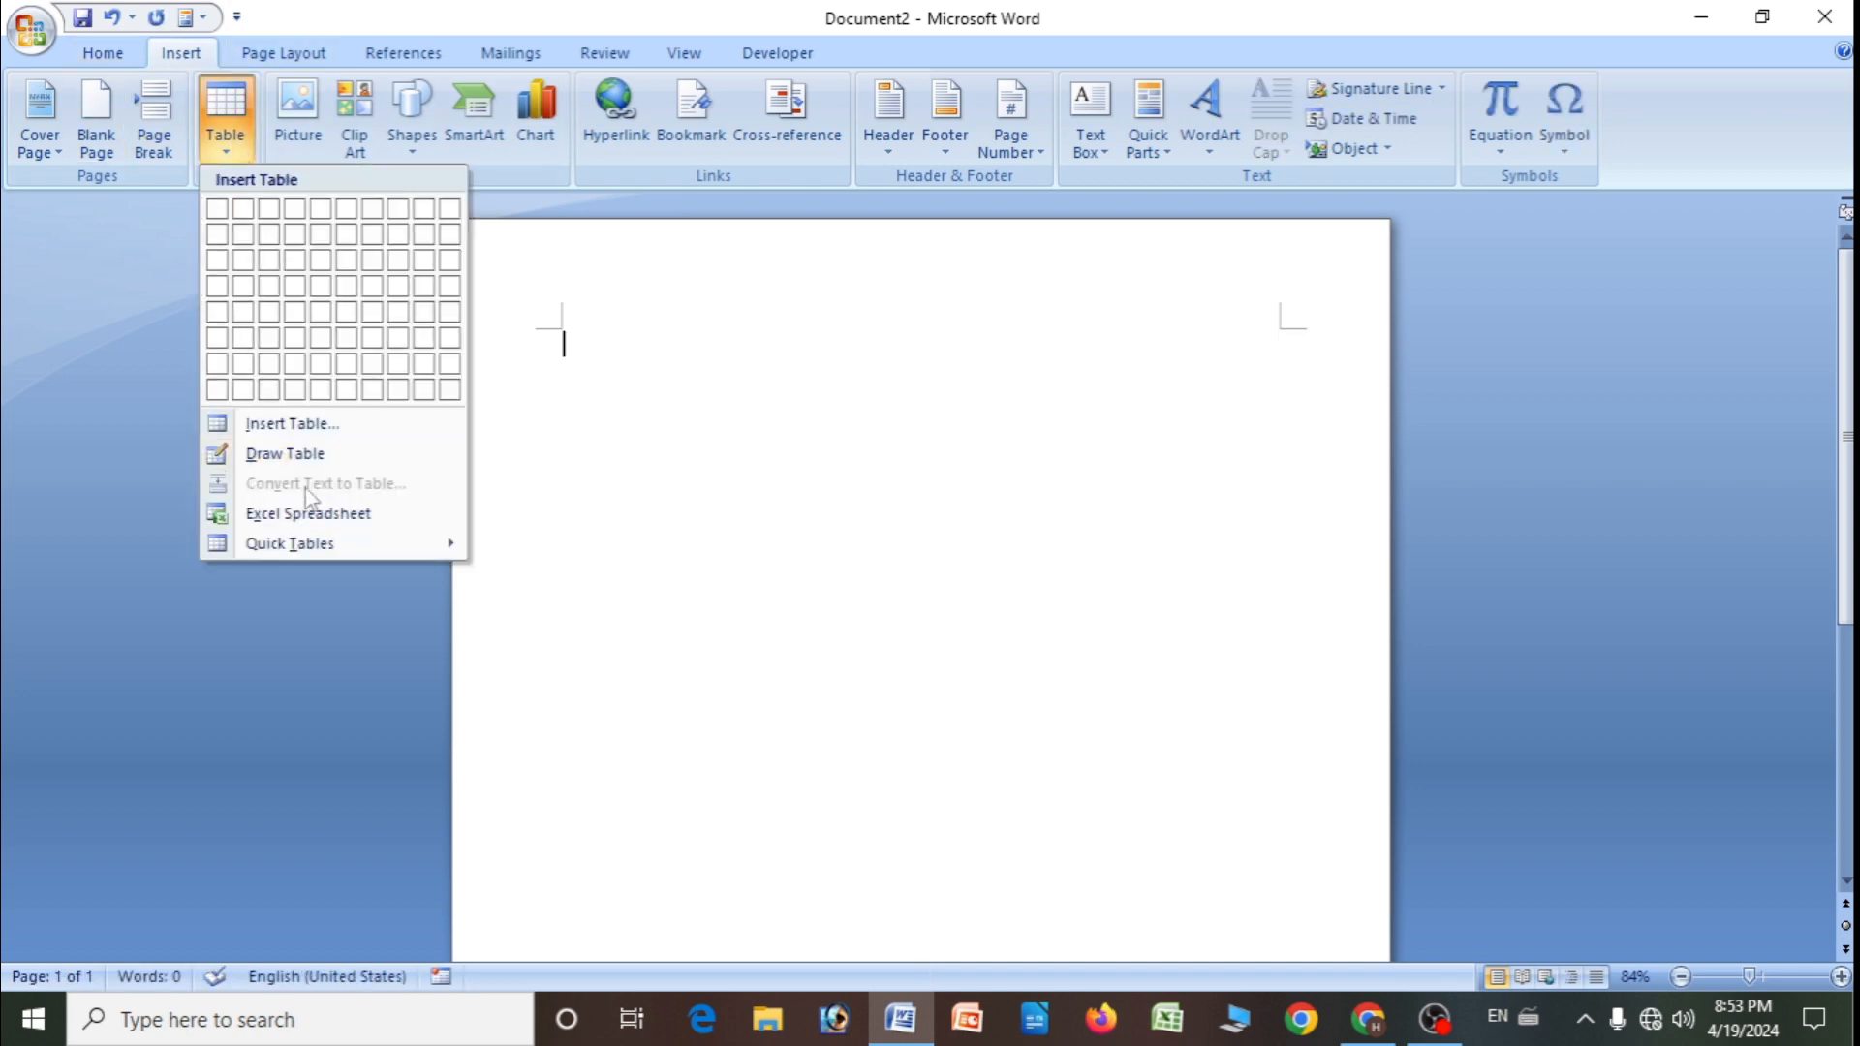
pyautogui.moveTo(311, 548)
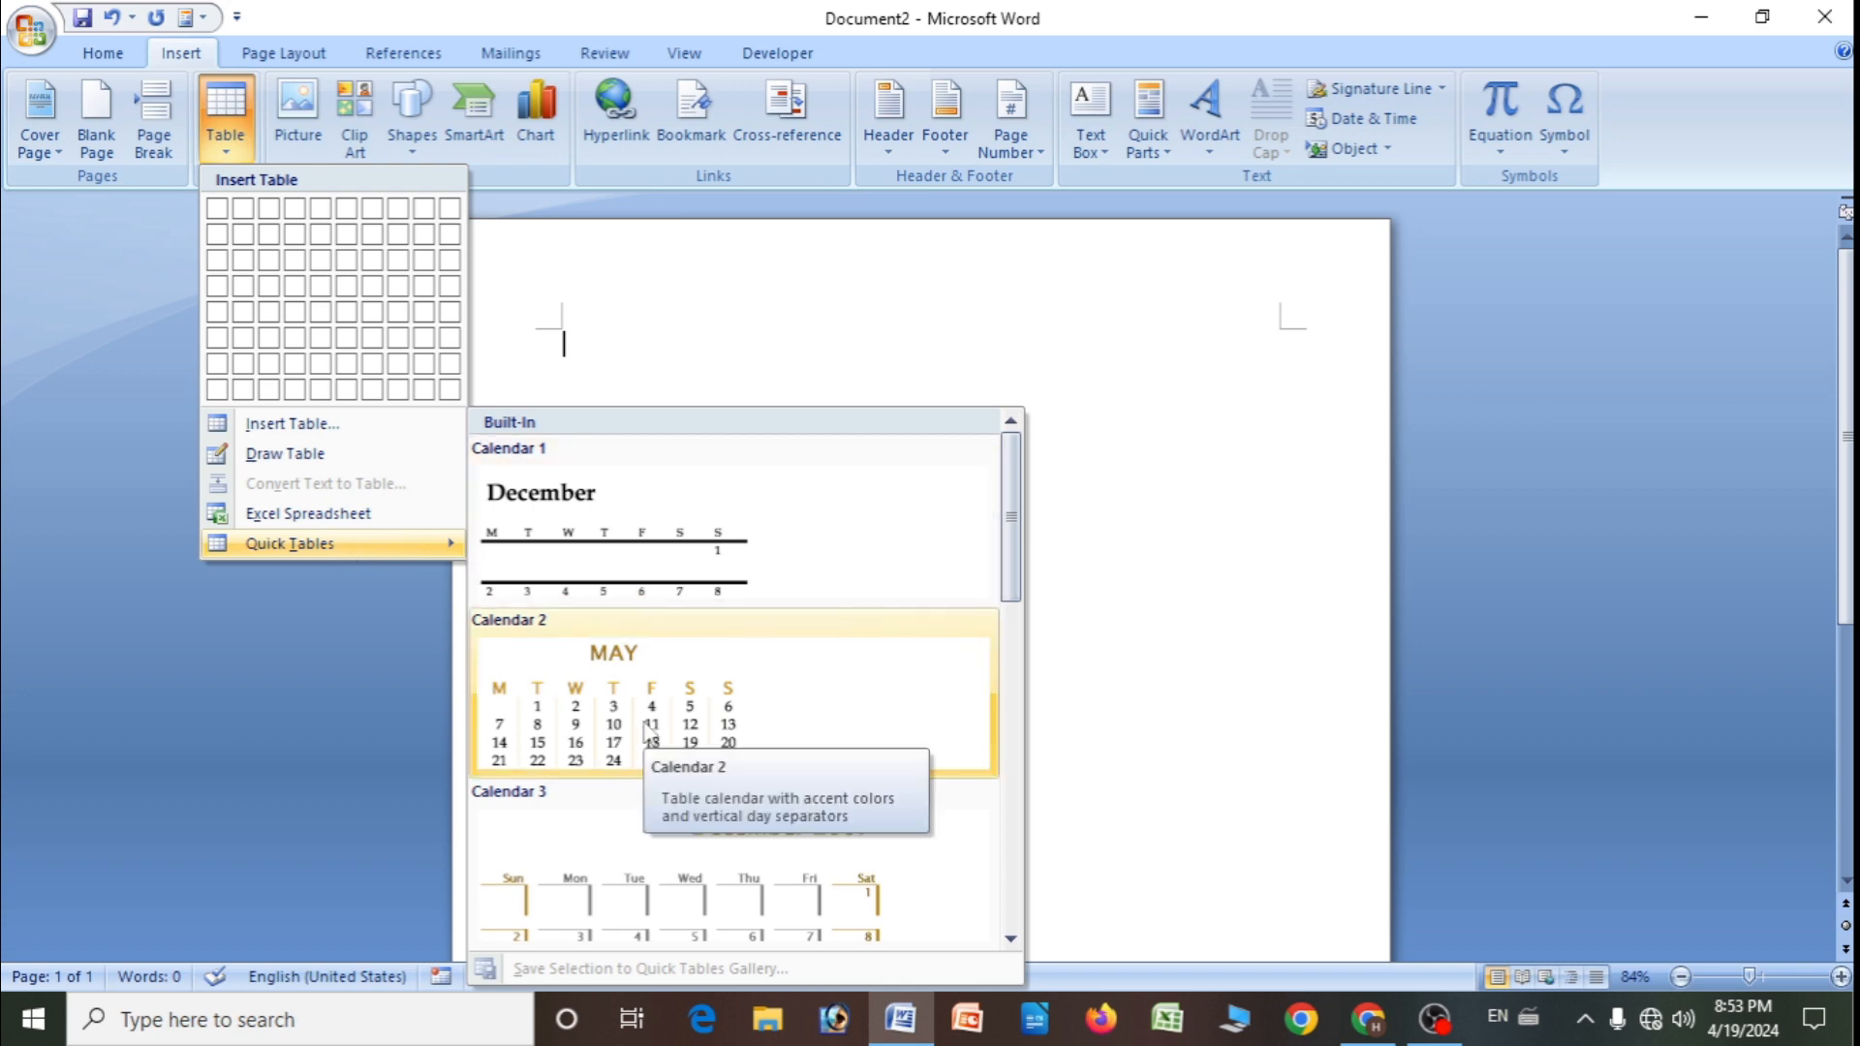
pyautogui.scroll(-5, 649, 733)
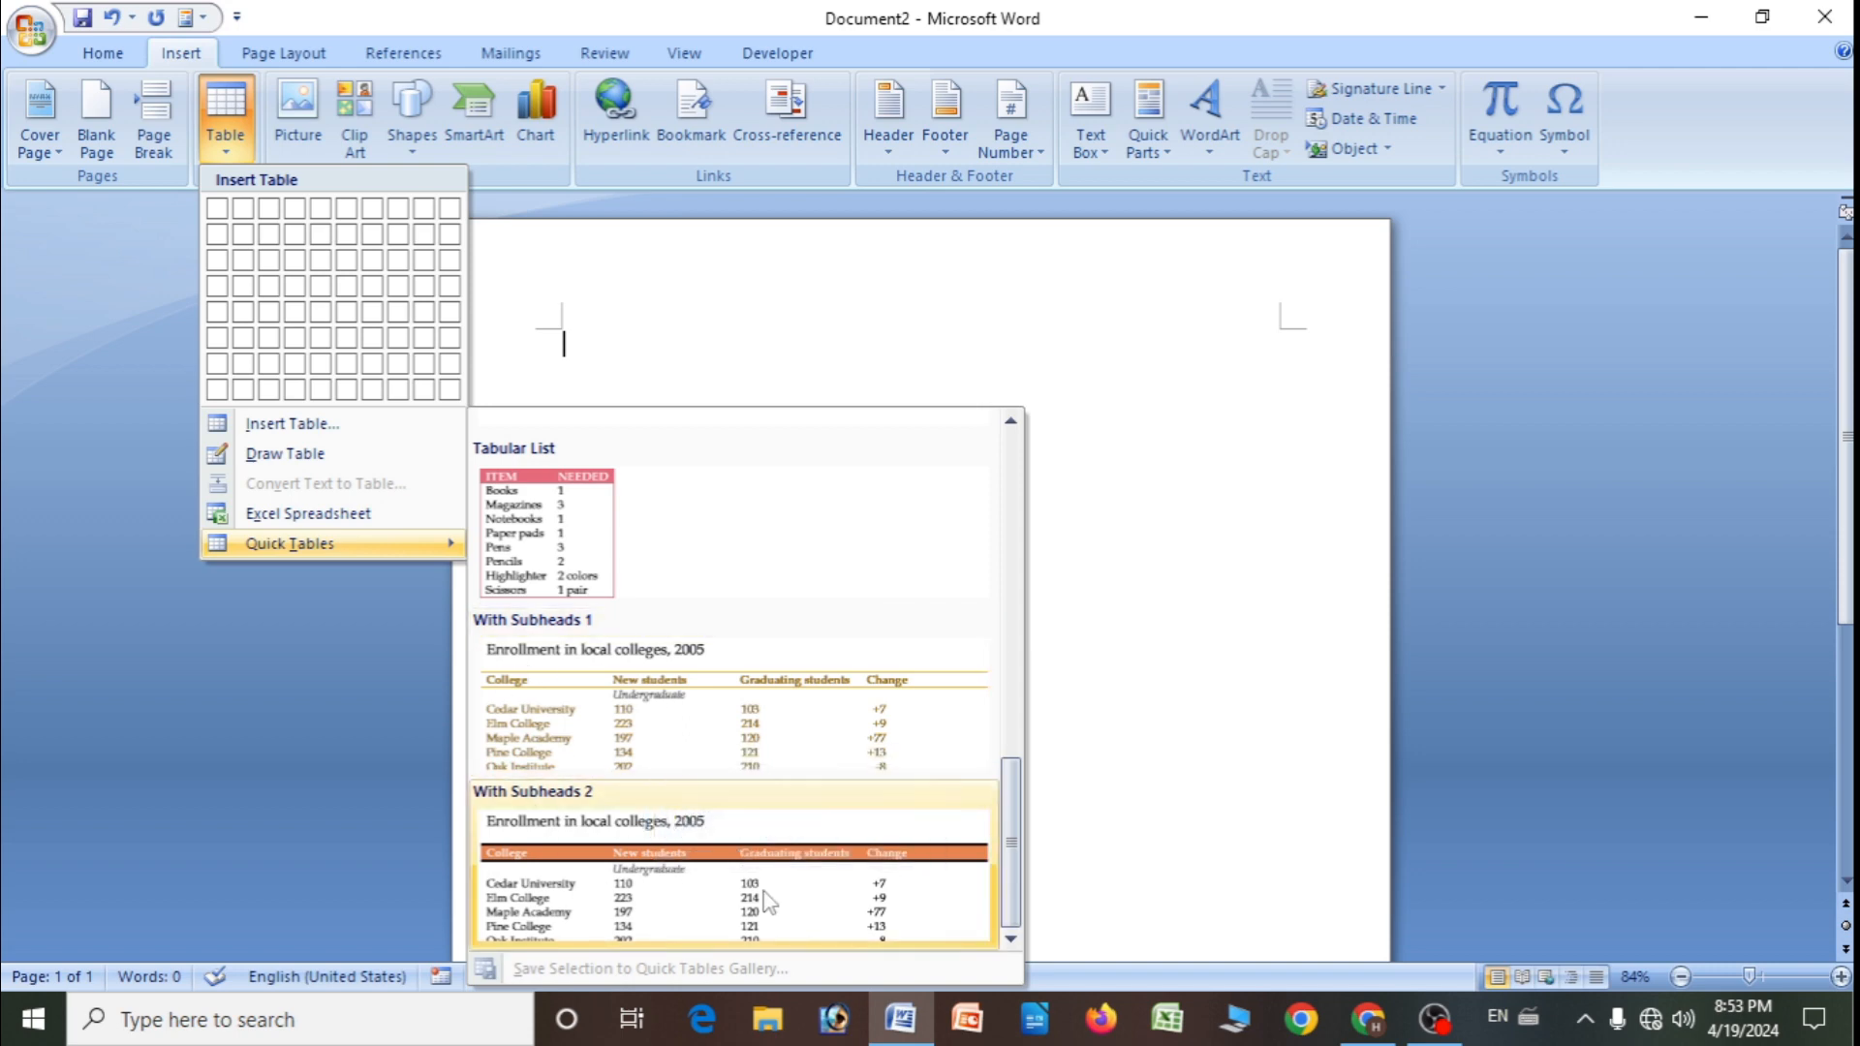
pyautogui.click(685, 896)
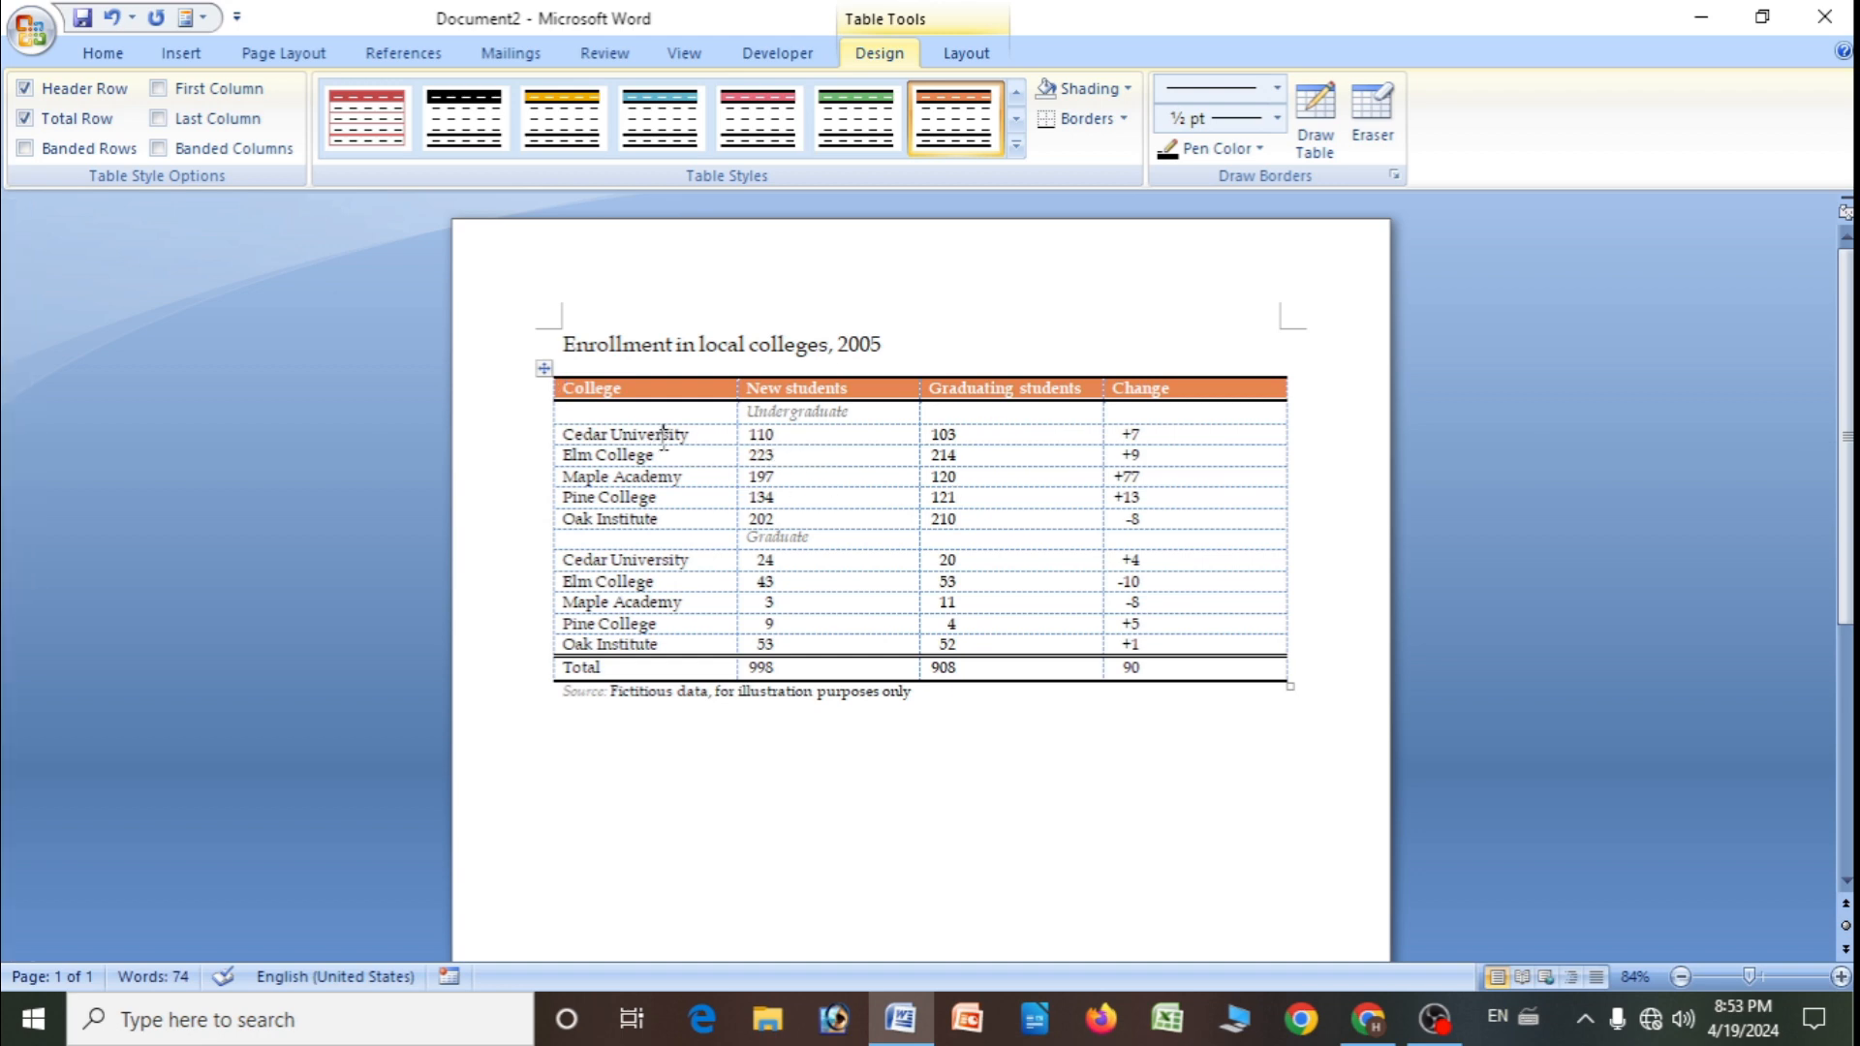
# - Replace "Cedar University" in the first Undergraduate row with "HeeraSon Education"
pyautogui.press('BackSpace')
pyautogui.press('BackSpace')
pyautogui.press('BackSpace')
pyautogui.press('BackSpace')
pyautogui.press('BackSpace')
pyautogui.press('BackSpace')
pyautogui.press('BackSpace')
pyautogui.press('BackSpace')
pyautogui.press('BackSpace')
pyautogui.press('BackSpace')
pyautogui.press('BackSpace')
pyautogui.press('BackSpace')
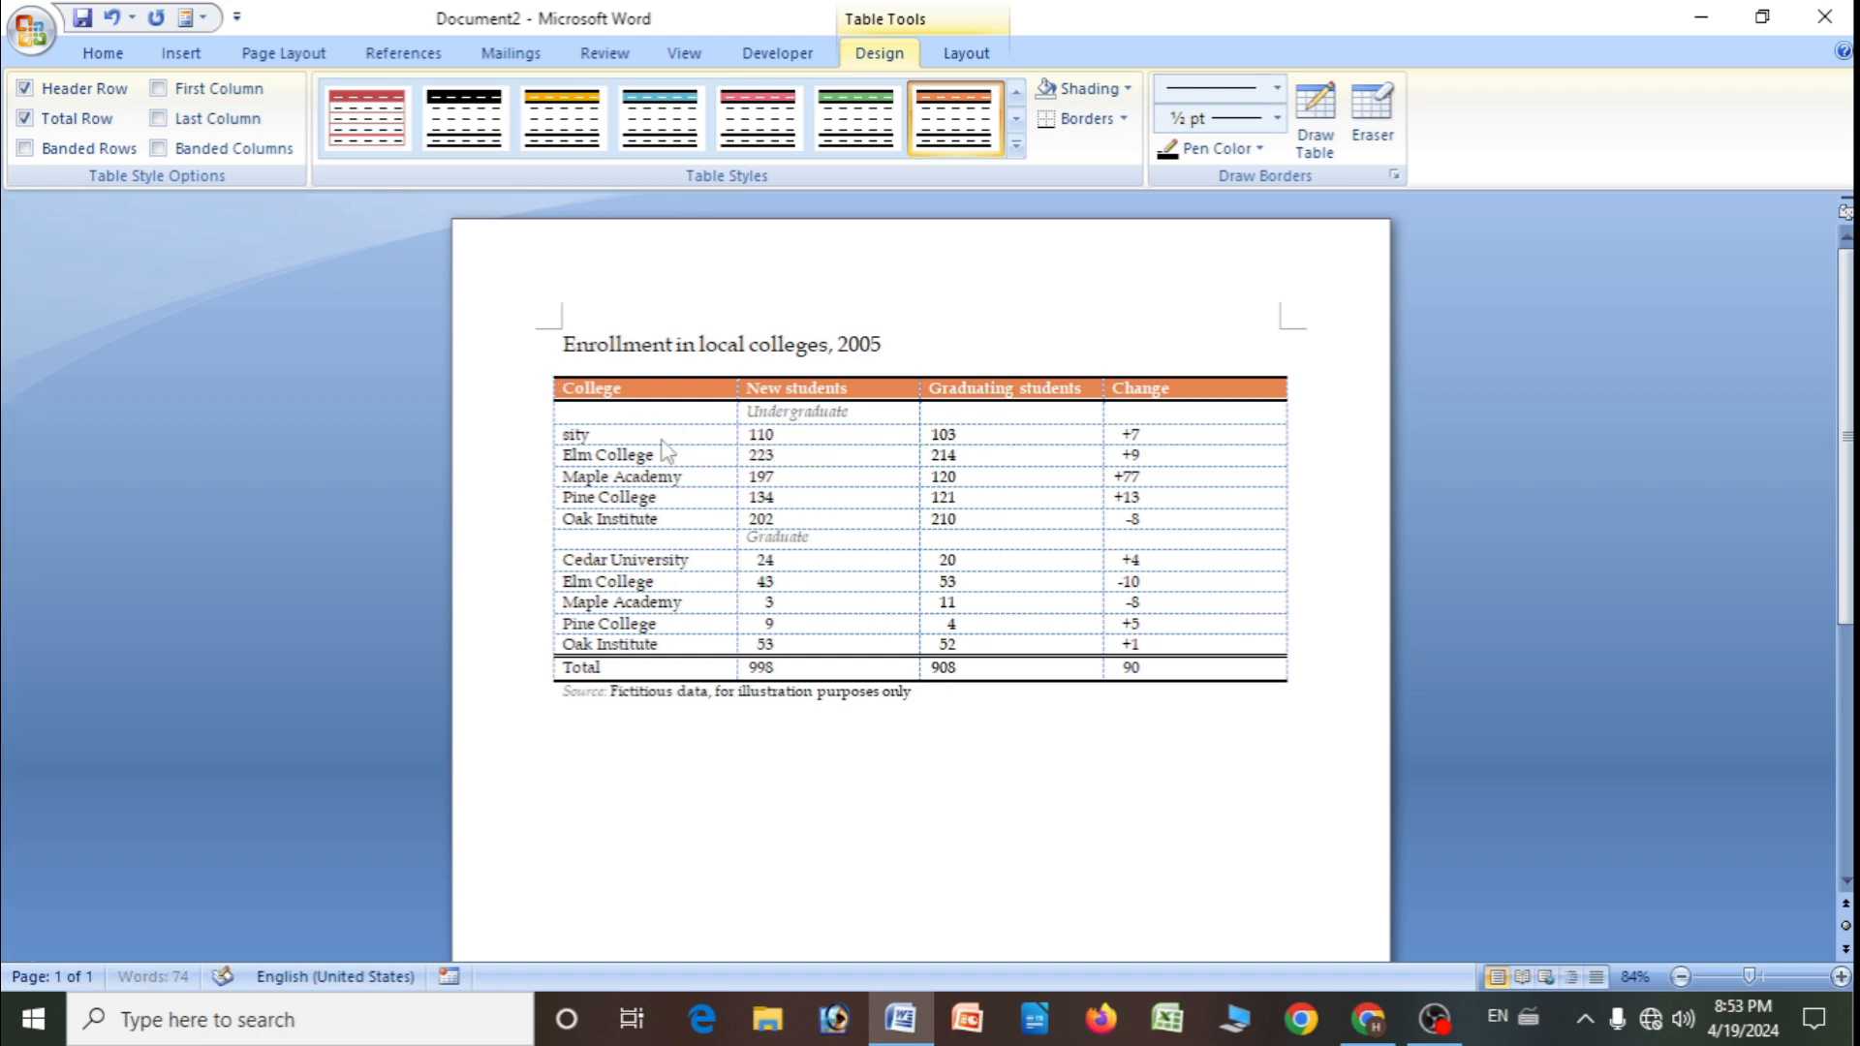
pyautogui.press('Delete')
pyautogui.press('Delete')
pyautogui.press('Delete')
pyautogui.press('Delete')
pyautogui.write('HeeraSon Eduva')
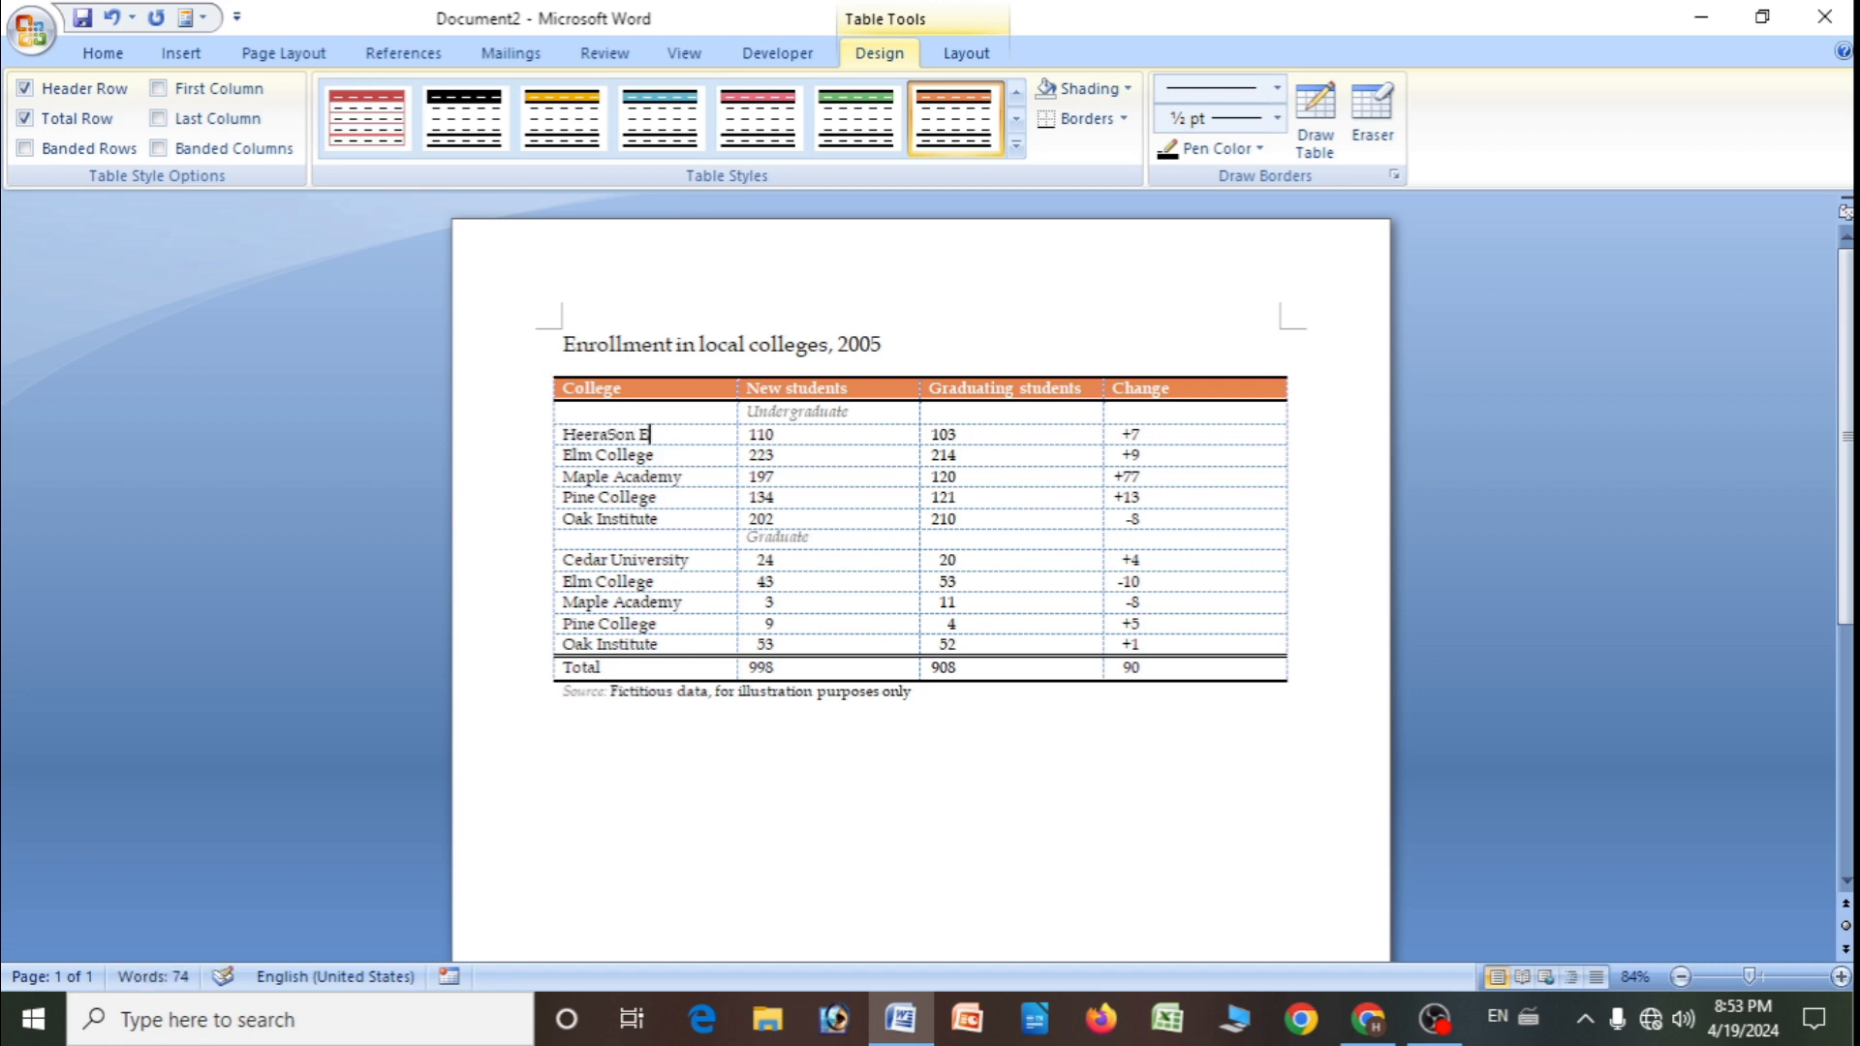
pyautogui.press('BackSpace')
pyautogui.press('BackSpace')
pyautogui.write('caton')
pyautogui.press('BackSpace')
pyautogui.press('BackSpace')
pyautogui.write('i')
# - Replace the "Graduating students" column header with "Sale" and select the College column
pyautogui.click(1085, 390)
pyautogui.press('BackSpace')
pyautogui.press('BackSpace')
pyautogui.press('BackSpace')
pyautogui.press('BackSpace')
pyautogui.press('BackSpace')
pyautogui.press('BackSpace')
pyautogui.press('BackSpace')
pyautogui.press('BackSpace')
pyautogui.press('BackSpace')
pyautogui.press('BackSpace')
pyautogui.press('BackSpace')
pyautogui.press('BackSpace')
pyautogui.press('BackSpace')
pyautogui.press('BackSpace')
pyautogui.press('BackSpace')
pyautogui.press('BackSpace')
pyautogui.press('BackSpace')
pyautogui.press('BackSpace')
pyautogui.press('BackSpace')
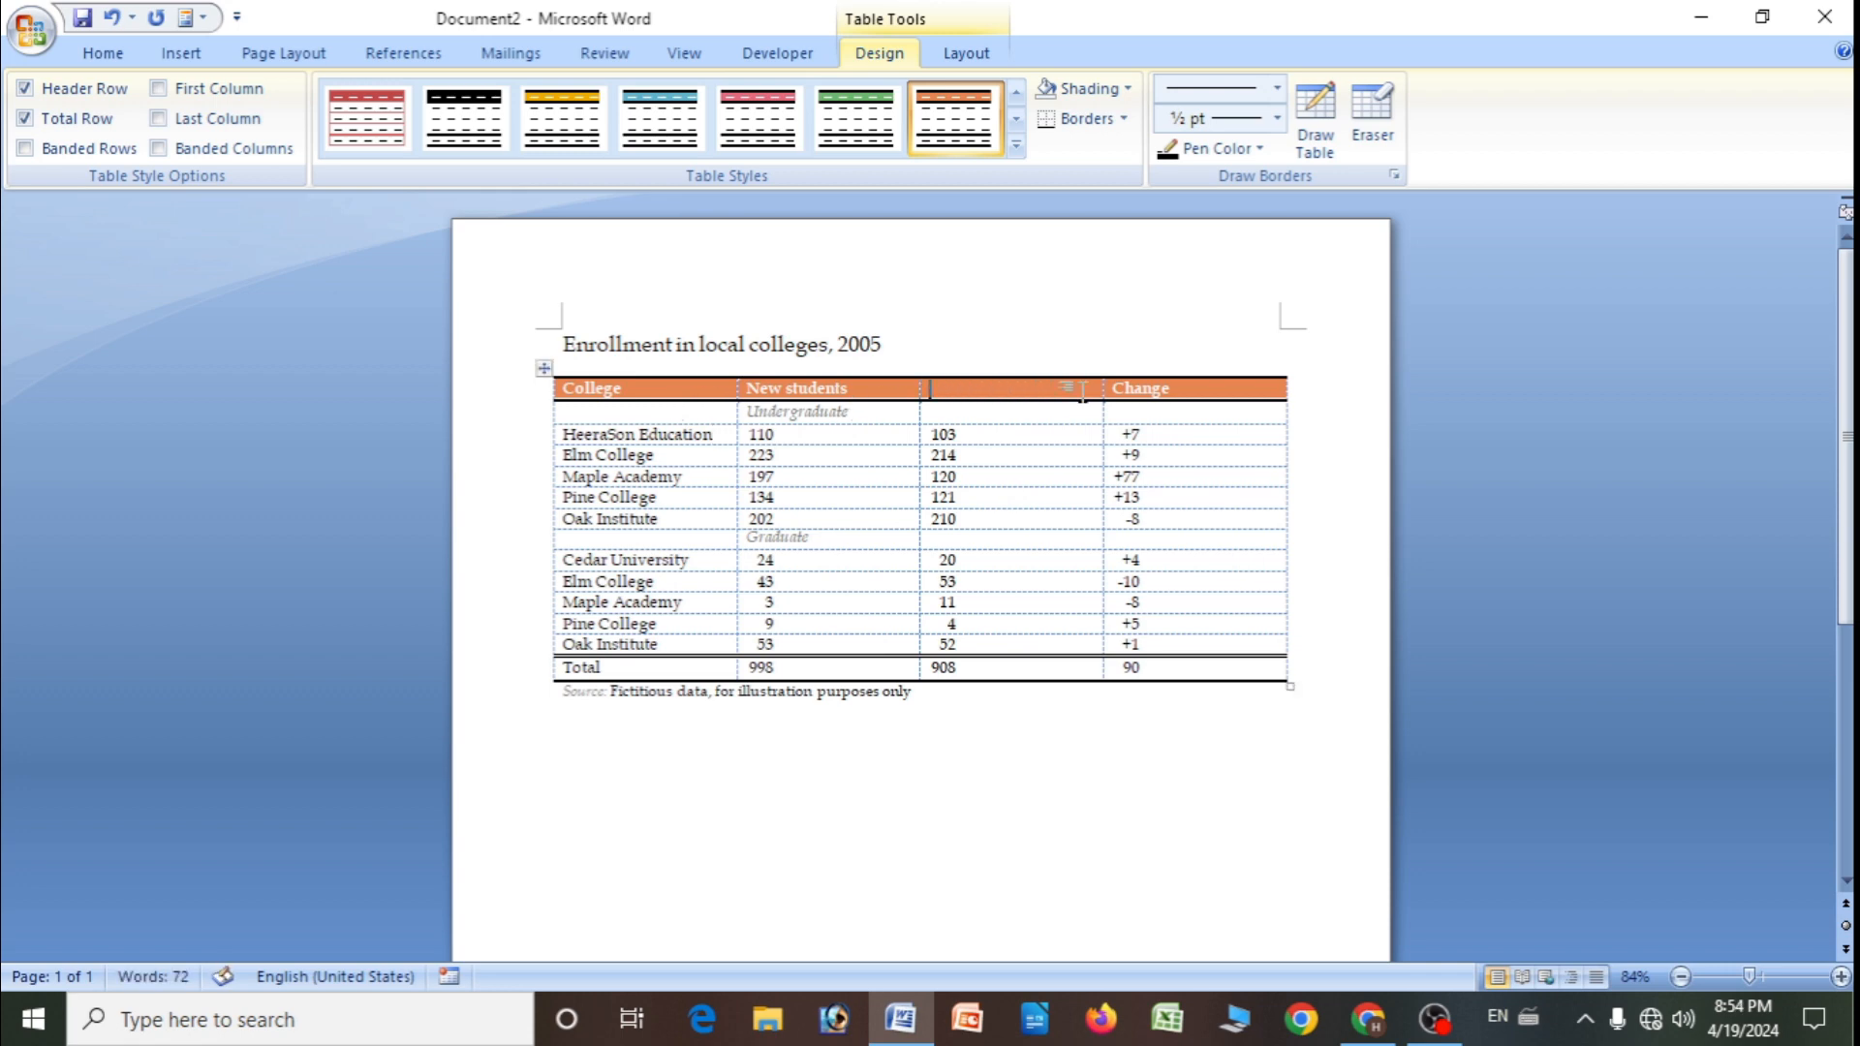
pyautogui.write('Sale')
pyautogui.click(648, 376)
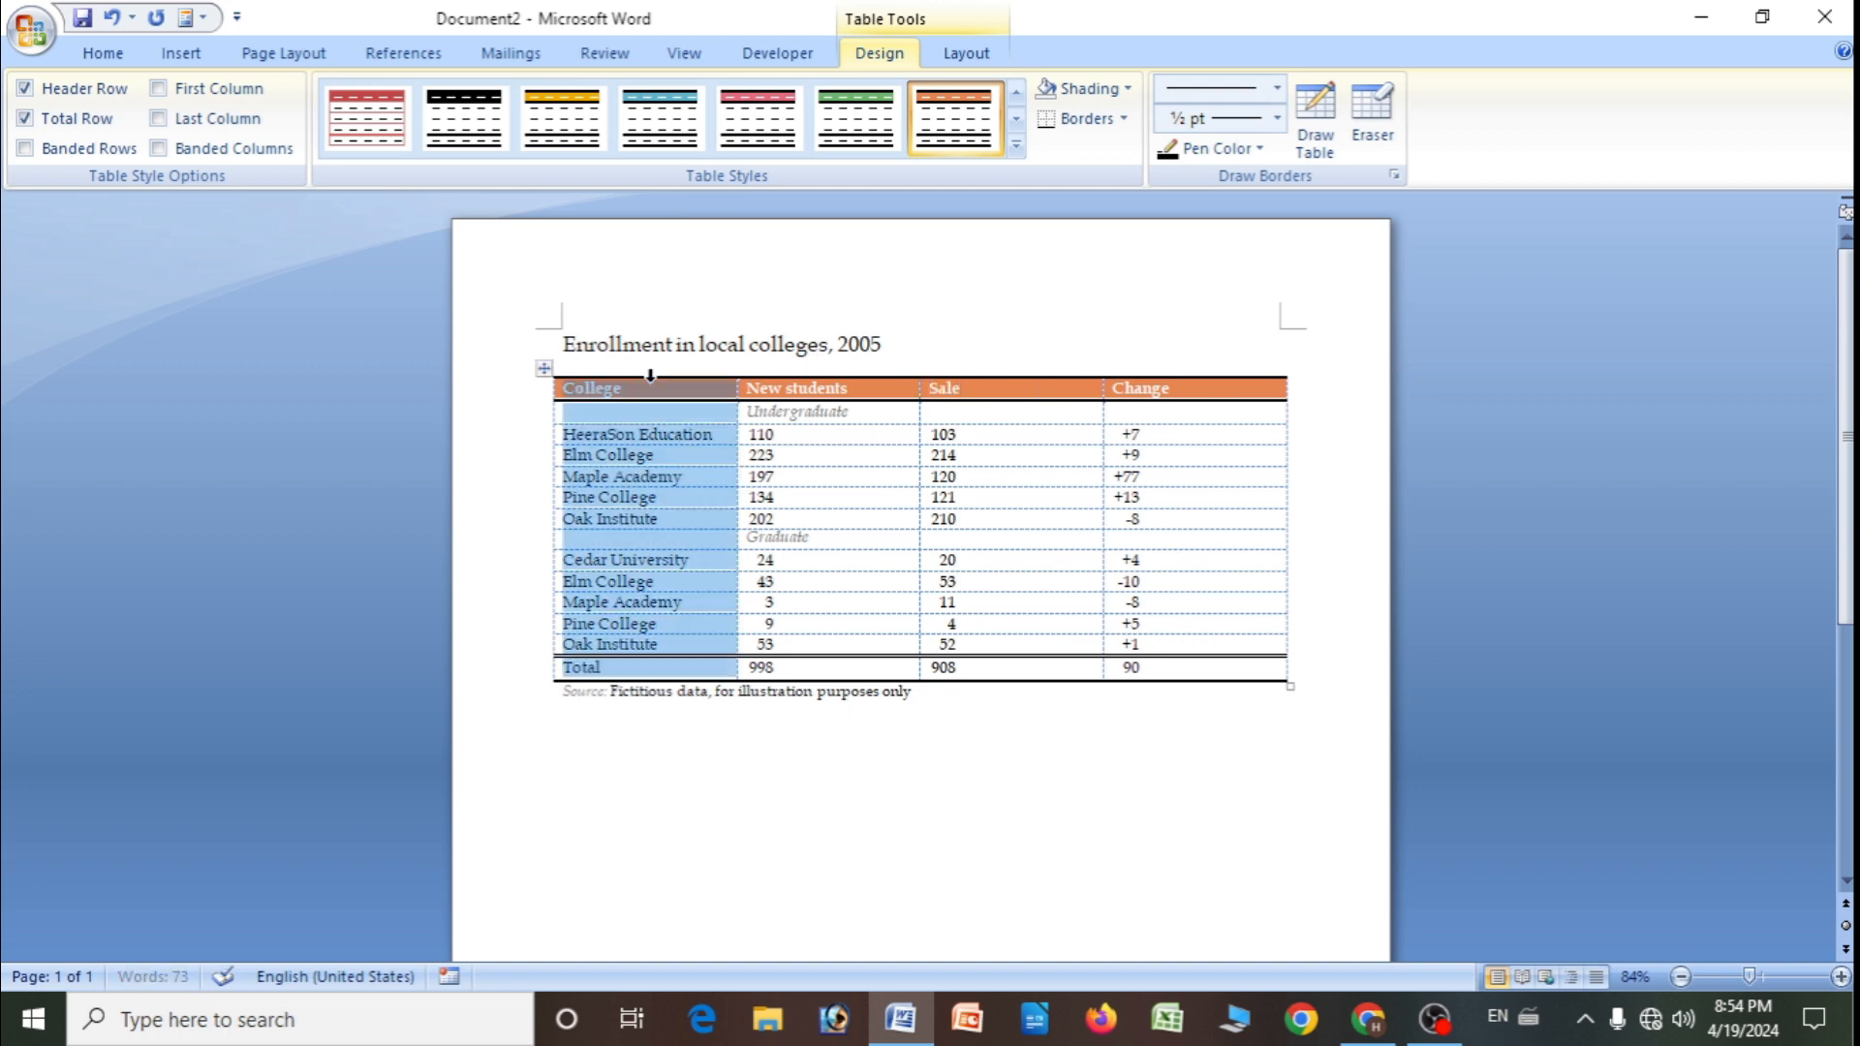
# - Replace the "College" column header with "Name"
pyautogui.click(638, 391)
pyautogui.press('BackSpace')
pyautogui.press('BackSpace')
pyautogui.press('BackSpace')
pyautogui.press('BackSpace')
pyautogui.press('BackSpace')
pyautogui.press('BackSpace')
pyautogui.press('BackSpace')
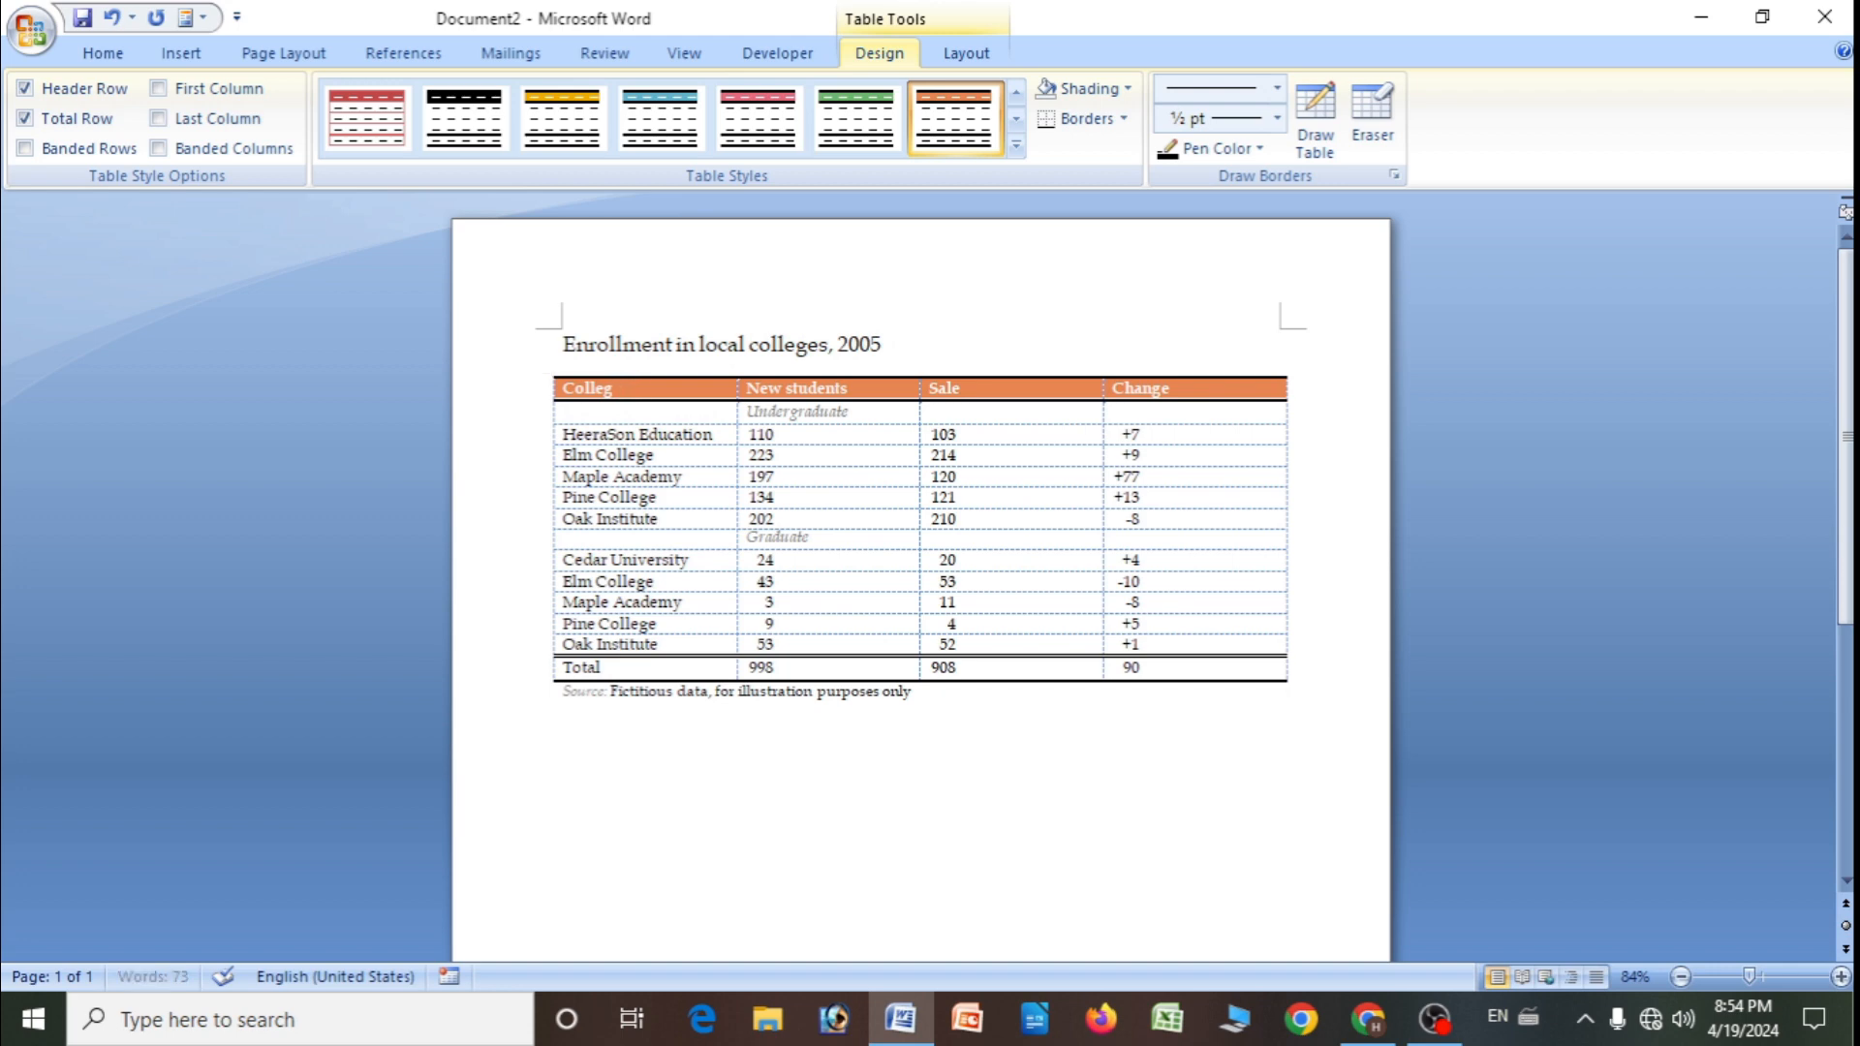
pyautogui.write('Name')
# - Clear the data cells below the table header and remove the whole table with its title and source note
pyautogui.moveTo(626, 435); pyautogui.dragTo(1228, 672)
pyautogui.press('Delete')
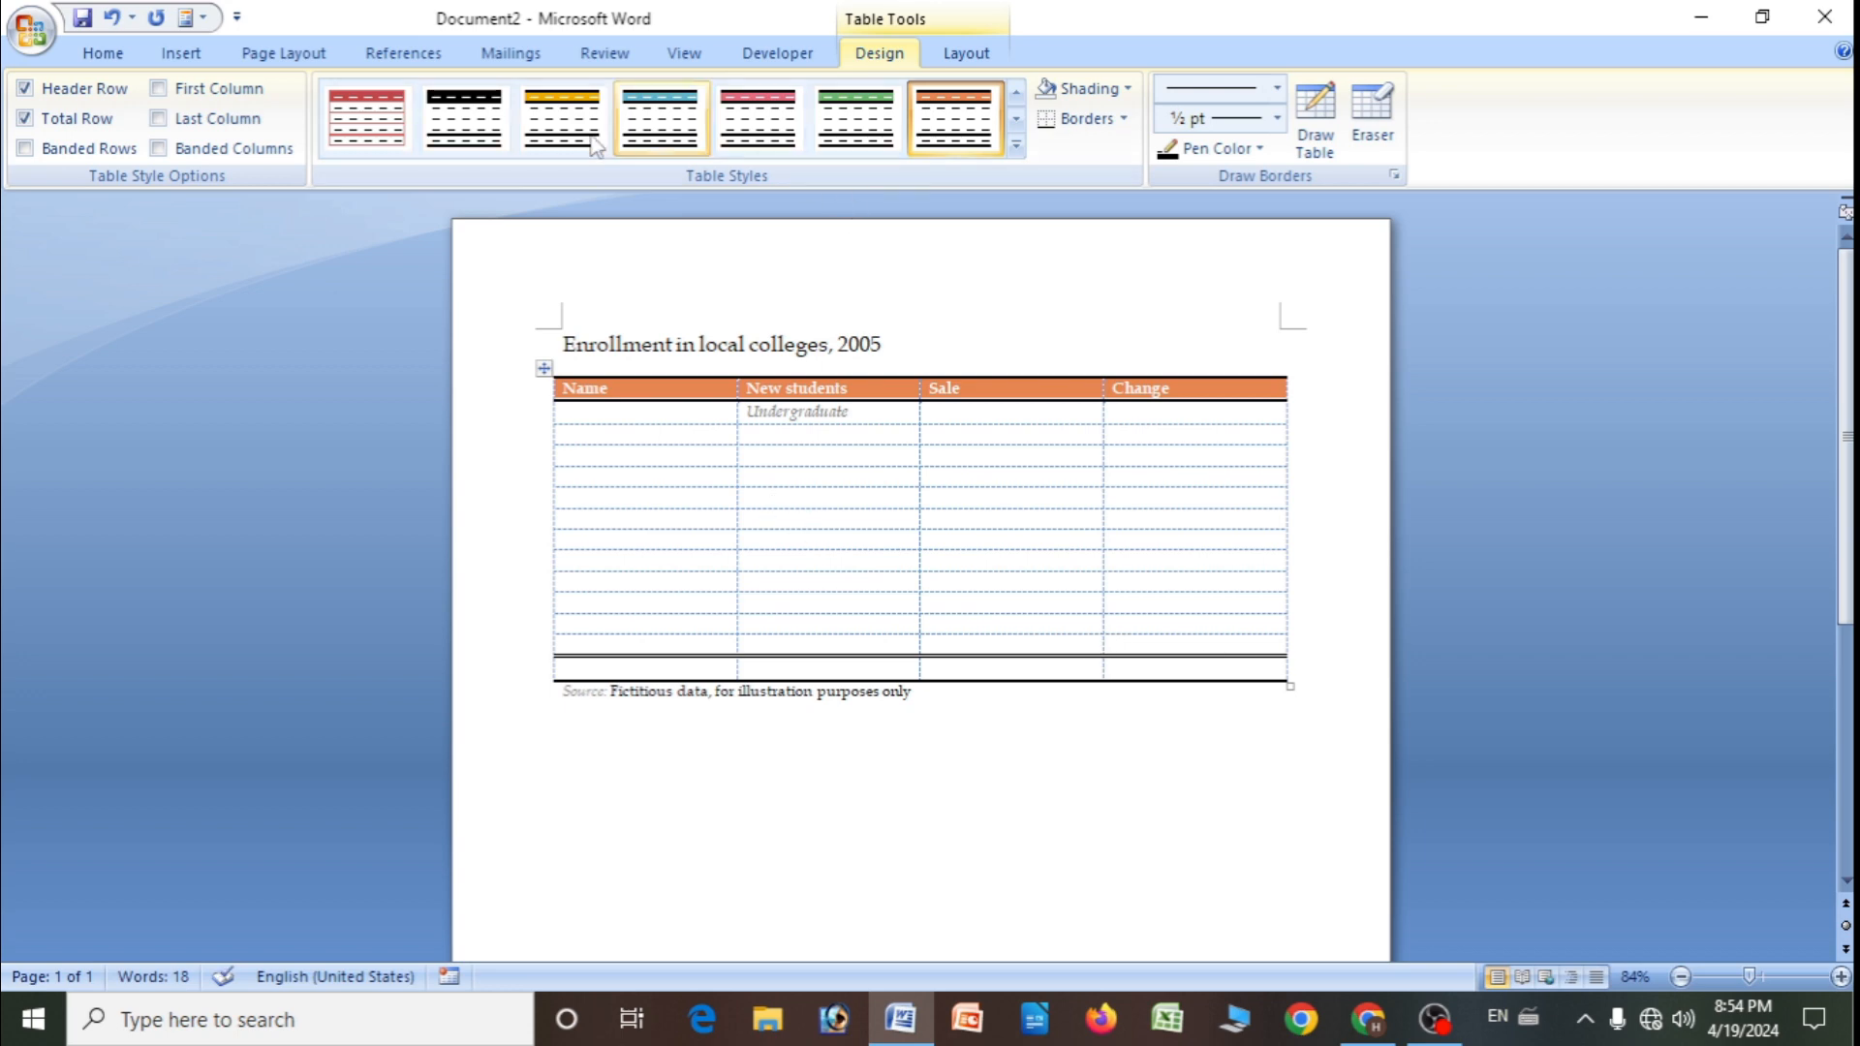
pyautogui.click(546, 369)
pyautogui.rightClick(546, 370)
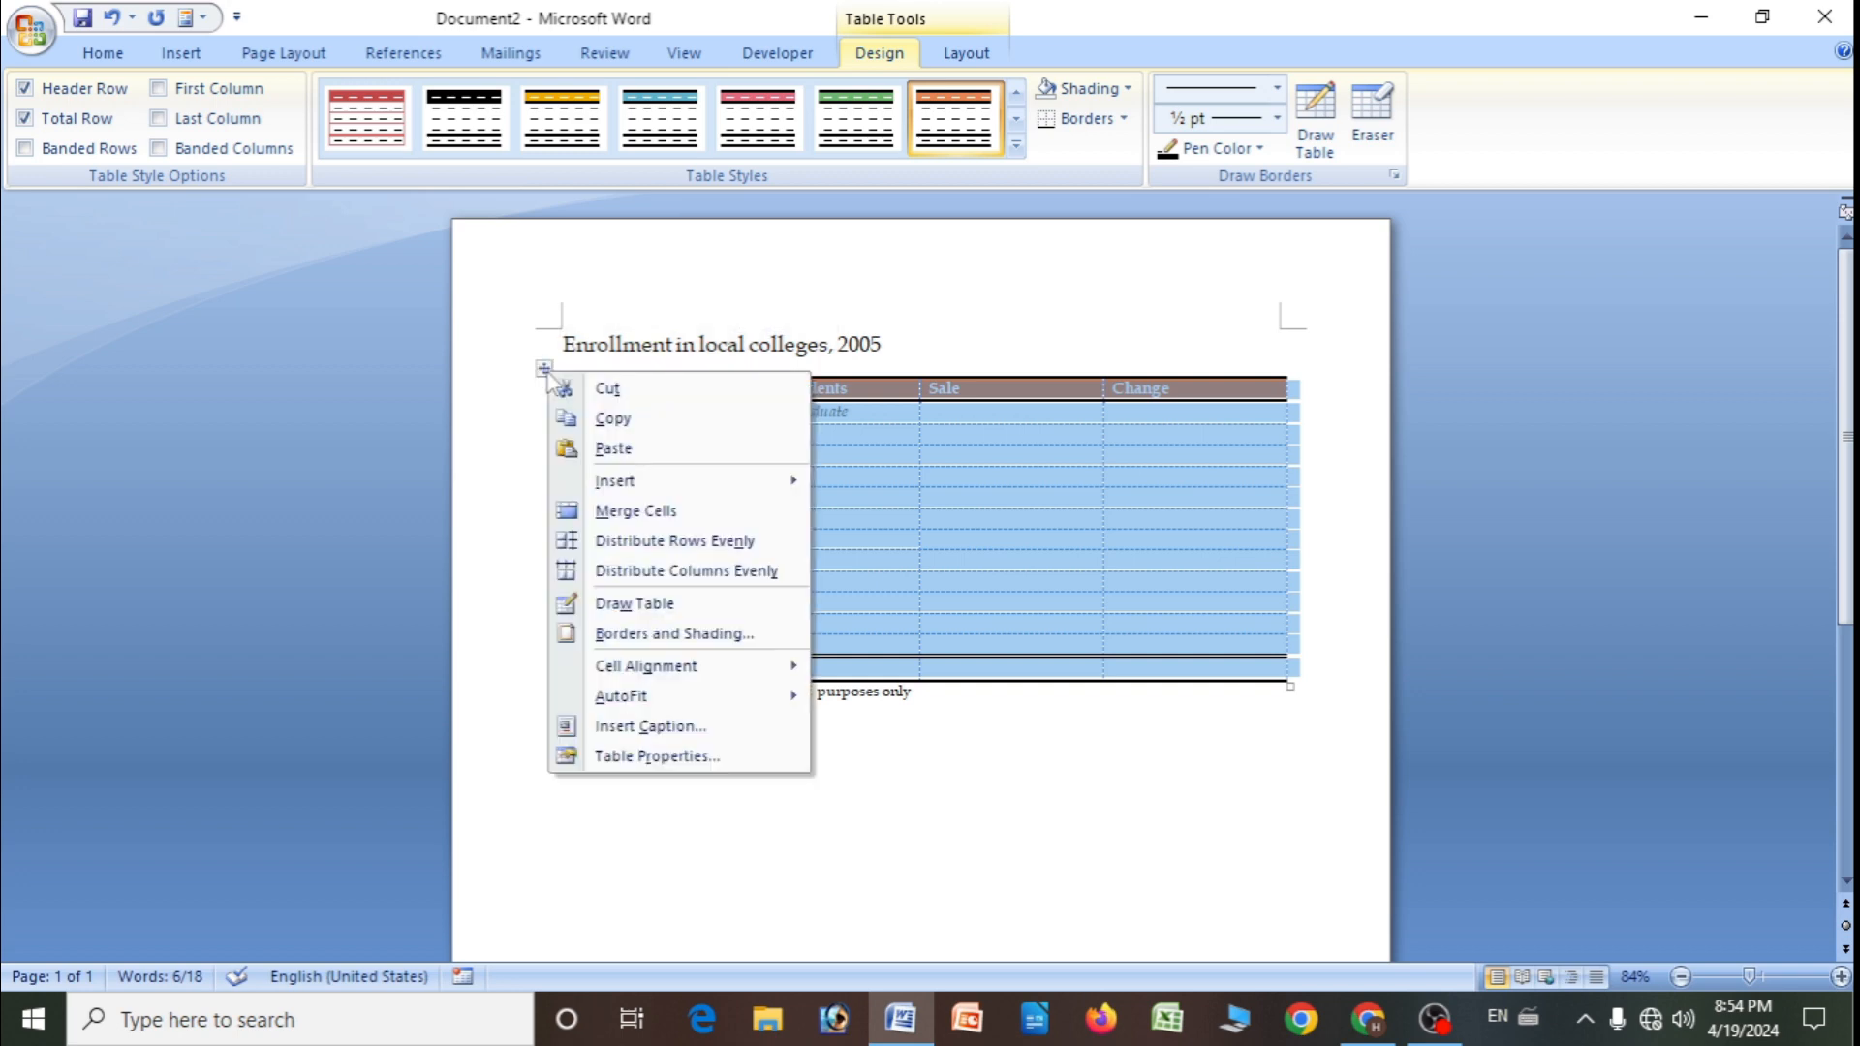
pyautogui.click(608, 388)
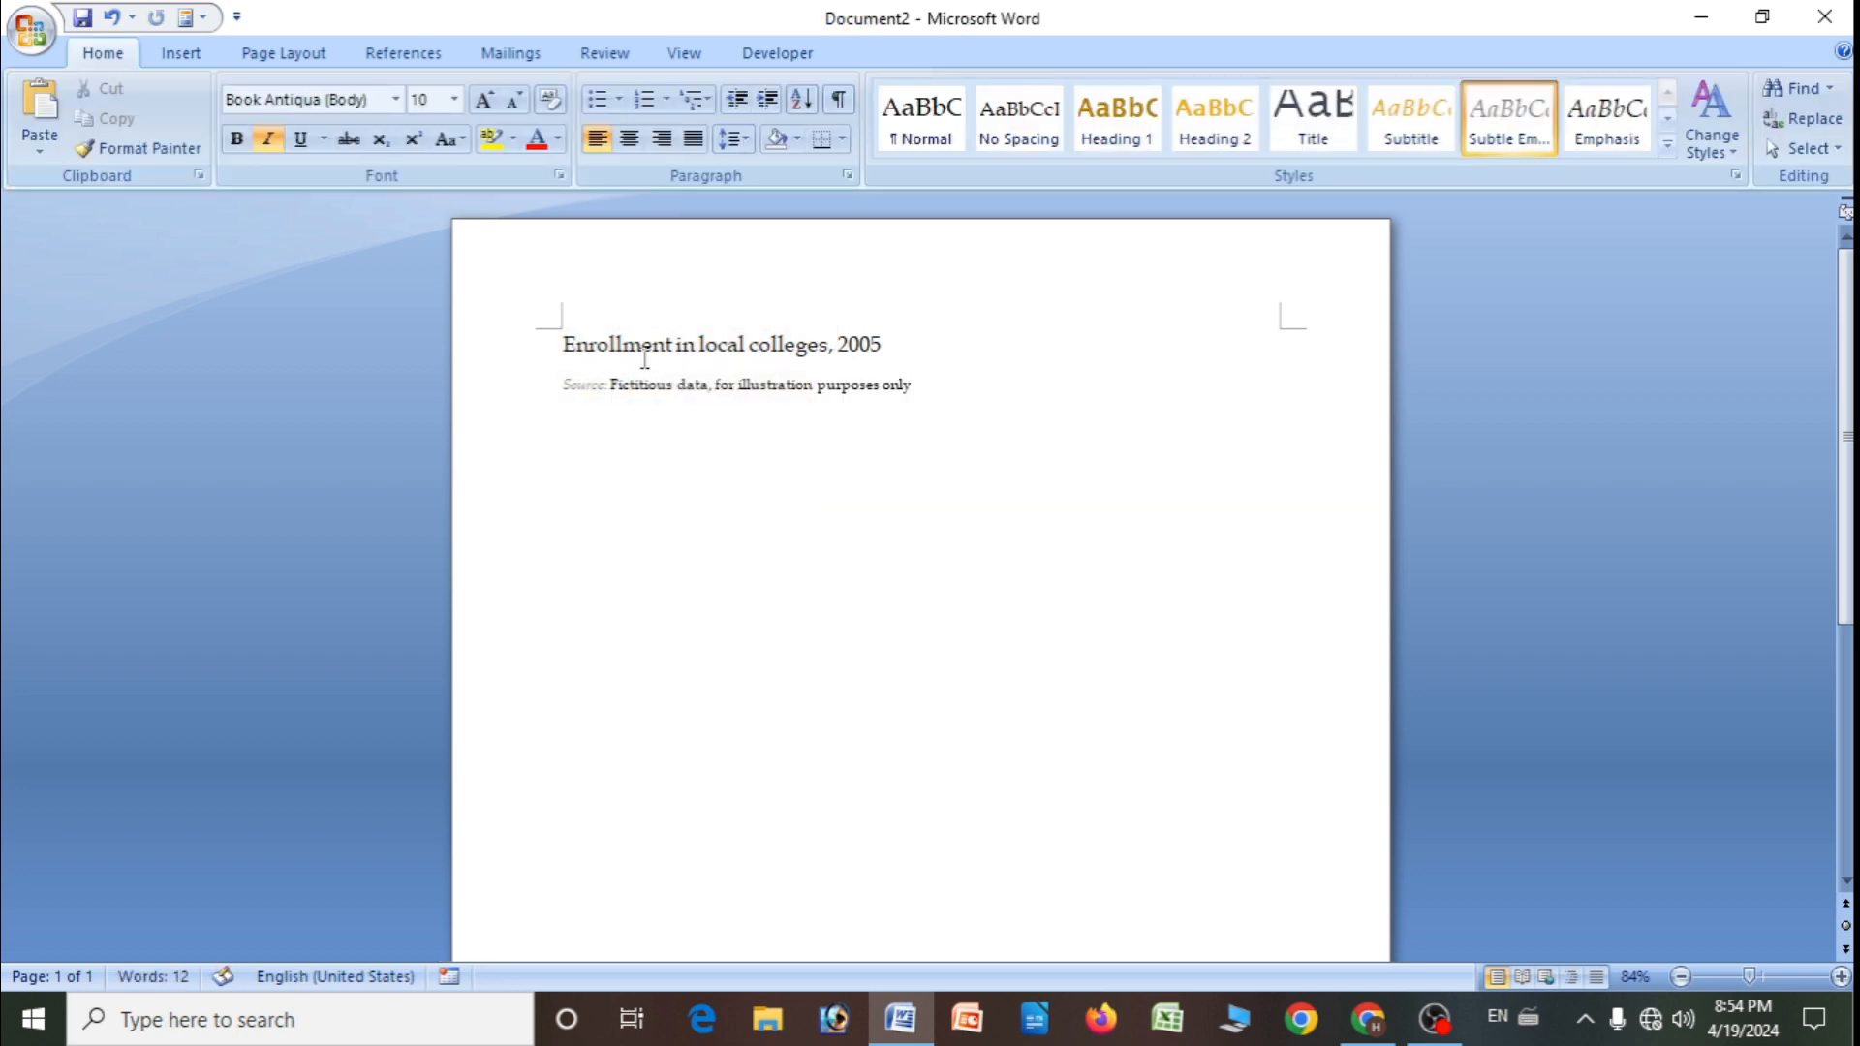
pyautogui.moveTo(569, 334); pyautogui.dragTo(797, 407)
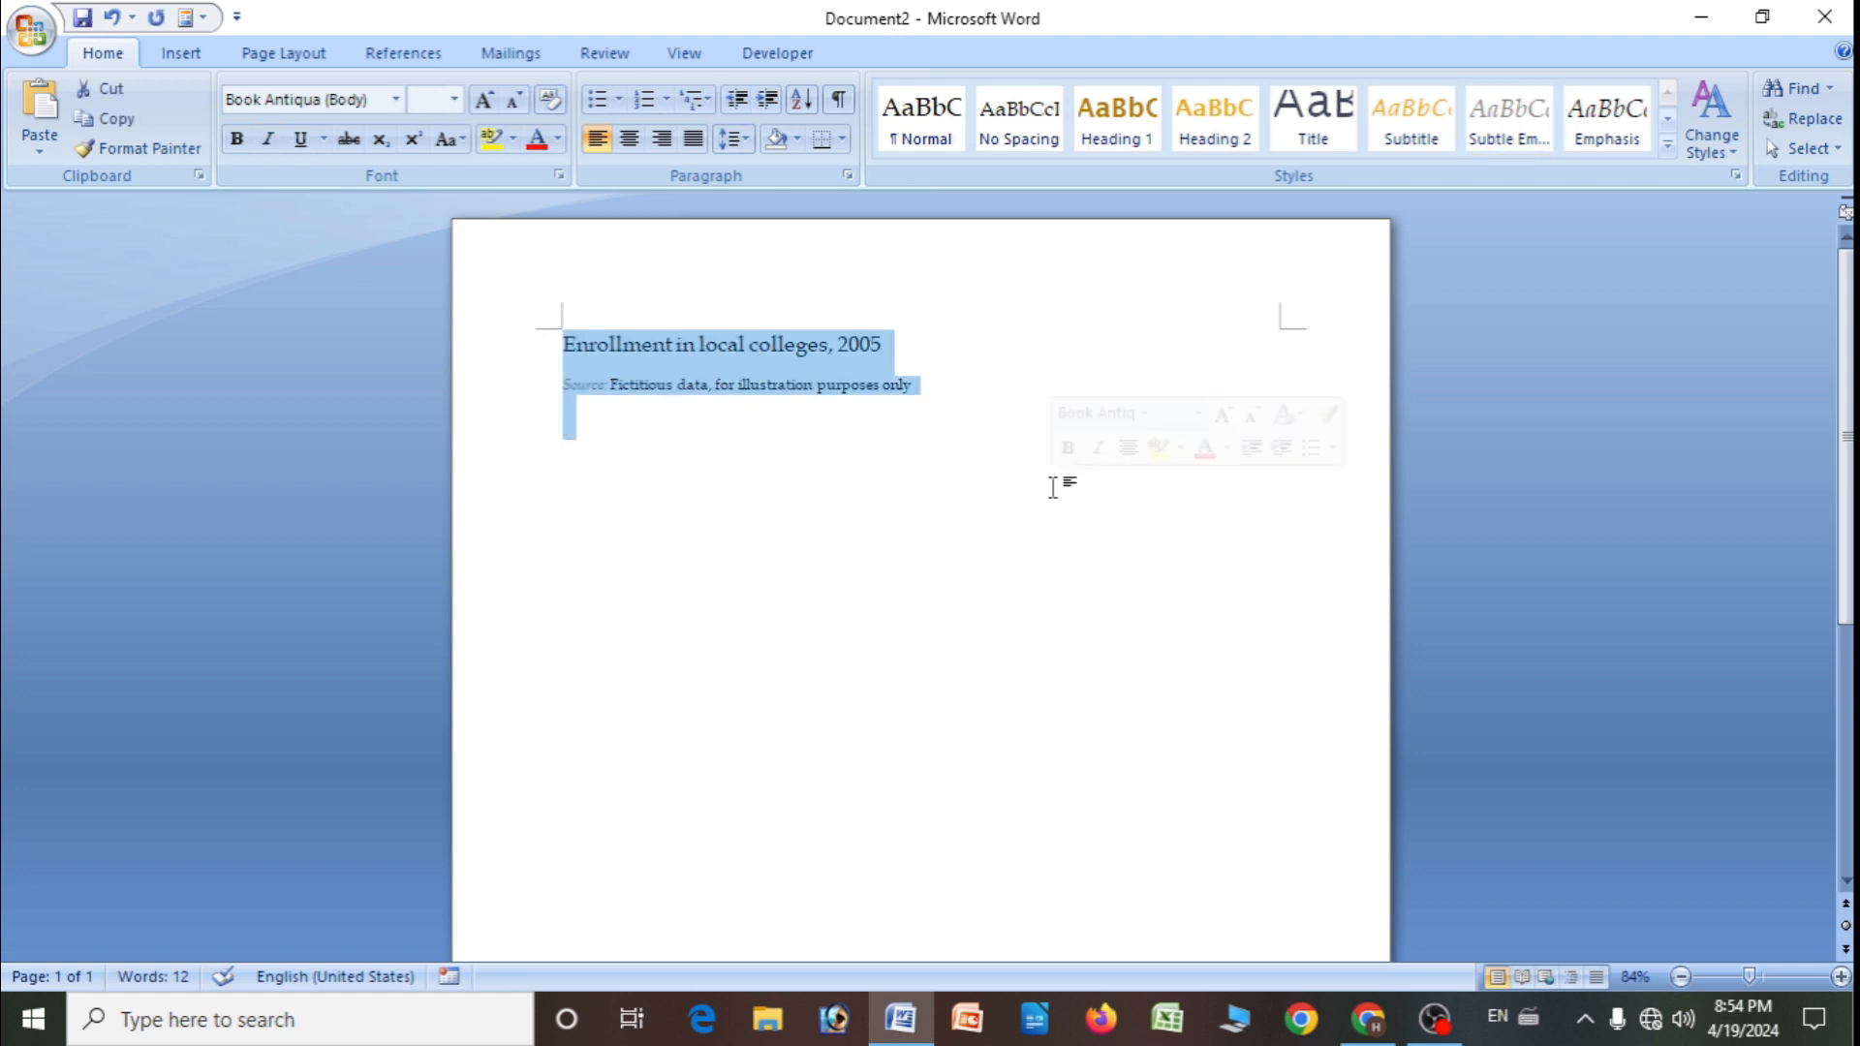
pyautogui.press('Delete')
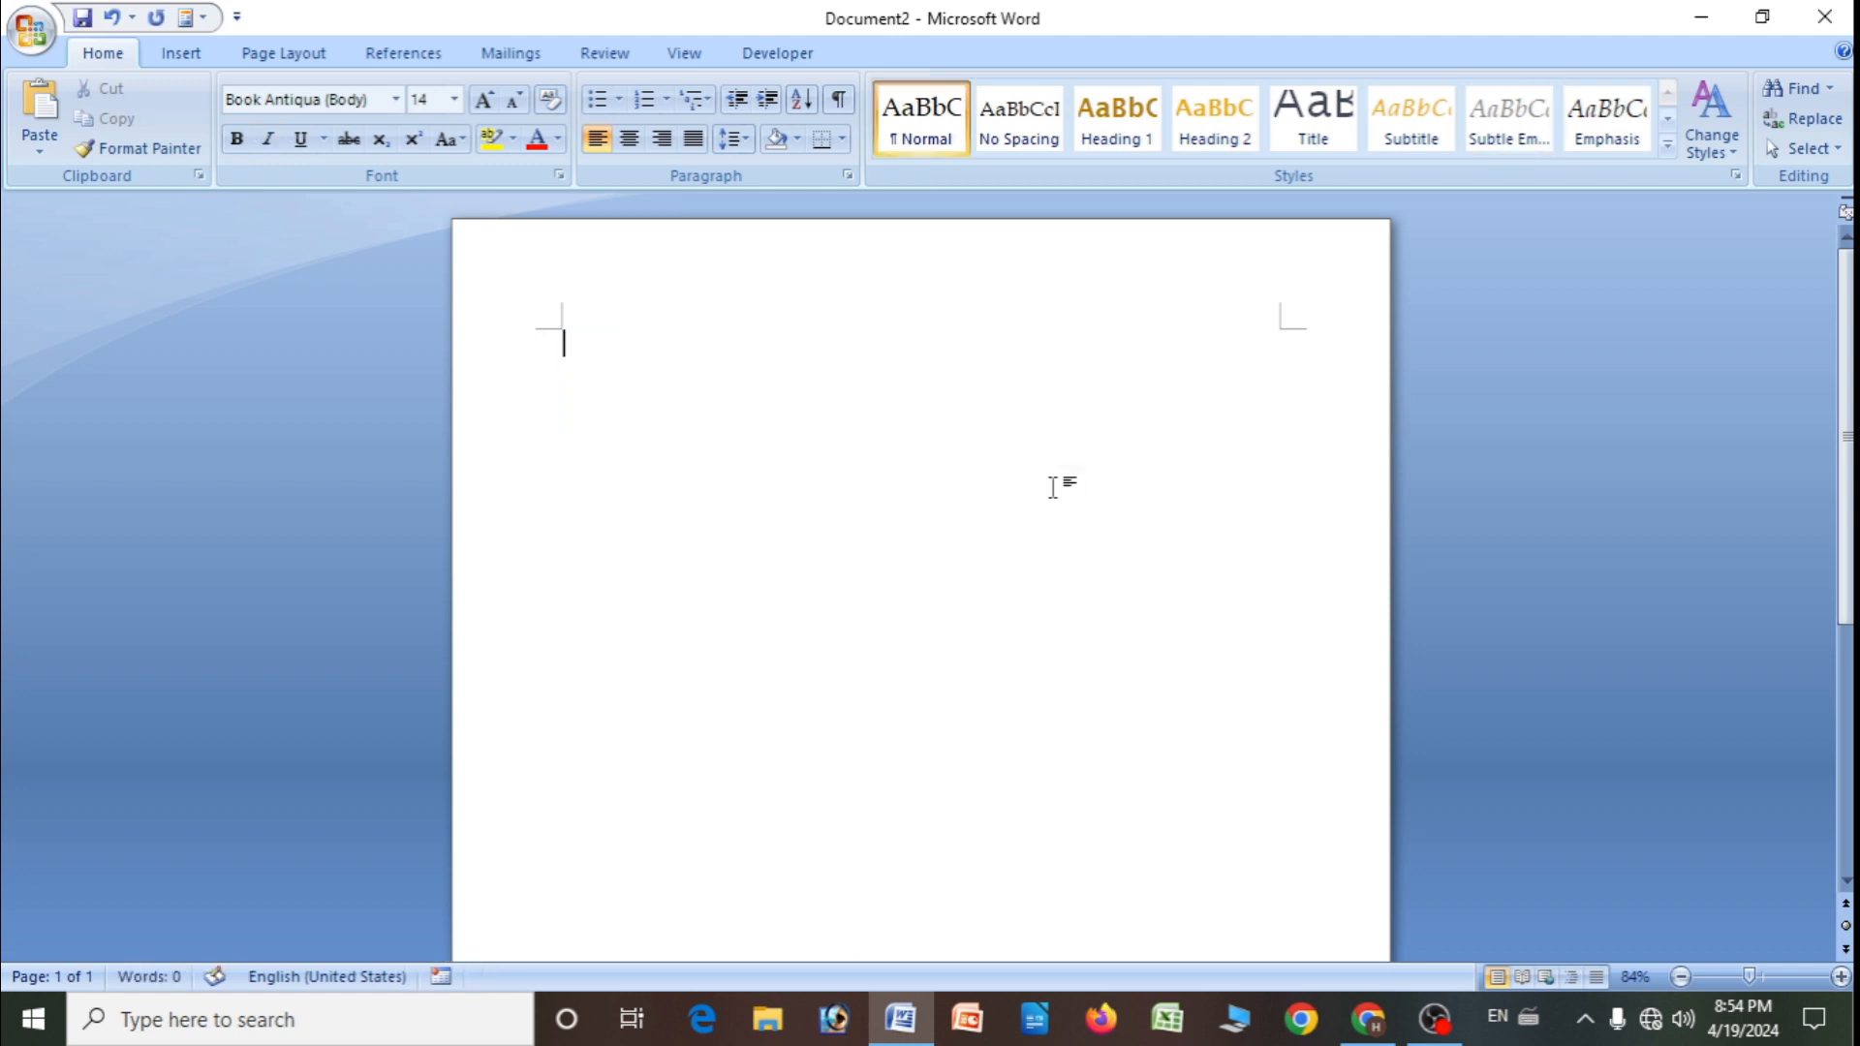
# - Insert a table of four columns and three rows, and enlarge it to make the rows much taller
pyautogui.click(192, 56)
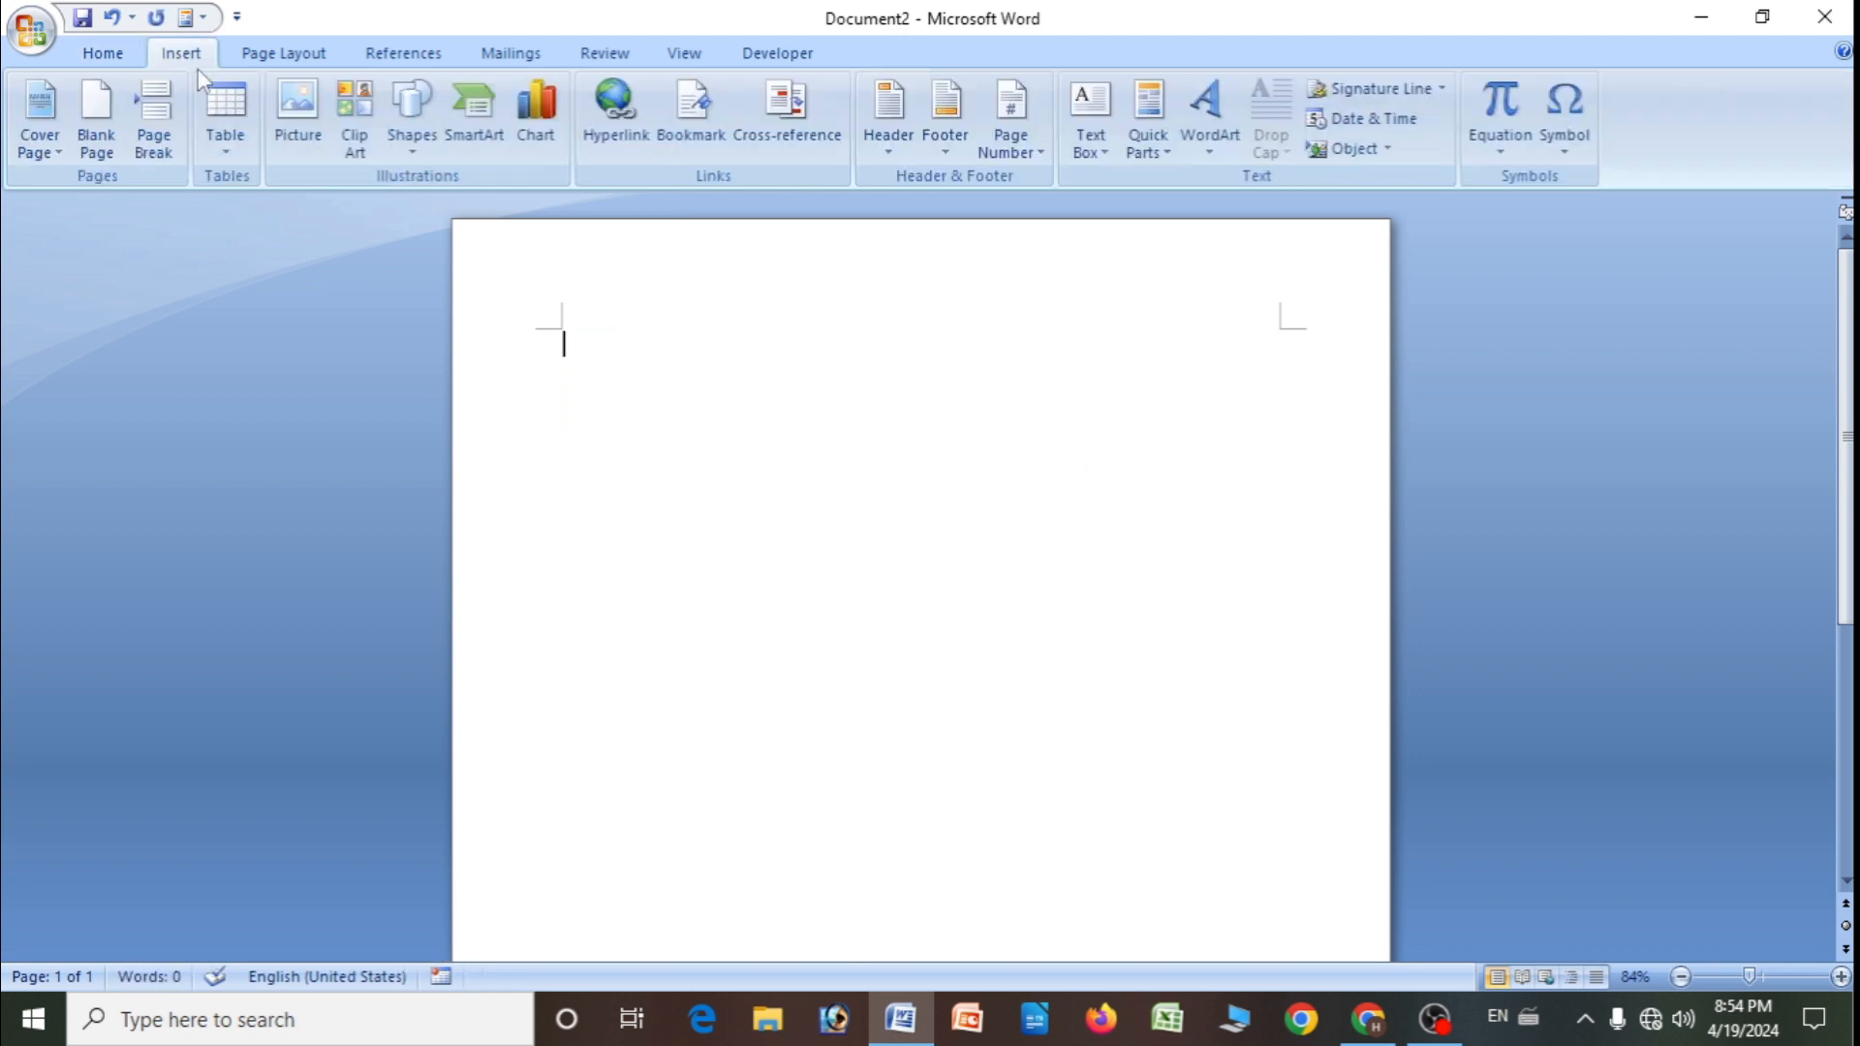
pyautogui.click(228, 147)
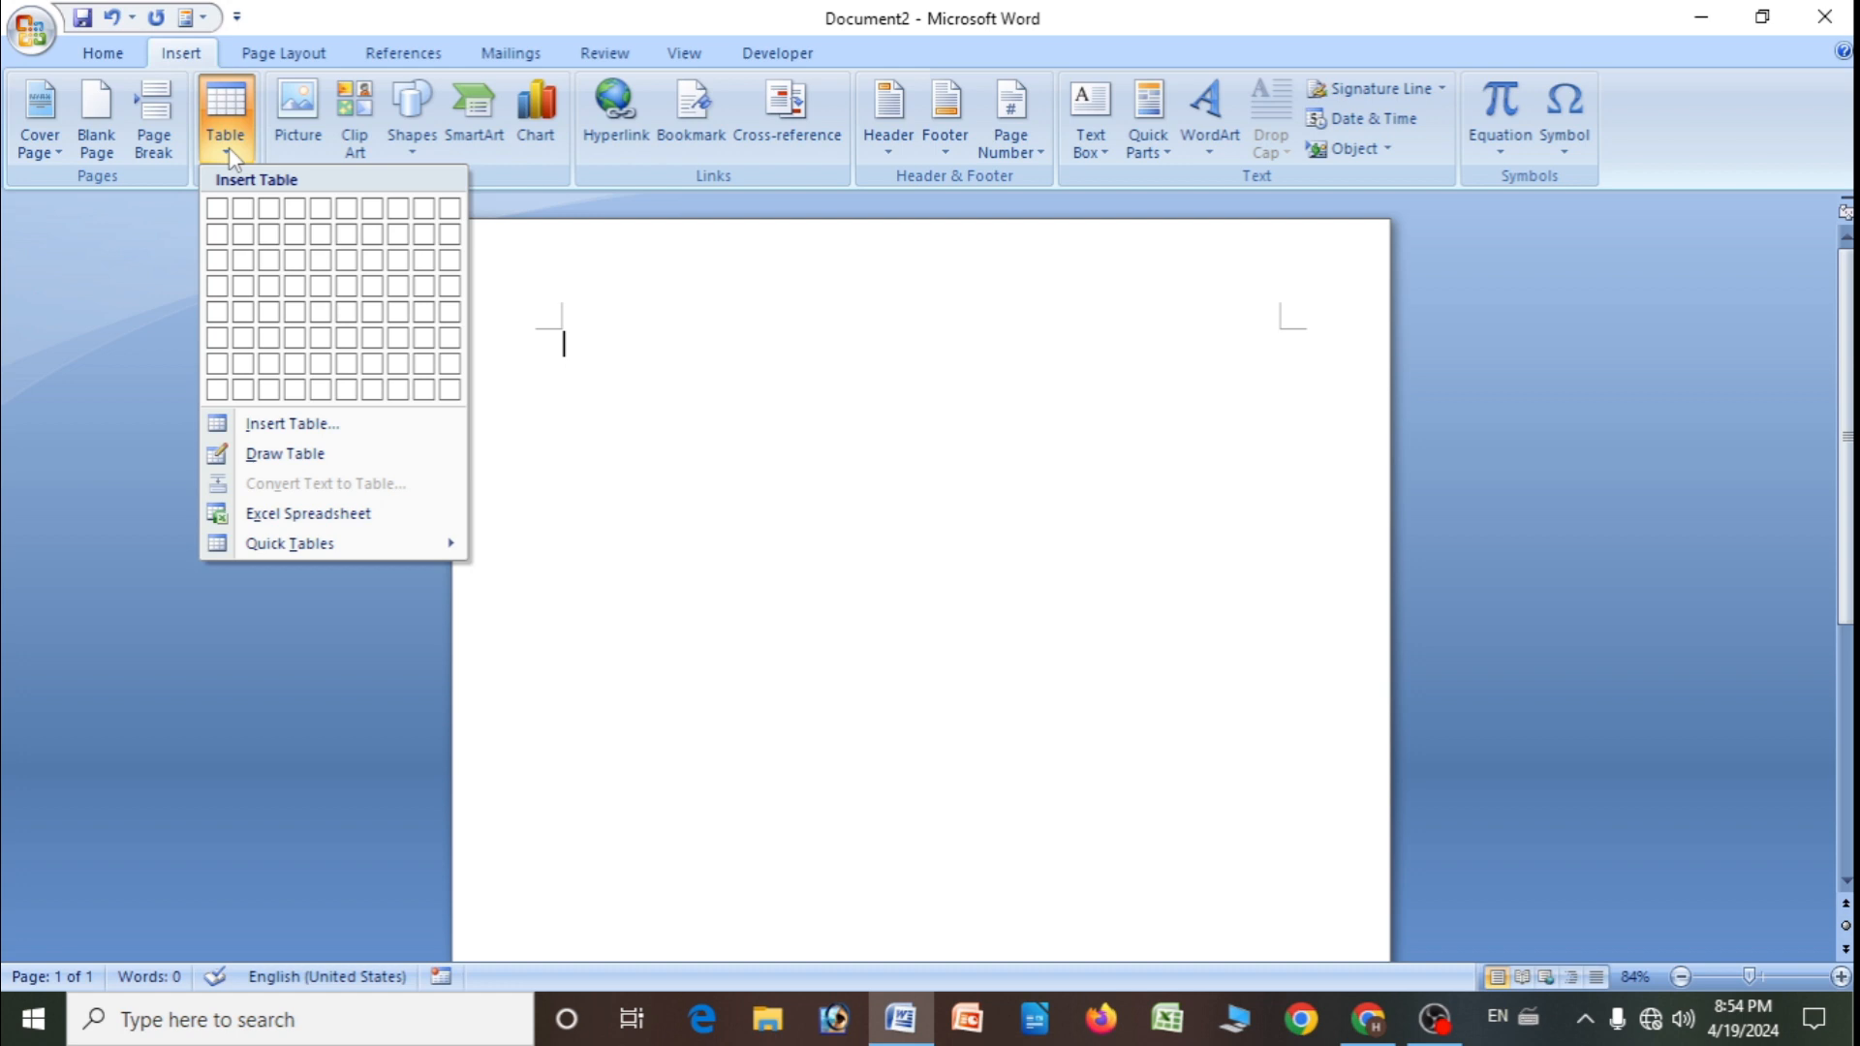
pyautogui.click(295, 259)
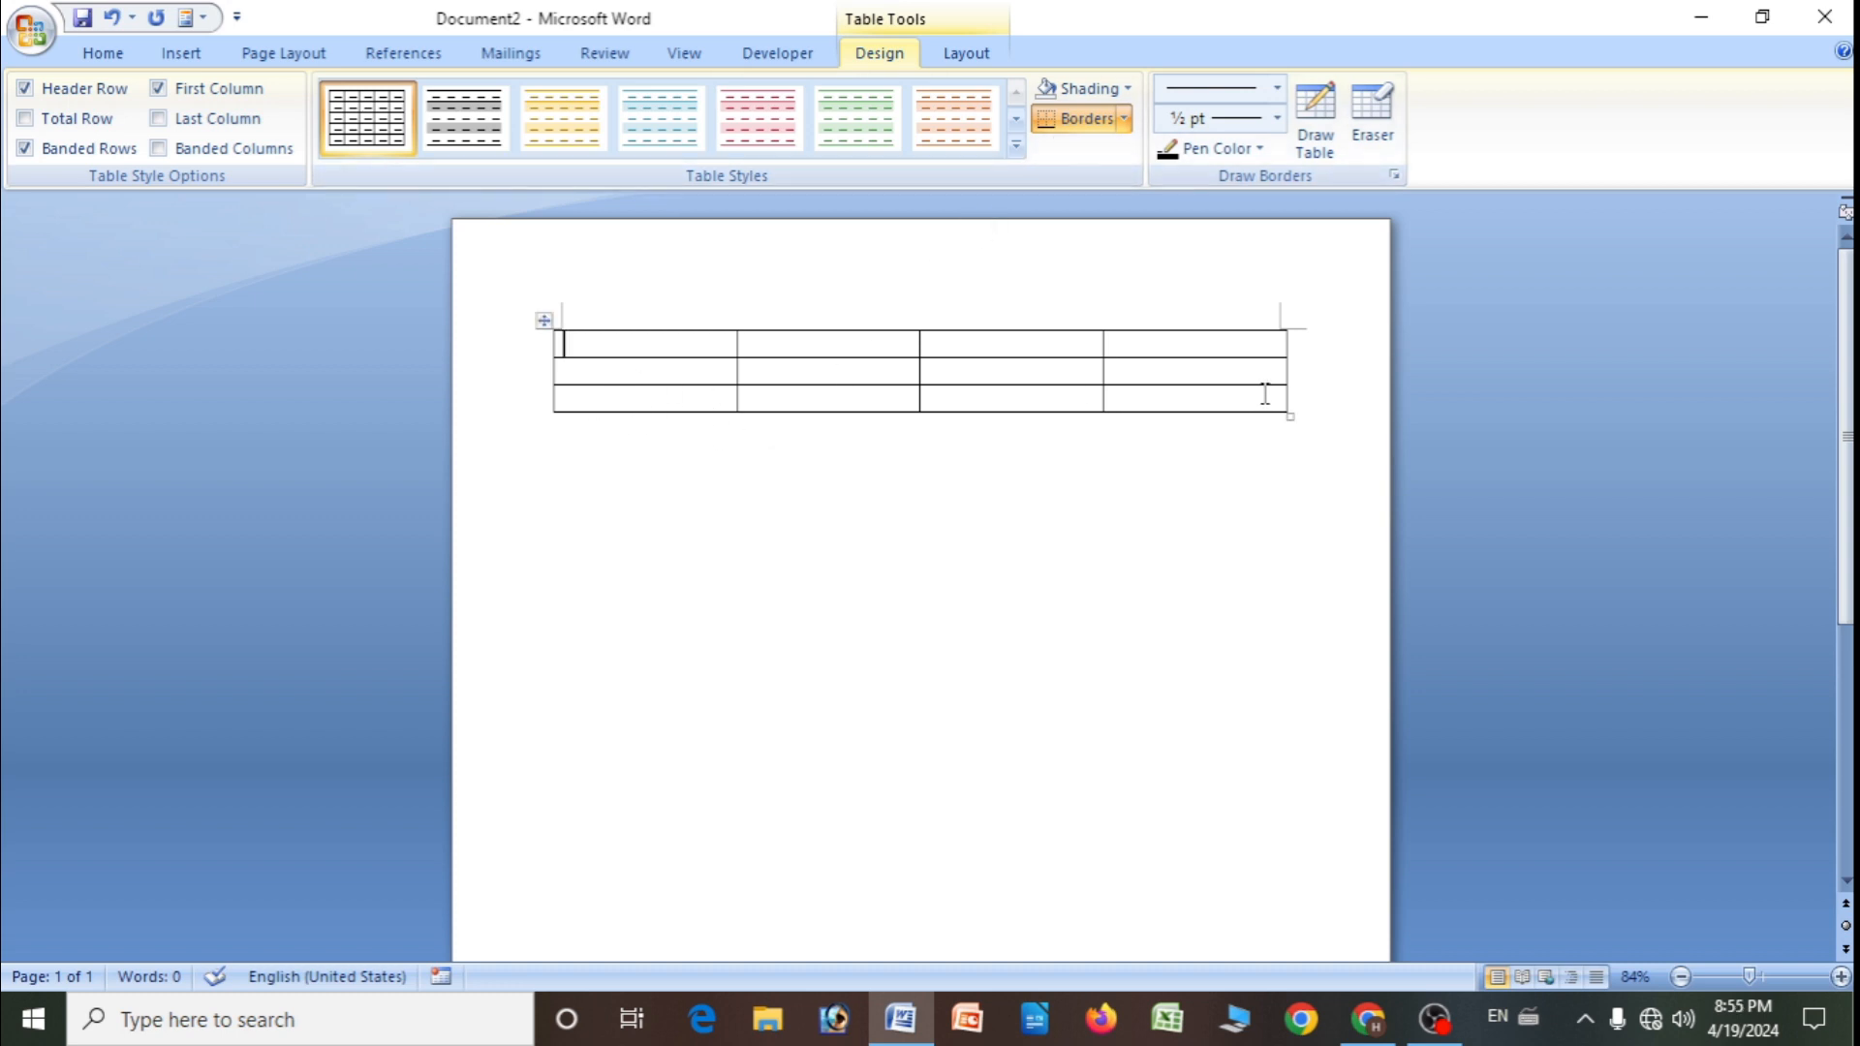
pyautogui.moveTo(1291, 415); pyautogui.dragTo(1313, 666)
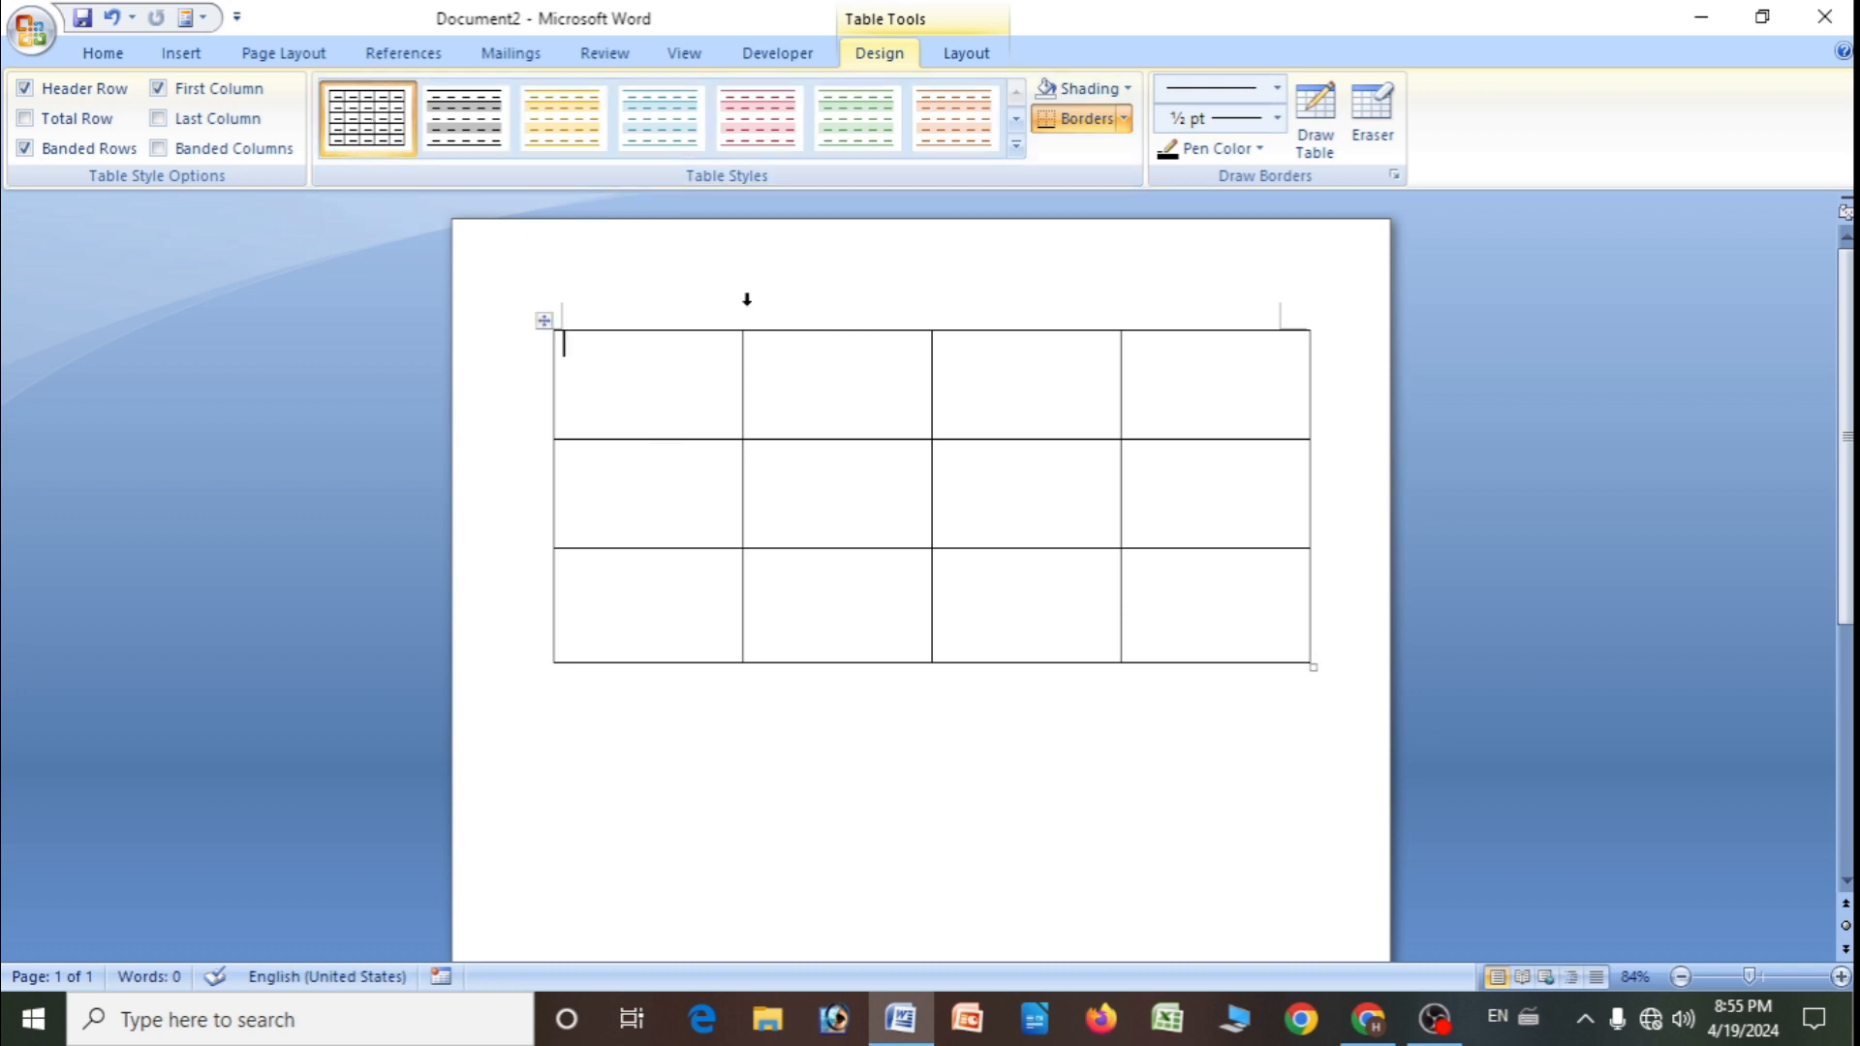
# - Try the blue, green and orange banded table styles on the table, and finish with the green one
pyautogui.click(654, 140)
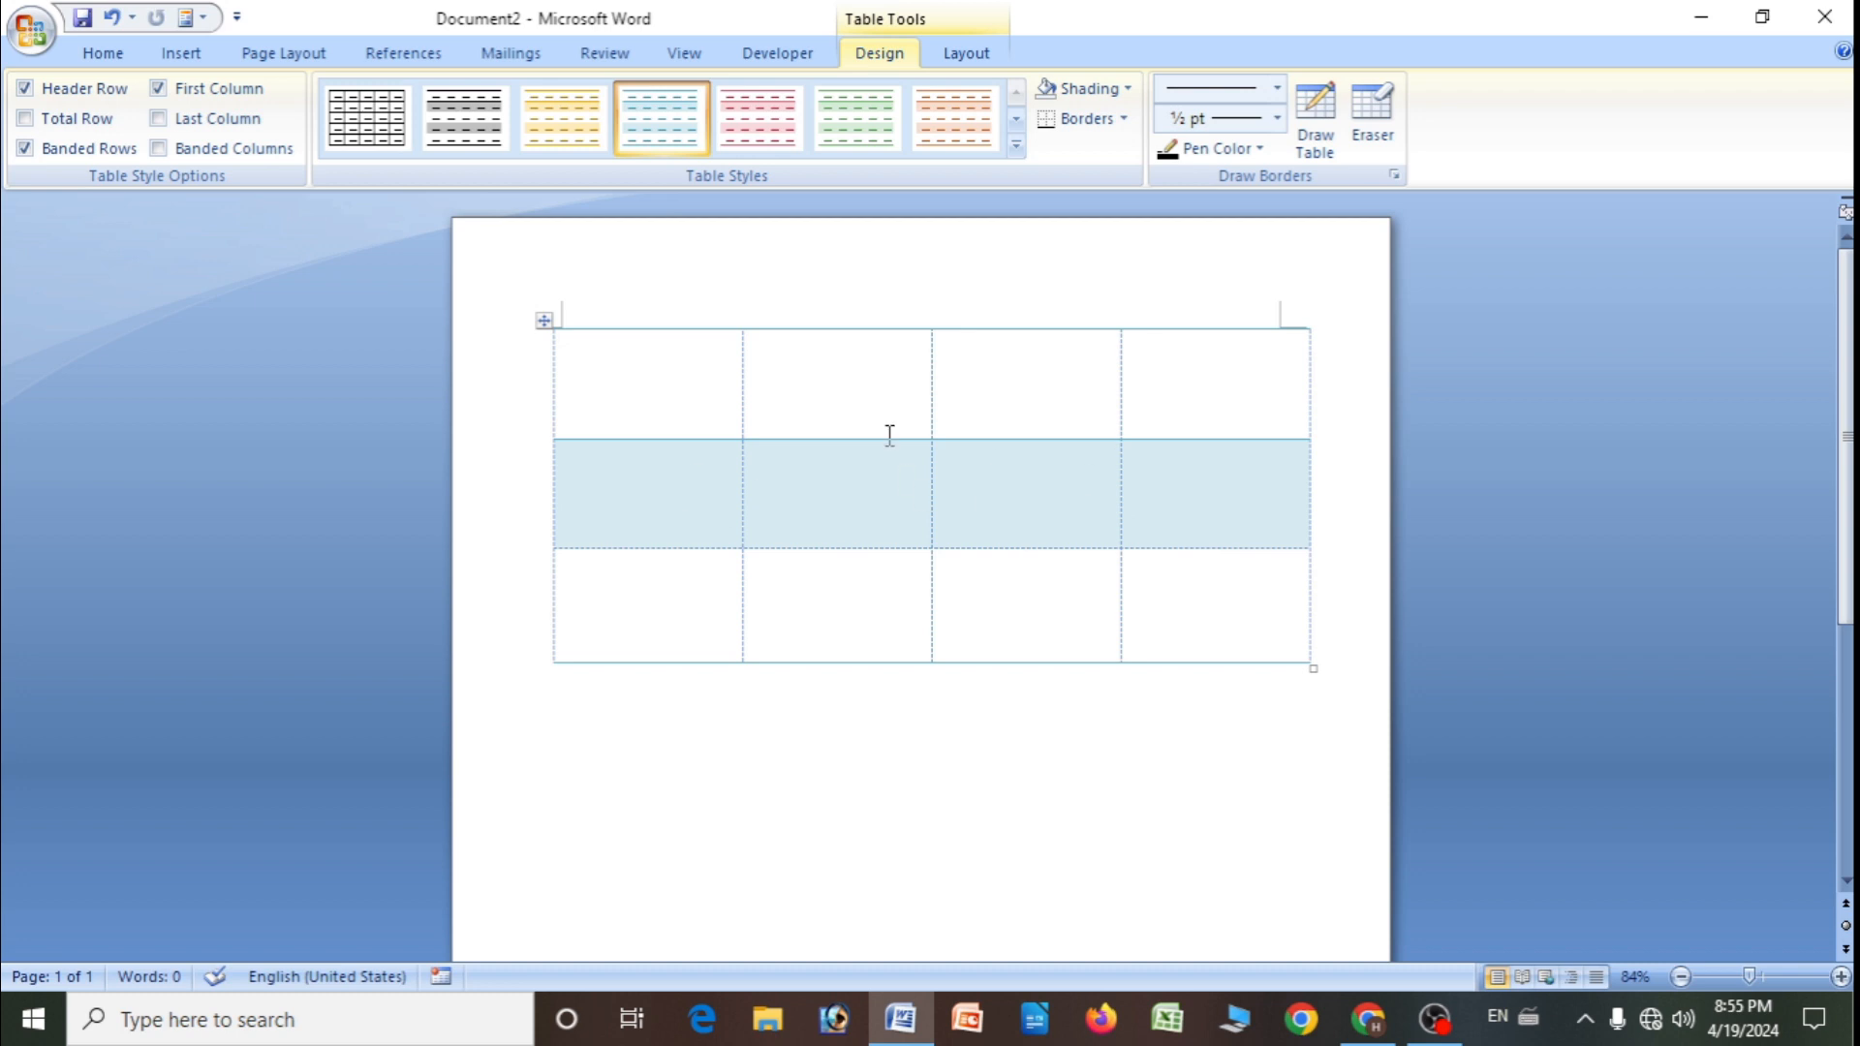
pyautogui.click(857, 133)
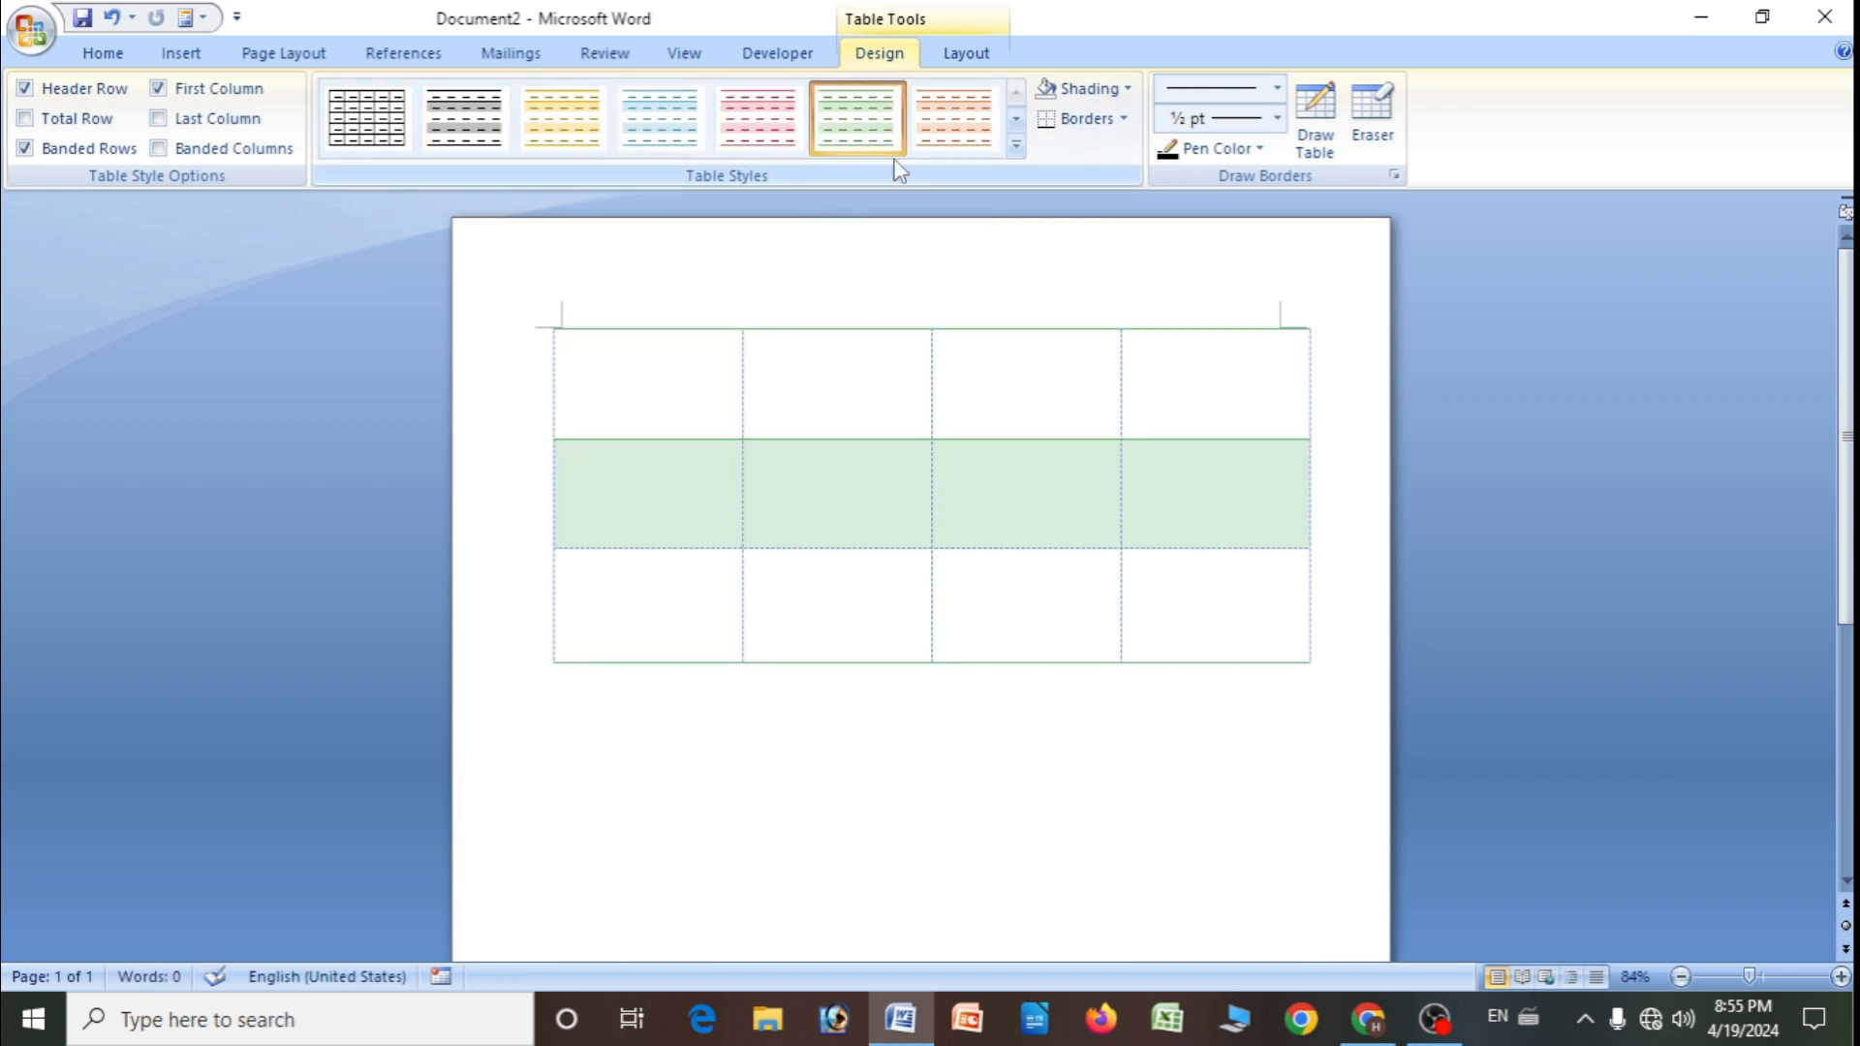
pyautogui.click(979, 126)
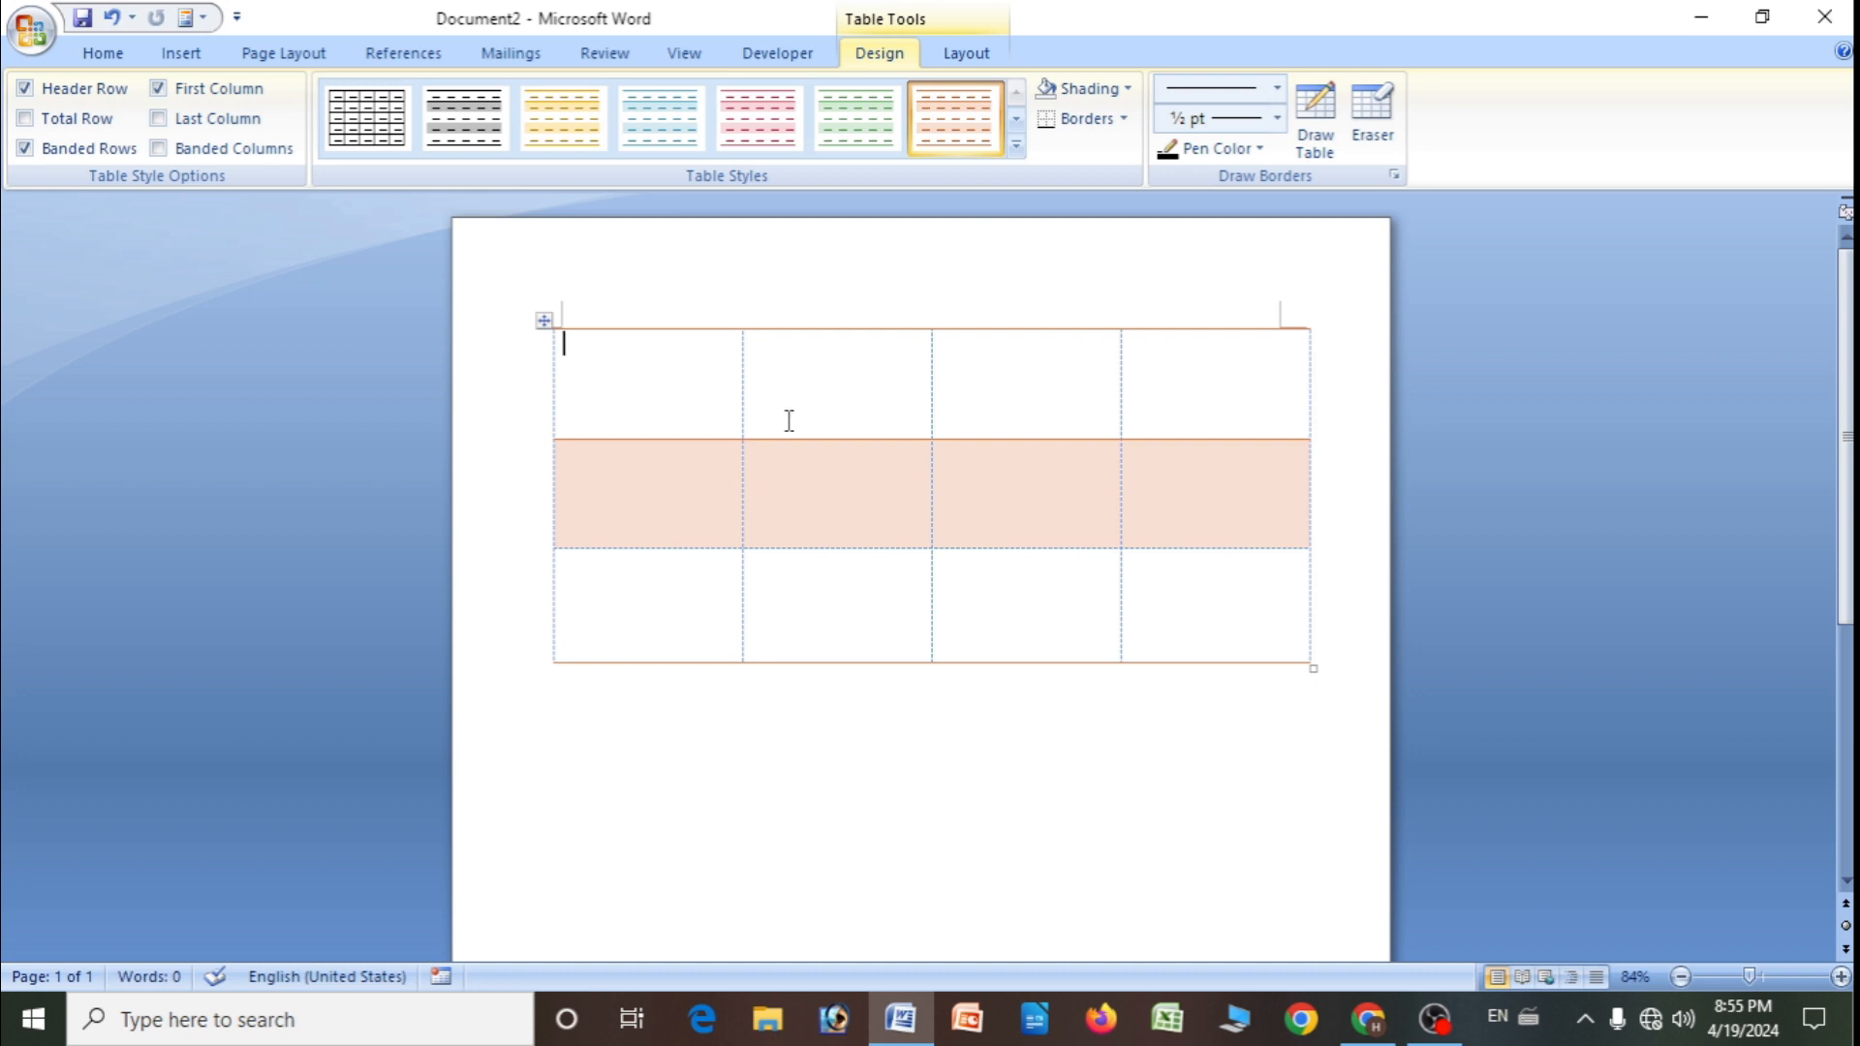
pyautogui.click(858, 141)
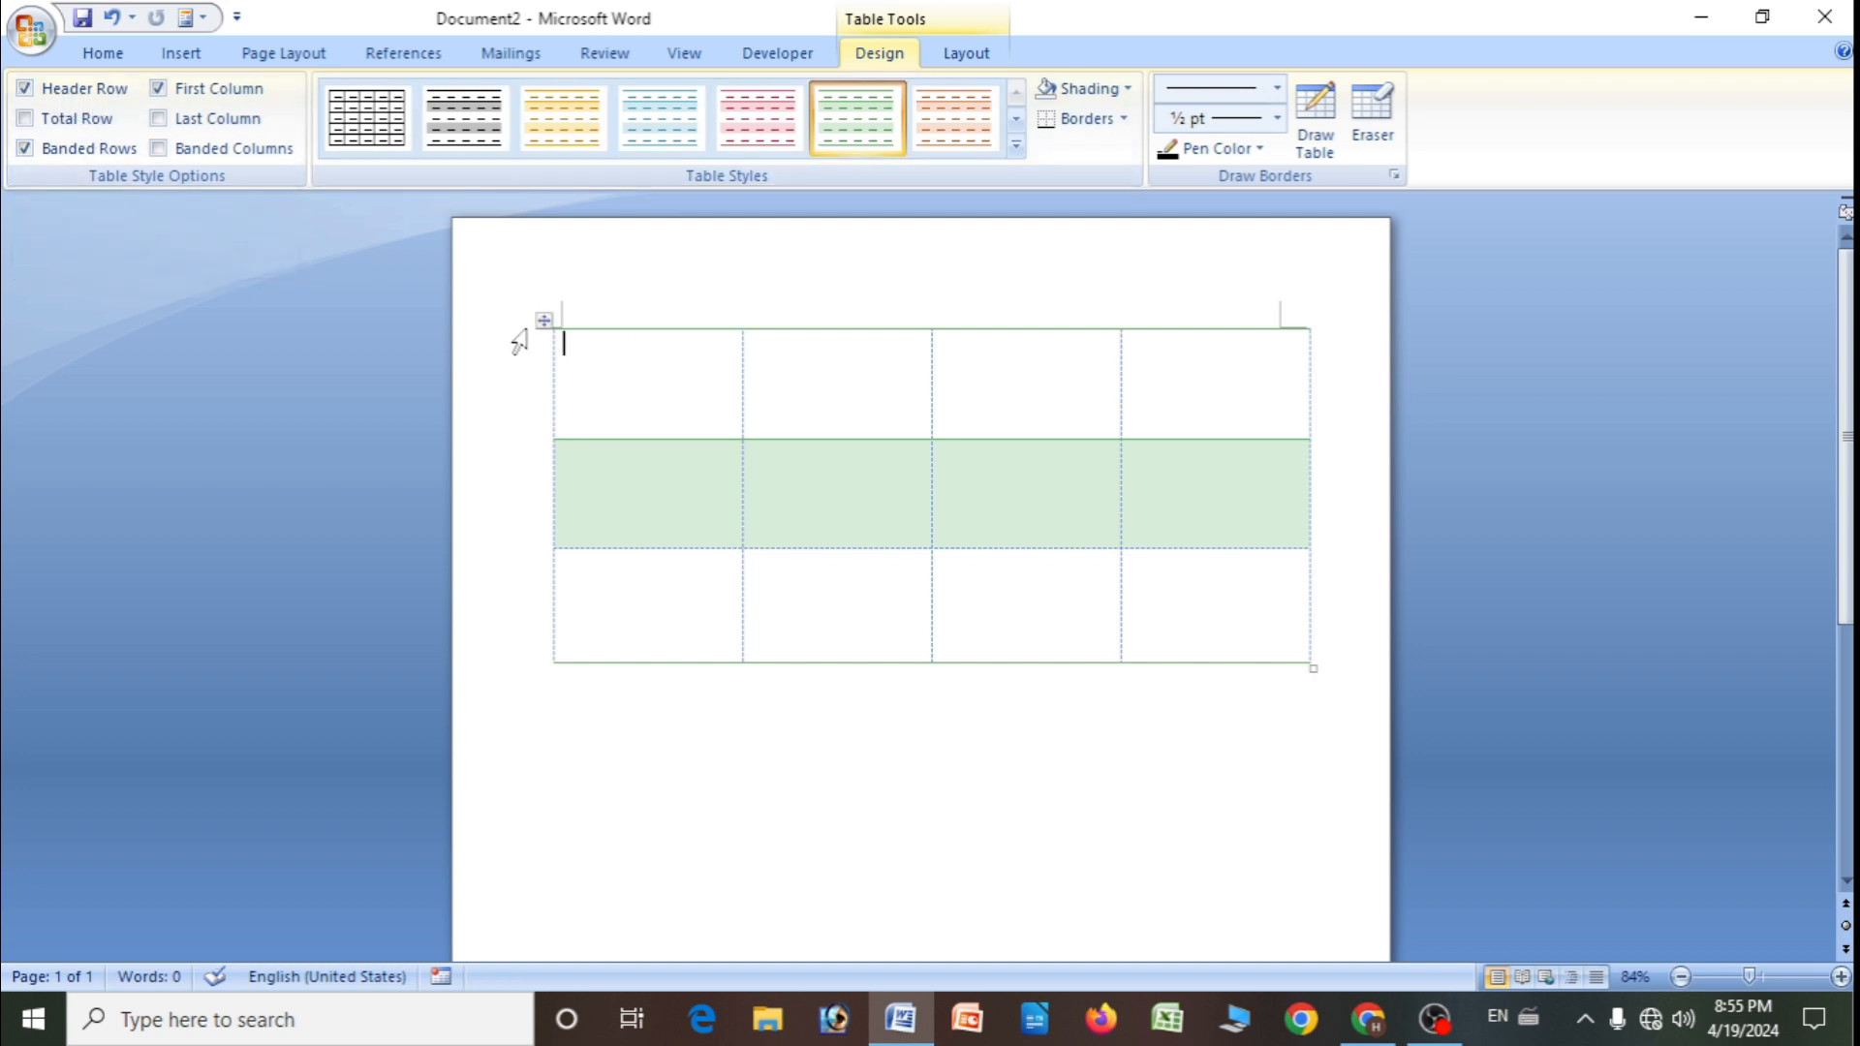
# - Remove the green banded table from the page
pyautogui.click(541, 323)
pyautogui.press('Delete')
pyautogui.rightClick(541, 322)
pyautogui.click(629, 368)
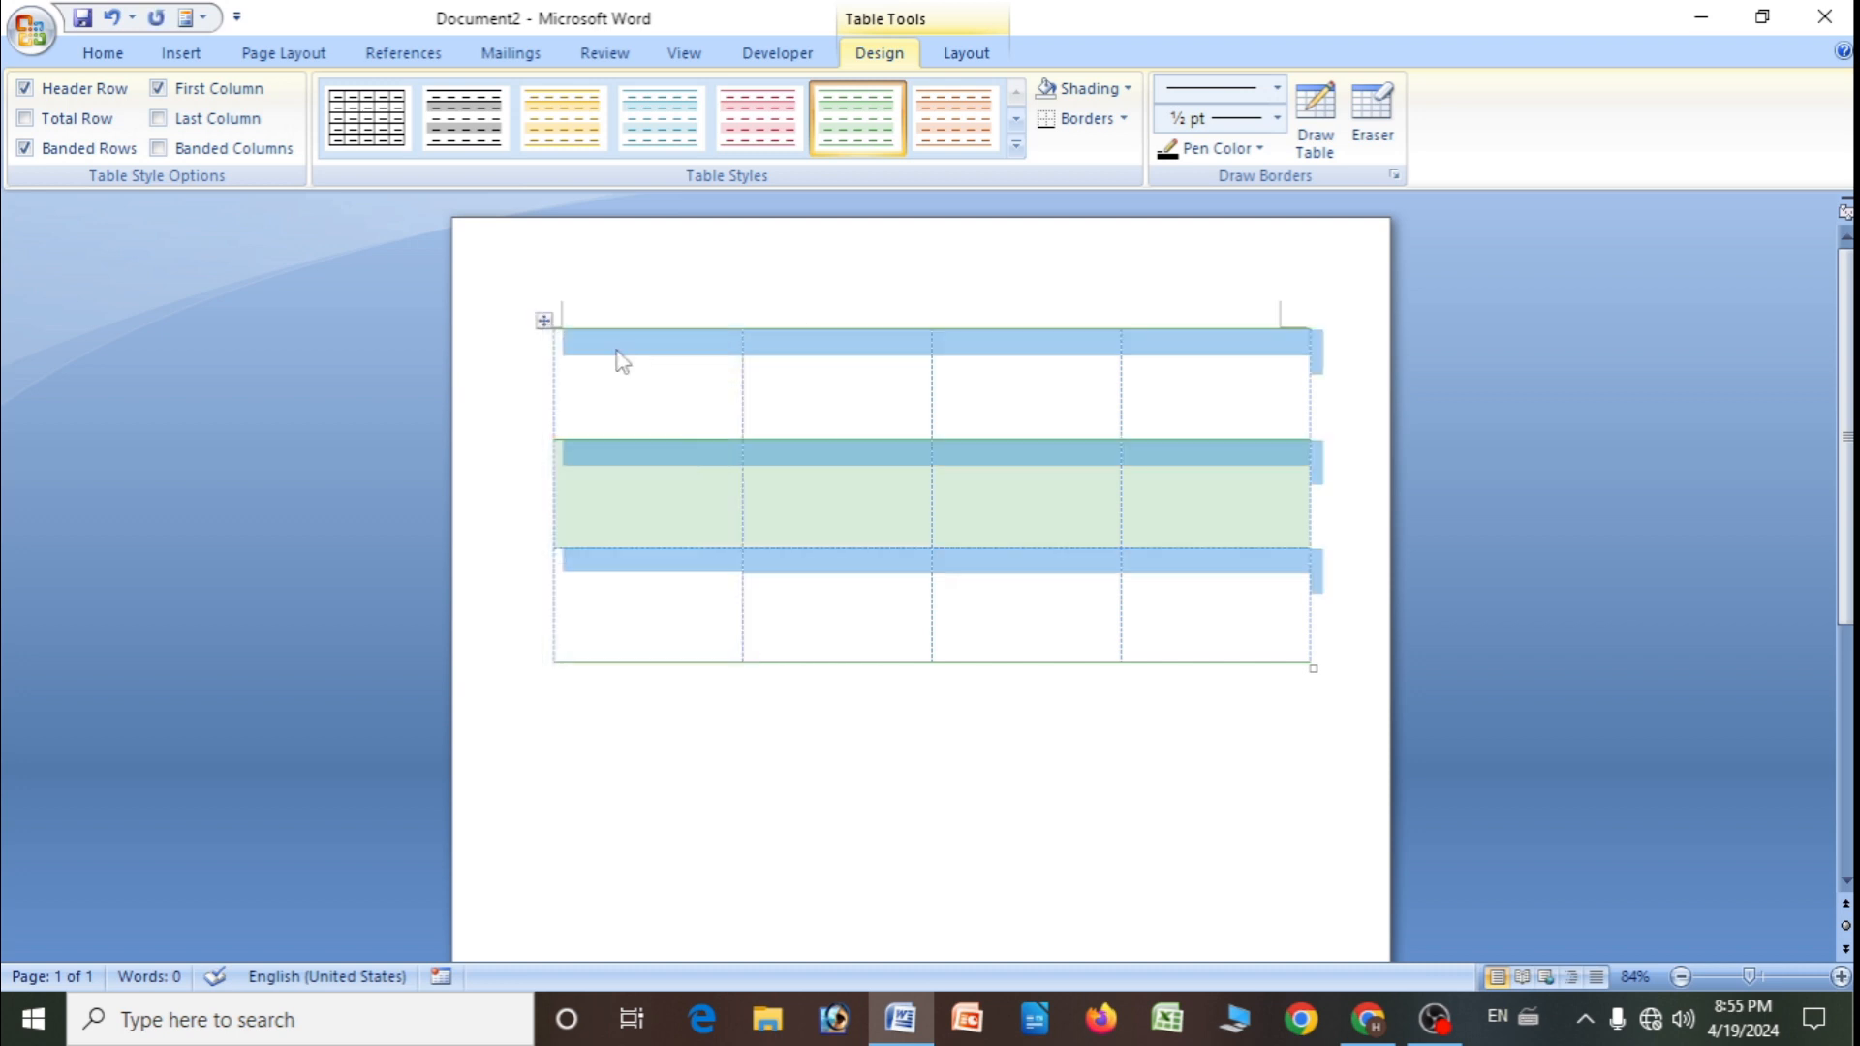
pyautogui.rightClick(542, 323)
pyautogui.click(599, 341)
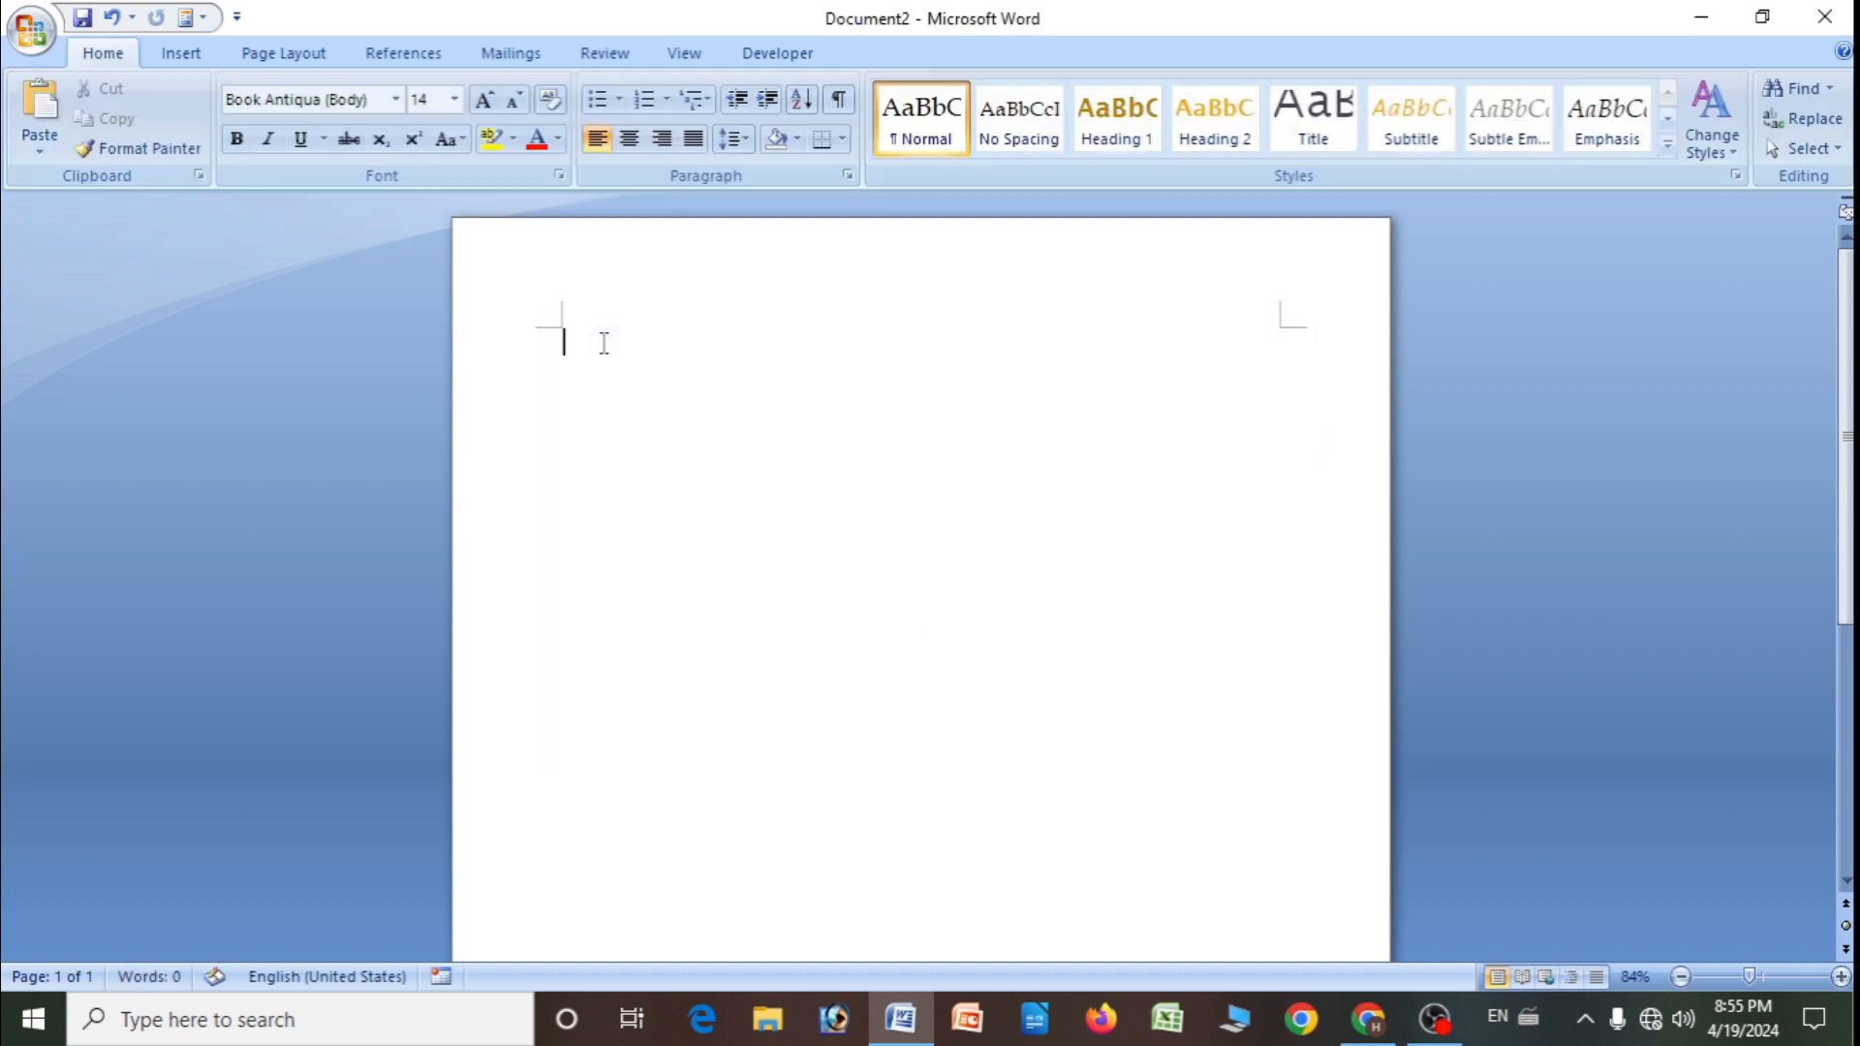
# - Insert a table of four columns and eight rows on the empty page
pyautogui.click(181, 53)
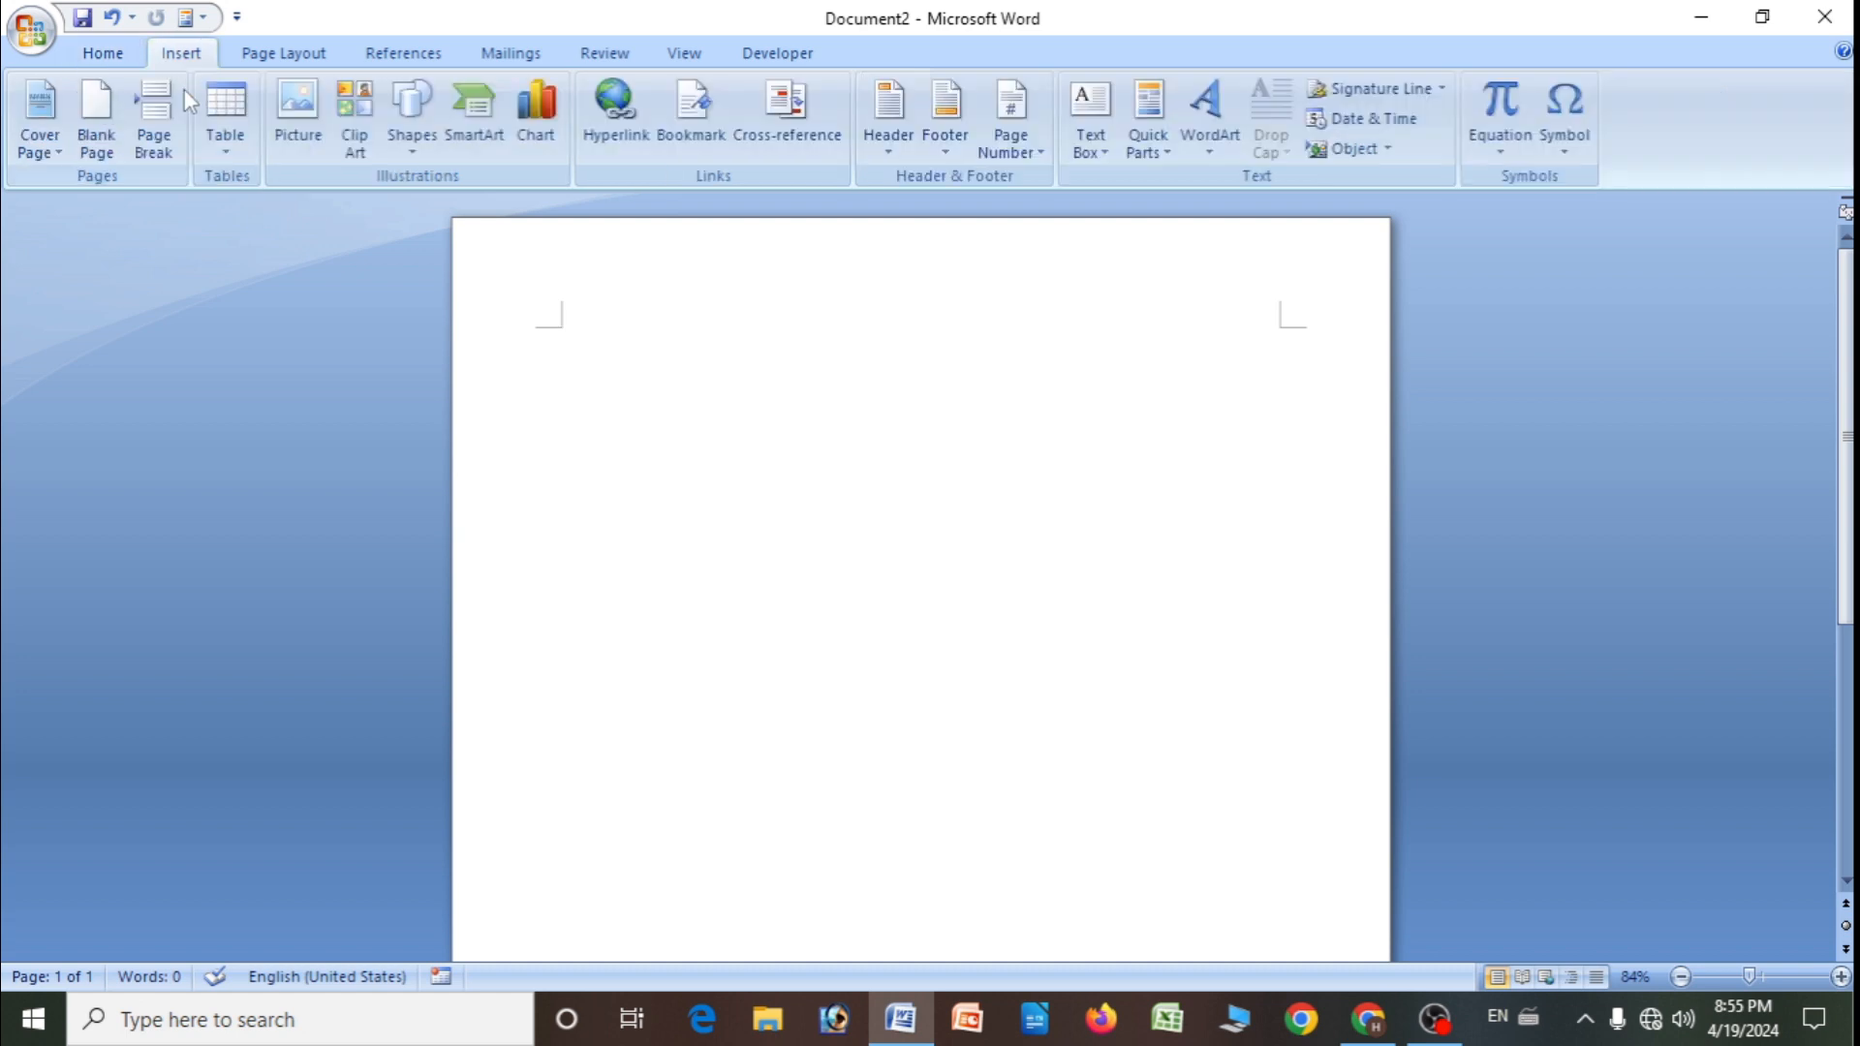
pyautogui.click(233, 150)
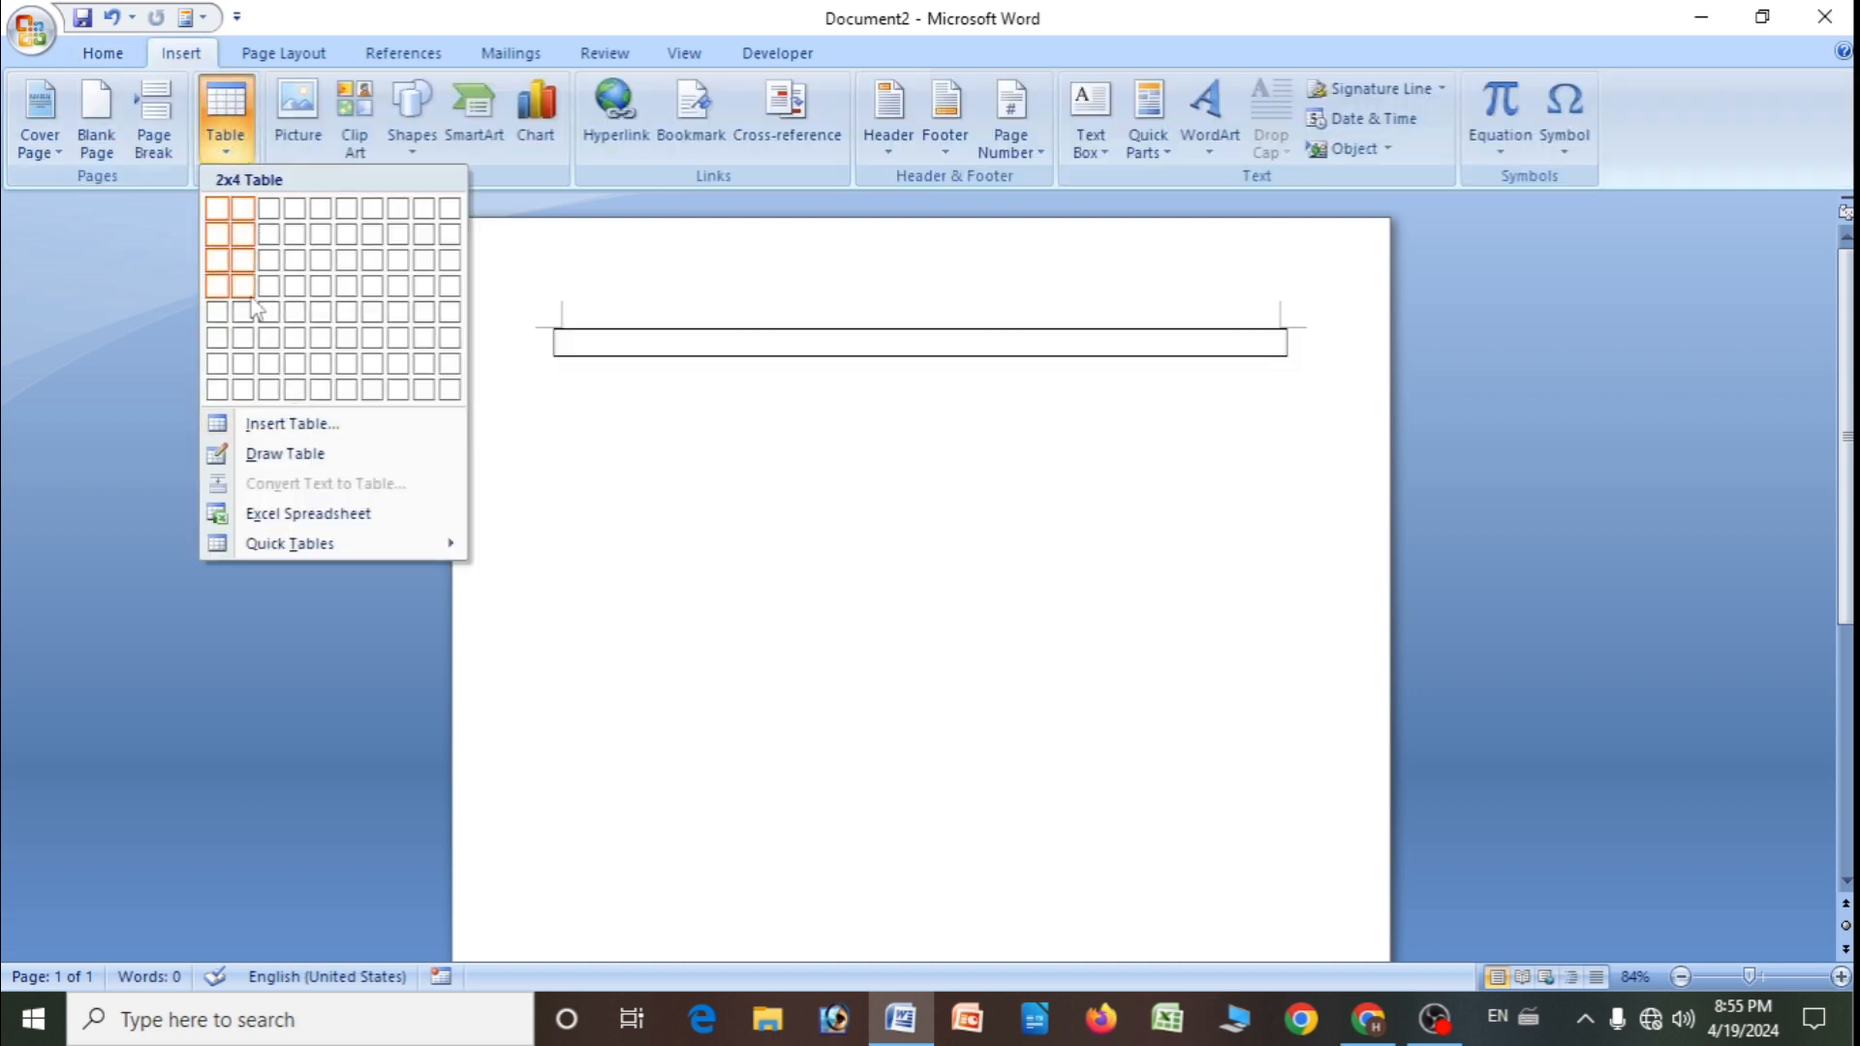
pyautogui.click(292, 390)
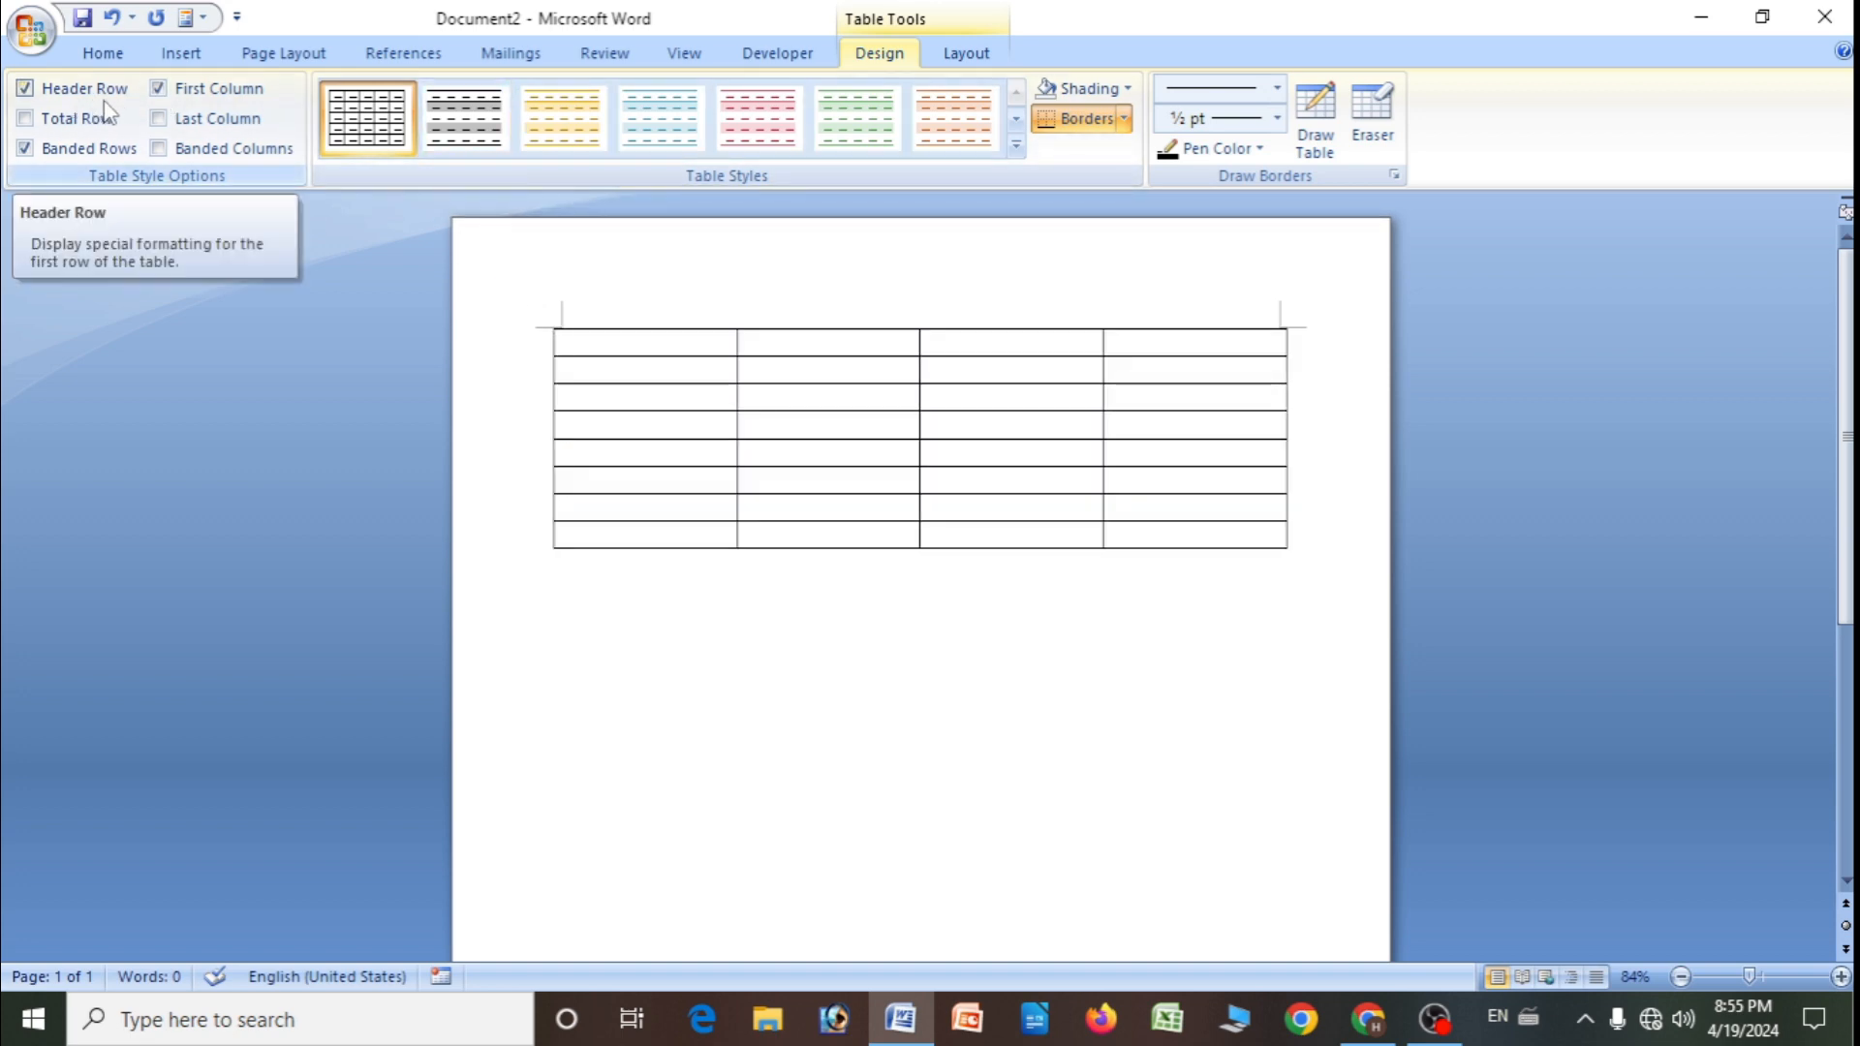
# - Apply the pink banded style with Total Row formatting enabled, and turn Total Row off again
pyautogui.click(25, 118)
pyautogui.click(765, 129)
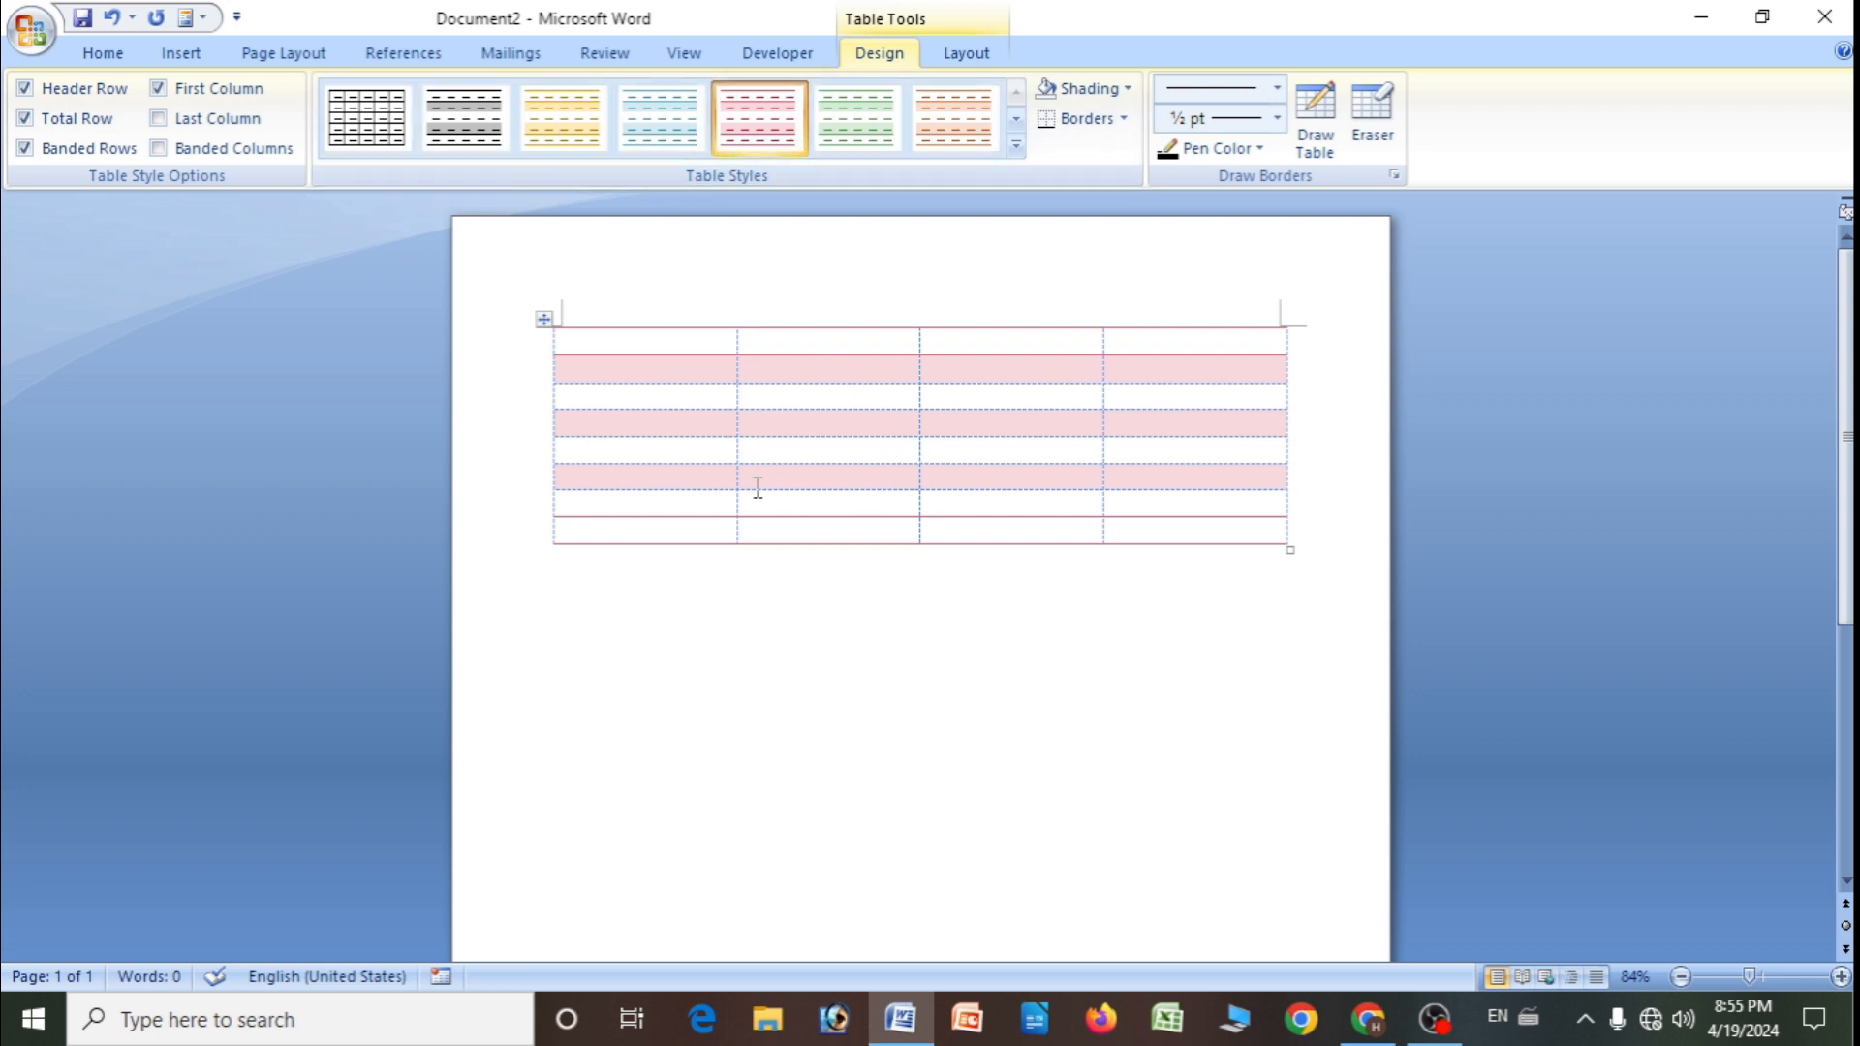
pyautogui.click(25, 119)
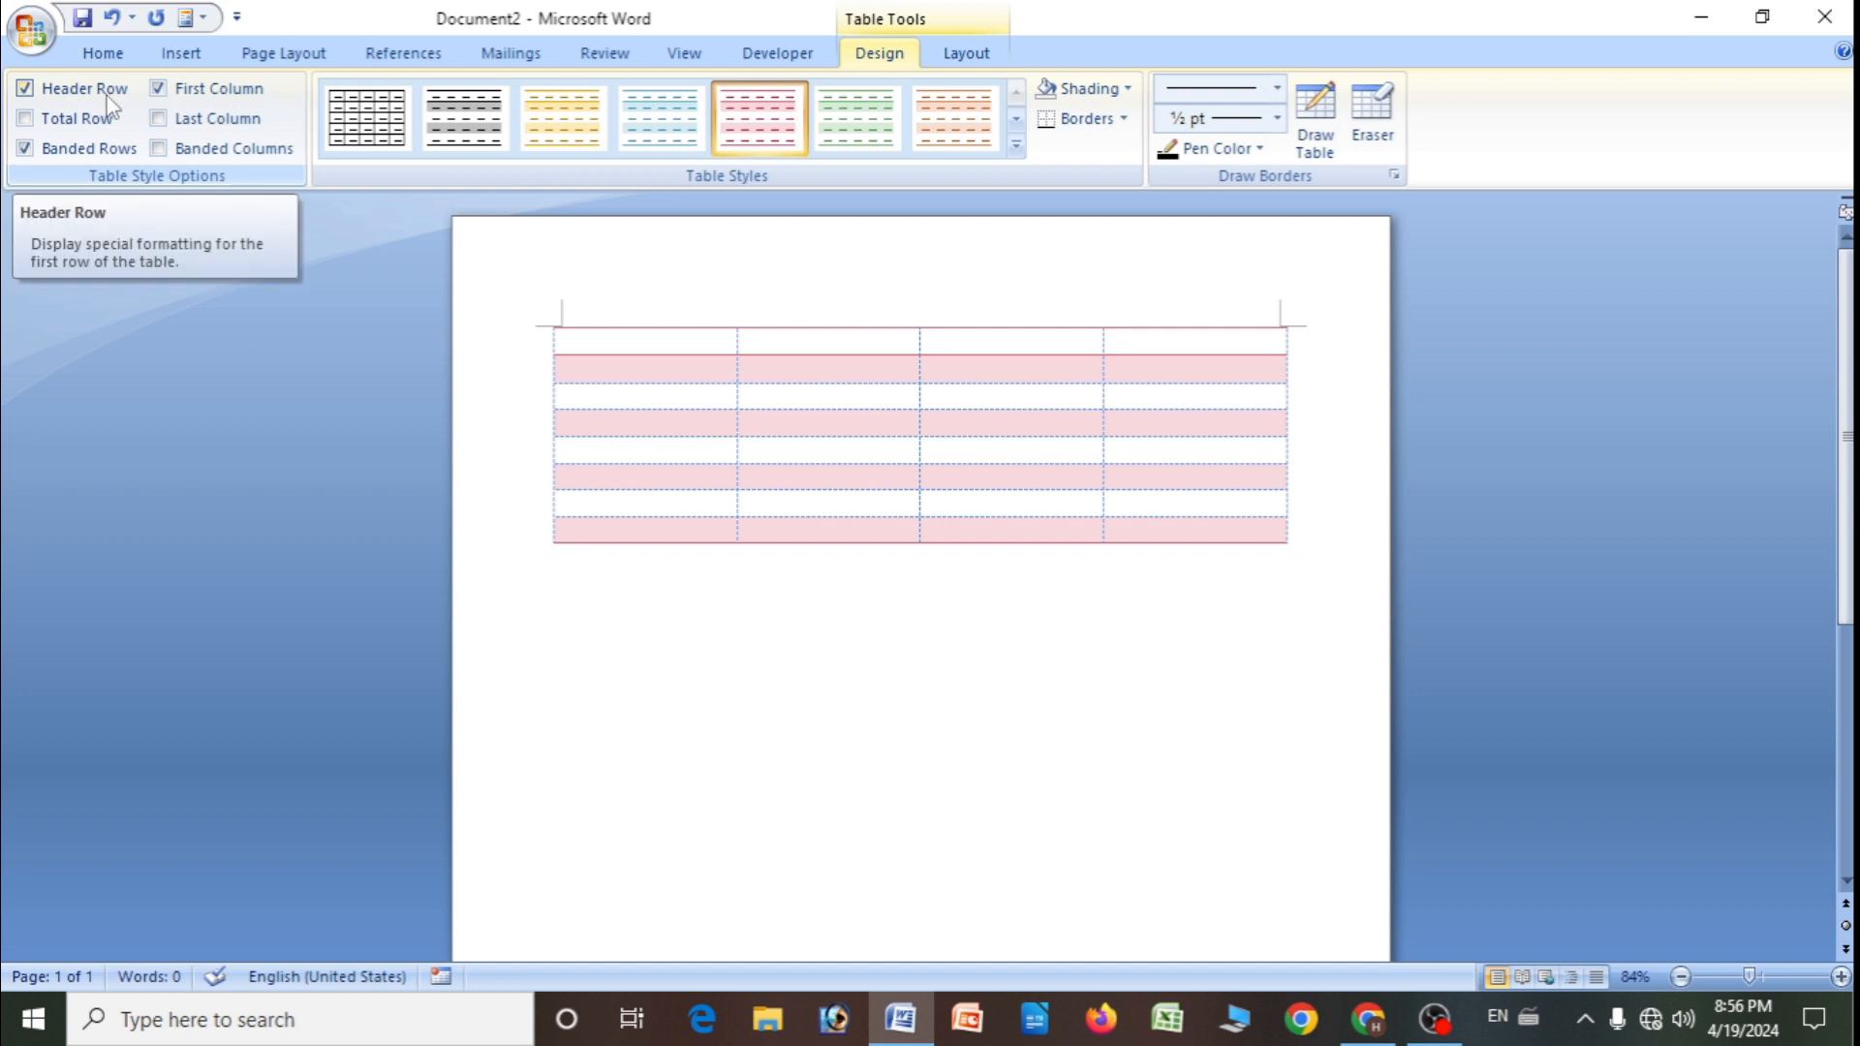
# - Try the table with Header Row off and Last Column and Banded Columns on, and undo these option changes
pyautogui.click(29, 89)
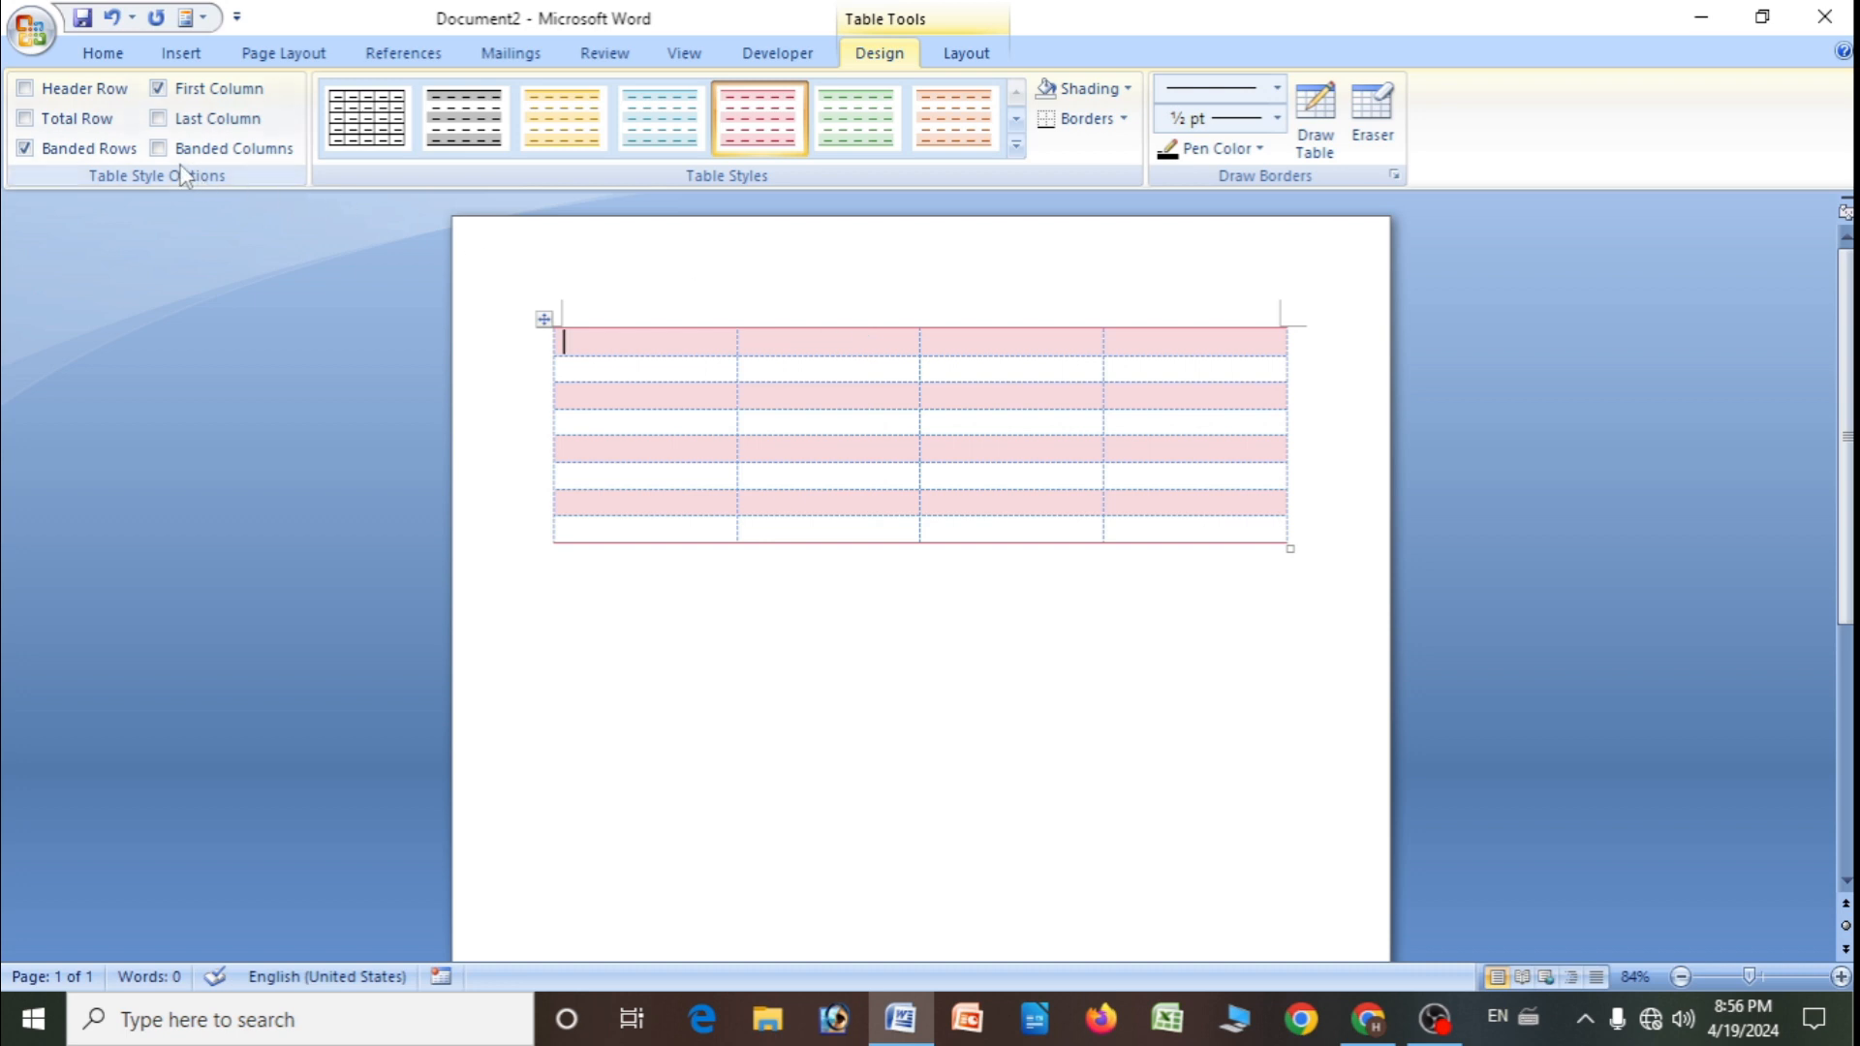
pyautogui.click(159, 120)
pyautogui.click(158, 149)
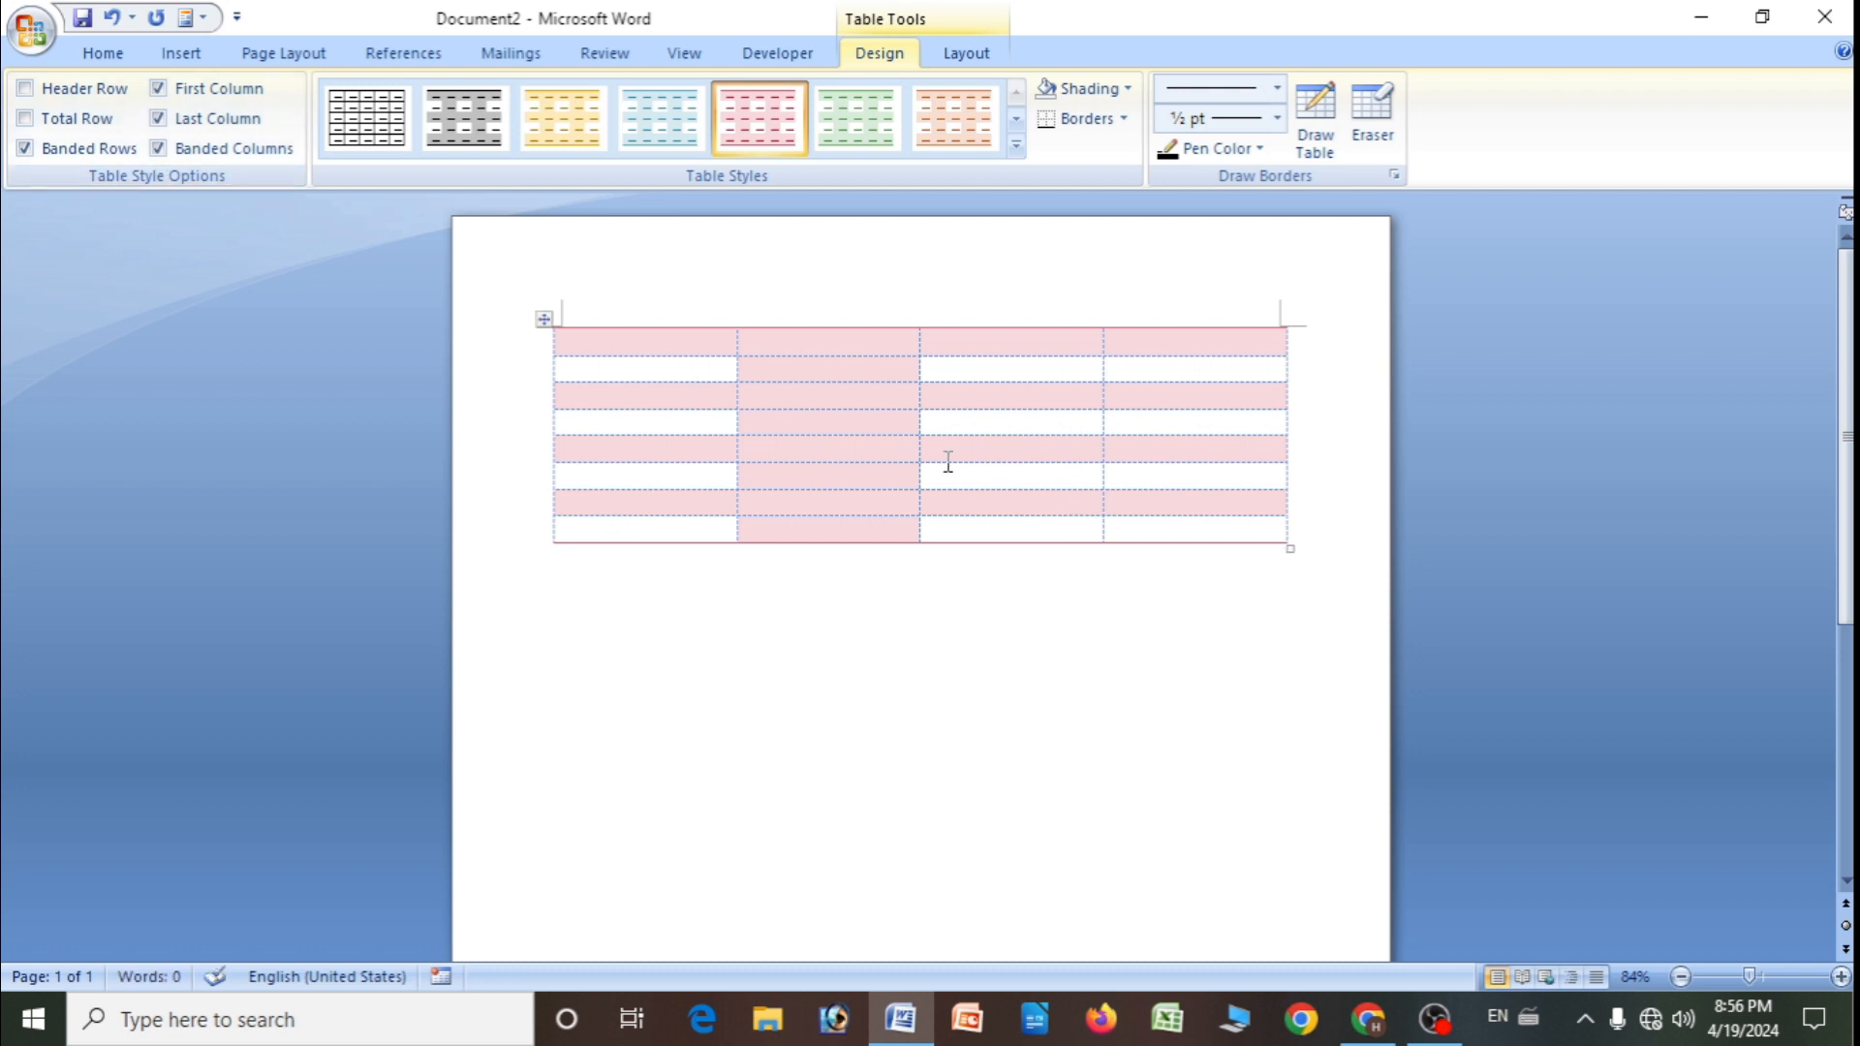
pyautogui.hotkey('ctrl', 'z')
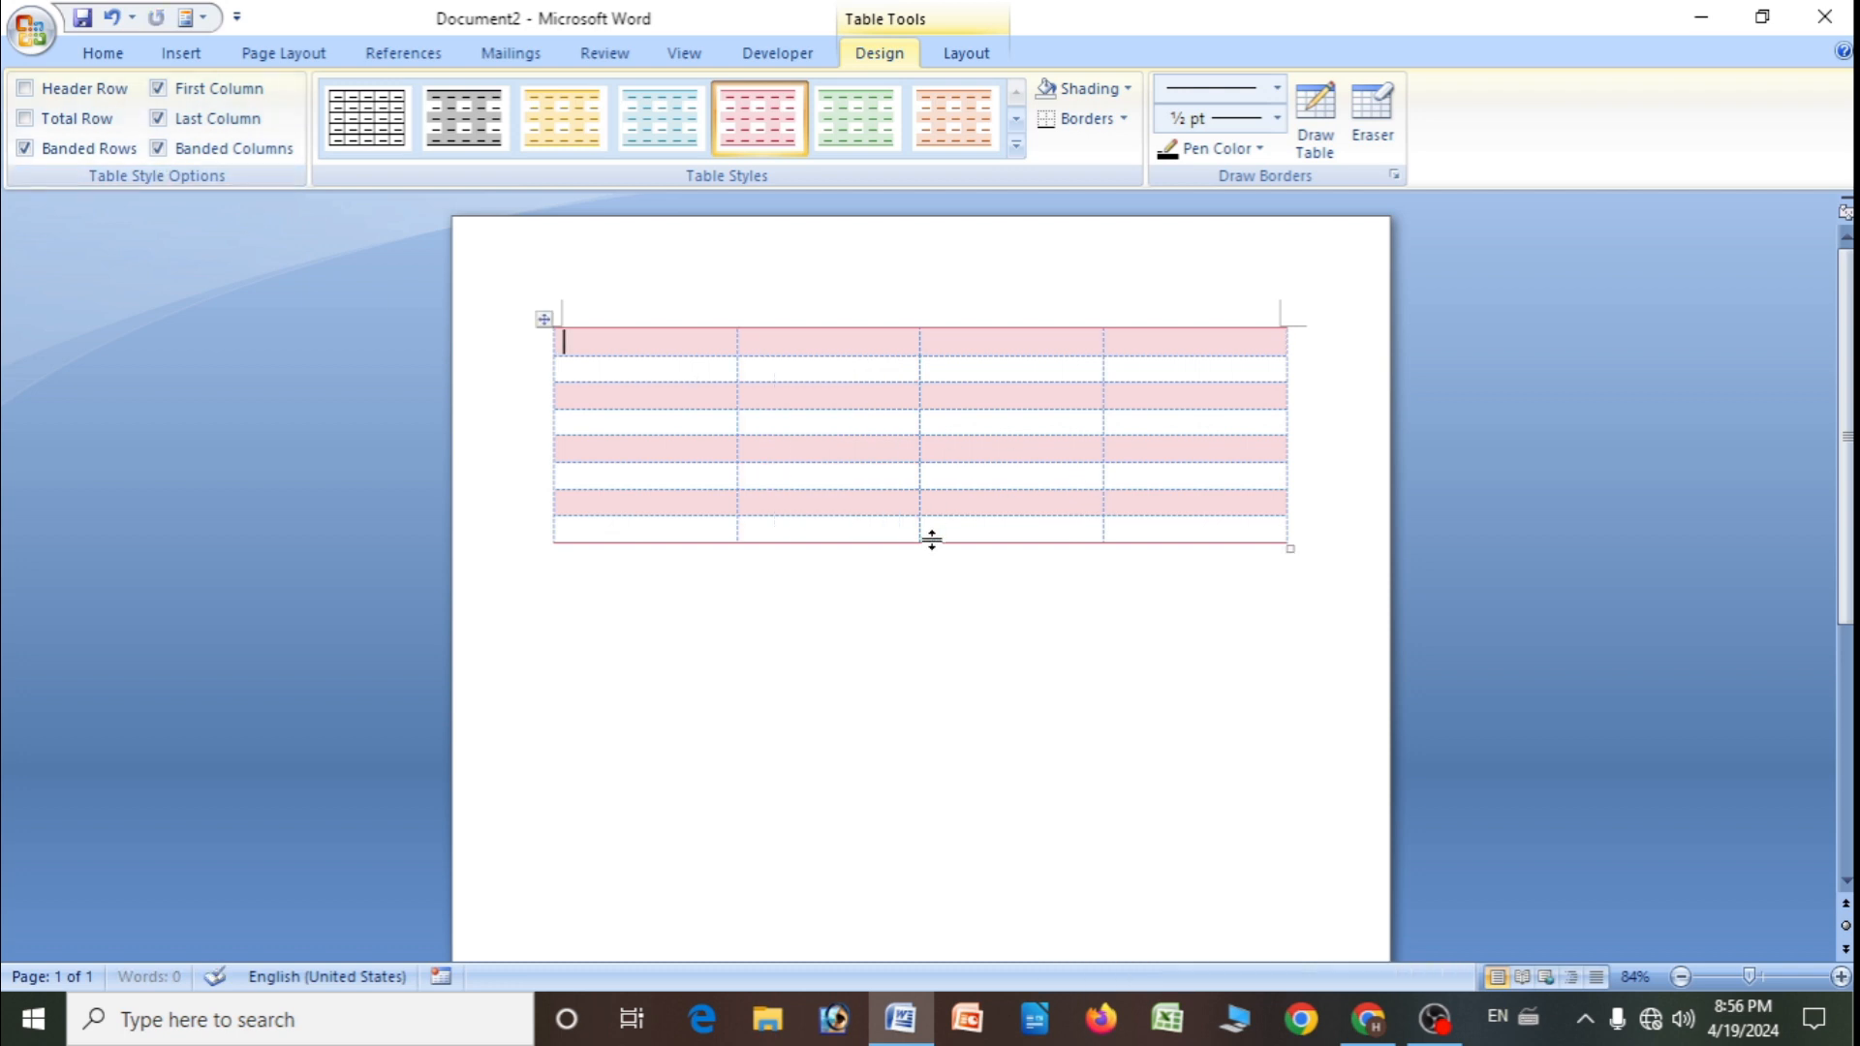
pyautogui.hotkey('ctrl', 'z')
pyautogui.hotkey('ctrl', 'z')
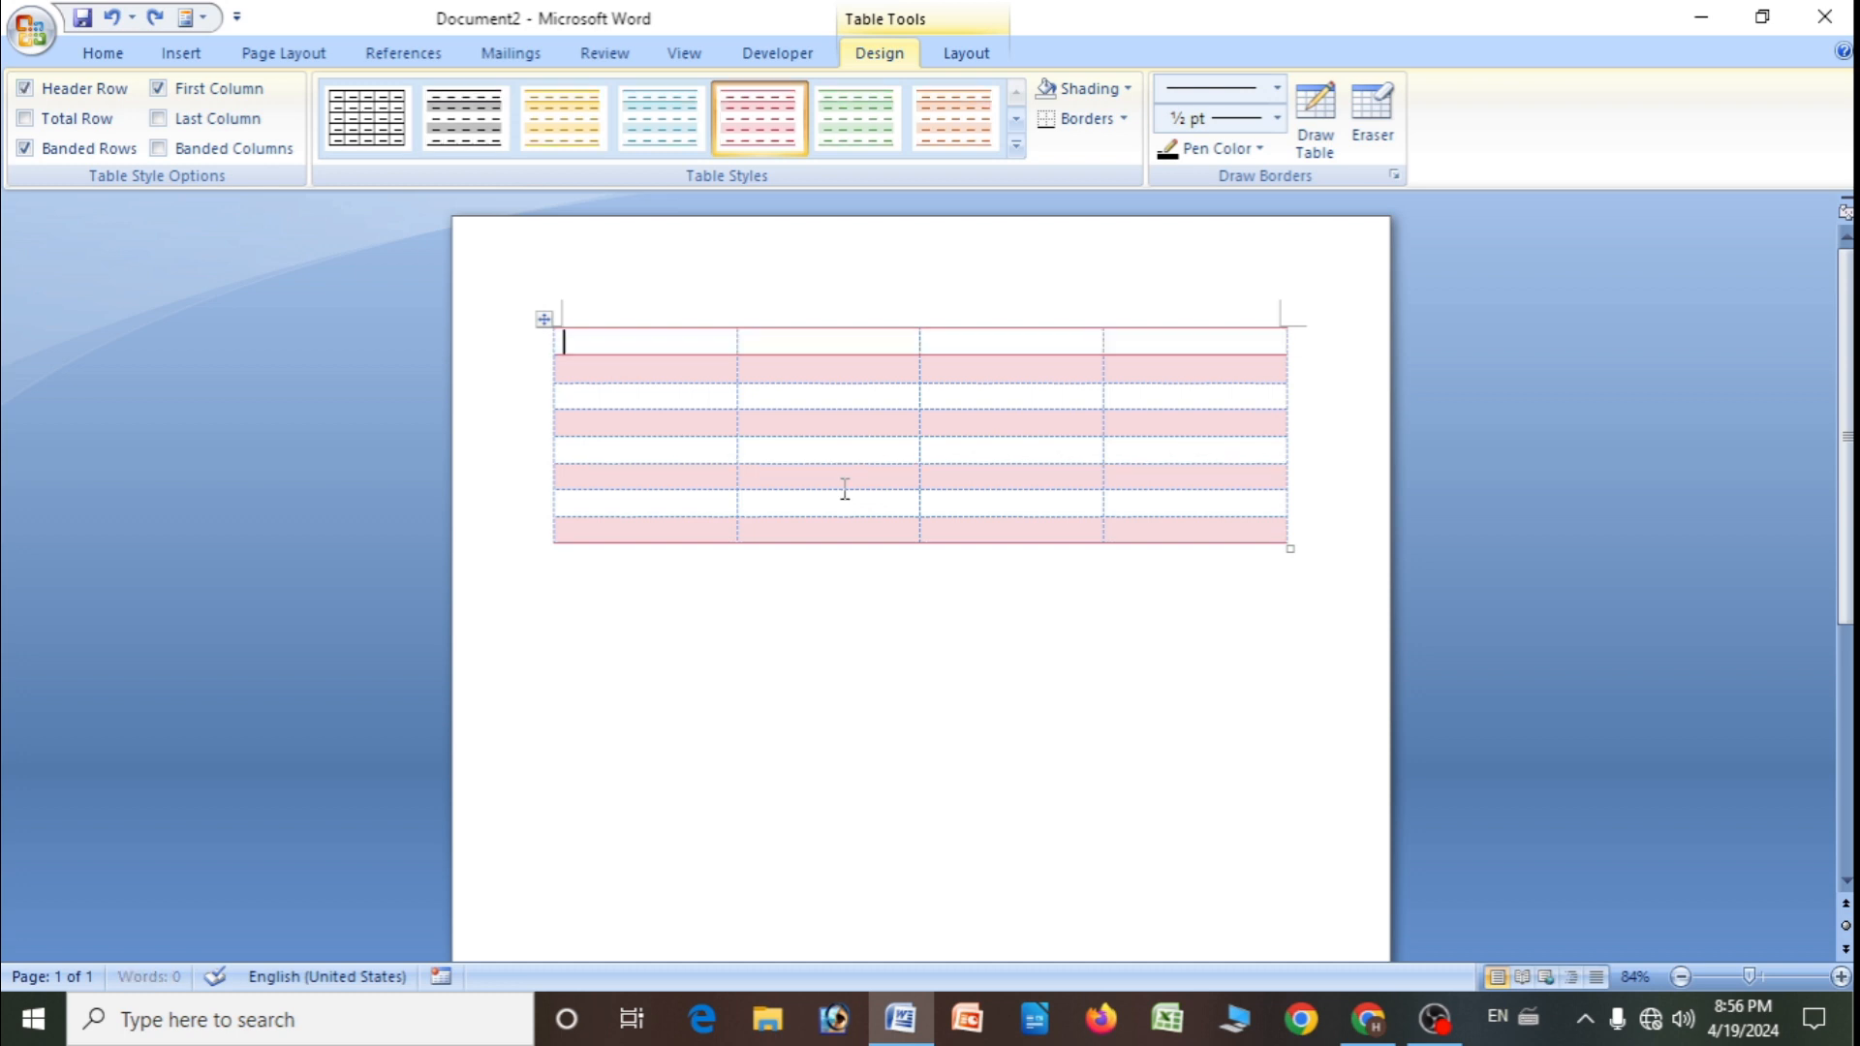
# - Fill the first table row with the sample headings "fsdkfj", "kdfjsk", "fkjskd" and "jksdj"
pyautogui.write('fsdkfj')
pyautogui.press('Tab')
pyautogui.write('kdfjsk')
pyautogui.press('Tab')
pyautogui.write('fkjskd')
pyautogui.press('Tab')
pyautogui.write('jksdj')
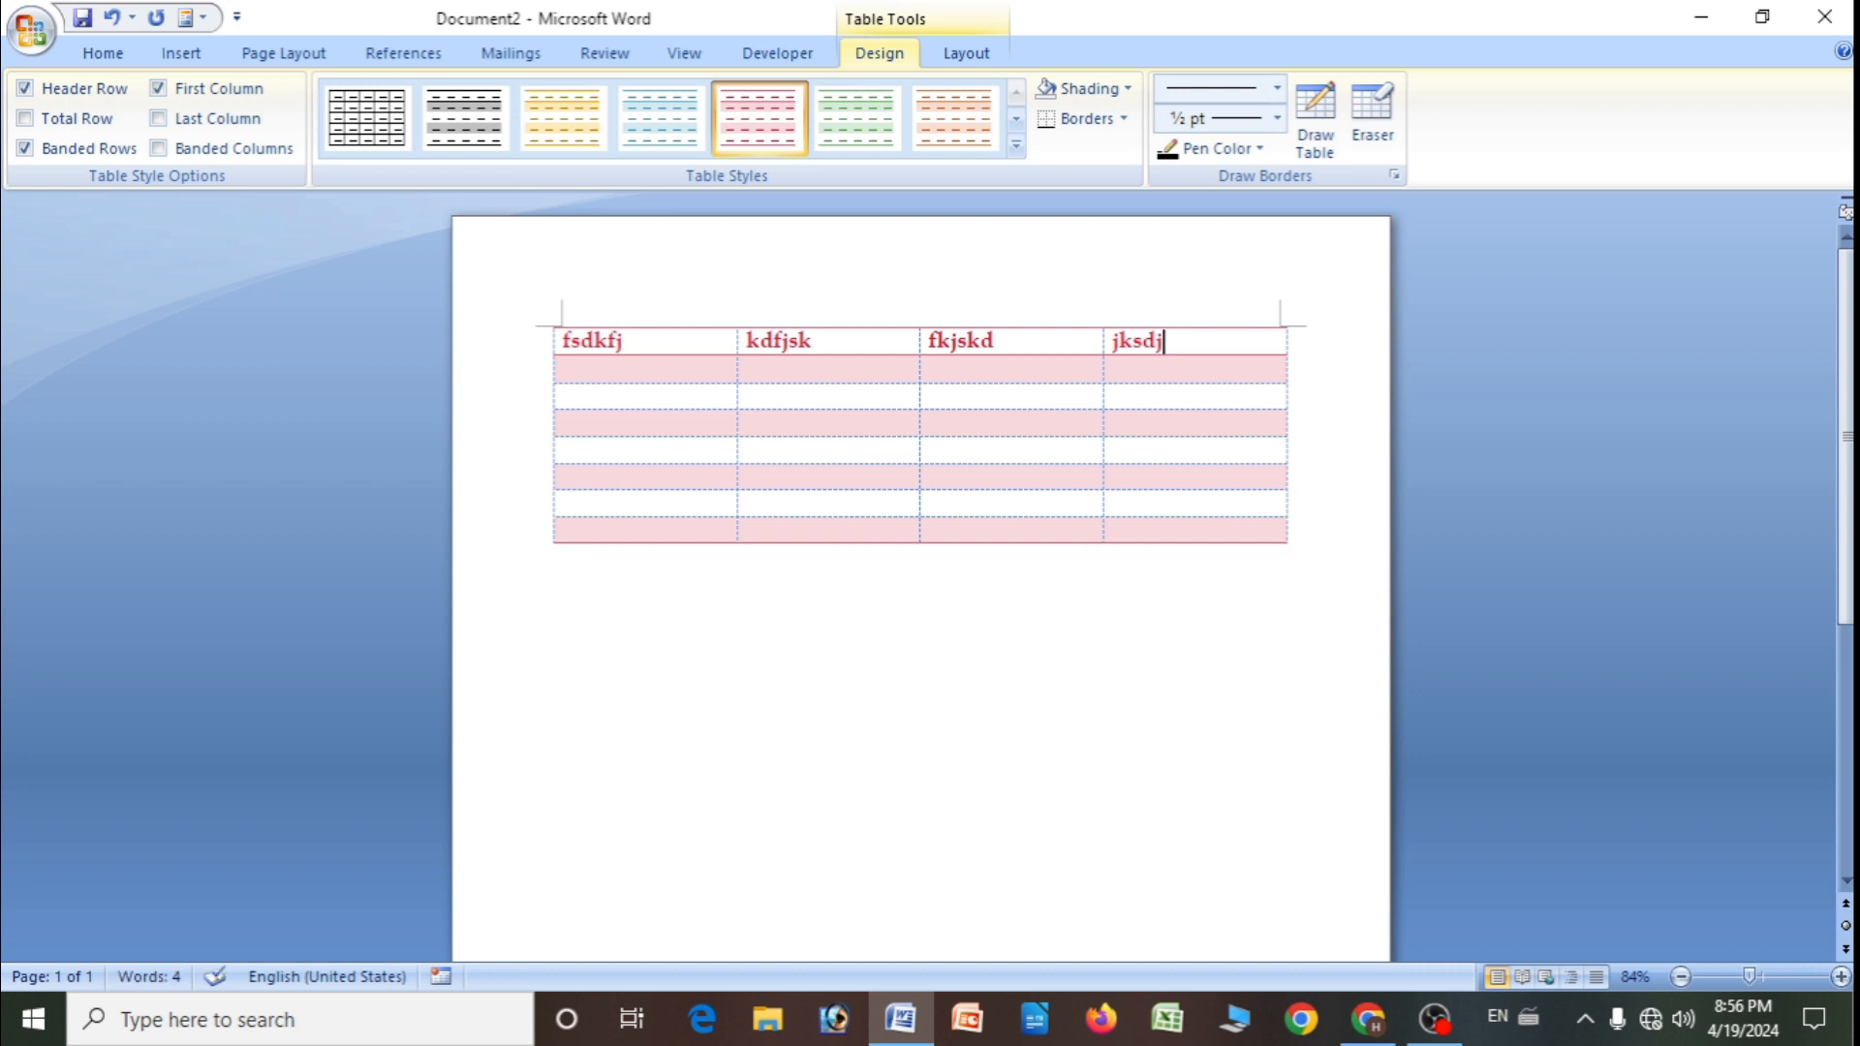
# - Fill the third table row with "fsdfsd", "fsdf", 545 and 545
pyautogui.click(654, 395)
pyautogui.write('fsdfsd')
pyautogui.press('Tab')
pyautogui.write('fsdf')
pyautogui.press('Tab')
pyautogui.write('545')
pyautogui.press('Tab')
pyautogui.write('545')
pyautogui.press('Tab')
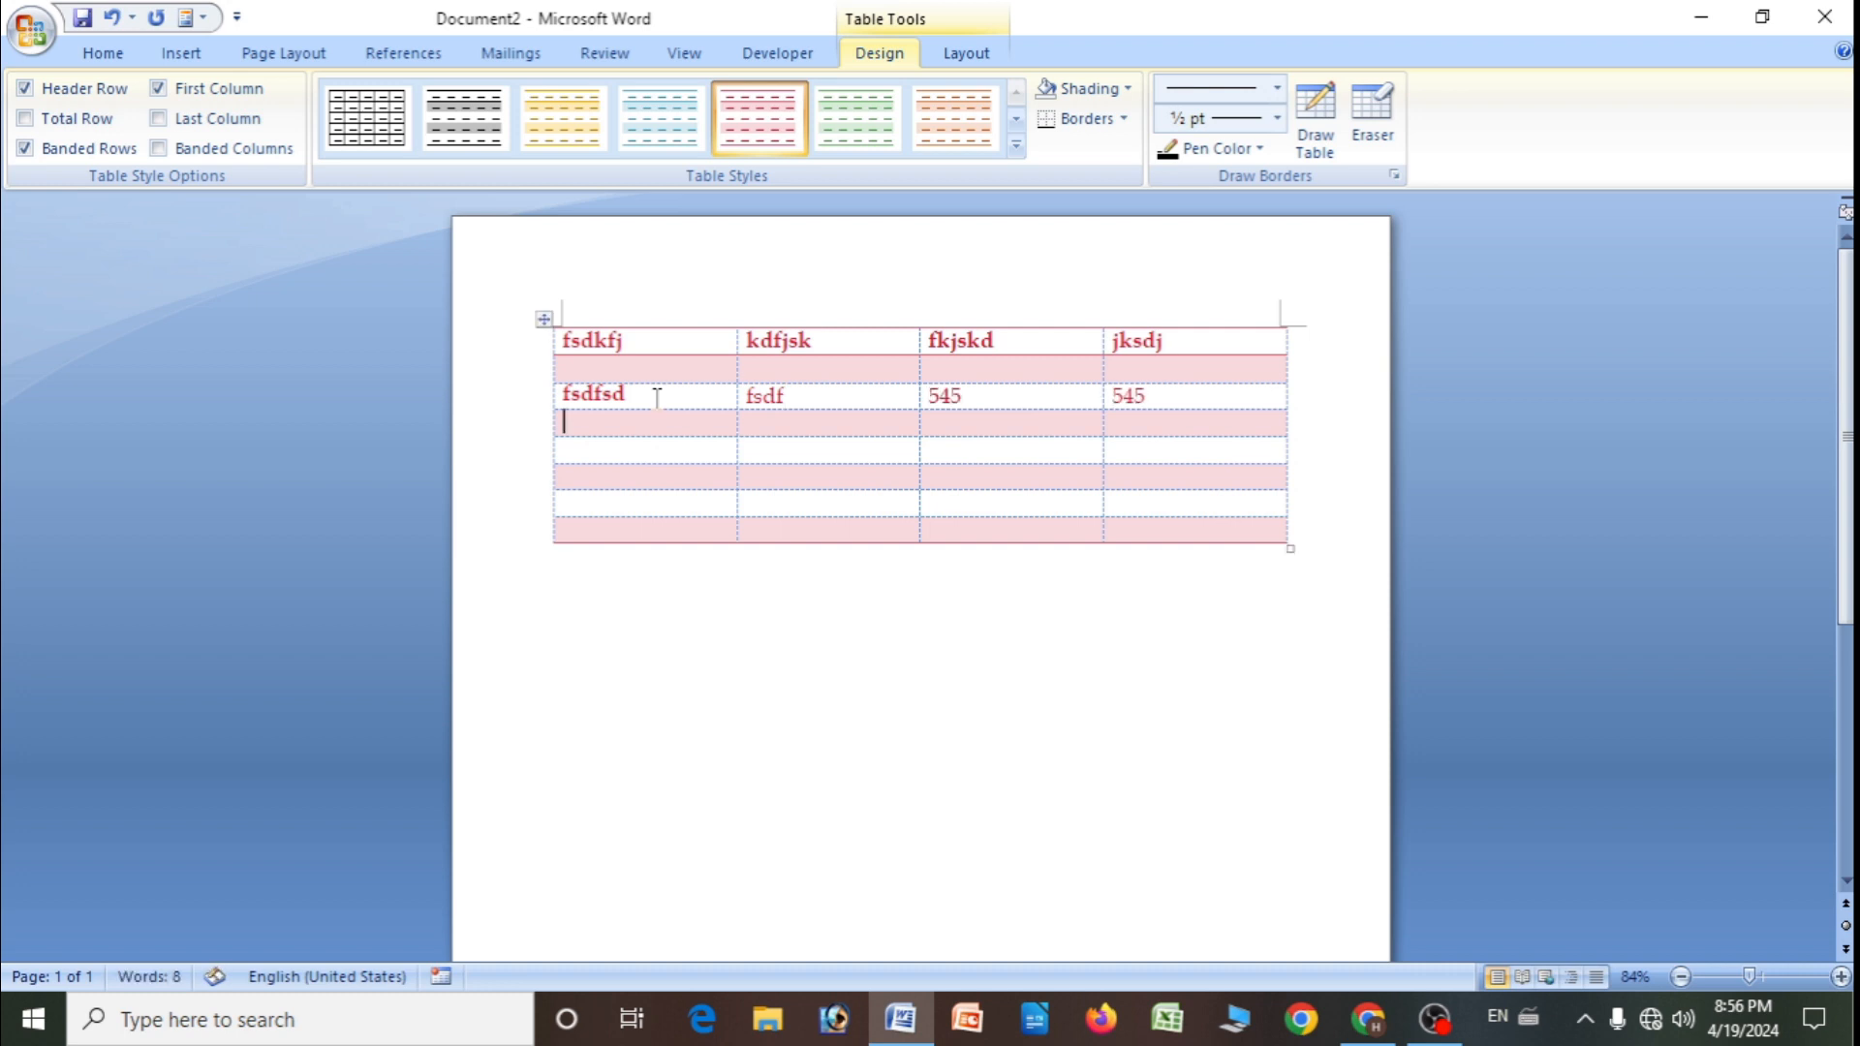
# - Enter 4545, 545 and 545 in the fourth row's first three cells and 5 in the fifth row's first cell
pyautogui.write('4545')
pyautogui.press('Tab')
pyautogui.write('545')
pyautogui.press('Tab')
pyautogui.write('545')
pyautogui.press('Tab')
pyautogui.press('Tab')
pyautogui.write('5')
pyautogui.click(785, 456)
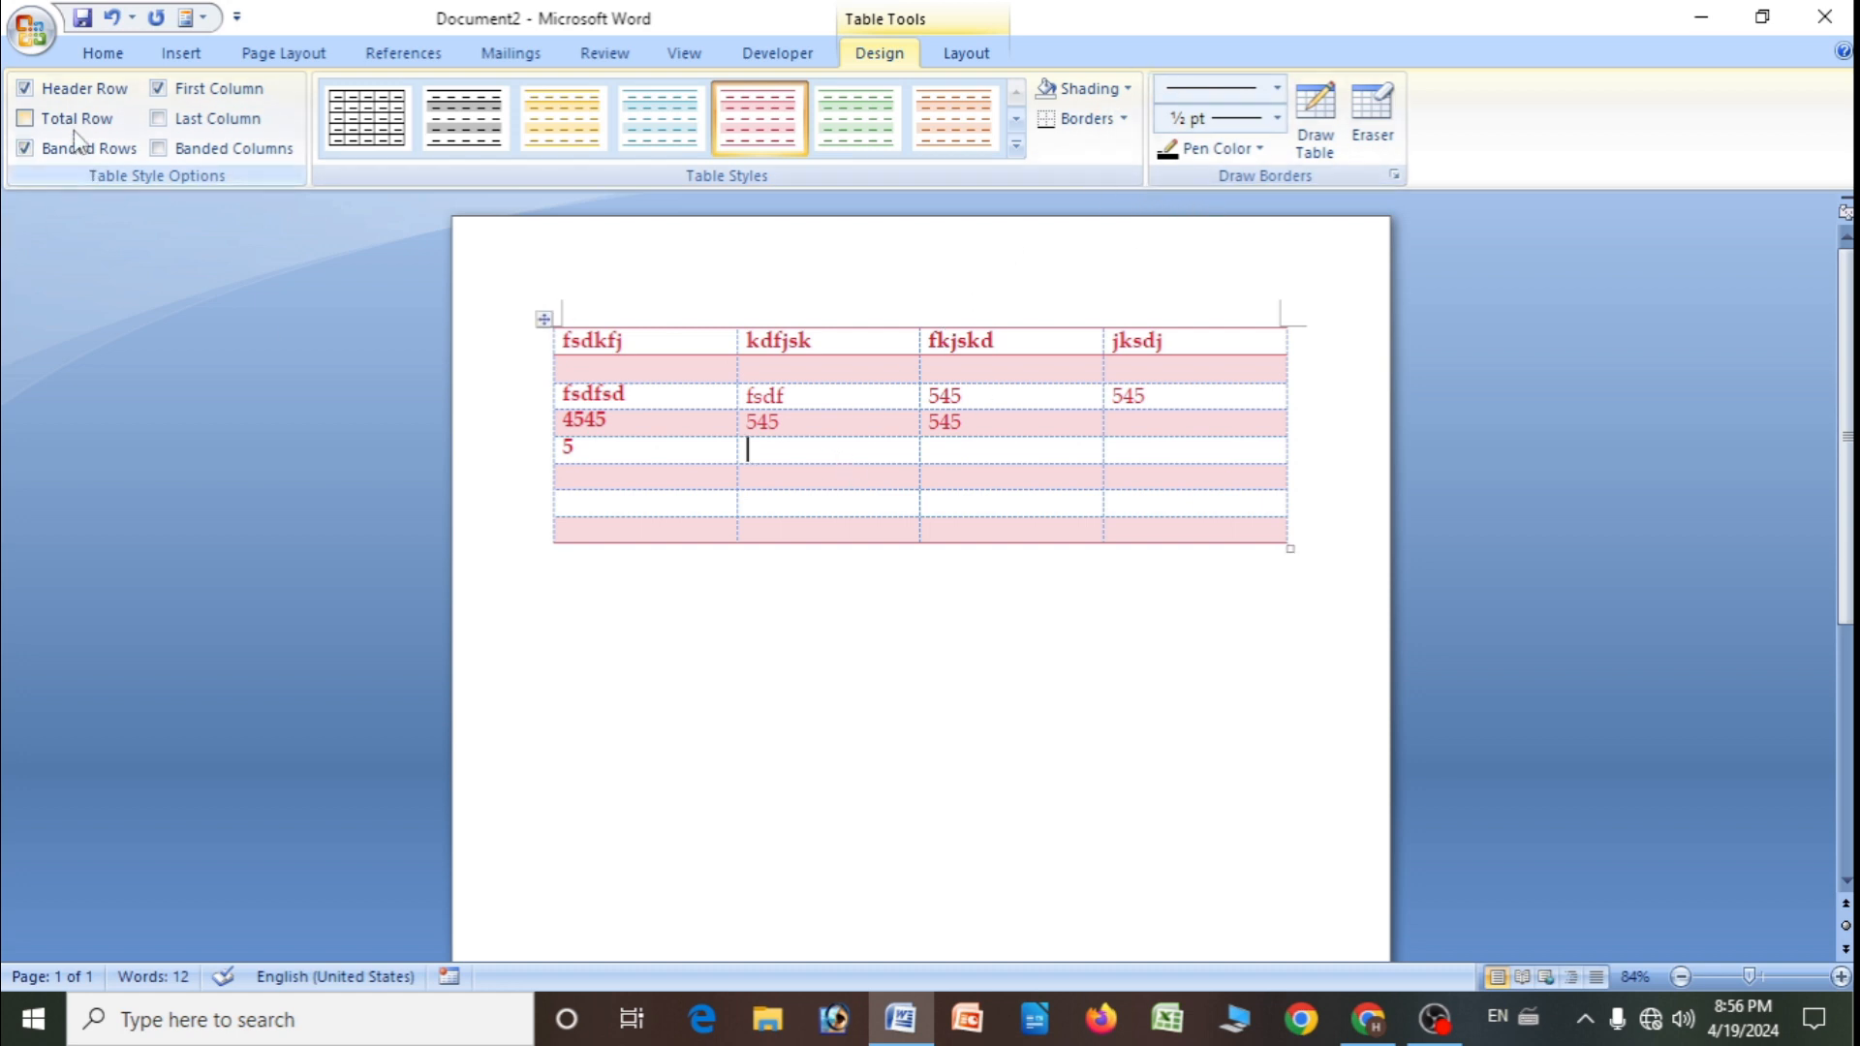
# - Compare the first row with Header Row formatting turned off and on, leaving the option enabled
pyautogui.click(558, 341)
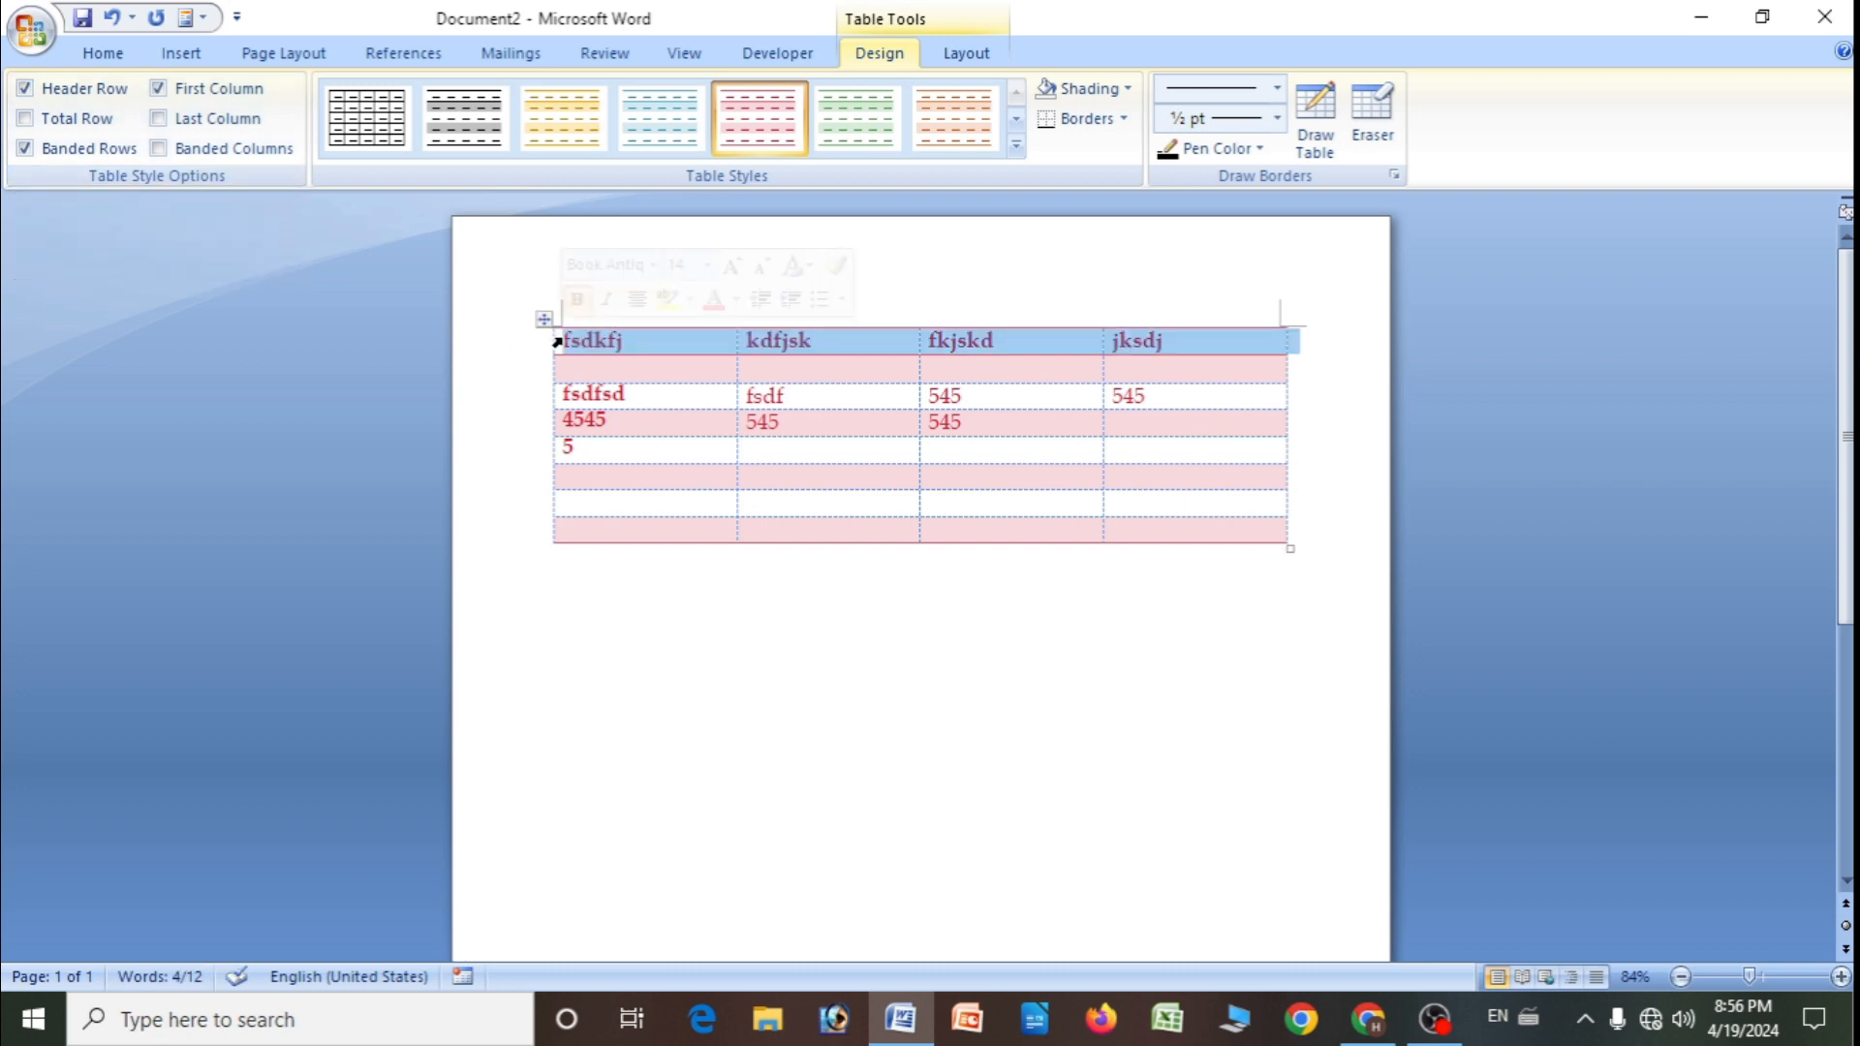
pyautogui.click(921, 343)
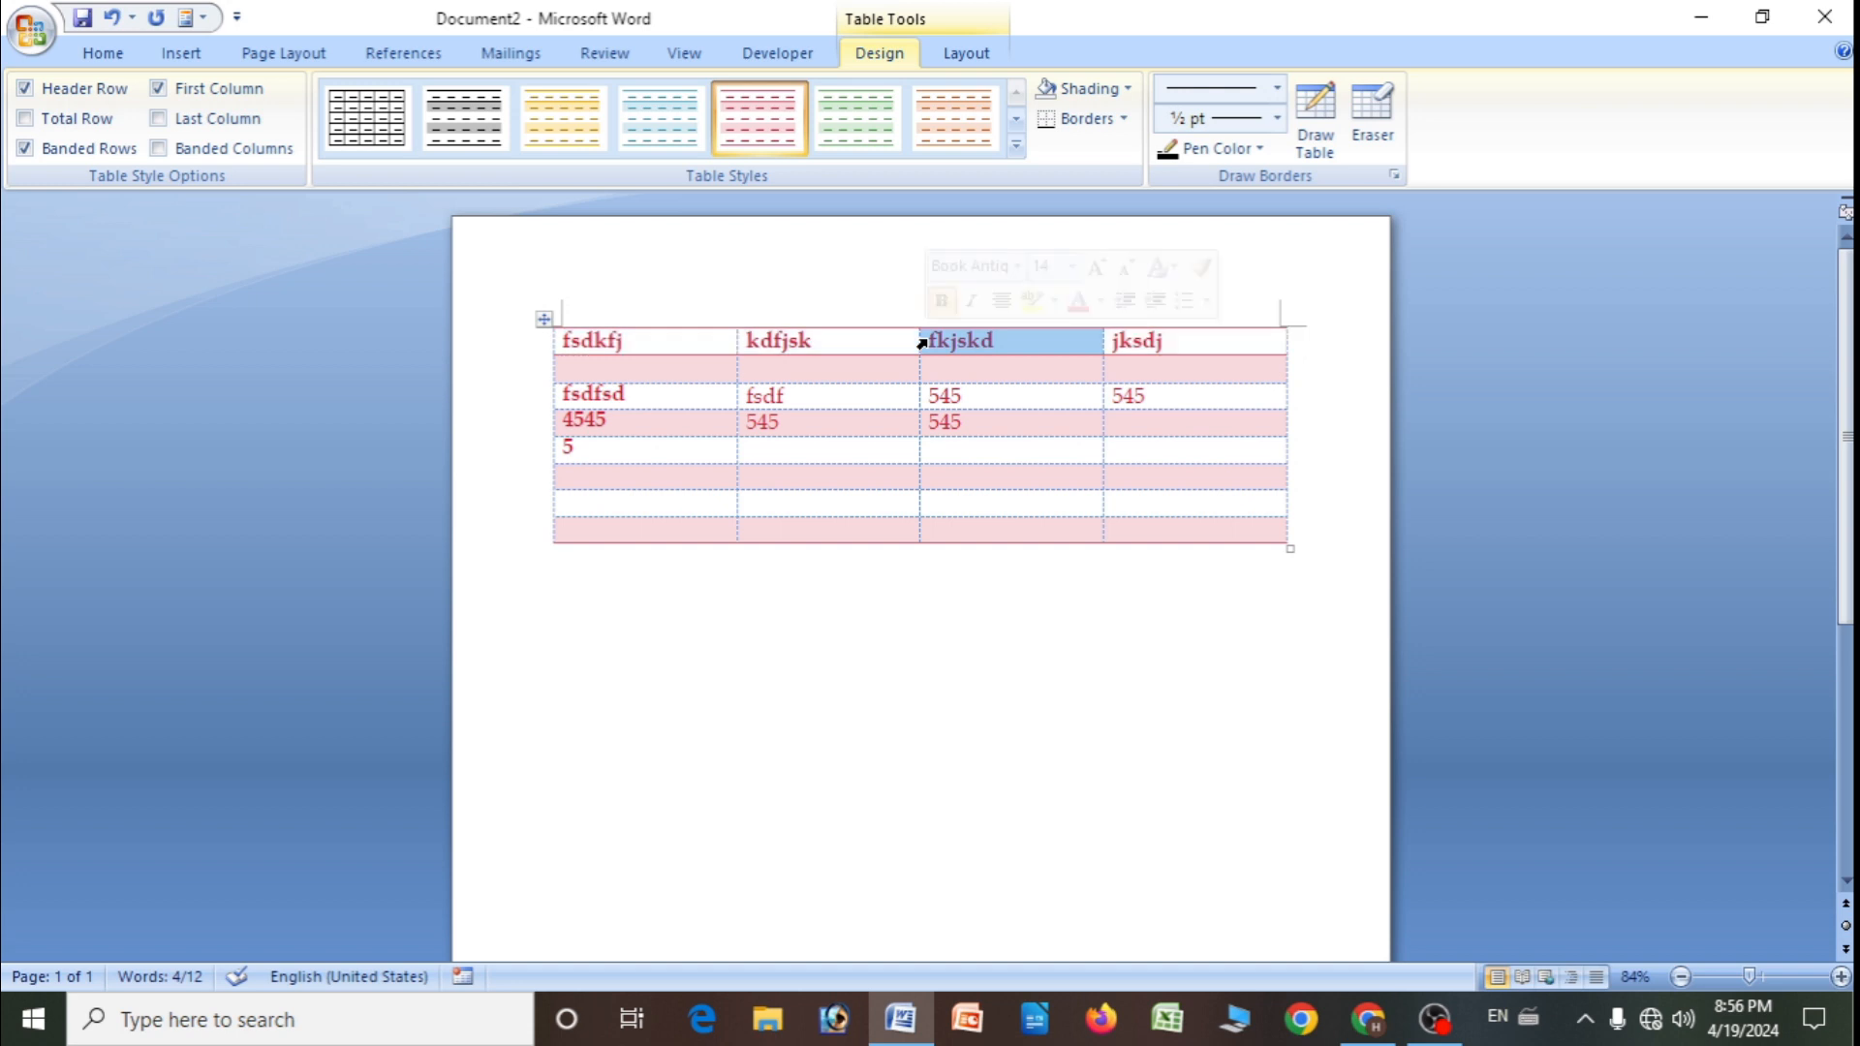
pyautogui.click(714, 343)
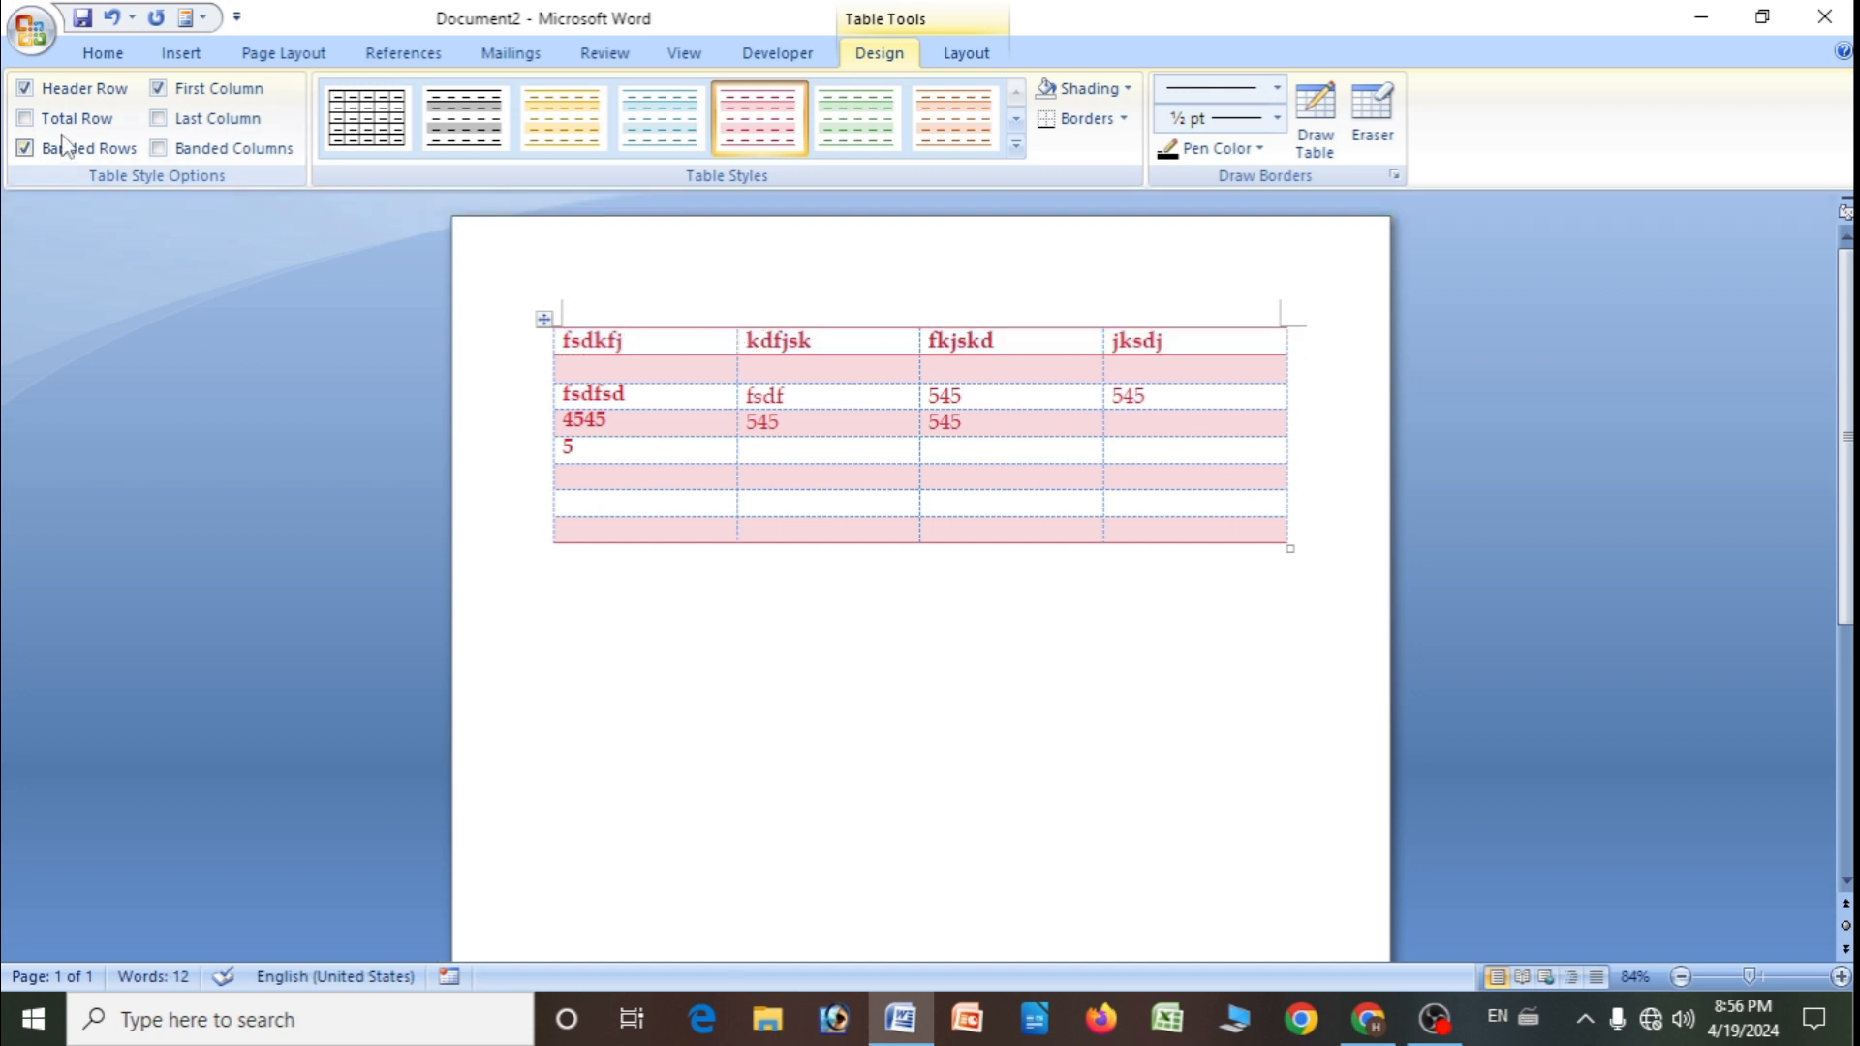
pyautogui.click(27, 92)
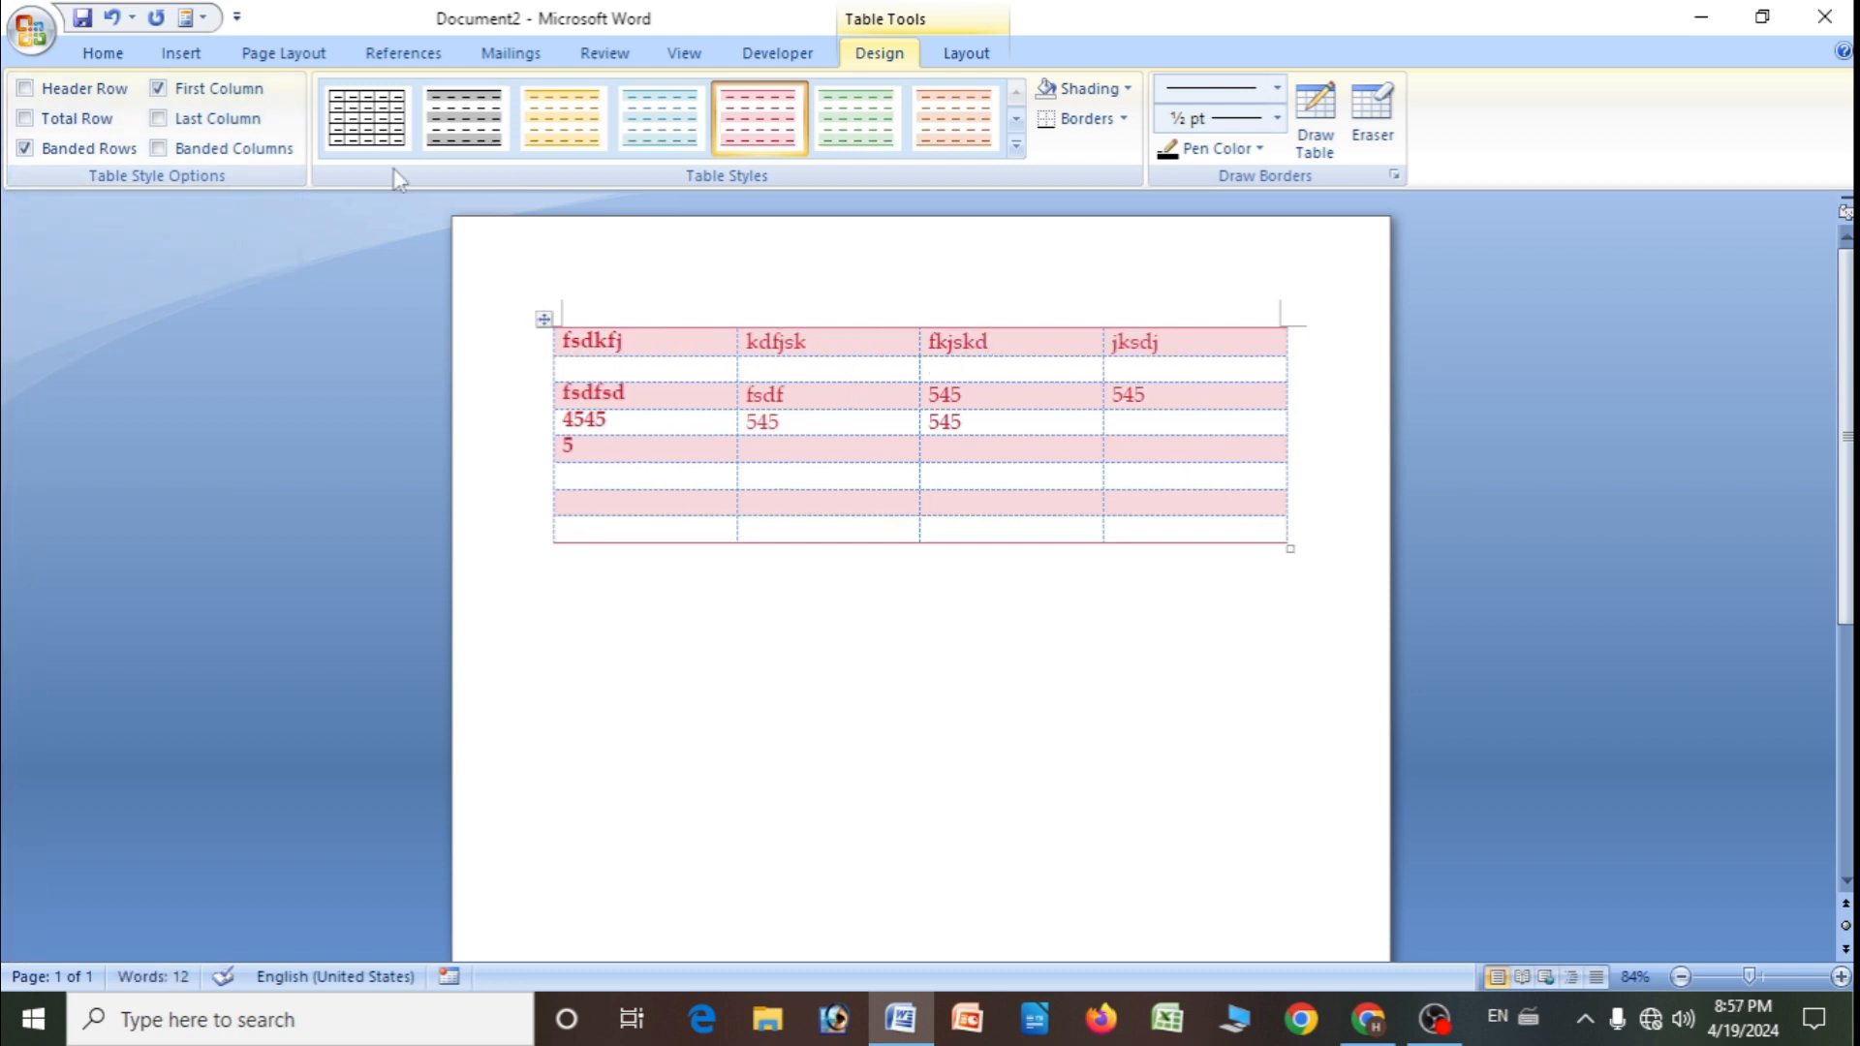
pyautogui.click(25, 89)
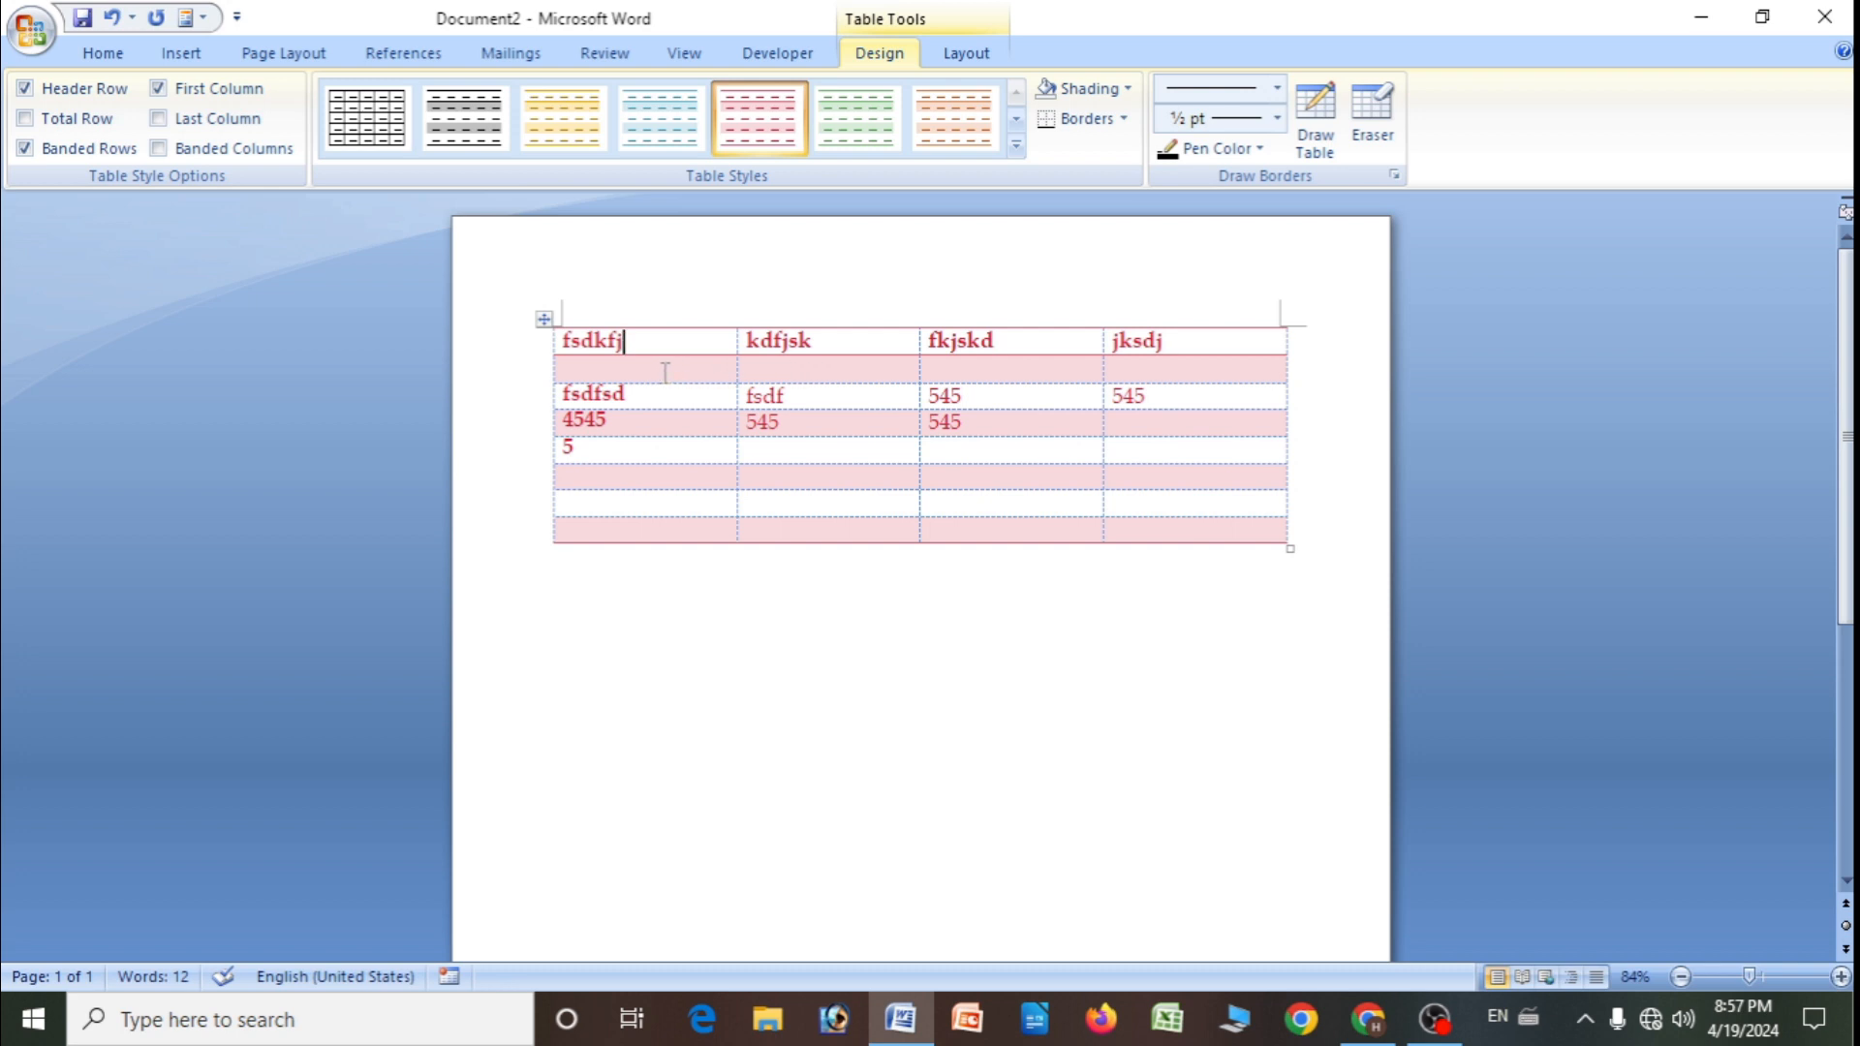
pyautogui.click(25, 89)
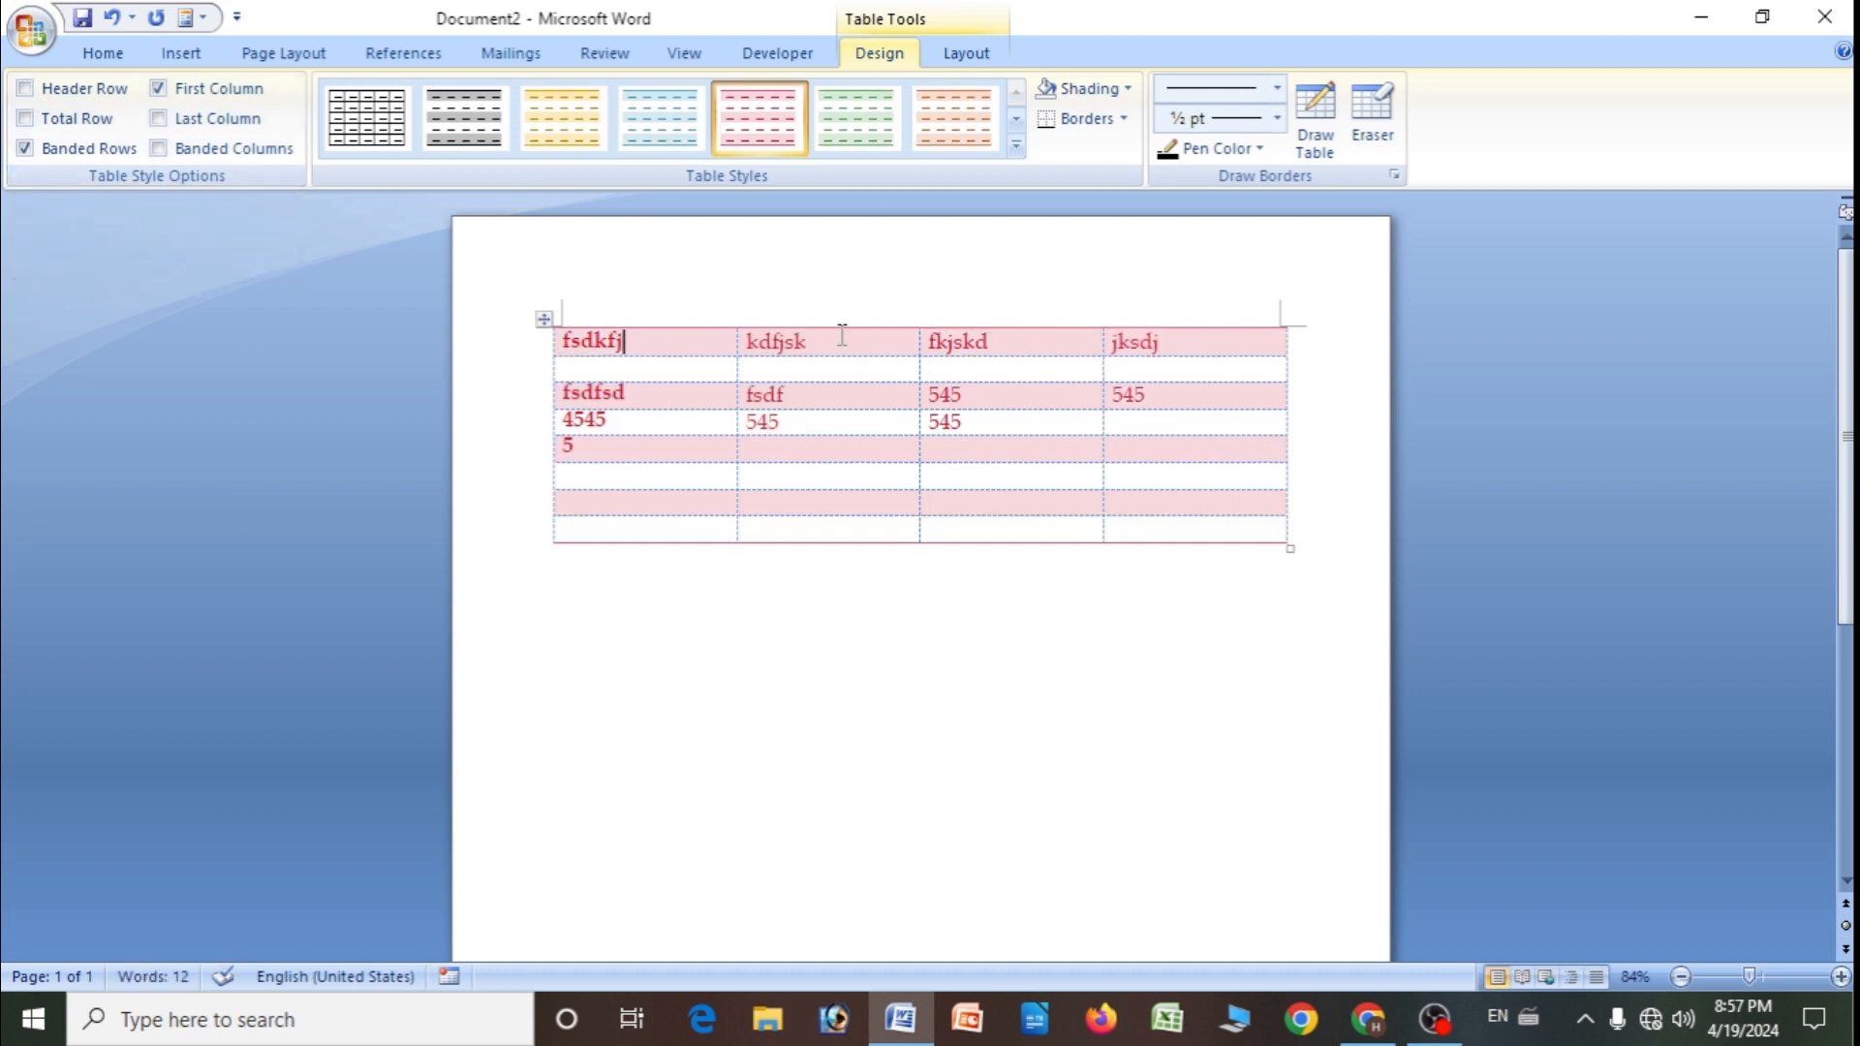
pyautogui.click(26, 89)
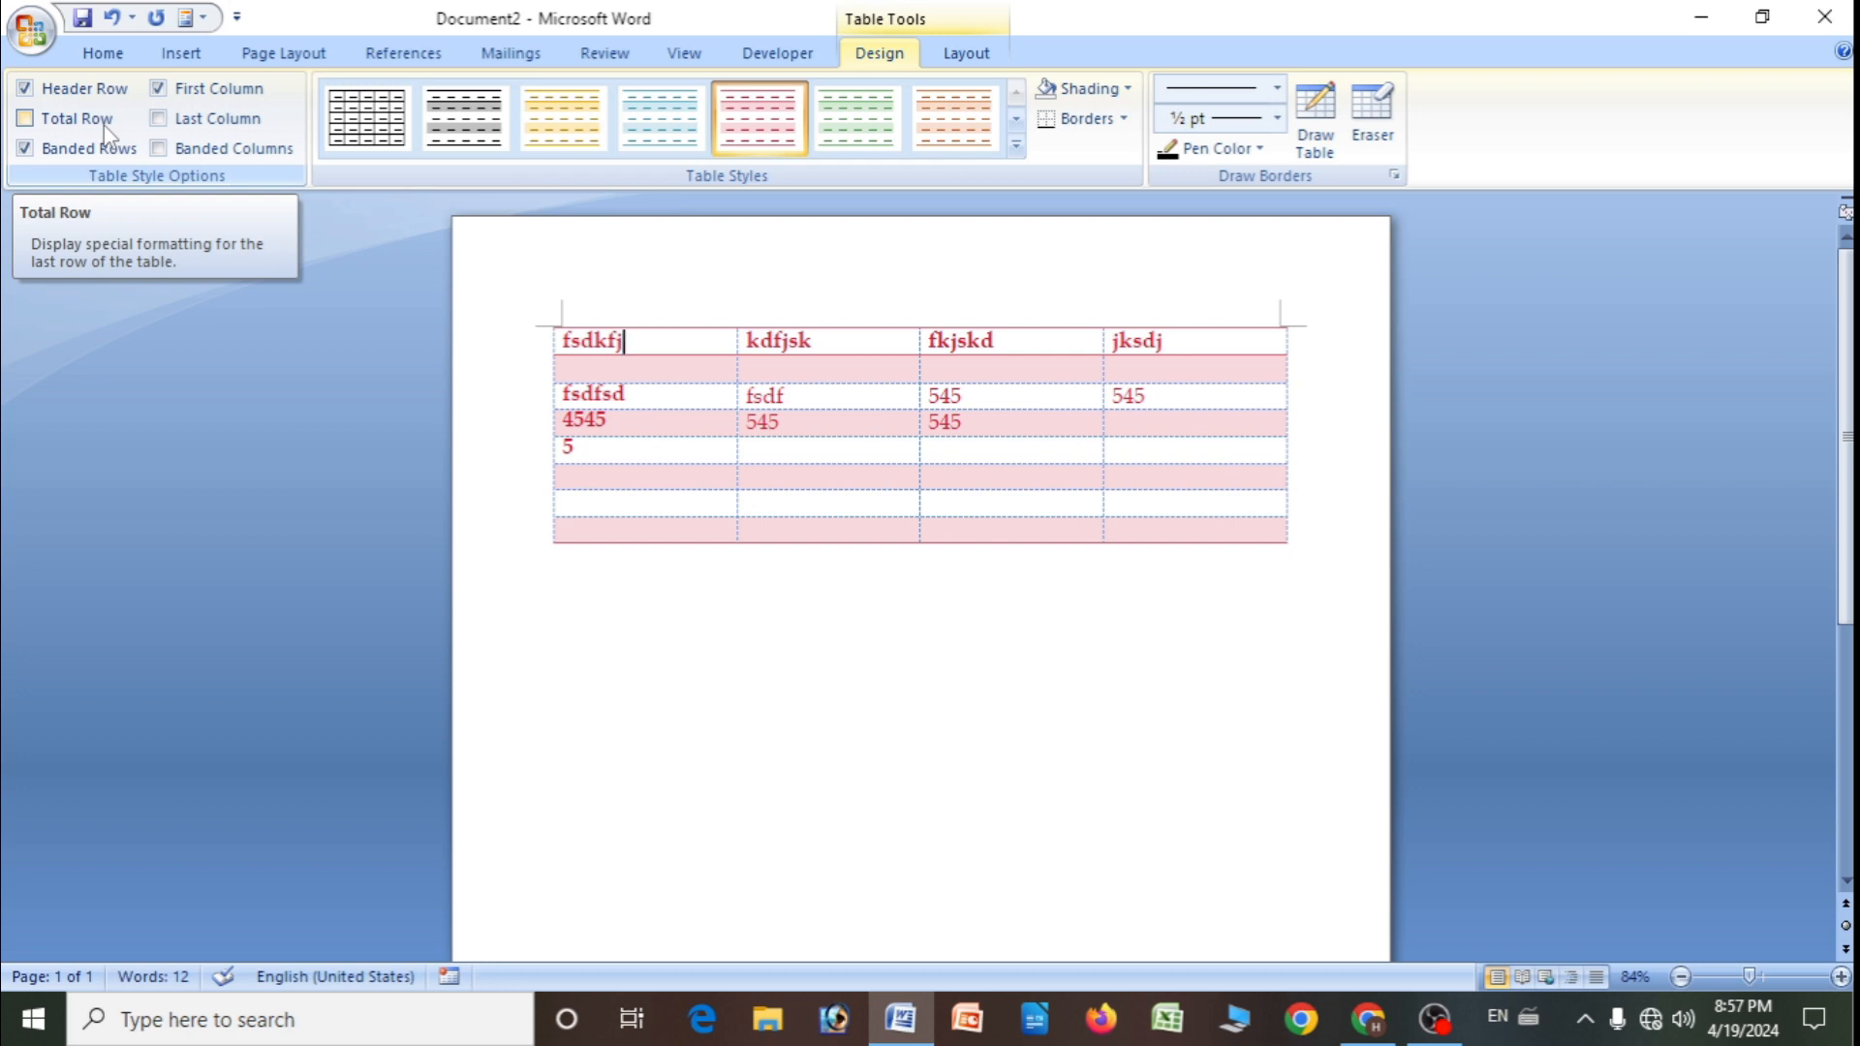
# - Compare the table's last row with Total Row formatting turned on and off, leaving the option disabled
pyautogui.click(26, 126)
pyautogui.click(26, 119)
pyautogui.click(26, 118)
pyautogui.click(26, 119)
pyautogui.click(27, 125)
pyautogui.click(27, 125)
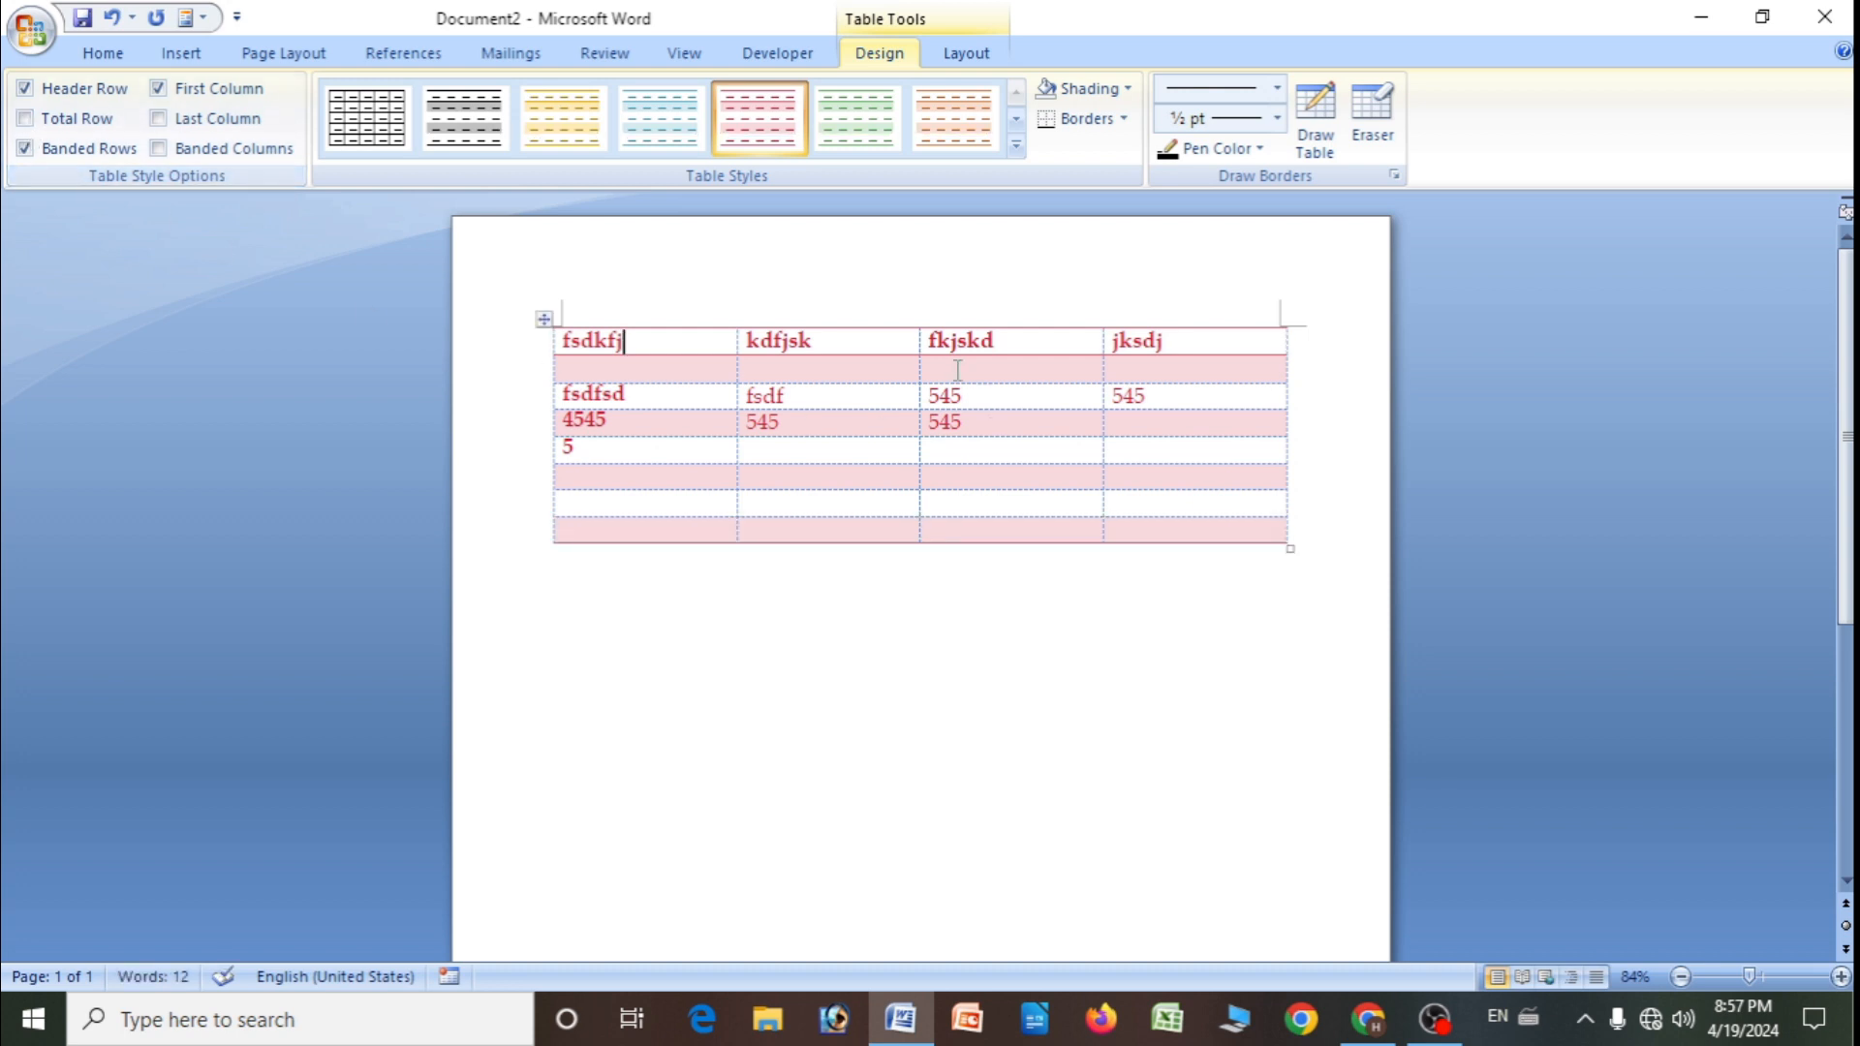
pyautogui.click(33, 125)
pyautogui.click(33, 125)
pyautogui.click(33, 125)
pyautogui.click(33, 125)
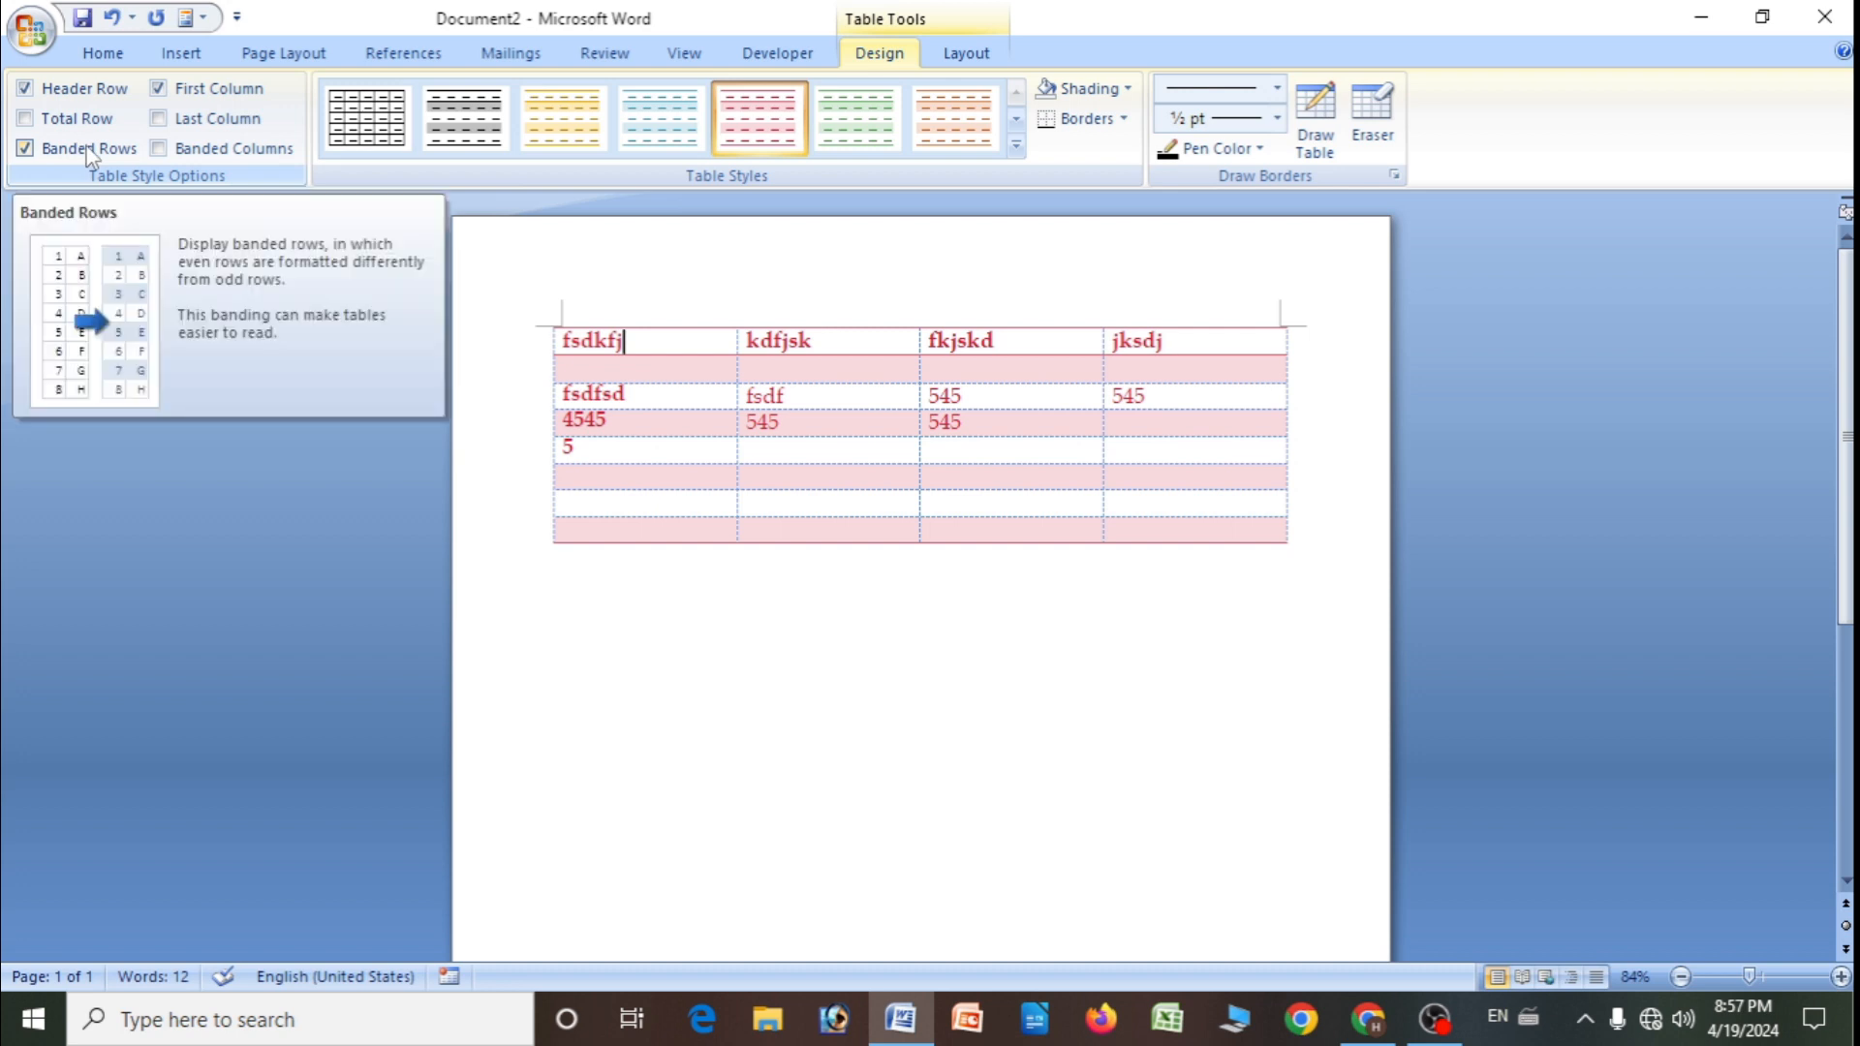
# - Compare the table with Banded Rows shading turned off and on, leaving the option enabled
pyautogui.click(21, 148)
pyautogui.click(21, 148)
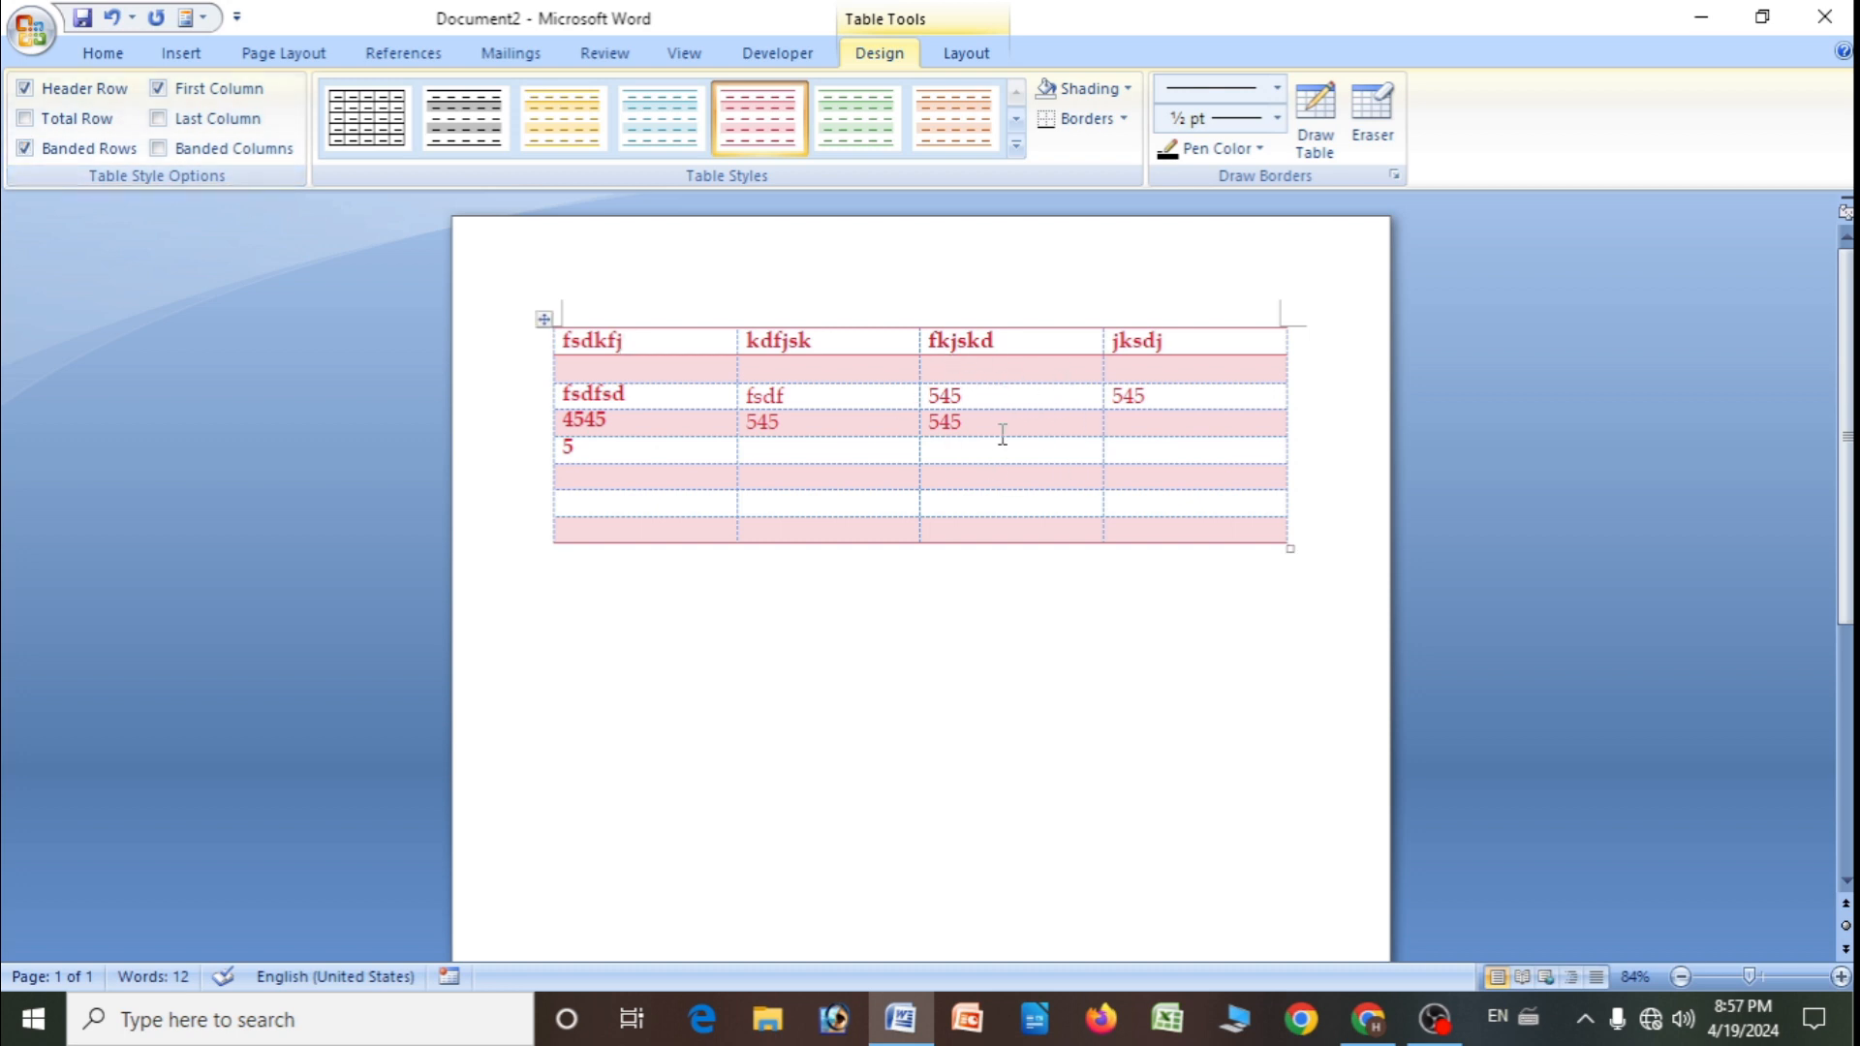
pyautogui.click(23, 149)
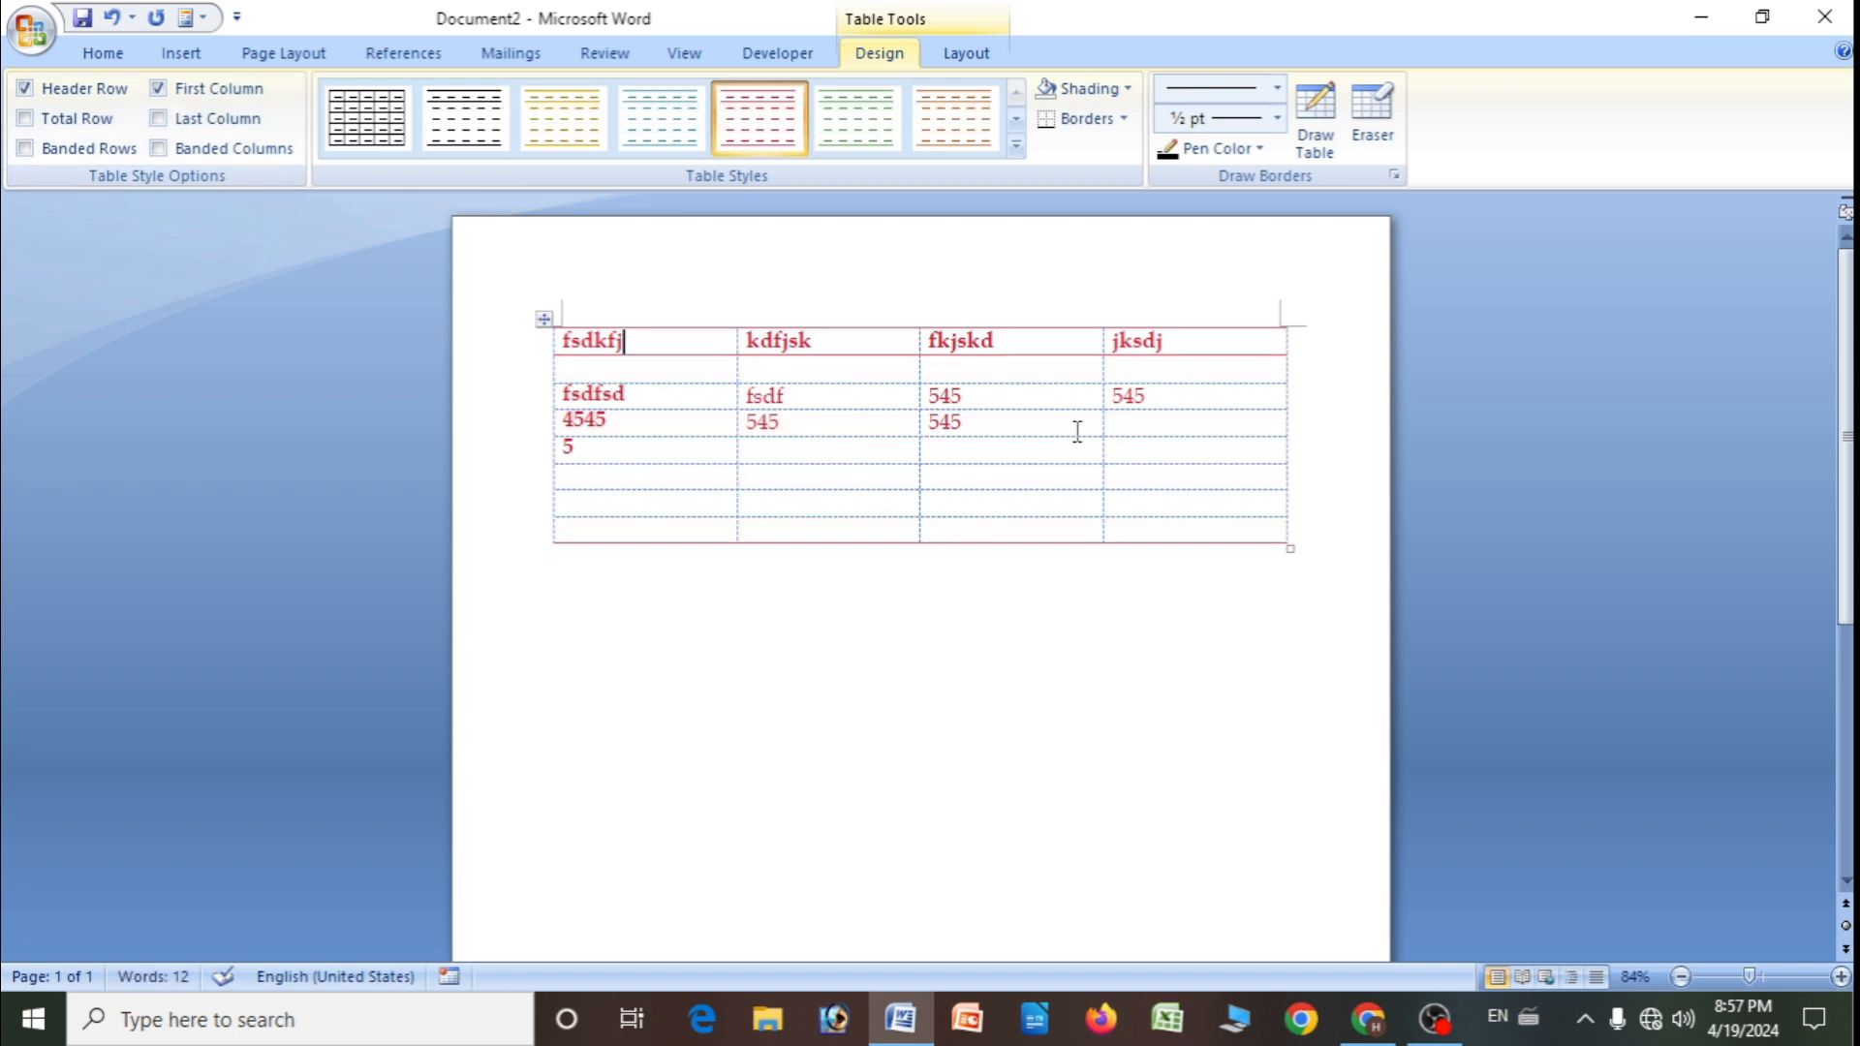
pyautogui.click(24, 150)
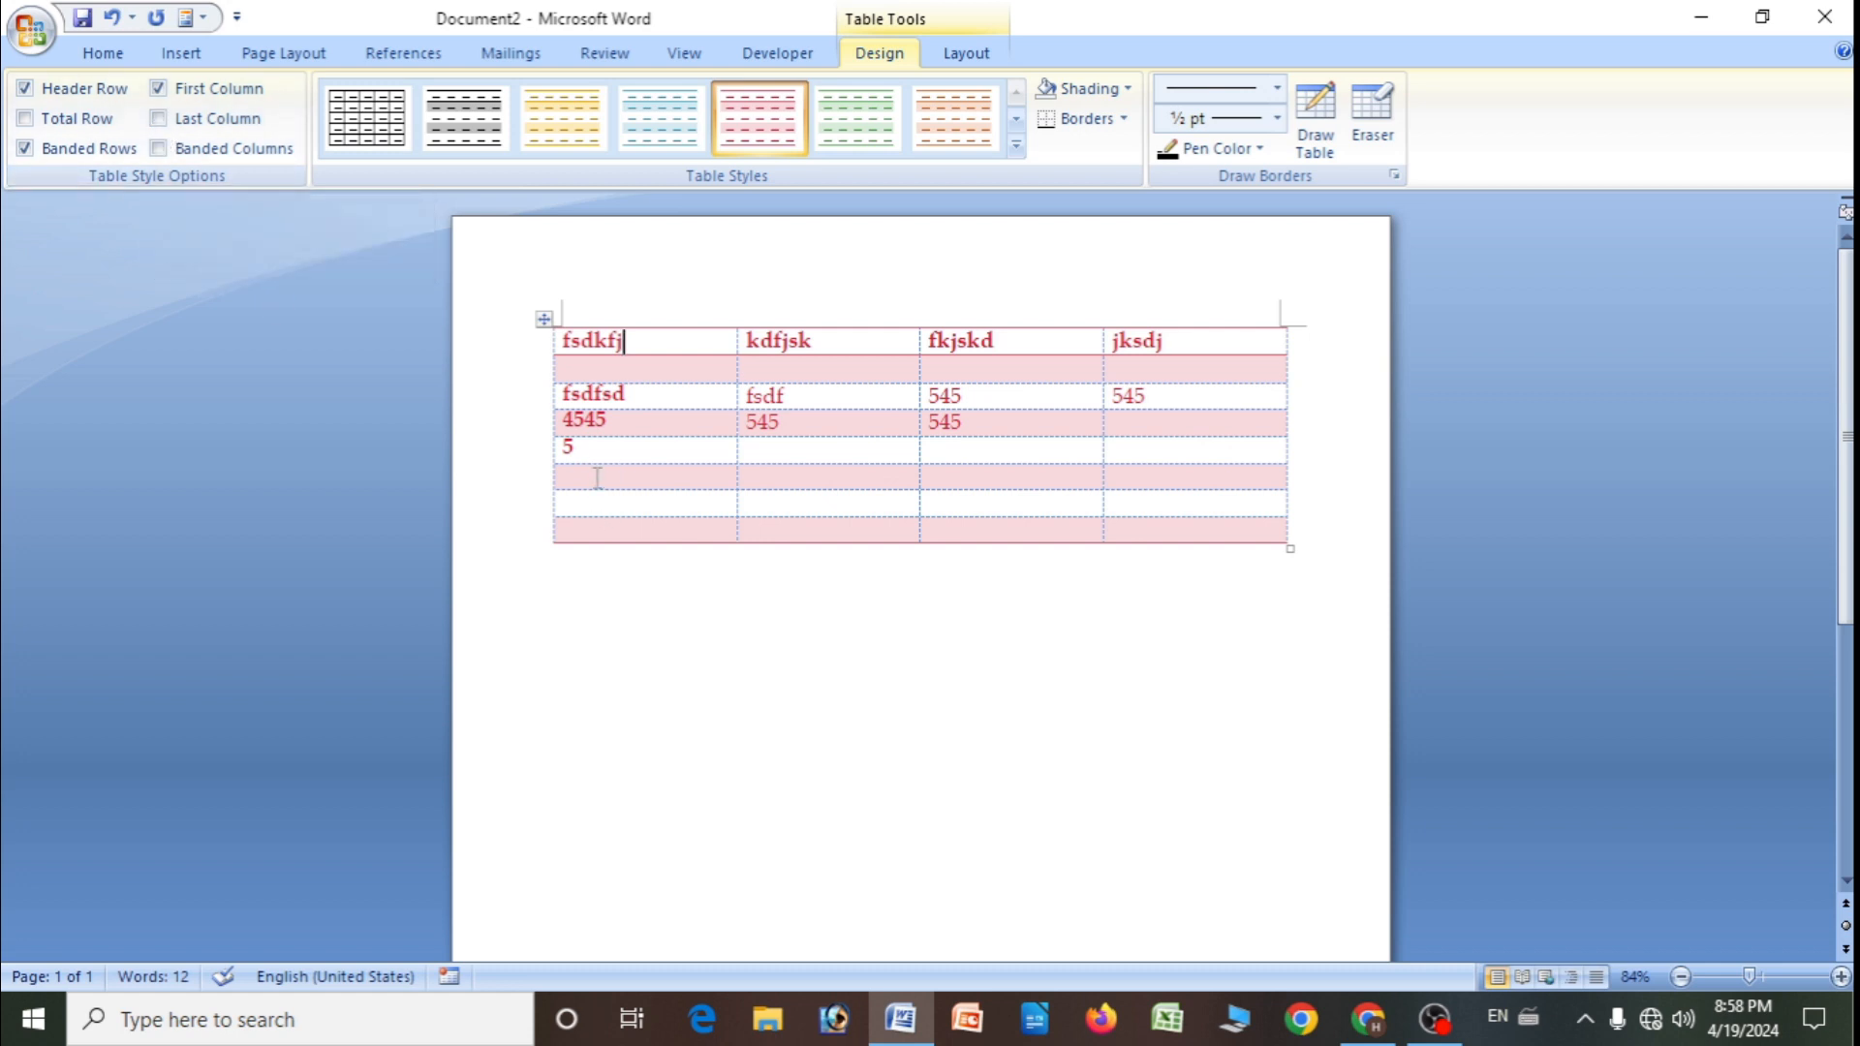
# - Compare the fourth column with Last Column formatting turned on and off, leaving the option disabled
pyautogui.click(160, 119)
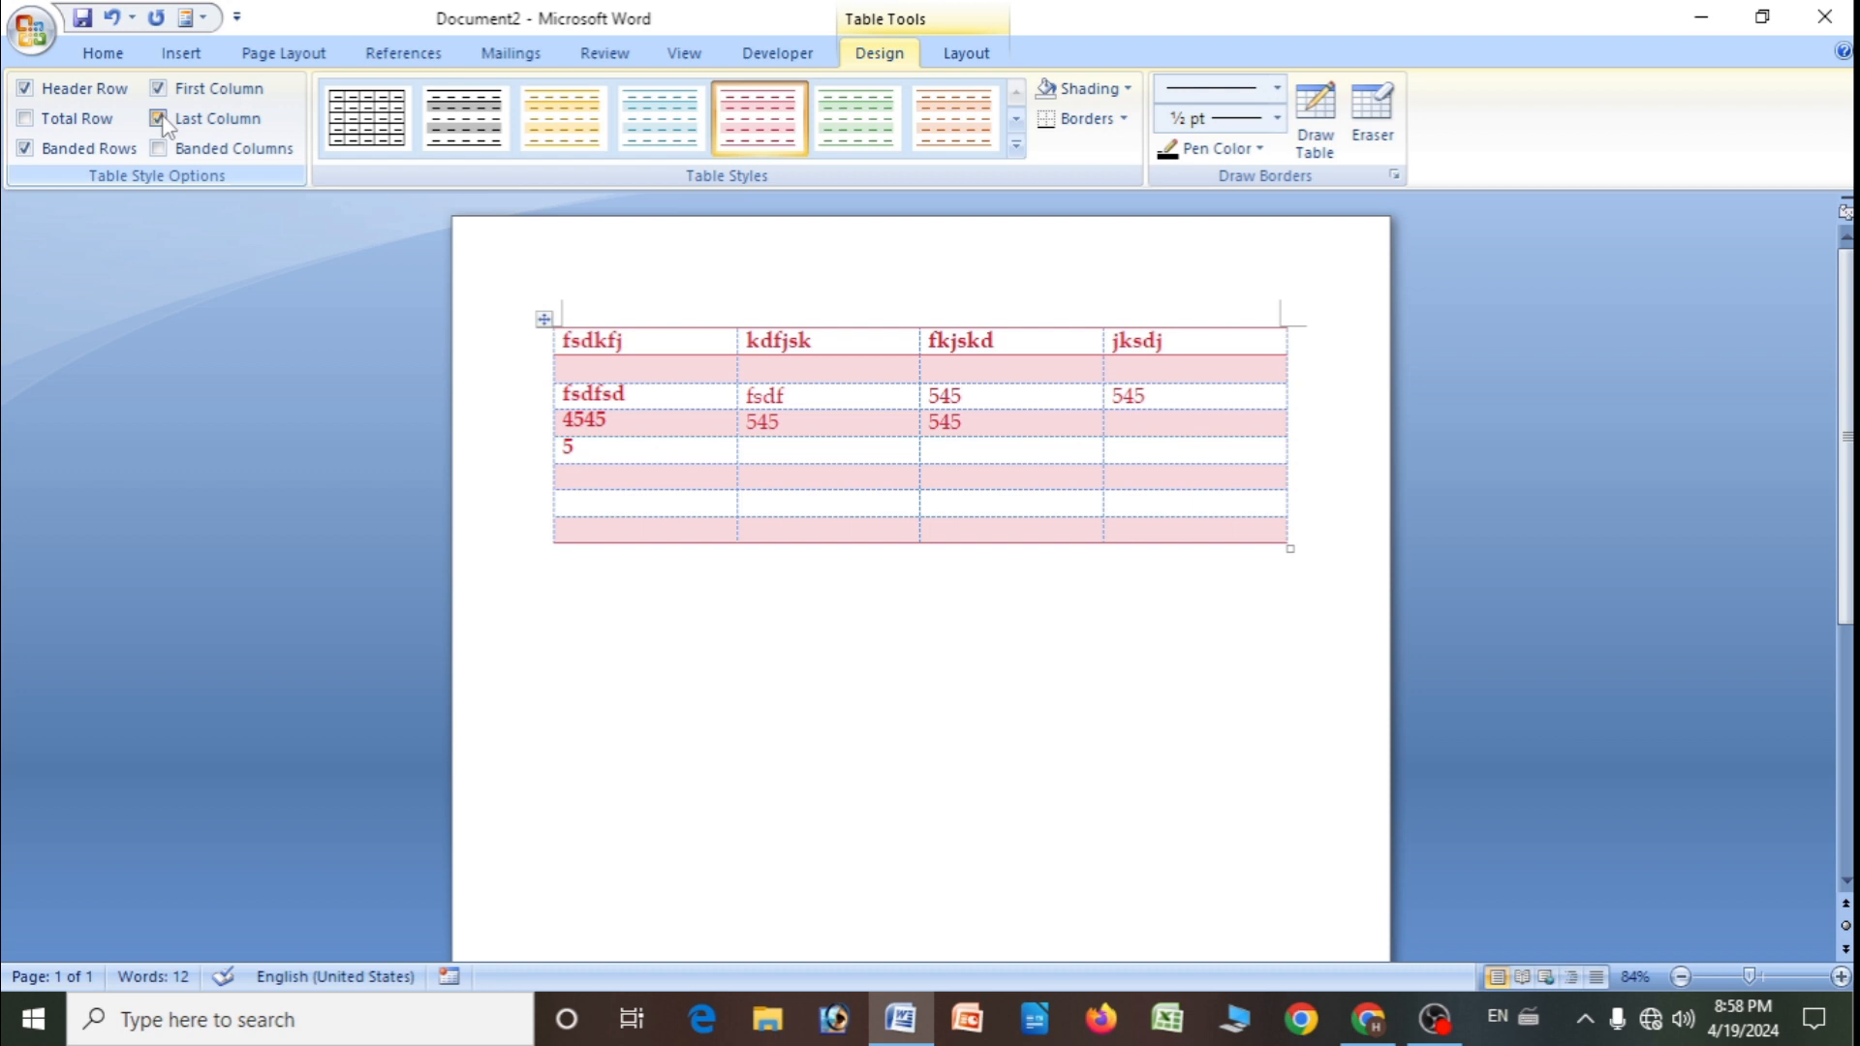
pyautogui.click(160, 119)
pyautogui.click(161, 120)
pyautogui.click(162, 120)
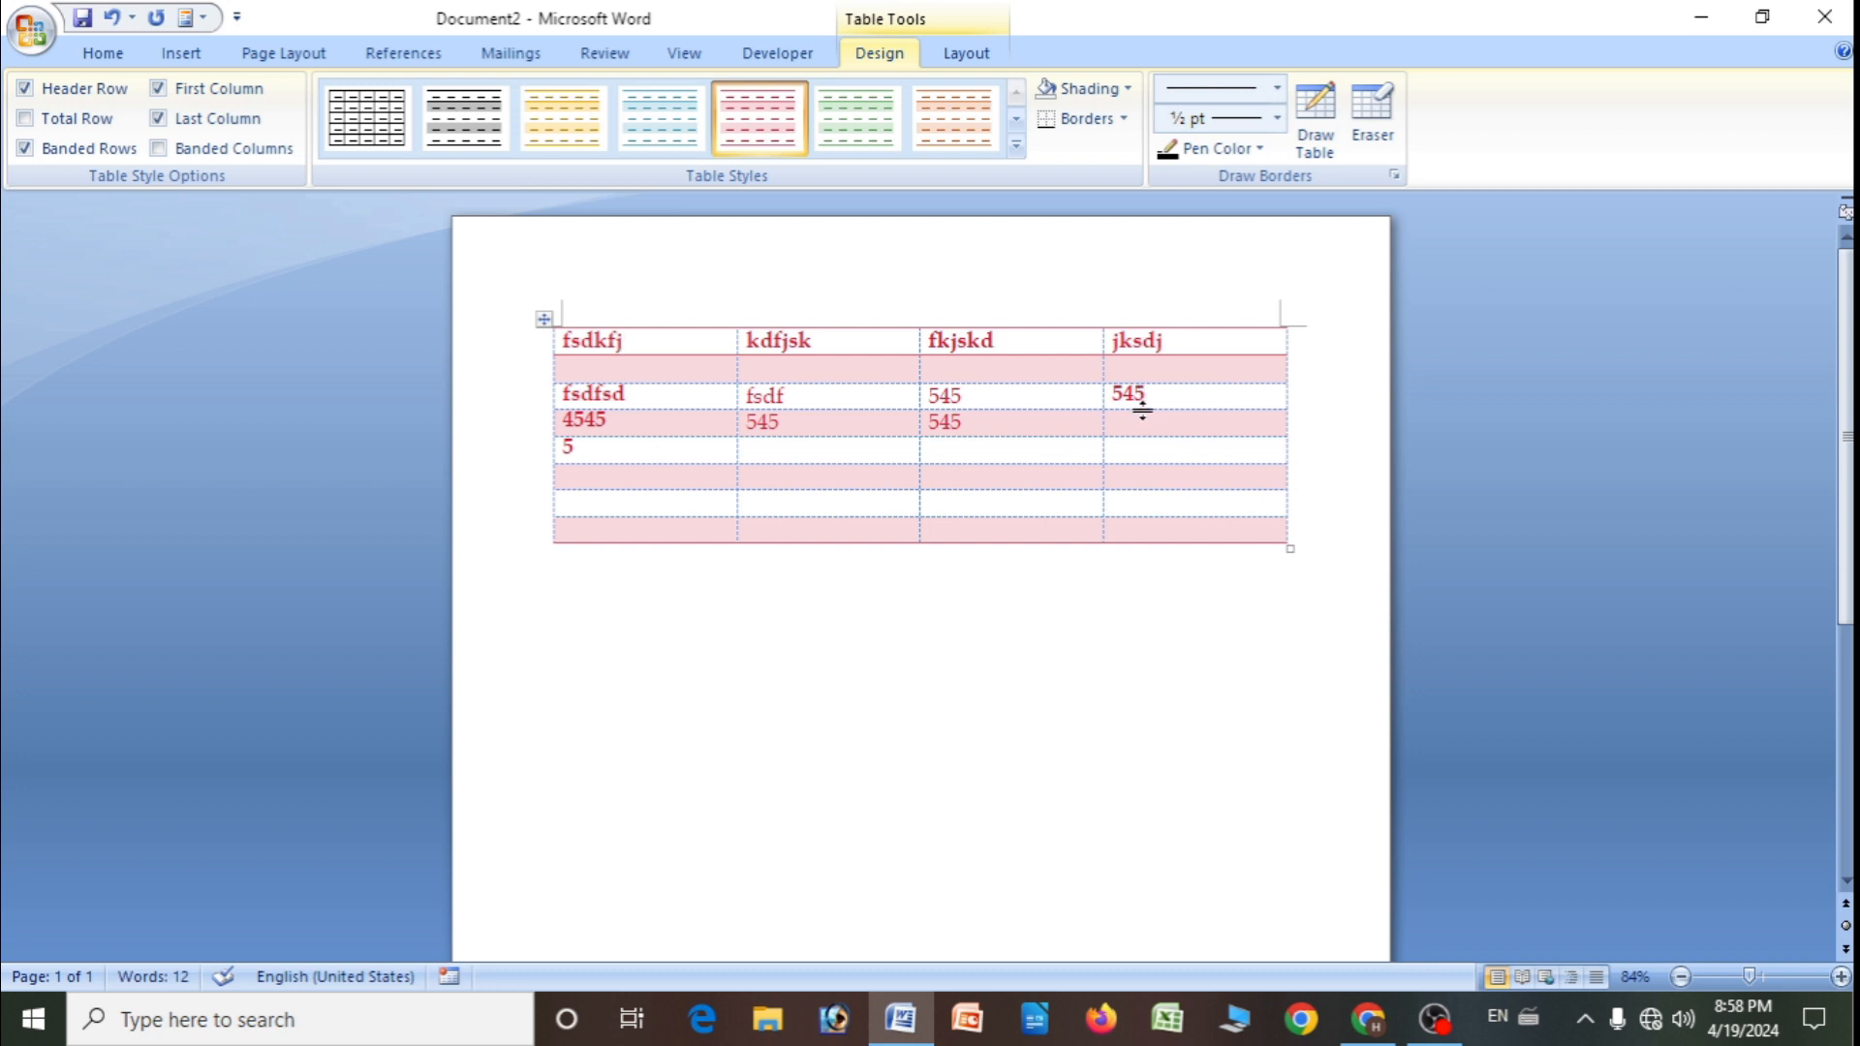
pyautogui.click(158, 118)
pyautogui.moveTo(1116, 338); pyautogui.dragTo(1187, 430)
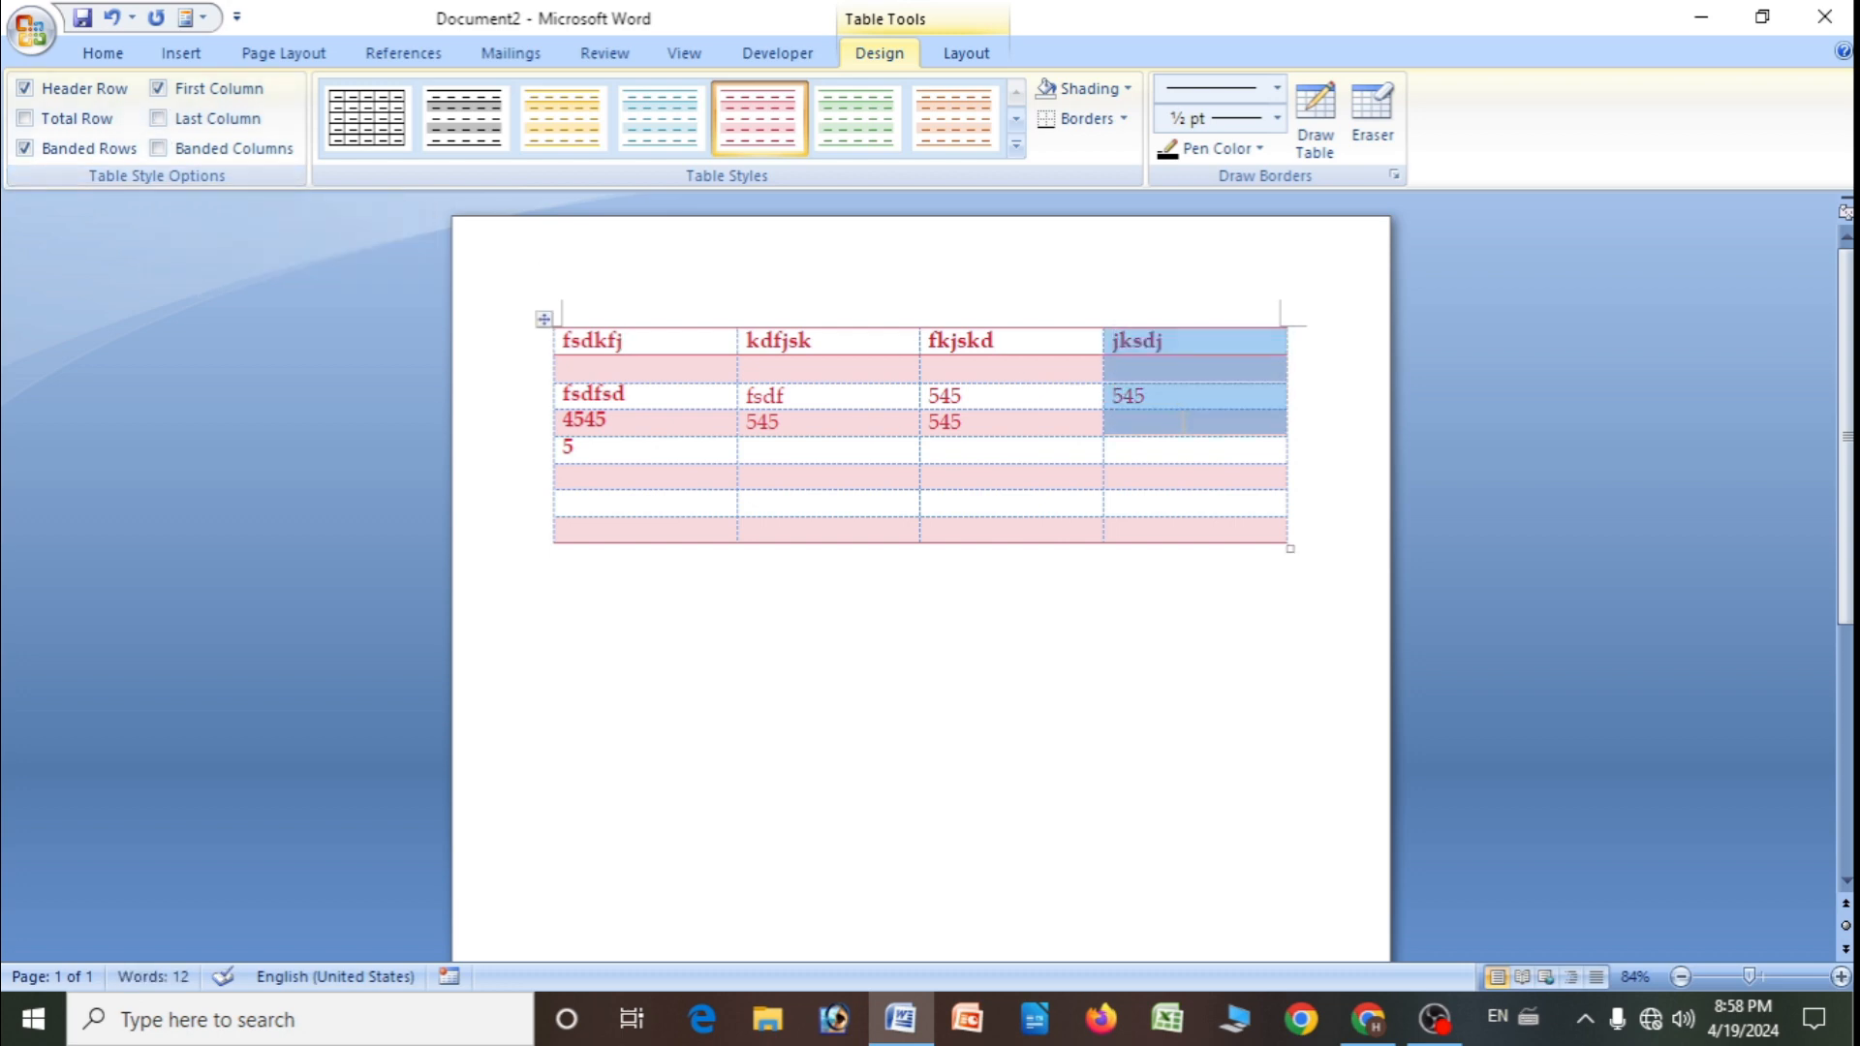
pyautogui.click(158, 118)
pyautogui.click(162, 126)
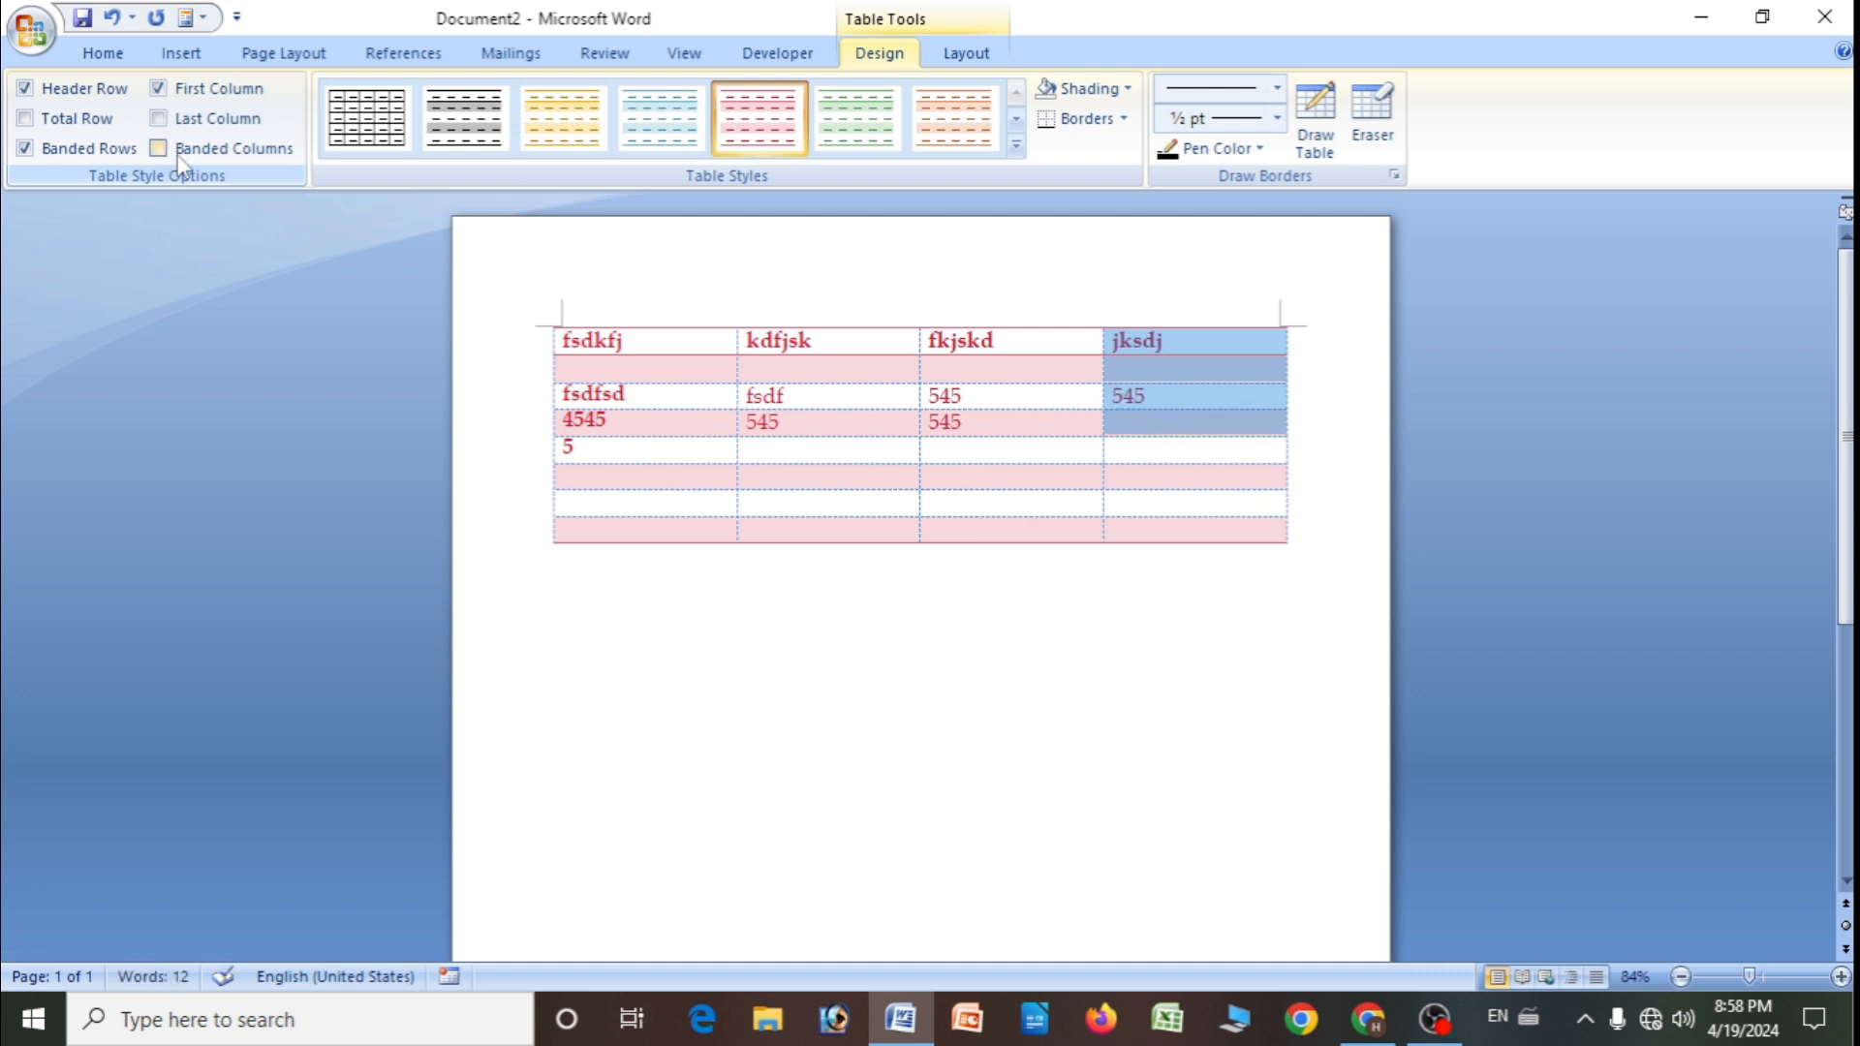
# - Preview Banded Columns shading and the table without Header Row formatting, restoring both options to their original settings
pyautogui.click(157, 150)
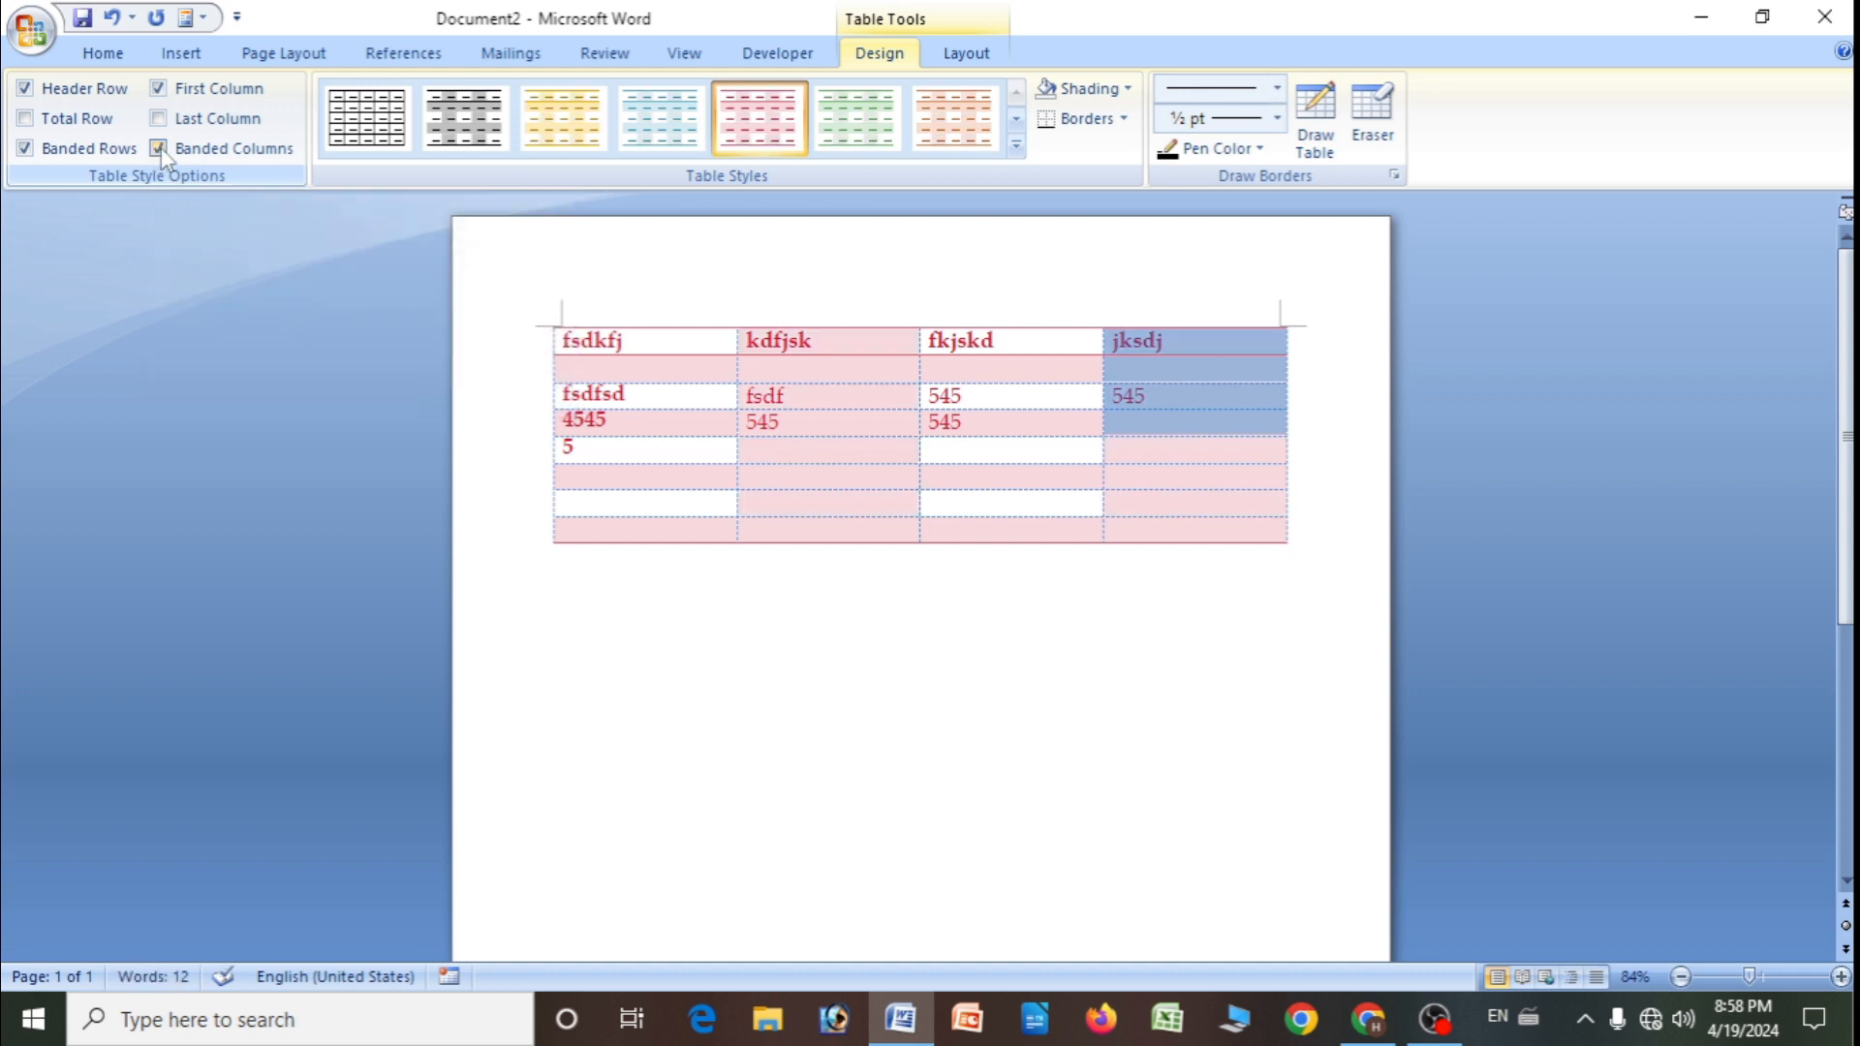
pyautogui.click(158, 150)
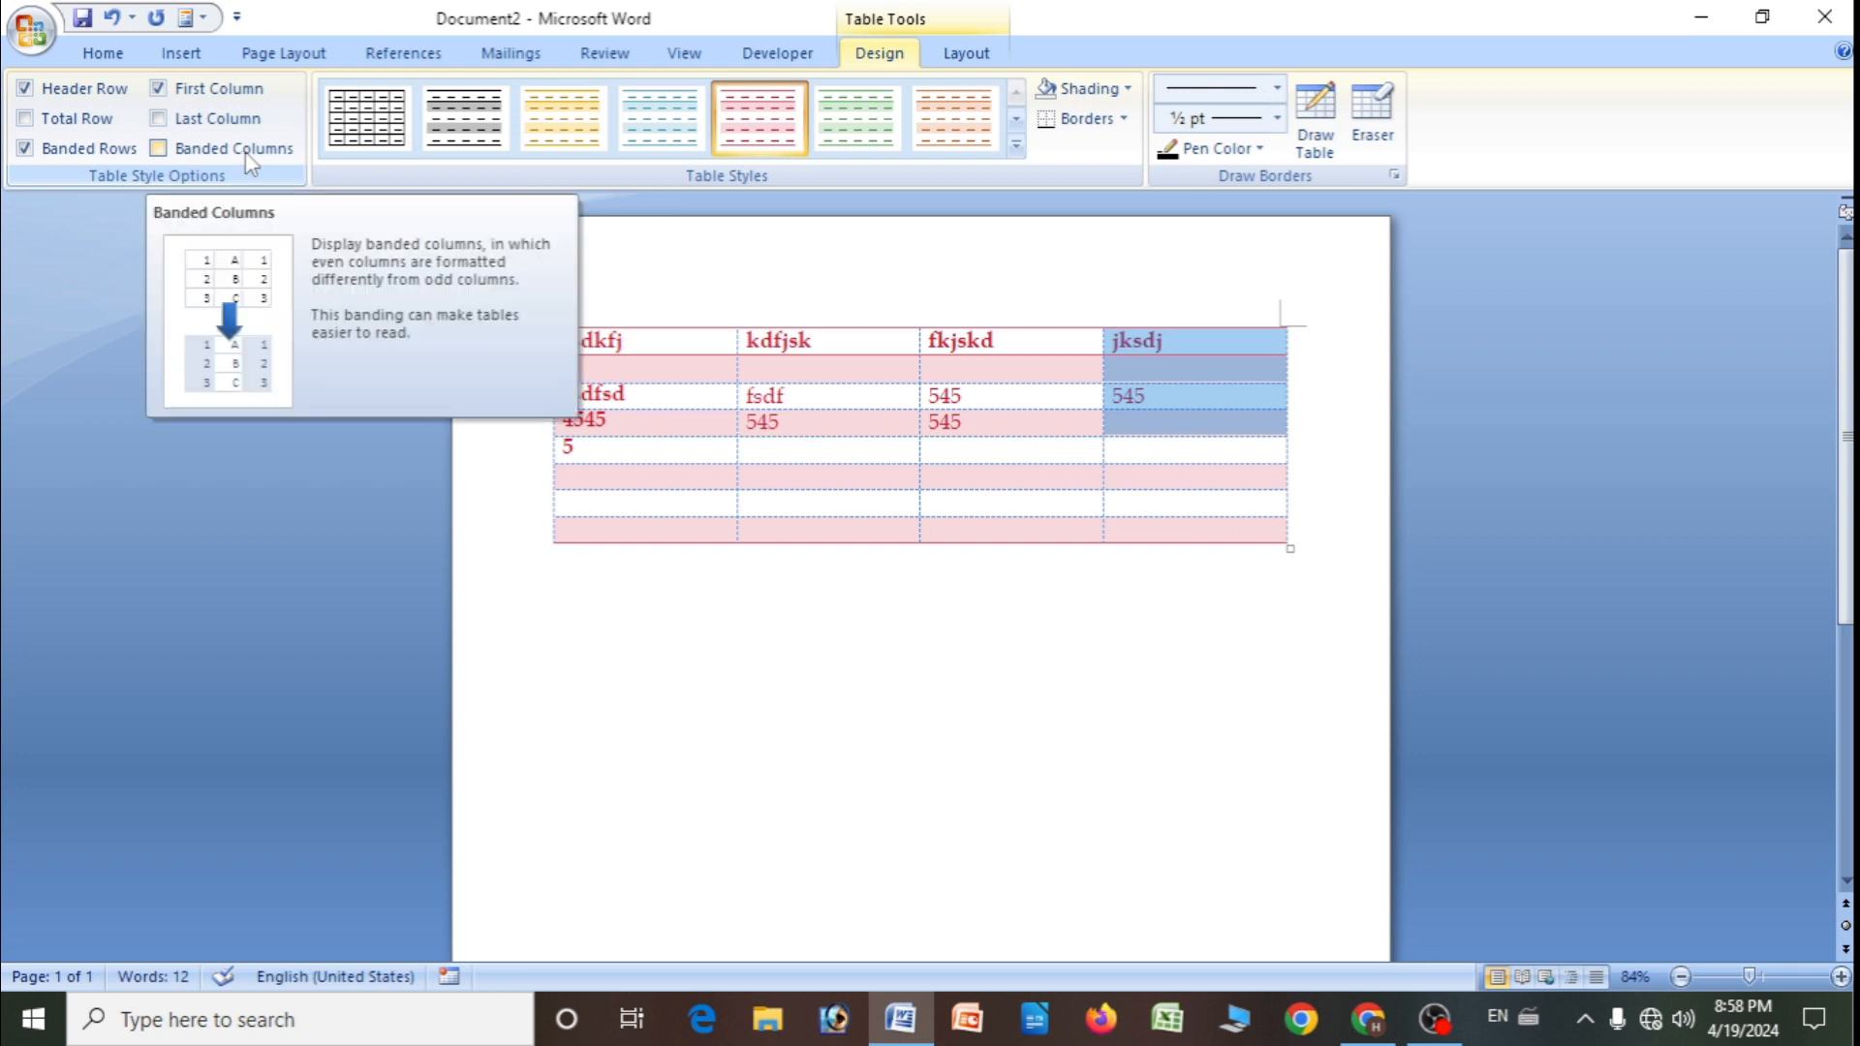
pyautogui.click(160, 149)
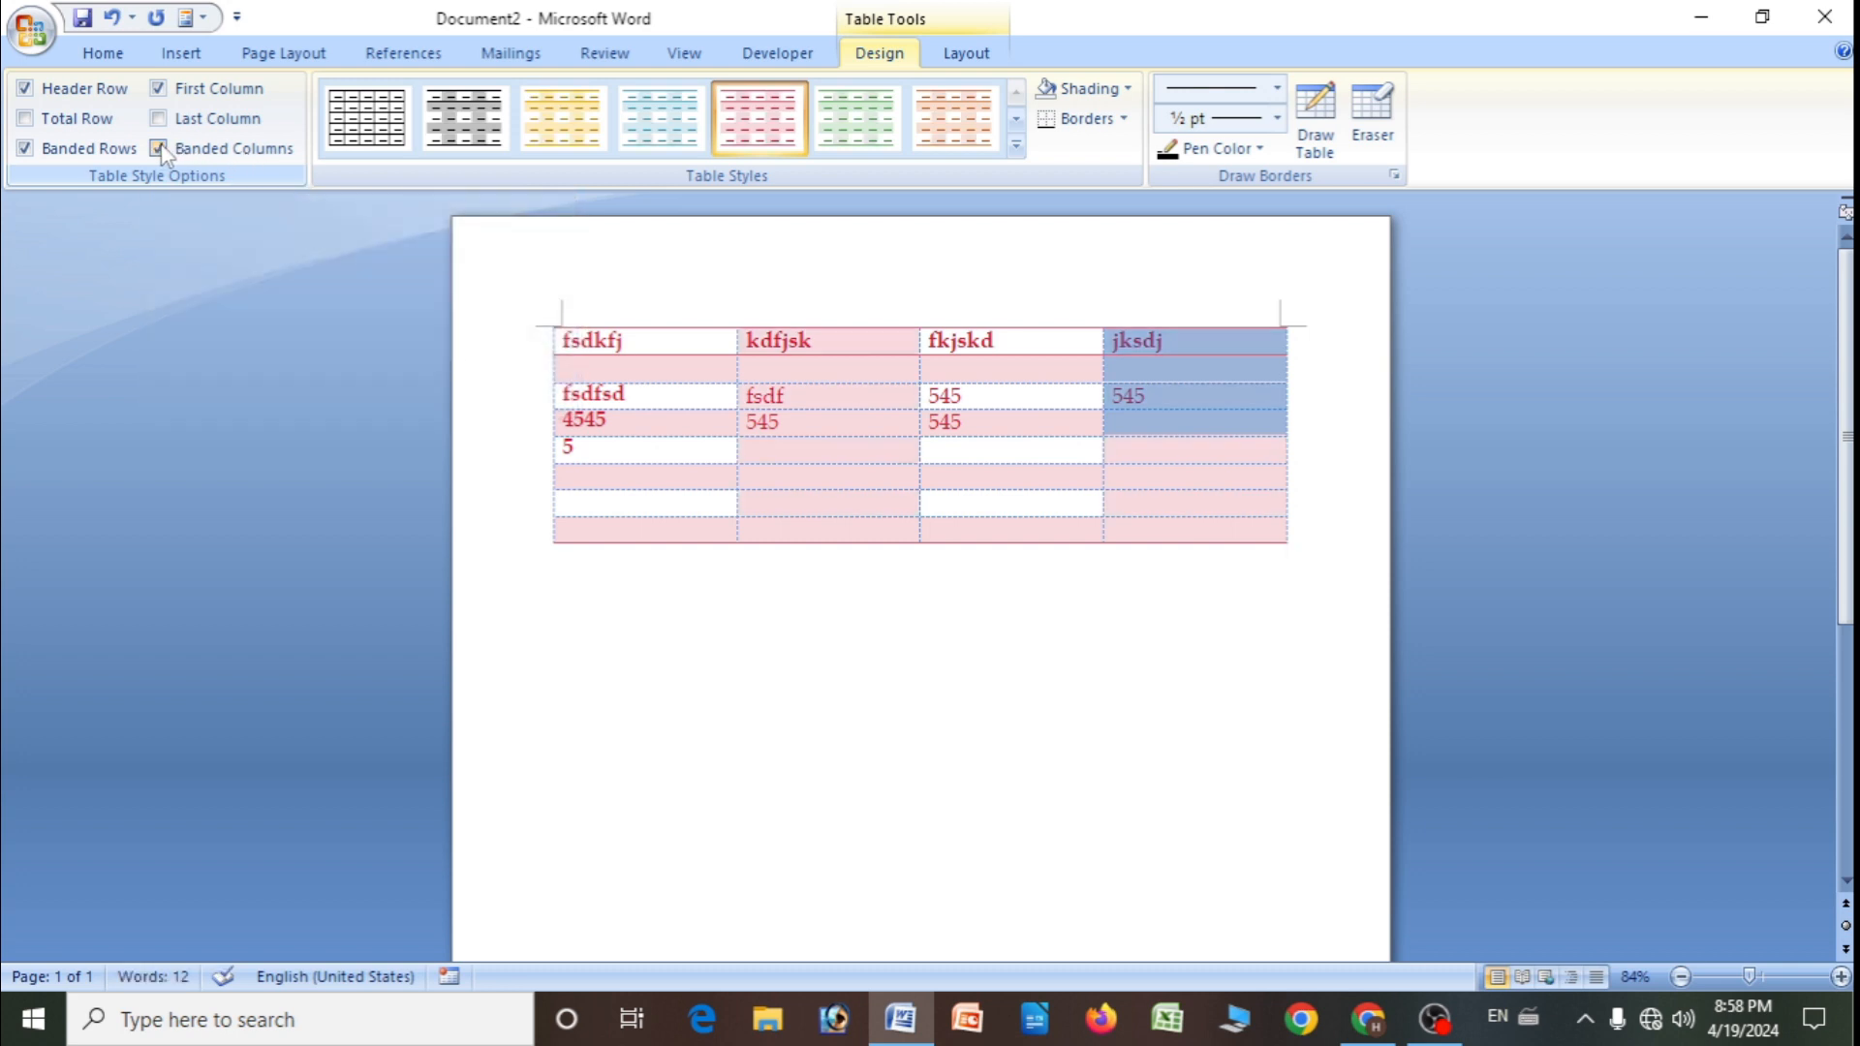
pyautogui.click(160, 149)
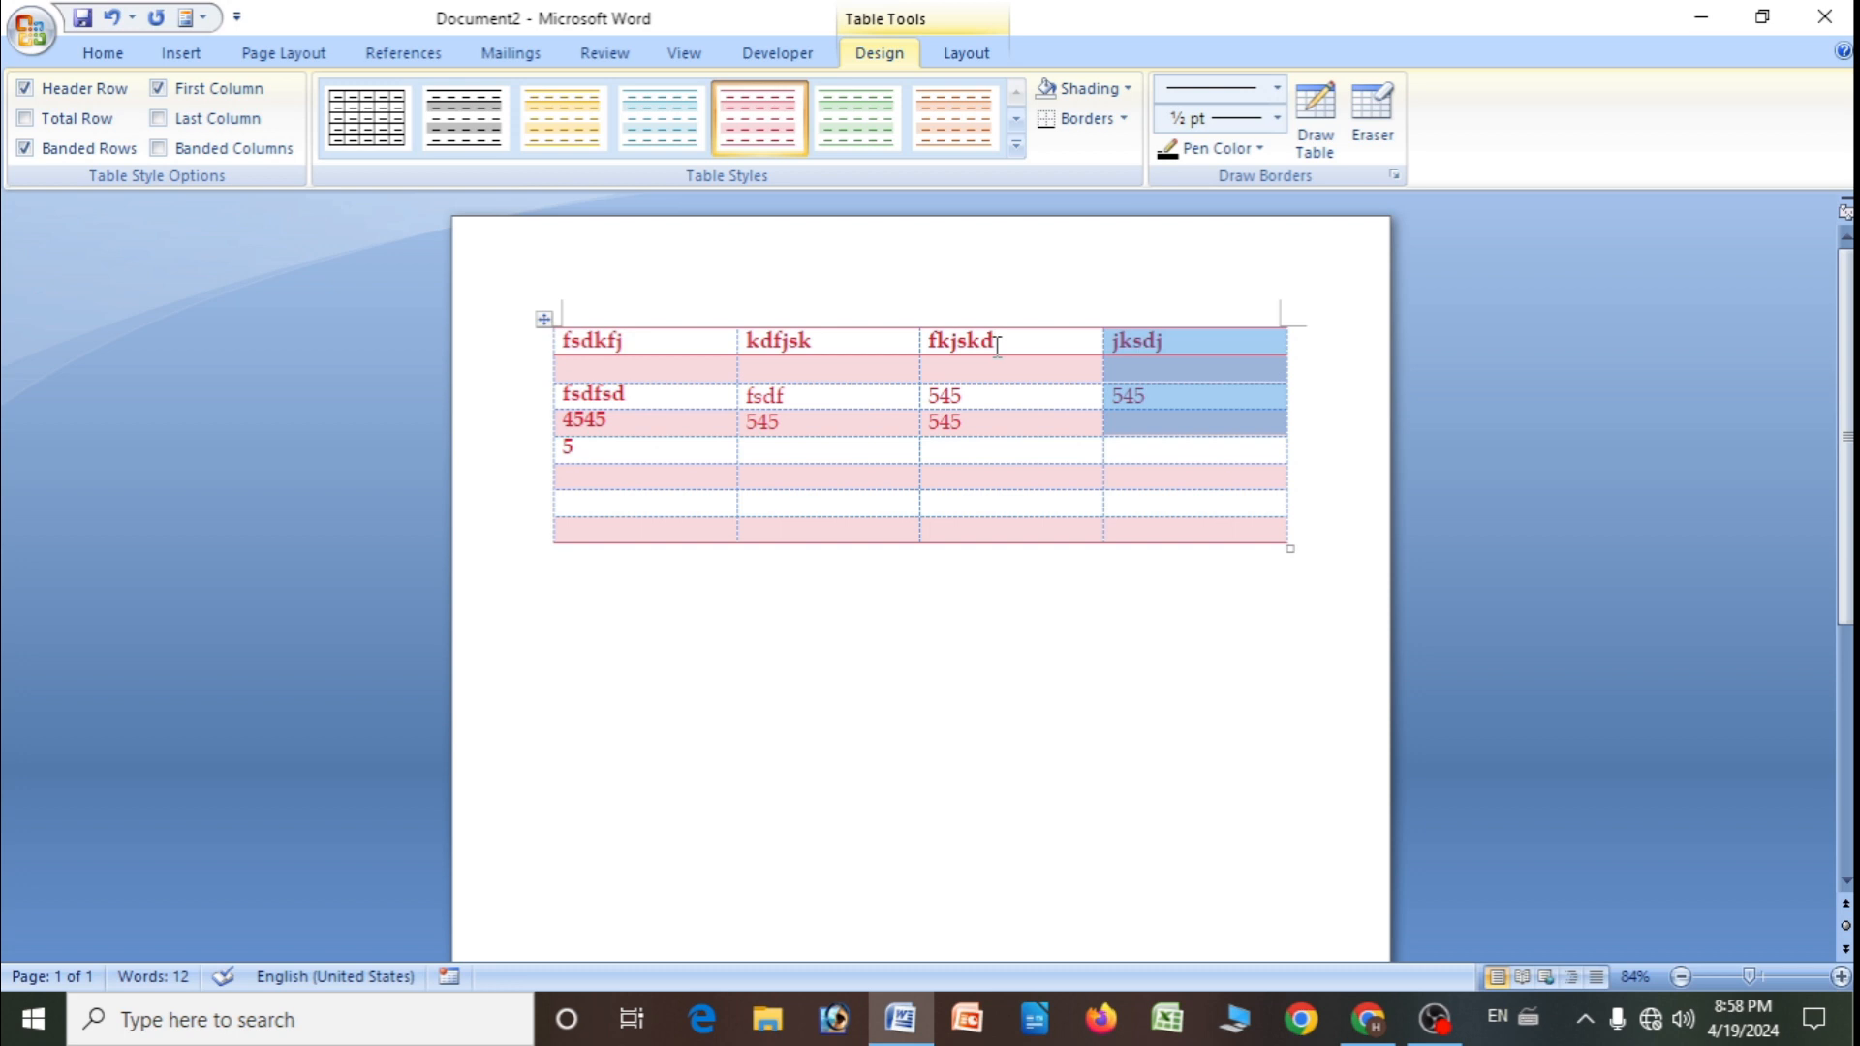
pyautogui.click(26, 90)
pyautogui.click(26, 90)
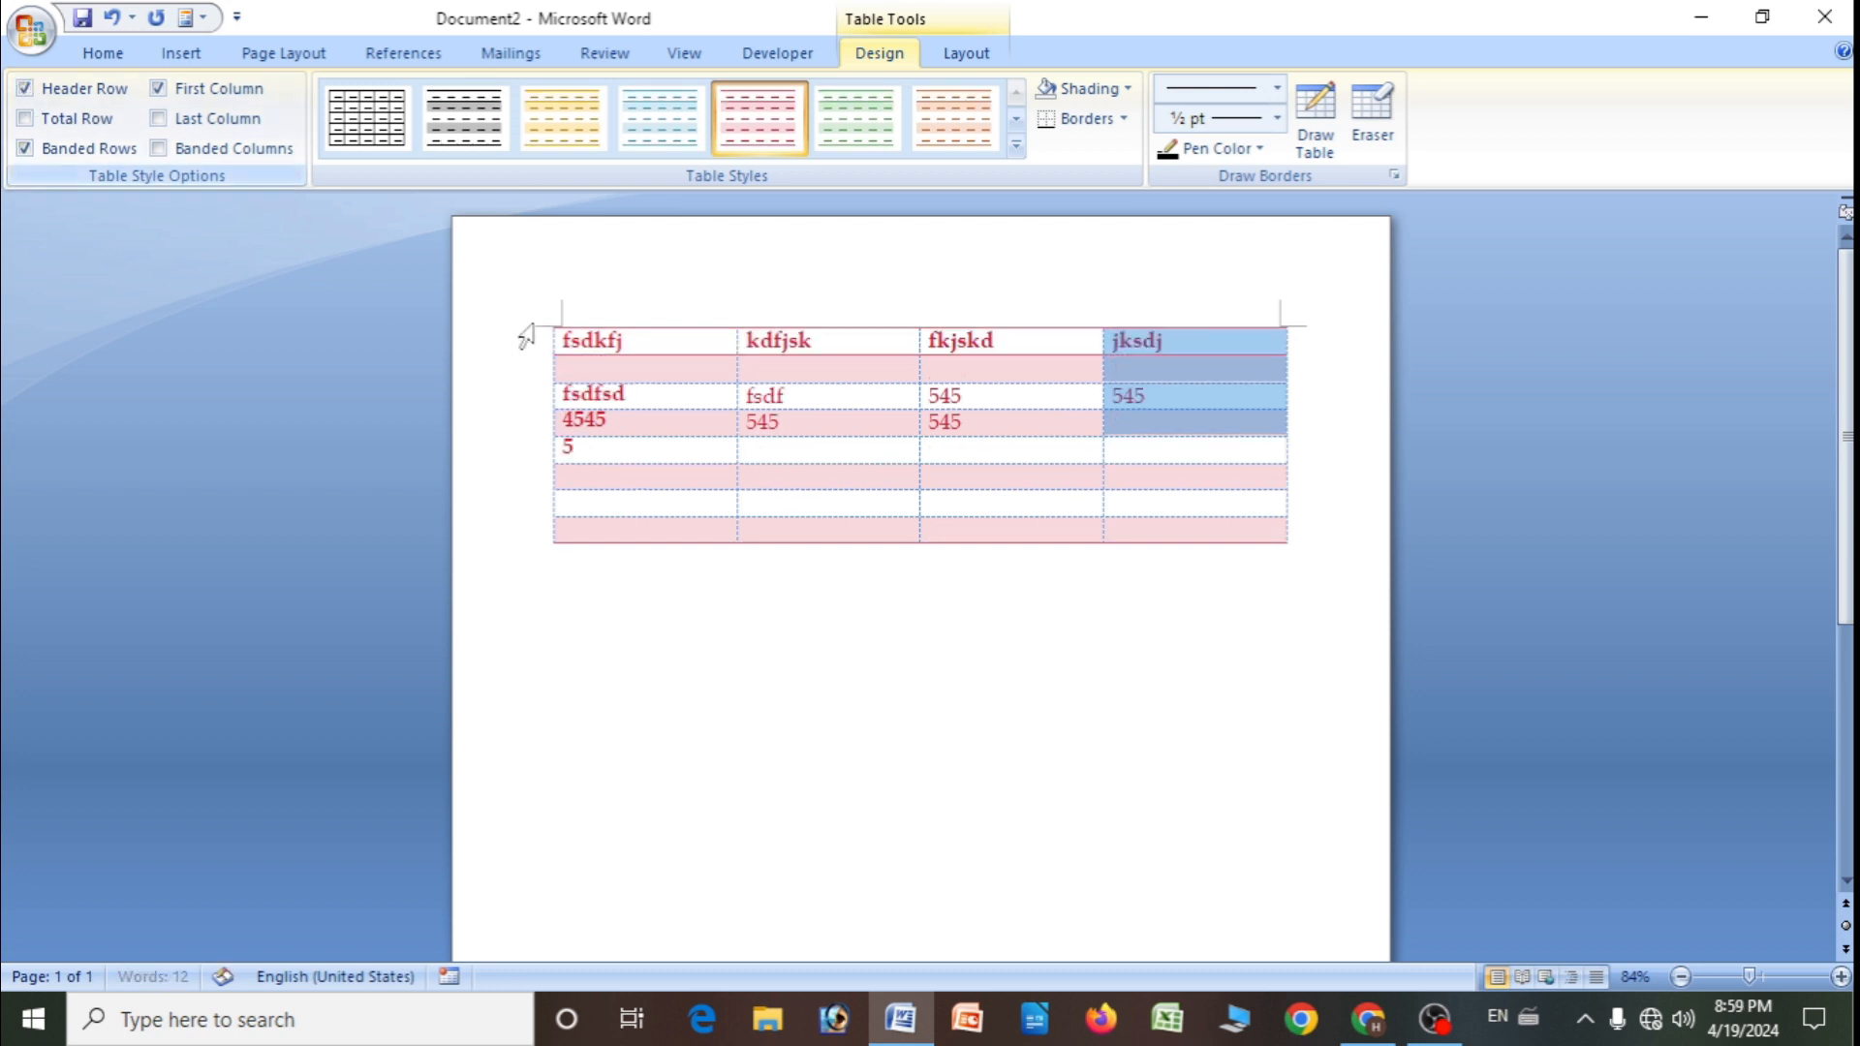
pyautogui.moveTo(566, 341); pyautogui.dragTo(1209, 547)
pyautogui.click(1146, 569)
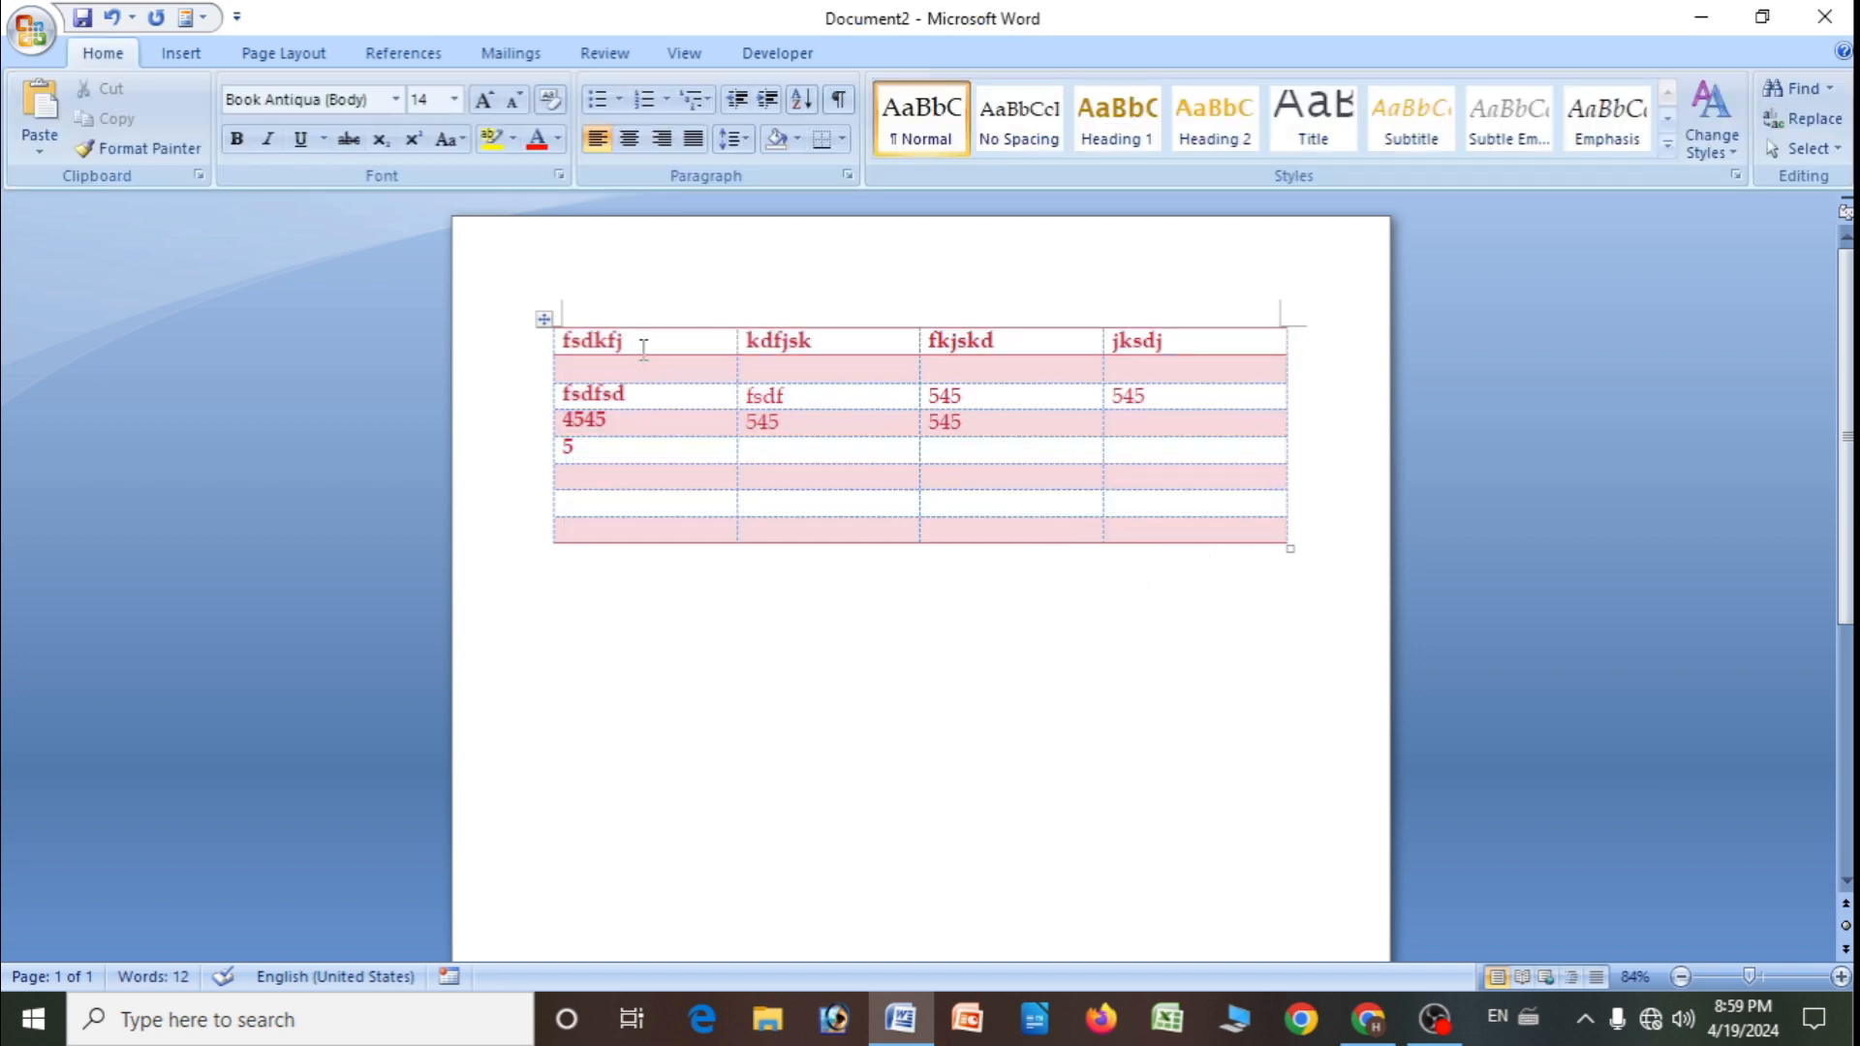
pyautogui.click(178, 52)
pyautogui.click(543, 319)
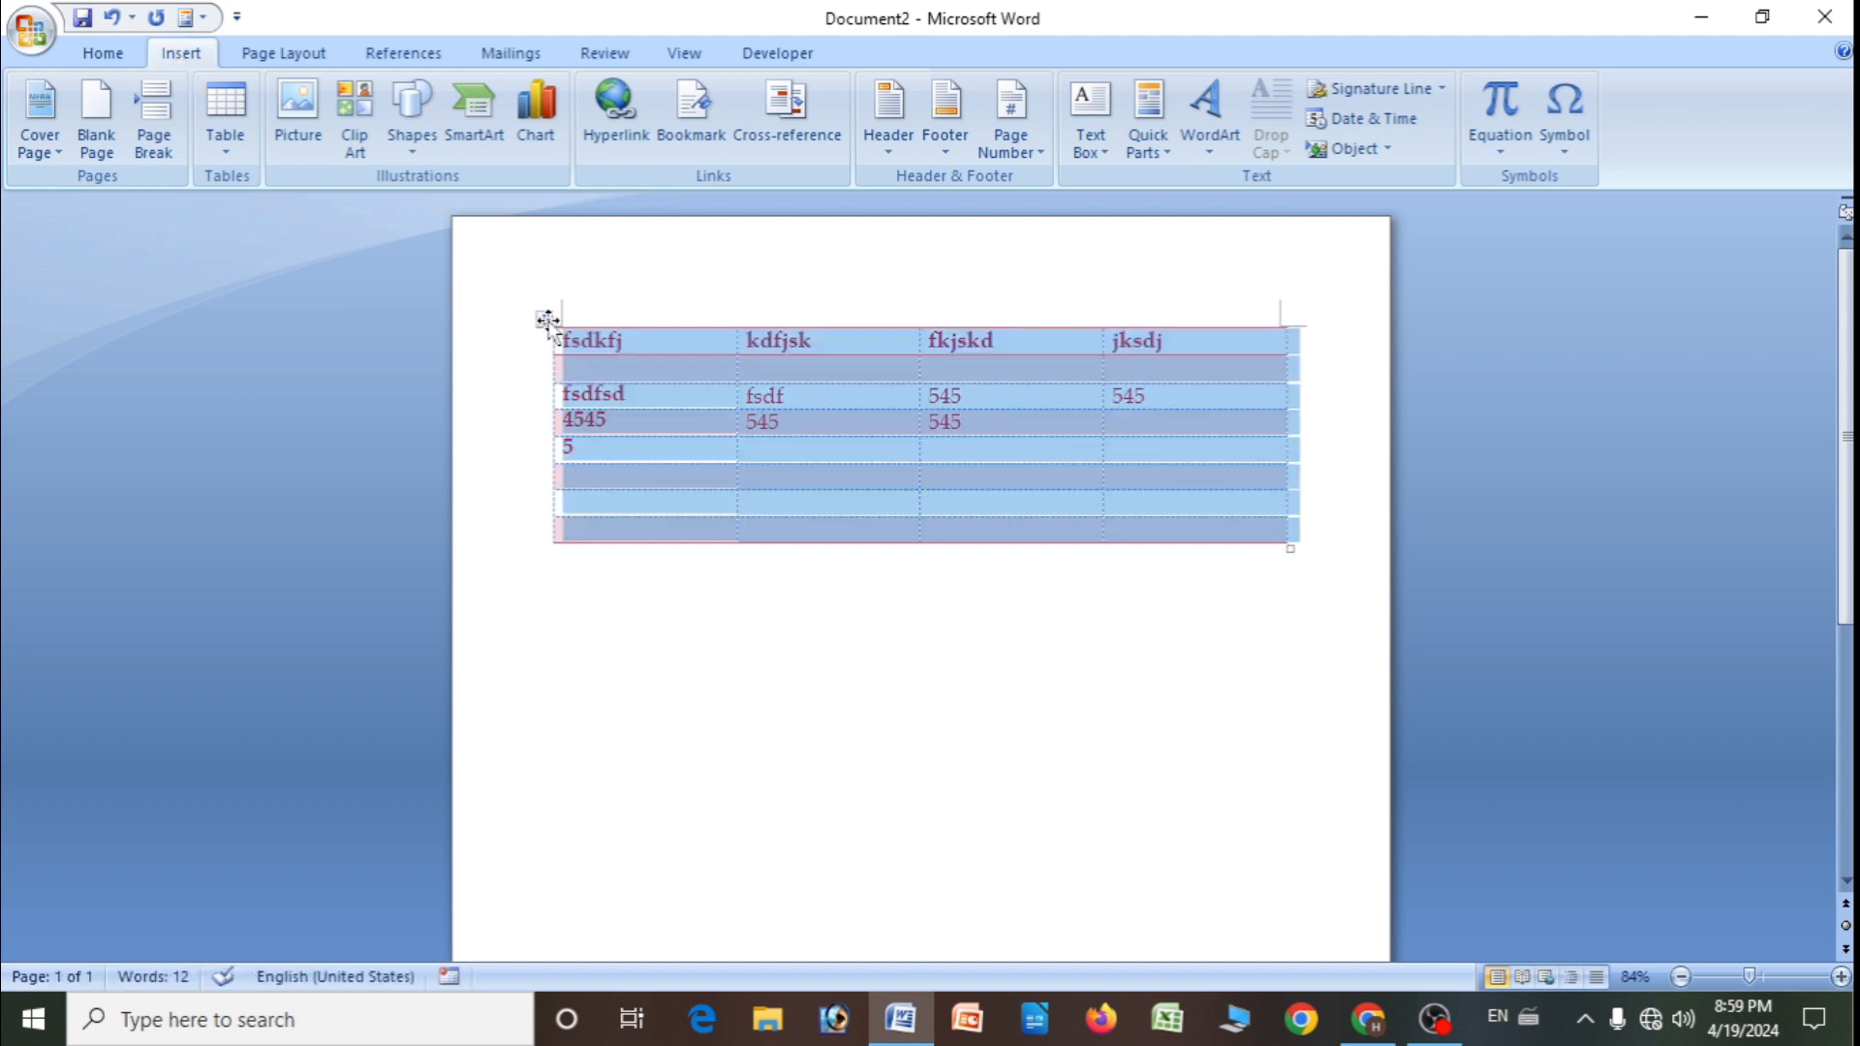
pyautogui.click(621, 368)
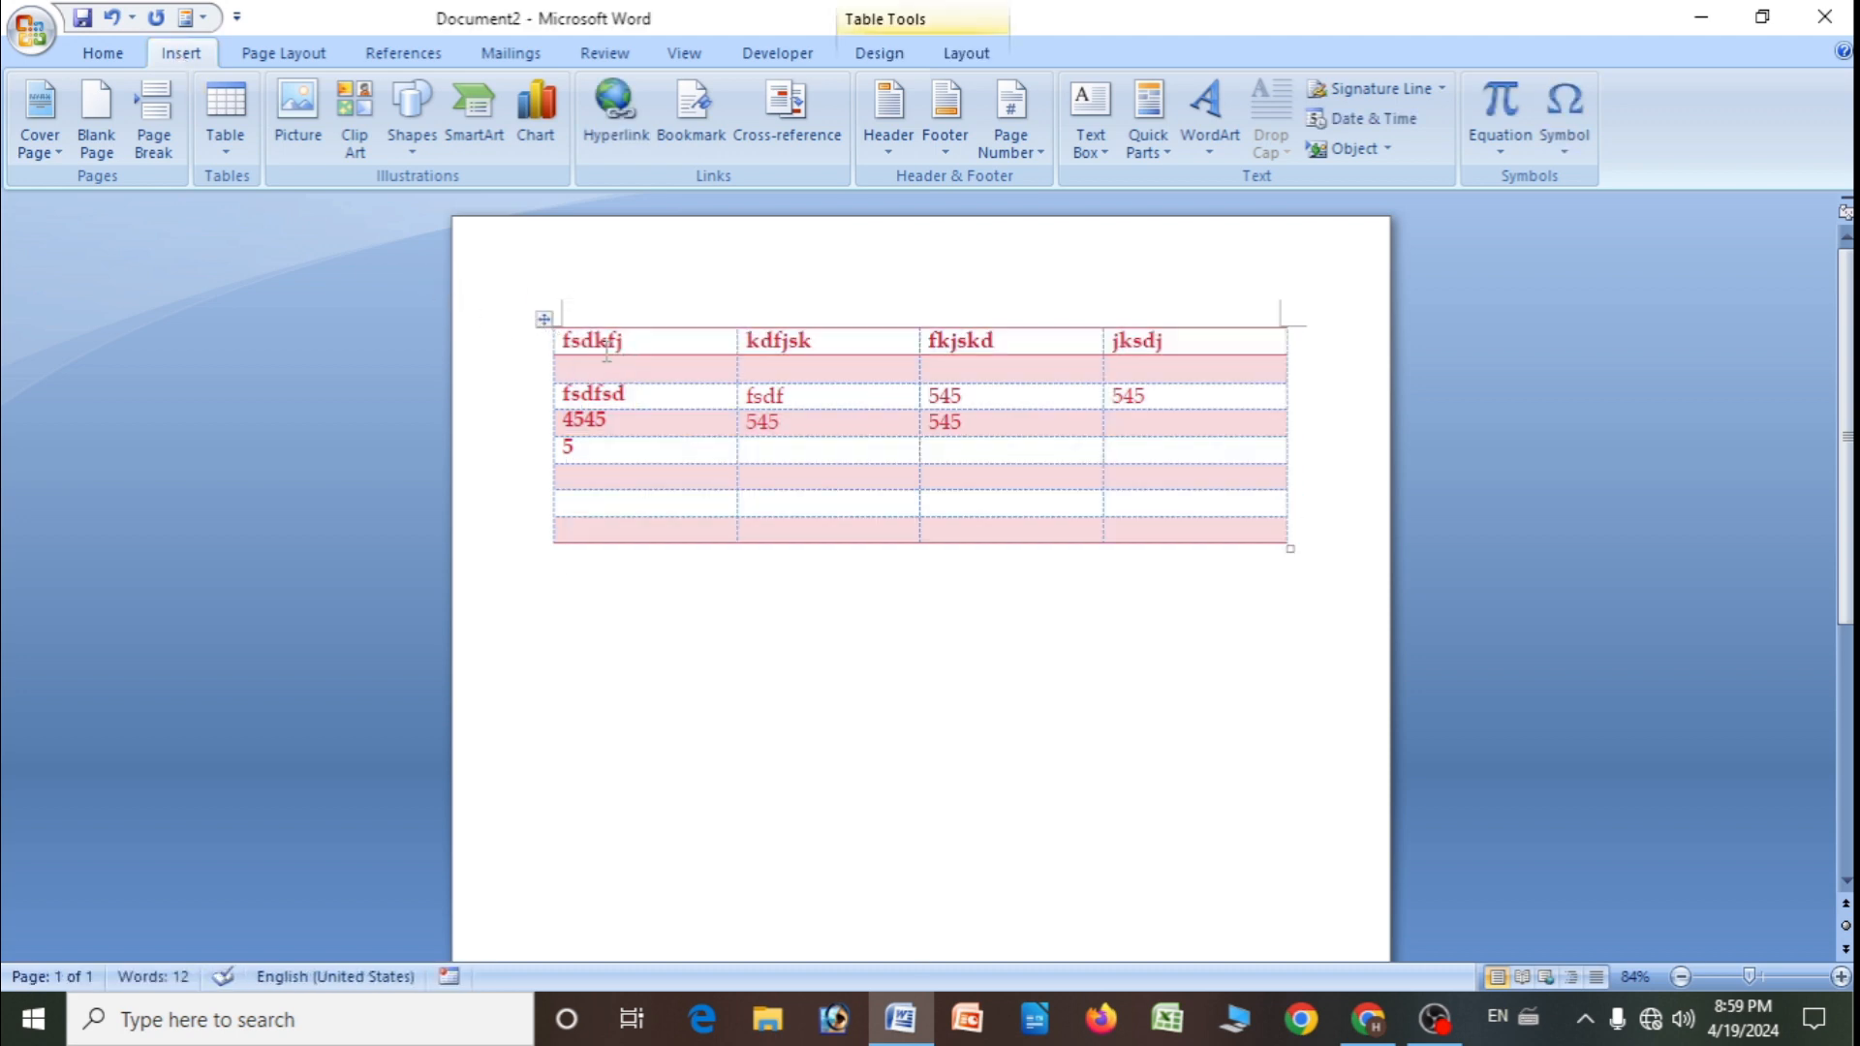
pyautogui.hotkey('ctrl', 'z')
pyautogui.moveTo(623, 342); pyautogui.dragTo(562, 339)
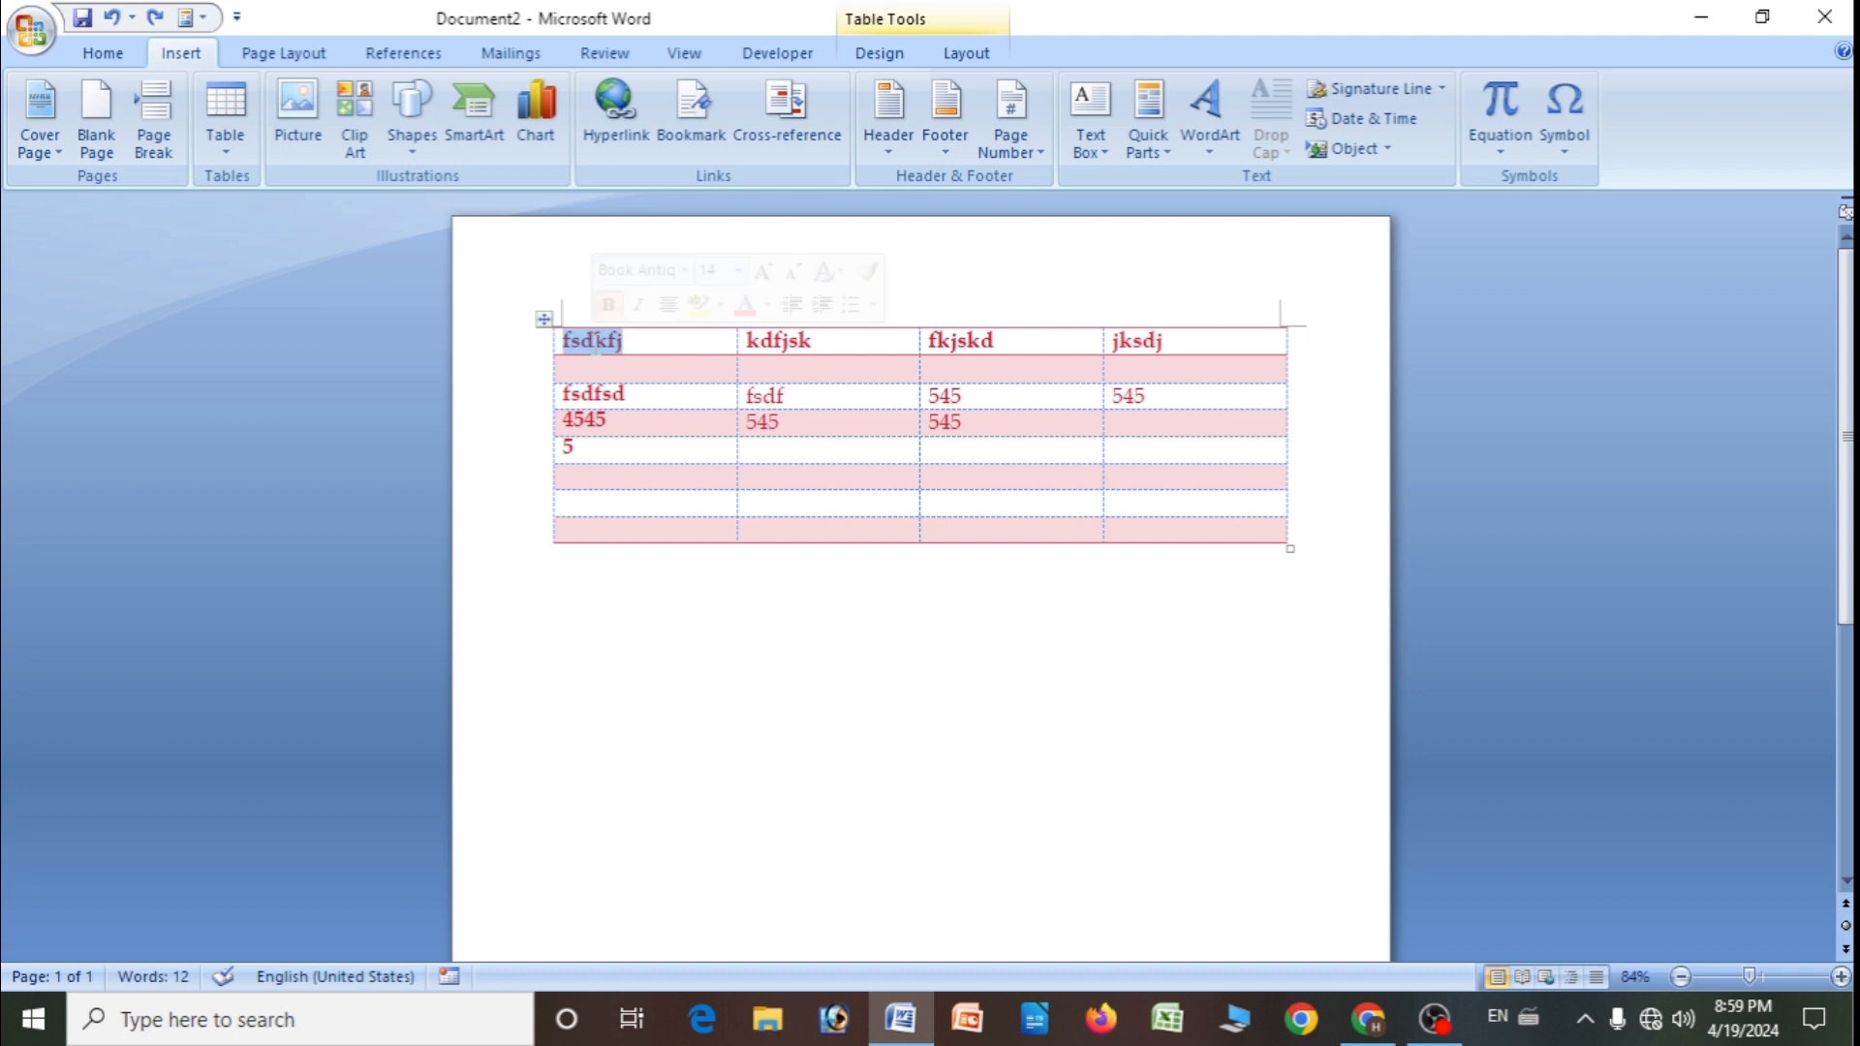
pyautogui.click(544, 319)
pyautogui.click(608, 438)
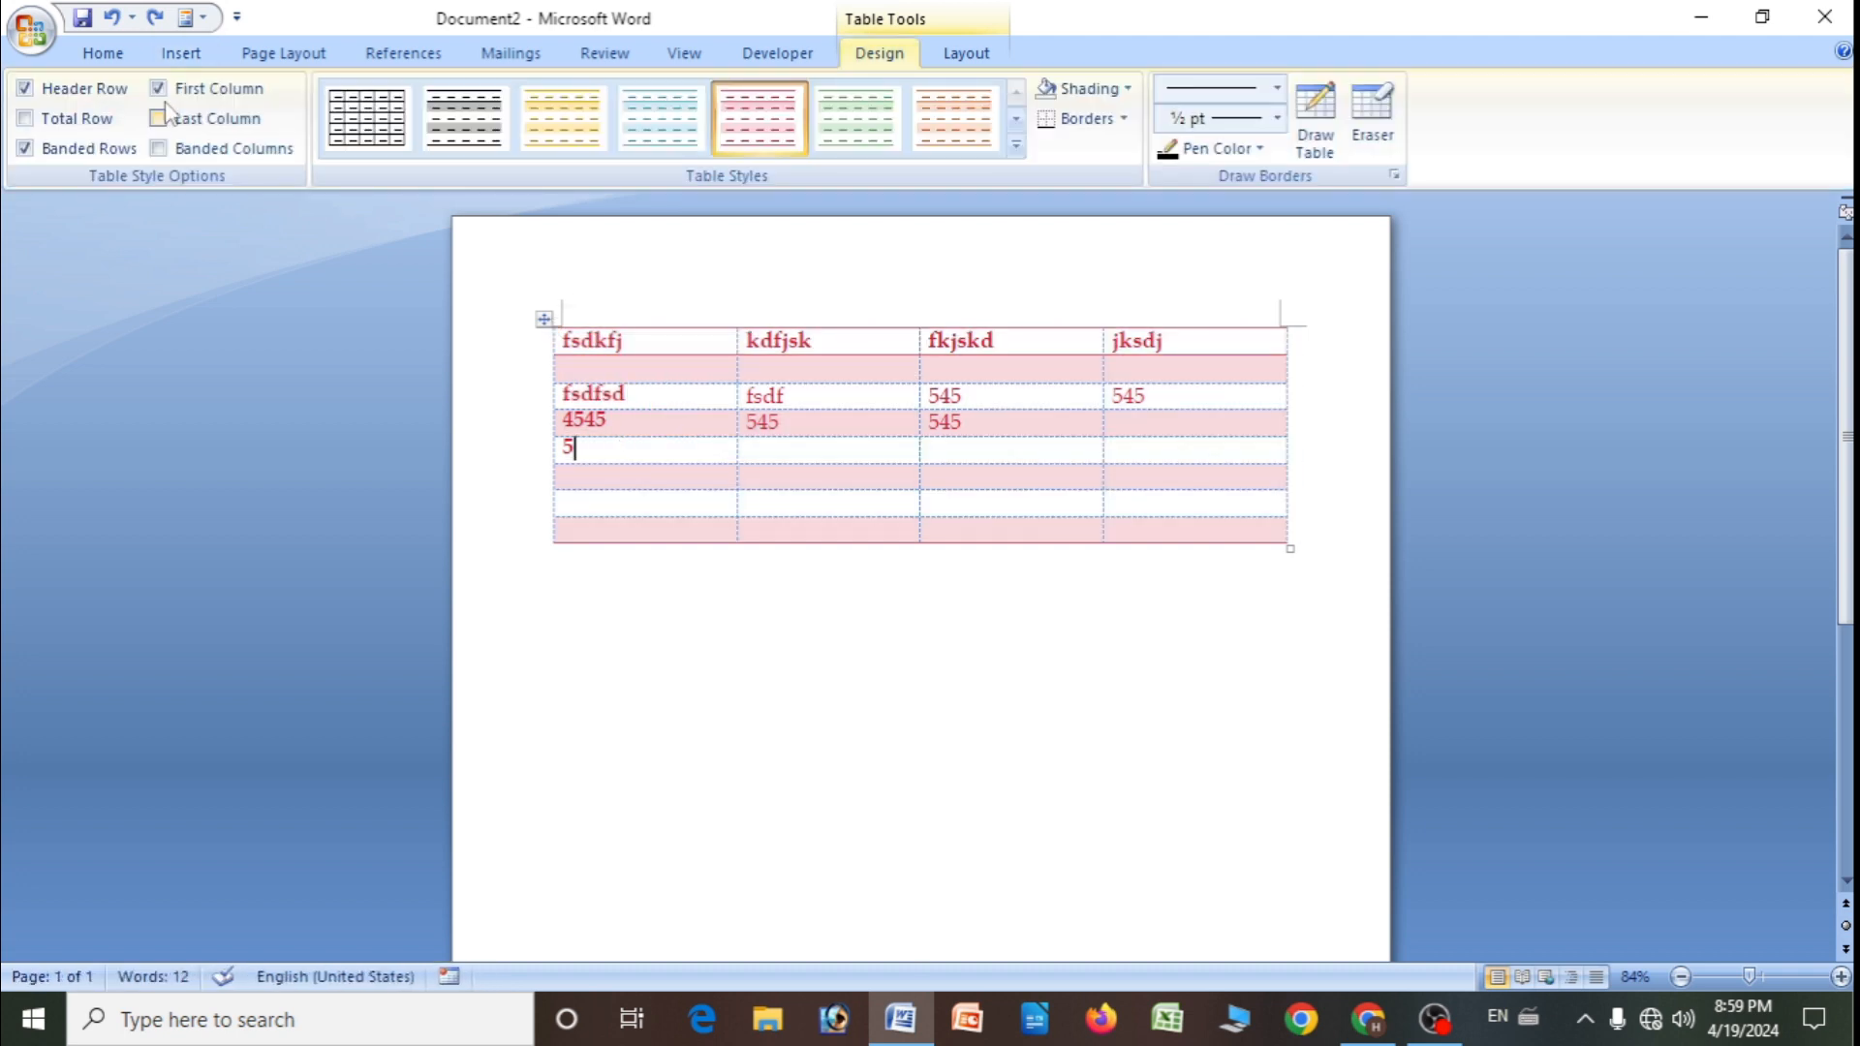
# - Toggle Header Row formatting off and back on, and turn off First Column formatting
pyautogui.click(26, 91)
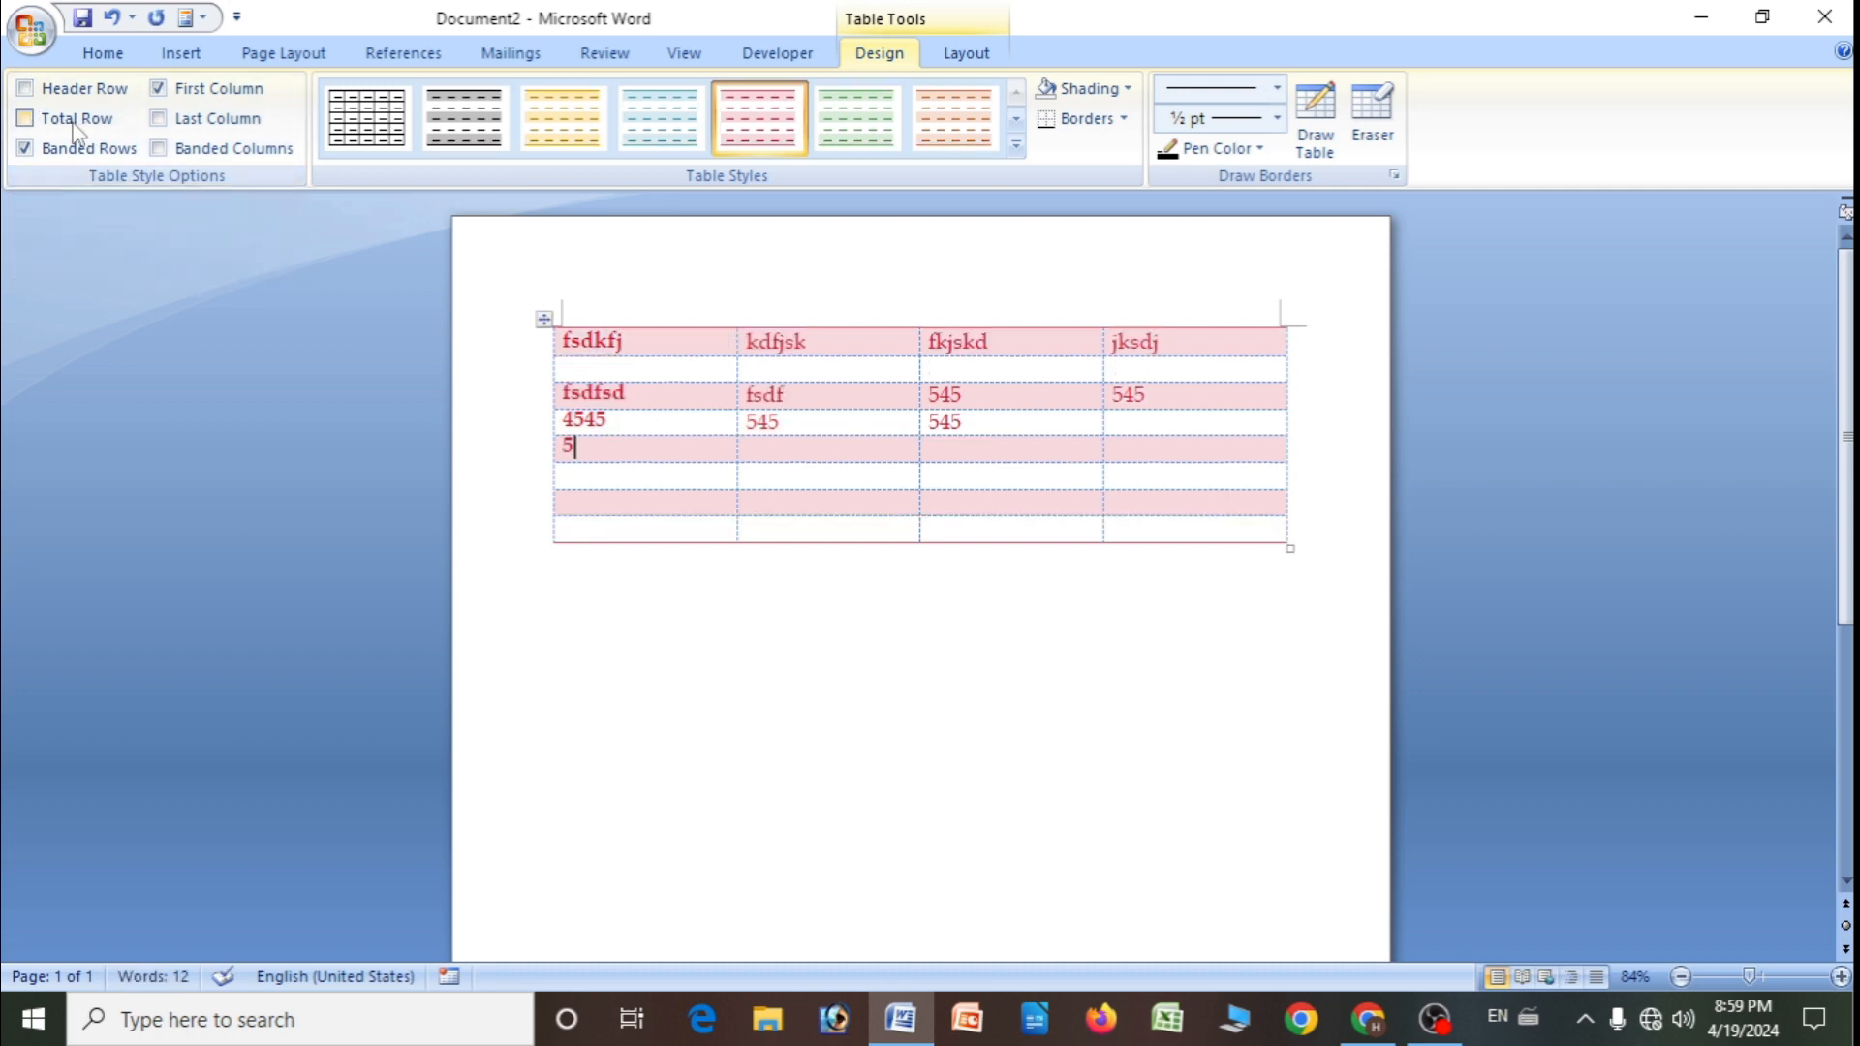
pyautogui.click(29, 94)
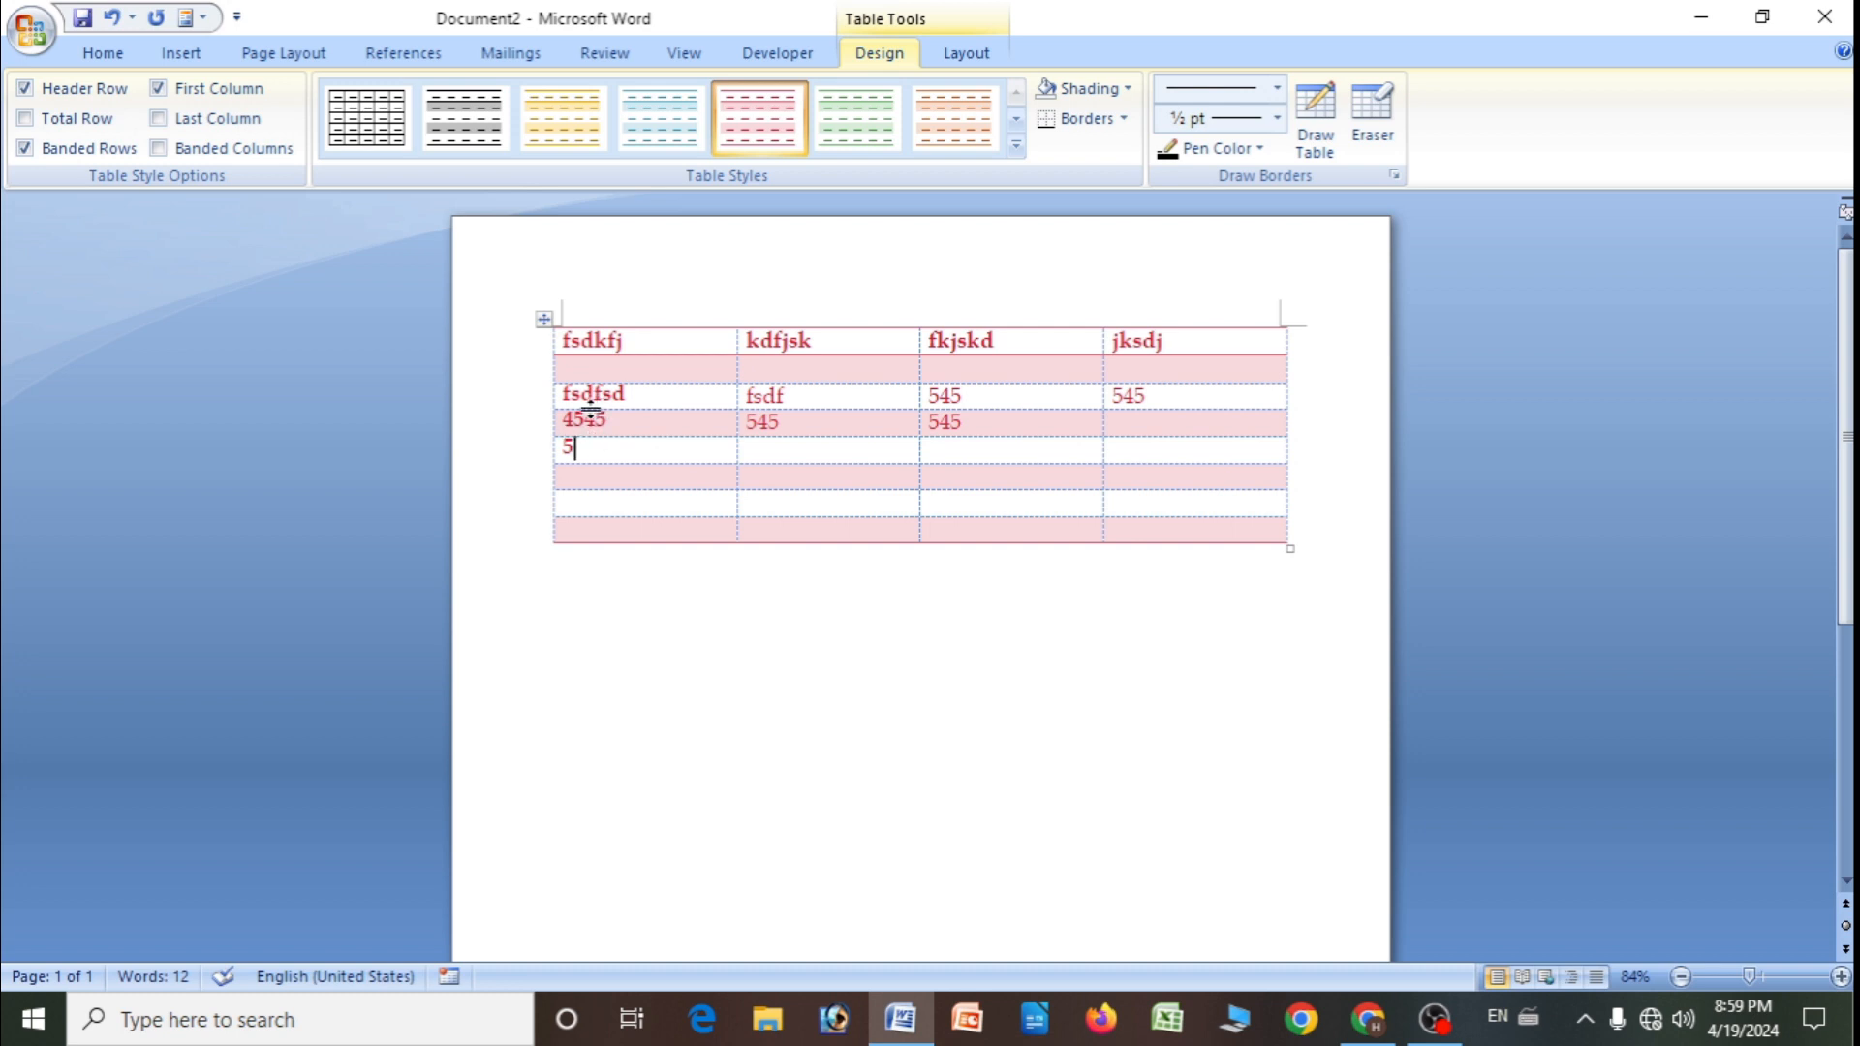
pyautogui.click(159, 89)
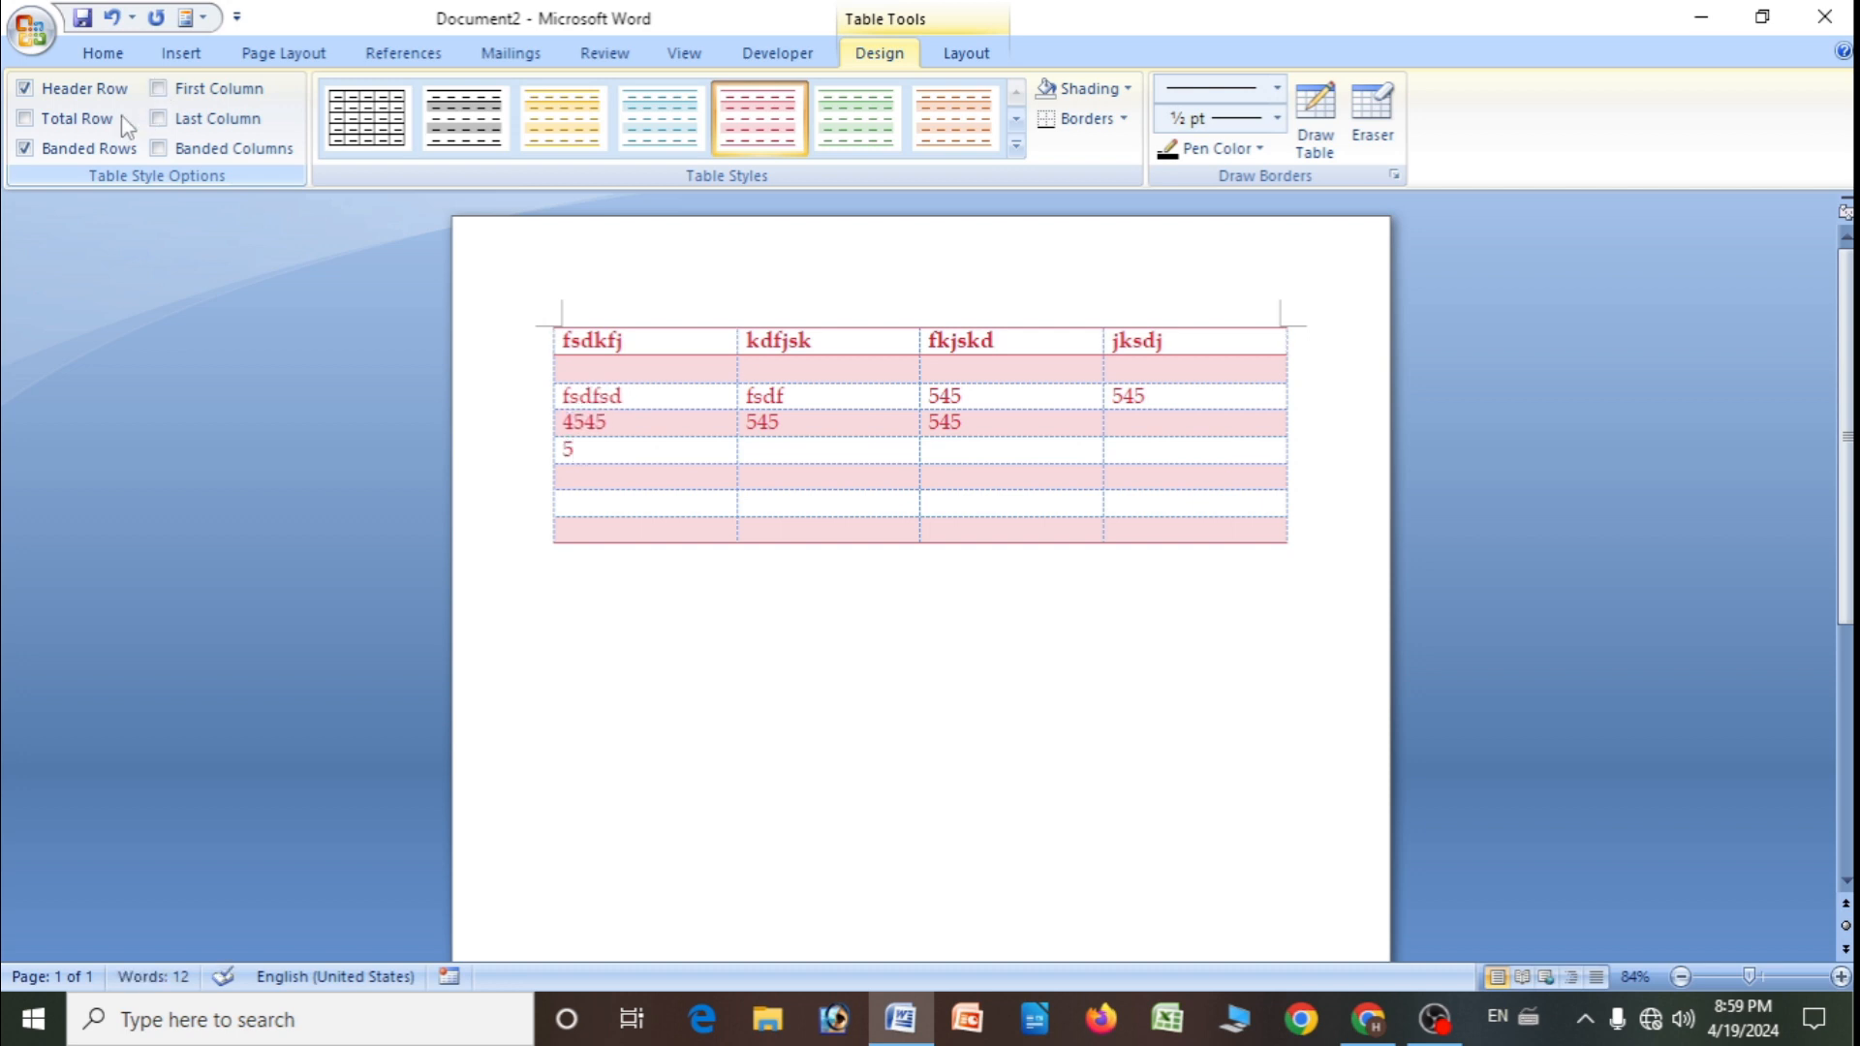
# - Compare the table with Total Row and Last Column formatting on and off, leaving both options disabled
pyautogui.click(25, 118)
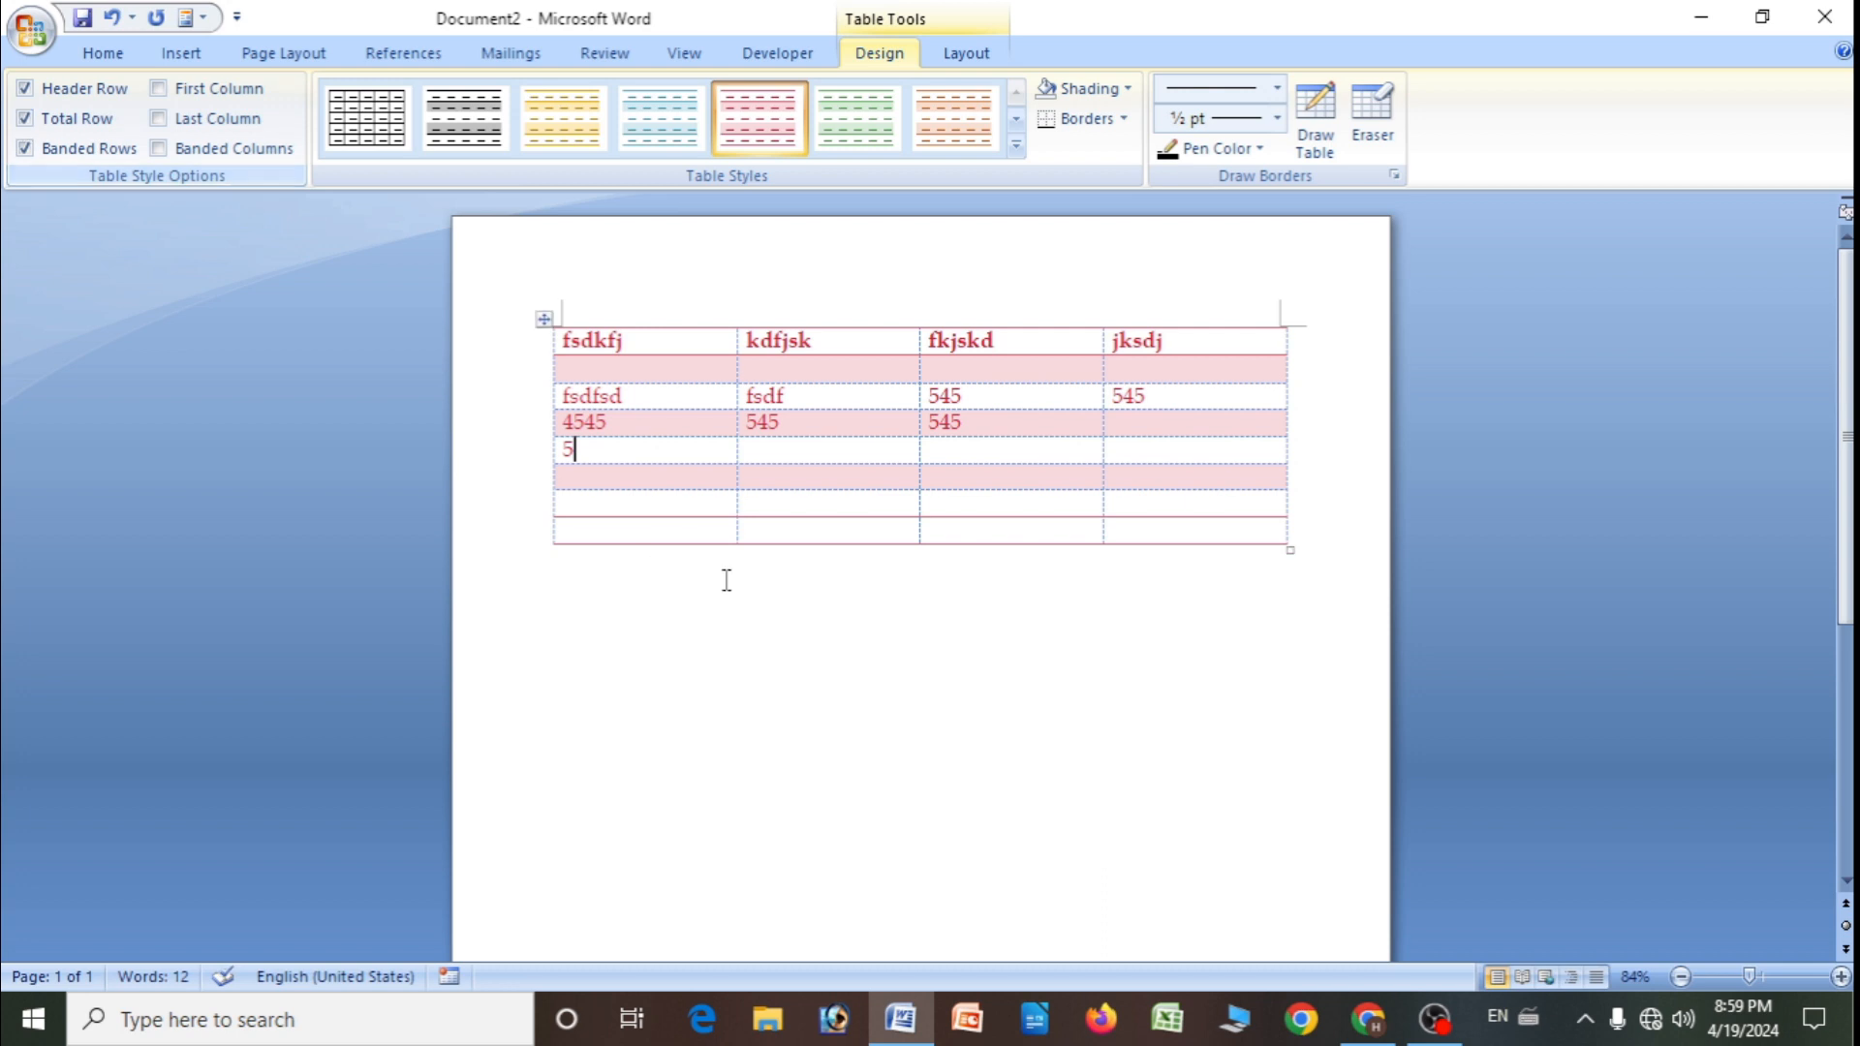
pyautogui.click(25, 118)
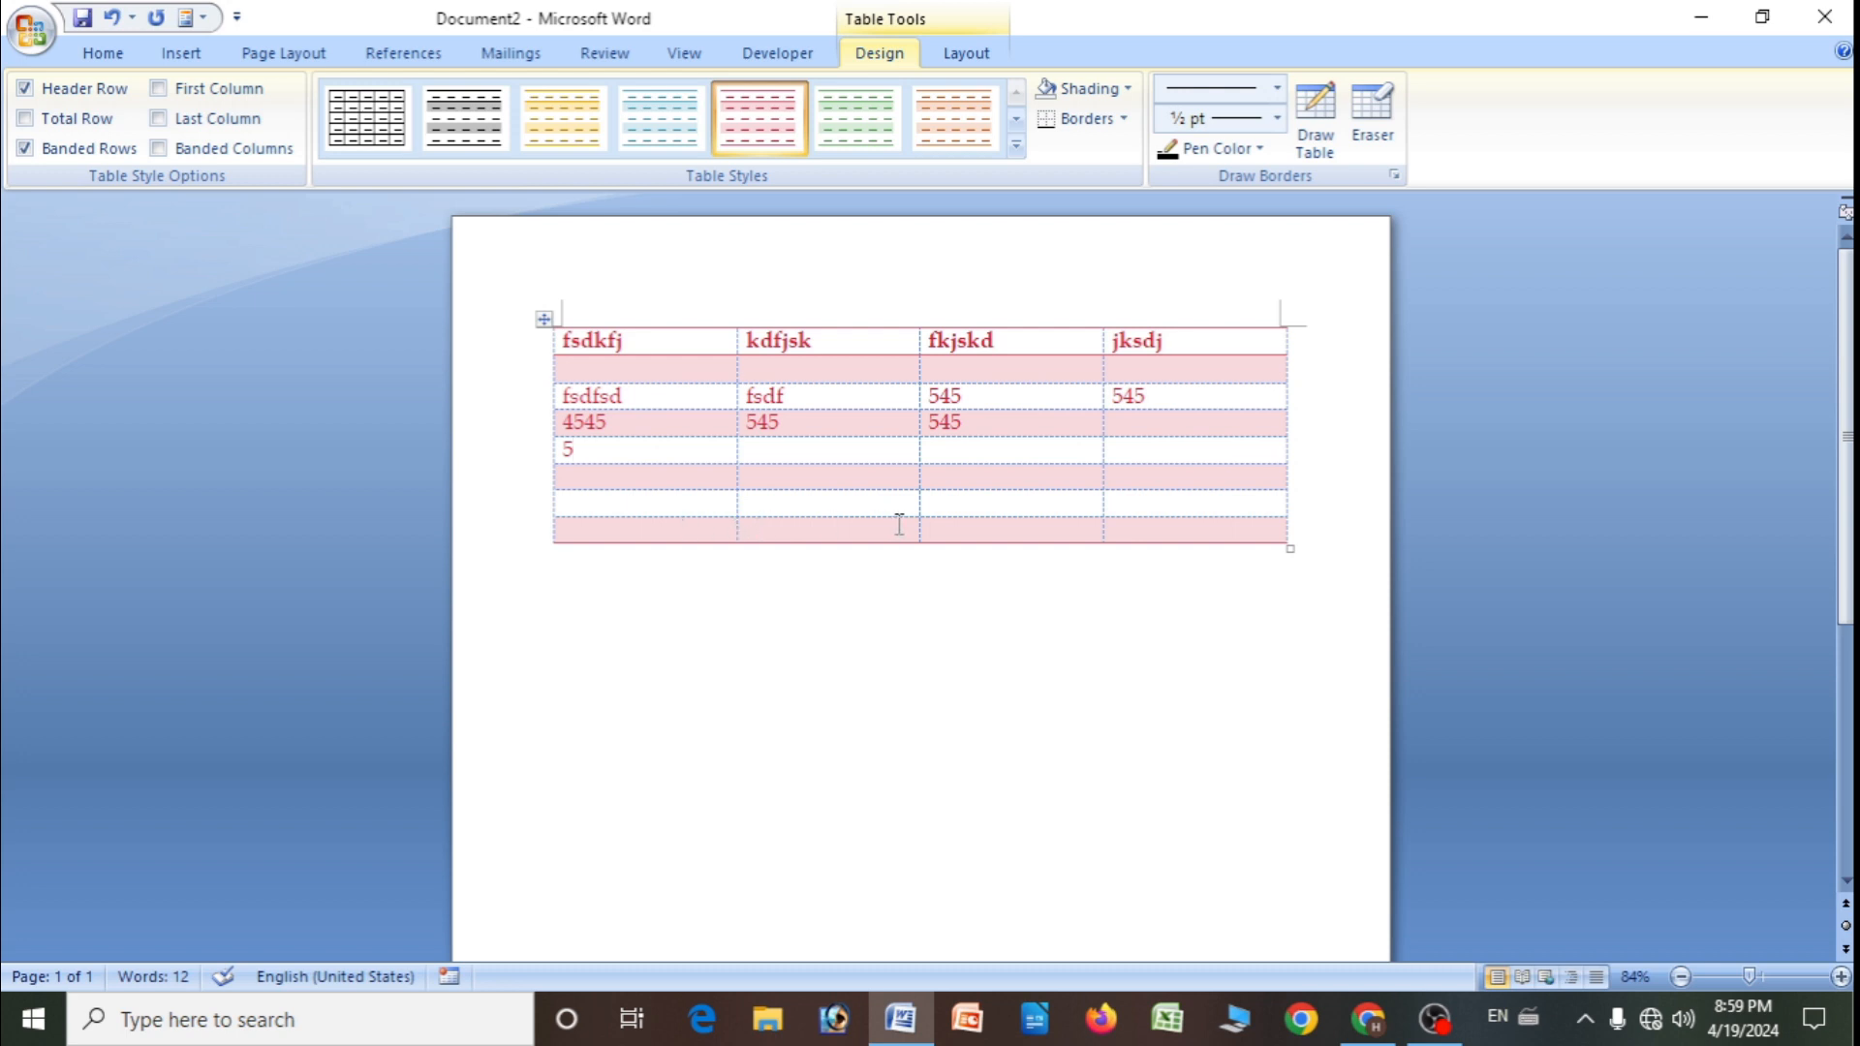
pyautogui.click(158, 120)
pyautogui.click(167, 121)
pyautogui.click(167, 121)
pyautogui.click(167, 121)
pyautogui.click(166, 121)
pyautogui.click(166, 121)
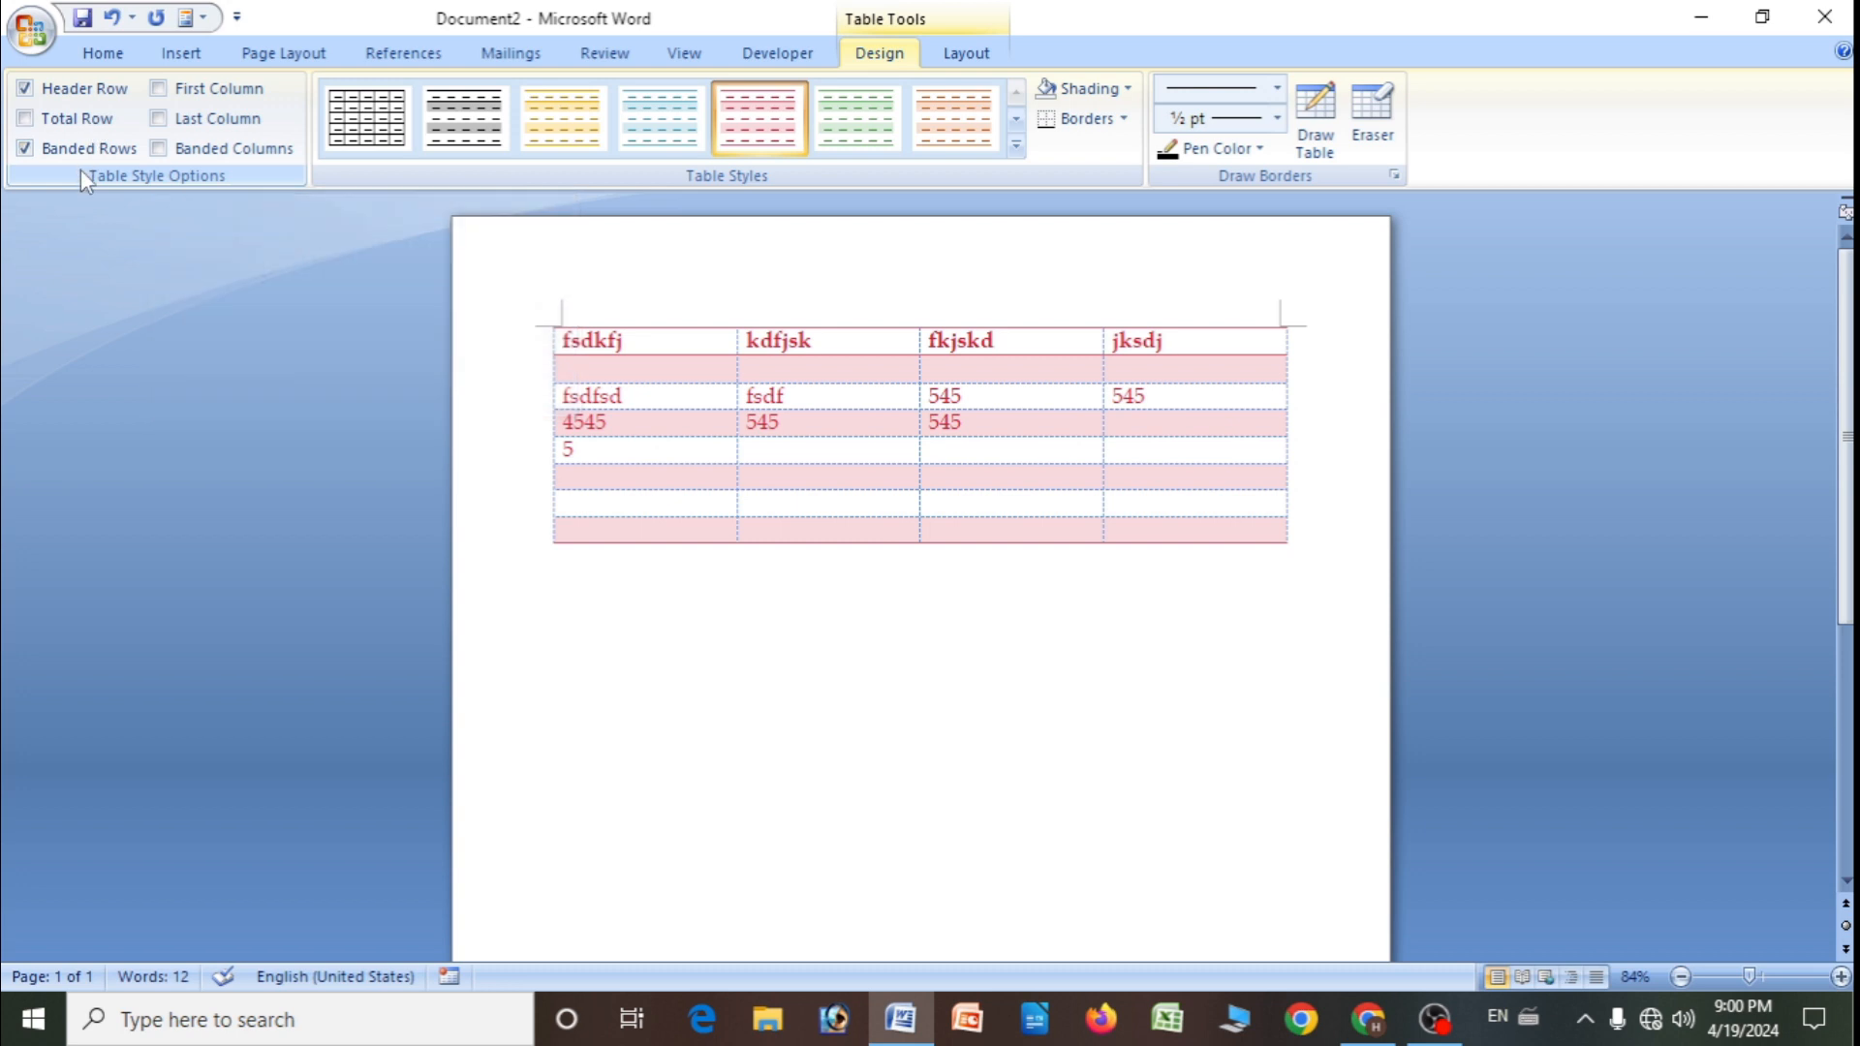
# - Toggle Banded Rows off and back on, and enable Banded Columns shading for the table
pyautogui.click(24, 150)
pyautogui.click(24, 150)
pyautogui.click(159, 150)
pyautogui.click(158, 148)
pyautogui.click(158, 148)
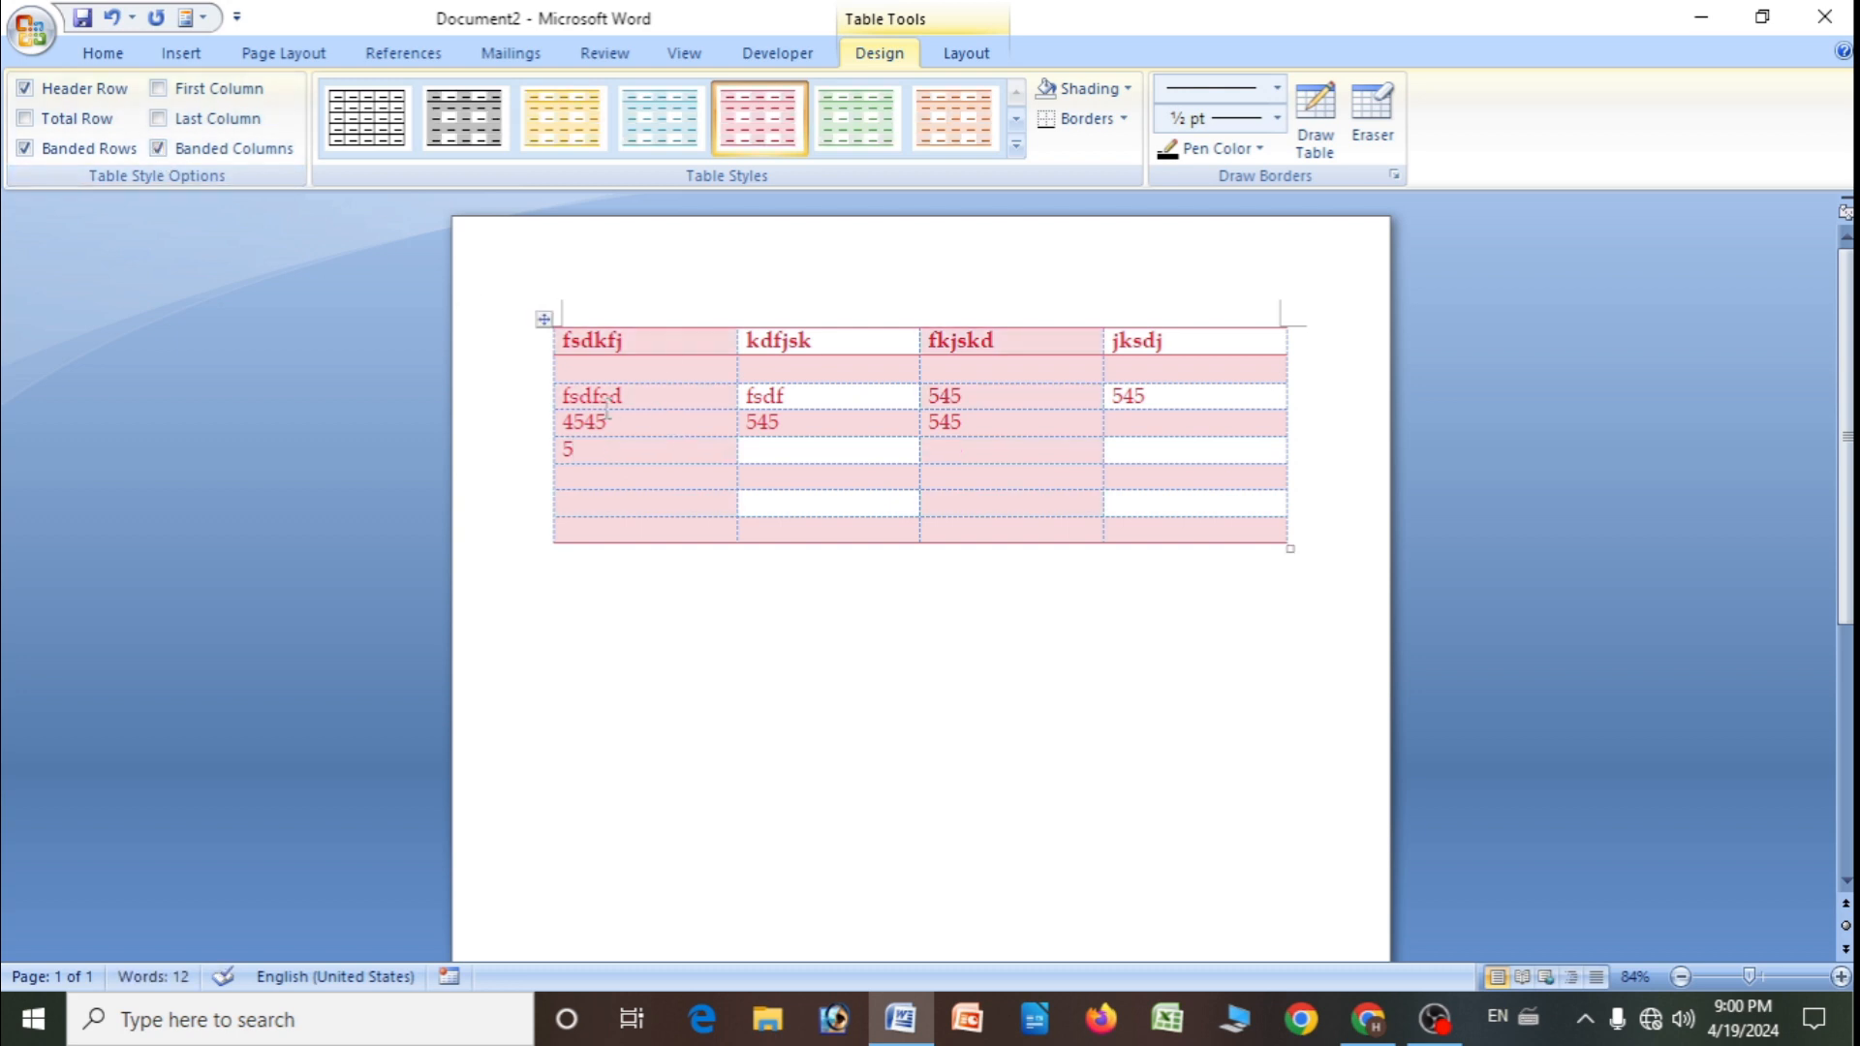
# - Apply the black-and-grey table style and enable Last Column formatting, keeping Banded Columns and Banded Rows enabled
pyautogui.click(463, 116)
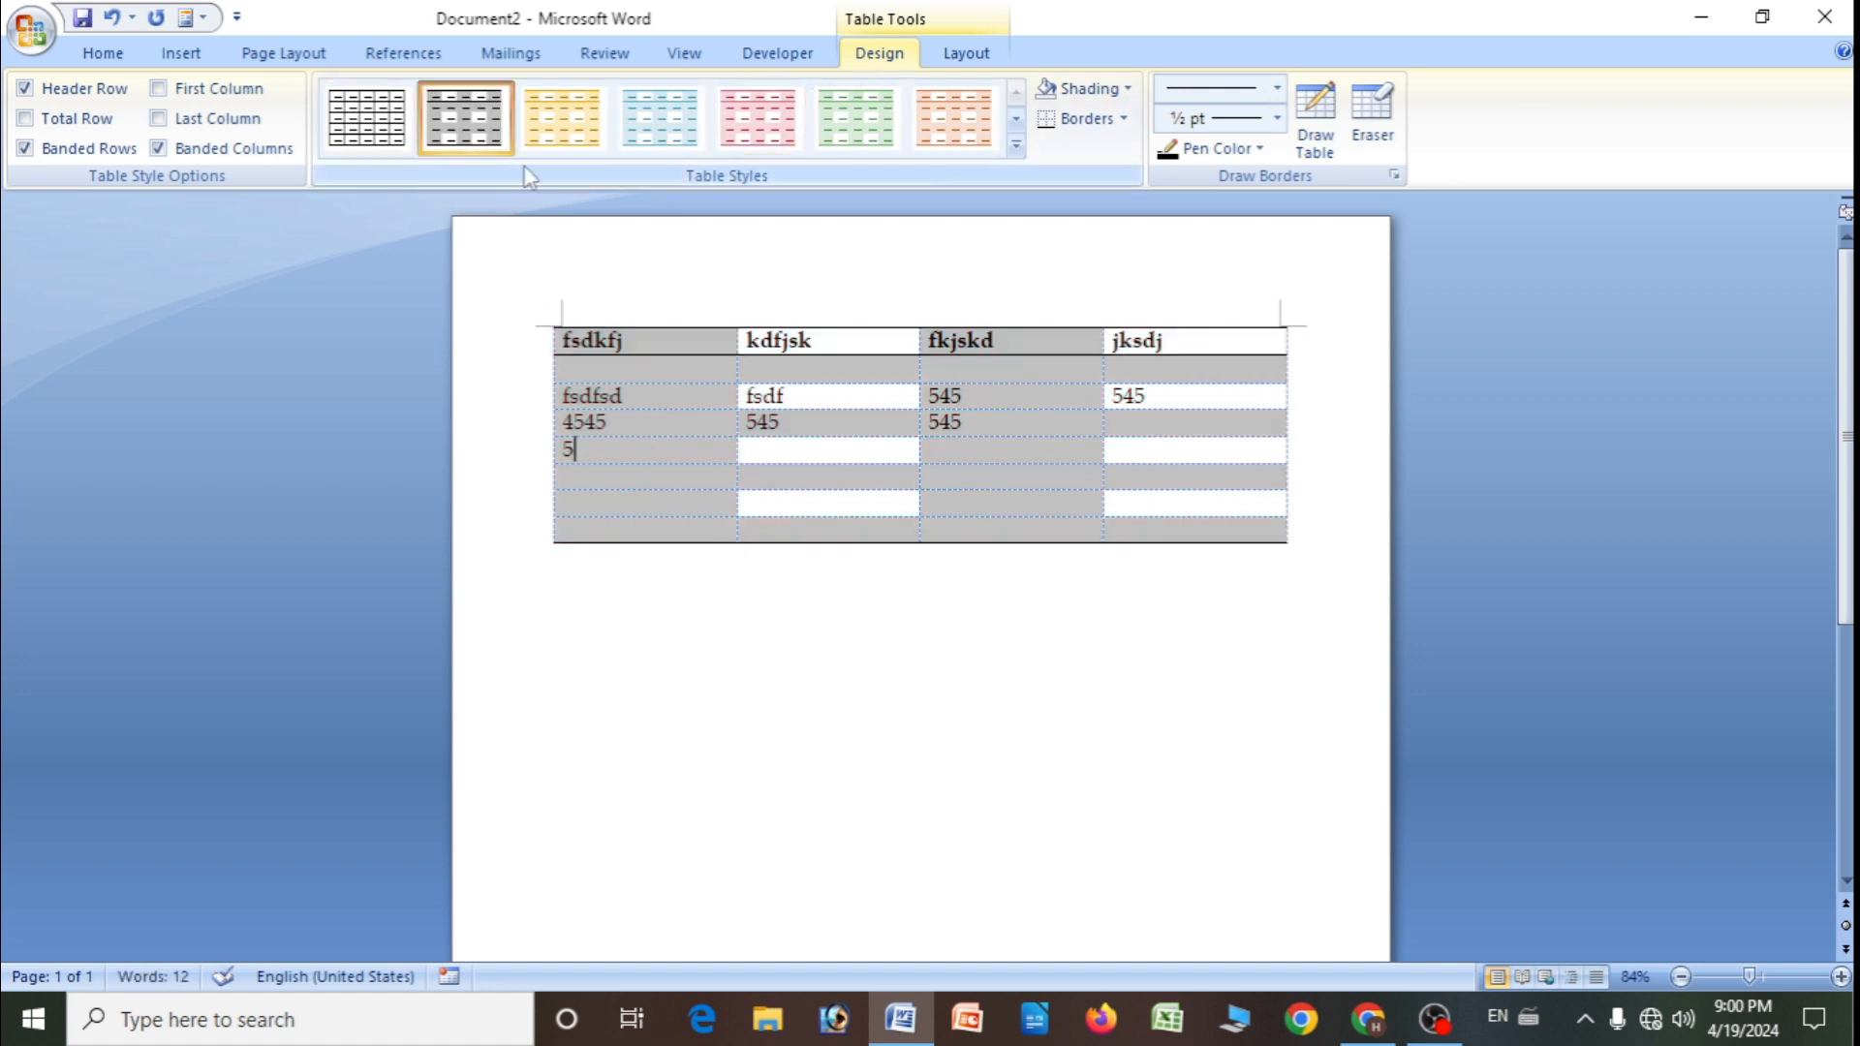
pyautogui.click(166, 117)
pyautogui.click(156, 148)
pyautogui.click(156, 148)
pyautogui.click(156, 148)
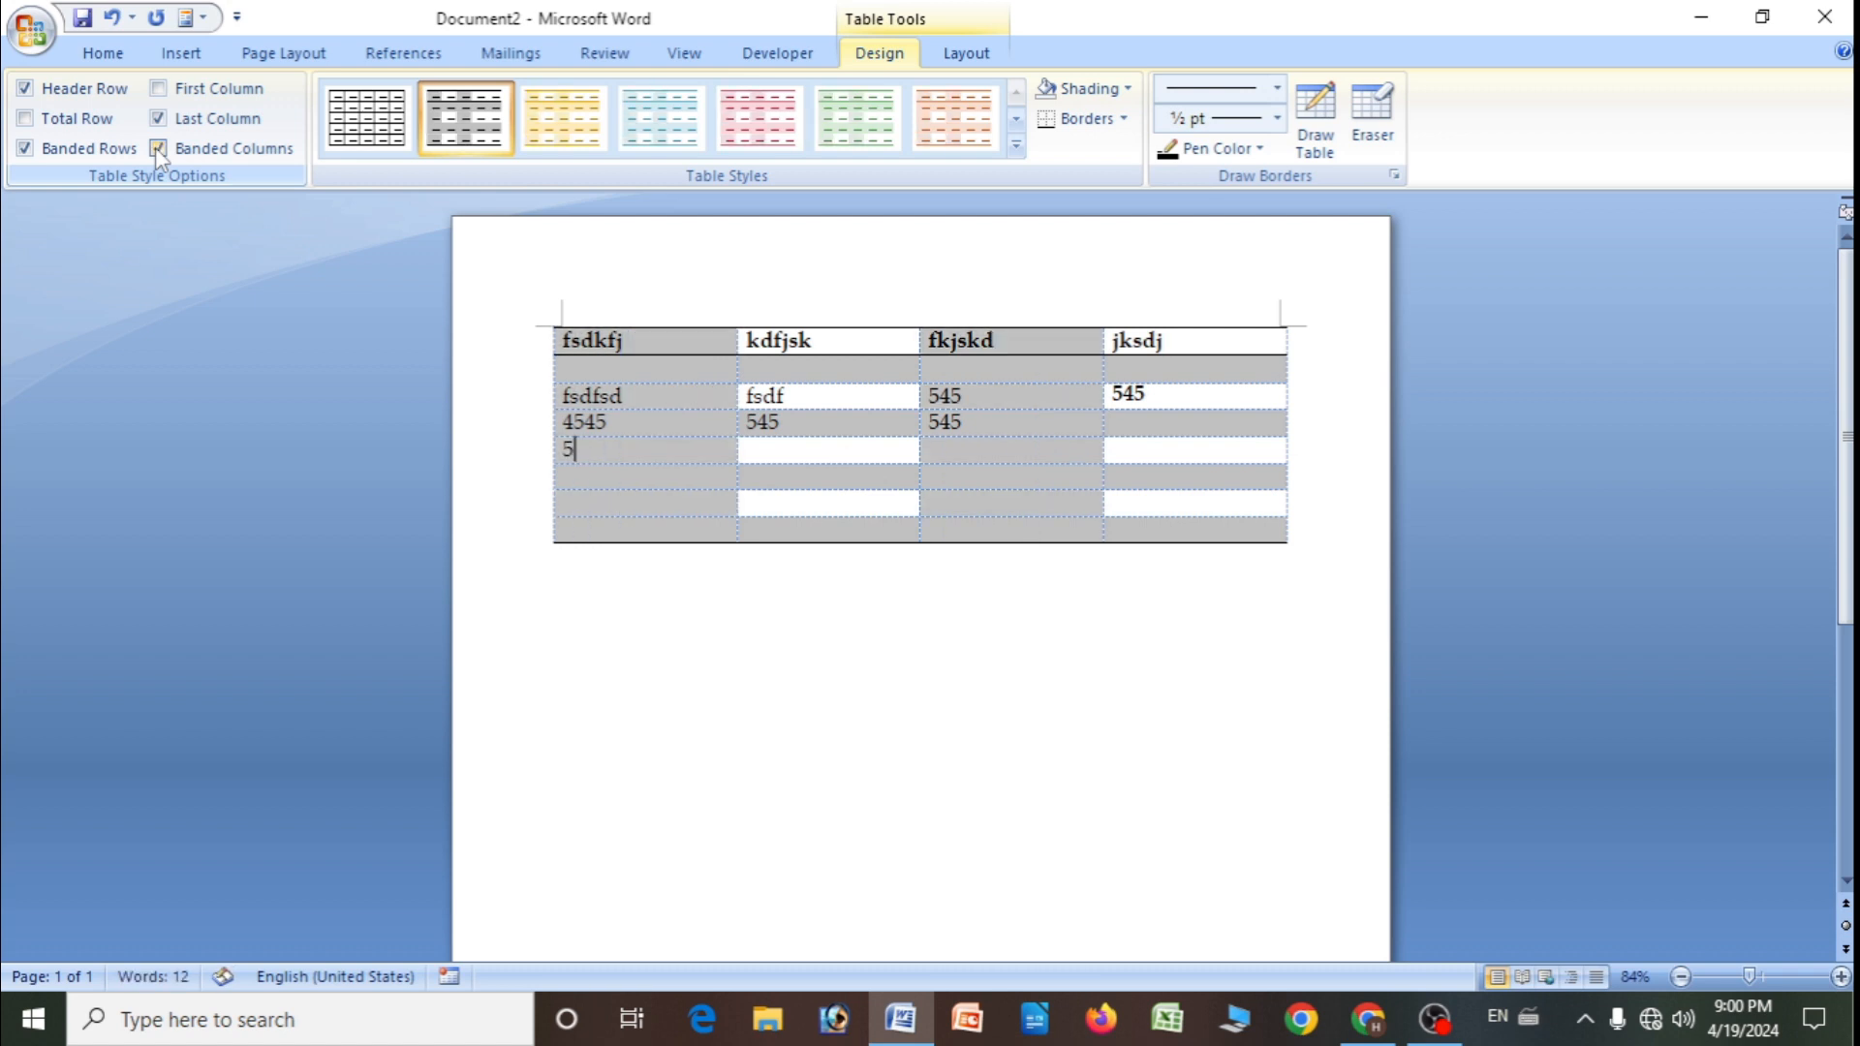
pyautogui.click(158, 148)
pyautogui.click(24, 148)
pyautogui.click(25, 148)
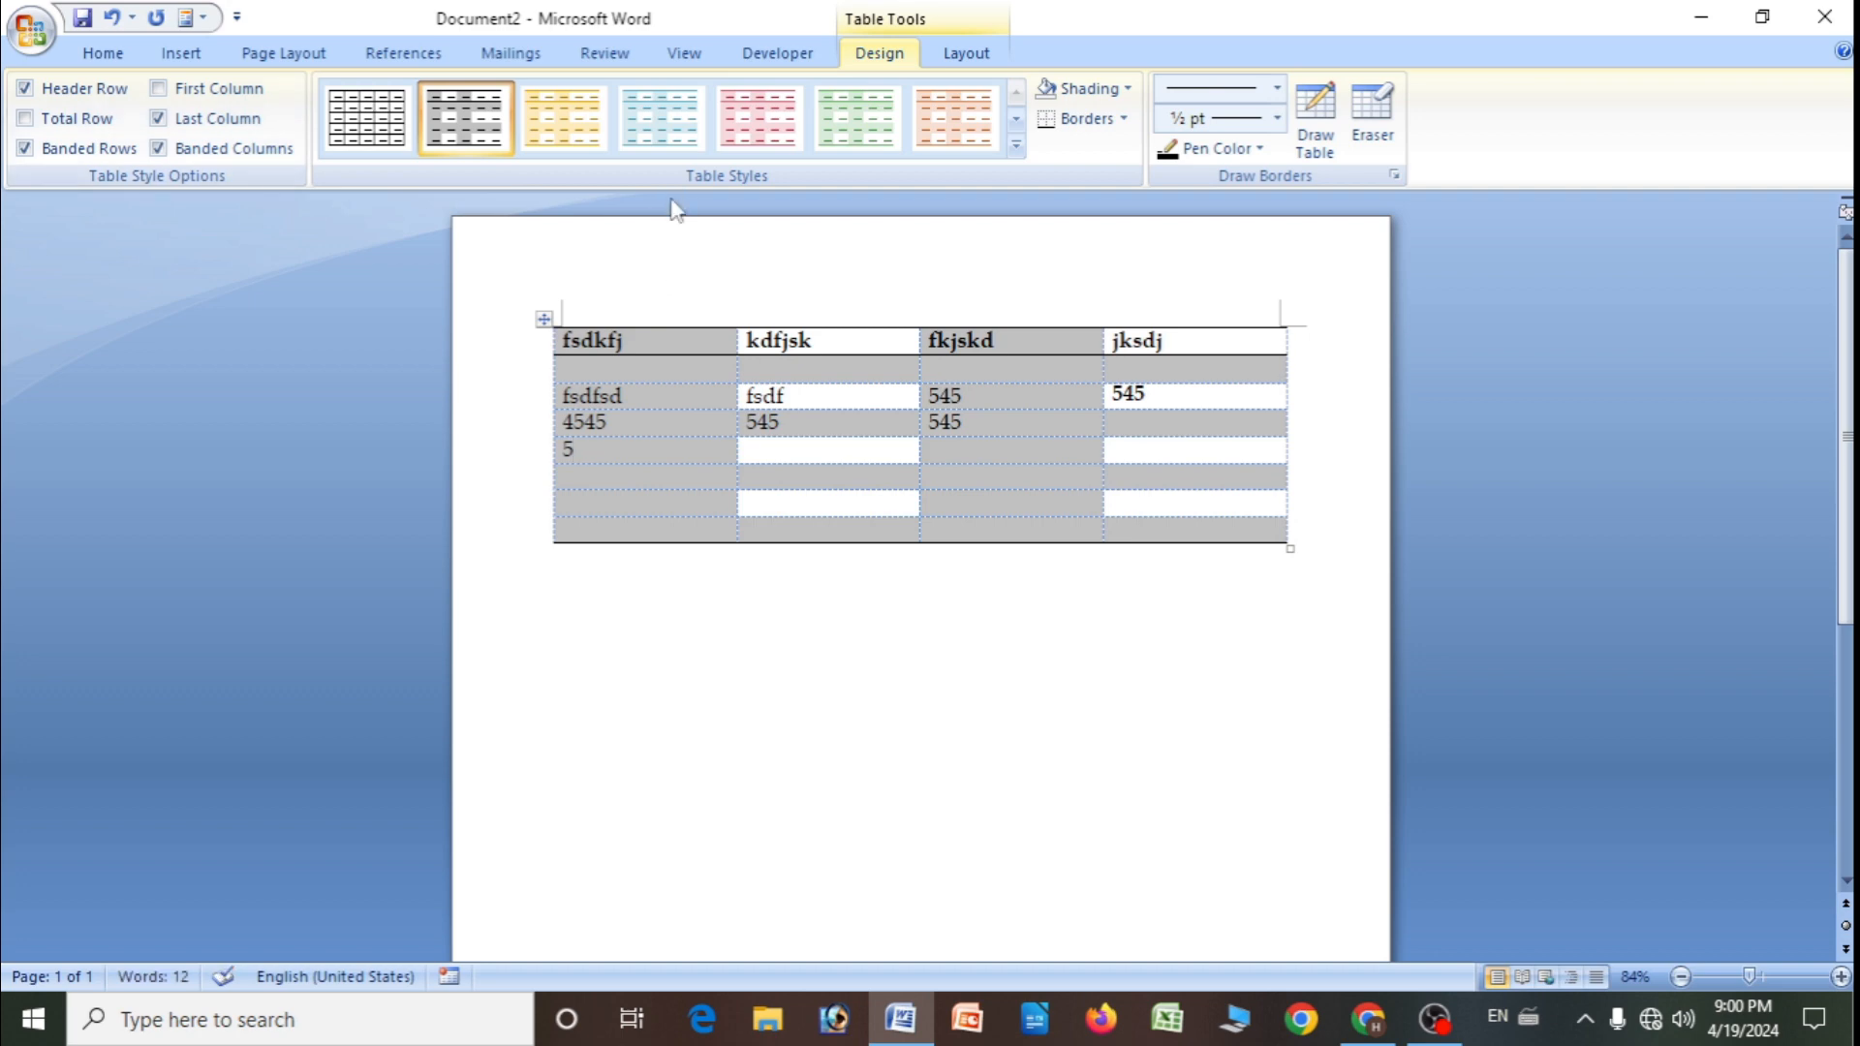
# - Try several coloured table styles on the table and apply the light blue one
pyautogui.click(662, 122)
pyautogui.click(749, 143)
pyautogui.click(843, 138)
pyautogui.click(668, 135)
pyautogui.click(602, 129)
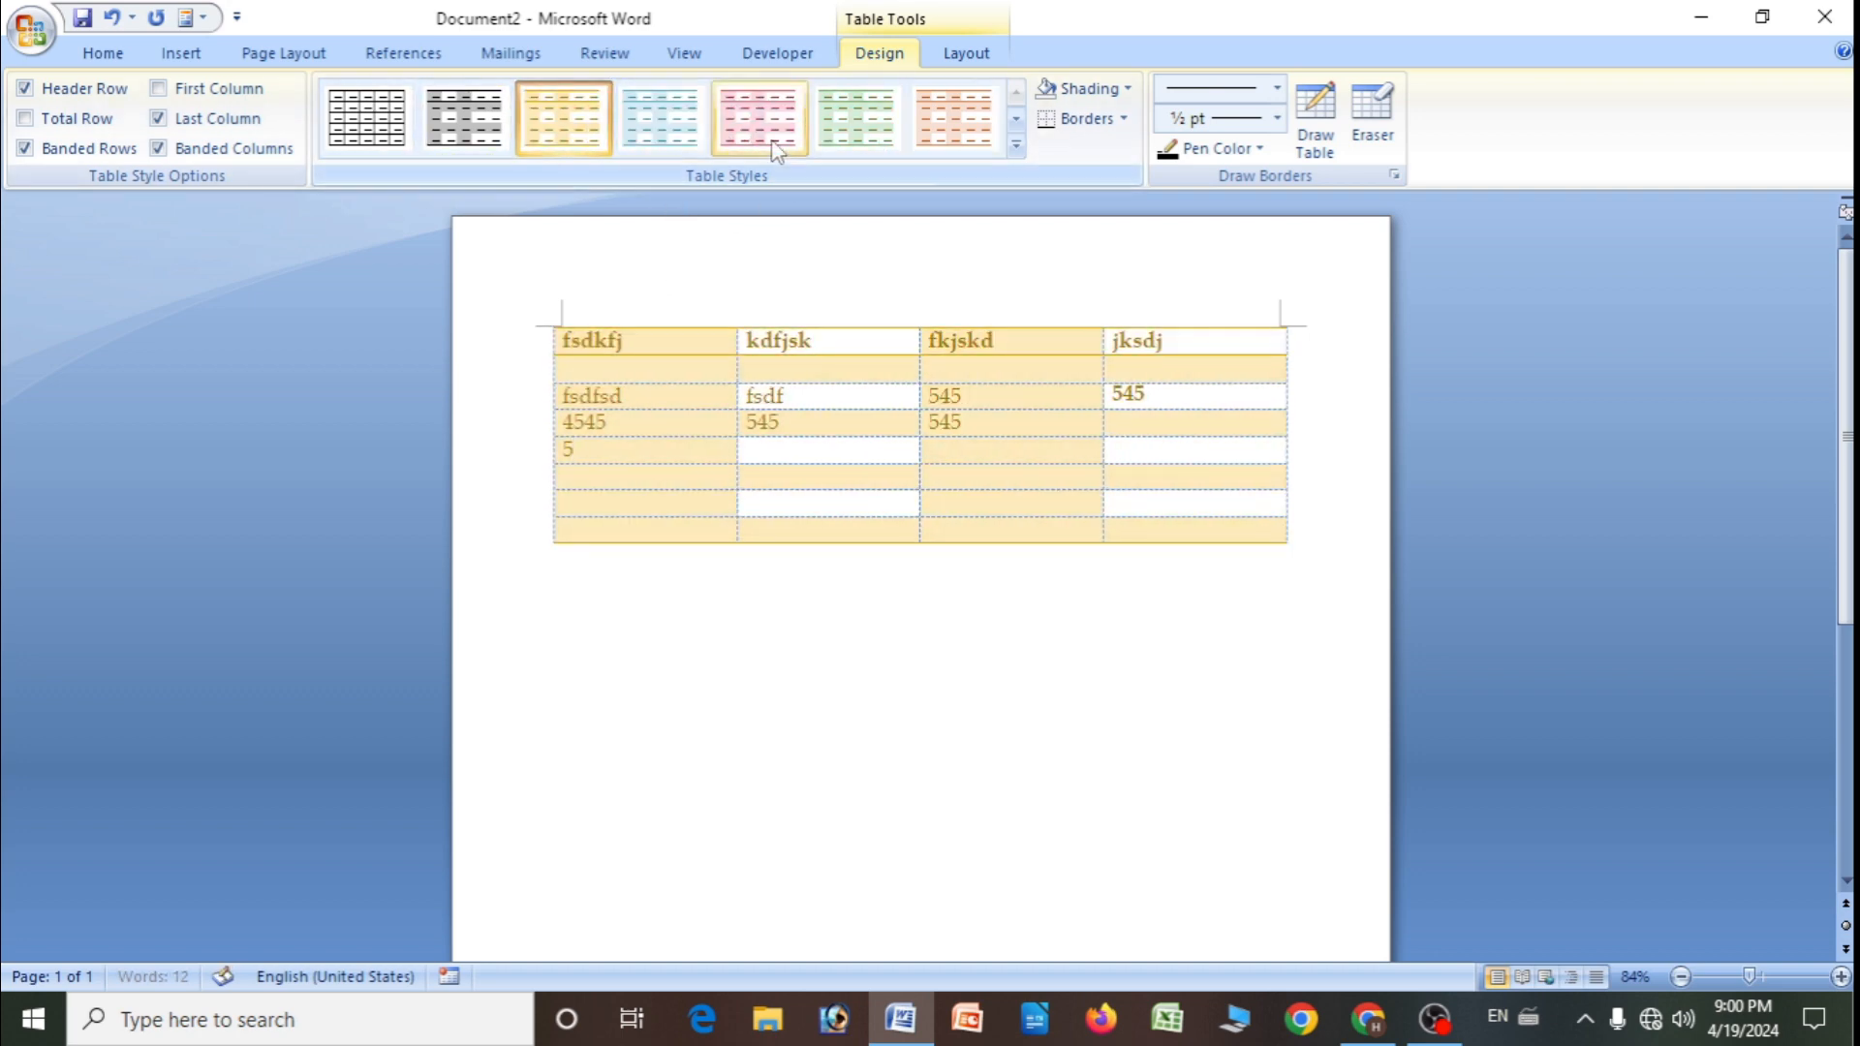
pyautogui.click(944, 120)
pyautogui.click(657, 124)
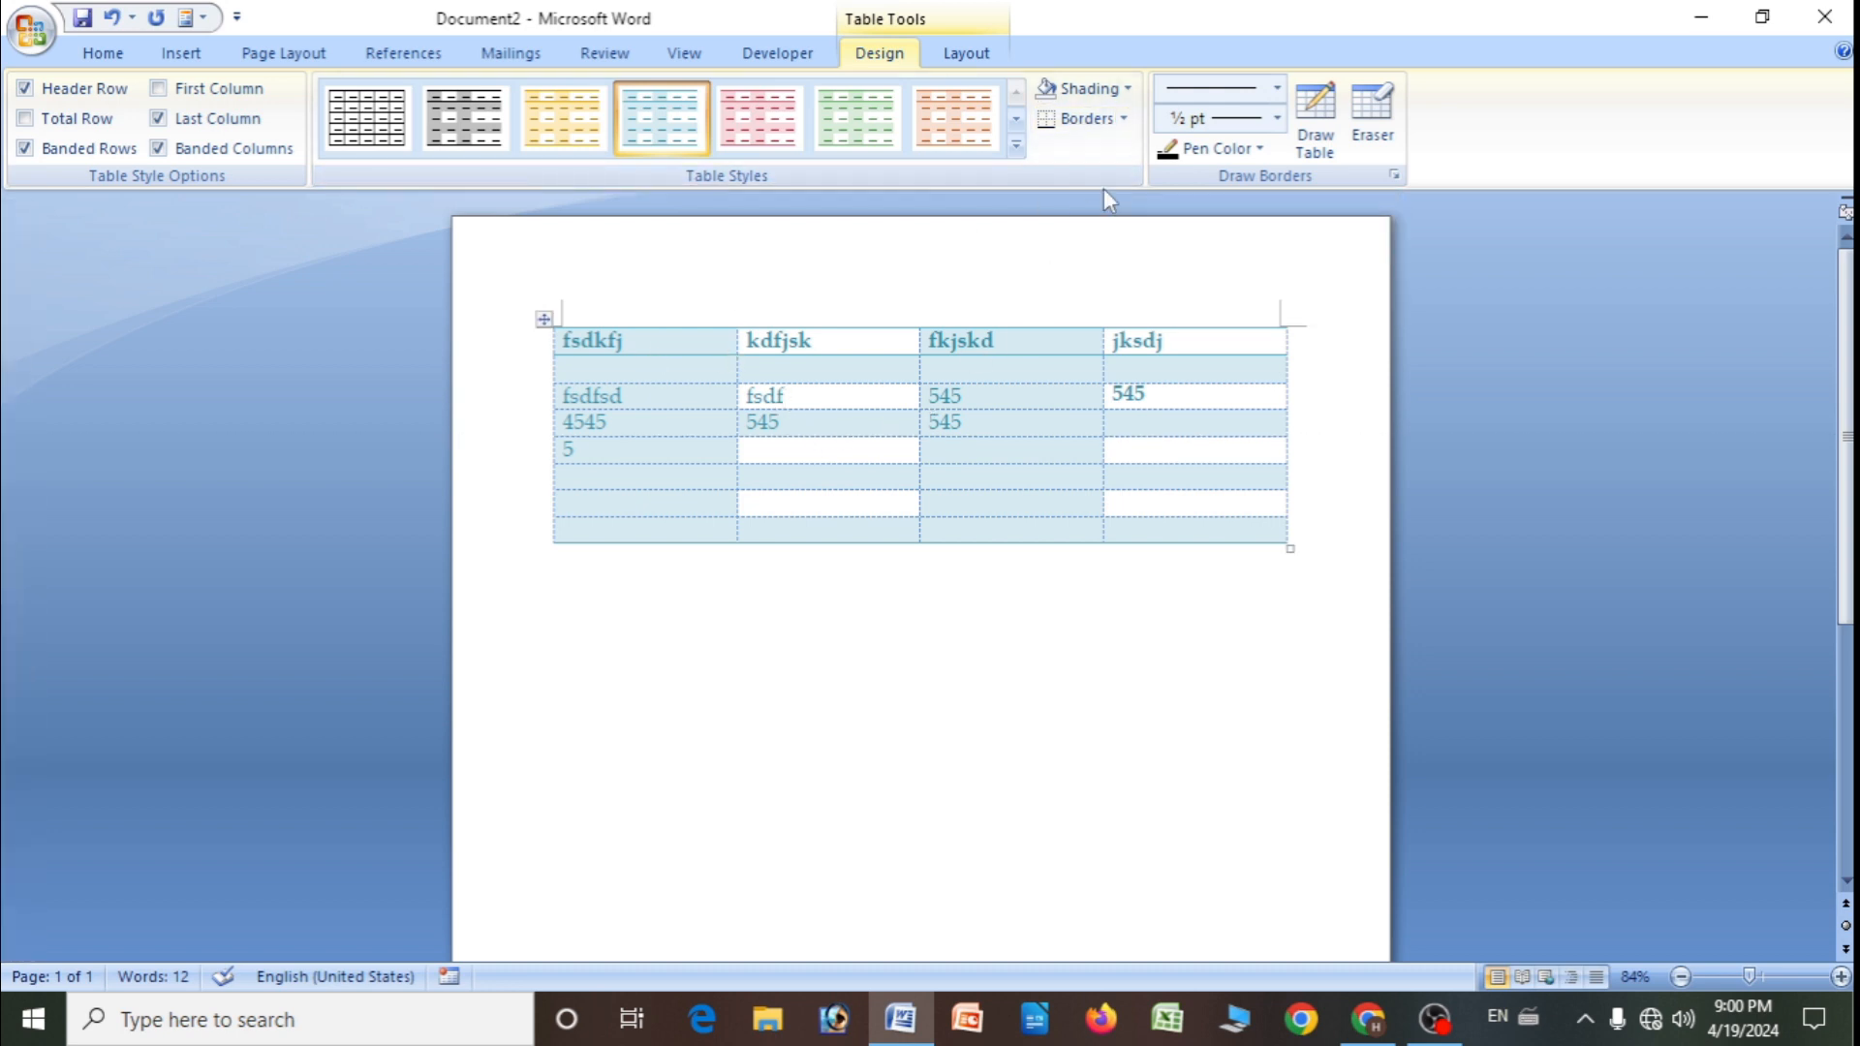
# - Set the table border pen to a thick multi-line style with a 6 pt line weight
pyautogui.click(1278, 89)
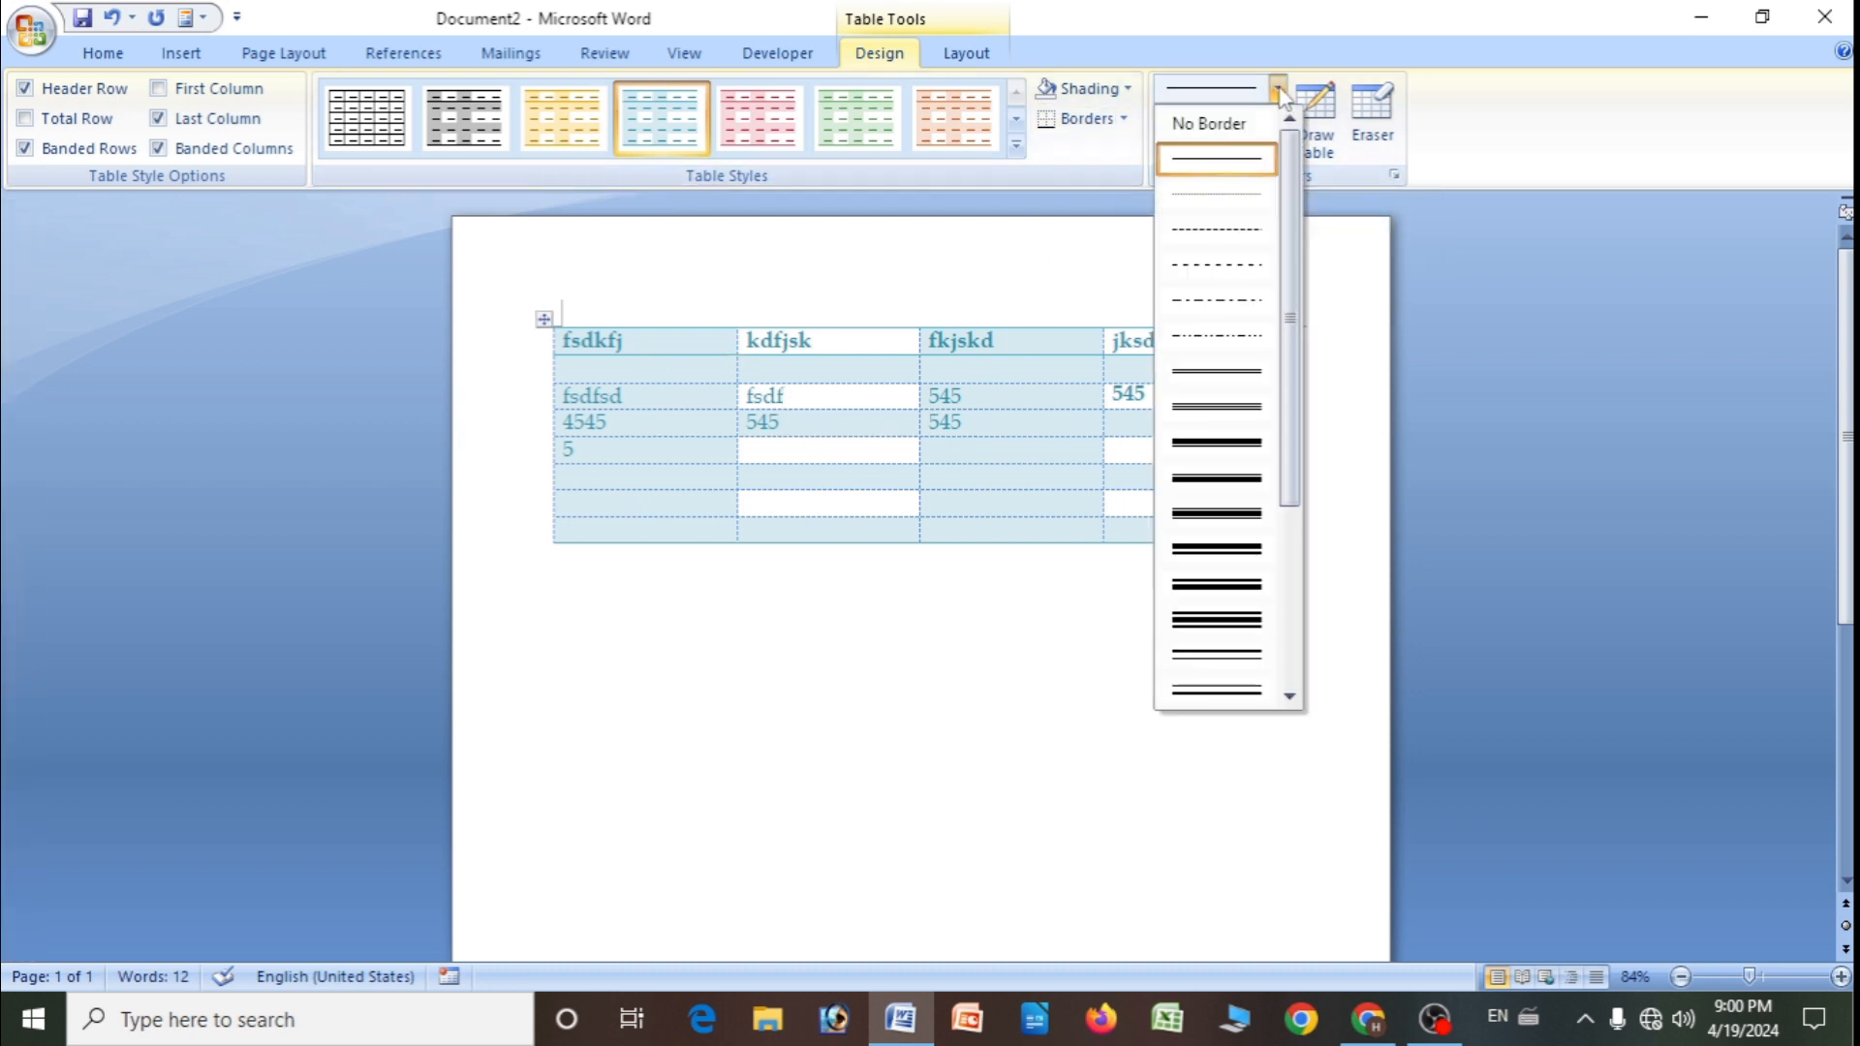
pyautogui.click(1206, 513)
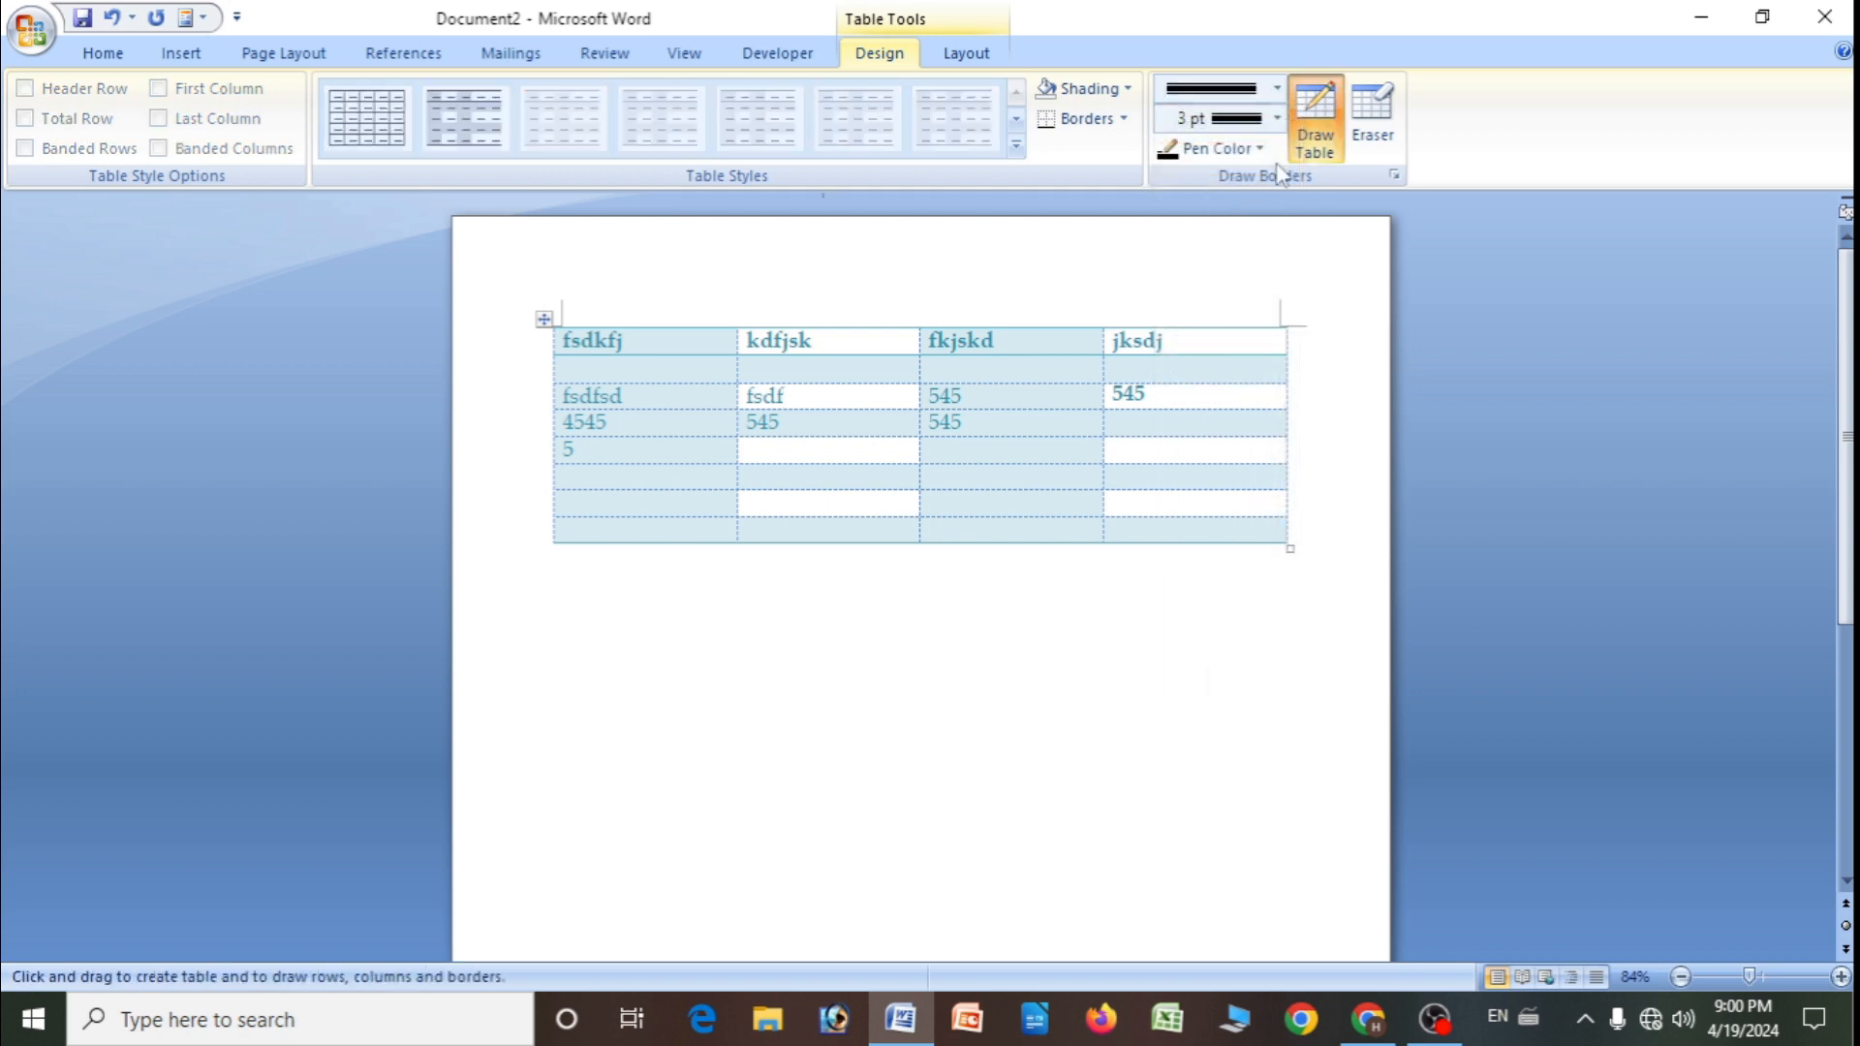
pyautogui.click(1278, 118)
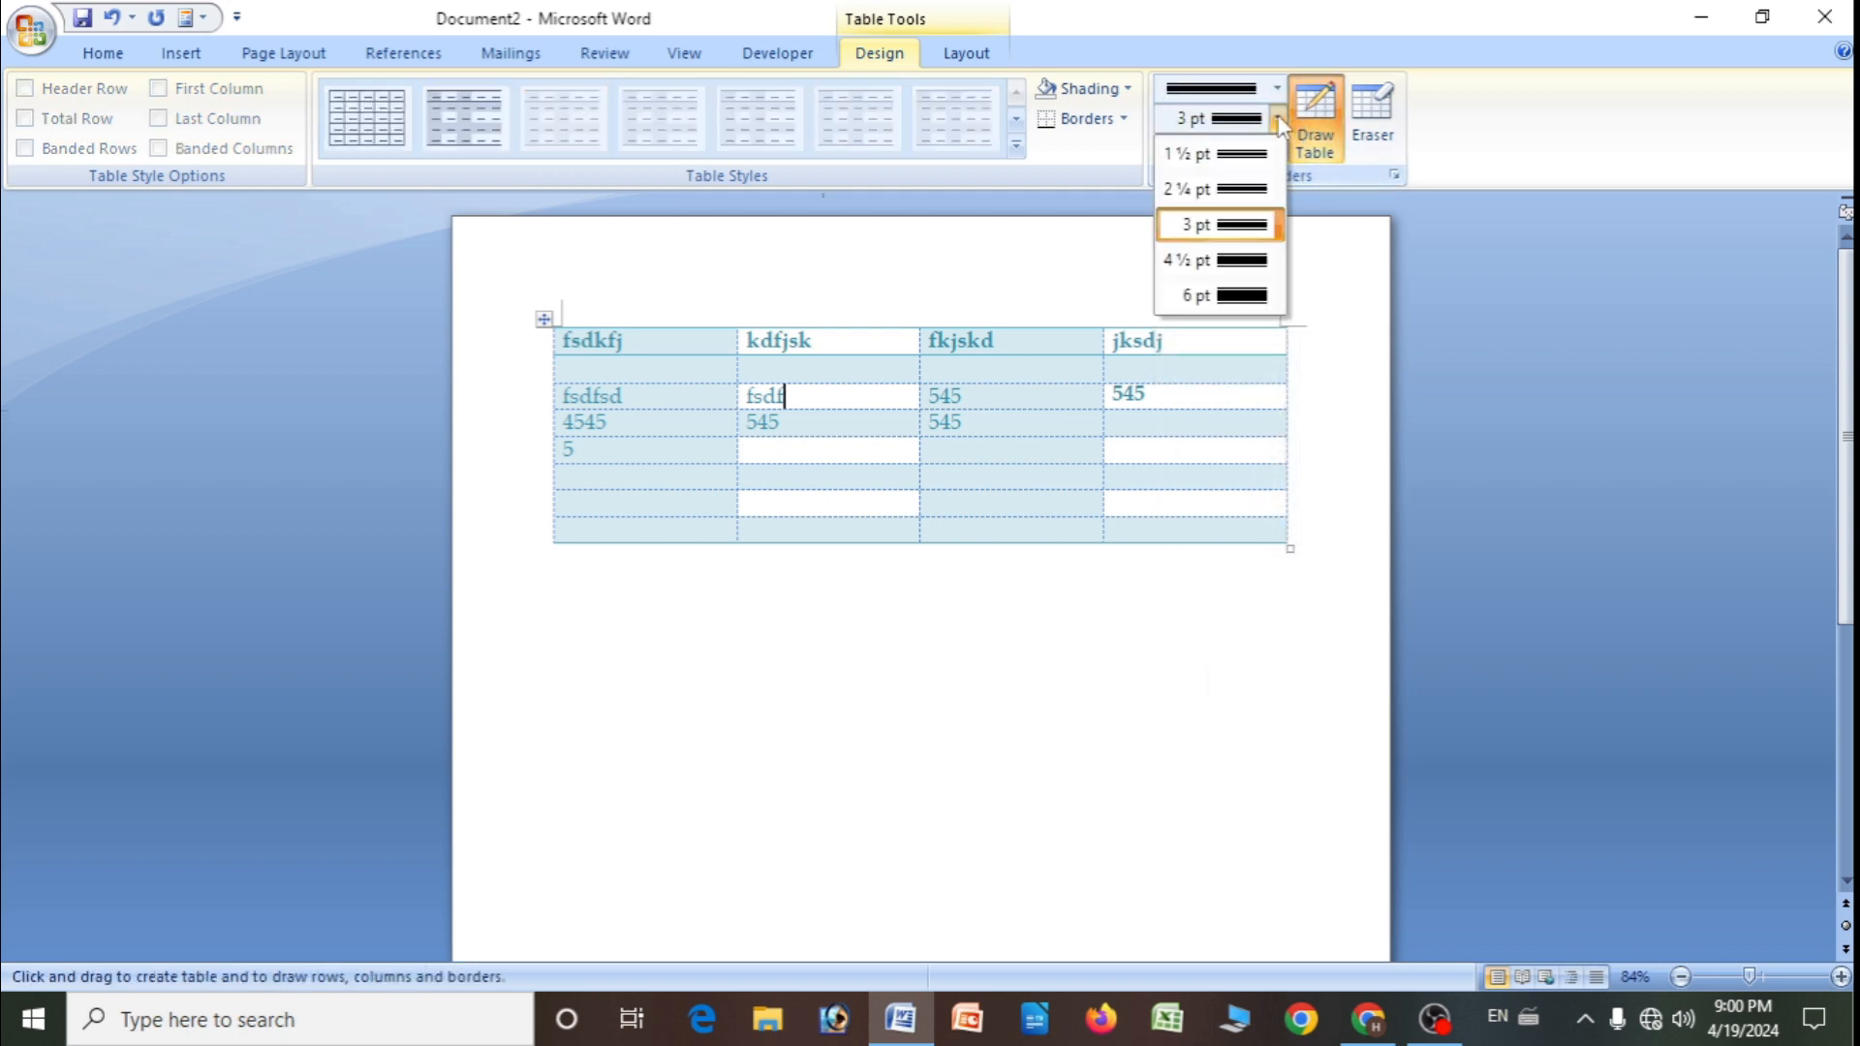
pyautogui.click(1228, 299)
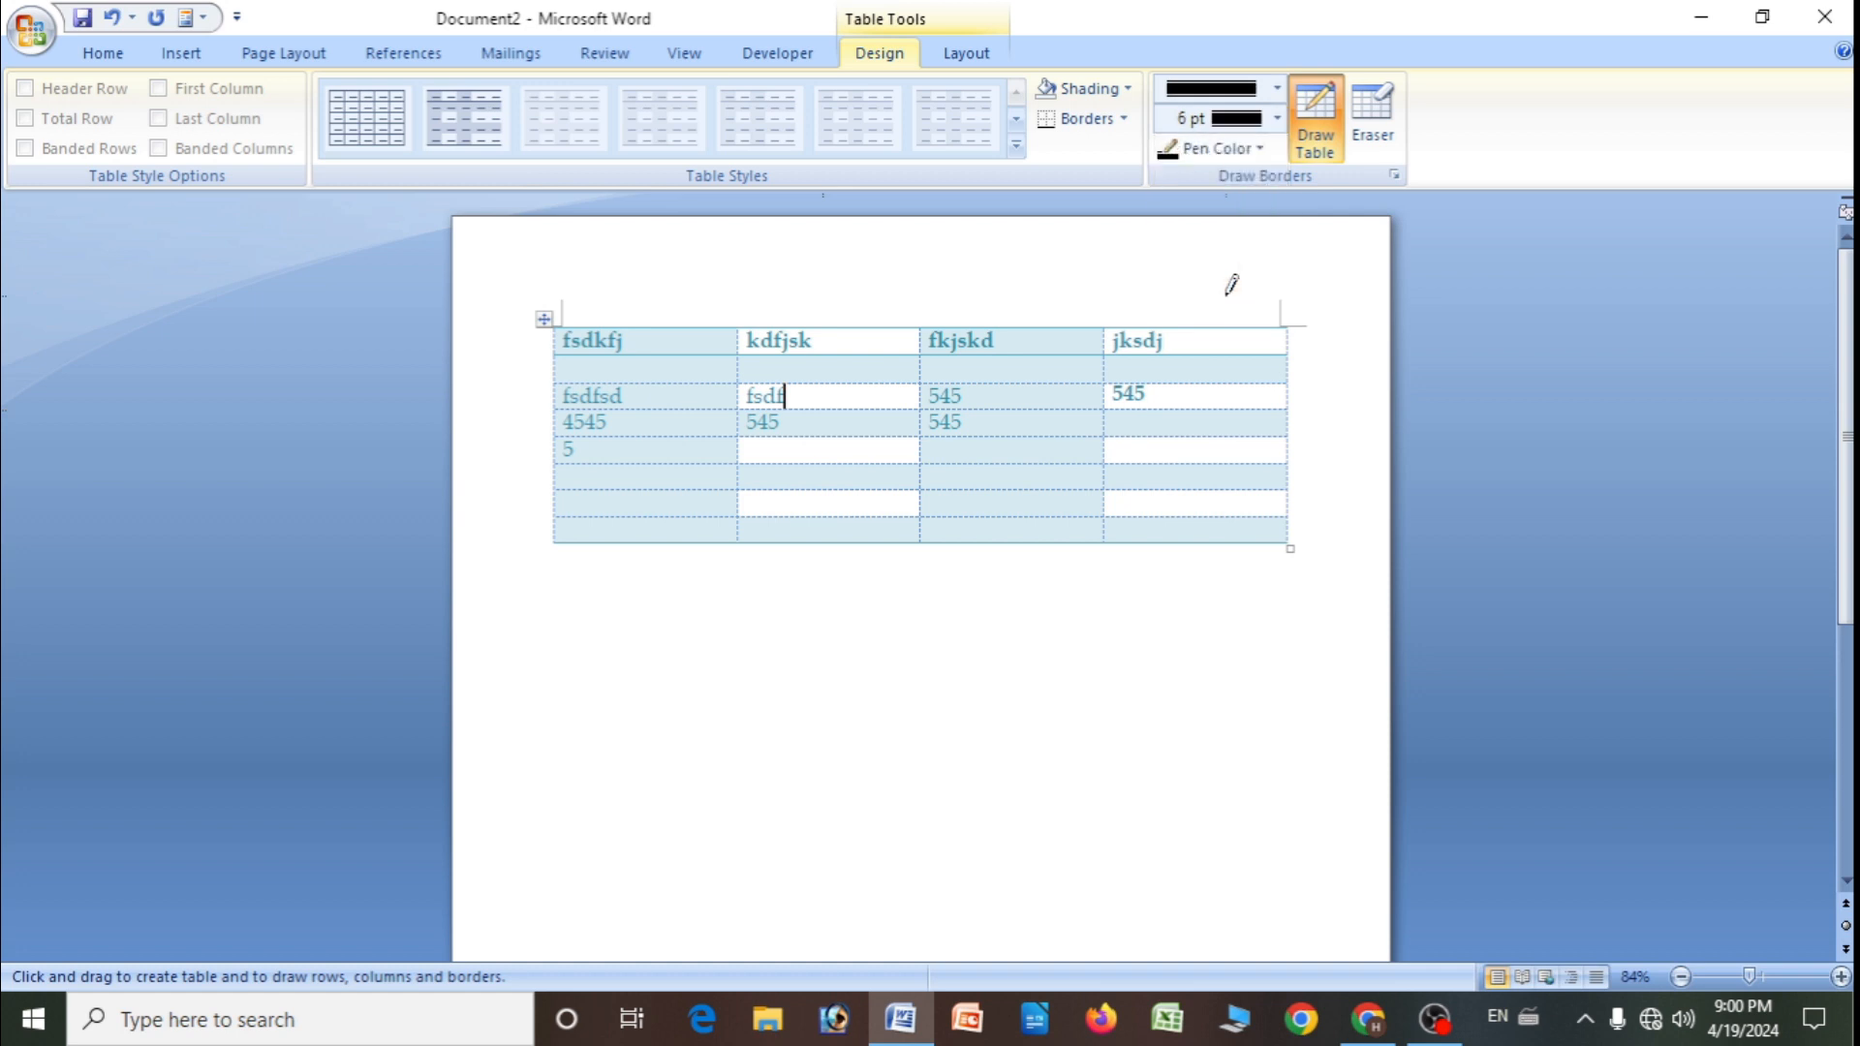
# - Set the border pen colour to red and paint the table's top border across all four columns
pyautogui.click(1268, 148)
pyautogui.click(1190, 384)
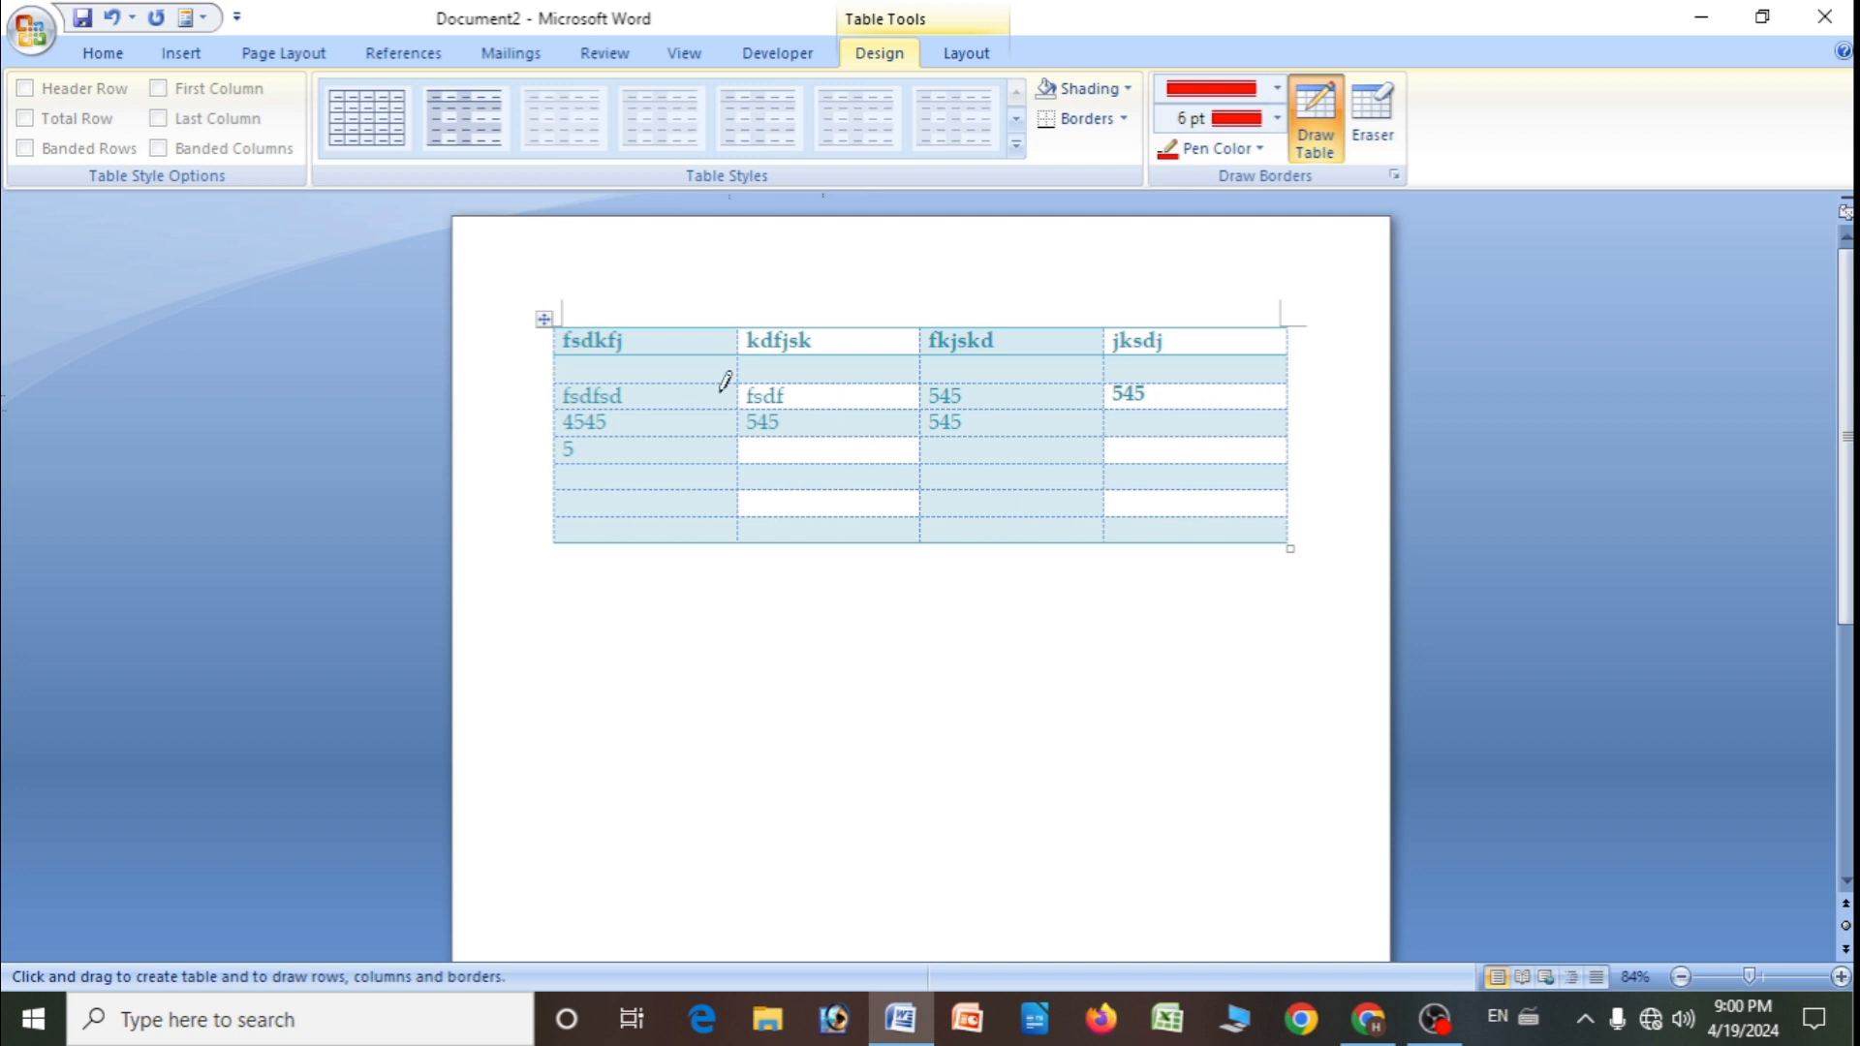
pyautogui.click(656, 324)
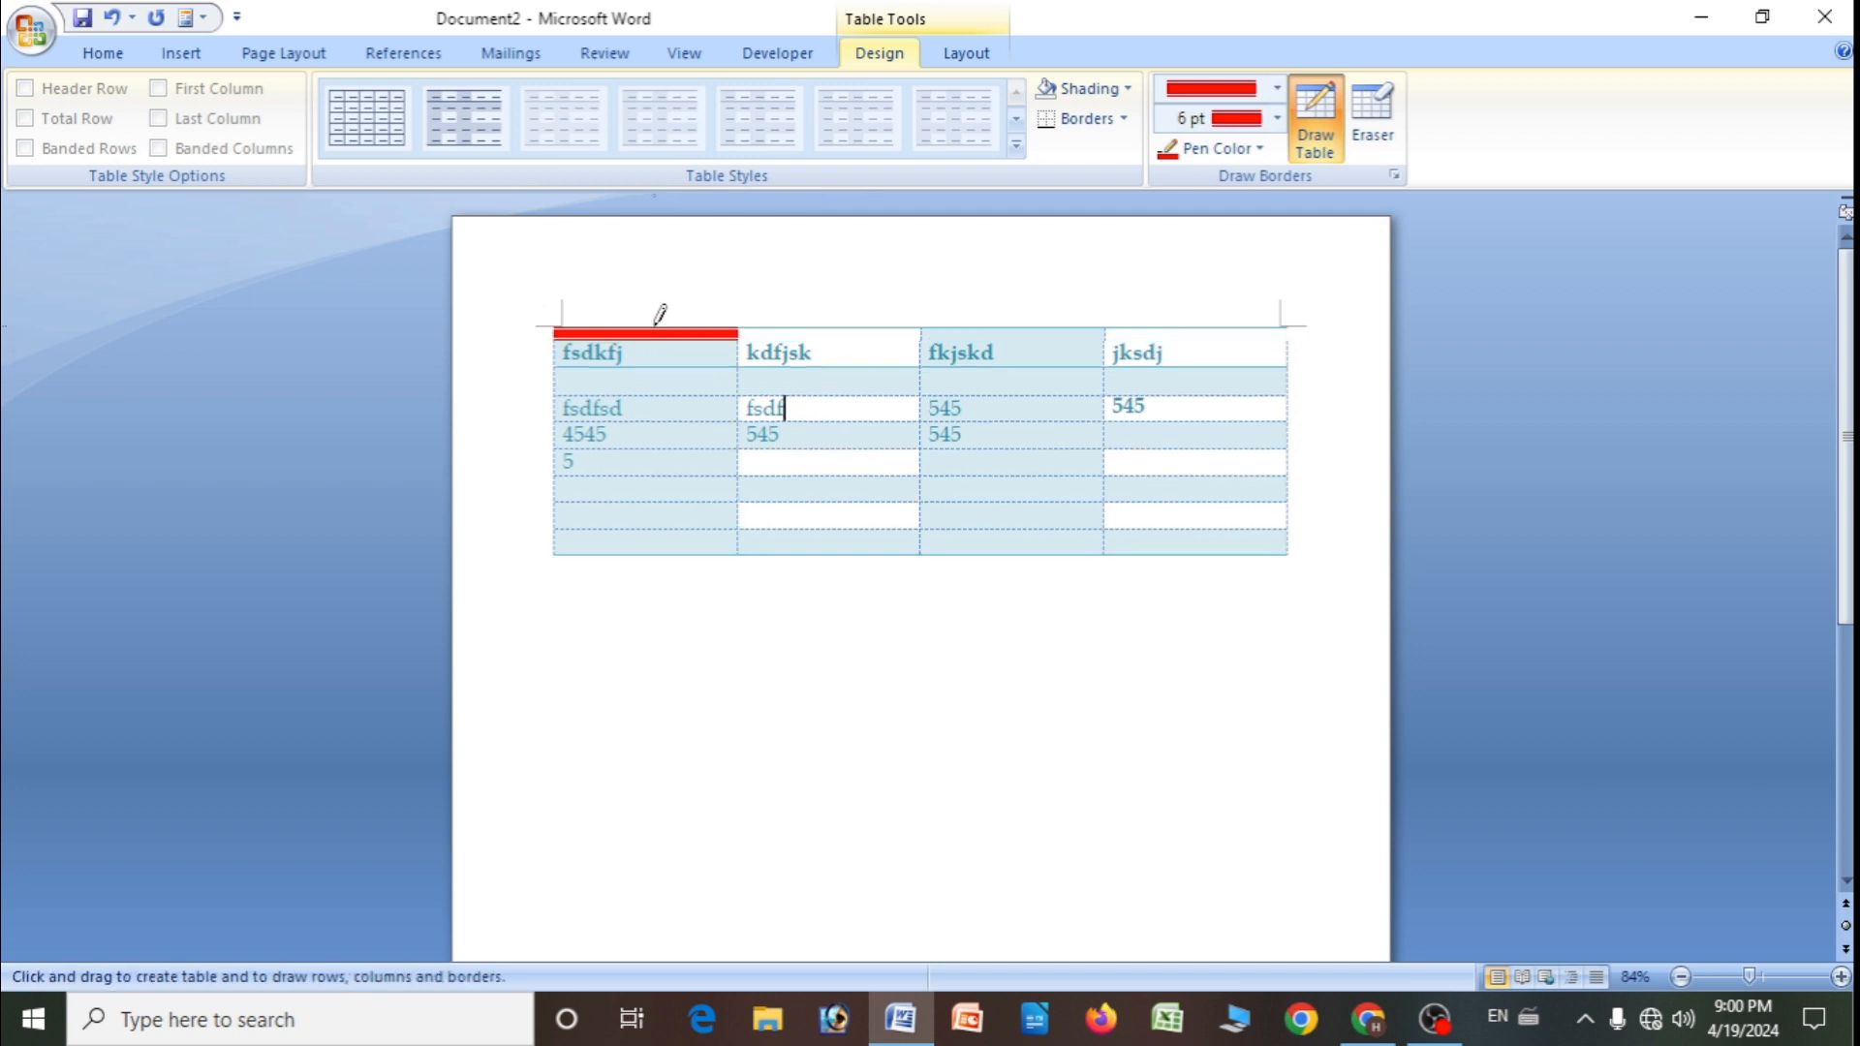
pyautogui.click(820, 320)
pyautogui.click(961, 315)
pyautogui.click(1151, 313)
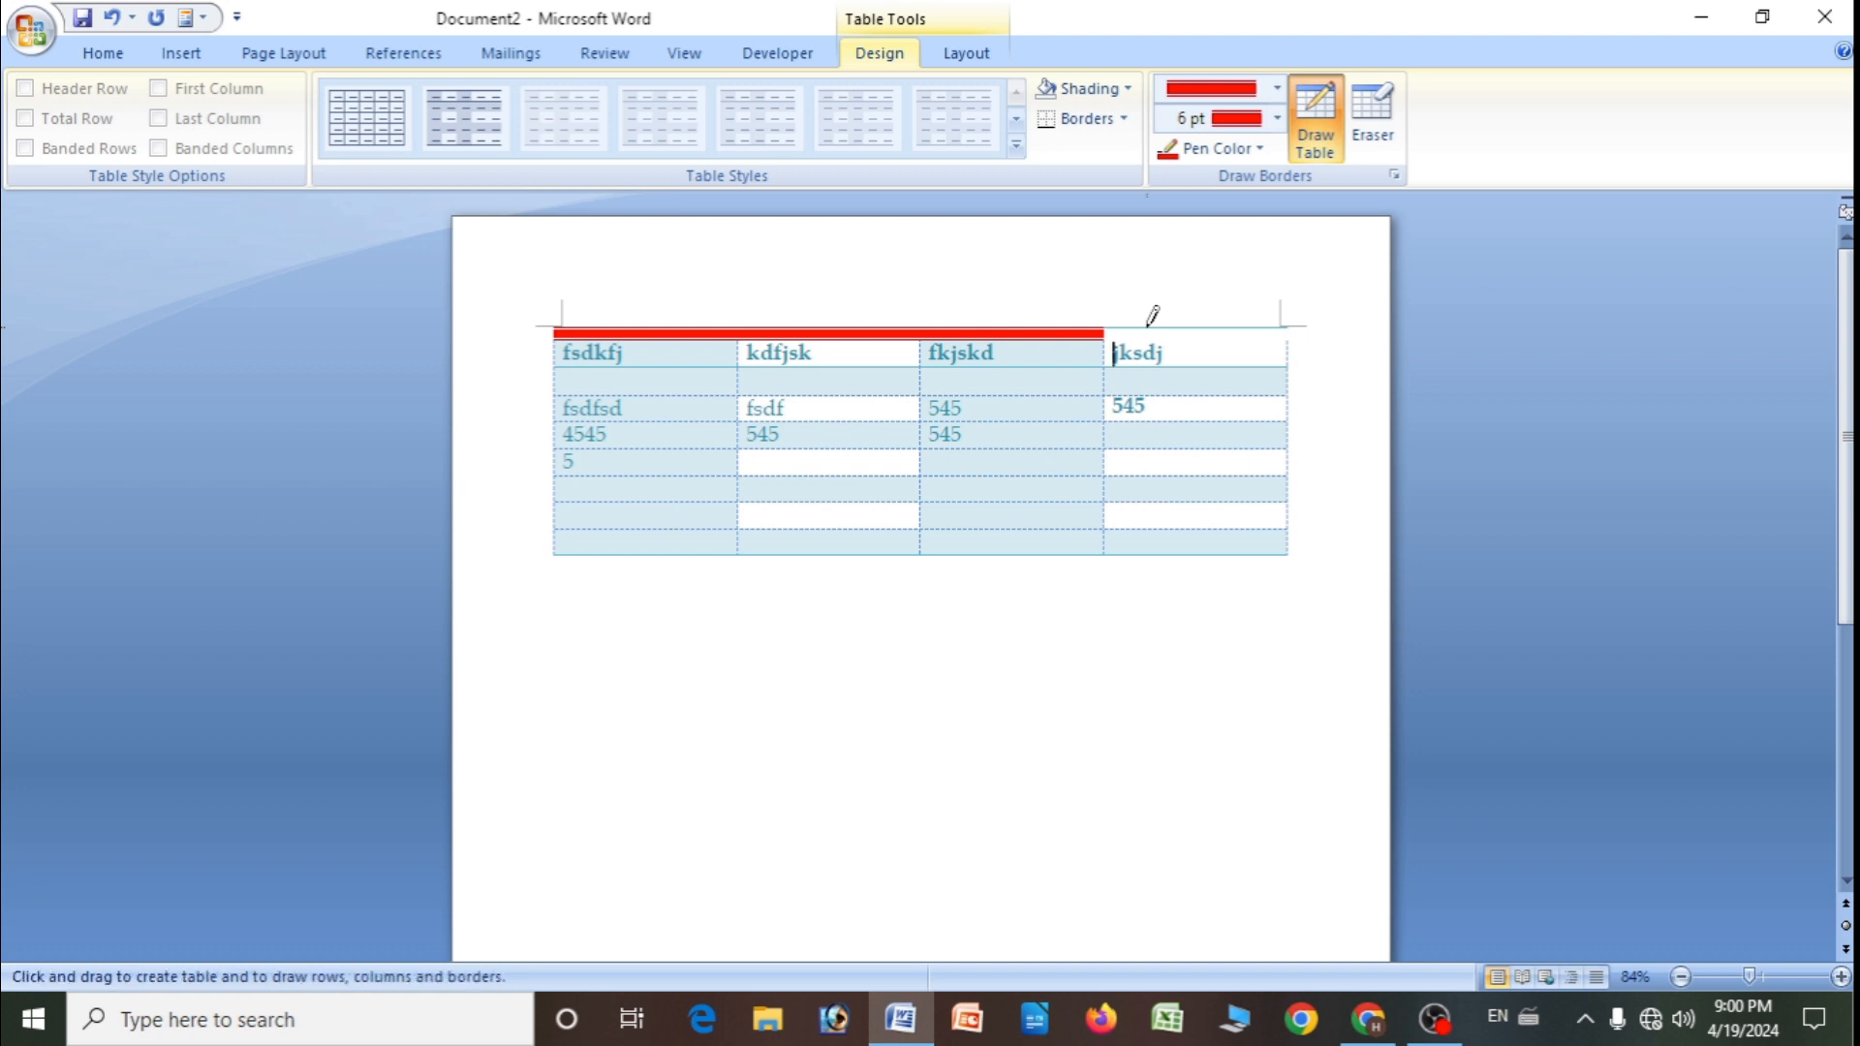
pyautogui.click(1126, 318)
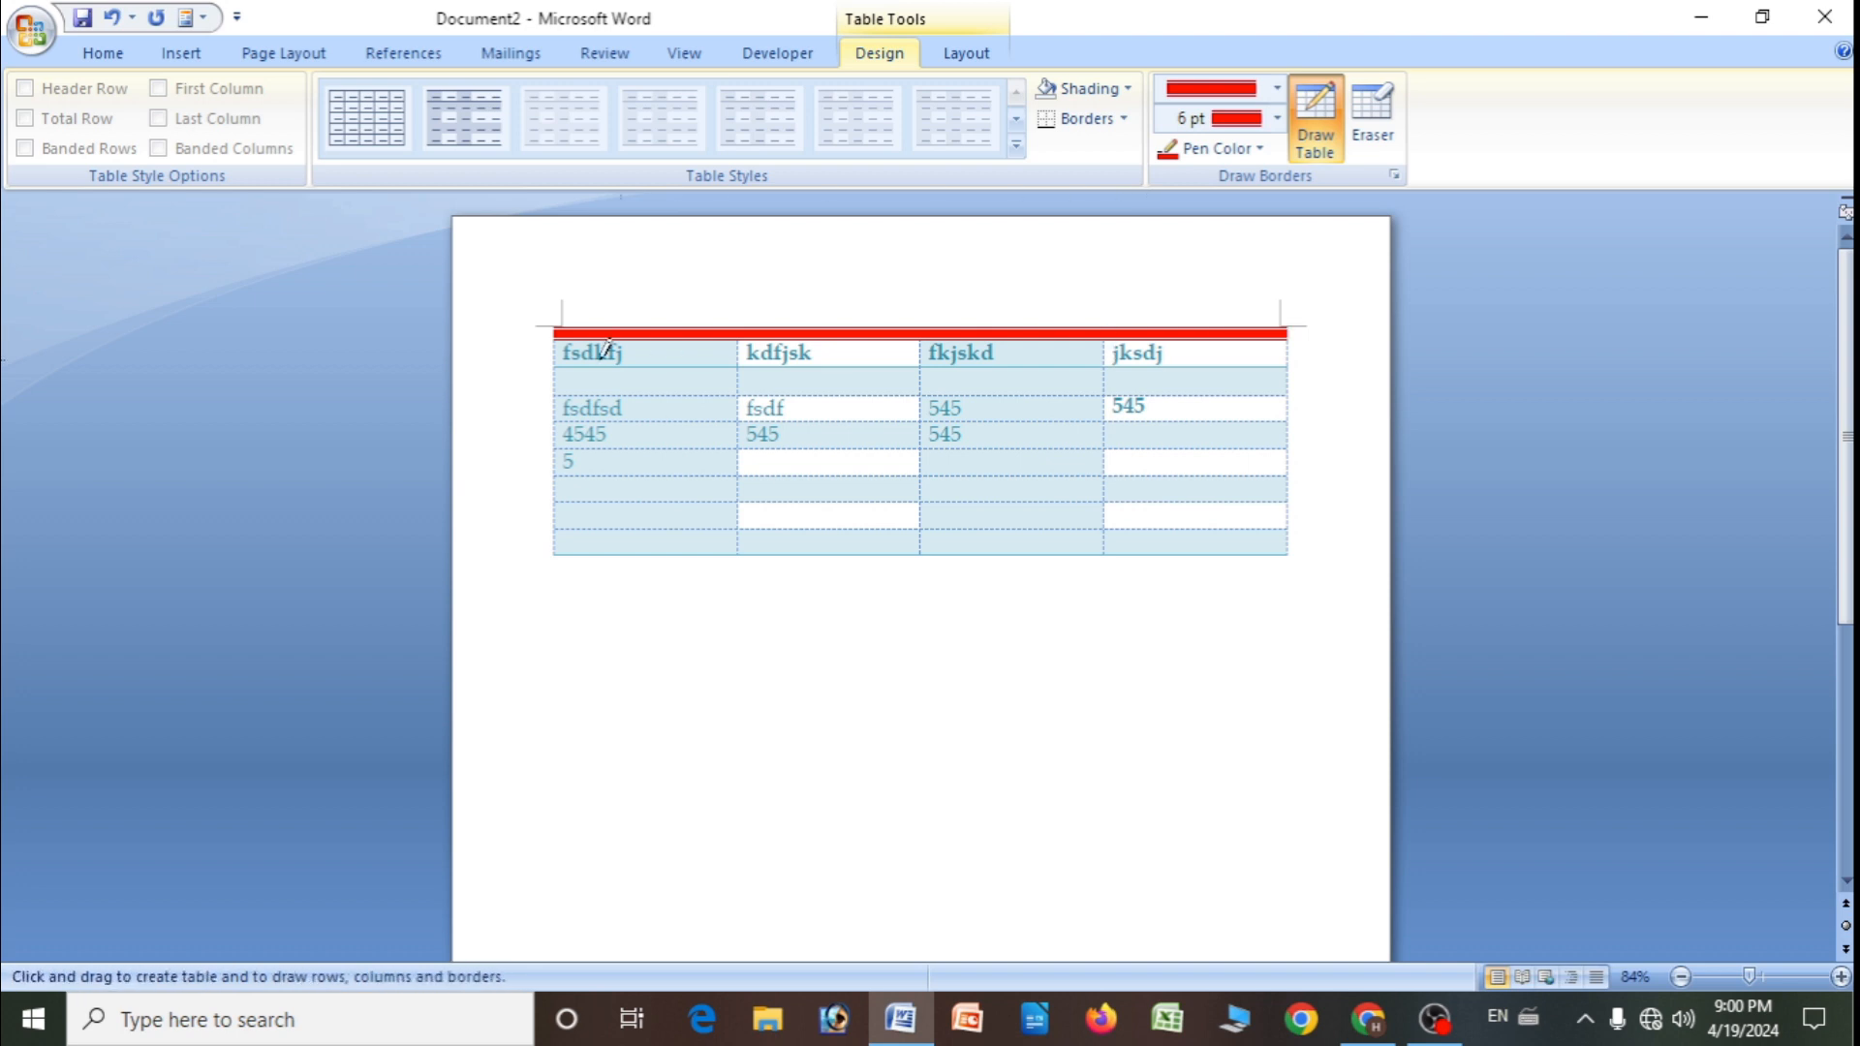
# - Try a red vertical stroke between the second and third columns, and undo all the red border strokes
pyautogui.moveTo(922, 370); pyautogui.dragTo(930, 426)
pyautogui.hotkey('ctrl', 'z')
pyautogui.hotkey('ctrl', 'z')
pyautogui.hotkey('ctrl', 'z')
pyautogui.hotkey('ctrl', 'z')
pyautogui.hotkey('ctrl', 'z')
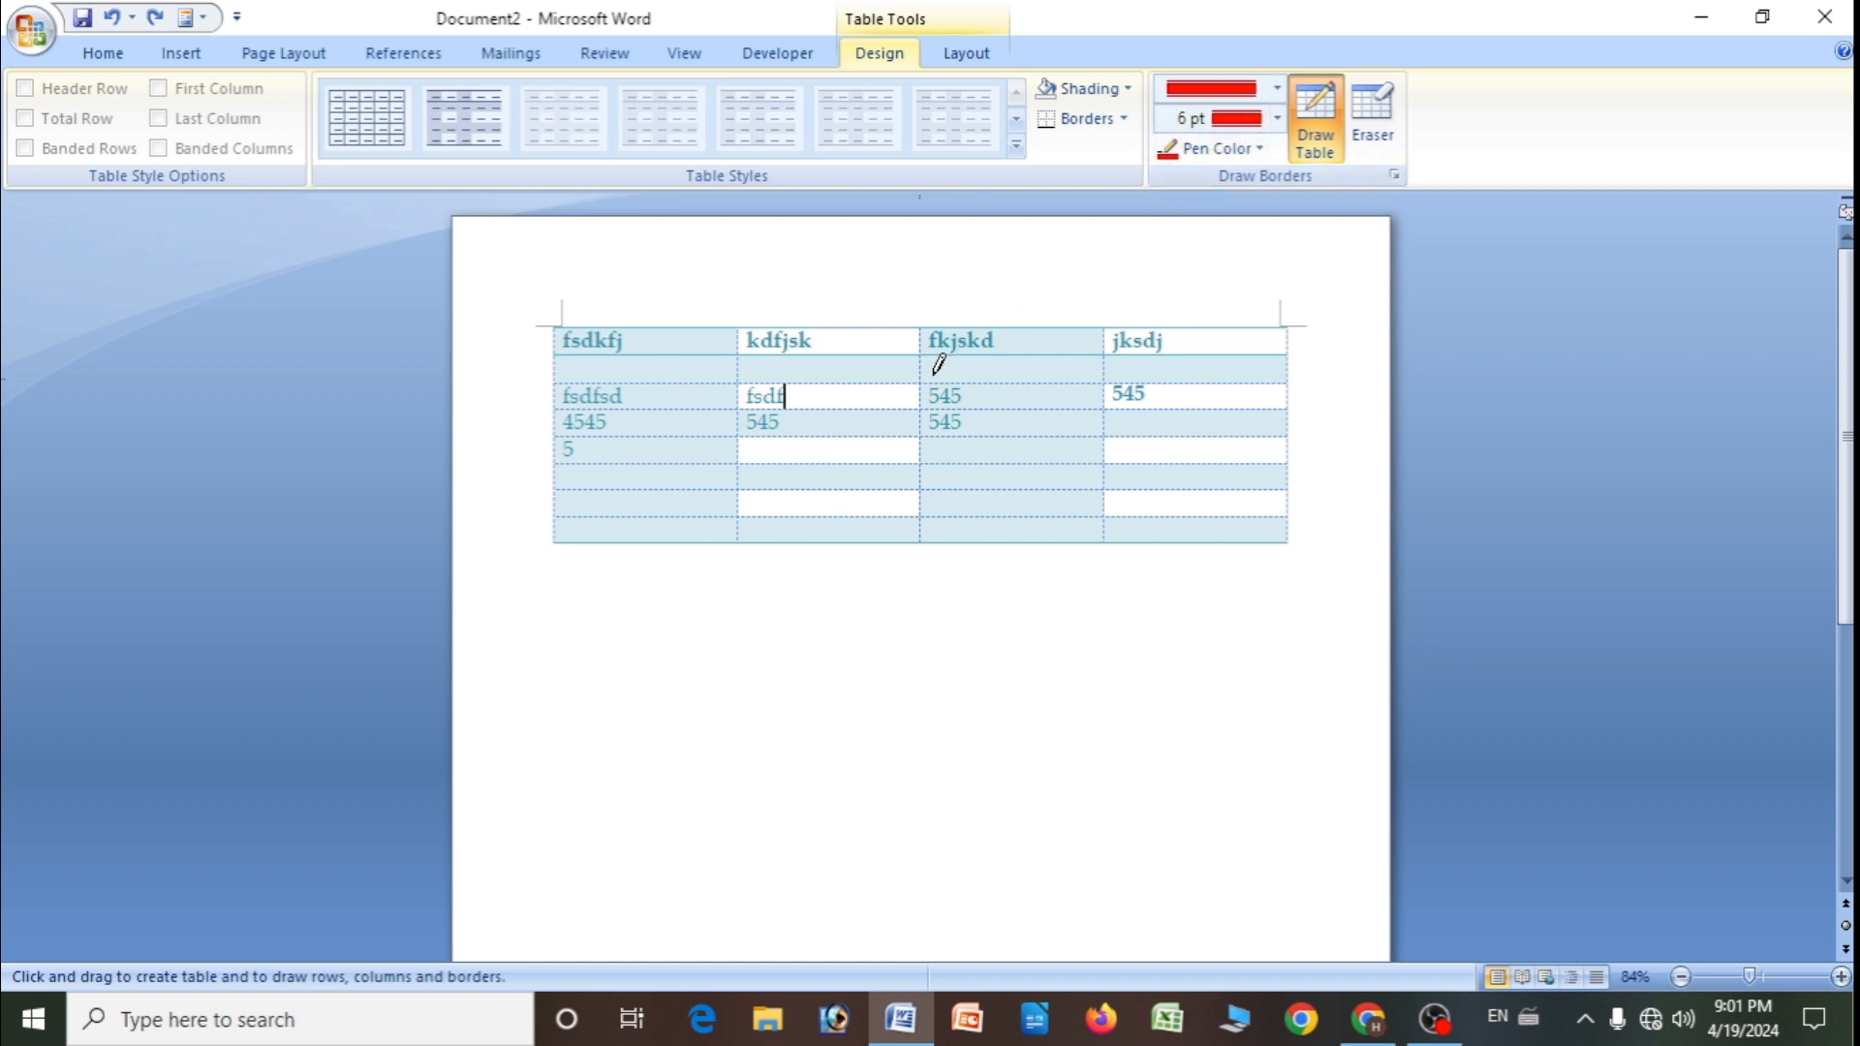
# - Set the border pen to the triple-line style, 3 pt weight and dark blue colour
pyautogui.click(1276, 88)
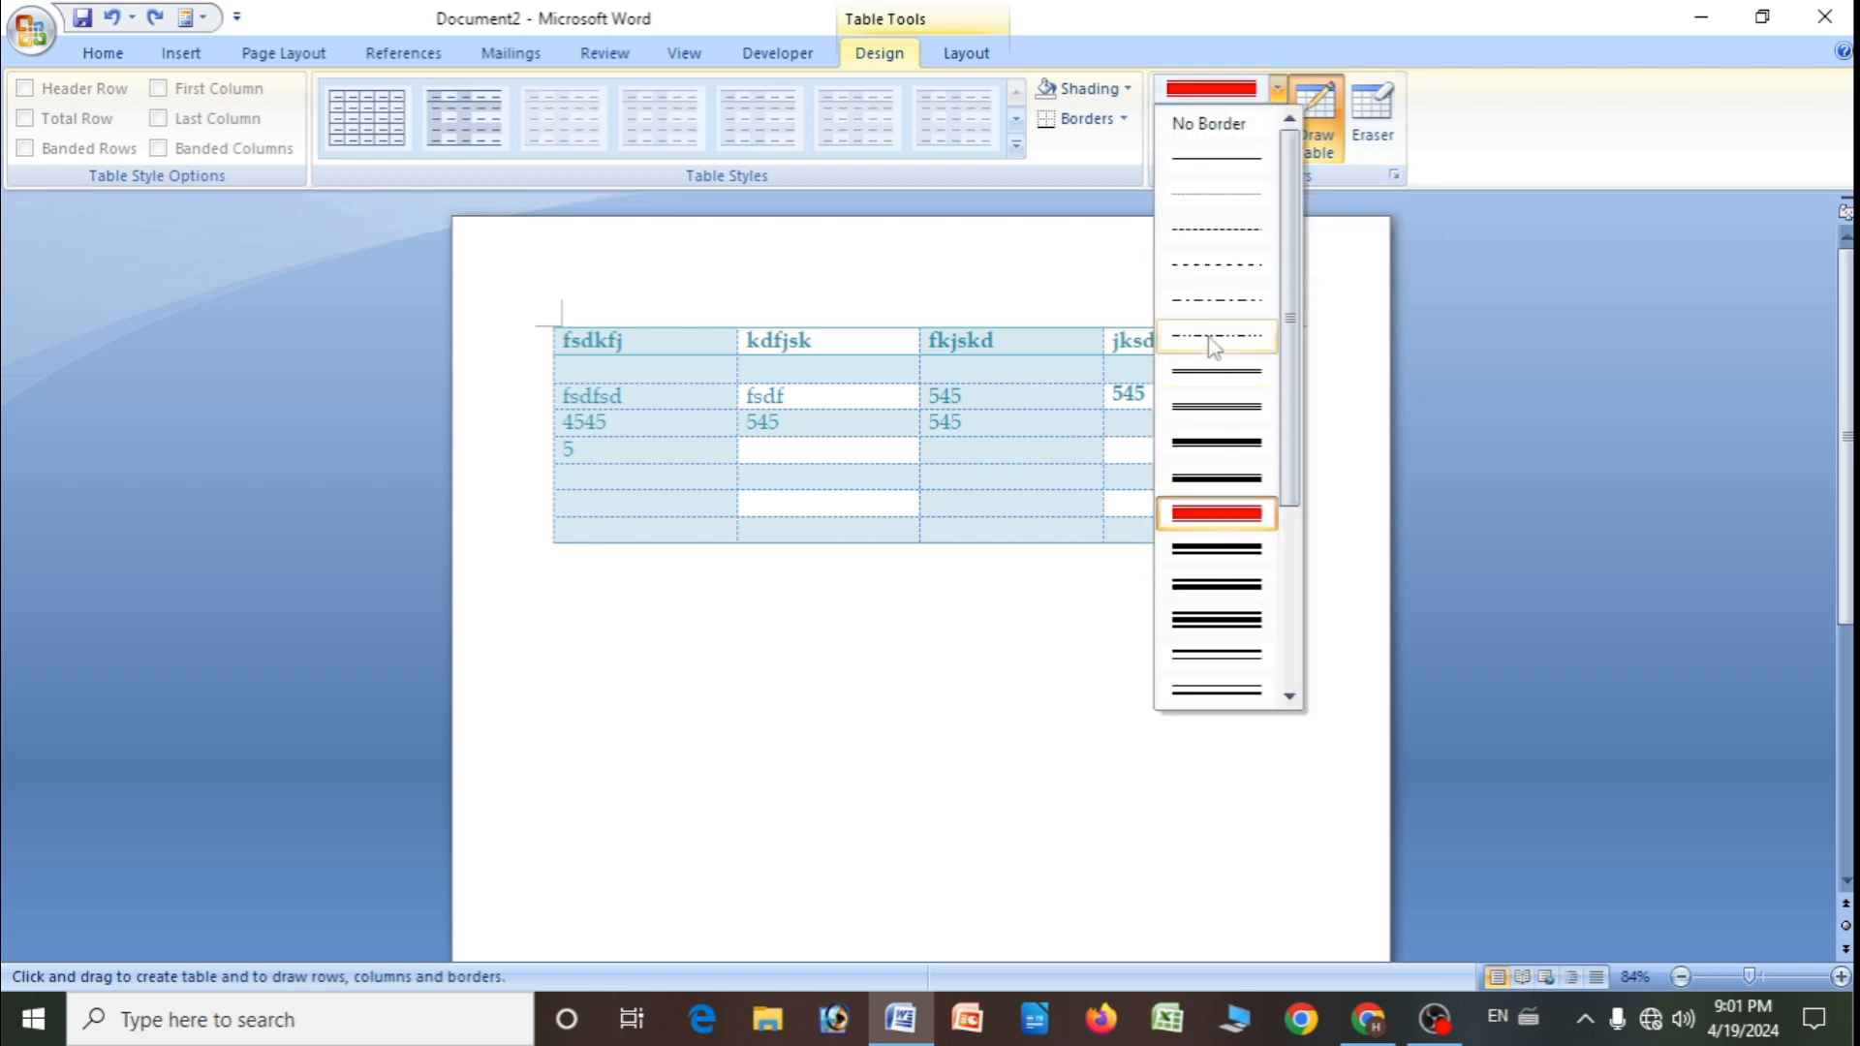
pyautogui.click(1216, 405)
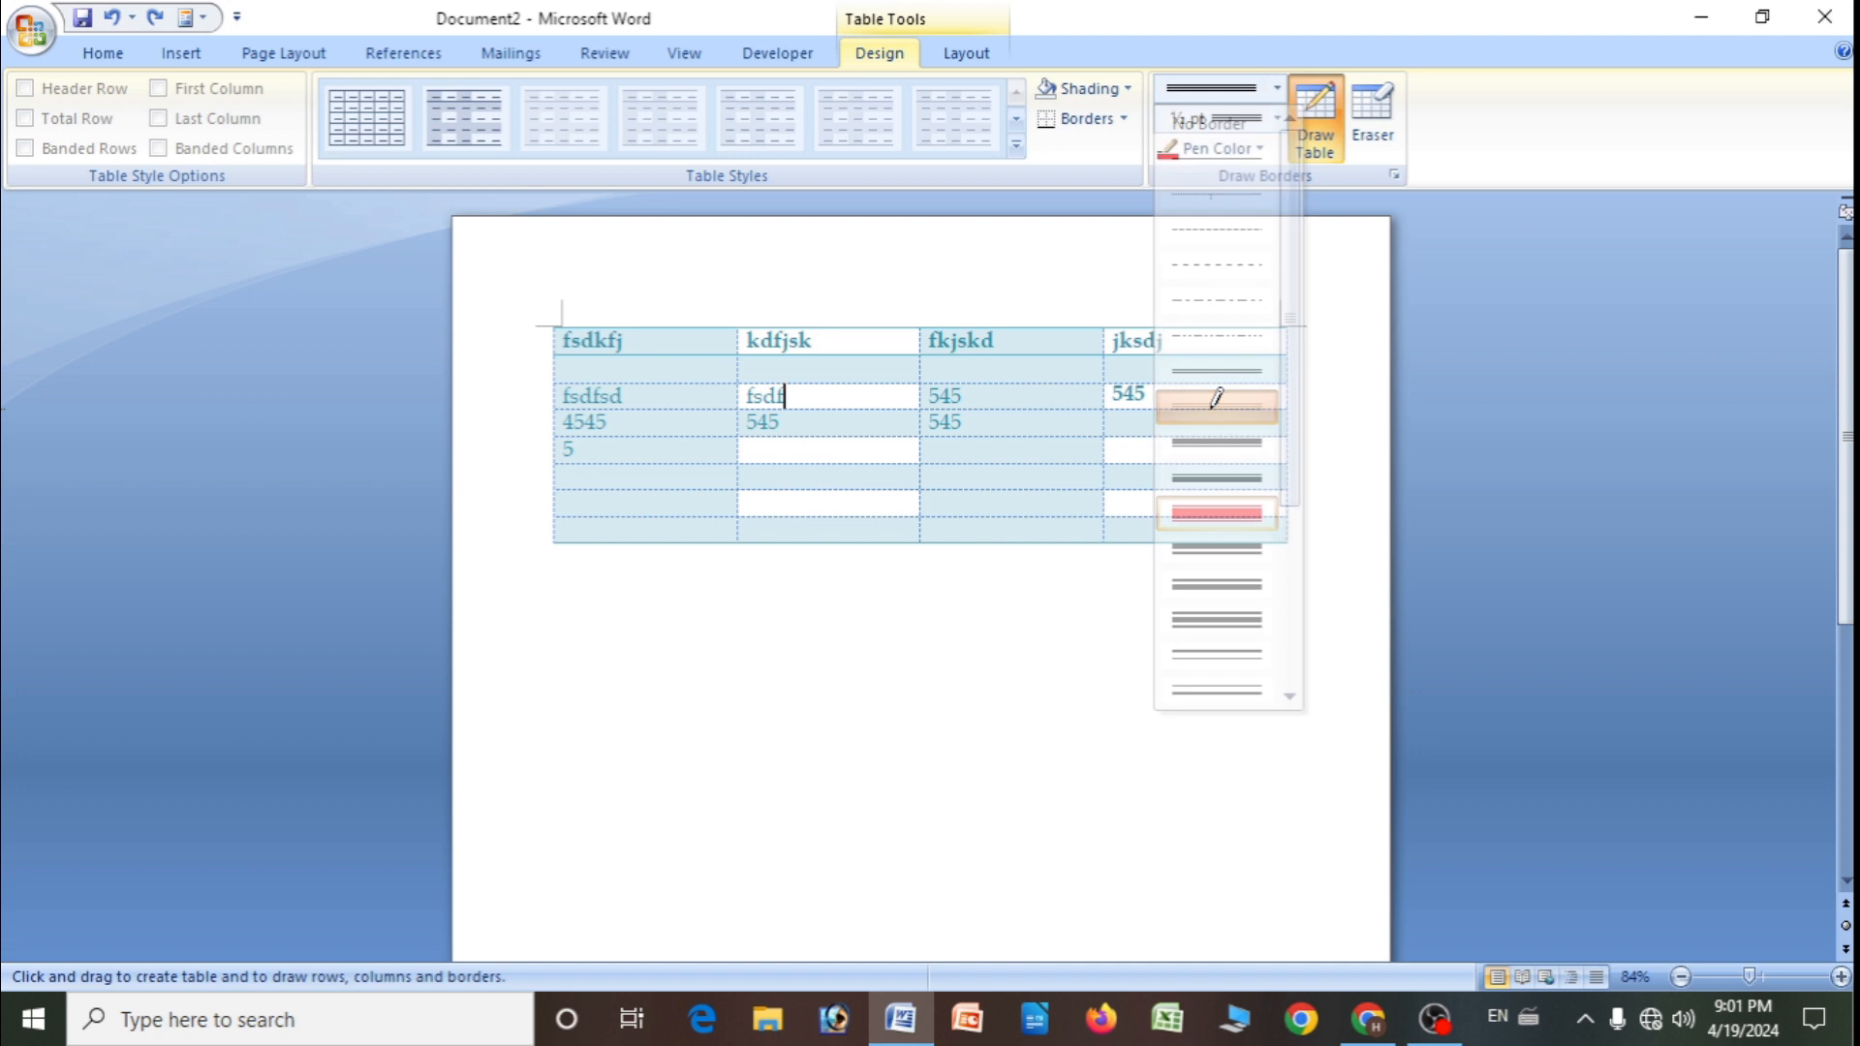
pyautogui.click(1276, 118)
pyautogui.click(1223, 335)
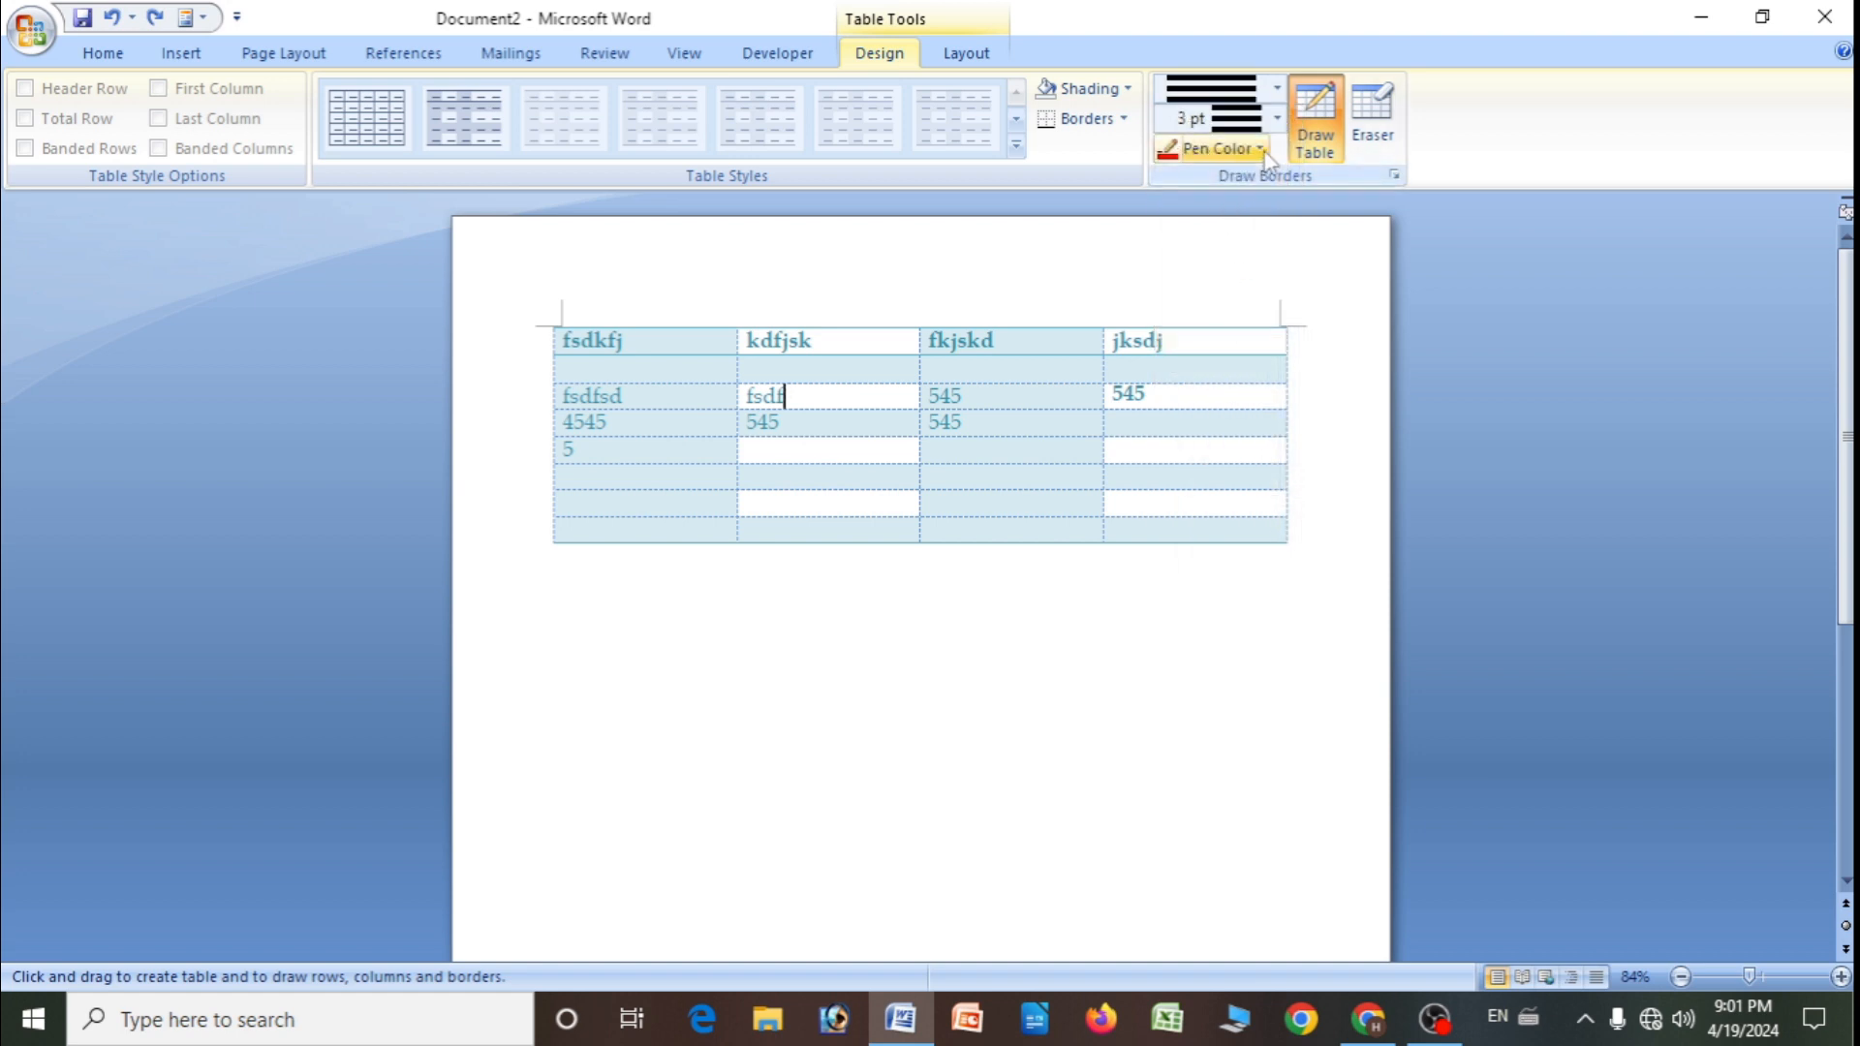
pyautogui.click(1262, 151)
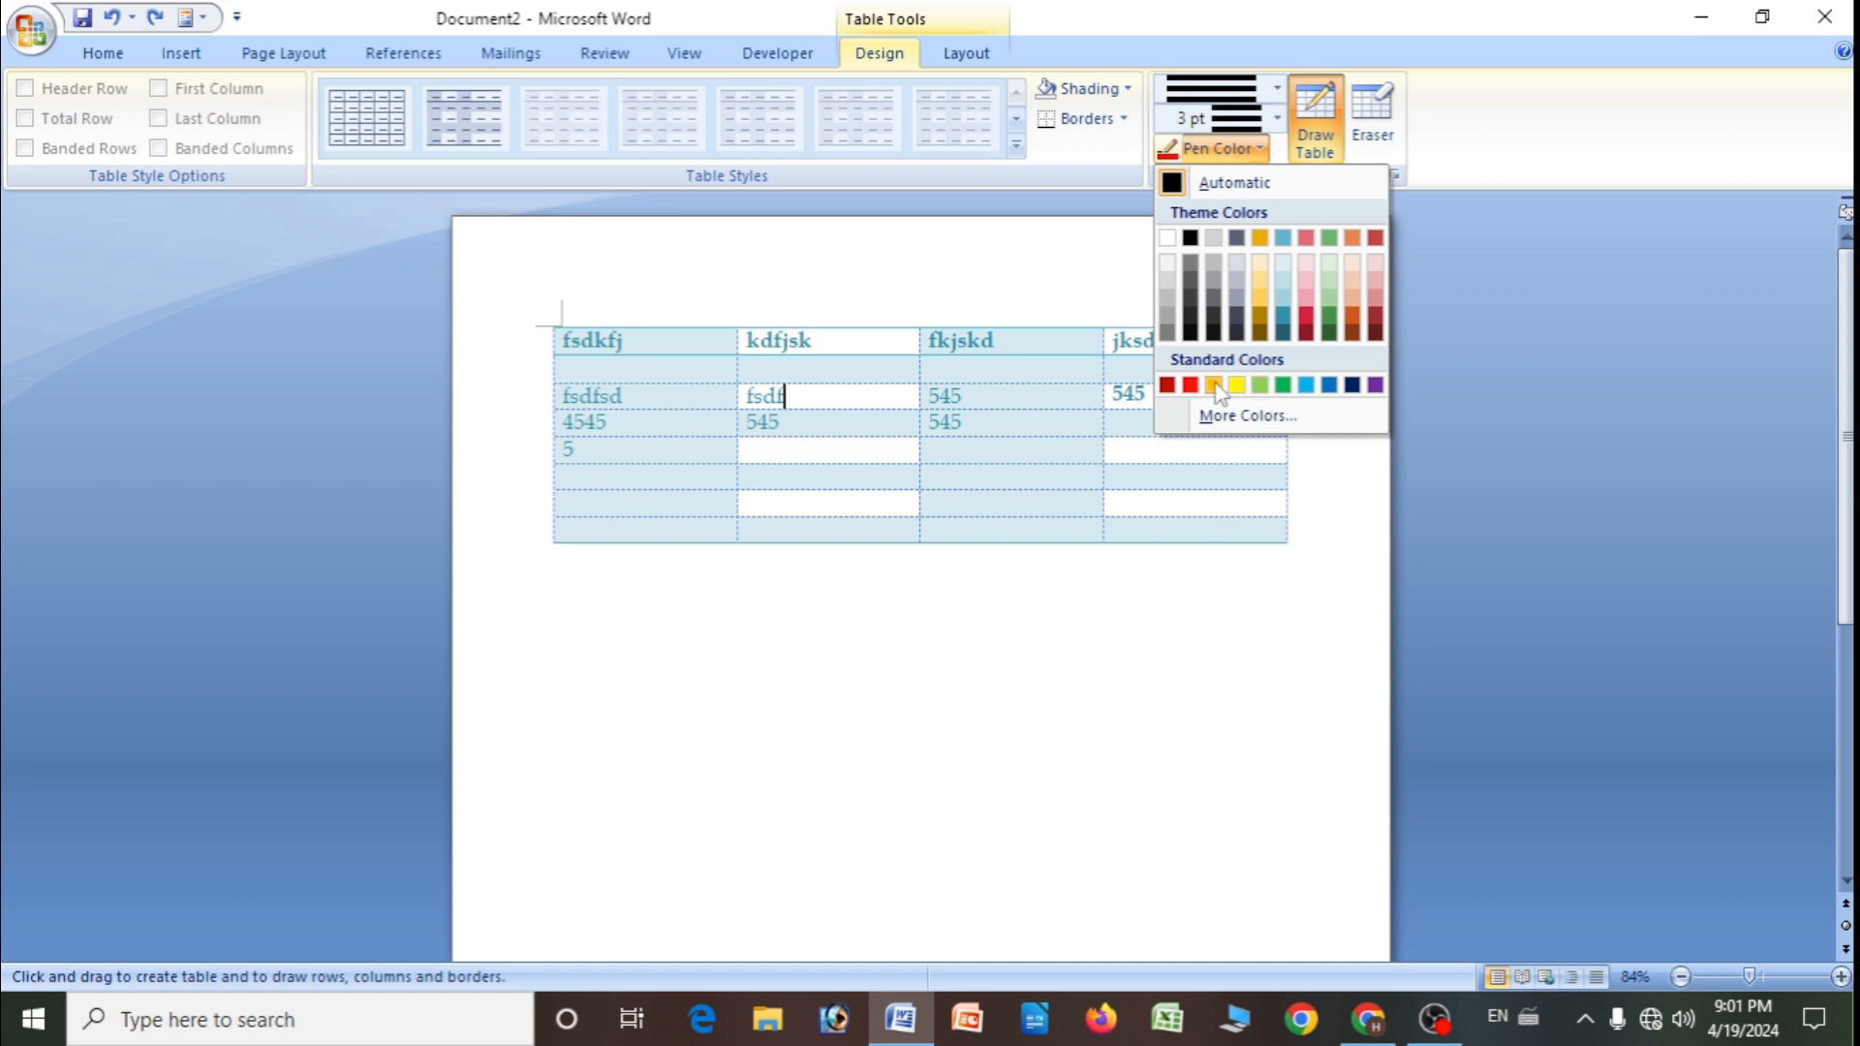
pyautogui.click(1329, 385)
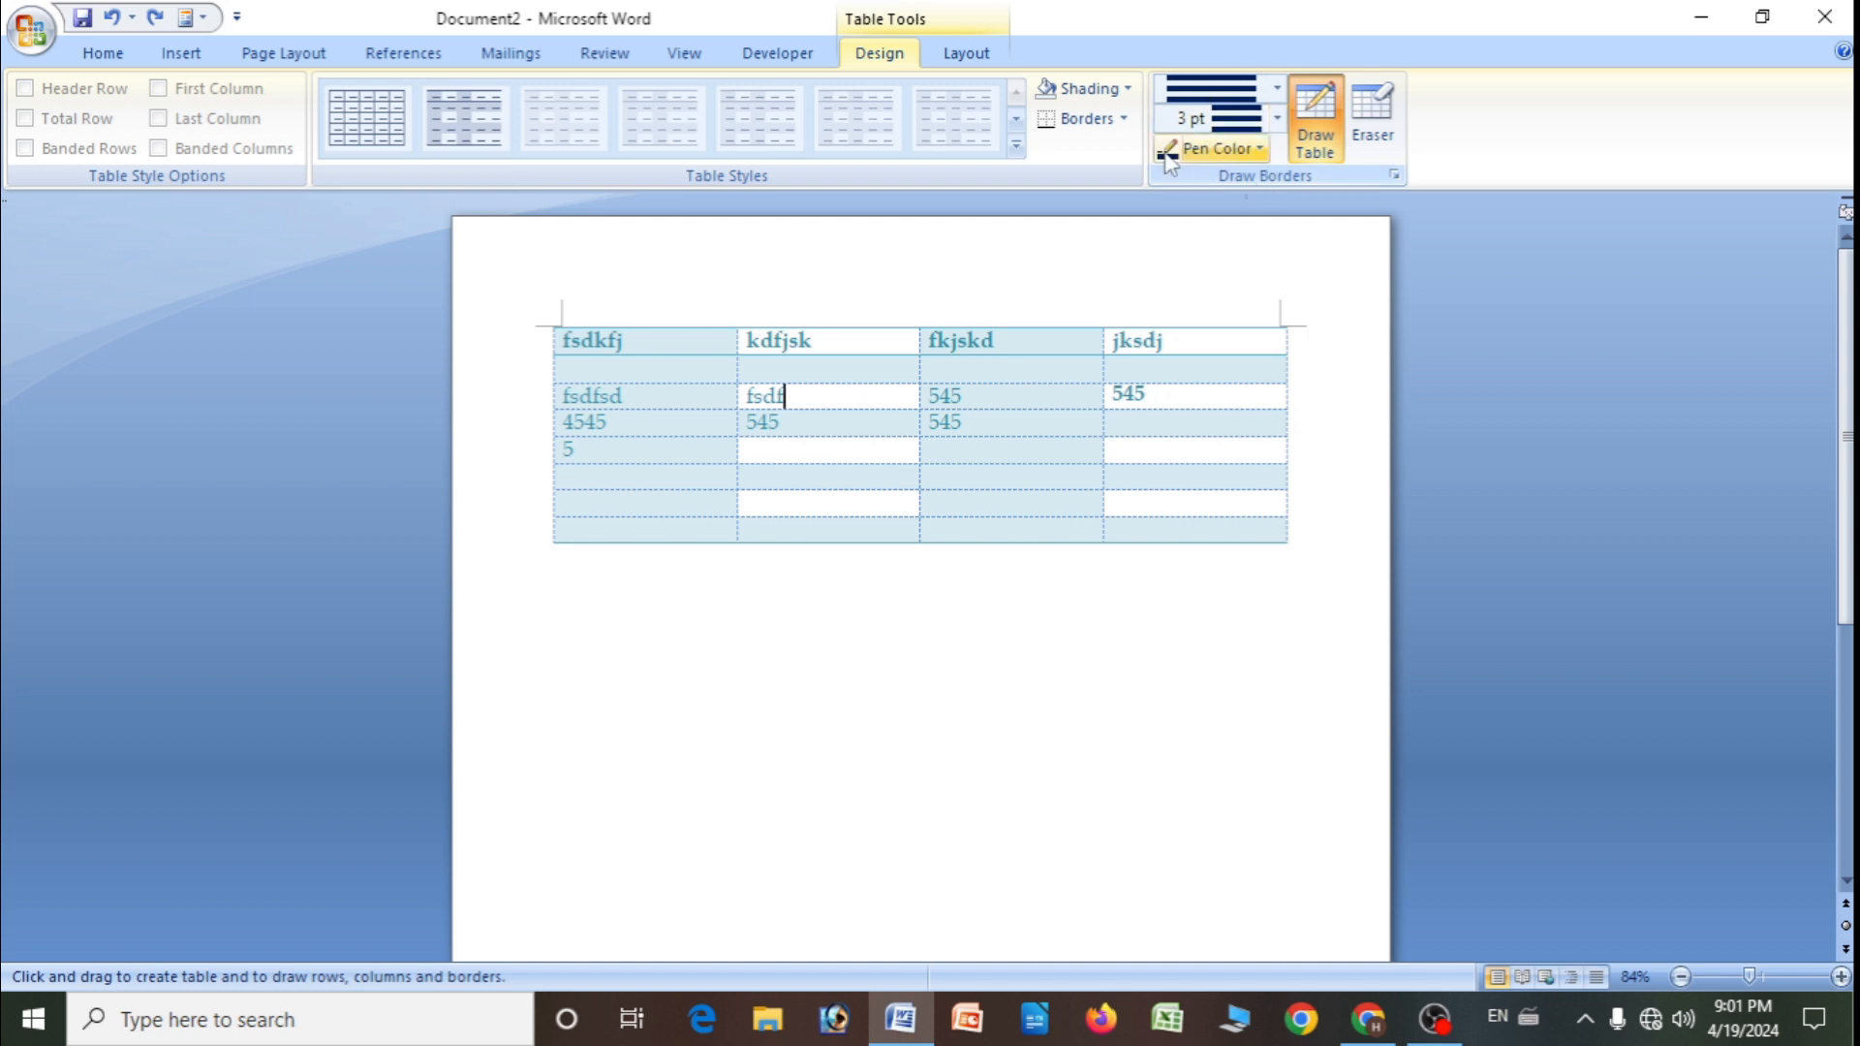
# - Try All Borders on the "fsdf" cell alone, and undo it
pyautogui.click(1123, 120)
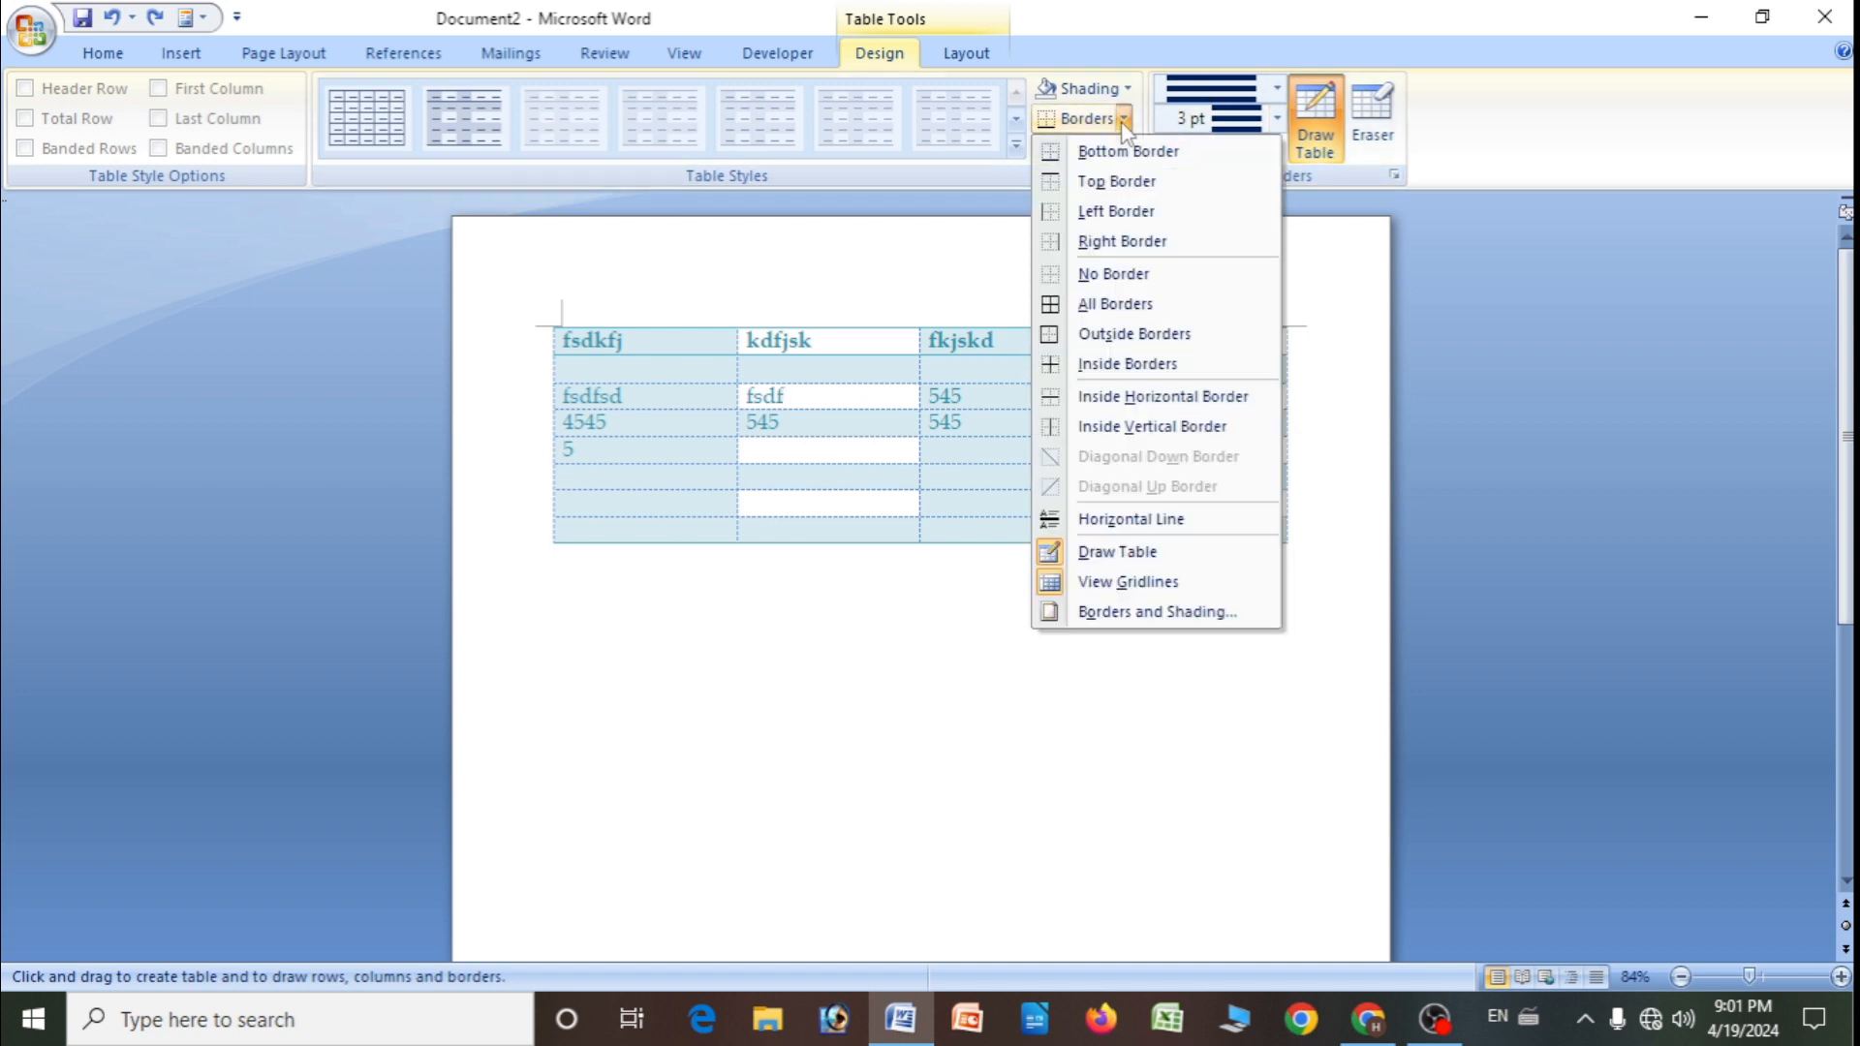
pyautogui.click(1056, 318)
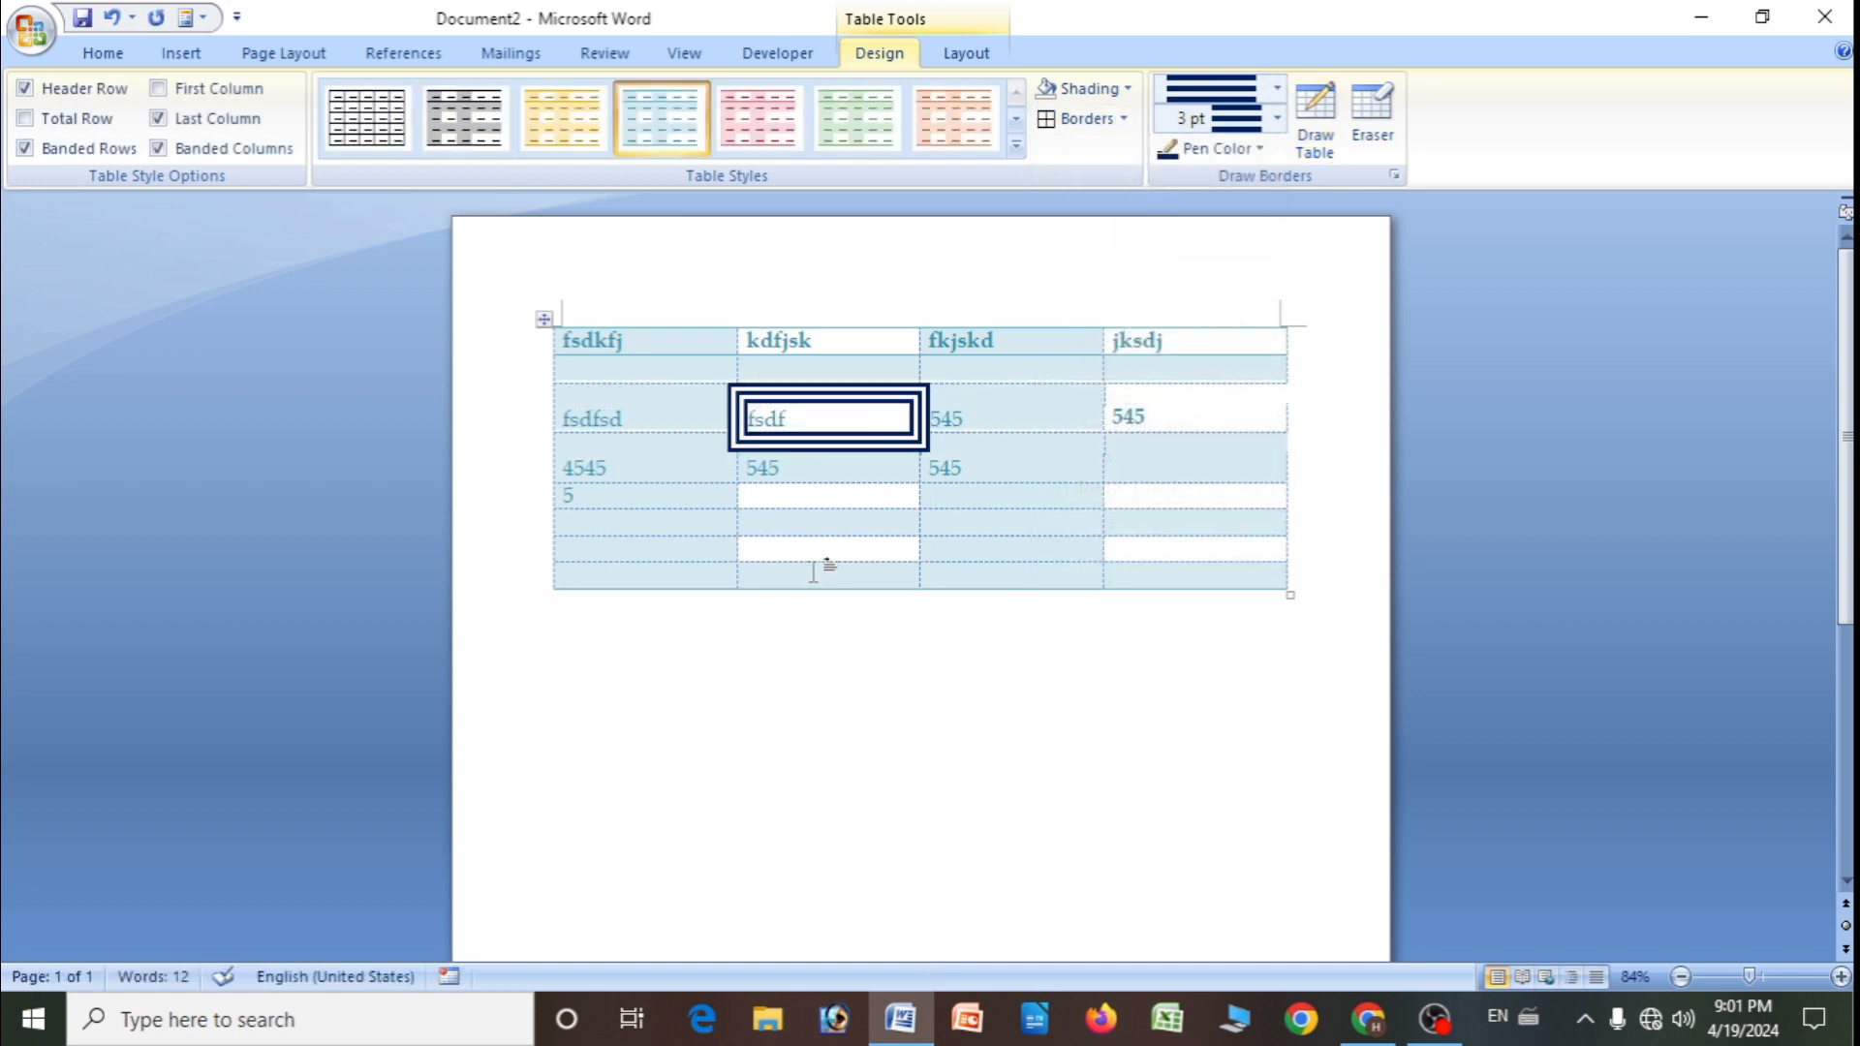
pyautogui.hotkey('ctrl', 'z')
# - Select the whole table and apply All Borders with the current pen settings
pyautogui.moveTo(640, 346); pyautogui.dragTo(1270, 540)
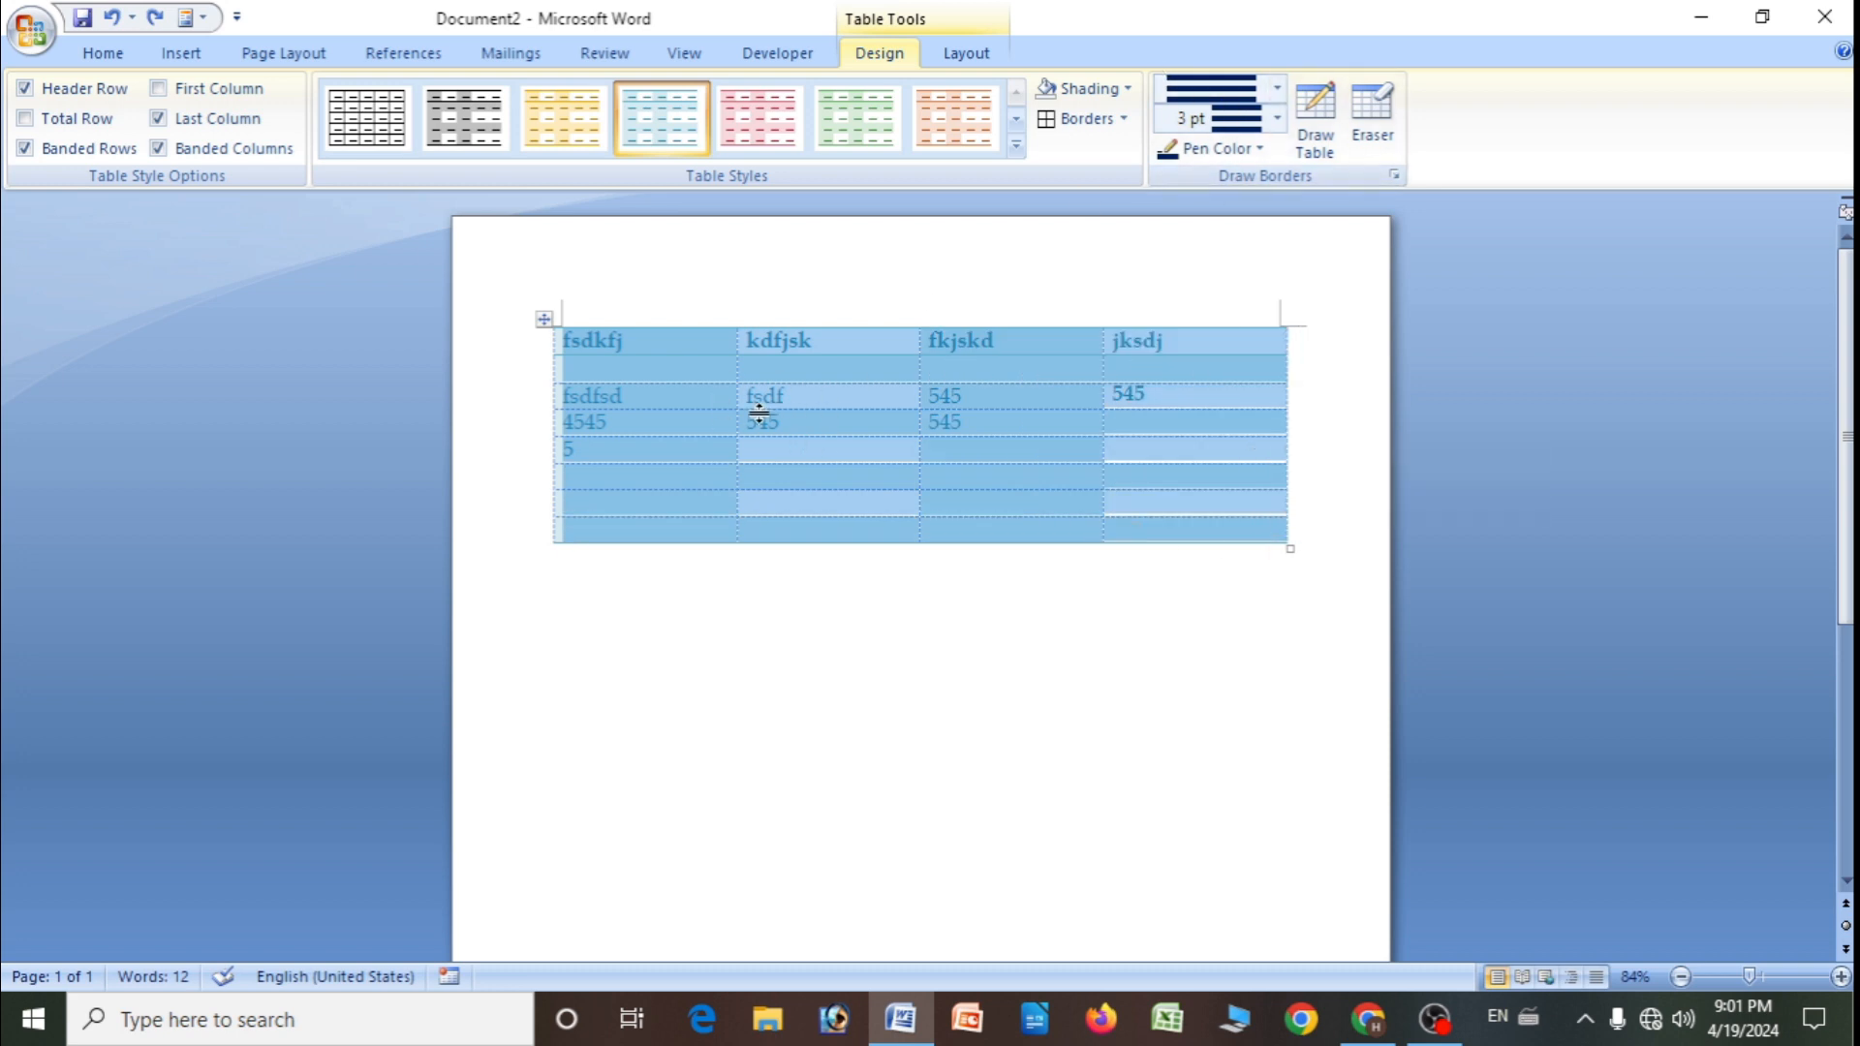
pyautogui.click(1075, 118)
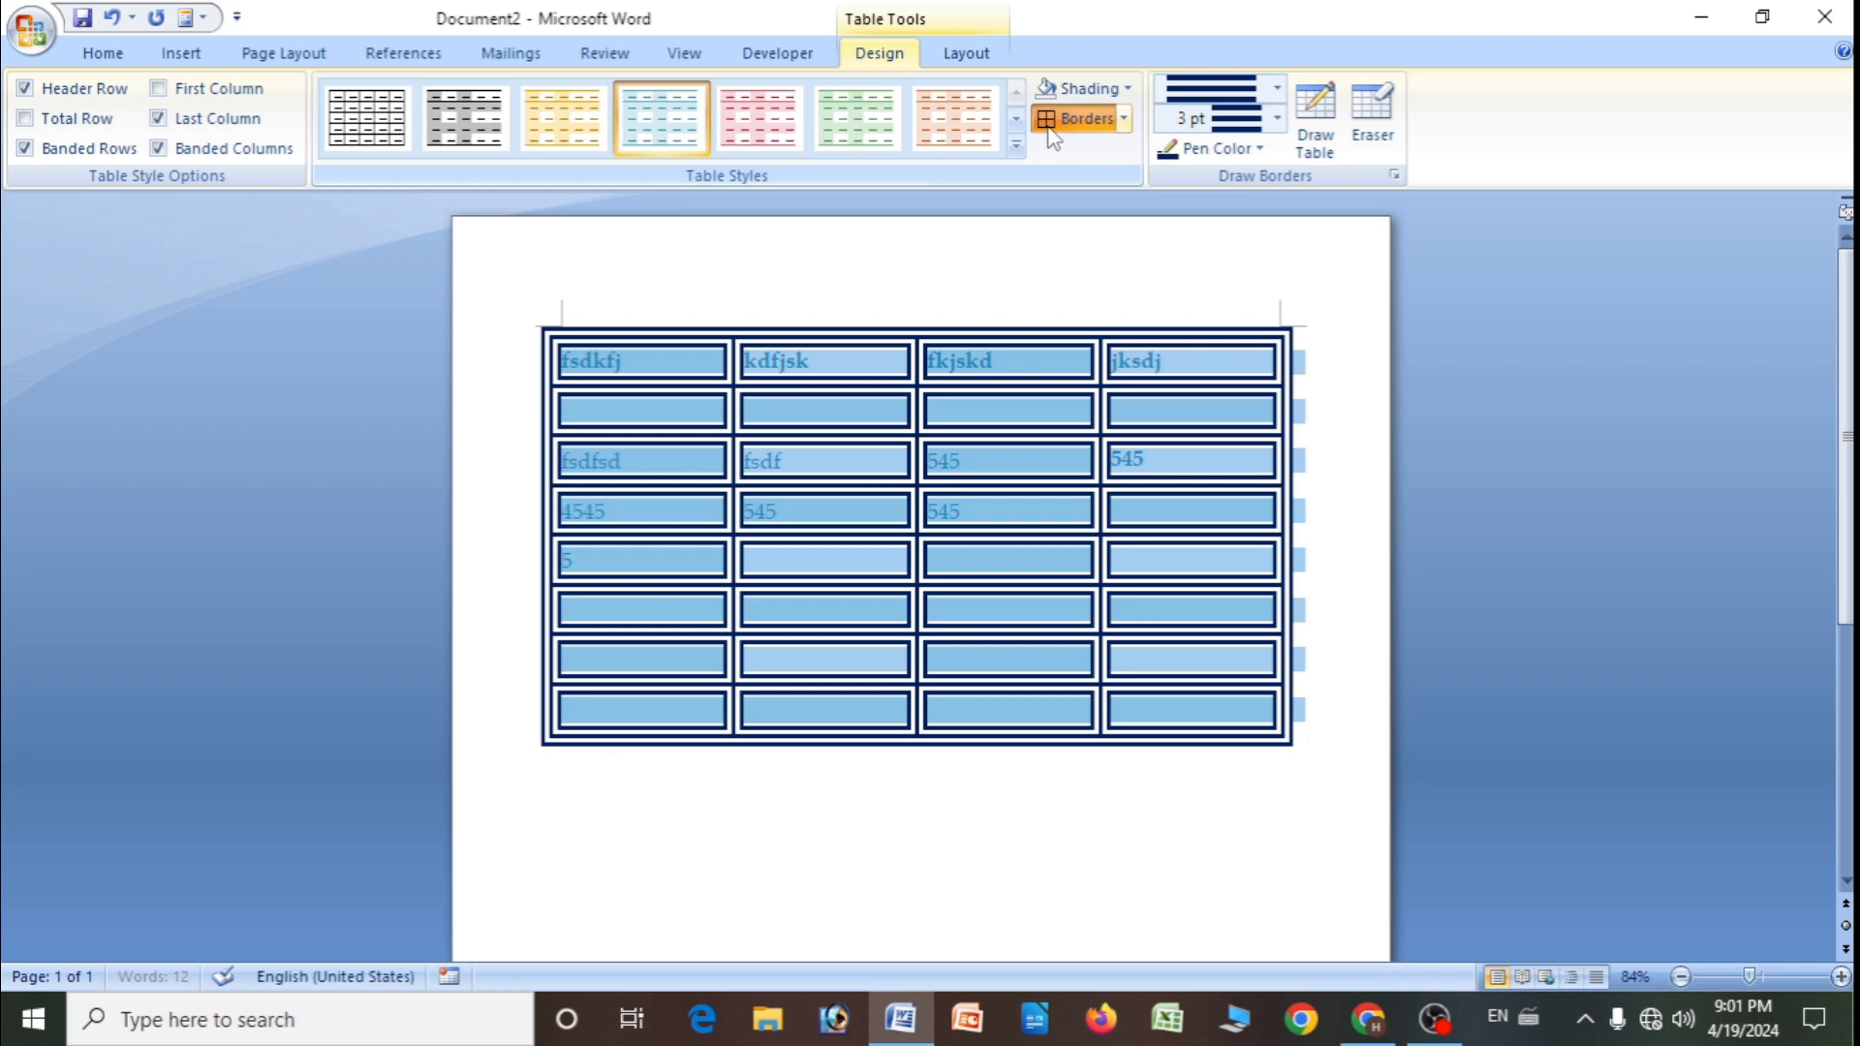
pyautogui.click(942, 821)
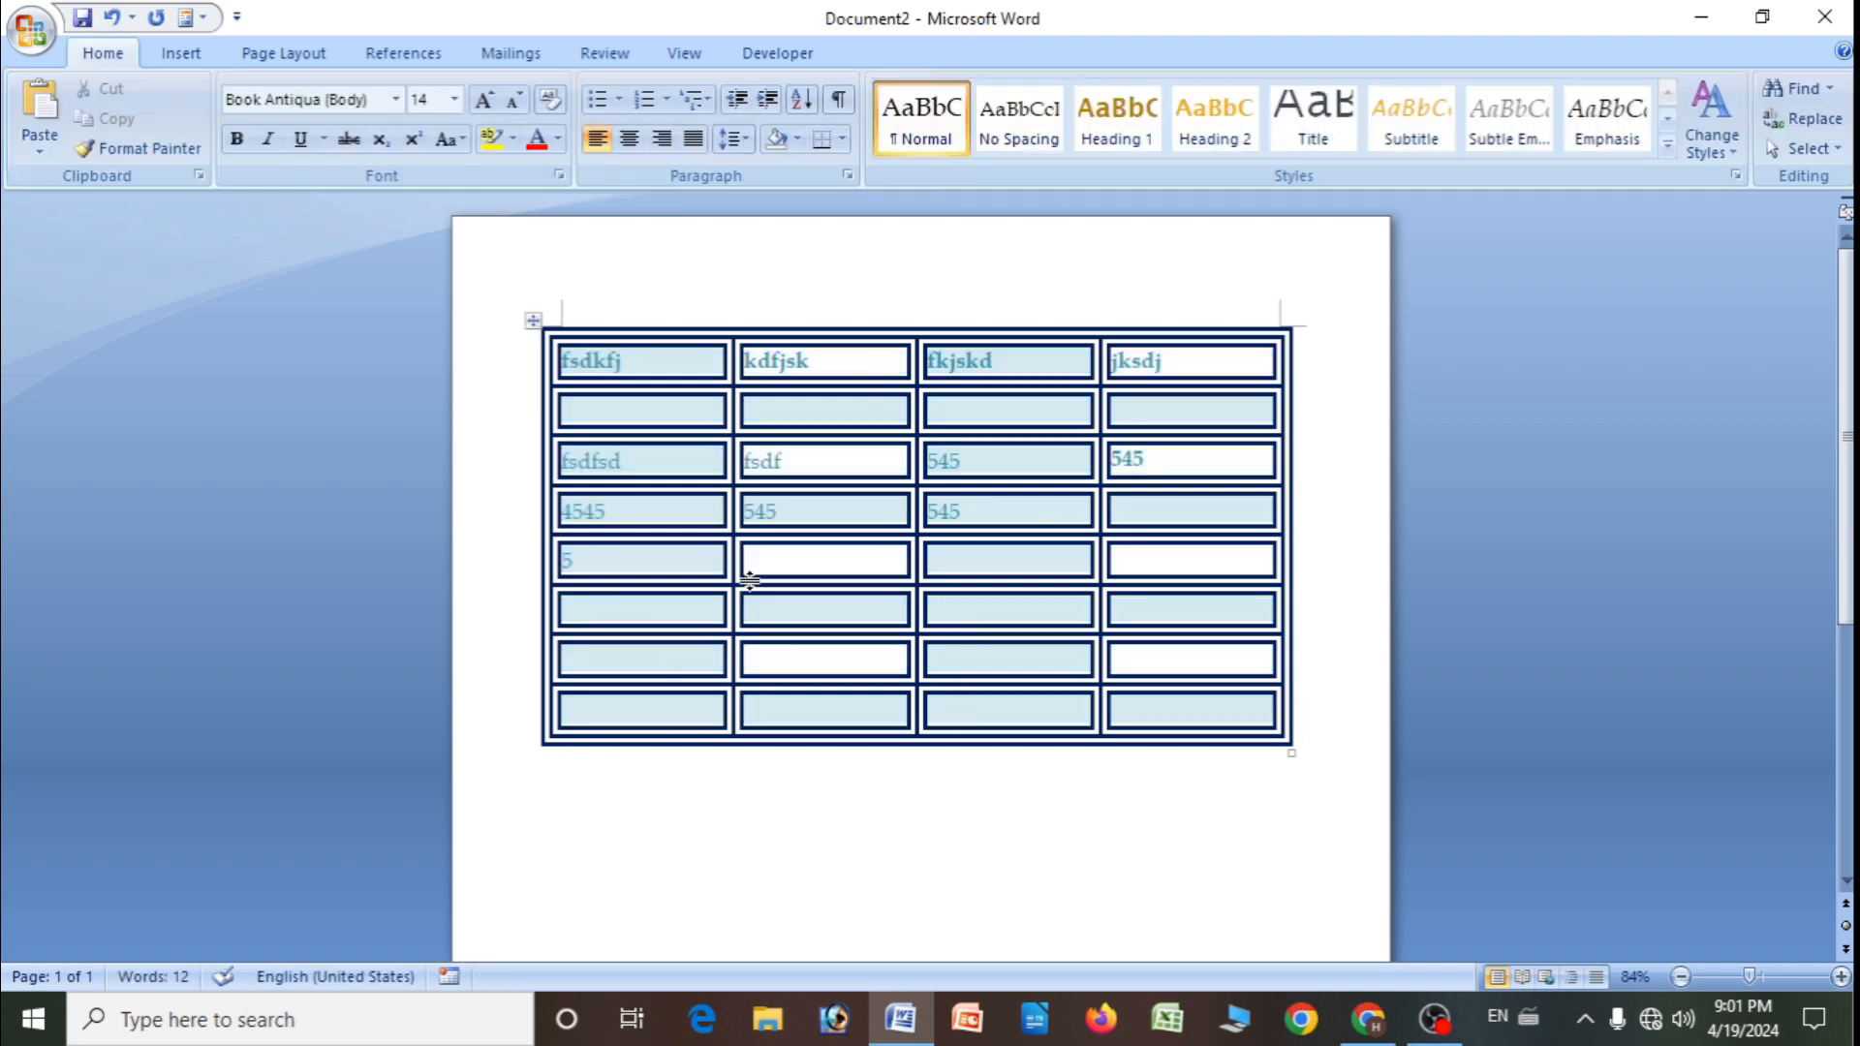
# - Turn off Outside Borders for the whole table, keeping the inside borders
pyautogui.click(532, 320)
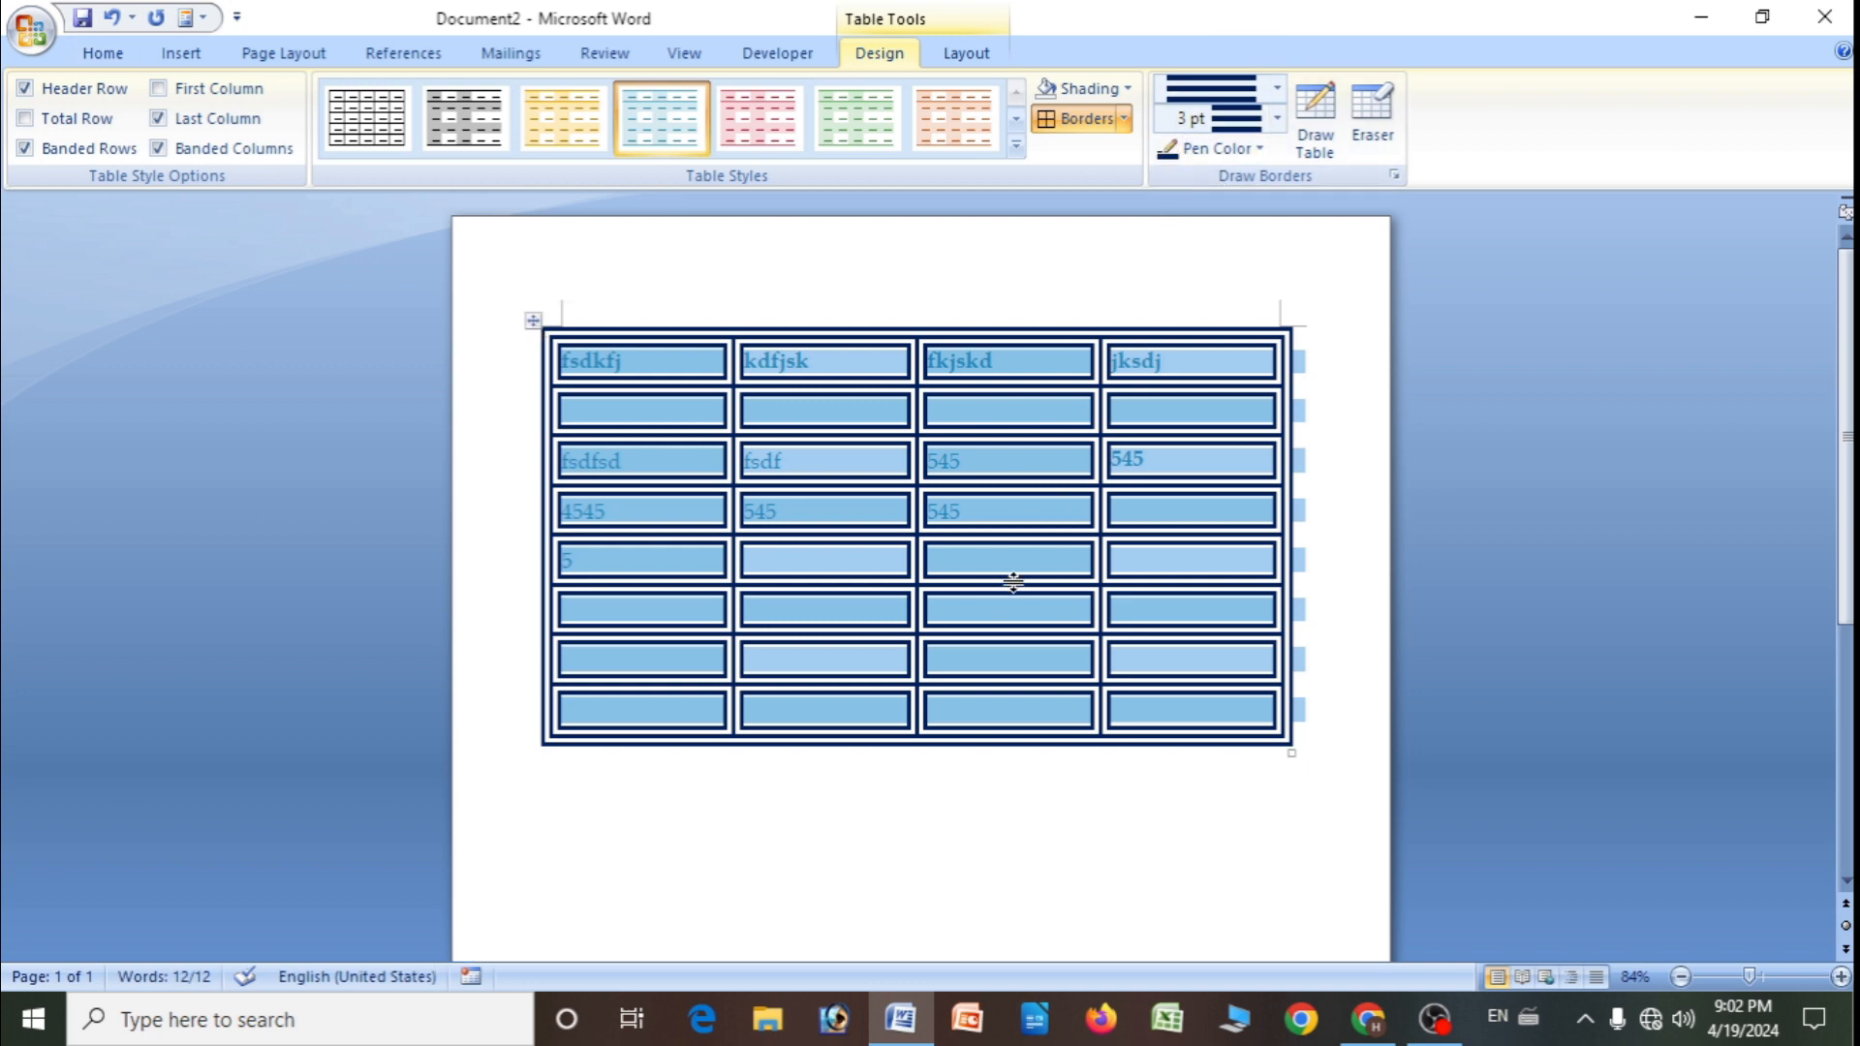
pyautogui.click(1123, 120)
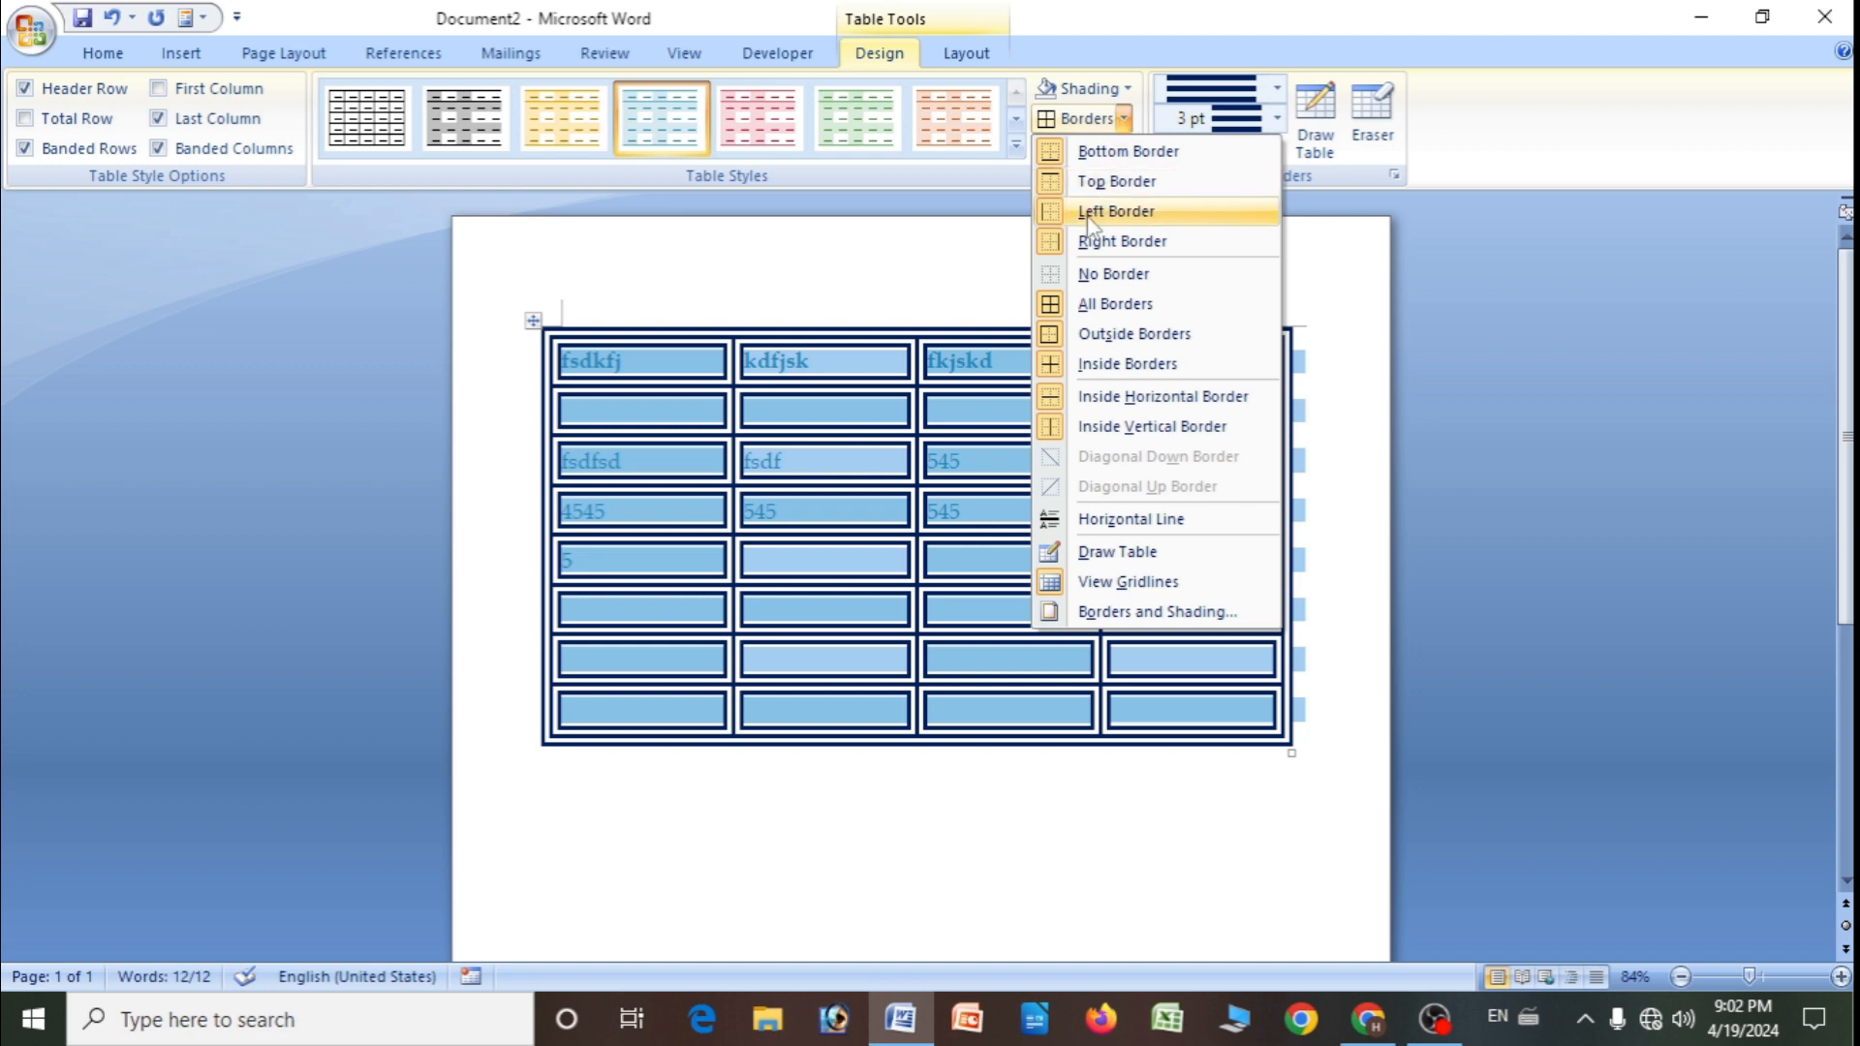
pyautogui.click(1053, 339)
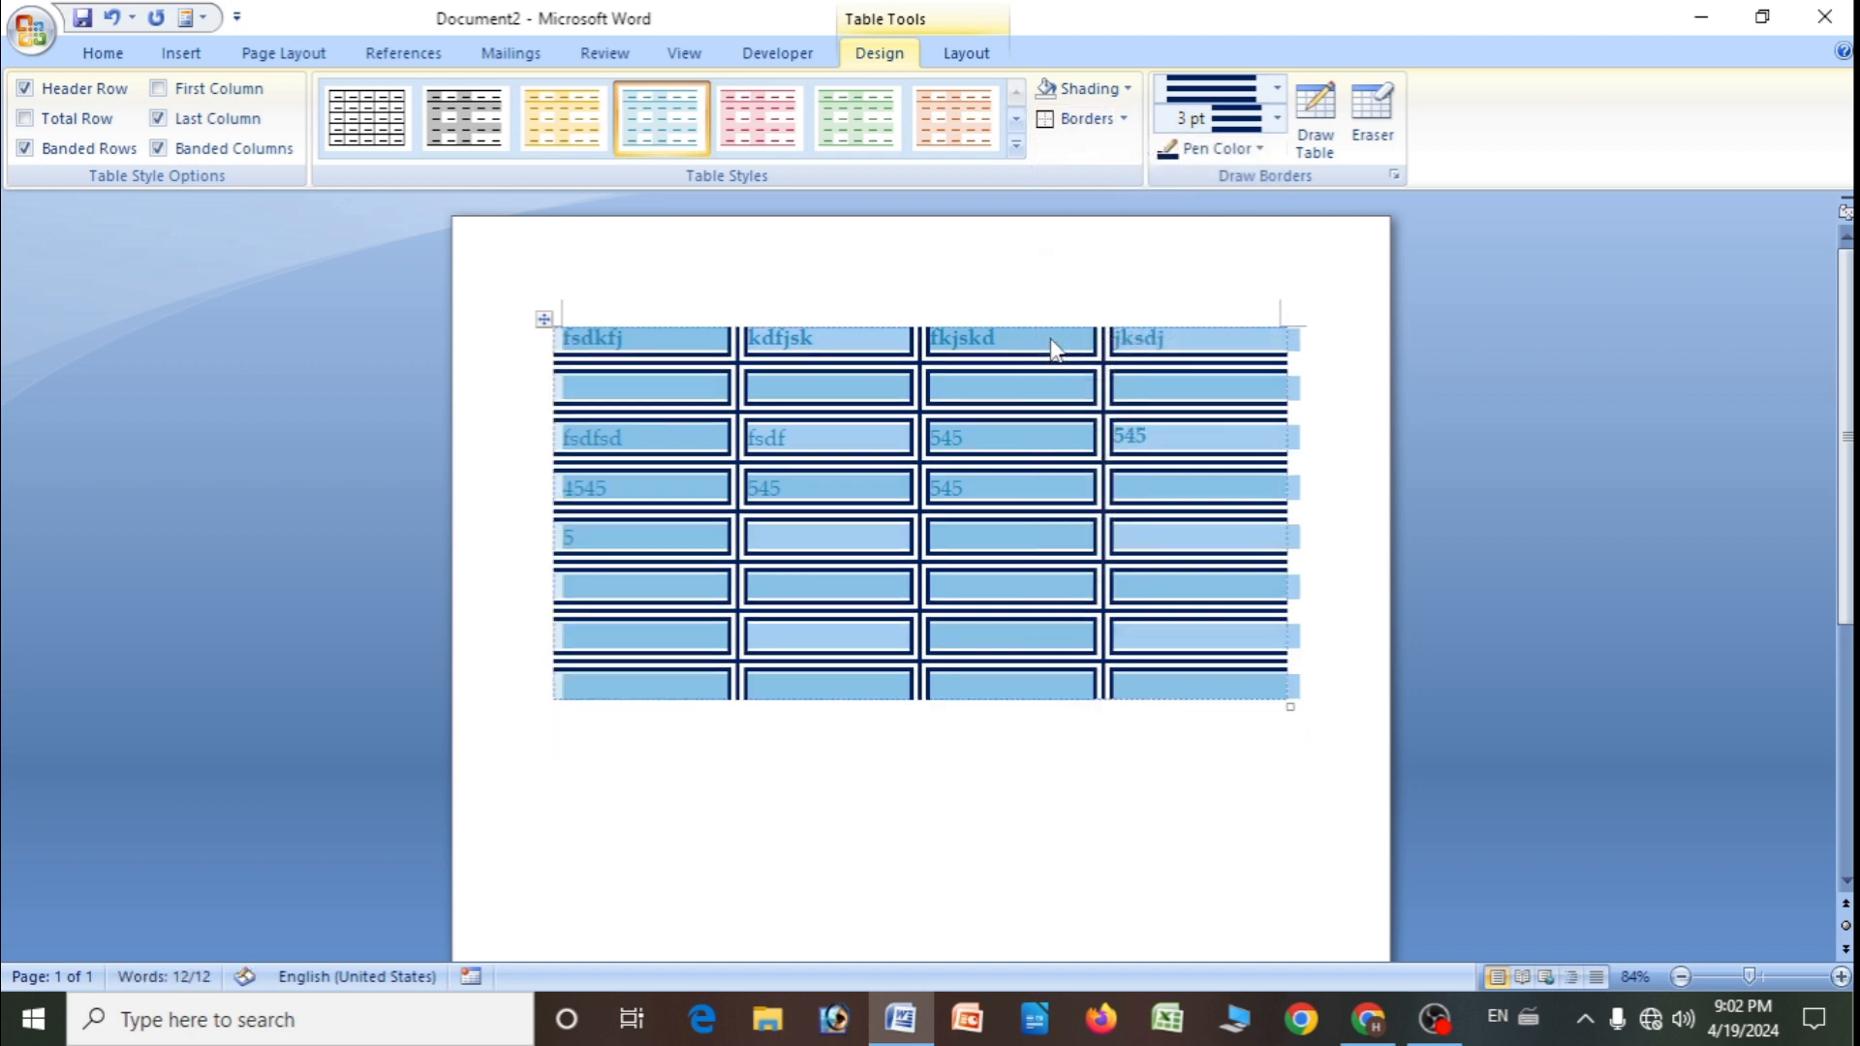
pyautogui.click(942, 776)
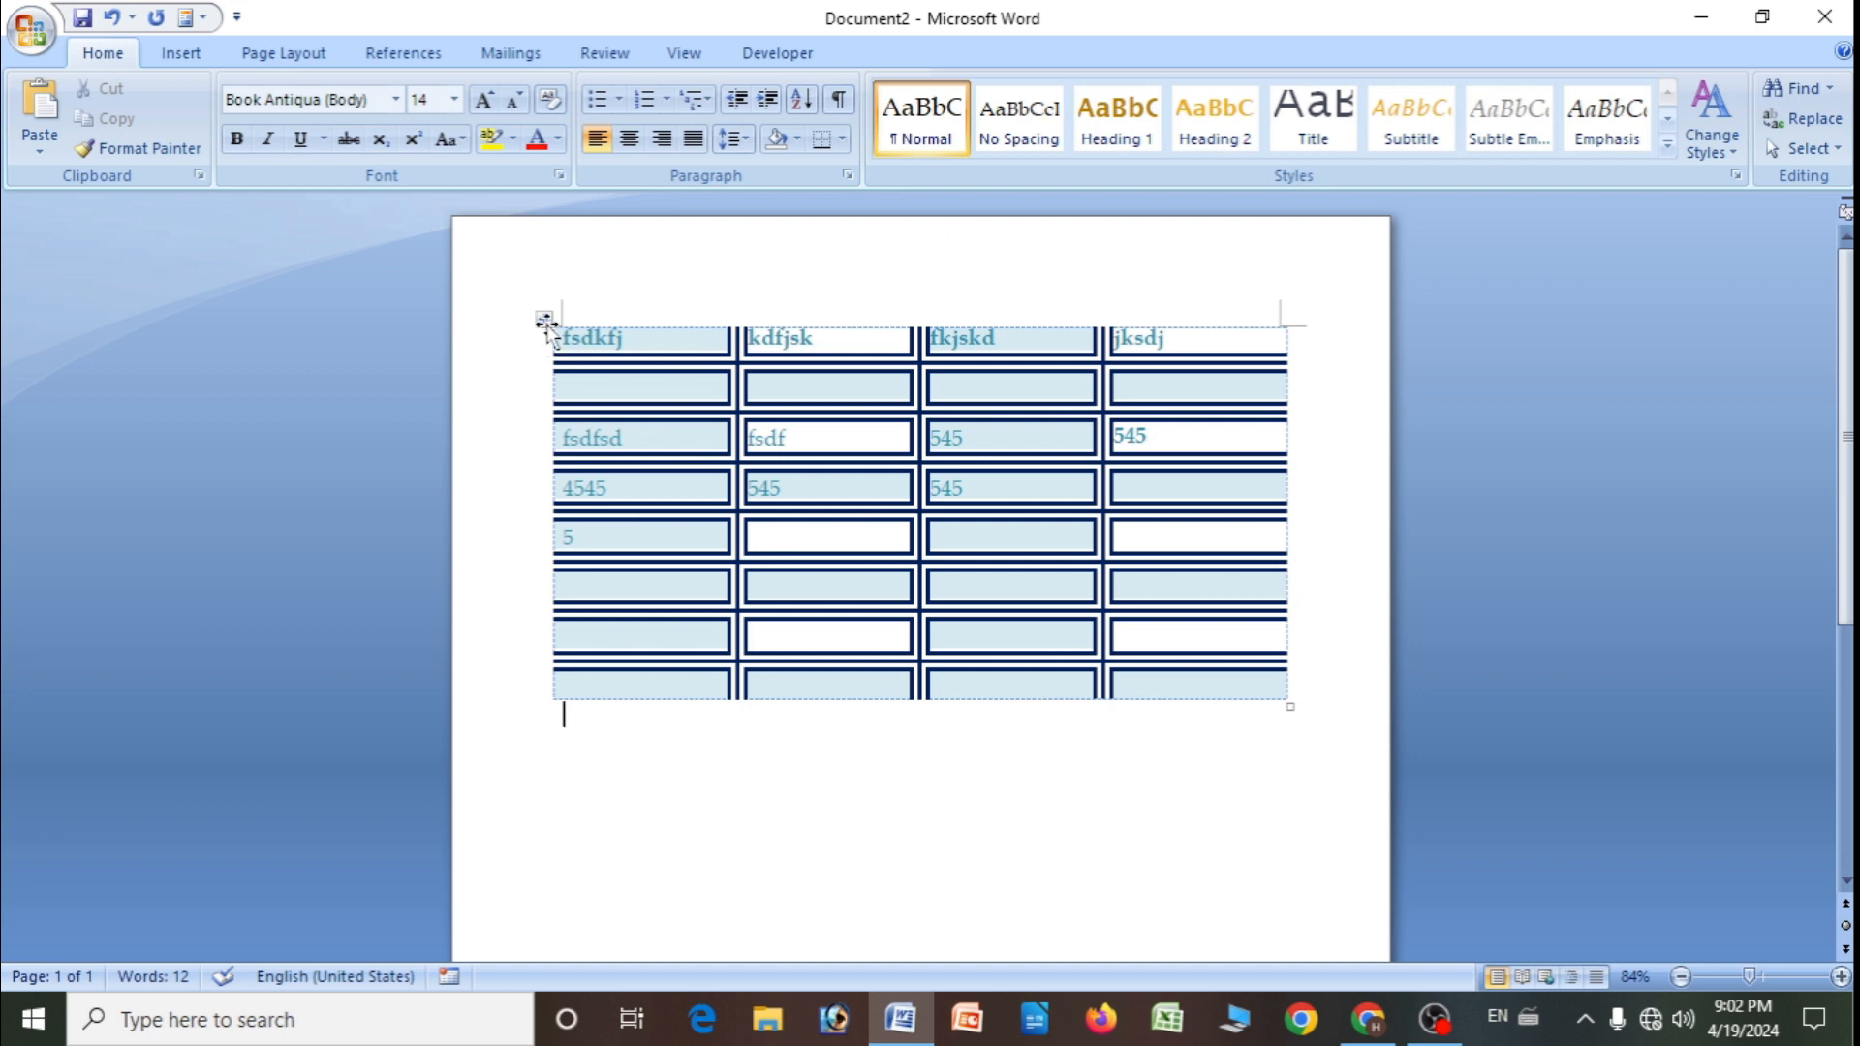
# - Remove every border from the whole table with the No Border option
pyautogui.click(543, 319)
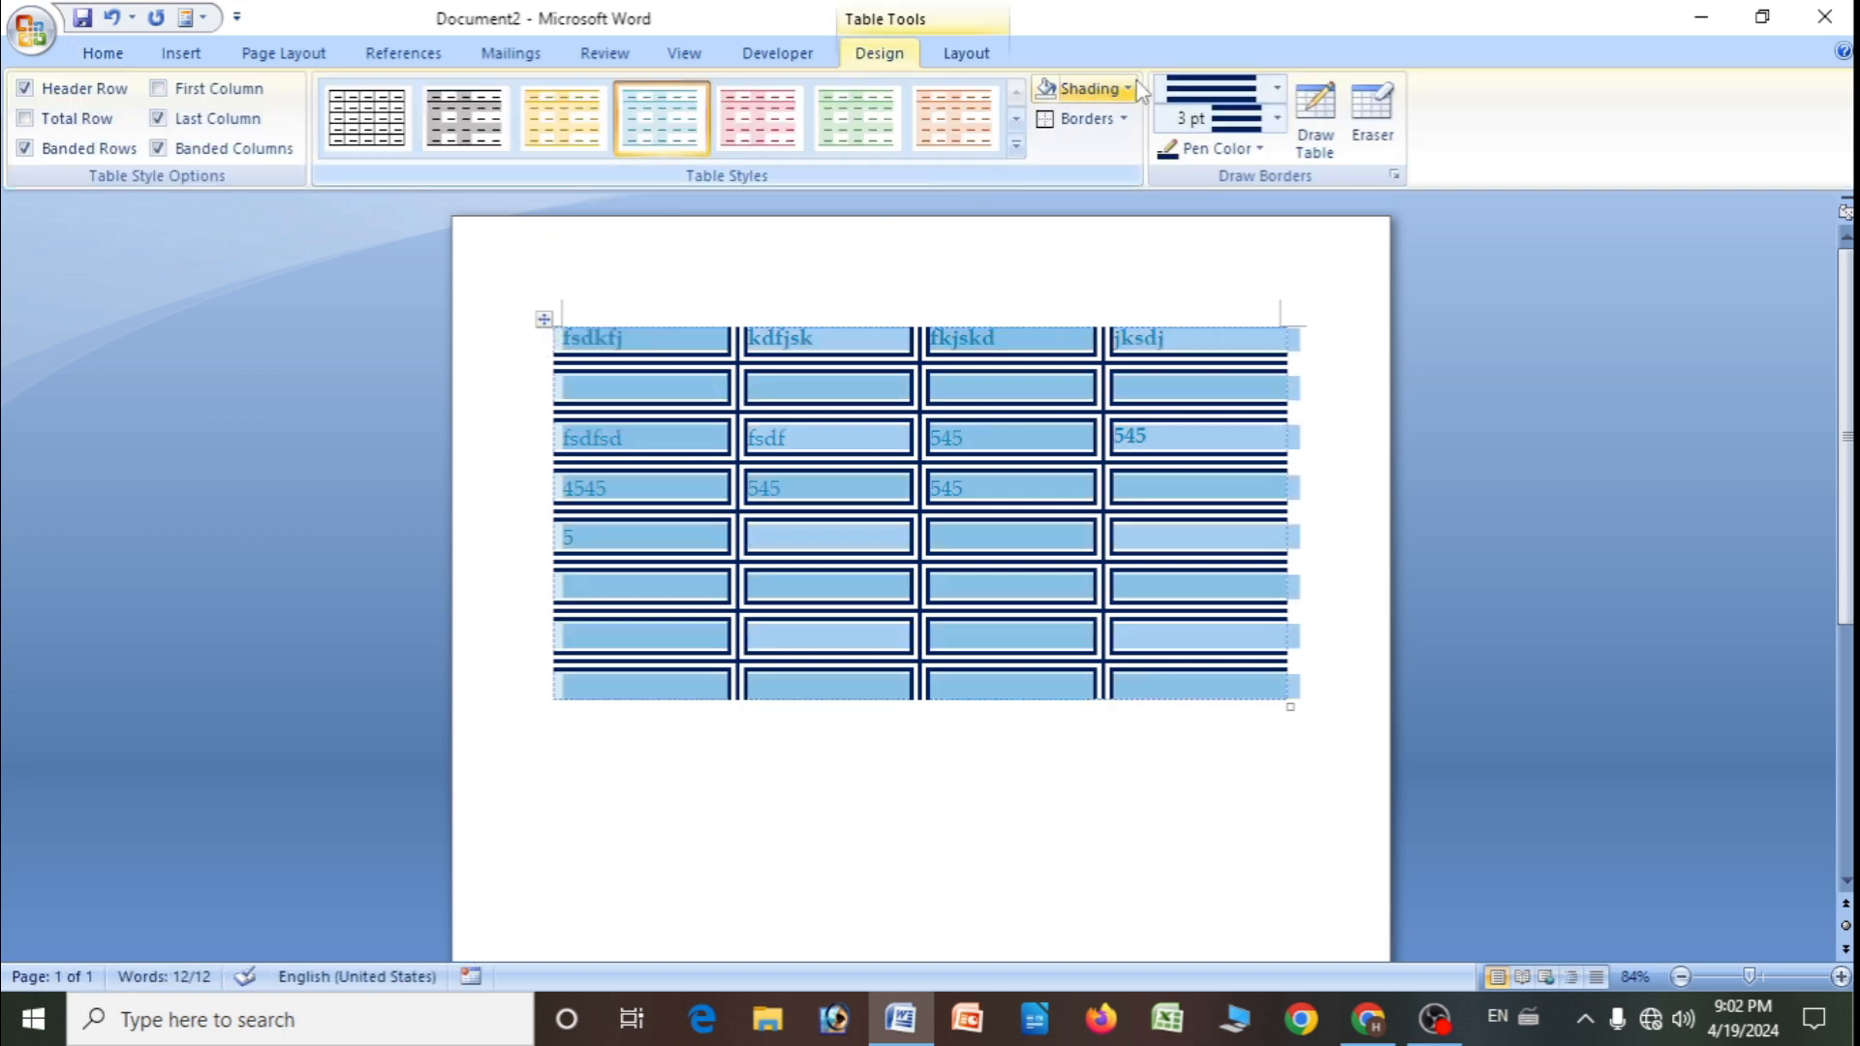
pyautogui.click(1123, 118)
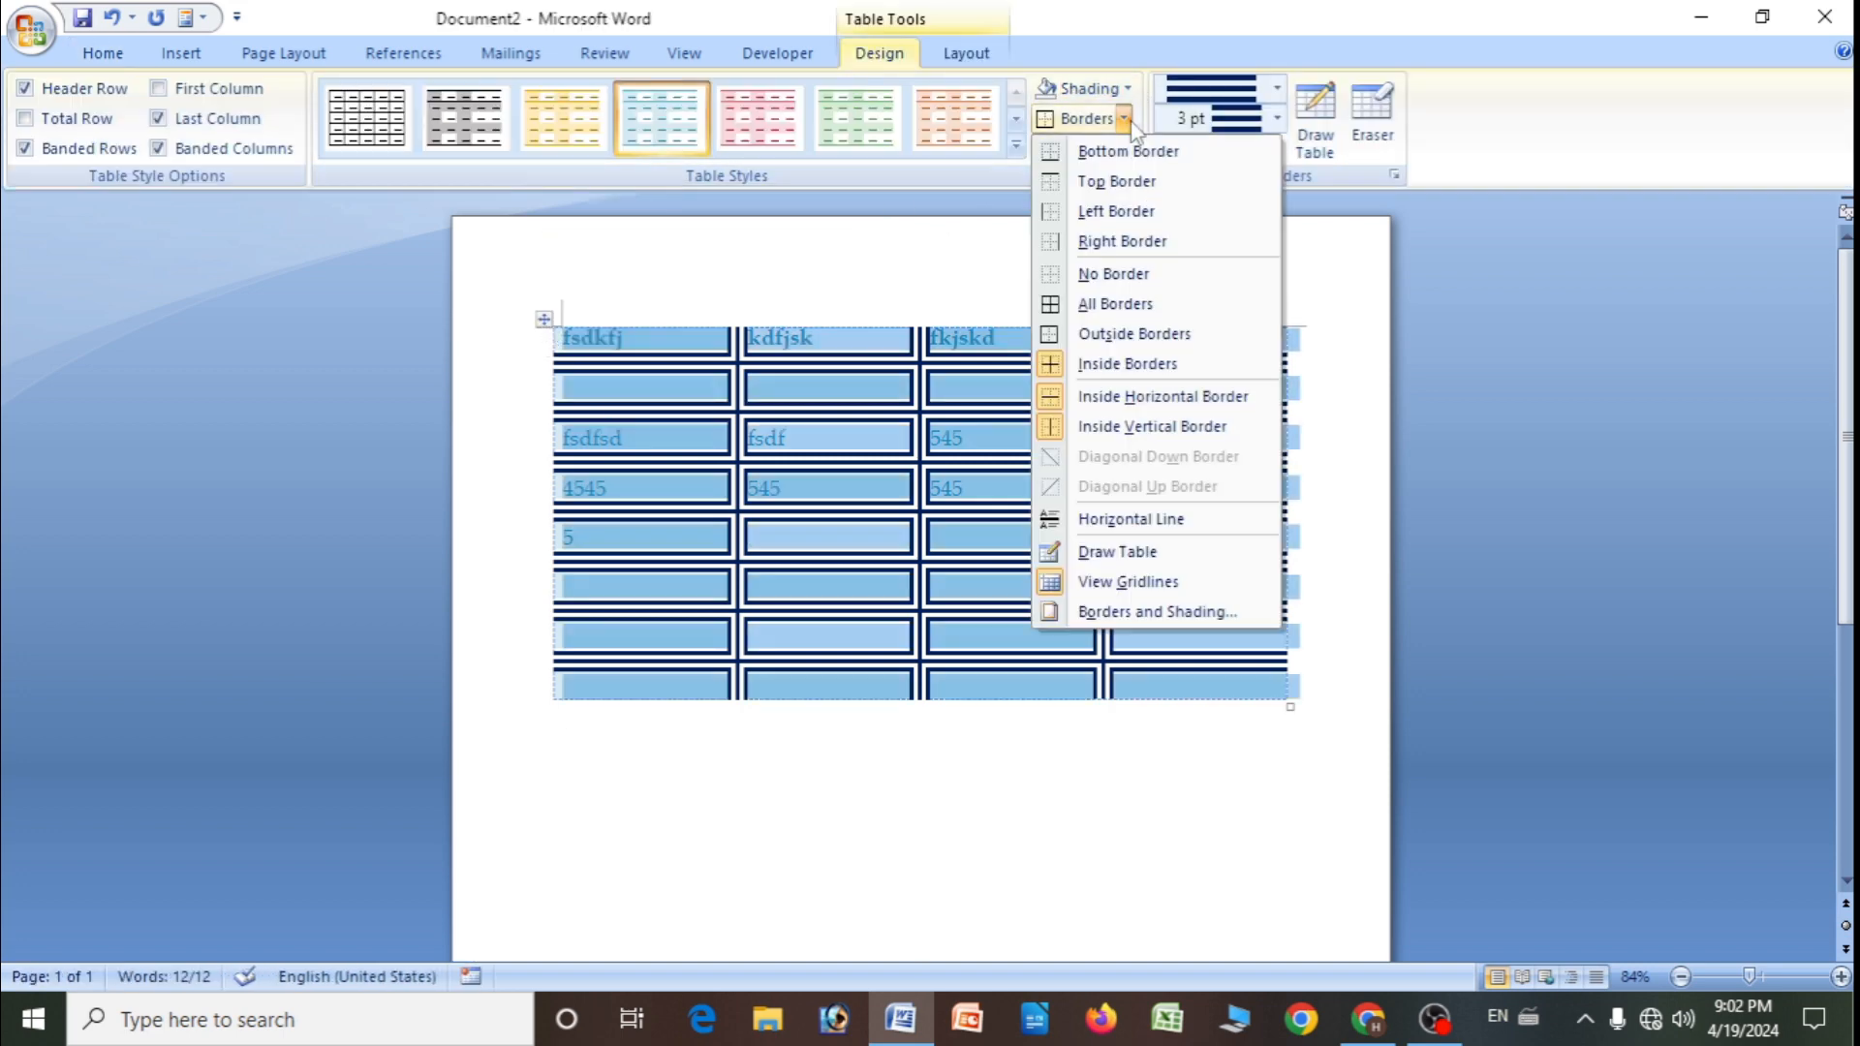
pyautogui.click(1087, 274)
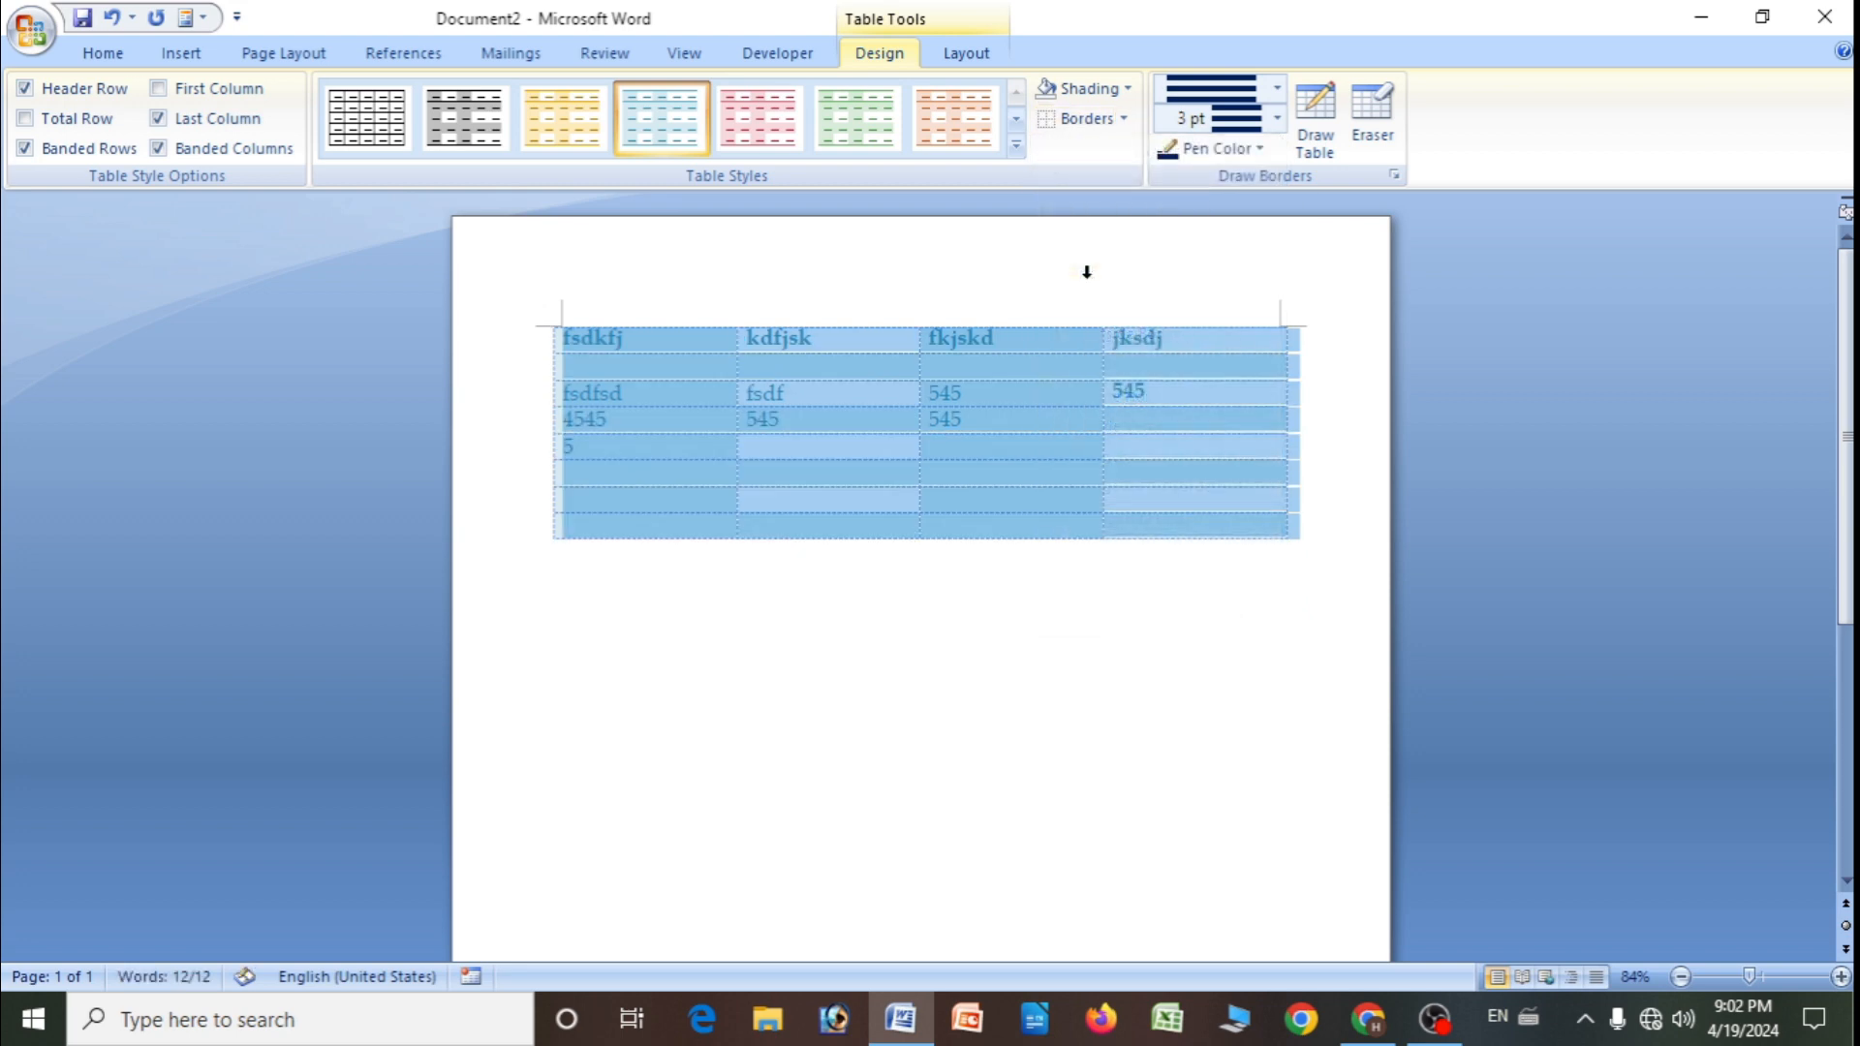
pyautogui.click(788, 614)
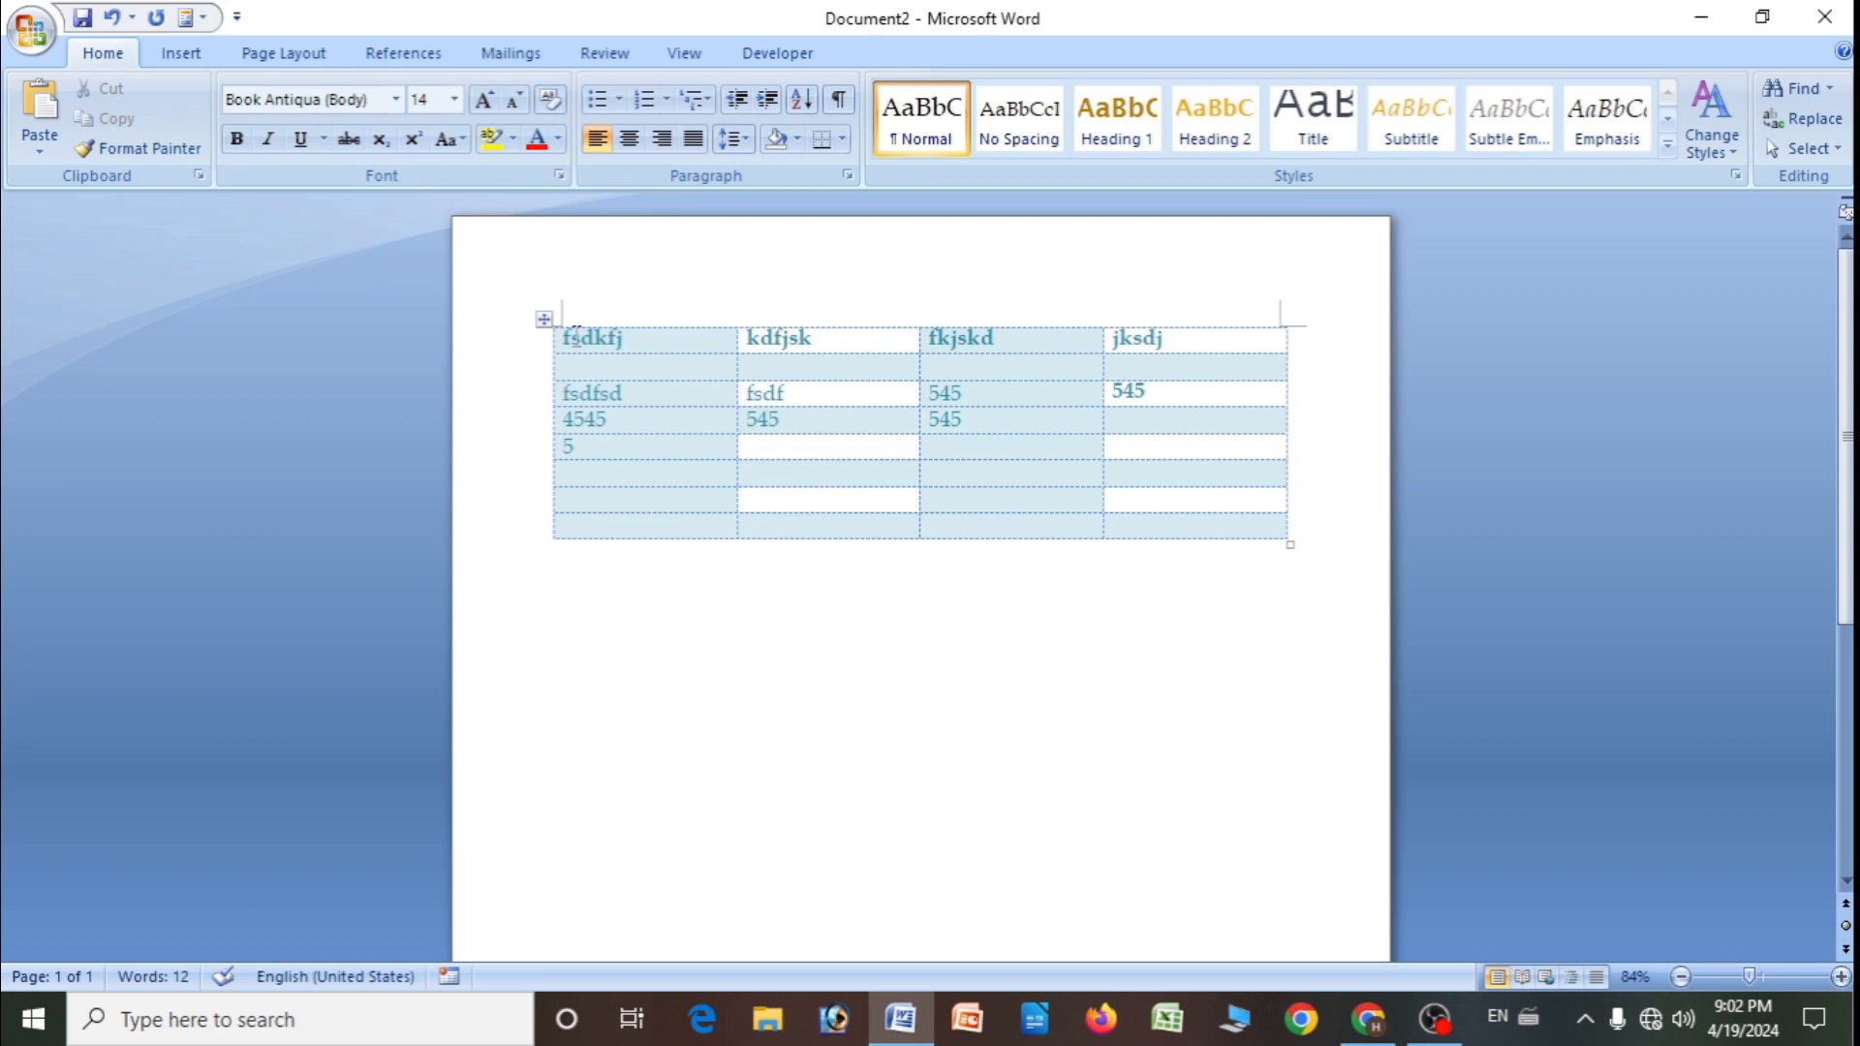
# - Try a Left Border on the table's first header cell, and undo it
pyautogui.click(560, 337)
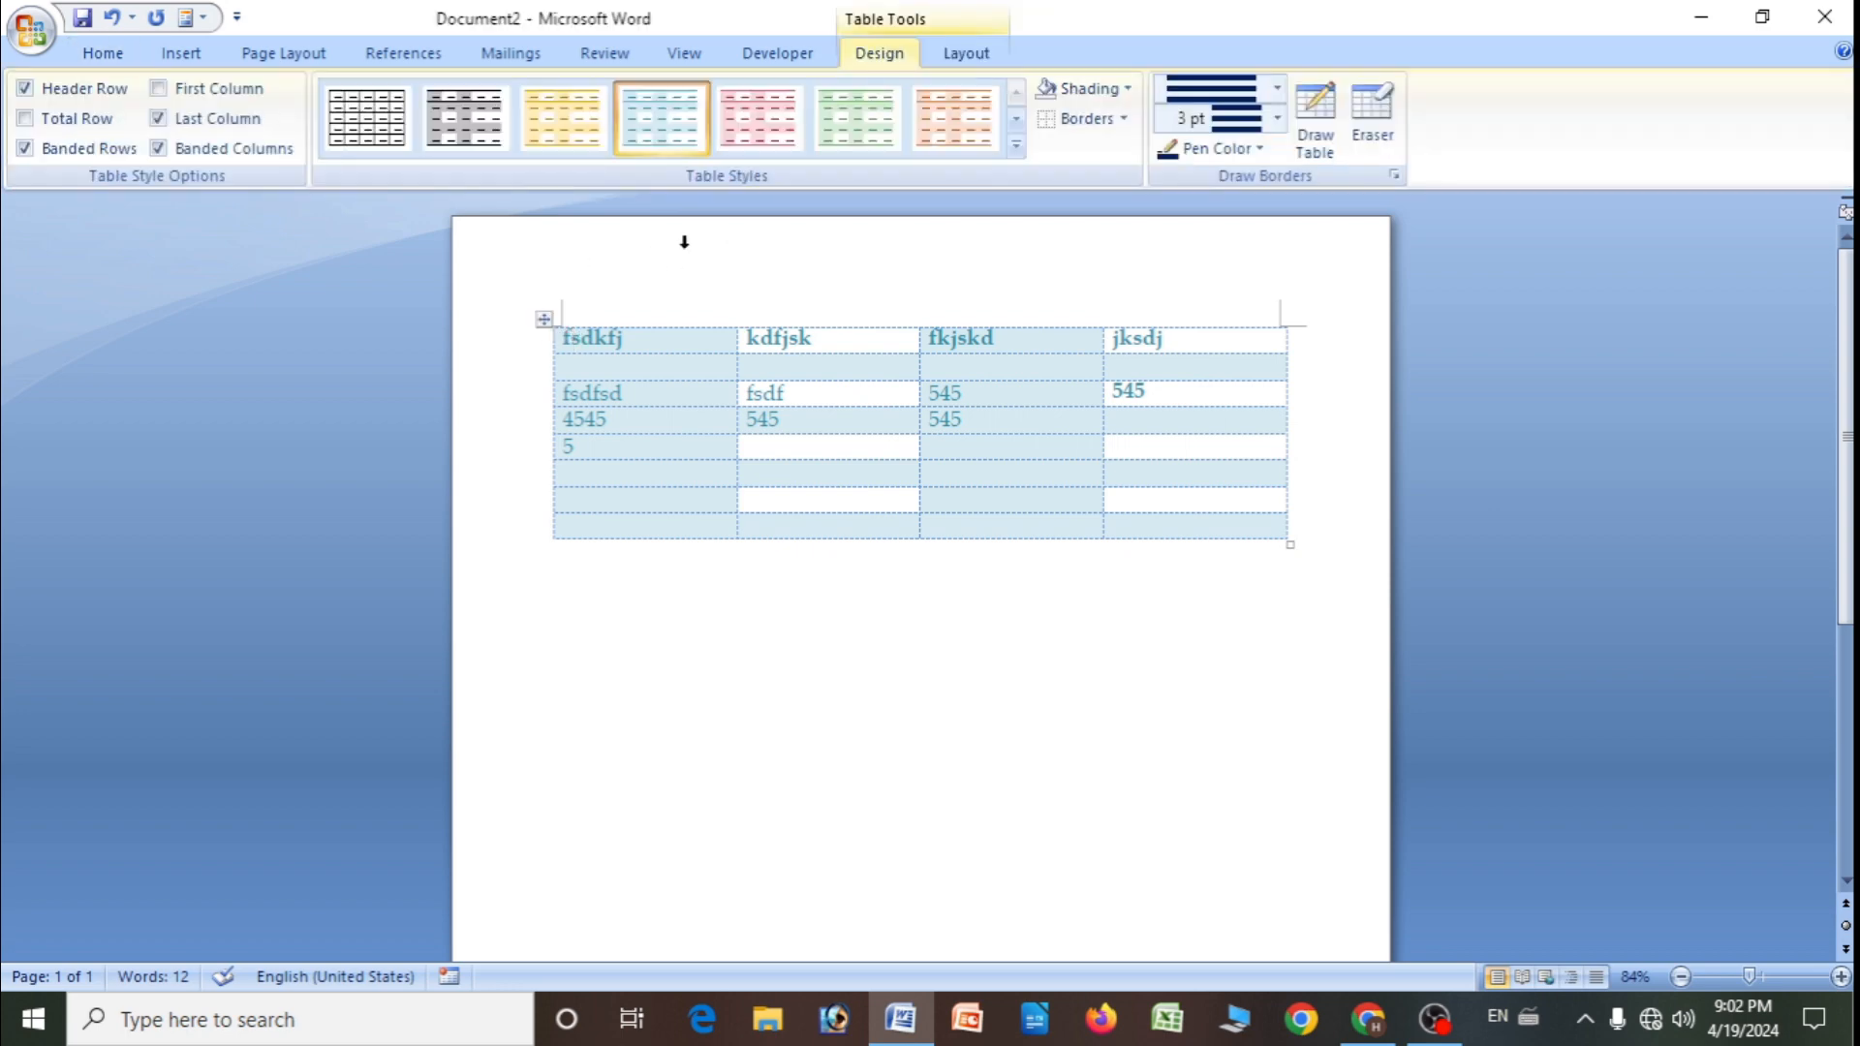
pyautogui.click(1123, 118)
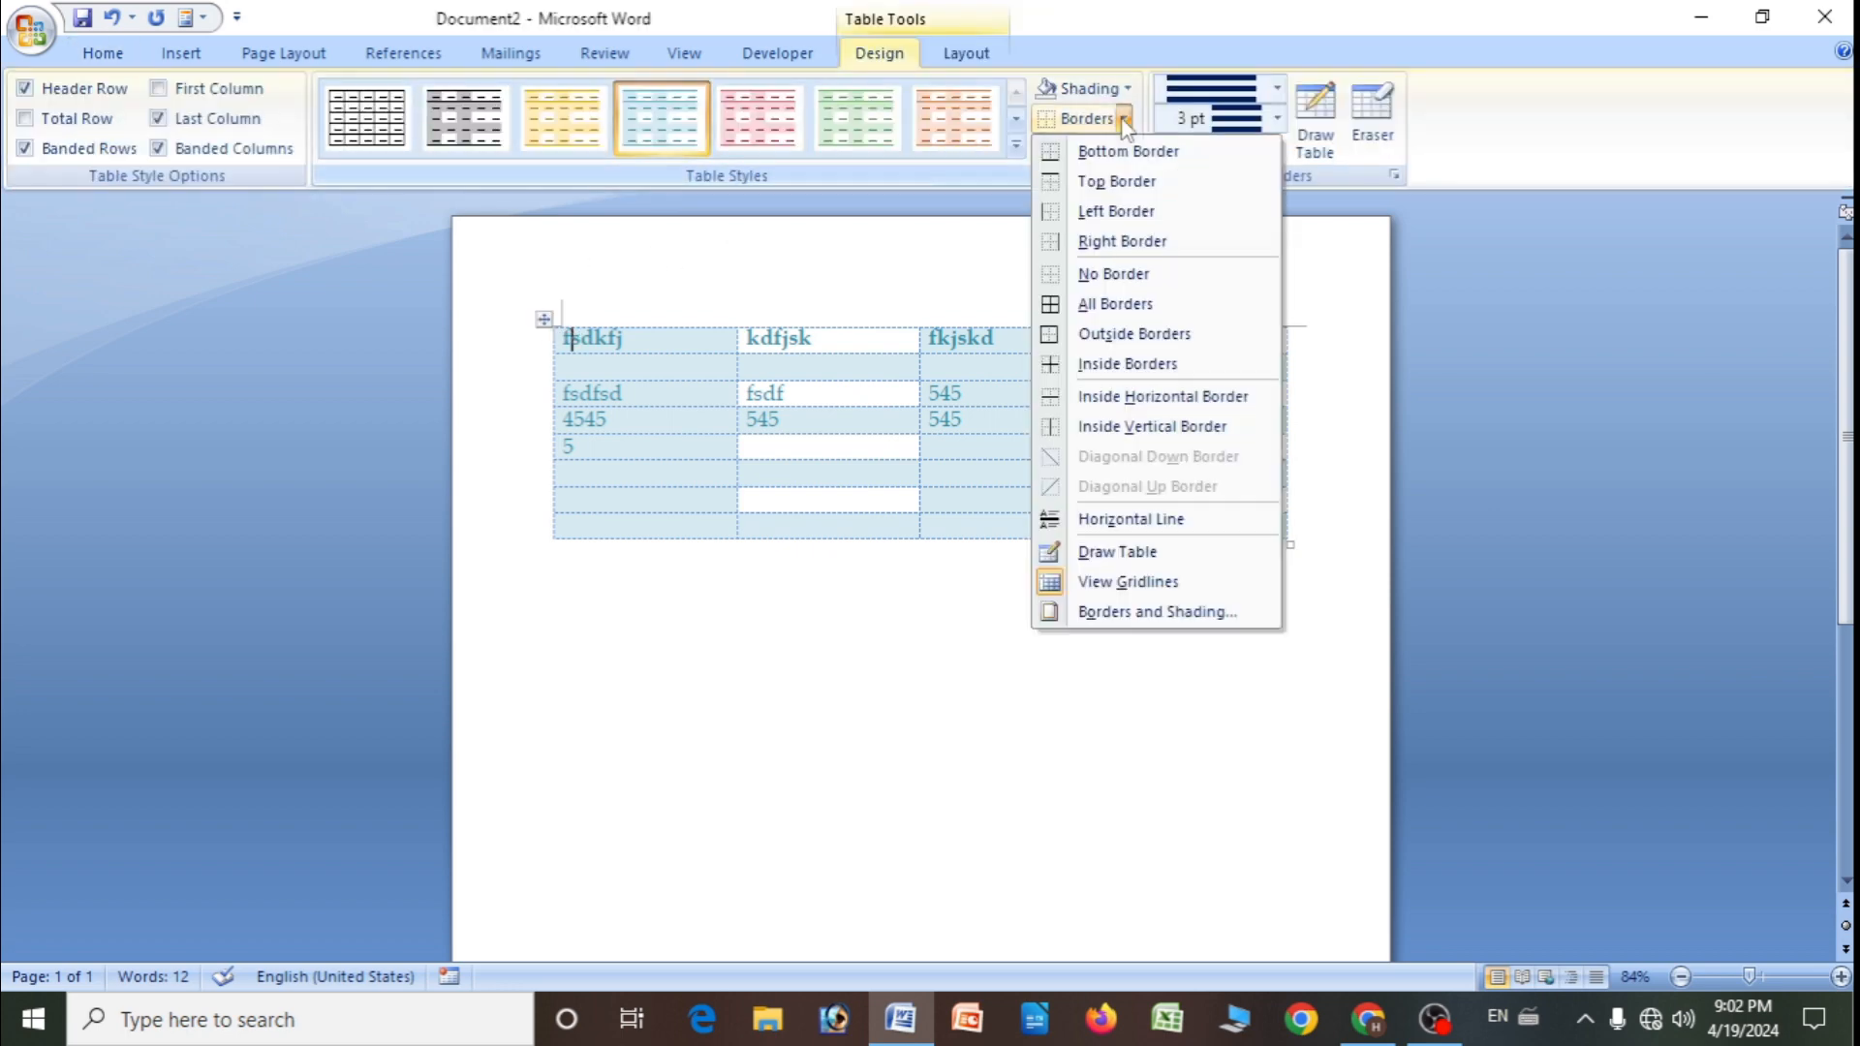
pyautogui.click(1055, 211)
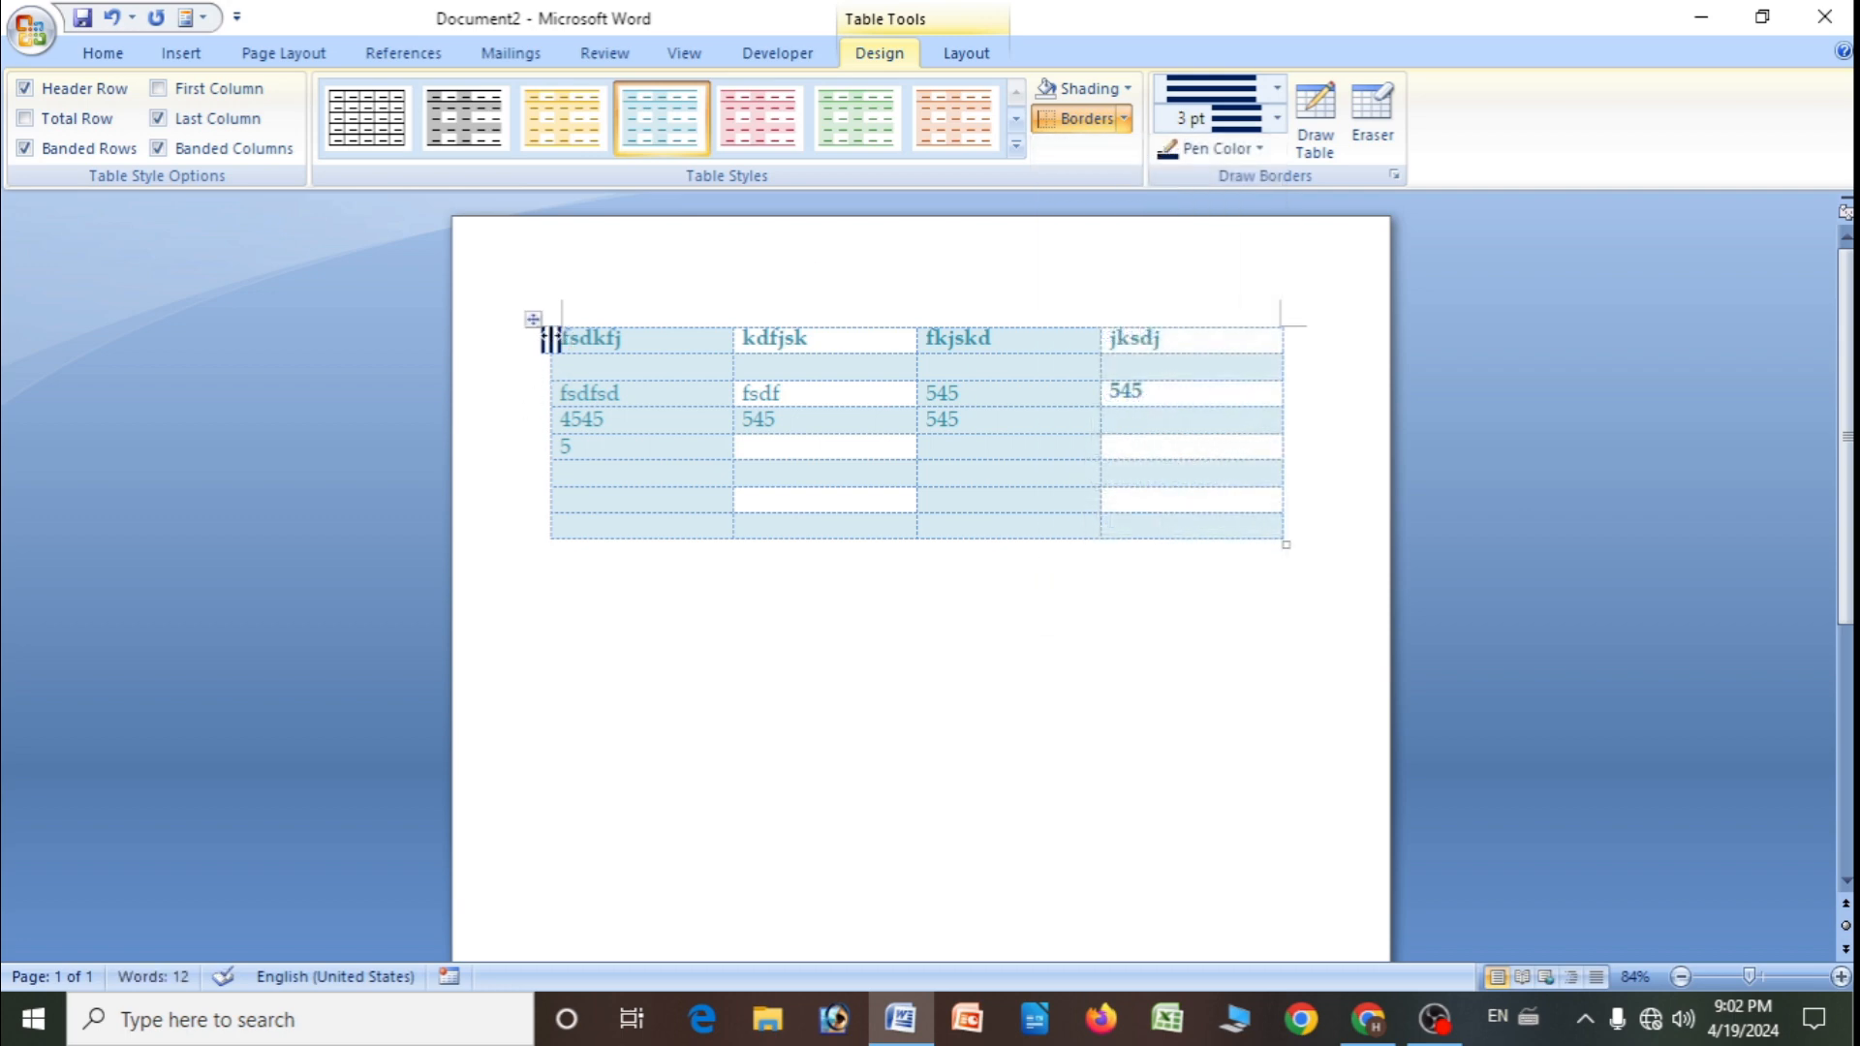
pyautogui.hotkey('ctrl', 'z')
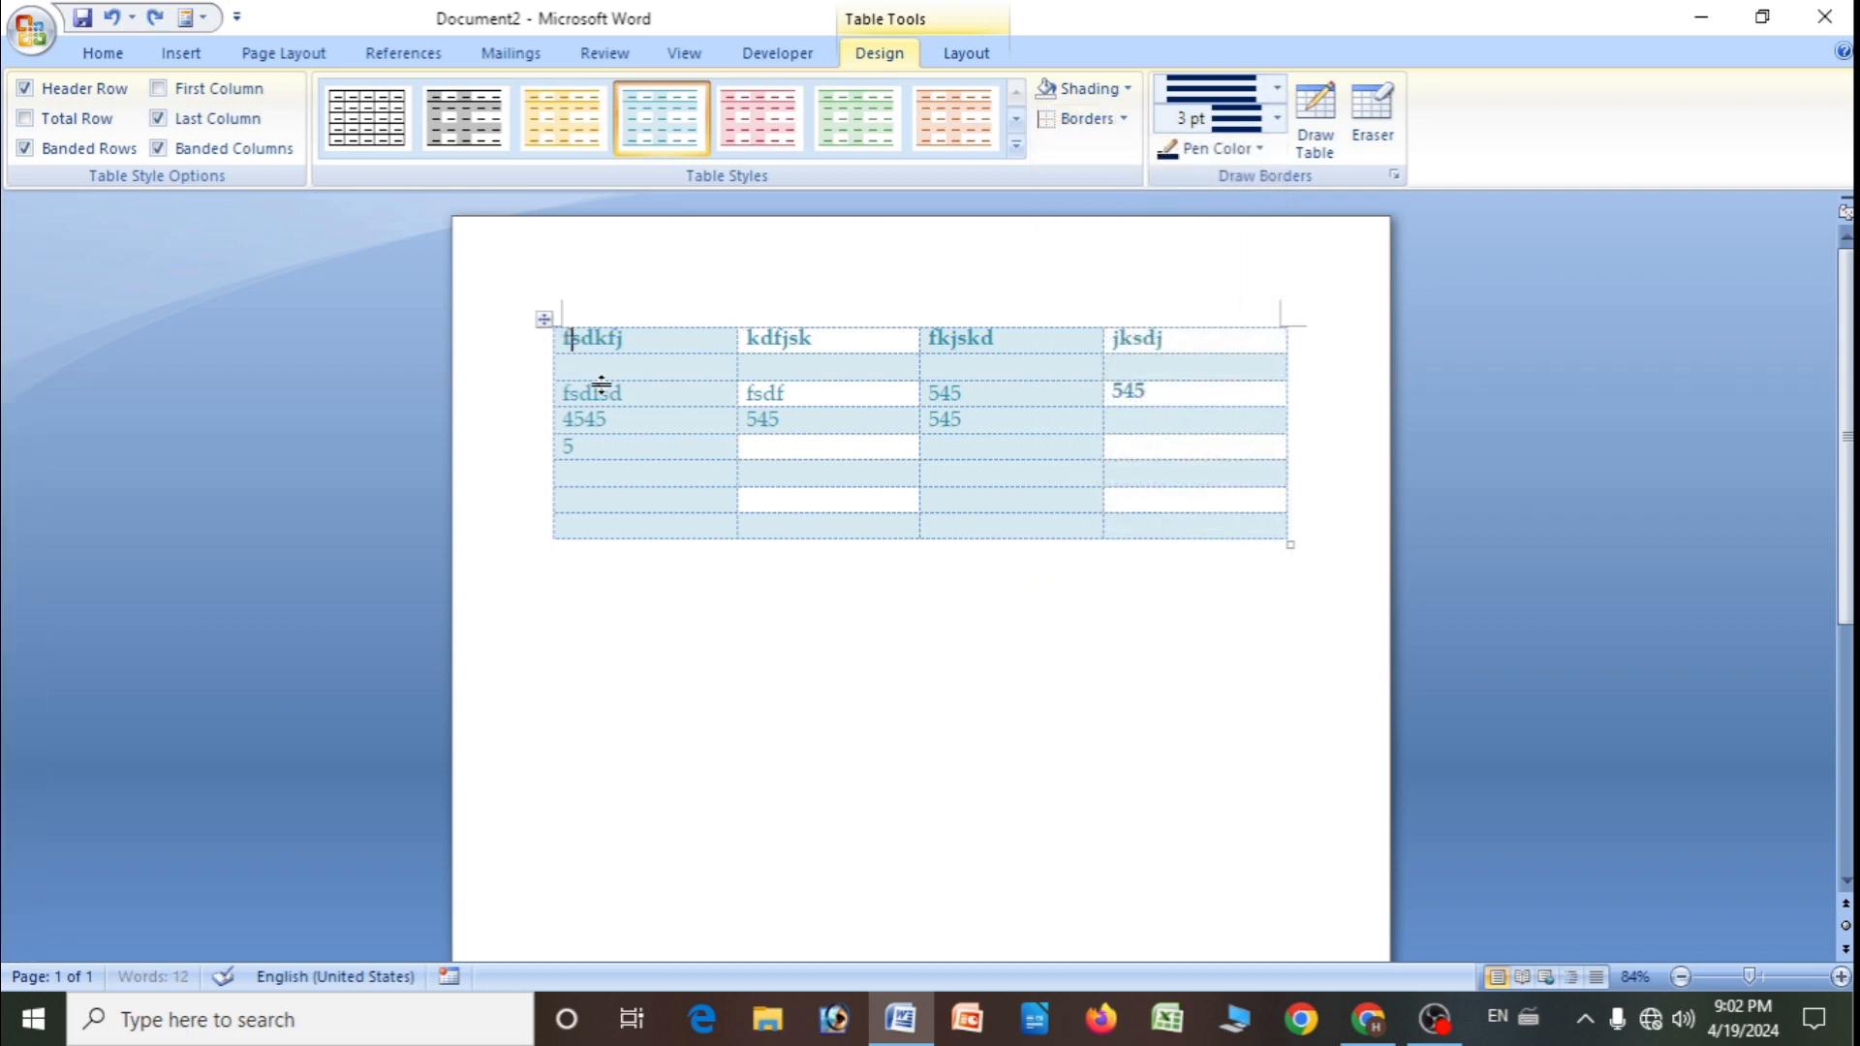
# - Try a Left Border on the entire first column, and undo it
pyautogui.moveTo(590, 341); pyautogui.dragTo(623, 532)
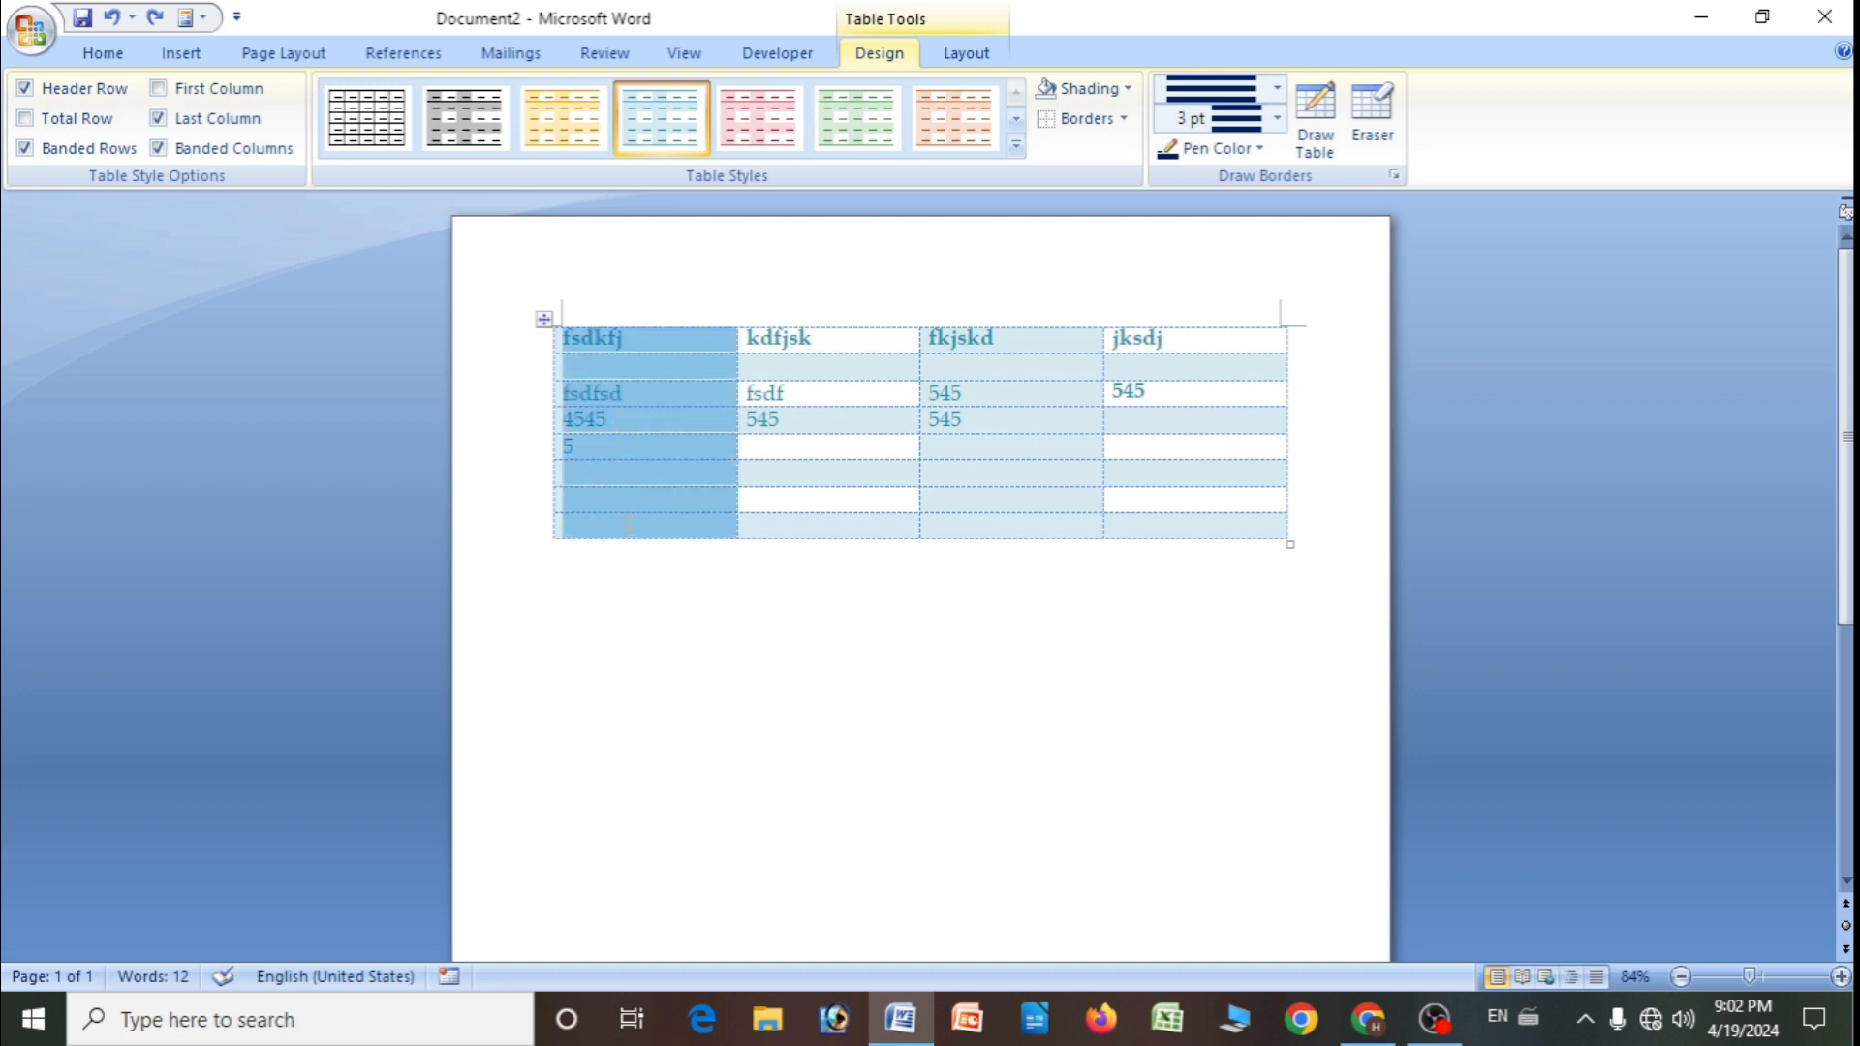
pyautogui.click(1049, 124)
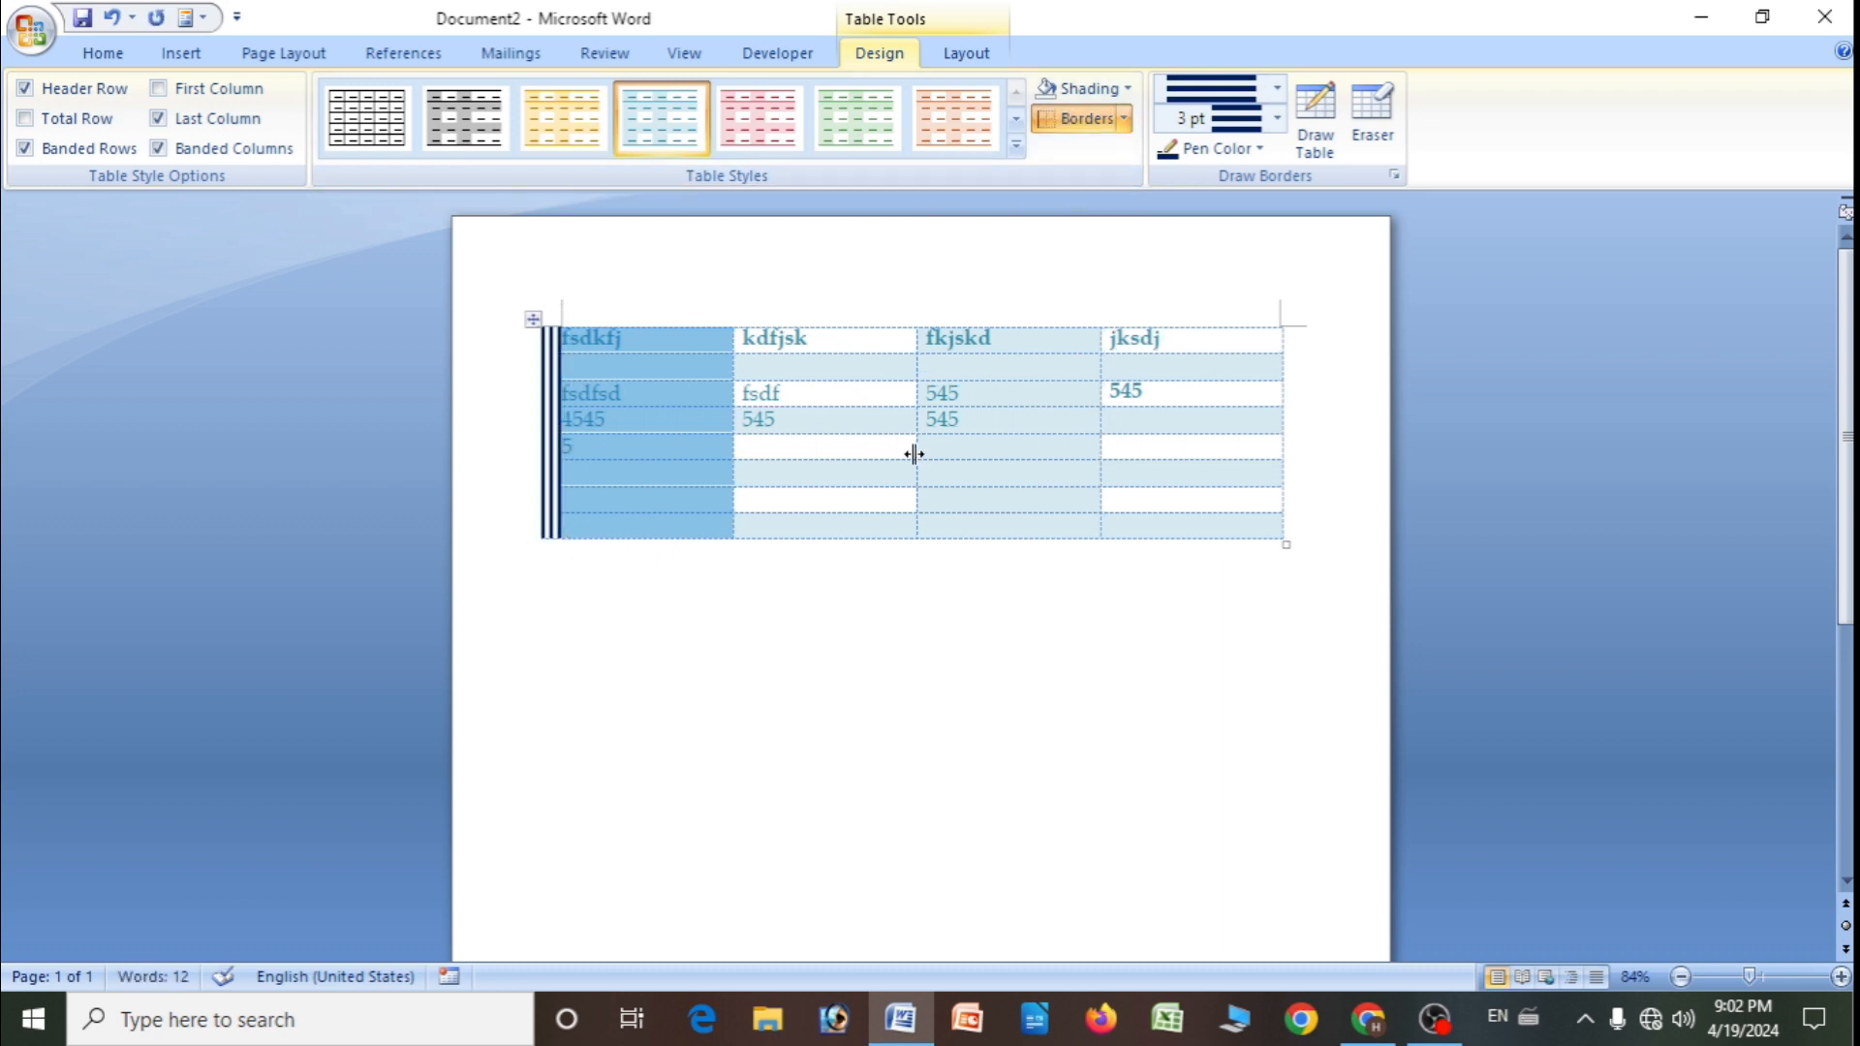
pyautogui.hotkey('ctrl', 'z')
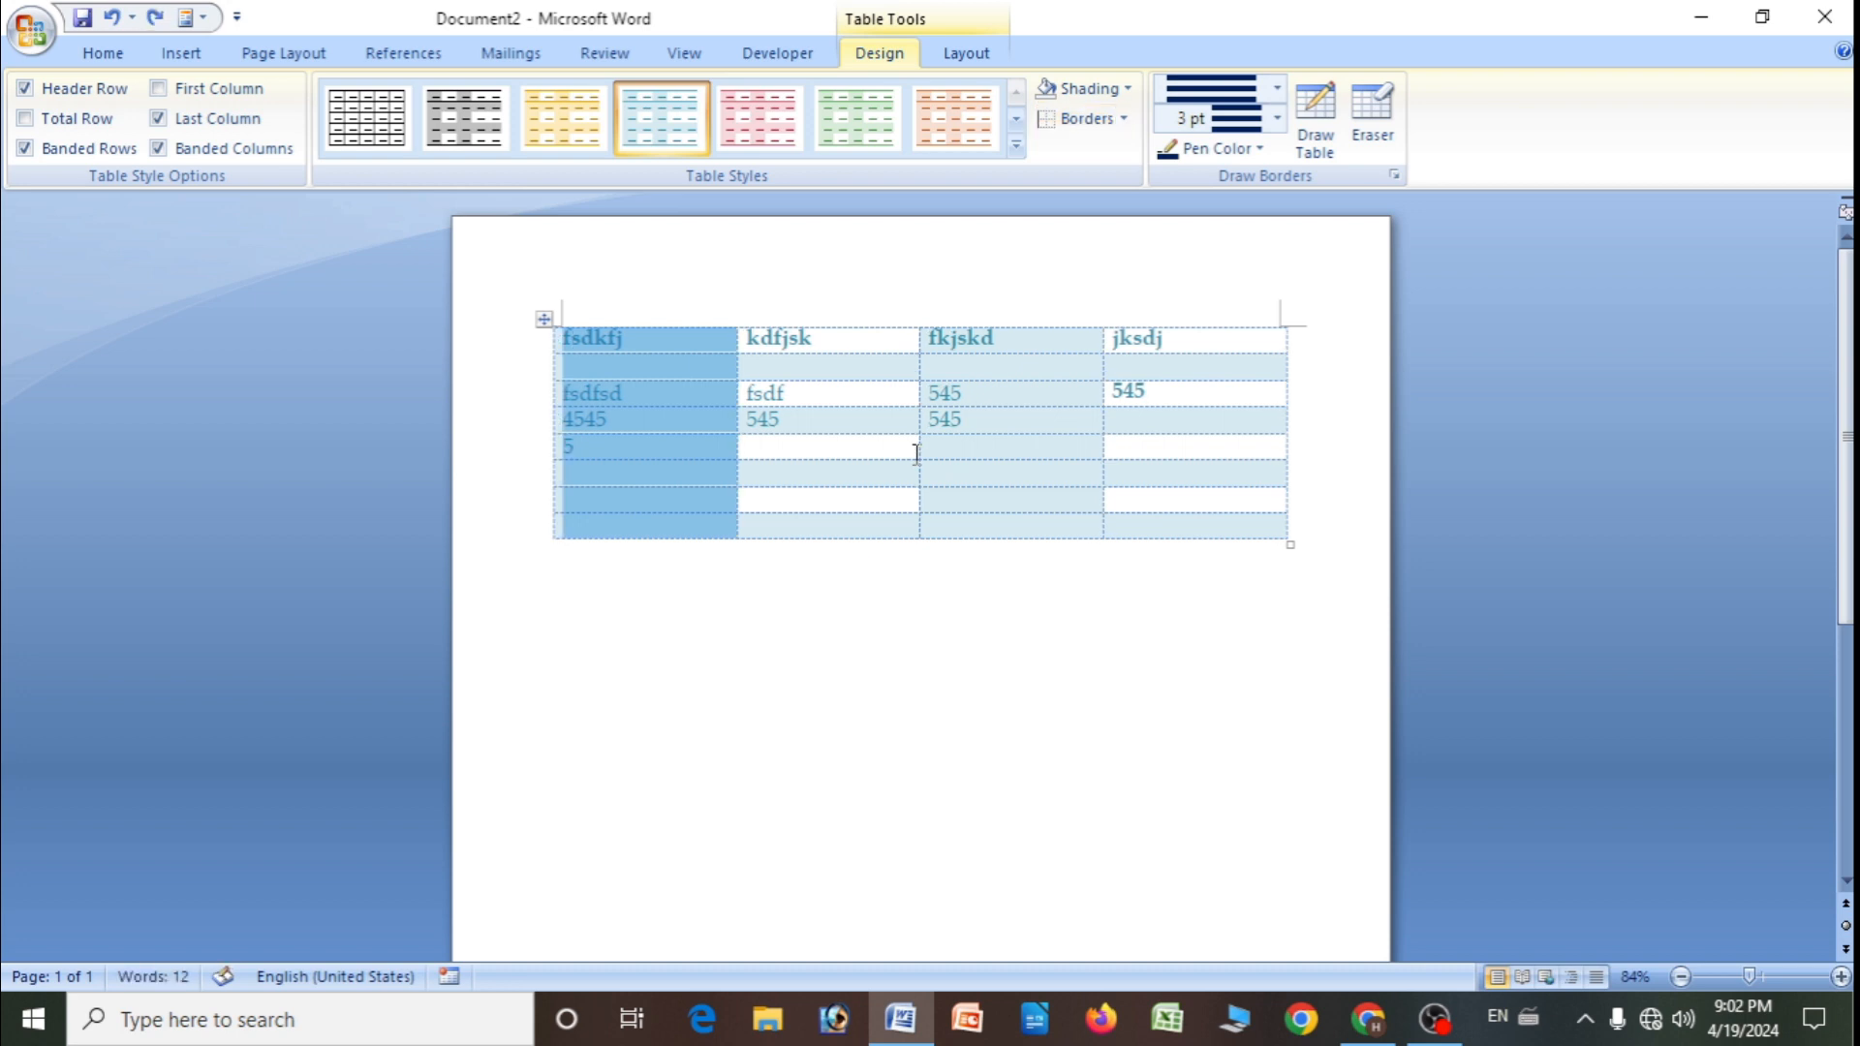
# - Draw a new table below the existing one with the Draw Table pen, dividing it into four columns and three rows
pyautogui.click(1327, 145)
pyautogui.moveTo(651, 623); pyautogui.dragTo(1117, 816)
pyautogui.moveTo(840, 596); pyautogui.dragTo(840, 756)
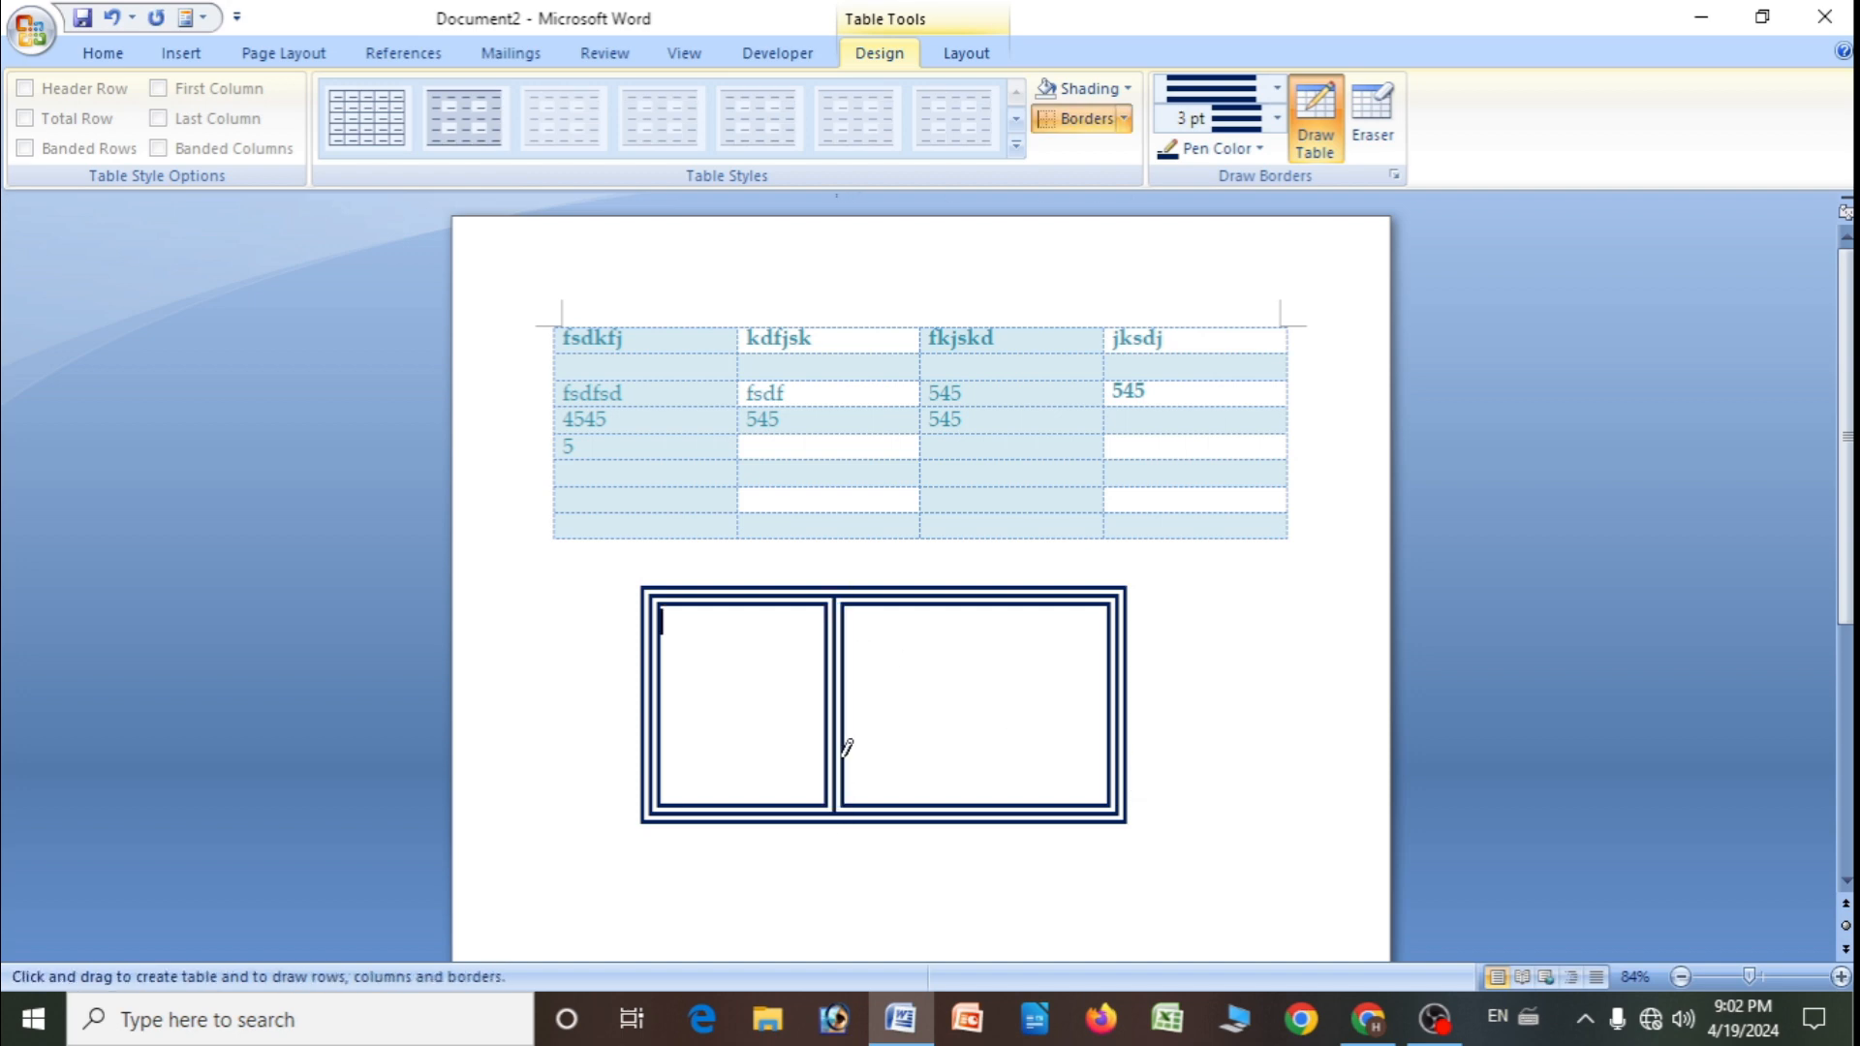
pyautogui.moveTo(939, 600); pyautogui.dragTo(940, 809)
pyautogui.moveTo(1042, 618); pyautogui.dragTo(1042, 809)
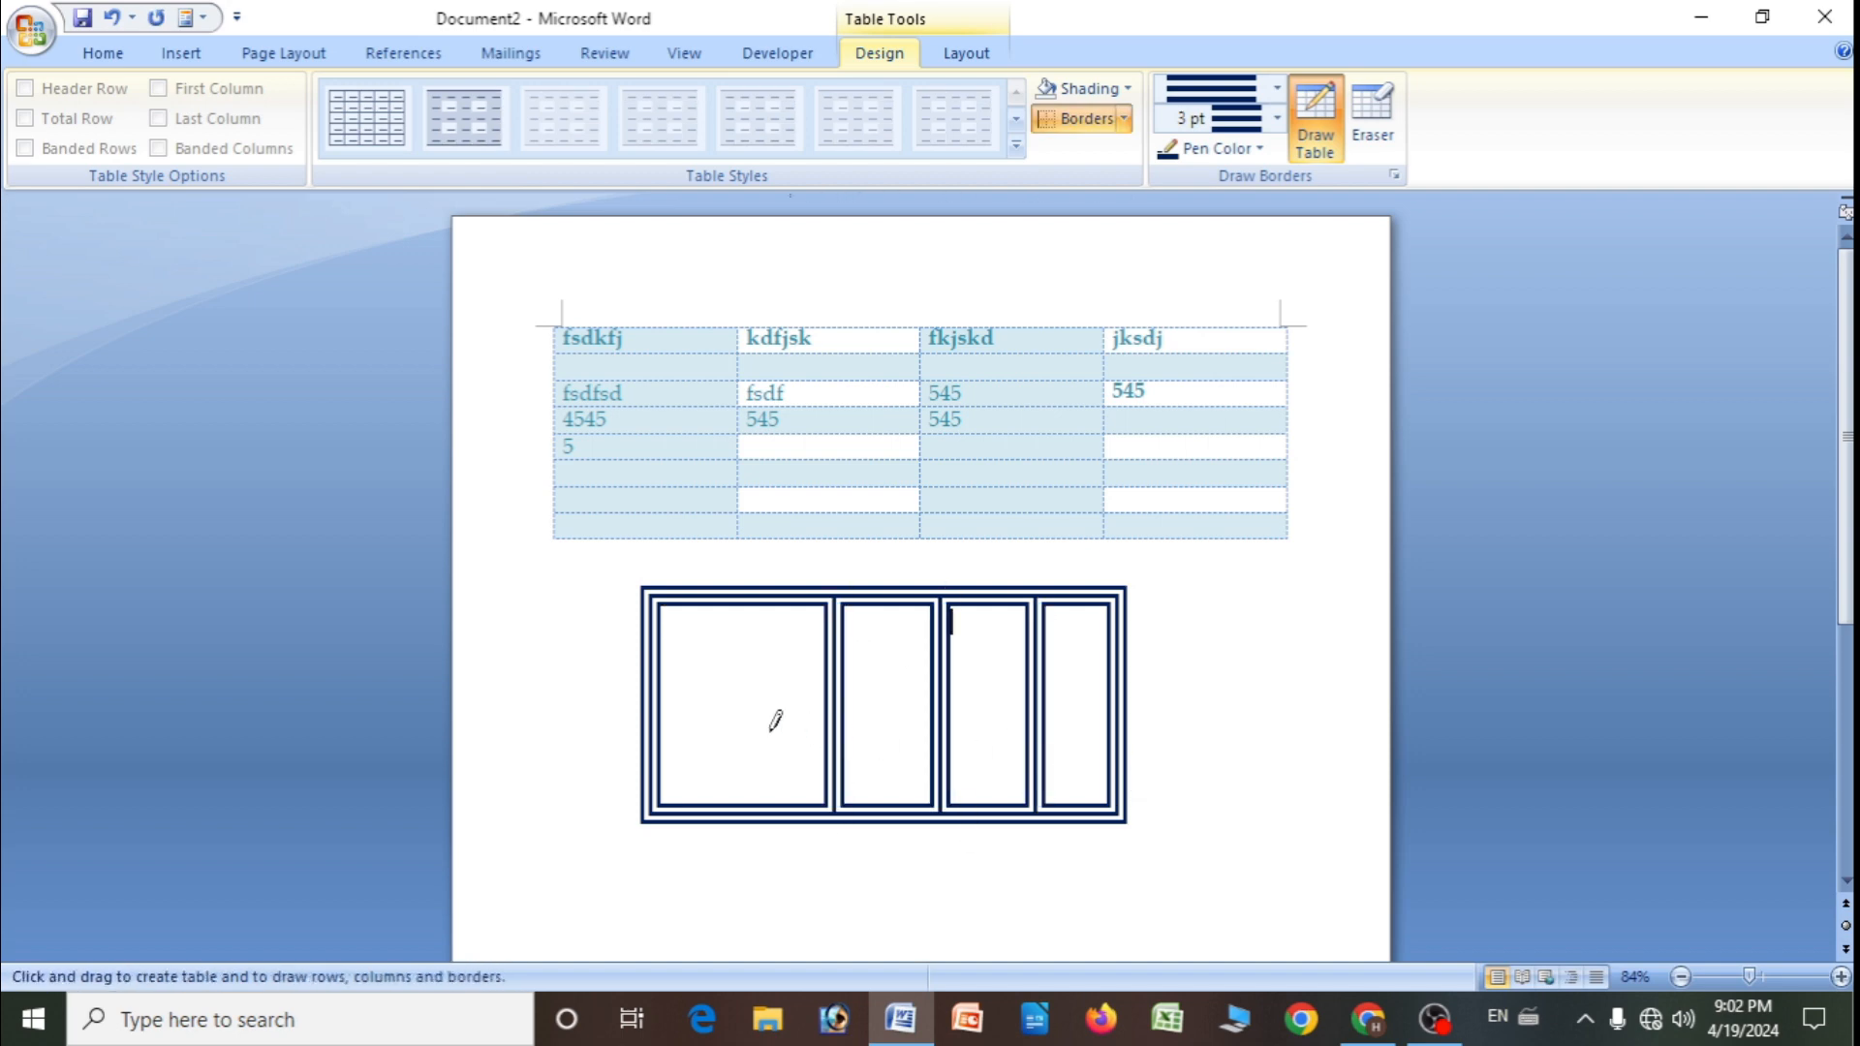
pyautogui.moveTo(662, 685); pyautogui.dragTo(1119, 690)
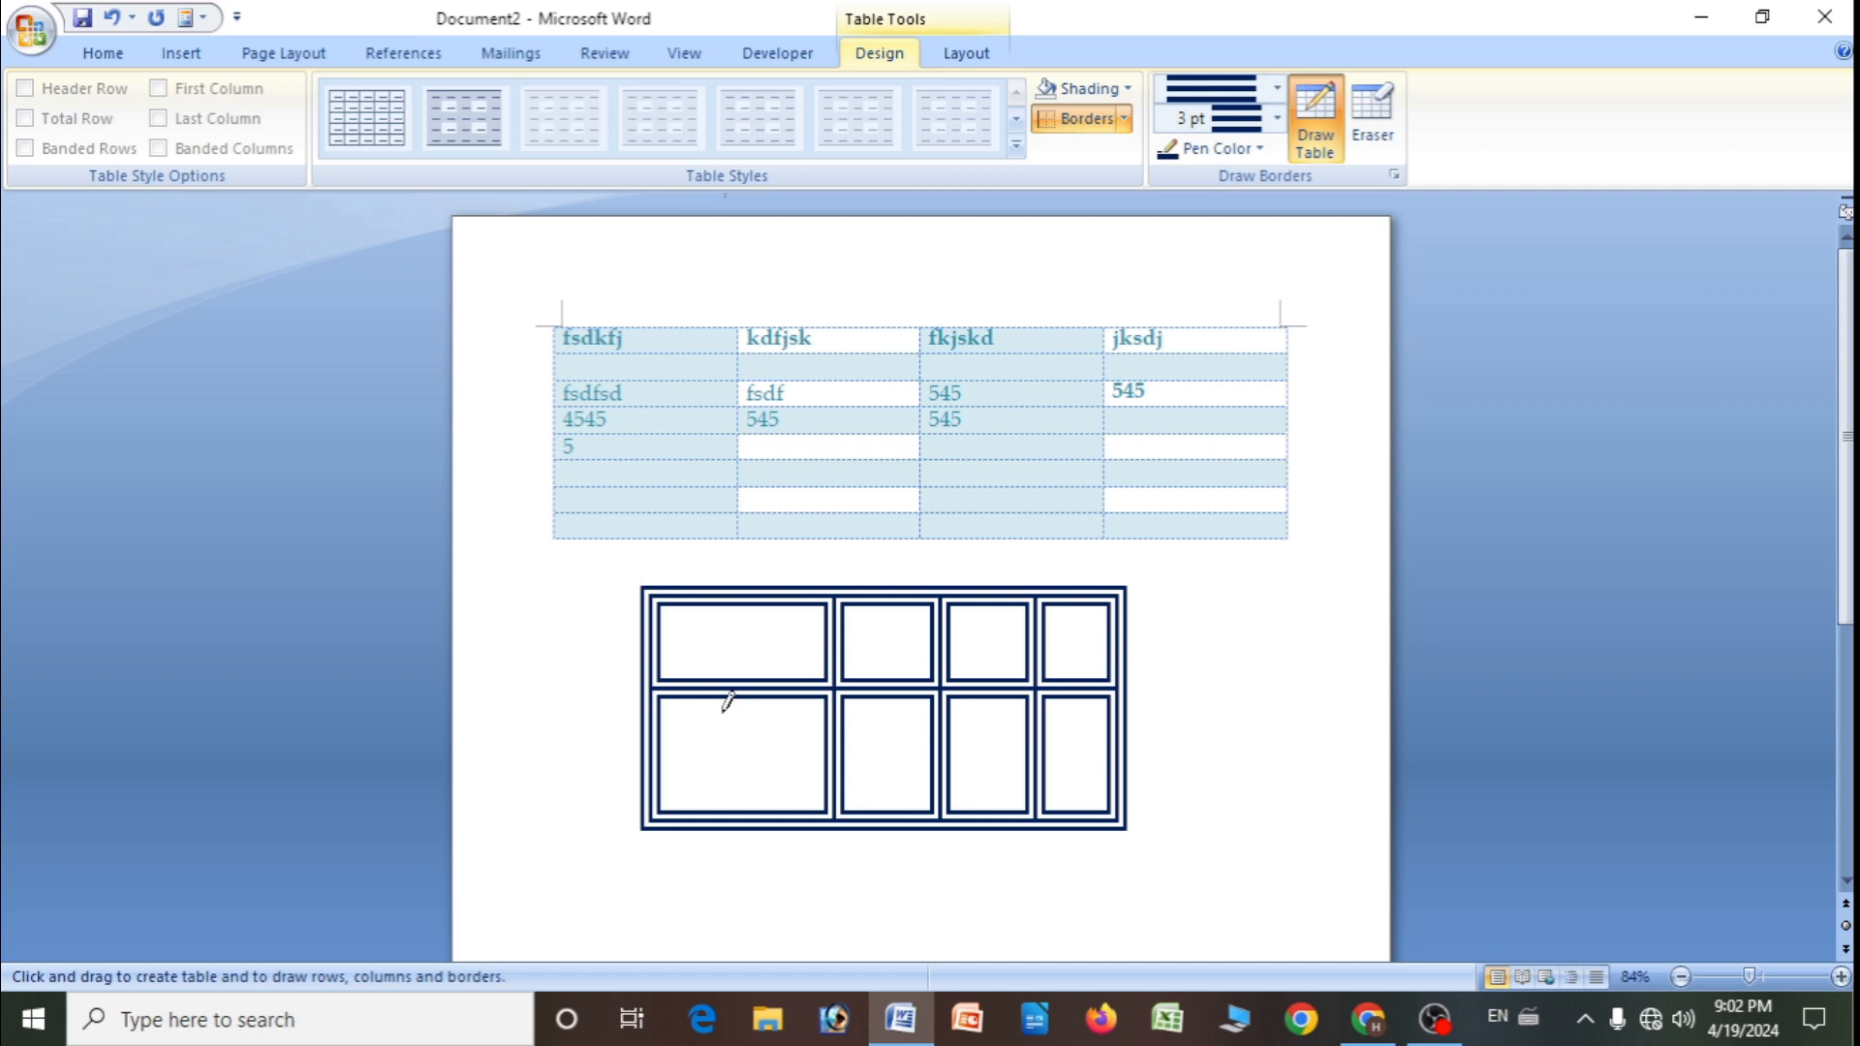
pyautogui.moveTo(666, 734); pyautogui.dragTo(1123, 739)
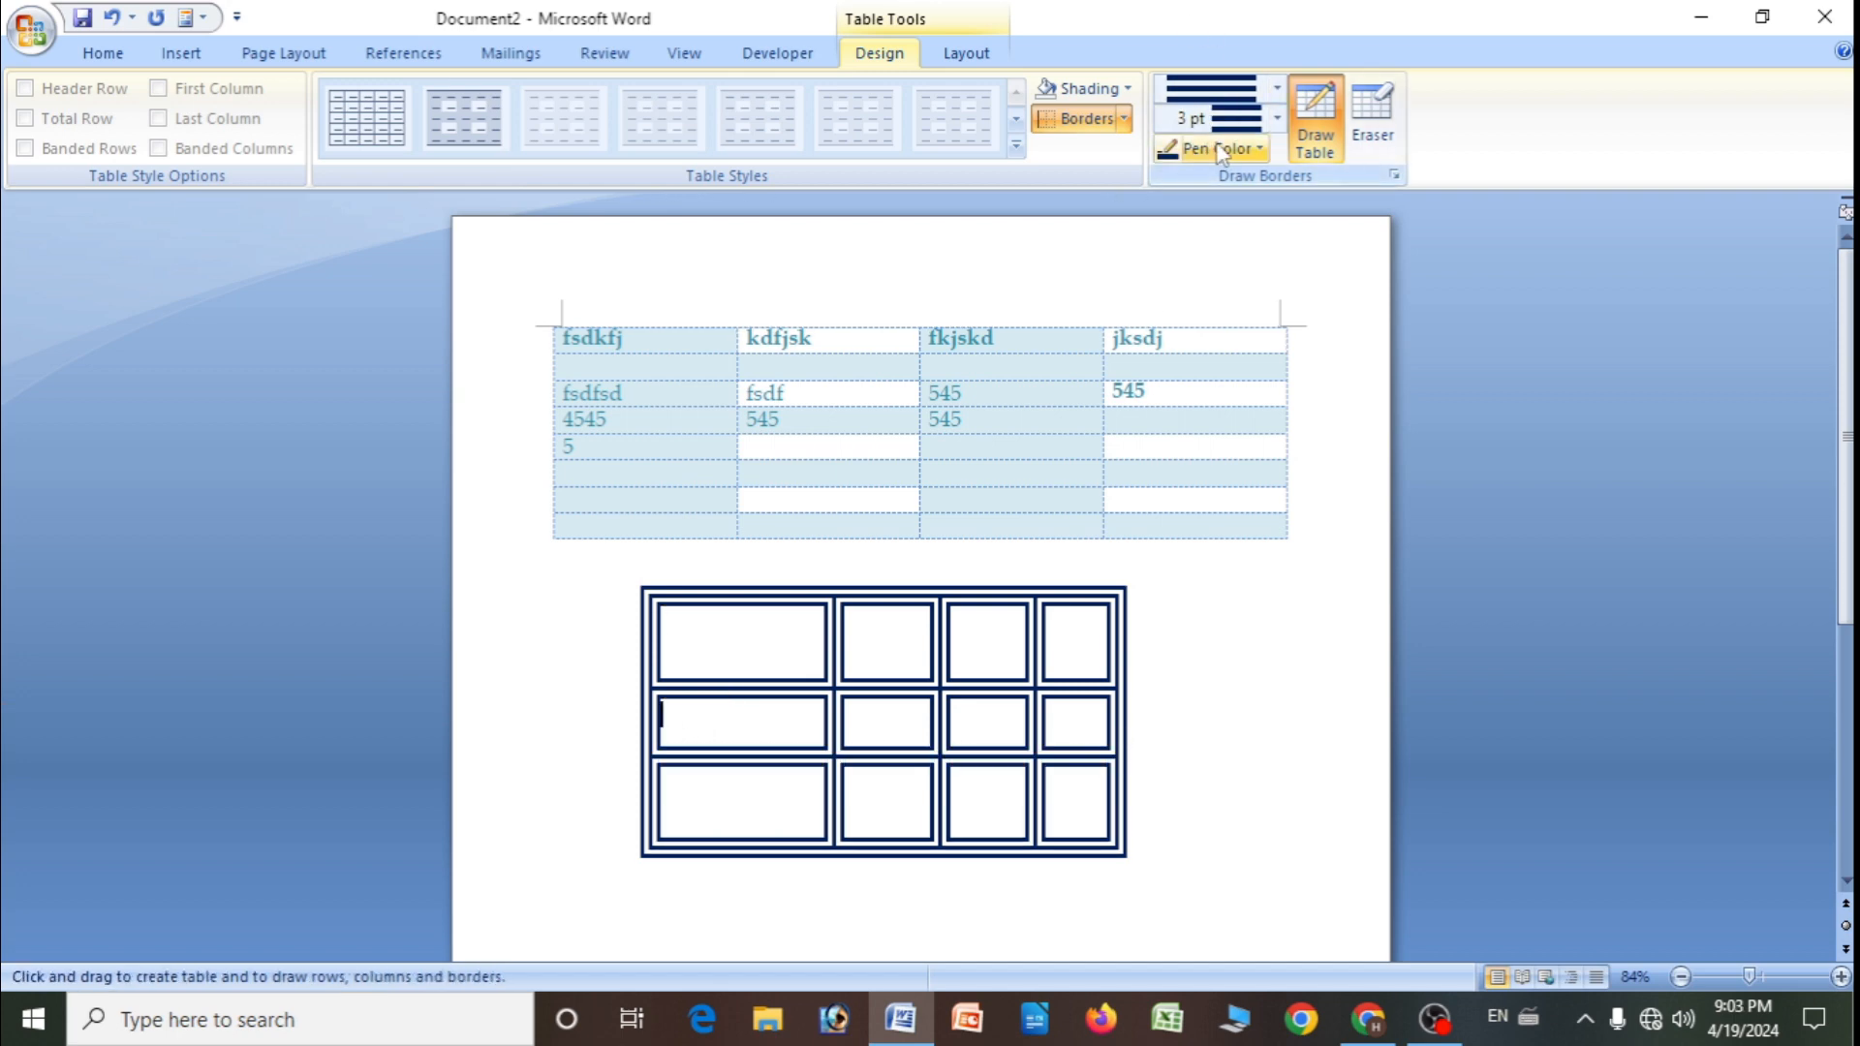
# - Erase the drawn table's top border and the two dividers between the last three cells of its first row with the Eraser
pyautogui.click(1372, 121)
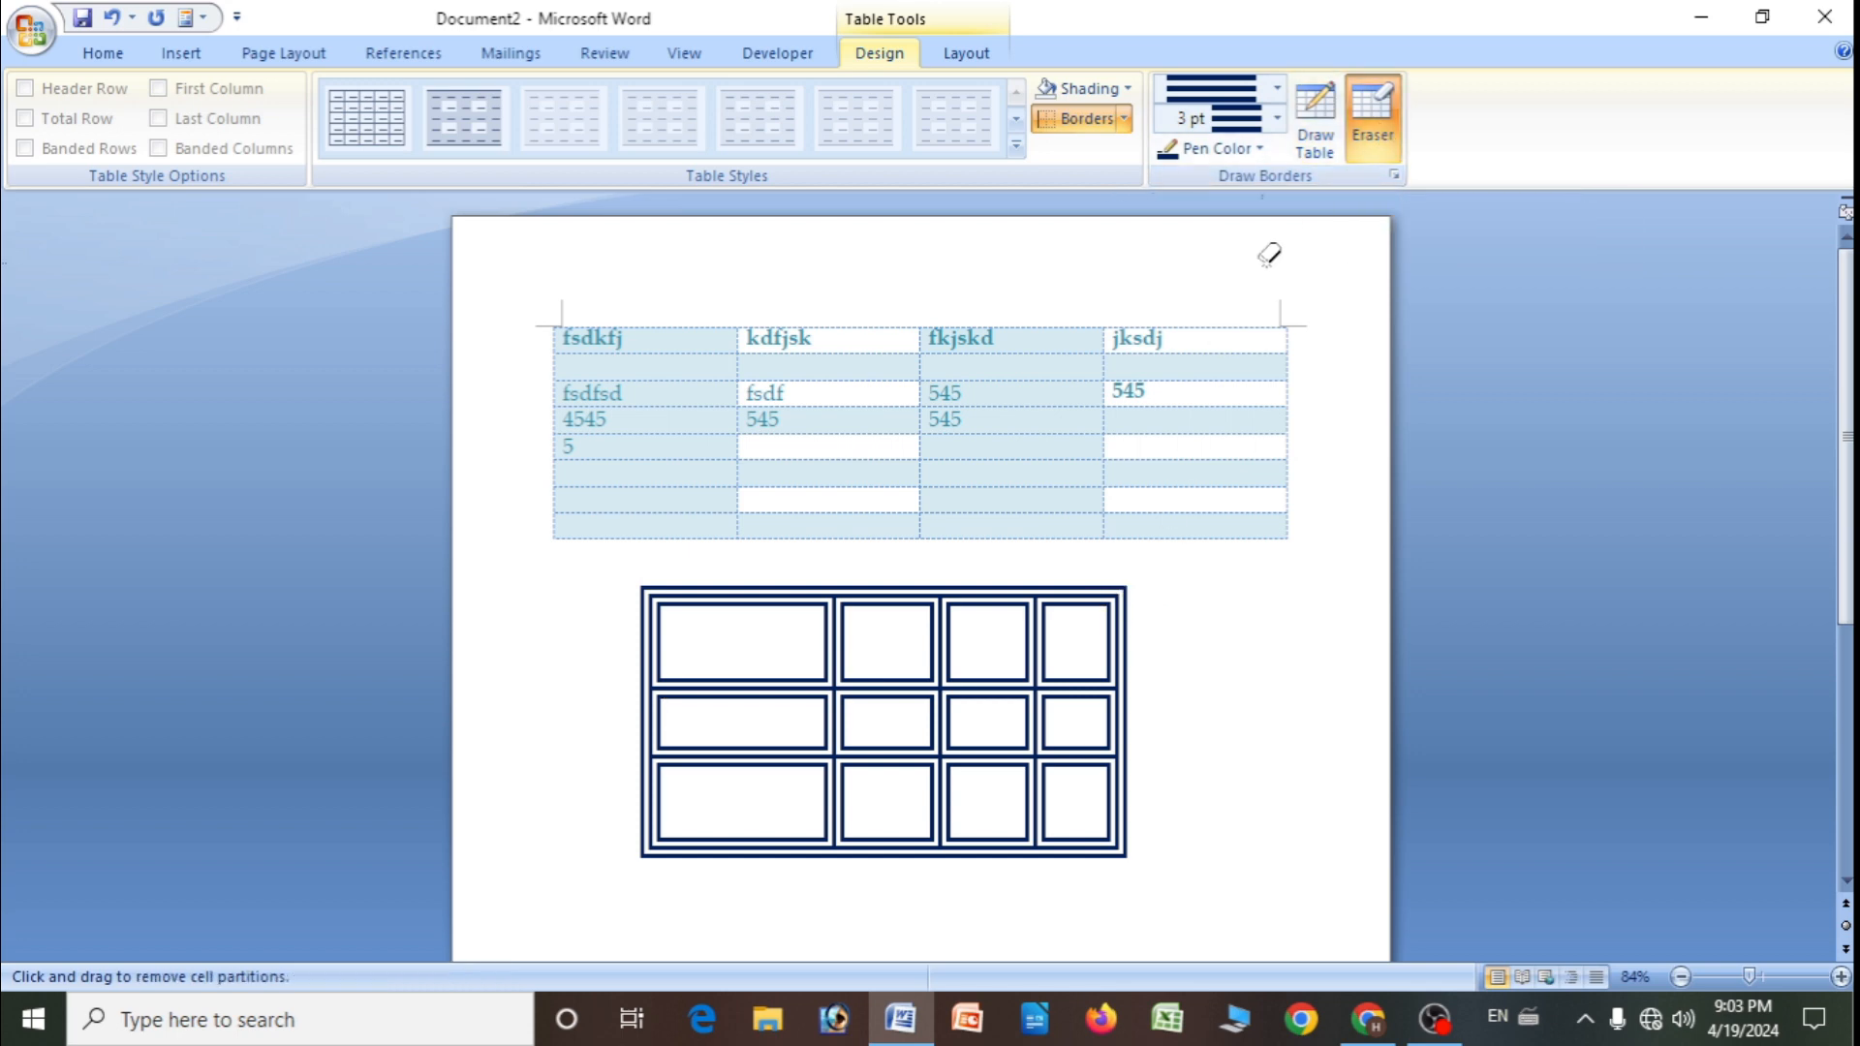
pyautogui.click(1073, 605)
pyautogui.click(1032, 608)
pyautogui.click(936, 601)
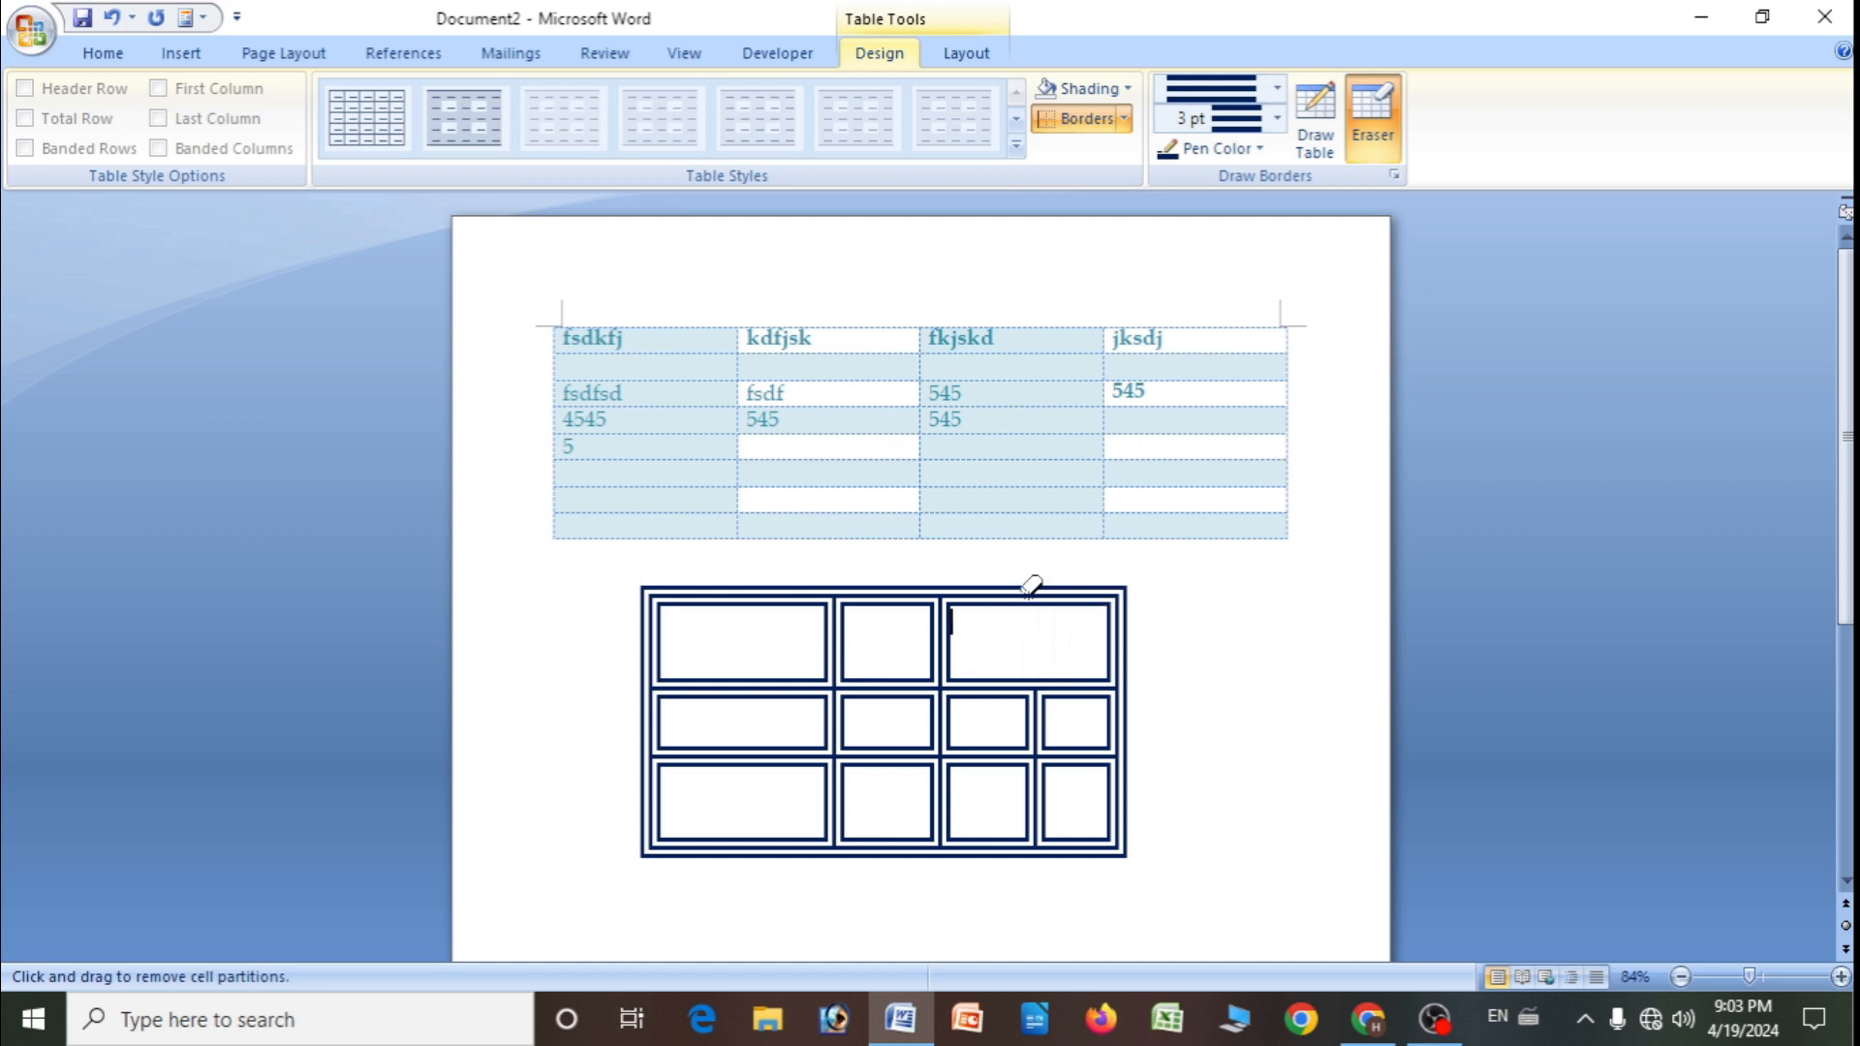
pyautogui.click(847, 597)
pyautogui.click(780, 590)
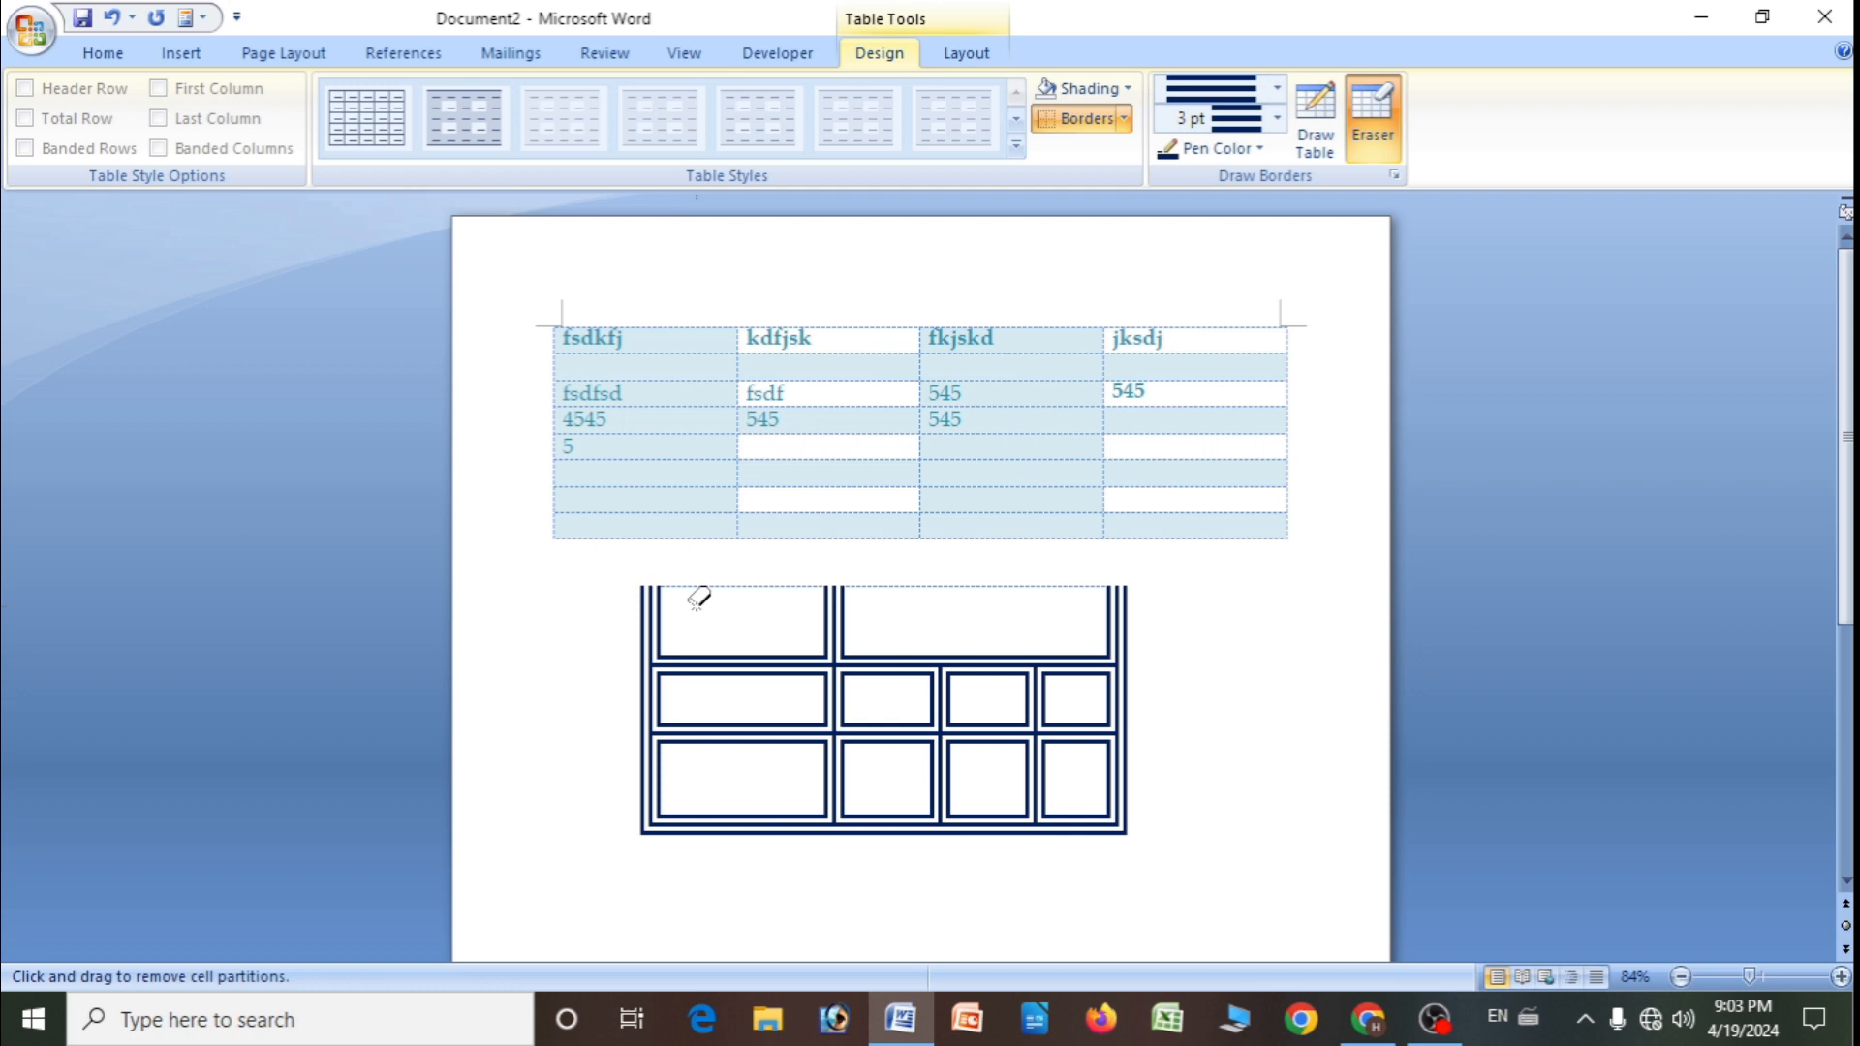
# - Erase all of the drawn table and the original table above it, leaving the page blank, and put the Eraser away
pyautogui.moveTo(736, 612); pyautogui.dragTo(1195, 862)
pyautogui.moveTo(626, 345); pyautogui.dragTo(1210, 681)
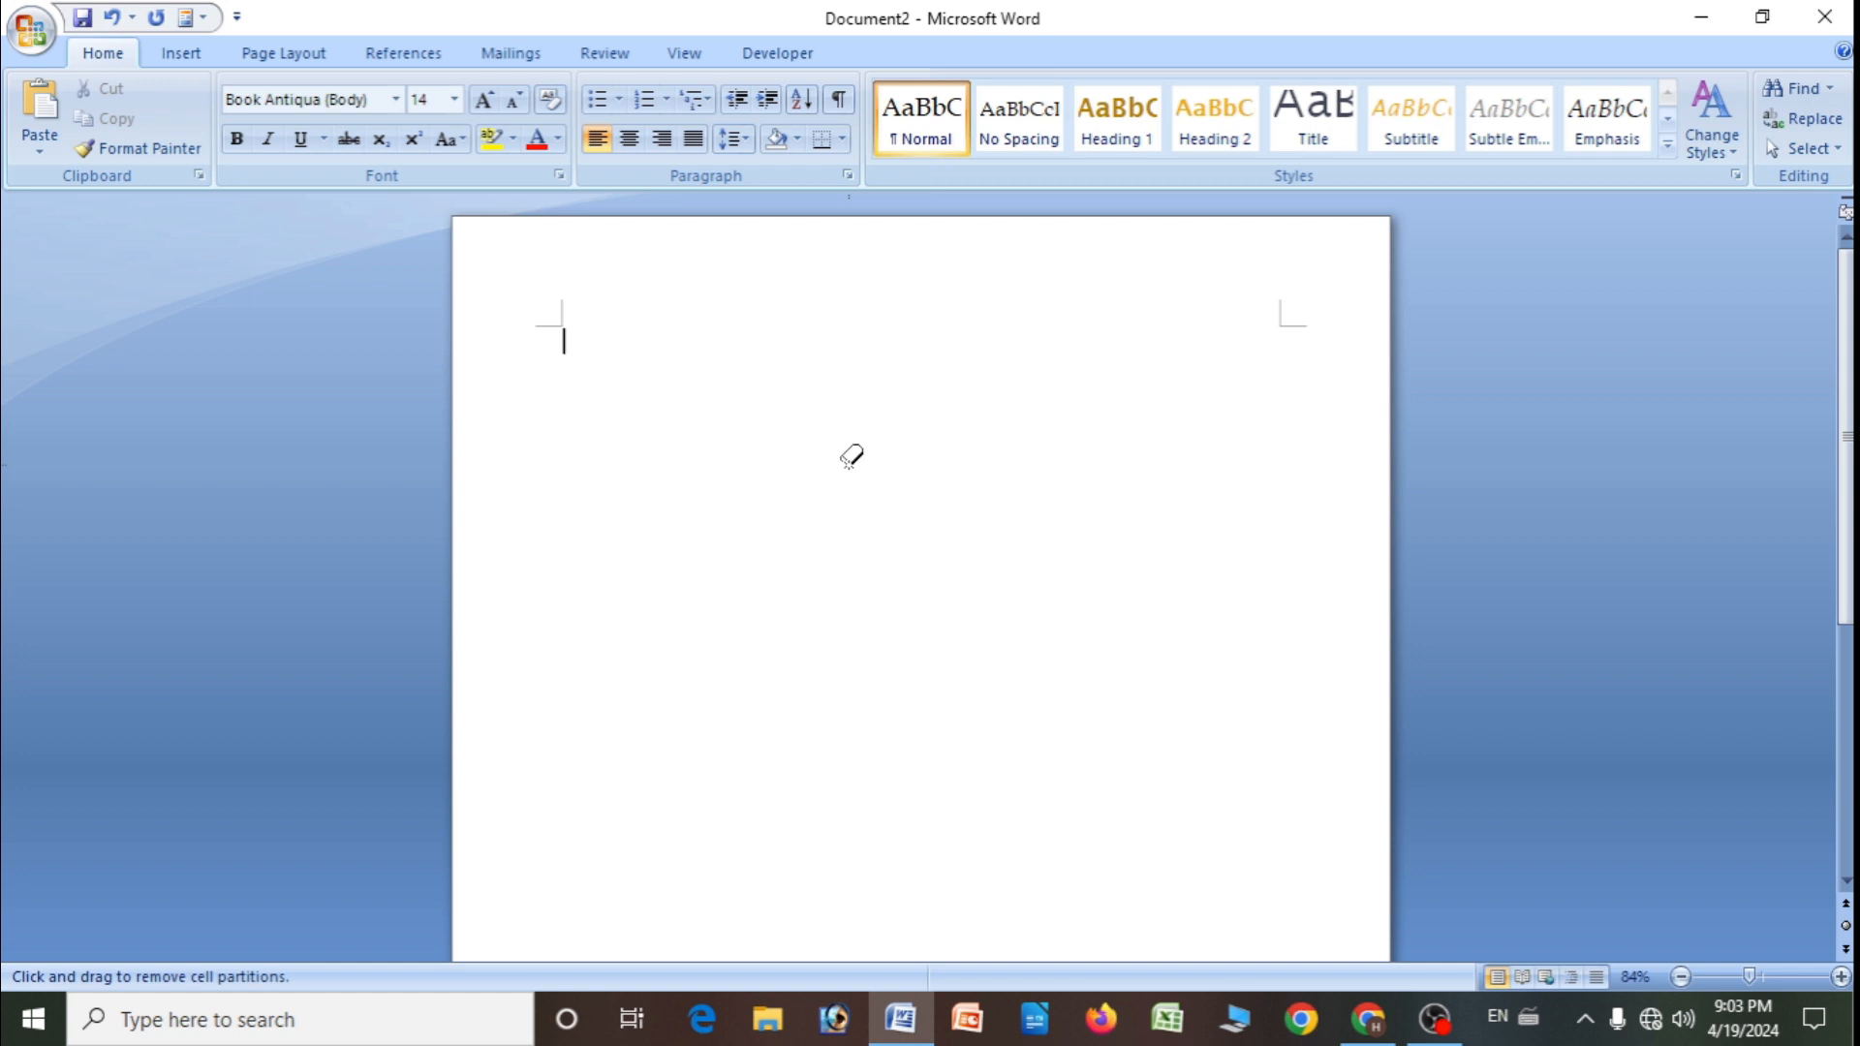
pyautogui.press('Escape')
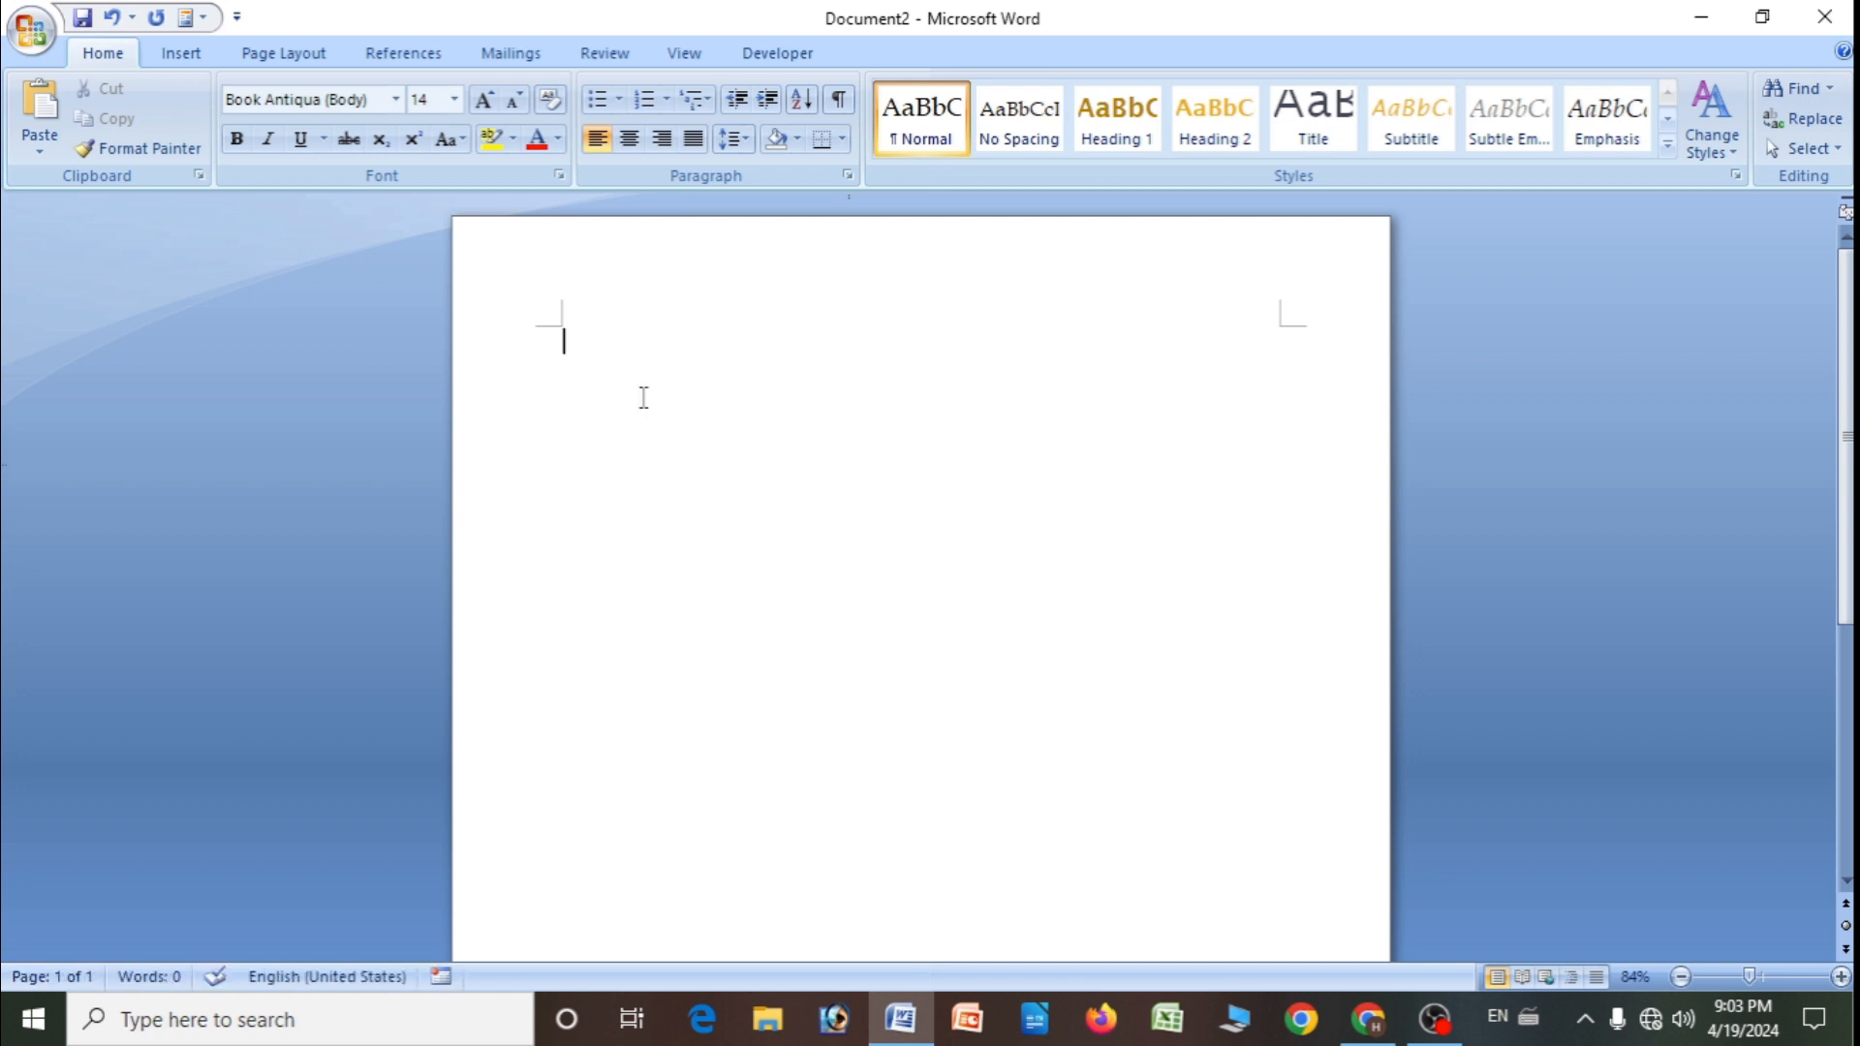
# - Insert the HS picture from the YouTube thumbnails folder into the blank page
pyautogui.click(184, 55)
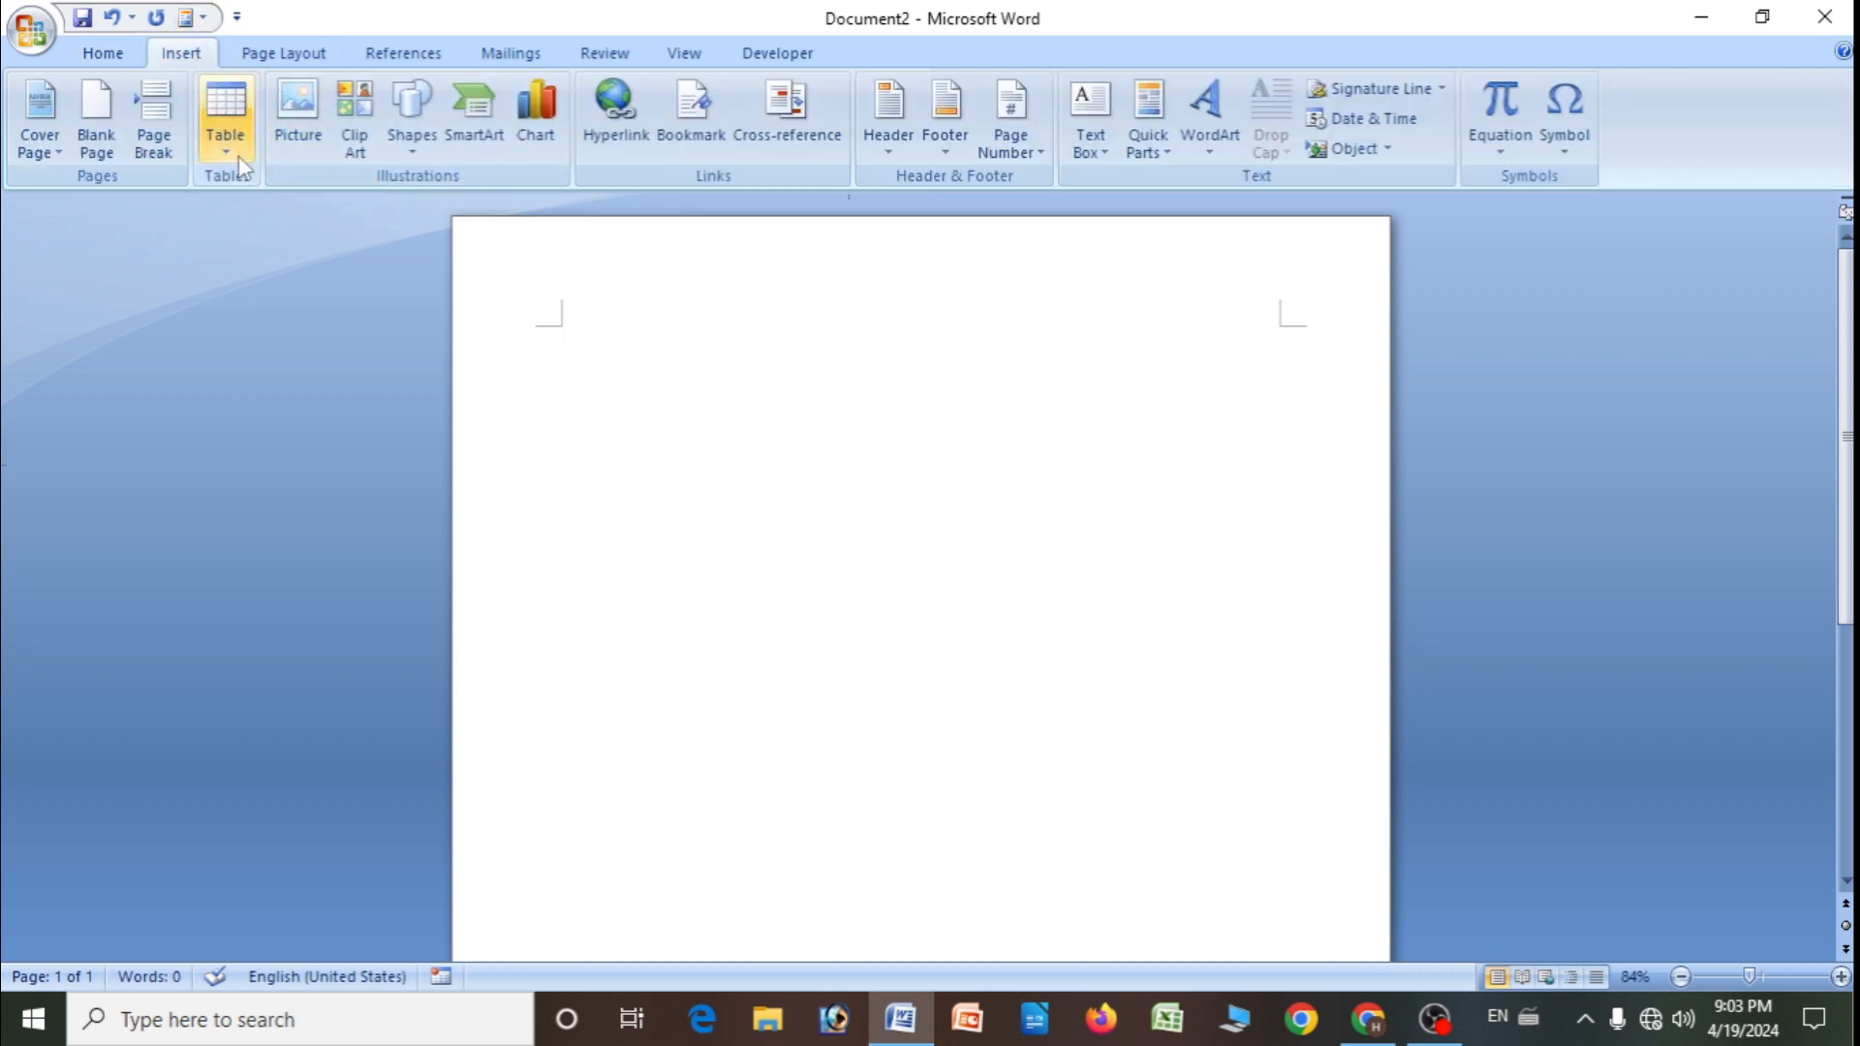
pyautogui.click(302, 124)
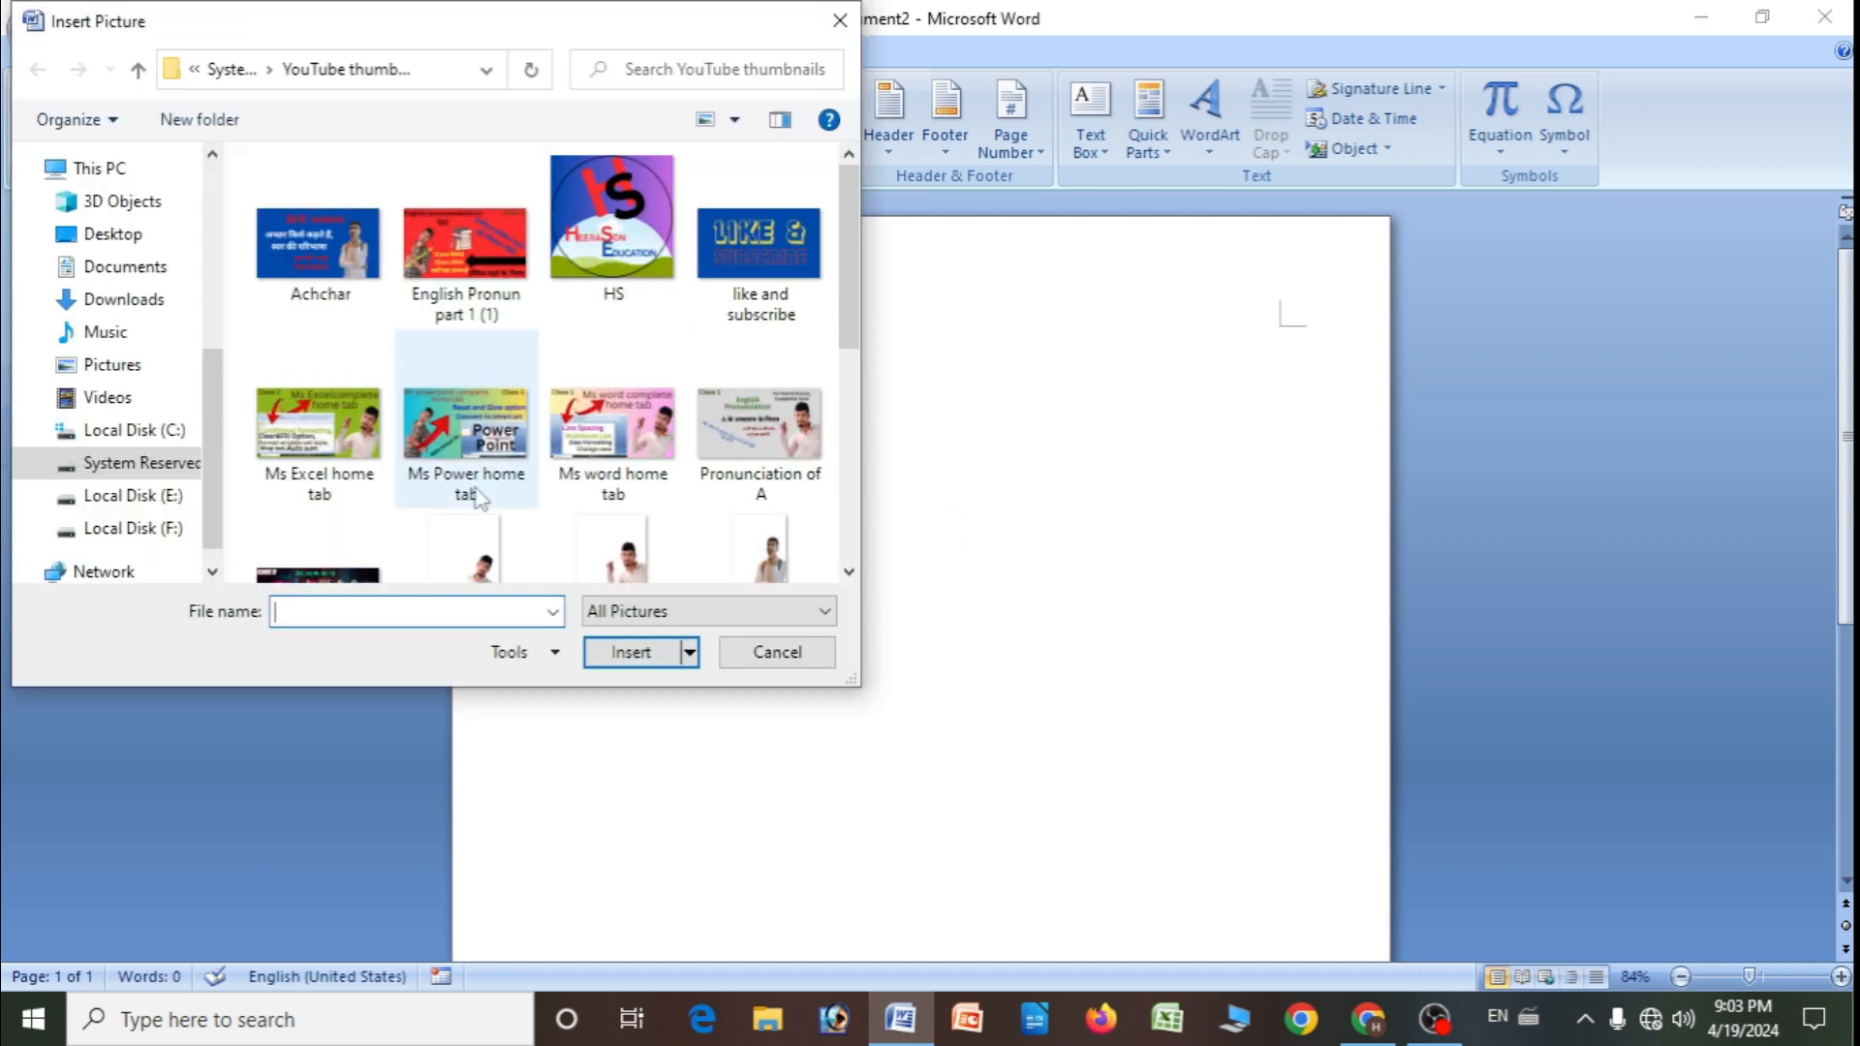
pyautogui.click(840, 20)
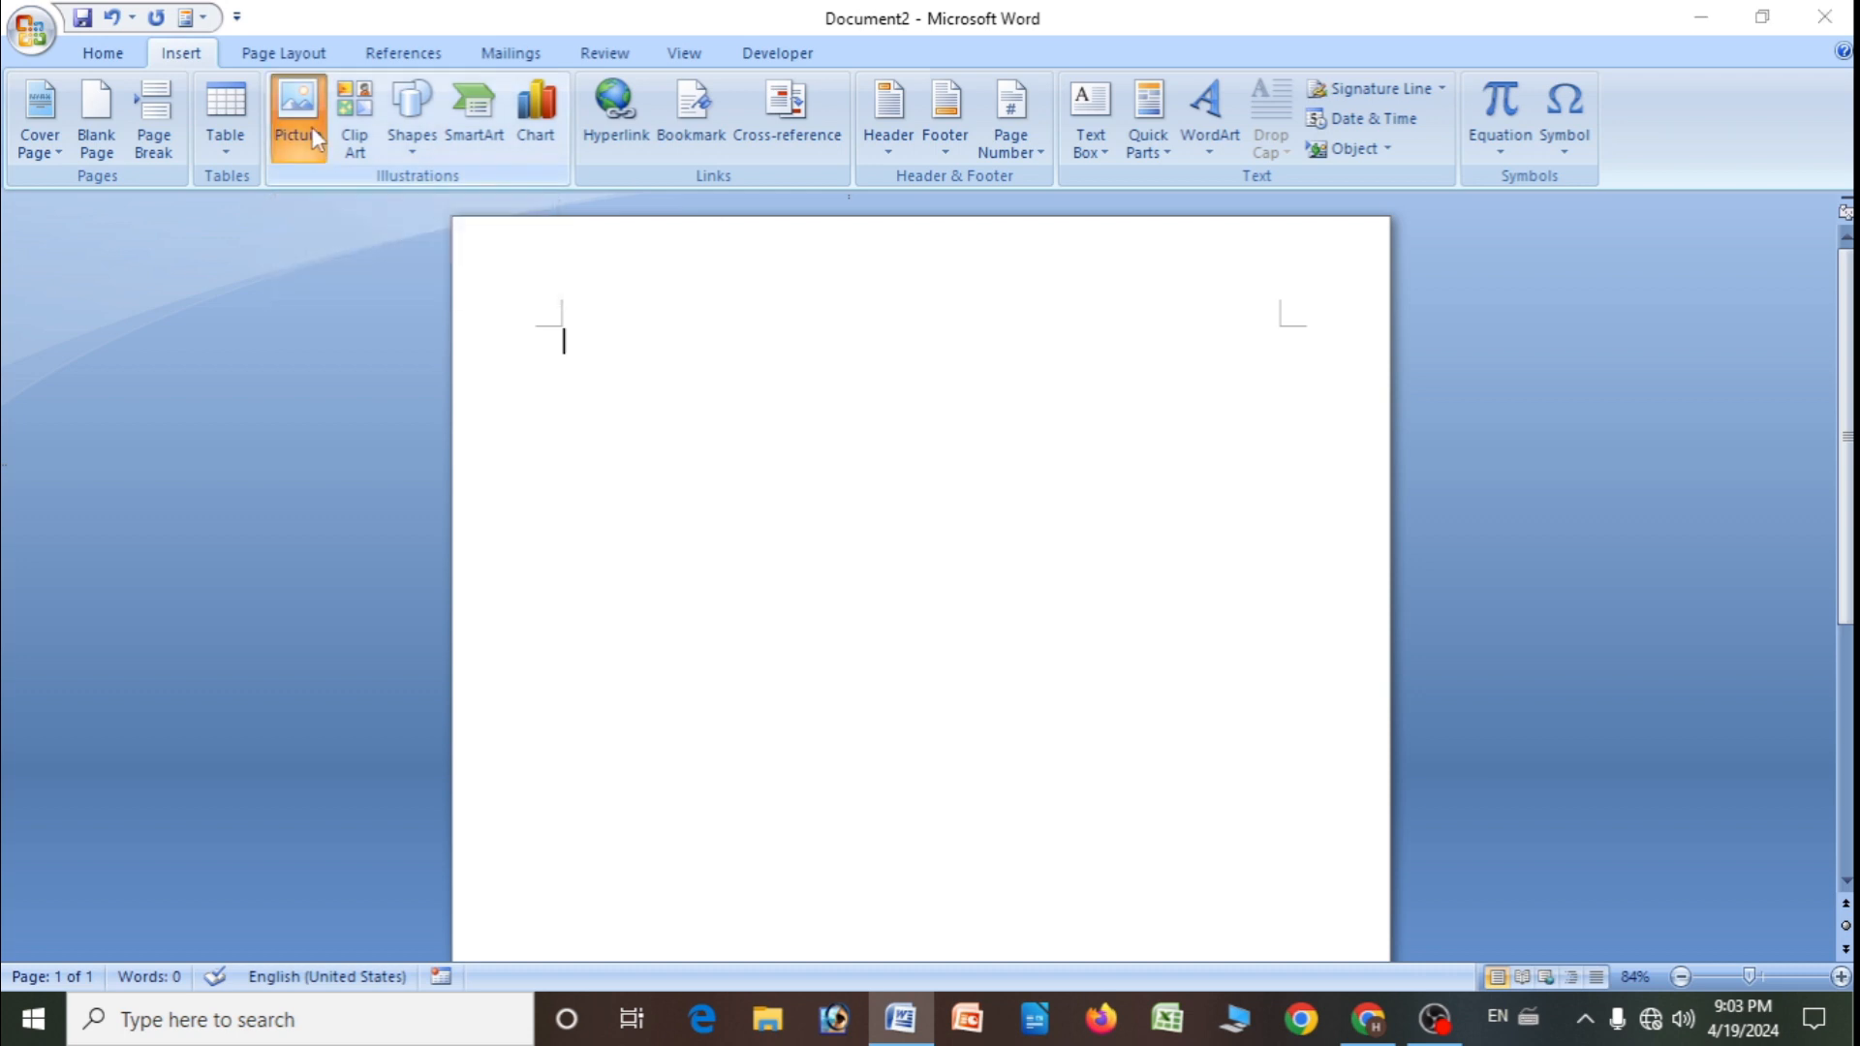
pyautogui.click(311, 131)
pyautogui.click(607, 235)
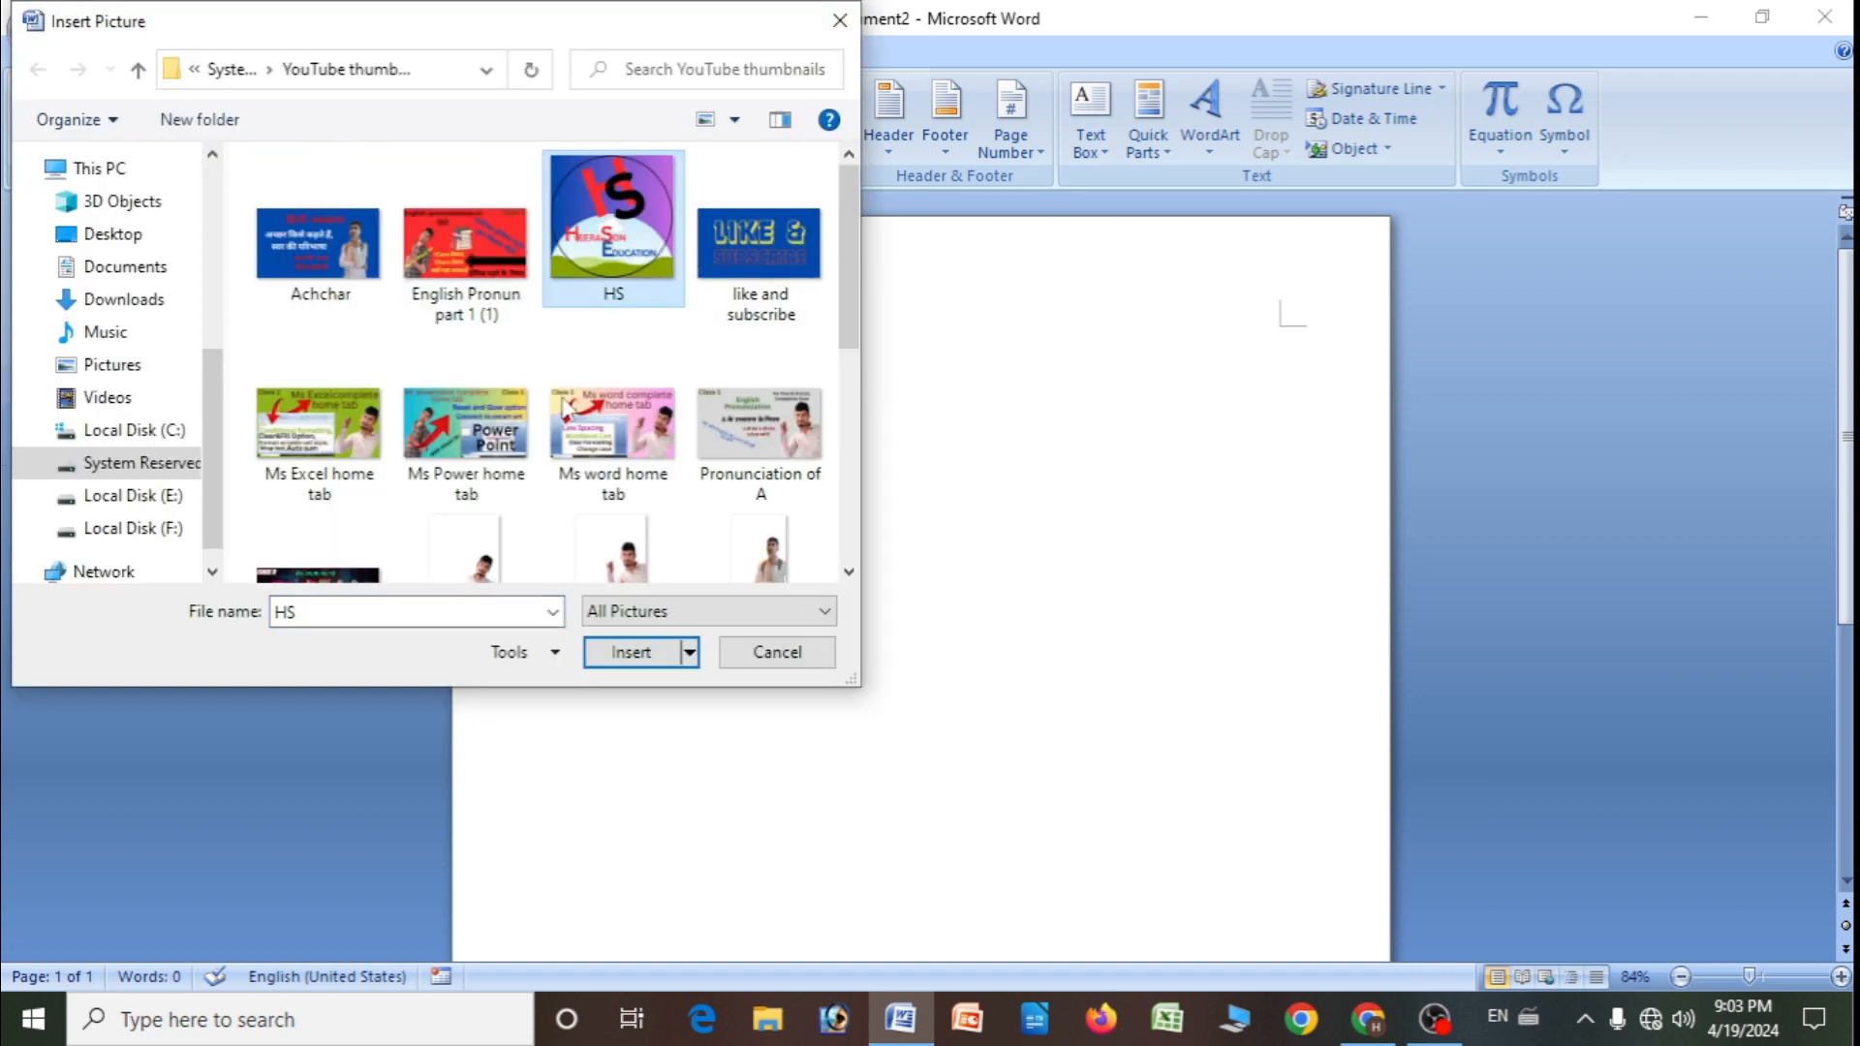
pyautogui.click(631, 652)
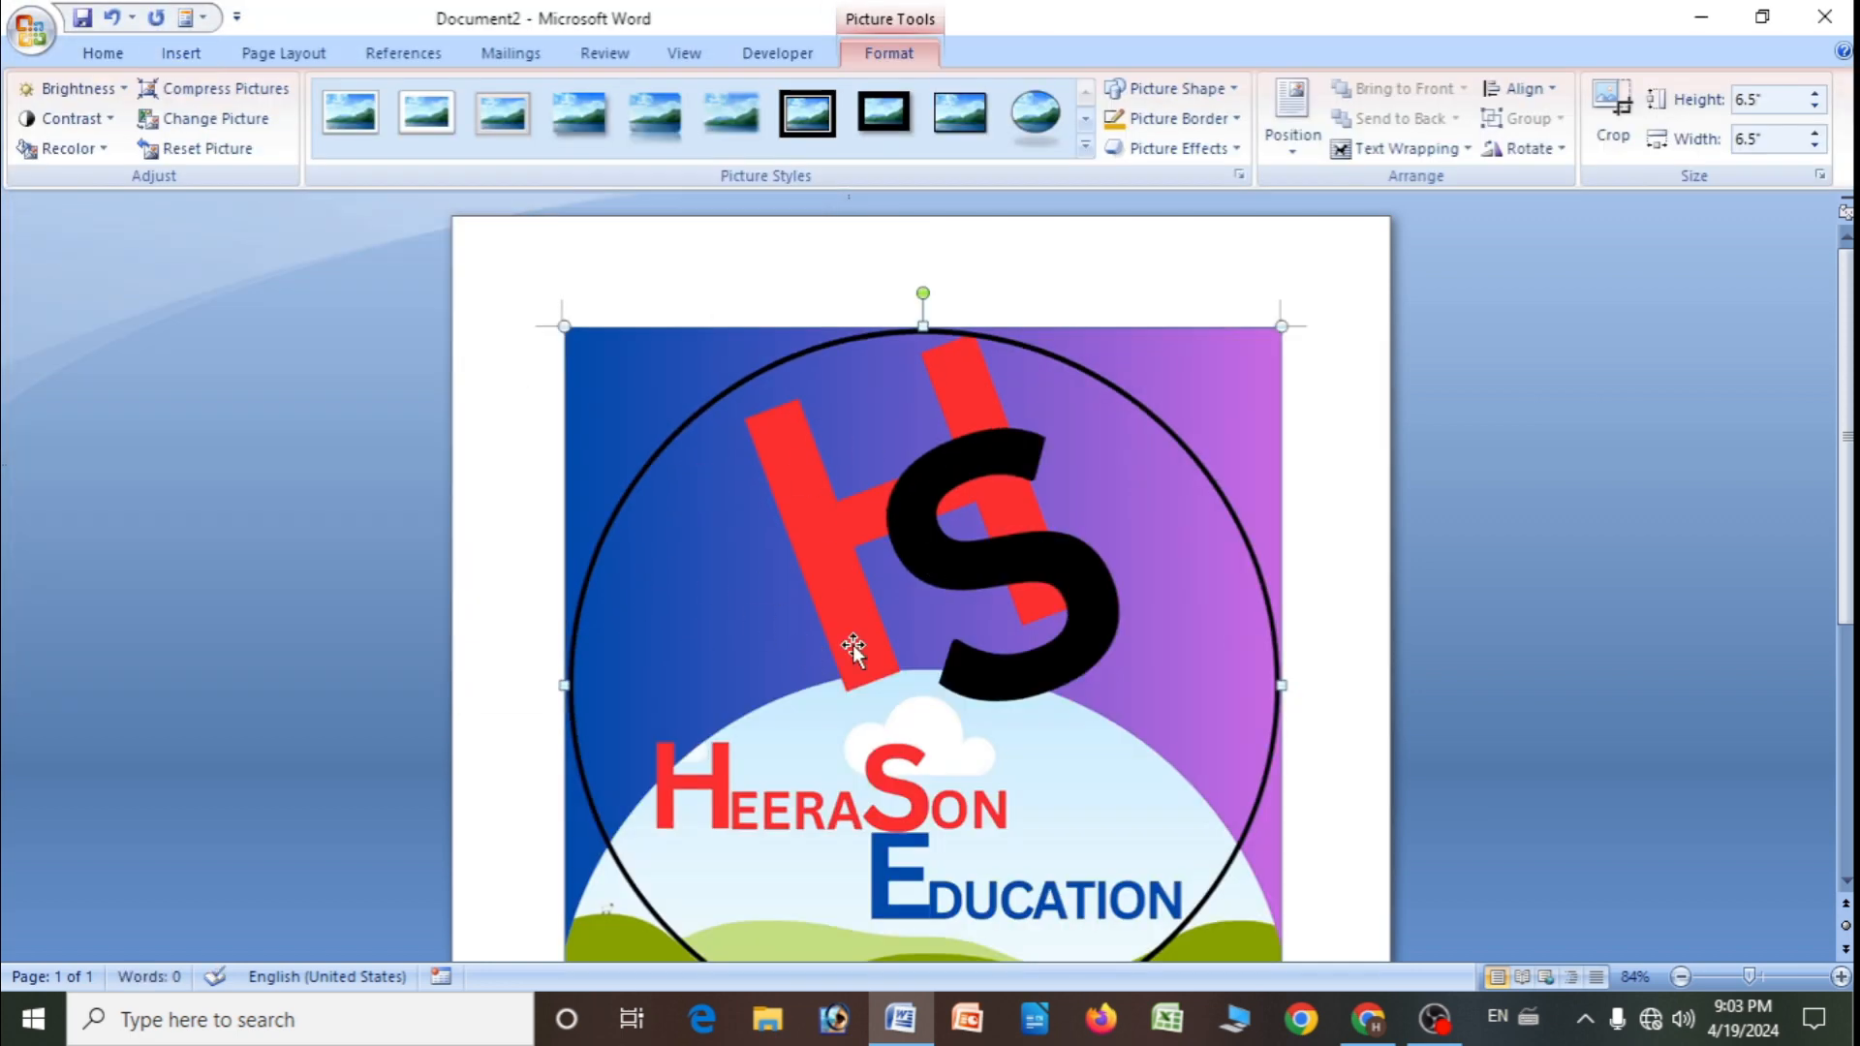
# - Set the HS picture's text wrapping to In Front of Text and move the picture slightly up the page
pyautogui.moveTo(843, 653); pyautogui.dragTo(806, 513)
pyautogui.rightClick(806, 514)
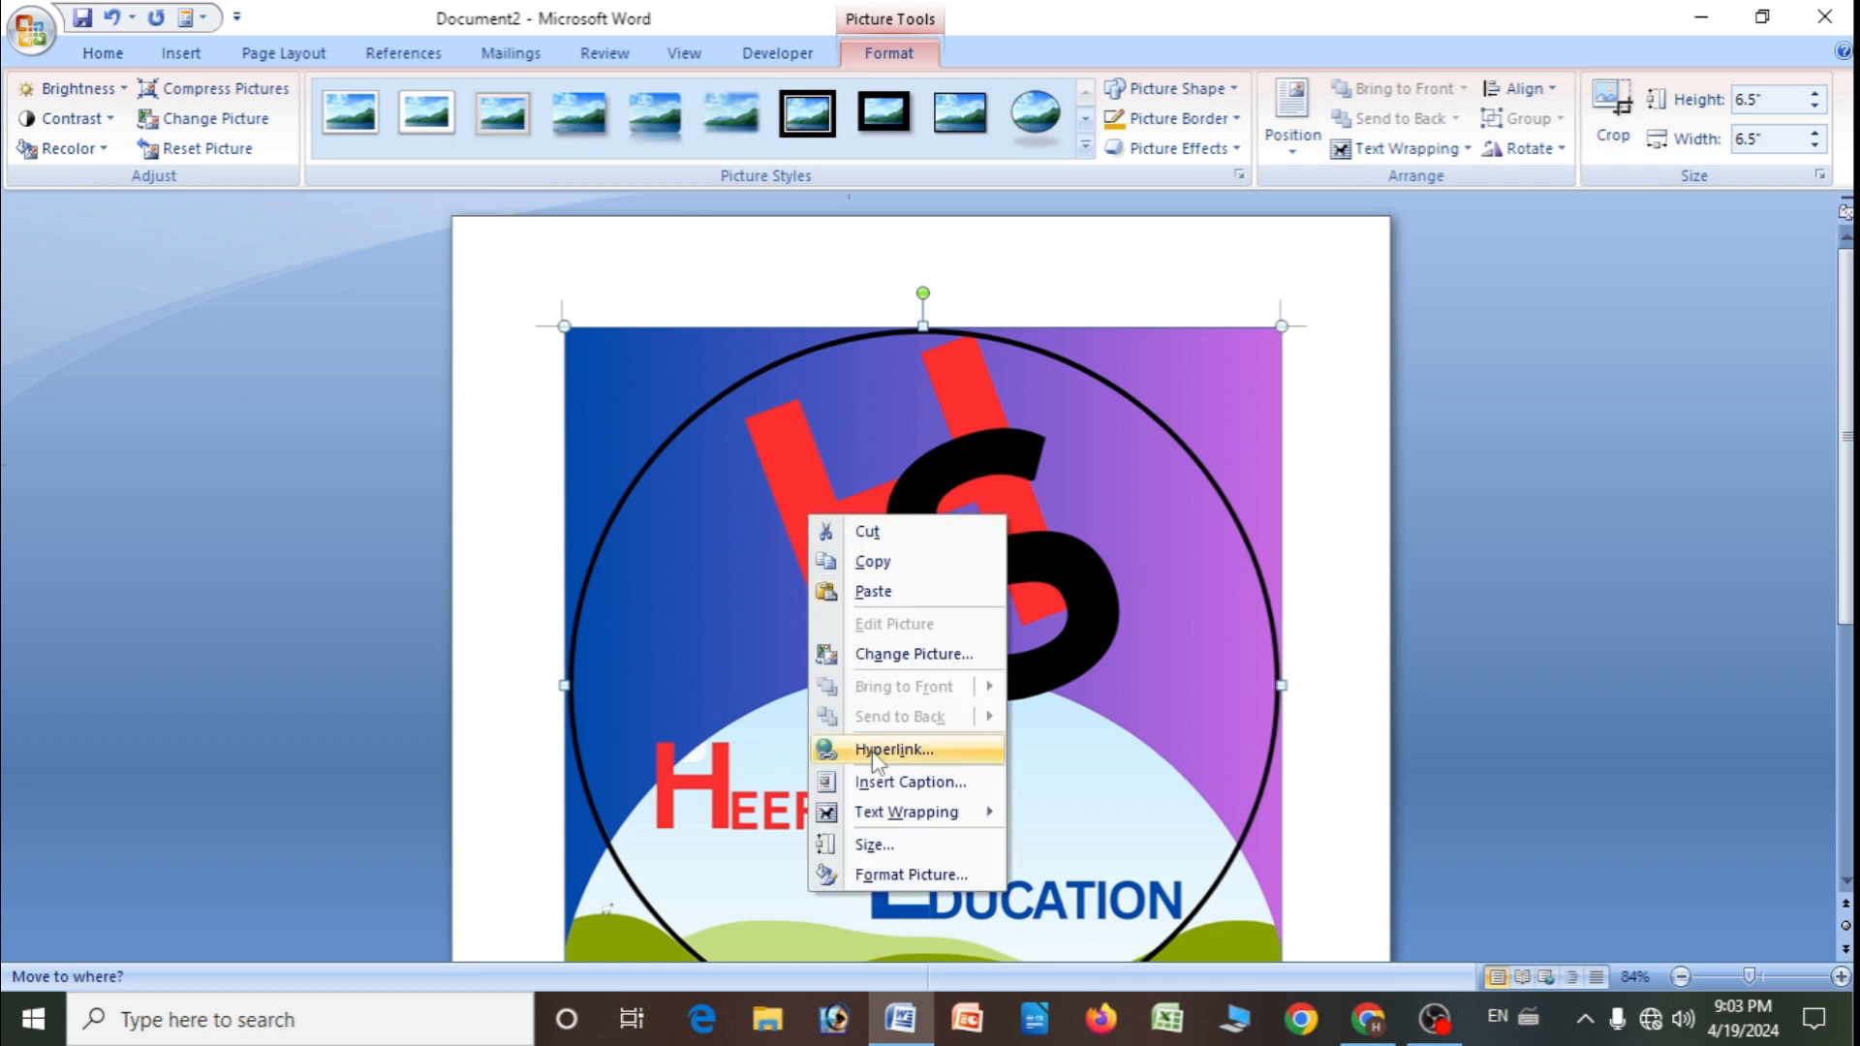
pyautogui.moveTo(893, 821)
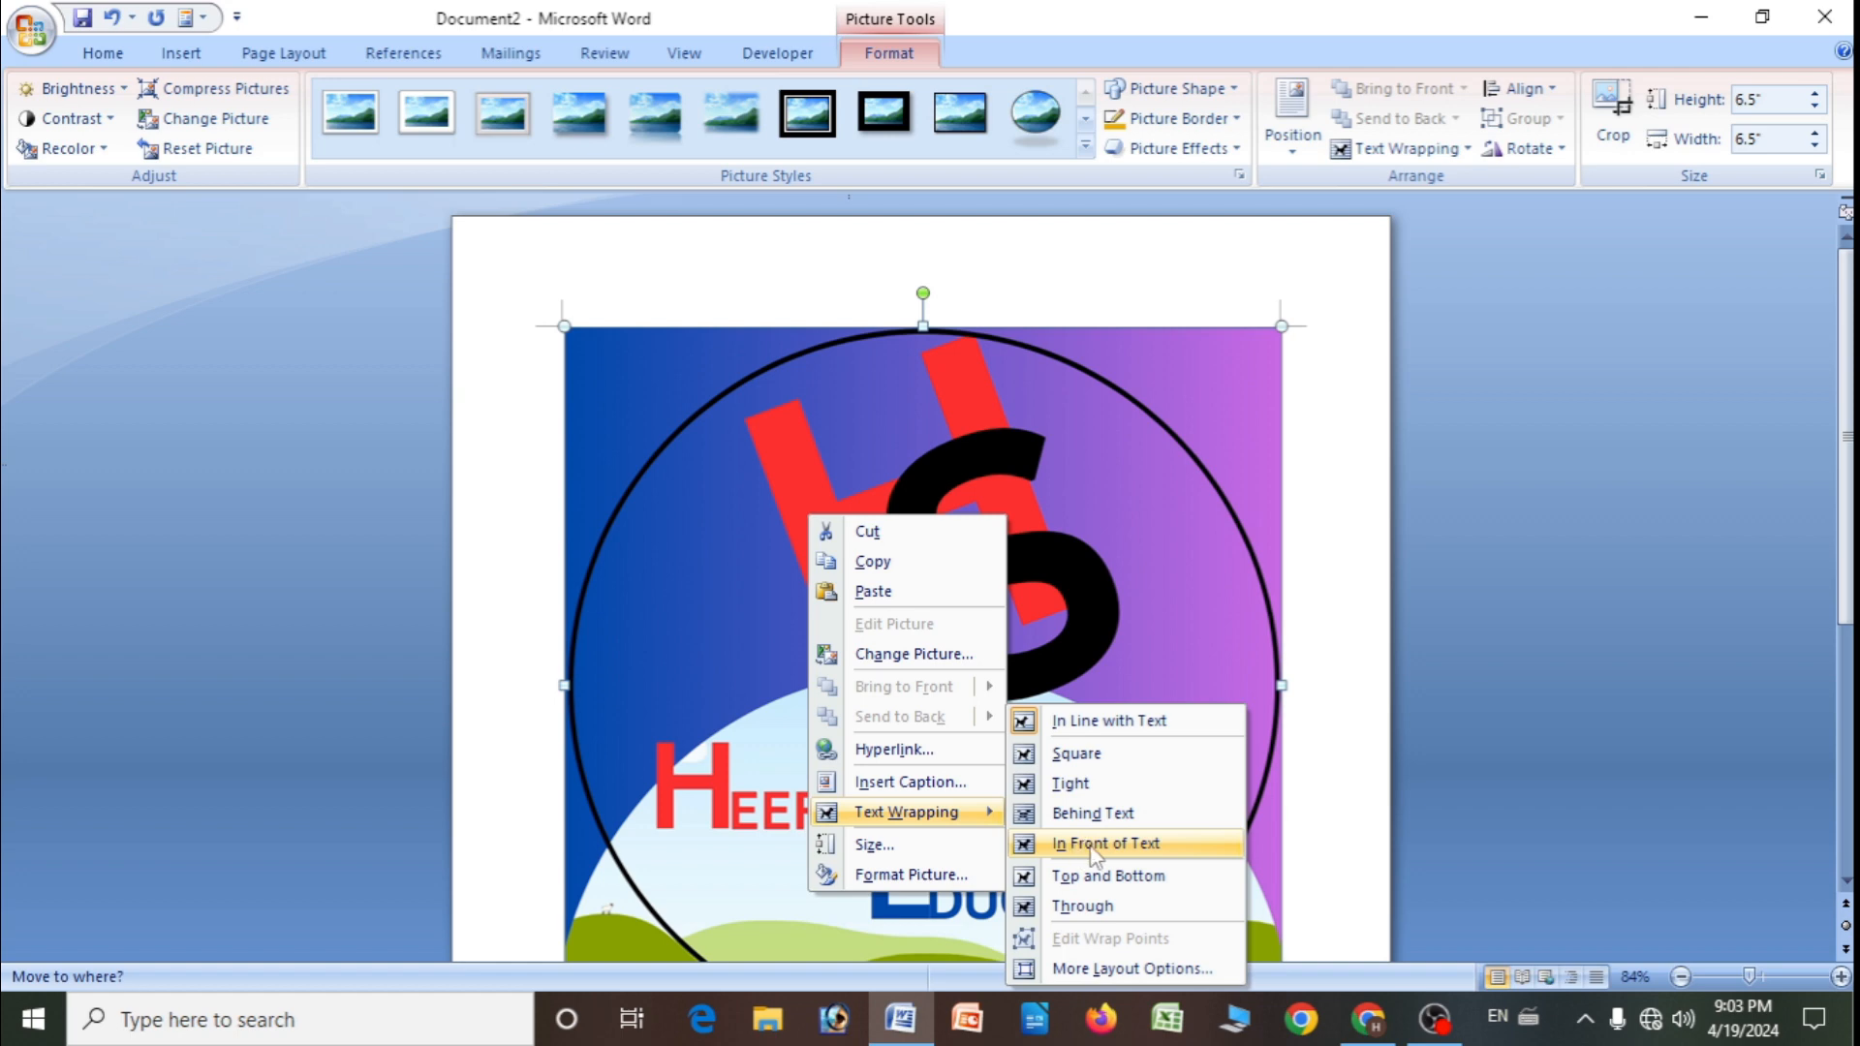
pyautogui.click(1135, 853)
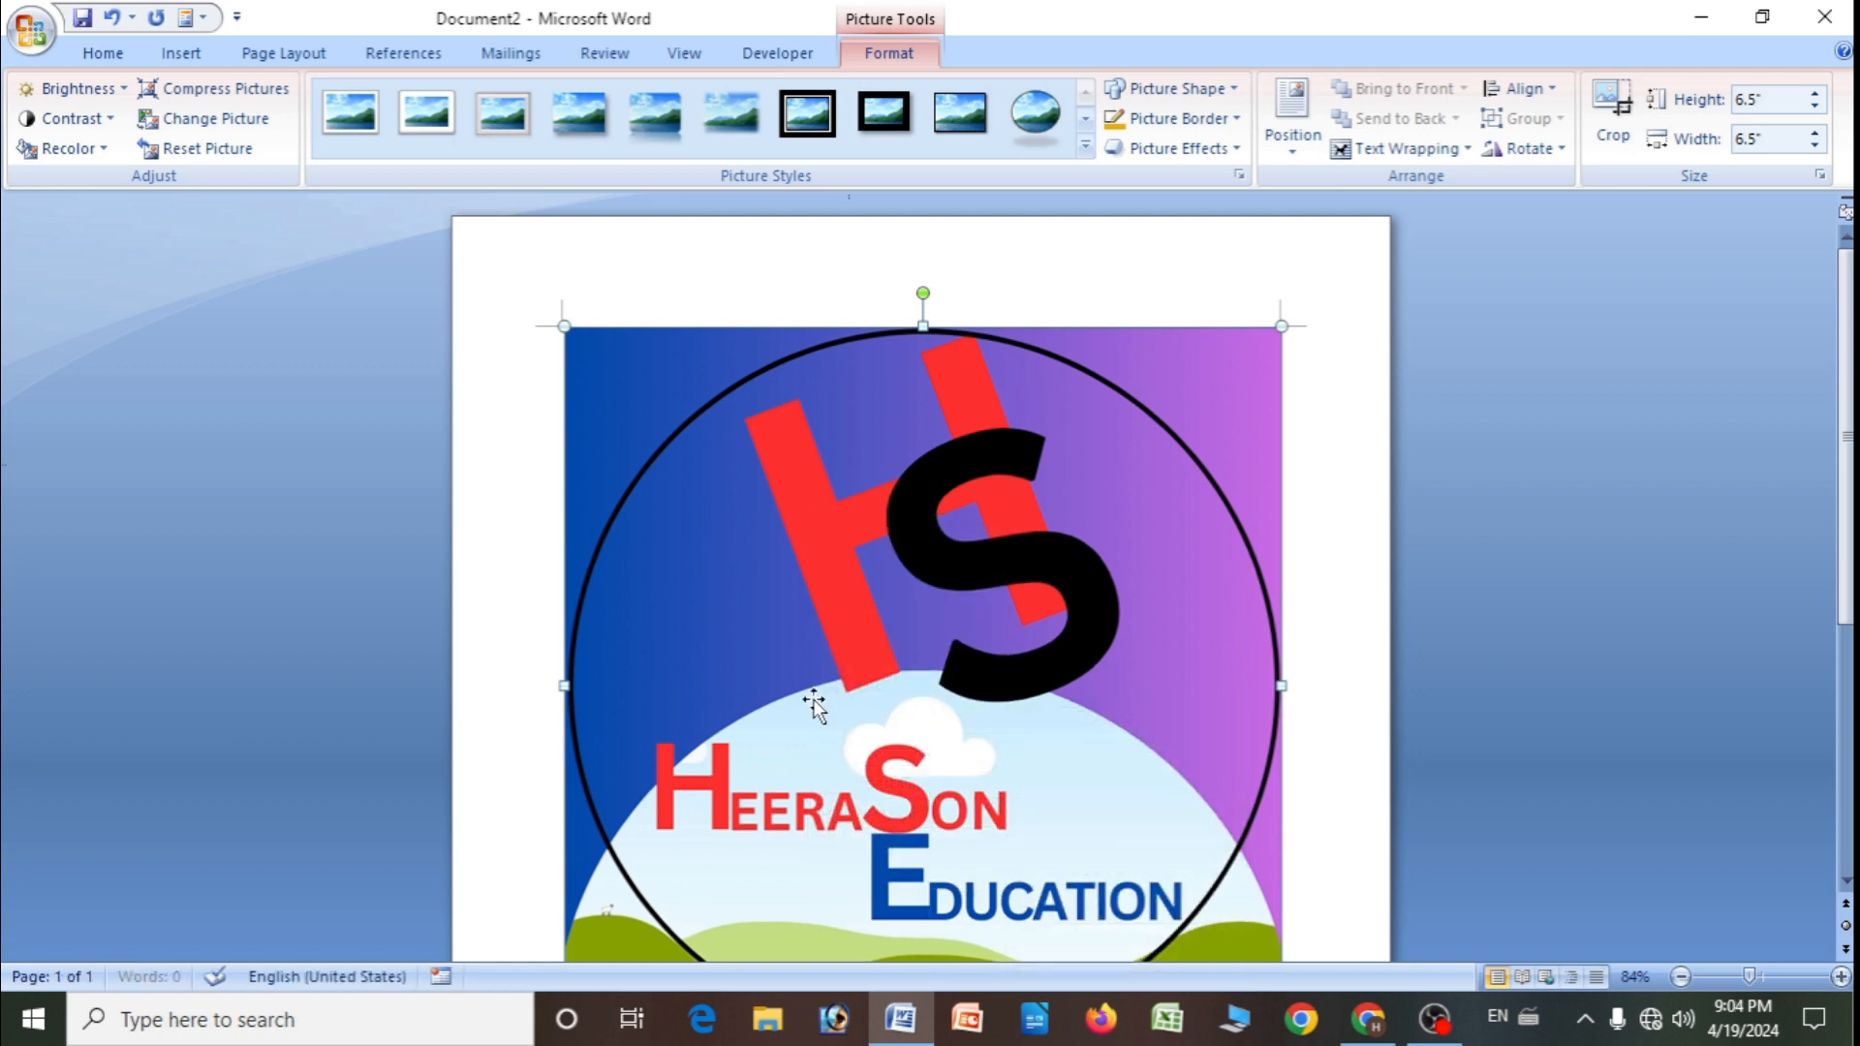
pyautogui.moveTo(800, 747)
pyautogui.mouseDown()
pyautogui.moveTo(692, 707)
pyautogui.moveTo(800, 722)
pyautogui.mouseUp()
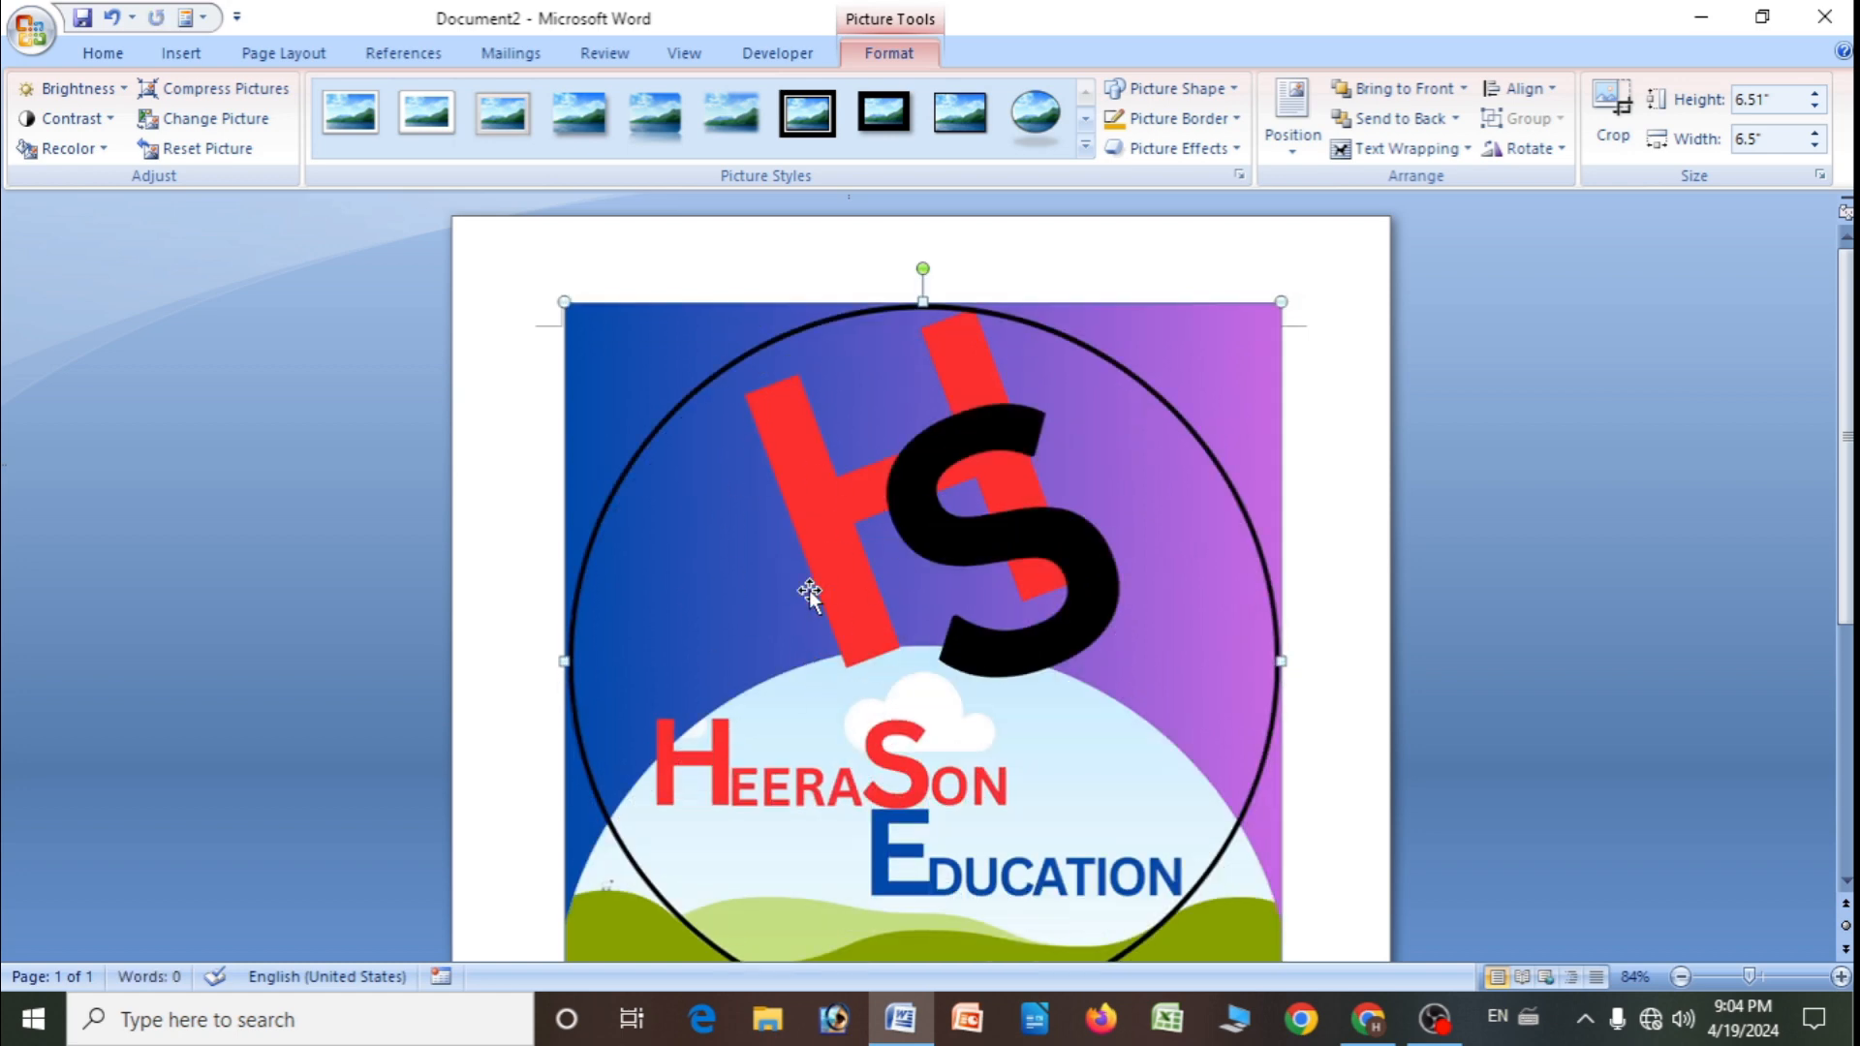
# - Try a black double frame, a black-edged oval and a rounded rectangle style on the picture, and settle on a light beveled frame
pyautogui.click(830, 139)
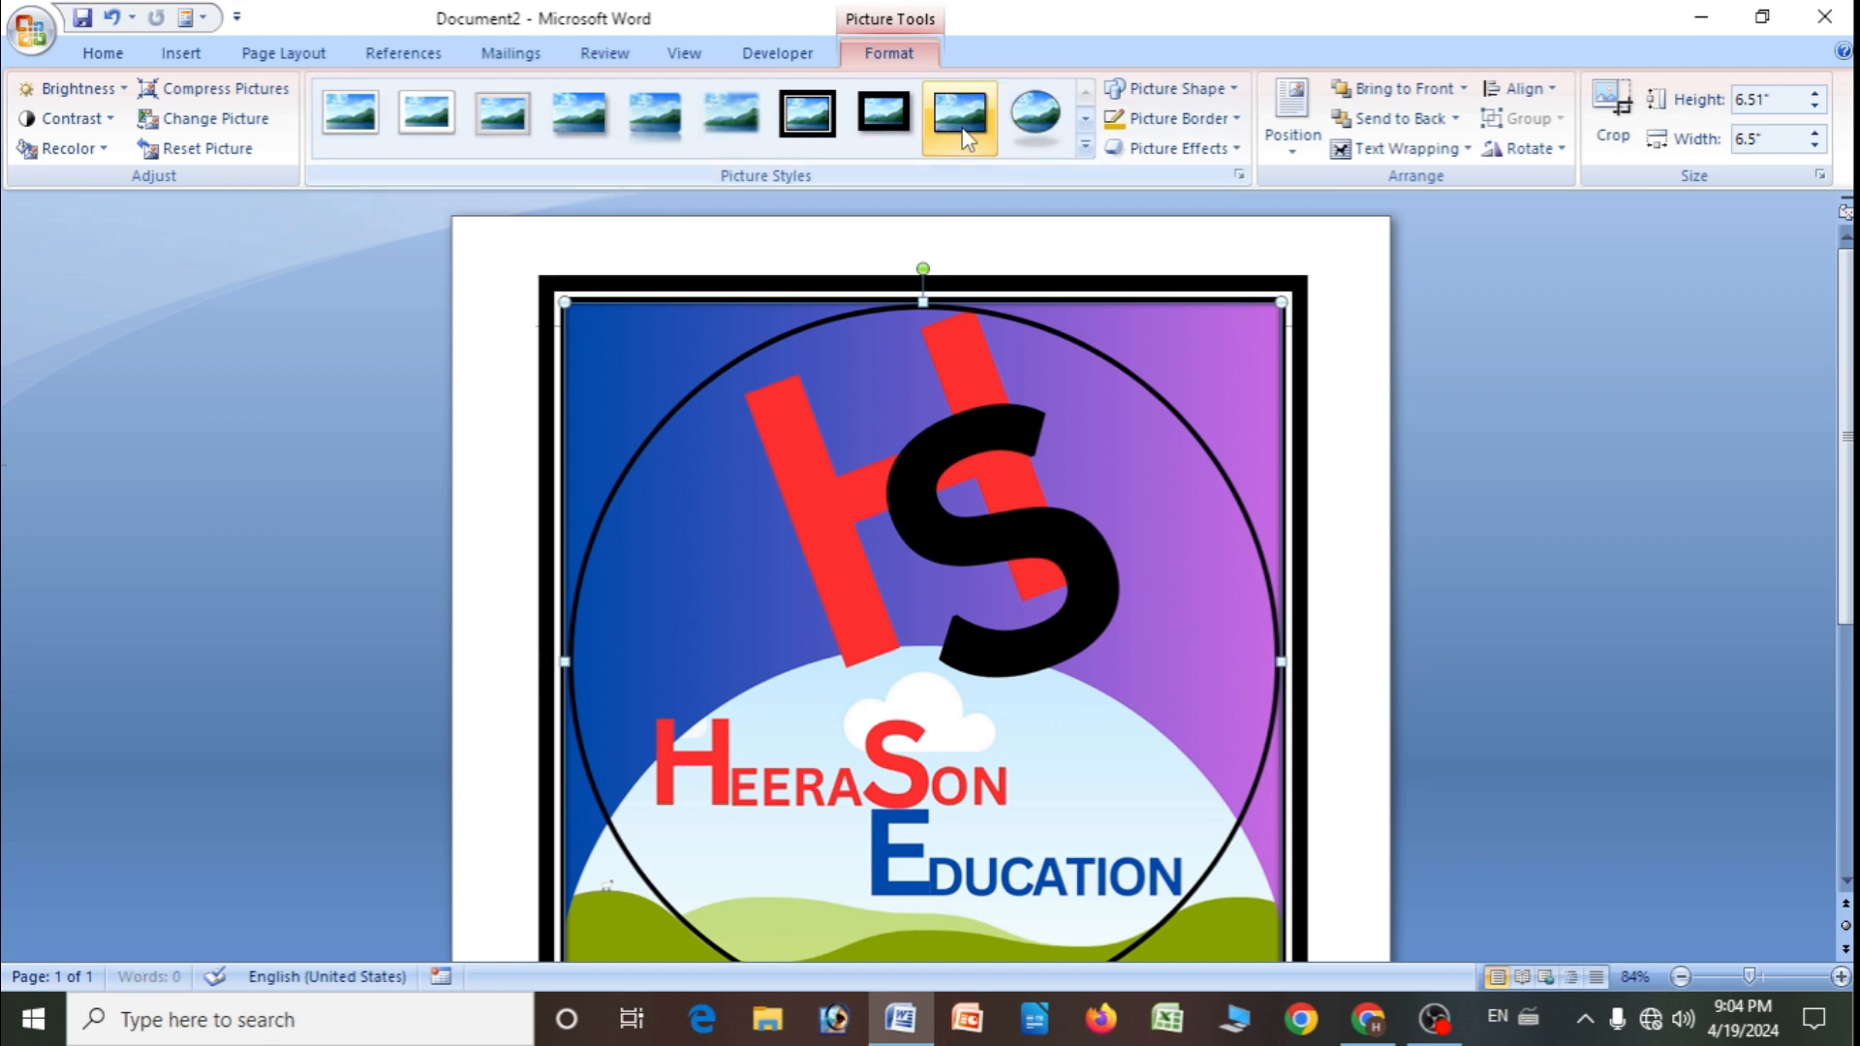
pyautogui.click(1043, 136)
pyautogui.scroll(-4, 885, 608)
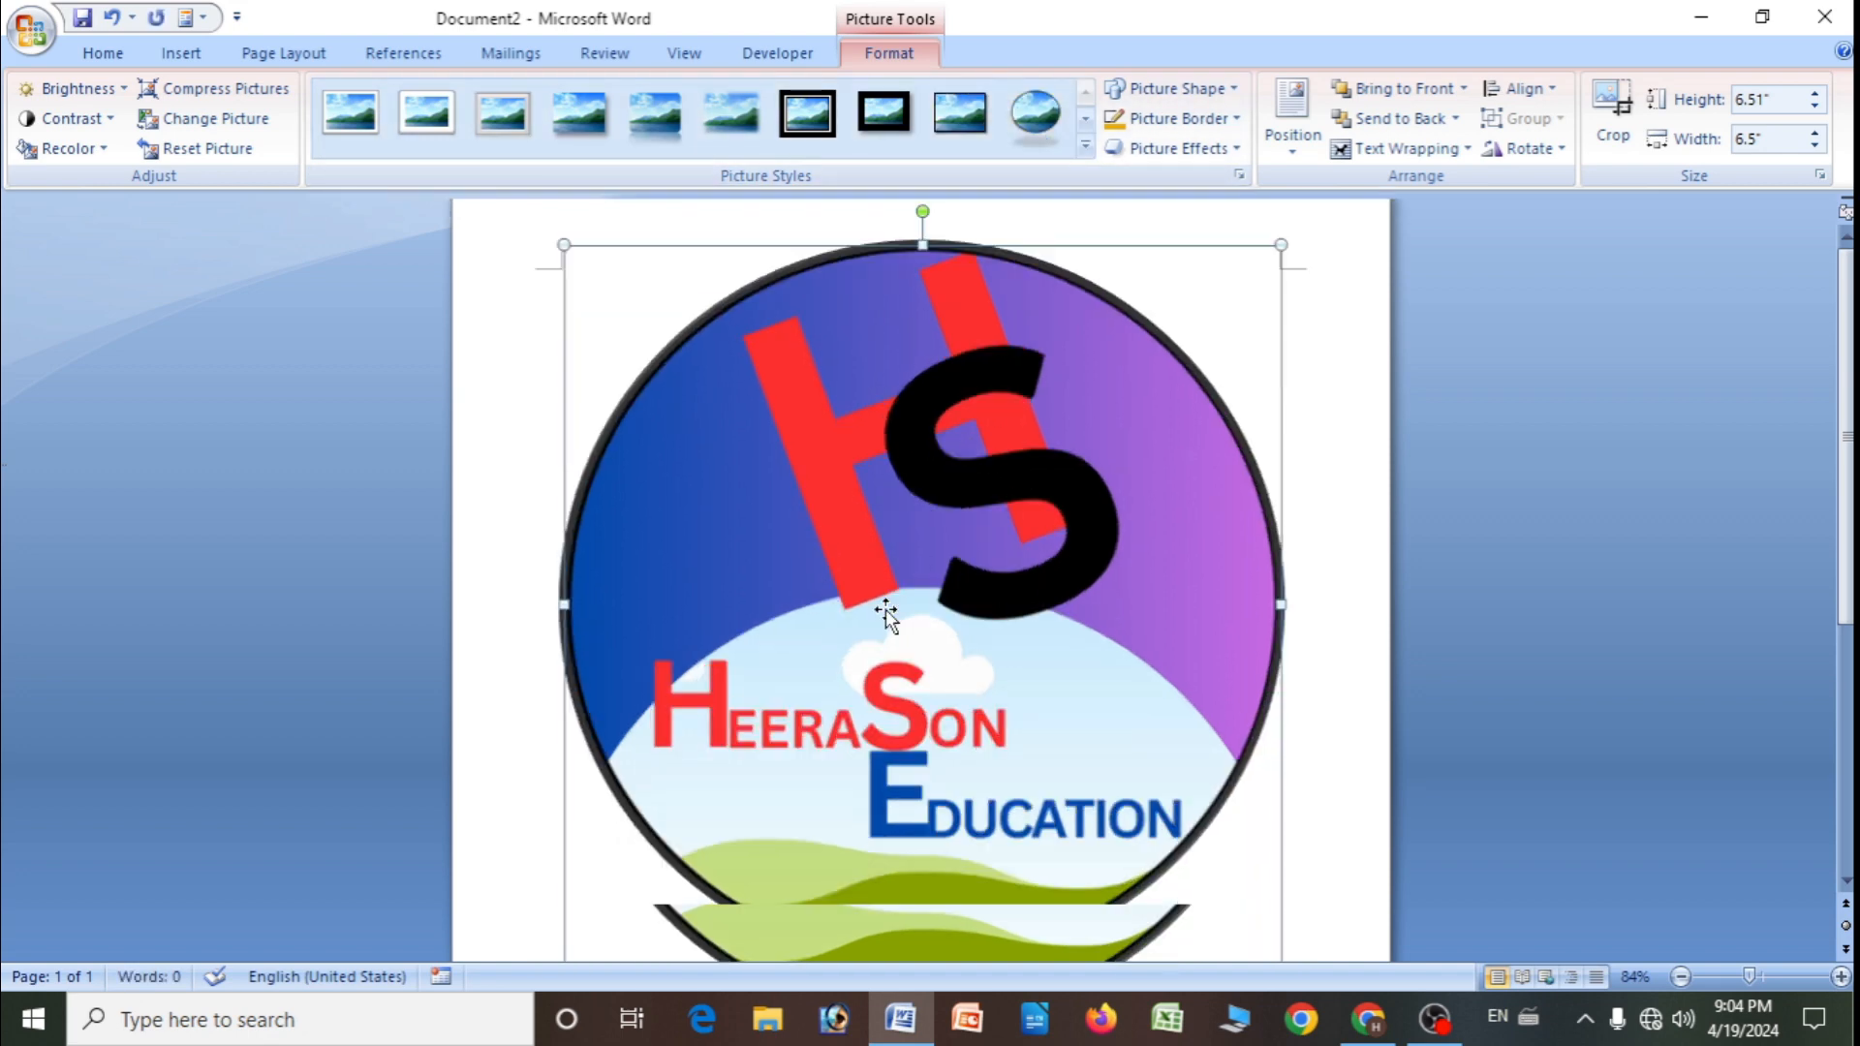
pyautogui.scroll(3, 885, 609)
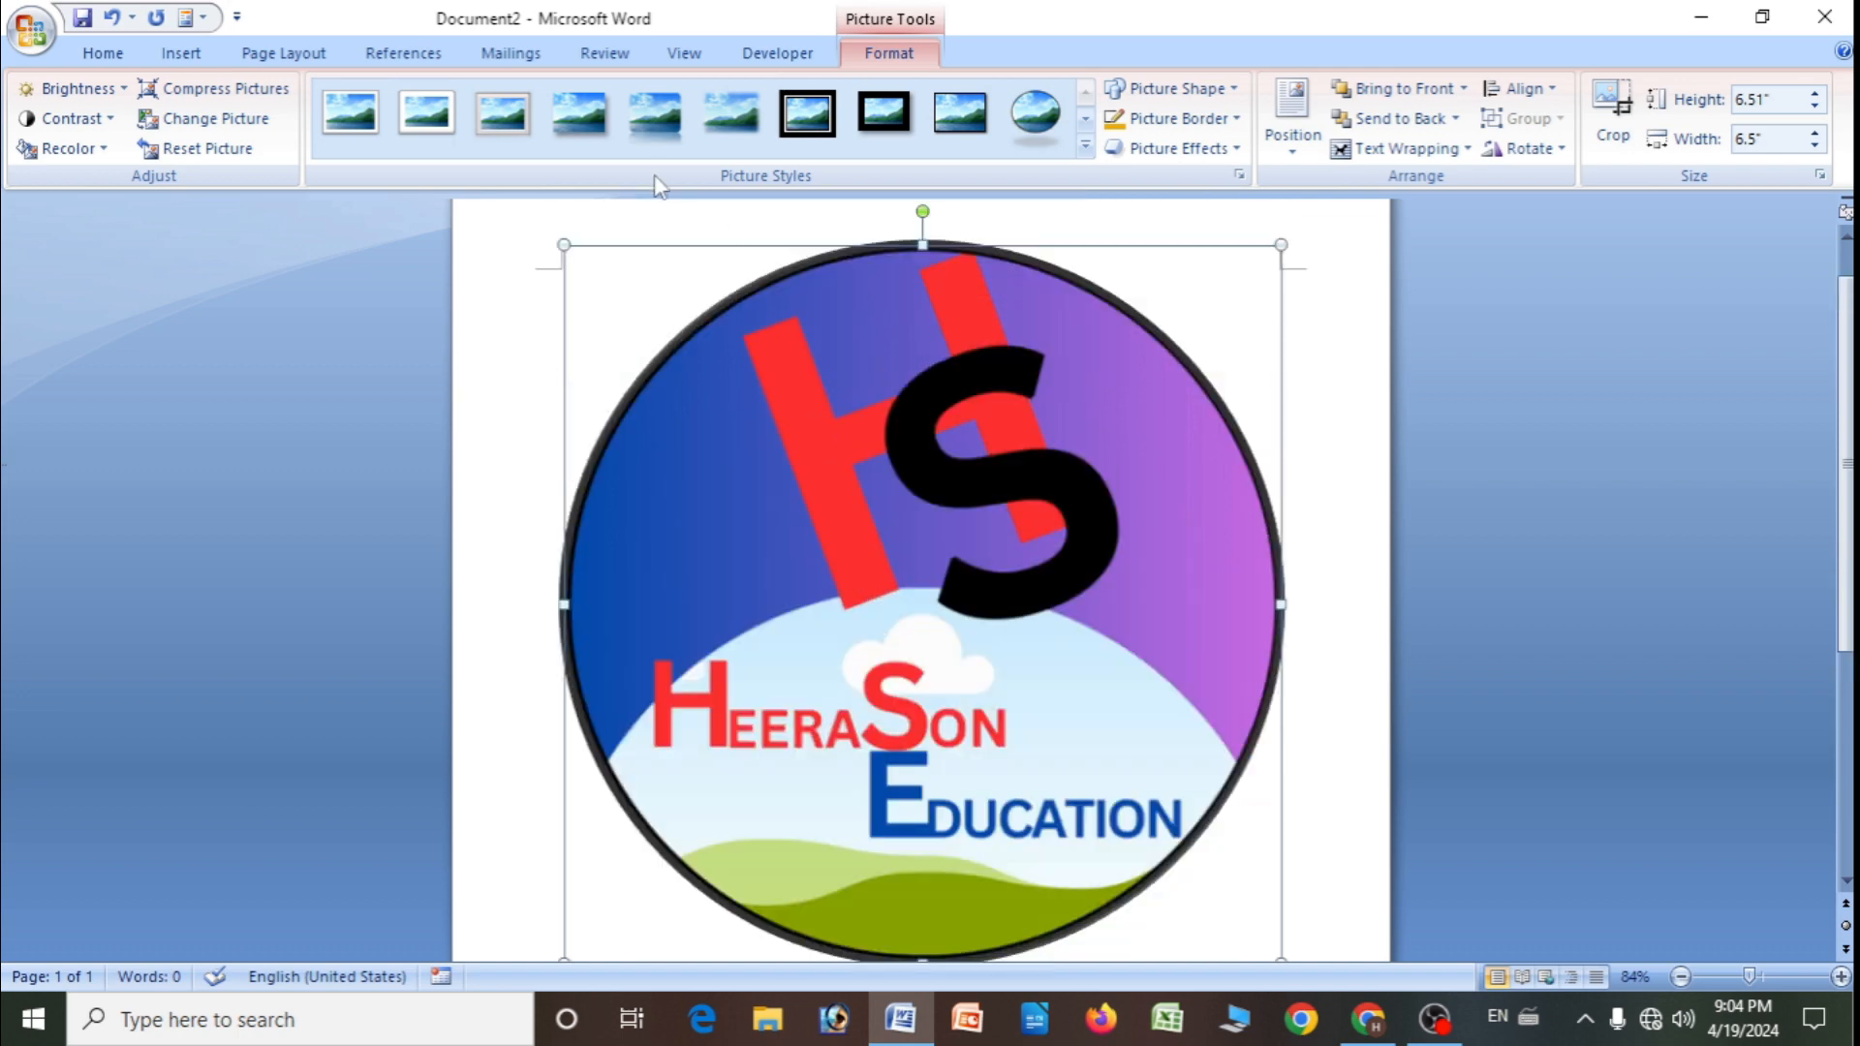
pyautogui.click(656, 131)
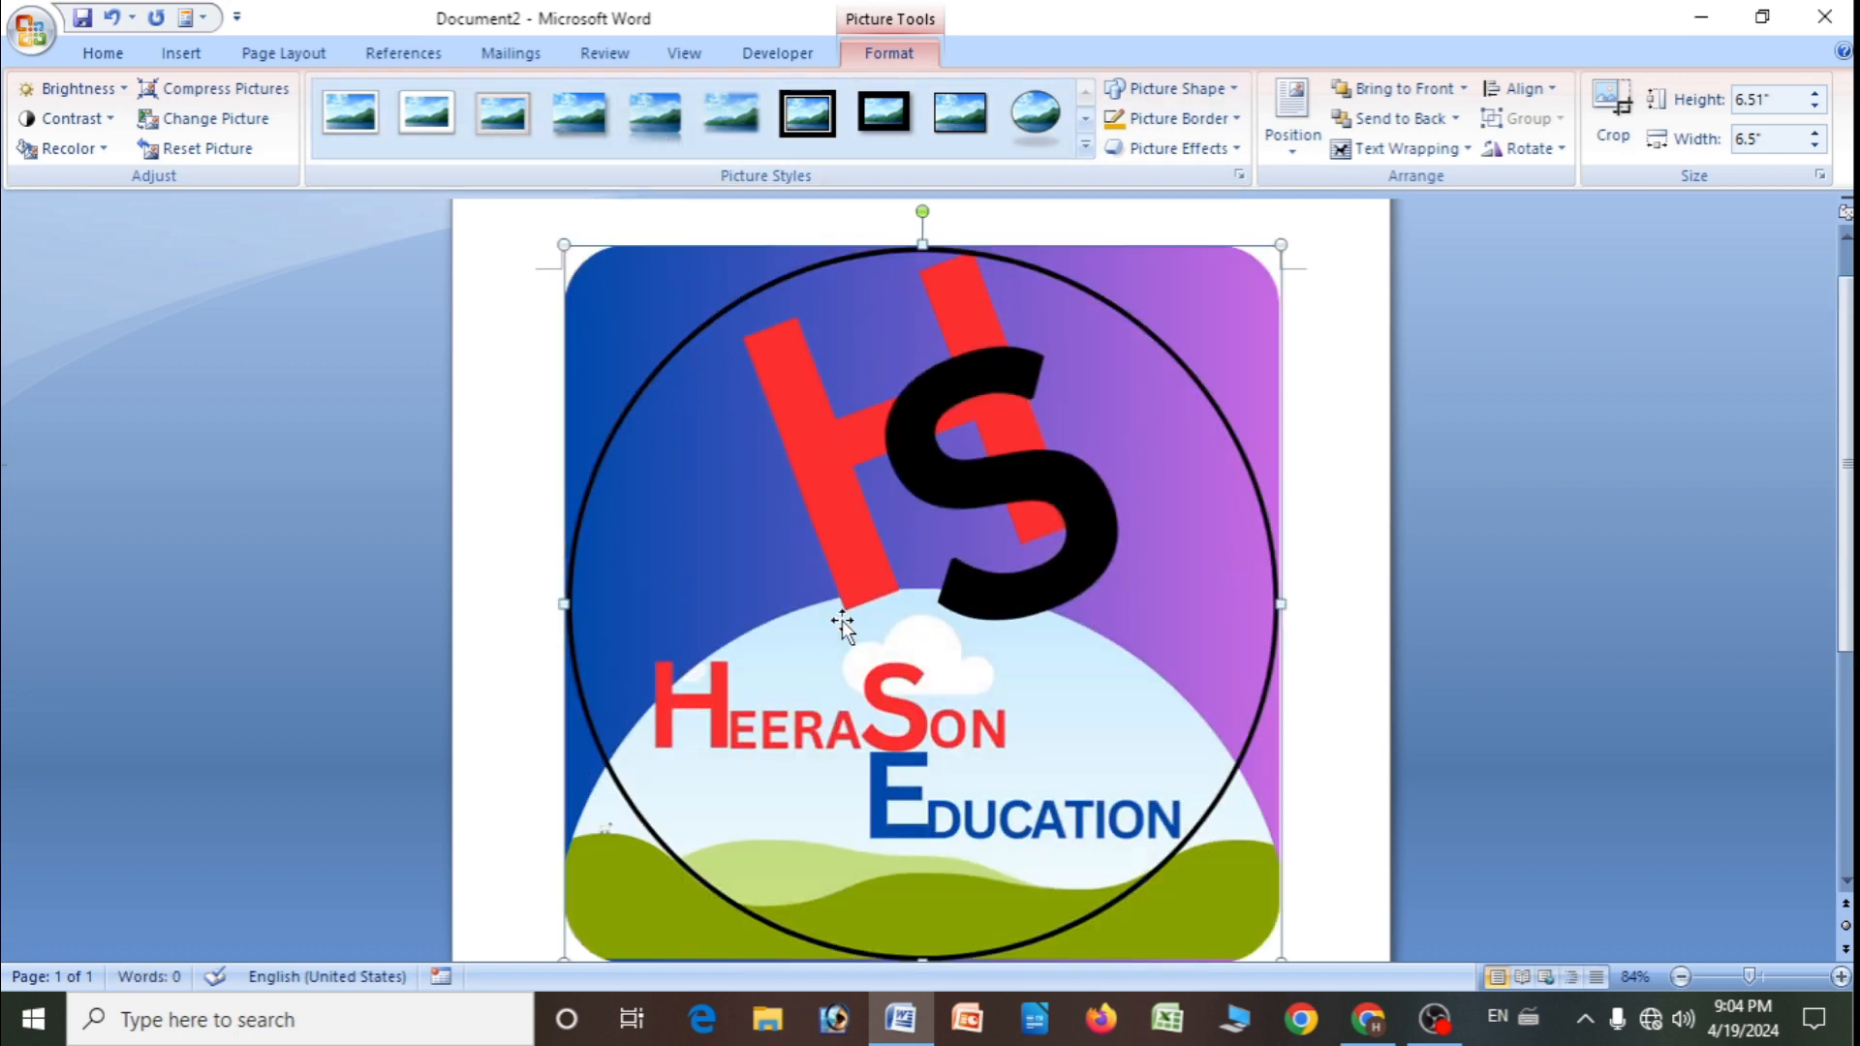
pyautogui.click(536, 143)
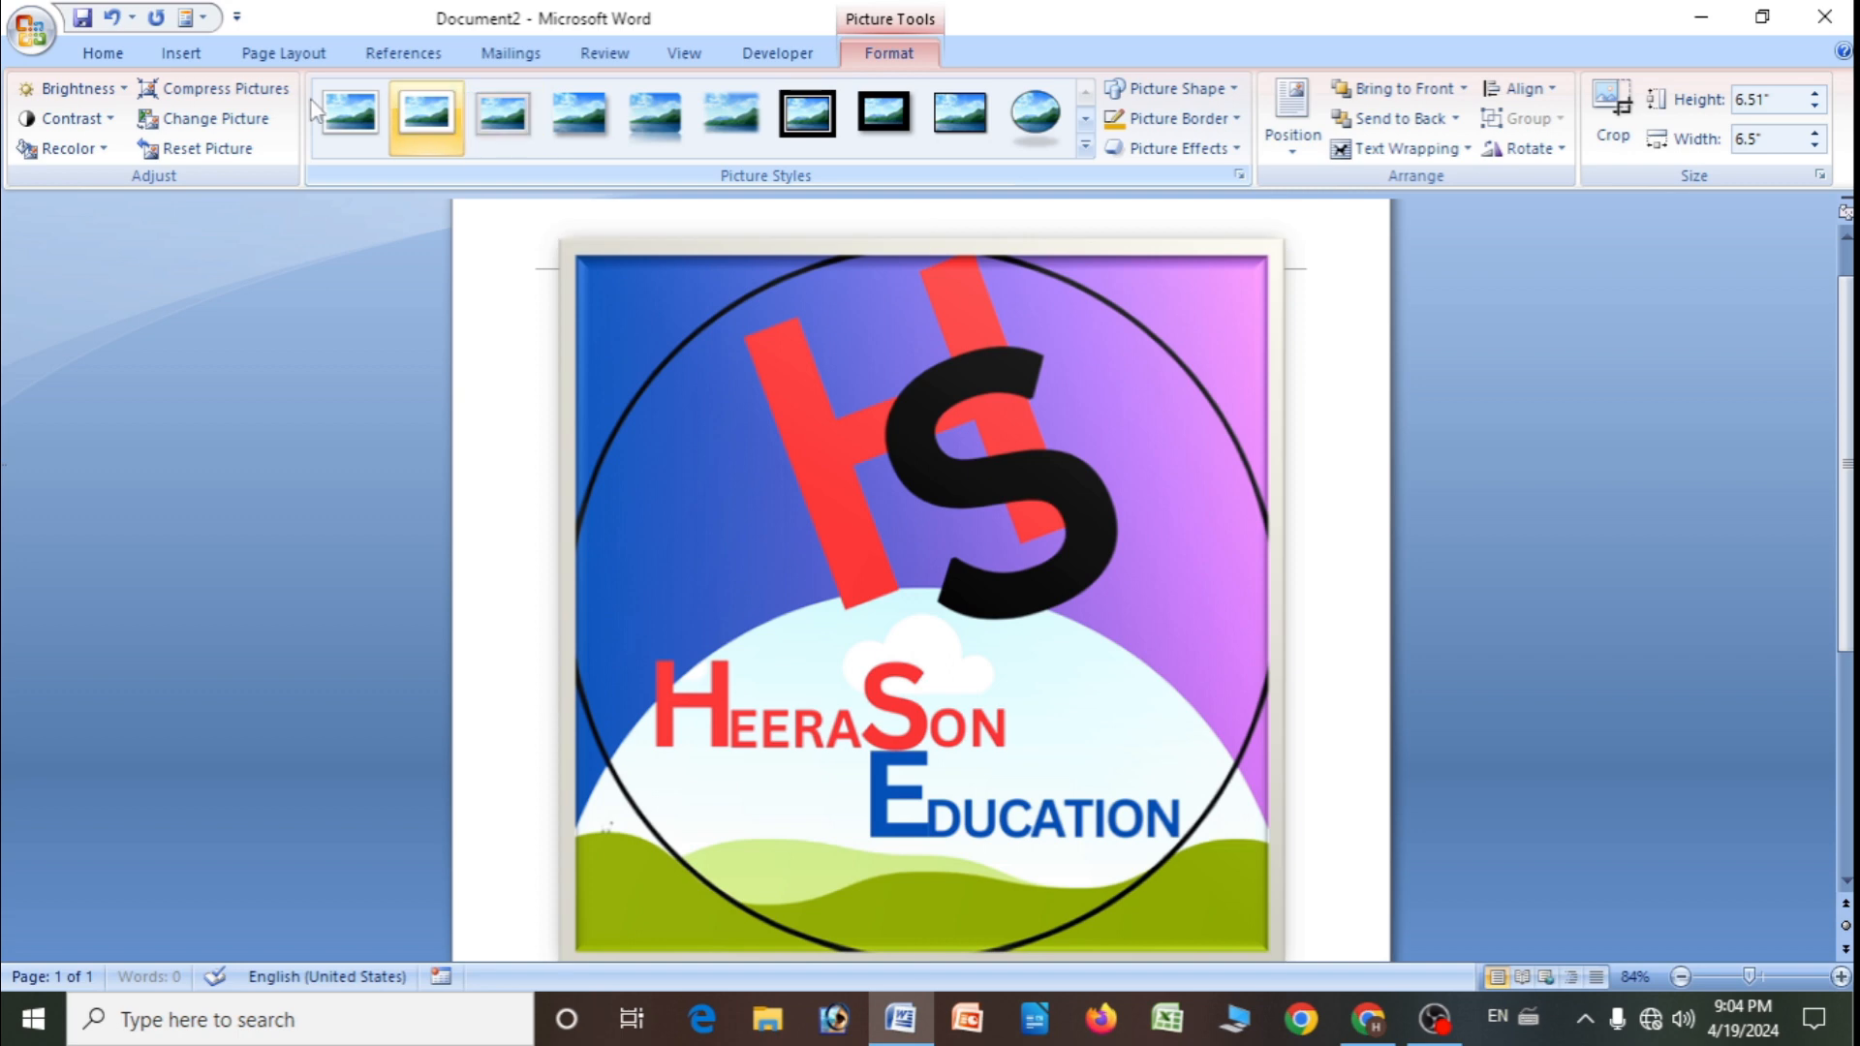
pyautogui.click(807, 131)
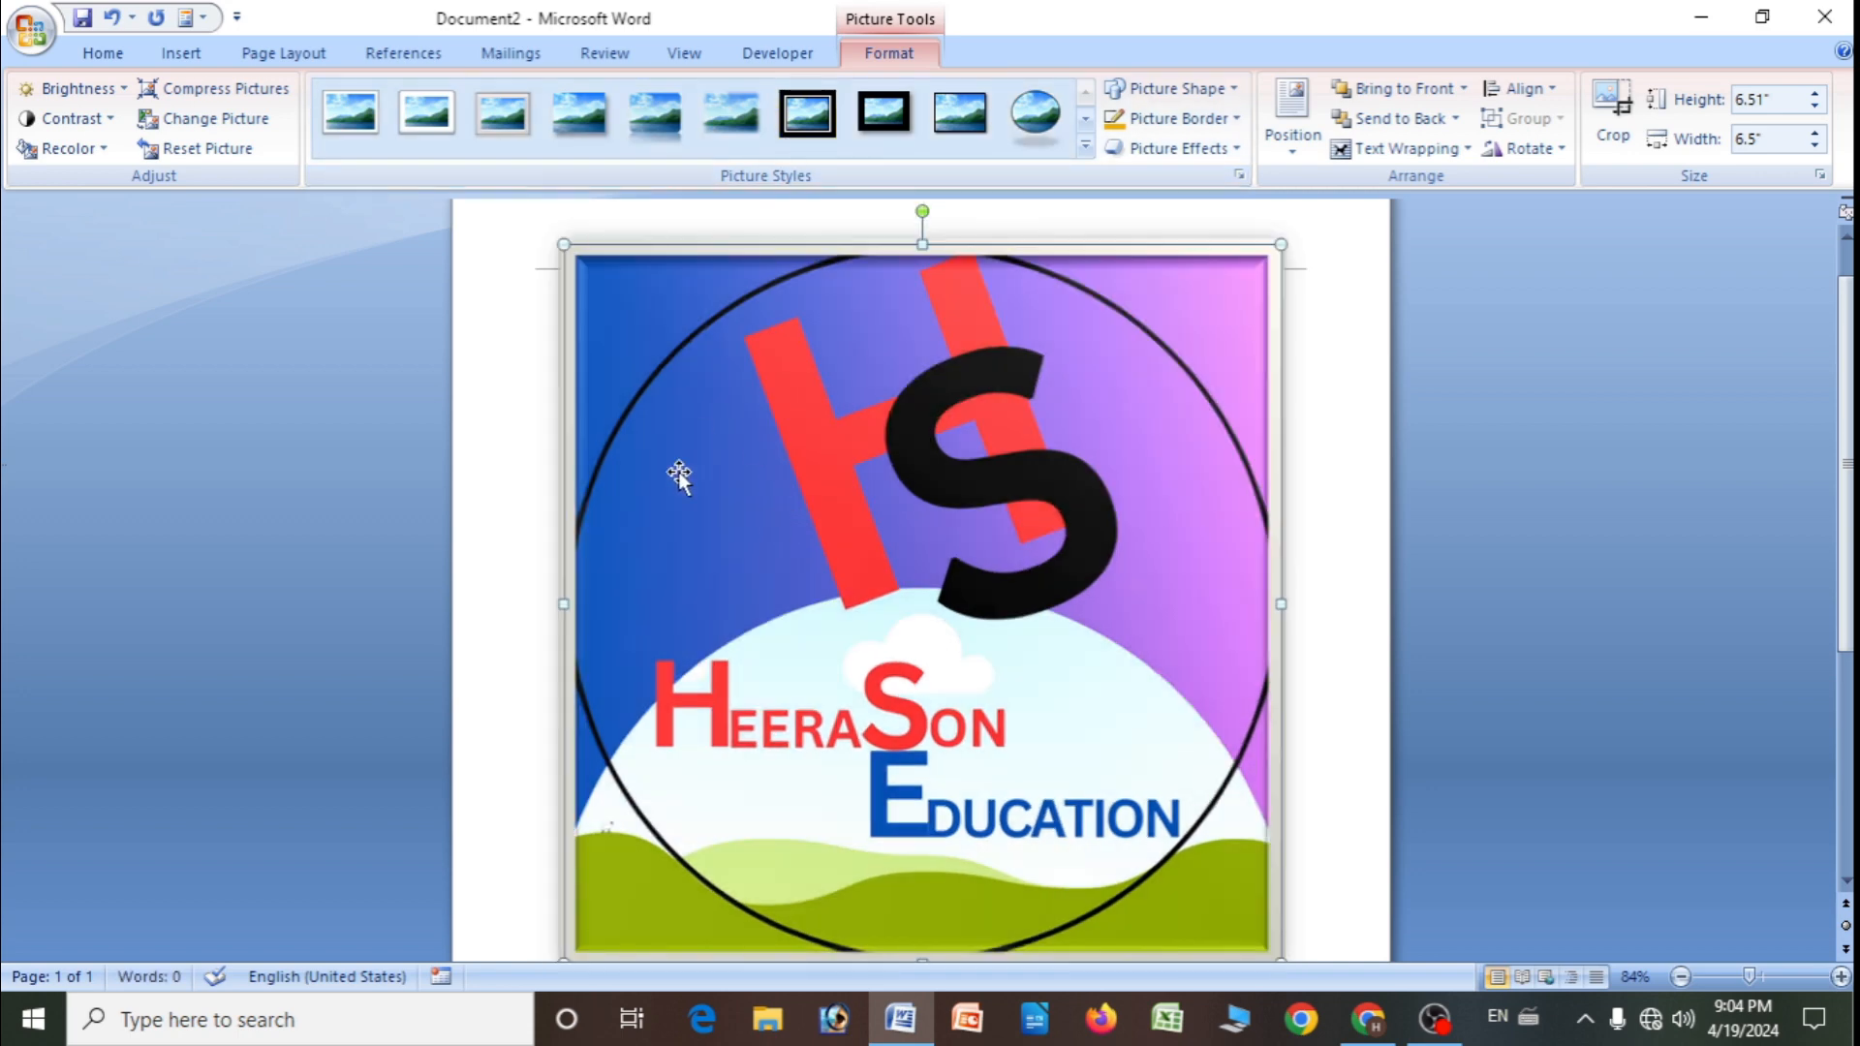
# - Try +40 % brightness on the picture, and return it to 0 % (Normal)
pyautogui.click(124, 89)
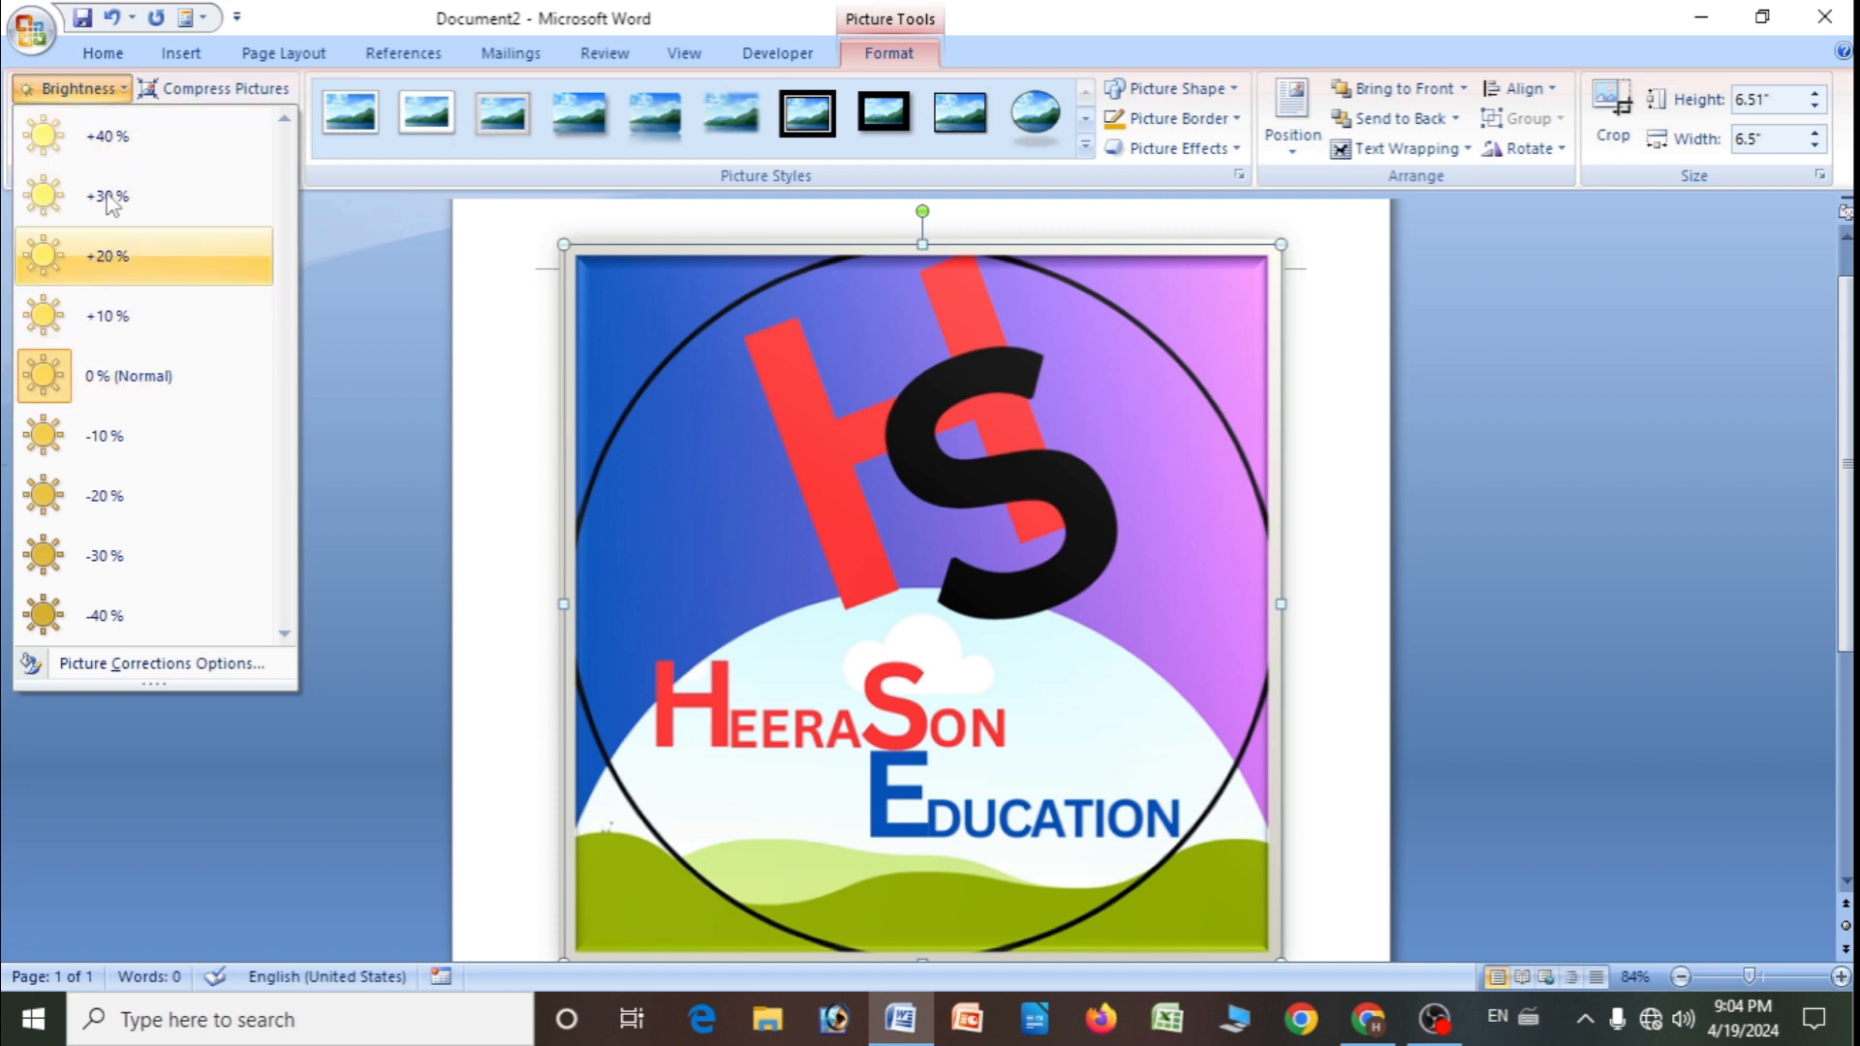
pyautogui.click(107, 136)
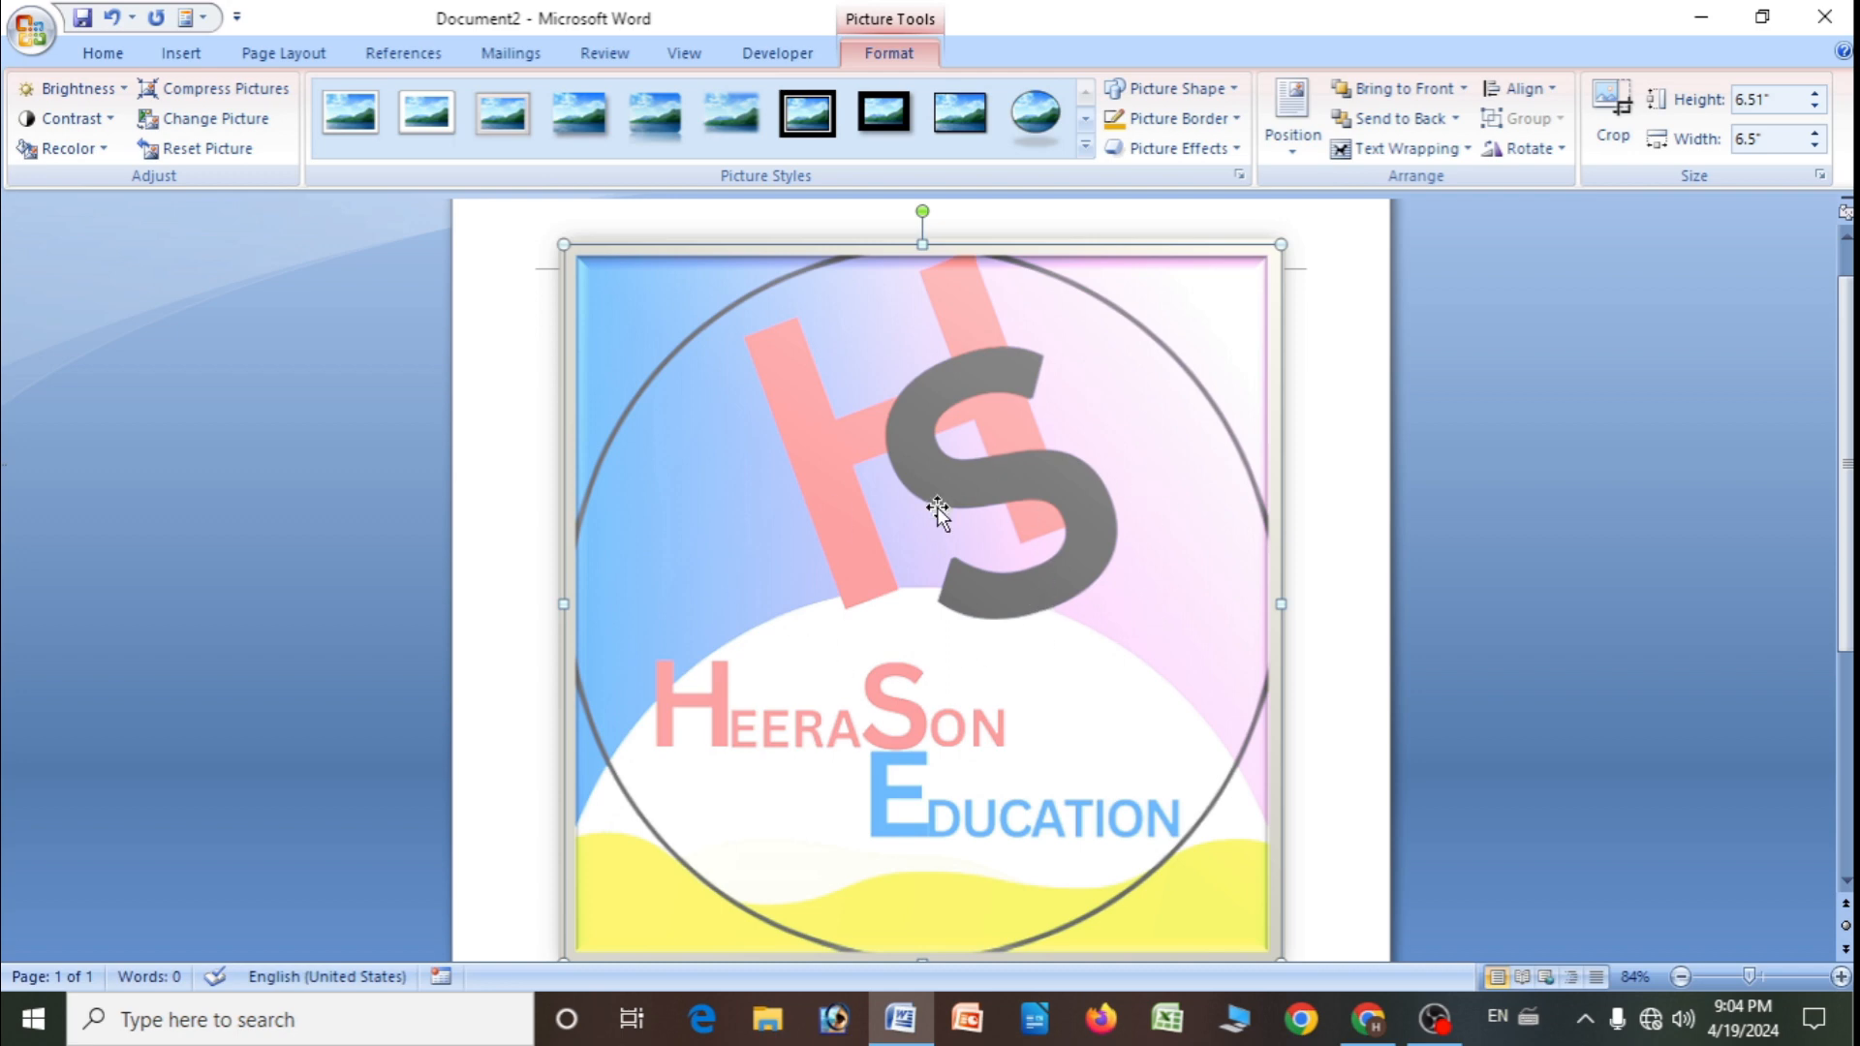
pyautogui.click(78, 88)
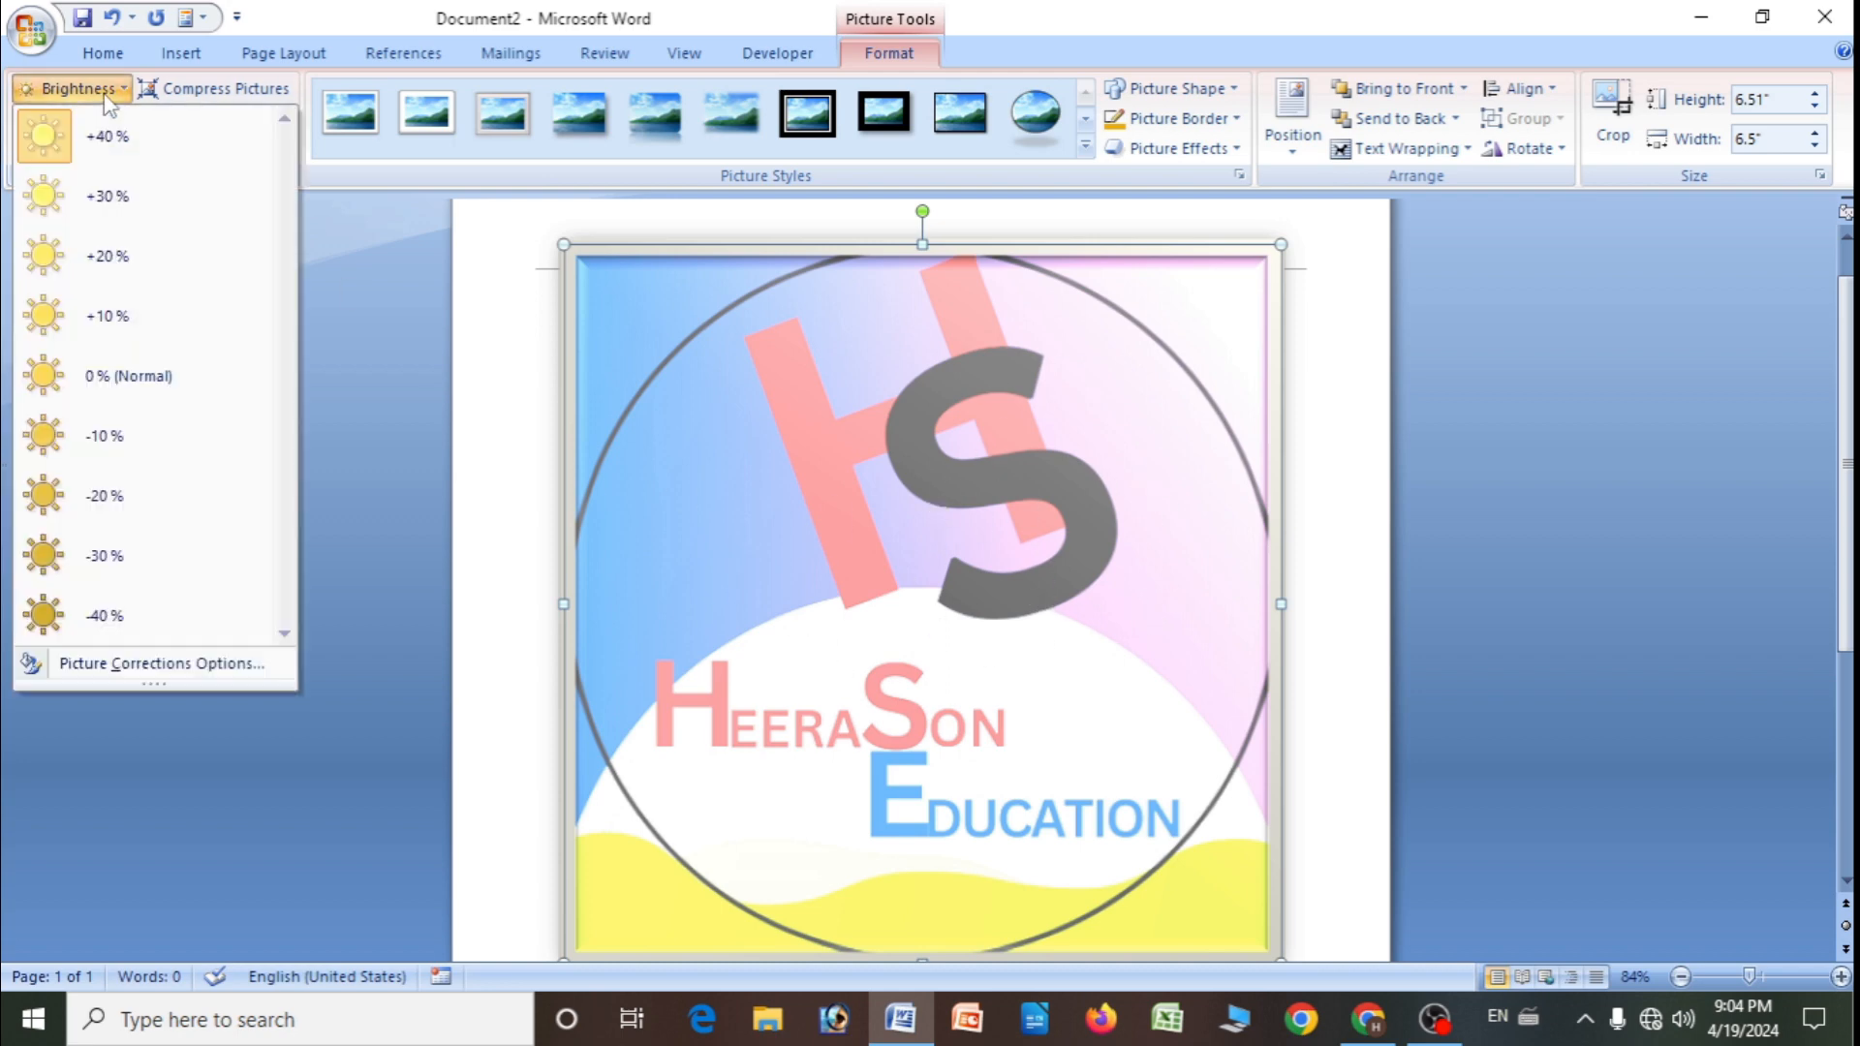
pyautogui.click(109, 376)
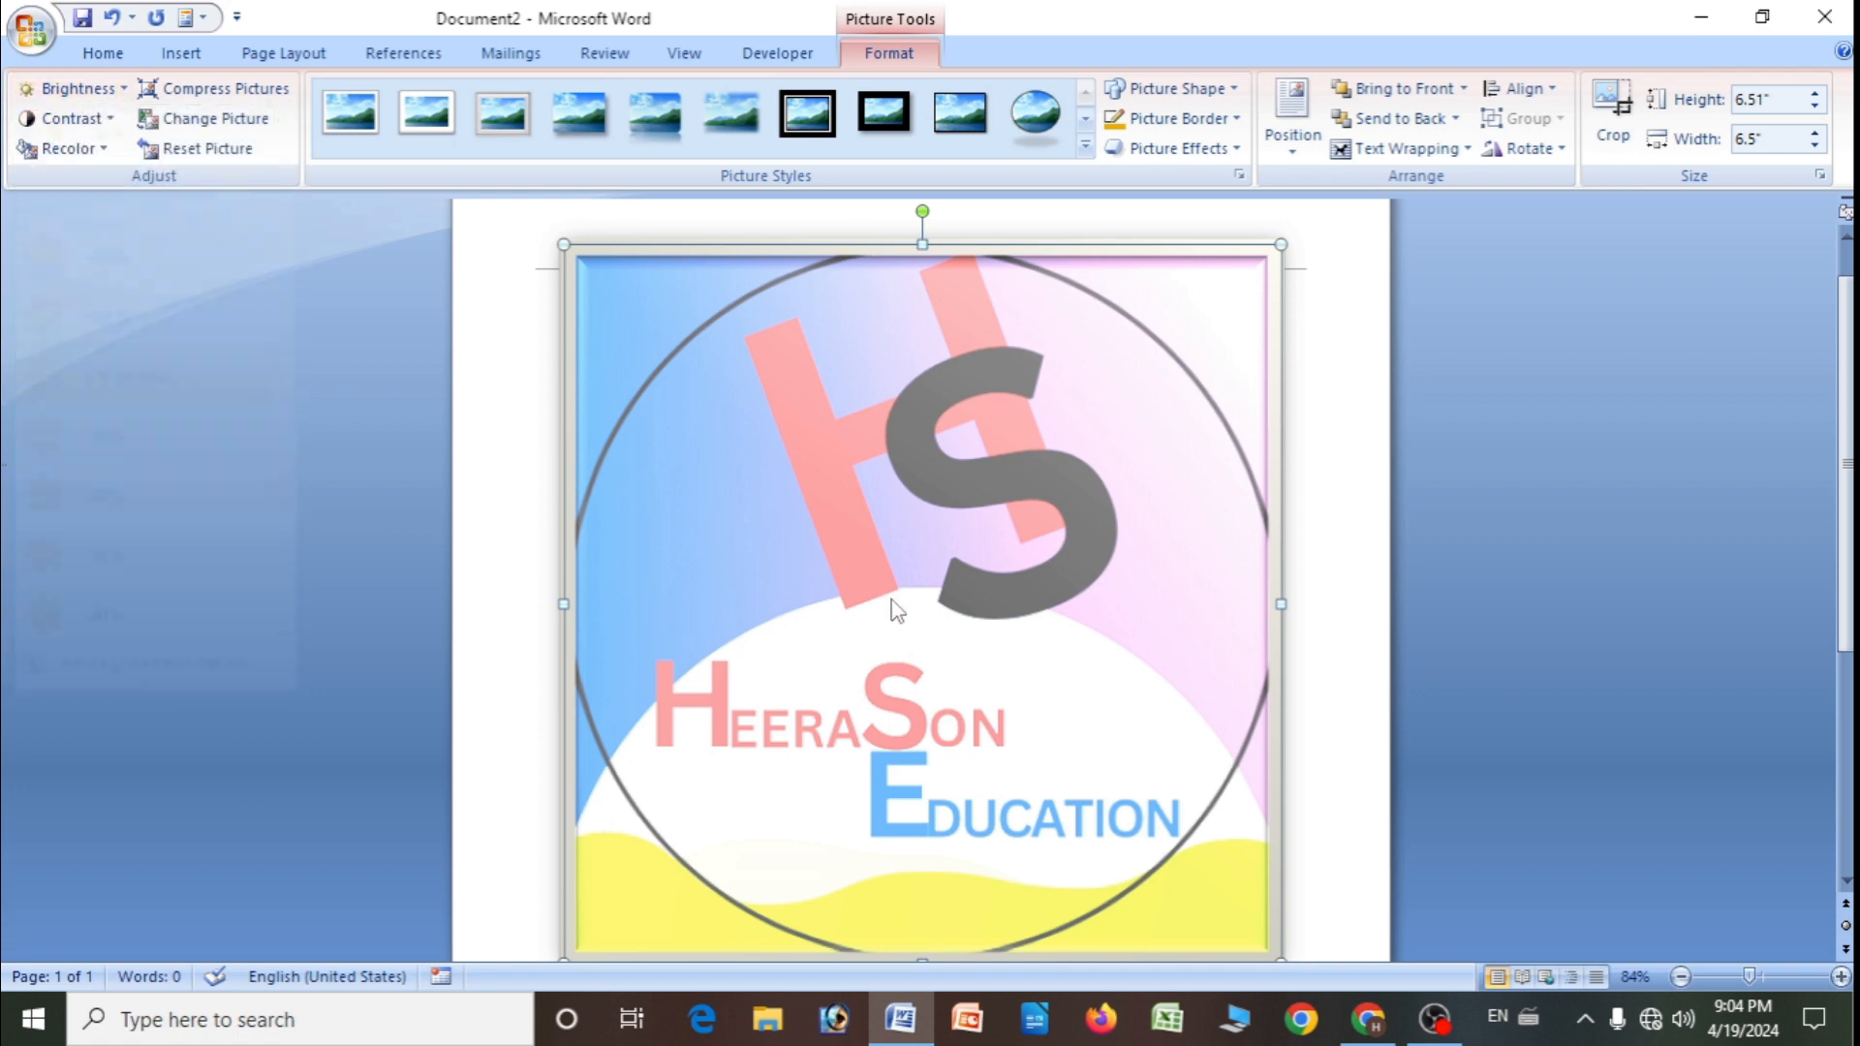
# - Try -20 % and -40 % brightness on the picture, and restore 0 % (Normal)
pyautogui.click(117, 90)
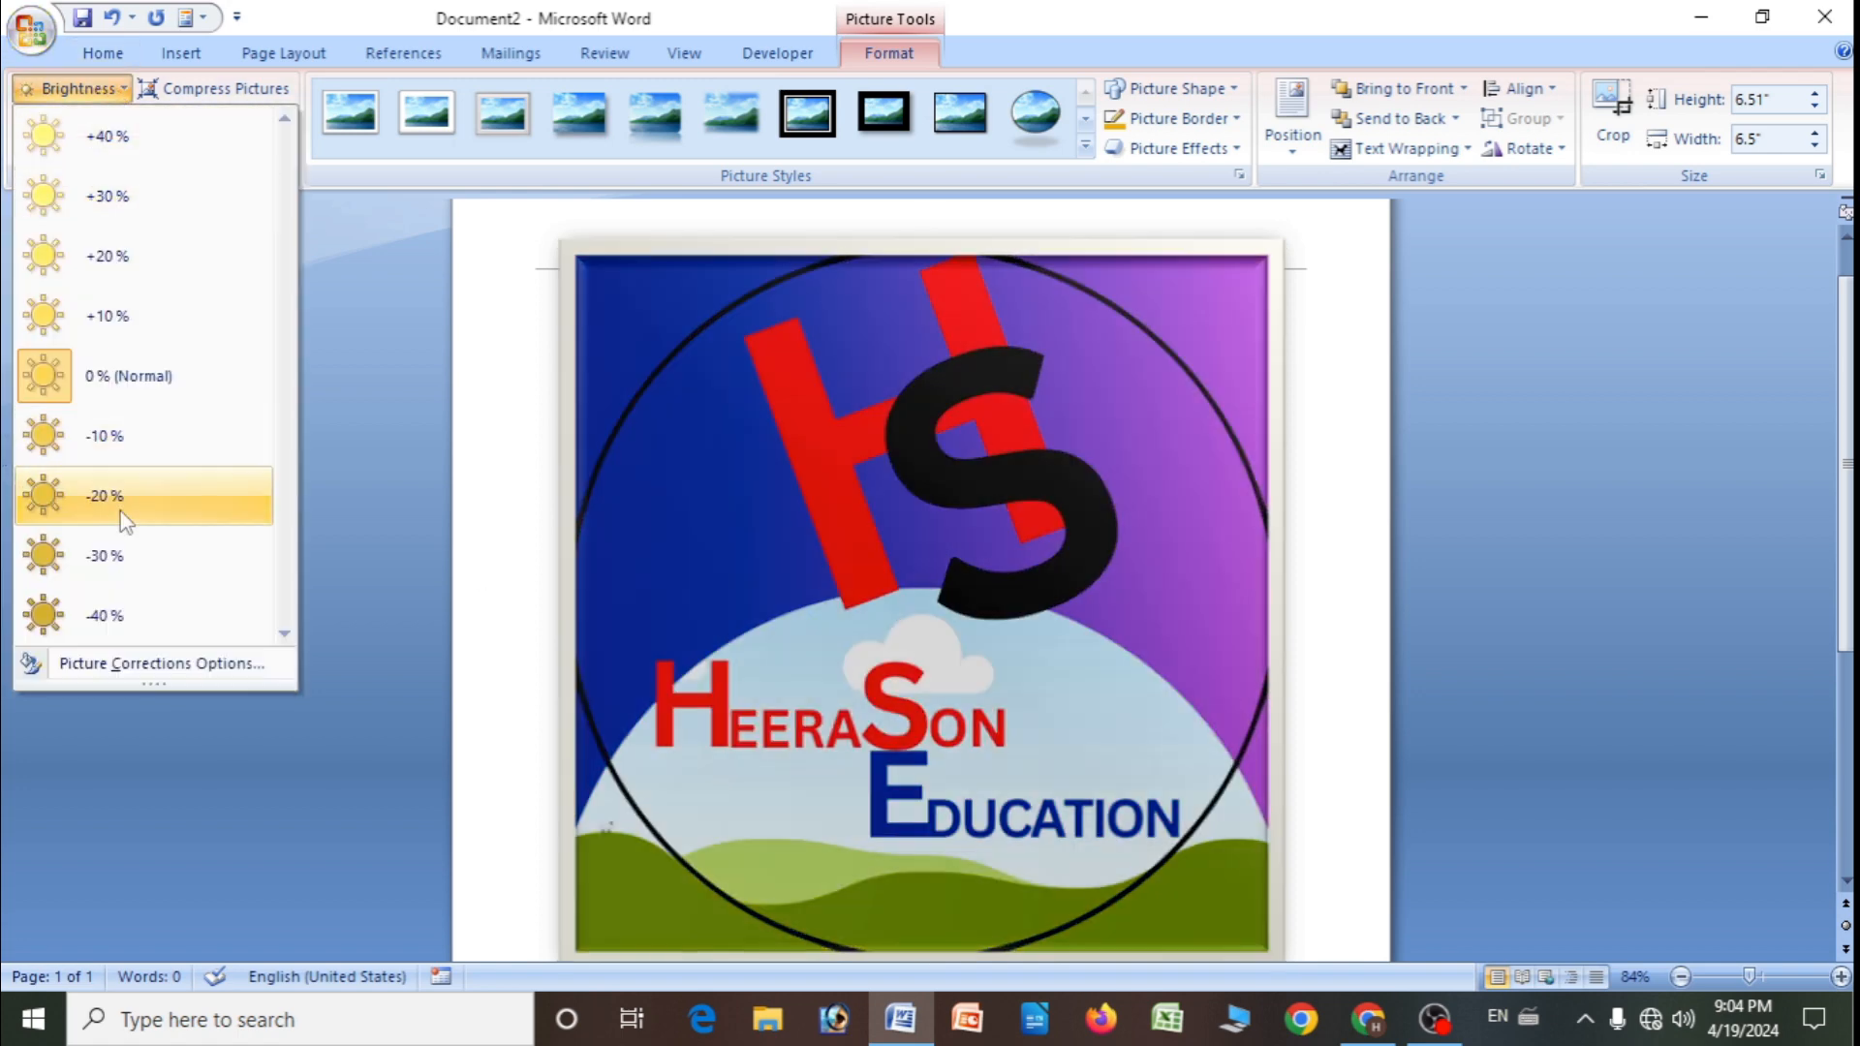
pyautogui.click(108, 498)
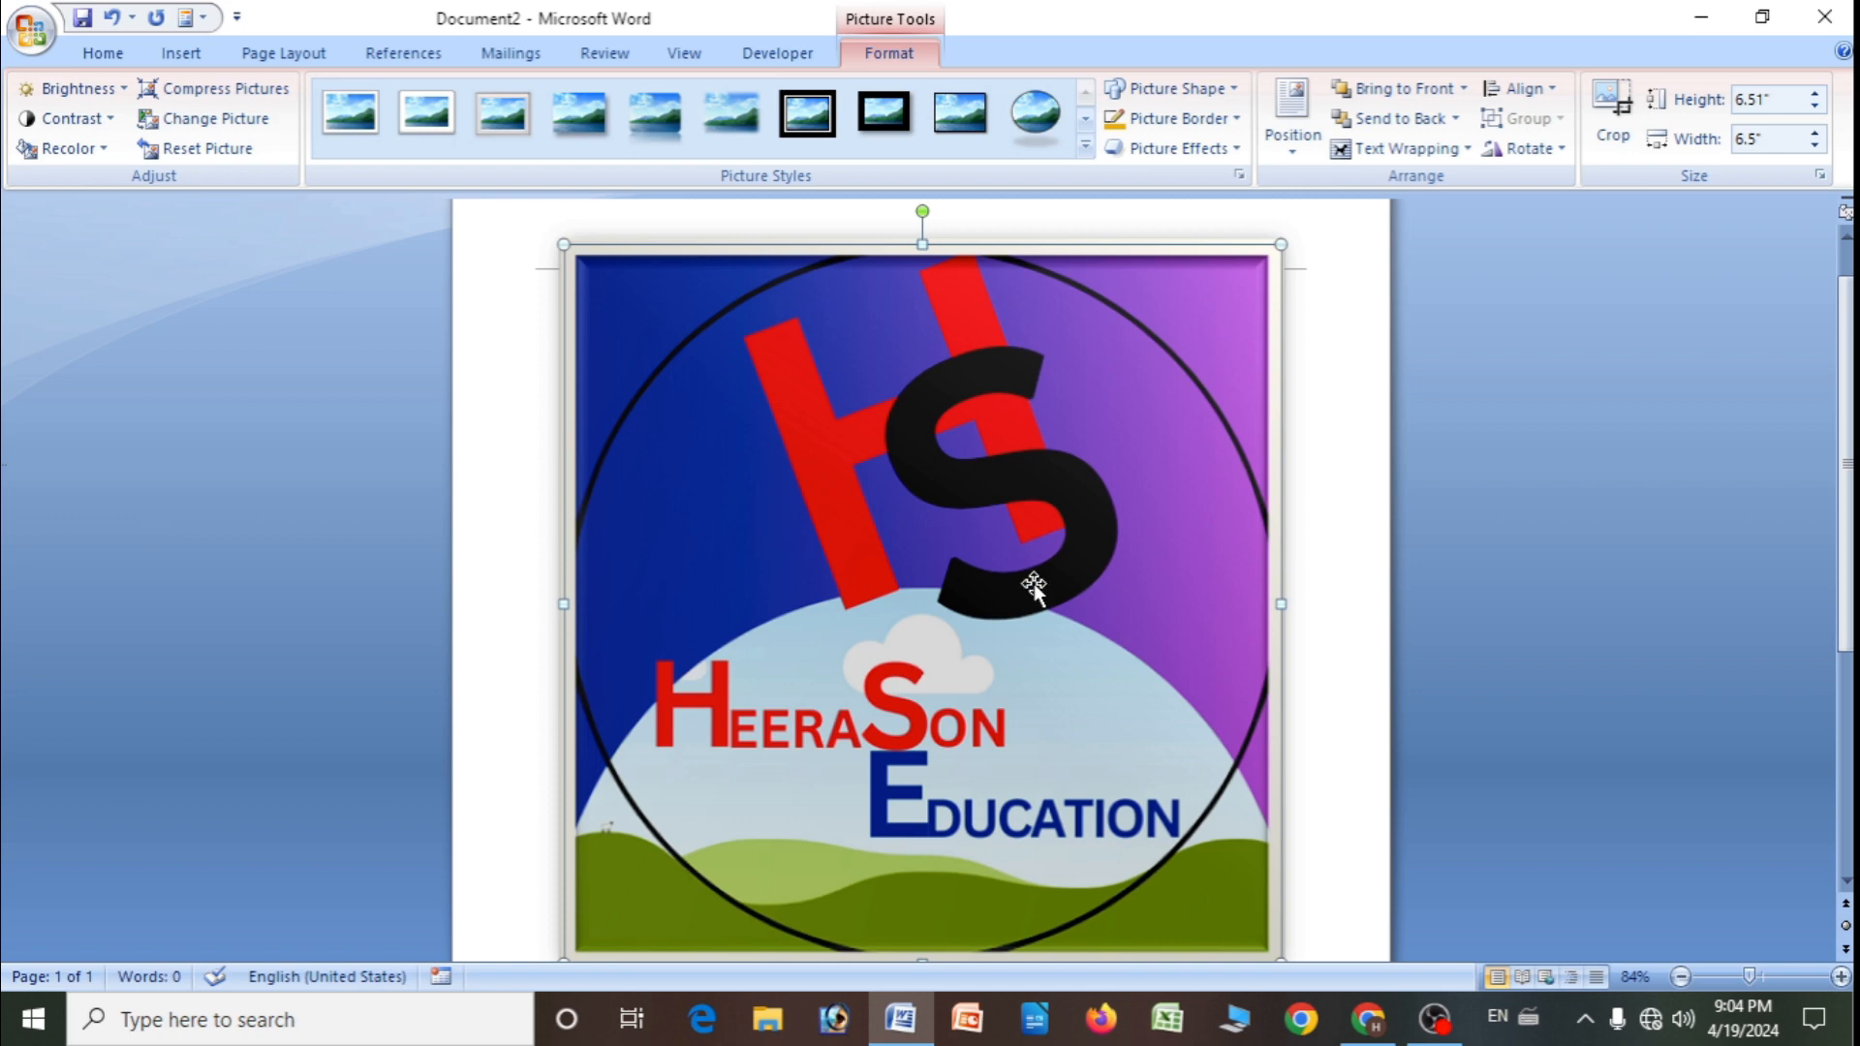
pyautogui.click(75, 89)
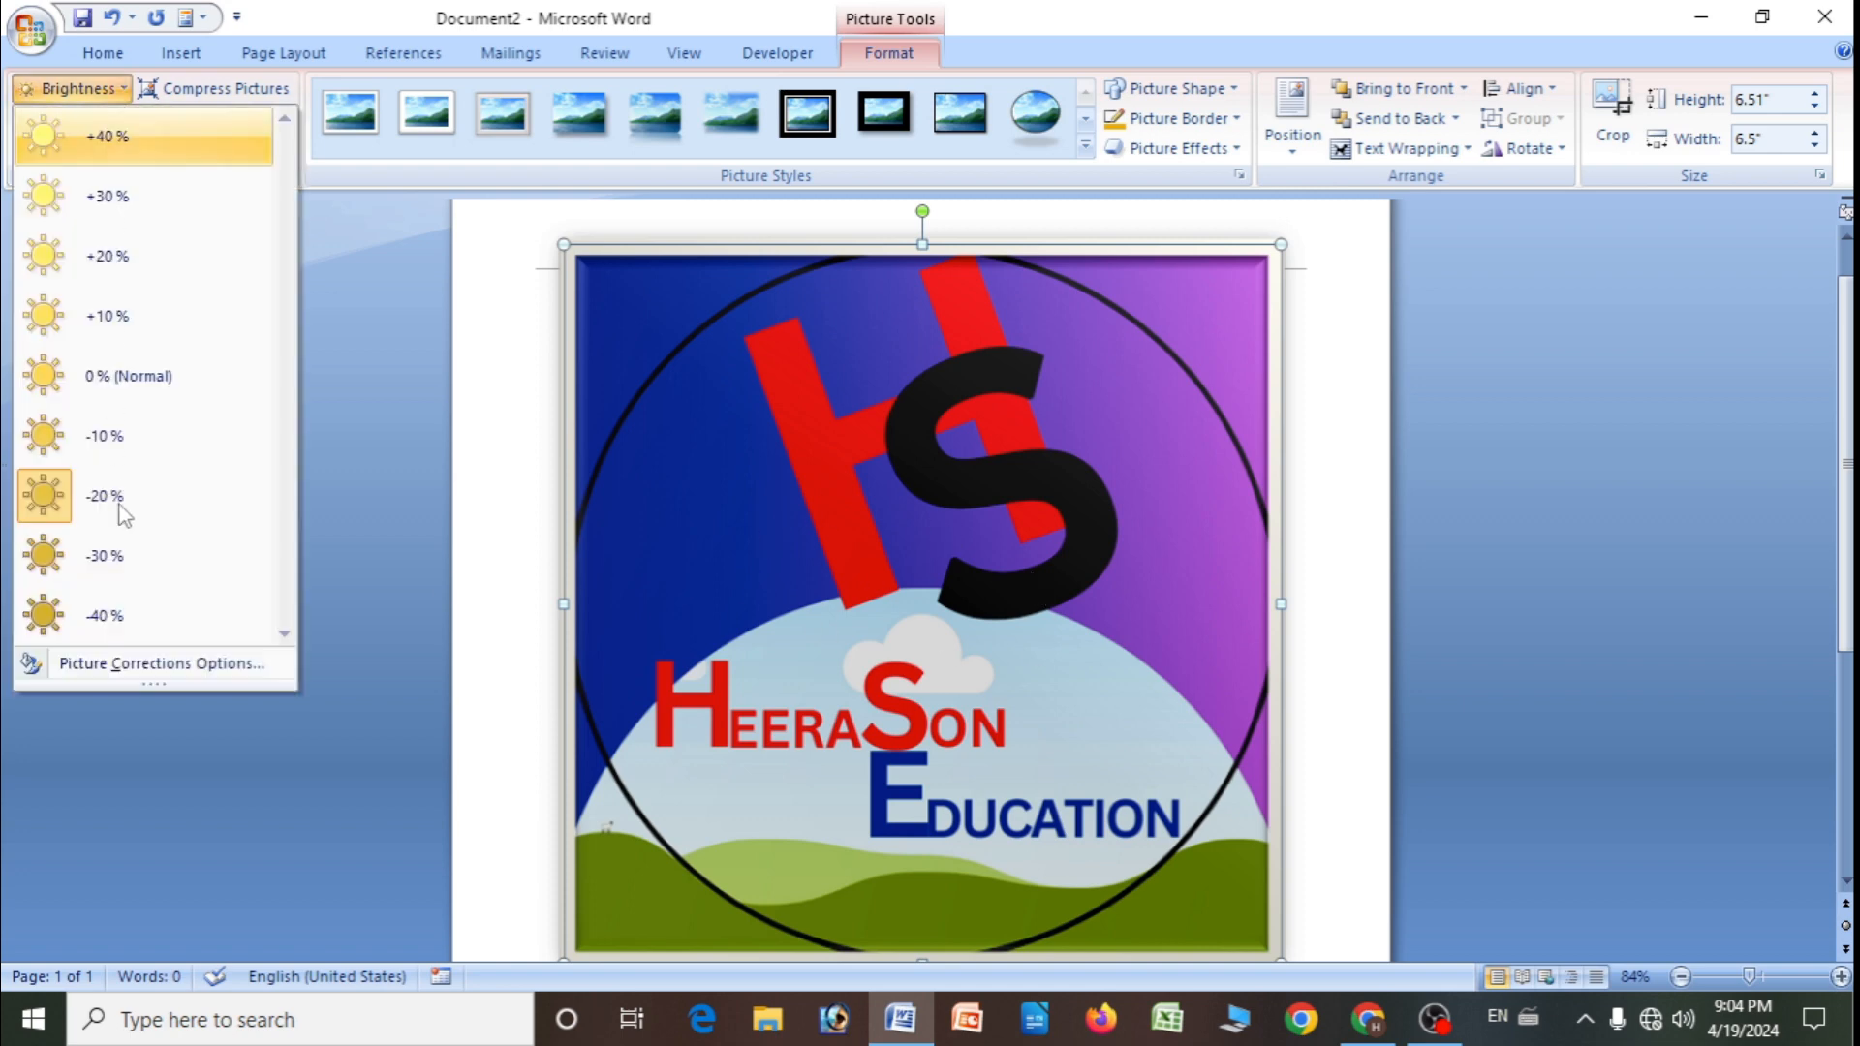
pyautogui.click(111, 618)
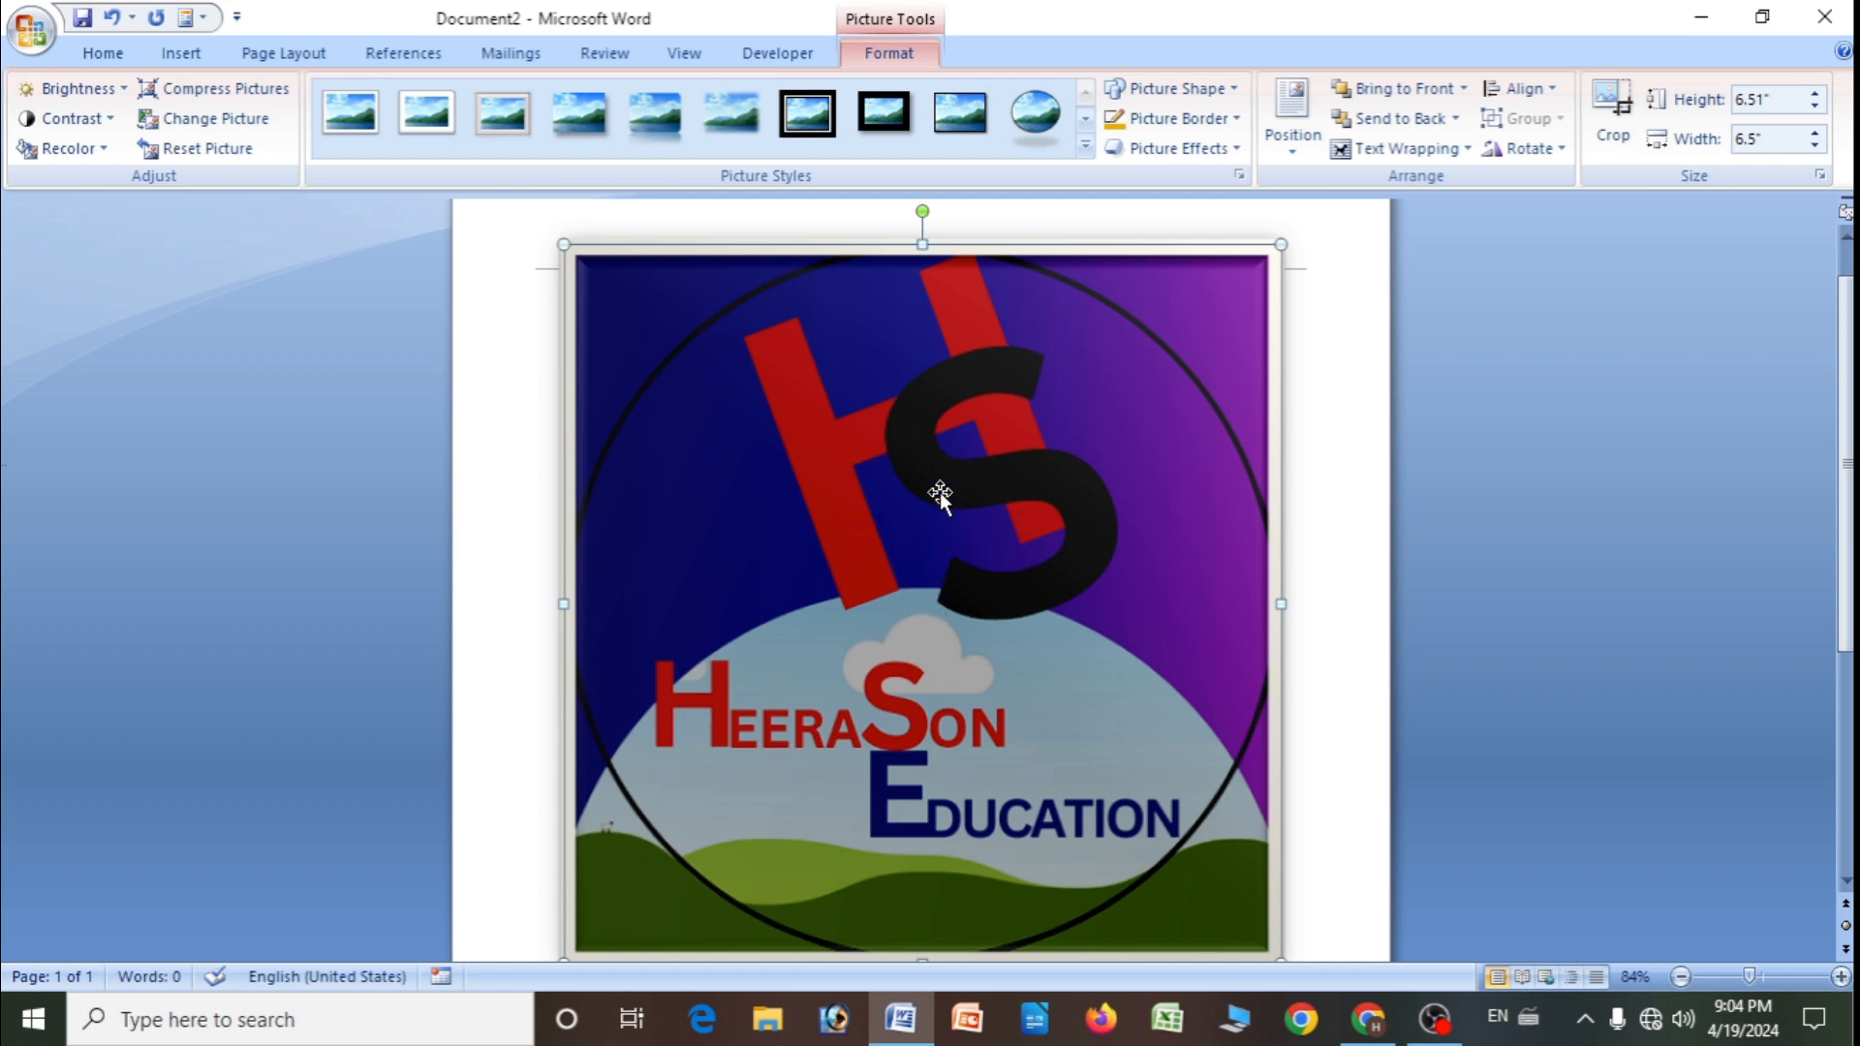
pyautogui.click(97, 89)
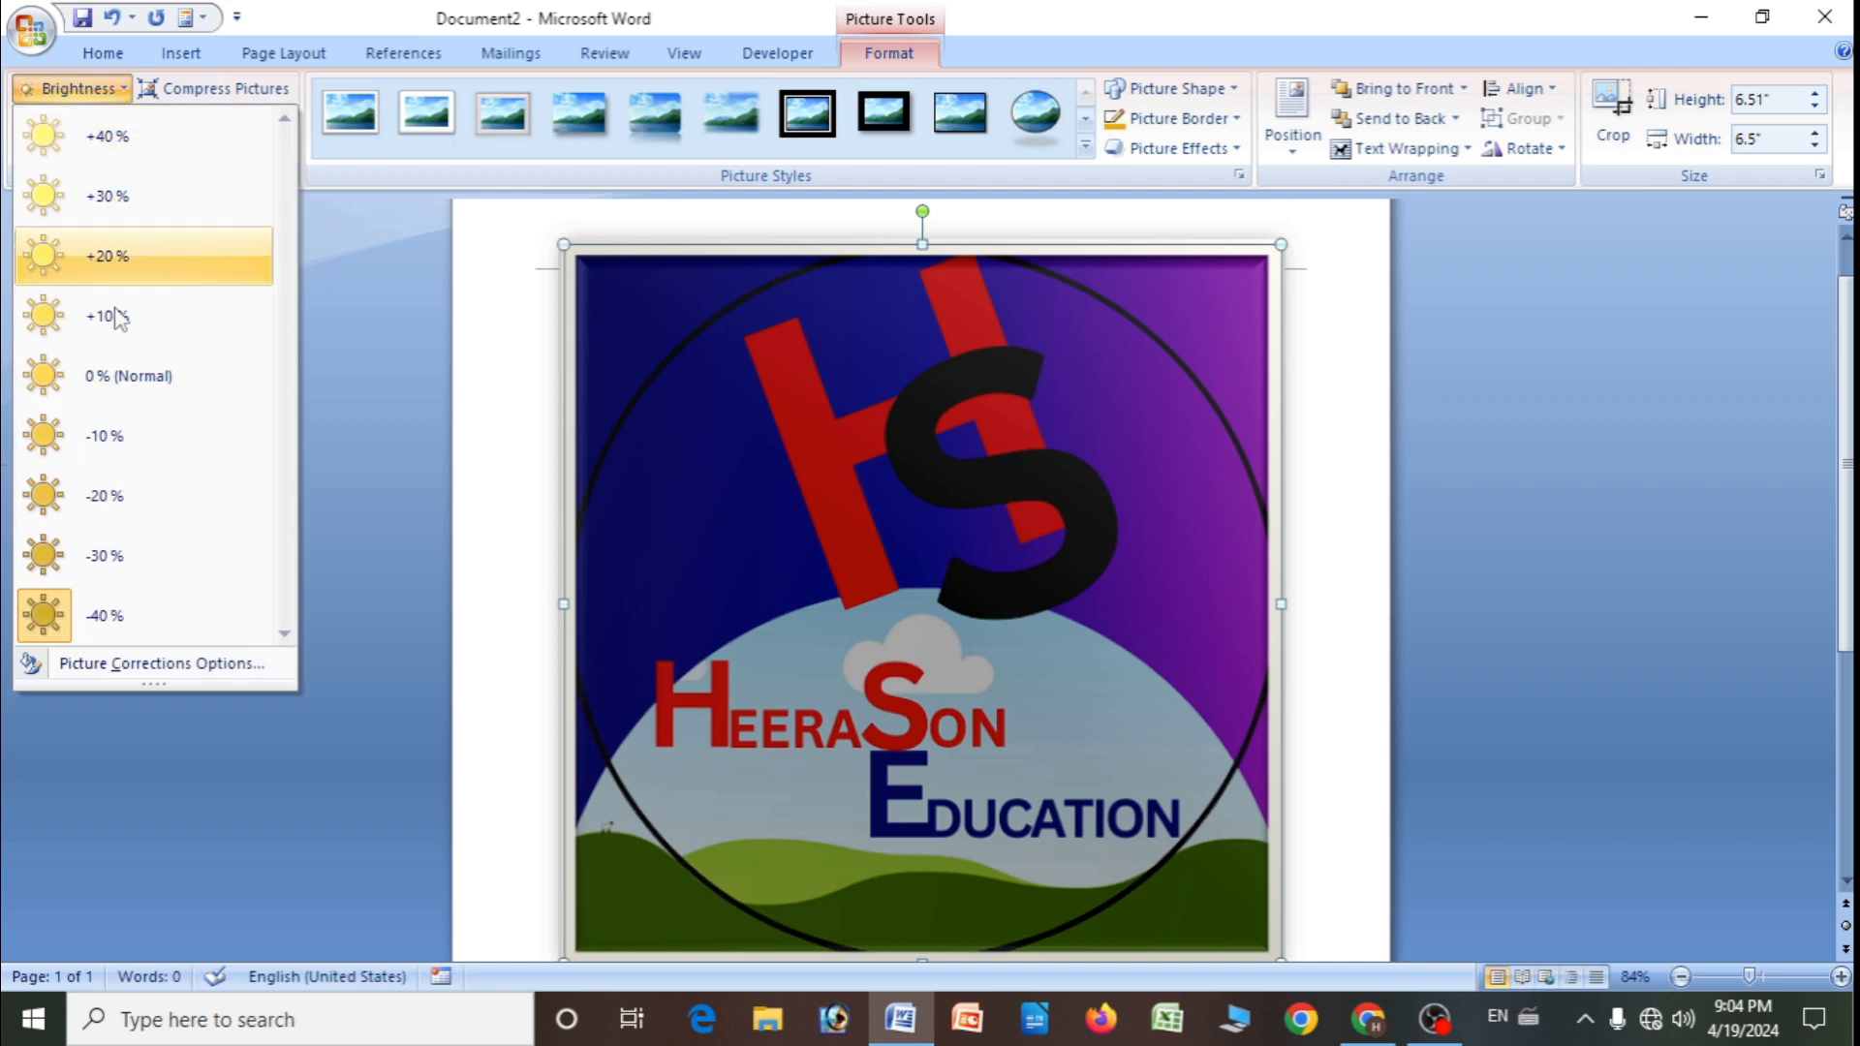
pyautogui.click(126, 380)
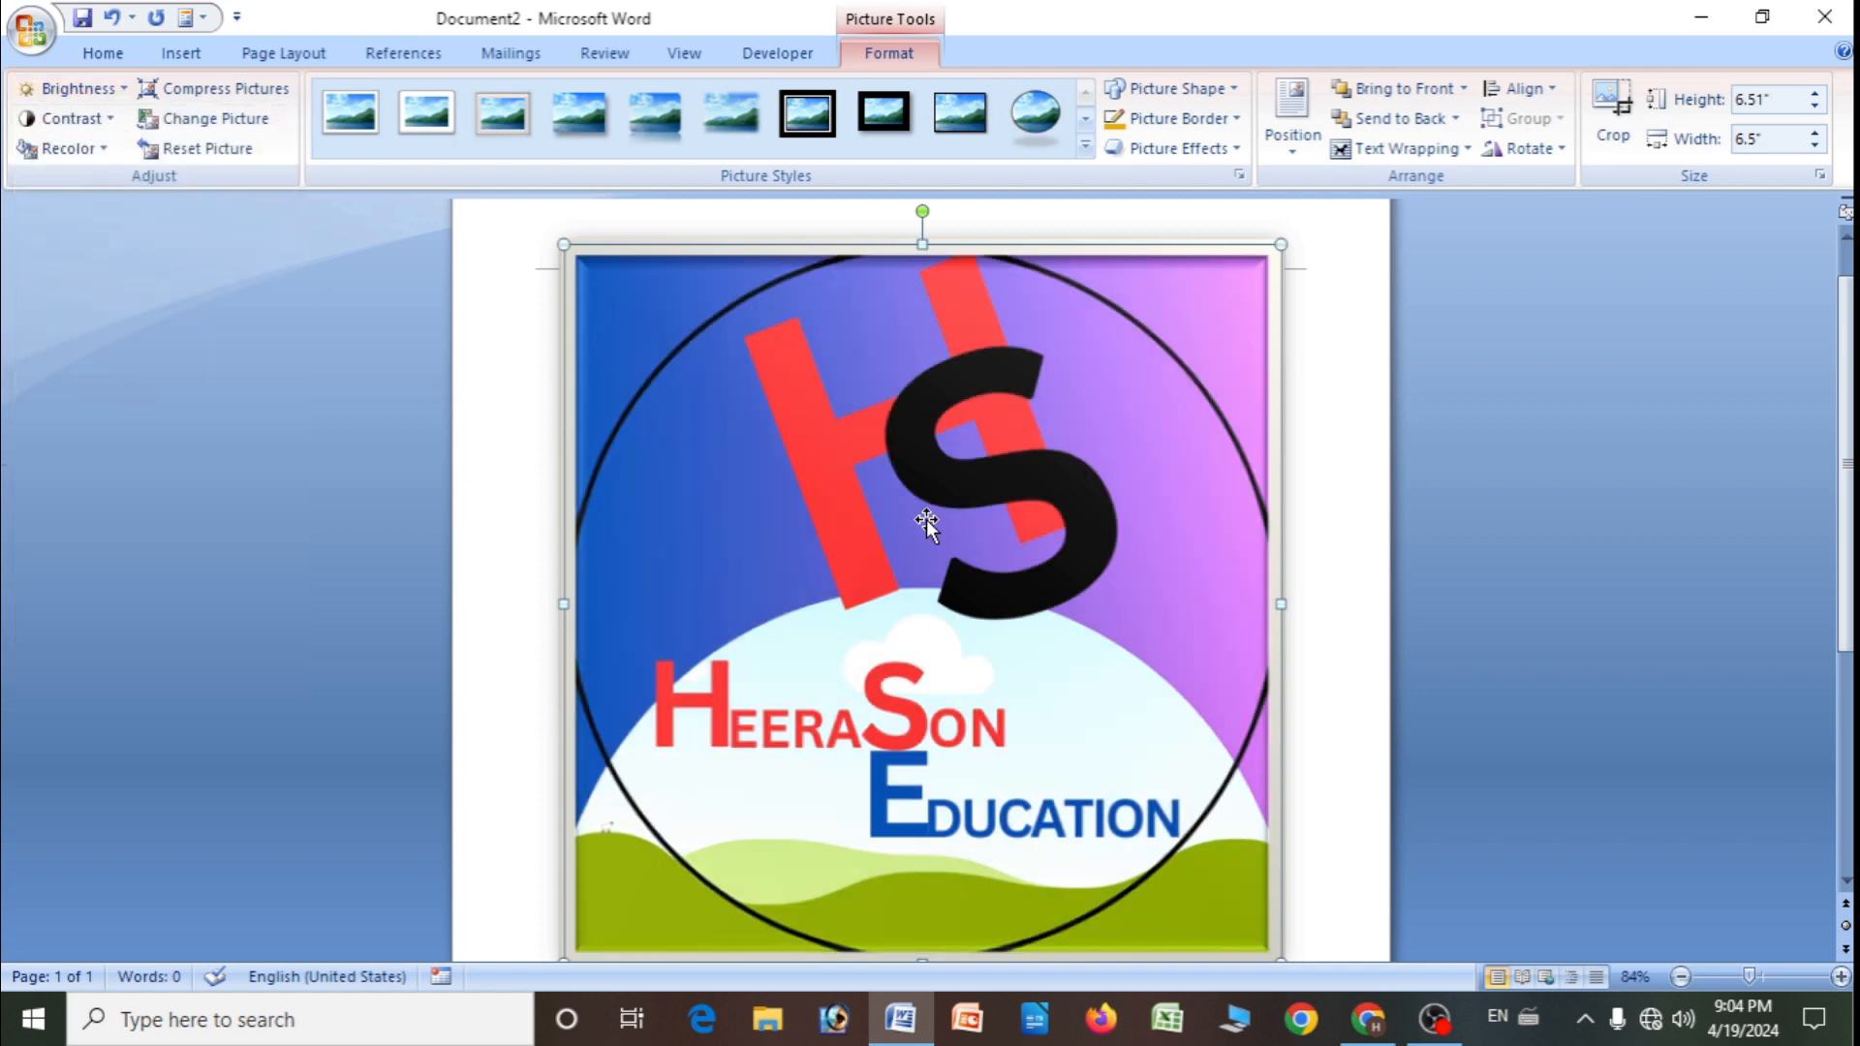
# - Set the picture's contrast to +20 %
pyautogui.click(113, 122)
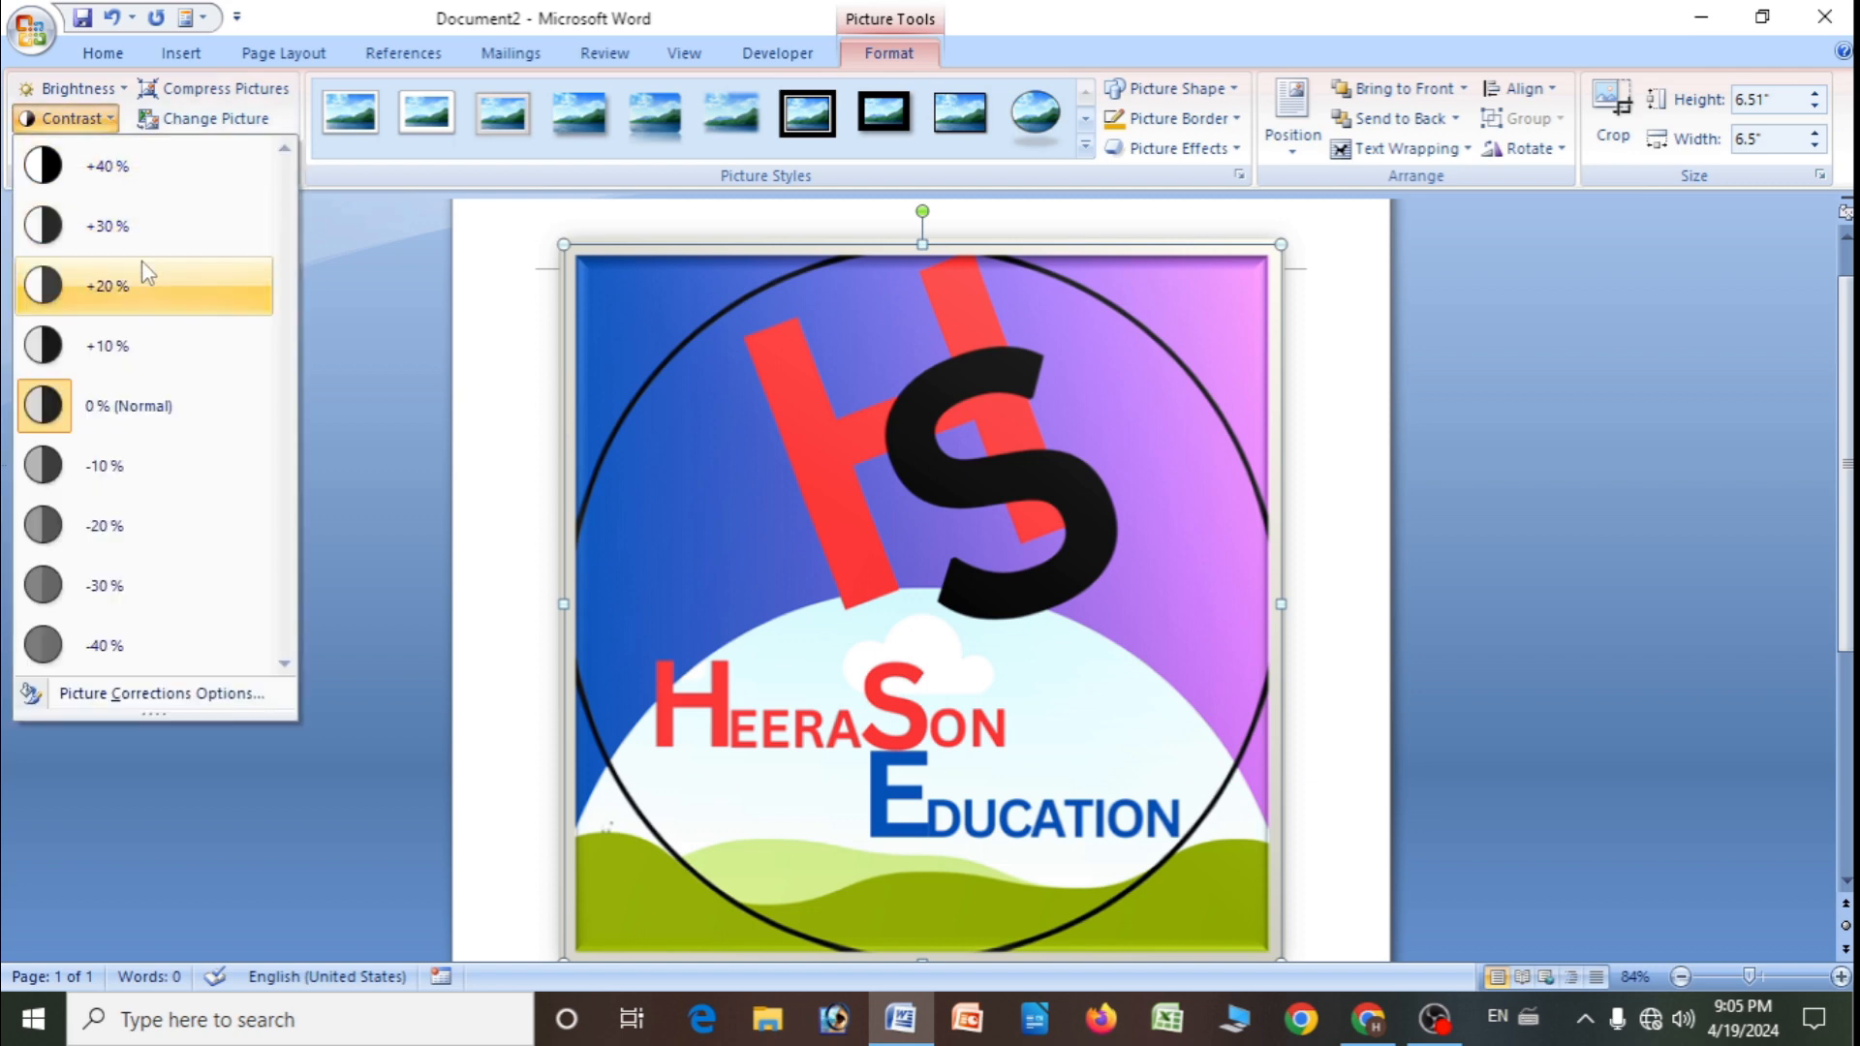
pyautogui.click(135, 292)
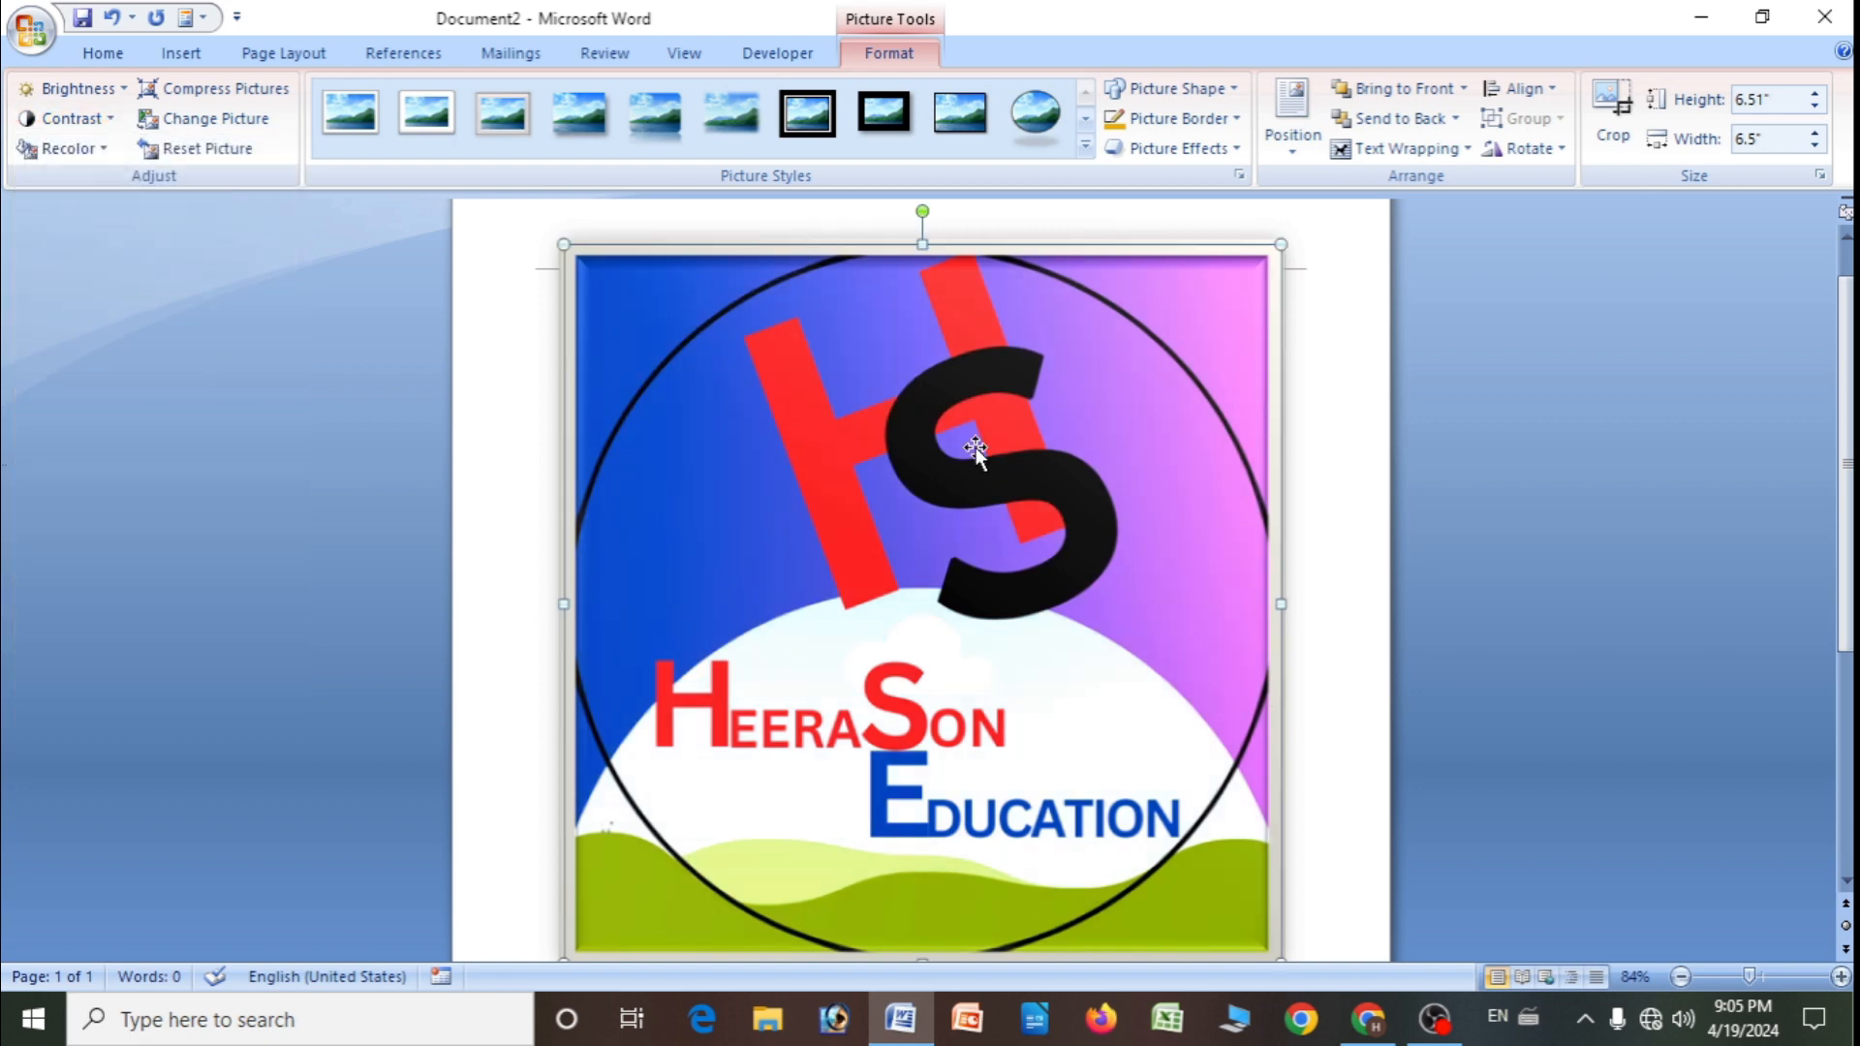
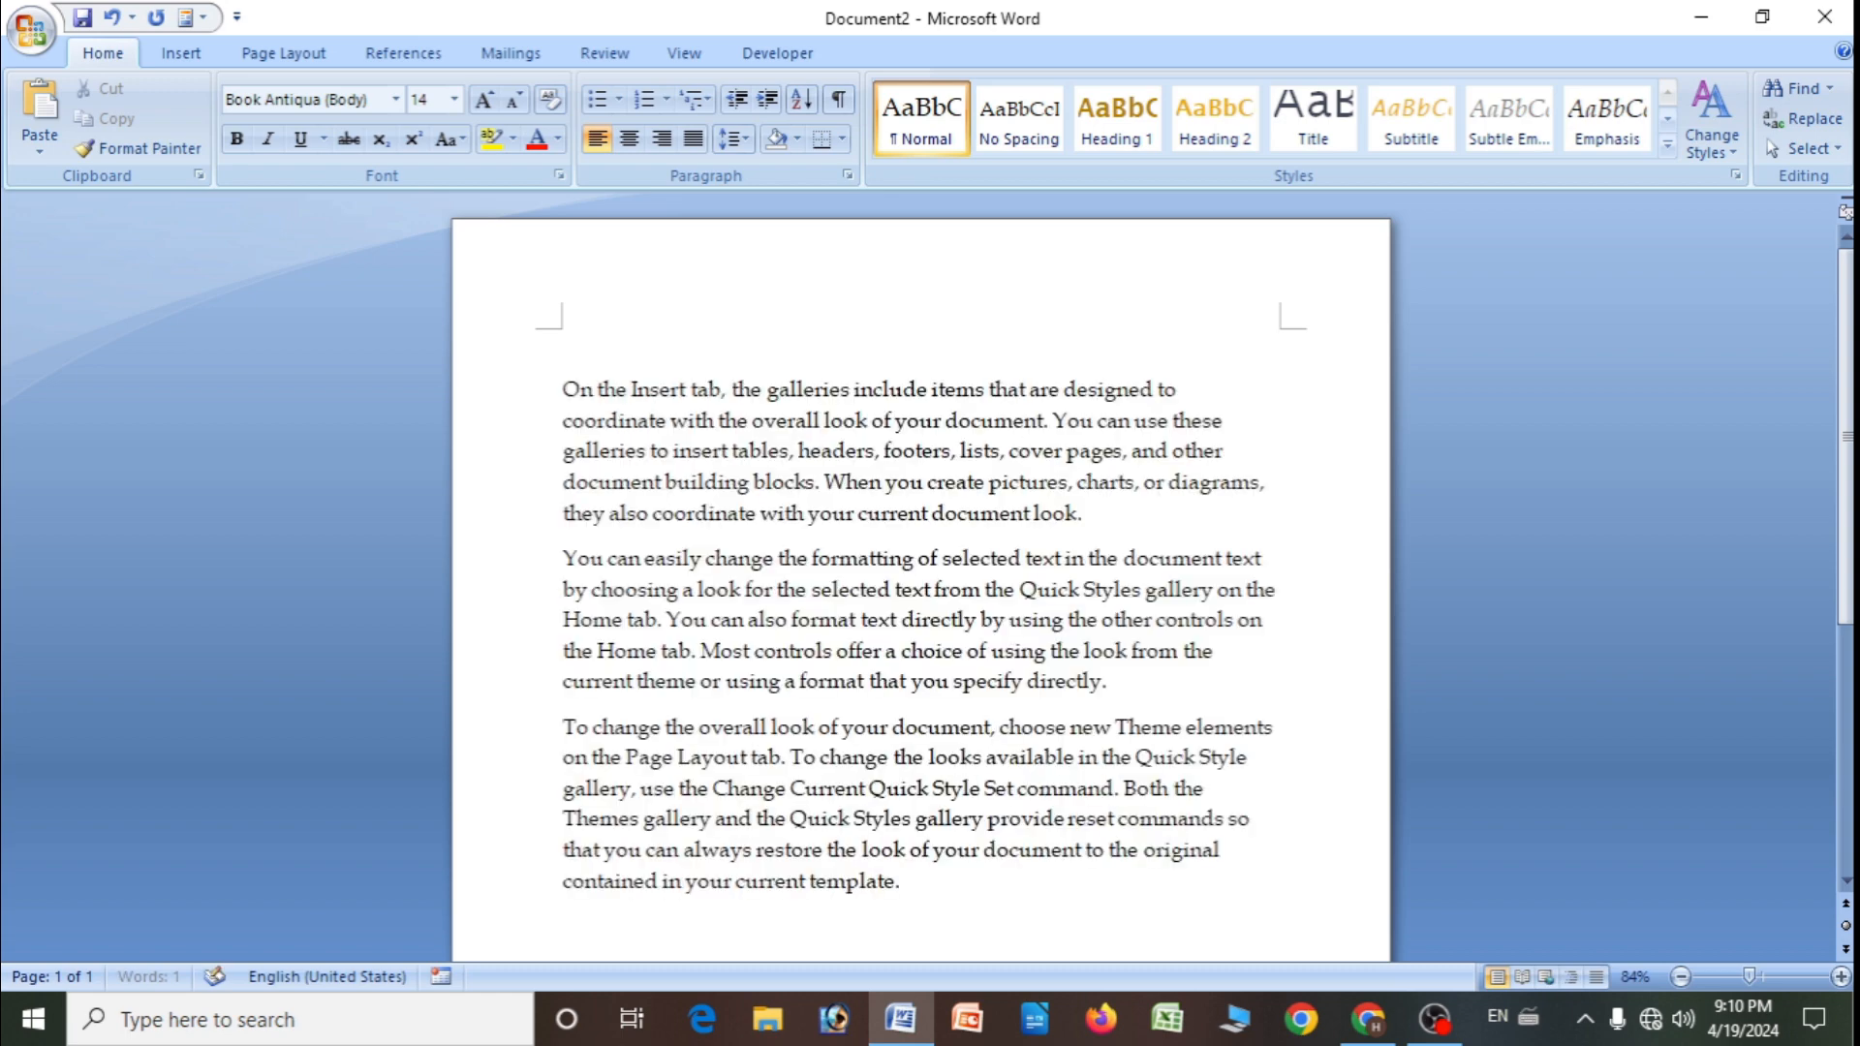
# - Insert the HS picture at the end of the text
pyautogui.click(180, 54)
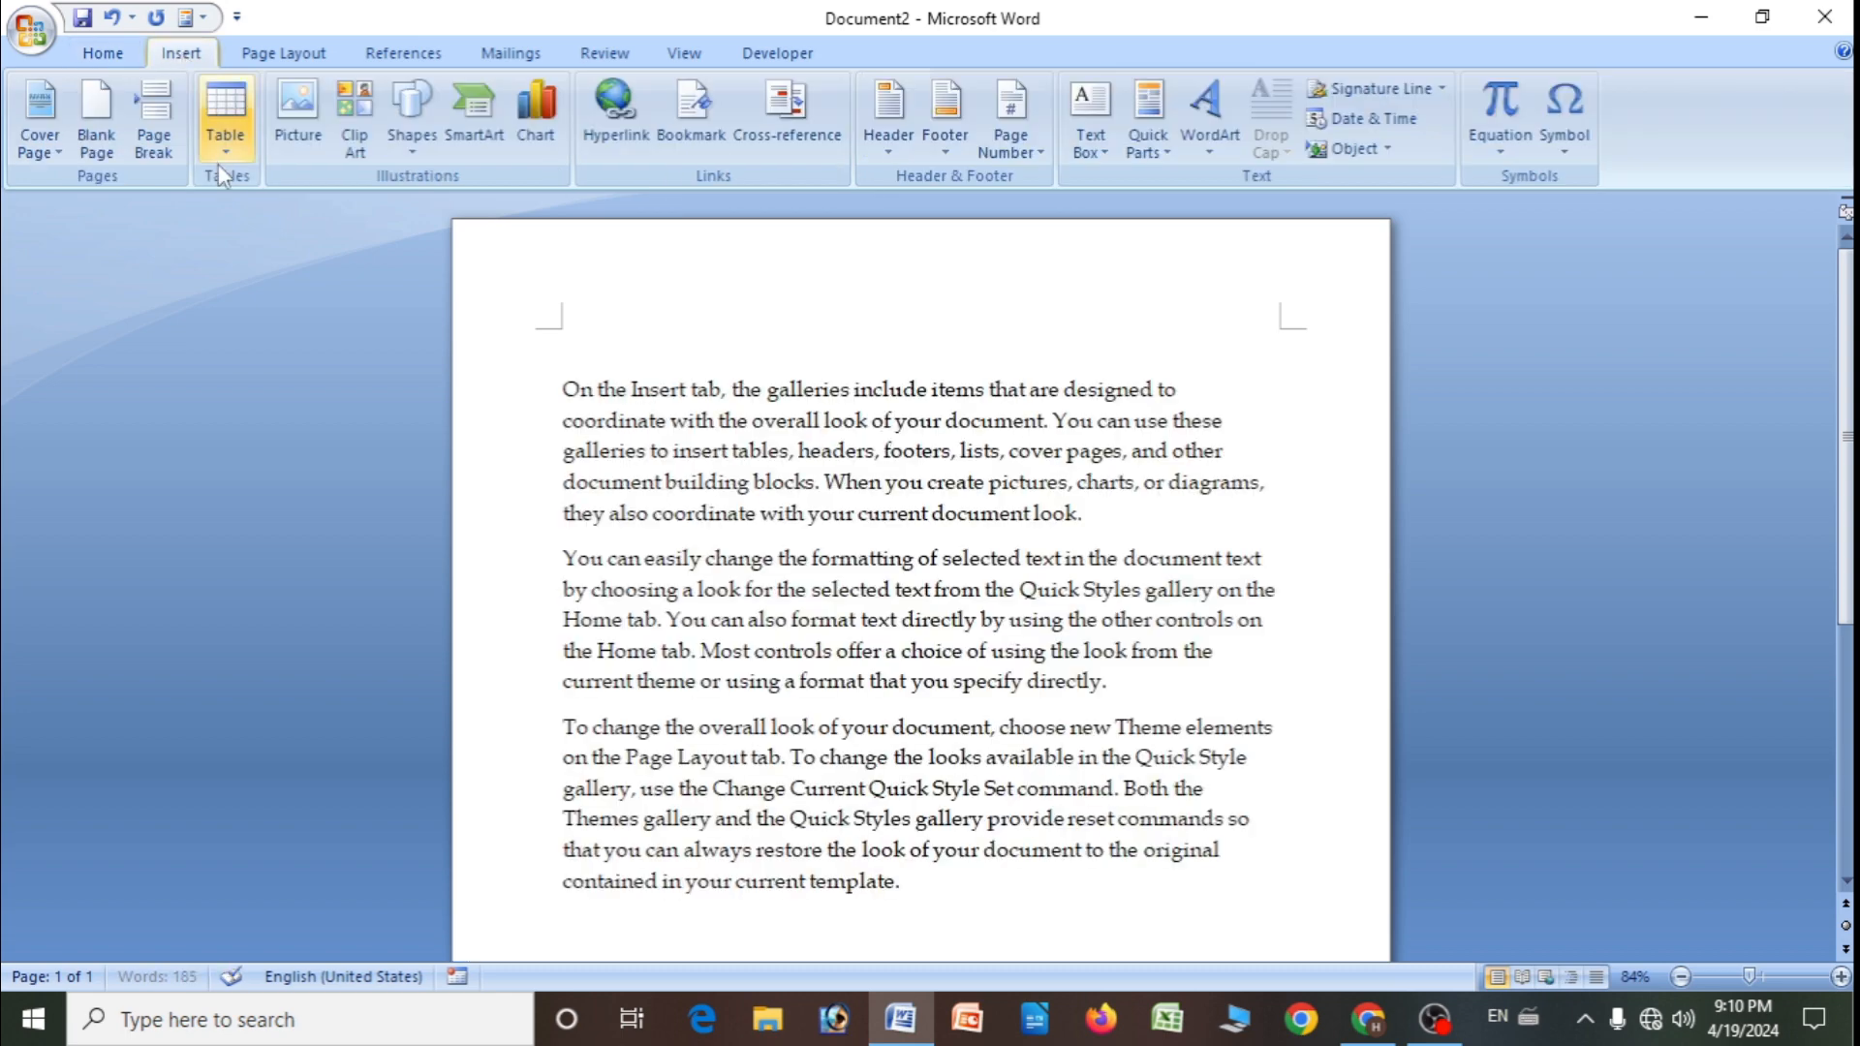
pyautogui.click(294, 124)
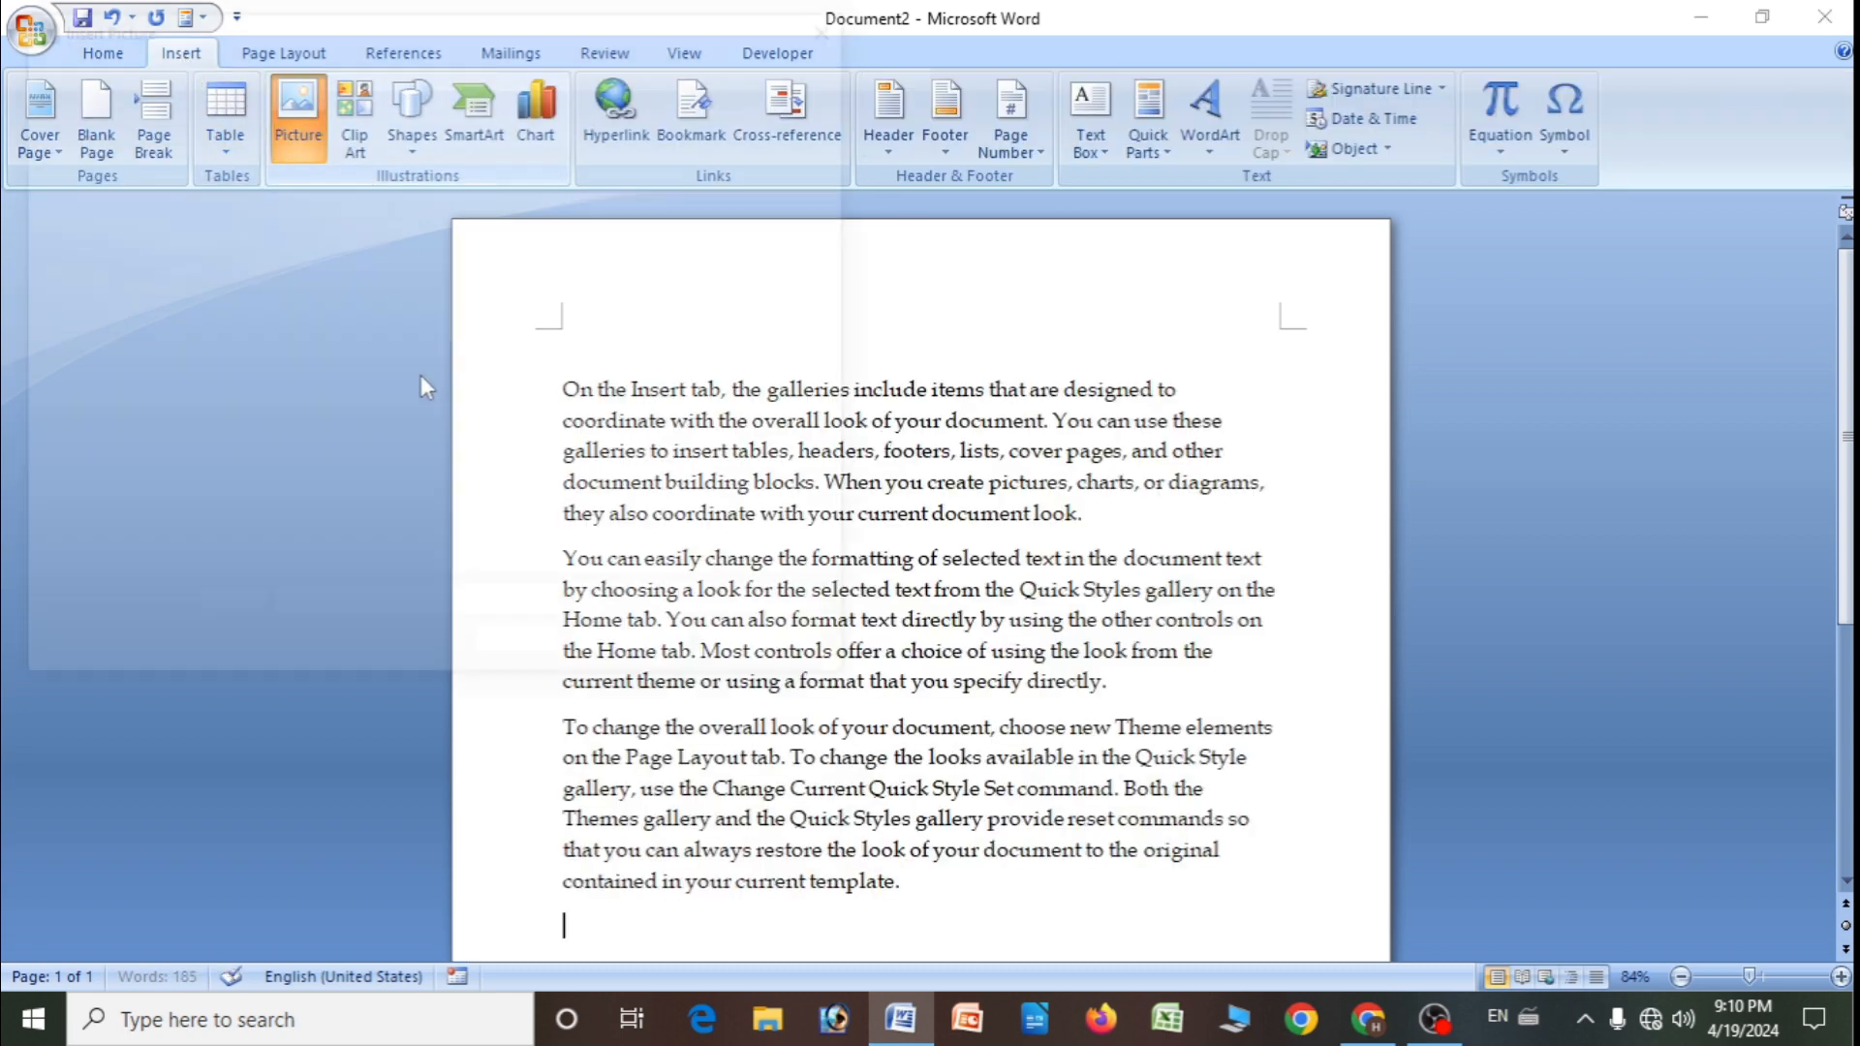
pyautogui.click(612, 220)
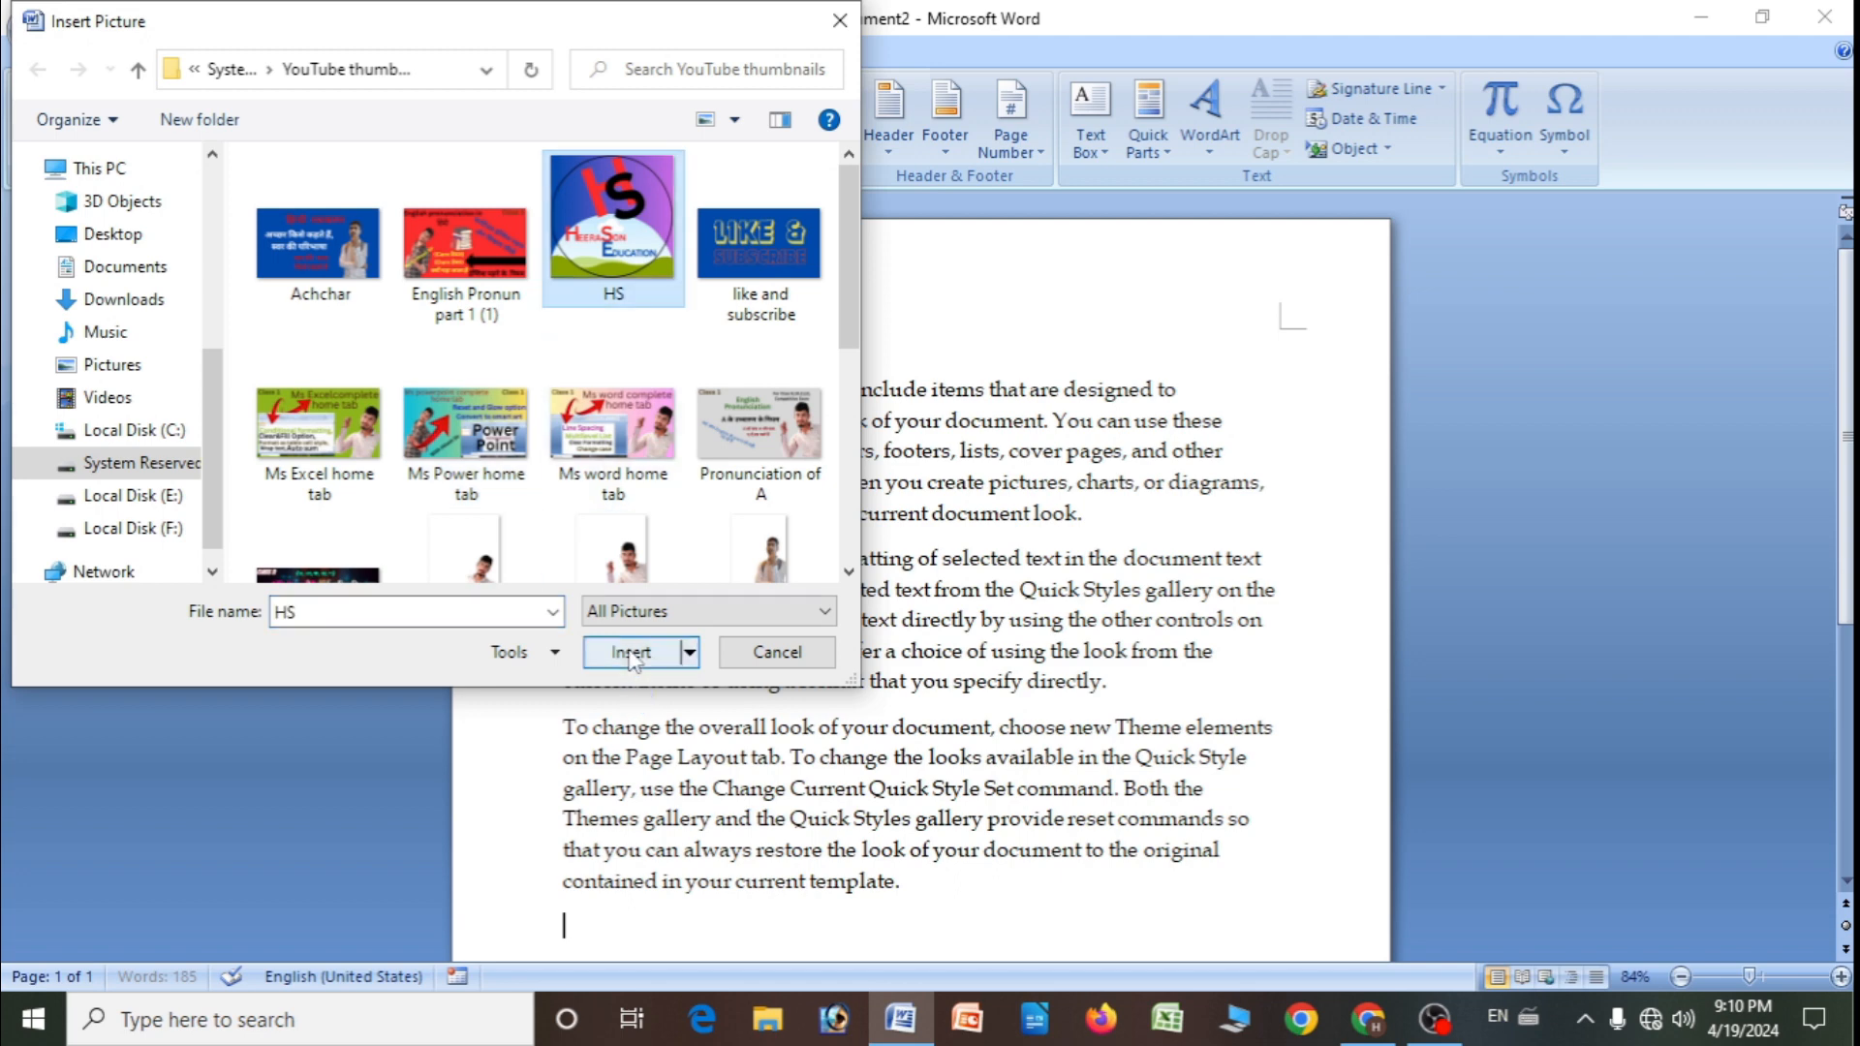
pyautogui.click(634, 654)
# - Wrap the picture in front of the text, and shrink it to about 2.88" square over the middle of the paragraphs
pyautogui.rightClick(772, 544)
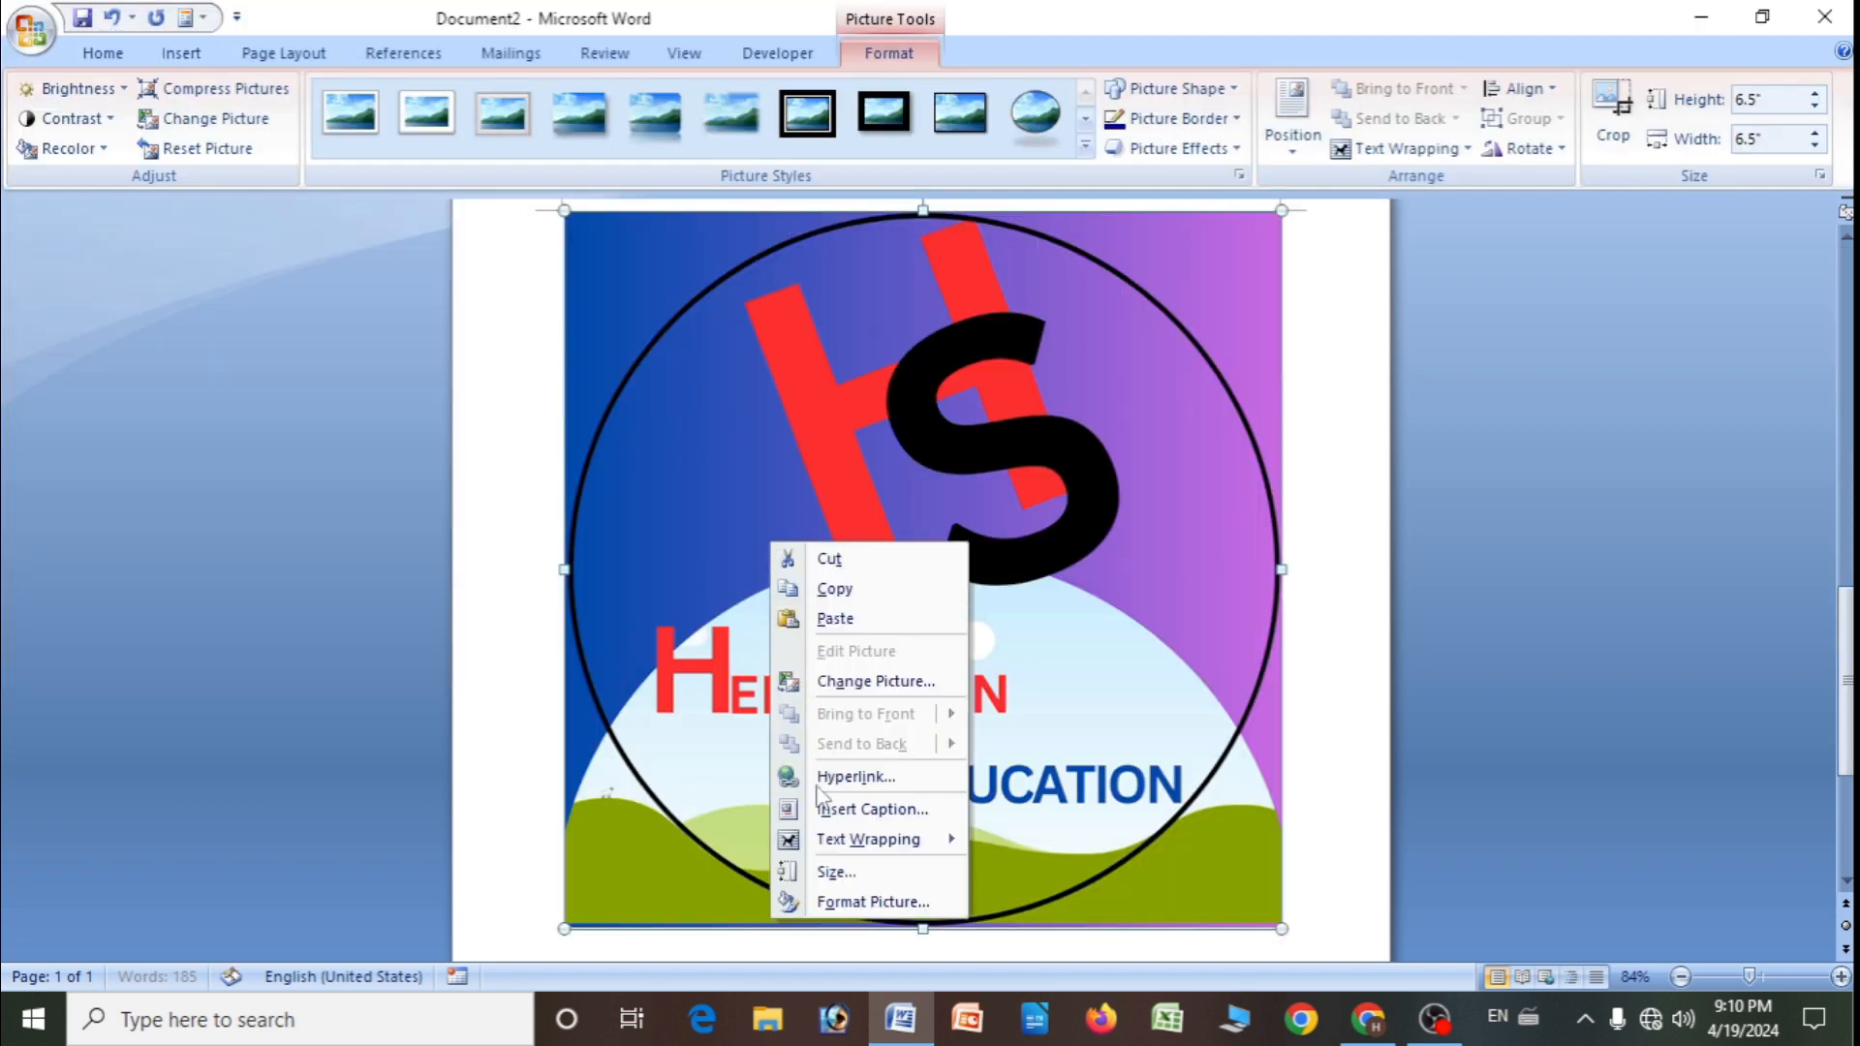
pyautogui.moveTo(845, 840)
pyautogui.click(1061, 839)
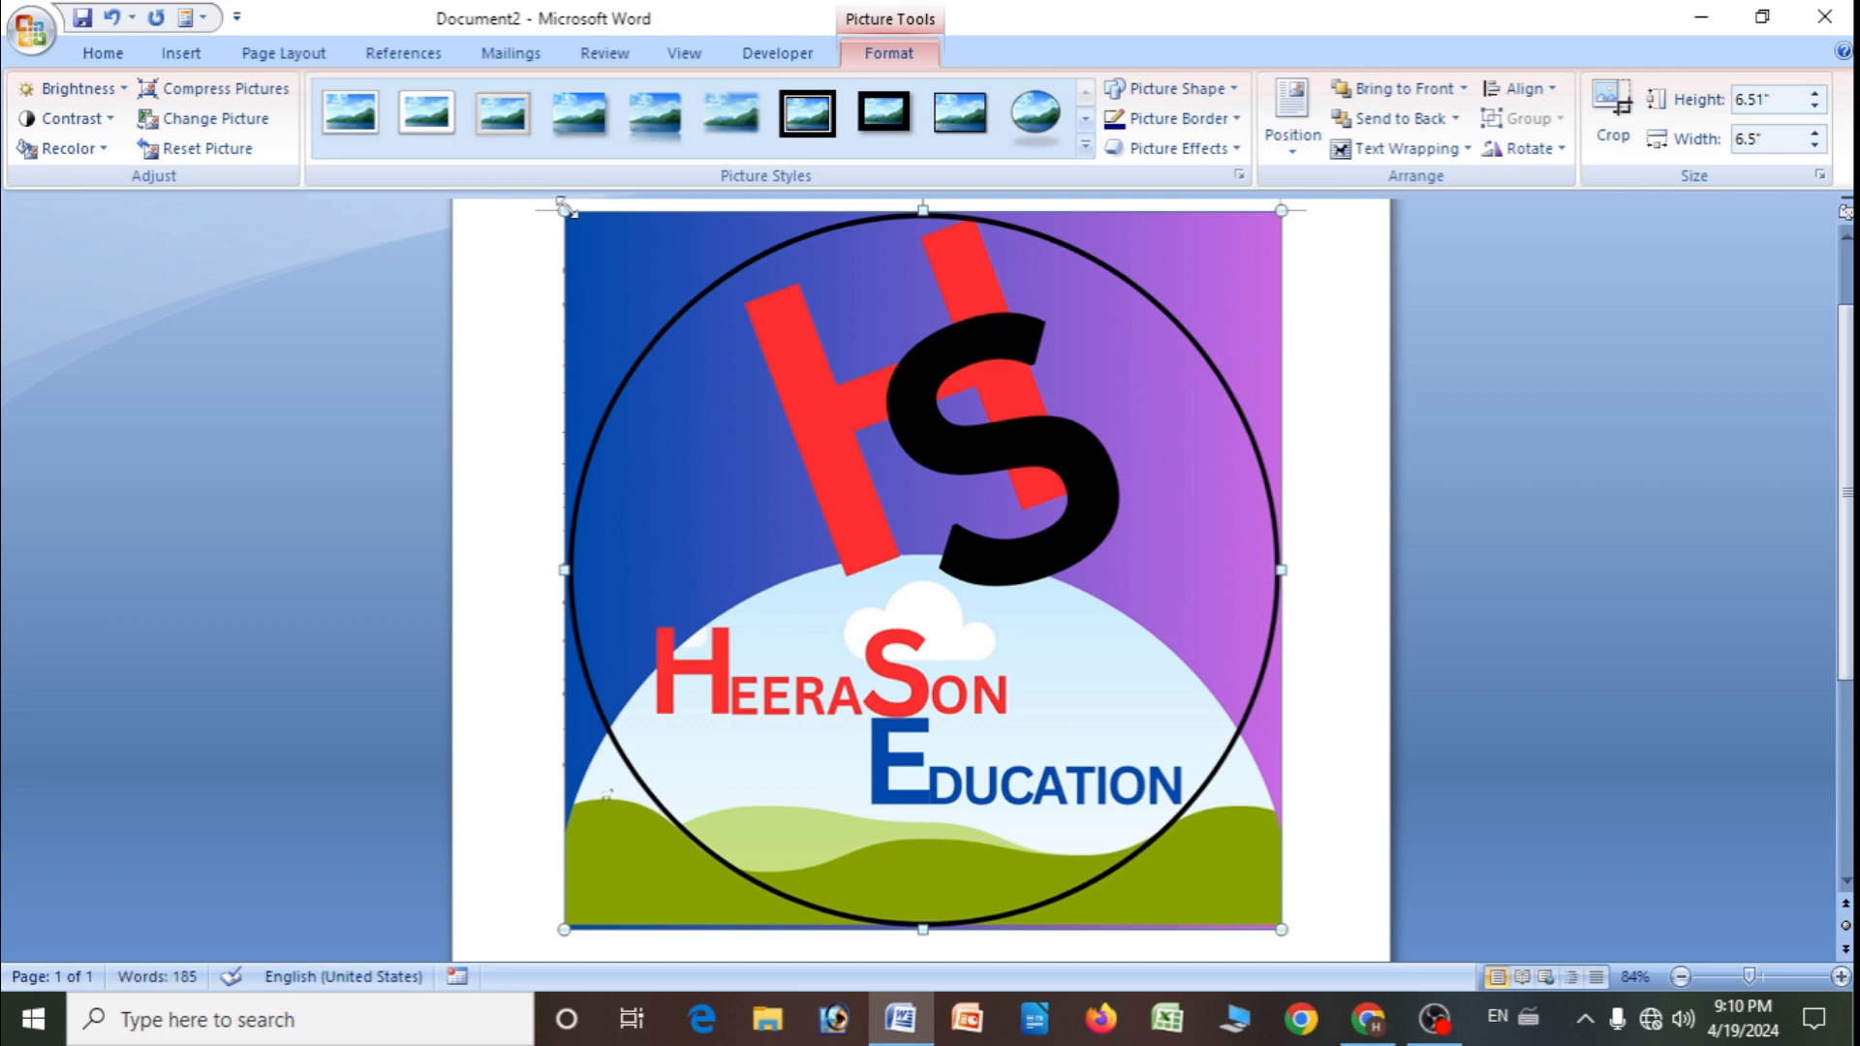
pyautogui.moveTo(565, 206); pyautogui.dragTo(963, 610)
pyautogui.moveTo(1080, 721); pyautogui.dragTo(810, 446)
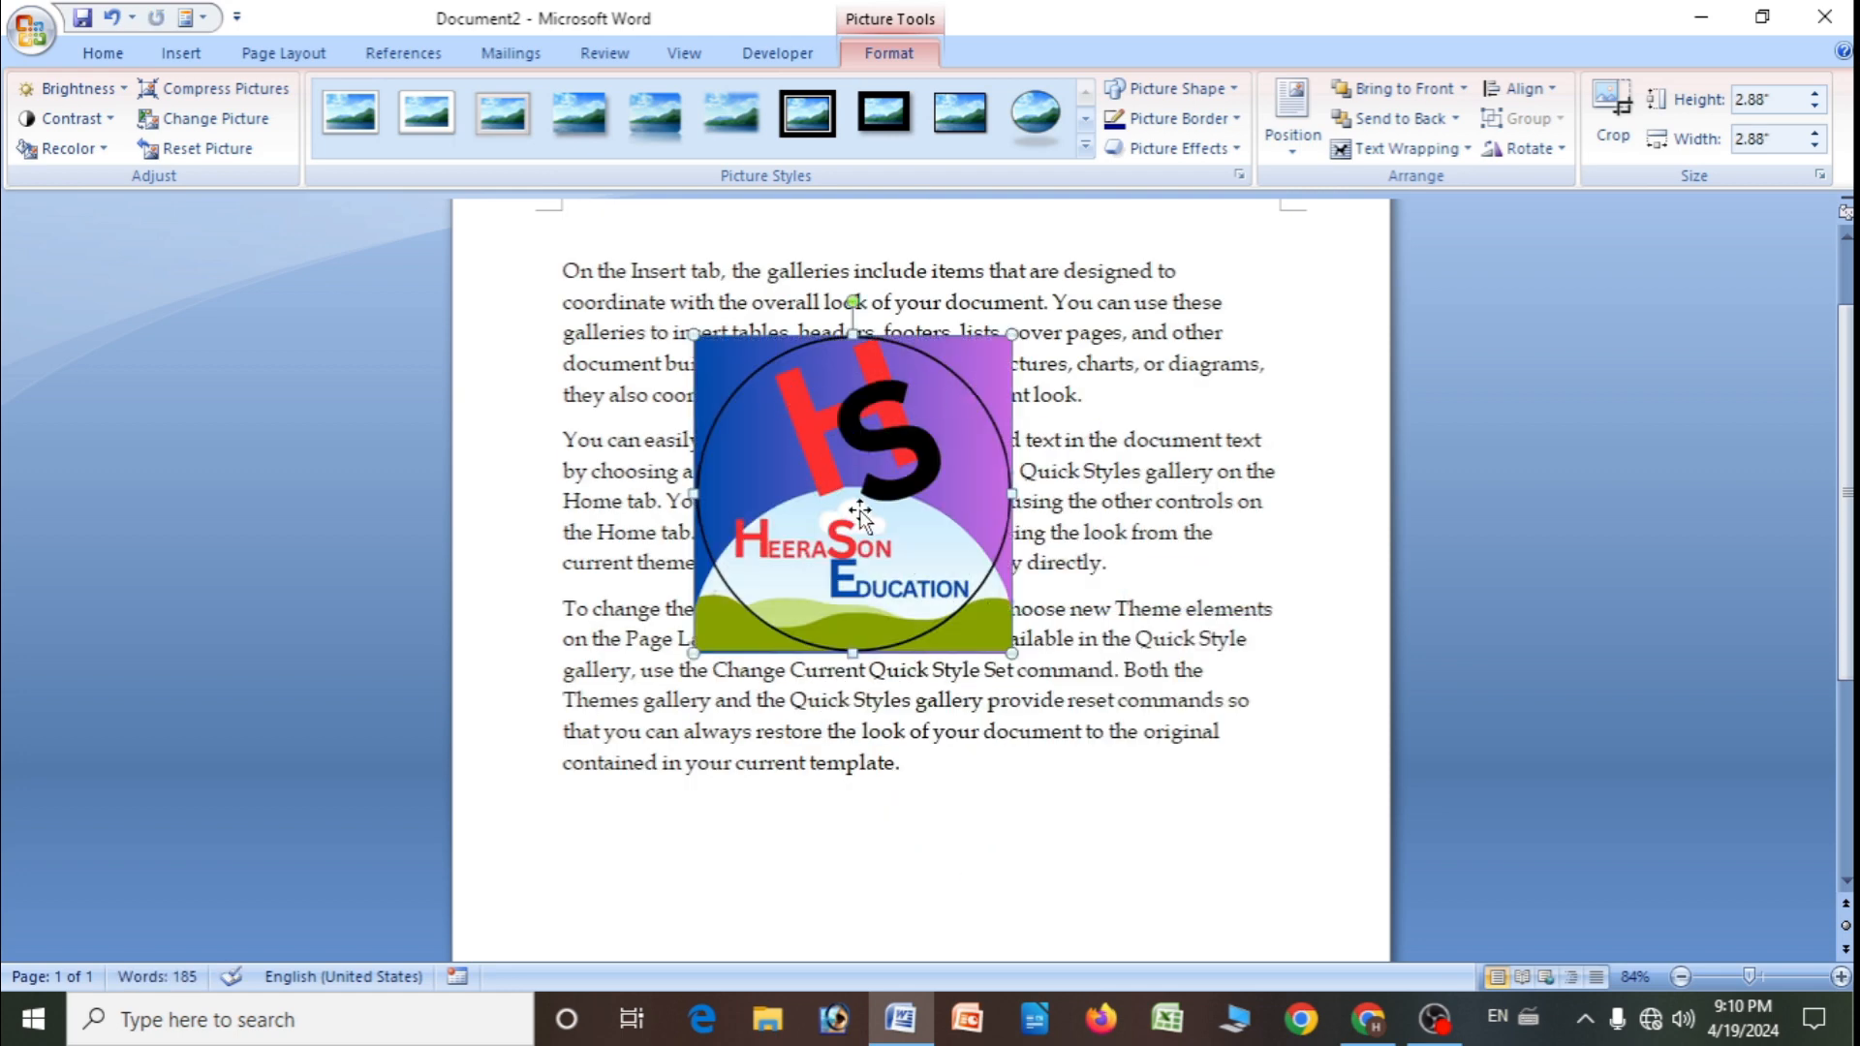
# - Position the picture at the page's top right with text wrapping, and move it into the middle of the first two paragraphs
pyautogui.click(1294, 146)
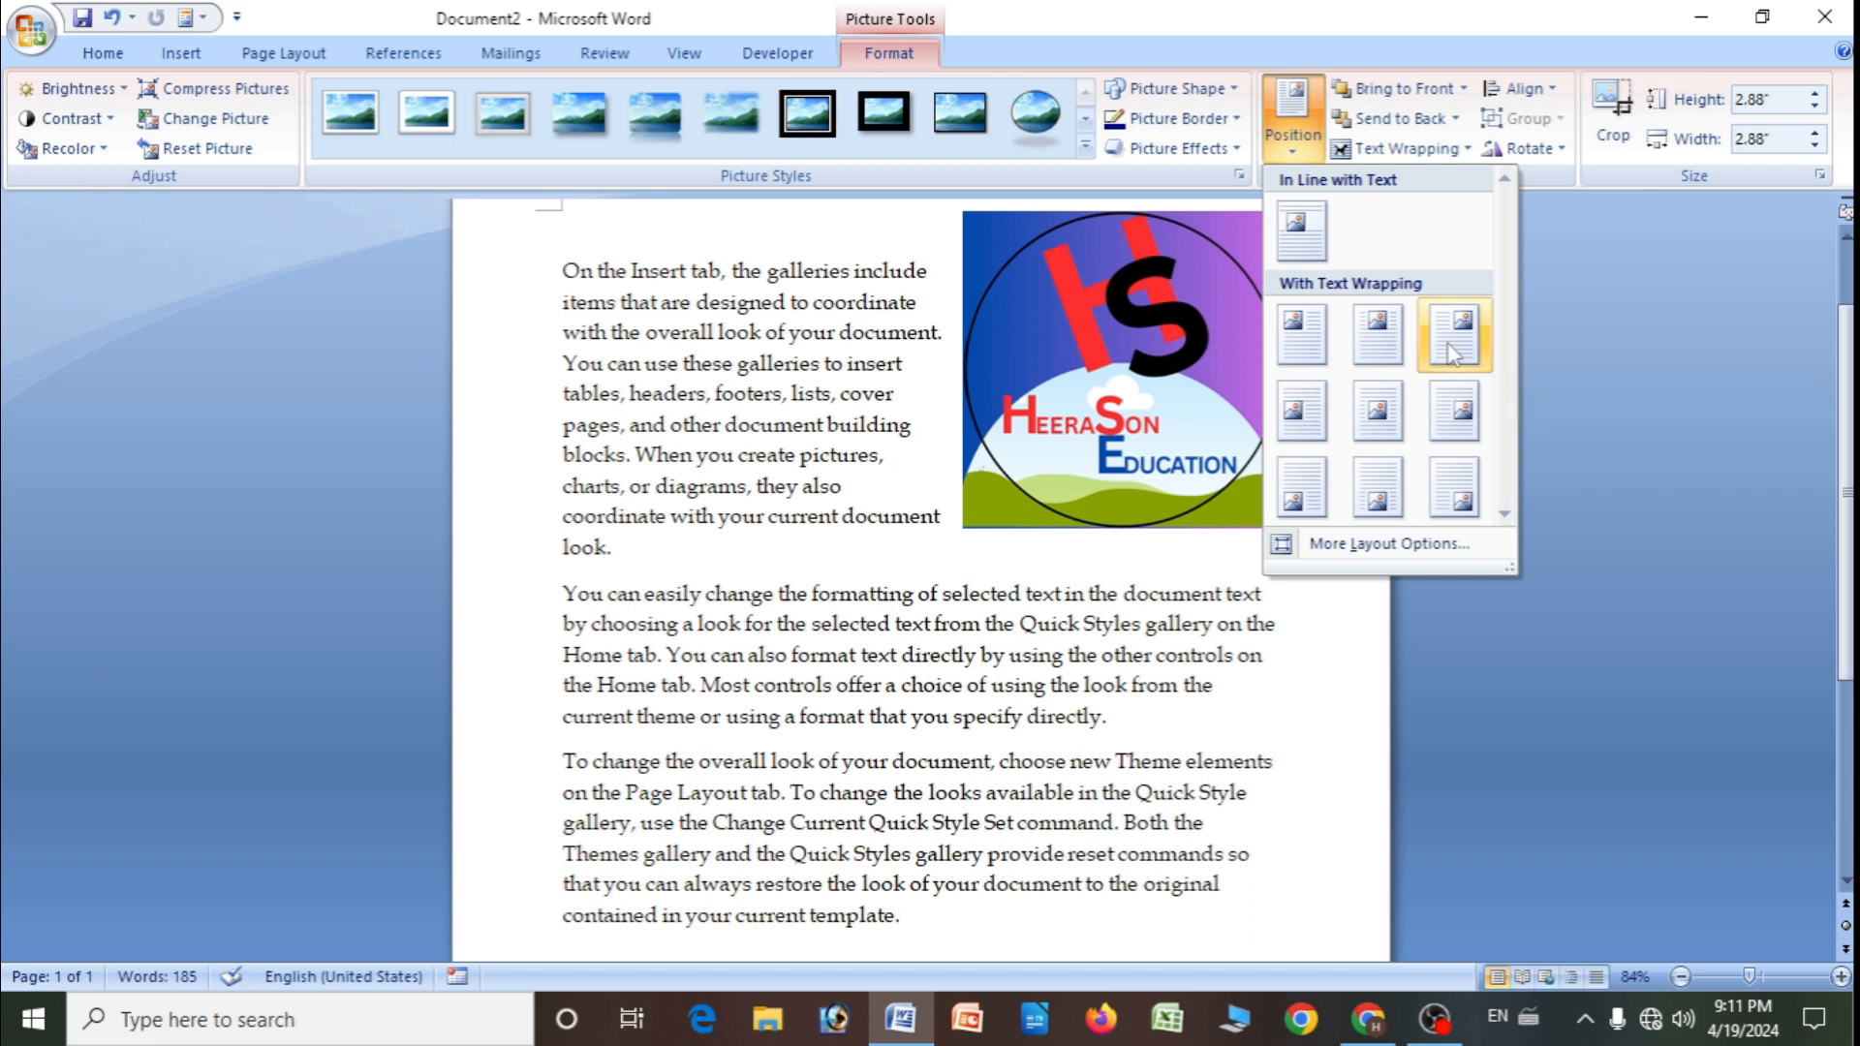
pyautogui.click(1457, 358)
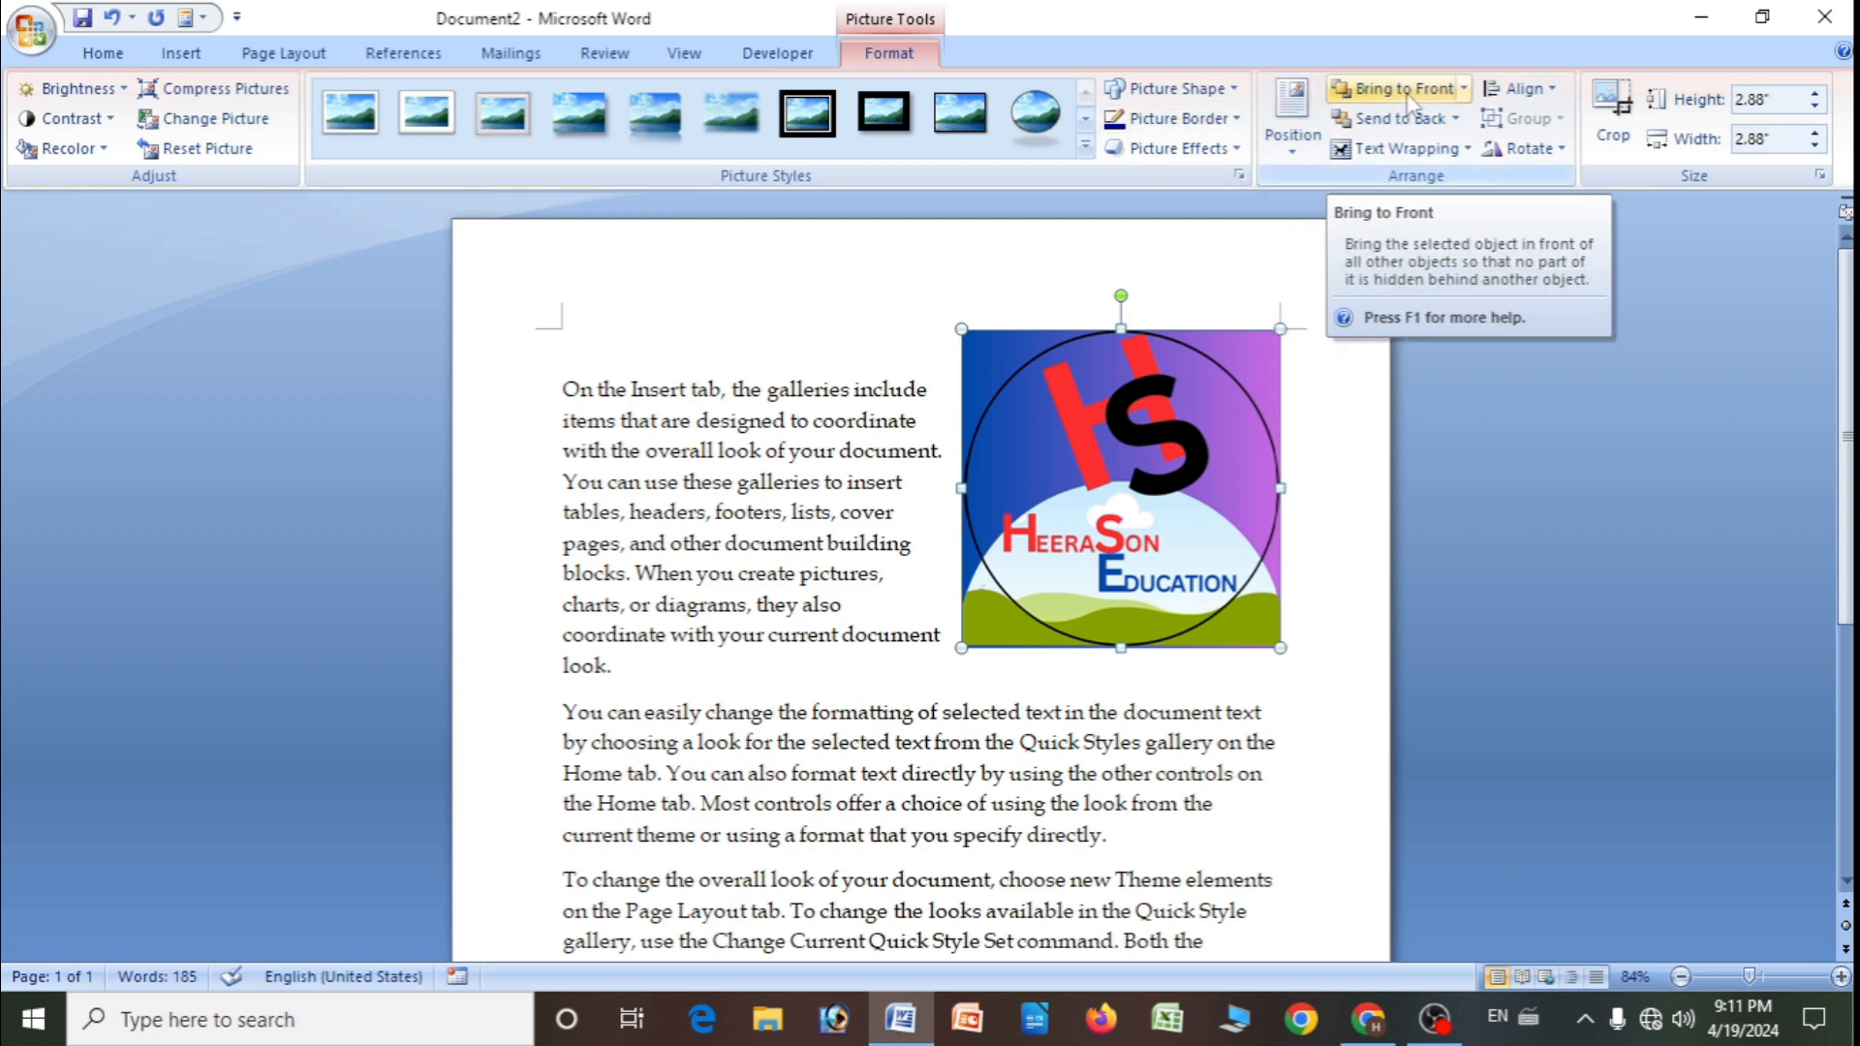
pyautogui.moveTo(971, 567); pyautogui.dragTo(858, 537)
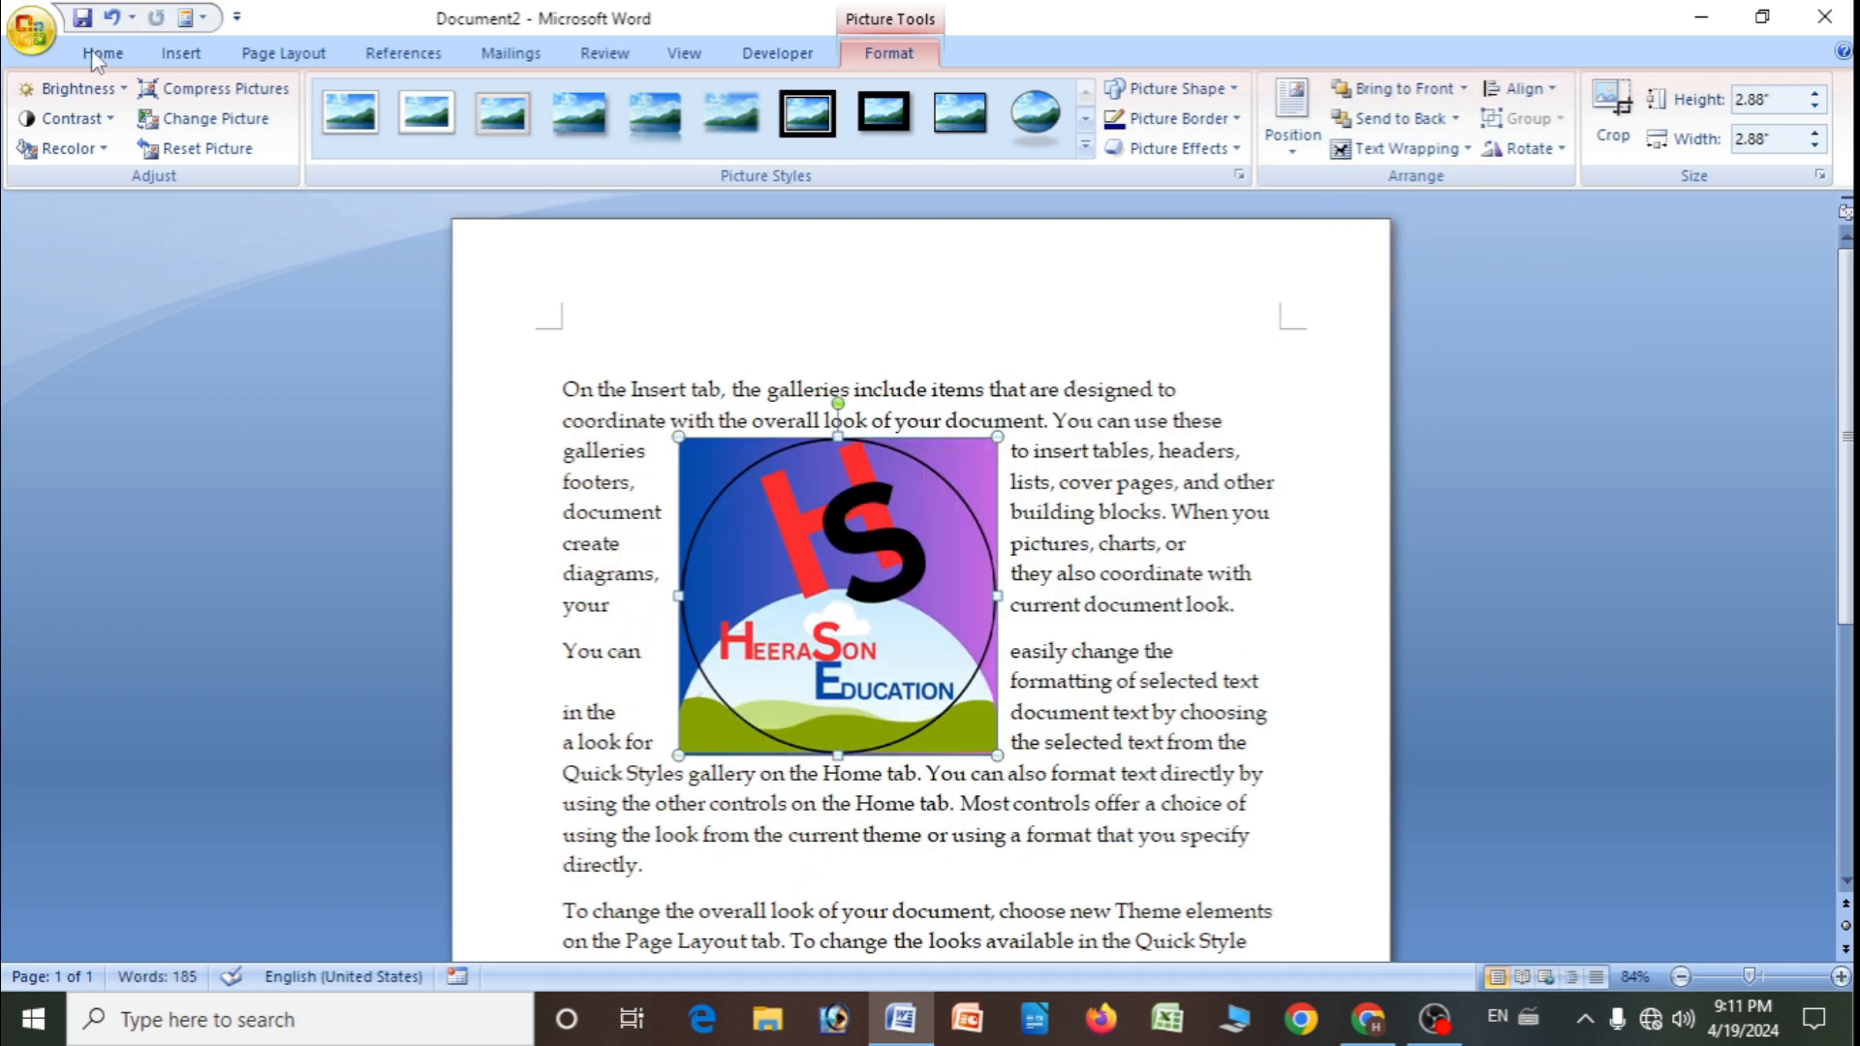
# - Draw a rectangle about 2.69" high and 2.61" wide overlapping the picture, and give it the green shape style
pyautogui.click(178, 58)
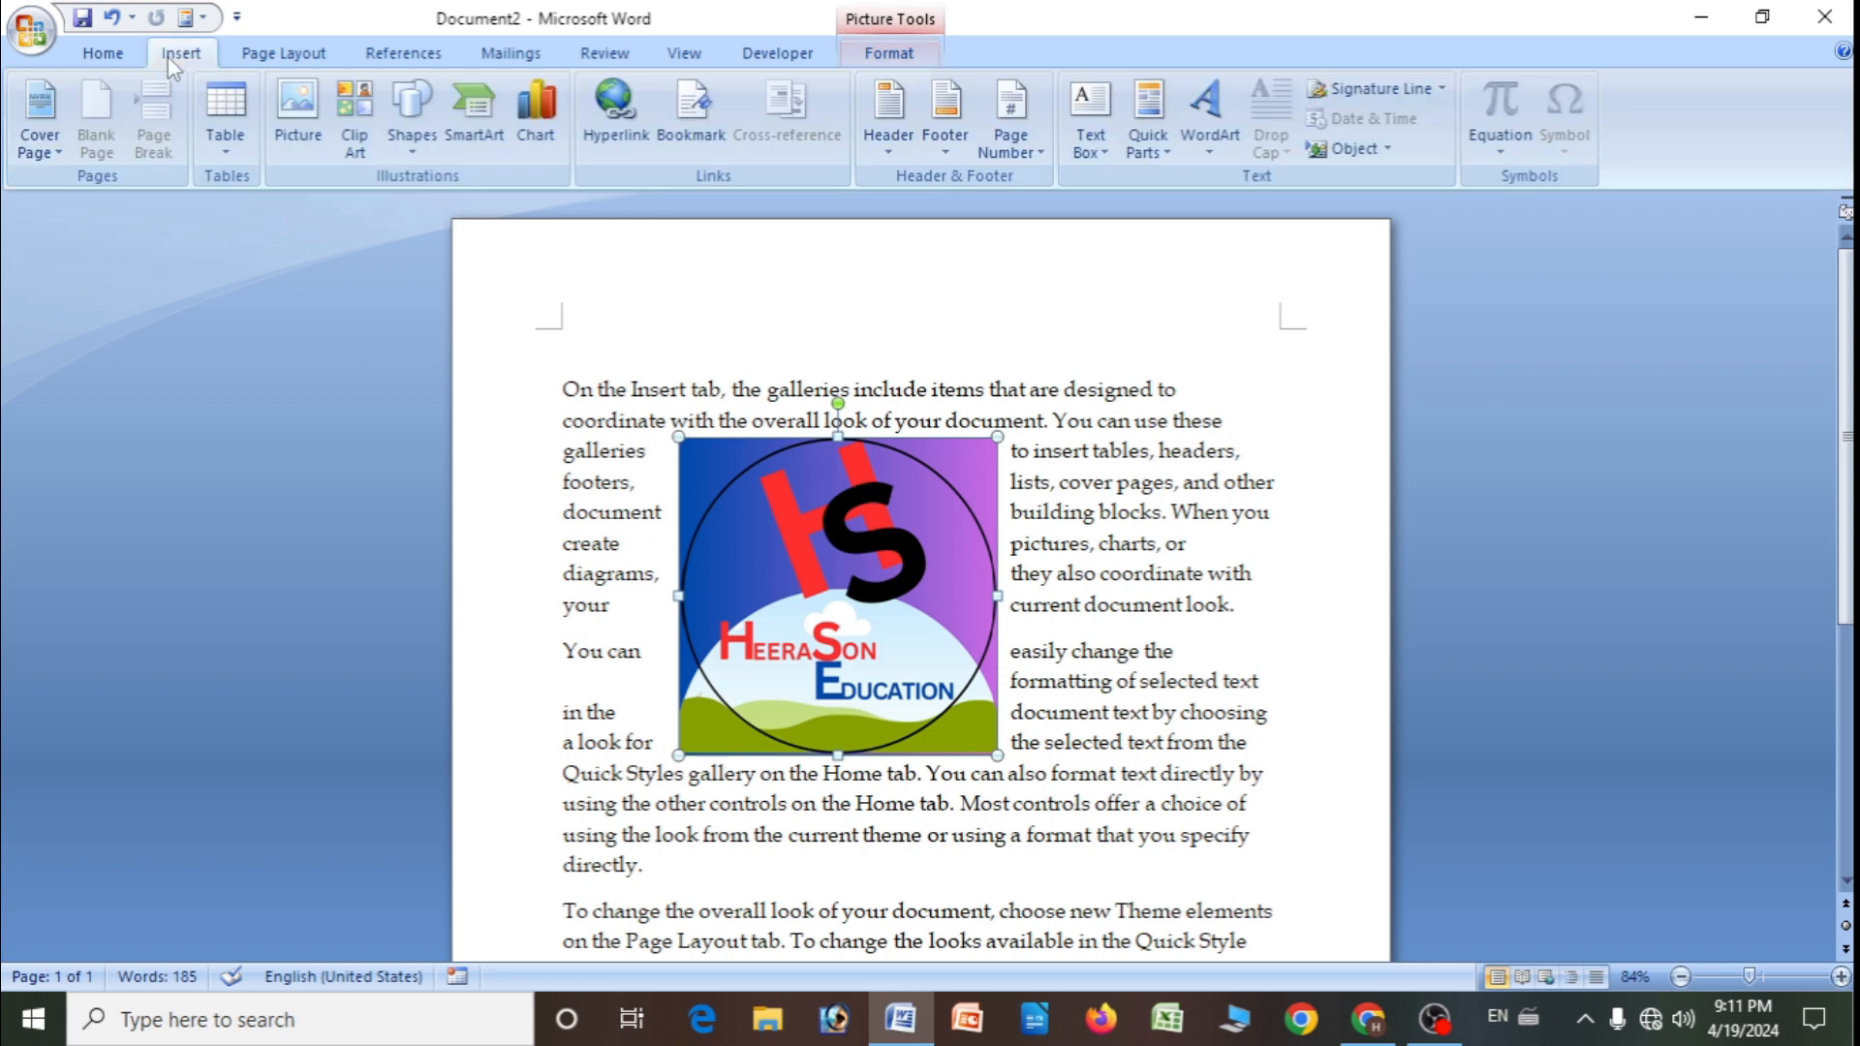
pyautogui.click(414, 141)
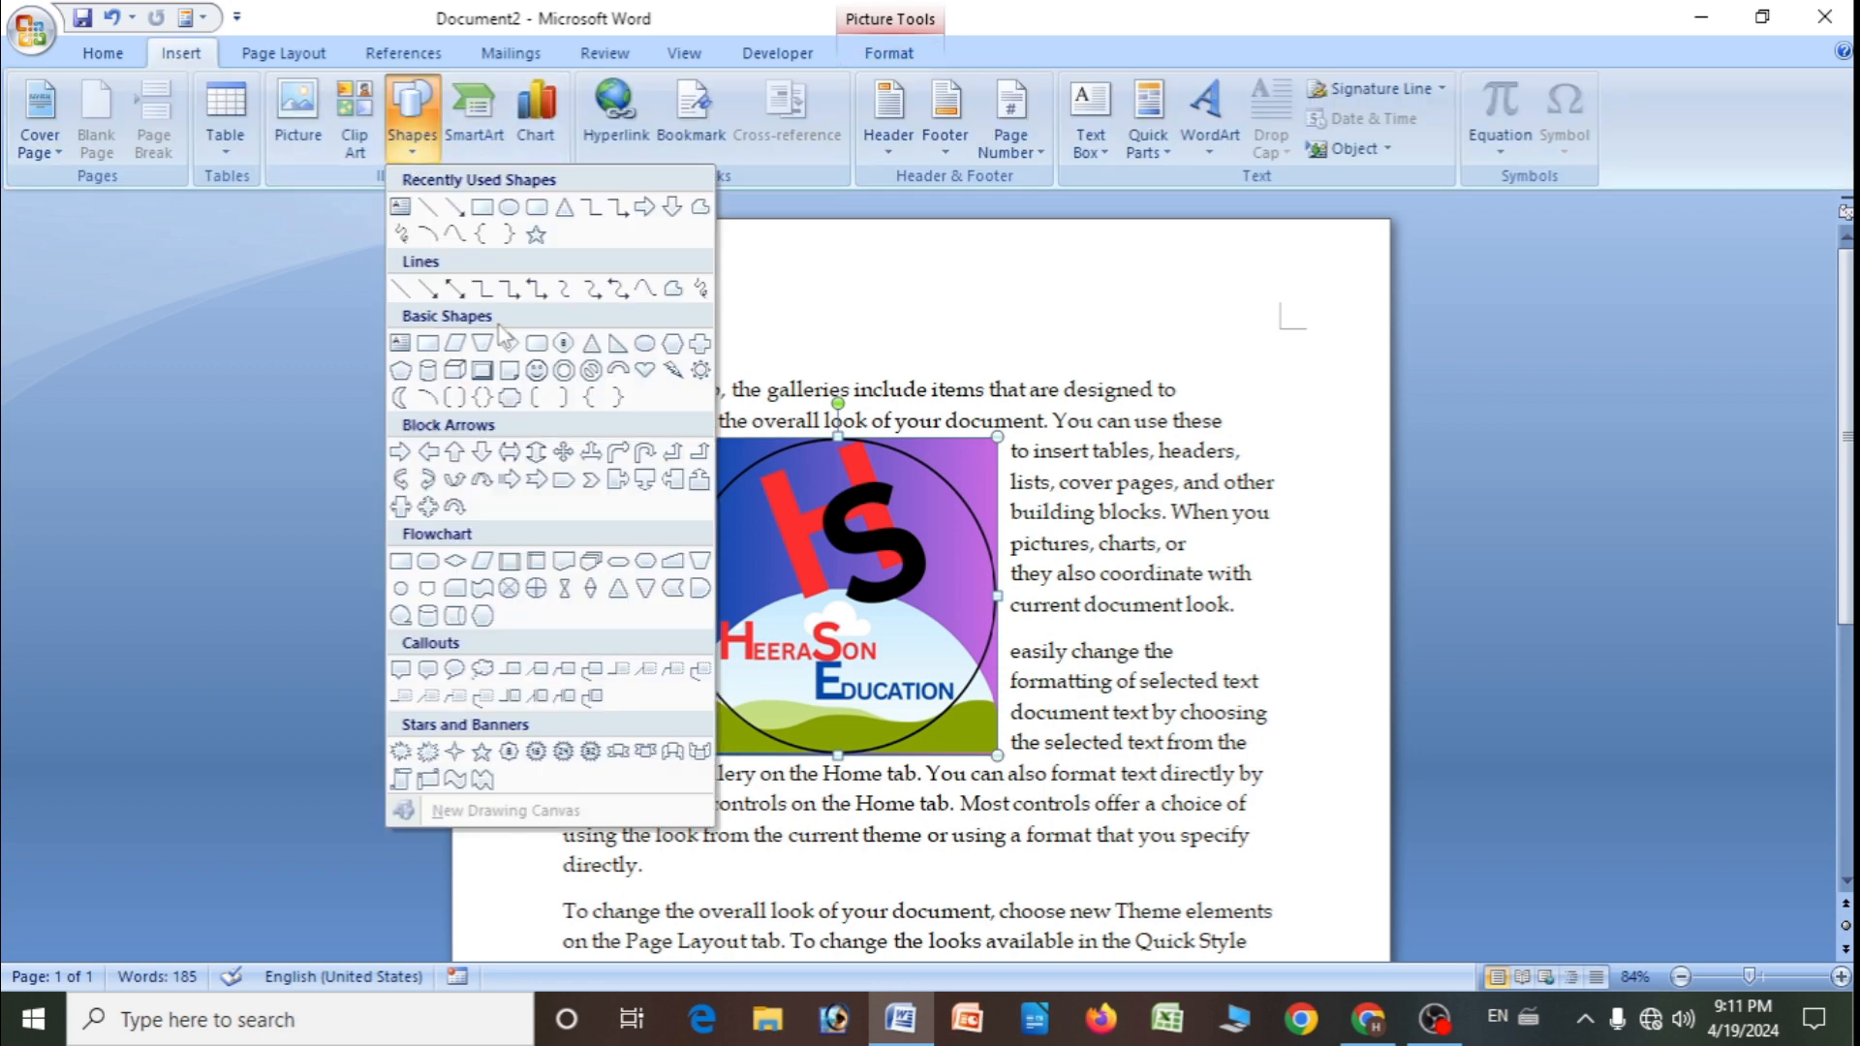
pyautogui.click(481, 220)
pyautogui.moveTo(781, 543); pyautogui.dragTo(1067, 839)
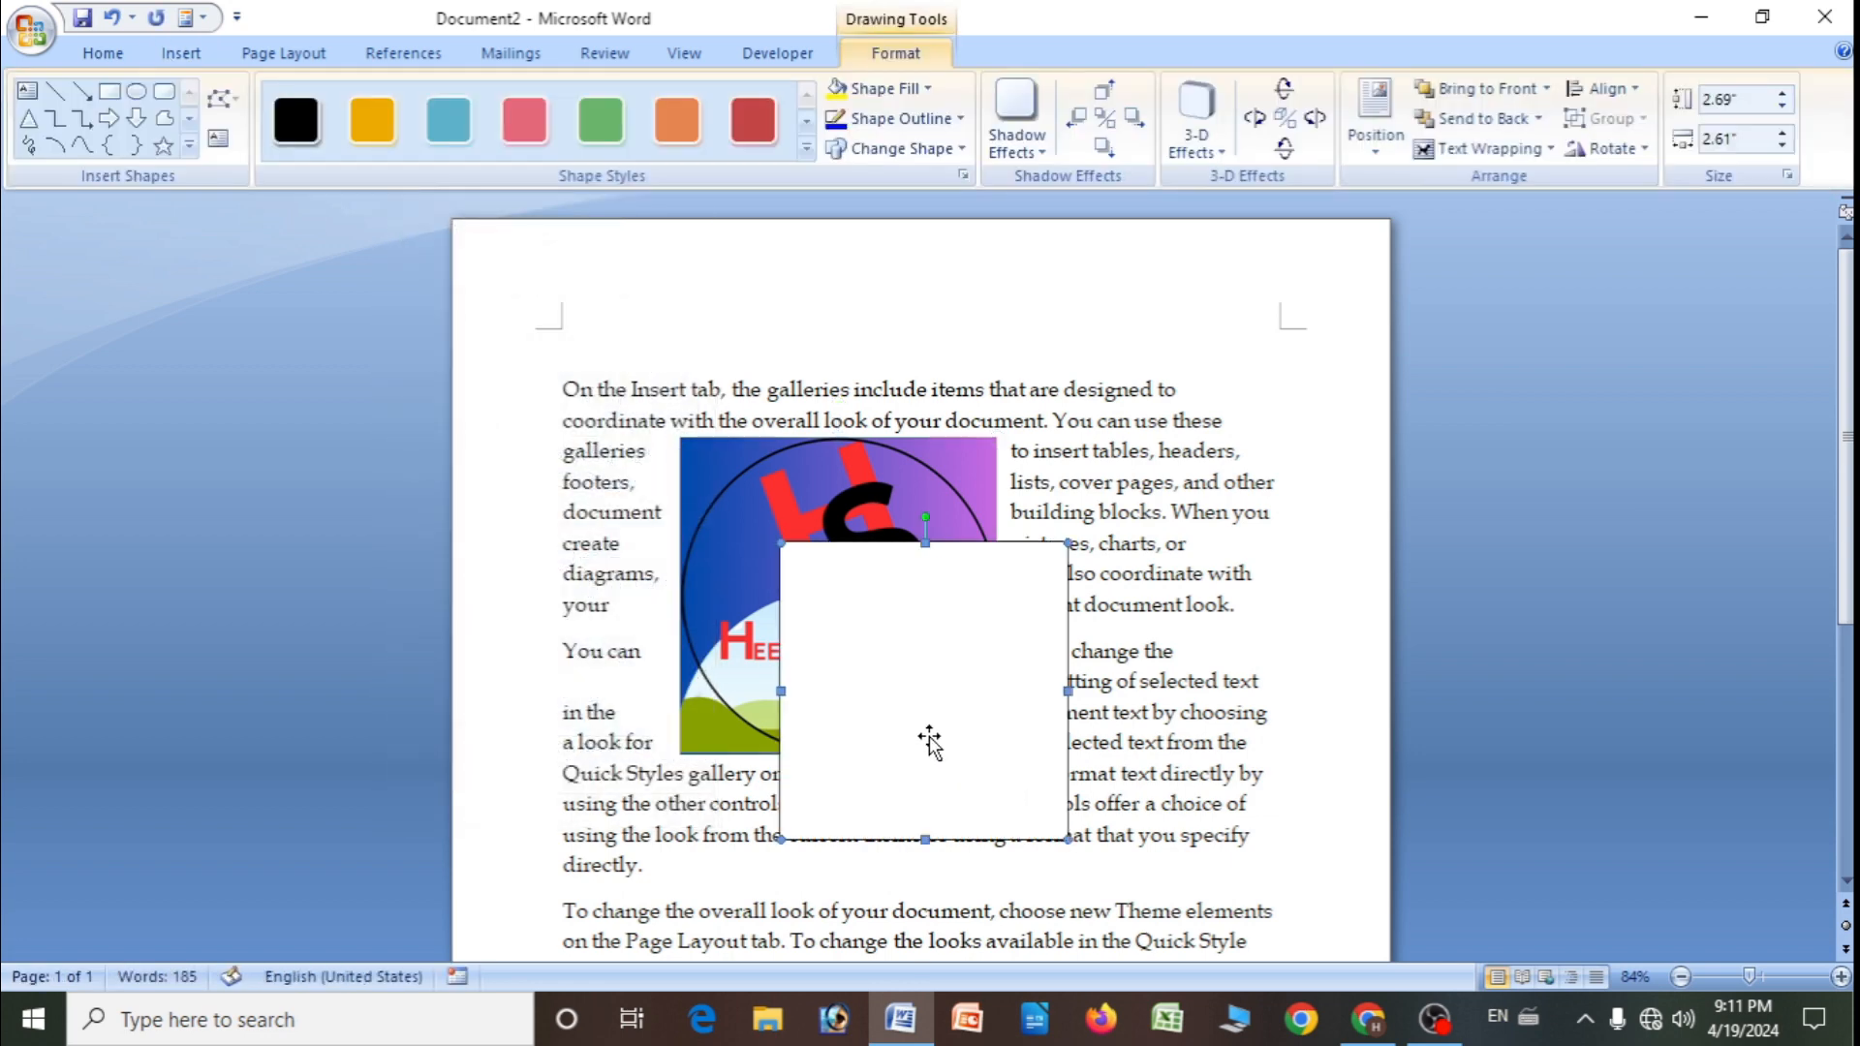
pyautogui.click(601, 121)
pyautogui.moveTo(962, 752); pyautogui.dragTo(940, 685)
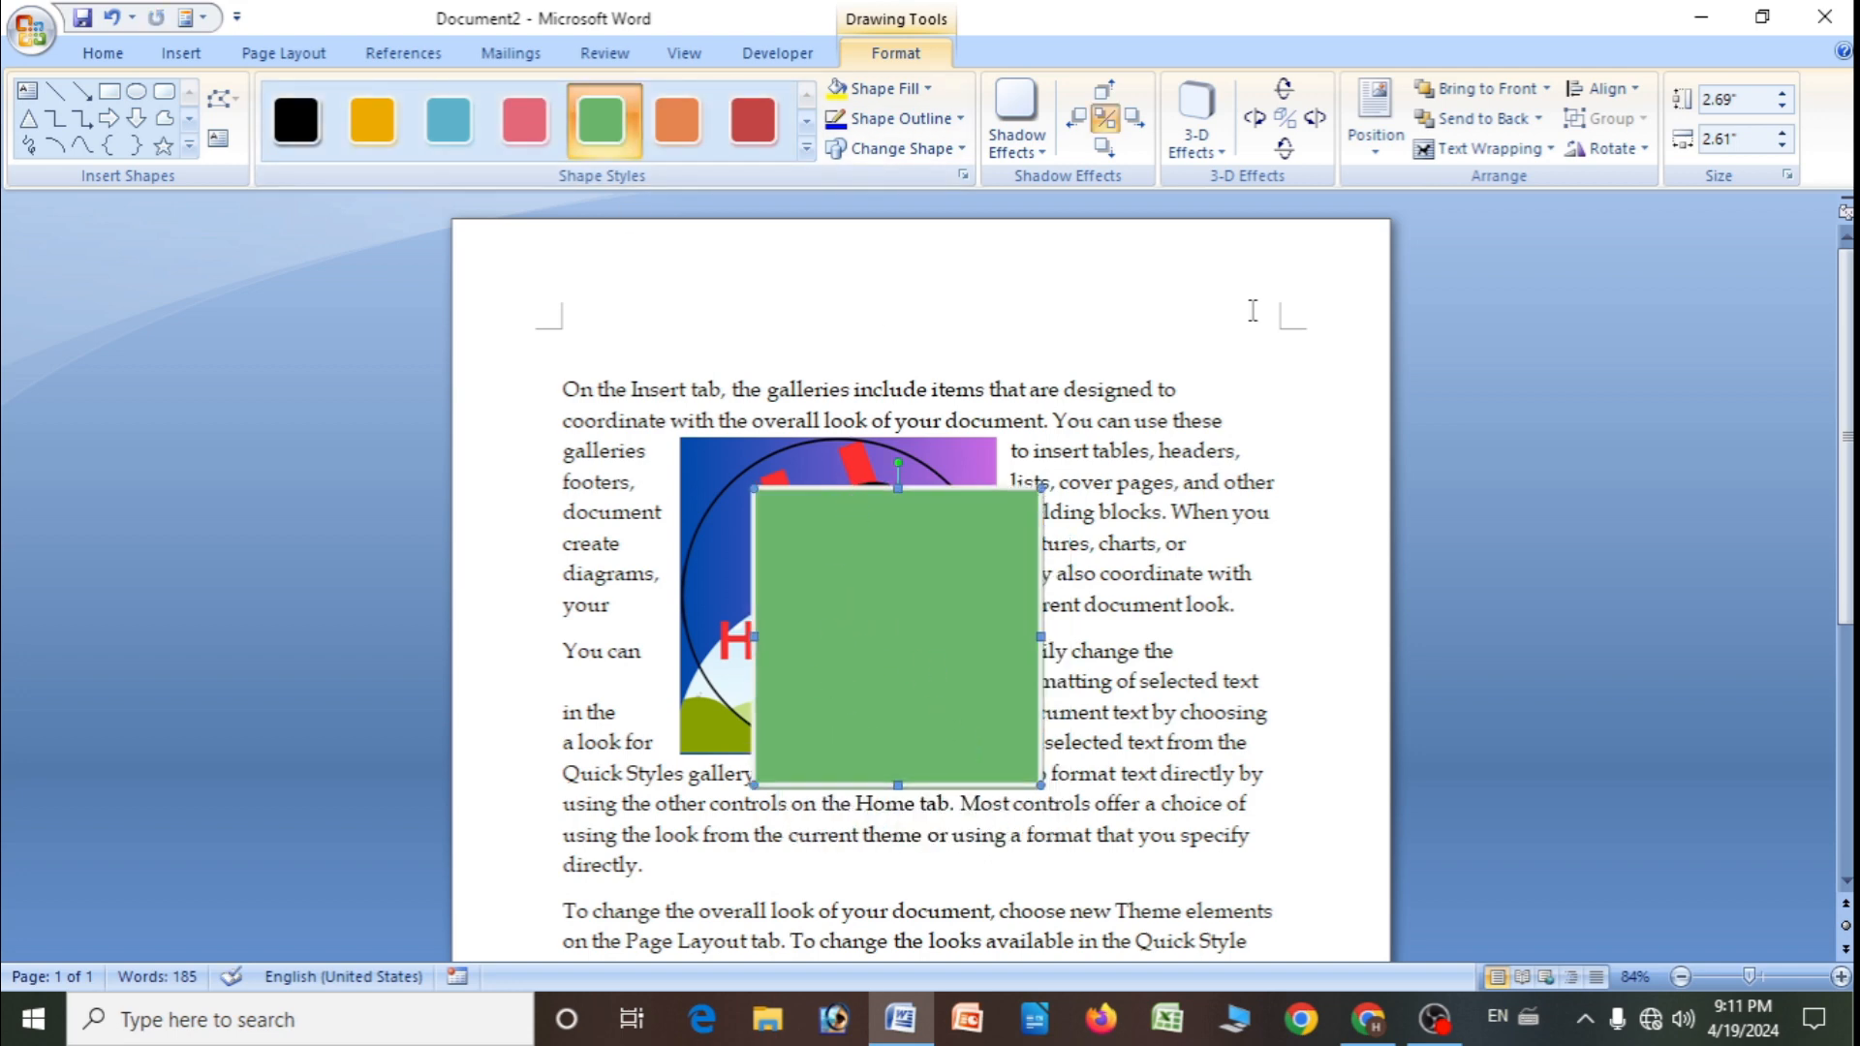
# - Compare the formatting tools offered for the green rectangle with those offered for the picture
pyautogui.click(107, 56)
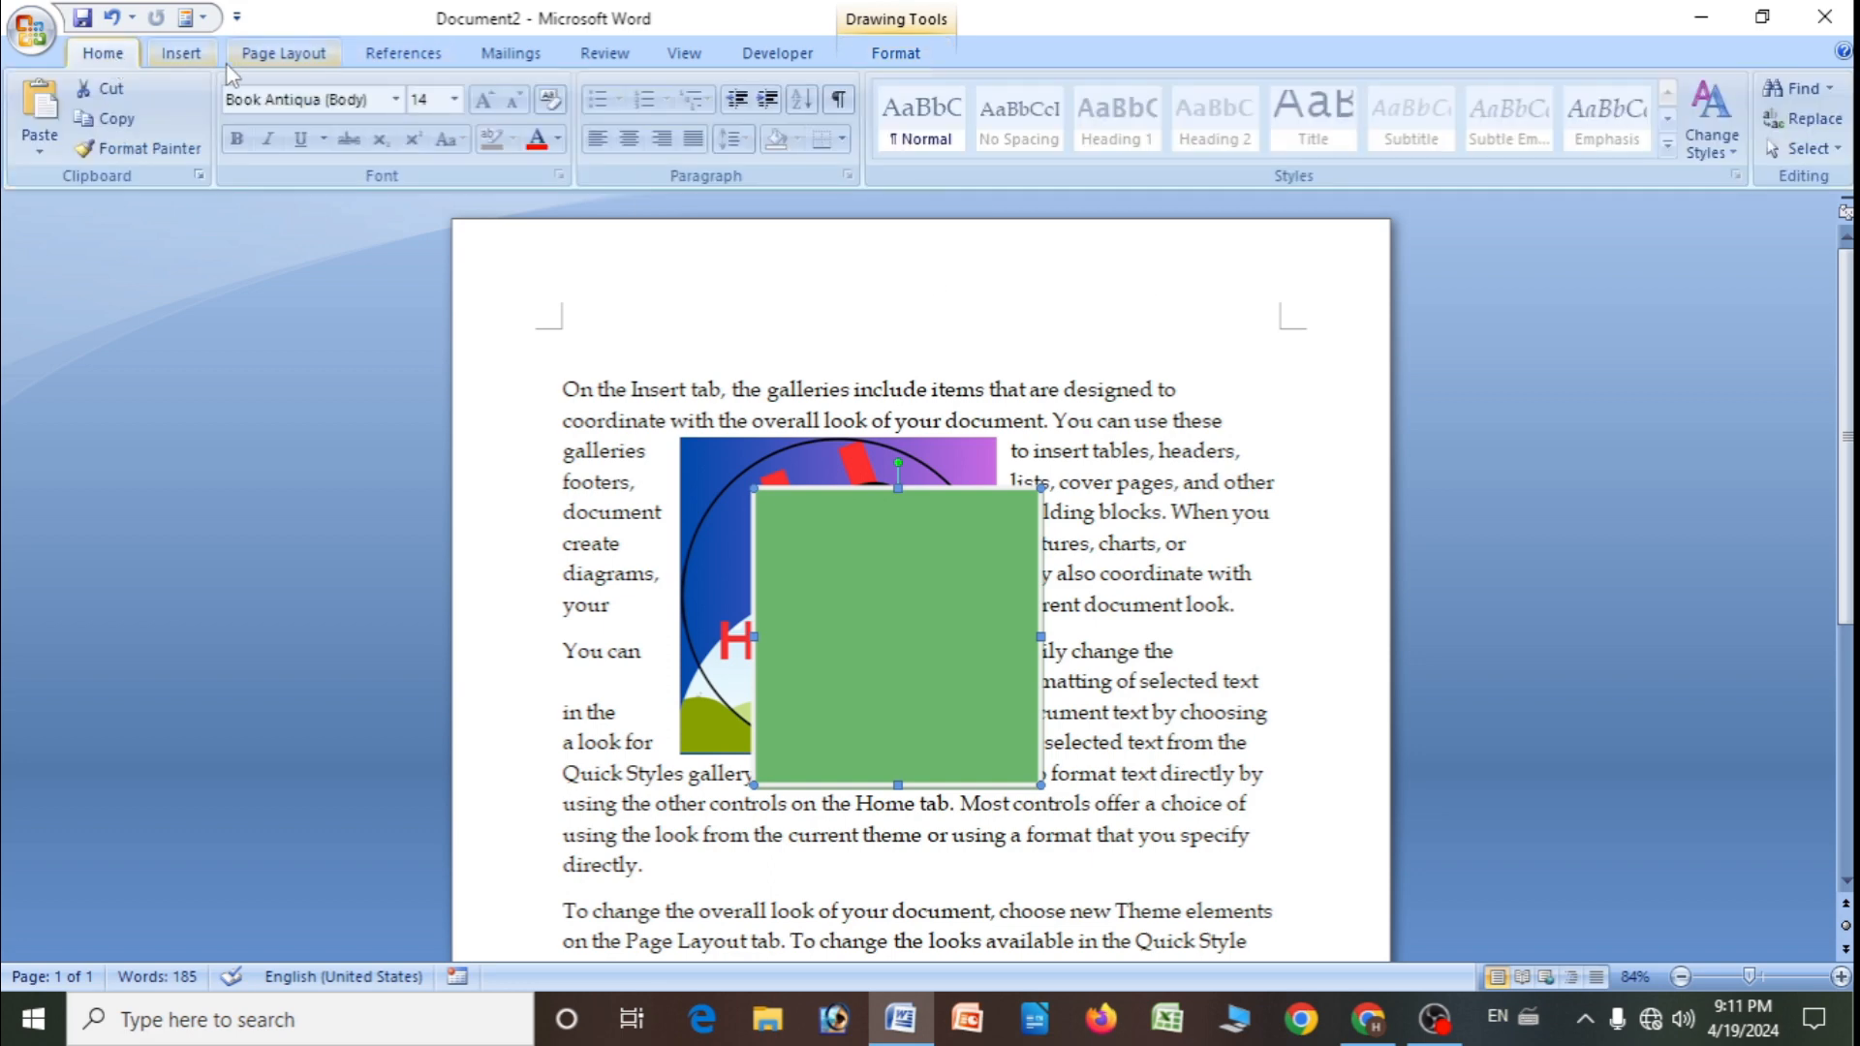
pyautogui.click(181, 55)
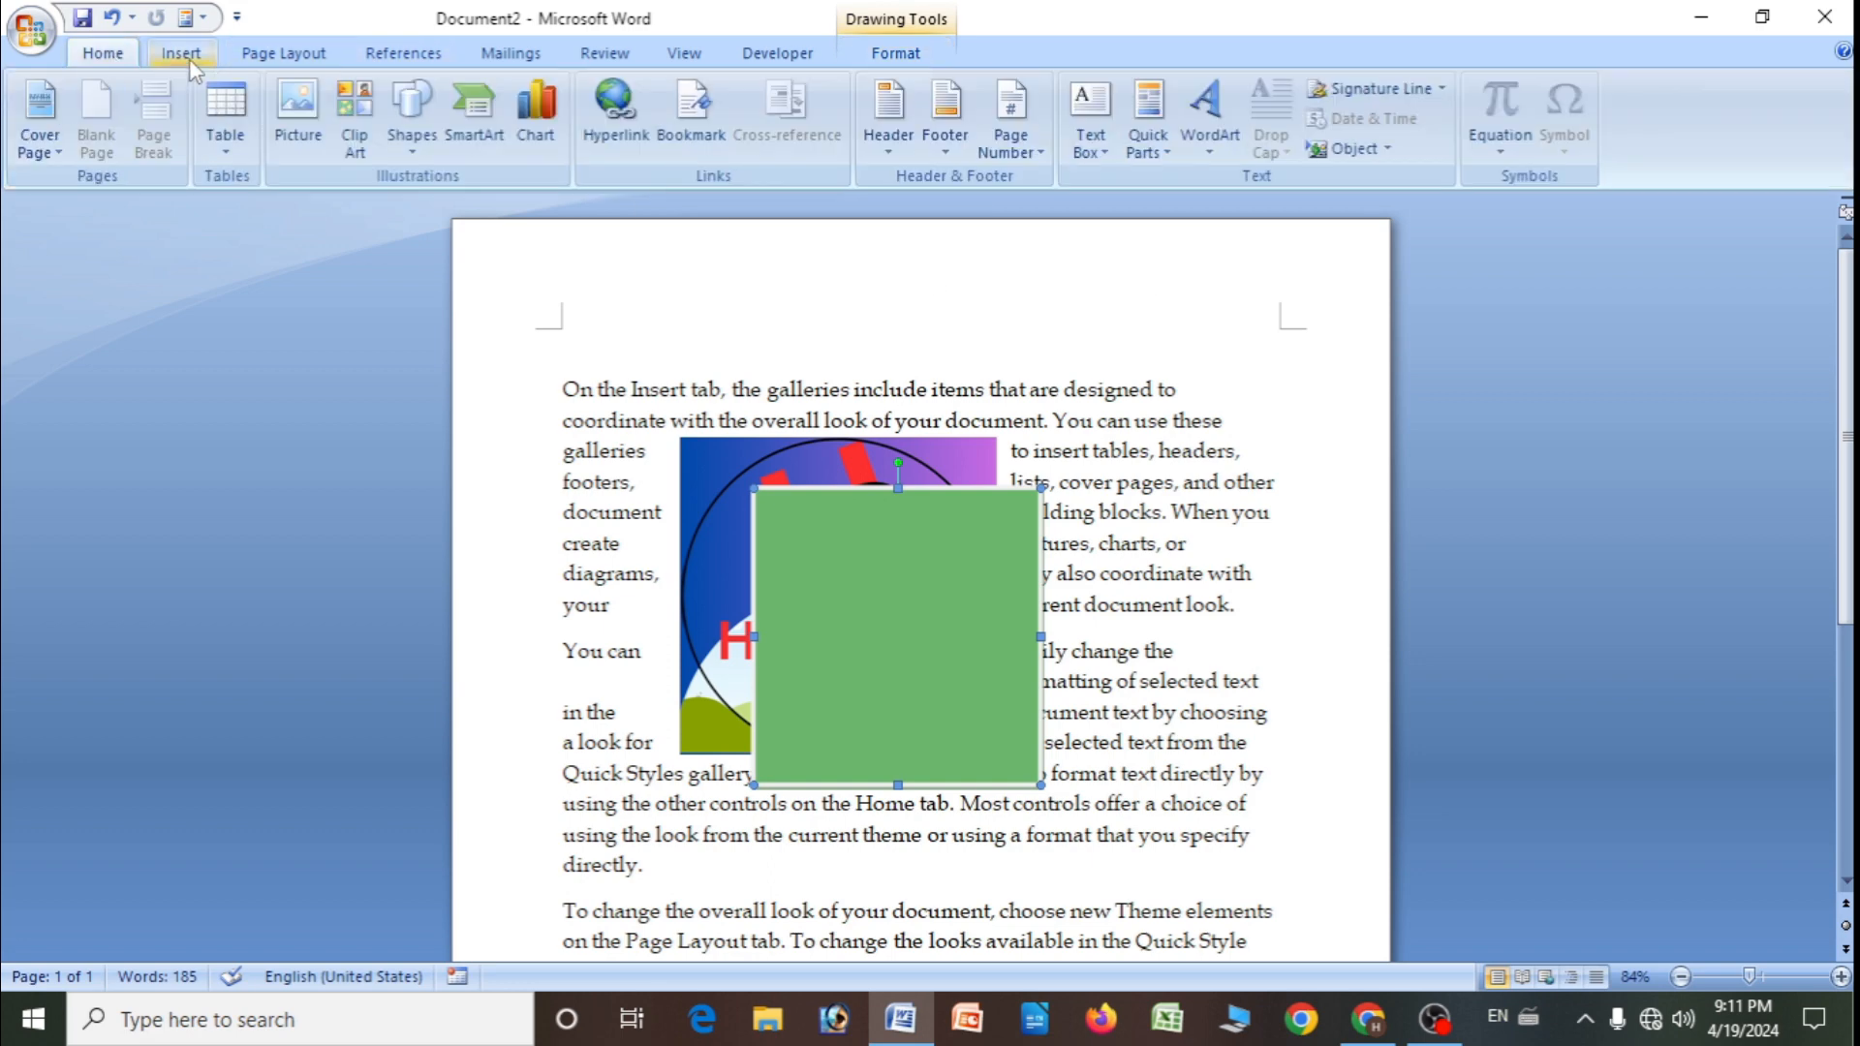
pyautogui.doubleClick(923, 571)
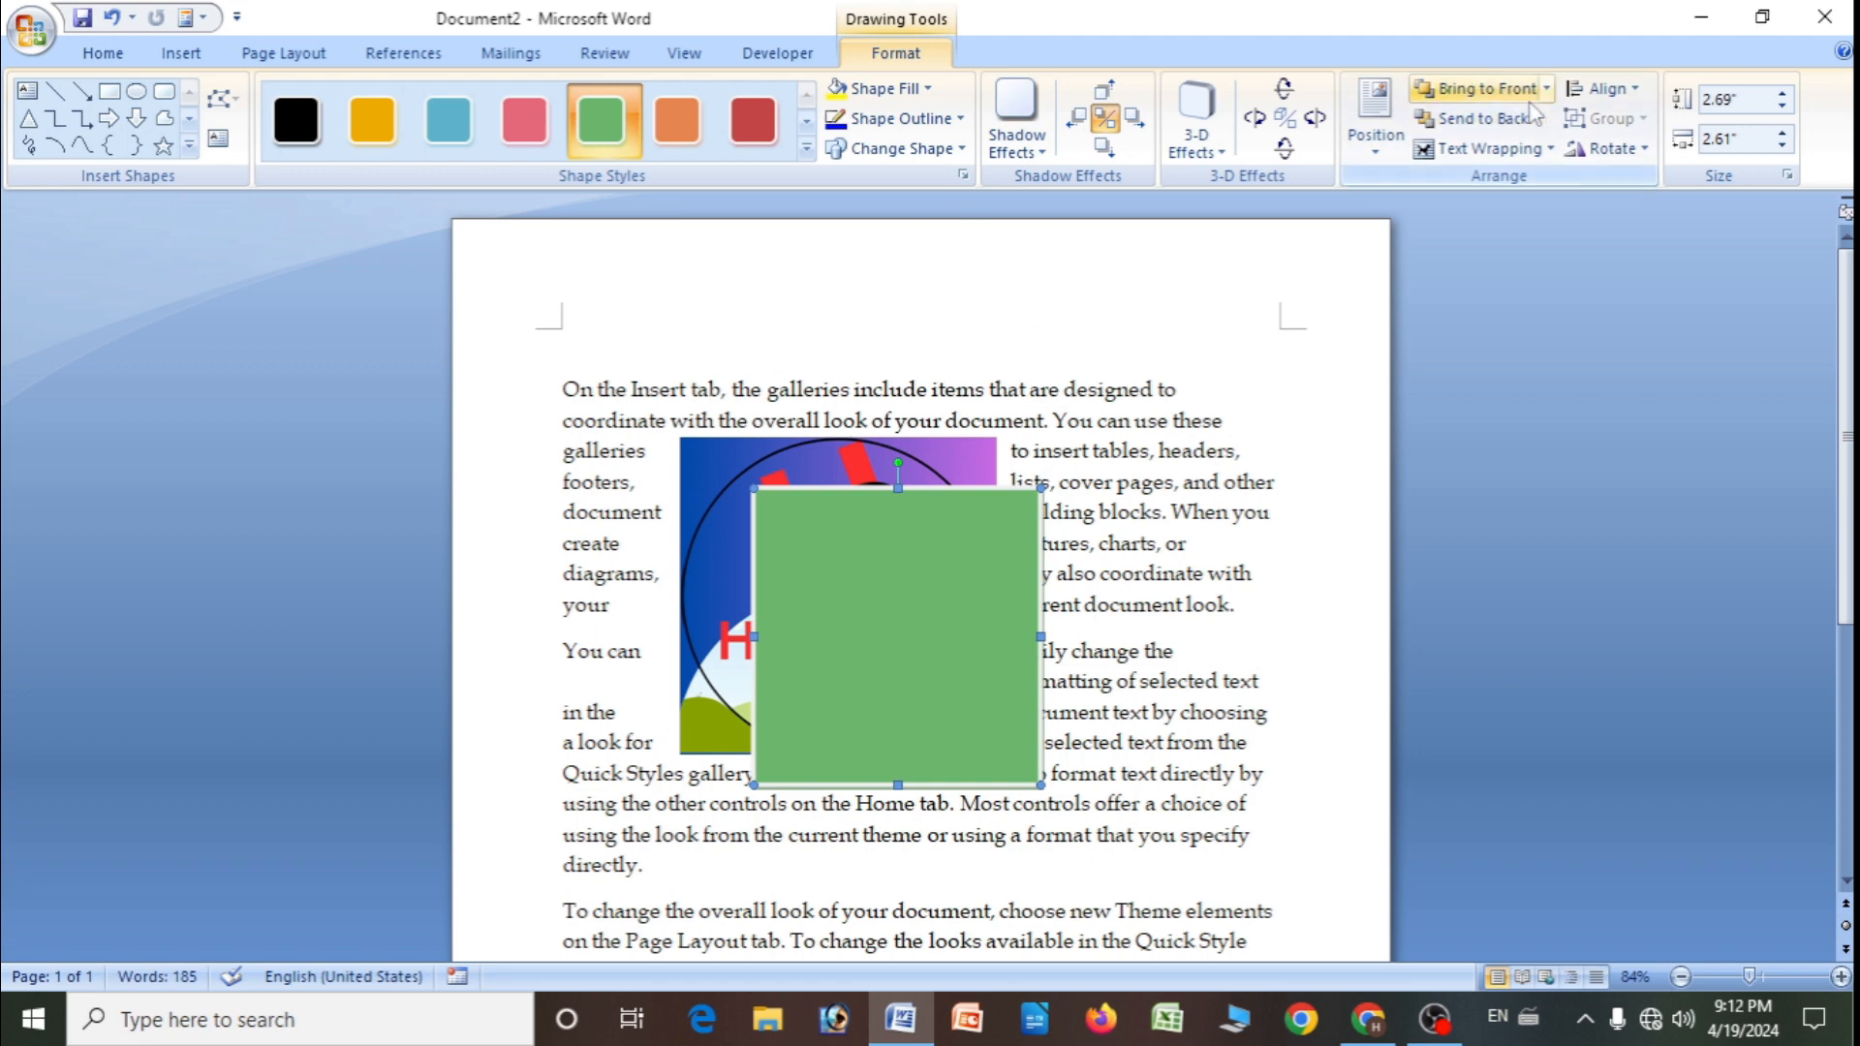
pyautogui.click(181, 53)
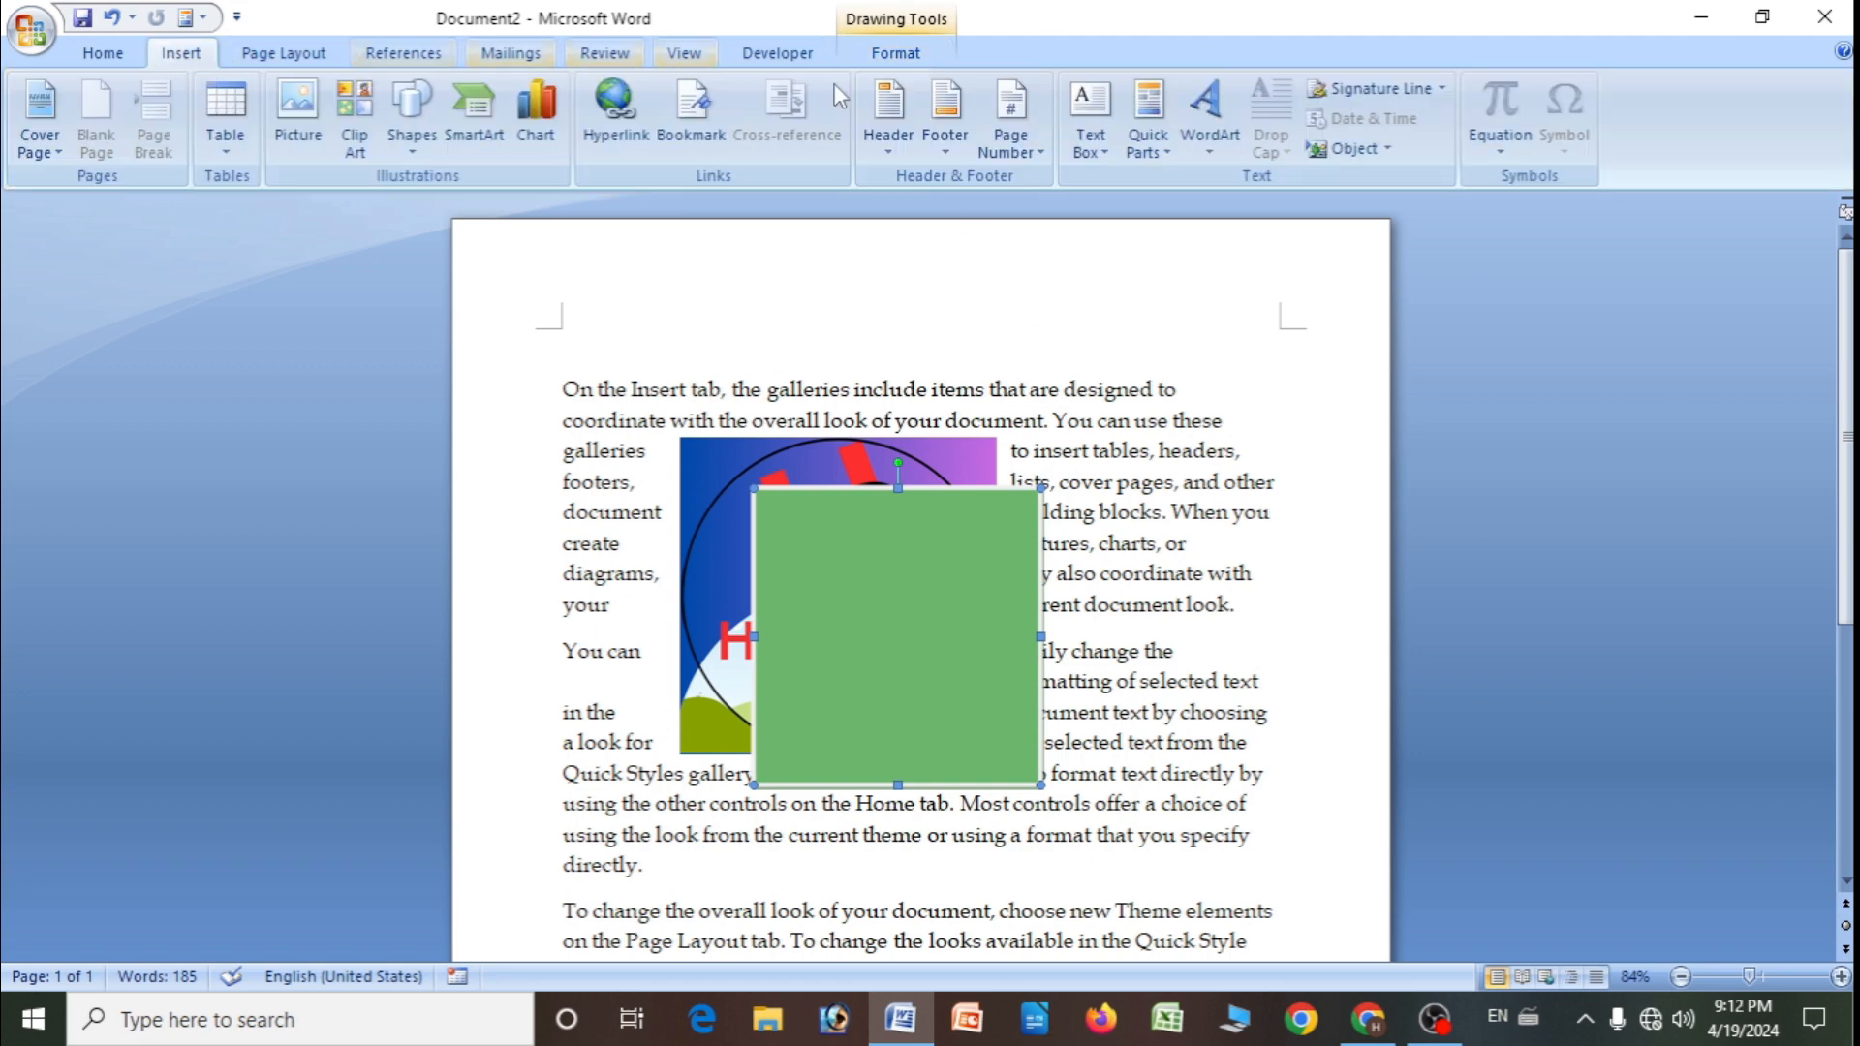
pyautogui.click(758, 477)
pyautogui.doubleClick(759, 478)
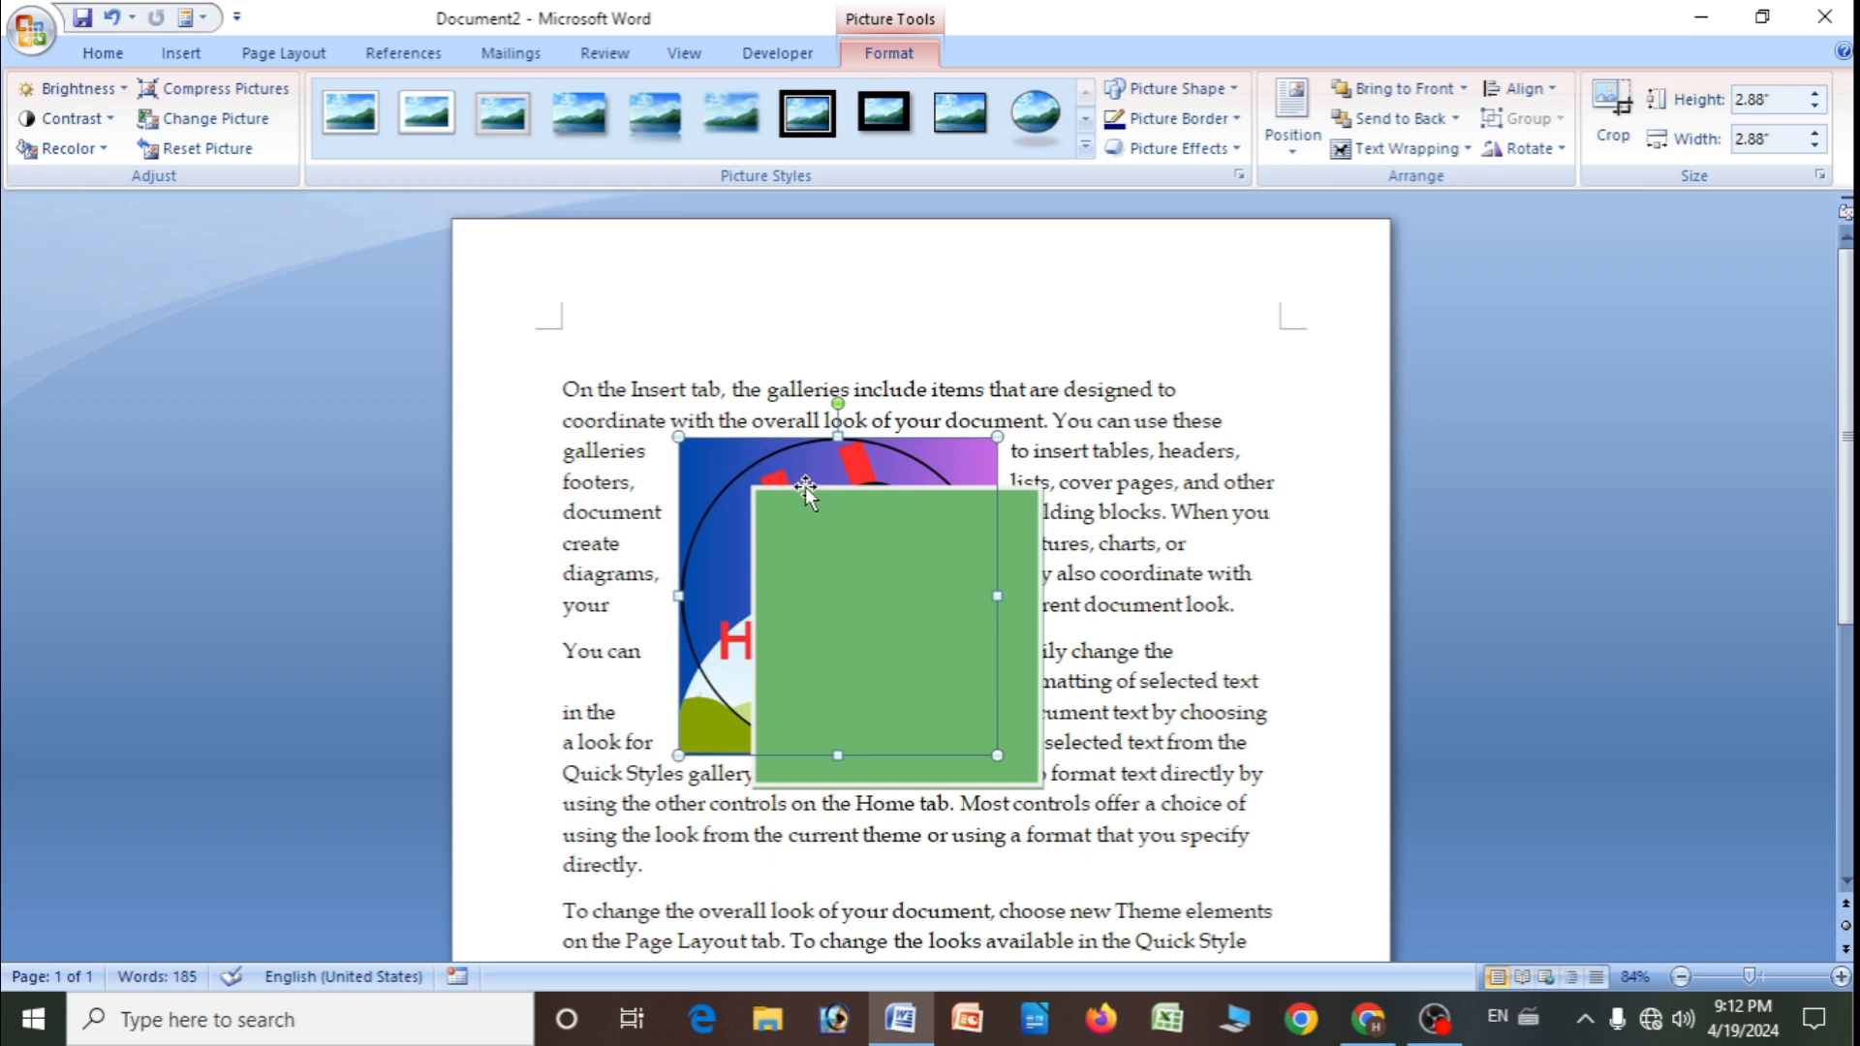
pyautogui.click(887, 566)
pyautogui.doubleClick(891, 567)
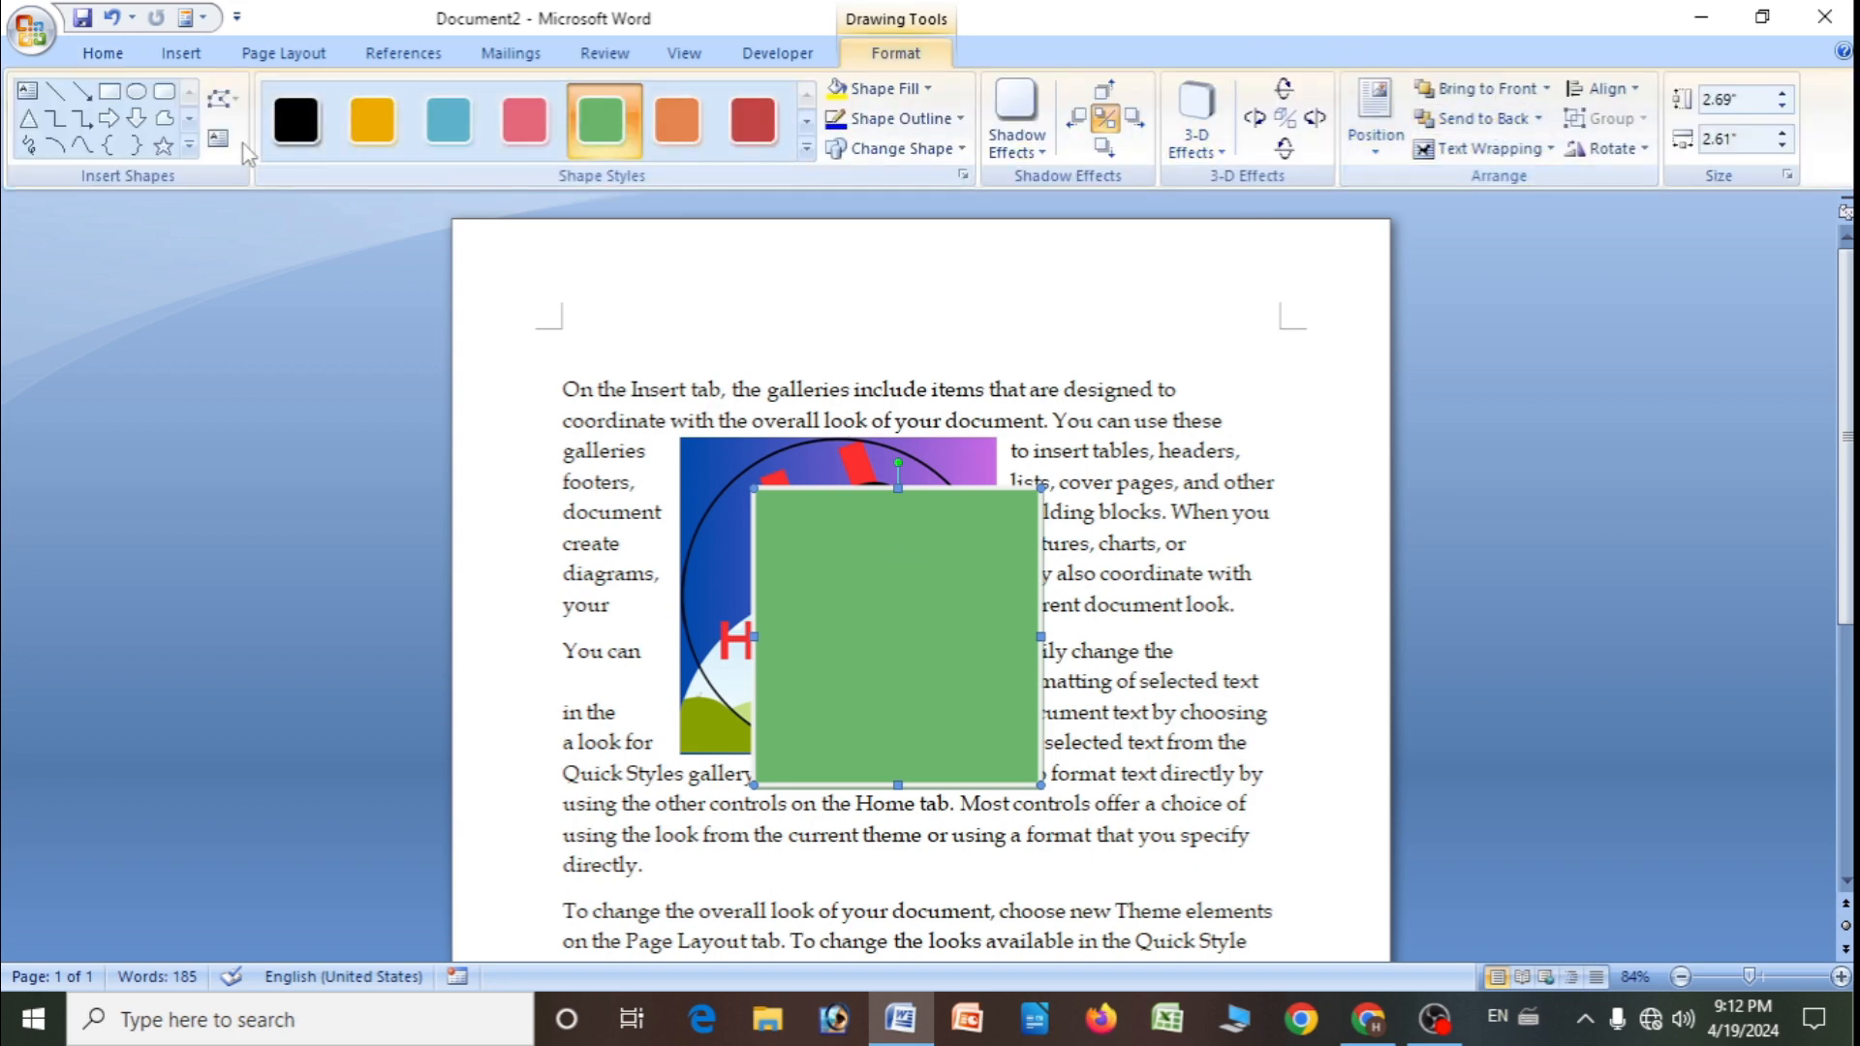
# - Try bringing the picture in front of the green rectangle, and send it to the back again
pyautogui.click(707, 478)
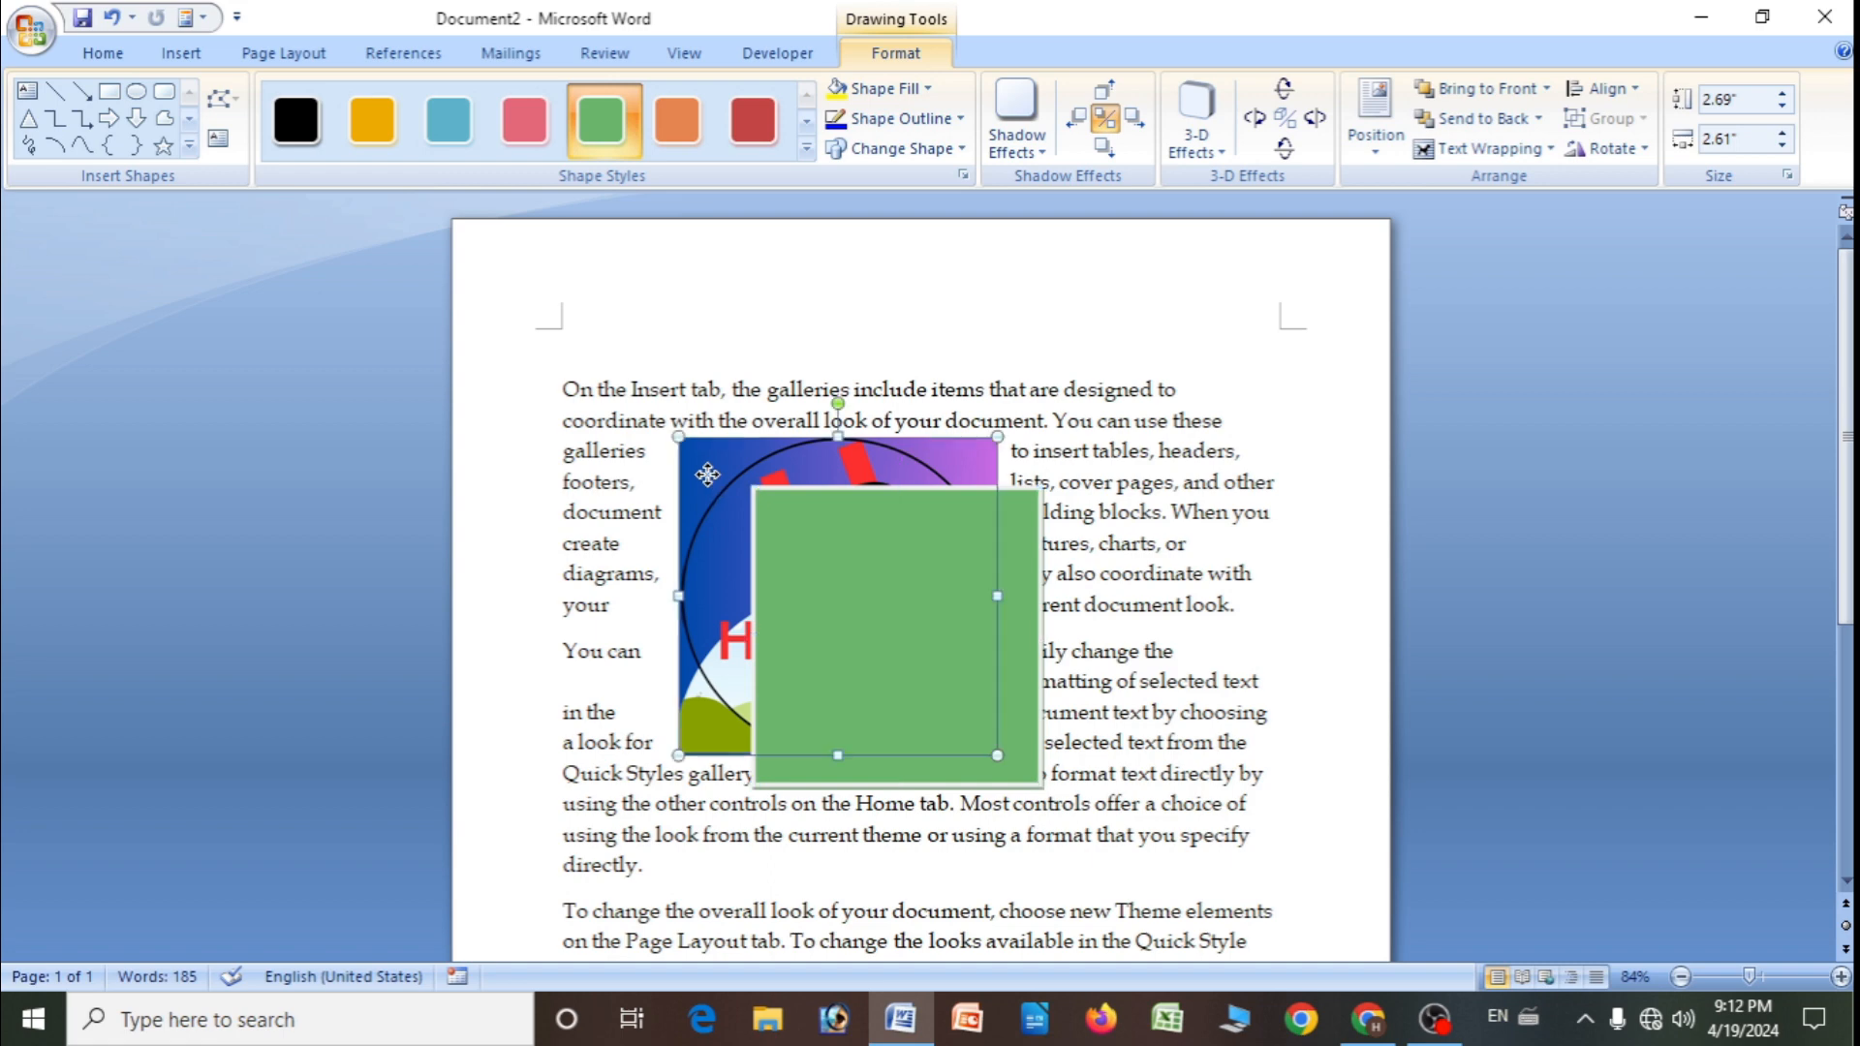
pyautogui.doubleClick(704, 476)
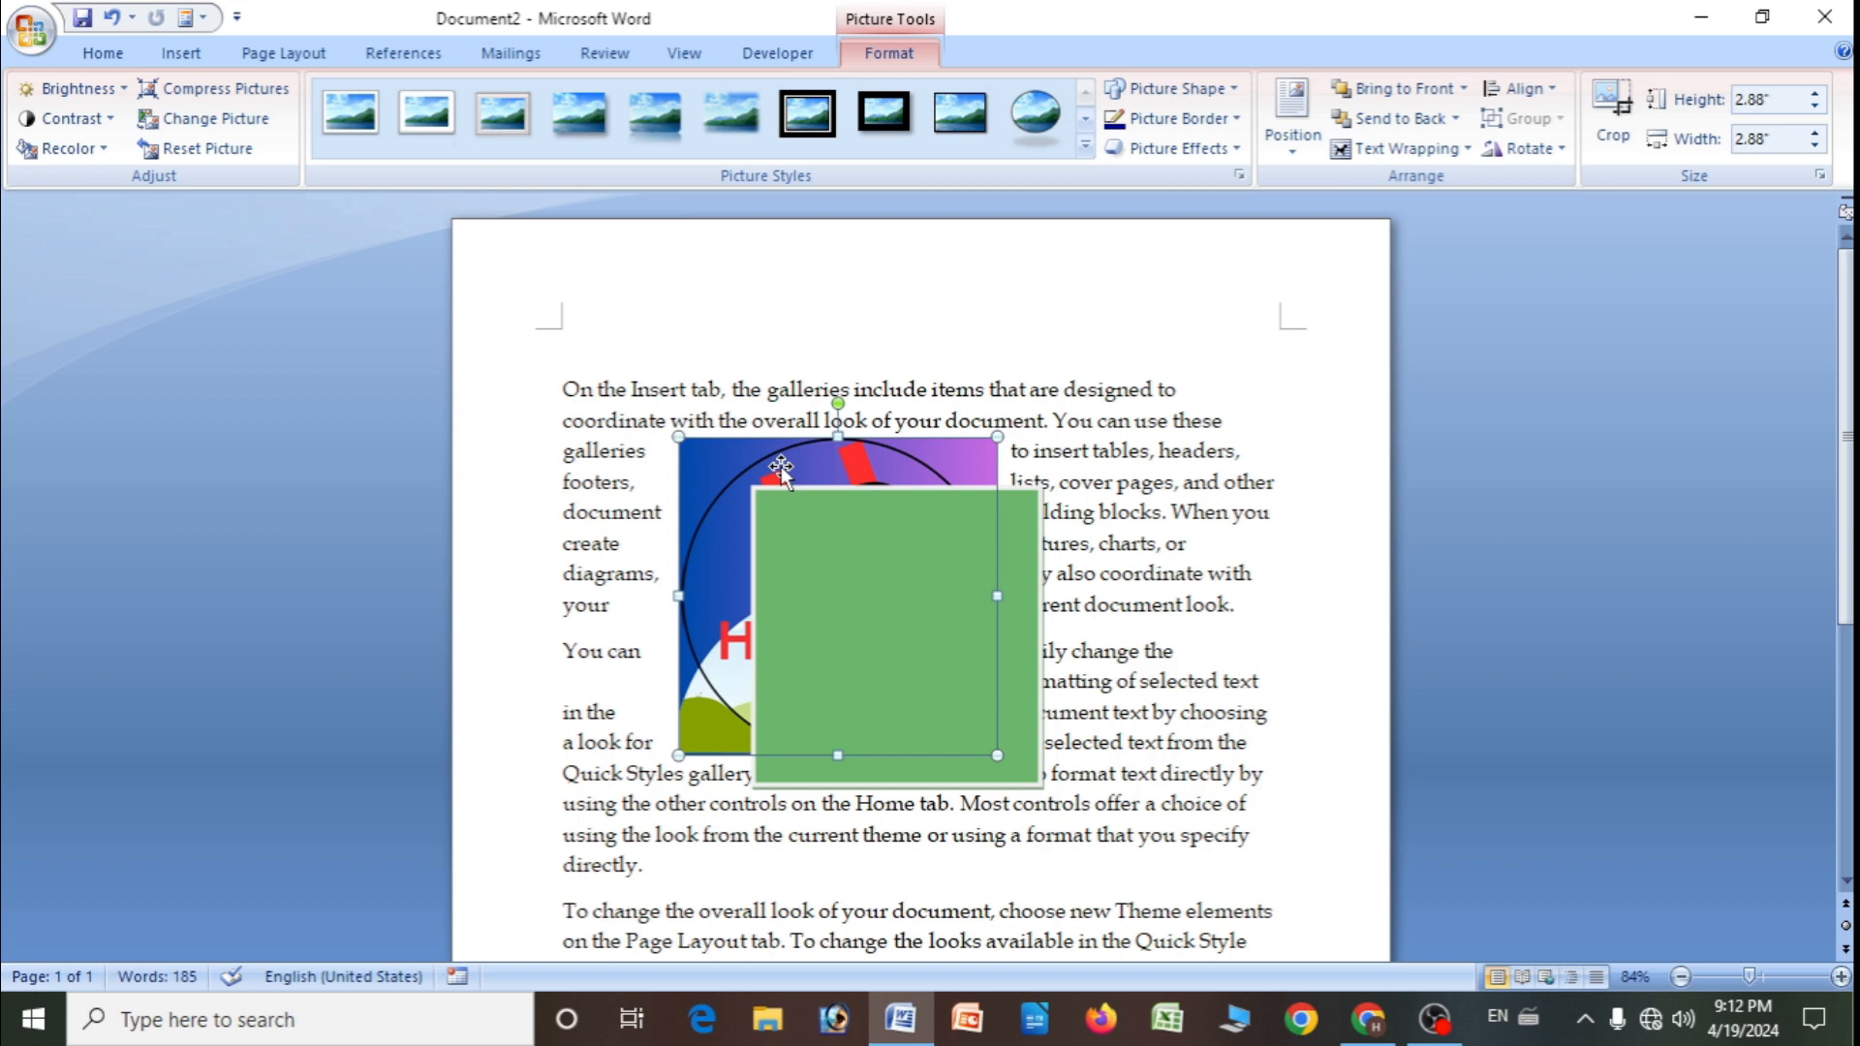
pyautogui.click(1421, 90)
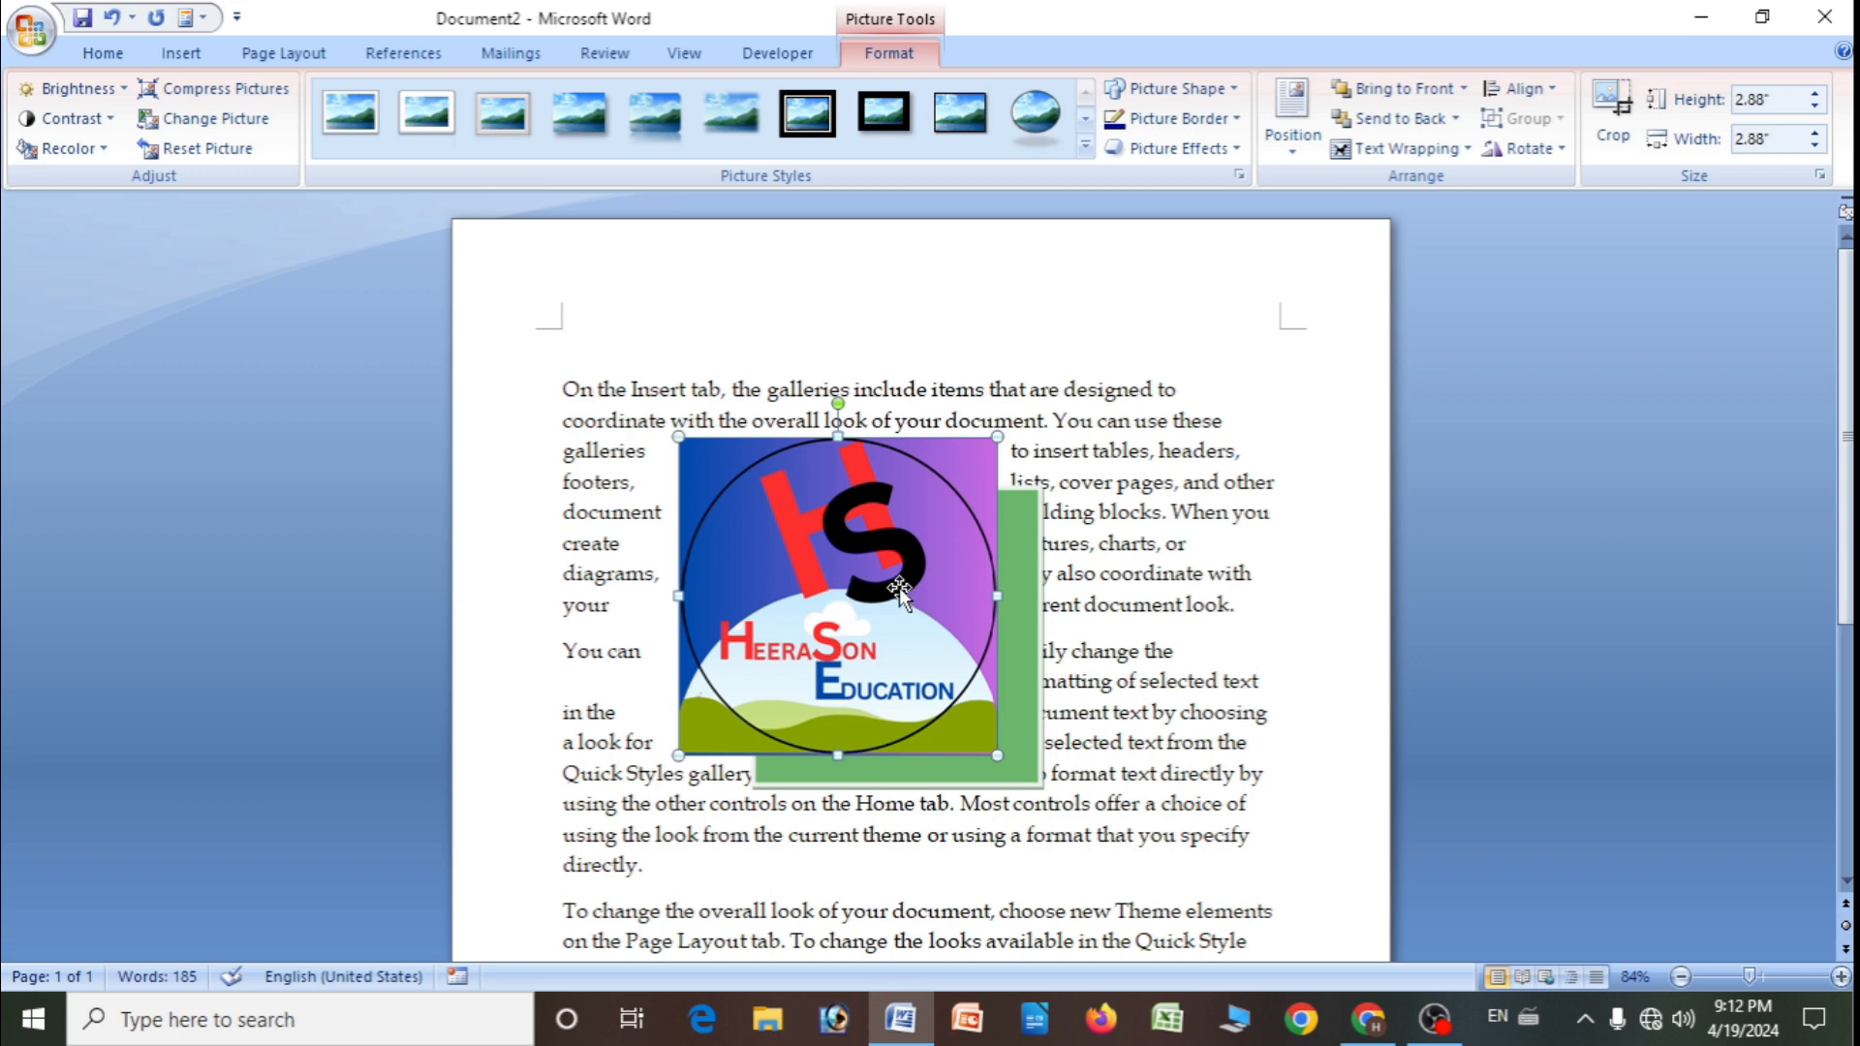
pyautogui.click(1382, 120)
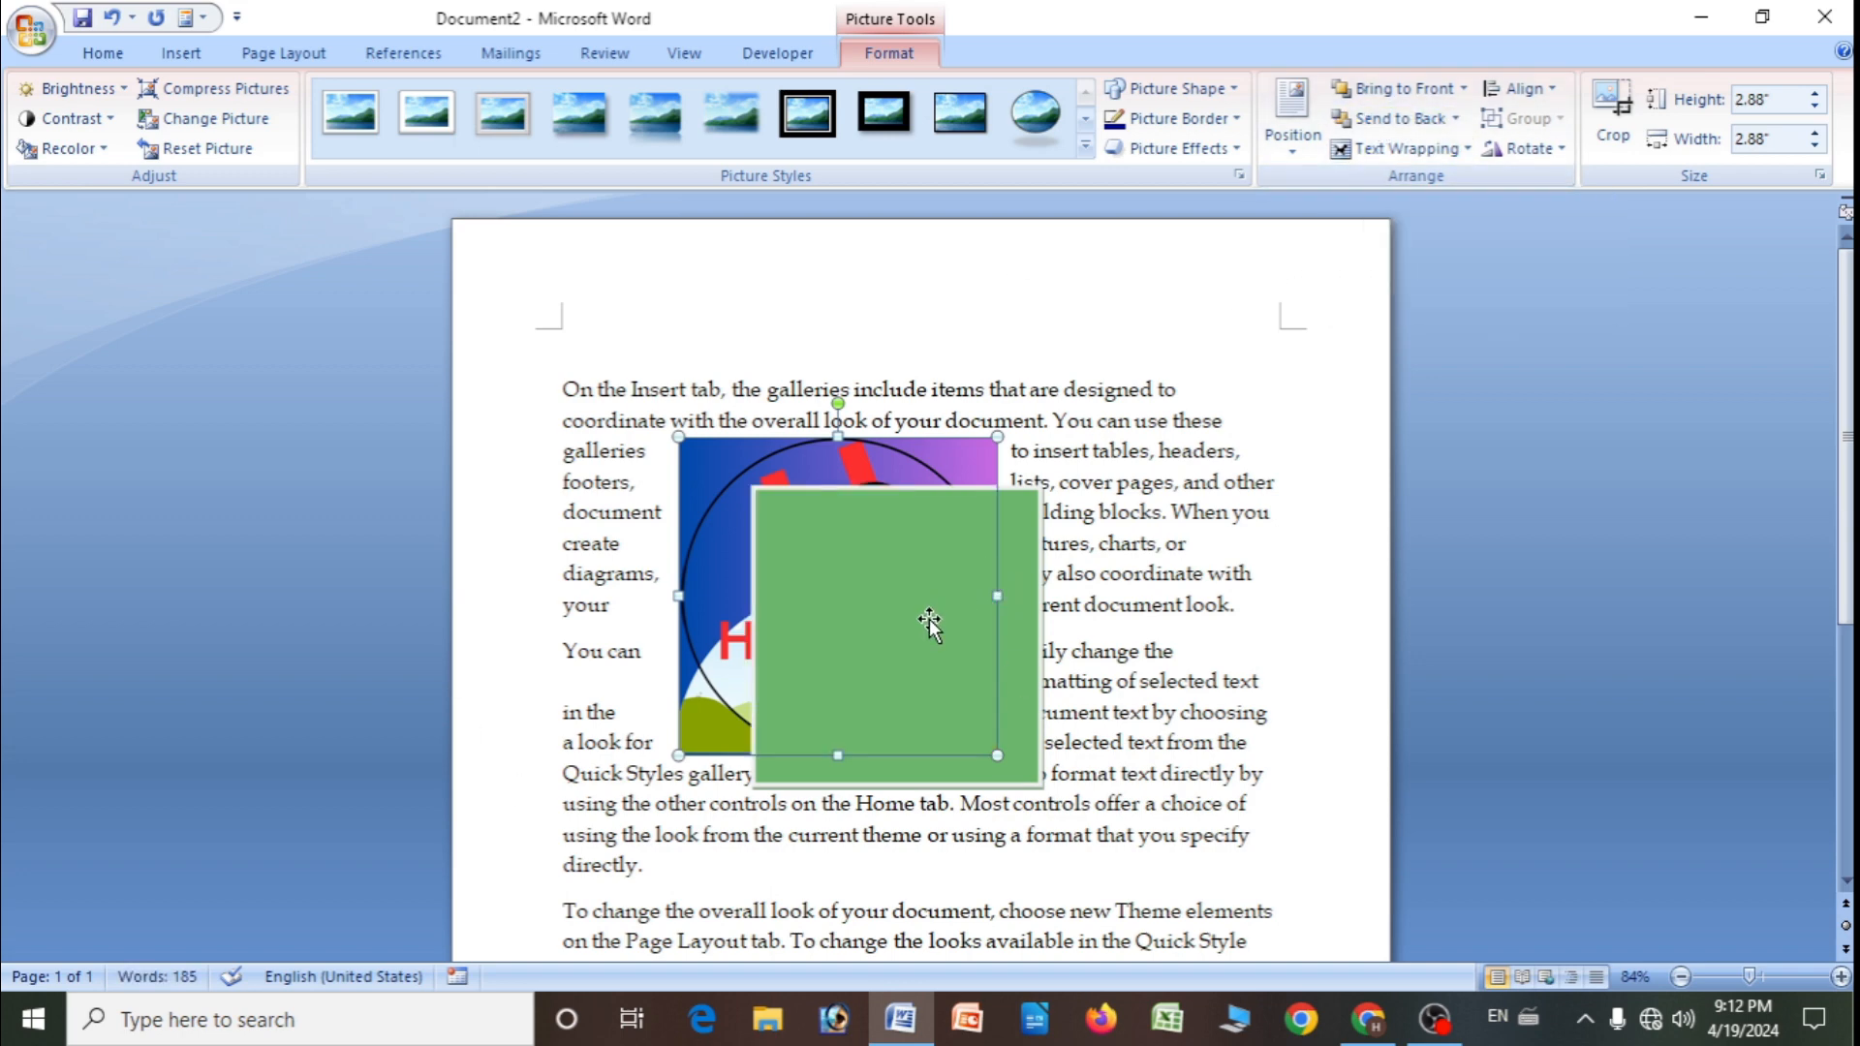
pyautogui.click(1455, 121)
pyautogui.click(1455, 120)
pyautogui.click(1465, 88)
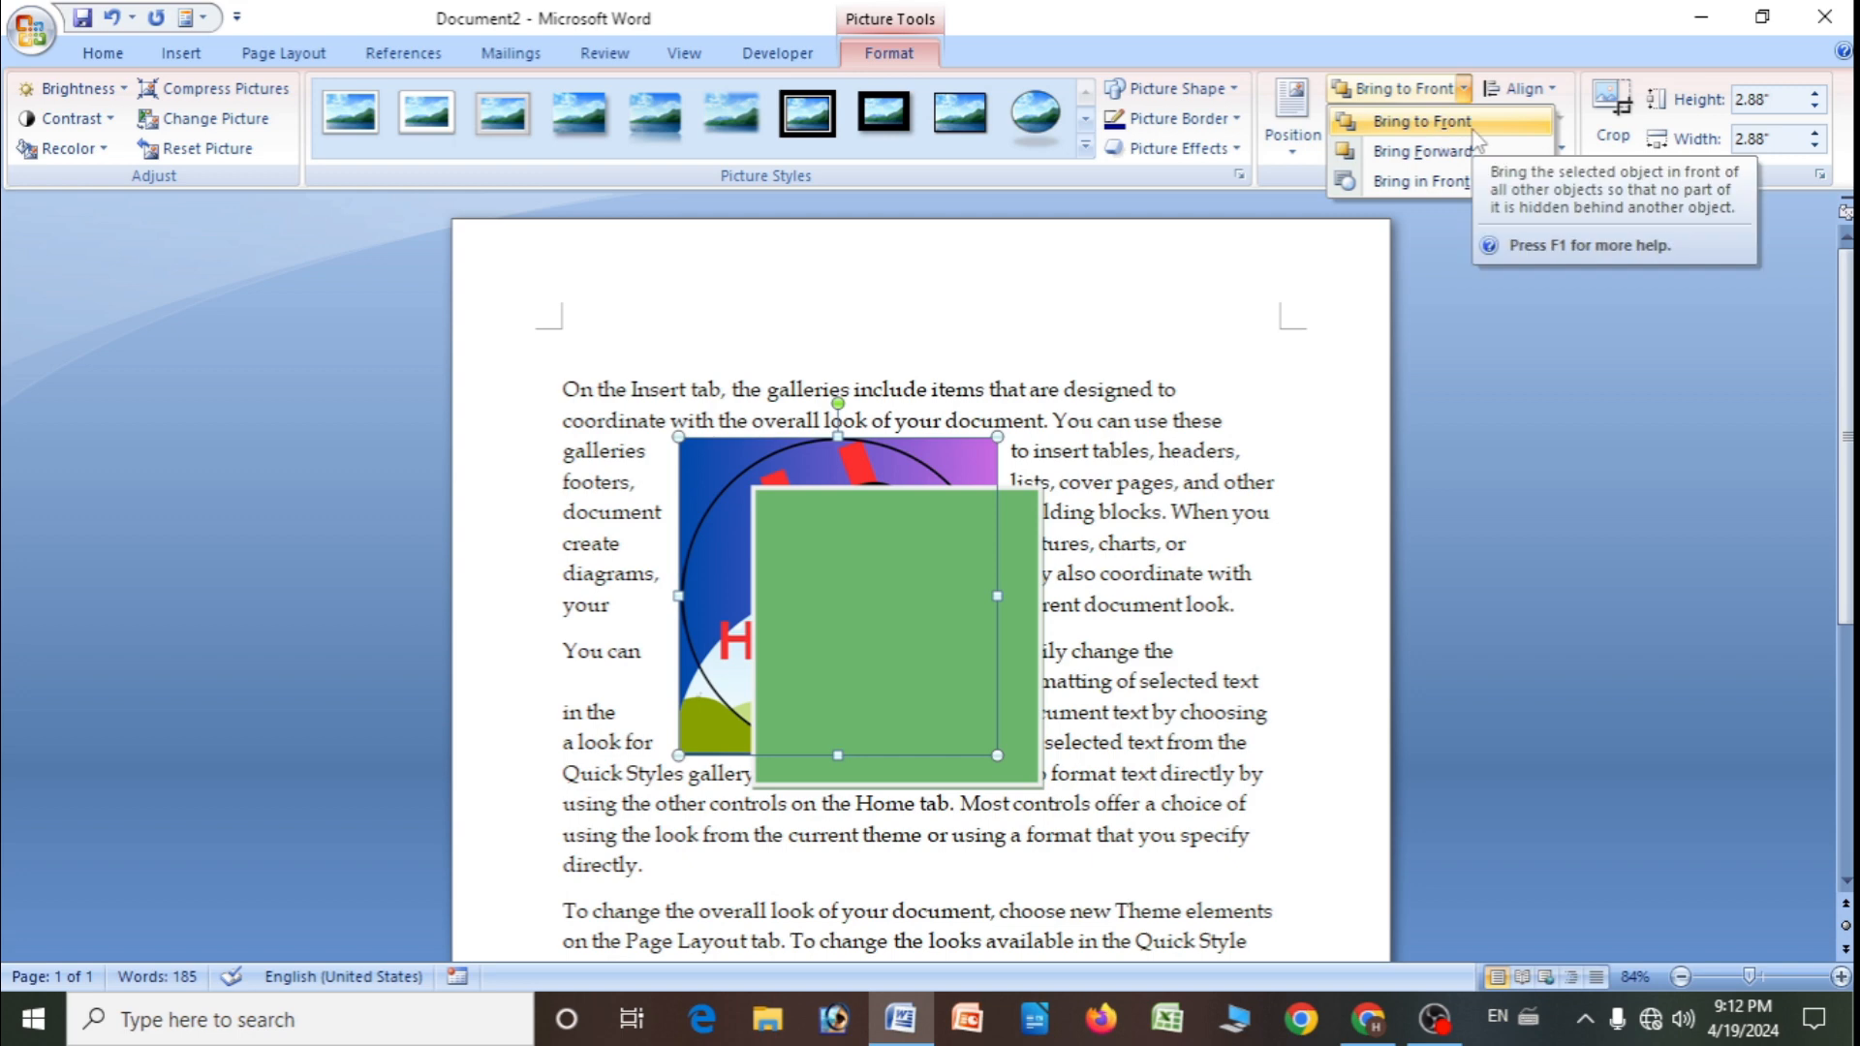
pyautogui.click(952, 592)
pyautogui.click(973, 676)
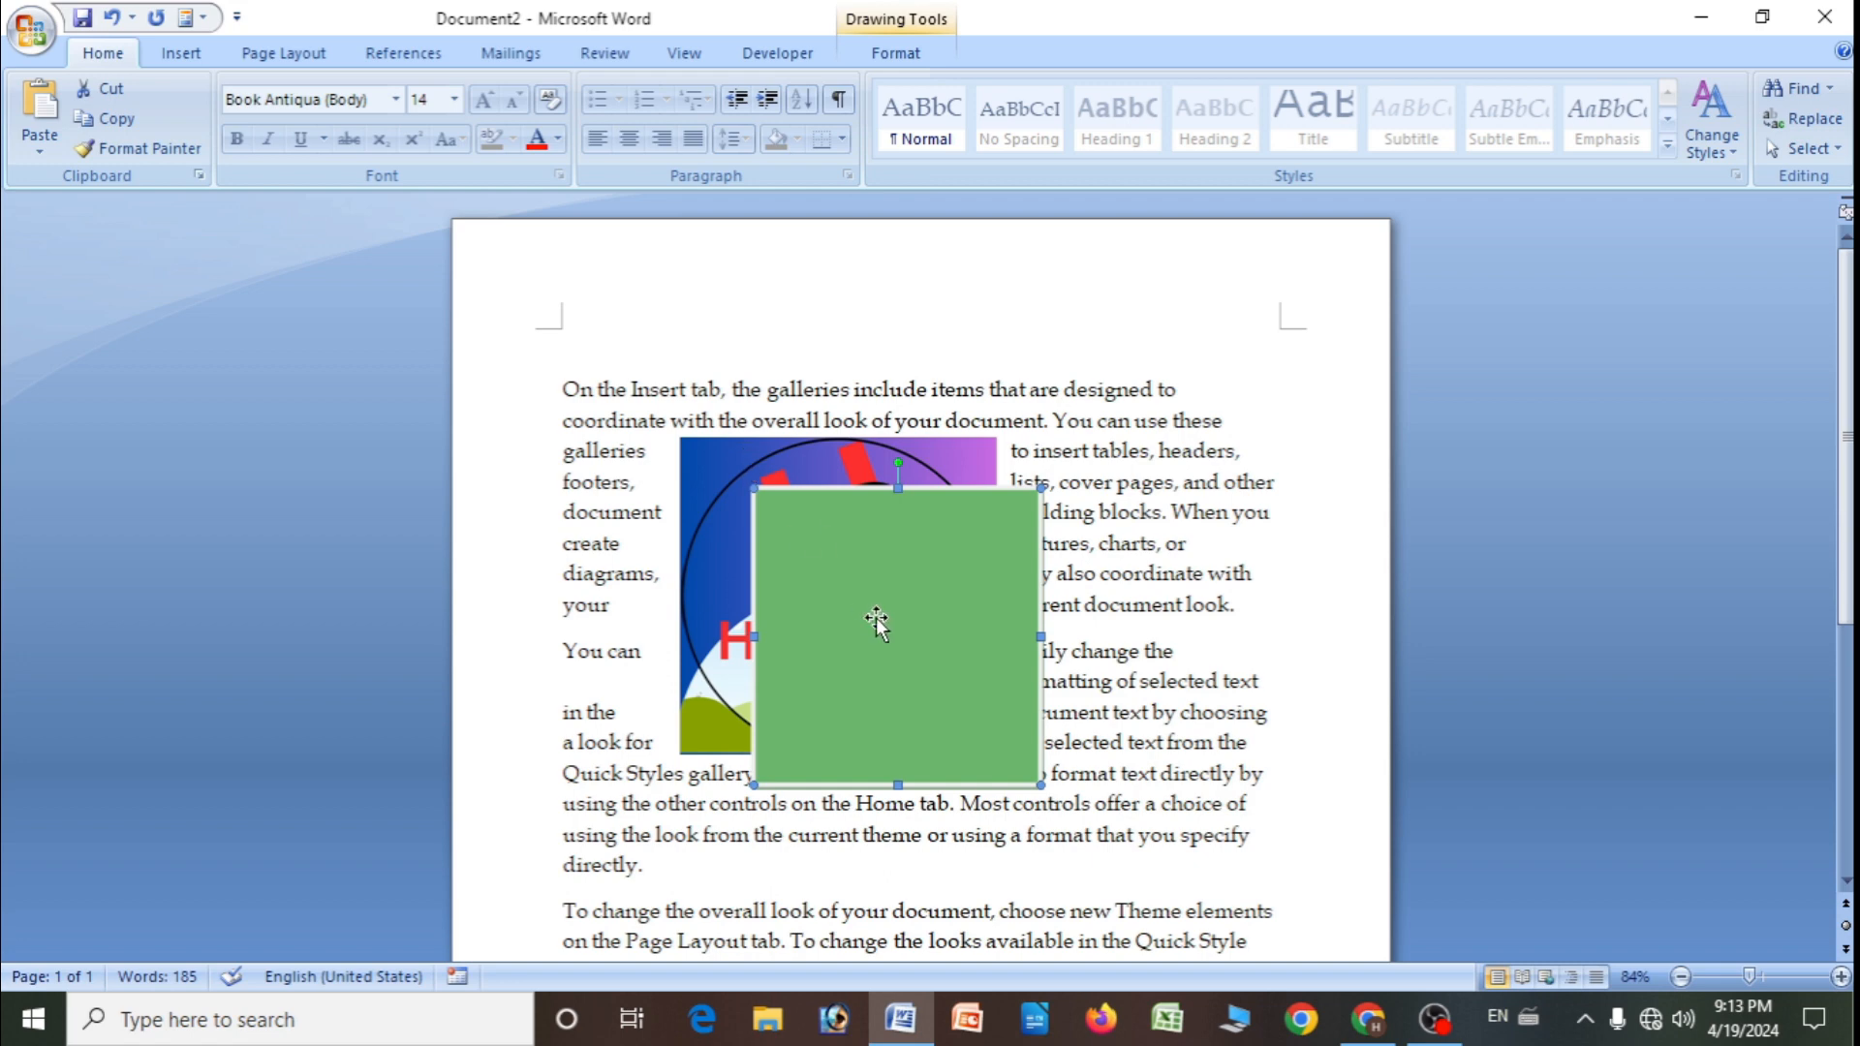
# - Draw a five-pointed star about 1.96" high and 1.87" wide, and place it across the picture and the green rectangle's left edge
pyautogui.click(181, 53)
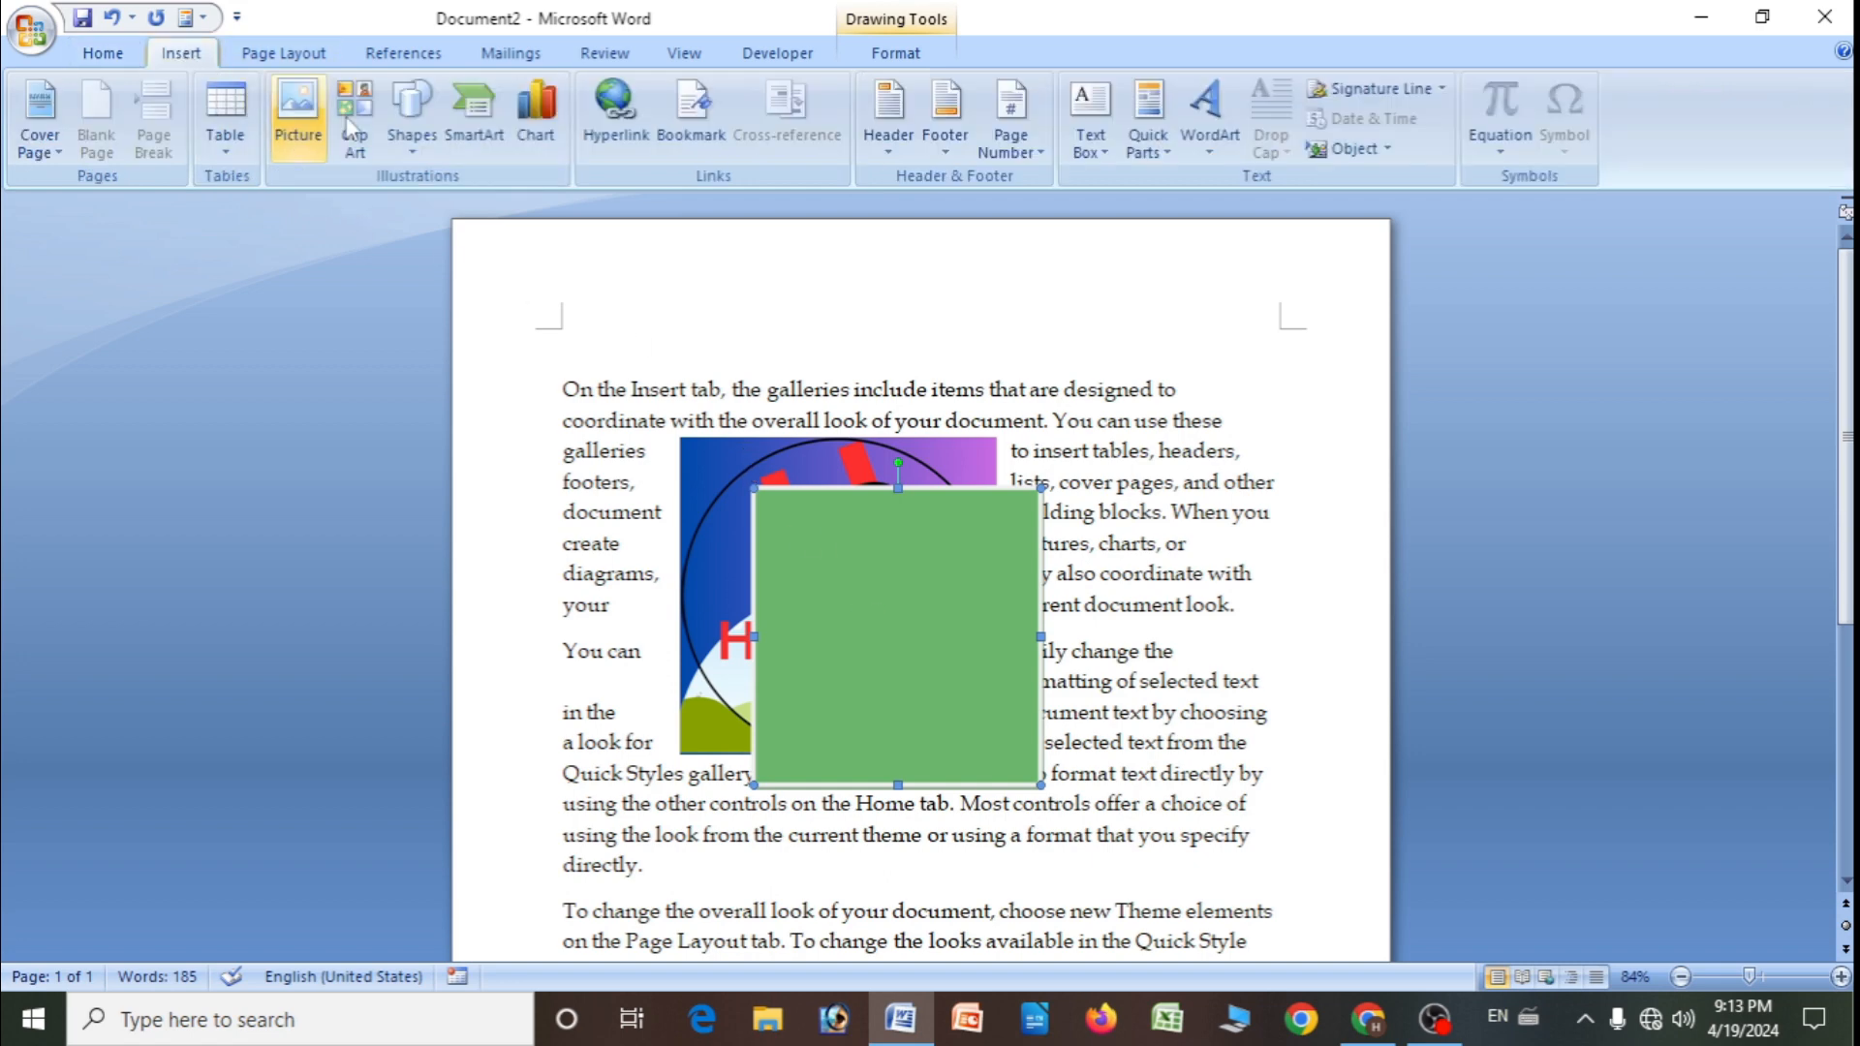
pyautogui.click(412, 121)
pyautogui.click(534, 234)
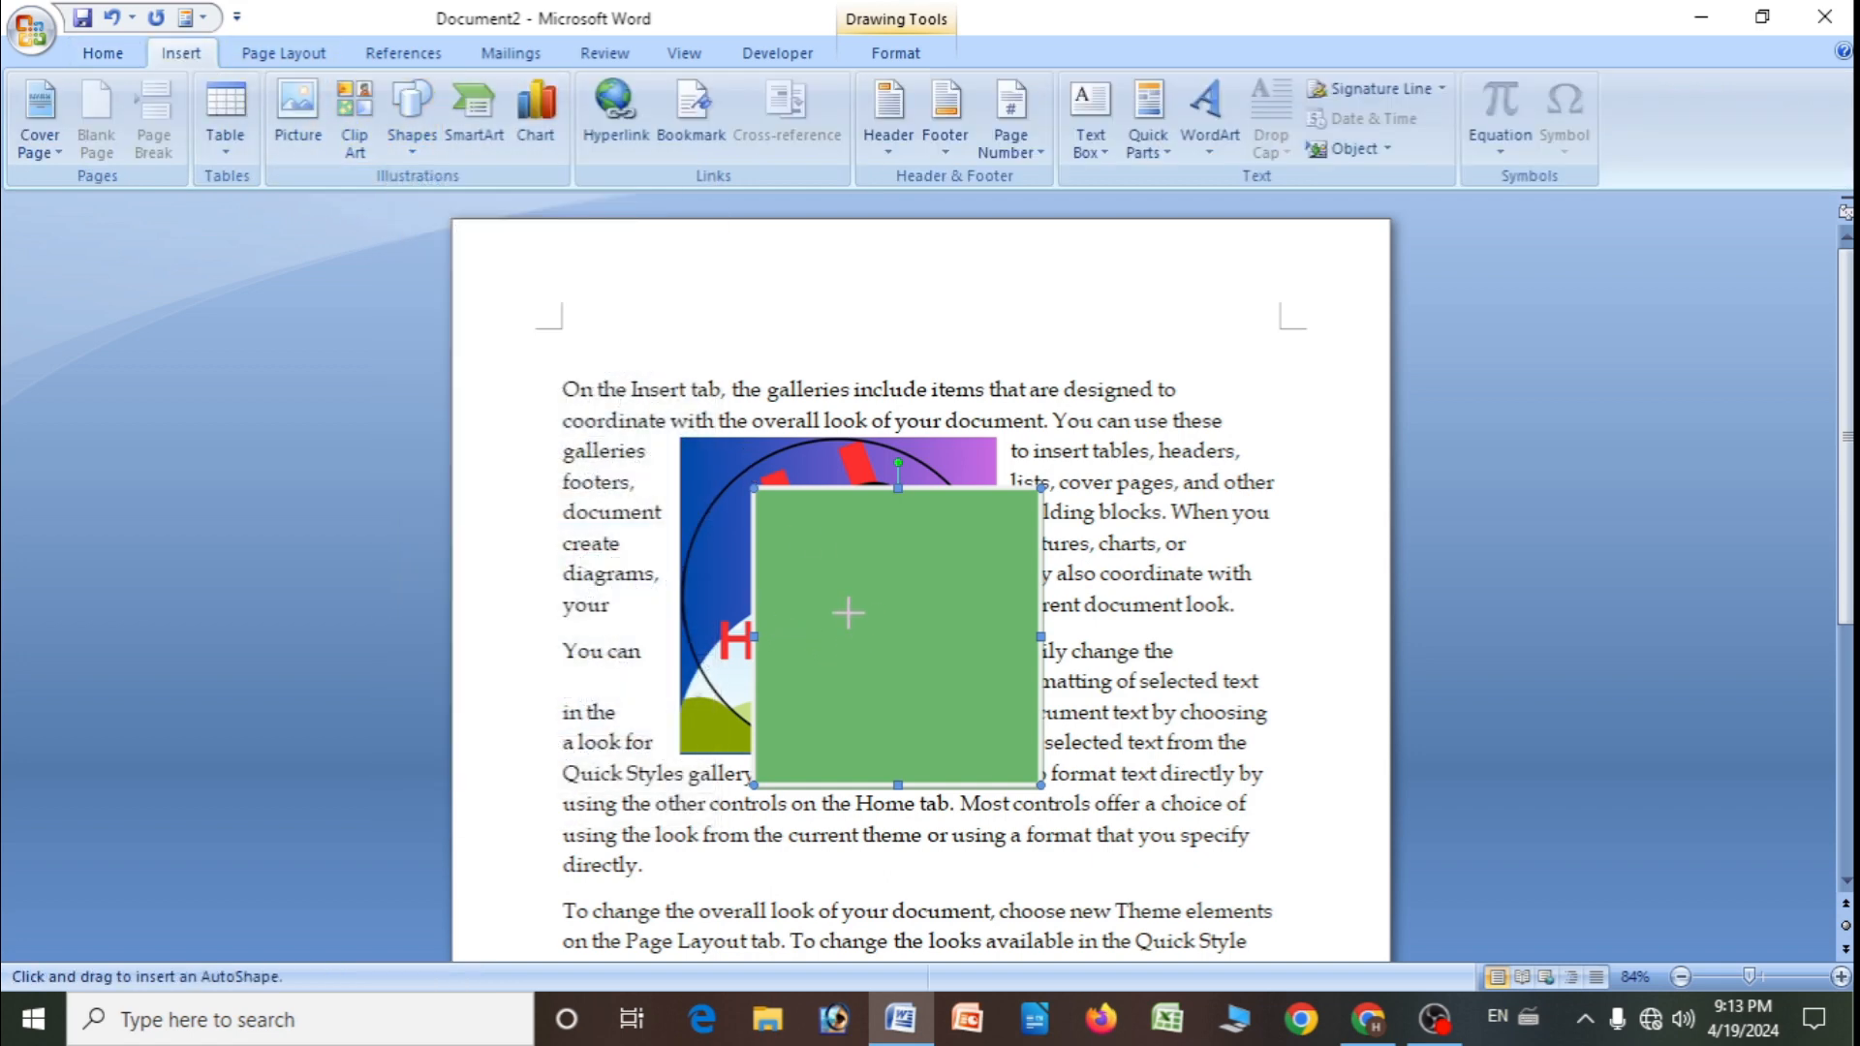
pyautogui.moveTo(825, 579); pyautogui.dragTo(1031, 799)
pyautogui.moveTo(888, 685); pyautogui.dragTo(759, 642)
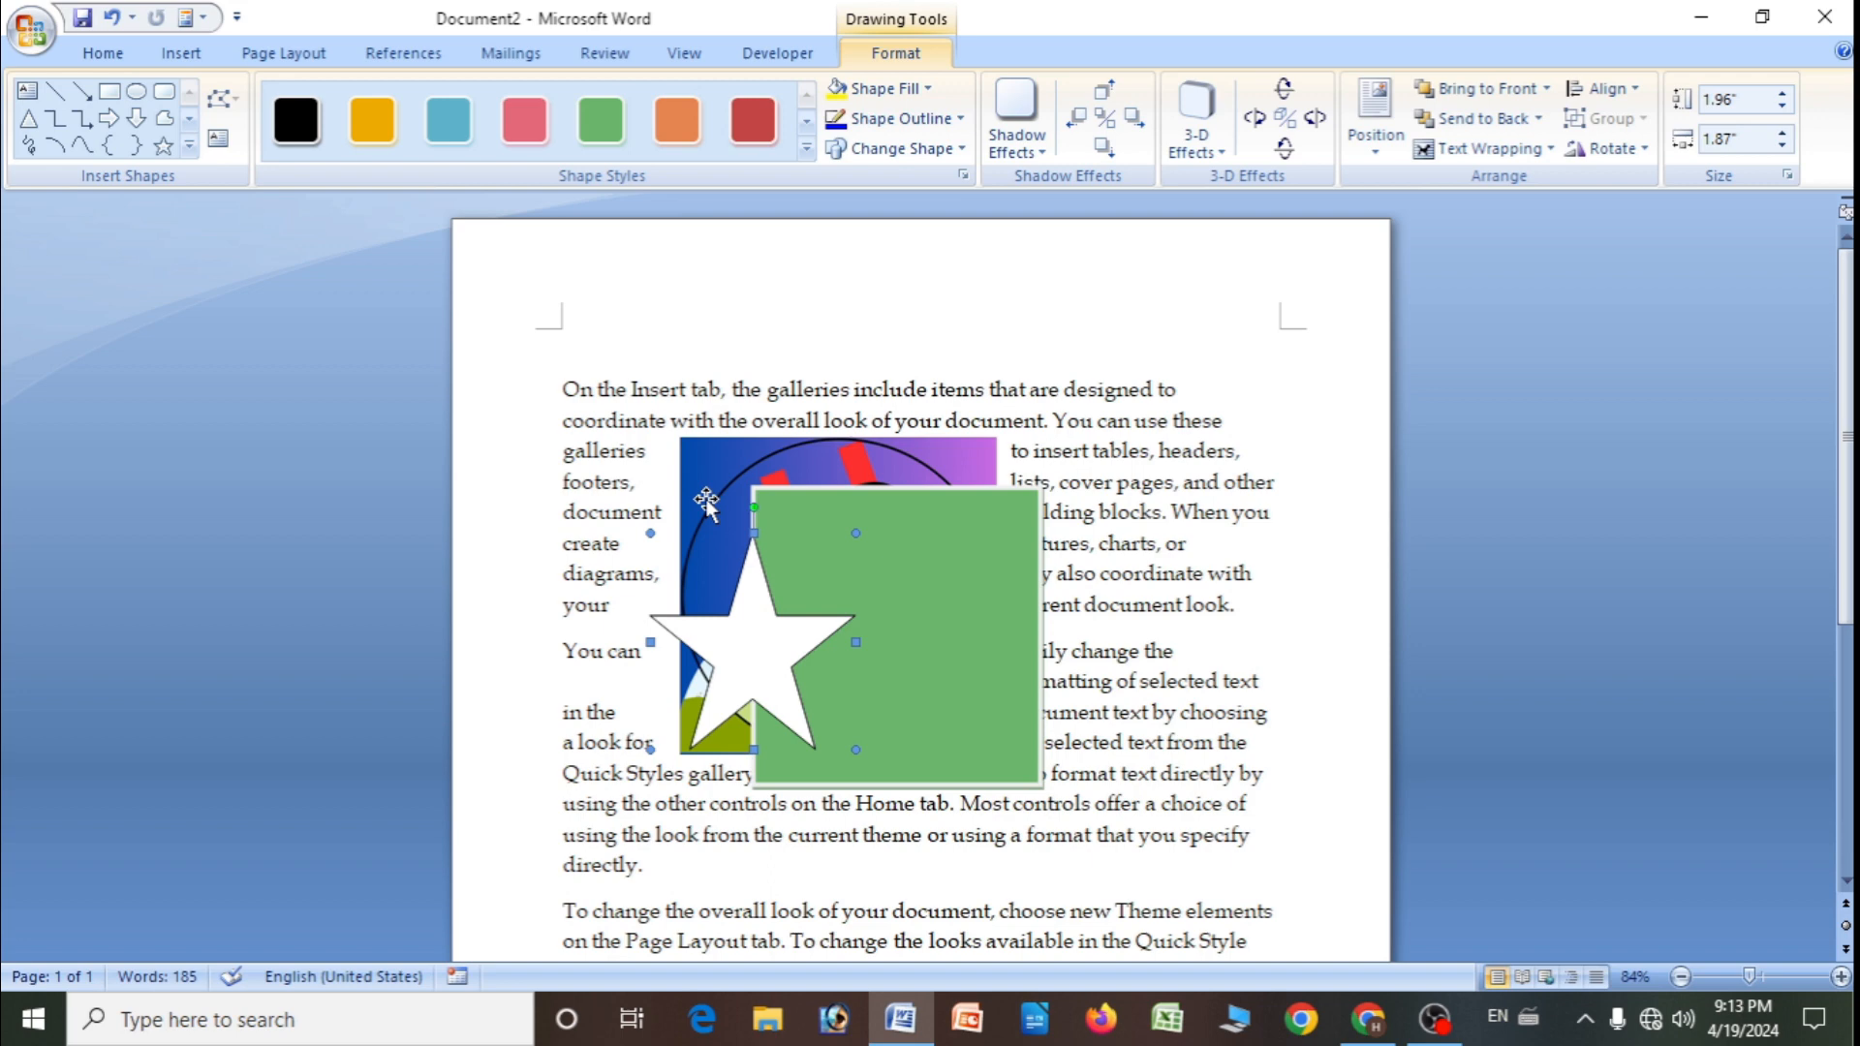
# - Try bringing the picture to the front of the rectangle and the star, and undo it
pyautogui.click(700, 465)
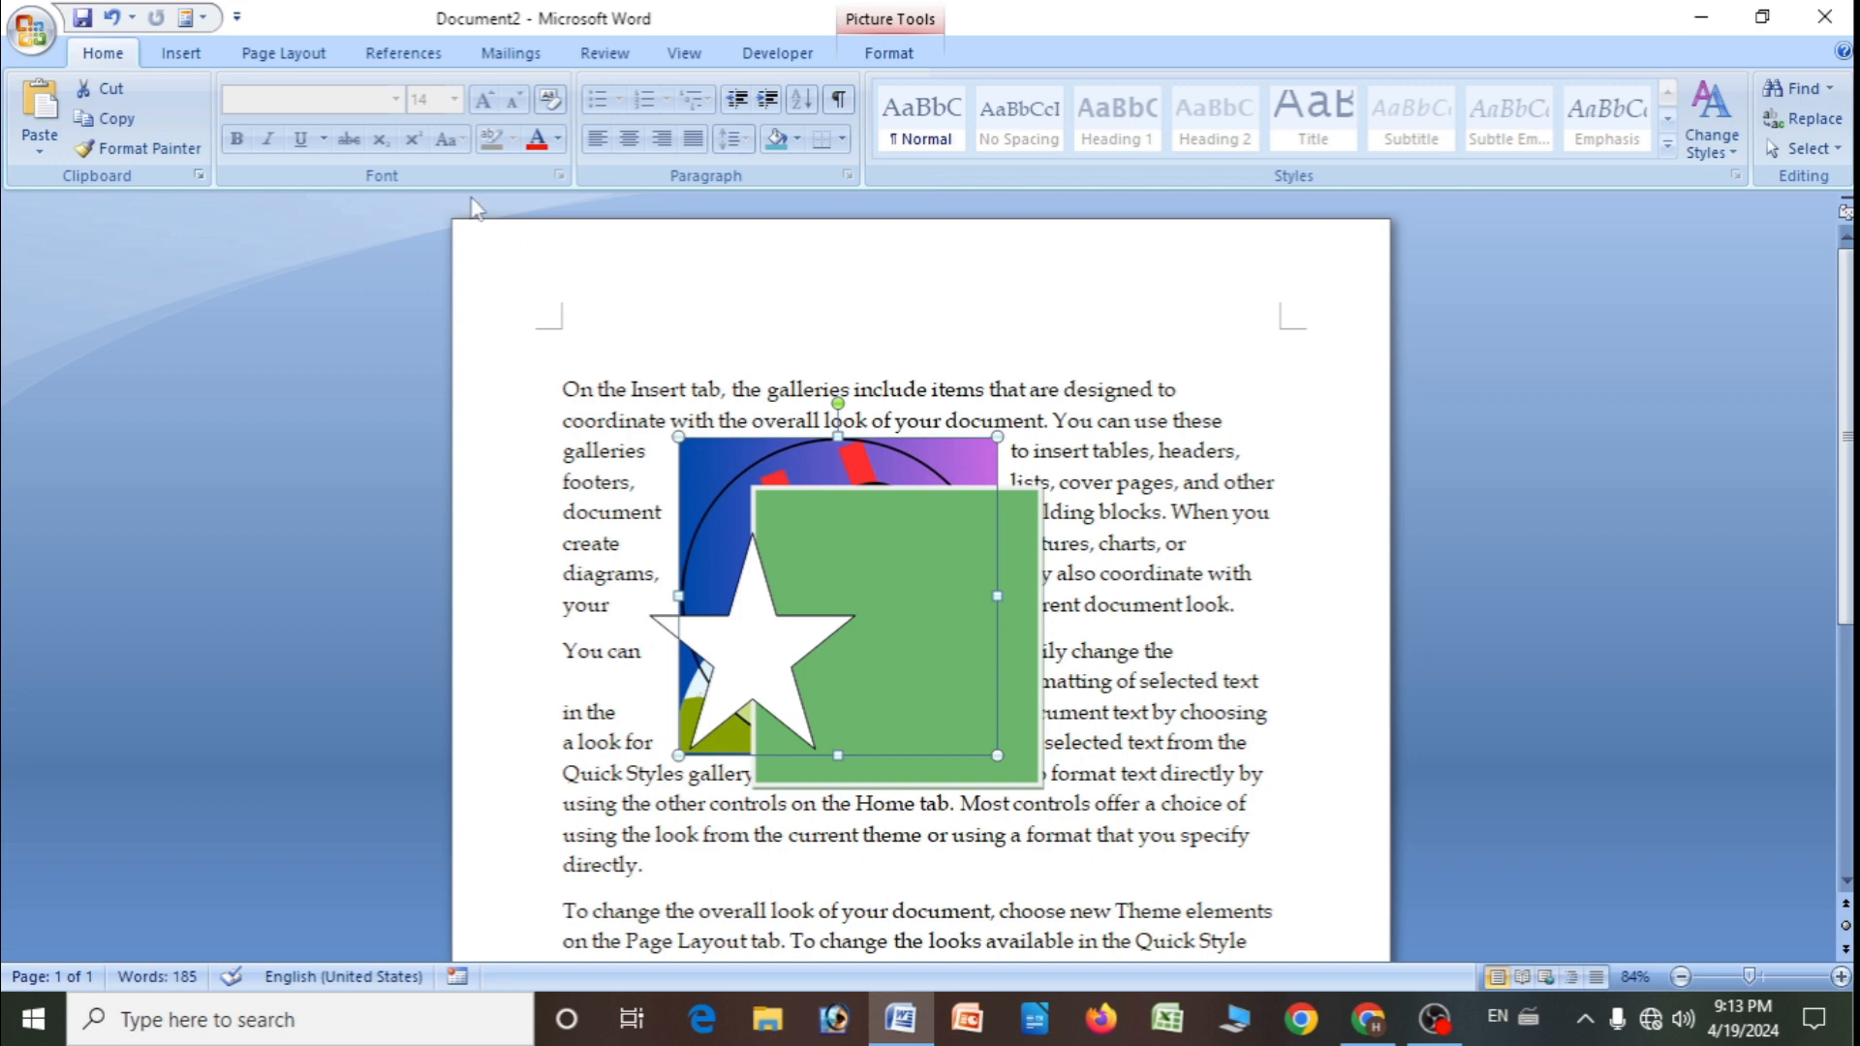
pyautogui.doubleClick(699, 452)
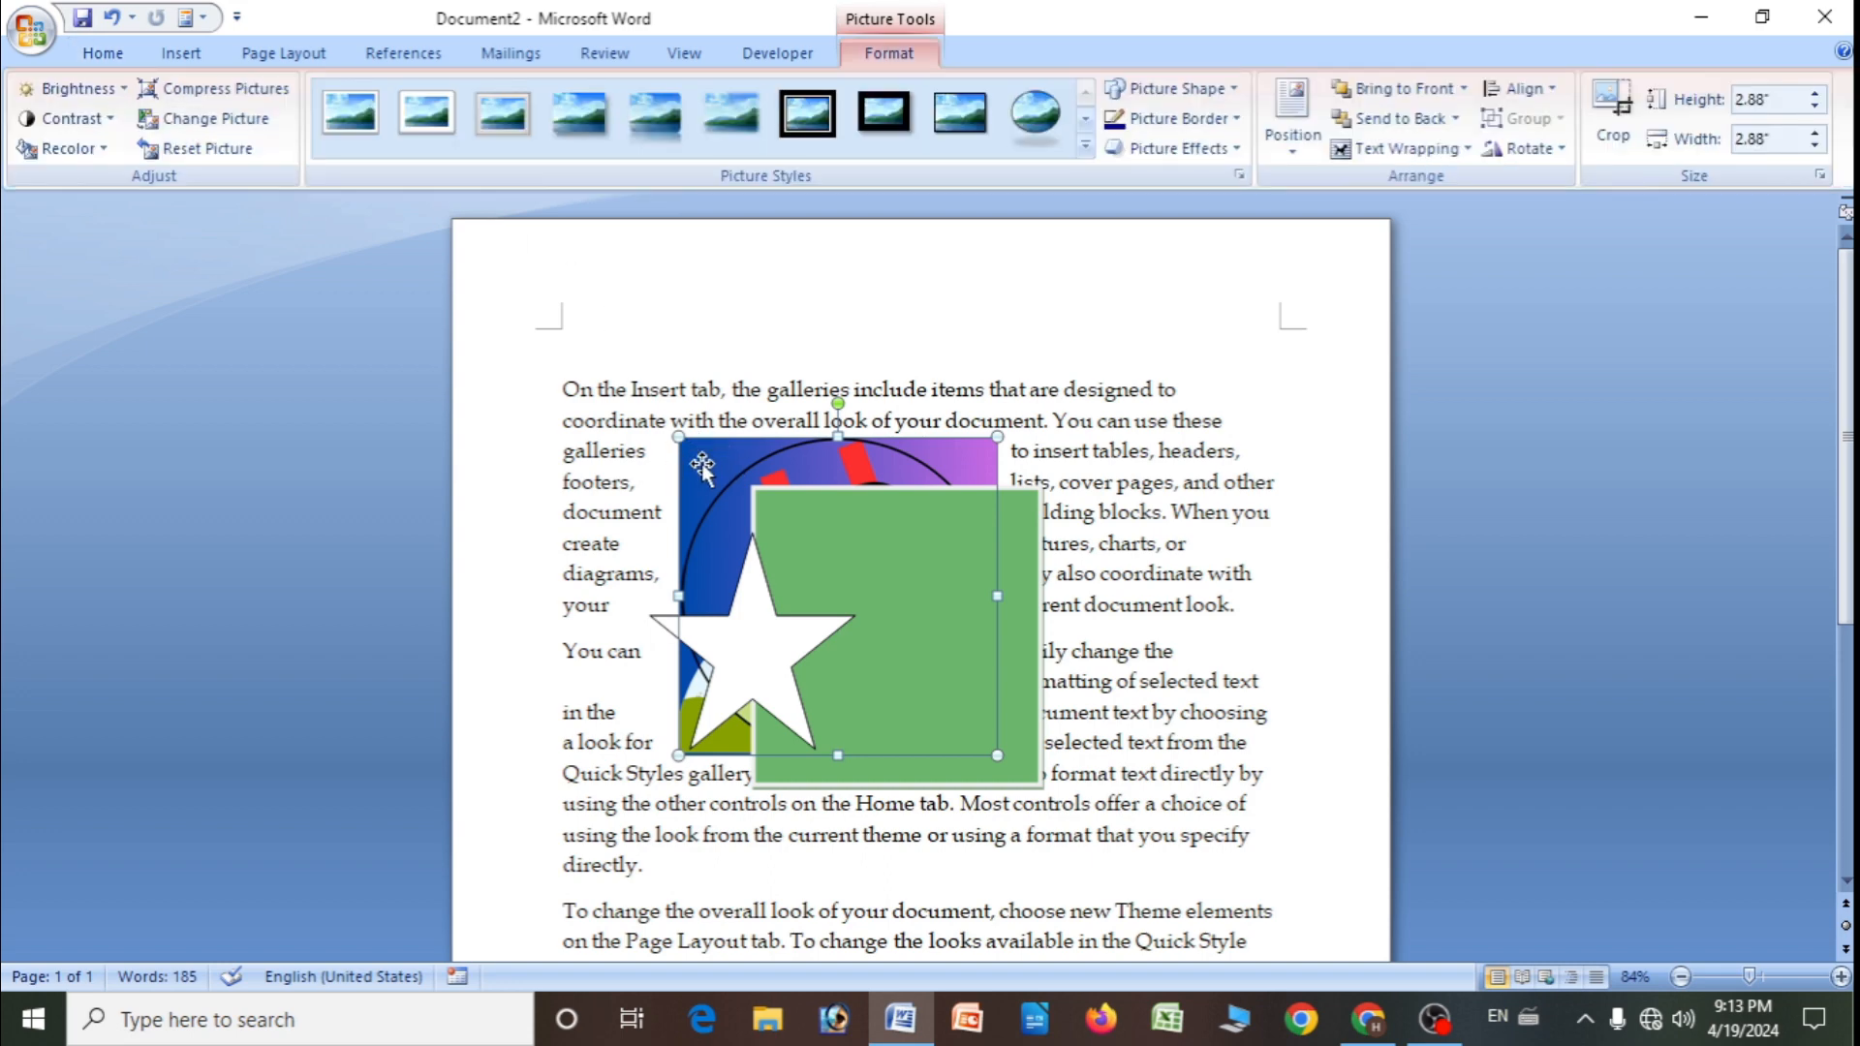
pyautogui.click(1409, 97)
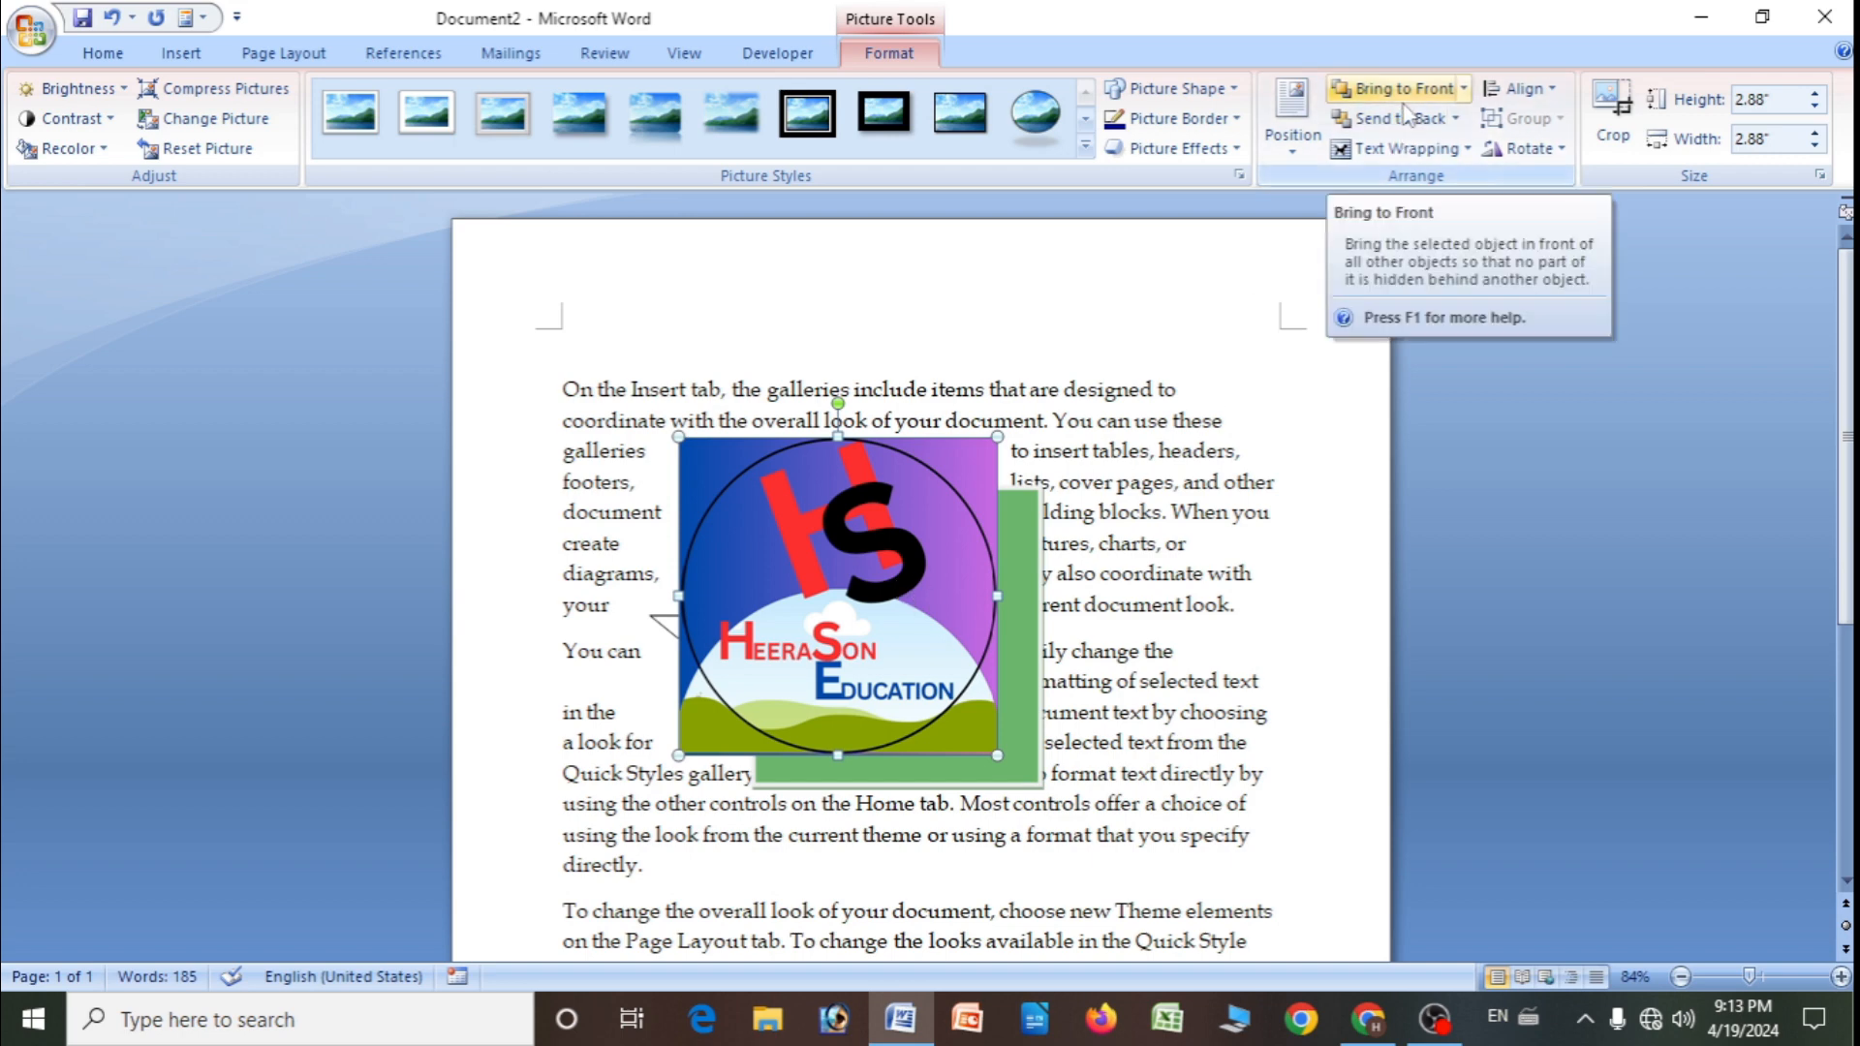
pyautogui.hotkey('ctrl', 'z')
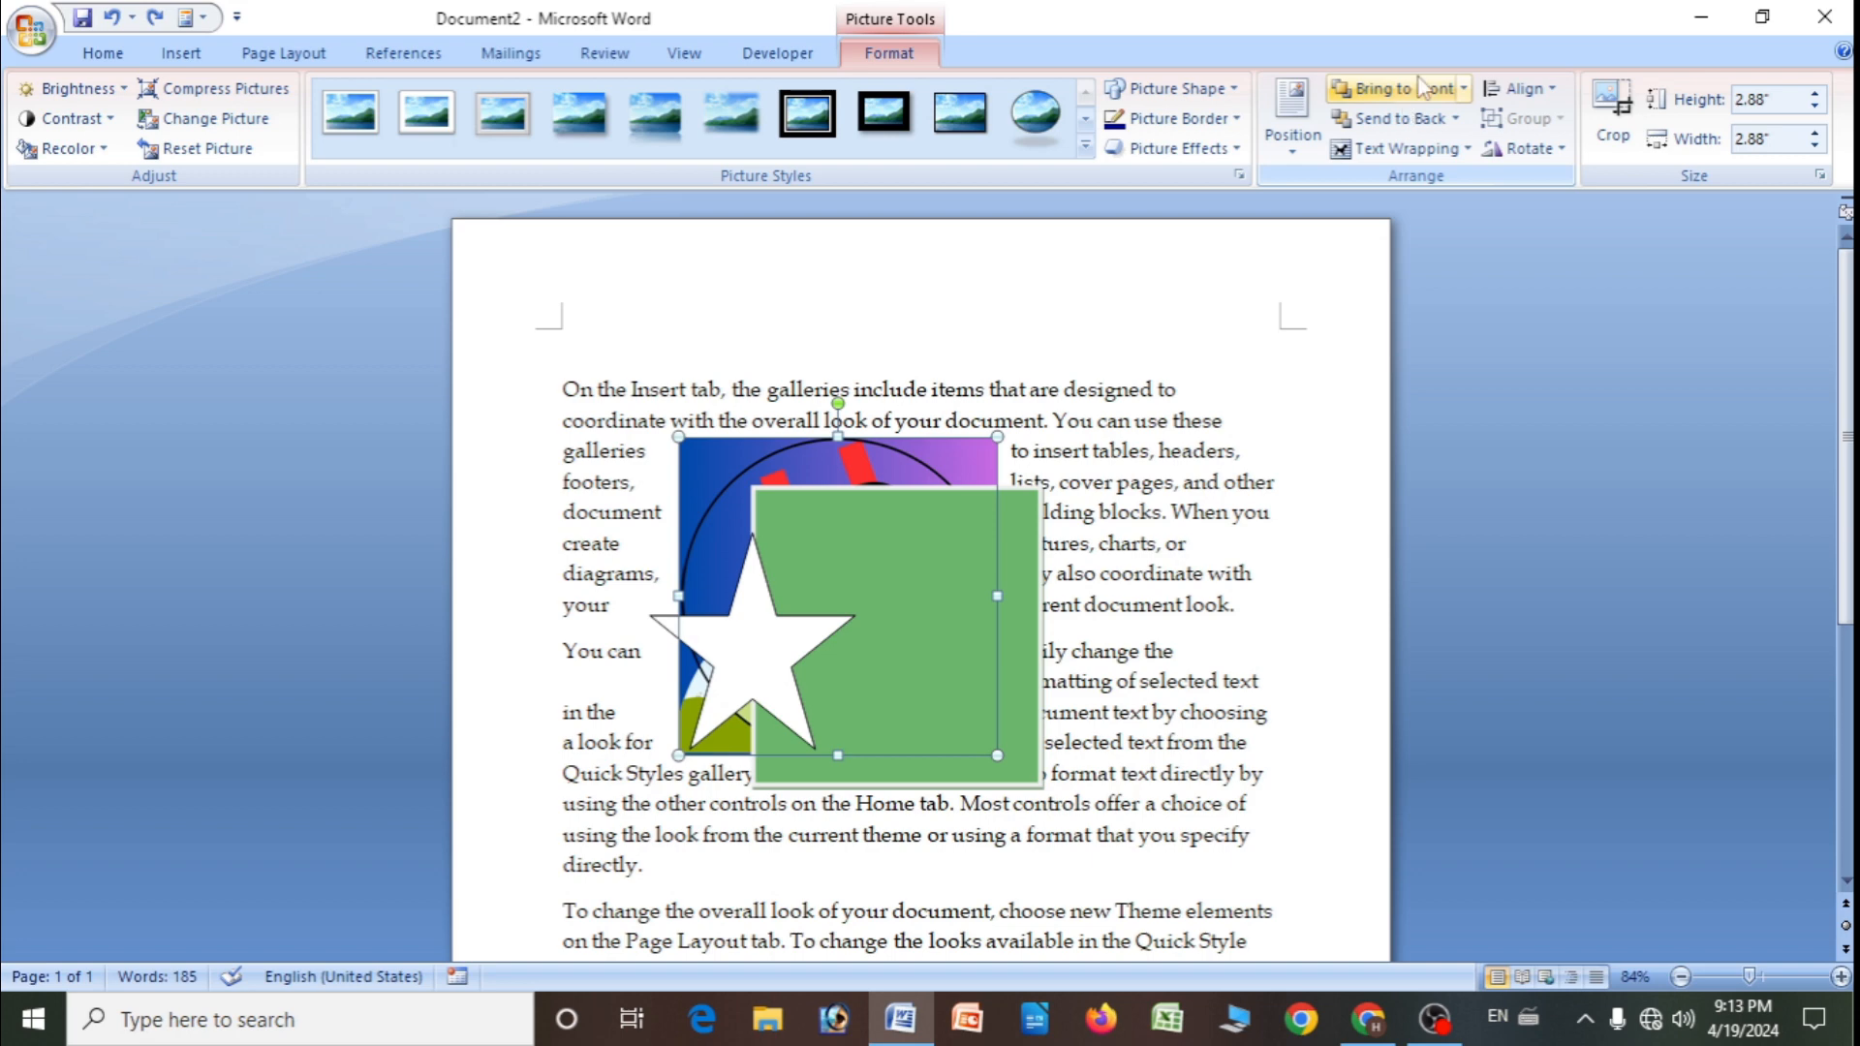
# - Try bringing the picture forward one level above the green rectangle, and send it to the back
pyautogui.click(1464, 90)
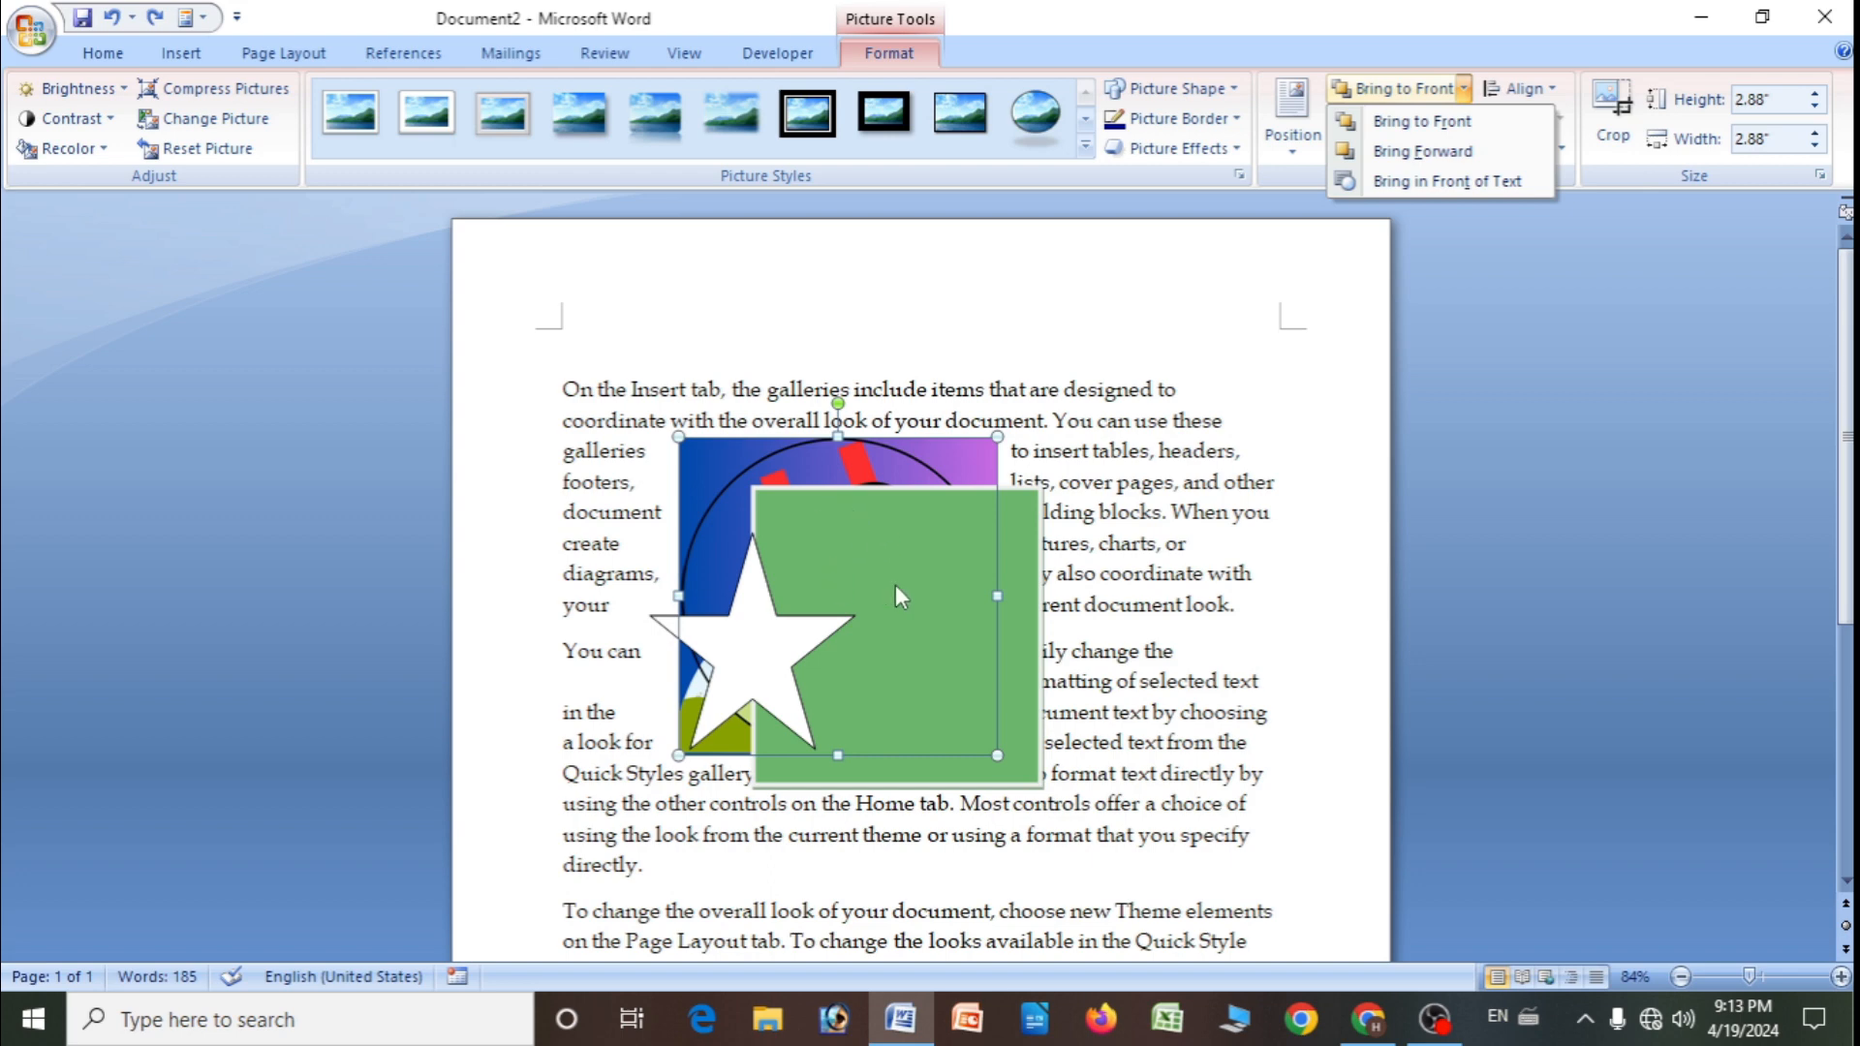
pyautogui.click(1432, 154)
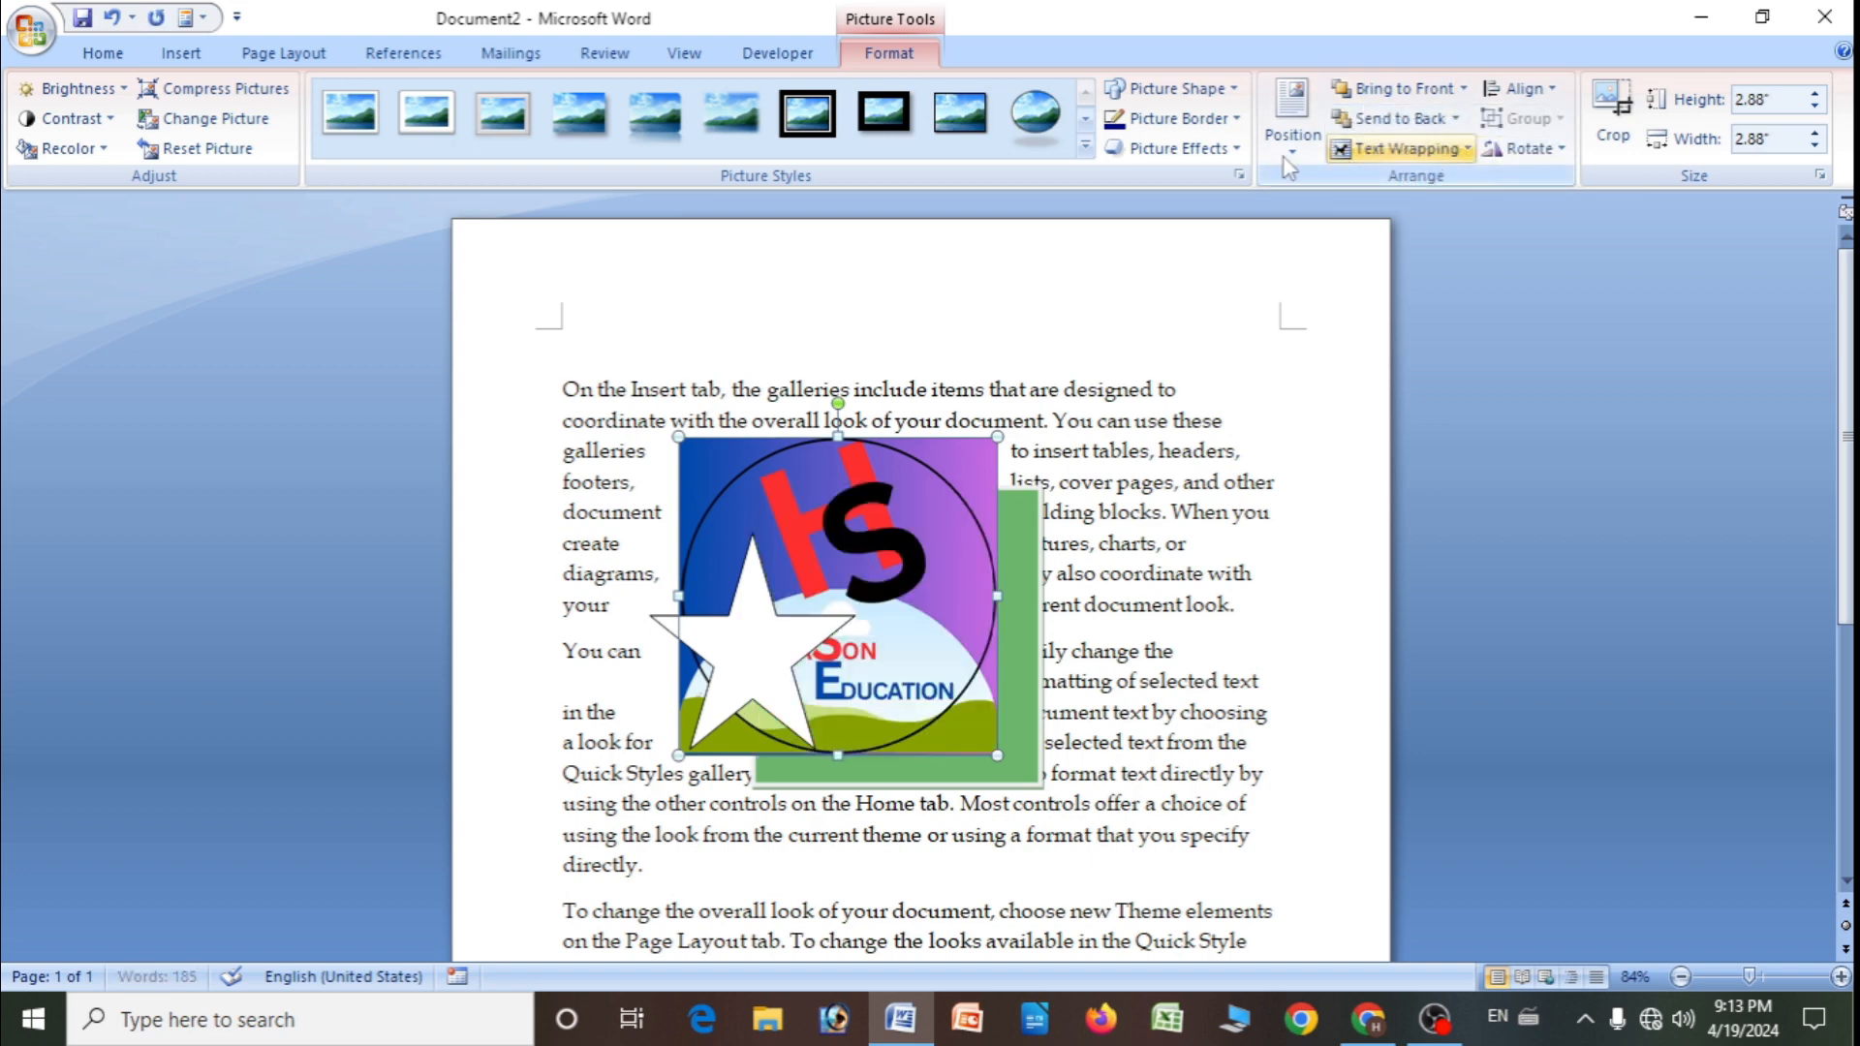
pyautogui.click(1422, 120)
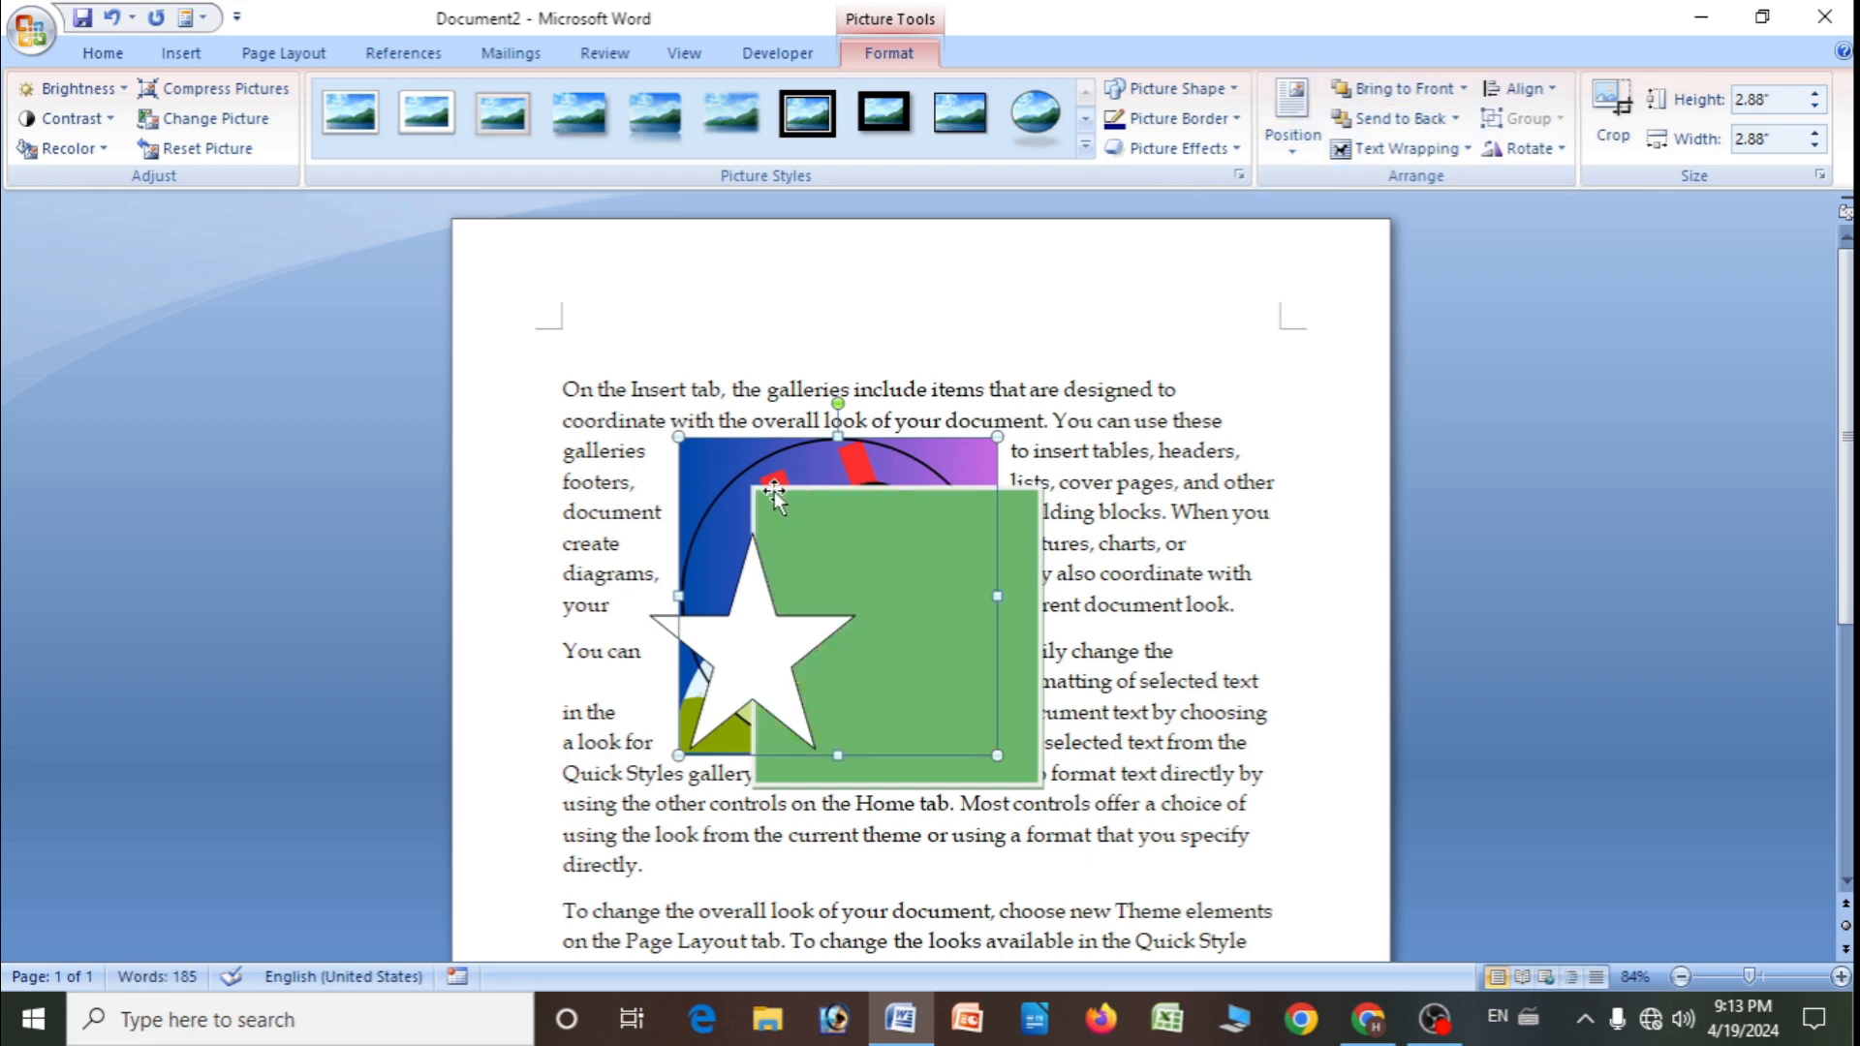
# - Bring the picture forward one level above the green rectangle, then try raising it above the star and undo that
pyautogui.click(1463, 88)
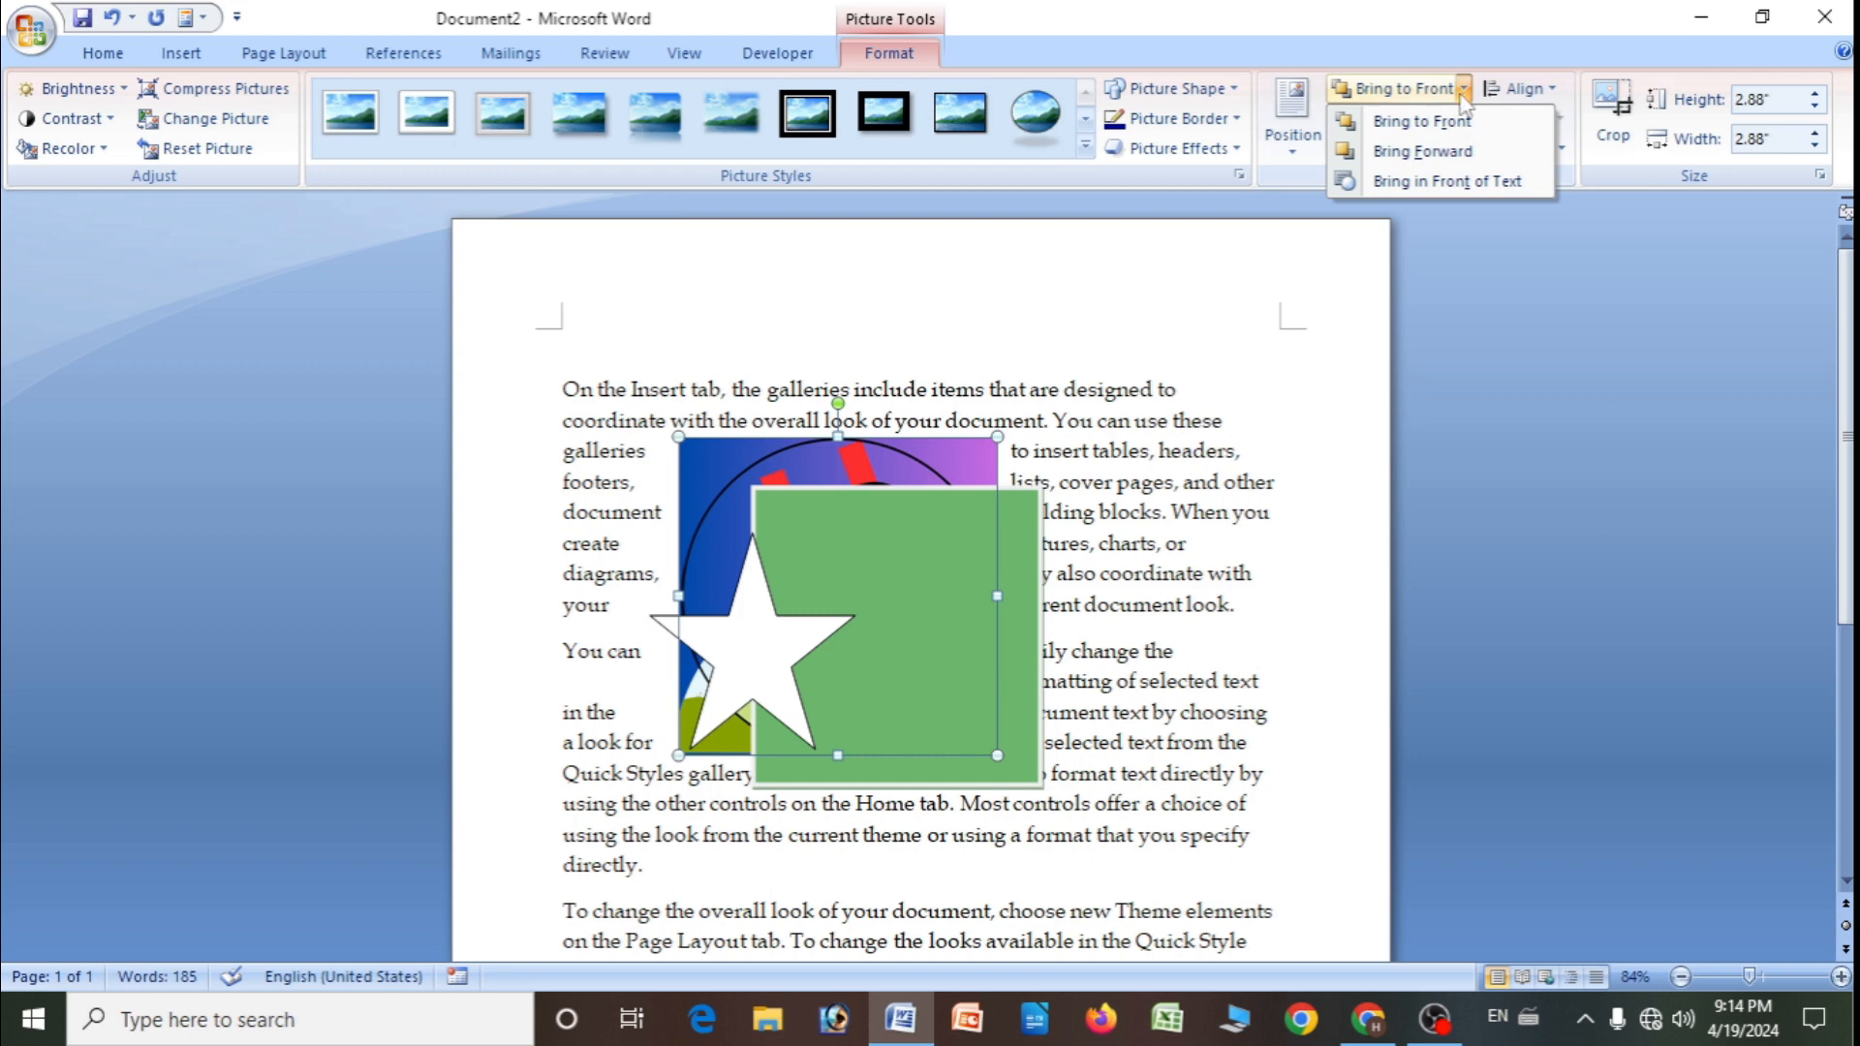
pyautogui.click(1427, 153)
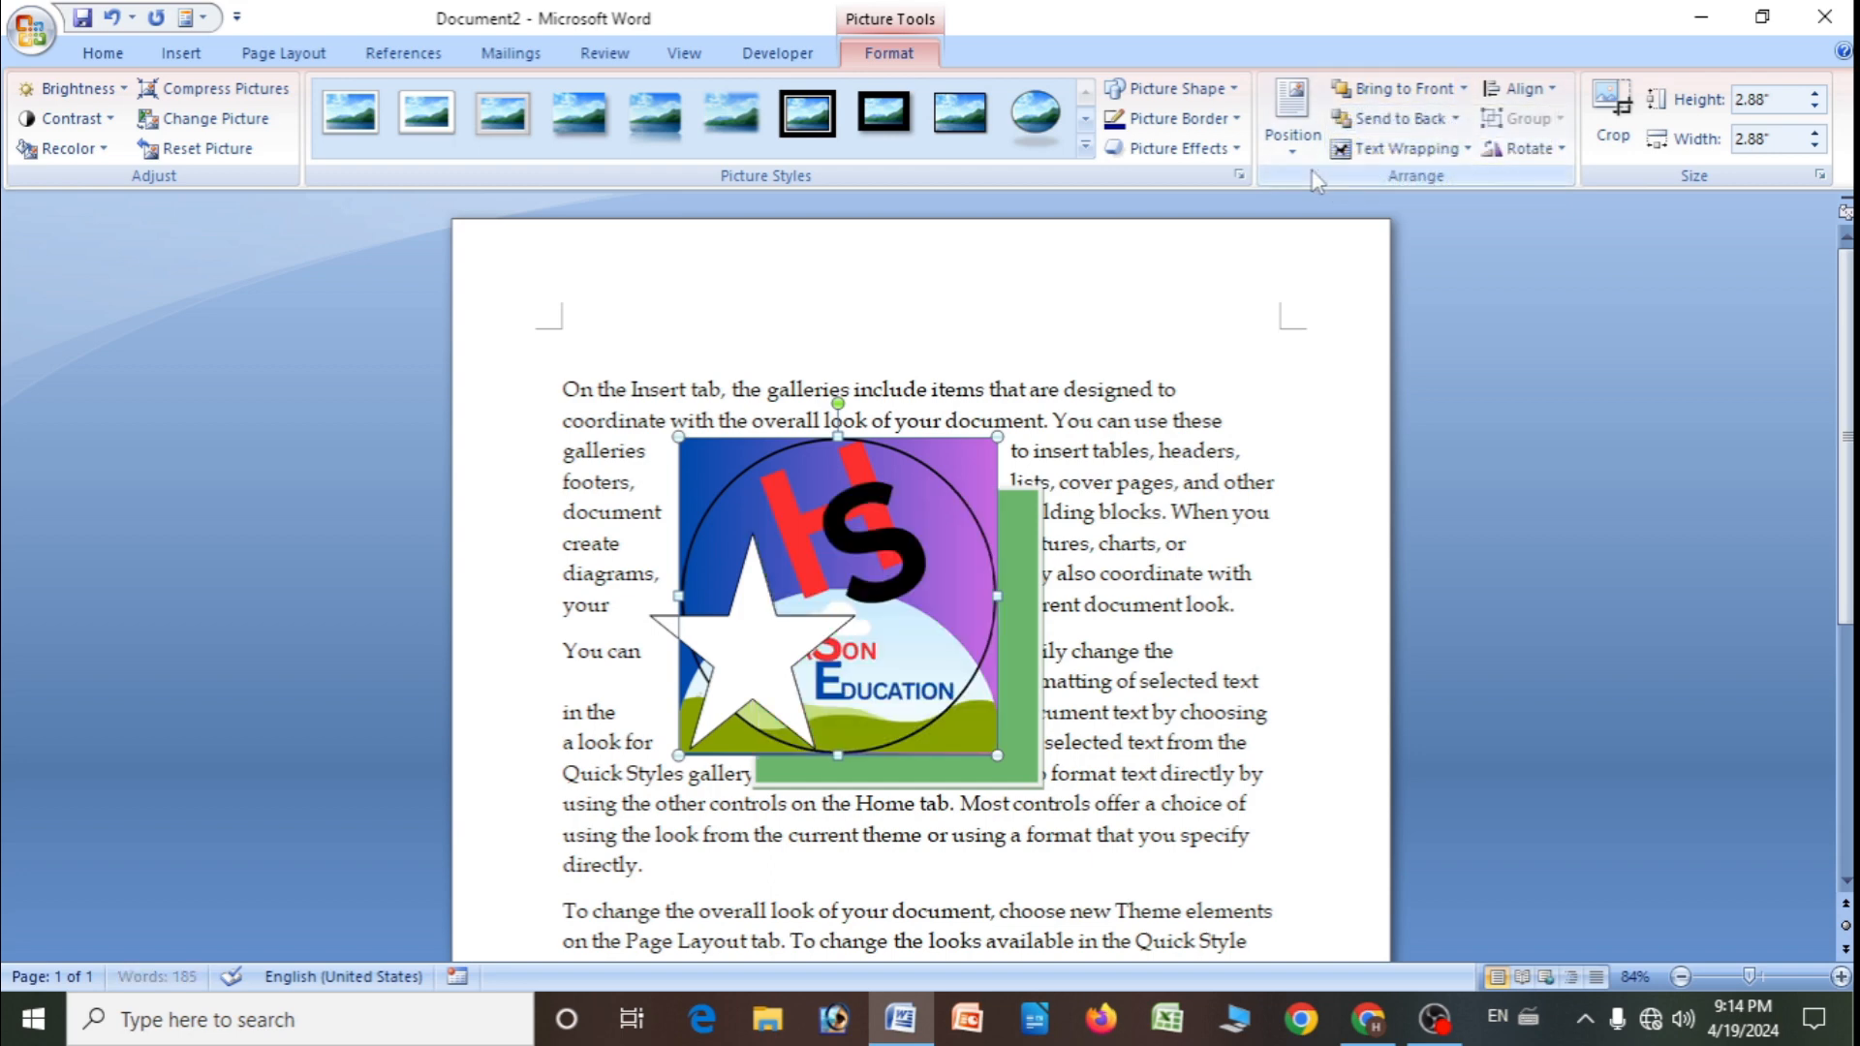
pyautogui.click(1456, 93)
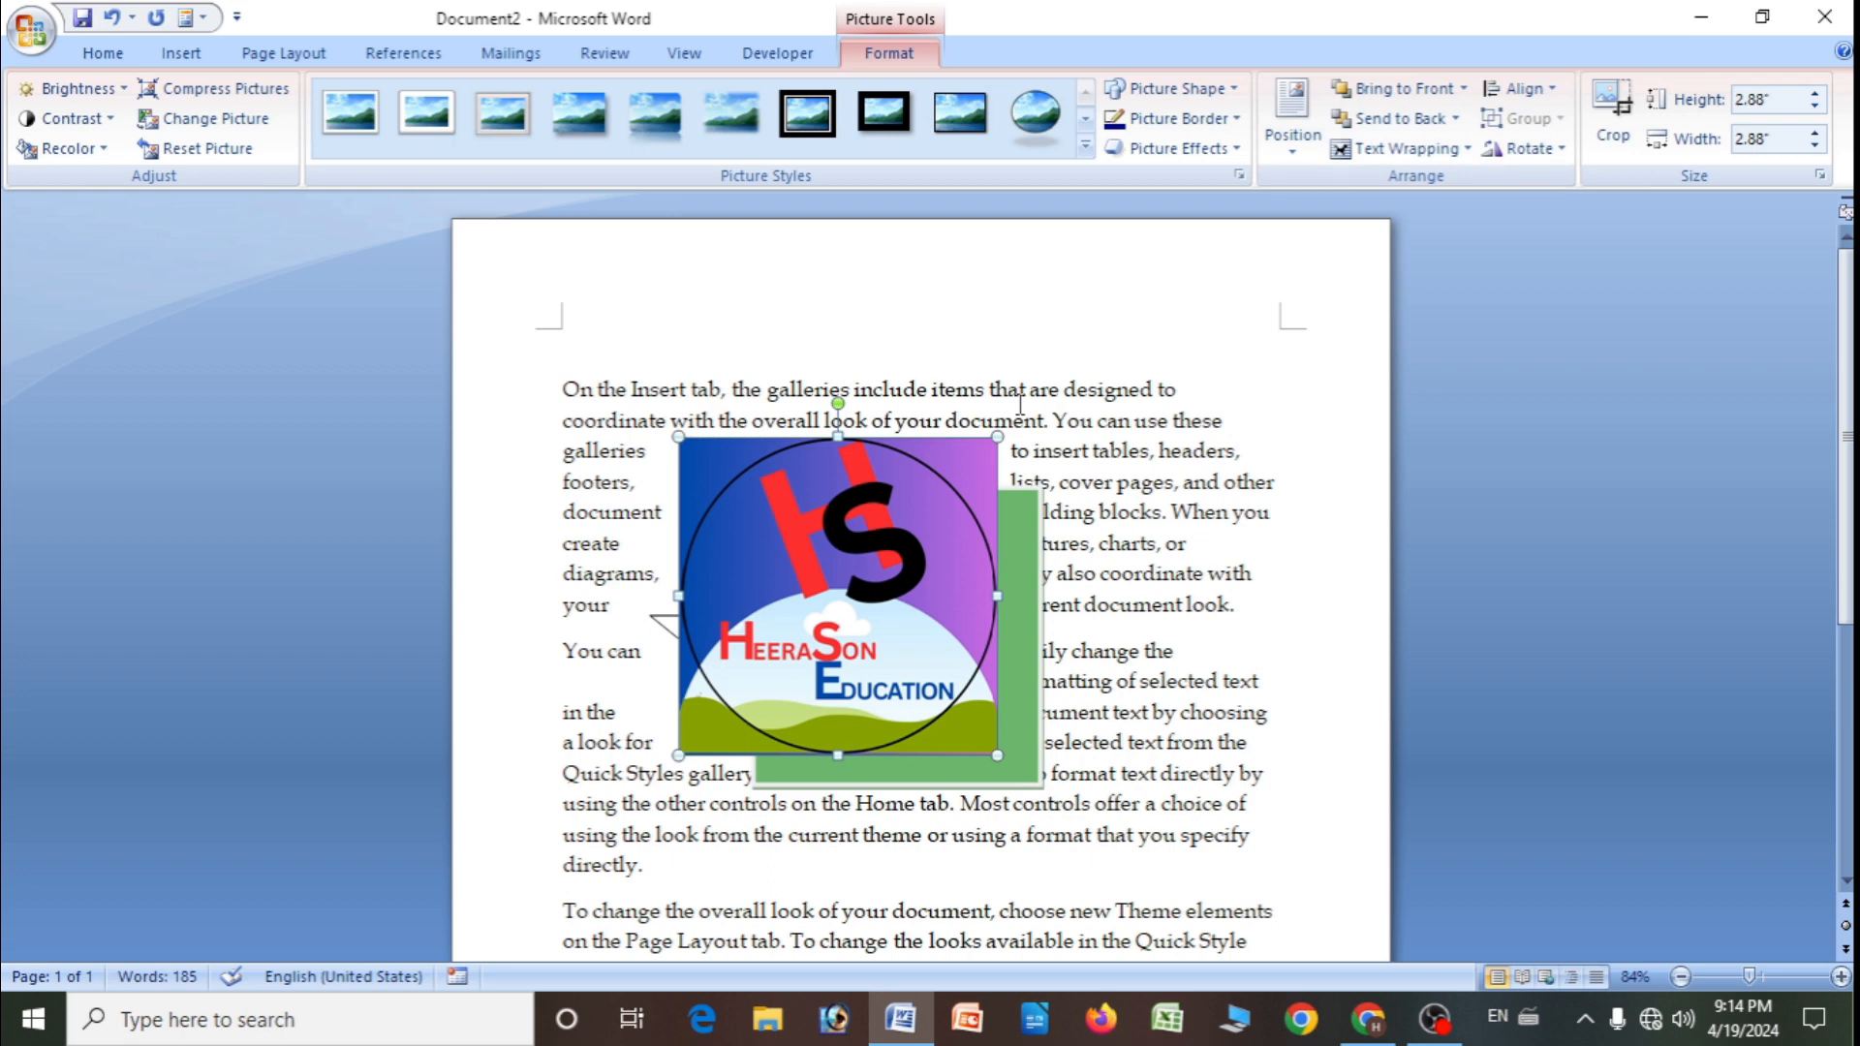
pyautogui.hotkey('ctrl', 'z')
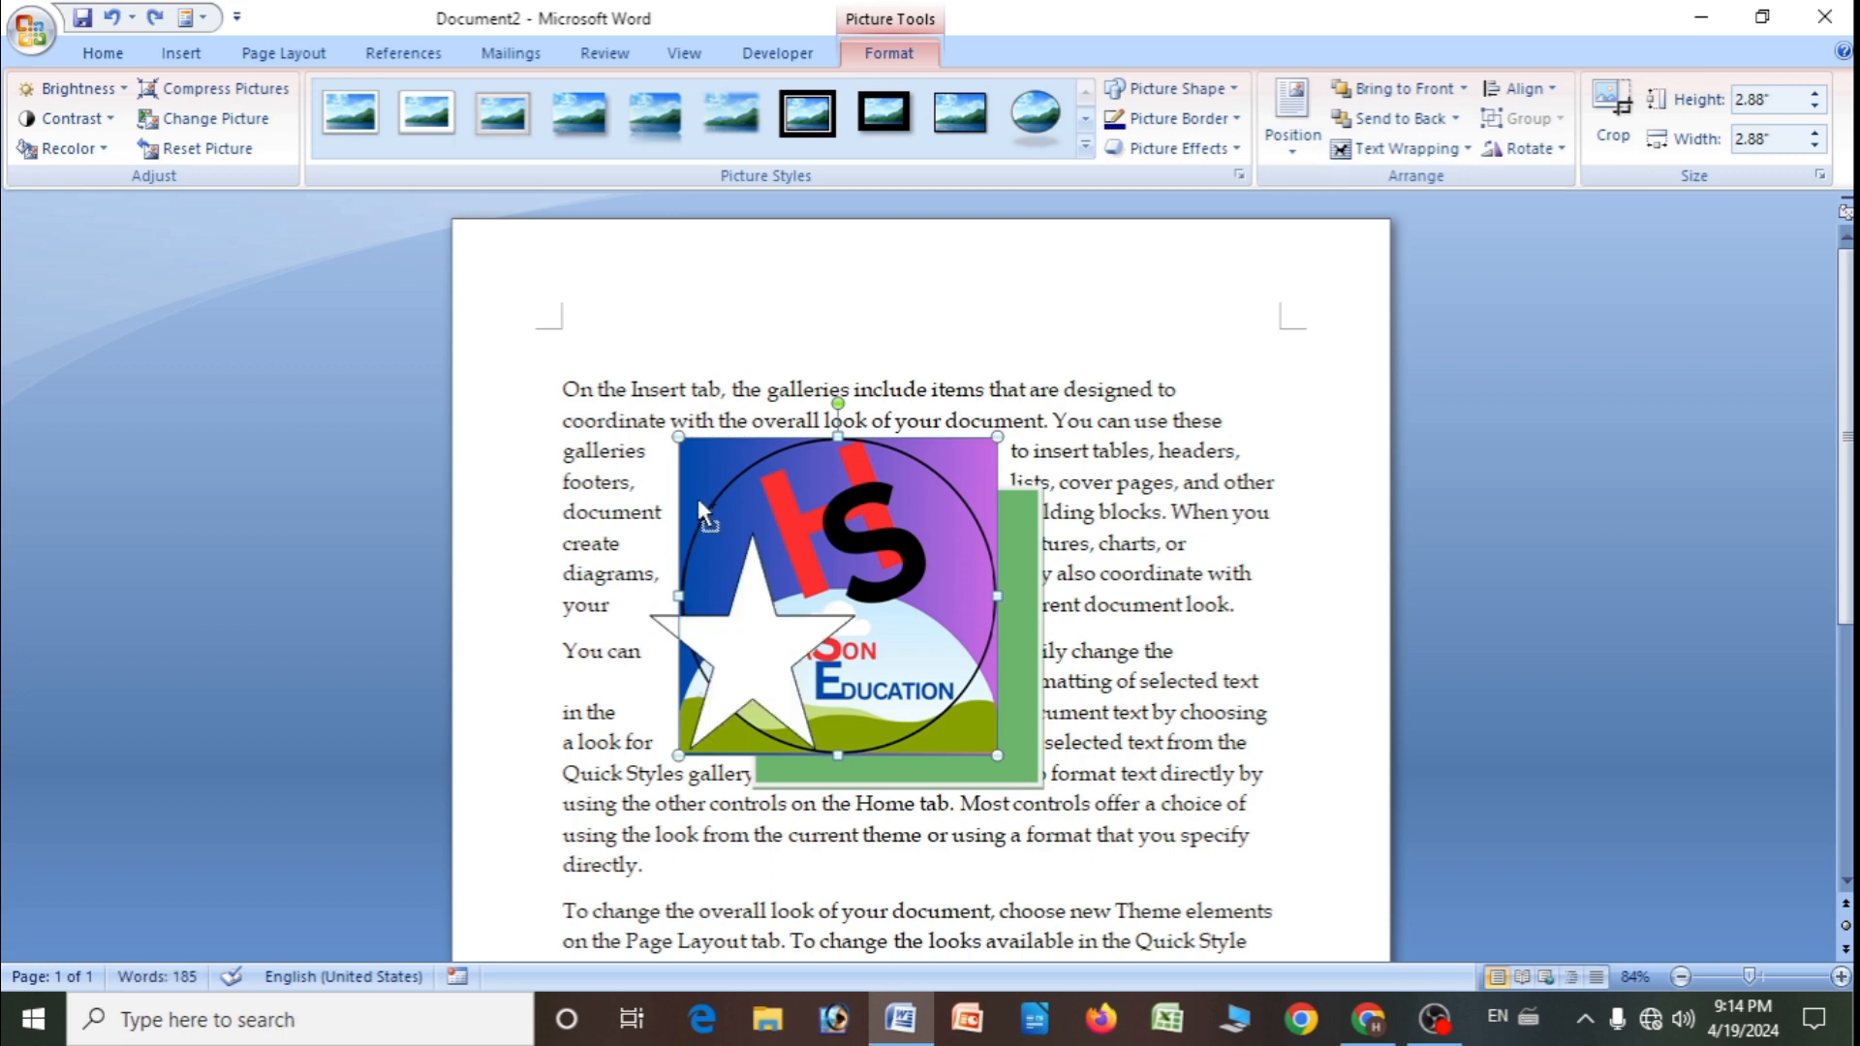
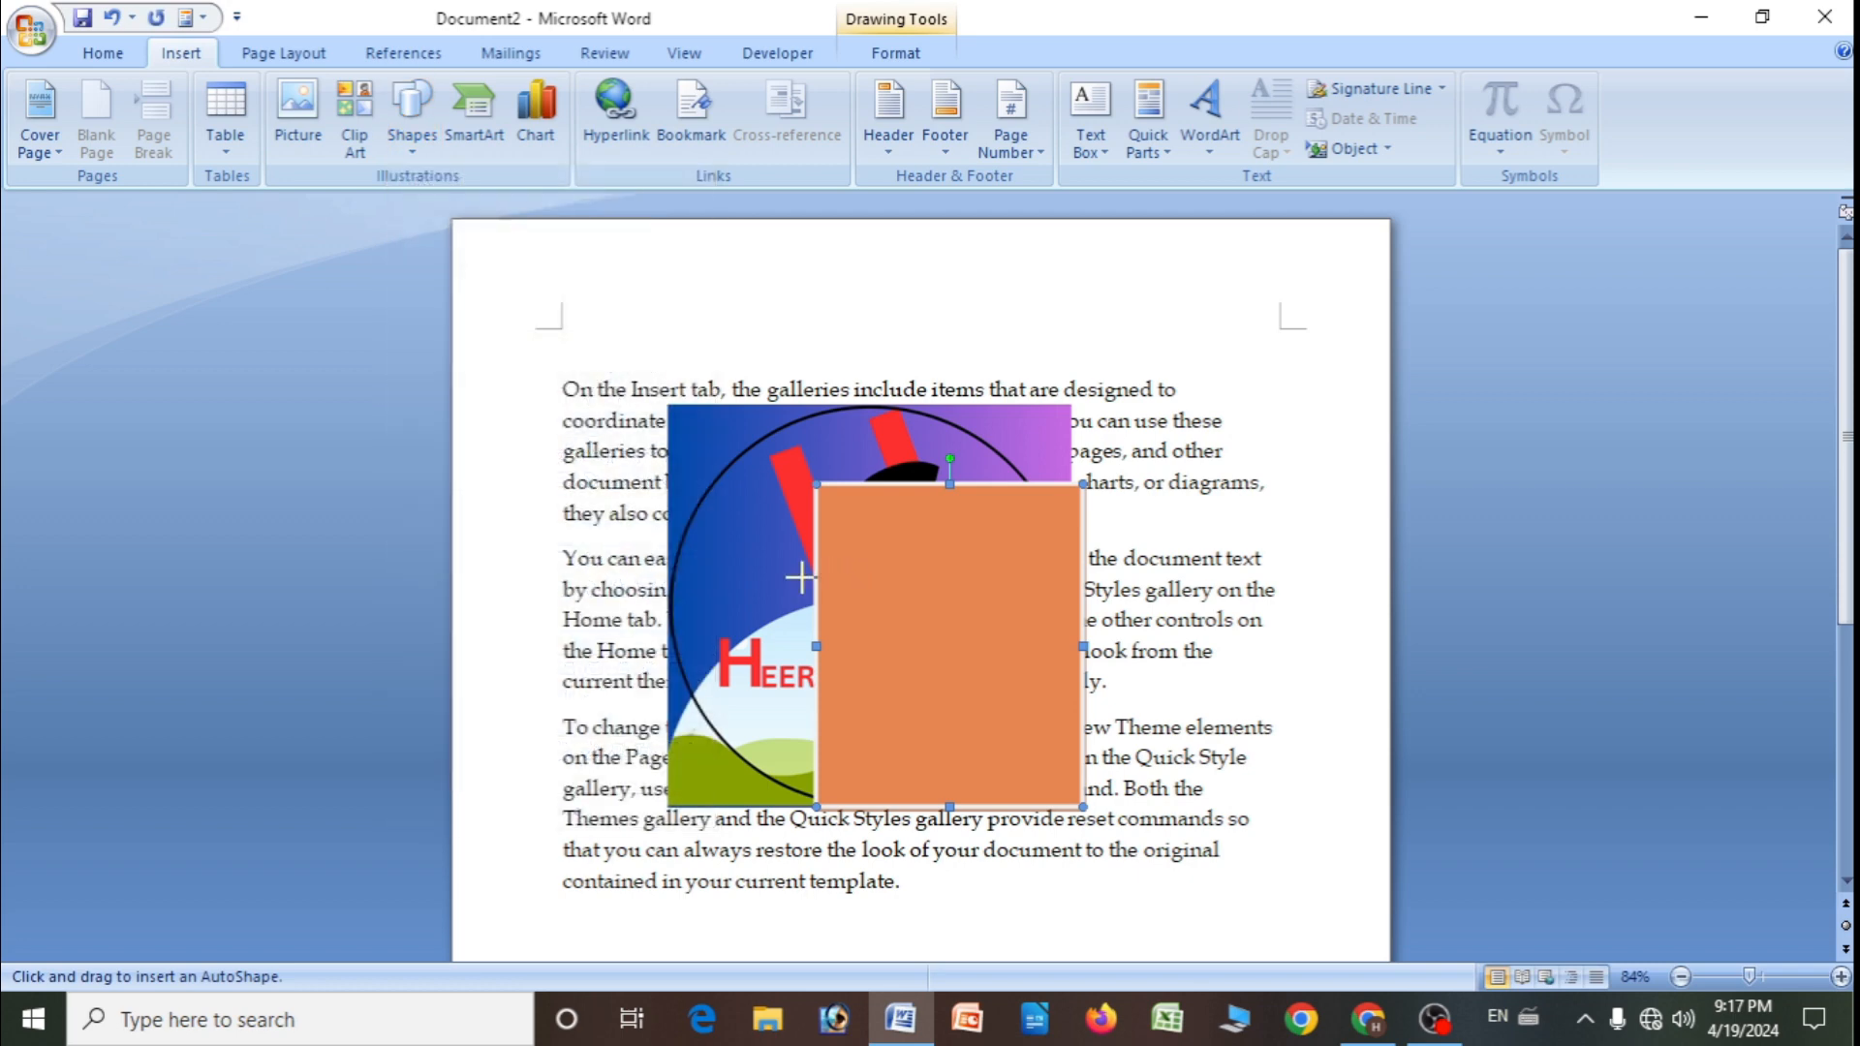
# - Draw an oval about 2.48" high and 1.88" wide across the picture and the orange rectangle, and apply the blue shape style
pyautogui.moveTo(750, 585); pyautogui.dragTo(956, 858)
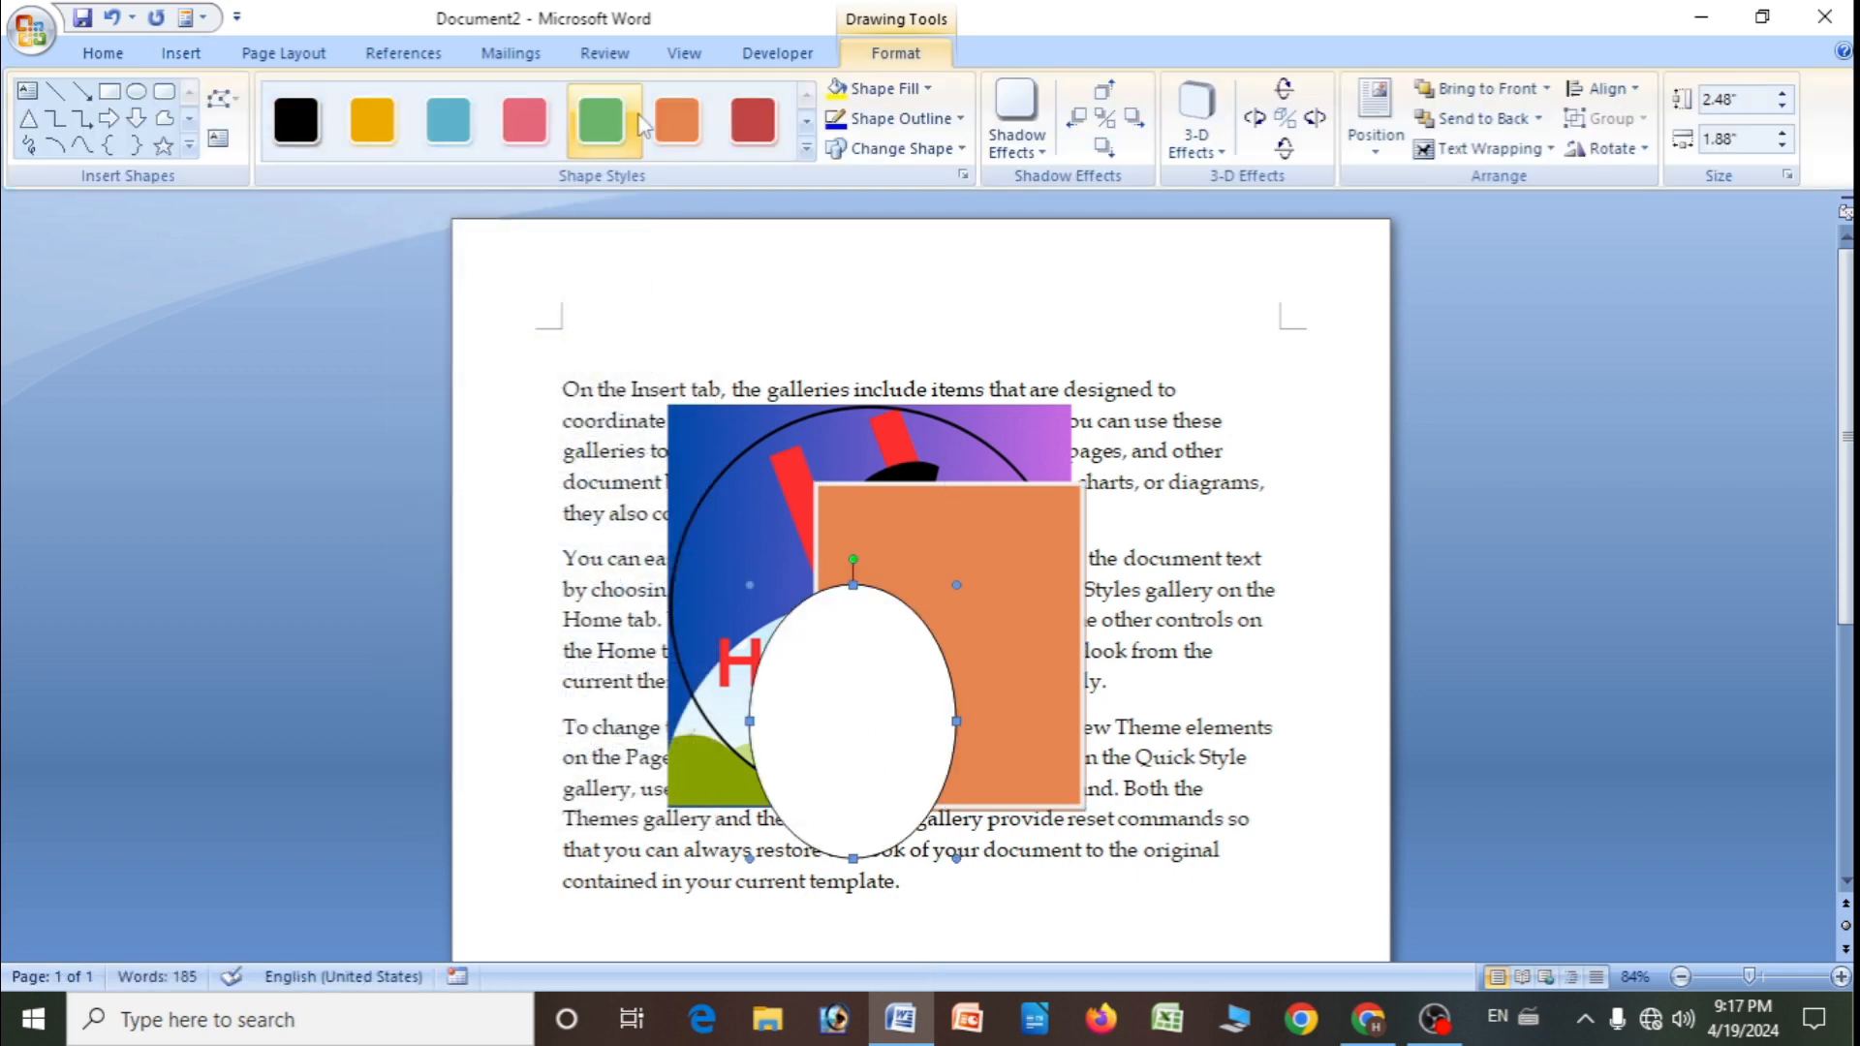
pyautogui.click(453, 135)
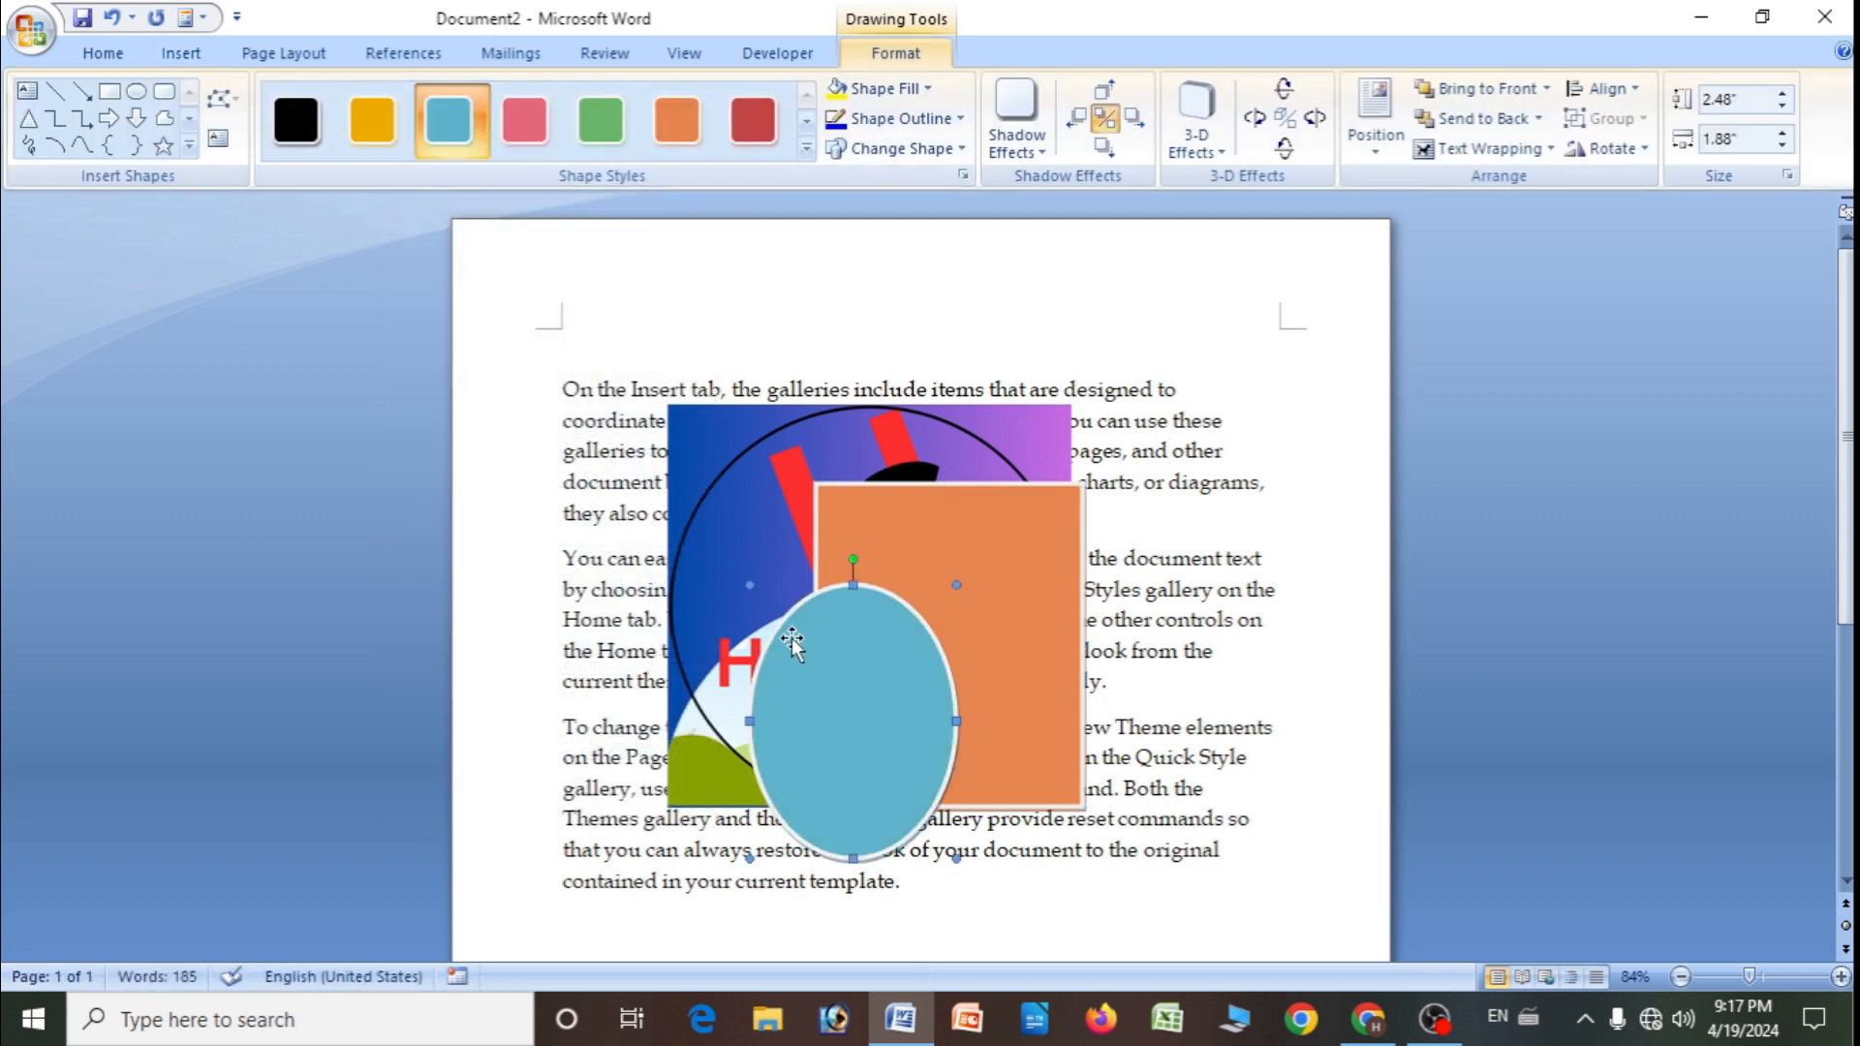
# - Try bringing the picture in front of the orange rectangle and the blue oval, and send it to the back again
pyautogui.click(765, 491)
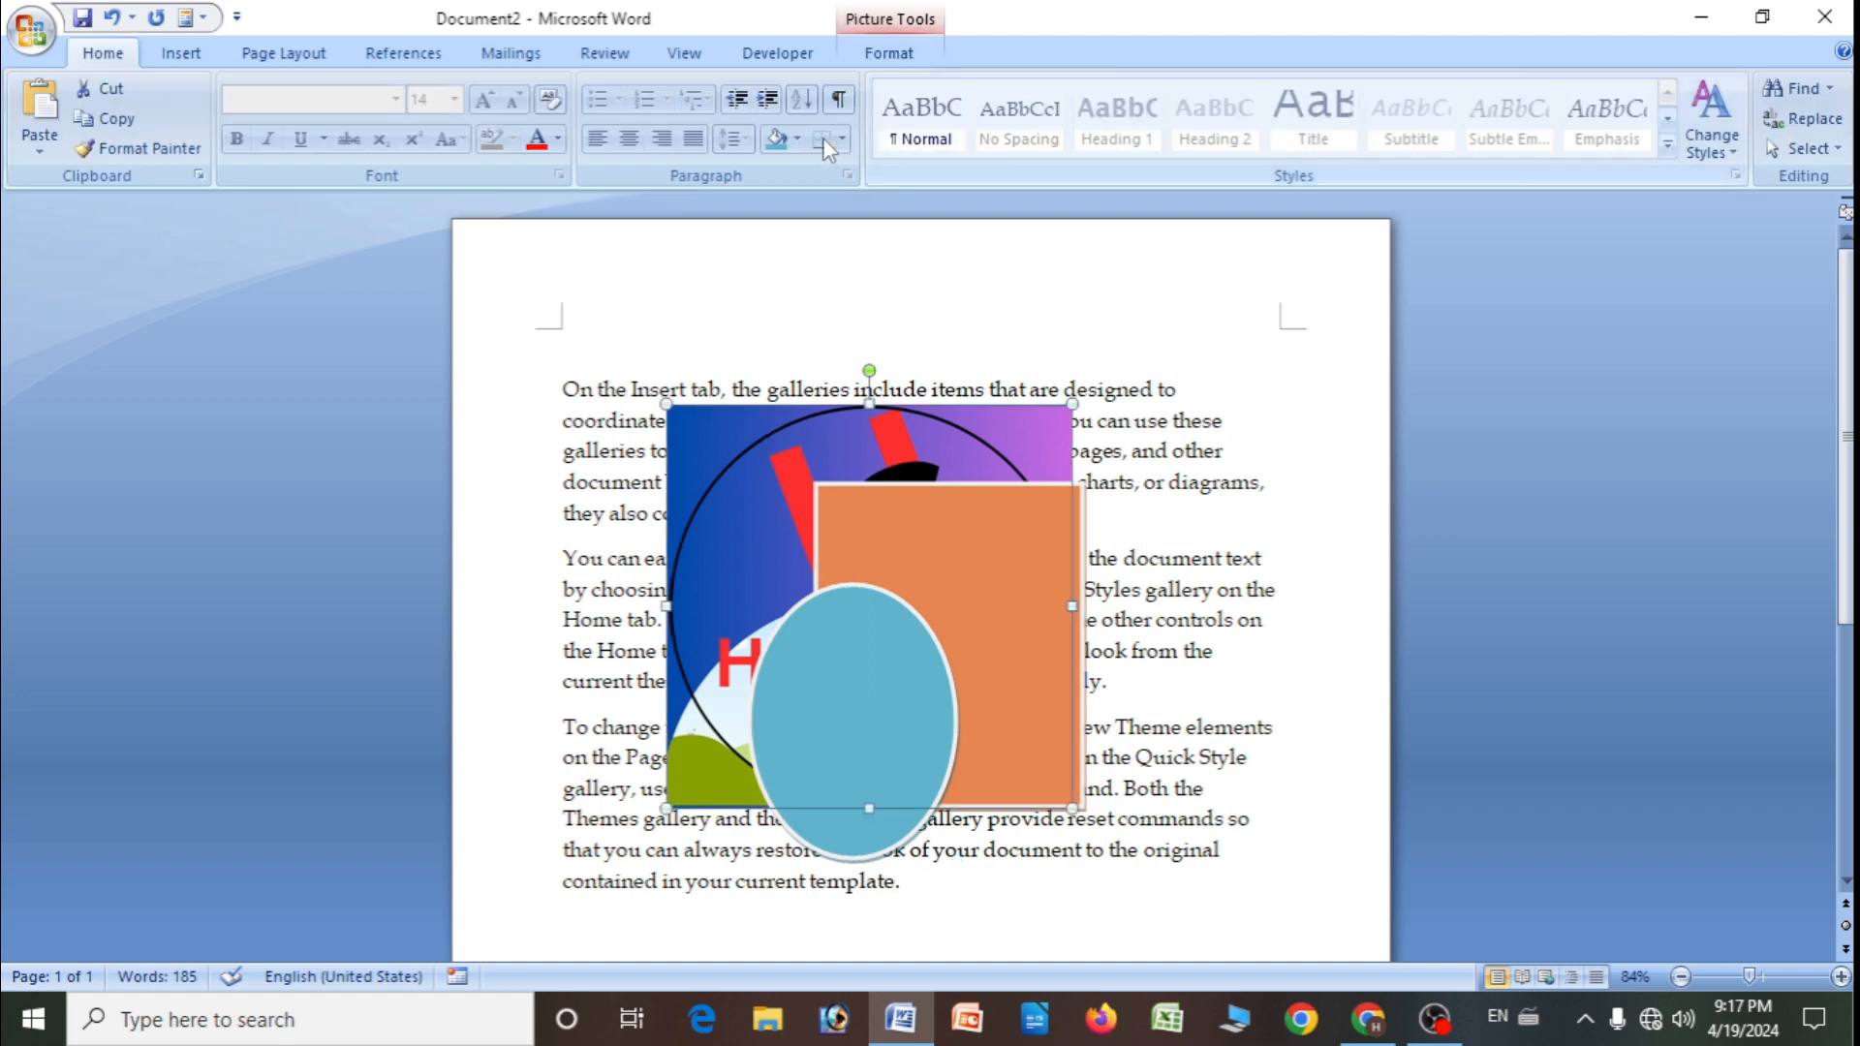
pyautogui.click(888, 53)
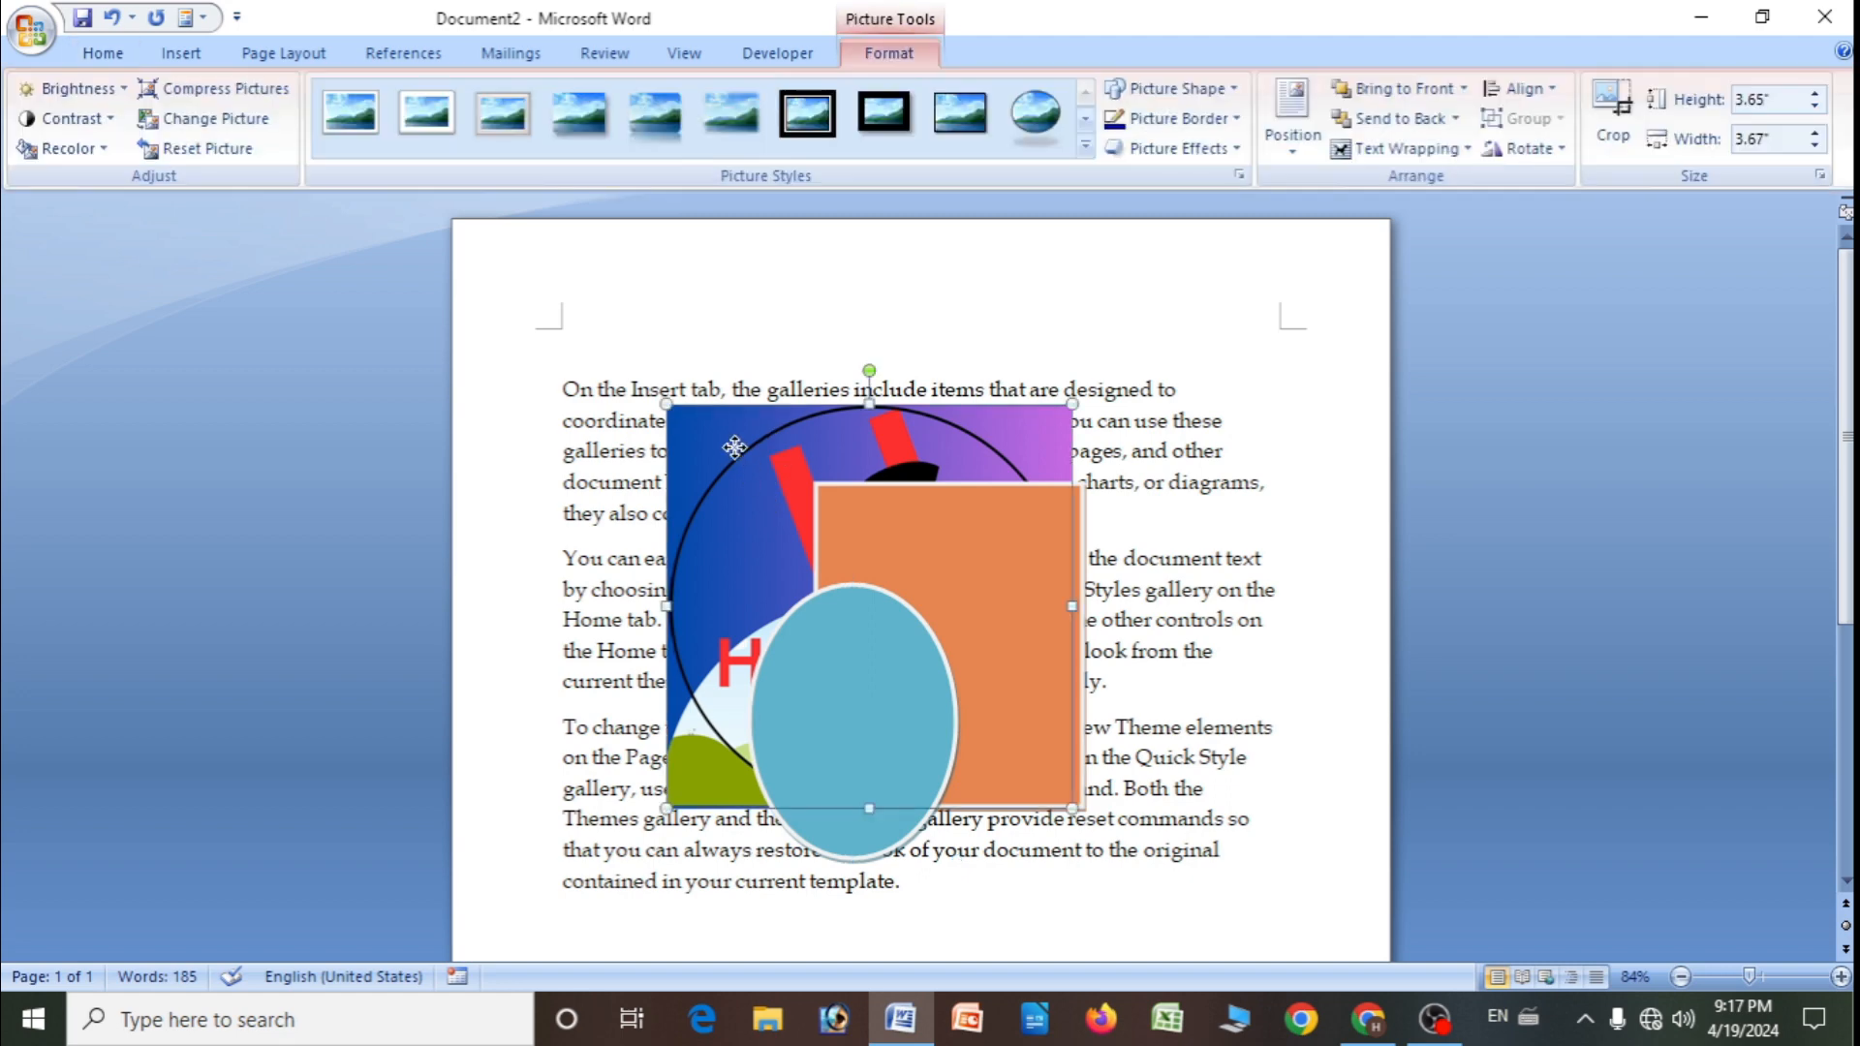
pyautogui.click(1409, 92)
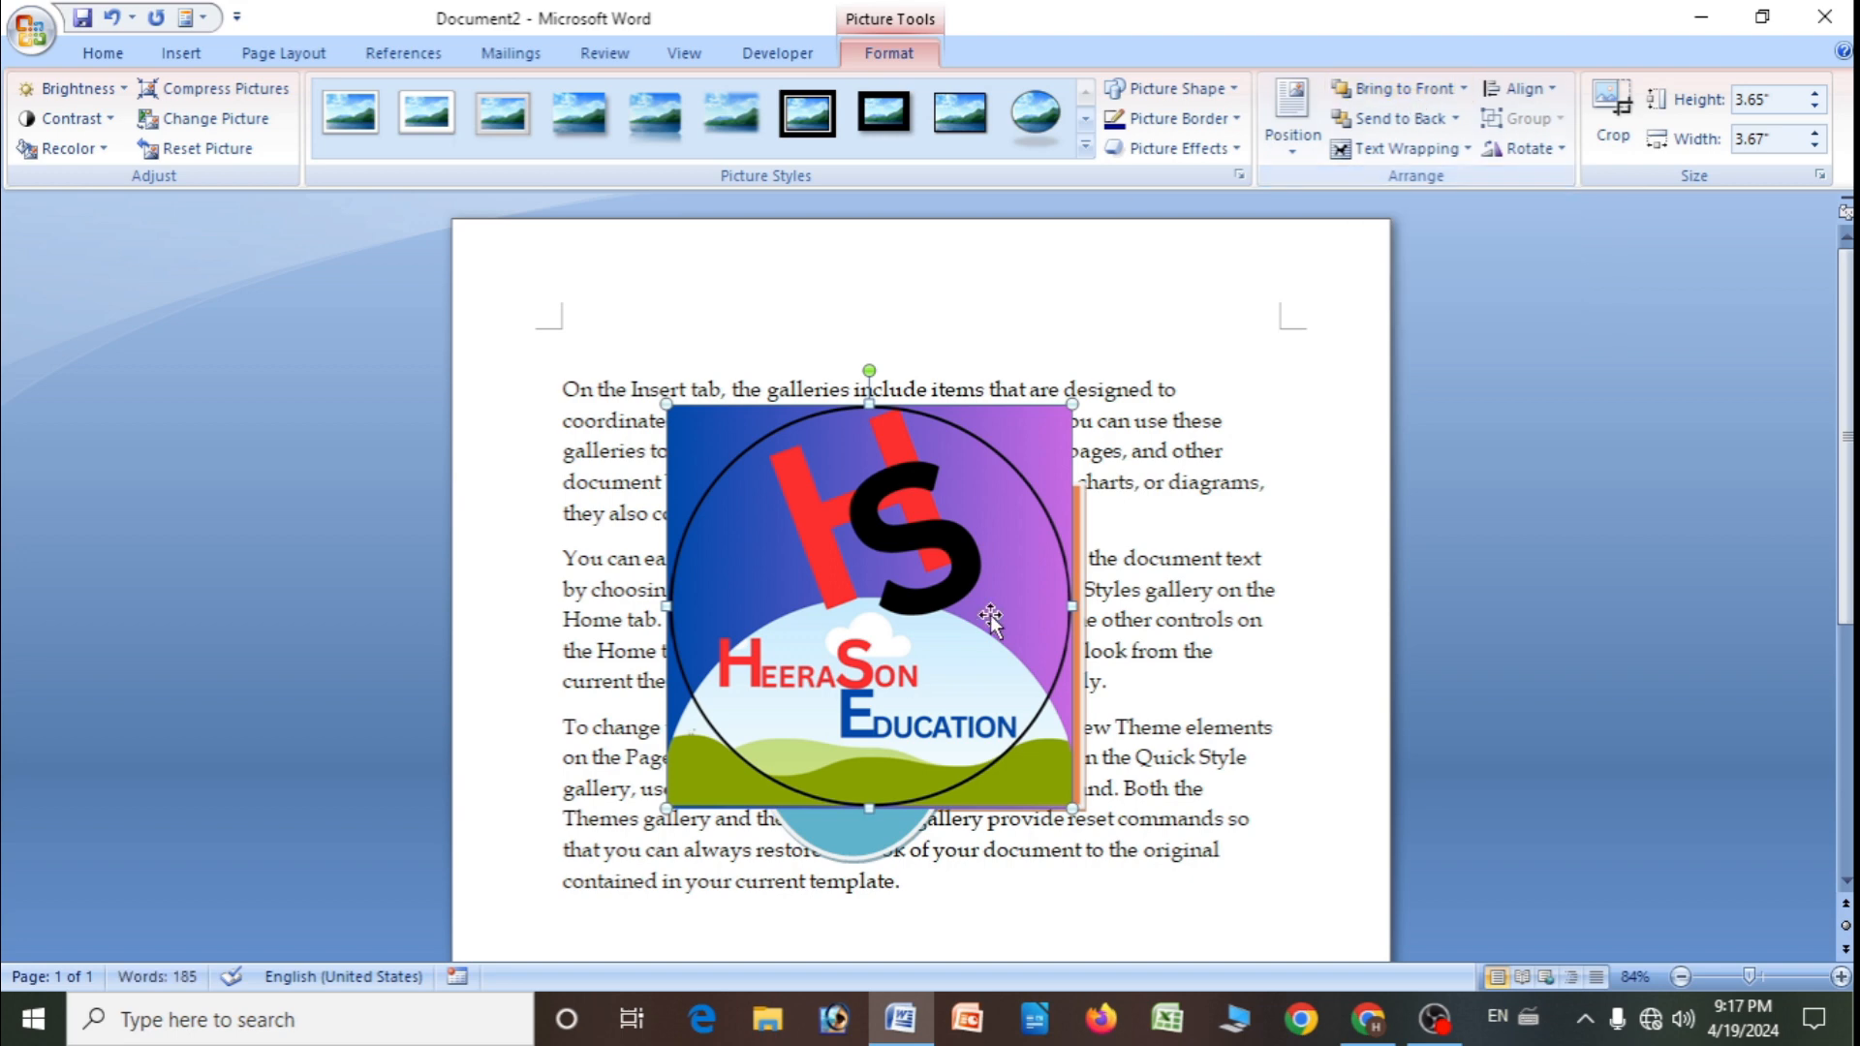
pyautogui.click(1406, 125)
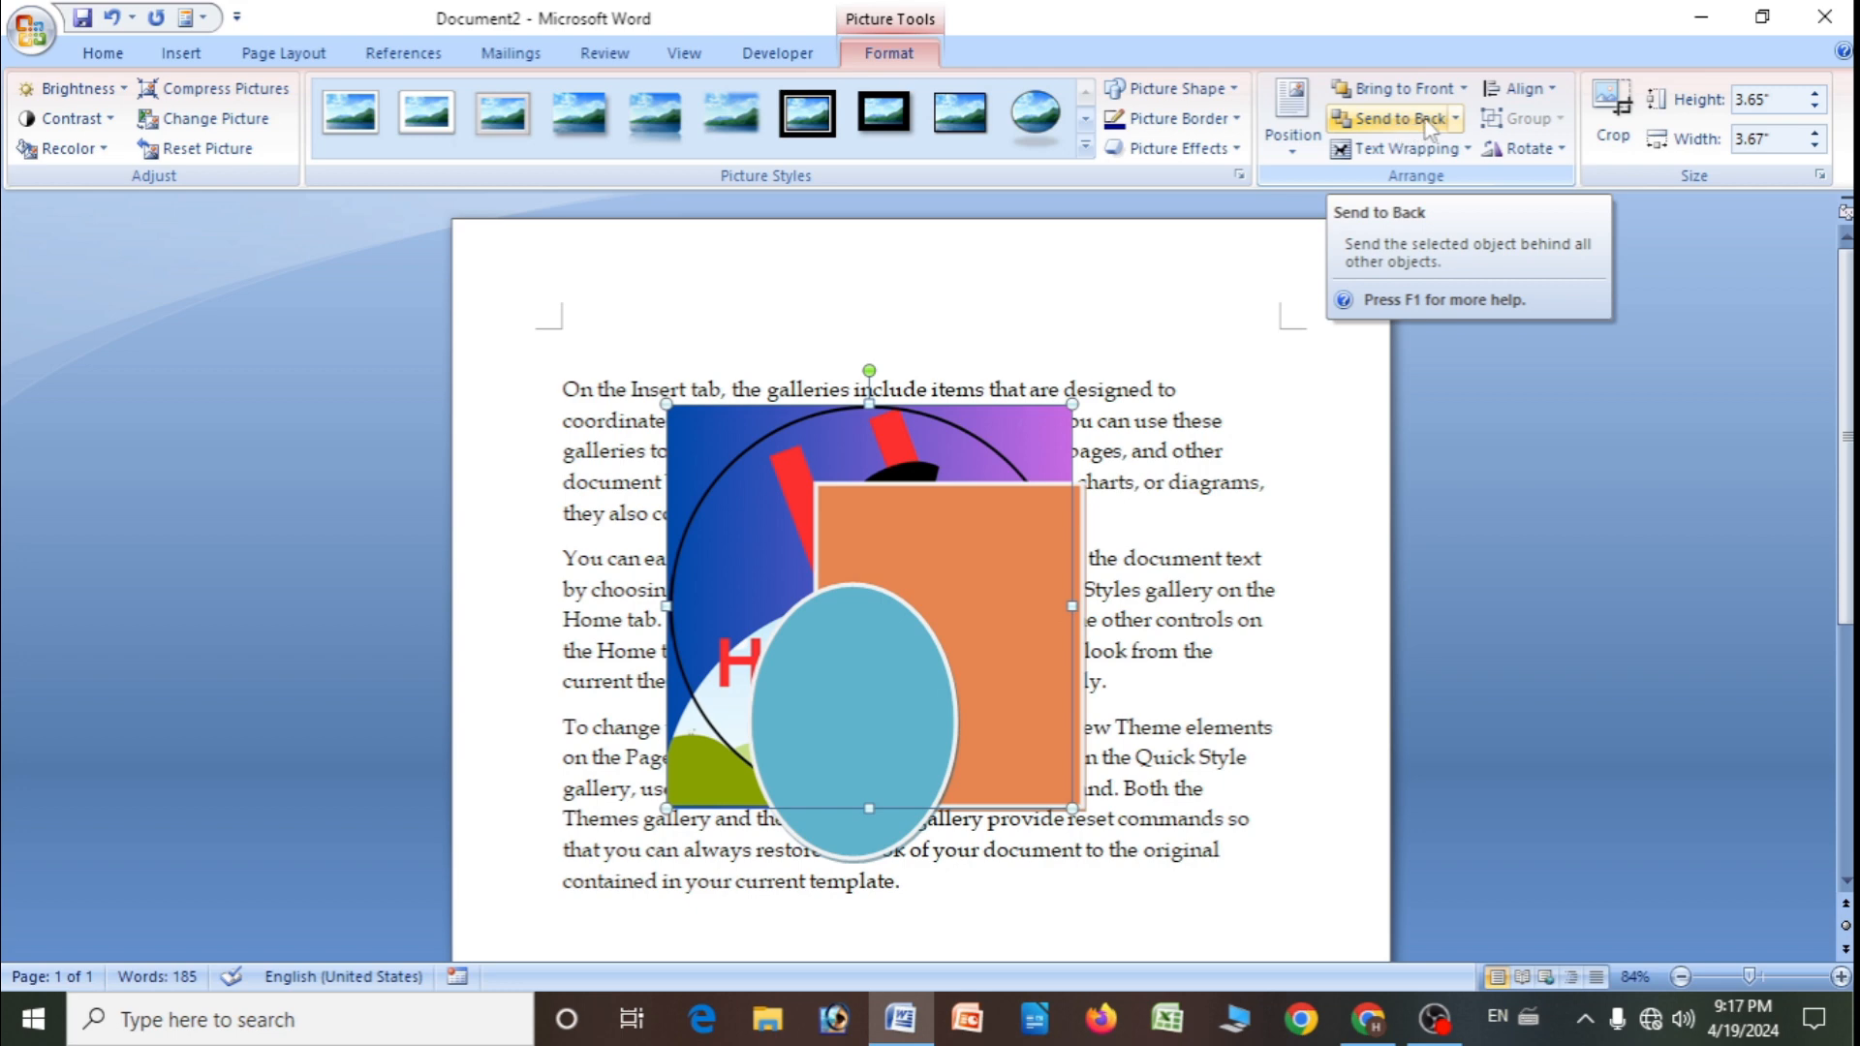
pyautogui.click(1456, 118)
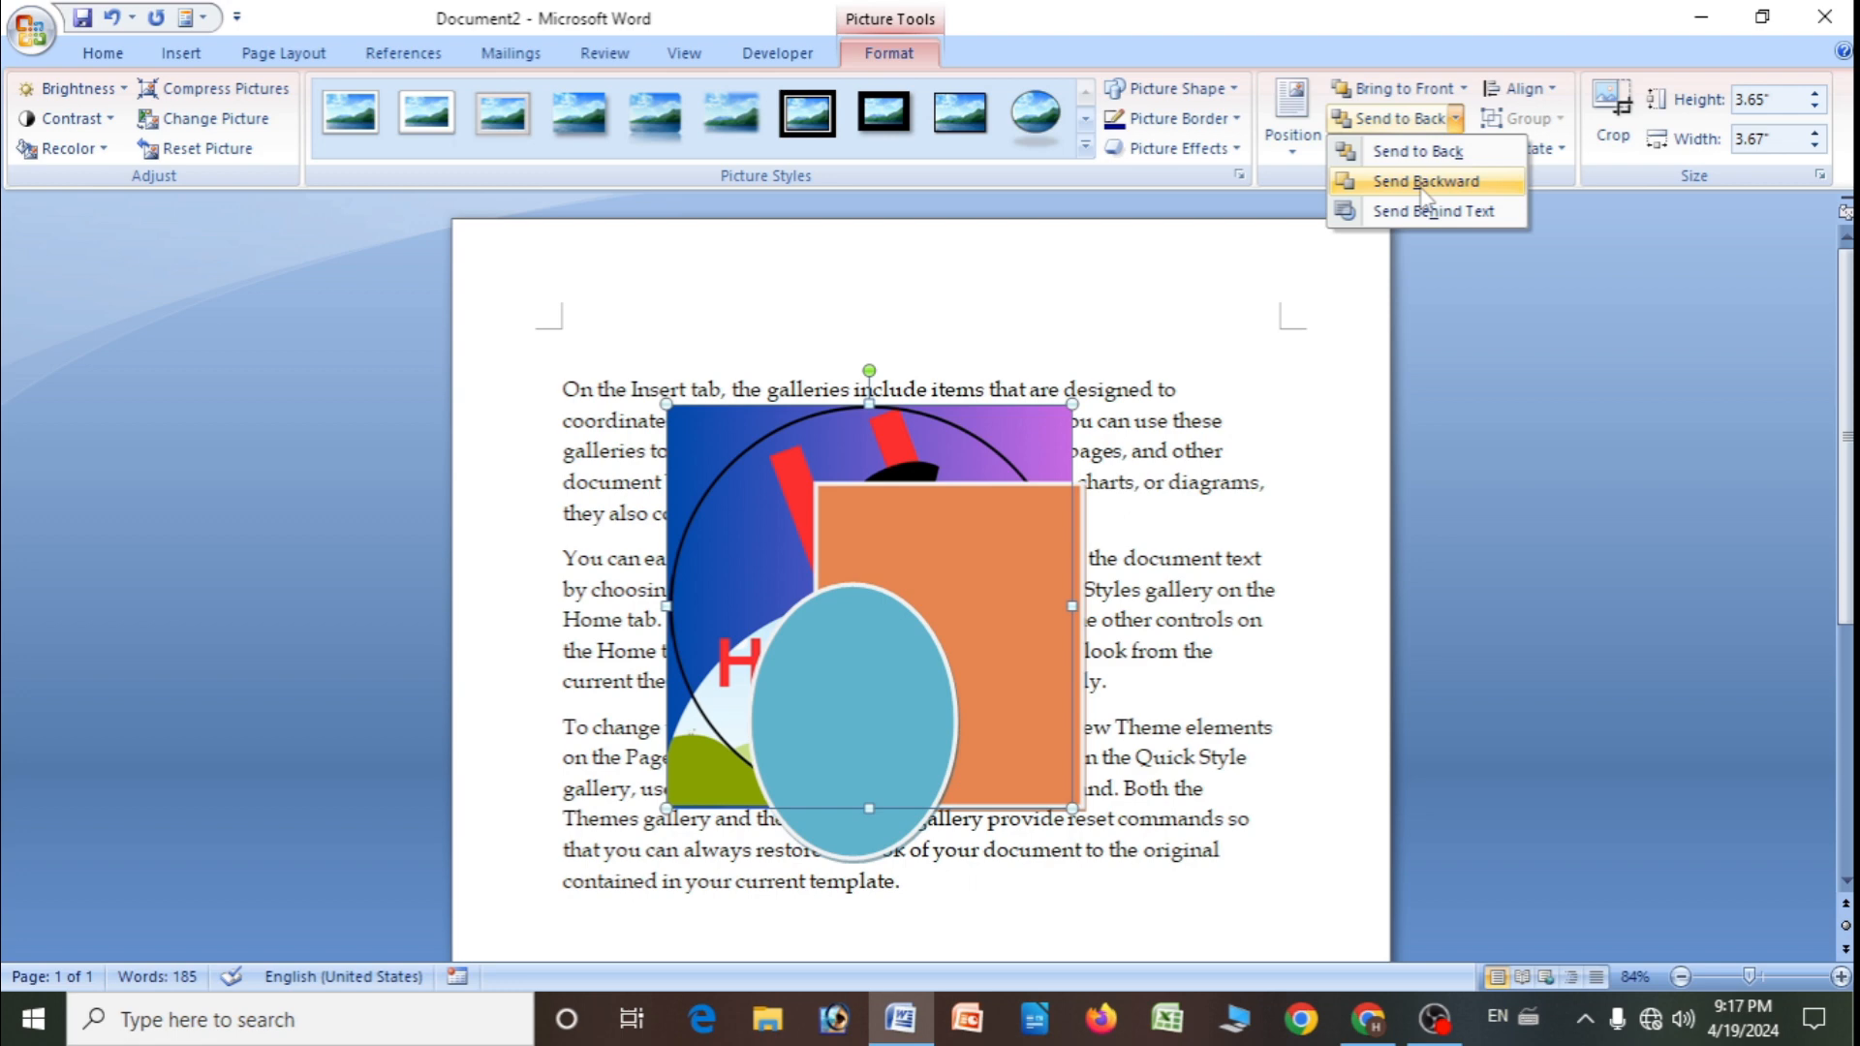
pyautogui.click(736, 450)
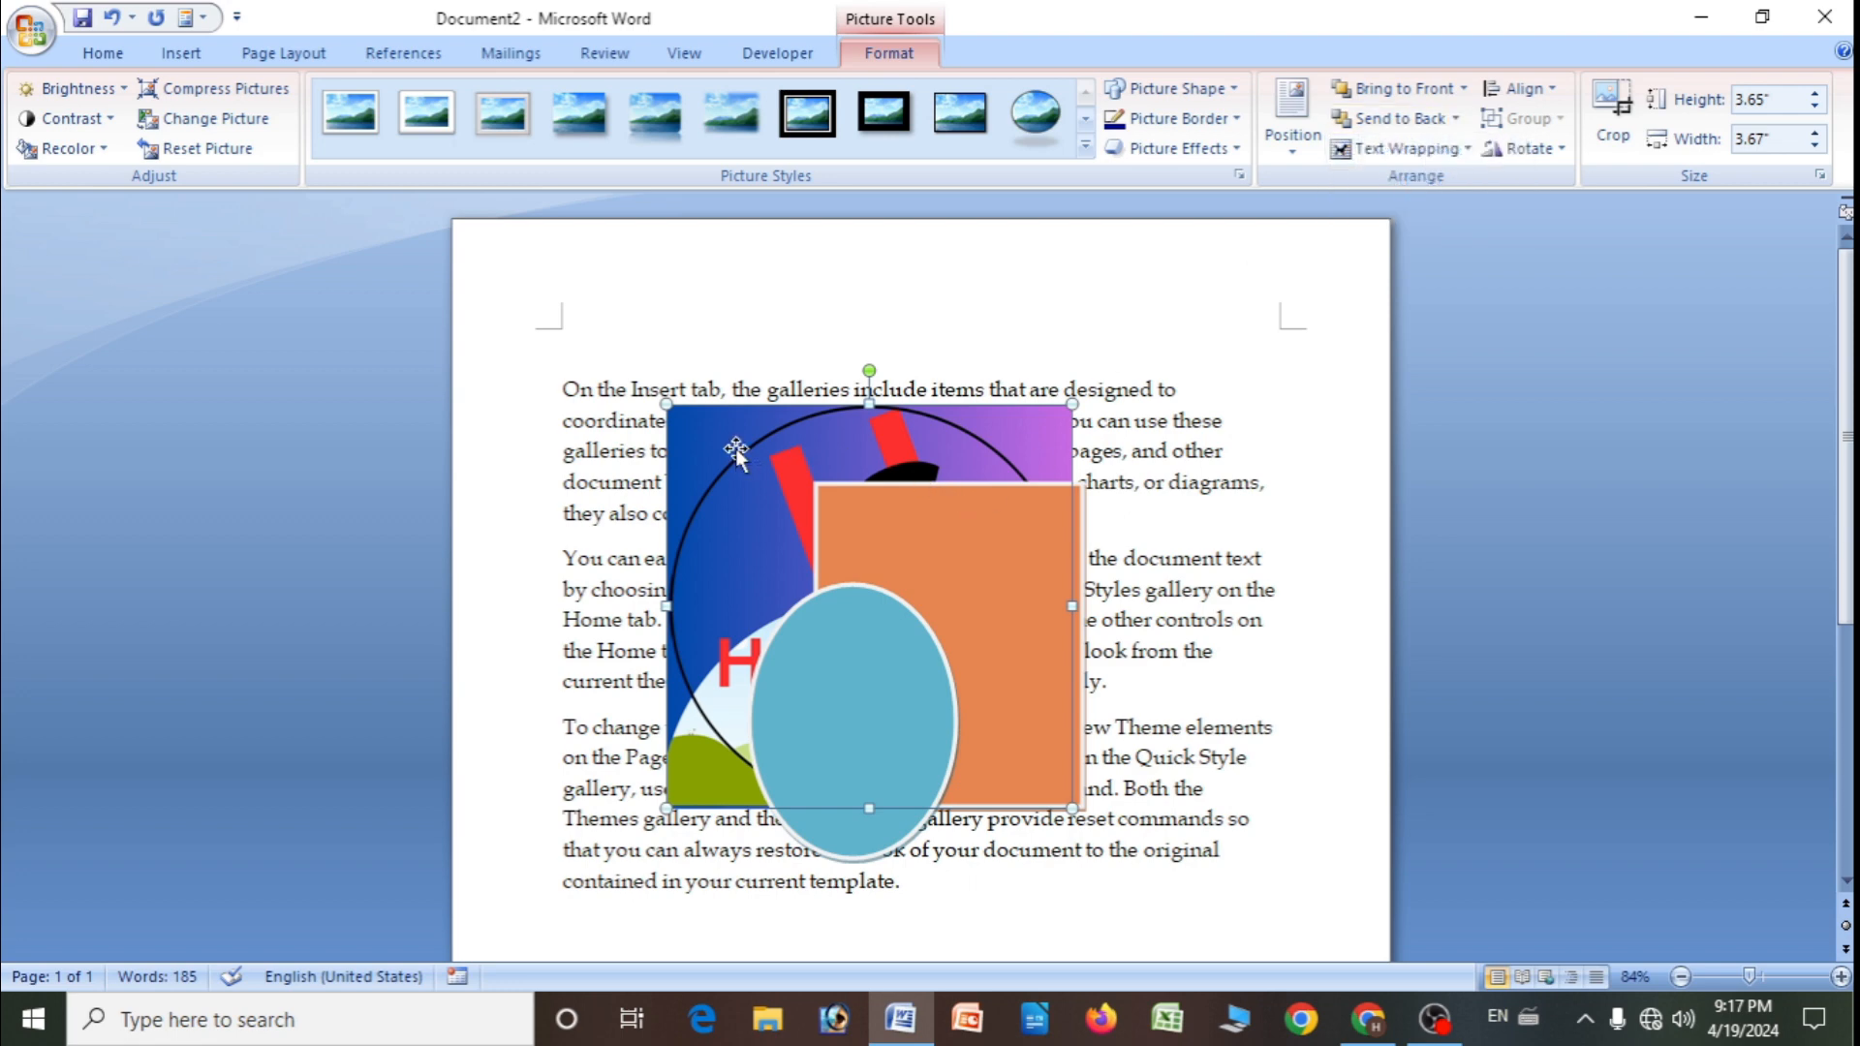
# - Bring the picture to the front, and shift the picture, orange rectangle and oval so that all three partly overlap
pyautogui.click(1395, 88)
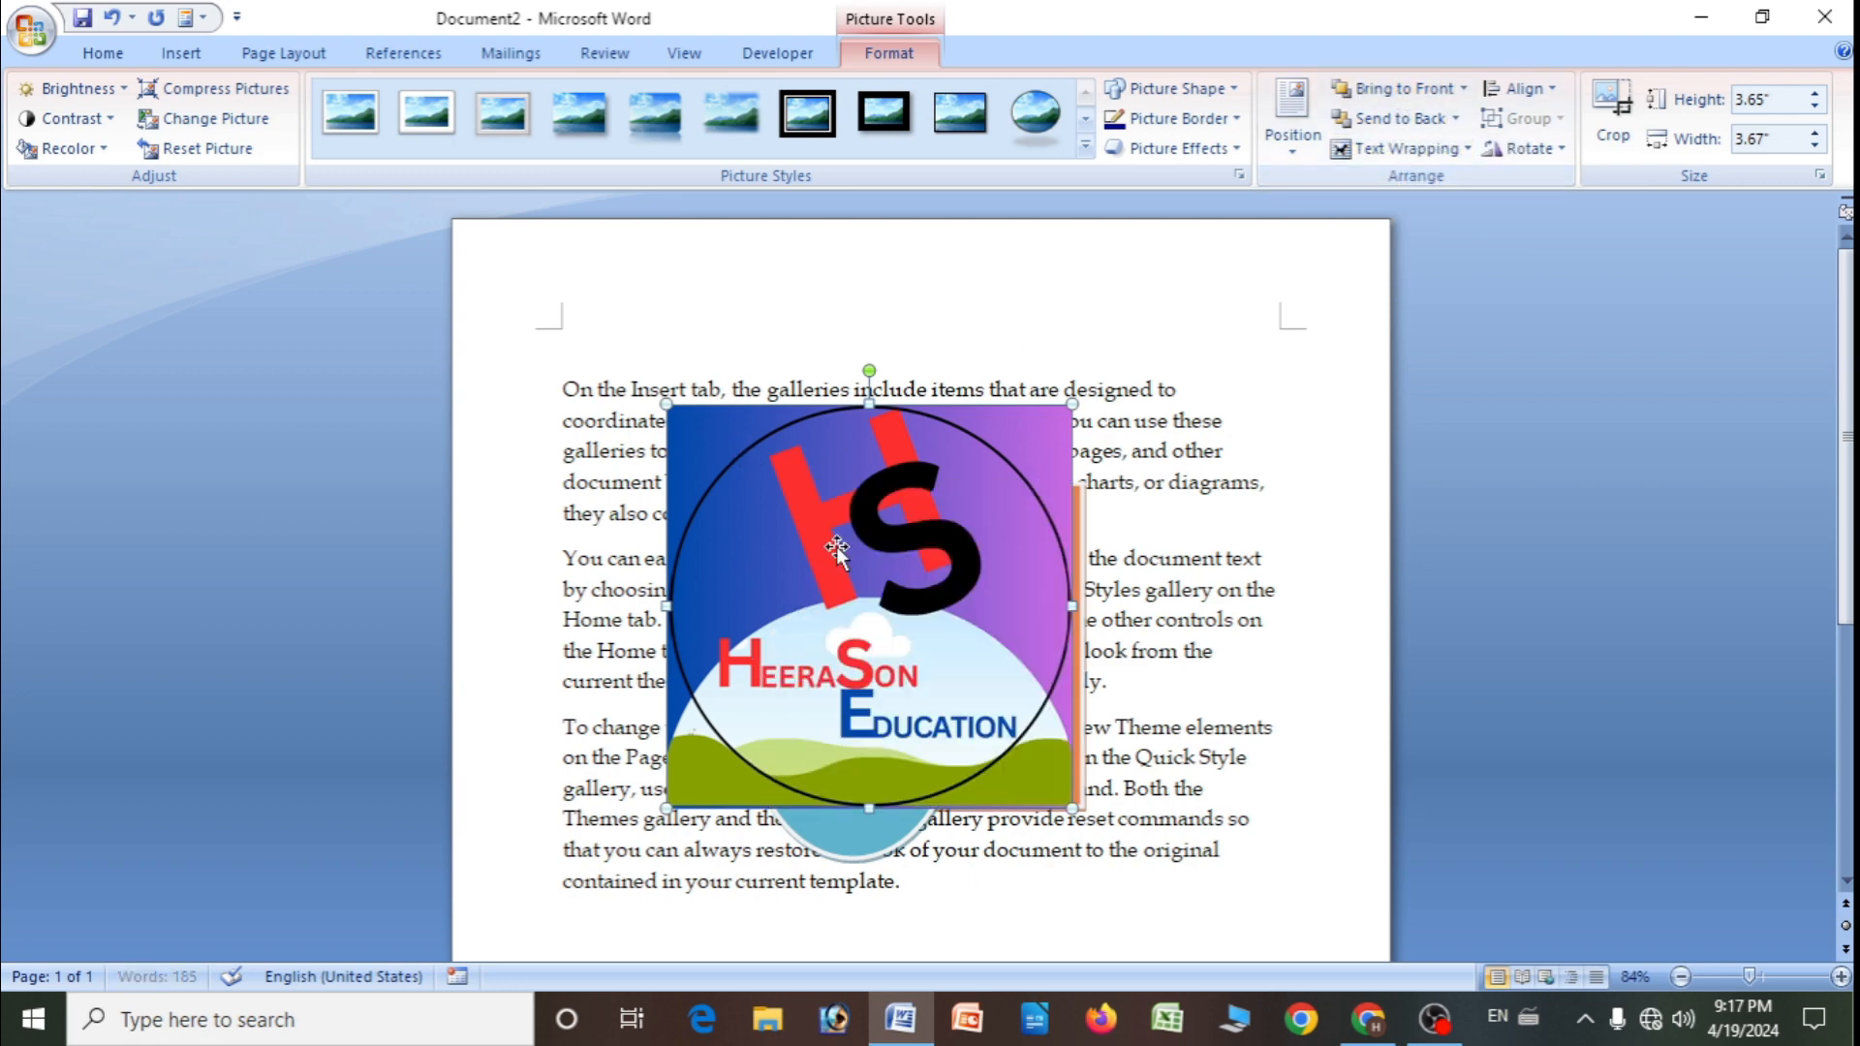
pyautogui.moveTo(848, 515); pyautogui.dragTo(996, 707)
pyautogui.moveTo(921, 560)
pyautogui.mouseDown()
pyautogui.moveTo(905, 543)
pyautogui.moveTo(825, 573)
pyautogui.mouseUp()
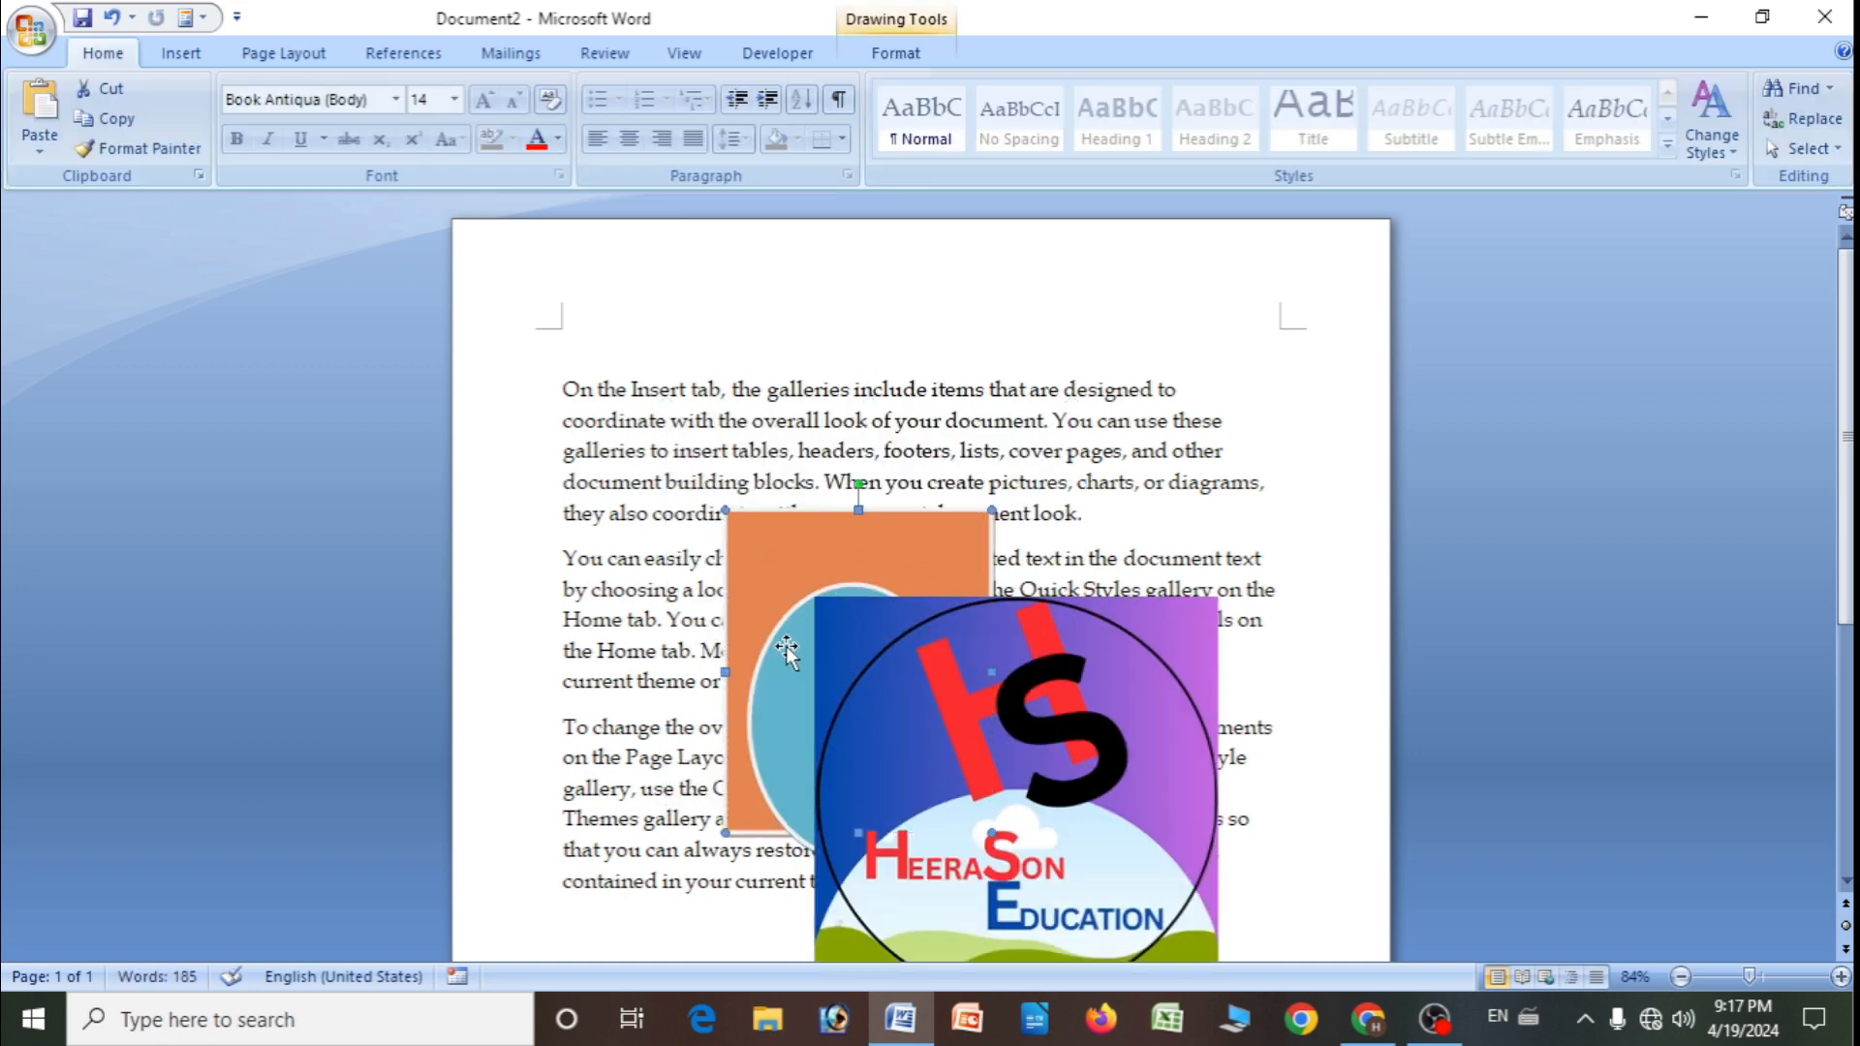
pyautogui.click(775, 557)
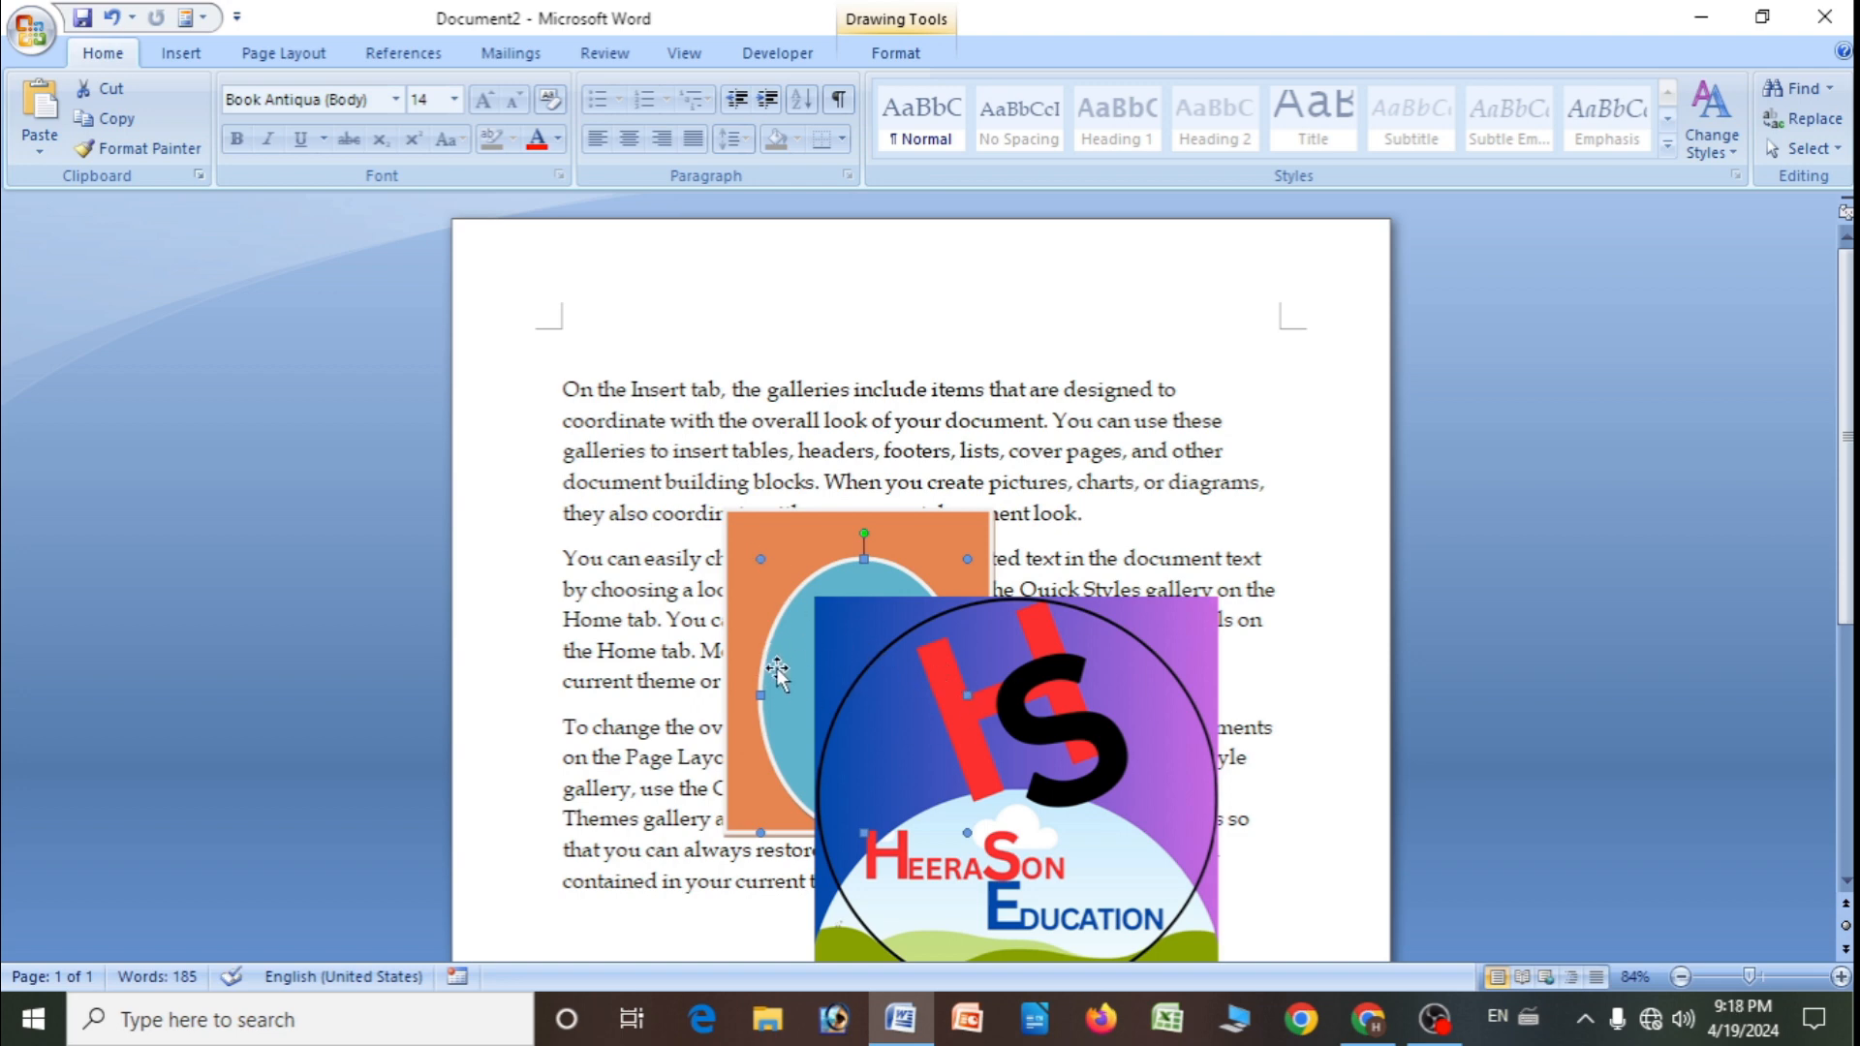
# - Send the picture backward one level, behind the blue oval but above the orange rectangle
pyautogui.click(842, 669)
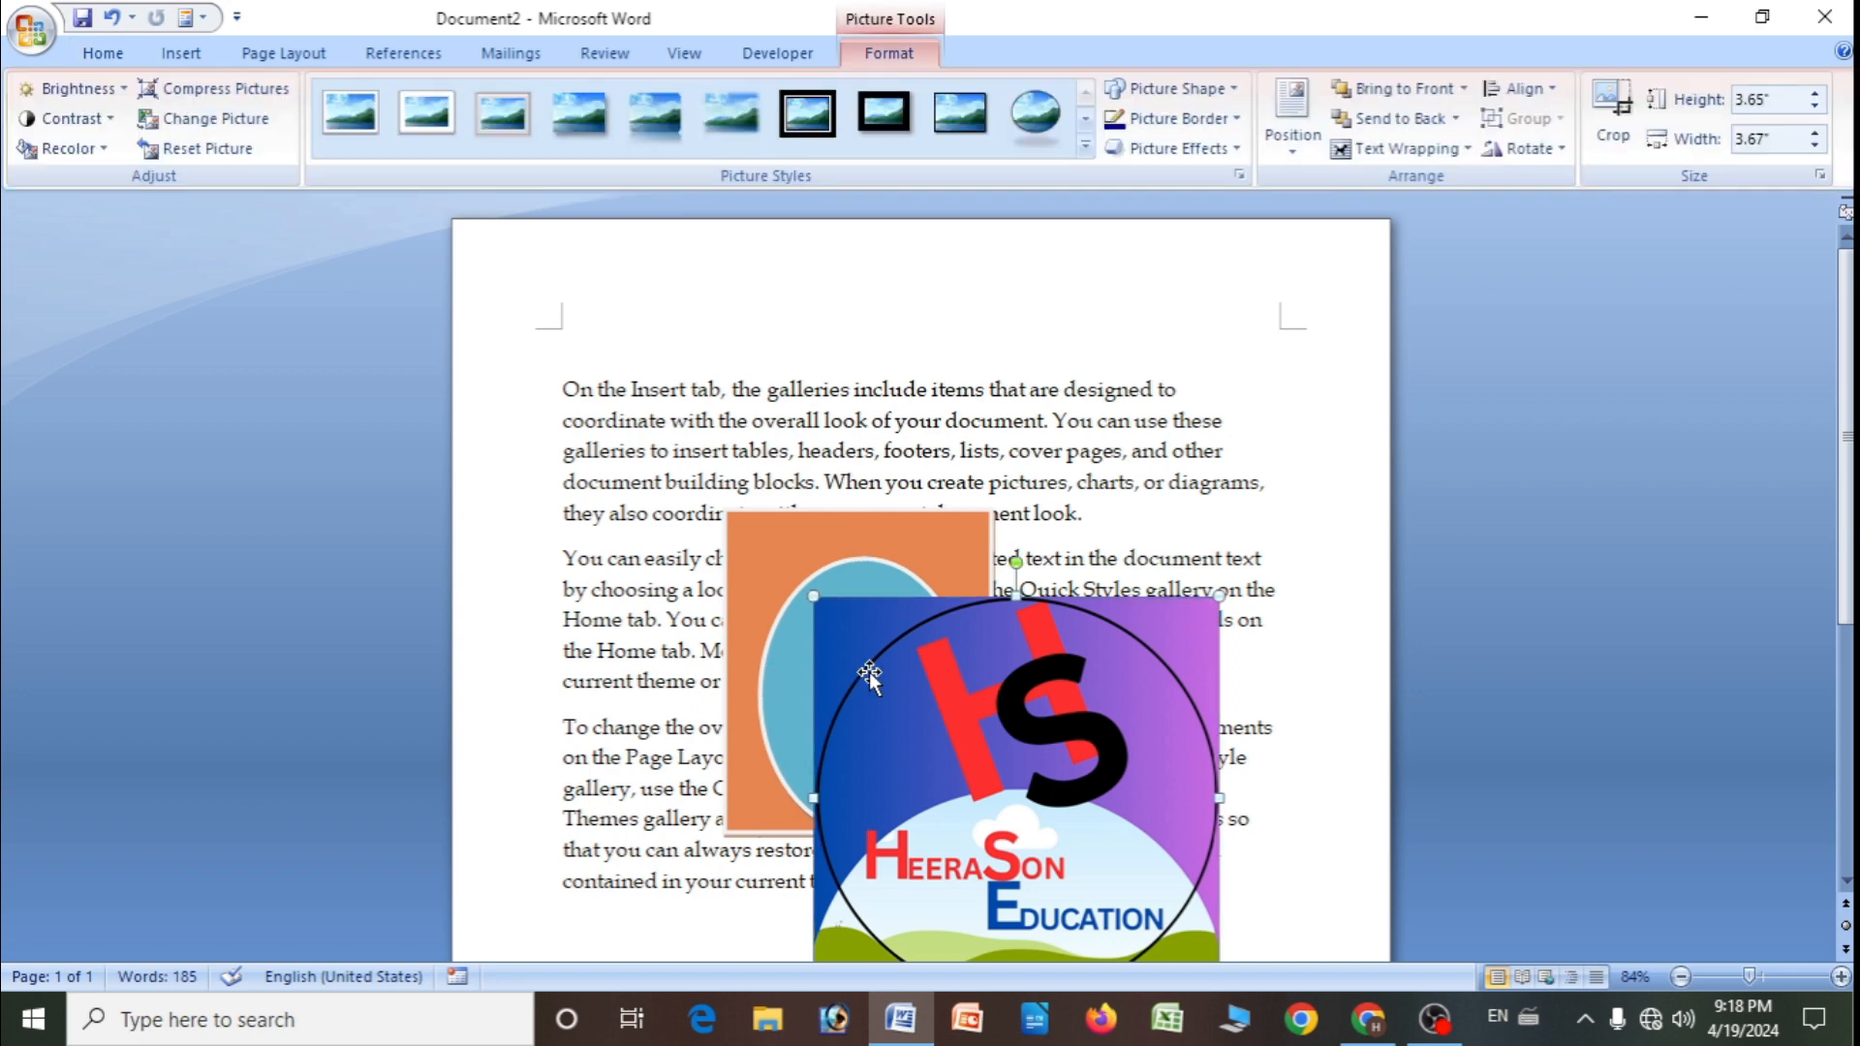
pyautogui.click(1456, 118)
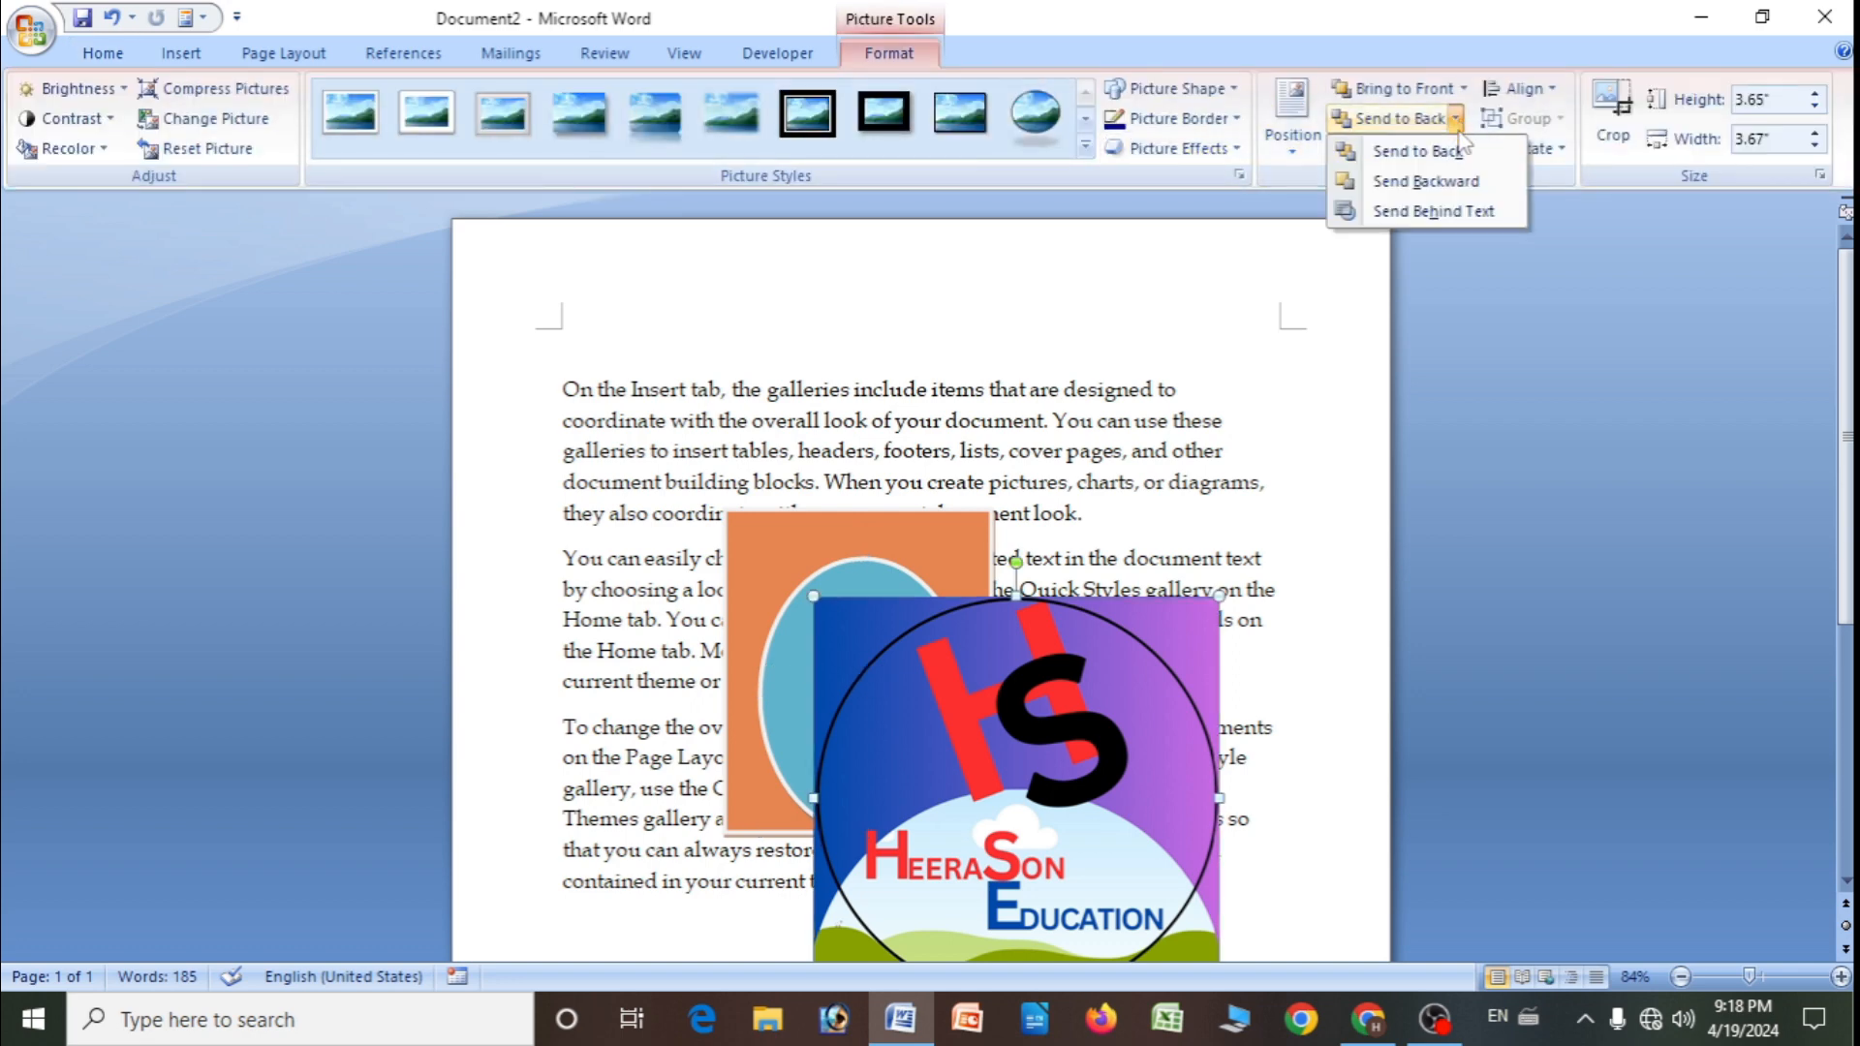
pyautogui.click(1420, 184)
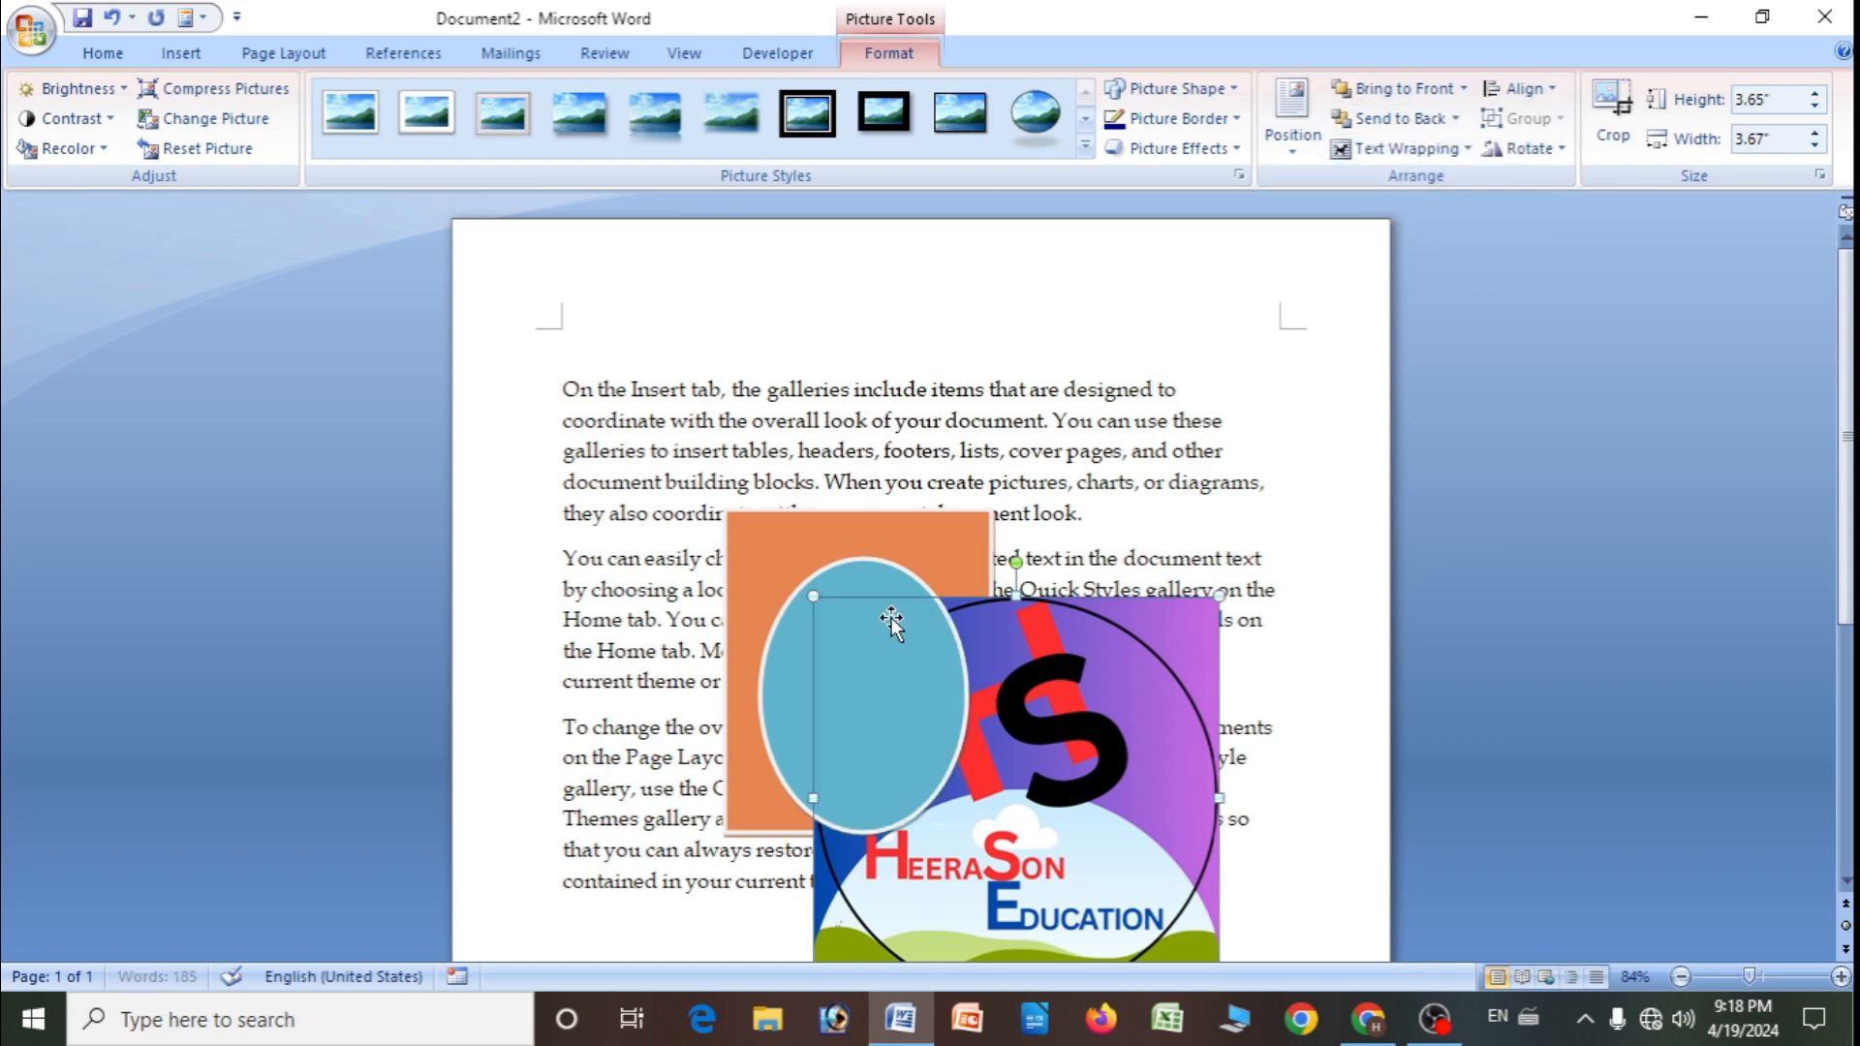
# - Shift the picture and the oval around, pull the picture away from the shapes, and move it back under the oval
pyautogui.moveTo(1061, 693); pyautogui.dragTo(1202, 700)
pyautogui.click(864, 692)
pyautogui.moveTo(864, 692)
pyautogui.mouseDown()
pyautogui.moveTo(800, 841)
pyautogui.moveTo(903, 594)
pyautogui.moveTo(888, 669)
pyautogui.mouseUp()
pyautogui.moveTo(1036, 678); pyautogui.dragTo(916, 701)
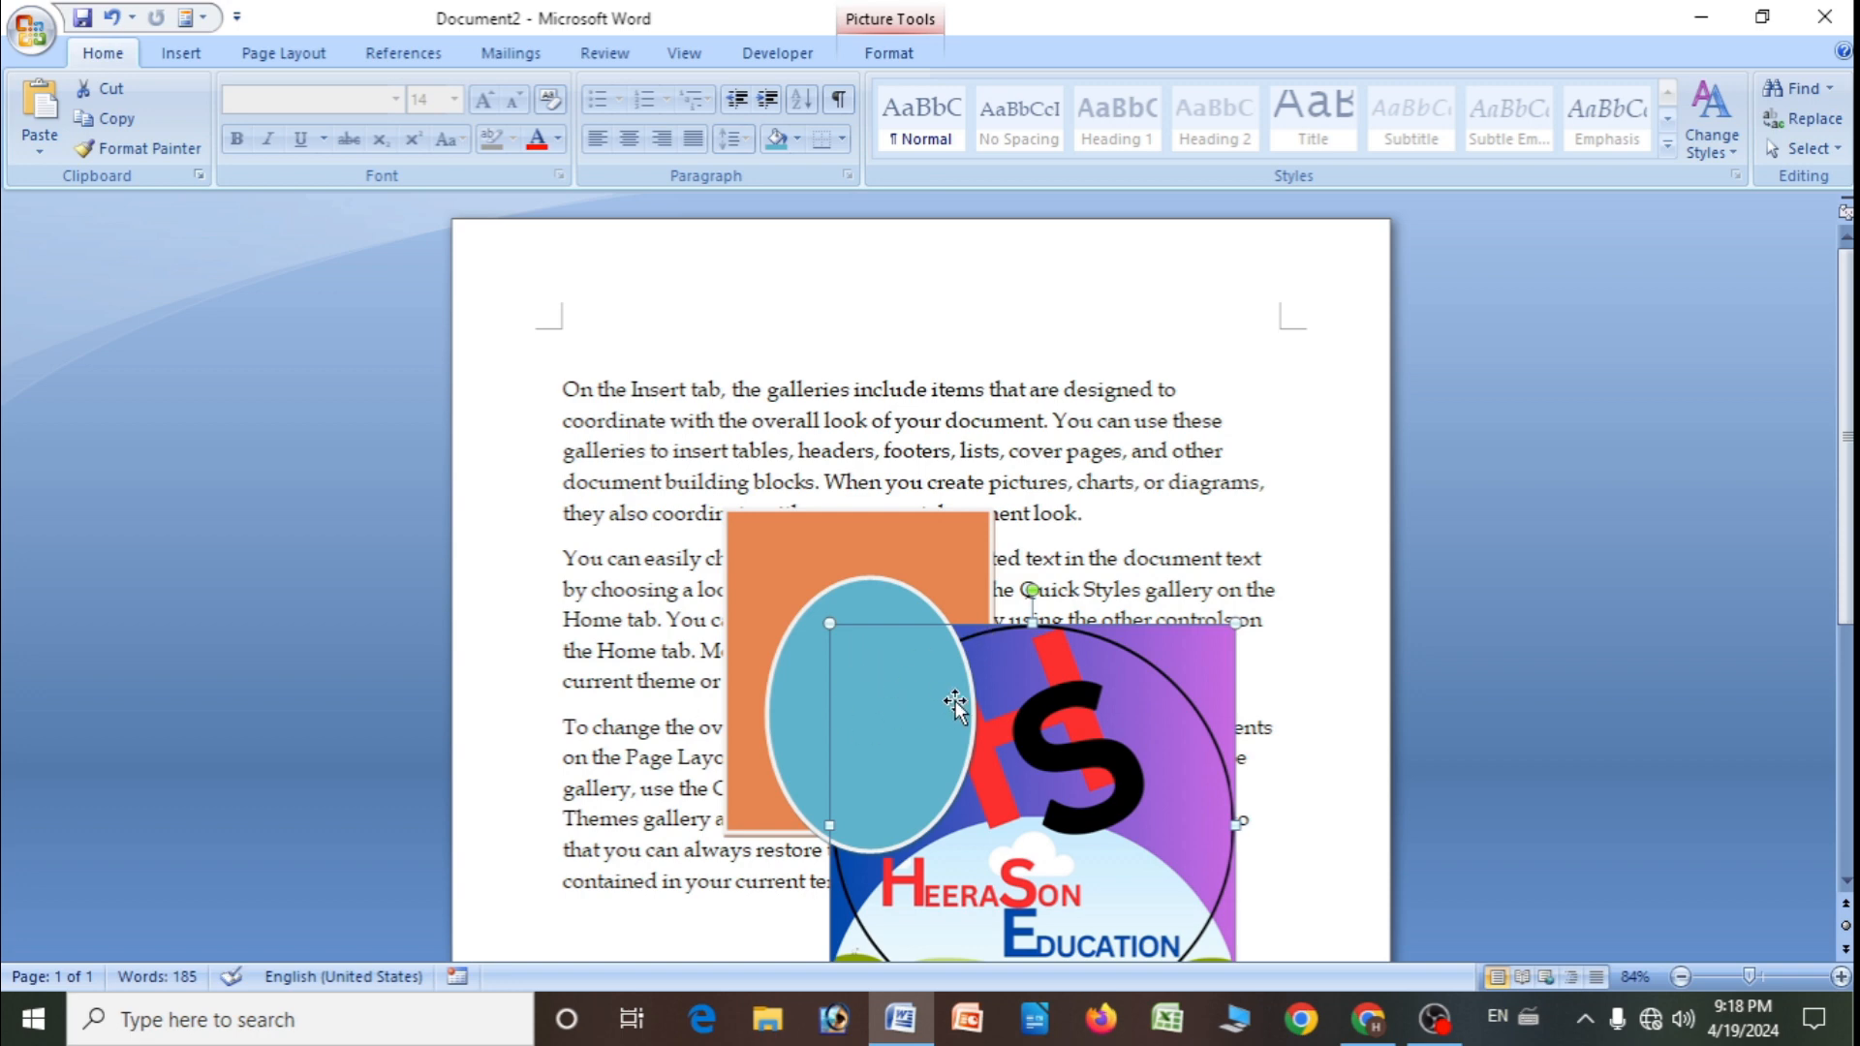
pyautogui.moveTo(1145, 728); pyautogui.dragTo(1202, 714)
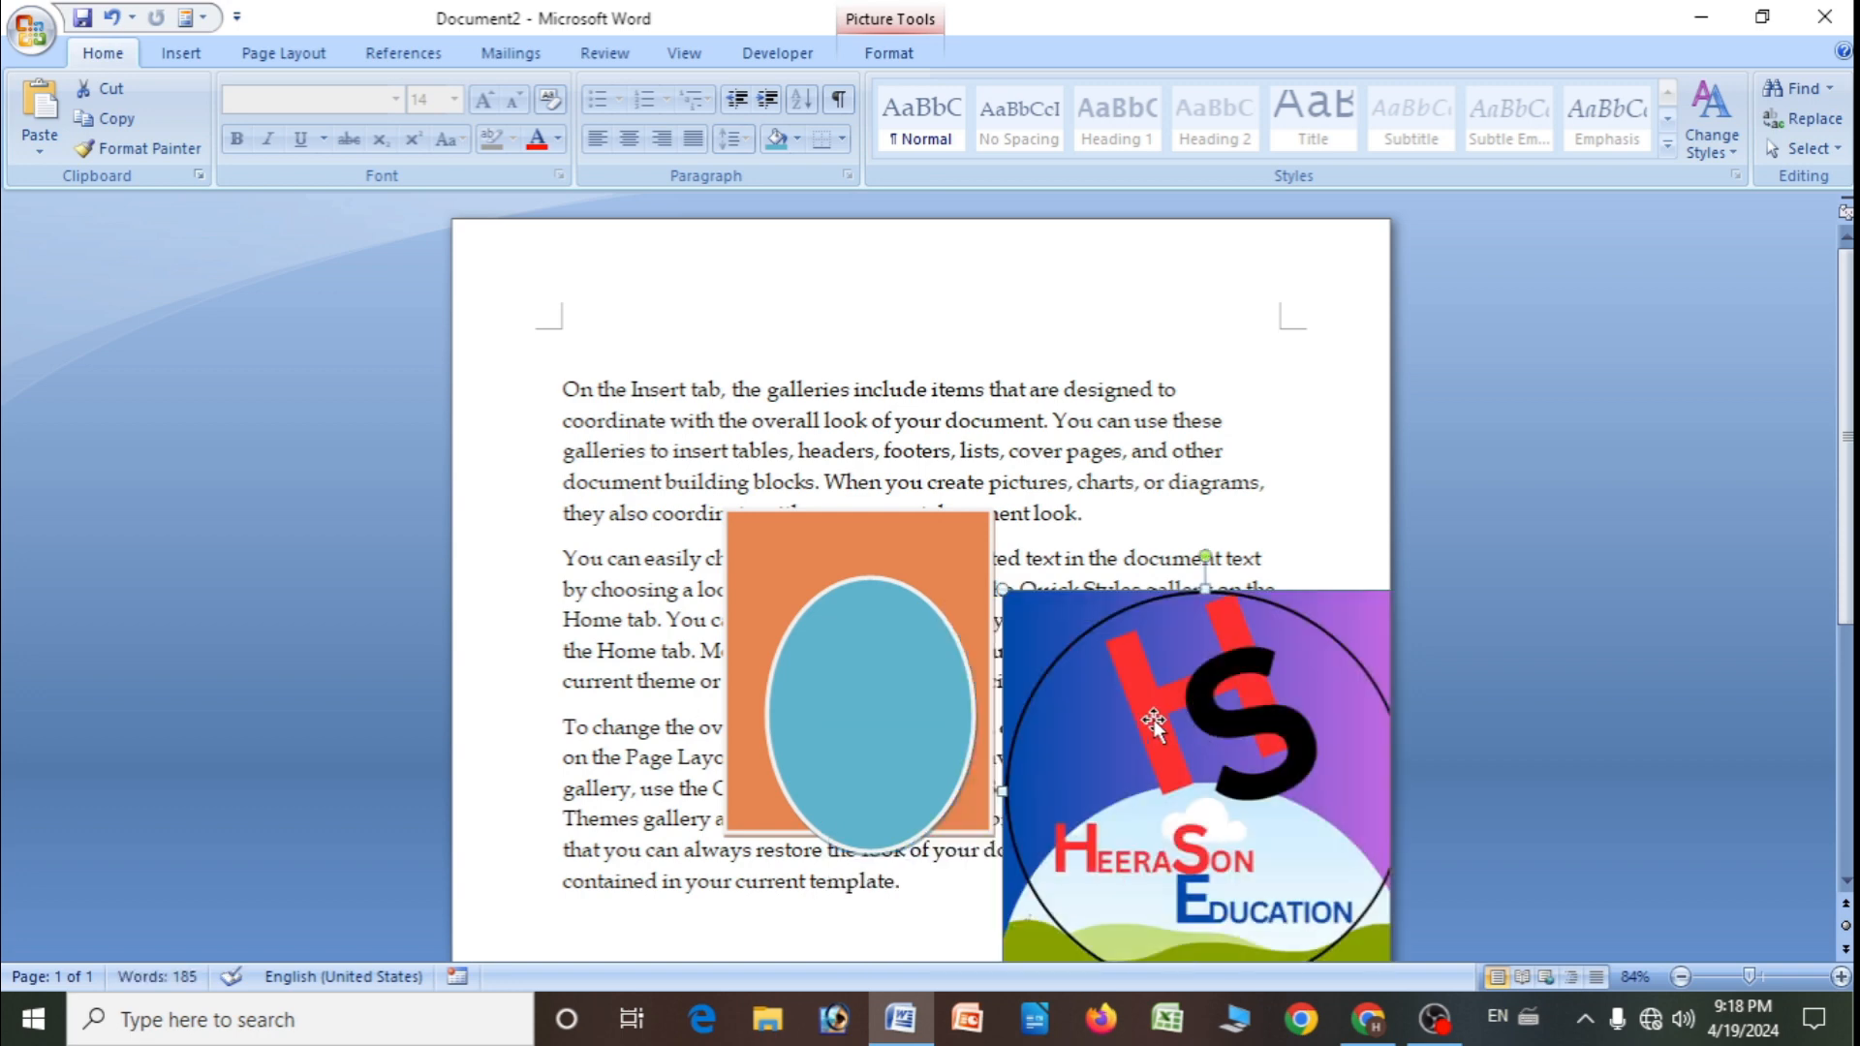
pyautogui.moveTo(1210, 733); pyautogui.dragTo(1049, 745)
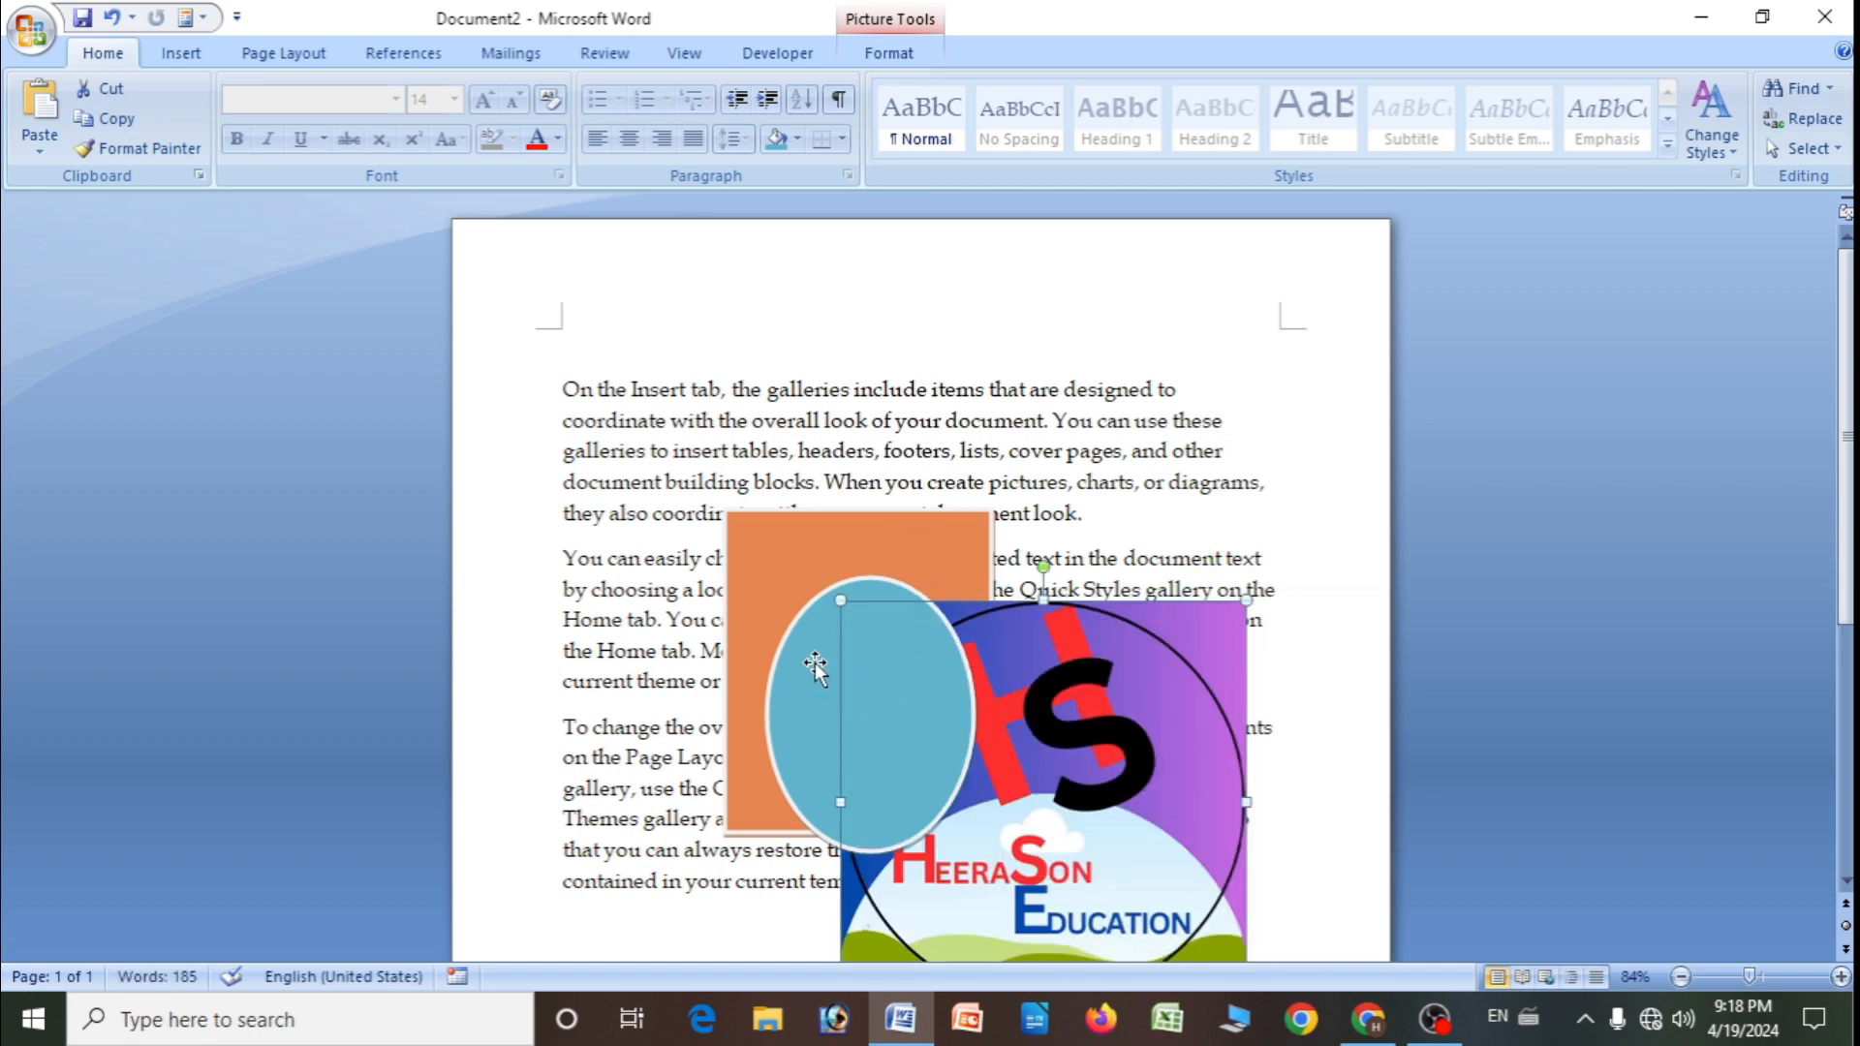
# - Move the orange rectangle away from the oval to the picture's upper part, and return it behind the oval
pyautogui.moveTo(771, 534); pyautogui.dragTo(868, 281)
pyautogui.moveTo(902, 440); pyautogui.dragTo(920, 402)
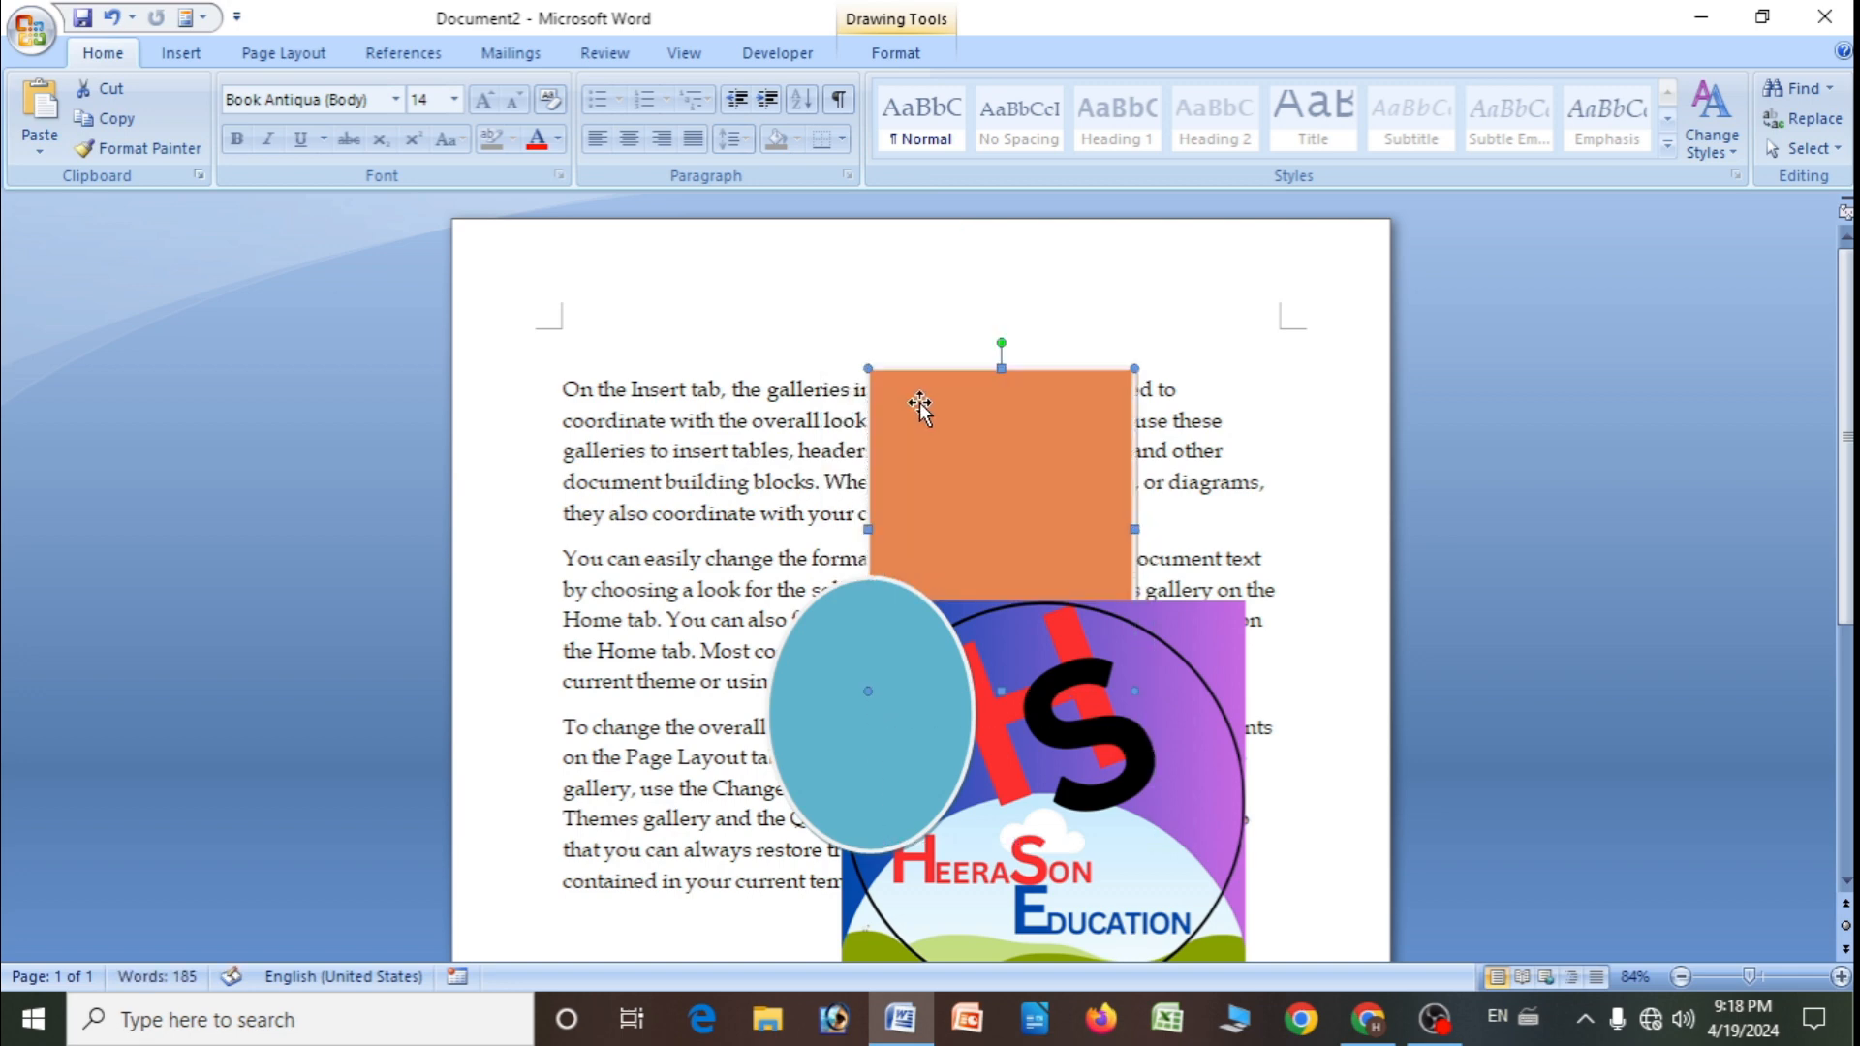
pyautogui.moveTo(942, 668); pyautogui.dragTo(770, 494)
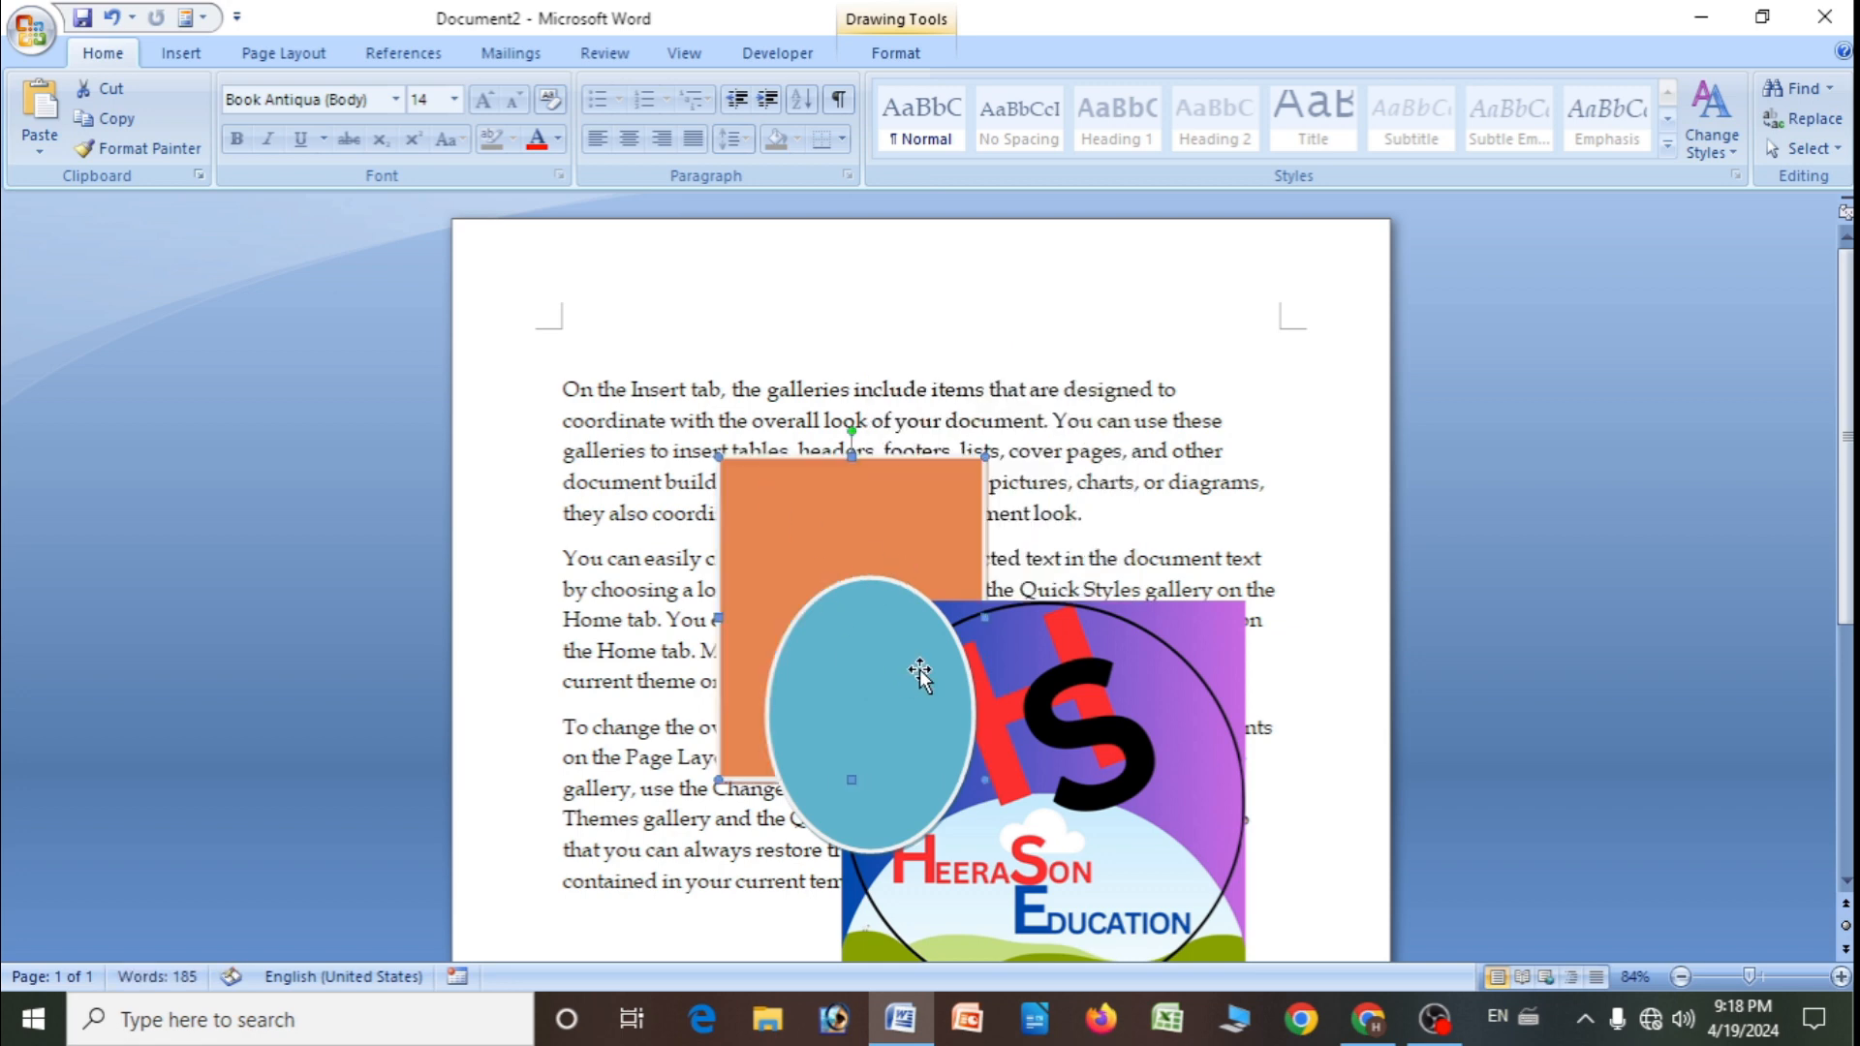
# - Send the picture backward one more level, behind the orange rectangle
pyautogui.click(1047, 659)
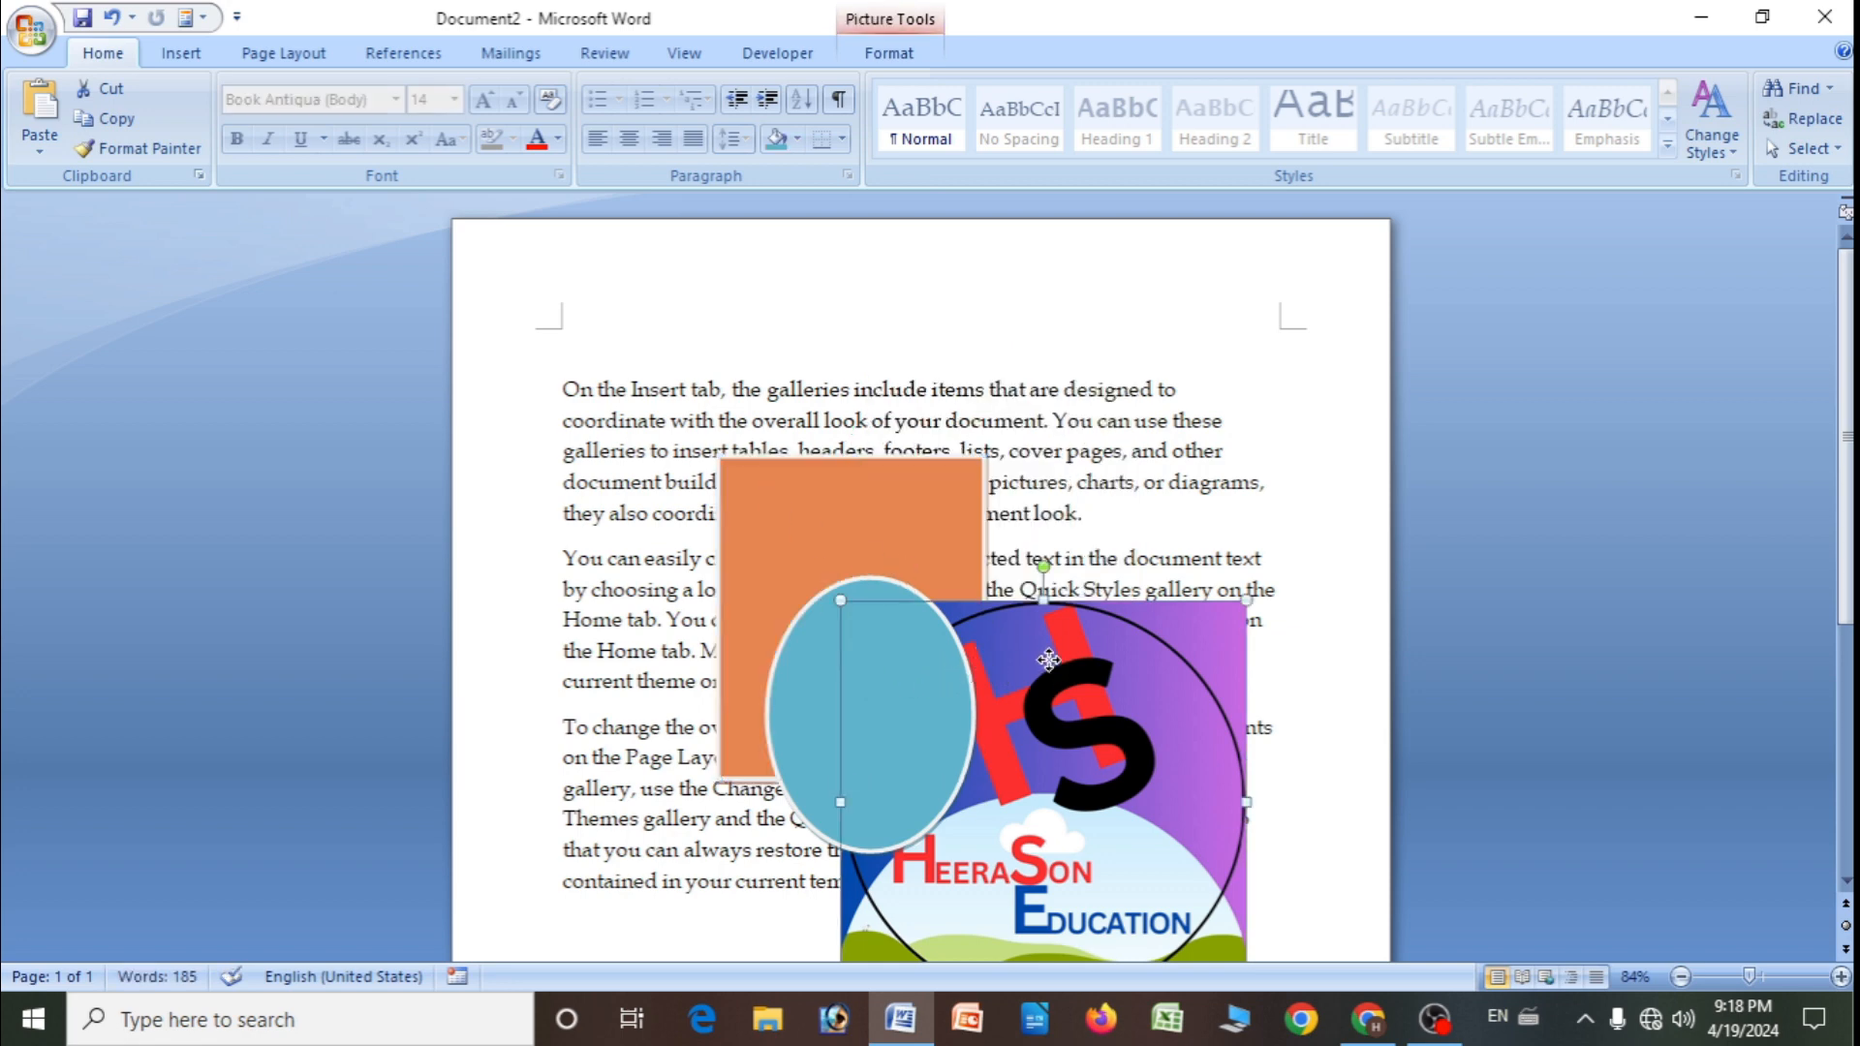
pyautogui.doubleClick(1048, 659)
pyautogui.click(1455, 119)
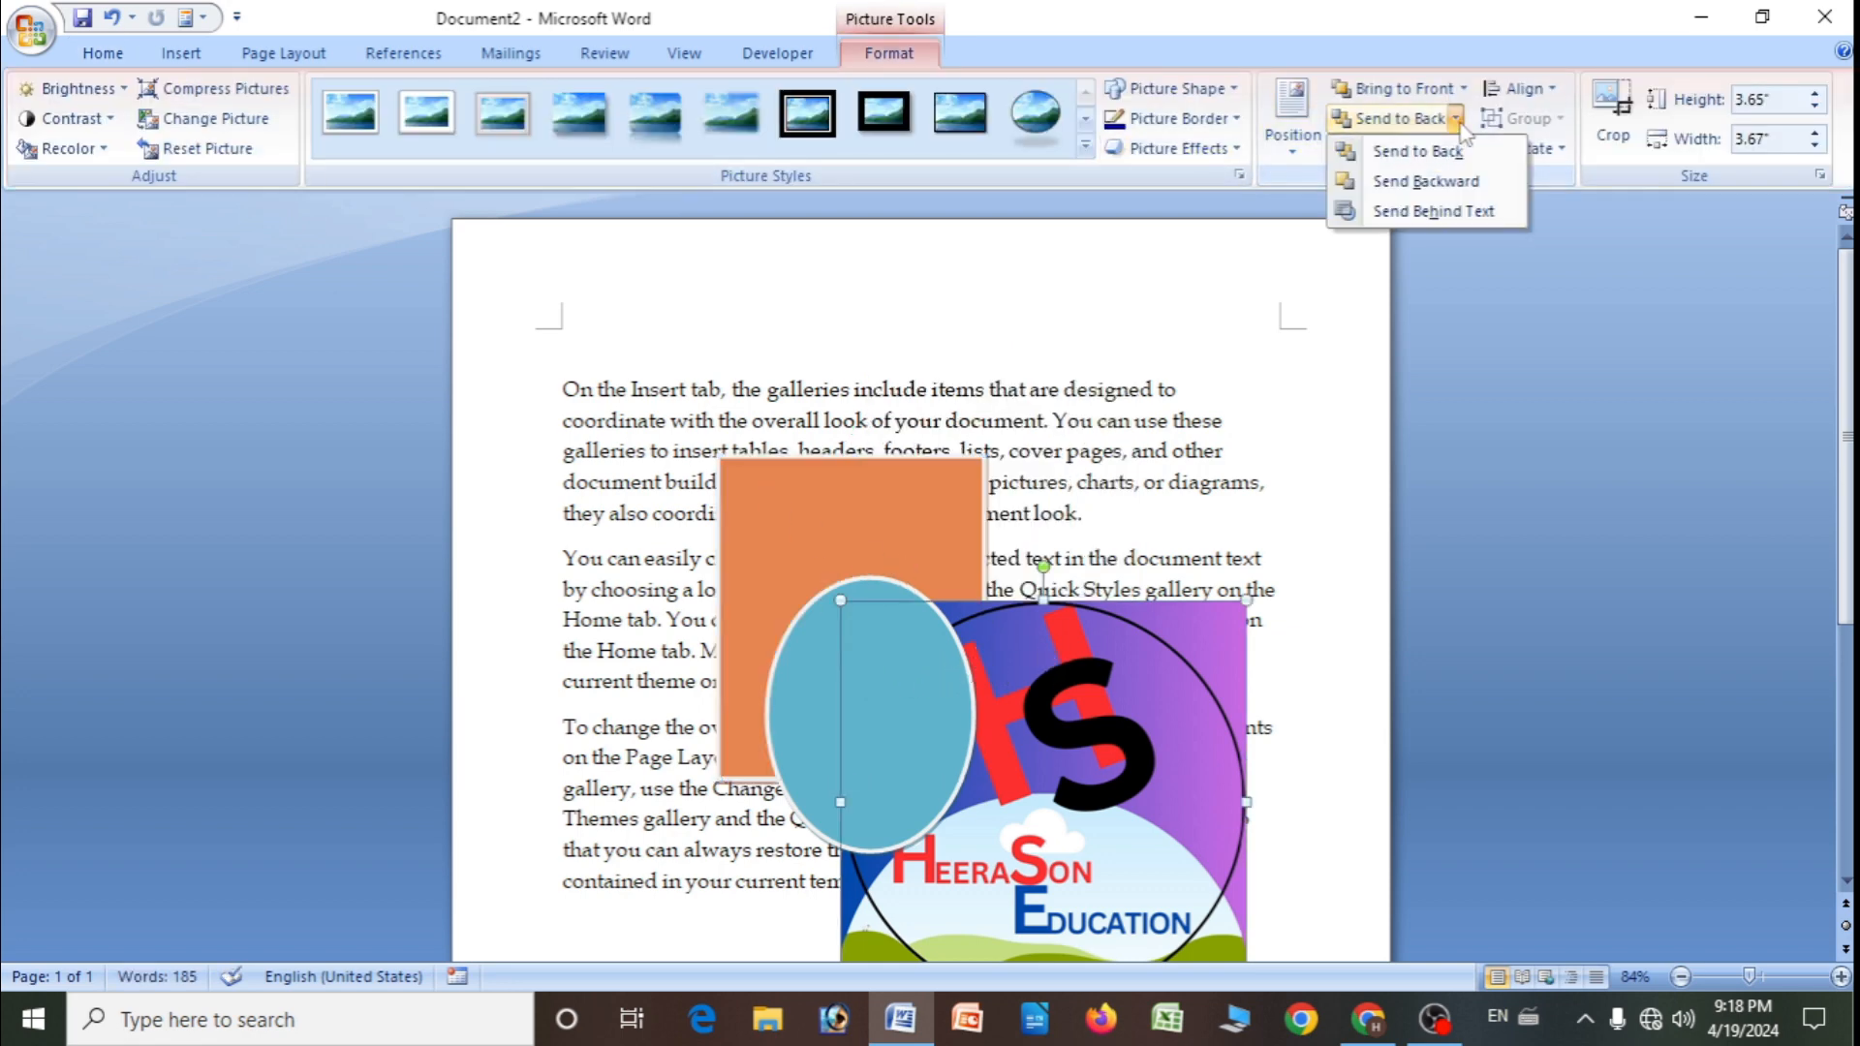
pyautogui.click(1446, 182)
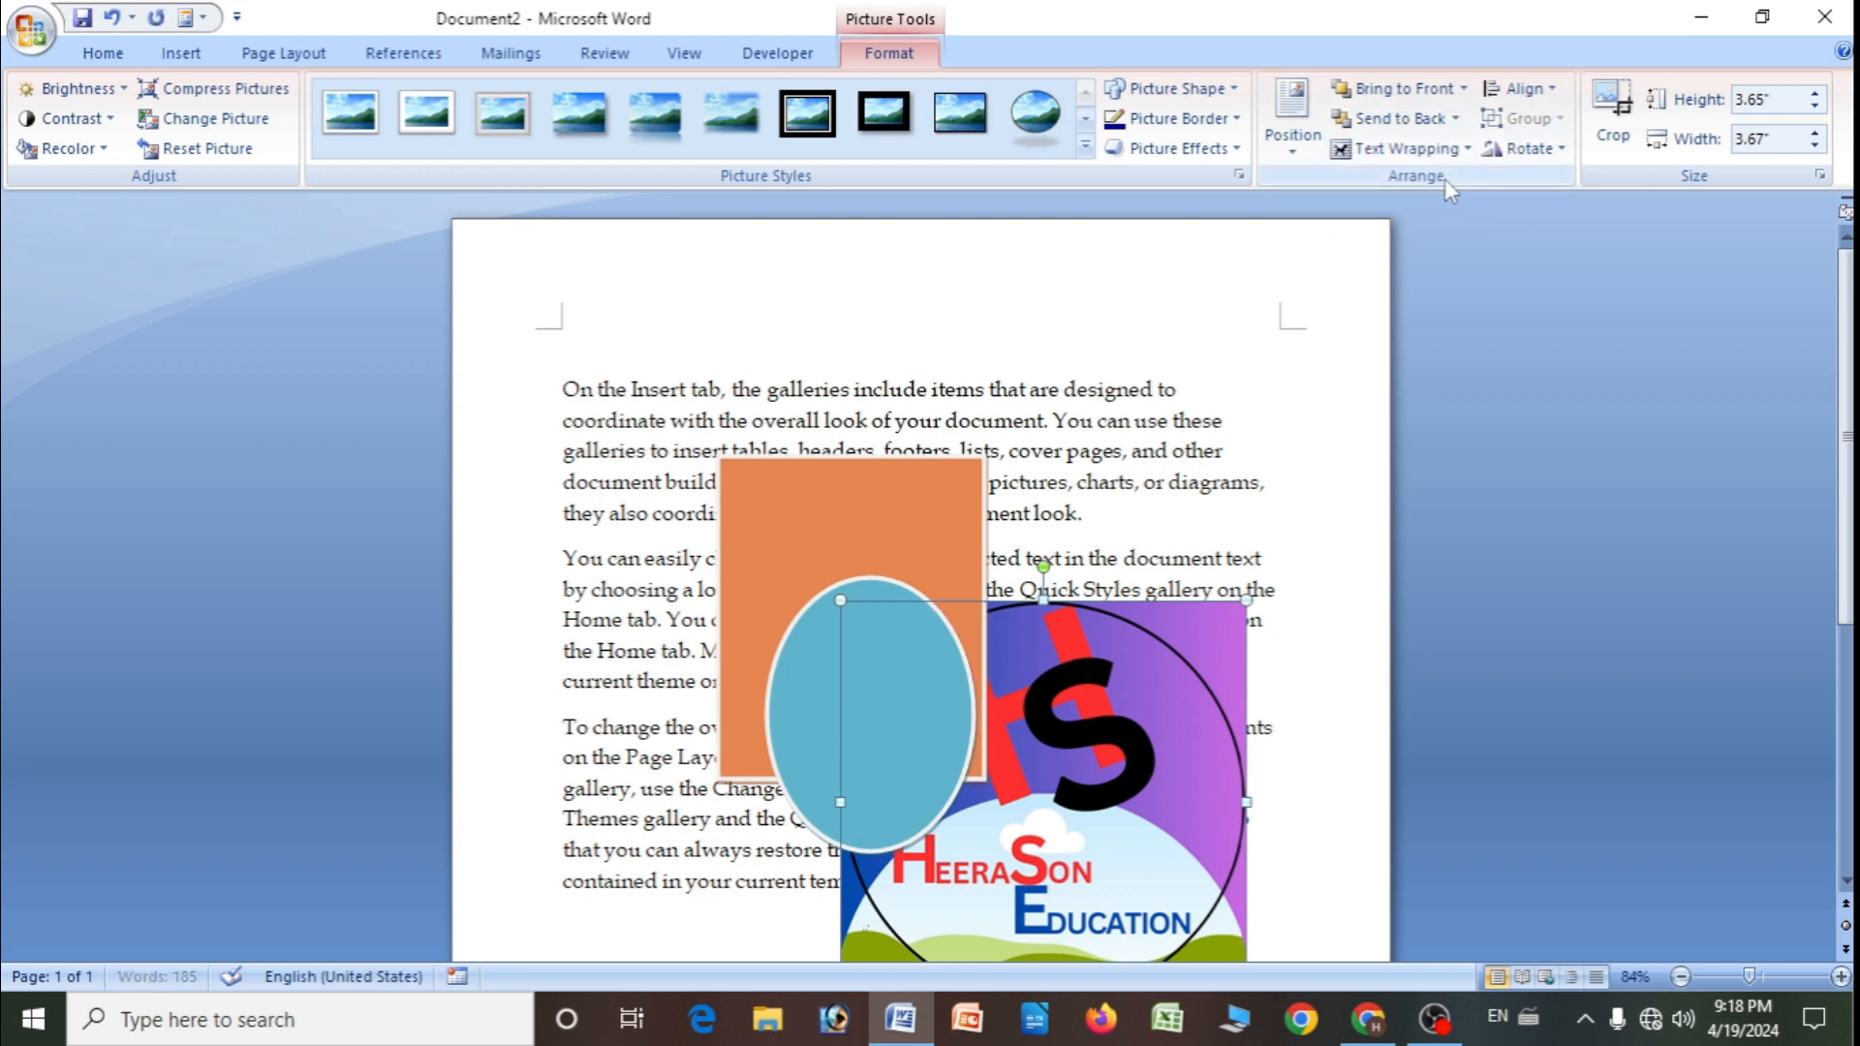
# - Move the oval and rectangle off the picture, raise the picture, and place the rectangle over its left part with the oval on the rectangle
pyautogui.click(852, 697)
pyautogui.moveTo(850, 684); pyautogui.dragTo(536, 905)
pyautogui.moveTo(788, 631); pyautogui.dragTo(595, 838)
pyautogui.click(1022, 708)
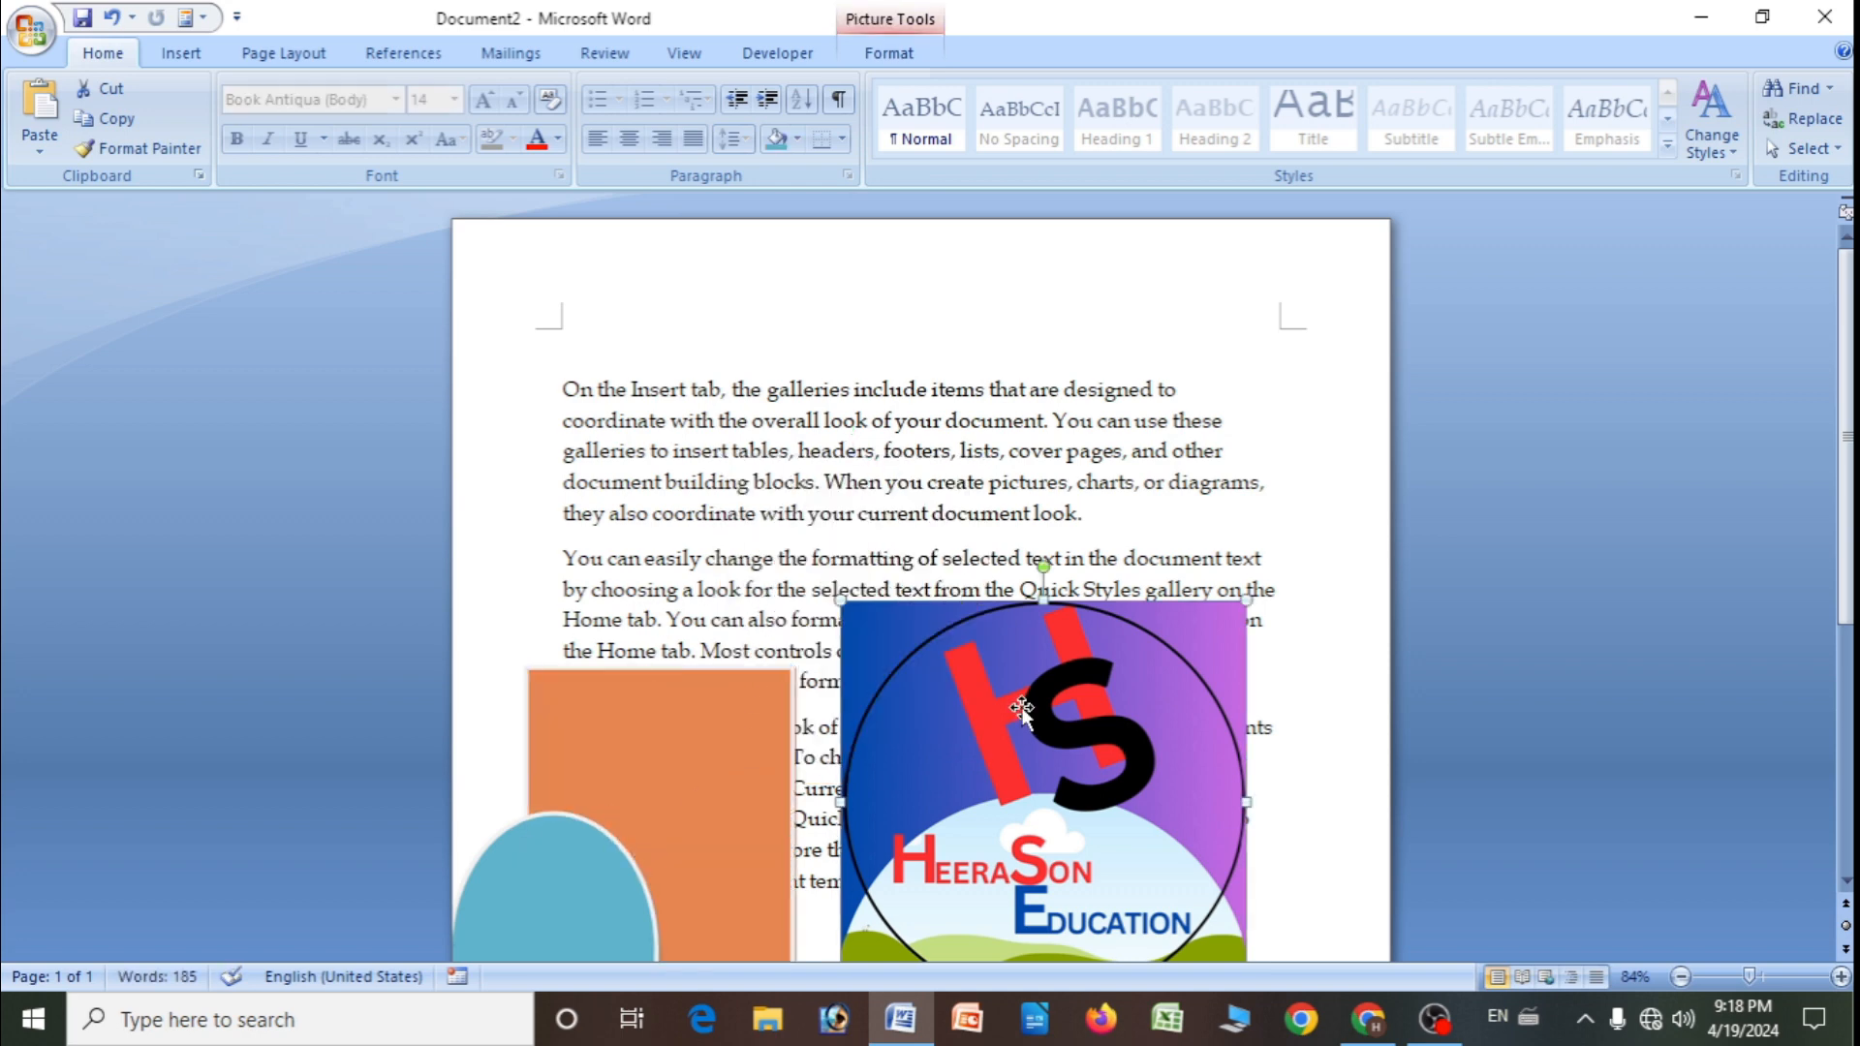
pyautogui.moveTo(1002, 701); pyautogui.dragTo(1001, 507)
pyautogui.moveTo(689, 751); pyautogui.dragTo(861, 437)
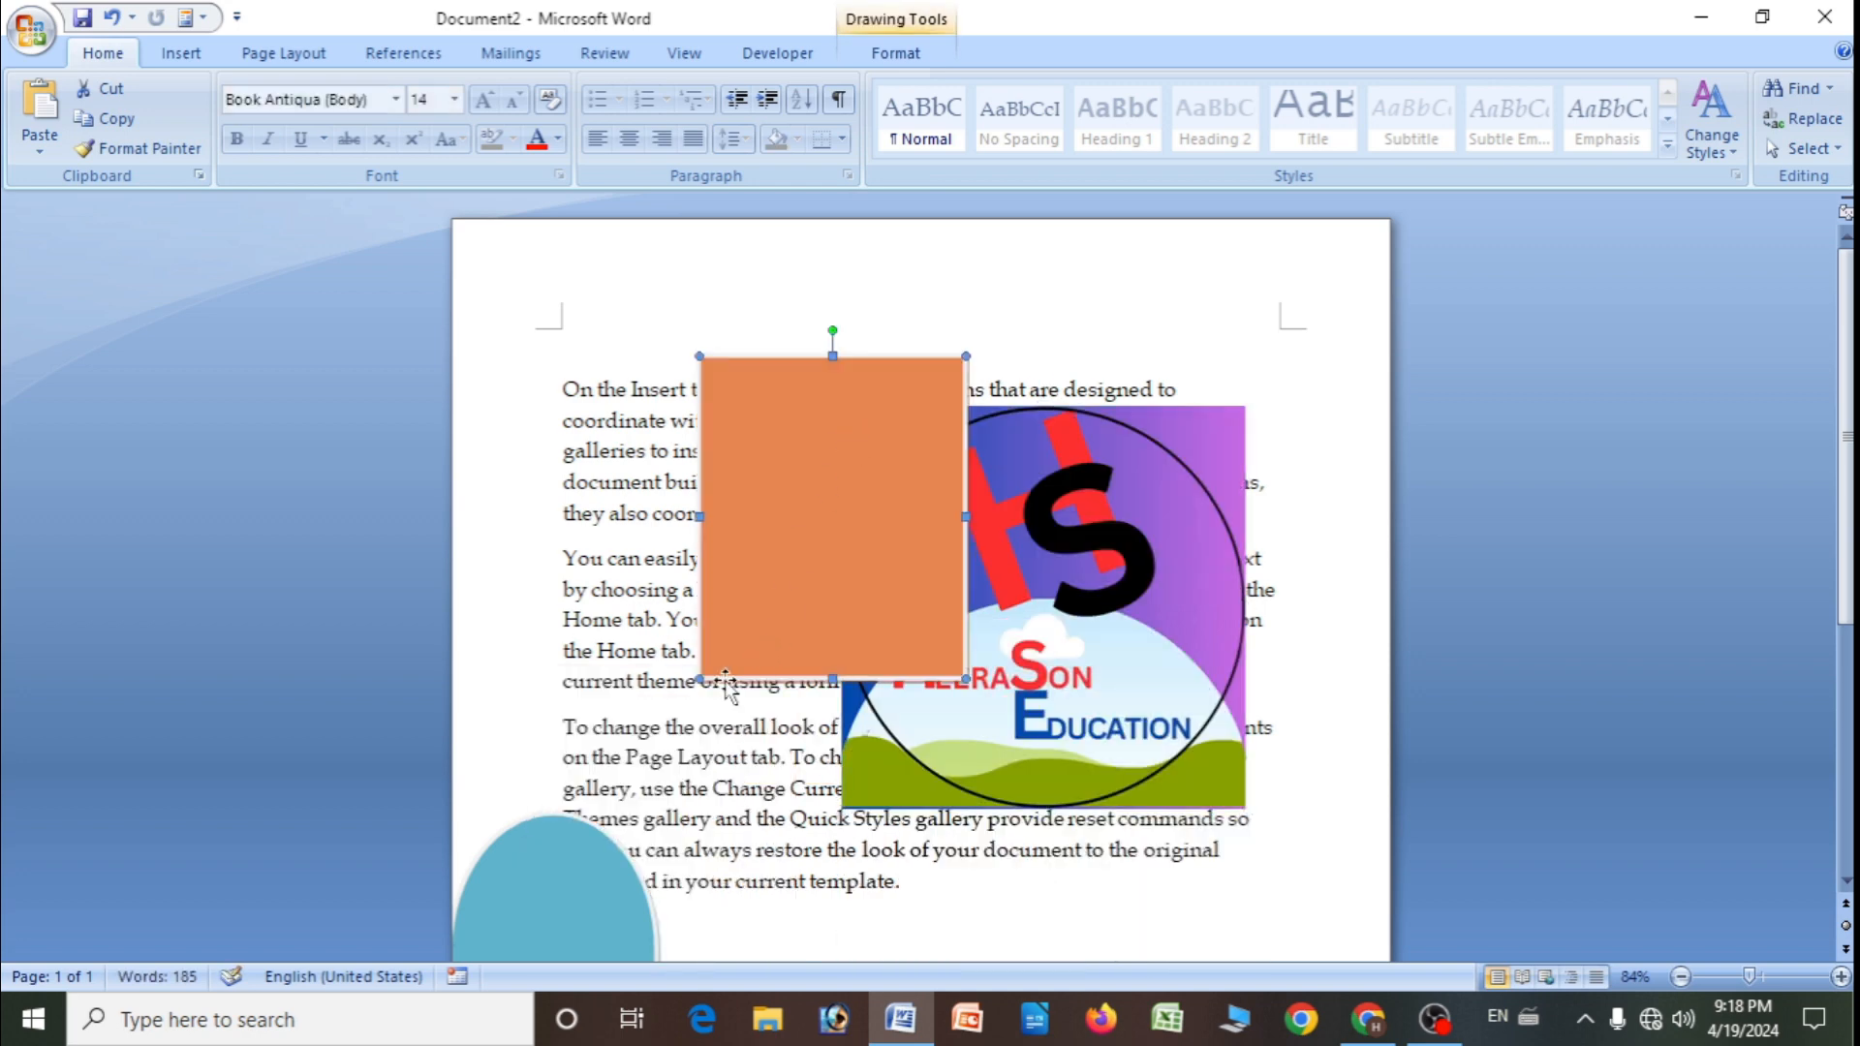
pyautogui.moveTo(543, 885)
pyautogui.mouseDown()
pyautogui.moveTo(768, 396)
pyautogui.moveTo(865, 328)
pyautogui.moveTo(842, 232)
pyautogui.mouseUp()
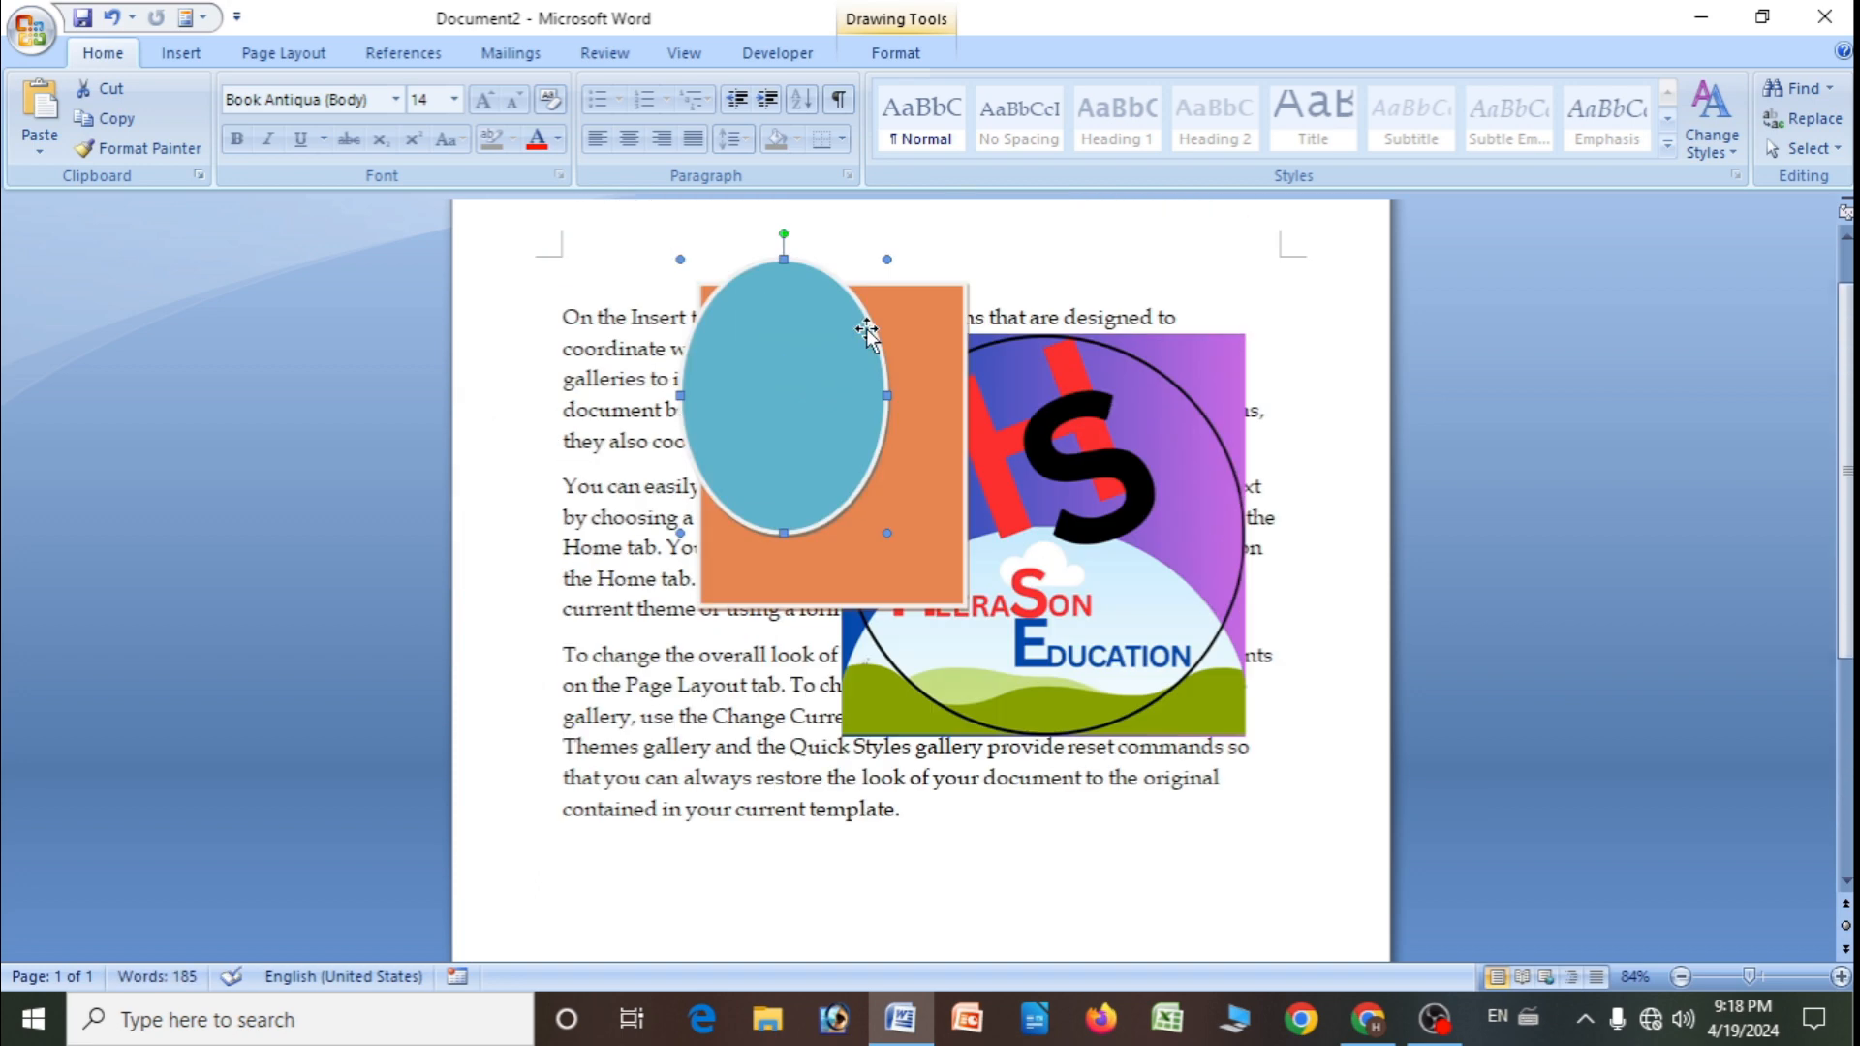
# - Select the picture and open its options for sending it backward
pyautogui.doubleClick(804, 453)
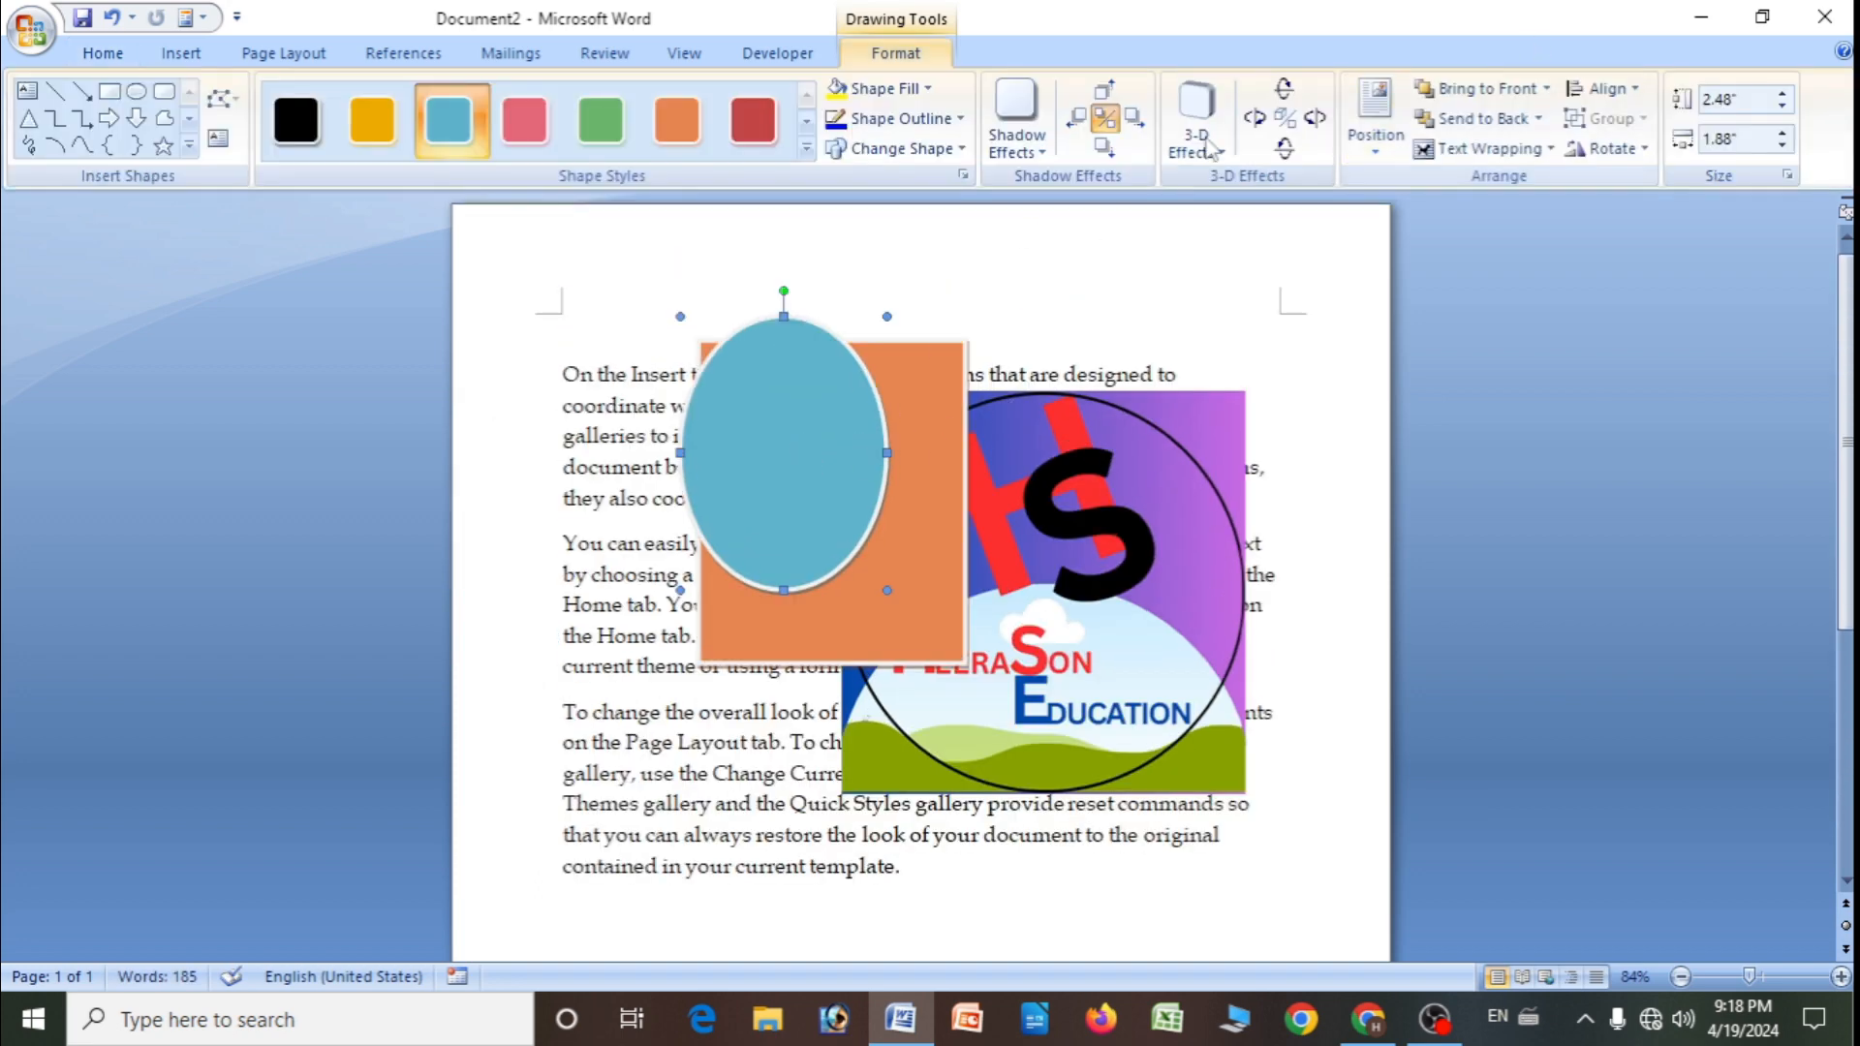
pyautogui.click(1080, 505)
pyautogui.doubleClick(1080, 505)
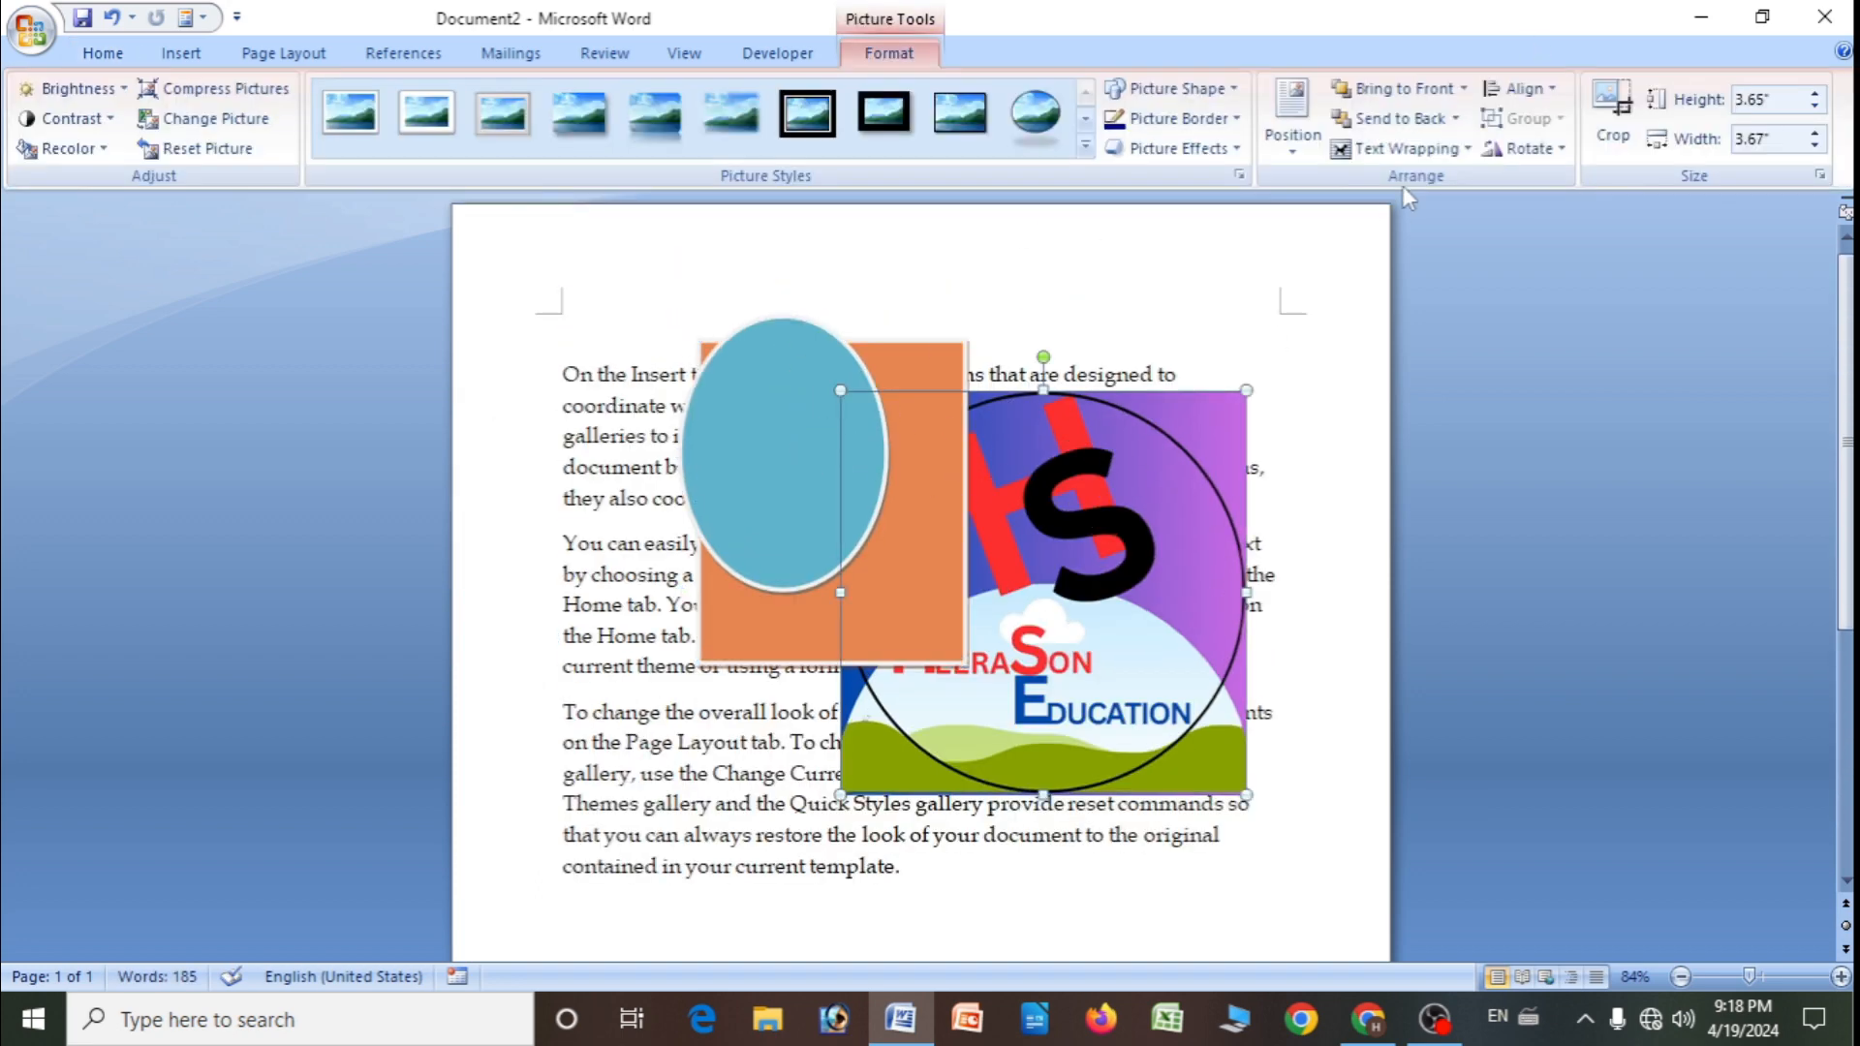
pyautogui.click(1455, 120)
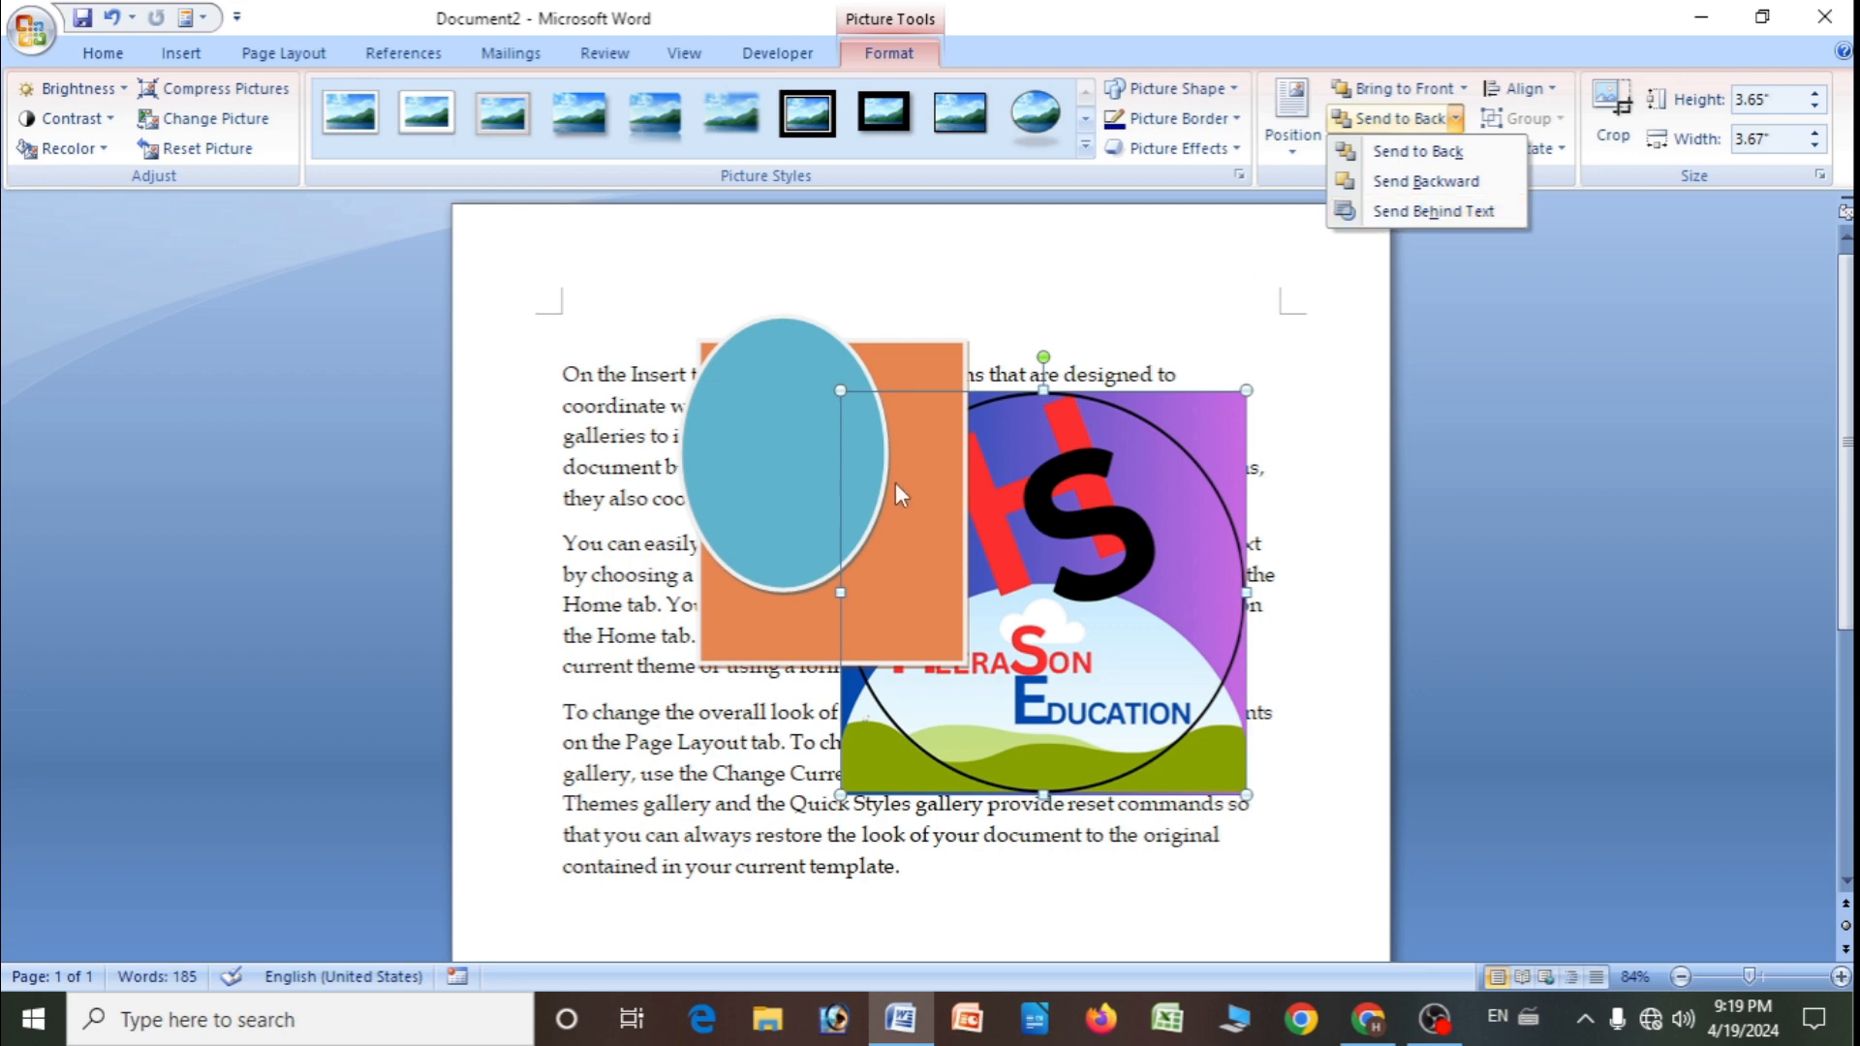
# - Delete the picture and the blue oval from the page
pyautogui.click(789, 485)
pyautogui.press('Delete')
pyautogui.click(788, 485)
pyautogui.press('Delete')
# - Move the orange rectangle to the middle of the text and send it behind the text
pyautogui.click(829, 607)
pyautogui.moveTo(844, 495); pyautogui.dragTo(885, 595)
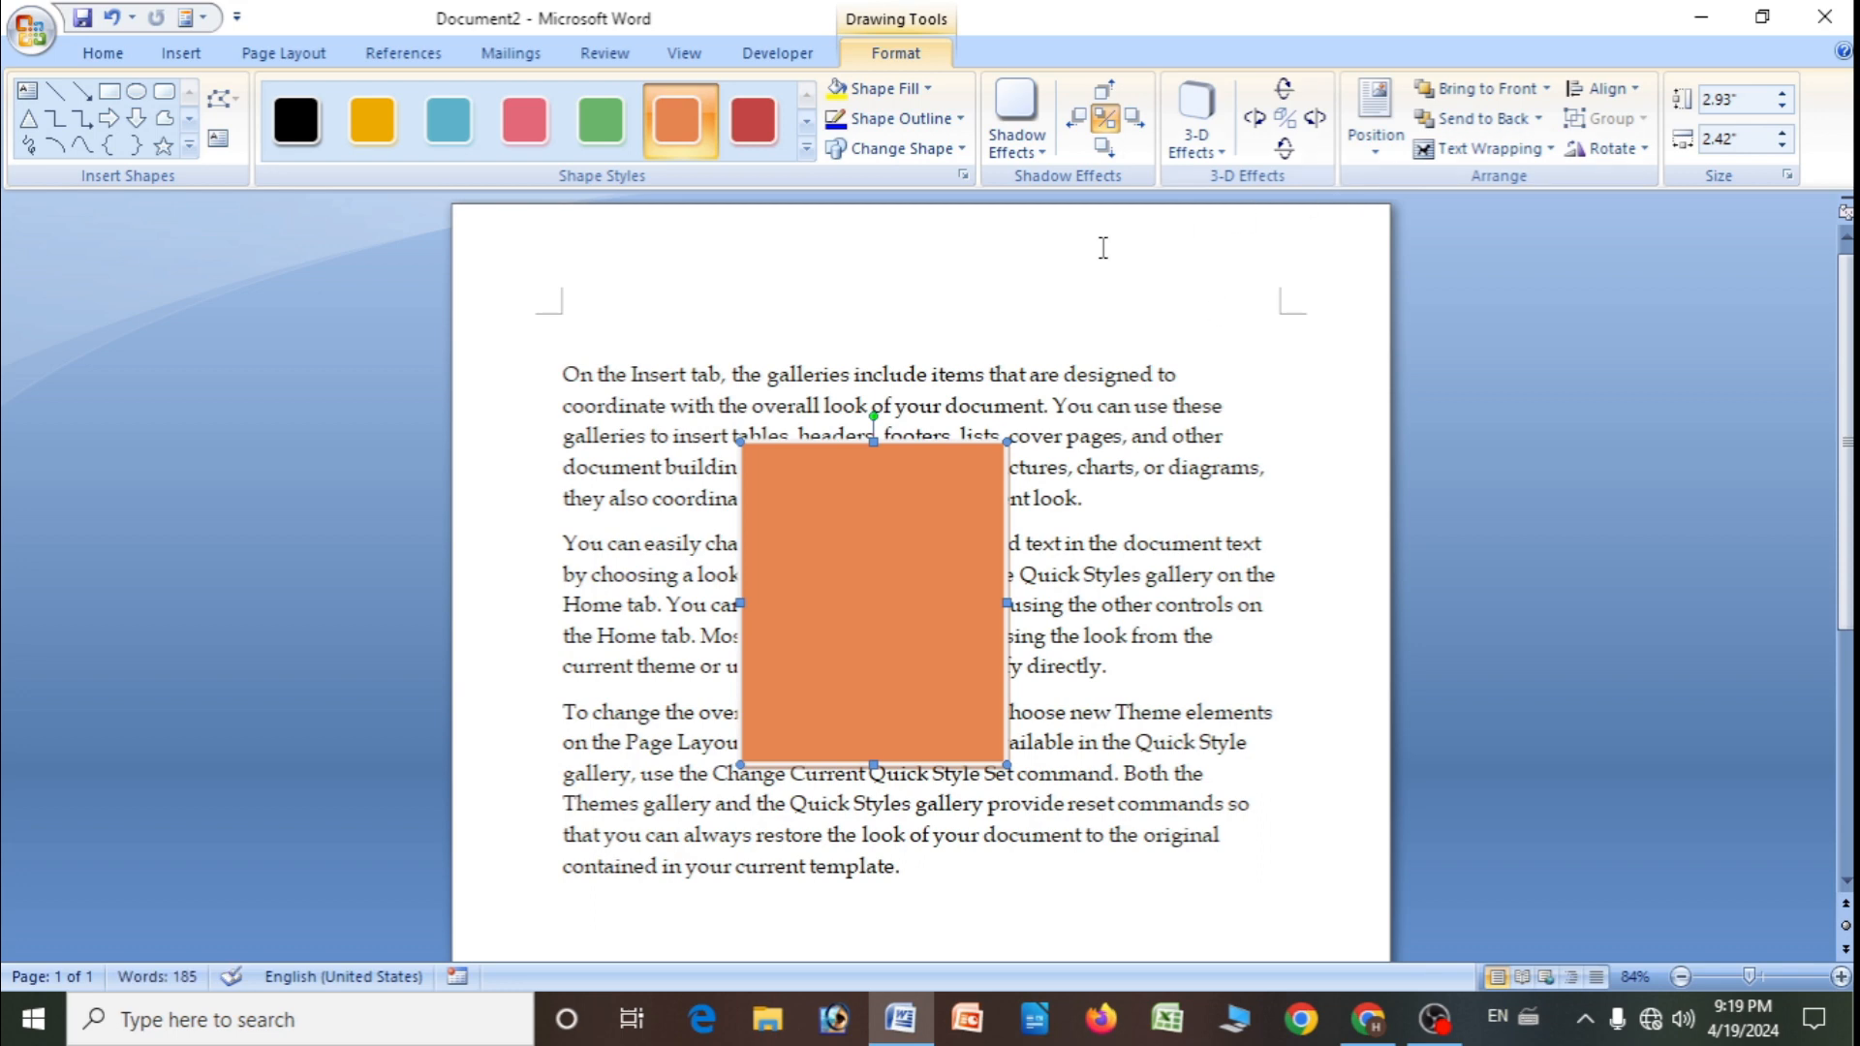
pyautogui.click(1551, 151)
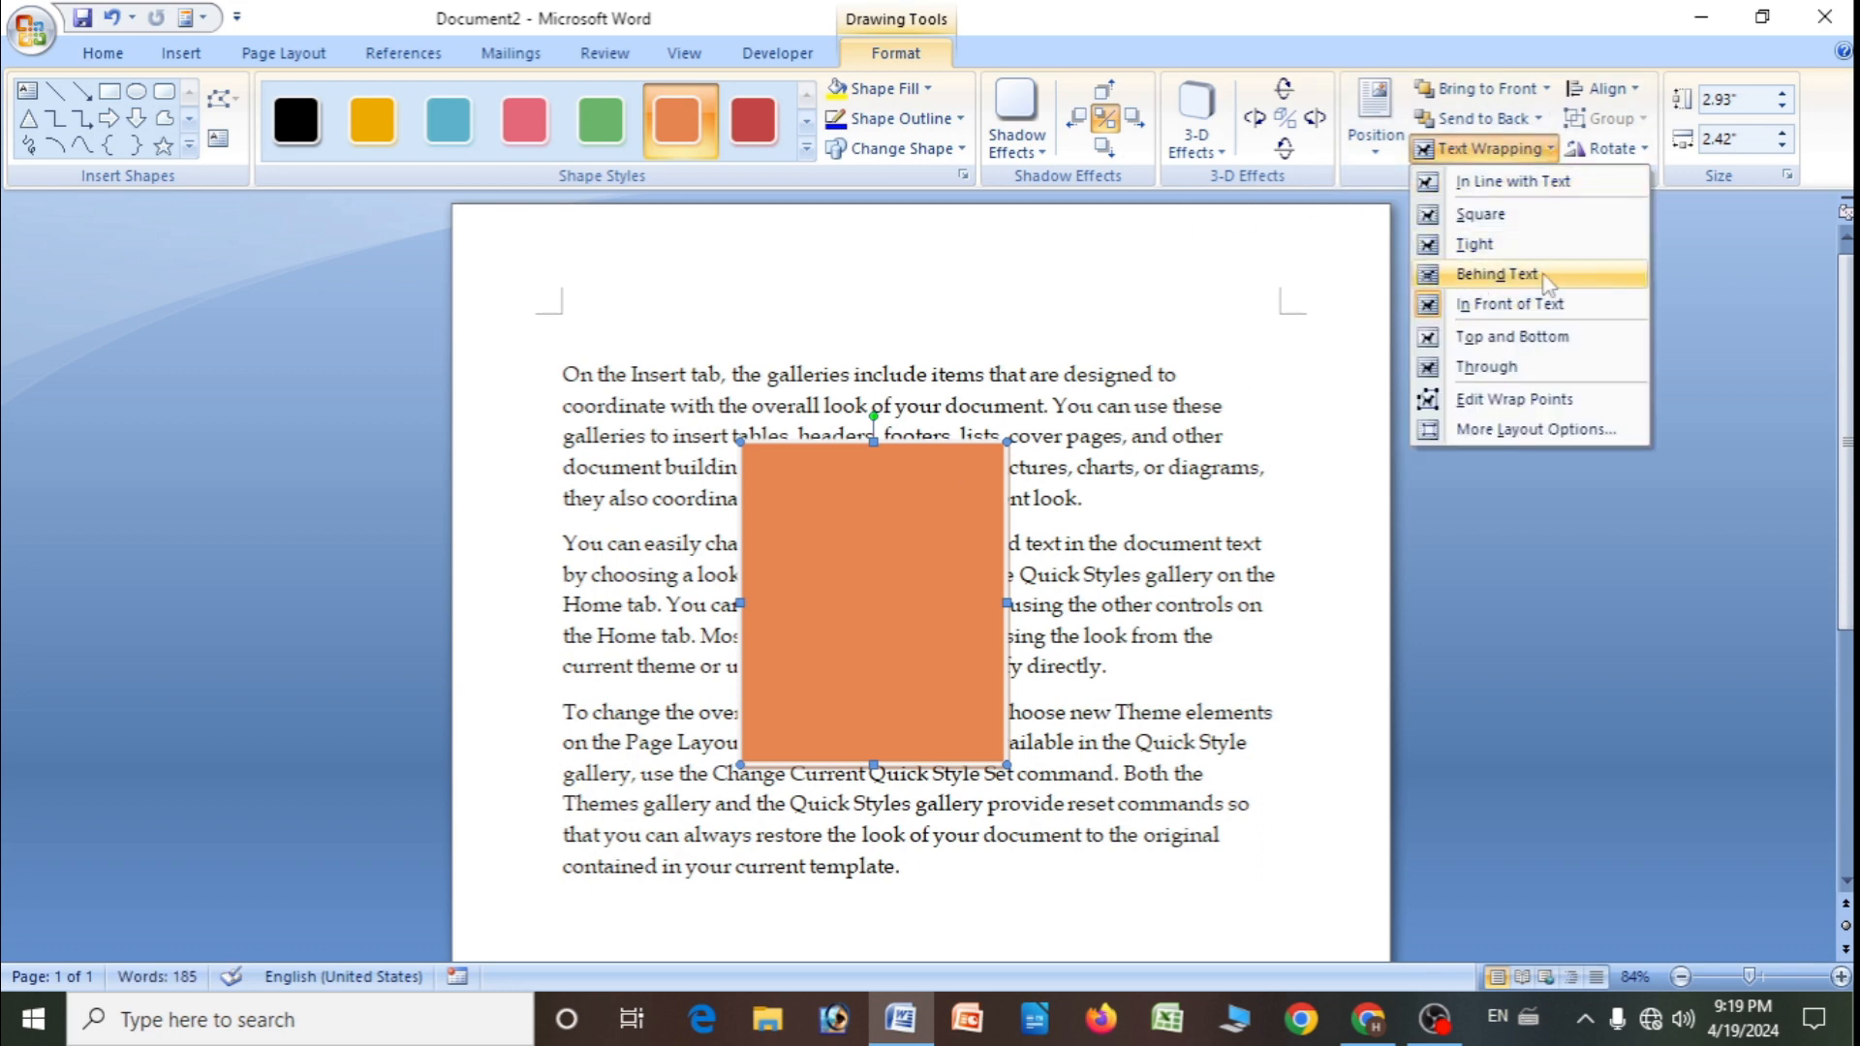
pyautogui.click(798, 591)
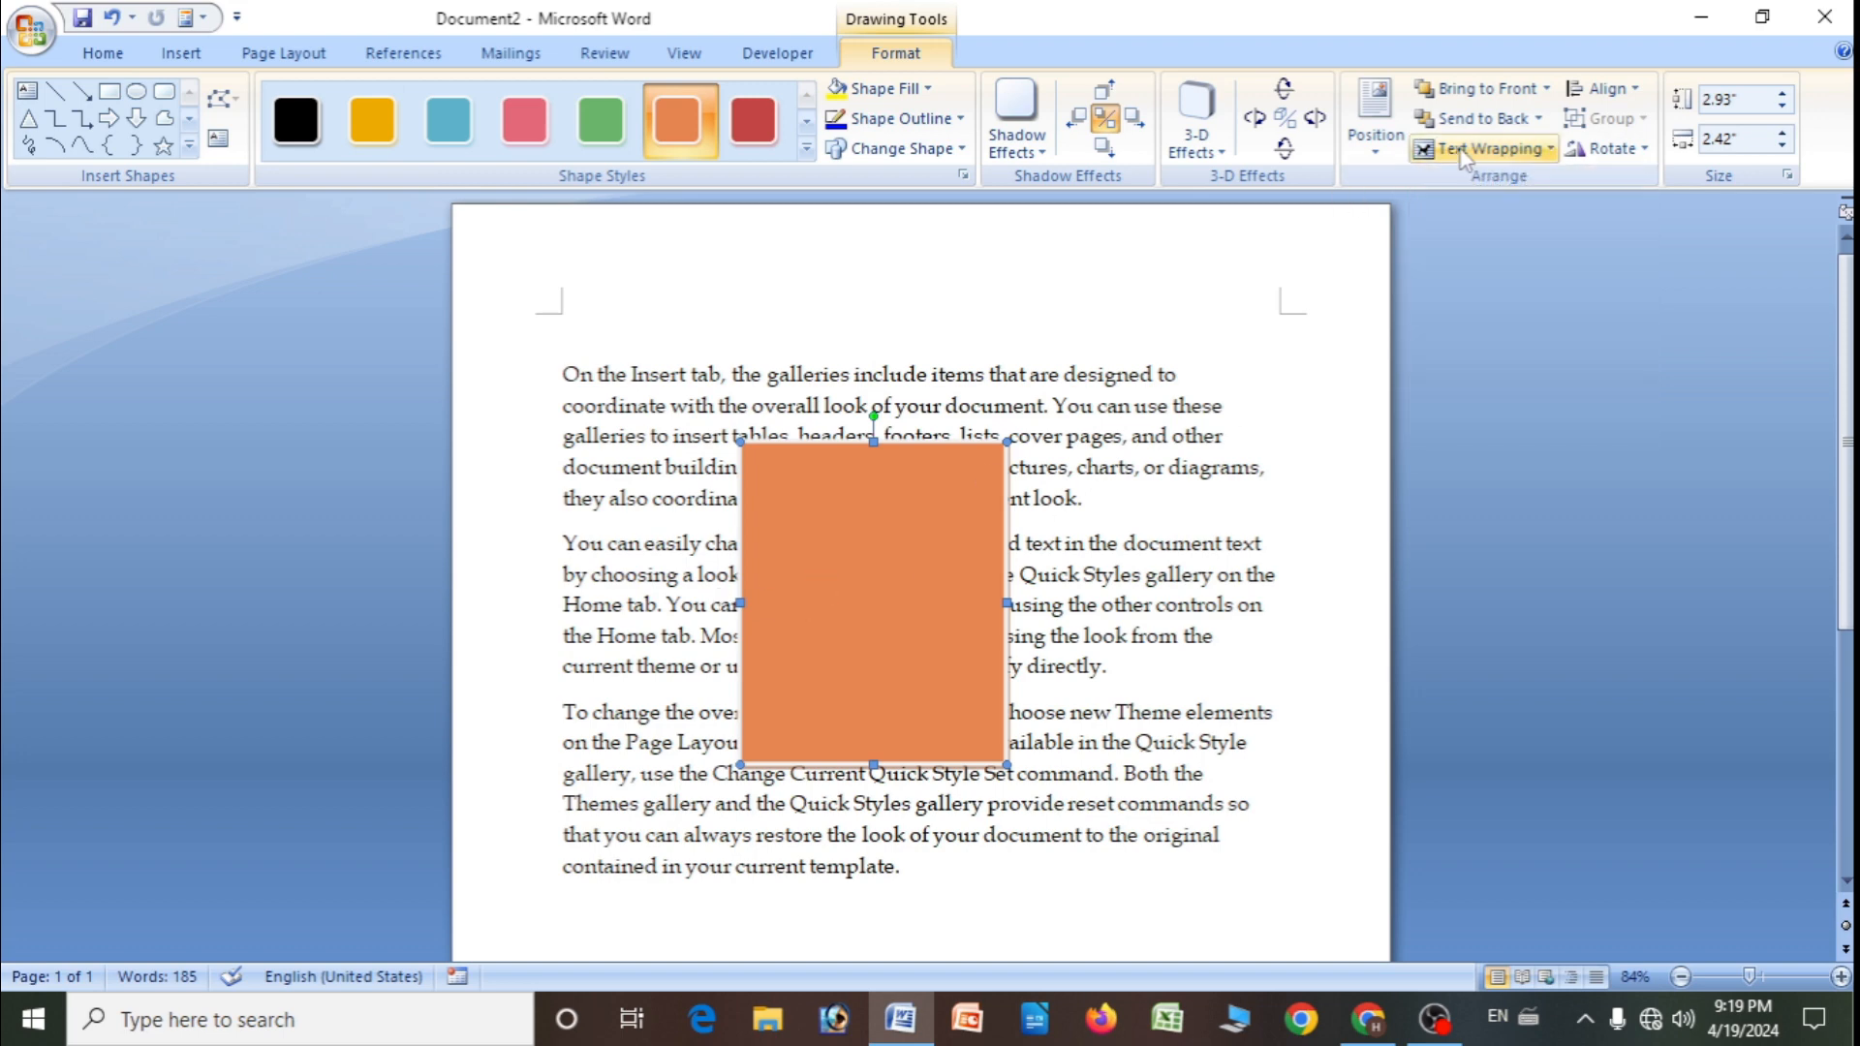
pyautogui.click(1537, 120)
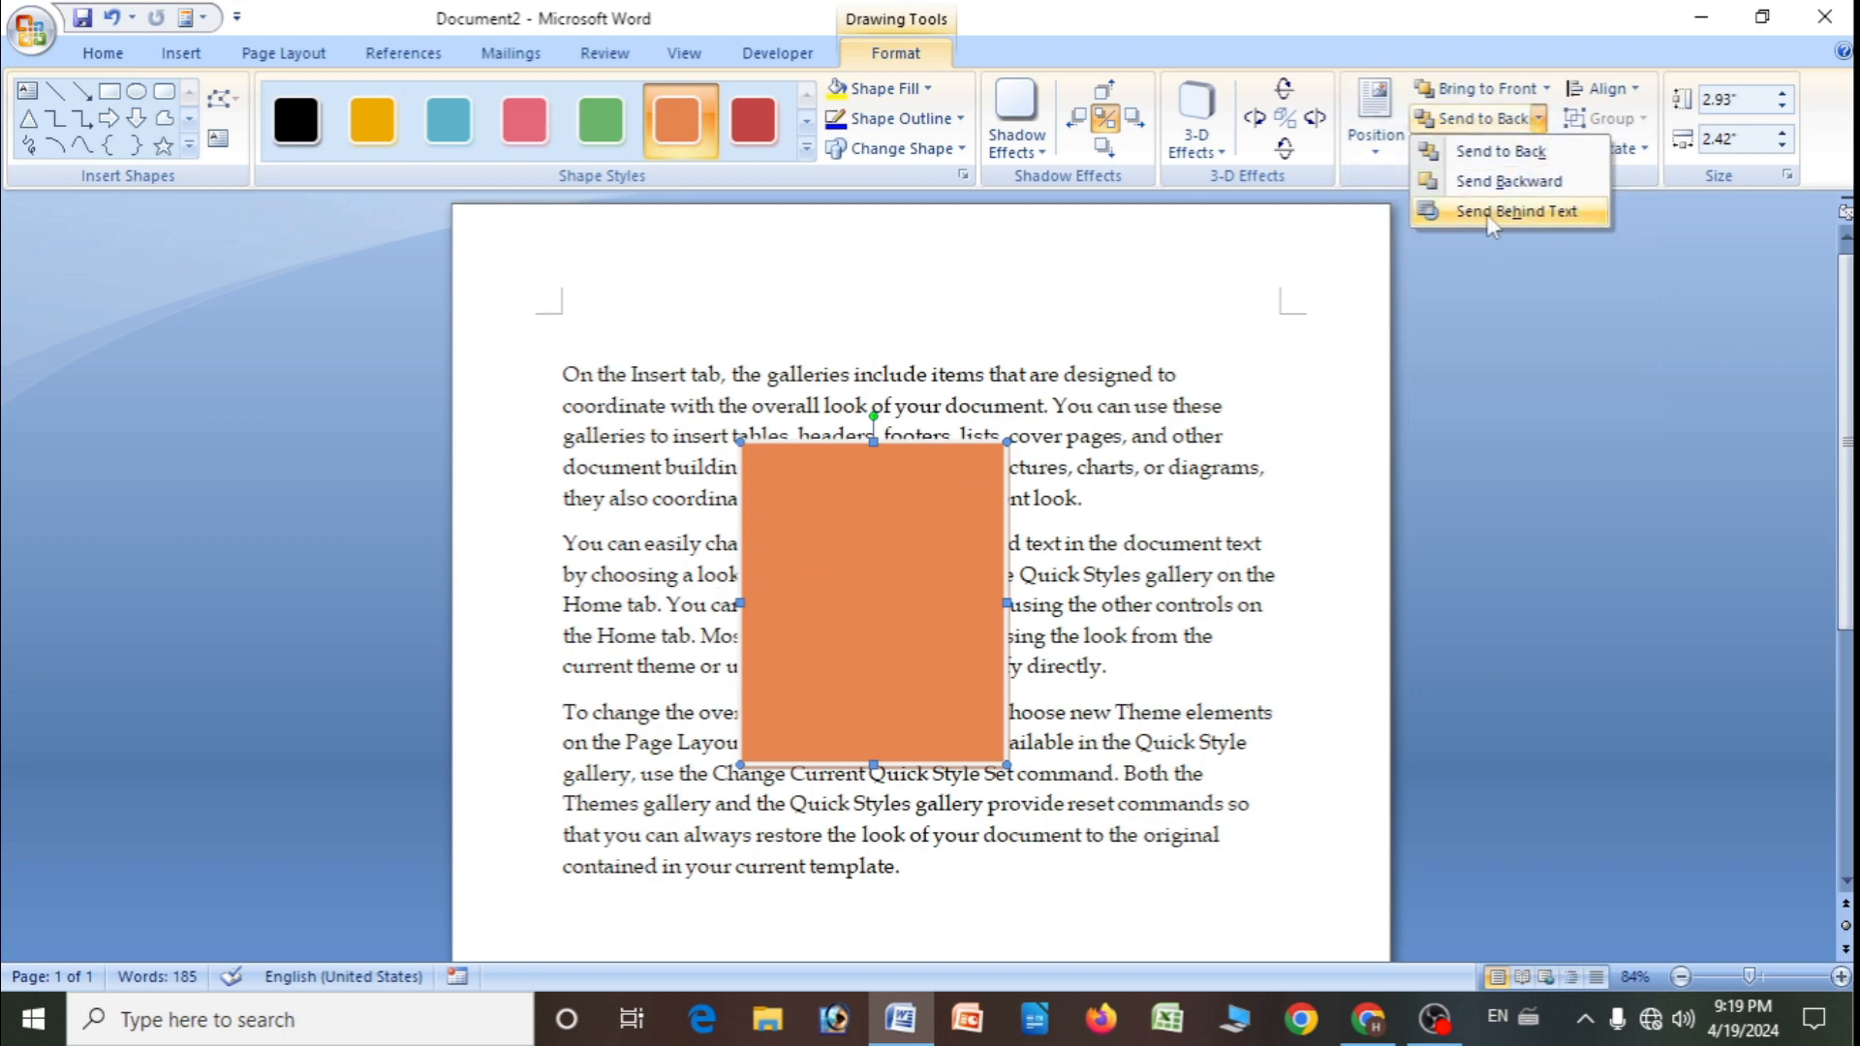
pyautogui.click(1517, 212)
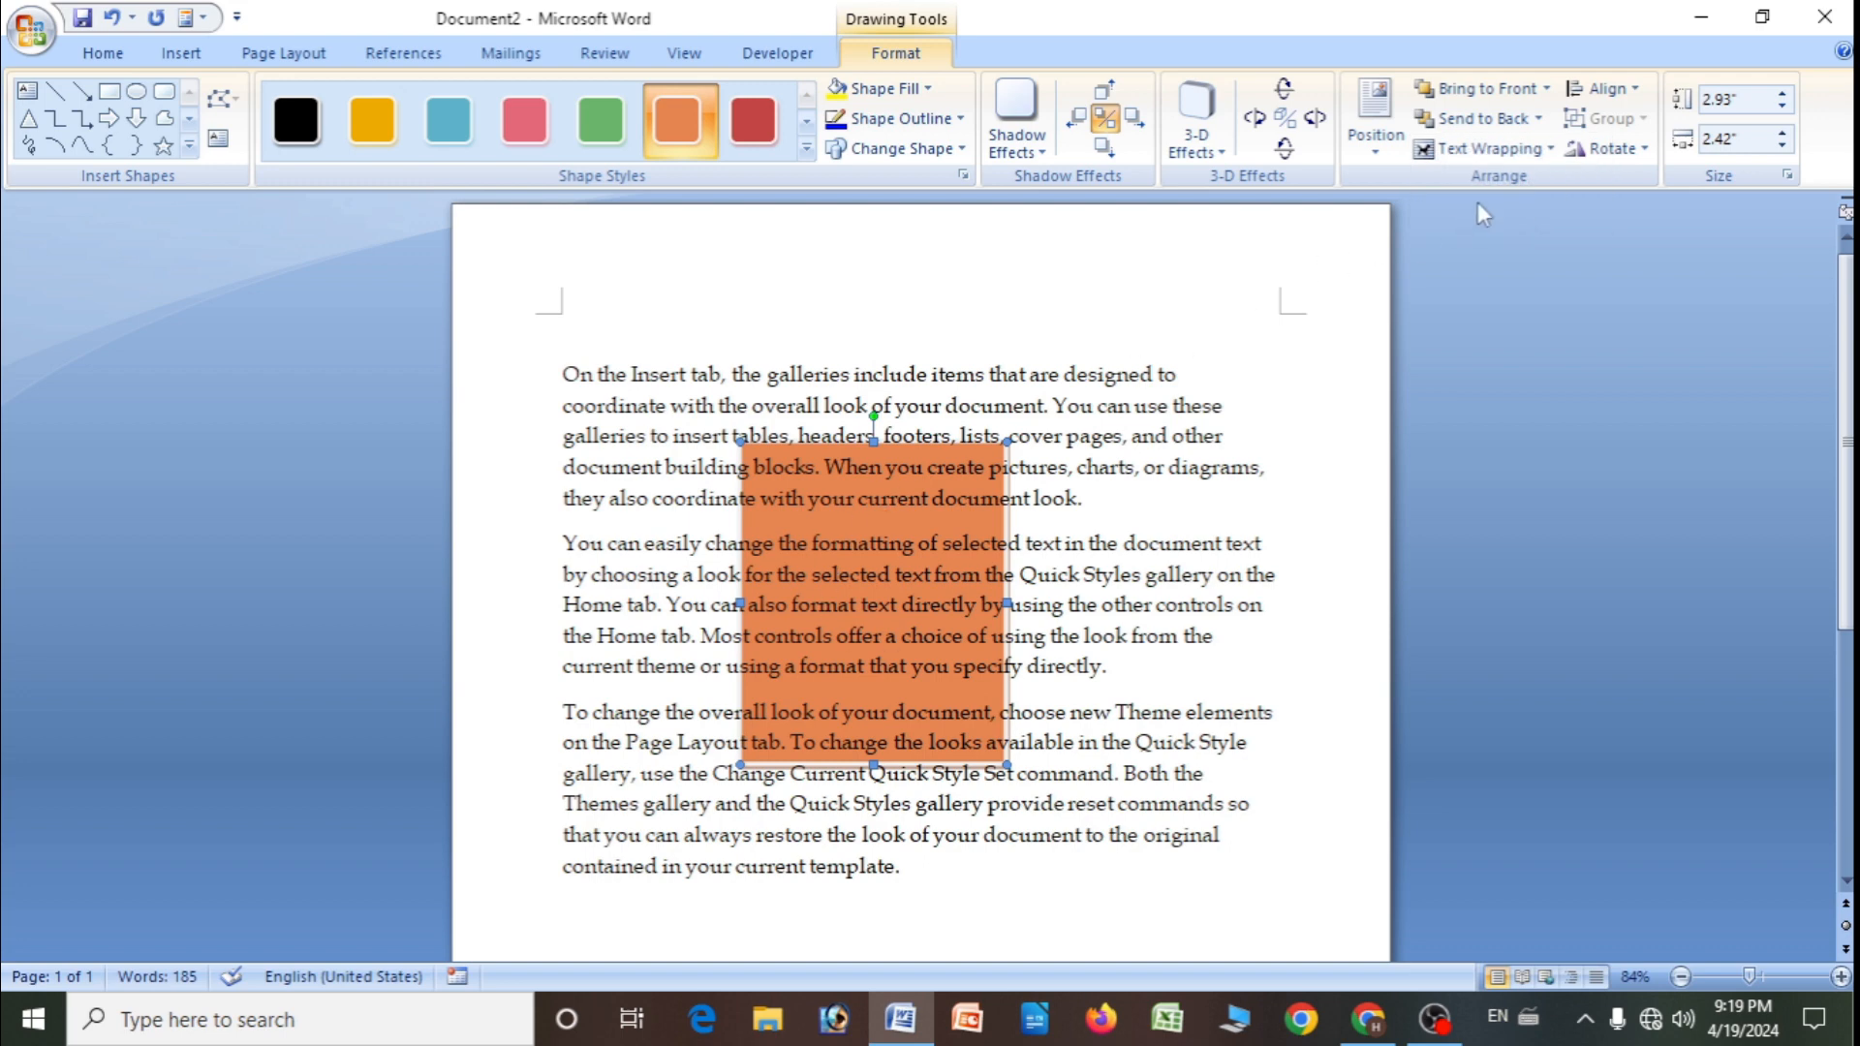
# - Bring the orange rectangle in front of the text by setting its text wrapping to In Front of Text
pyautogui.click(1545, 88)
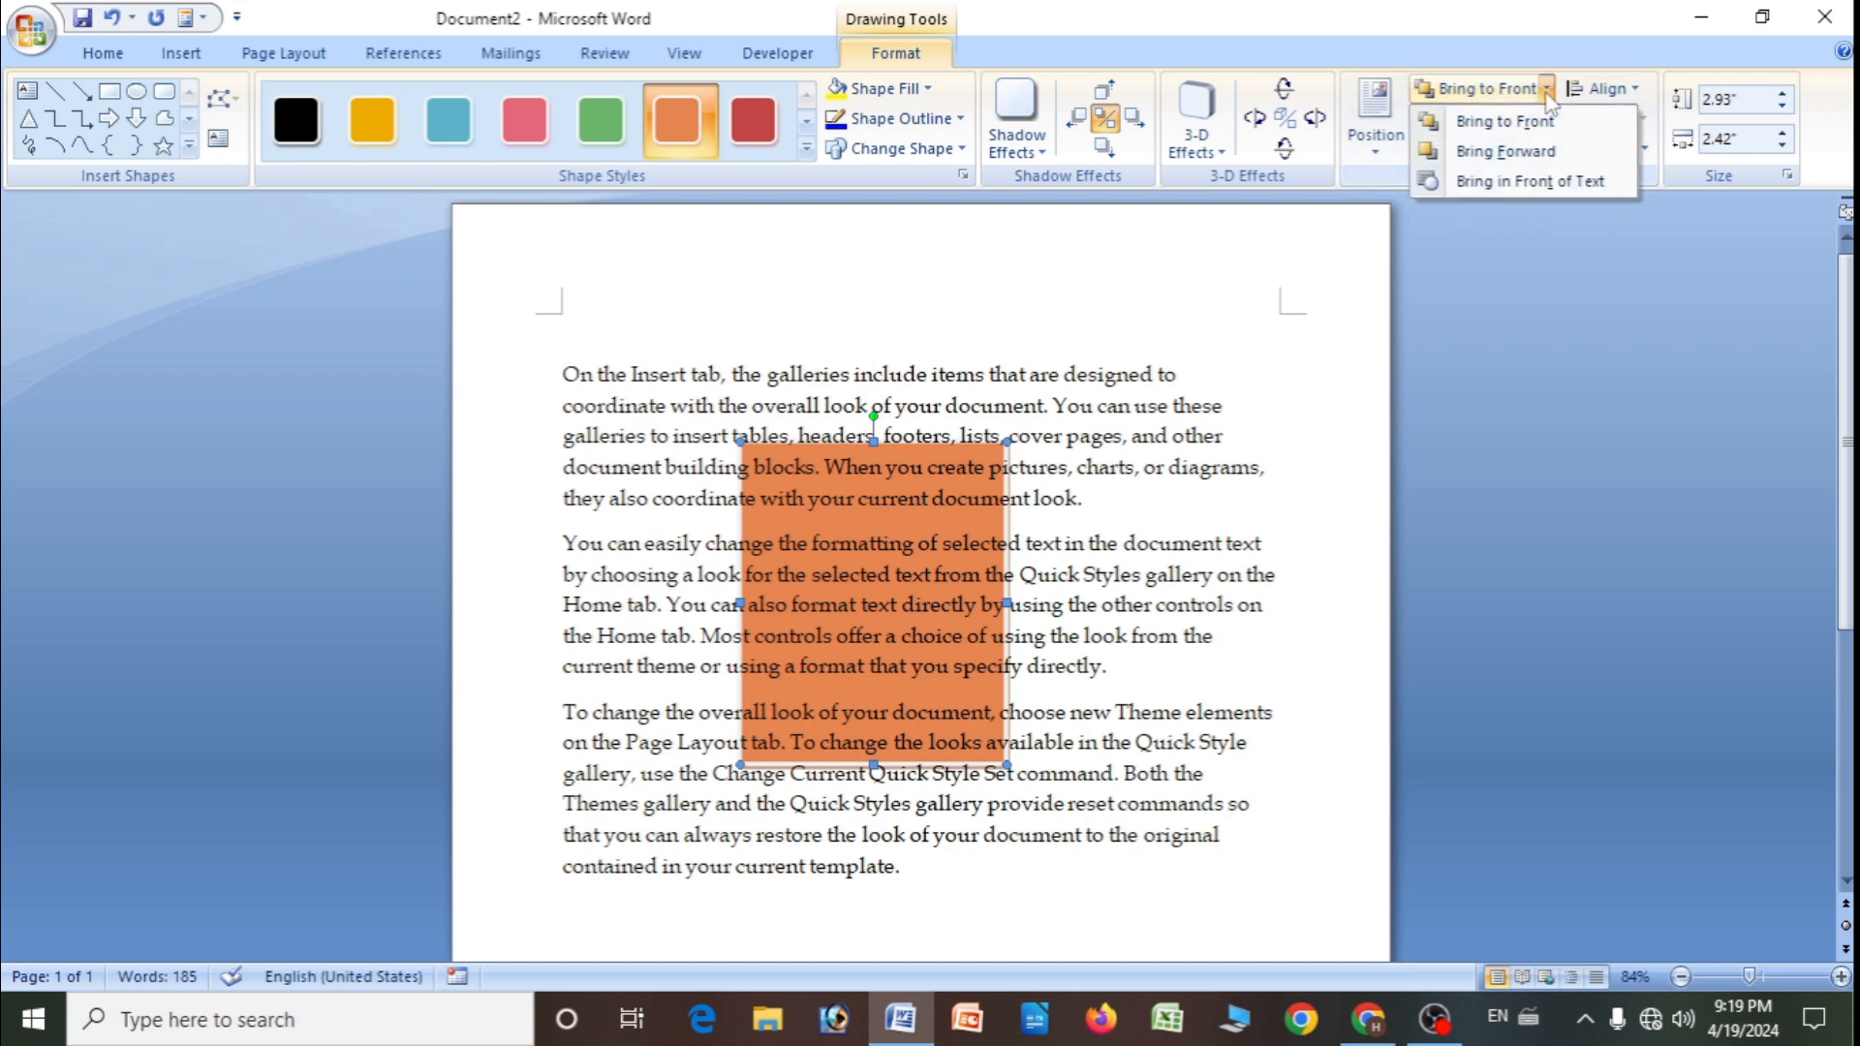
pyautogui.click(1519, 182)
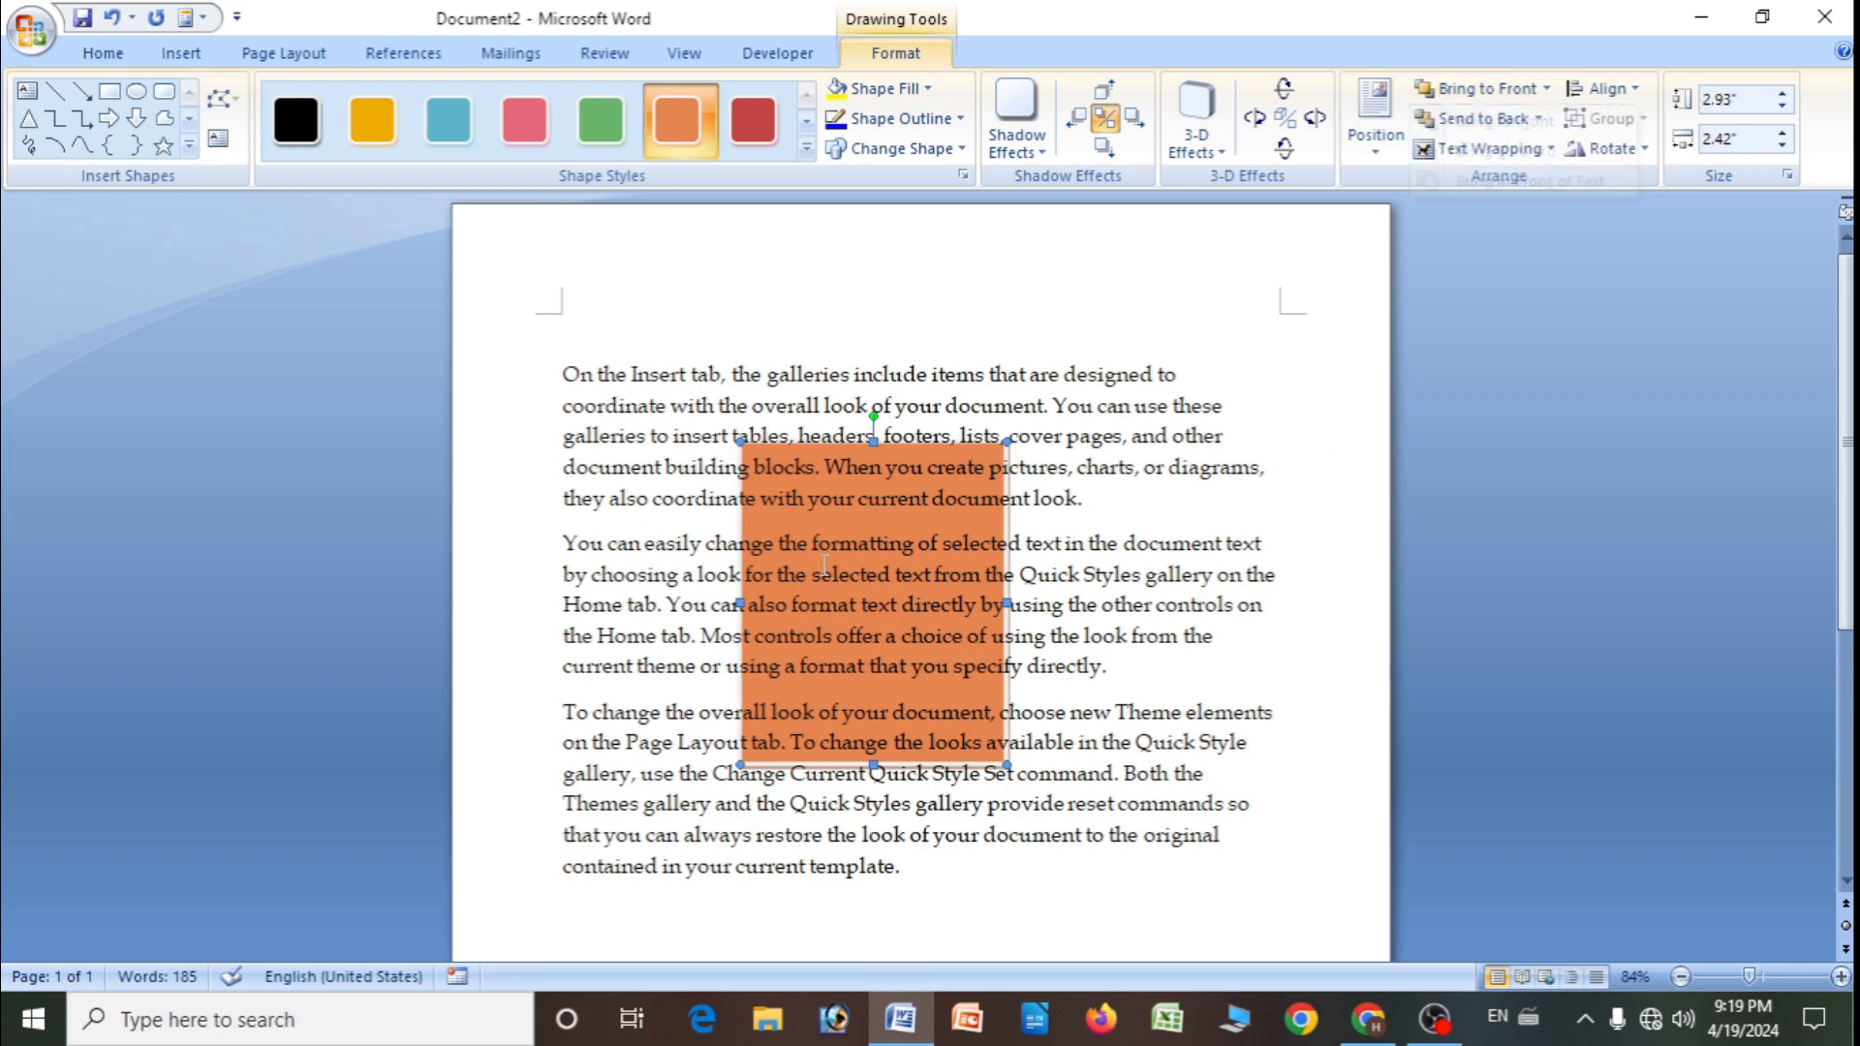
pyautogui.click(1552, 150)
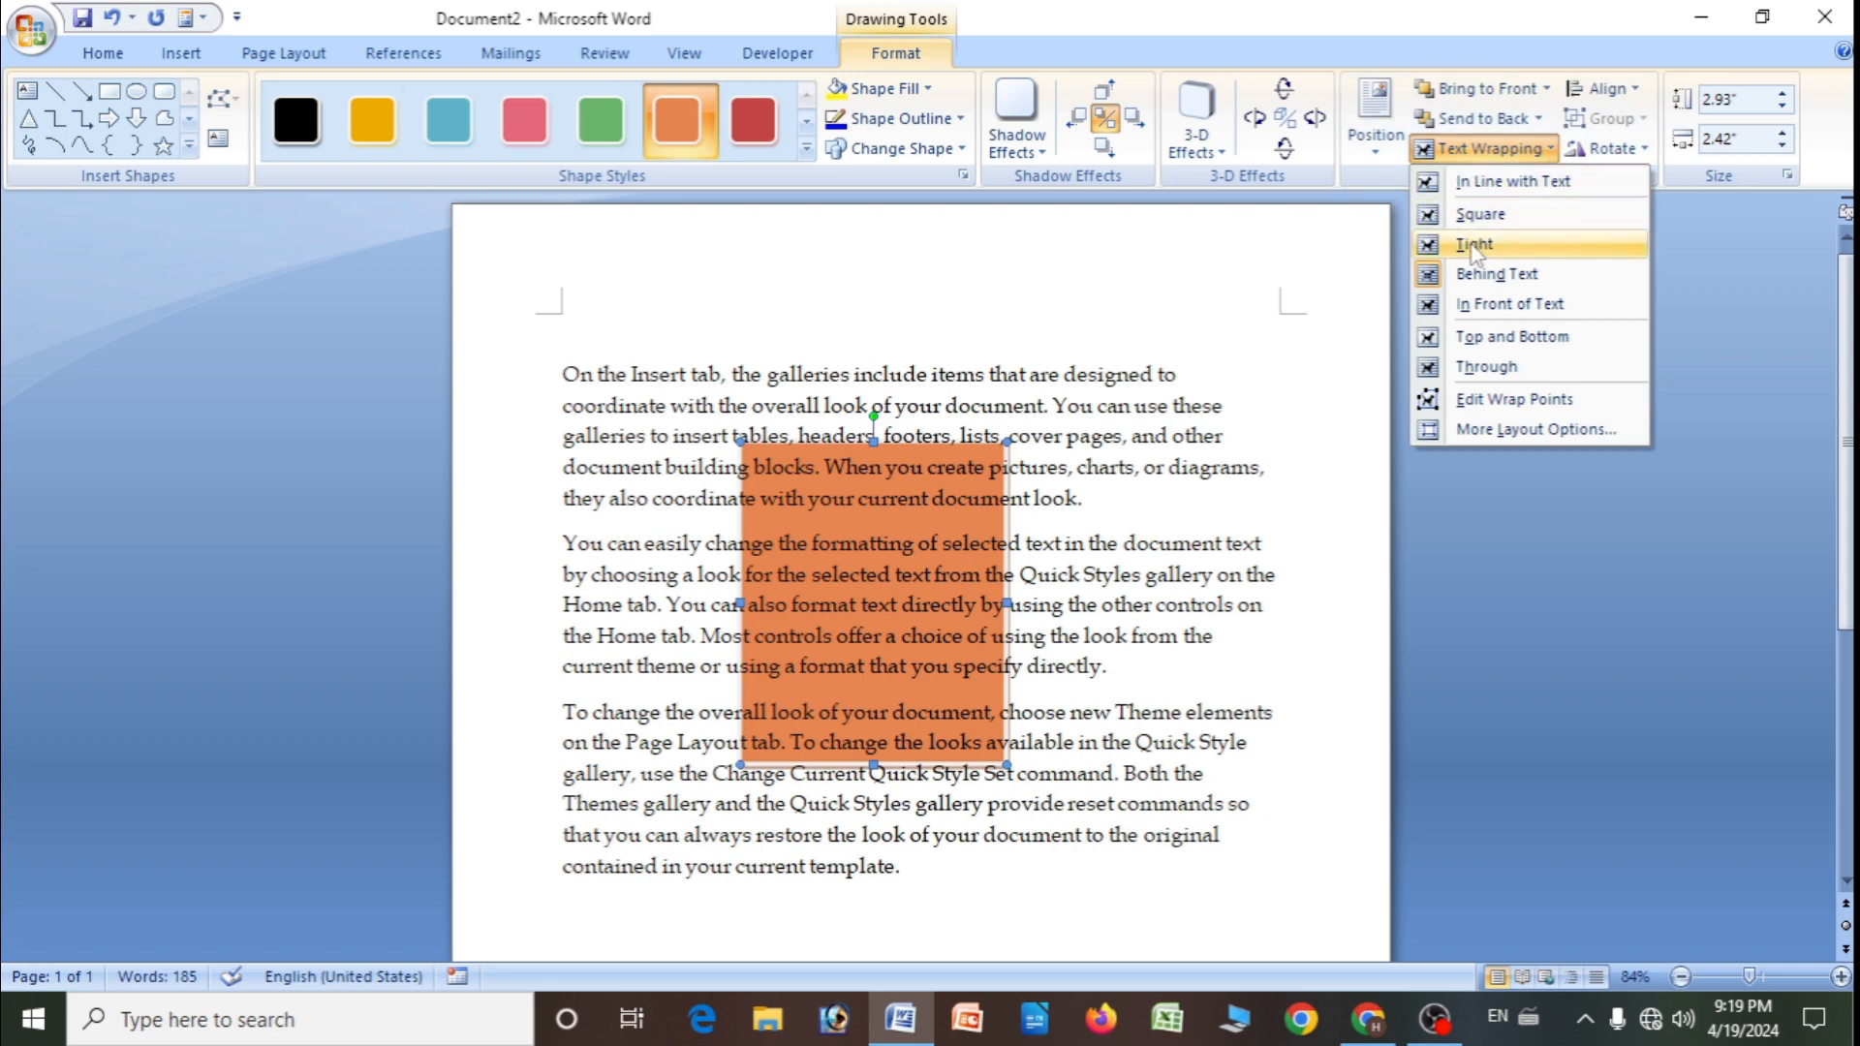
pyautogui.click(1545, 306)
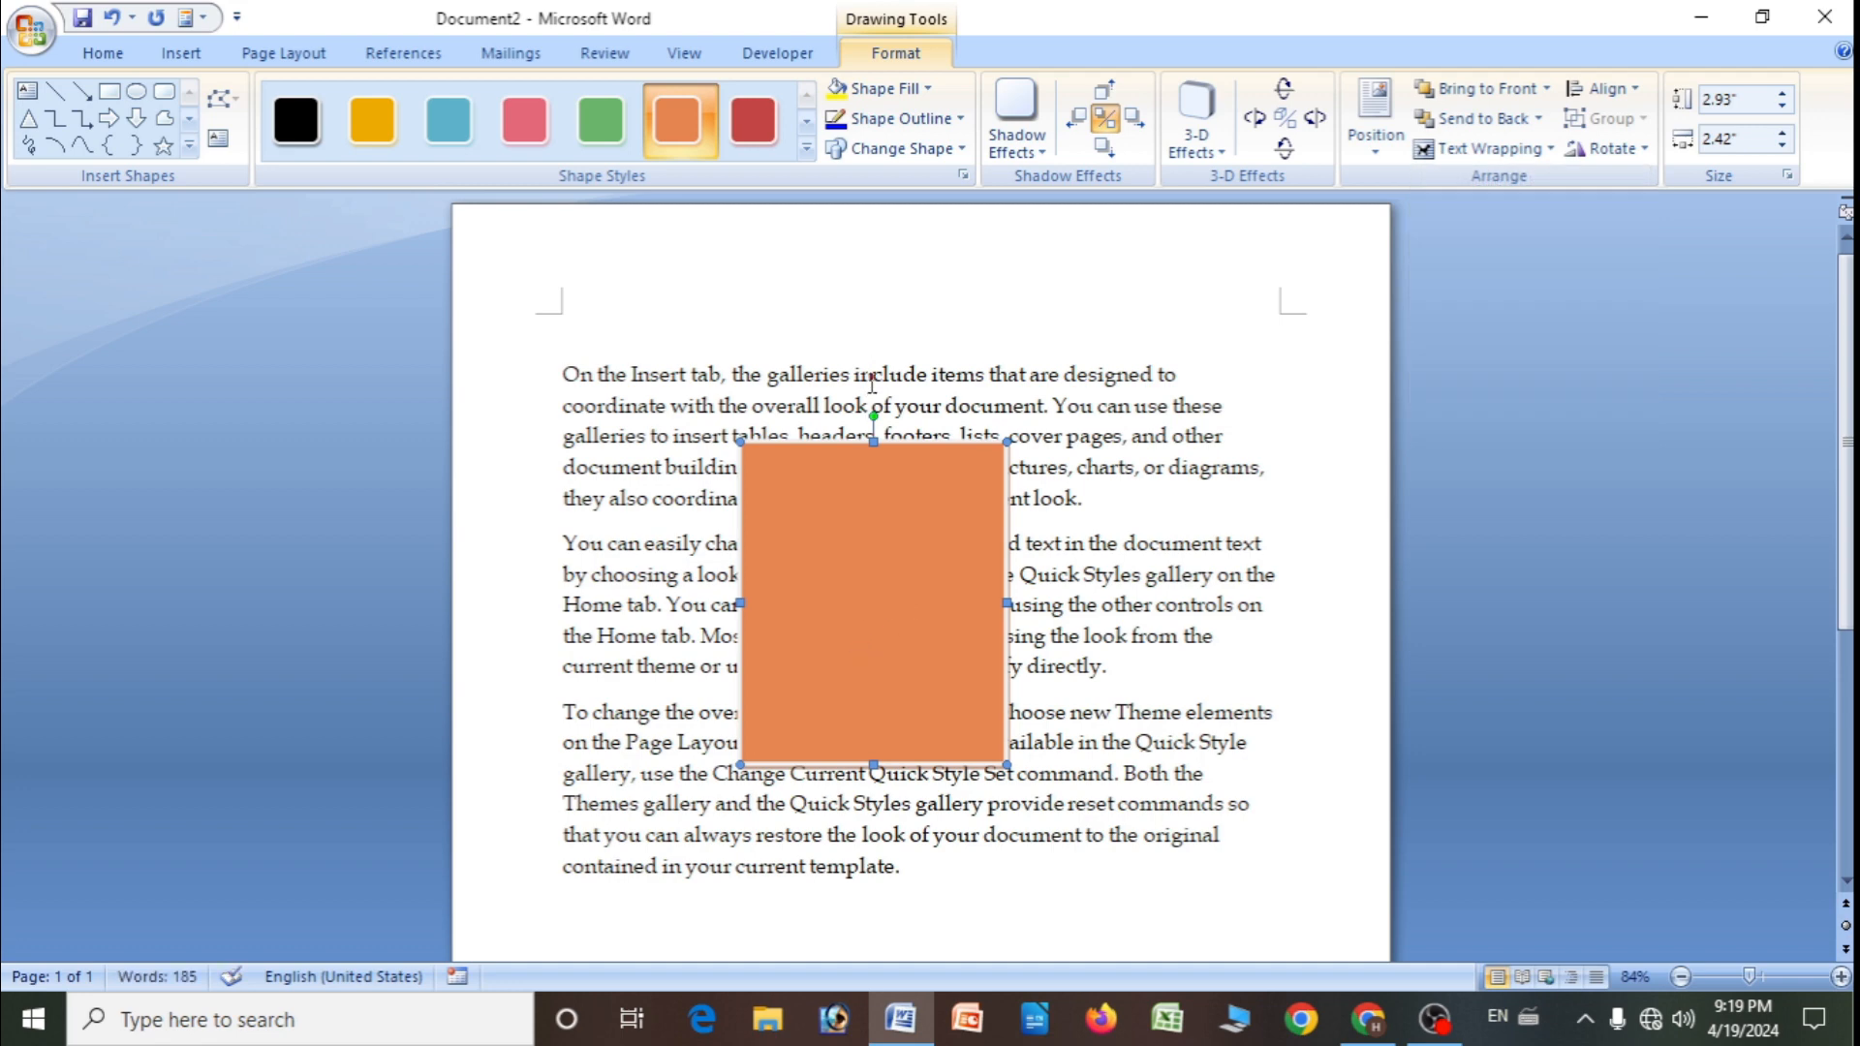
# - Apply Square text wrapping to the orange rectangle, and follow it with Top and Bottom wrapping
pyautogui.click(1550, 150)
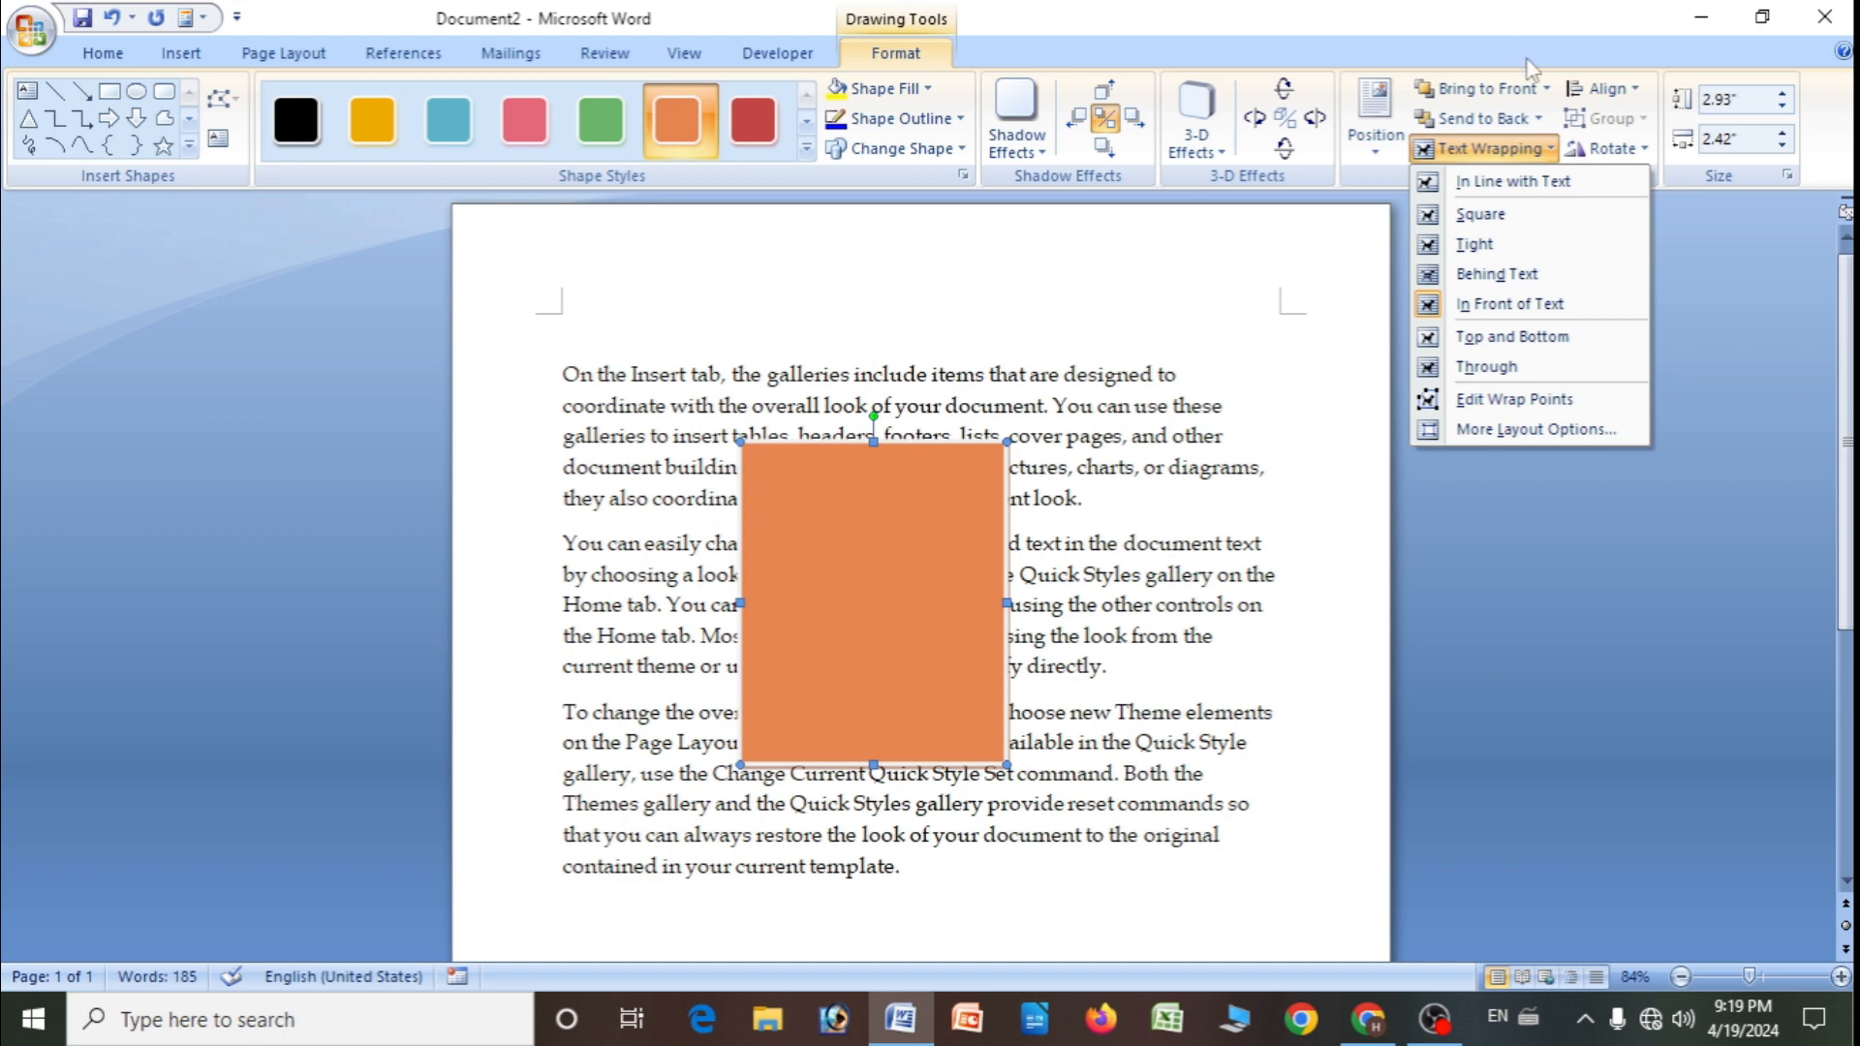
pyautogui.click(1480, 214)
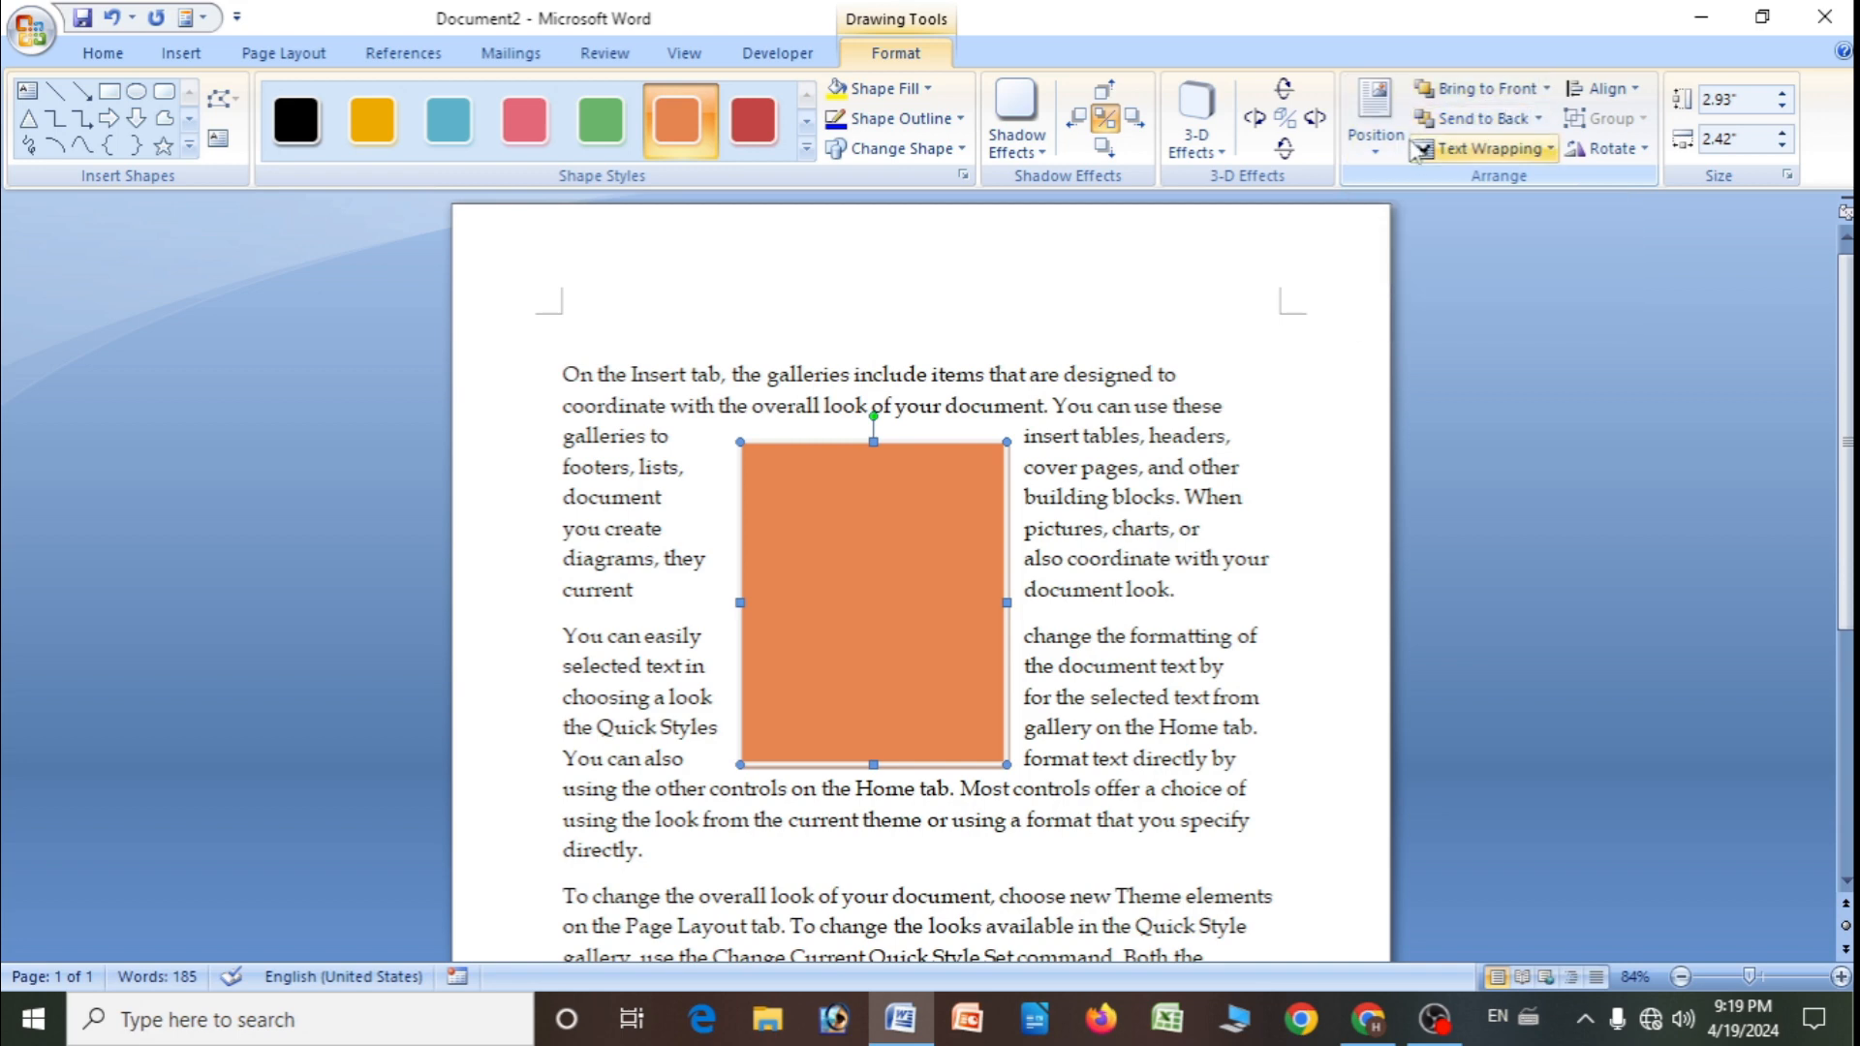
pyautogui.click(1549, 153)
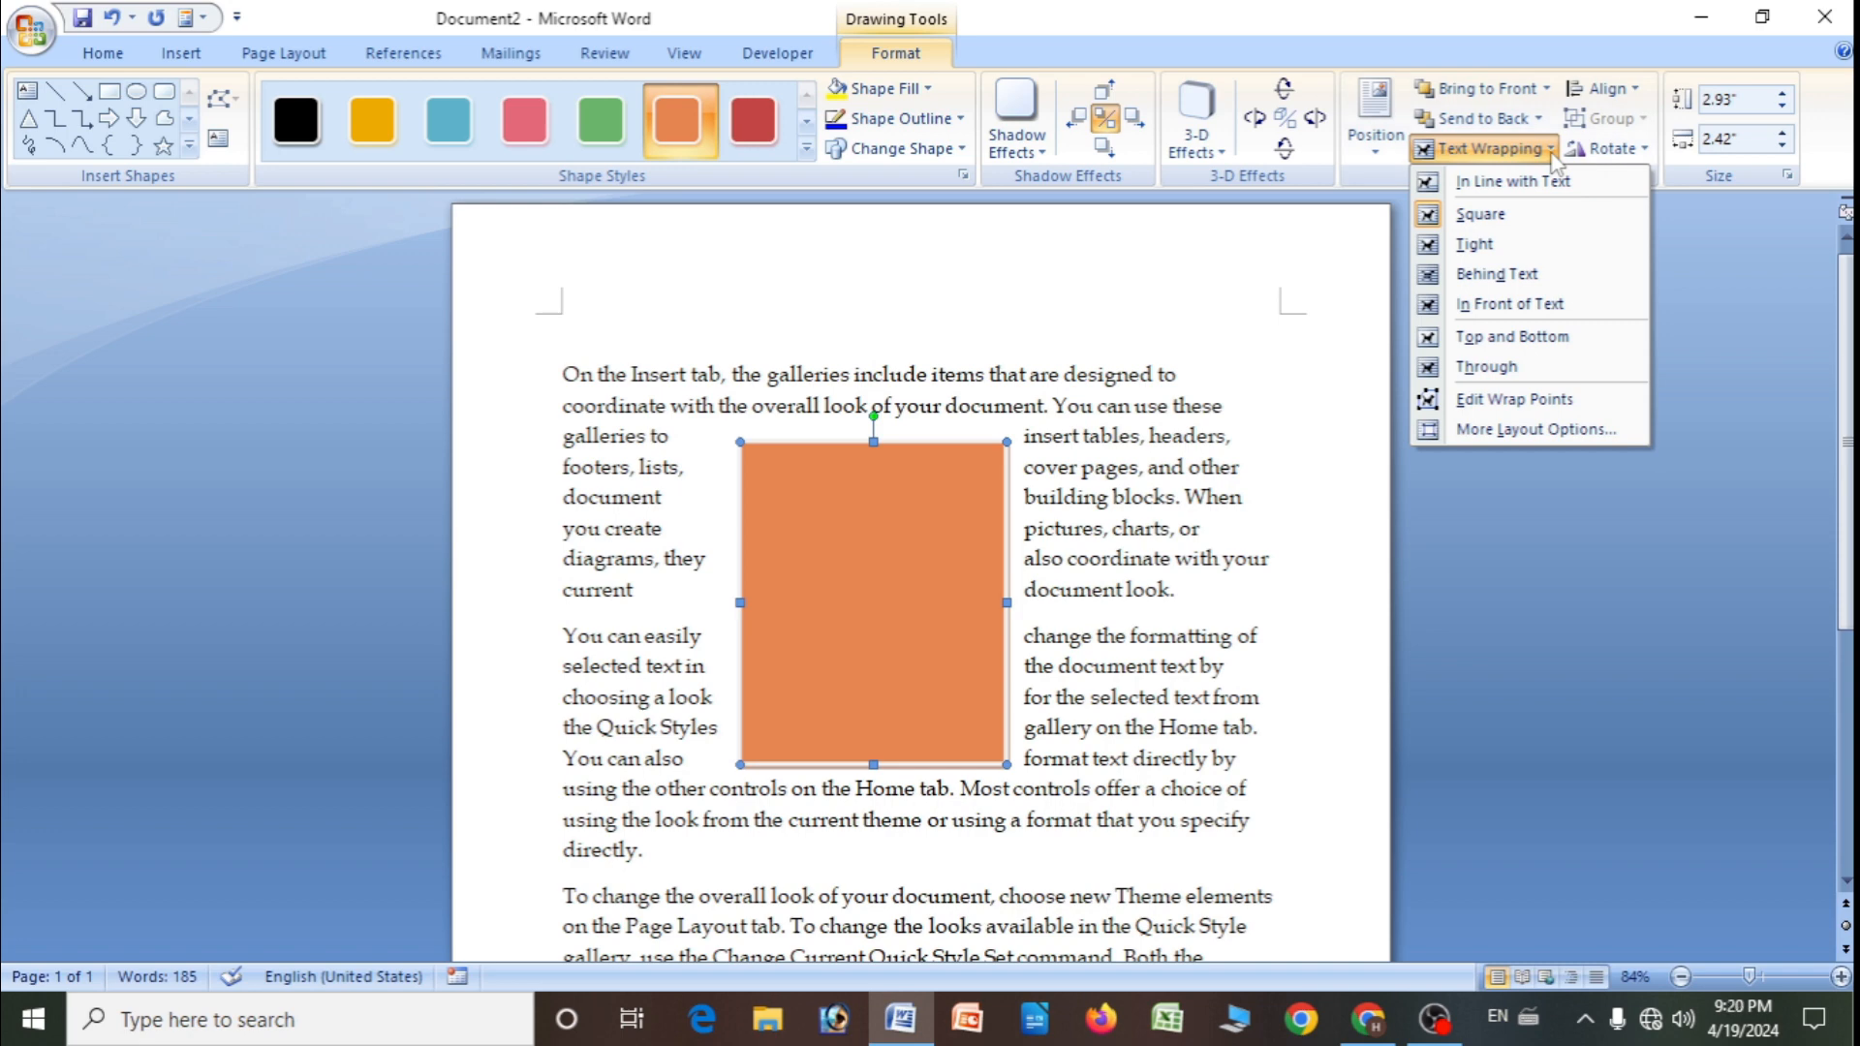
pyautogui.click(1492, 341)
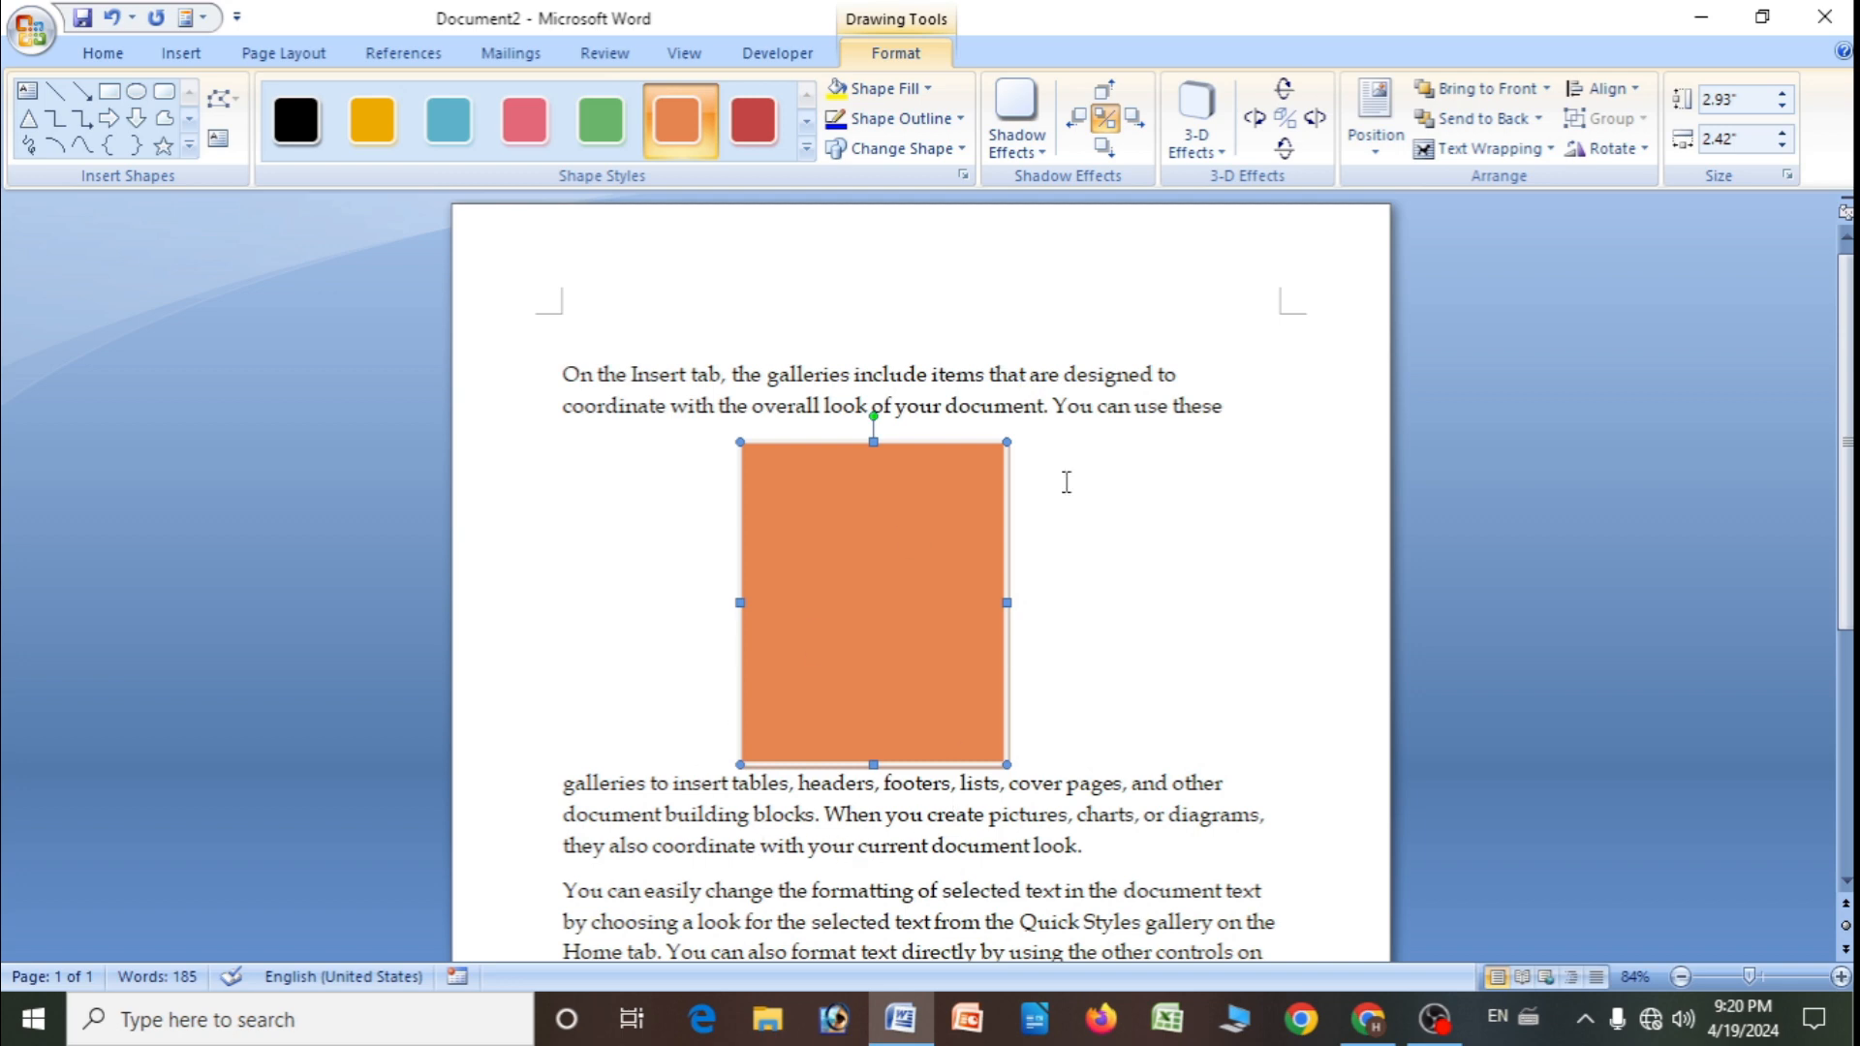
# - Place the orange rectangle In Line with Text, and follow it with Tight text wrapping
pyautogui.click(1548, 149)
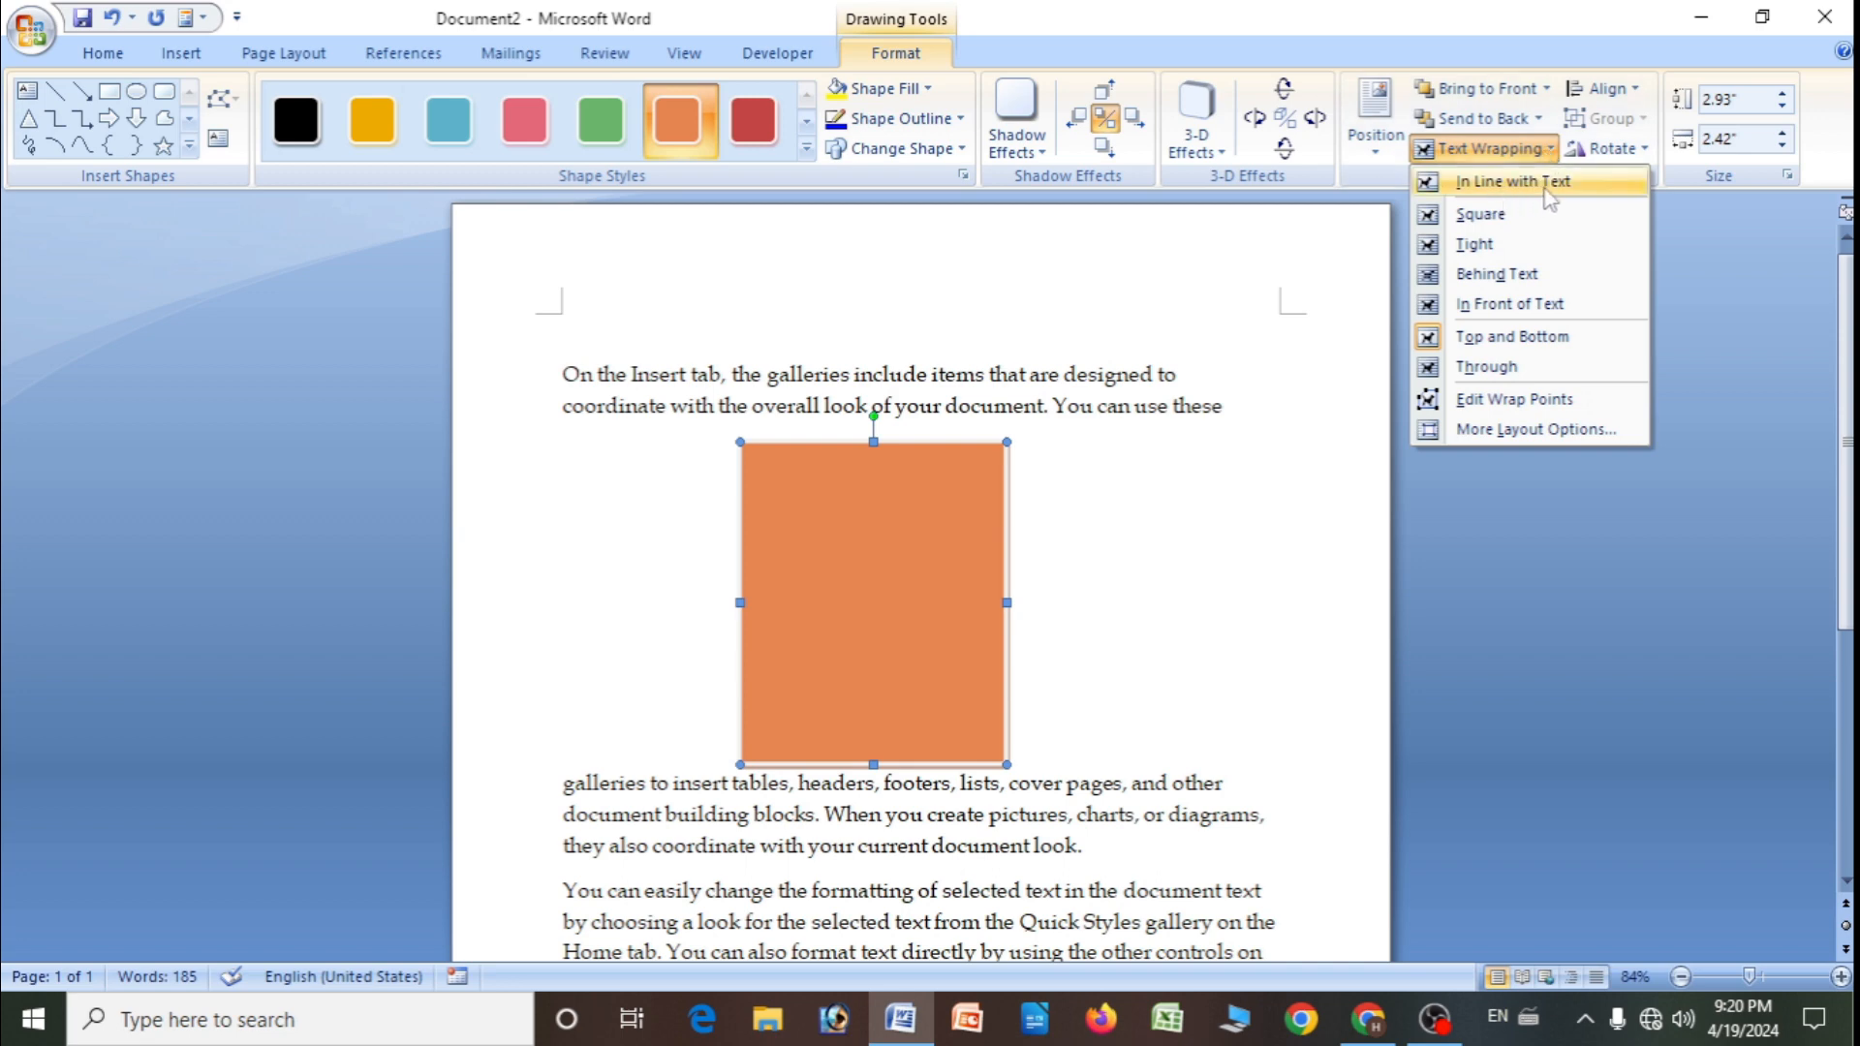
pyautogui.click(1548, 193)
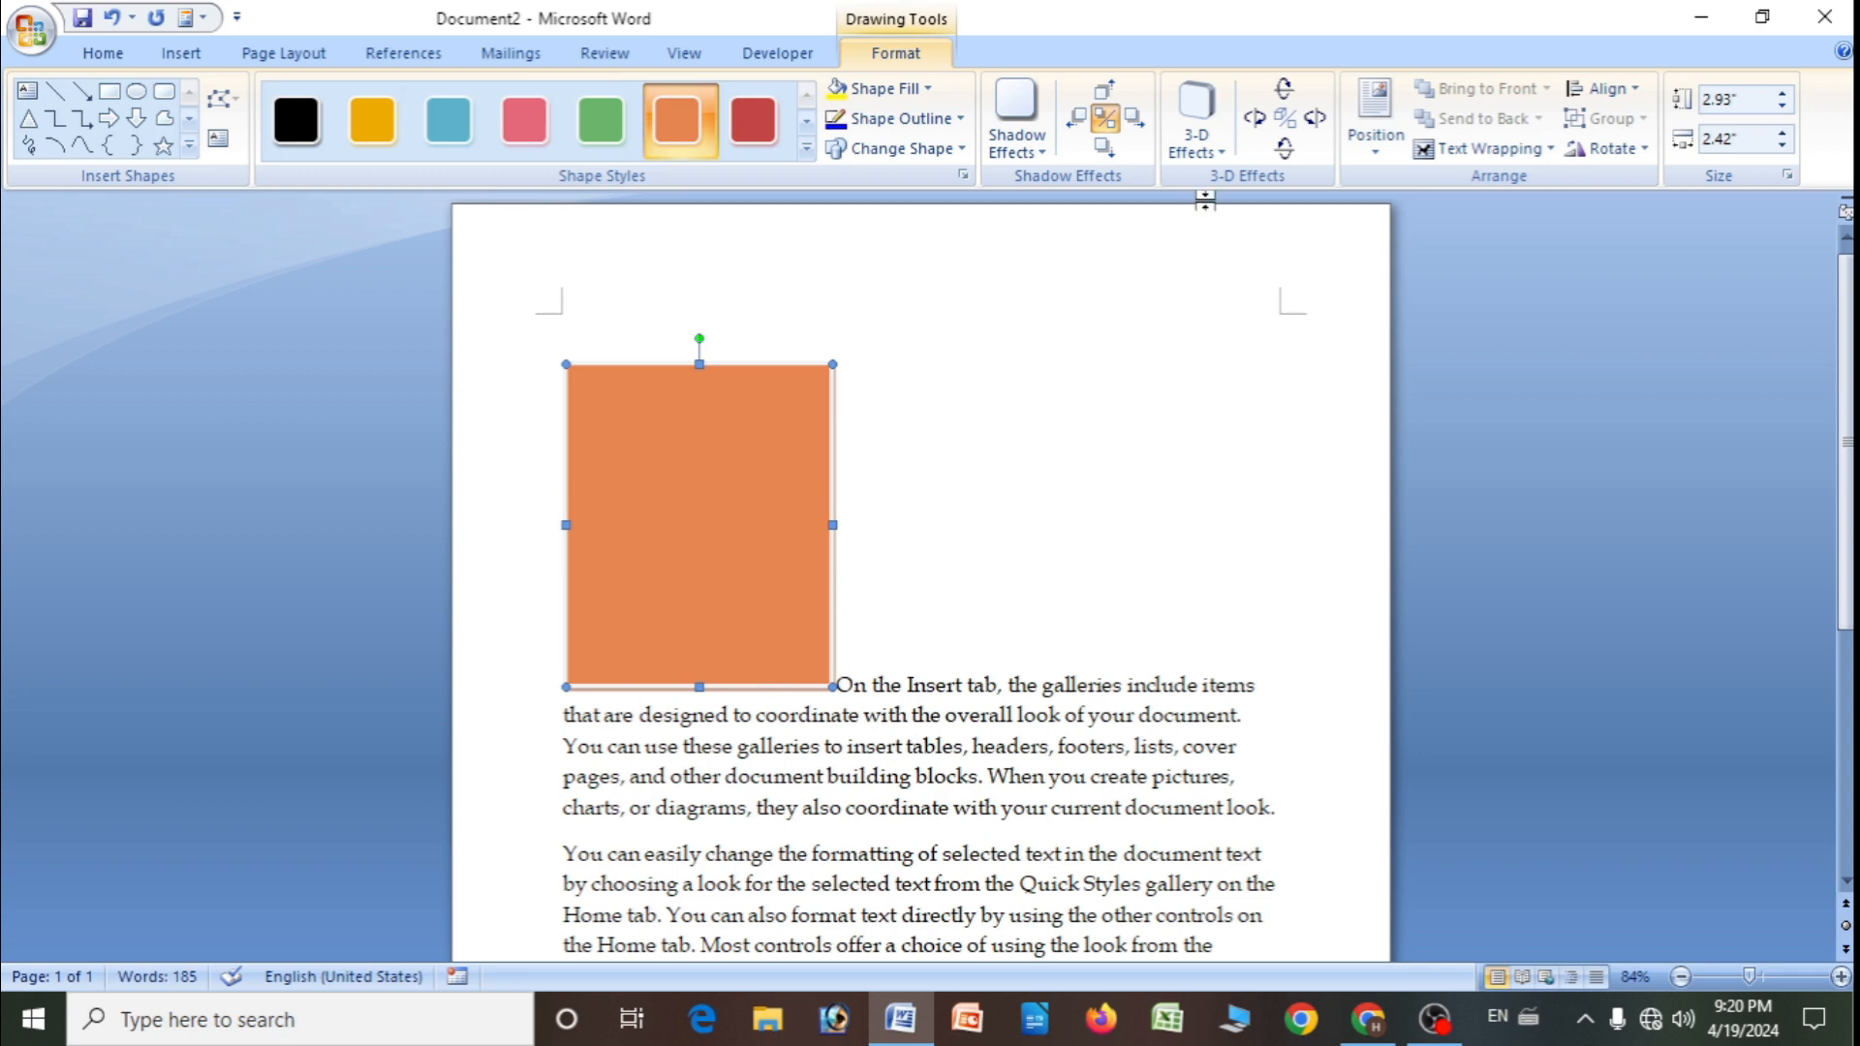
pyautogui.click(1545, 153)
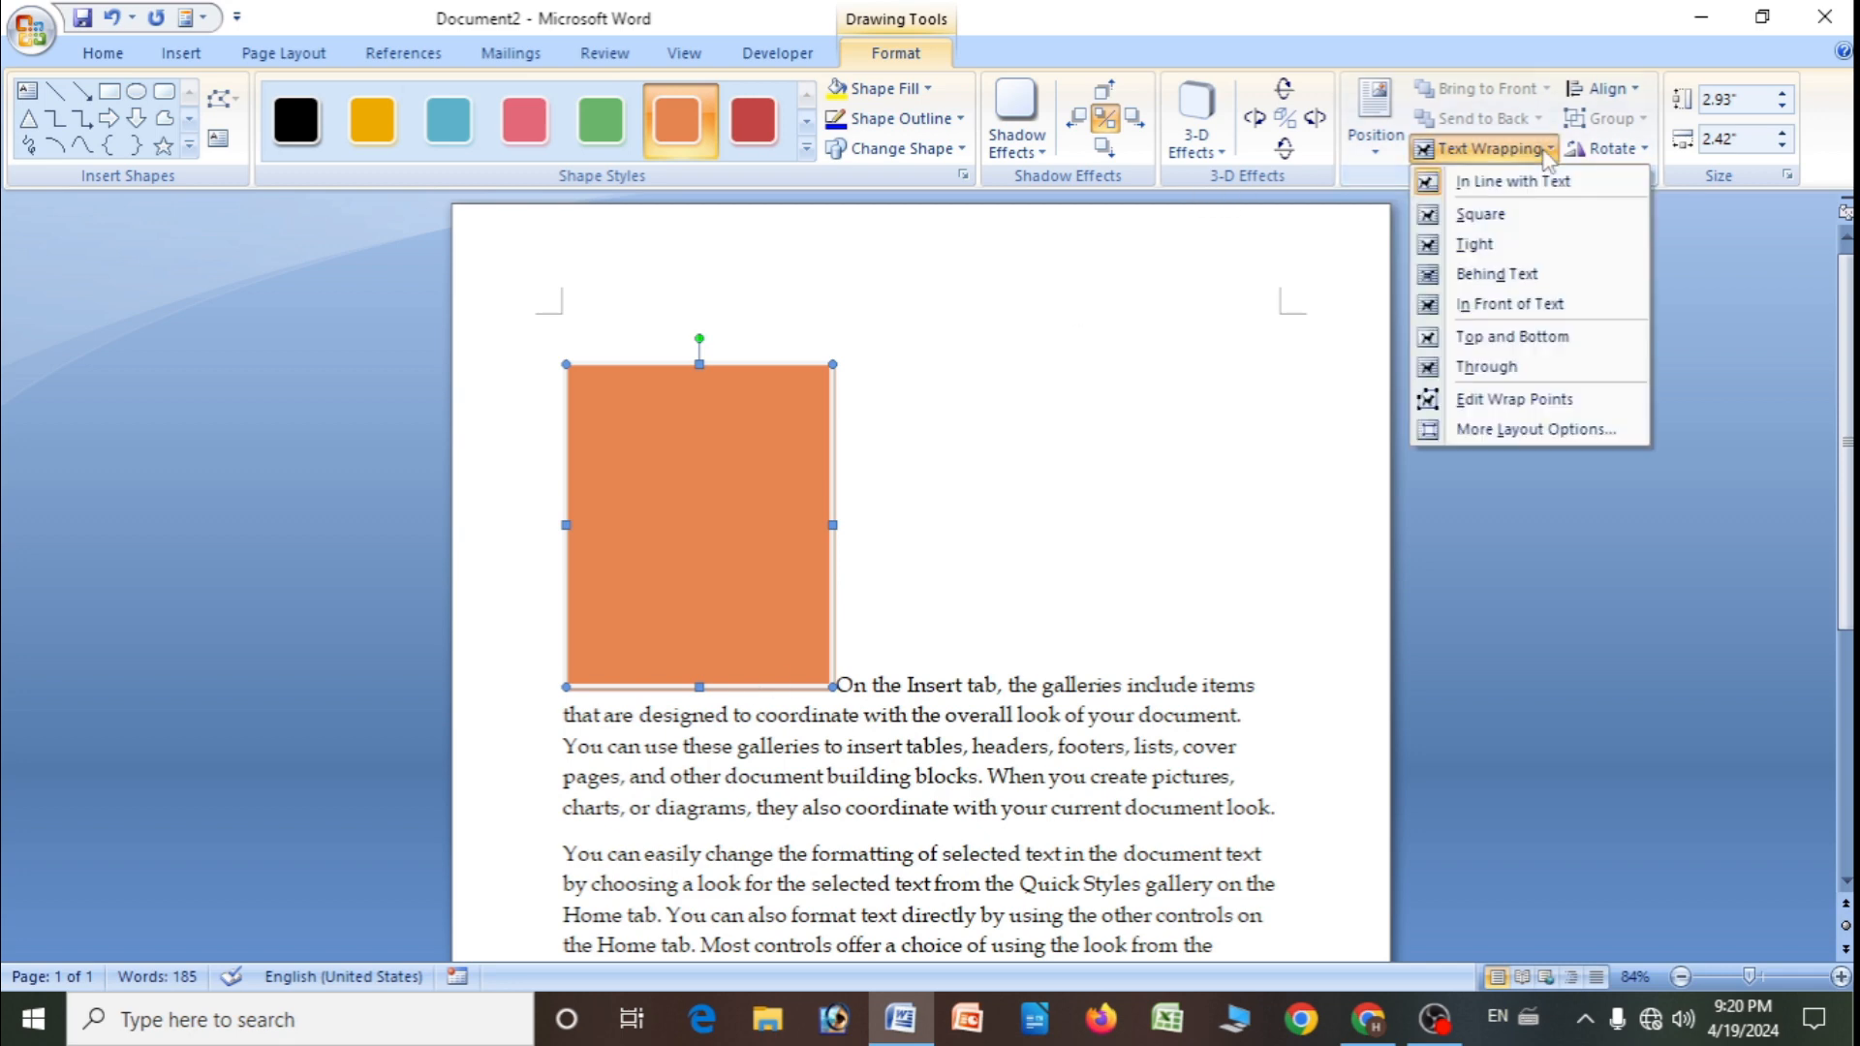
pyautogui.click(1475, 245)
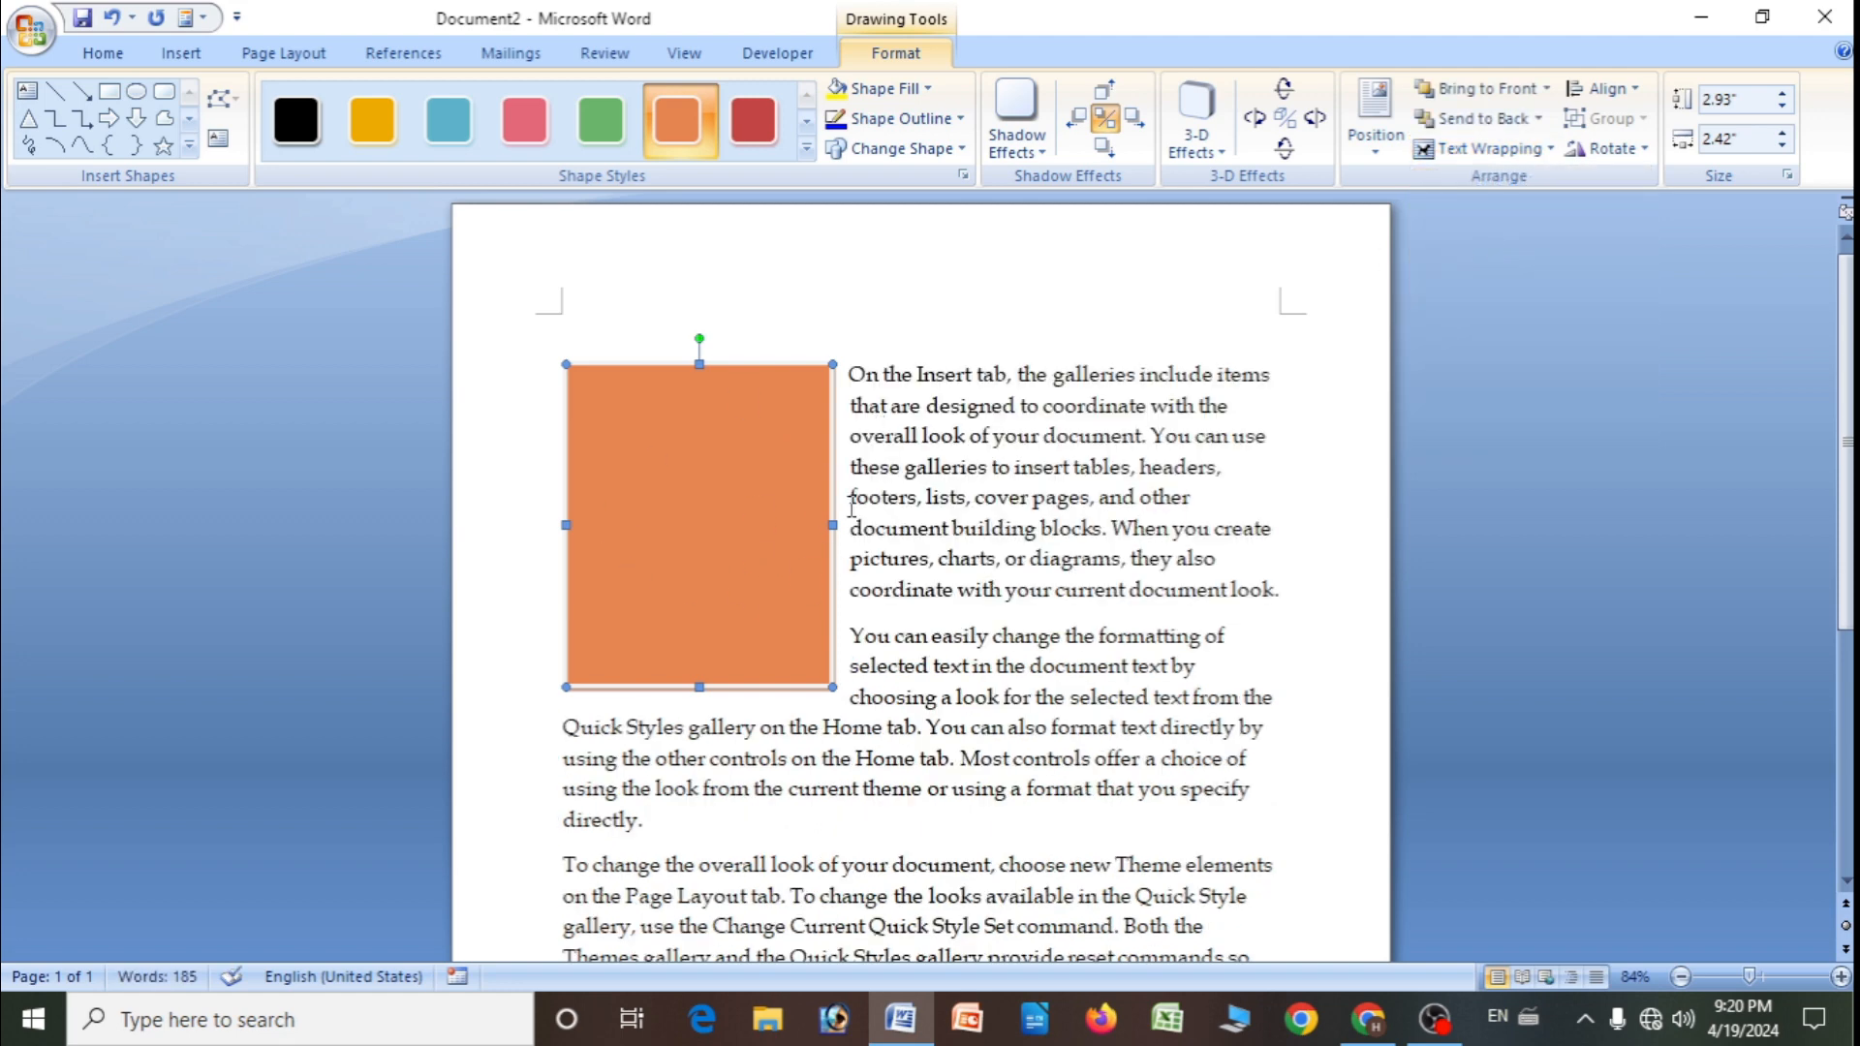
# - Set the rectangle's text wrapping to Through and pull its two right-hand wrap points outward, away from the shape
pyautogui.click(1487, 148)
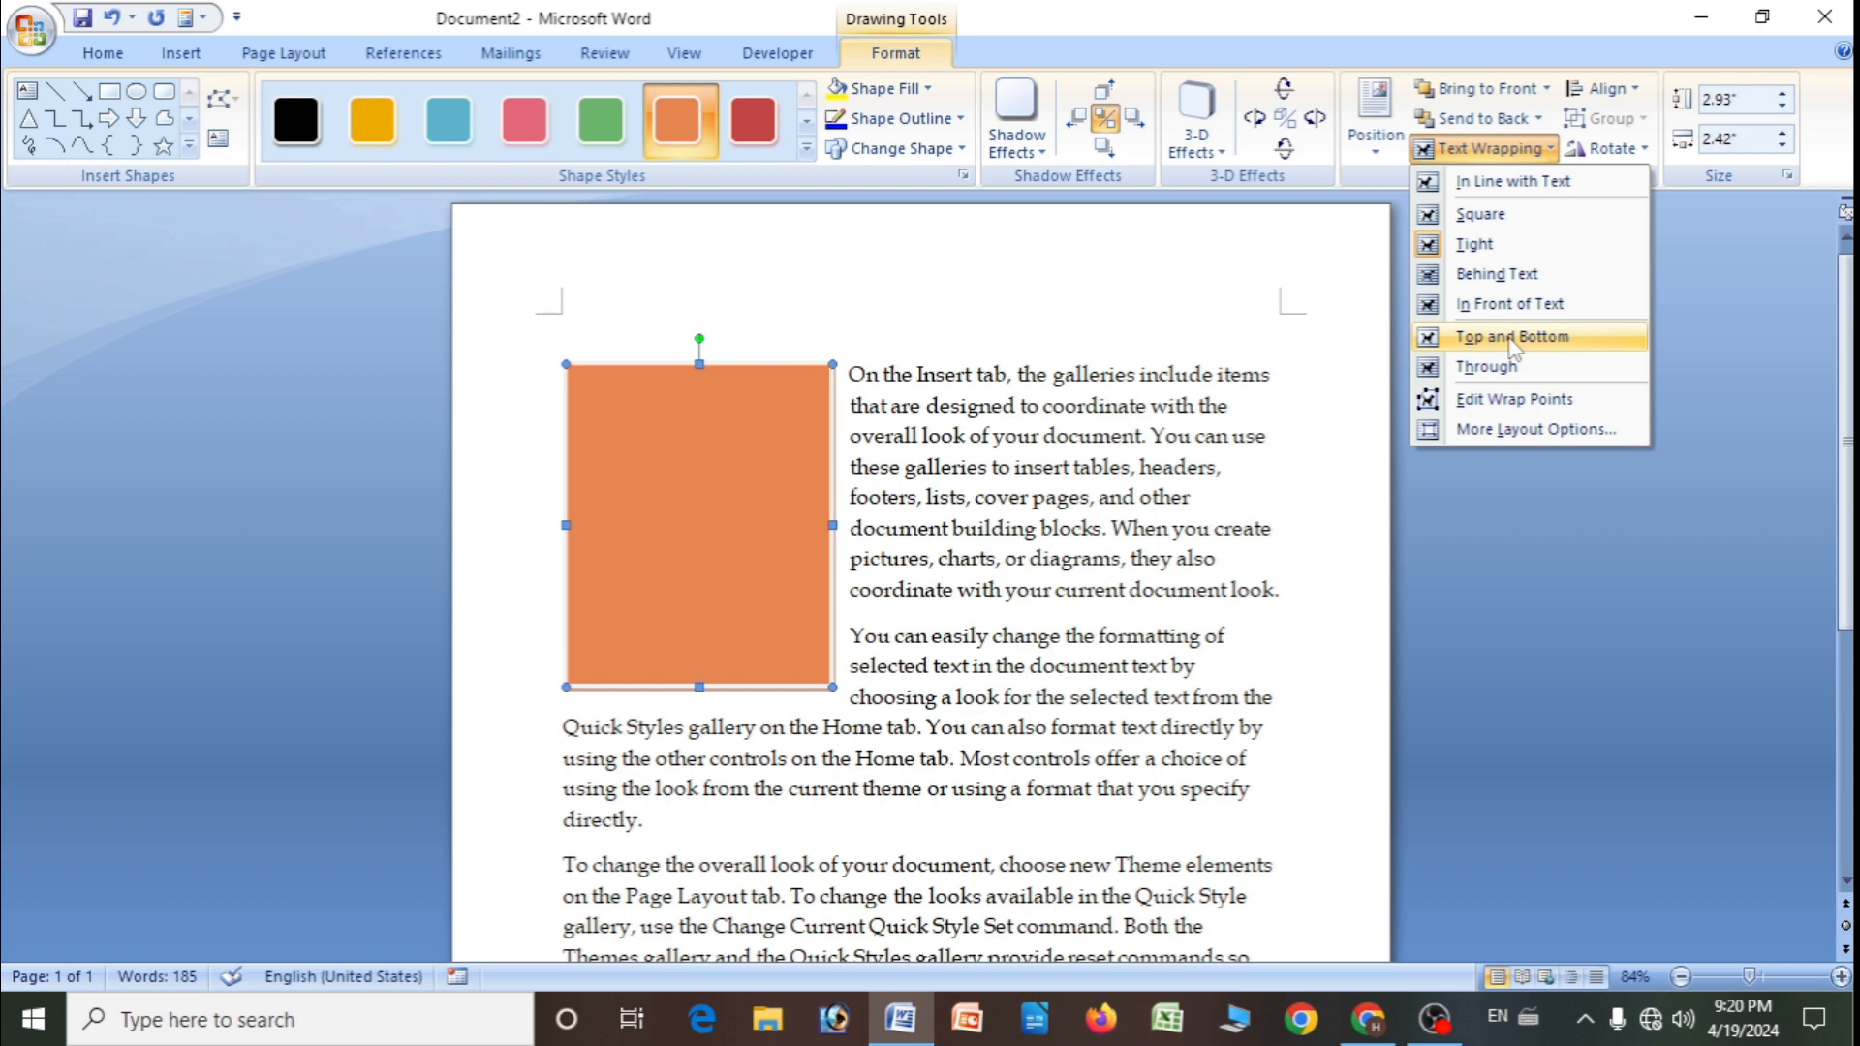
pyautogui.click(1504, 373)
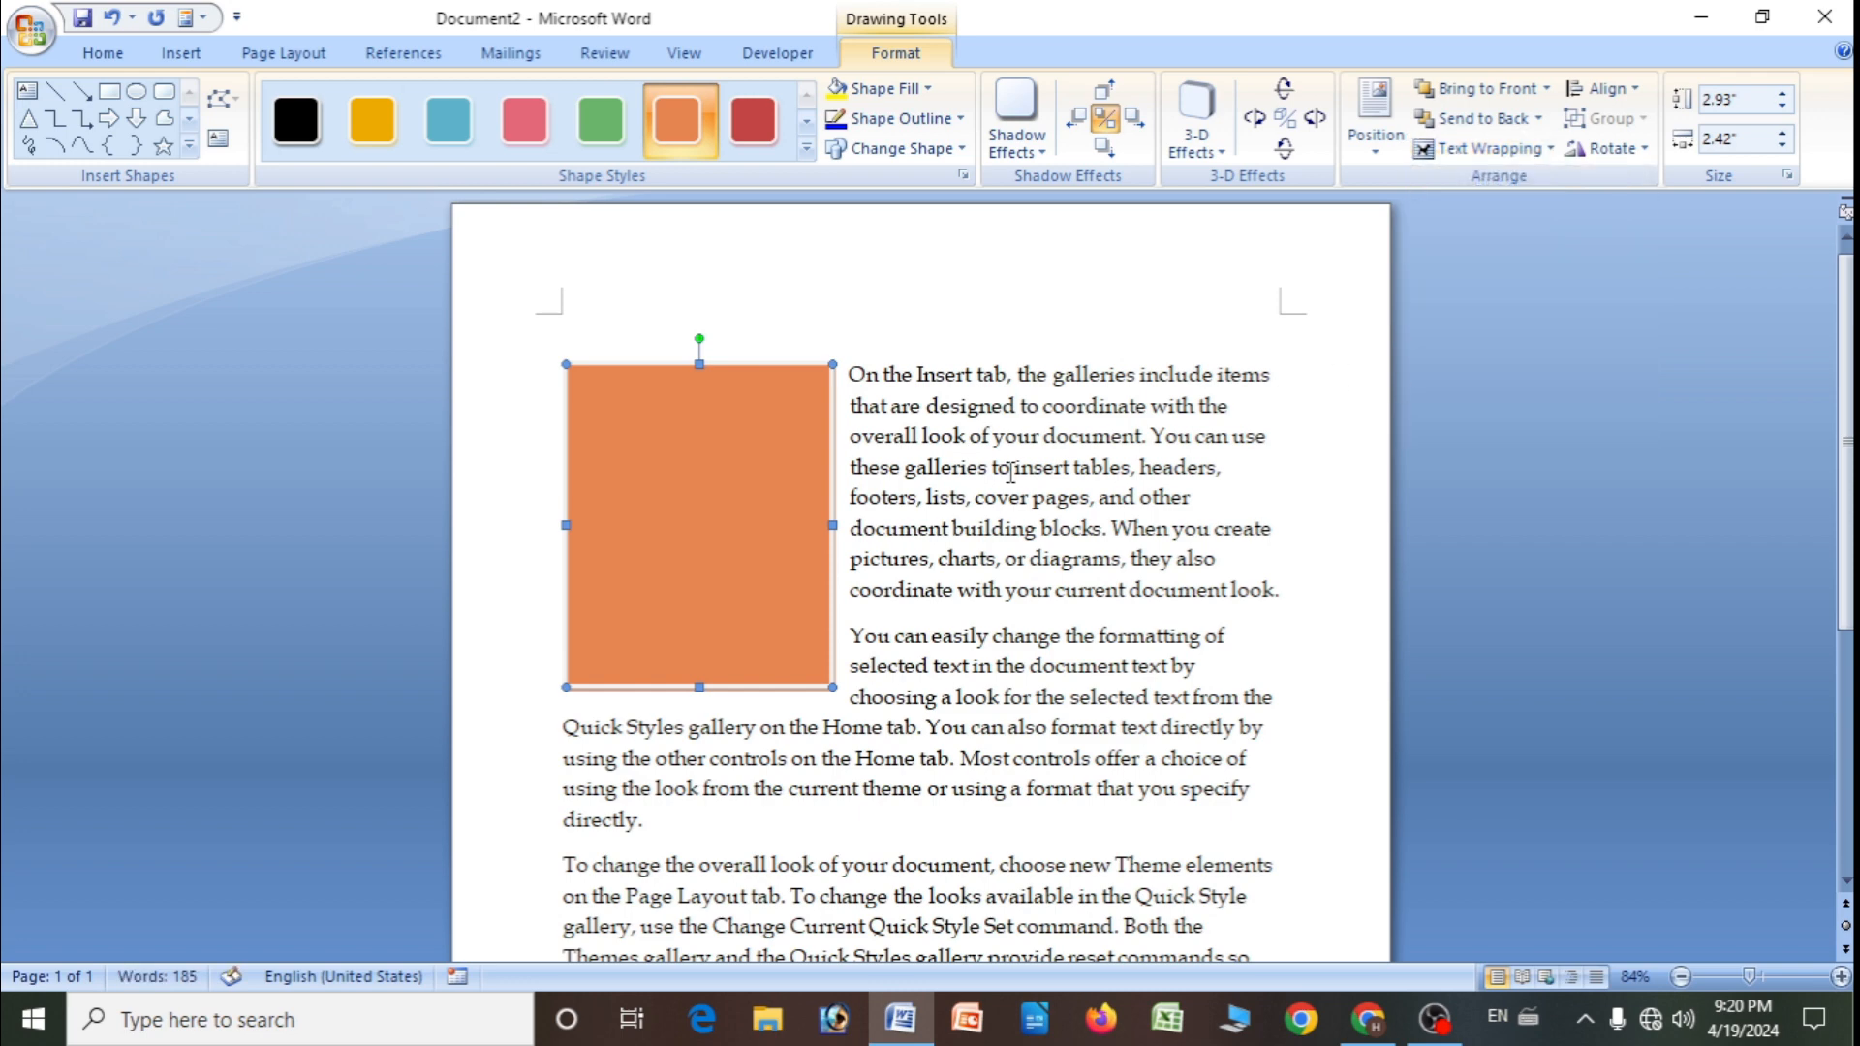
pyautogui.click(1545, 152)
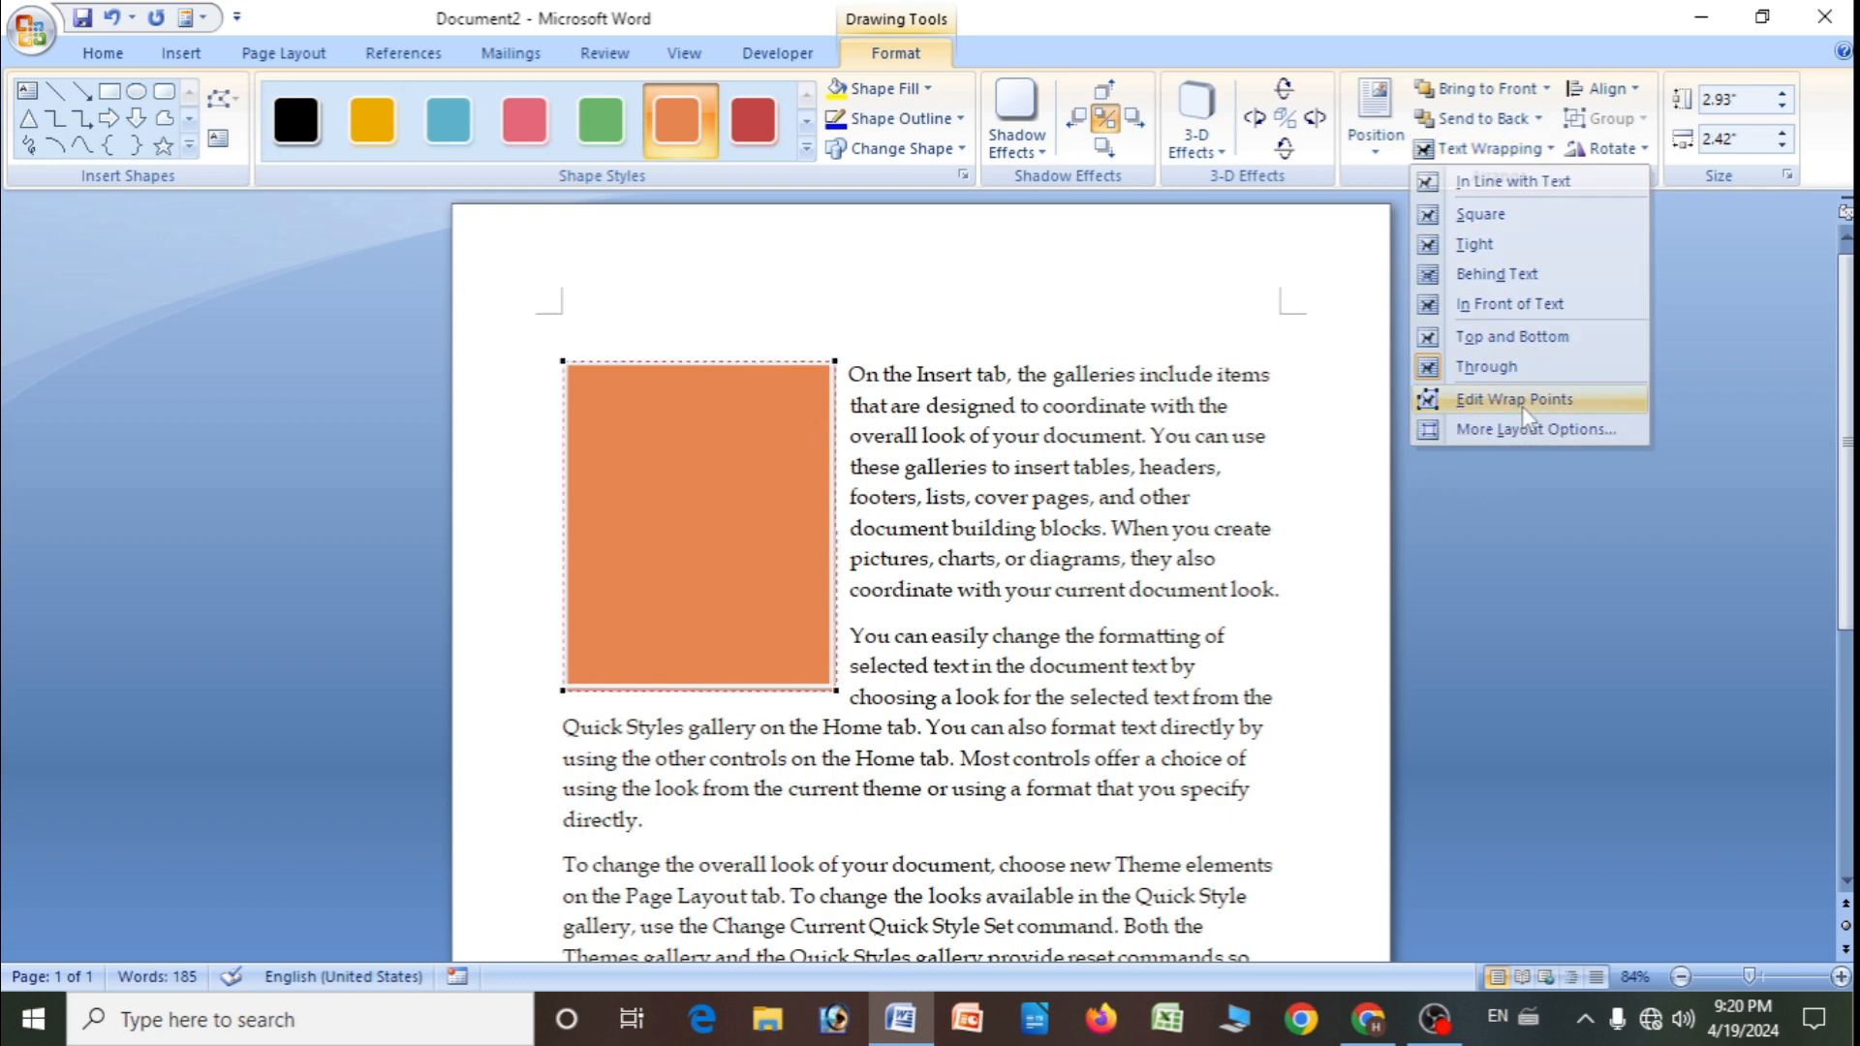
pyautogui.click(1524, 413)
pyautogui.moveTo(835, 361); pyautogui.dragTo(980, 308)
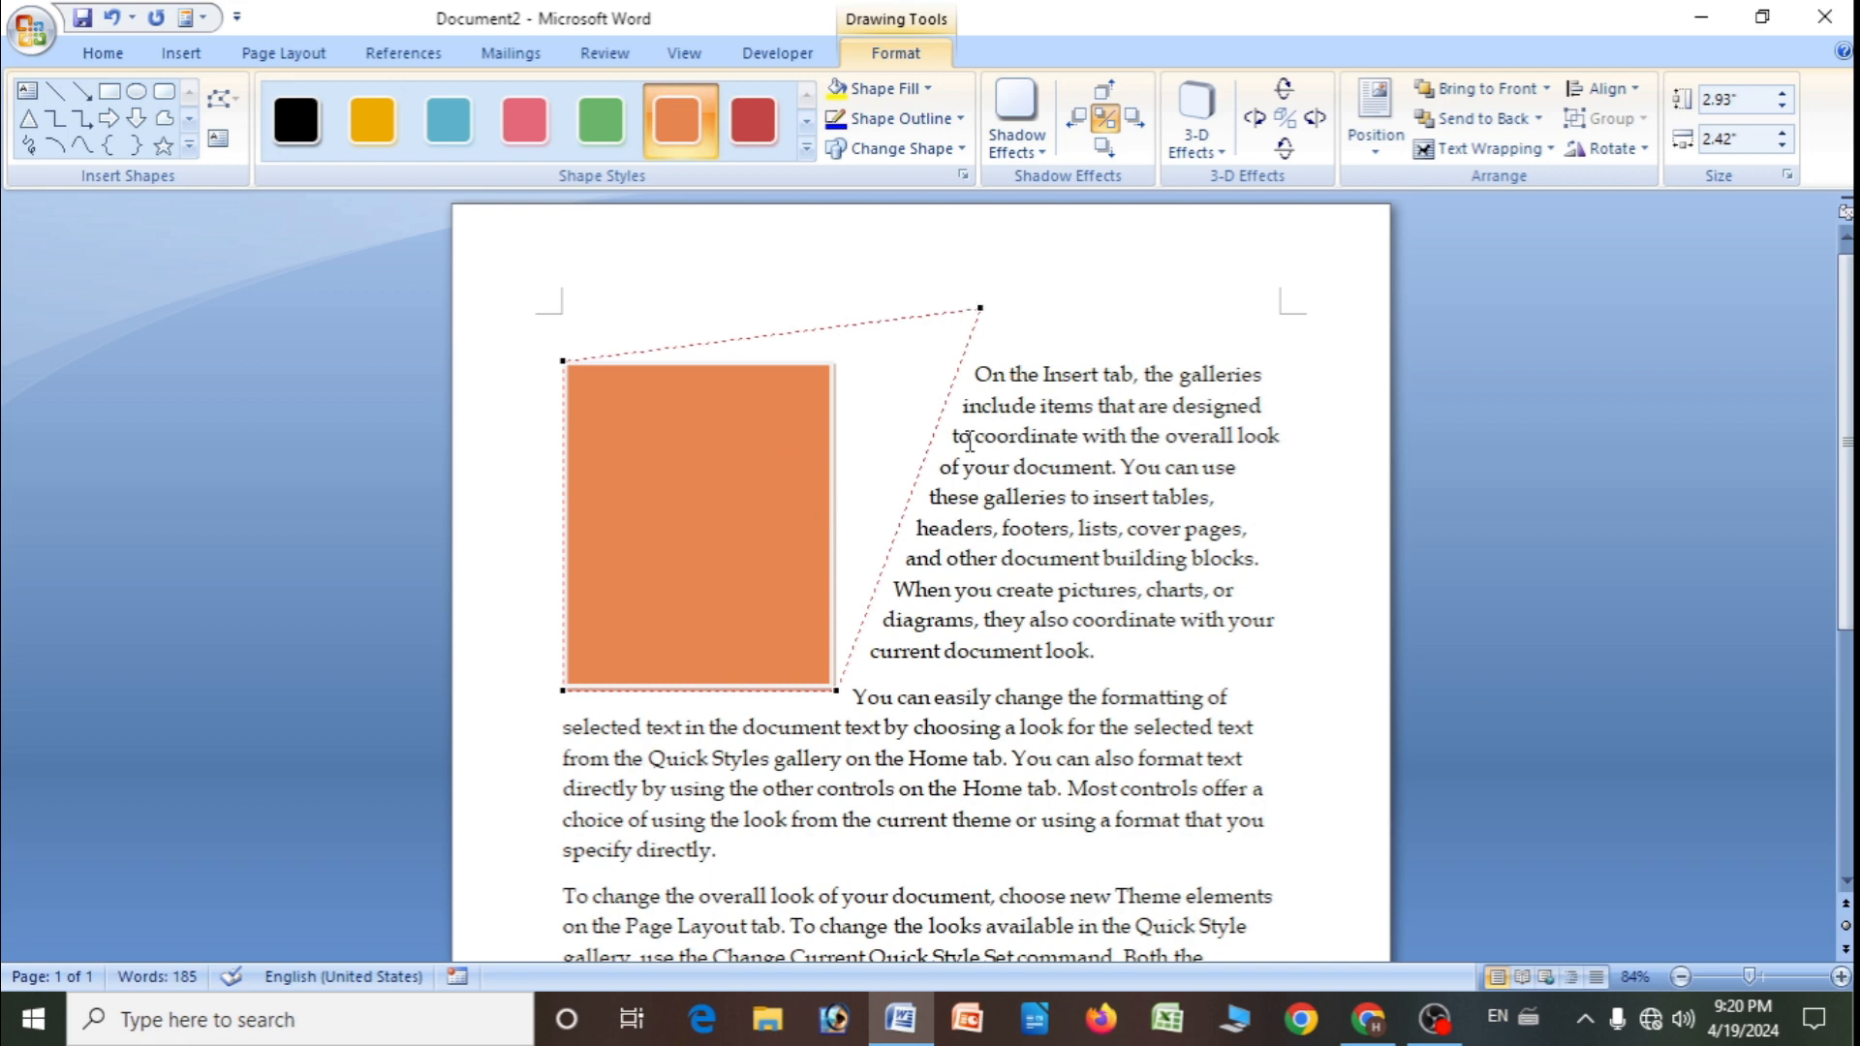
pyautogui.moveTo(981, 311)
pyautogui.mouseDown()
pyautogui.moveTo(1063, 429)
pyautogui.moveTo(959, 298)
pyautogui.mouseUp()
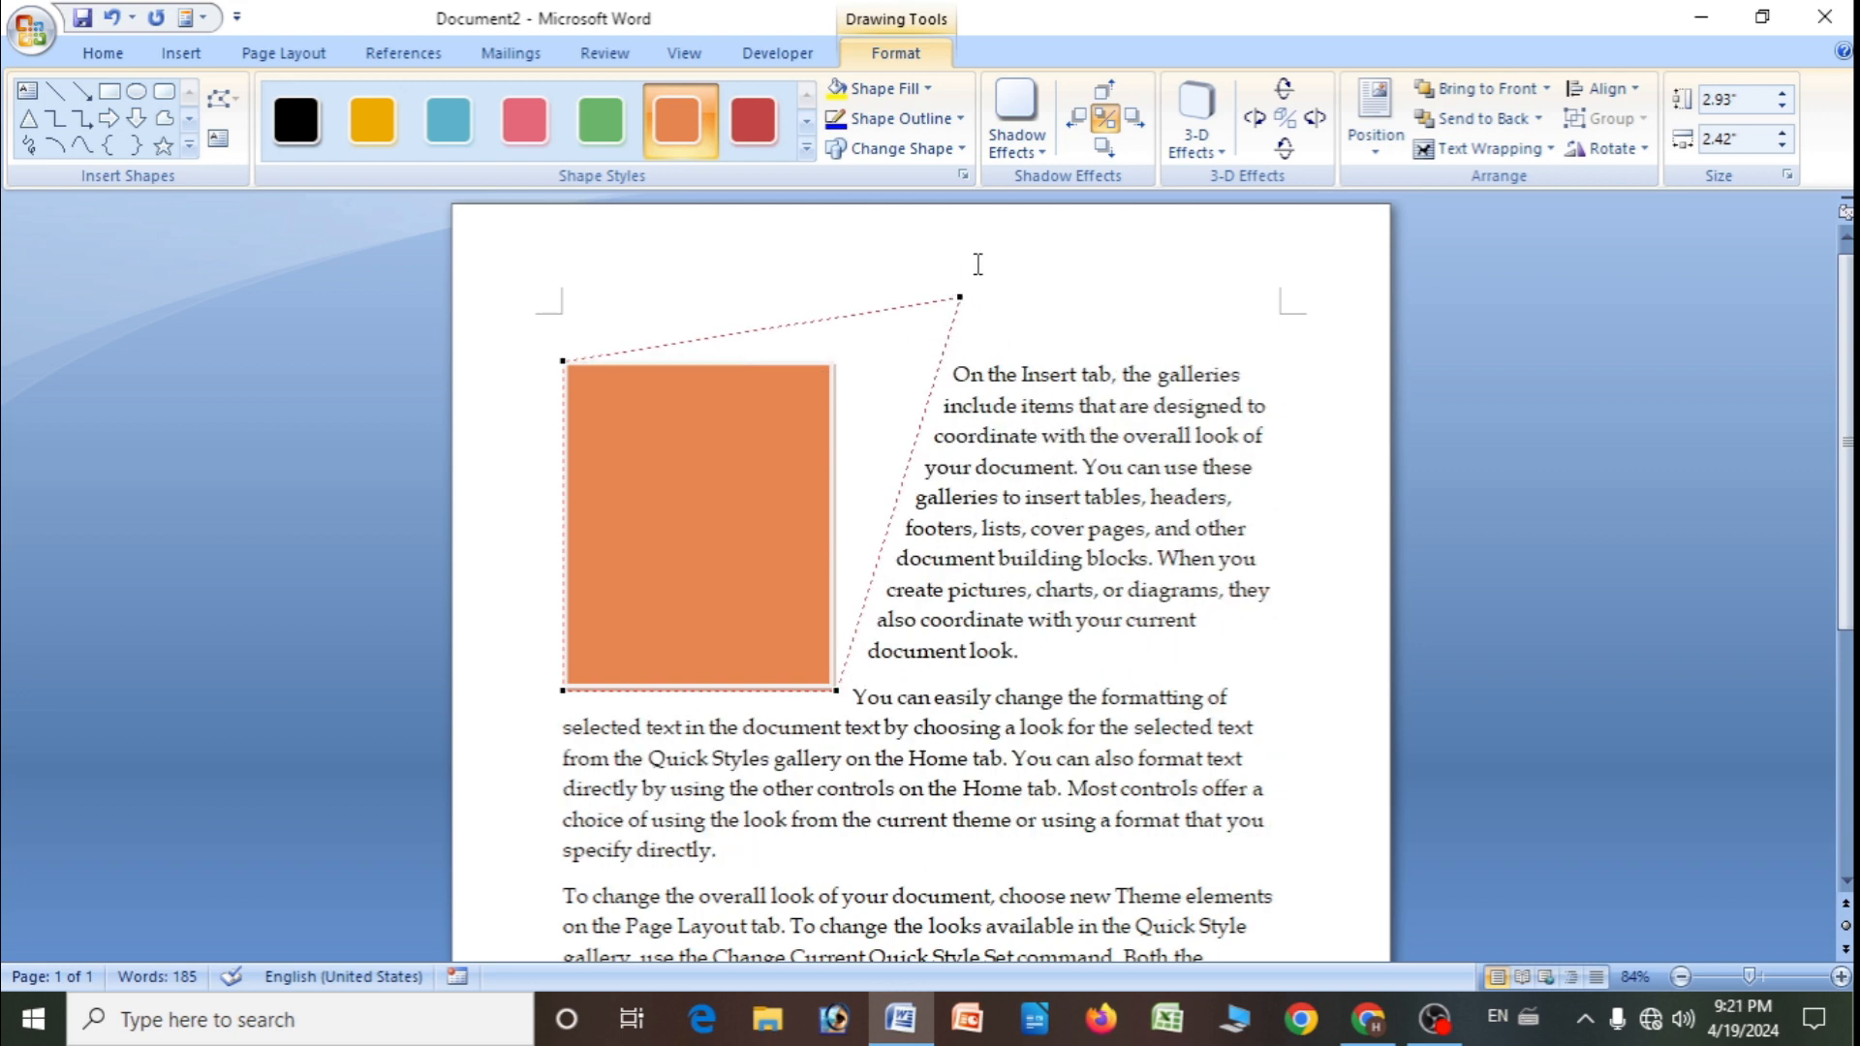
pyautogui.moveTo(834, 690); pyautogui.dragTo(932, 835)
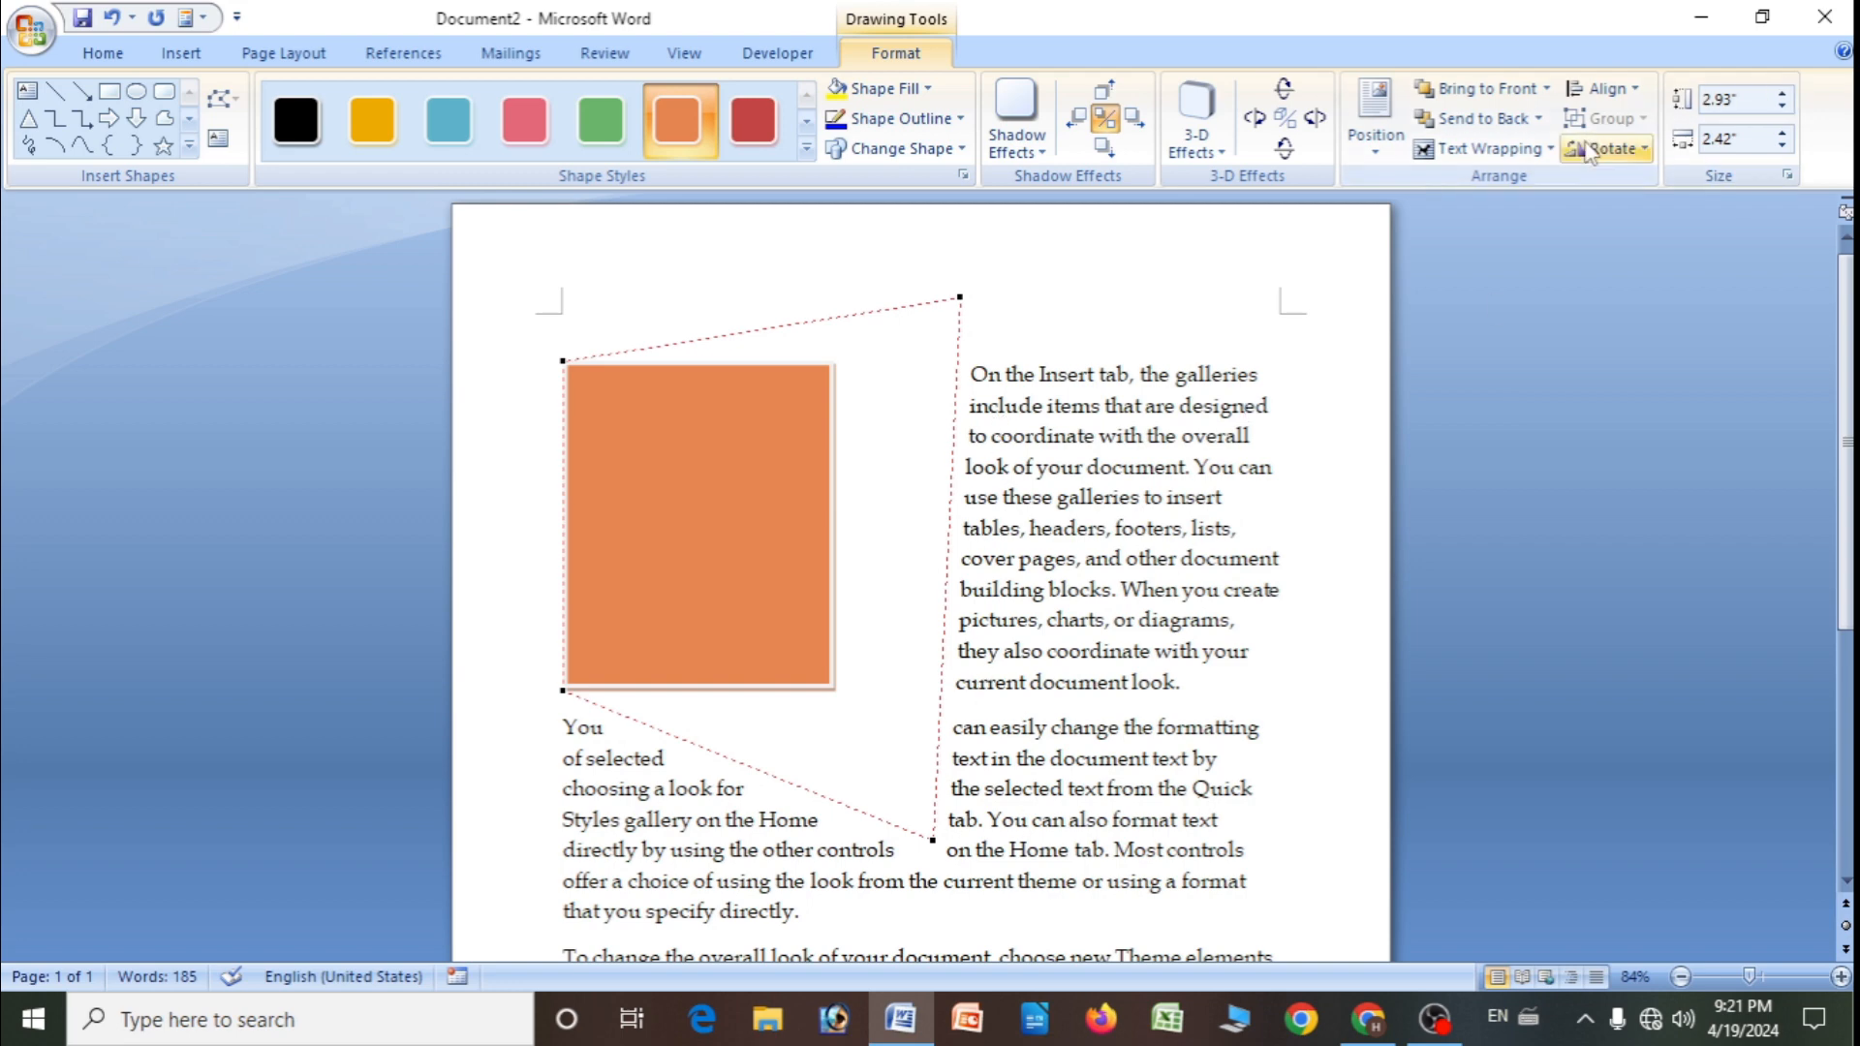
# - View the rectangle's text wrapping settings in the Advanced Layout options, and close them without changes
pyautogui.click(1551, 150)
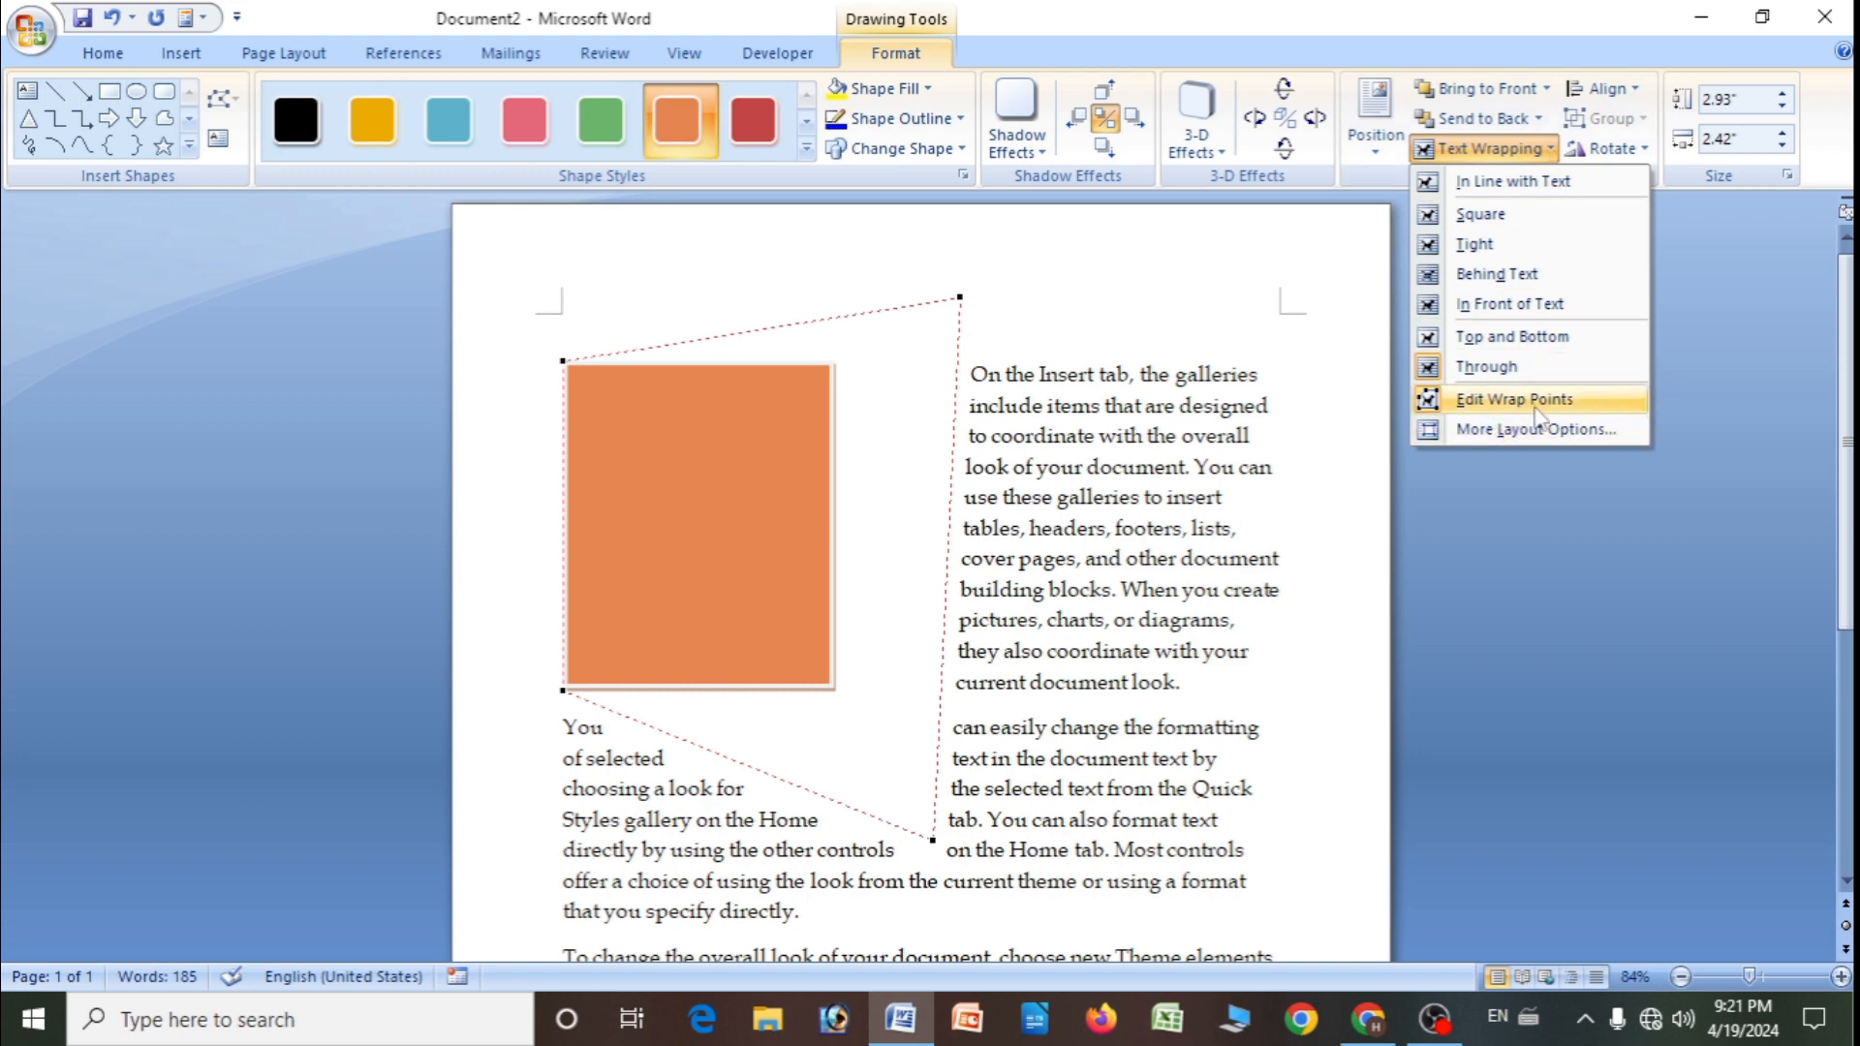
pyautogui.click(1495, 434)
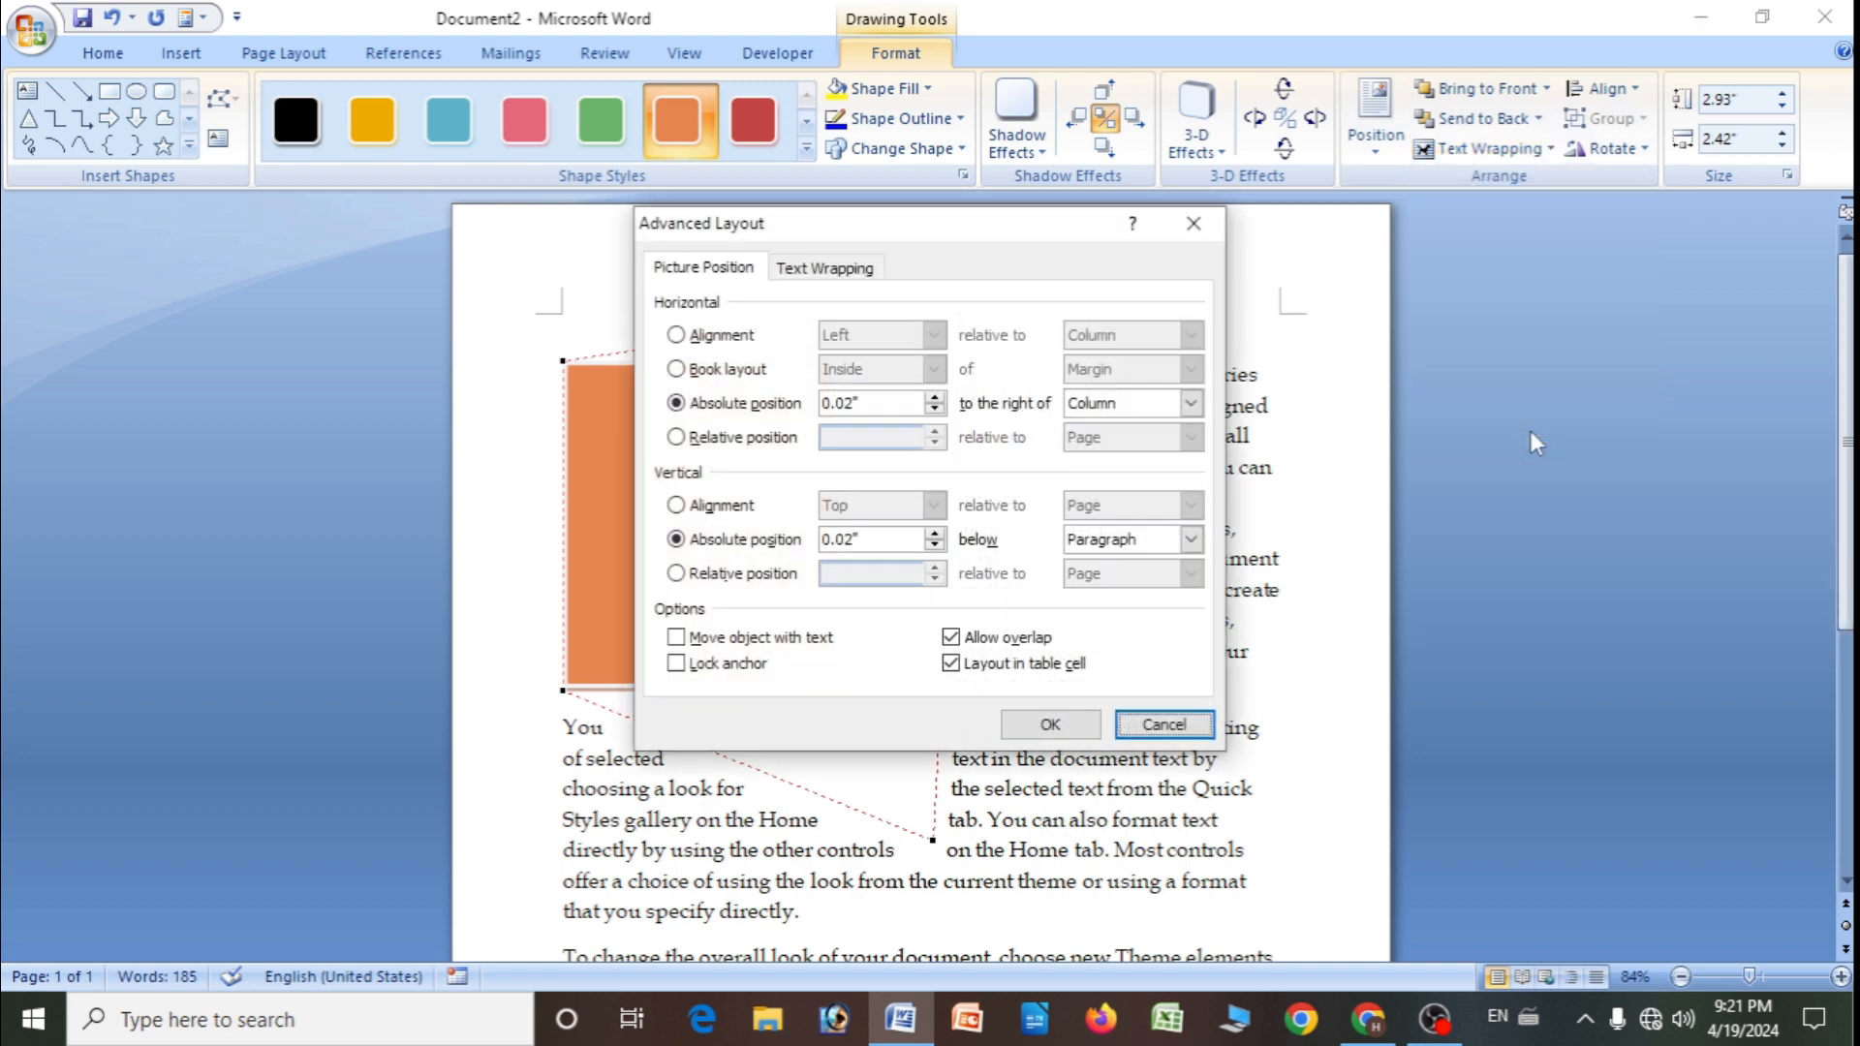
pyautogui.click(792, 272)
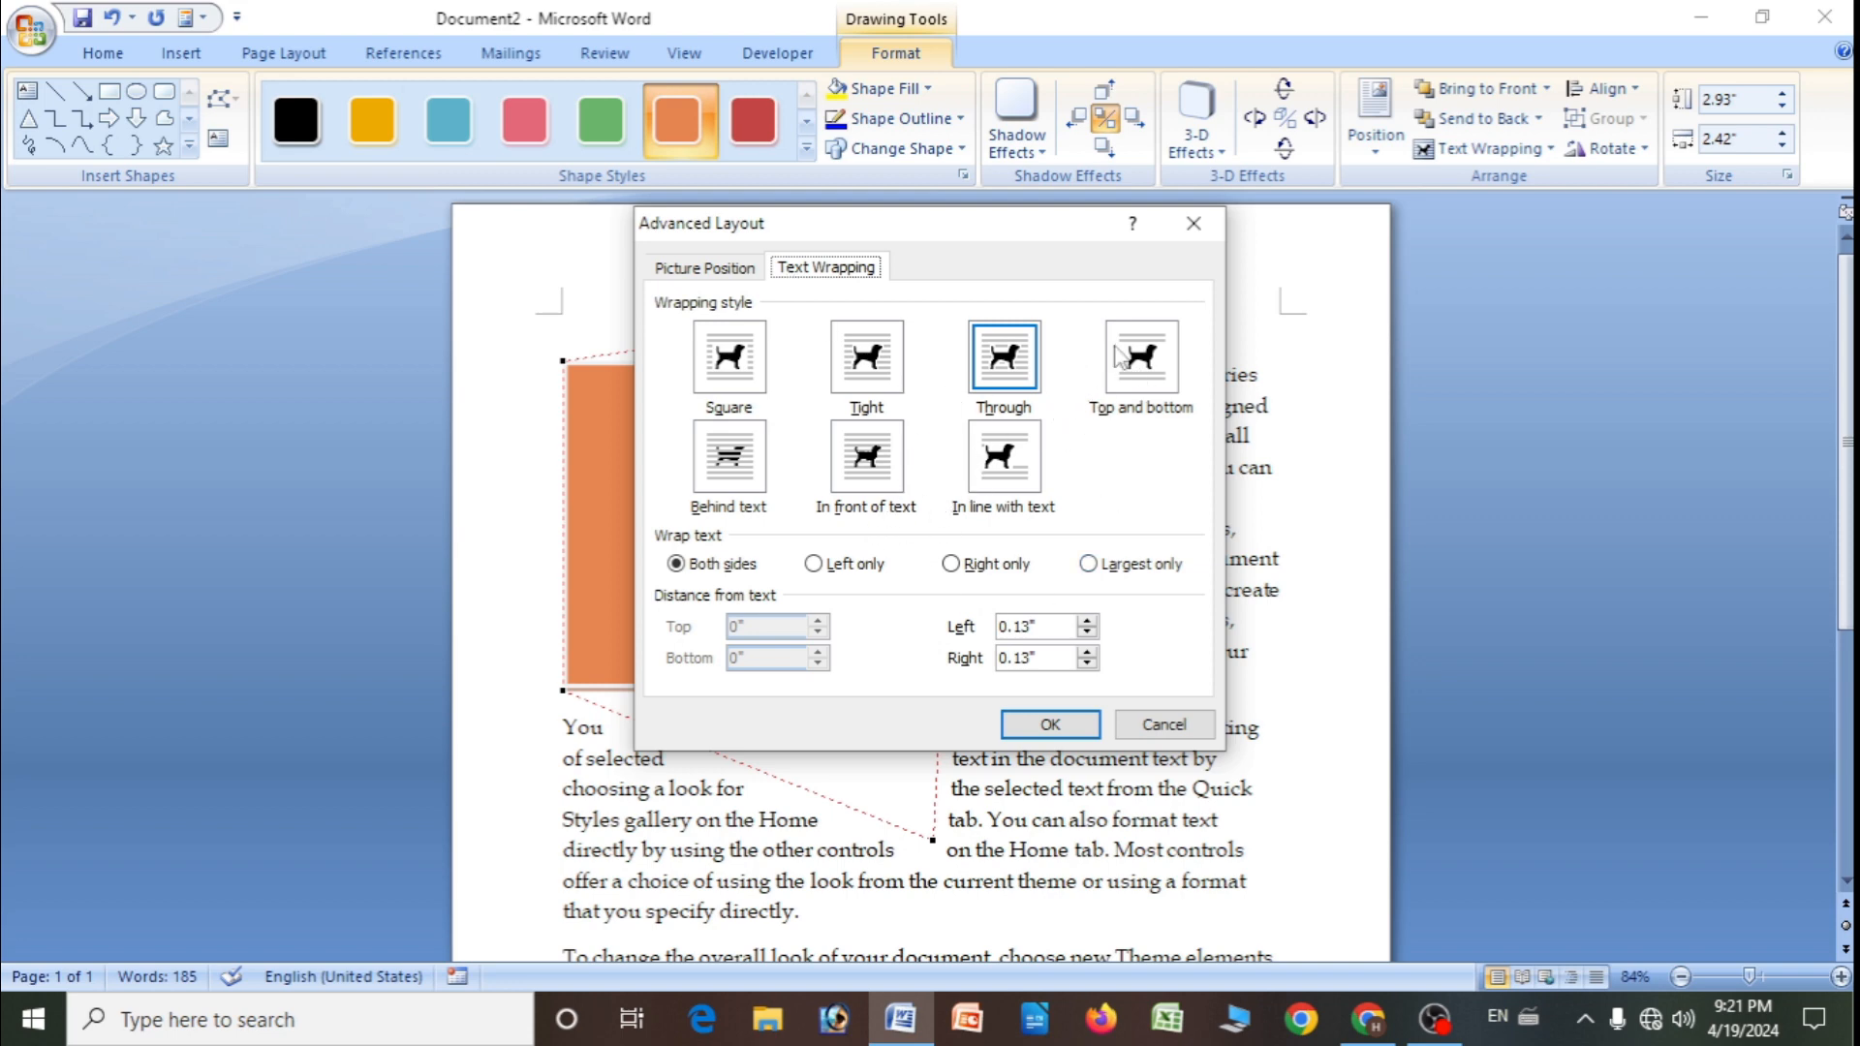
pyautogui.click(1192, 224)
# - Delete the orange rectangle from the document
pyautogui.click(842, 411)
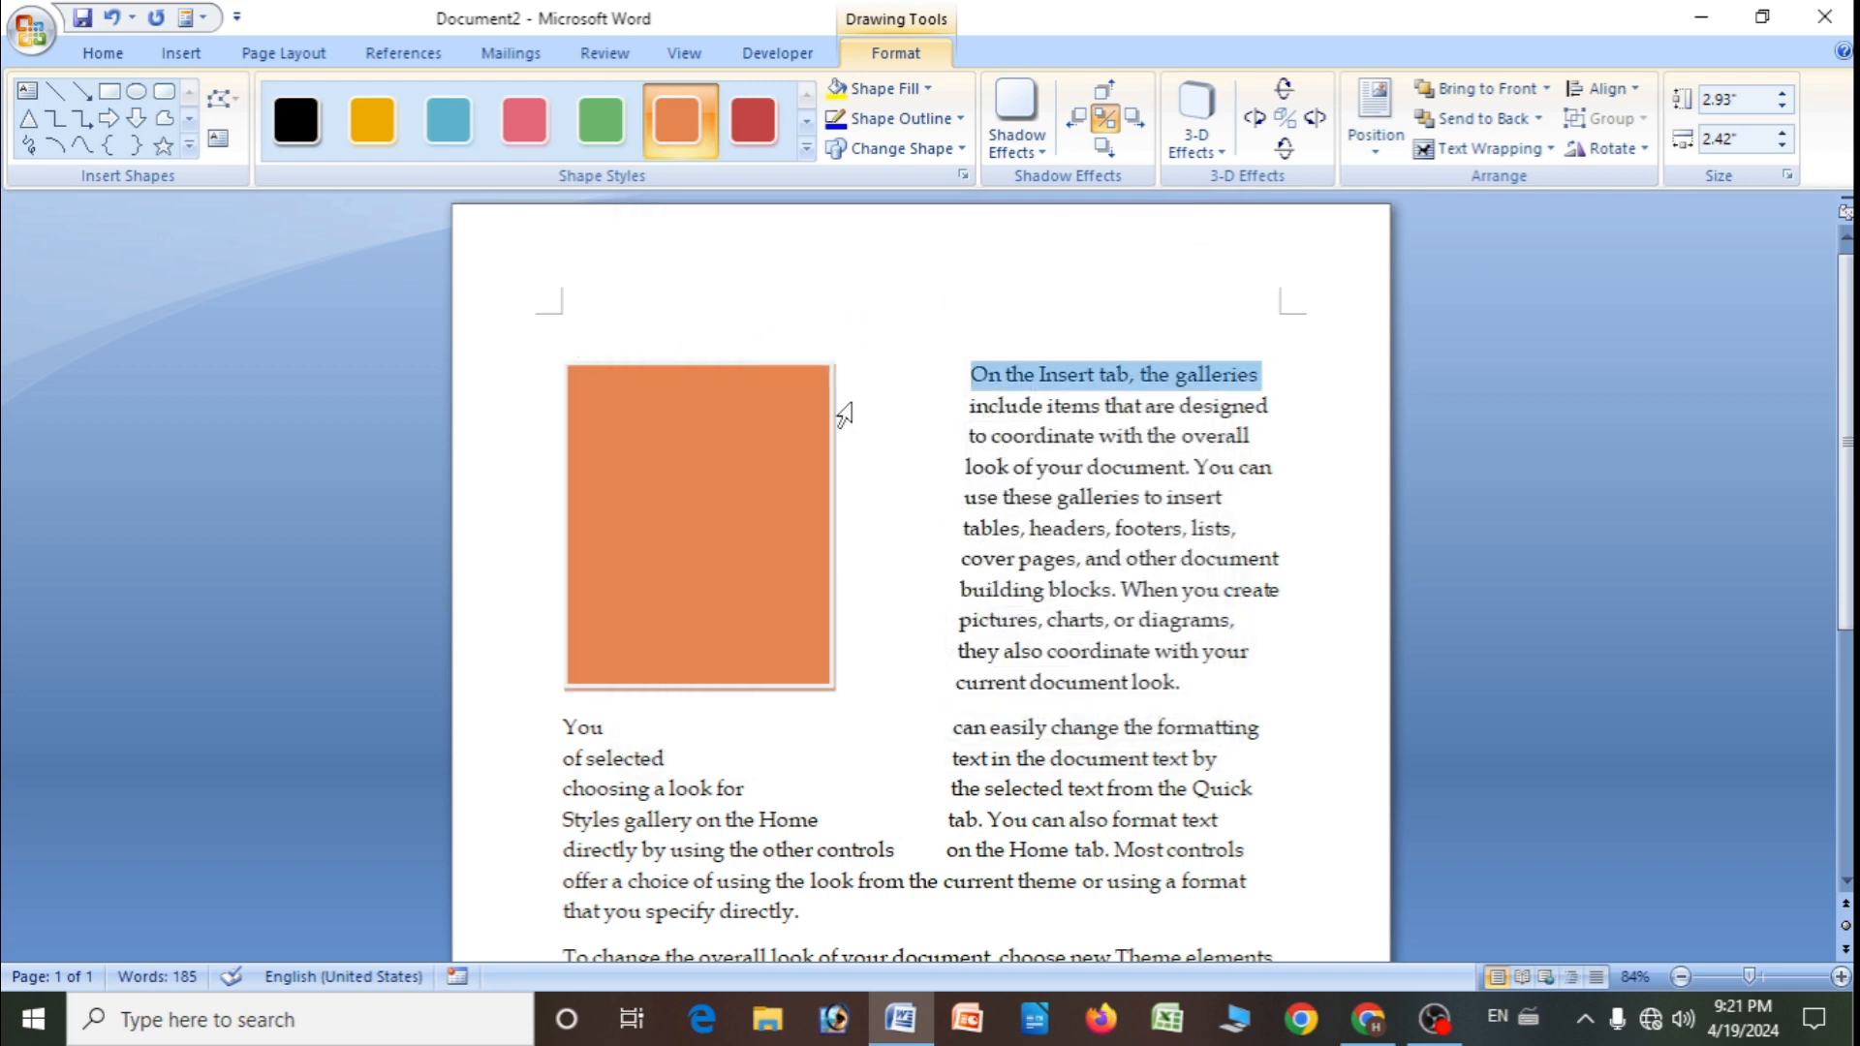
pyautogui.click(786, 437)
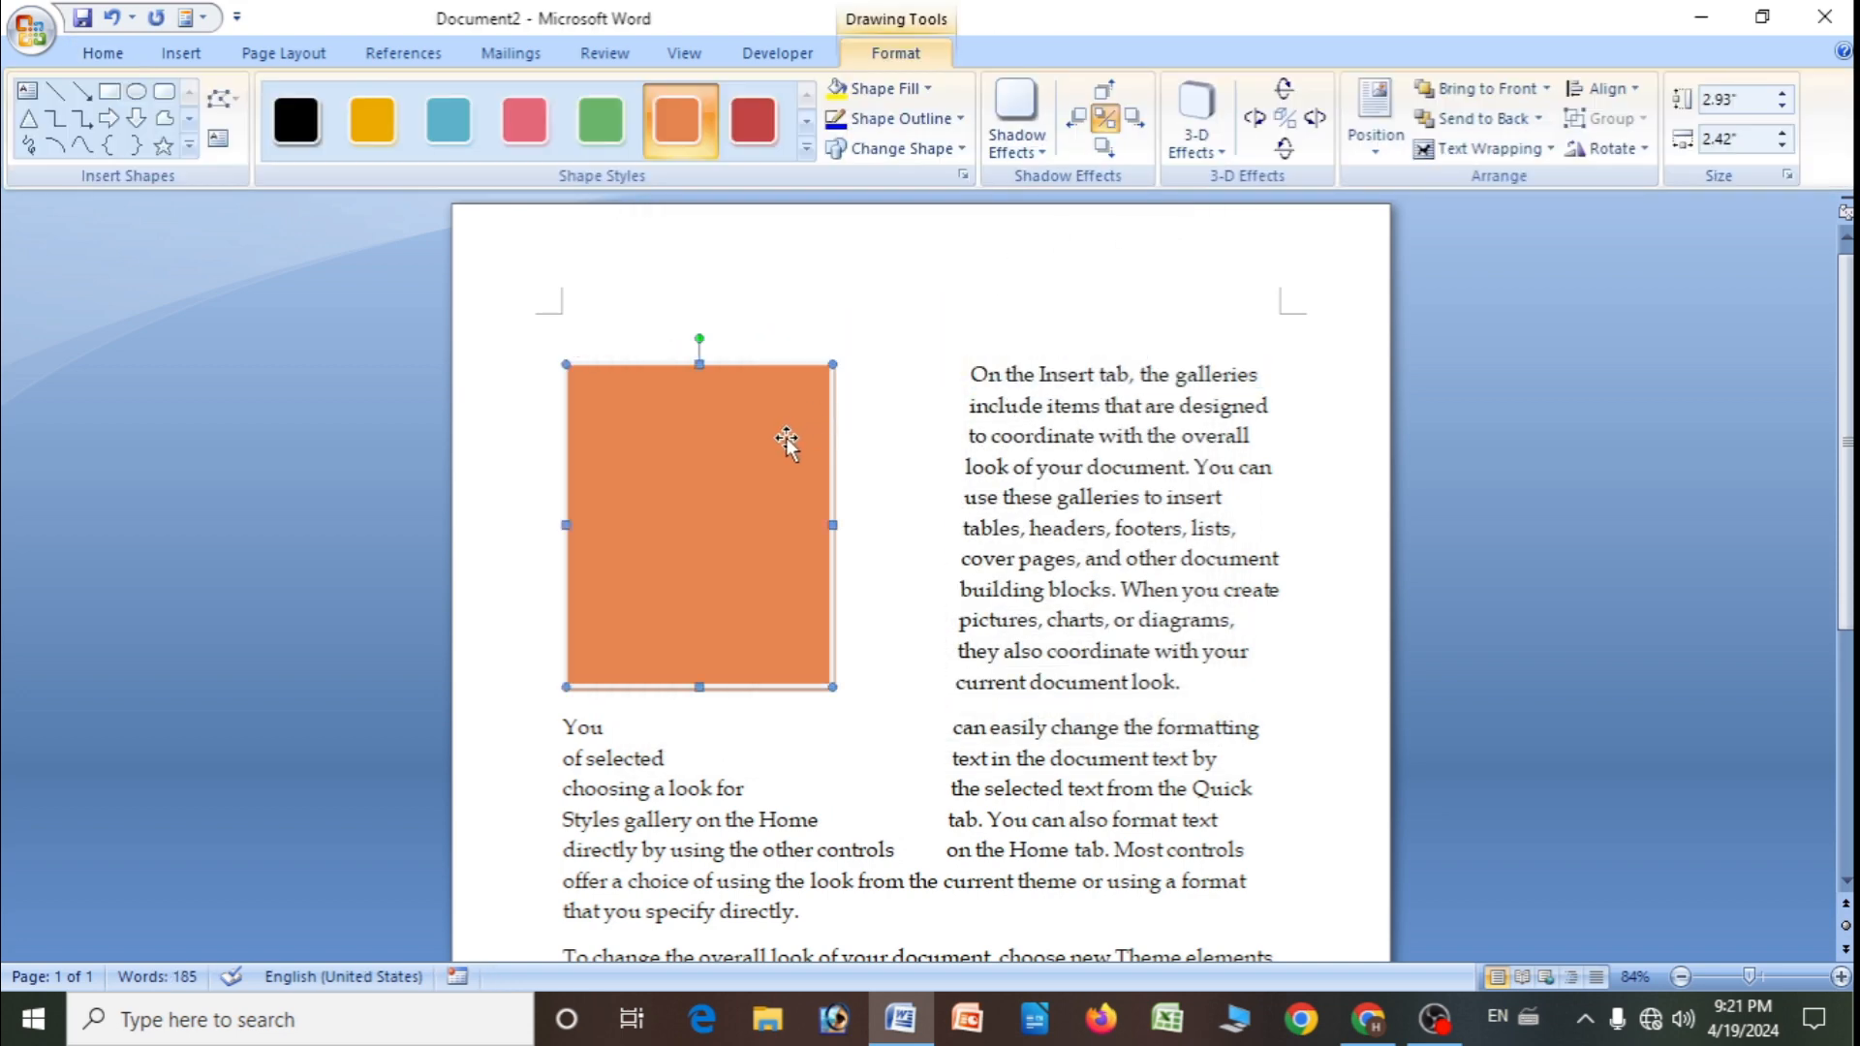
pyautogui.press('Delete')
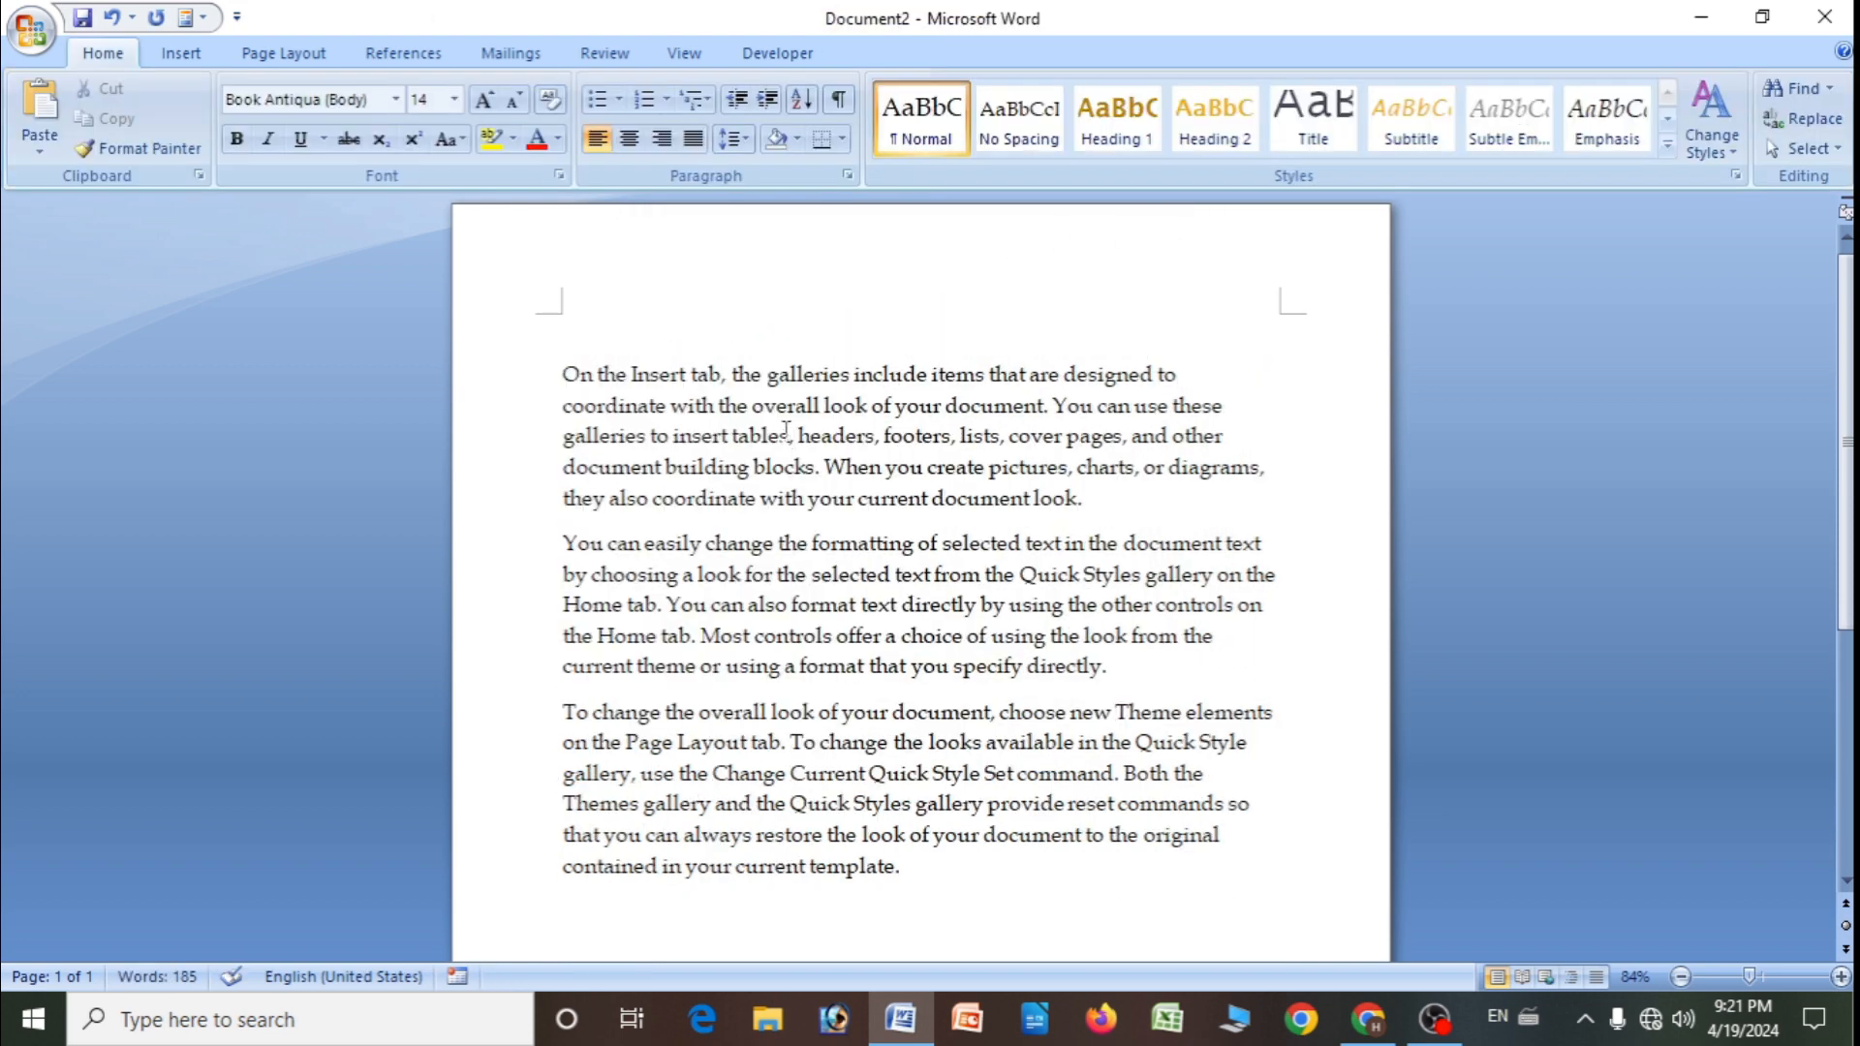
# - Search the clip art for "apple" in all collections by including Everywhere in the search scope
pyautogui.click(194, 56)
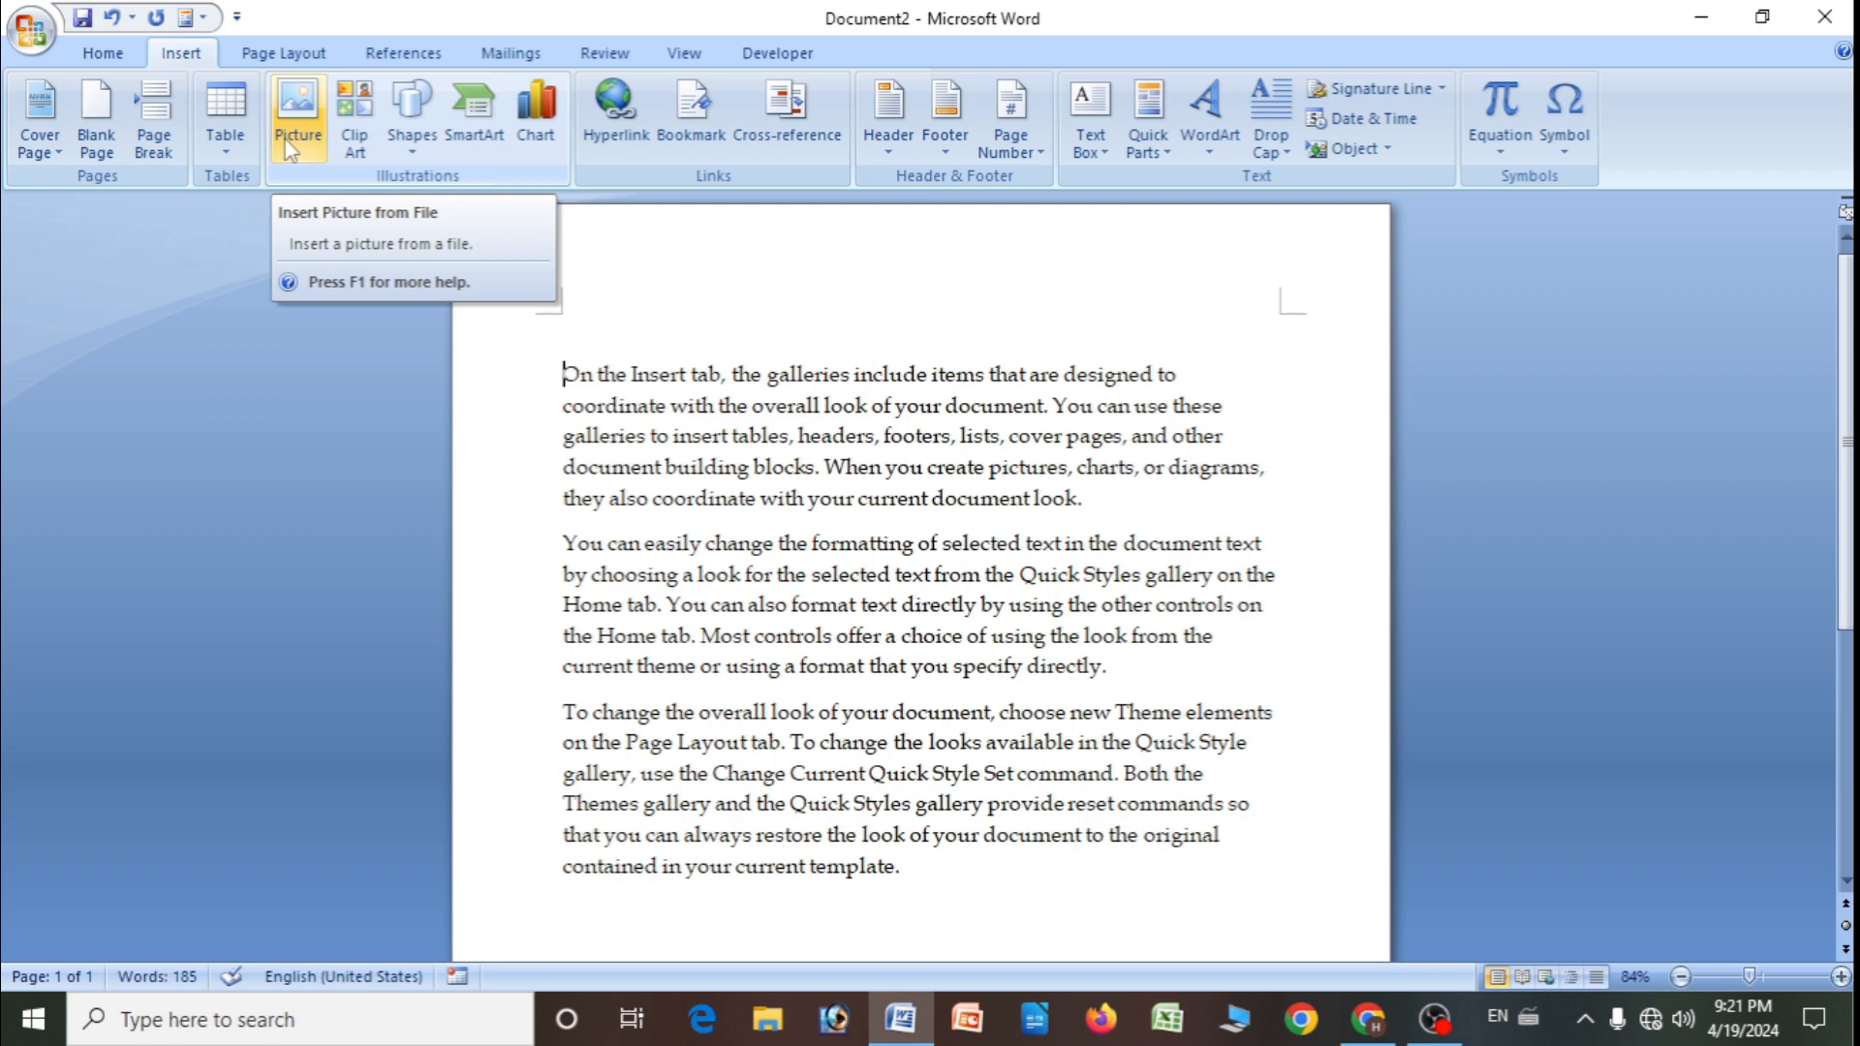
pyautogui.click(358, 136)
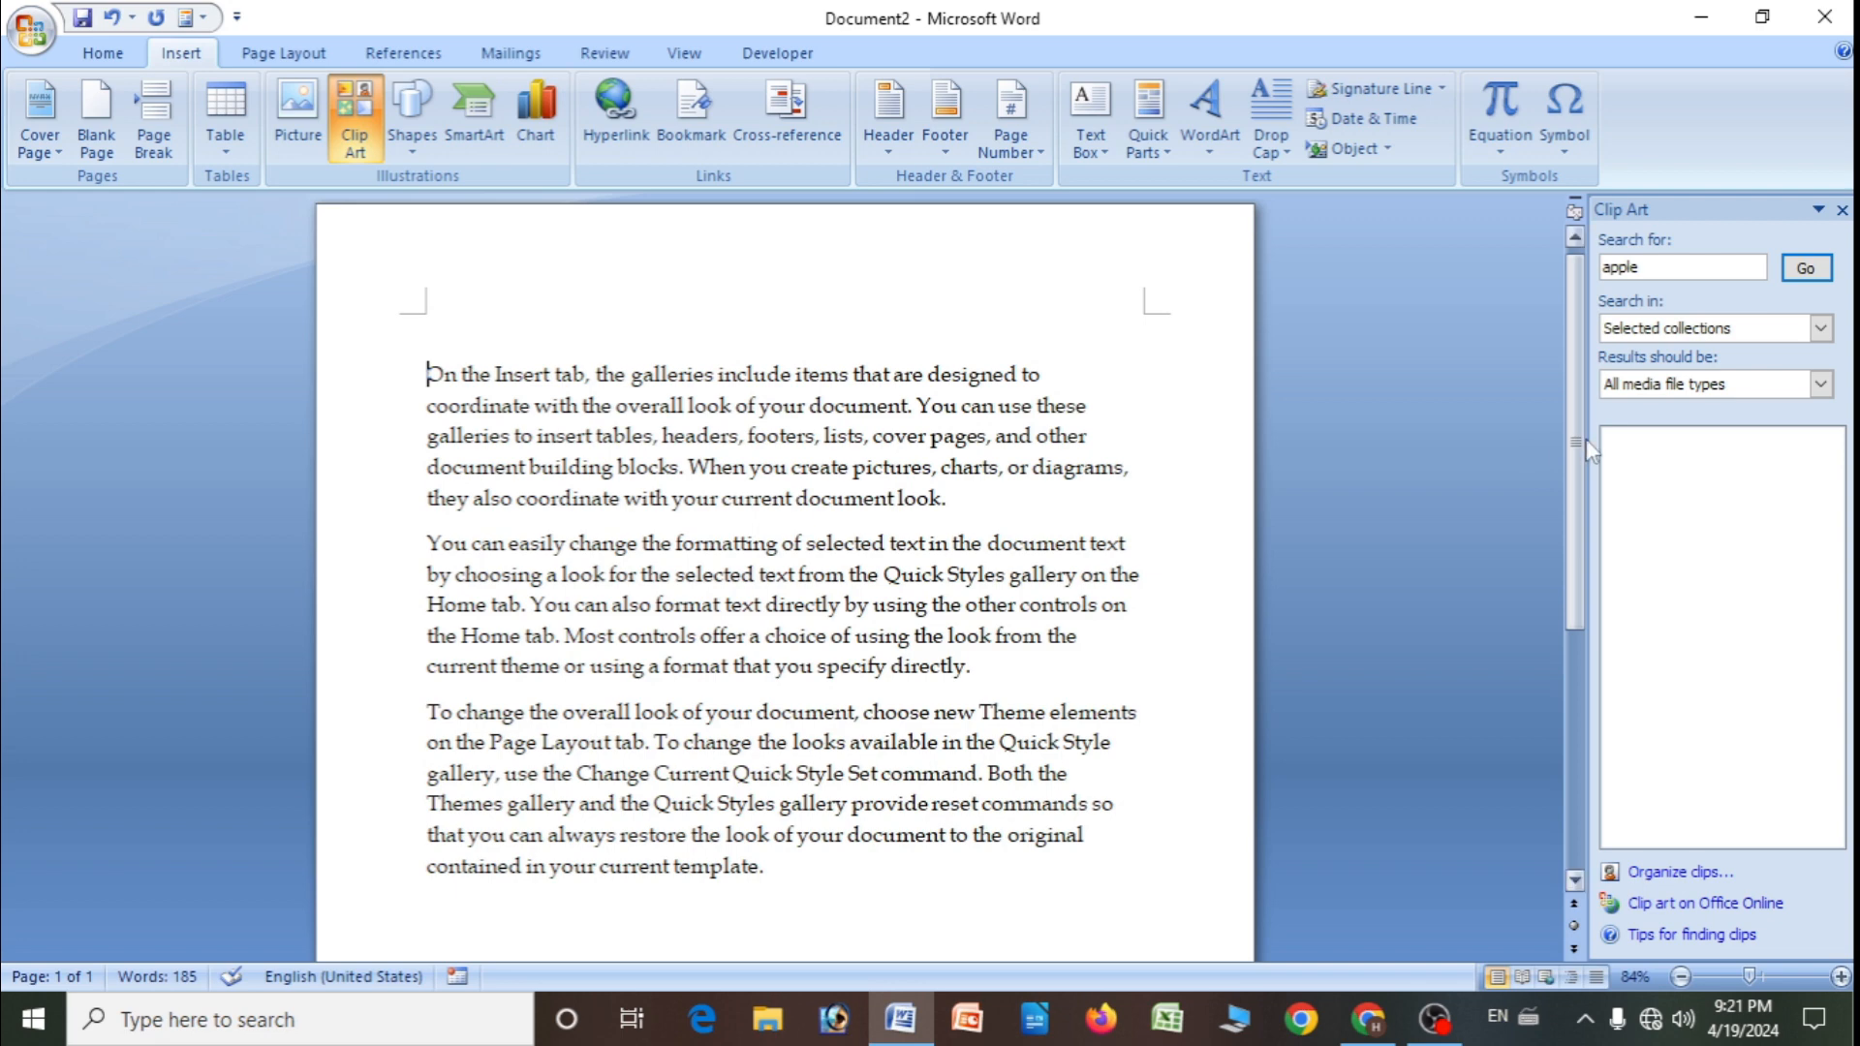
pyautogui.click(1653, 268)
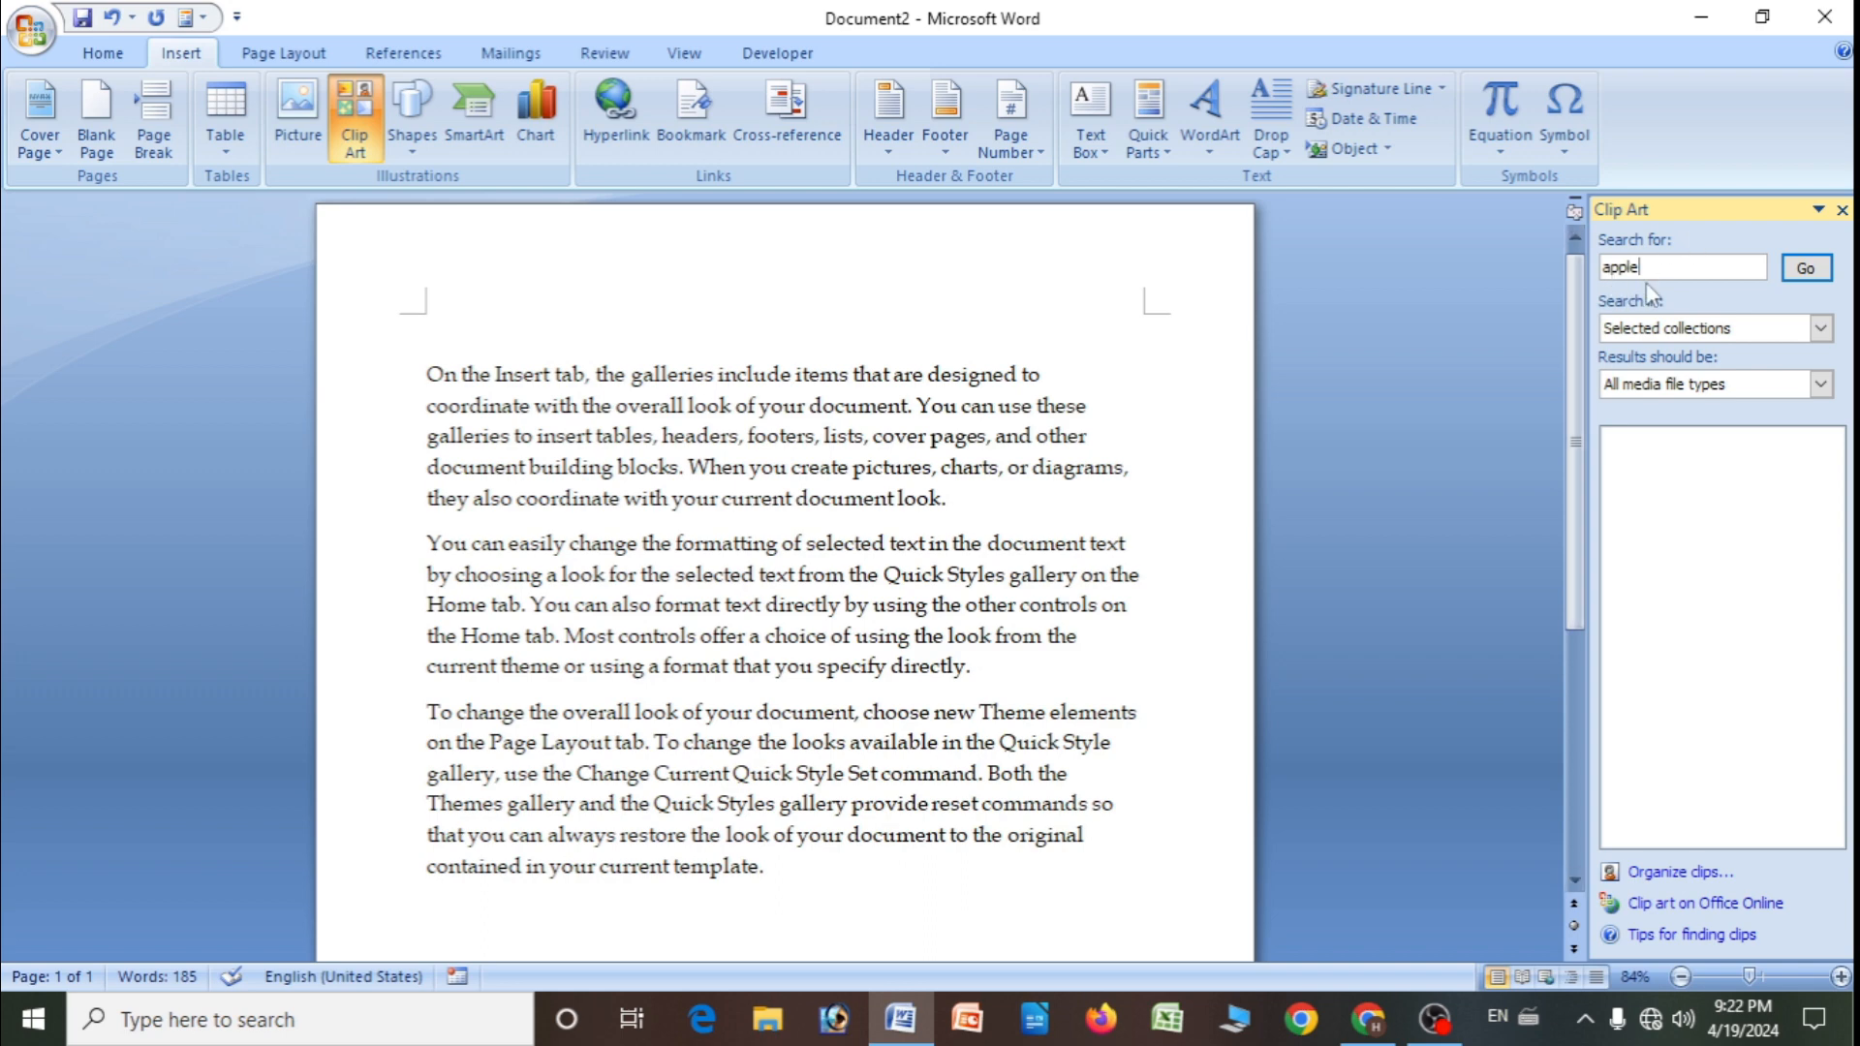
pyautogui.click(1821, 328)
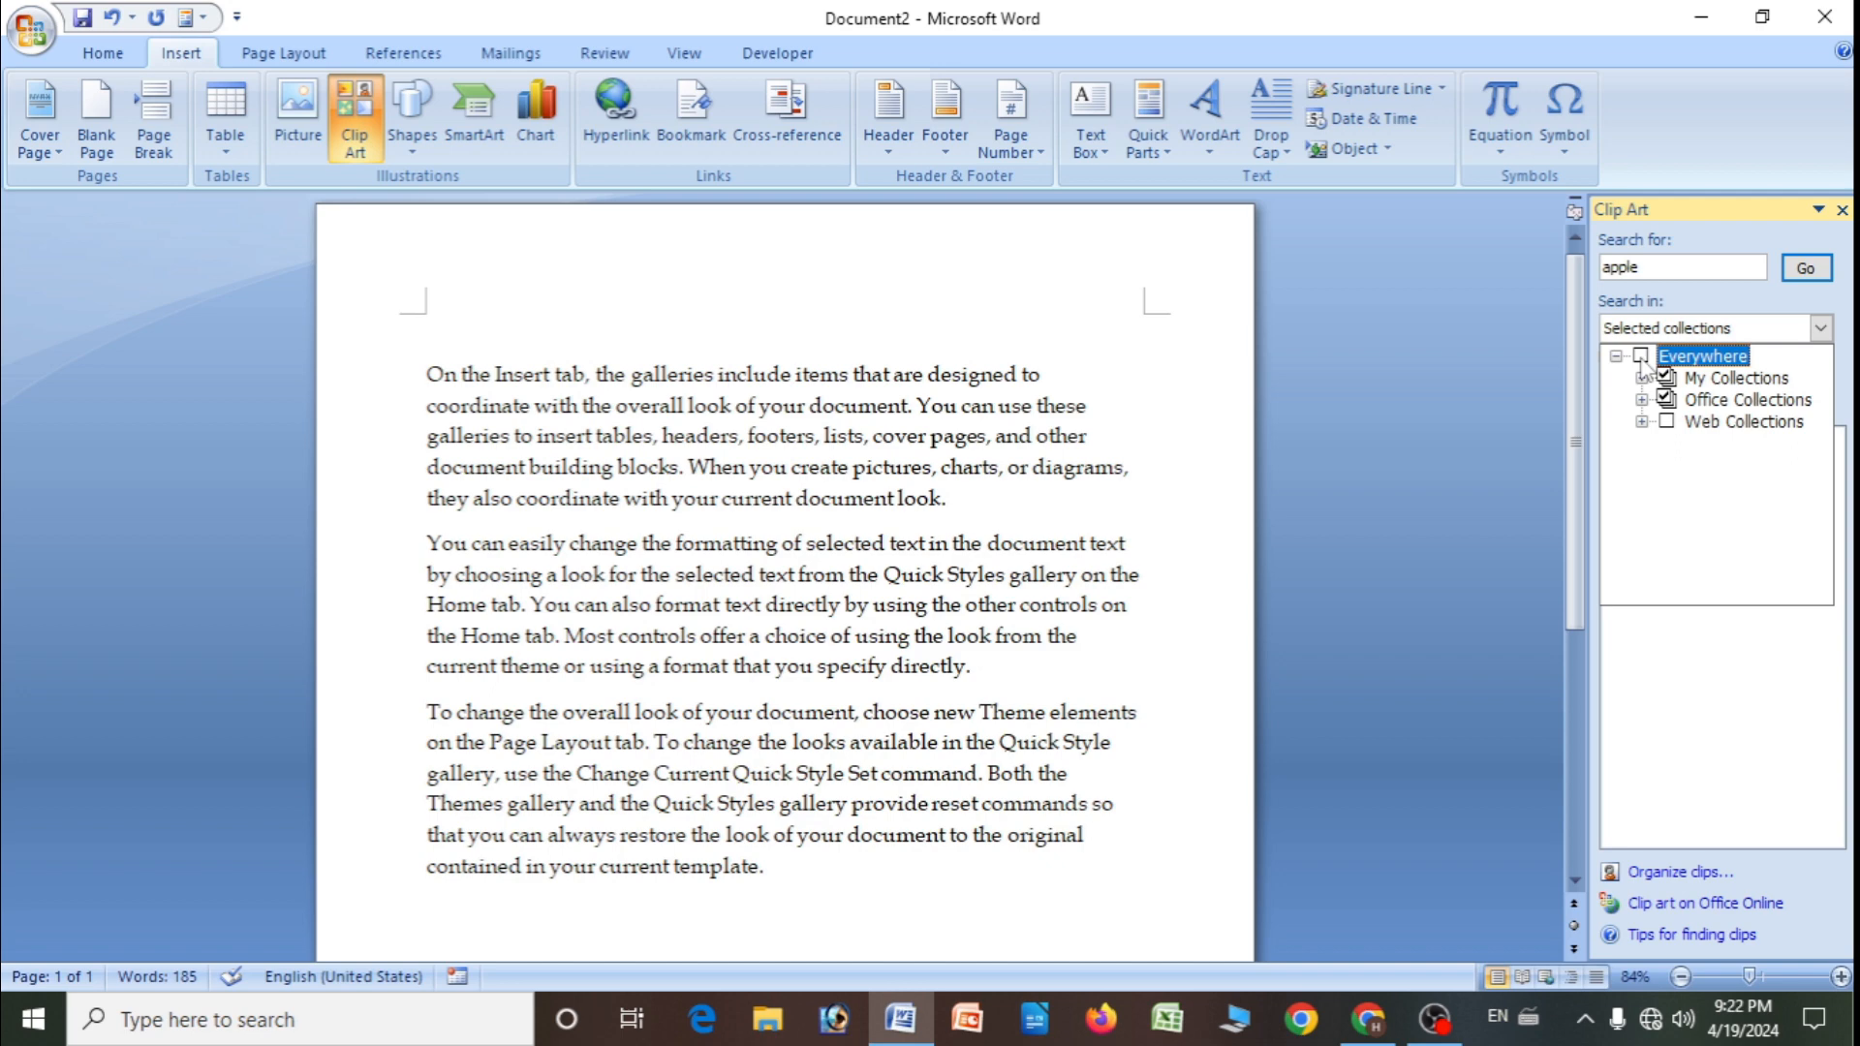
pyautogui.click(1640, 360)
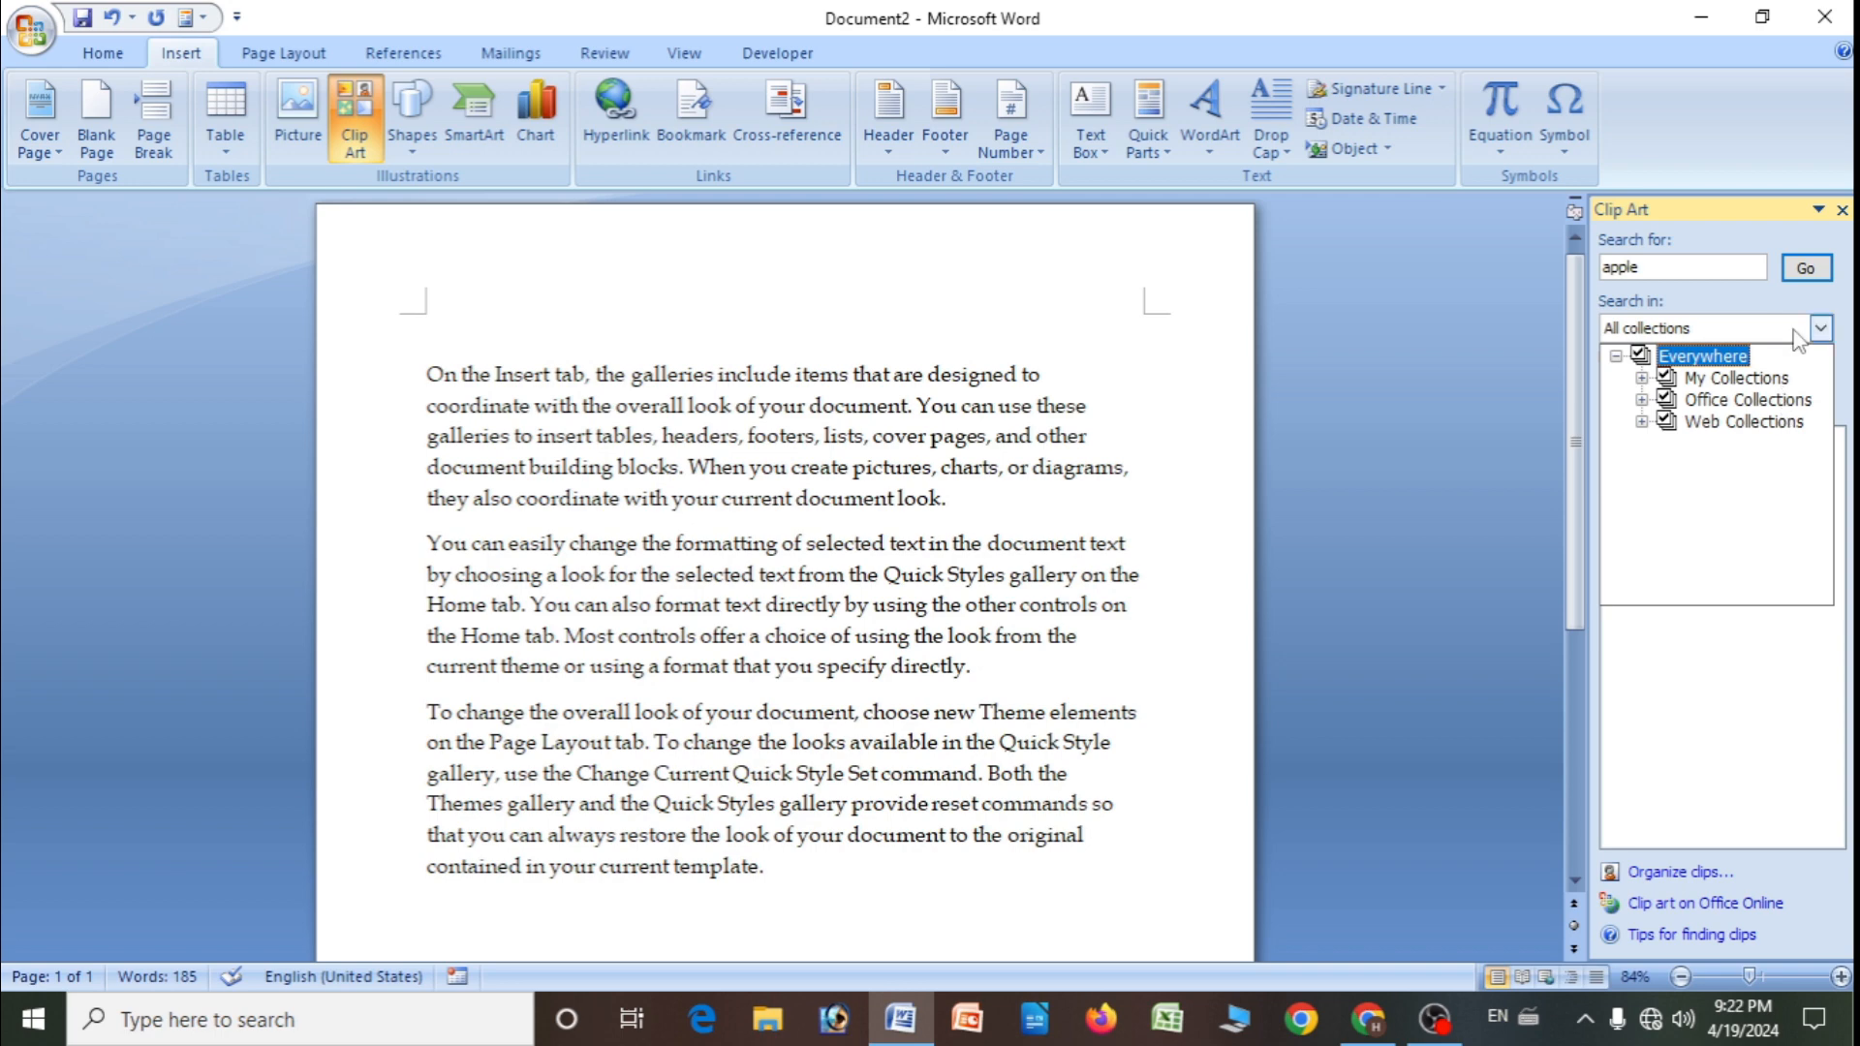
pyautogui.click(1805, 270)
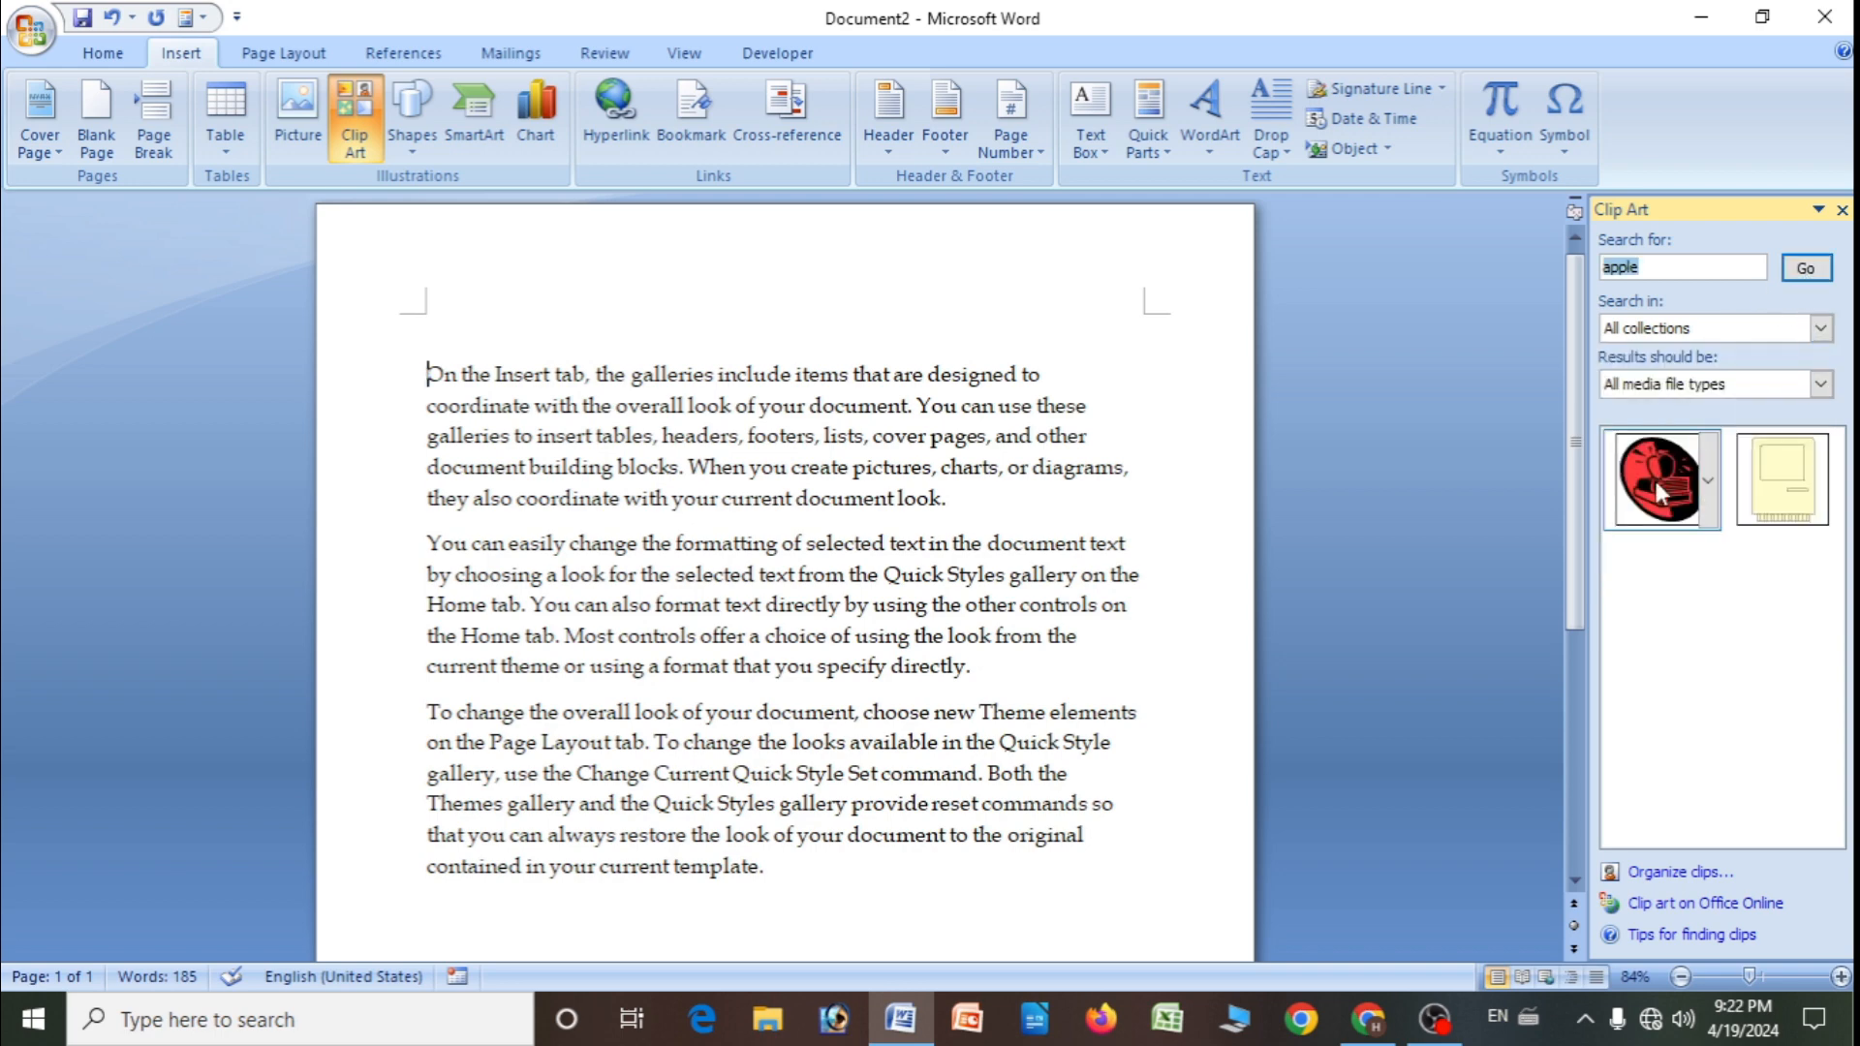
# - Insert the red and black apple-and-books clip at the start of the text and enlarge it to about 4.19" high by 4.33" wide
pyautogui.click(1823, 387)
pyautogui.click(1822, 388)
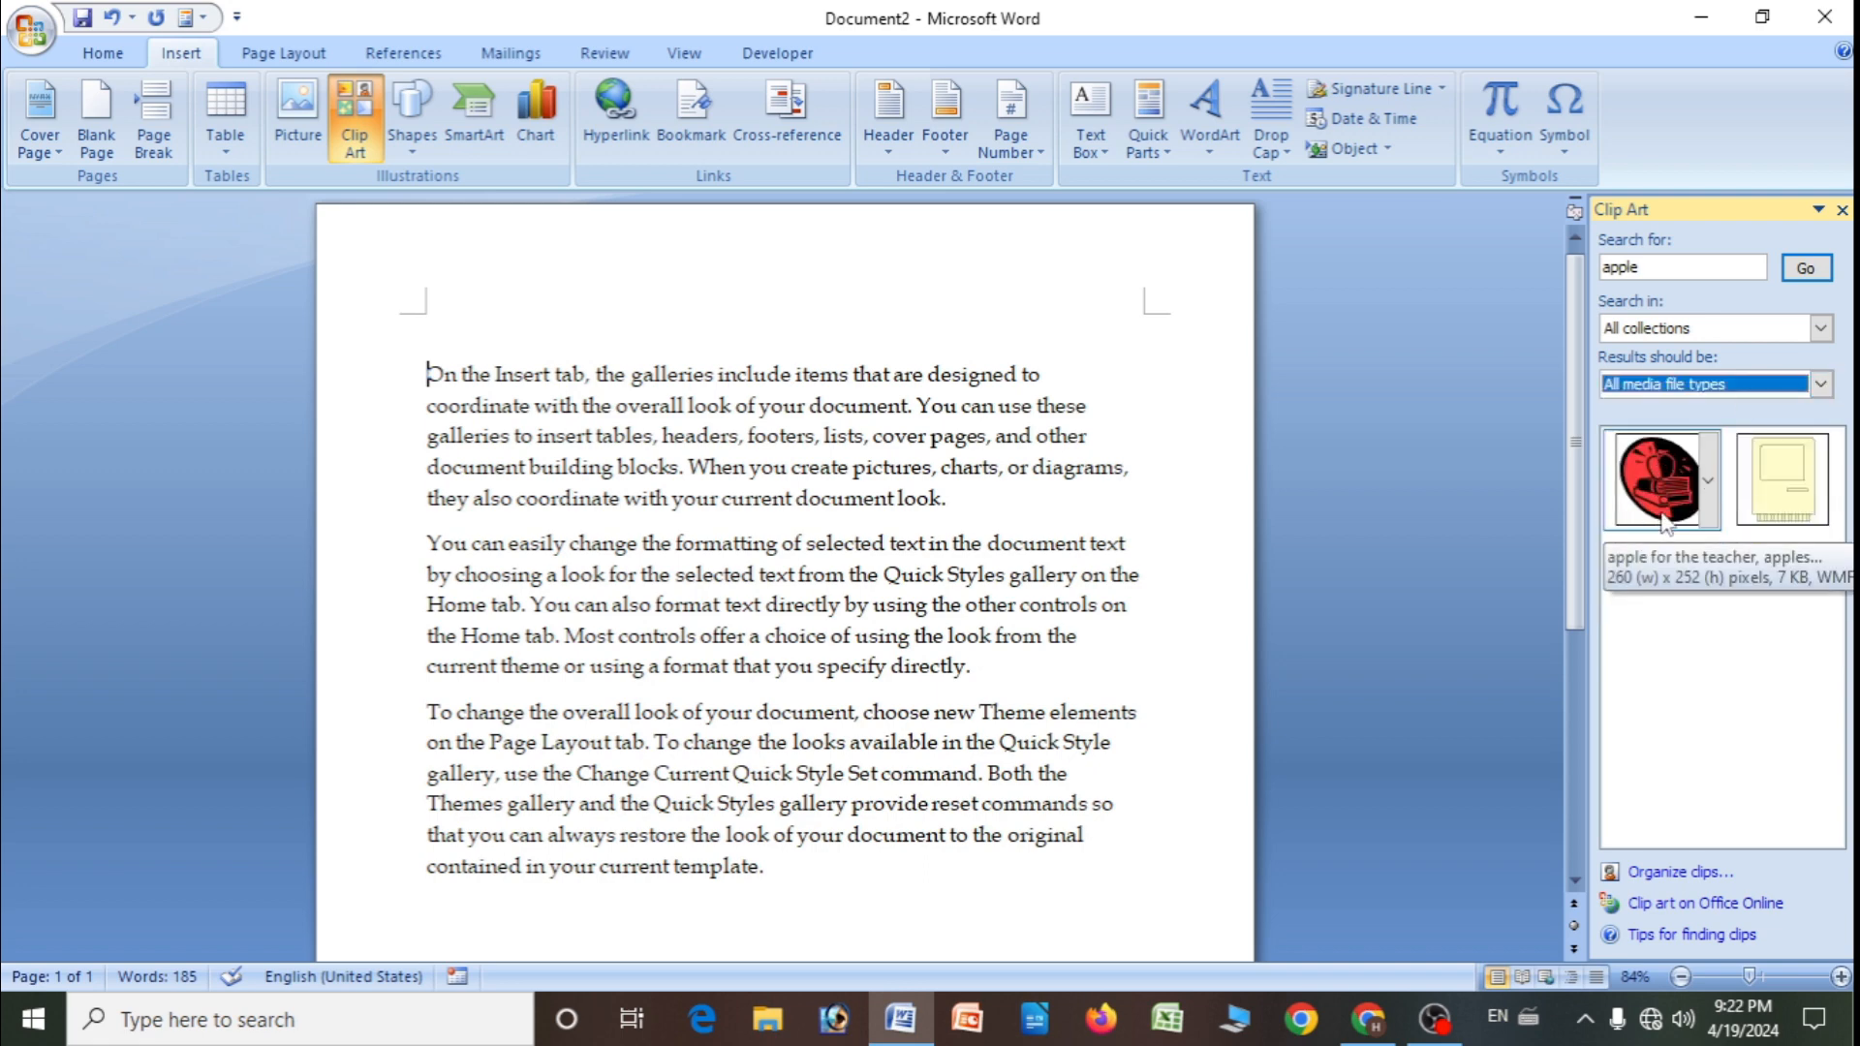
pyautogui.click(1706, 485)
pyautogui.click(1706, 484)
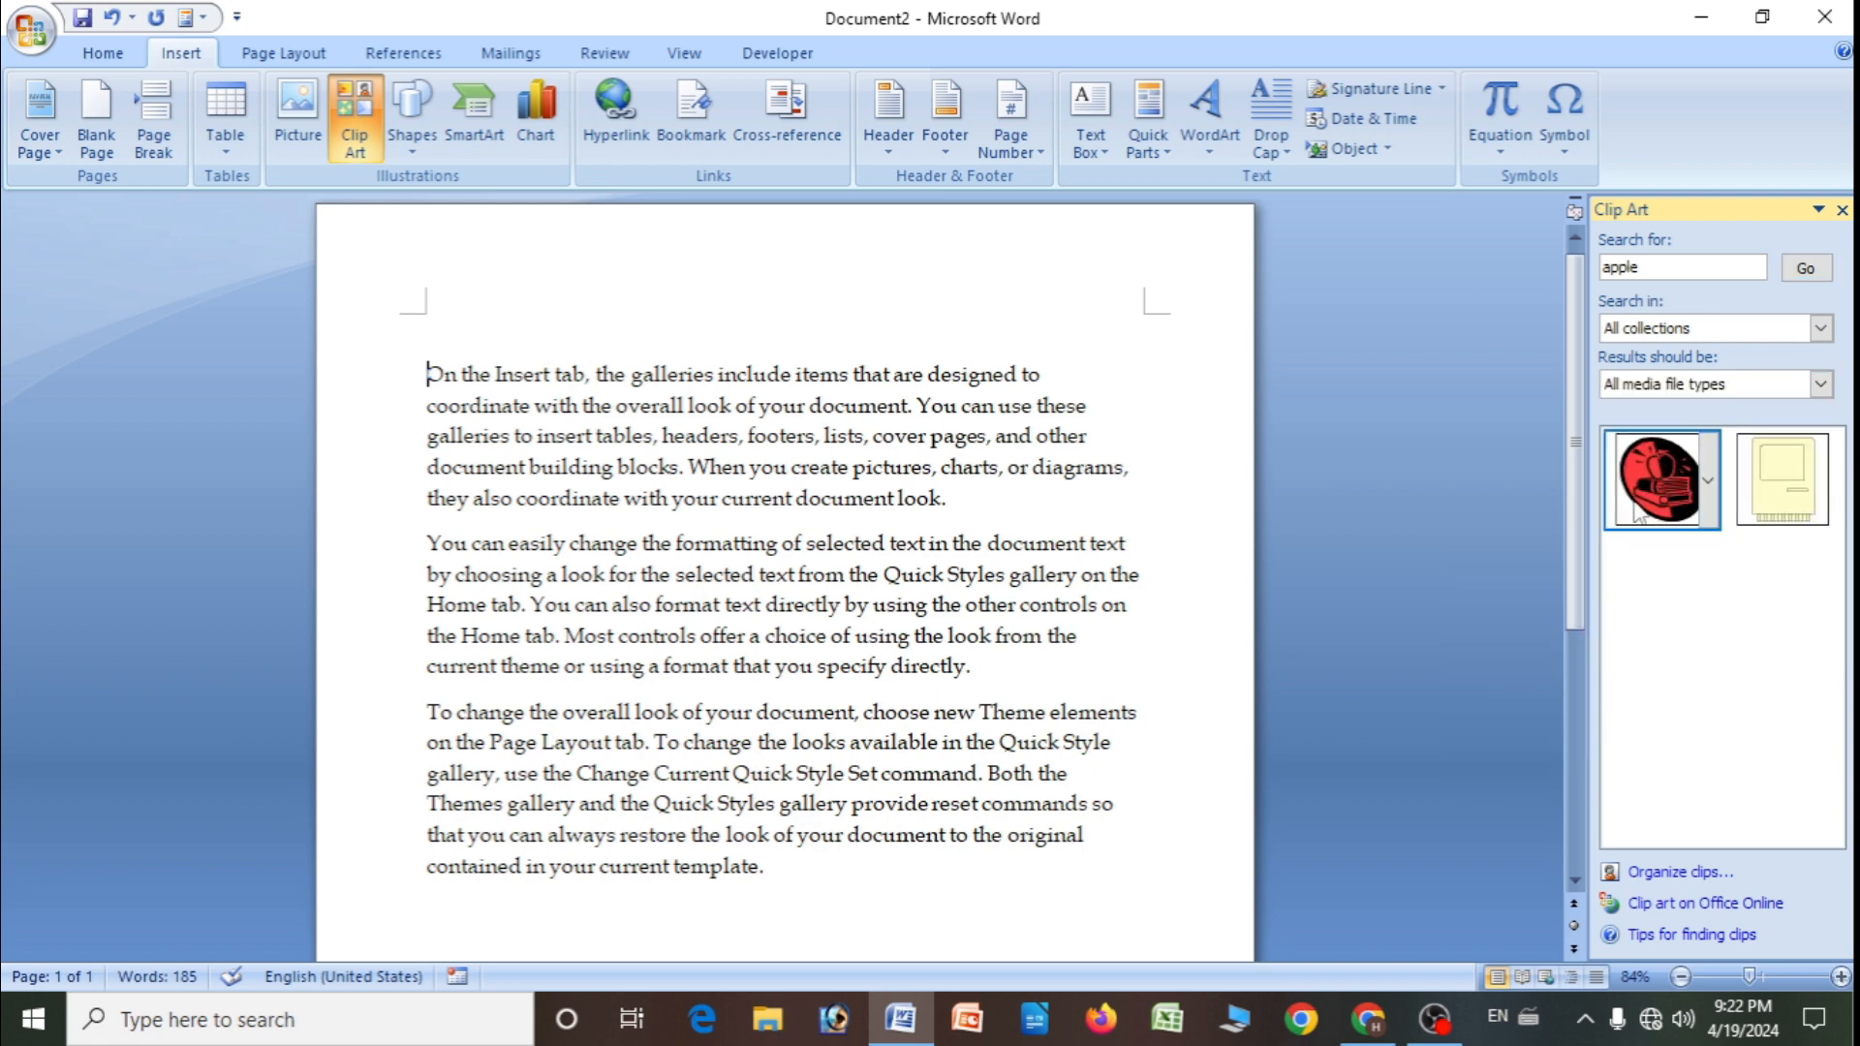
pyautogui.click(1666, 489)
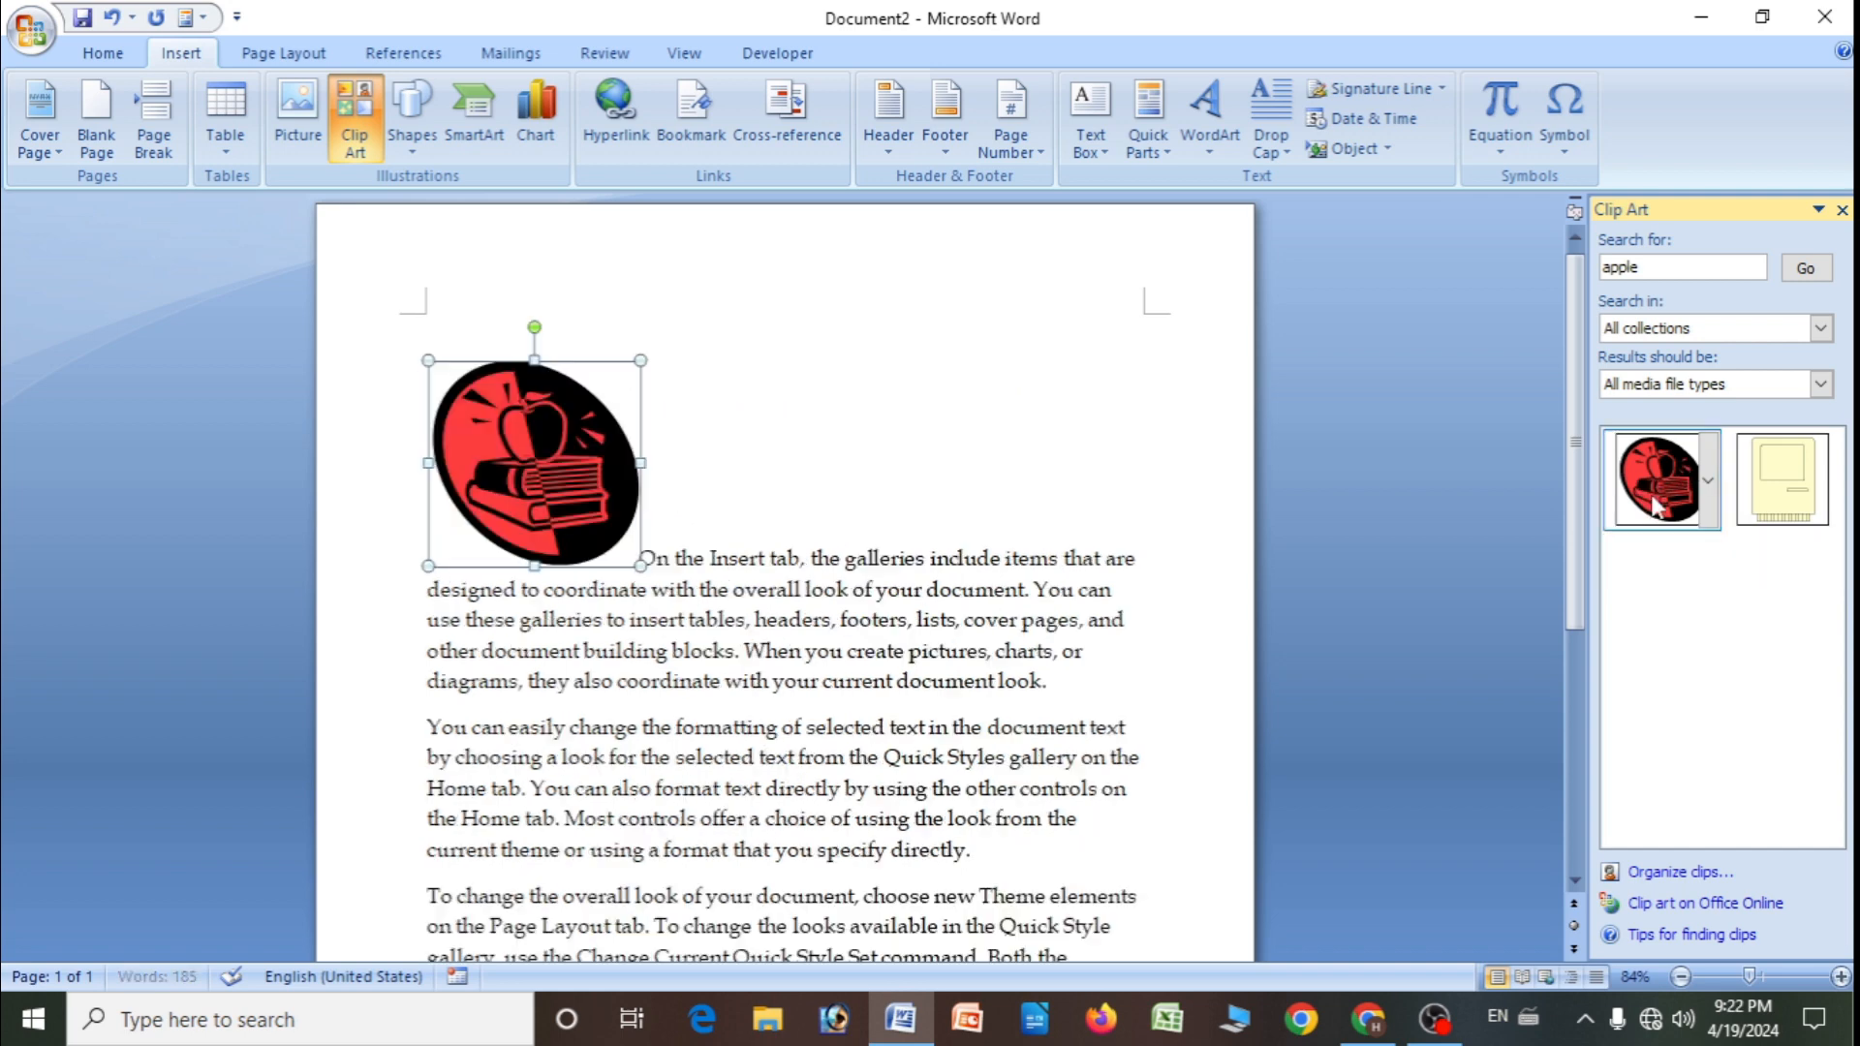
pyautogui.moveTo(640, 565); pyautogui.dragTo(899, 822)
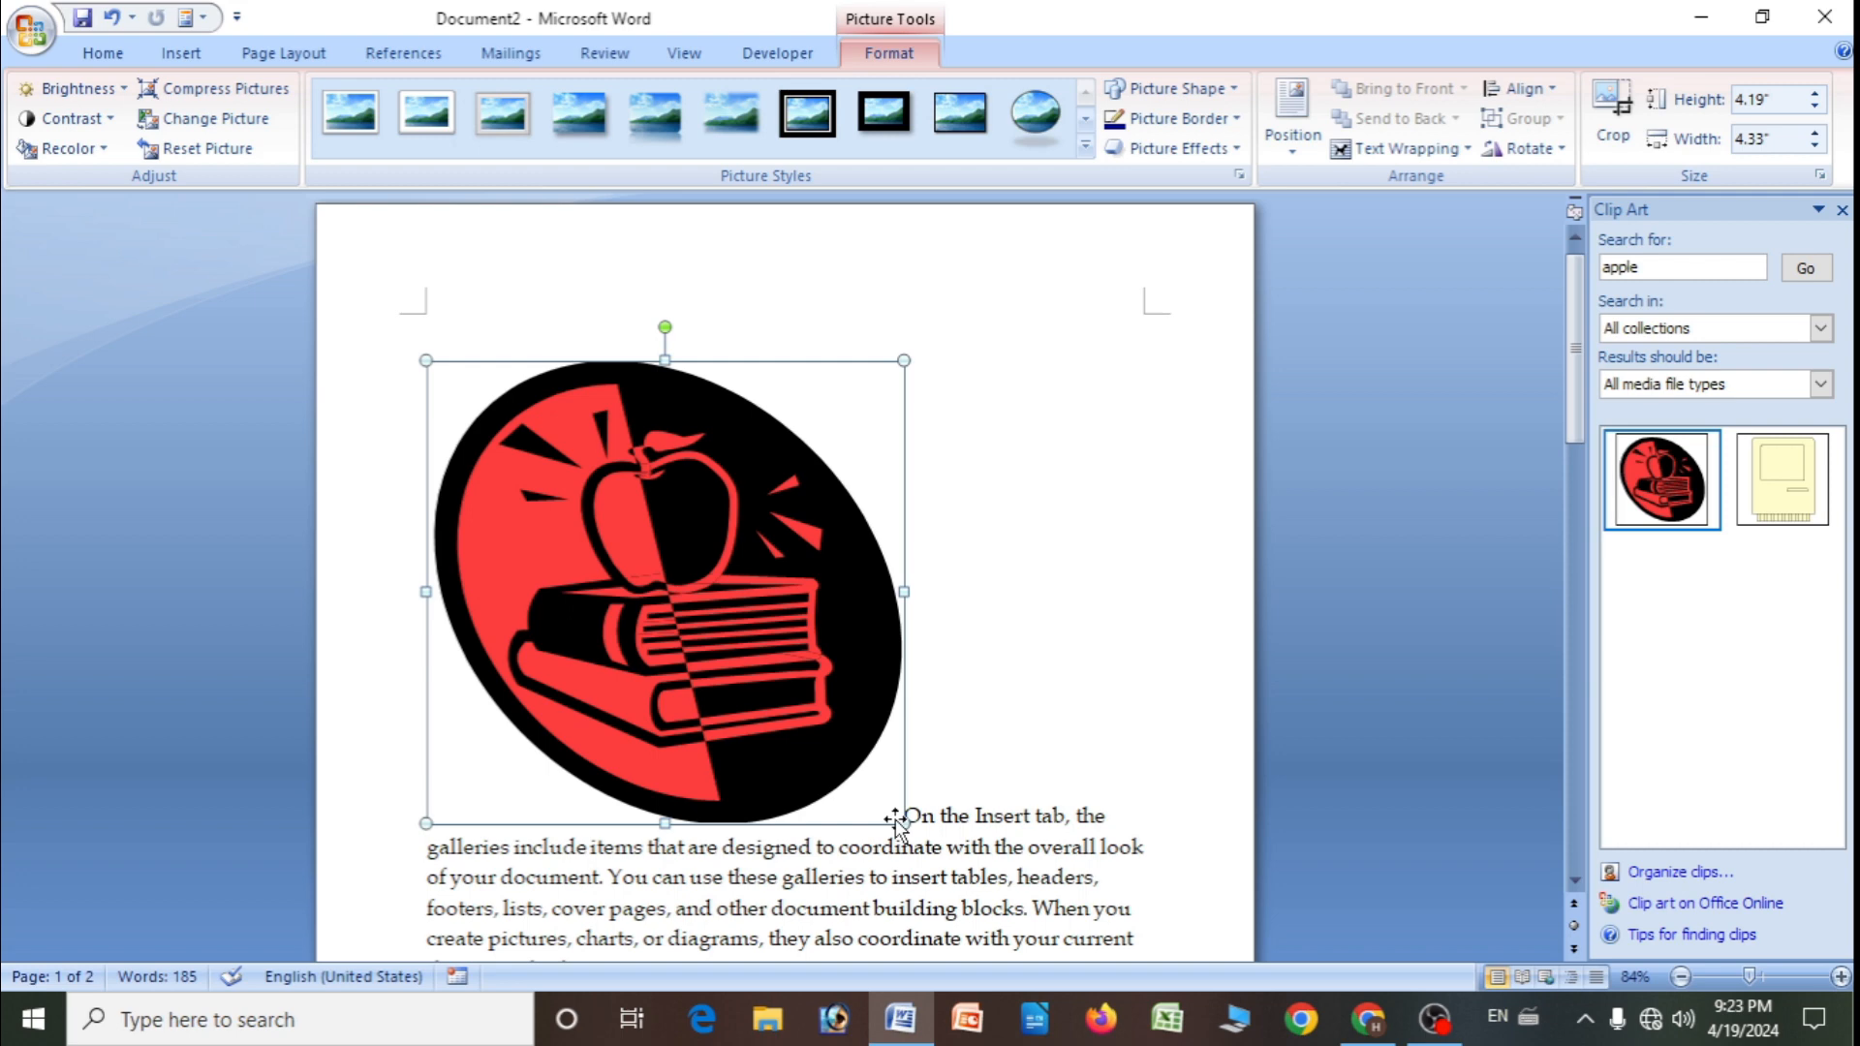
# - Cut the enlarged apple-and-books picture out of the document
pyautogui.rightClick(535, 595)
pyautogui.click(637, 616)
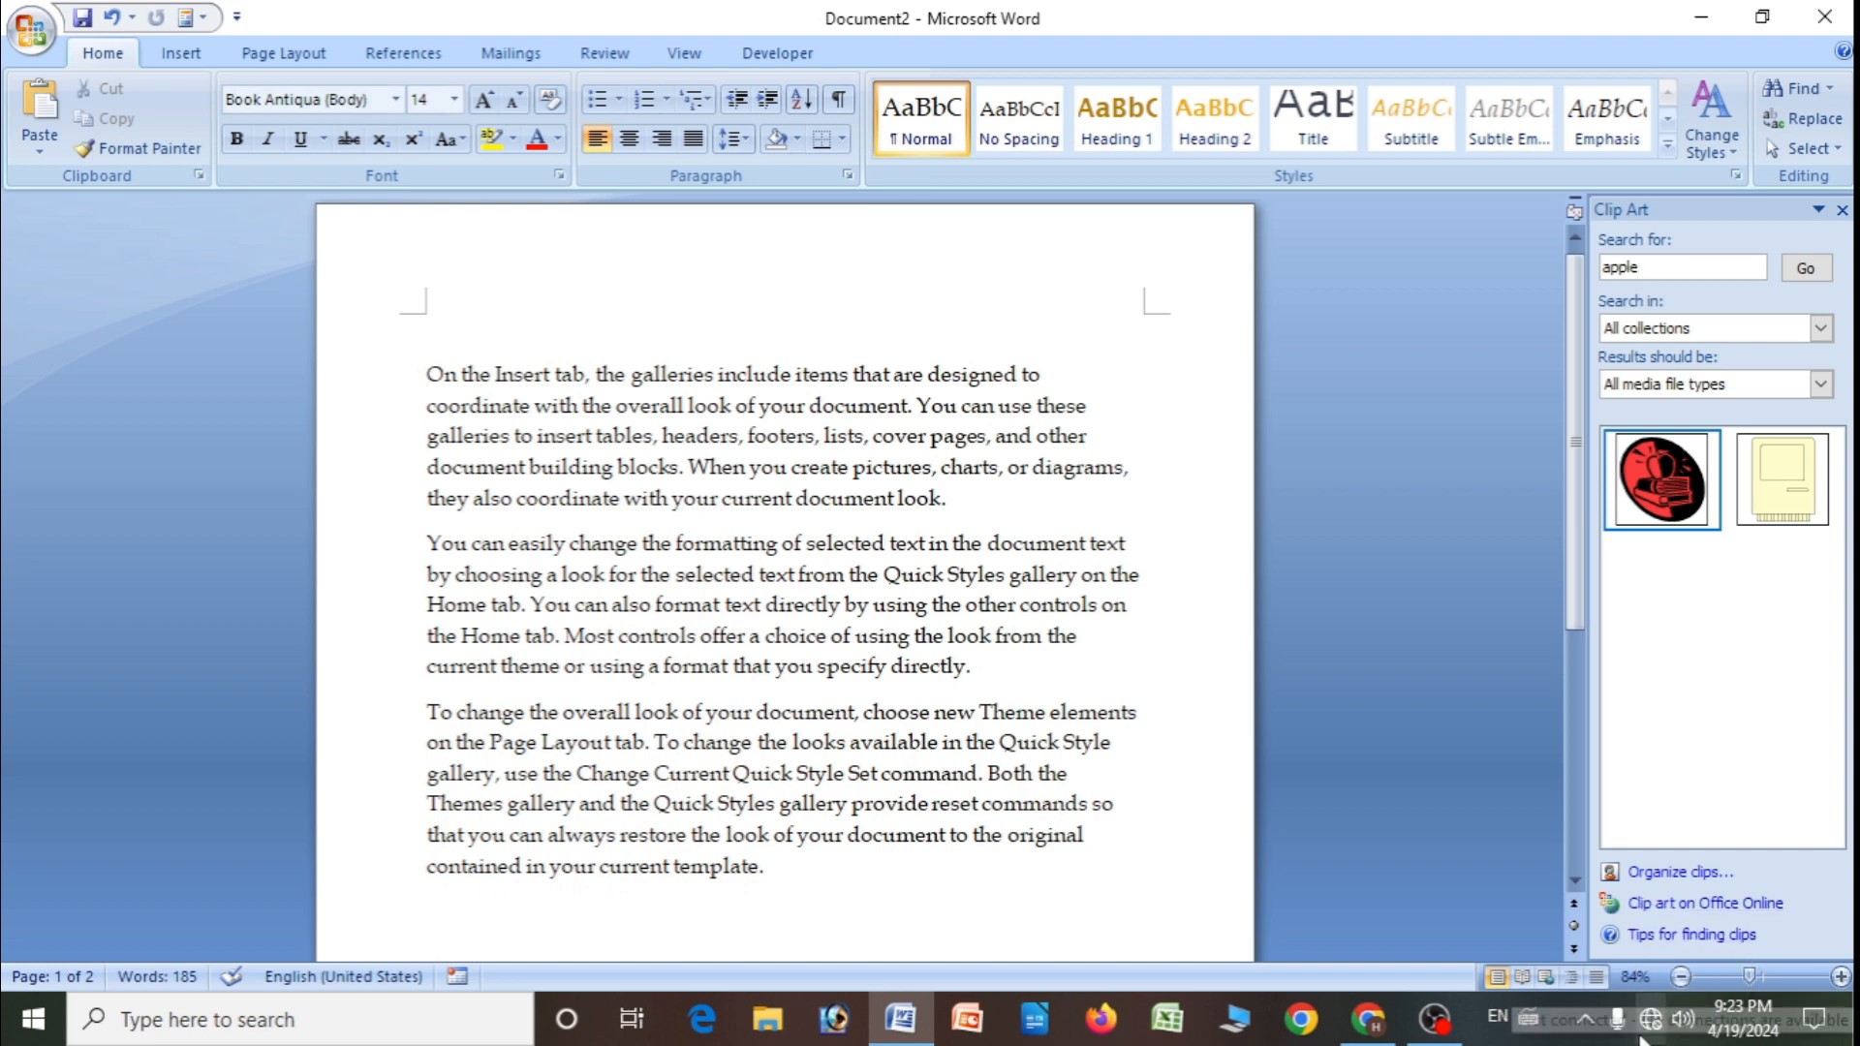
# - Connect the computer to the Wi-Fi network, rerun the clip art search for "apple" and browse the results
pyautogui.click(1649, 1031)
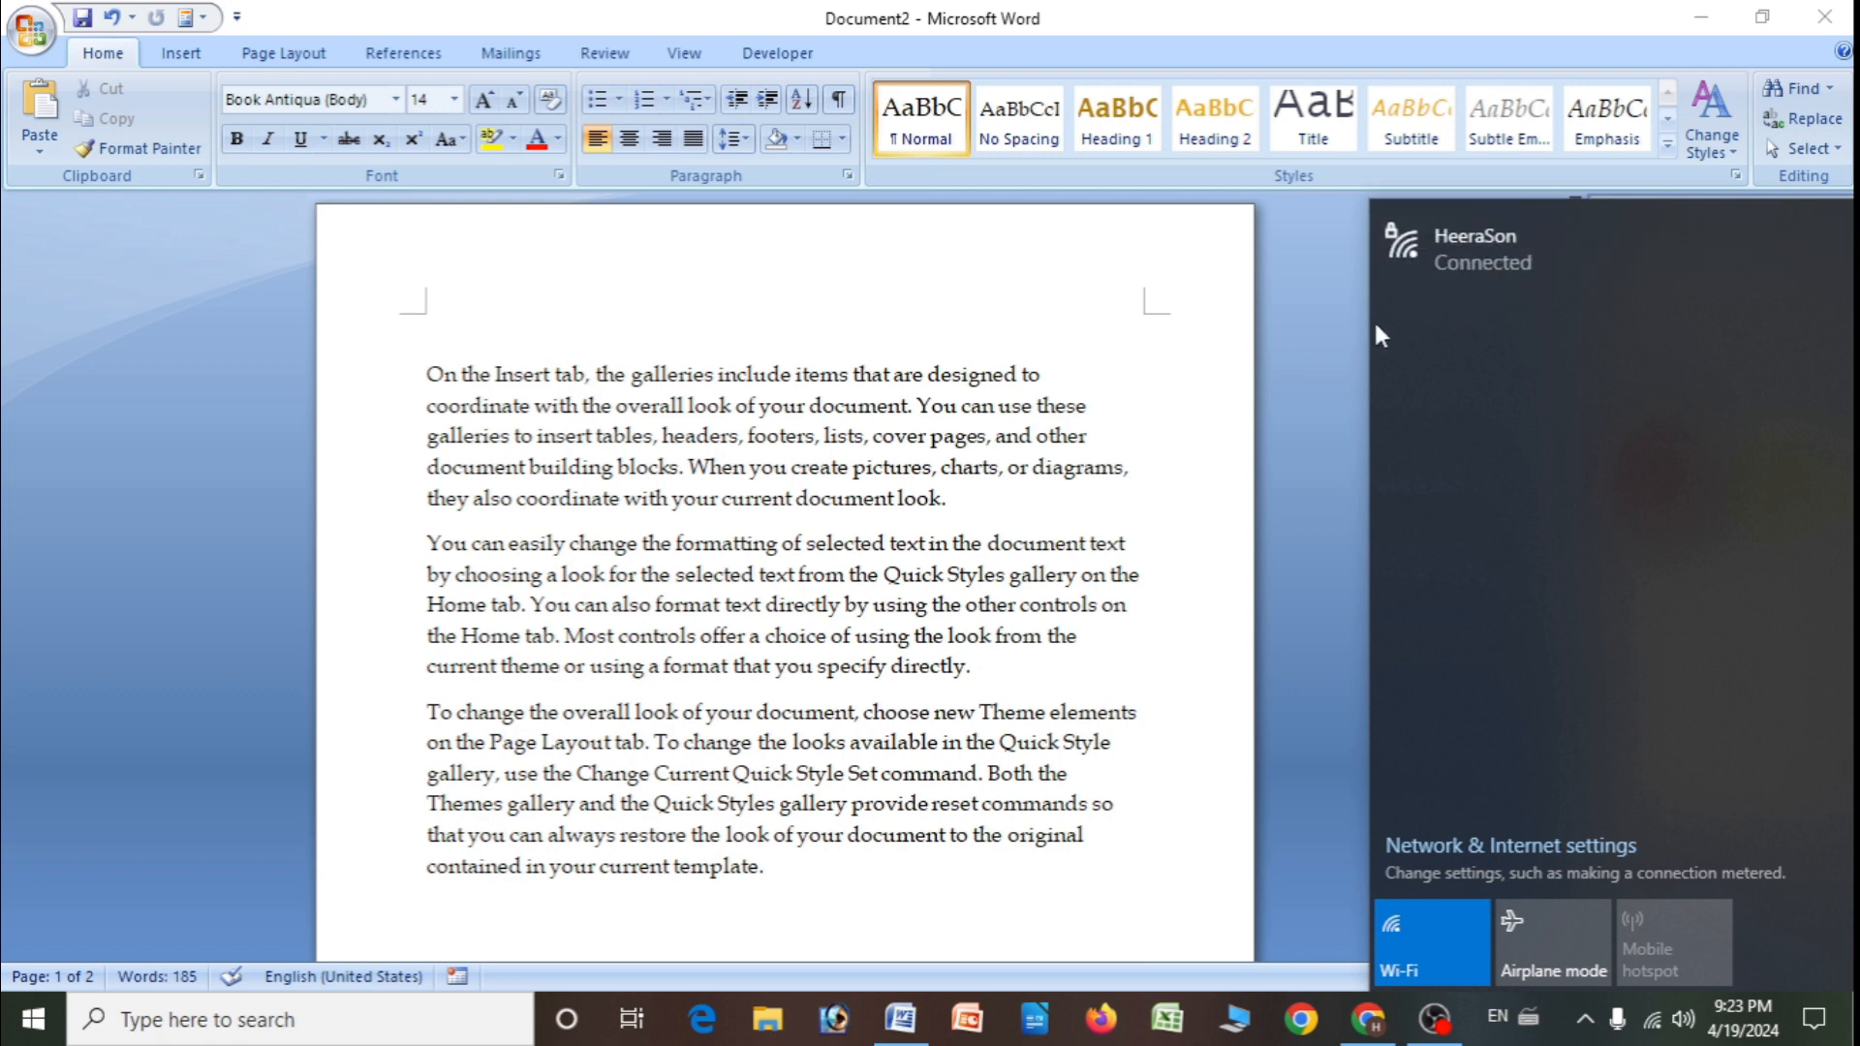
pyautogui.click(1271, 404)
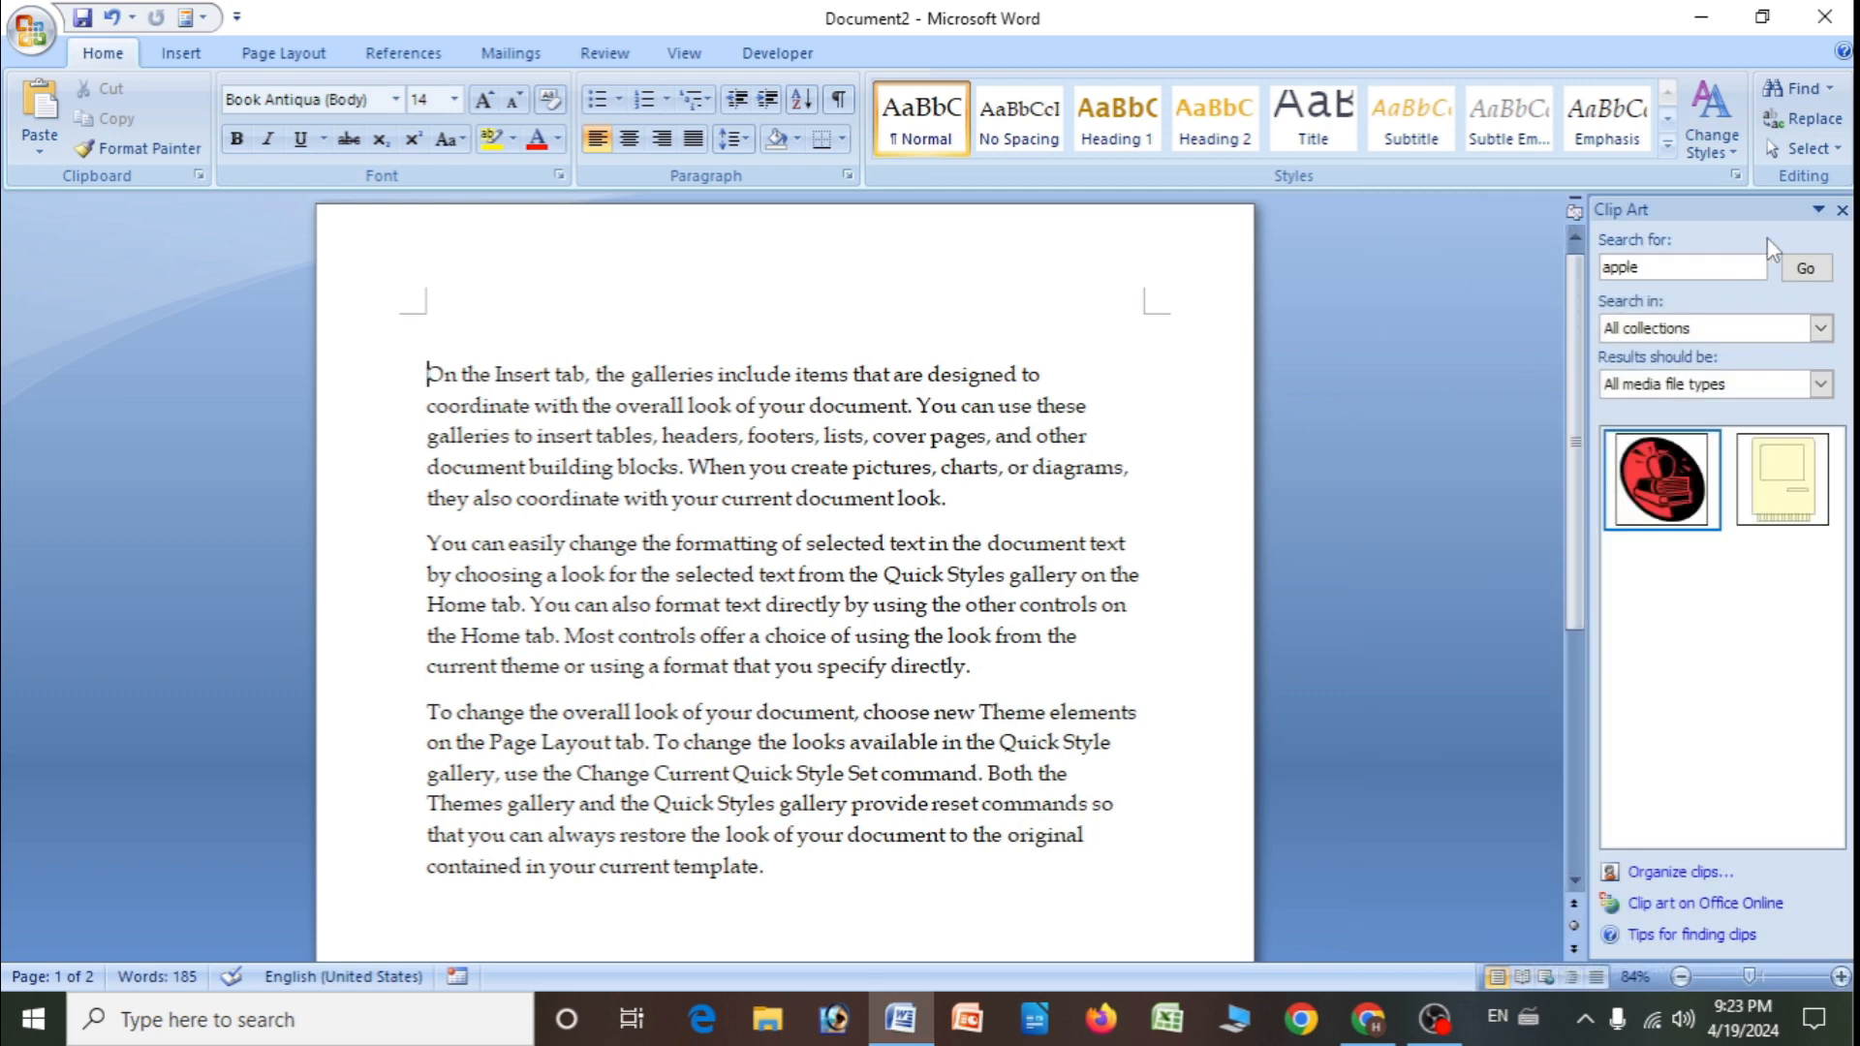
pyautogui.click(1807, 271)
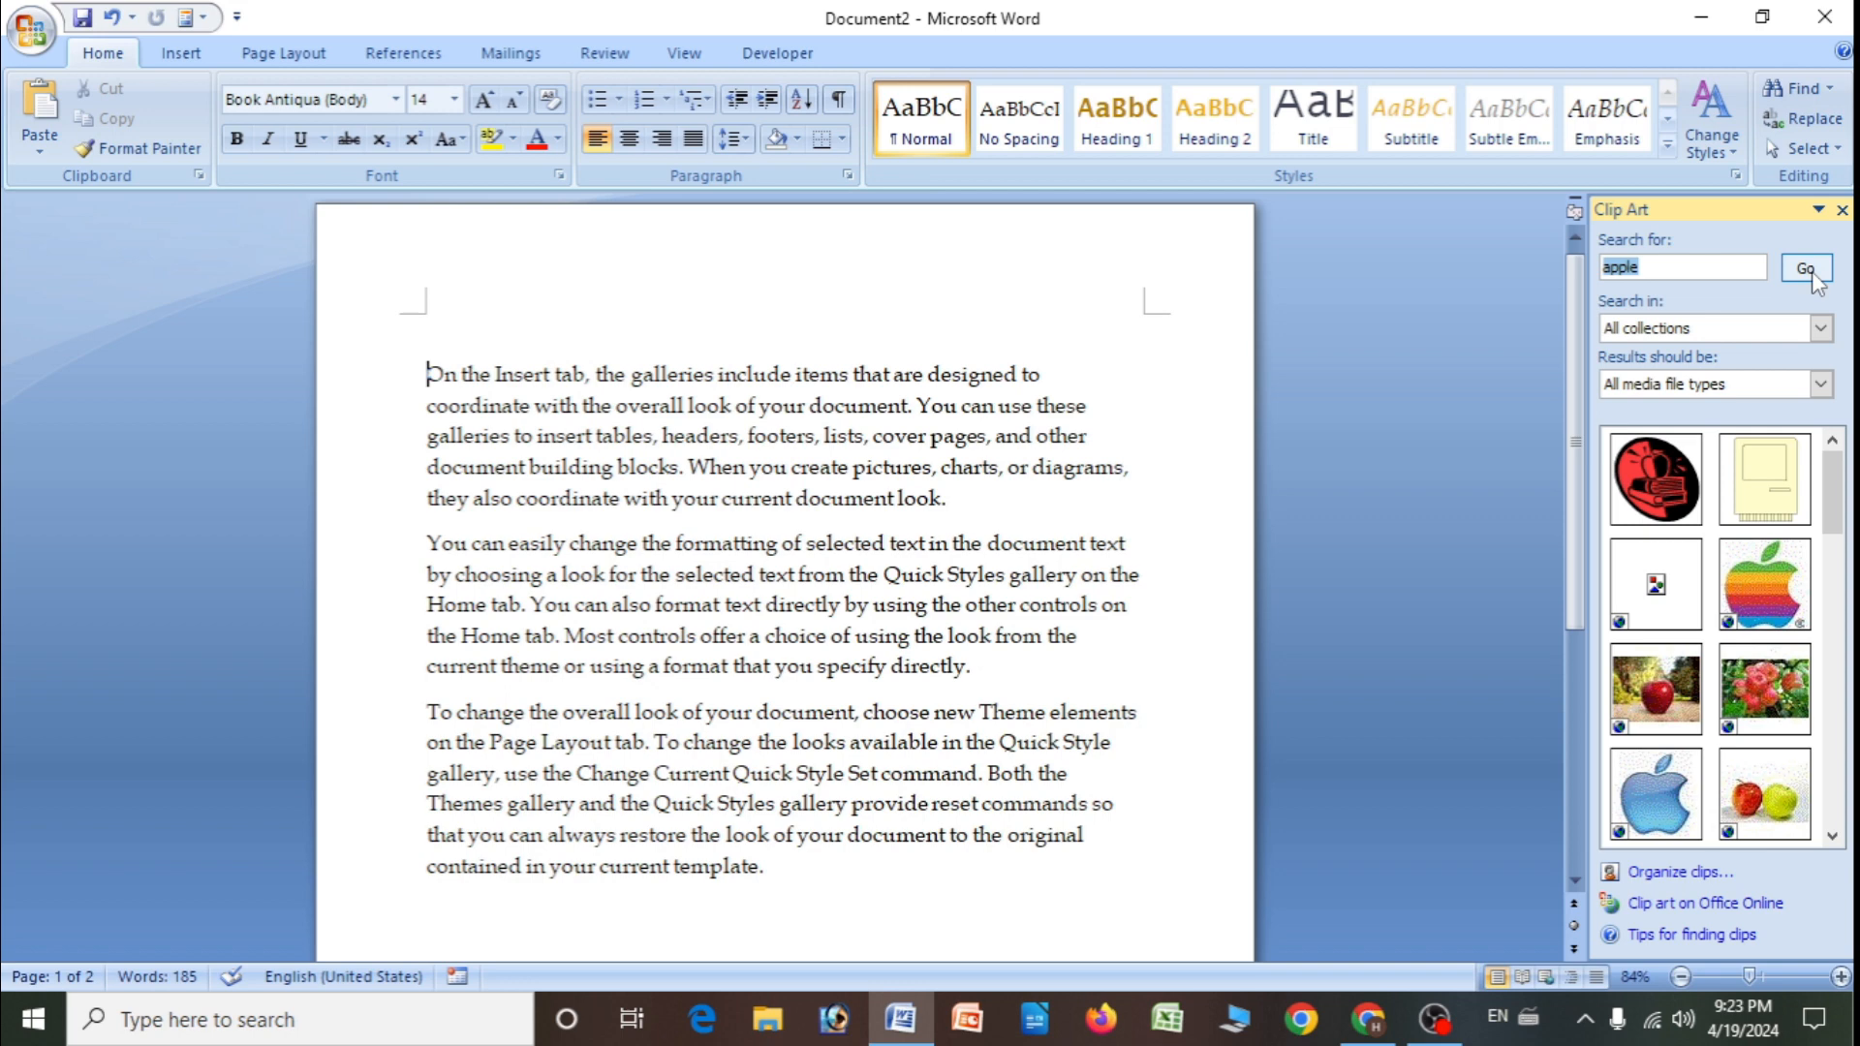
pyautogui.scroll(-3, 1695, 712)
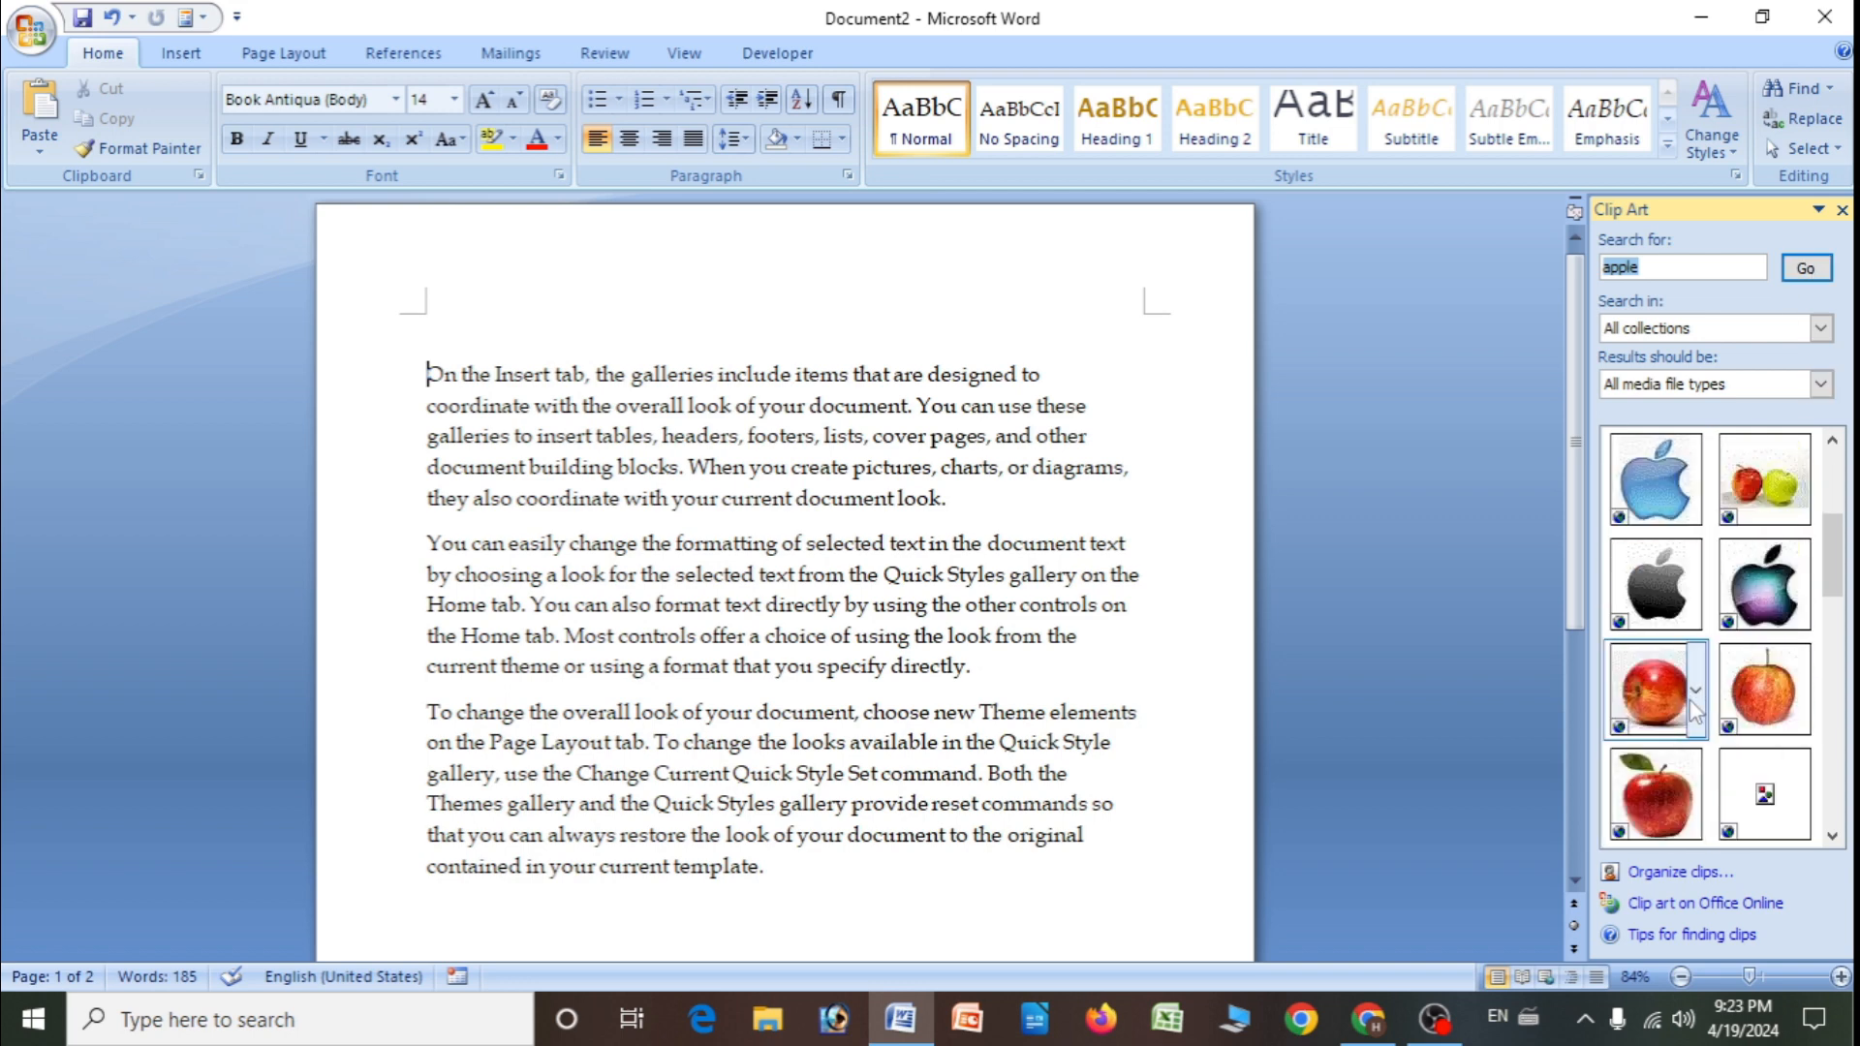
# - Try to insert the leafed red apple, the solid blue Apple logo and the pinkish-red apple clips from the search results
pyautogui.scroll(-3, 1695, 712)
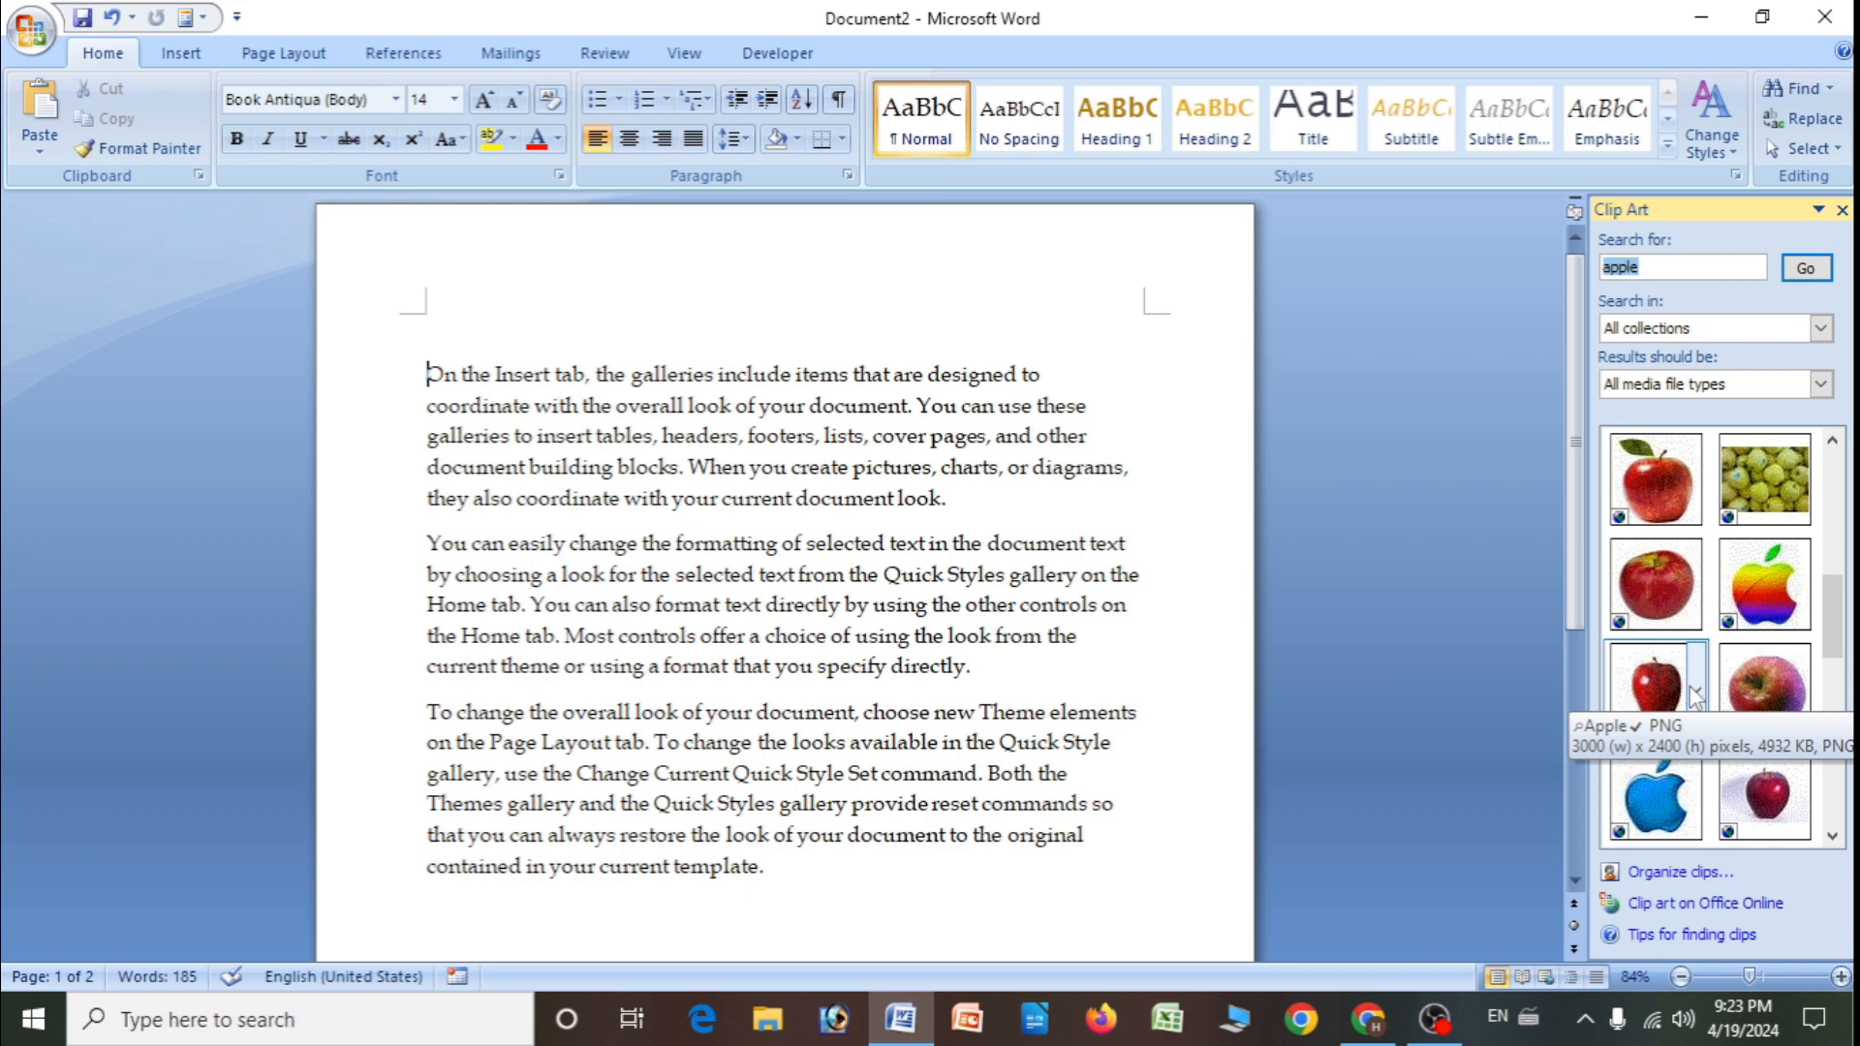
pyautogui.click(1656, 514)
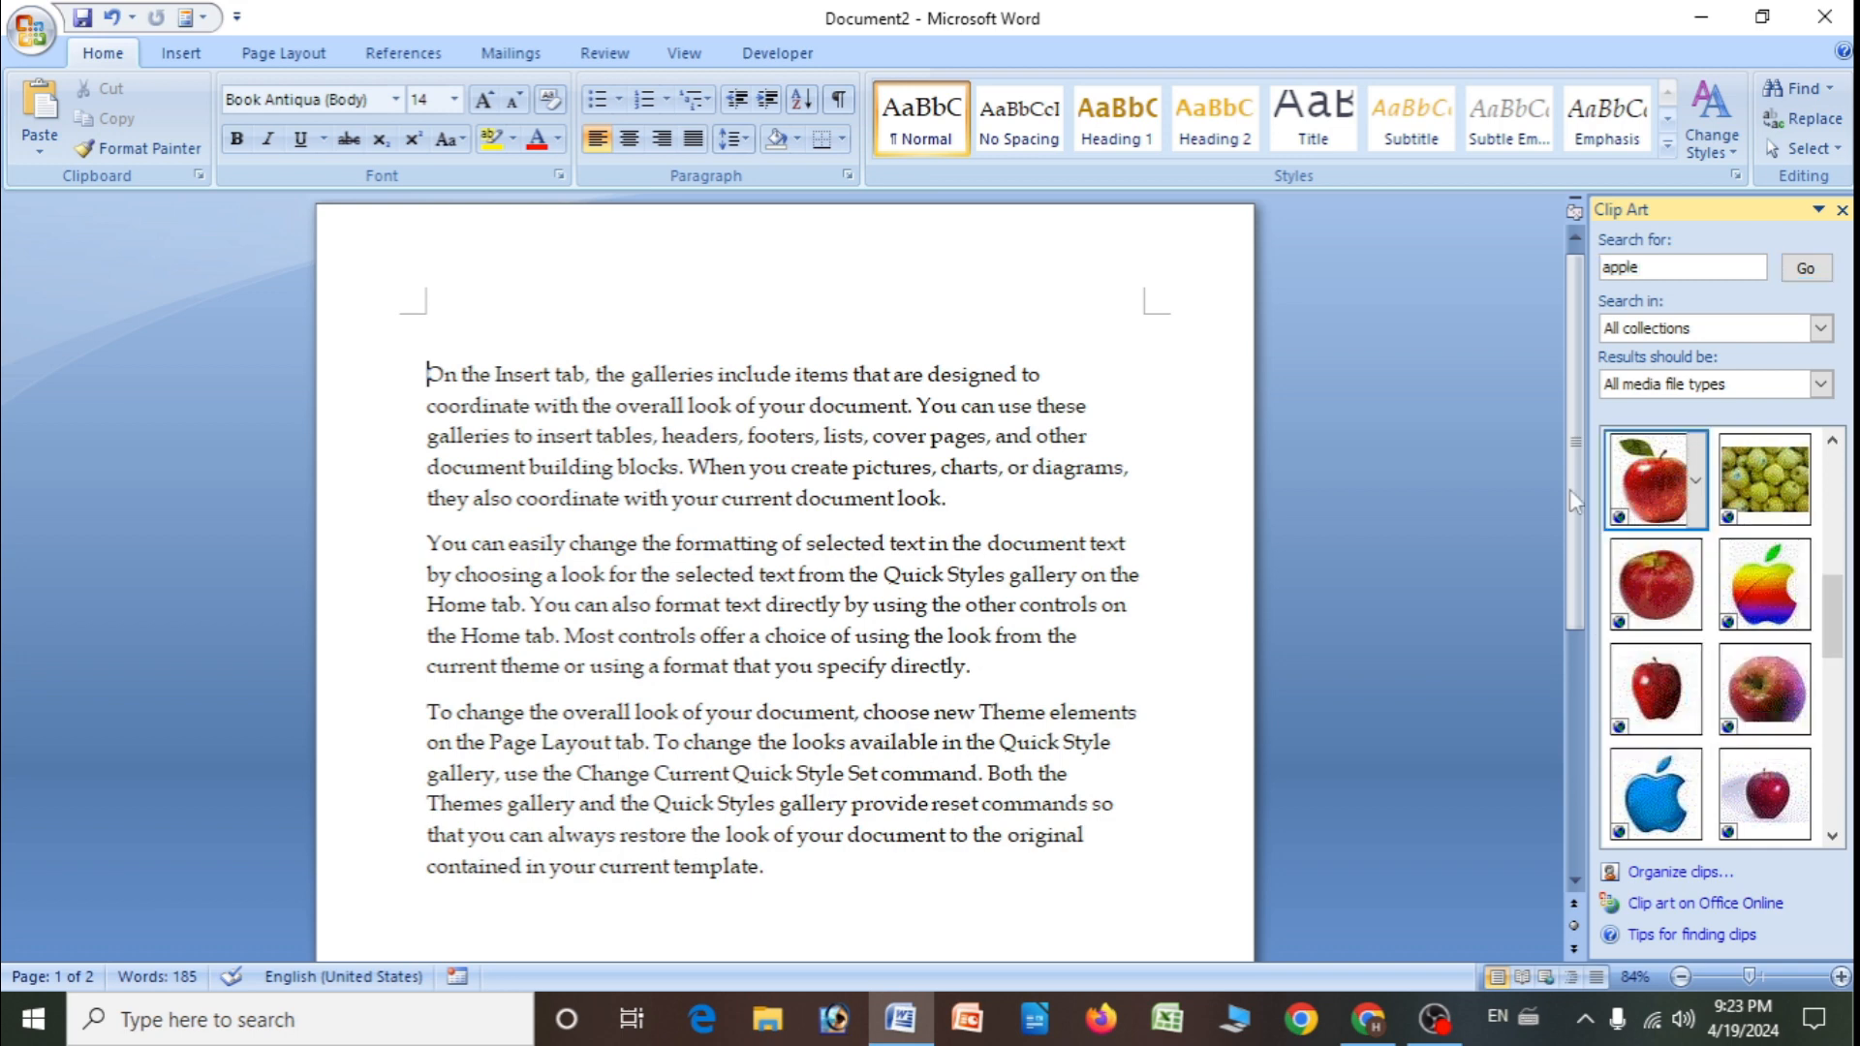
pyautogui.click(882, 591)
pyautogui.scroll(-3, 1643, 594)
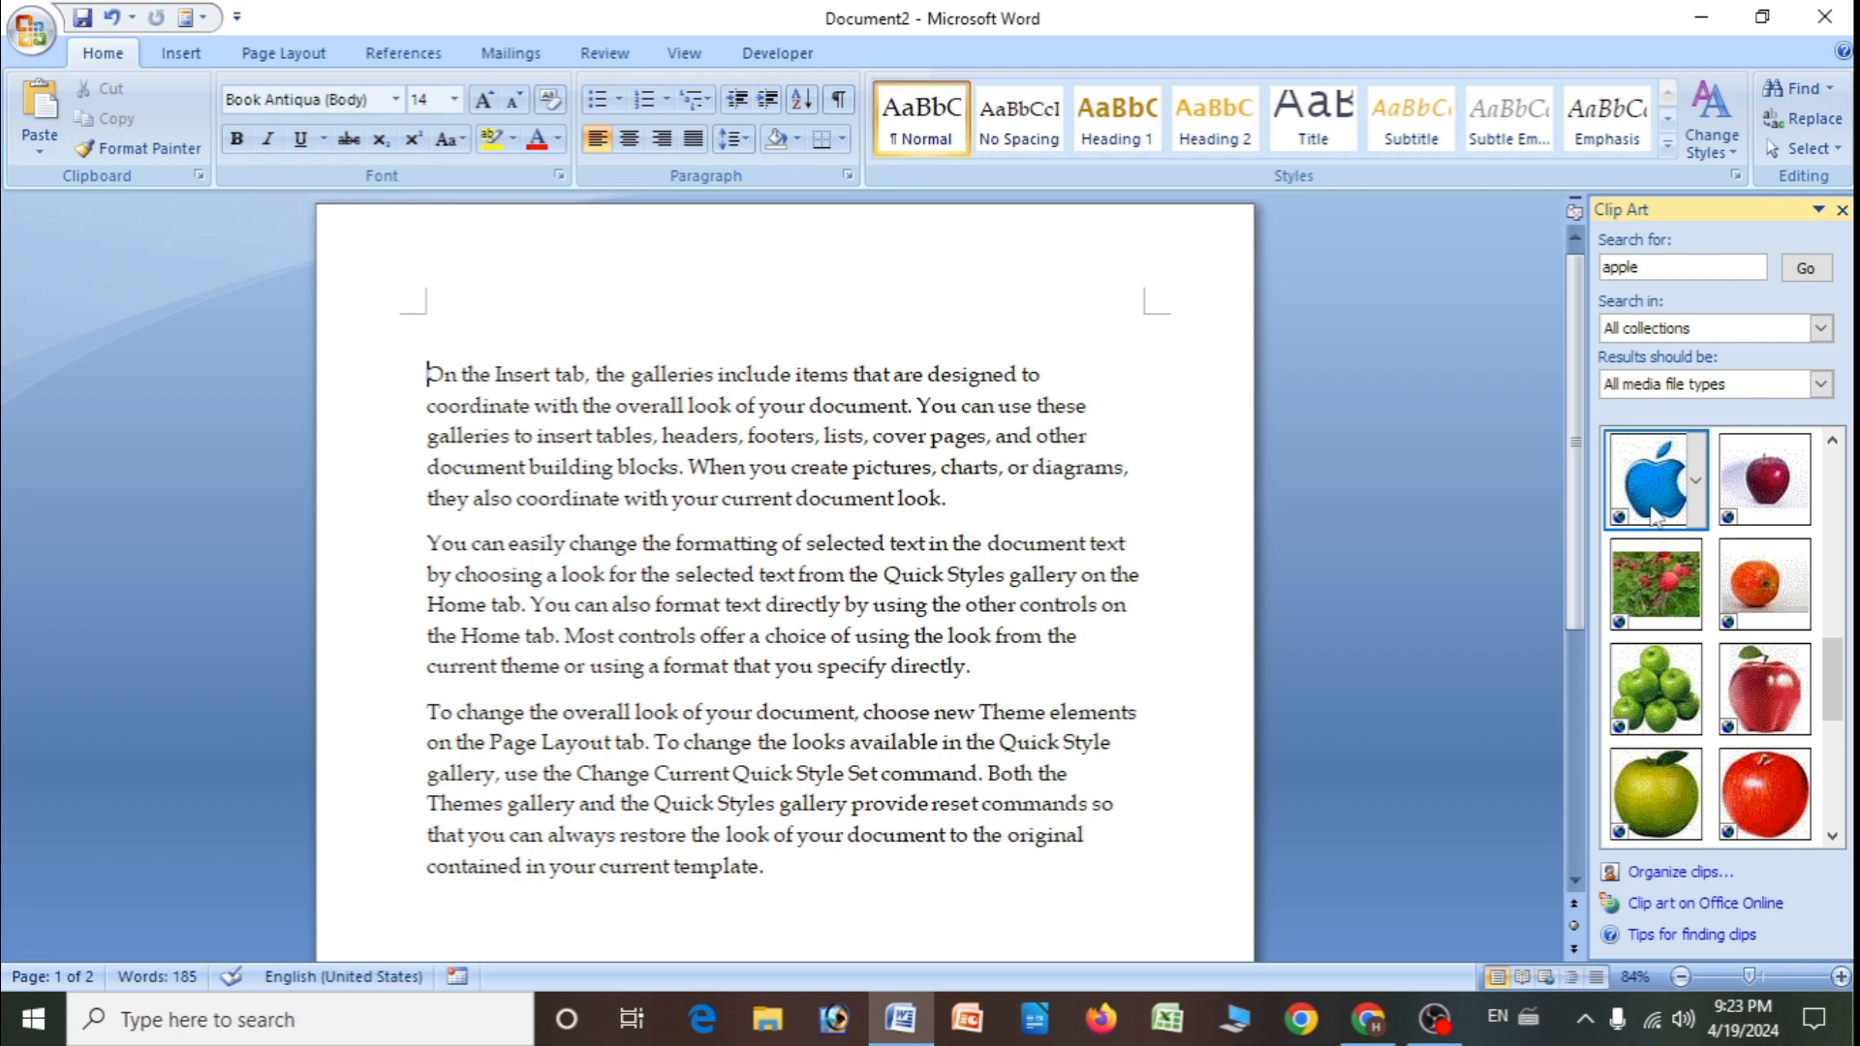
pyautogui.click(1653, 513)
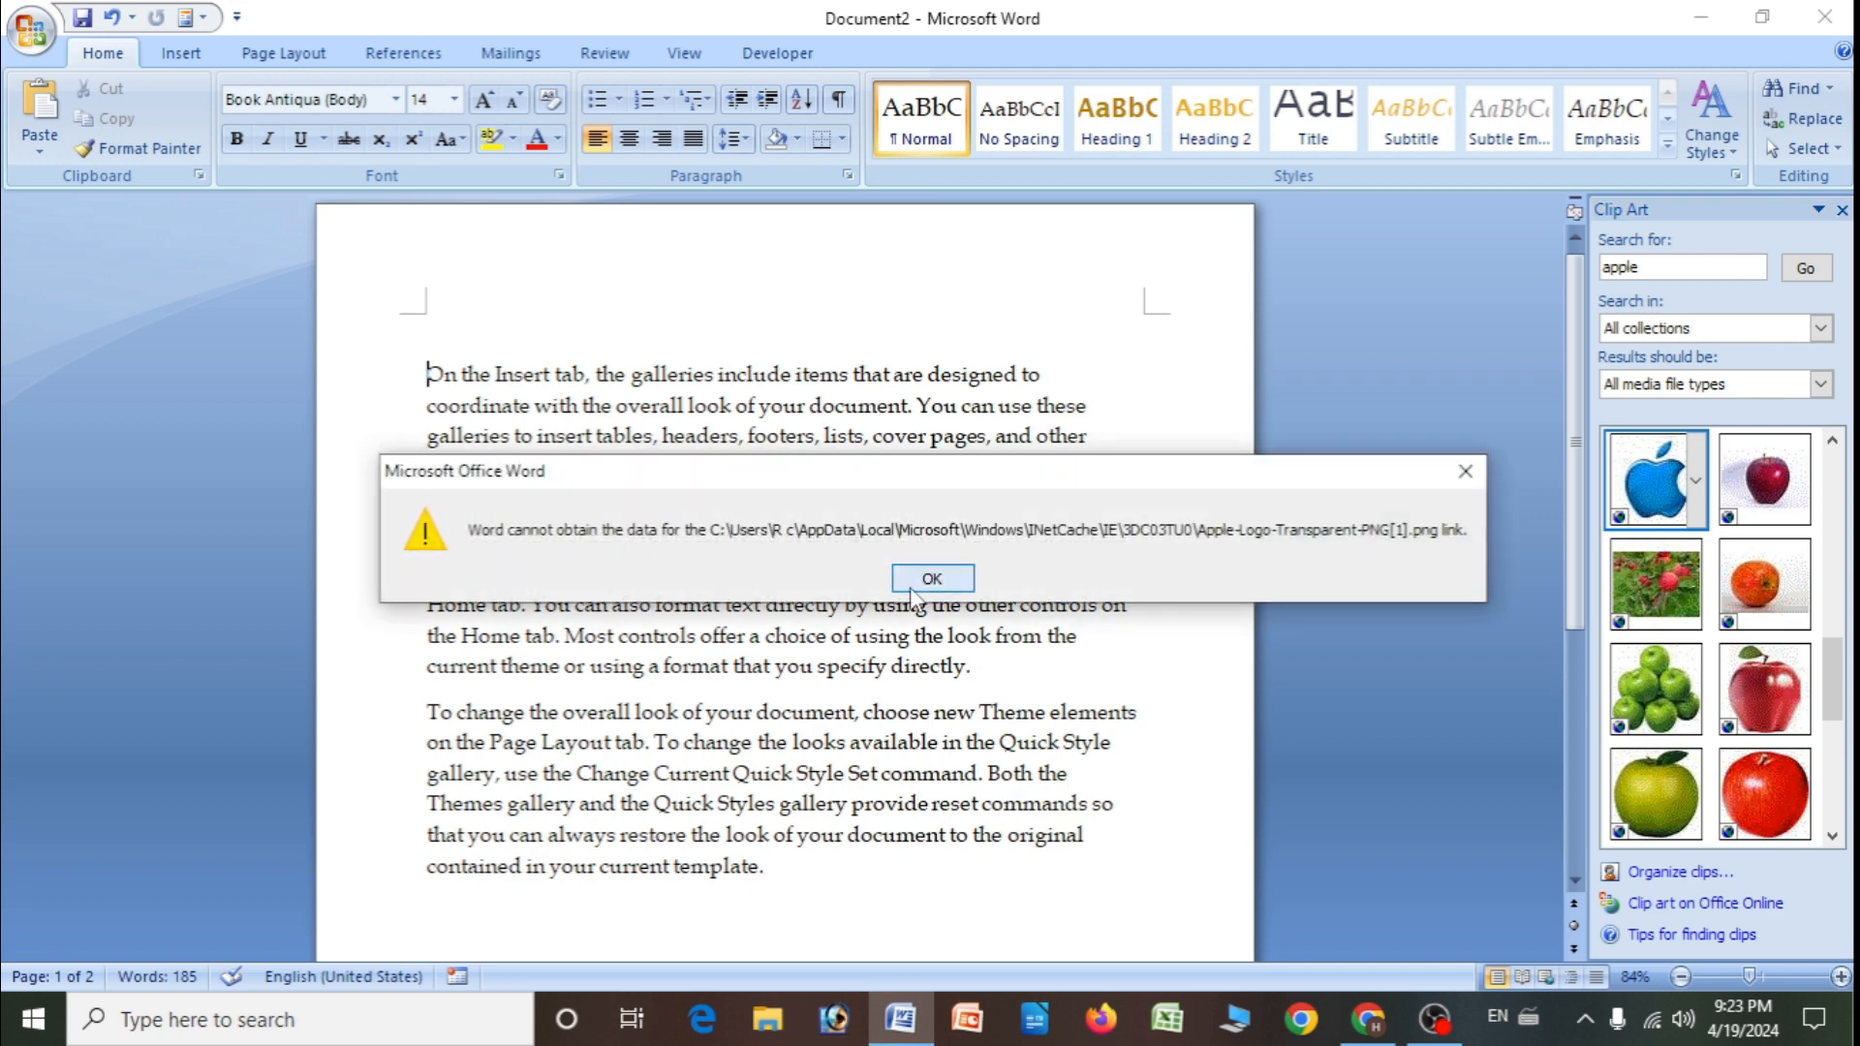
pyautogui.click(910, 591)
pyautogui.scroll(3, 1727, 620)
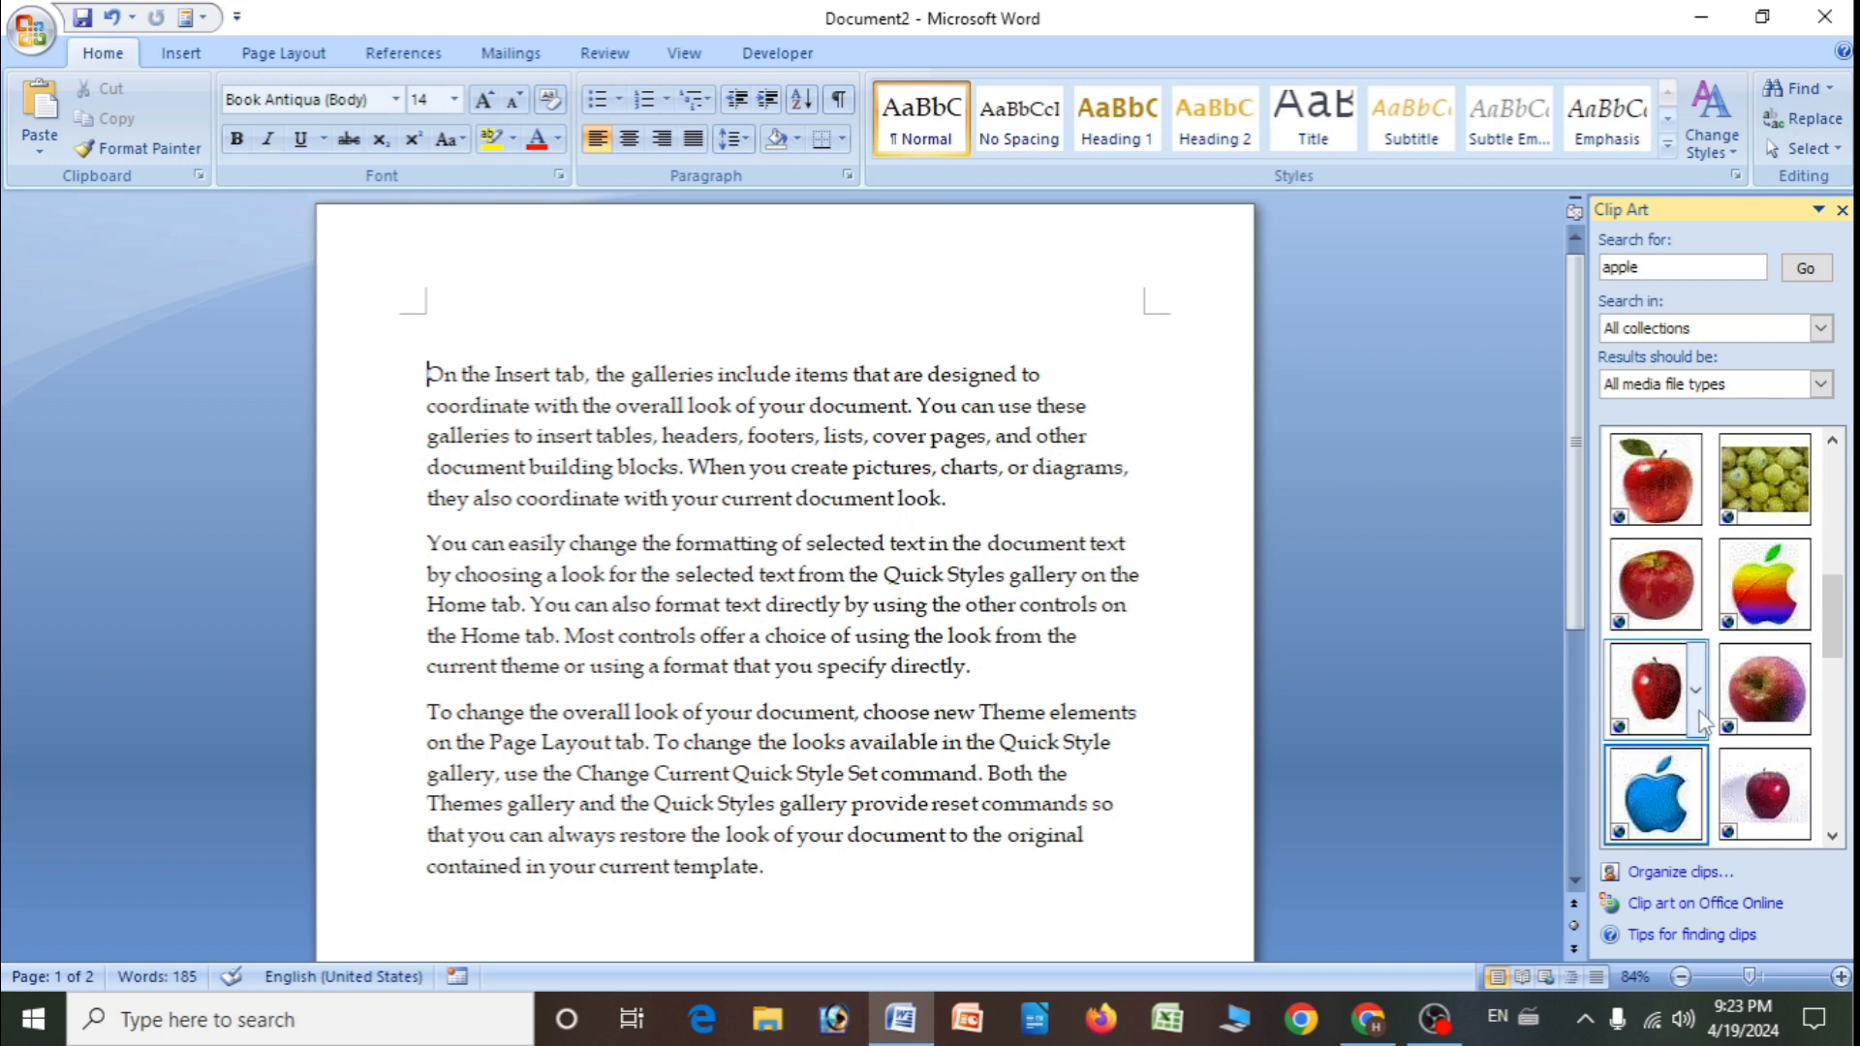
pyautogui.click(1804, 693)
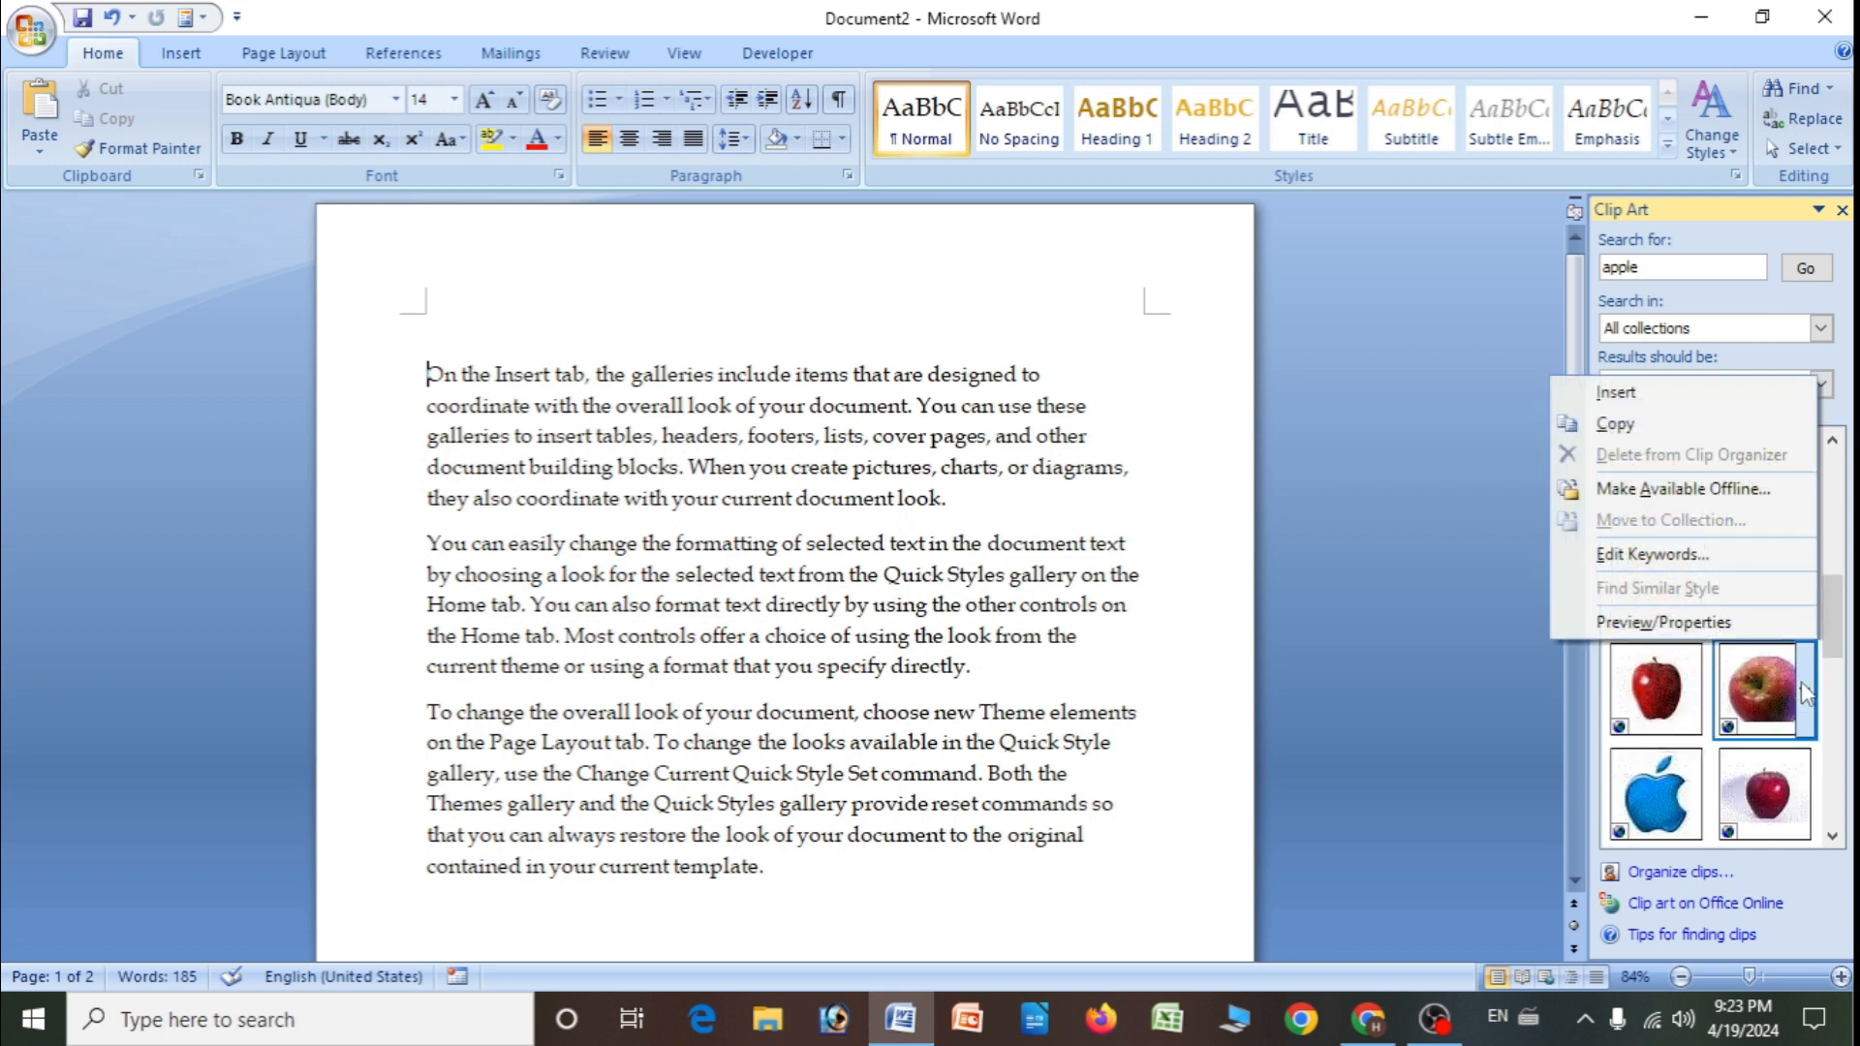
pyautogui.click(1625, 395)
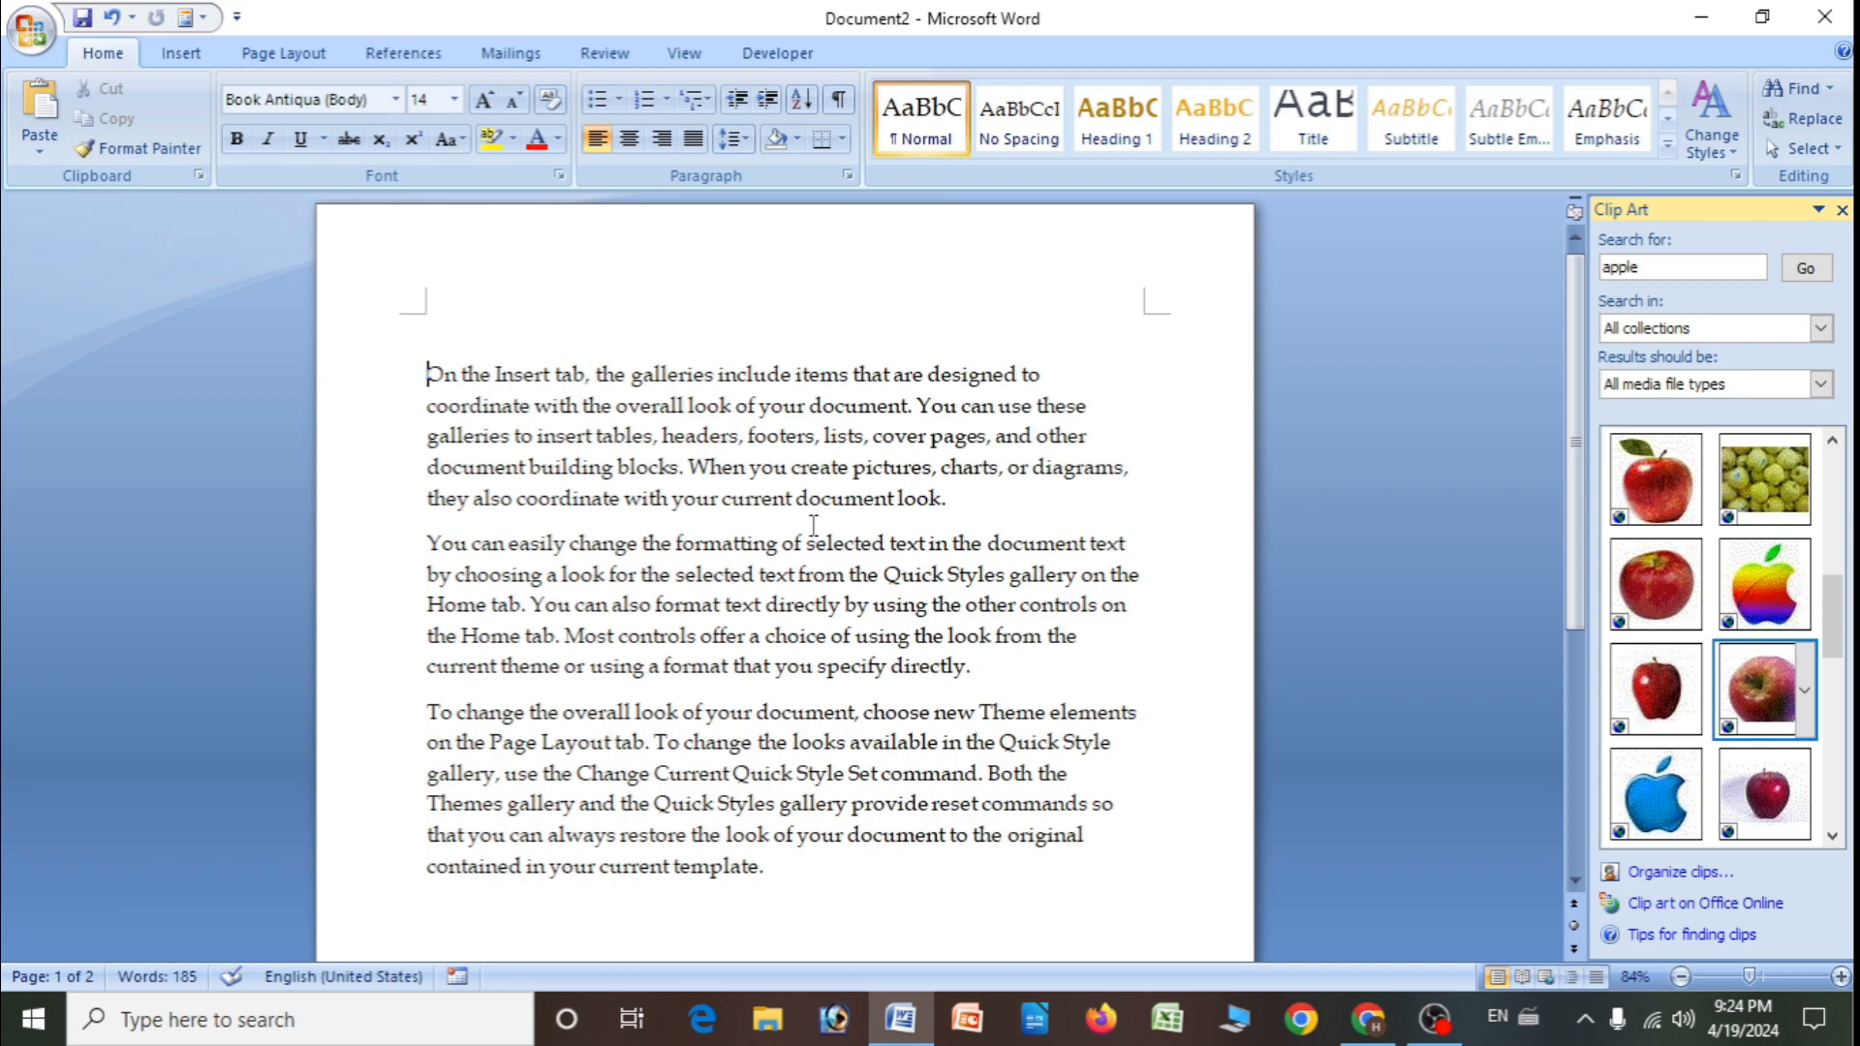
# - Insert the red apple clip with the yellow-tinged top from the search results at the start of the text
pyautogui.scroll(1, 813, 571)
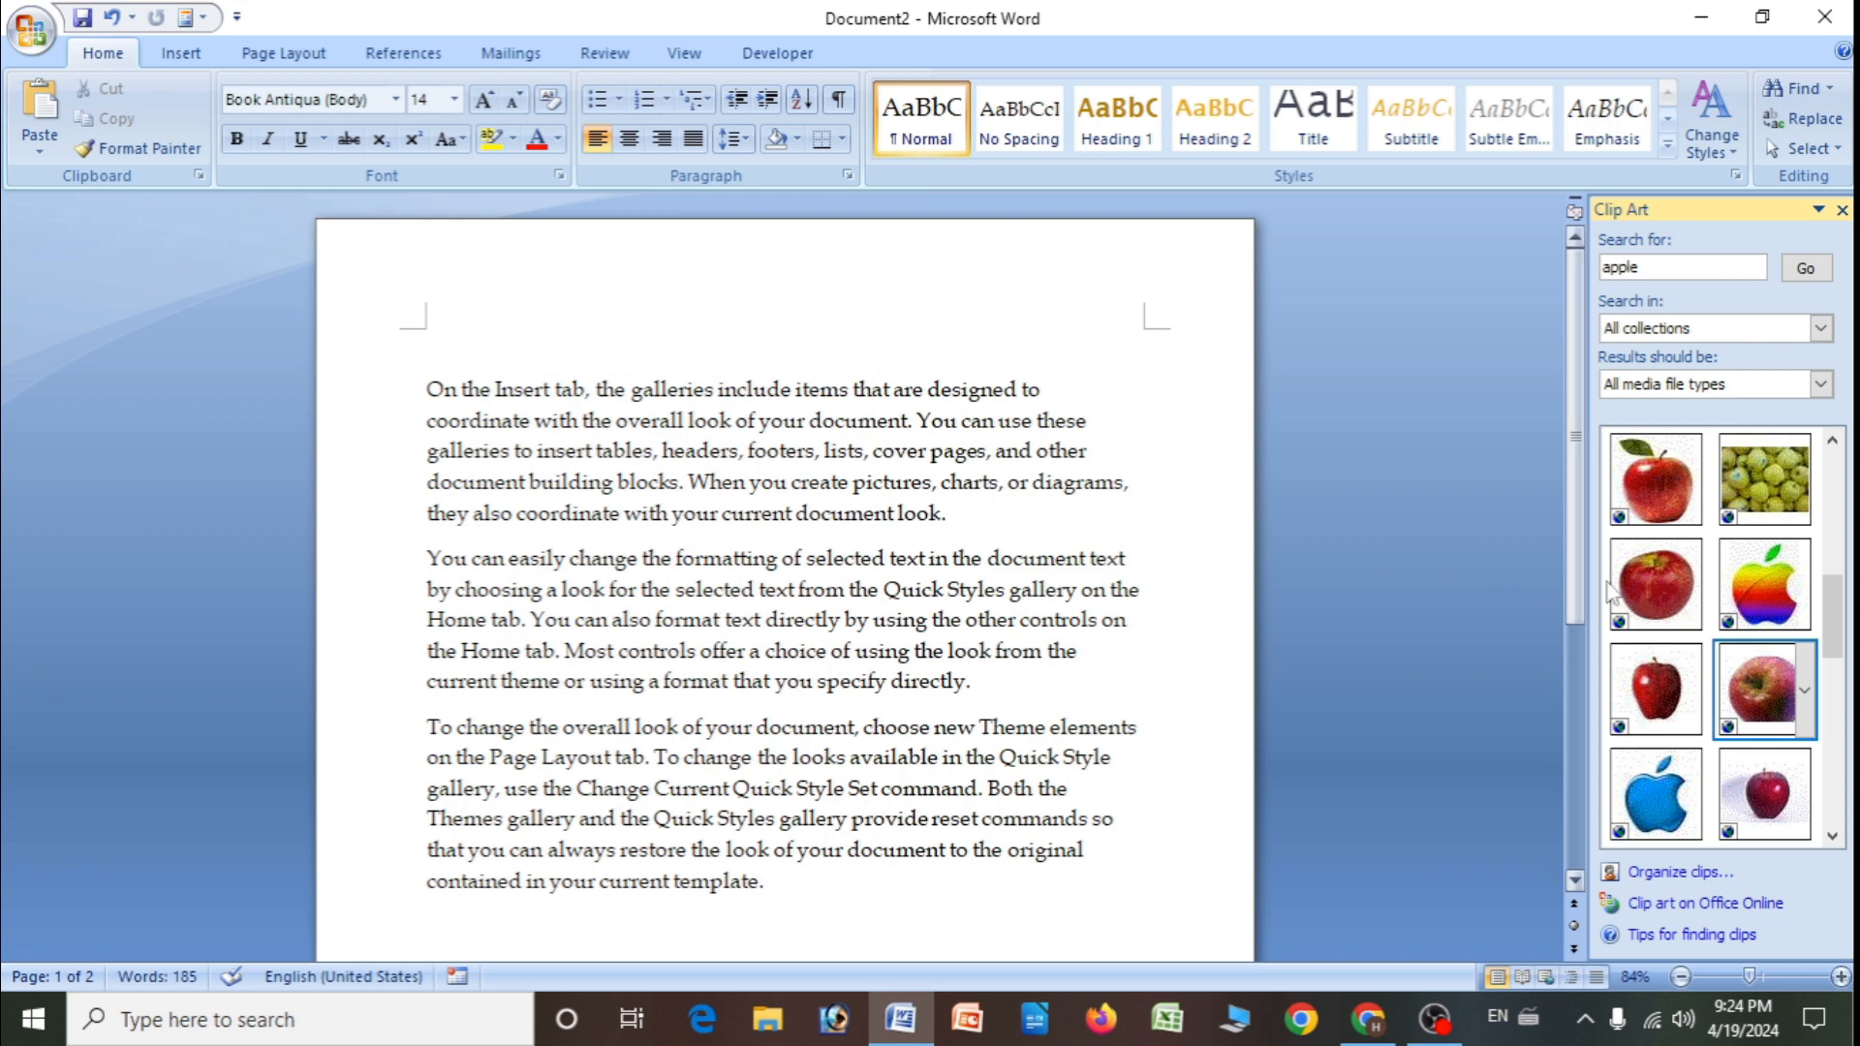
pyautogui.scroll(3, 1672, 575)
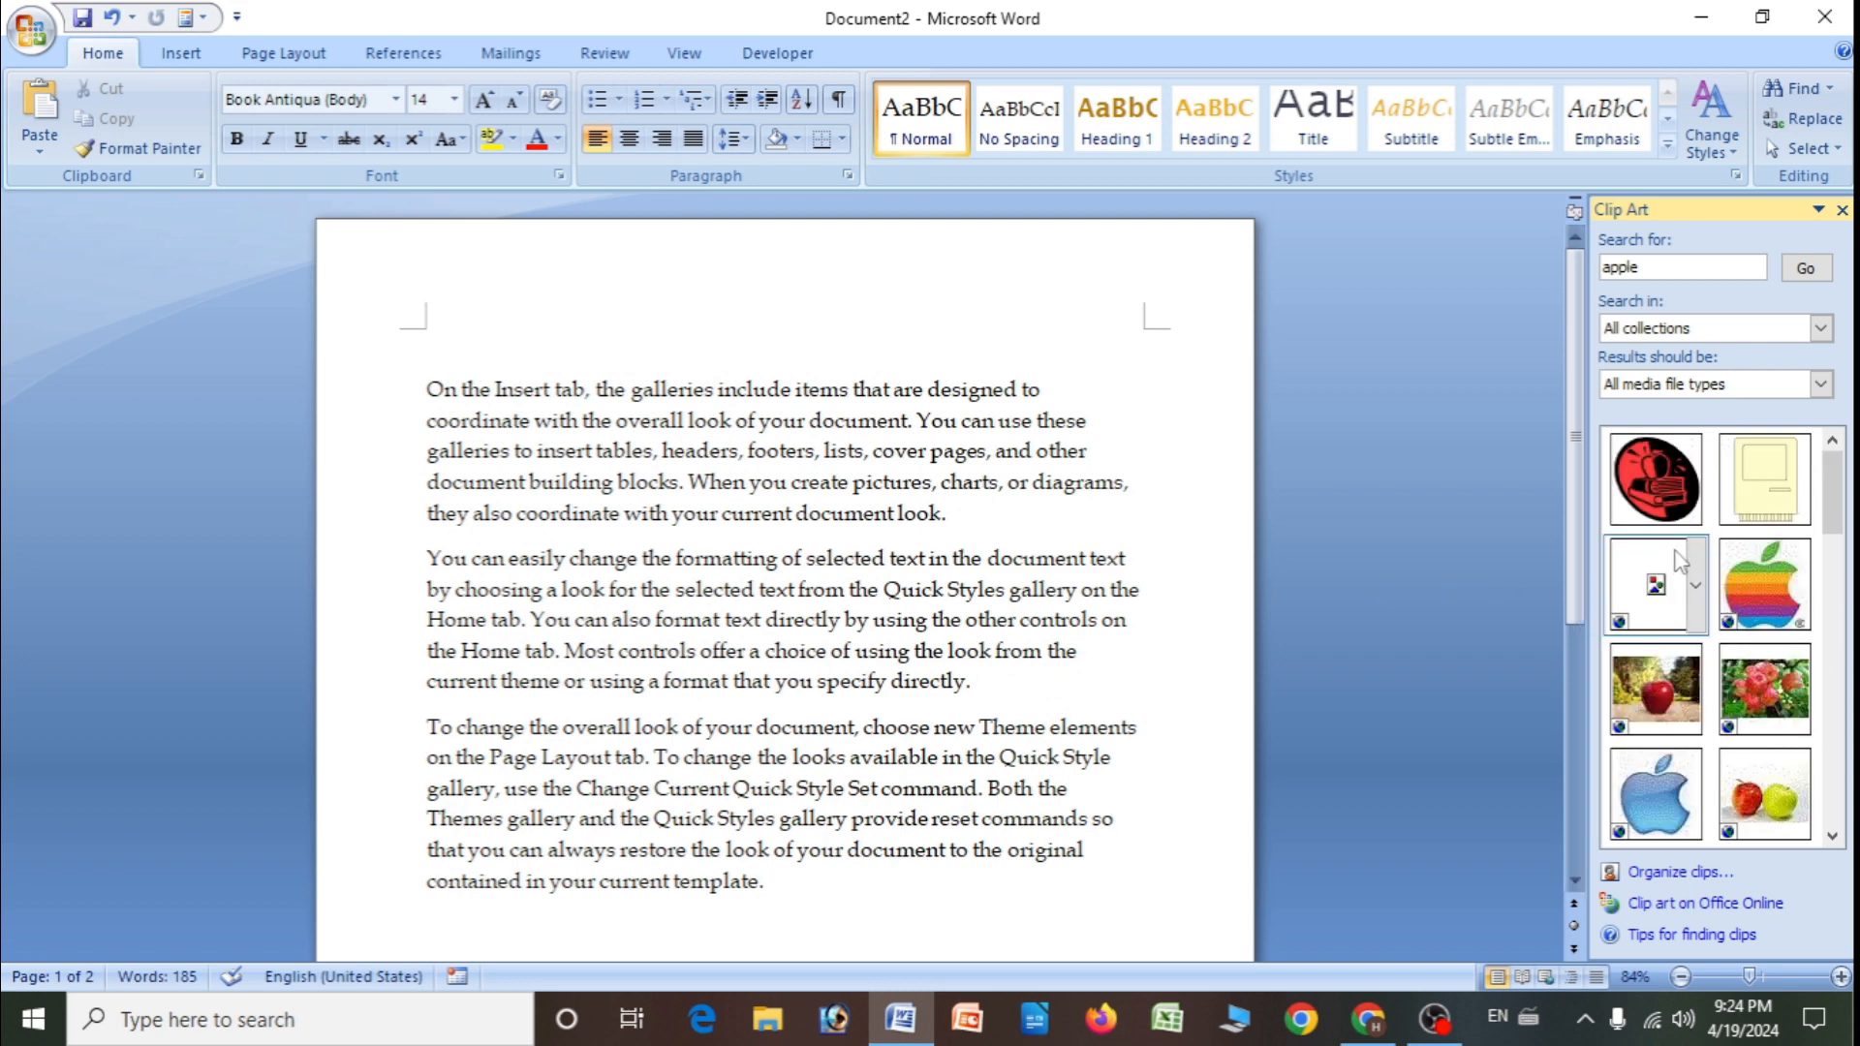
pyautogui.scroll(-3, 1686, 567)
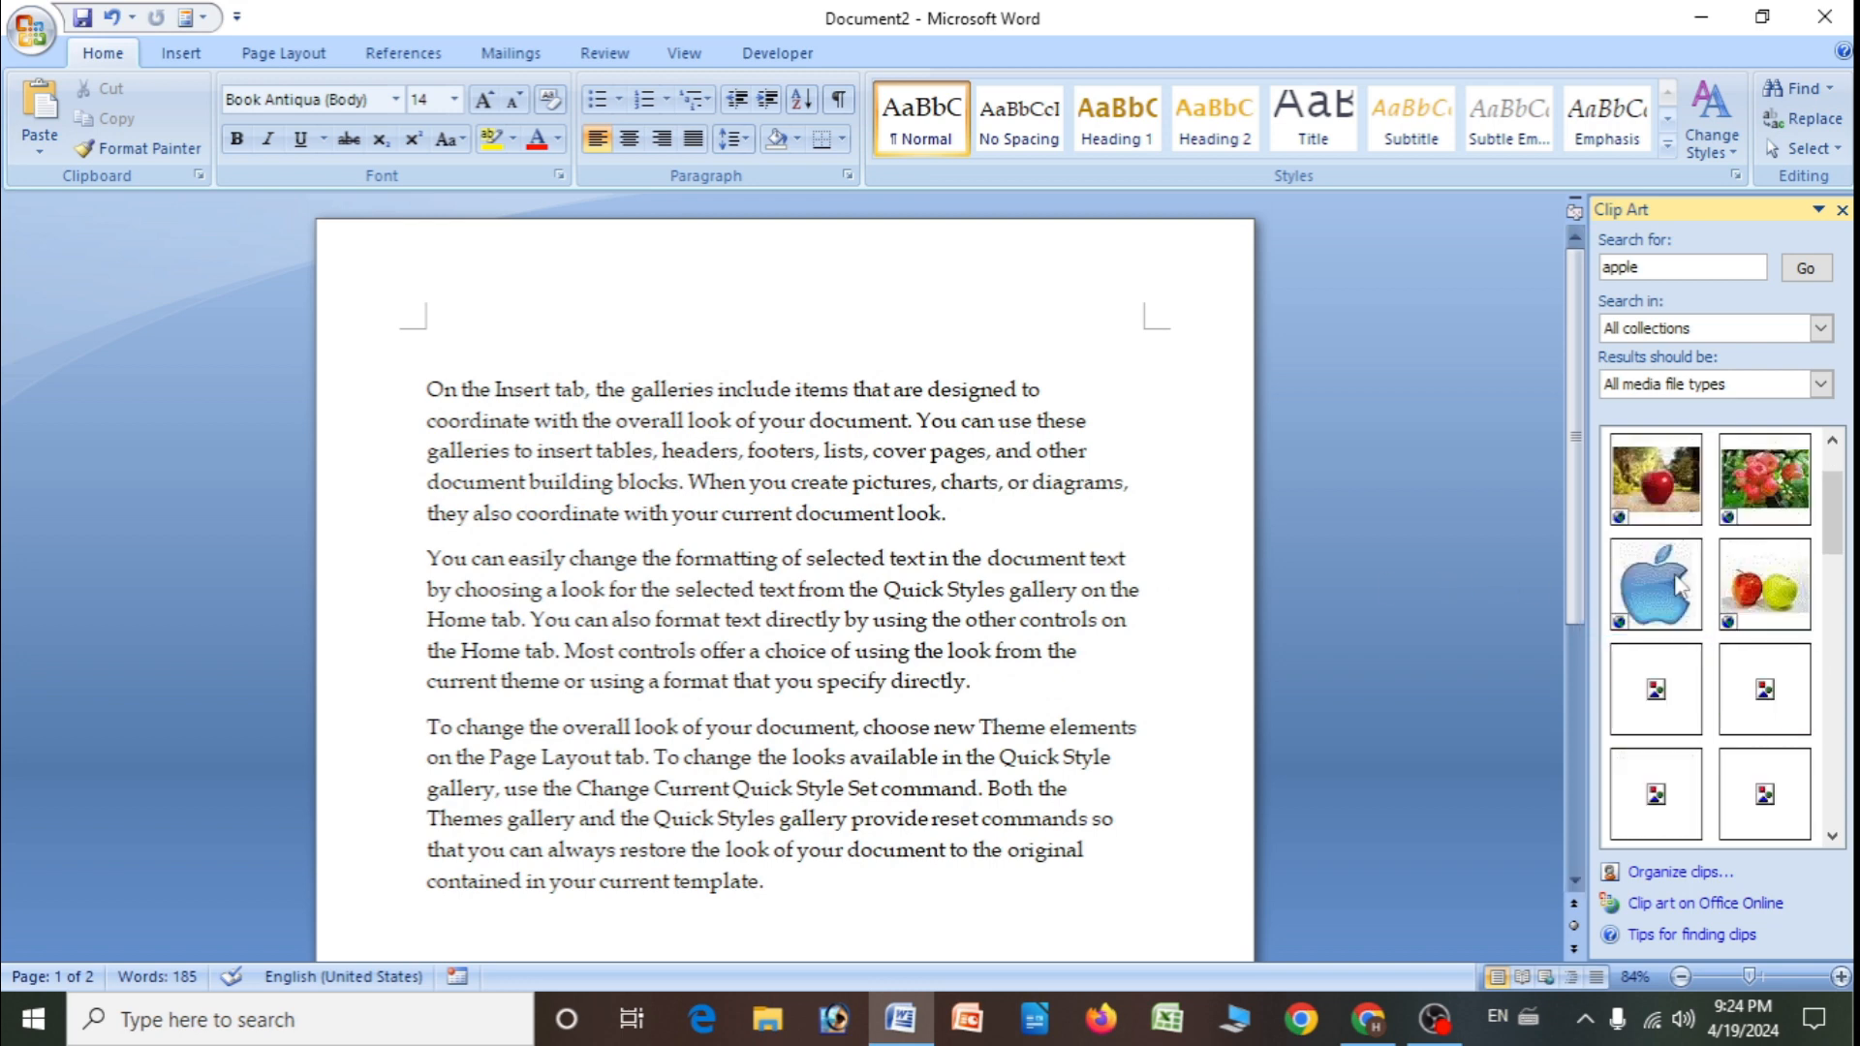
pyautogui.click(1695, 585)
pyautogui.click(1500, 675)
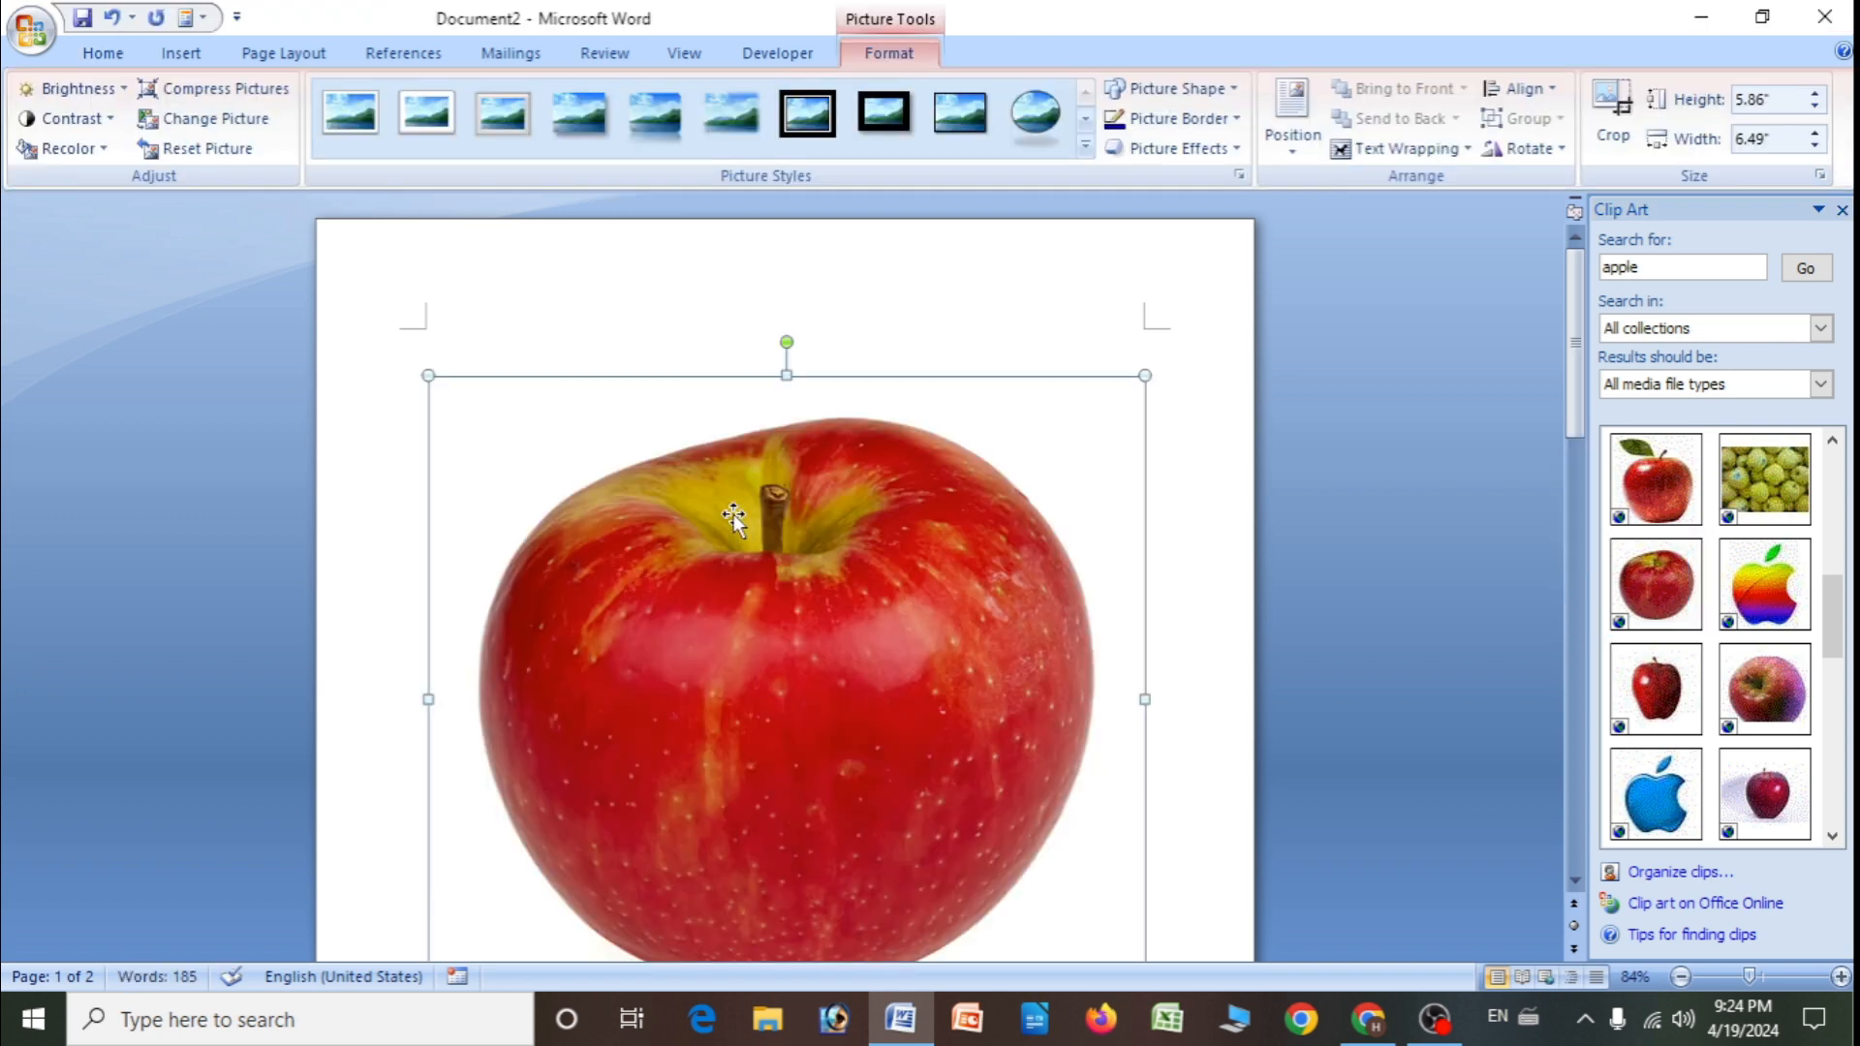
# - Set the text wrapping of the inserted apple picture to In Front of Text
pyautogui.rightClick(733, 519)
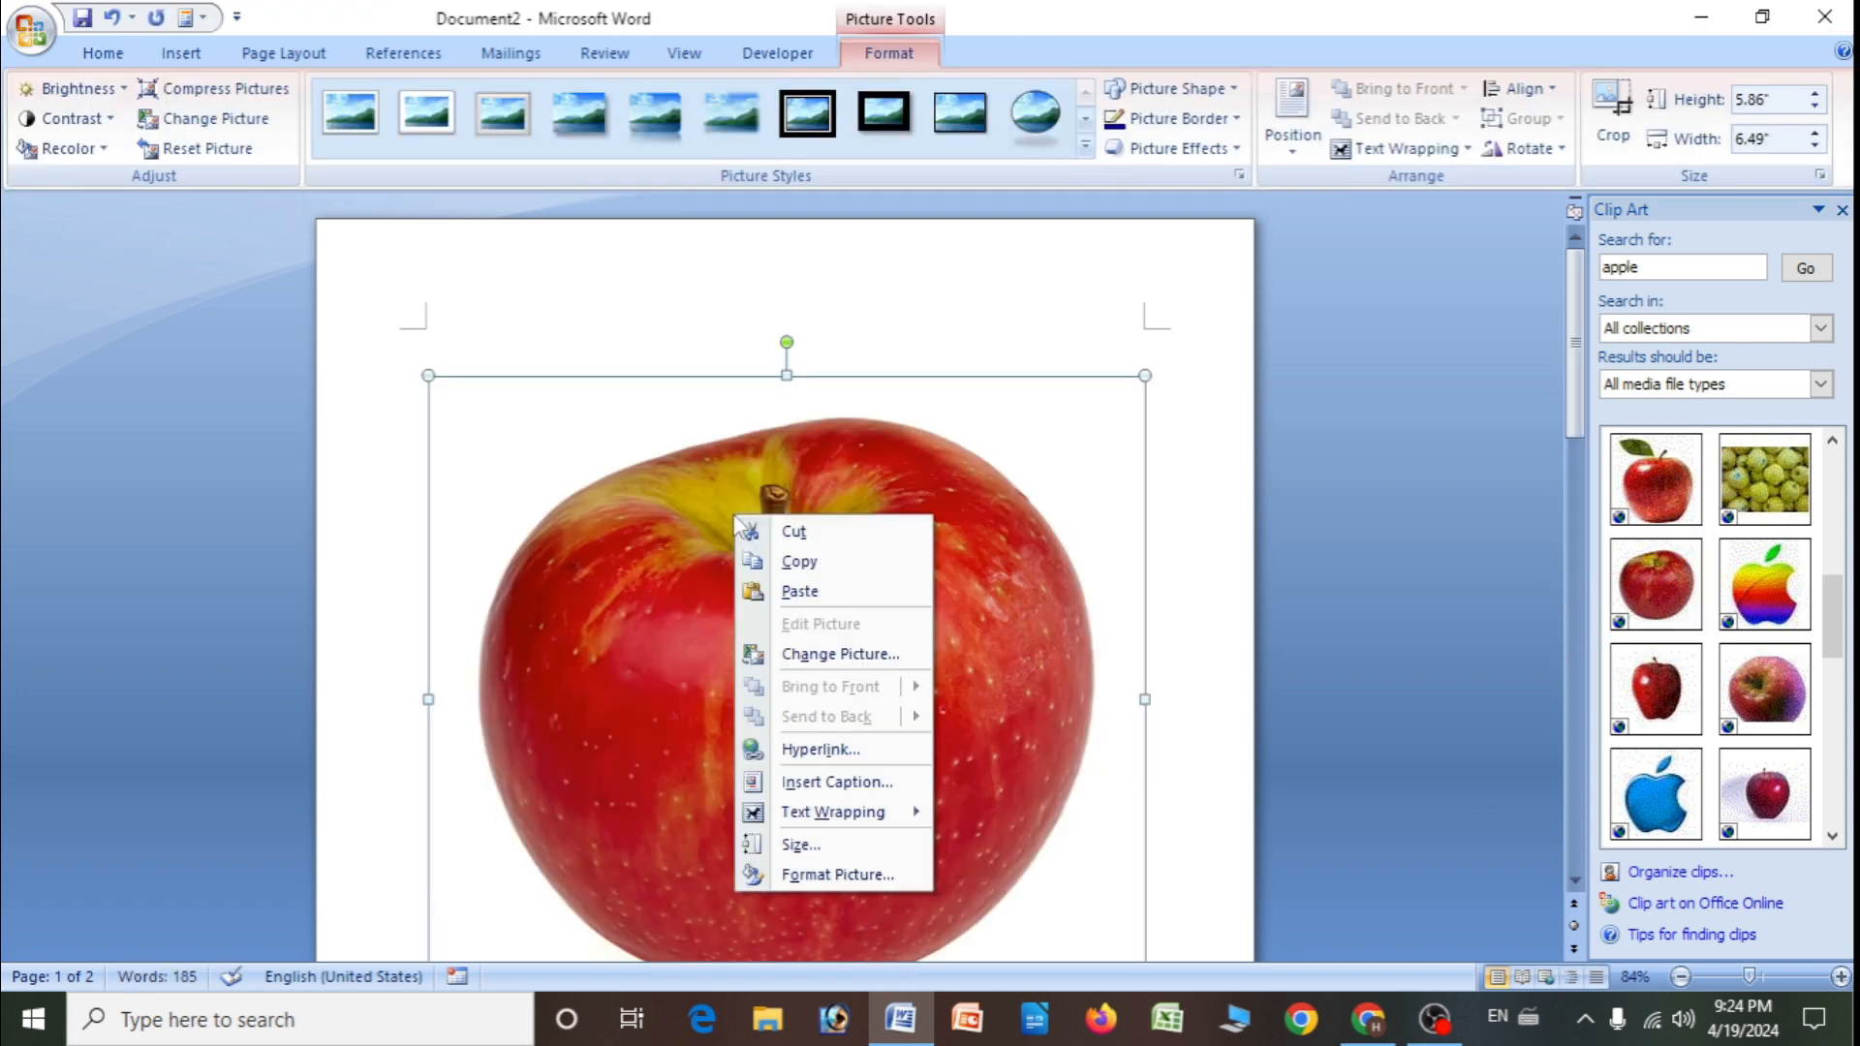
pyautogui.moveTo(836, 818)
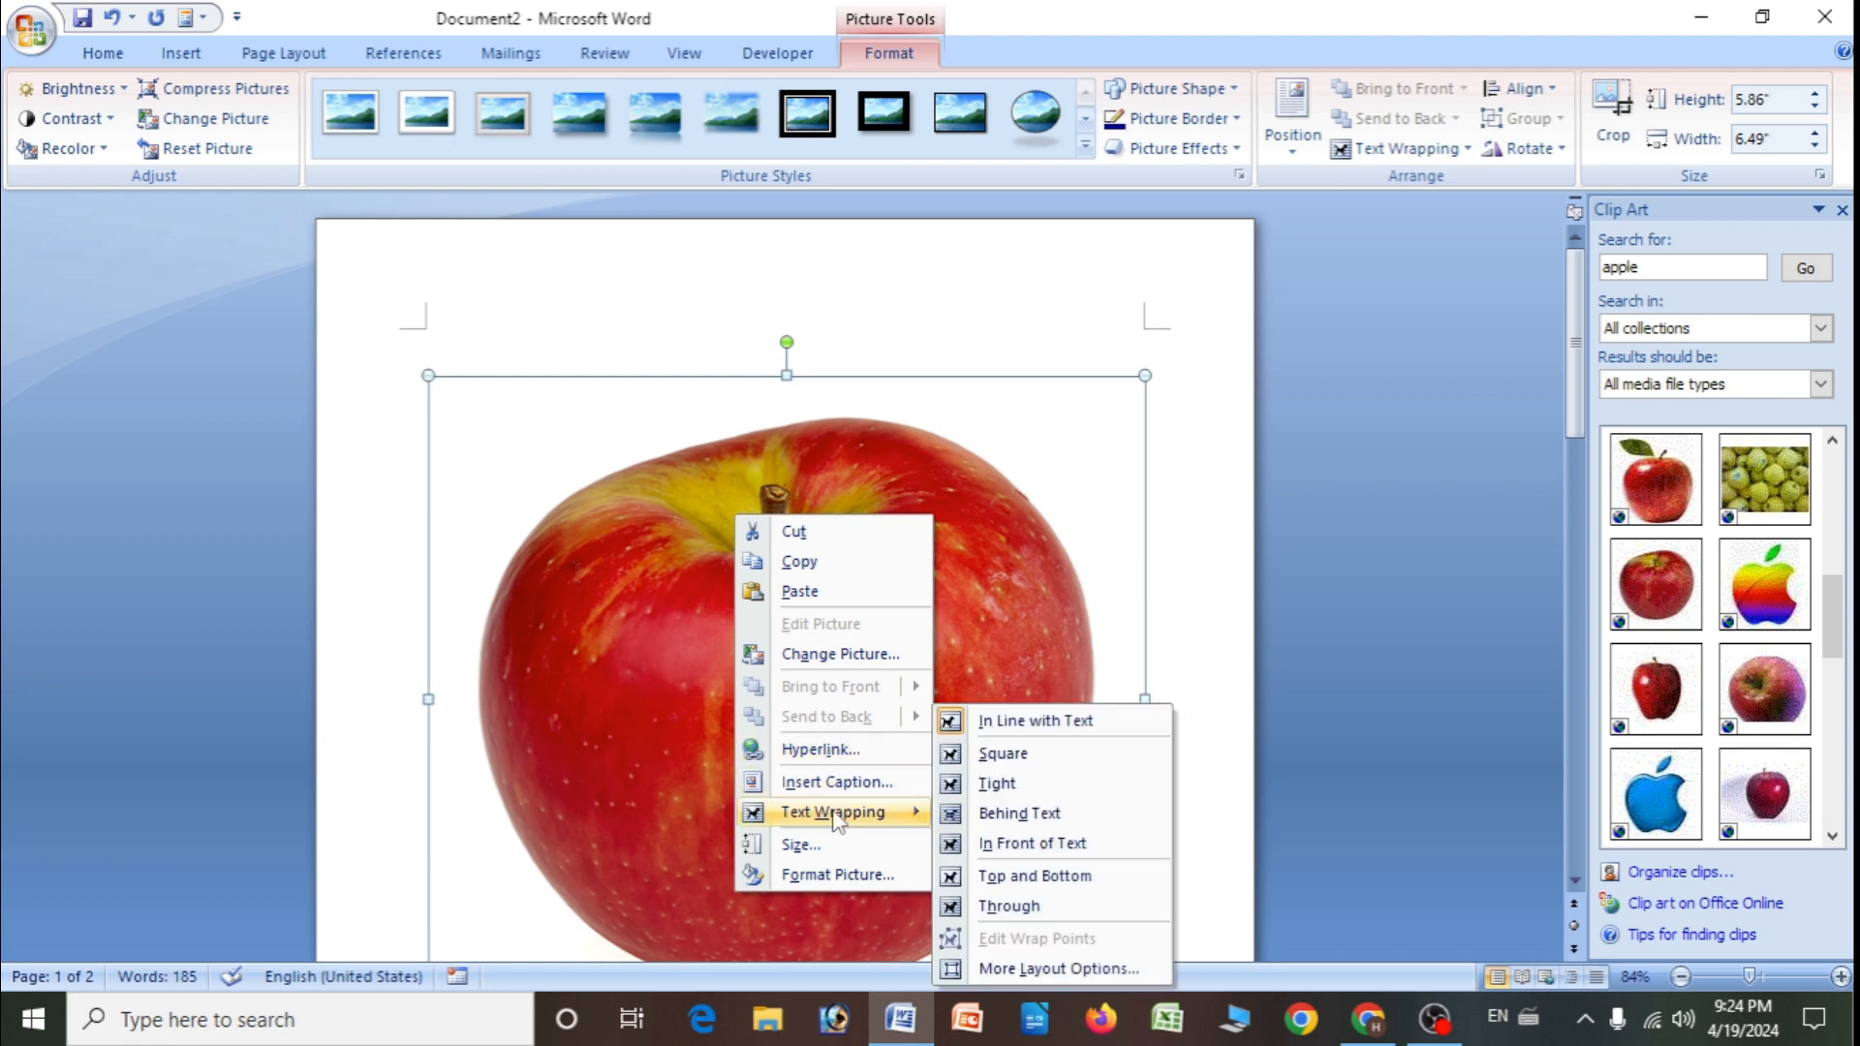
pyautogui.click(707, 577)
pyautogui.moveTo(728, 590); pyautogui.dragTo(735, 554)
pyautogui.click(734, 554)
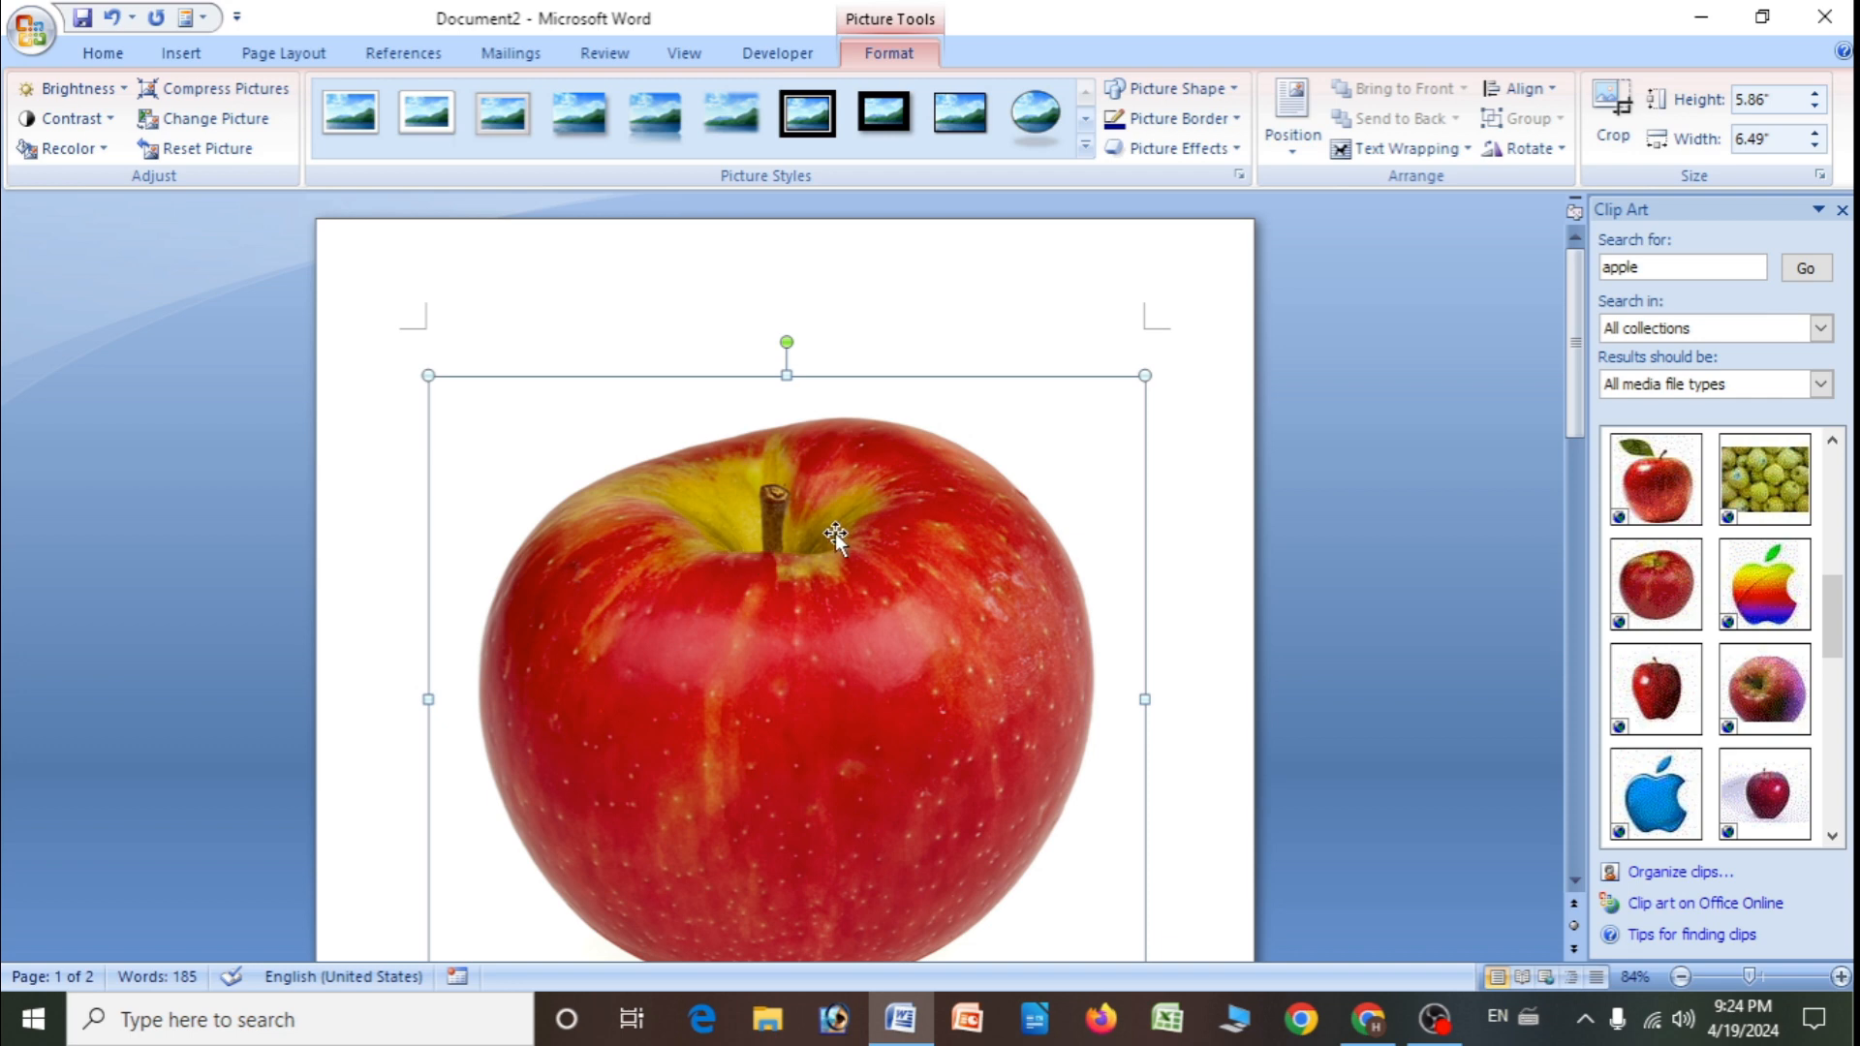
pyautogui.rightClick(769, 569)
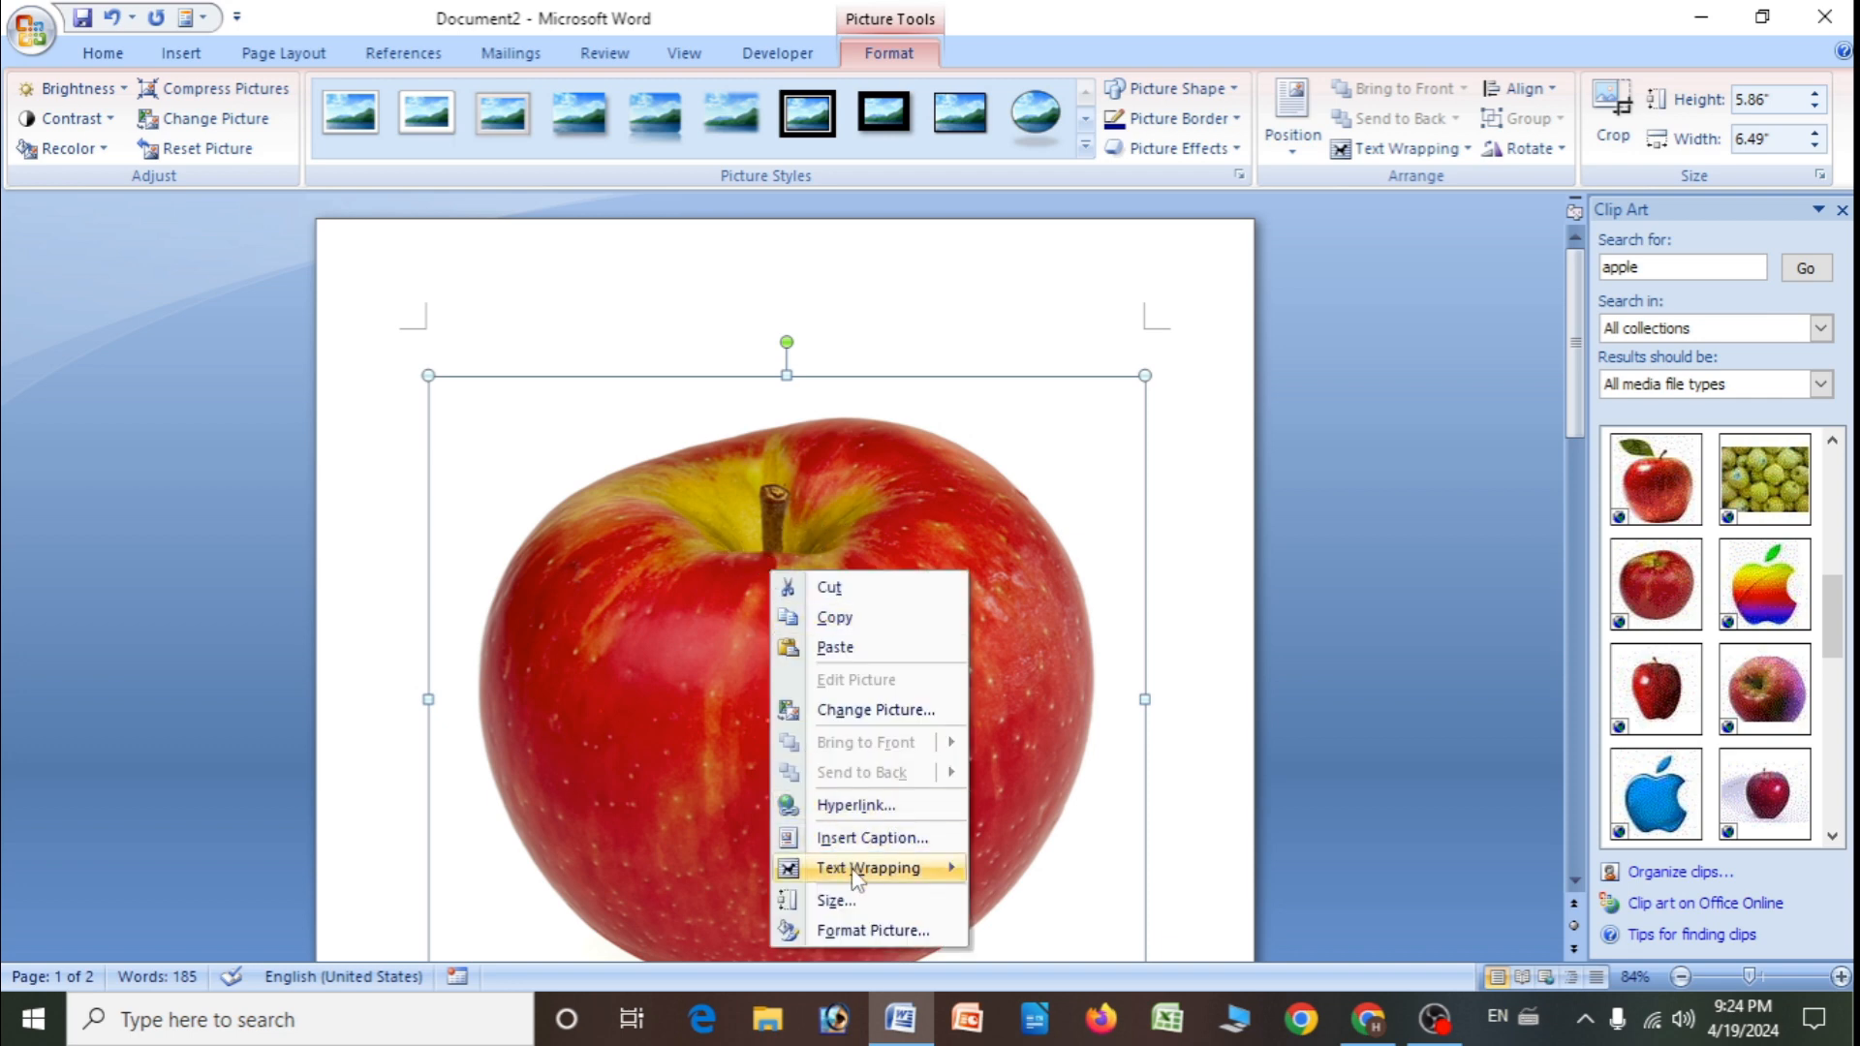
pyautogui.moveTo(859, 879)
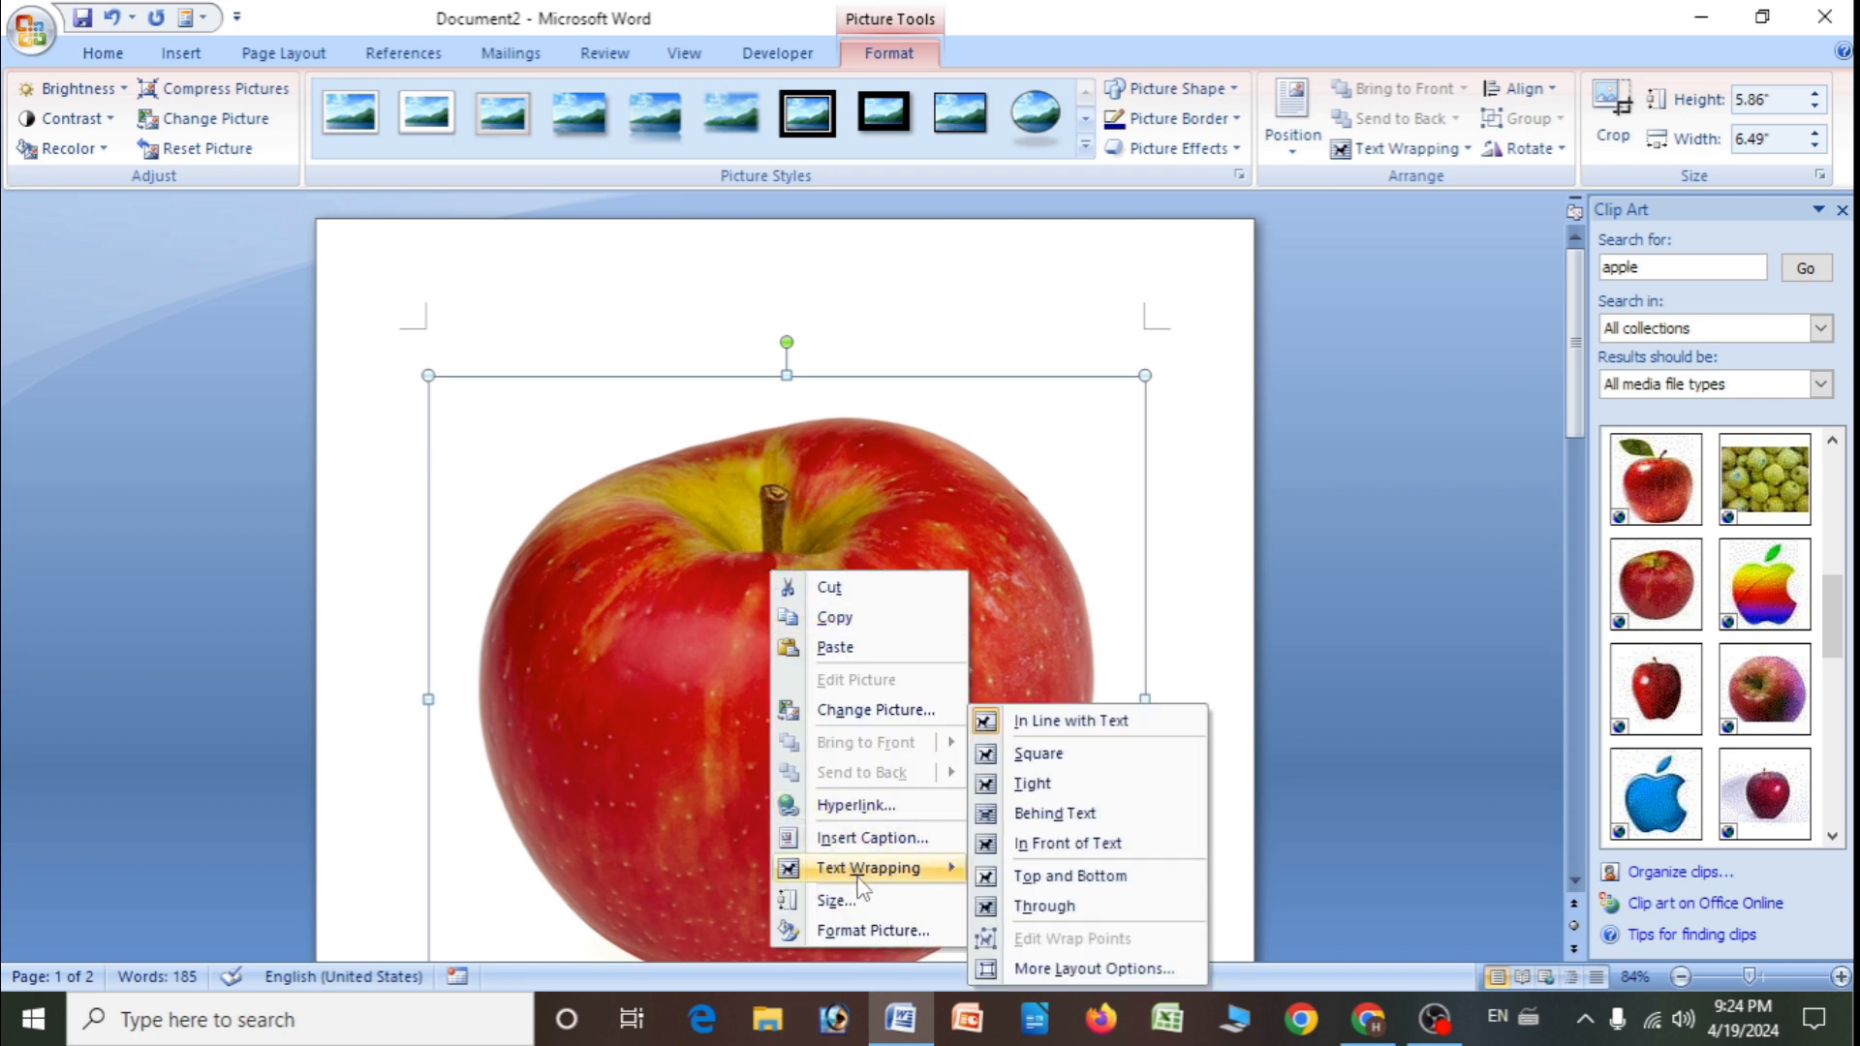
pyautogui.click(1065, 847)
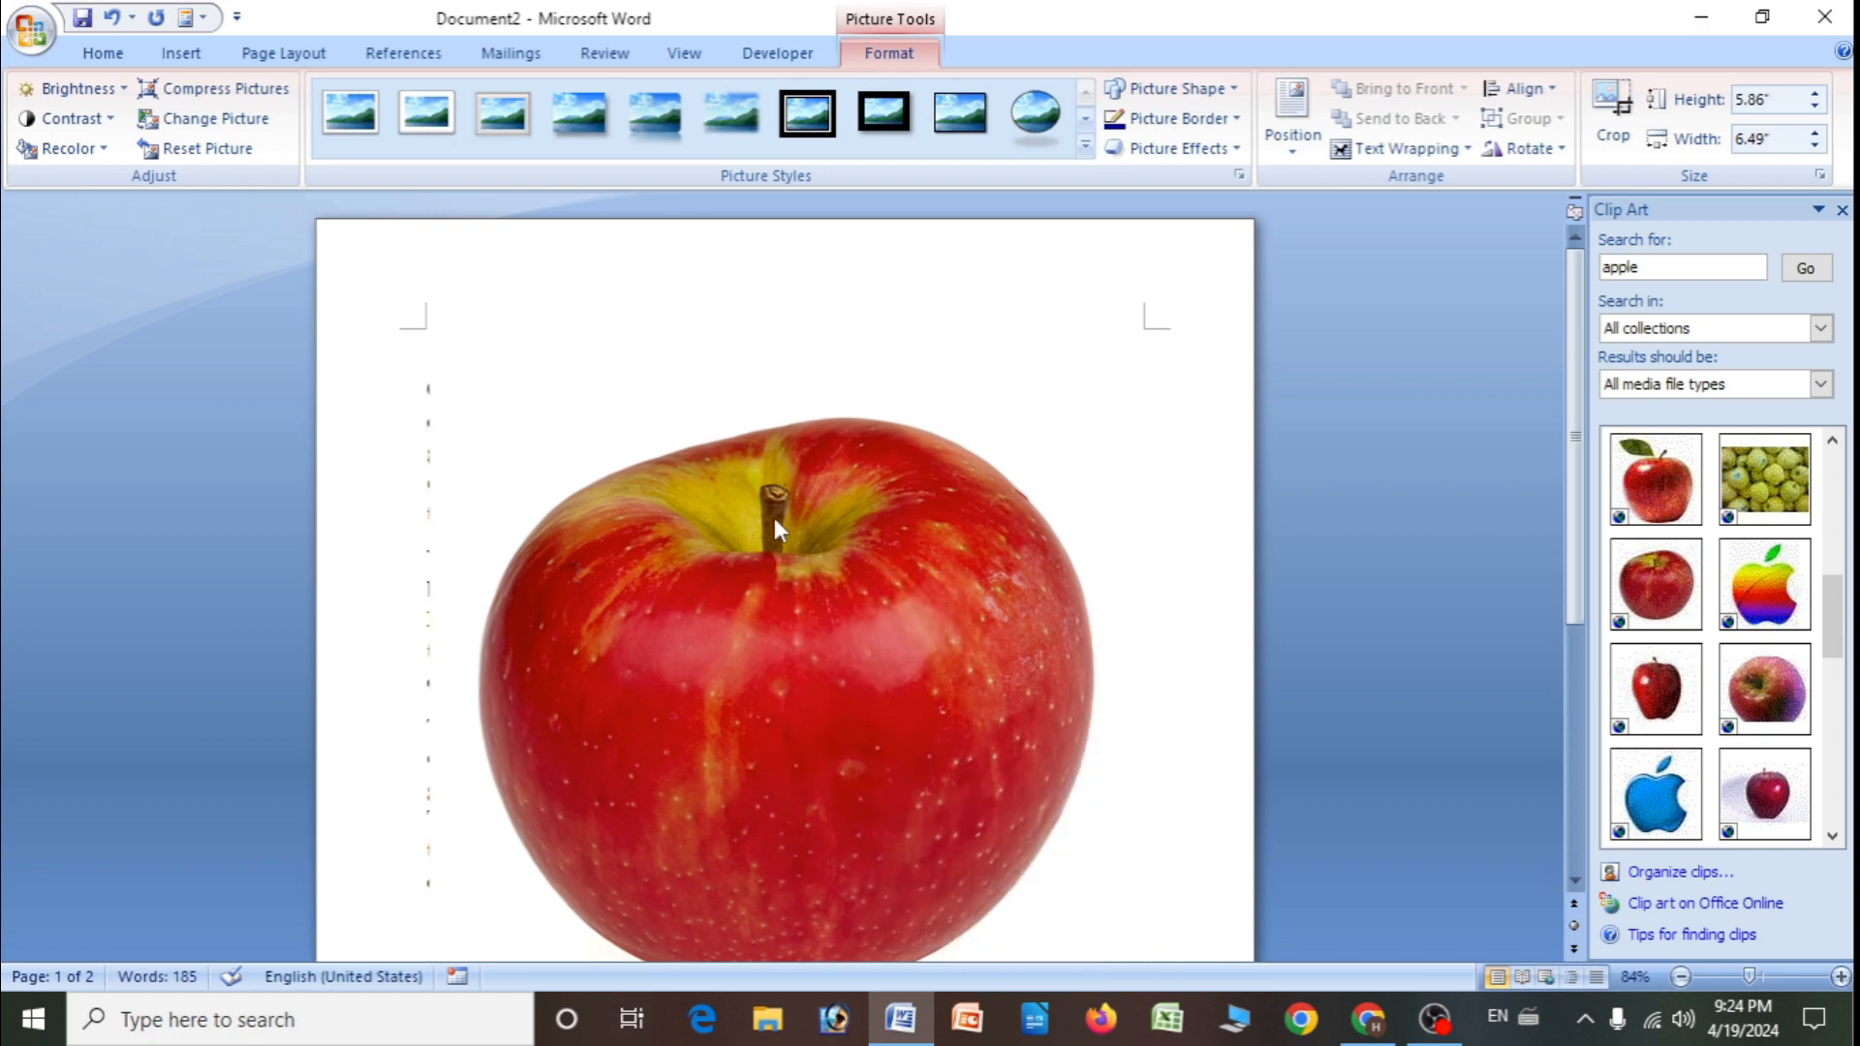
# - Move the apple picture around over the paragraphs and leave it covering most of the text
pyautogui.moveTo(1012, 697); pyautogui.dragTo(891, 541)
pyautogui.moveTo(749, 681); pyautogui.dragTo(926, 581)
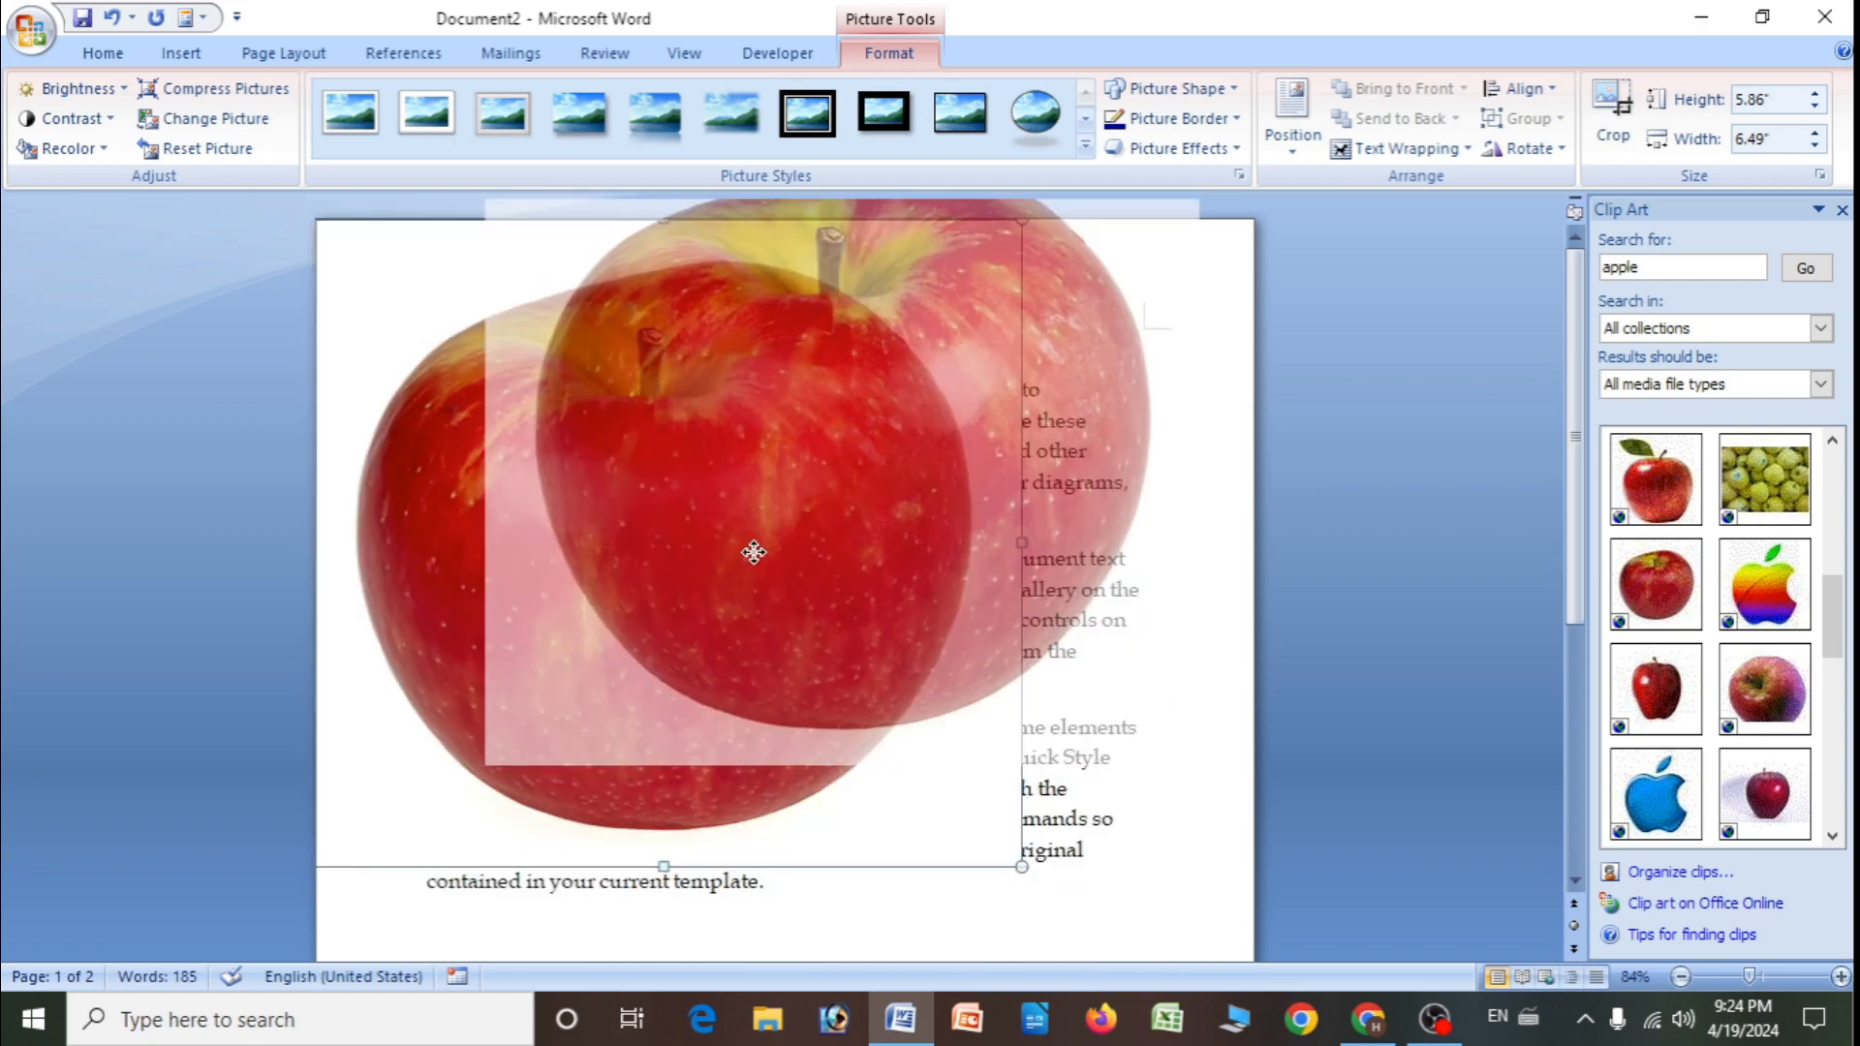
pyautogui.moveTo(751, 553); pyautogui.dragTo(759, 643)
pyautogui.moveTo(839, 572); pyautogui.dragTo(727, 677)
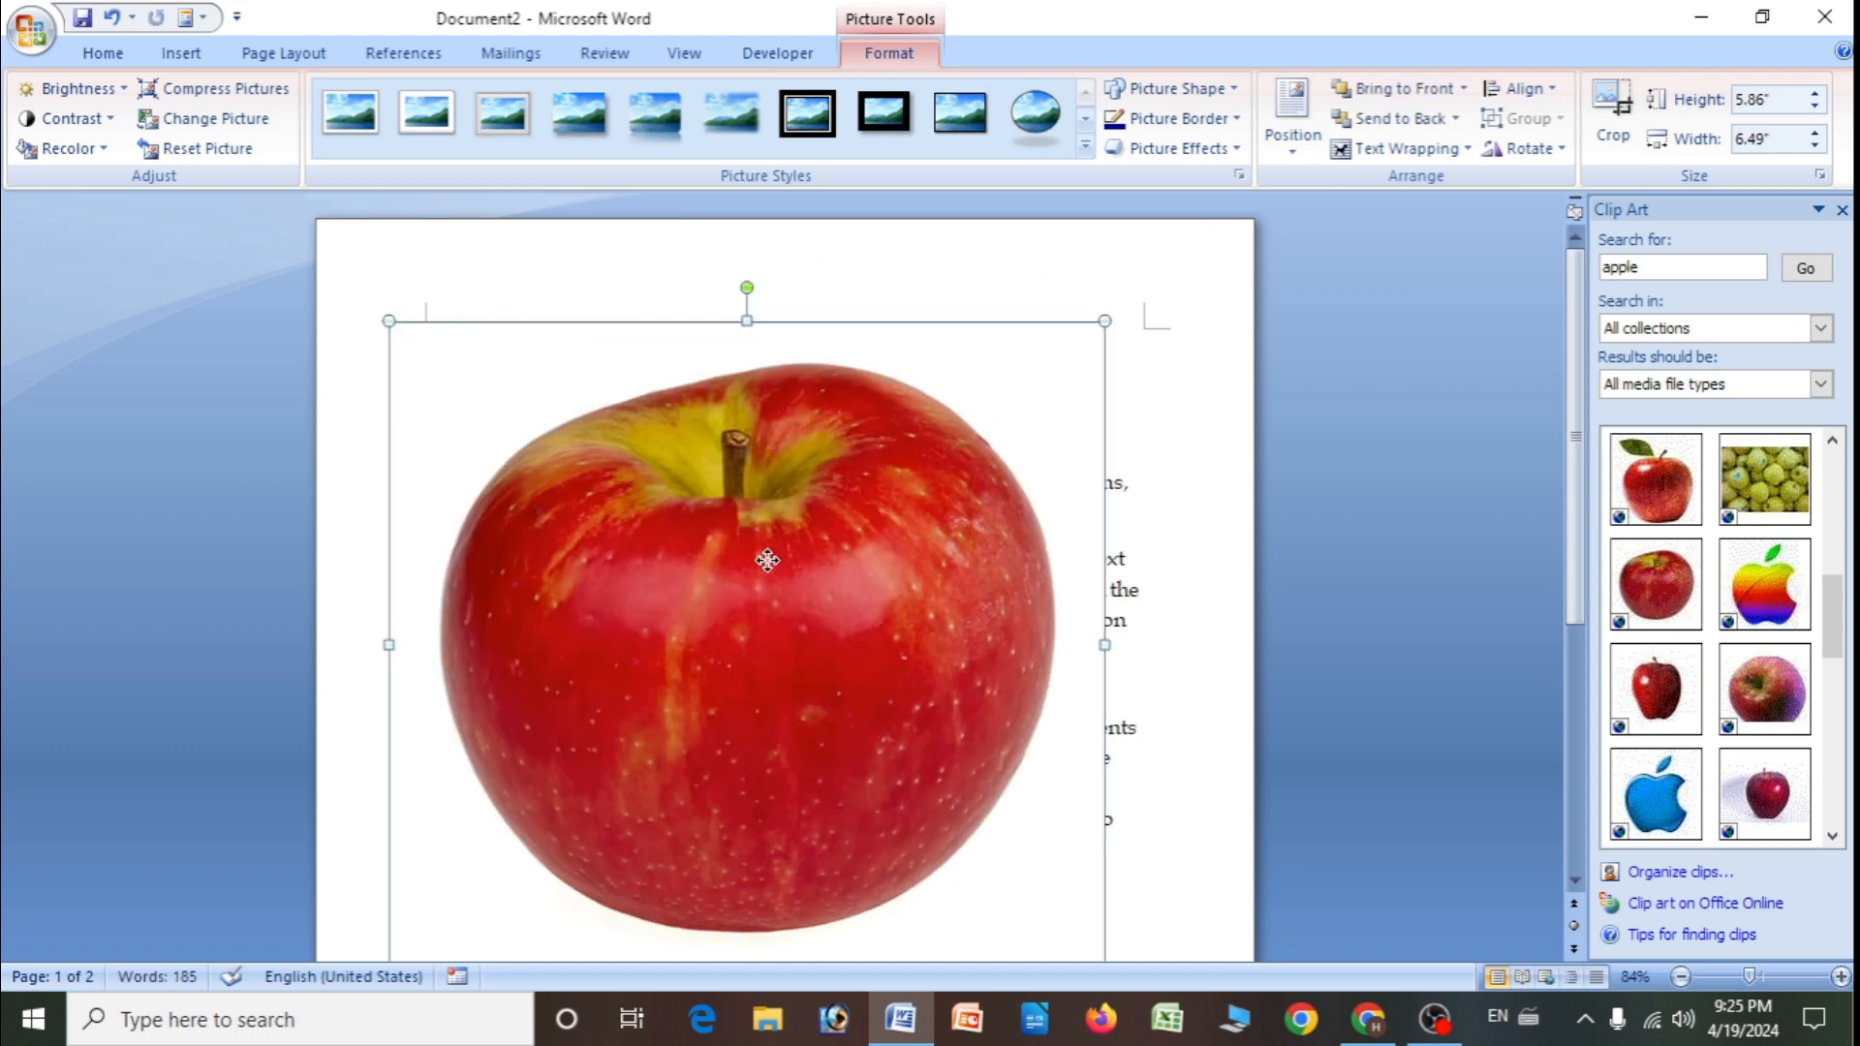
# - Search the clip art in all collections for "book"
pyautogui.click(1697, 266)
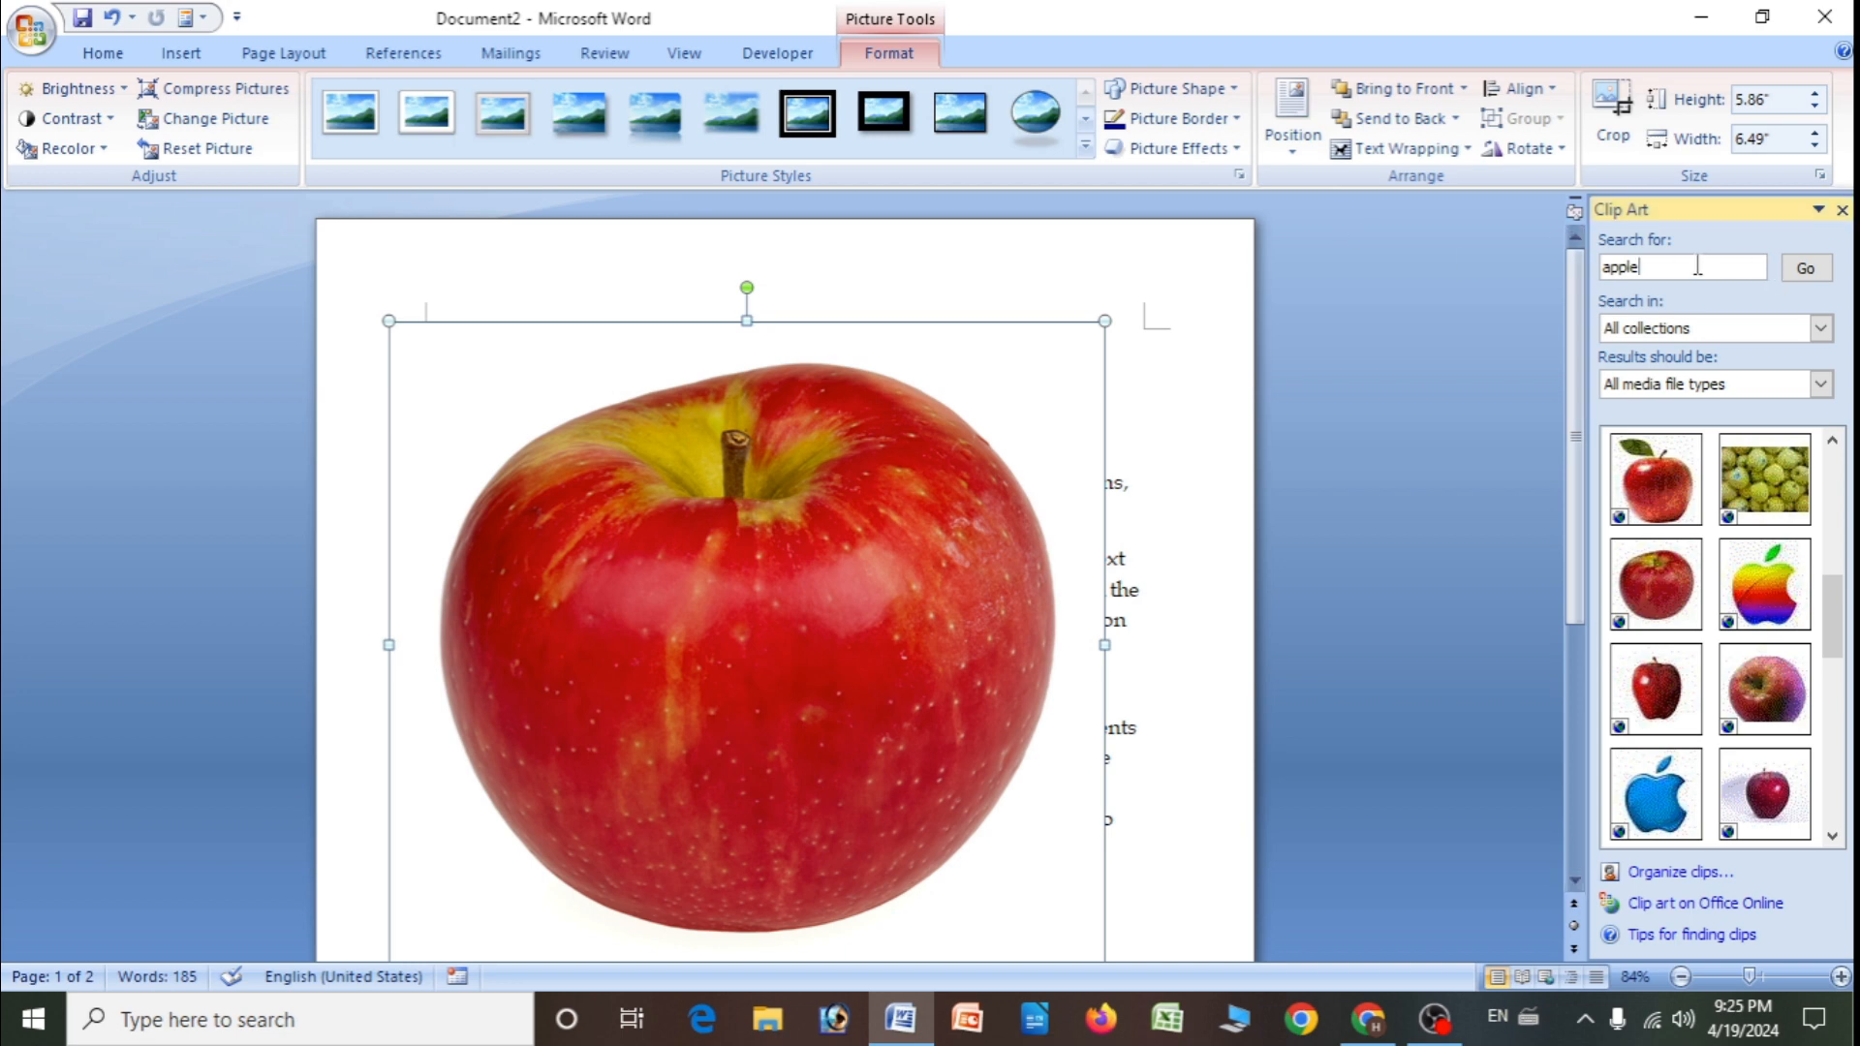
pyautogui.press('BackSpace')
pyautogui.press('BackSpace')
pyautogui.press('BackSpace')
pyautogui.press('BackSpace')
pyautogui.press('BackSpace')
pyautogui.write('boook')
pyautogui.press('BackSpace')
pyautogui.press('BackSpace')
pyautogui.write('k')
pyautogui.click(1801, 271)
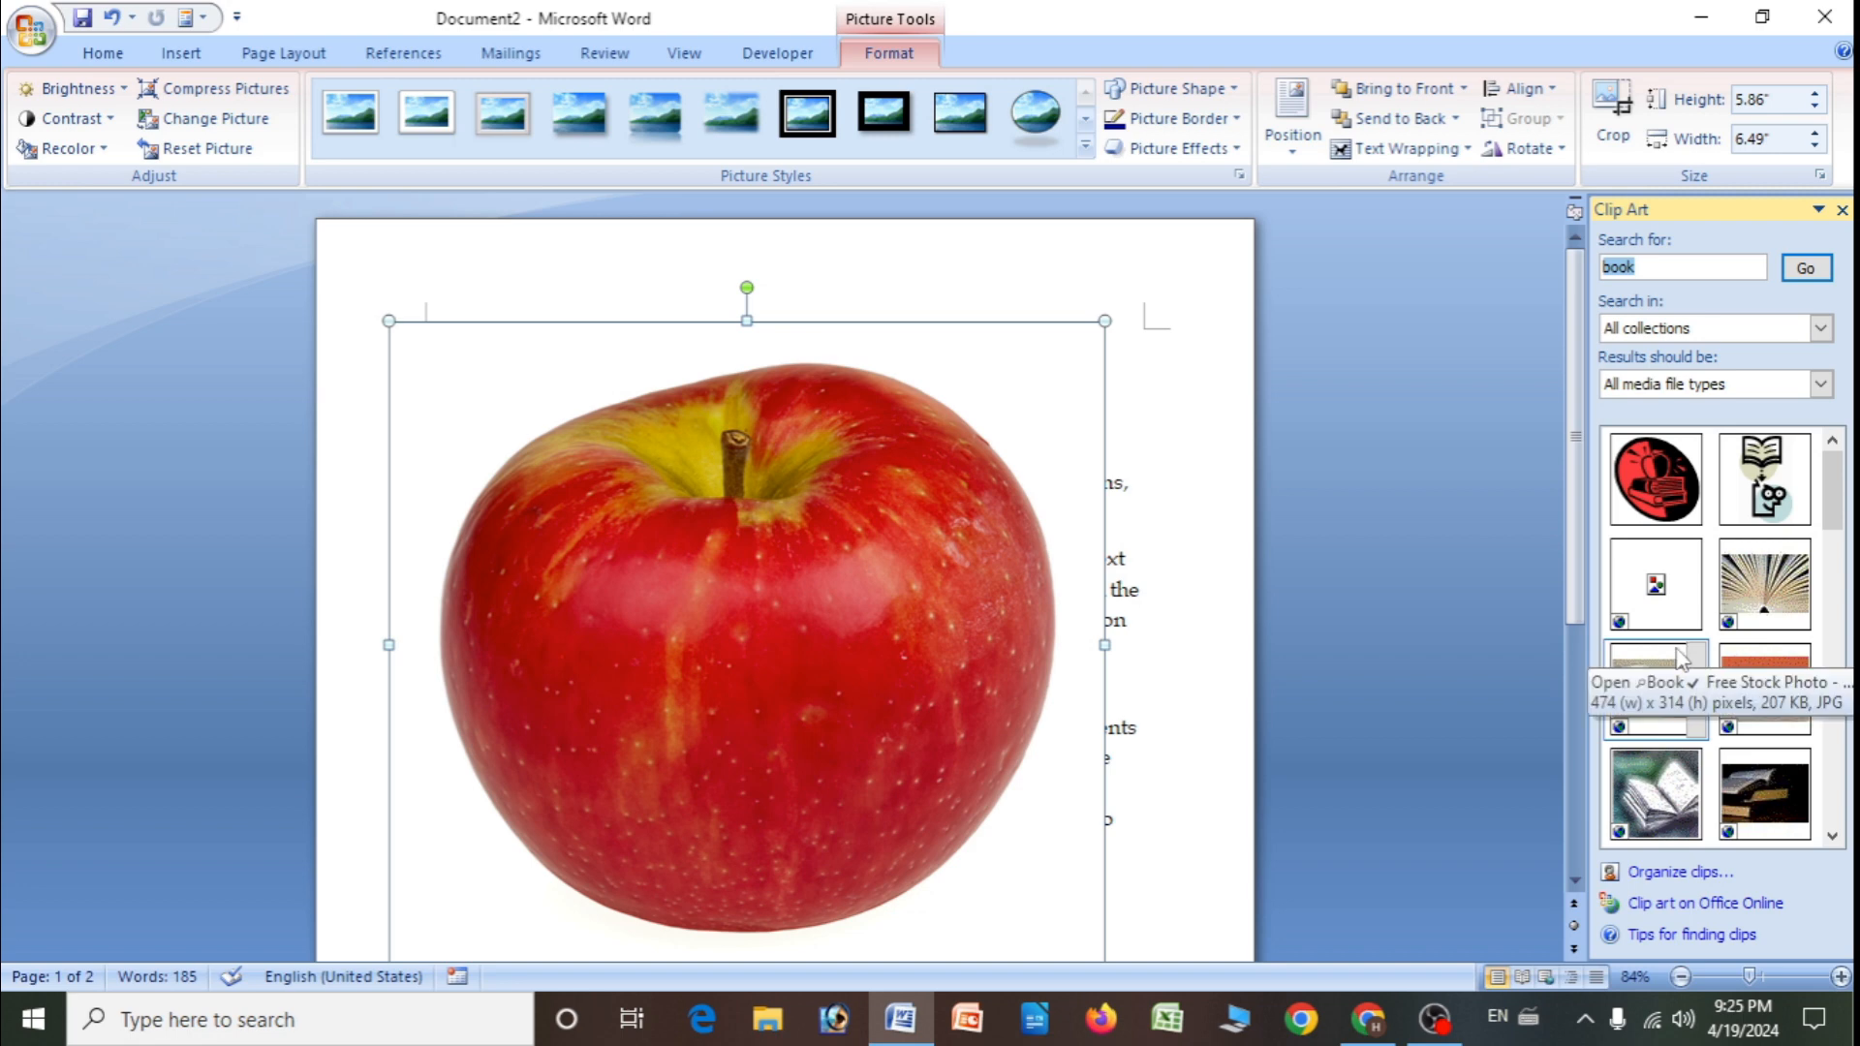
# - Try to insert the open white book clip with the green background, and delete the apple picture from the page
pyautogui.scroll(-3, 1683, 661)
pyautogui.scroll(3, 1683, 661)
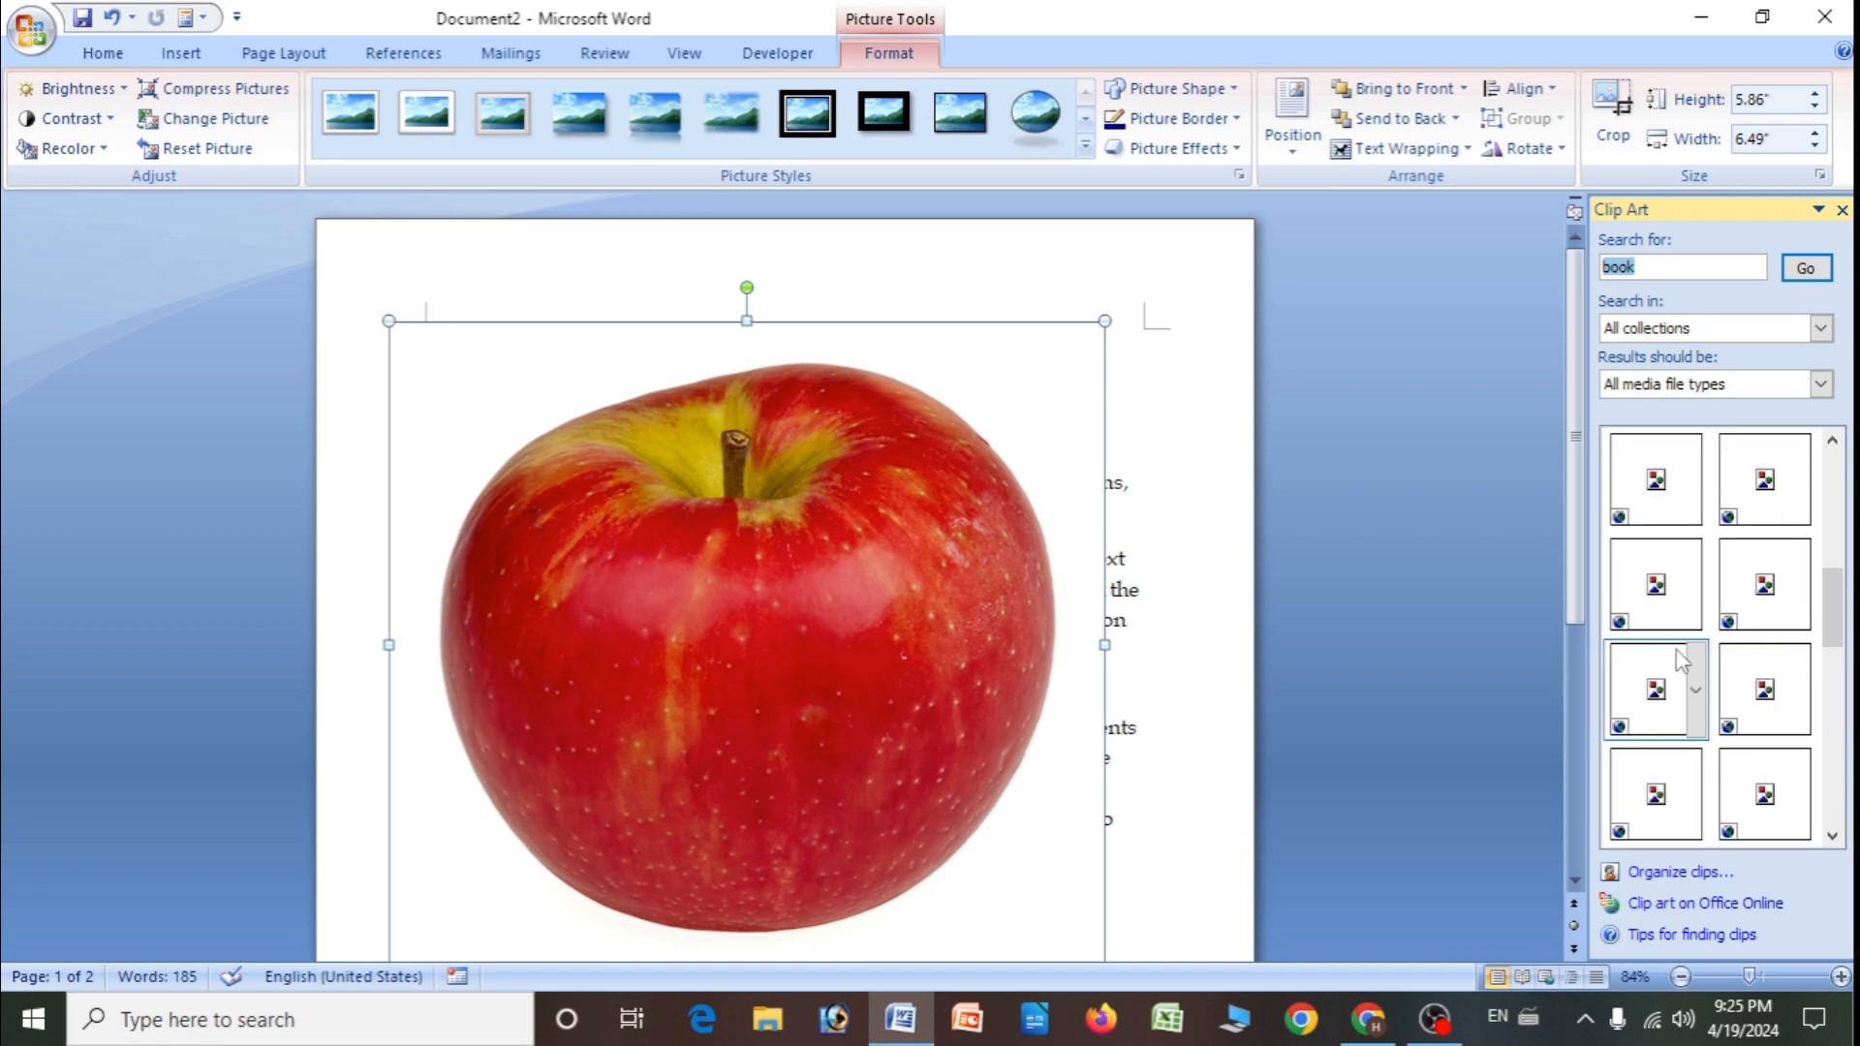
pyautogui.click(1660, 508)
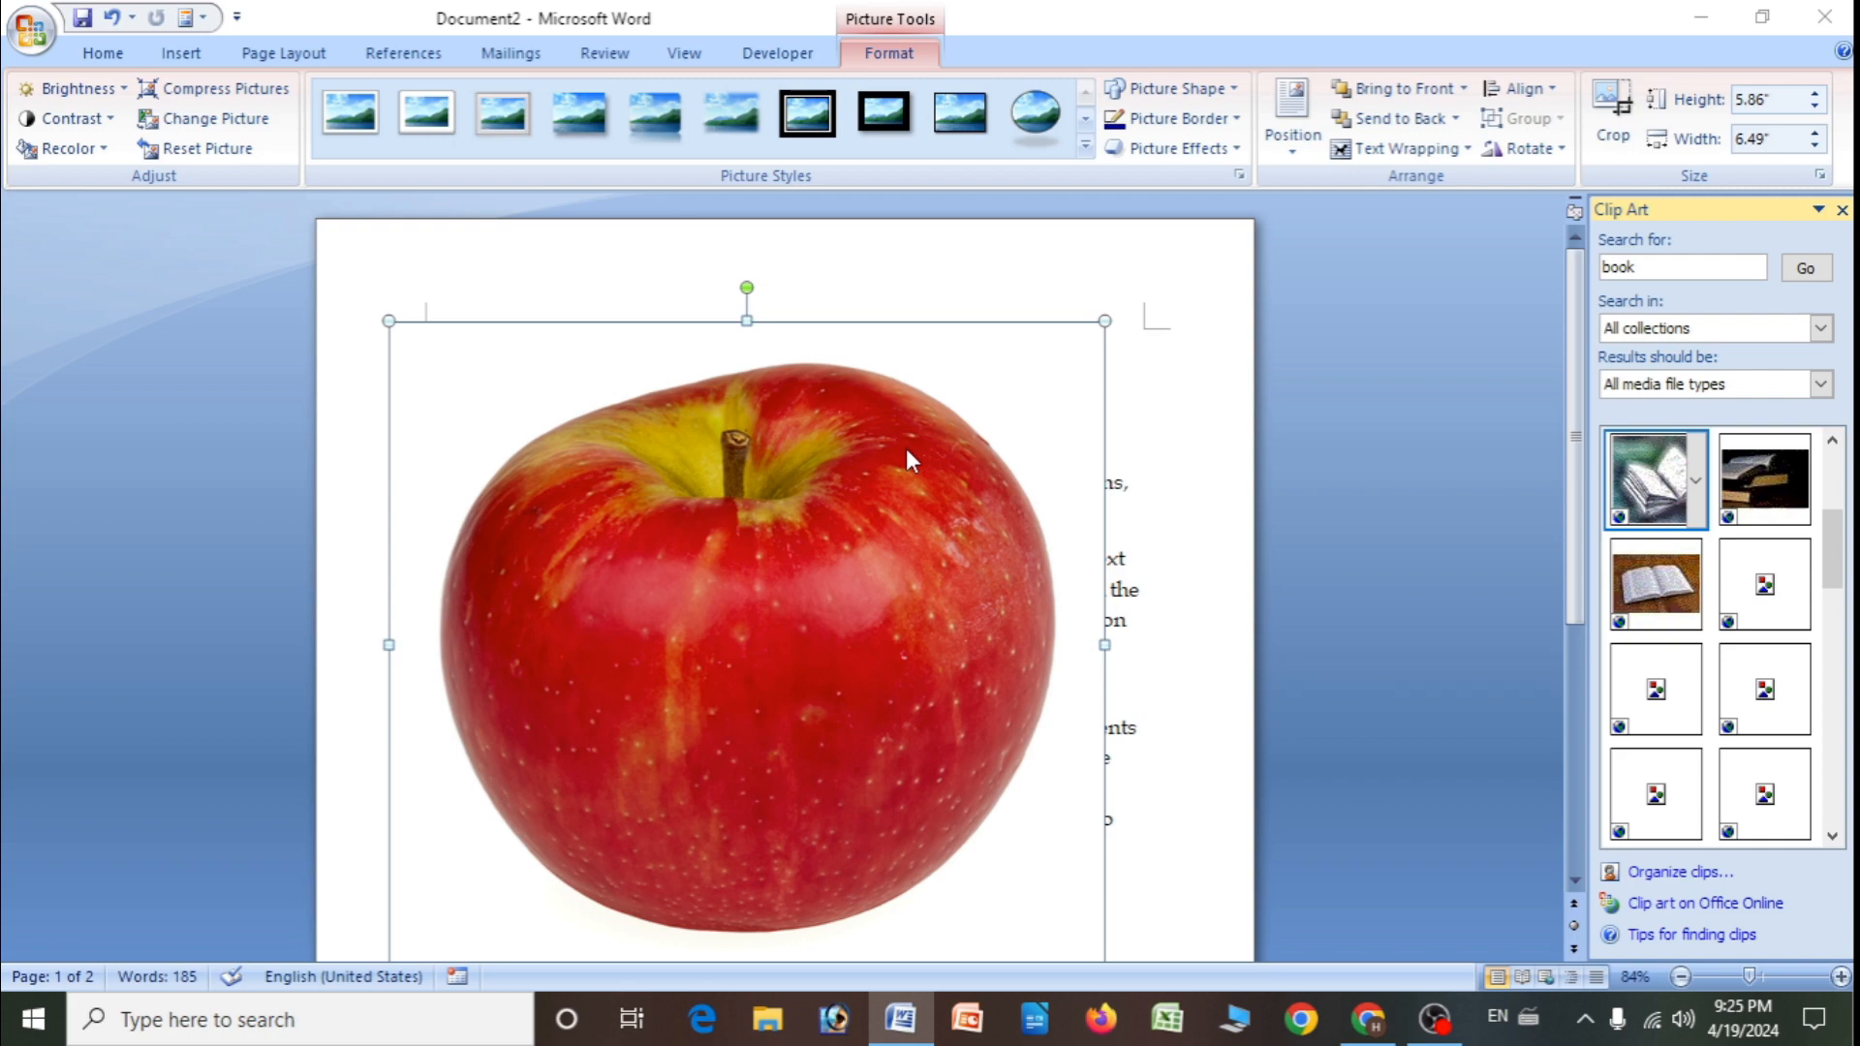
pyautogui.moveTo(707, 531); pyautogui.dragTo(789, 642)
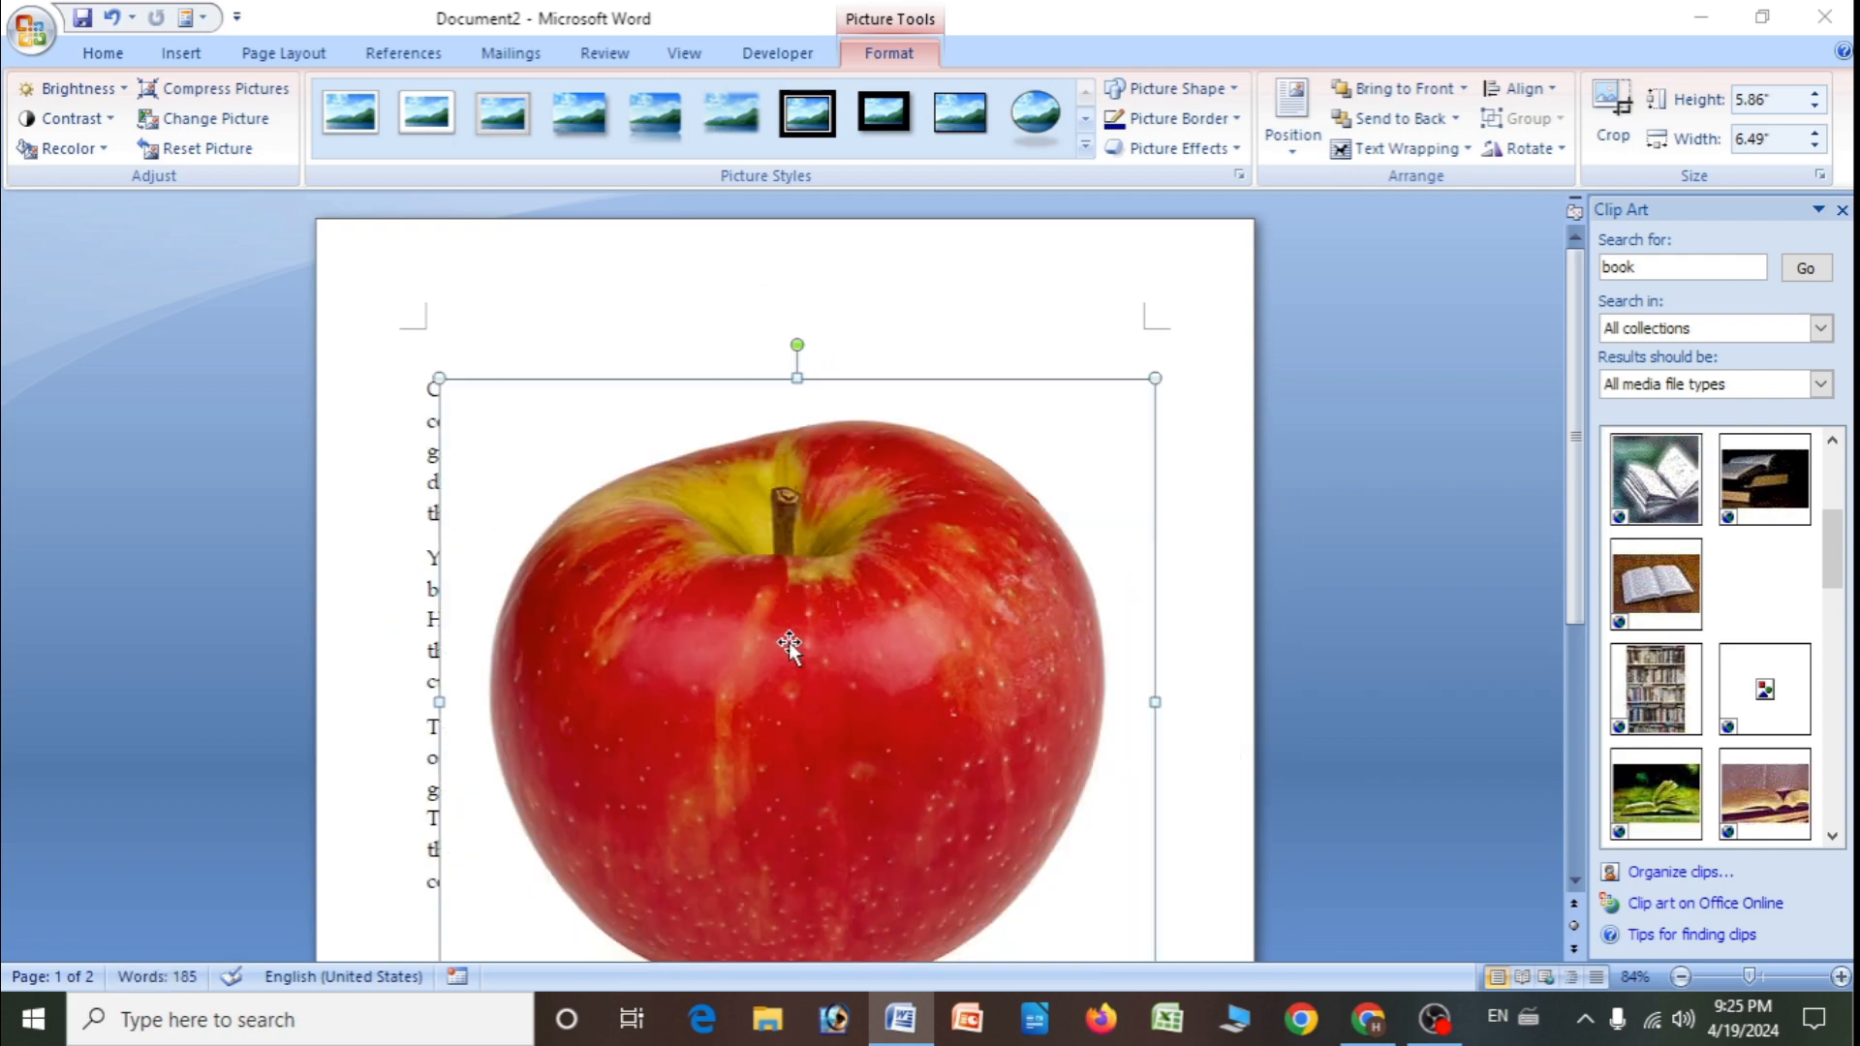
pyautogui.press('Delete')
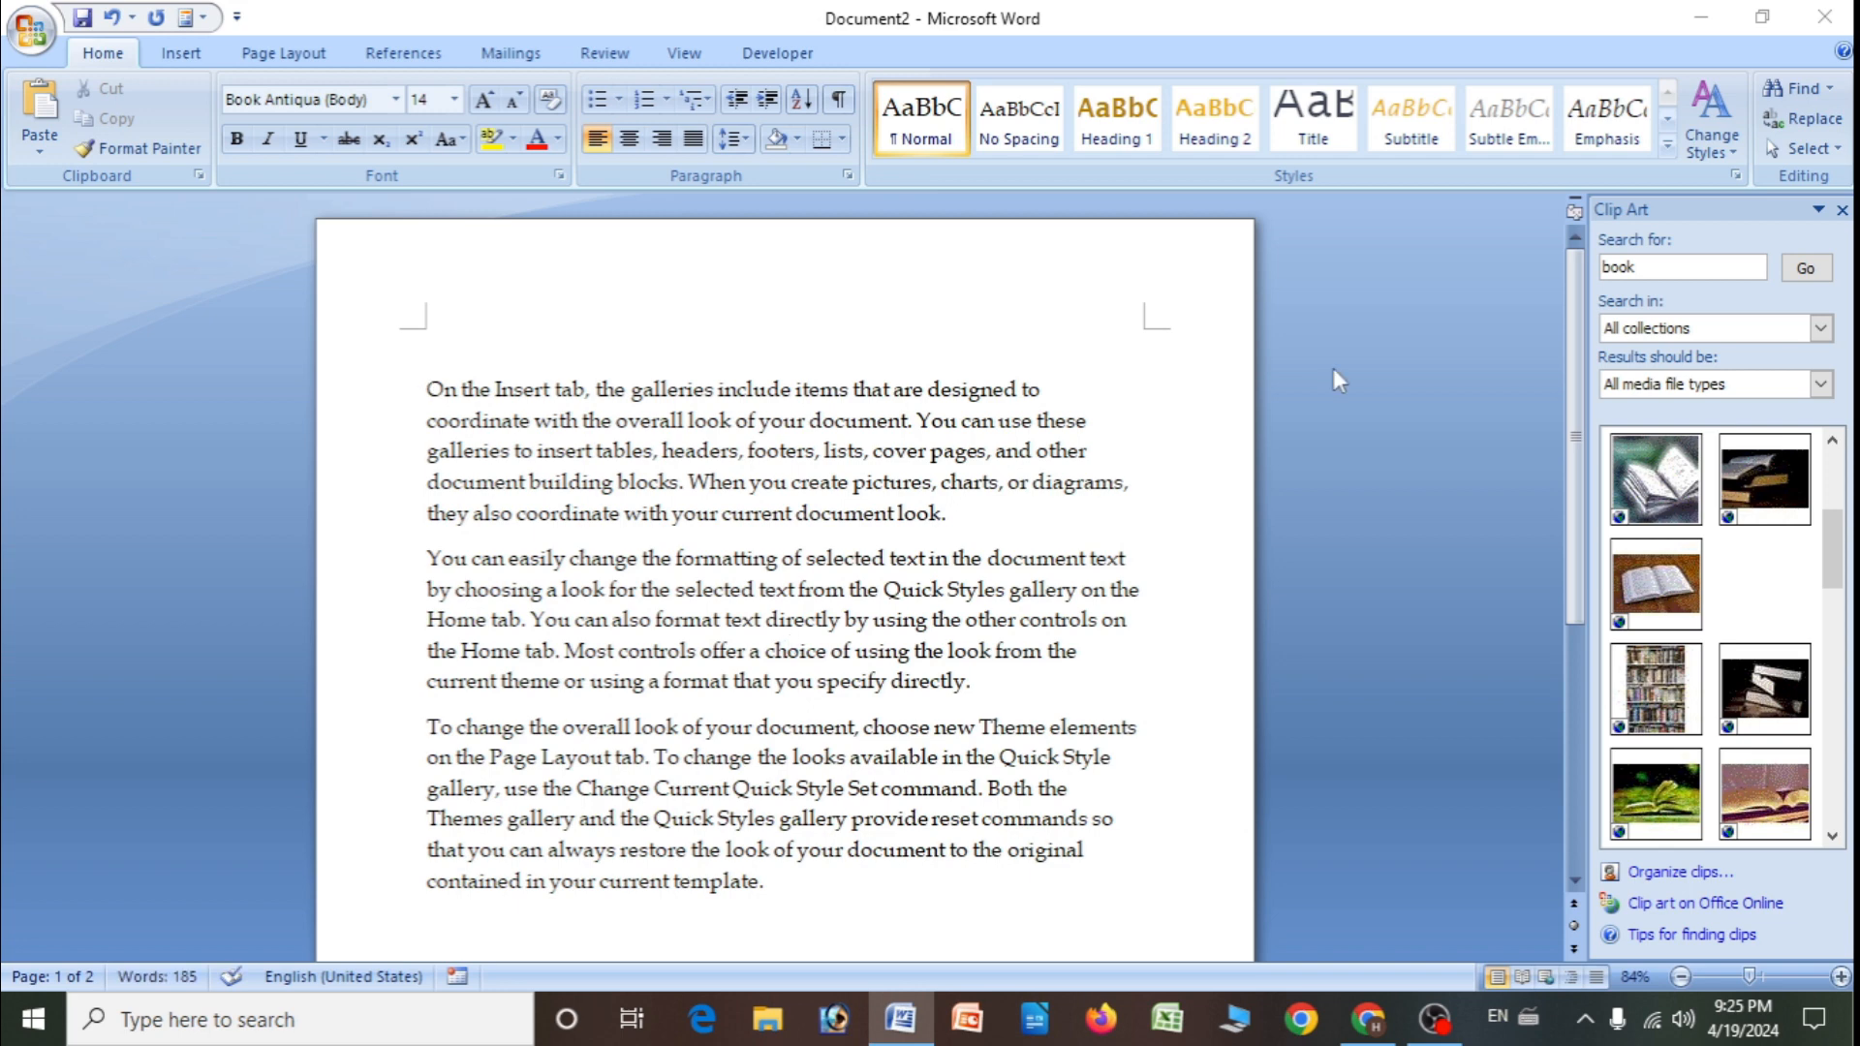
# - Try again to place the open white book clip at the start of the text
pyautogui.click(1658, 494)
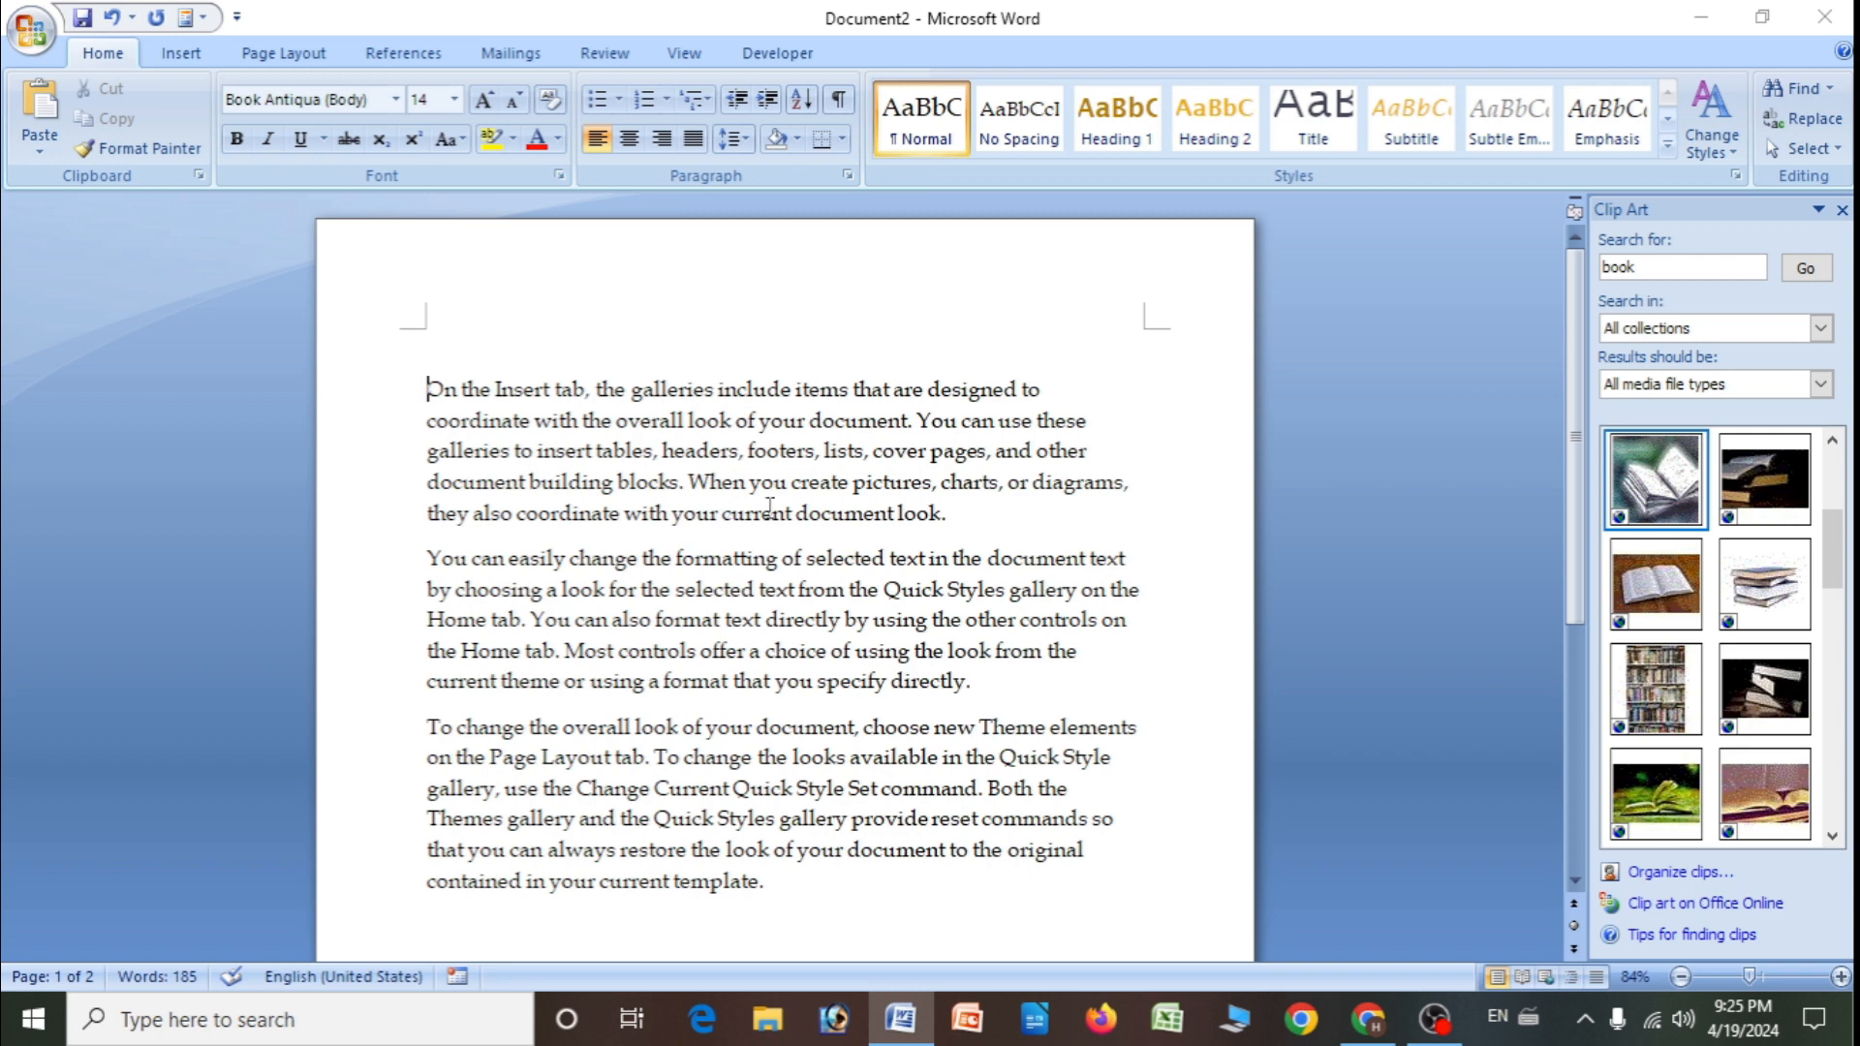
pyautogui.moveTo(1619, 448)
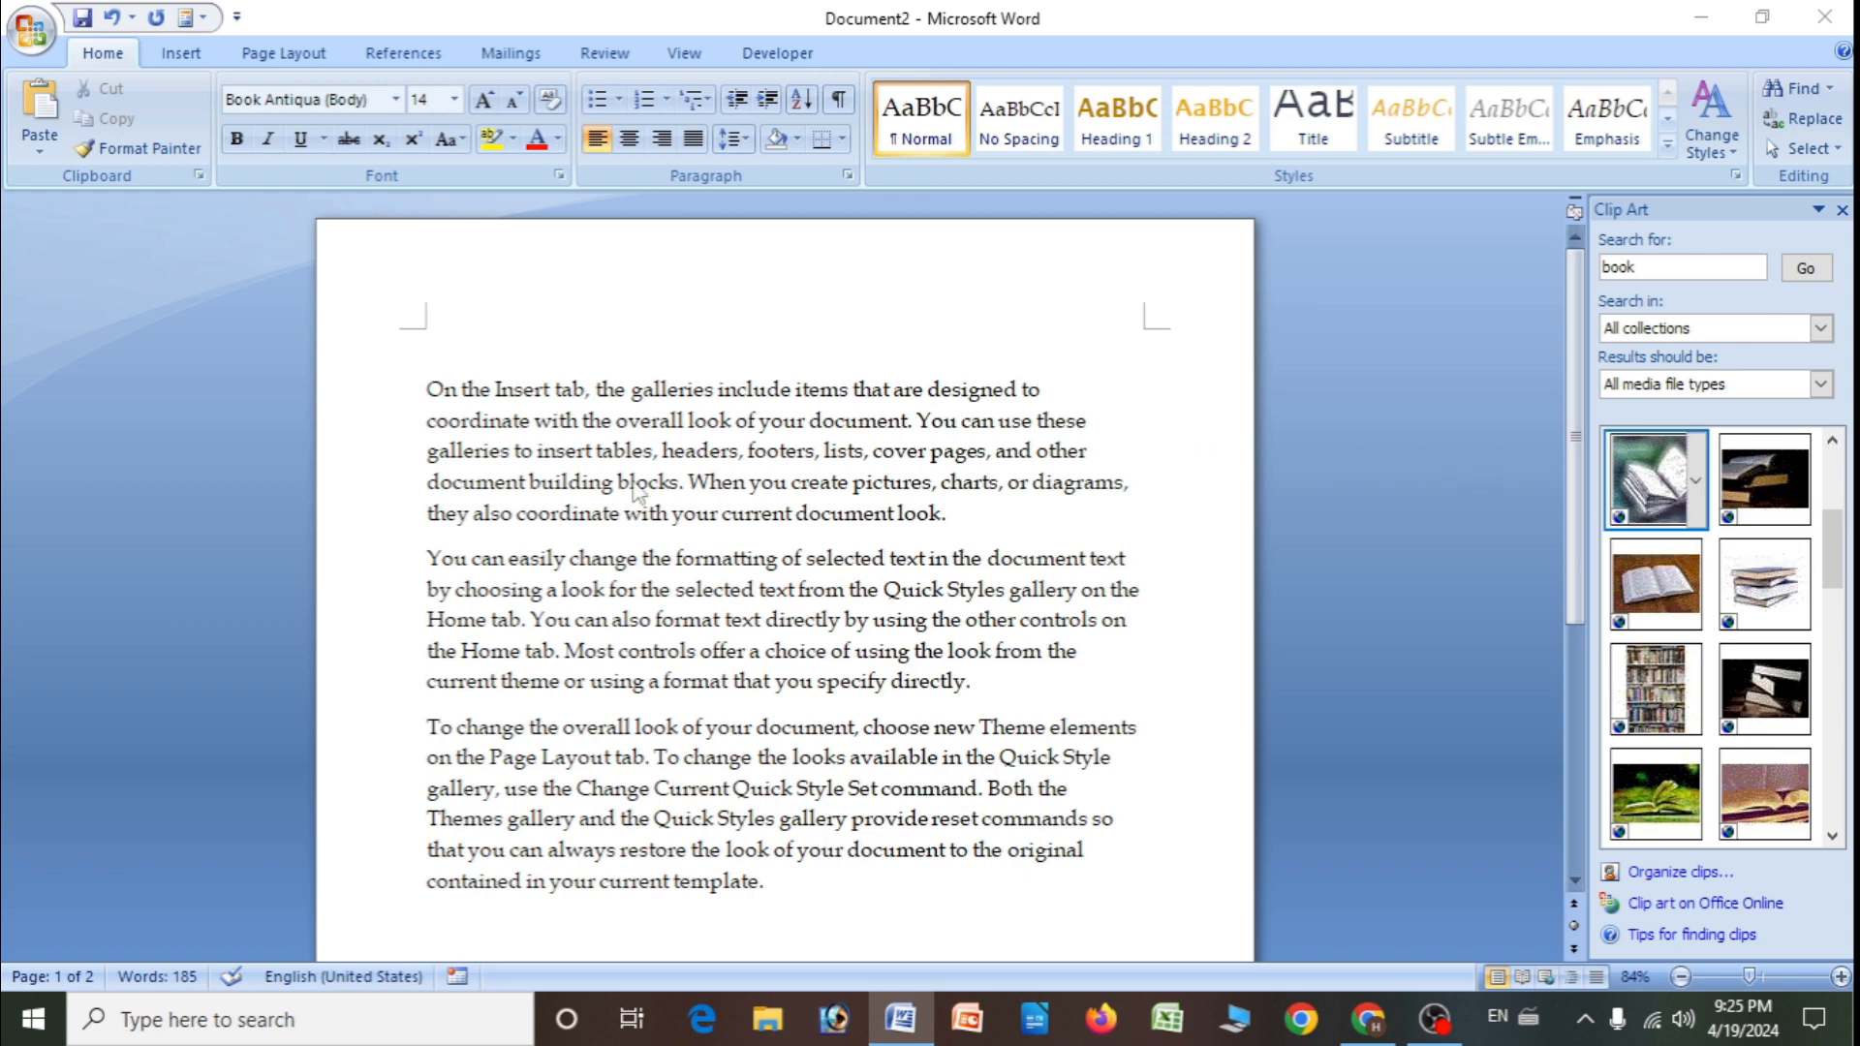
pyautogui.click(1696, 480)
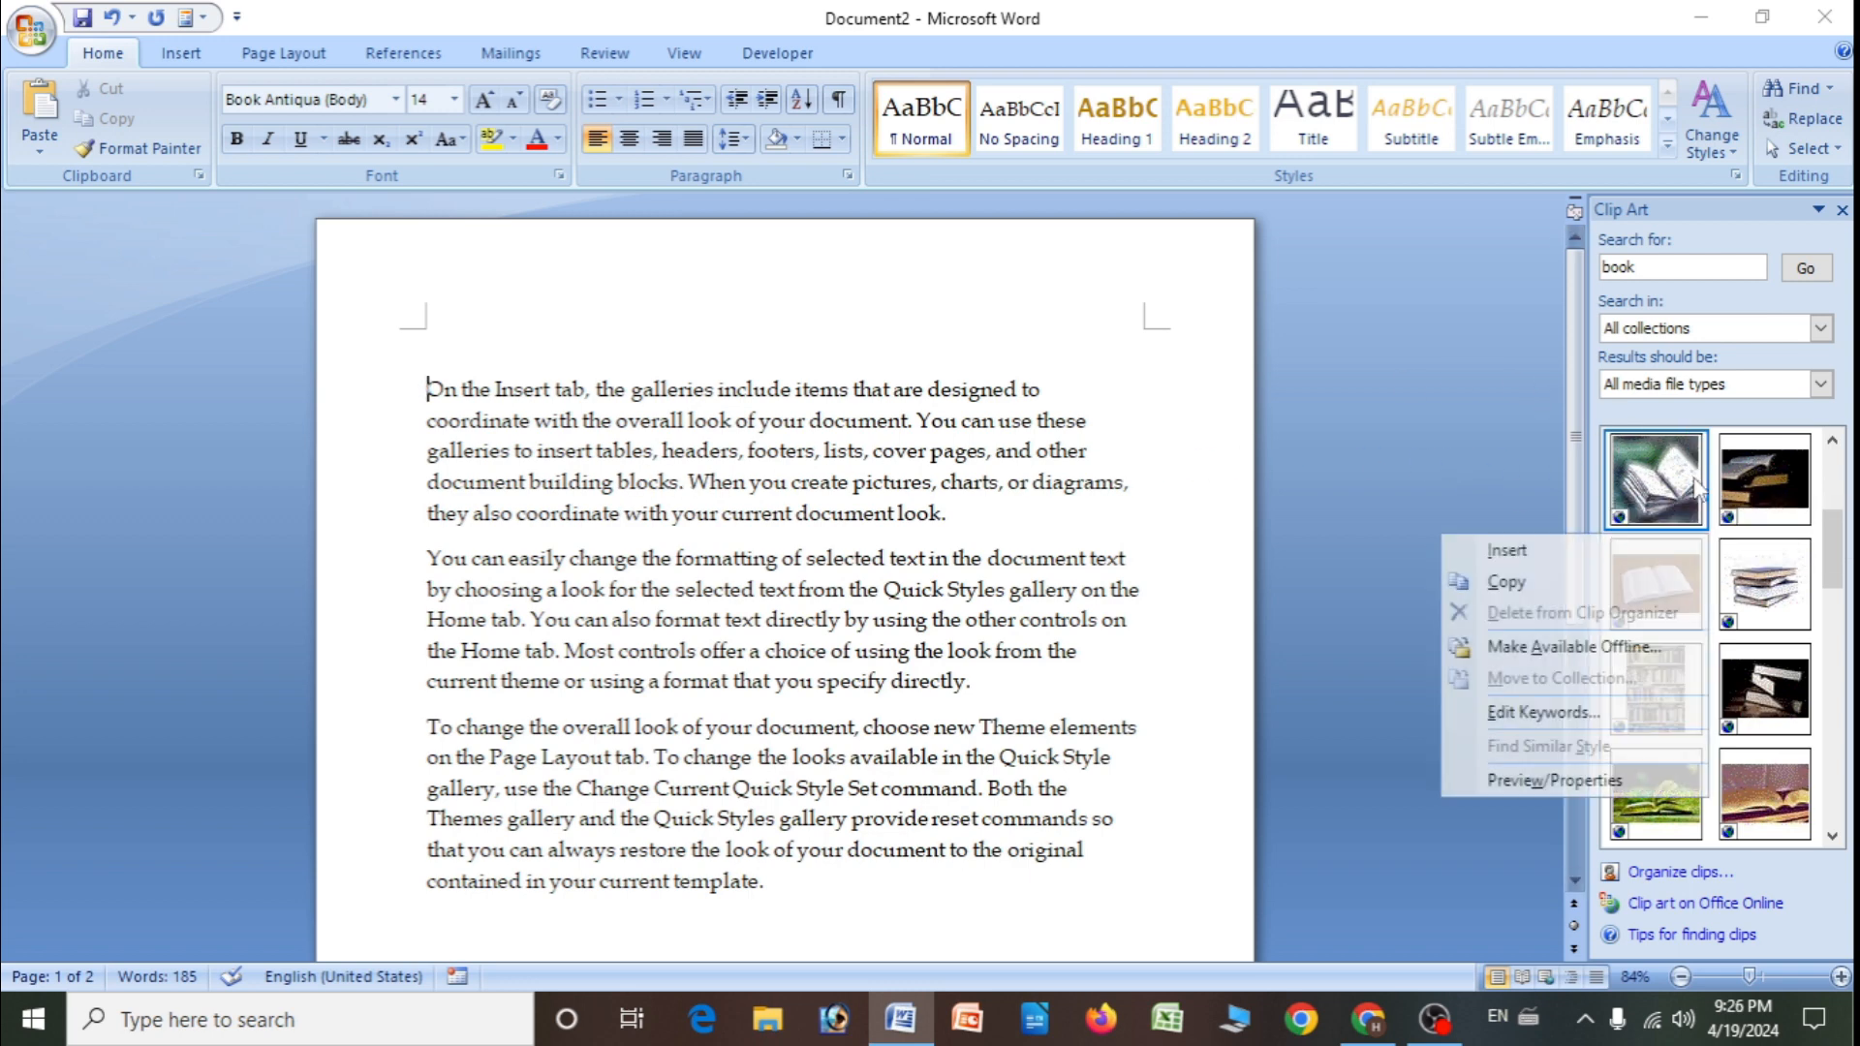
pyautogui.click(1501, 582)
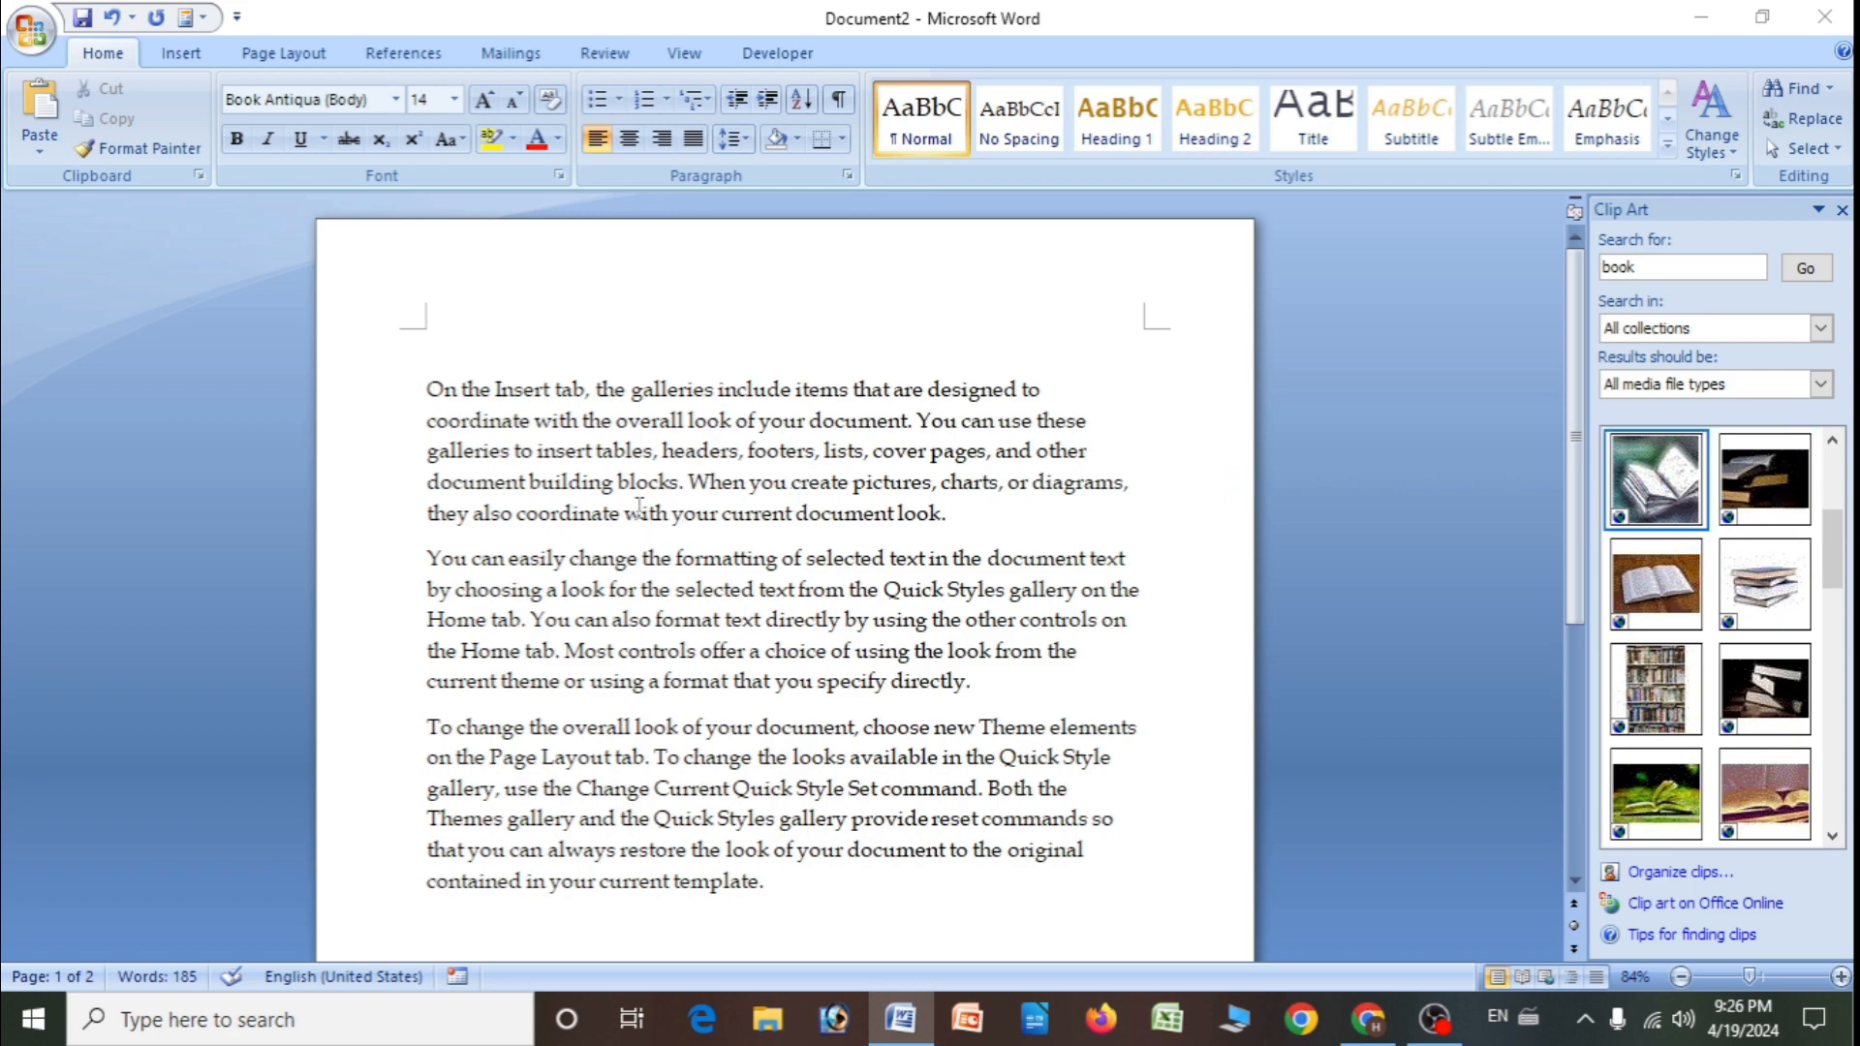
# - Browse the book clips and try to insert the closed black book photo at the start of the text
pyautogui.scroll(-4, 639, 504)
pyautogui.scroll(3, 639, 504)
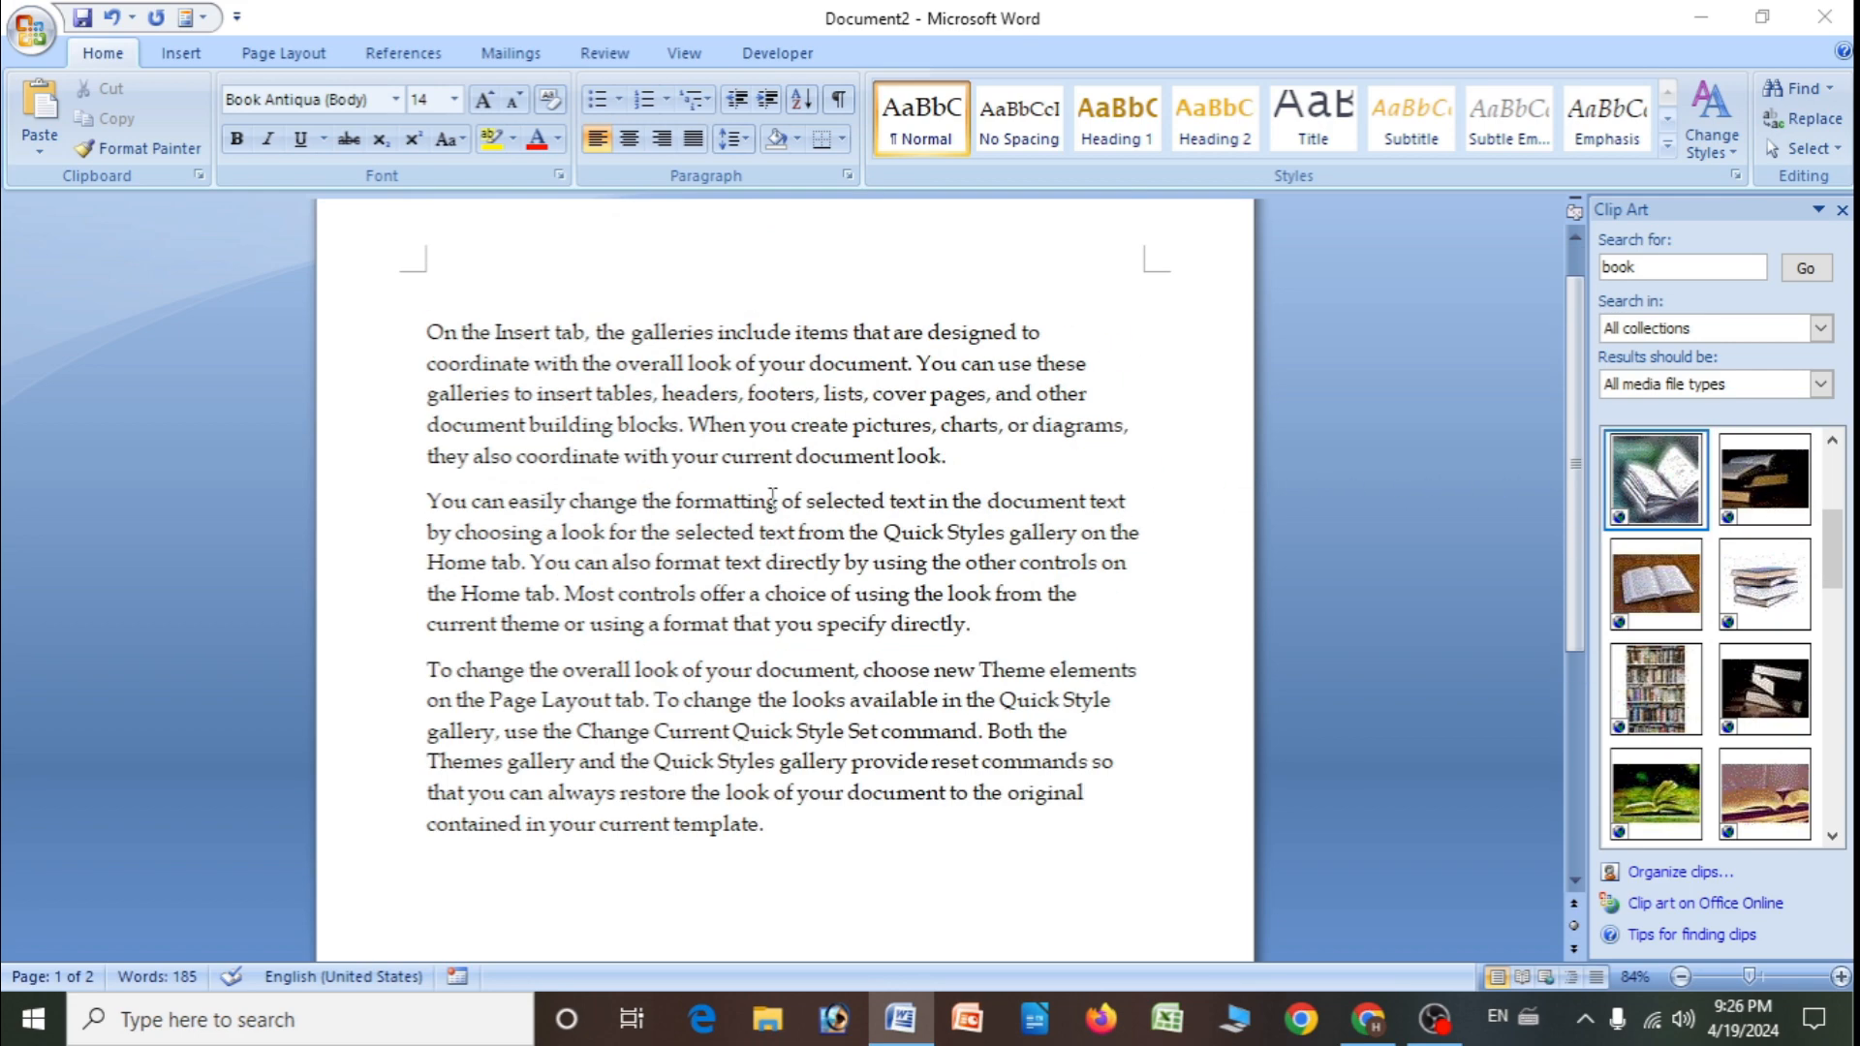
pyautogui.scroll(-1, 1632, 664)
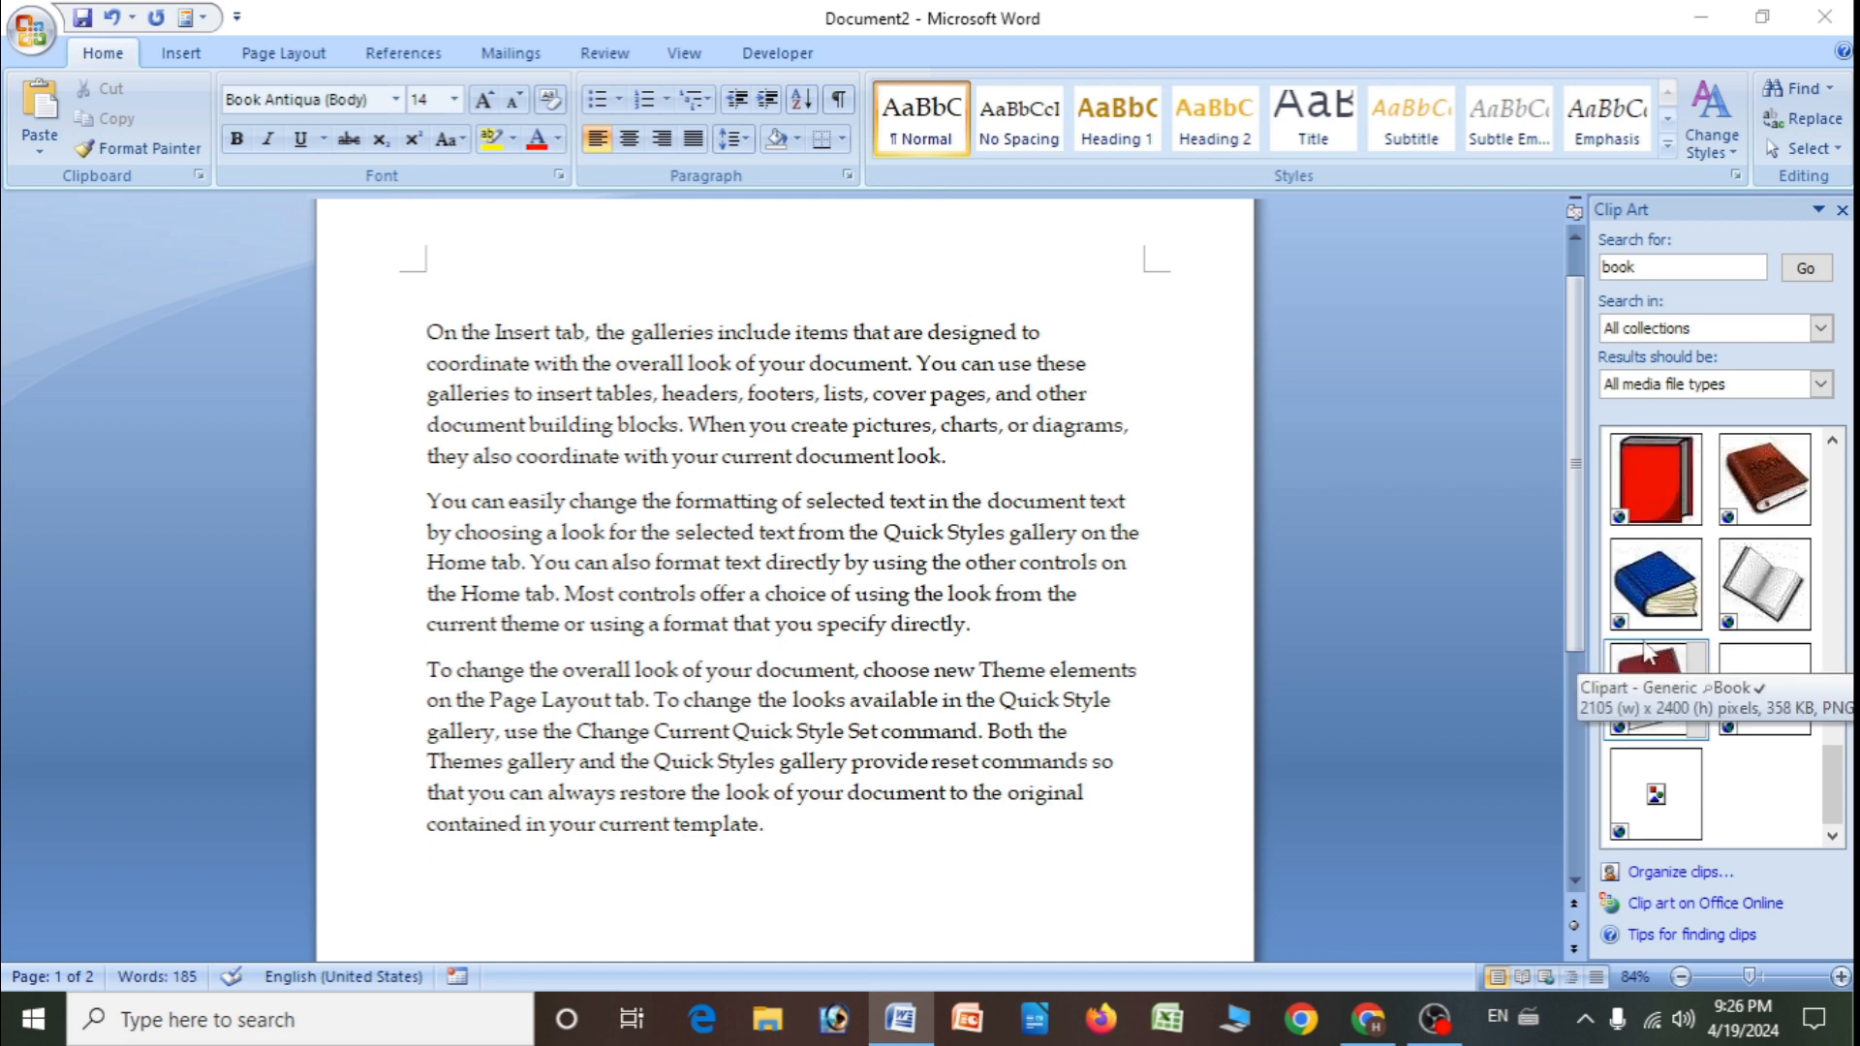
pyautogui.scroll(2, 1656, 642)
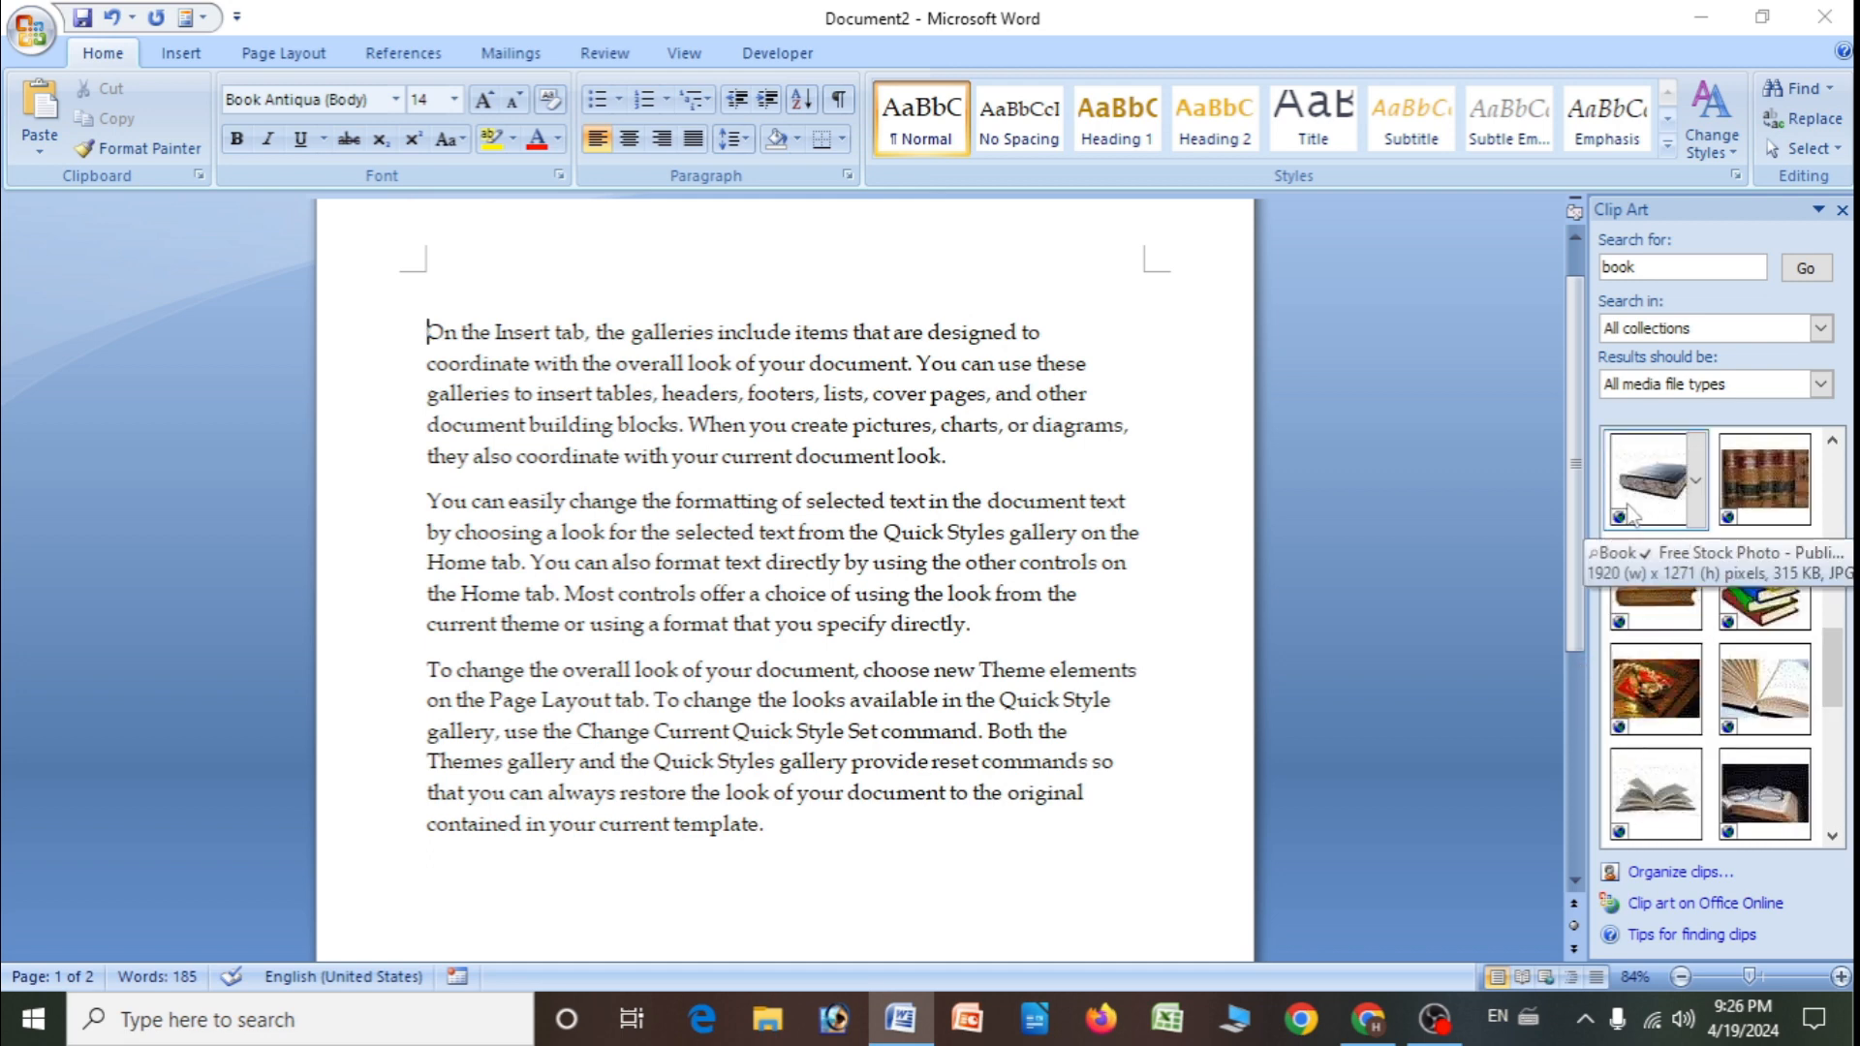
pyautogui.click(1662, 506)
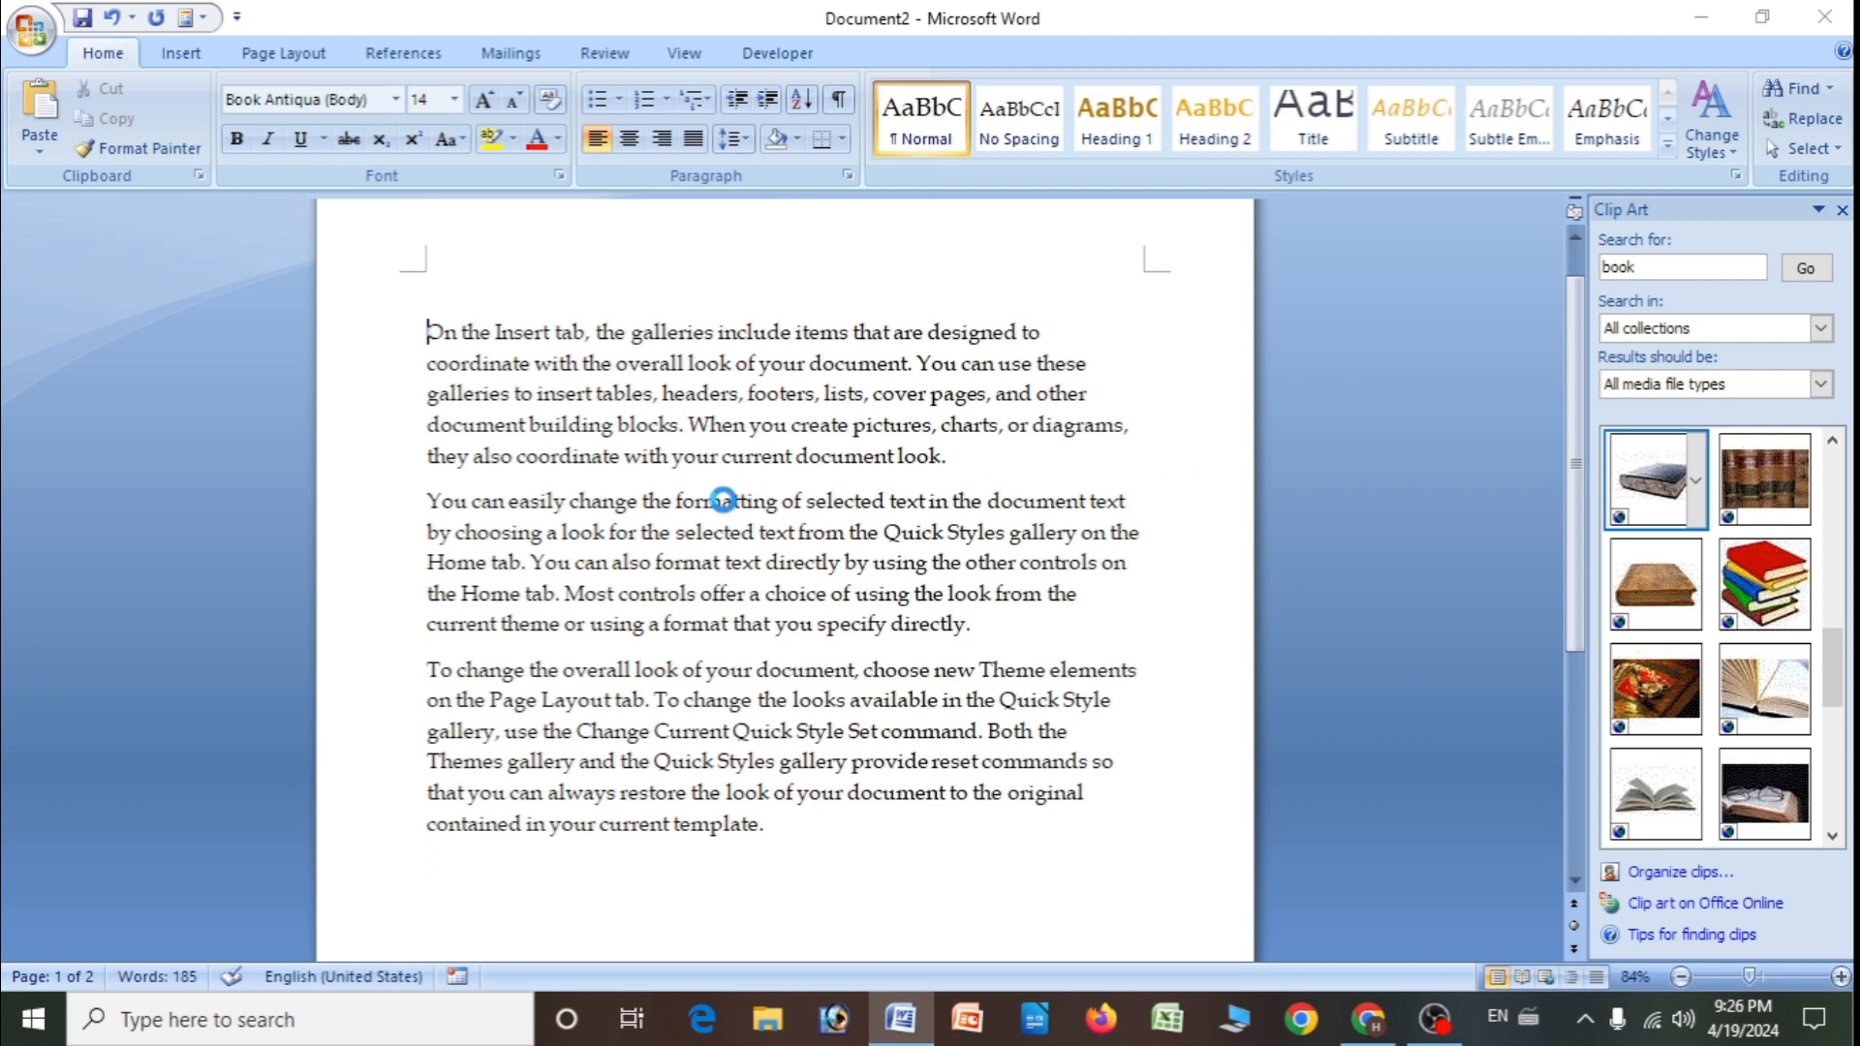
pyautogui.scroll(-3, 1778, 586)
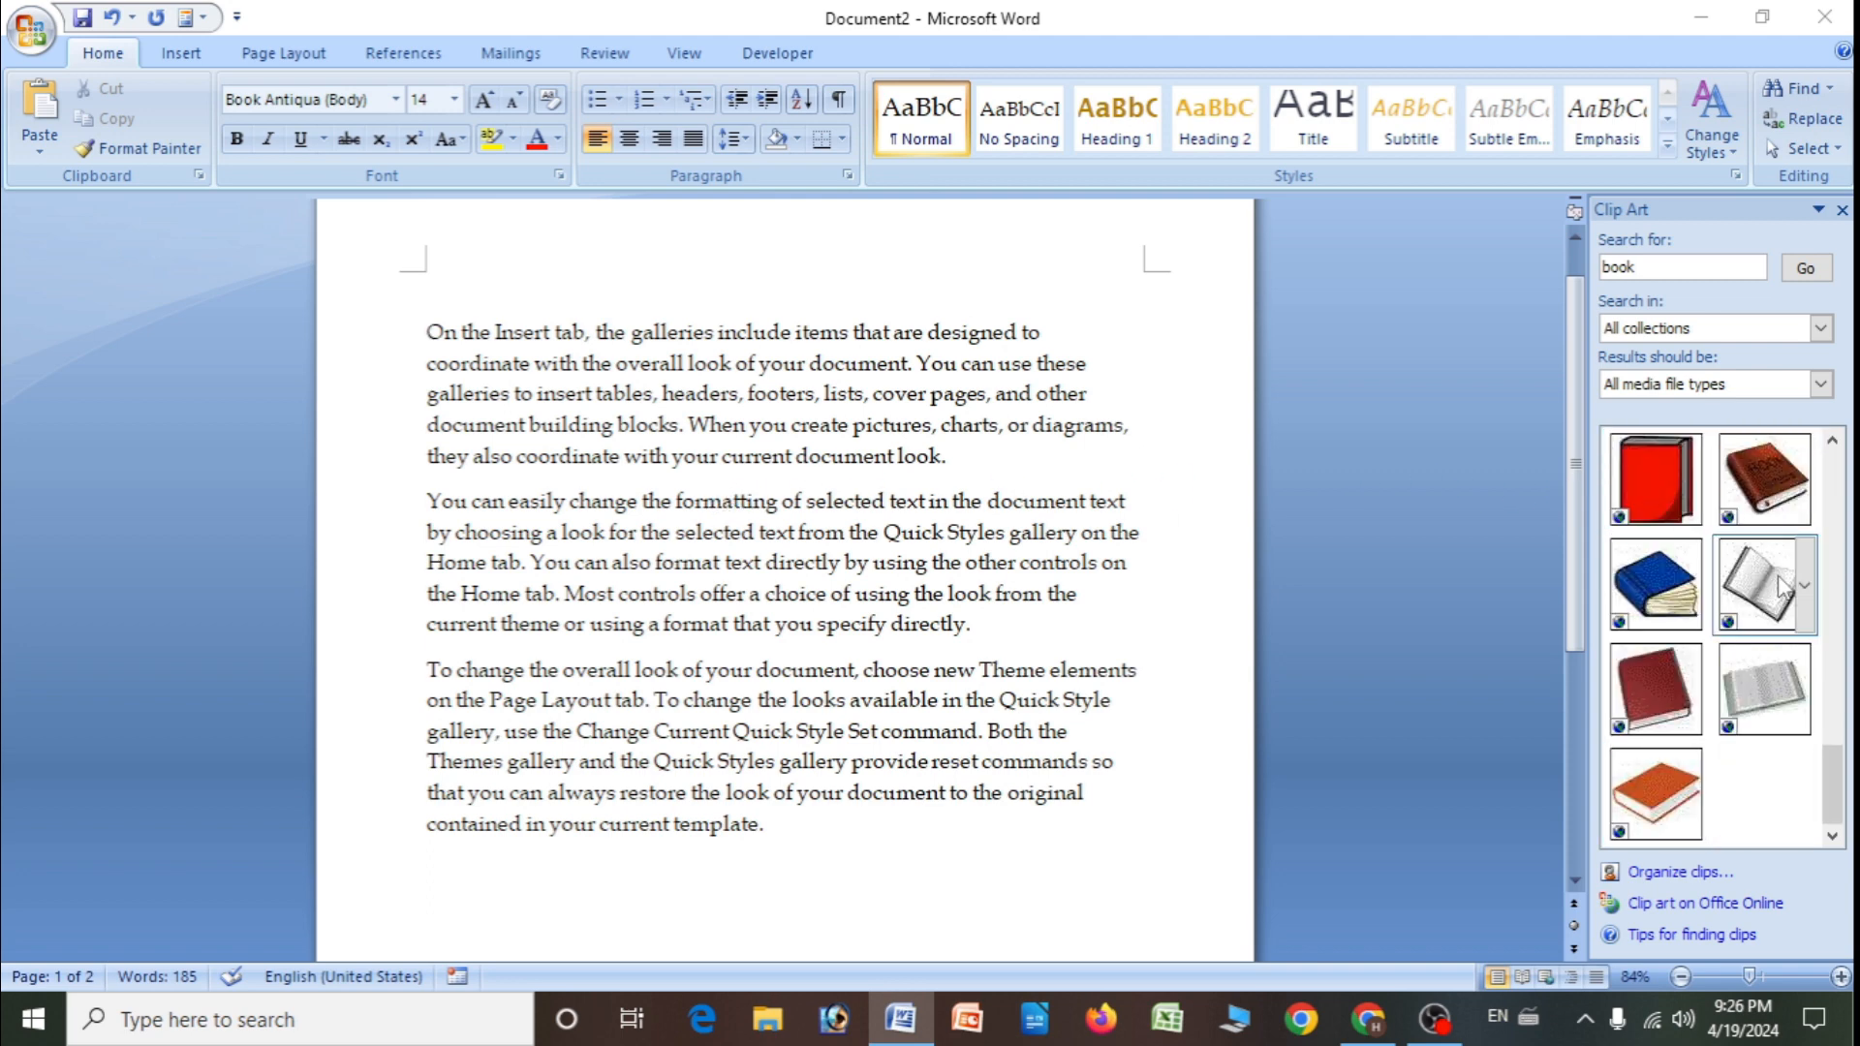
pyautogui.scroll(4, 1780, 584)
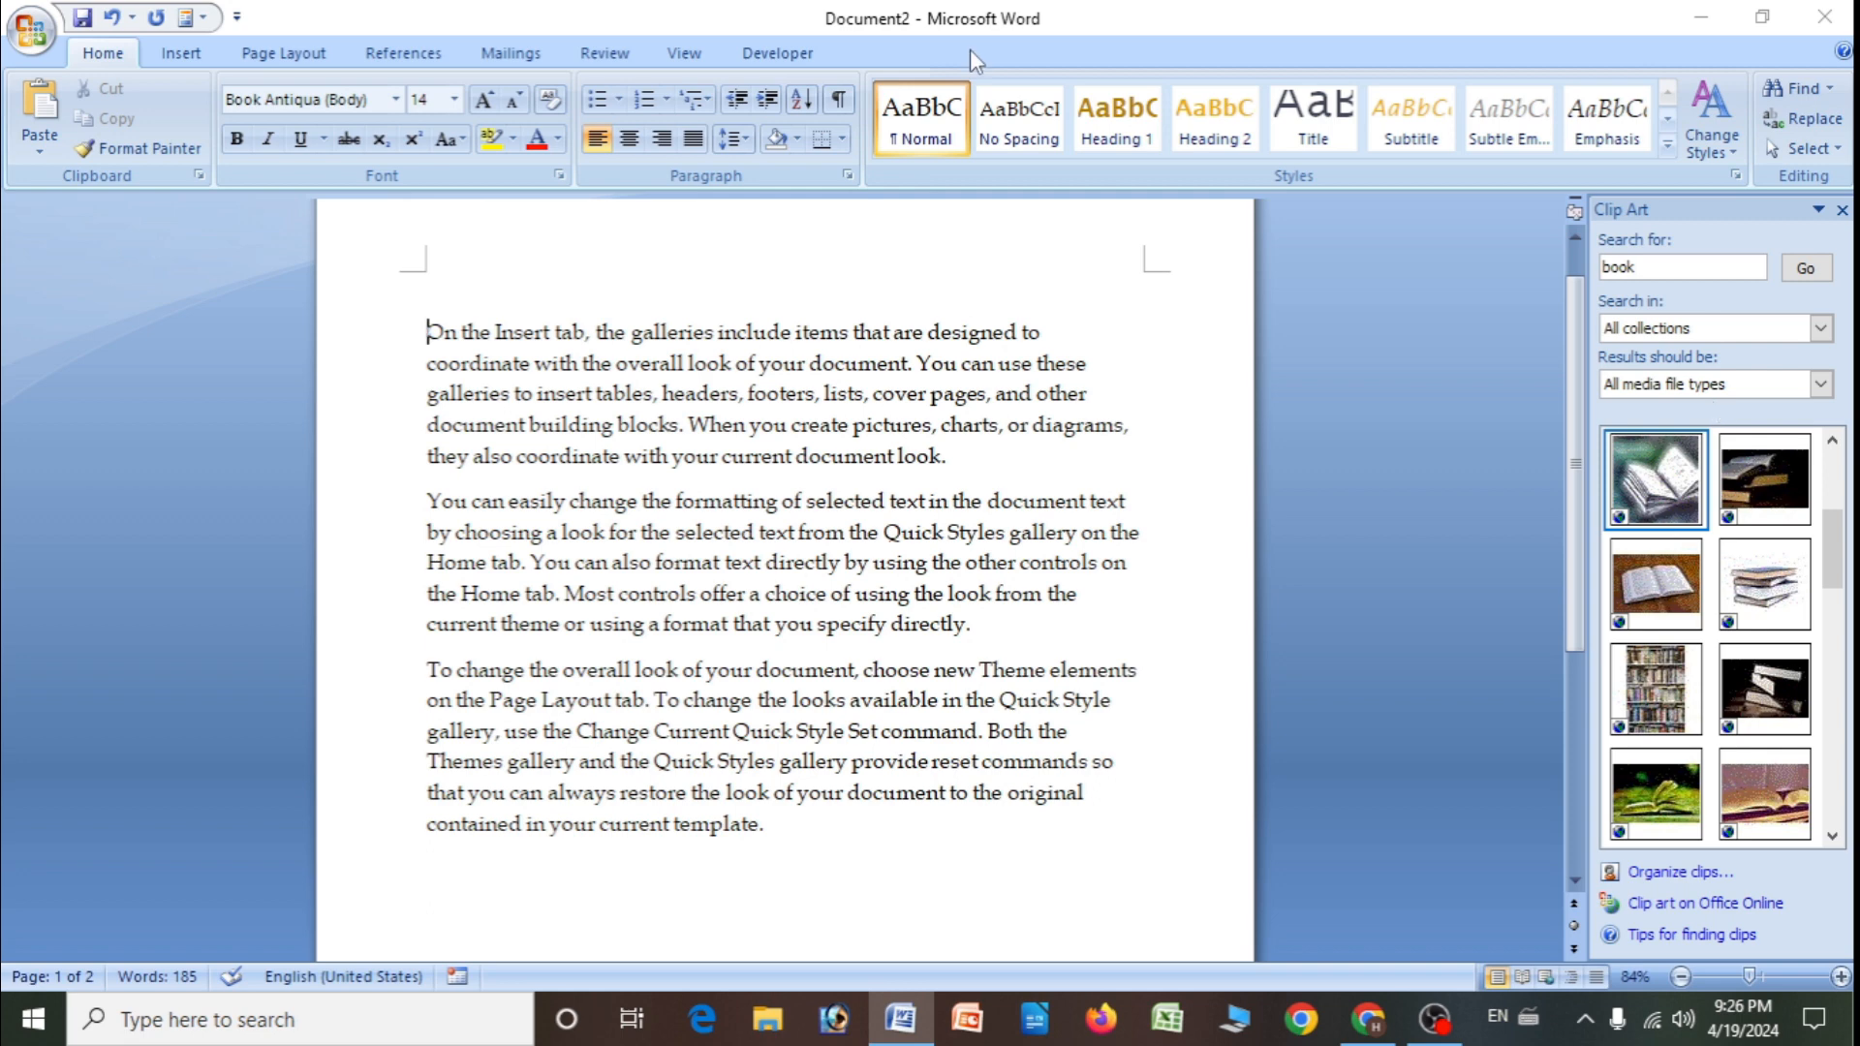
# - Close the Clip Art pane and draw a bevel shape about 4.64 in high and 3.74 in wide over the middle of the text
pyautogui.click(191, 54)
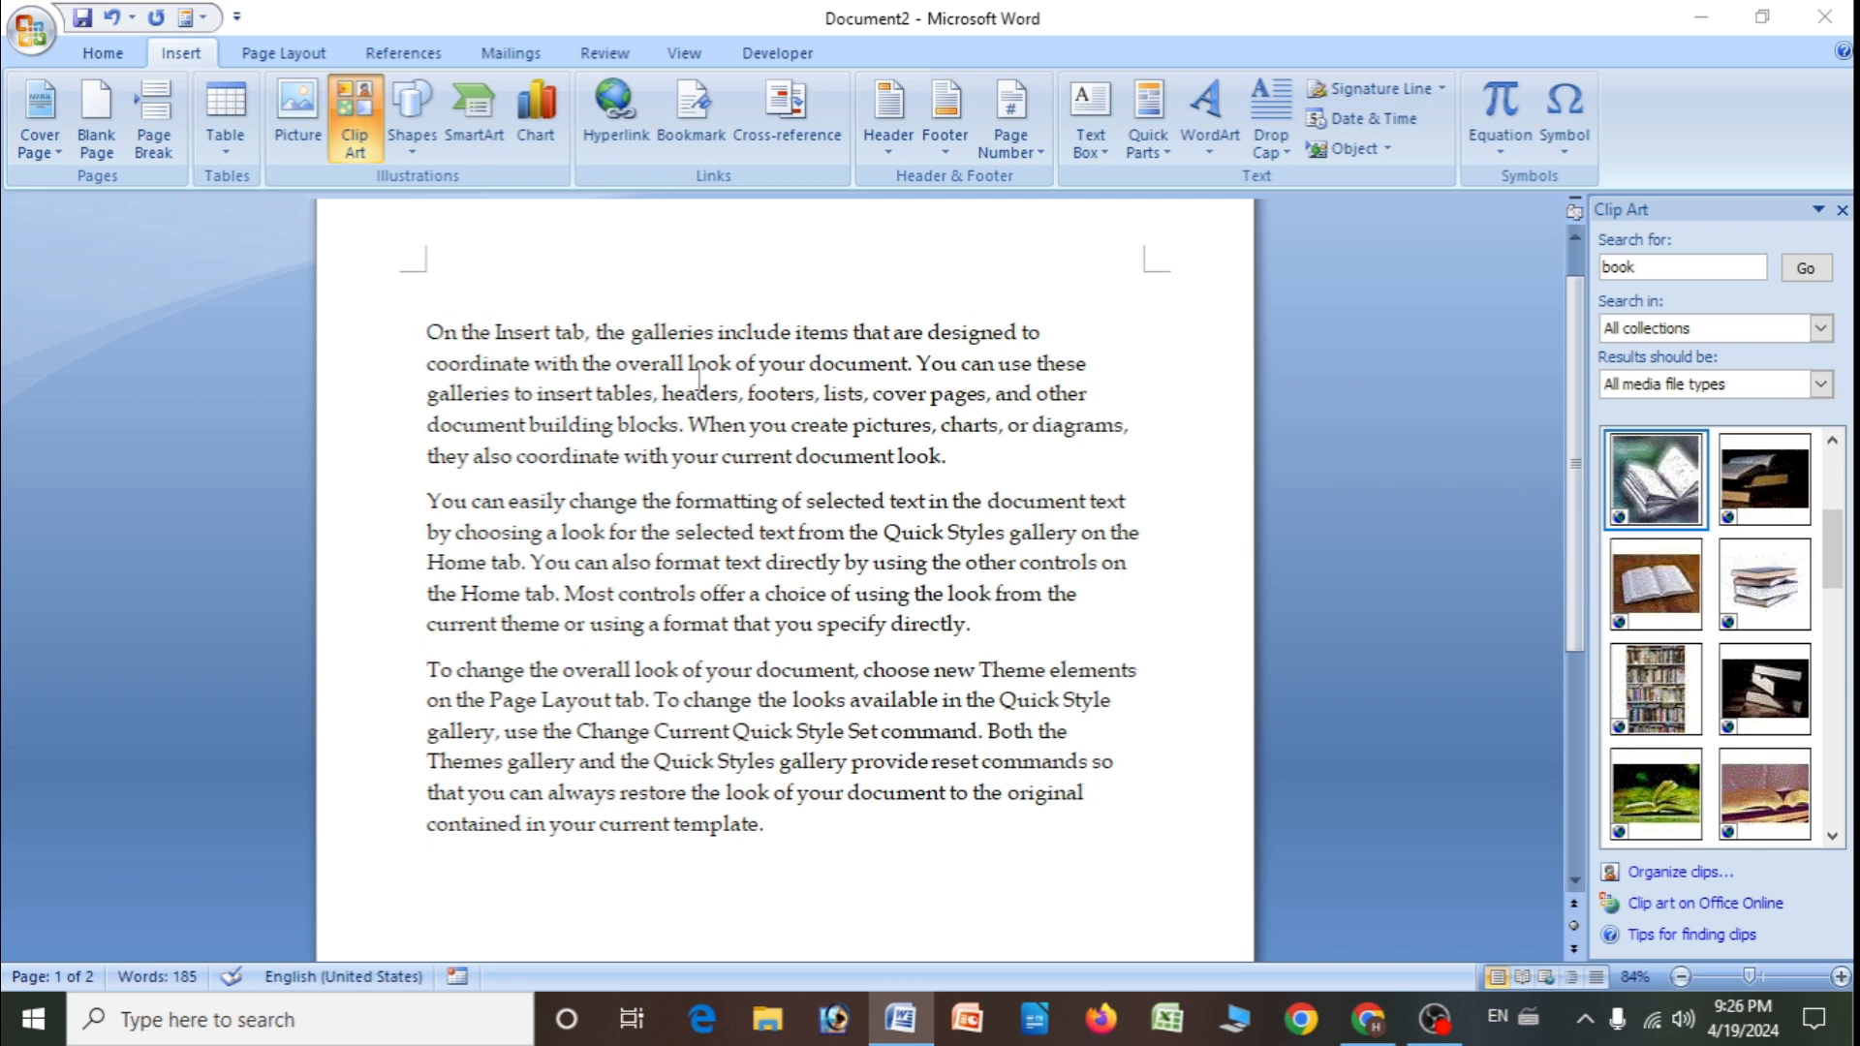
pyautogui.click(358, 144)
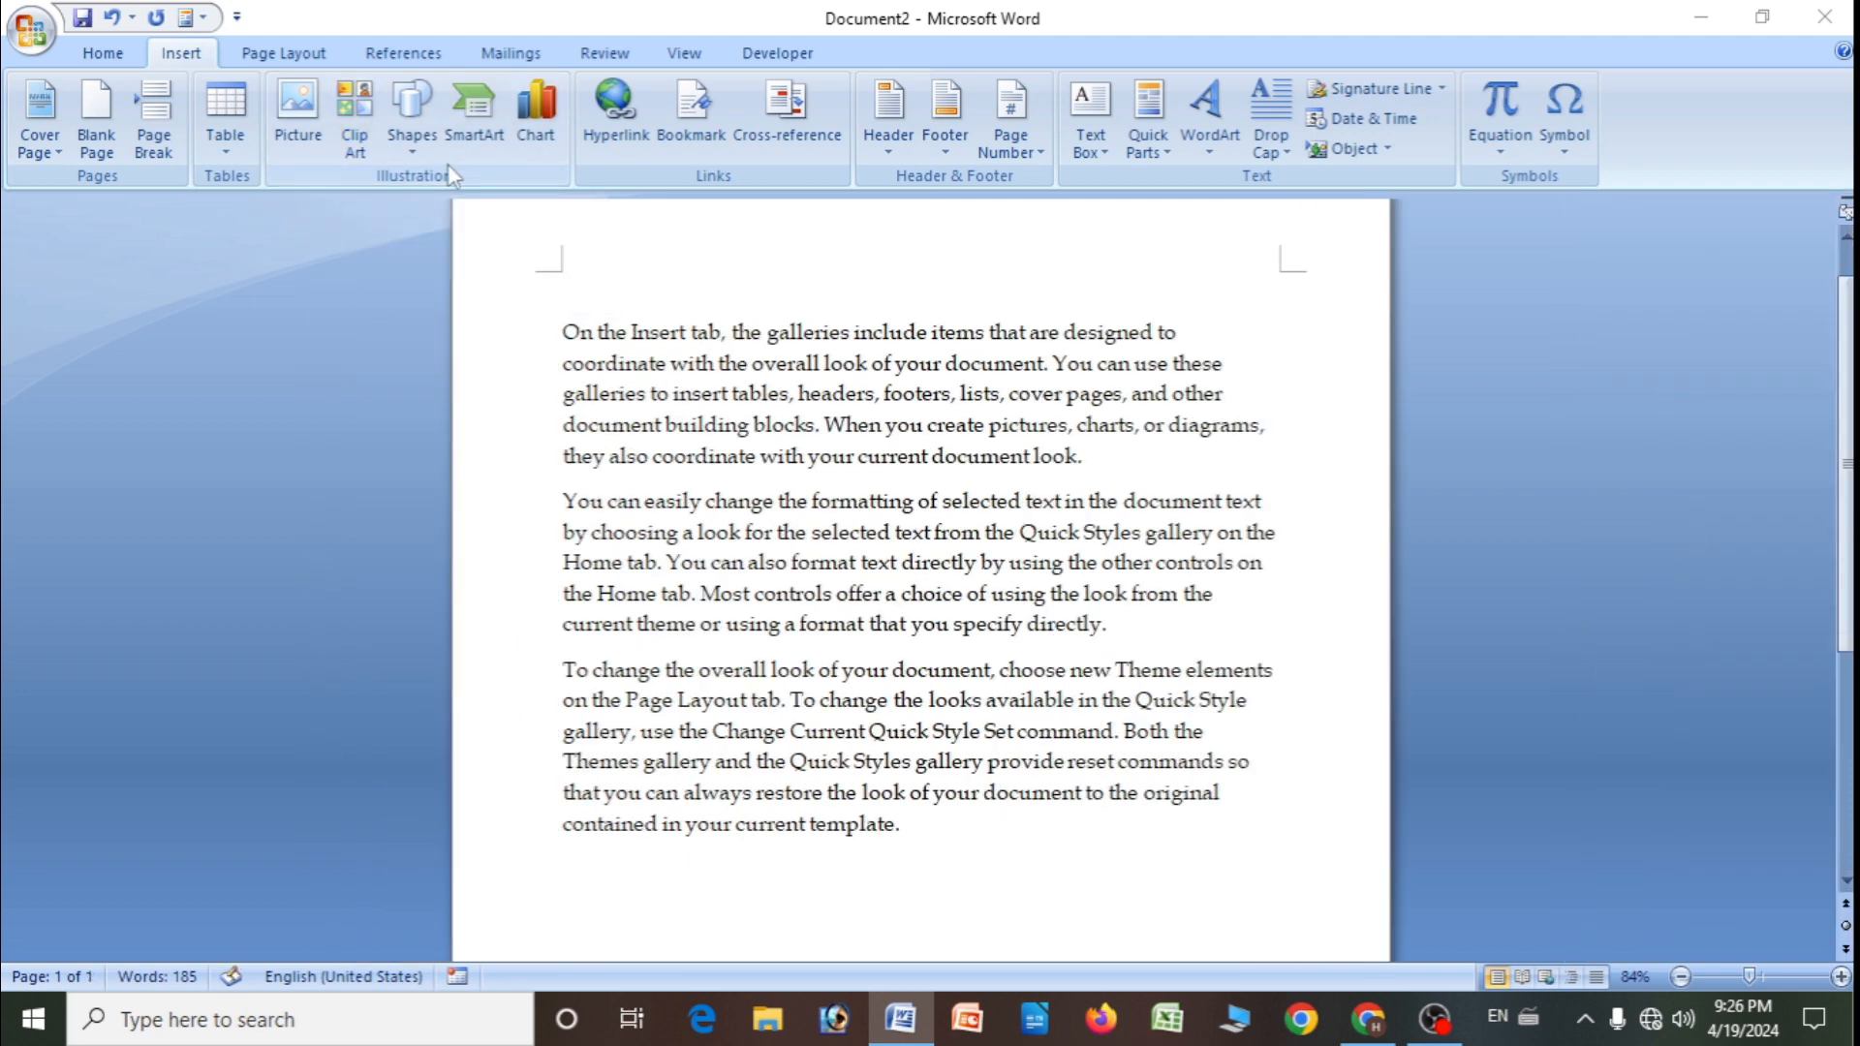
pyautogui.click(412, 136)
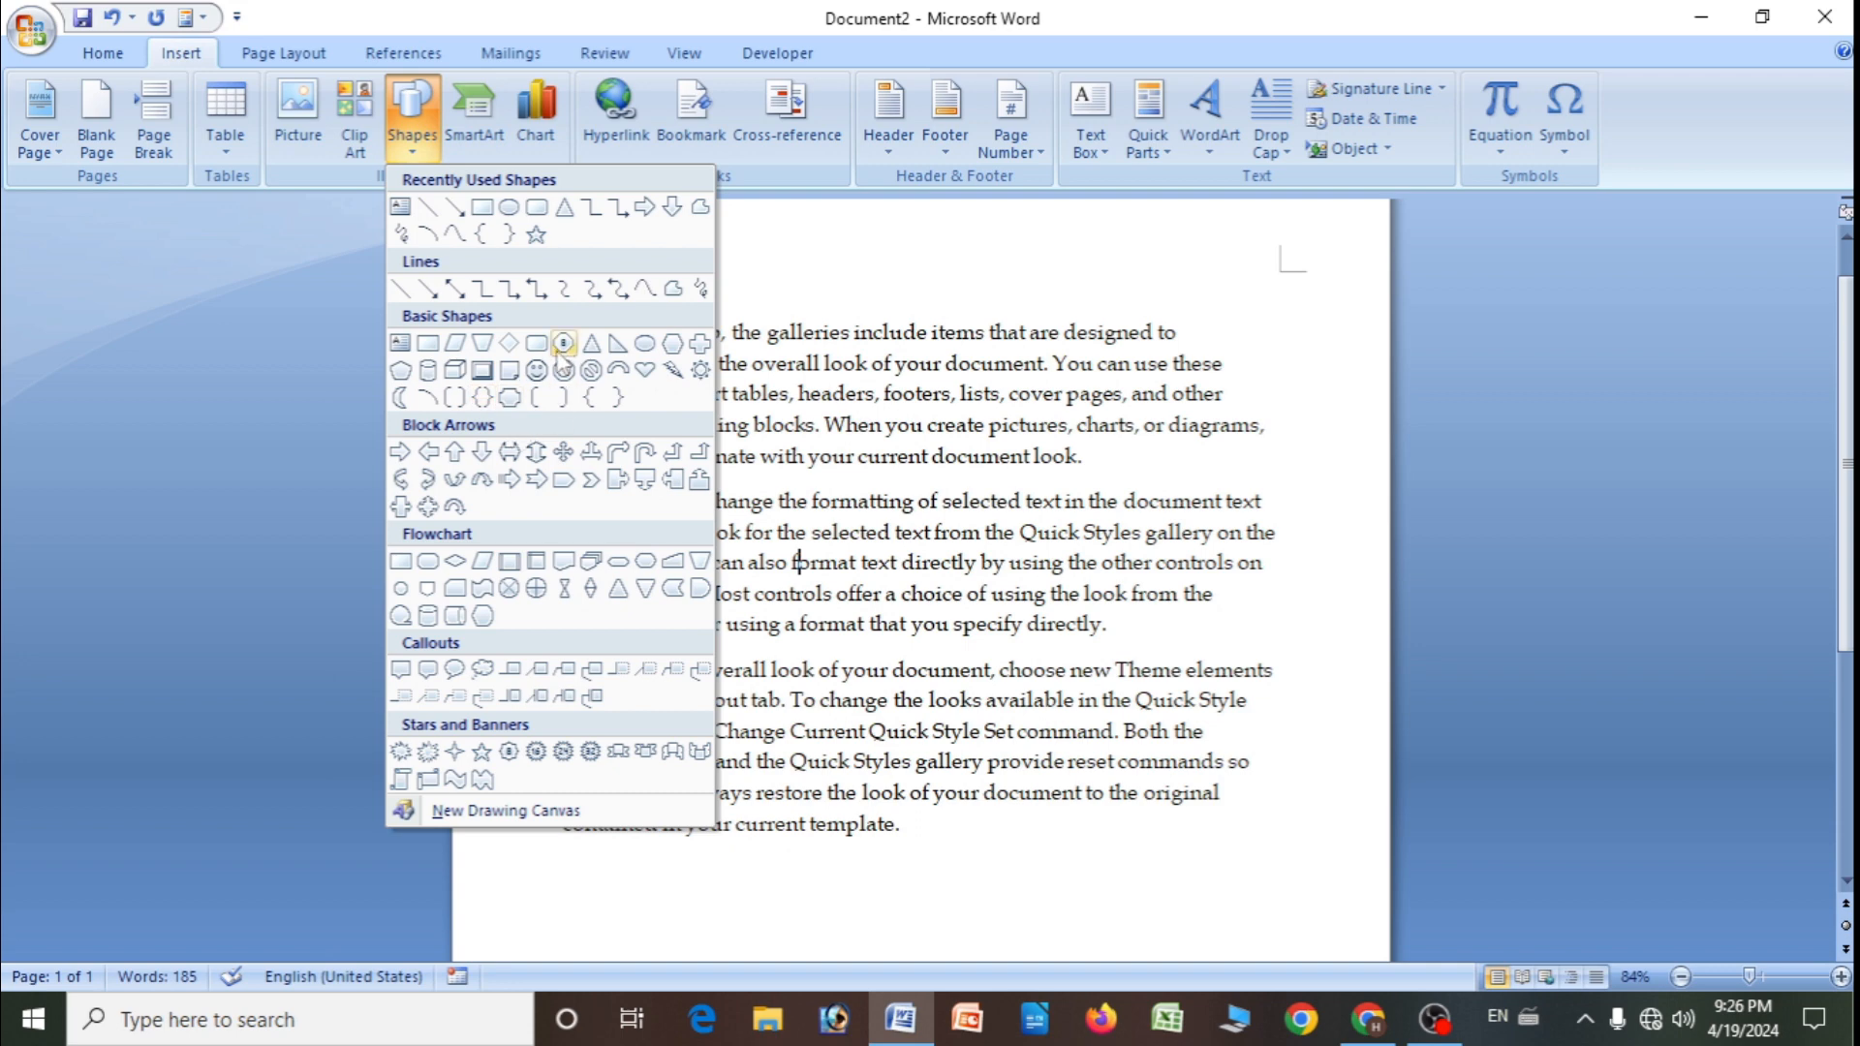
pyautogui.click(481, 370)
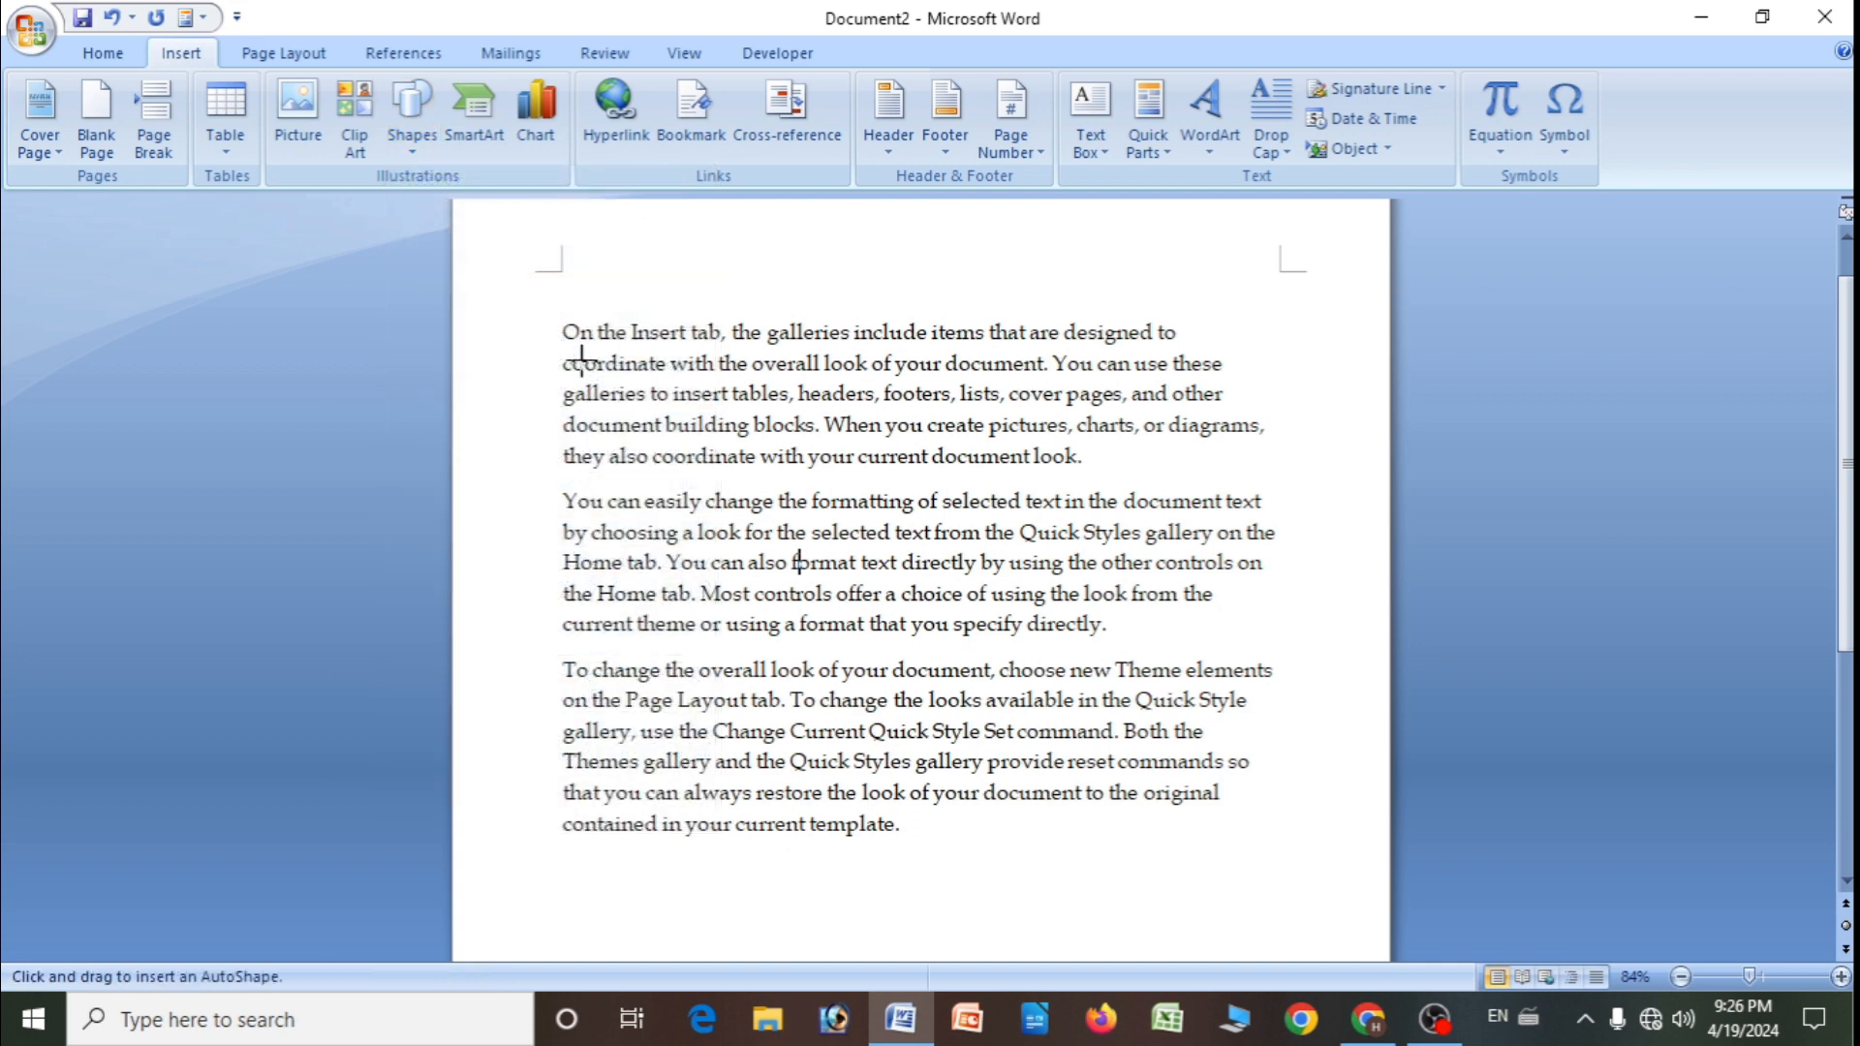
pyautogui.moveTo(577, 346); pyautogui.dragTo(989, 858)
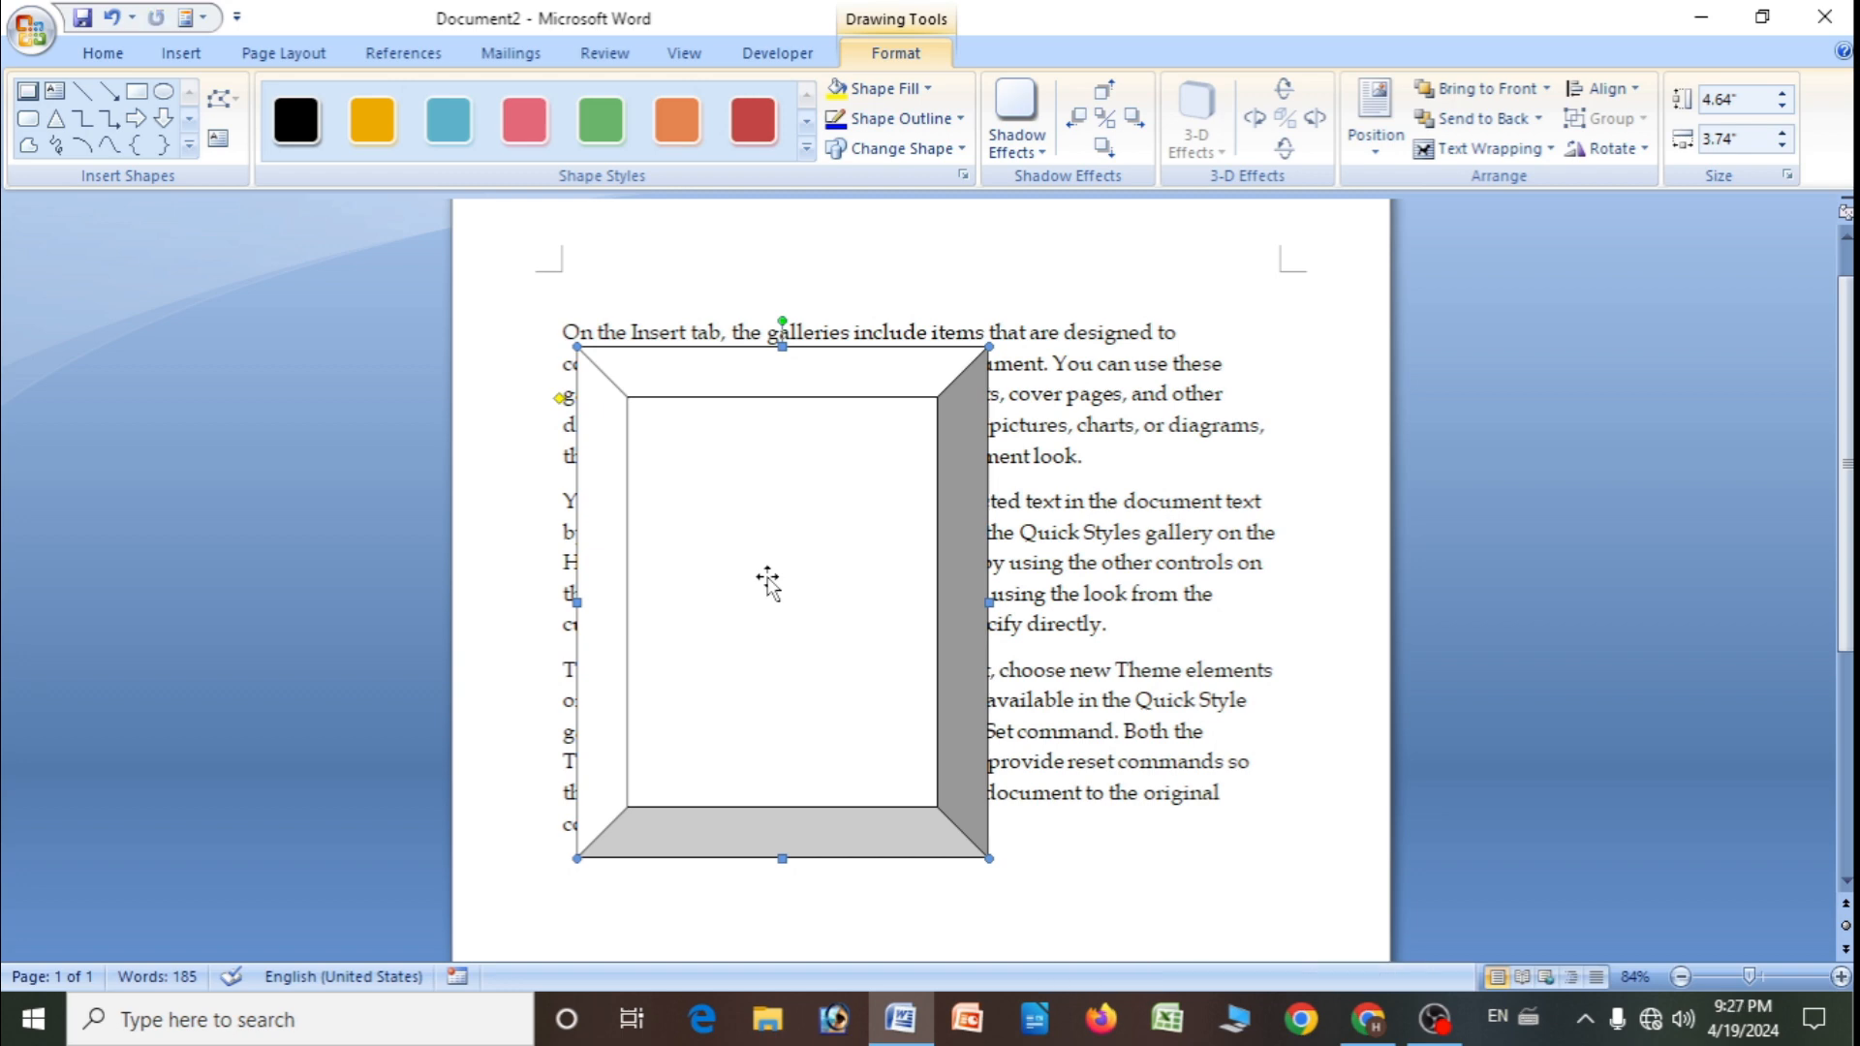
pyautogui.moveTo(767, 581); pyautogui.dragTo(873, 584)
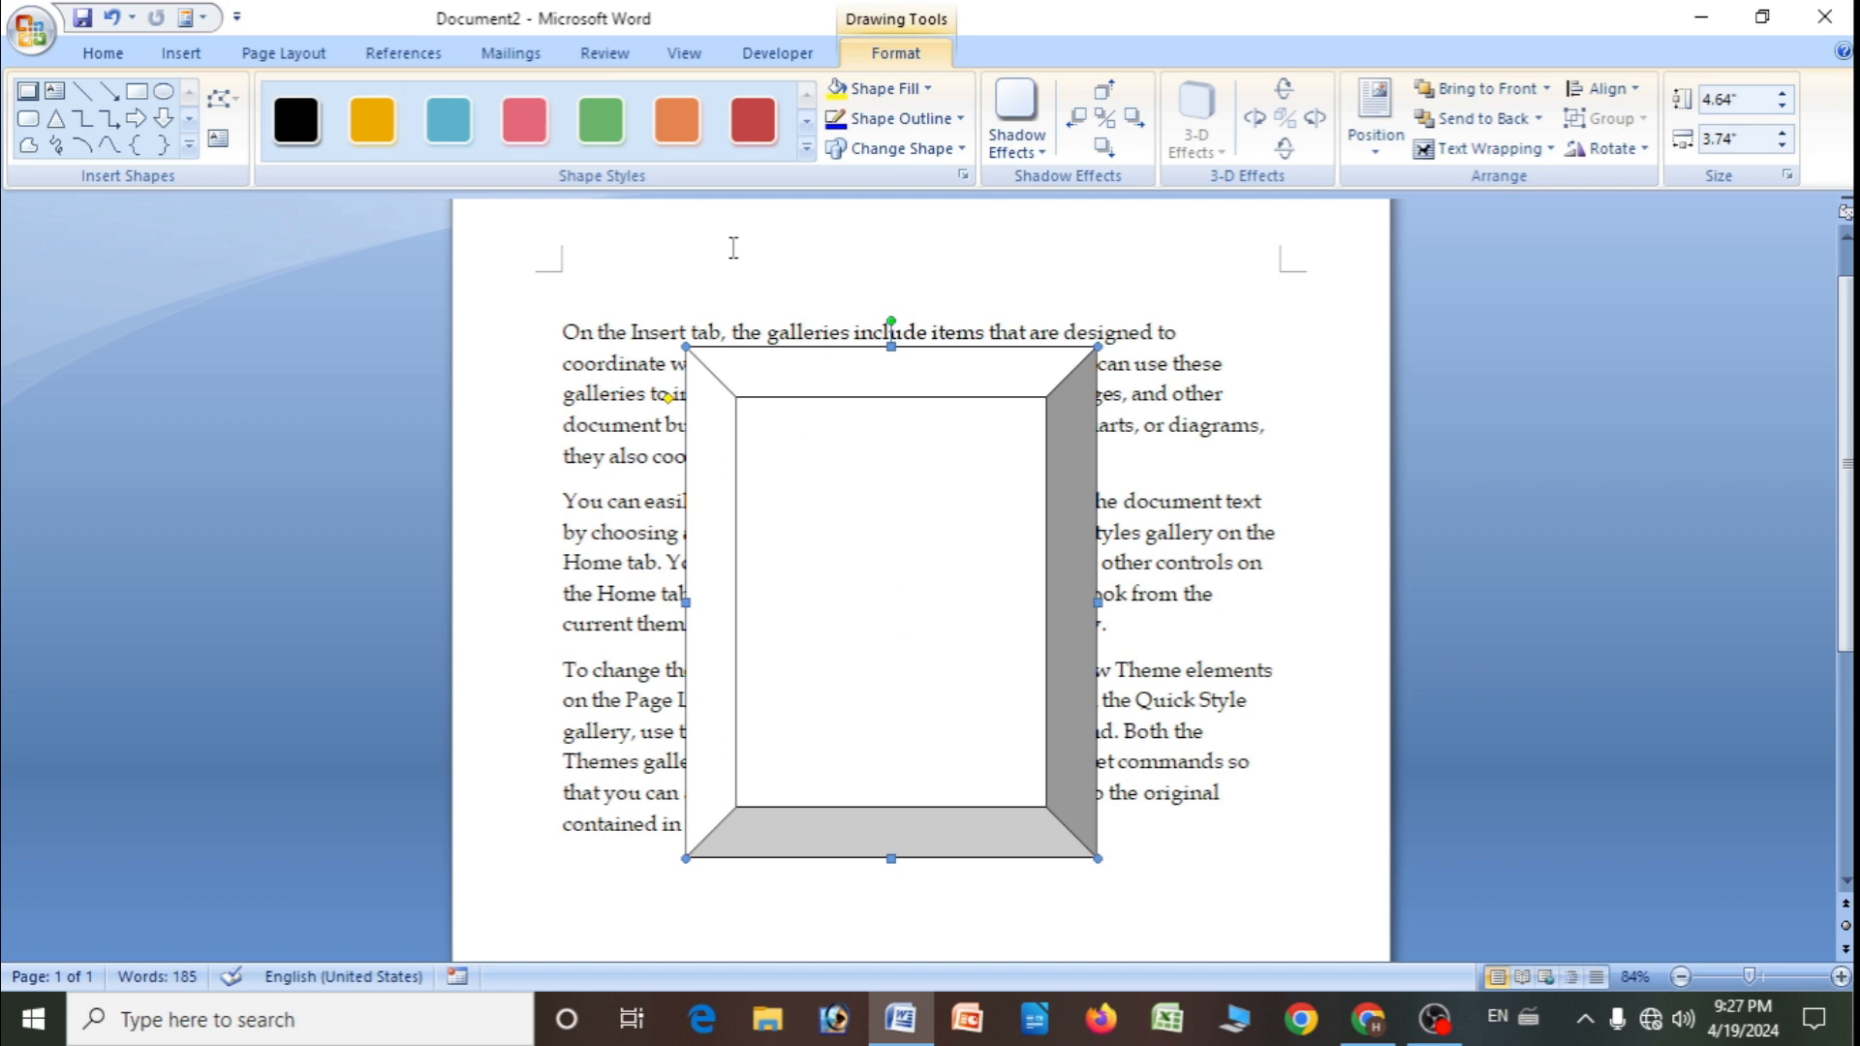
# - Apply the orange shape style to the bevel and change its fill to dark teal
pyautogui.click(663, 124)
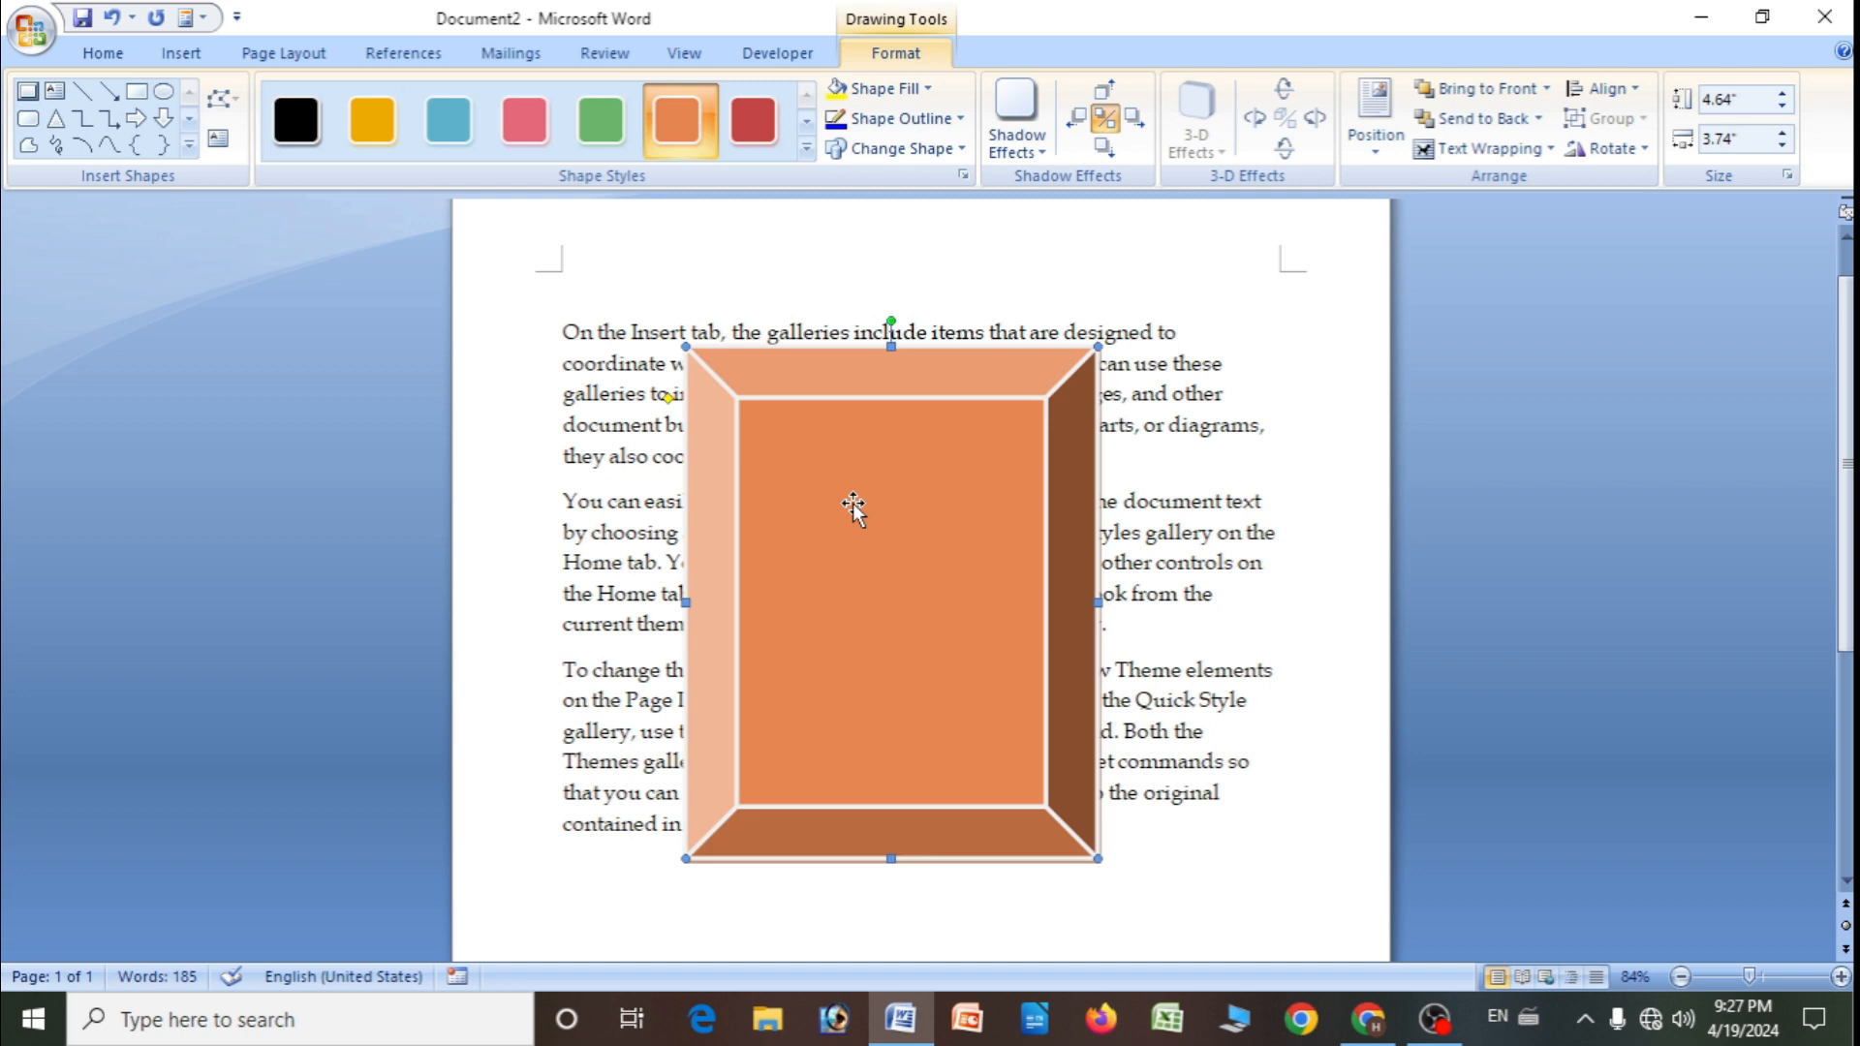
pyautogui.click(926, 89)
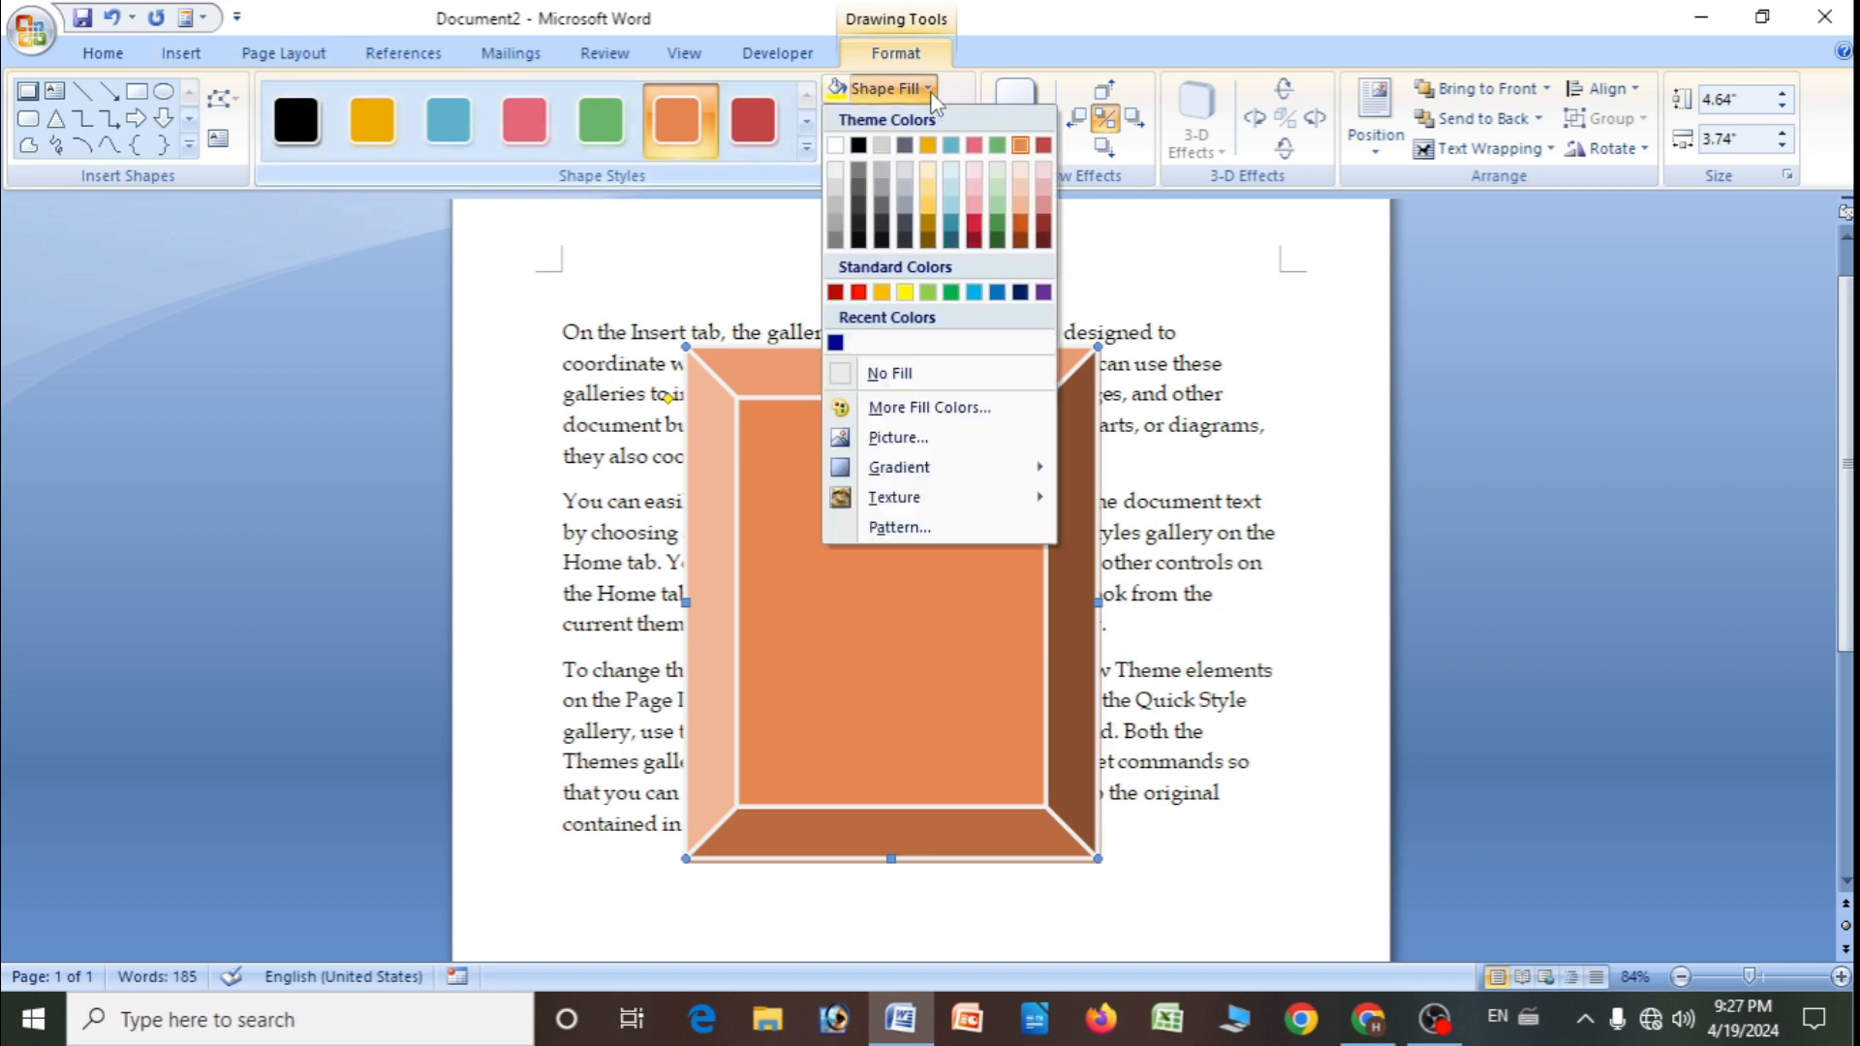
pyautogui.click(951, 242)
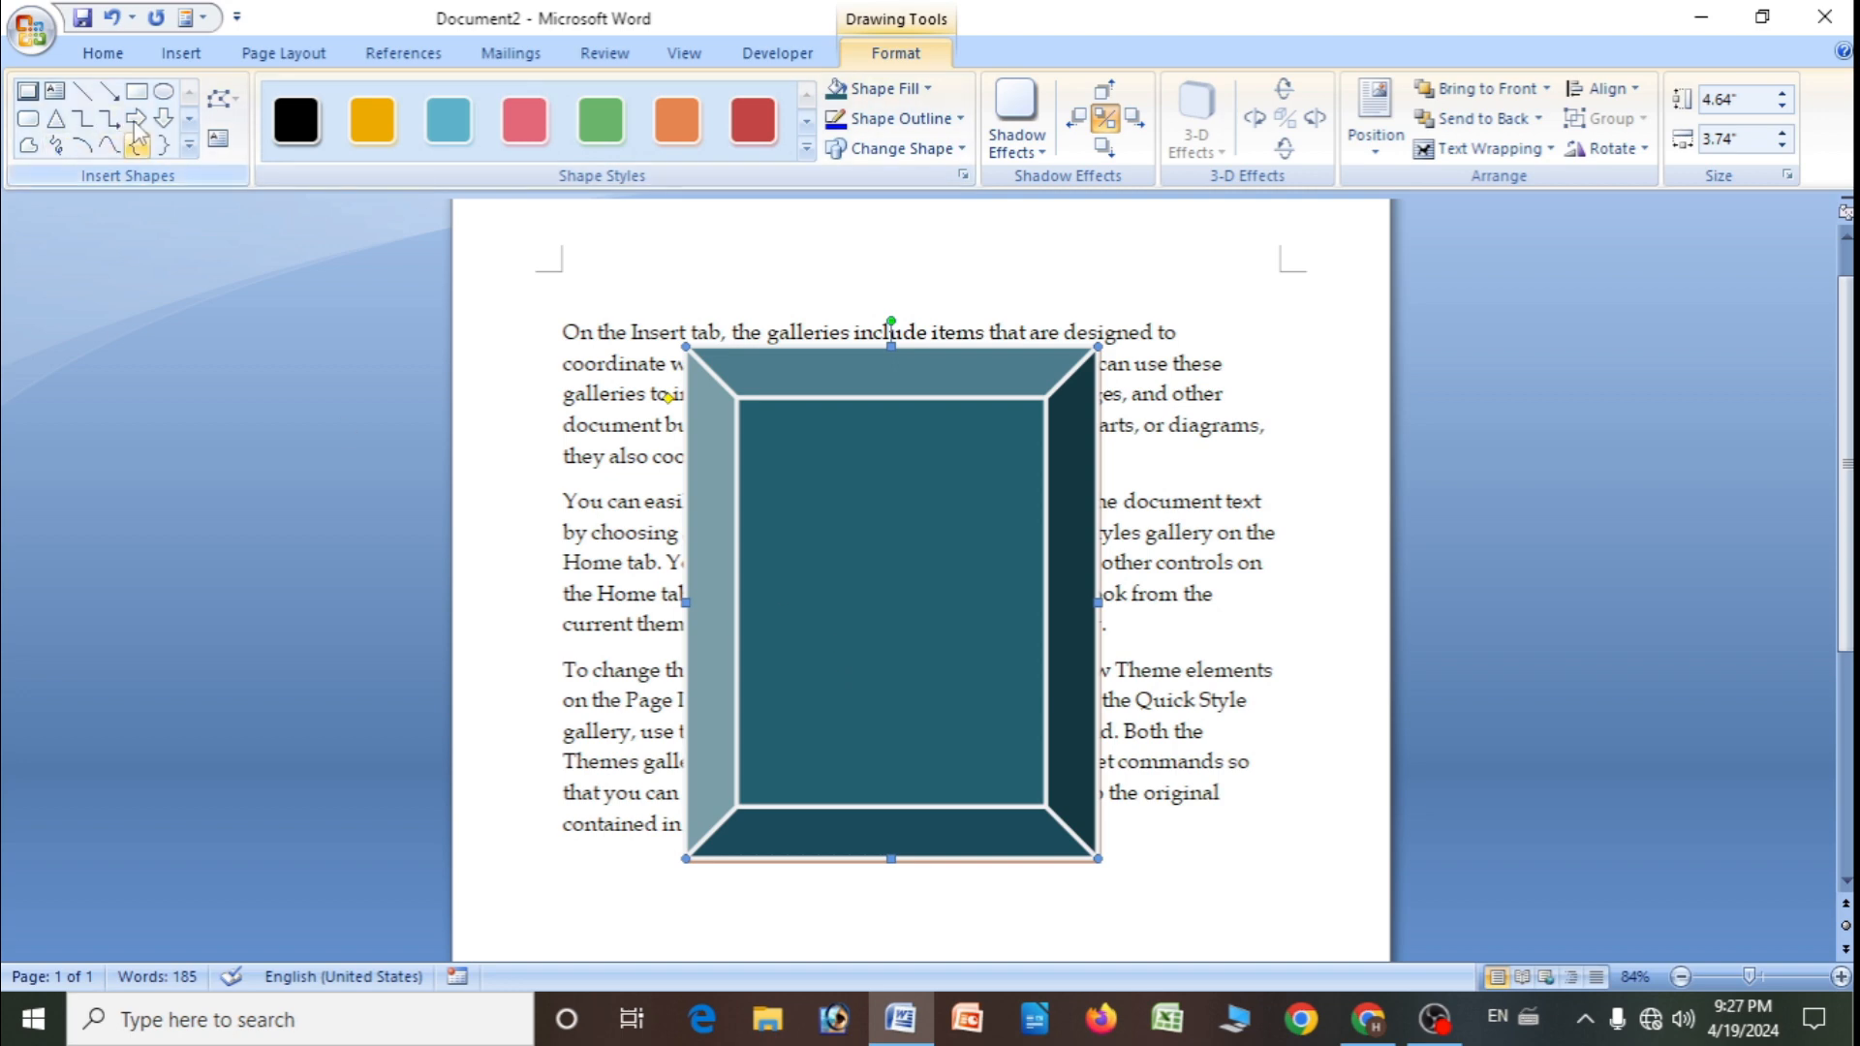
# - Draw a down arrow about 4.28 in by 1.27 in beside the bevel and a text box about 0.68 in by 2.09 in inside the bevel
pyautogui.click(165, 118)
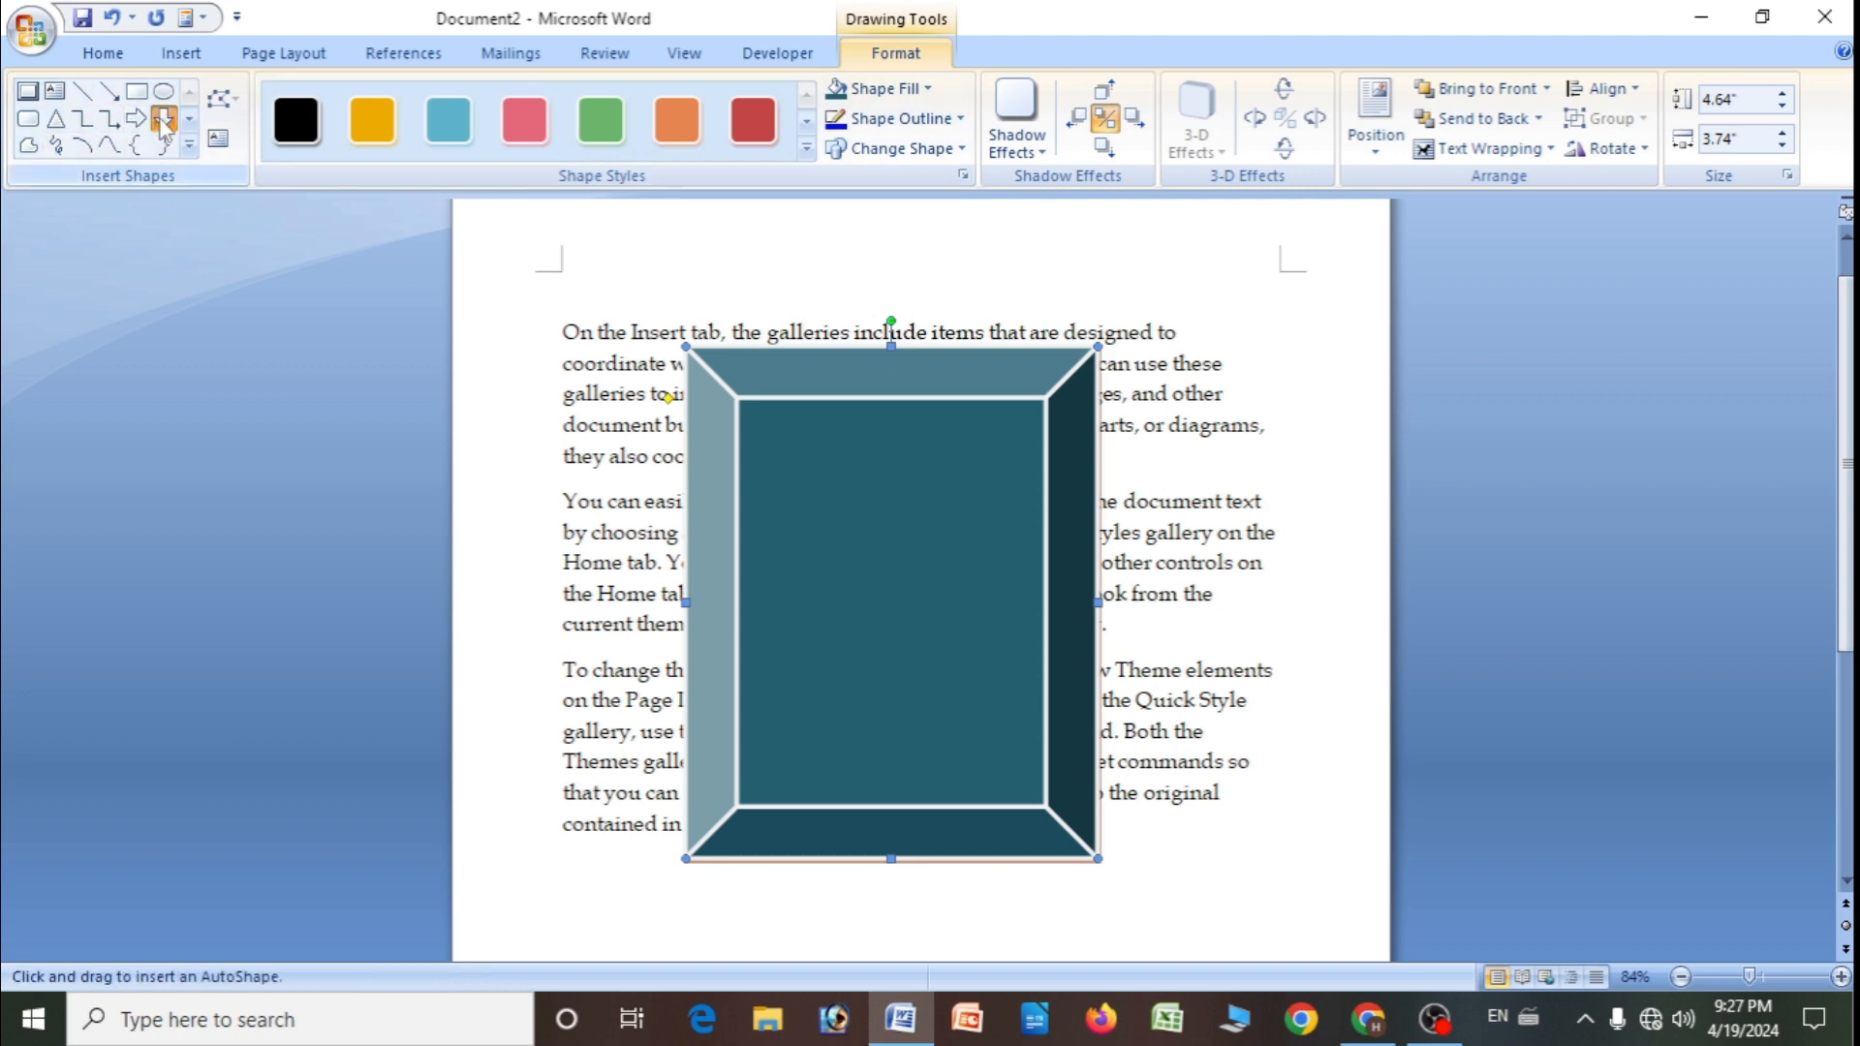
pyautogui.moveTo(528, 413); pyautogui.dragTo(670, 885)
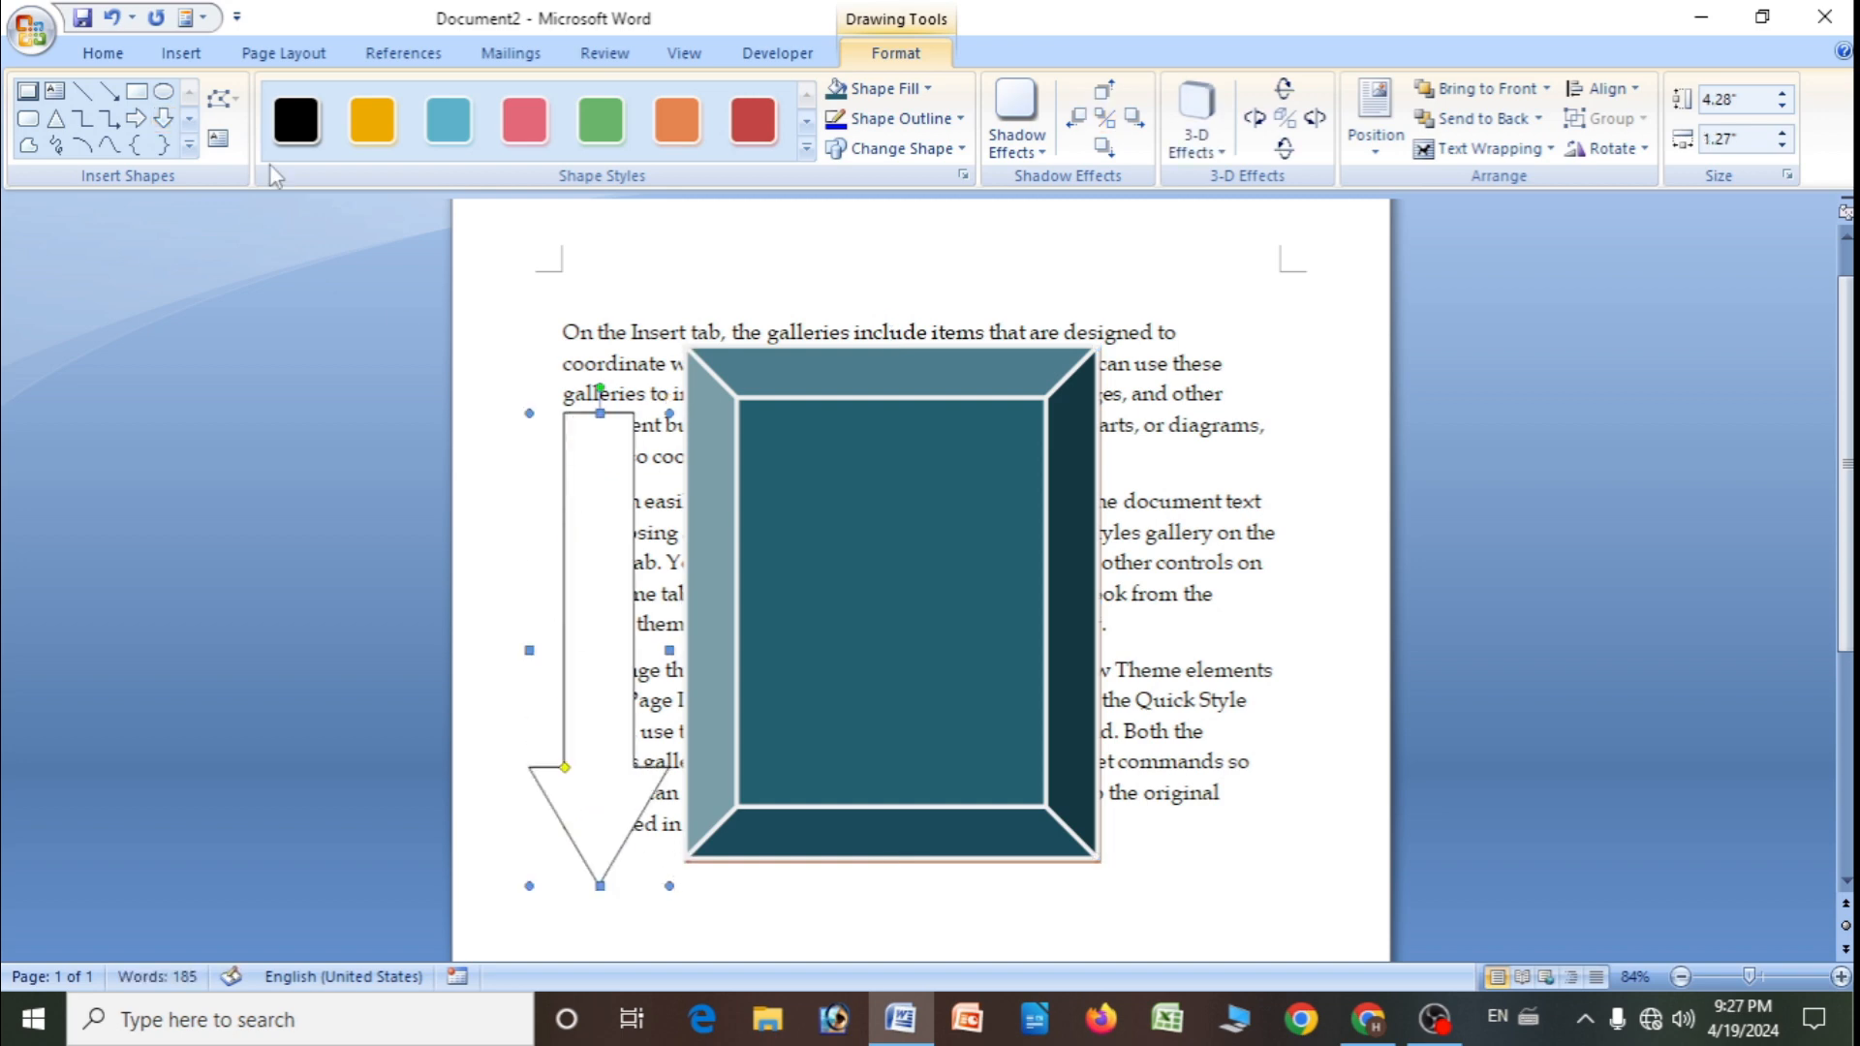
pyautogui.click(53, 93)
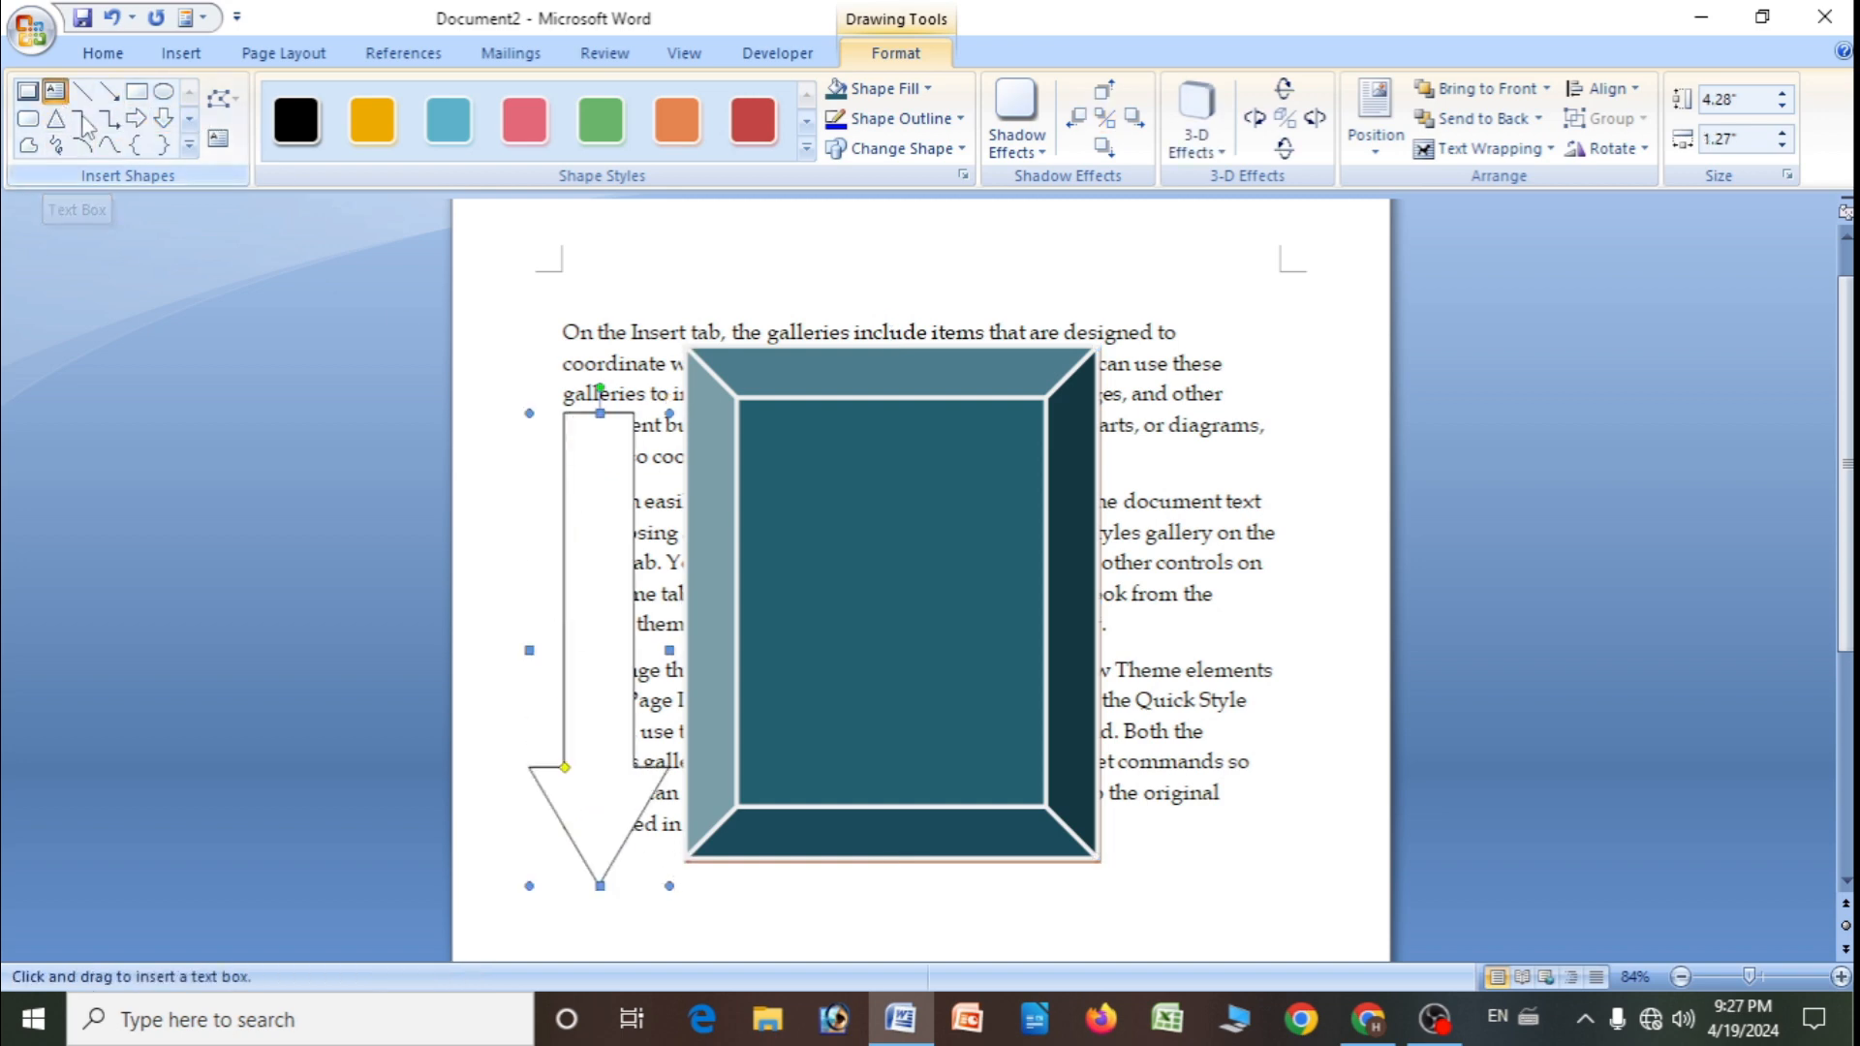
pyautogui.moveTo(747, 499); pyautogui.dragTo(976, 576)
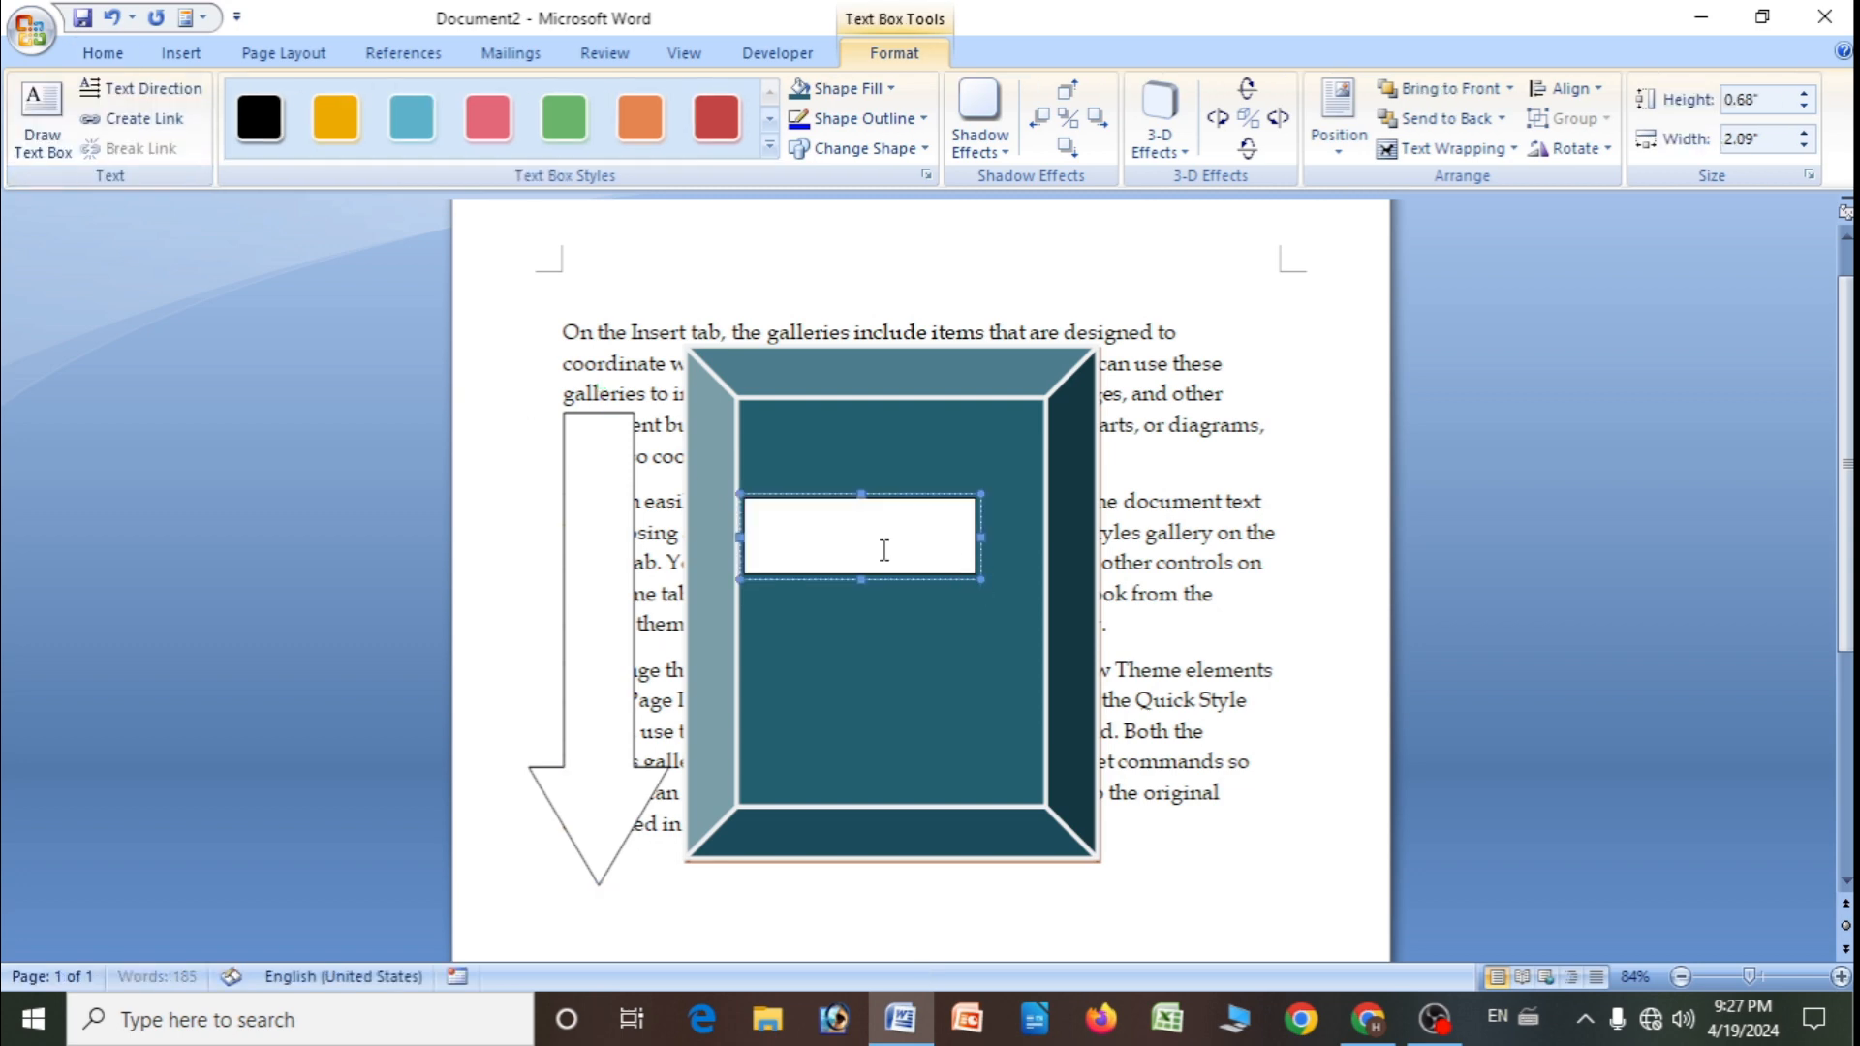
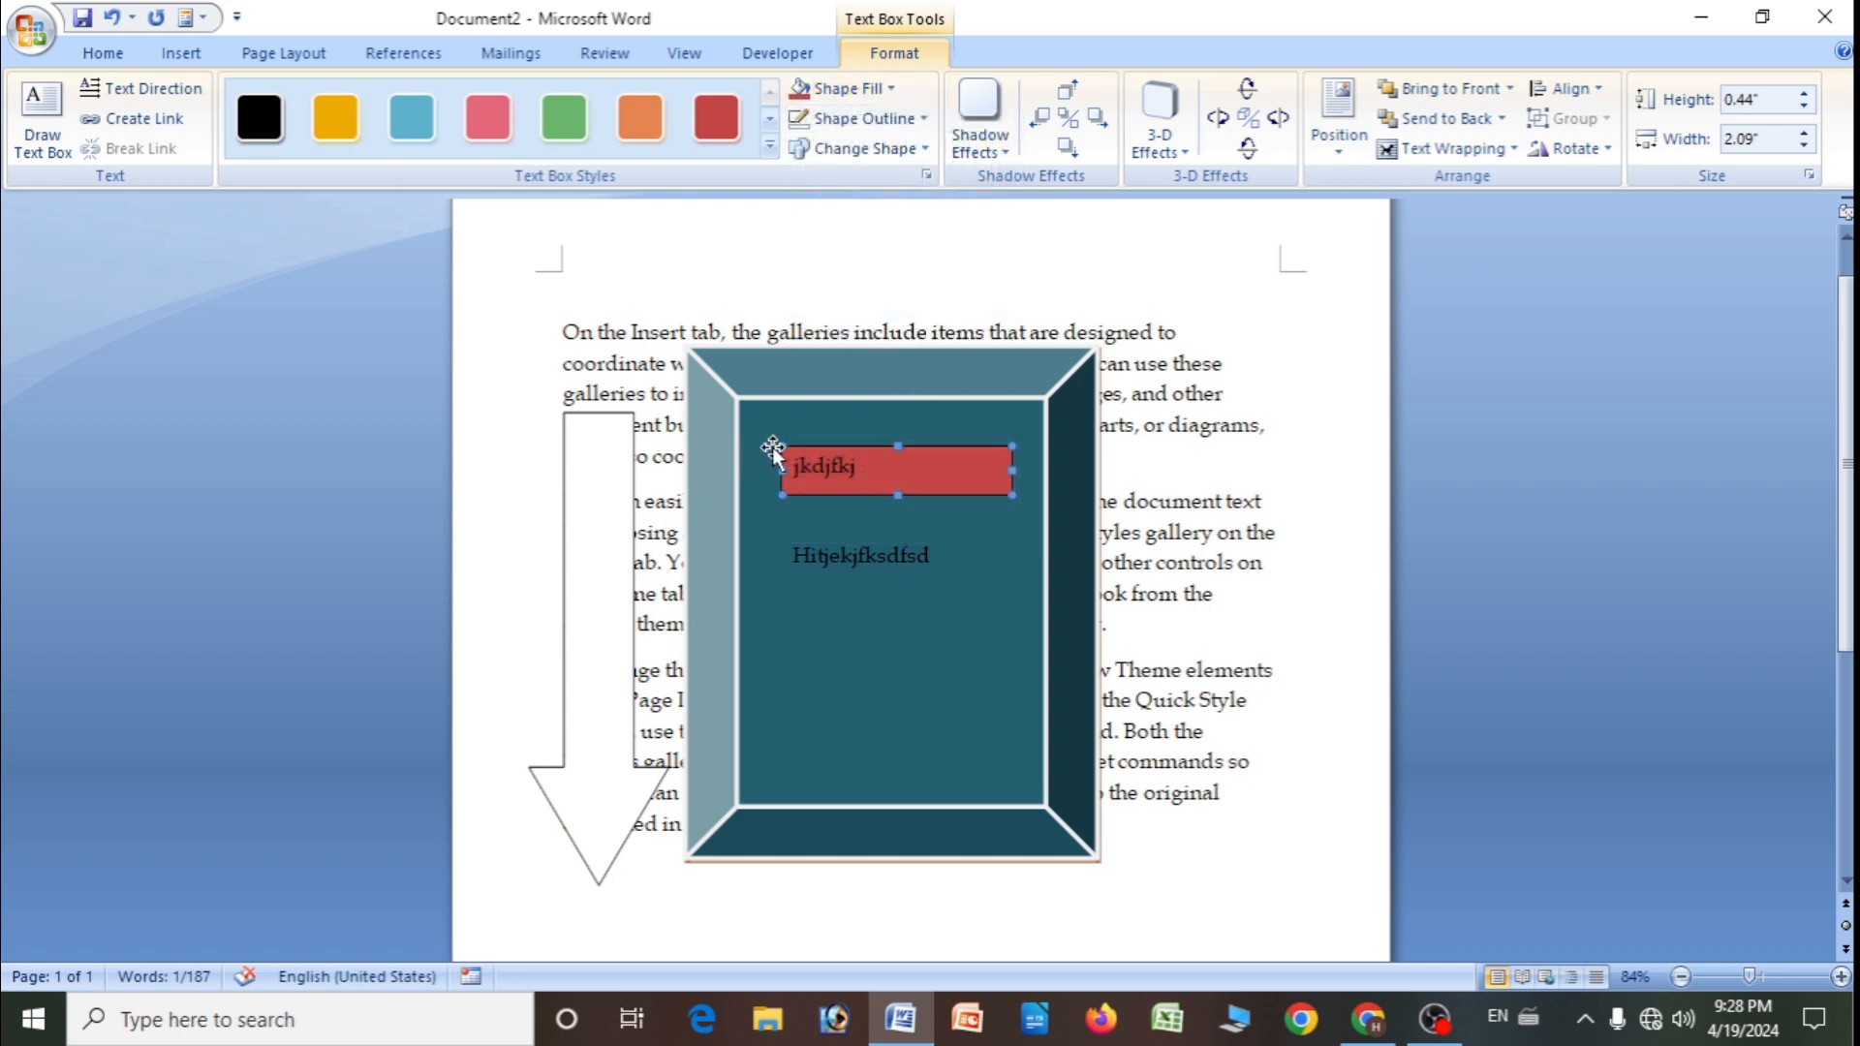
# - Set the "jkdjfkj" text box to No Fill
pyautogui.click(876, 89)
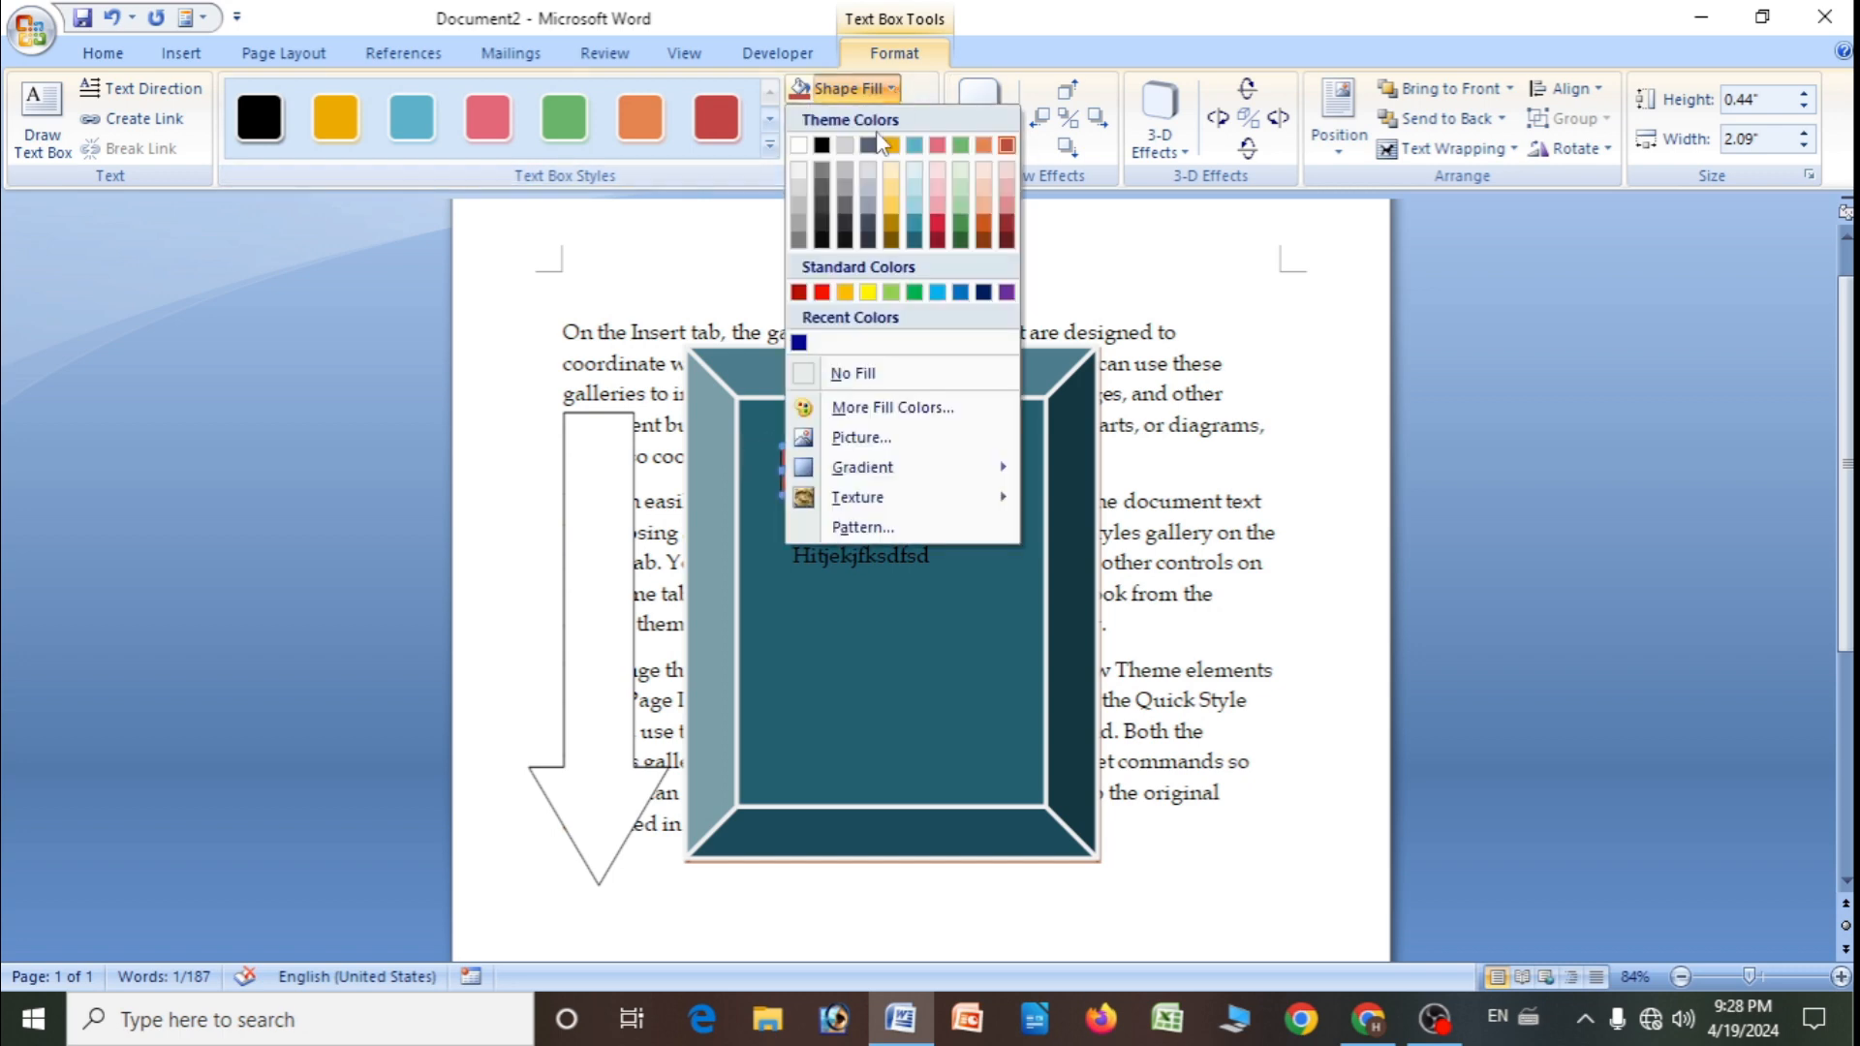
pyautogui.click(804, 374)
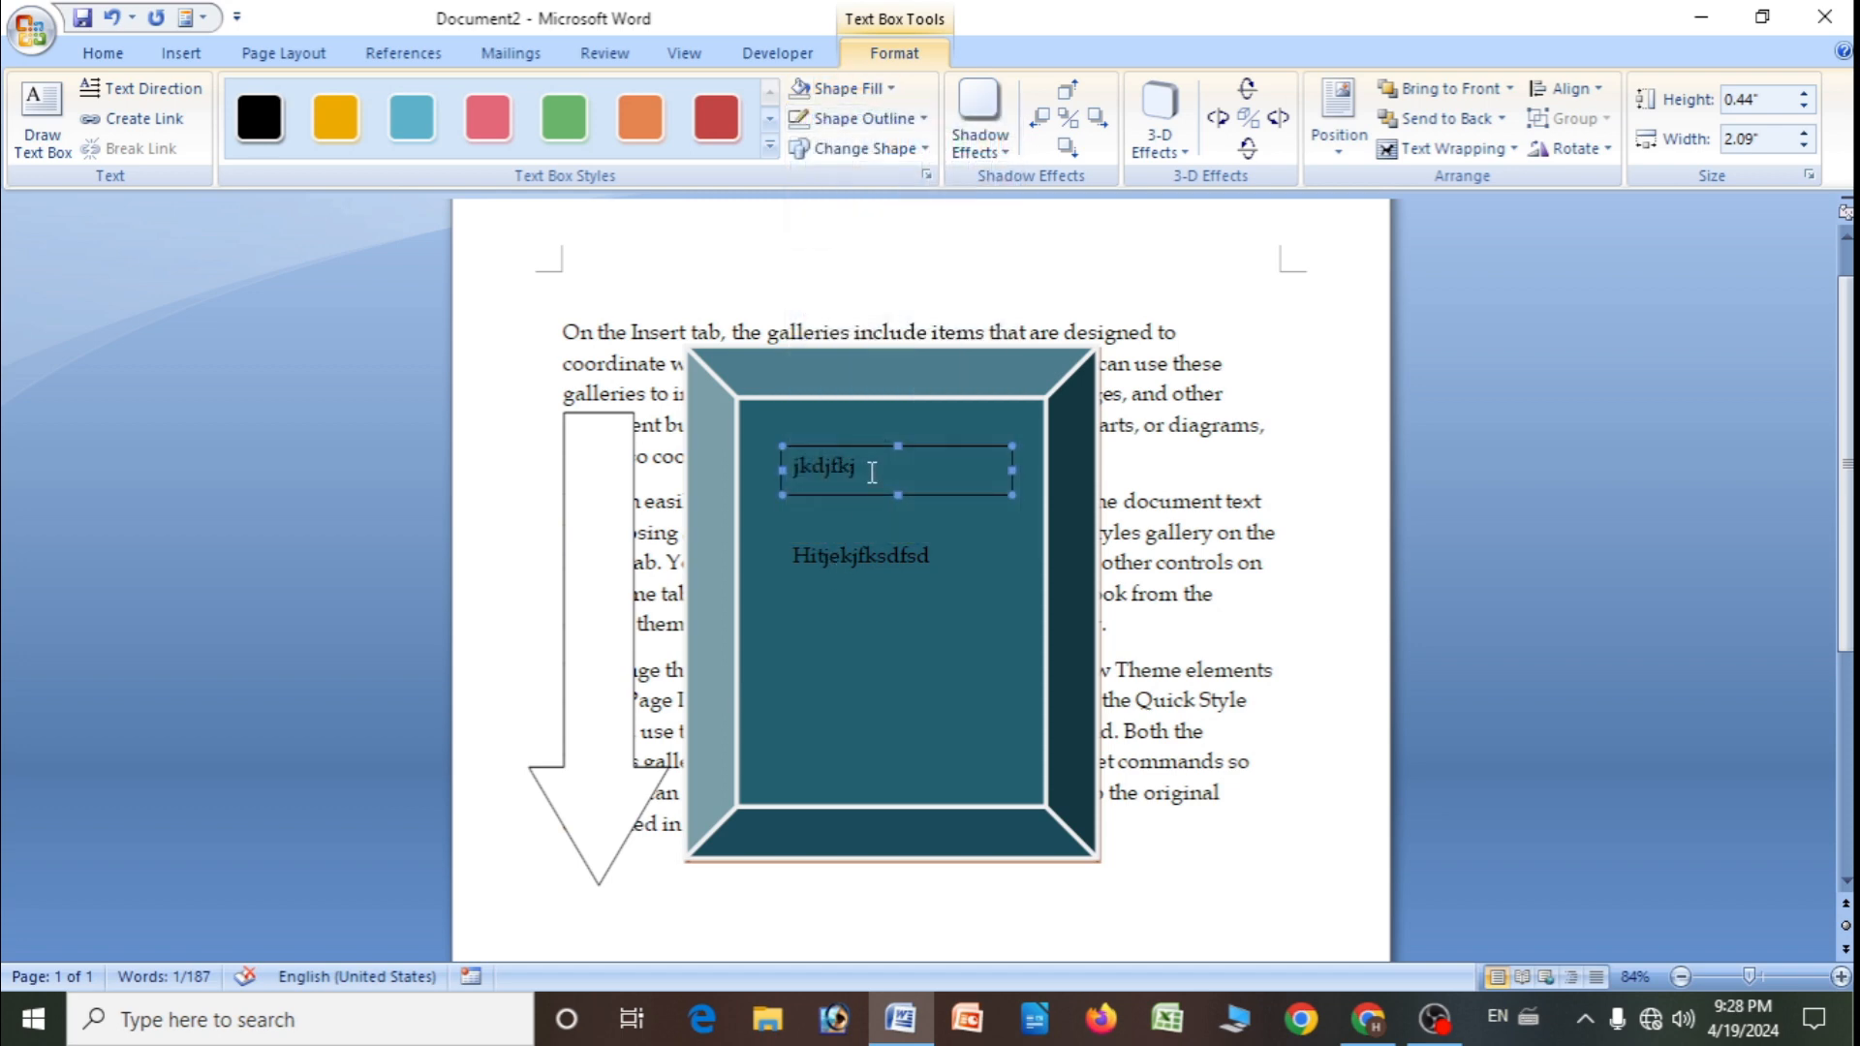
pyautogui.click(918, 555)
pyautogui.click(876, 473)
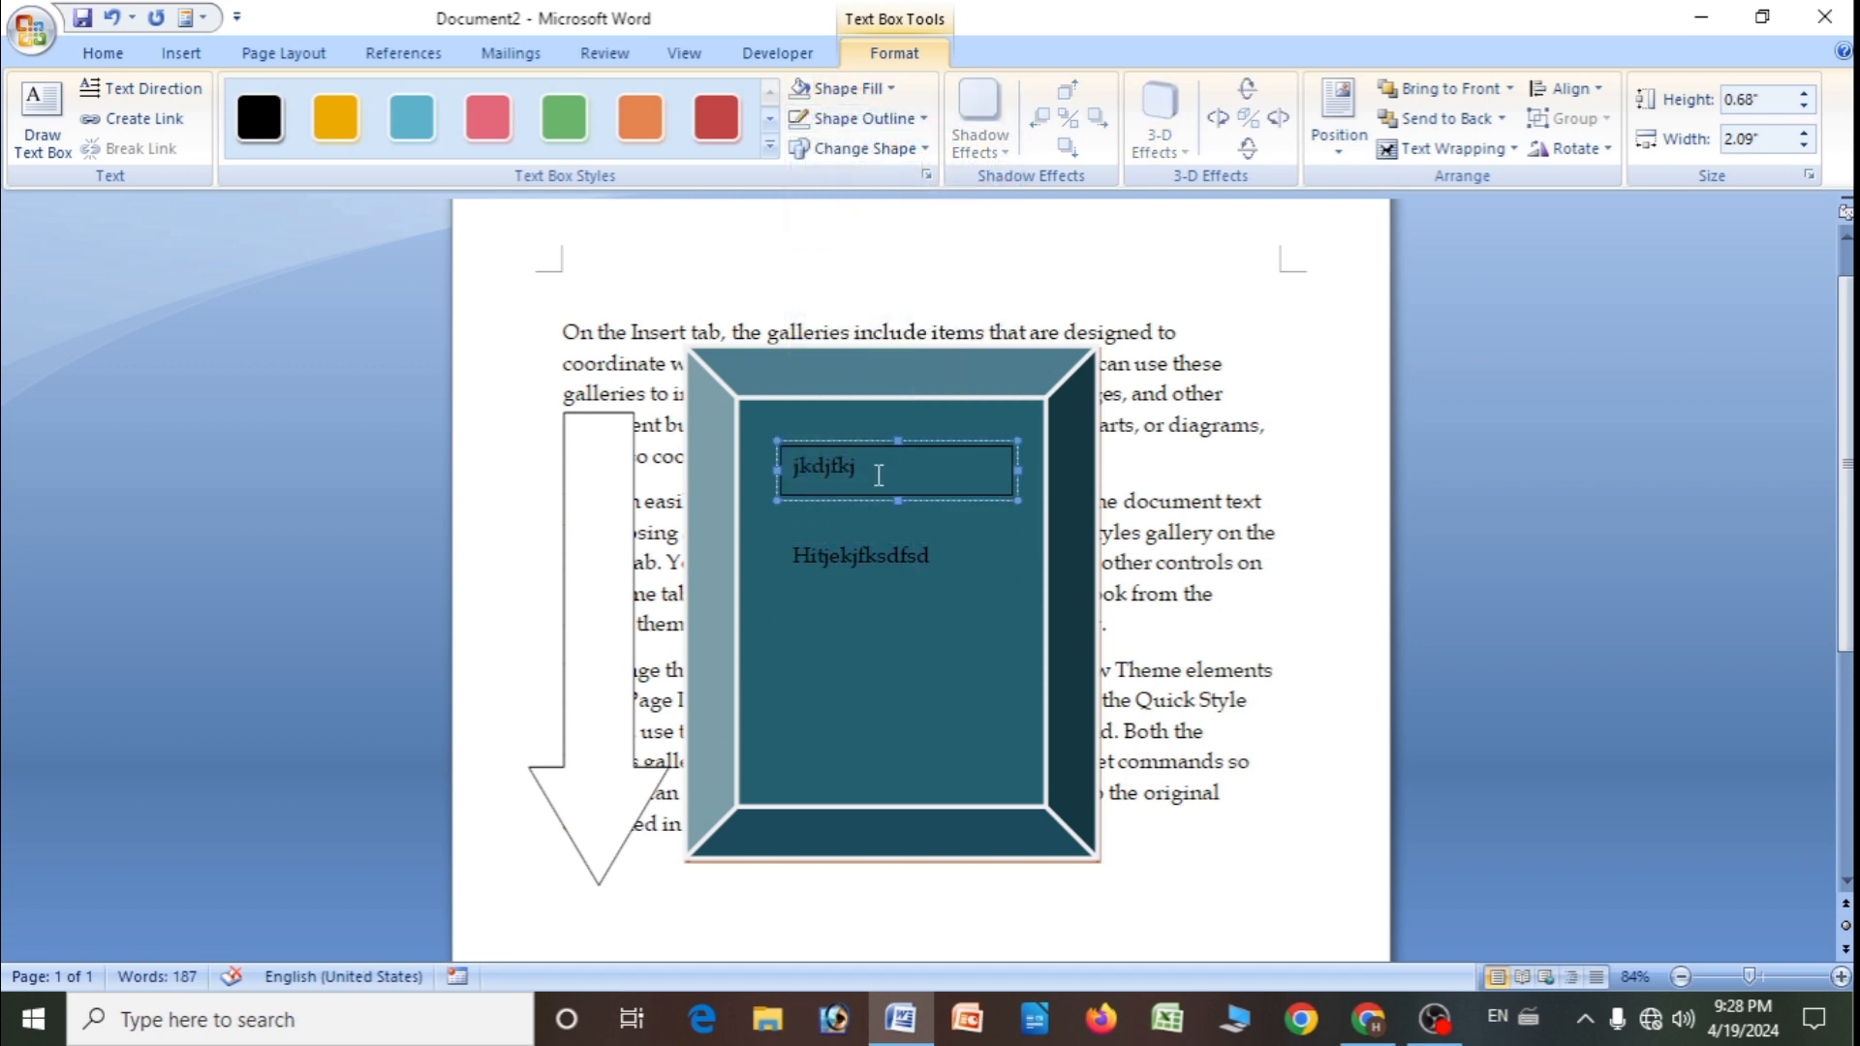
# - Give the "jkdjfkj" text box a red theme-colour outline and deselect it
pyautogui.click(798, 445)
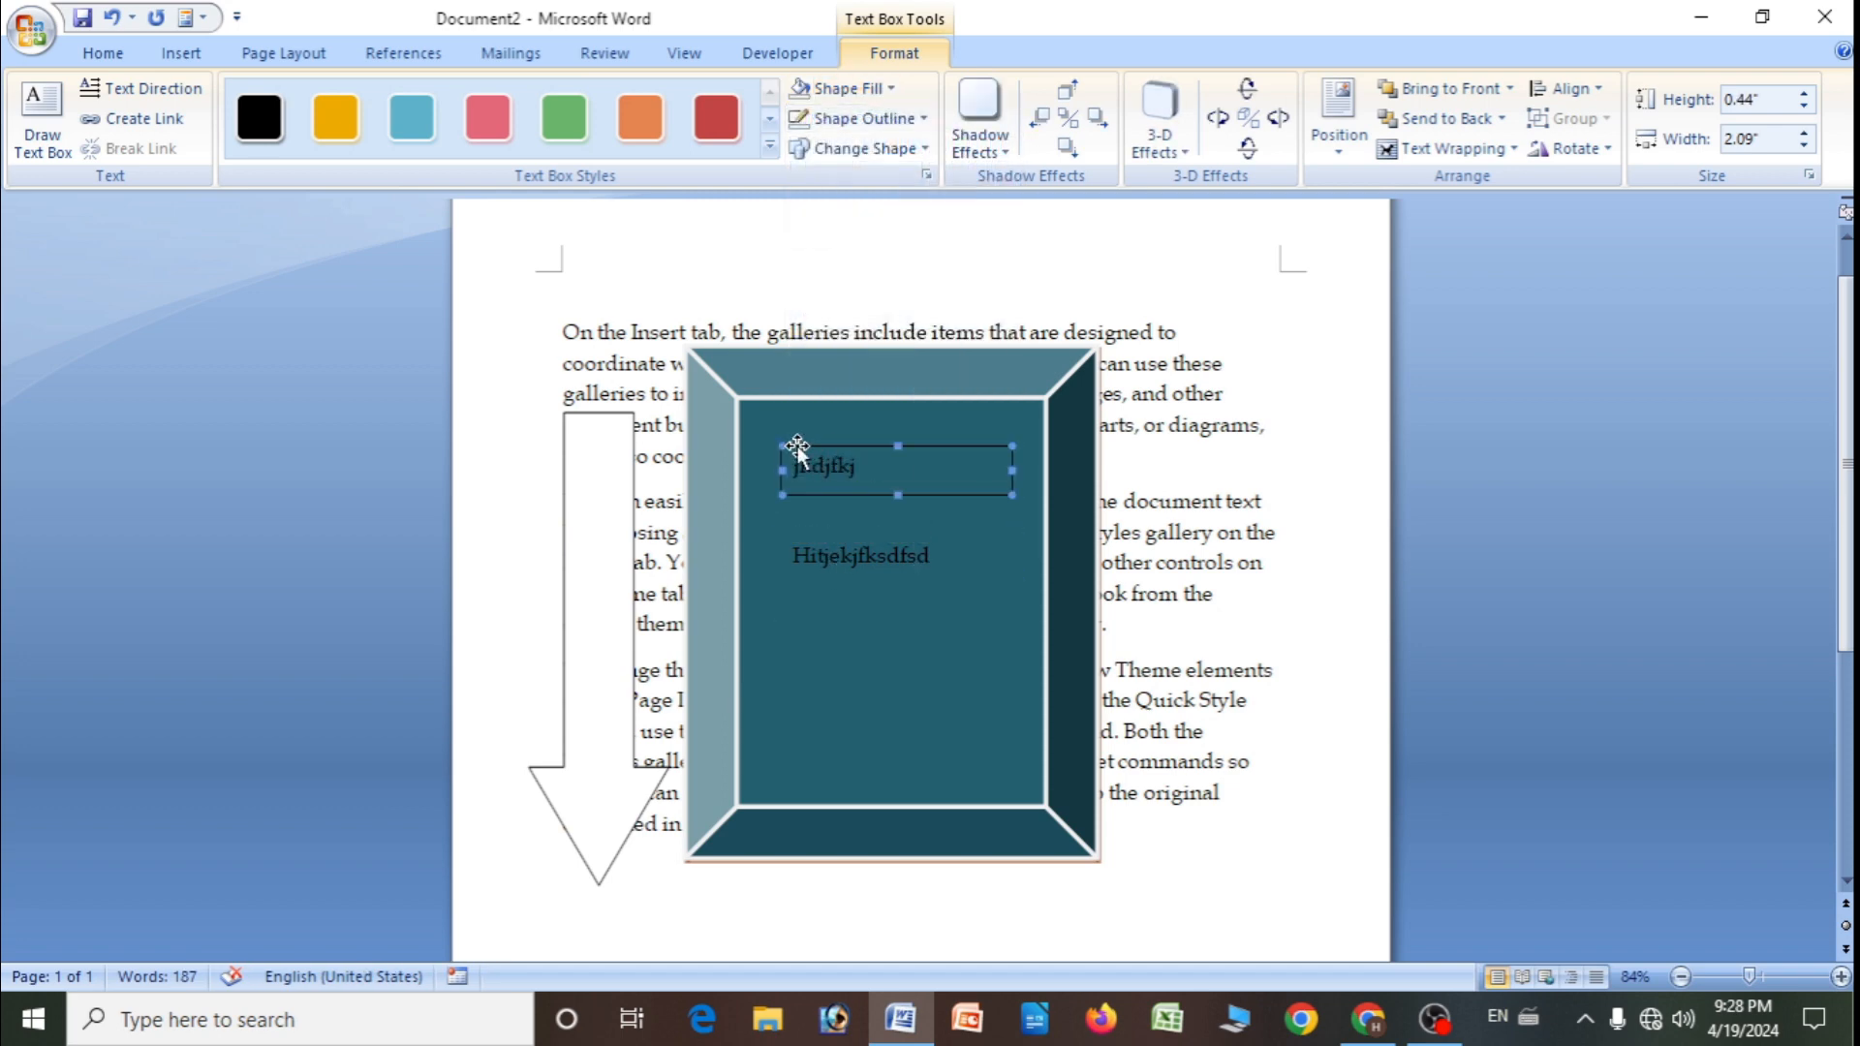
pyautogui.click(923, 119)
pyautogui.click(936, 254)
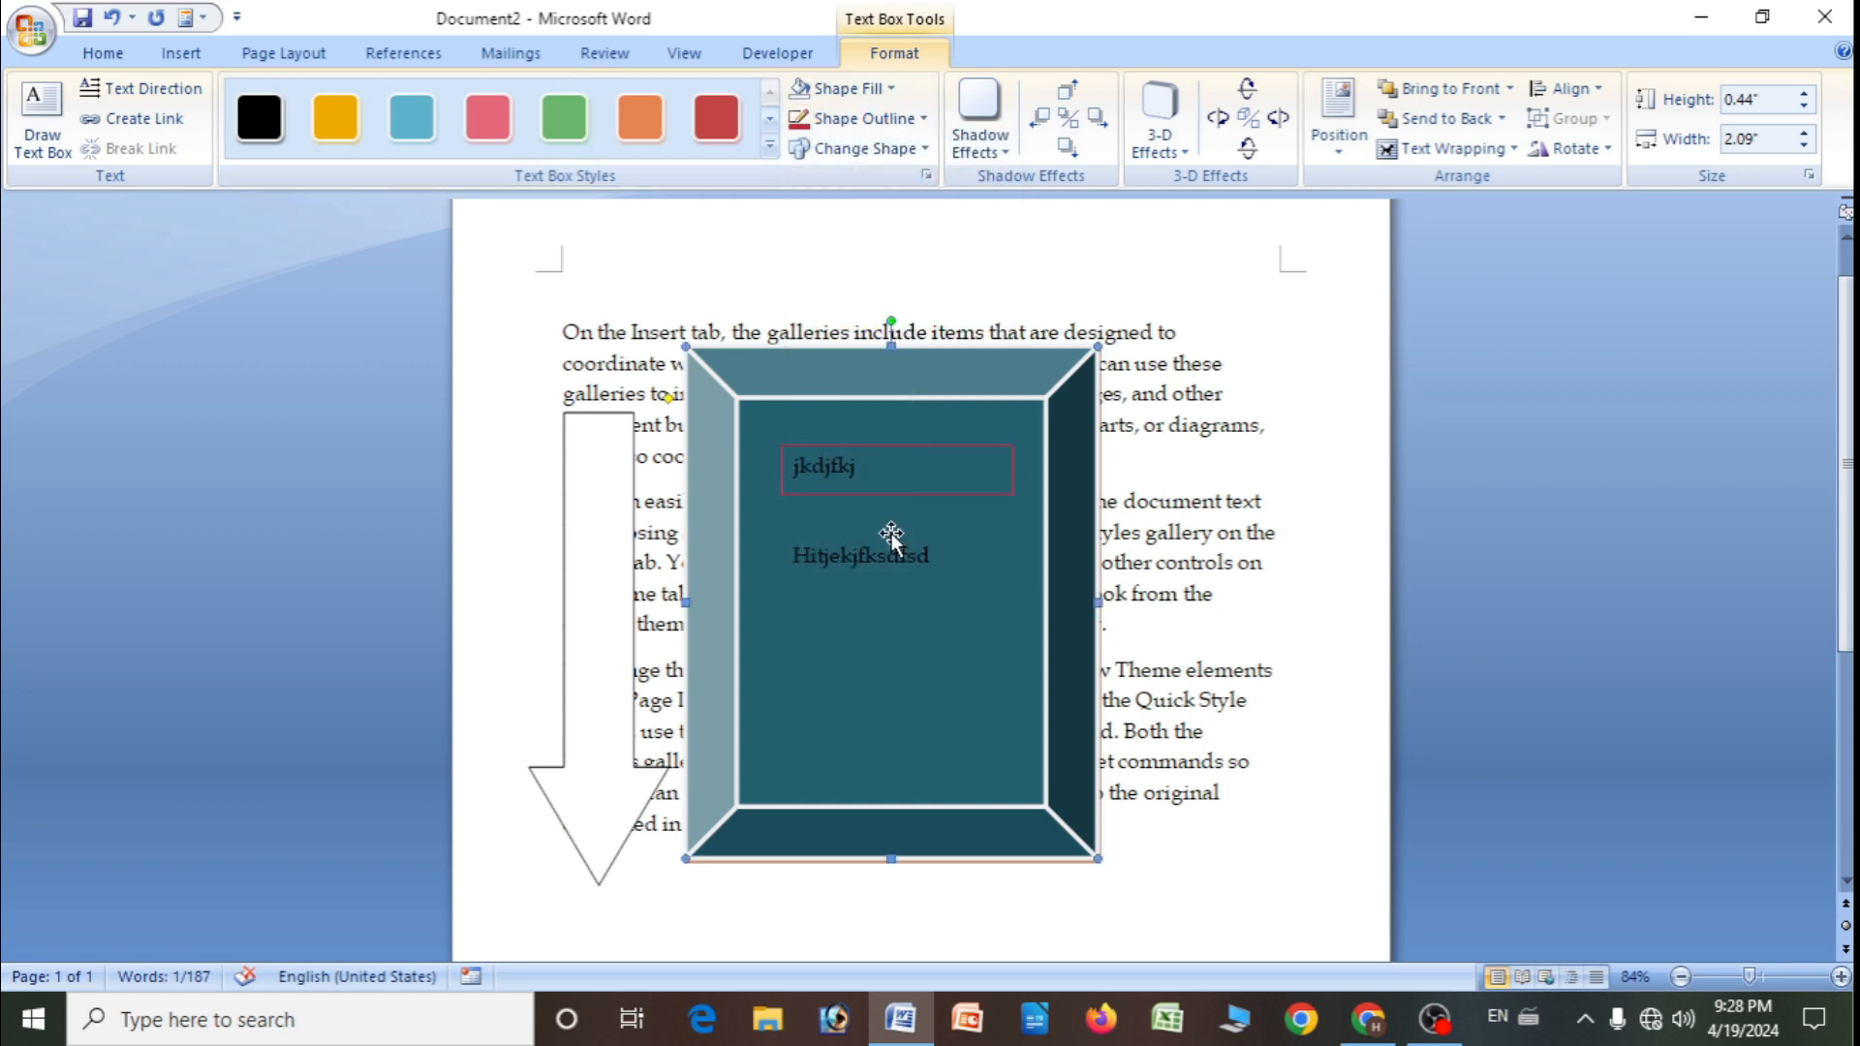
pyautogui.click(891, 532)
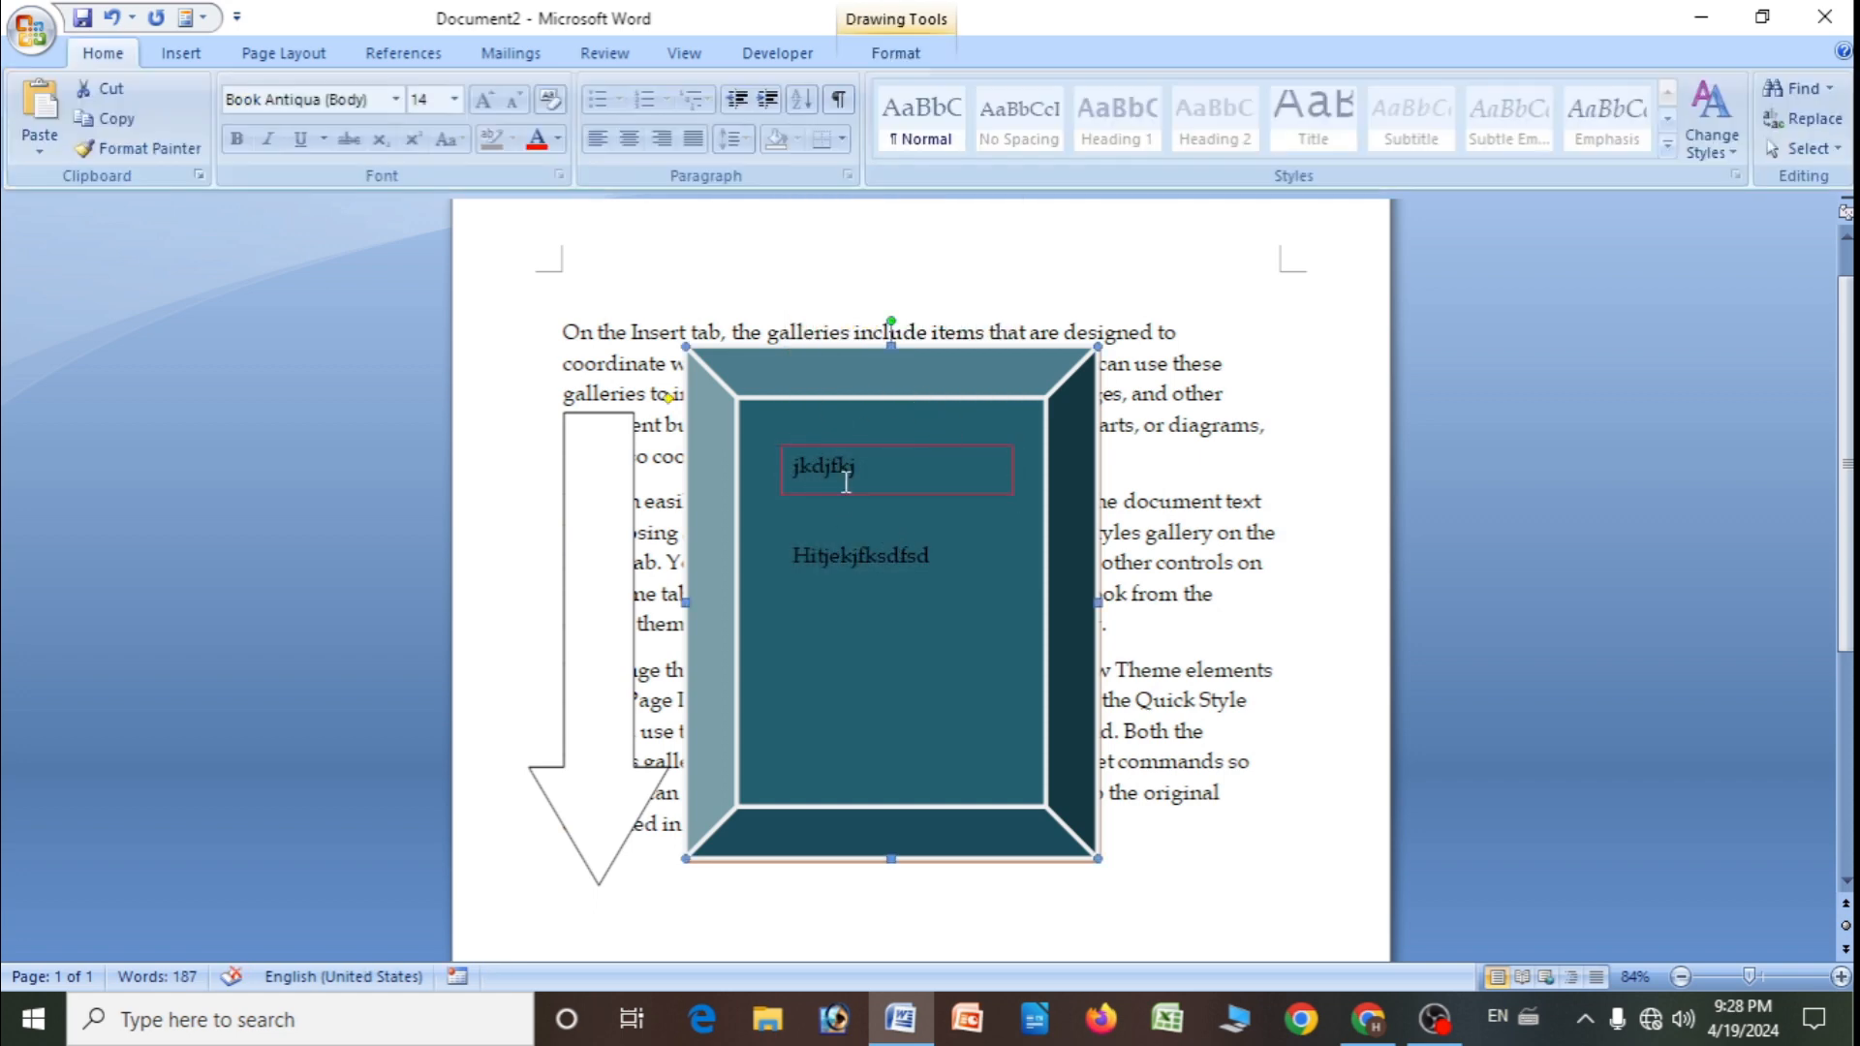
# - Set the "jkdjfkj" text box to No Outline
pyautogui.click(814, 448)
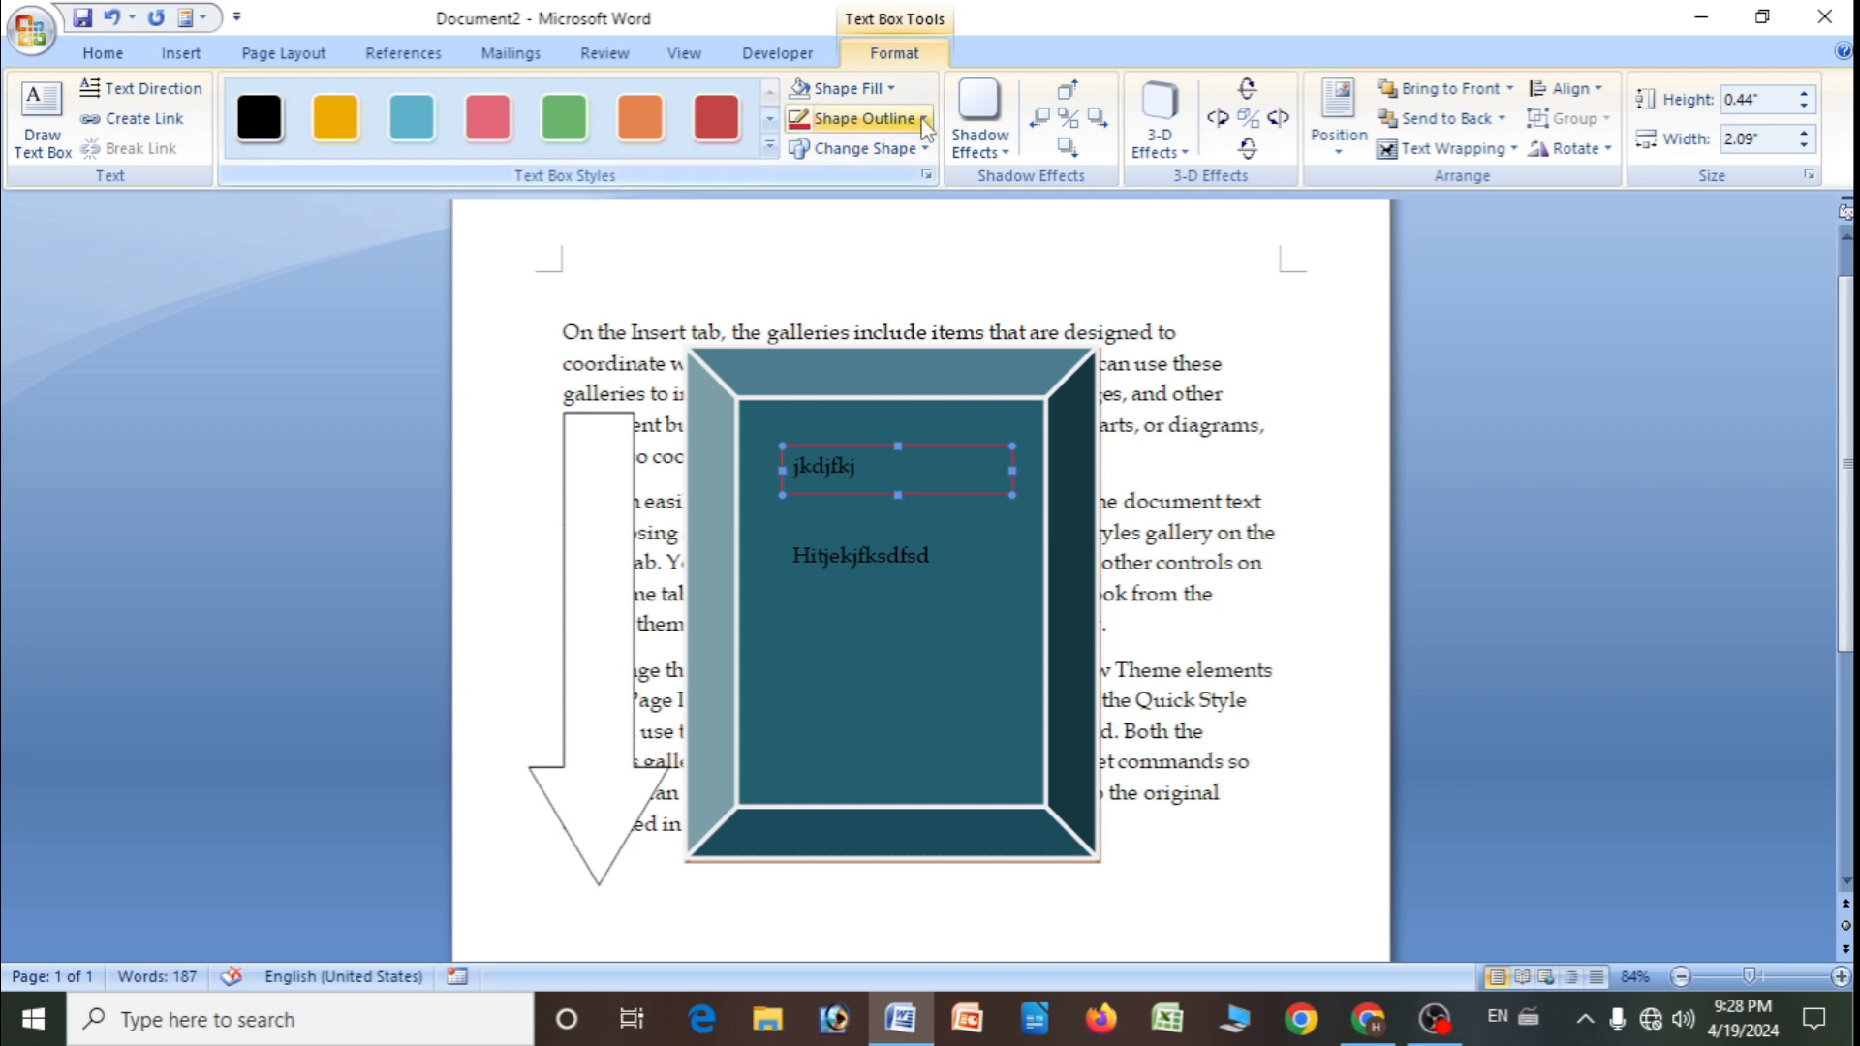
pyautogui.click(853, 118)
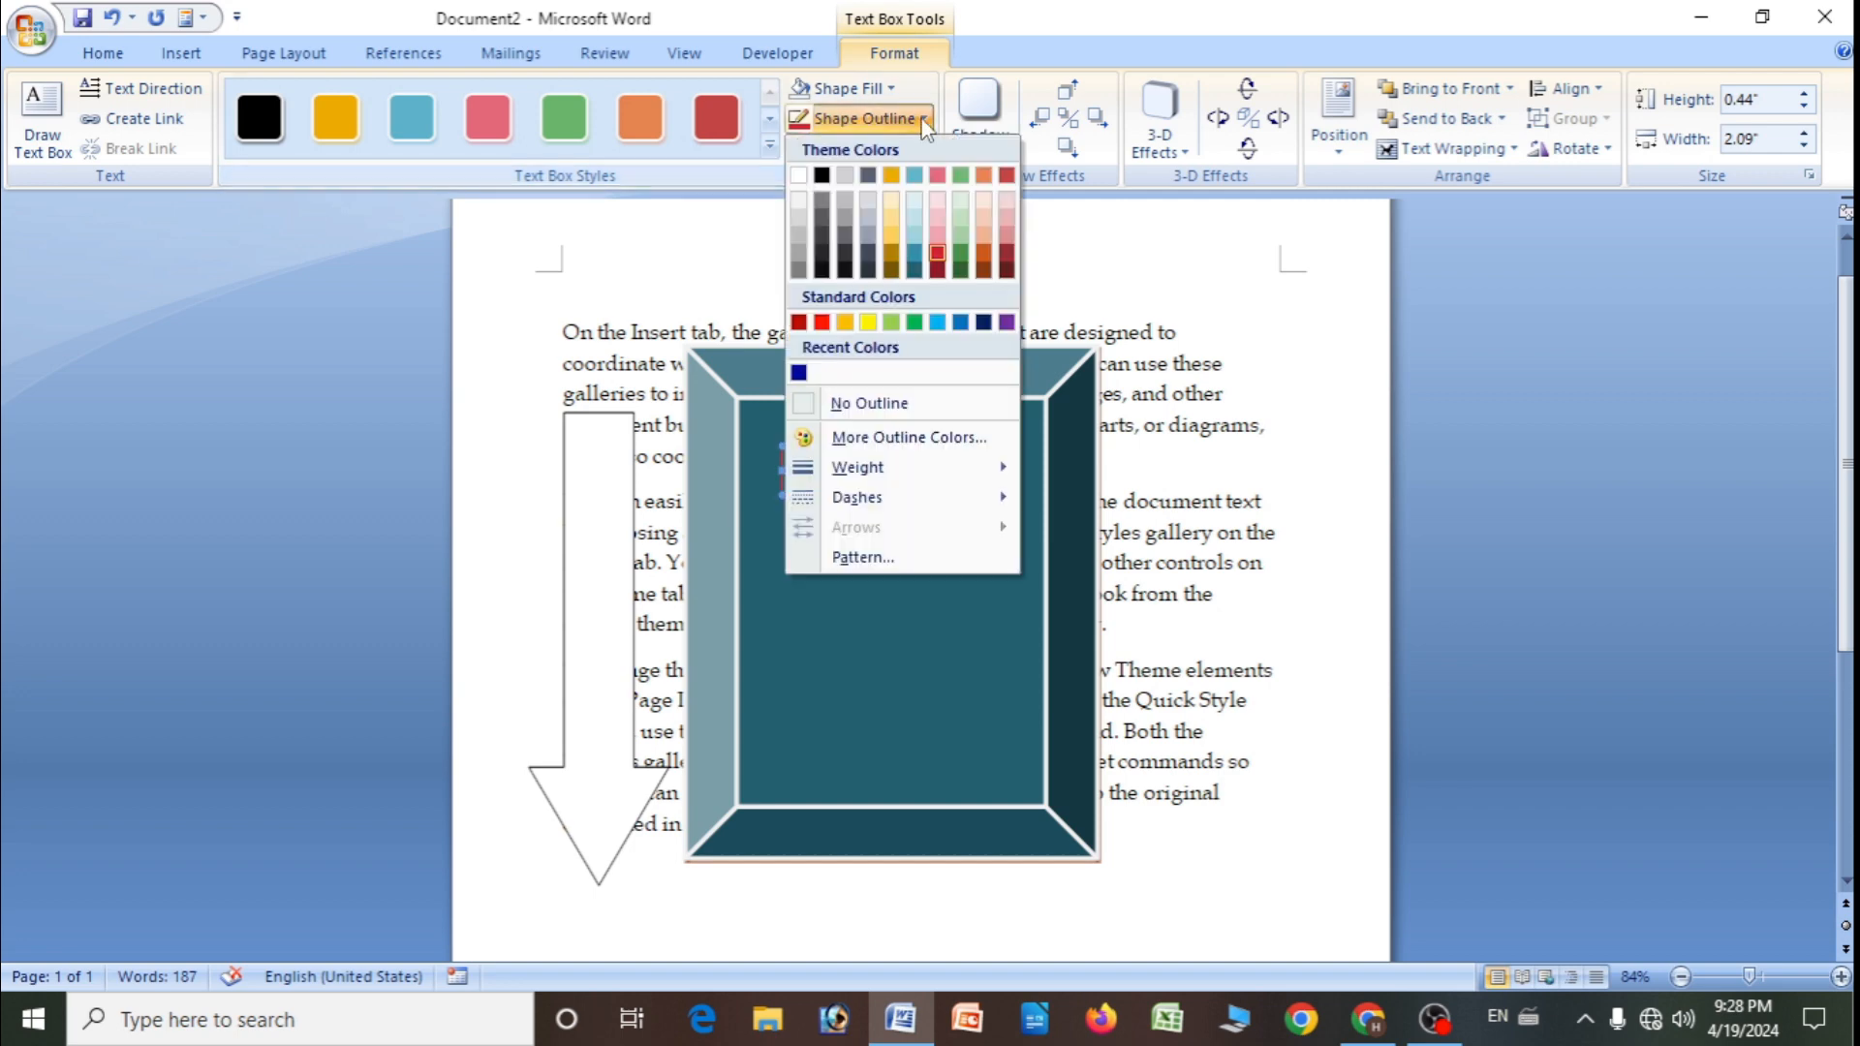
pyautogui.click(817, 405)
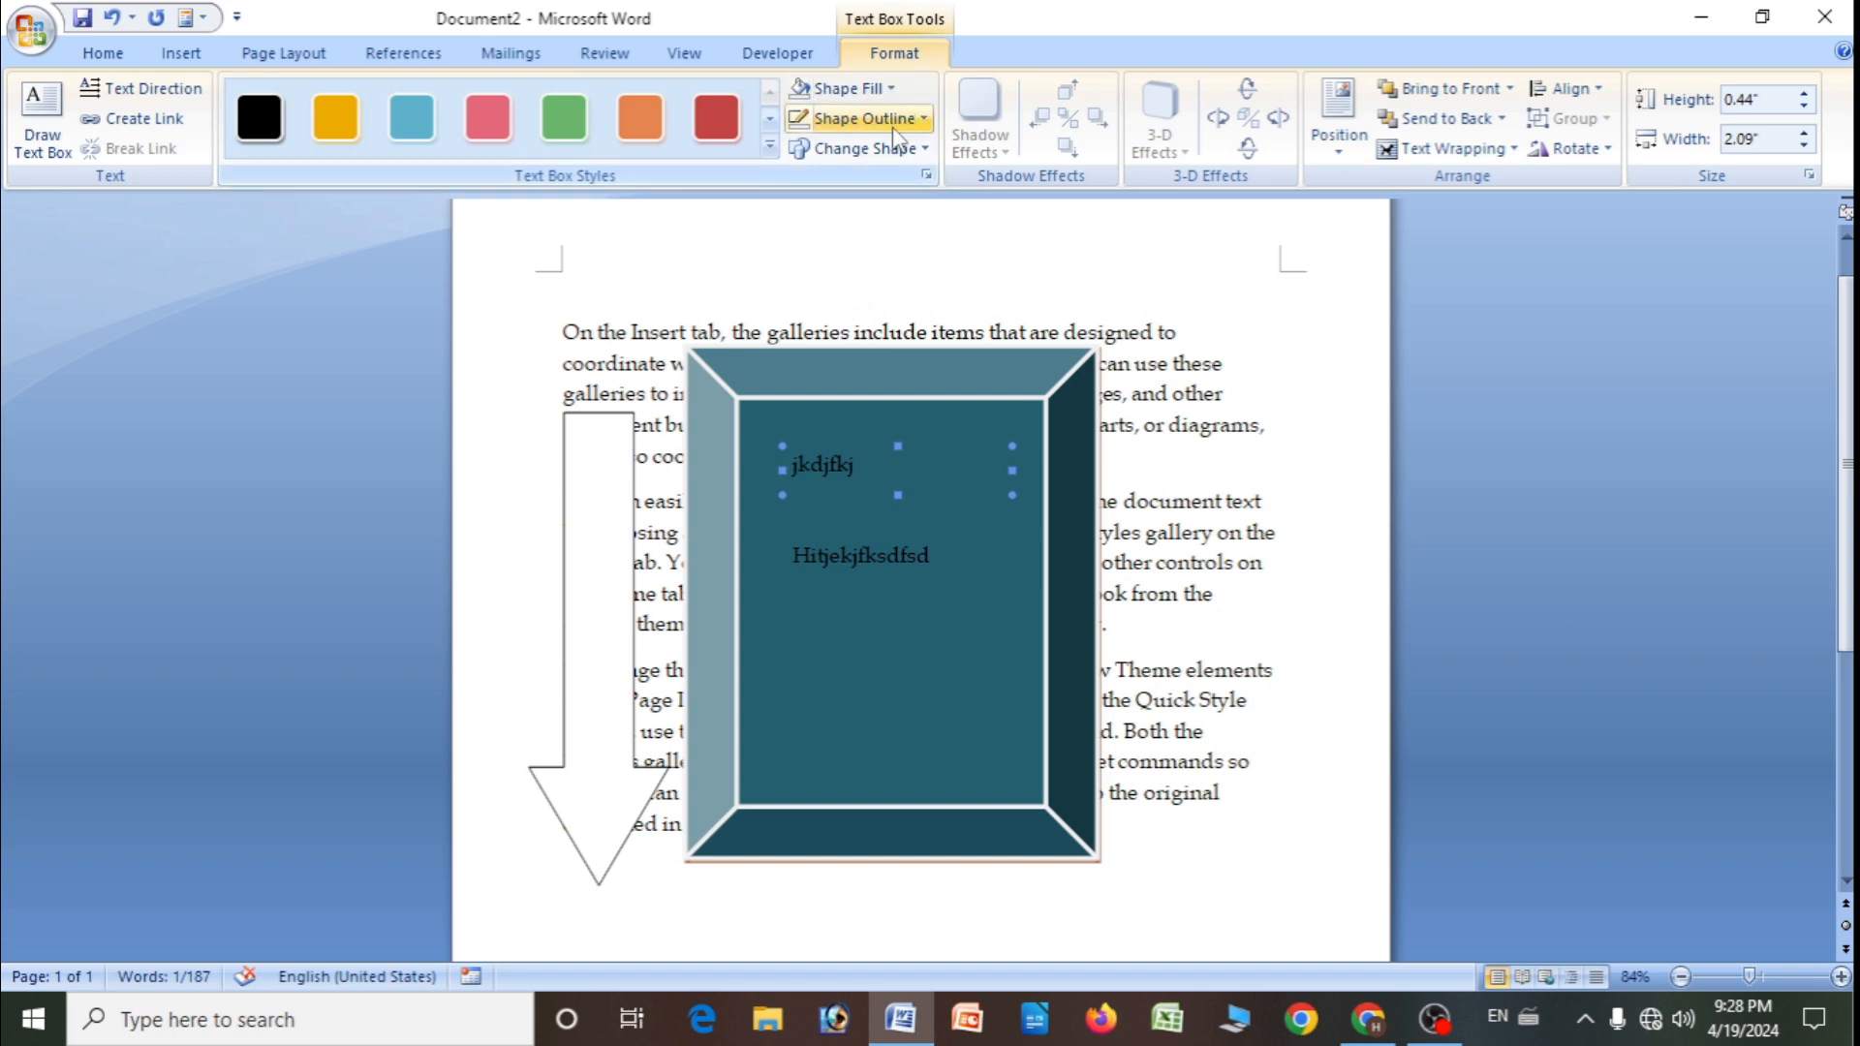
pyautogui.click(924, 119)
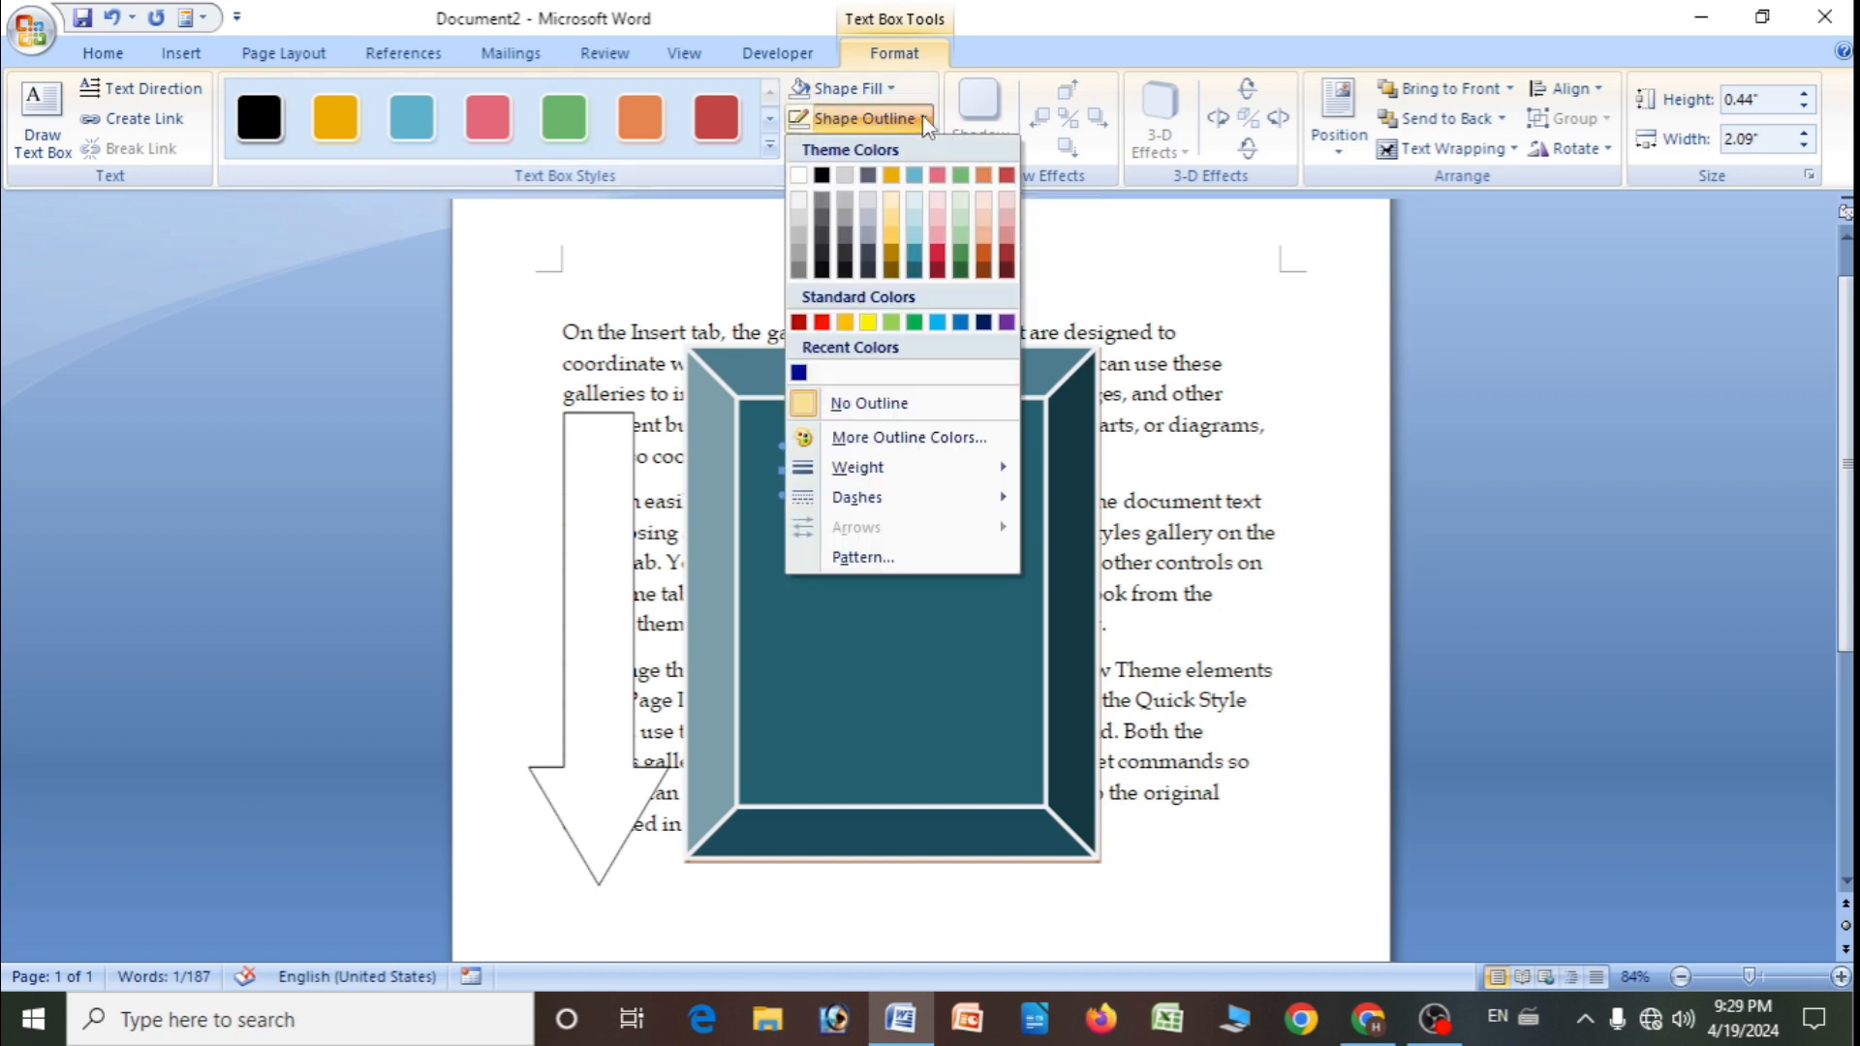
pyautogui.click(915, 438)
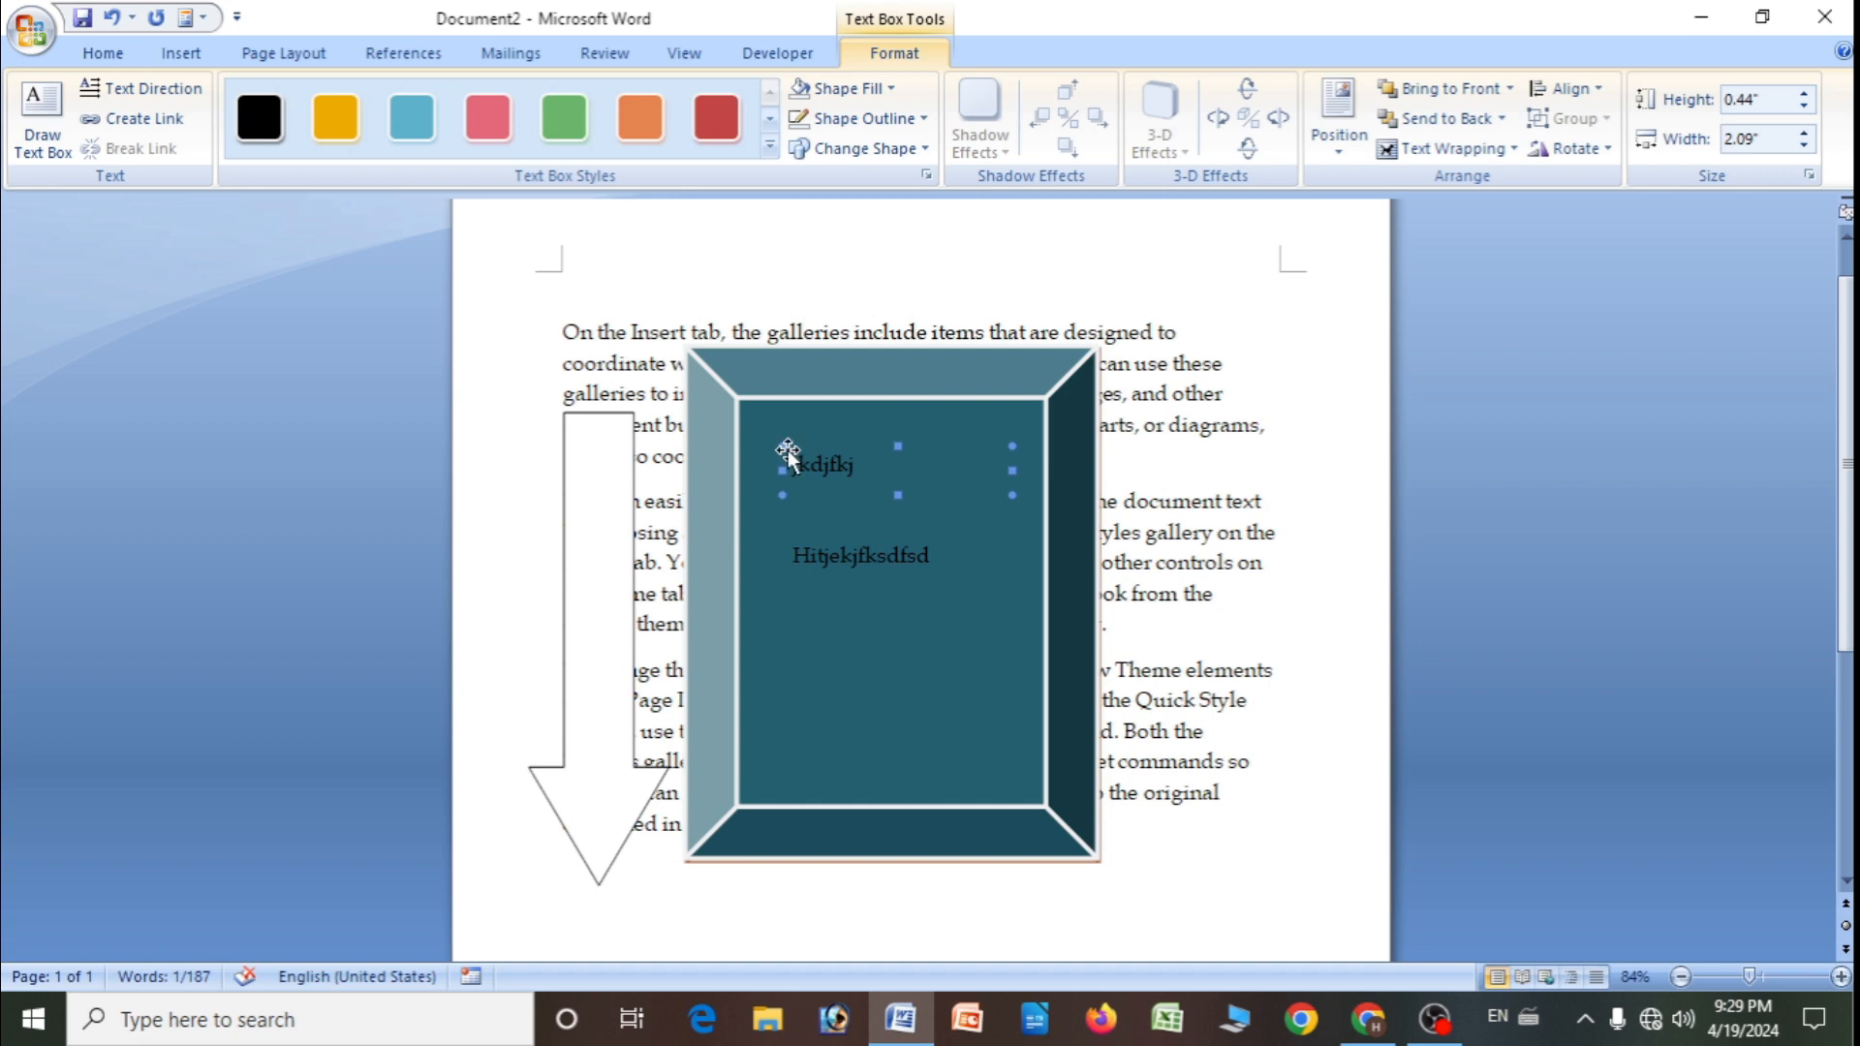
pyautogui.click(920, 118)
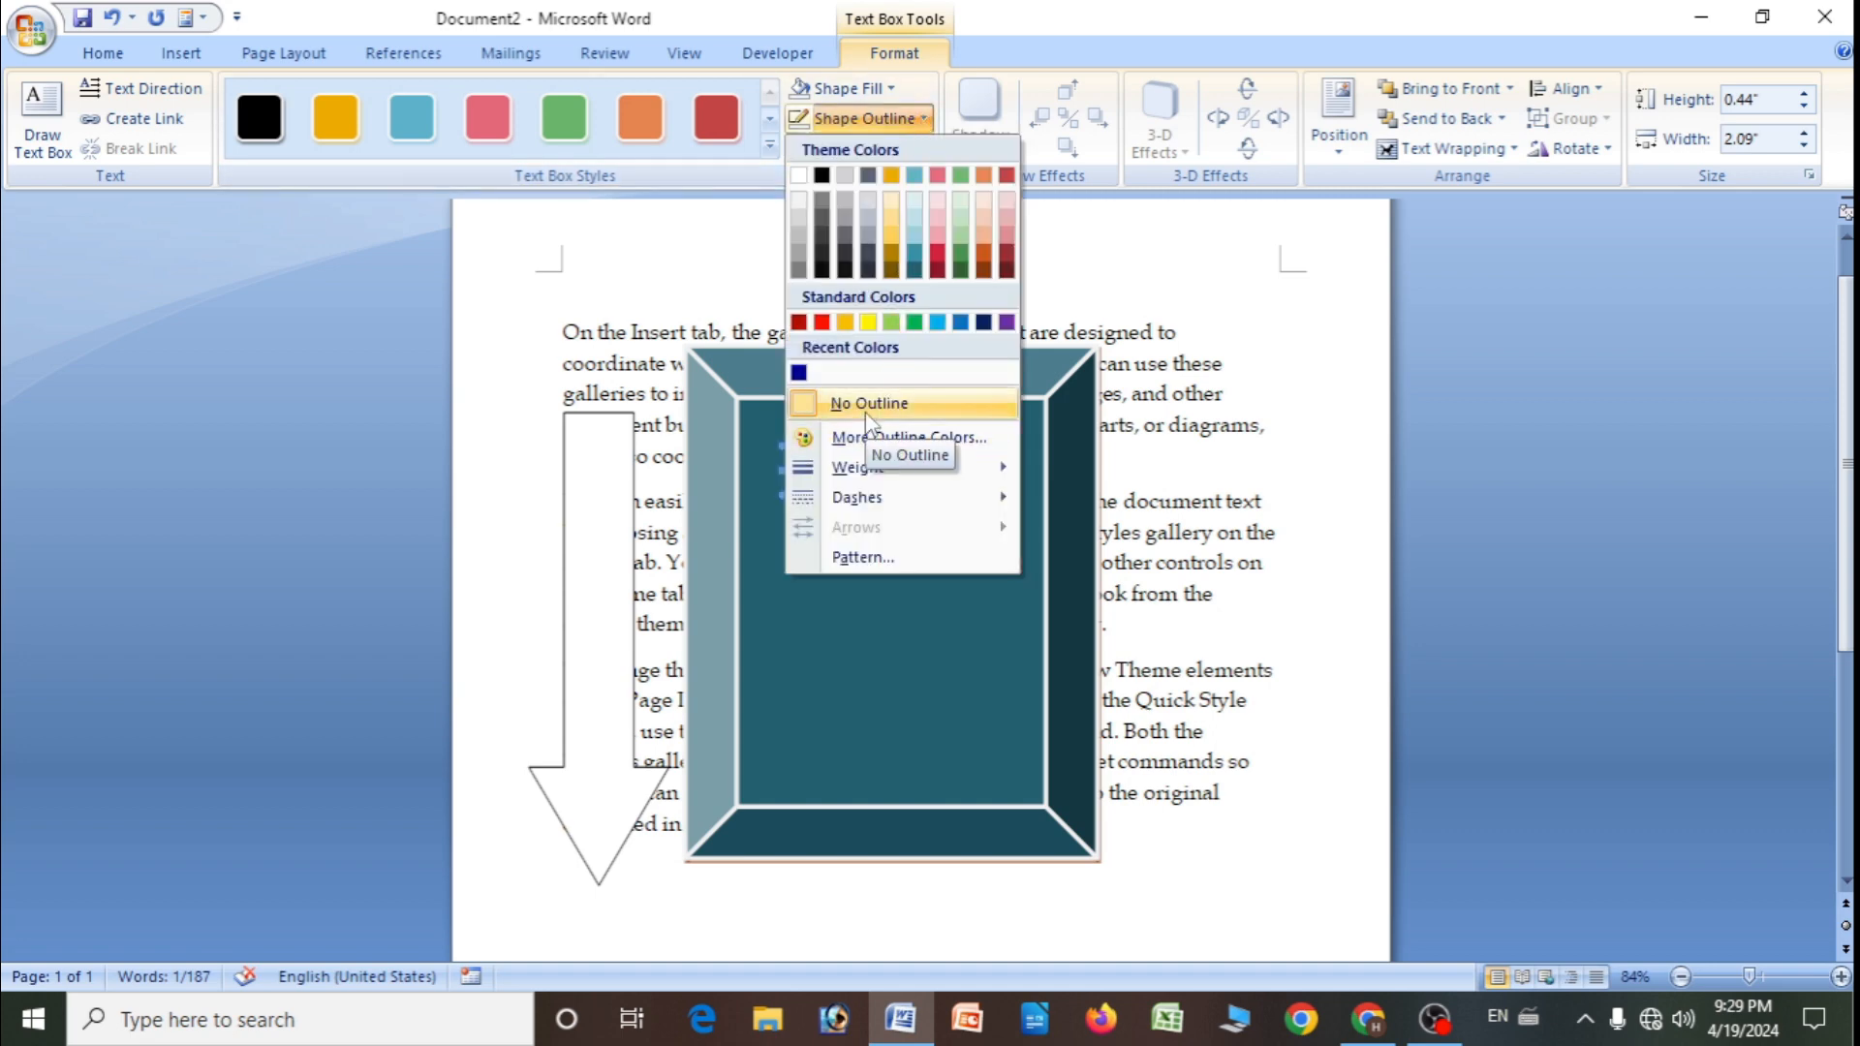
pyautogui.click(908, 441)
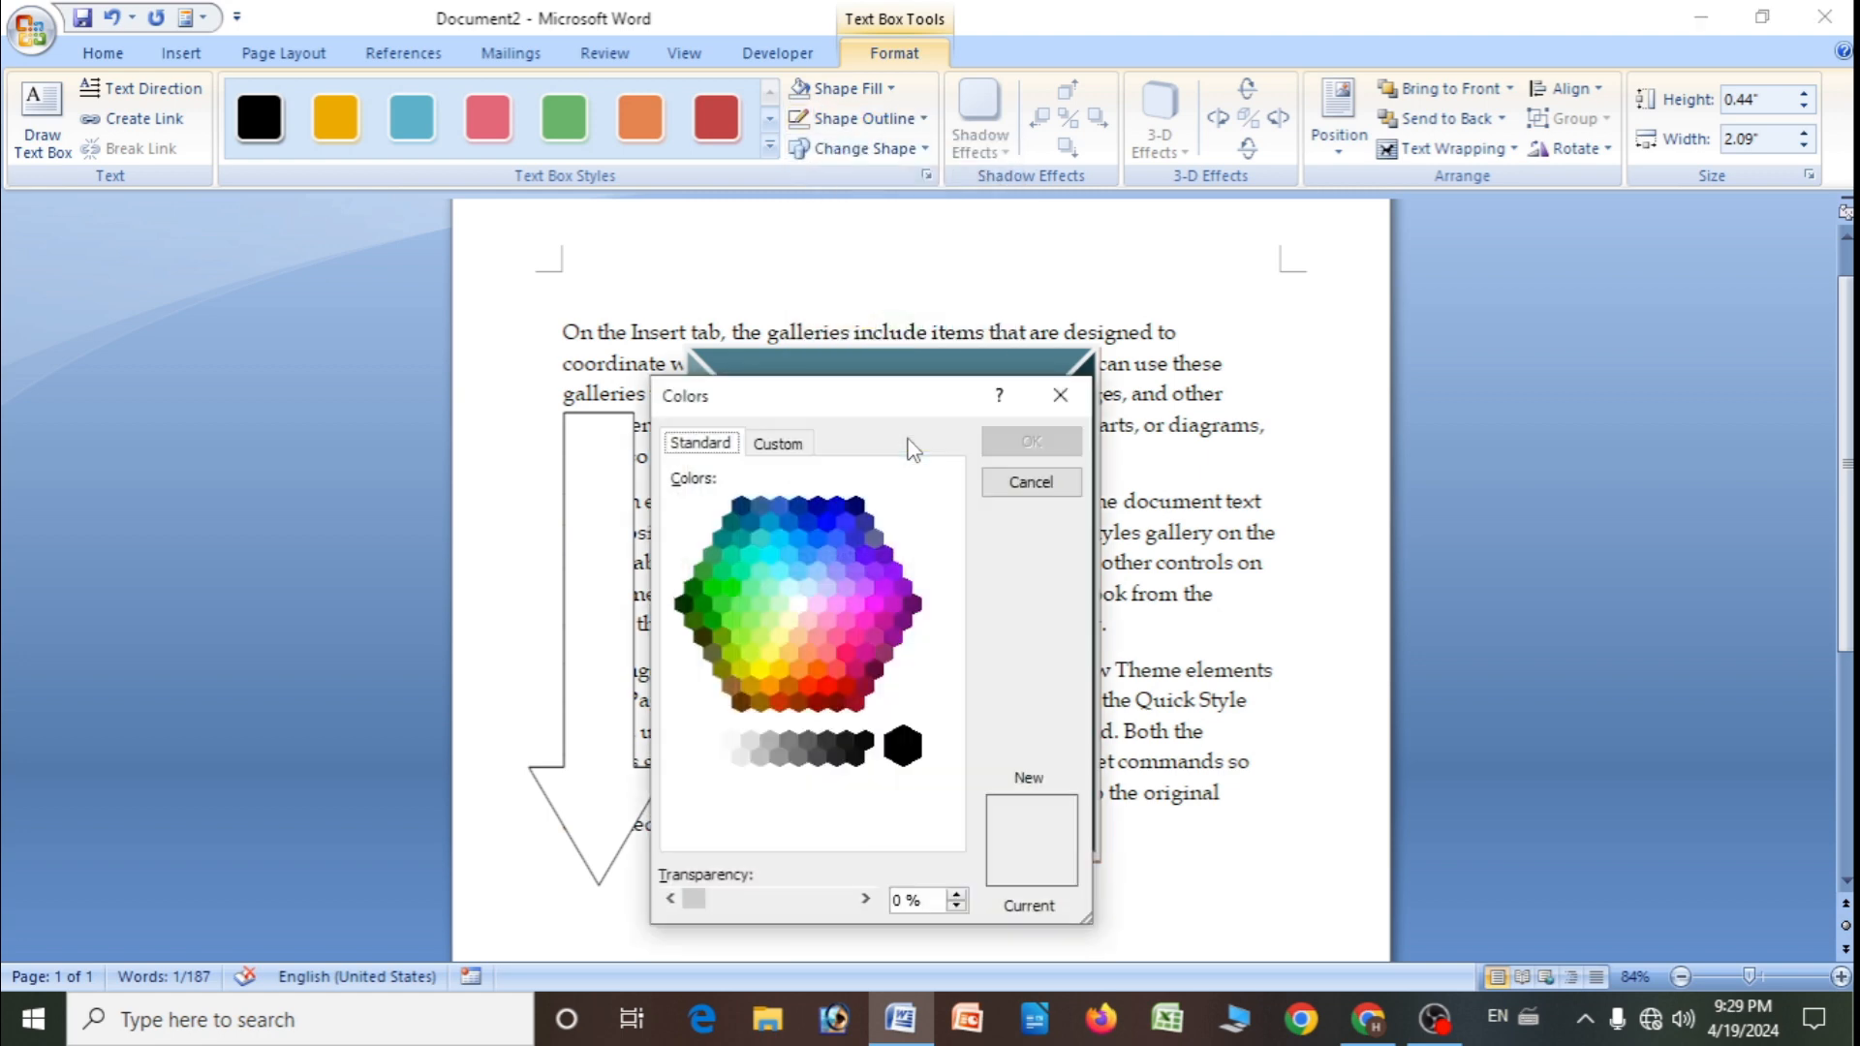
pyautogui.click(1060, 397)
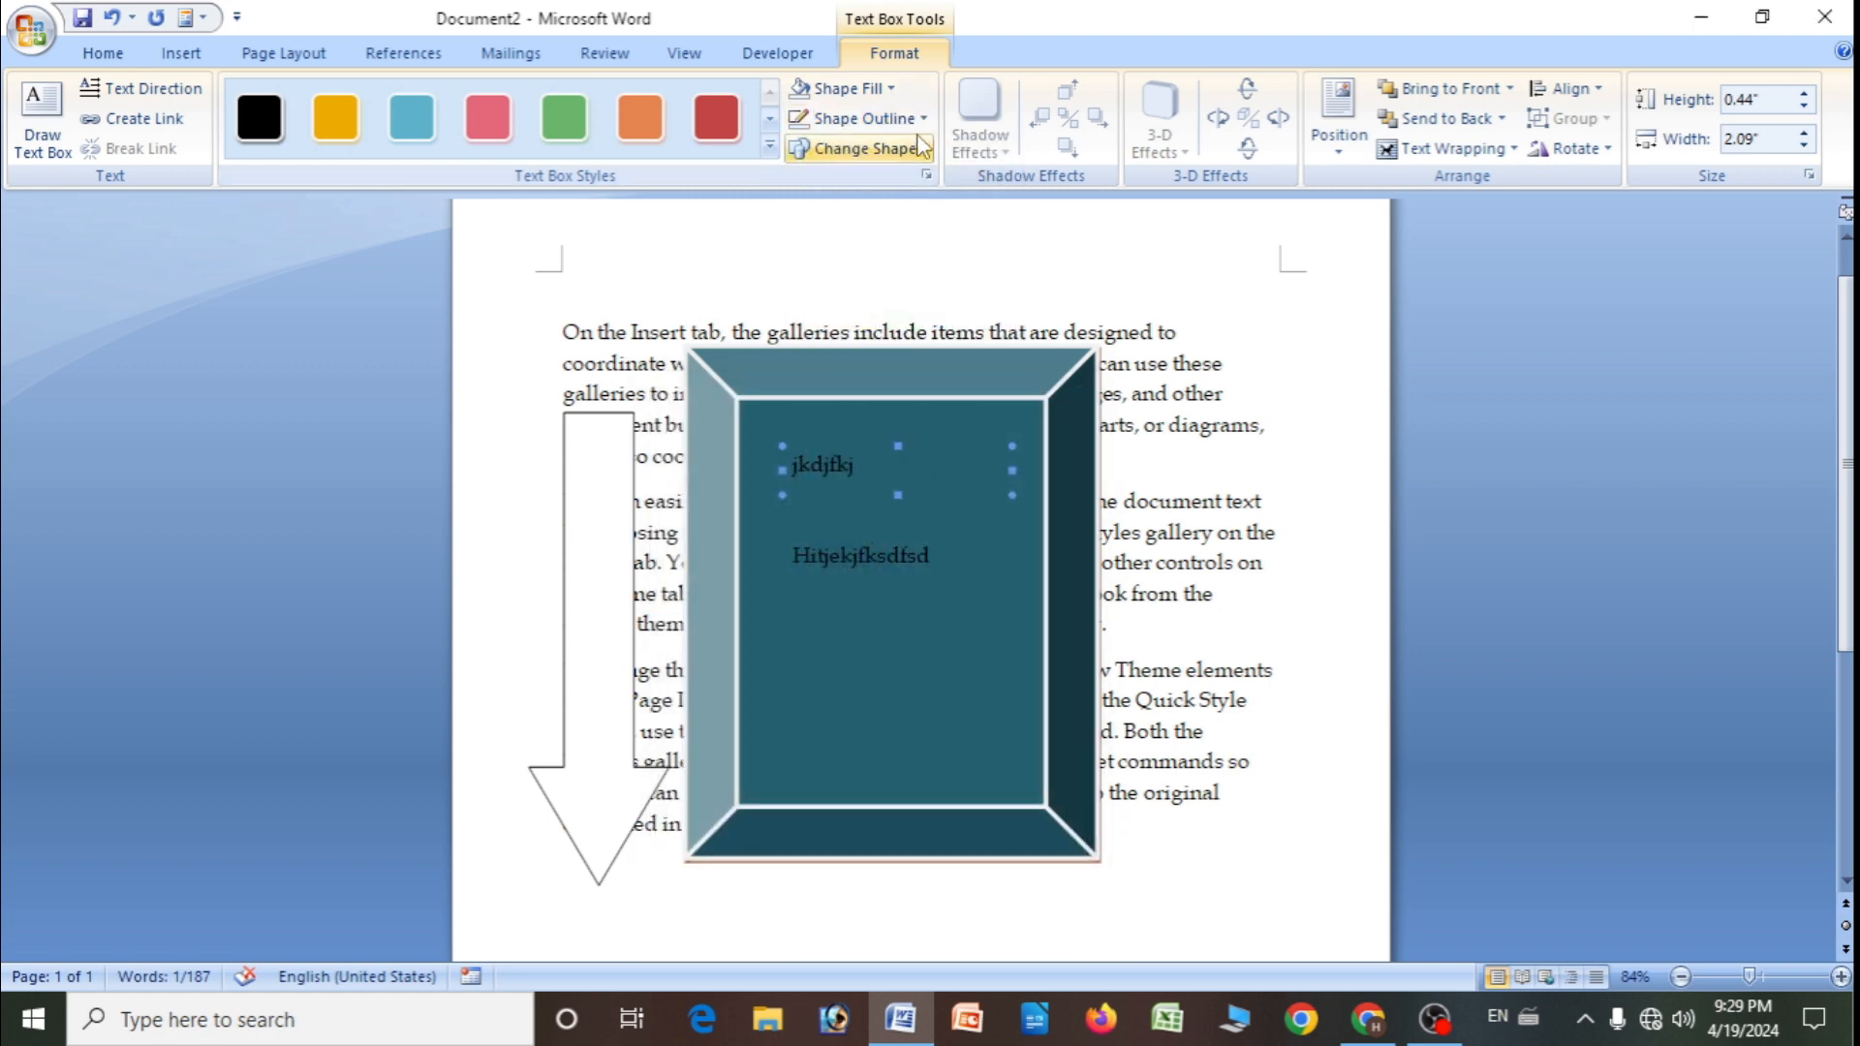
# - Outline the "jkdjfkj" text box in the red theme colour and change the outline to custom magenta, RGB 224, 28, 182
pyautogui.click(857, 118)
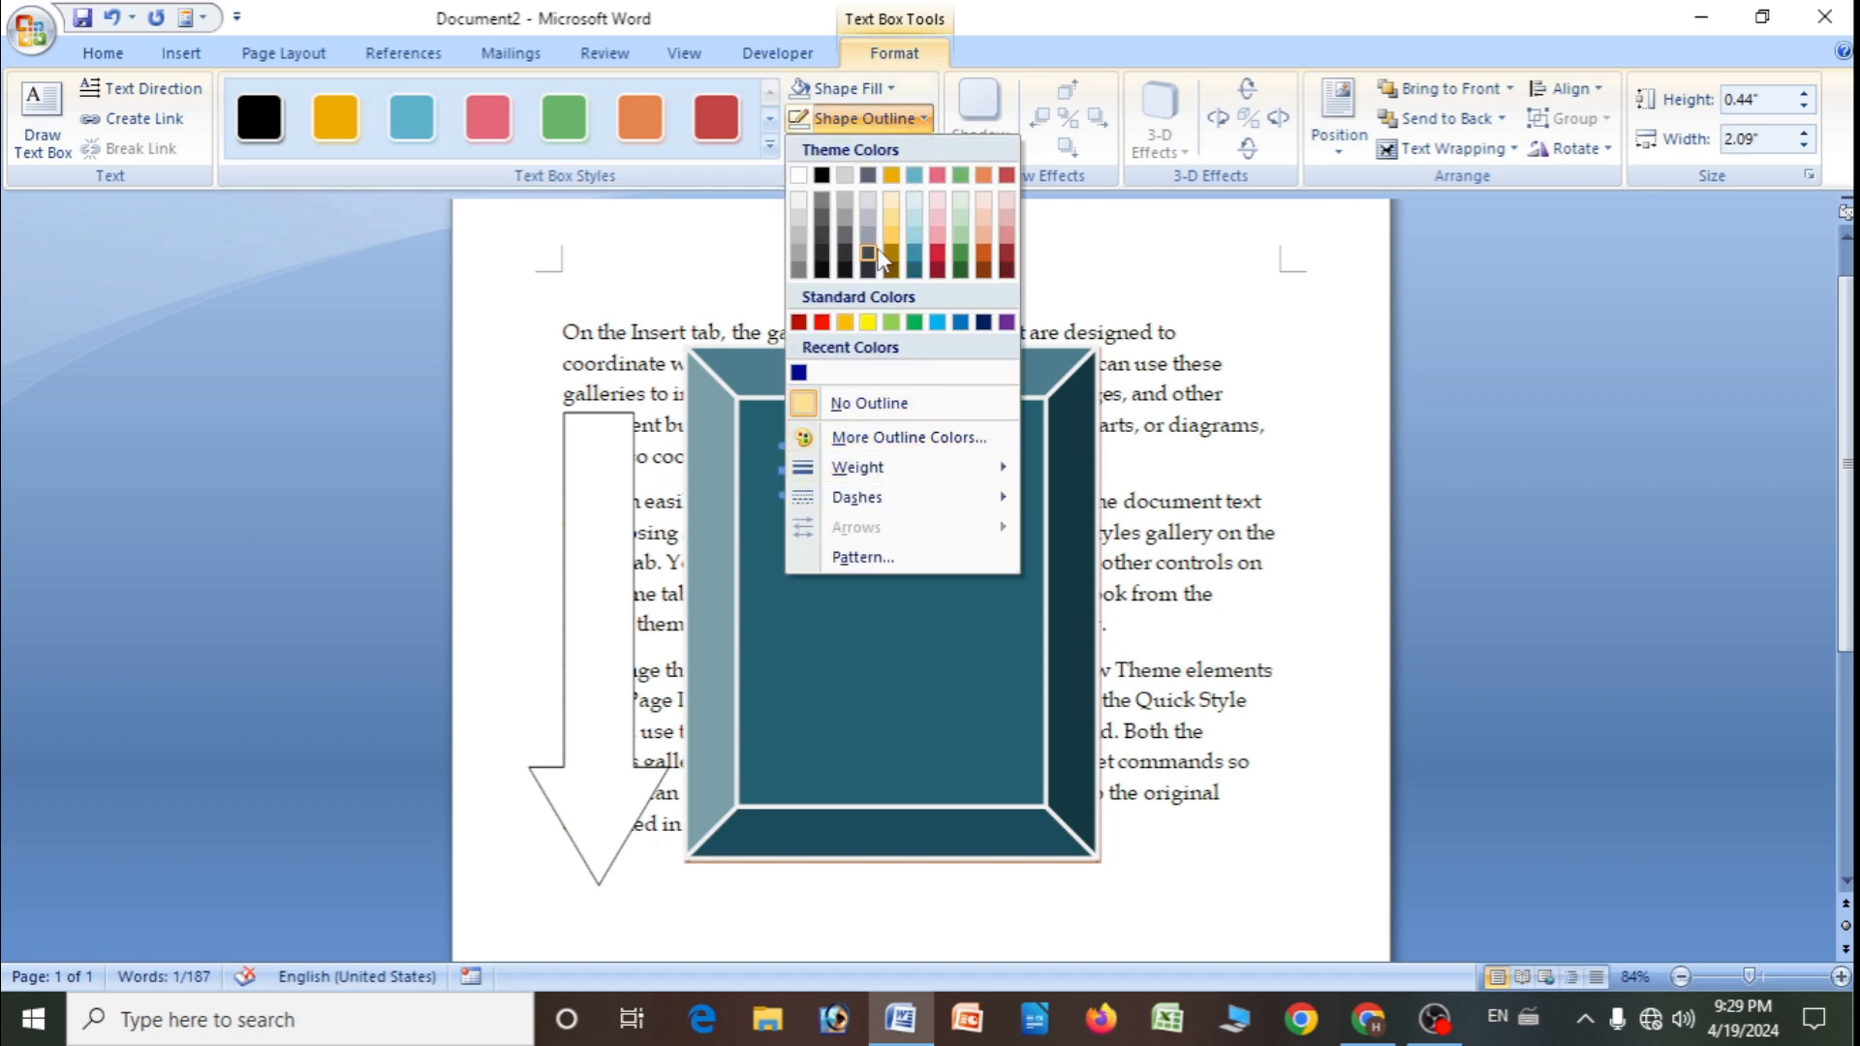
pyautogui.click(932, 250)
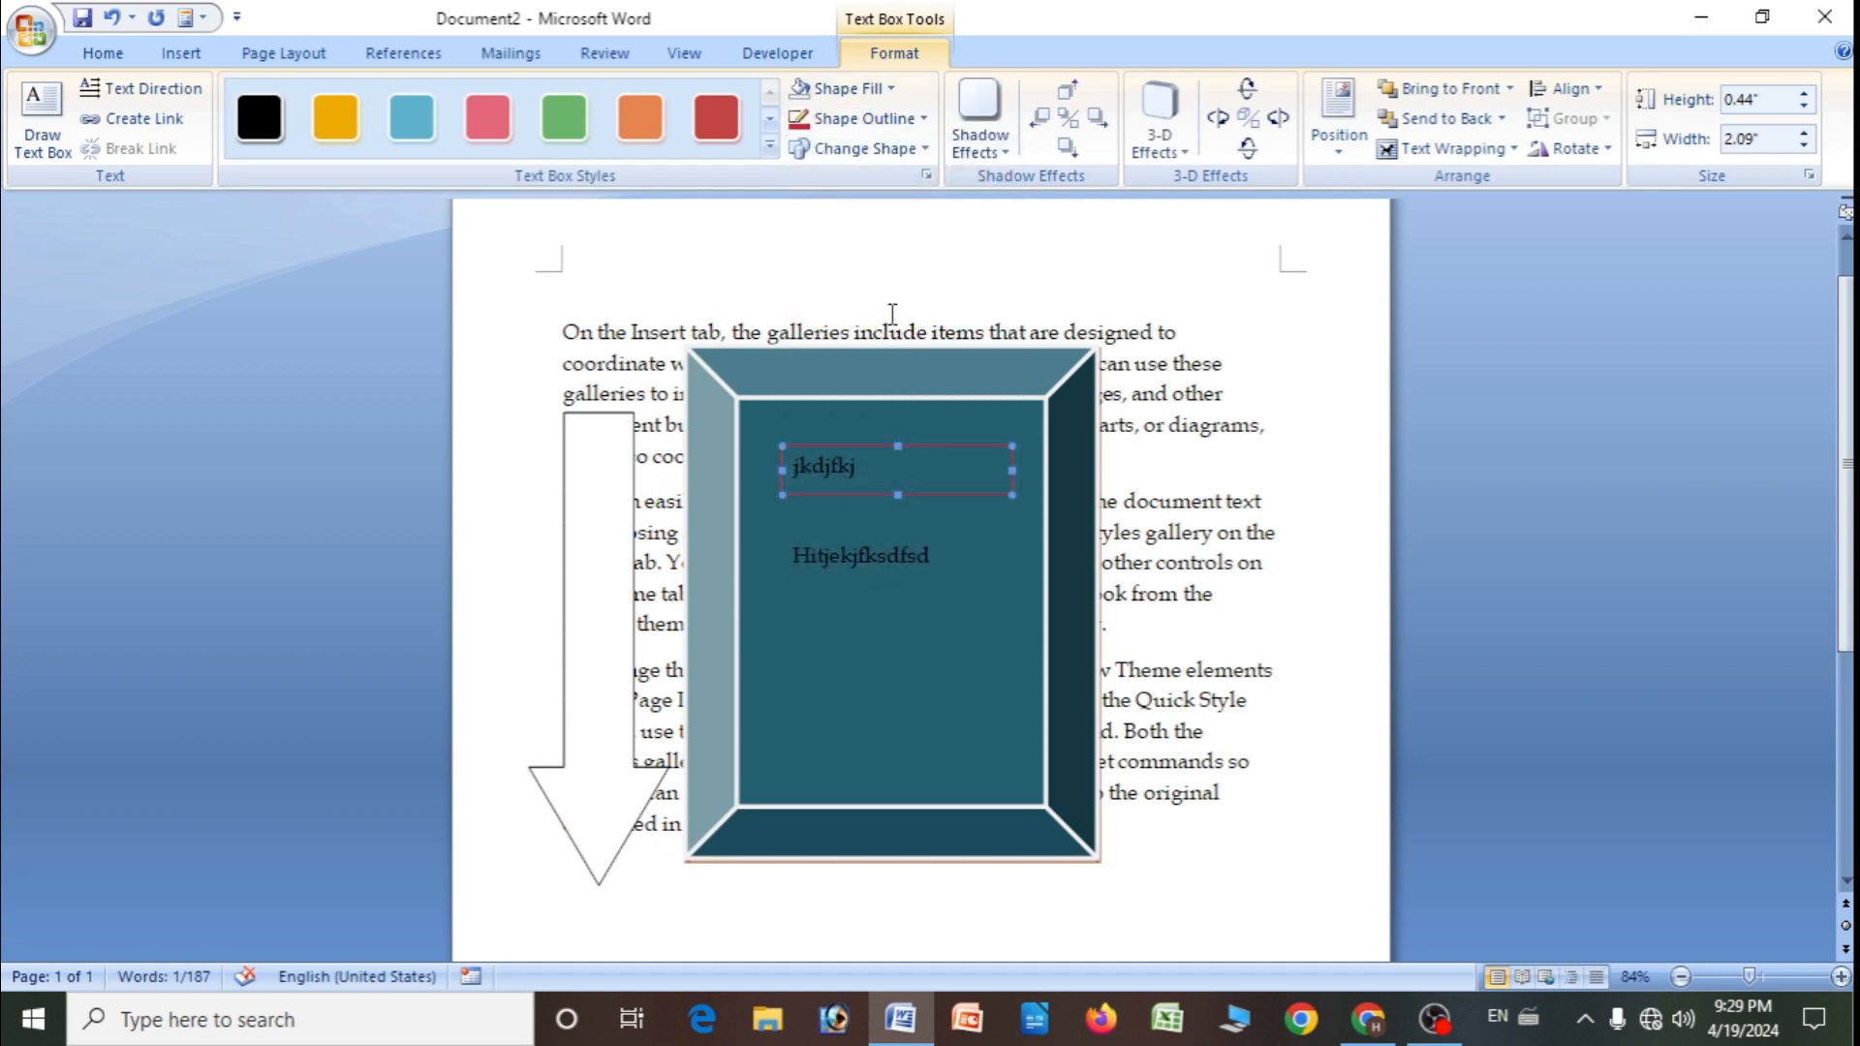
pyautogui.click(920, 118)
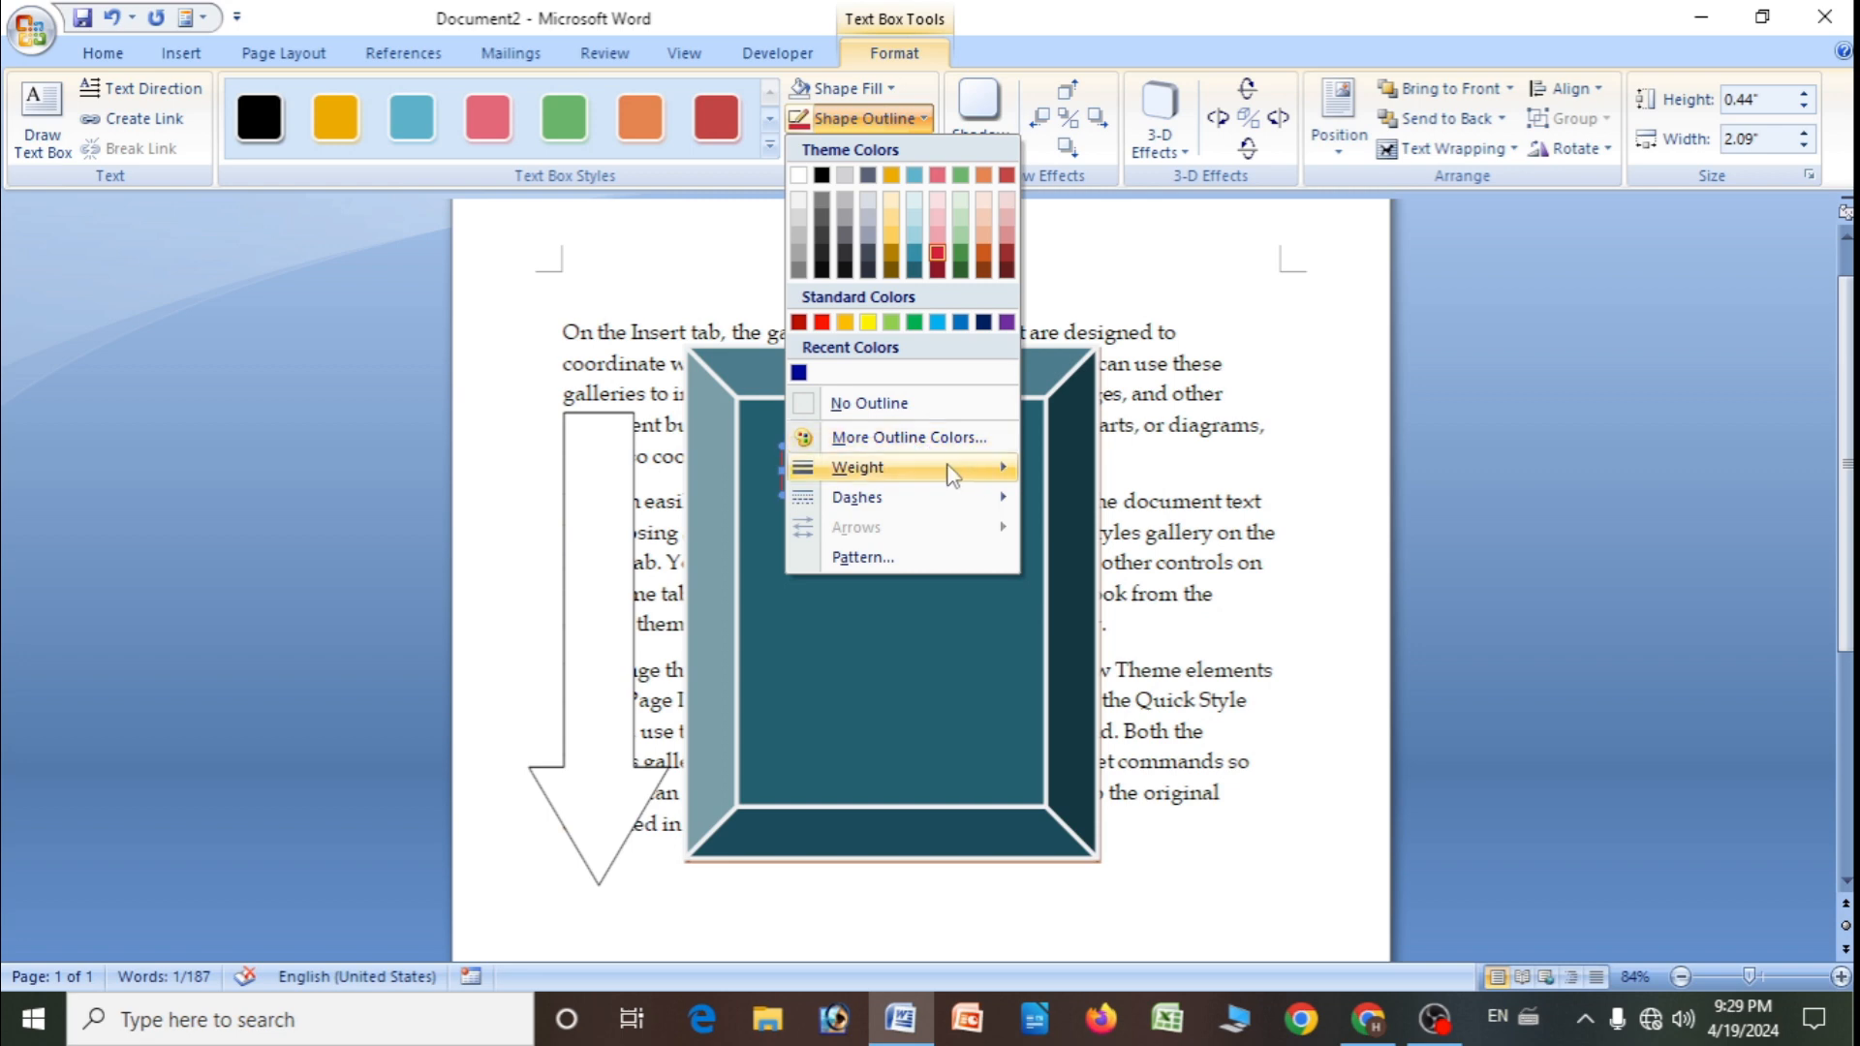
pyautogui.moveTo(872, 473)
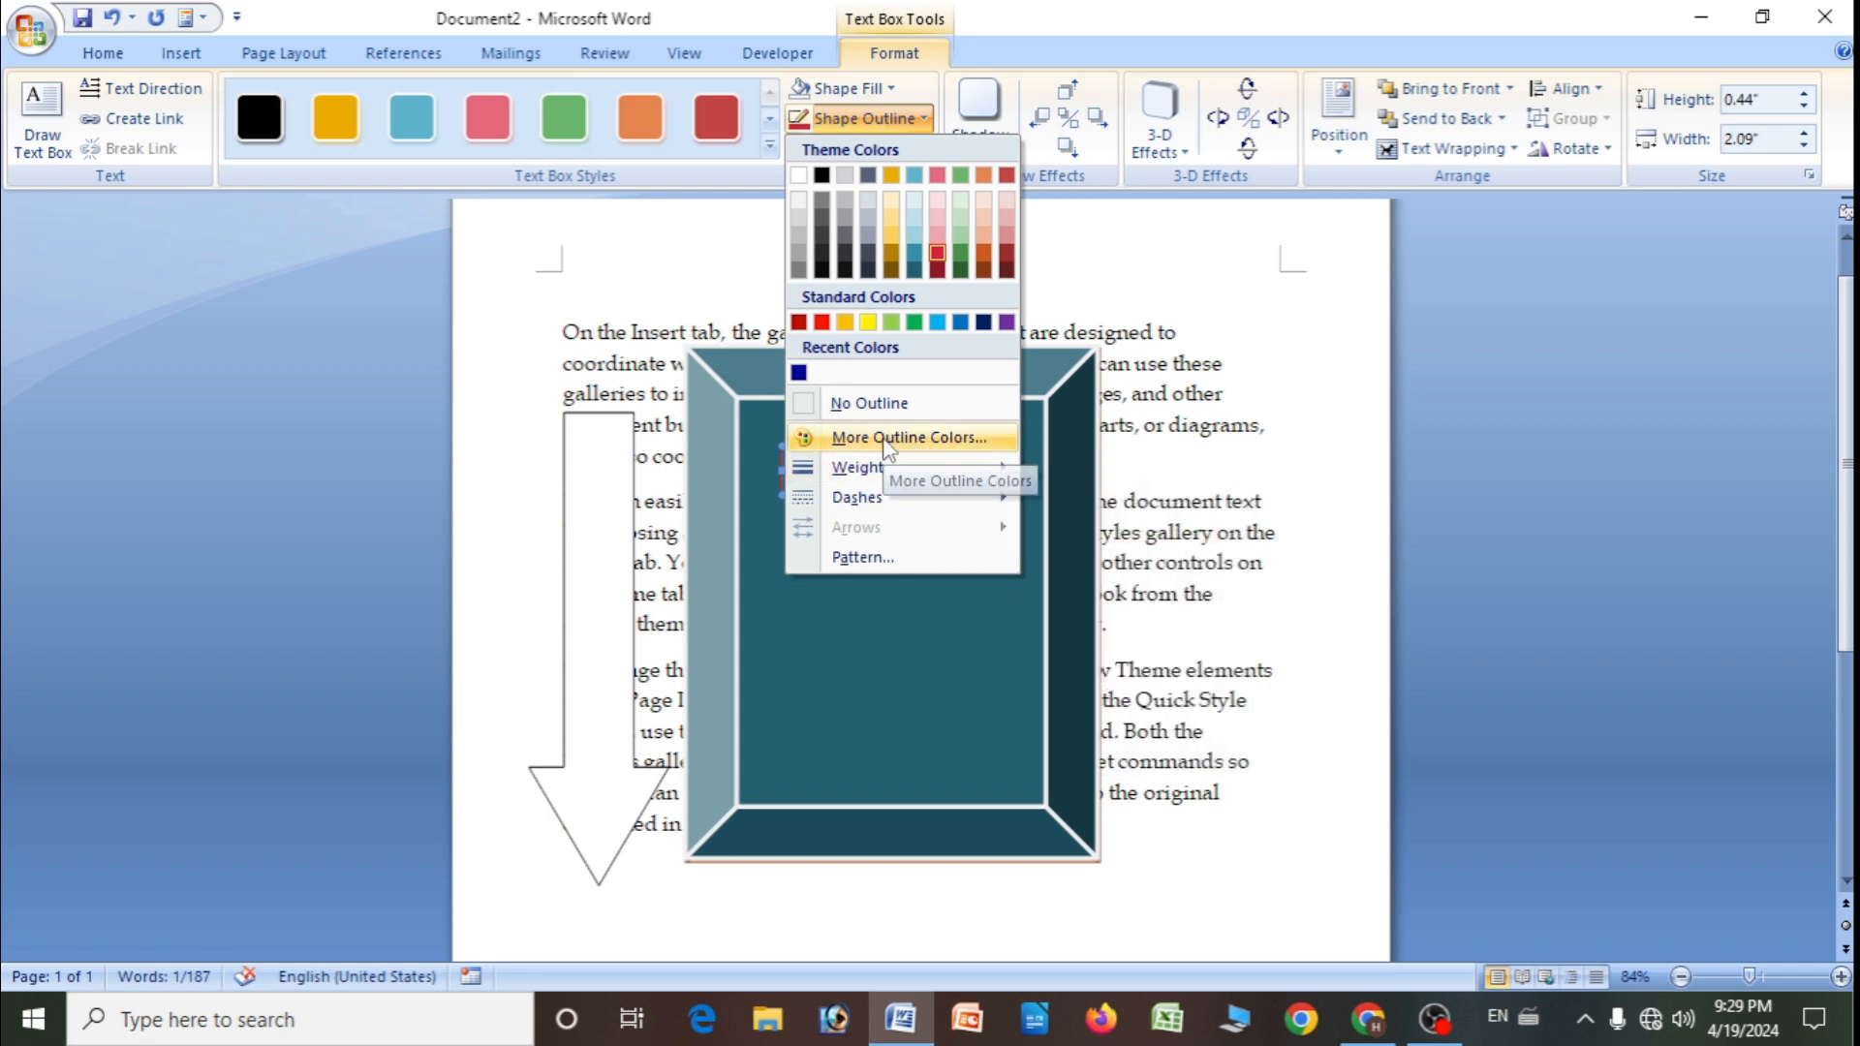
pyautogui.click(877, 437)
pyautogui.moveTo(814, 618); pyautogui.dragTo(782, 556)
pyautogui.click(885, 523)
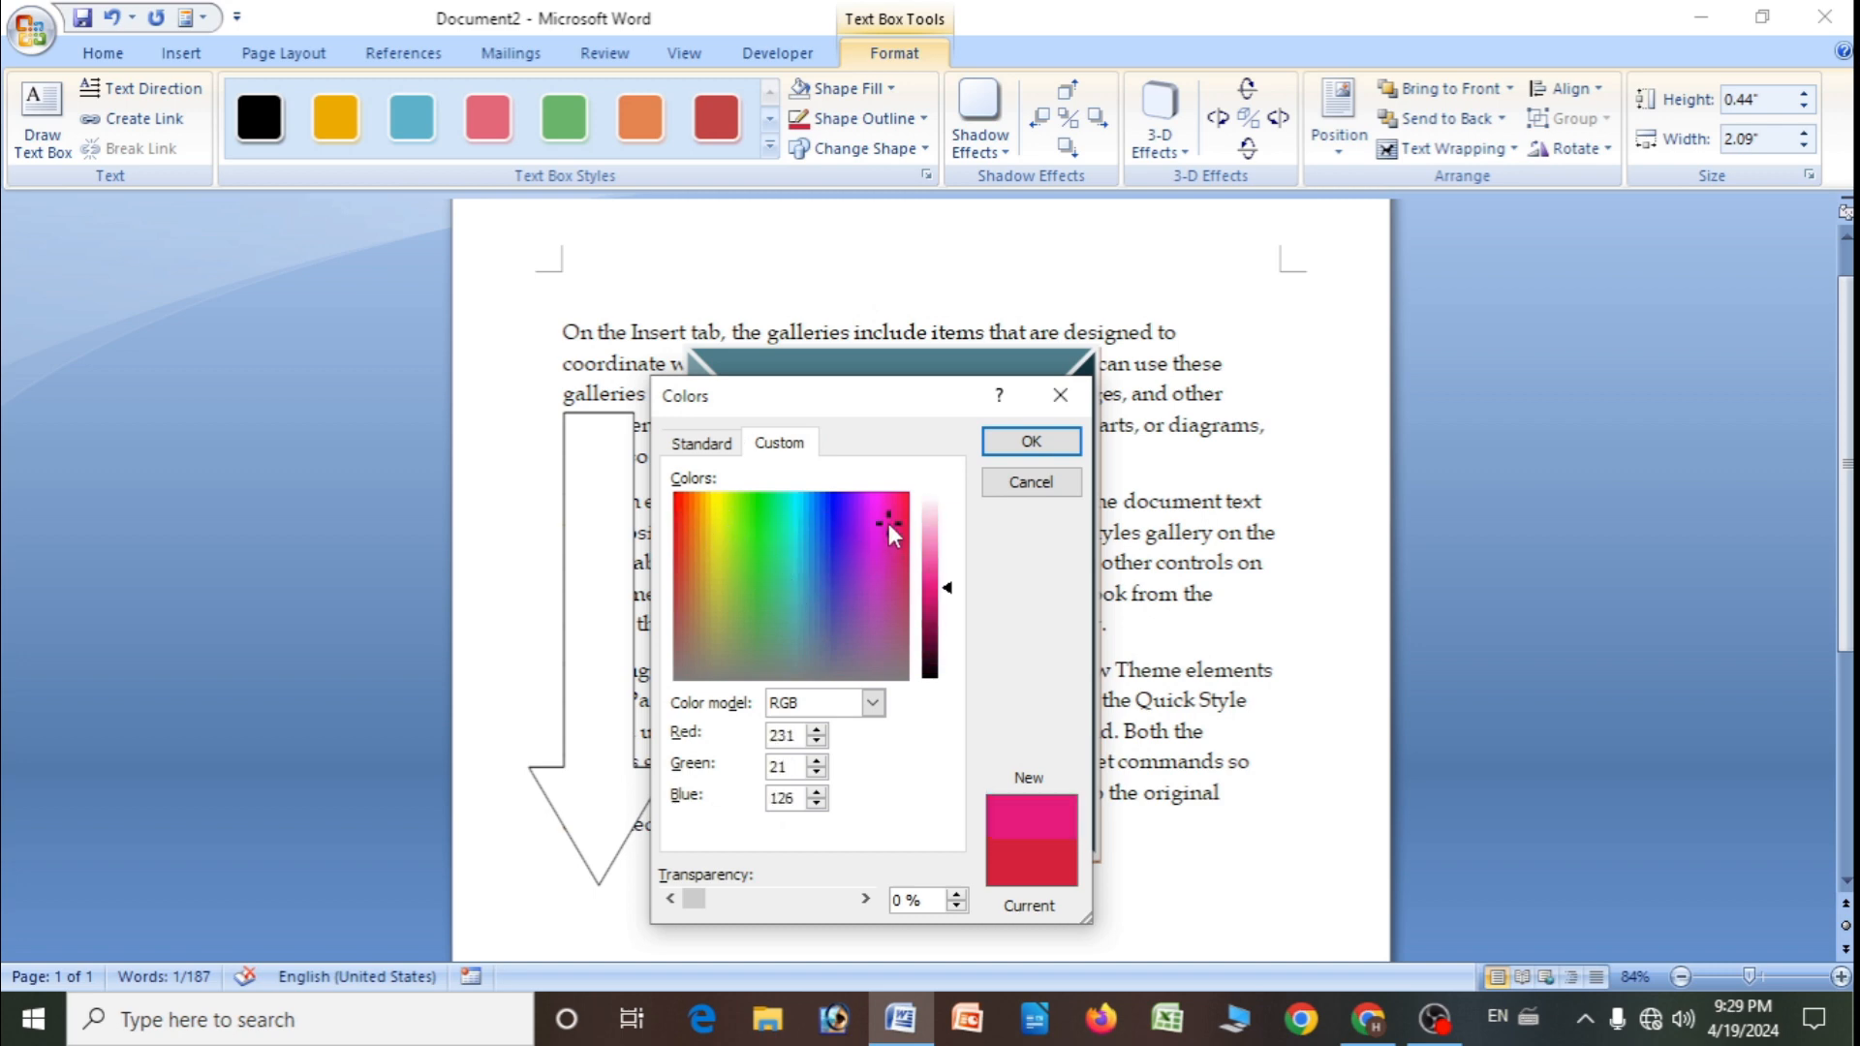
pyautogui.click(878, 520)
pyautogui.click(878, 533)
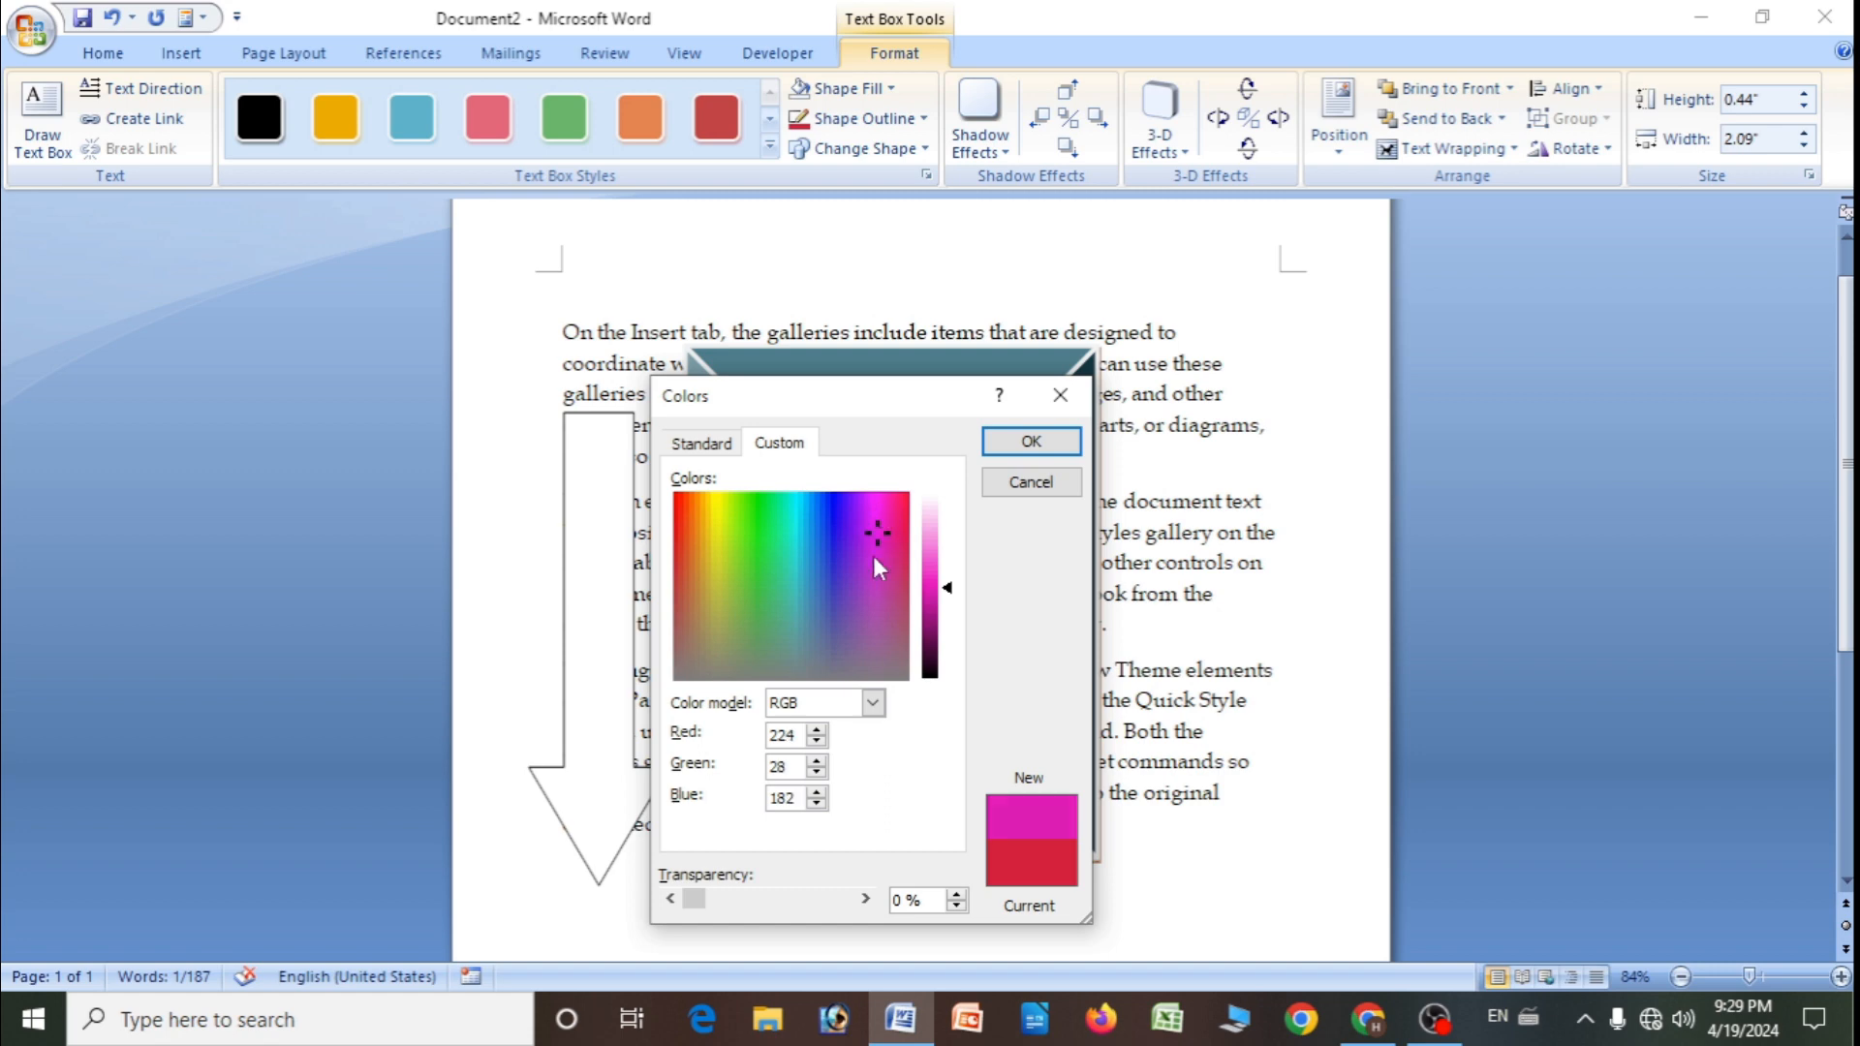
pyautogui.click(1027, 443)
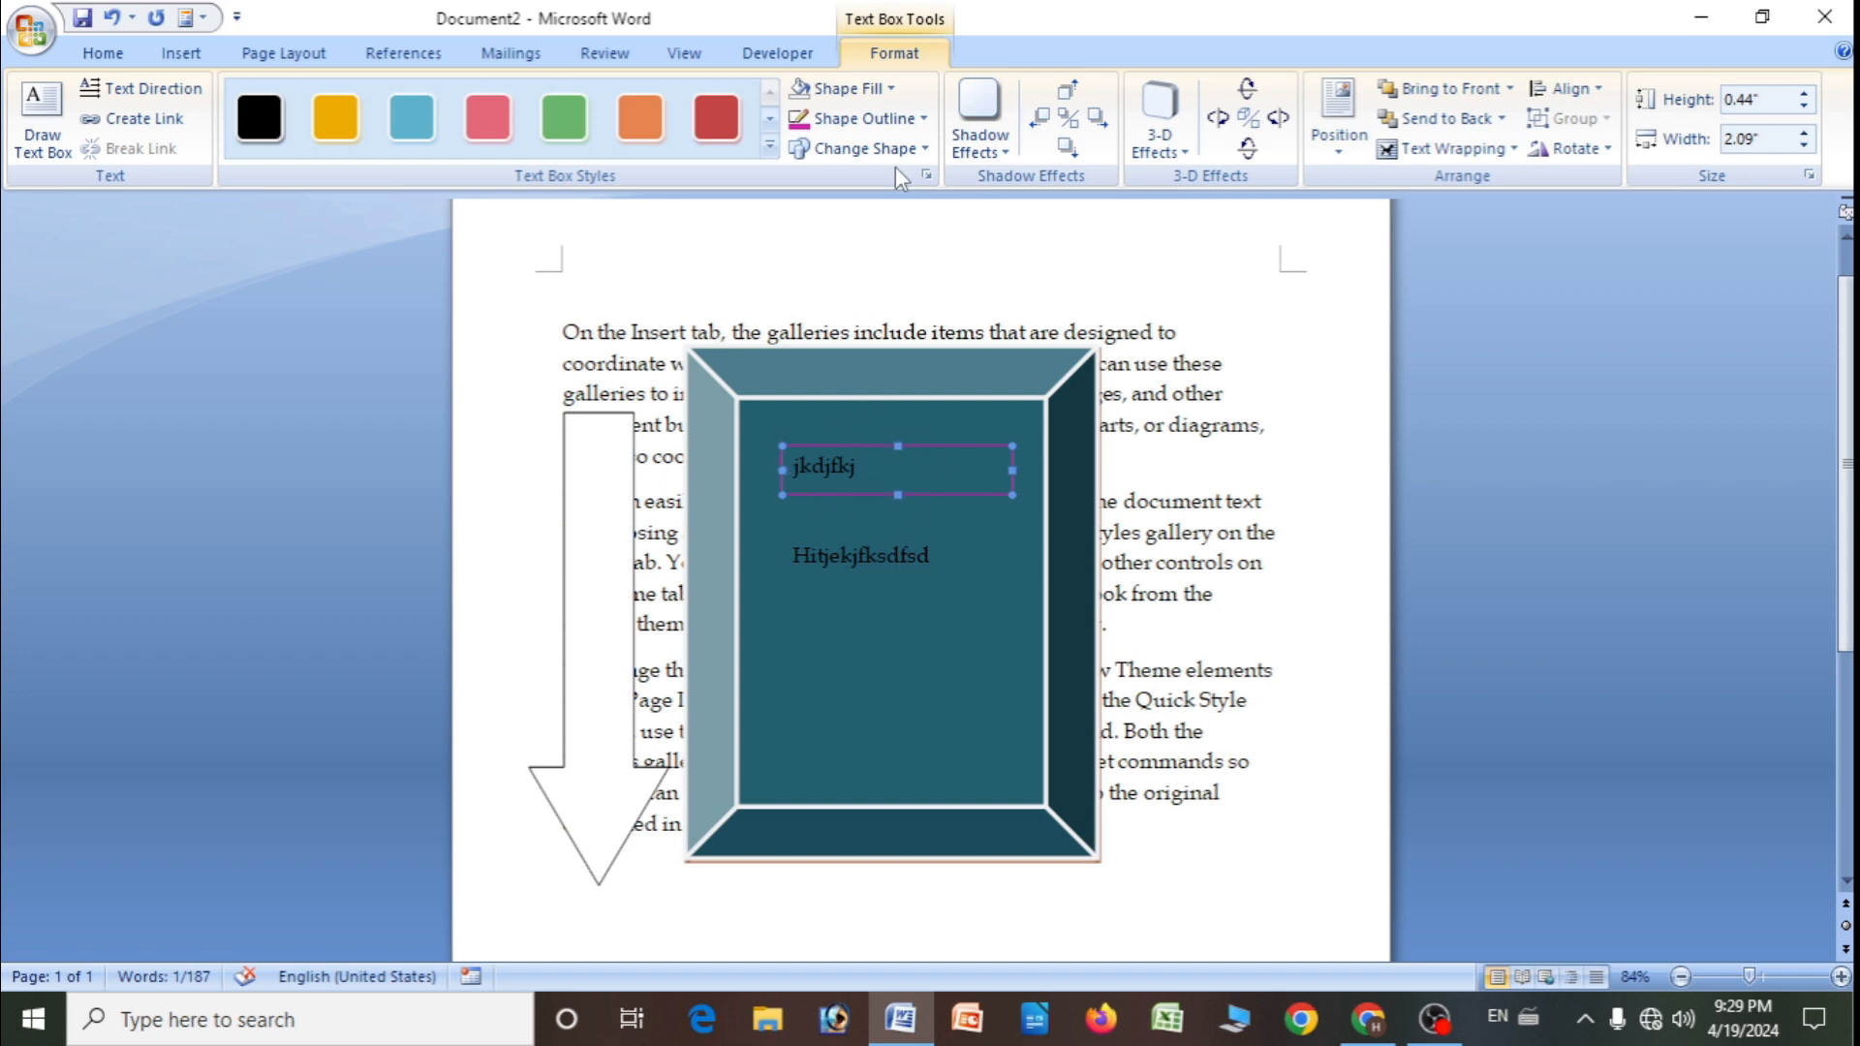
# - Set the "jkdjfkj" text box outline to a 6 pt weight with a long dash-dot line style
pyautogui.click(930, 124)
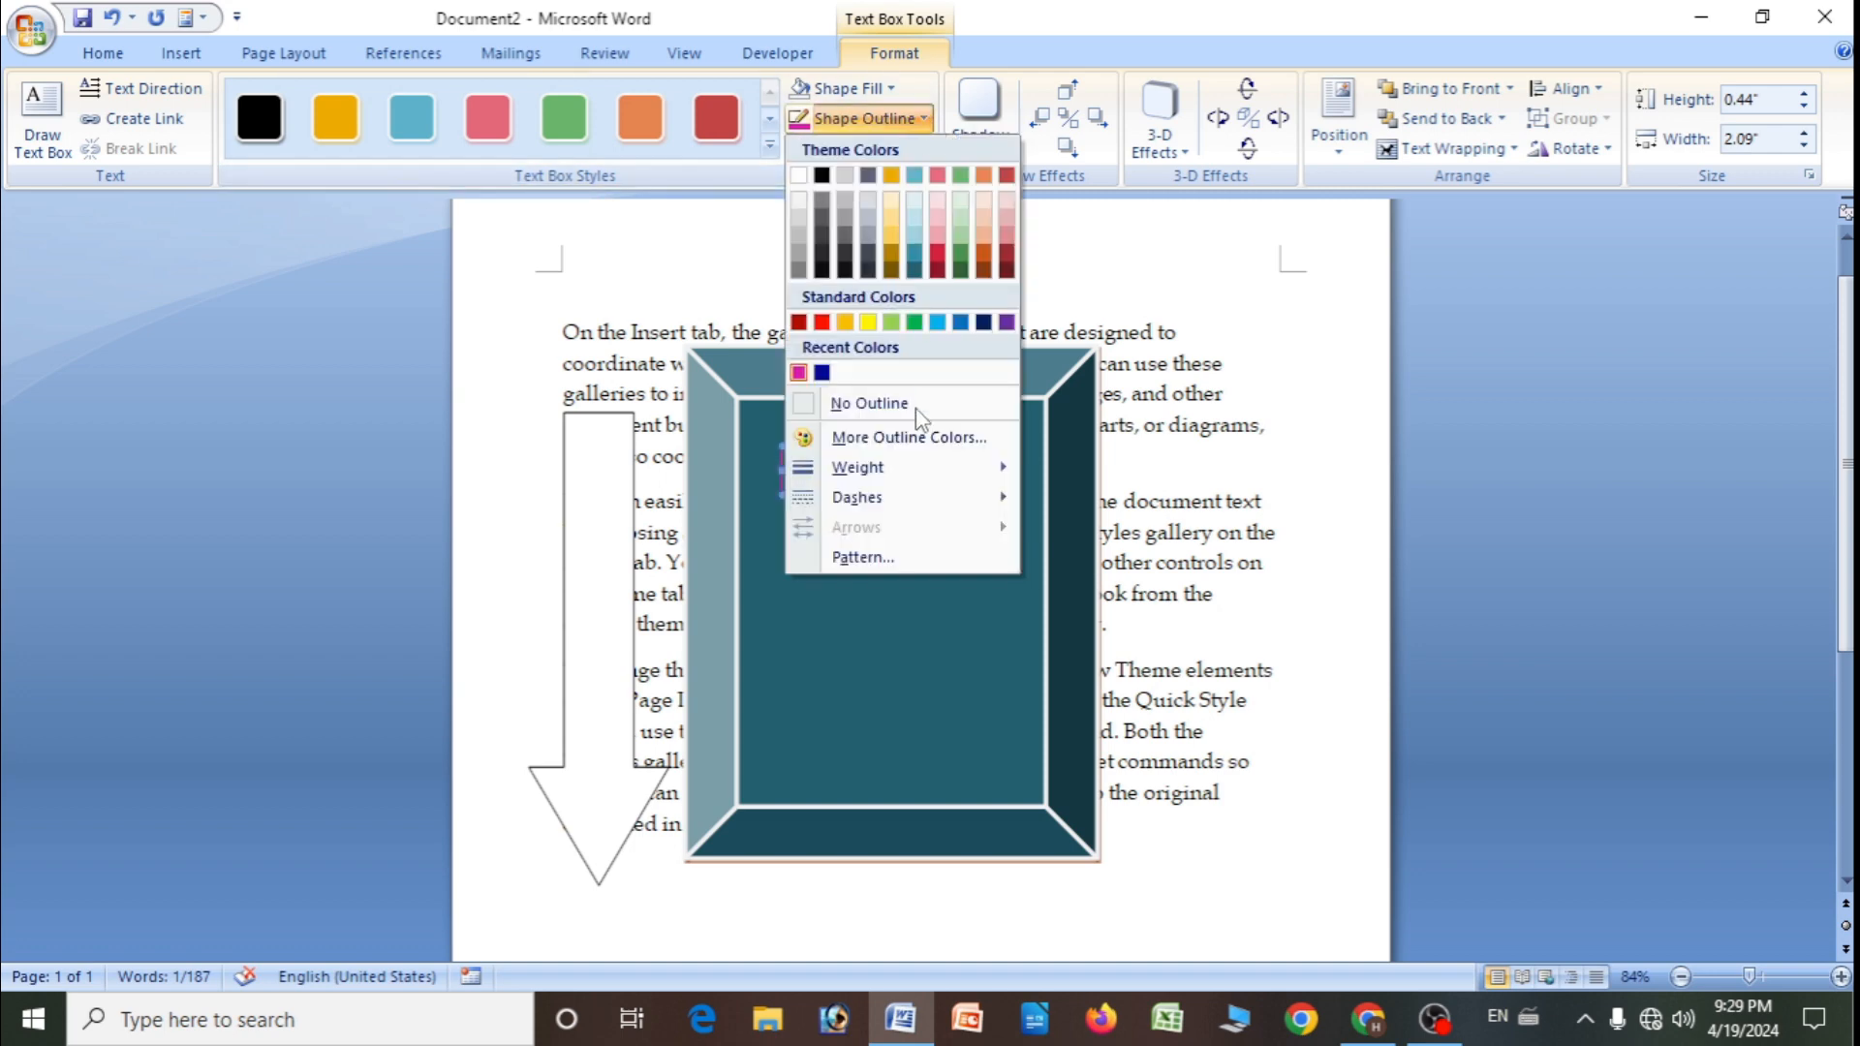
pyautogui.moveTo(861, 473)
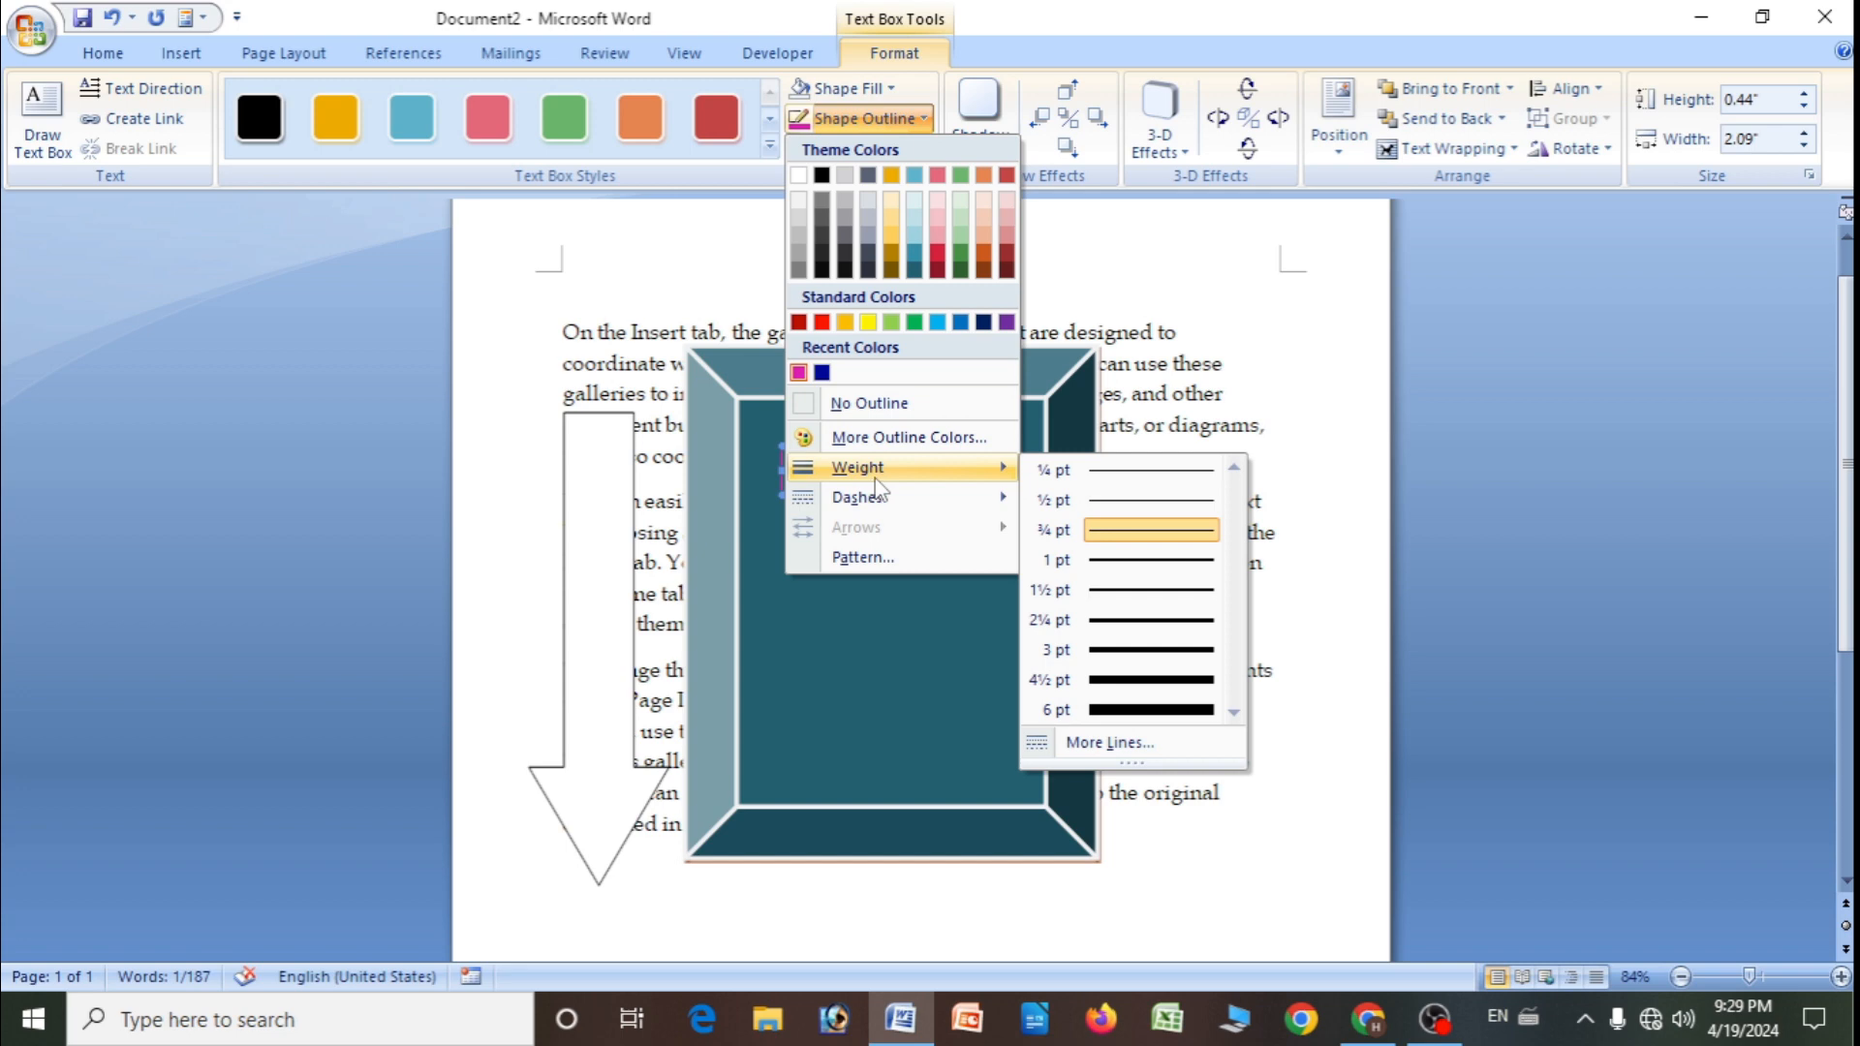
pyautogui.click(1136, 713)
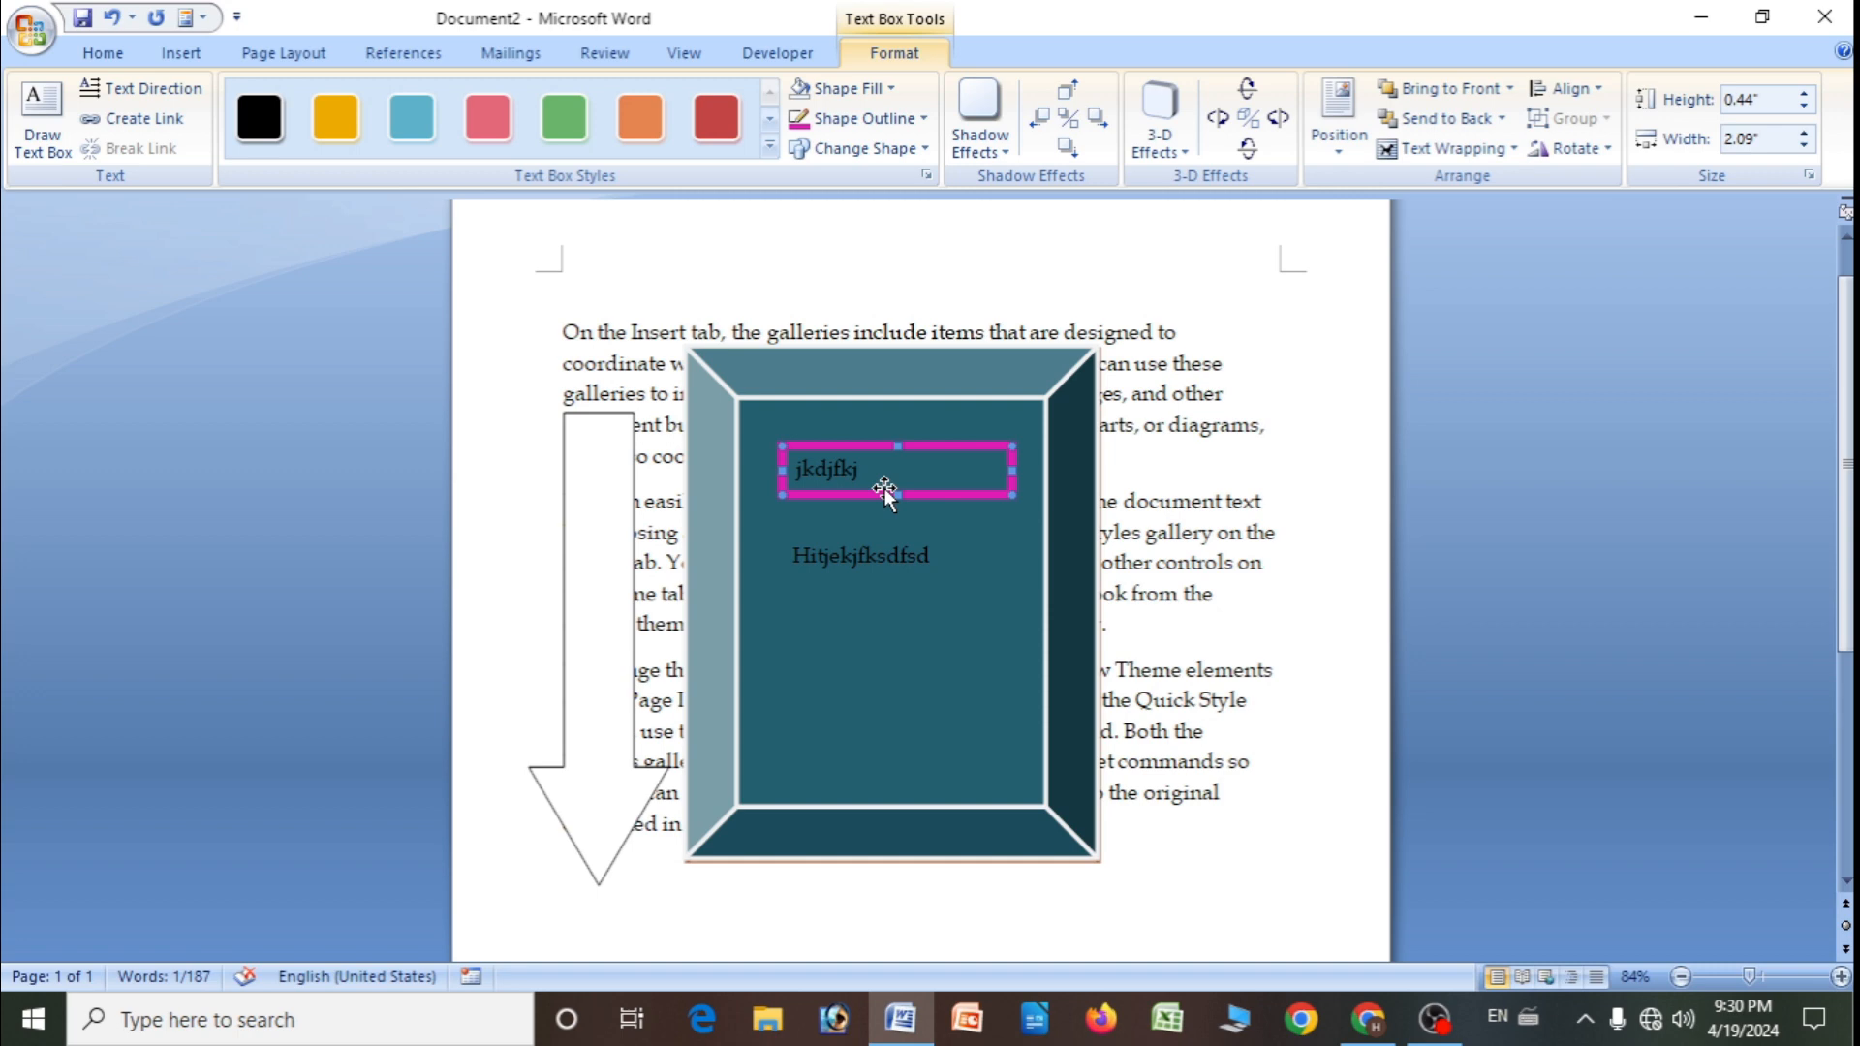
pyautogui.click(927, 120)
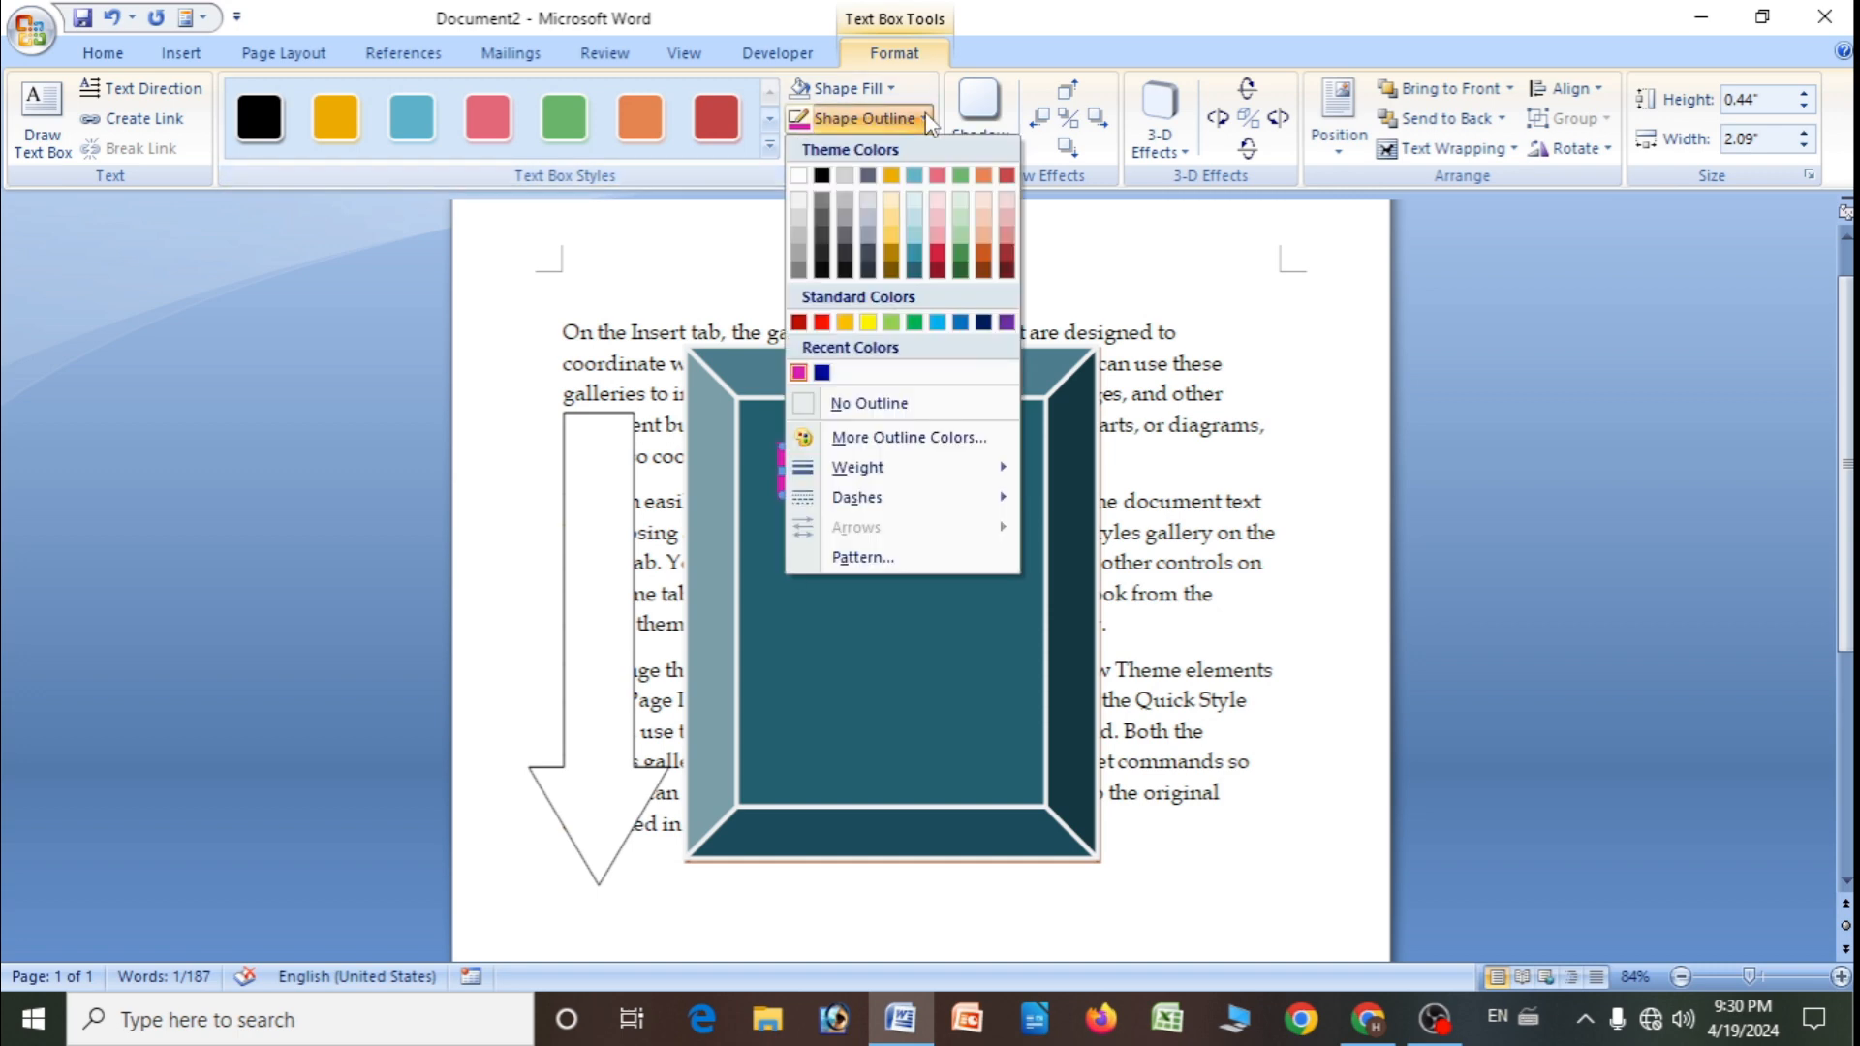
pyautogui.moveTo(875, 500)
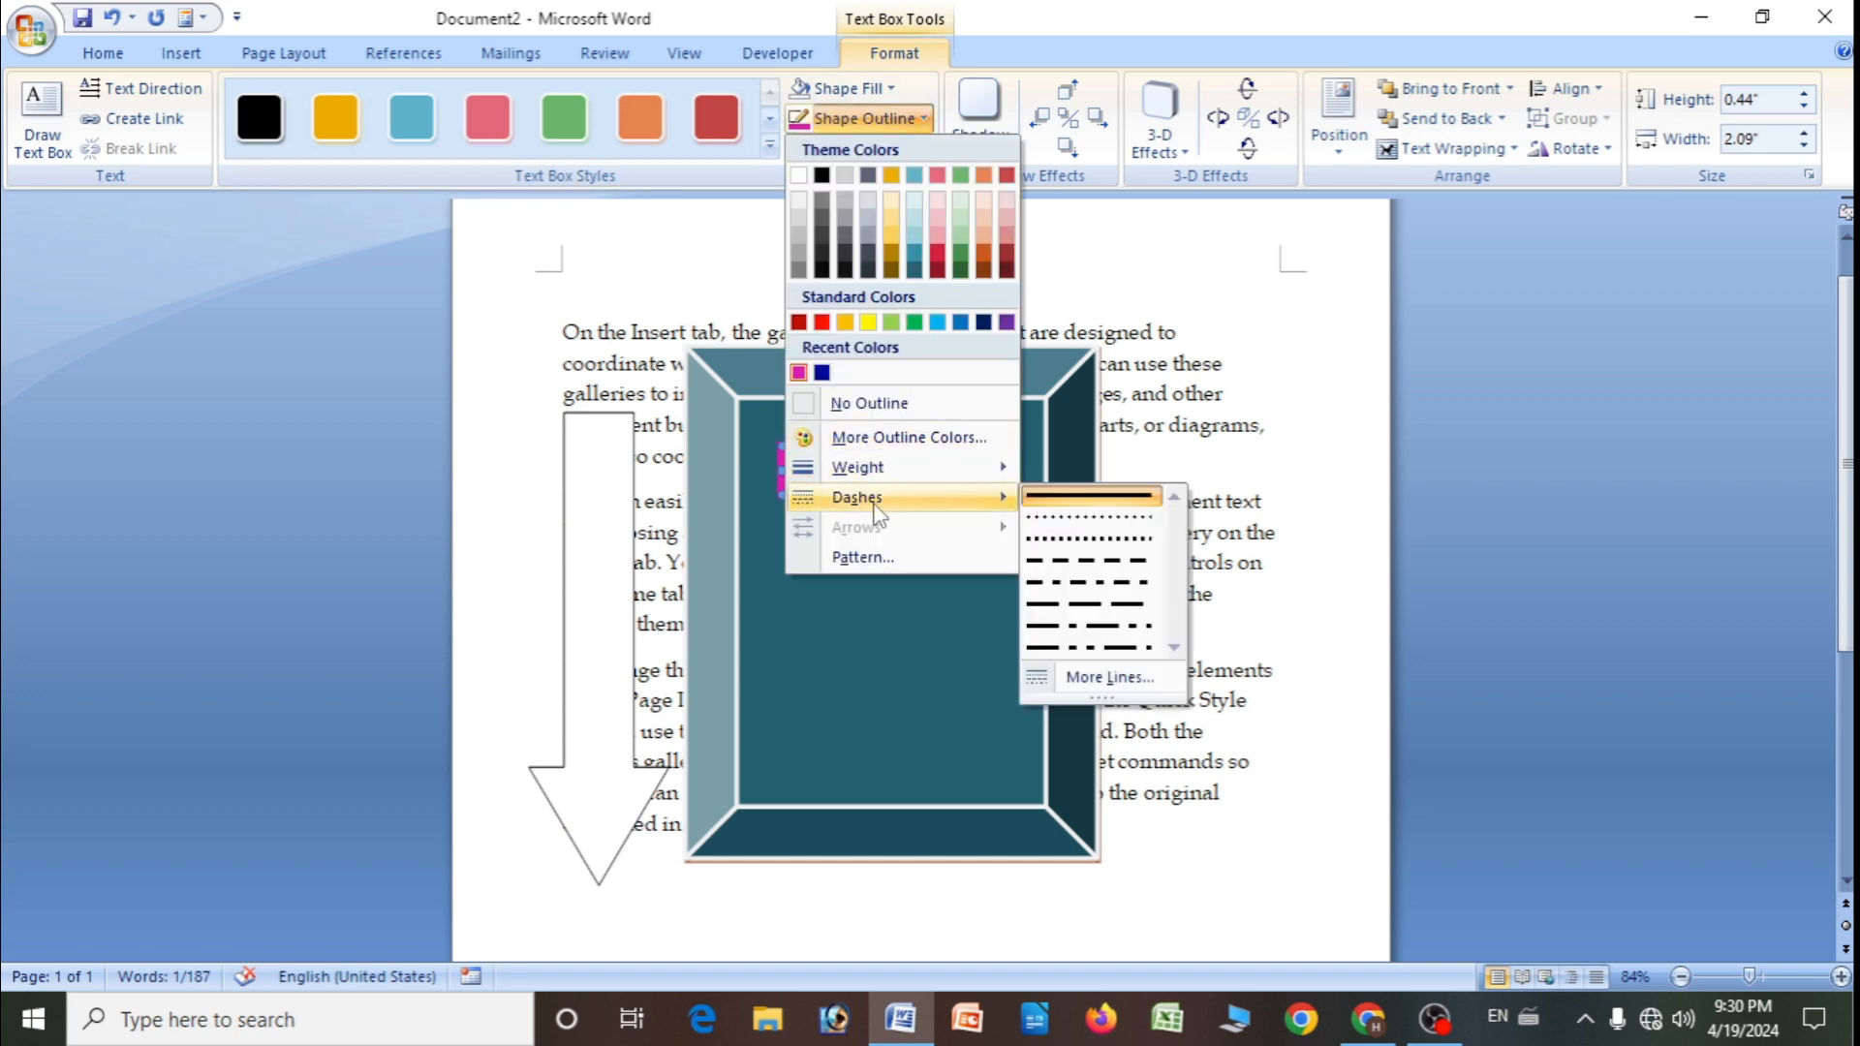
pyautogui.click(1085, 626)
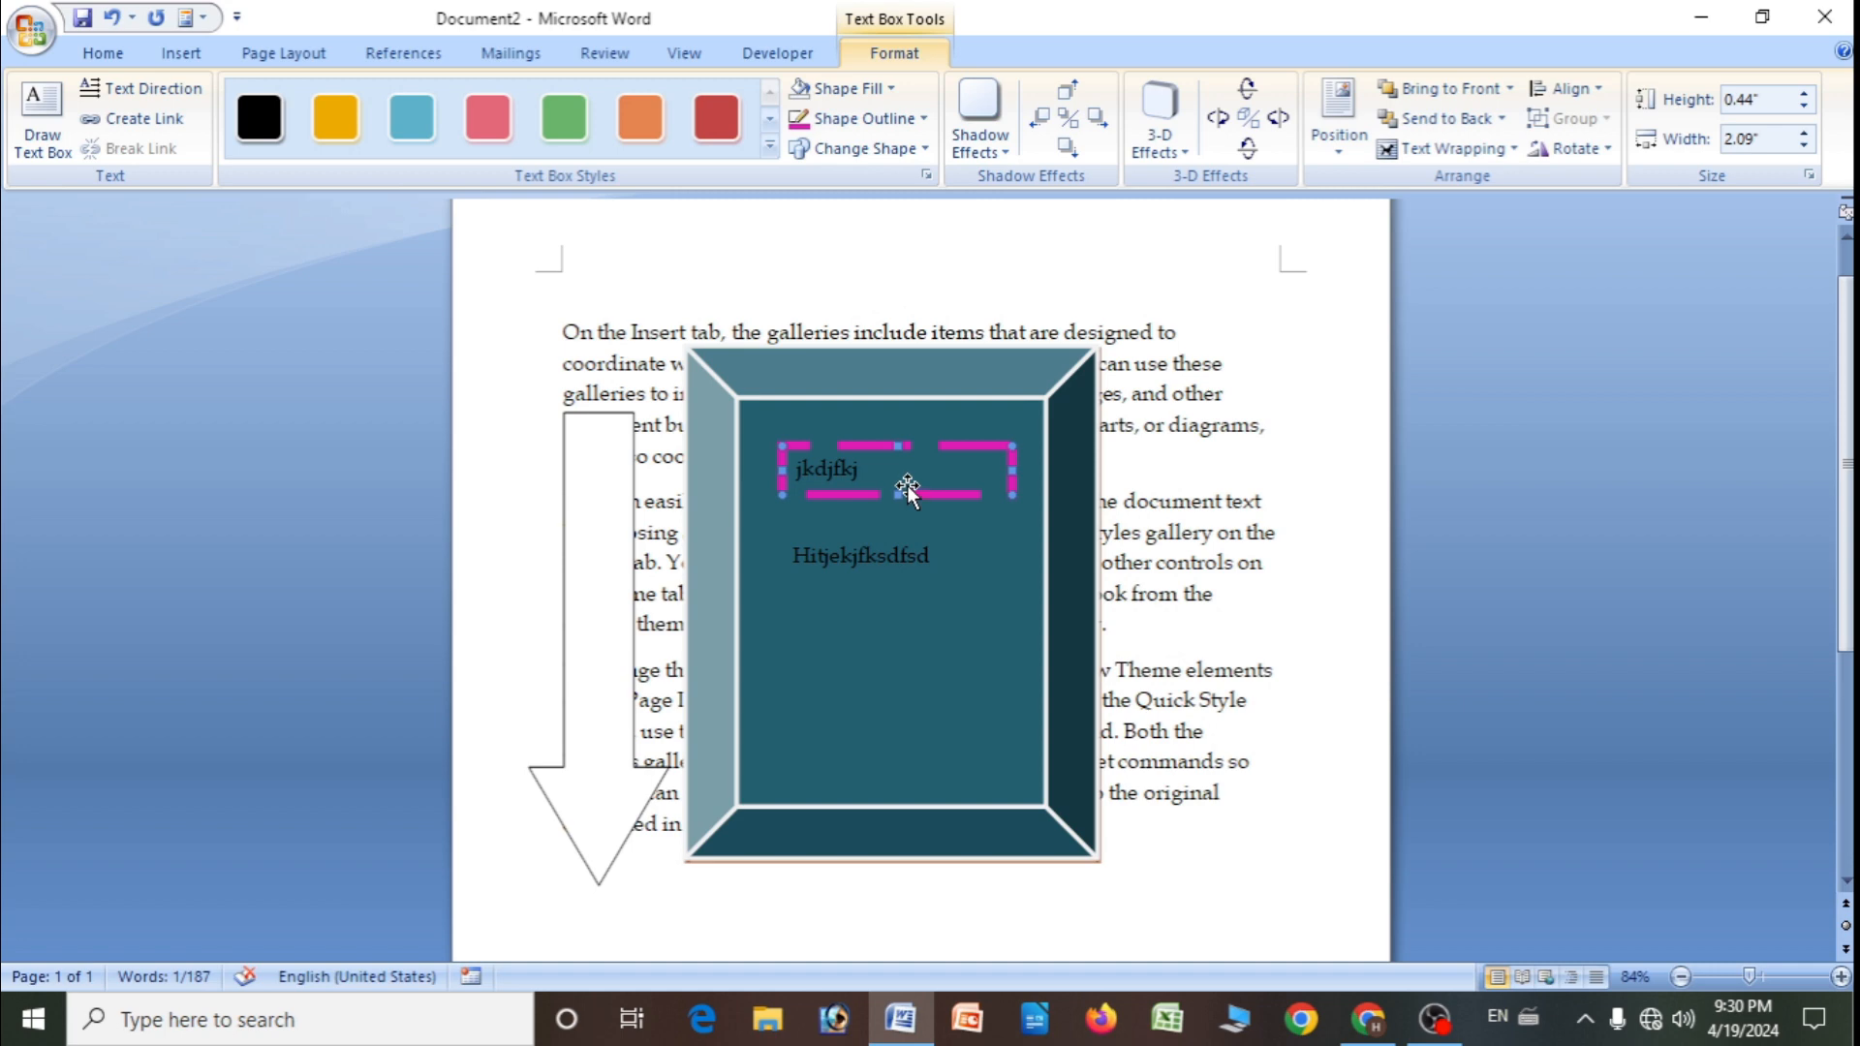
# - Apply the Wave line pattern to the "jkdjfkj" text box outline
pyautogui.click(923, 118)
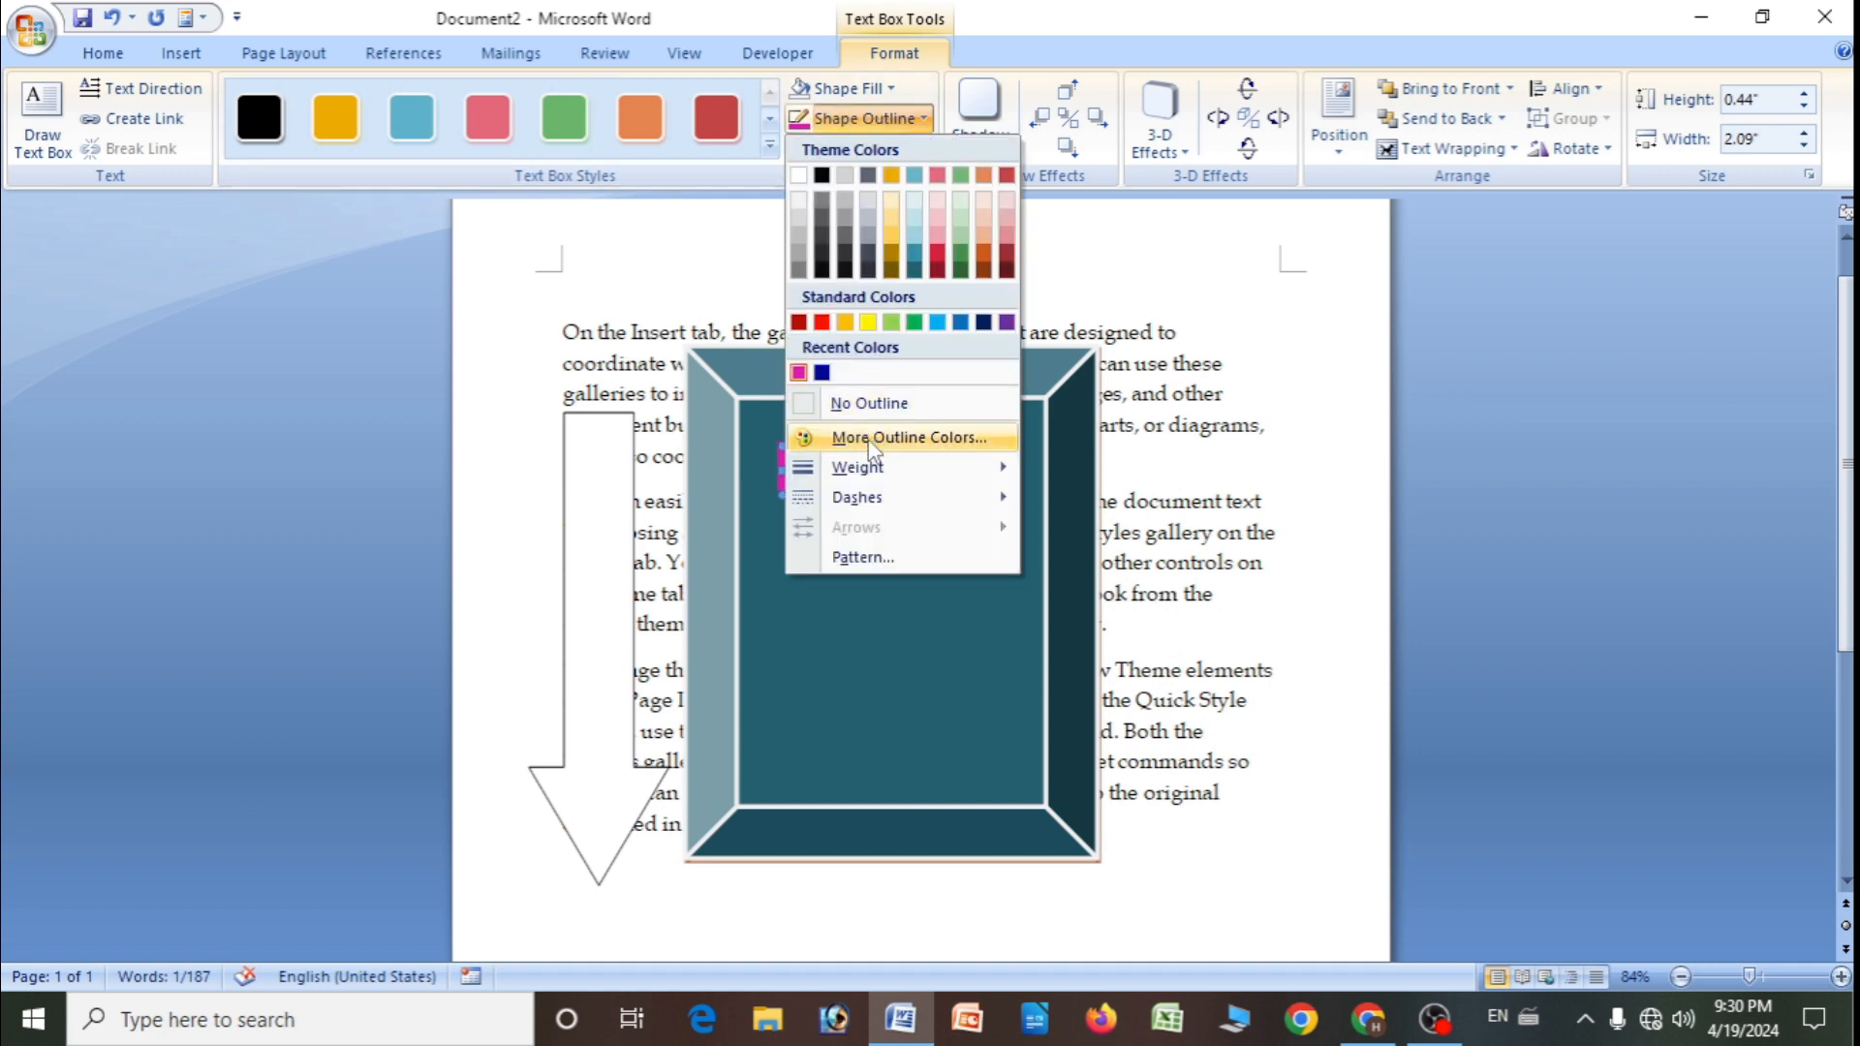
pyautogui.click(862, 561)
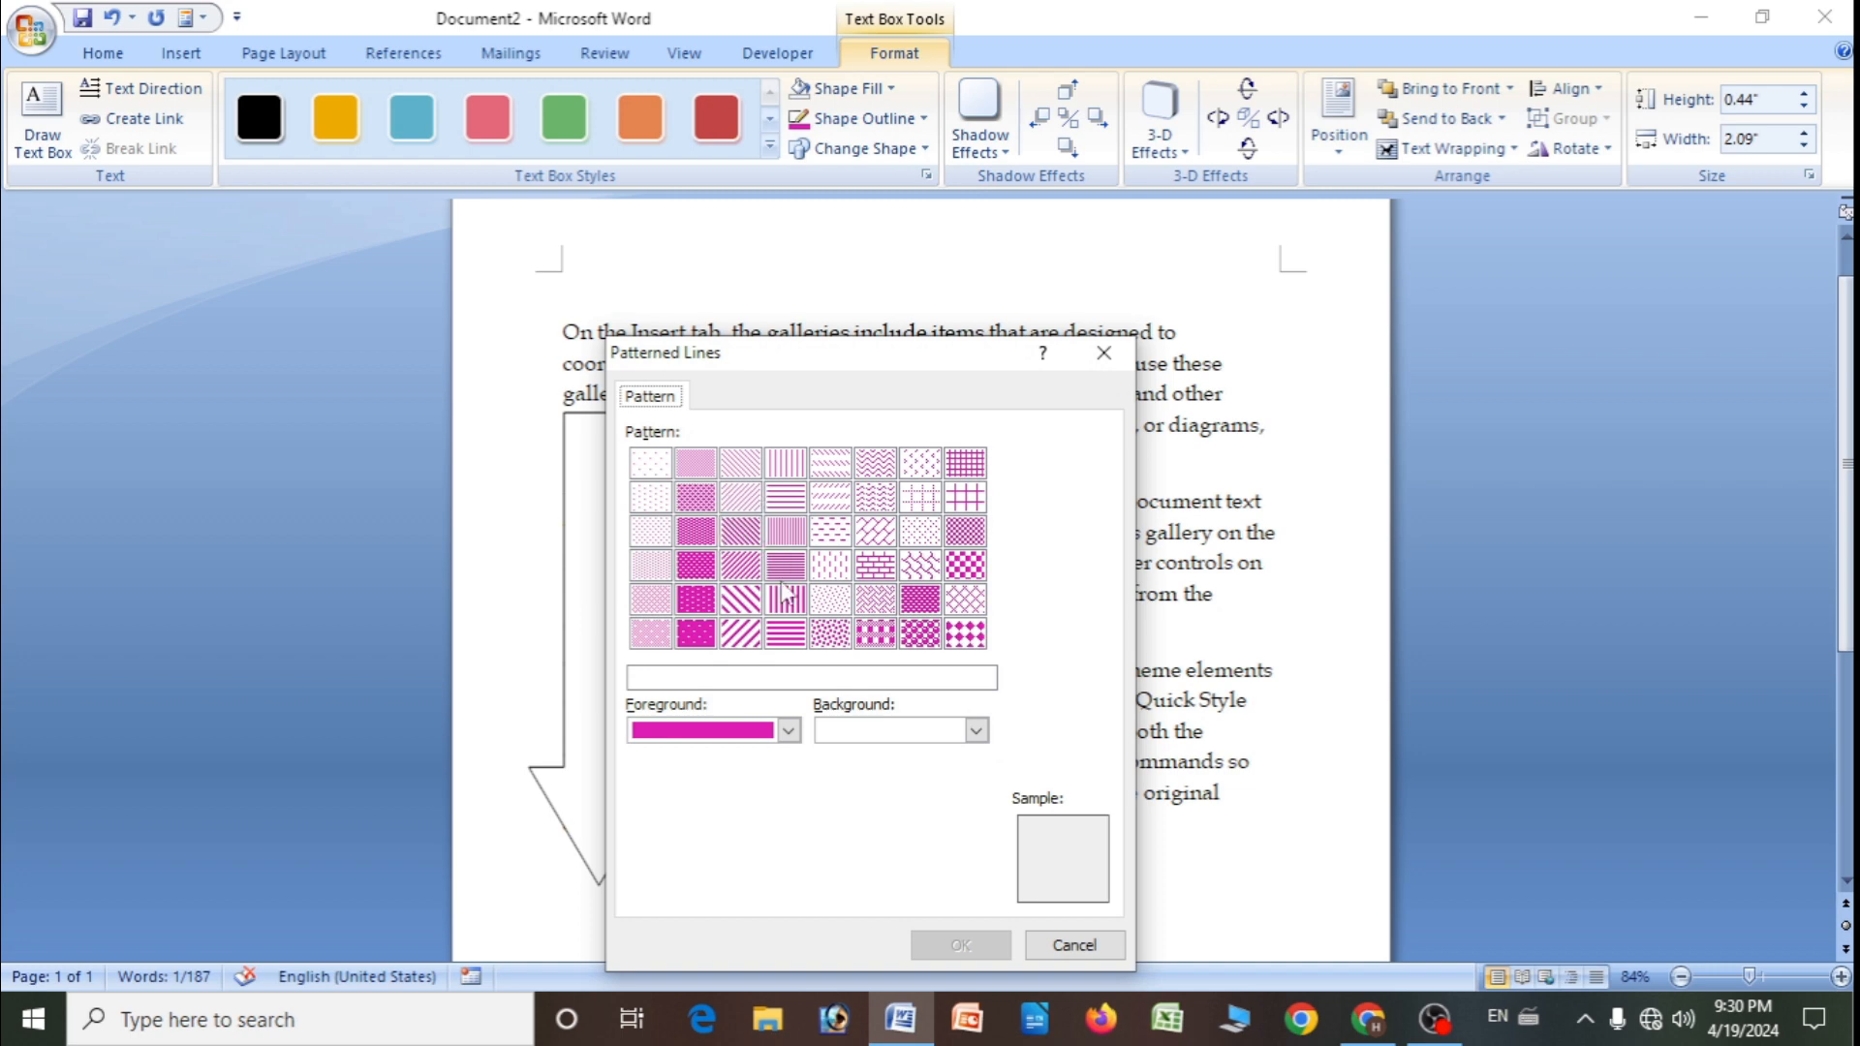
pyautogui.click(876, 501)
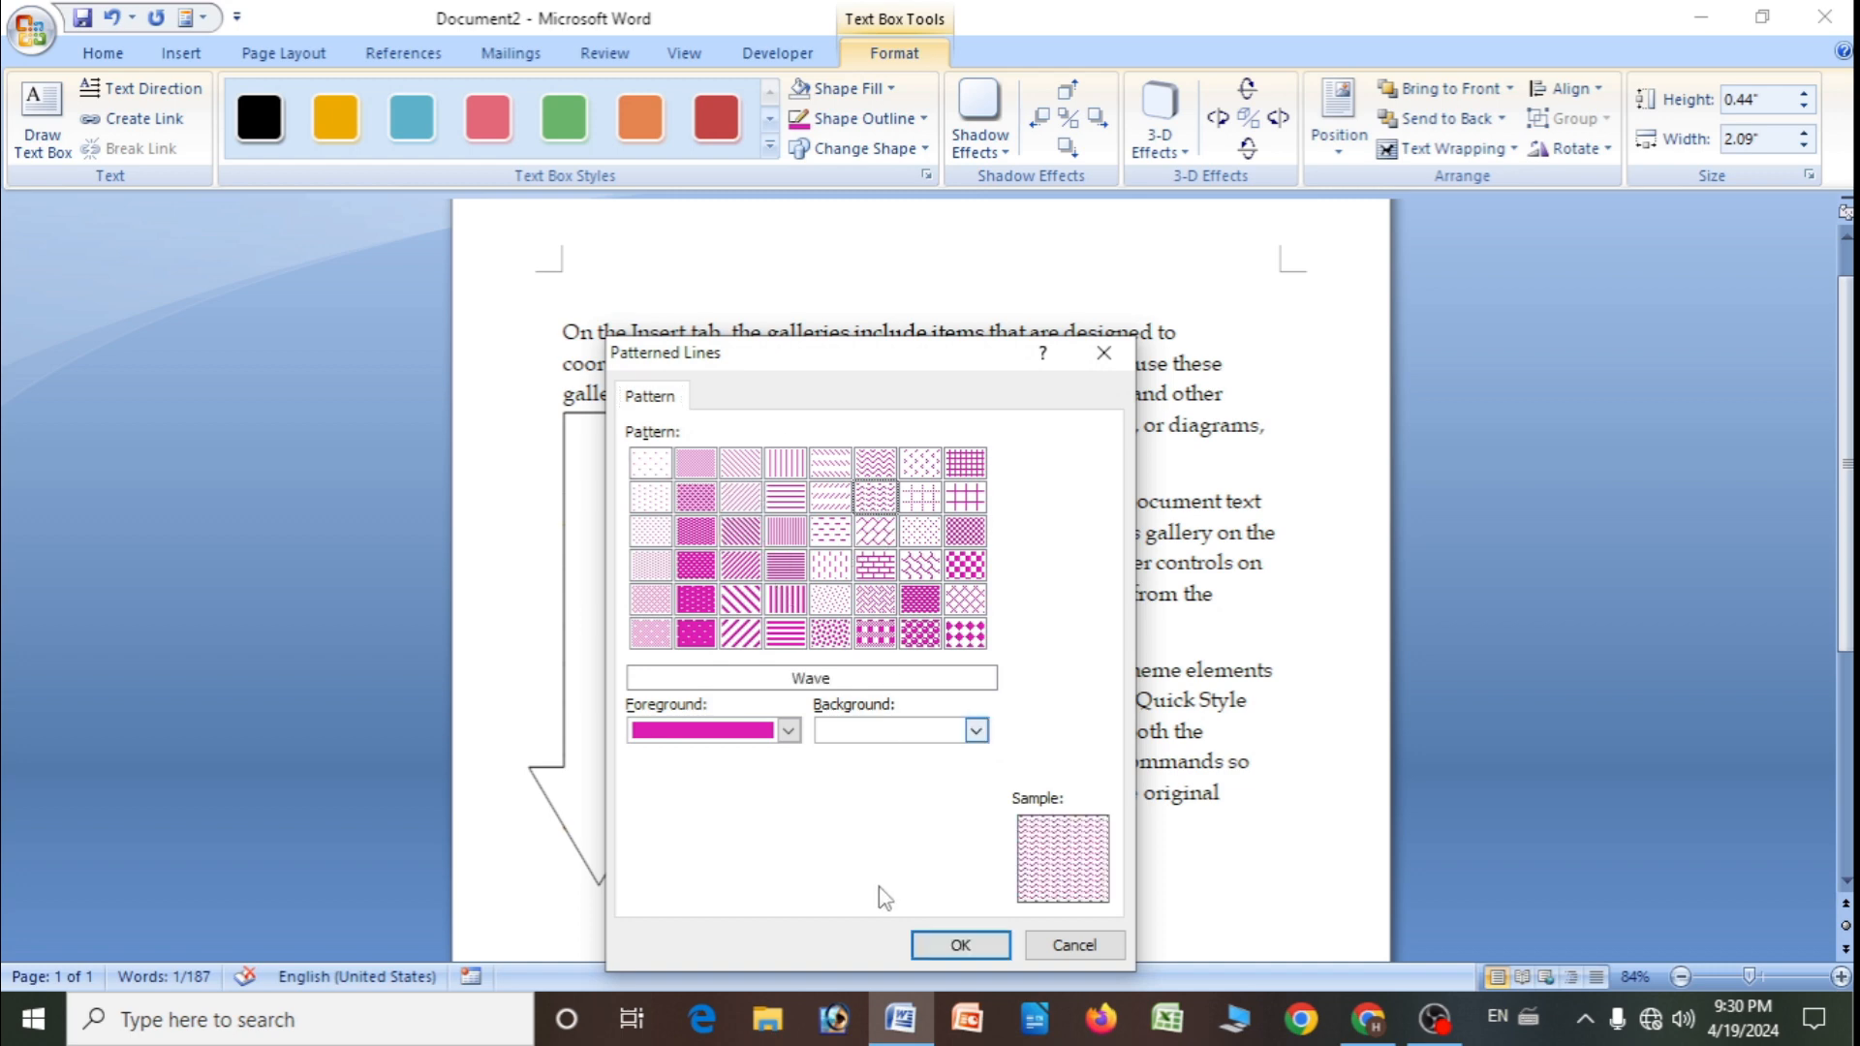
pyautogui.click(959, 945)
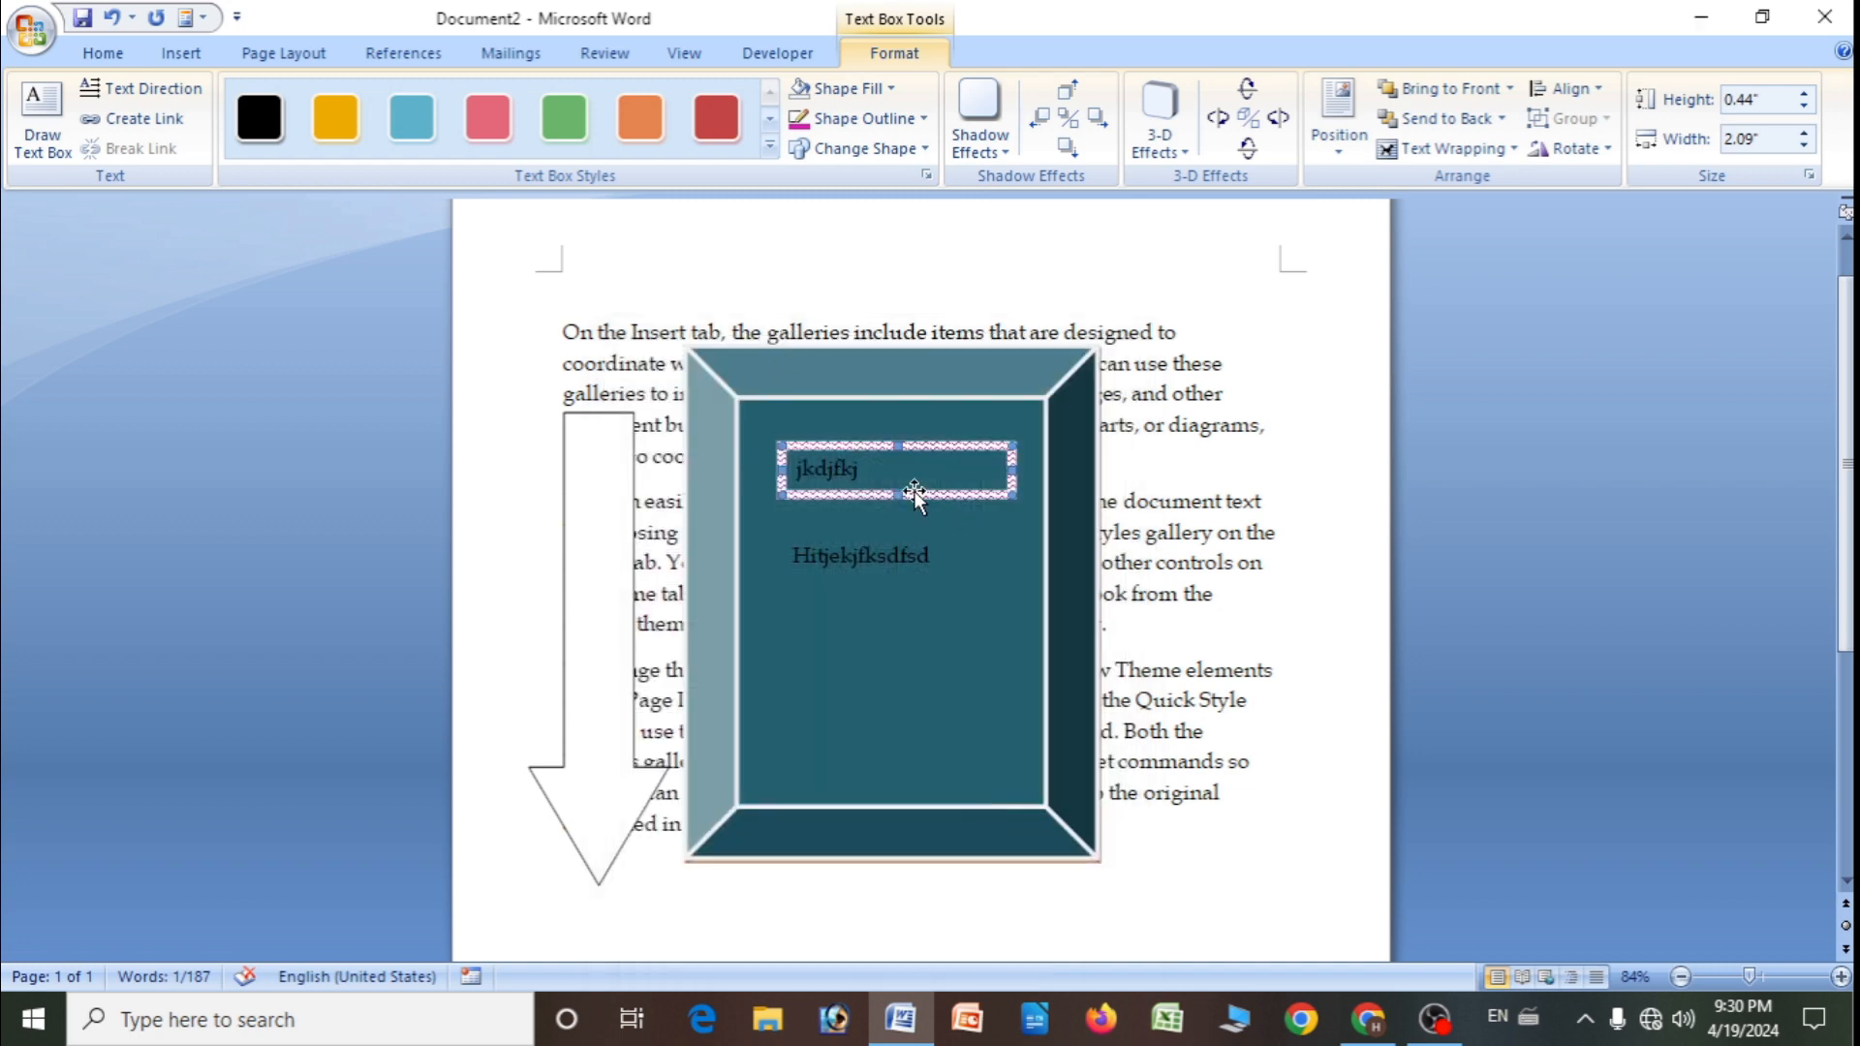
# - Change the "jkdjfkj" text box outline pattern to Sphere with a standard red foreground
pyautogui.click(925, 119)
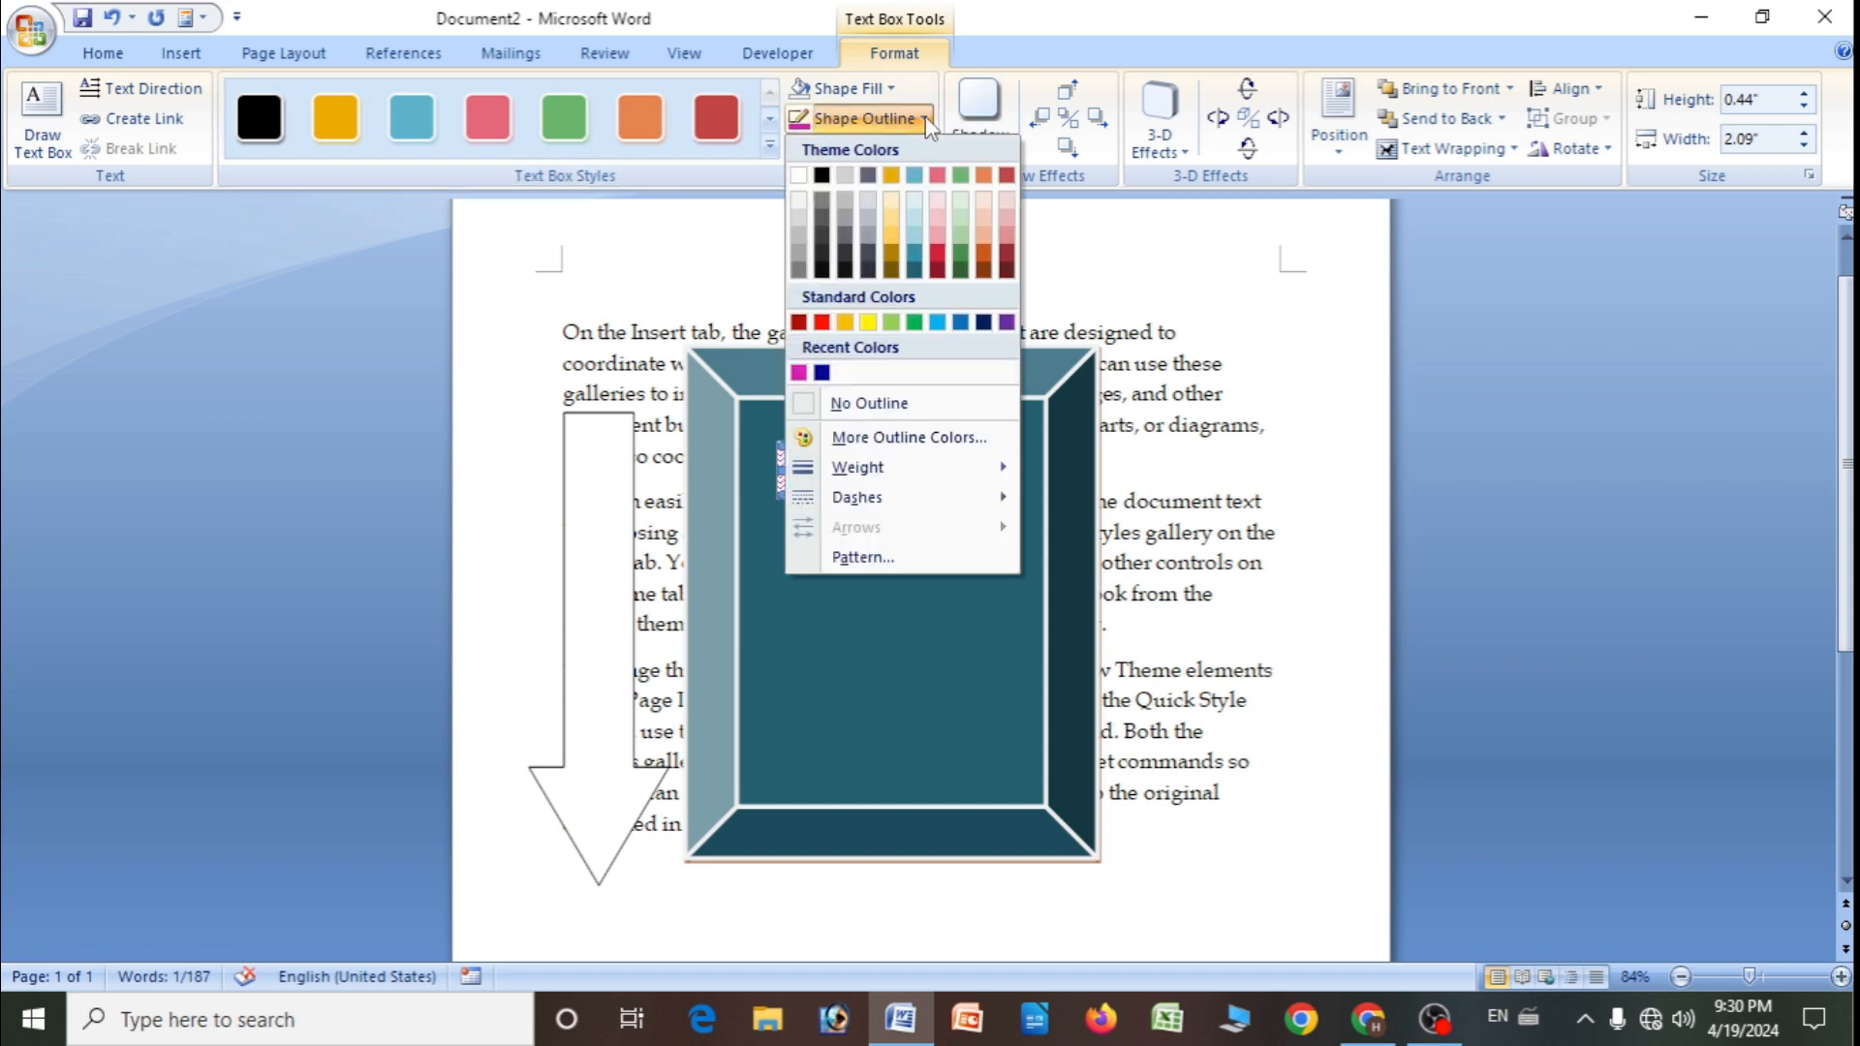
pyautogui.click(879, 560)
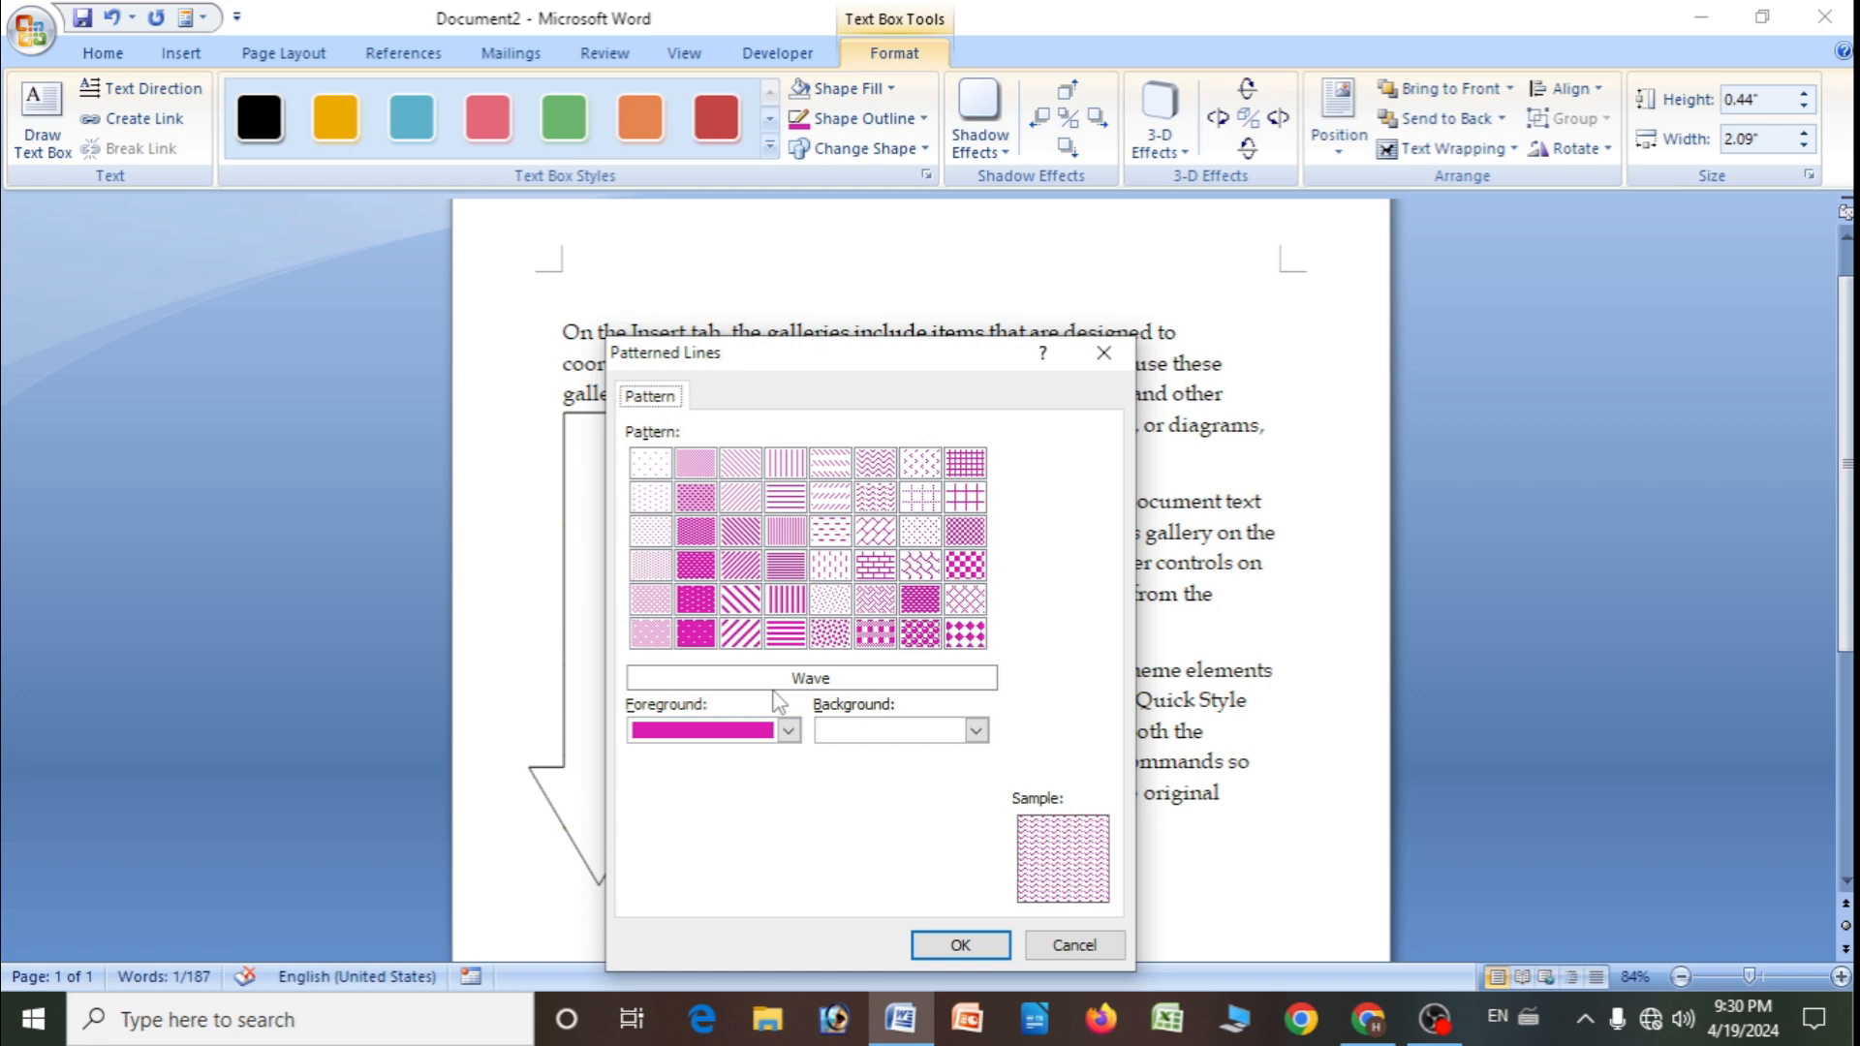
pyautogui.click(789, 731)
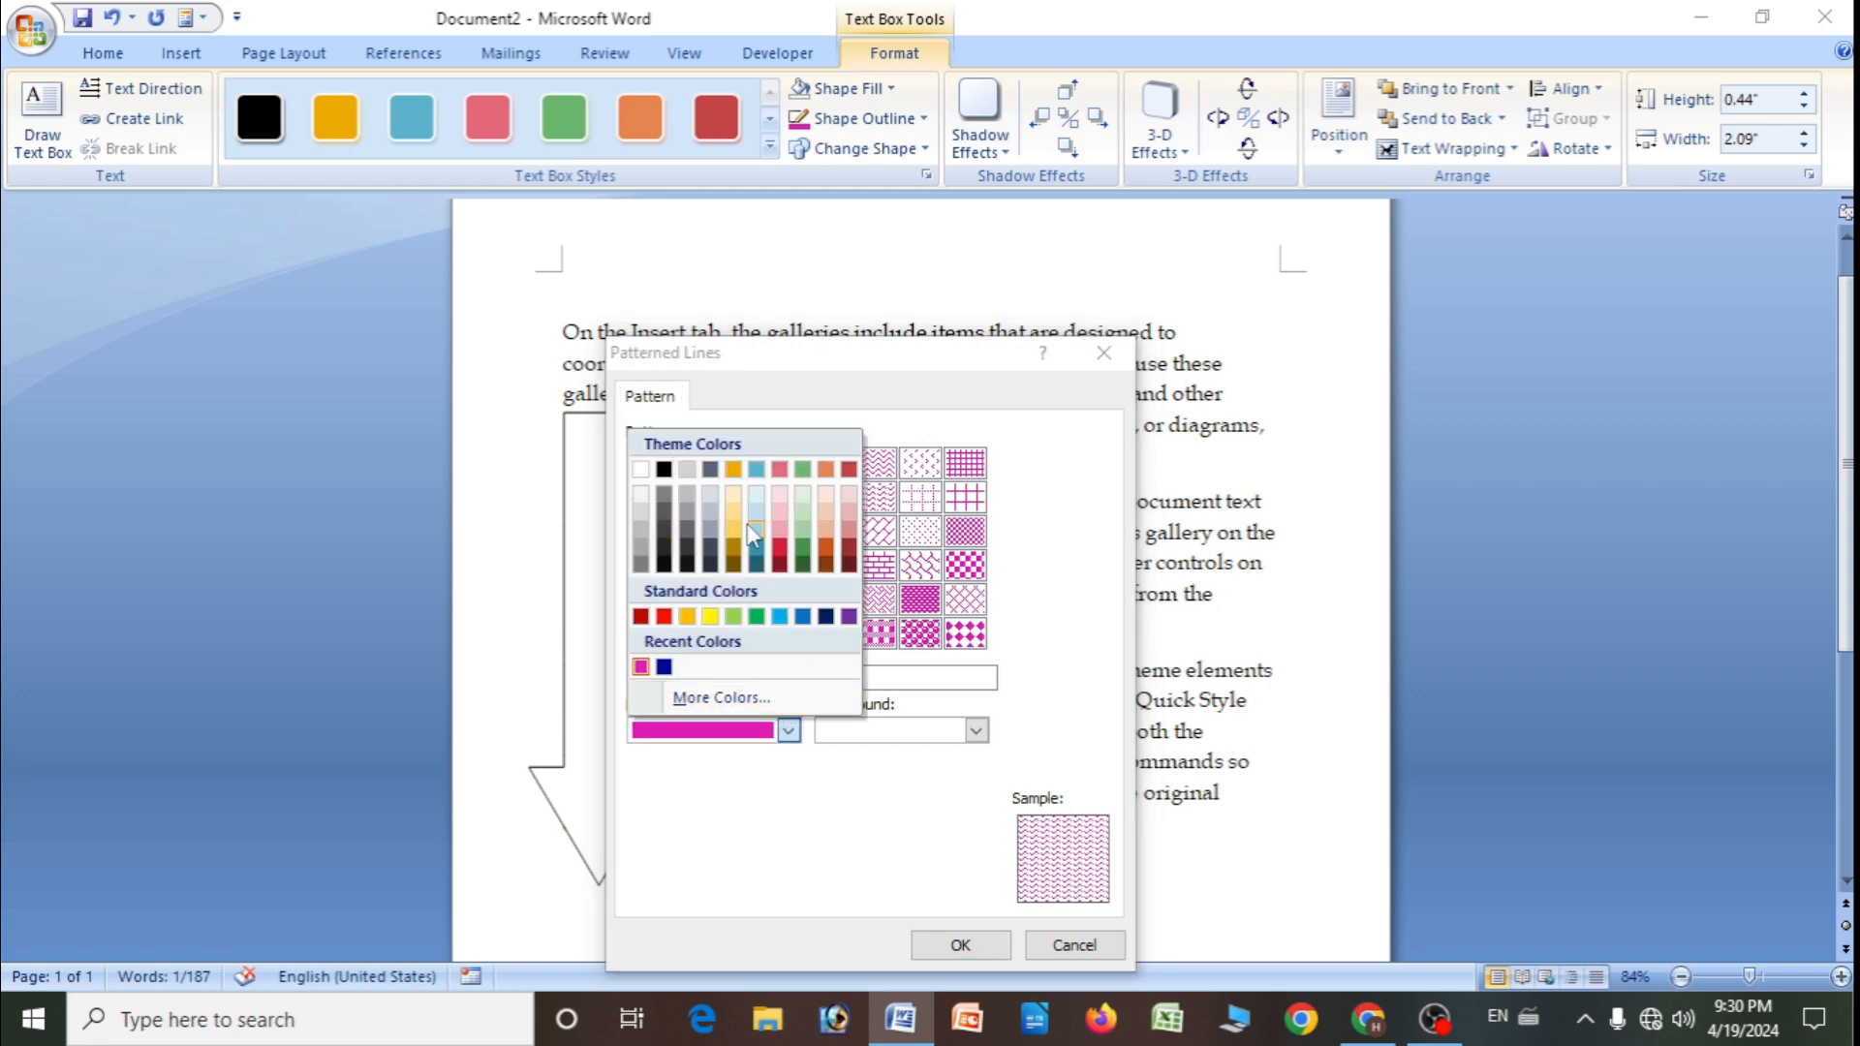
pyautogui.click(959, 581)
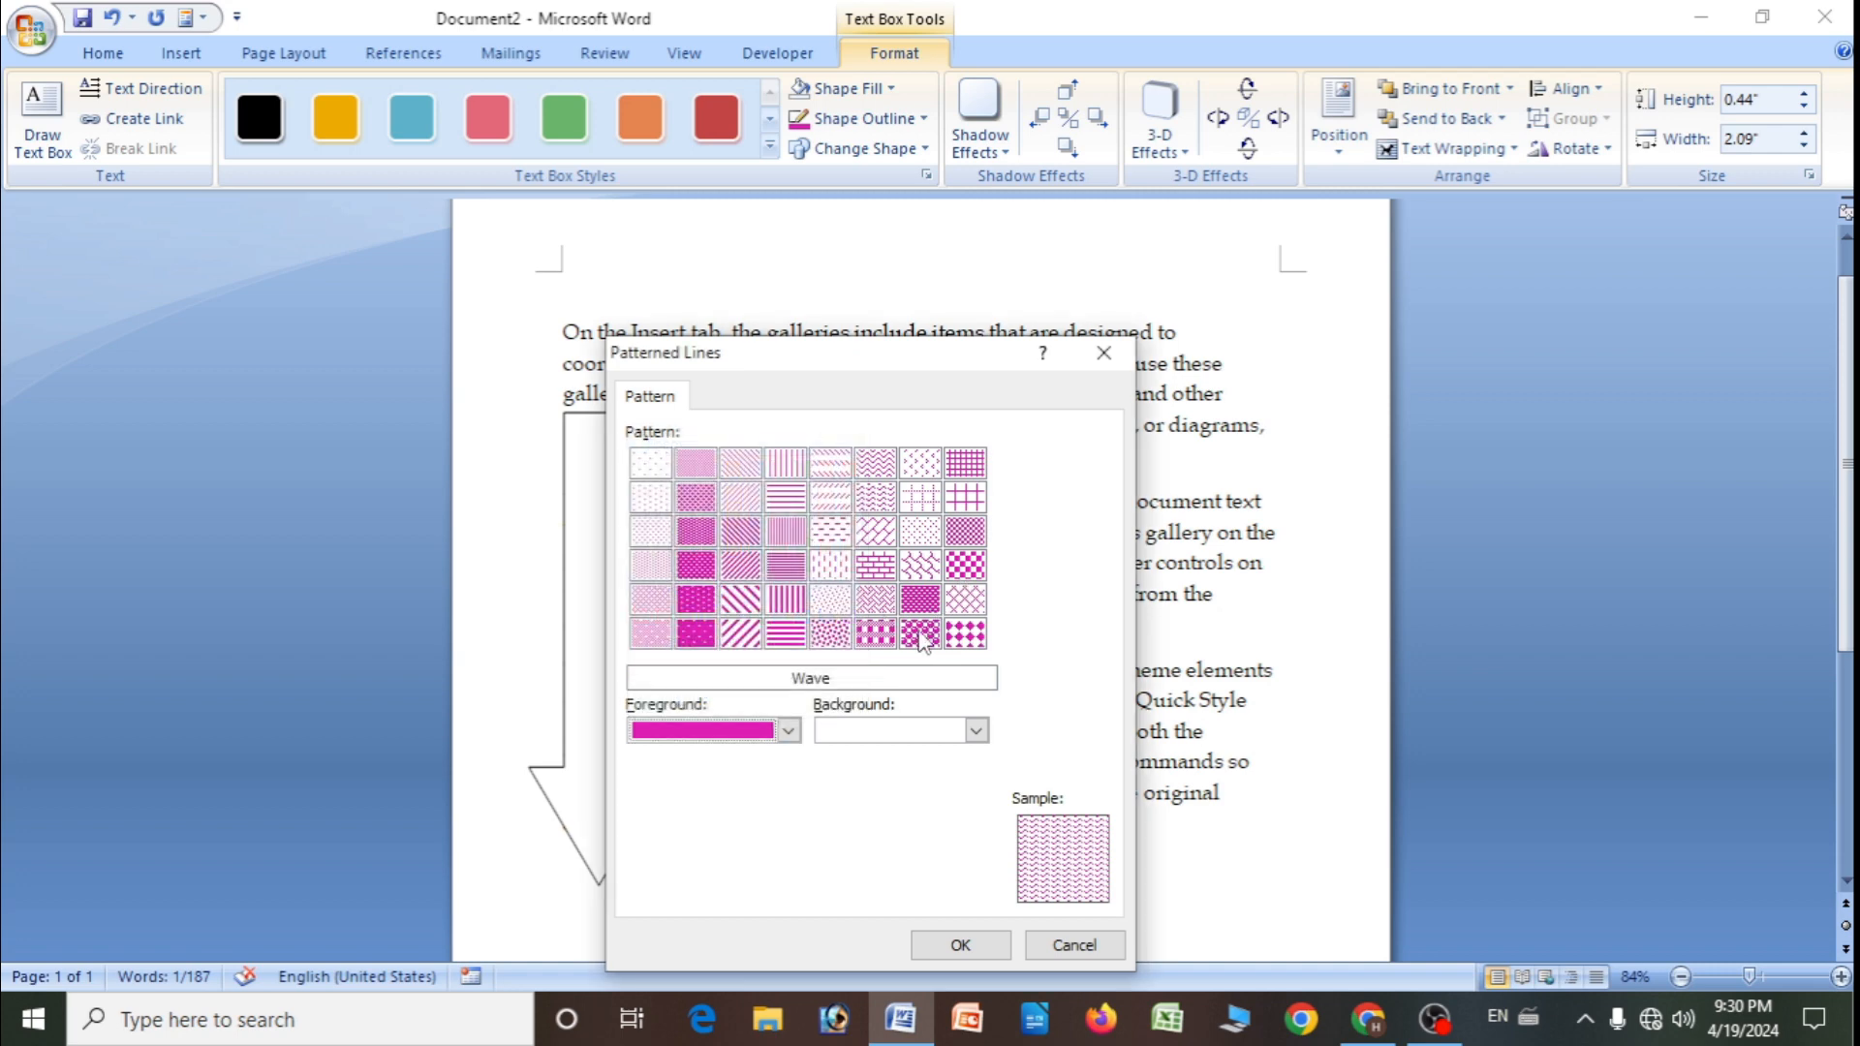
pyautogui.click(787, 738)
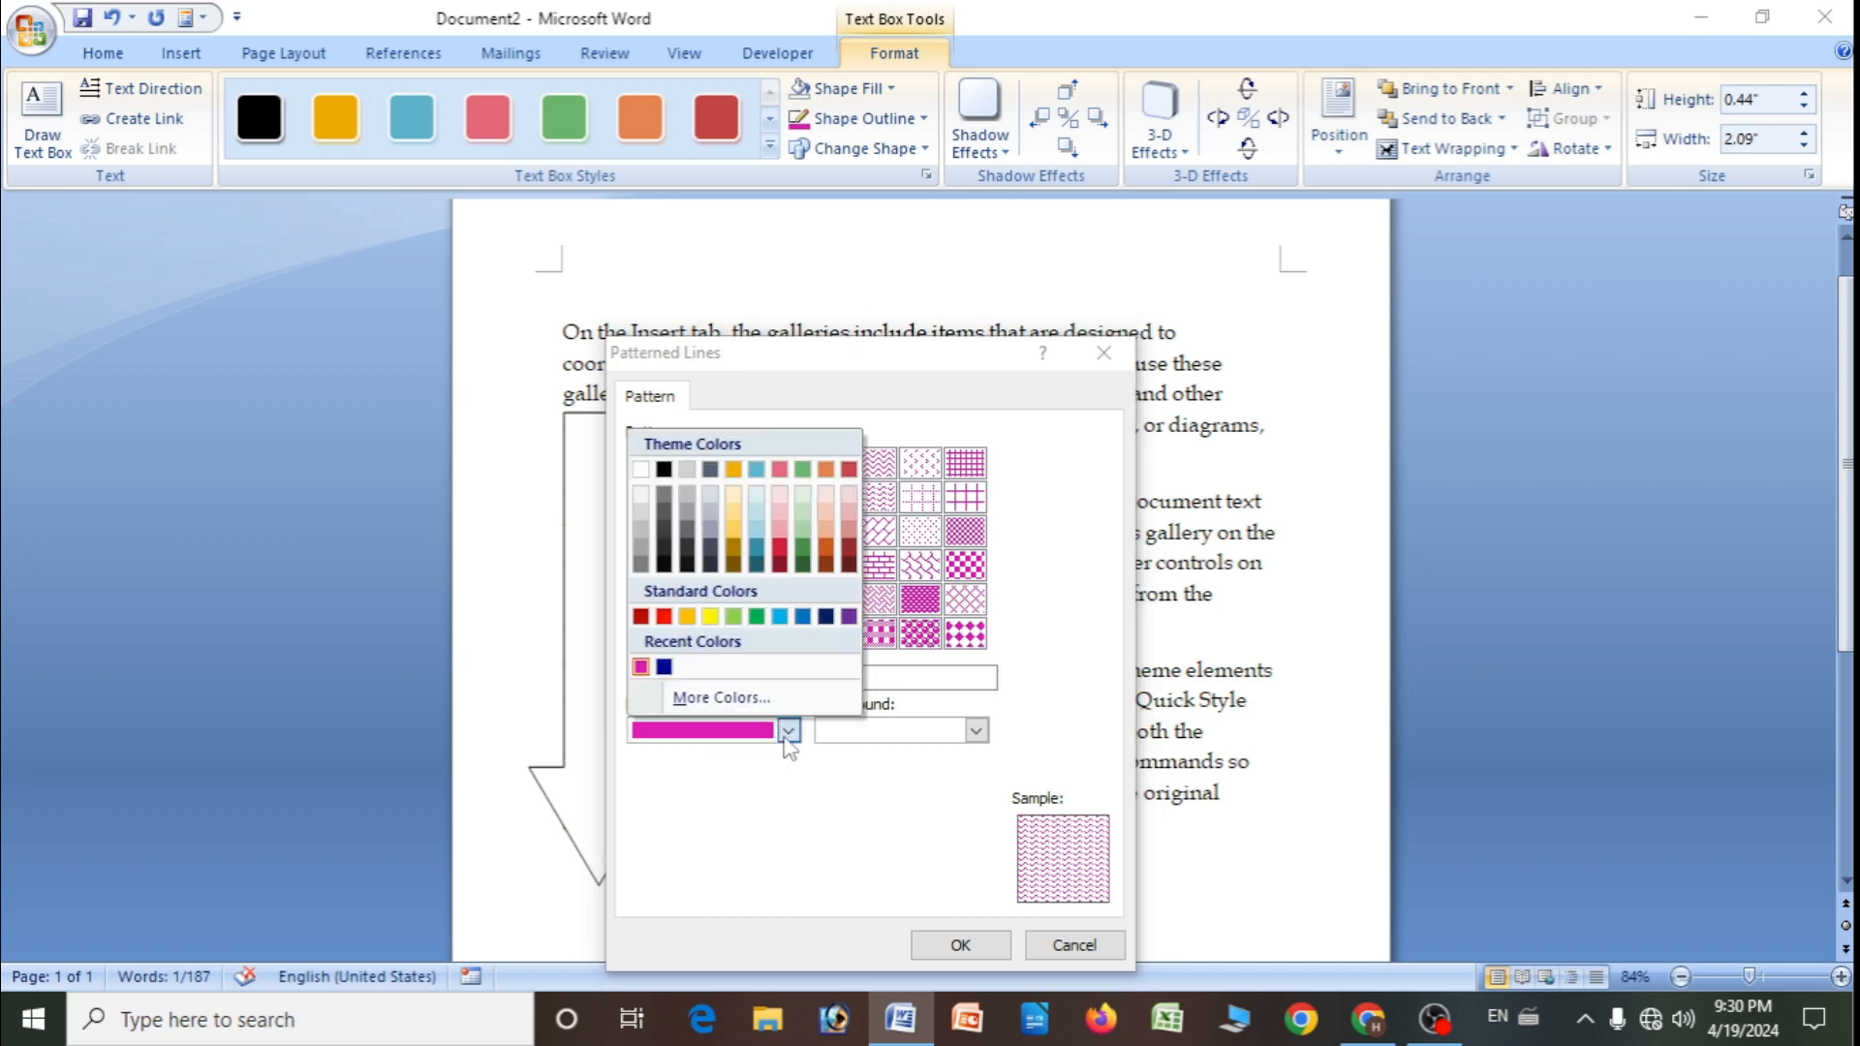
pyautogui.click(663, 617)
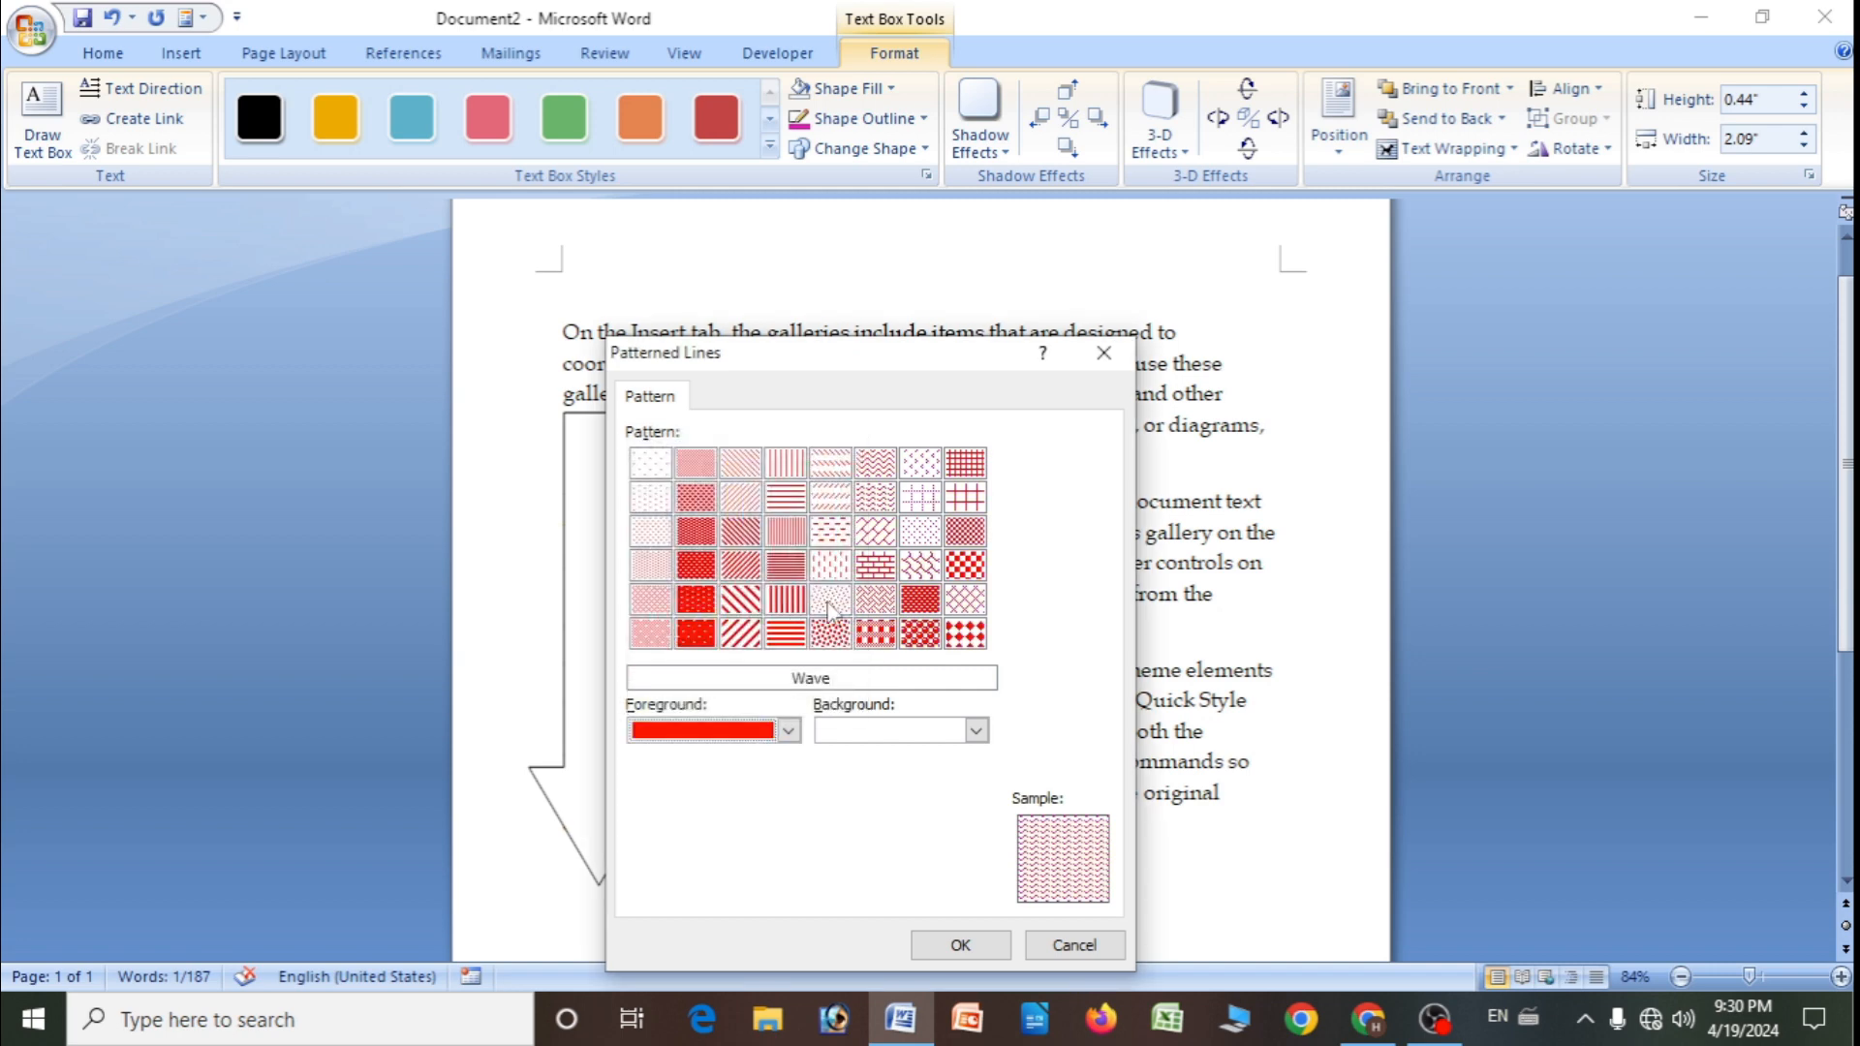
pyautogui.click(922, 635)
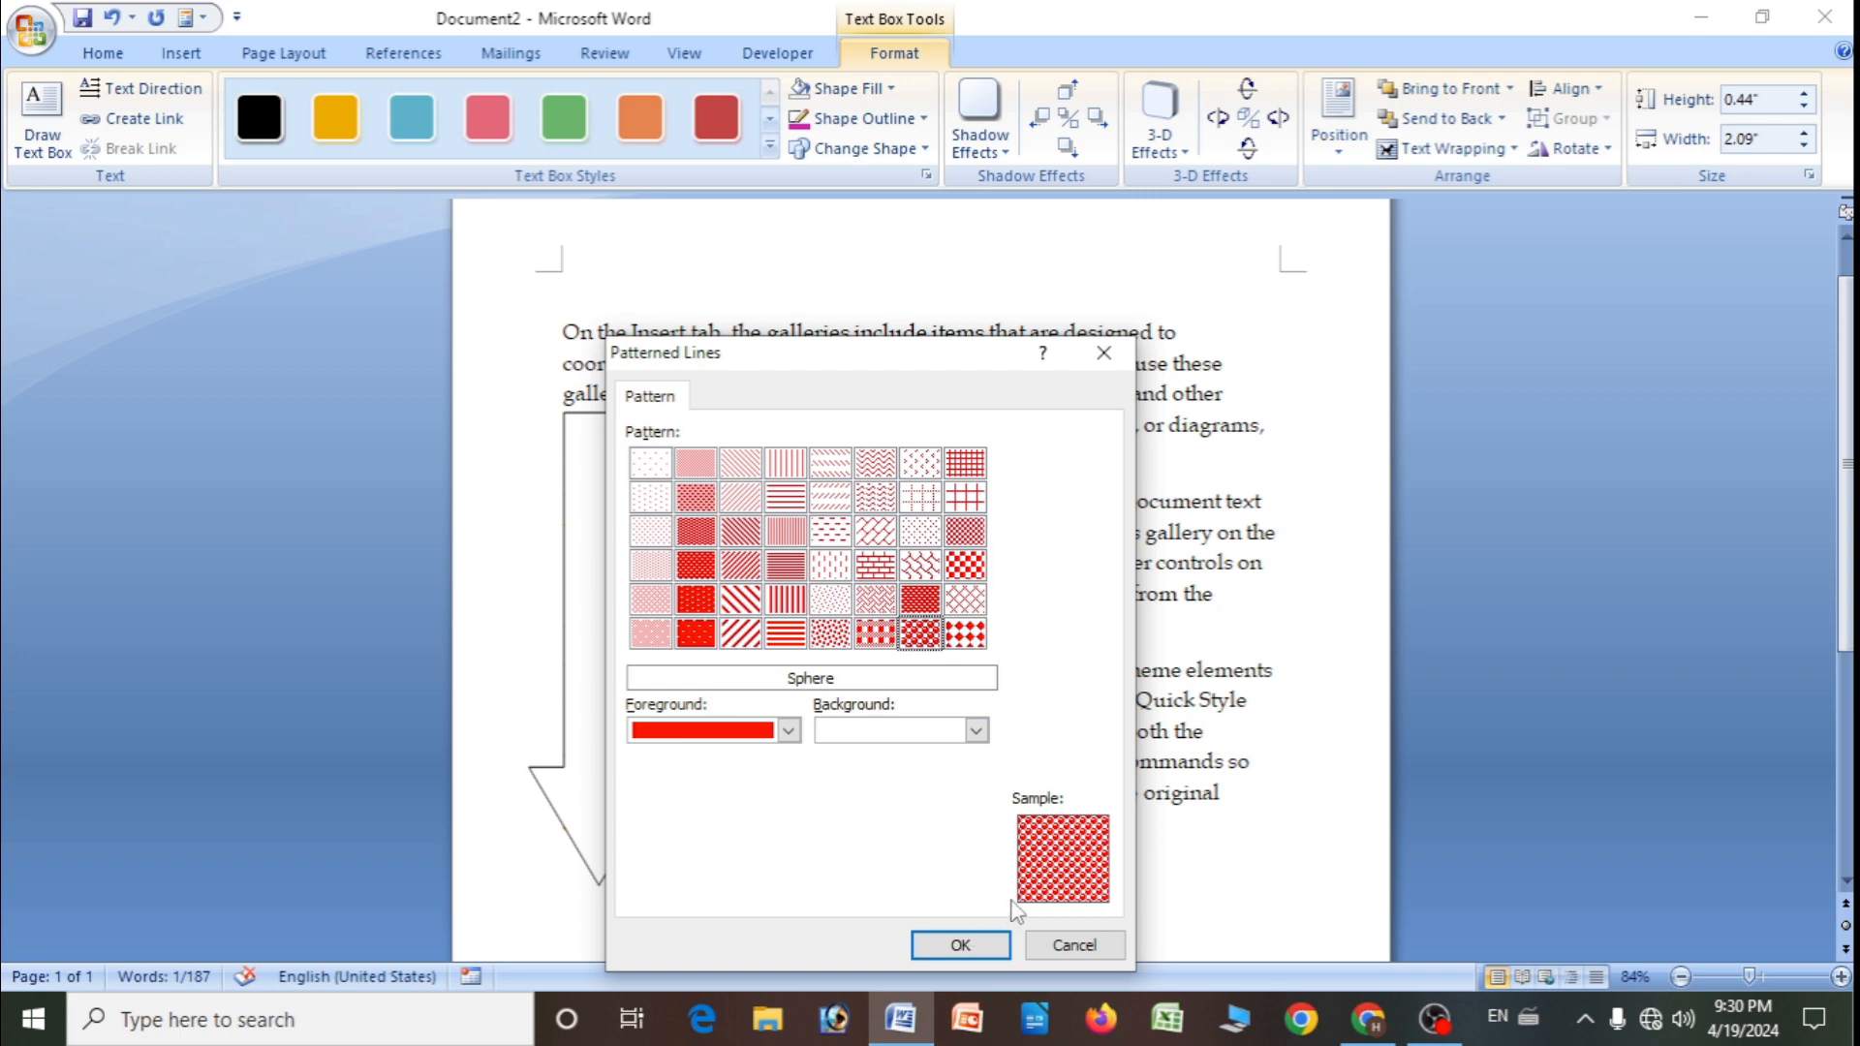
pyautogui.click(976, 731)
pyautogui.click(976, 731)
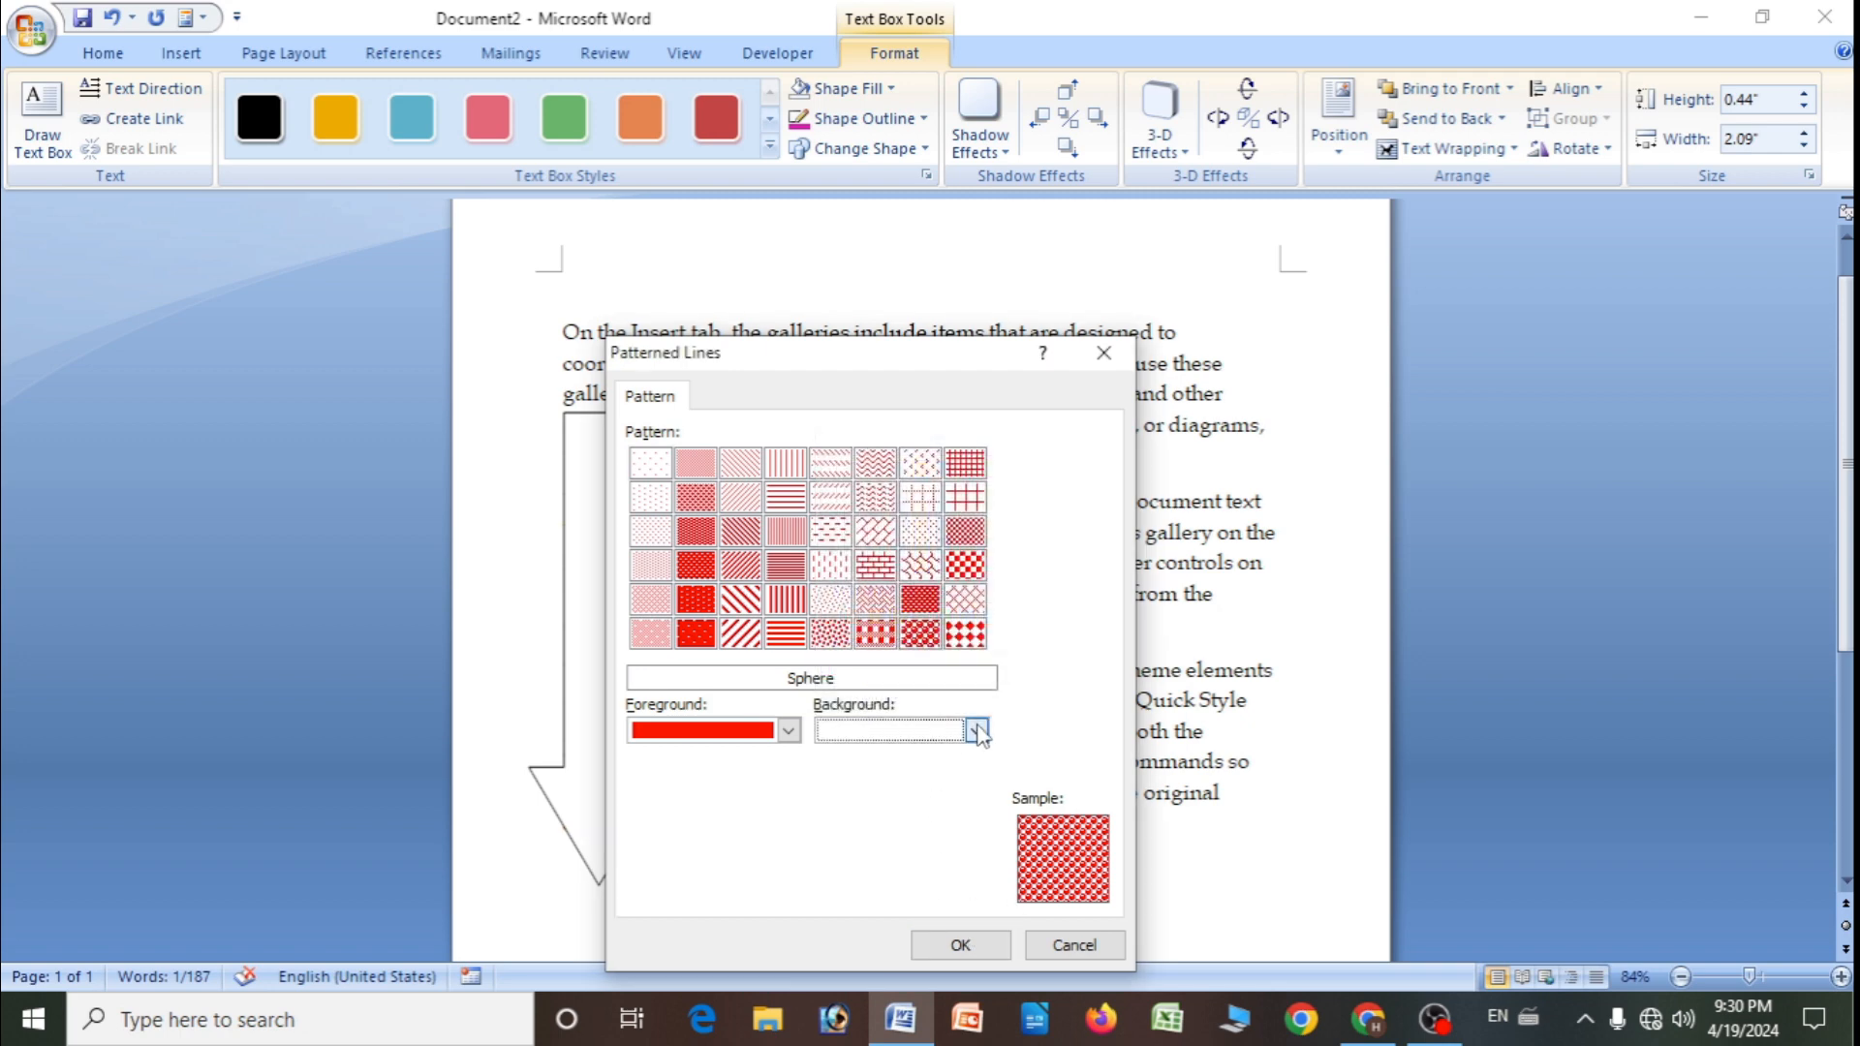
pyautogui.click(961, 944)
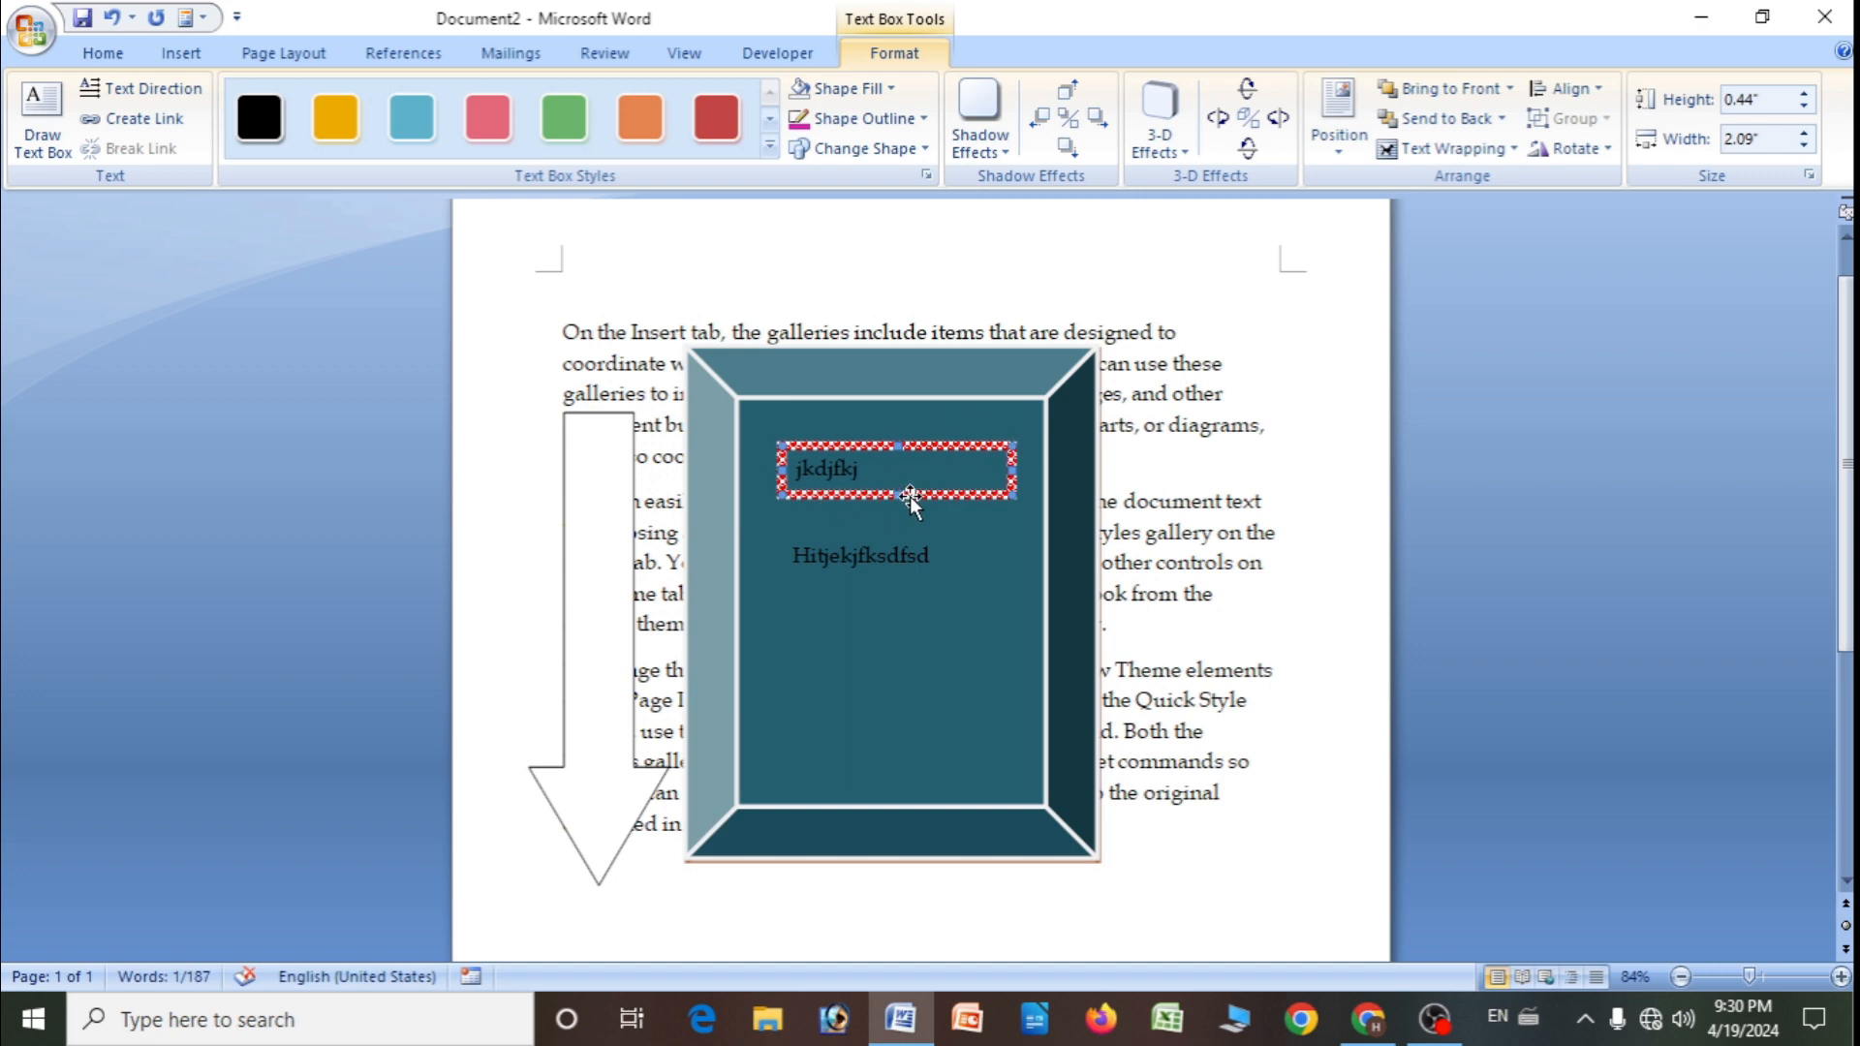
# - Change the large teal bevel behind the text boxes into a four-way block arrow
pyautogui.click(923, 161)
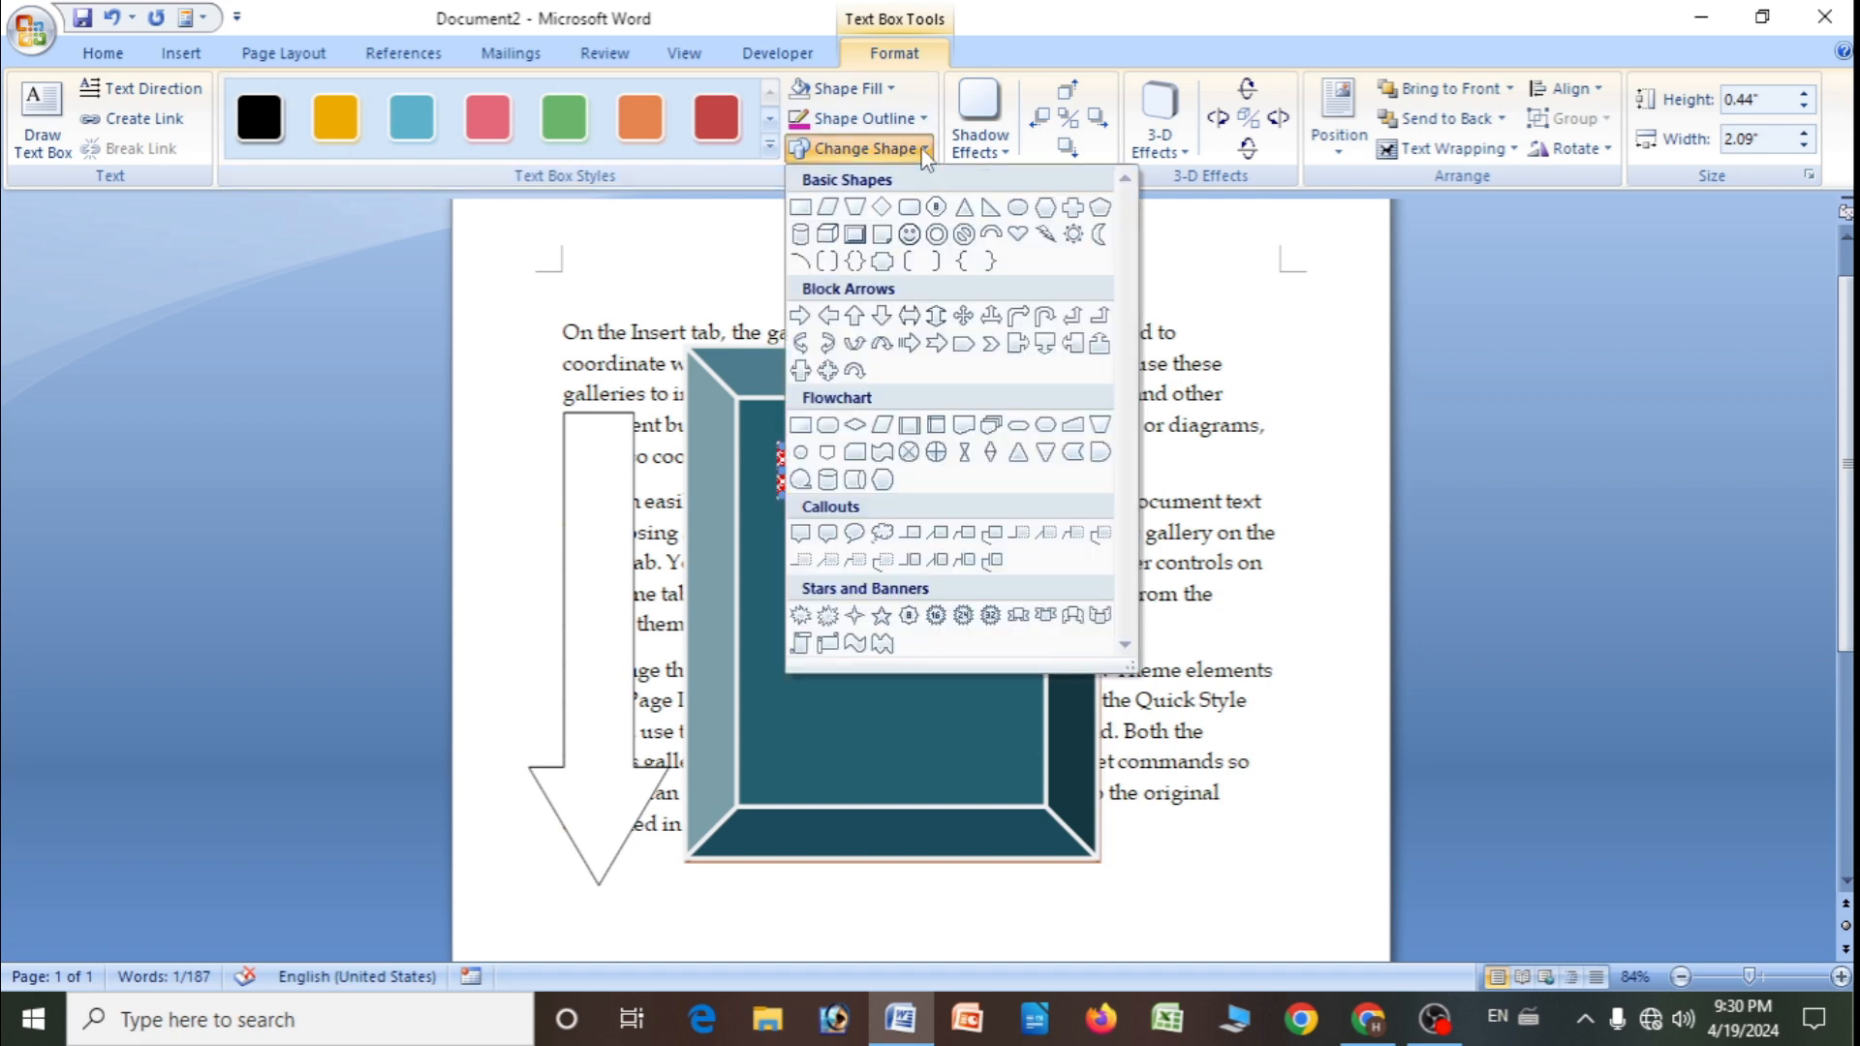
pyautogui.click(753, 795)
pyautogui.click(776, 602)
pyautogui.click(757, 416)
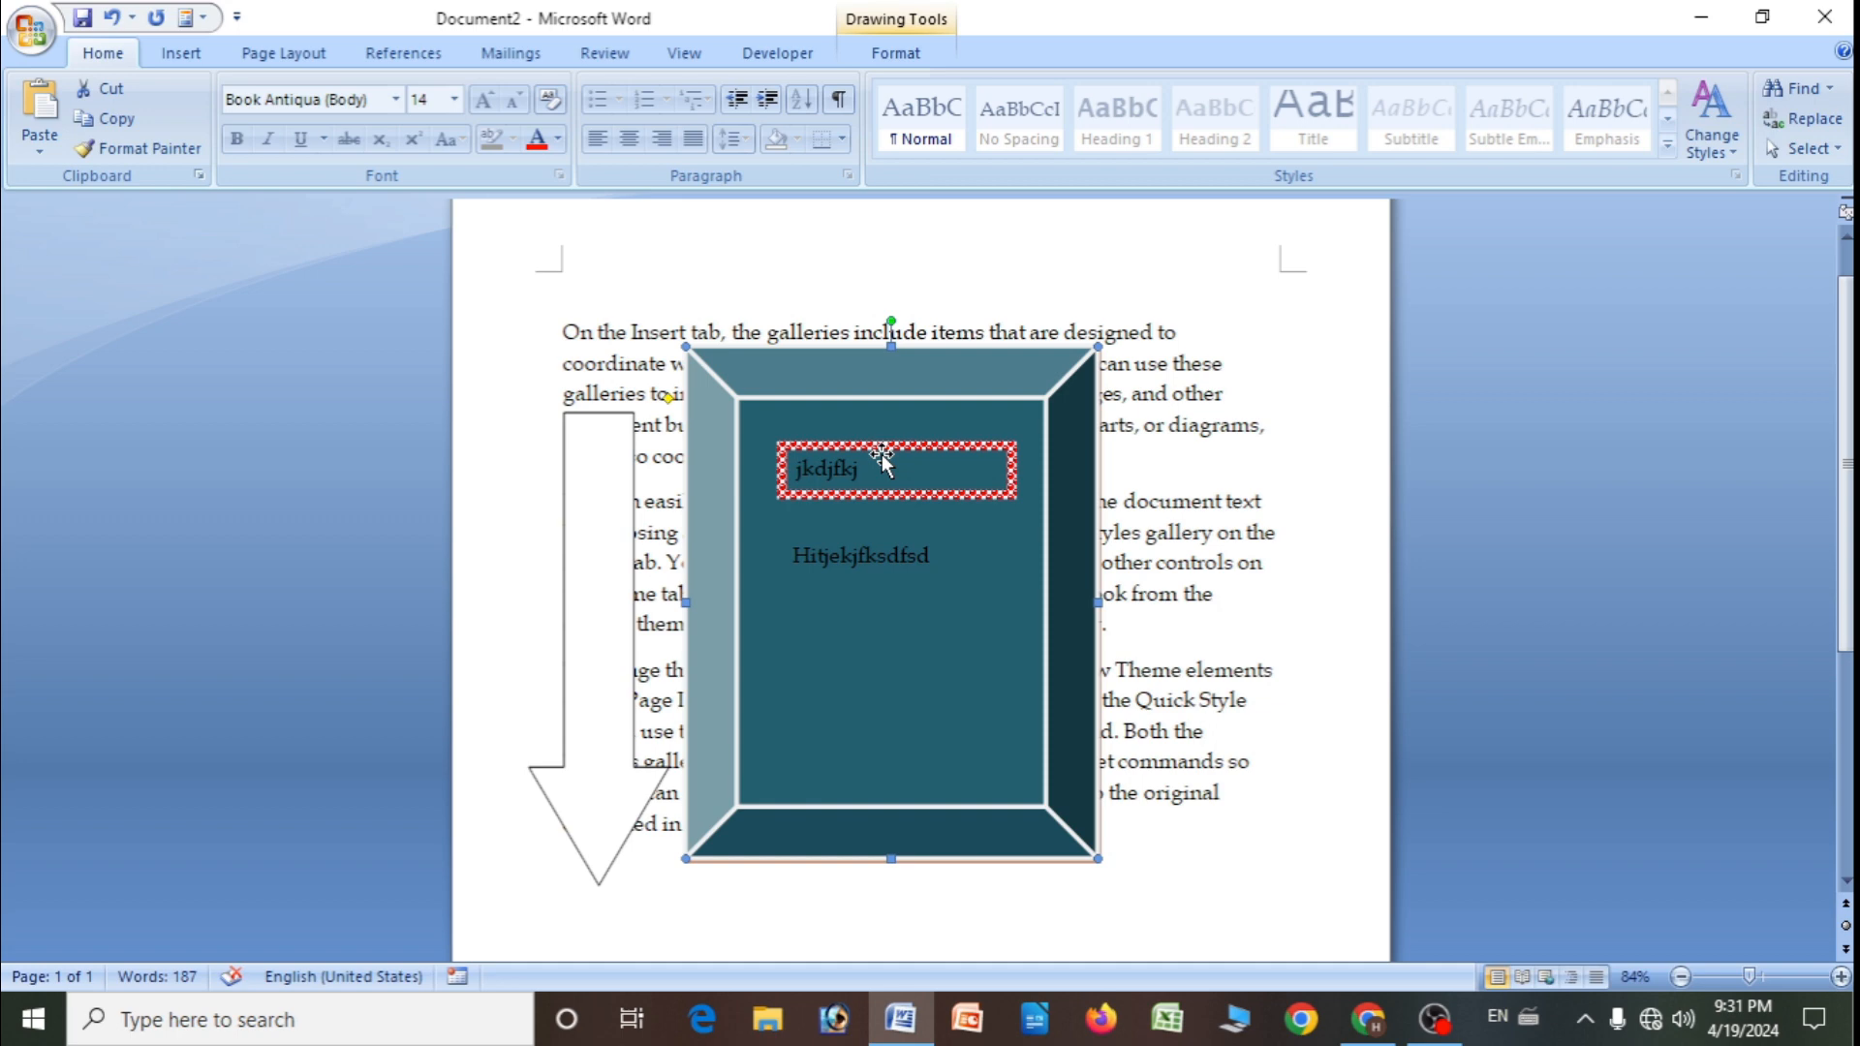
pyautogui.doubleClick(769, 401)
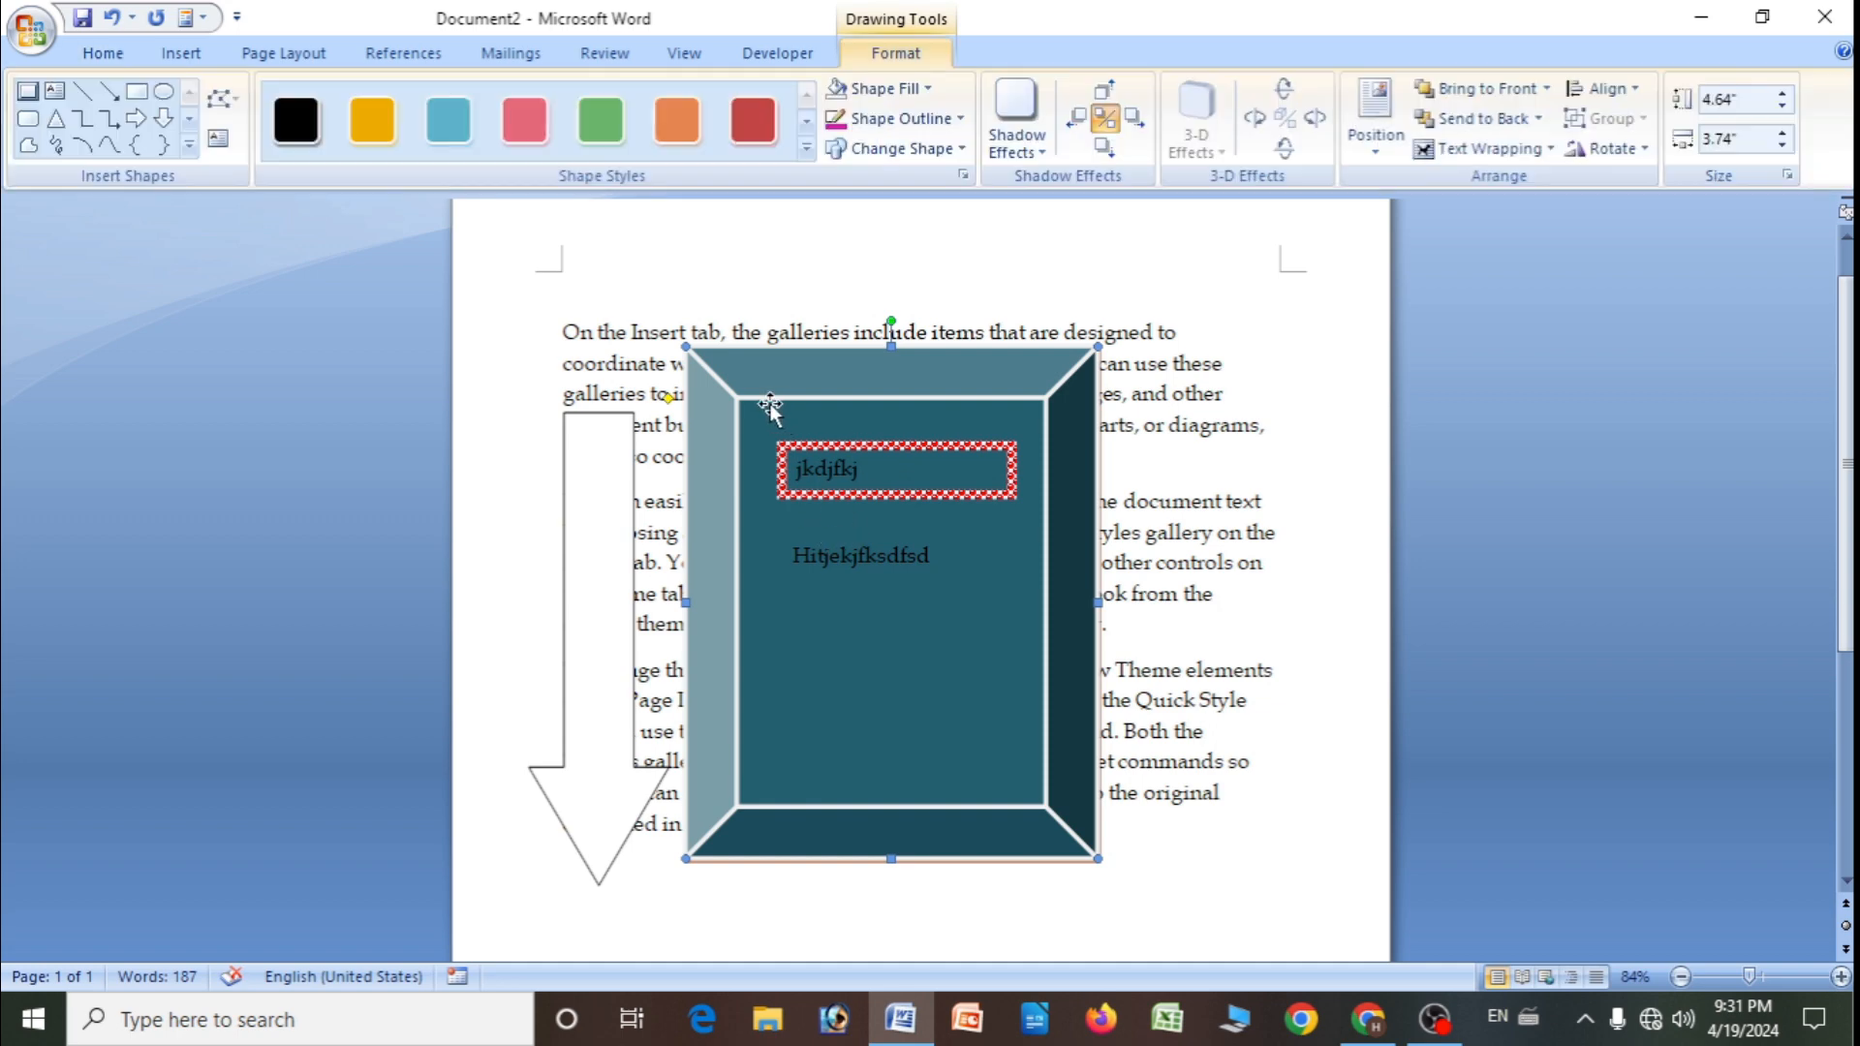
pyautogui.click(962, 149)
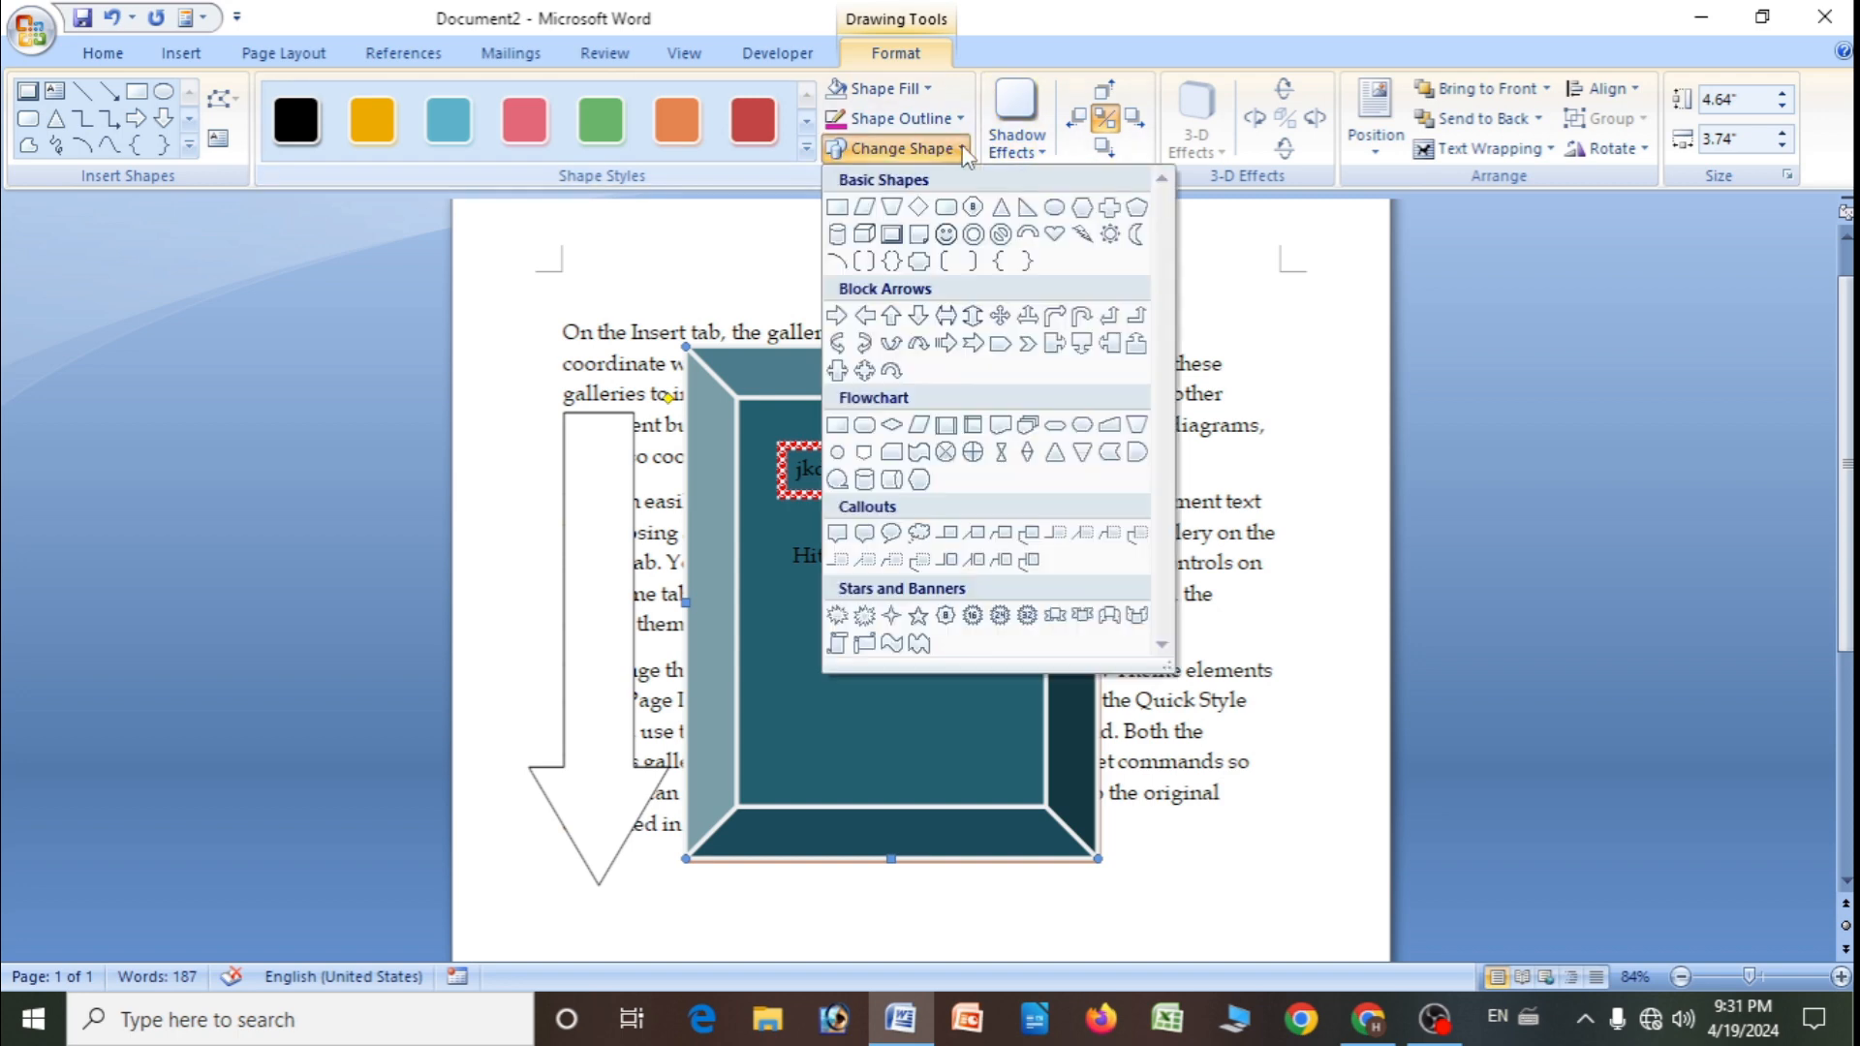
pyautogui.click(1000, 318)
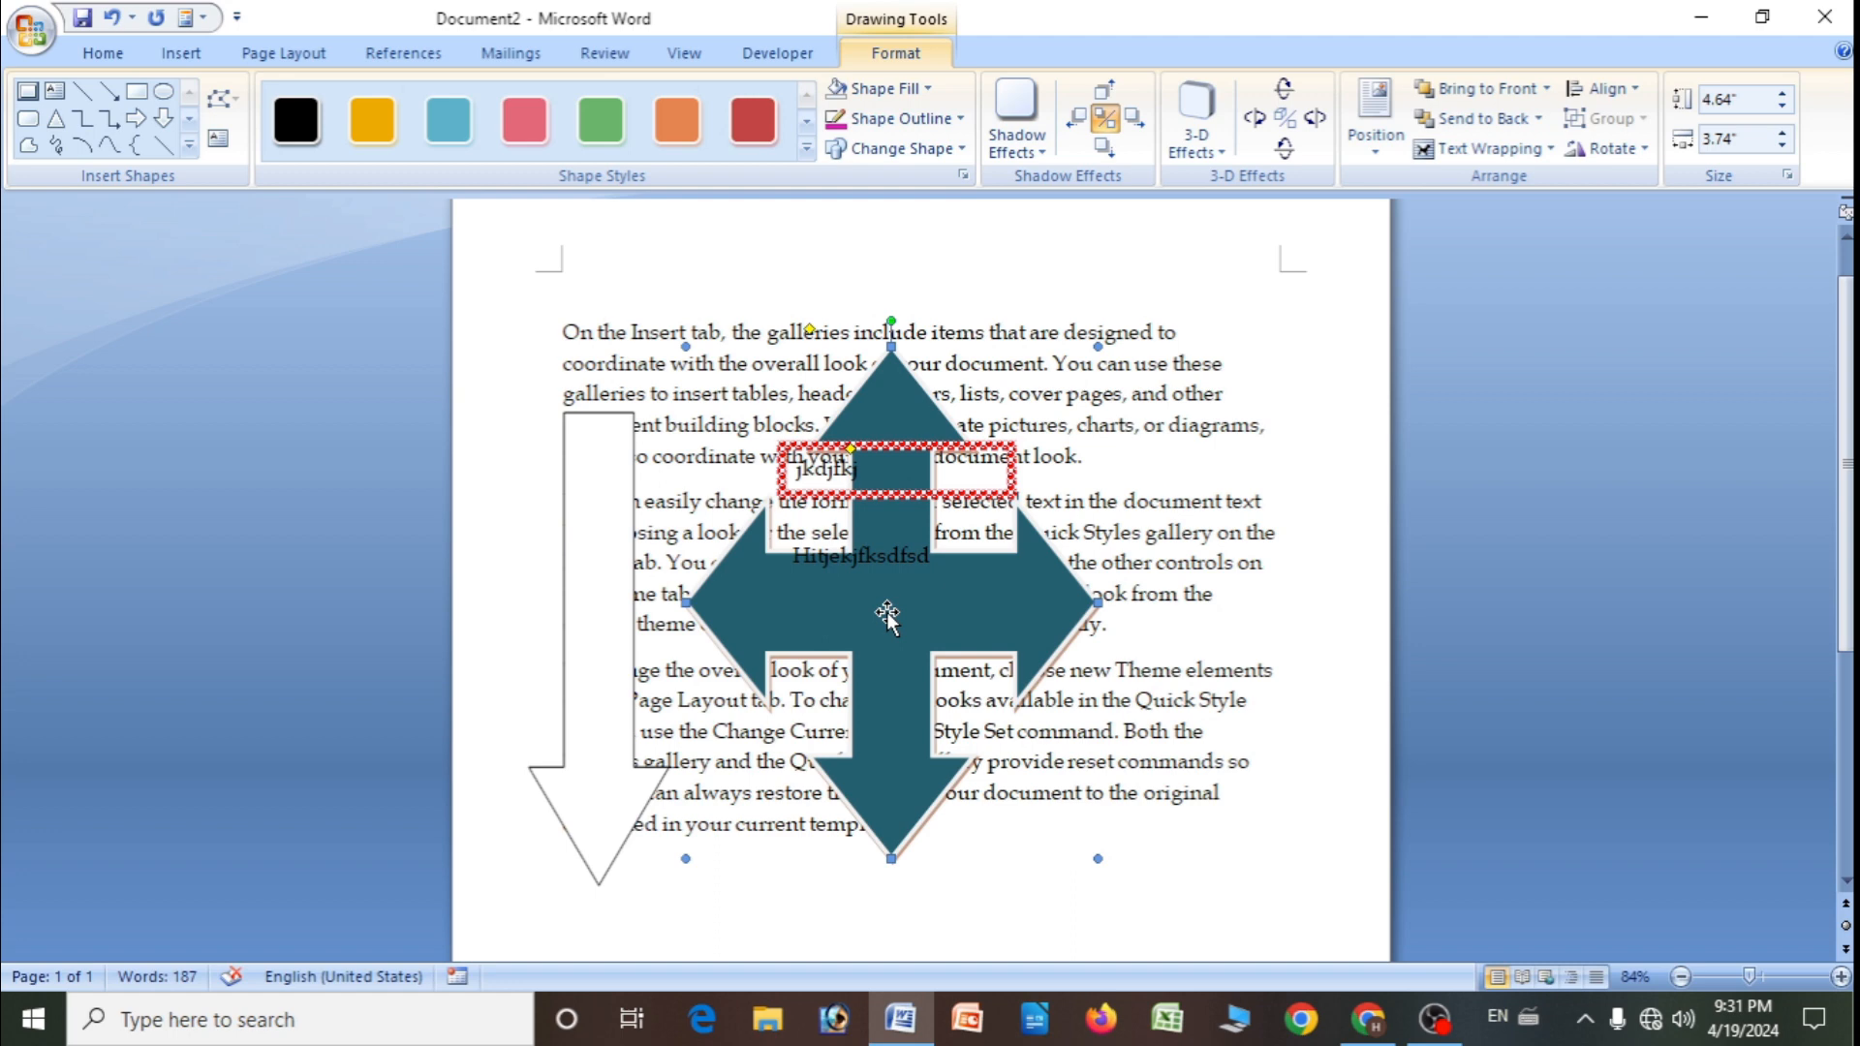
# - Try the four-way arrow callout on the large teal shape, and change it to the "No" symbol
pyautogui.click(960, 149)
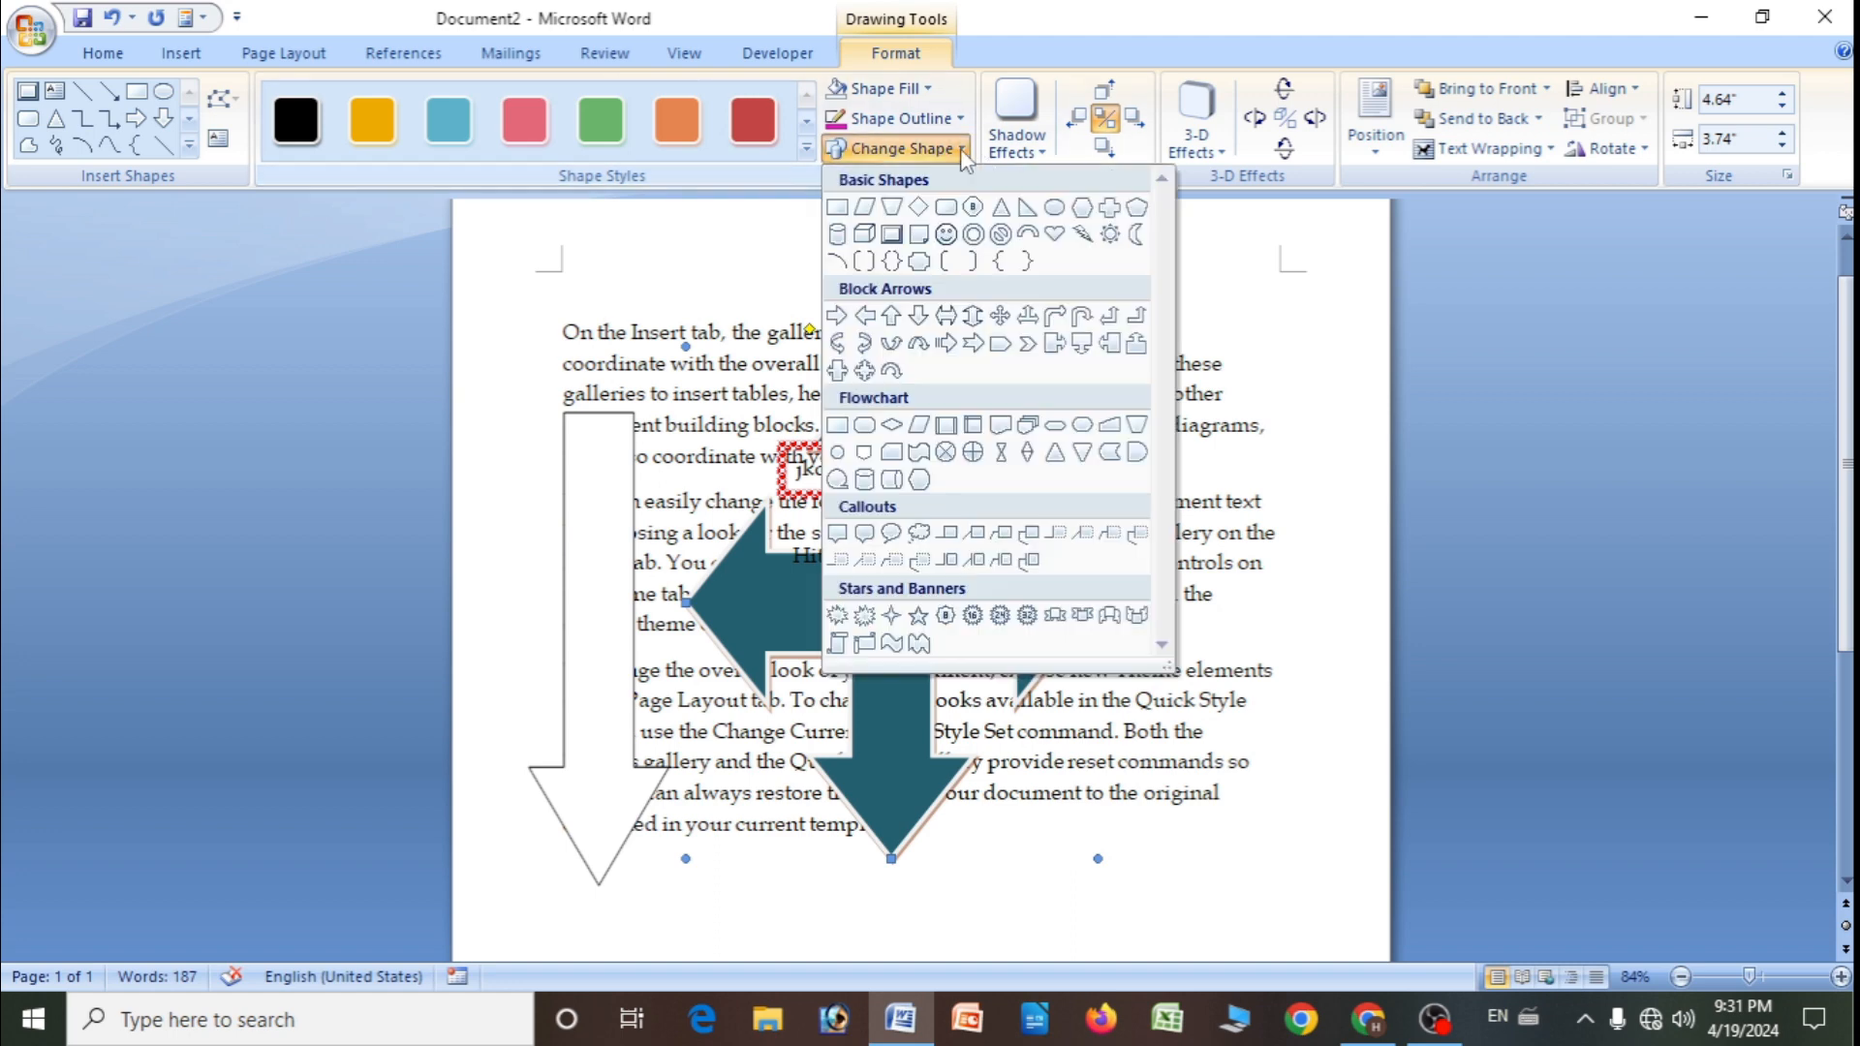
pyautogui.click(863, 371)
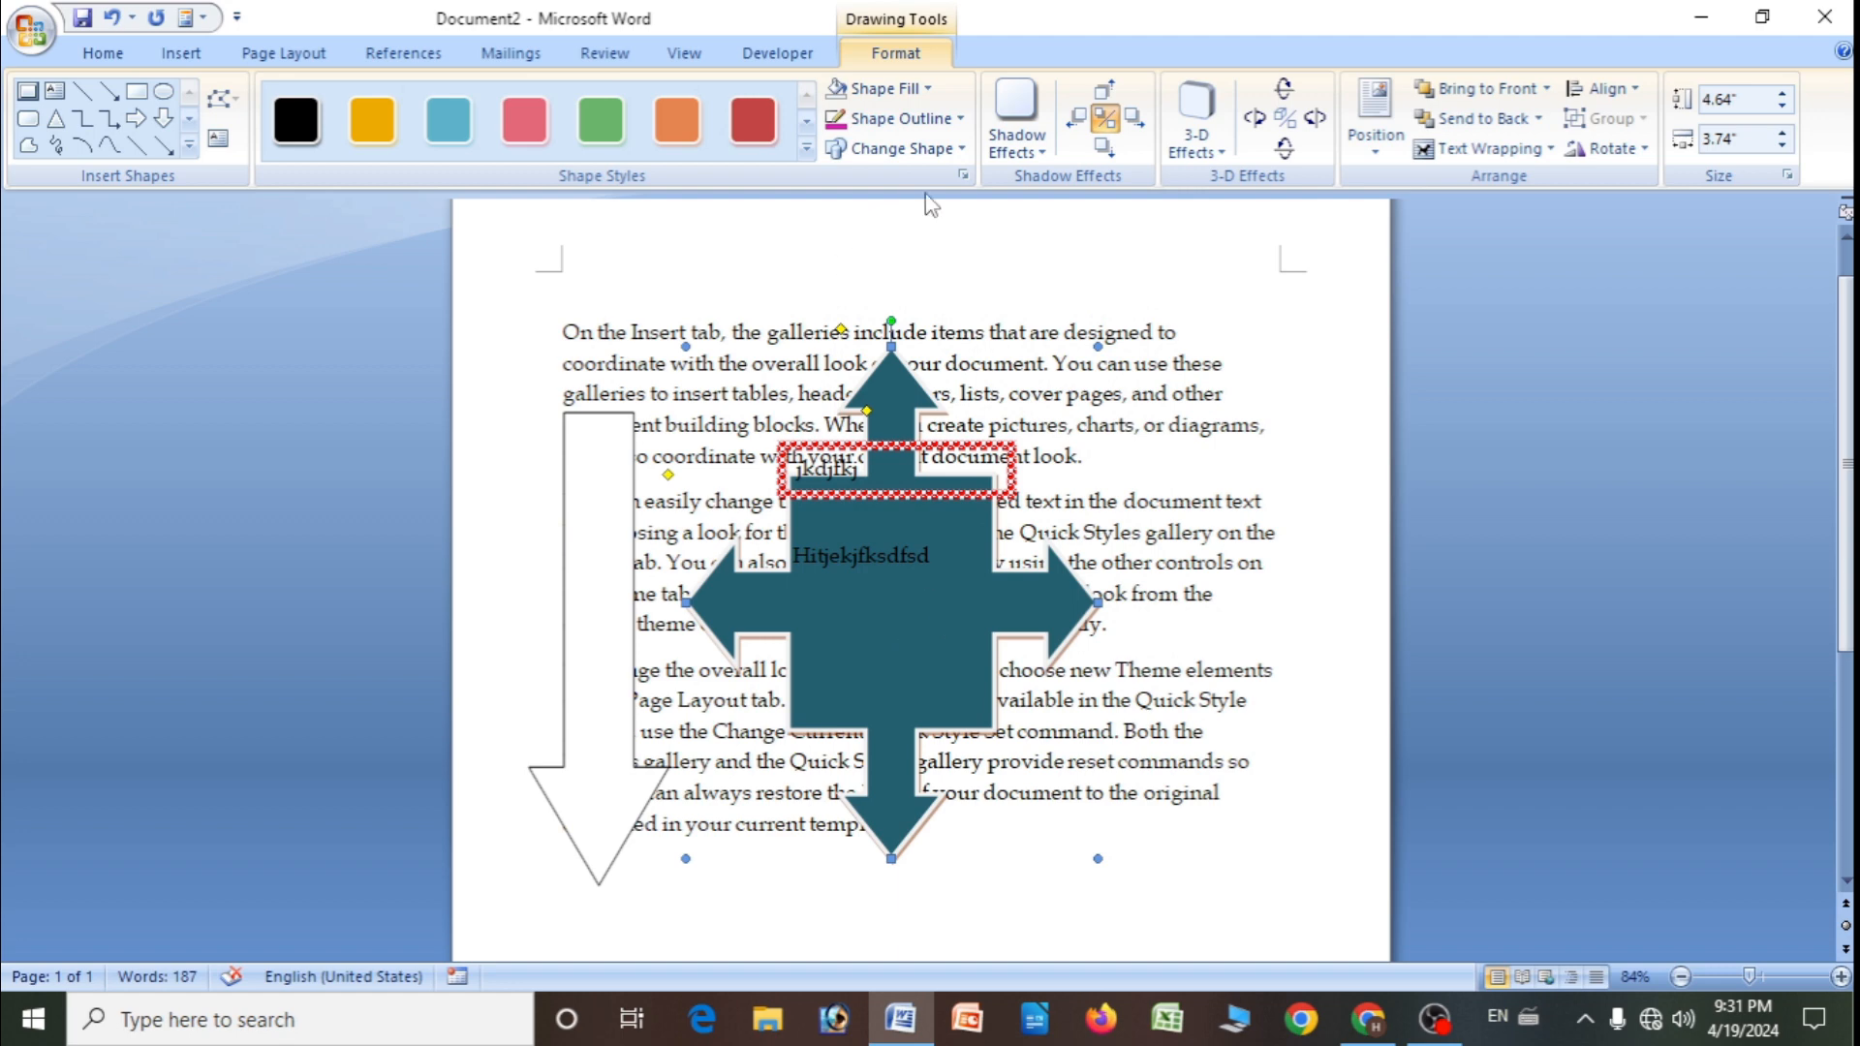
pyautogui.click(959, 148)
pyautogui.click(1000, 233)
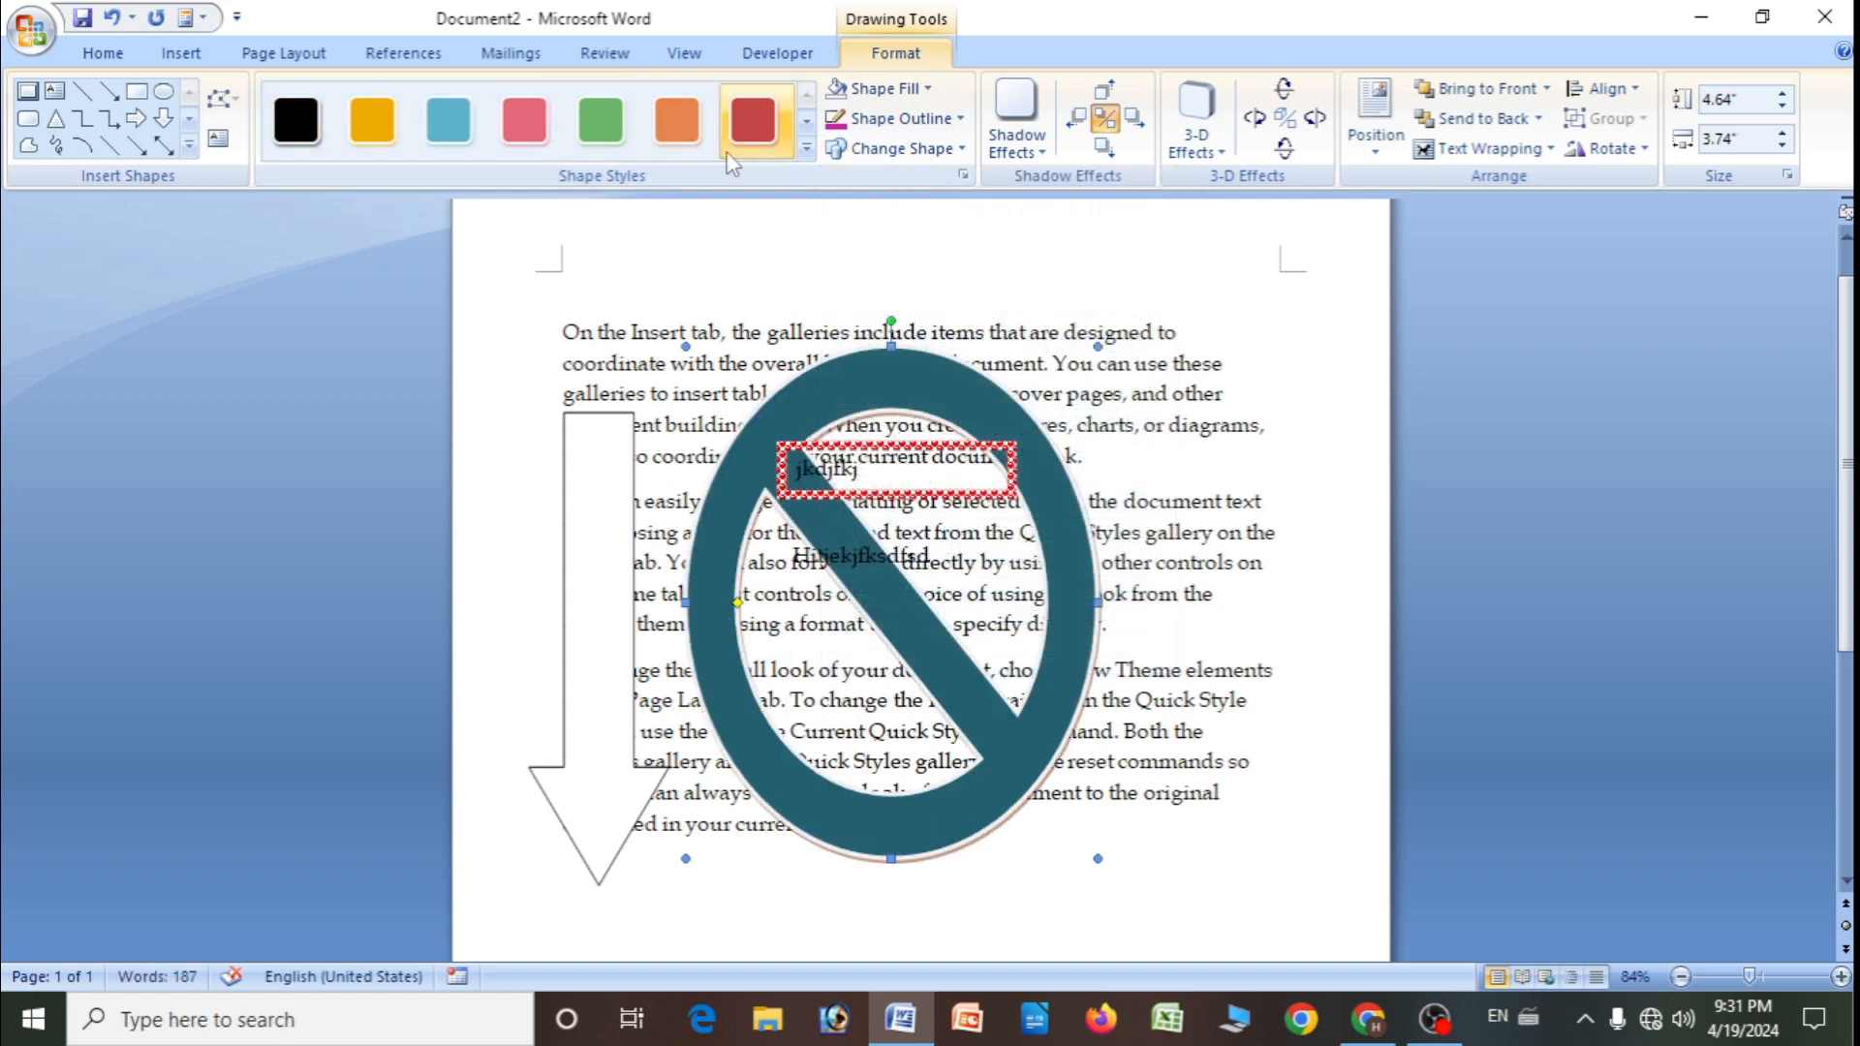
# - Insert a small square bevel shape over the middle of the teal "No" symbol
pyautogui.click(27, 93)
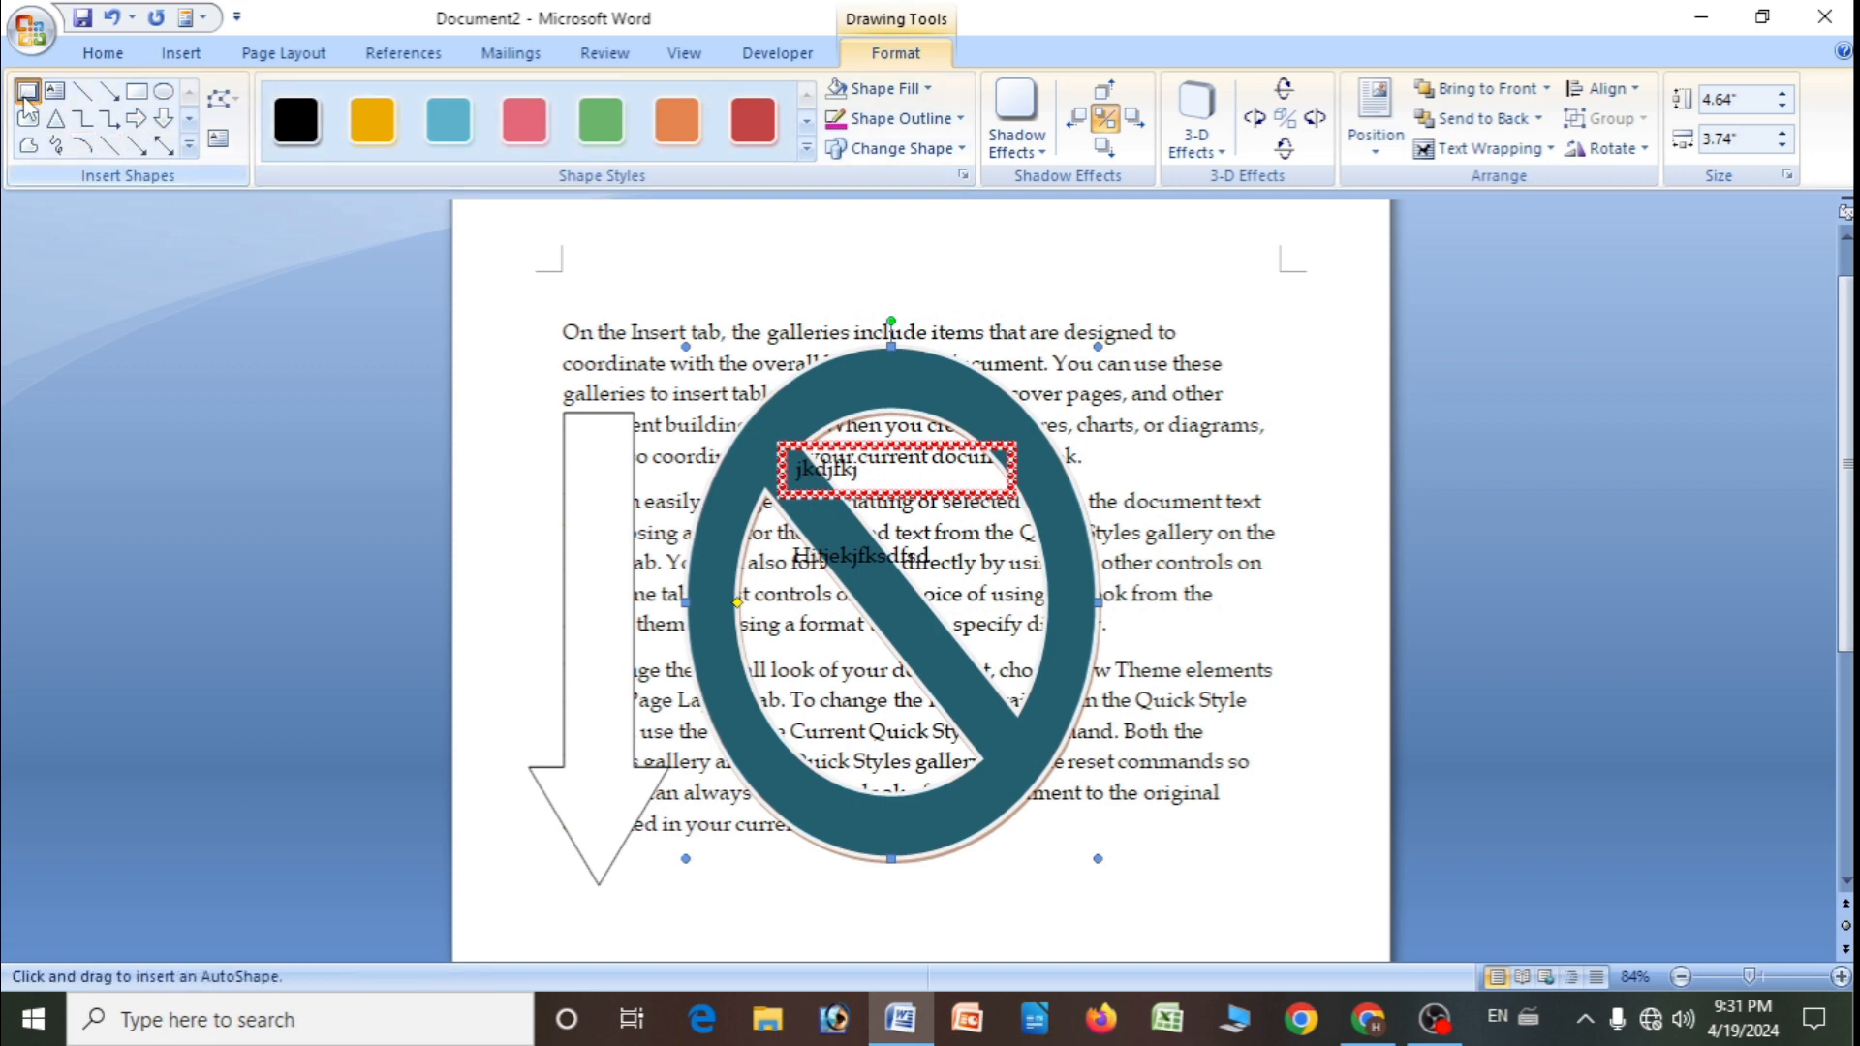
pyautogui.click(722, 505)
pyautogui.moveTo(752, 553); pyautogui.dragTo(831, 599)
pyautogui.click(809, 418)
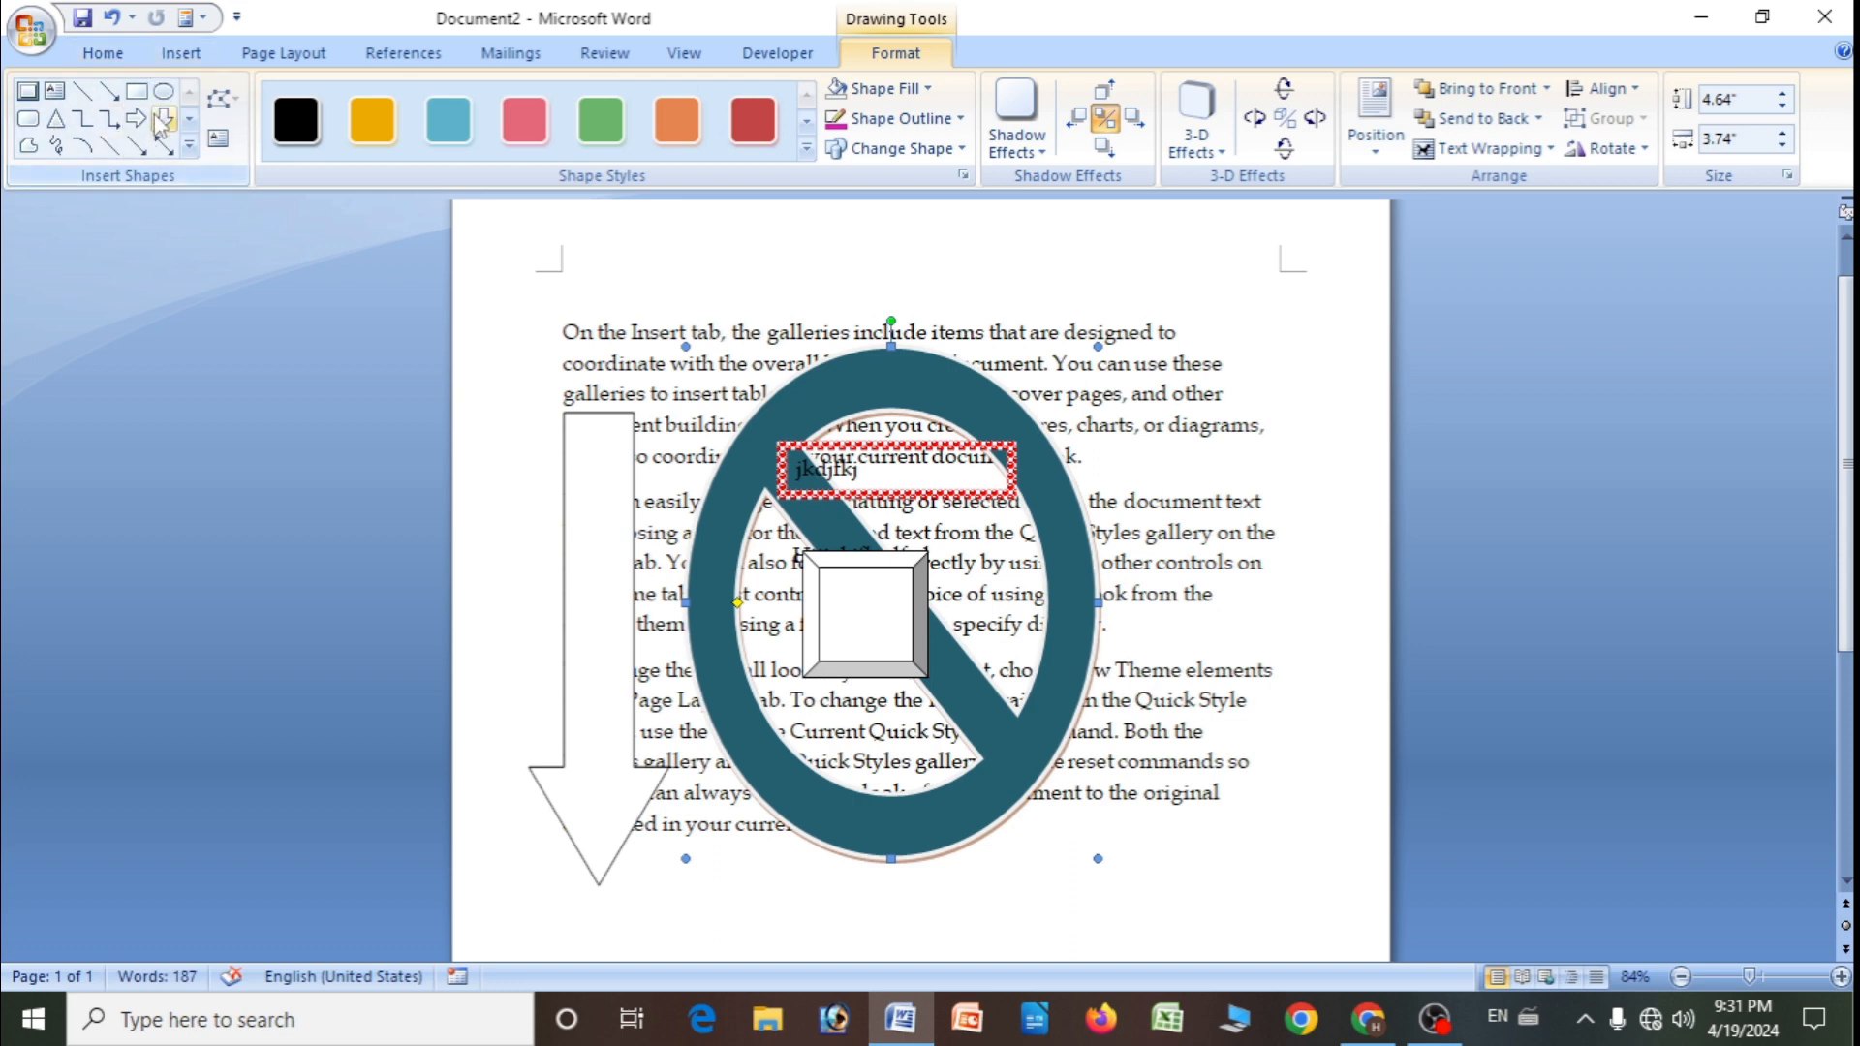
# - Draw a bevel about 4" high and 3.57" wide over the "No" symbol and make it editable as a text box
pyautogui.click(28, 94)
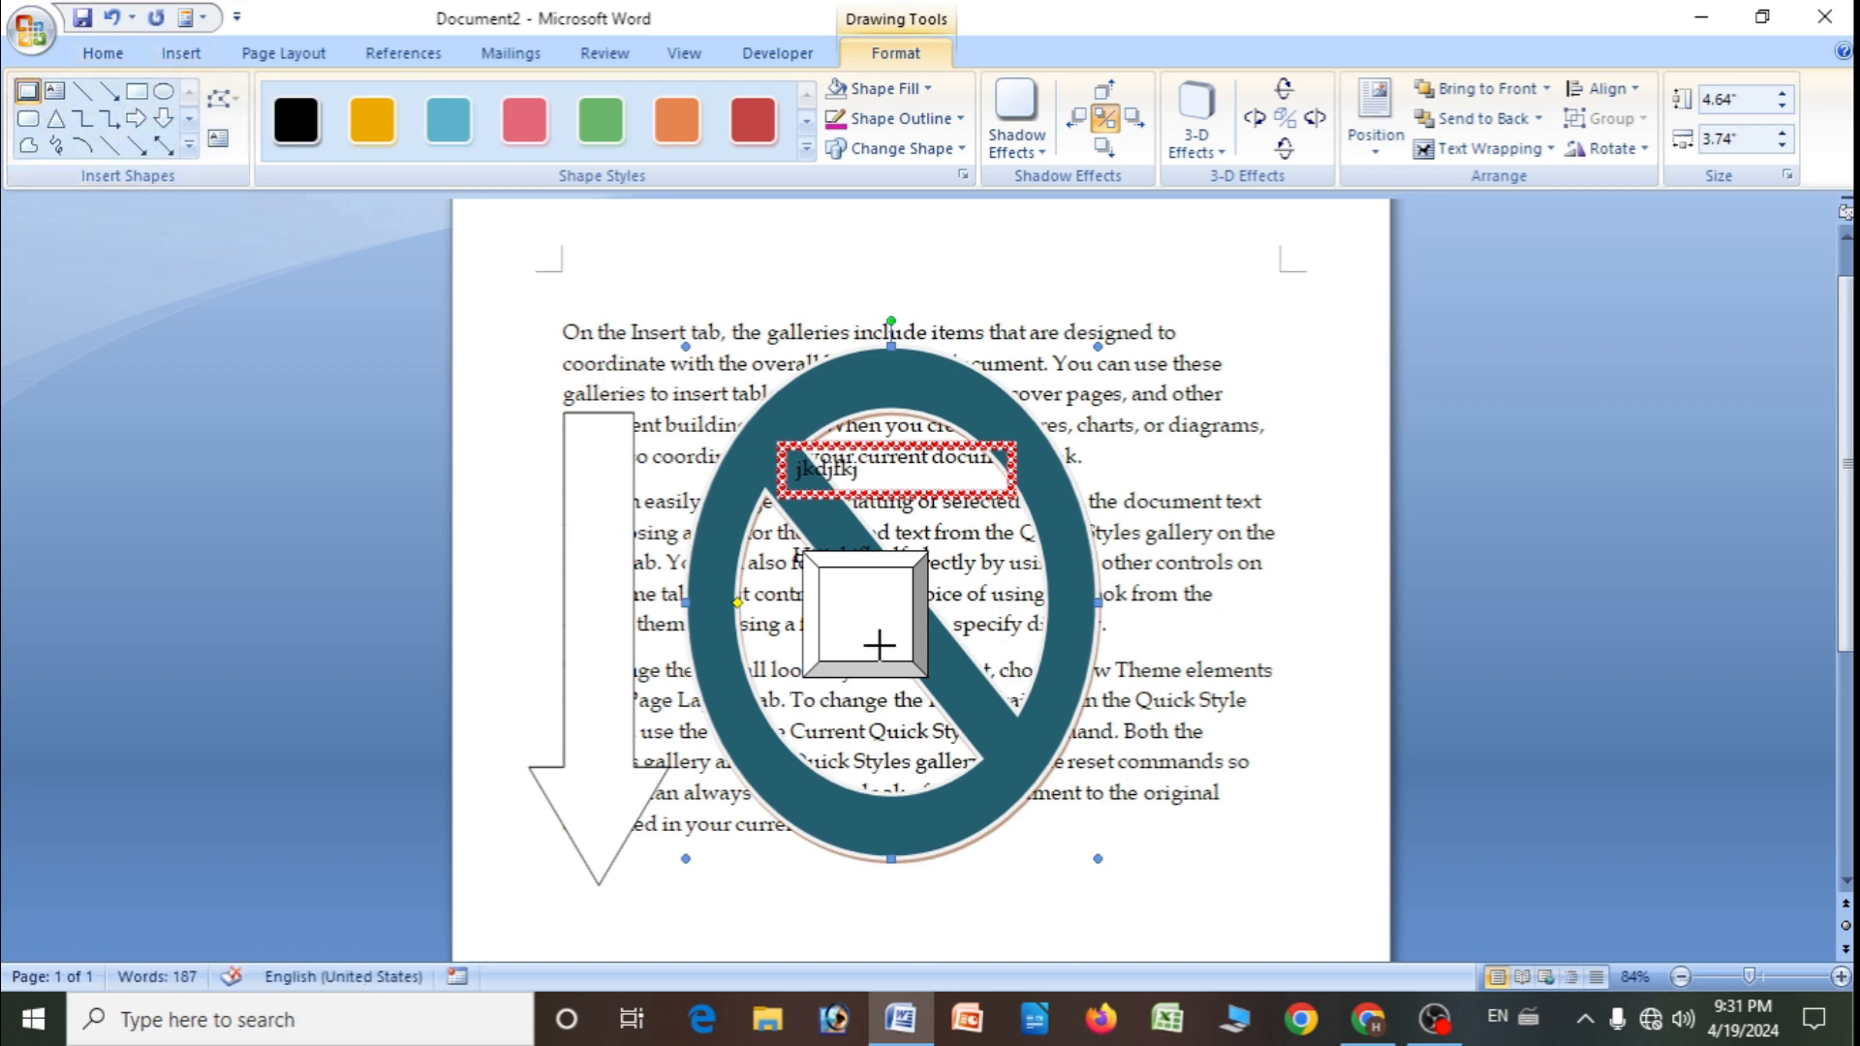
pyautogui.moveTo(619, 359); pyautogui.dragTo(1013, 801)
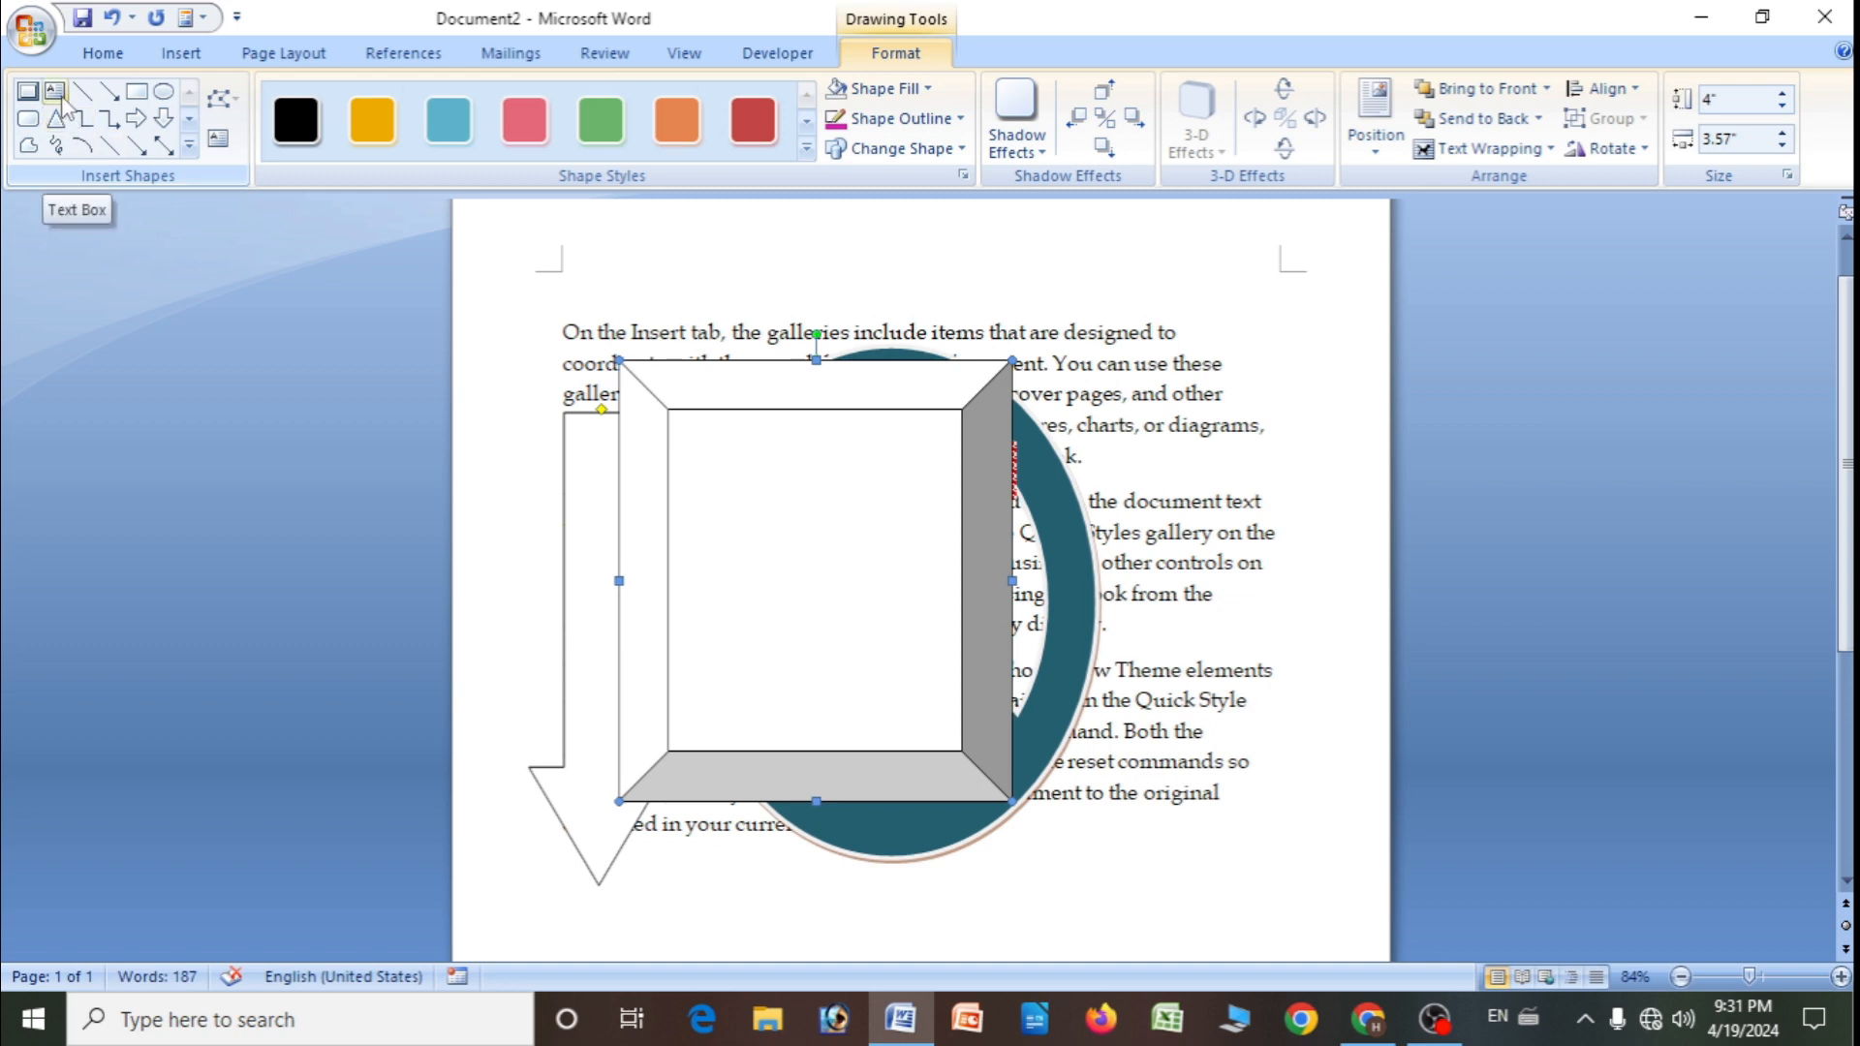
pyautogui.click(218, 143)
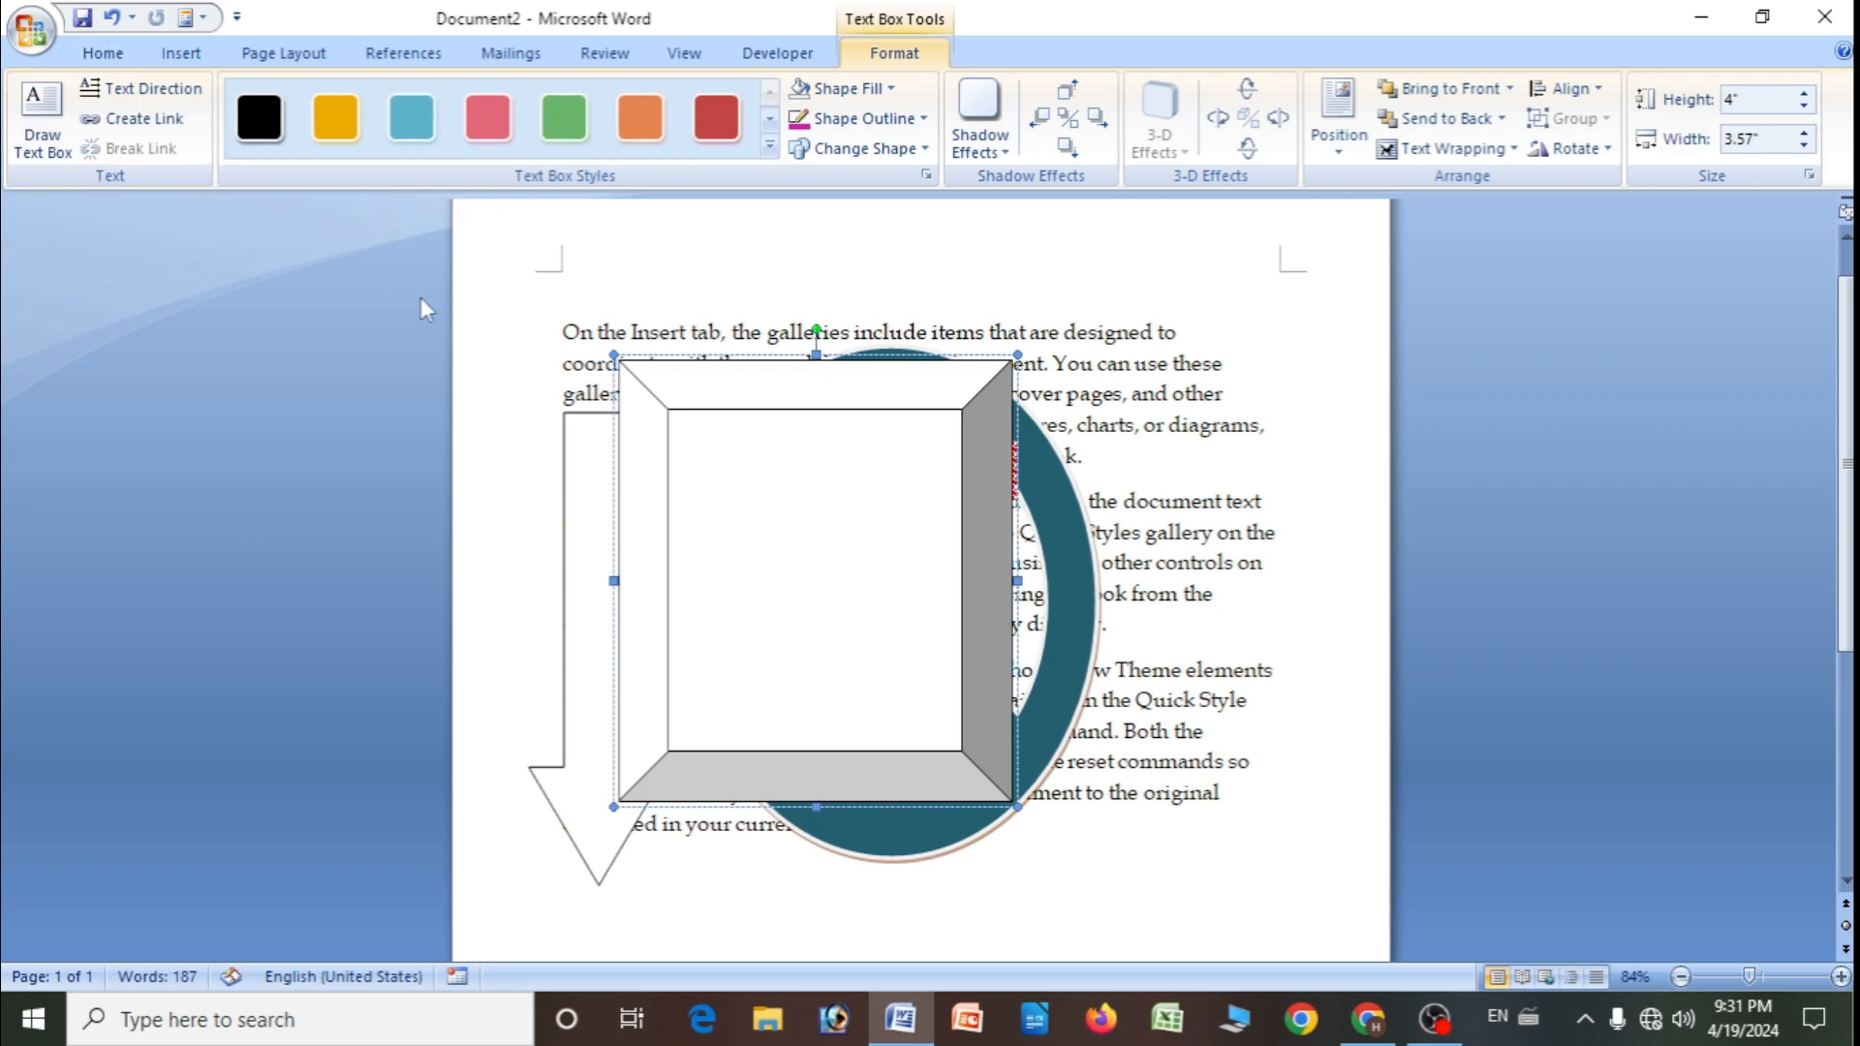
# - Move the large bevel text box slightly down and to the right, and apply the solid orange text box style
pyautogui.moveTo(658, 426); pyautogui.dragTo(685, 526)
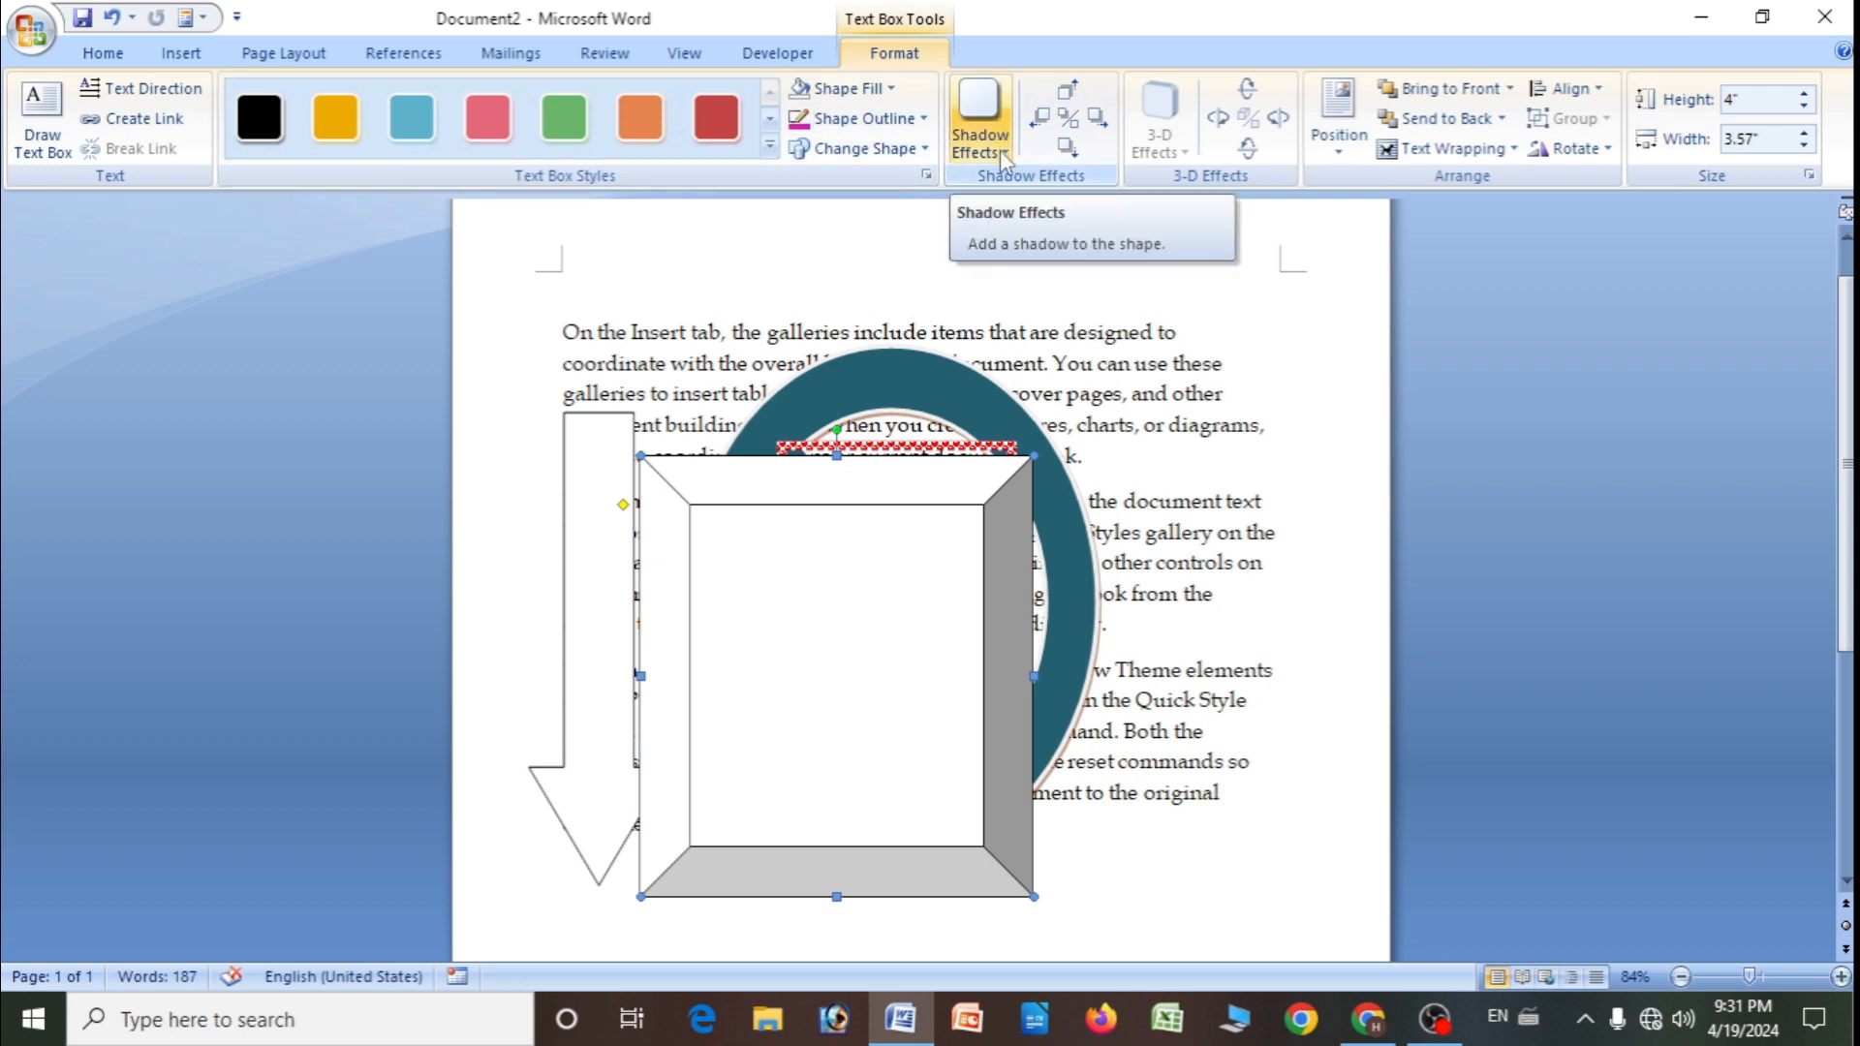
pyautogui.click(827, 575)
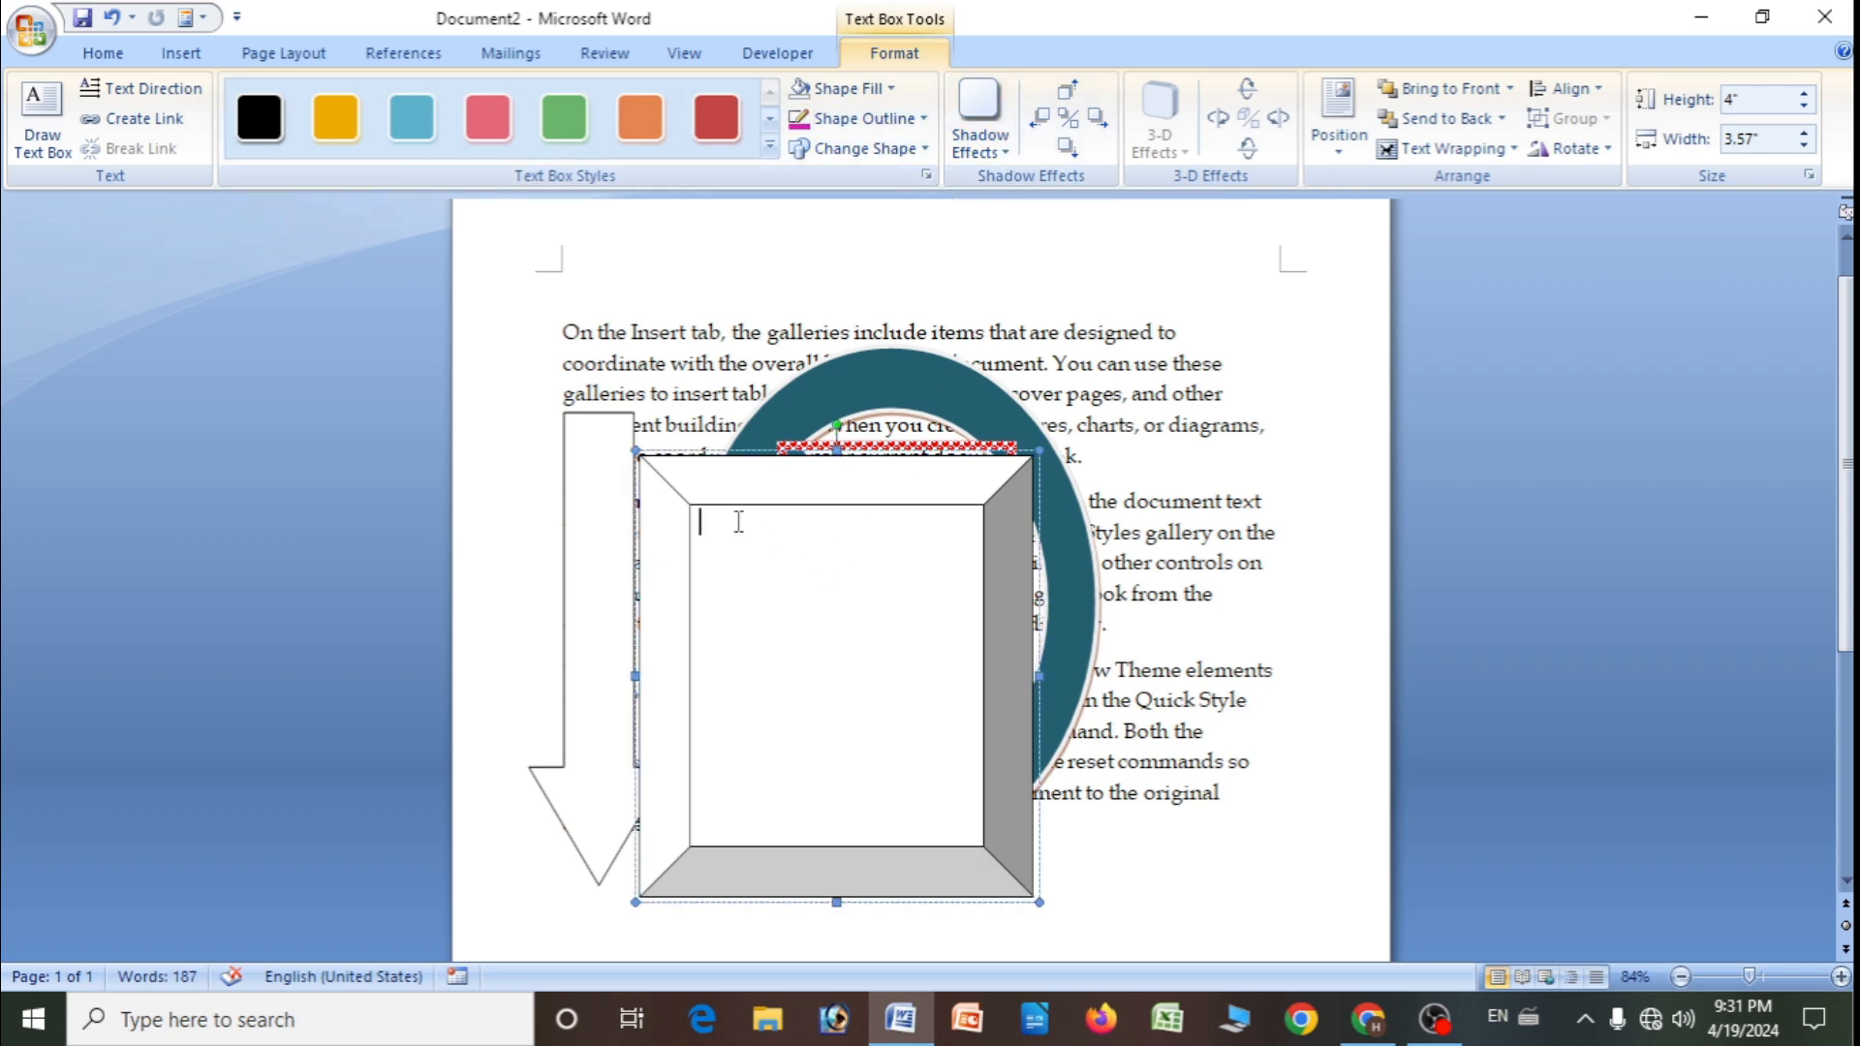
pyautogui.click(641, 121)
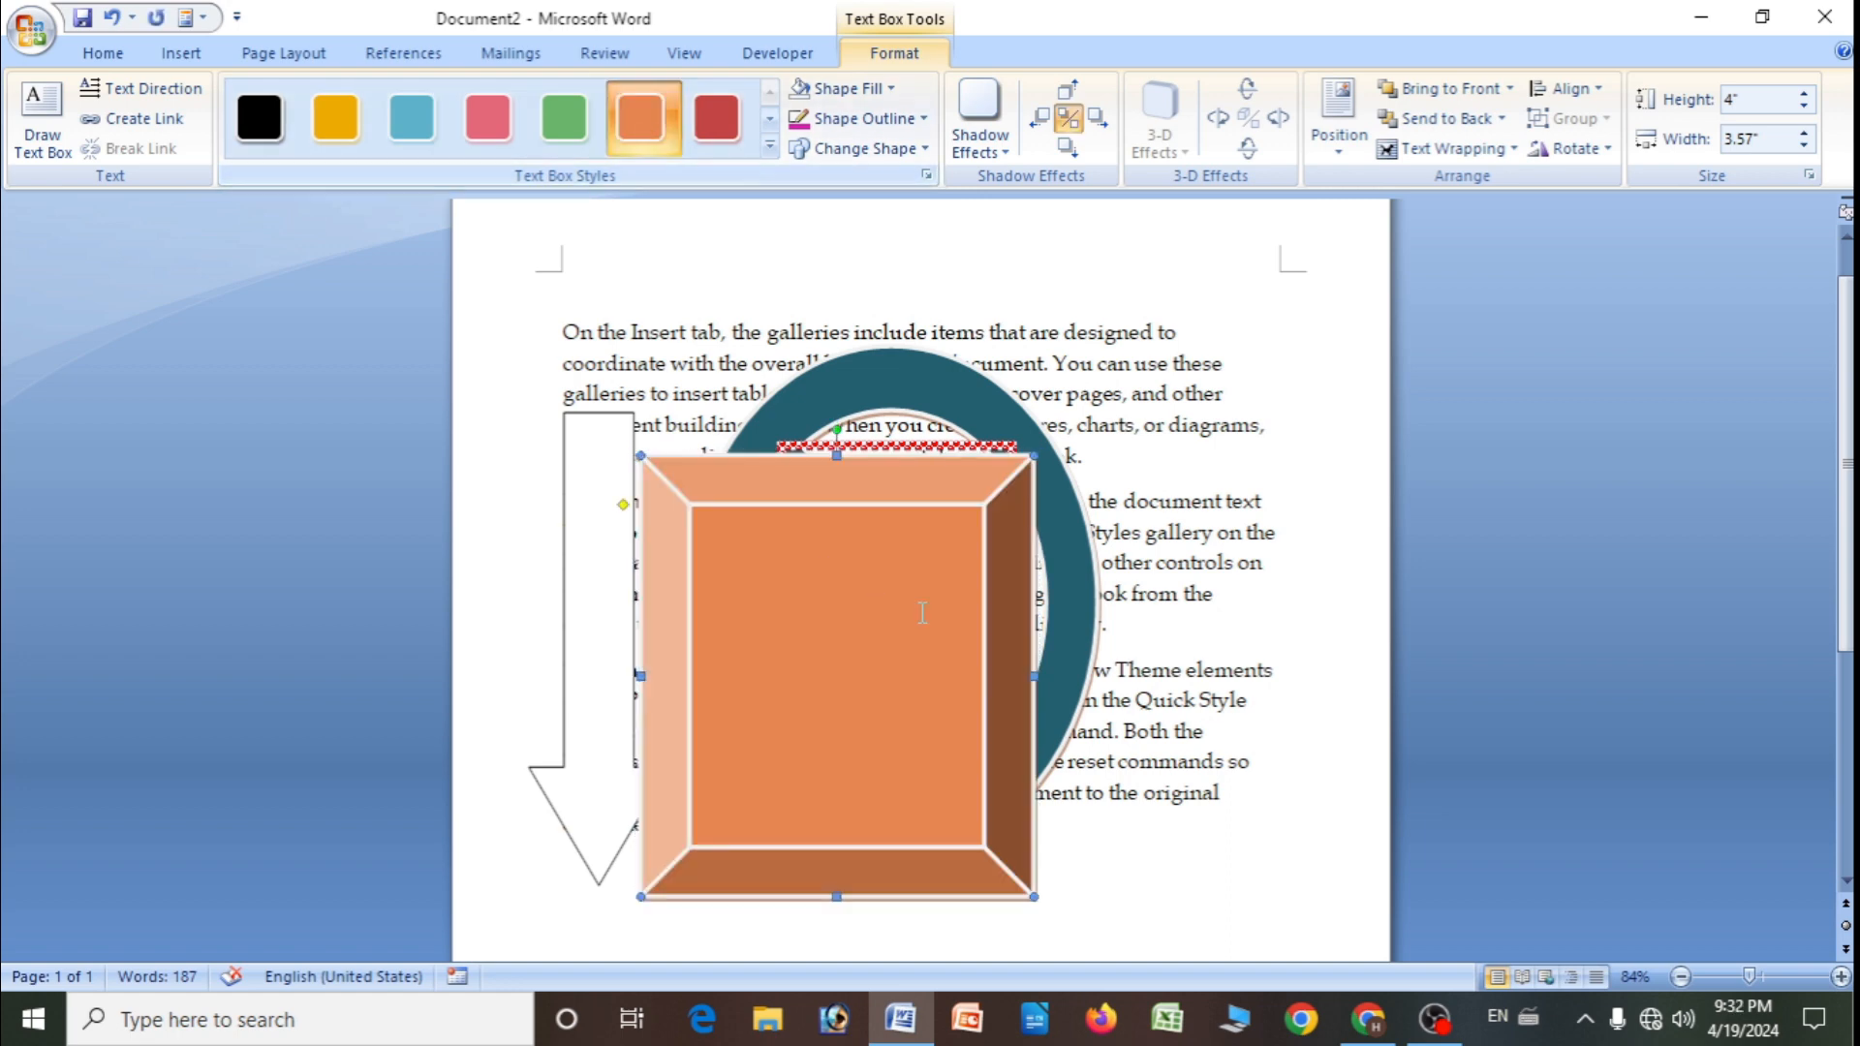
# - Open the shadow effects gallery for the orange bevel text box
pyautogui.click(1000, 157)
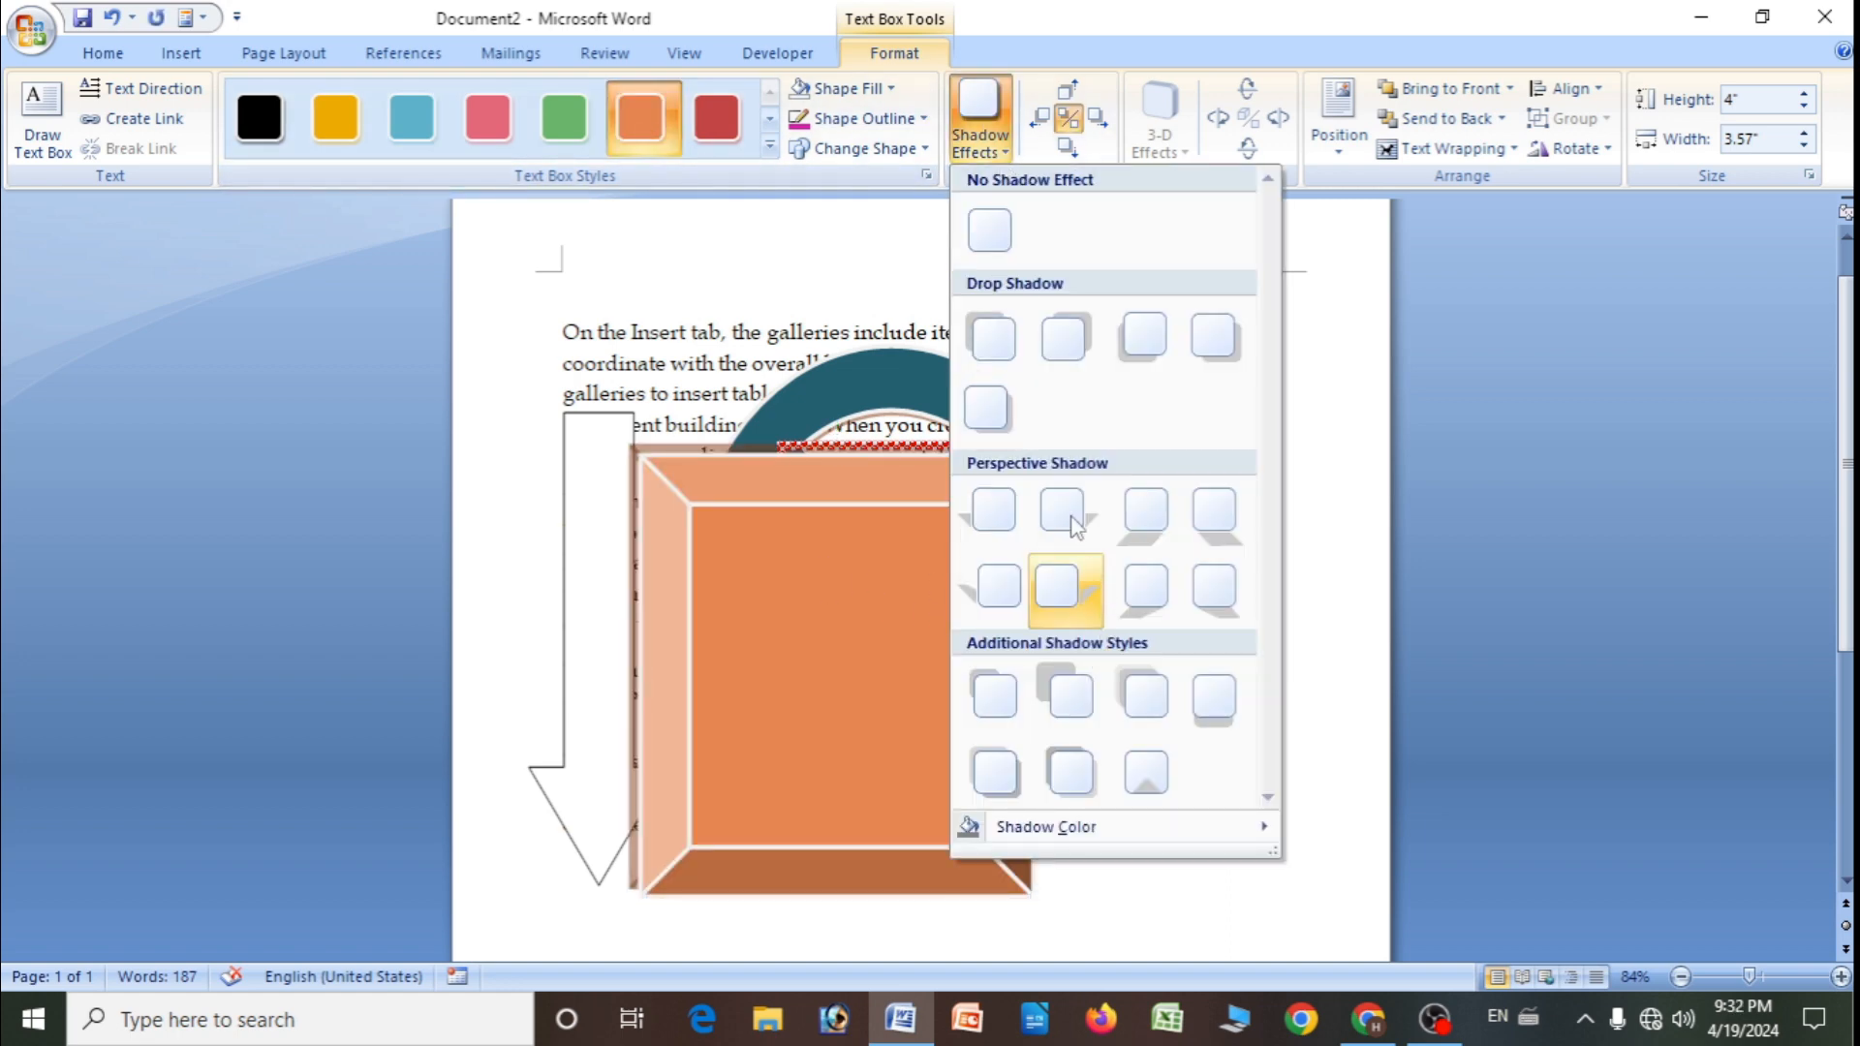
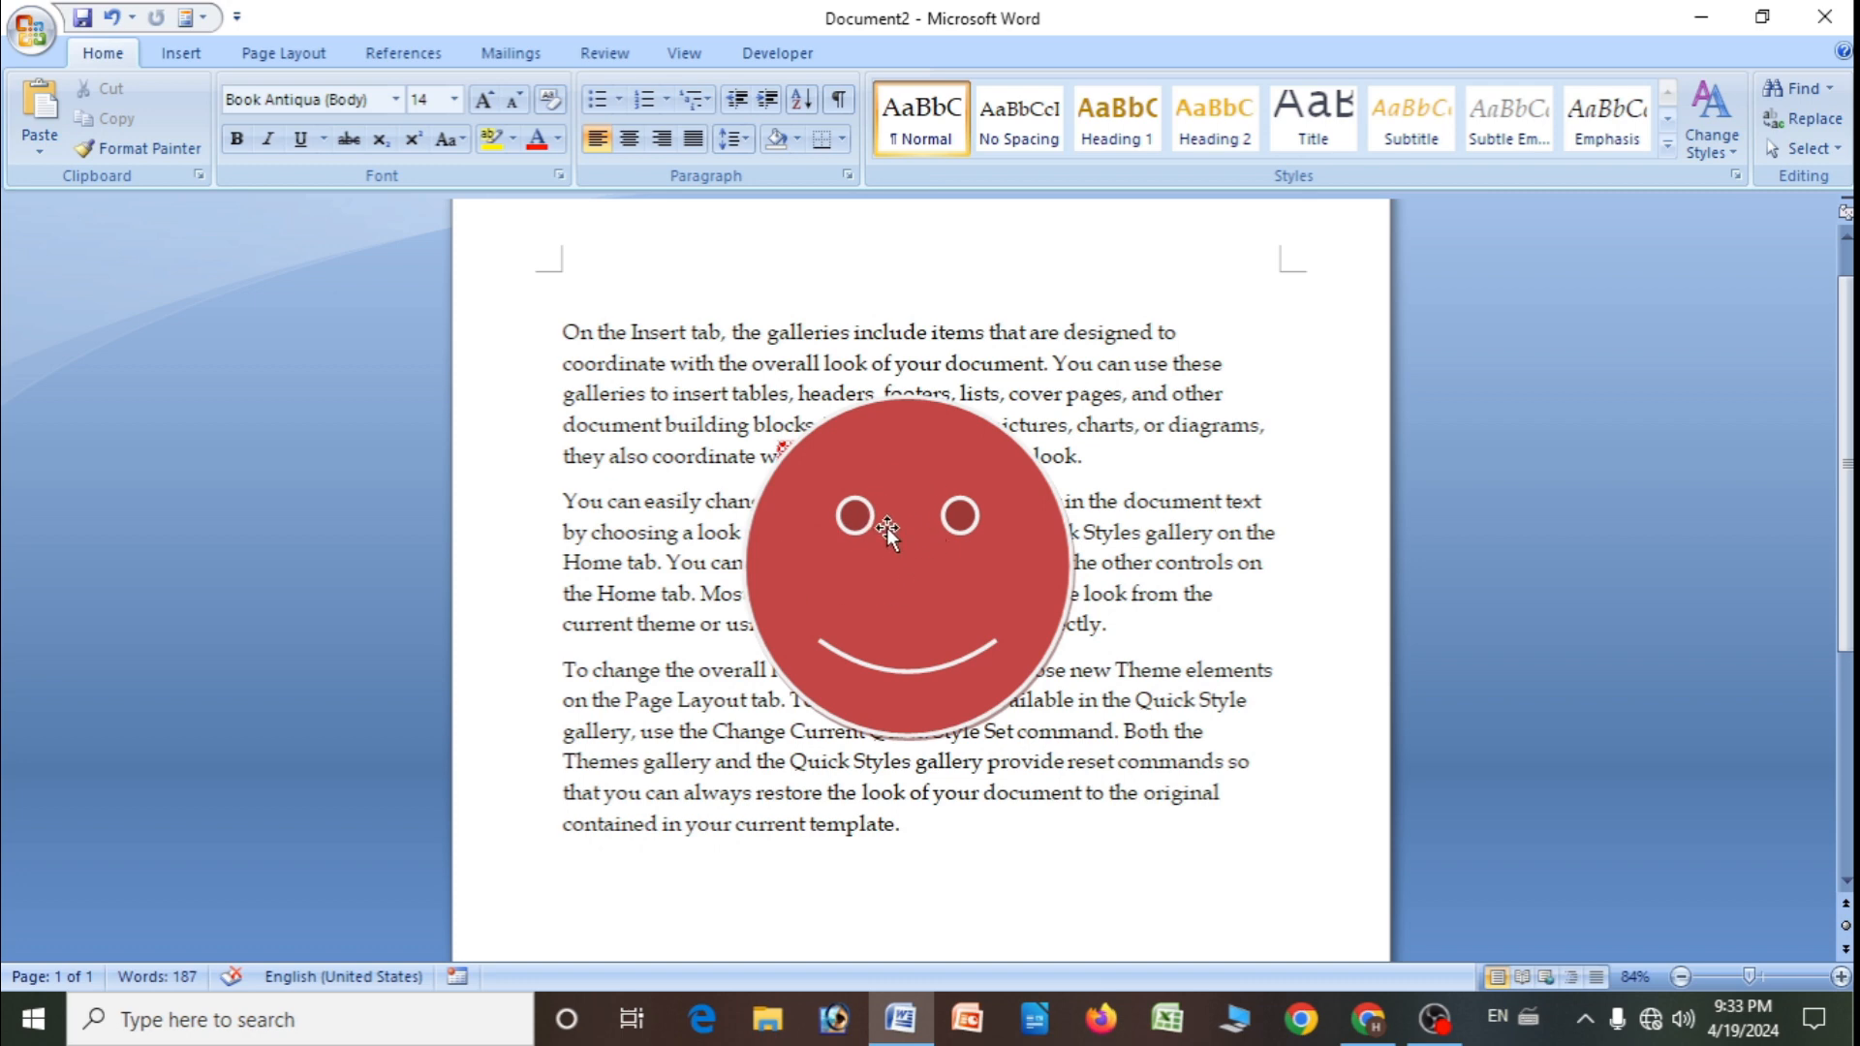
# - Align the red smiley face to the left, center and right margins in turn
pyautogui.click(887, 531)
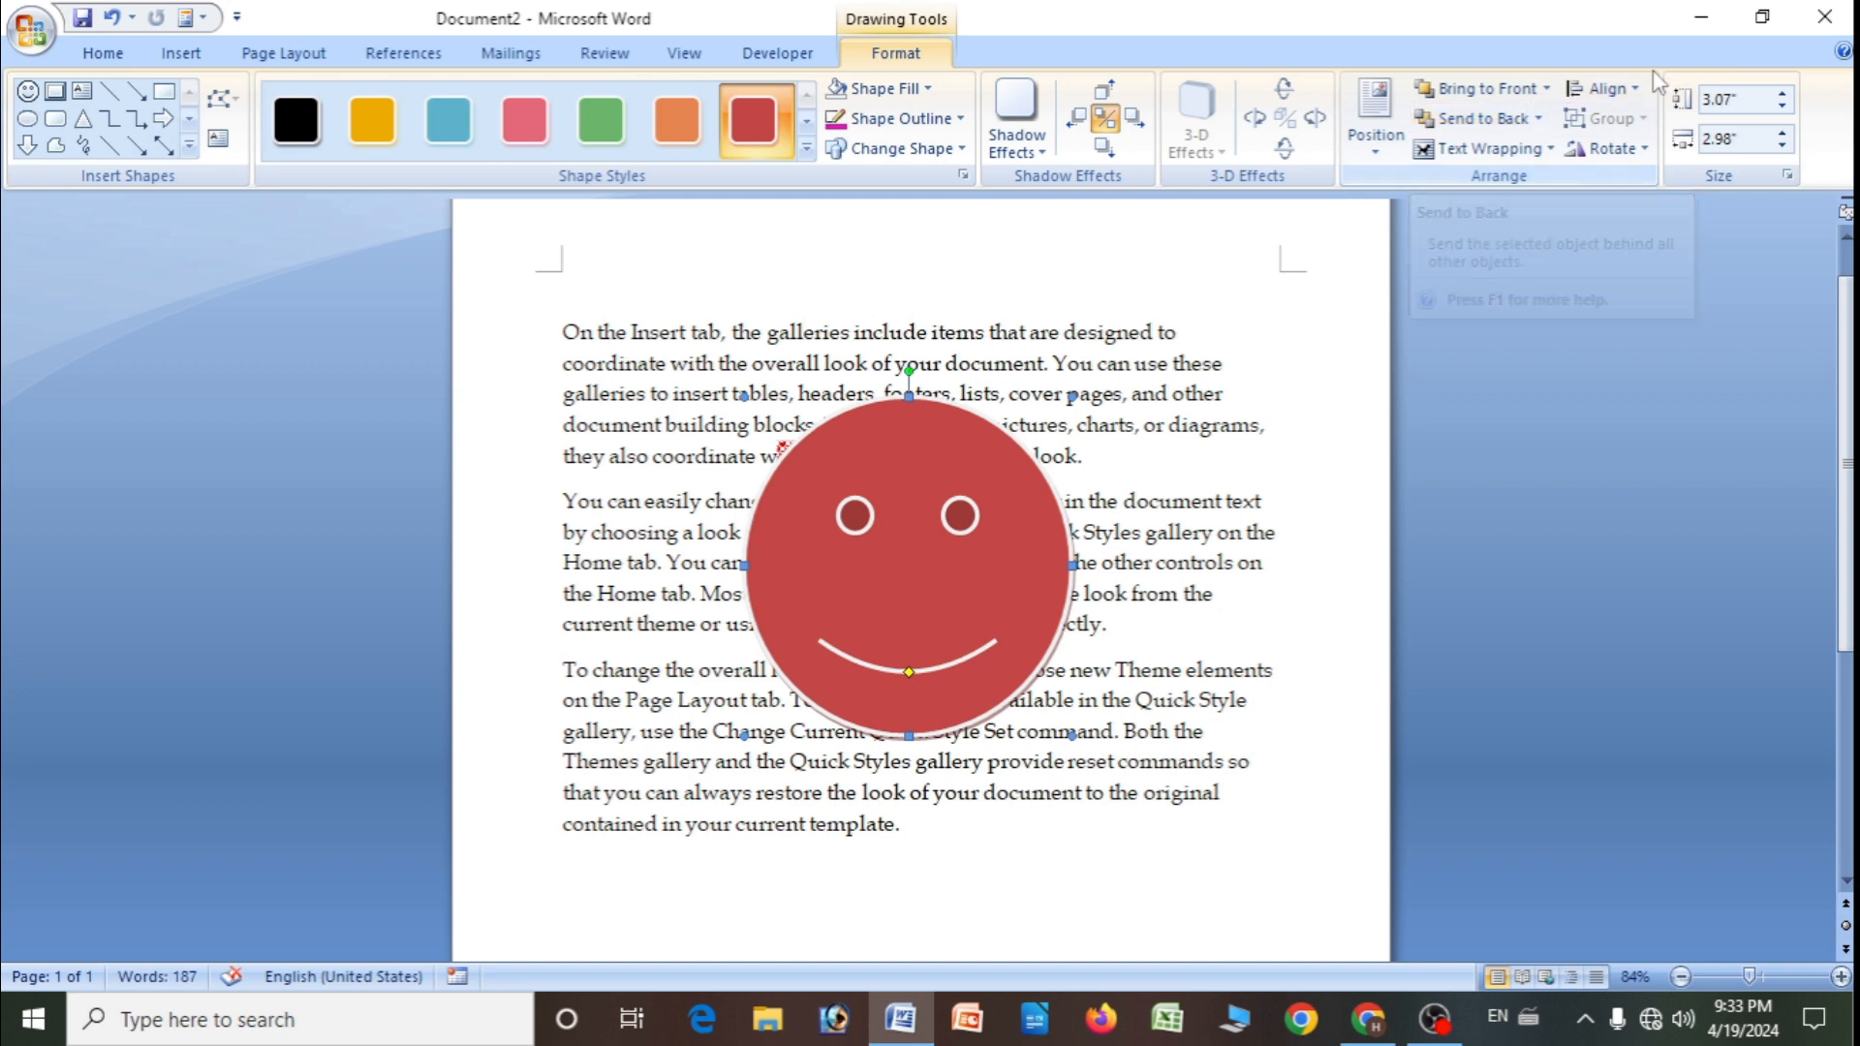
pyautogui.click(1632, 92)
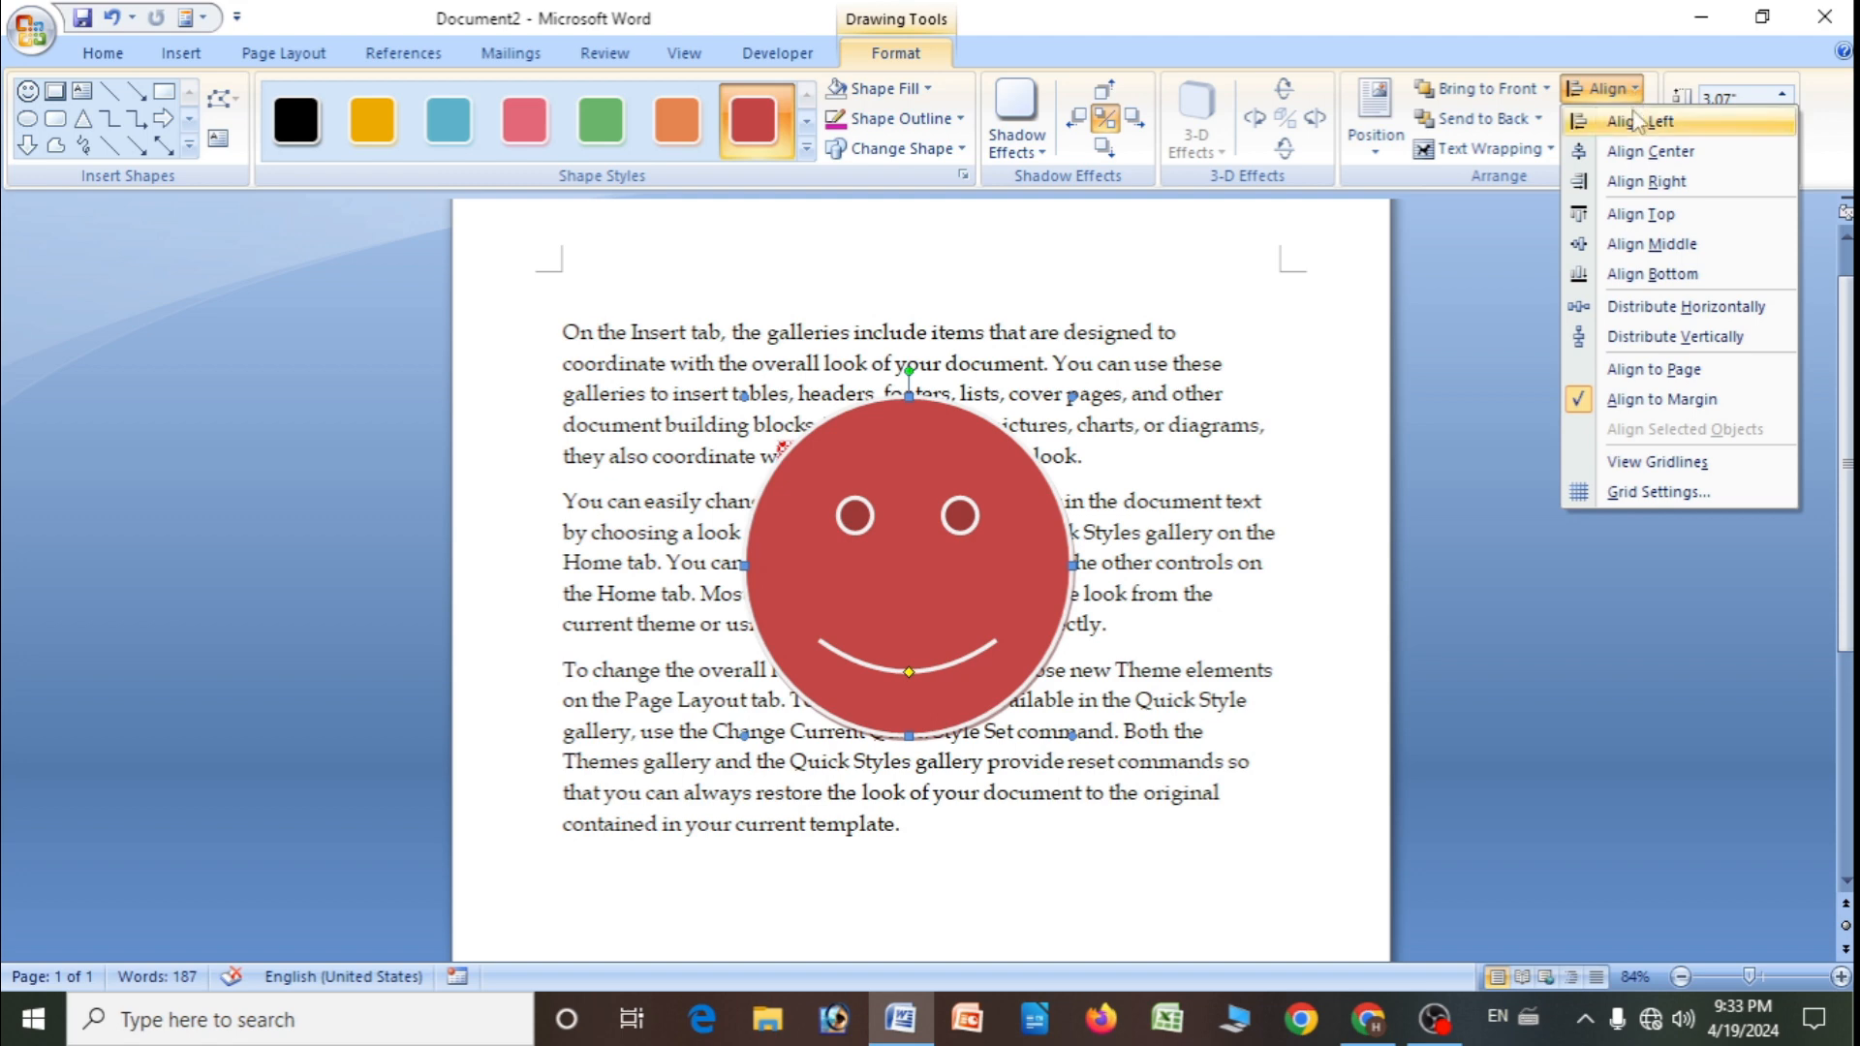
pyautogui.click(1668, 127)
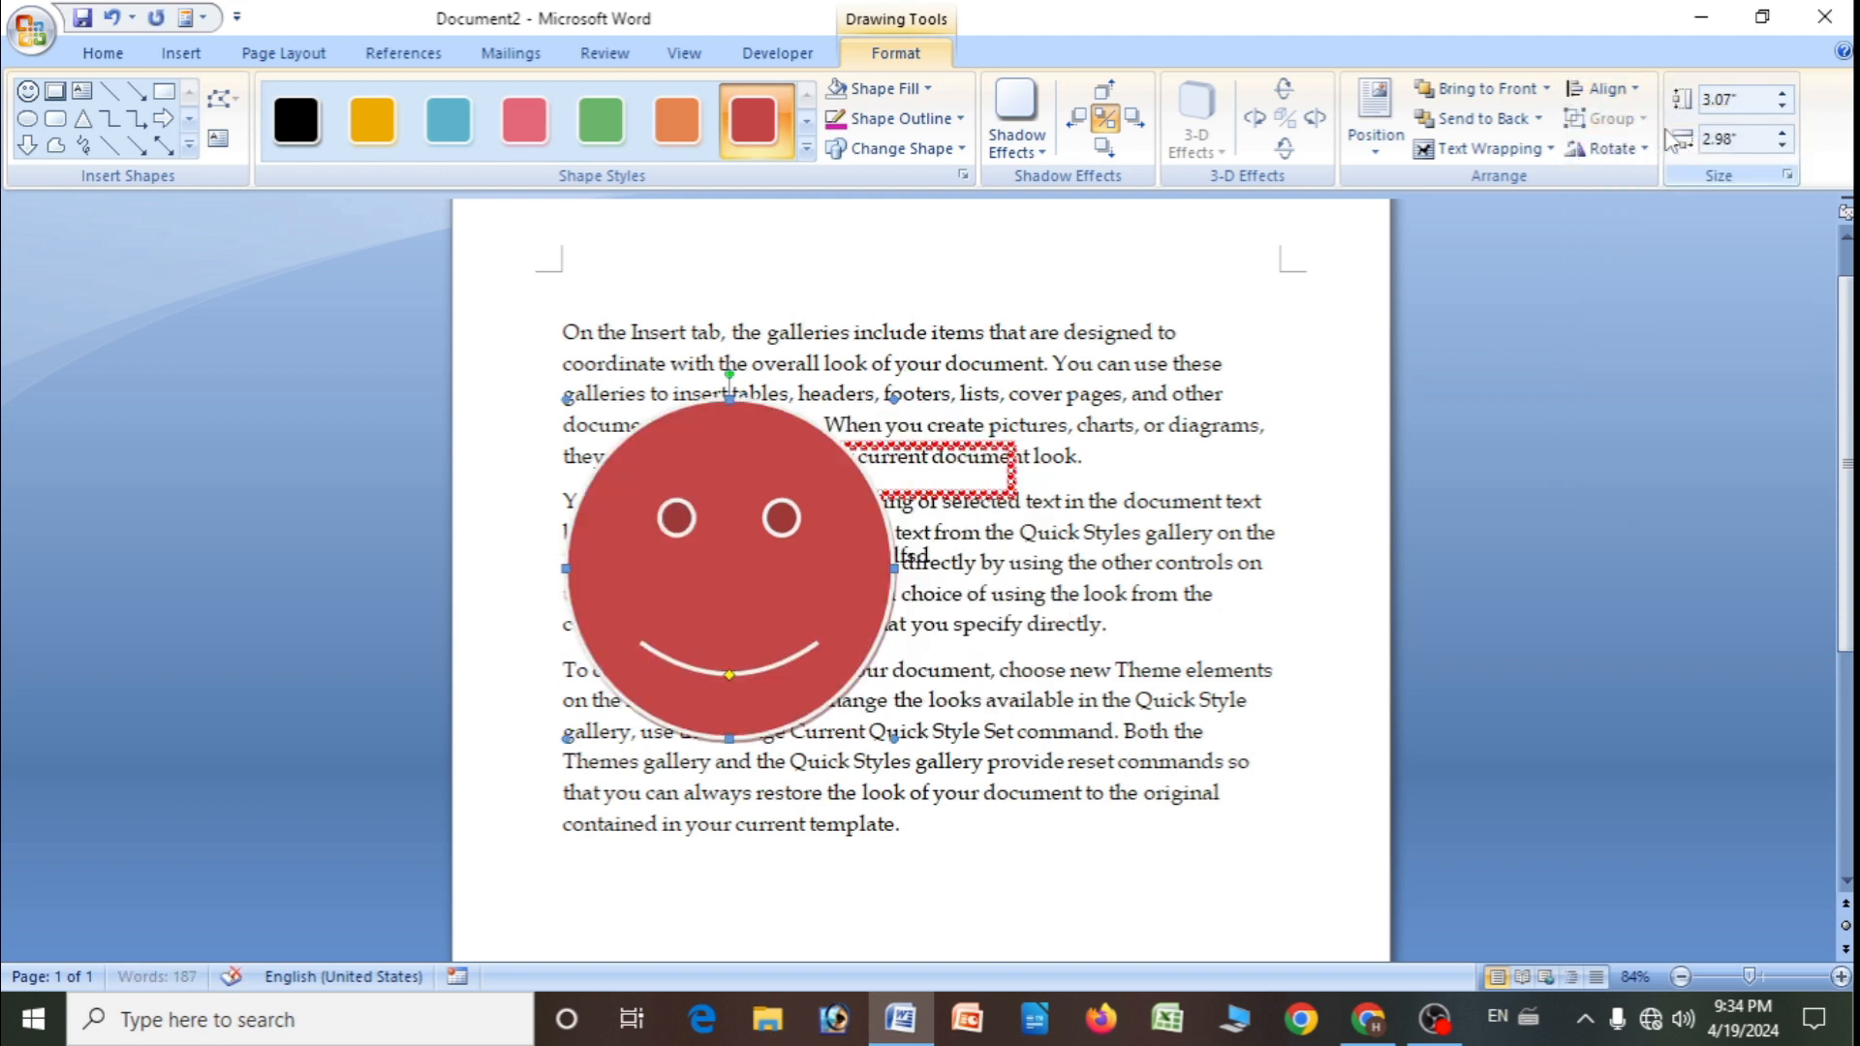
pyautogui.click(1641, 89)
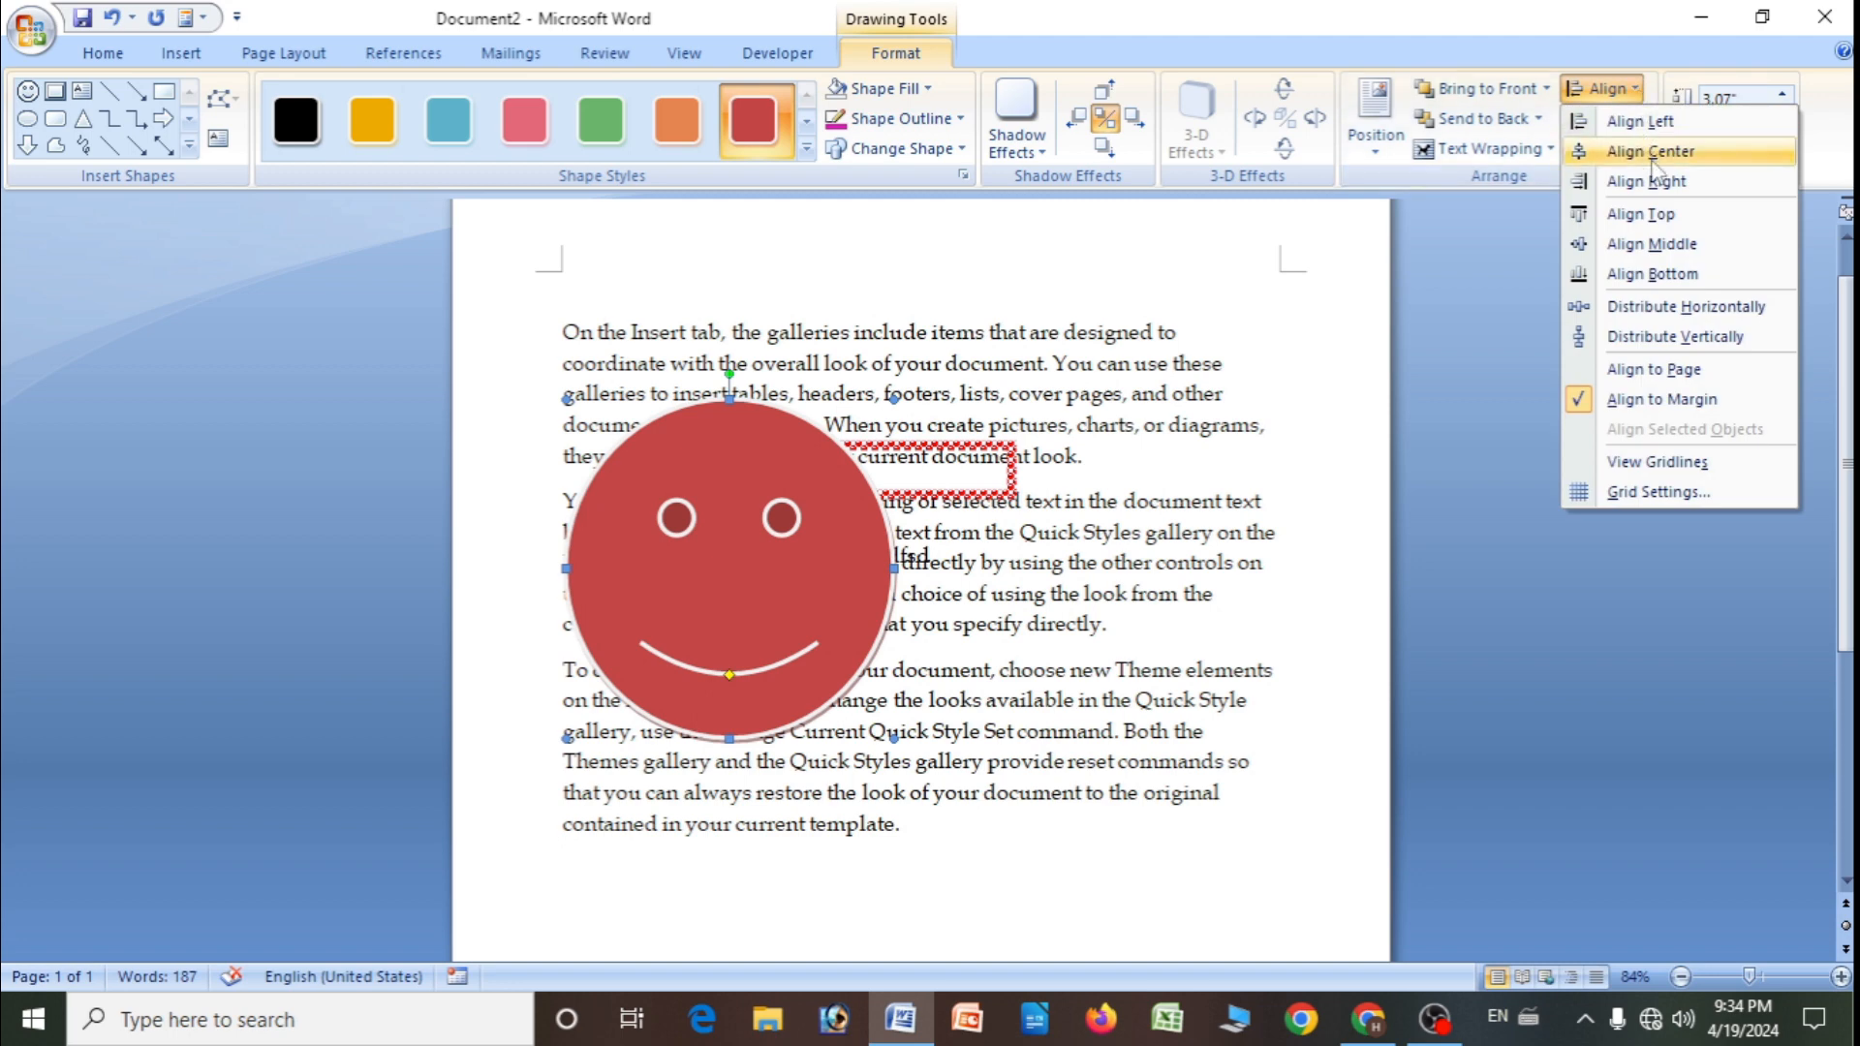
pyautogui.click(1652, 155)
pyautogui.click(1635, 91)
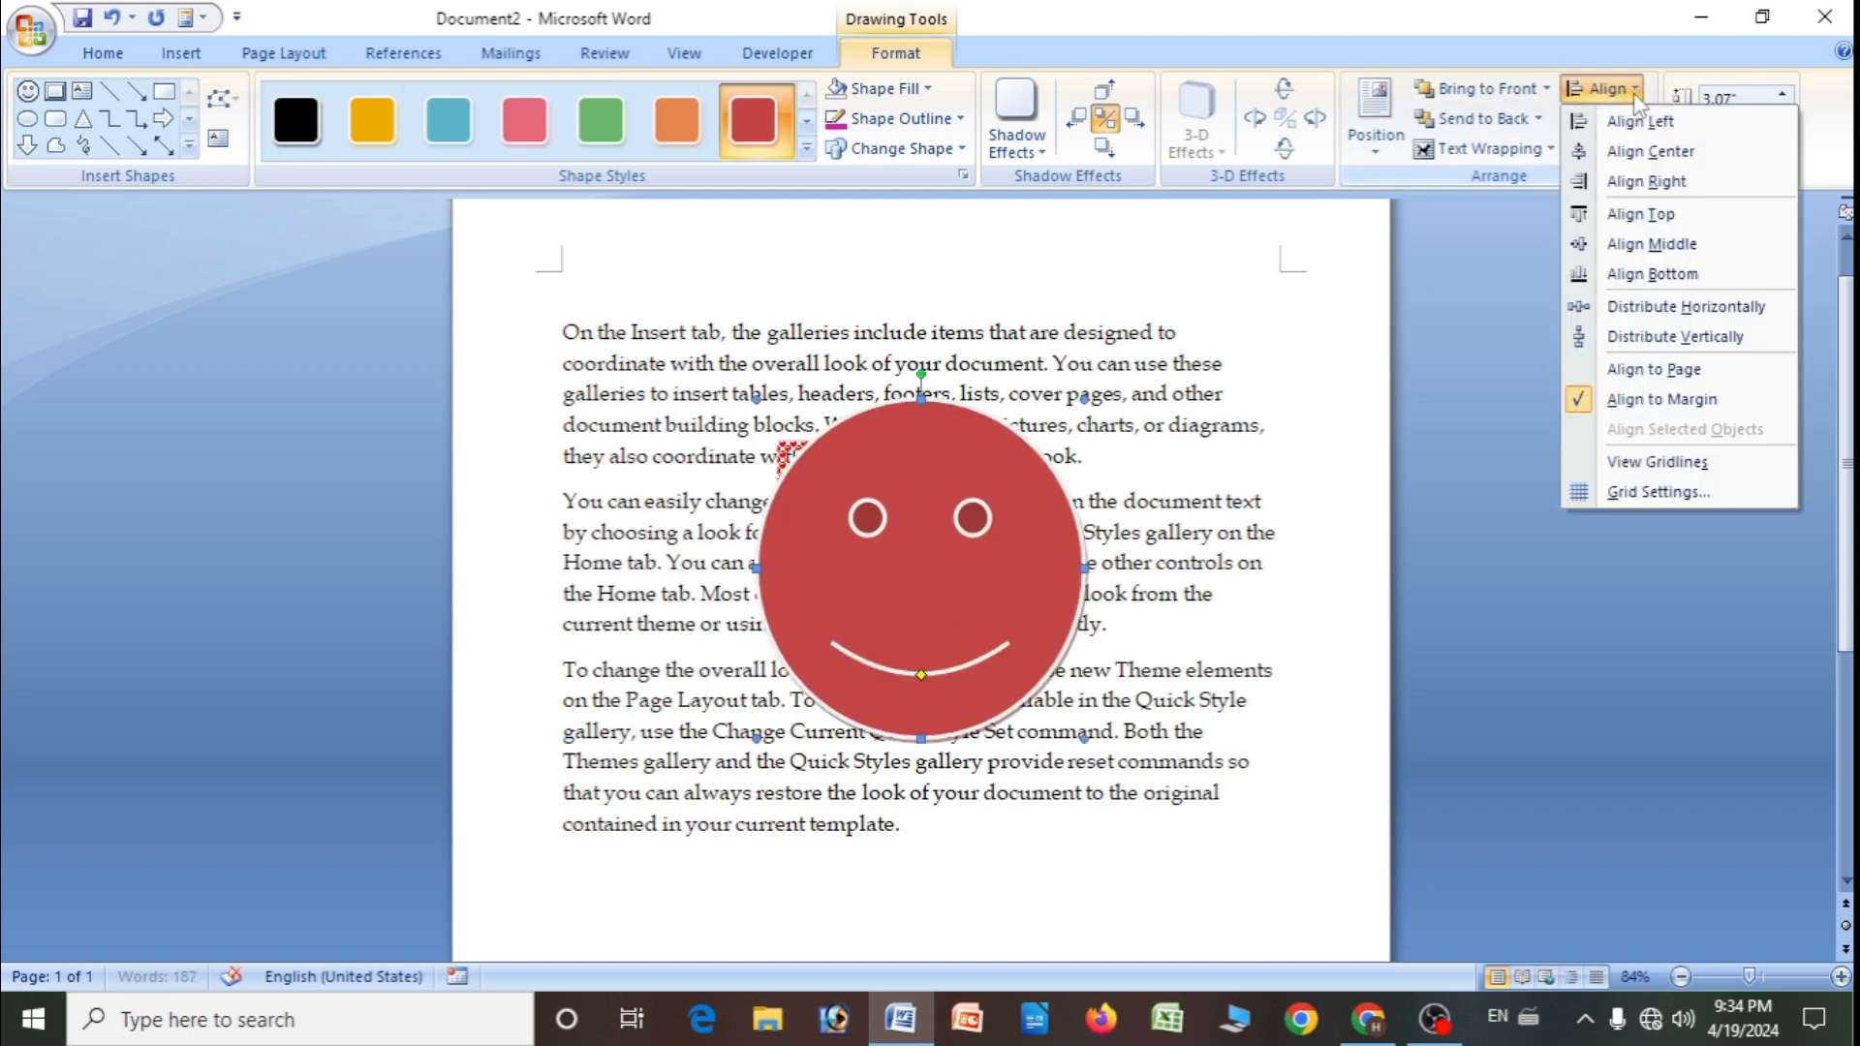
pyautogui.click(1647, 181)
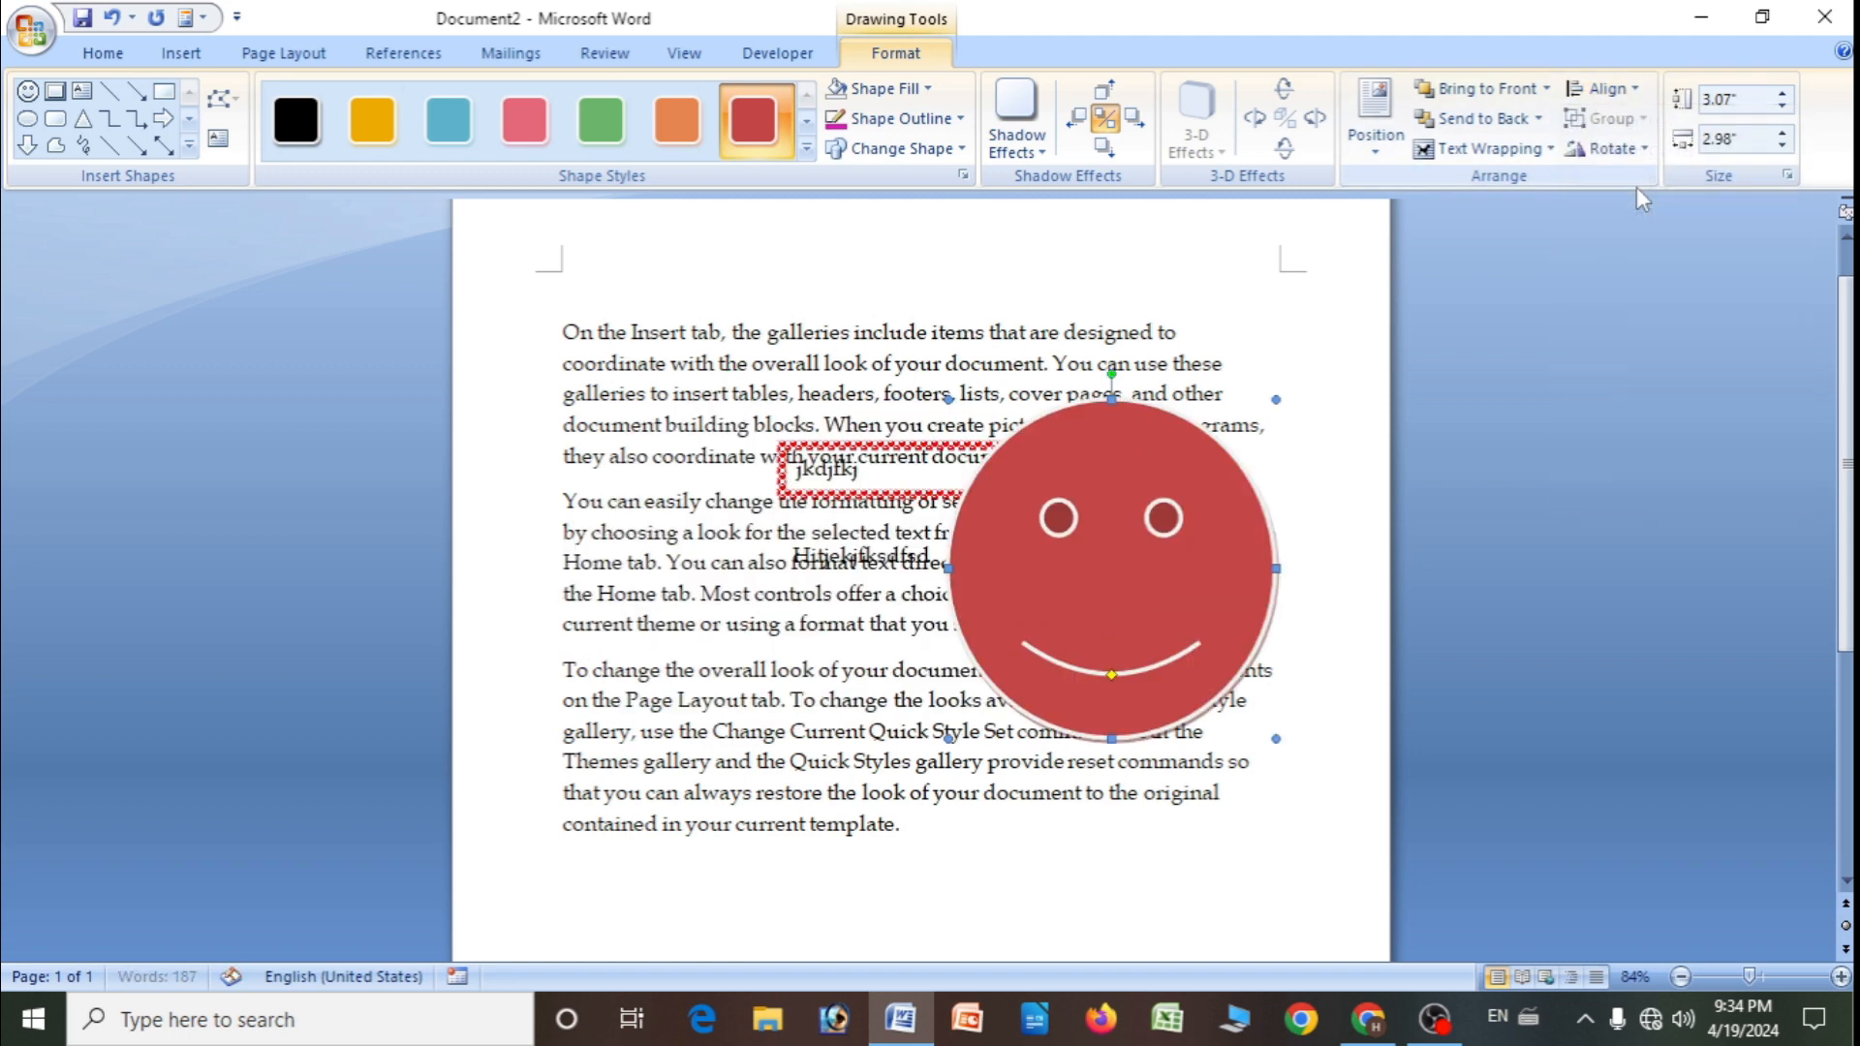
# - Align the red smiley face vertically to the top, middle and bottom margins in turn
pyautogui.click(1633, 89)
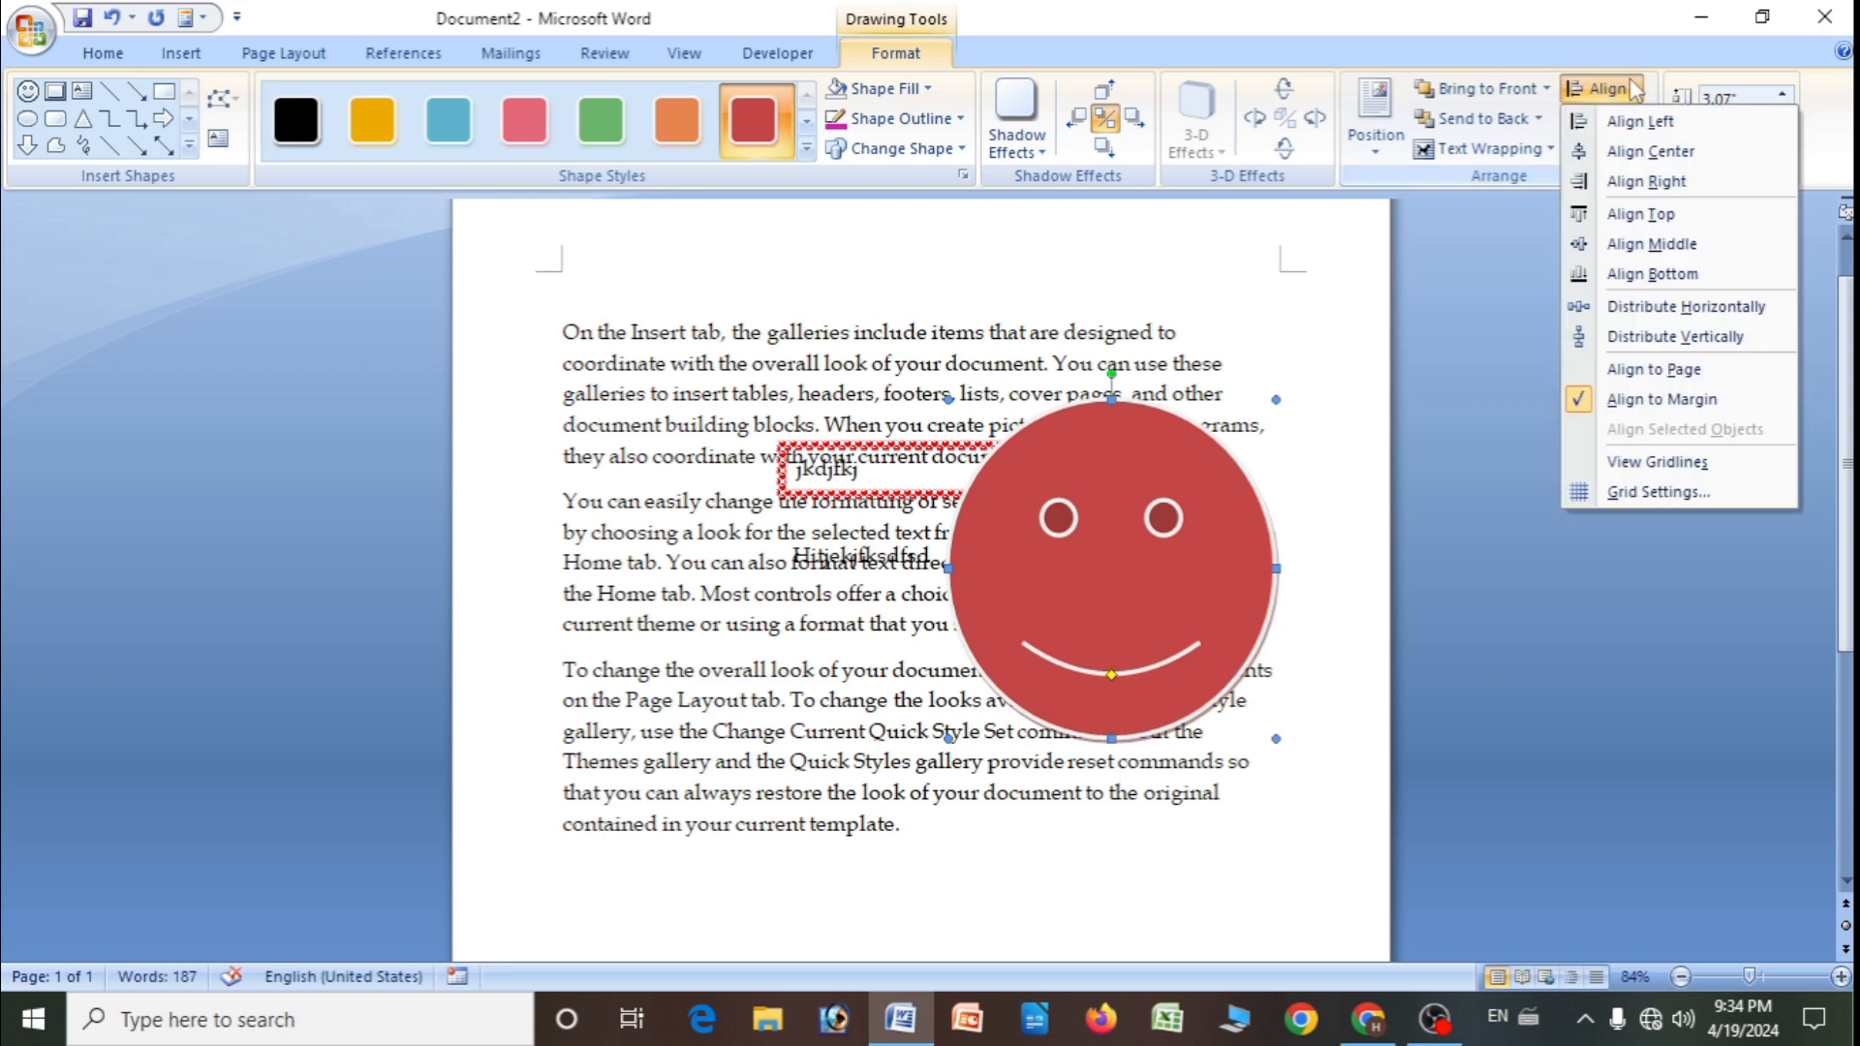
pyautogui.click(1639, 214)
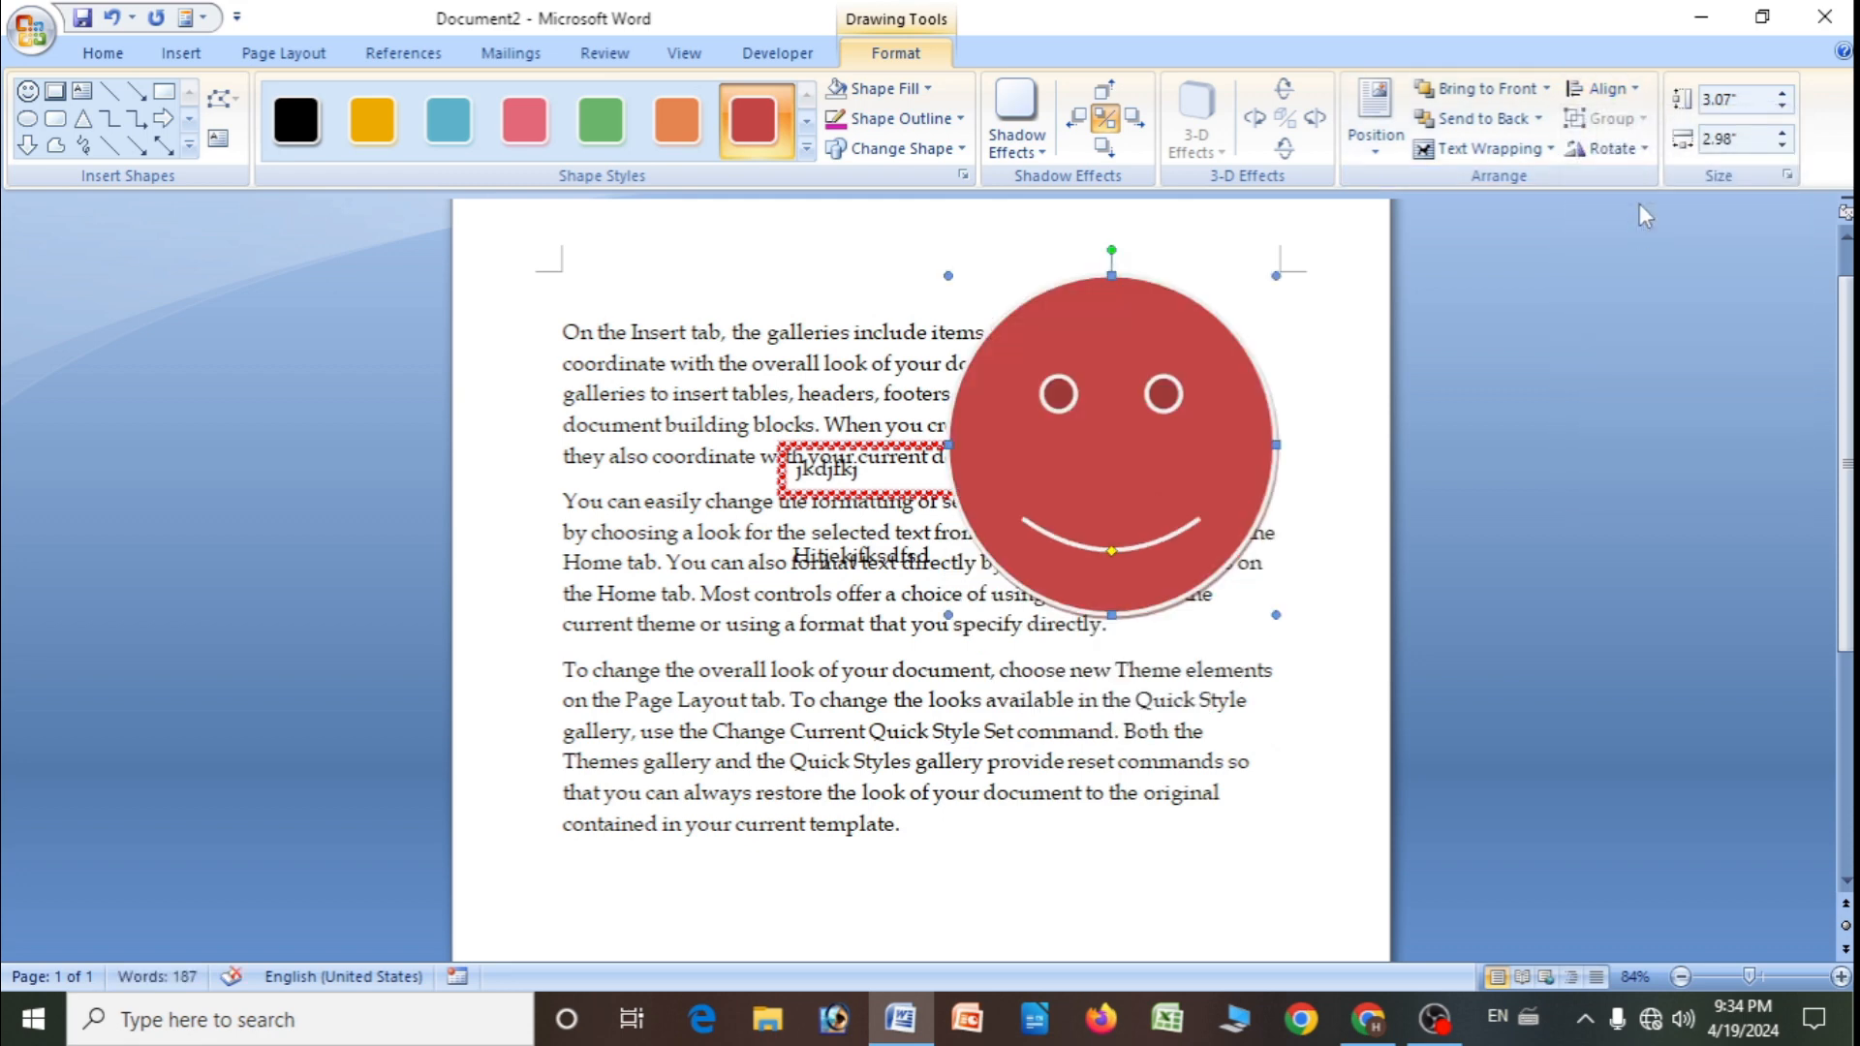
pyautogui.click(1635, 89)
pyautogui.click(1640, 243)
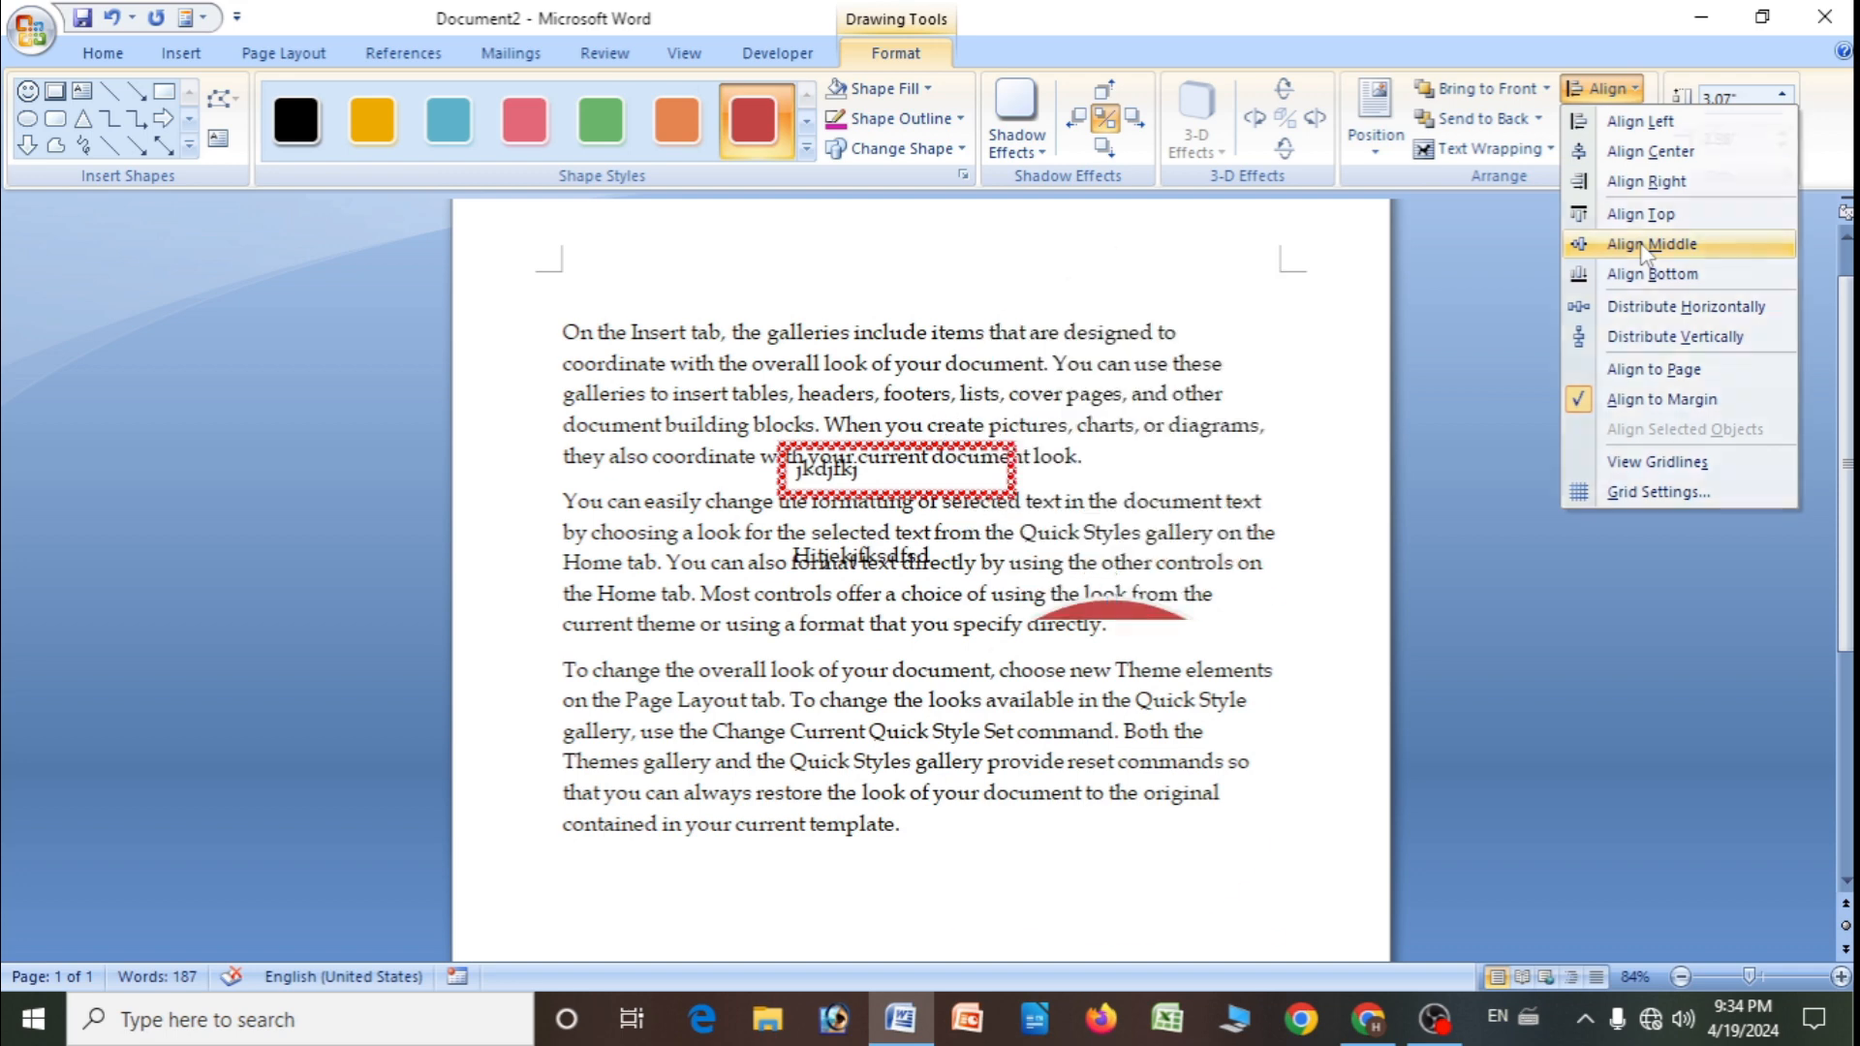
pyautogui.click(1635, 90)
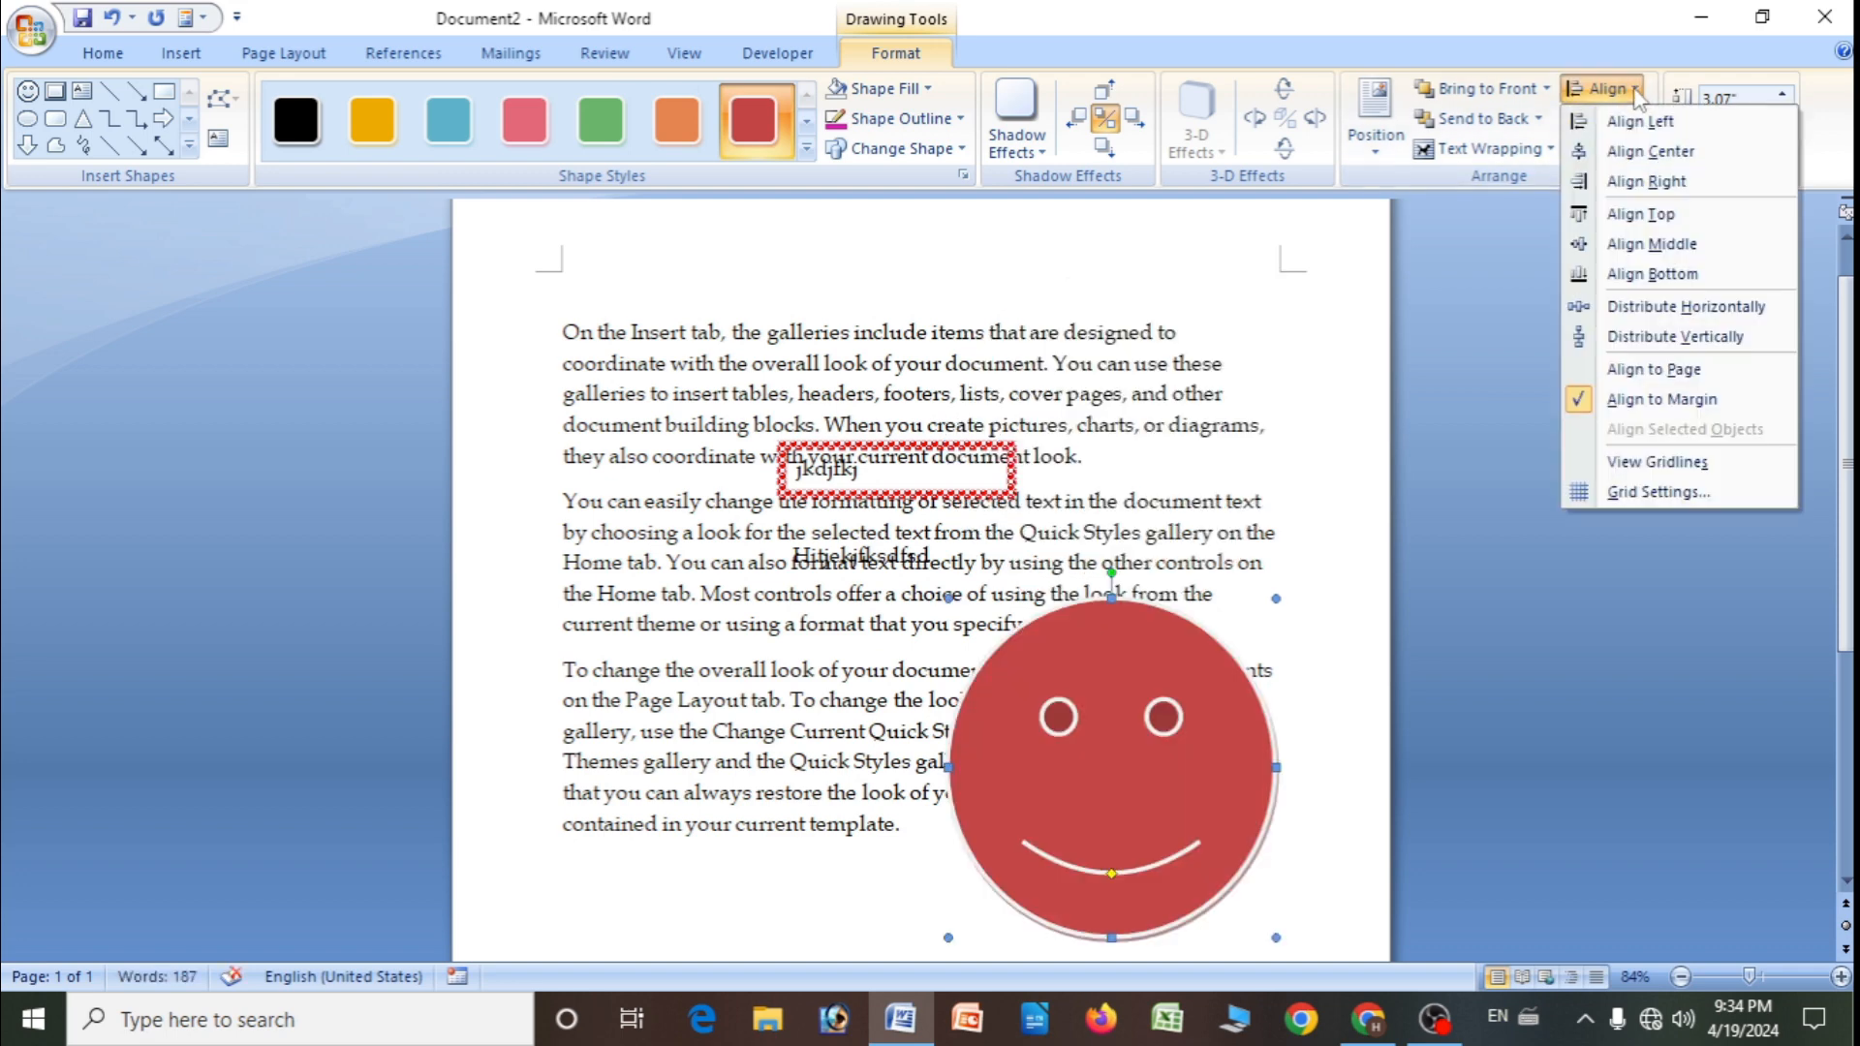
pyautogui.click(1641, 277)
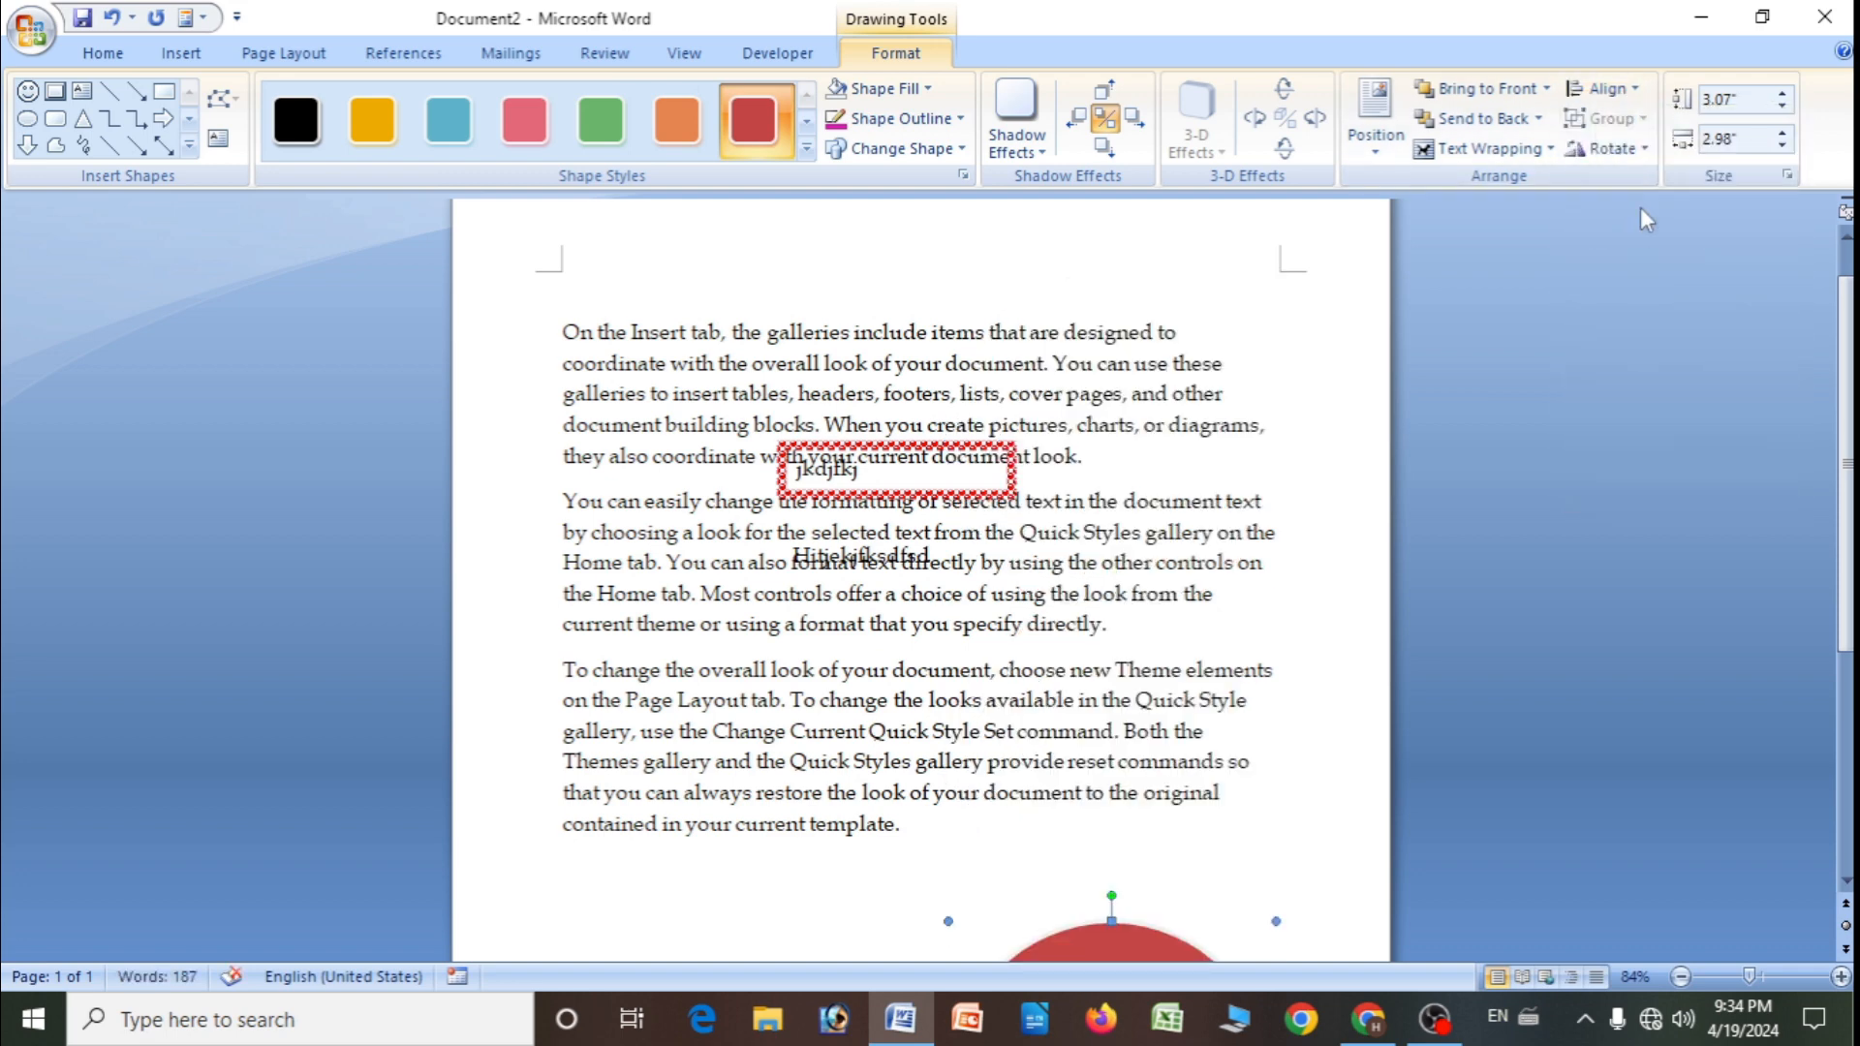
pyautogui.scroll(-5, 1234, 631)
pyautogui.scroll(3, 1235, 632)
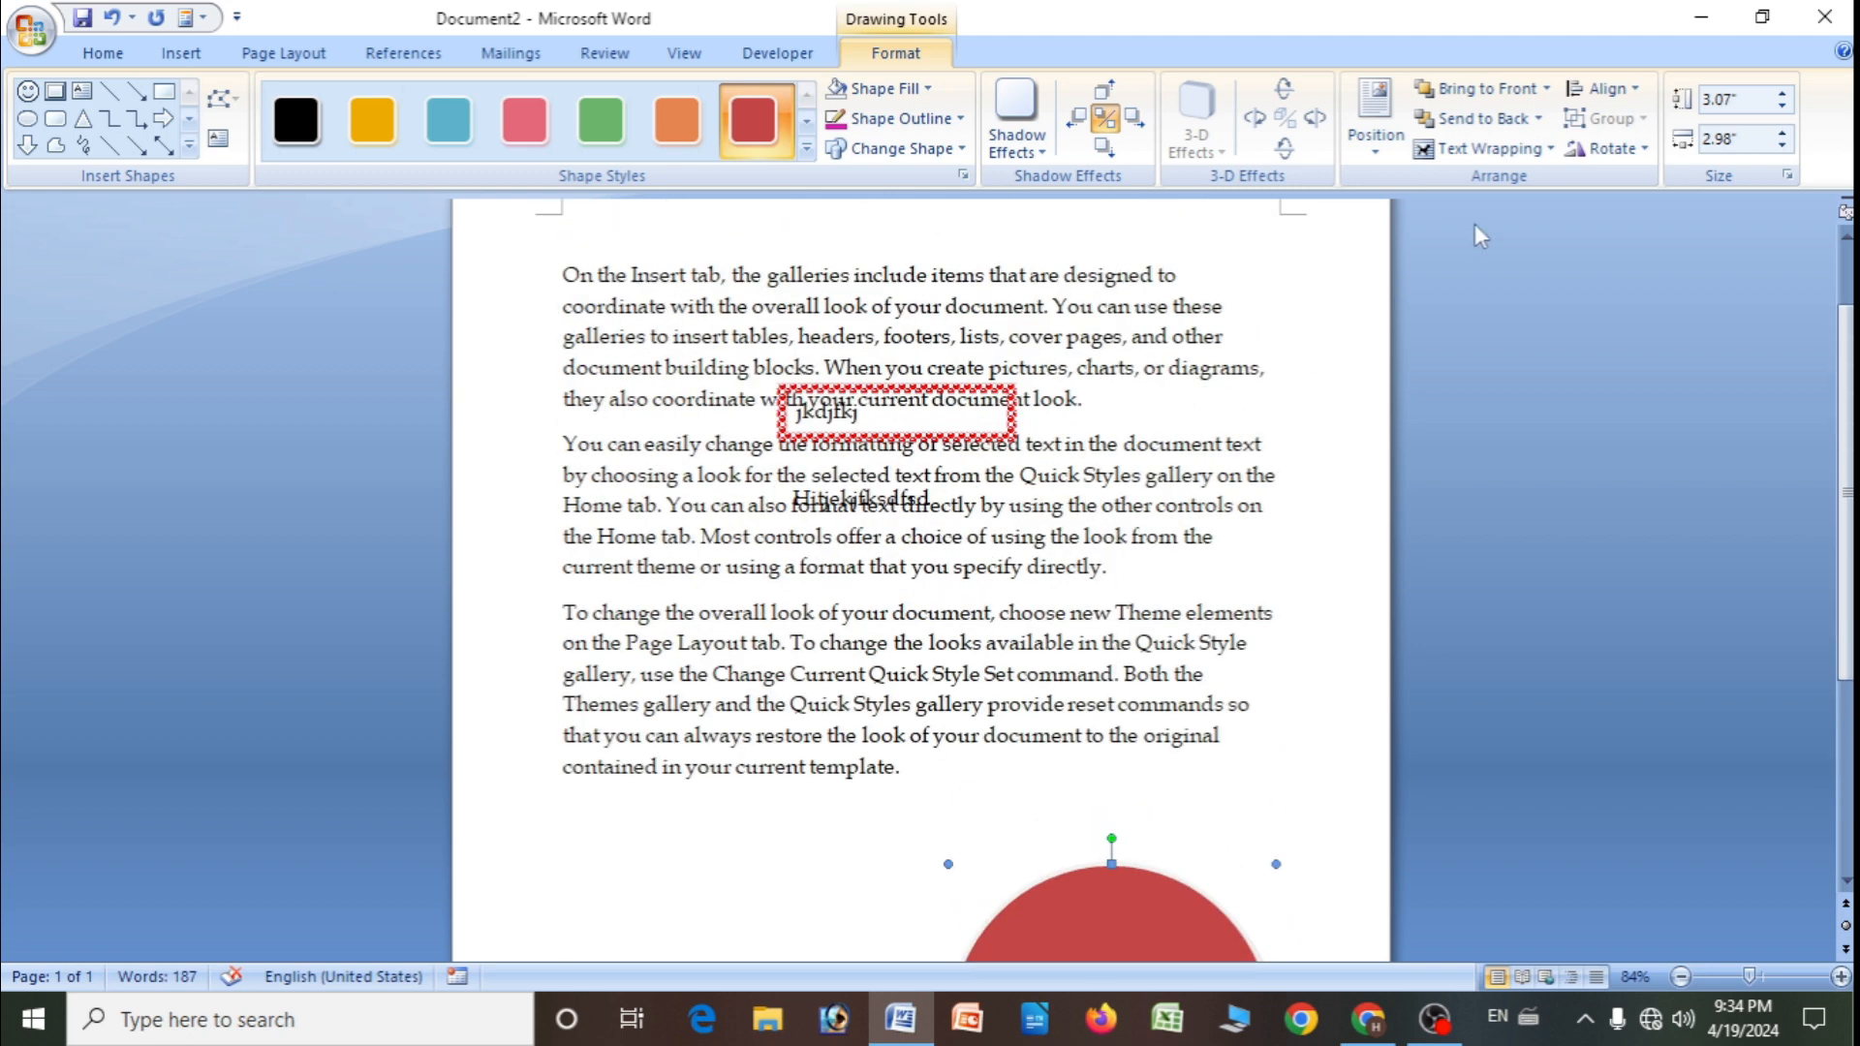
# - Distribute the red smiley face horizontally between the margins
pyautogui.click(1634, 90)
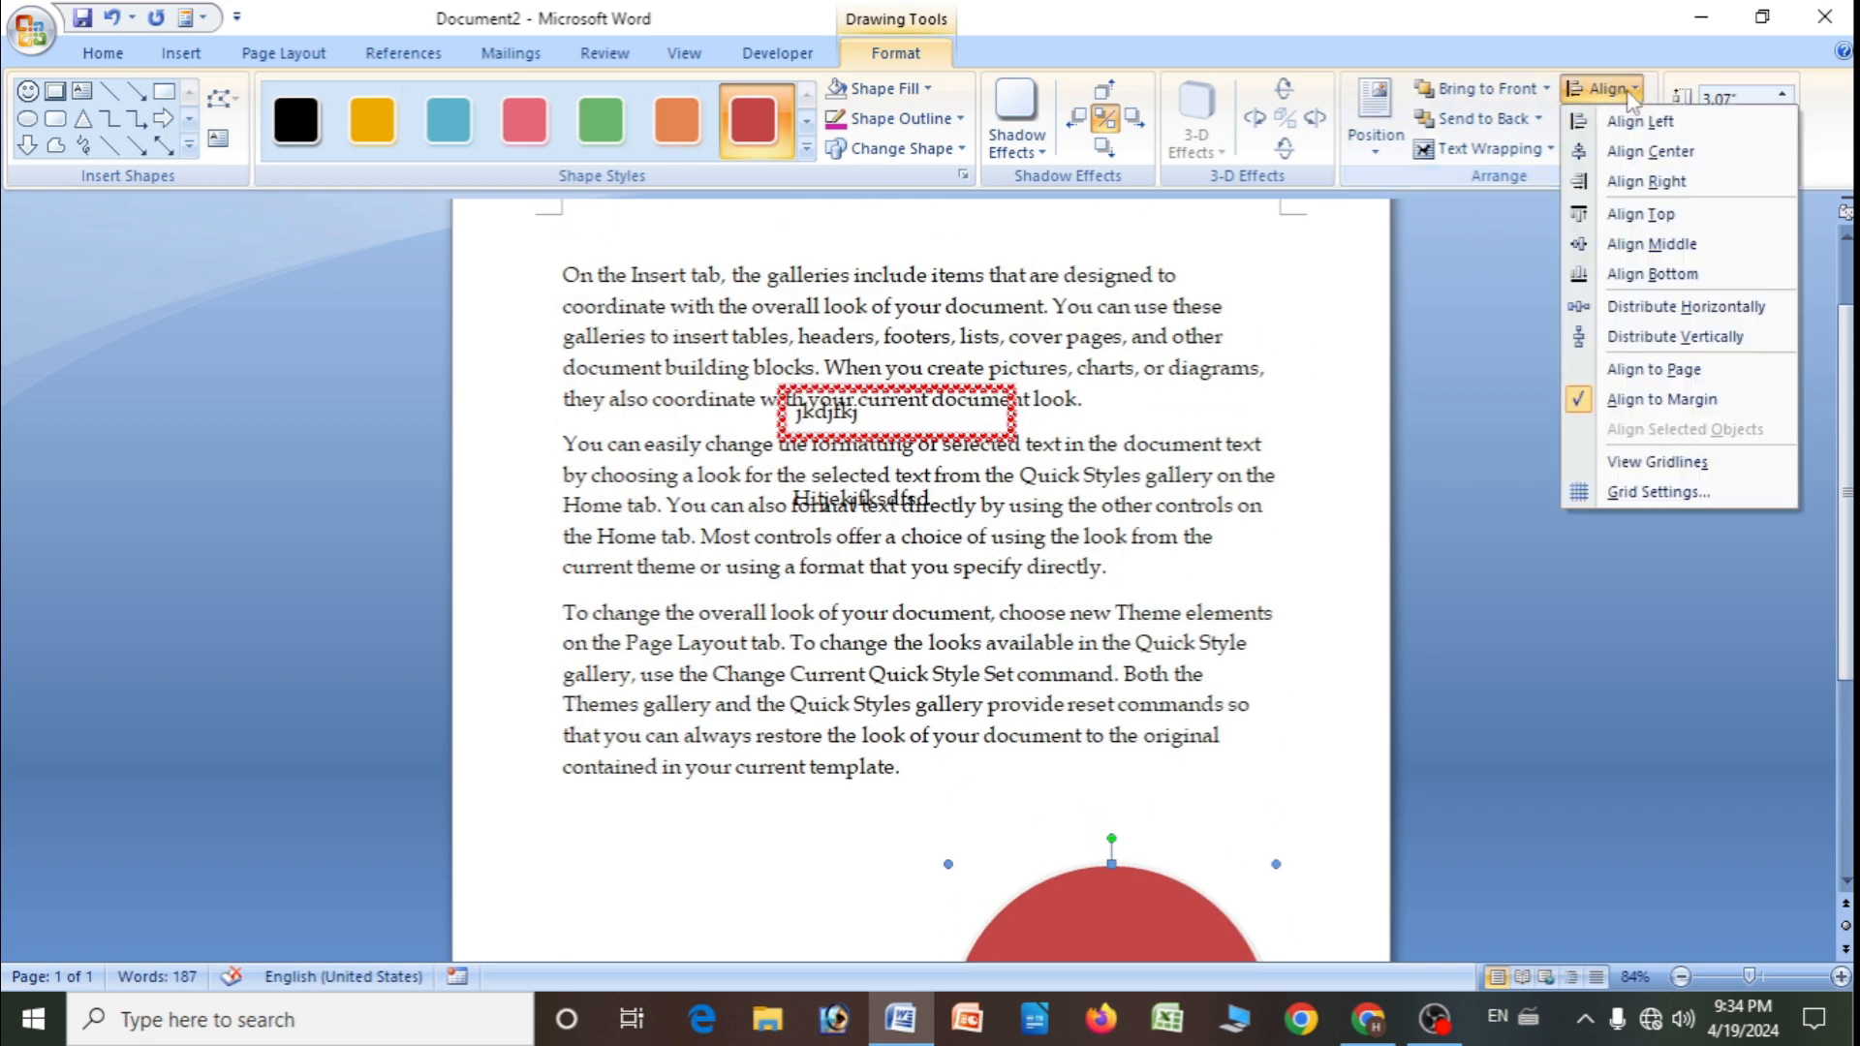
pyautogui.click(1690, 311)
pyautogui.scroll(-3, 968, 683)
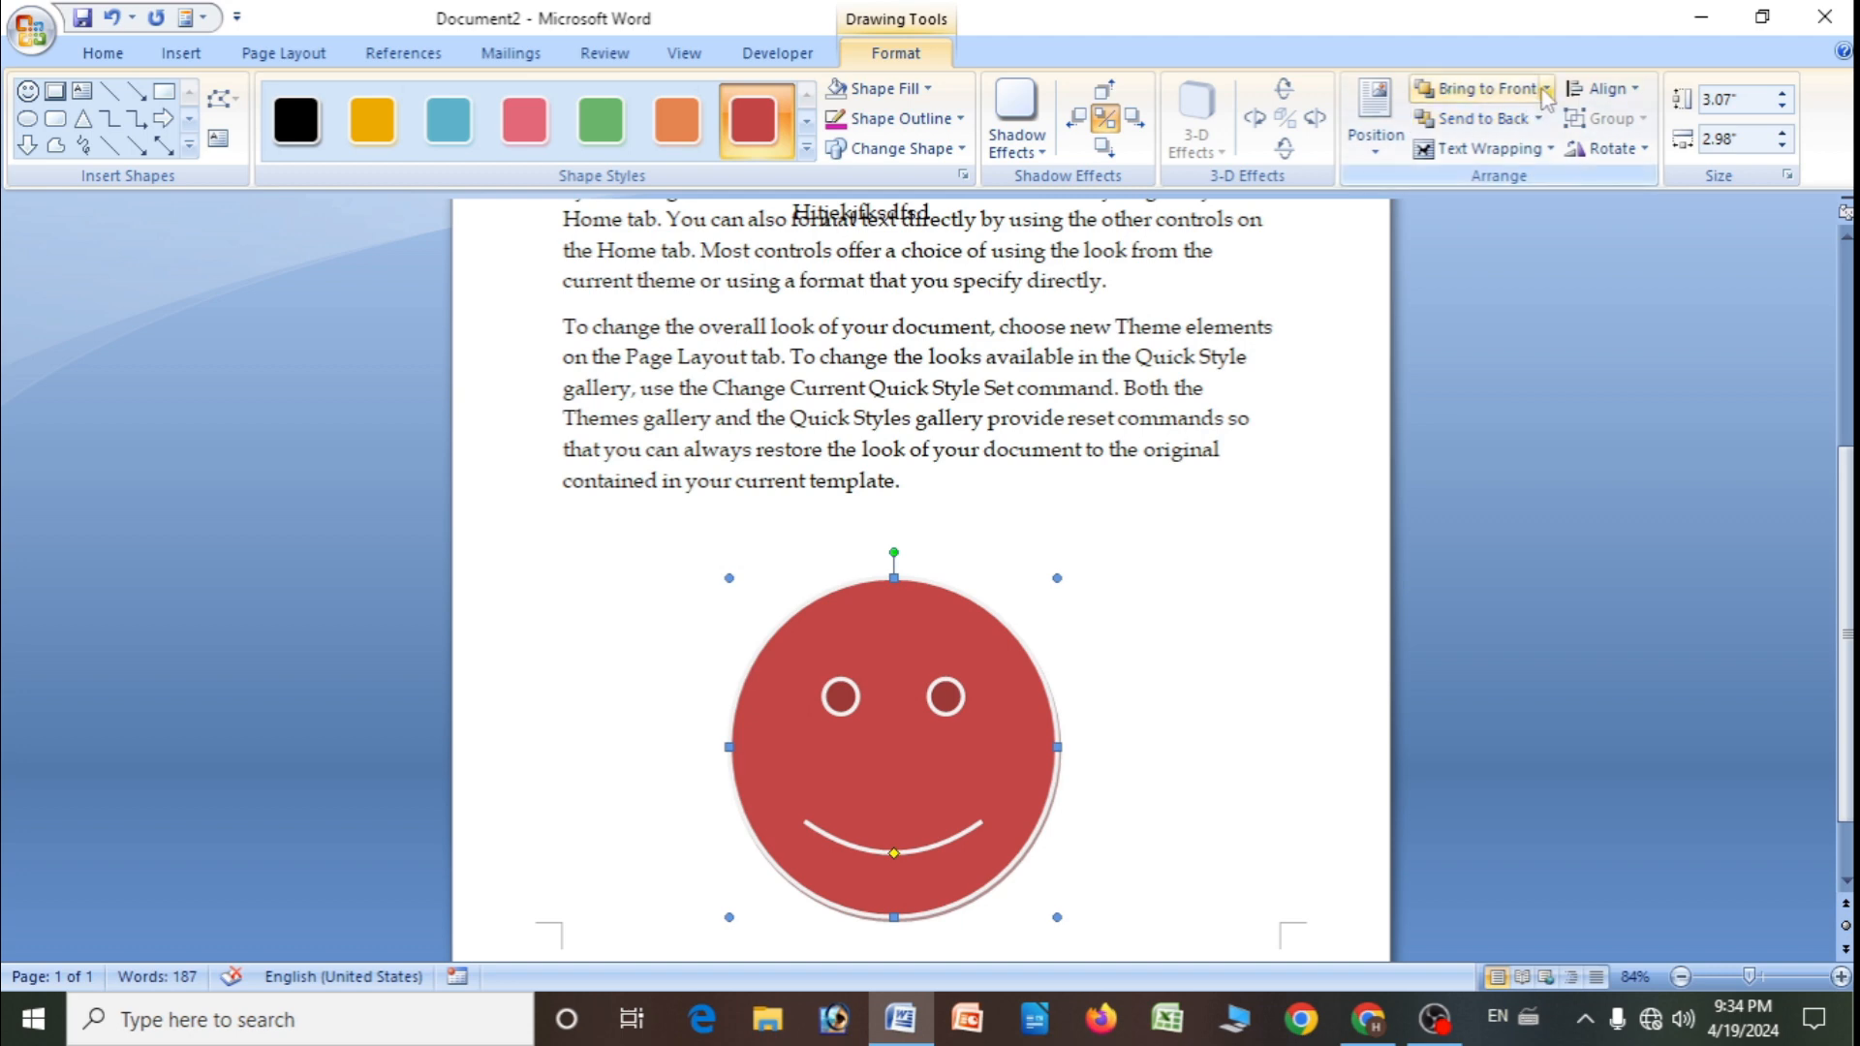
# - Delete the red smiley face from the document
pyautogui.click(1635, 90)
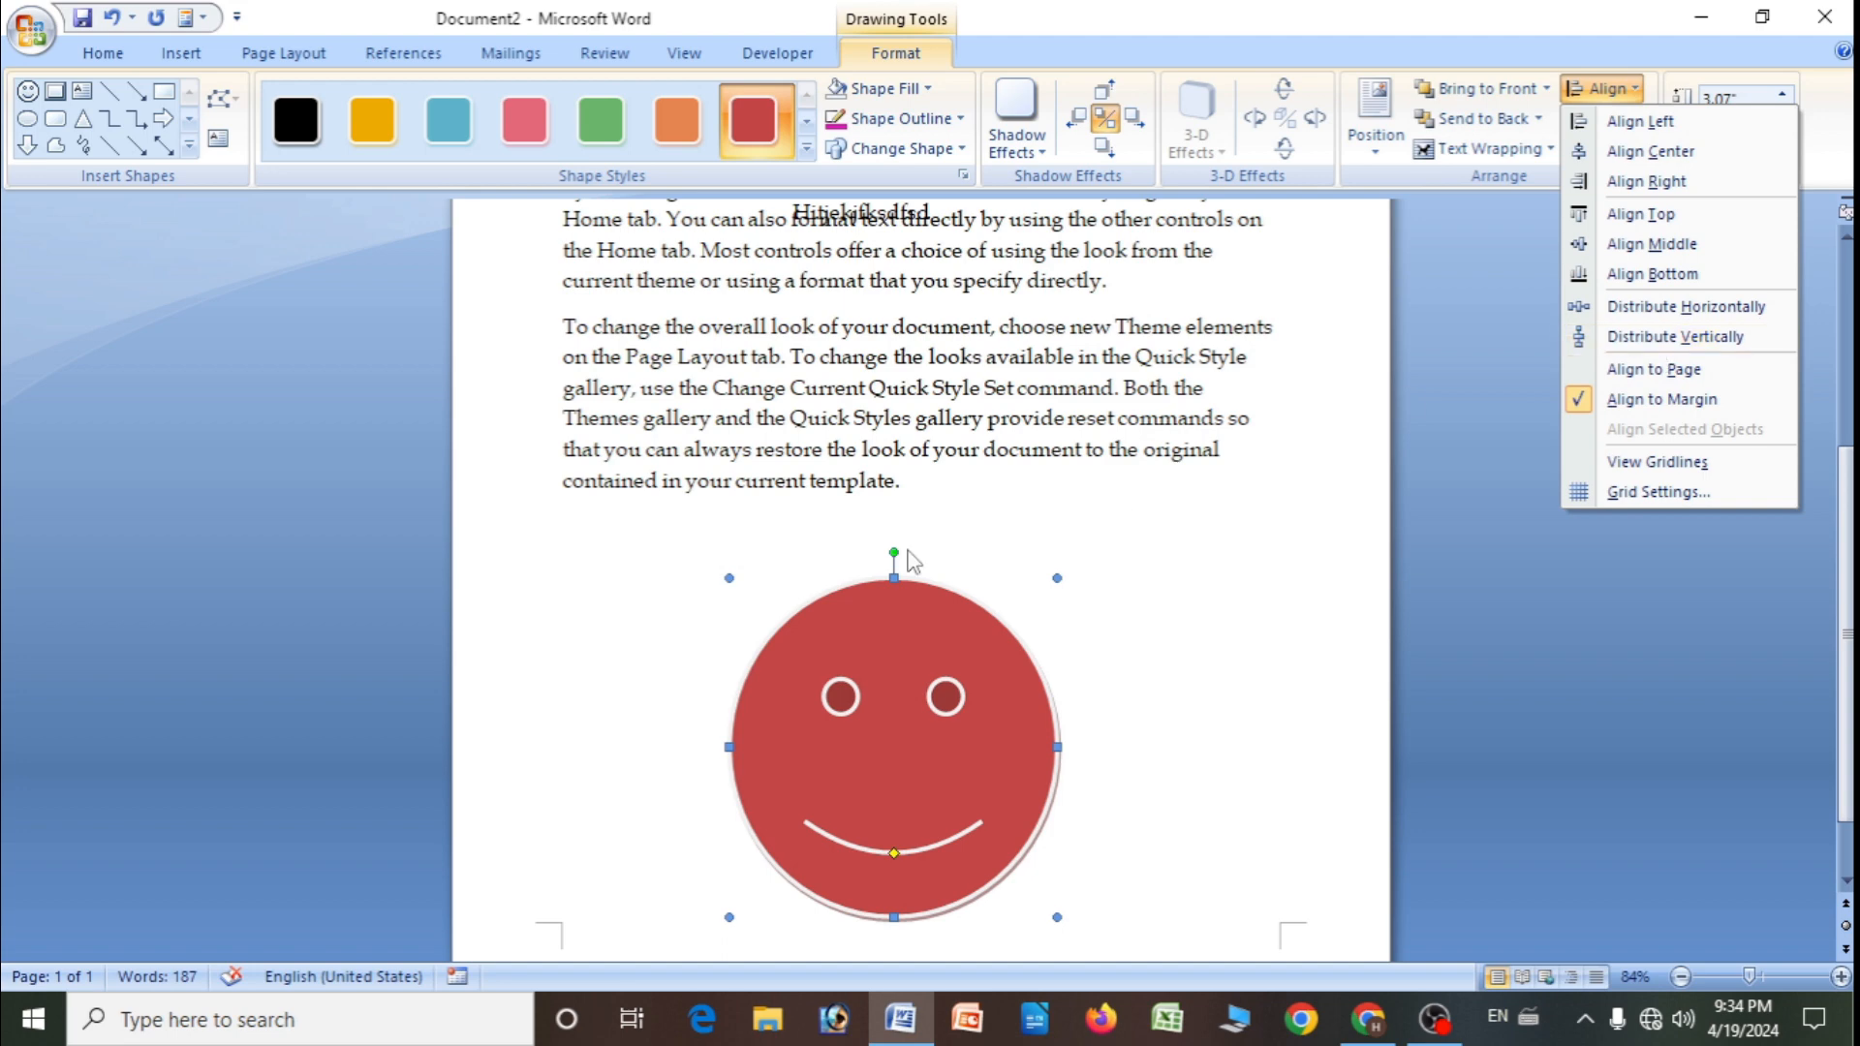
pyautogui.click(916, 715)
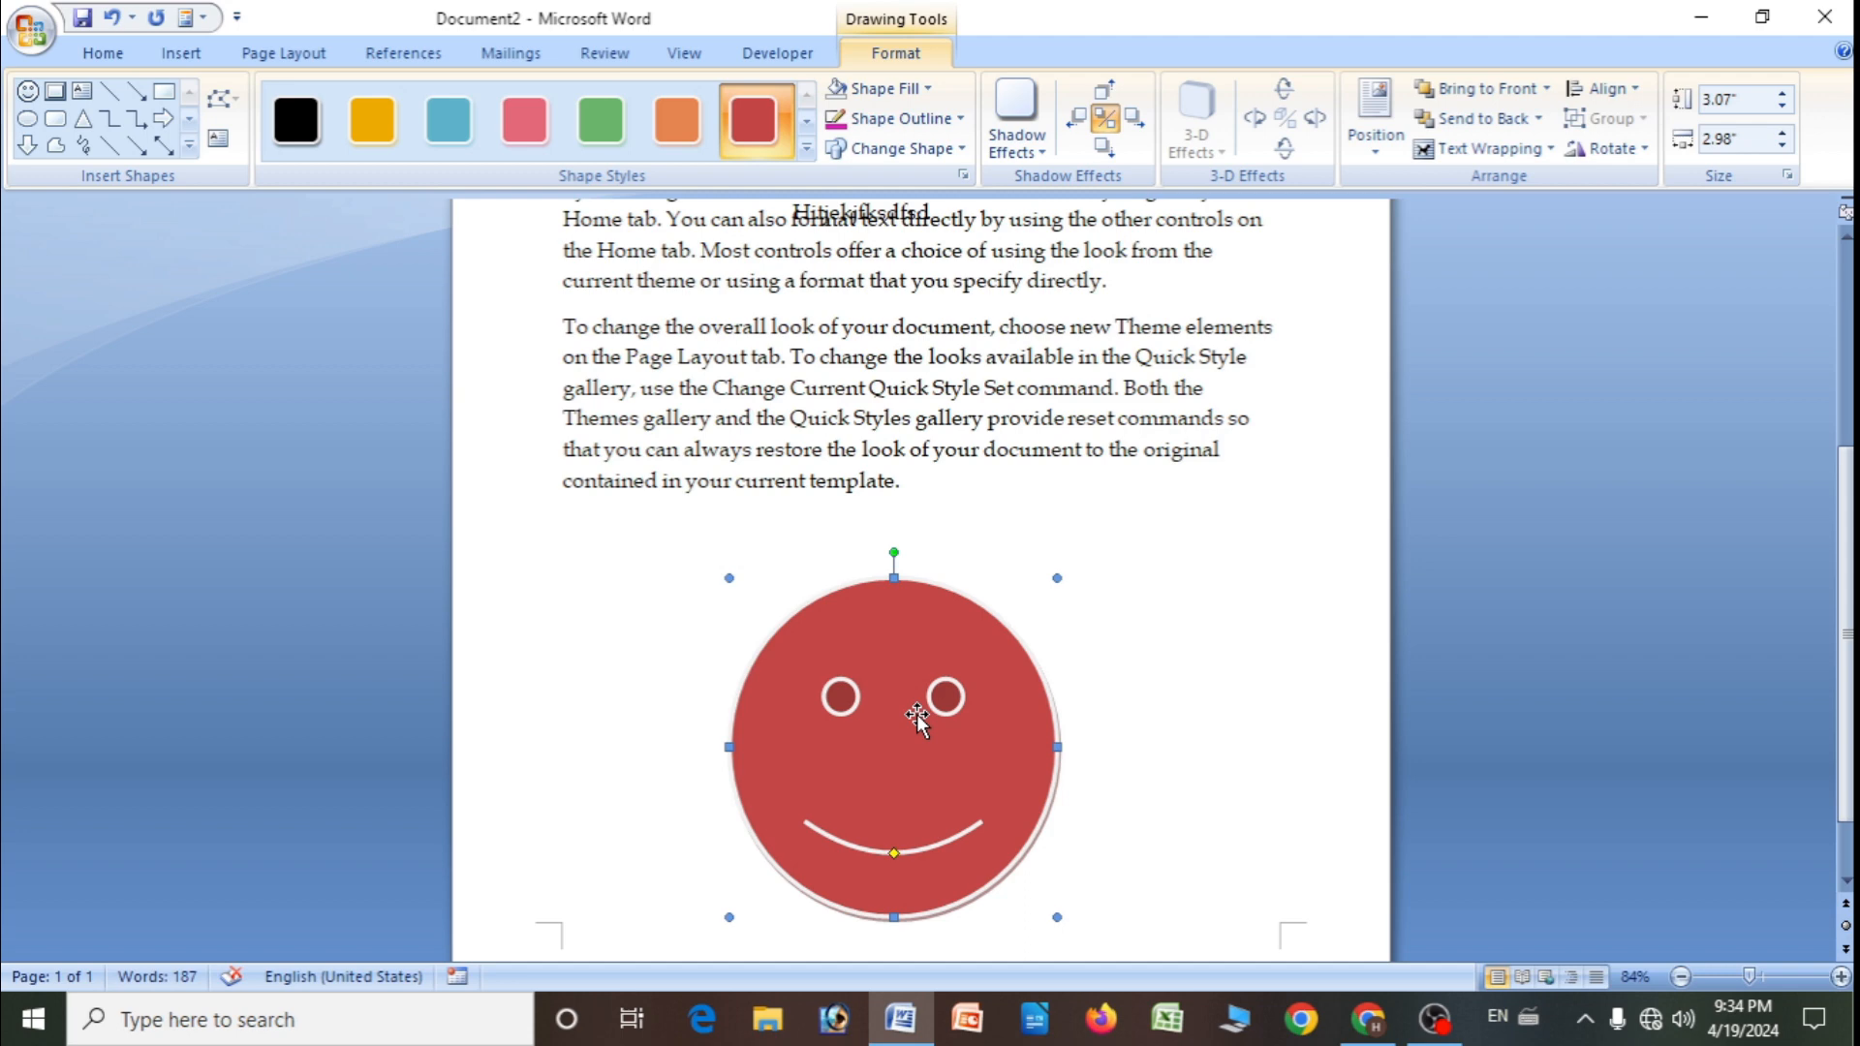
pyautogui.press('Delete')
# - Draw a rectangle about 3.35" high and 4.96" wide below the last paragraph and apply the solid orange shape style
pyautogui.click(164, 56)
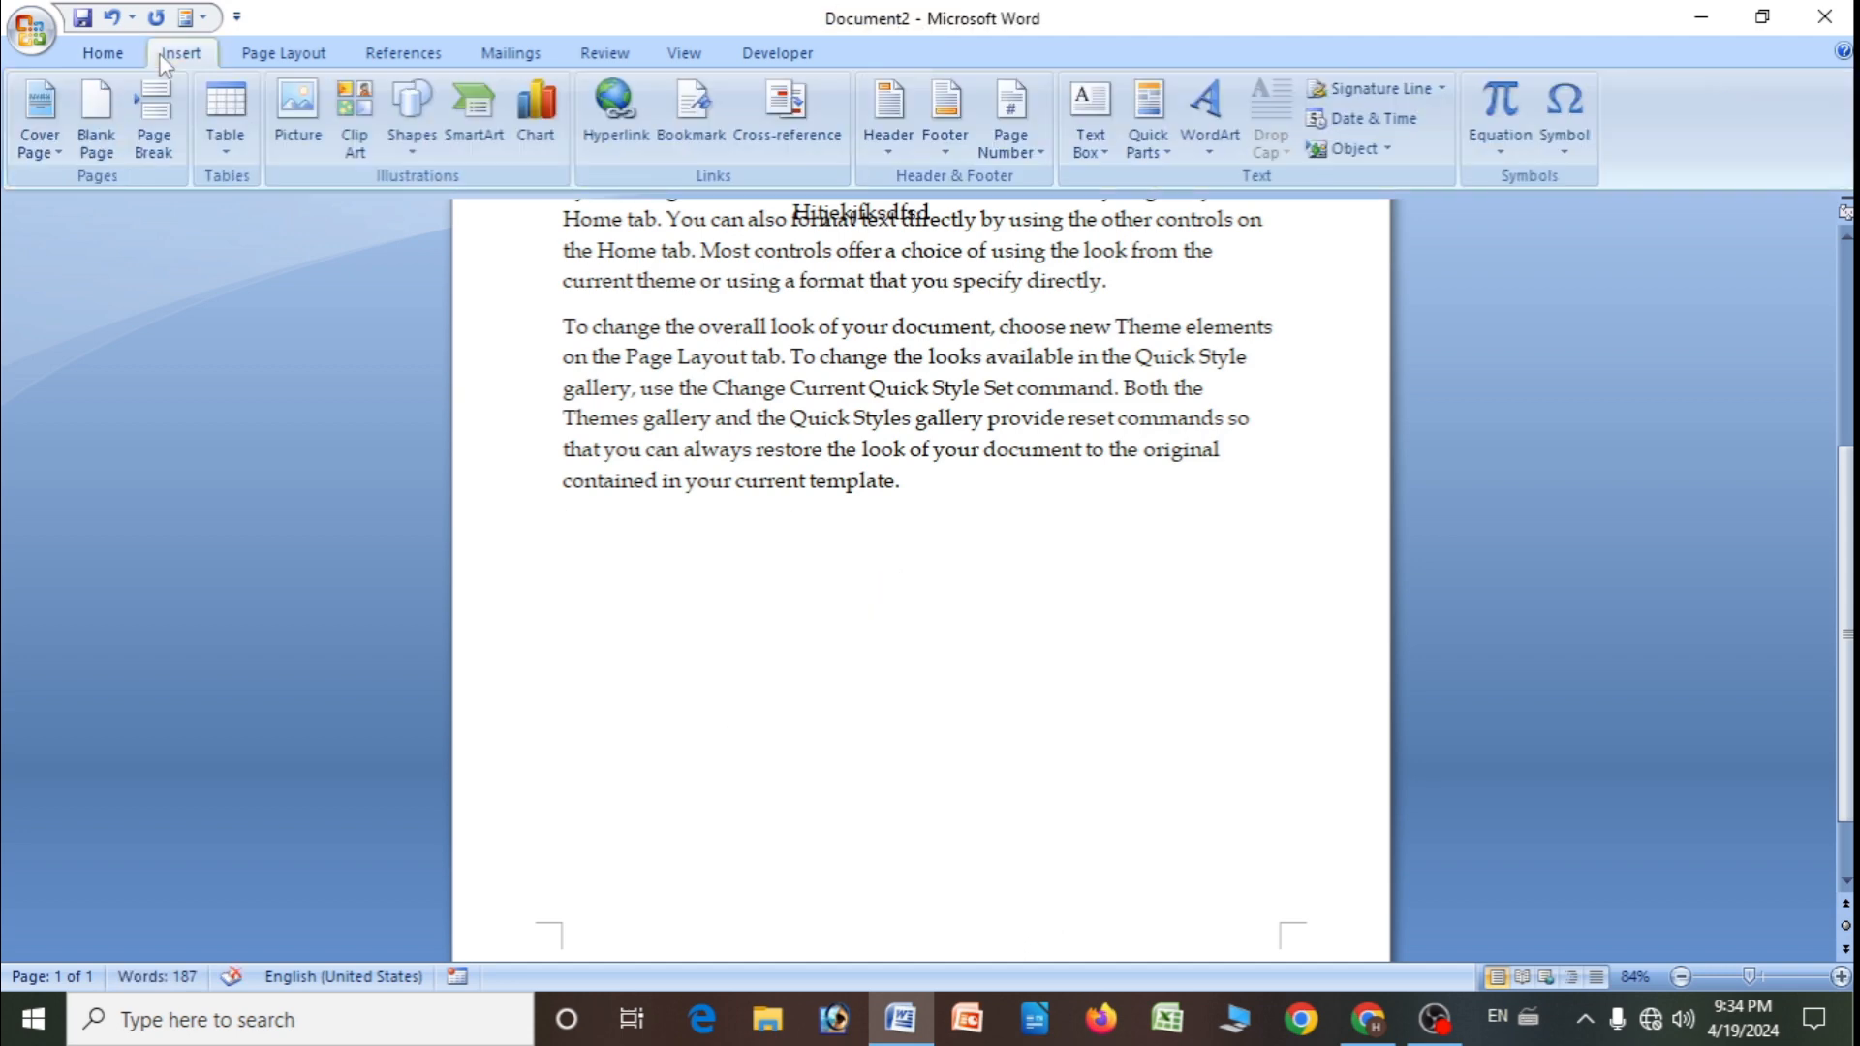
pyautogui.click(411, 111)
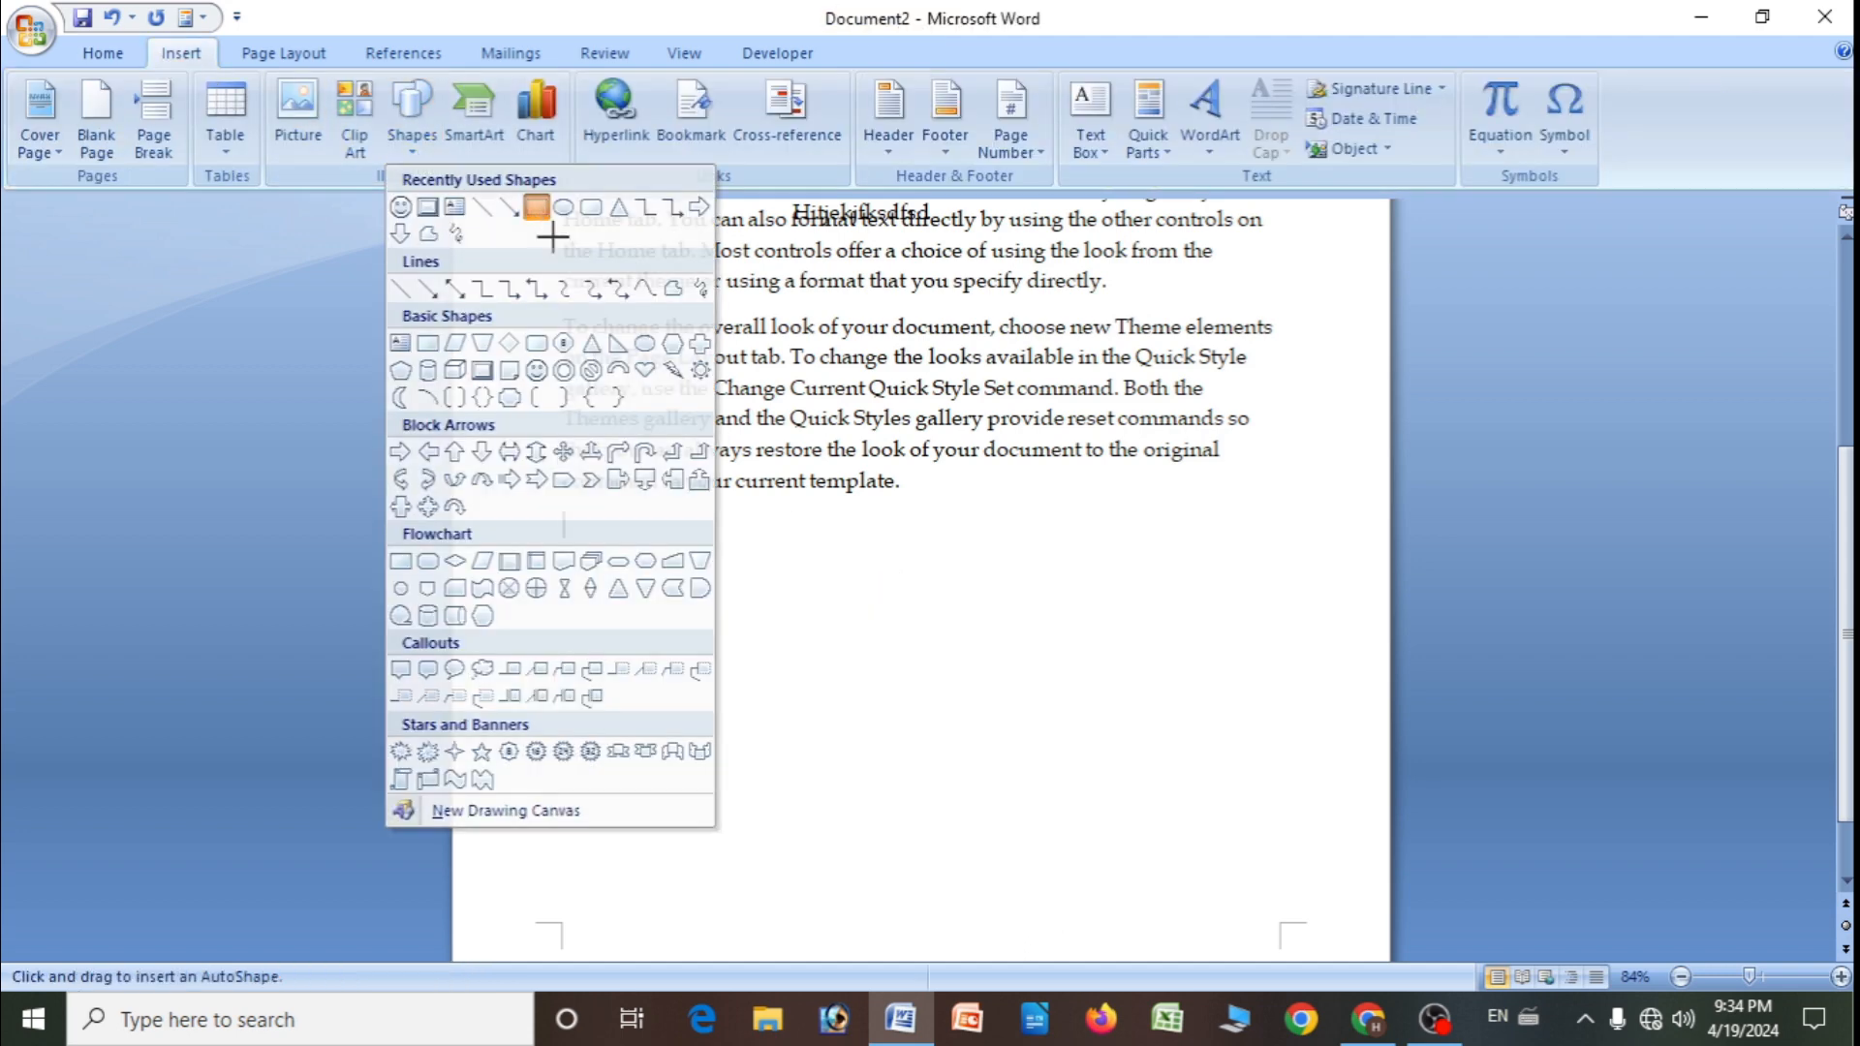
pyautogui.click(537, 207)
pyautogui.moveTo(645, 492); pyautogui.dragTo(1079, 861)
pyautogui.moveTo(1079, 676); pyautogui.dragTo(1194, 676)
pyautogui.click(678, 121)
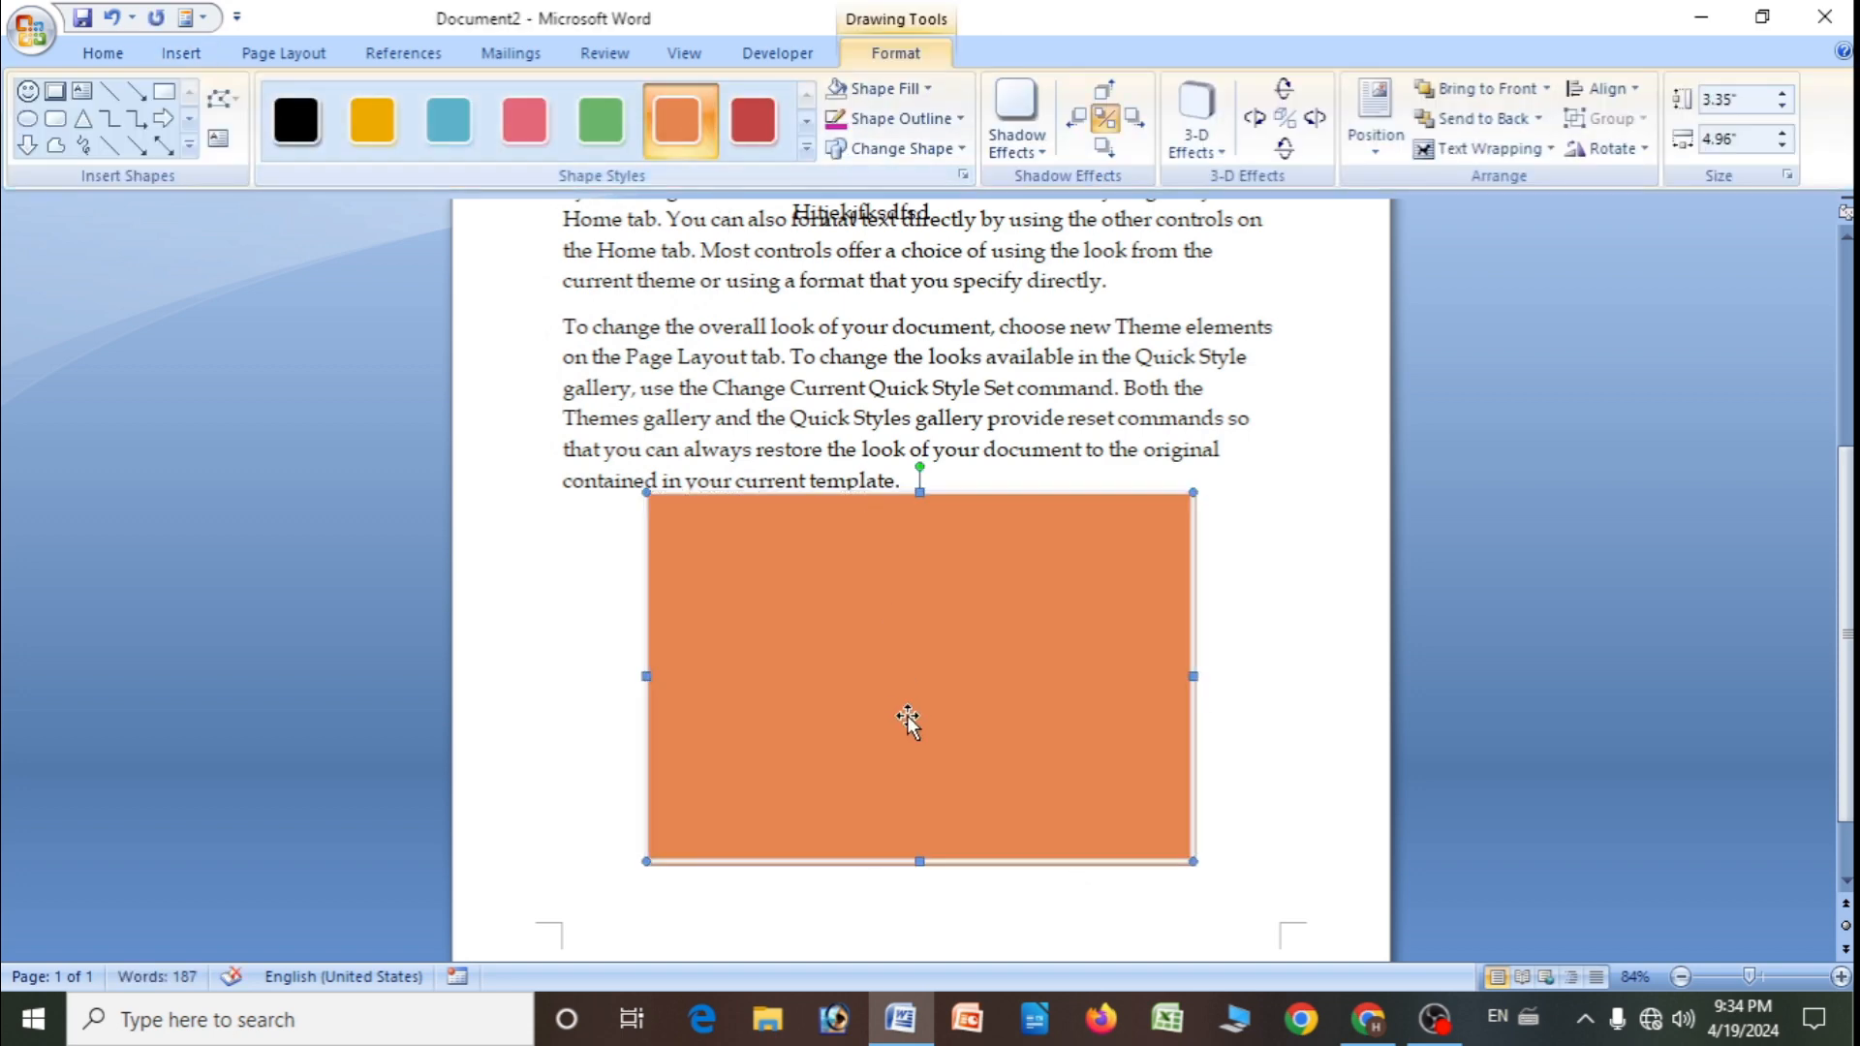
# - Distribute the orange rectangle horizontally and vertically between the margins
pyautogui.click(1603, 88)
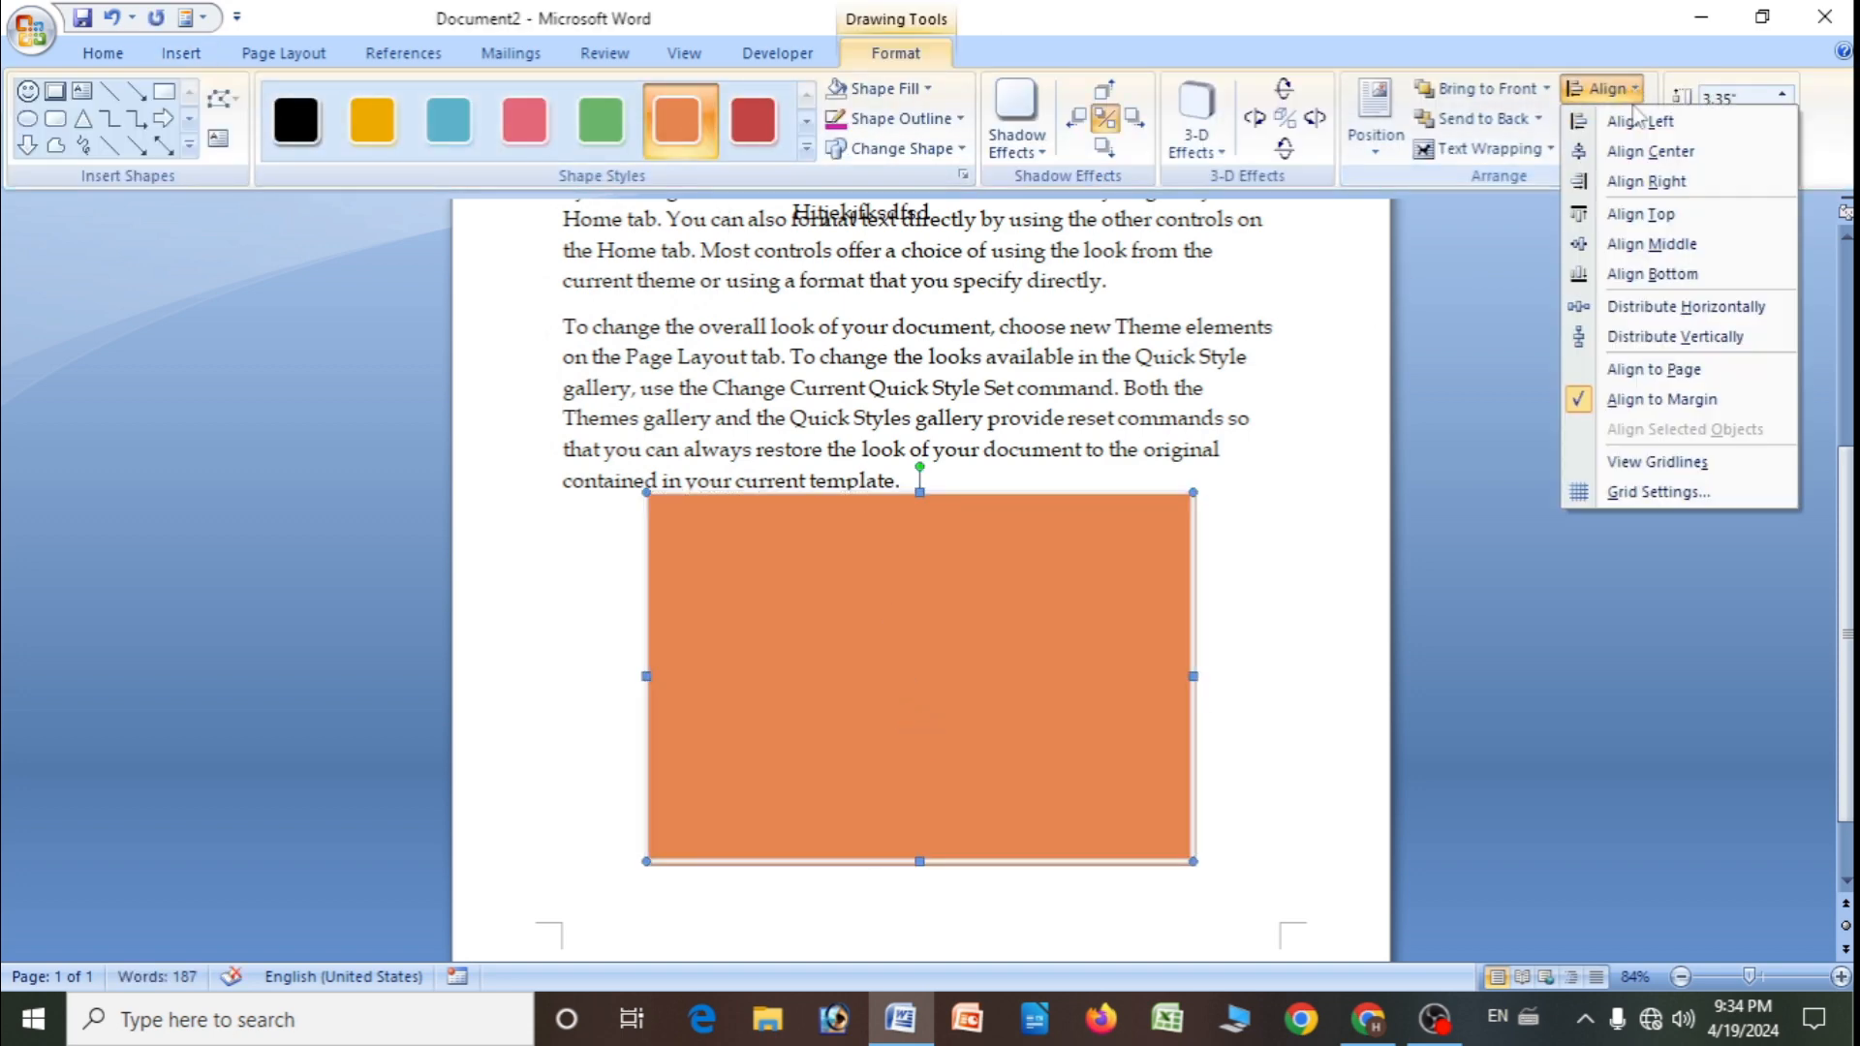
pyautogui.click(1661, 306)
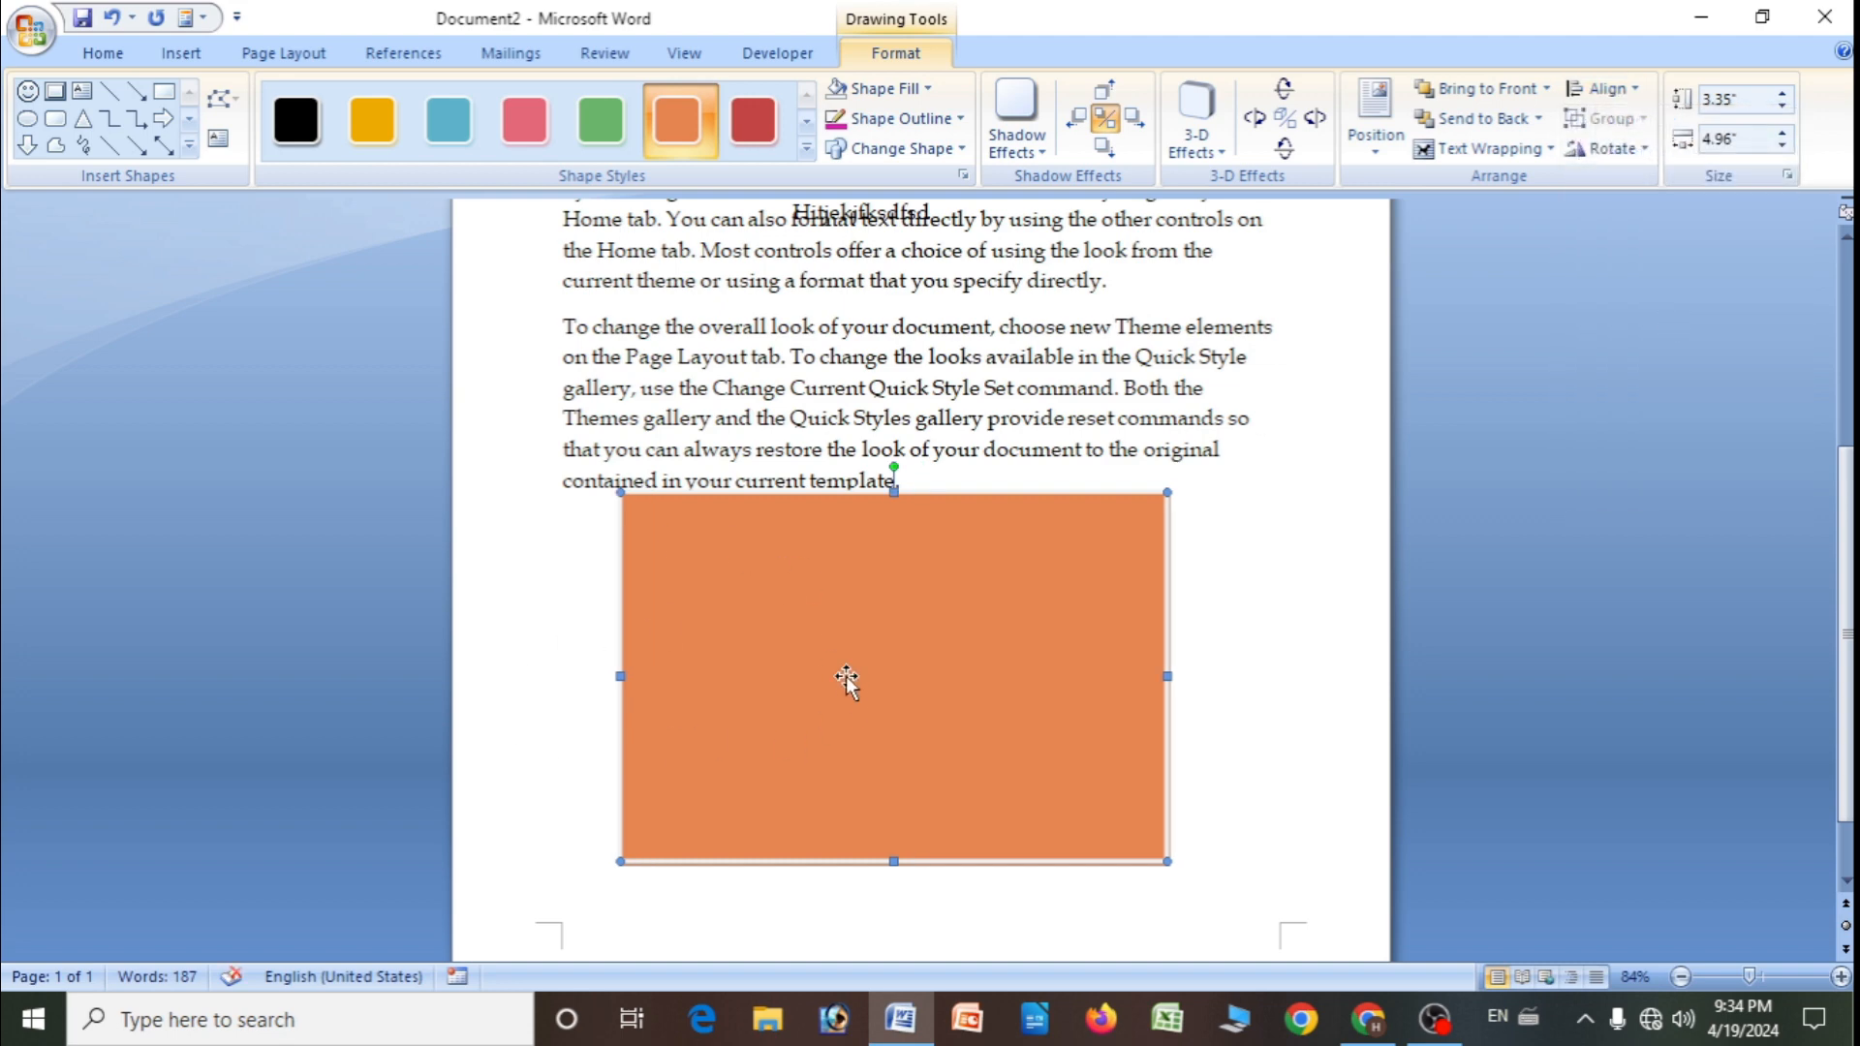
pyautogui.click(1603, 88)
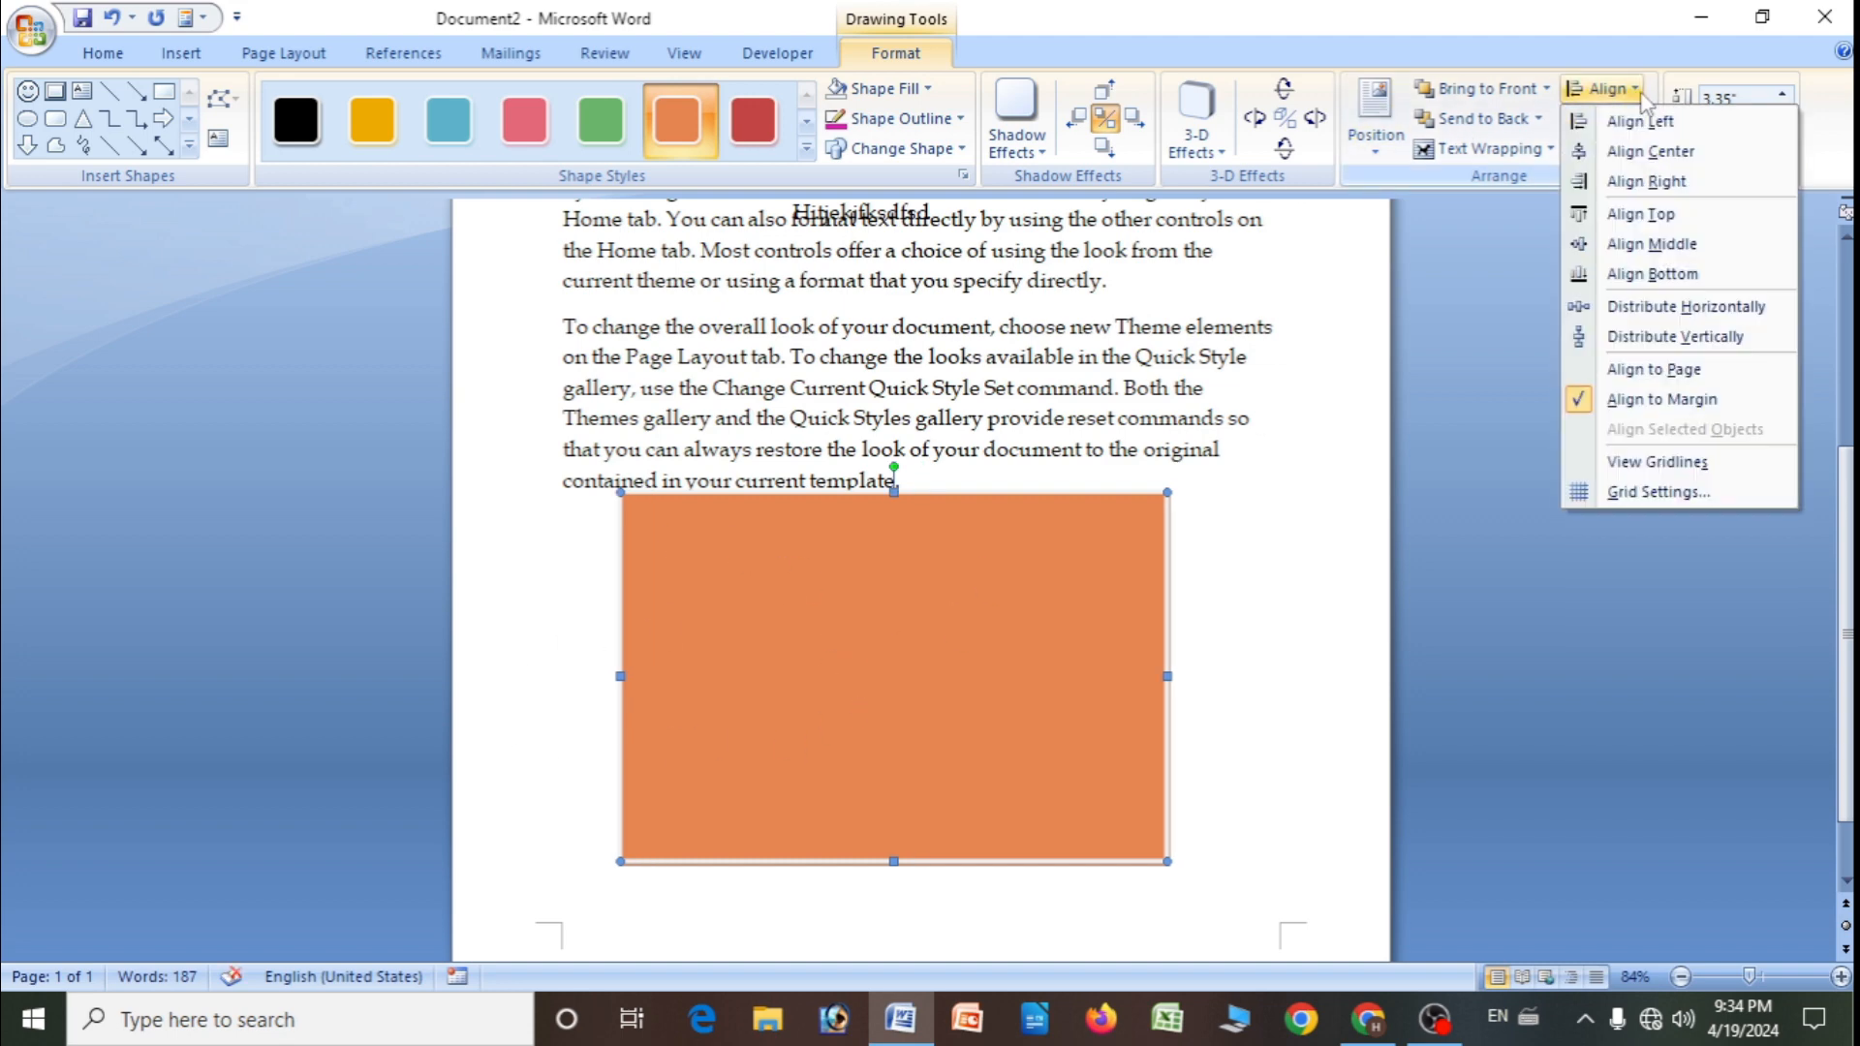
pyautogui.click(1657, 339)
pyautogui.scroll(3, 939, 480)
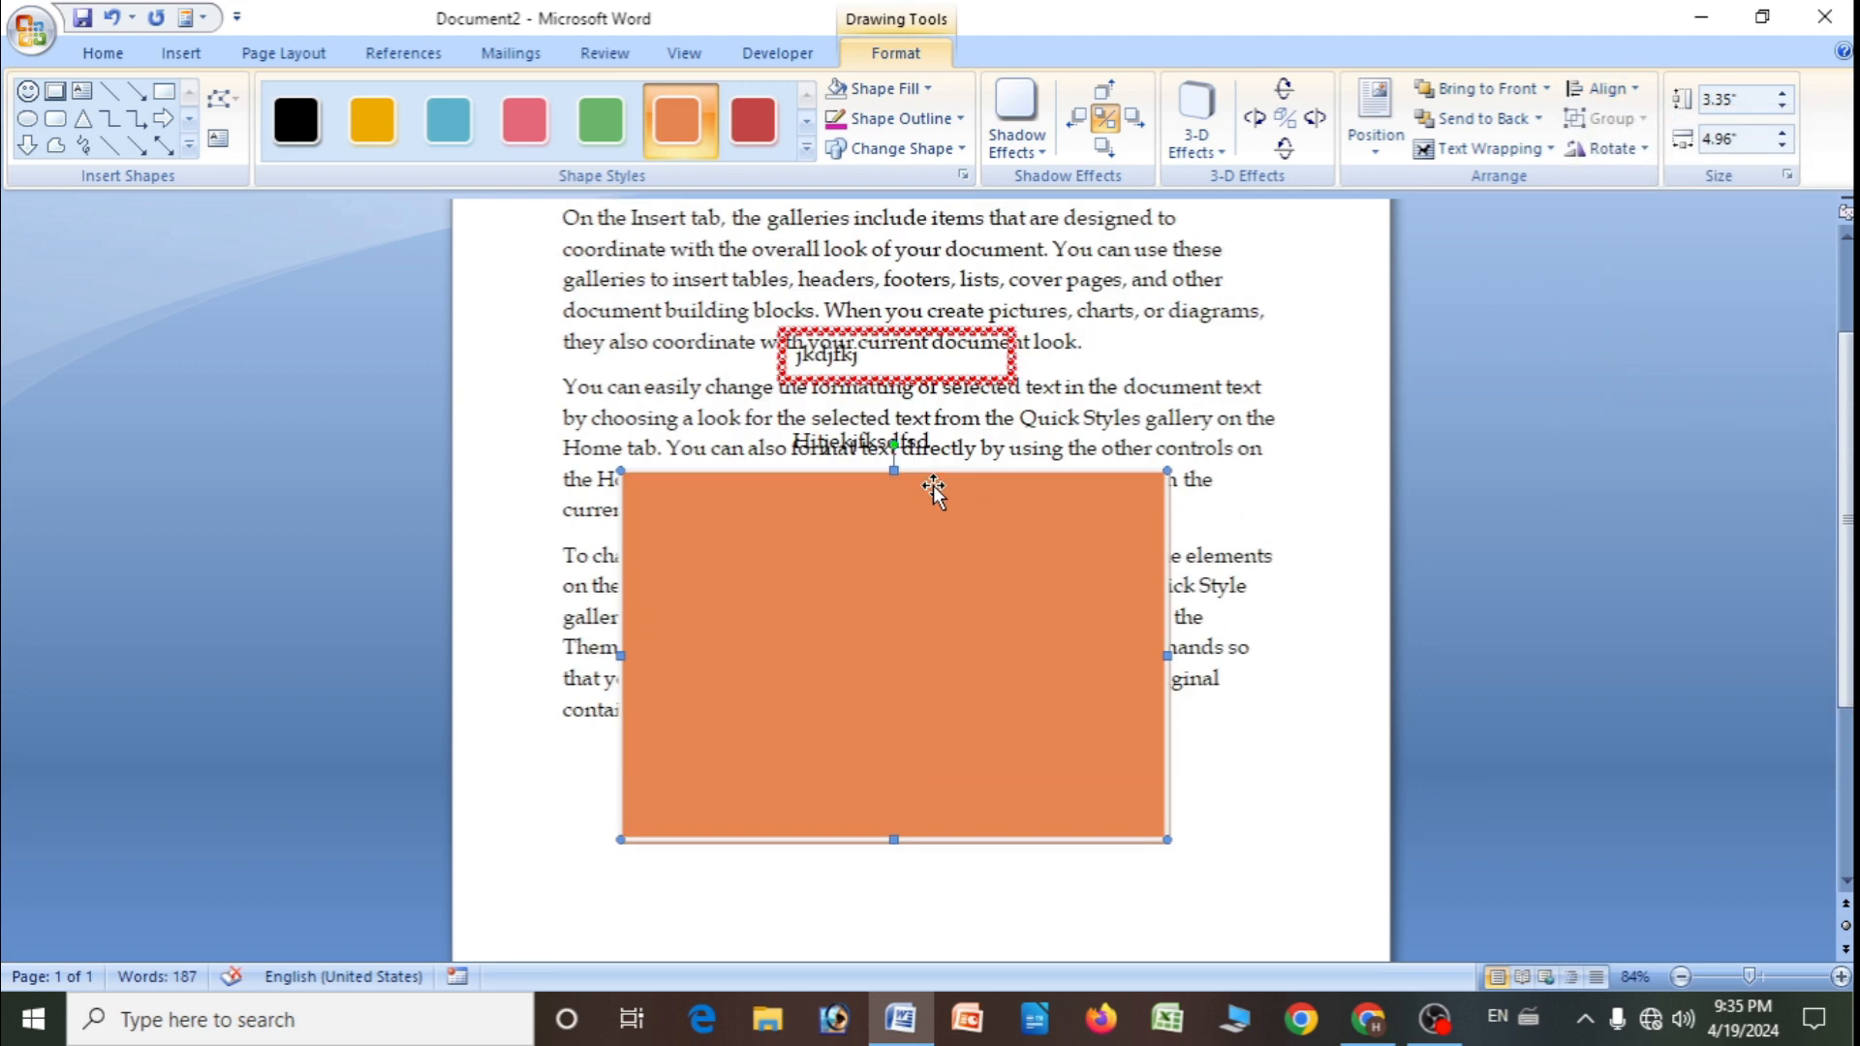
# - Switch the alignment reference for the orange rectangle to Align to Page
pyautogui.click(1636, 91)
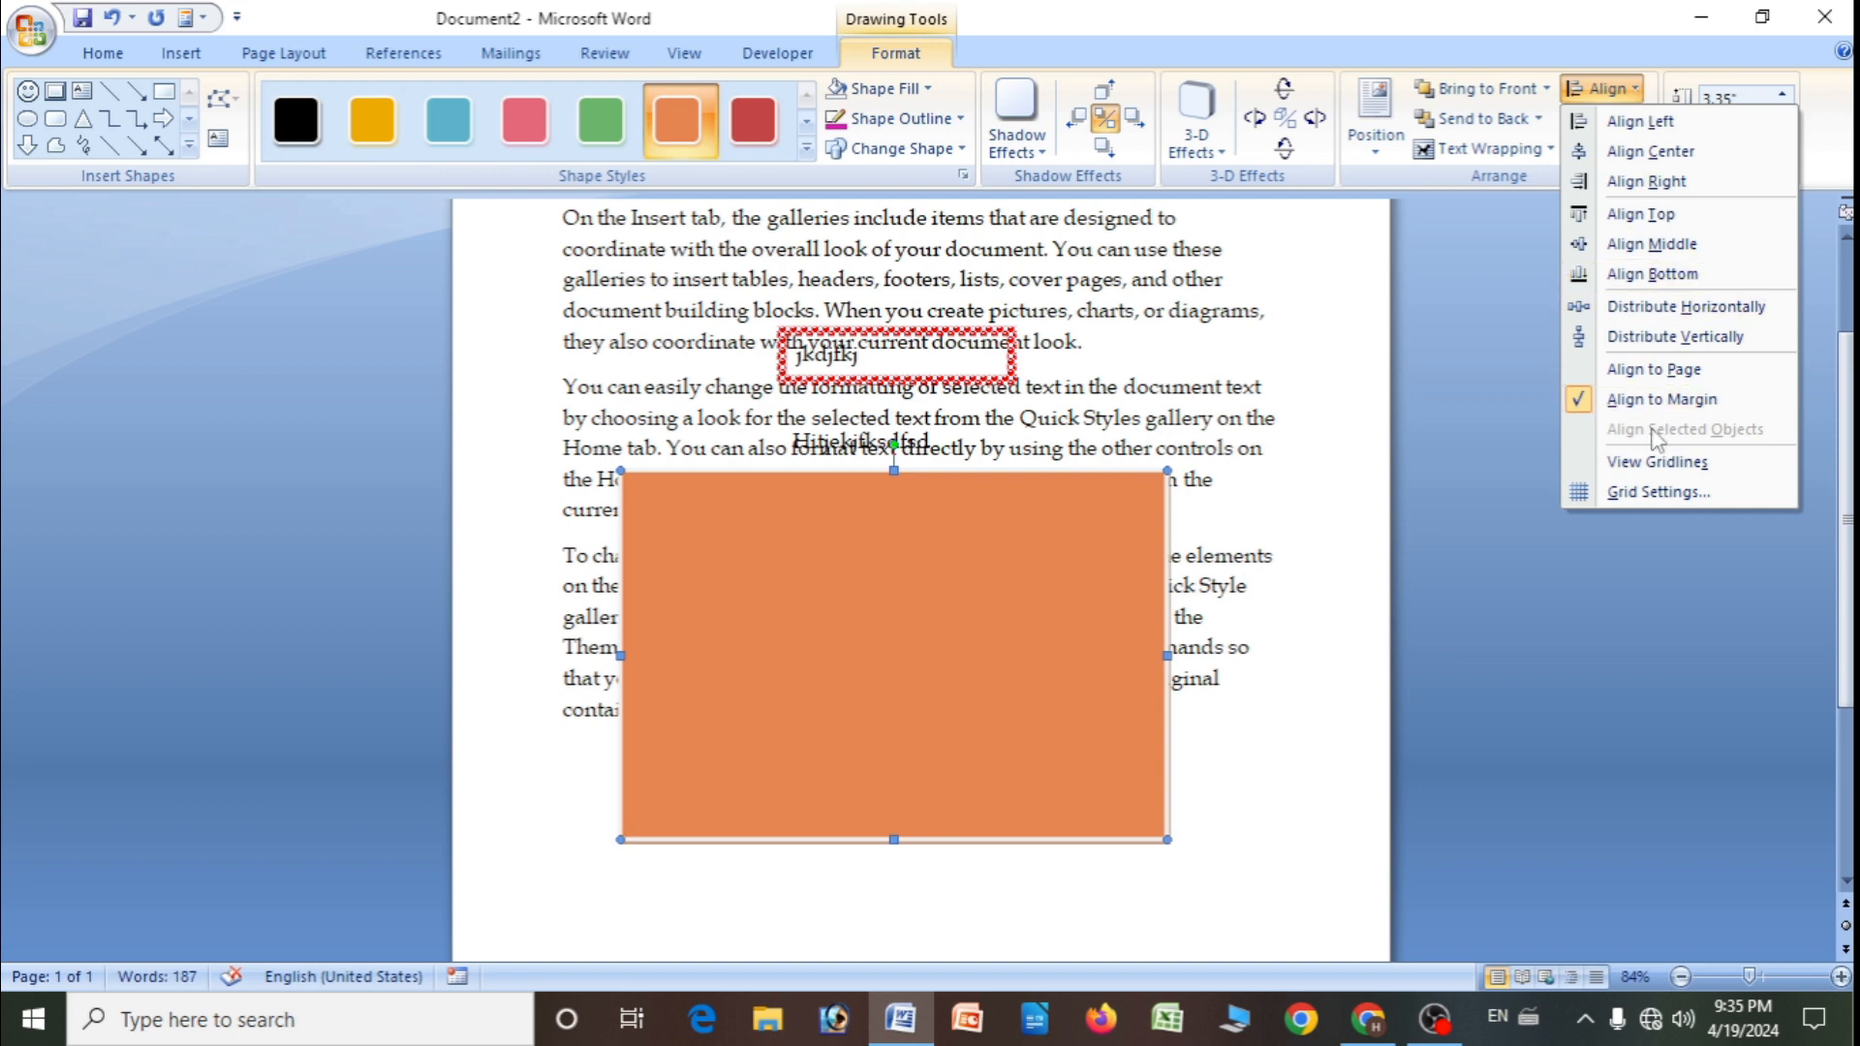
pyautogui.click(1668, 369)
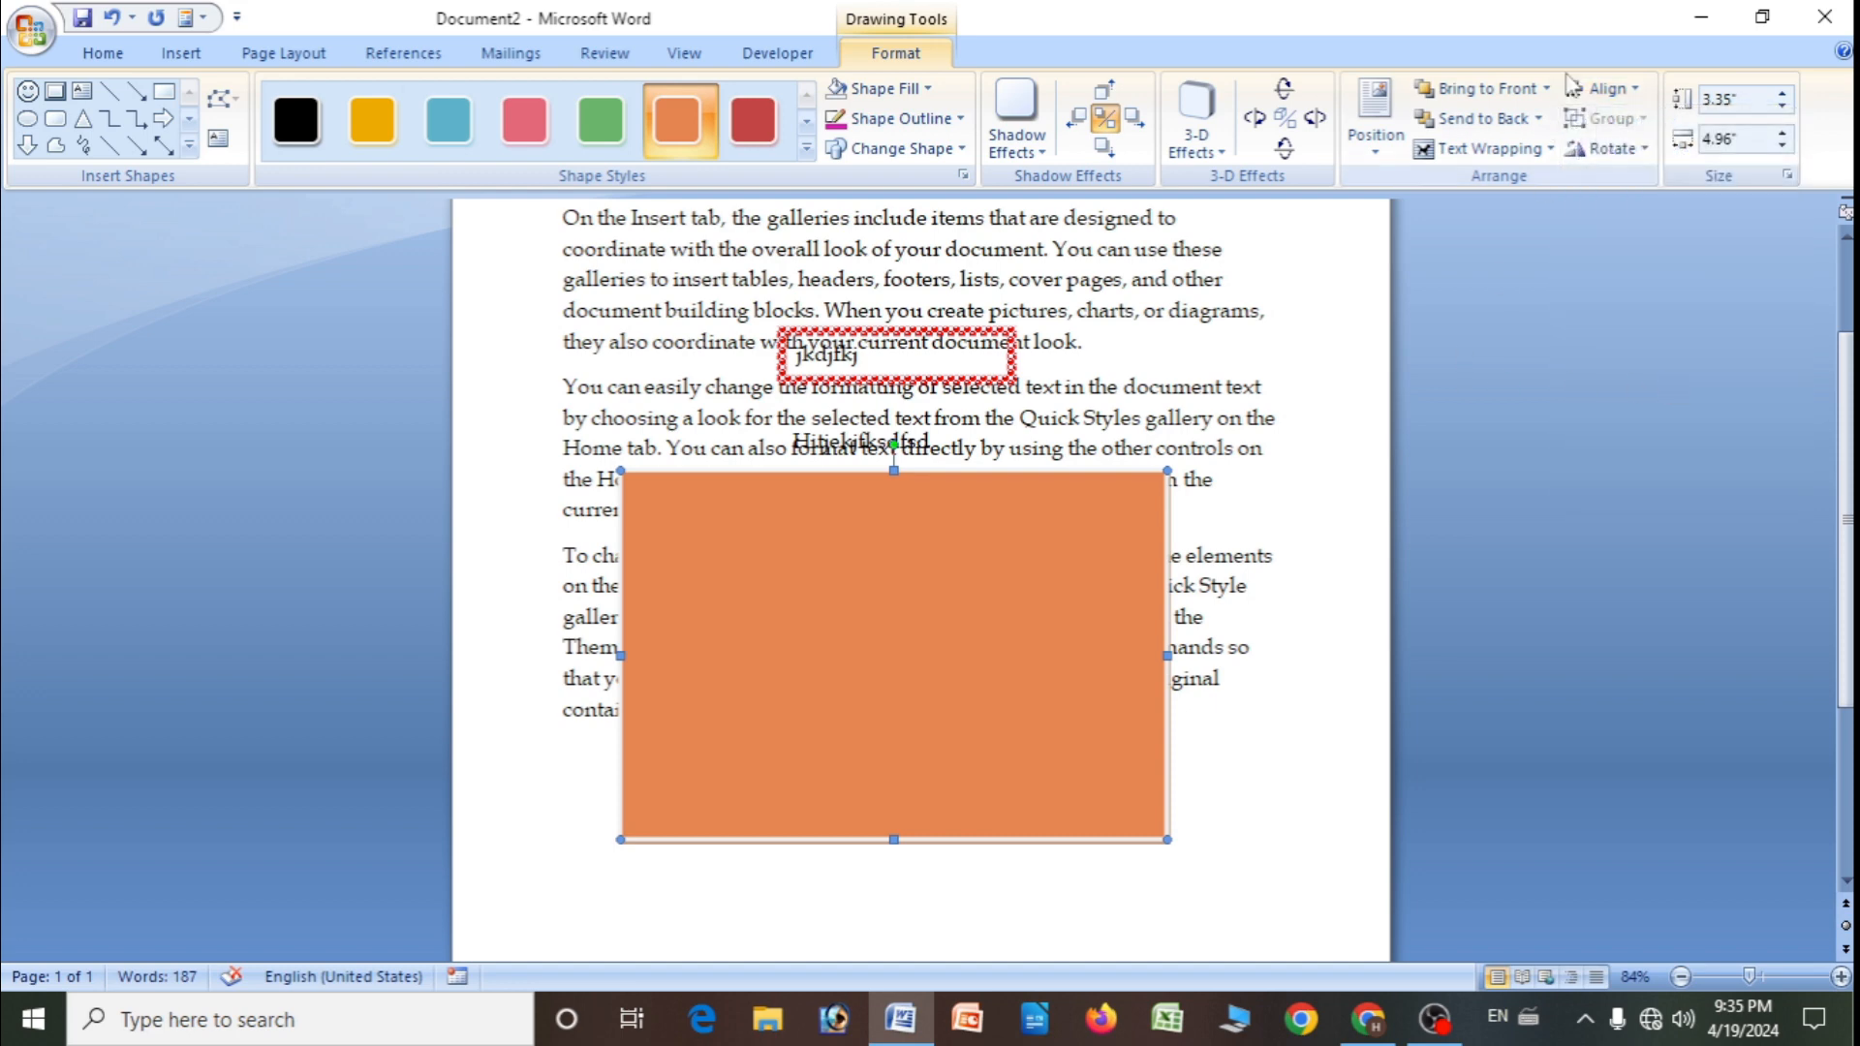
# - Show the drawing gridlines on the page, and hide them again
pyautogui.click(1635, 91)
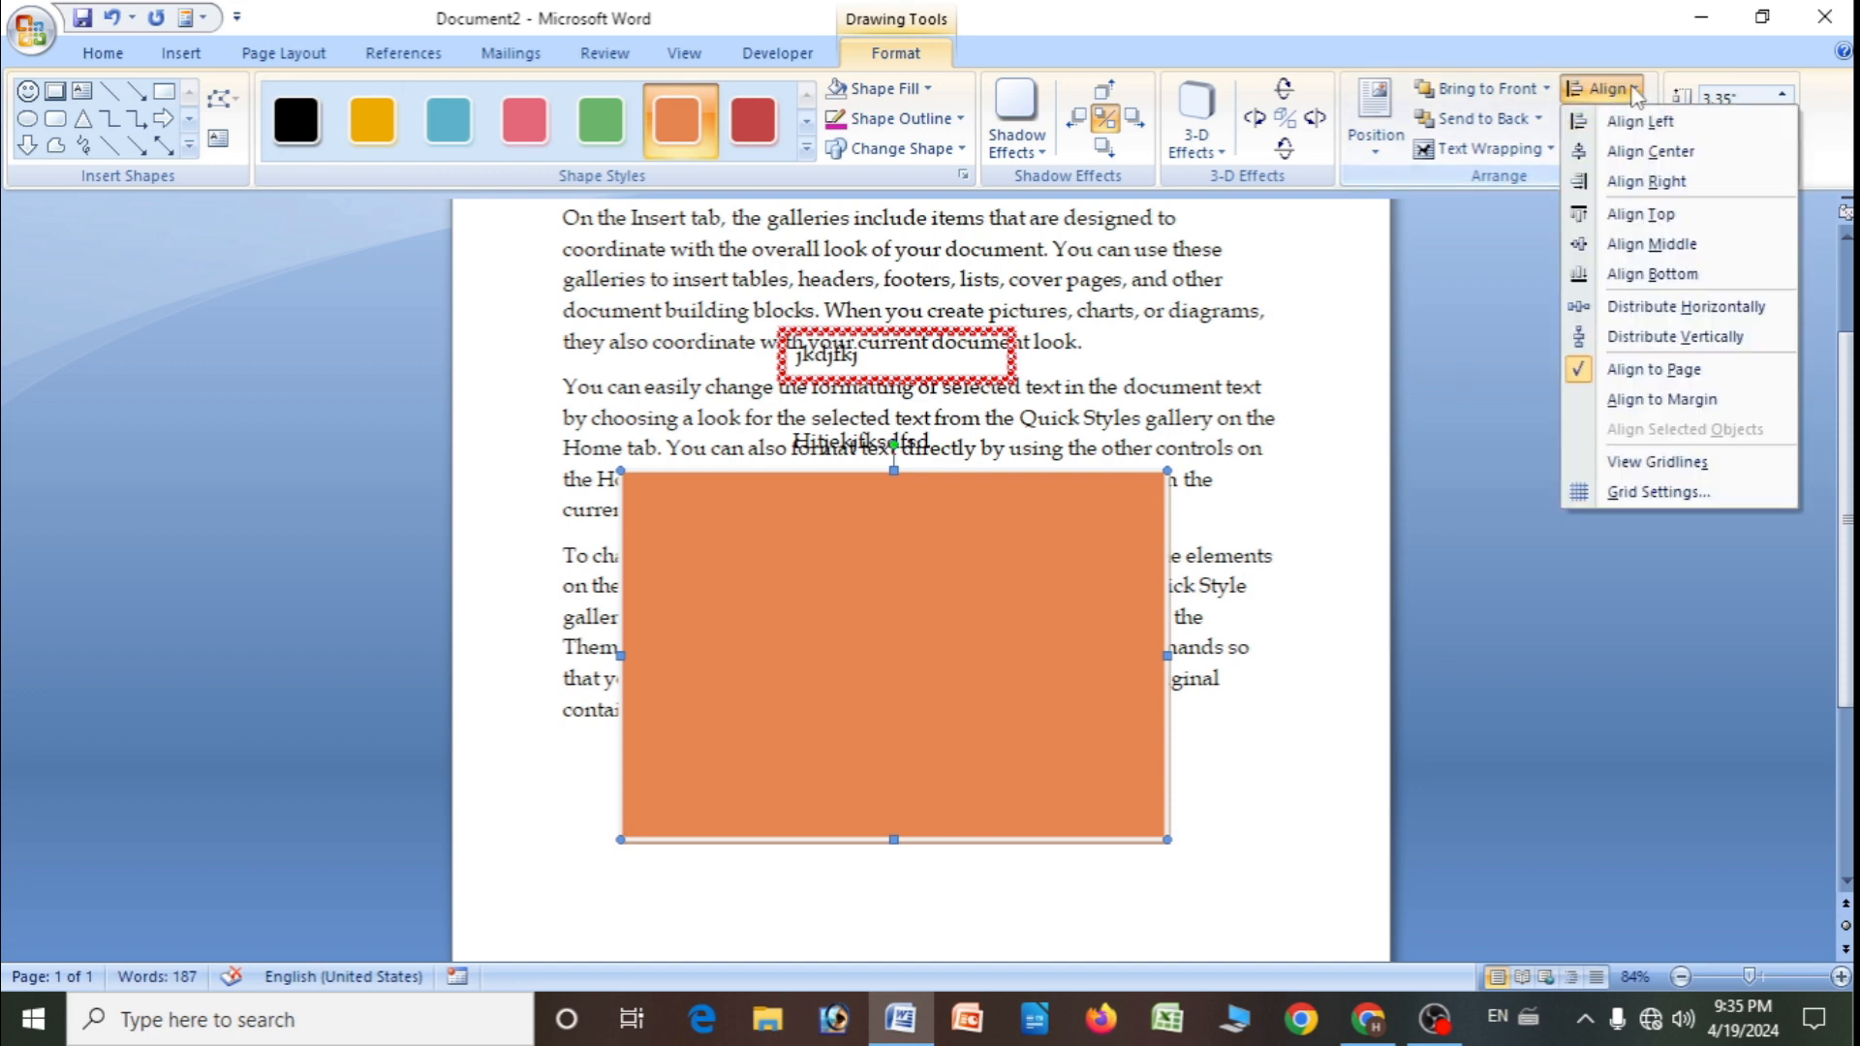
pyautogui.click(1659, 464)
pyautogui.scroll(3, 856, 420)
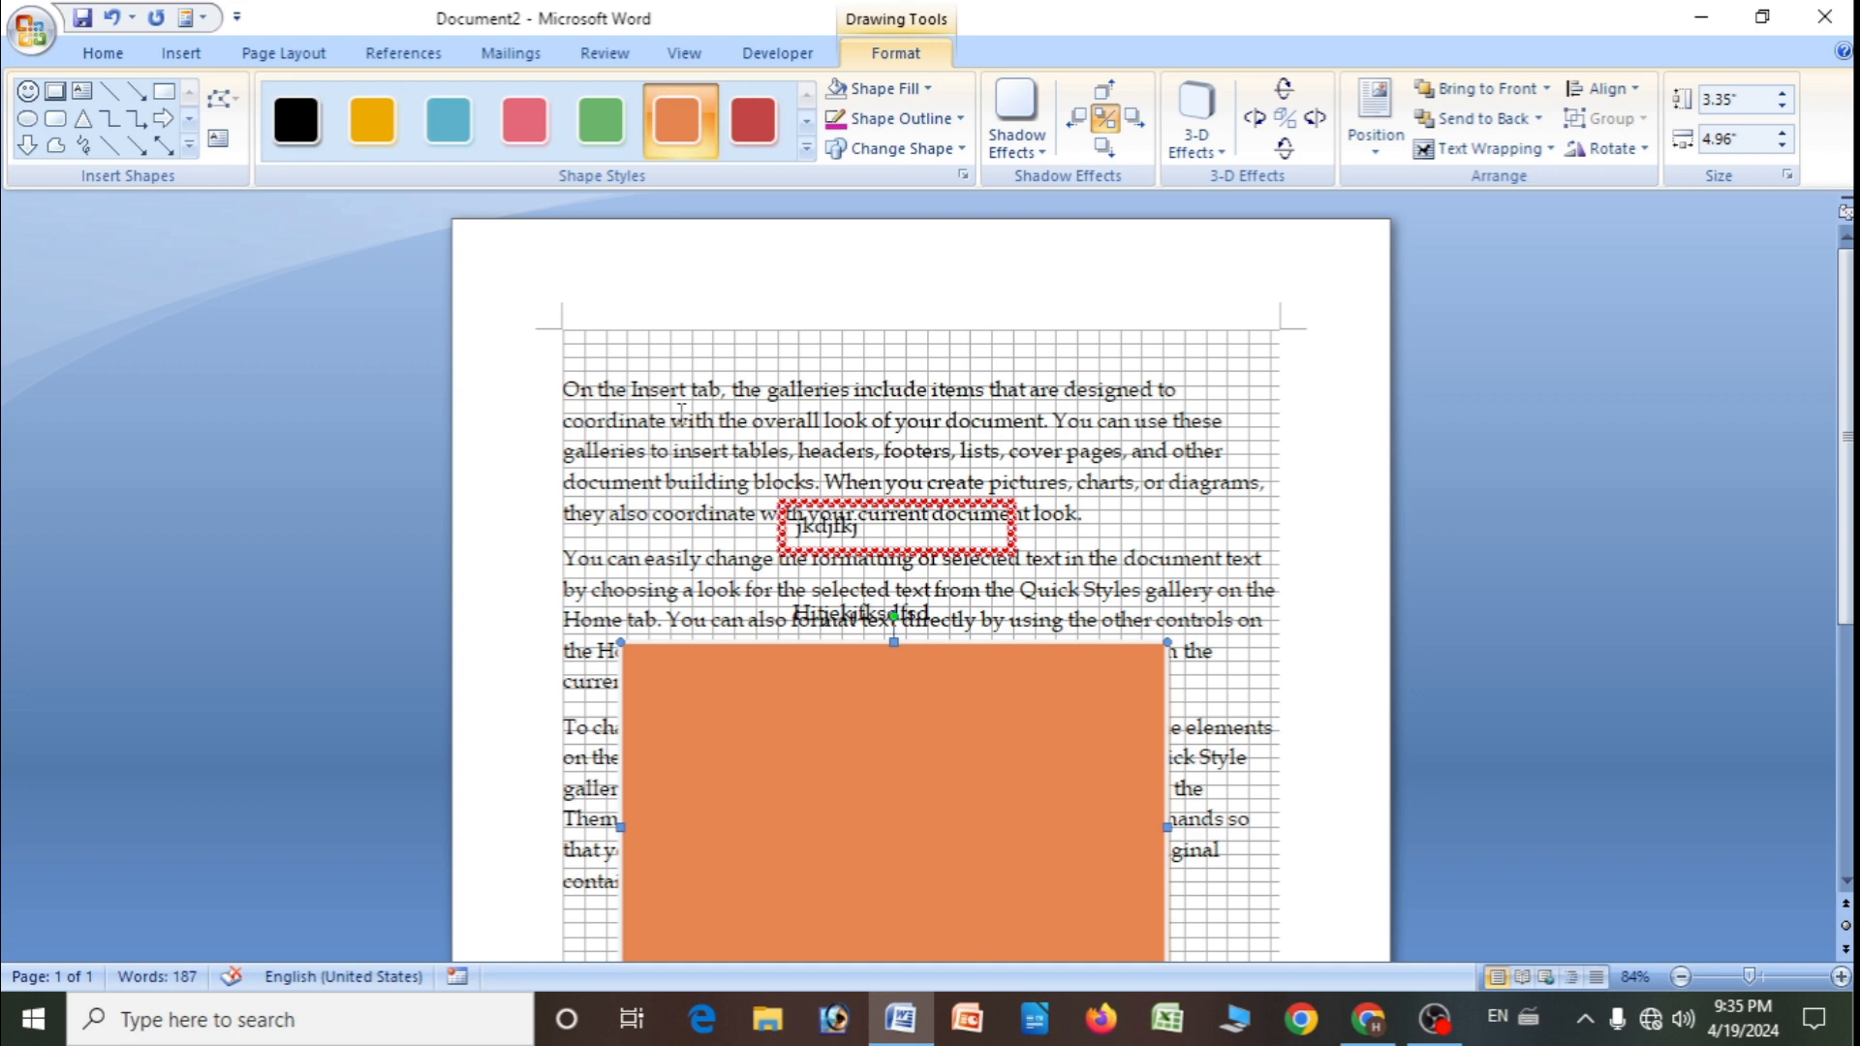
pyautogui.click(1603, 88)
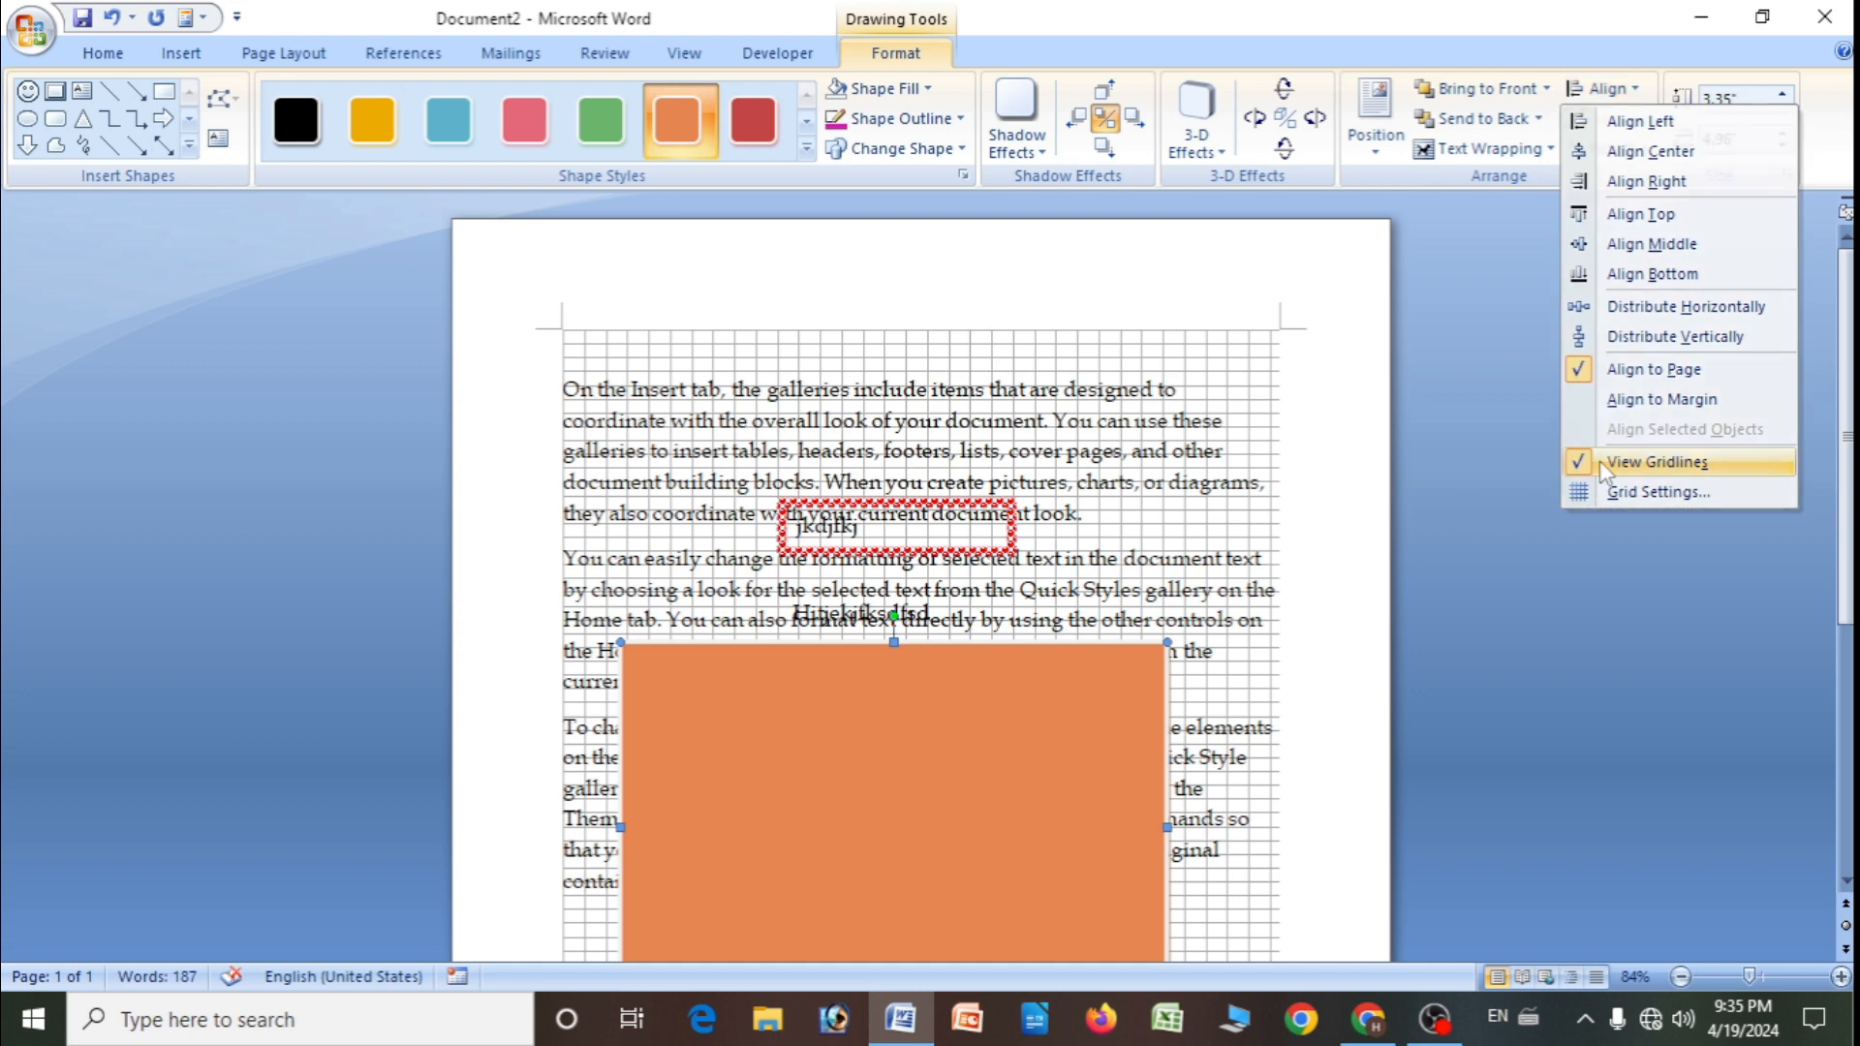
pyautogui.click(1600, 461)
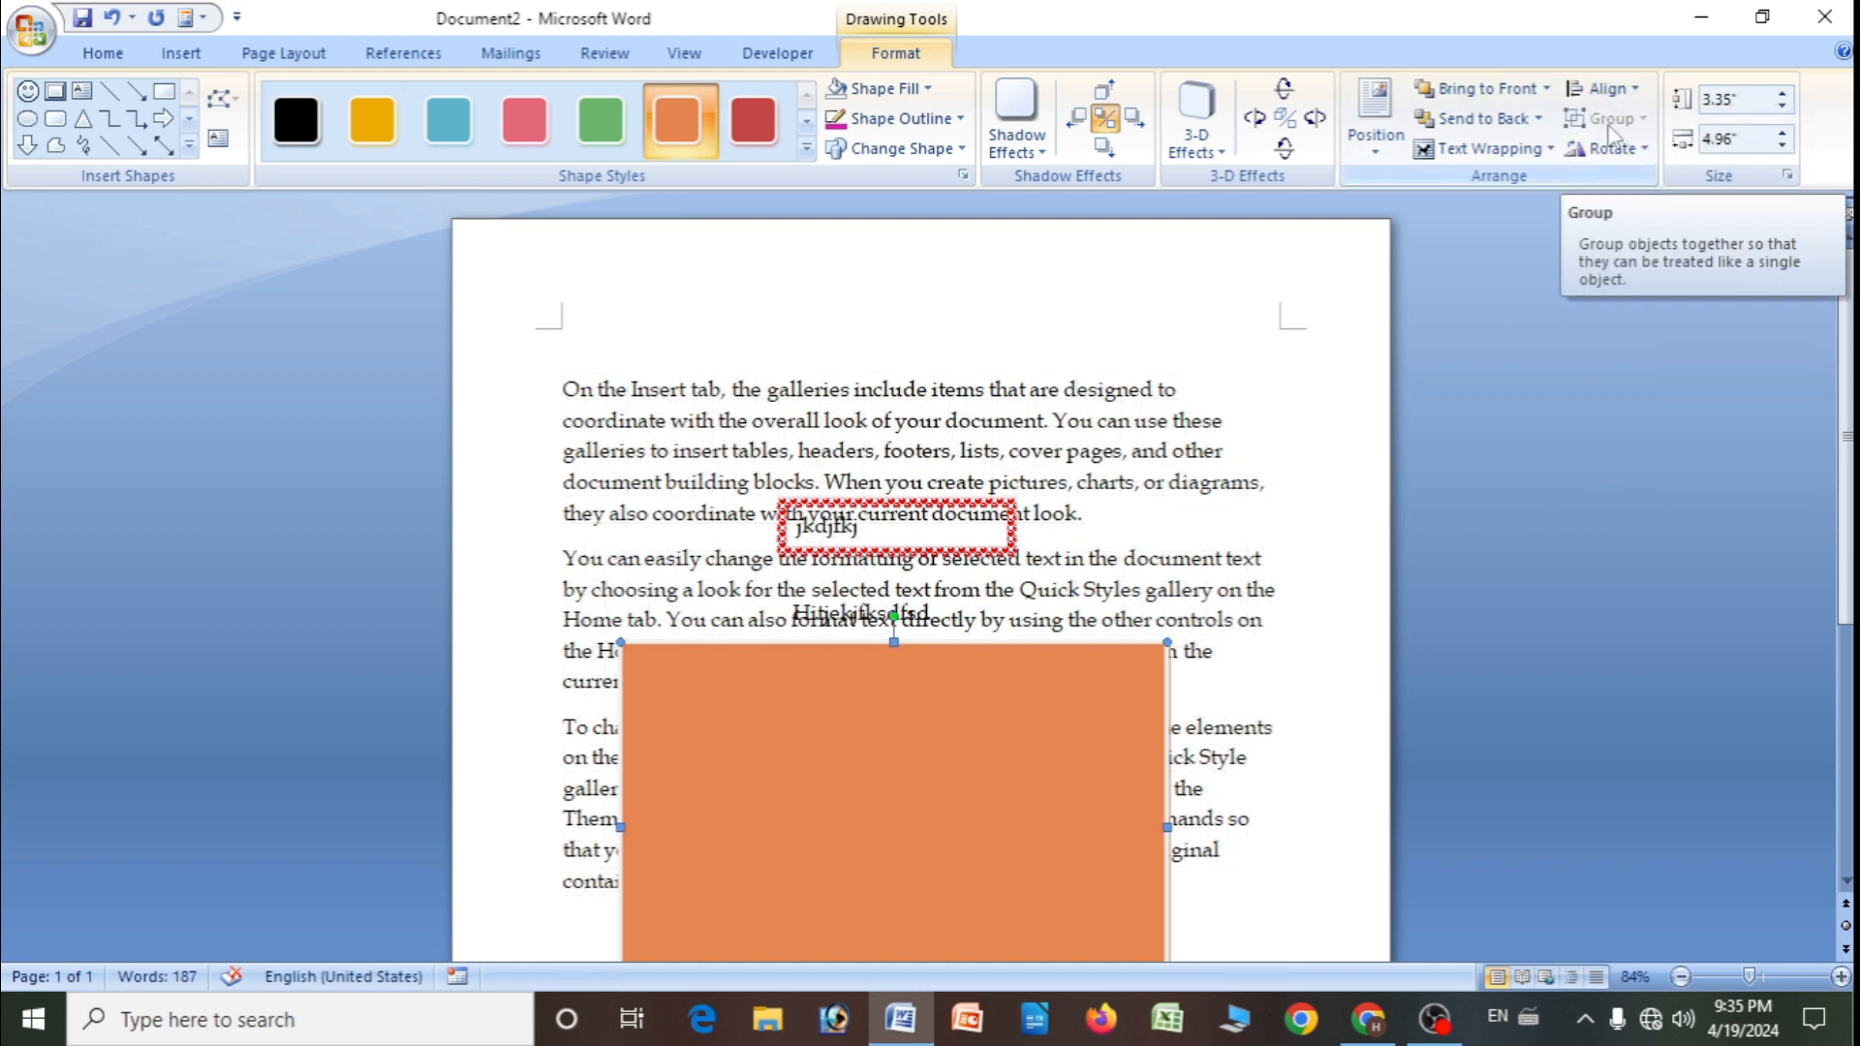
# - Move the orange rectangle up over the first paragraphs and shrink it to about 2.25" high and 2.98" wide
pyautogui.moveTo(891, 784); pyautogui.dragTo(825, 526)
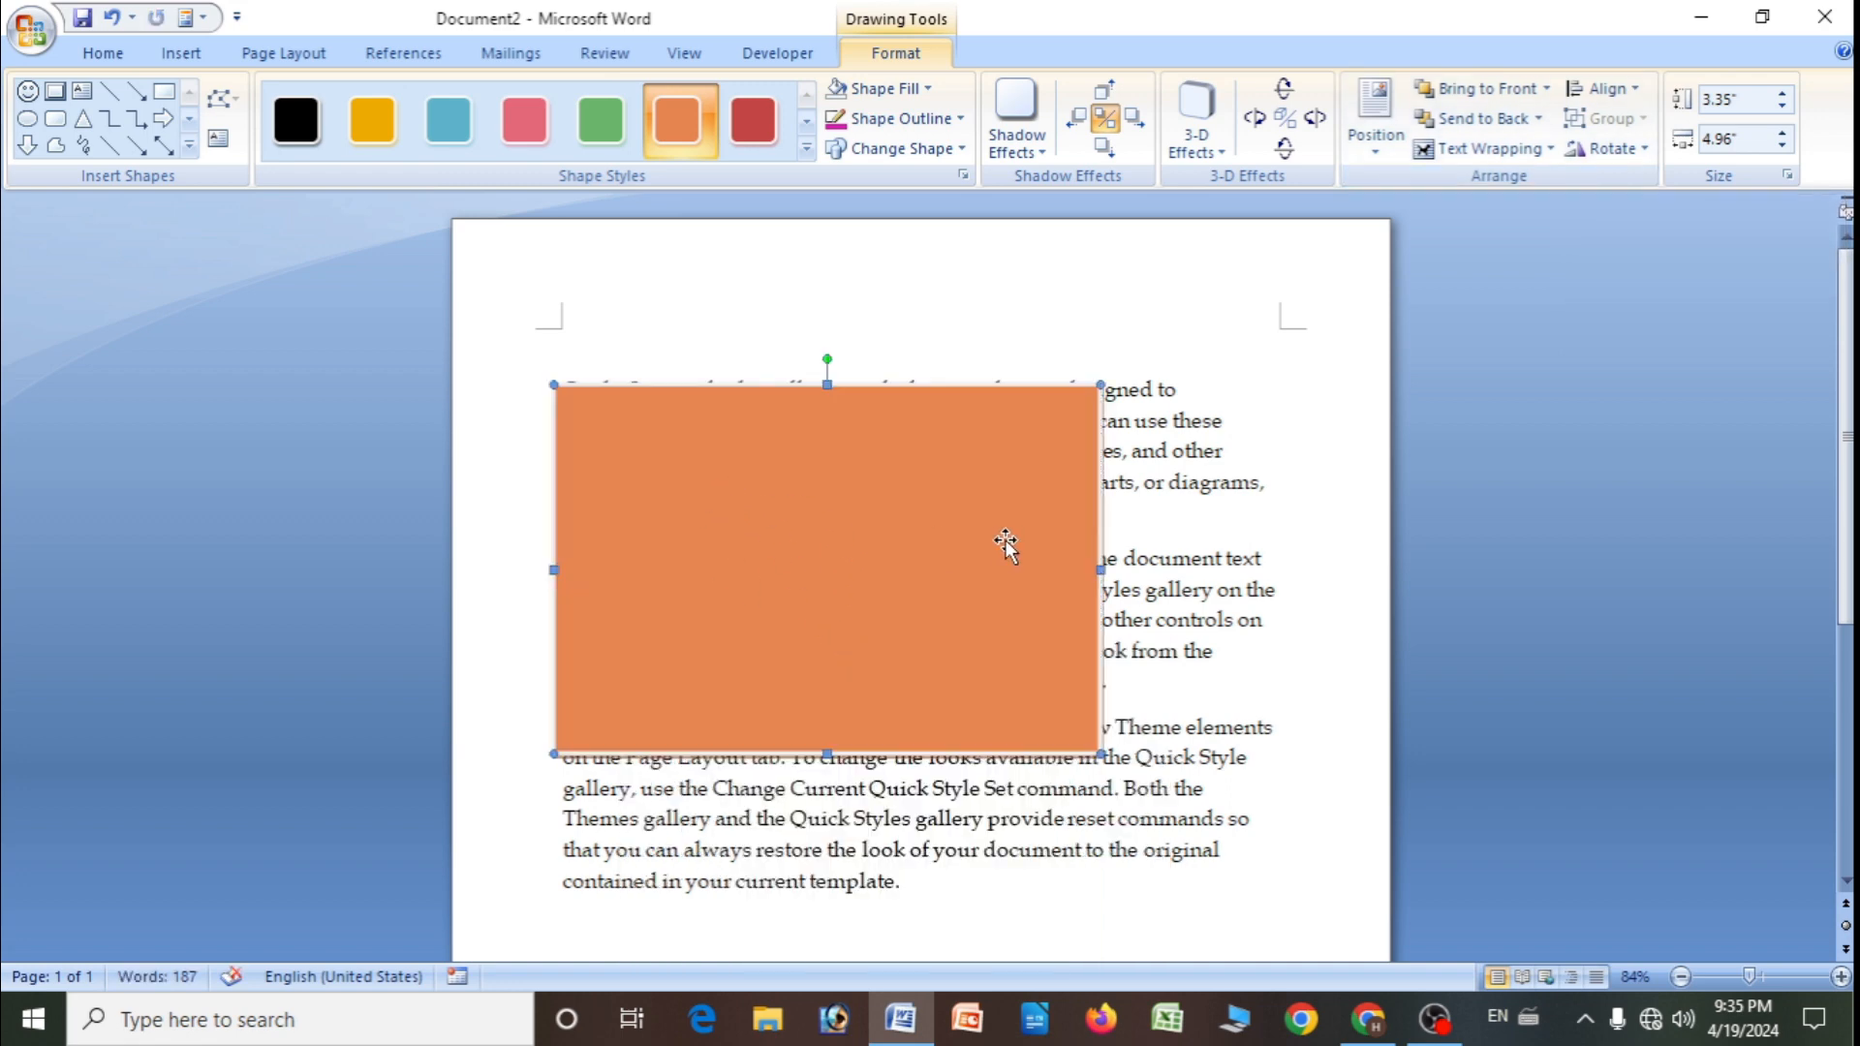
pyautogui.moveTo(1103, 751); pyautogui.dragTo(880, 631)
pyautogui.click(1071, 719)
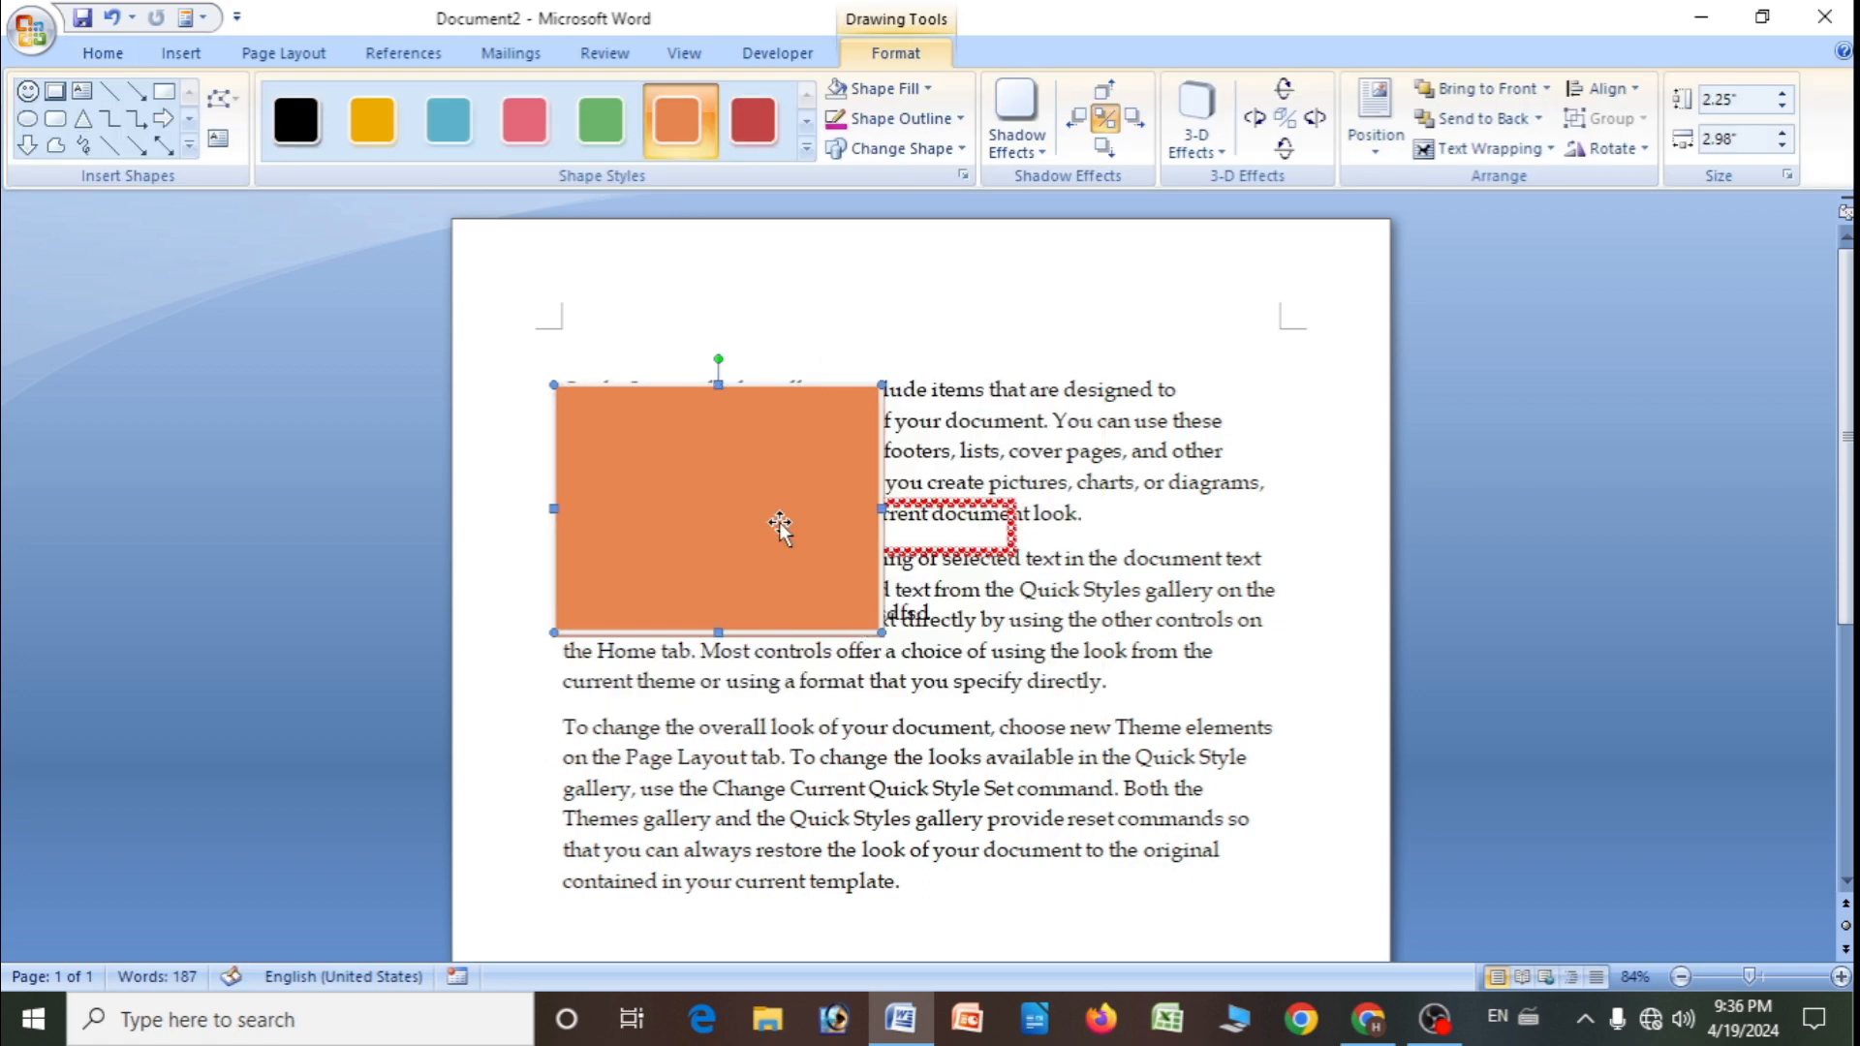
# - Draw a rounded rectangle about 2.44" high and 2.28" wide overlapping the lower-right corner of the orange rectangle
pyautogui.click(181, 54)
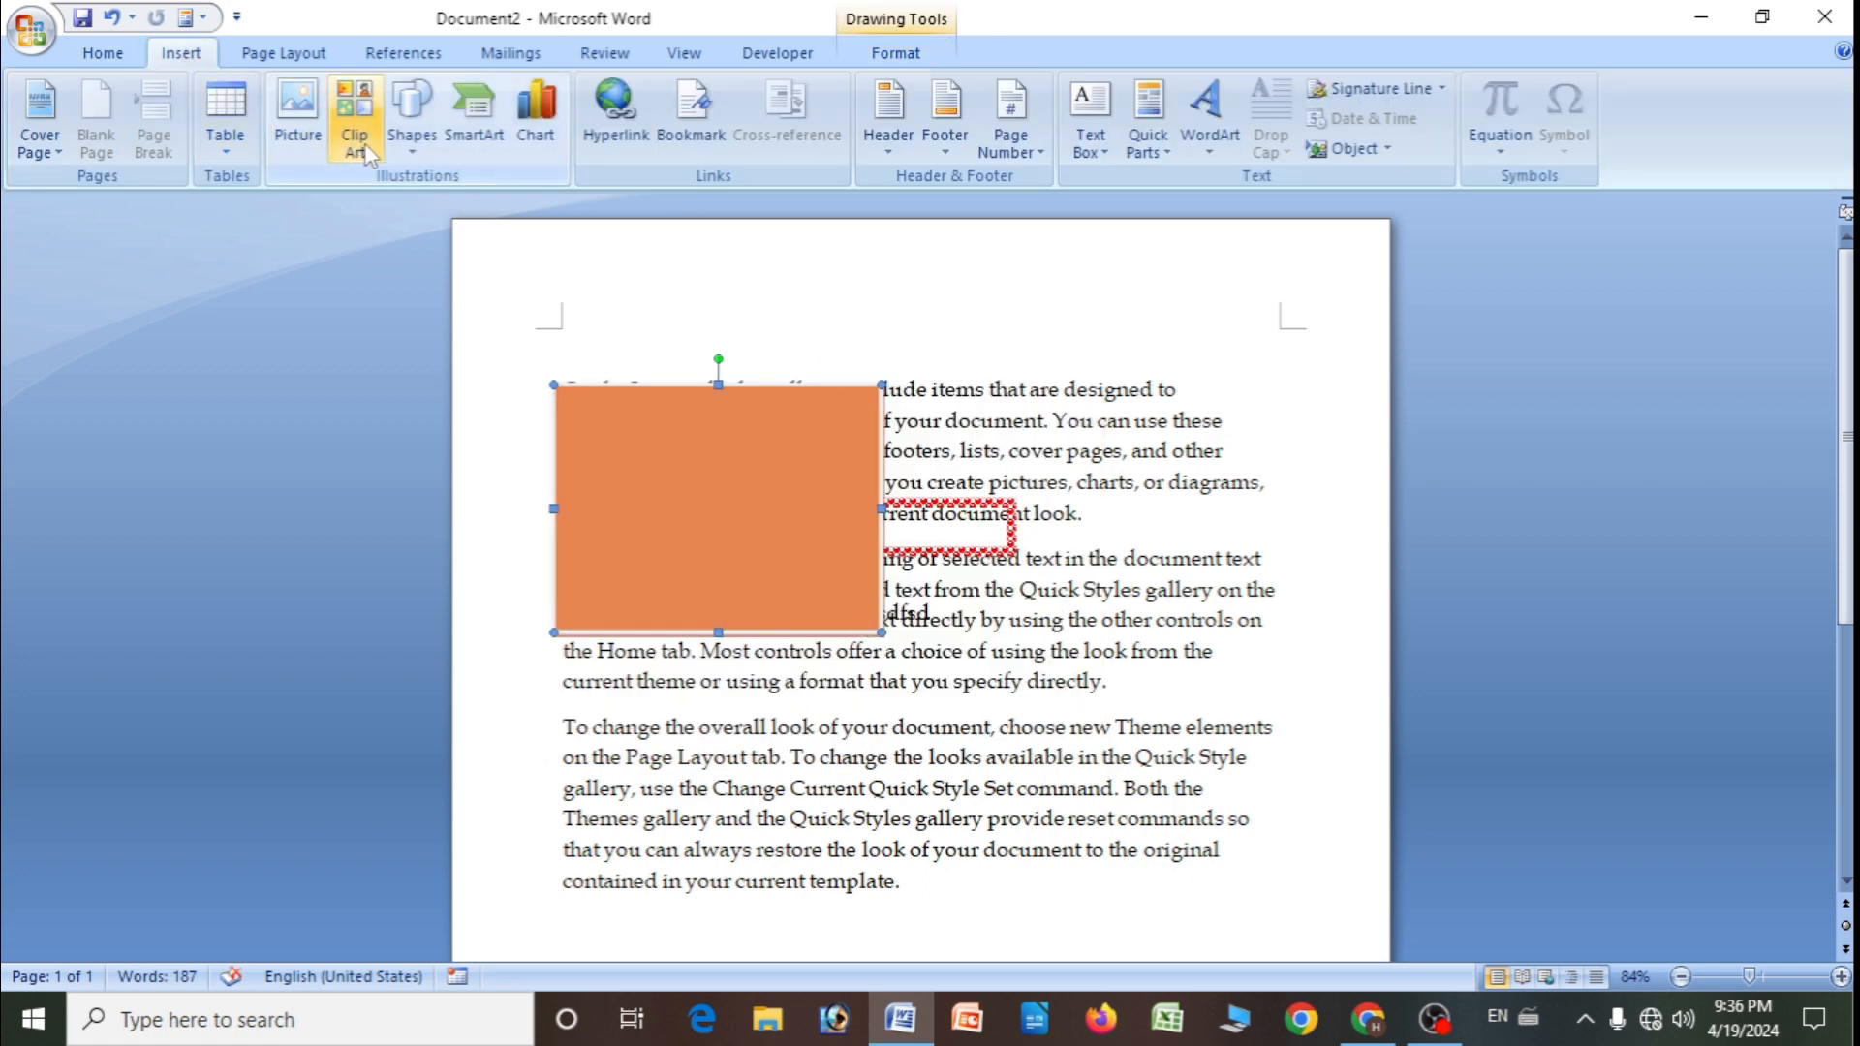
pyautogui.click(411, 124)
pyautogui.click(535, 344)
pyautogui.moveTo(745, 503); pyautogui.dragTo(997, 773)
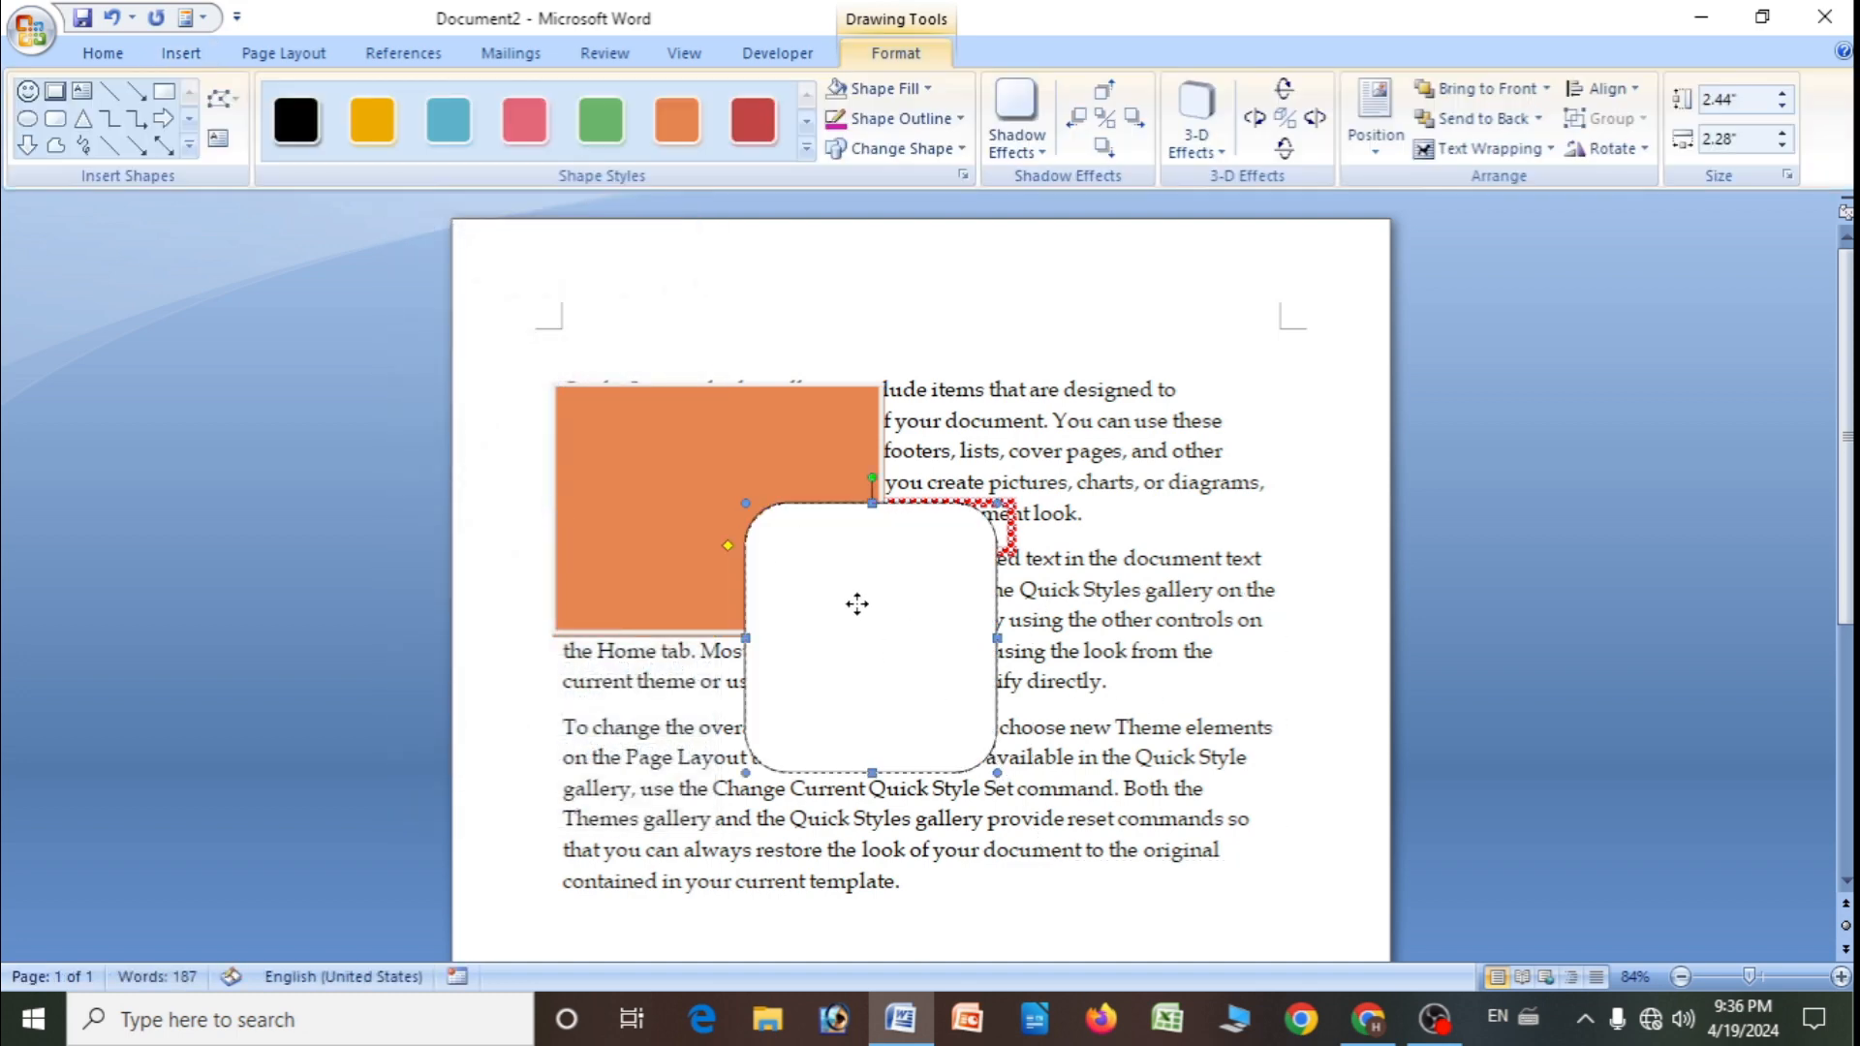
# - Move the rounded rectangle beside the orange rectangle and group the two shapes
pyautogui.moveTo(855, 603); pyautogui.dragTo(1061, 527)
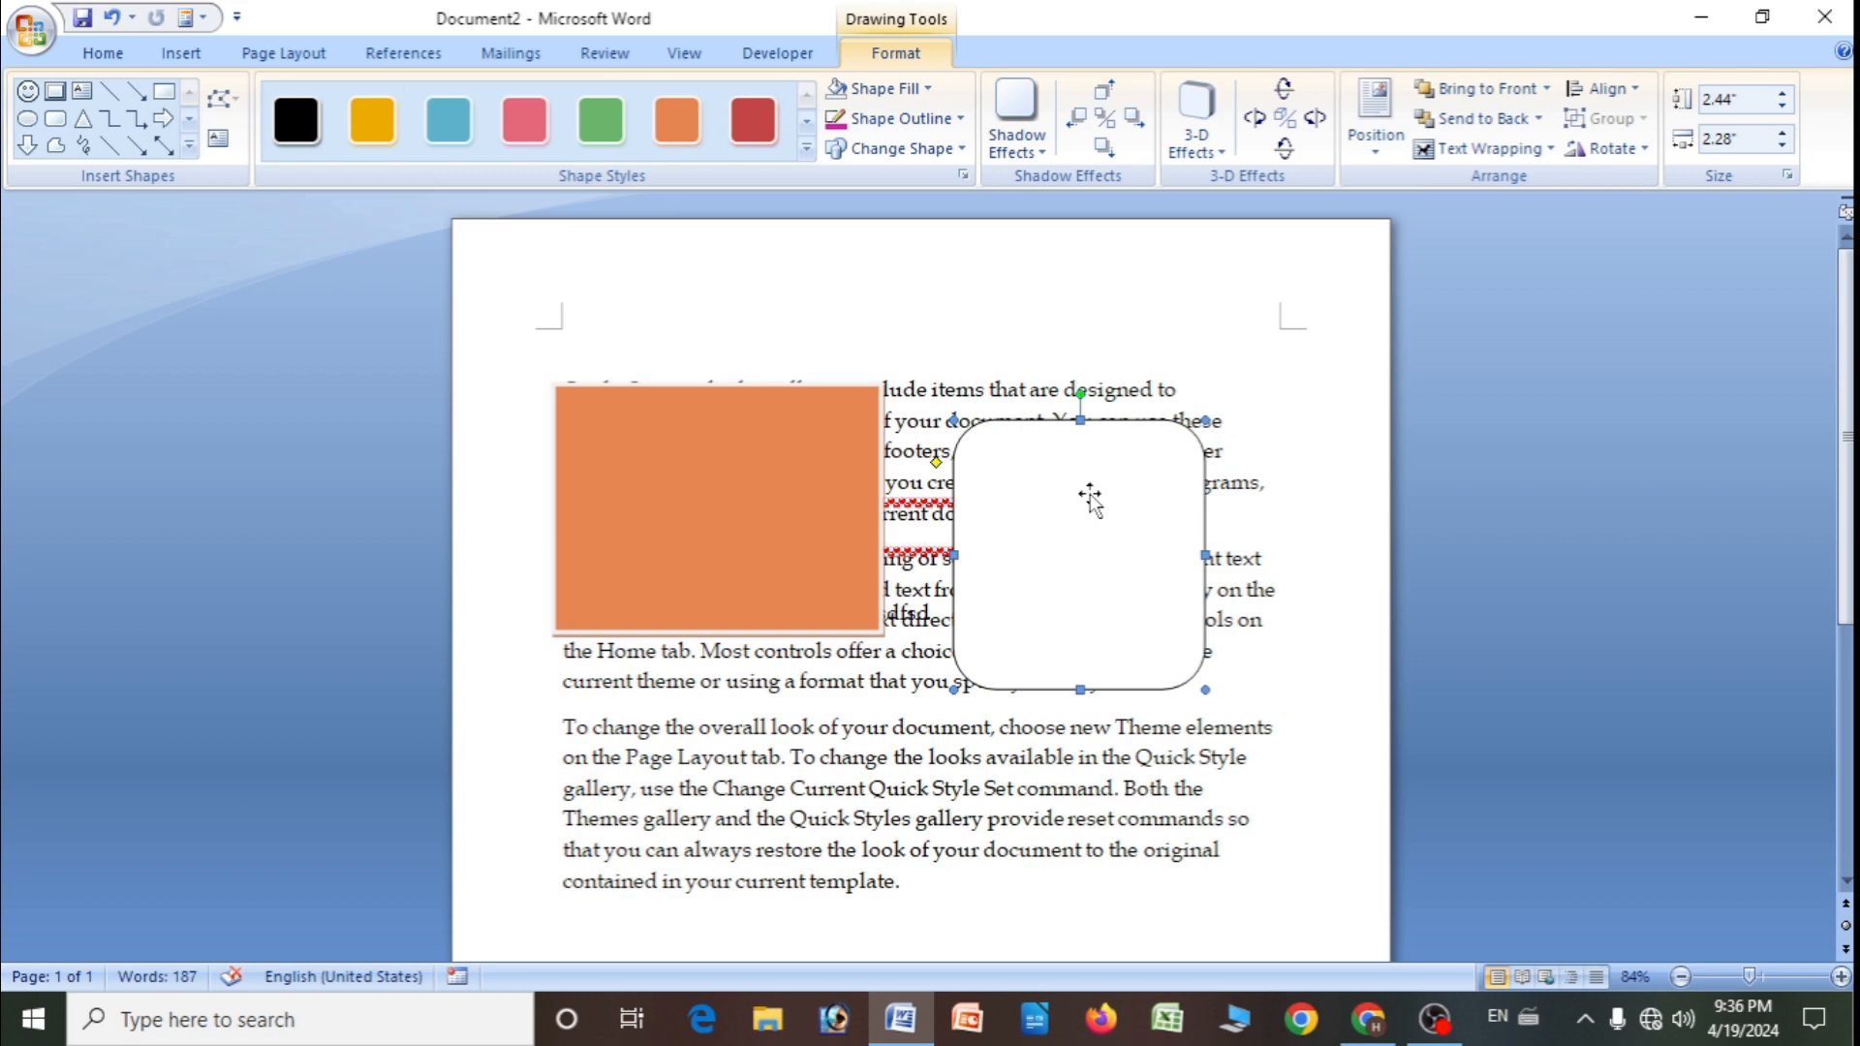
pyautogui.keyDown('shift'); pyautogui.click(776, 505); pyautogui.keyUp('shift')
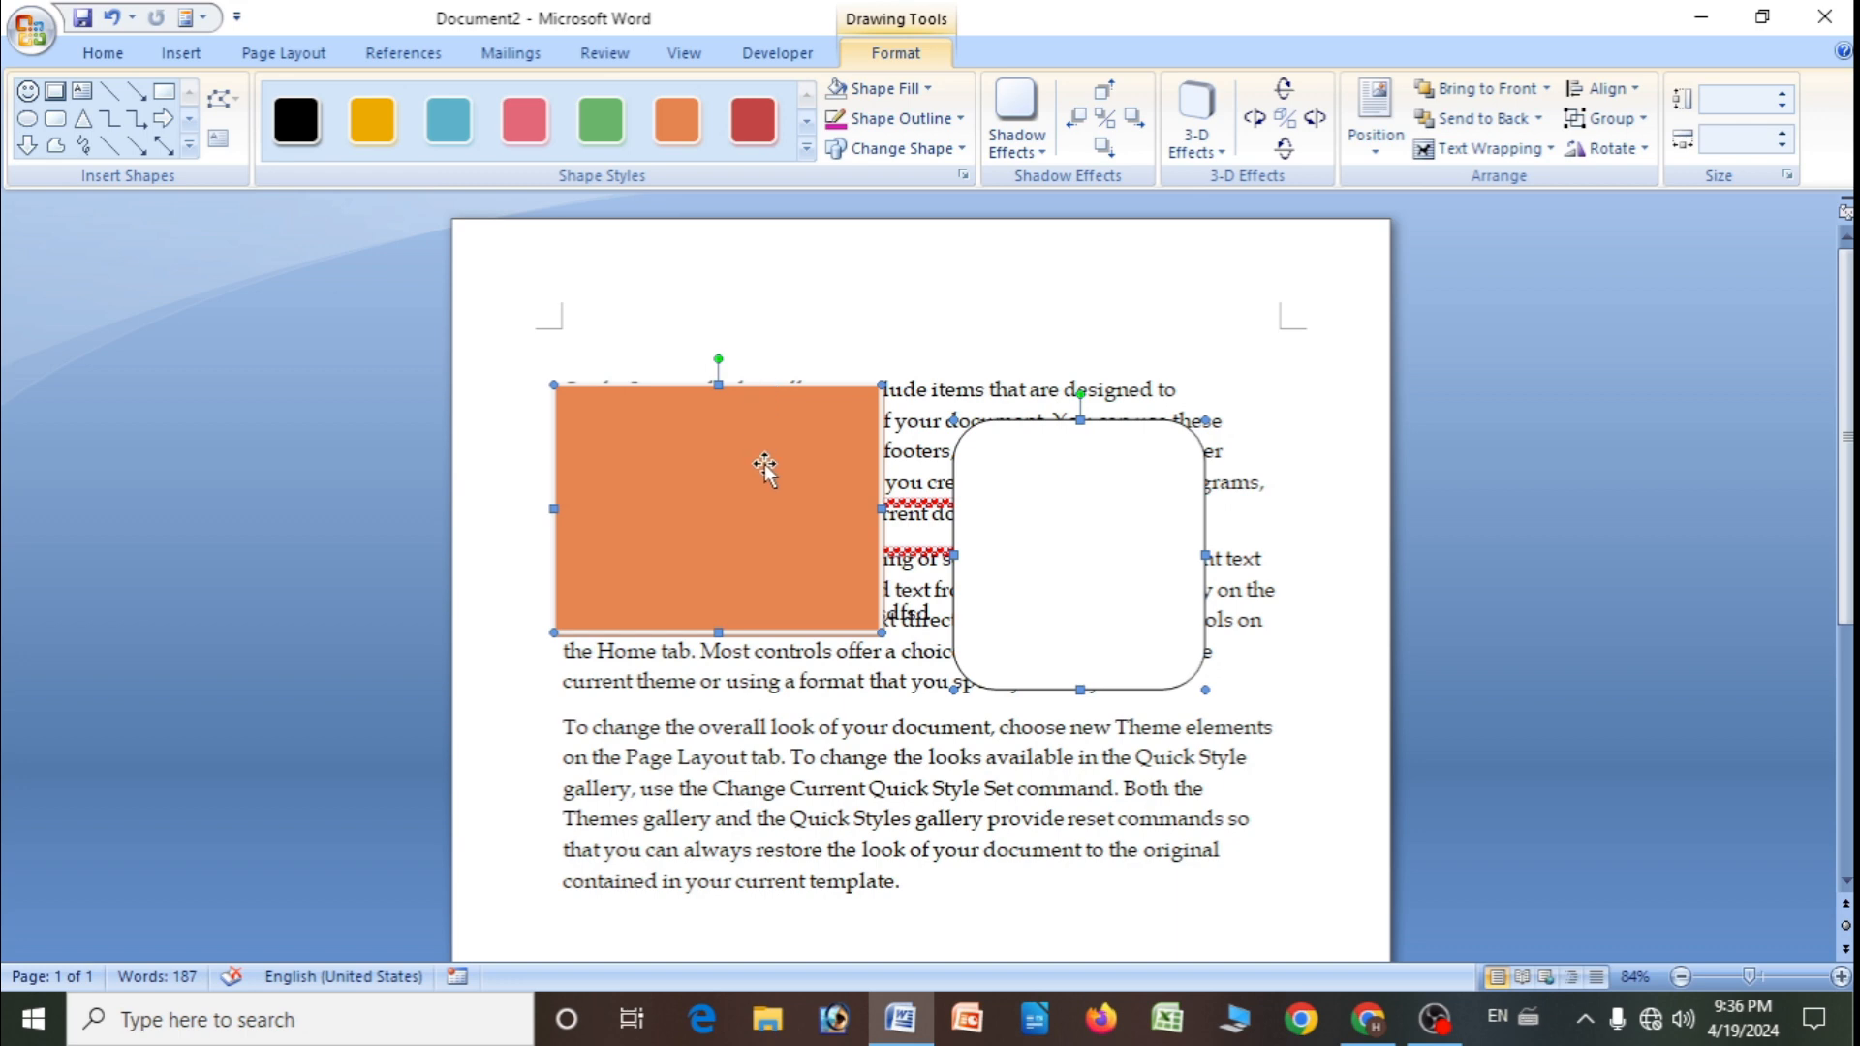
pyautogui.click(1615, 119)
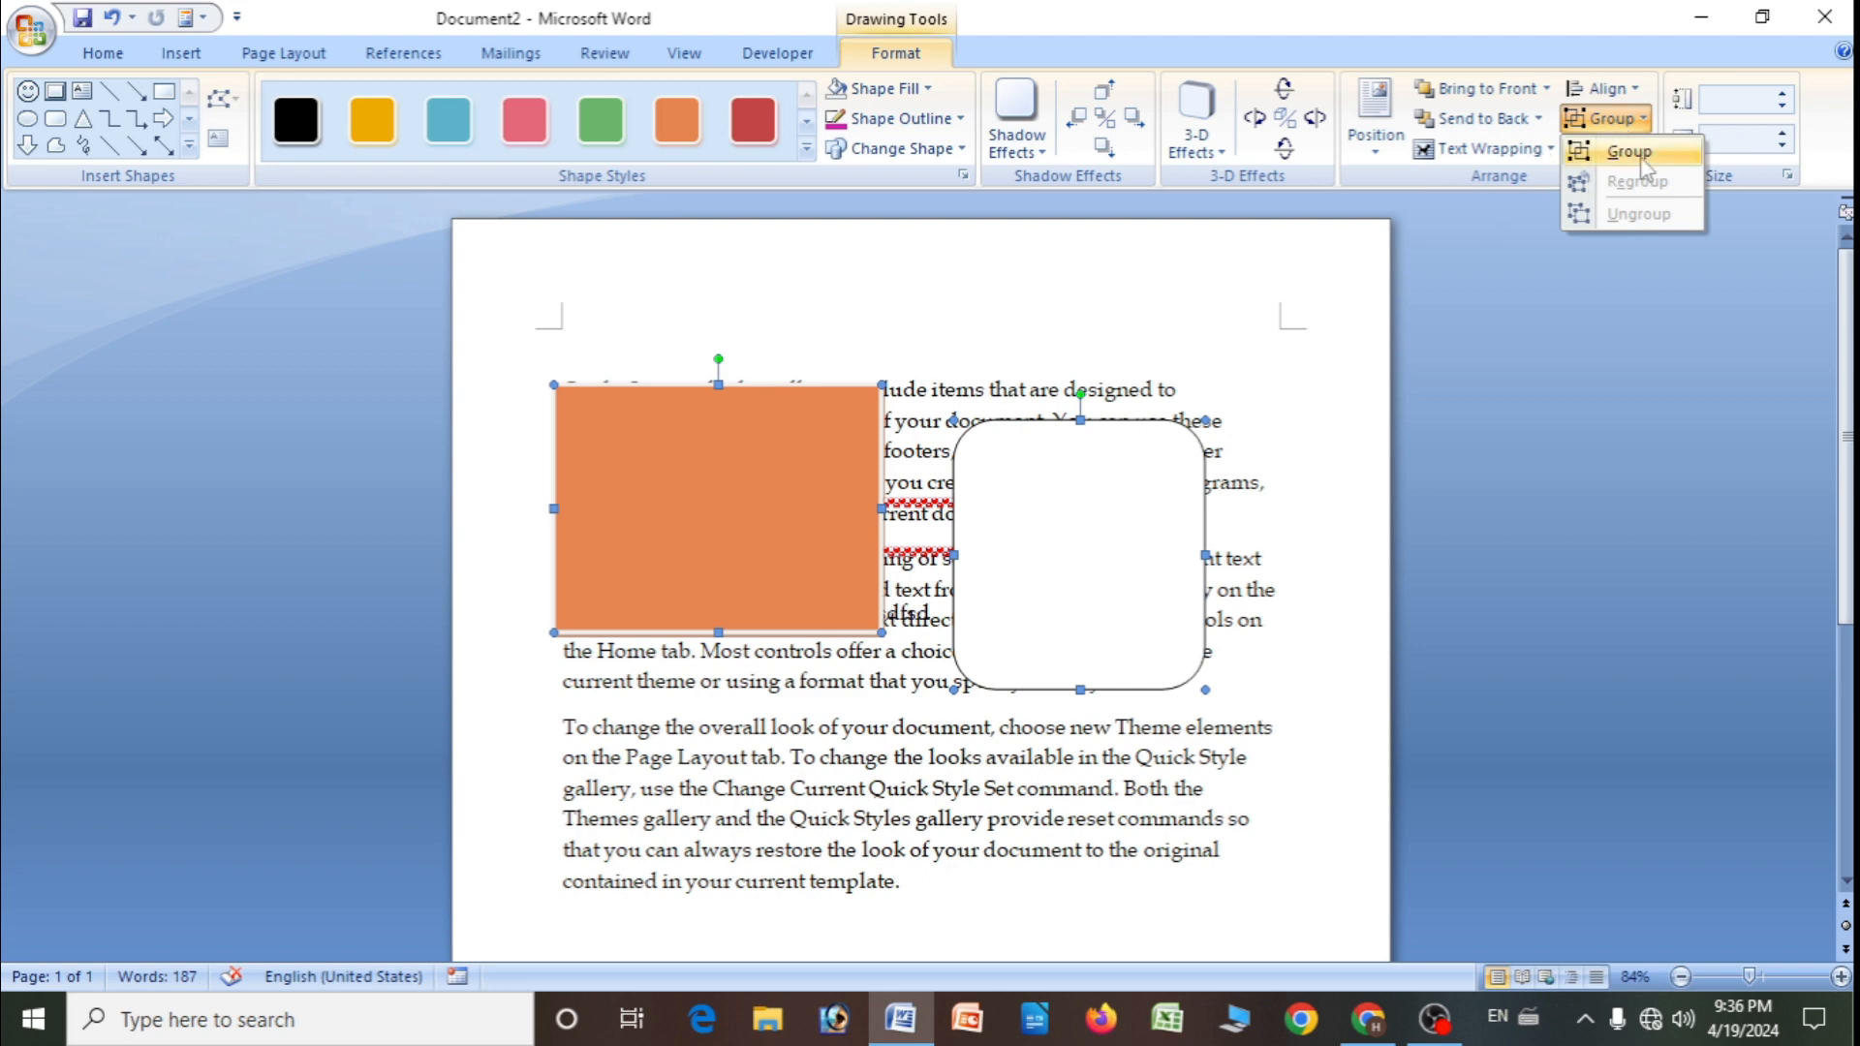
pyautogui.click(1641, 155)
# - Move the grouped shapes slightly down and to the right, and ungroup them
pyautogui.moveTo(1040, 583)
pyautogui.mouseDown()
pyautogui.moveTo(1038, 818)
pyautogui.moveTo(1039, 535)
pyautogui.moveTo(1038, 738)
pyautogui.moveTo(1048, 566)
pyautogui.mouseUp()
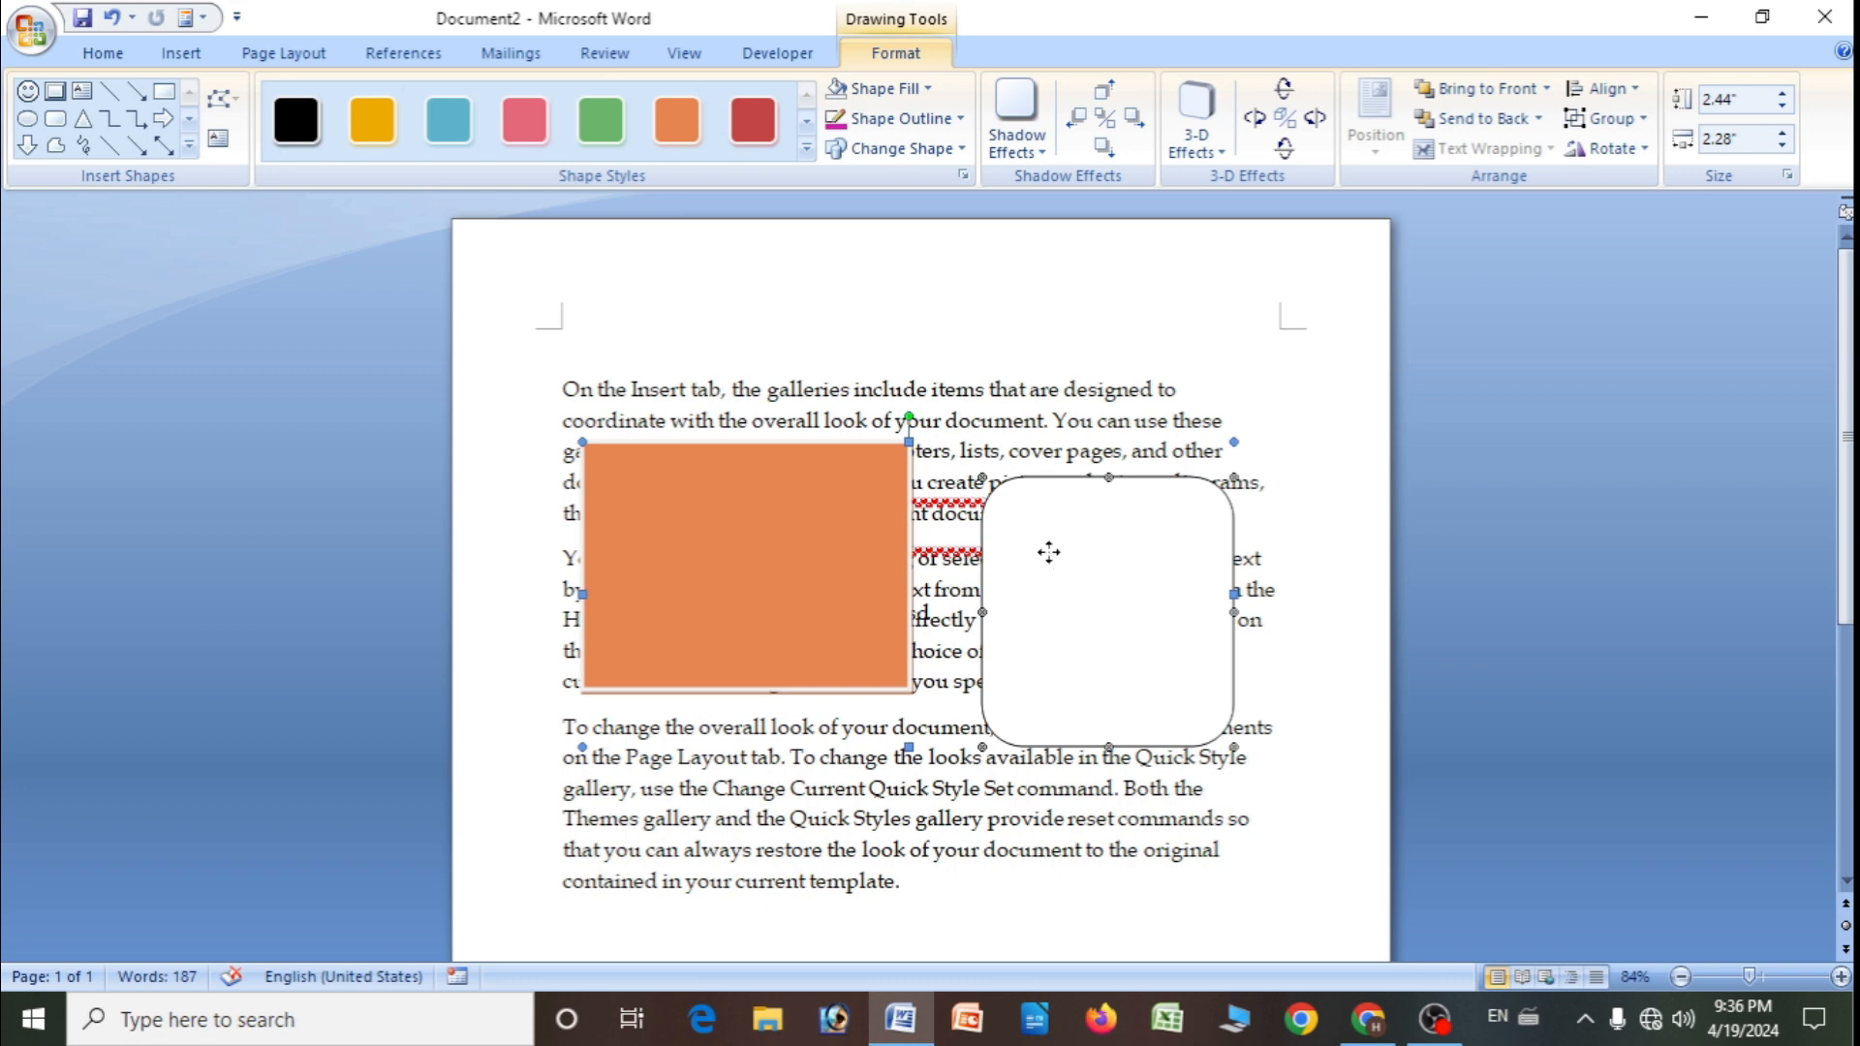
pyautogui.click(1652, 122)
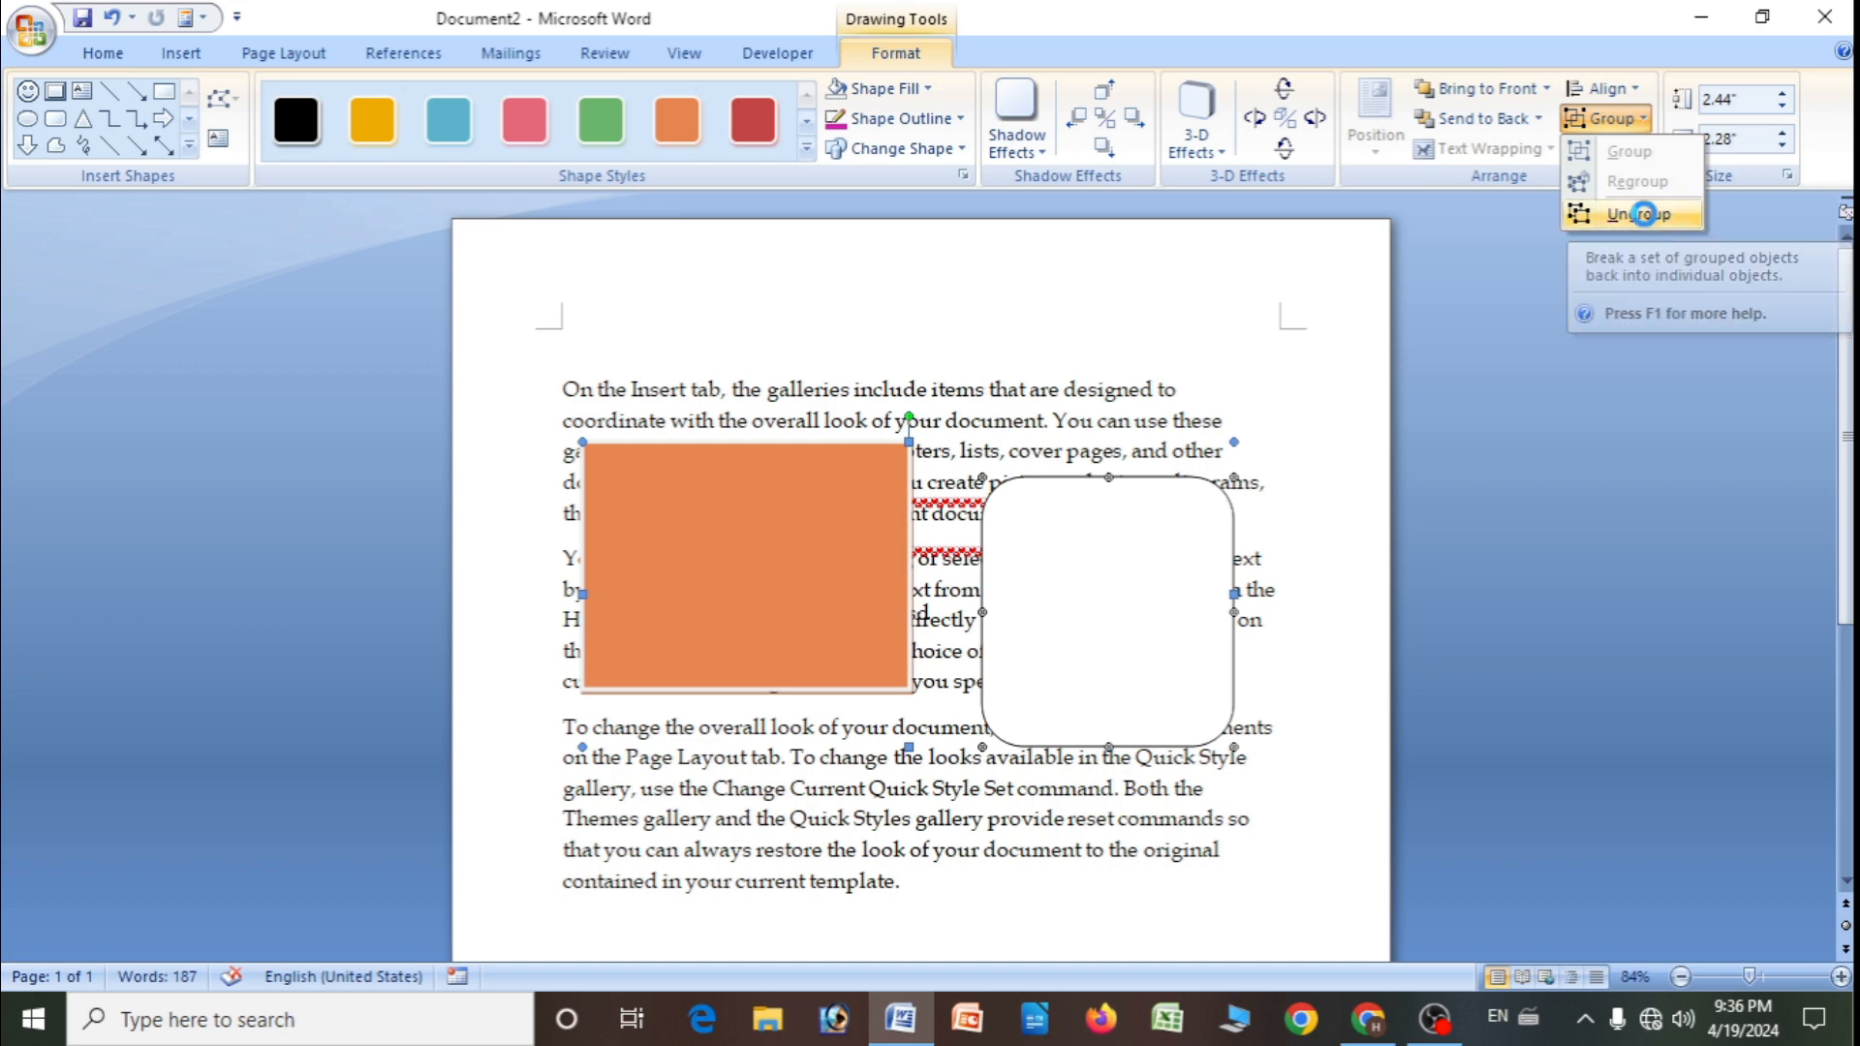
pyautogui.click(1643, 213)
# - Shift the two selected shapes together over the text and try to group them again
pyautogui.moveTo(1087, 653); pyautogui.dragTo(1082, 511)
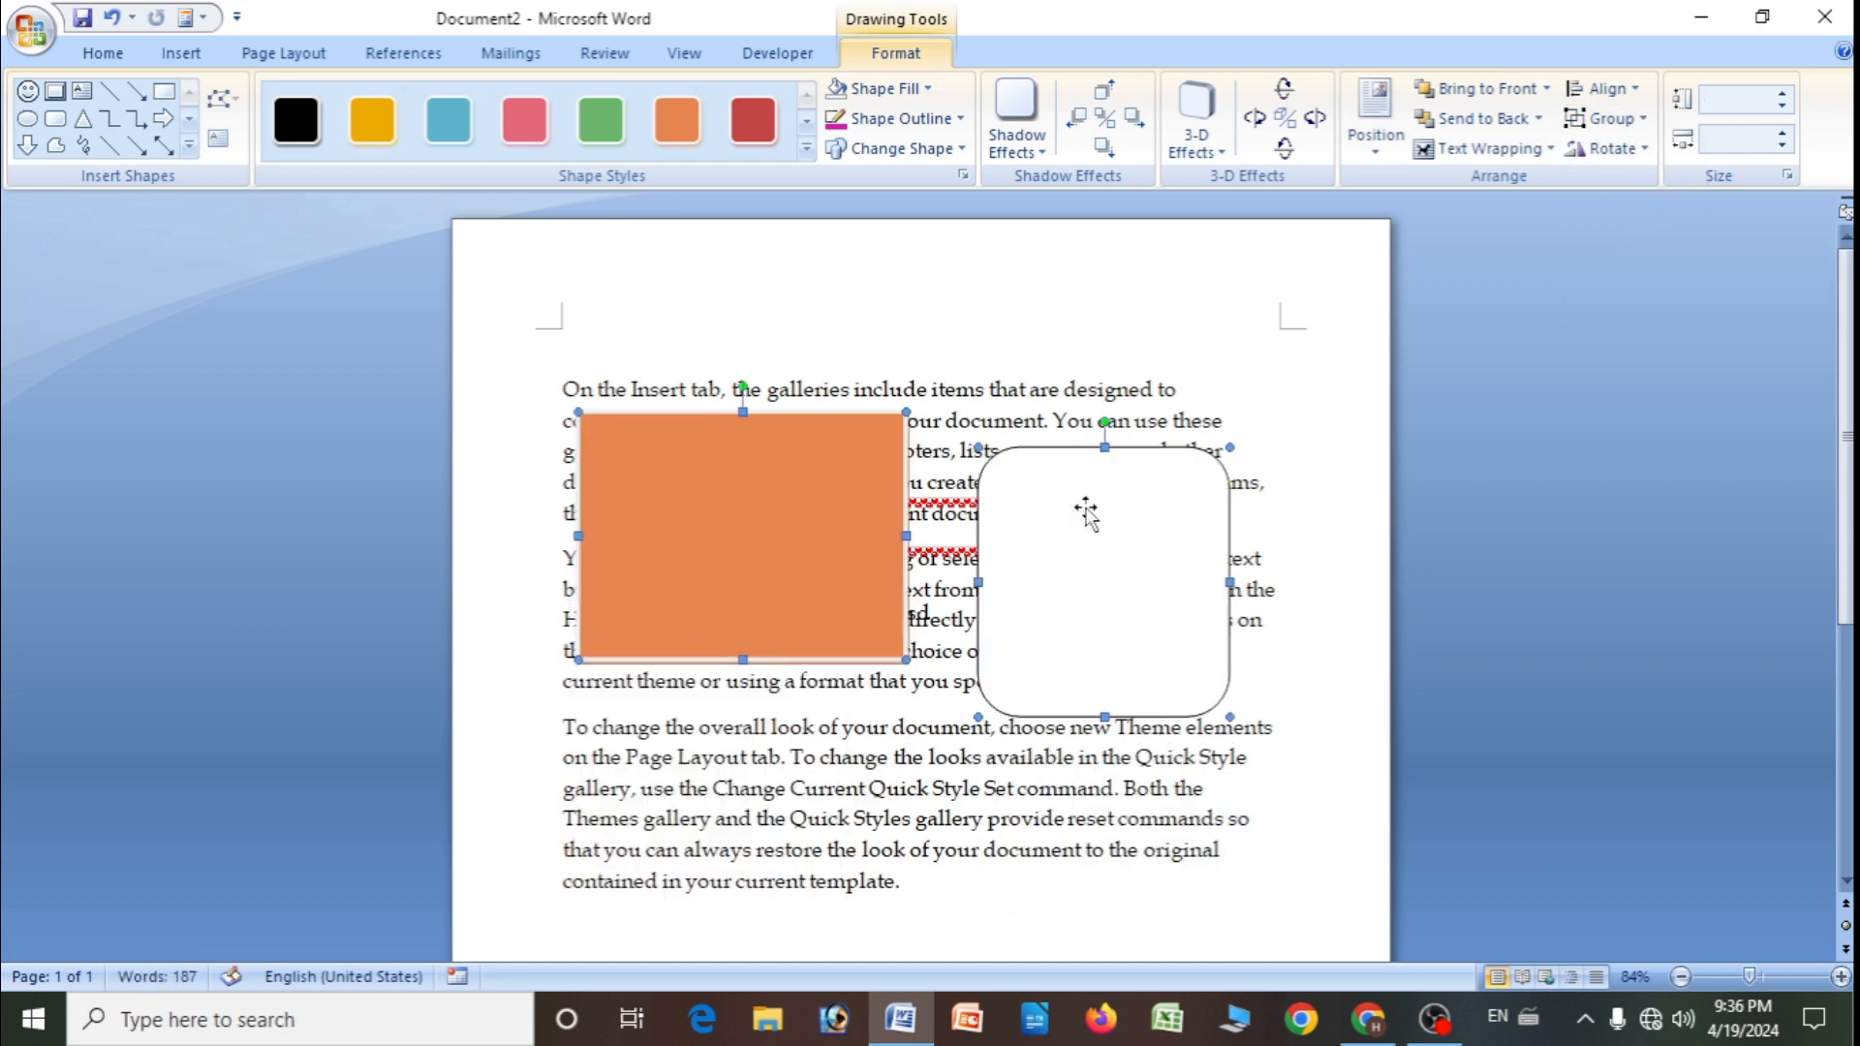
pyautogui.click(1640, 119)
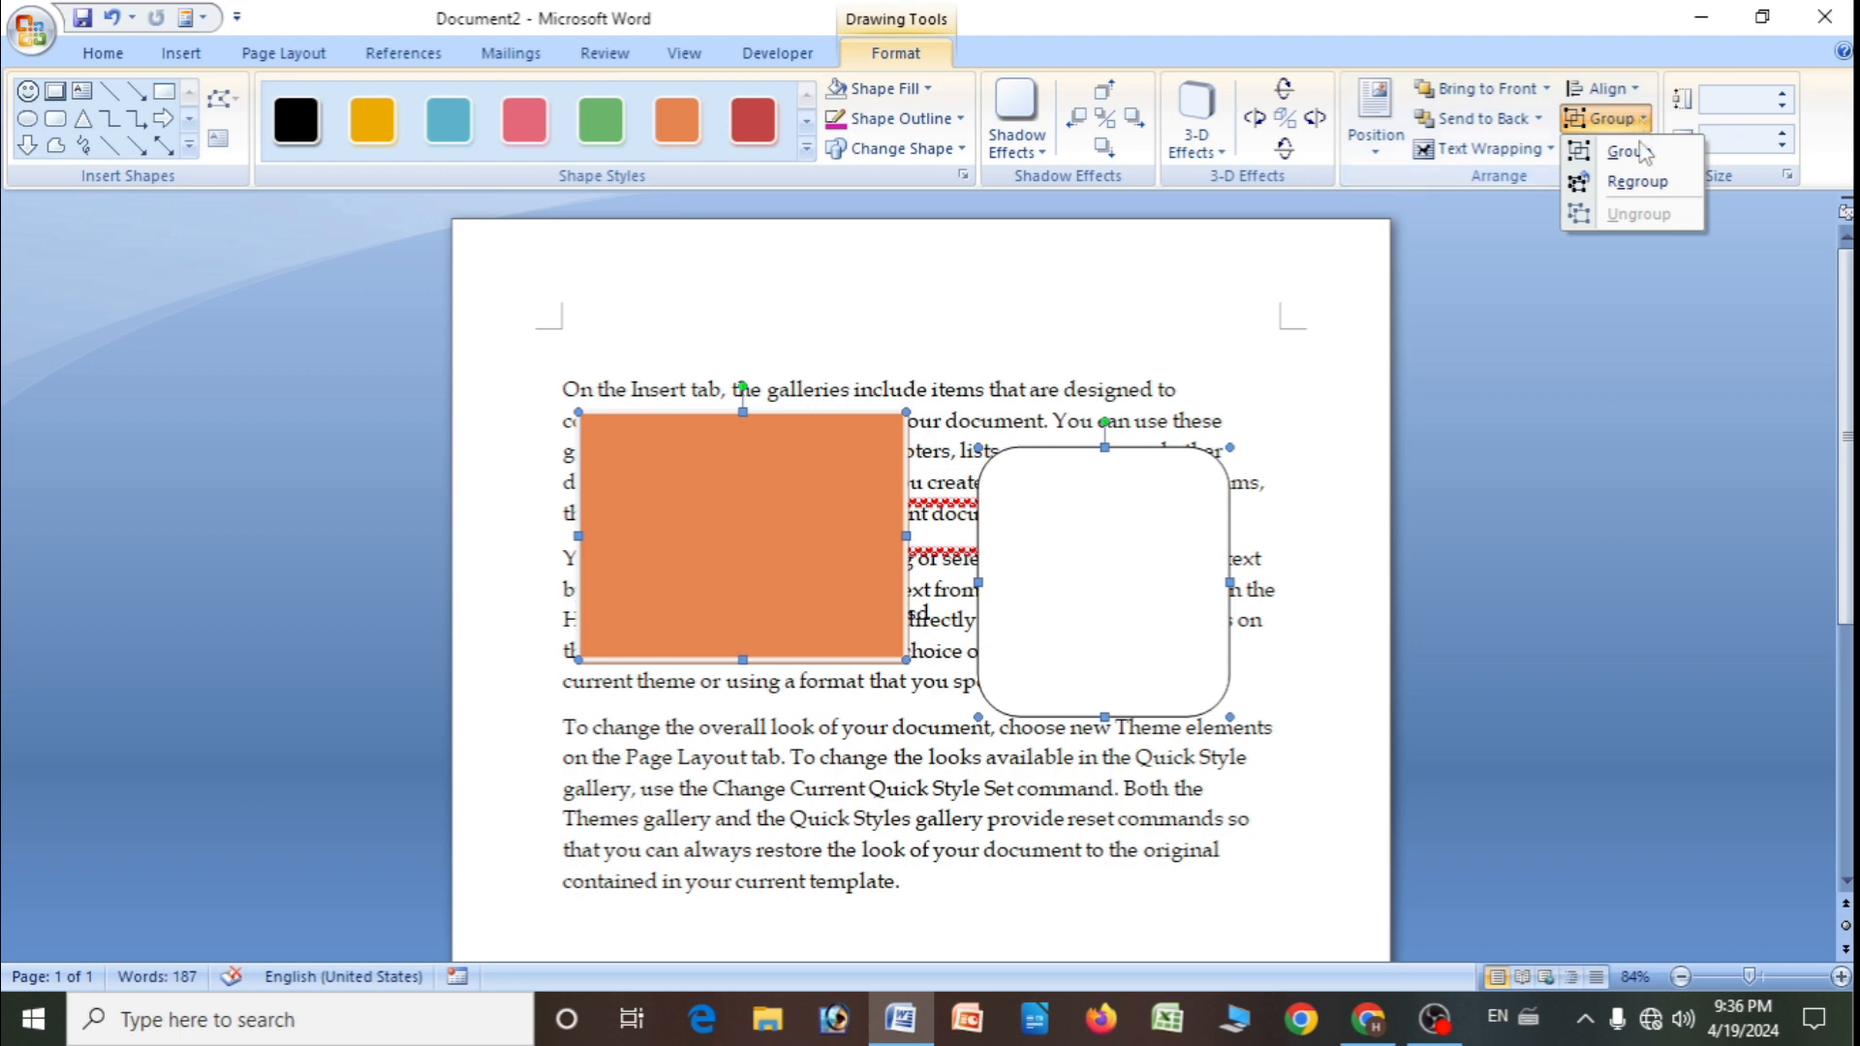
pyautogui.click(1629, 155)
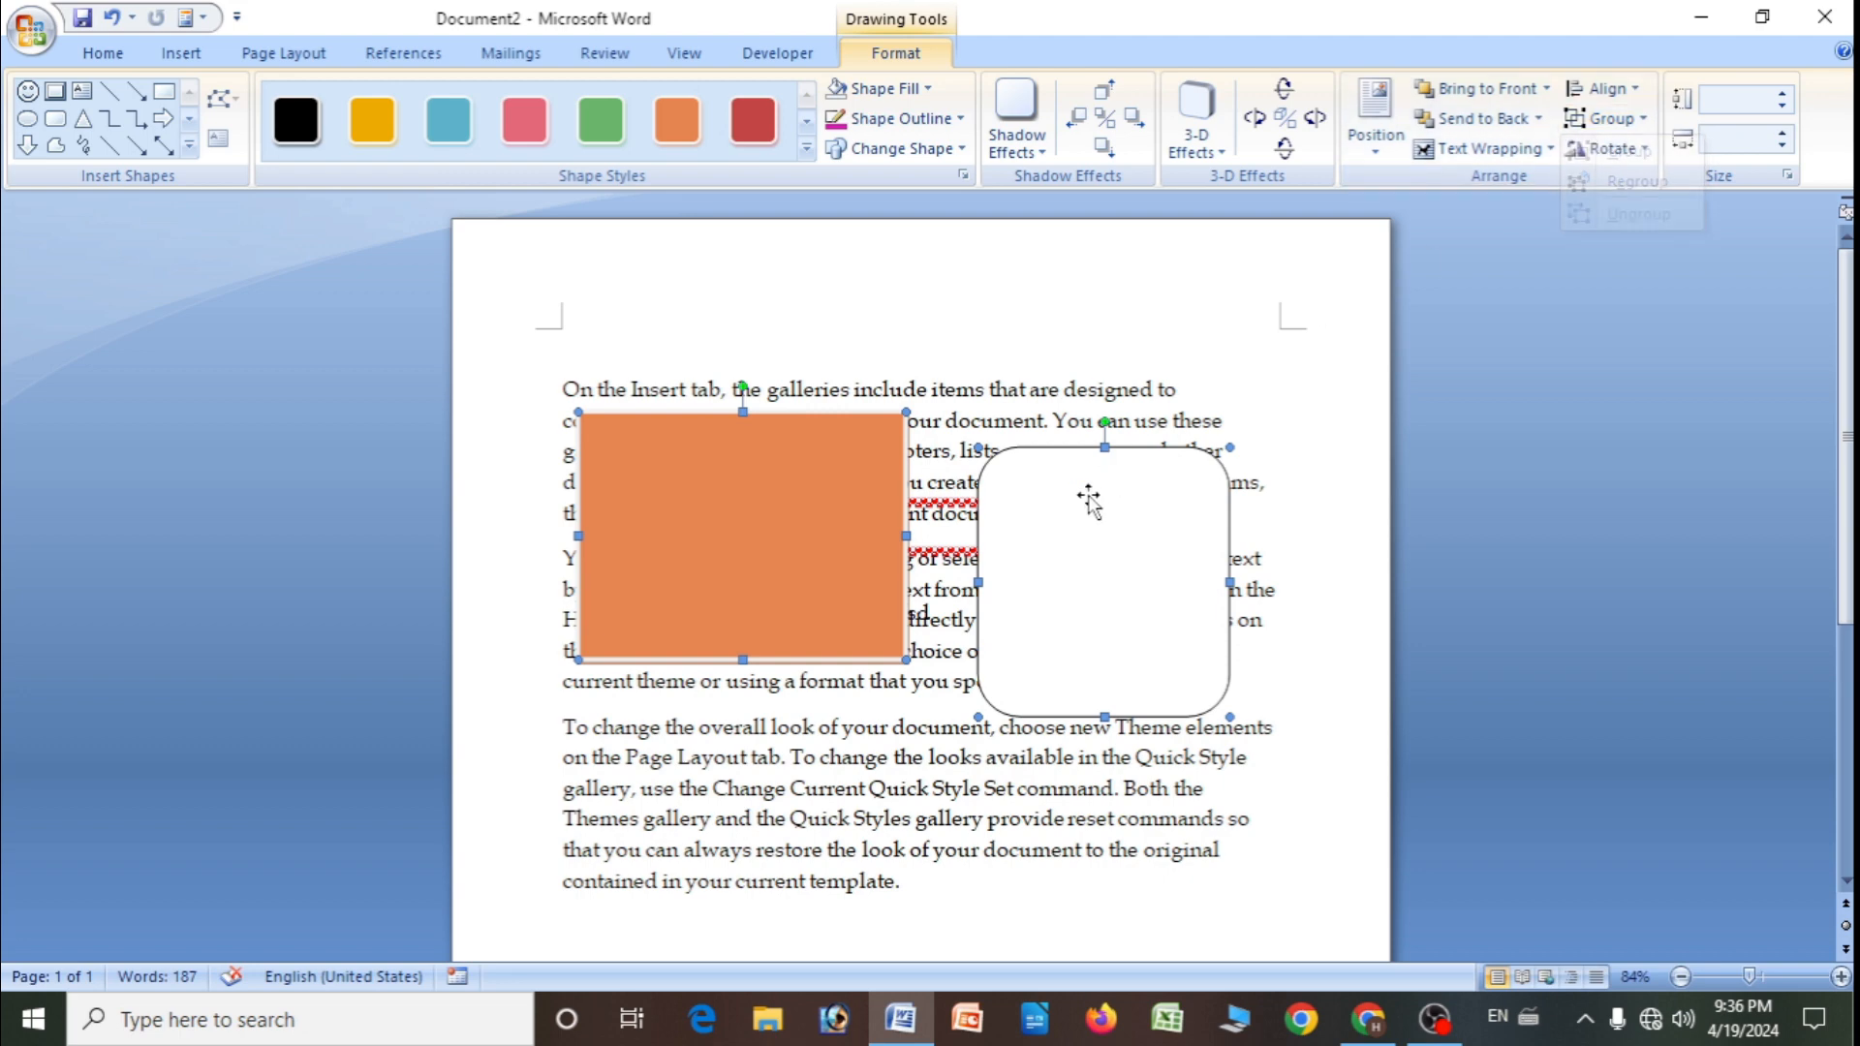
pyautogui.moveTo(1122, 431); pyautogui.dragTo(1104, 523)
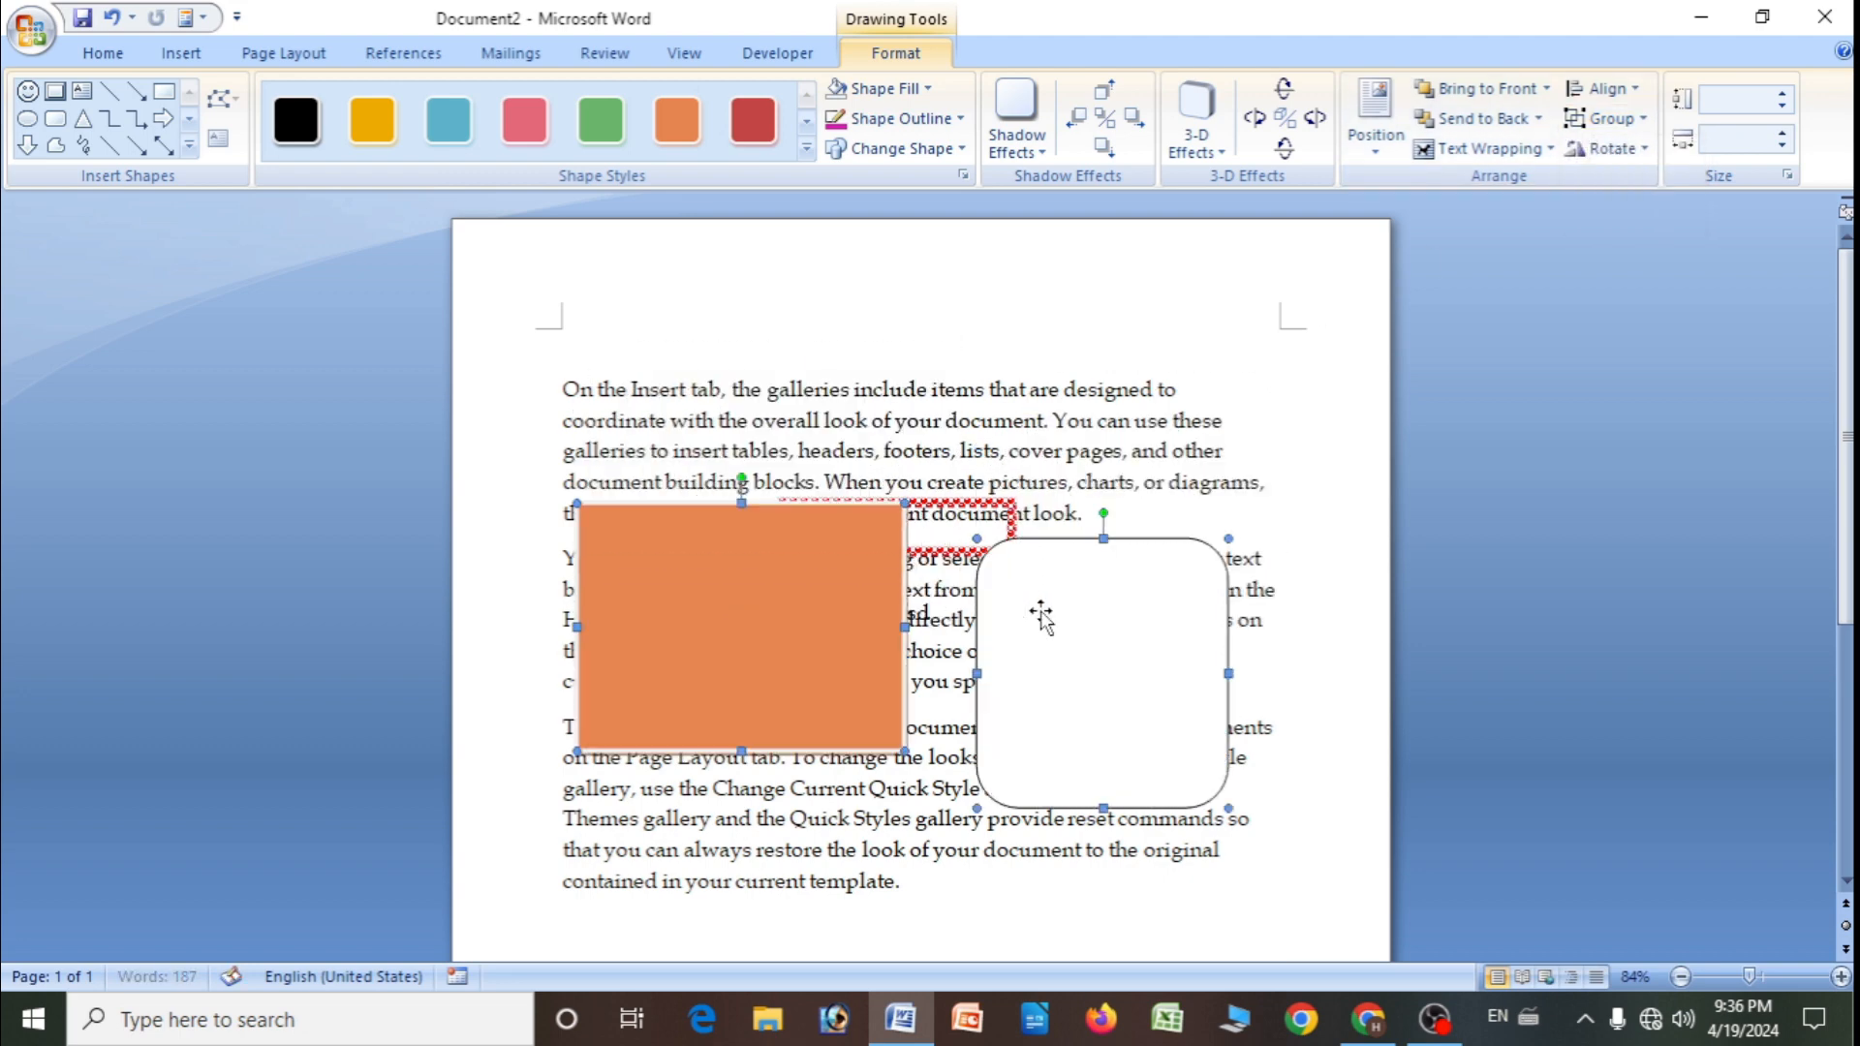
# - Regroup the orange and rounded rectangles and move the group up the page
pyautogui.click(1644, 120)
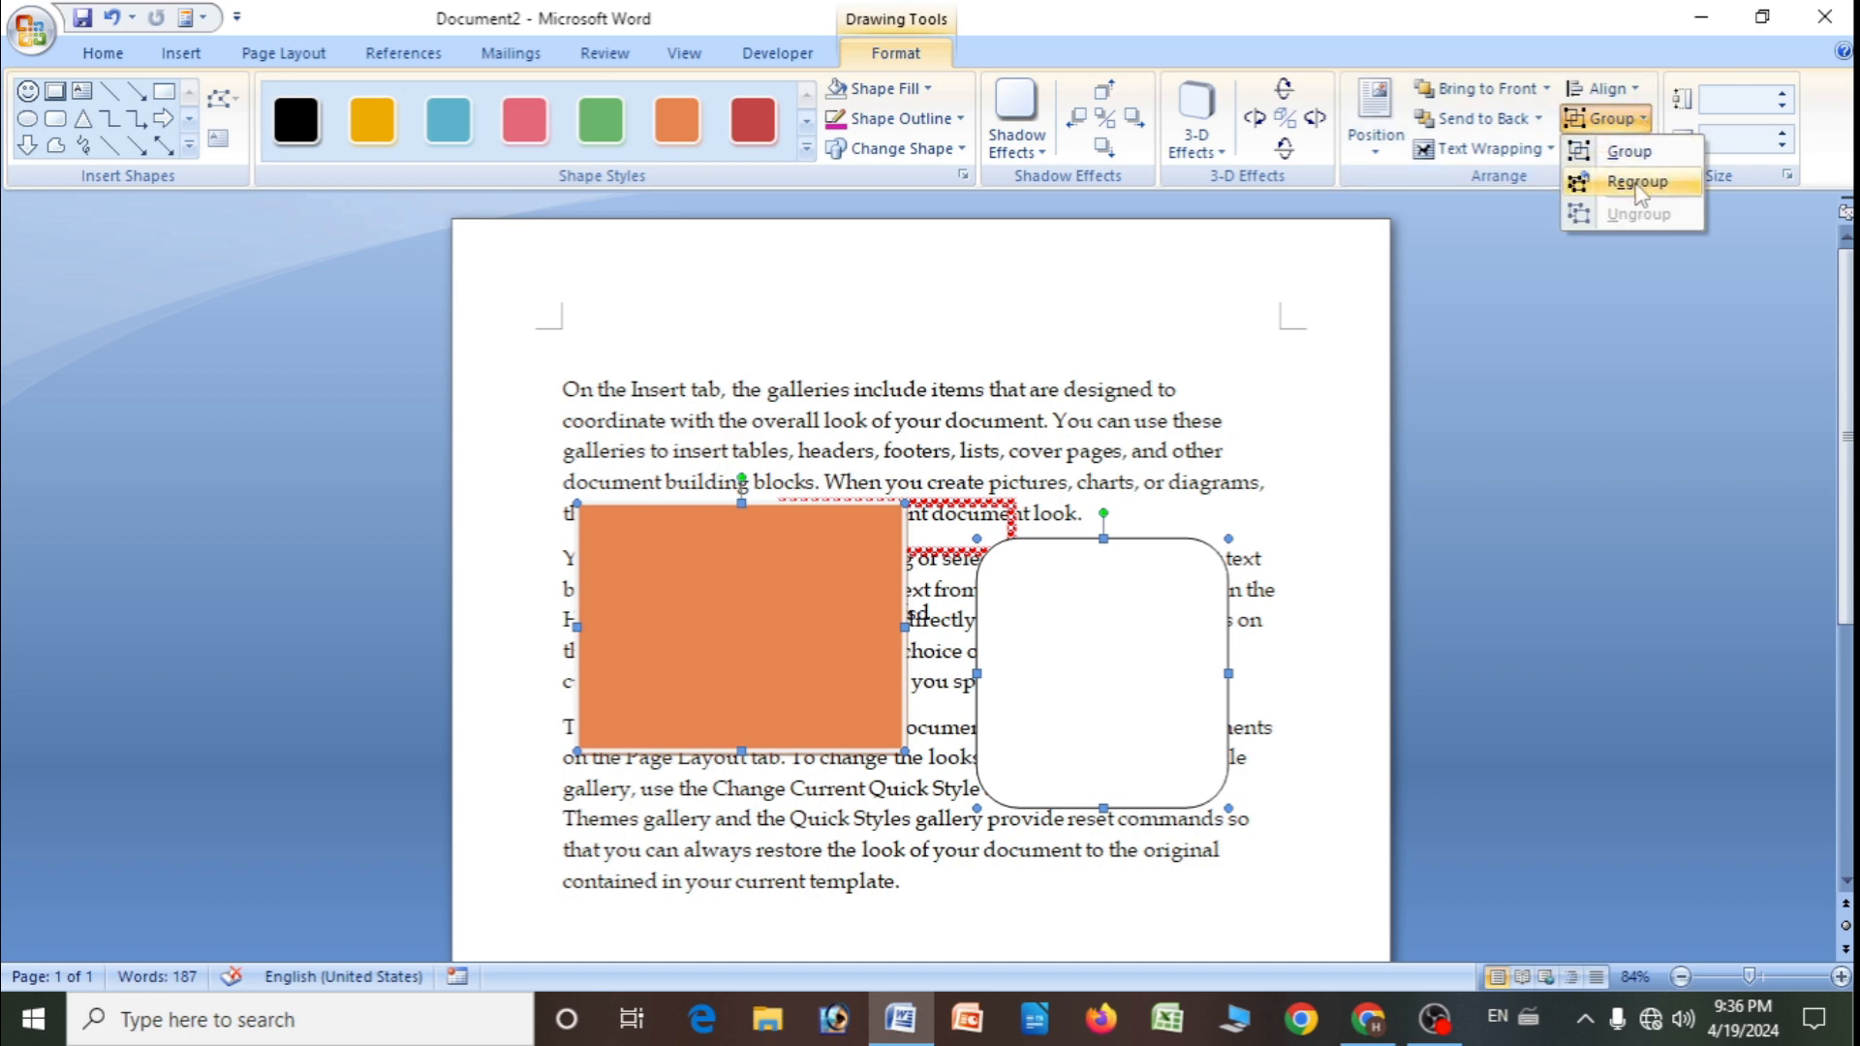
pyautogui.click(1635, 176)
pyautogui.moveTo(1108, 601); pyautogui.dragTo(1157, 548)
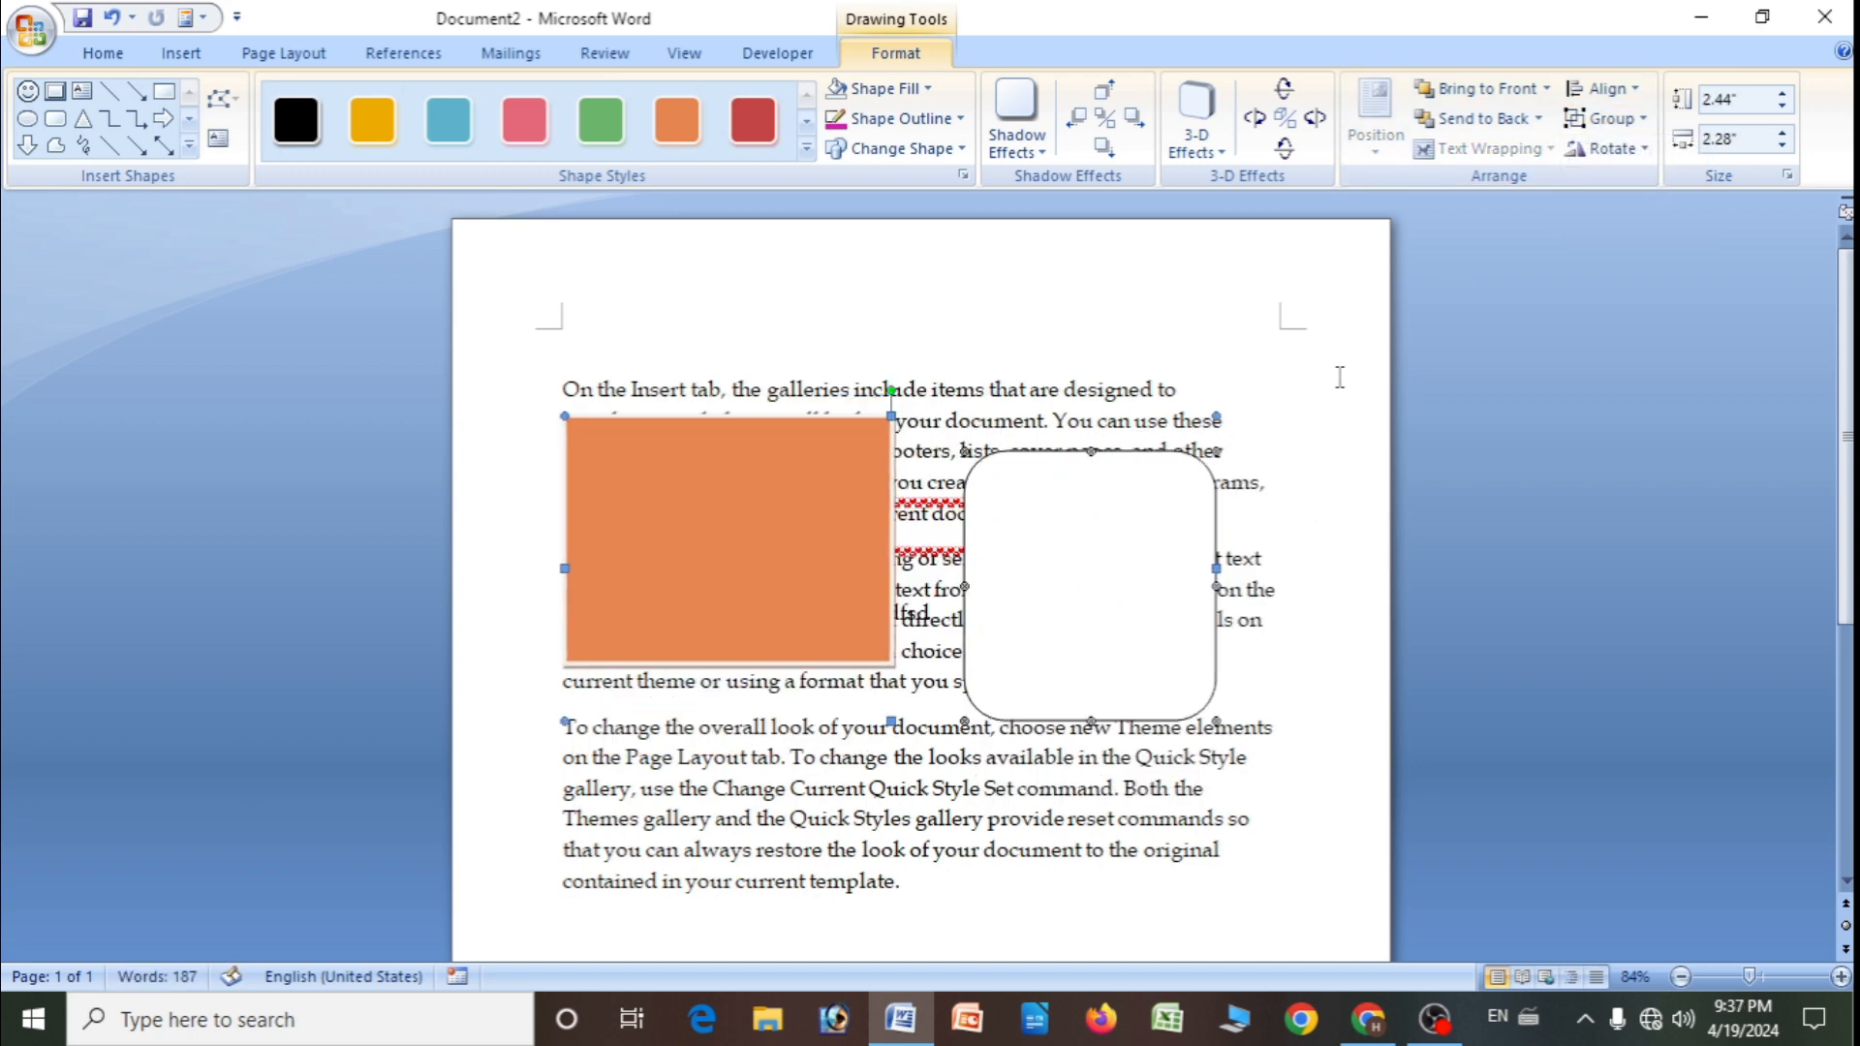
# - Ungroup the shapes and reposition the rounded rectangle and the orange rectangle separately
pyautogui.click(1603, 118)
pyautogui.click(1628, 221)
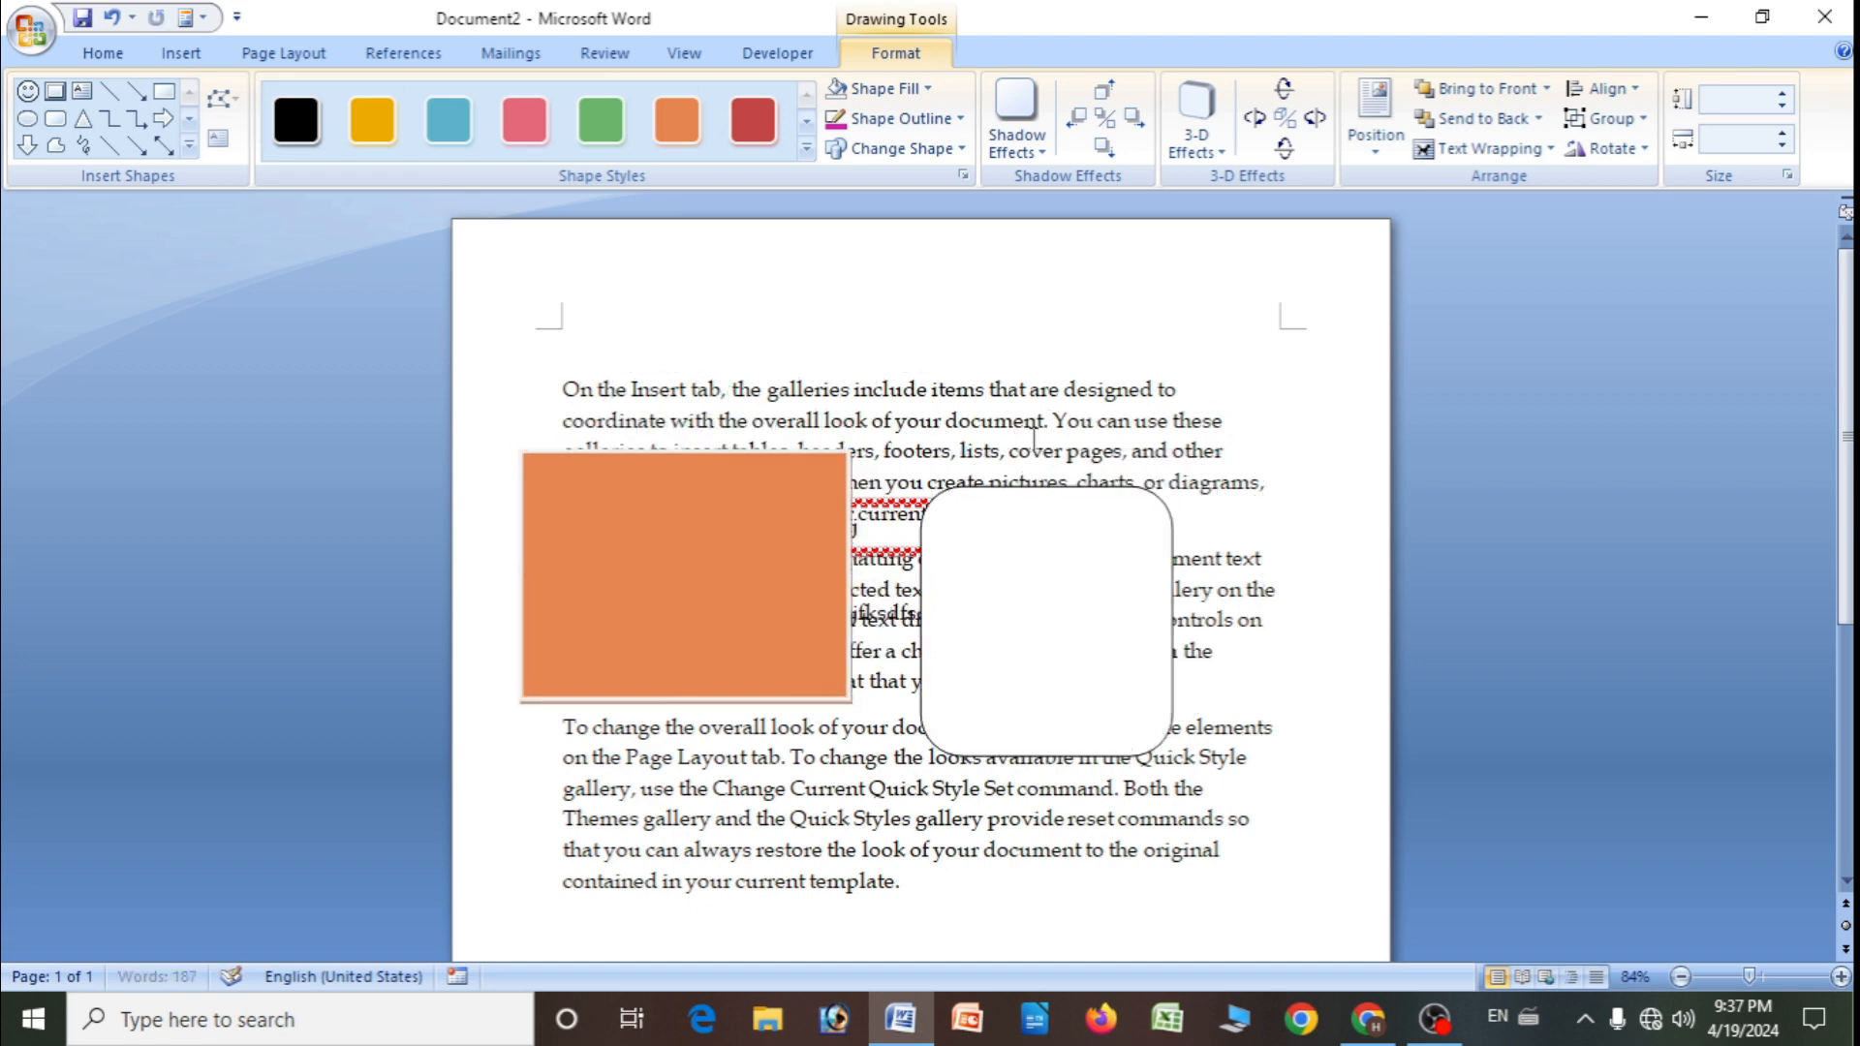
pyautogui.click(1034, 437)
pyautogui.moveTo(1015, 559); pyautogui.dragTo(1136, 427)
pyautogui.moveTo(1104, 446); pyautogui.dragTo(1095, 668)
pyautogui.moveTo(703, 586); pyautogui.dragTo(778, 629)
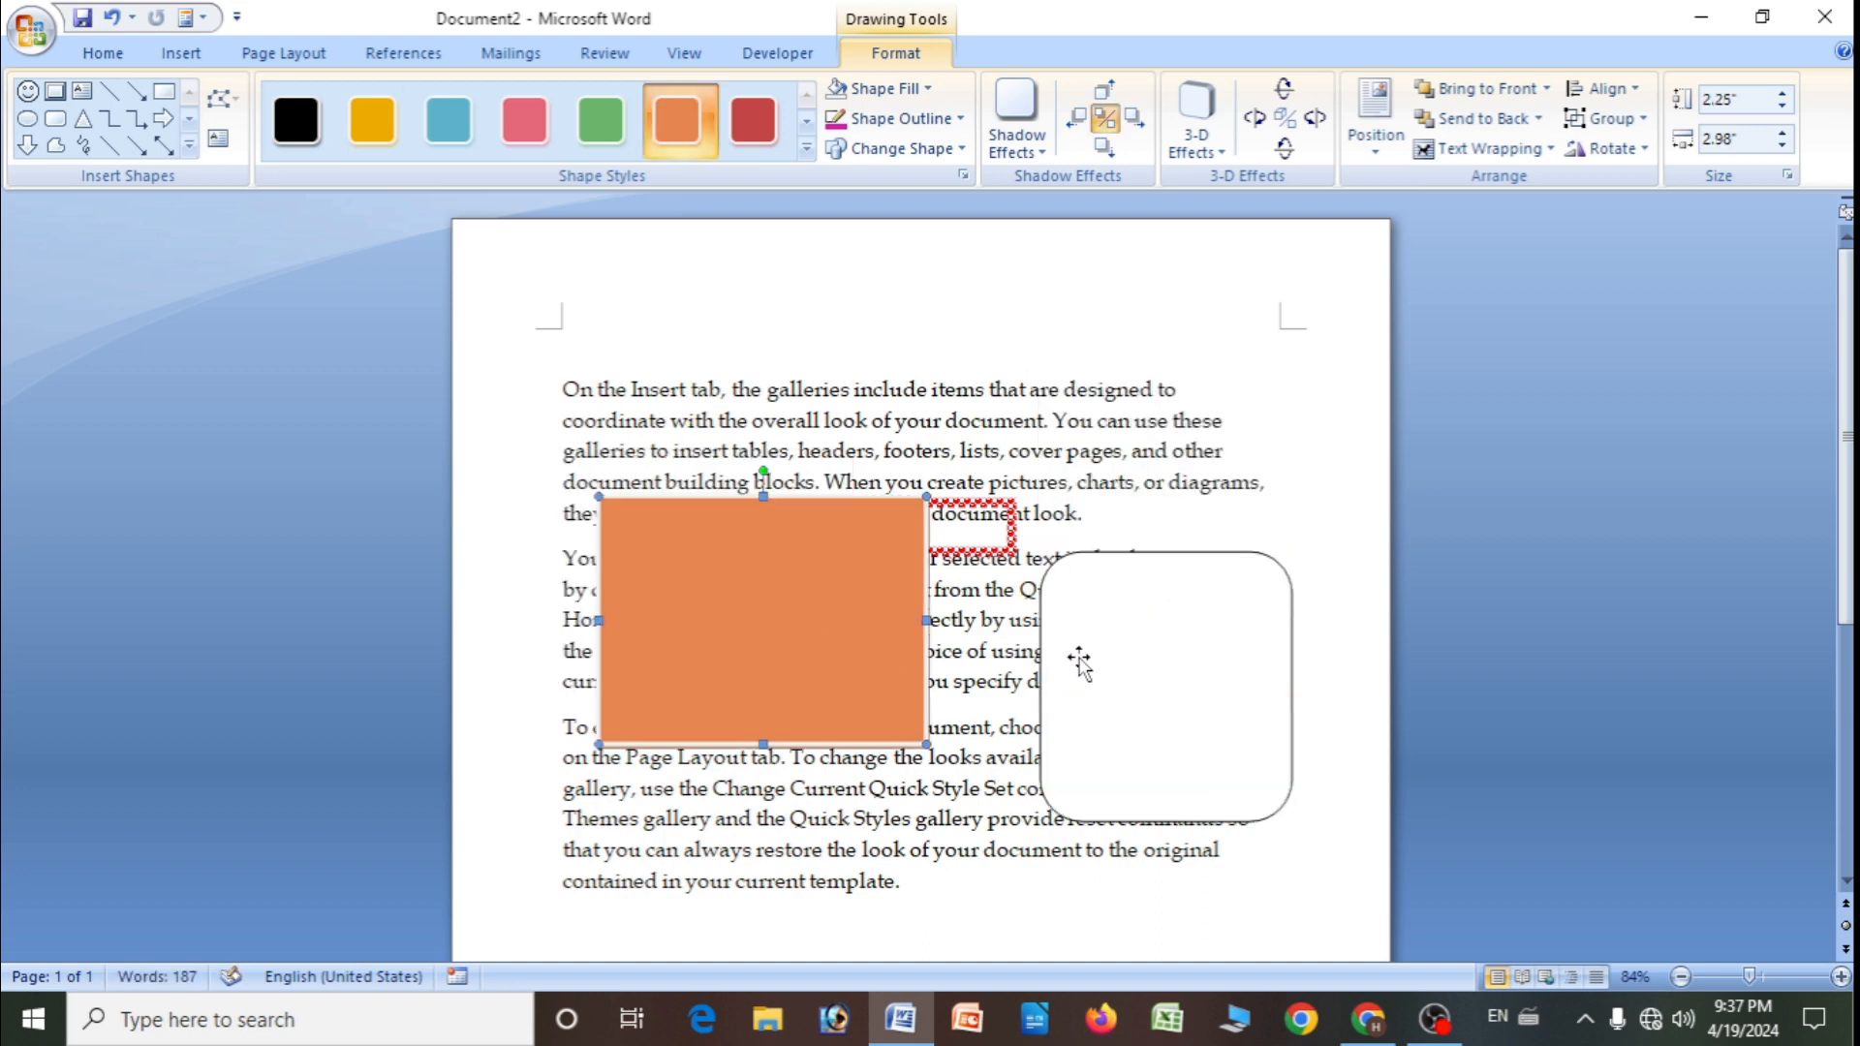
# - Regroup the two shapes starting from the orange rectangle alone, and move the group up to the first paragraph
pyautogui.click(1640, 118)
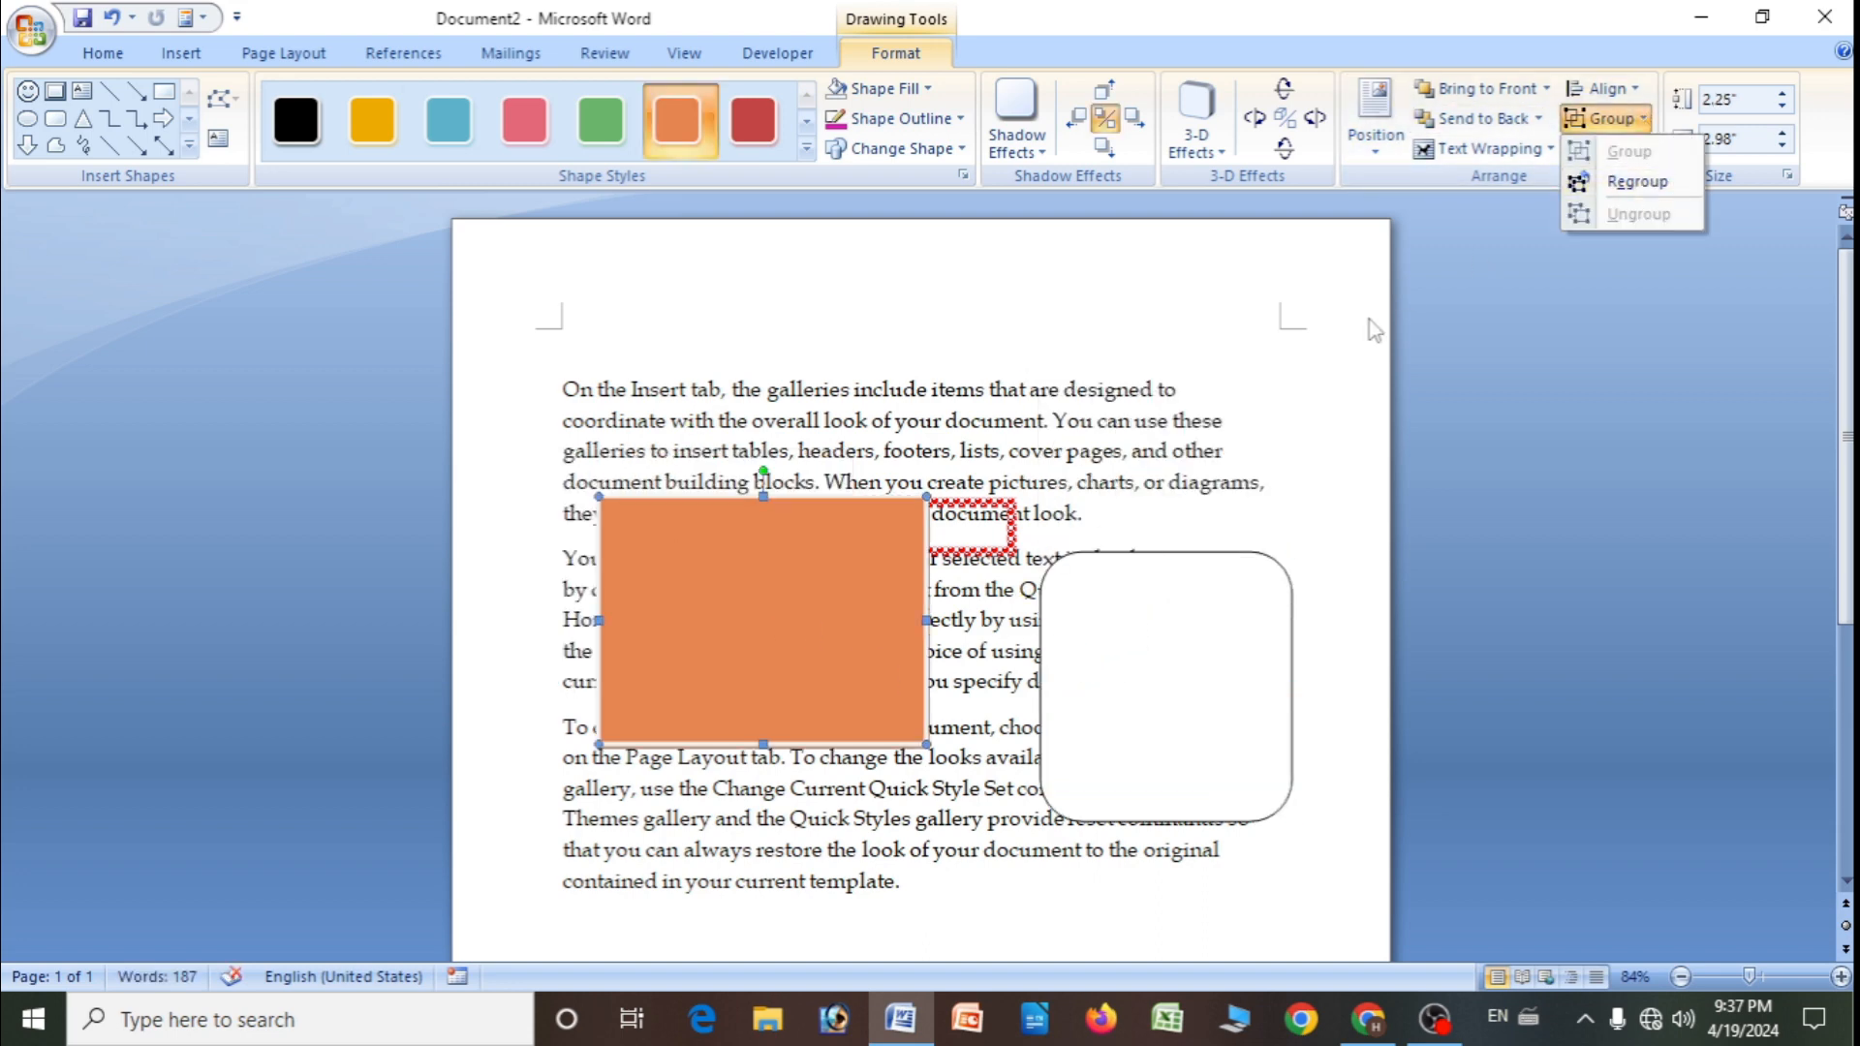
pyautogui.click(1636, 184)
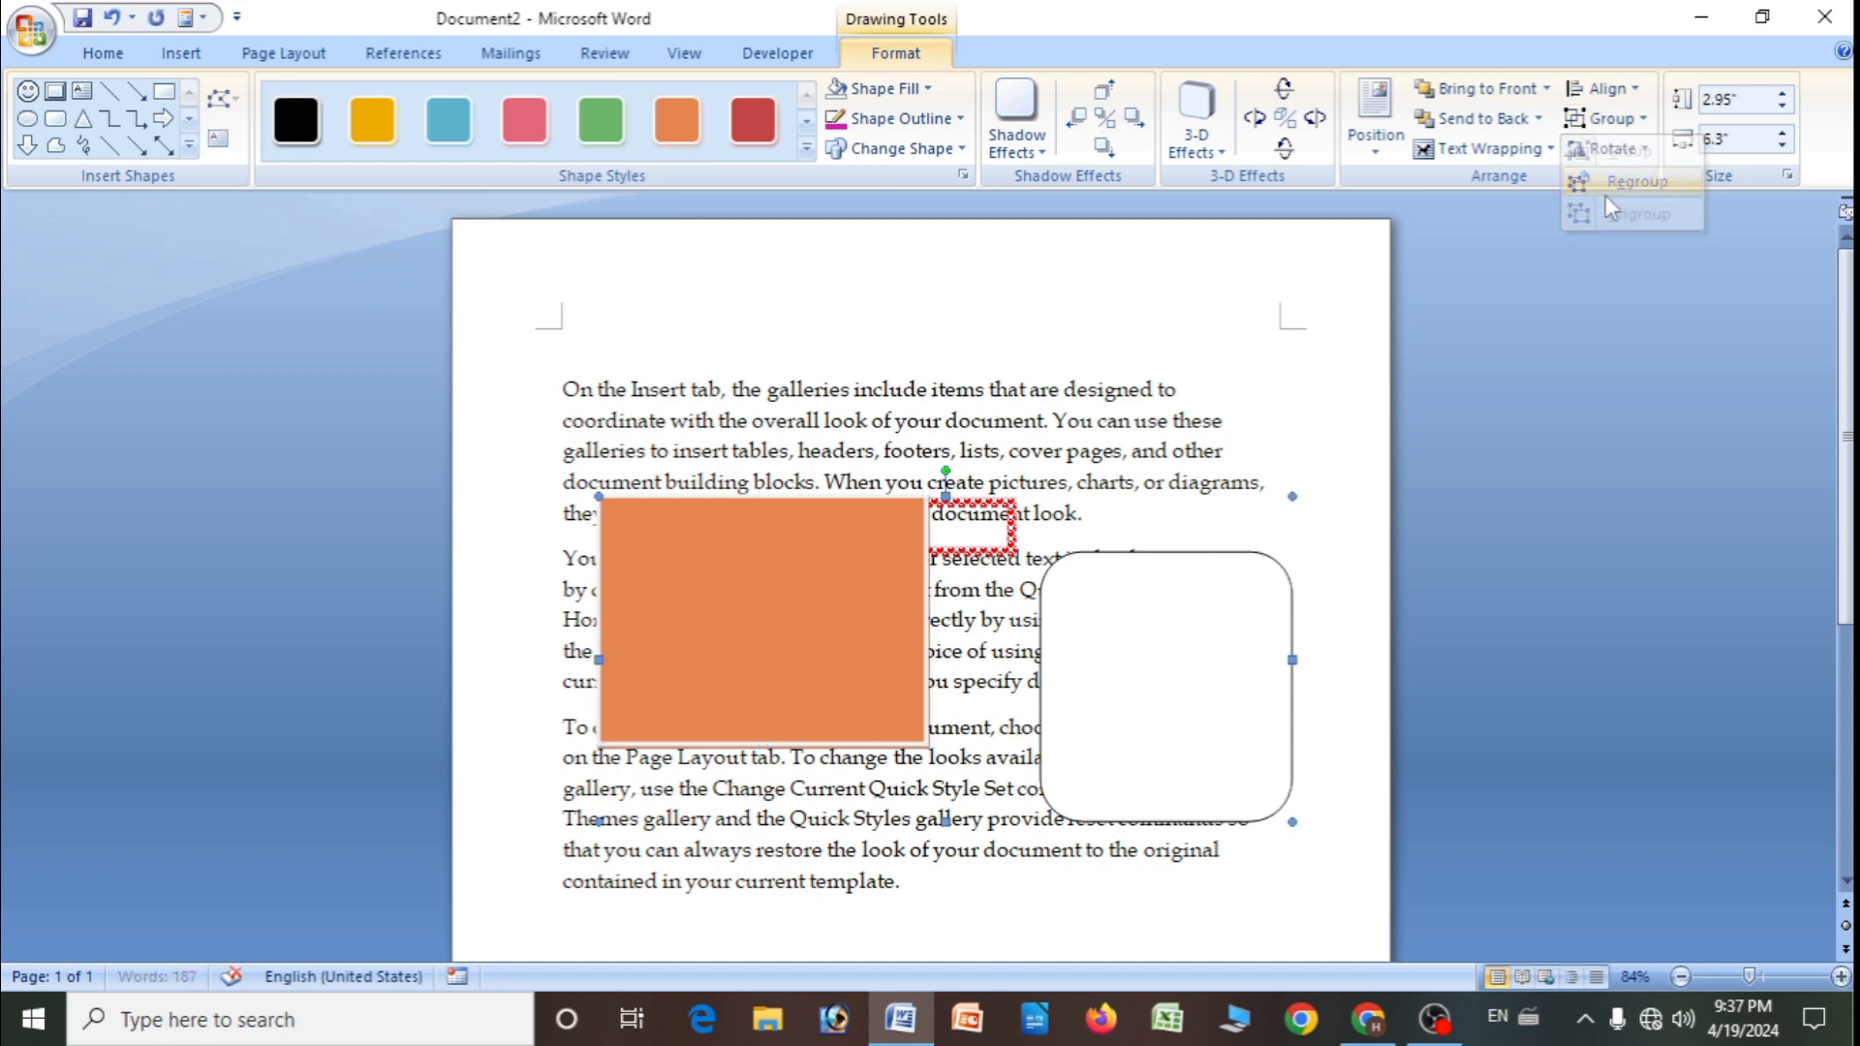
pyautogui.moveTo(1120, 652); pyautogui.dragTo(1083, 523)
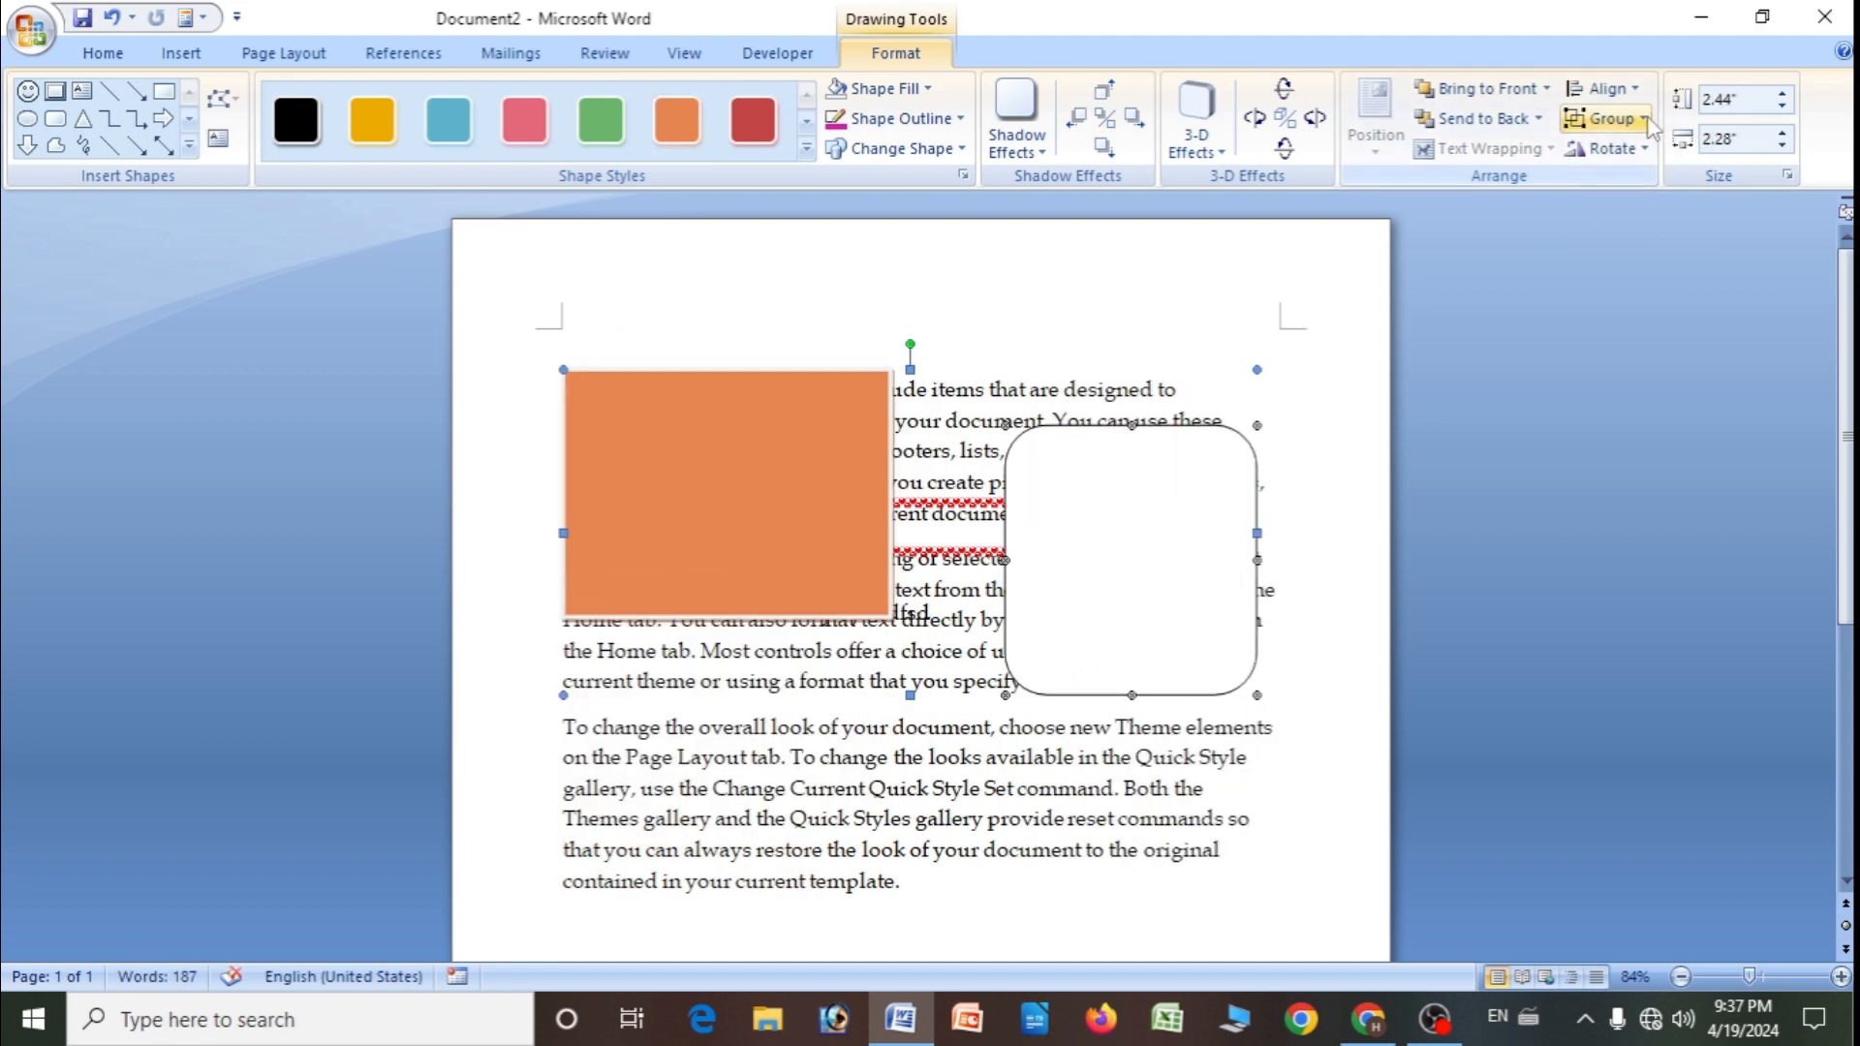
# - Ungroup the shapes and move both of them down together over the lower paragraphs
pyautogui.click(1608, 118)
pyautogui.click(1640, 215)
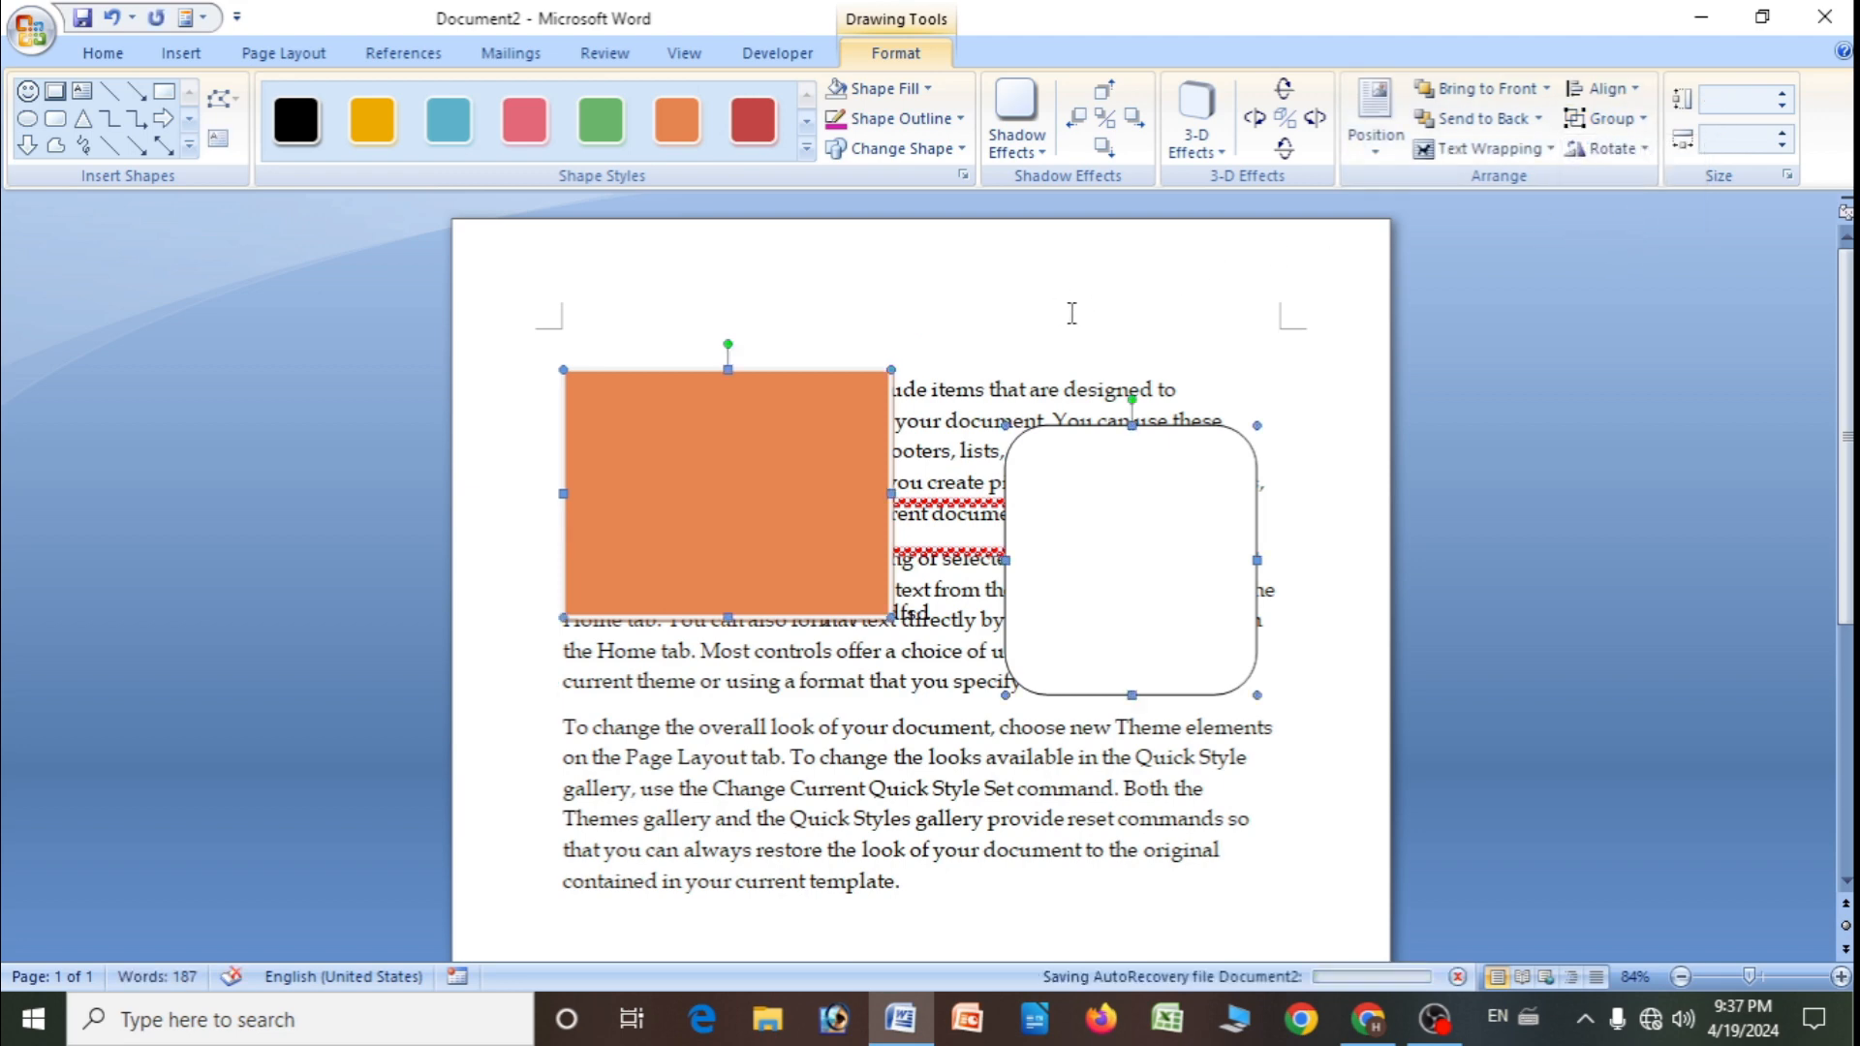
pyautogui.moveTo(1058, 549); pyautogui.dragTo(1127, 542)
pyautogui.moveTo(1130, 544); pyautogui.dragTo(1127, 714)
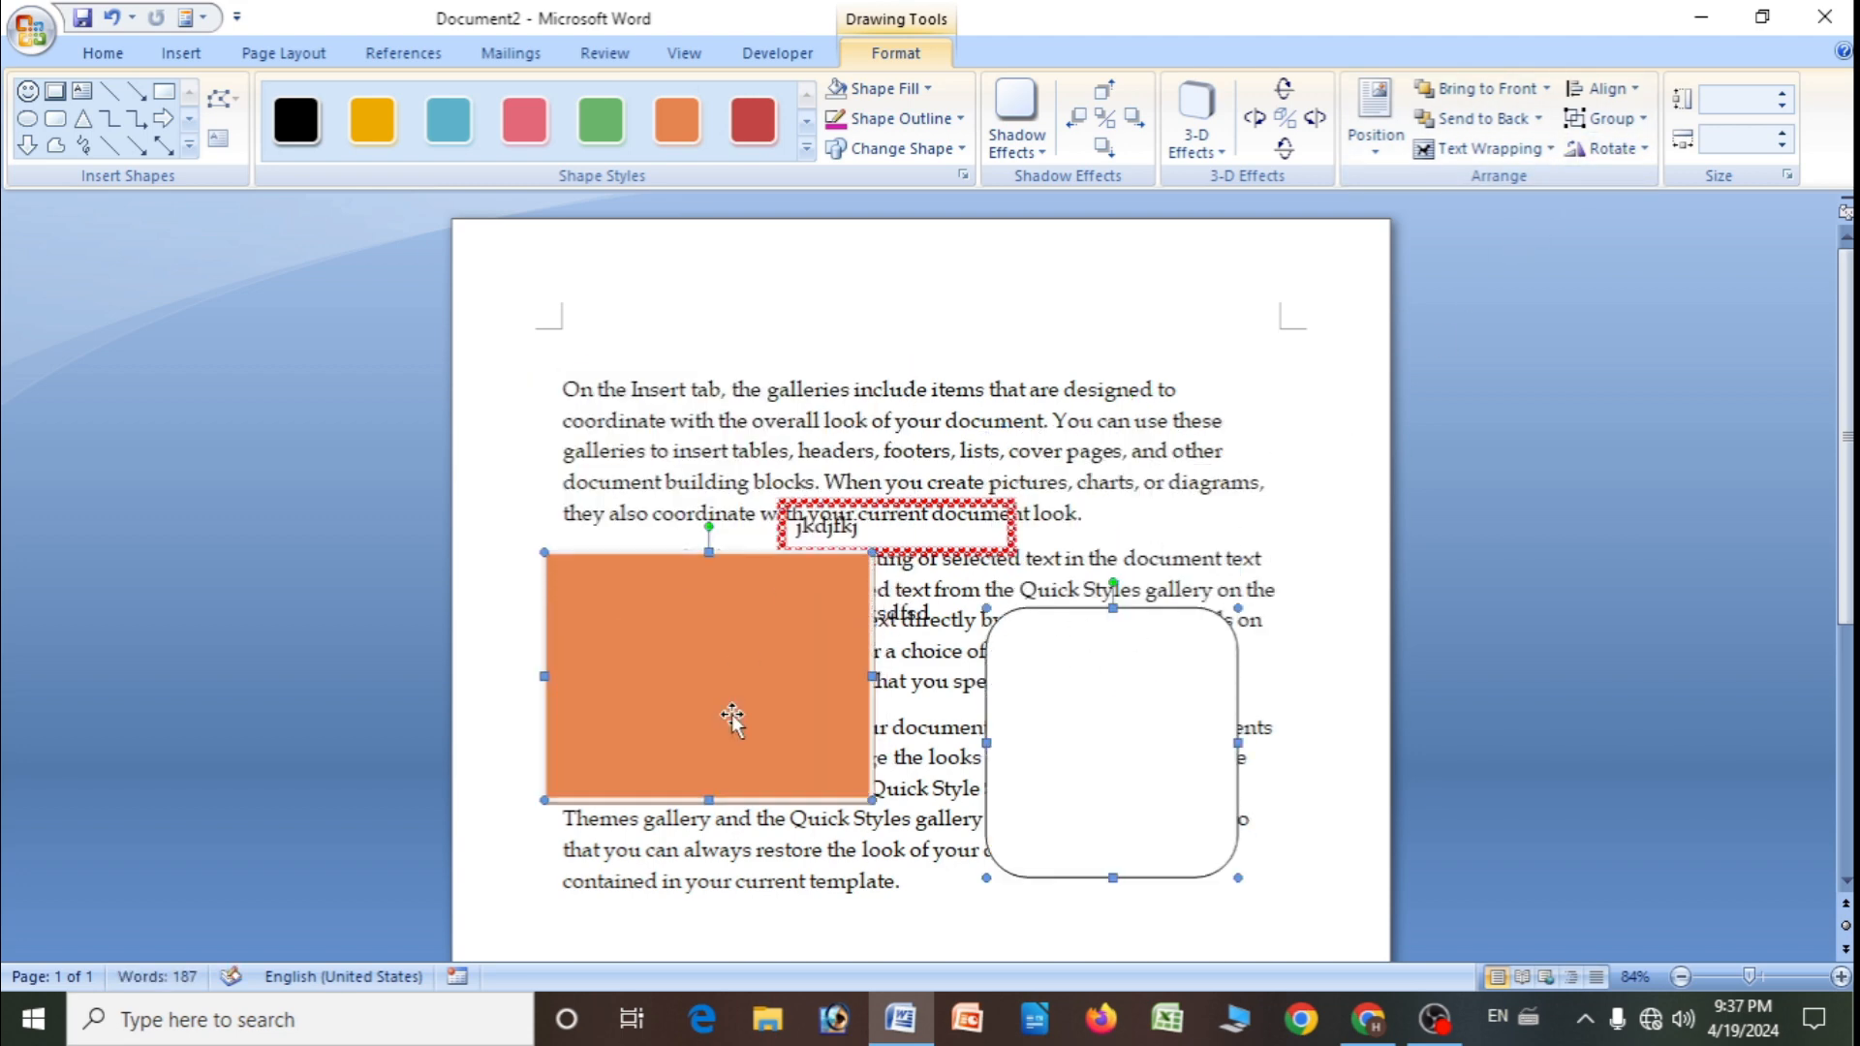
# - Move only the rounded rectangle up and to the right, and deselect it
pyautogui.click(1048, 402)
pyautogui.moveTo(1050, 668); pyautogui.dragTo(1102, 611)
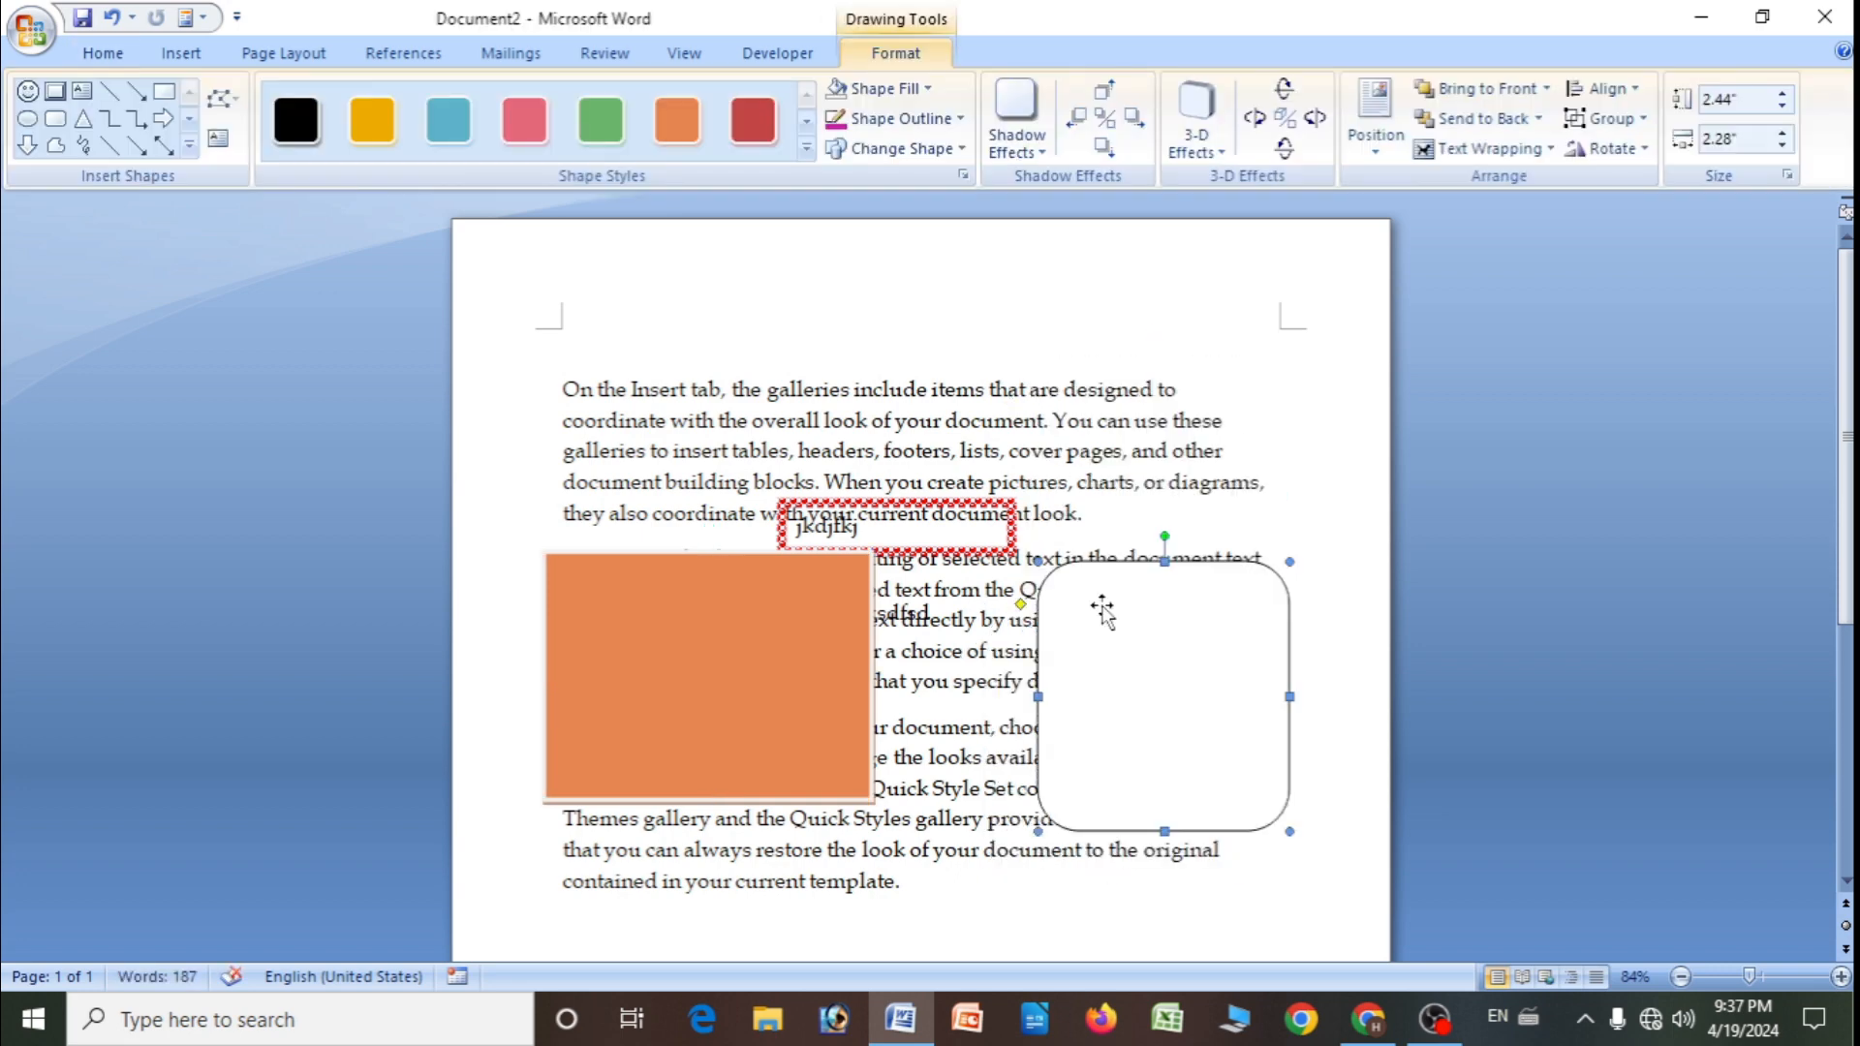
pyautogui.click(828, 355)
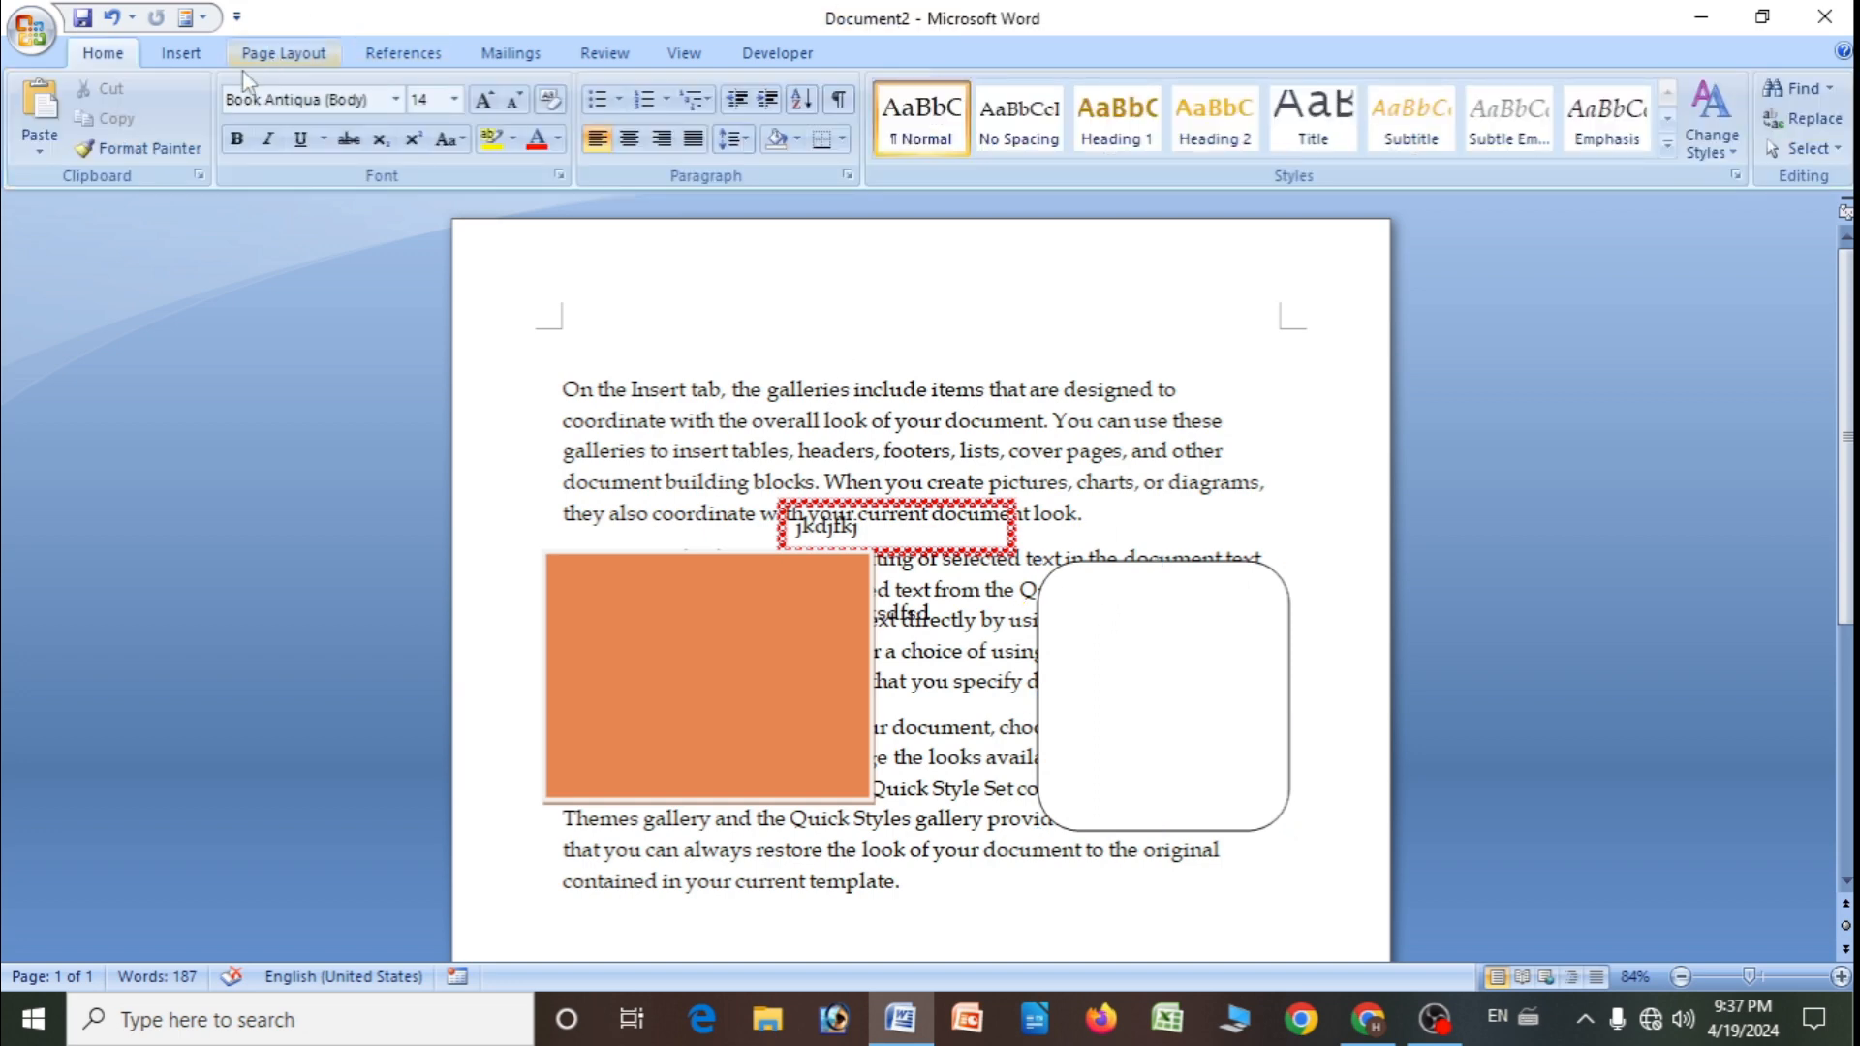
# - Delete the orange rectangle and the rounded rectangle from the page
pyautogui.click(174, 58)
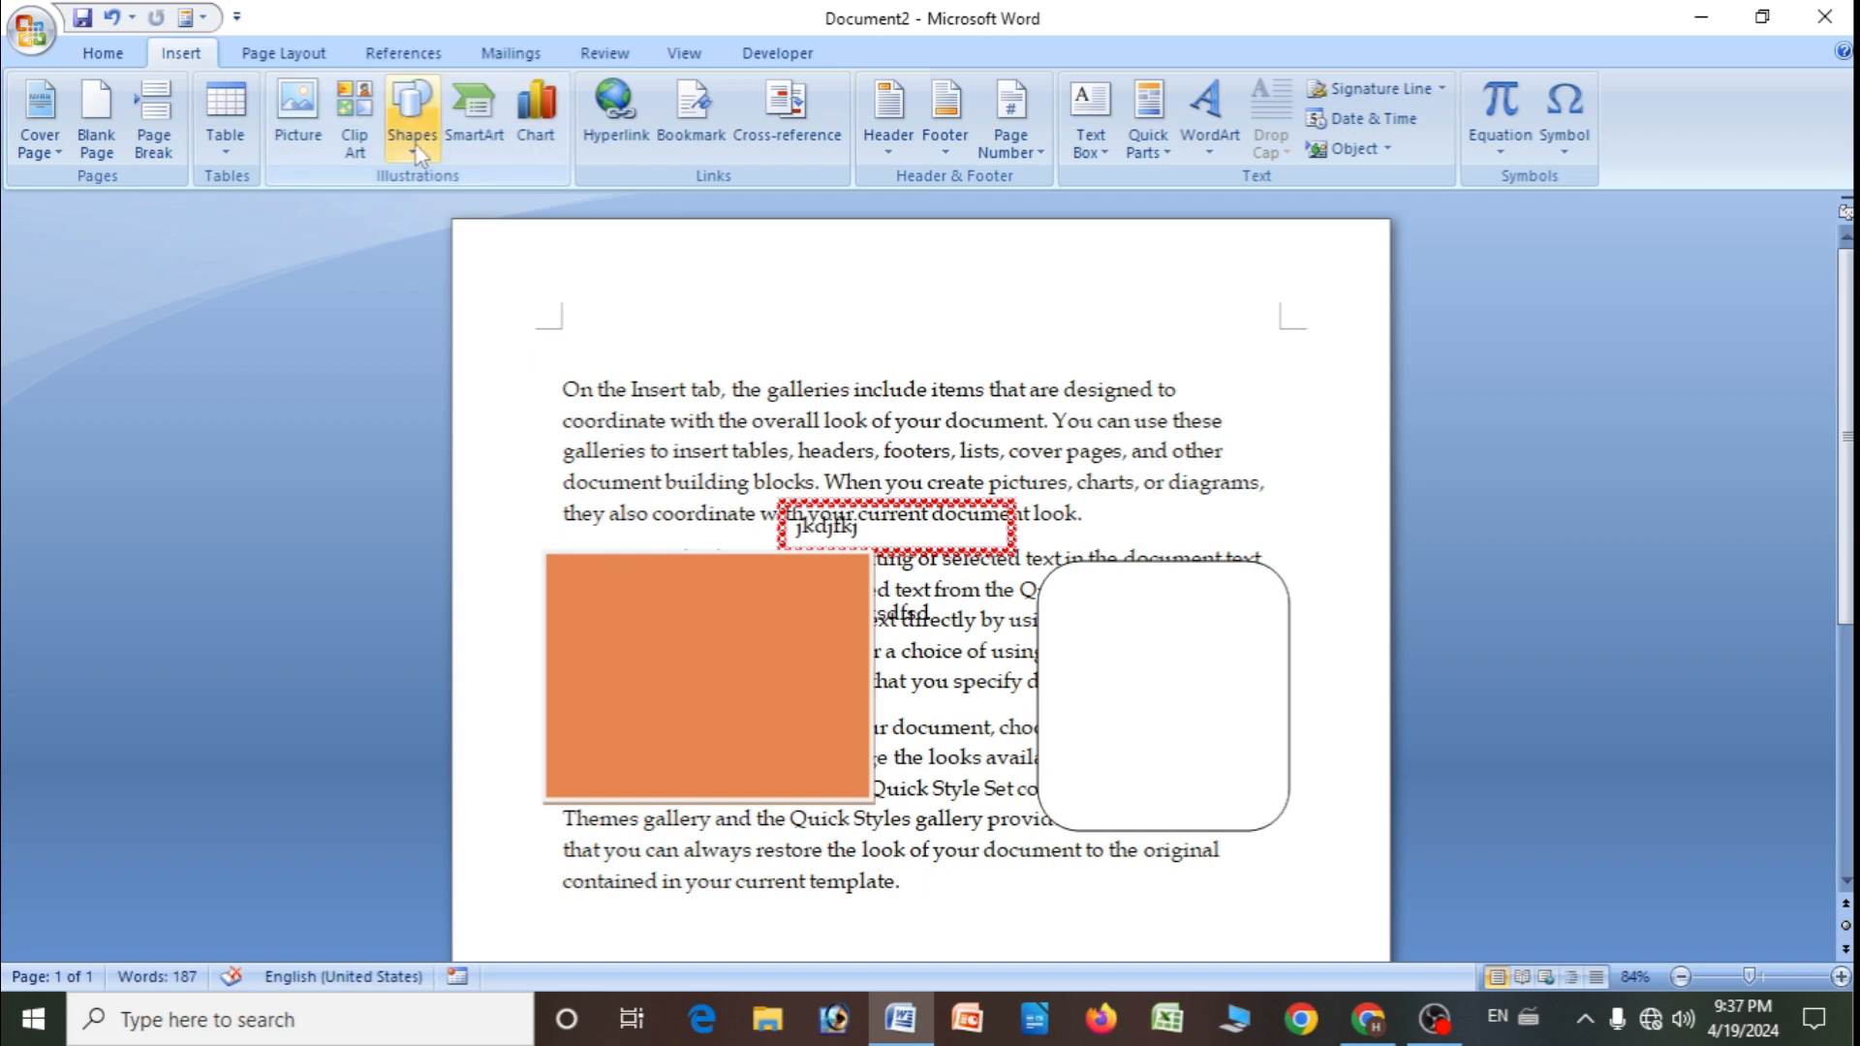
pyautogui.click(659, 628)
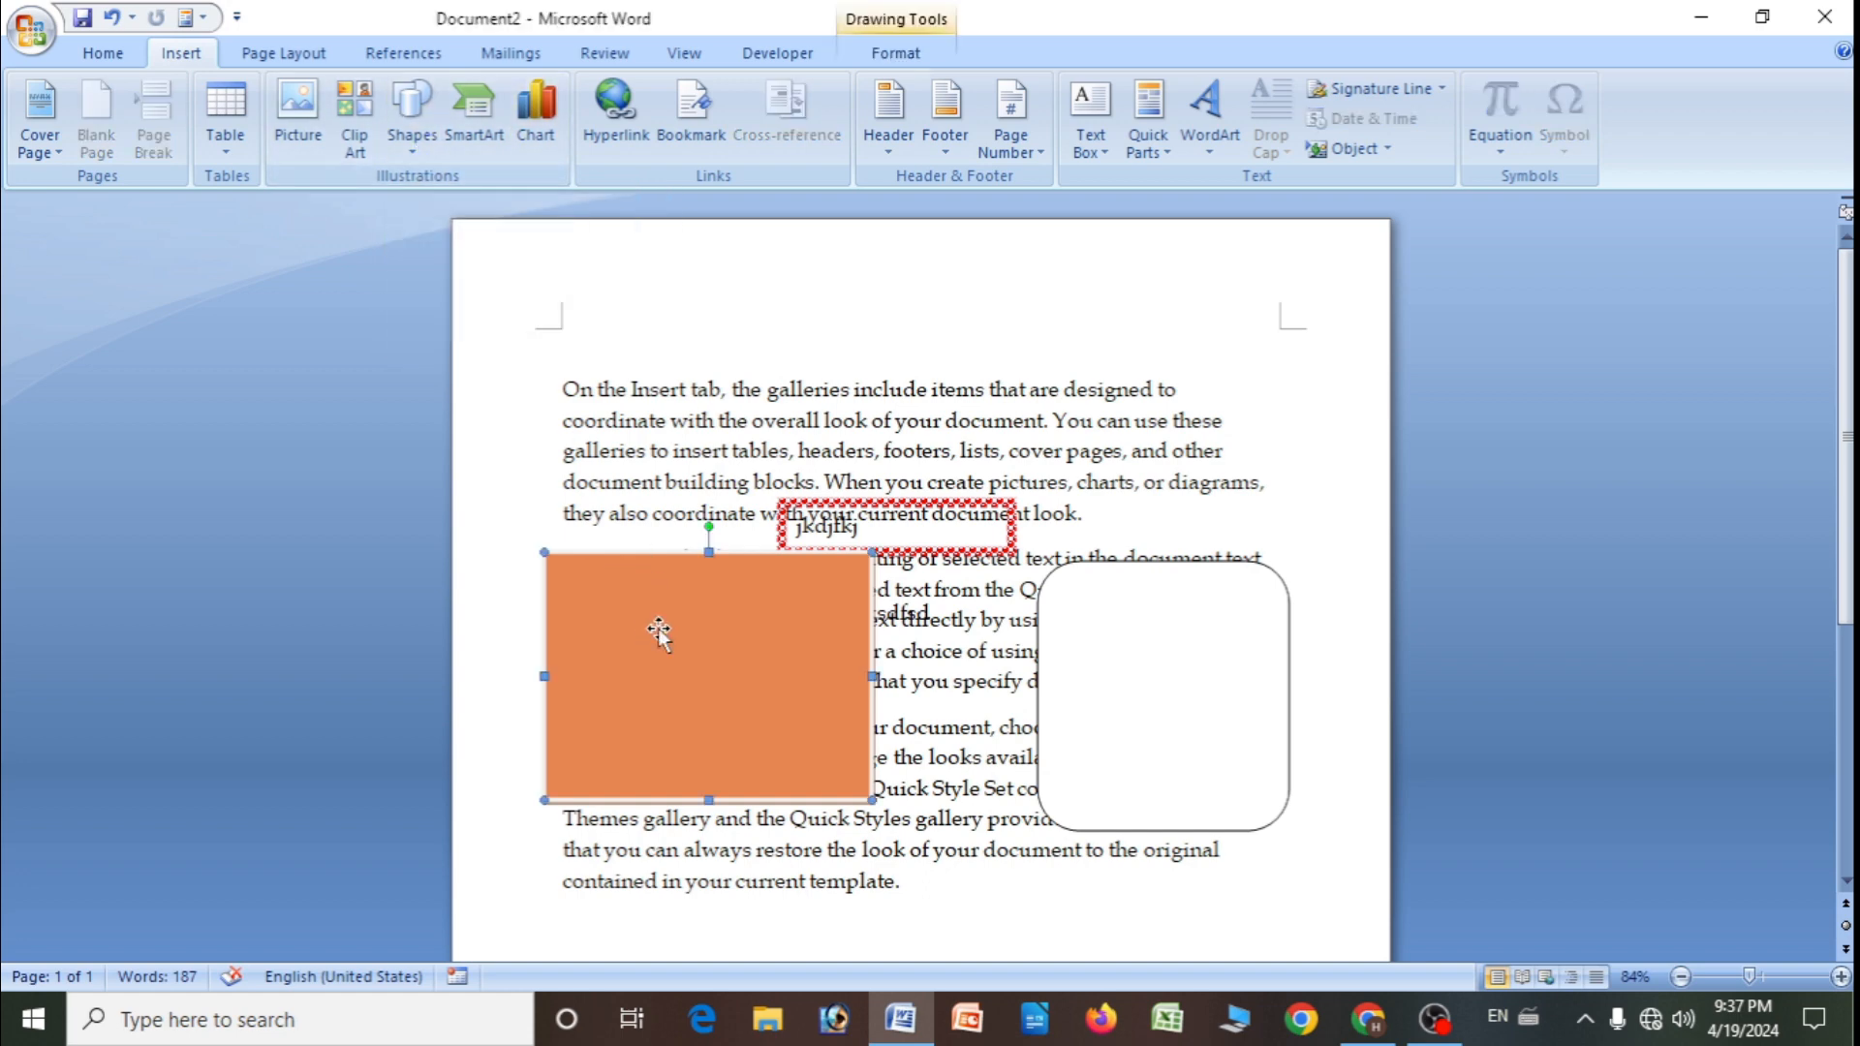
pyautogui.doubleClick(834, 704)
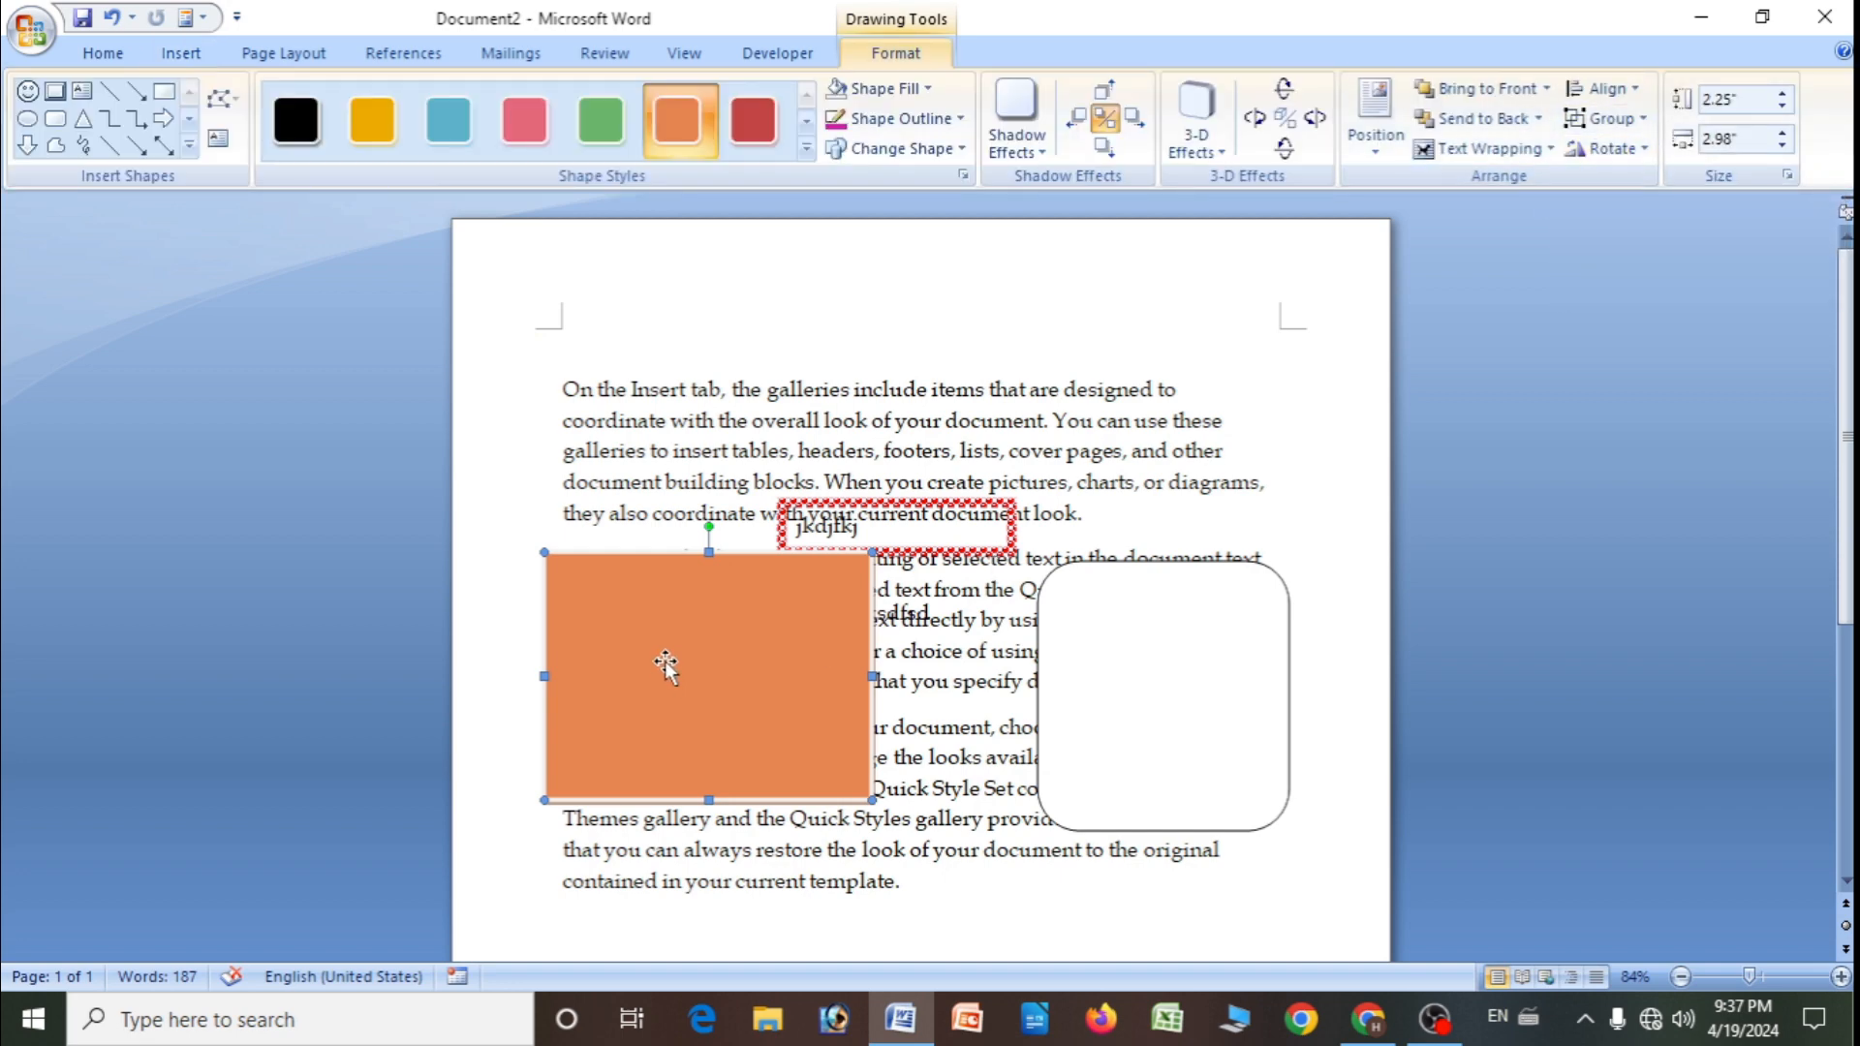
pyautogui.hotkey('ctrl', 'z')
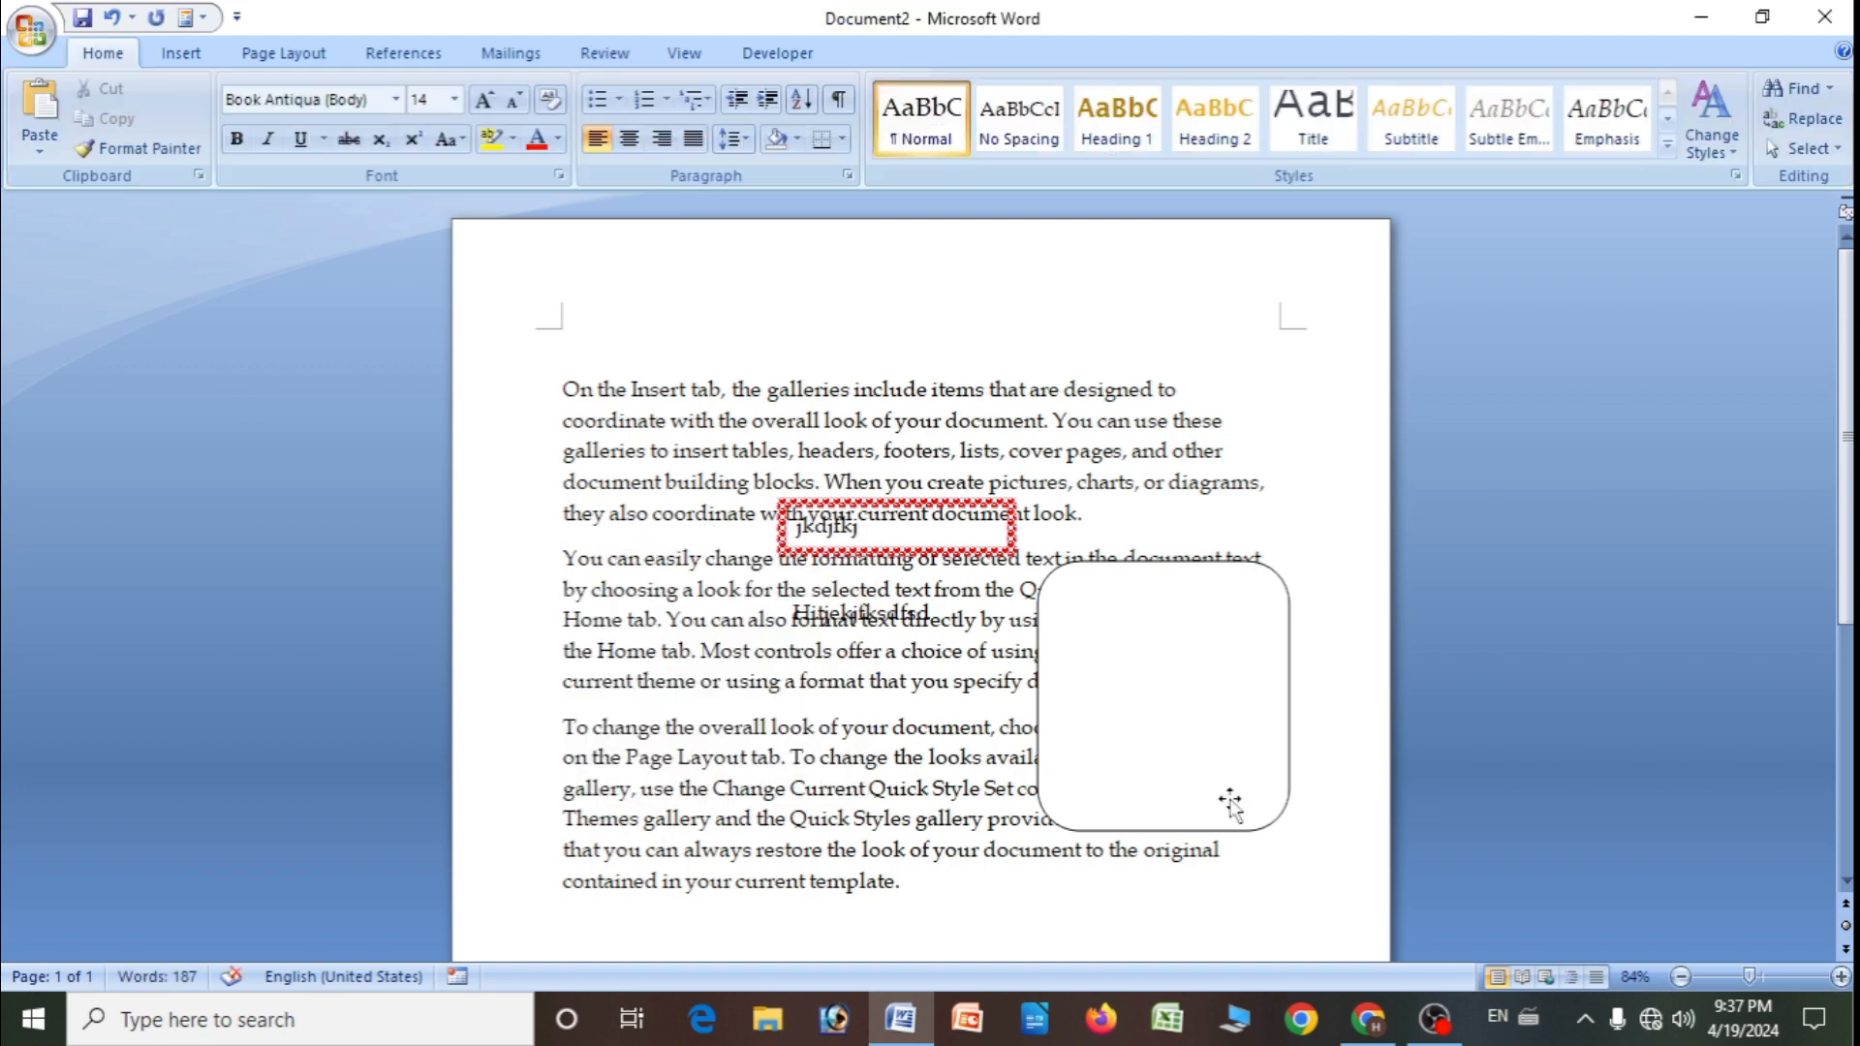
pyautogui.hotkey('ctrl', 'z')
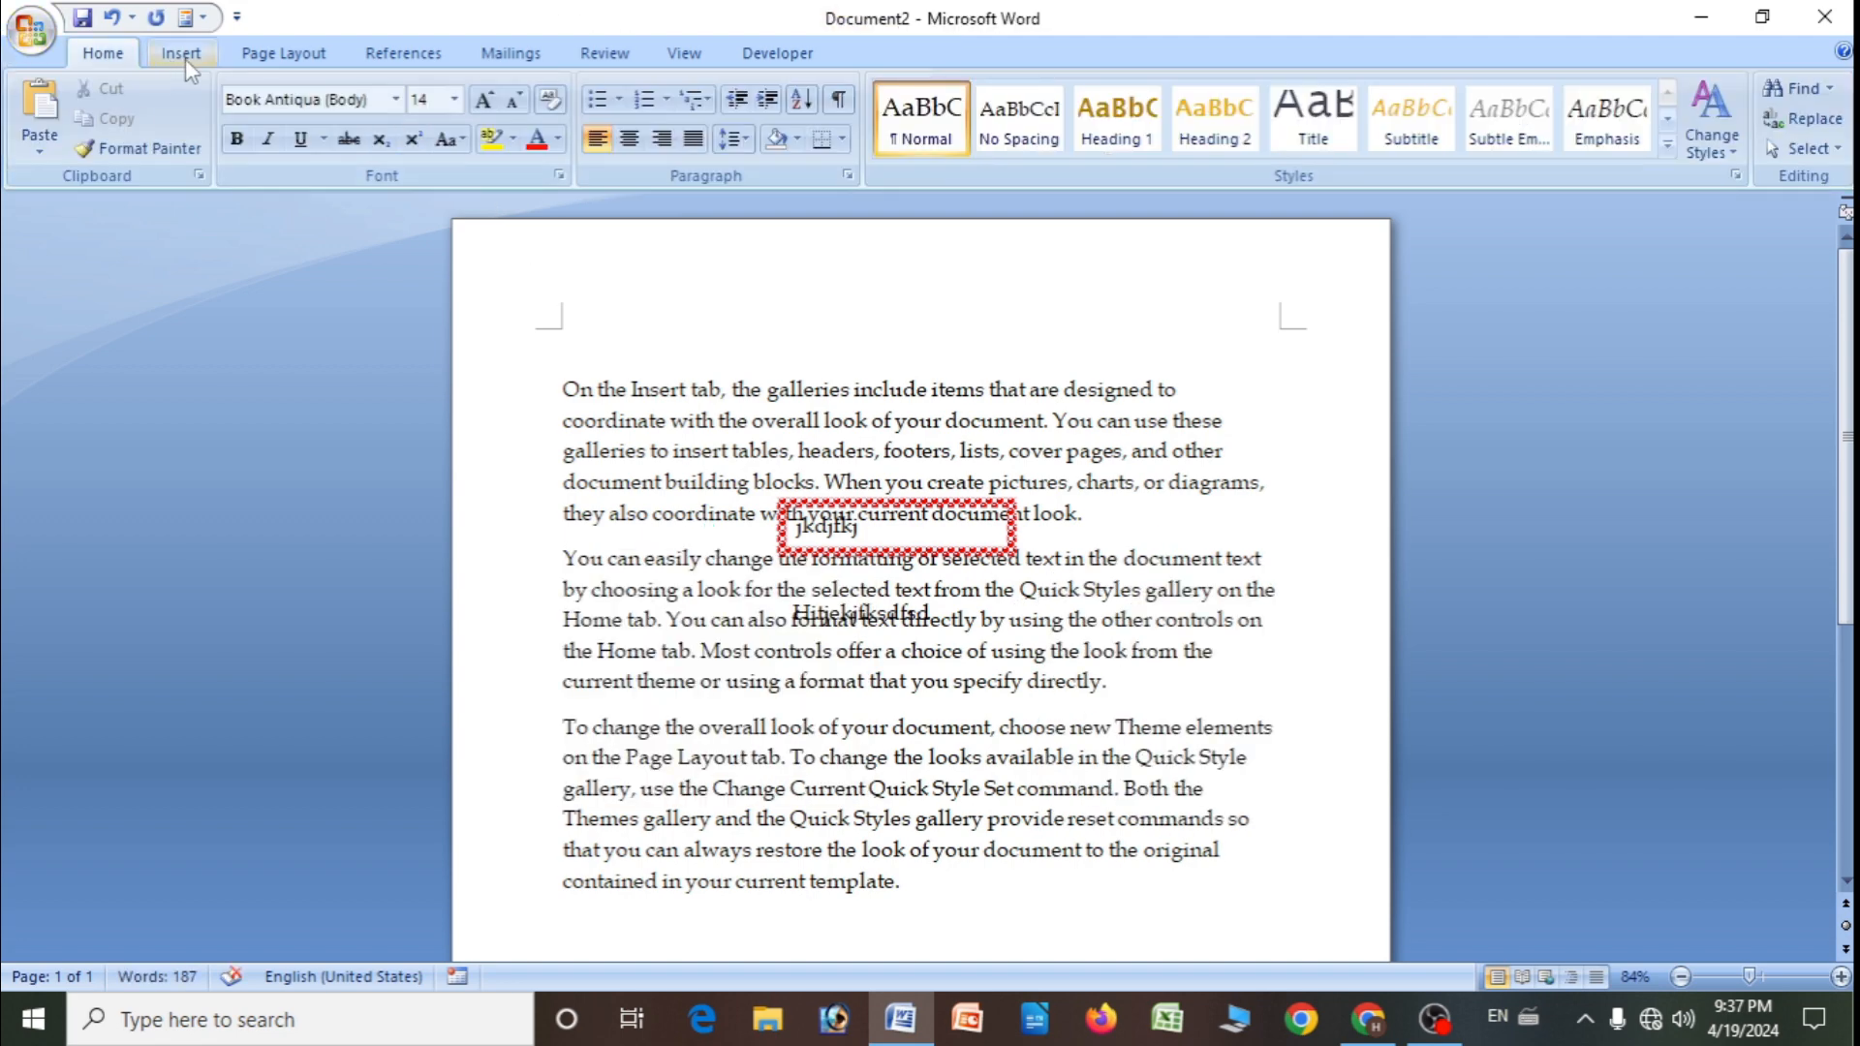
# - Draw a right triangle about 3" high and 2.41" wide over the paragraphs and give it the pink shape style
pyautogui.click(182, 56)
pyautogui.click(412, 121)
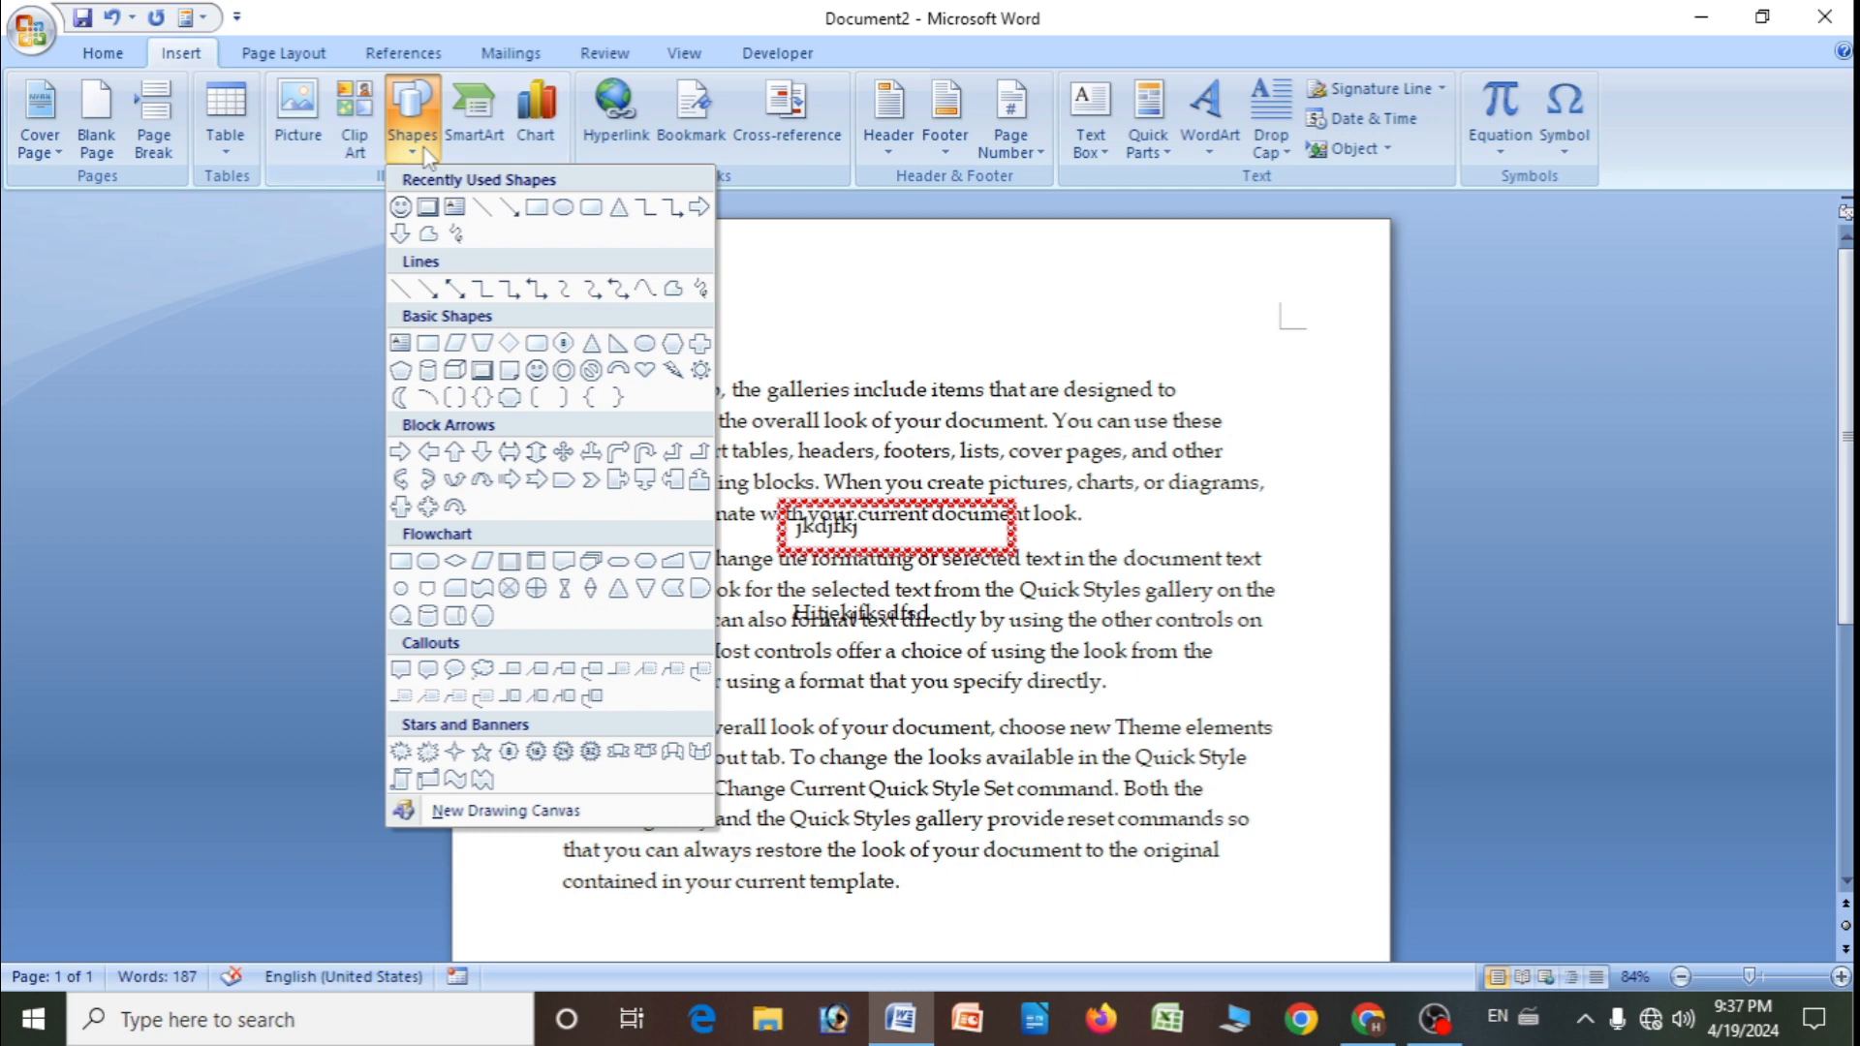
pyautogui.click(617, 343)
pyautogui.moveTo(718, 413); pyautogui.dragTo(984, 743)
pyautogui.click(524, 120)
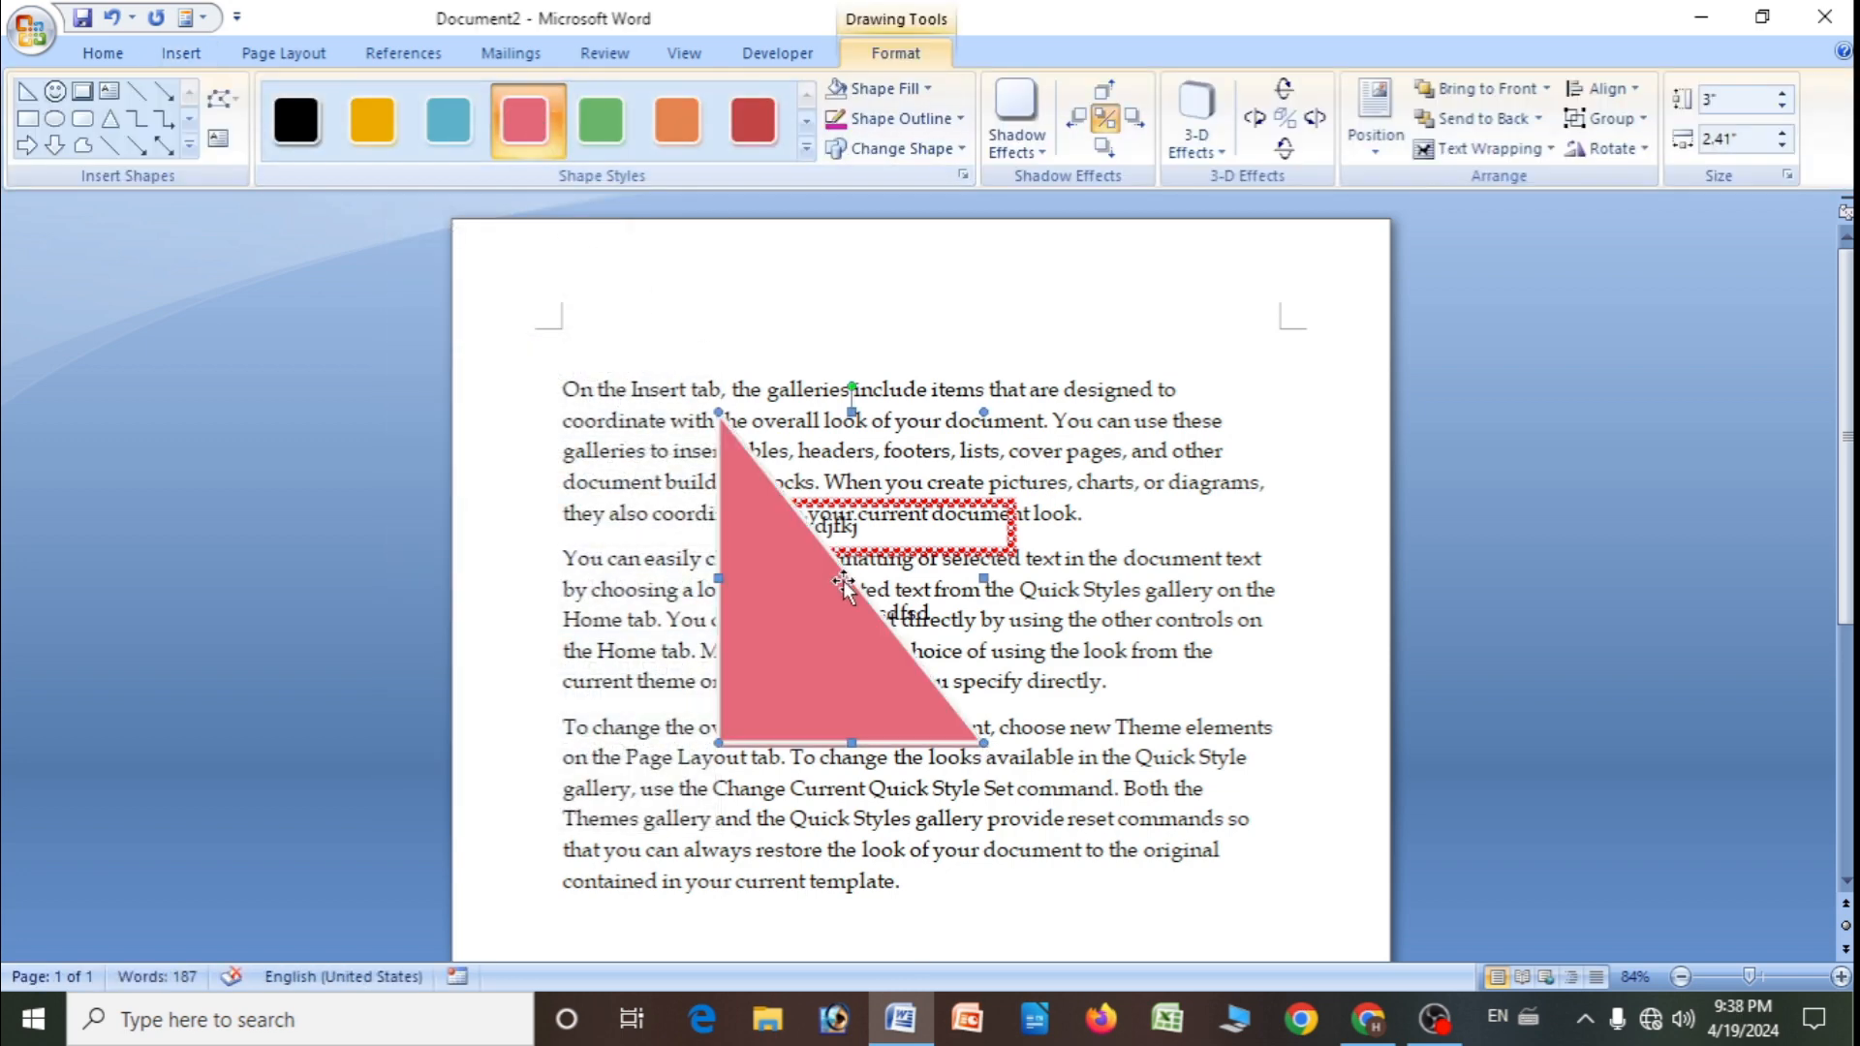
# - Preview rotation options such as Rotate Left 90° on the pink triangle without applying one
pyautogui.click(1644, 152)
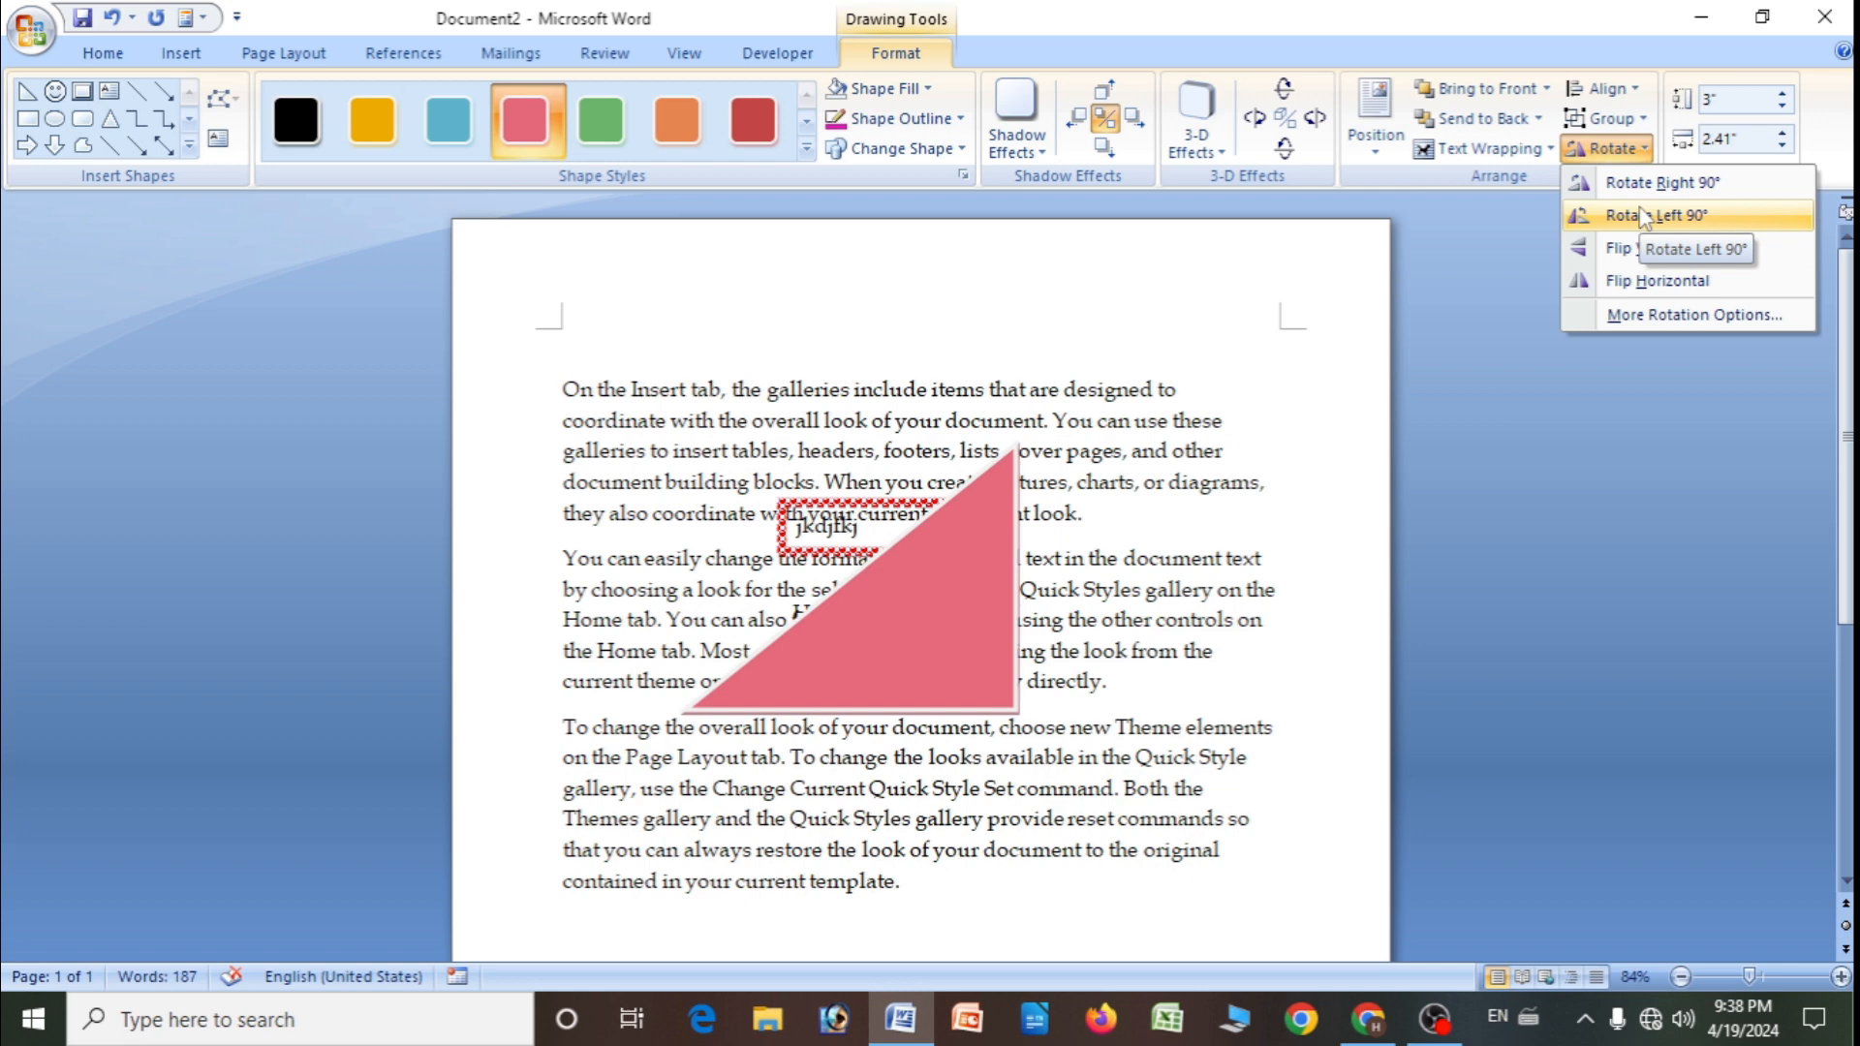
pyautogui.click(1267, 422)
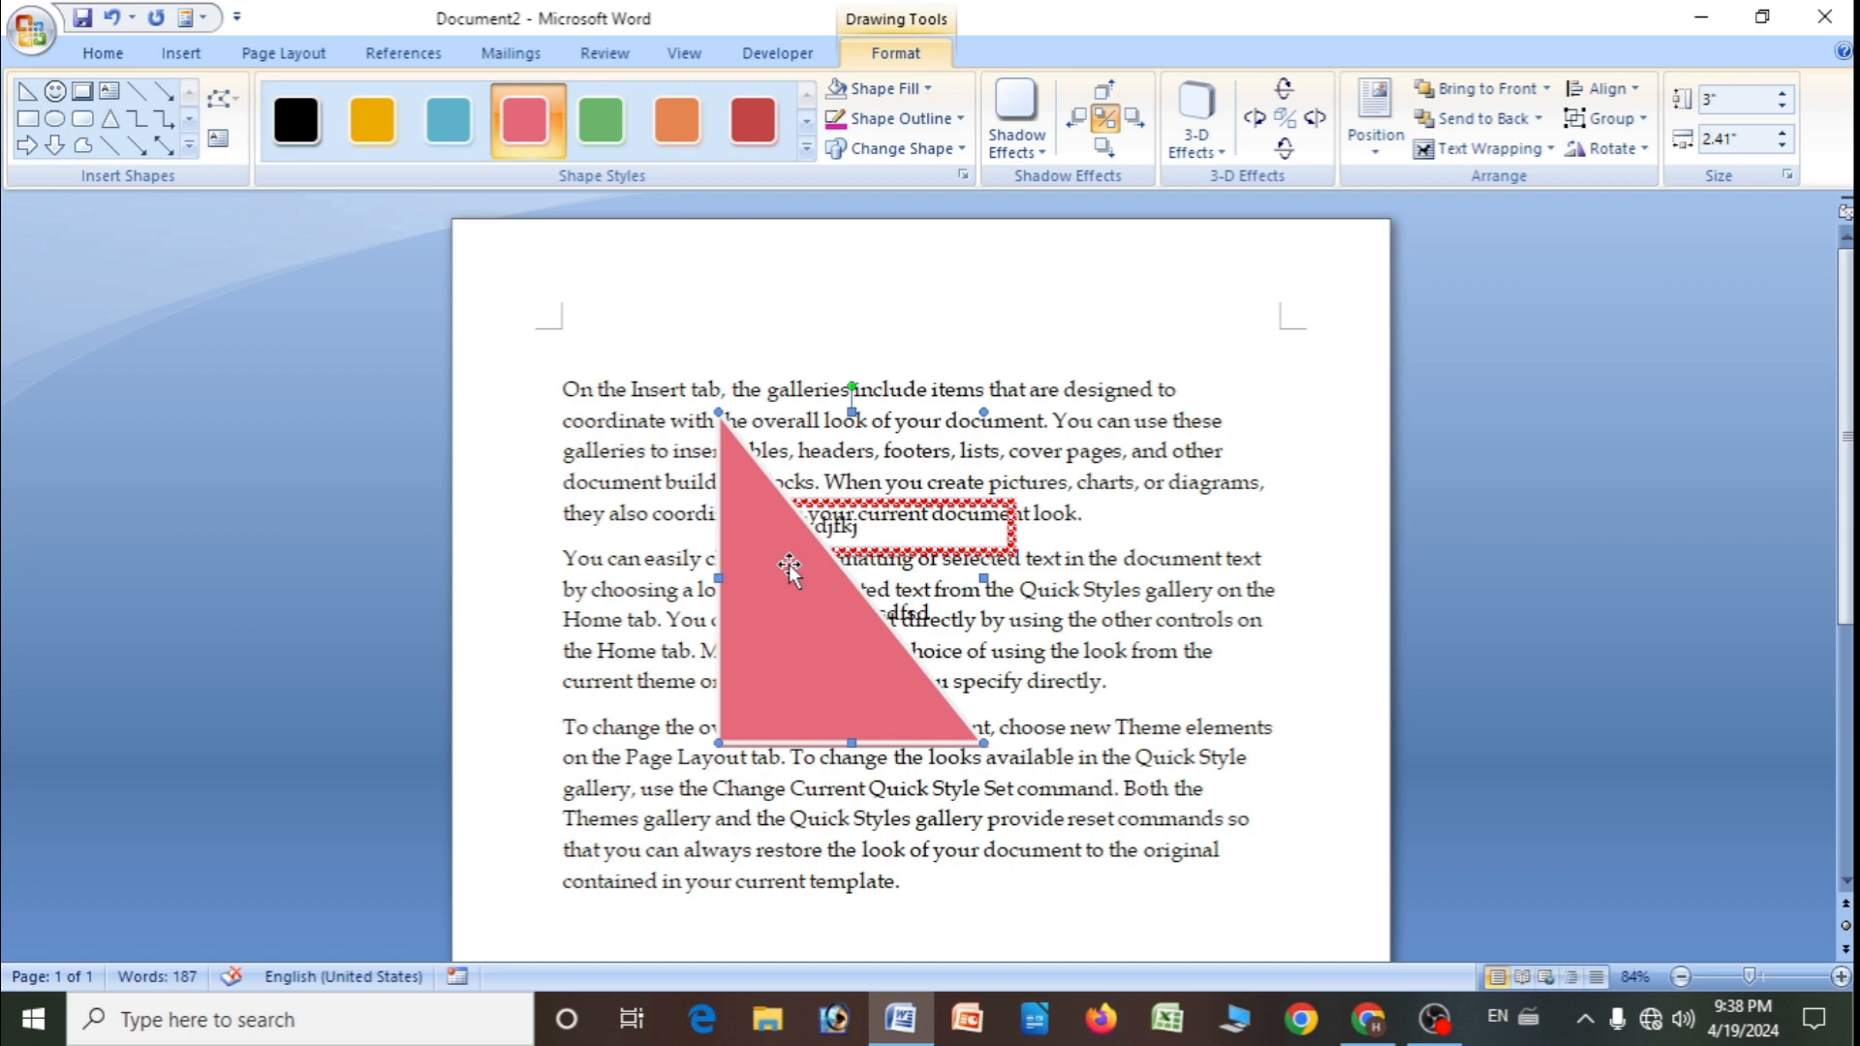
# - Increase the pink triangle's height to 4.3"
pyautogui.click(1781, 94)
pyautogui.click(1781, 94)
pyautogui.click(1781, 94)
pyautogui.click(1781, 94)
pyautogui.click(1781, 94)
pyautogui.click(1781, 94)
pyautogui.click(1781, 94)
pyautogui.click(1781, 94)
pyautogui.click(1781, 94)
pyautogui.click(1781, 94)
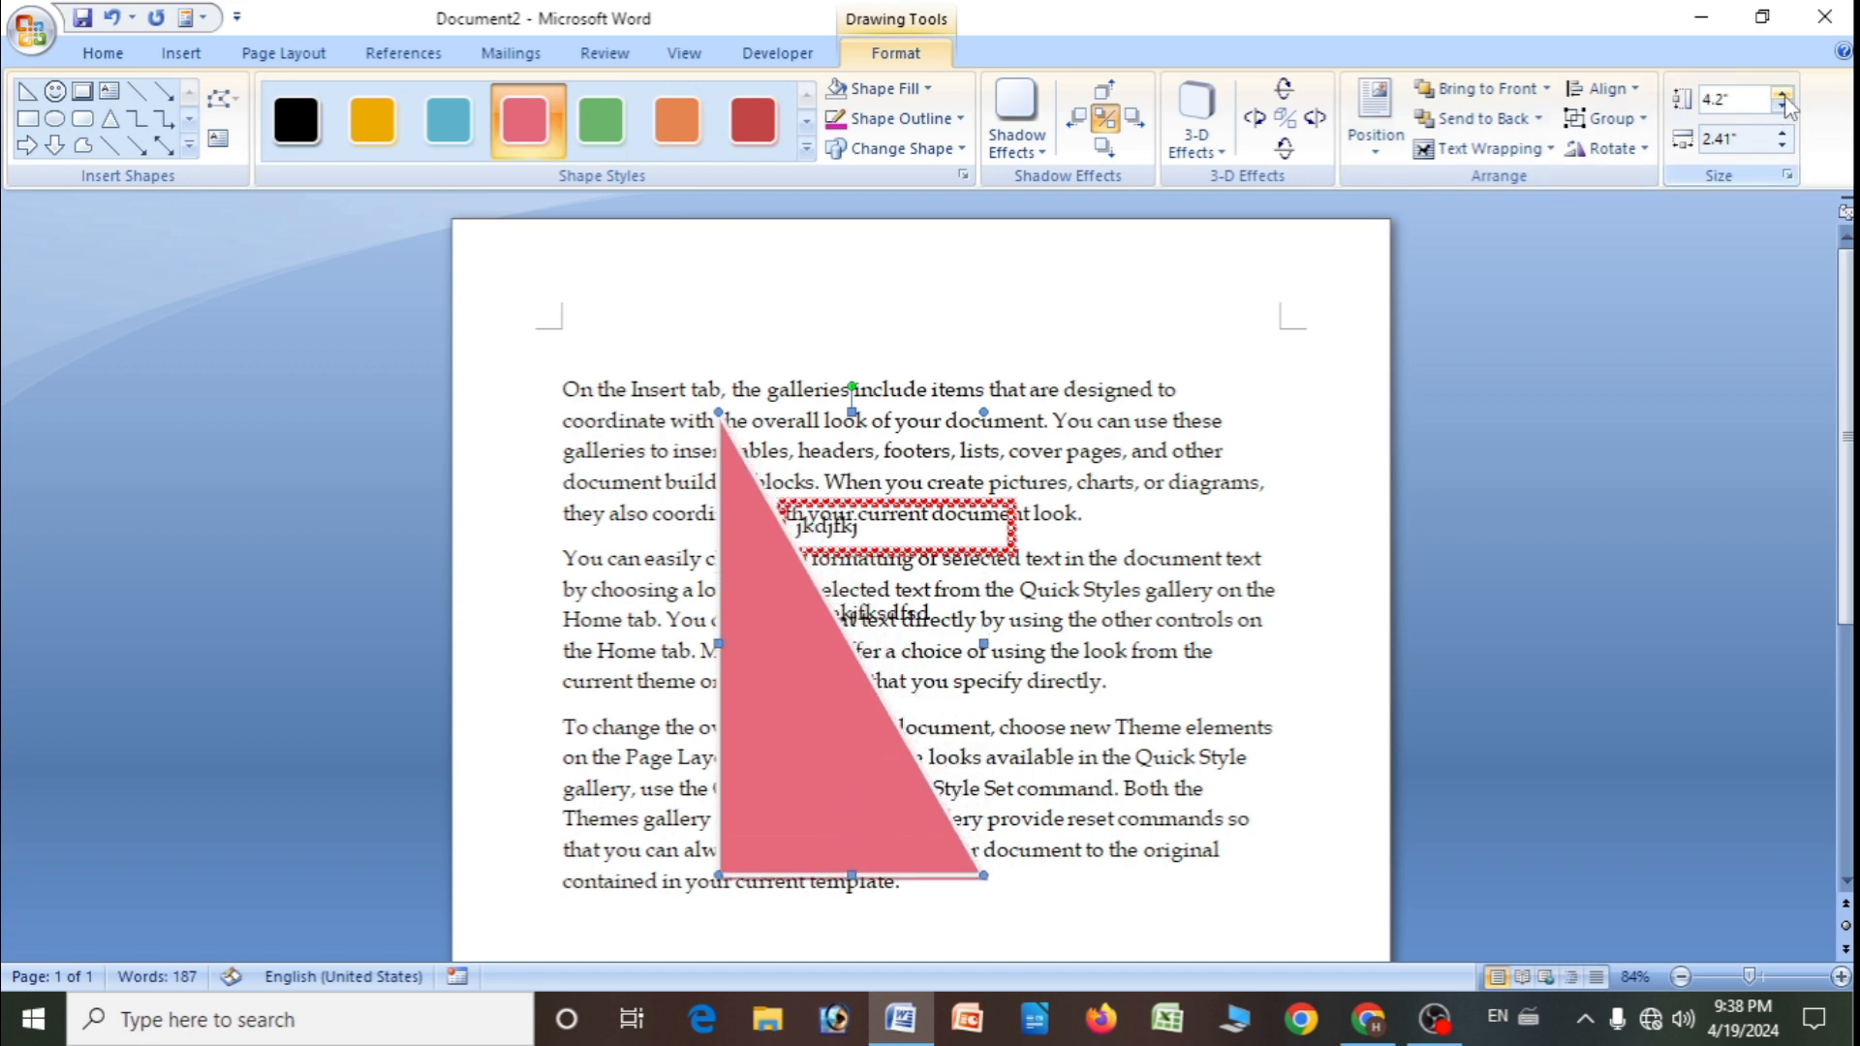
pyautogui.click(1781, 94)
pyautogui.click(1781, 94)
# - Increase the pink triangle's width to 3.6"
pyautogui.click(1781, 134)
pyautogui.click(1781, 134)
pyautogui.click(1781, 134)
pyautogui.click(1781, 134)
pyautogui.click(1781, 133)
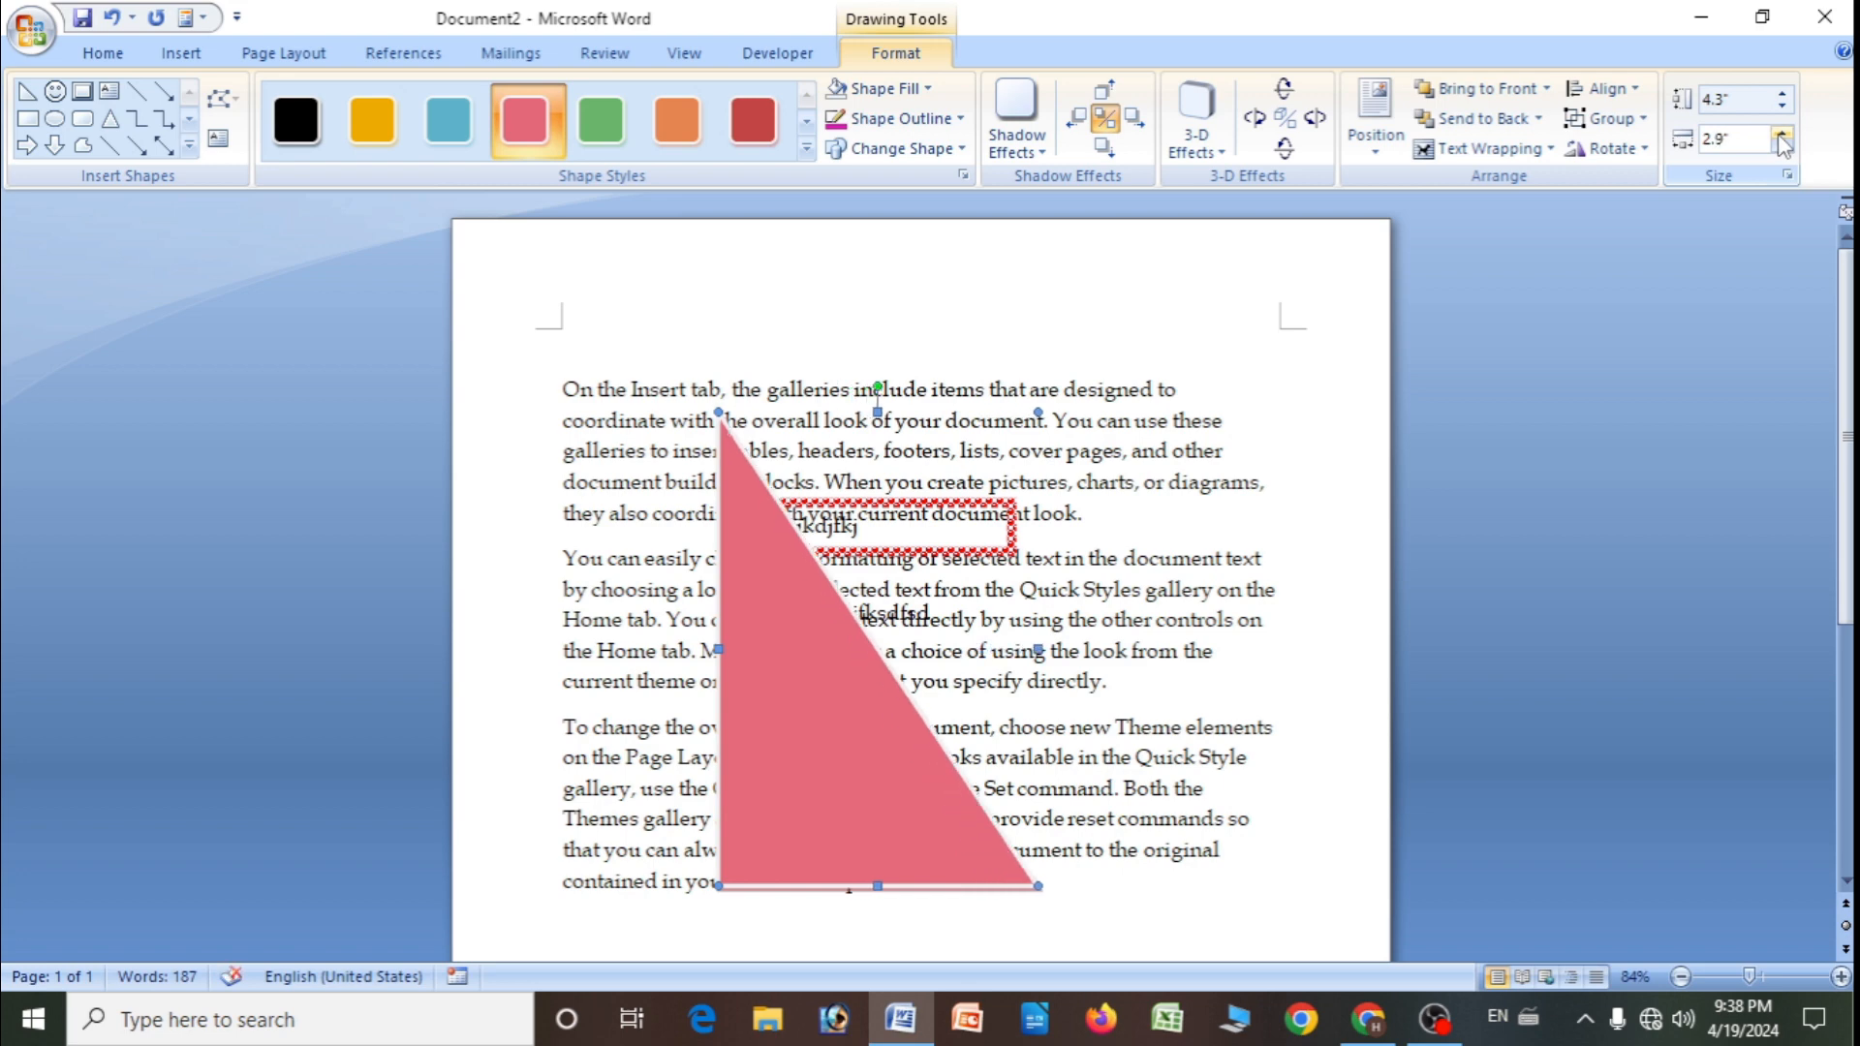
pyautogui.click(1781, 134)
pyautogui.click(1781, 133)
pyautogui.click(1781, 133)
pyautogui.click(1782, 133)
pyautogui.click(1782, 134)
pyautogui.click(1781, 134)
pyautogui.click(1781, 134)
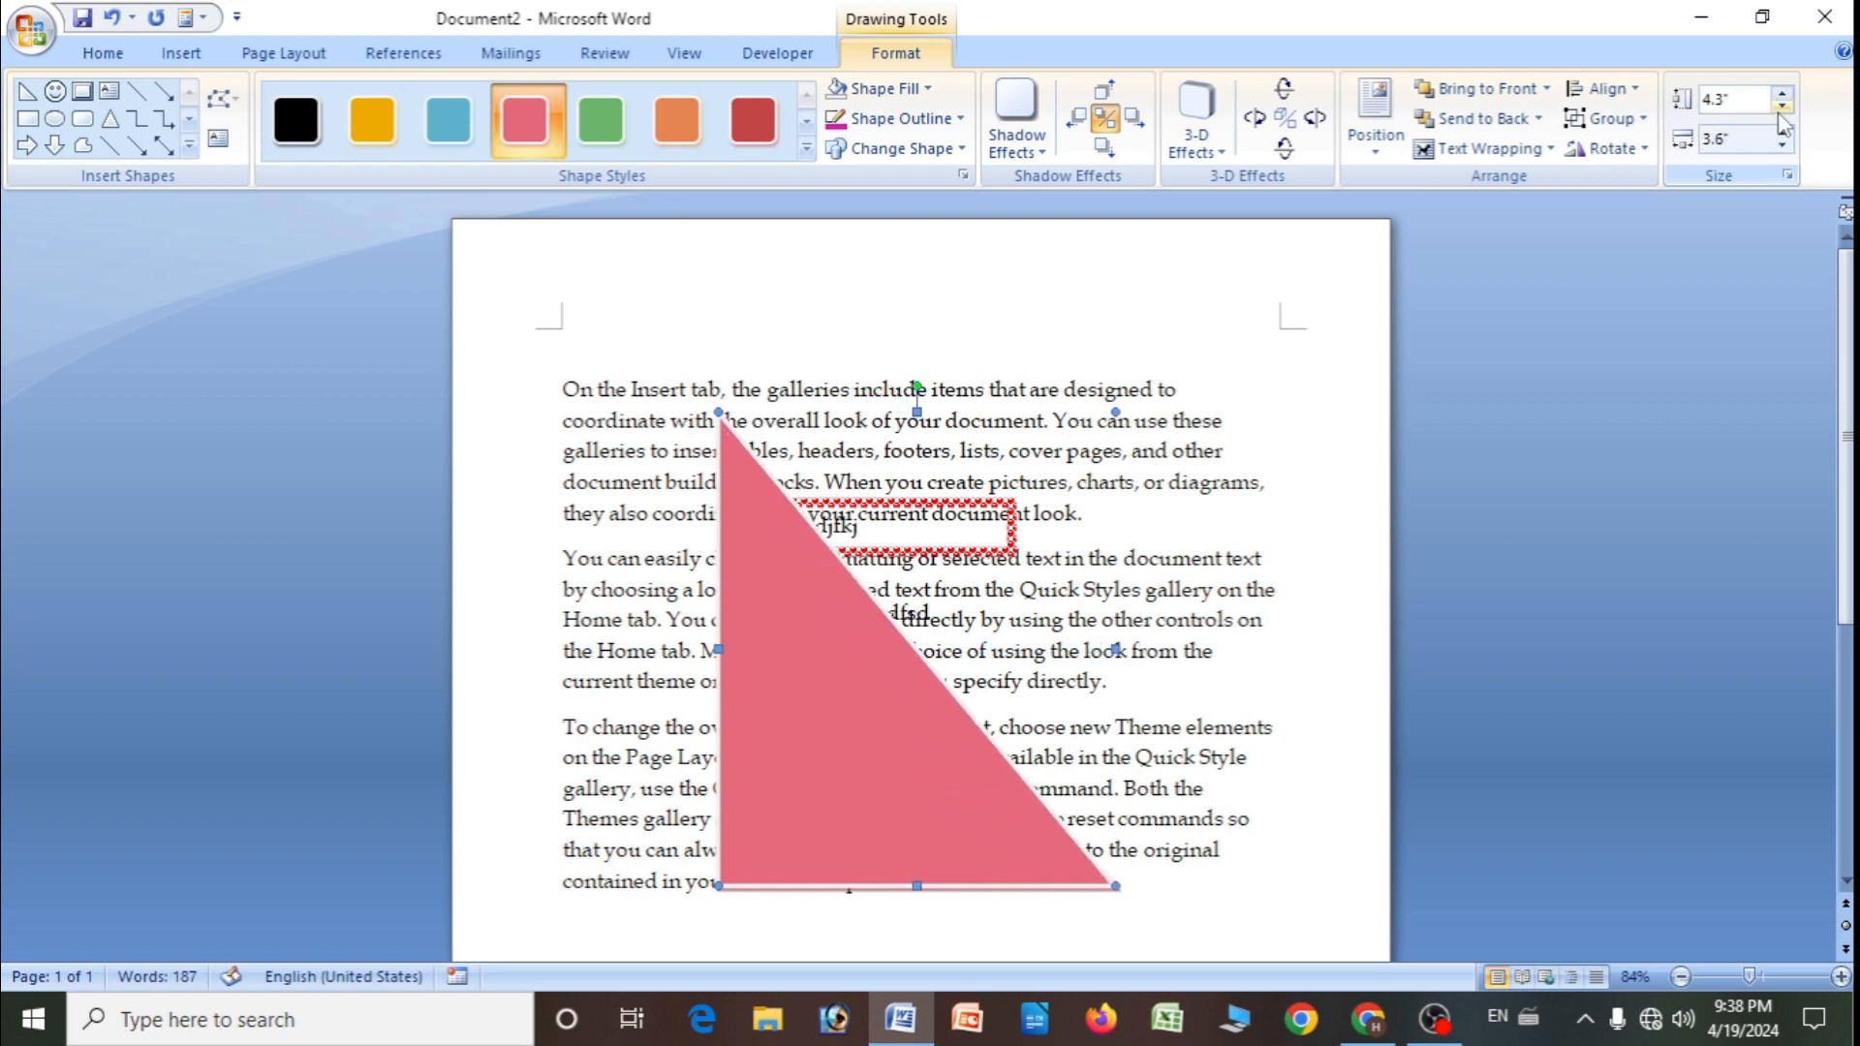
# - Reduce the pink triangle to a height of 3.7" and a width of 3"
pyautogui.click(1781, 105)
pyautogui.click(1781, 104)
pyautogui.click(1781, 105)
pyautogui.click(1781, 104)
pyautogui.click(1781, 104)
pyautogui.click(1781, 105)
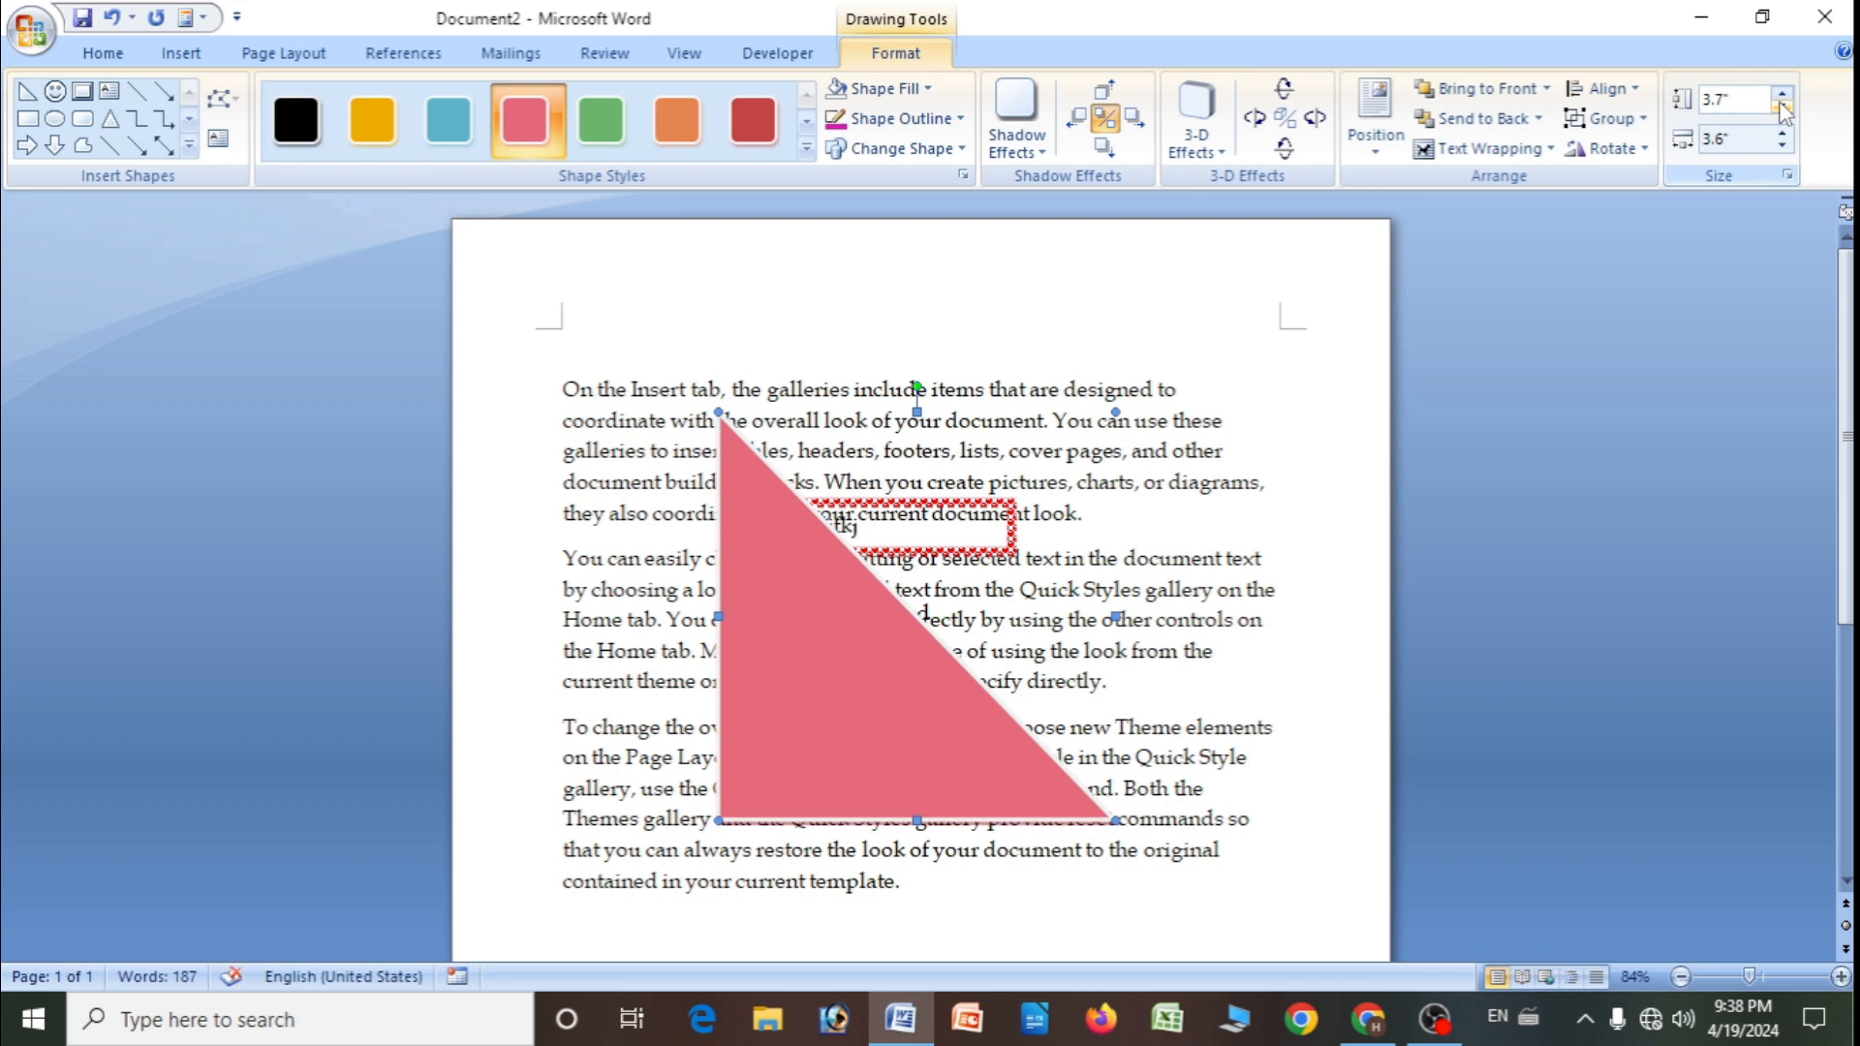
pyautogui.click(1782, 147)
pyautogui.click(1782, 147)
pyautogui.click(1782, 147)
pyautogui.click(1782, 148)
pyautogui.click(1782, 148)
pyautogui.click(1782, 147)
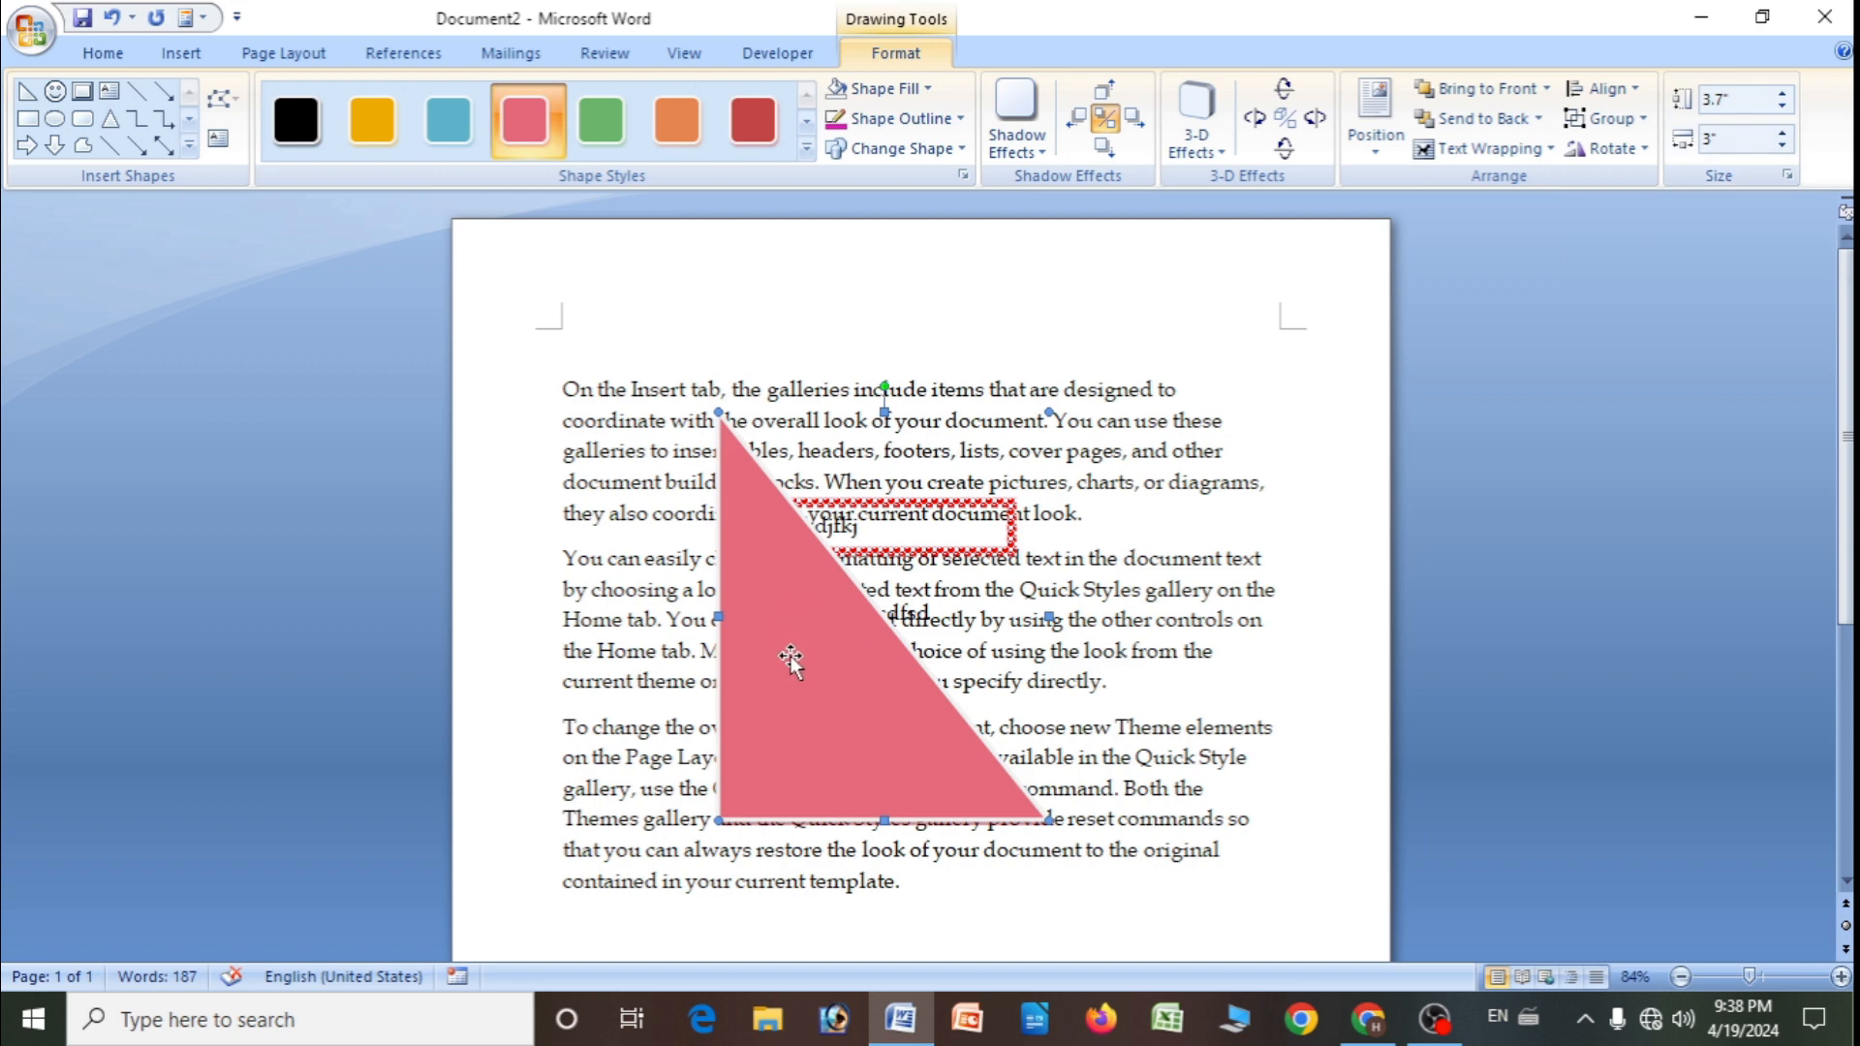
# - Shift the pink triangle slightly down and apply a Perspective 3-D effect to it
pyautogui.click(174, 56)
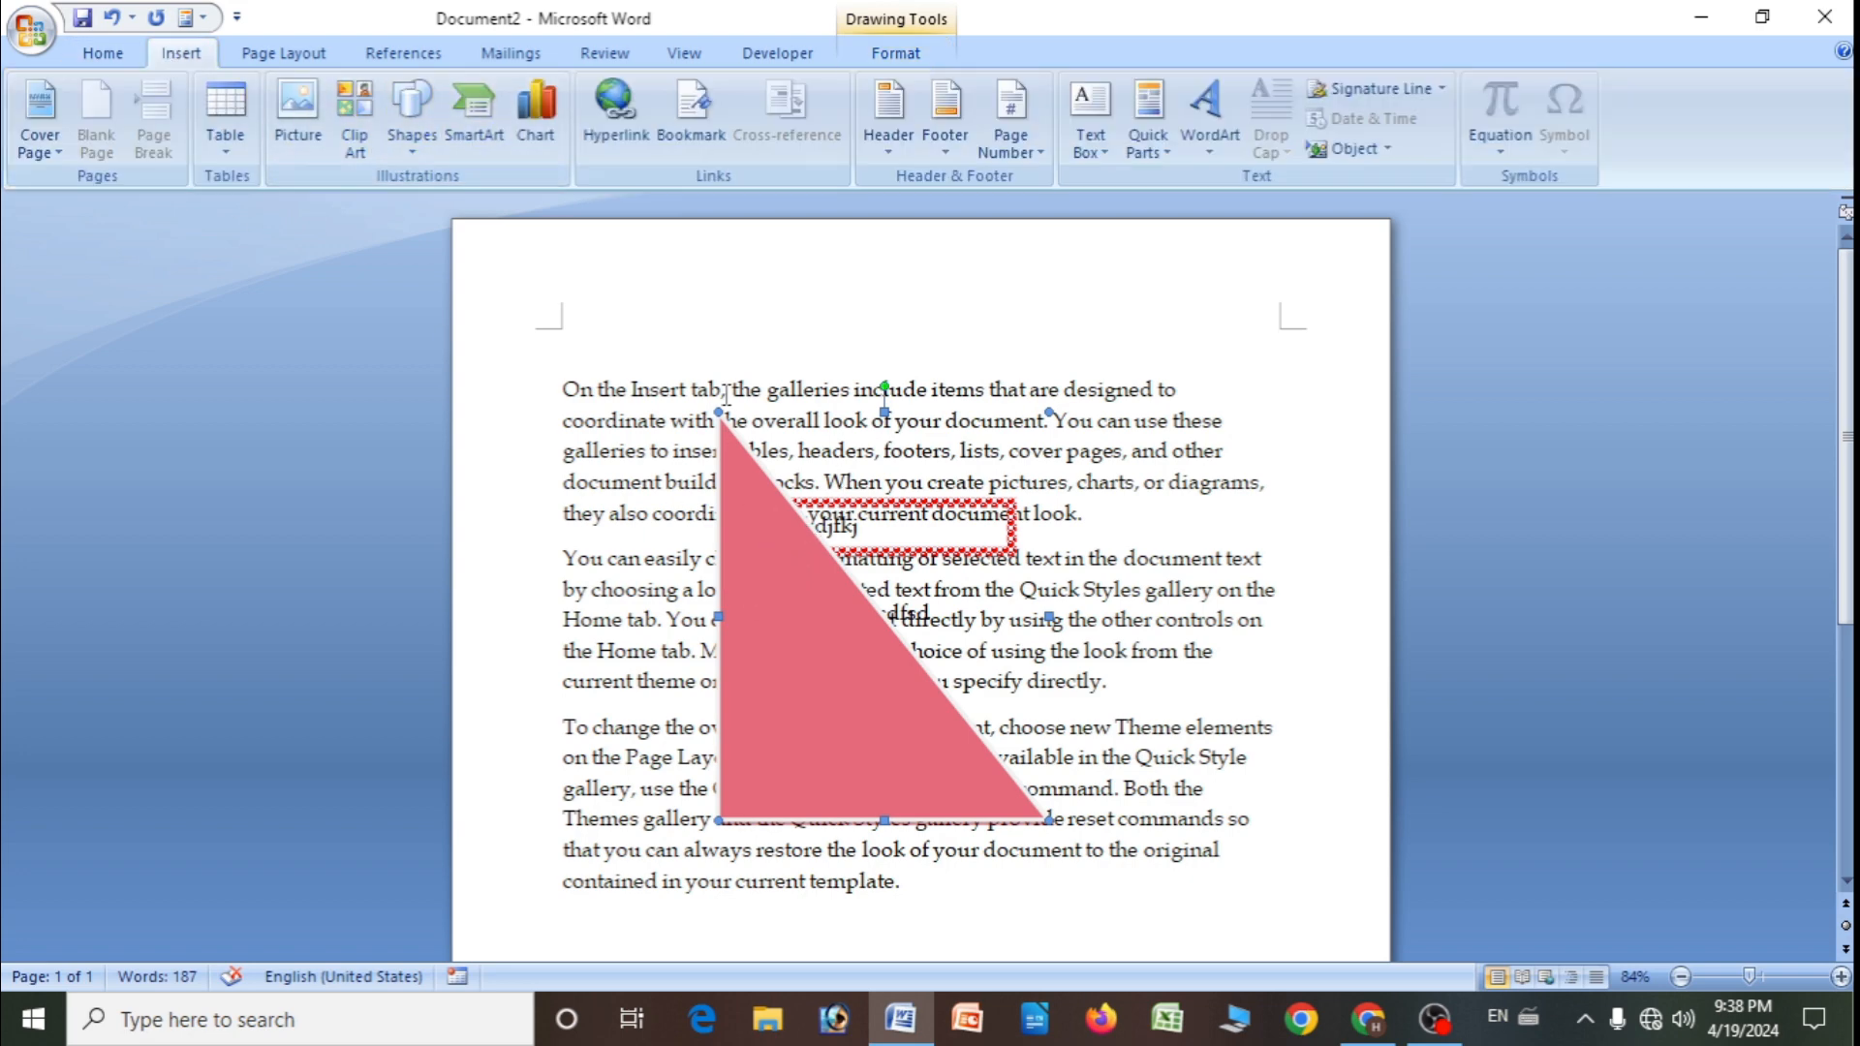
pyautogui.doubleClick(760, 545)
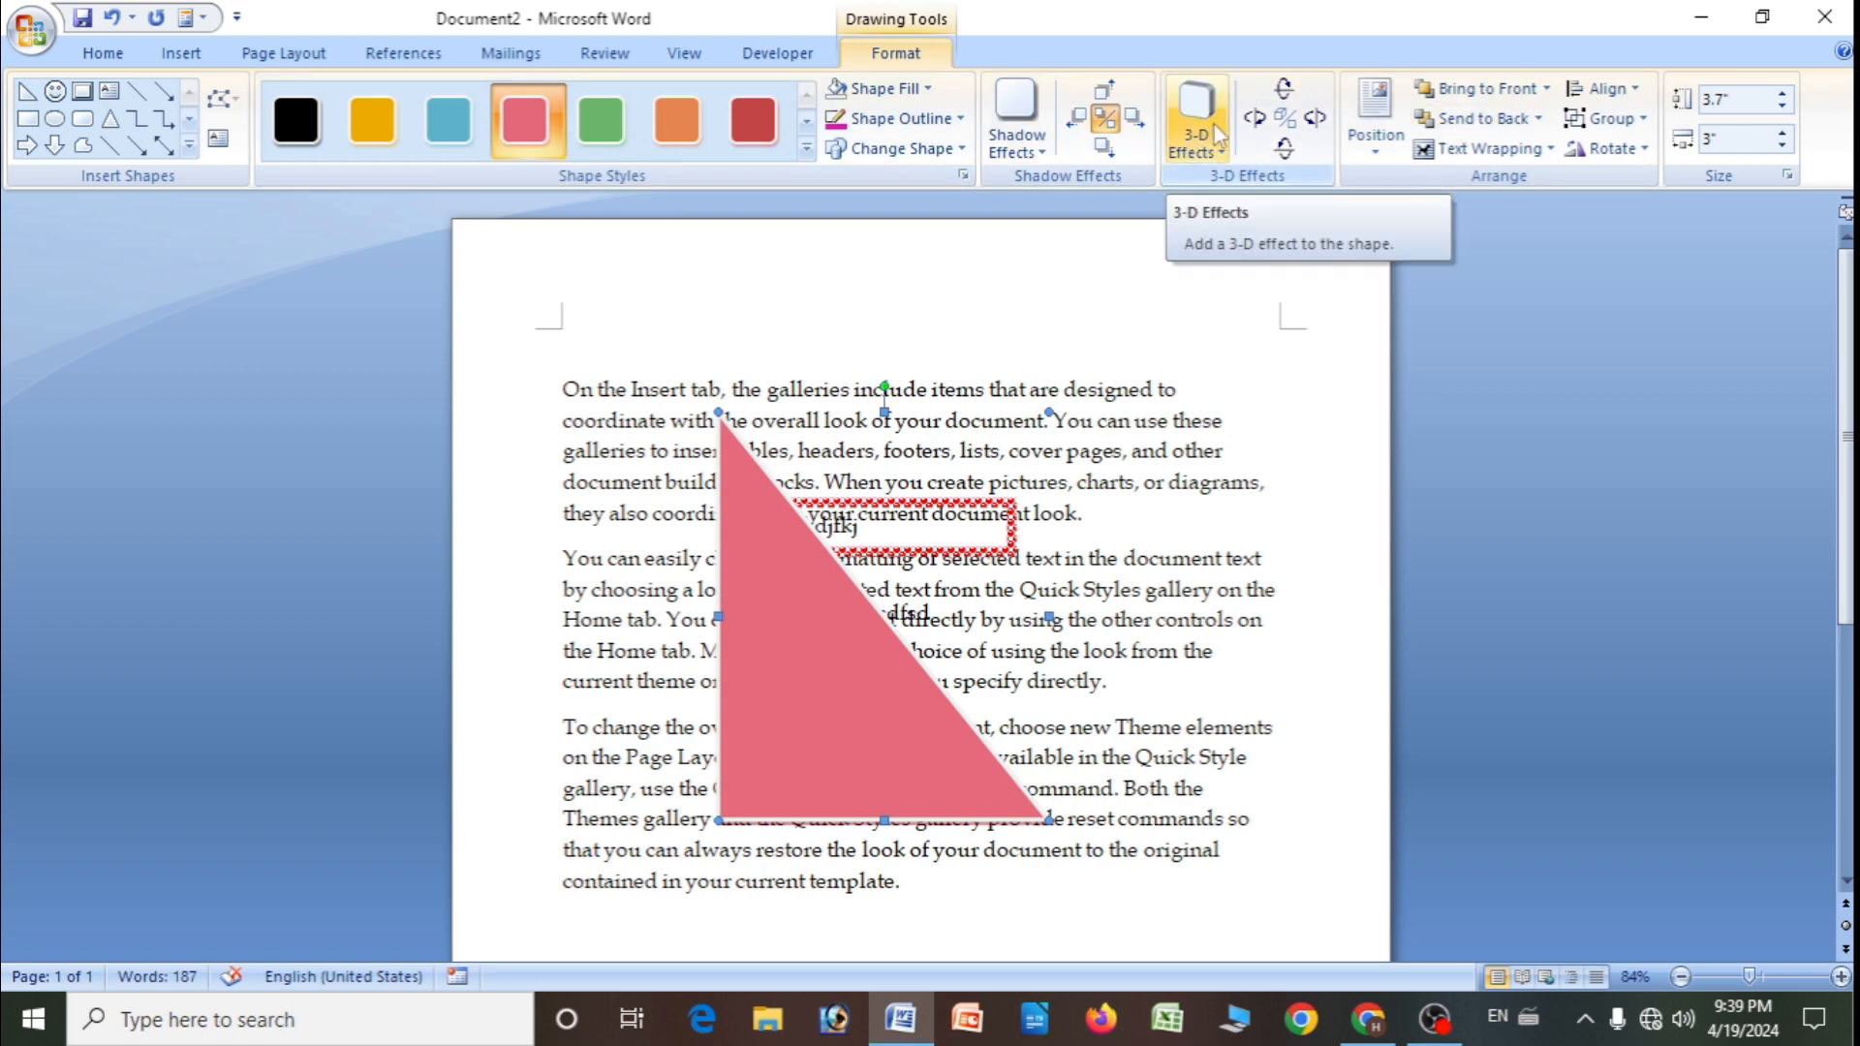
pyautogui.moveTo(799, 661)
pyautogui.mouseDown()
pyautogui.moveTo(846, 632)
pyautogui.moveTo(796, 675)
pyautogui.mouseUp()
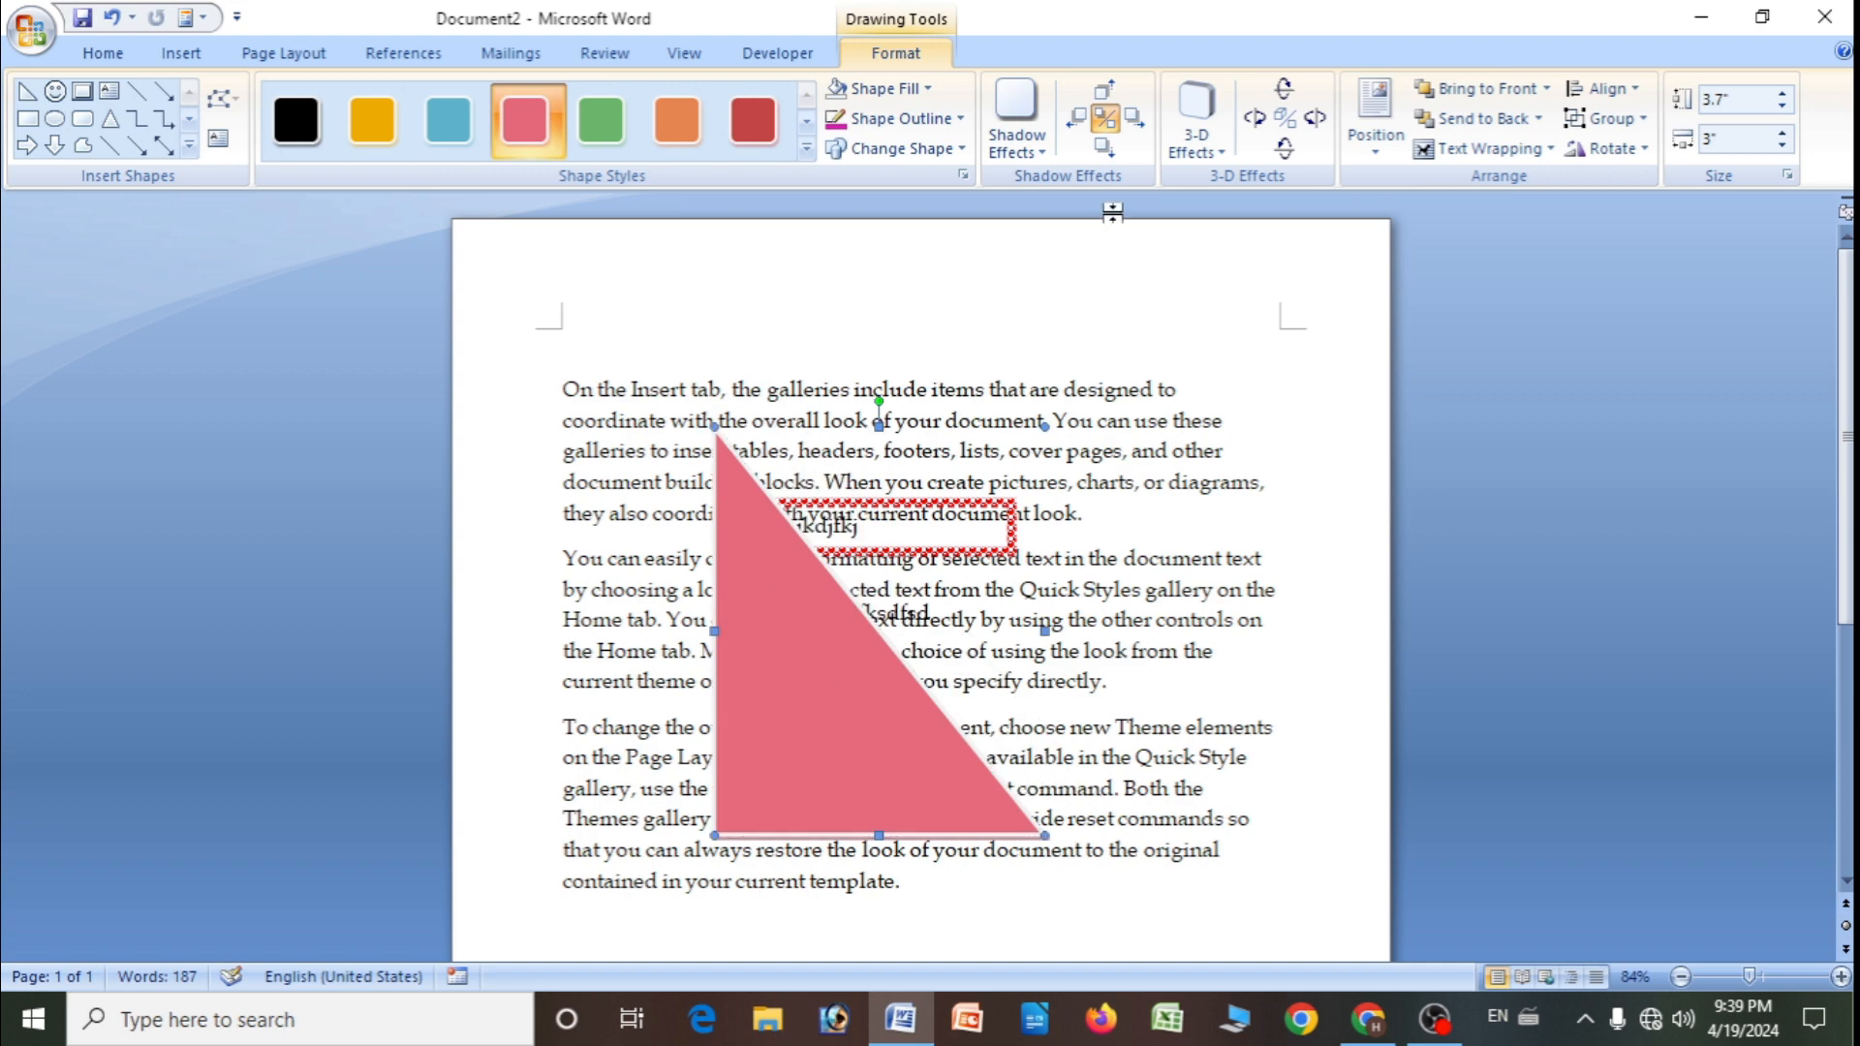
pyautogui.click(1197, 143)
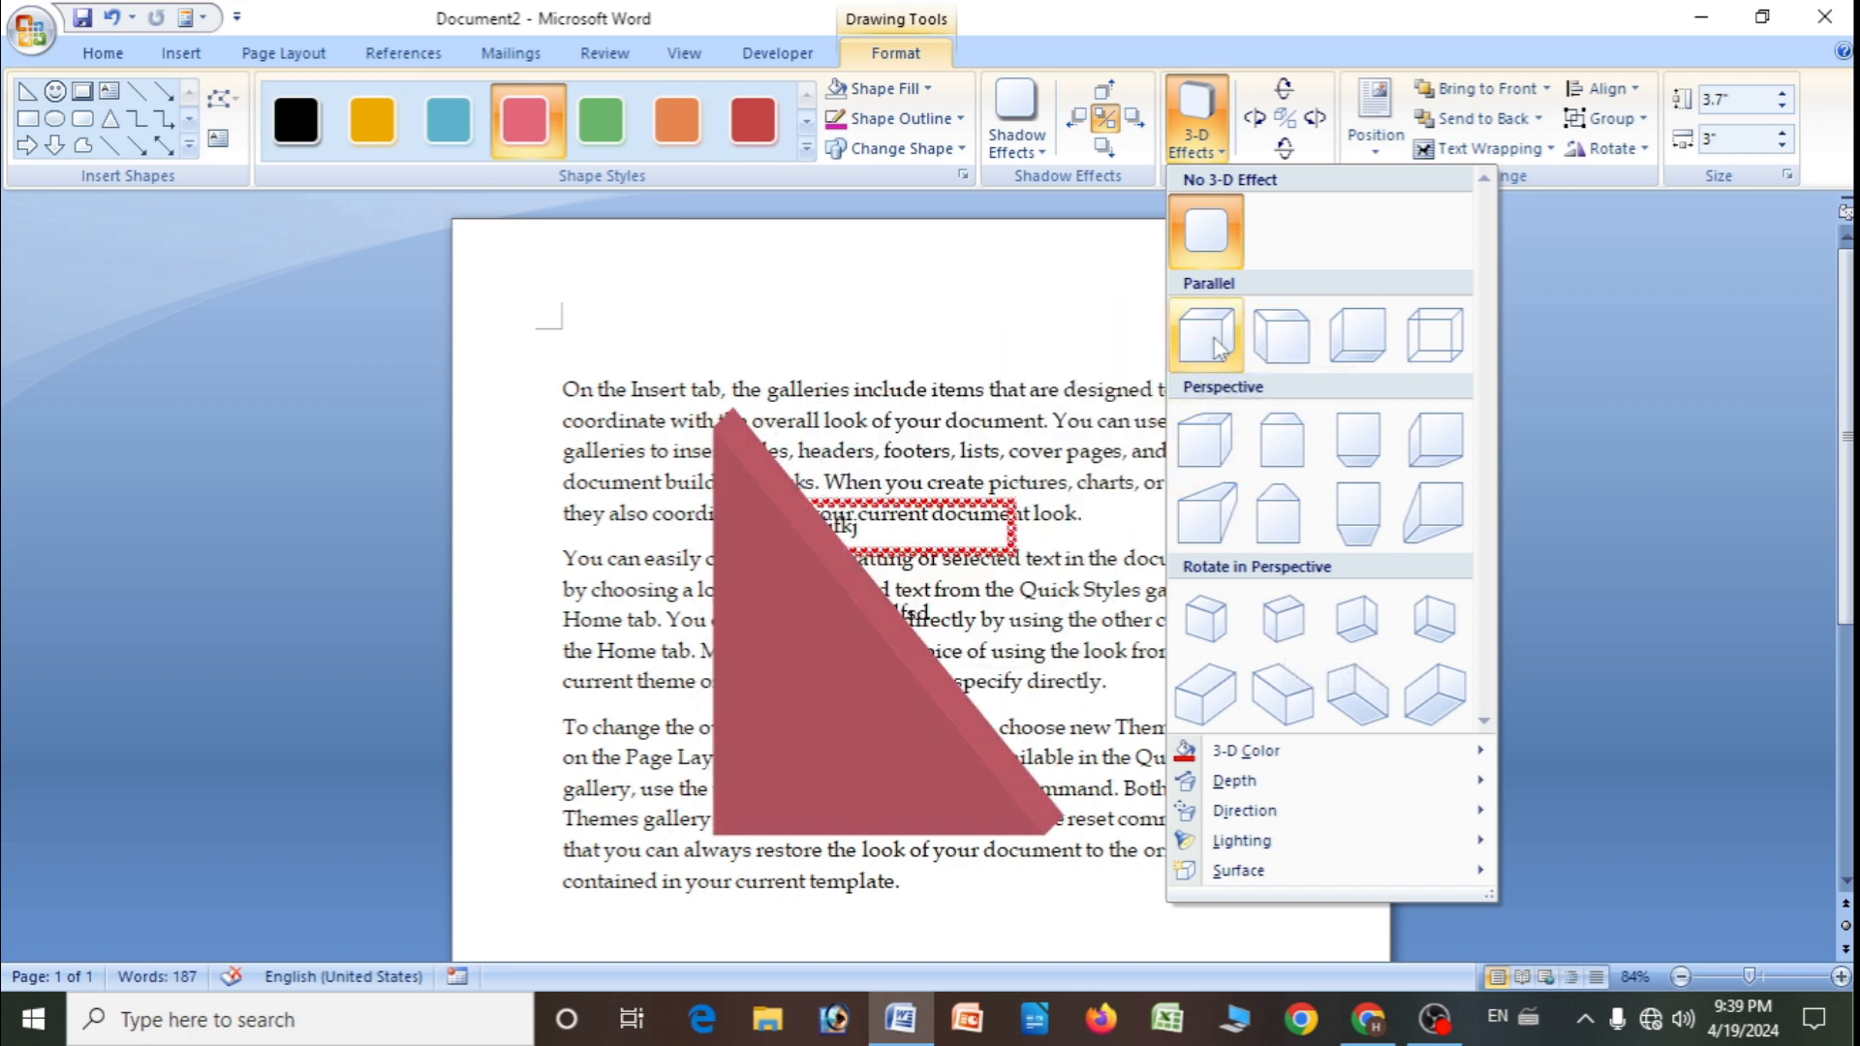
pyautogui.click(1211, 538)
pyautogui.click(1165, 708)
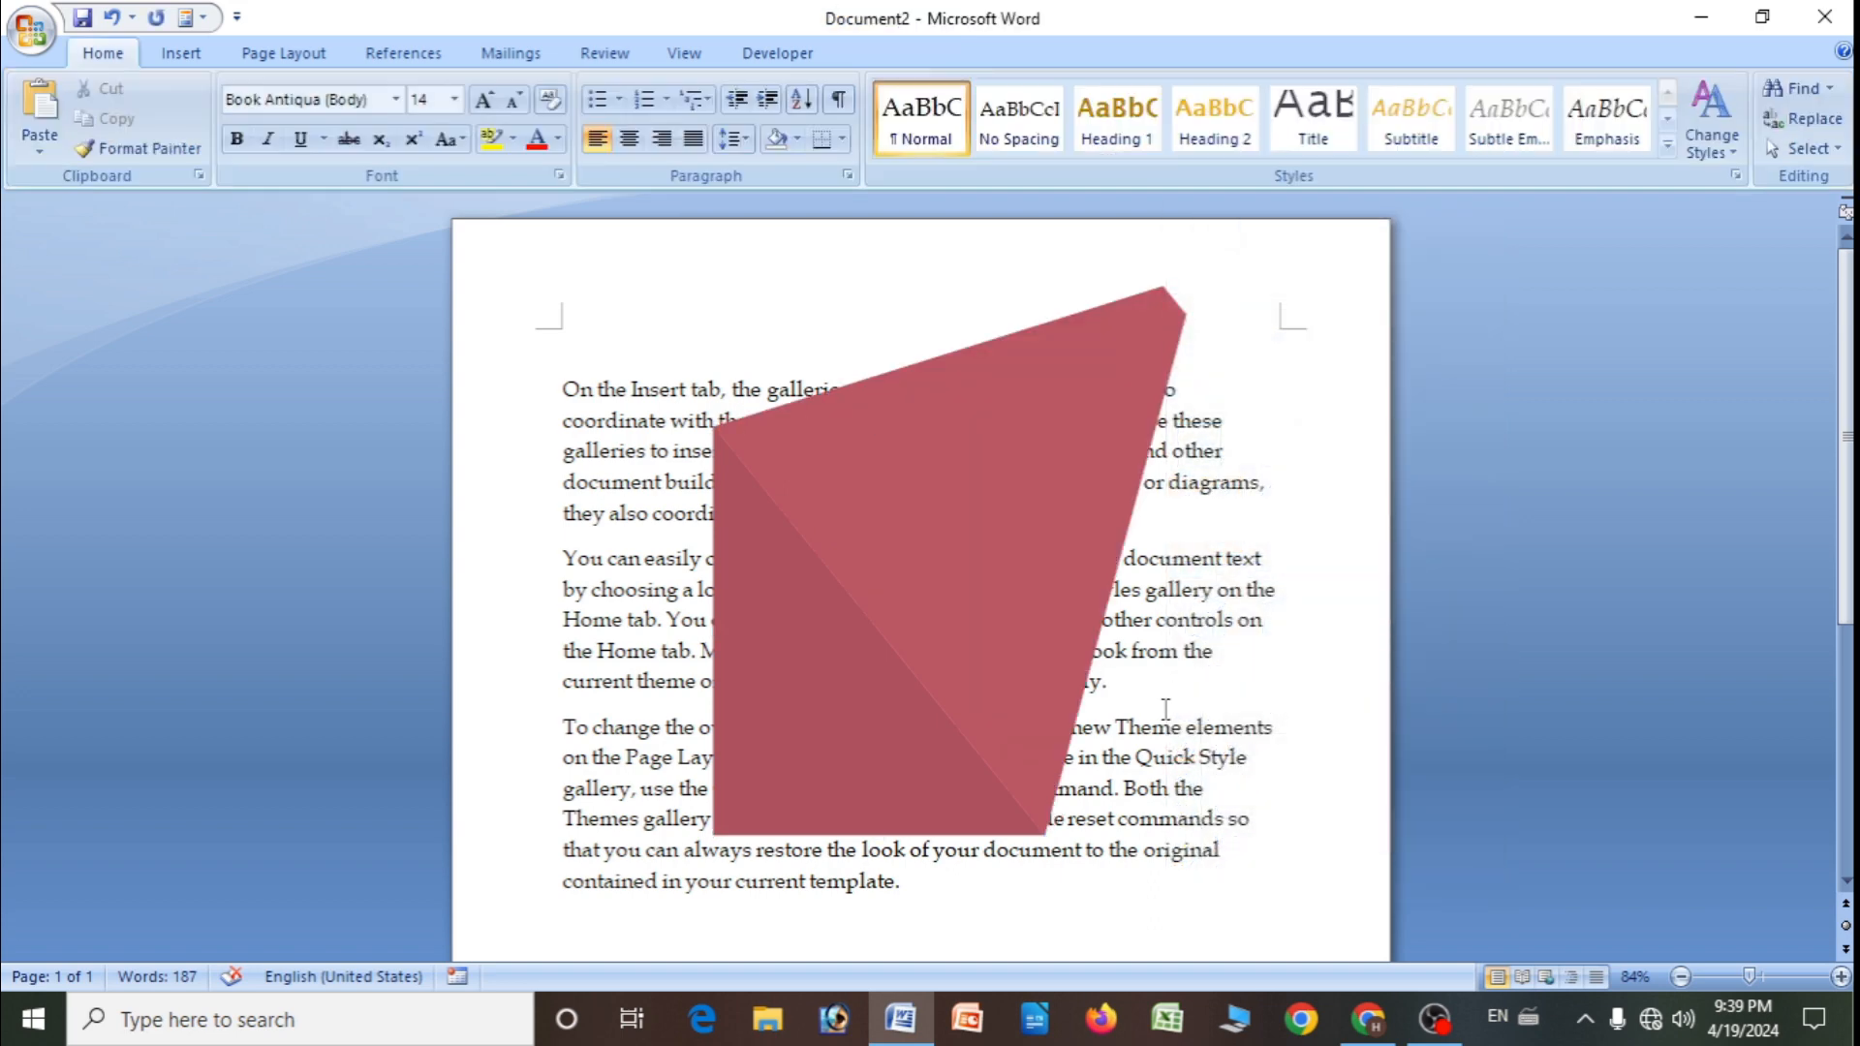
# - Tilt the triangle's 3-D effect right, up, left, down twice and right again, and move the shape lower on the page
pyautogui.click(963, 550)
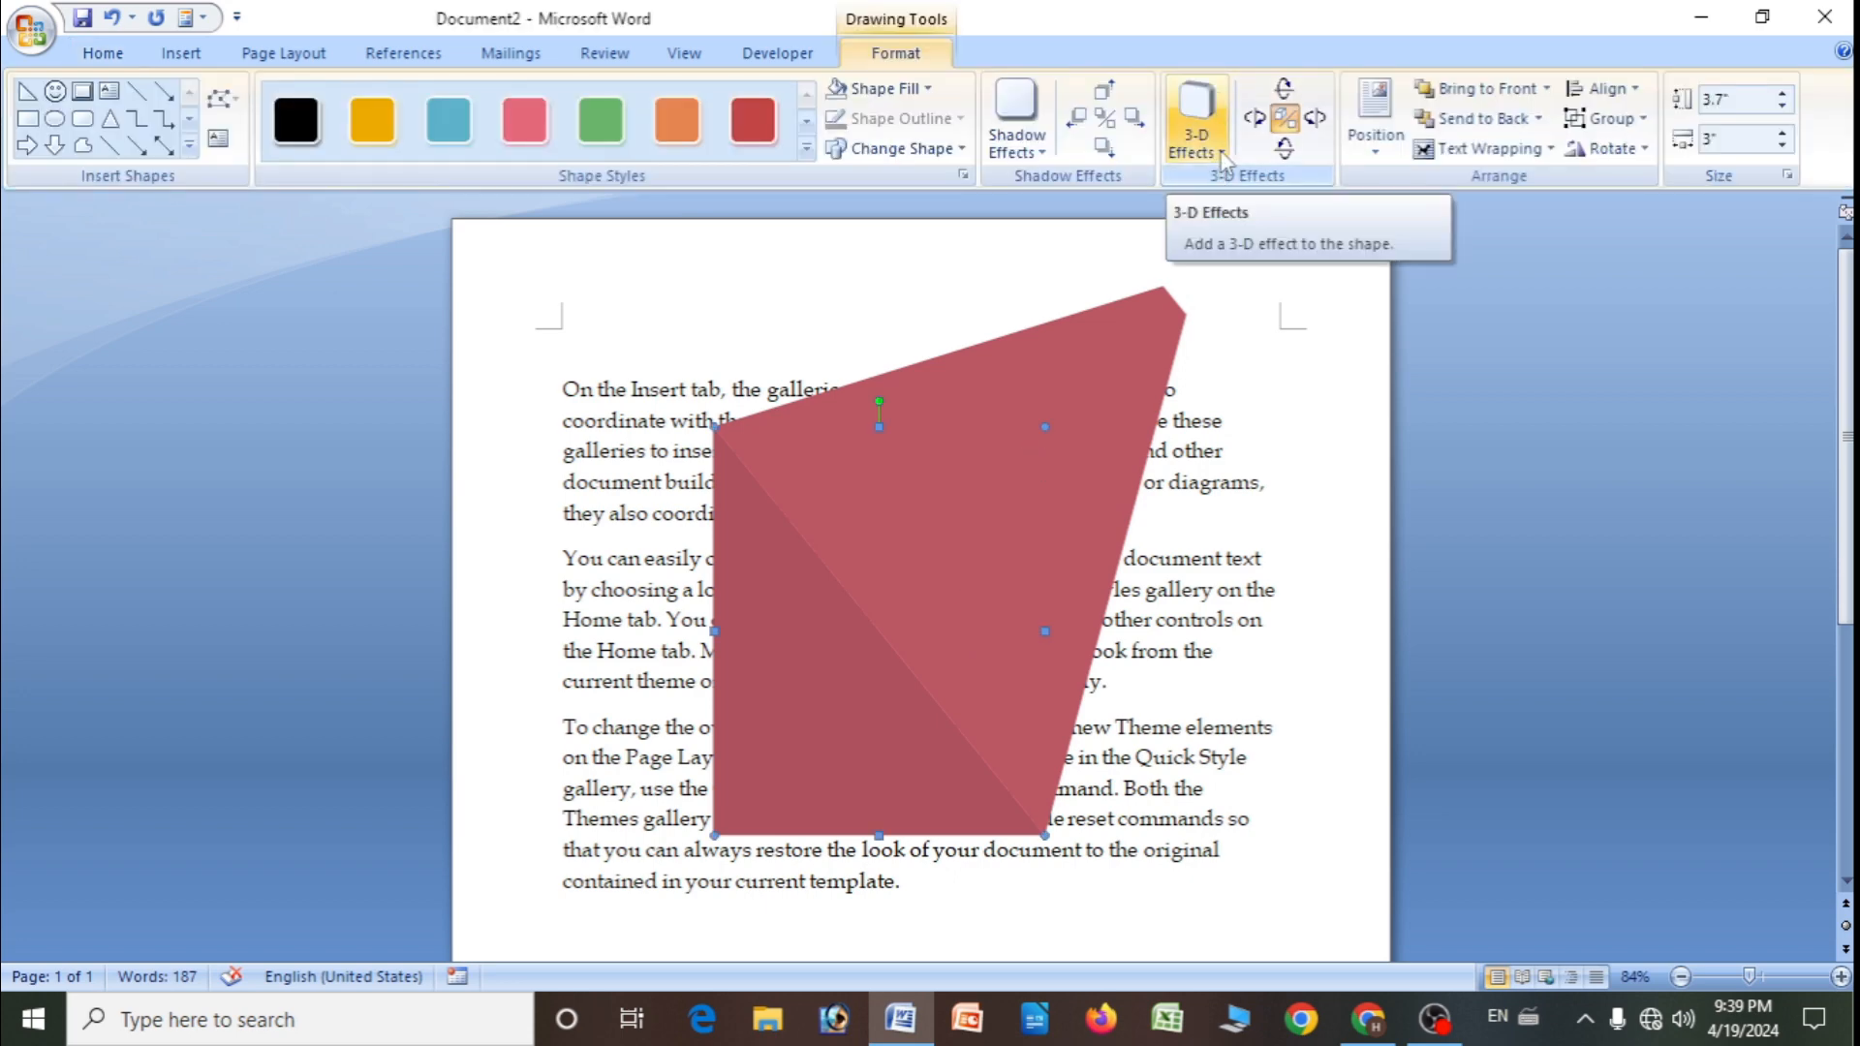
pyautogui.click(1315, 117)
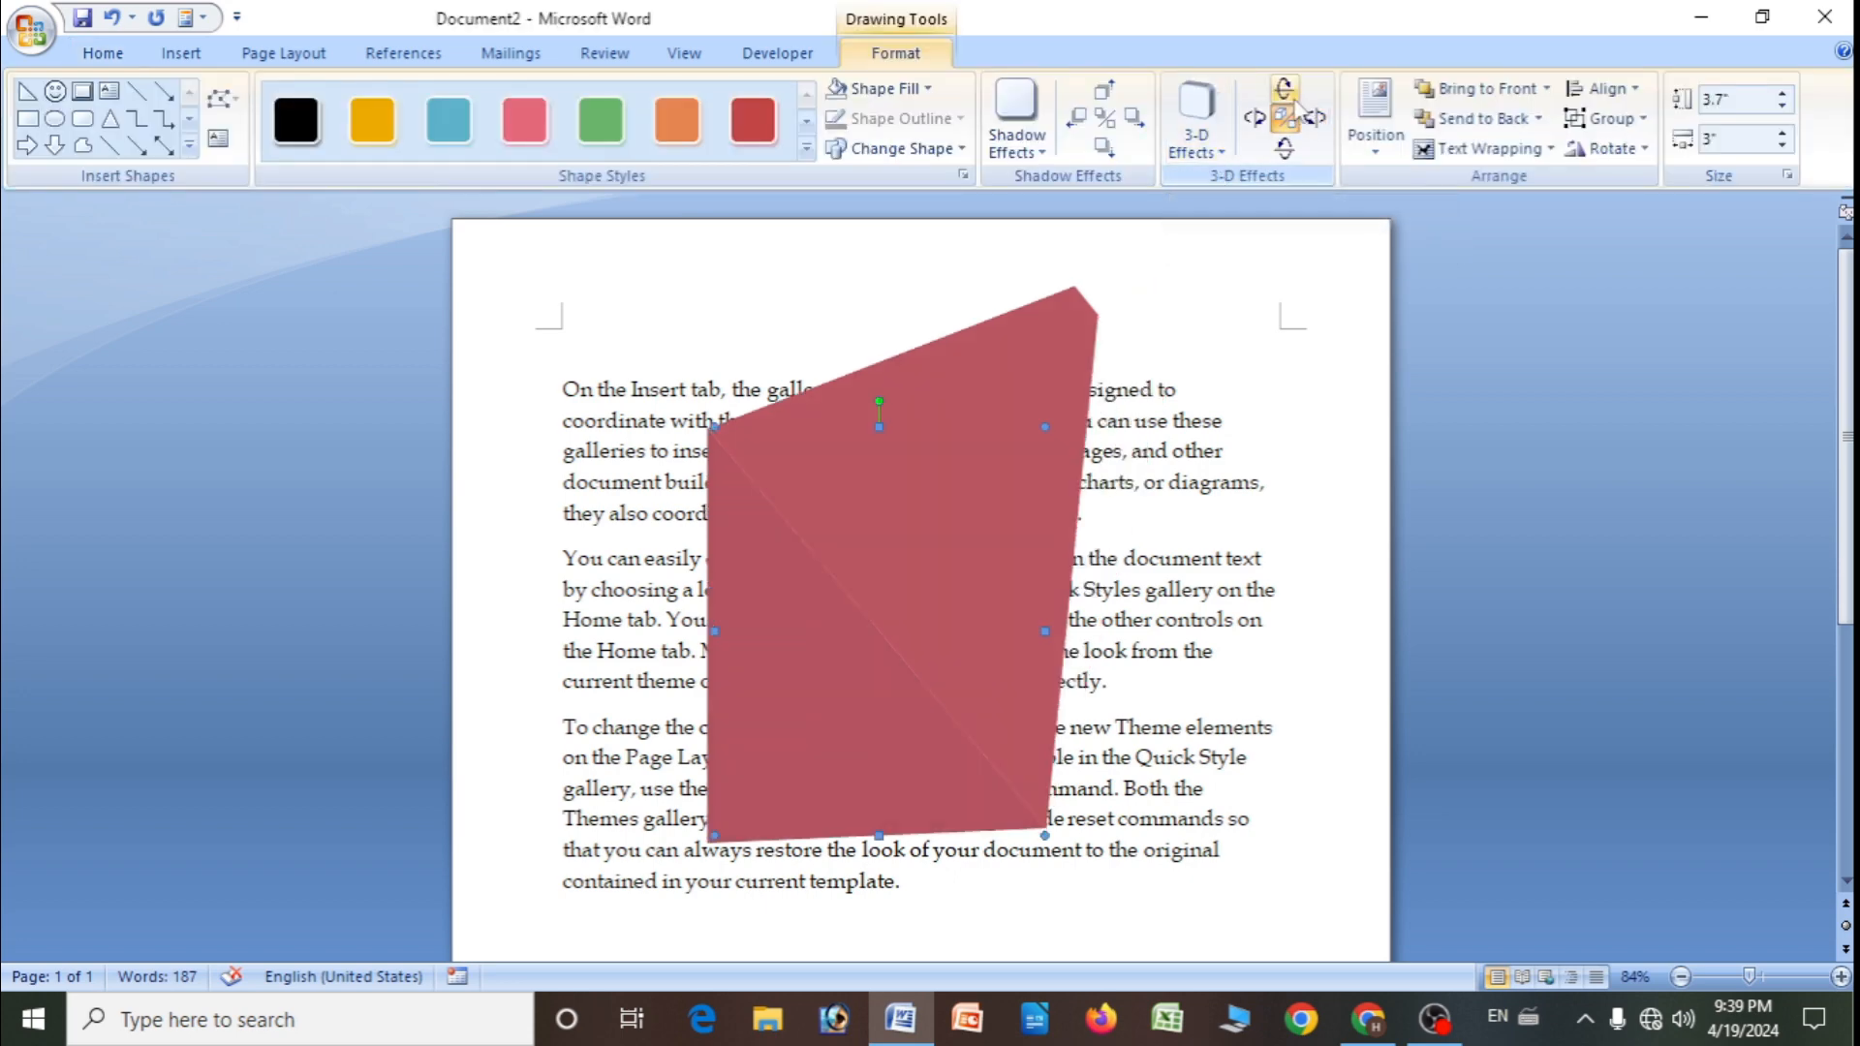
pyautogui.click(1284, 88)
pyautogui.click(1255, 120)
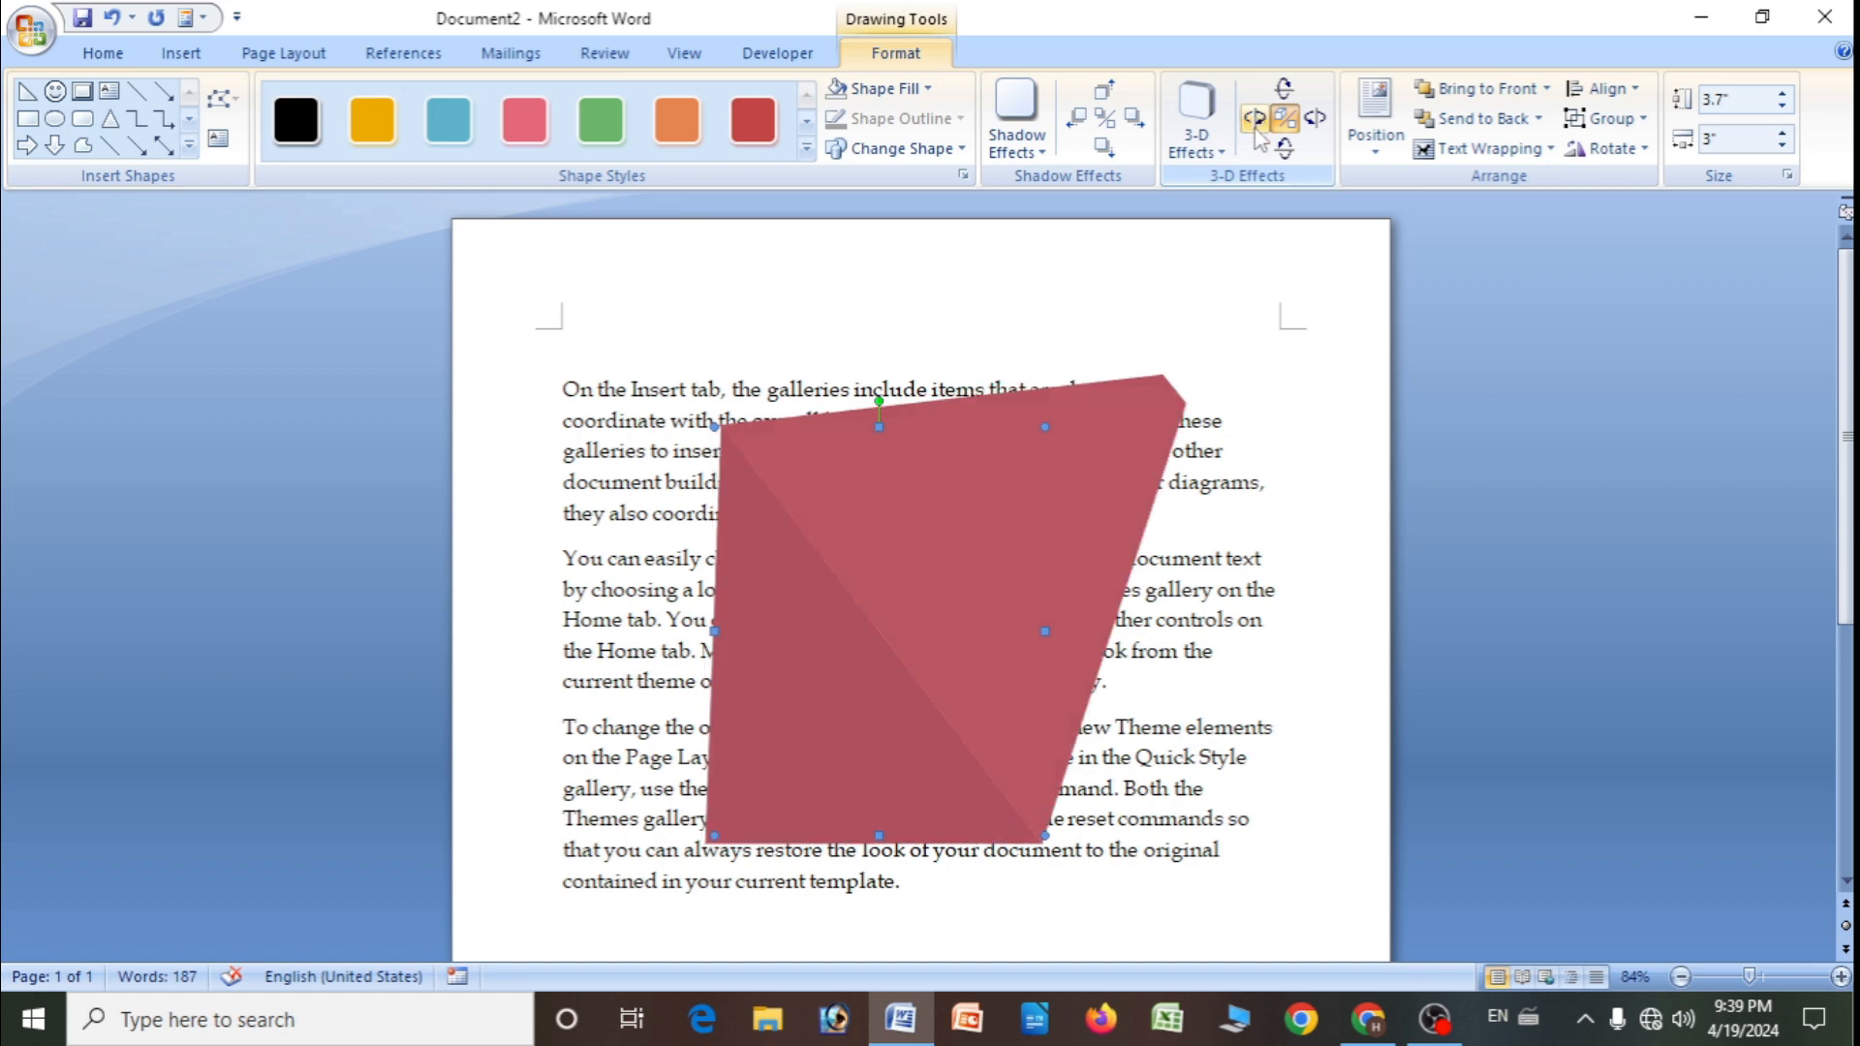
pyautogui.click(1285, 148)
pyautogui.click(1286, 148)
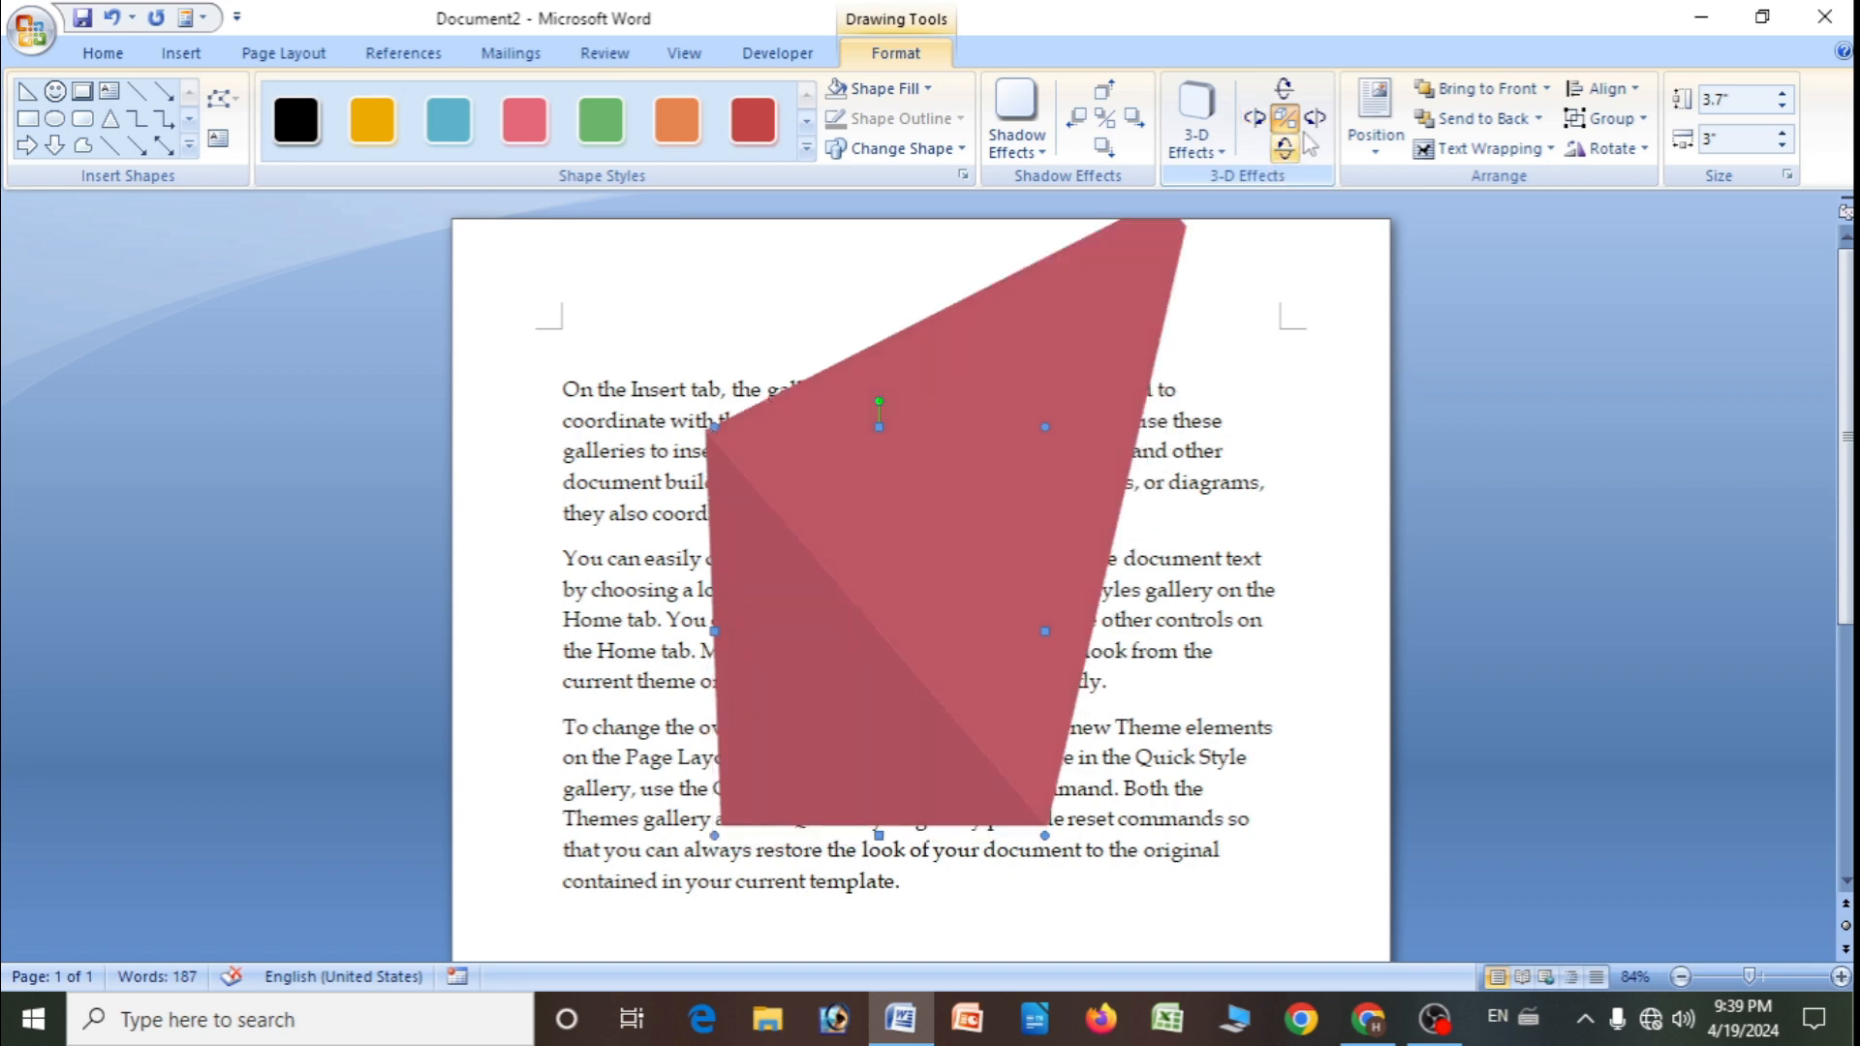
pyautogui.click(1316, 117)
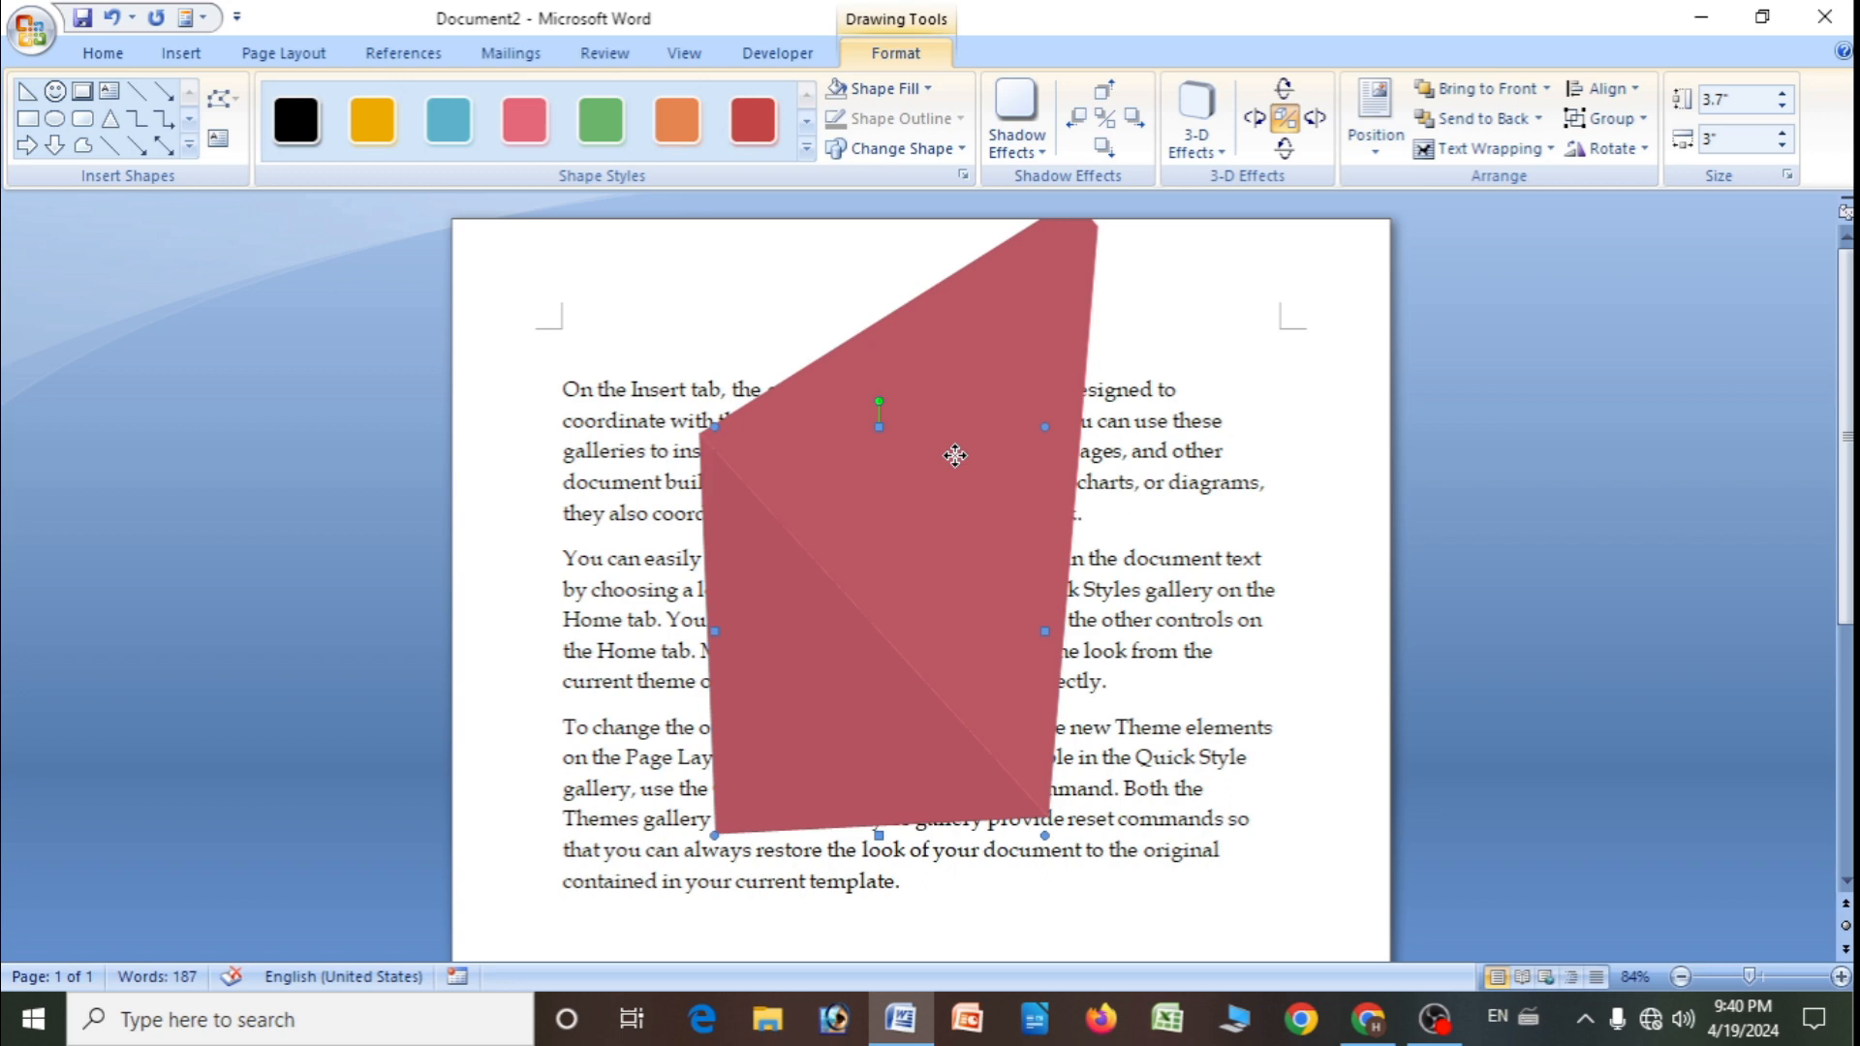
pyautogui.moveTo(954, 455); pyautogui.dragTo(944, 572)
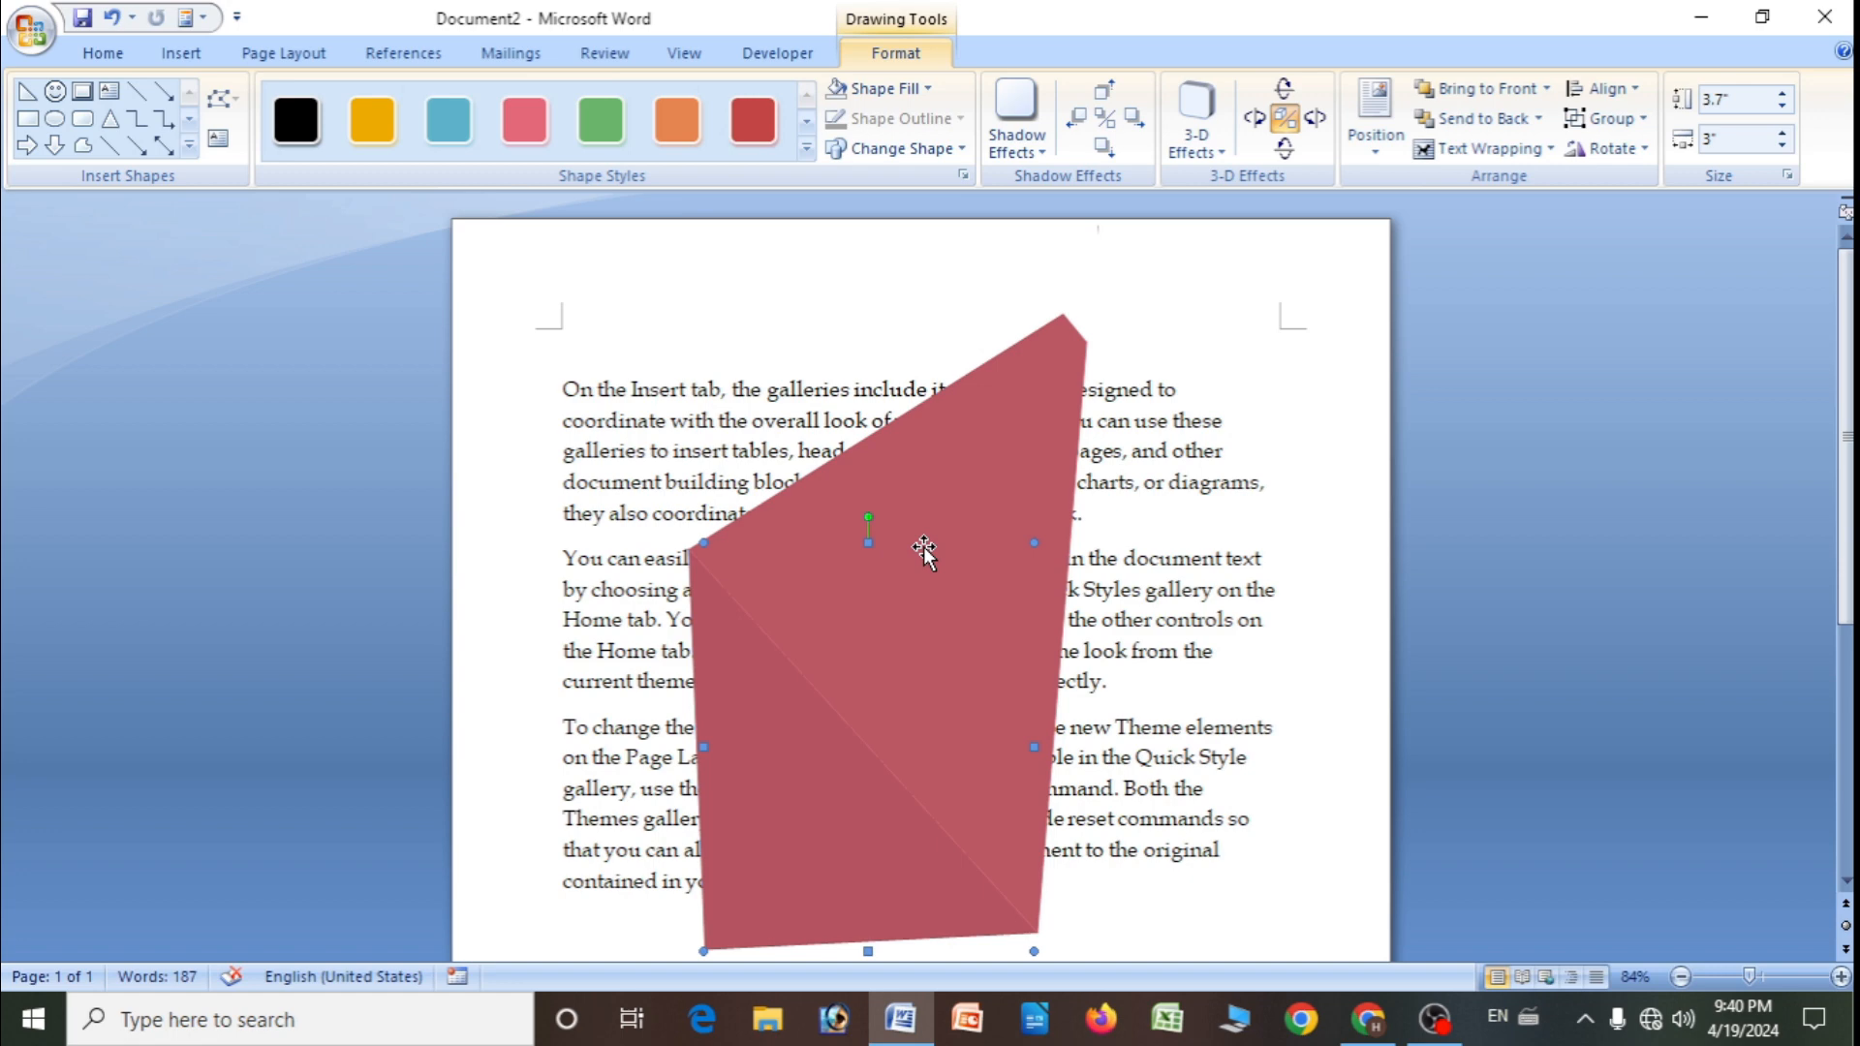
# - Tilt the 3-D triangle left, down and right once each, and delete the shape
pyautogui.click(1255, 119)
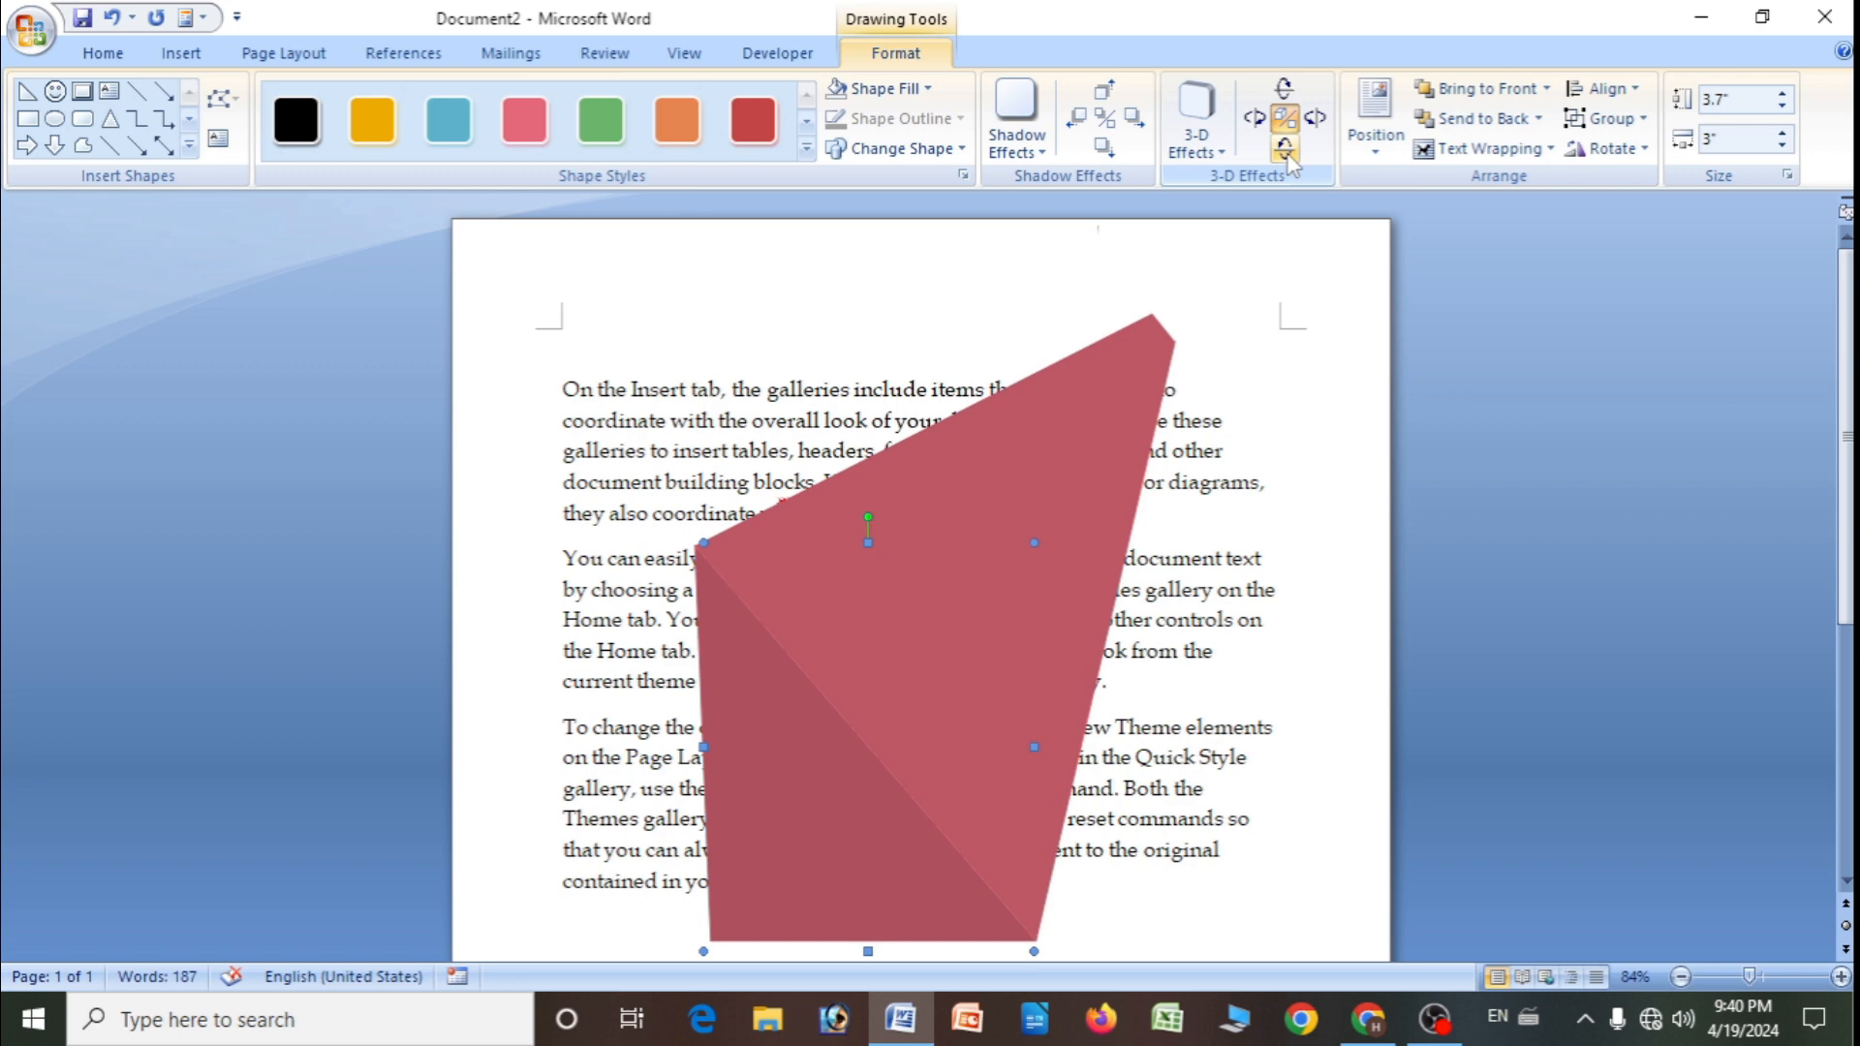
pyautogui.click(1285, 148)
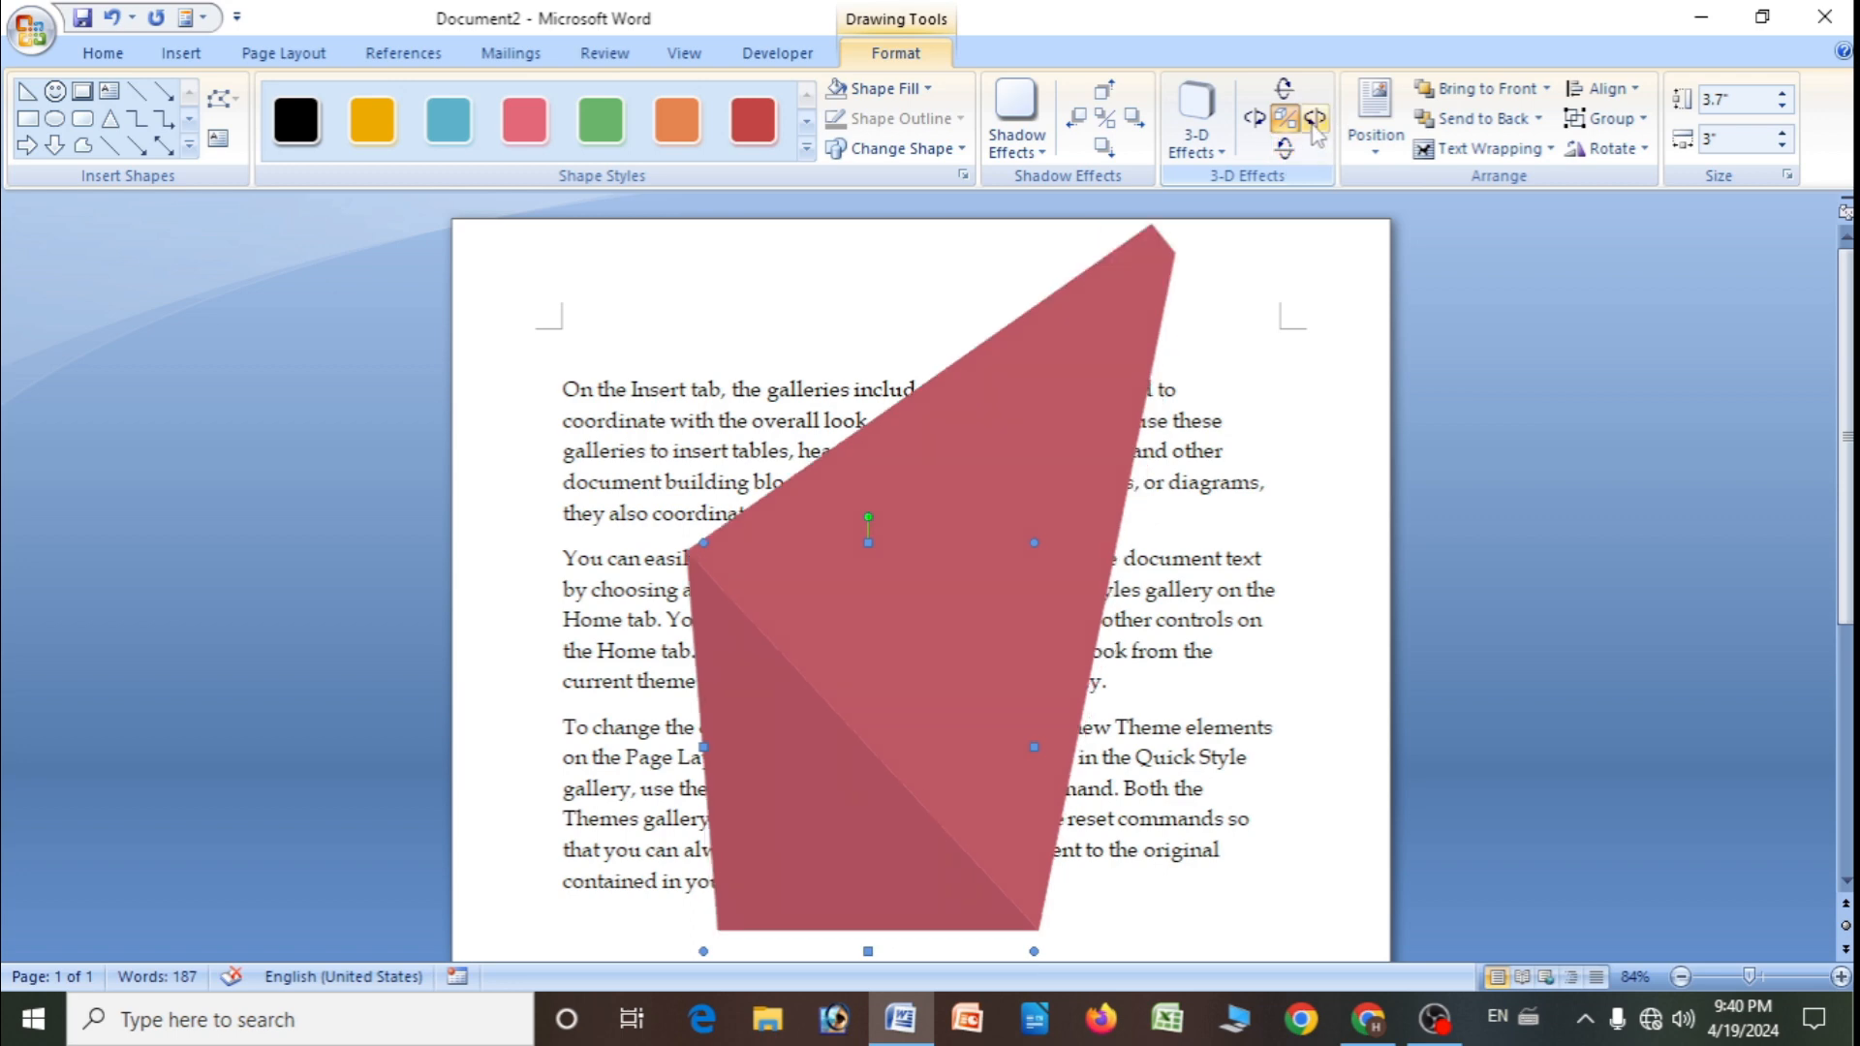
pyautogui.click(1314, 117)
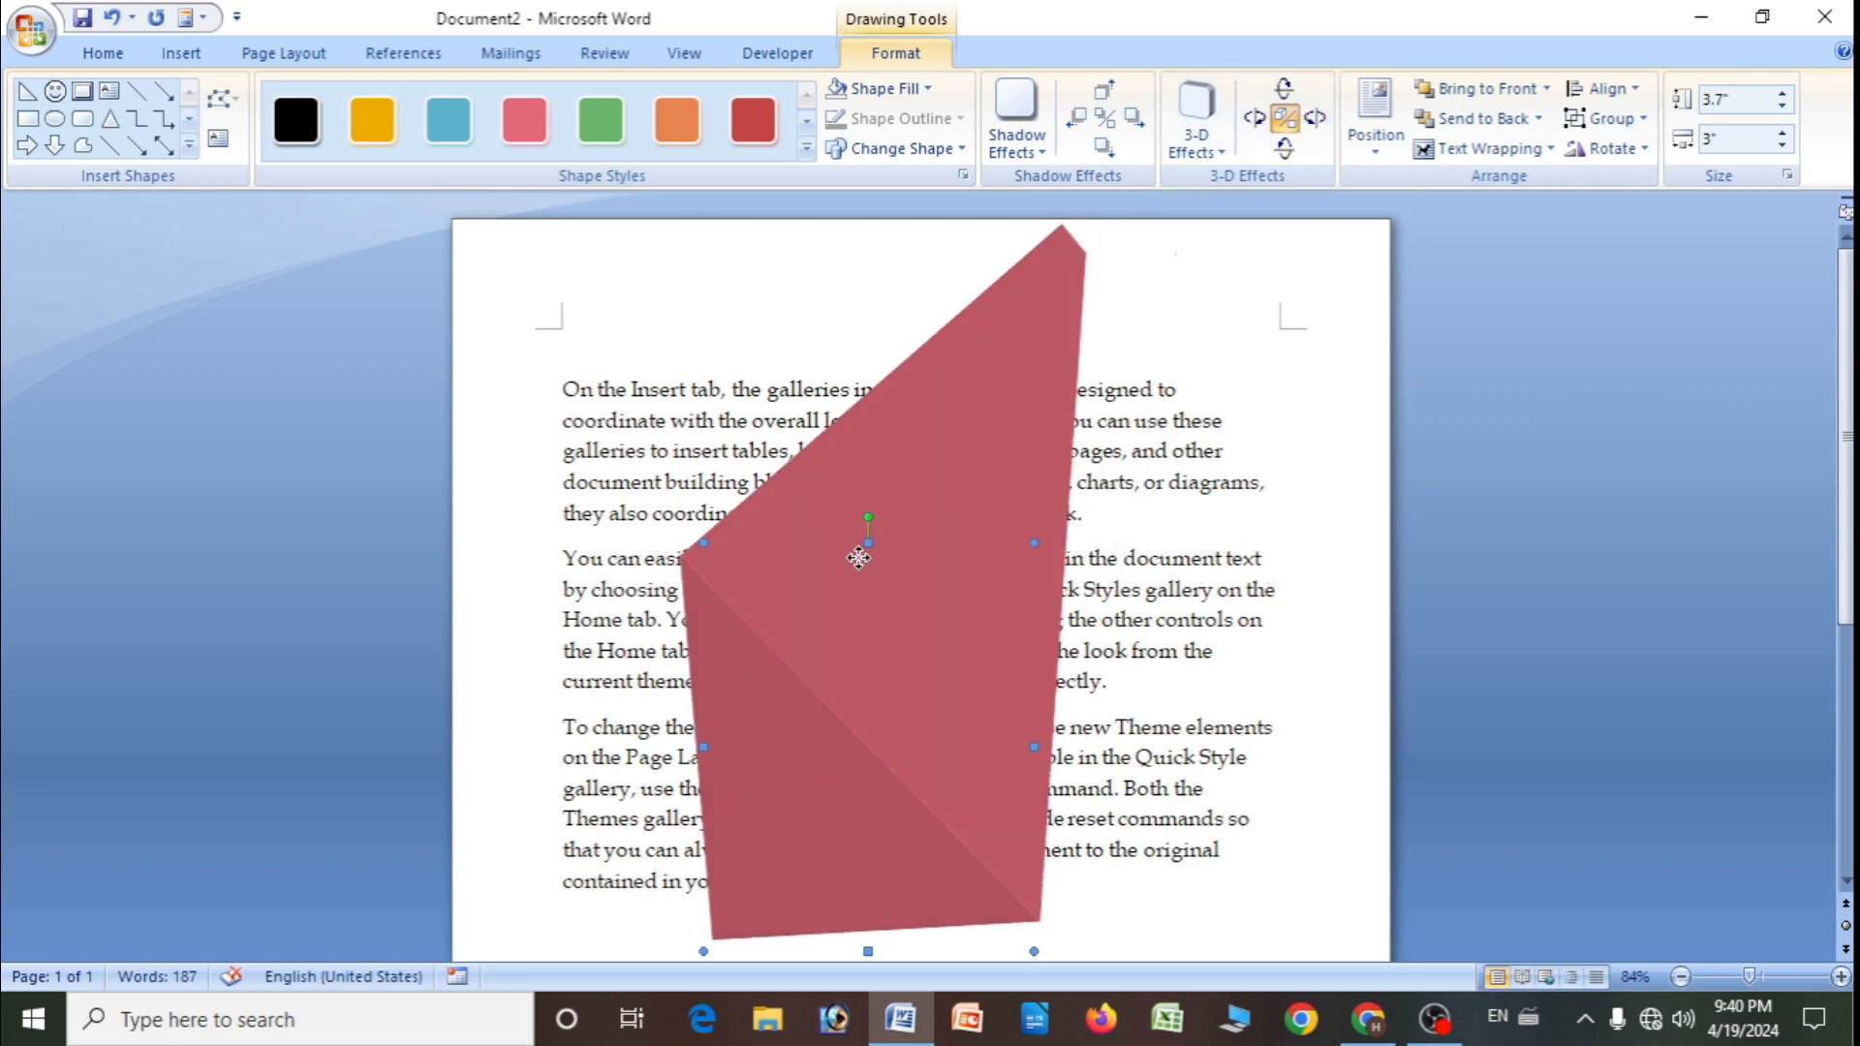
pyautogui.press('Delete')
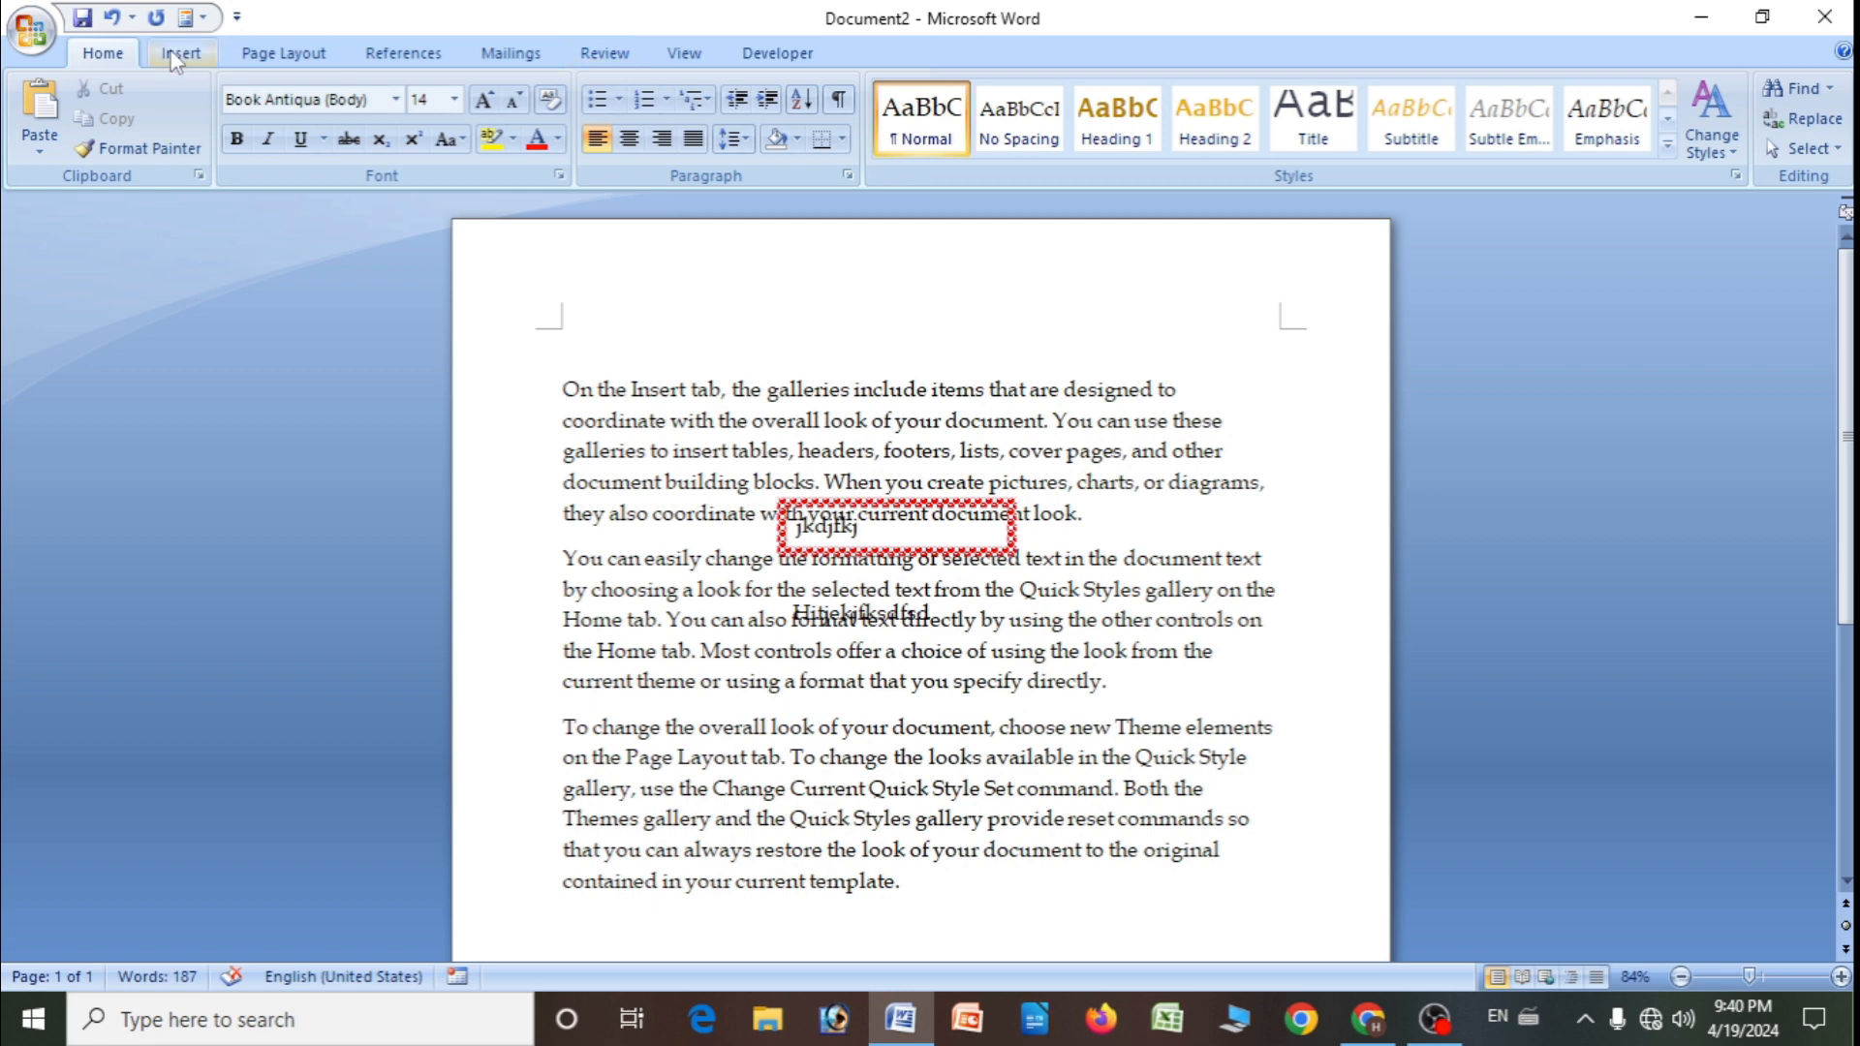
# - Insert the picture file HS into the document
pyautogui.click(175, 60)
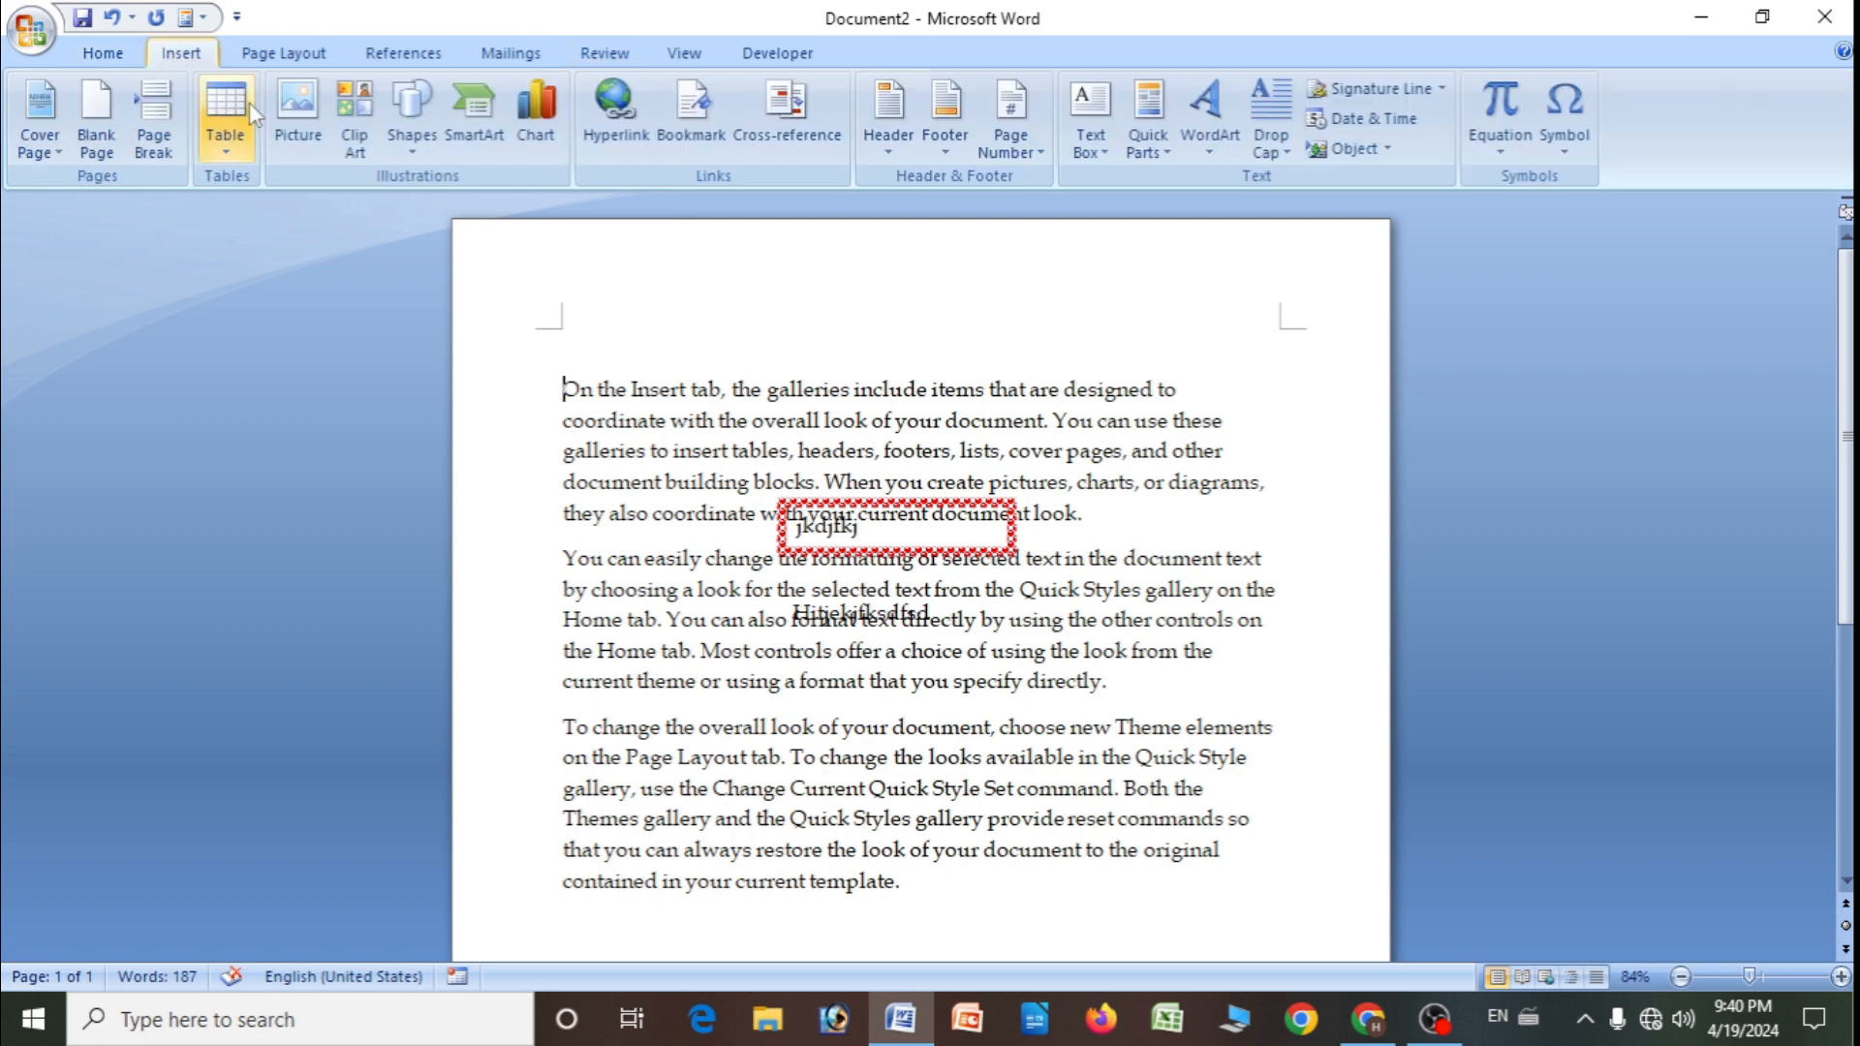
pyautogui.click(304, 155)
pyautogui.click(614, 228)
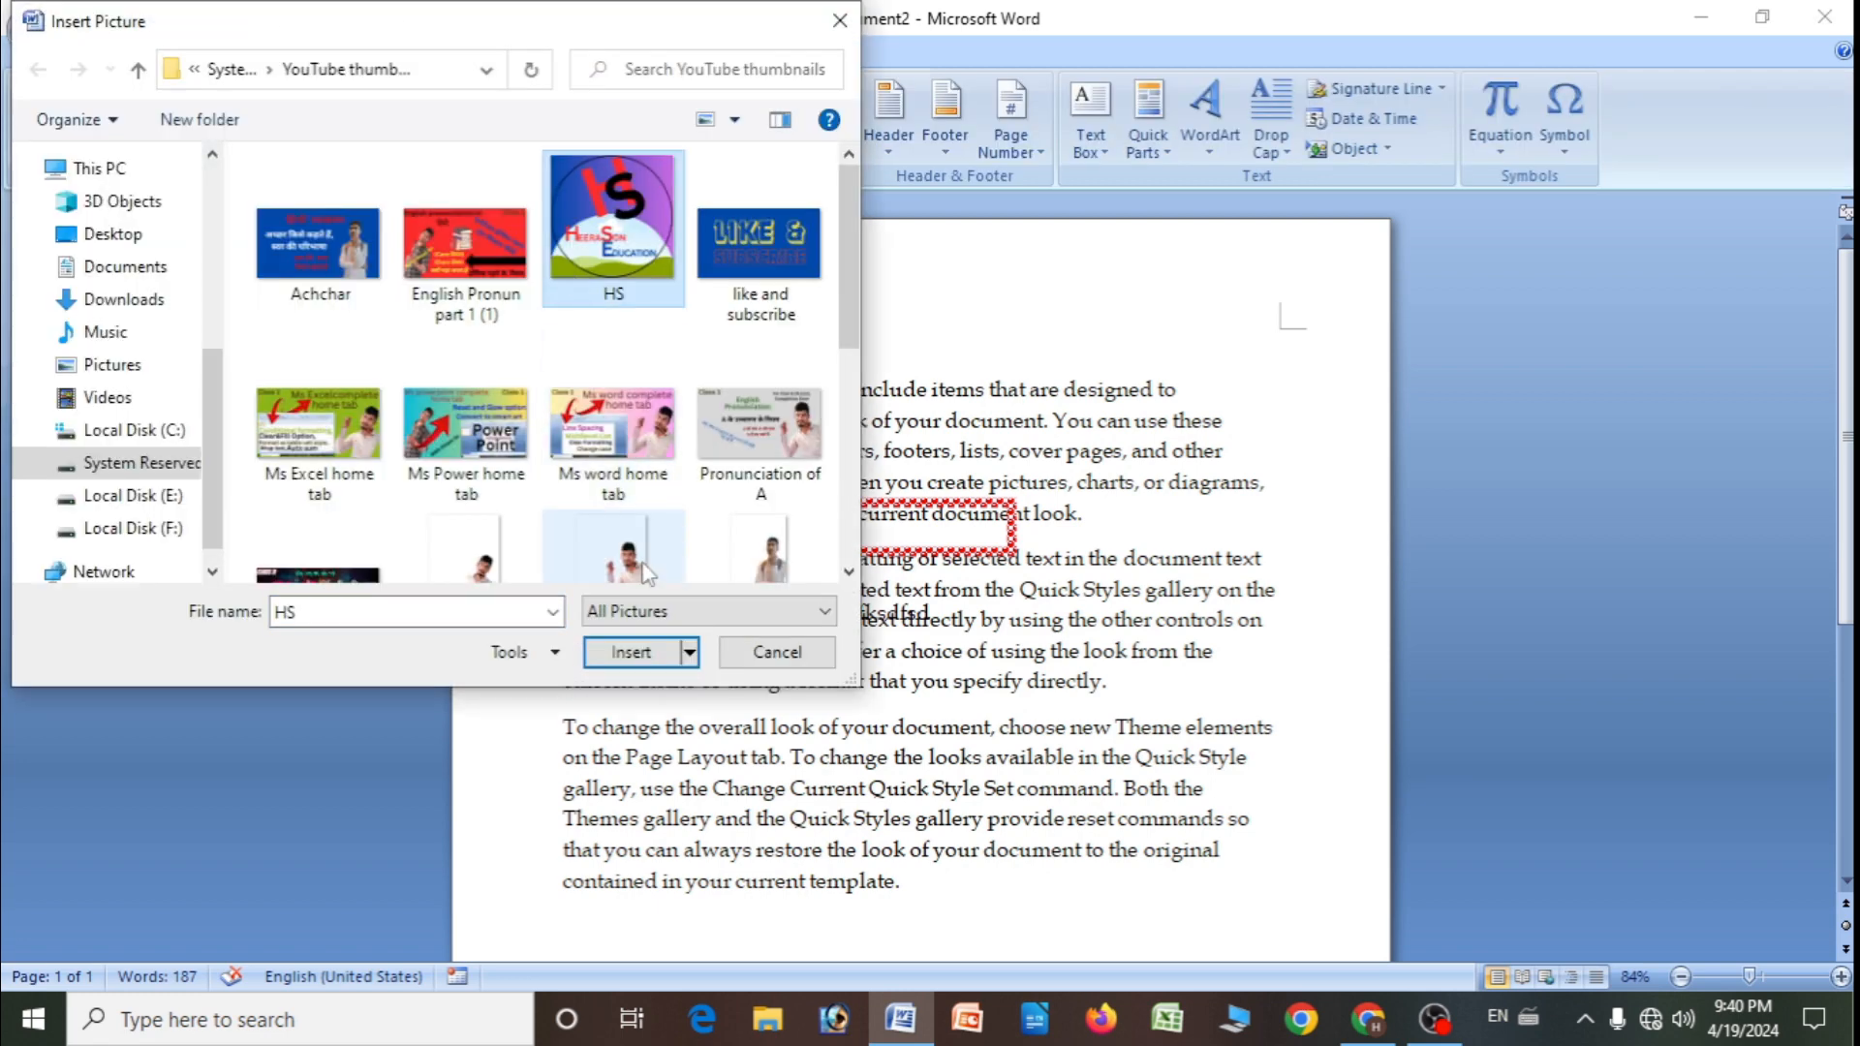
pyautogui.click(631, 652)
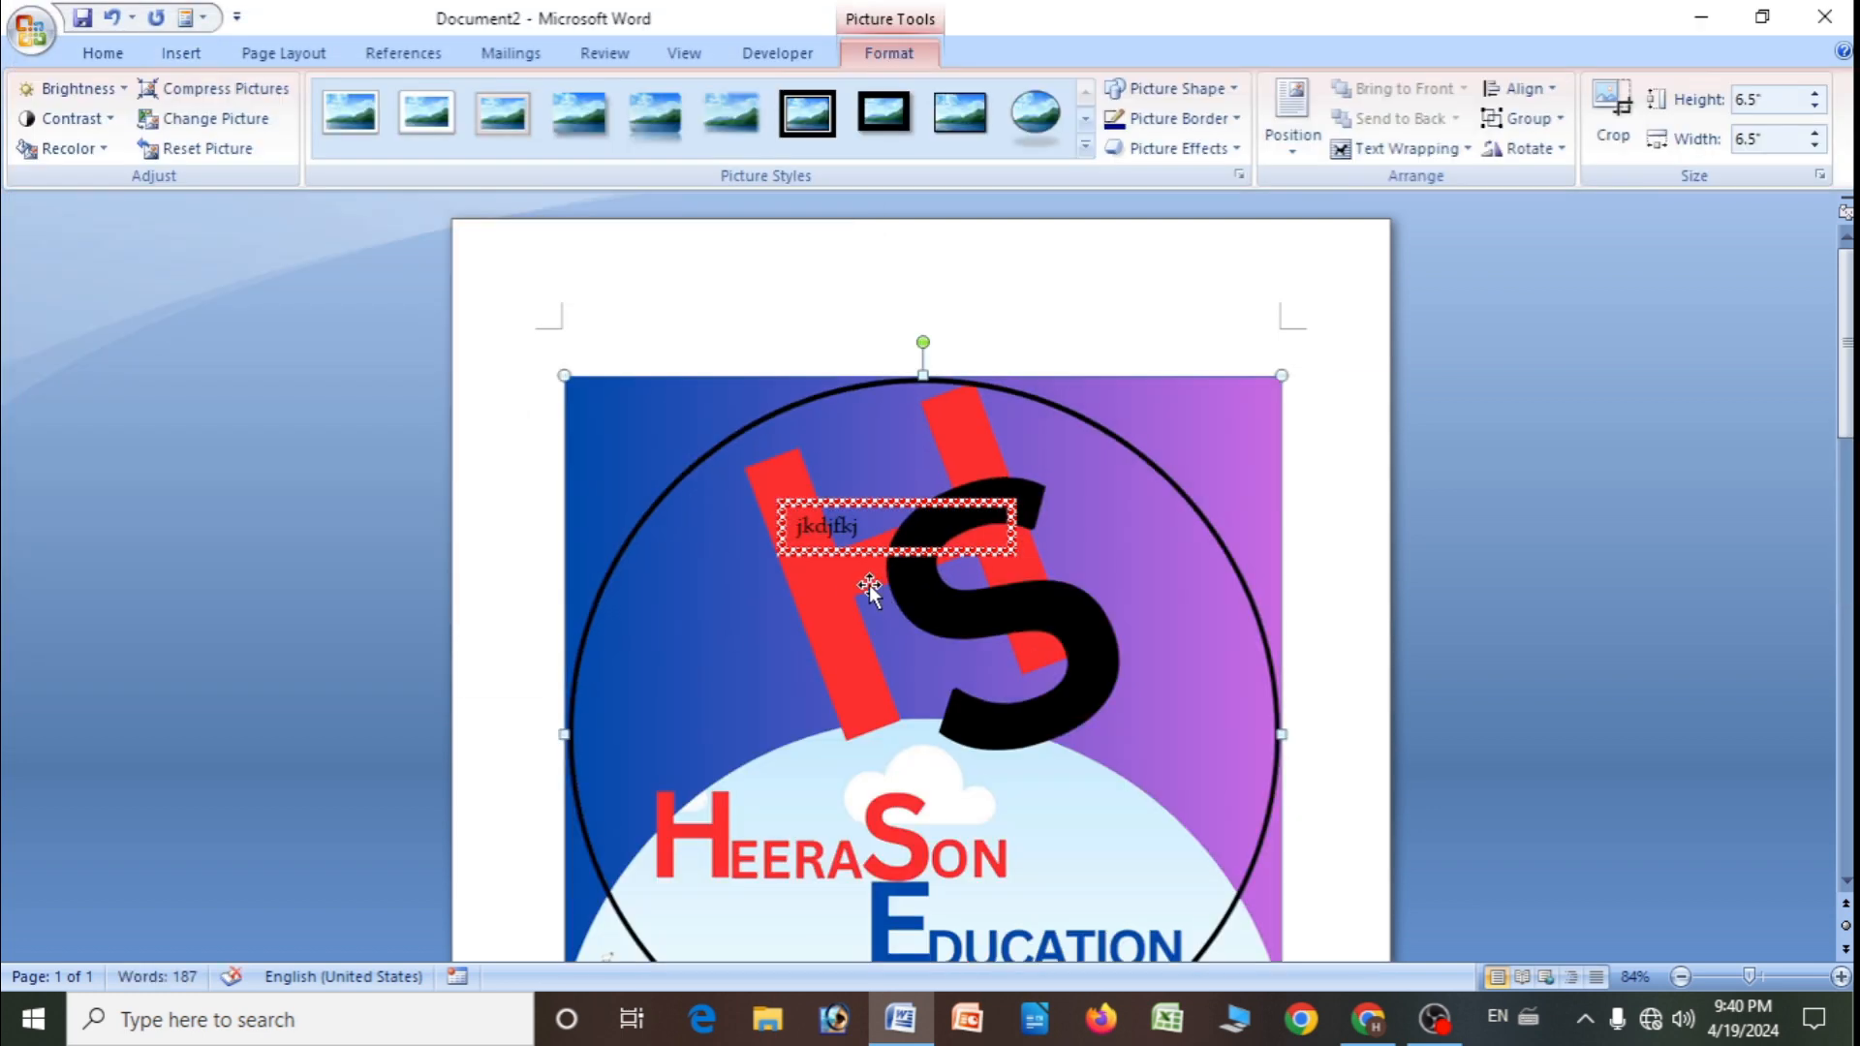
# - Set the HS picture's wrapping to In Front of Text and shrink it to about 2.79" square over the middle of the text
pyautogui.rightClick(868, 584)
pyautogui.moveTo(954, 884)
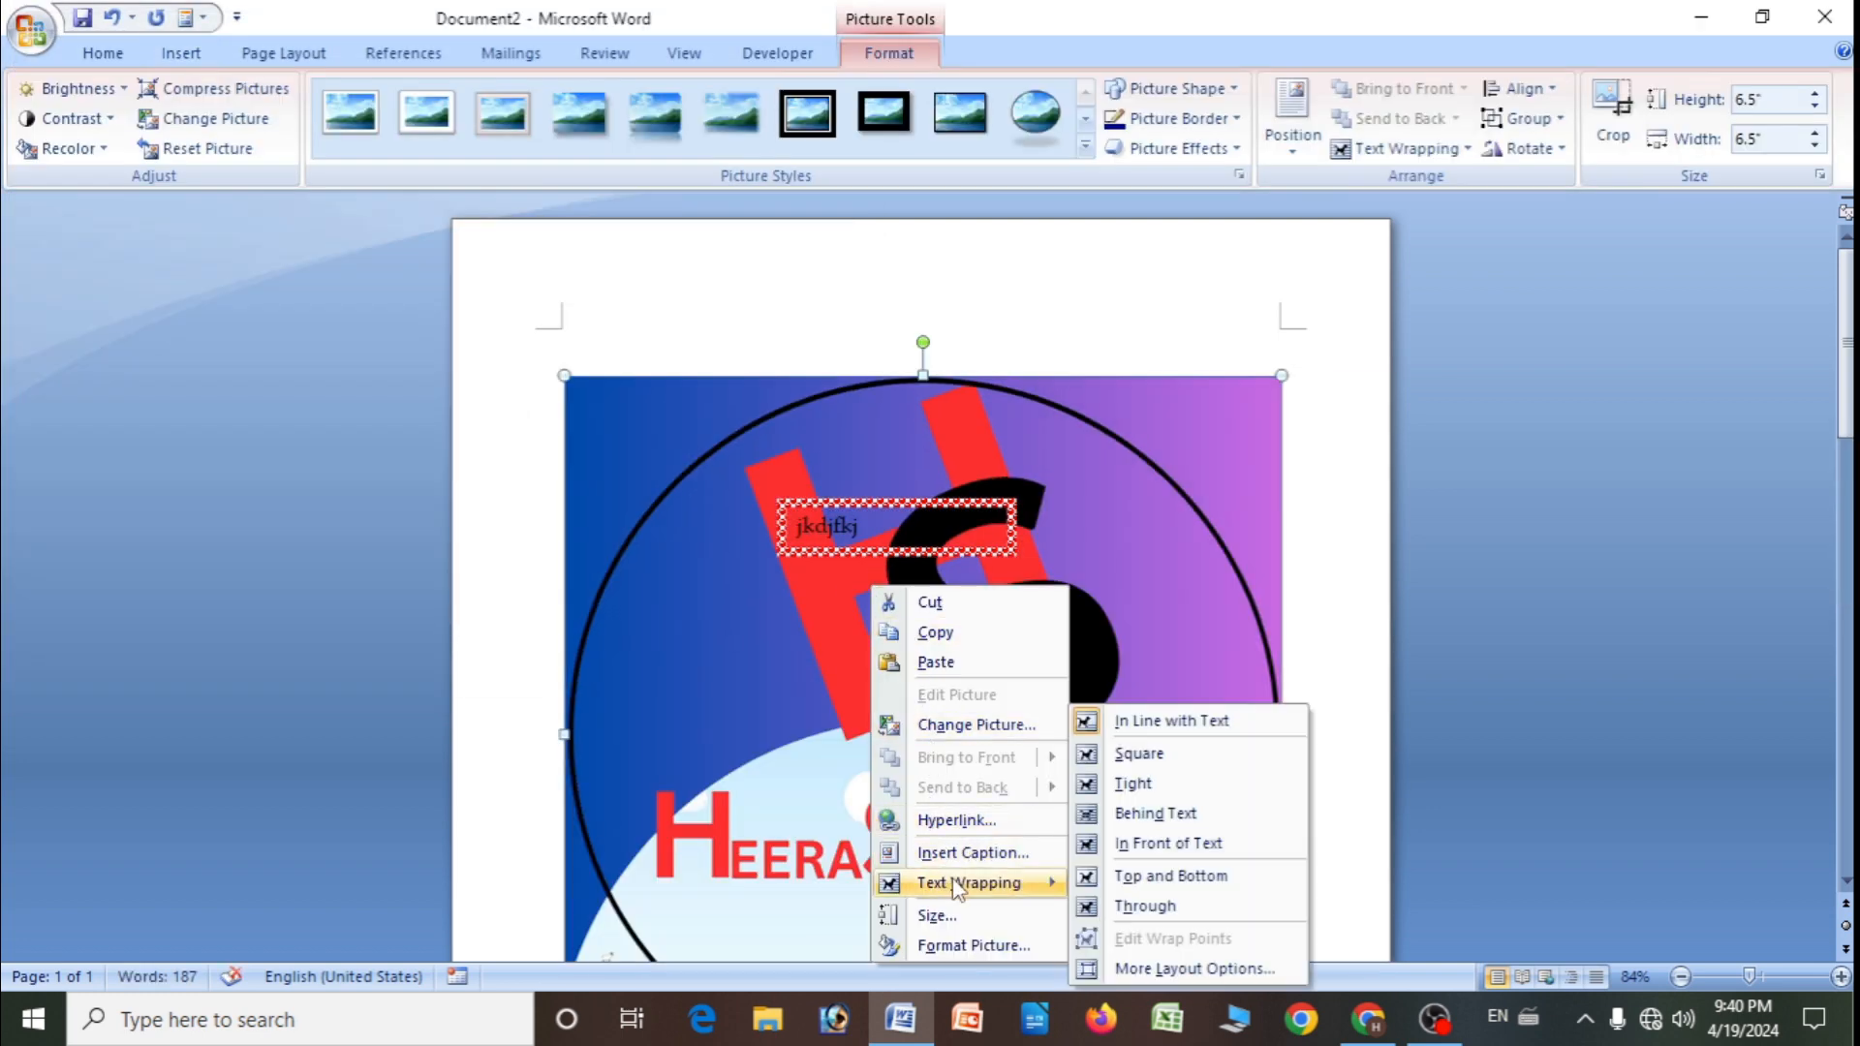
pyautogui.click(1140, 844)
pyautogui.moveTo(564, 376); pyautogui.dragTo(799, 625)
pyautogui.moveTo(971, 802); pyautogui.dragTo(691, 501)
pyautogui.moveTo(527, 320); pyautogui.dragTo(692, 485)
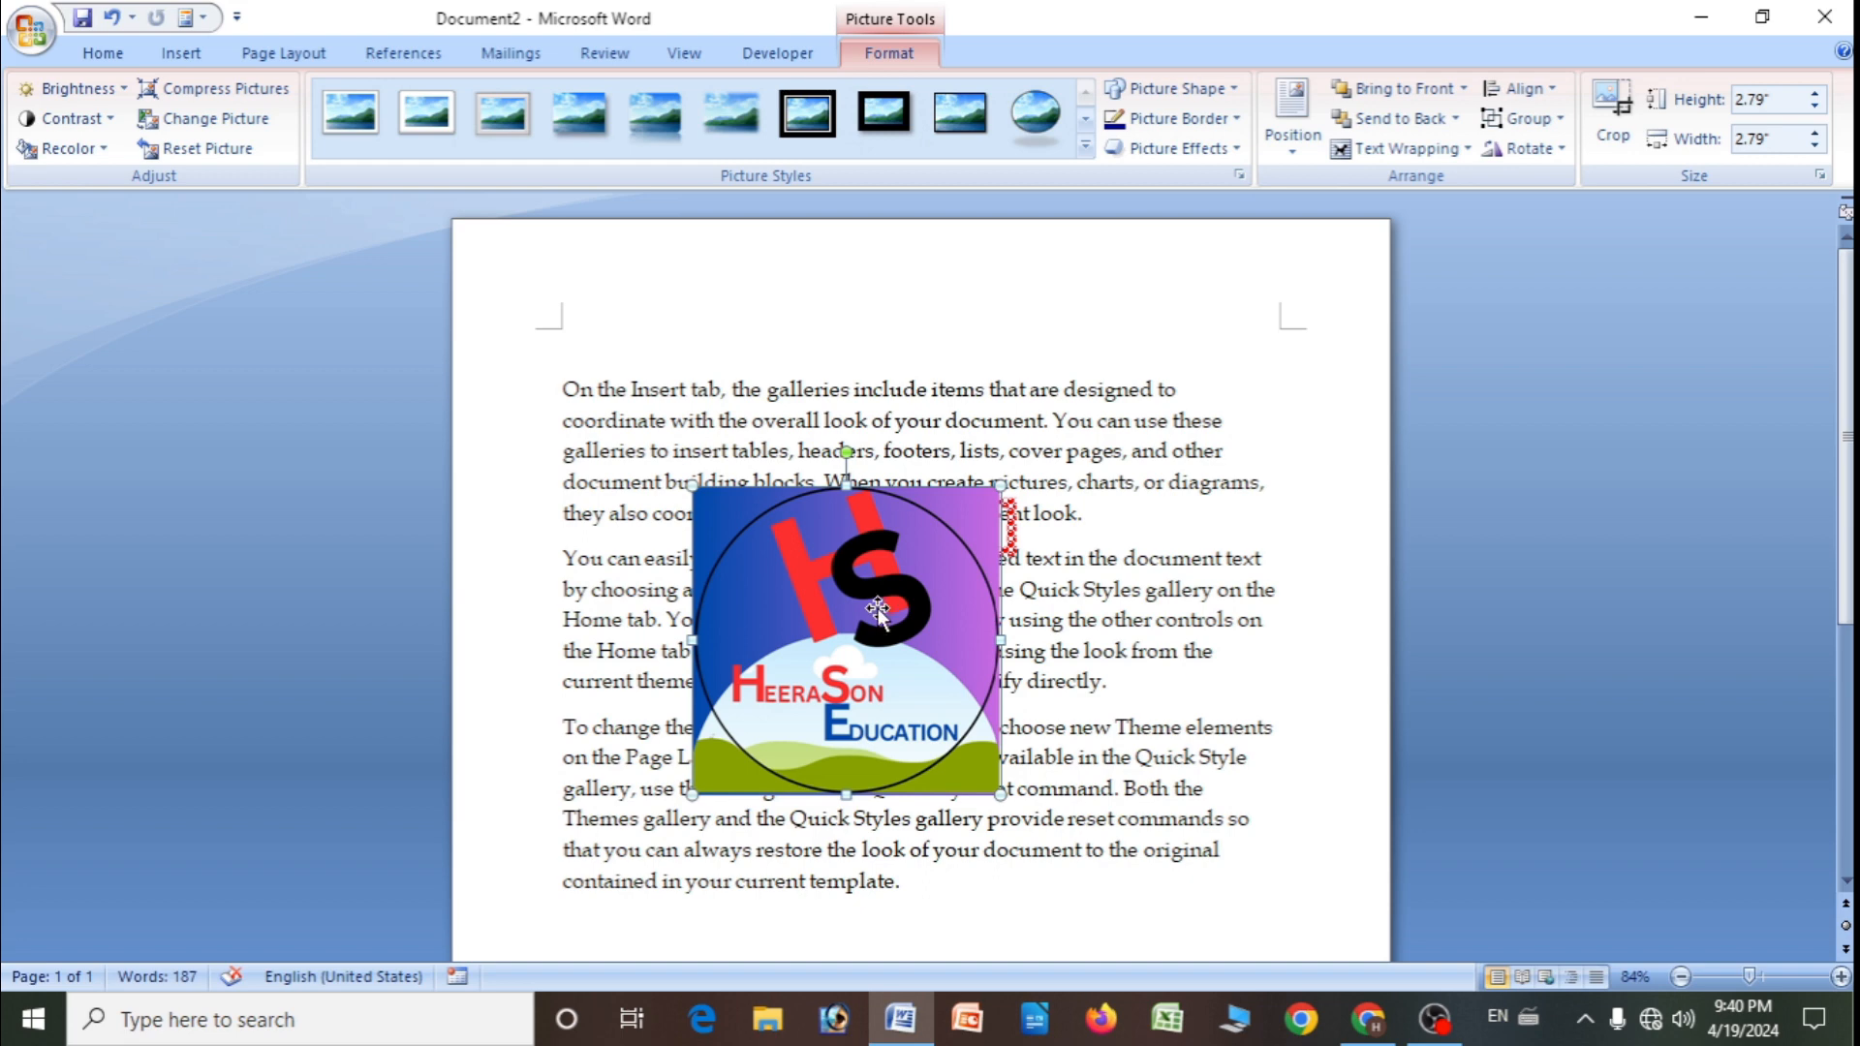
# - Apply a Parallel 3-D rotation effect to the HS picture
pyautogui.click(1177, 148)
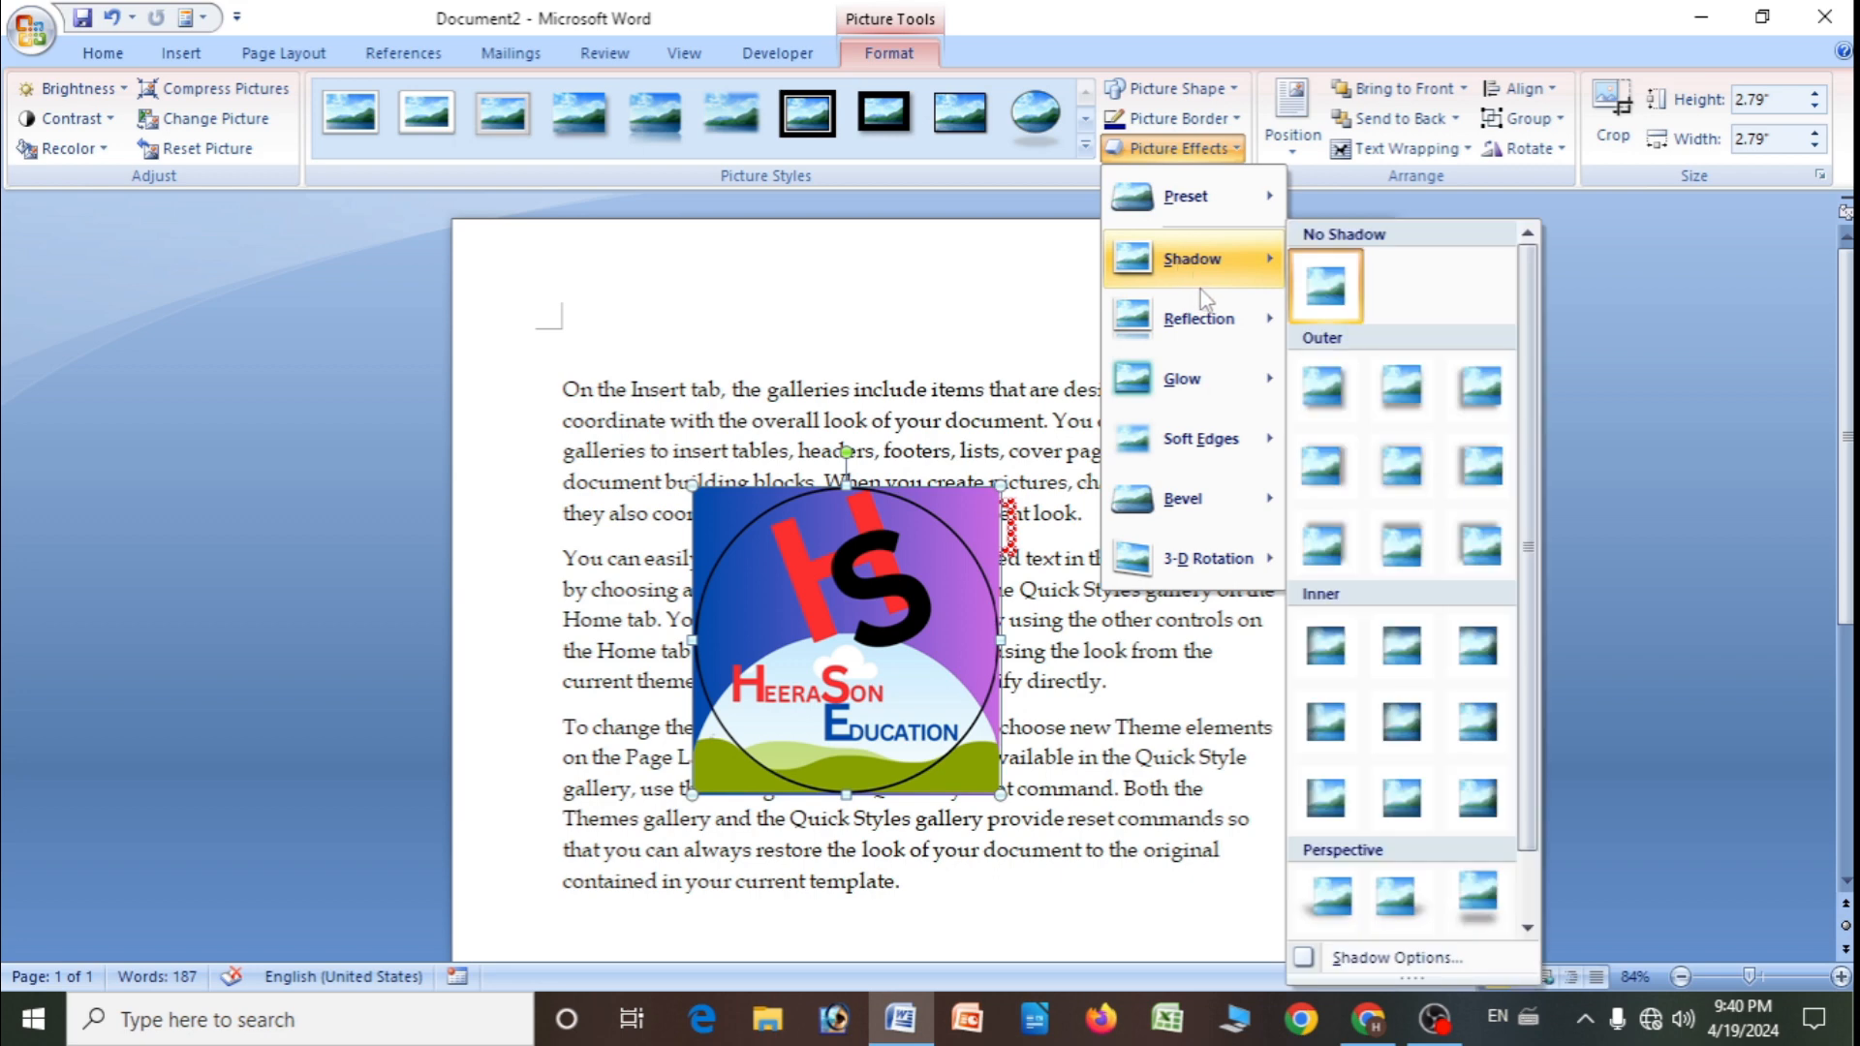
pyautogui.moveTo(1209, 303)
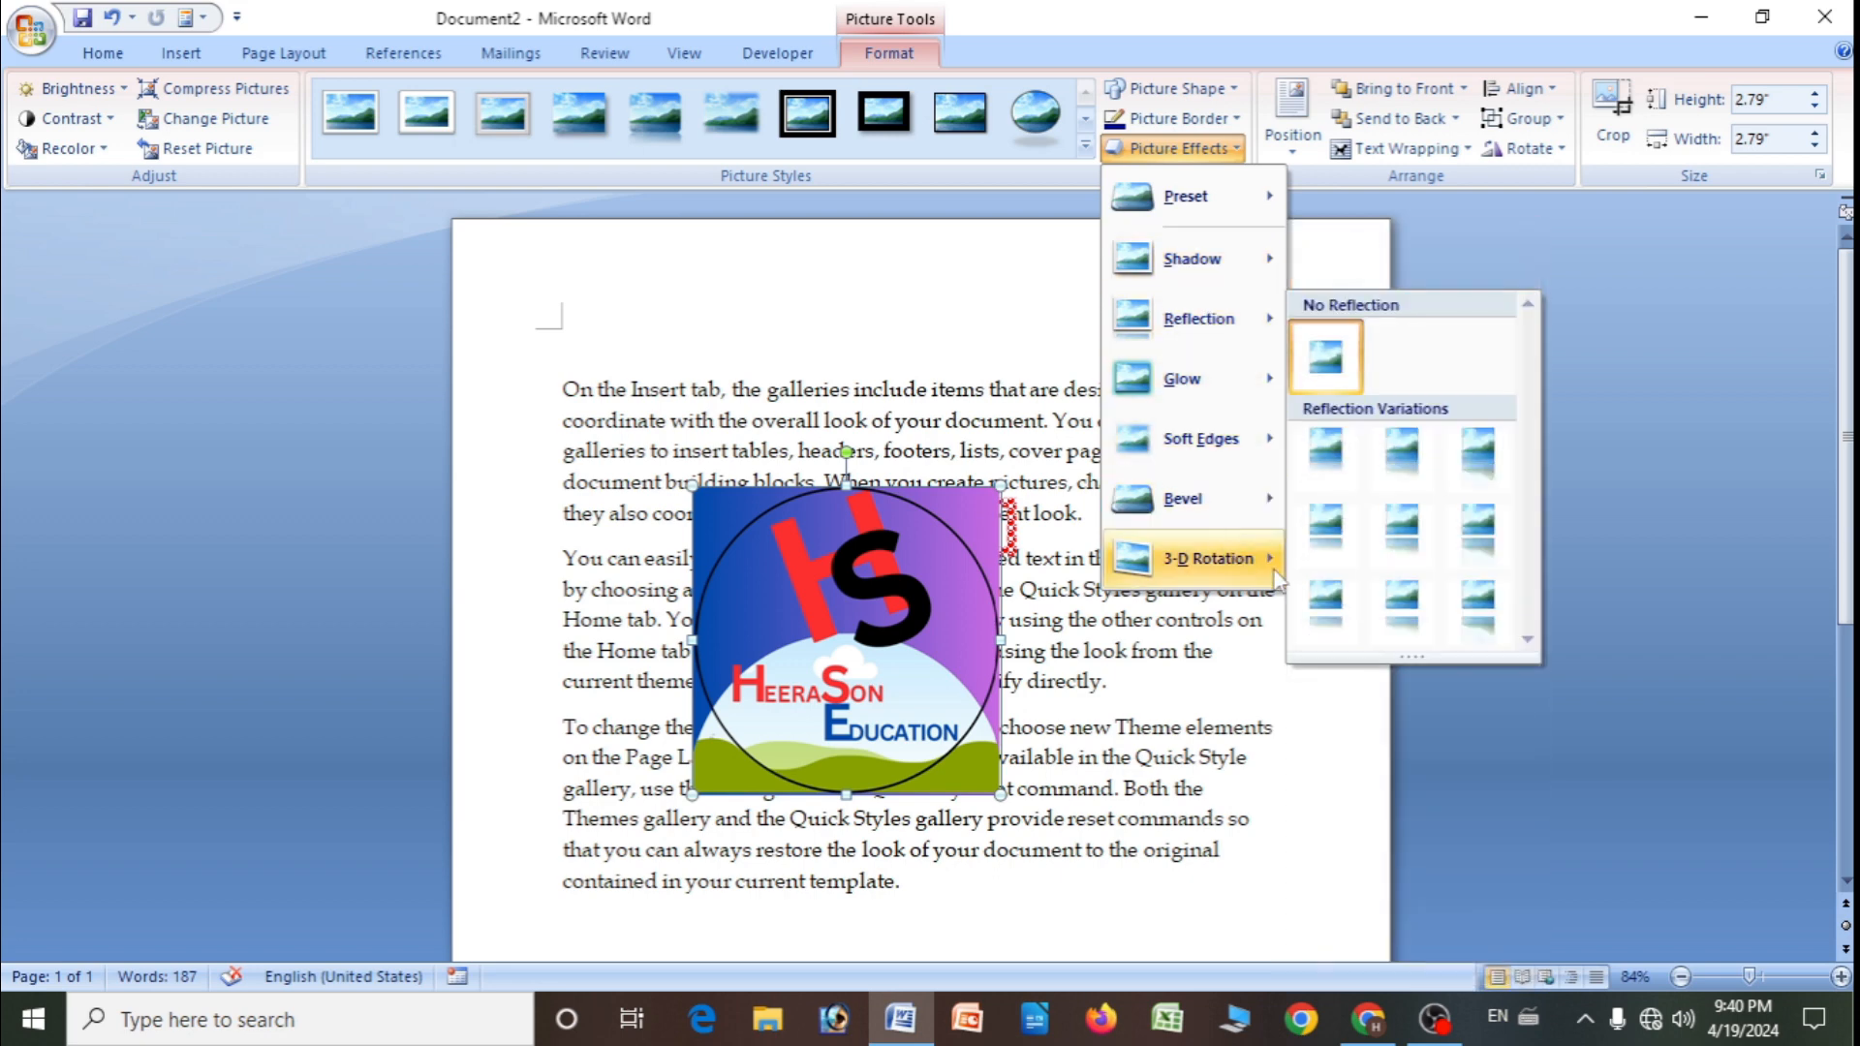
pyautogui.moveTo(1277, 580)
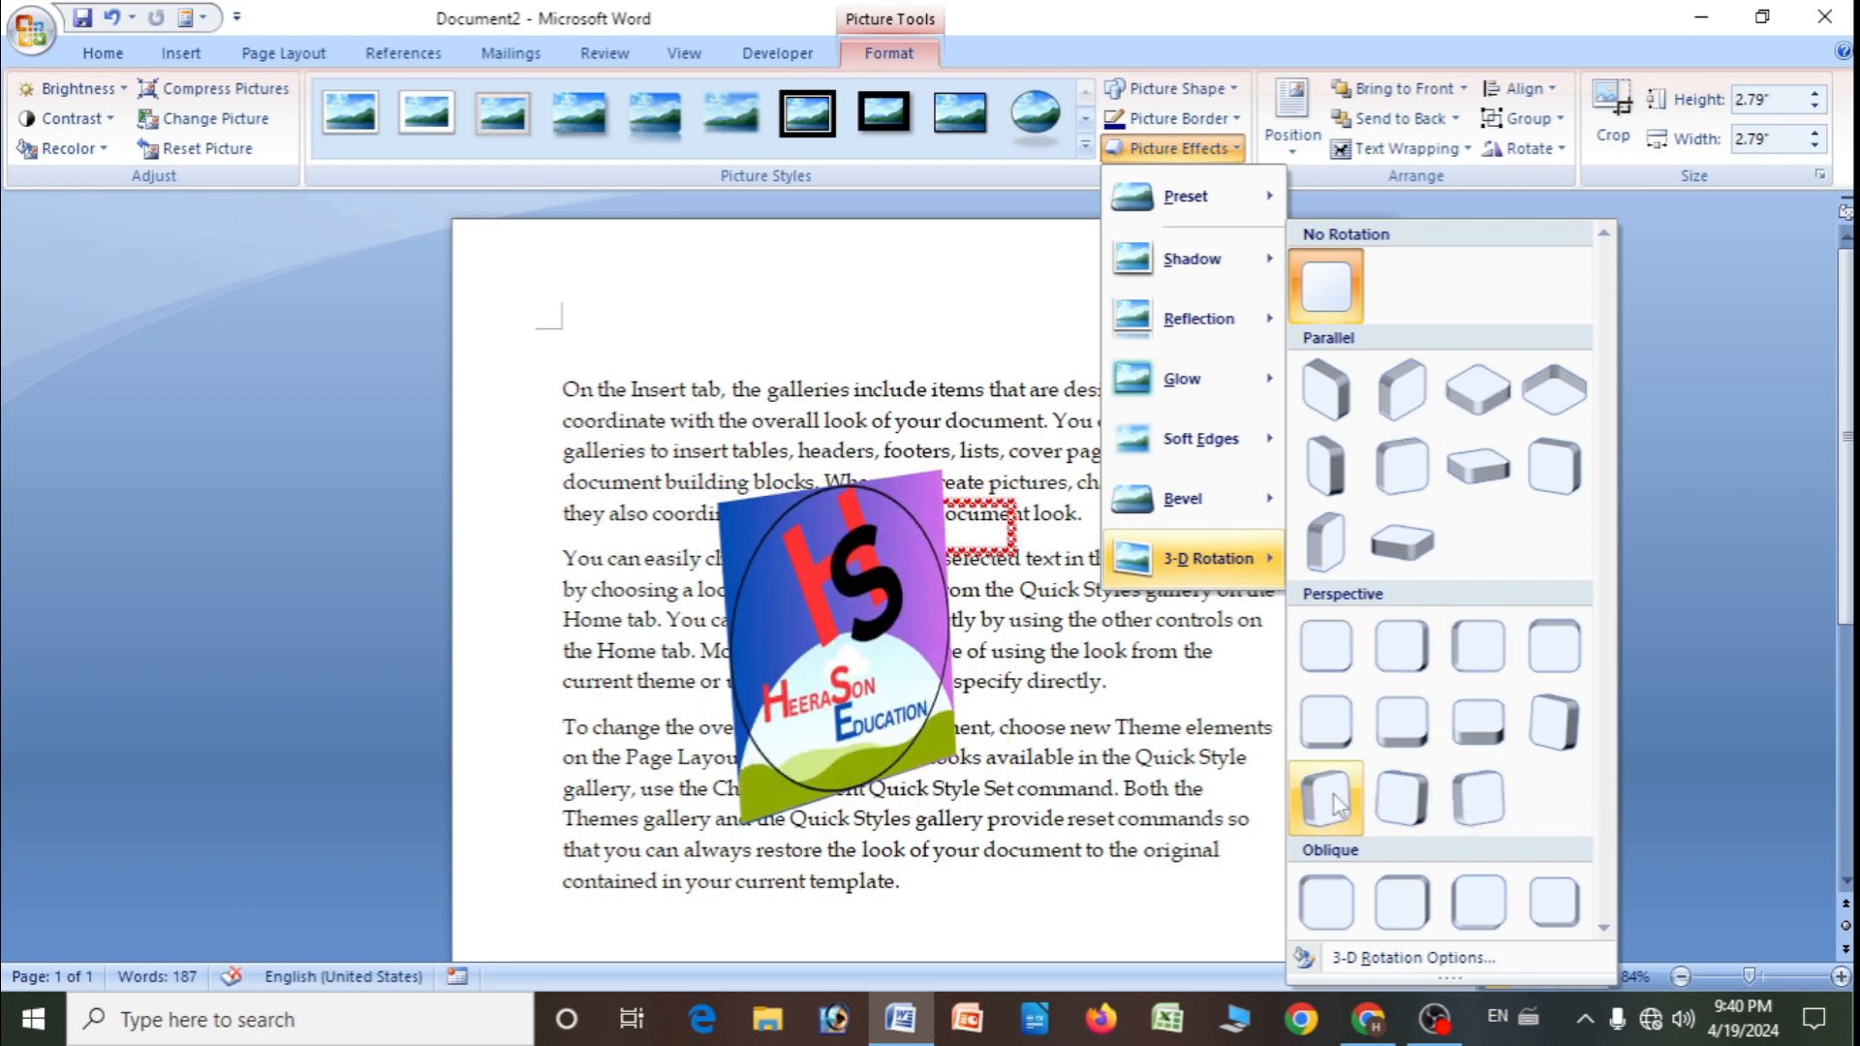
pyautogui.click(1326, 461)
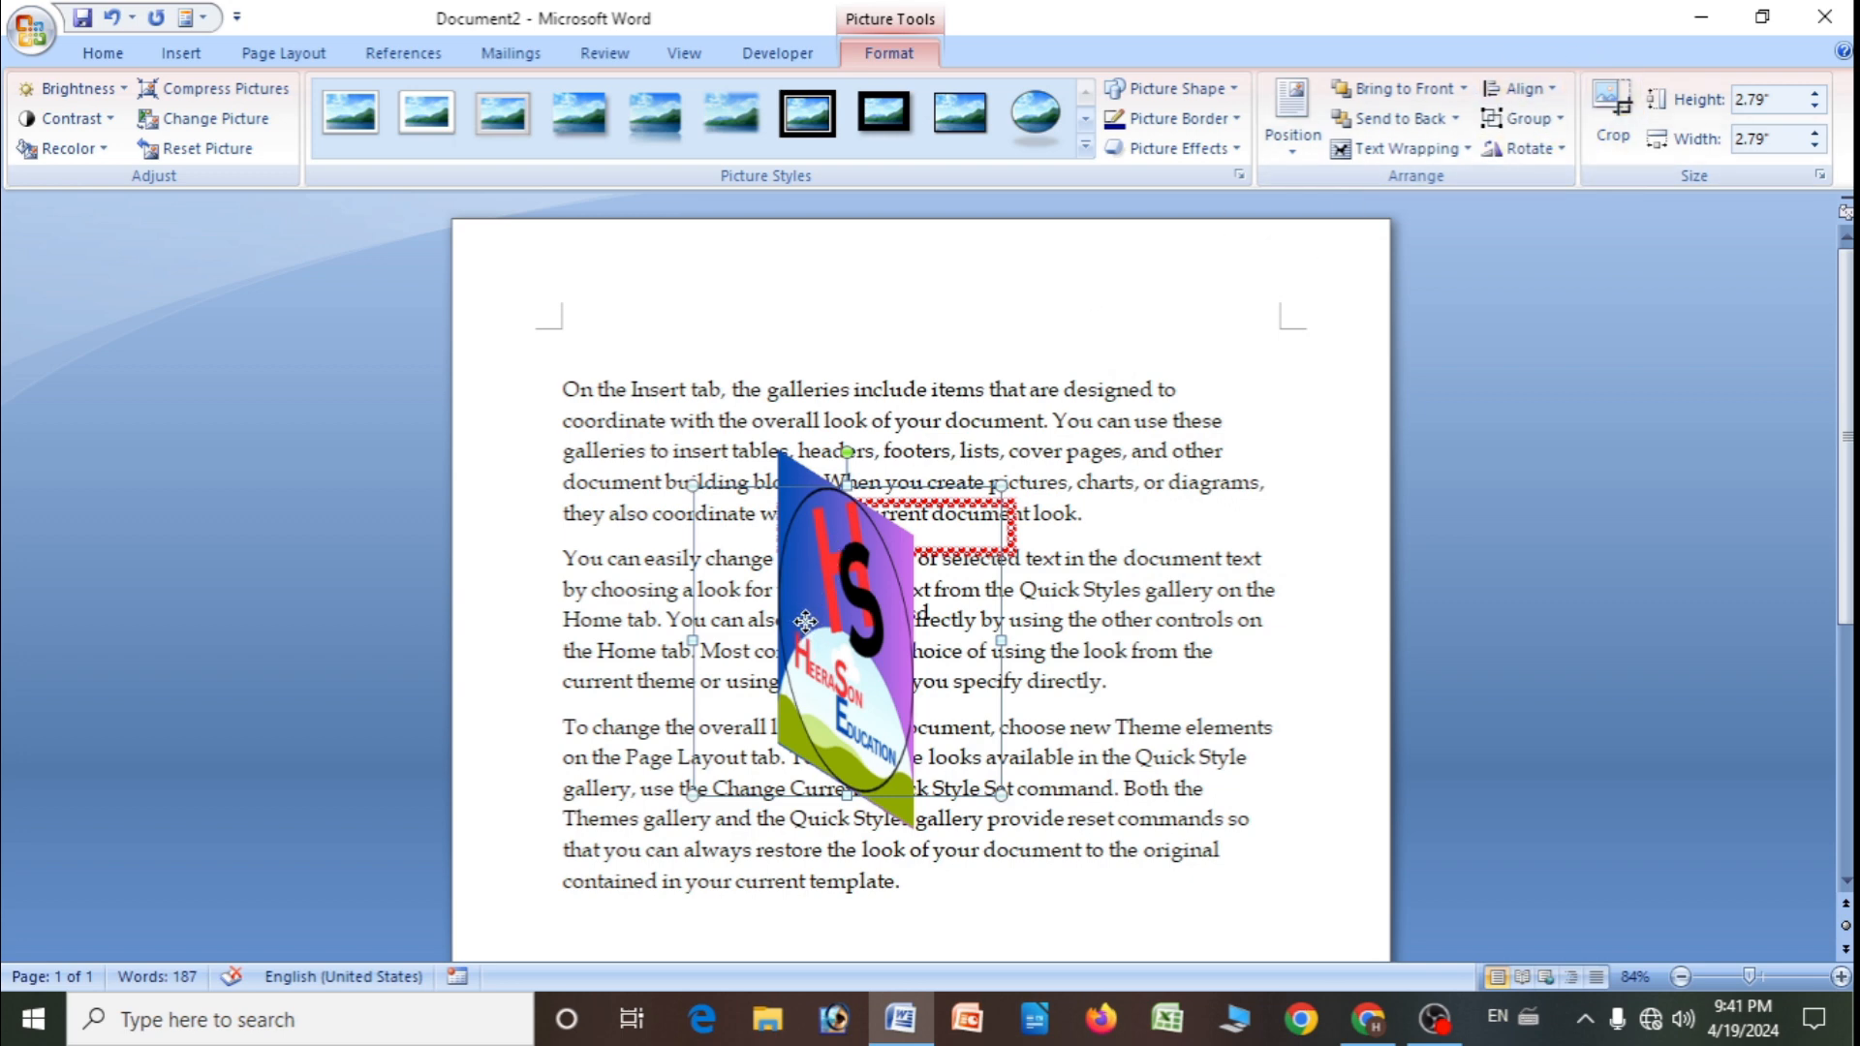
pyautogui.click(1237, 150)
pyautogui.click(1238, 150)
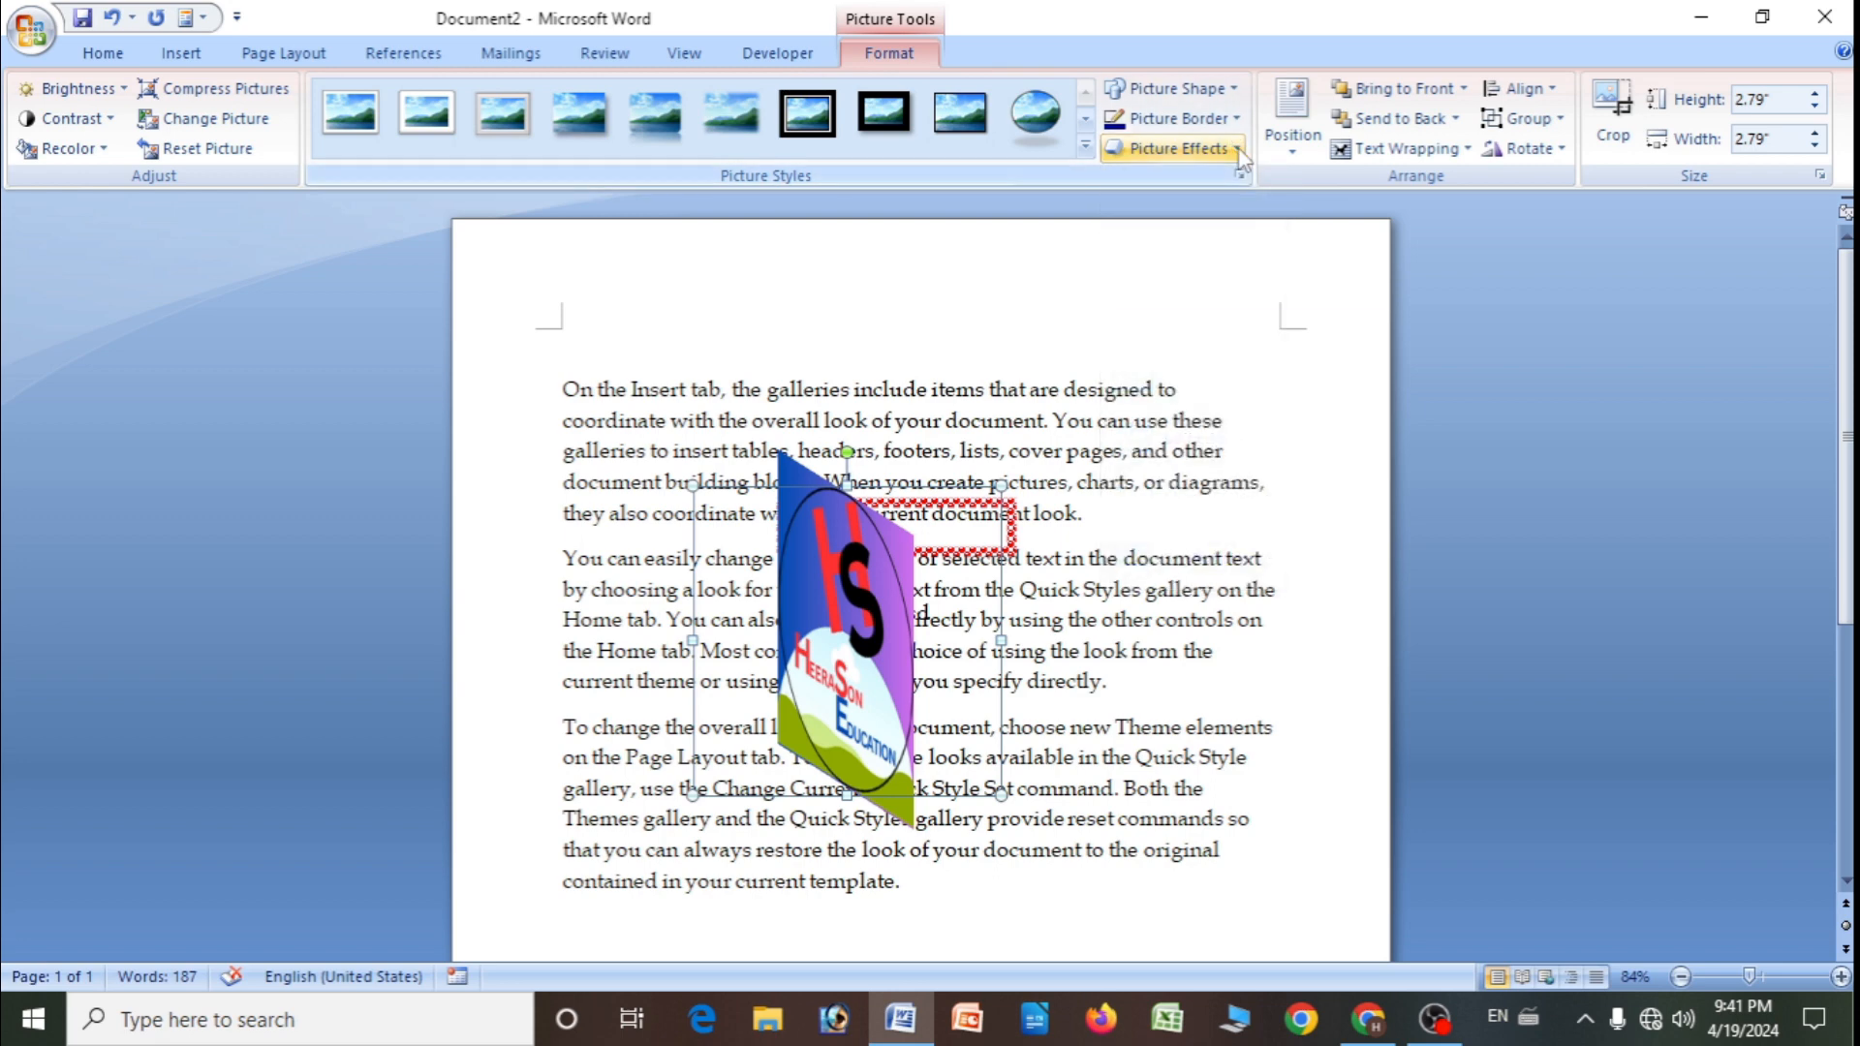
# - Delete the rotated HS picture from the document
pyautogui.click(170, 65)
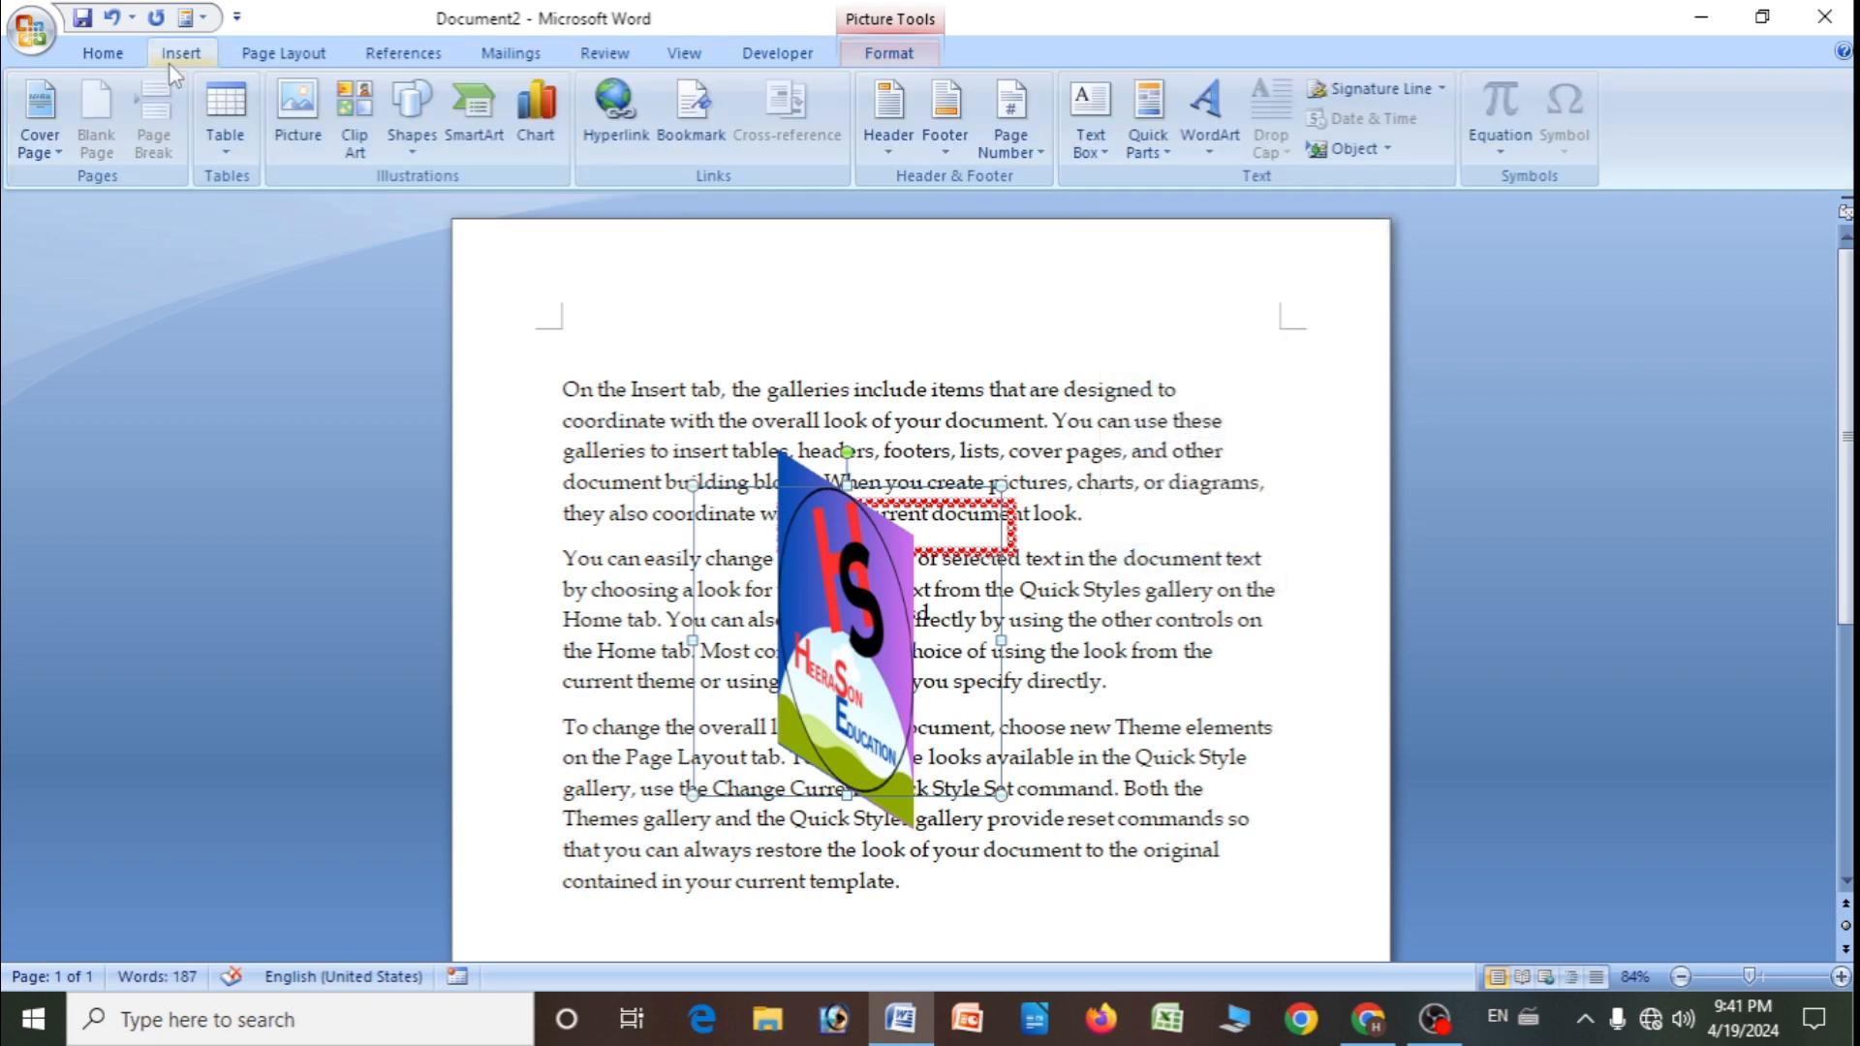
pyautogui.doubleClick(842, 591)
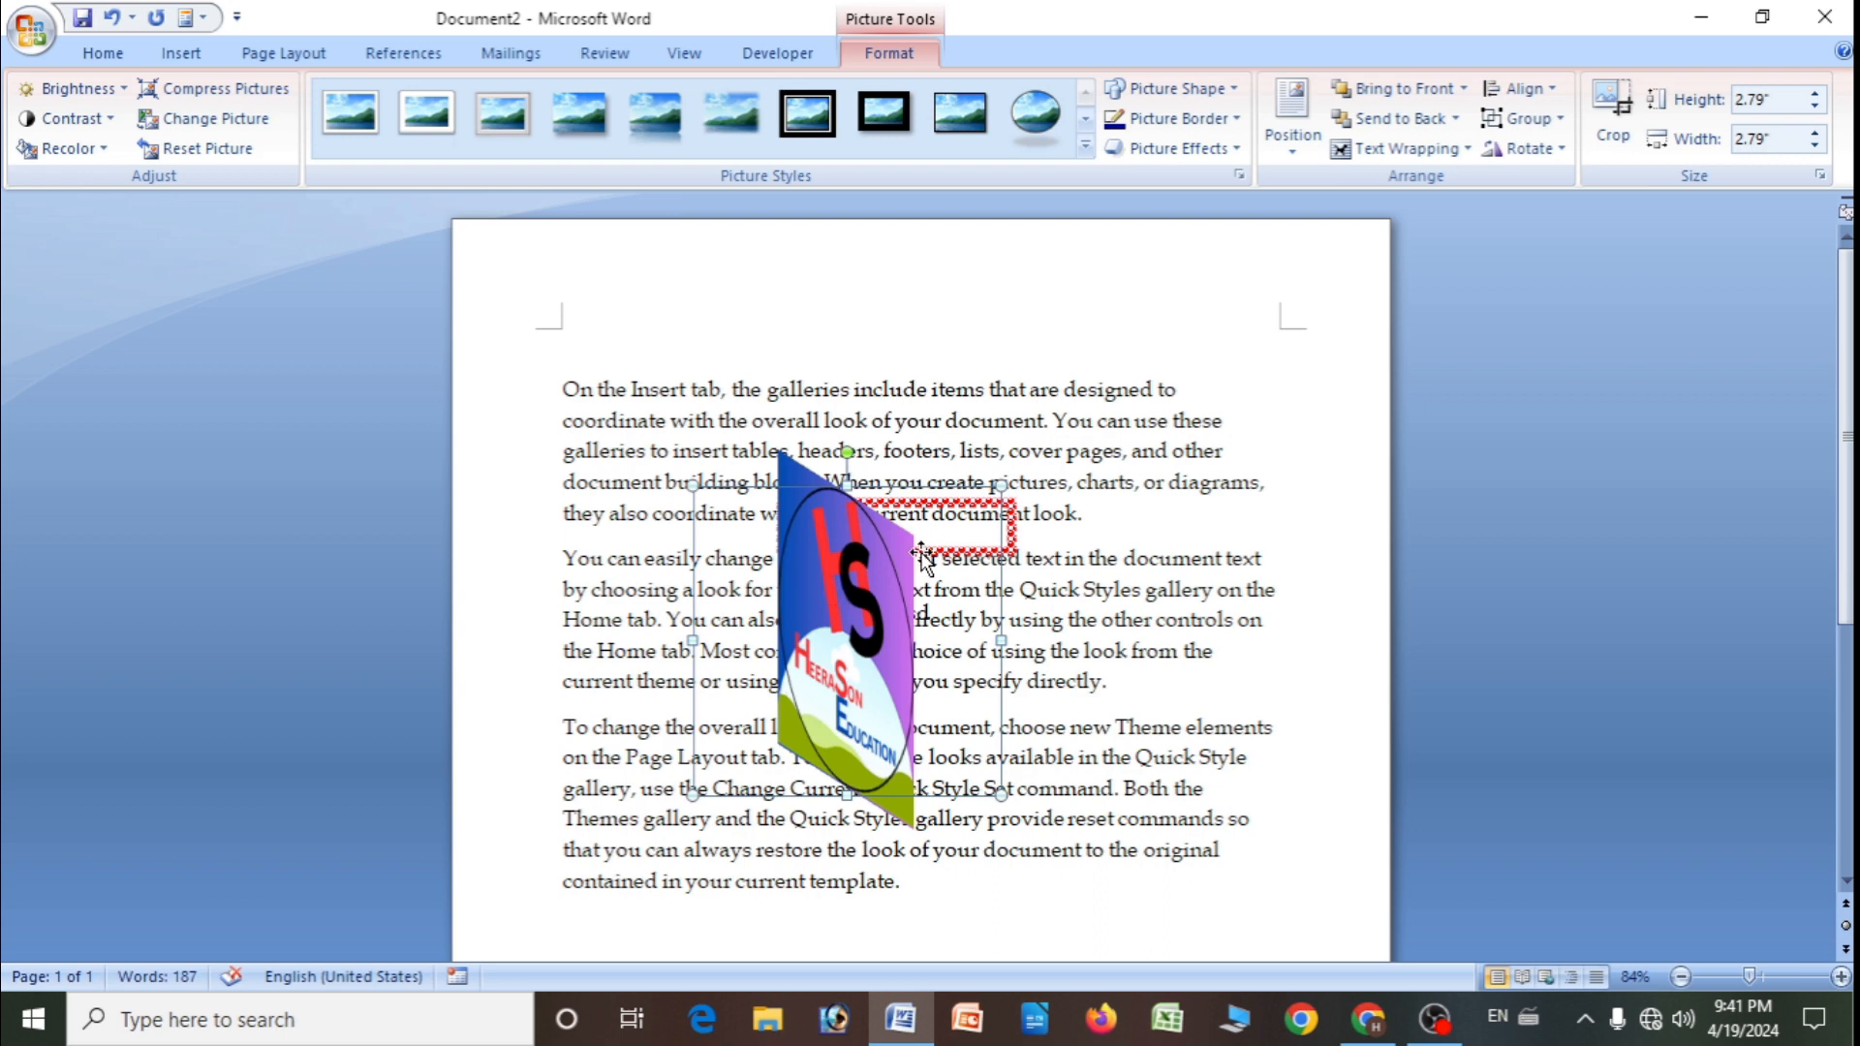
pyautogui.press('Delete')
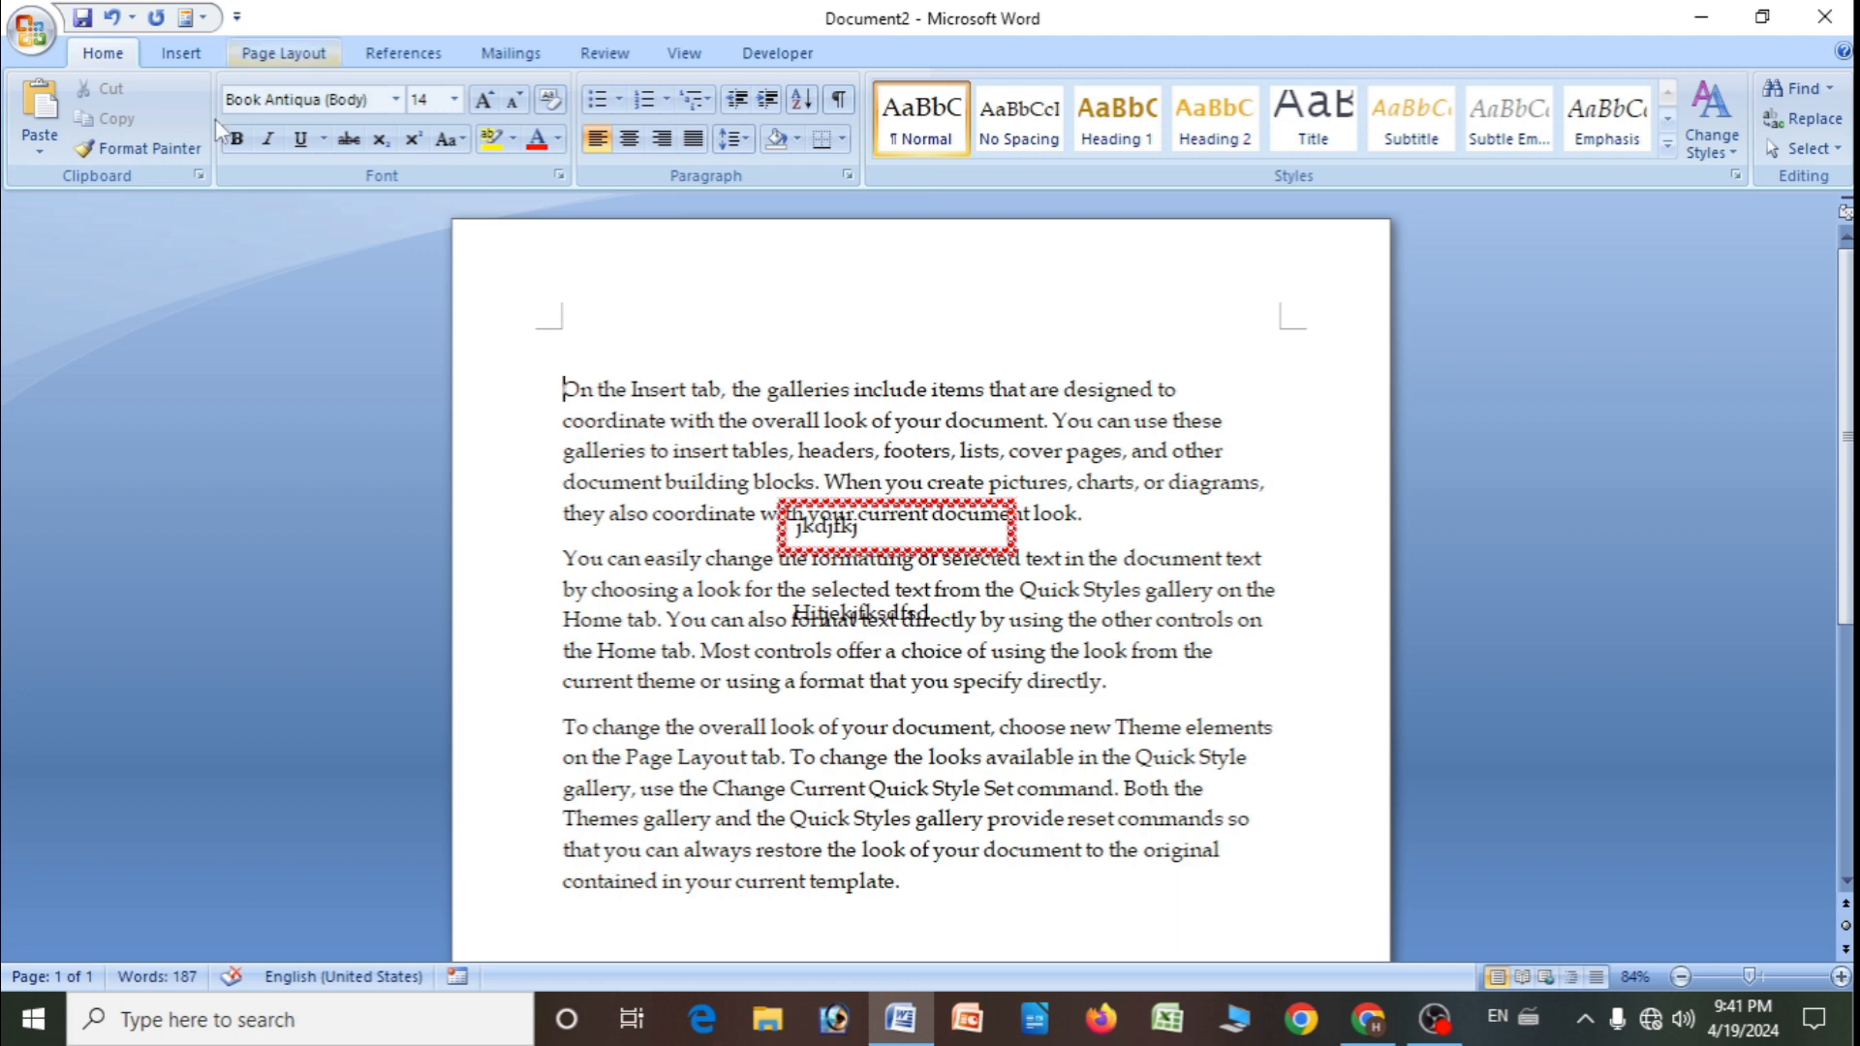
# - Delete all remaining content, including the text and both text boxes, to leave a blank page
pyautogui.click(193, 60)
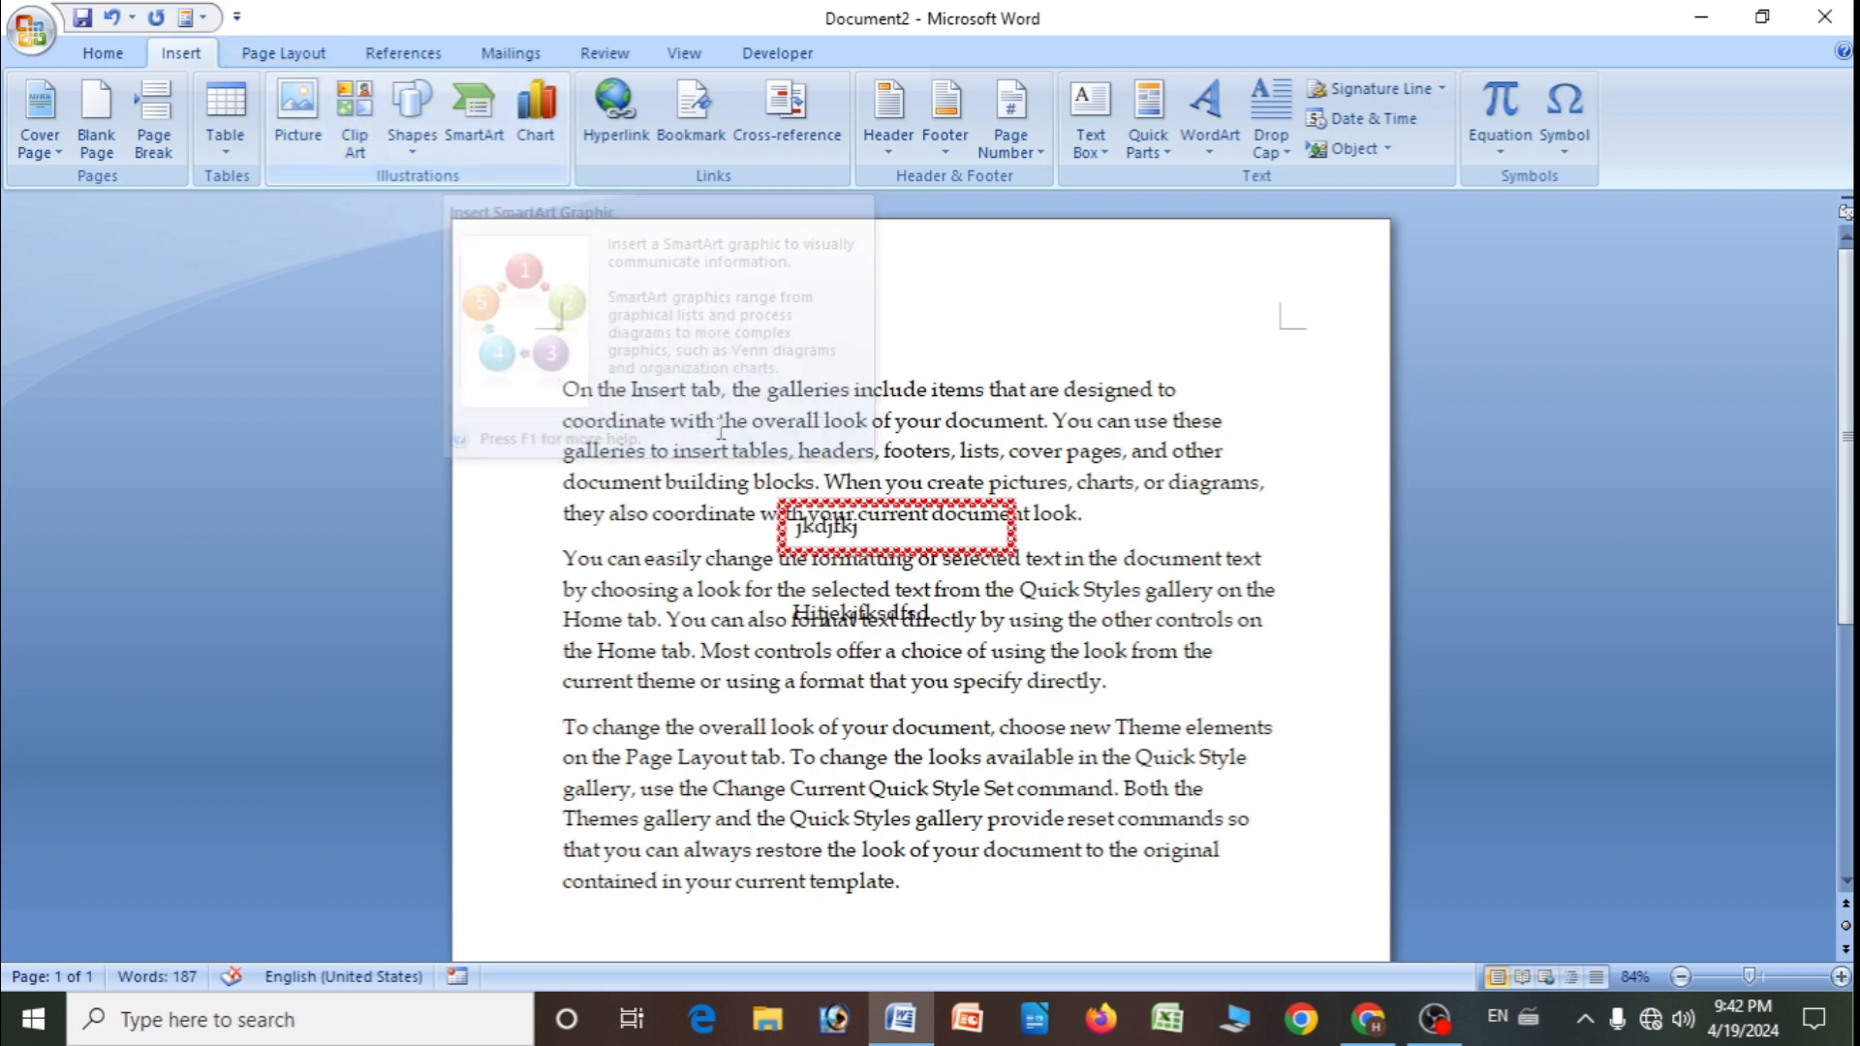
pyautogui.hotkey('ctrl', 'a')
pyautogui.scroll(-2, 1264, 954)
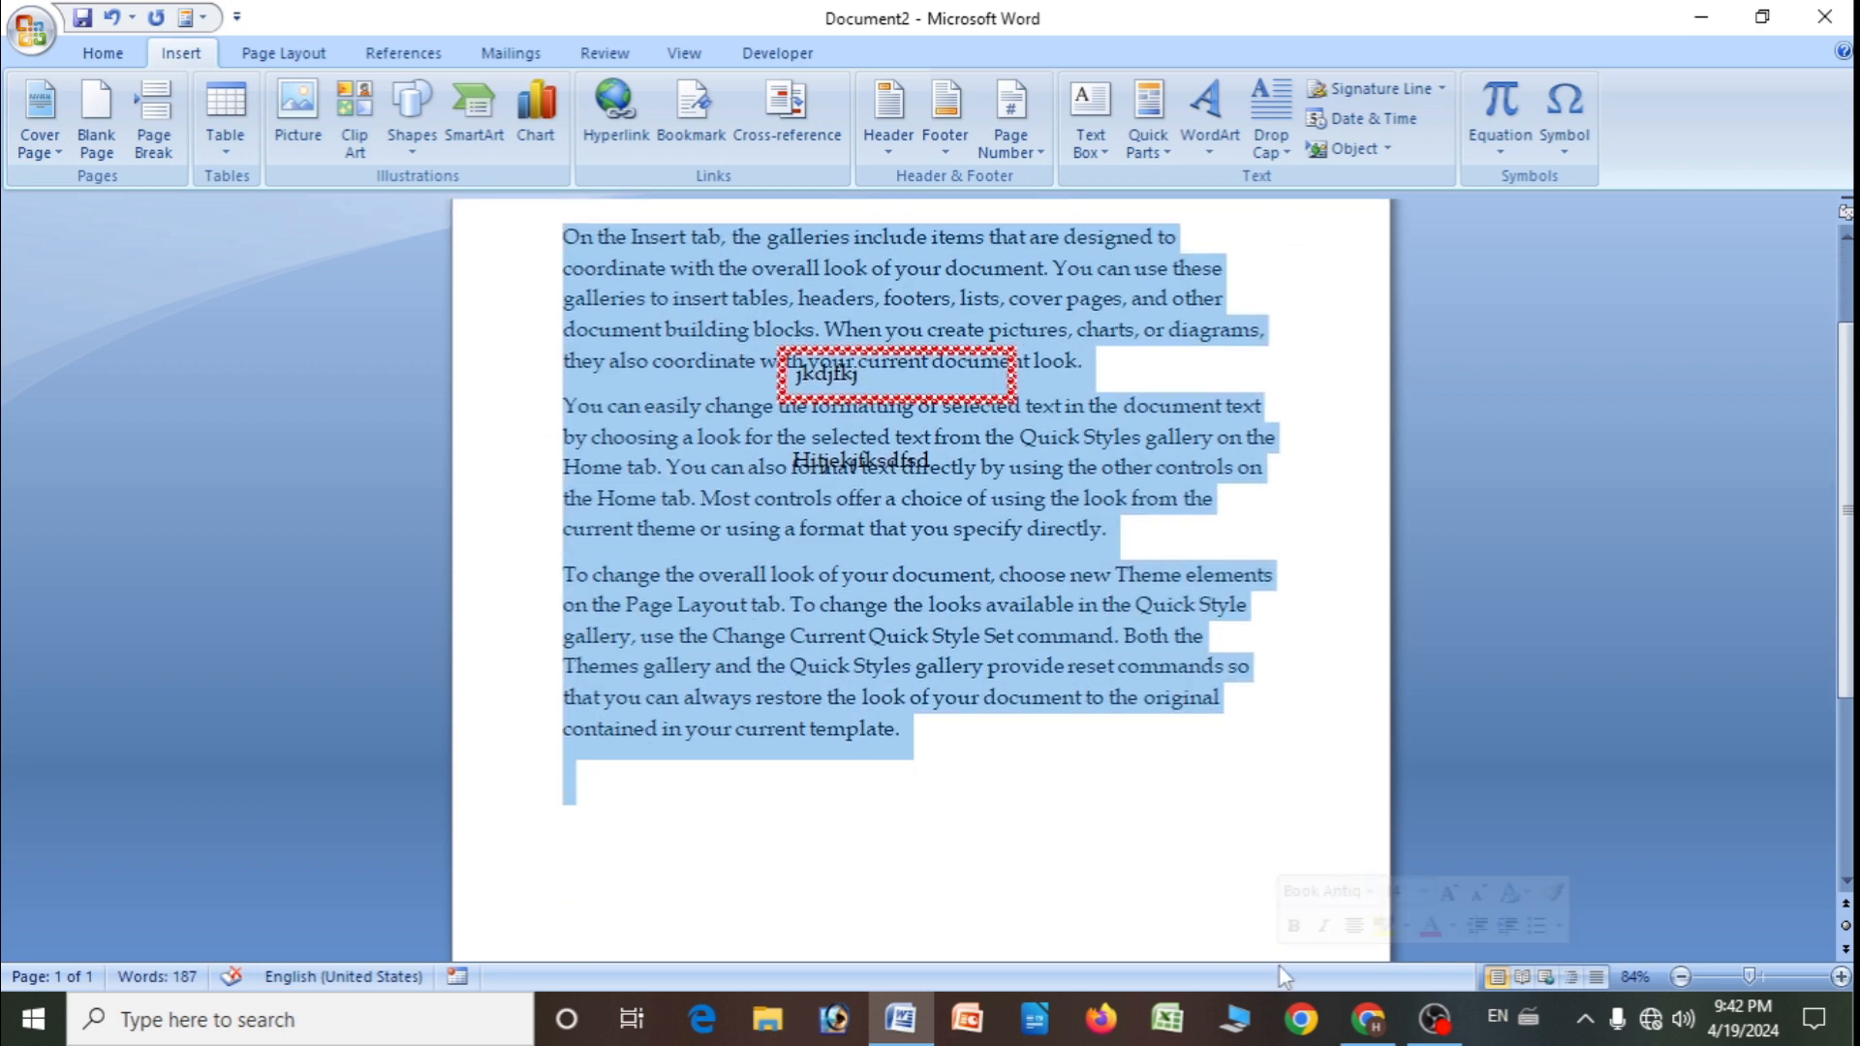
pyautogui.press('Delete')
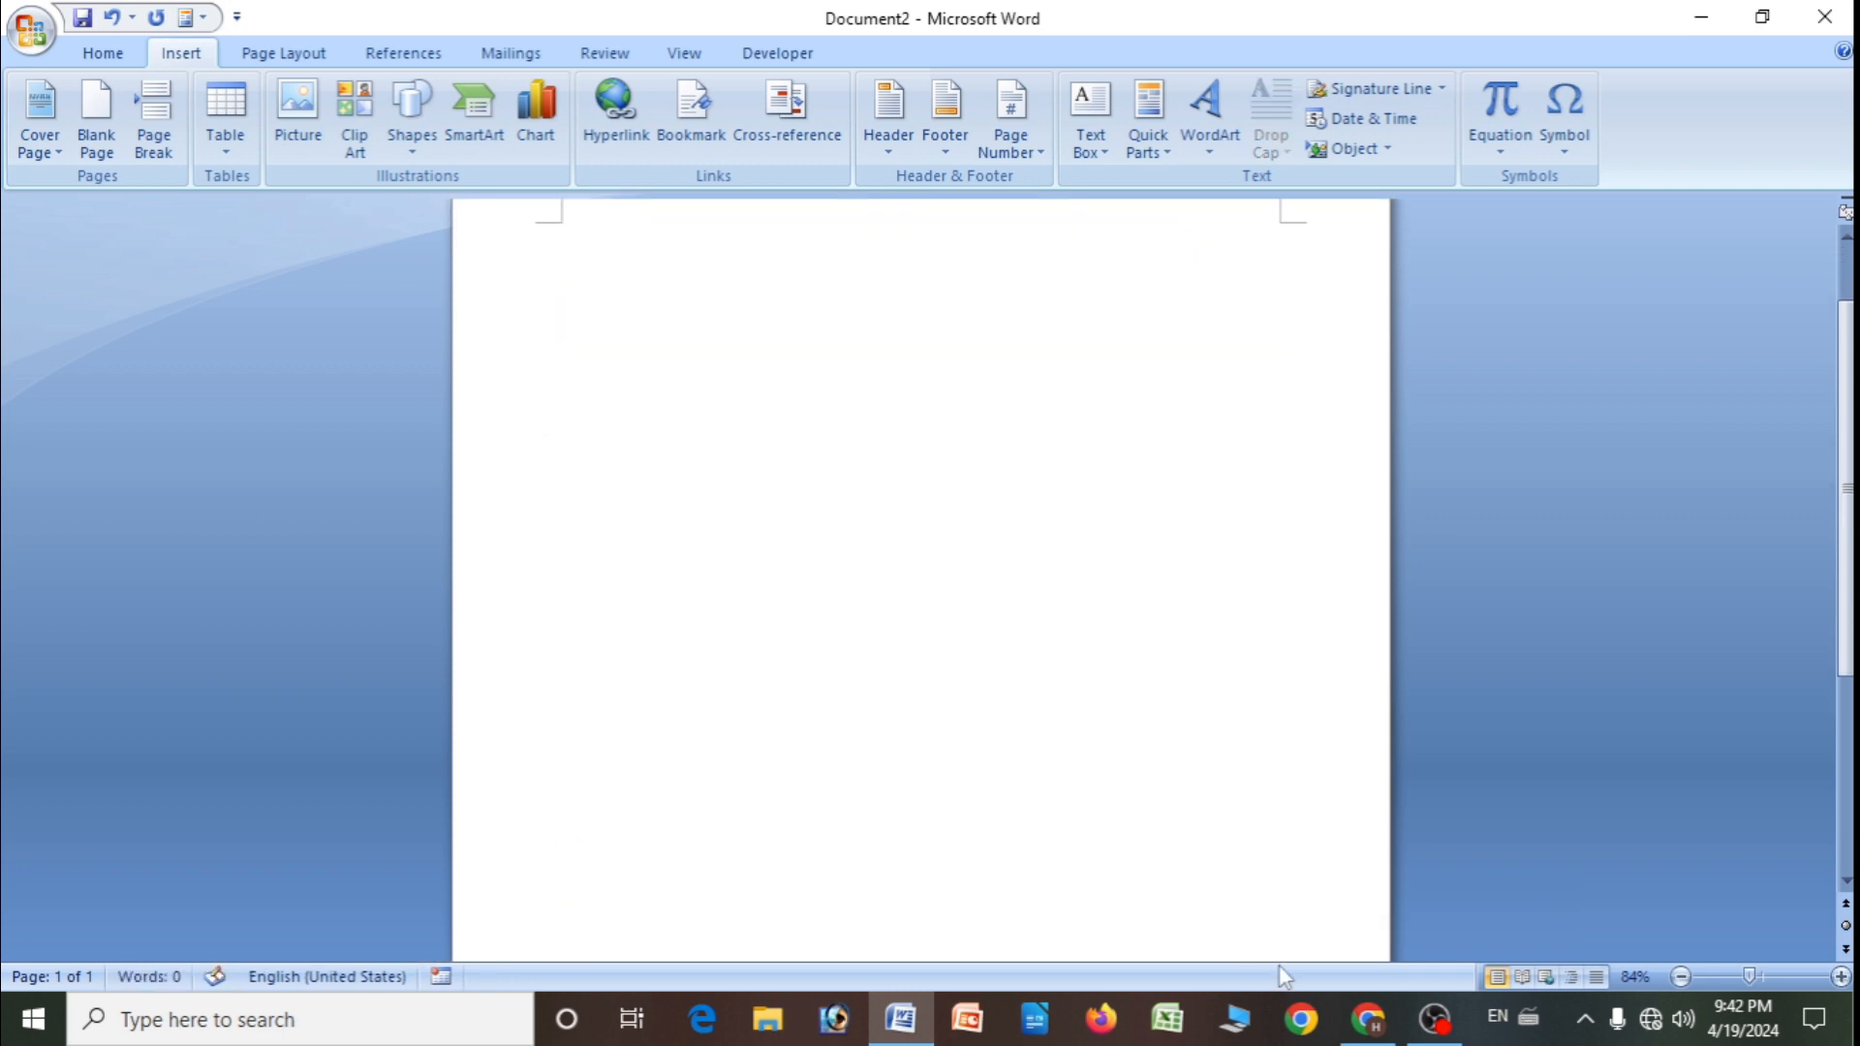
# - Insert a Vertical Chevron List SmartArt graphic from the Process category on the blank page
pyautogui.click(473, 117)
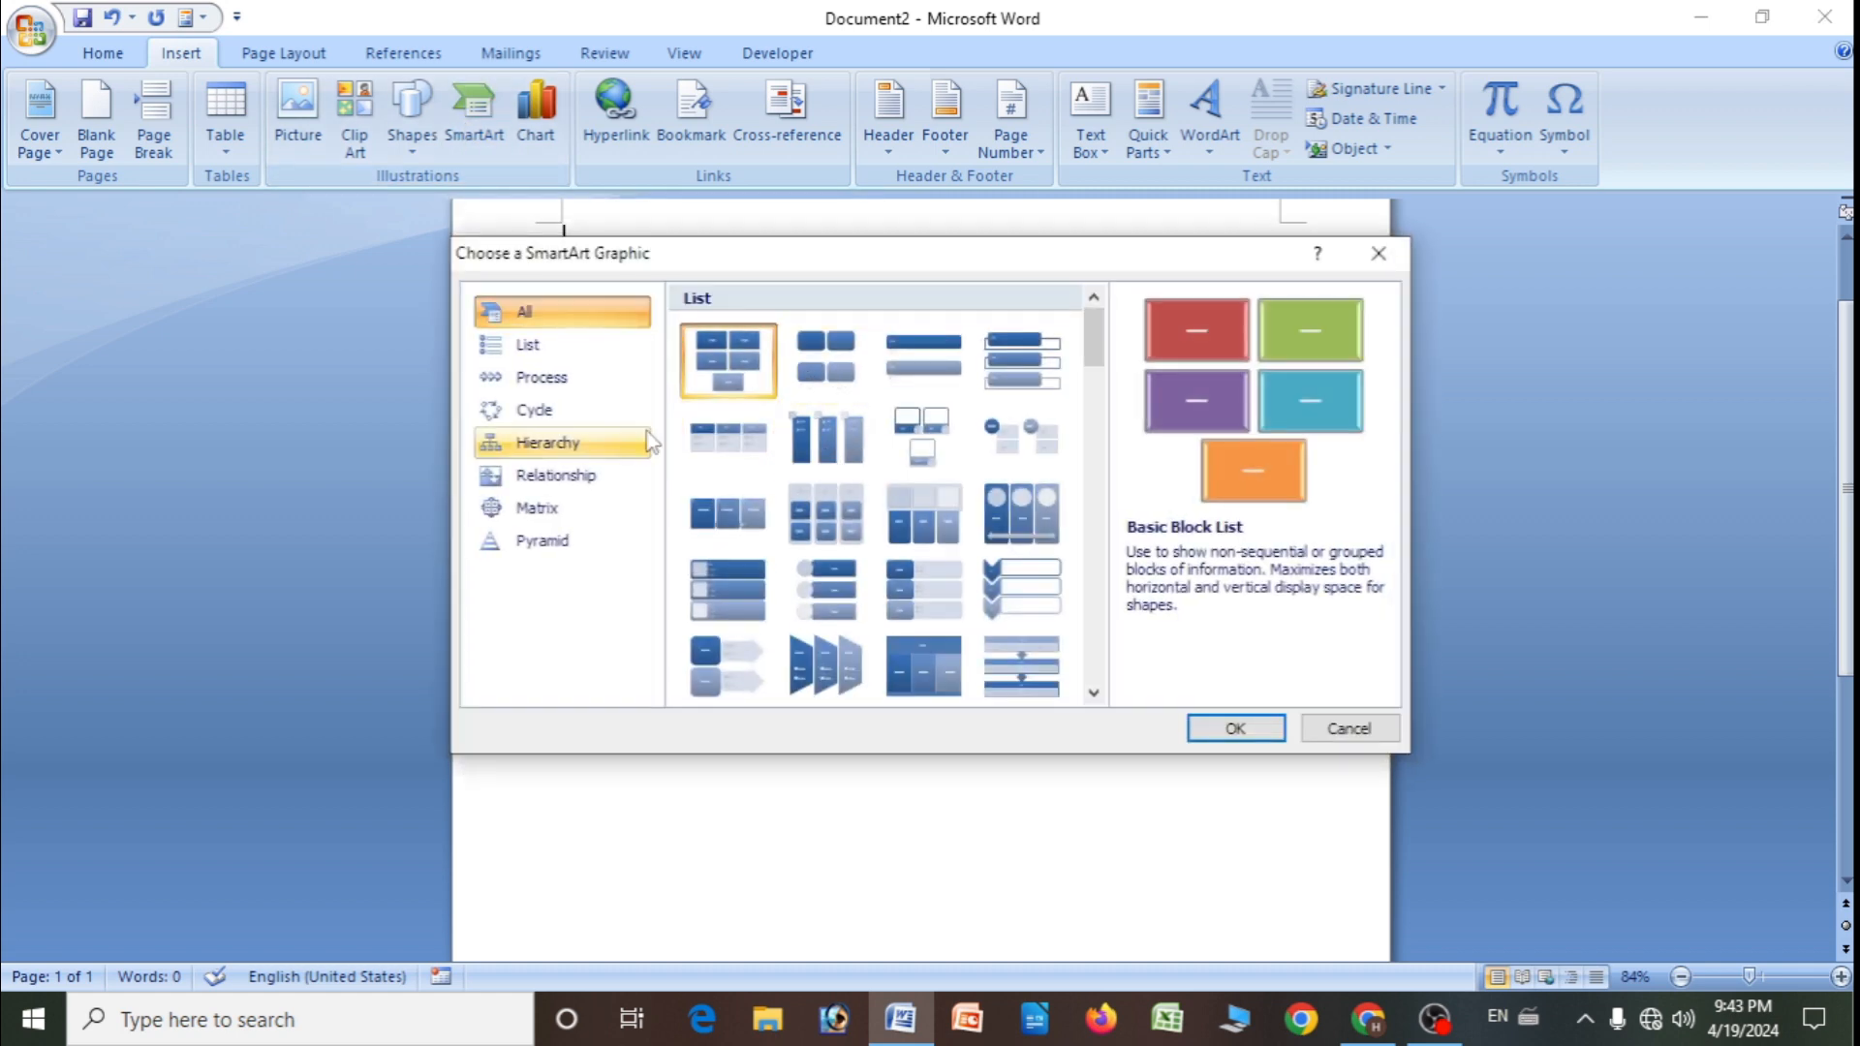
pyautogui.scroll(-10, 856, 455)
pyautogui.scroll(-3, 864, 462)
pyautogui.scroll(8, 872, 475)
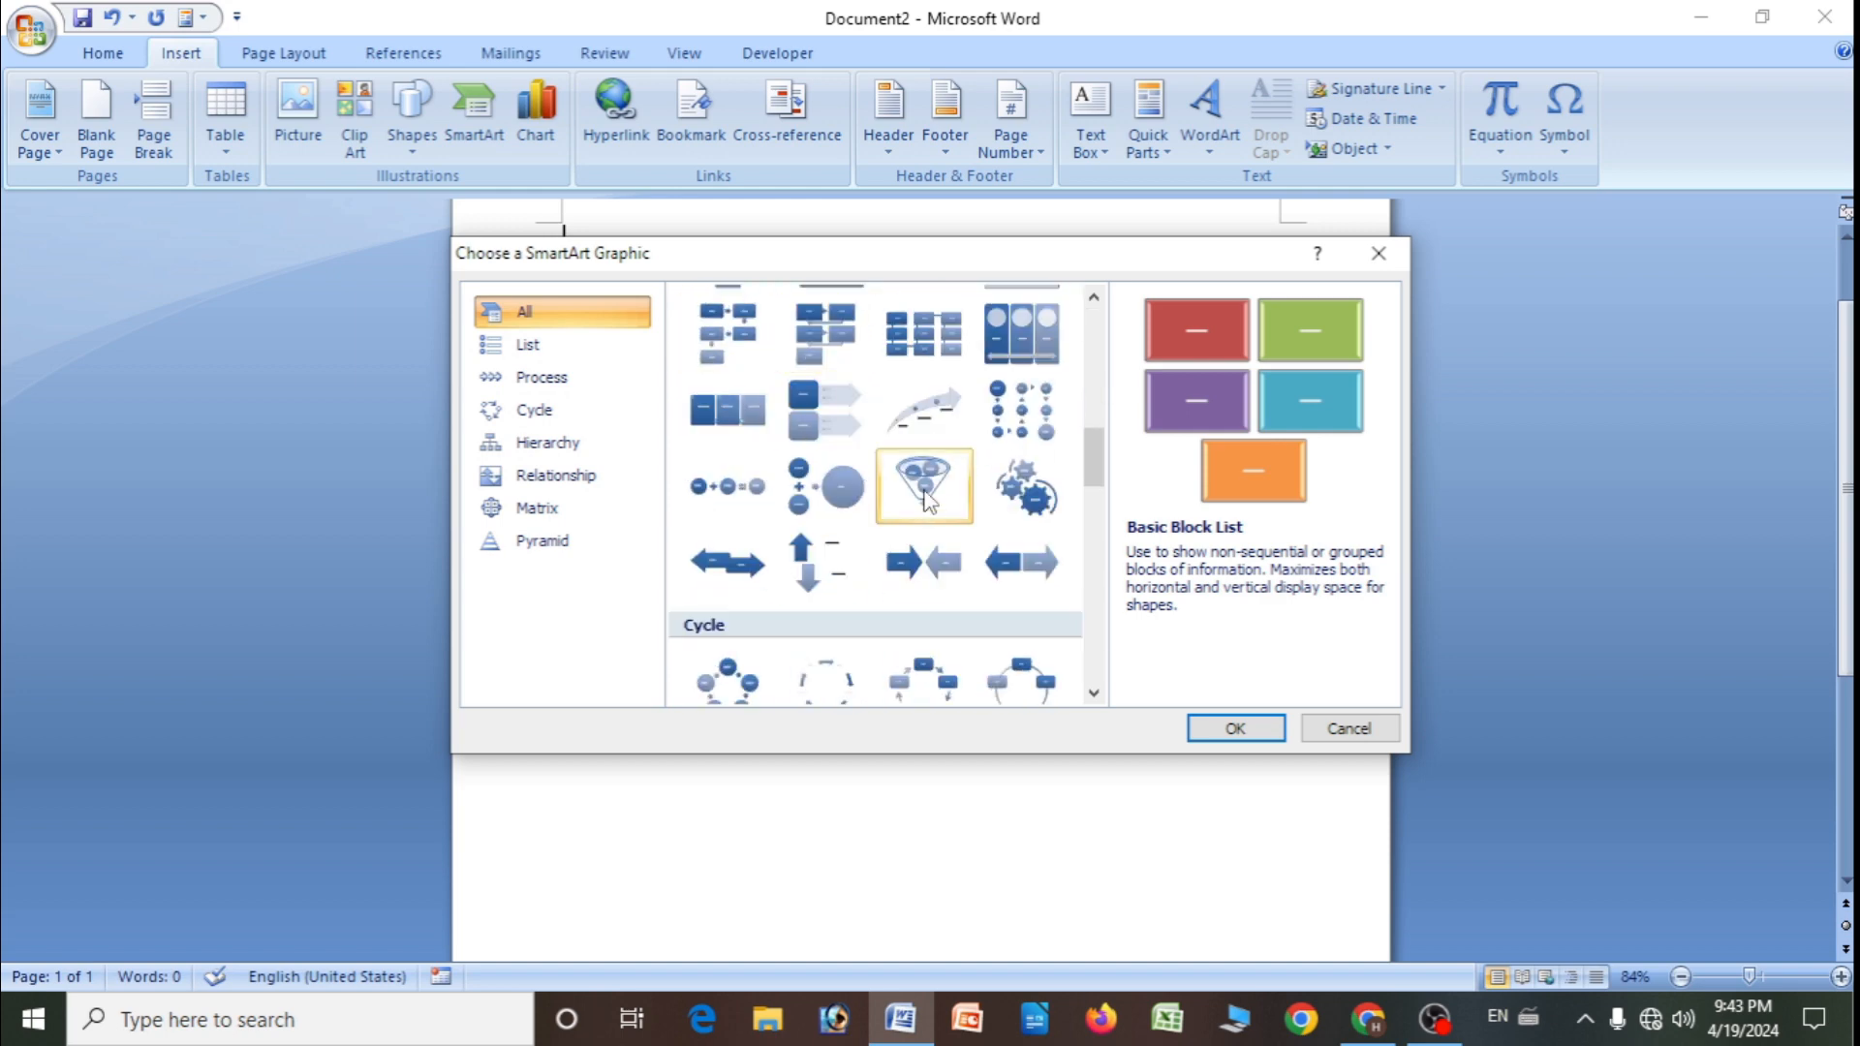
pyautogui.scroll(10, 927, 499)
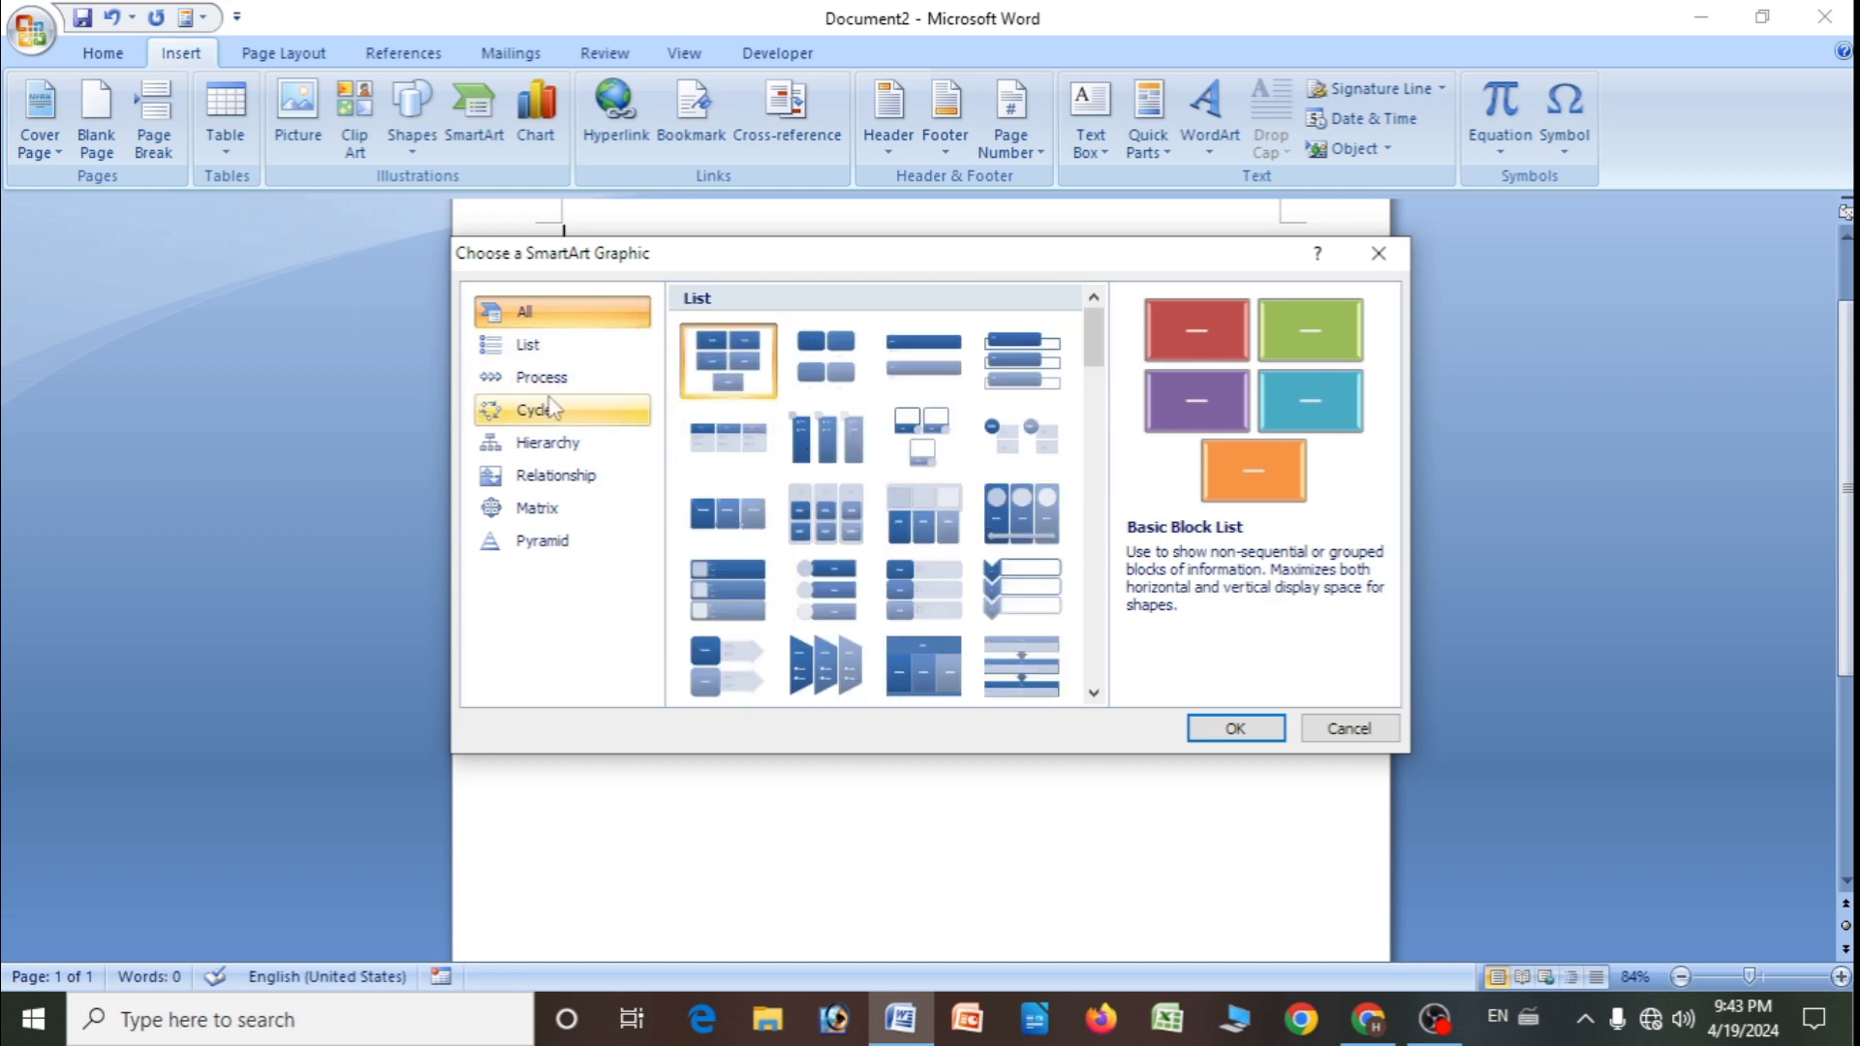
pyautogui.click(528, 345)
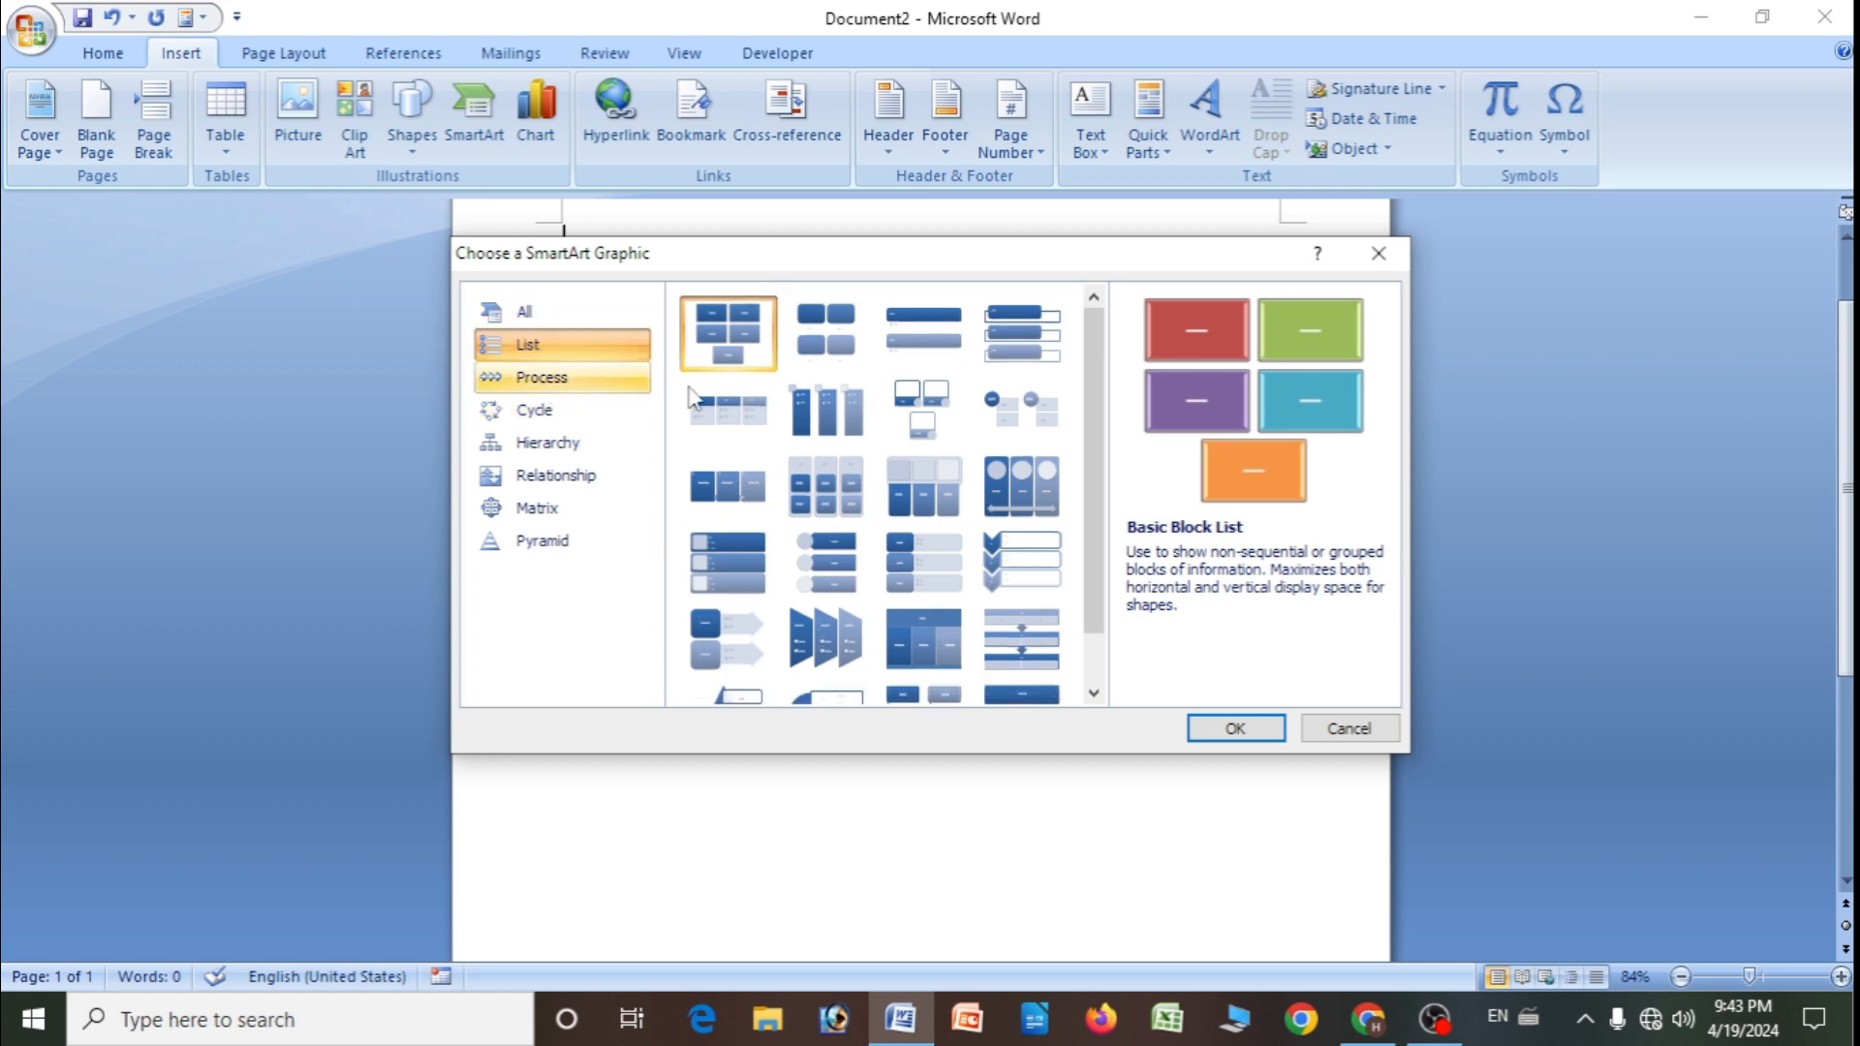
pyautogui.click(545, 387)
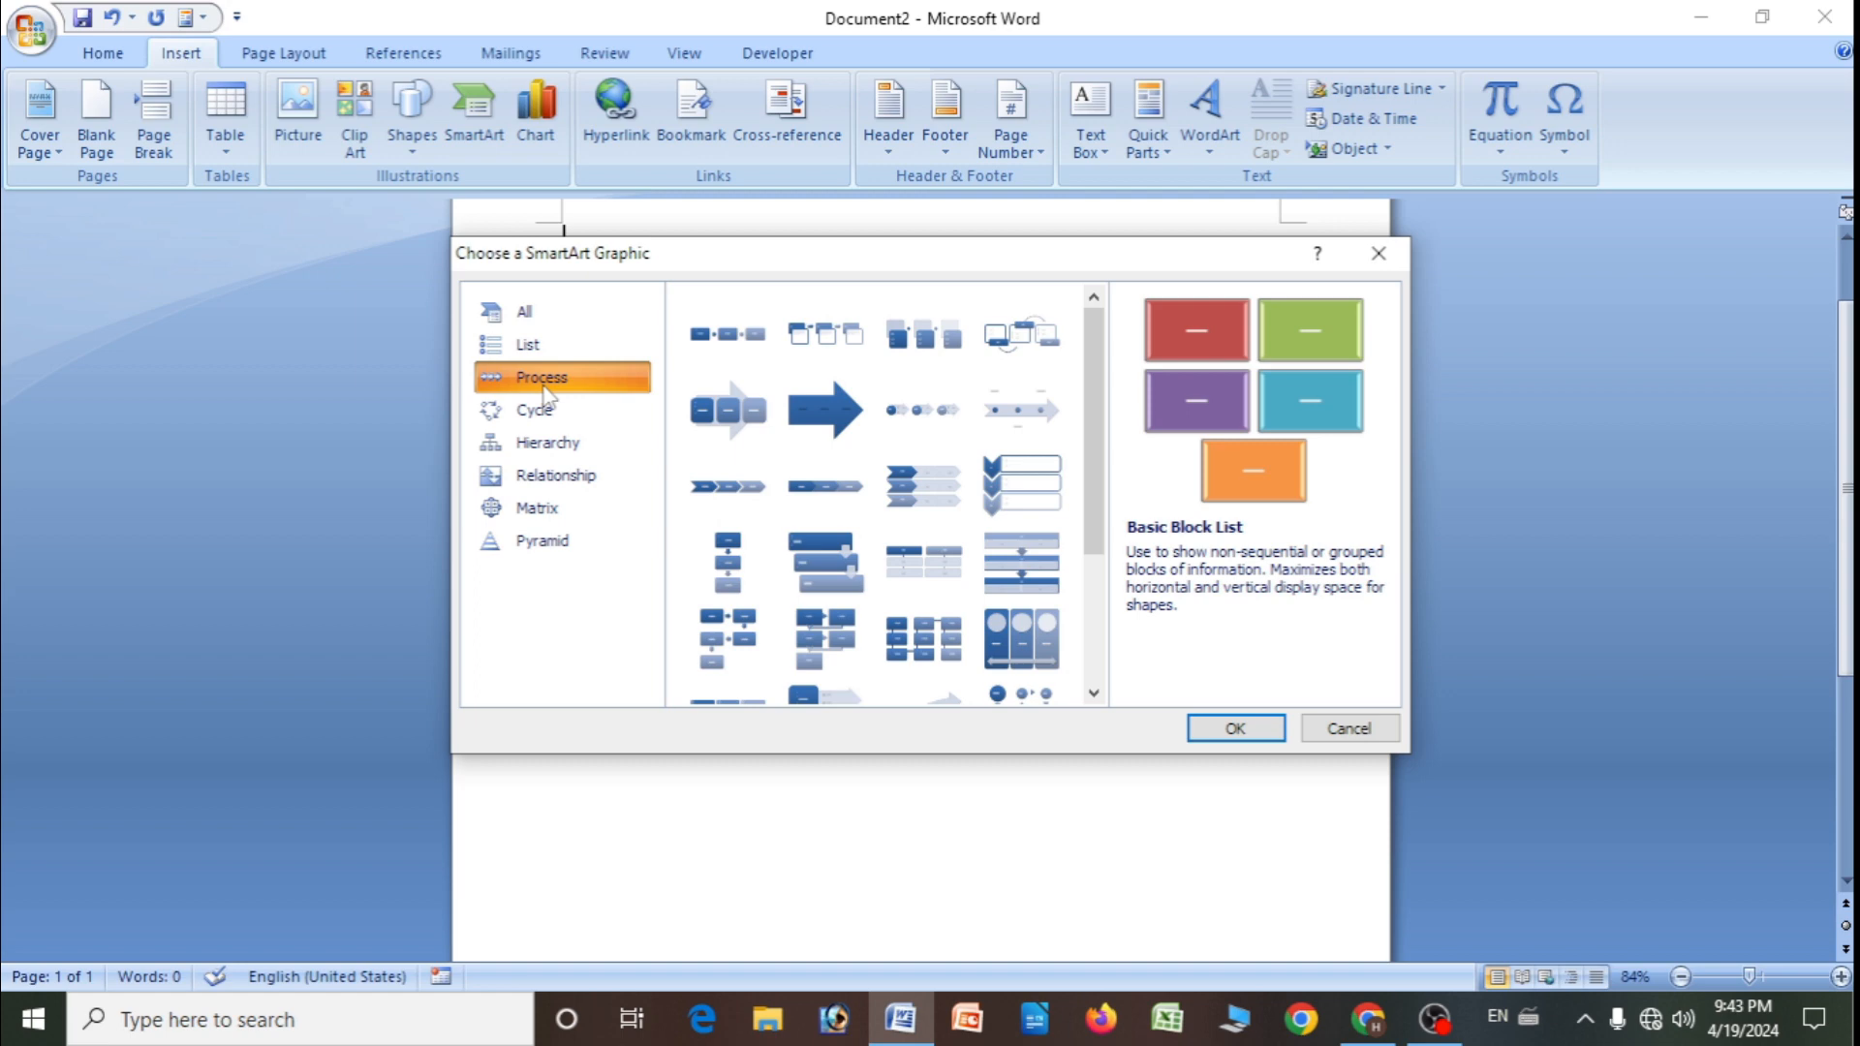
pyautogui.click(1013, 486)
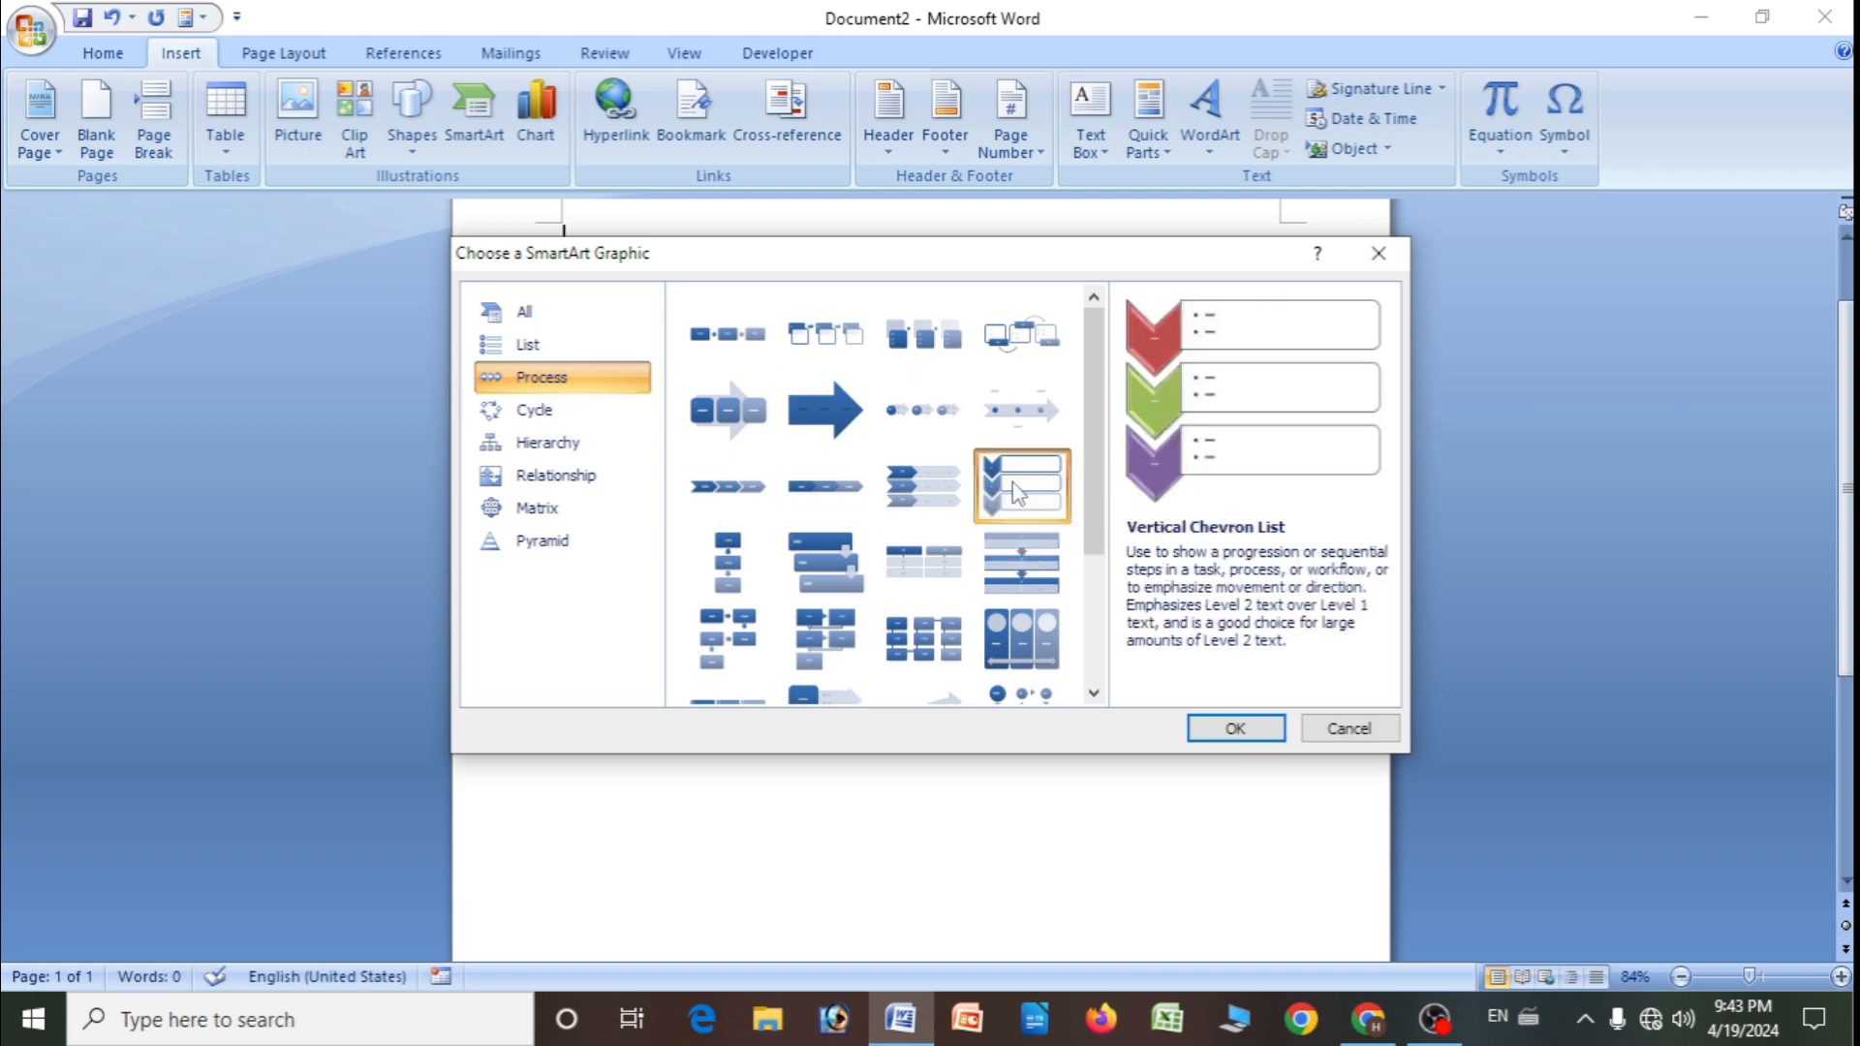
pyautogui.click(1230, 728)
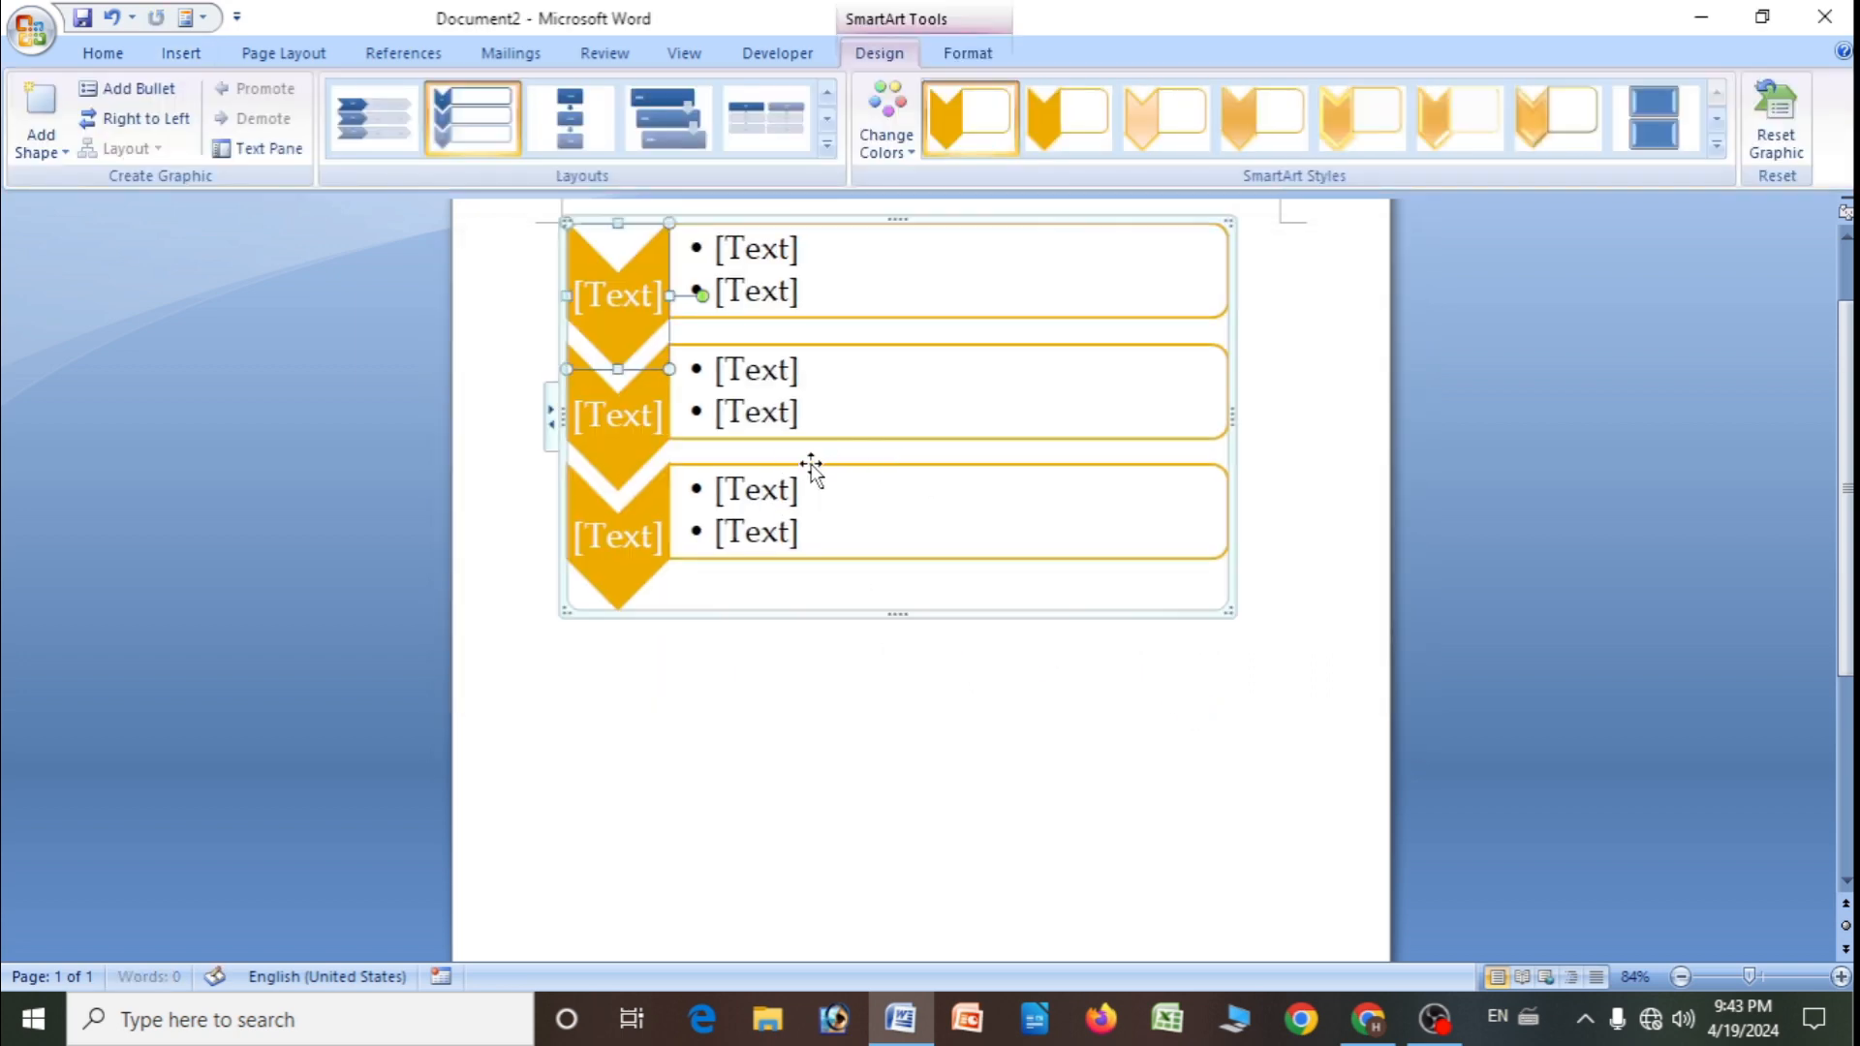
# - Fill the three rows' bullets with gdfgd and gfdg, gg and gdf, and fg and fgd
pyautogui.click(773, 370)
pyautogui.write('gdfgd')
pyautogui.click(765, 399)
pyautogui.write('gfdg')
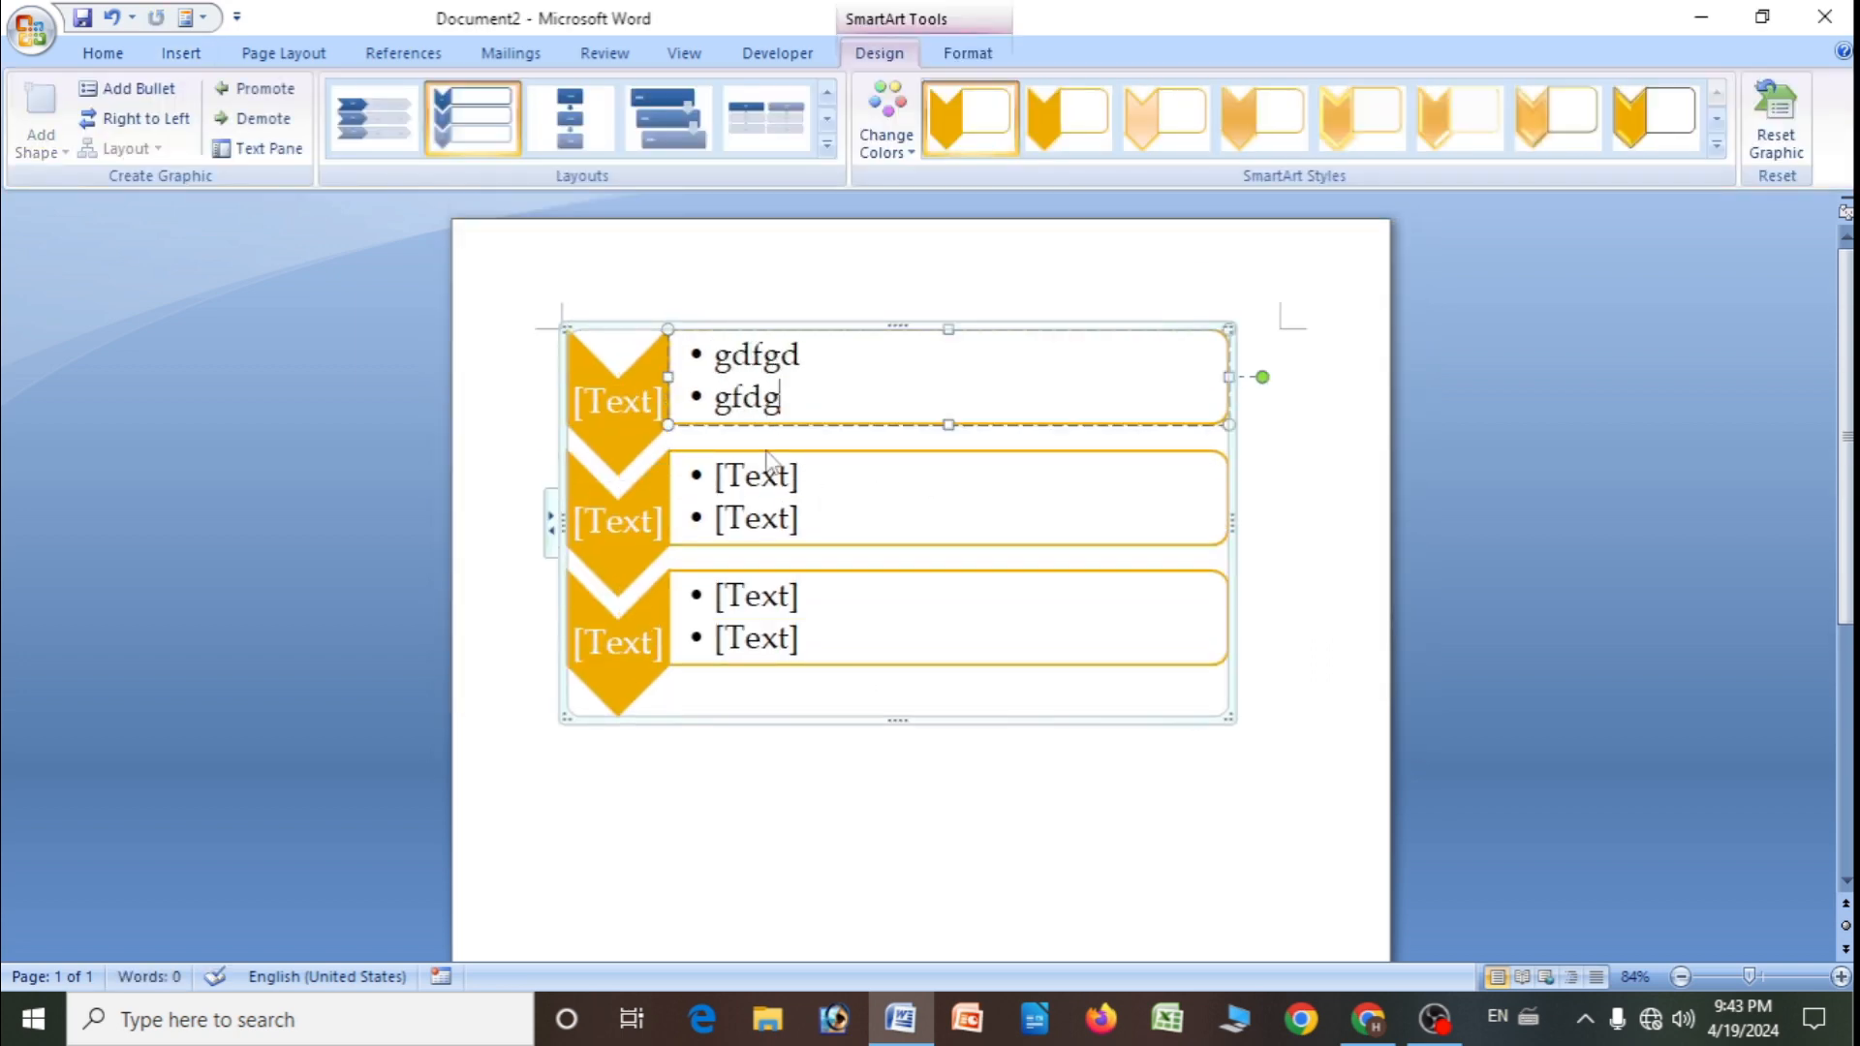
pyautogui.click(765, 477)
pyautogui.write('gg')
pyautogui.click(760, 518)
pyautogui.write('gdf')
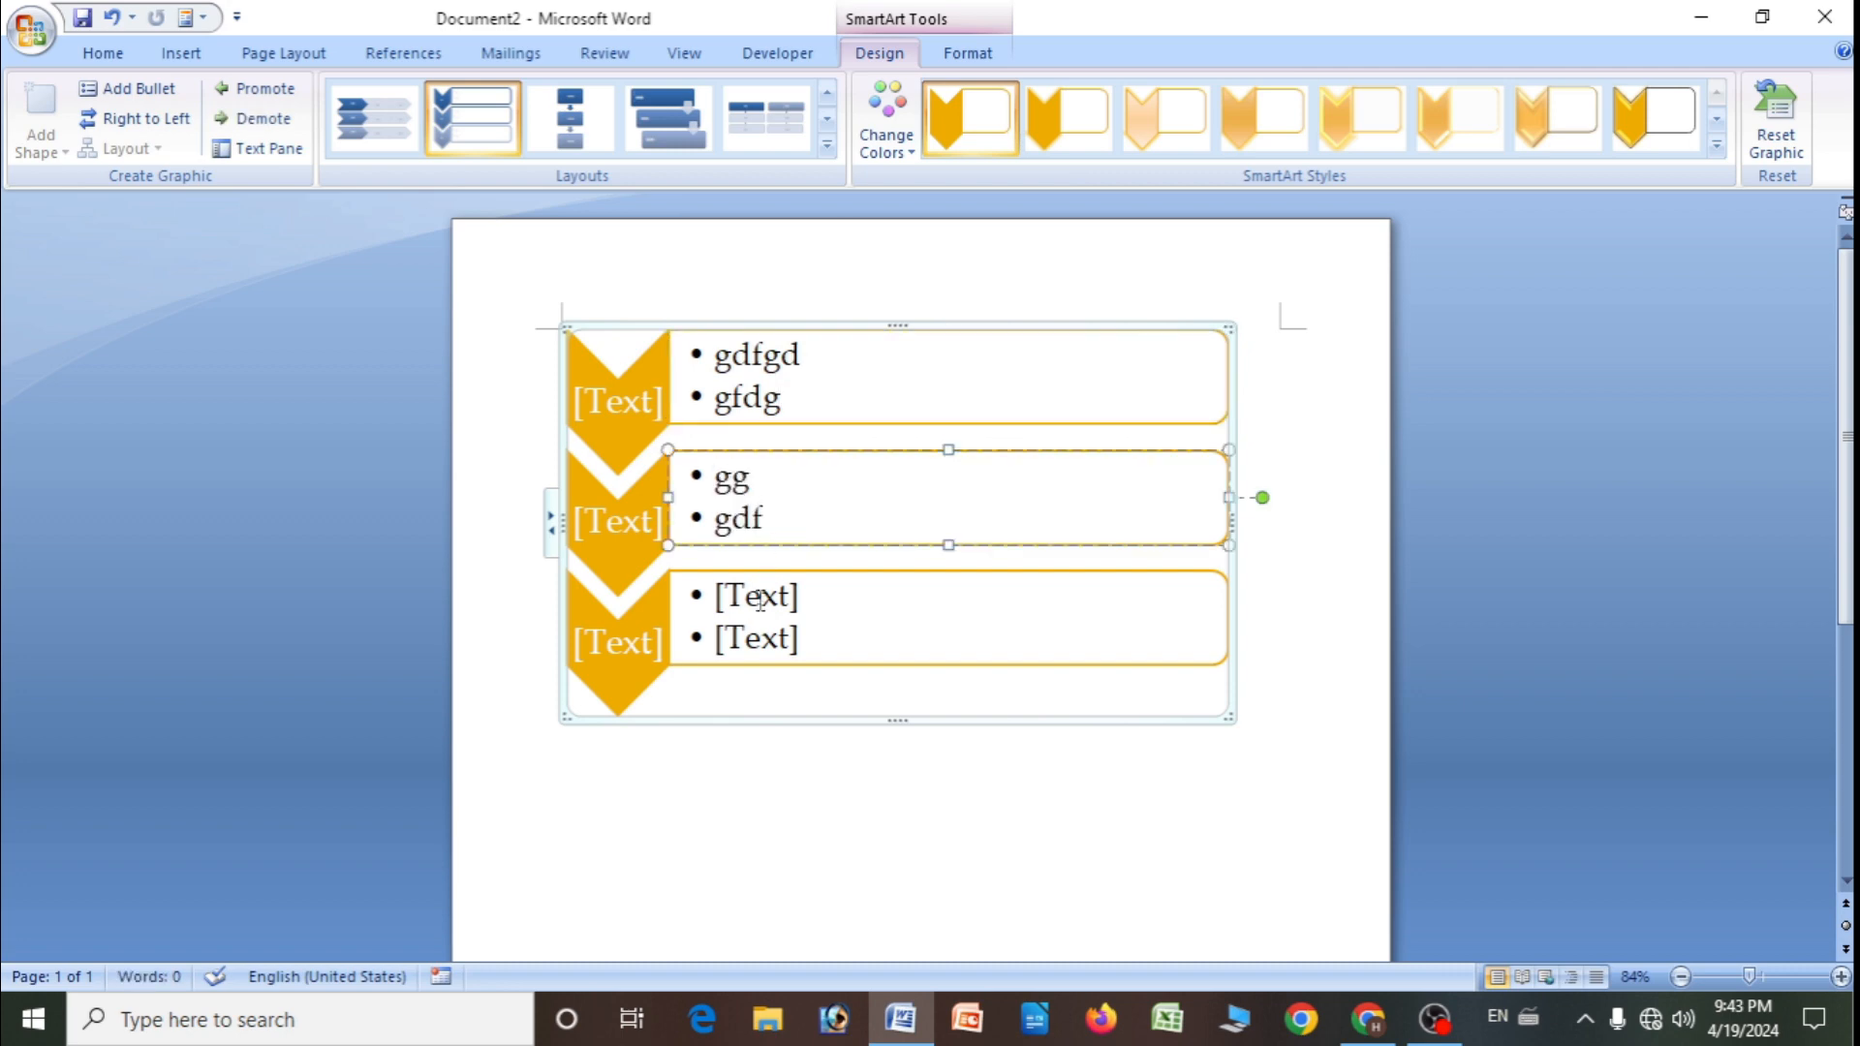
pyautogui.click(761, 595)
pyautogui.write('fg')
pyautogui.click(760, 637)
pyautogui.write('fgd')
# - Label the three chevrons a, b and c from top to bottom
pyautogui.click(620, 399)
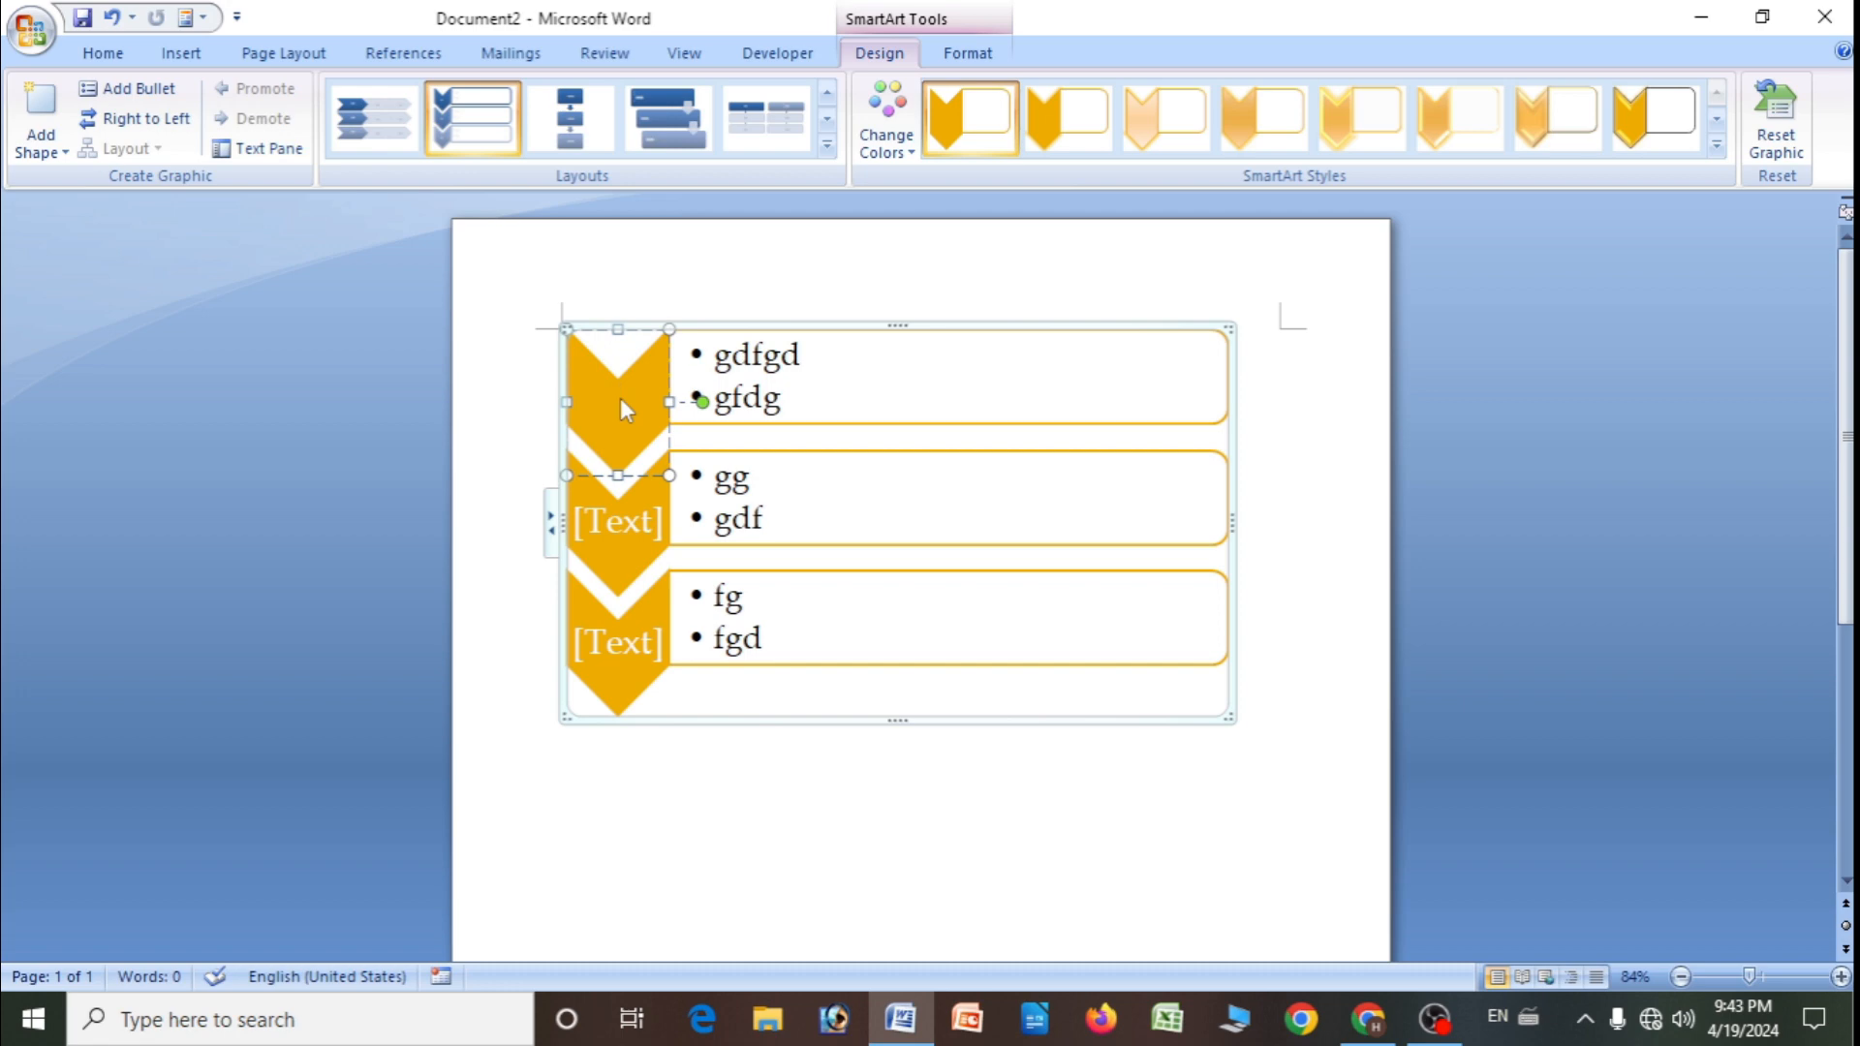
pyautogui.write('a')
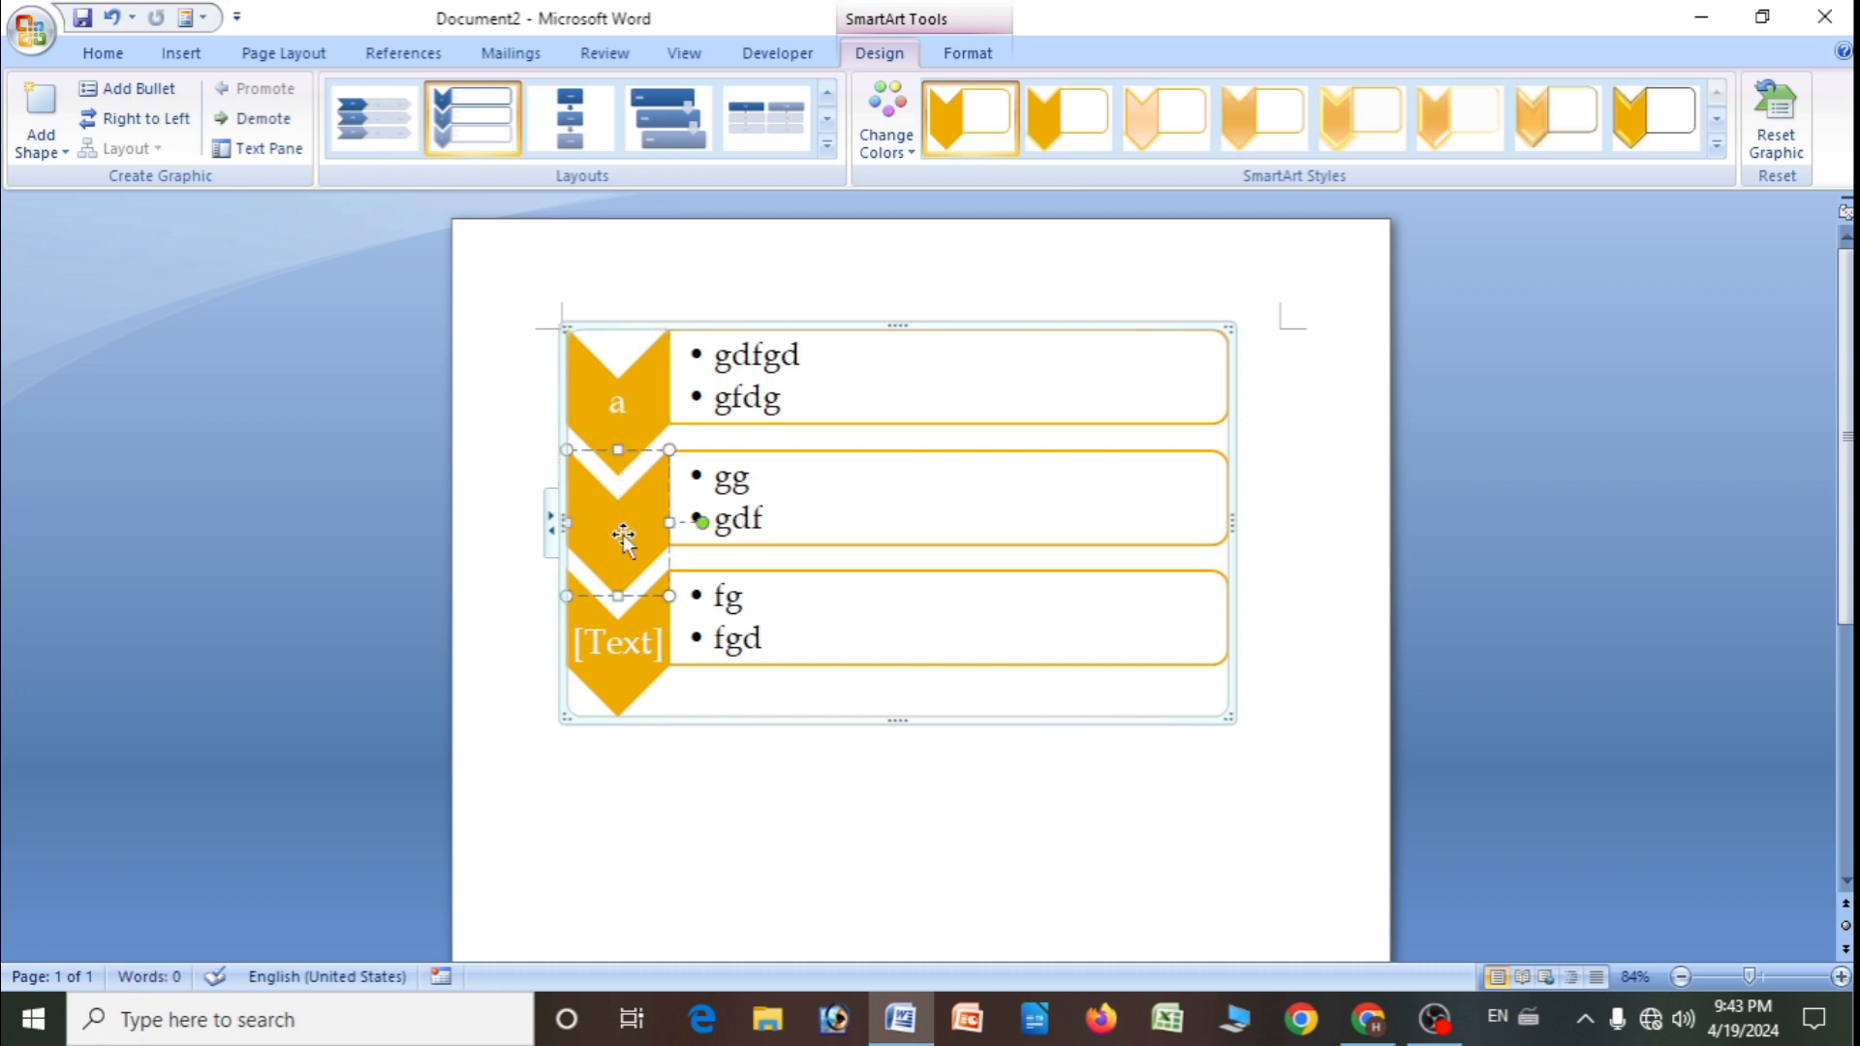
pyautogui.write('b')
pyautogui.click(643, 643)
pyautogui.write('c')
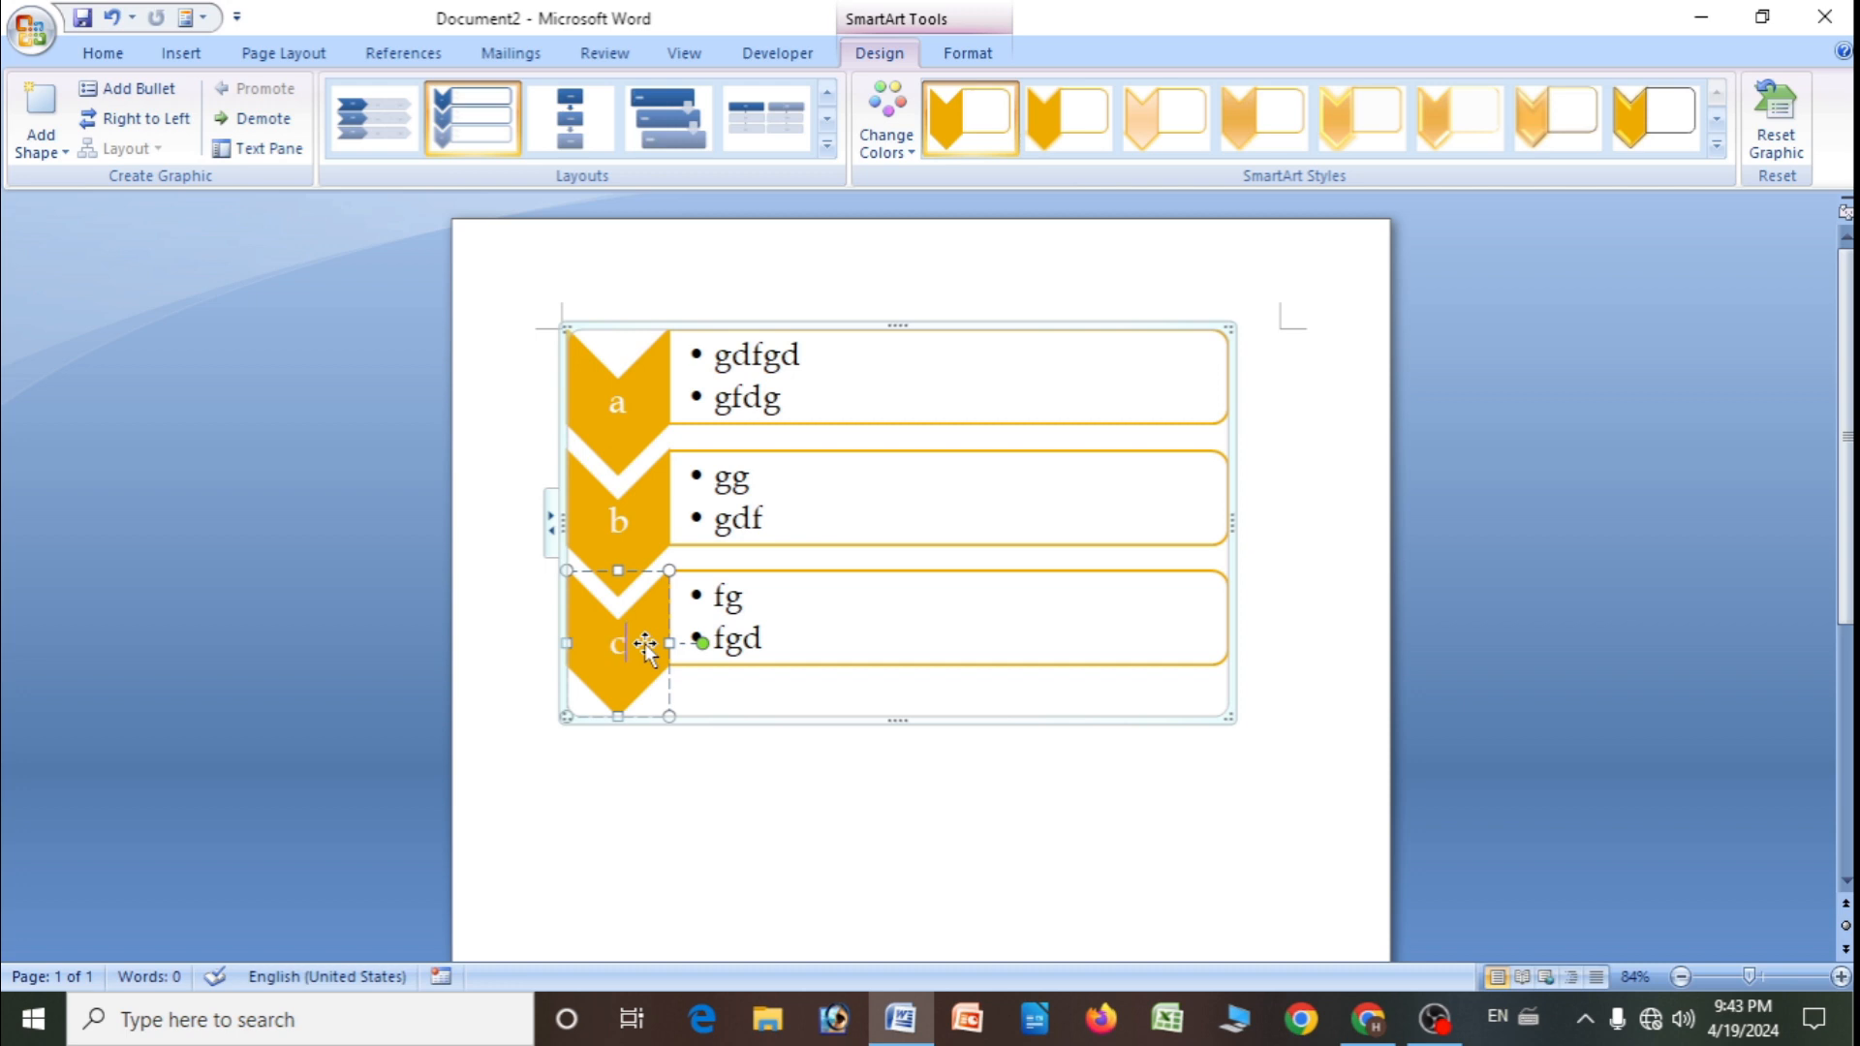
# - Recolor the SmartArt graphic with the first Colorful scheme and apply the fifth SmartArt style
pyautogui.click(790, 592)
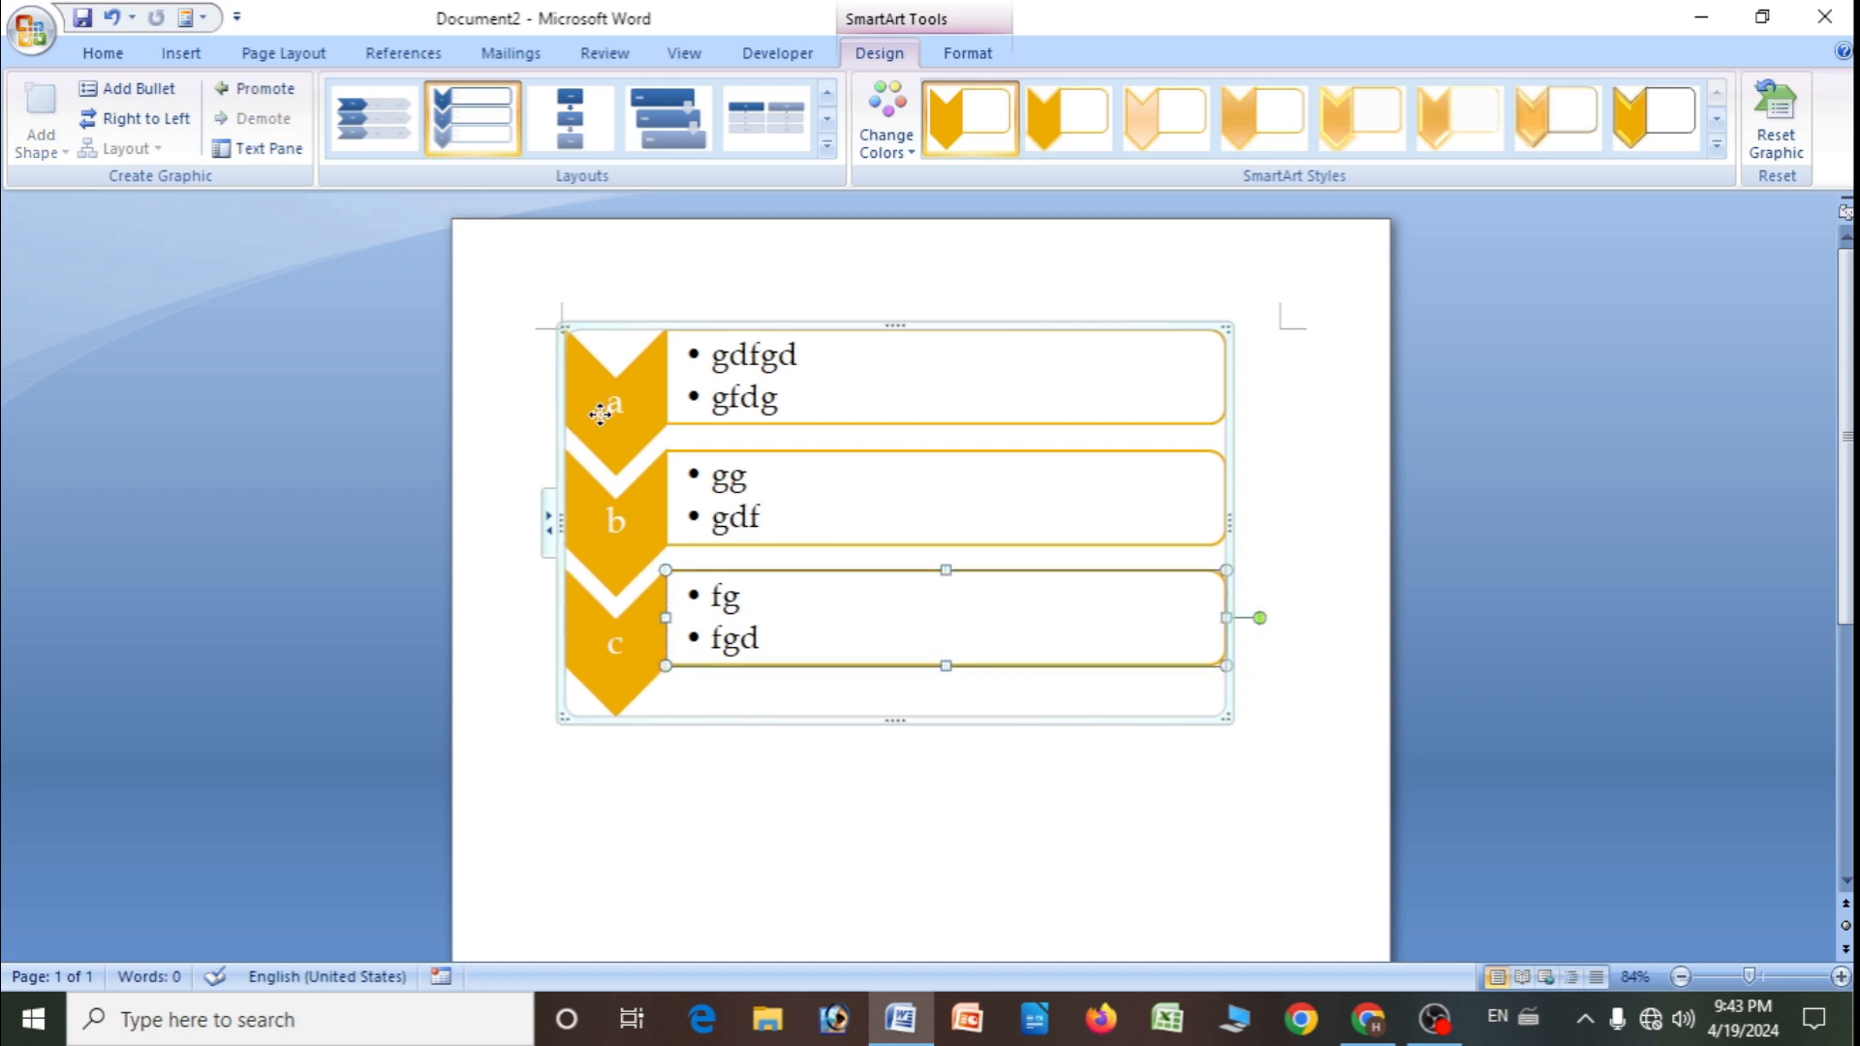
pyautogui.click(607, 404)
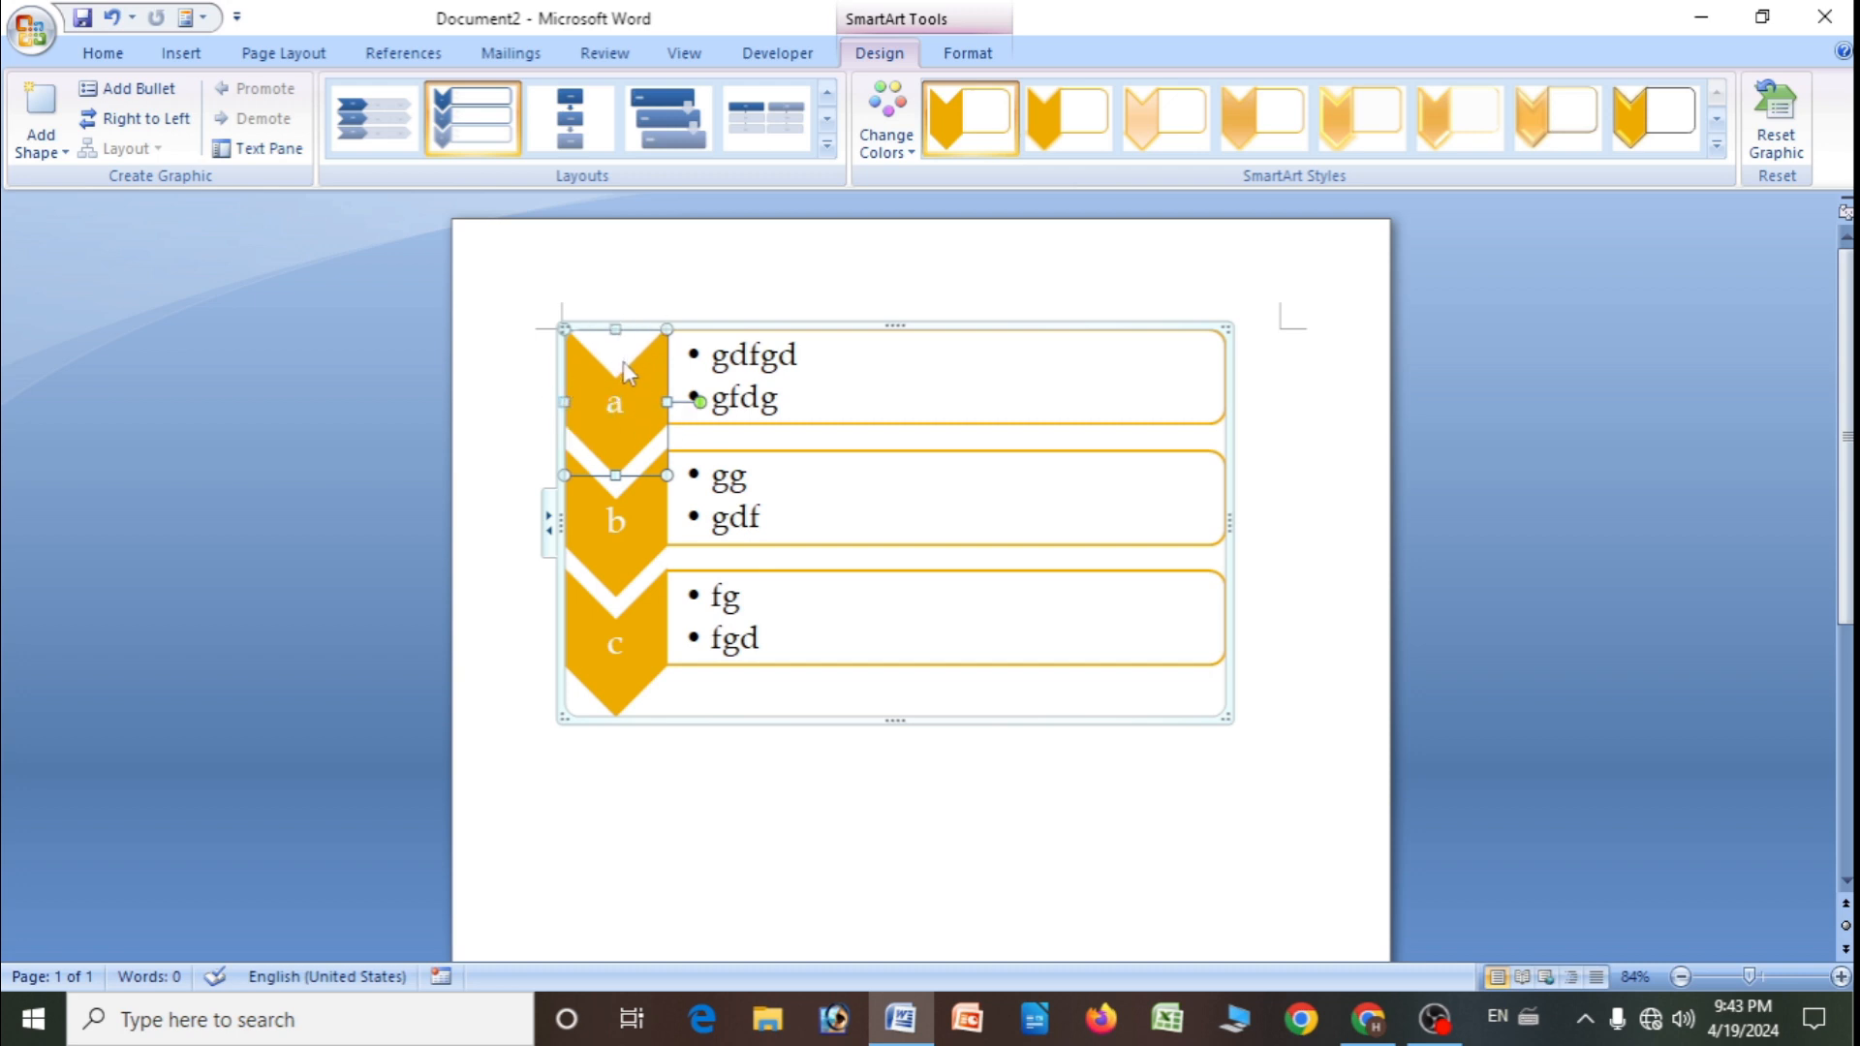
pyautogui.click(910, 156)
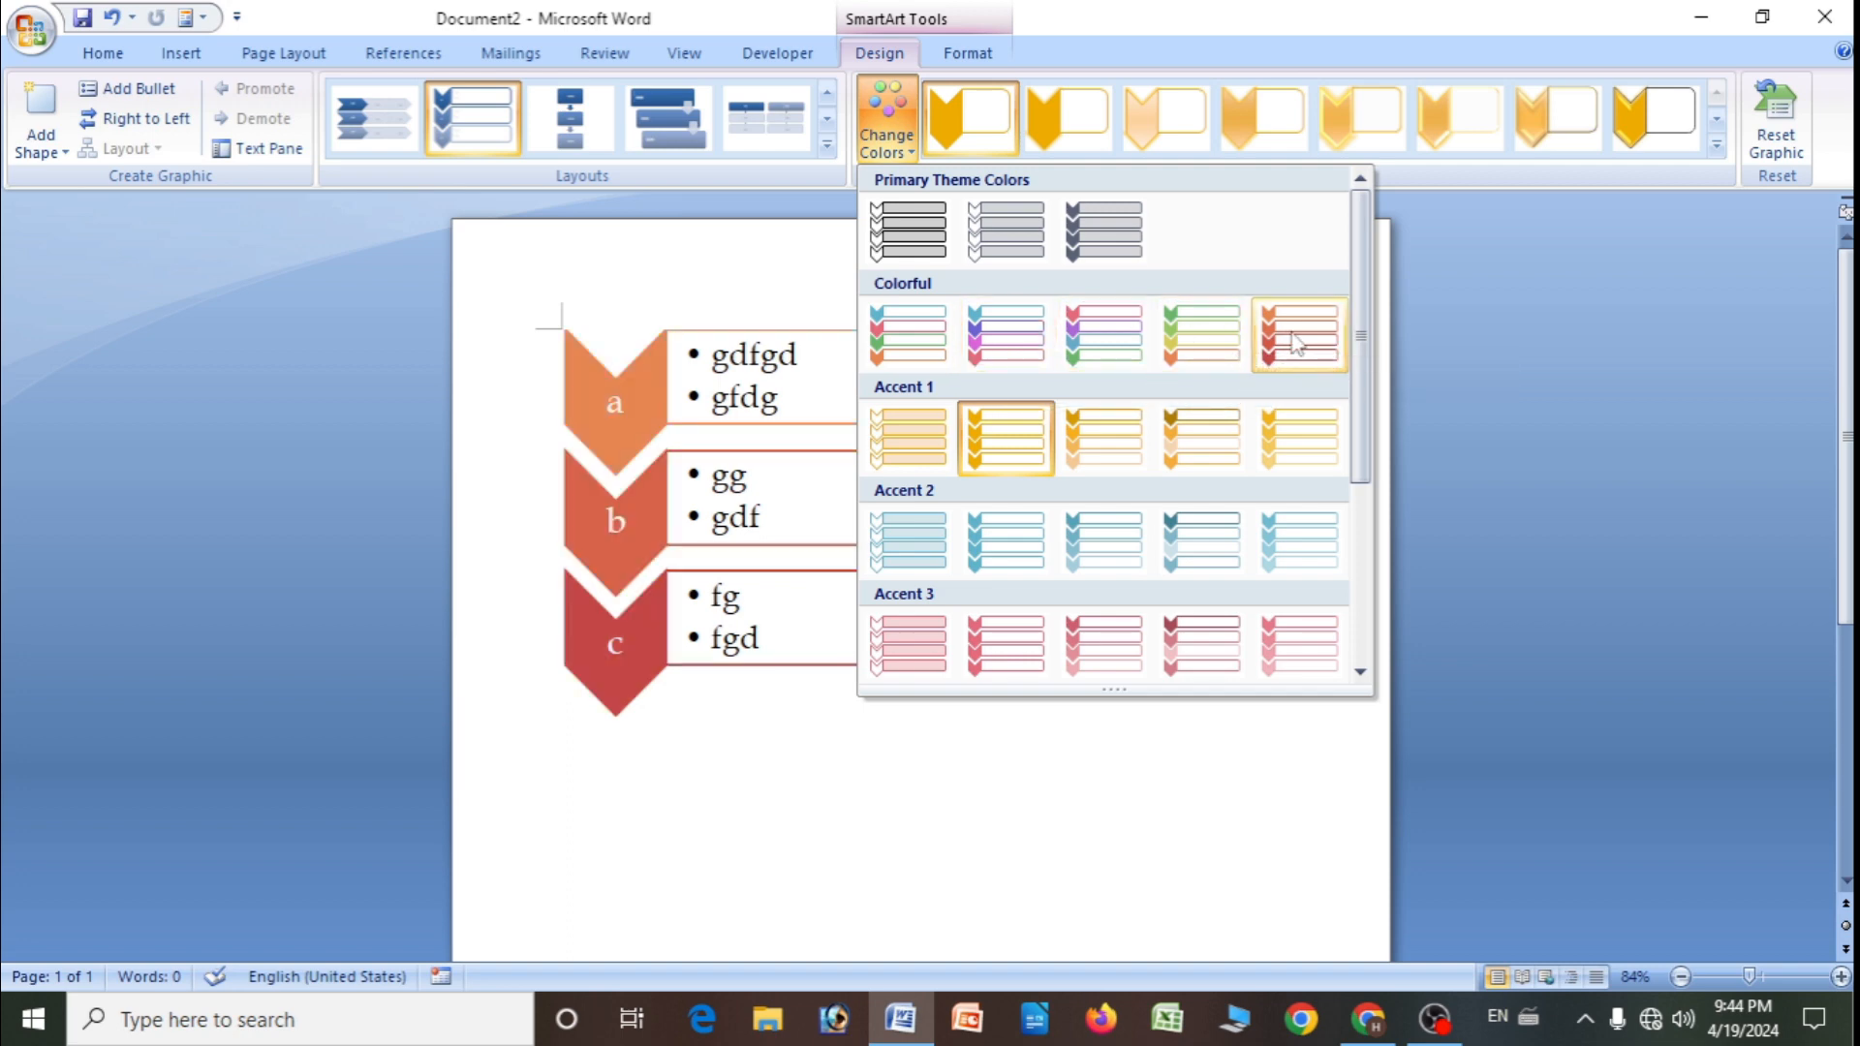
pyautogui.click(908, 365)
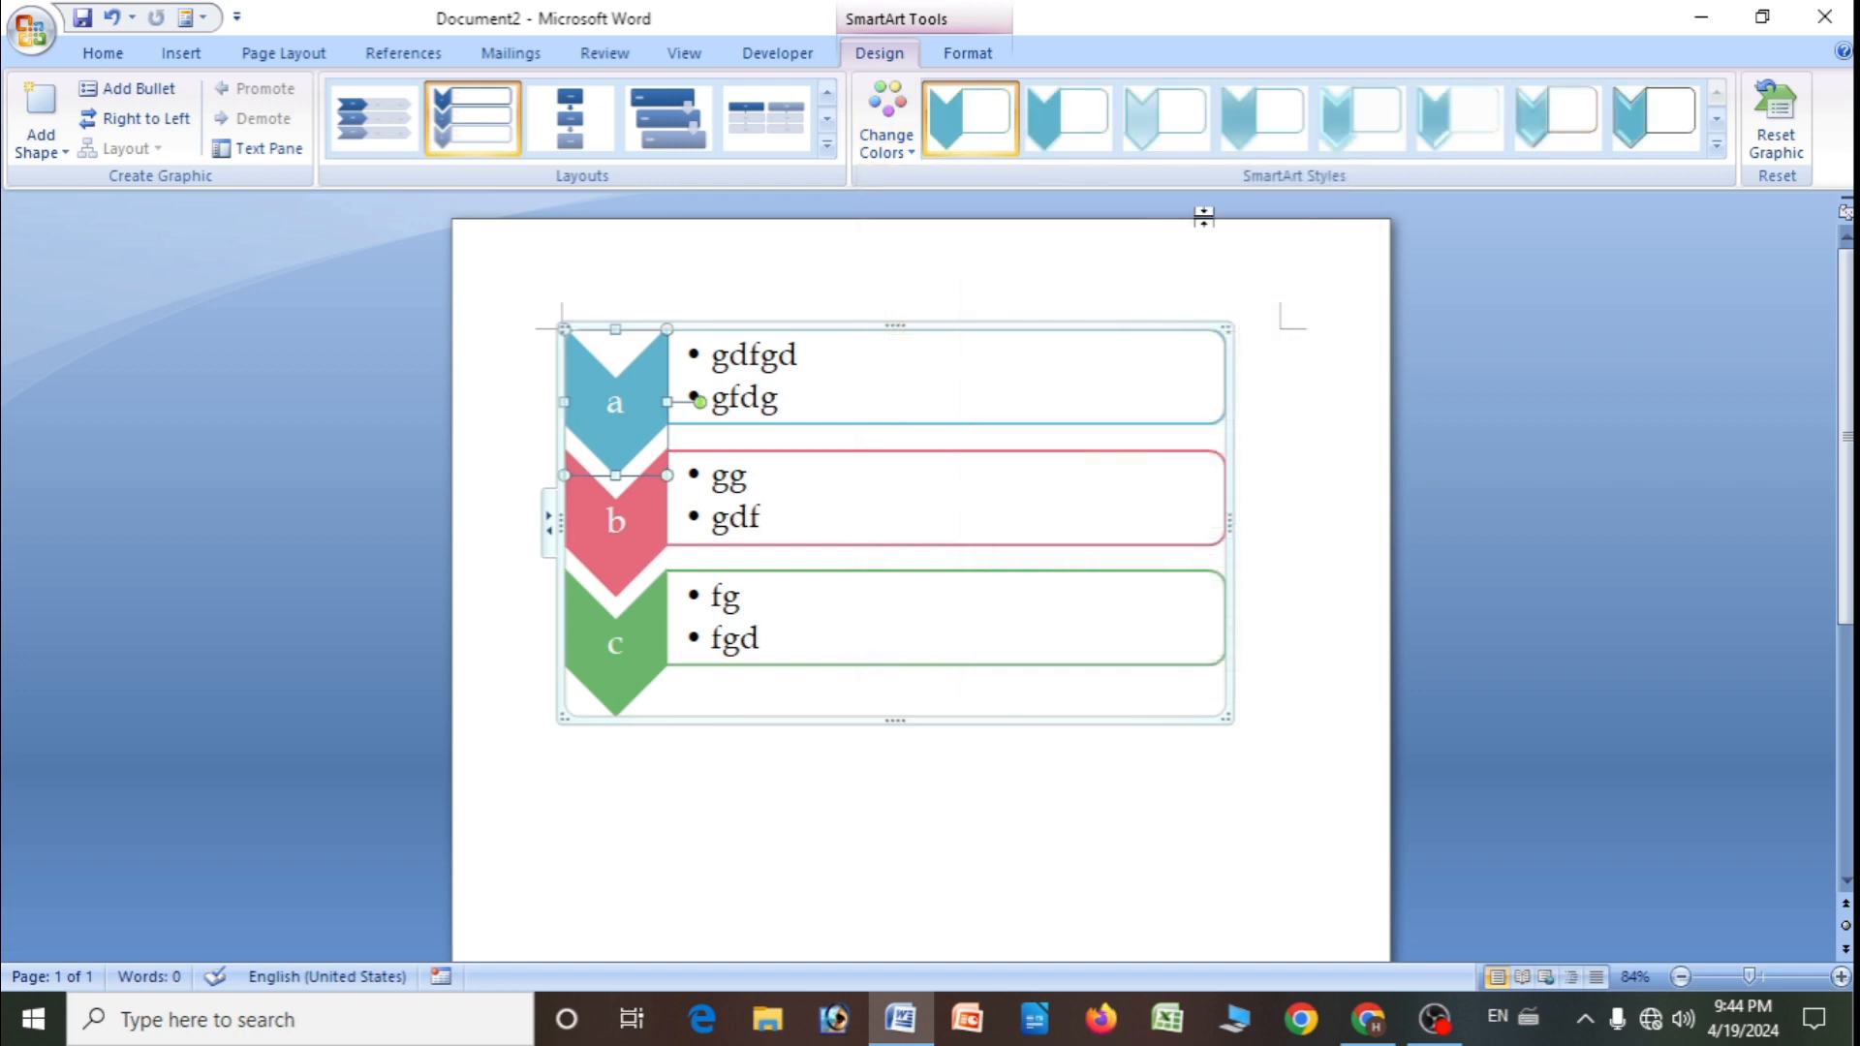
pyautogui.click(1188, 123)
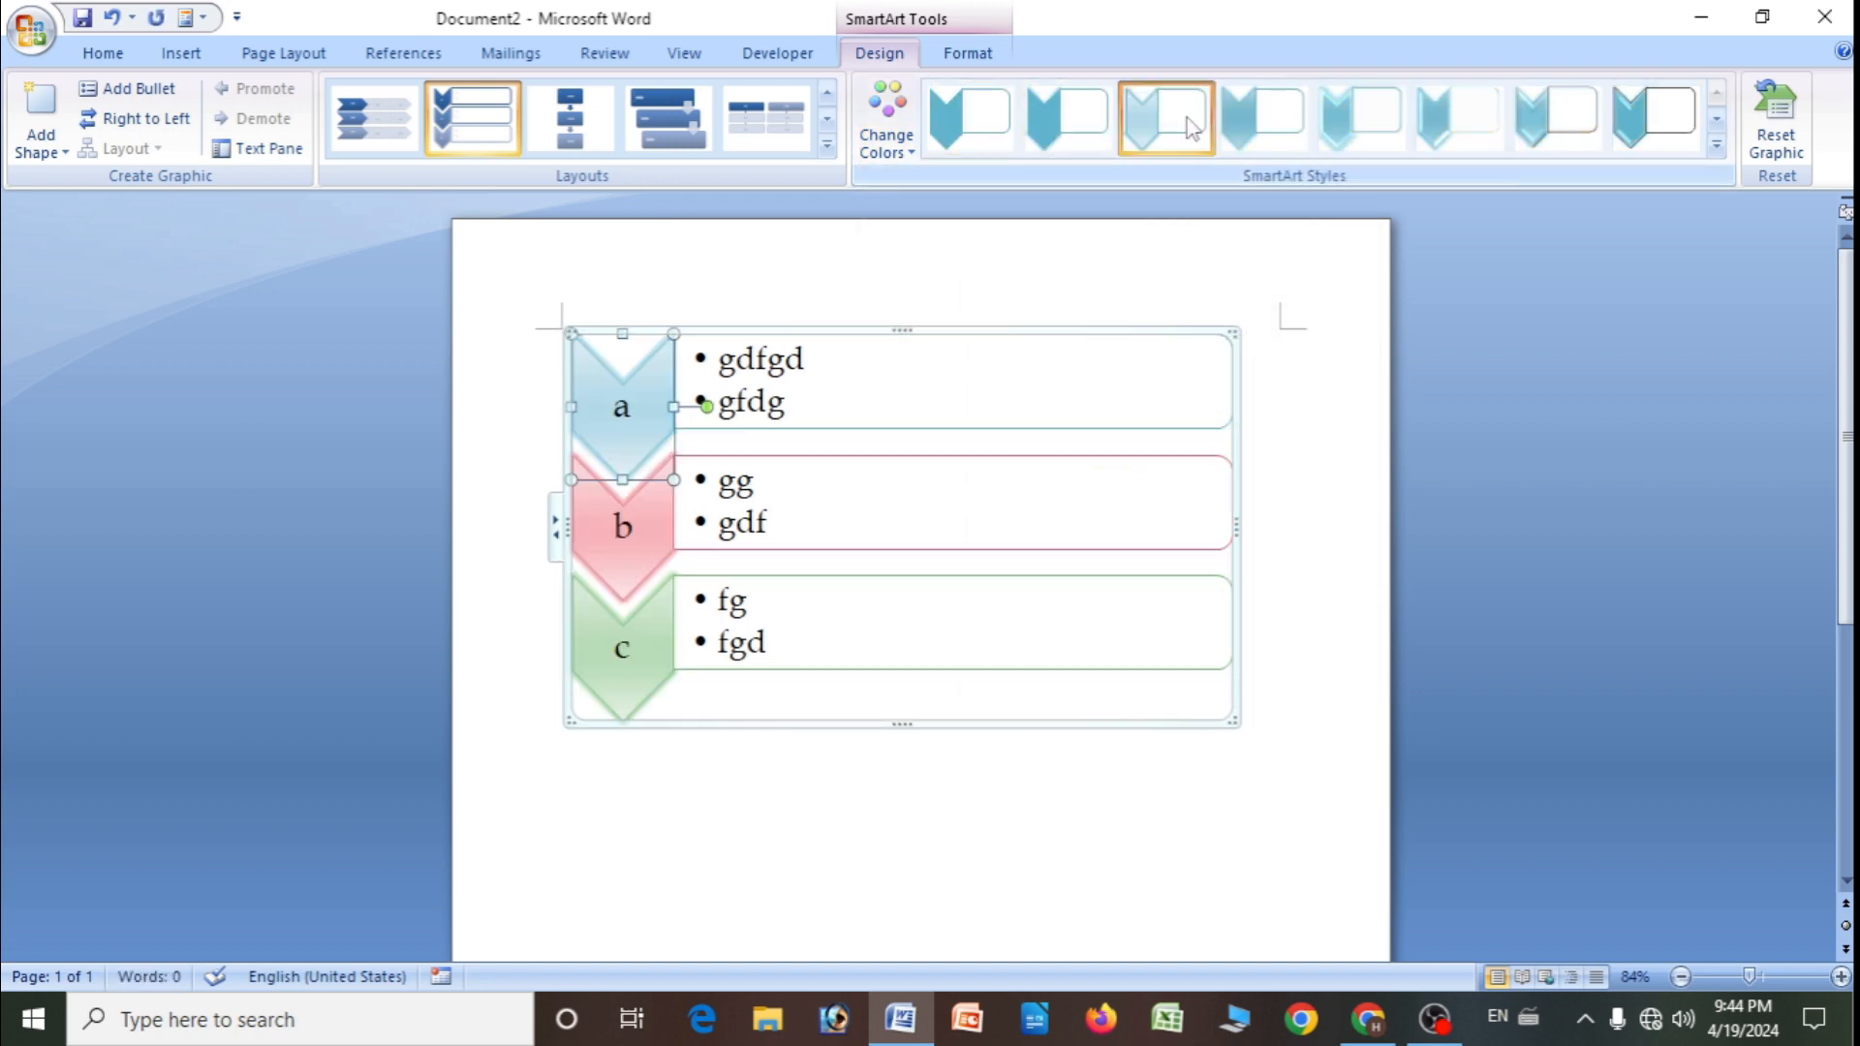
pyautogui.click(1361, 127)
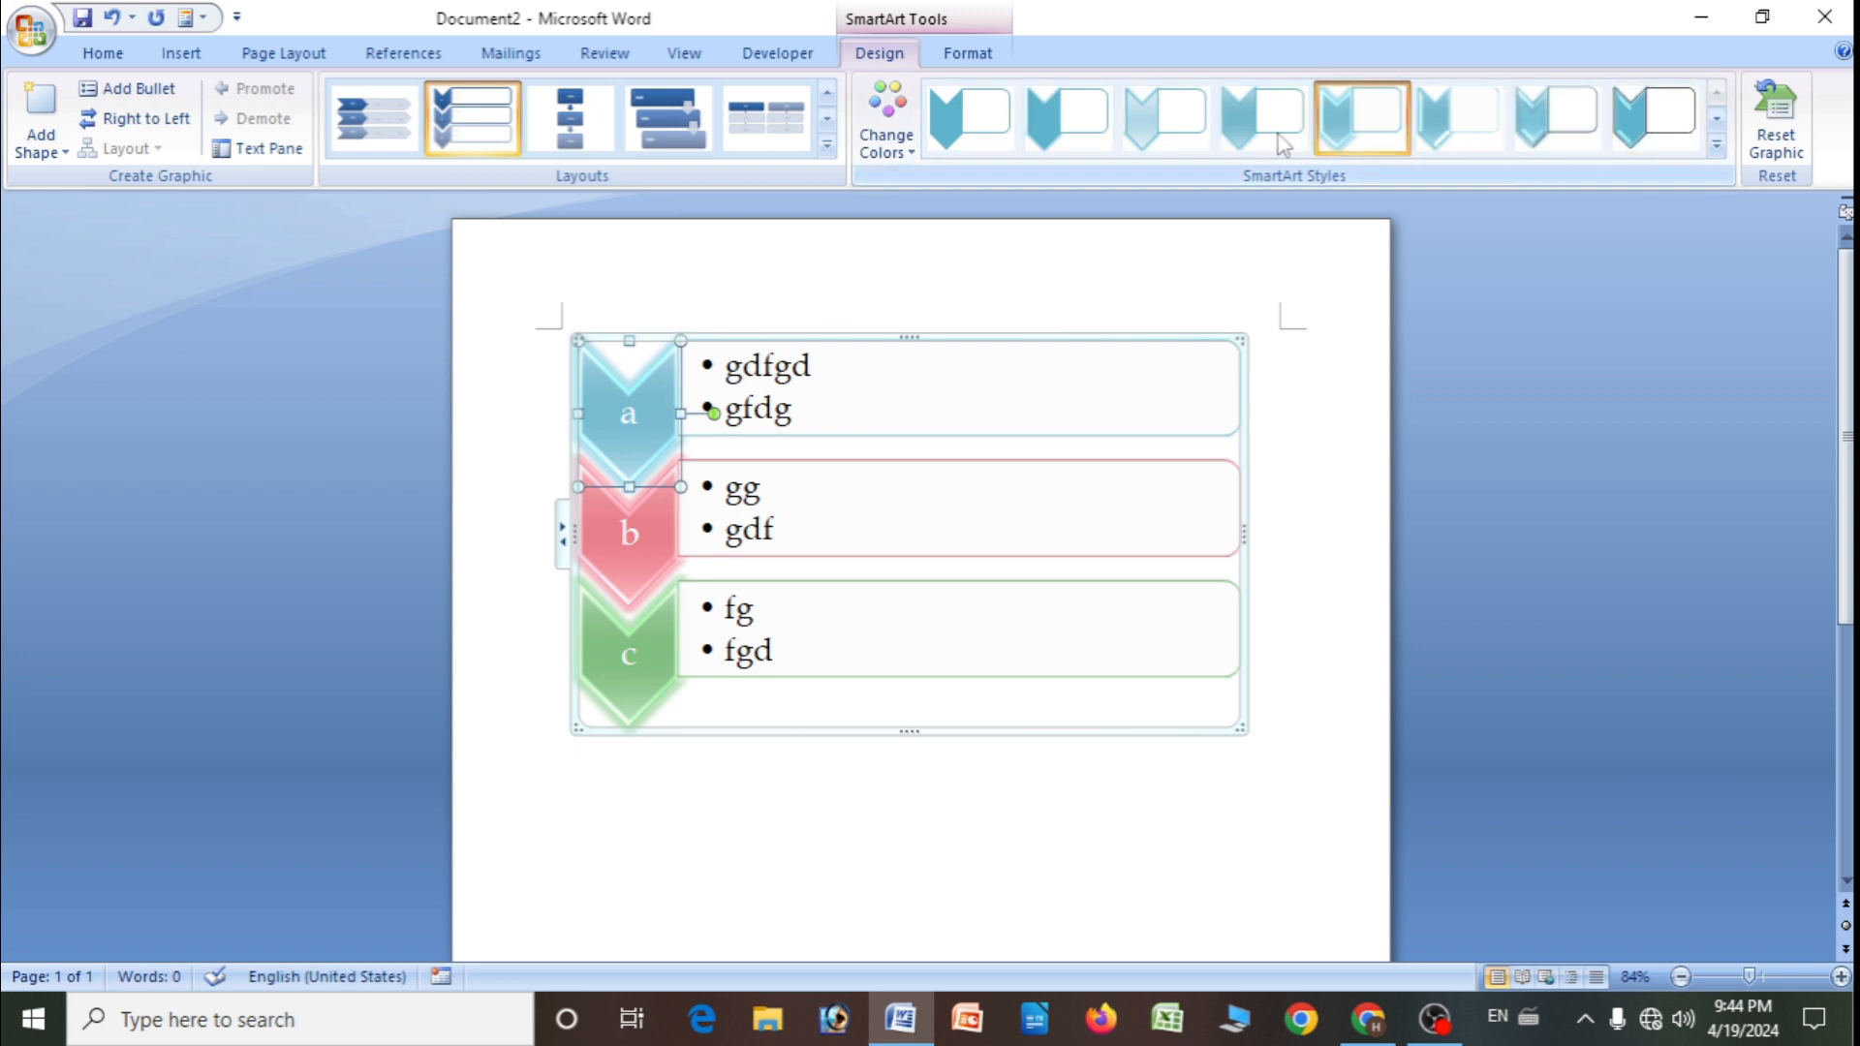
# - Add bullets to the row of chevron a and enter gdfgdfg, gfdgd and fgfd below the existing ones
pyautogui.click(268, 158)
pyautogui.click(543, 341)
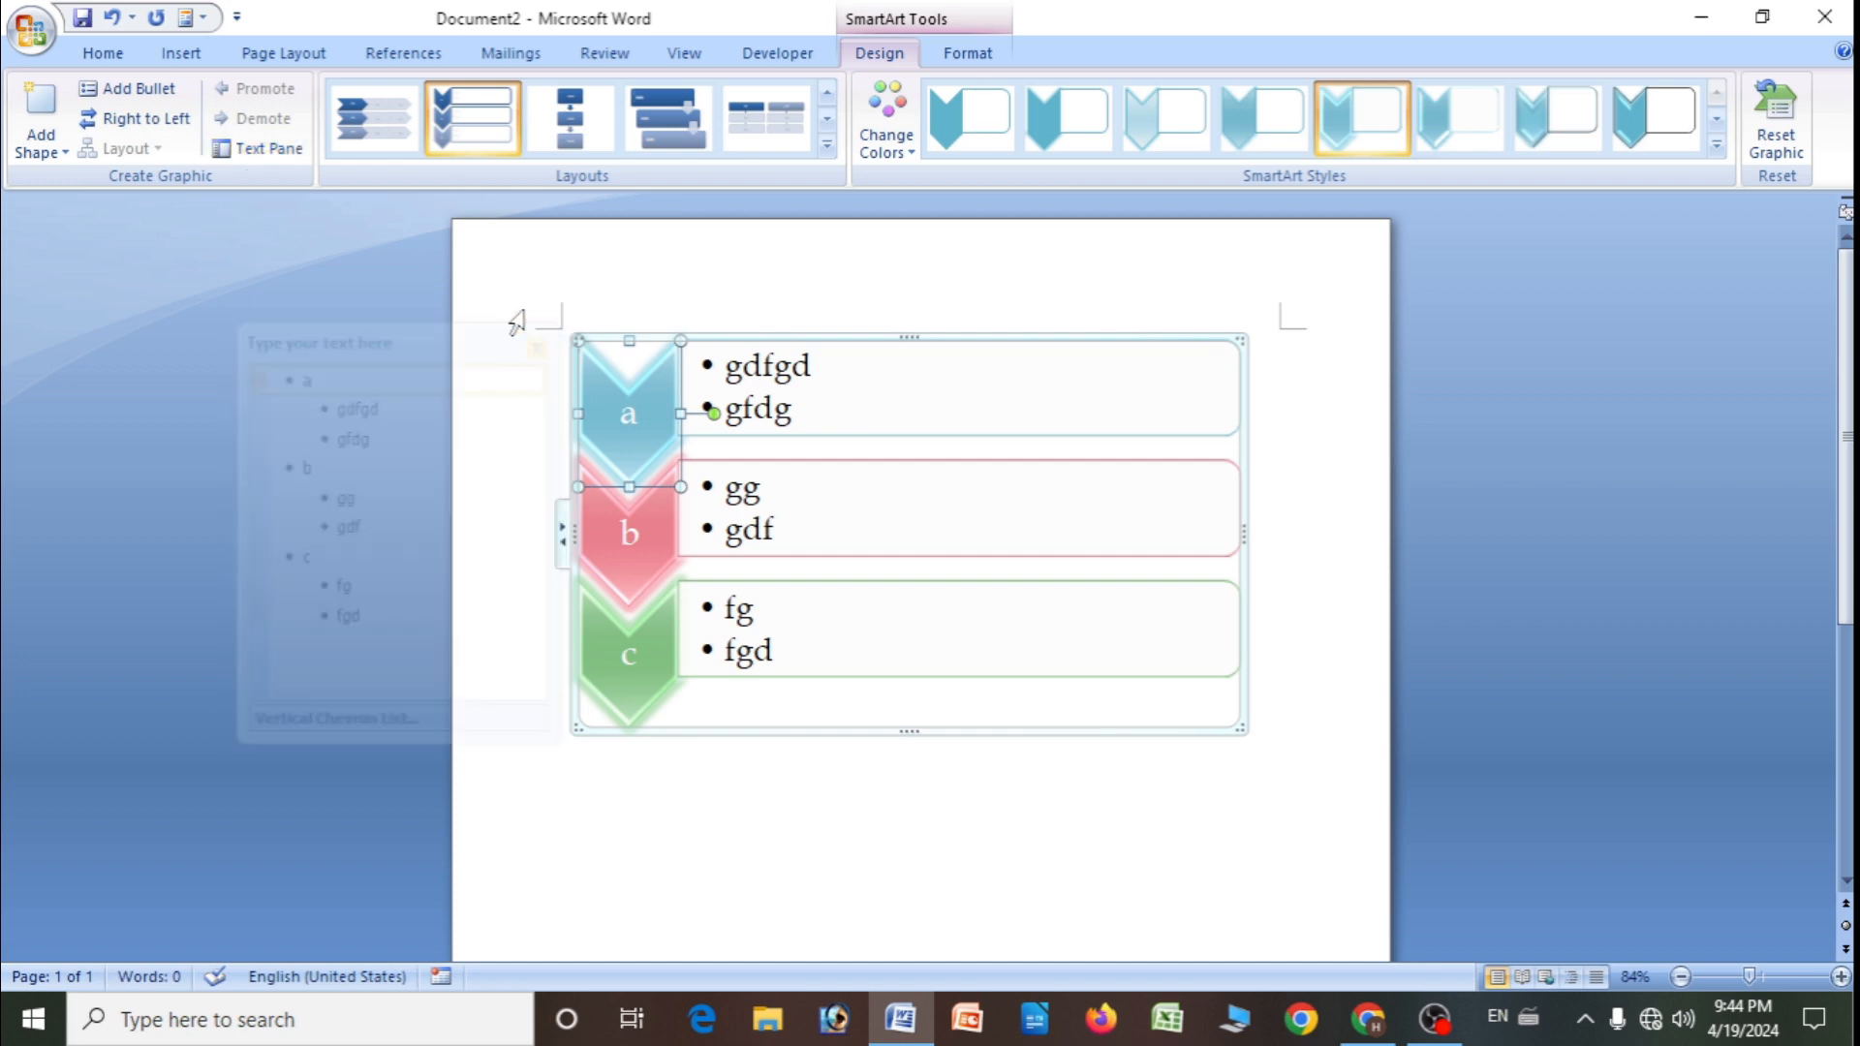
pyautogui.click(142, 92)
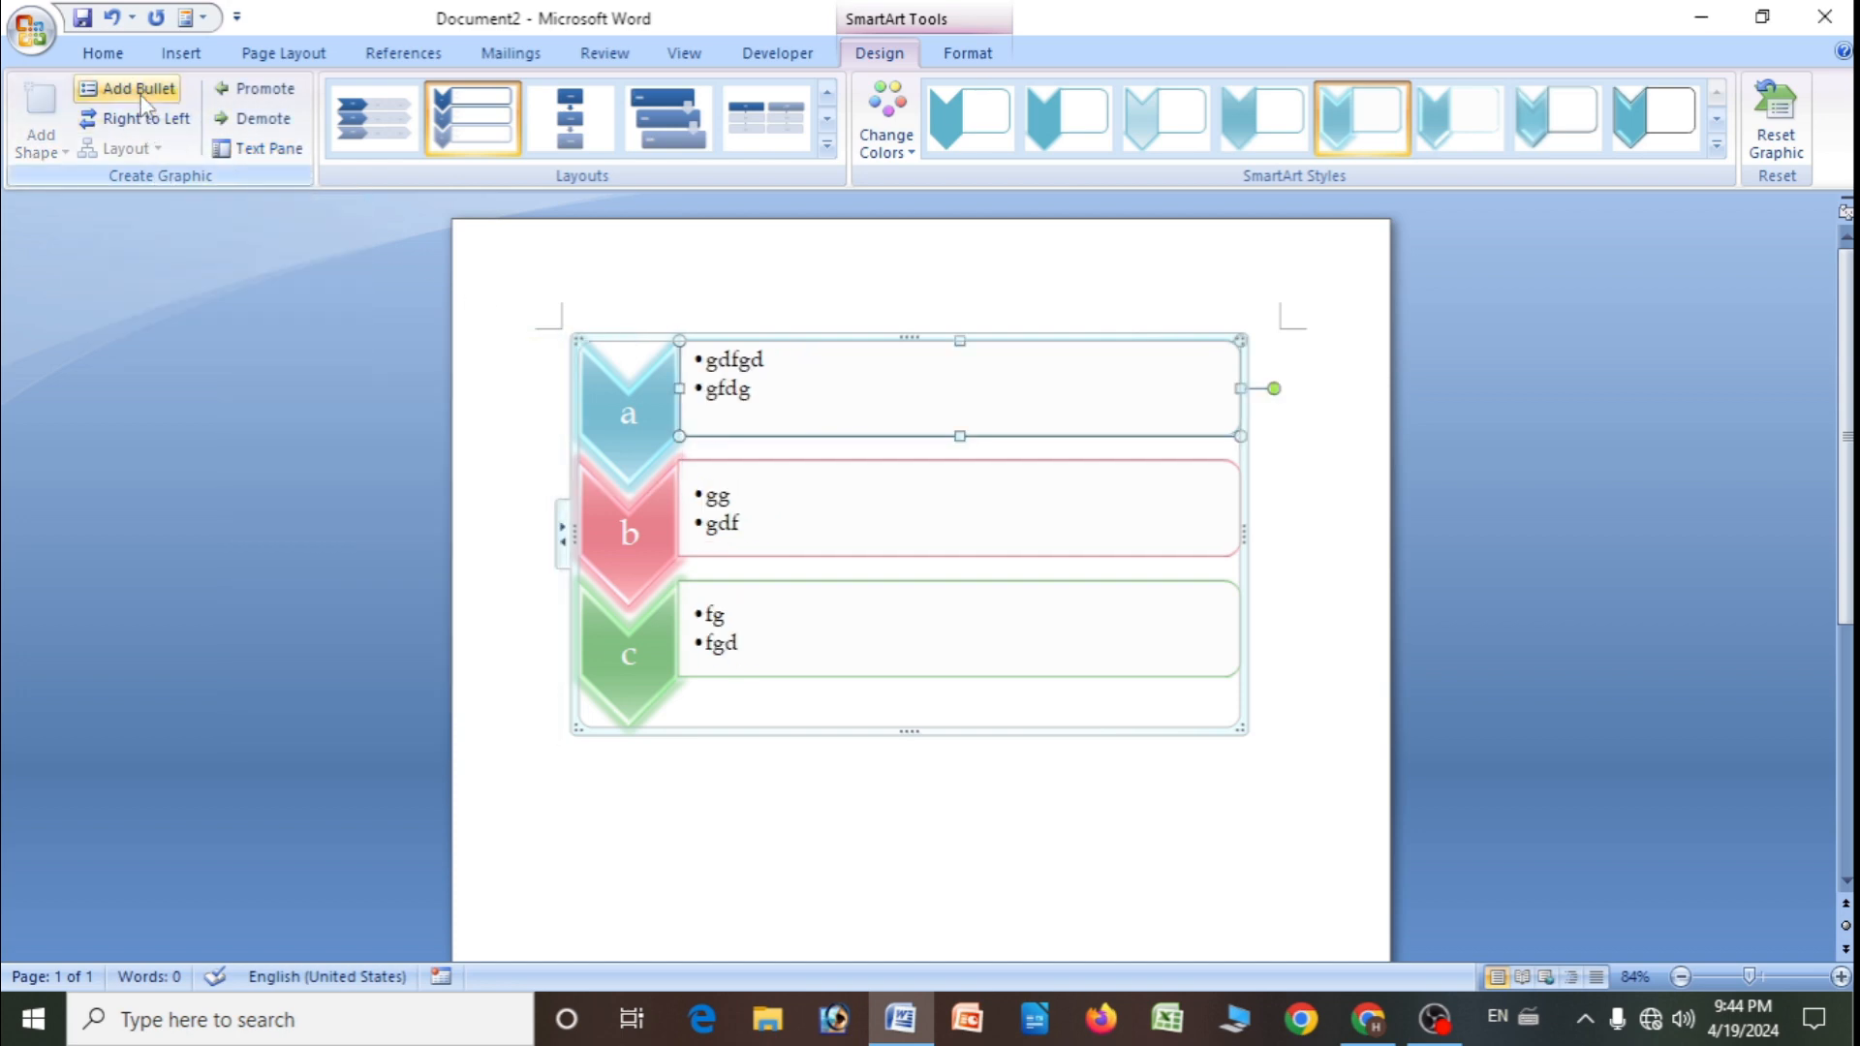
pyautogui.click(762, 398)
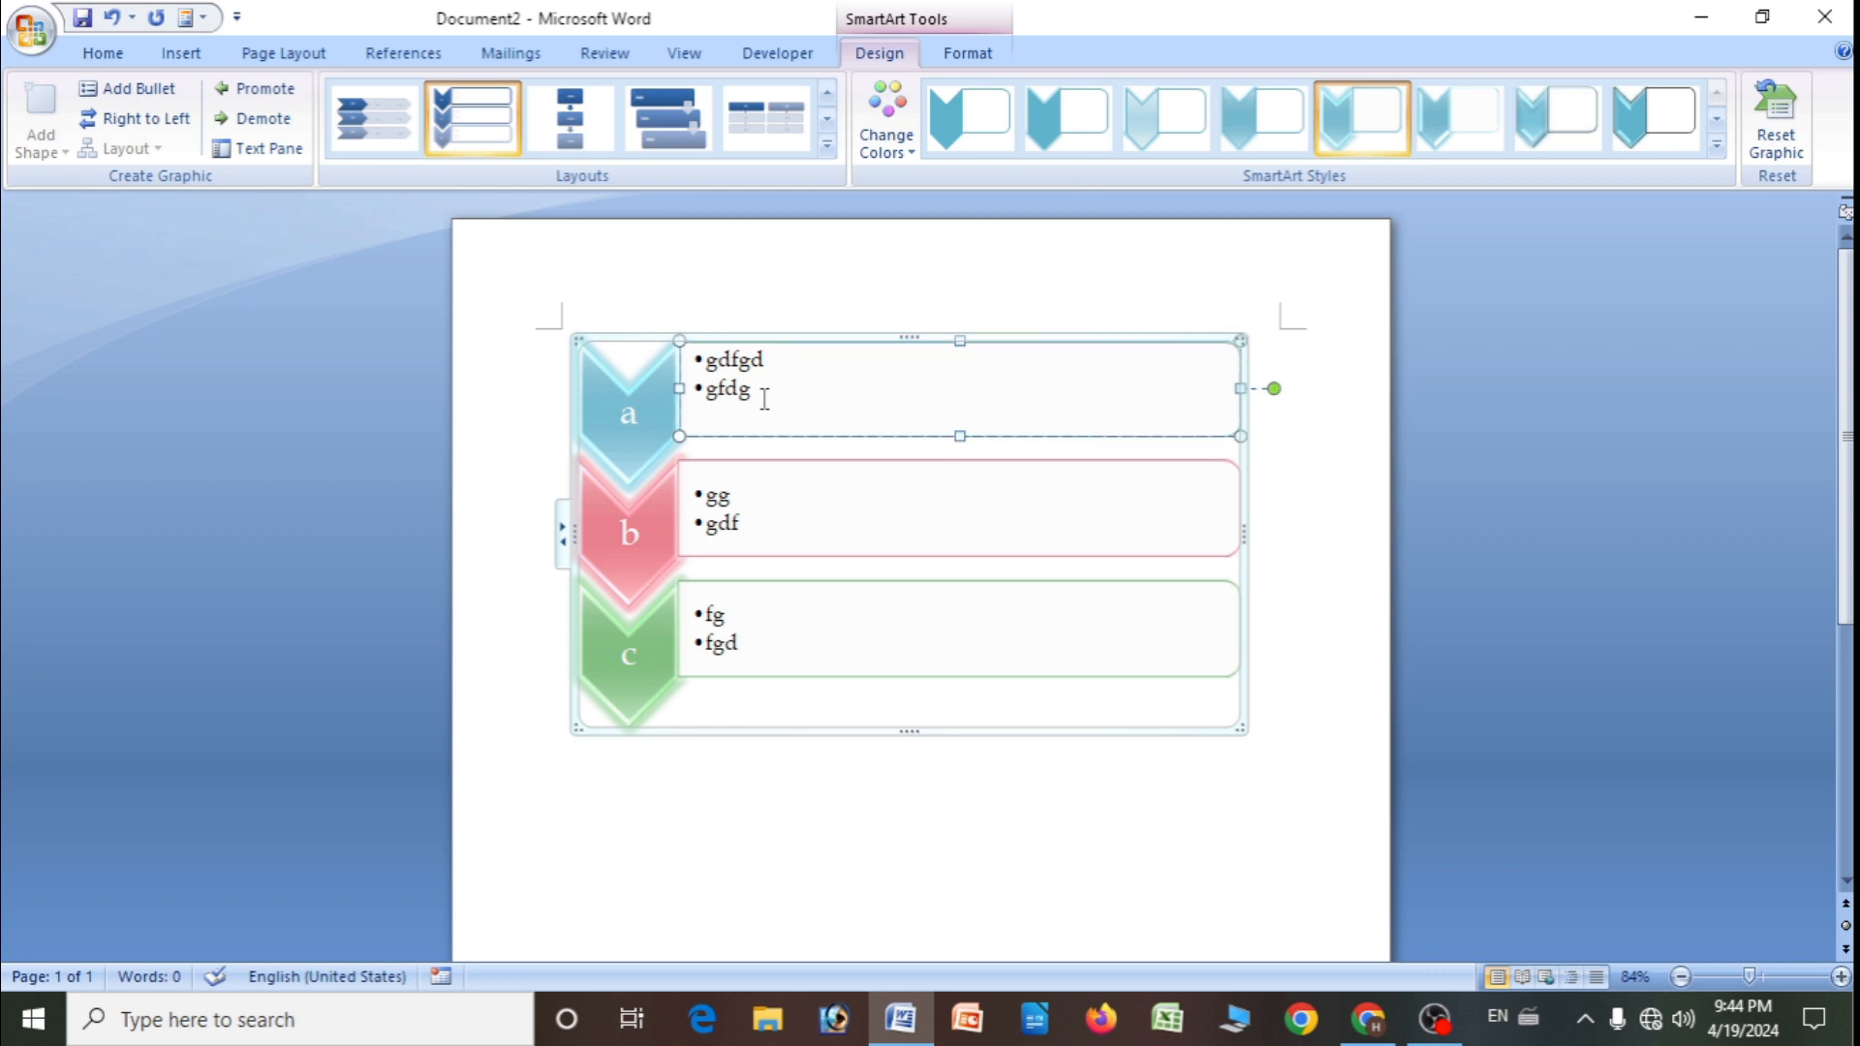
pyautogui.press('Return')
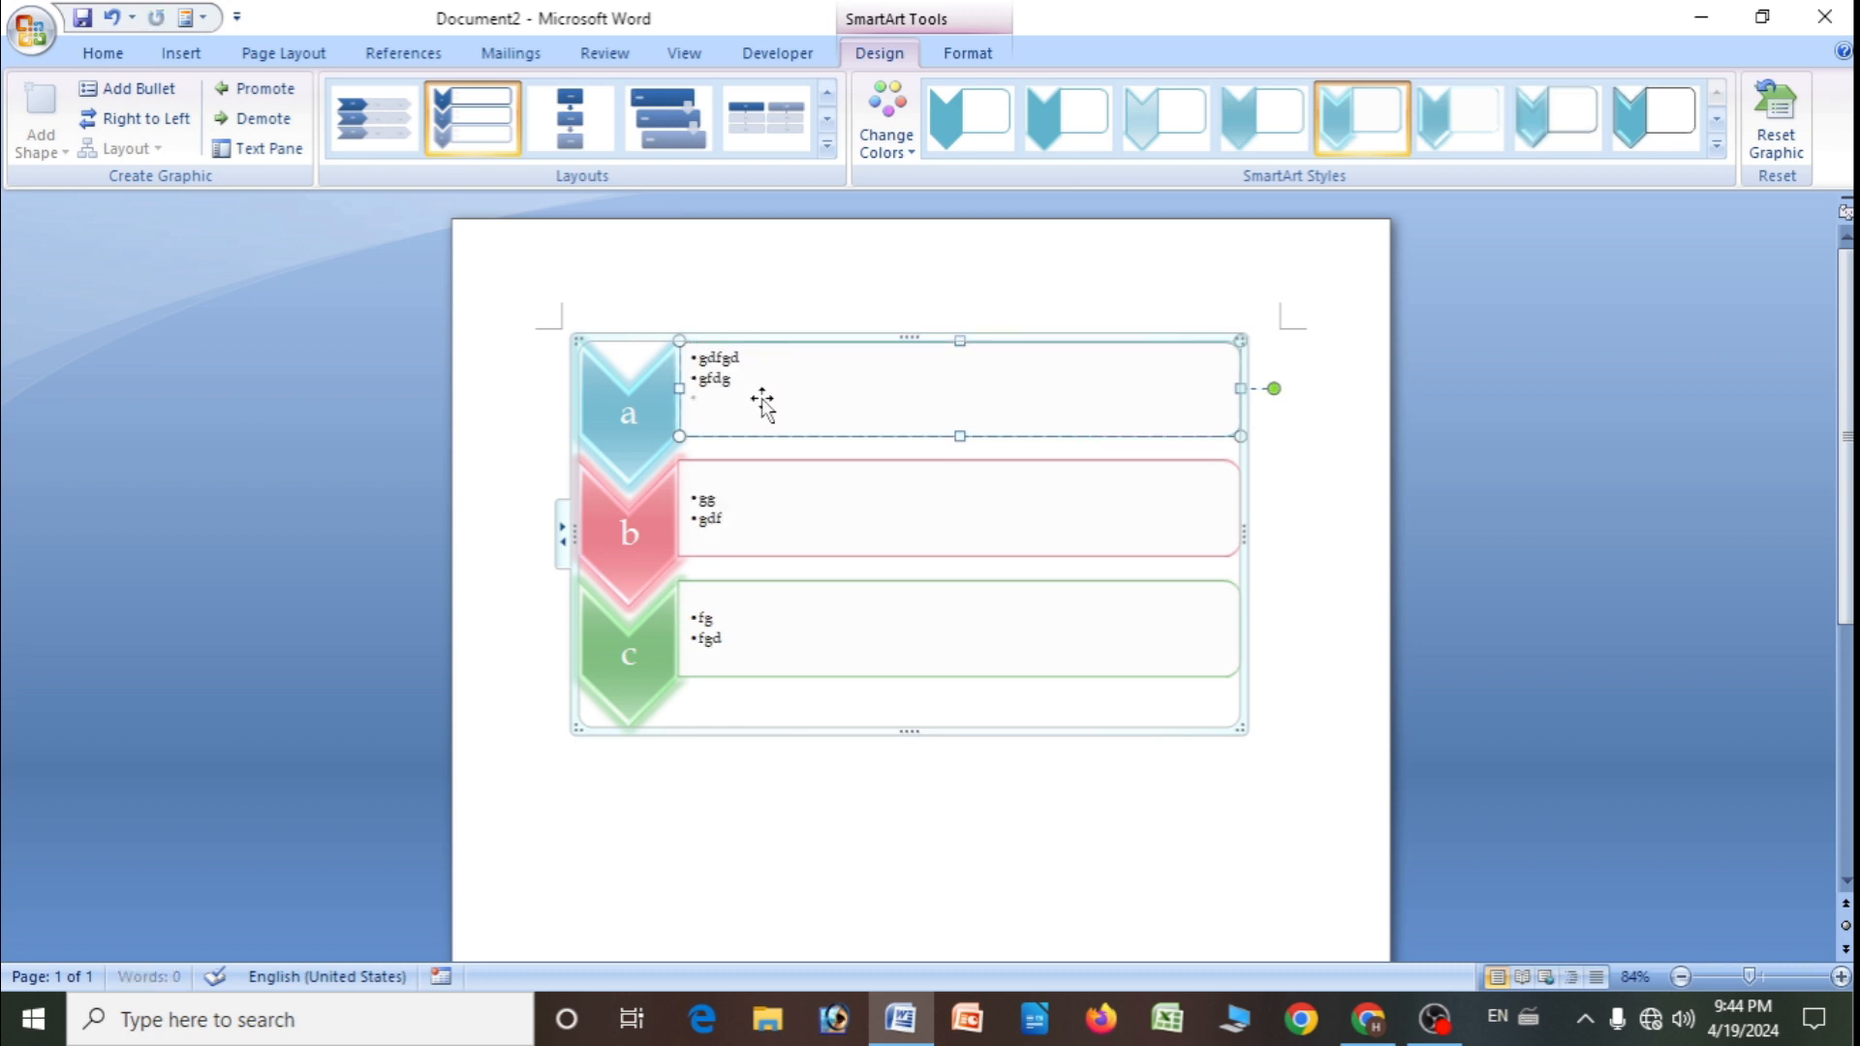
pyautogui.write('gdfgdfg')
pyautogui.press('Return')
pyautogui.write('gfdgd')
pyautogui.press('Return')
pyautogui.write('fgfd')
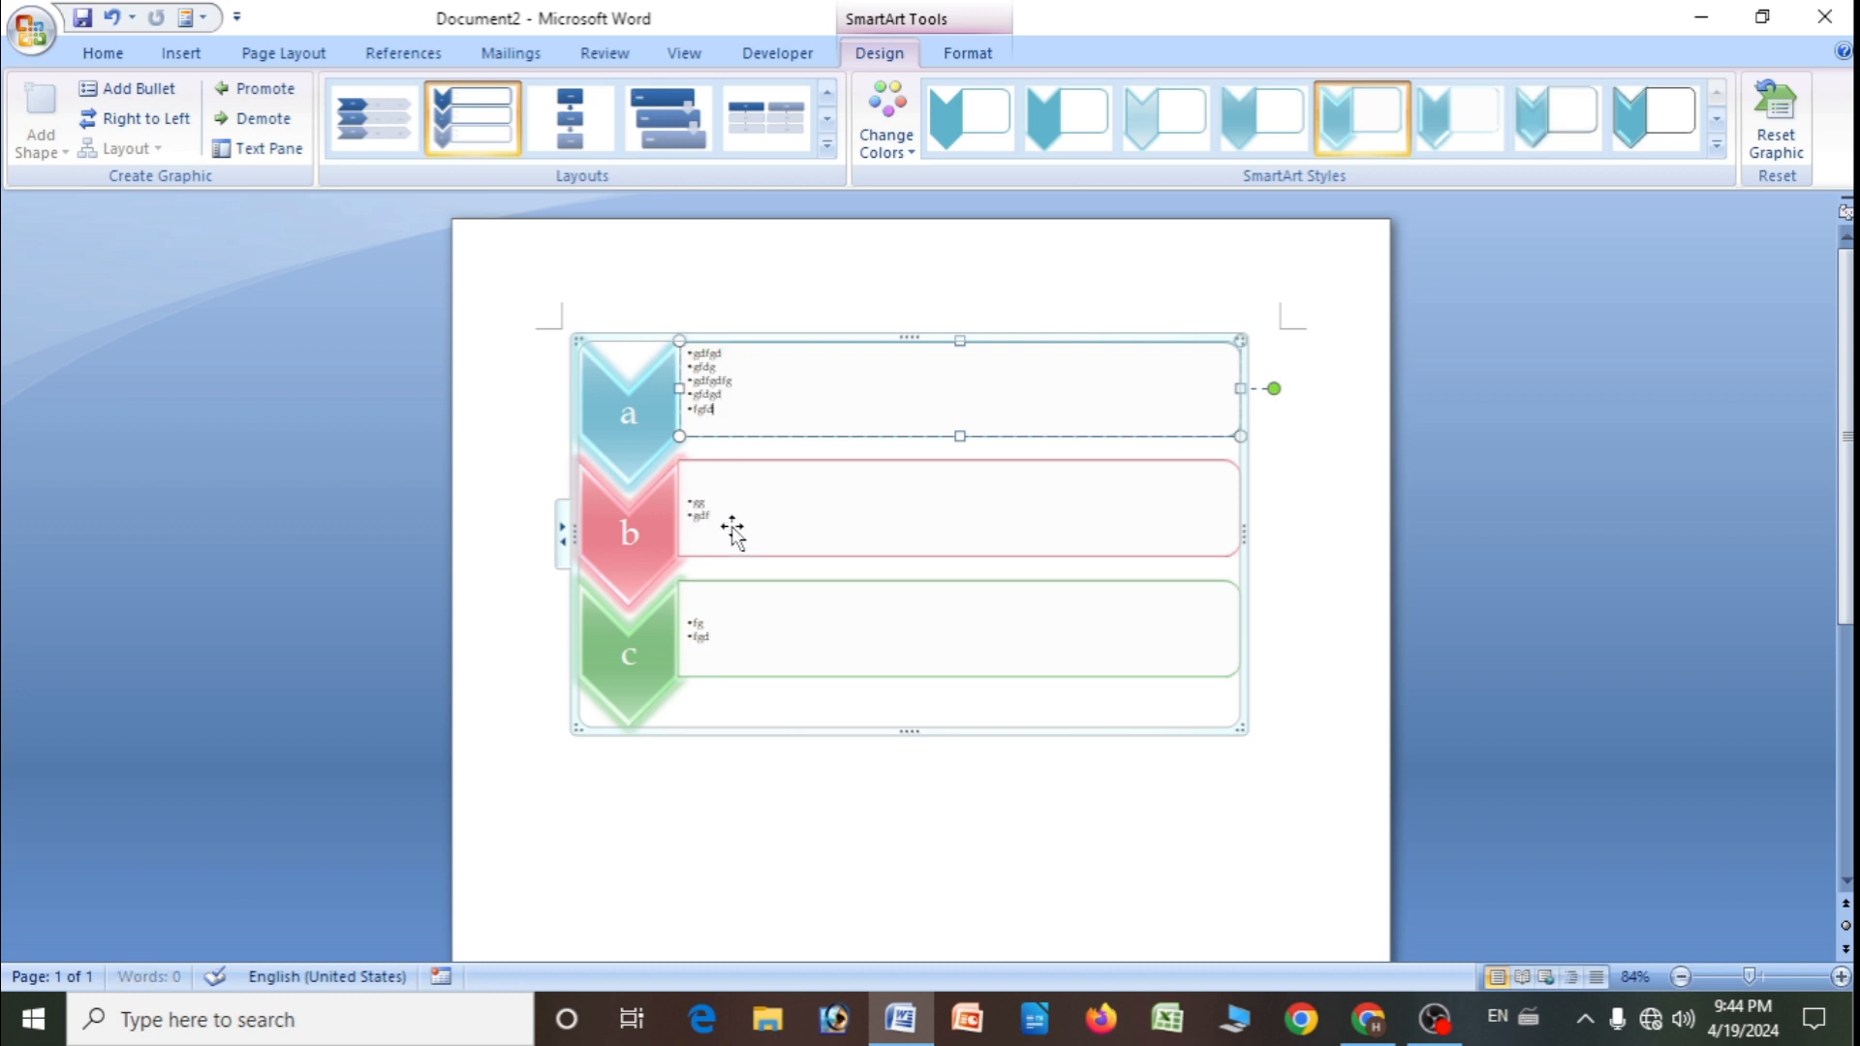
# - Replace the bullets in the row of chevron b with fg, fgd, fgd and fgd
pyautogui.click(730, 519)
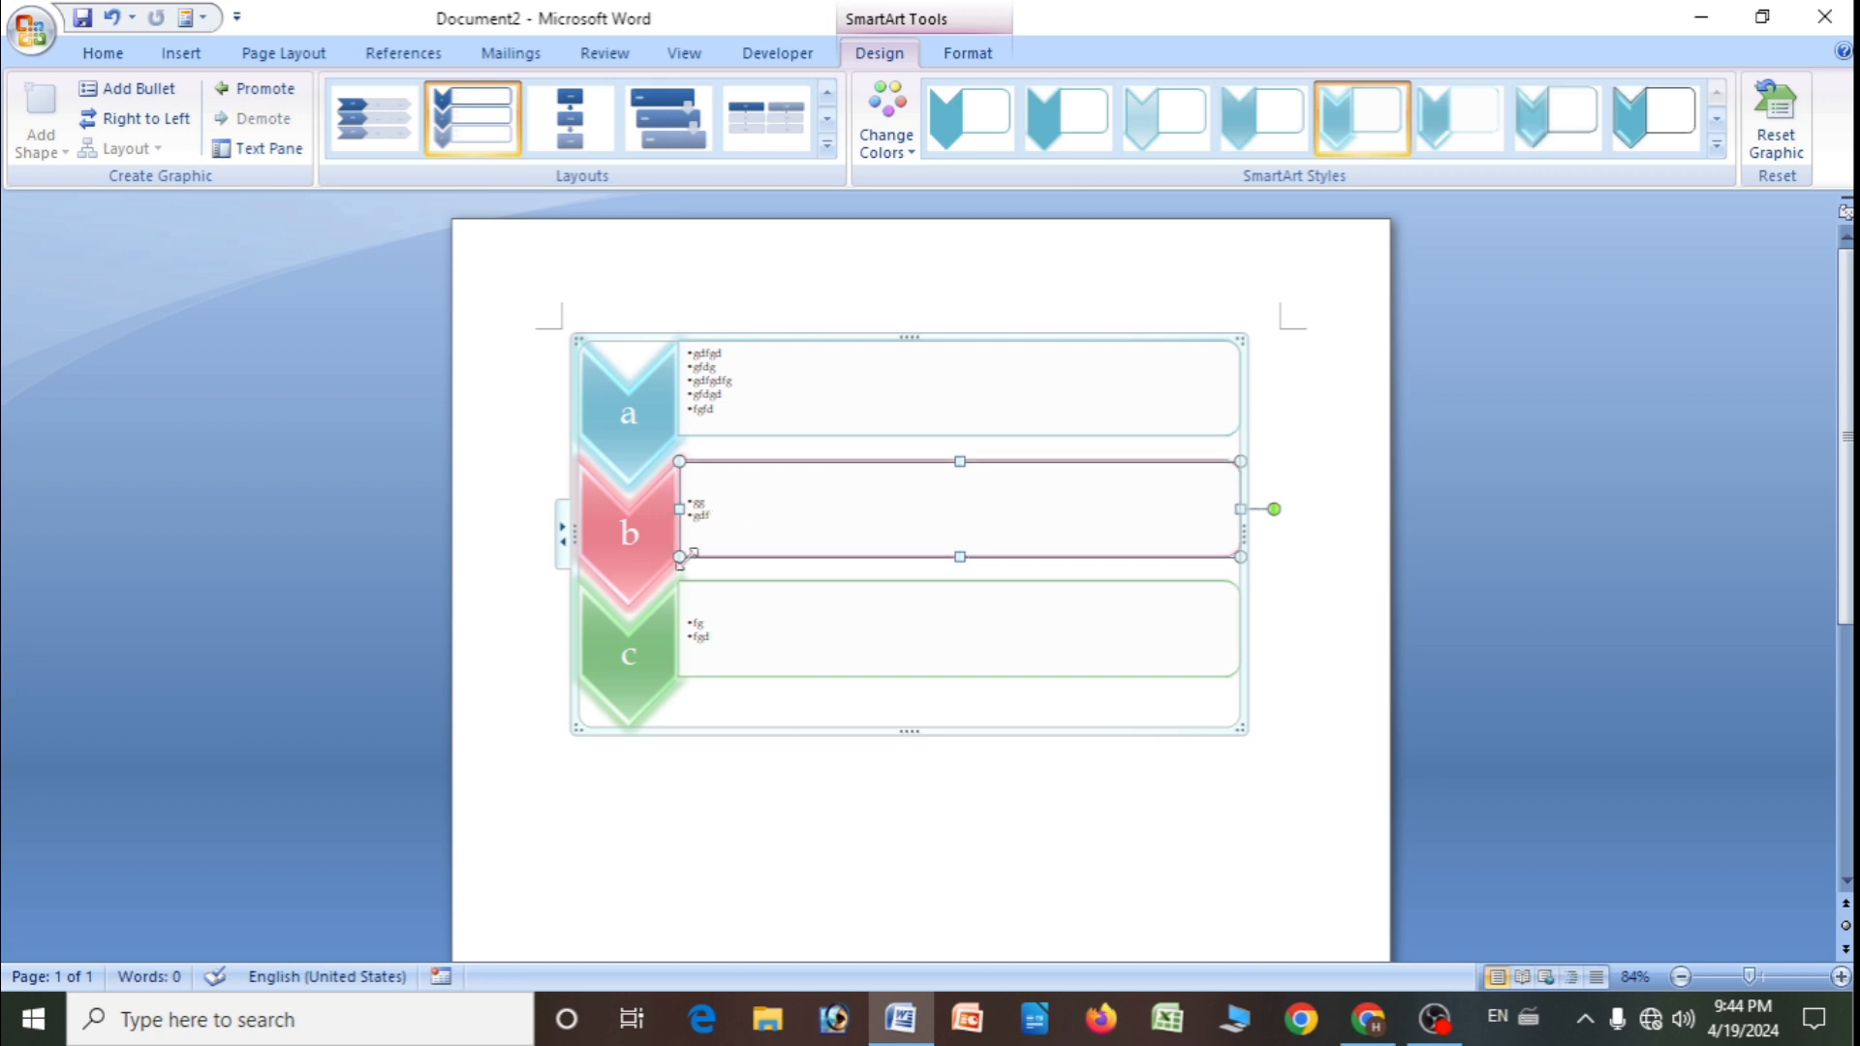
pyautogui.press('Return')
pyautogui.write('fg ')
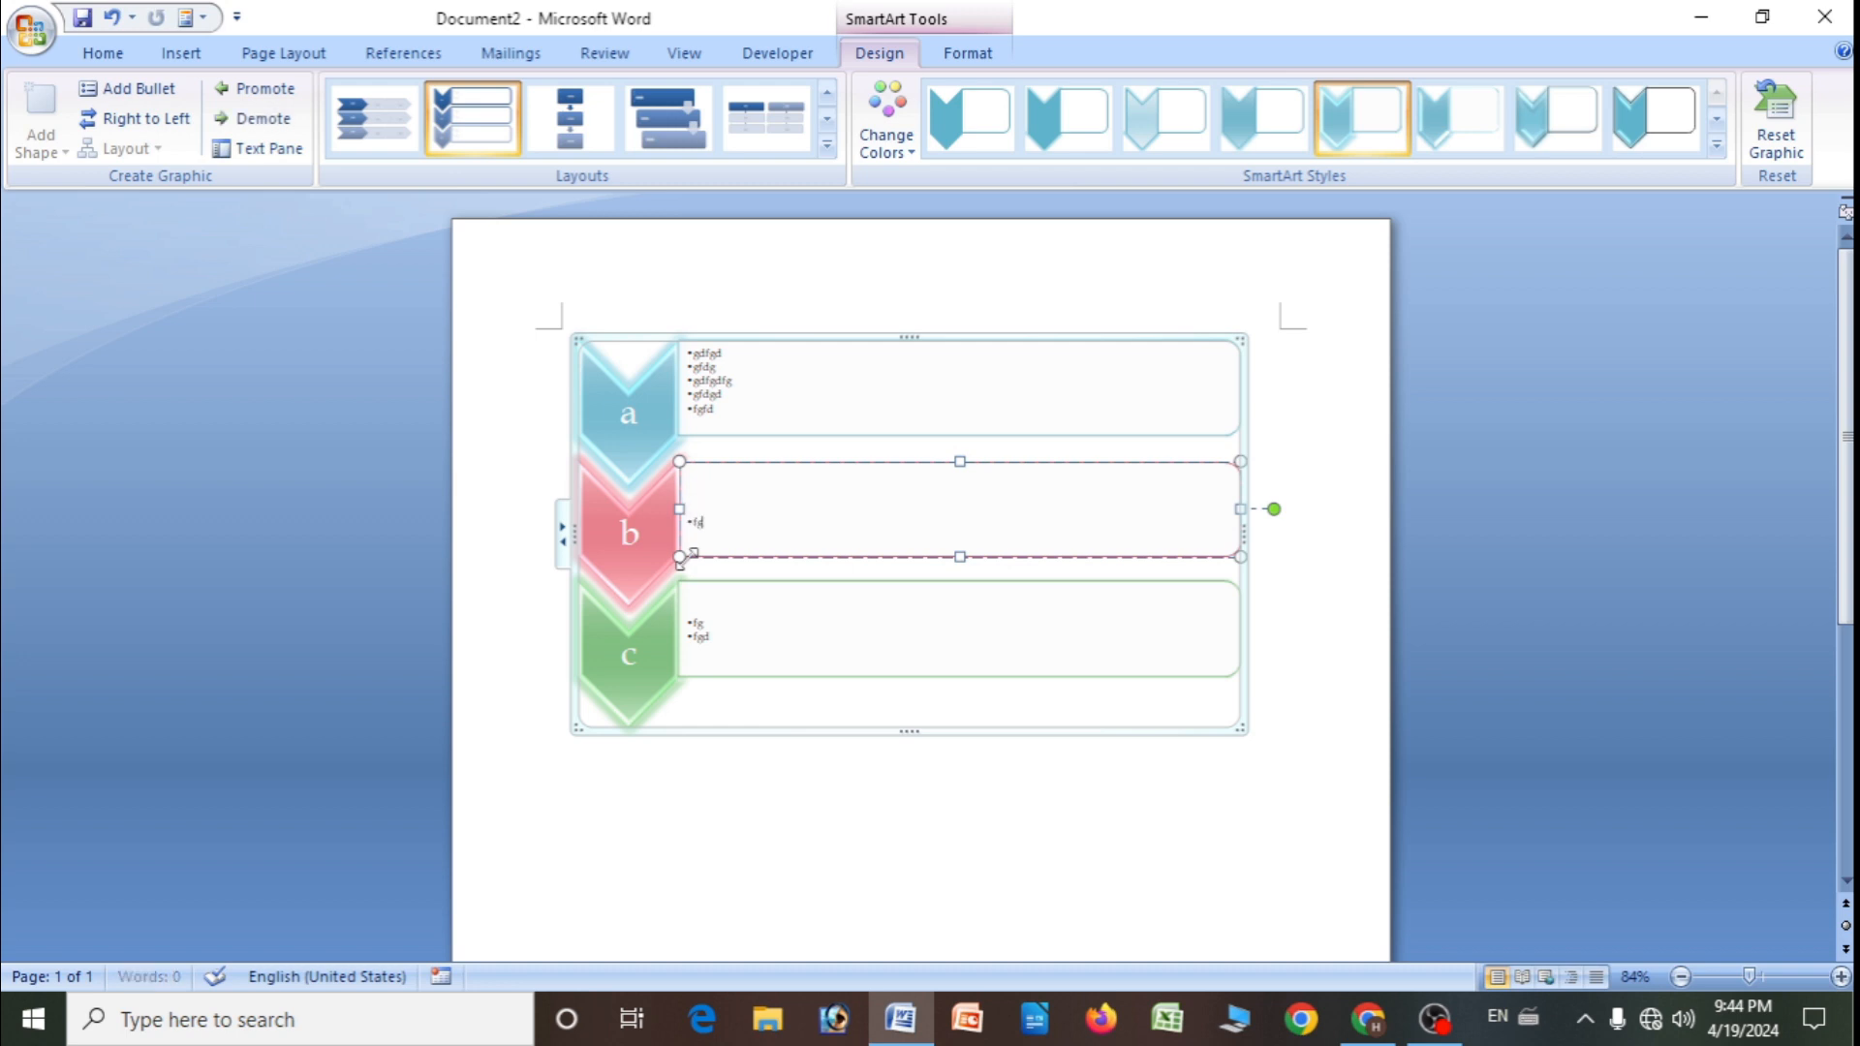
pyautogui.write('fgd')
pyautogui.press('Return')
pyautogui.write('fgd')
pyautogui.press('Return')
pyautogui.write('fgd')
# - Flip the graphic to right-to-left and back, and repeatedly promote and demote the last fgd bullet of row b
pyautogui.click(151, 132)
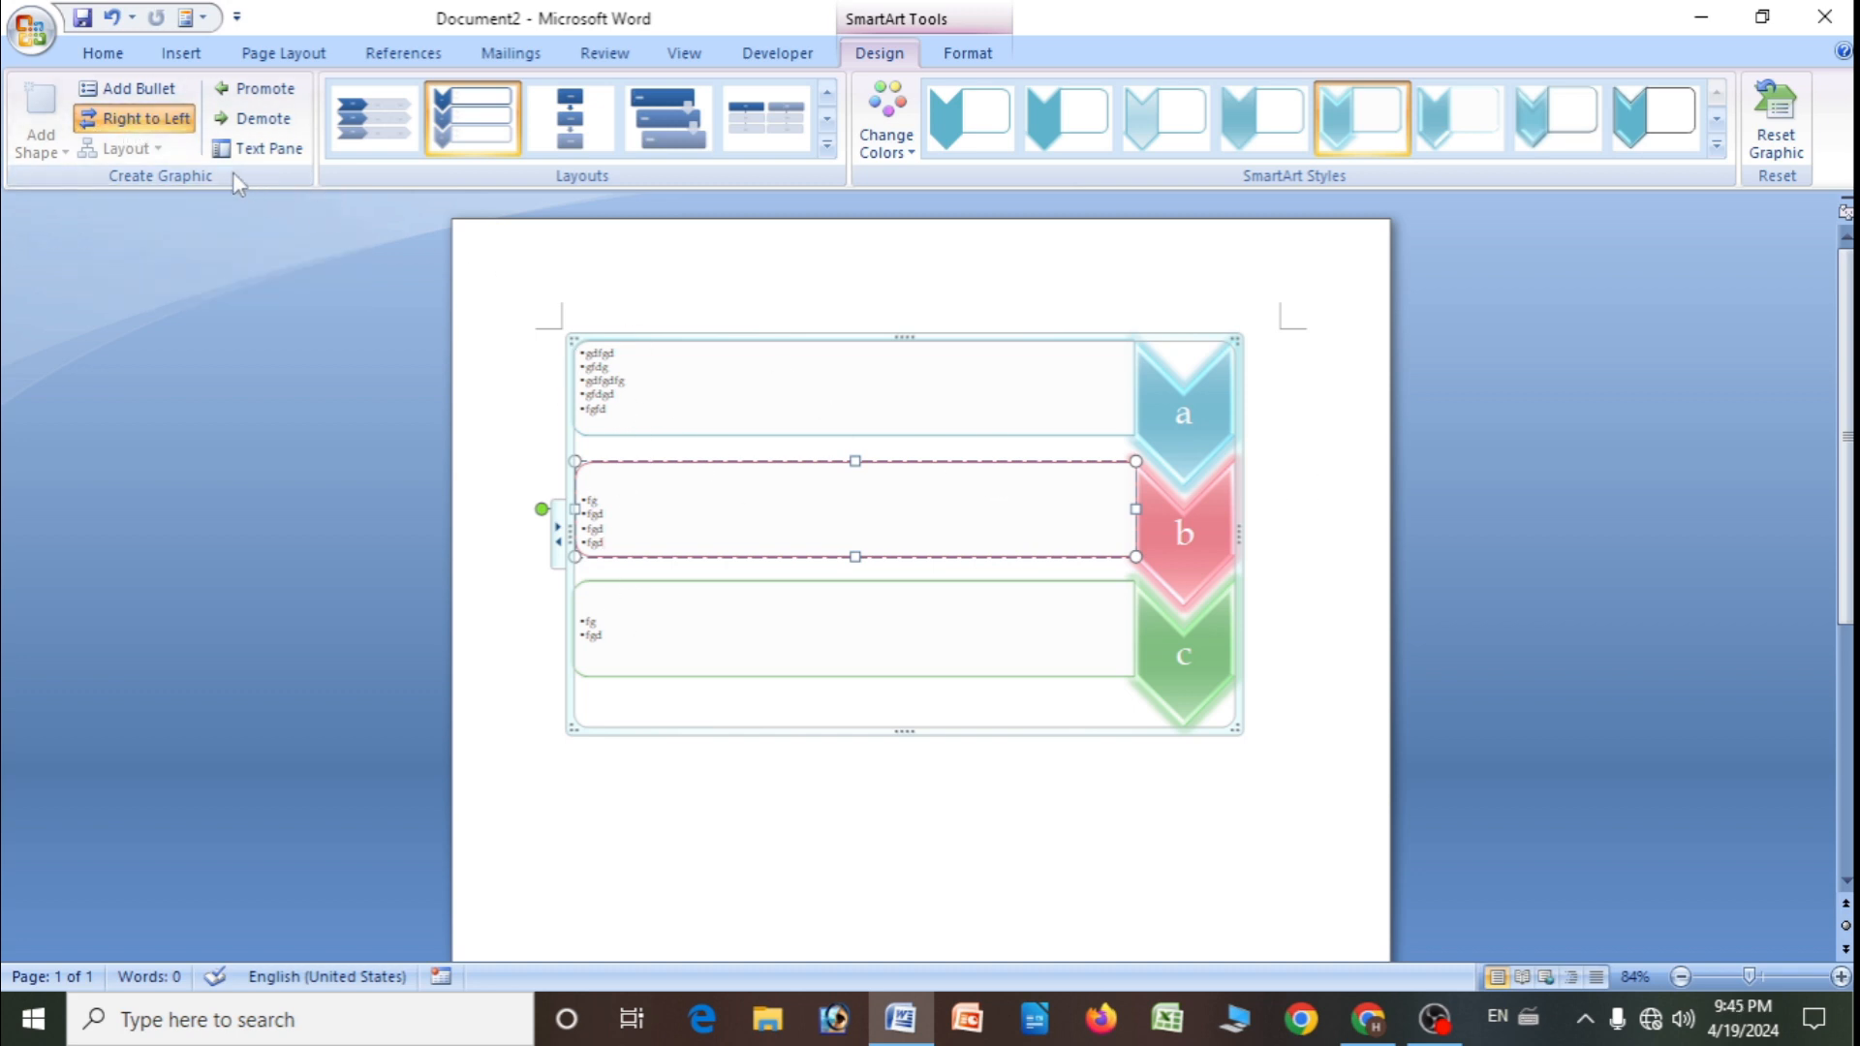
pyautogui.click(187, 138)
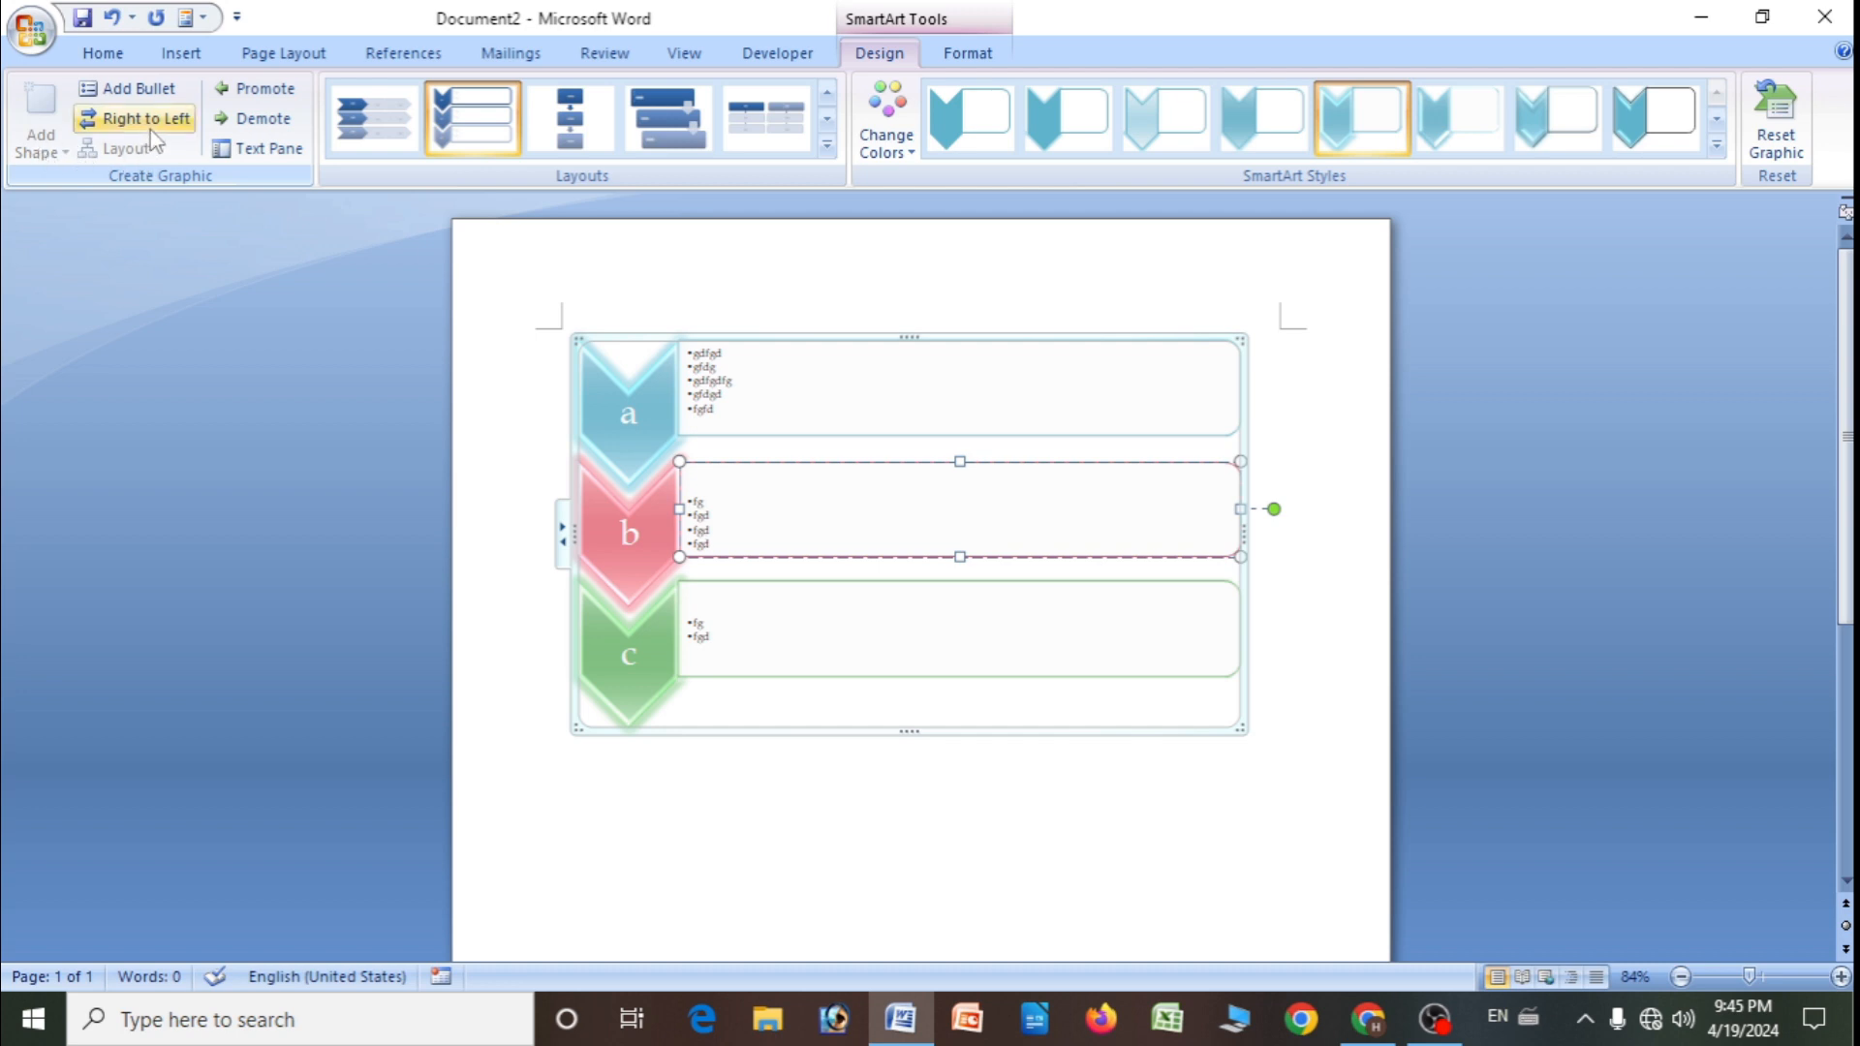
pyautogui.click(260, 90)
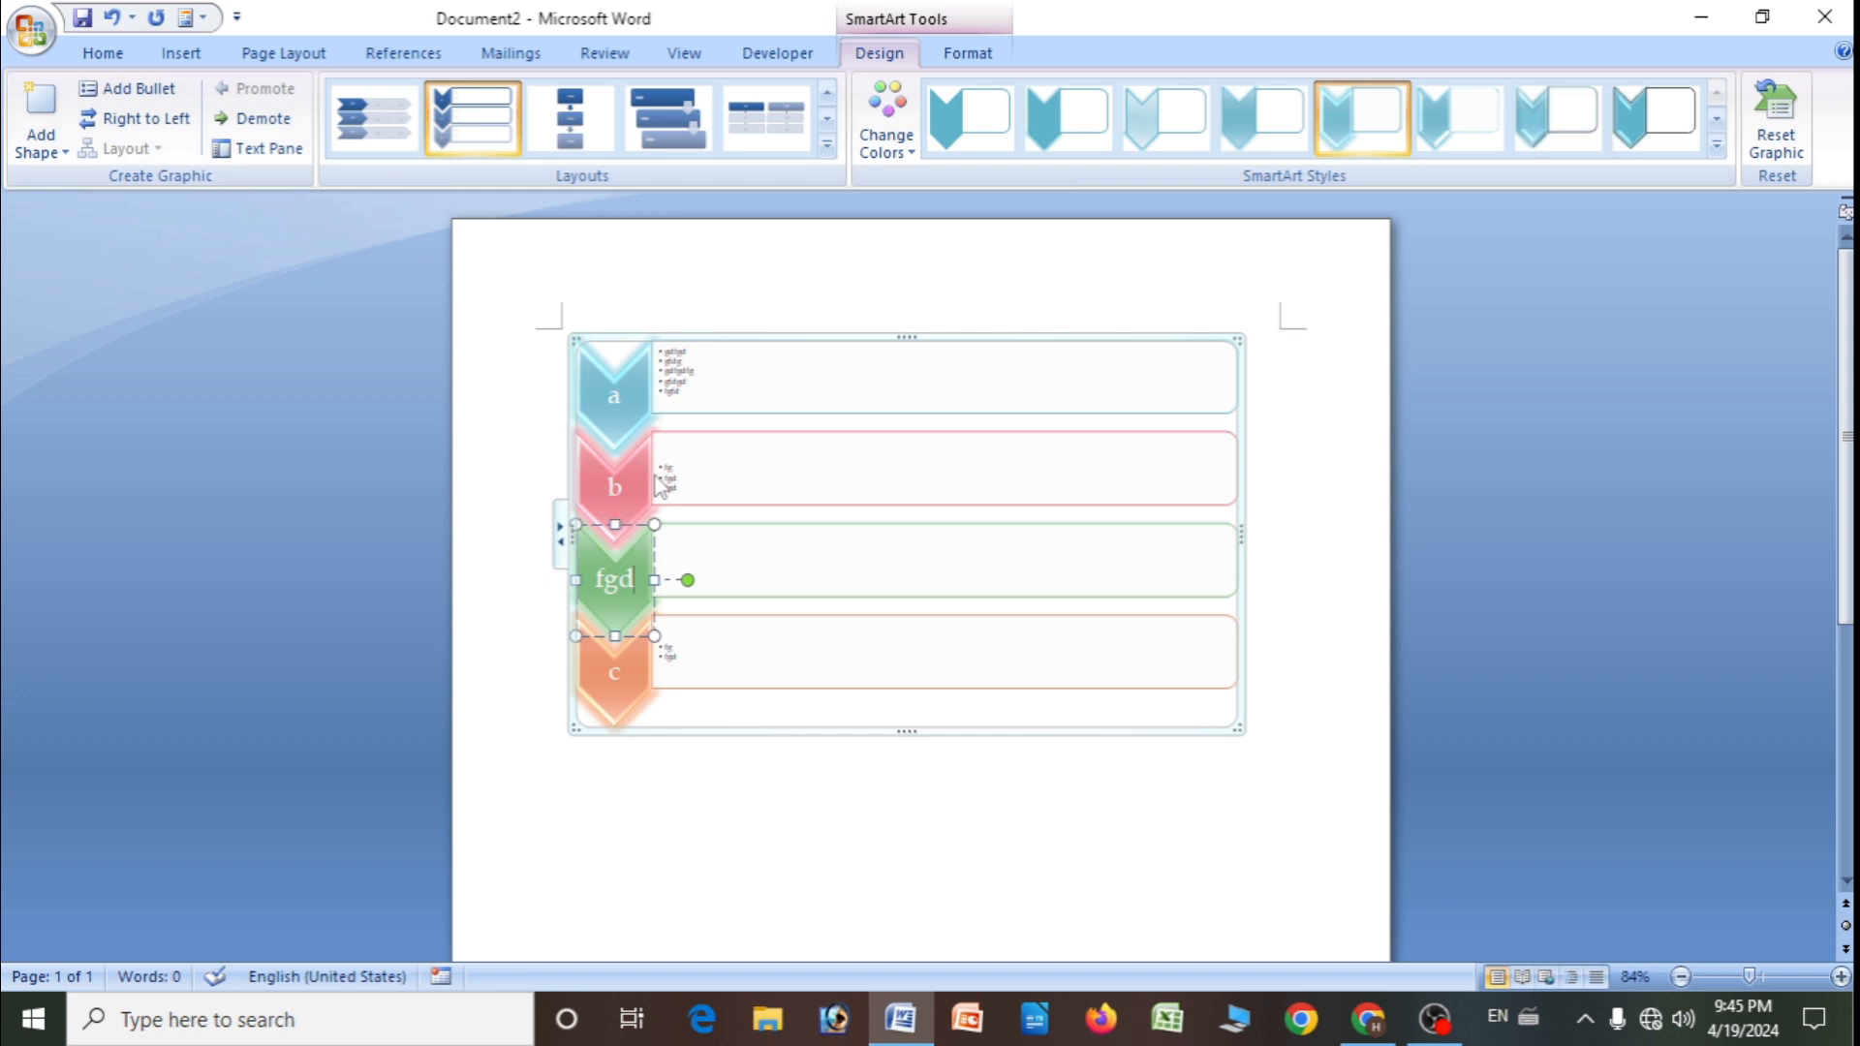
pyautogui.click(284, 125)
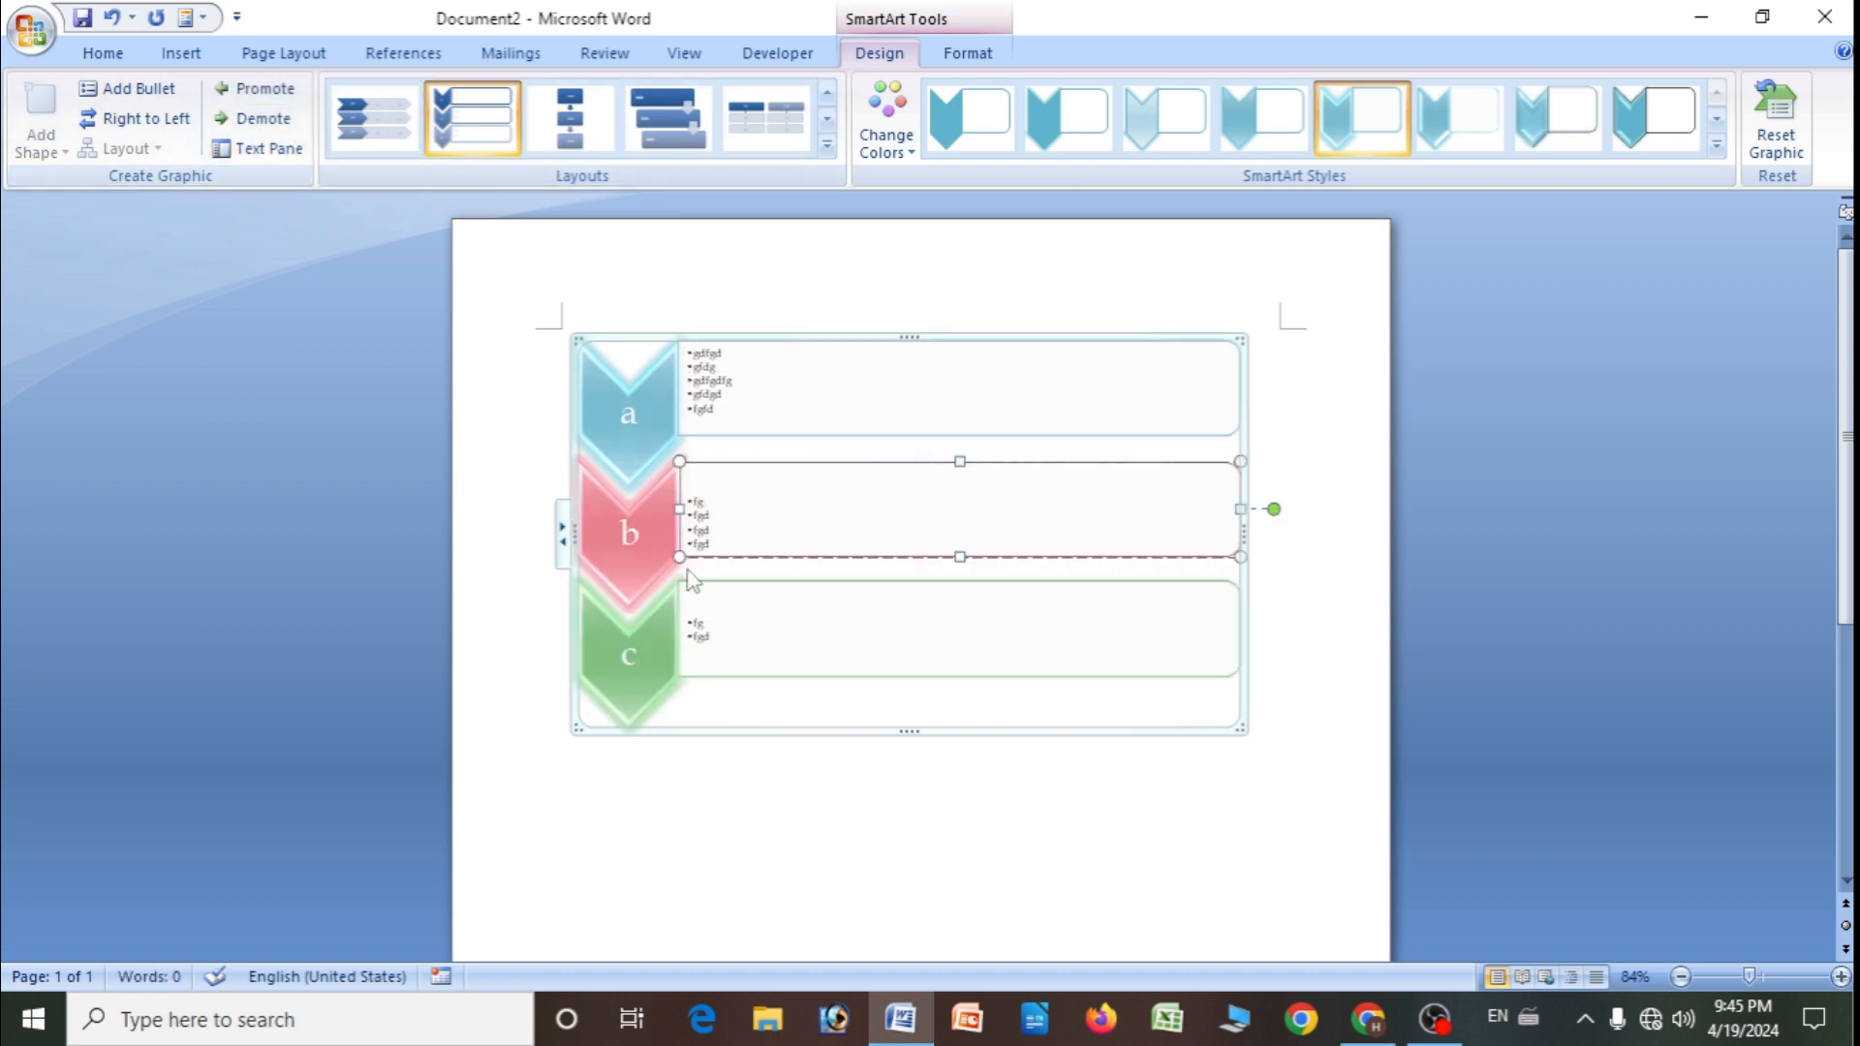
pyautogui.click(253, 88)
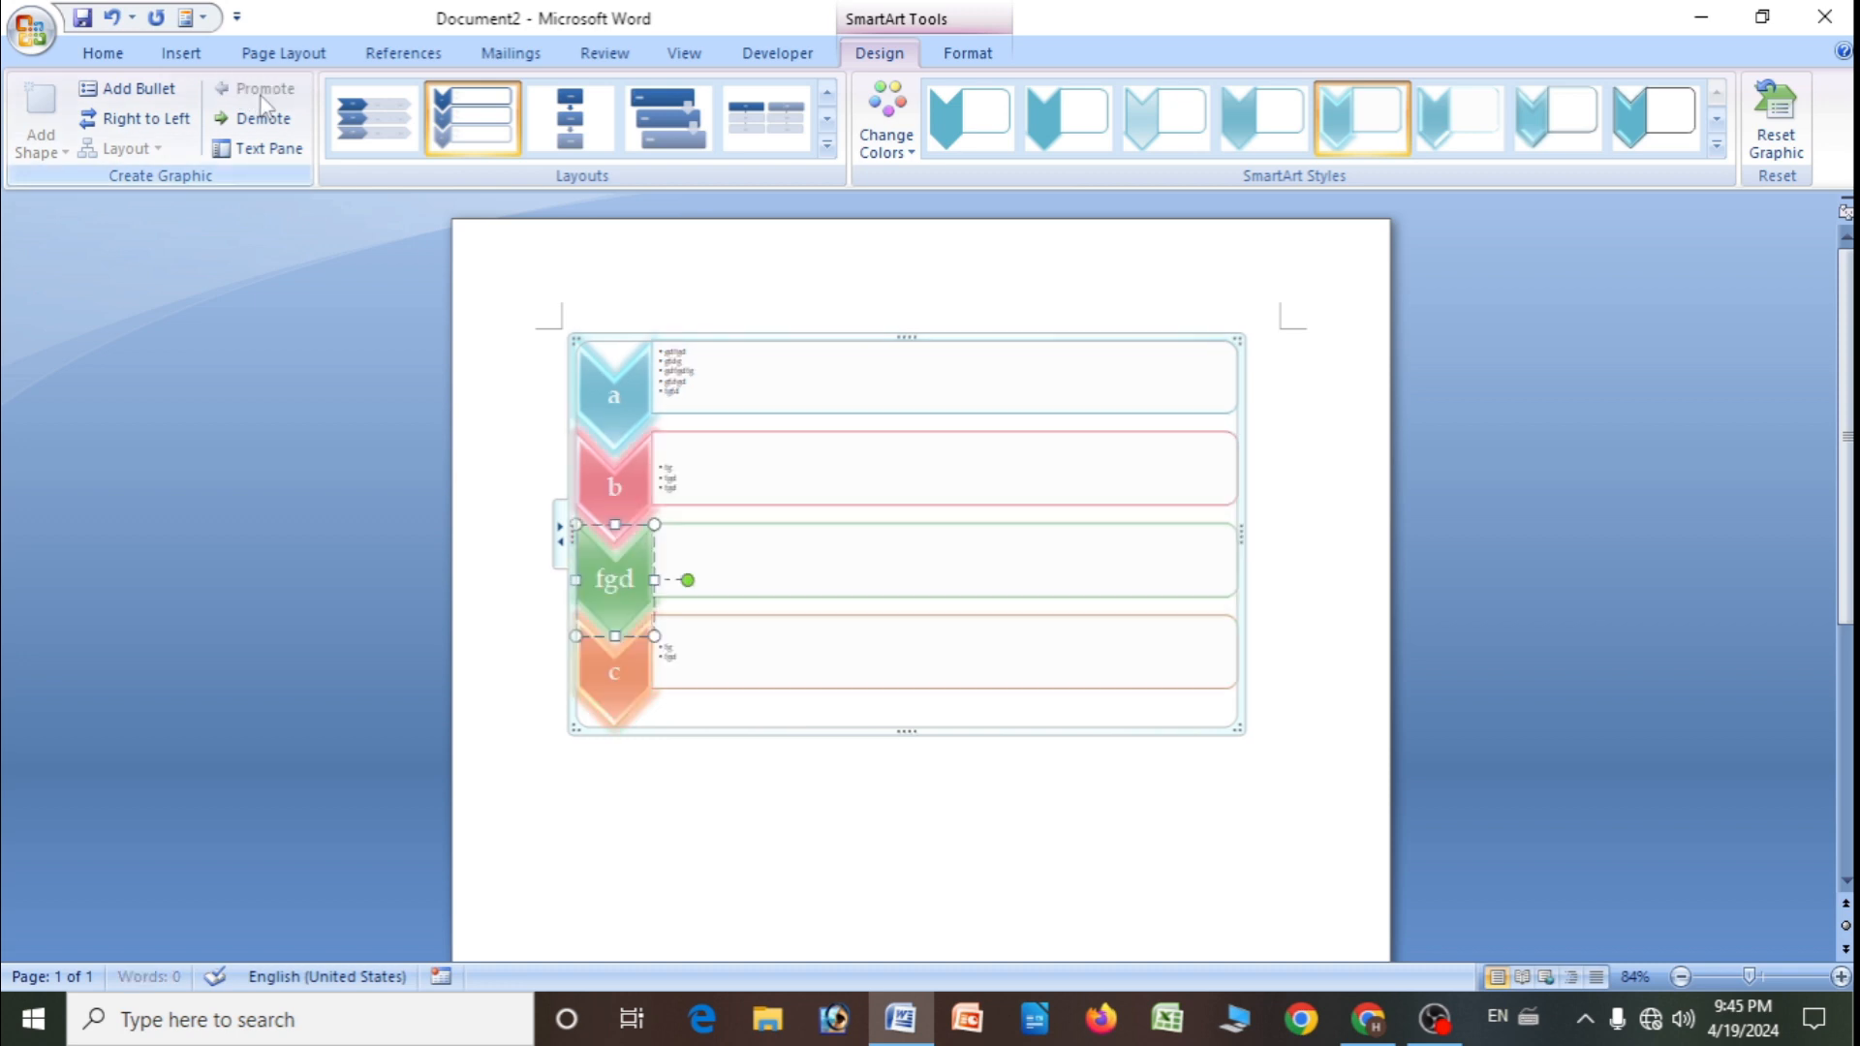
pyautogui.click(269, 124)
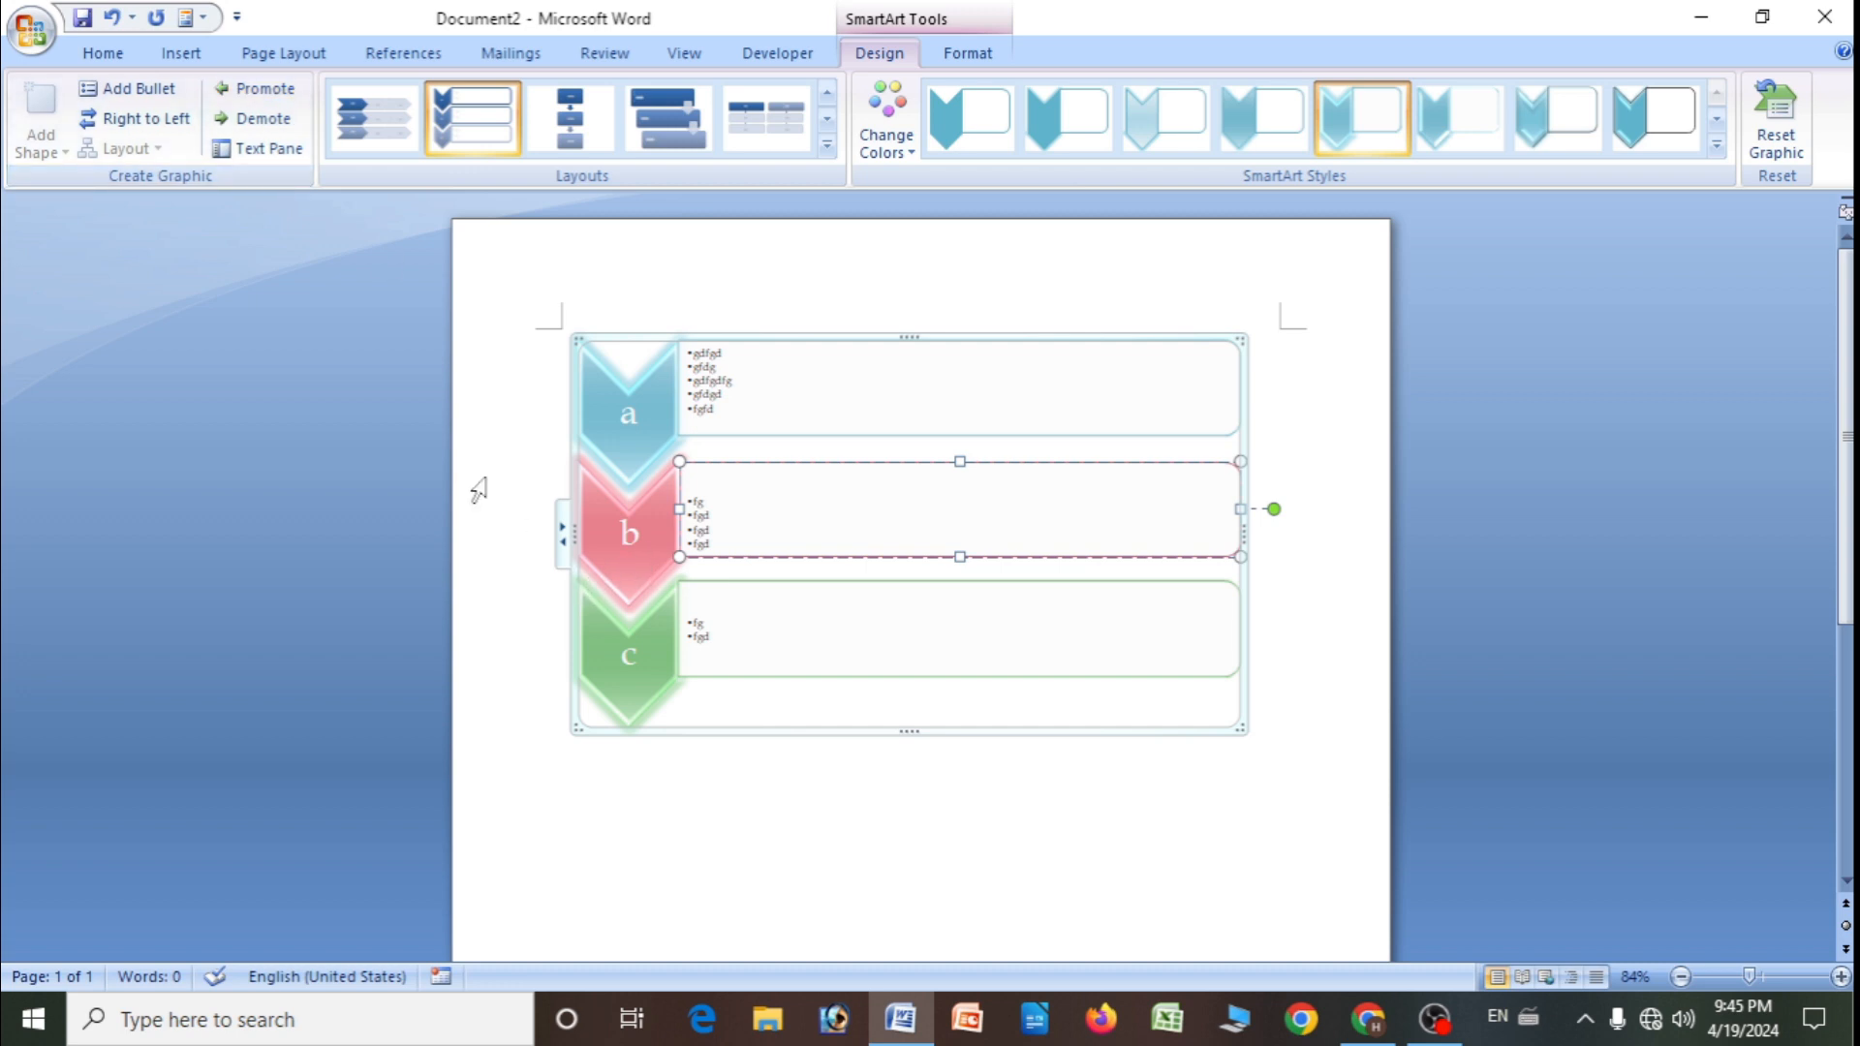
pyautogui.click(257, 88)
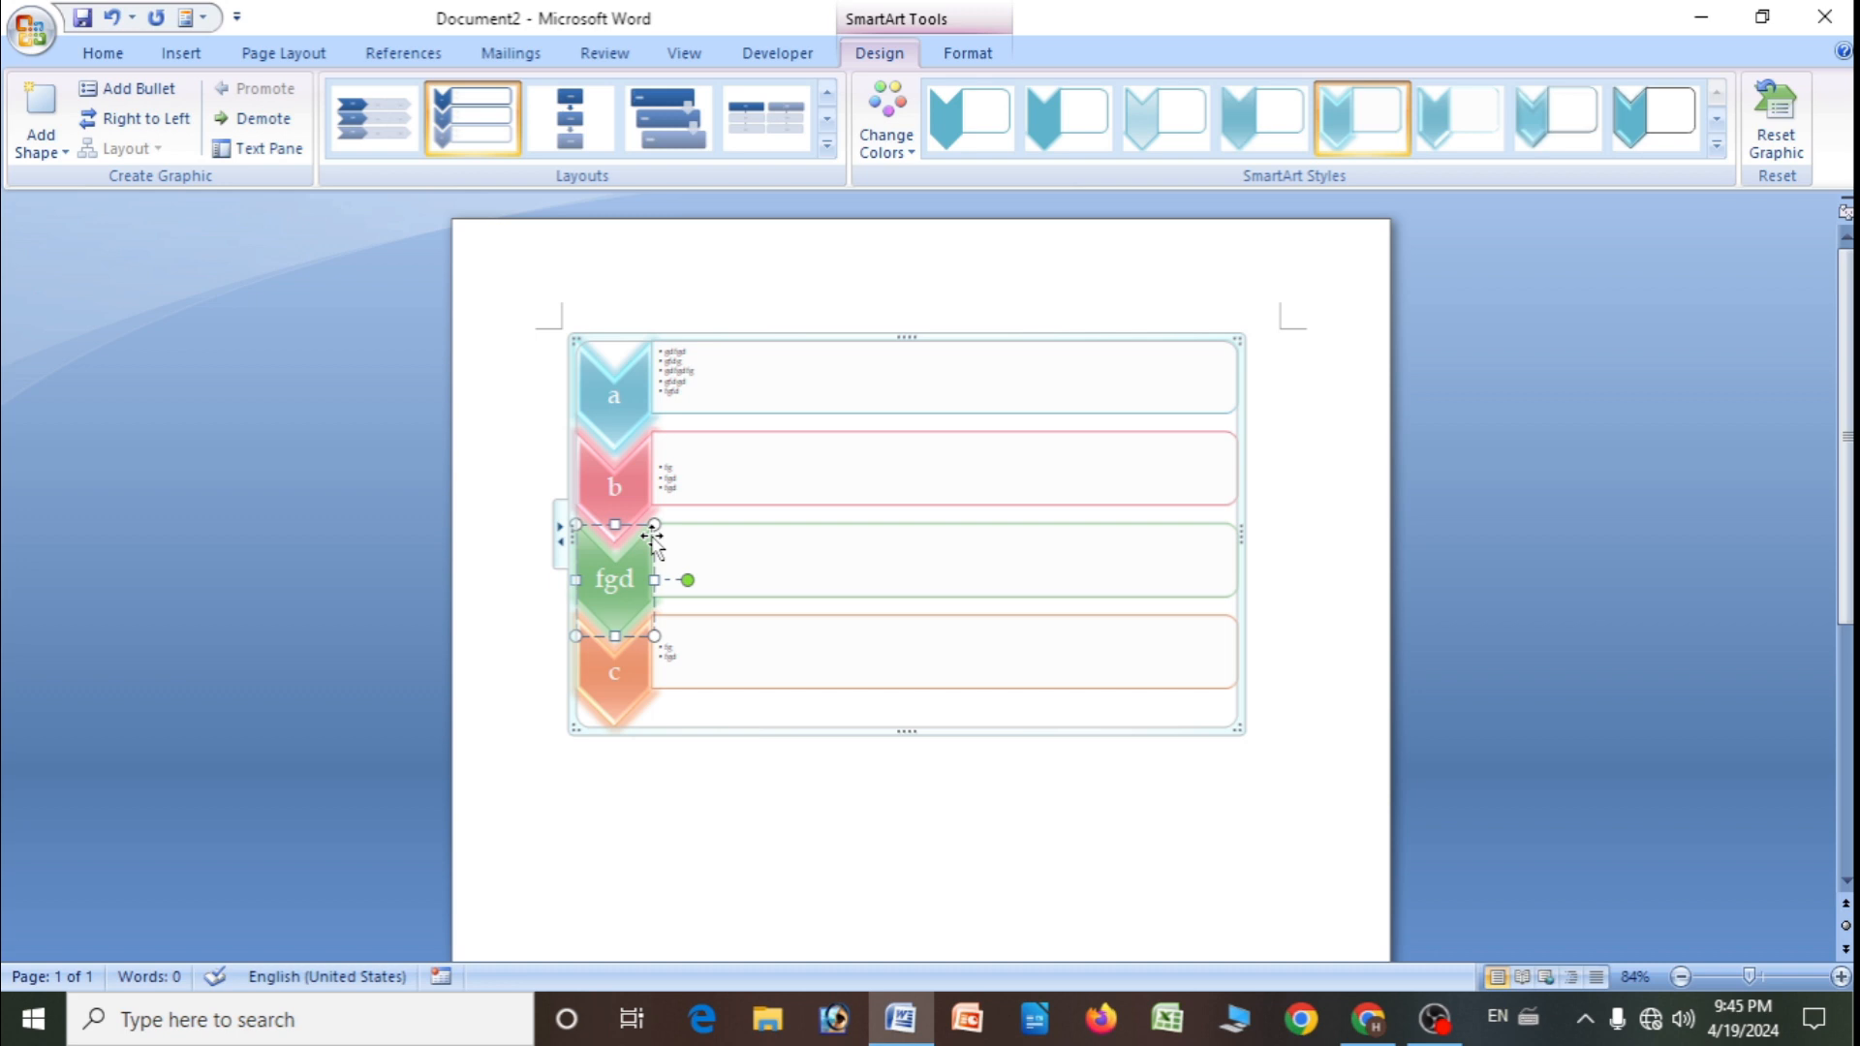
pyautogui.click(263, 129)
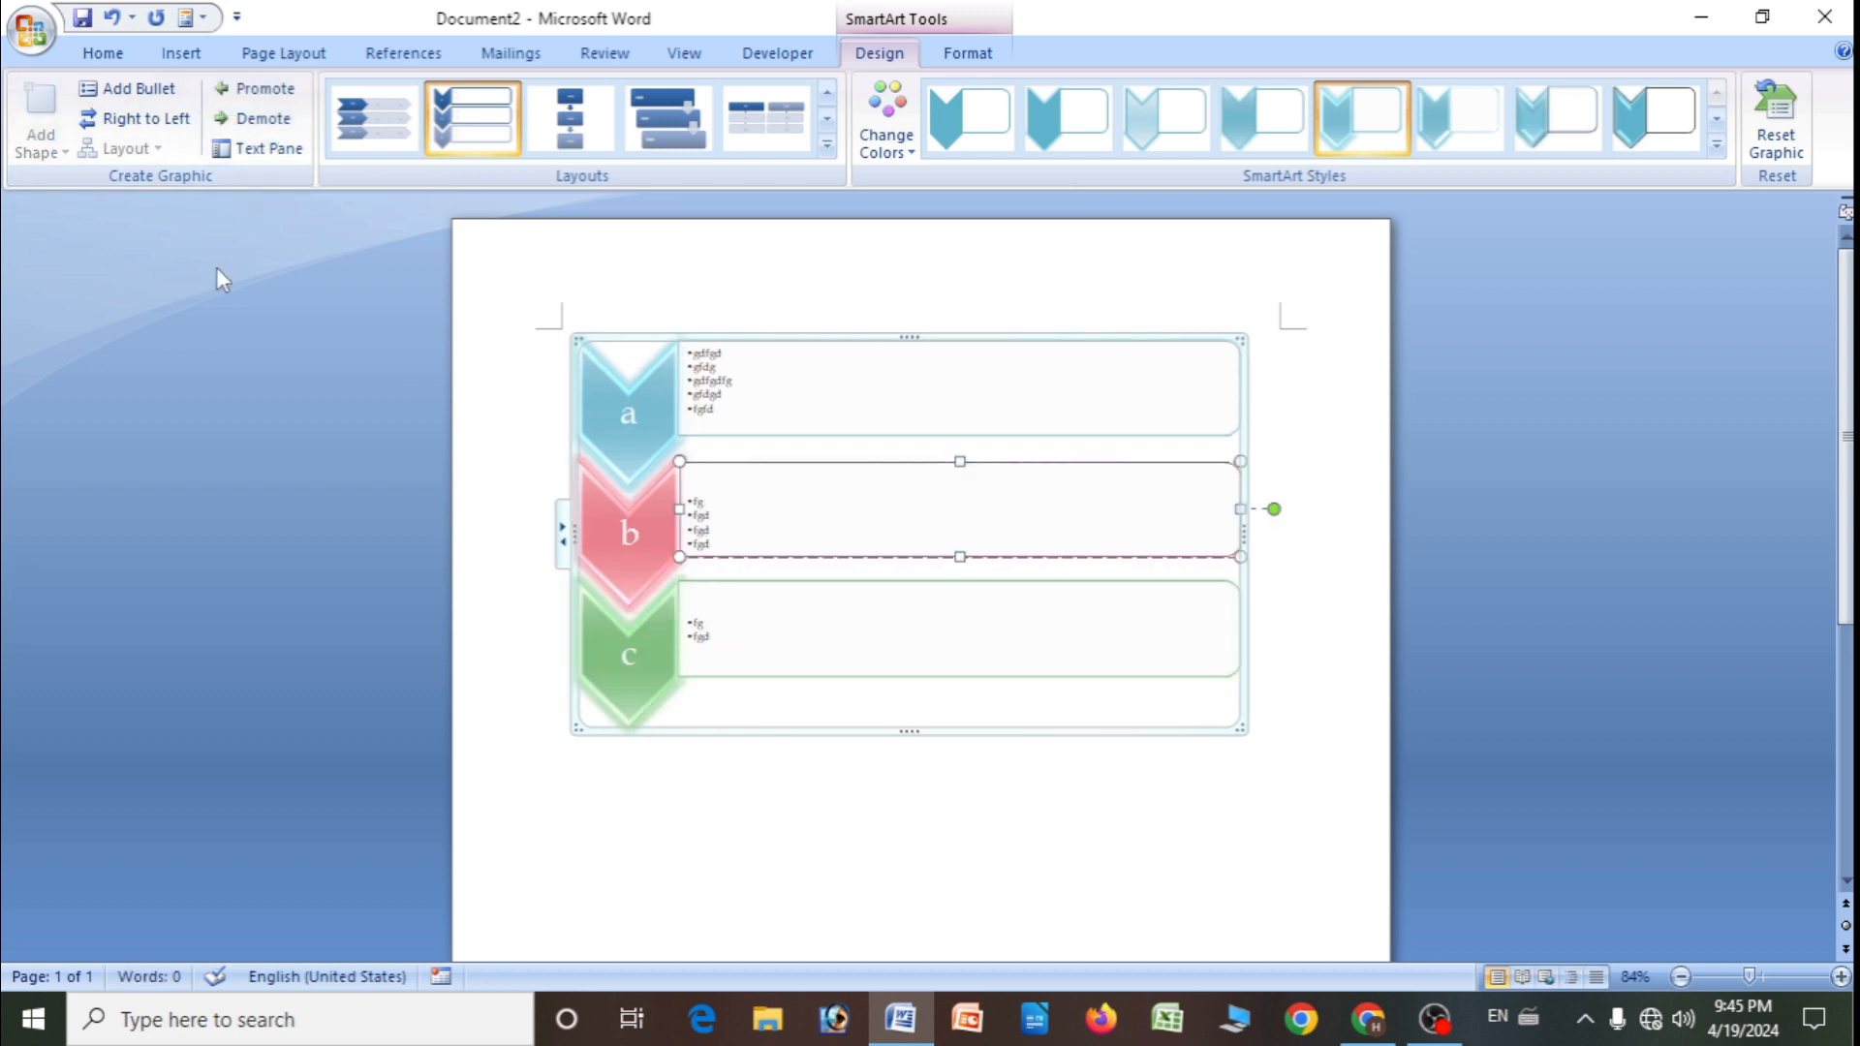
# - Replace the third filled bullet in the row of chevron b with Heerason education using the SmartArt text list
pyautogui.click(264, 149)
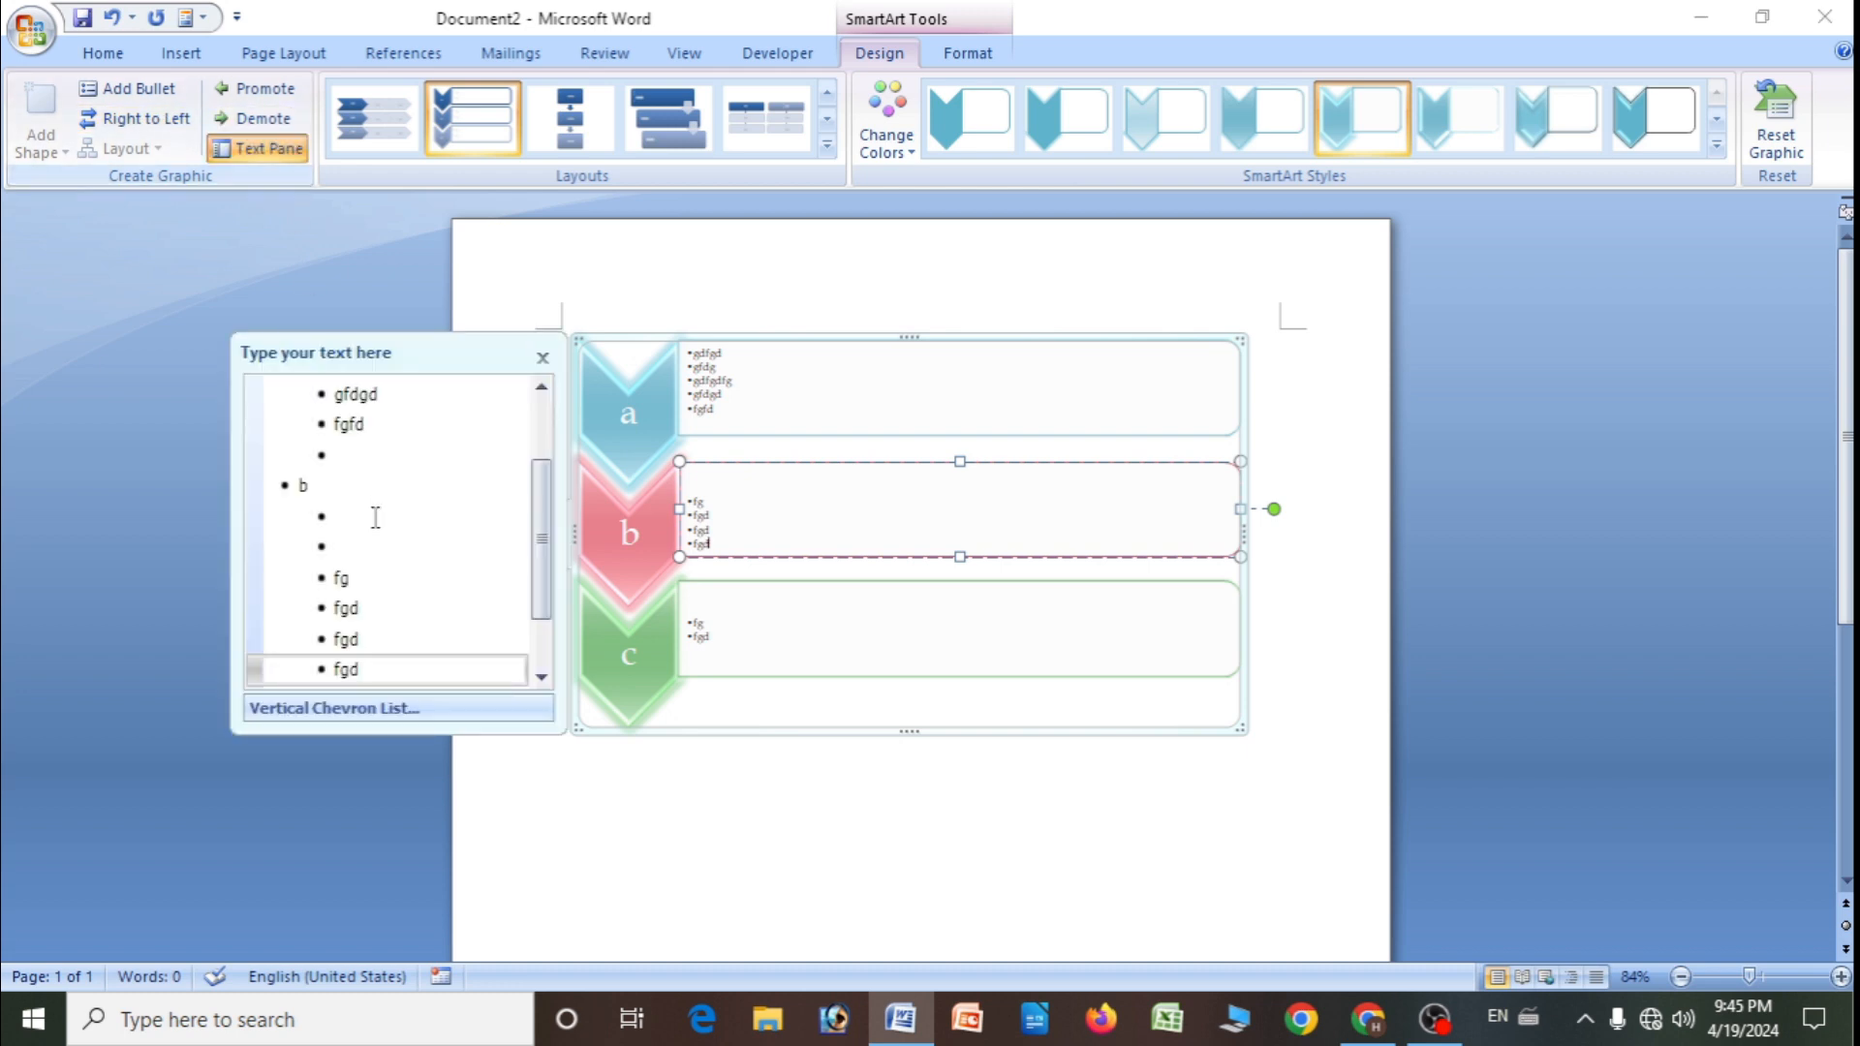
pyautogui.scroll(-1, 528, 542)
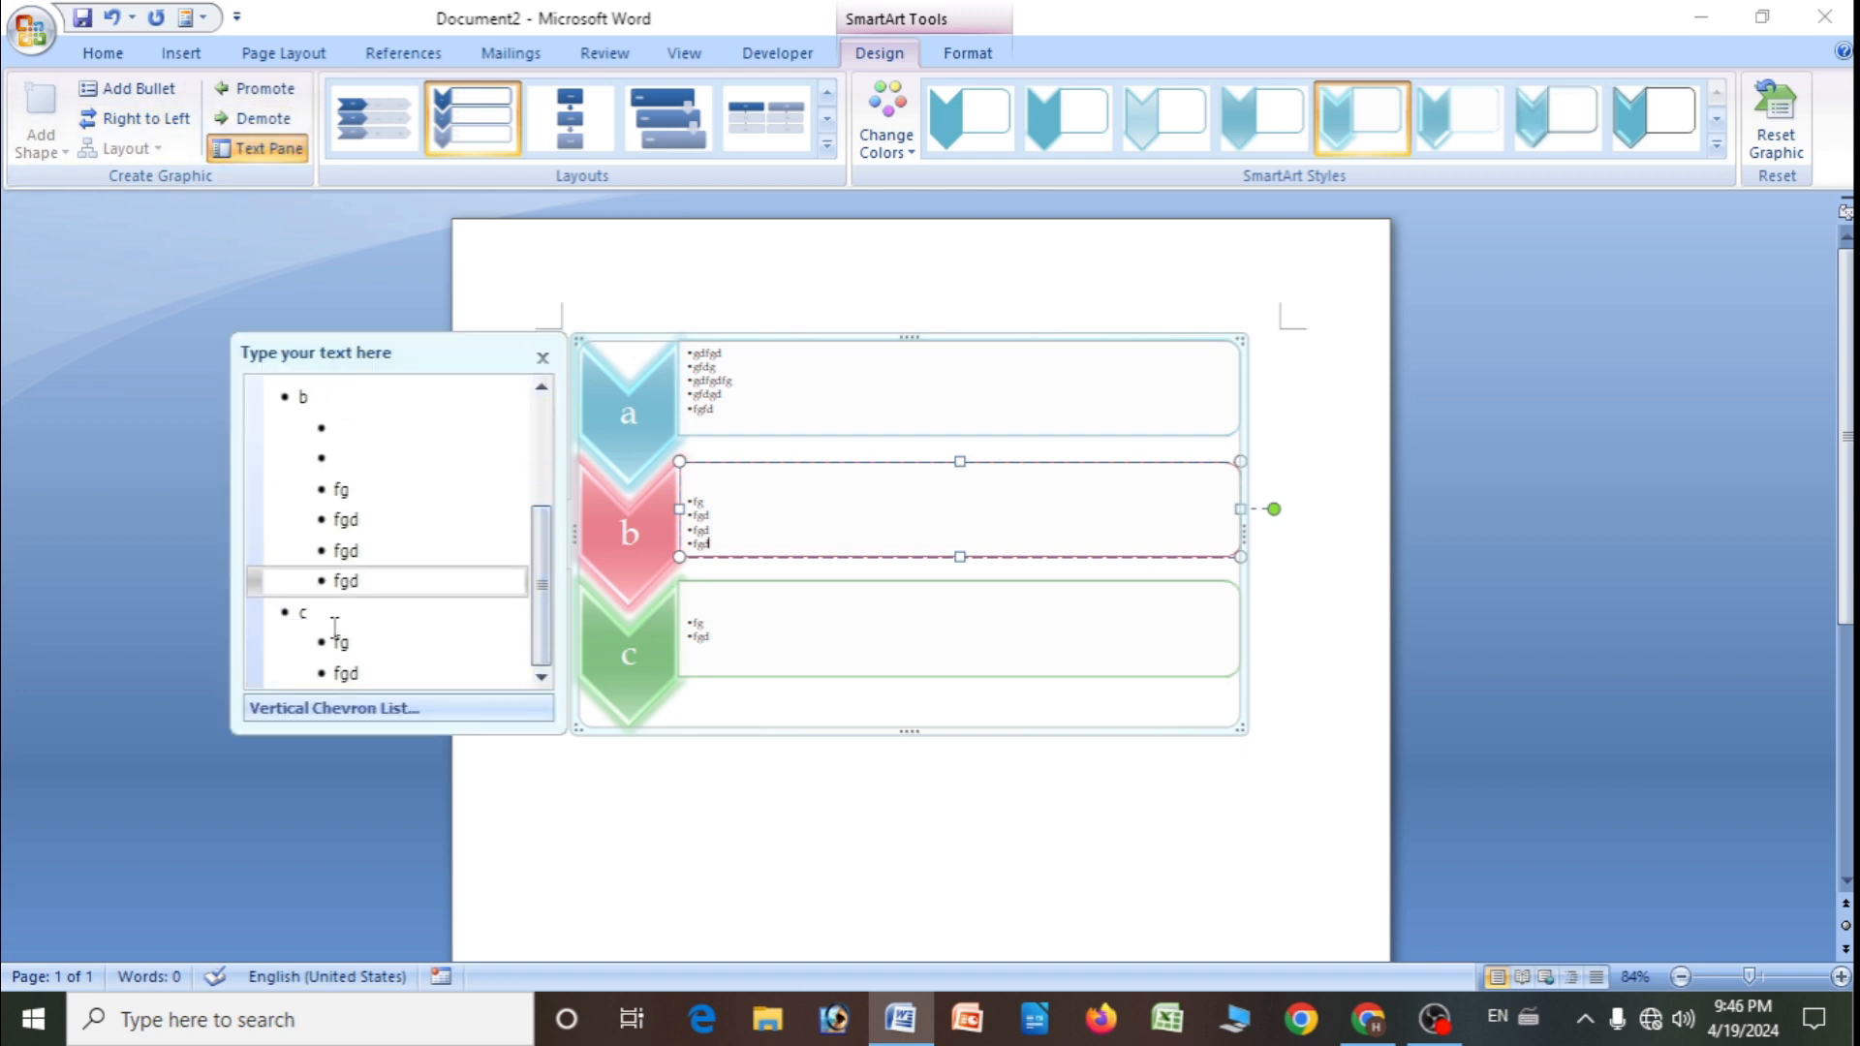
pyautogui.click(340, 496)
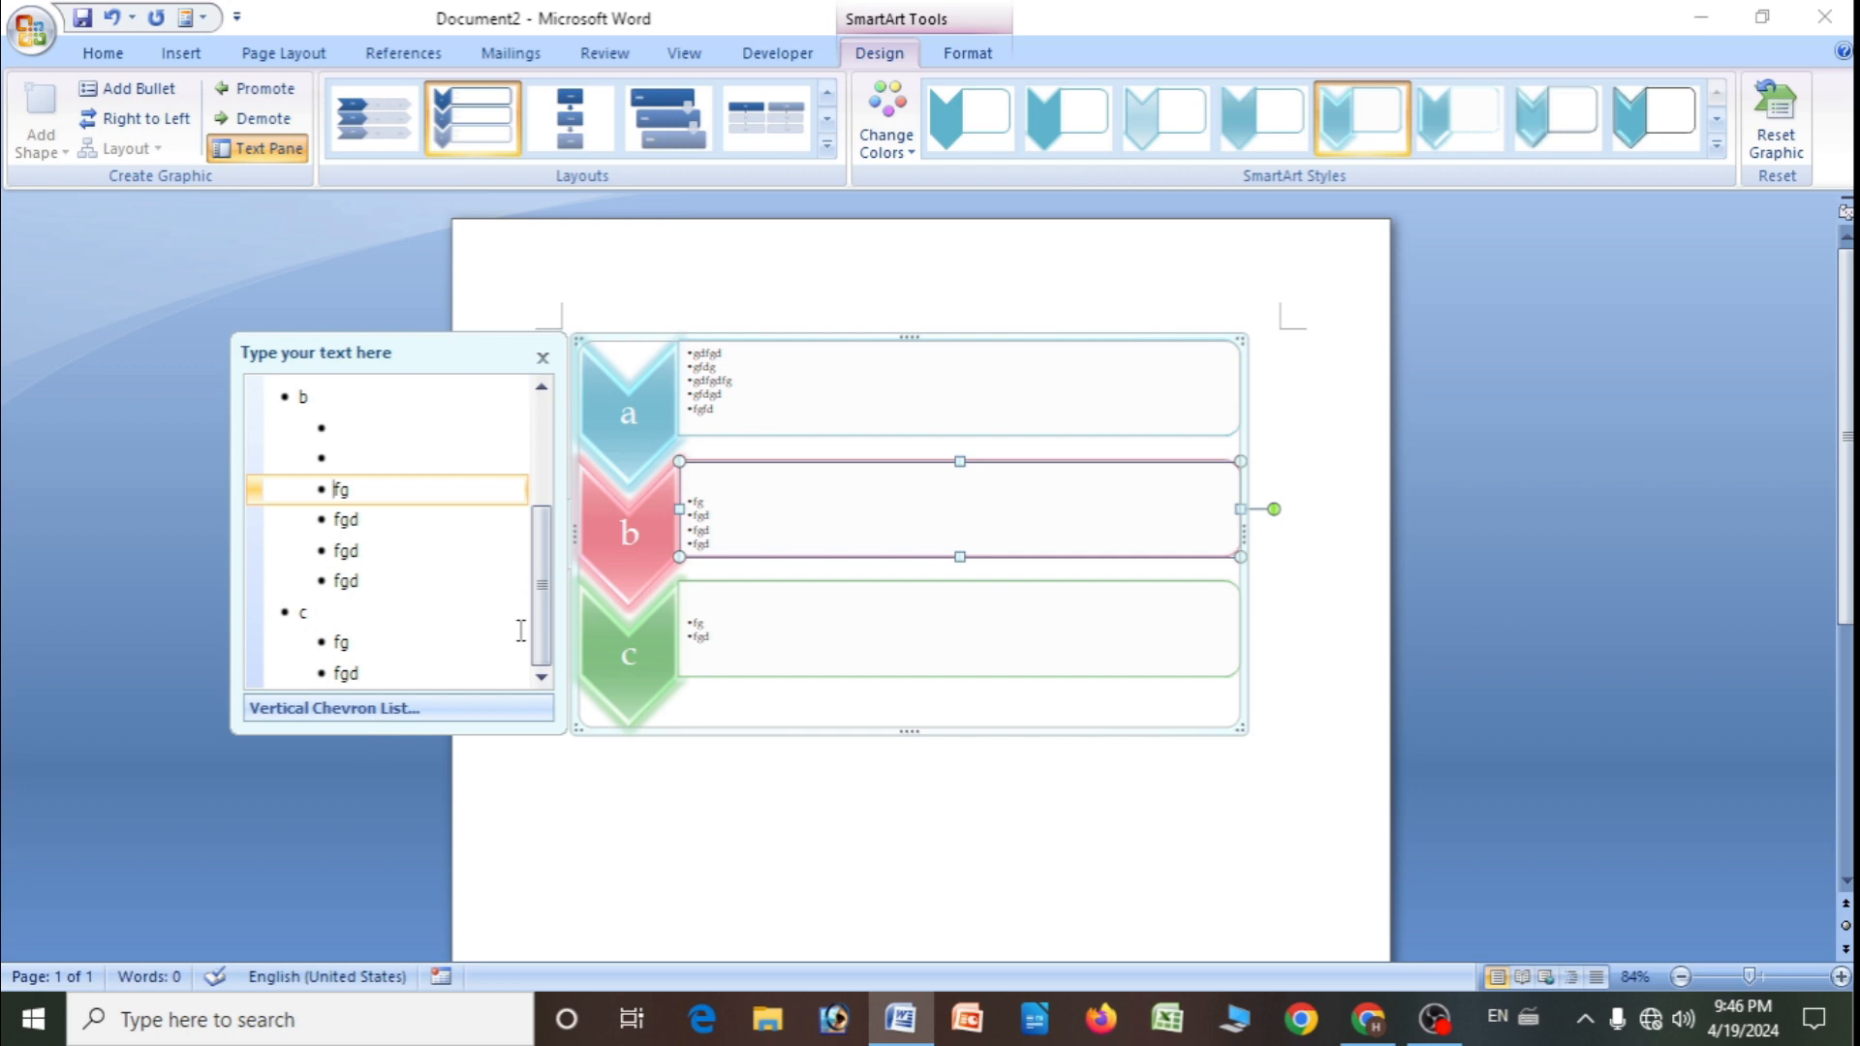
pyautogui.click(341, 552)
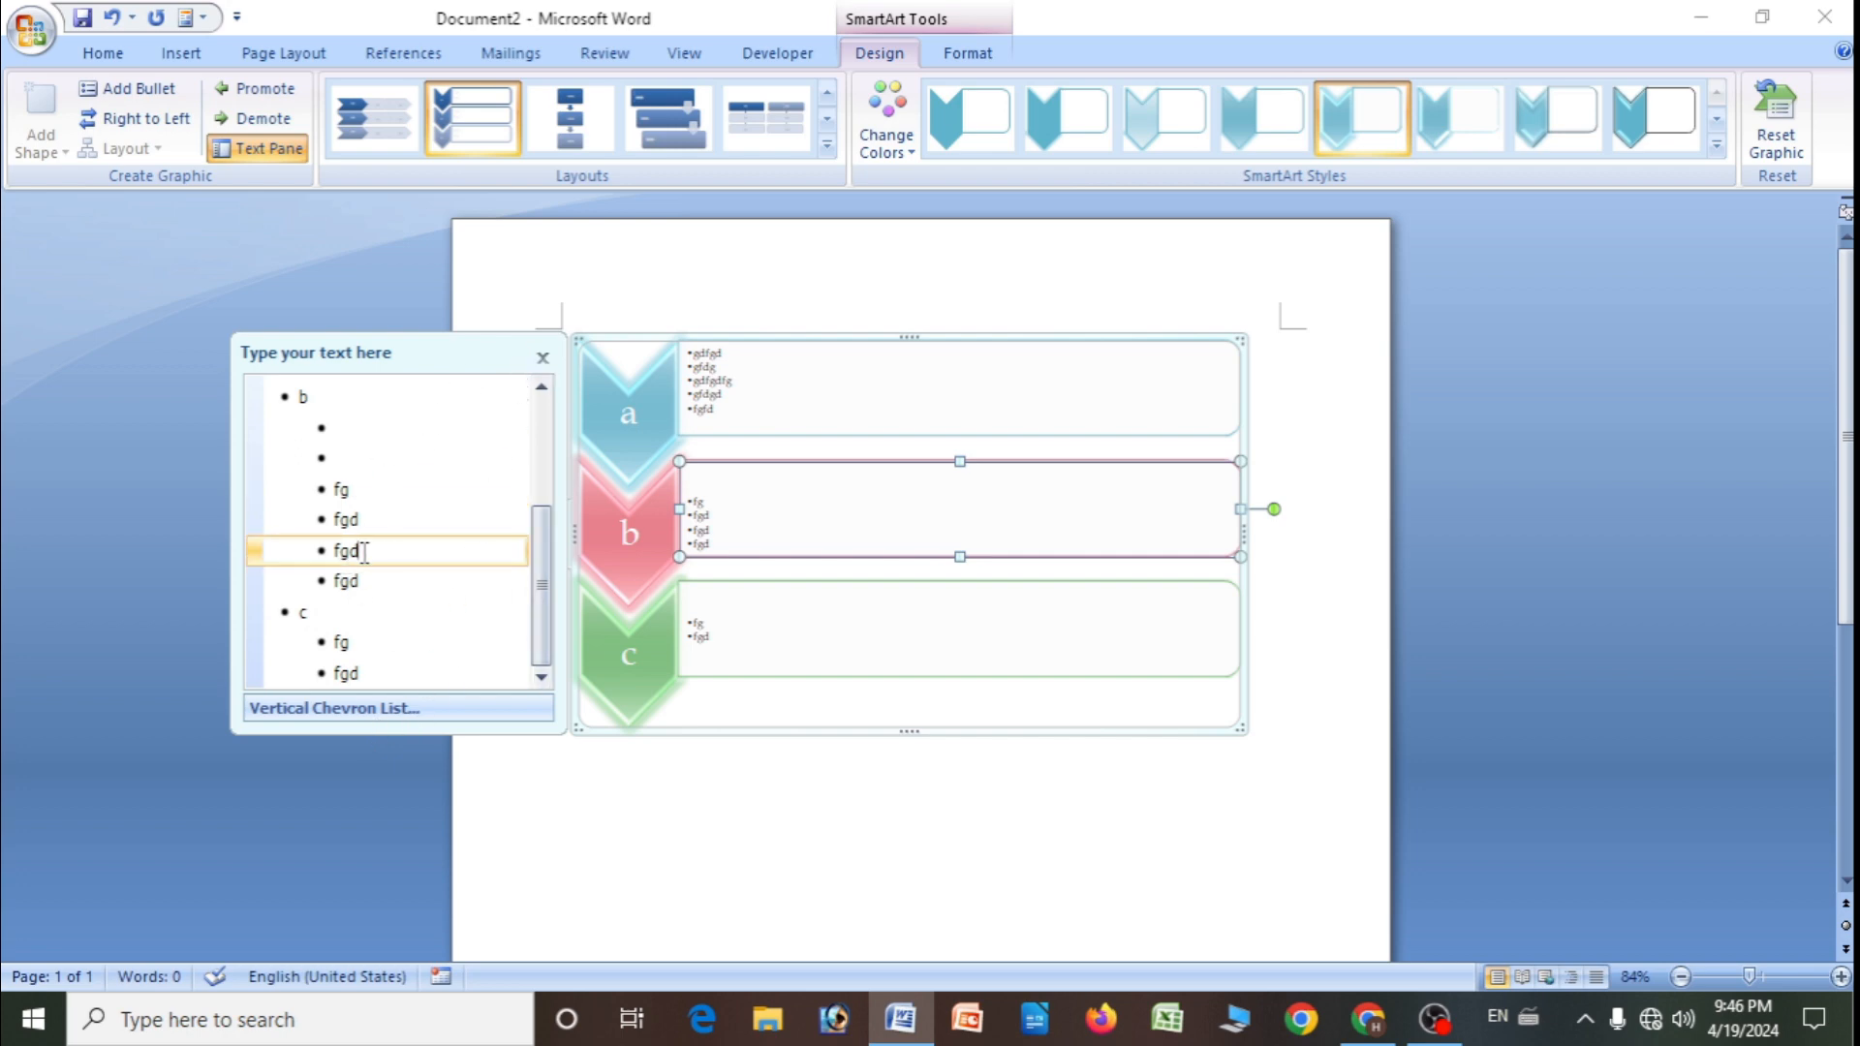
pyautogui.press('BackSpace')
pyautogui.press('BackSpace')
pyautogui.write('eerason eduvati')
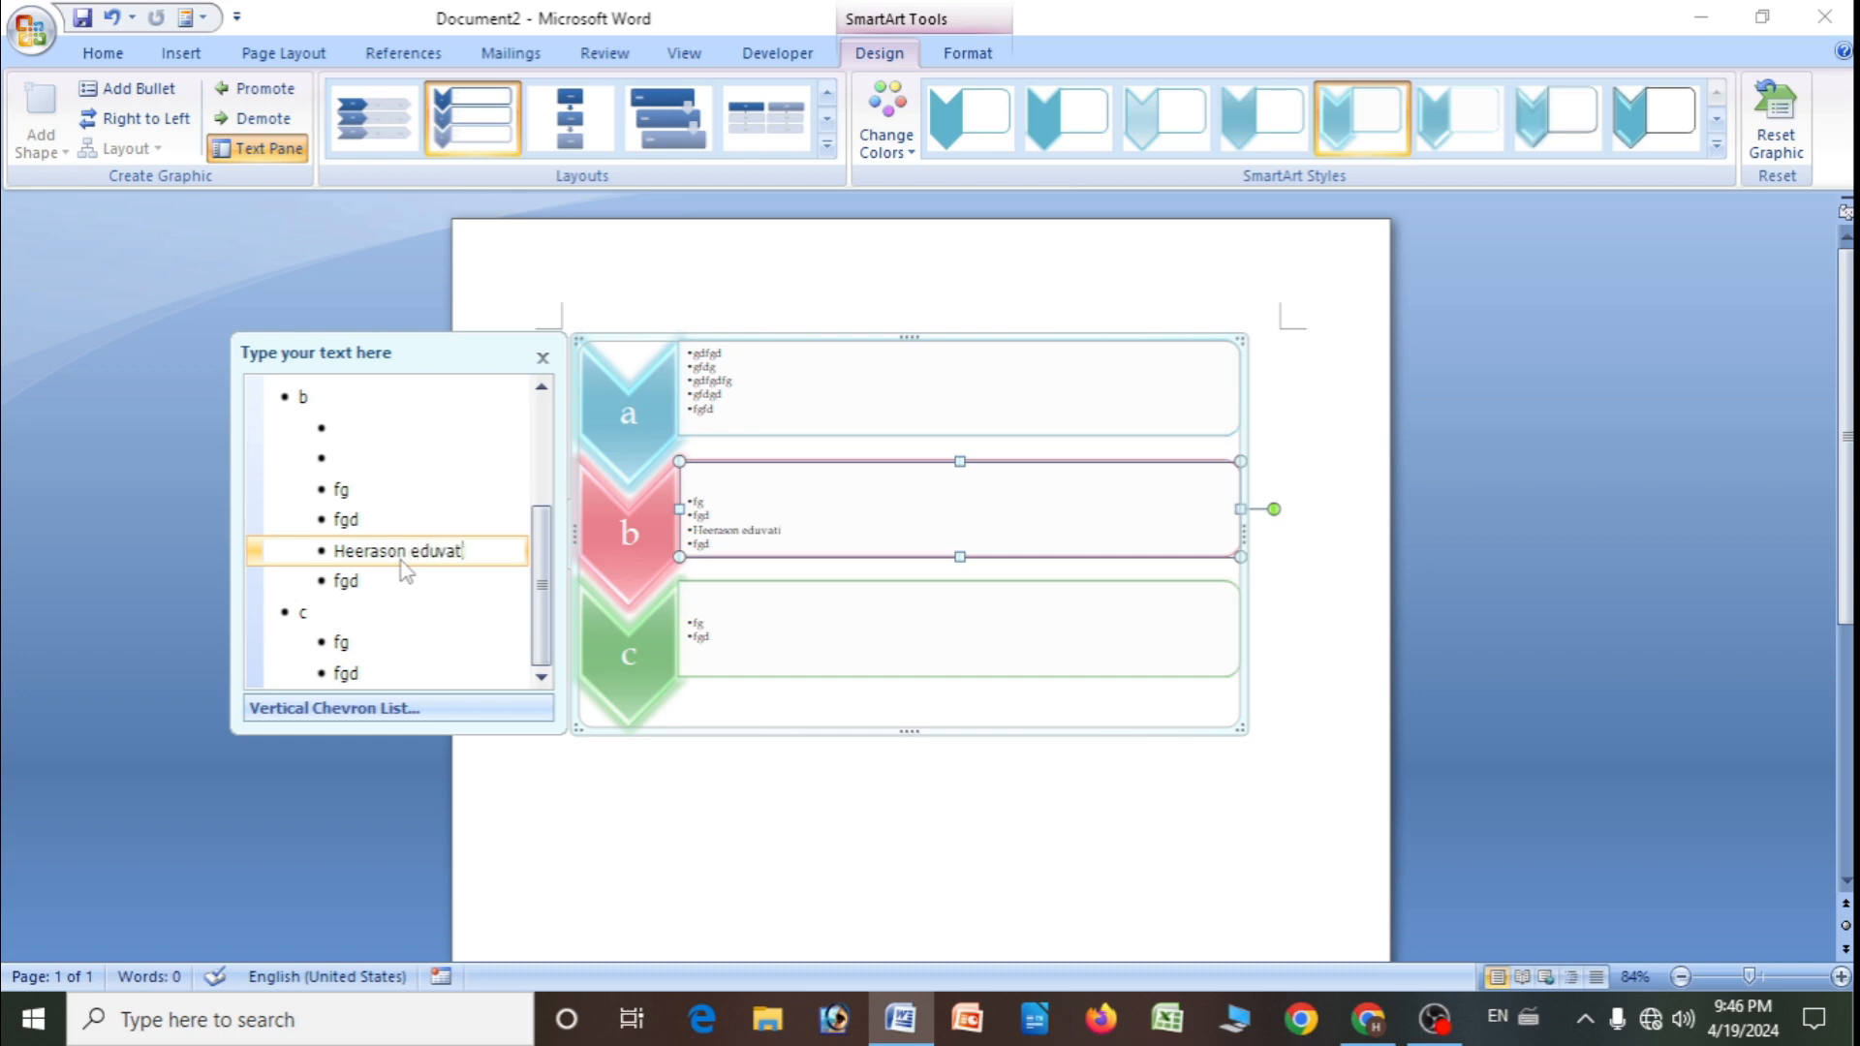
pyautogui.press('BackSpace')
pyautogui.press('BackSpace')
pyautogui.write('on')
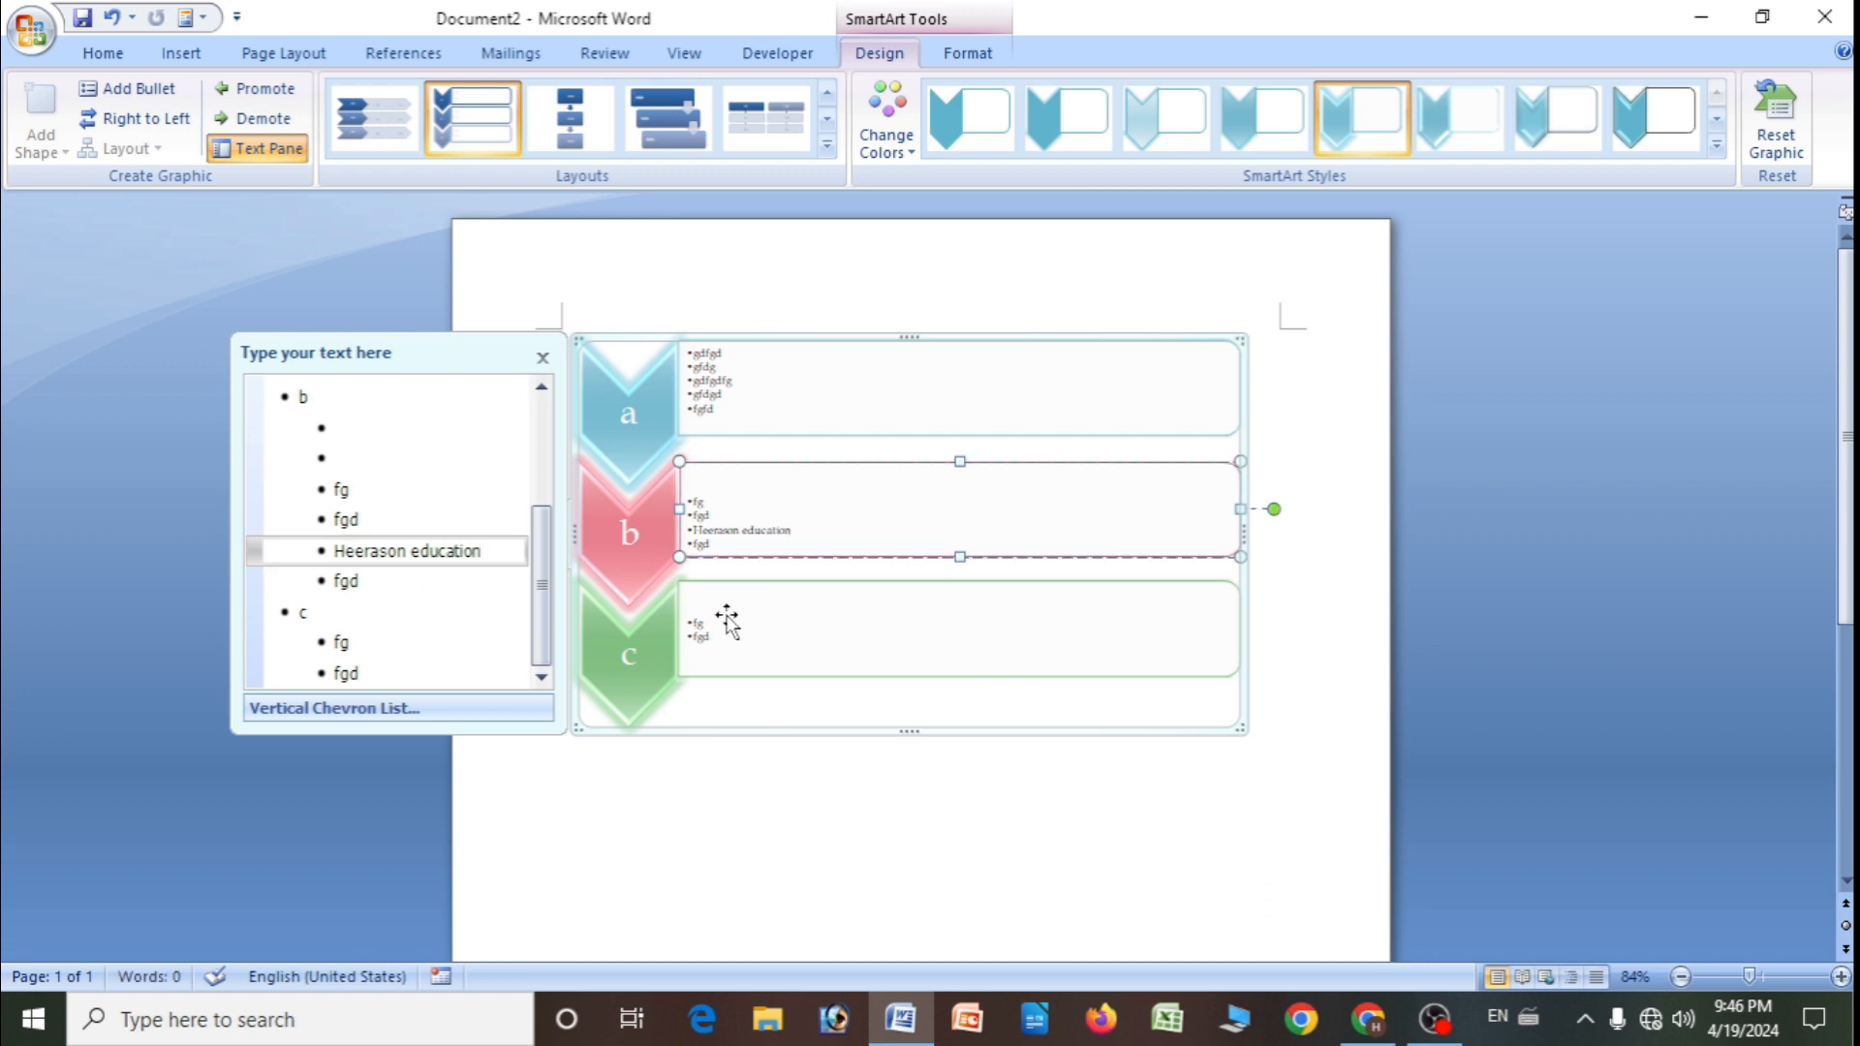
pyautogui.click(726, 620)
pyautogui.click(412, 550)
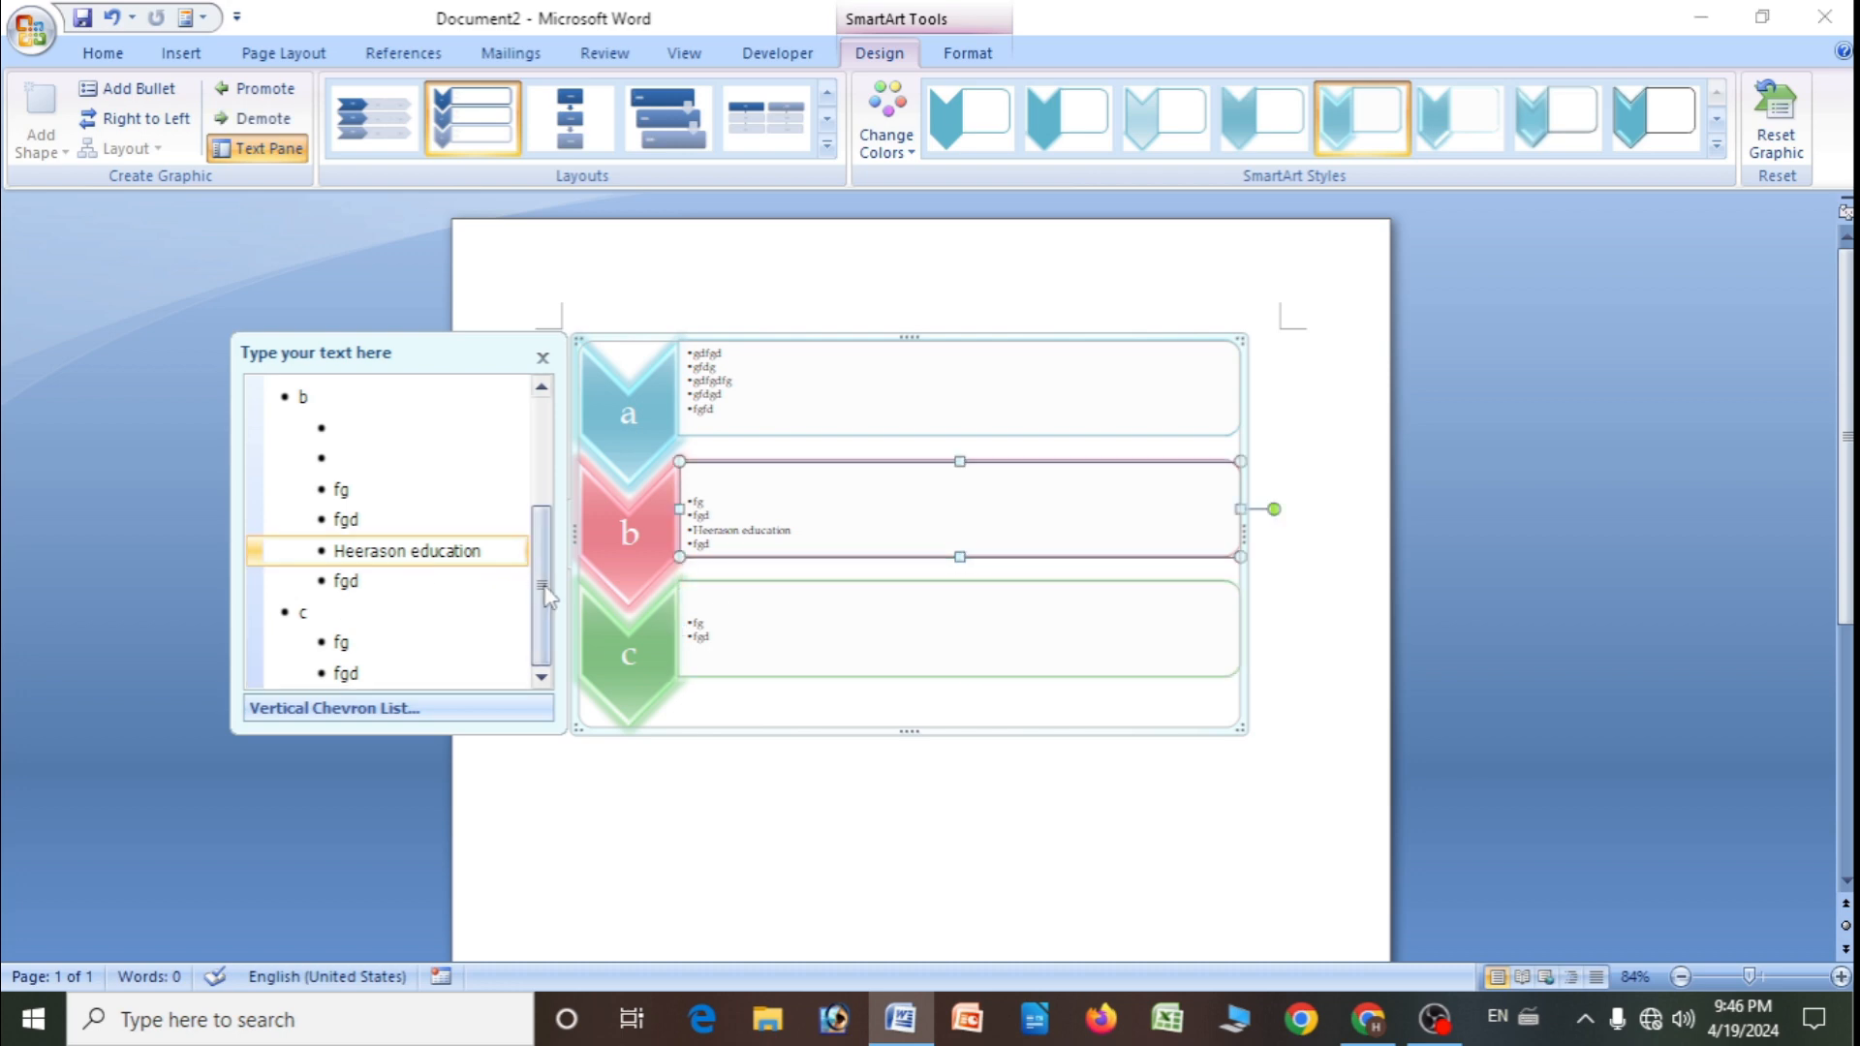
pyautogui.click(543, 358)
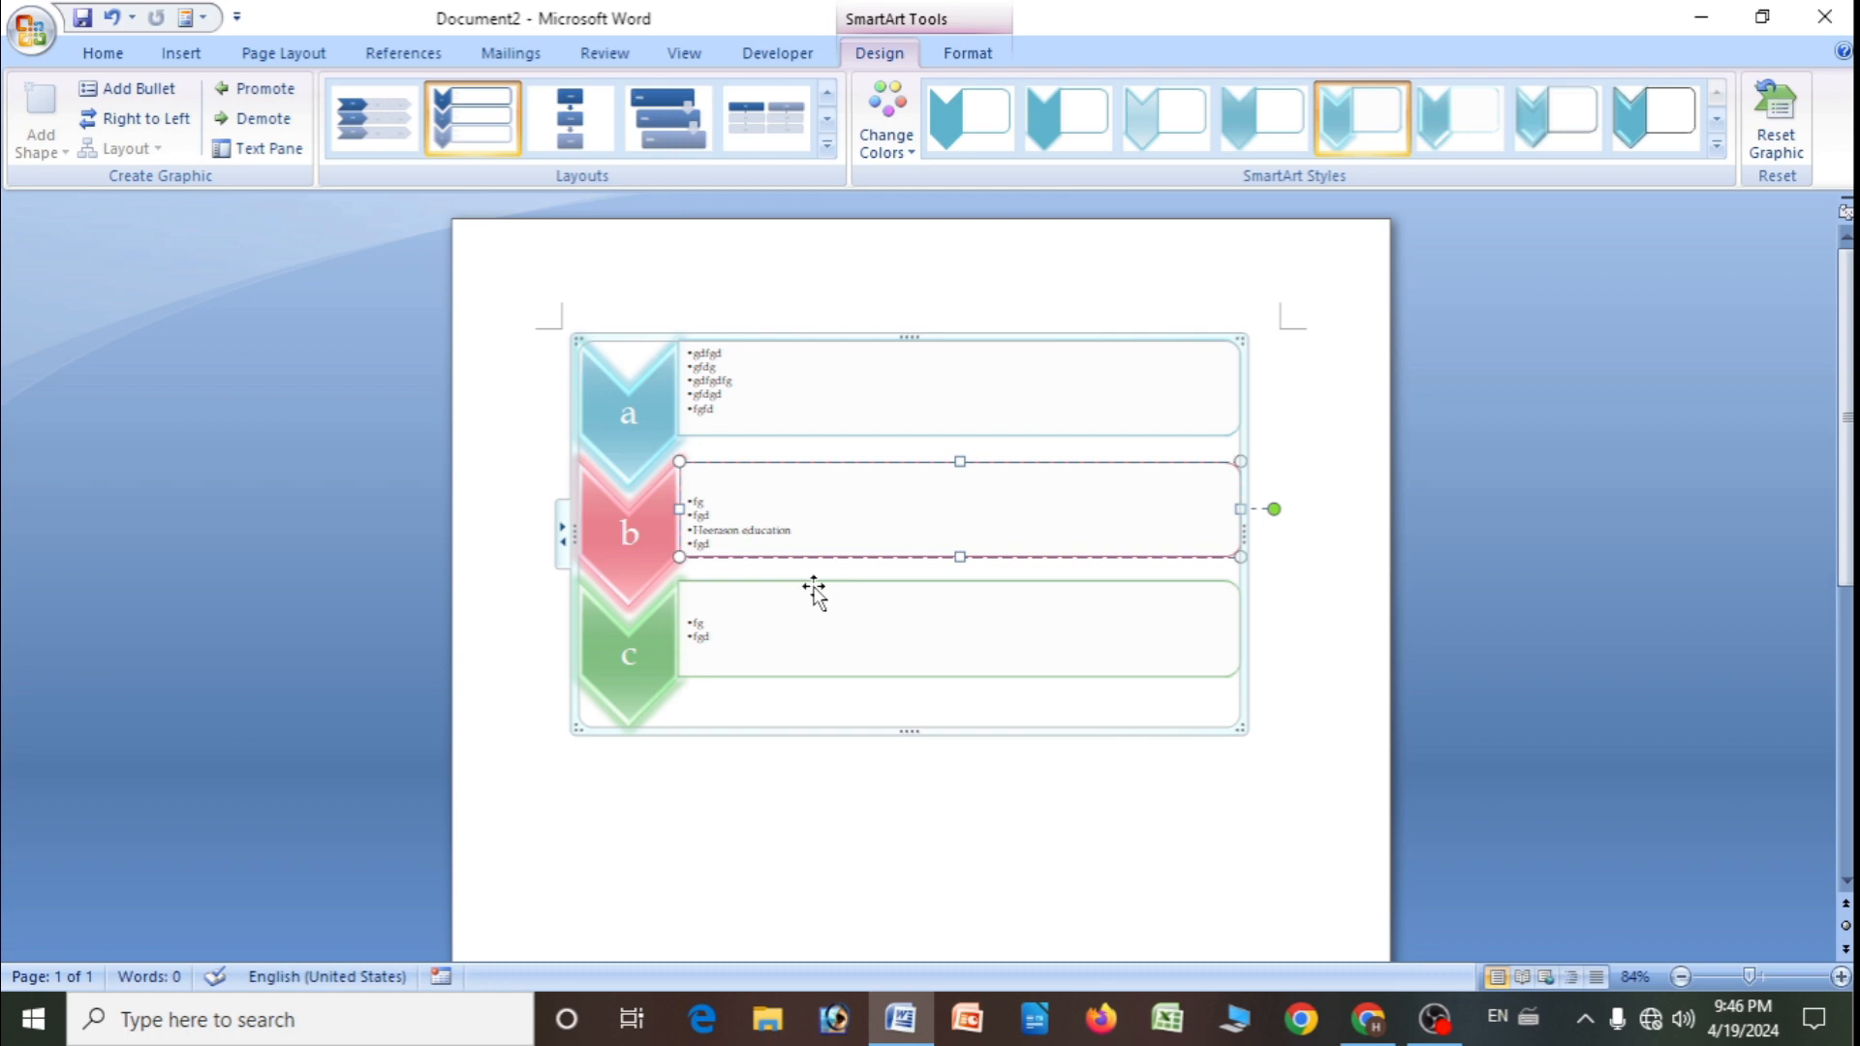
# - Recolor the SmartArt graphic with the second Accent 1 scheme and apply the fourth SmartArt style
pyautogui.scroll(9, 814, 594)
pyautogui.scroll(6, 466, 652)
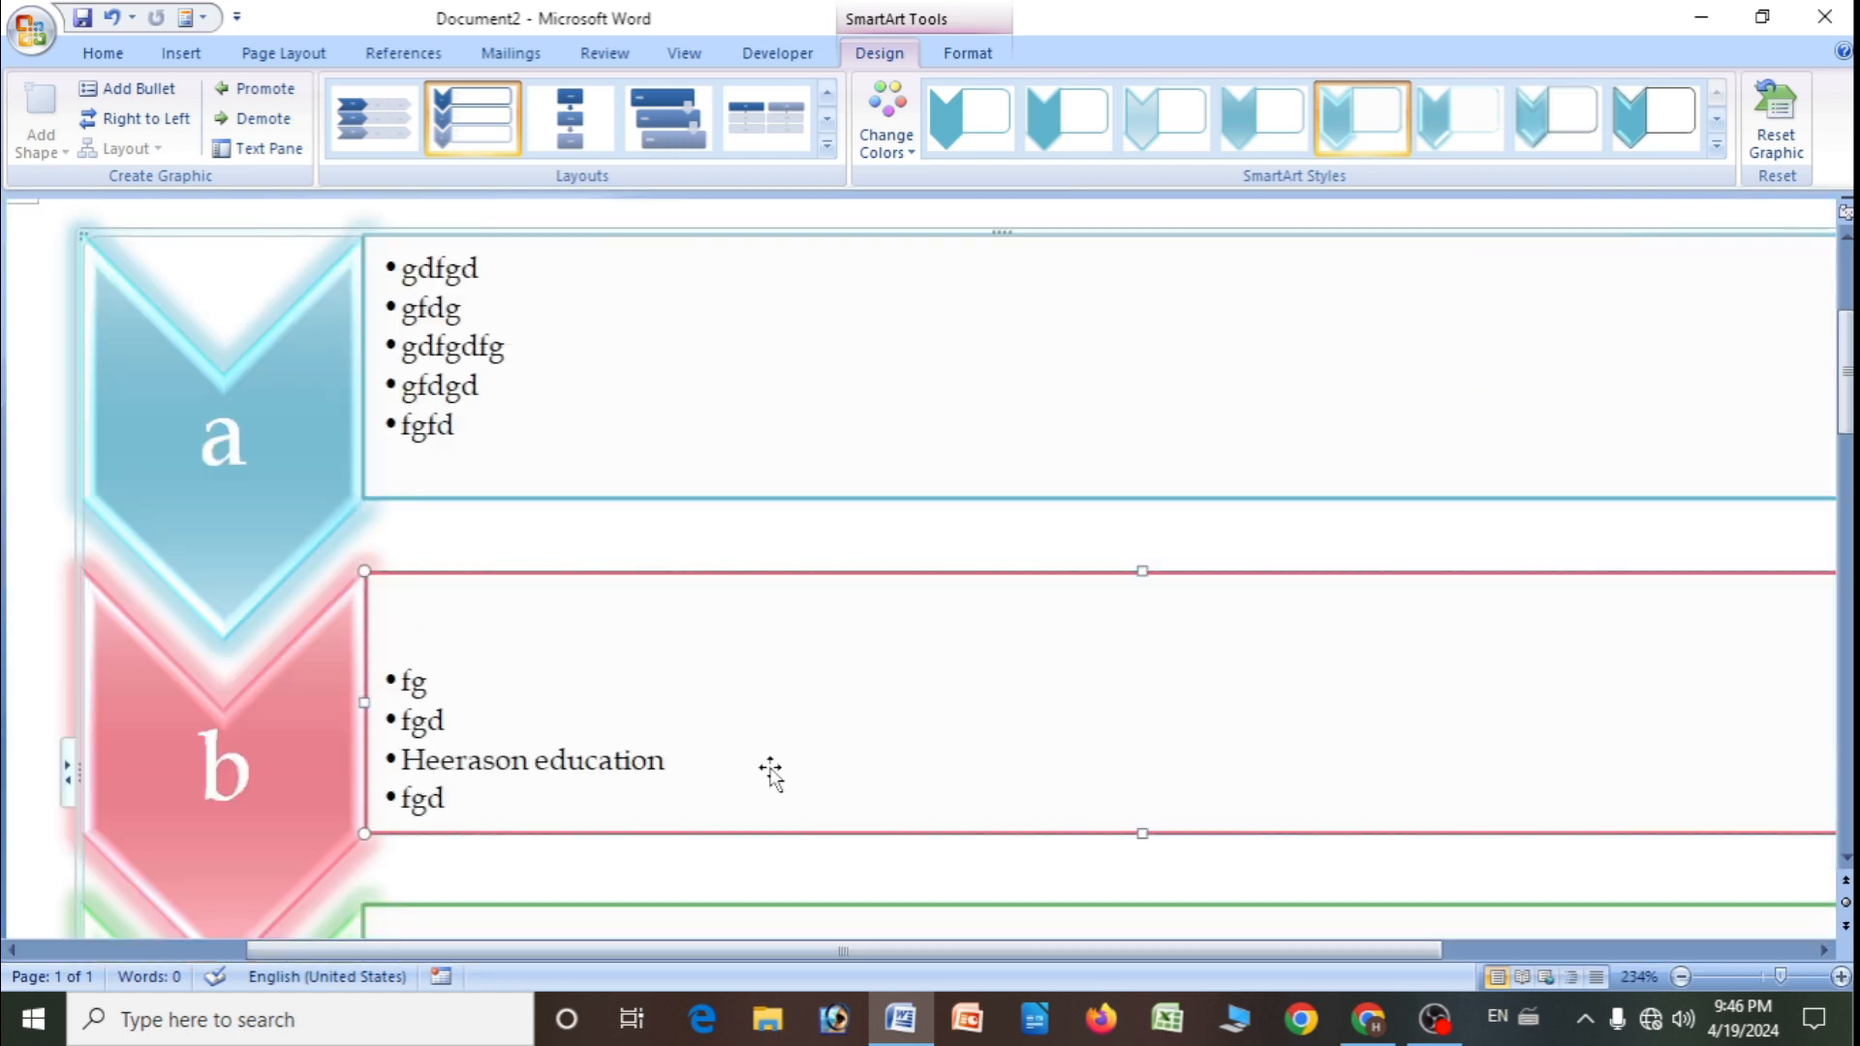
pyautogui.scroll(-6, 766, 772)
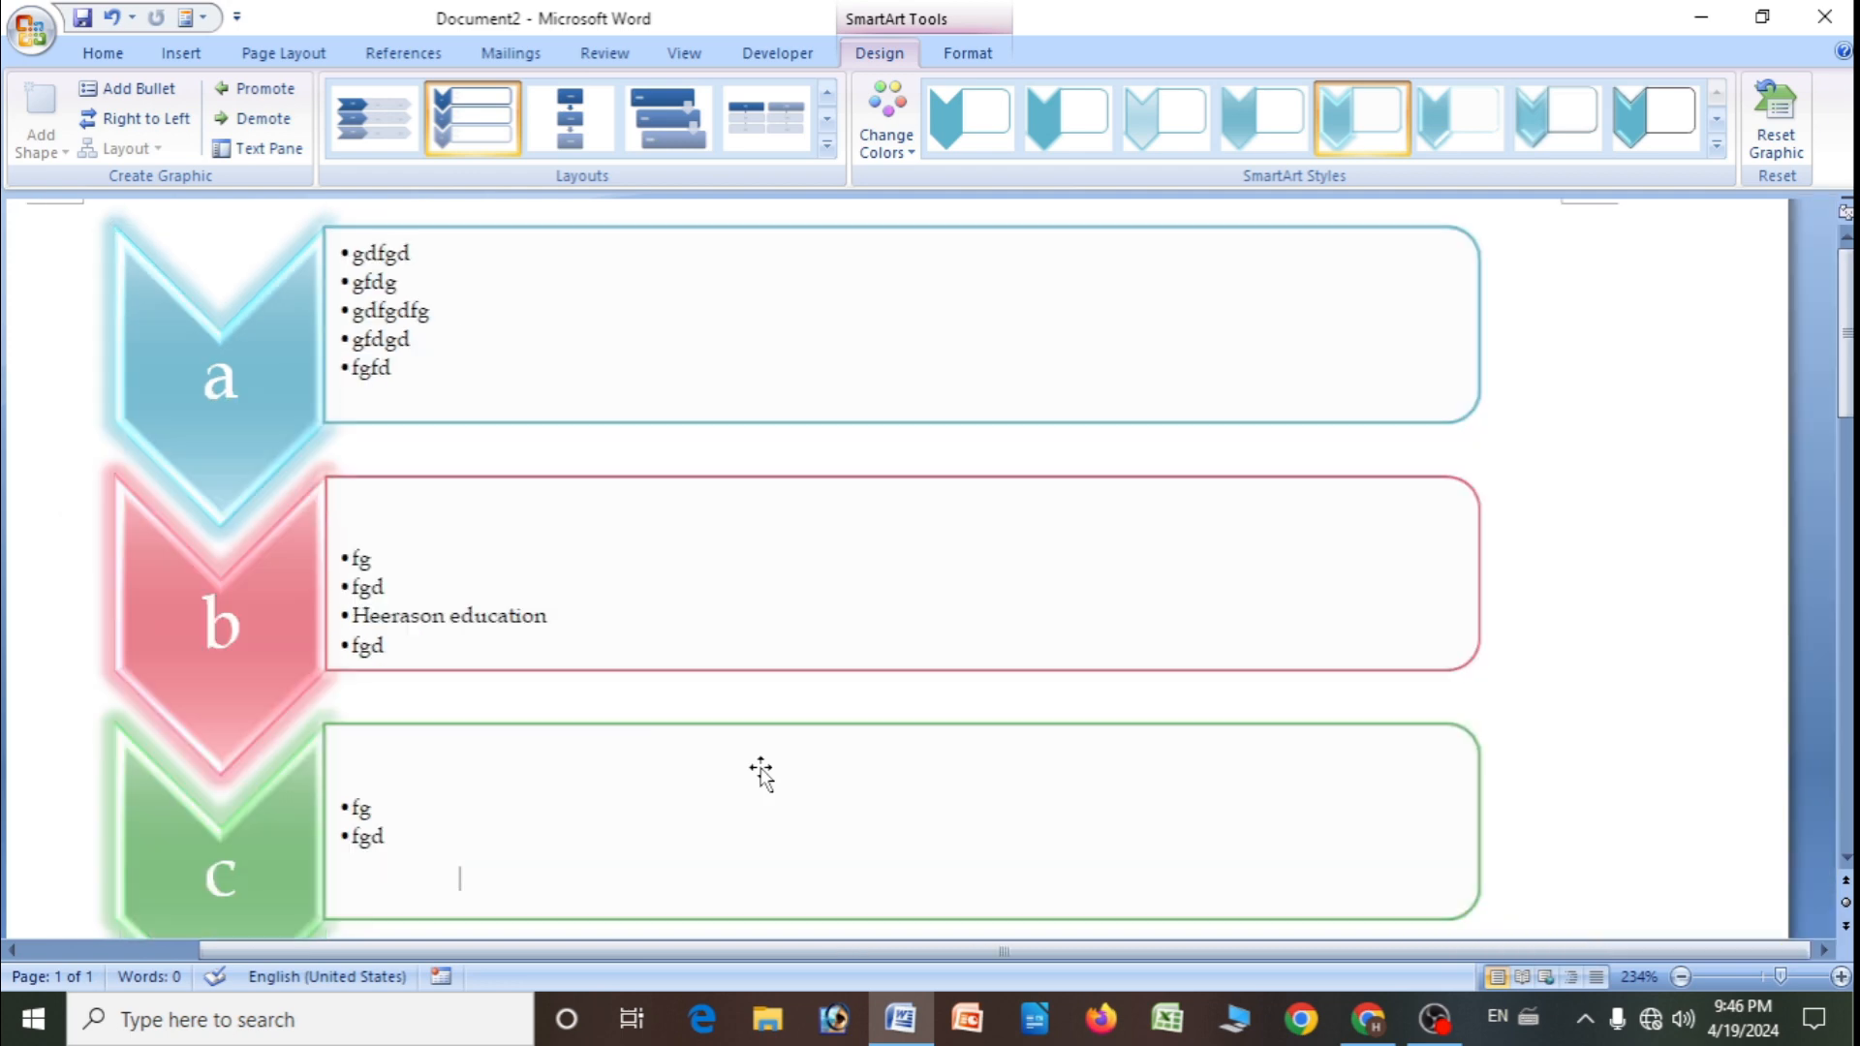
pyautogui.scroll(-6, 734, 739)
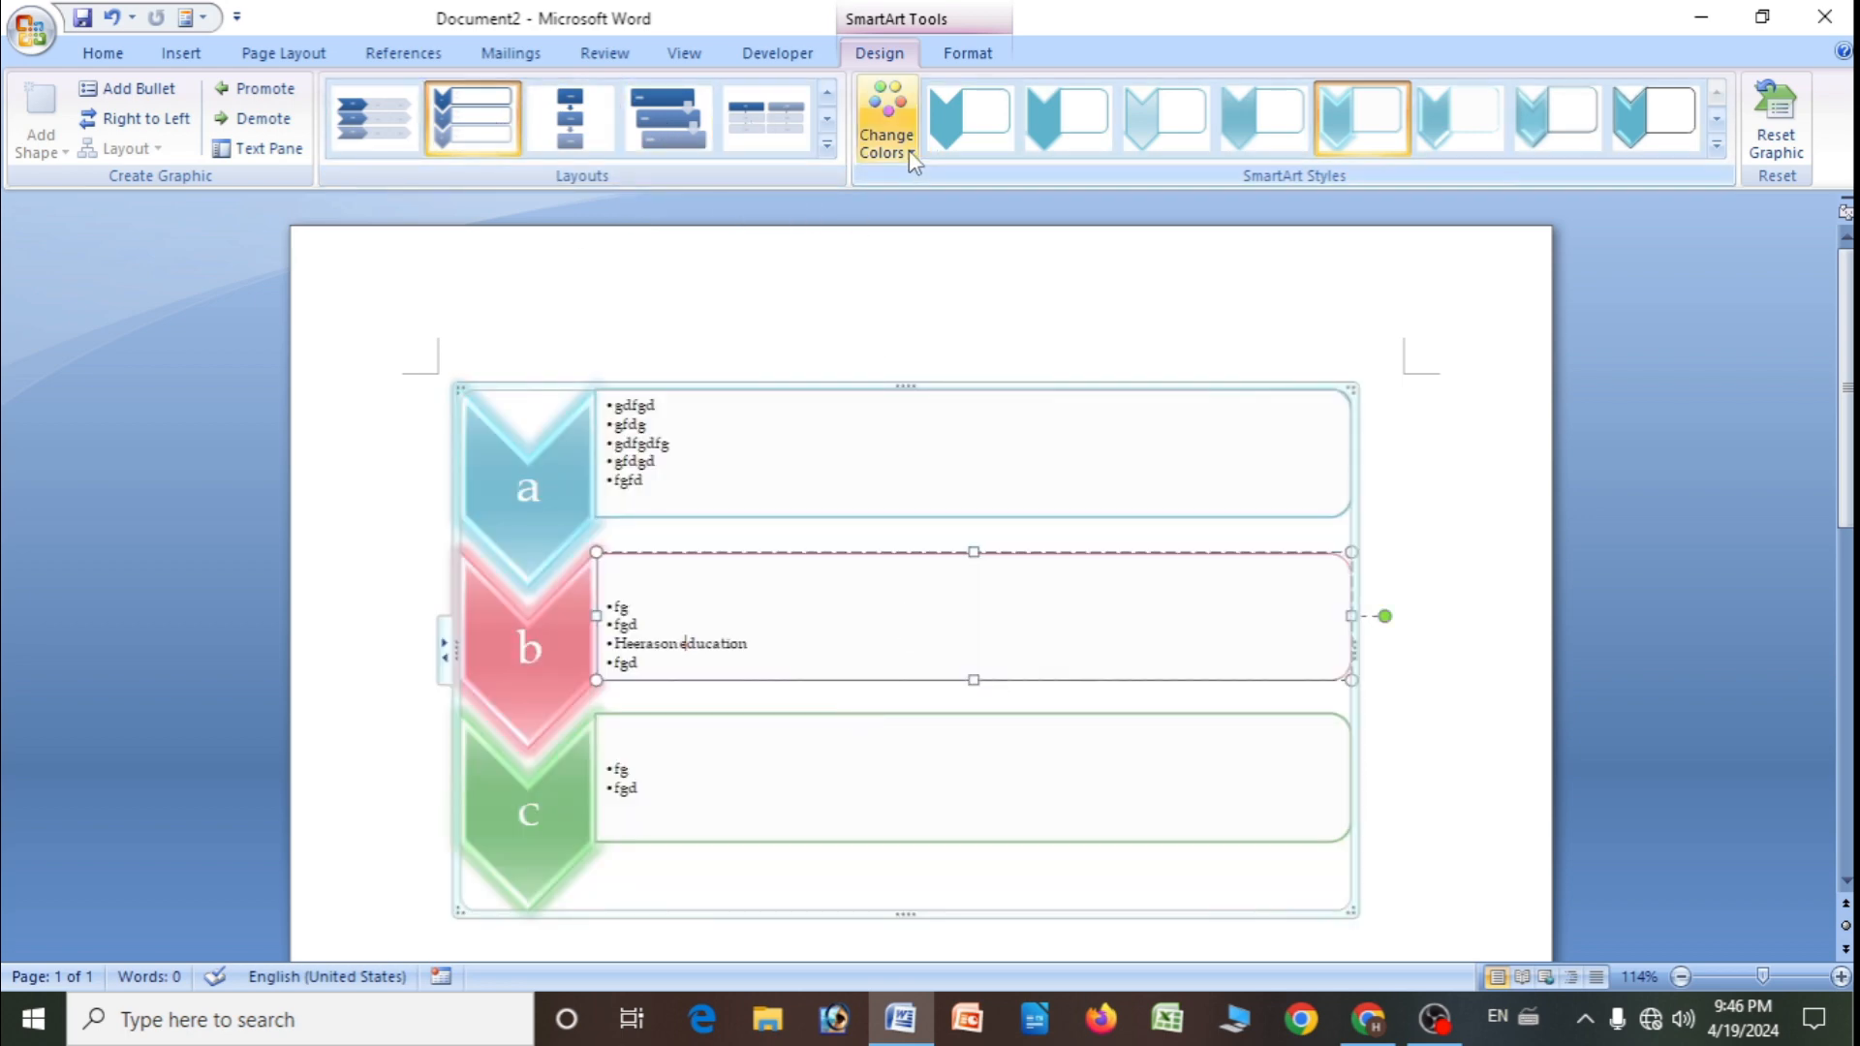
pyautogui.click(905, 150)
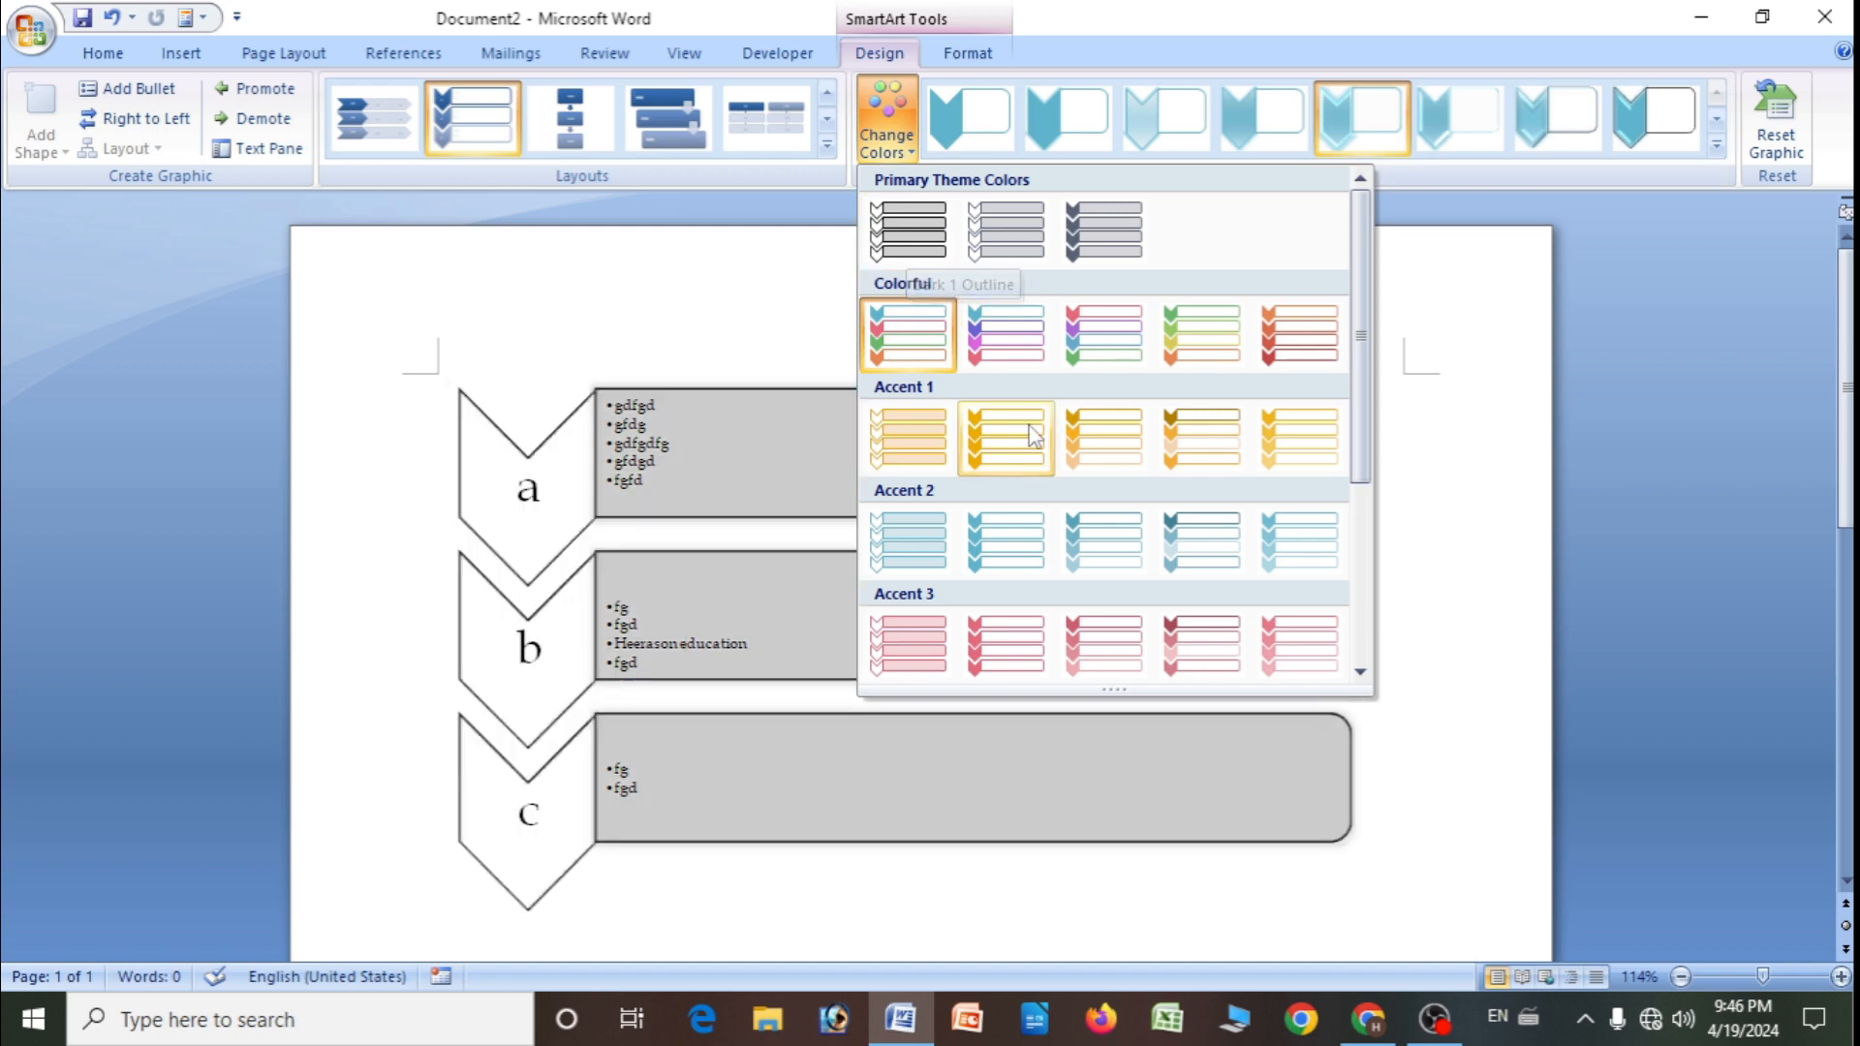
pyautogui.click(1008, 446)
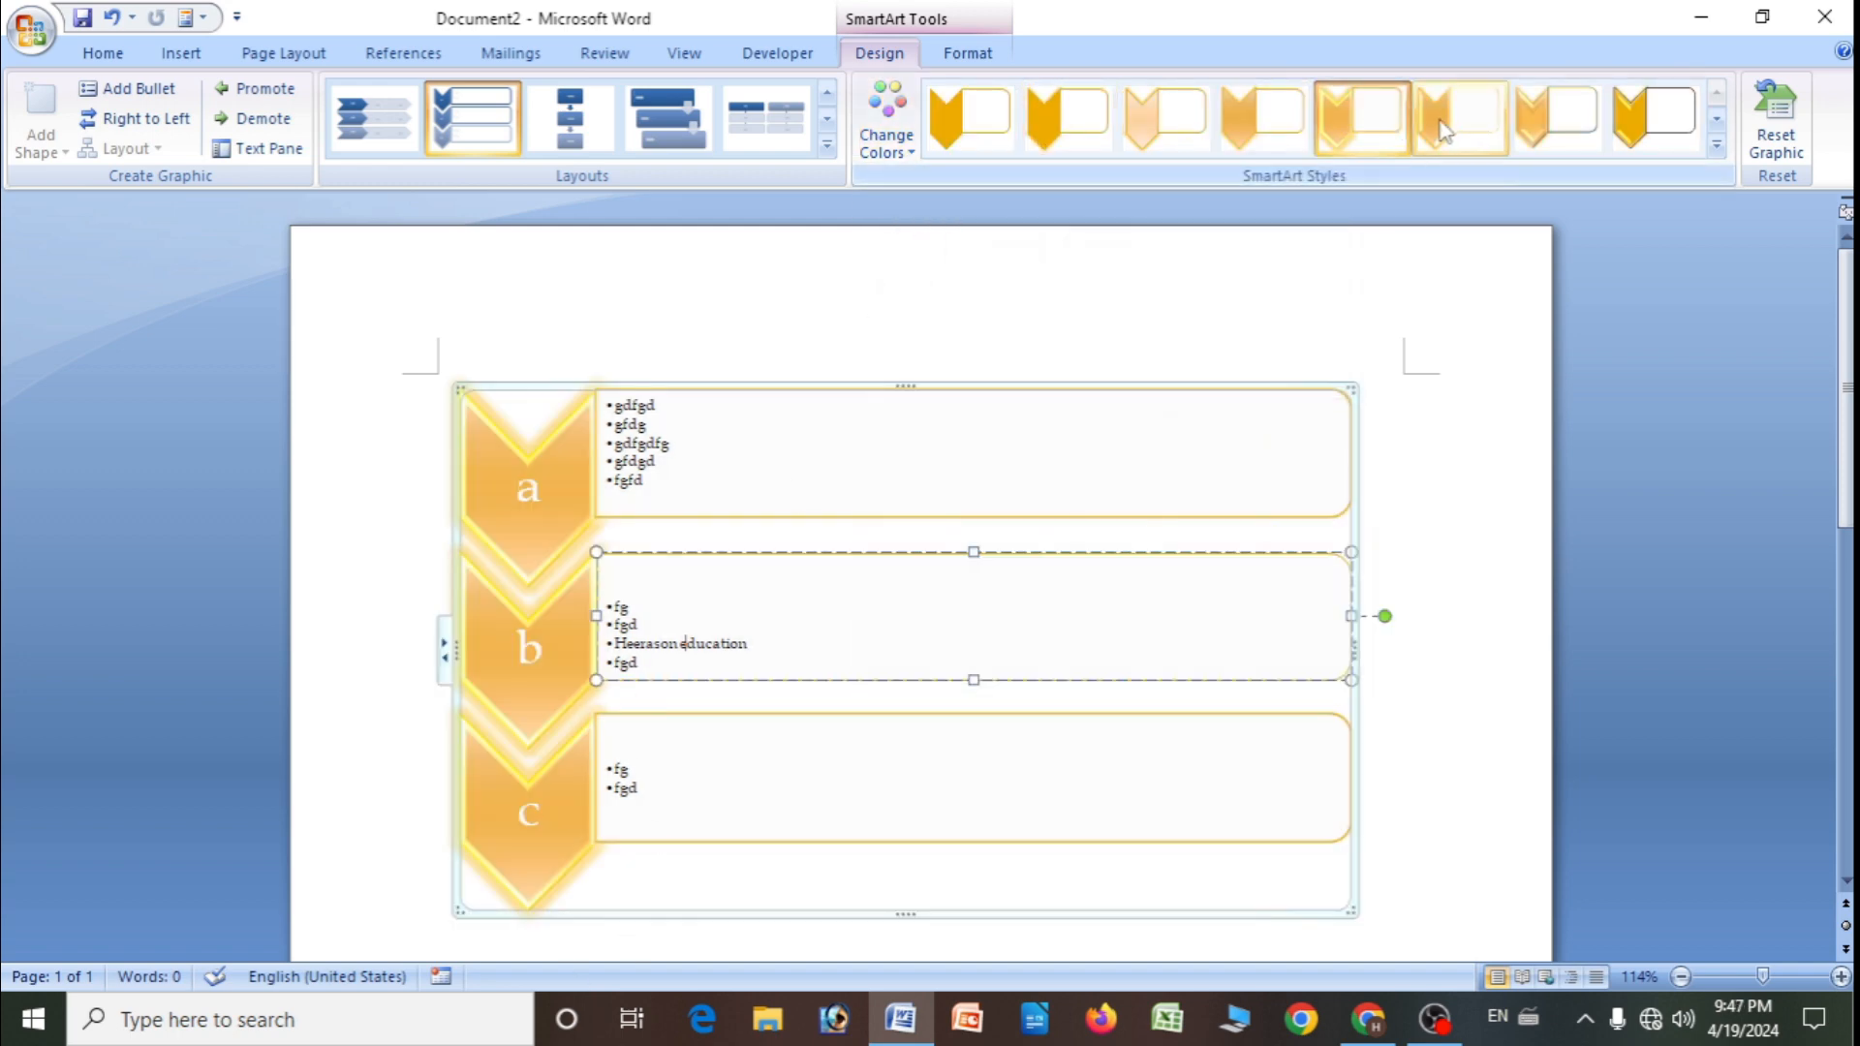
pyautogui.click(1249, 129)
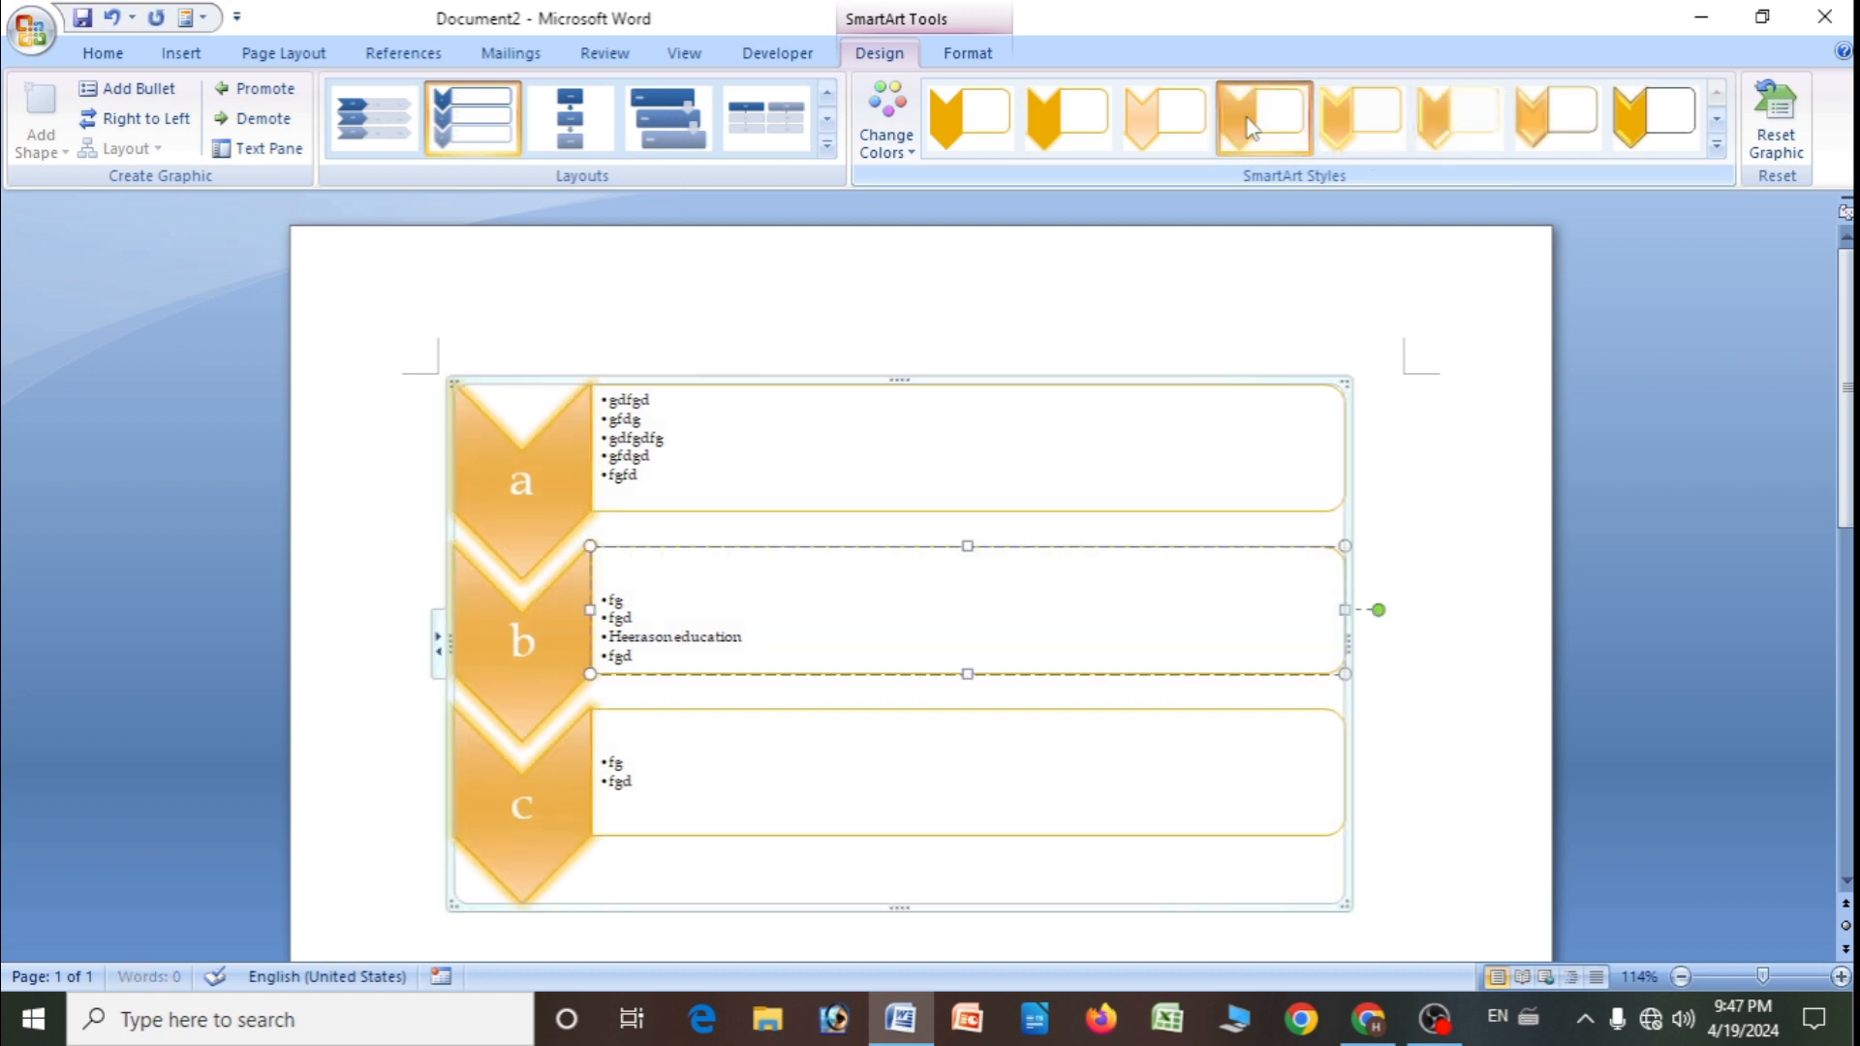
# - Reset the SmartArt graphic's formatting, both before and after recoloring it with the first Colorful scheme
pyautogui.click(1778, 145)
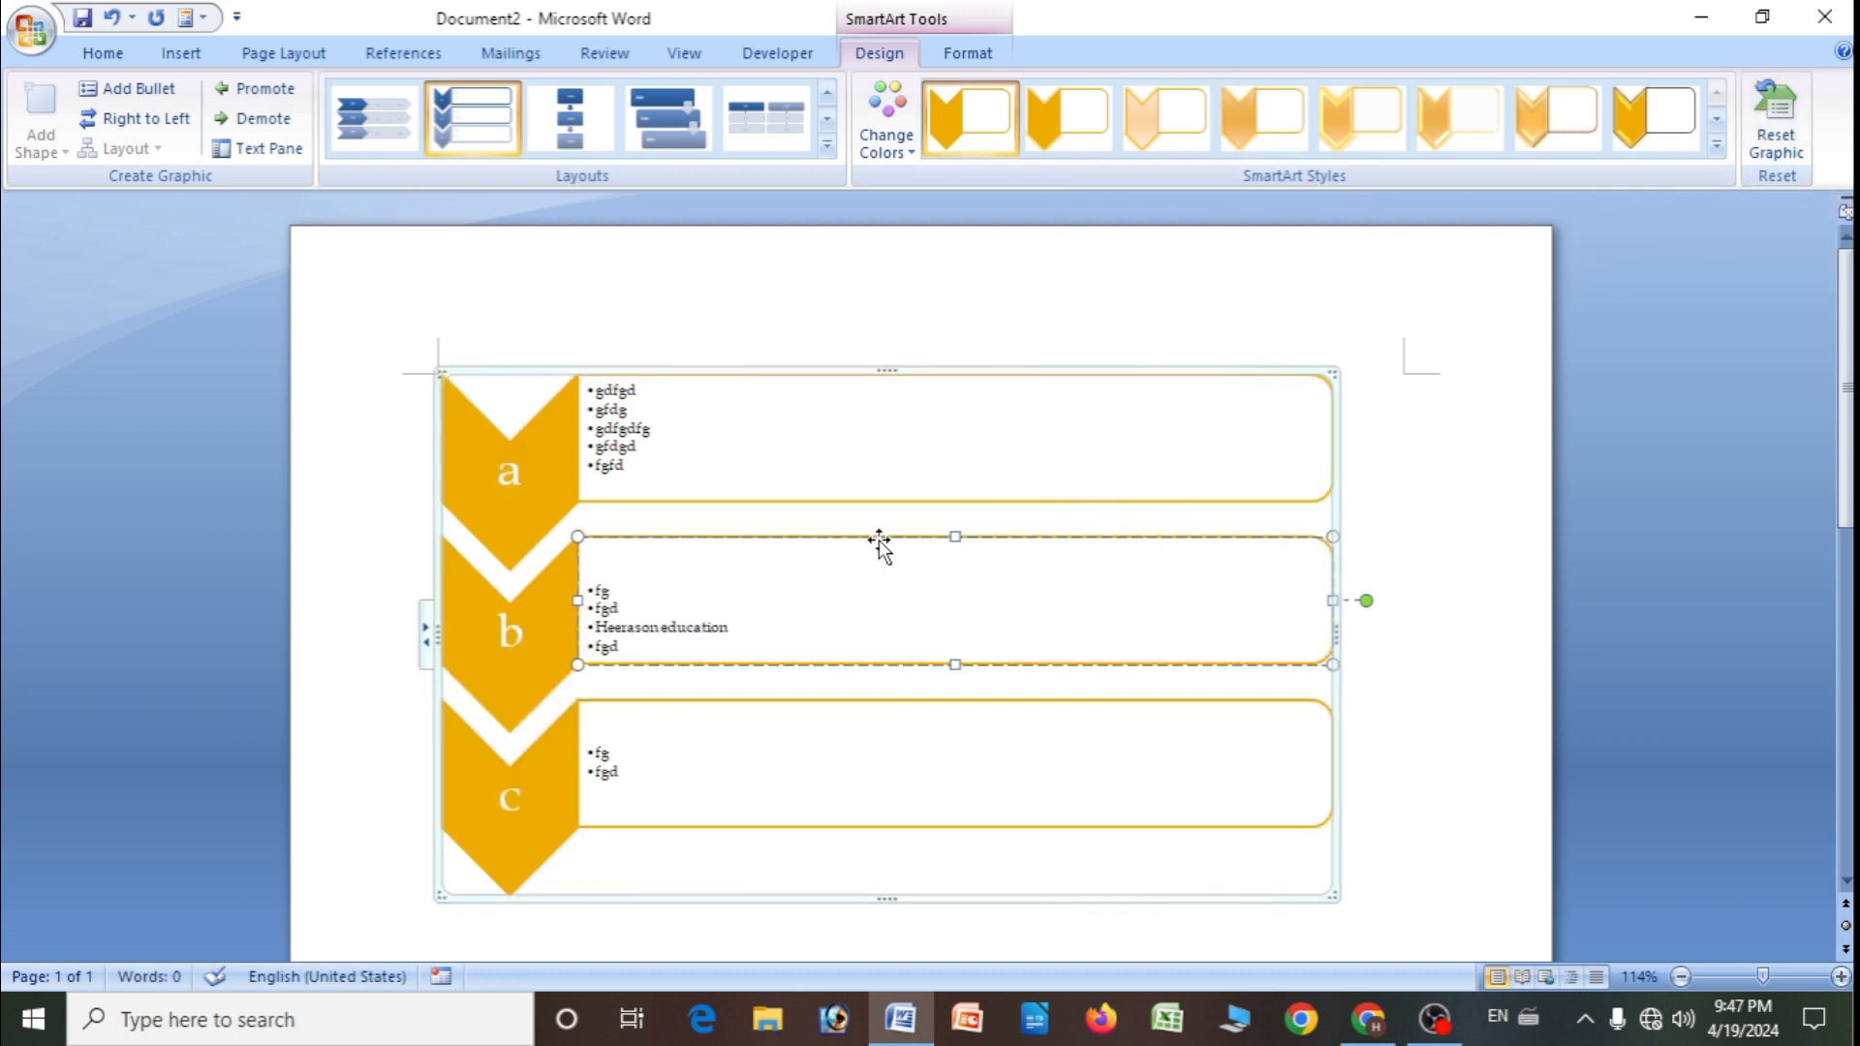
pyautogui.click(625, 490)
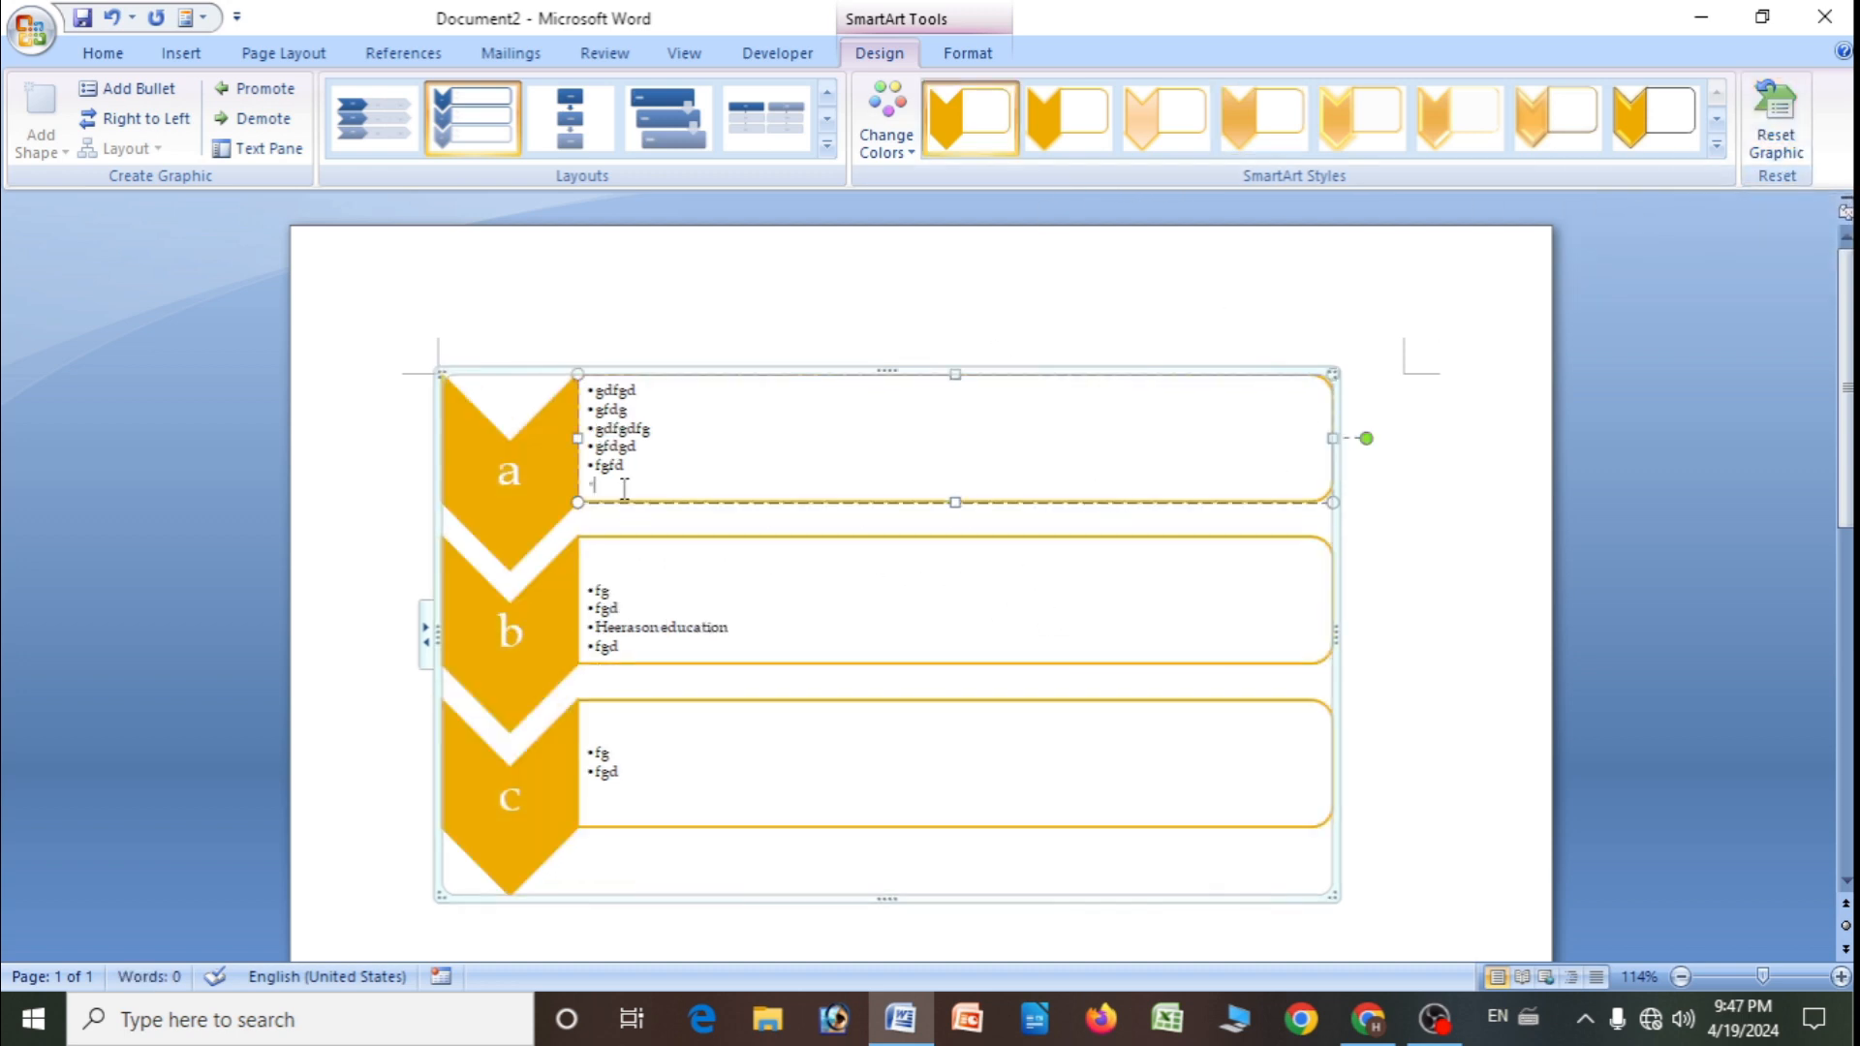
pyautogui.click(547, 426)
pyautogui.click(909, 151)
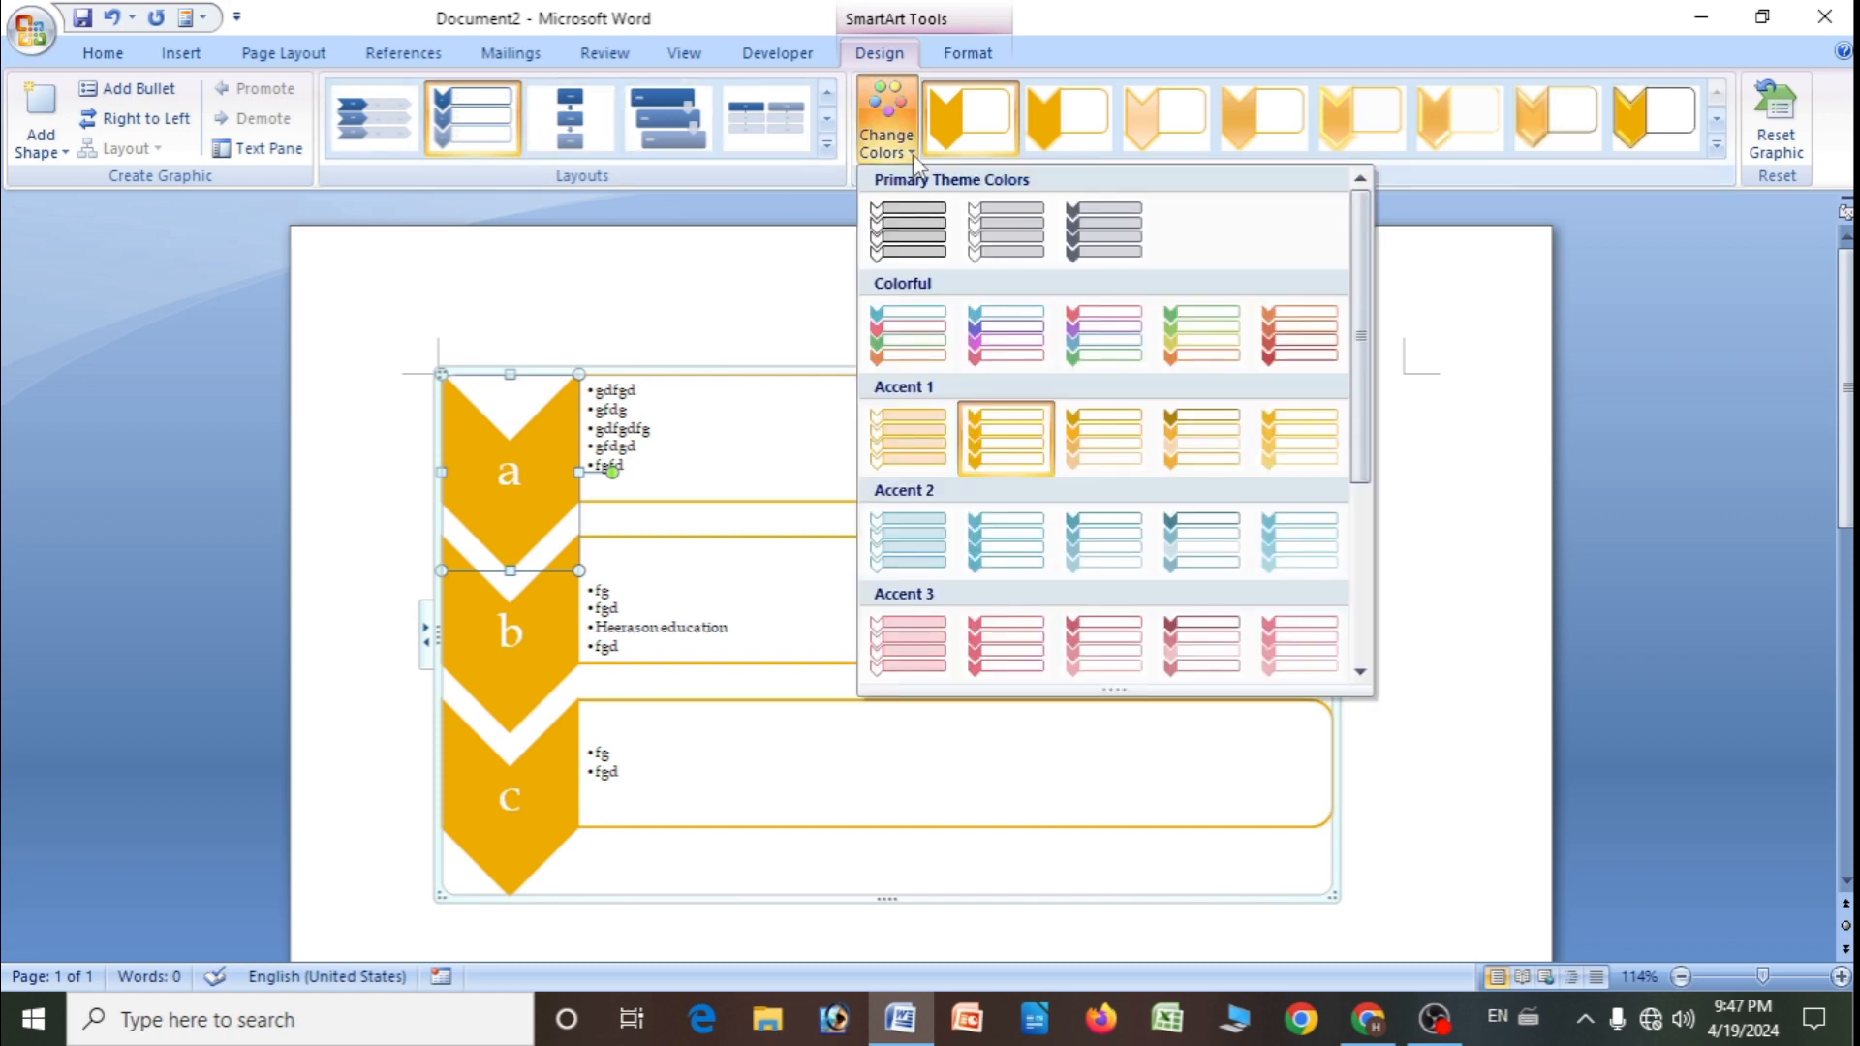
pyautogui.click(909, 358)
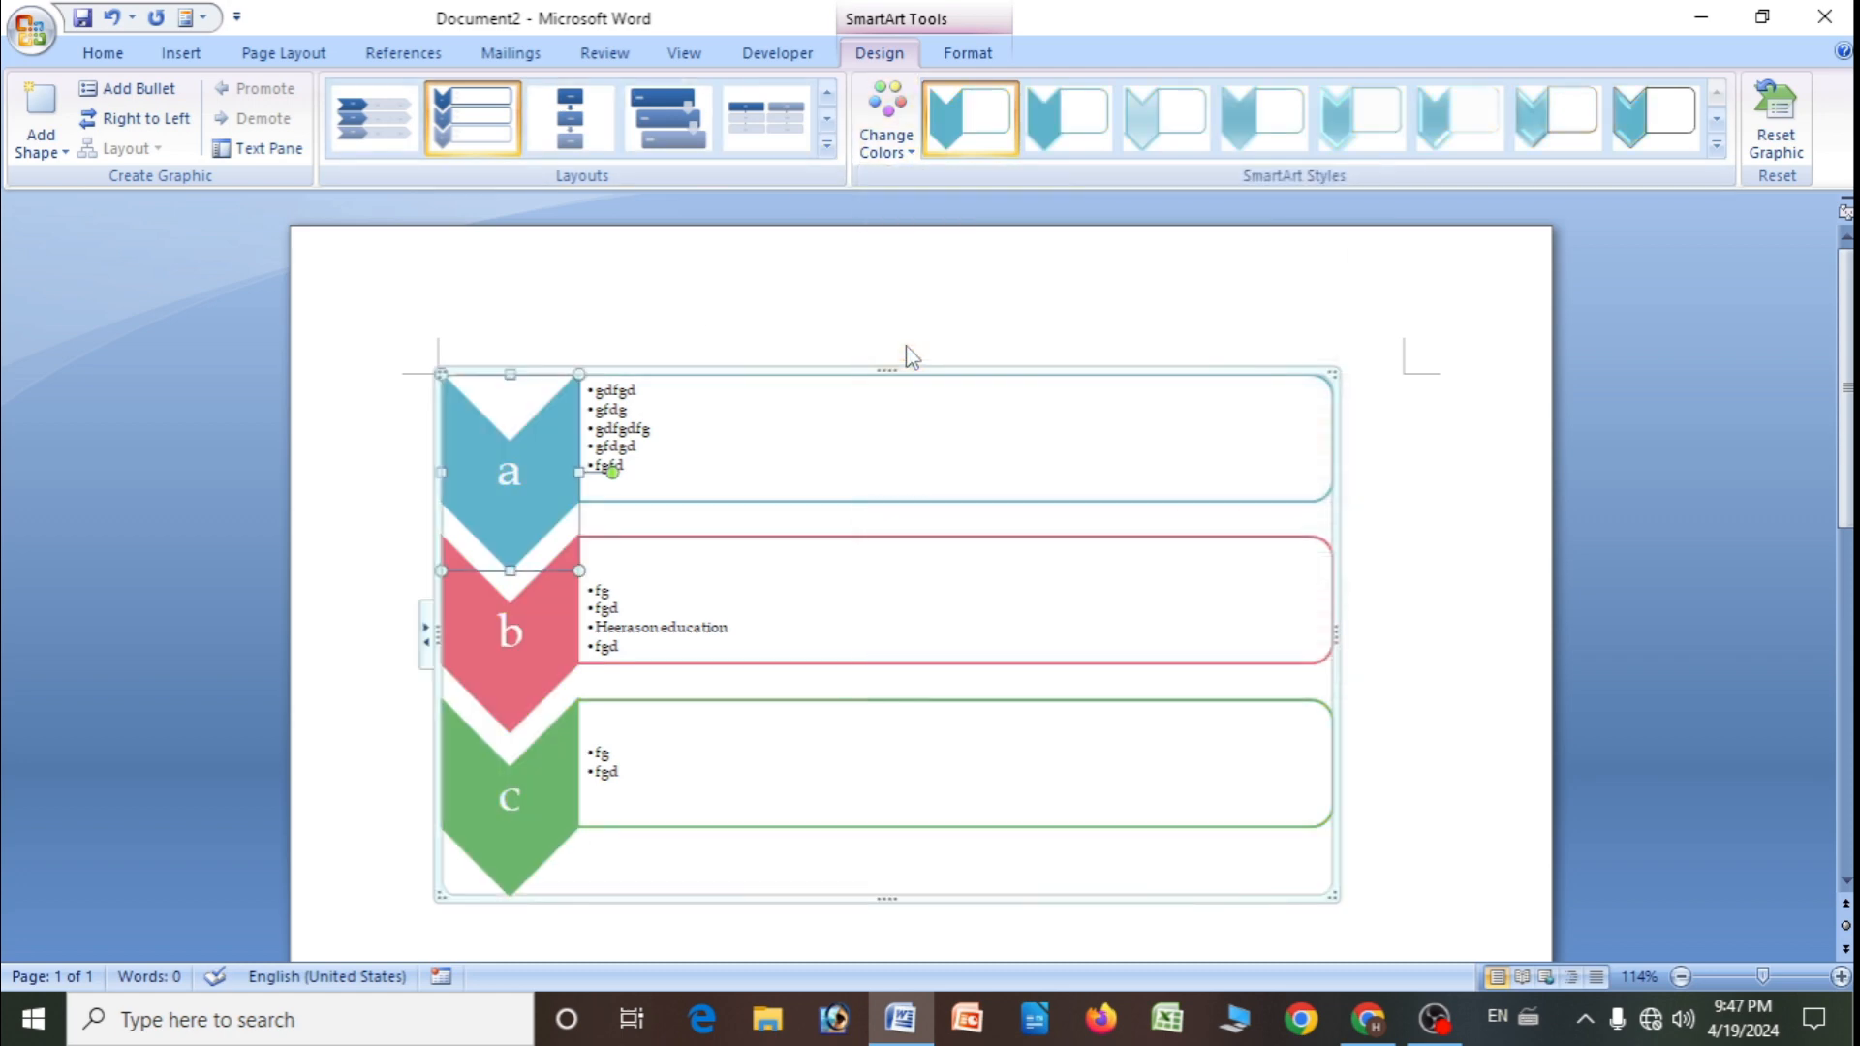
pyautogui.click(1787, 155)
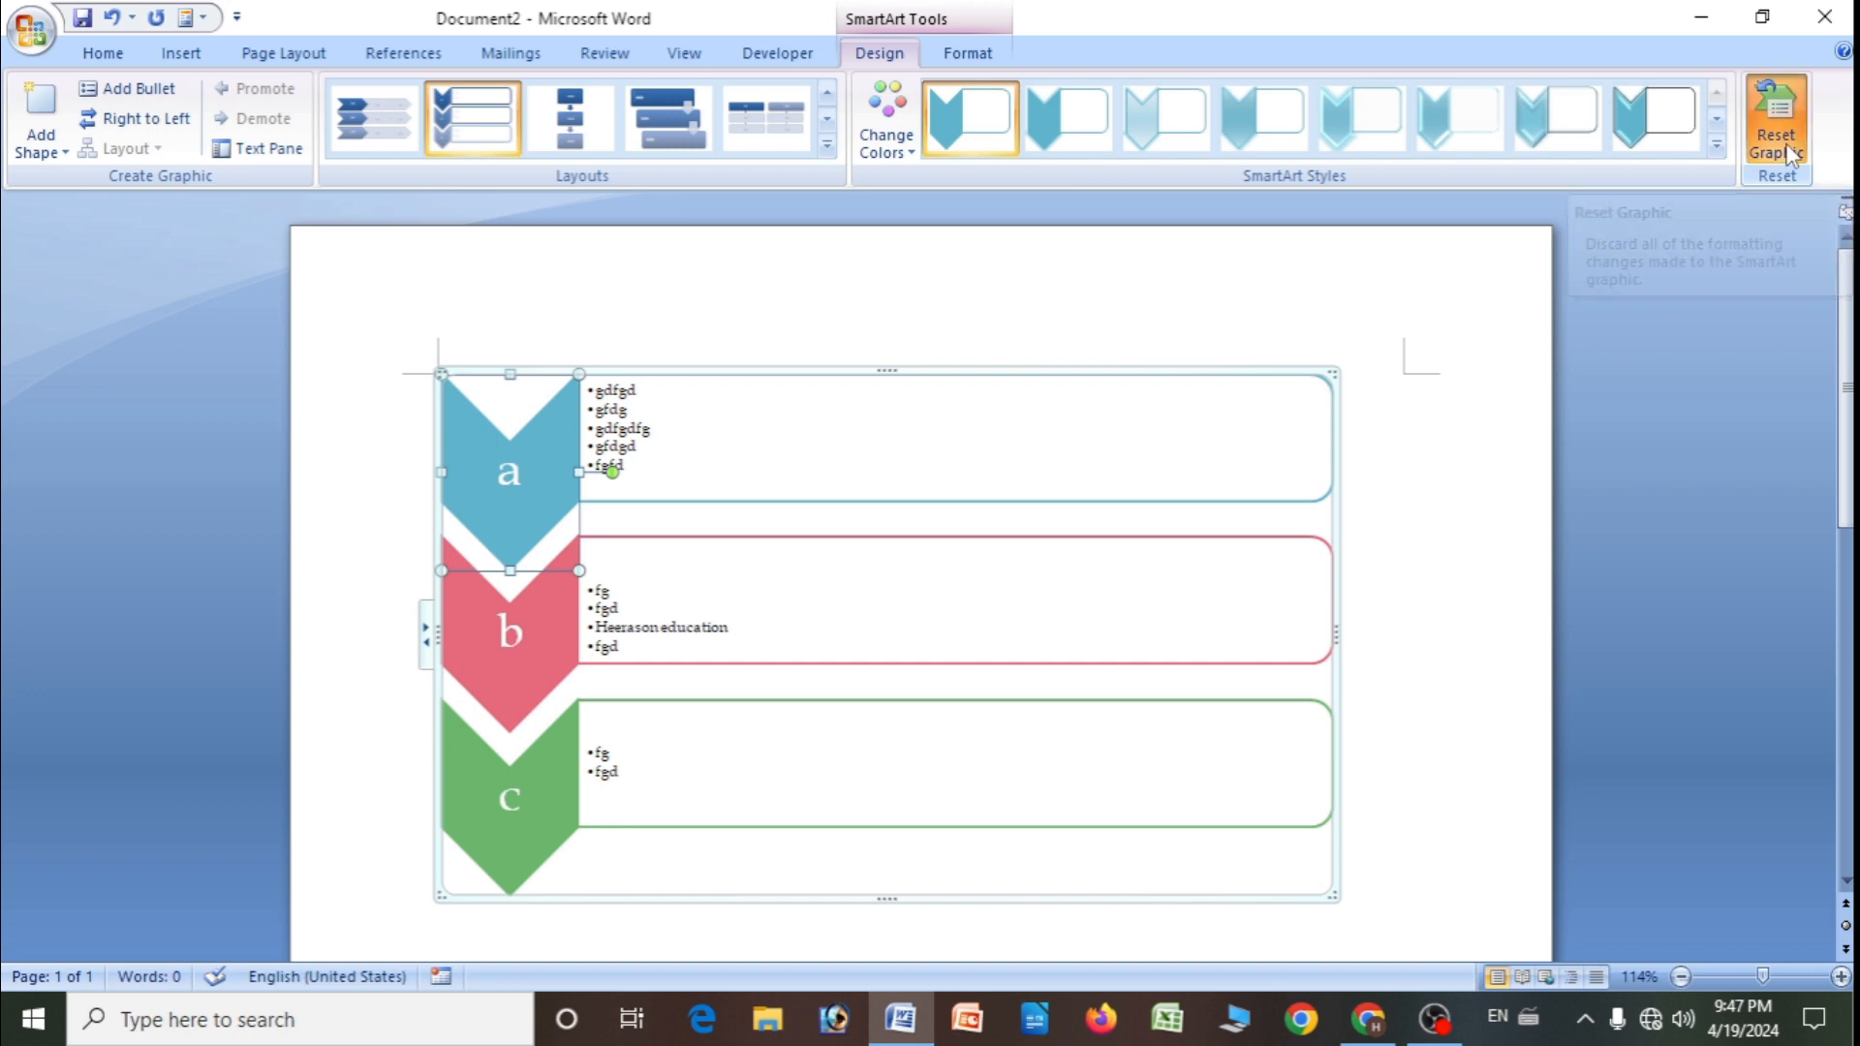
# - Fill chevron a with the standard red color
pyautogui.click(513, 484)
pyautogui.click(479, 456)
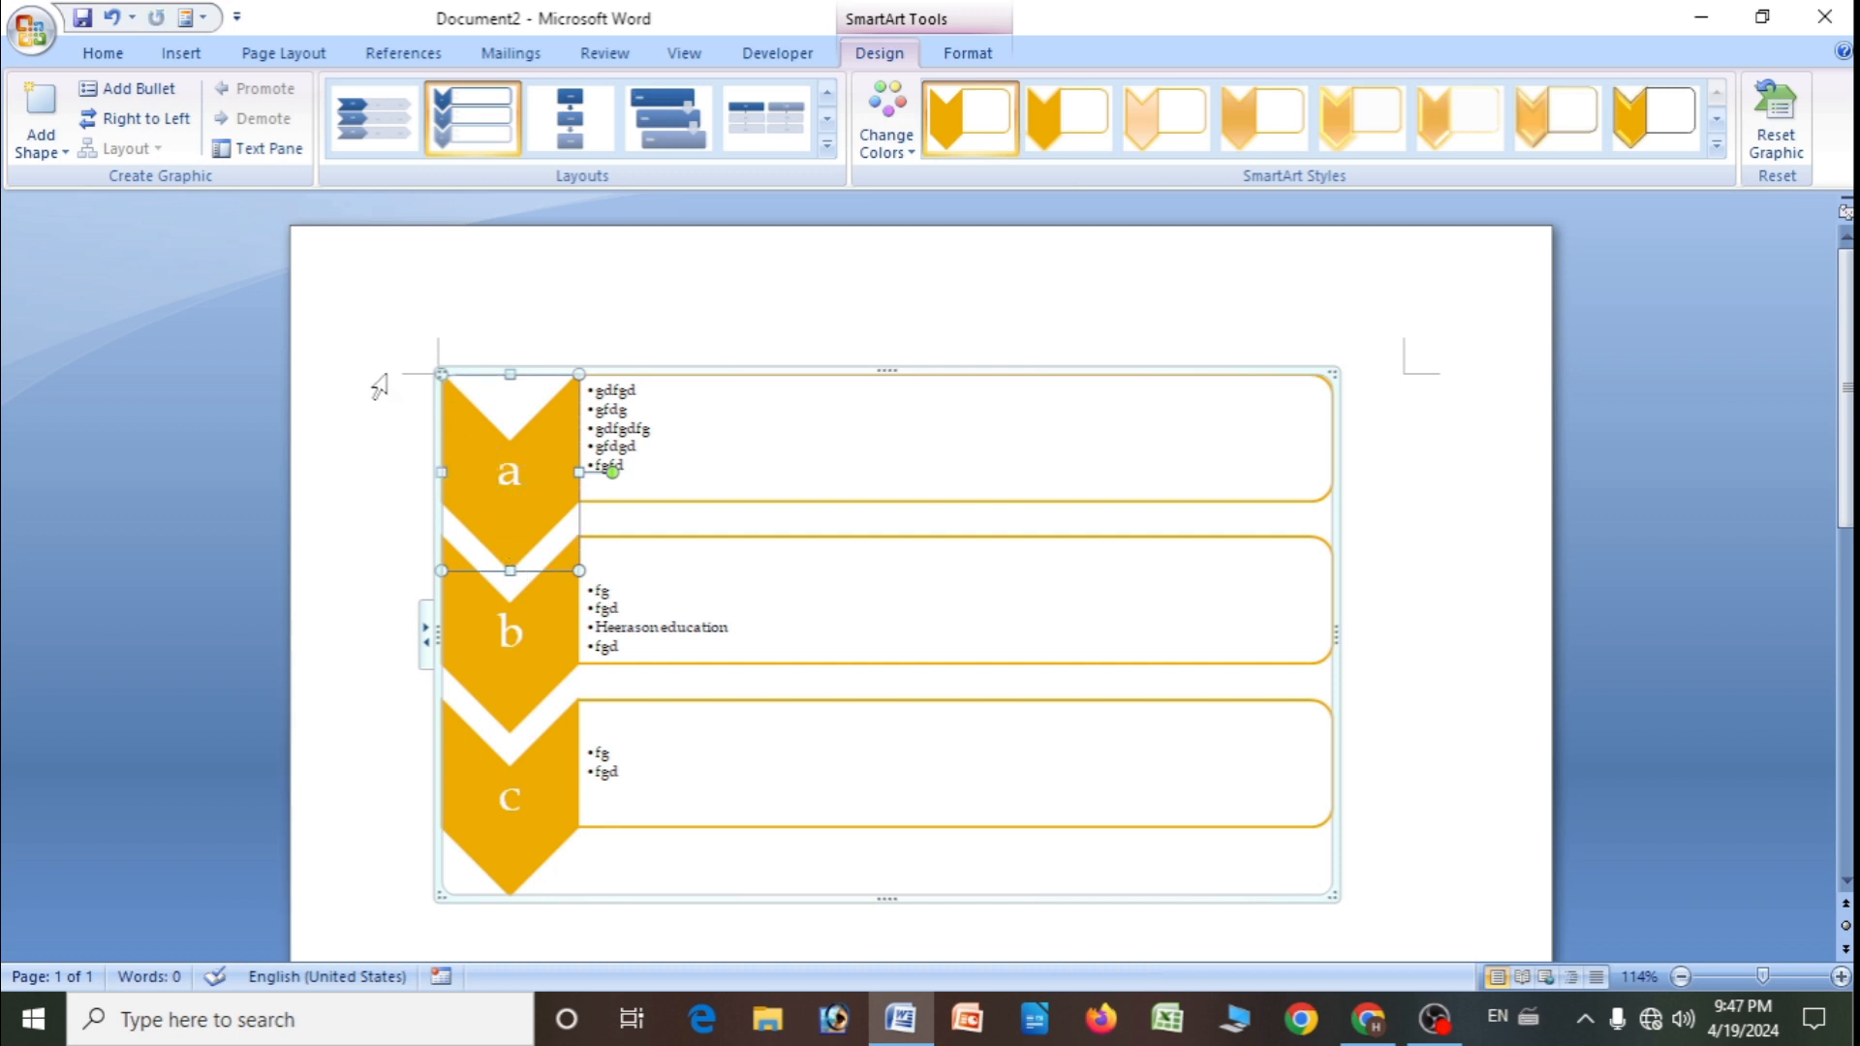
pyautogui.click(102, 54)
pyautogui.click(558, 138)
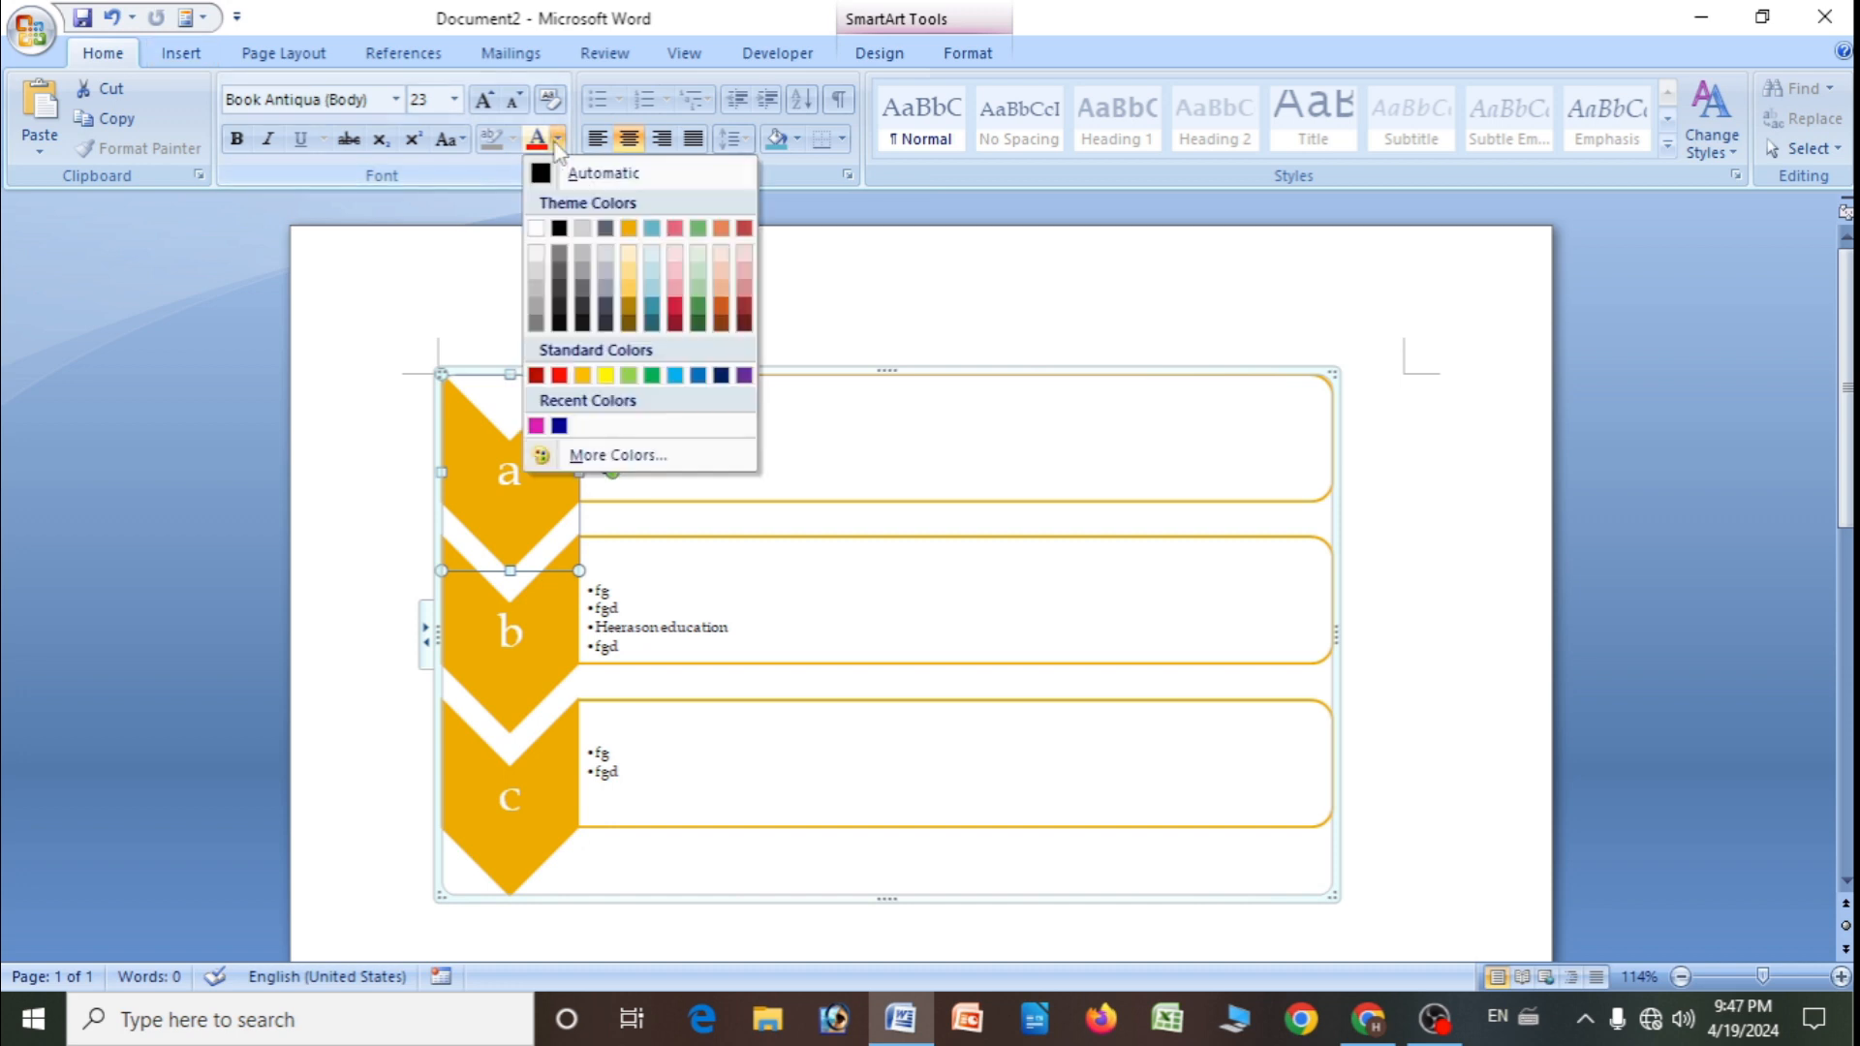
pyautogui.click(556, 142)
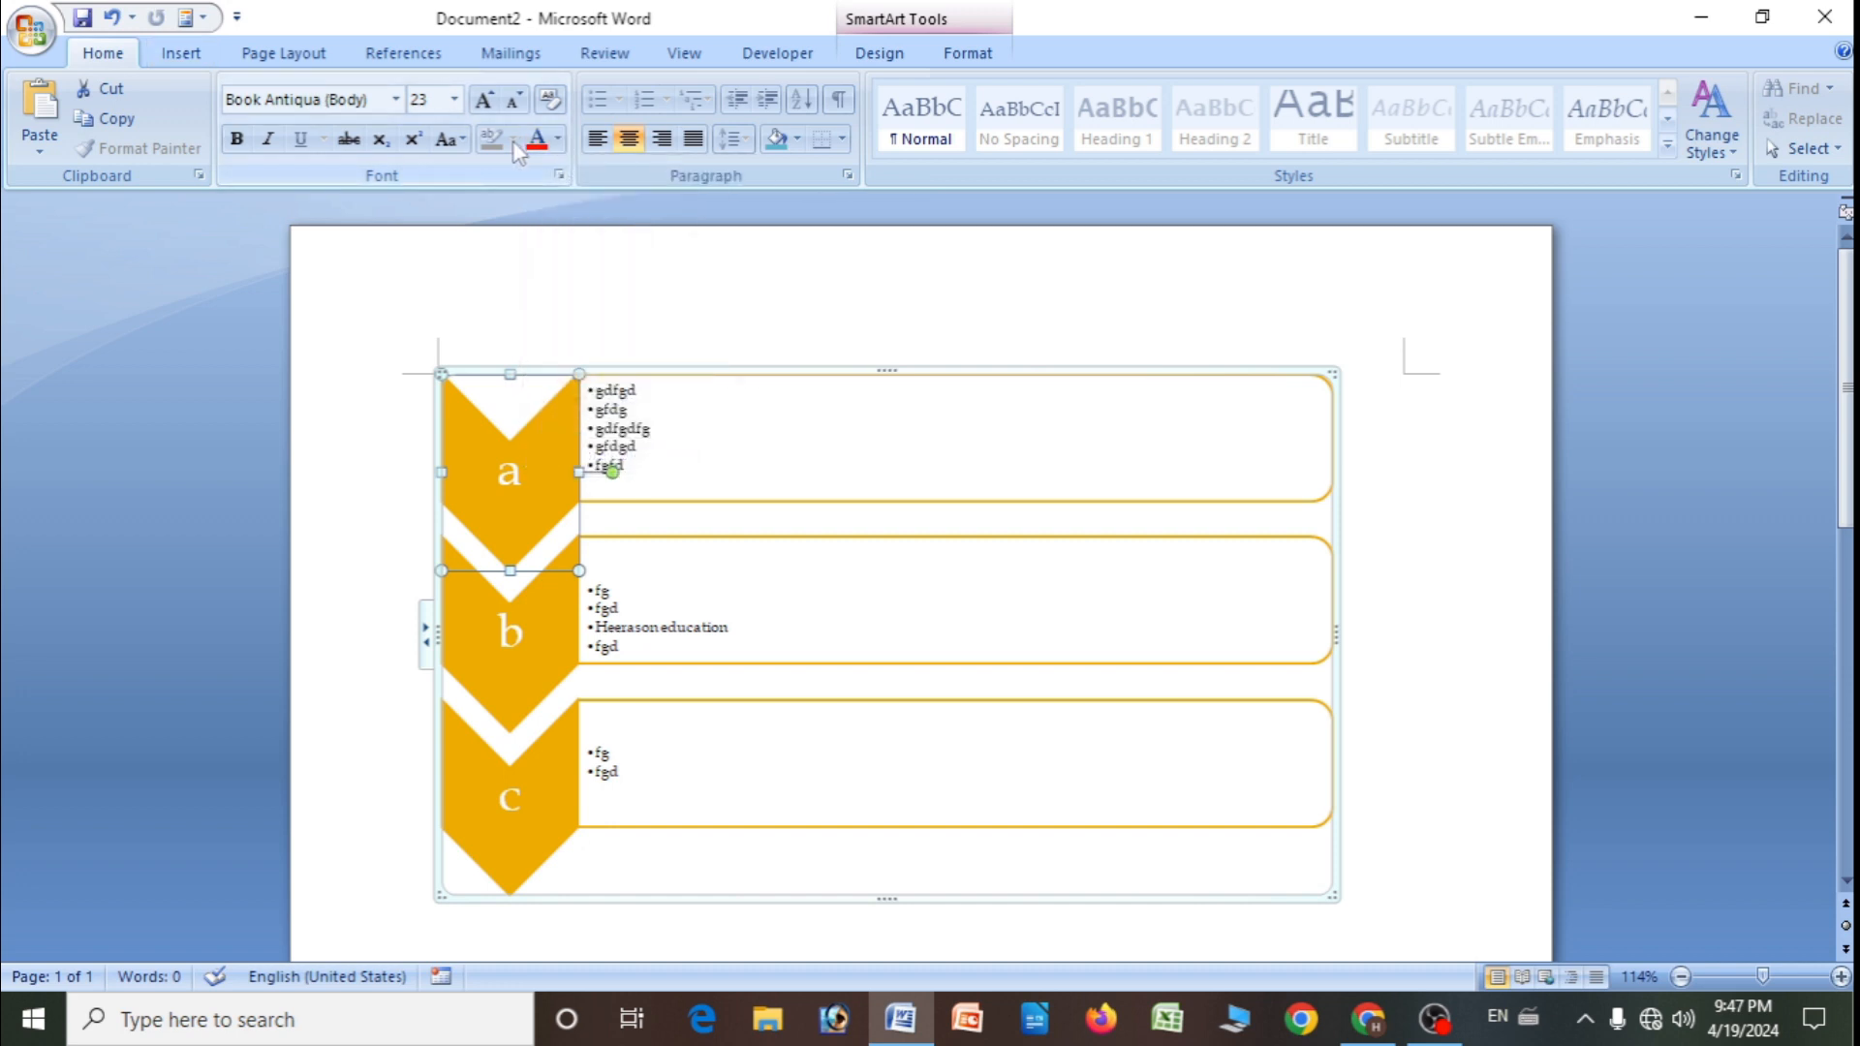
pyautogui.click(797, 139)
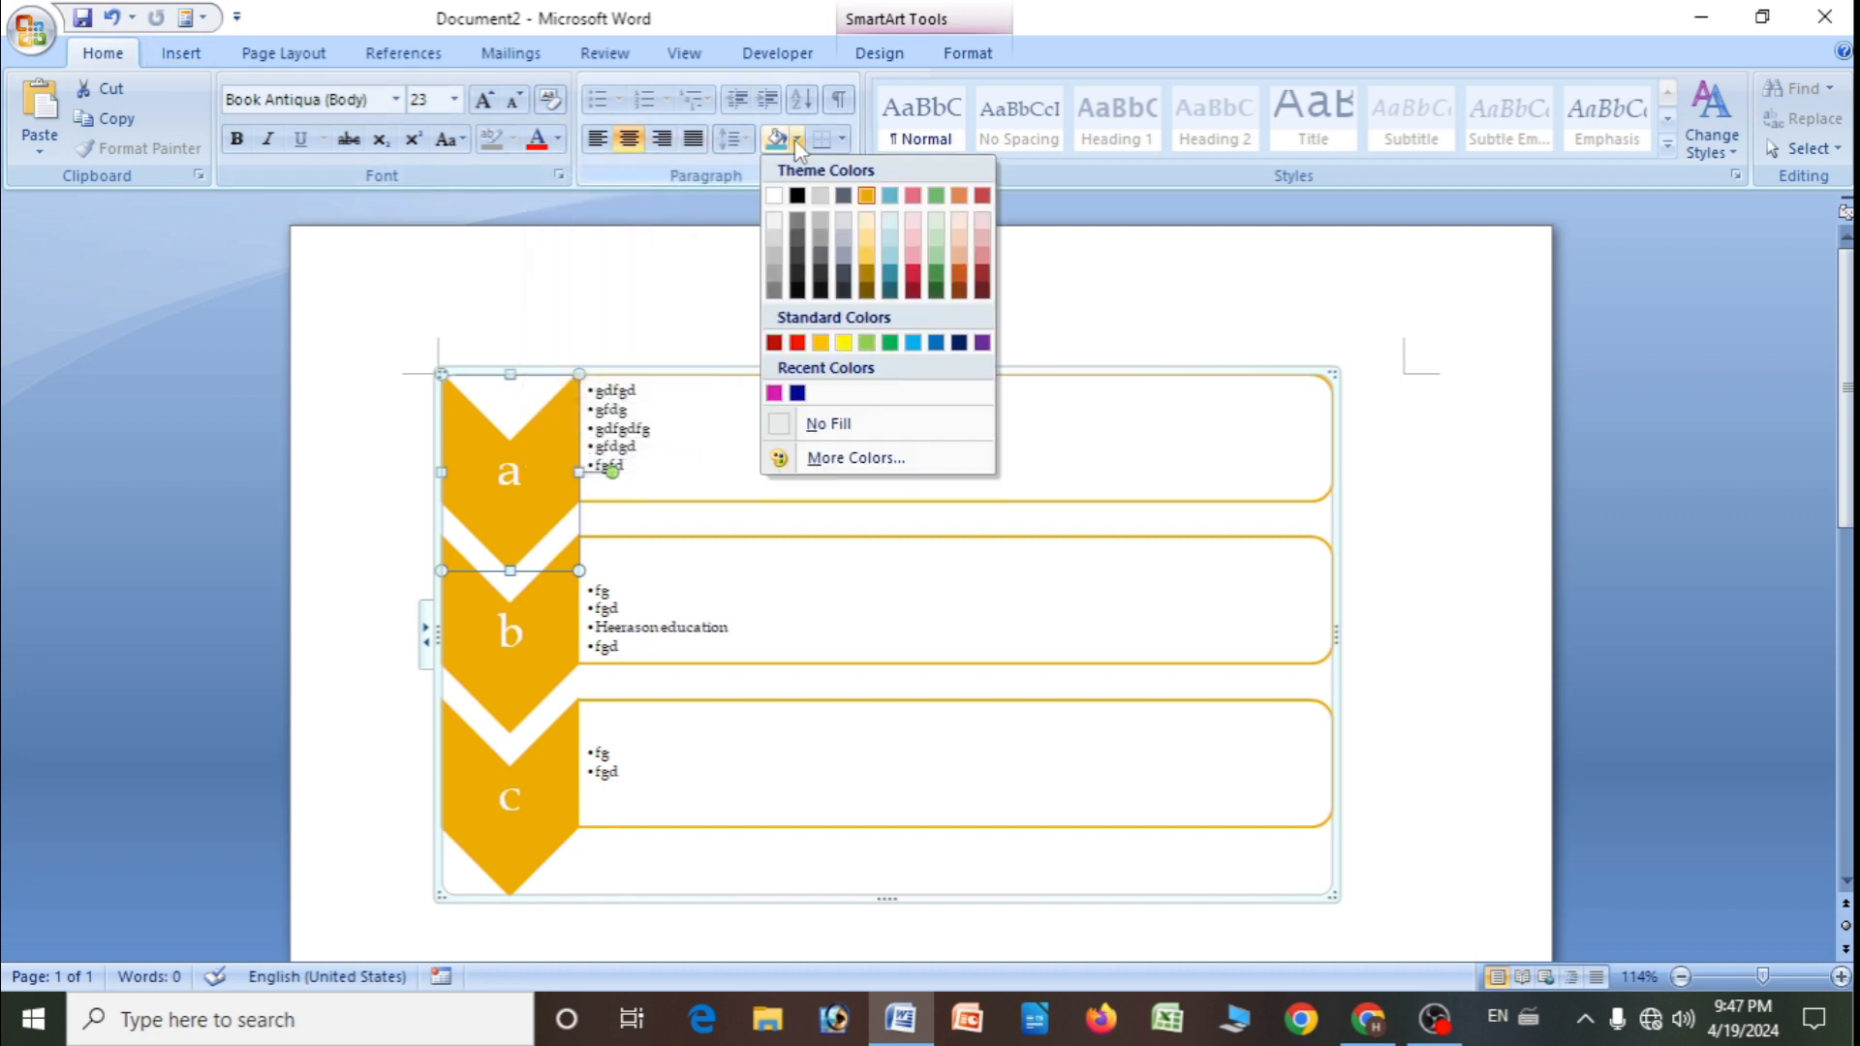
pyautogui.click(797, 342)
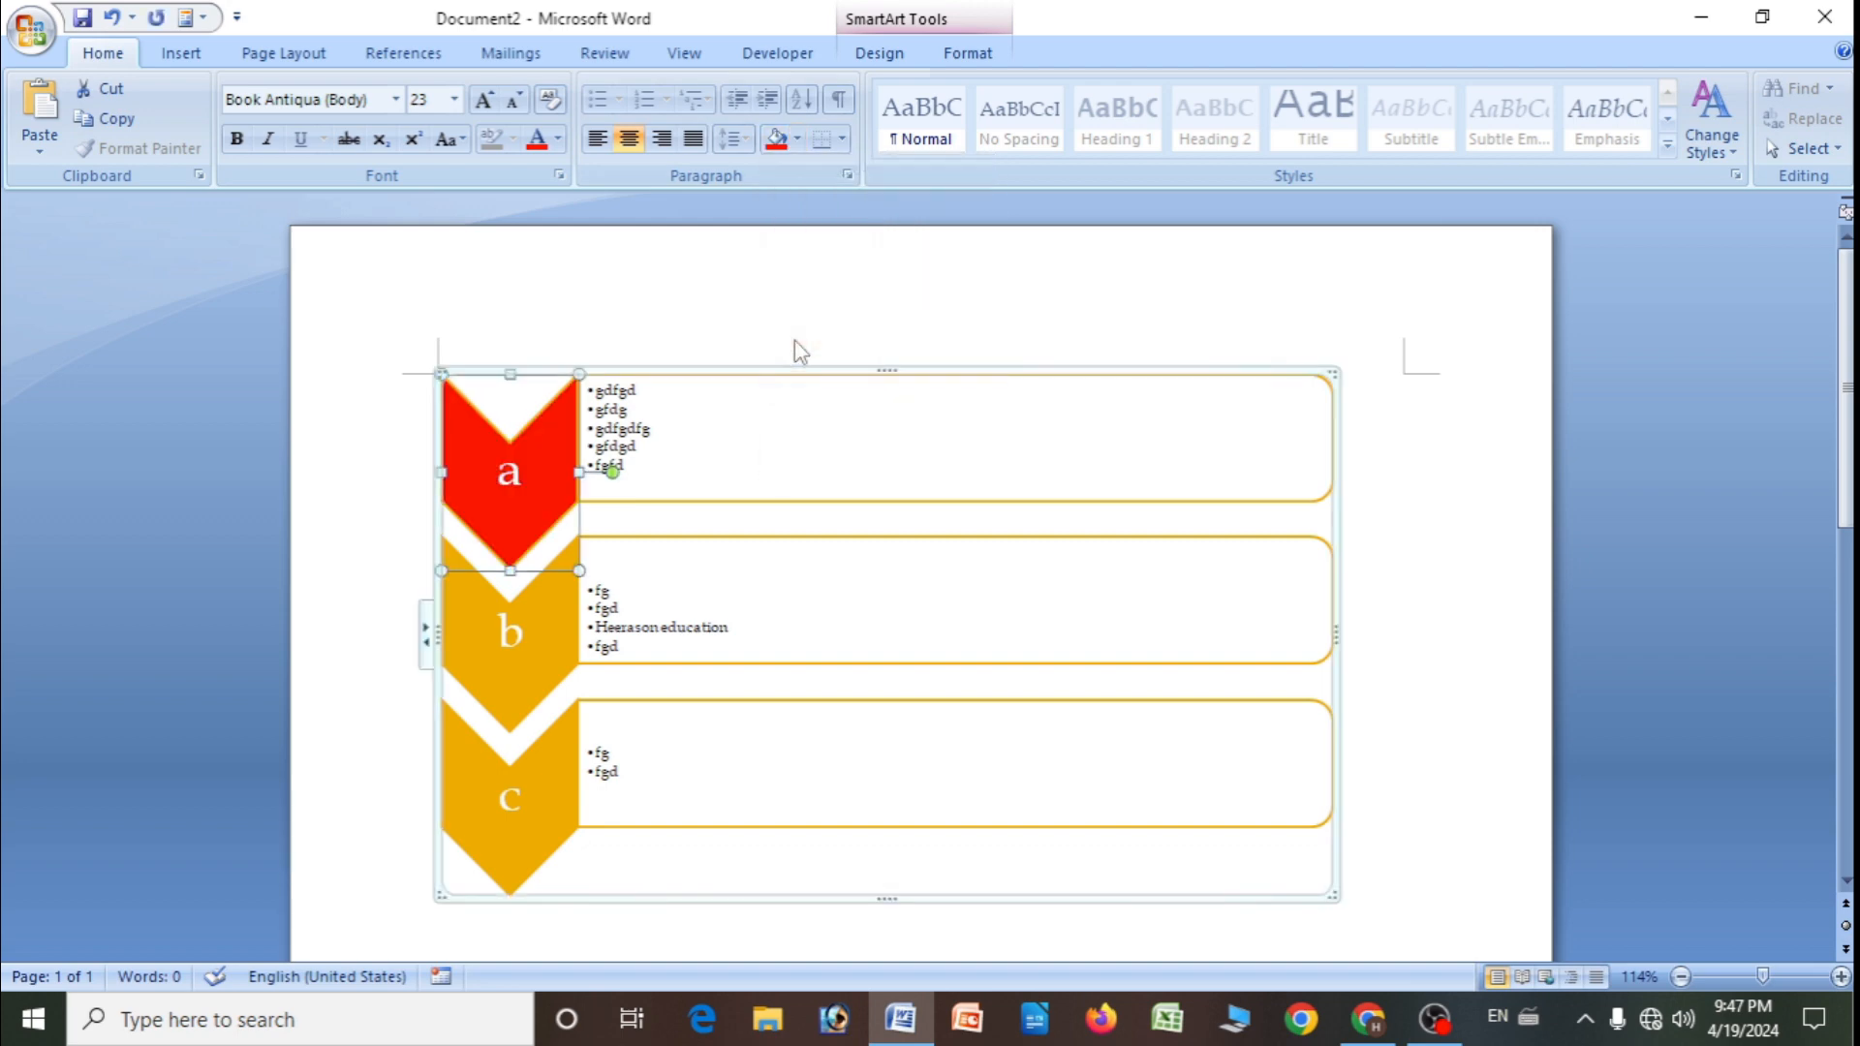
# - Fill chevron b with the recent dark blue color and chevron c with standard purple
pyautogui.click(532, 639)
pyautogui.click(797, 140)
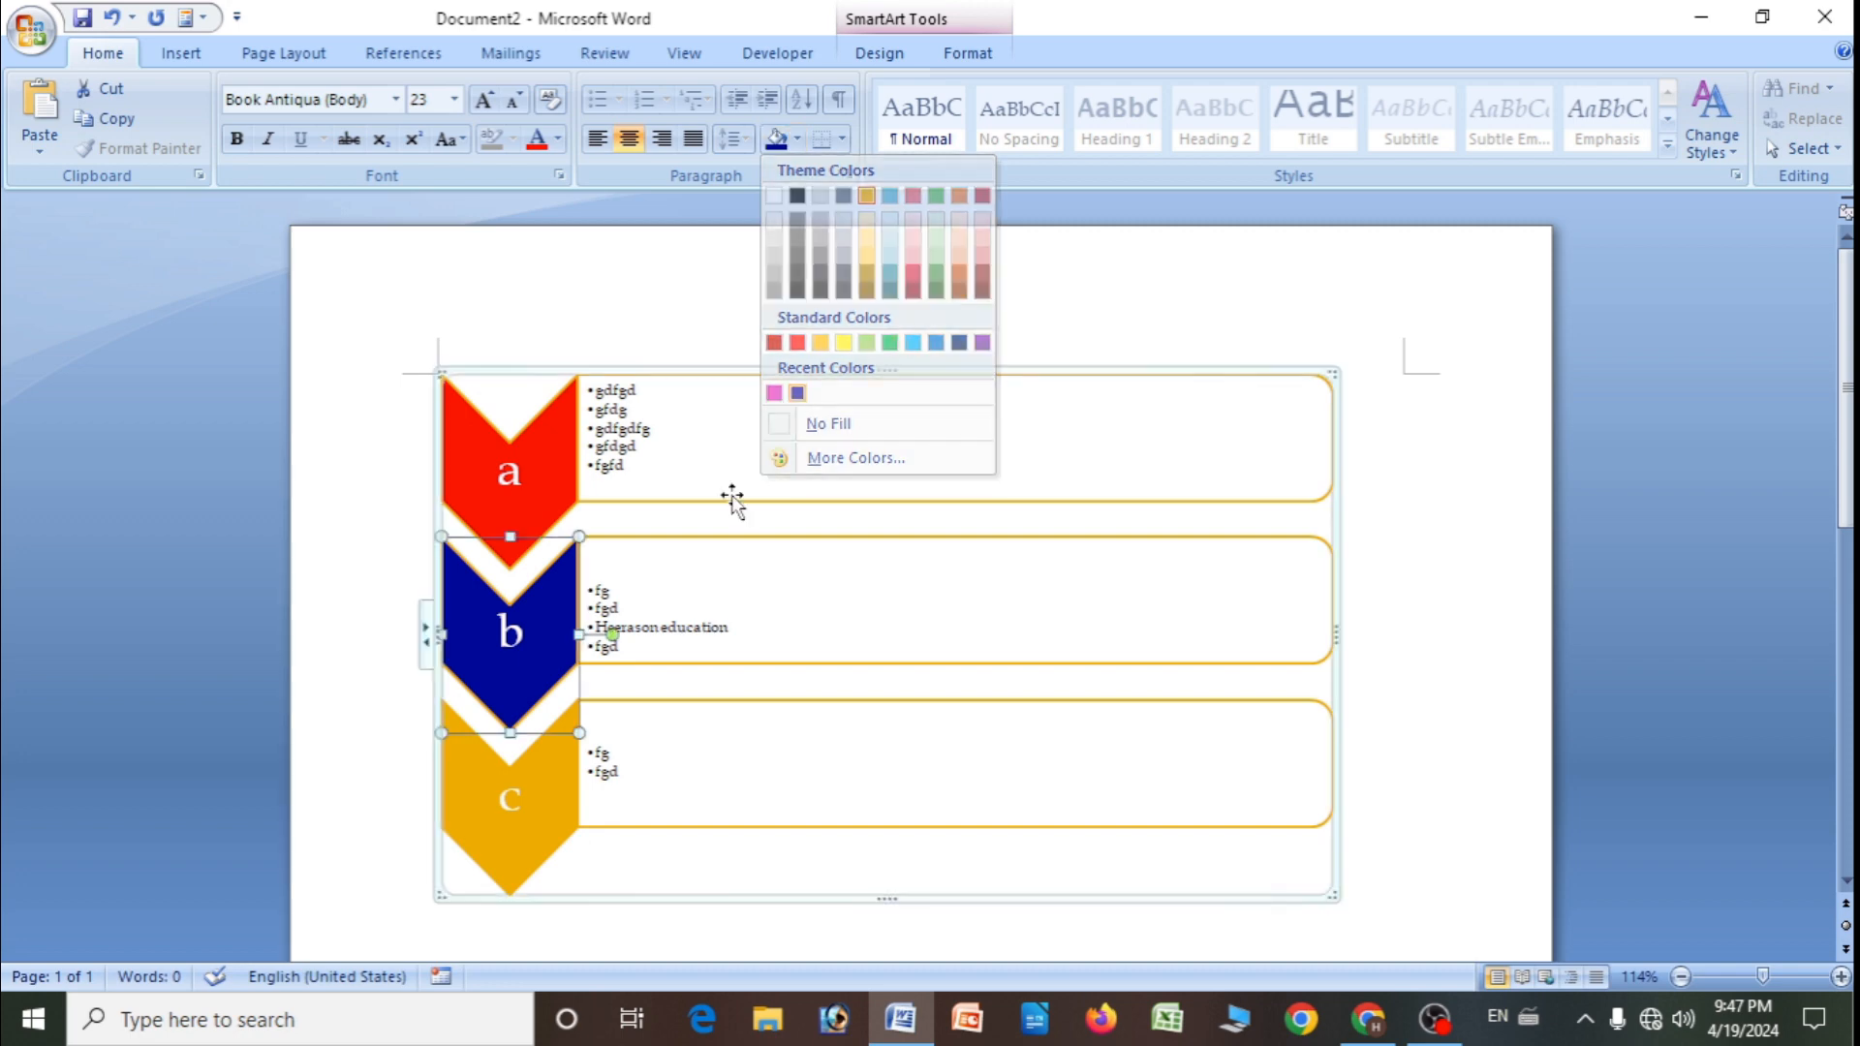
pyautogui.click(796, 388)
pyautogui.click(503, 803)
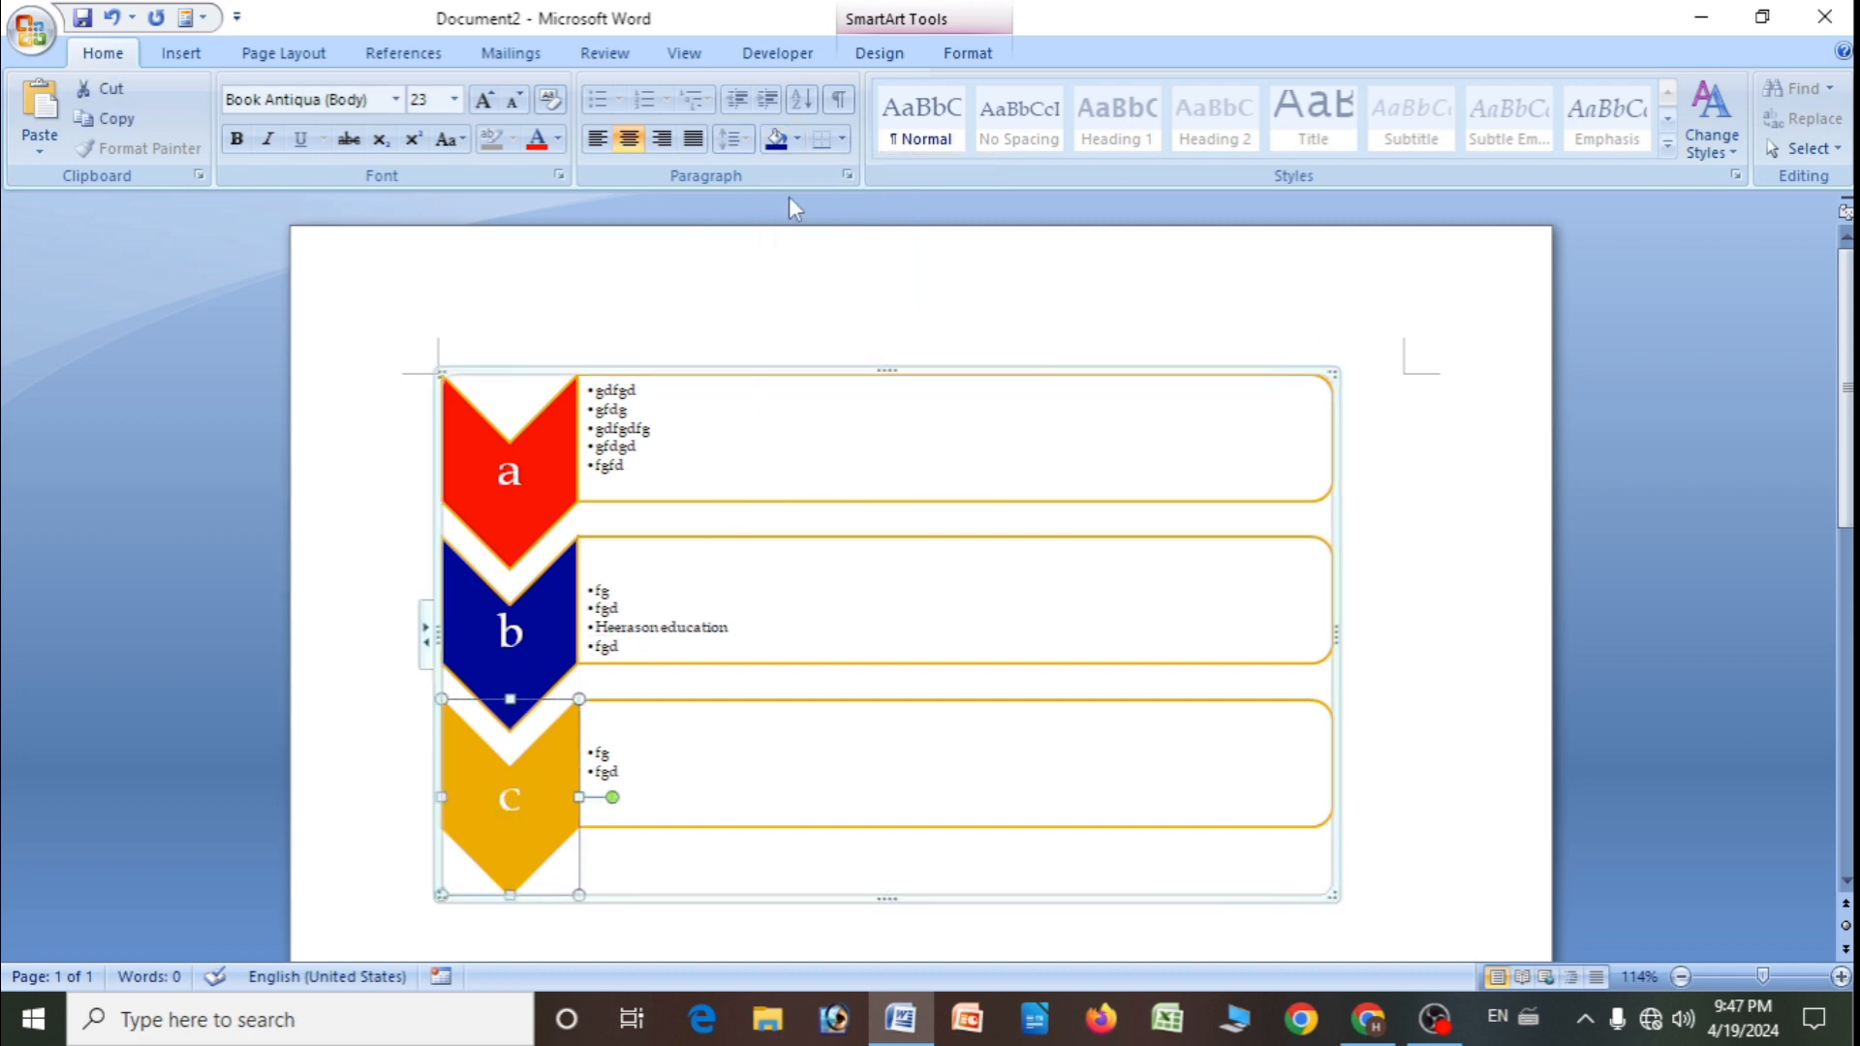
pyautogui.click(798, 138)
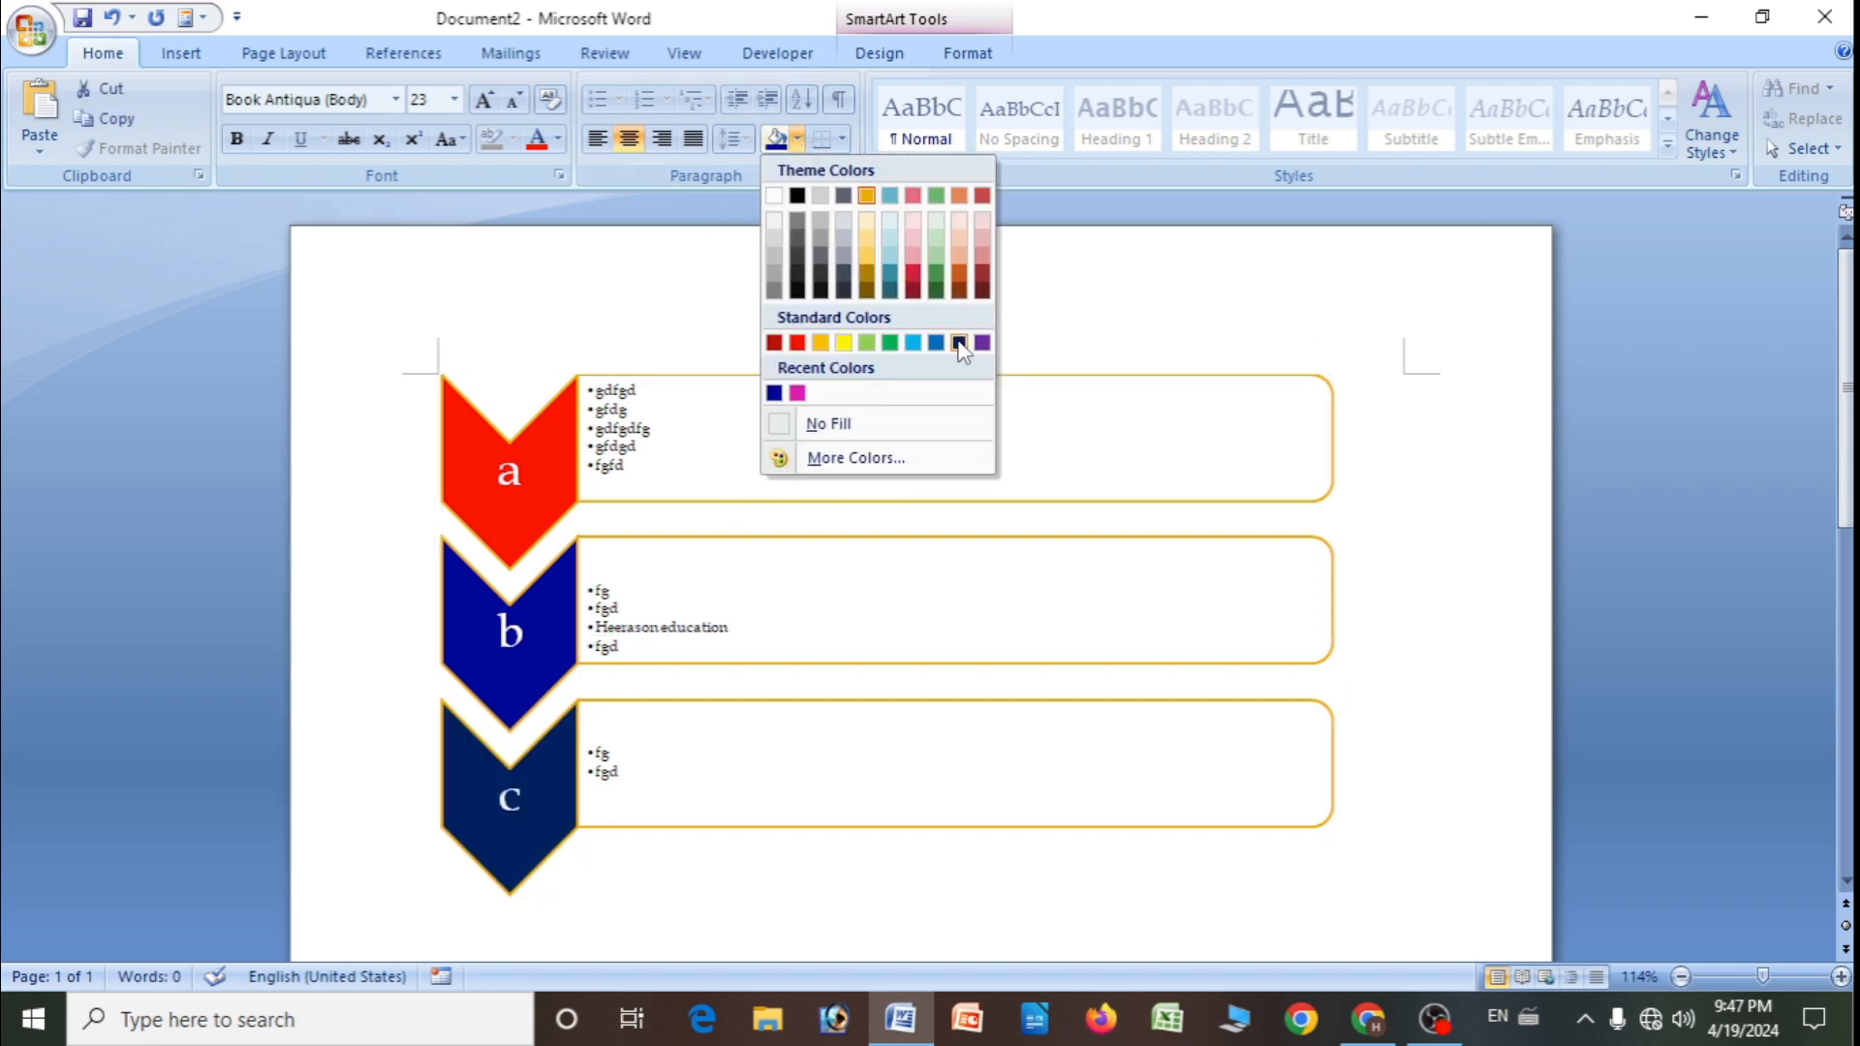
pyautogui.click(981, 342)
pyautogui.click(648, 684)
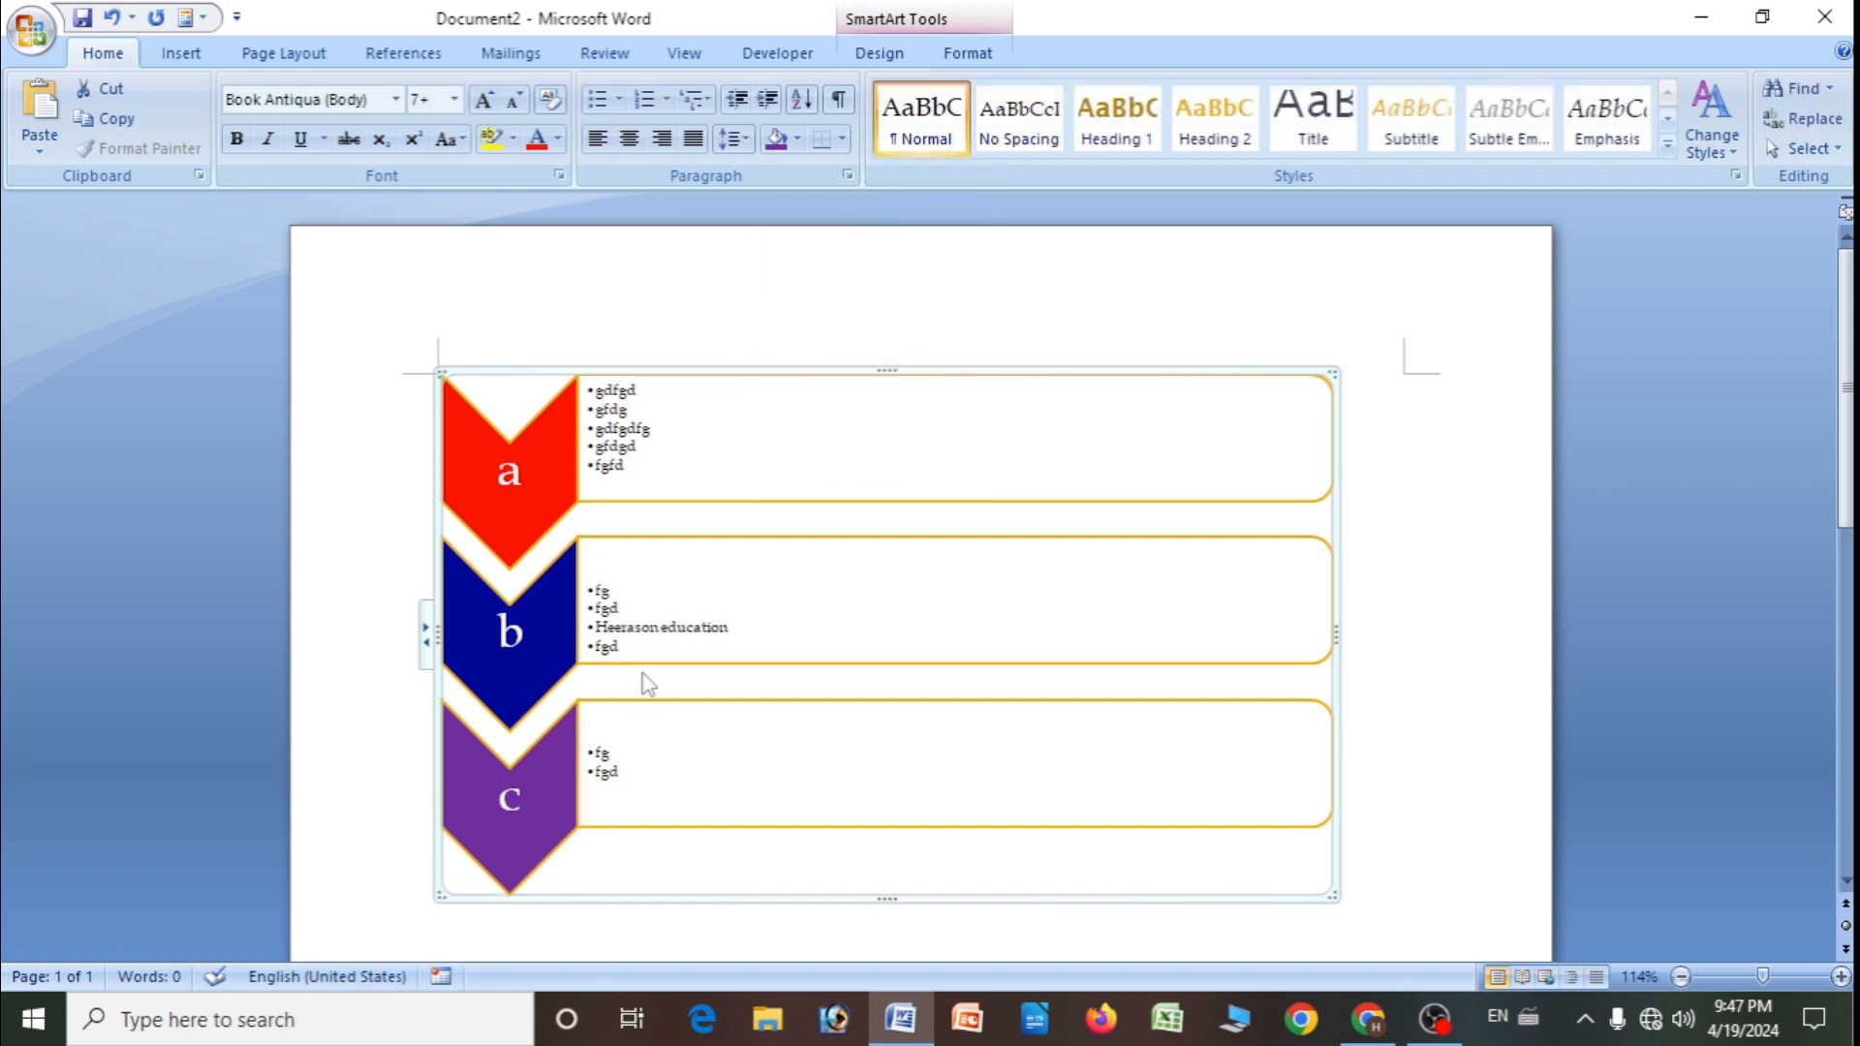
# - Discard the individual chevron fills by resetting the SmartArt graphic's formatting
pyautogui.click(571, 454)
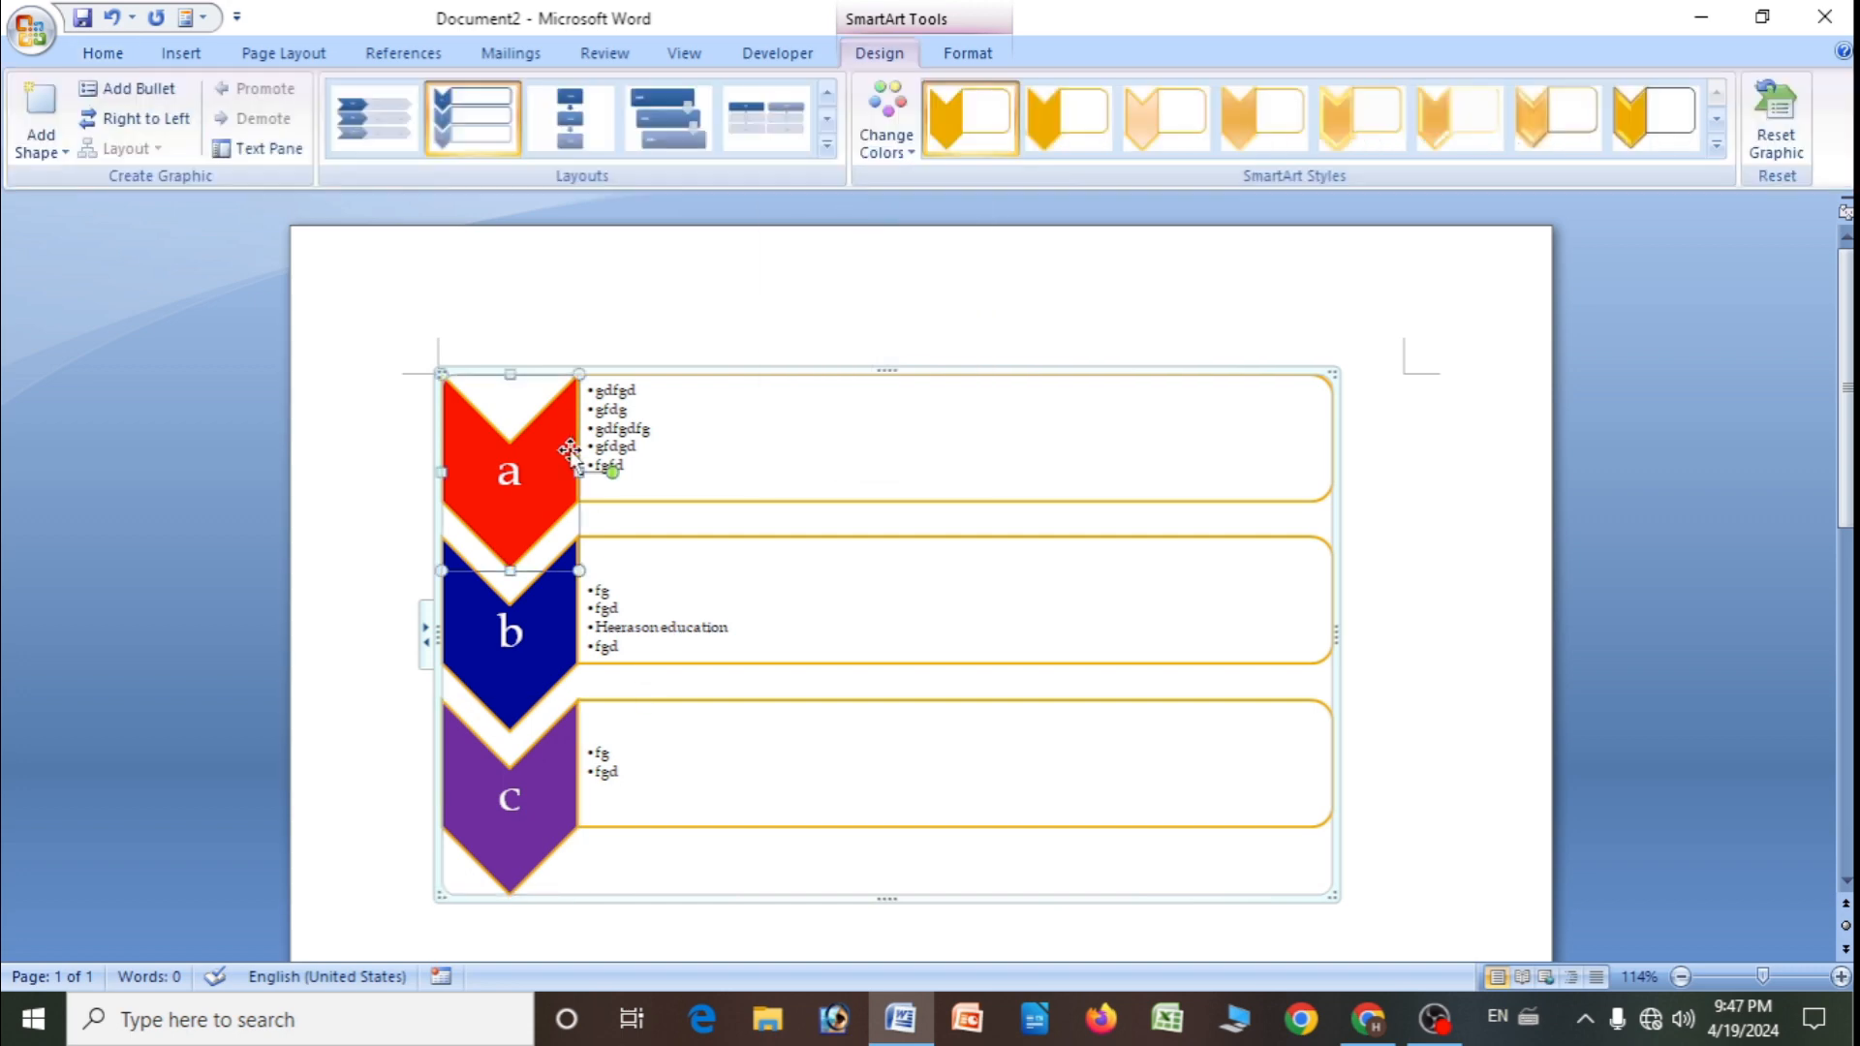
pyautogui.click(908, 147)
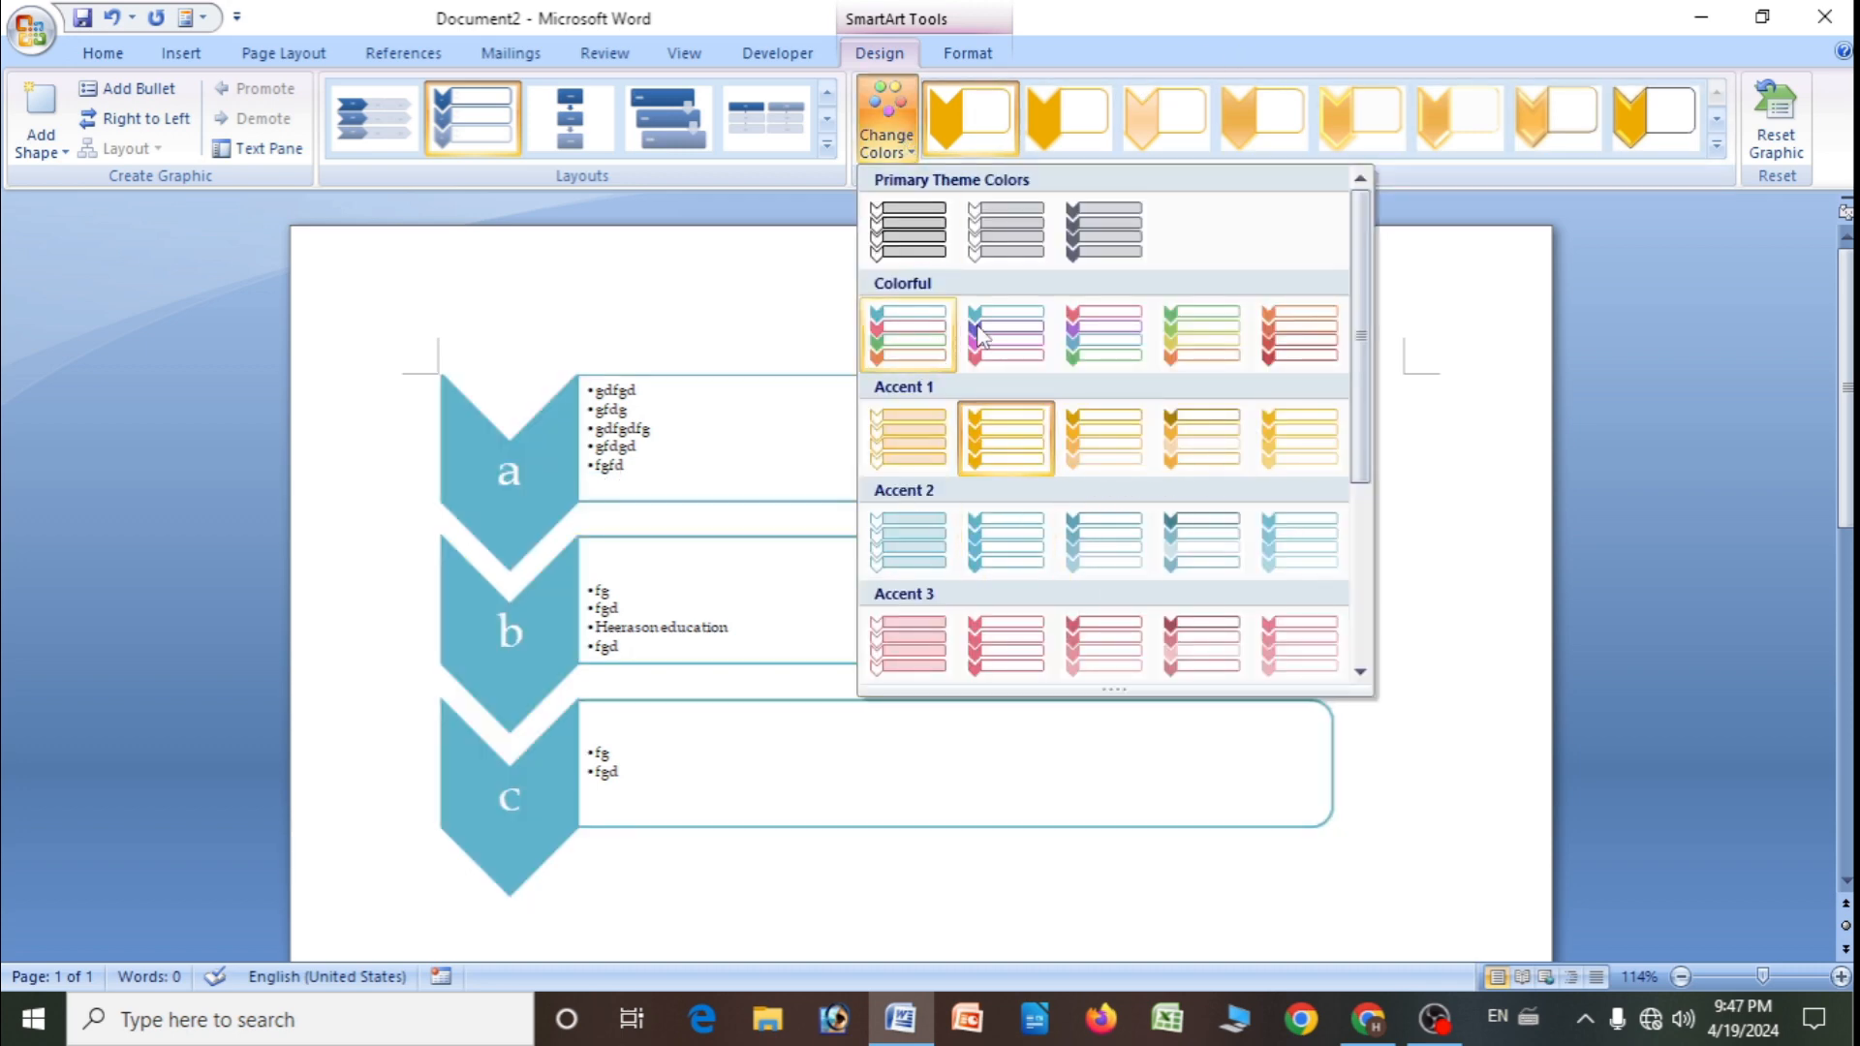
pyautogui.click(702, 595)
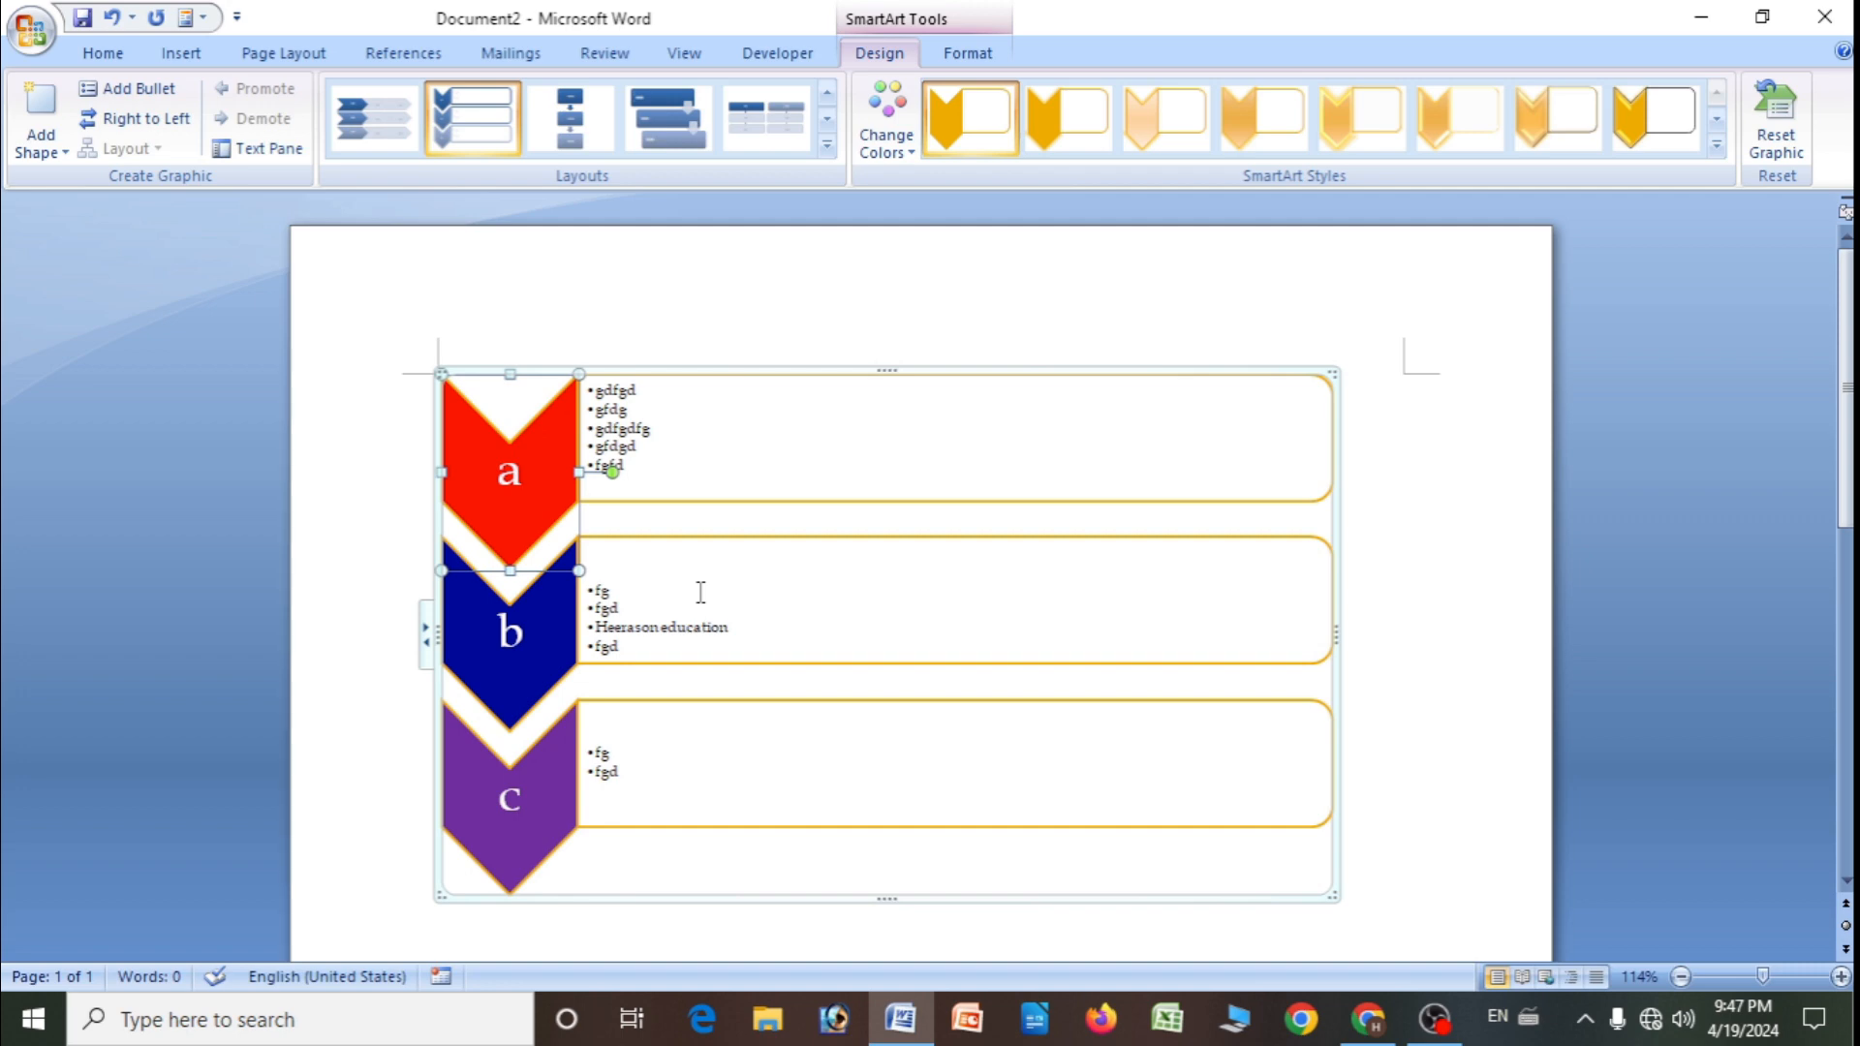
pyautogui.click(1779, 153)
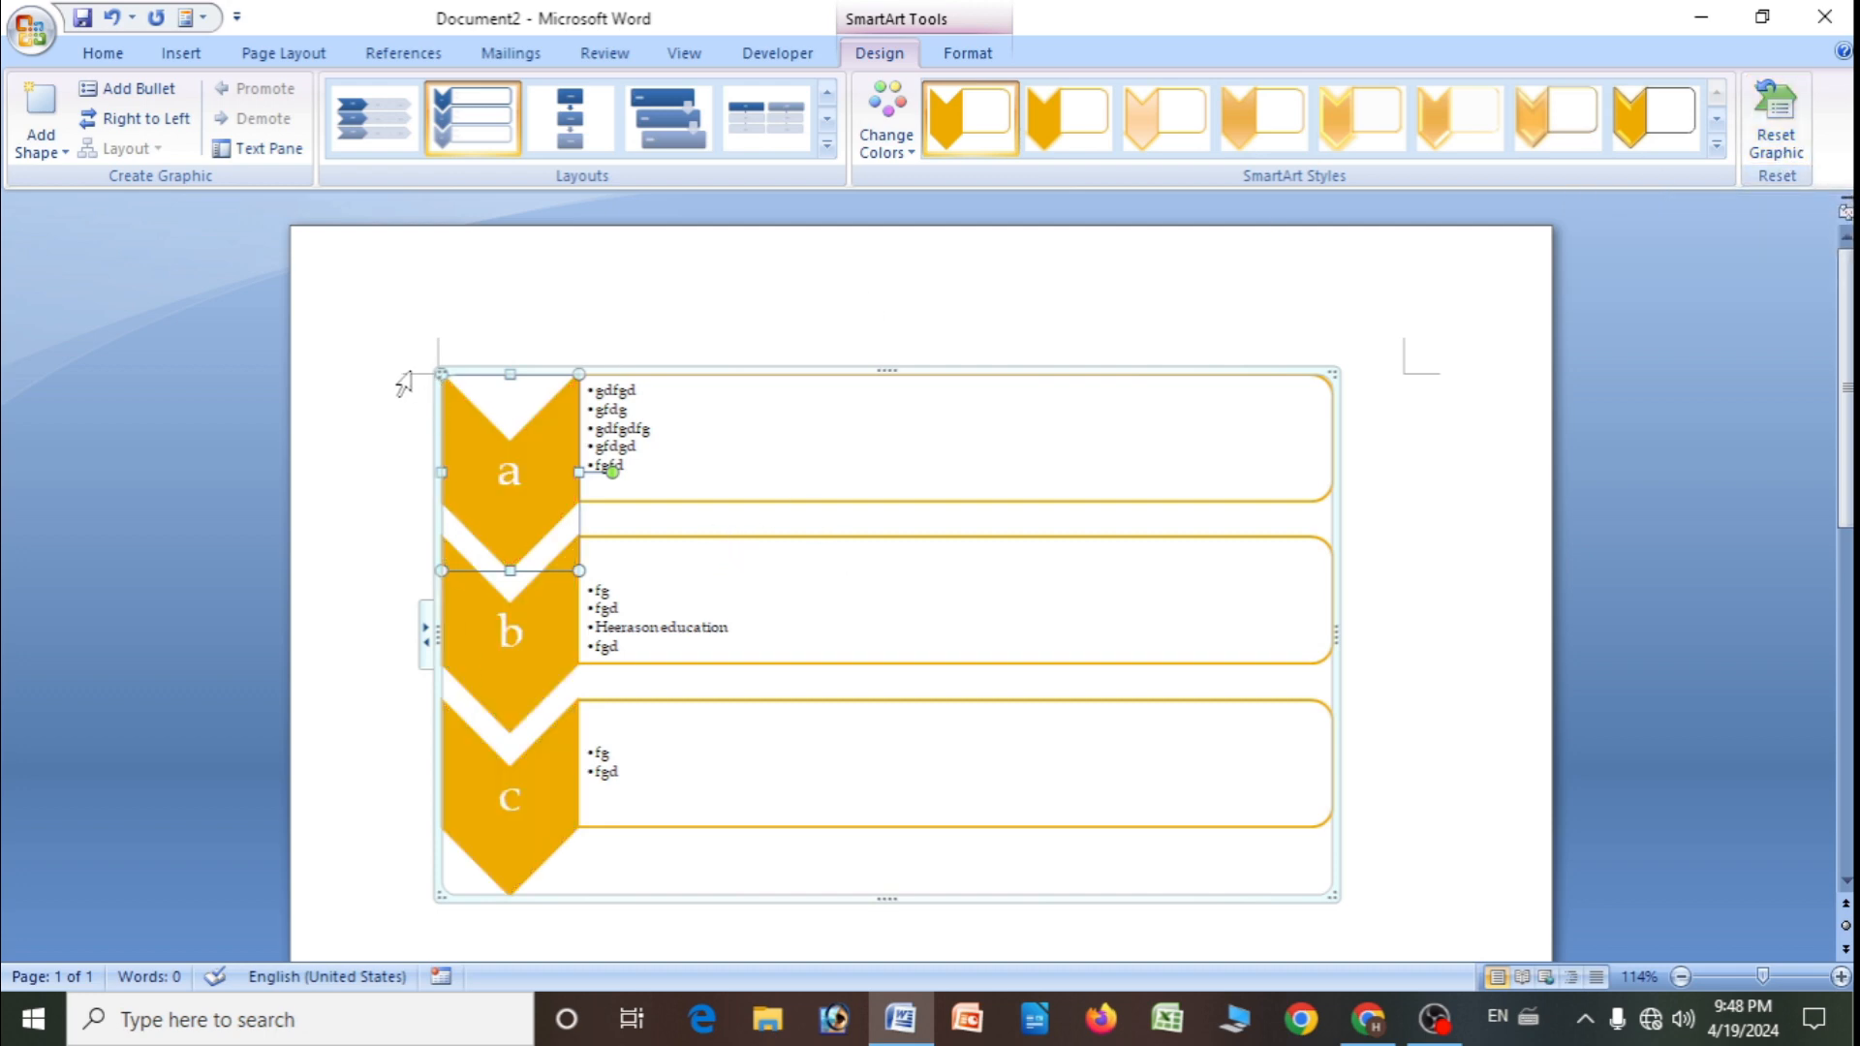
# - Delete the whole SmartArt graphic from the page and bring up the insertion commands
pyautogui.click(438, 379)
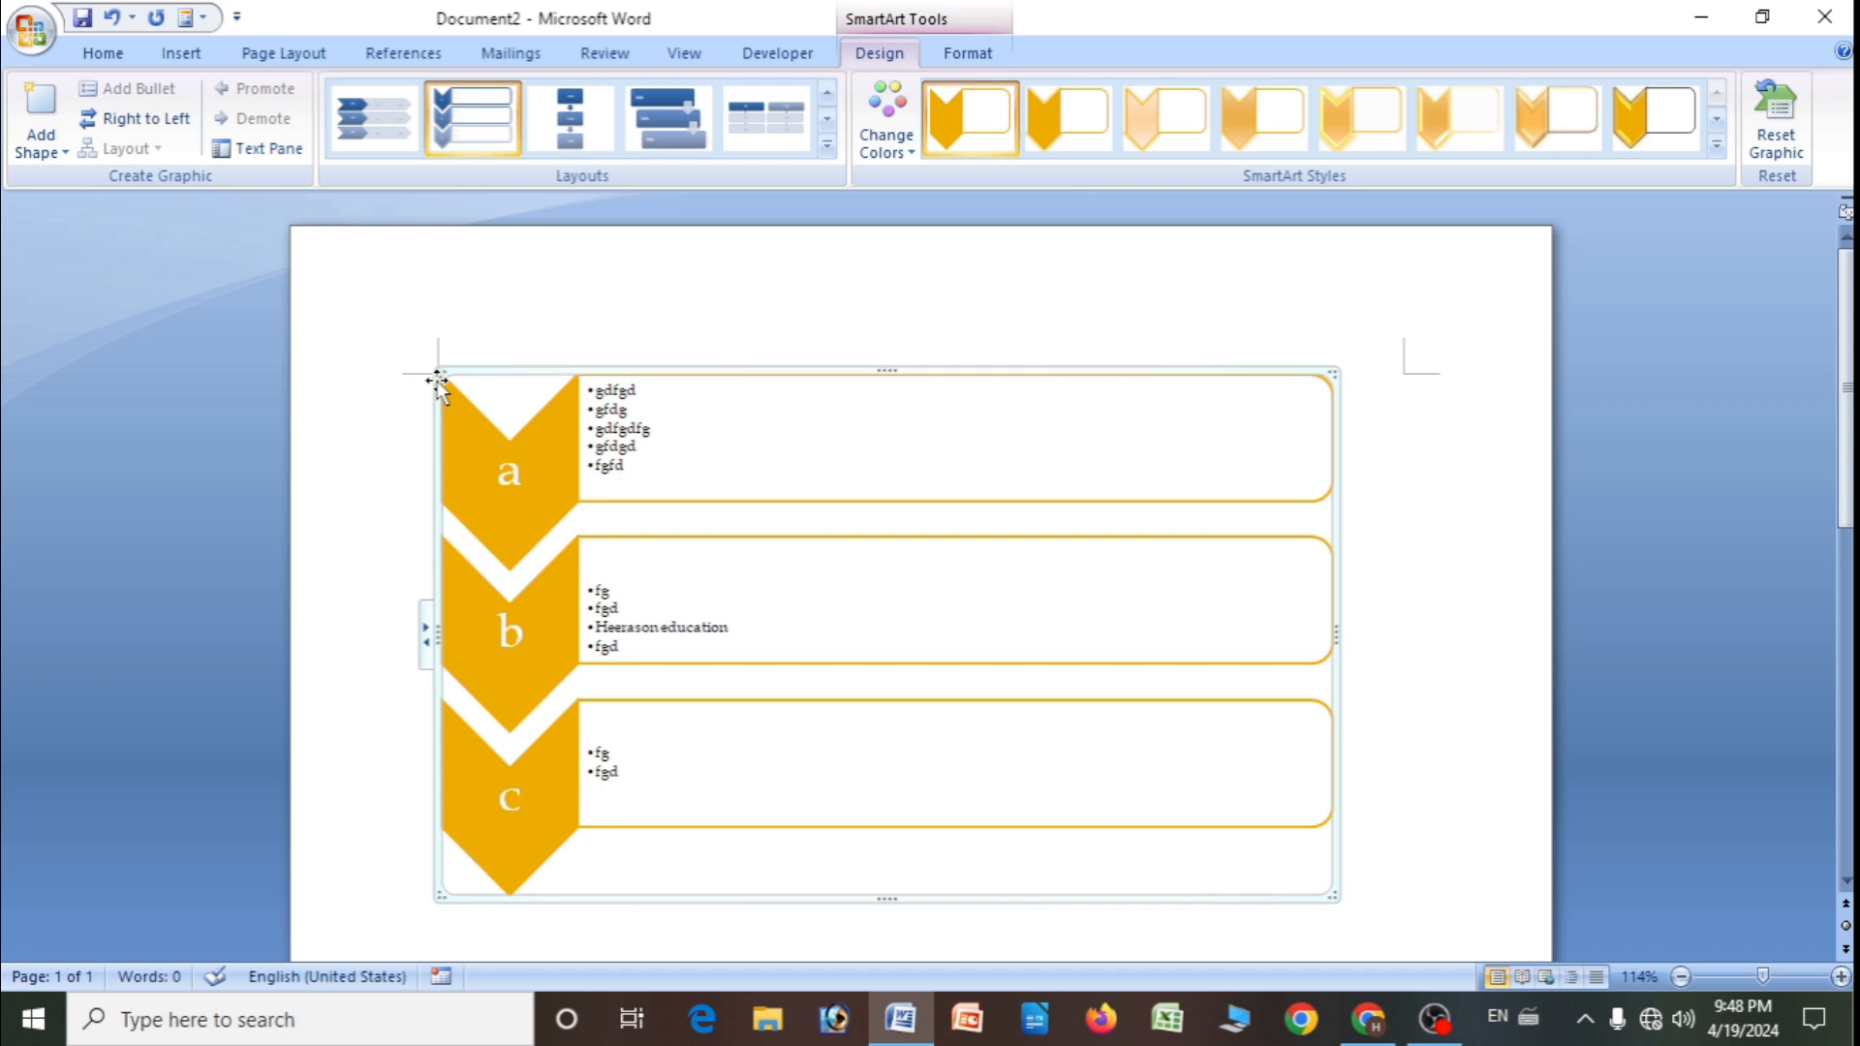
pyautogui.press('Delete')
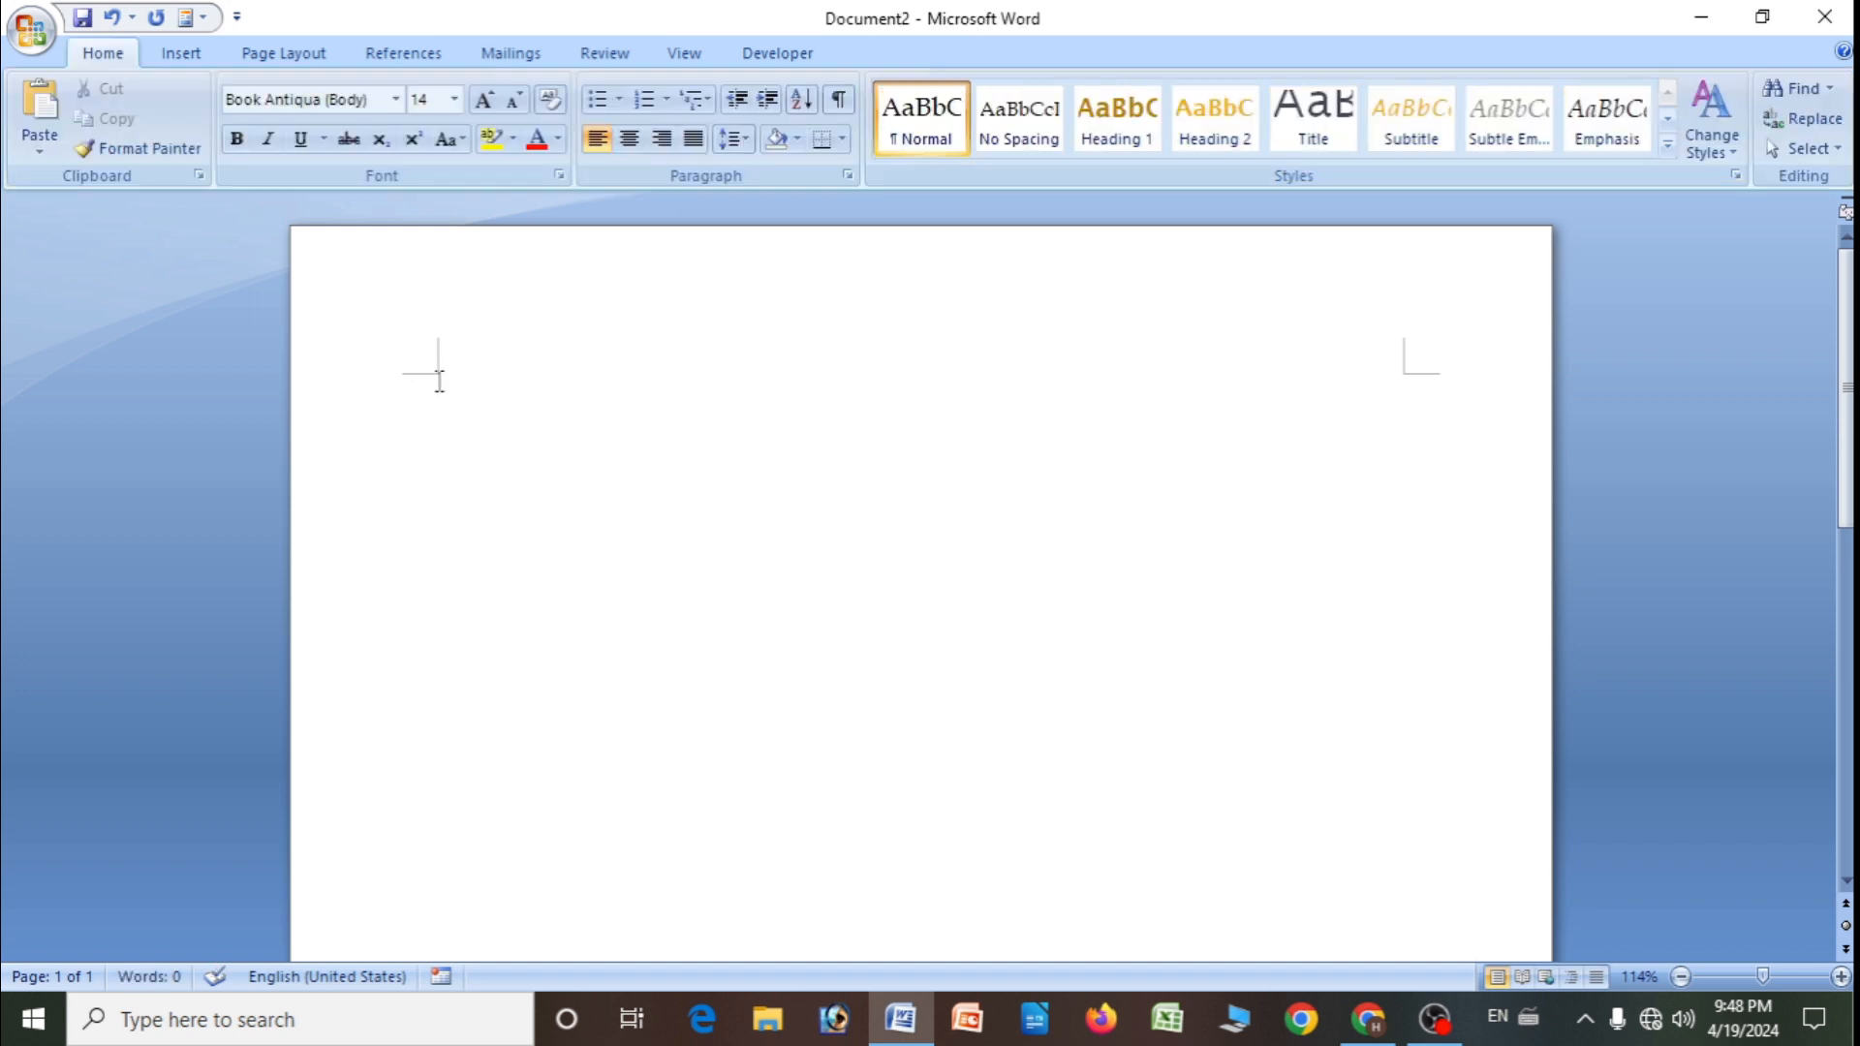
pyautogui.click(181, 53)
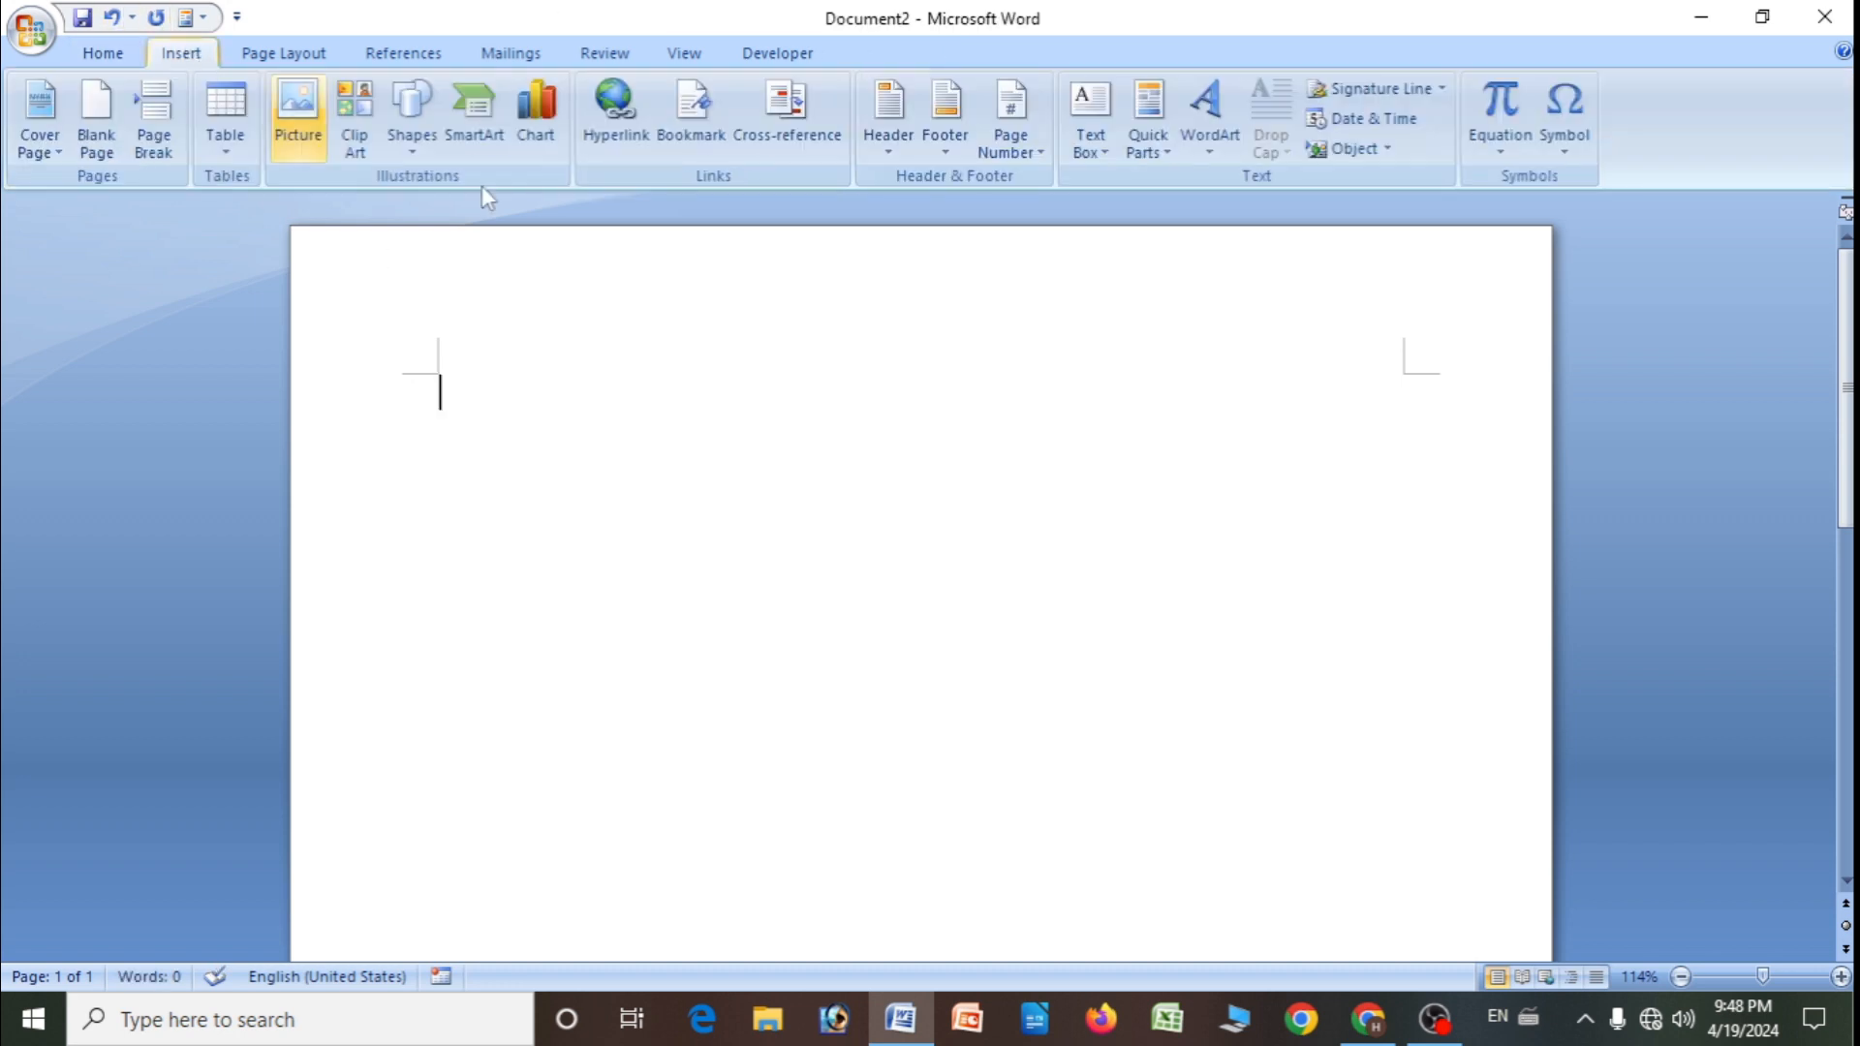
# - Compare the Column, Line, Pie and Bar chart types and insert a 3-D Clustered Column chart into the document
pyautogui.click(546, 137)
pyautogui.click(969, 537)
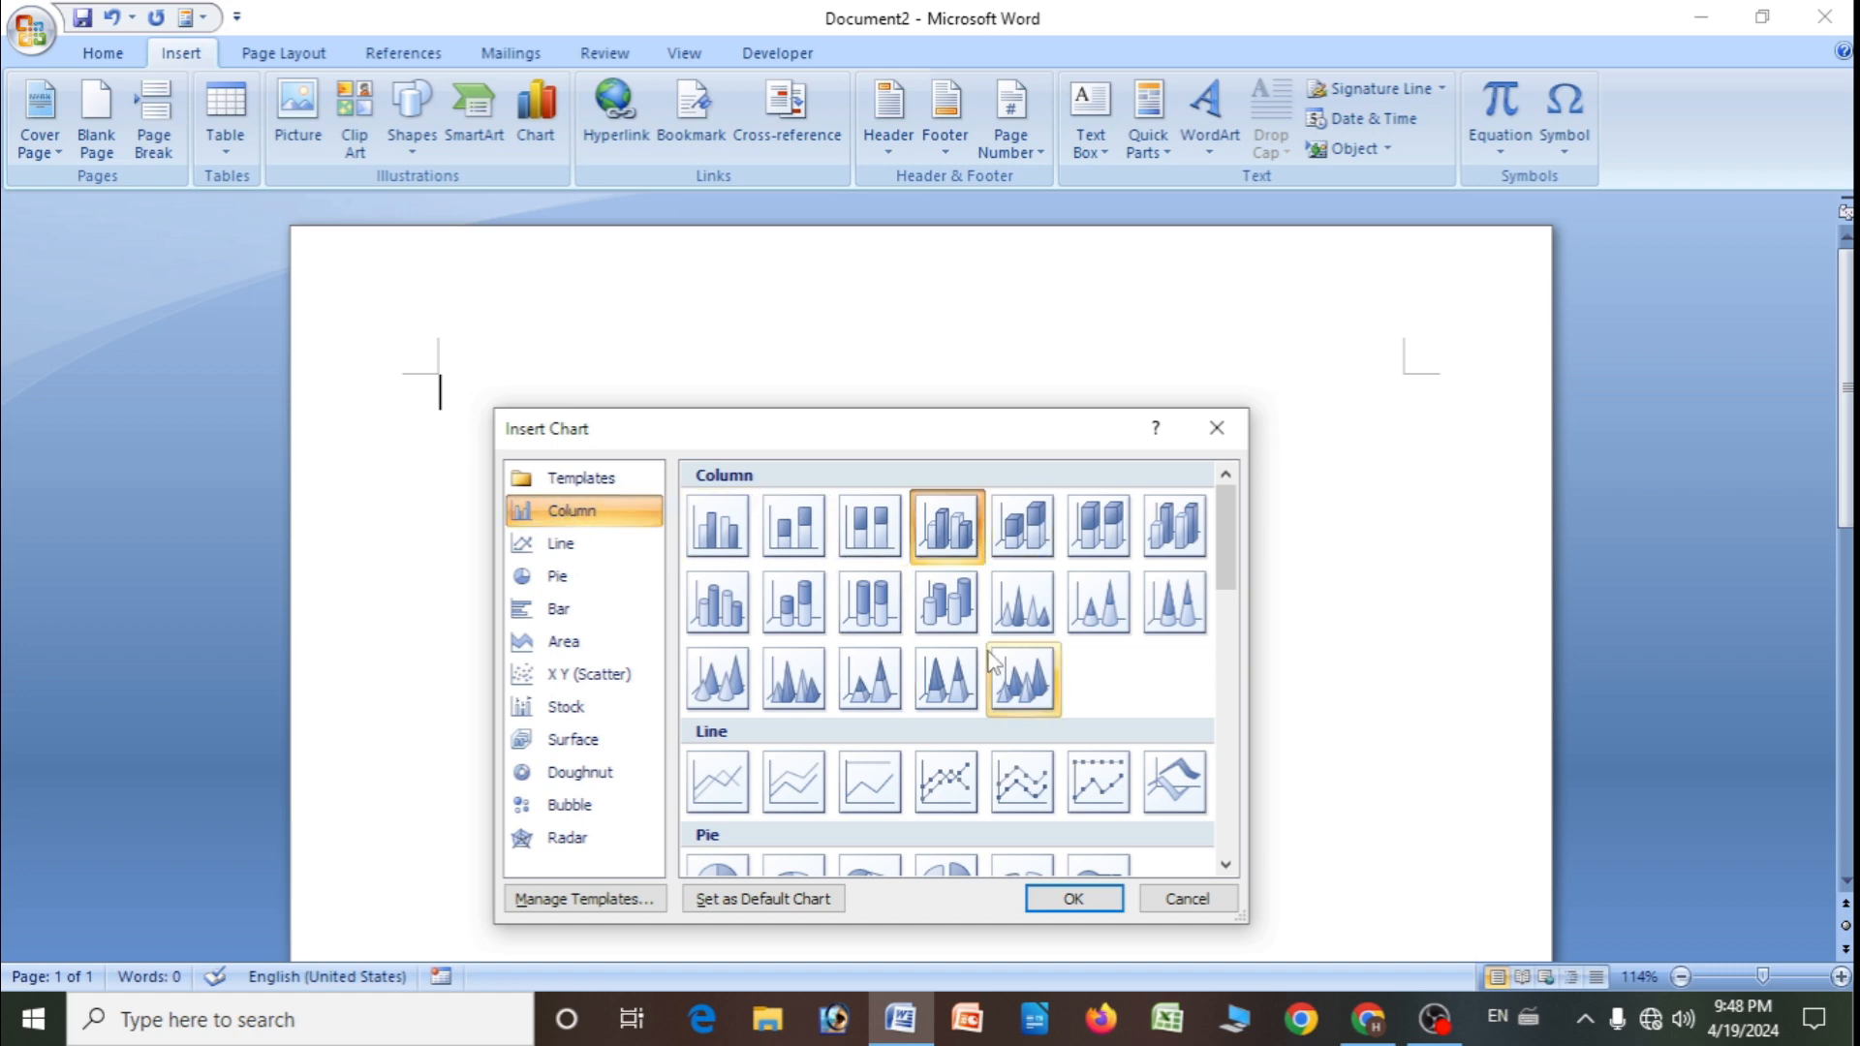
pyautogui.click(566, 543)
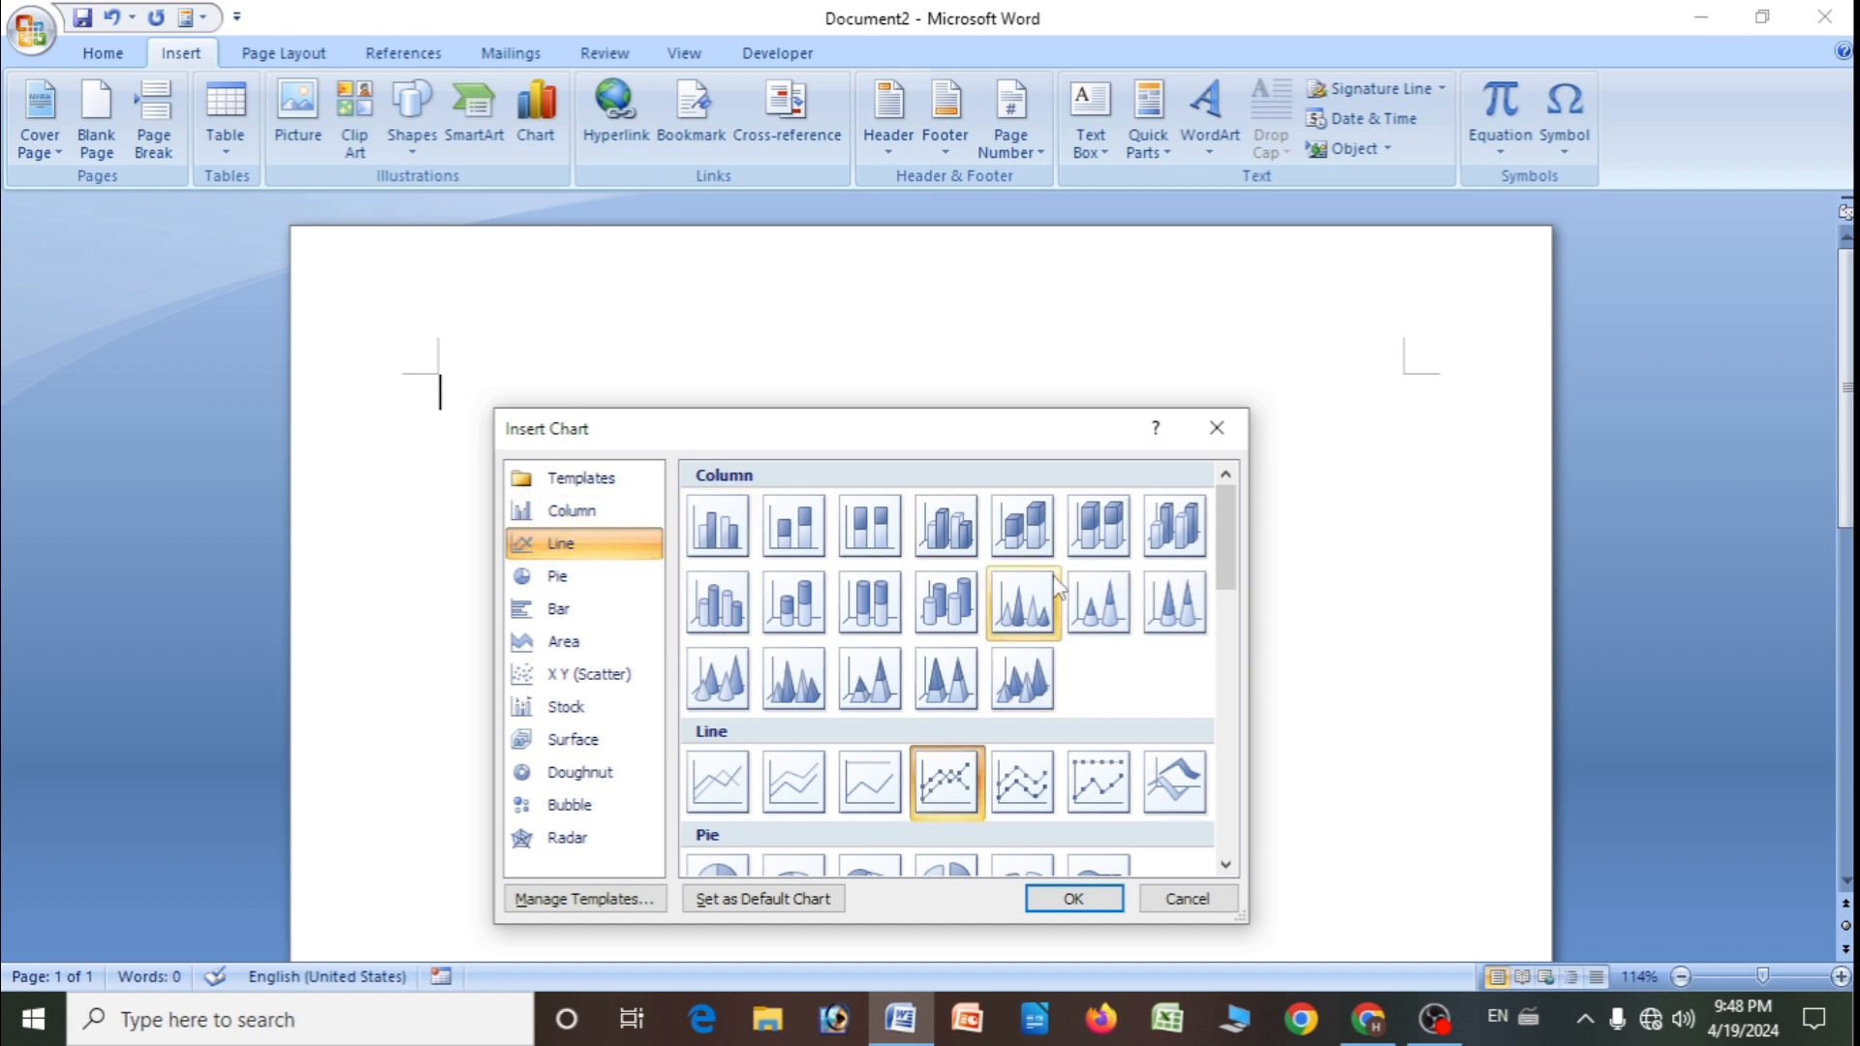
pyautogui.click(567, 586)
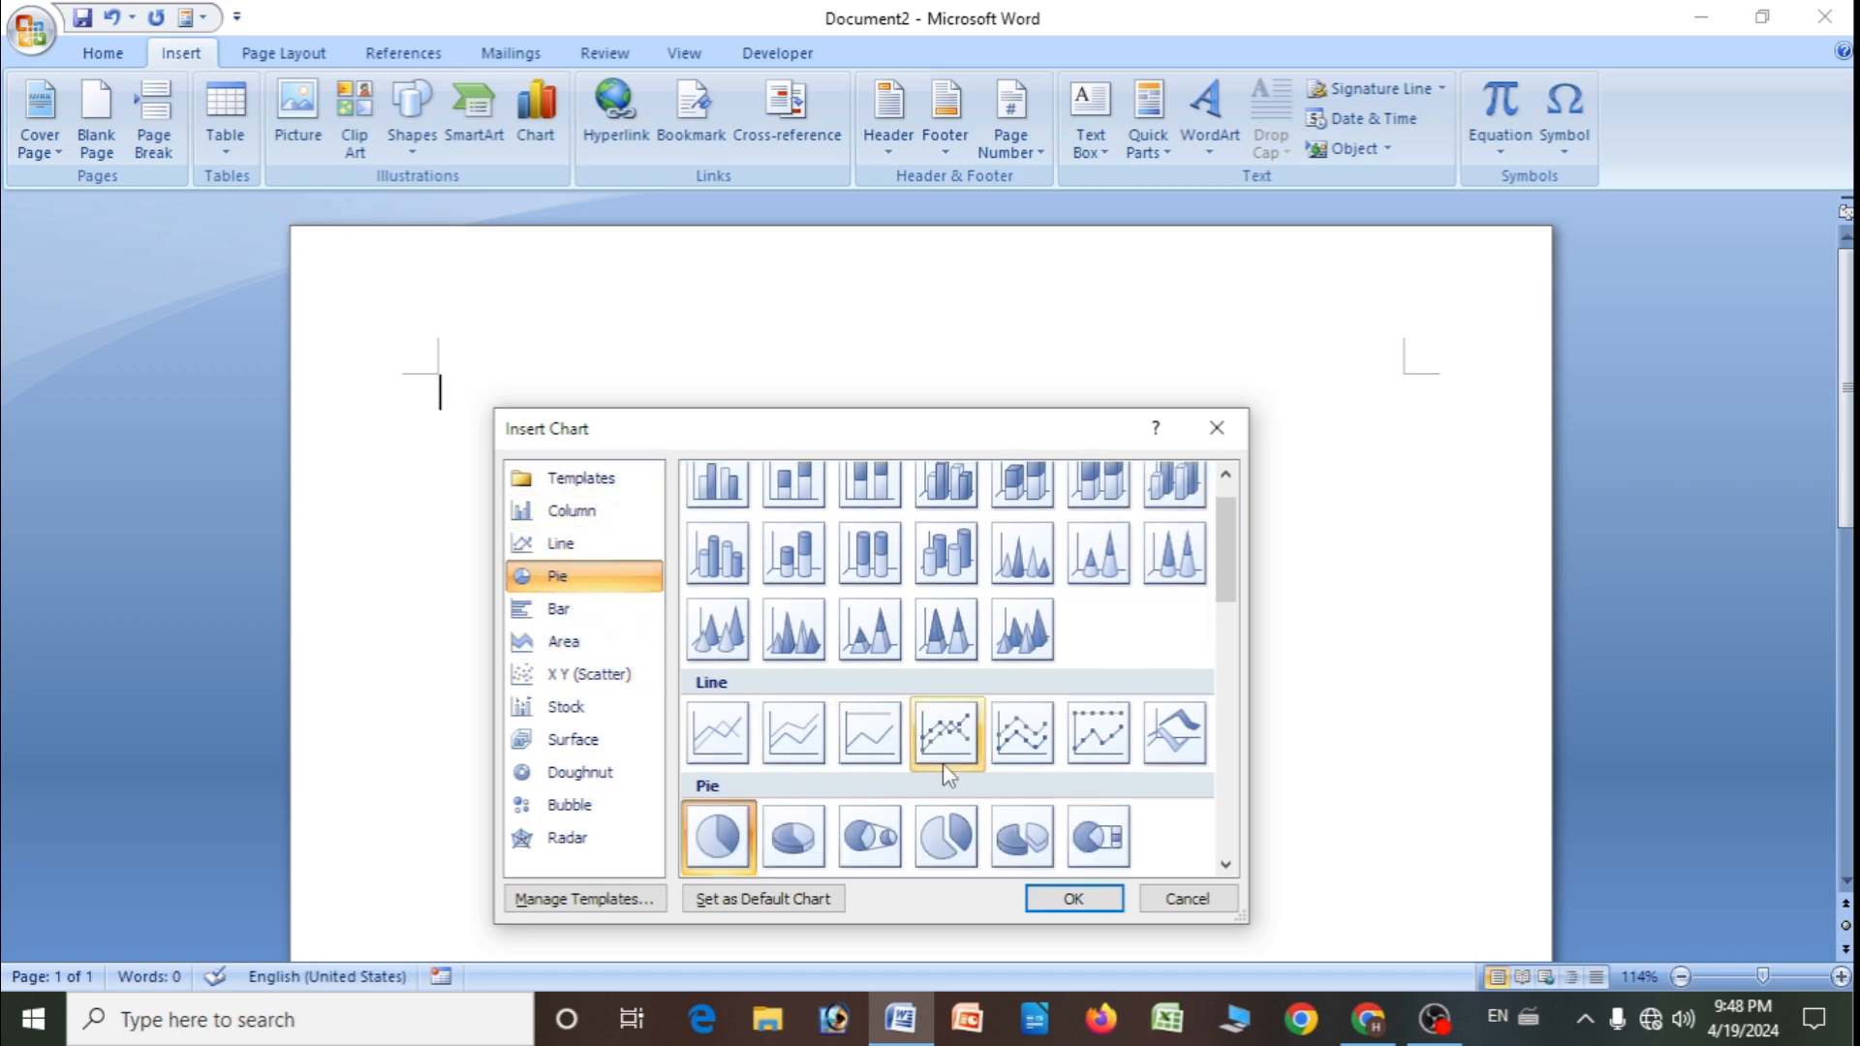
pyautogui.click(559, 616)
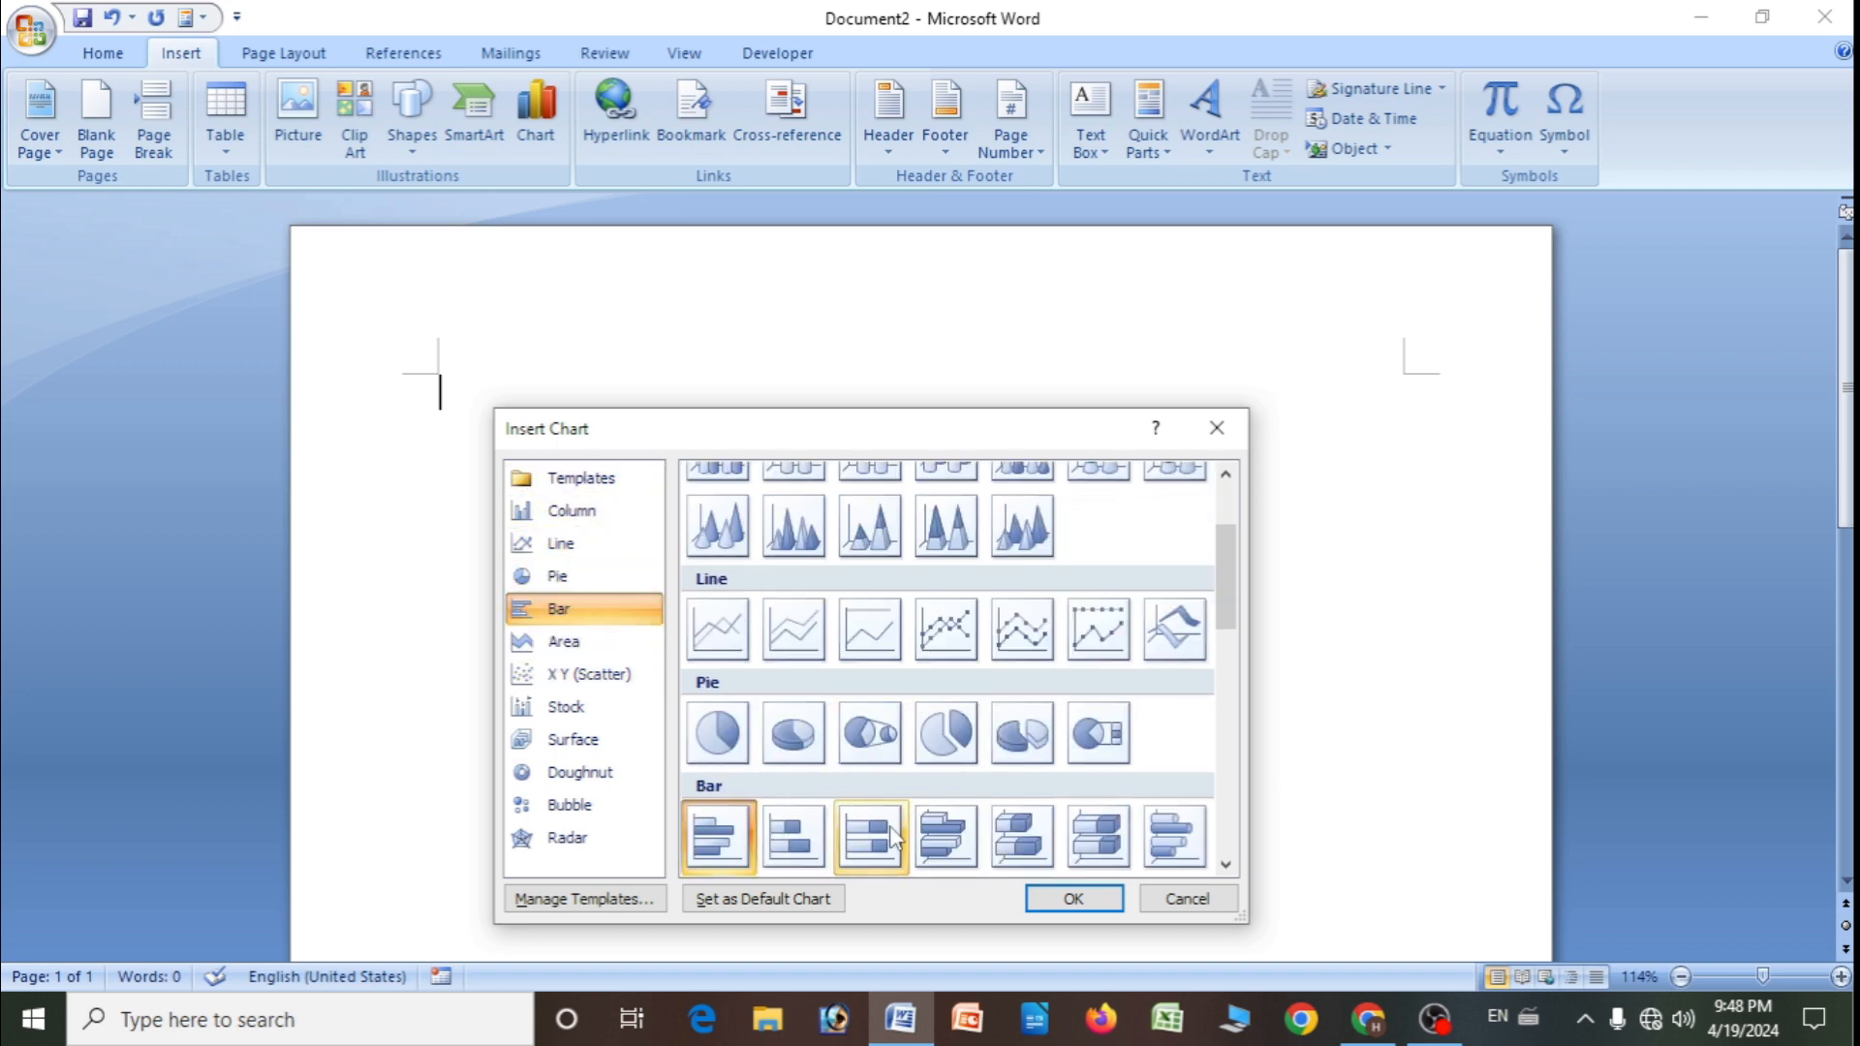
pyautogui.click(579, 510)
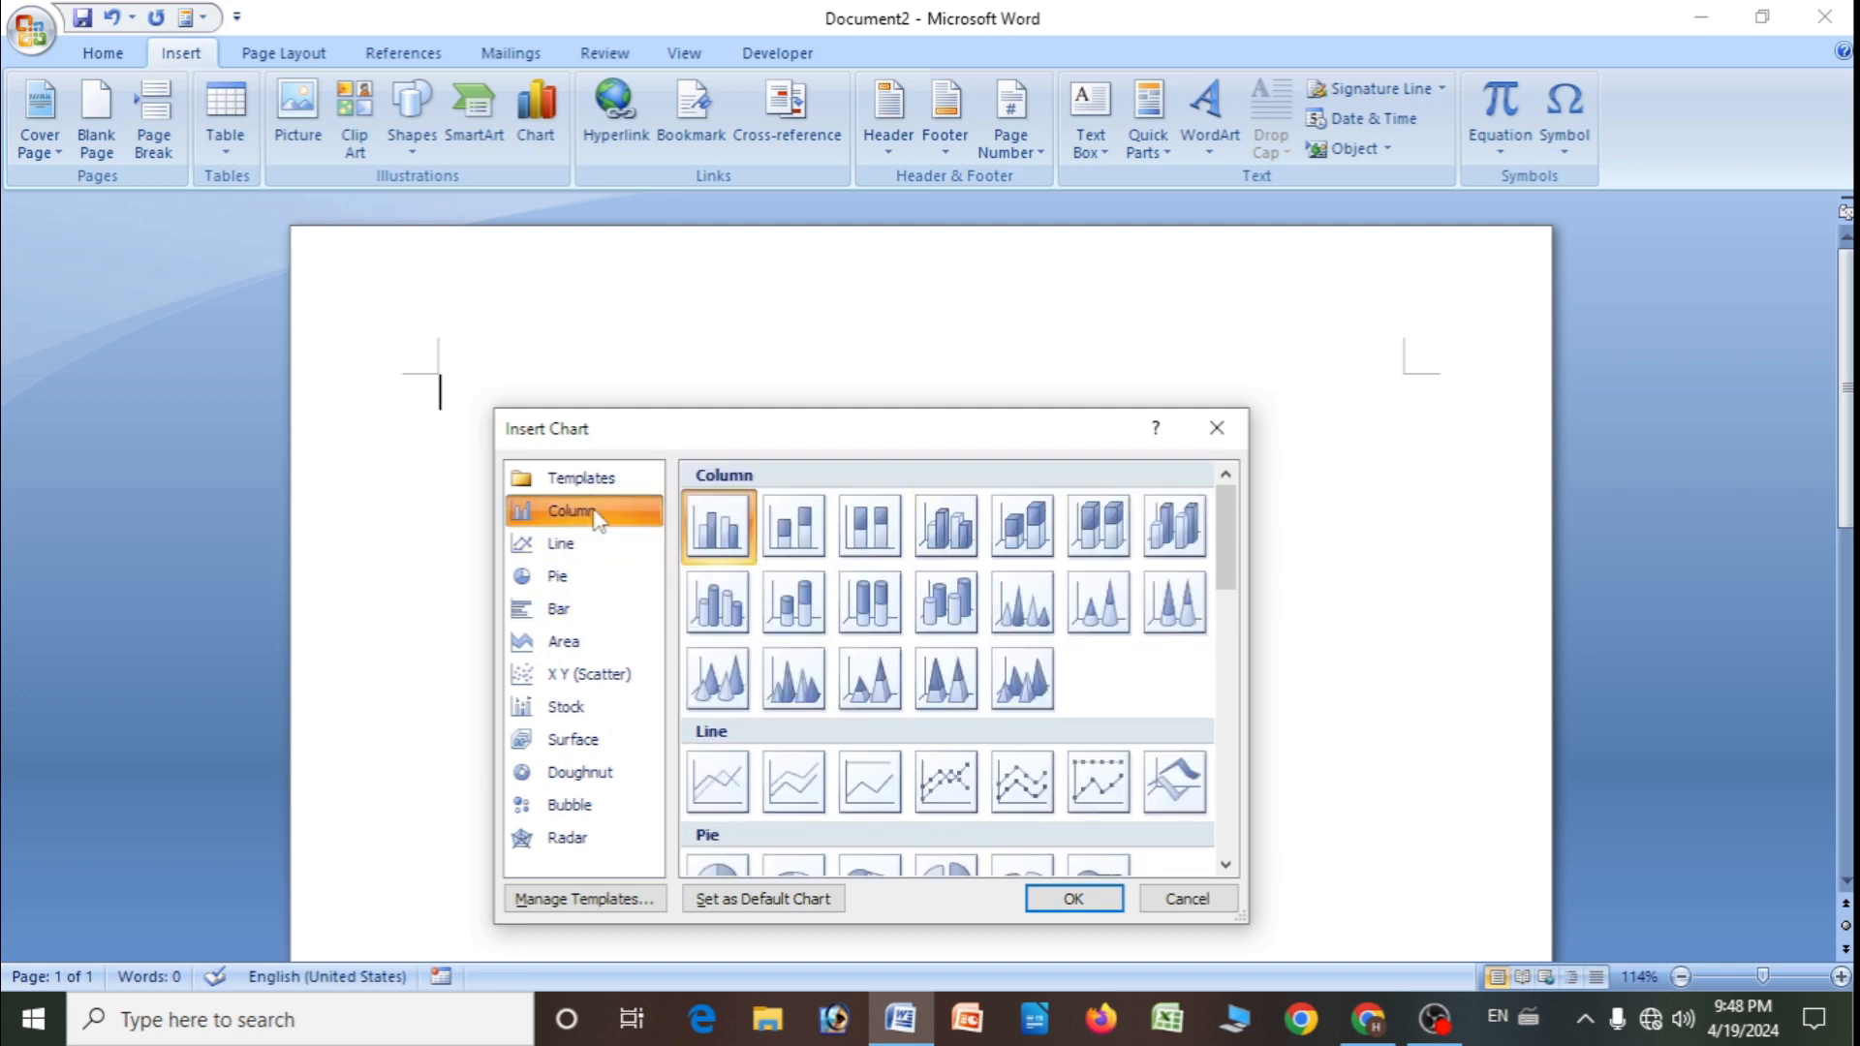
pyautogui.click(971, 546)
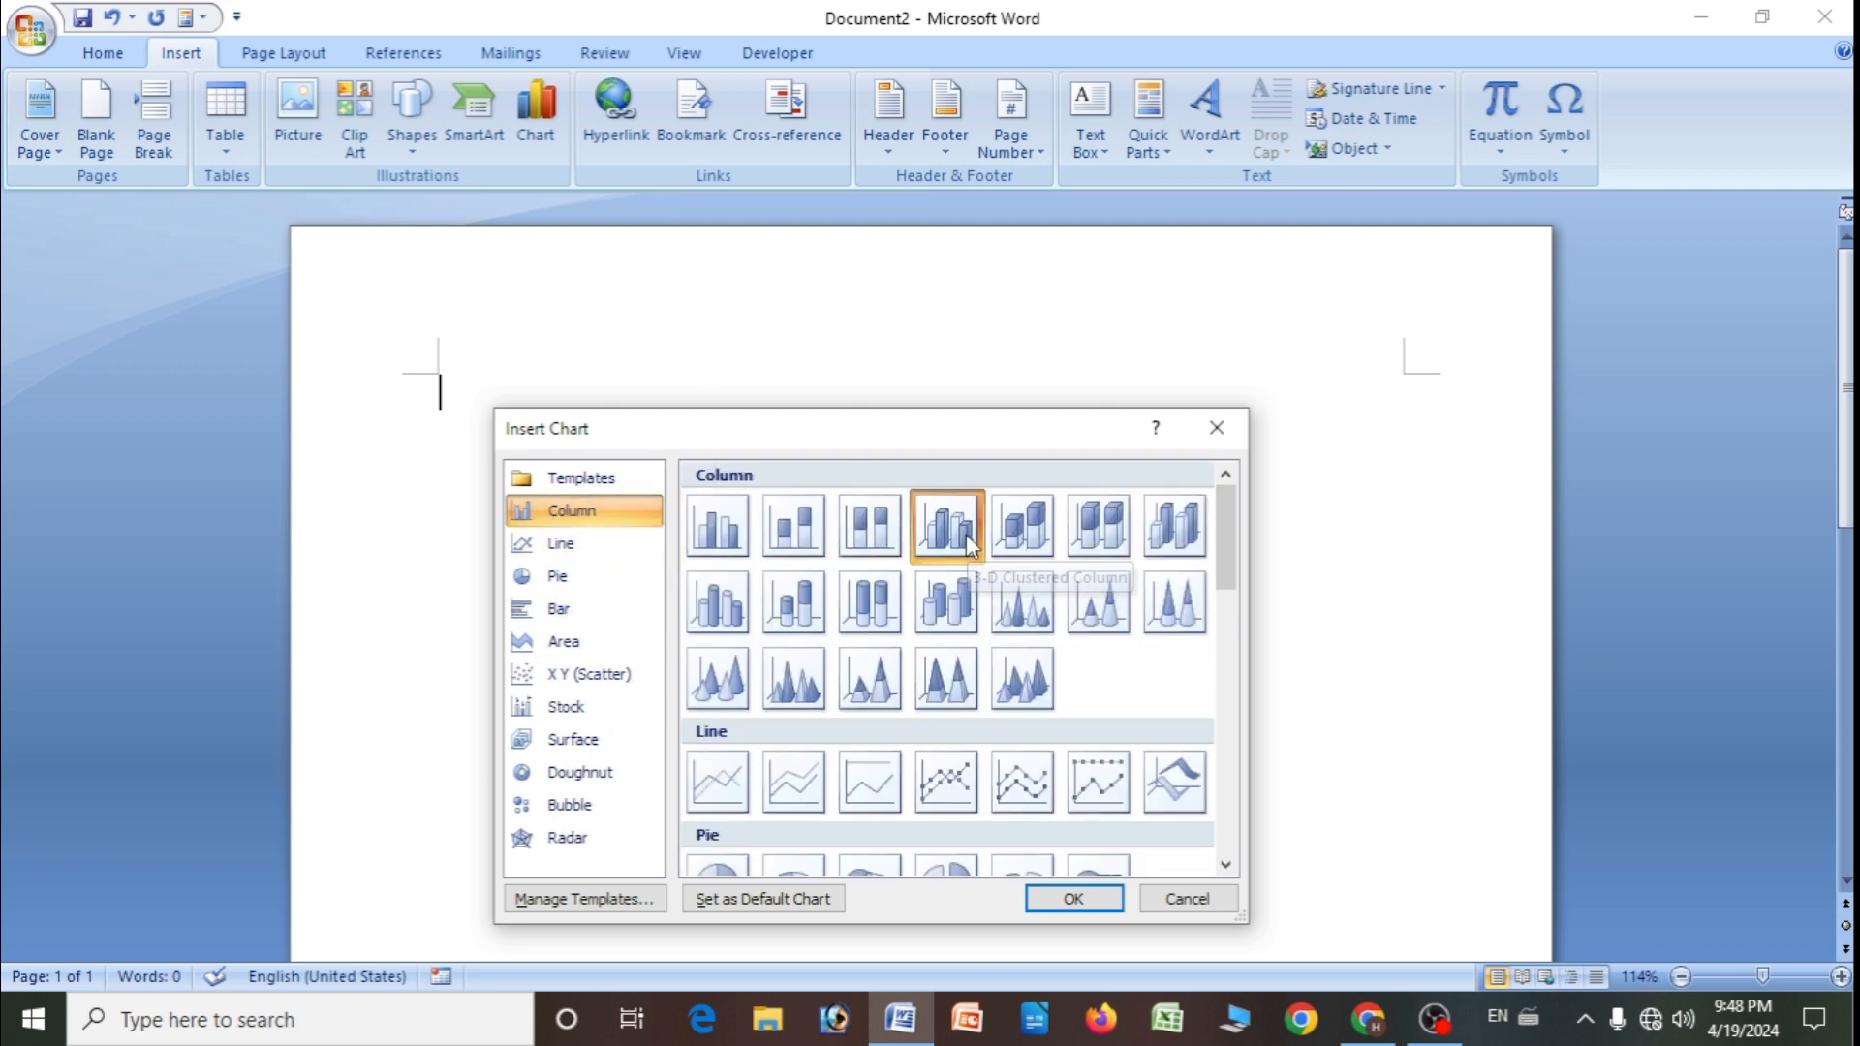
pyautogui.click(1048, 898)
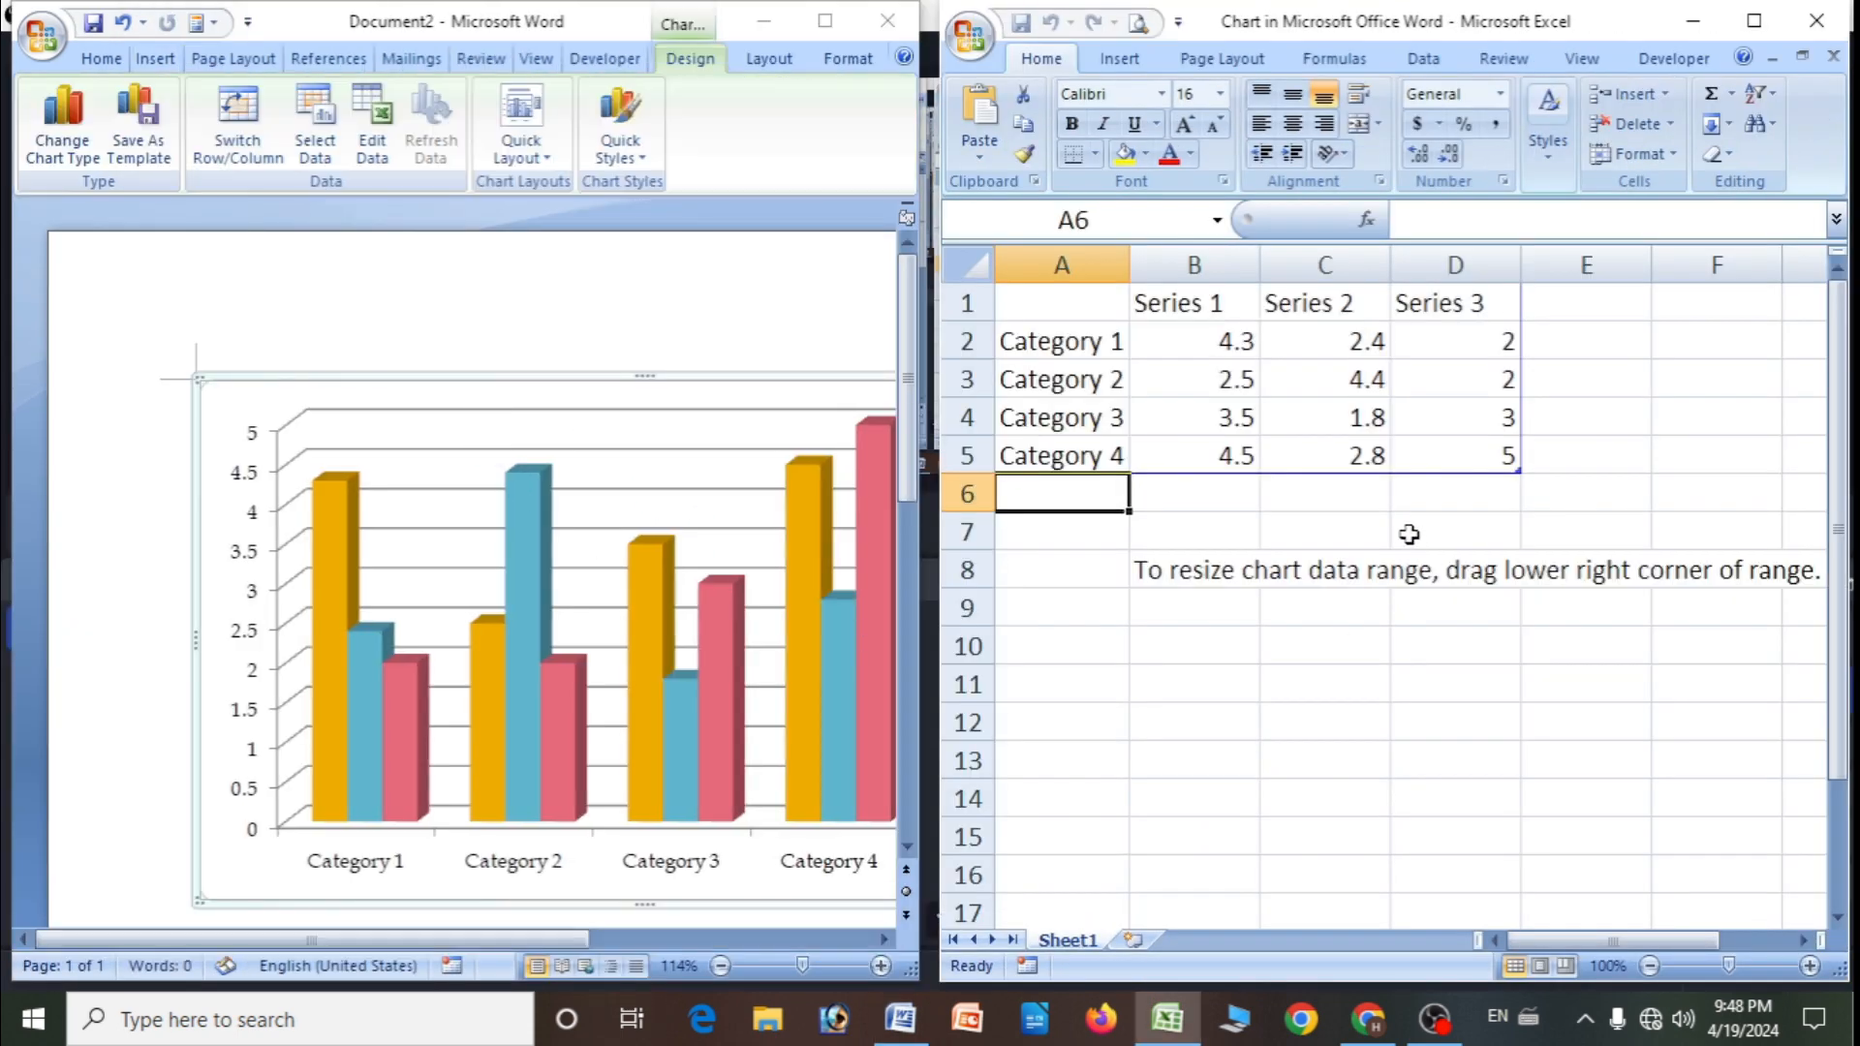
# - View the chart's Excel data sheet full screen, minimize it, and return to the maximized Word document with the insertion commands showing
pyautogui.click(1765, 23)
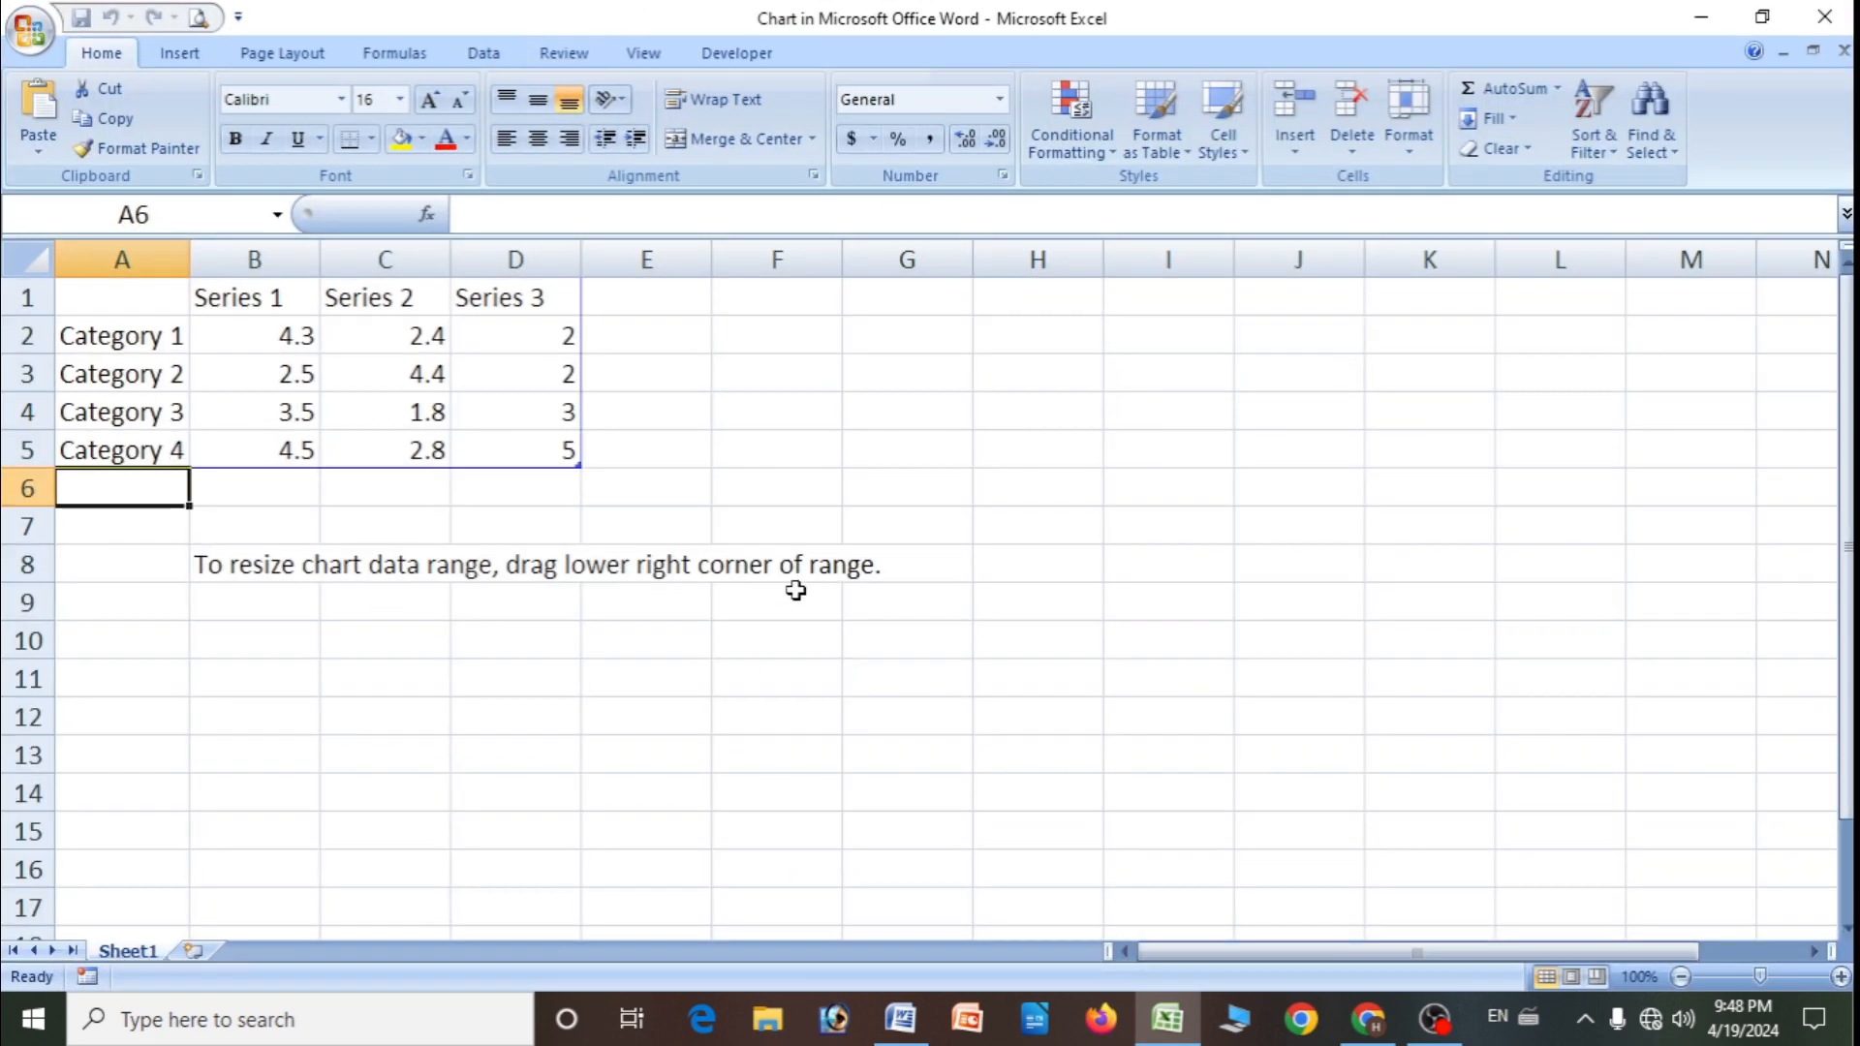
pyautogui.click(1698, 20)
pyautogui.click(824, 20)
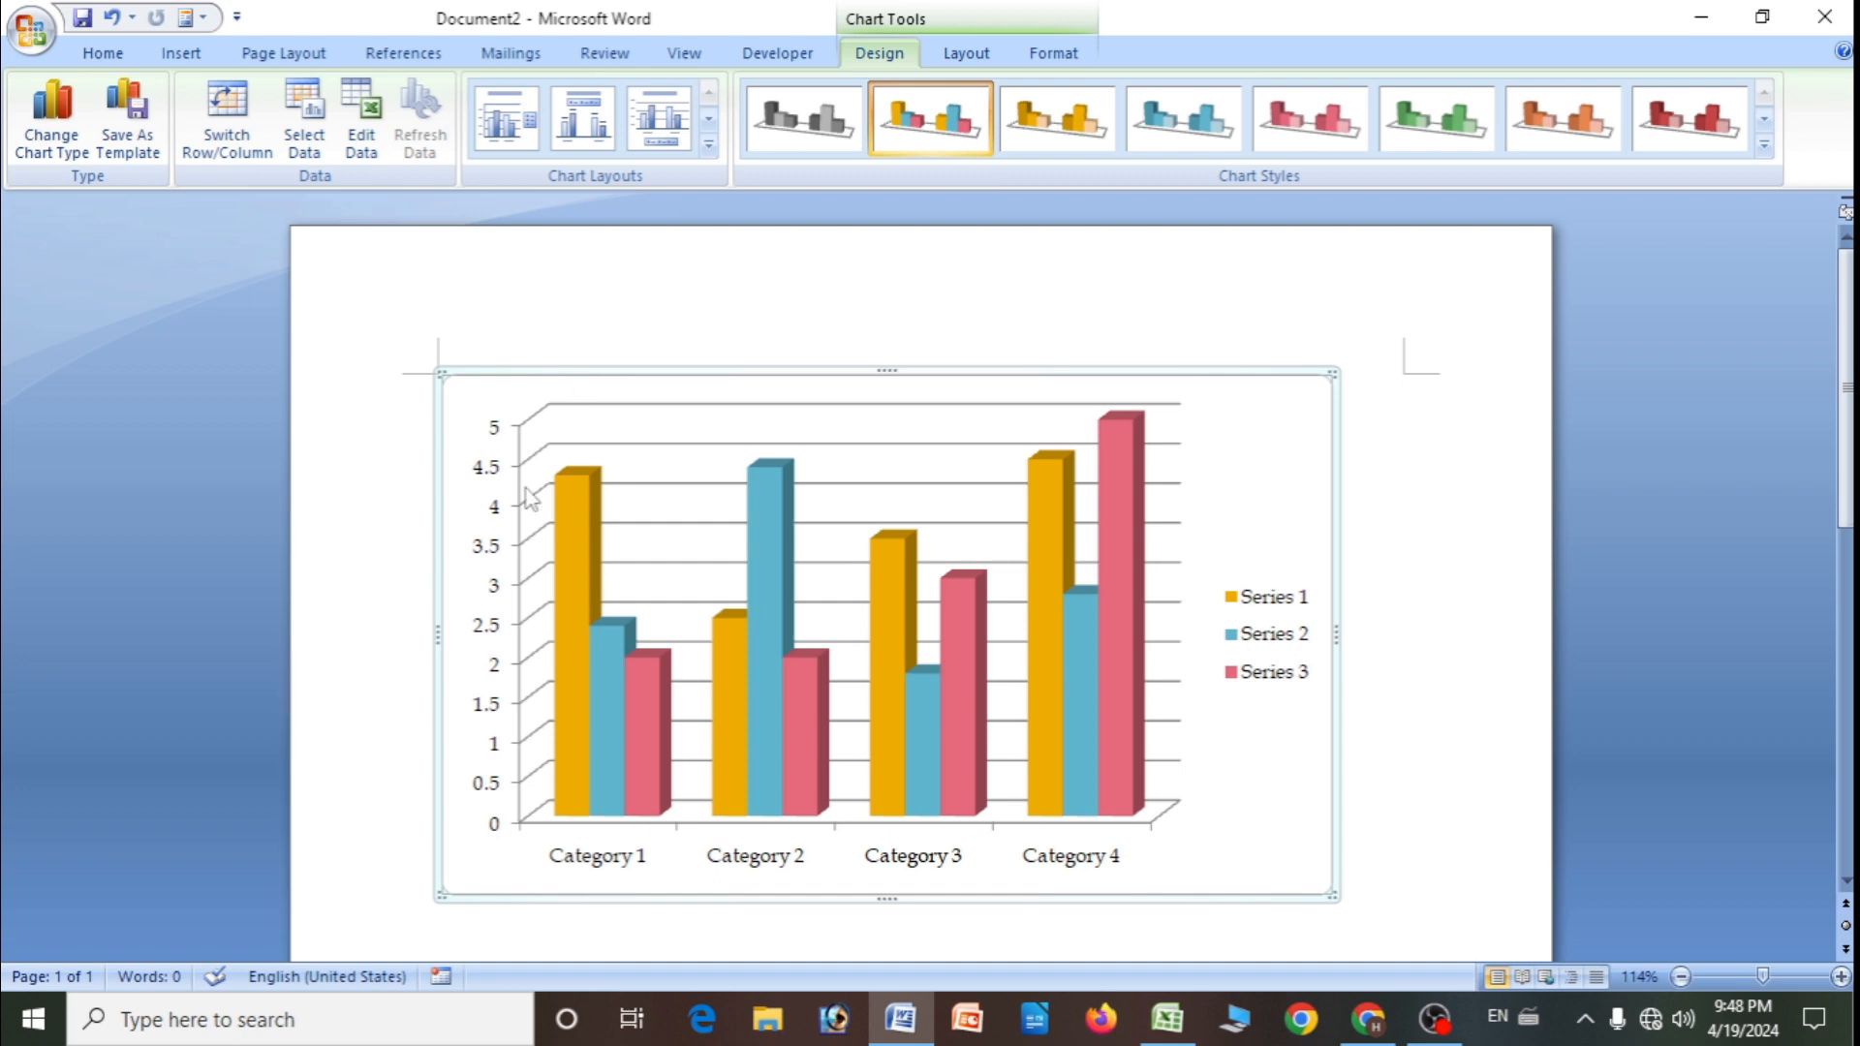
pyautogui.click(177, 55)
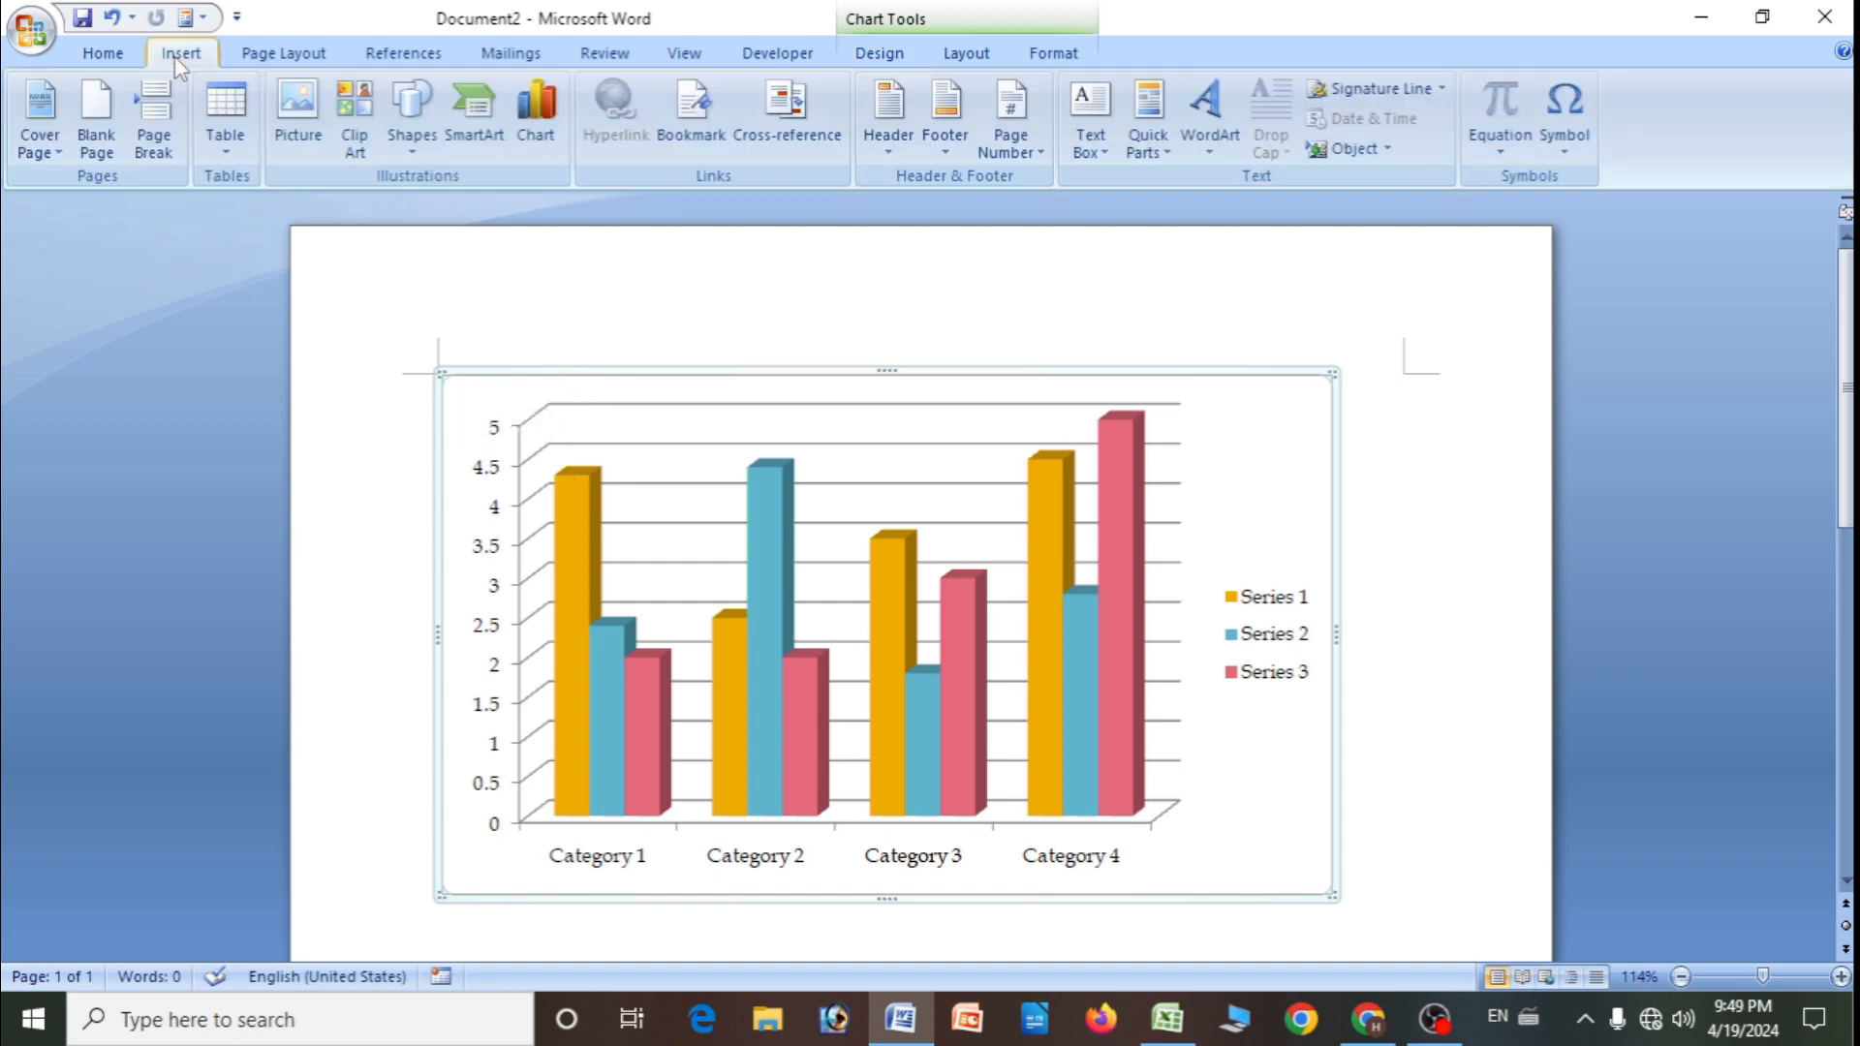
# - Switch the chart's rows and columns, and change its type to a 100% stacked pyramid
pyautogui.click(442, 383)
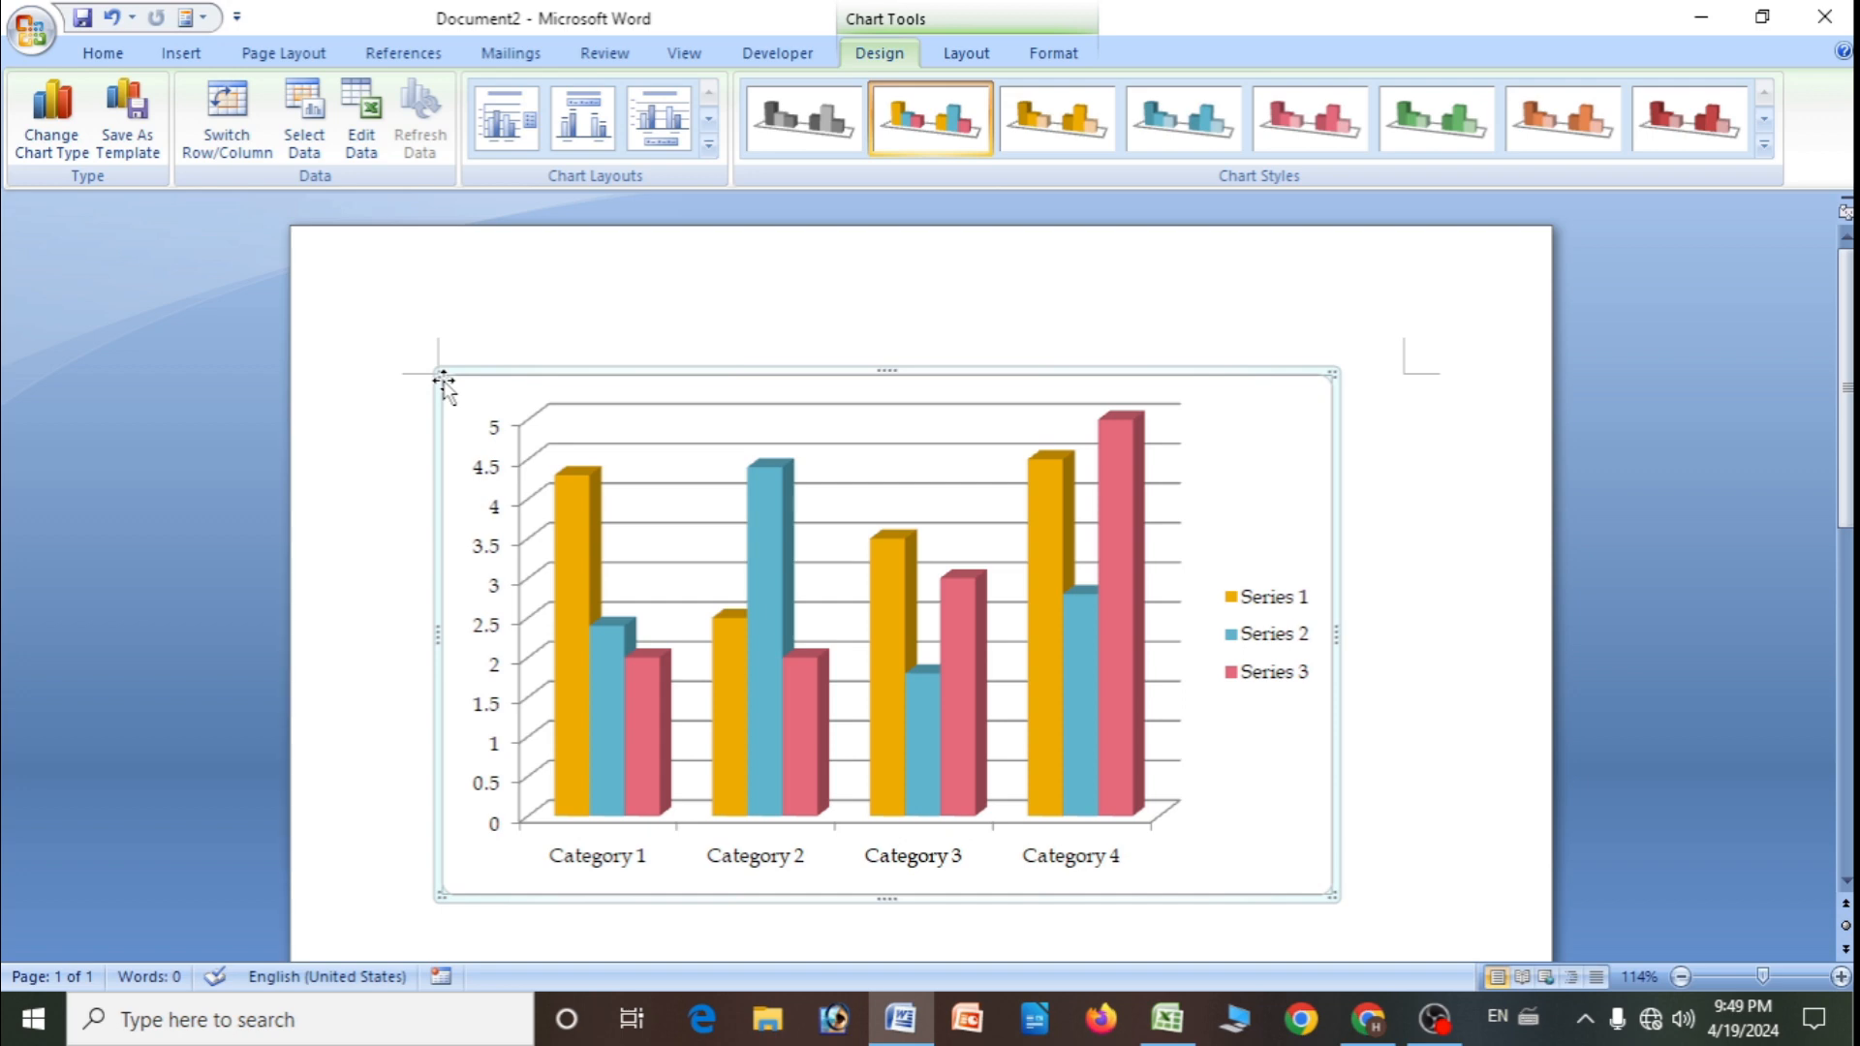
pyautogui.click(248, 162)
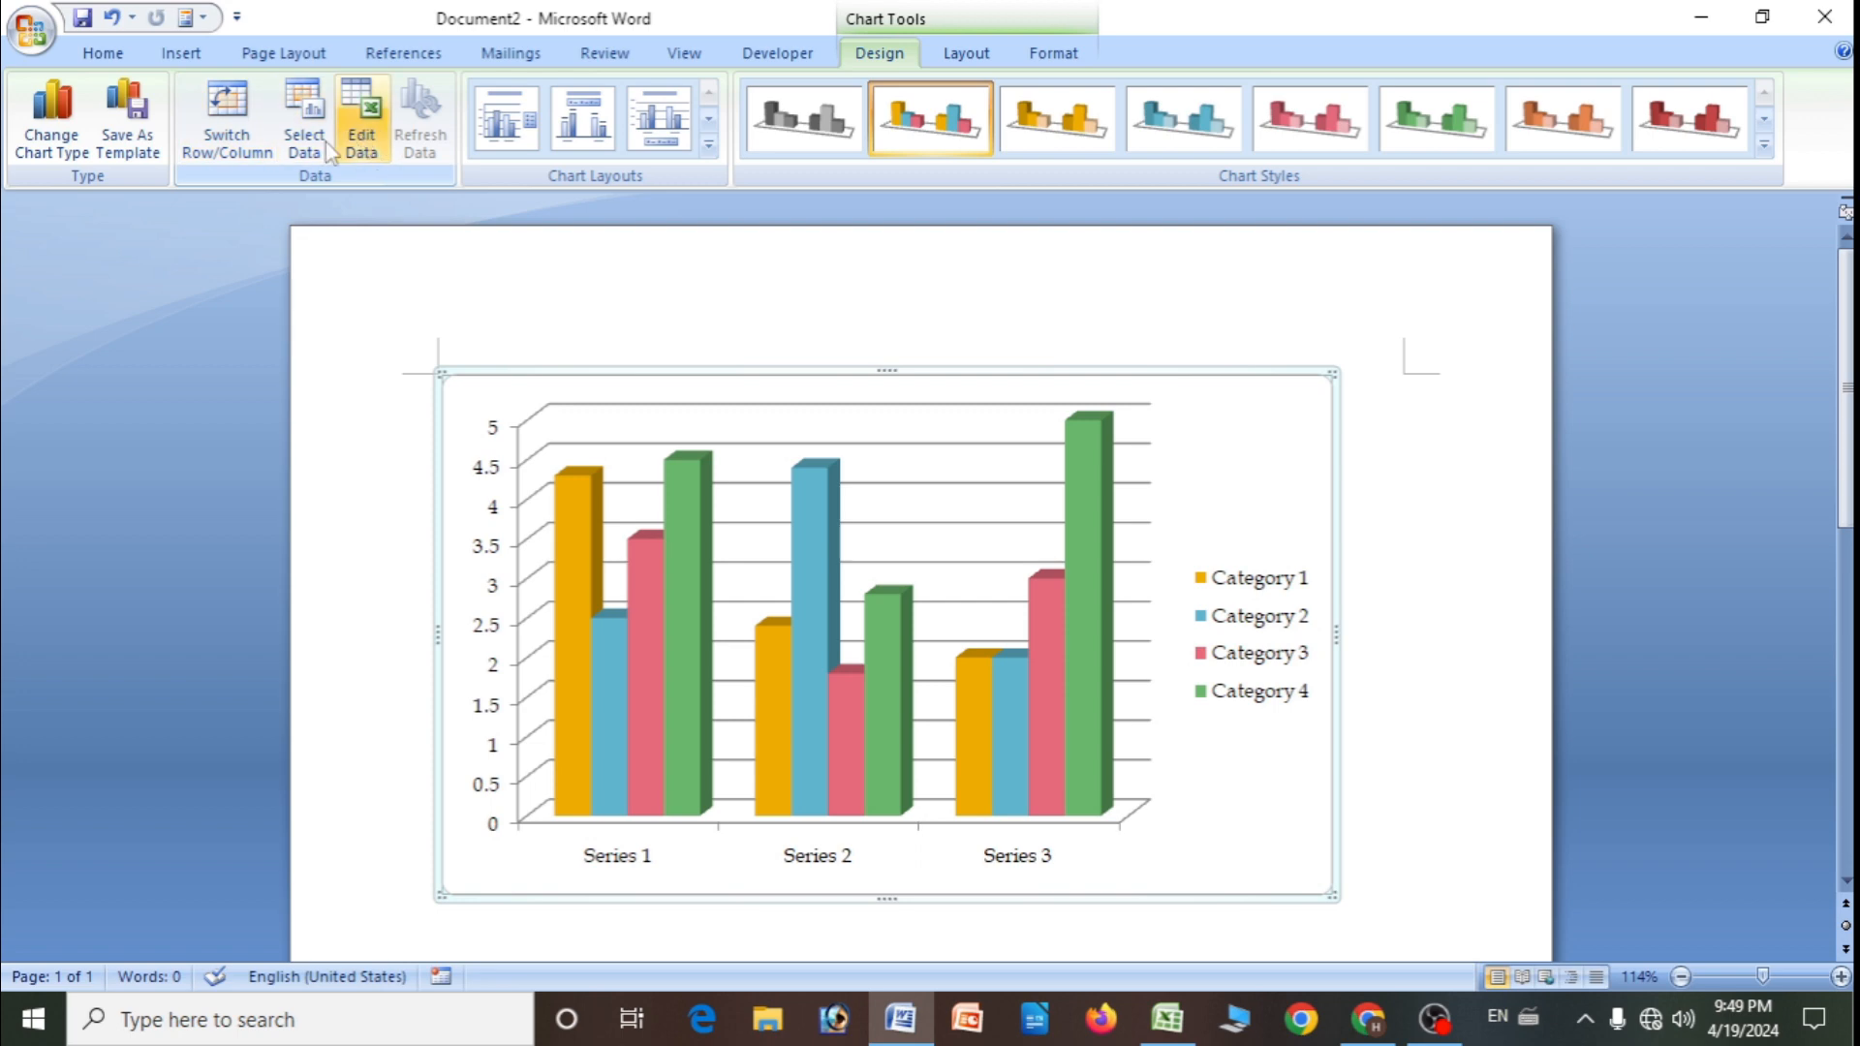
pyautogui.click(68, 159)
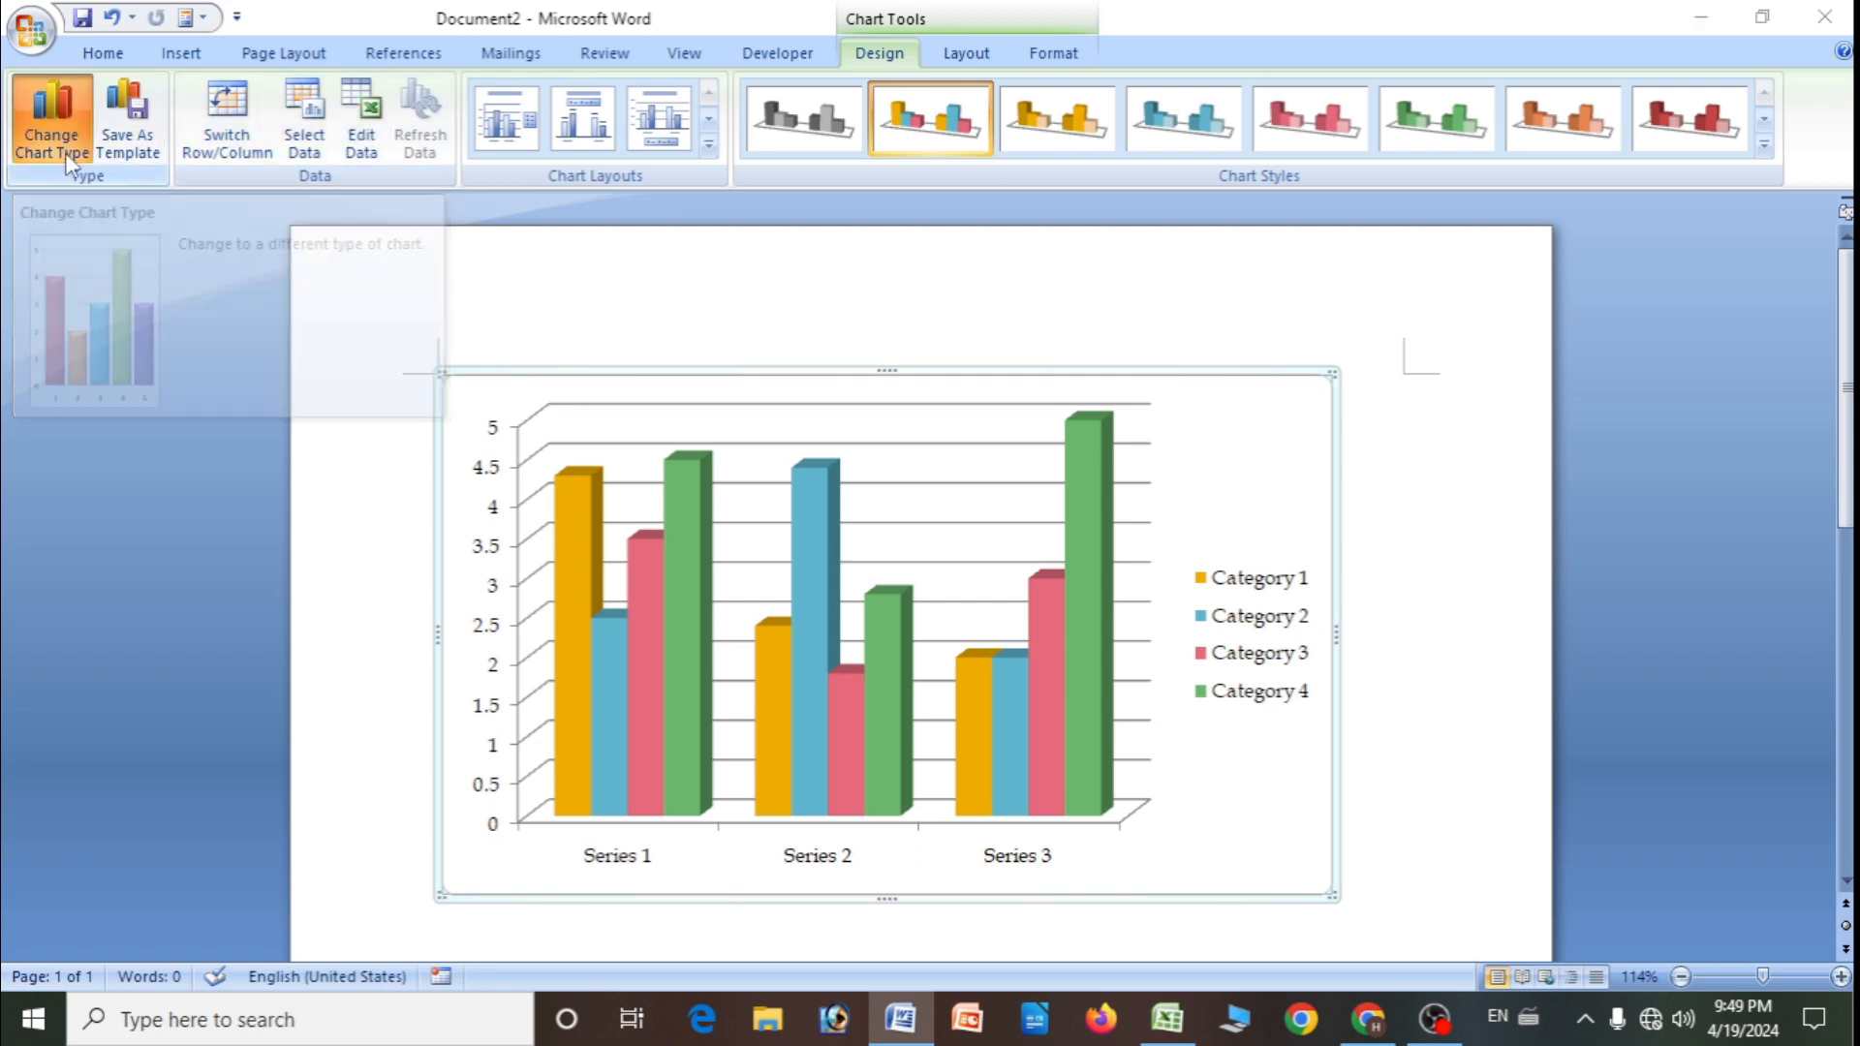
pyautogui.click(941, 693)
pyautogui.click(1073, 898)
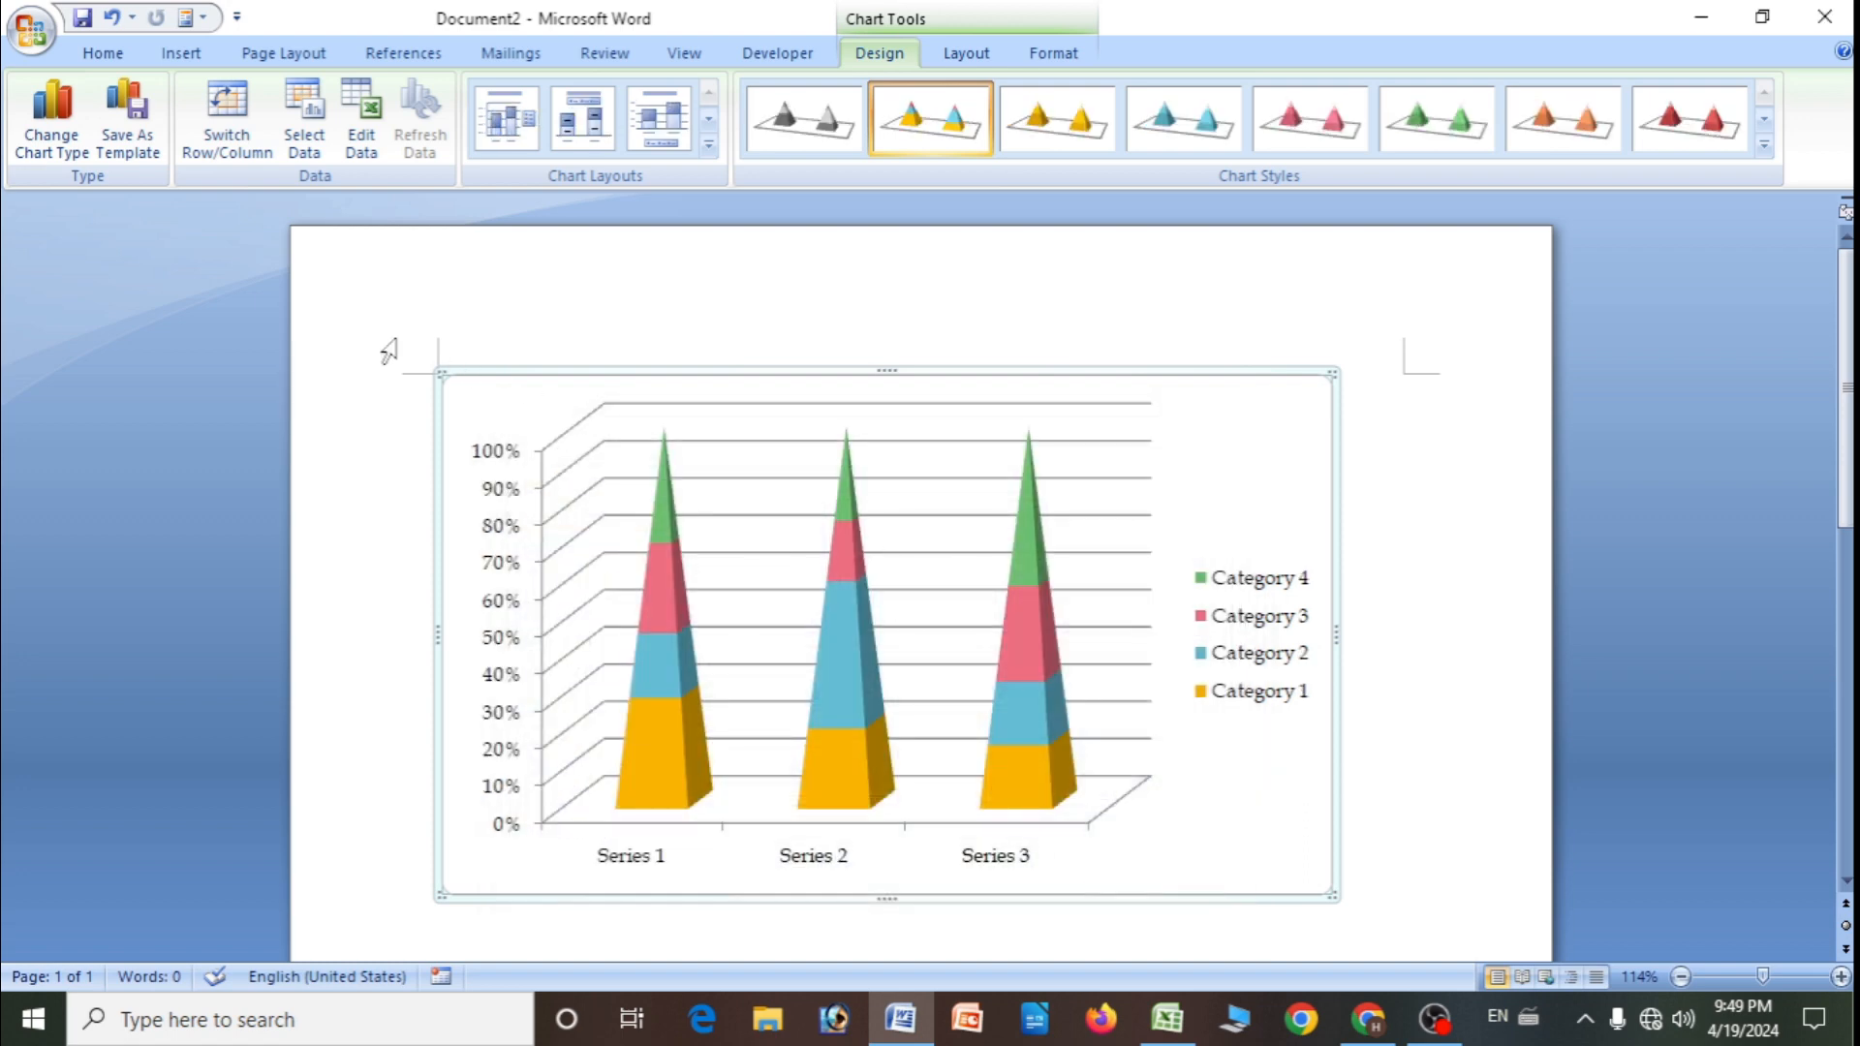
# - Change the chart type to a 3-D stacked column
pyautogui.click(44, 126)
pyautogui.click(1043, 531)
pyautogui.click(1072, 898)
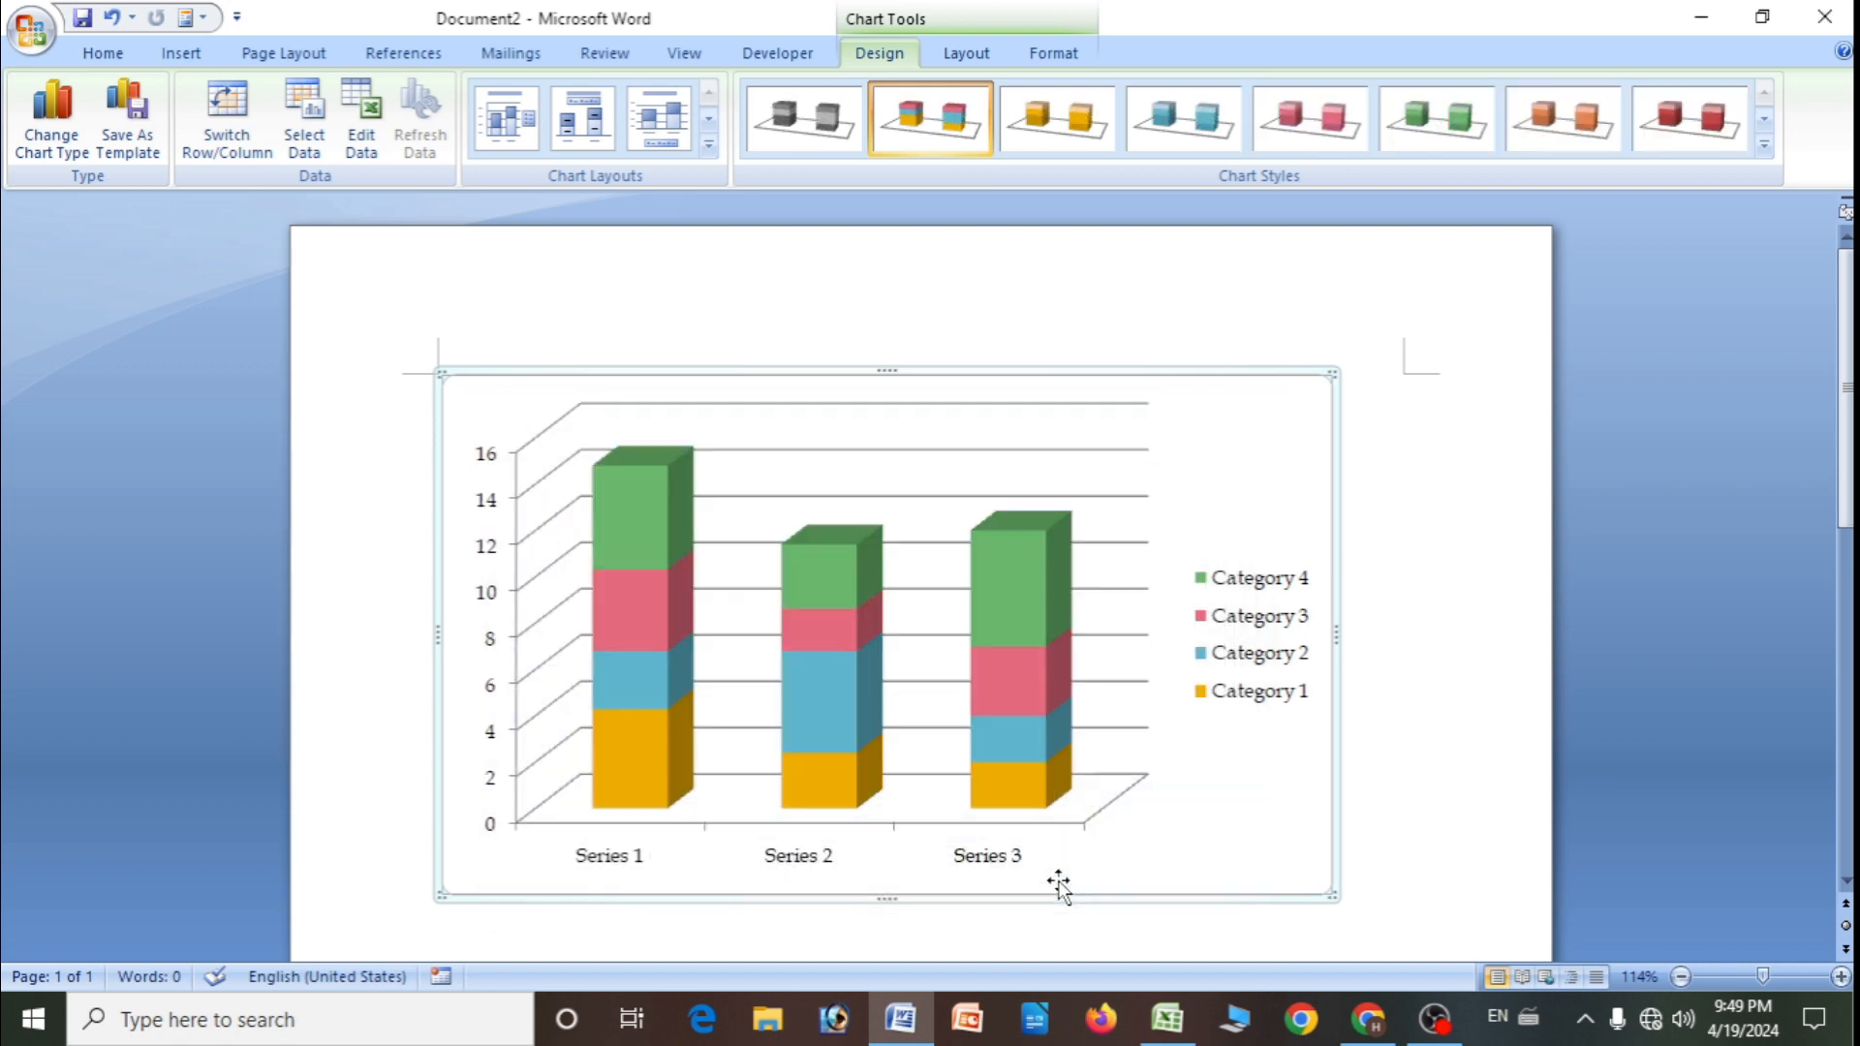
# - Save the chart as a template named kkk in the YouTube thumbnails folder on drive D:
pyautogui.click(126, 141)
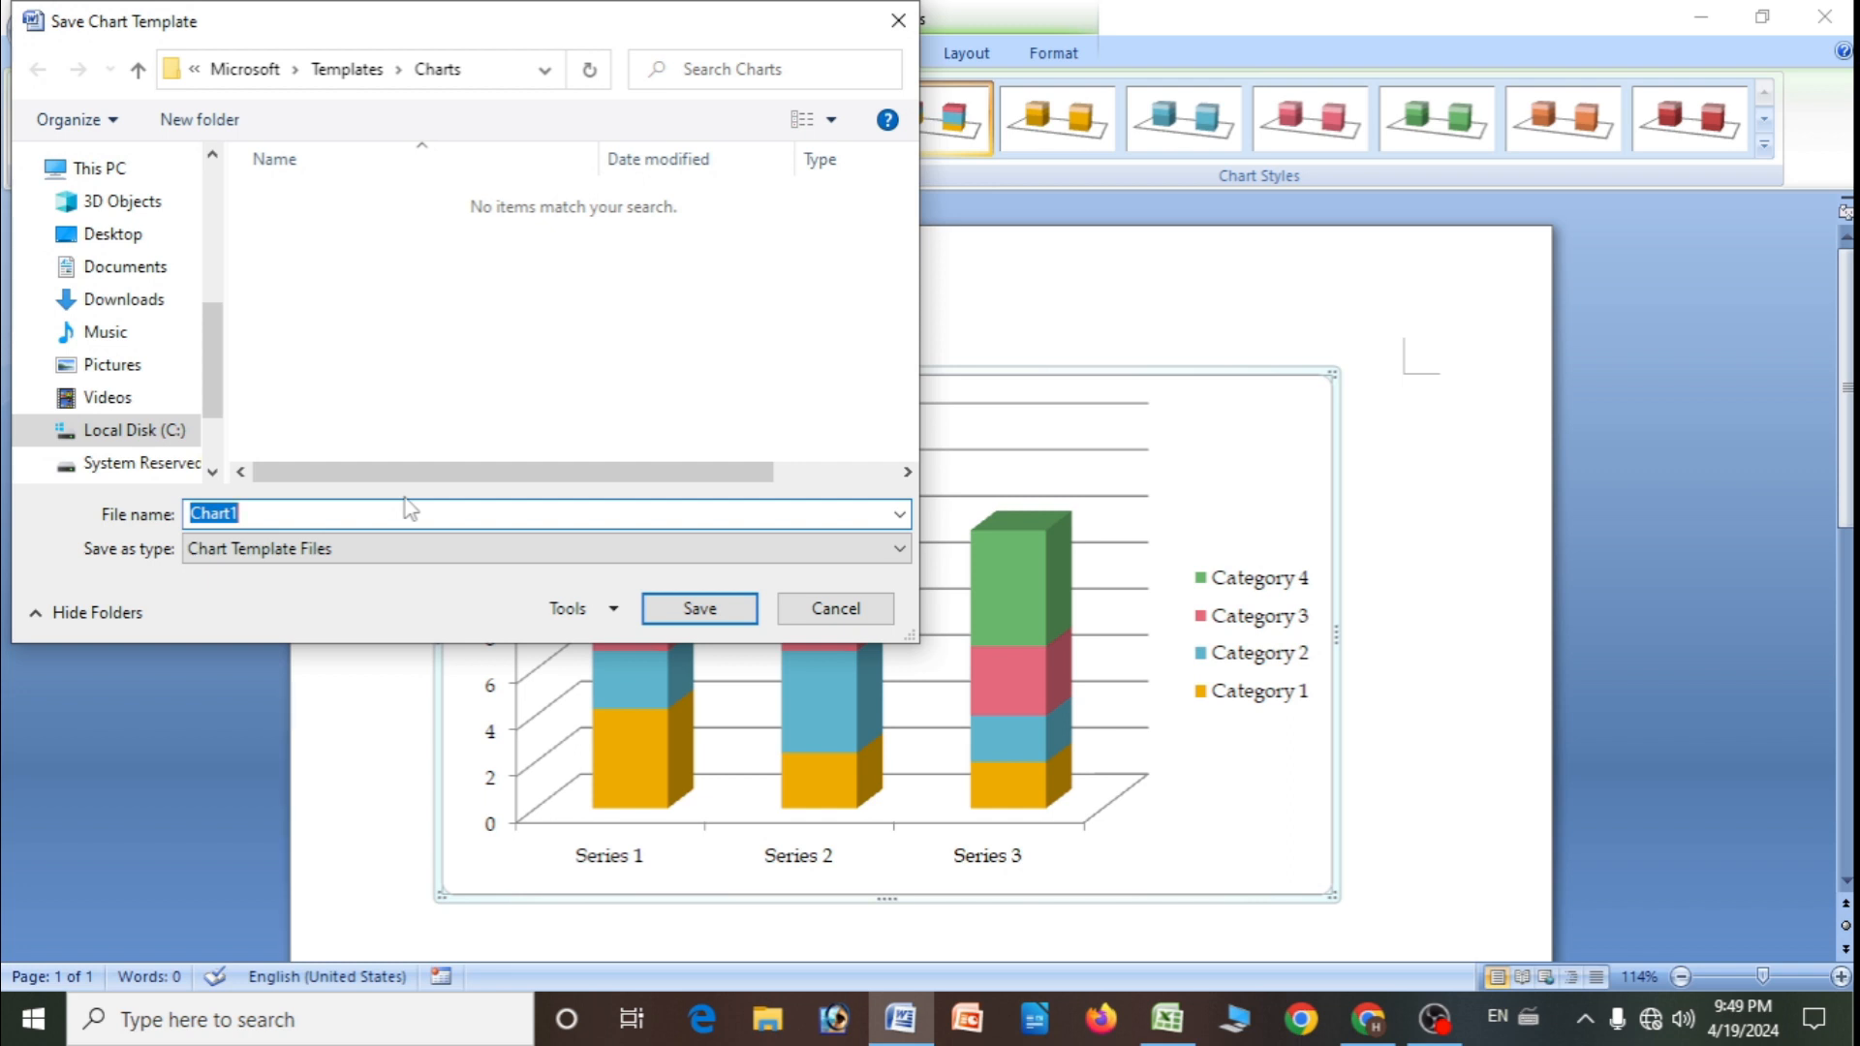
pyautogui.press('BackSpace')
pyautogui.scroll(-1, 166, 427)
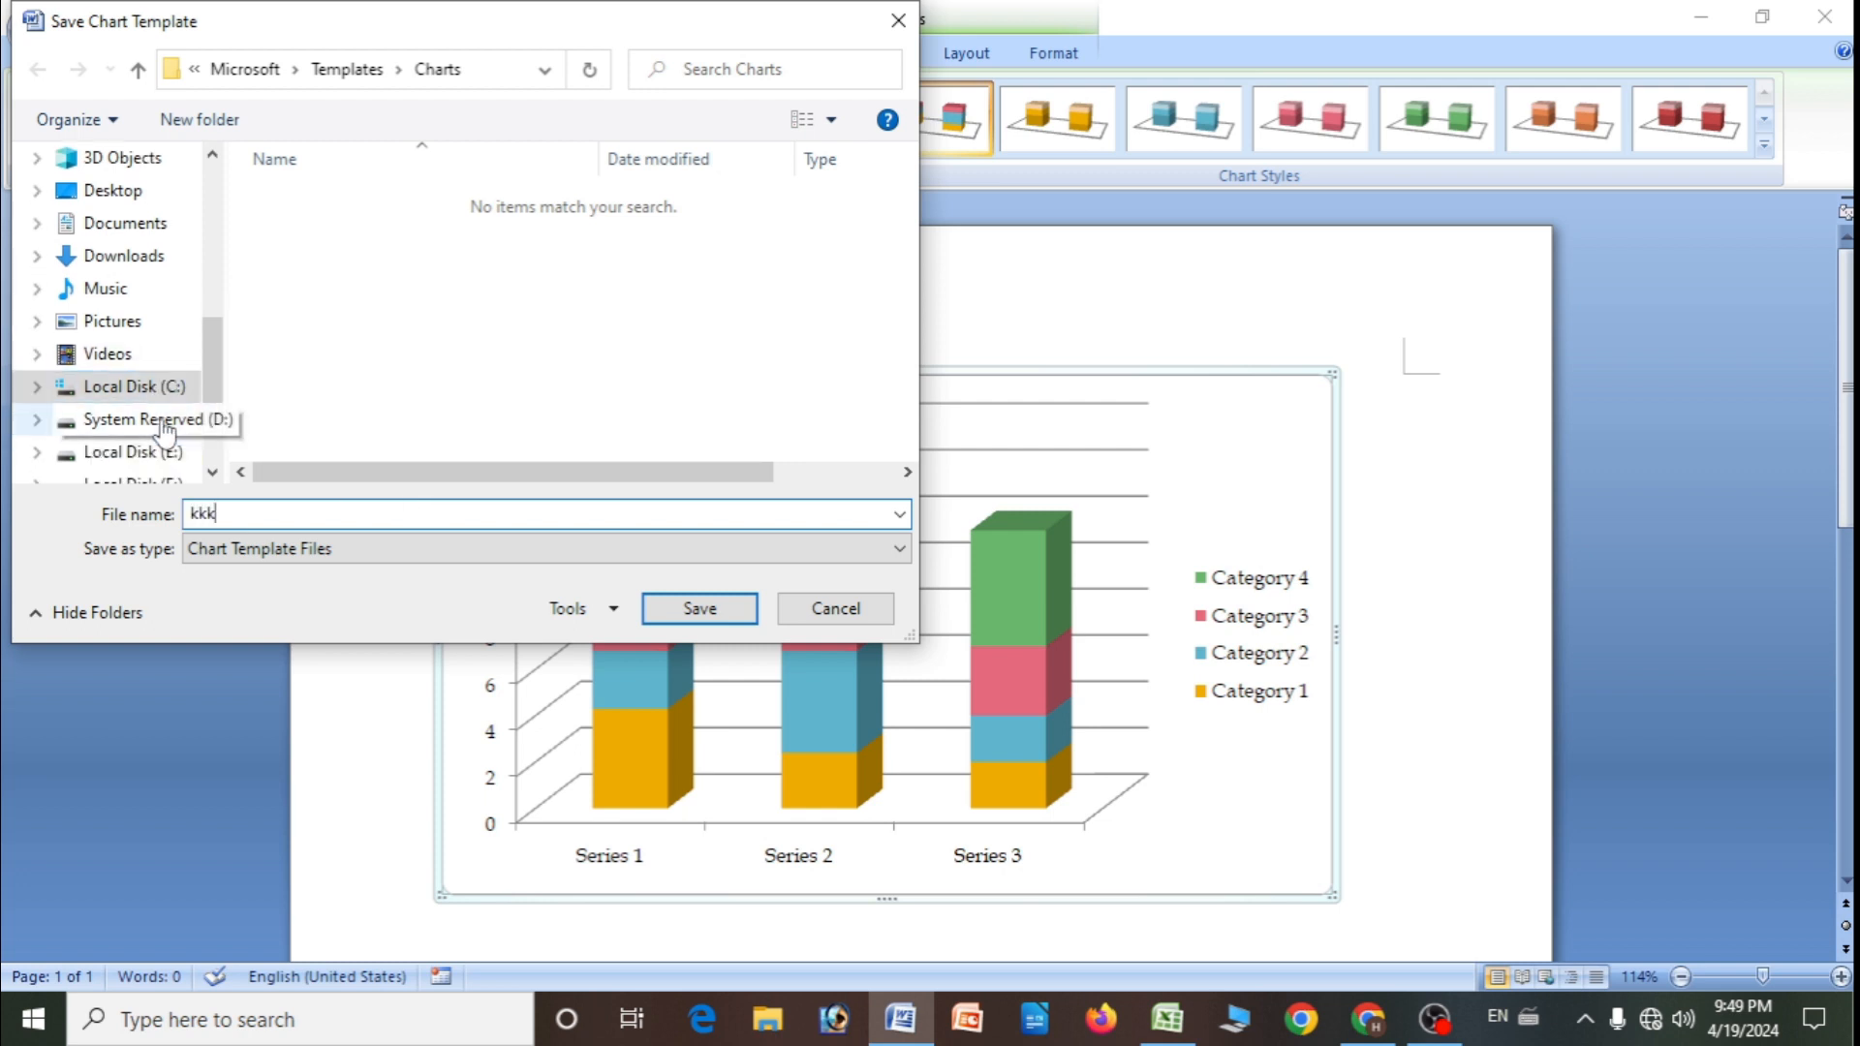
pyautogui.click(165, 422)
pyautogui.doubleClick(444, 207)
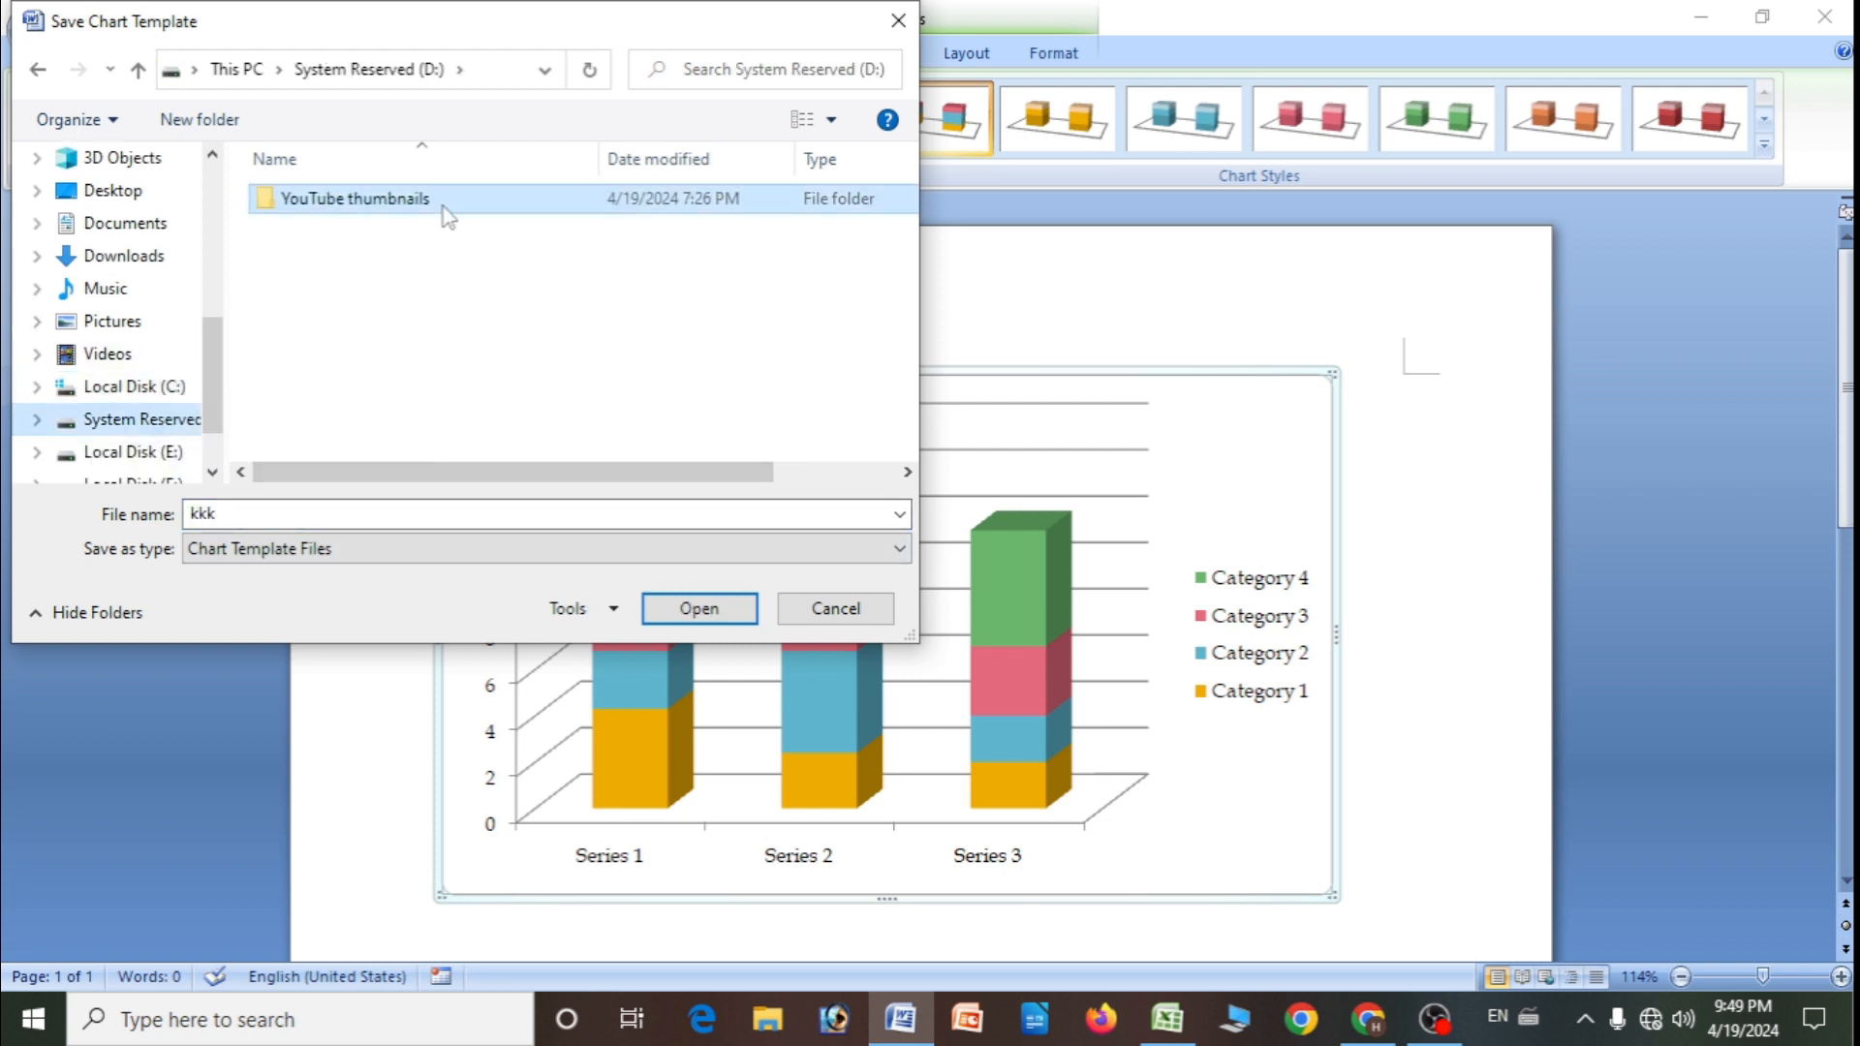
pyautogui.click(700, 608)
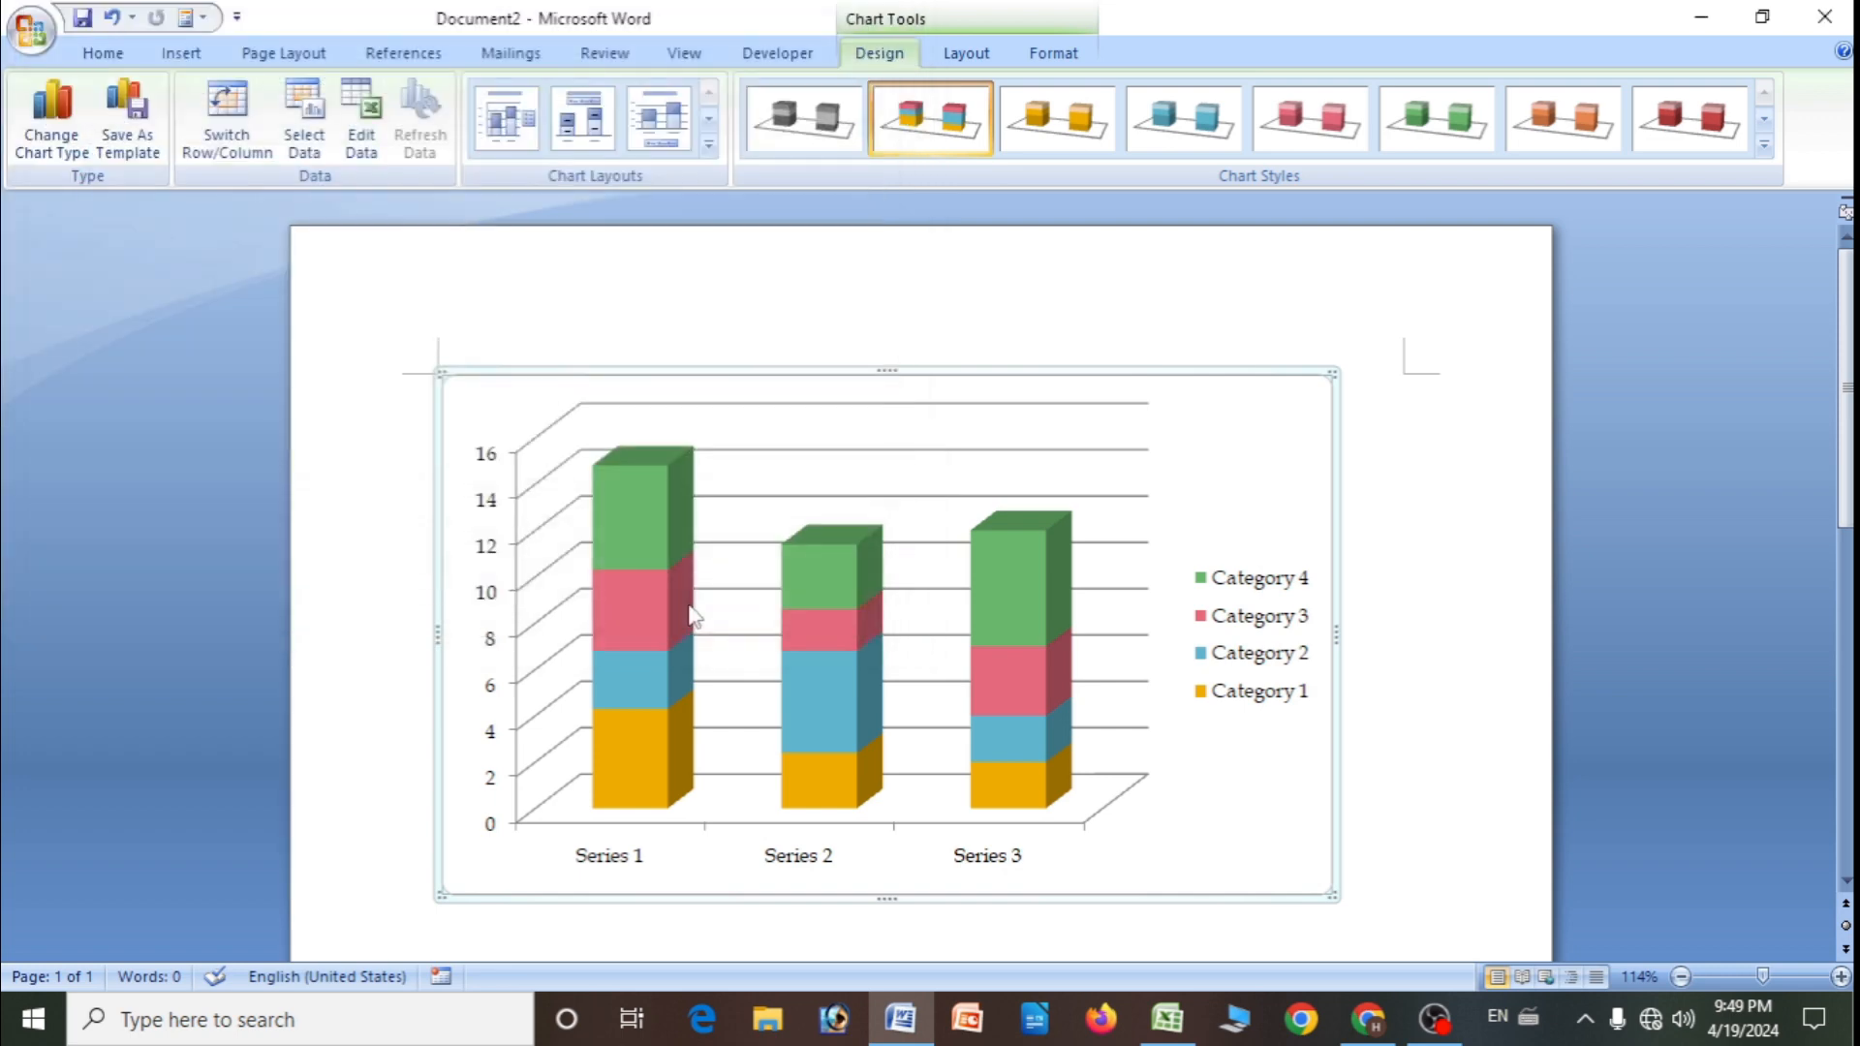
pyautogui.moveTo(869, 622)
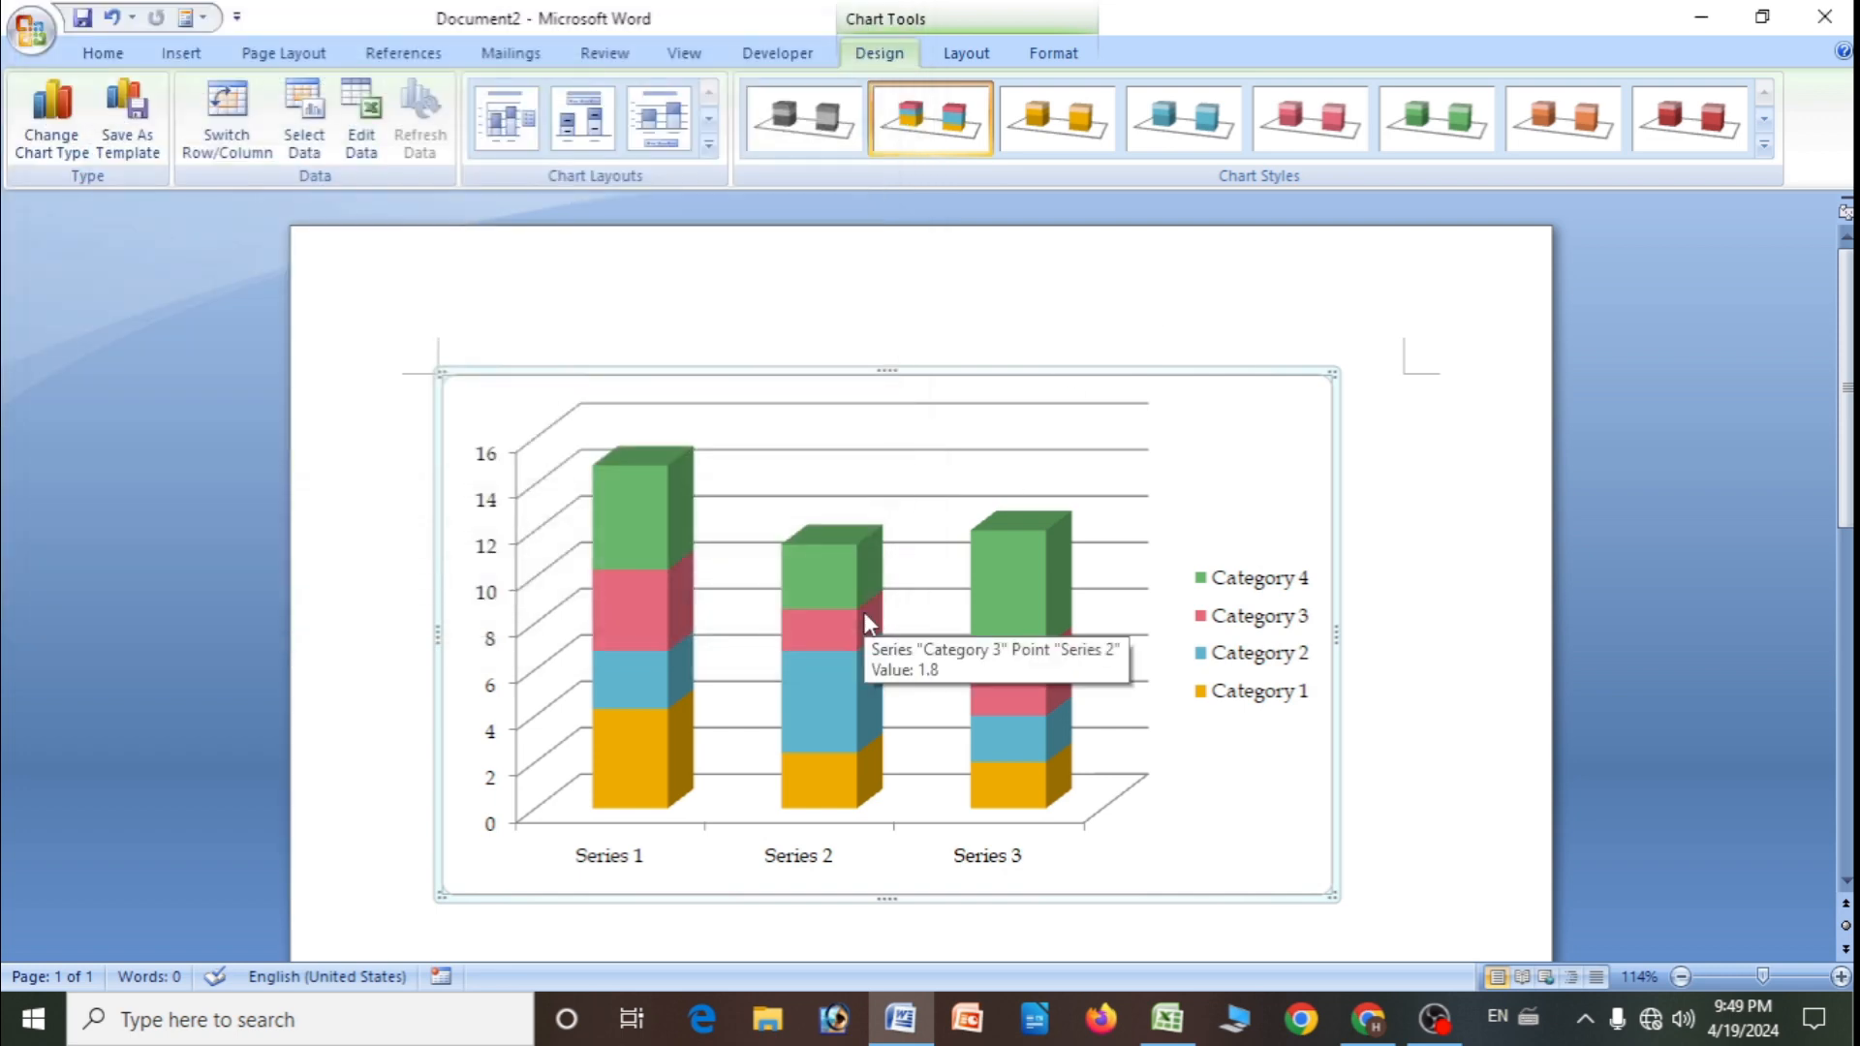
# - Switch to File Explorer and look for the saved kkk template in the YouTube thumbnails folder on drive D:
pyautogui.click(1701, 18)
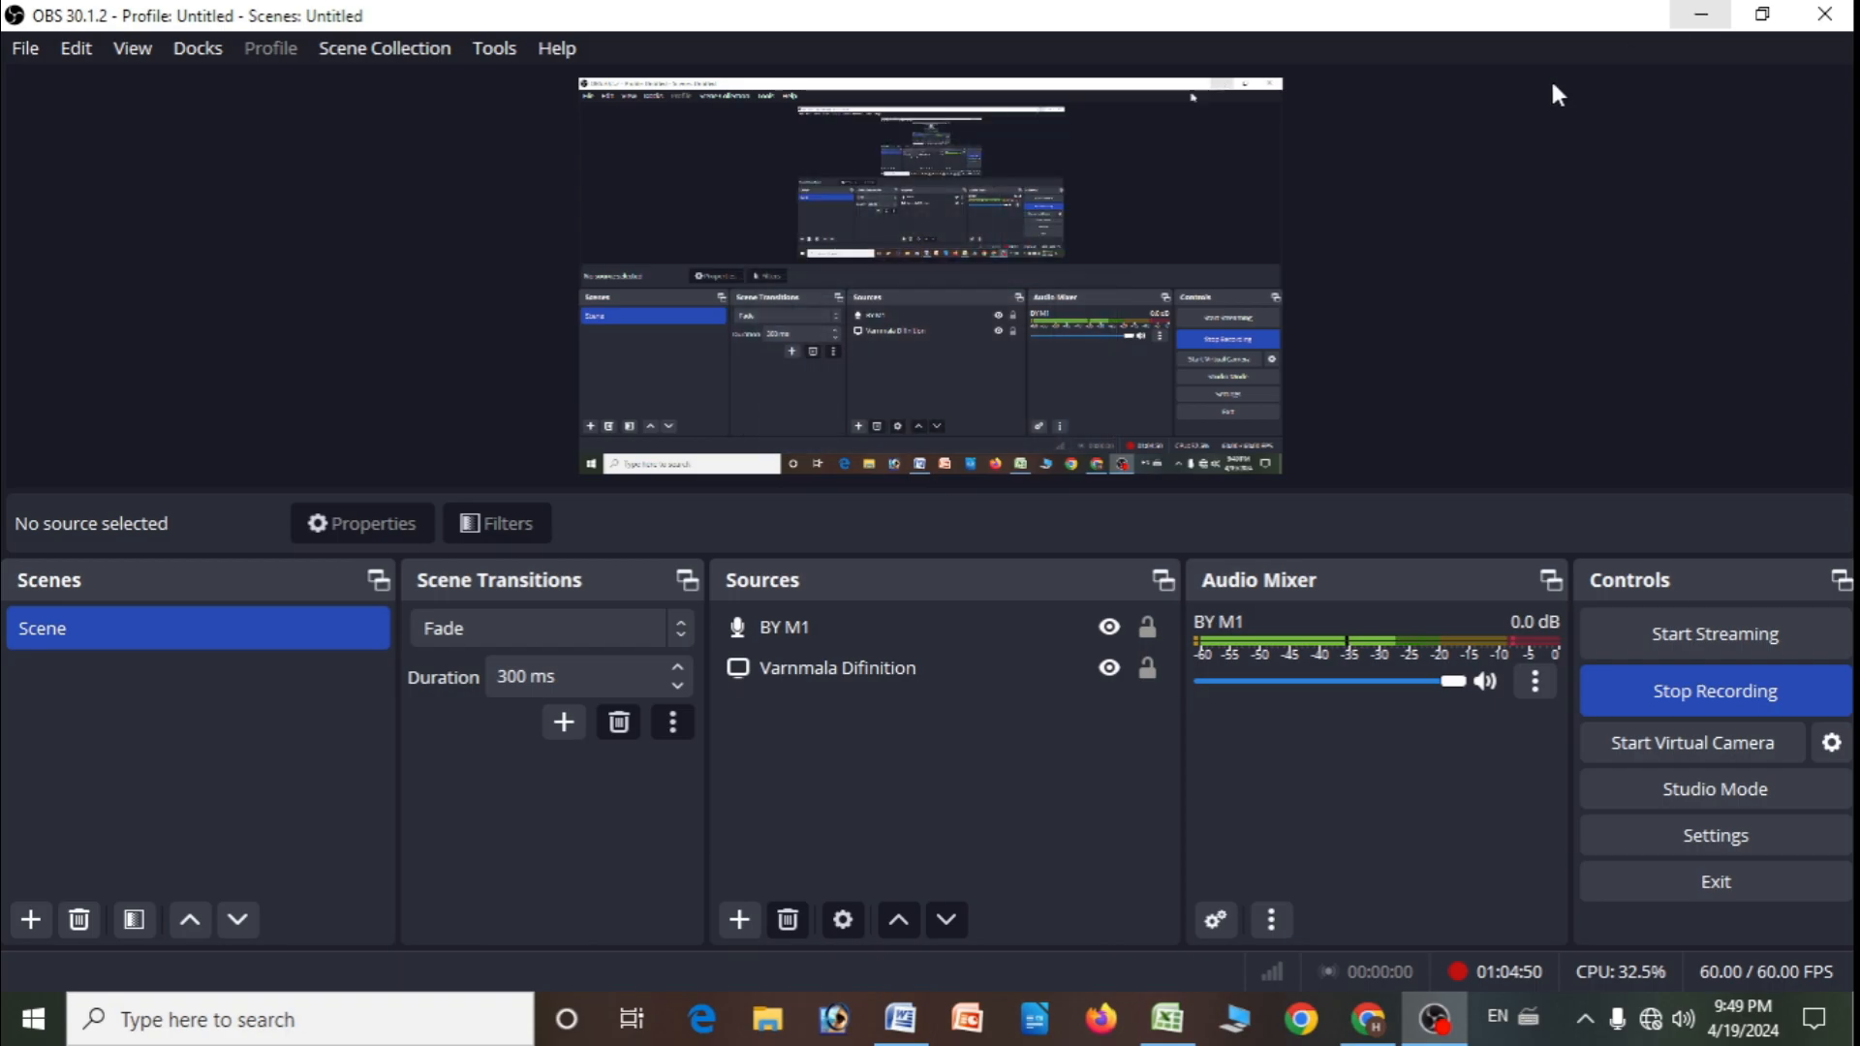
pyautogui.click(1701, 17)
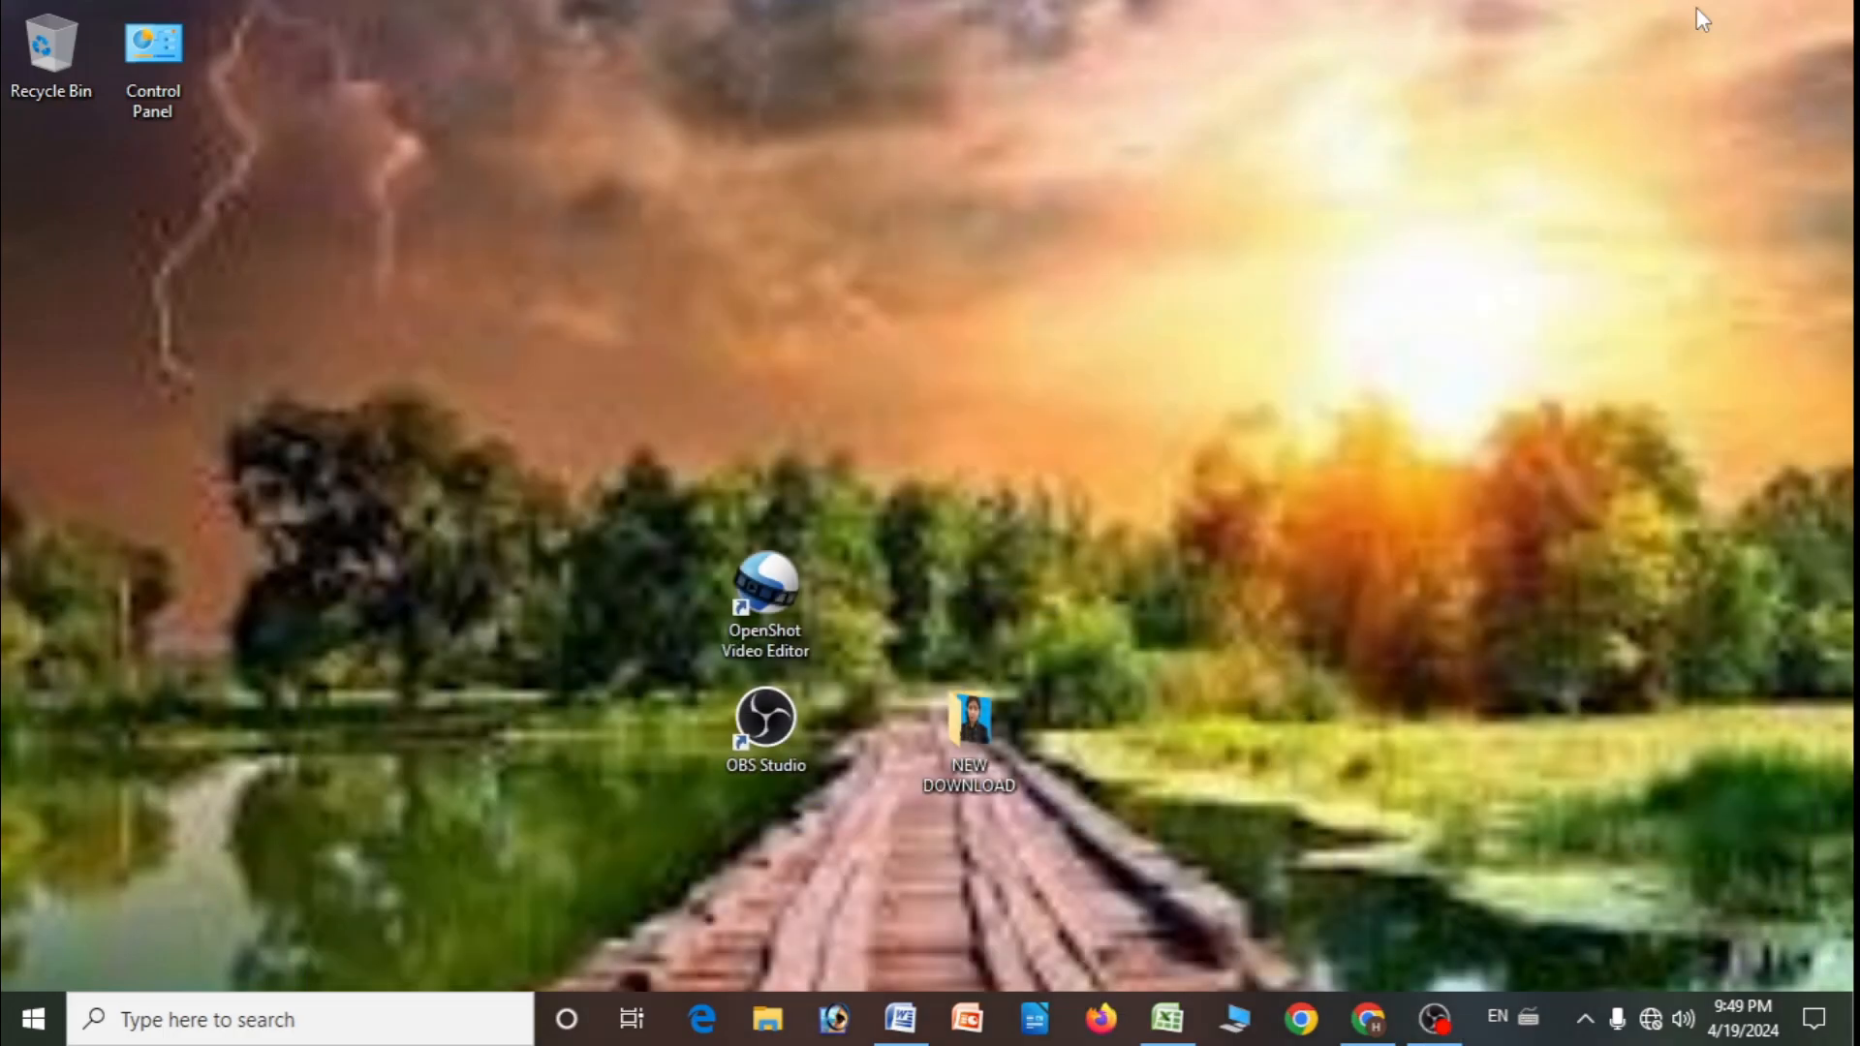
pyautogui.click(1237, 1019)
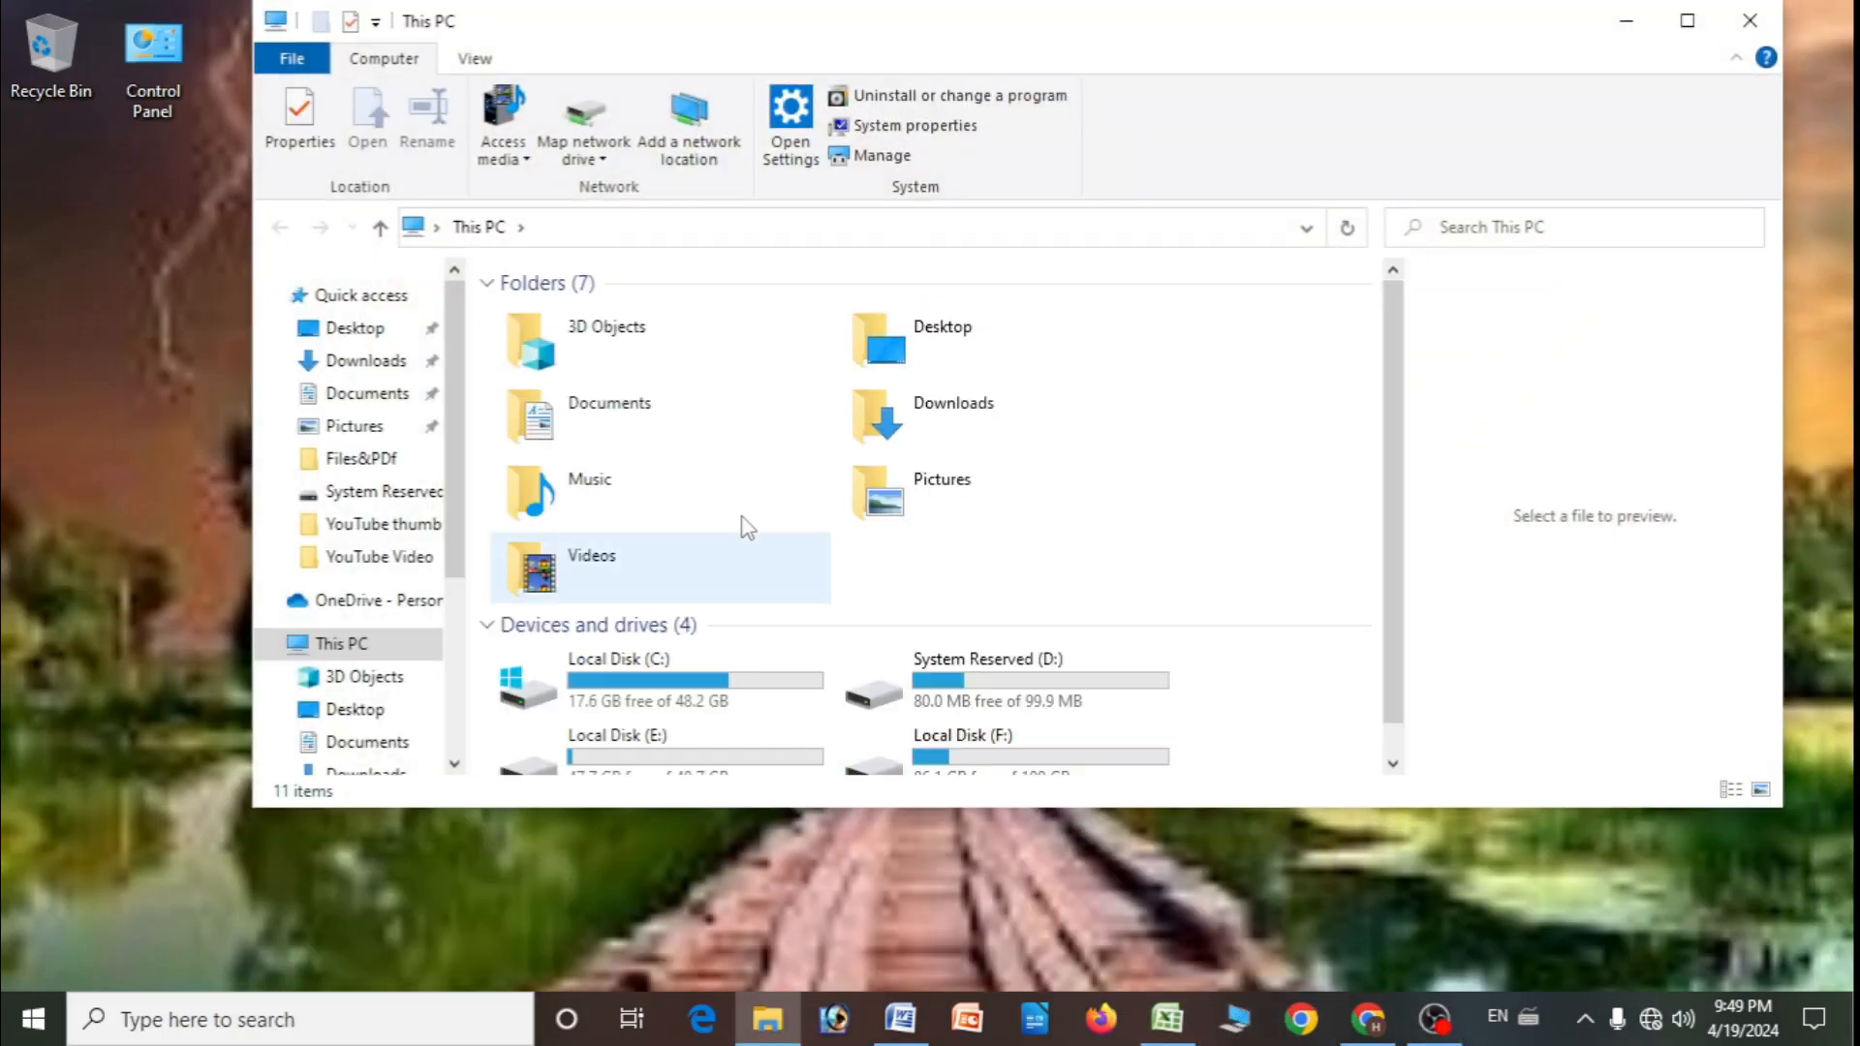
pyautogui.click(996, 672)
pyautogui.doubleClick(996, 671)
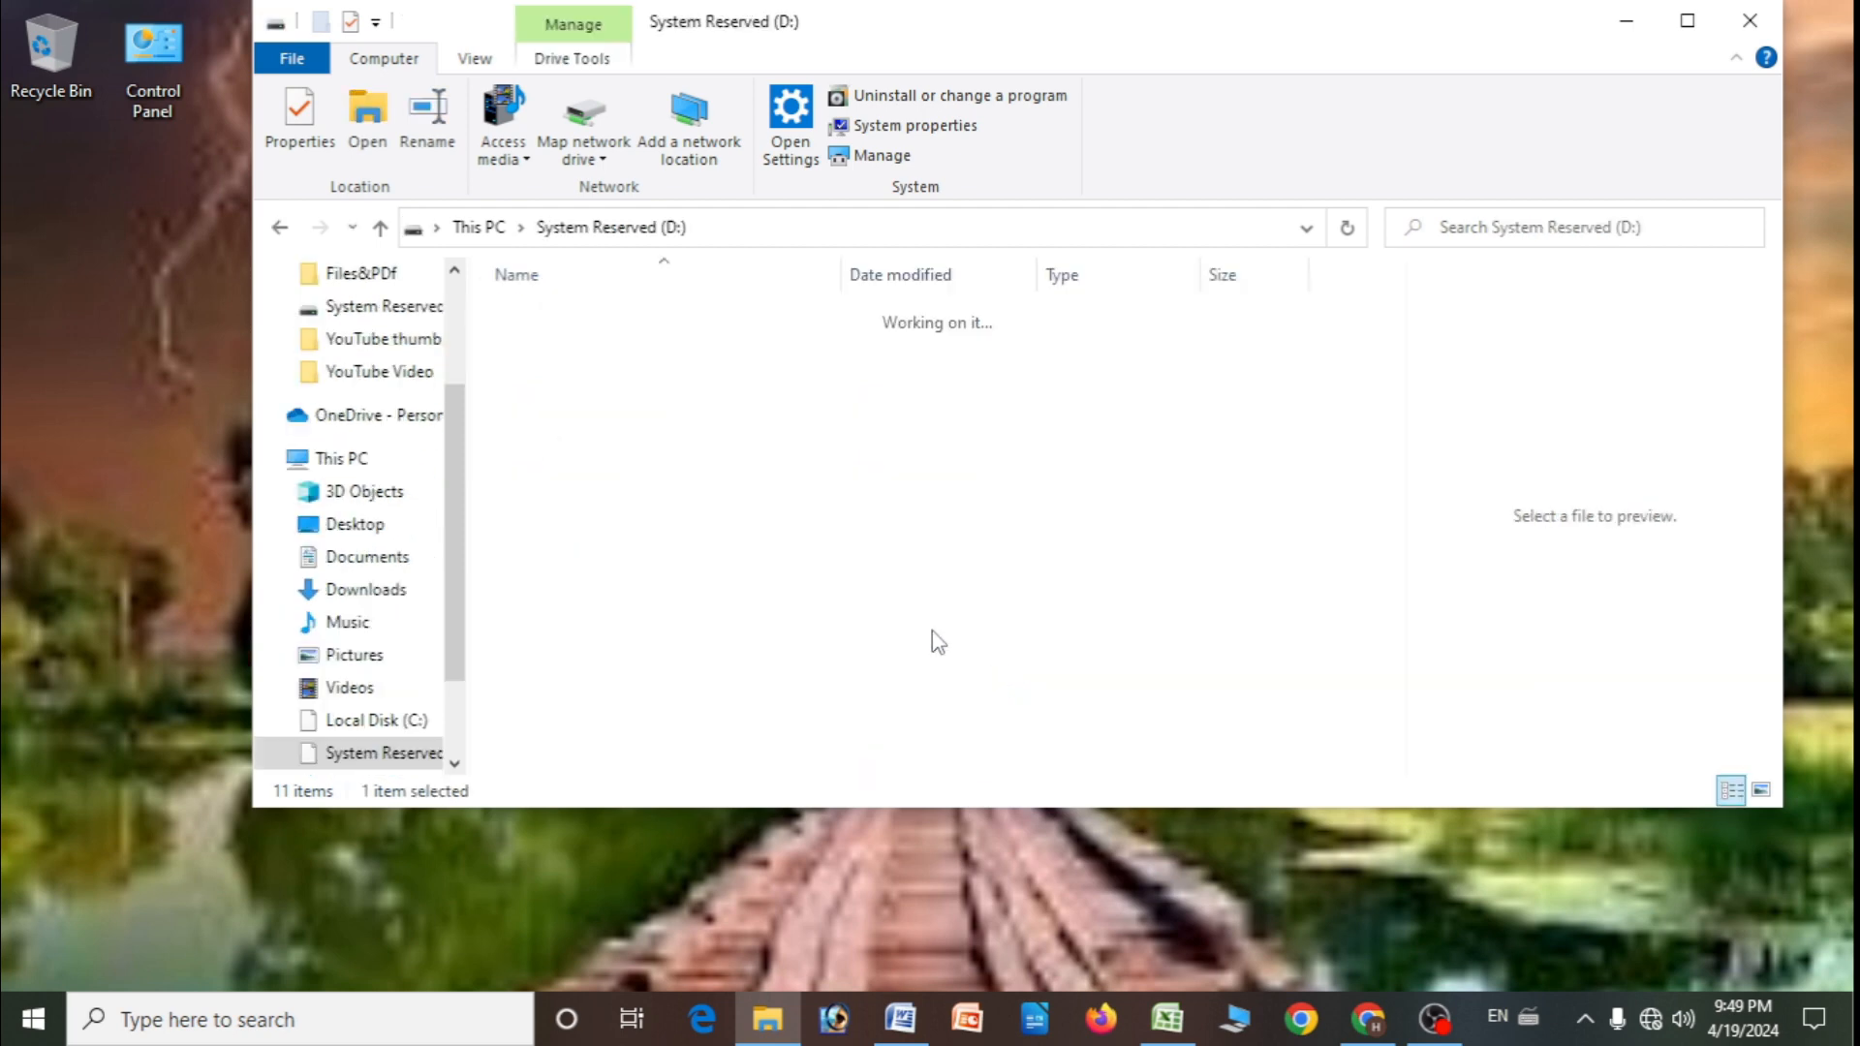
pyautogui.doubleClick(620, 312)
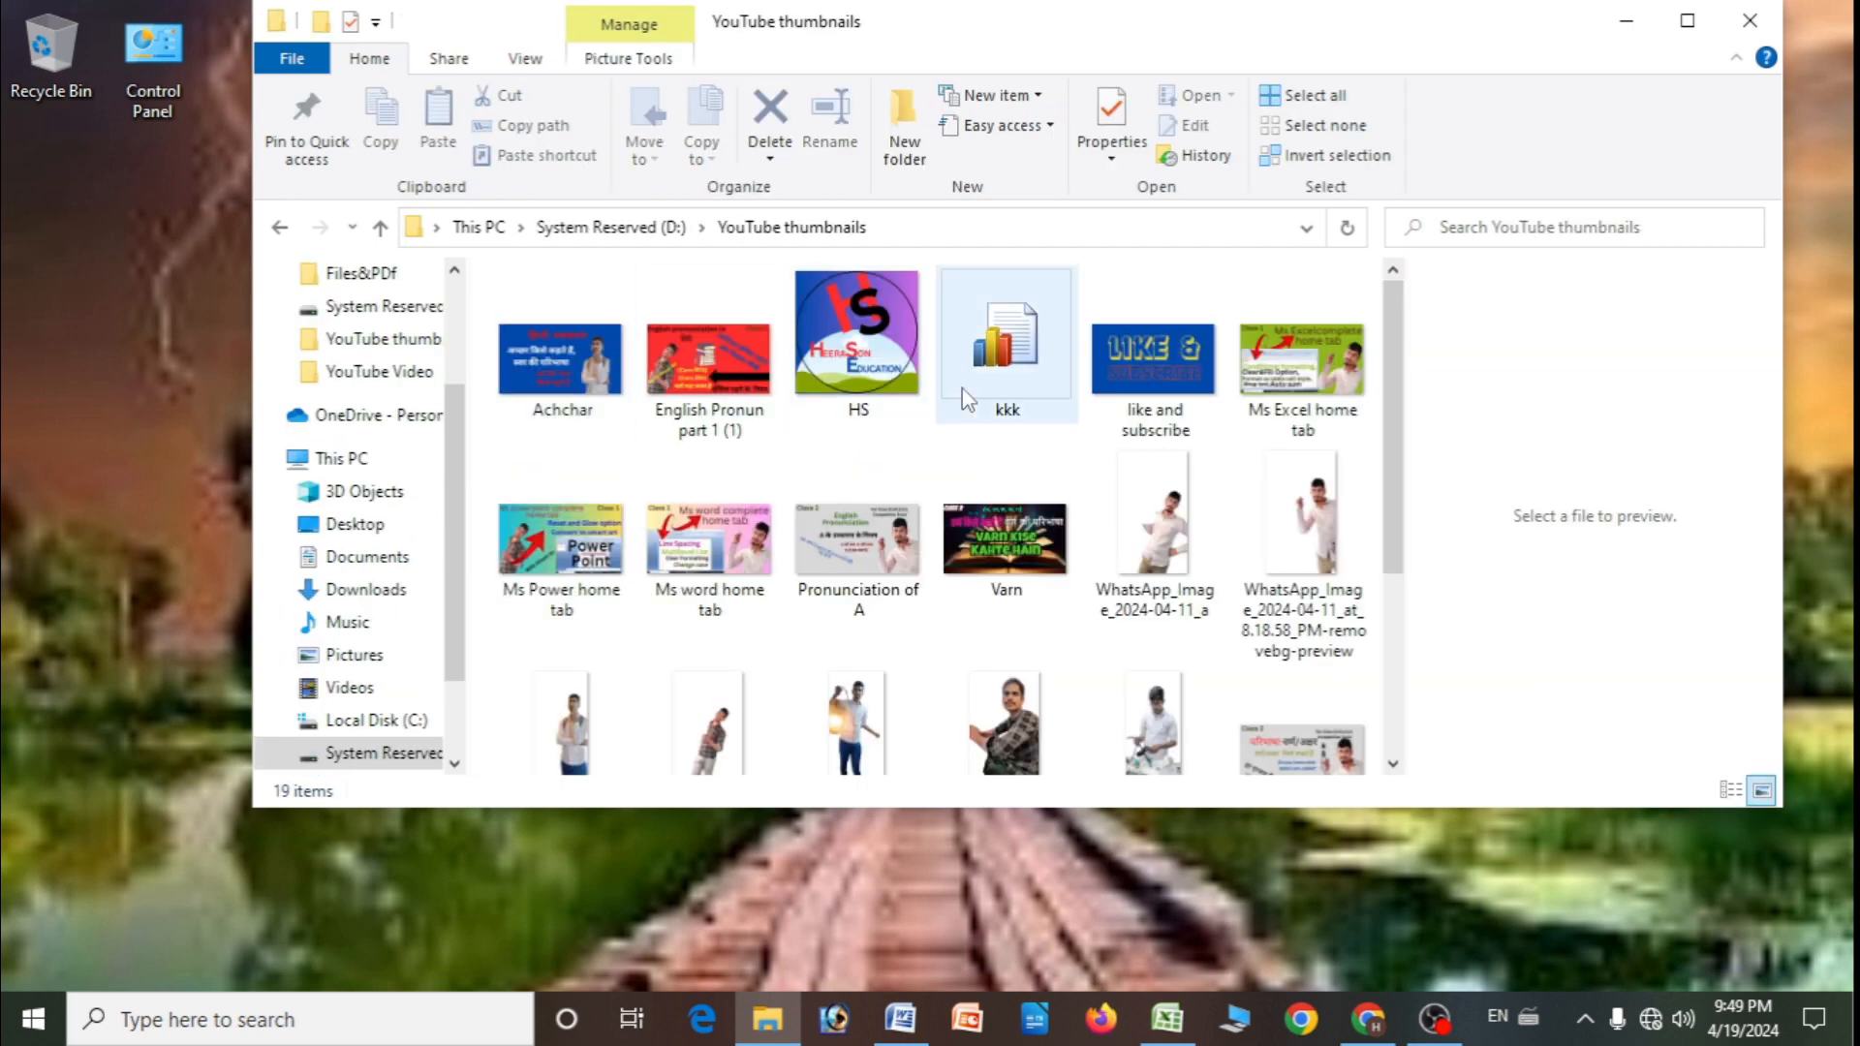
pyautogui.scroll(-3, 901, 504)
pyautogui.scroll(3, 915, 526)
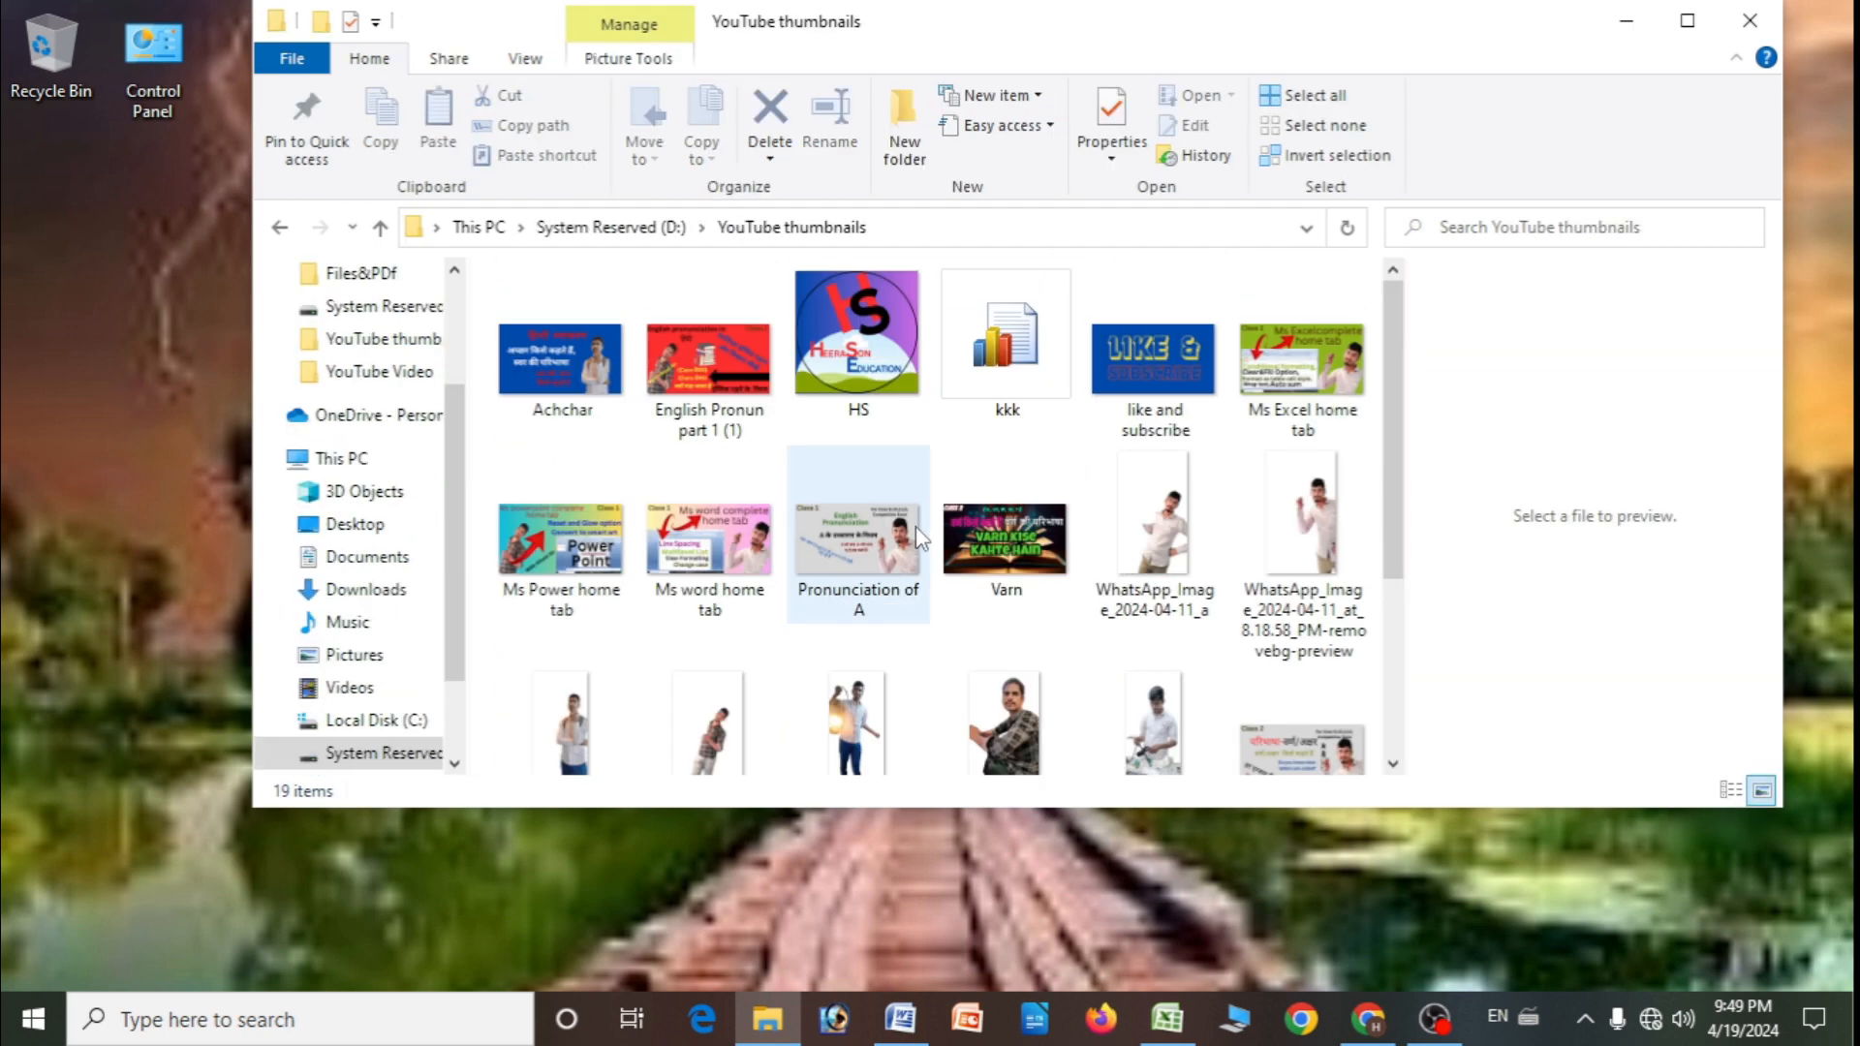
# - Open the kkk template with Firefox as the default app for .crtx files, accept saving the file, and close the browser
pyautogui.click(1017, 360)
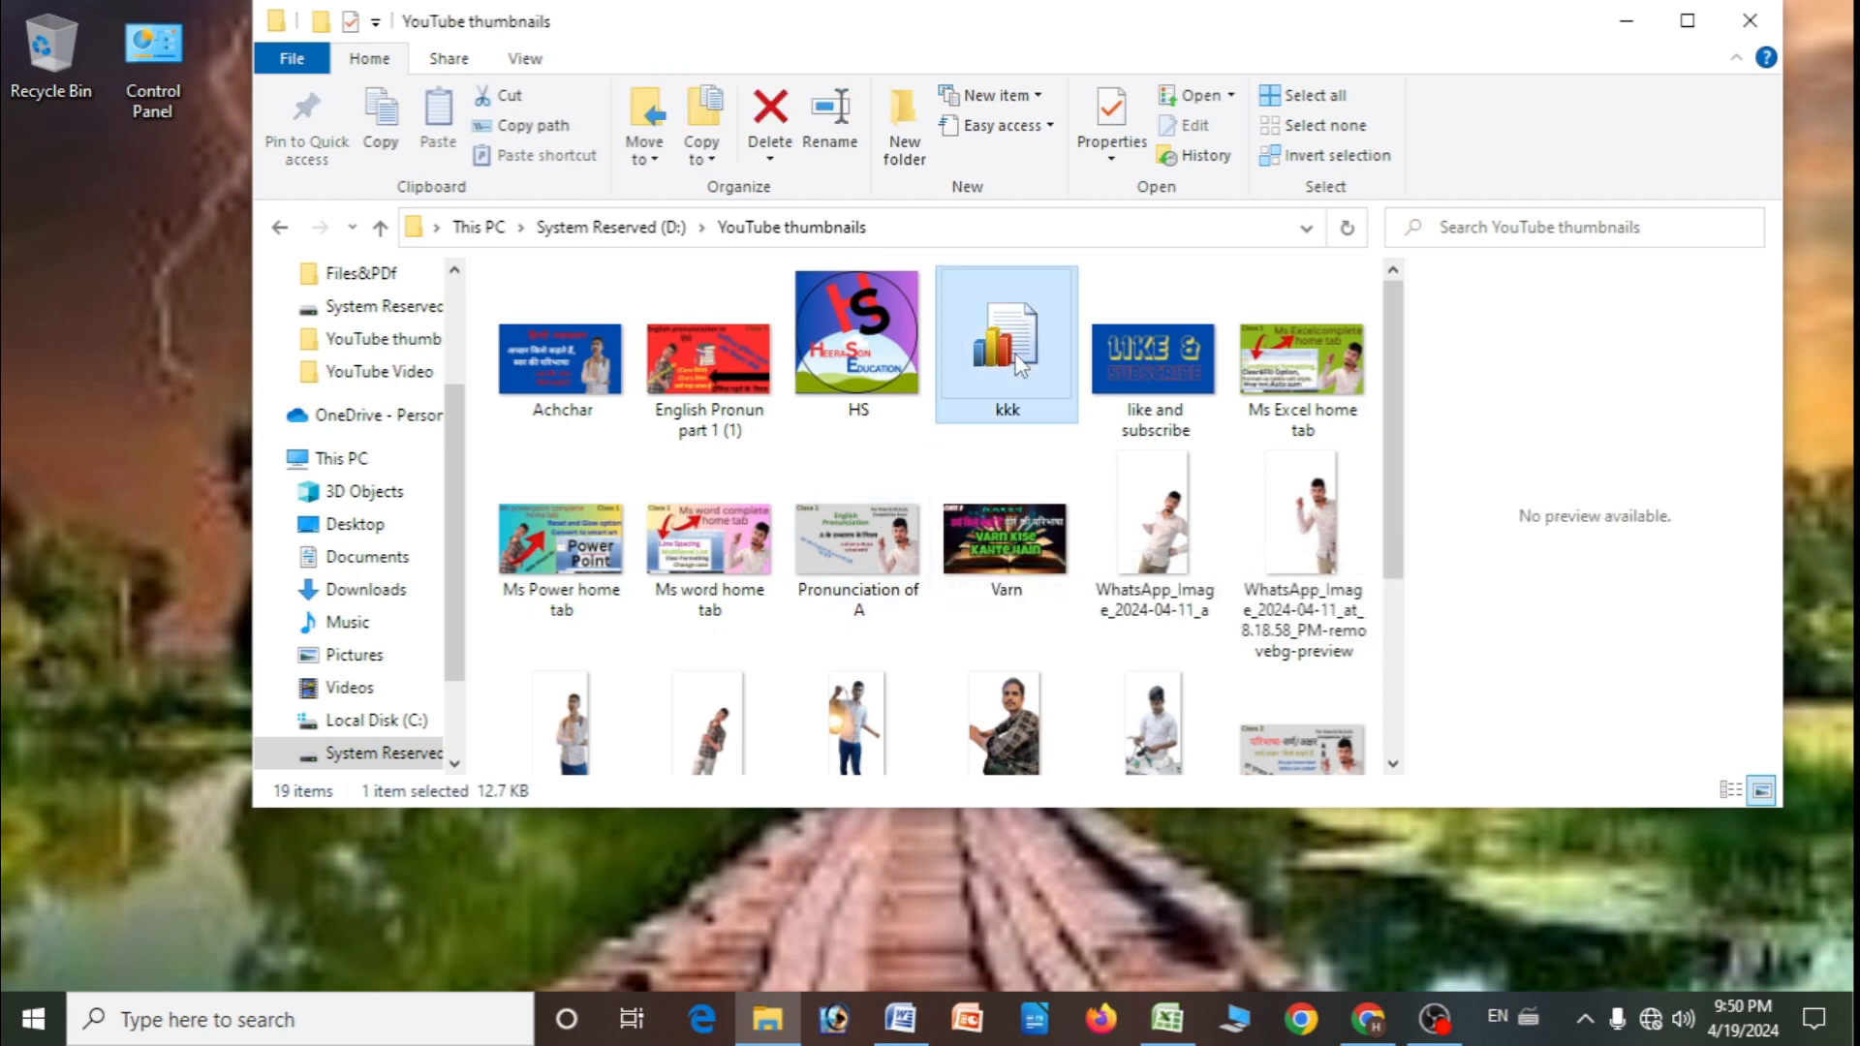
pyautogui.doubleClick(1012, 358)
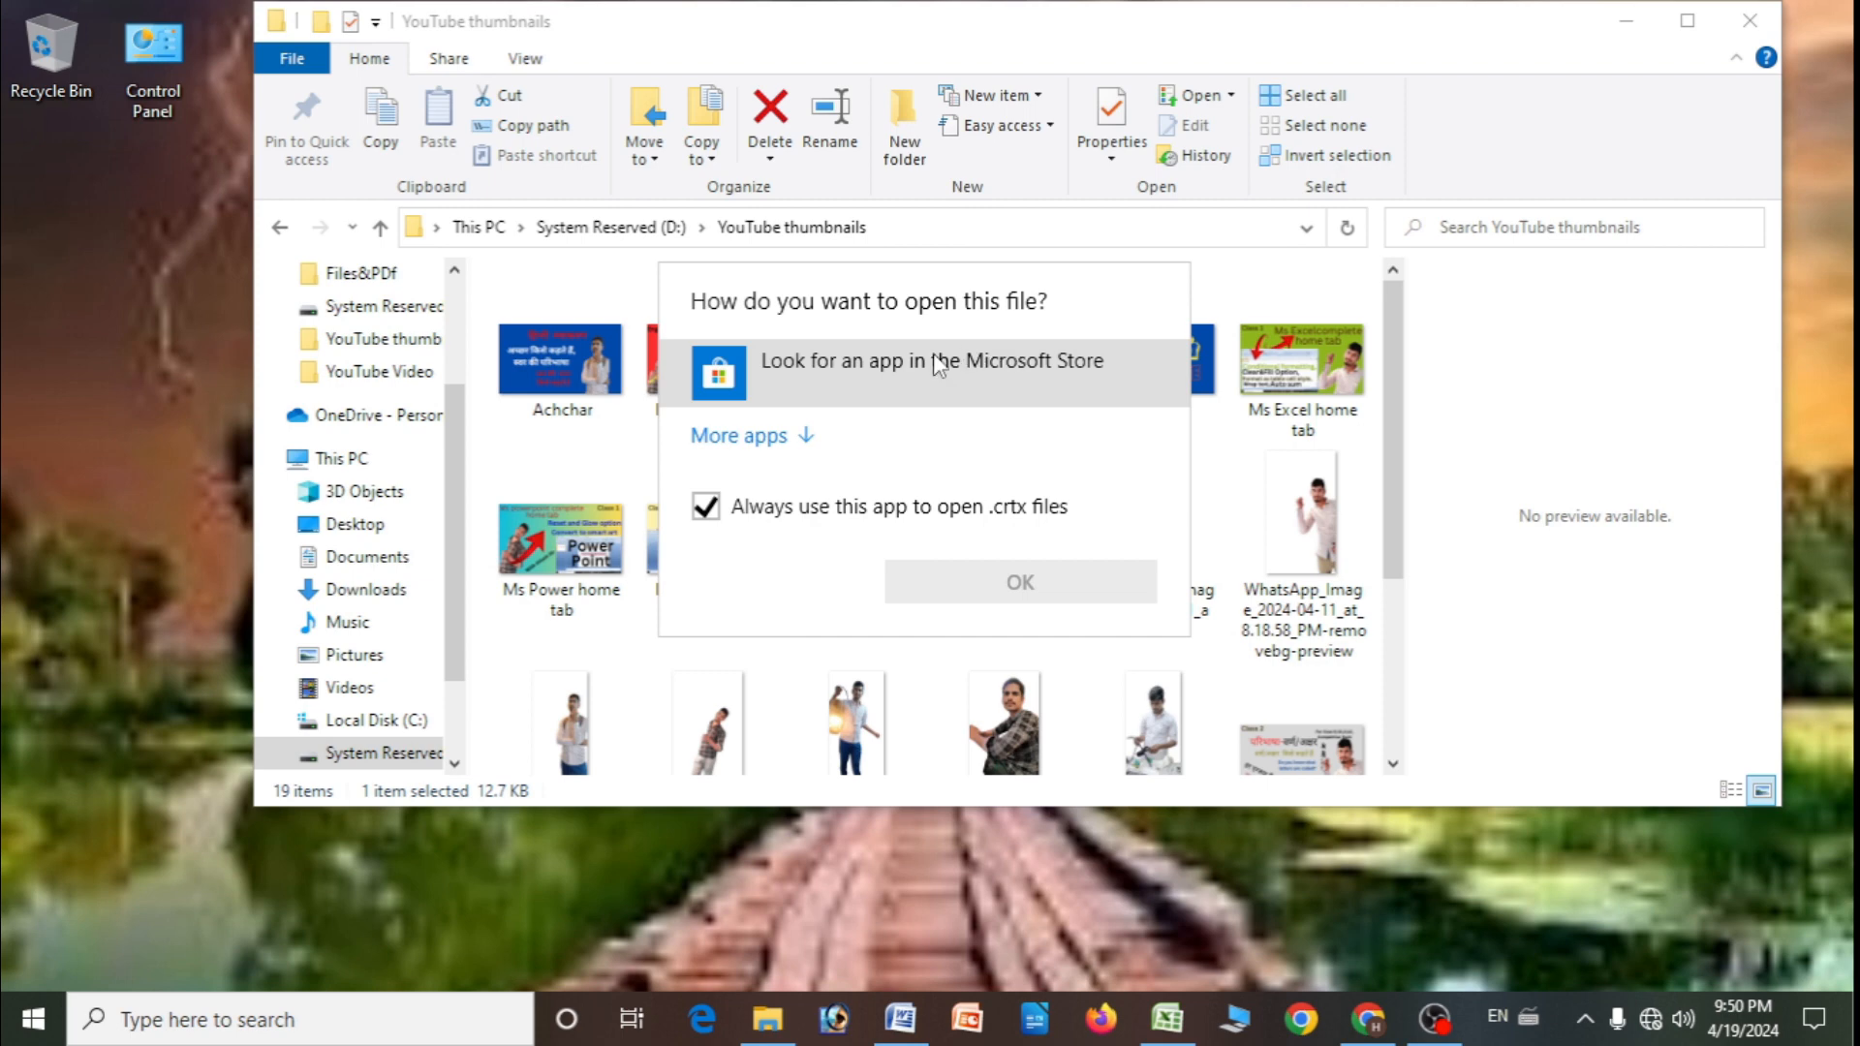
pyautogui.click(800, 433)
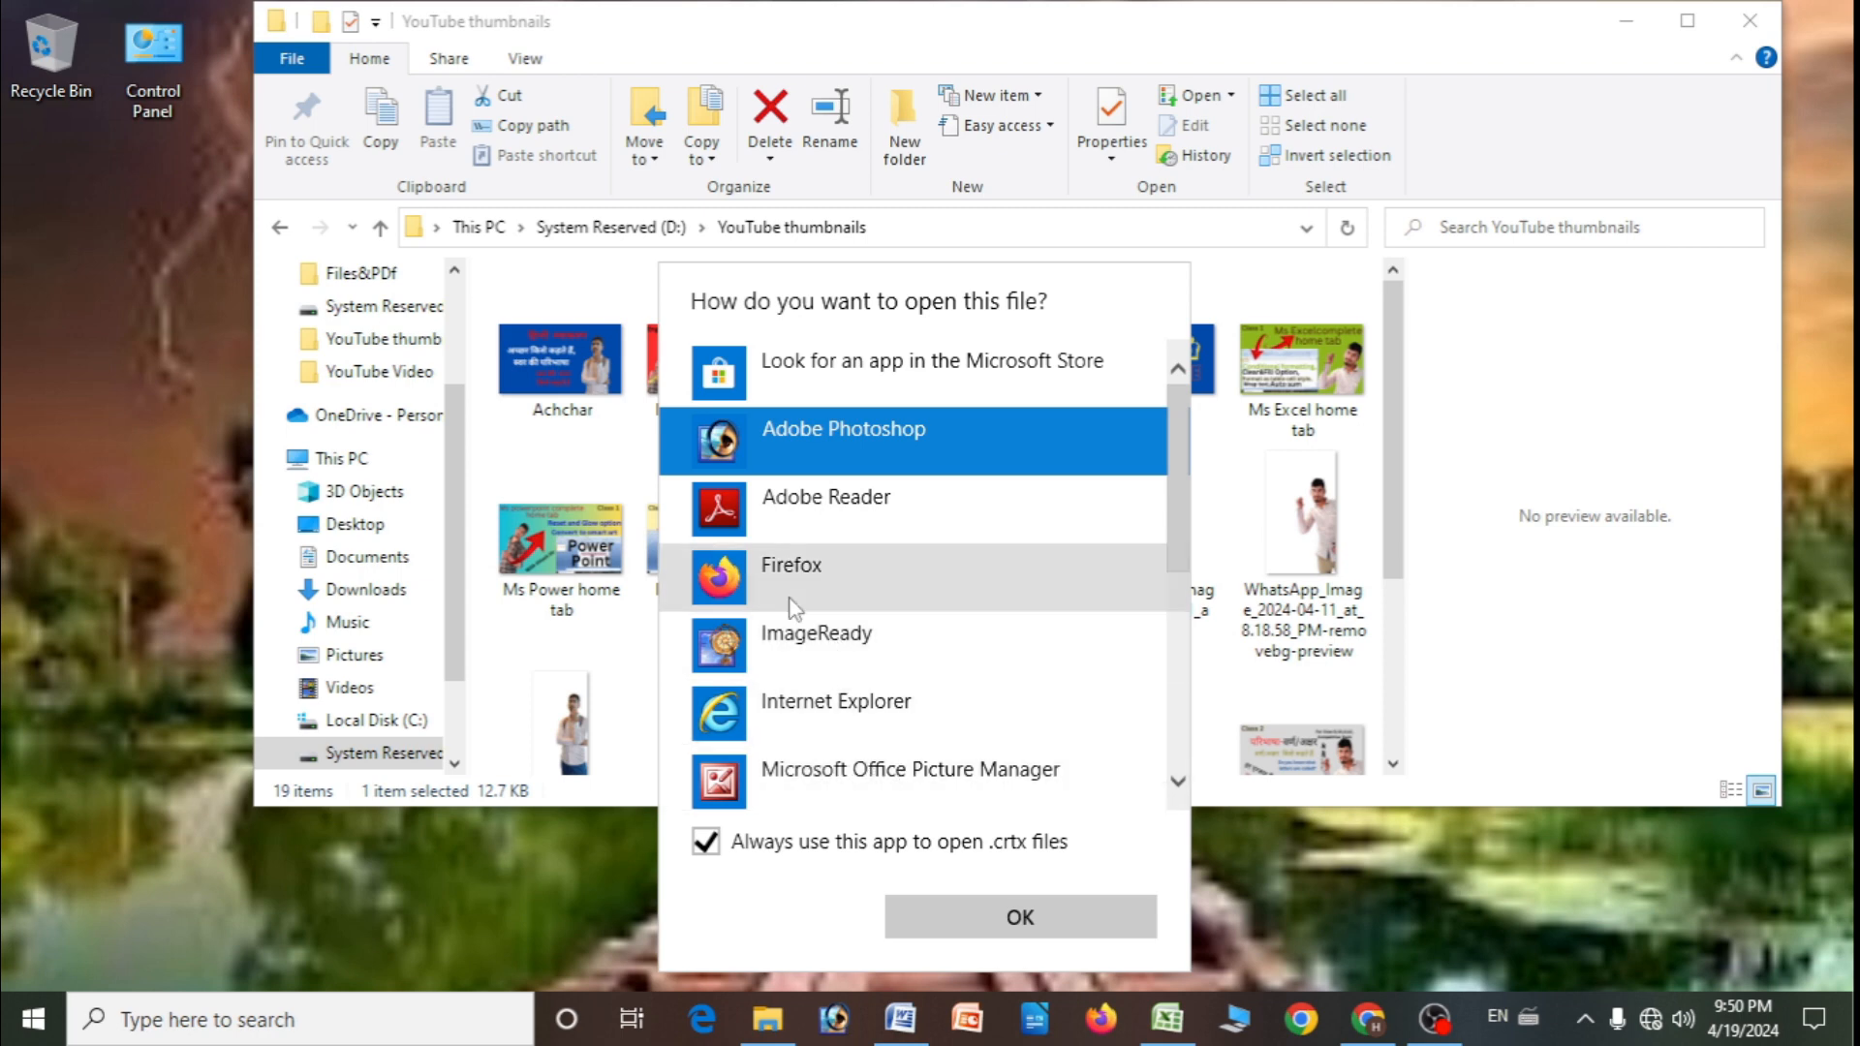
pyautogui.click(788, 569)
pyautogui.click(949, 926)
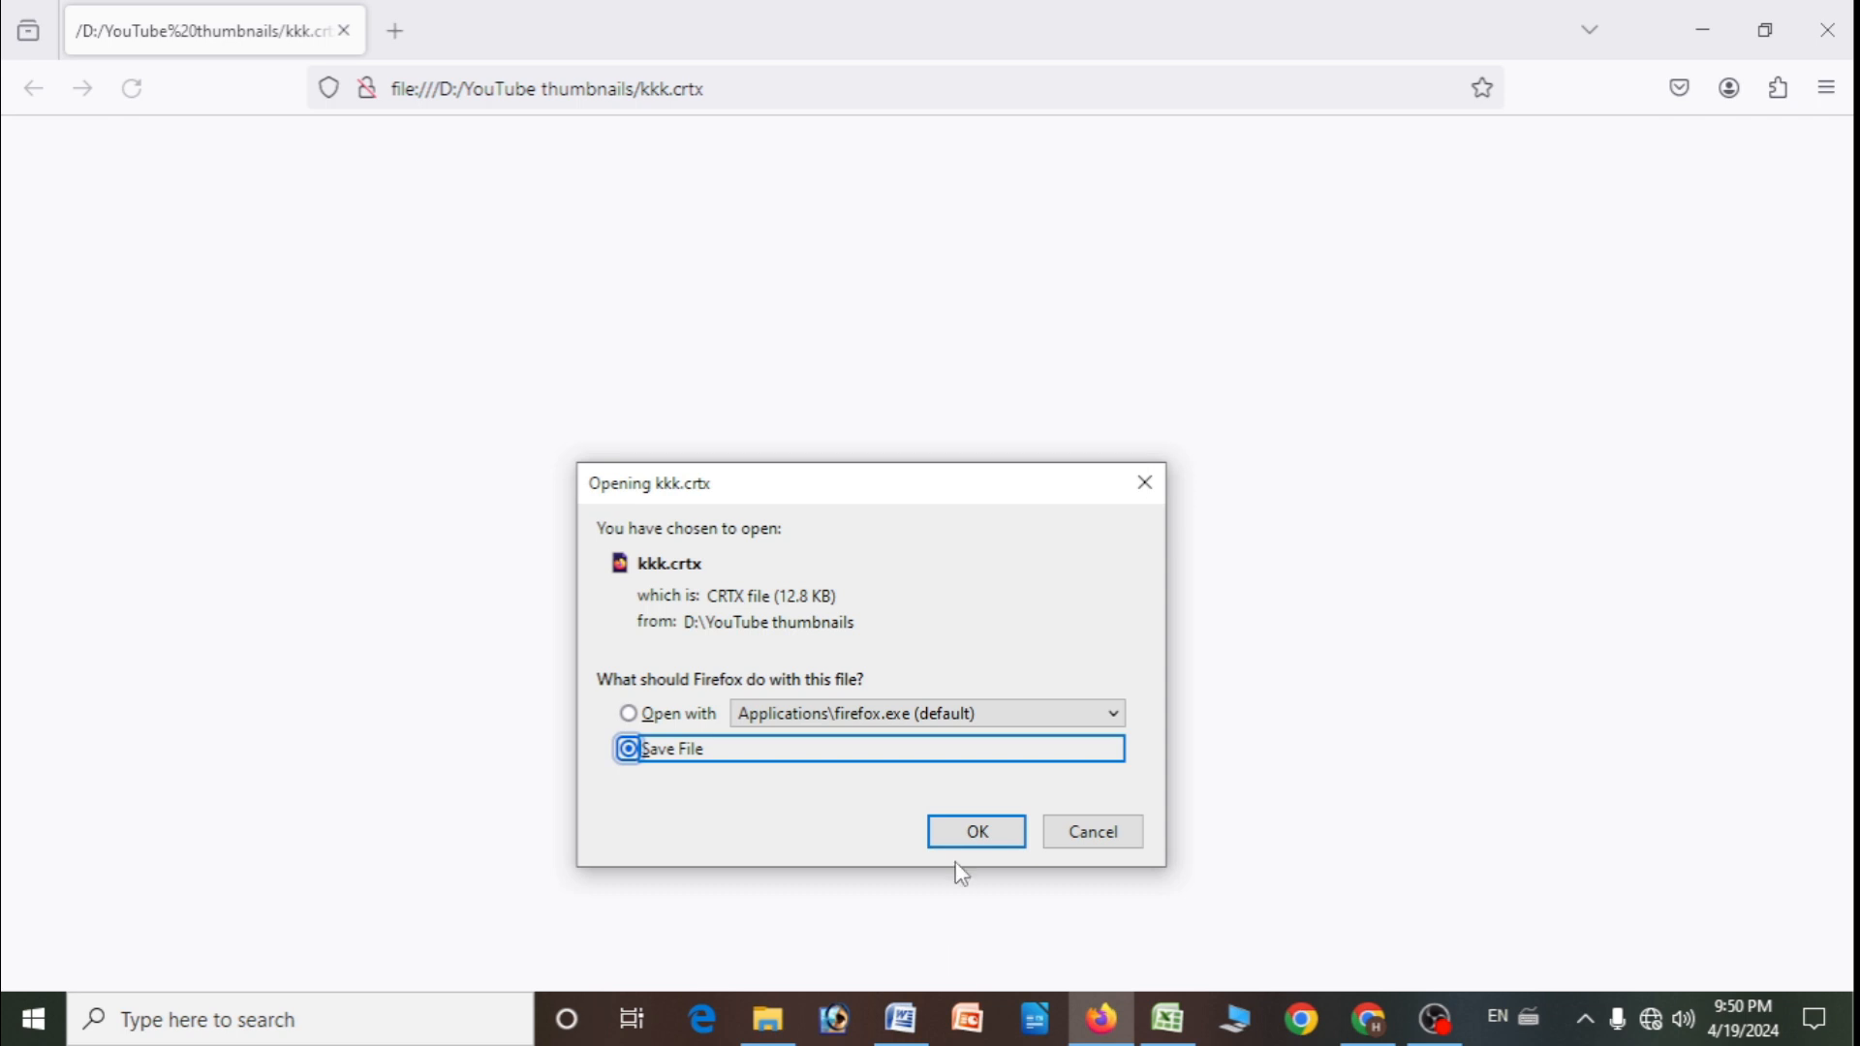
pyautogui.click(957, 833)
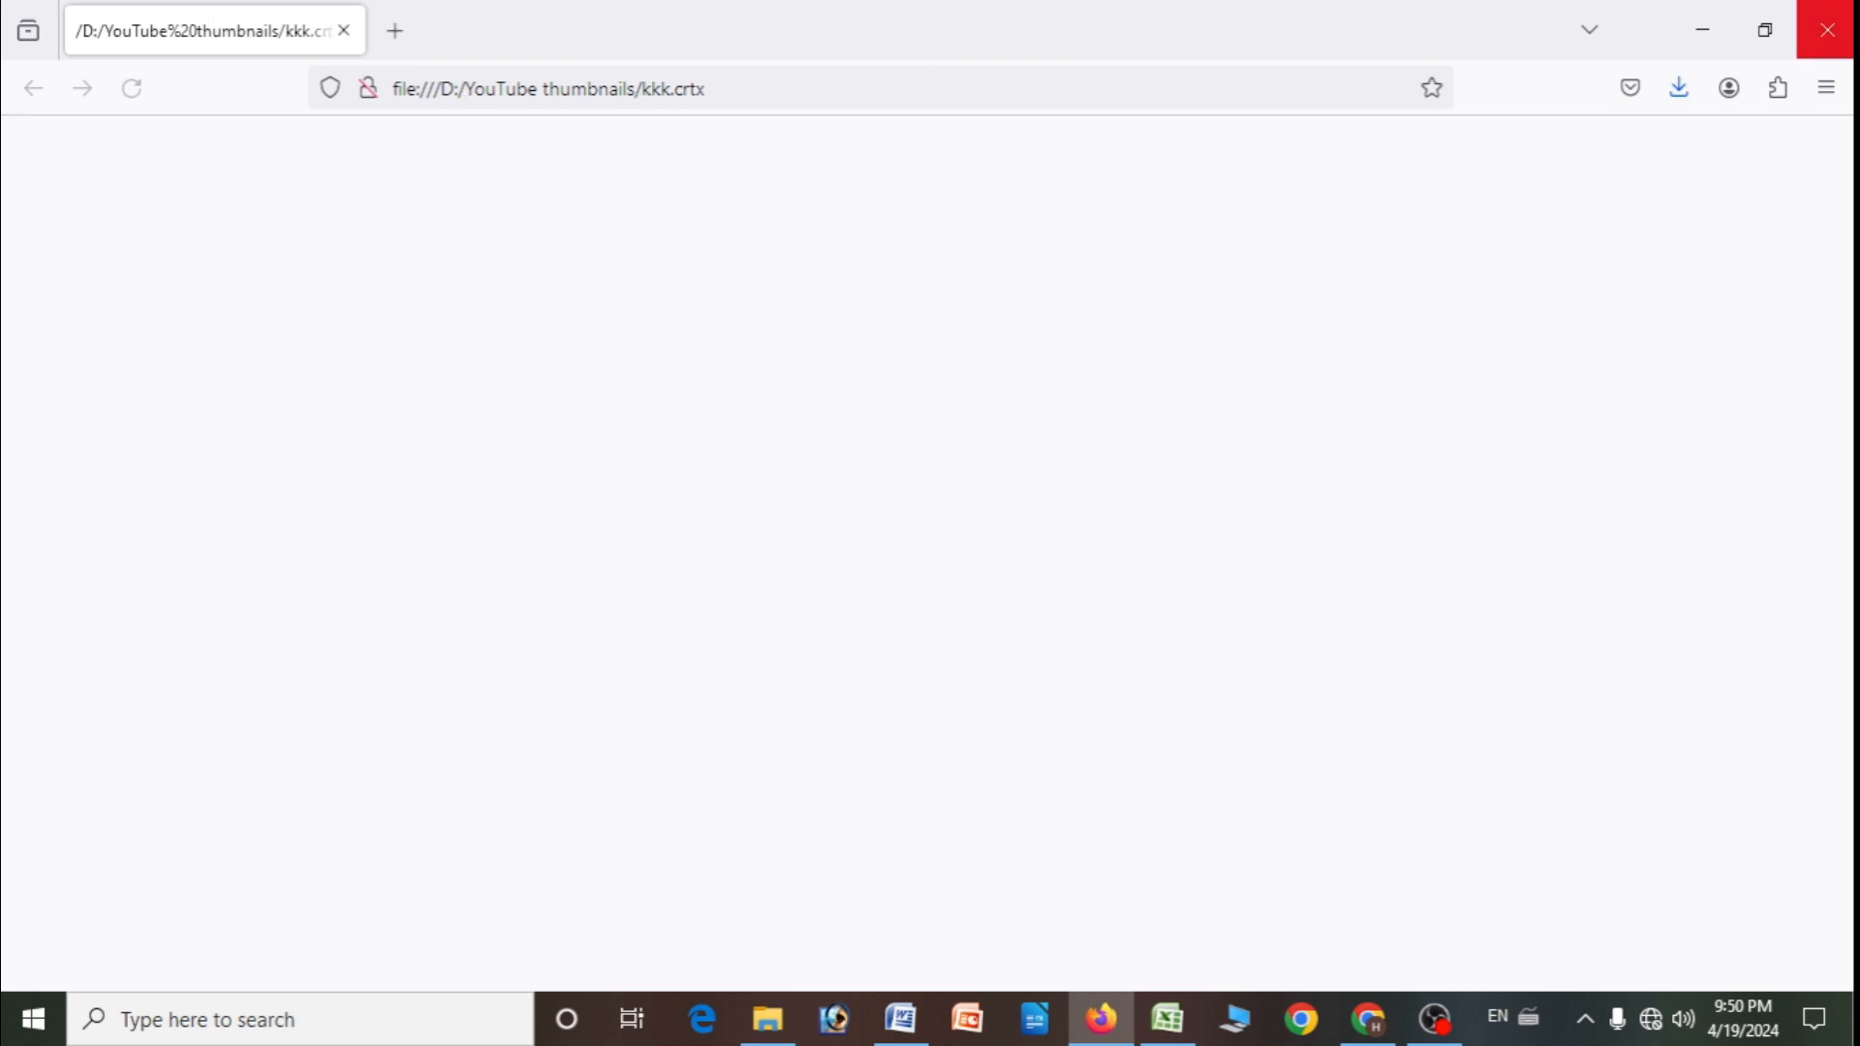
pyautogui.click(1827, 30)
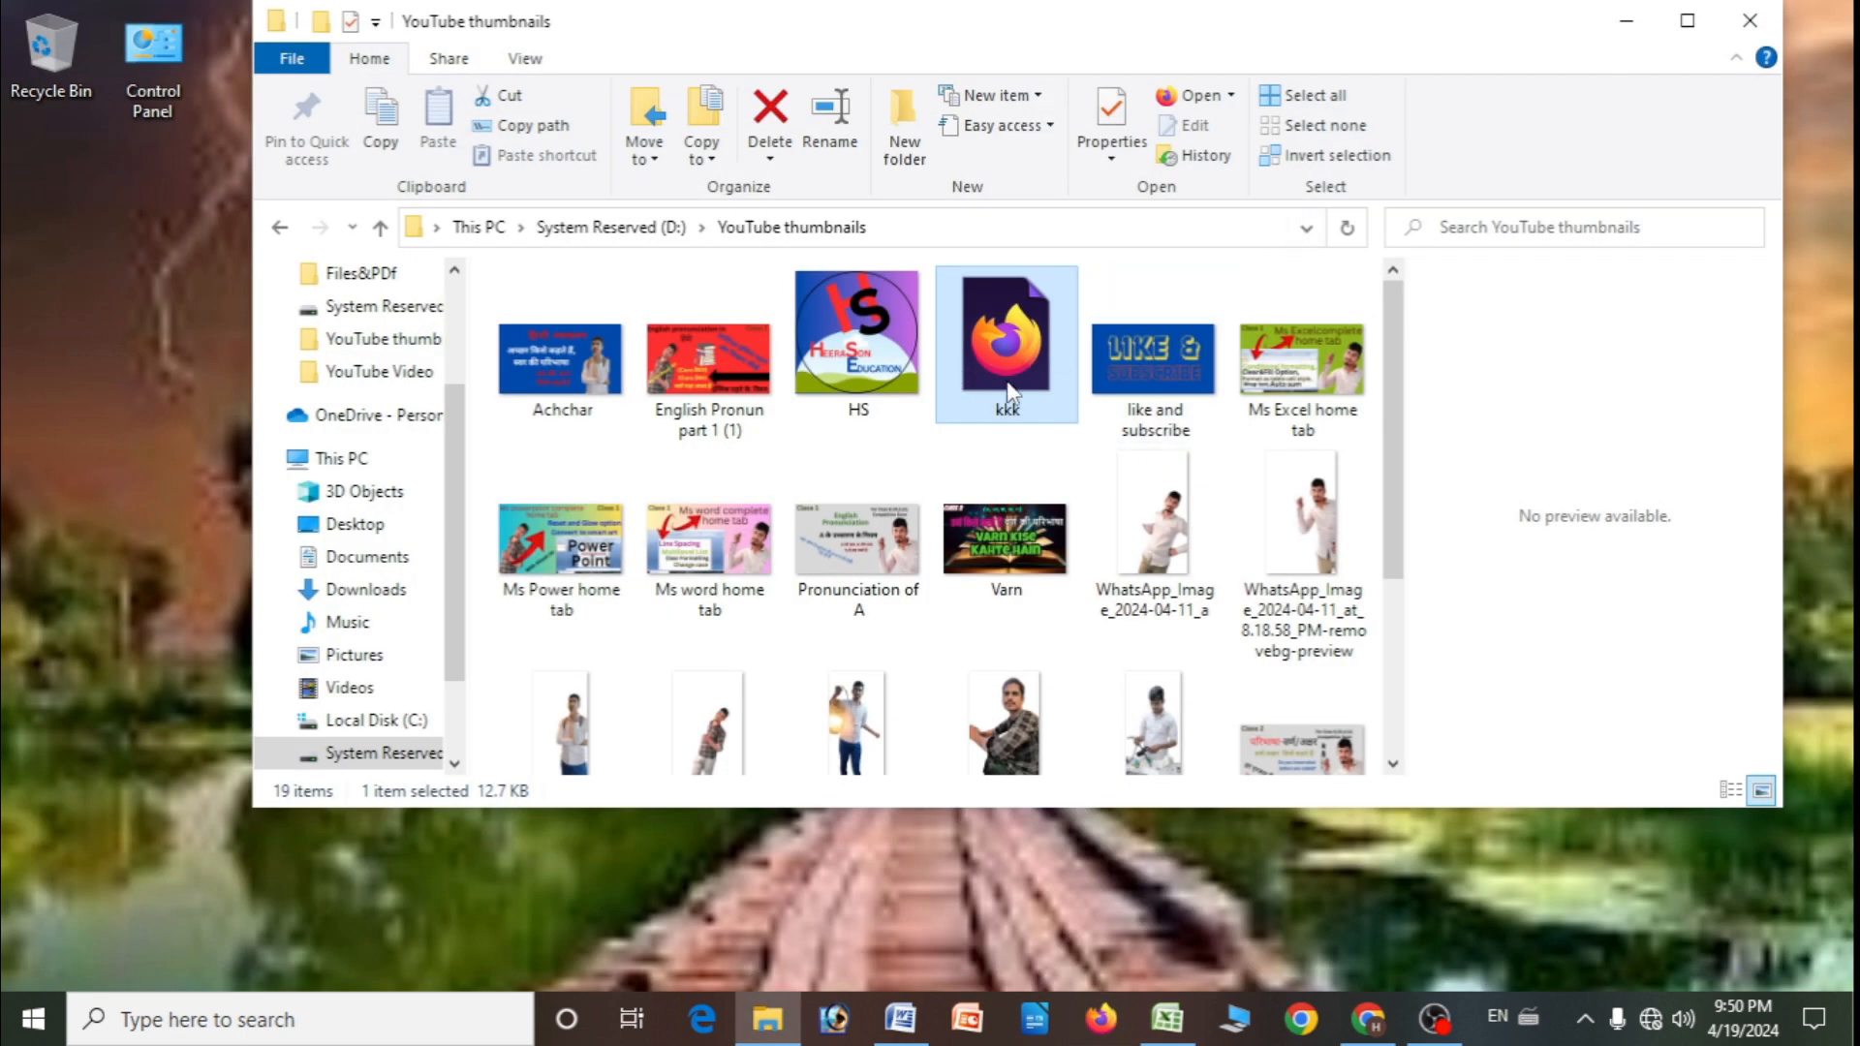
# - Close the YouTube thumbnails folder window and switch back to the chart document in Word
pyautogui.scroll(-3, 1007, 366)
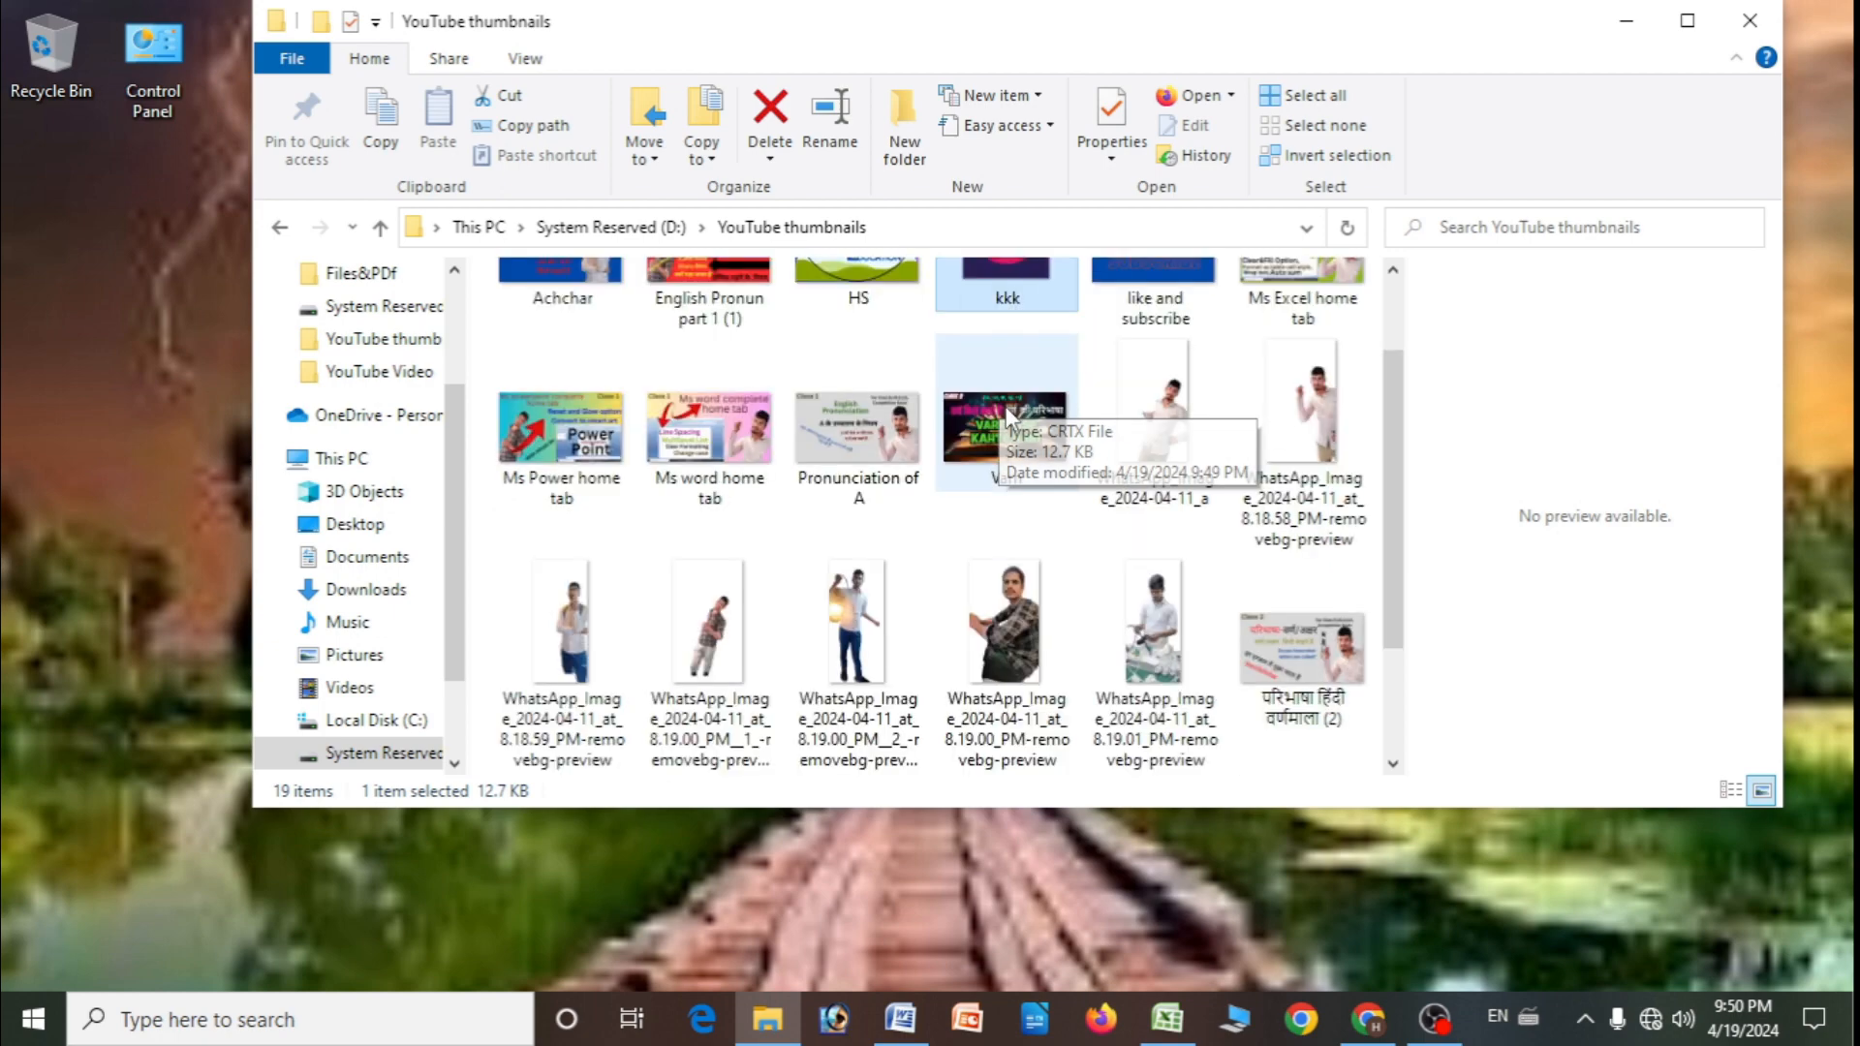
pyautogui.scroll(3, 1008, 423)
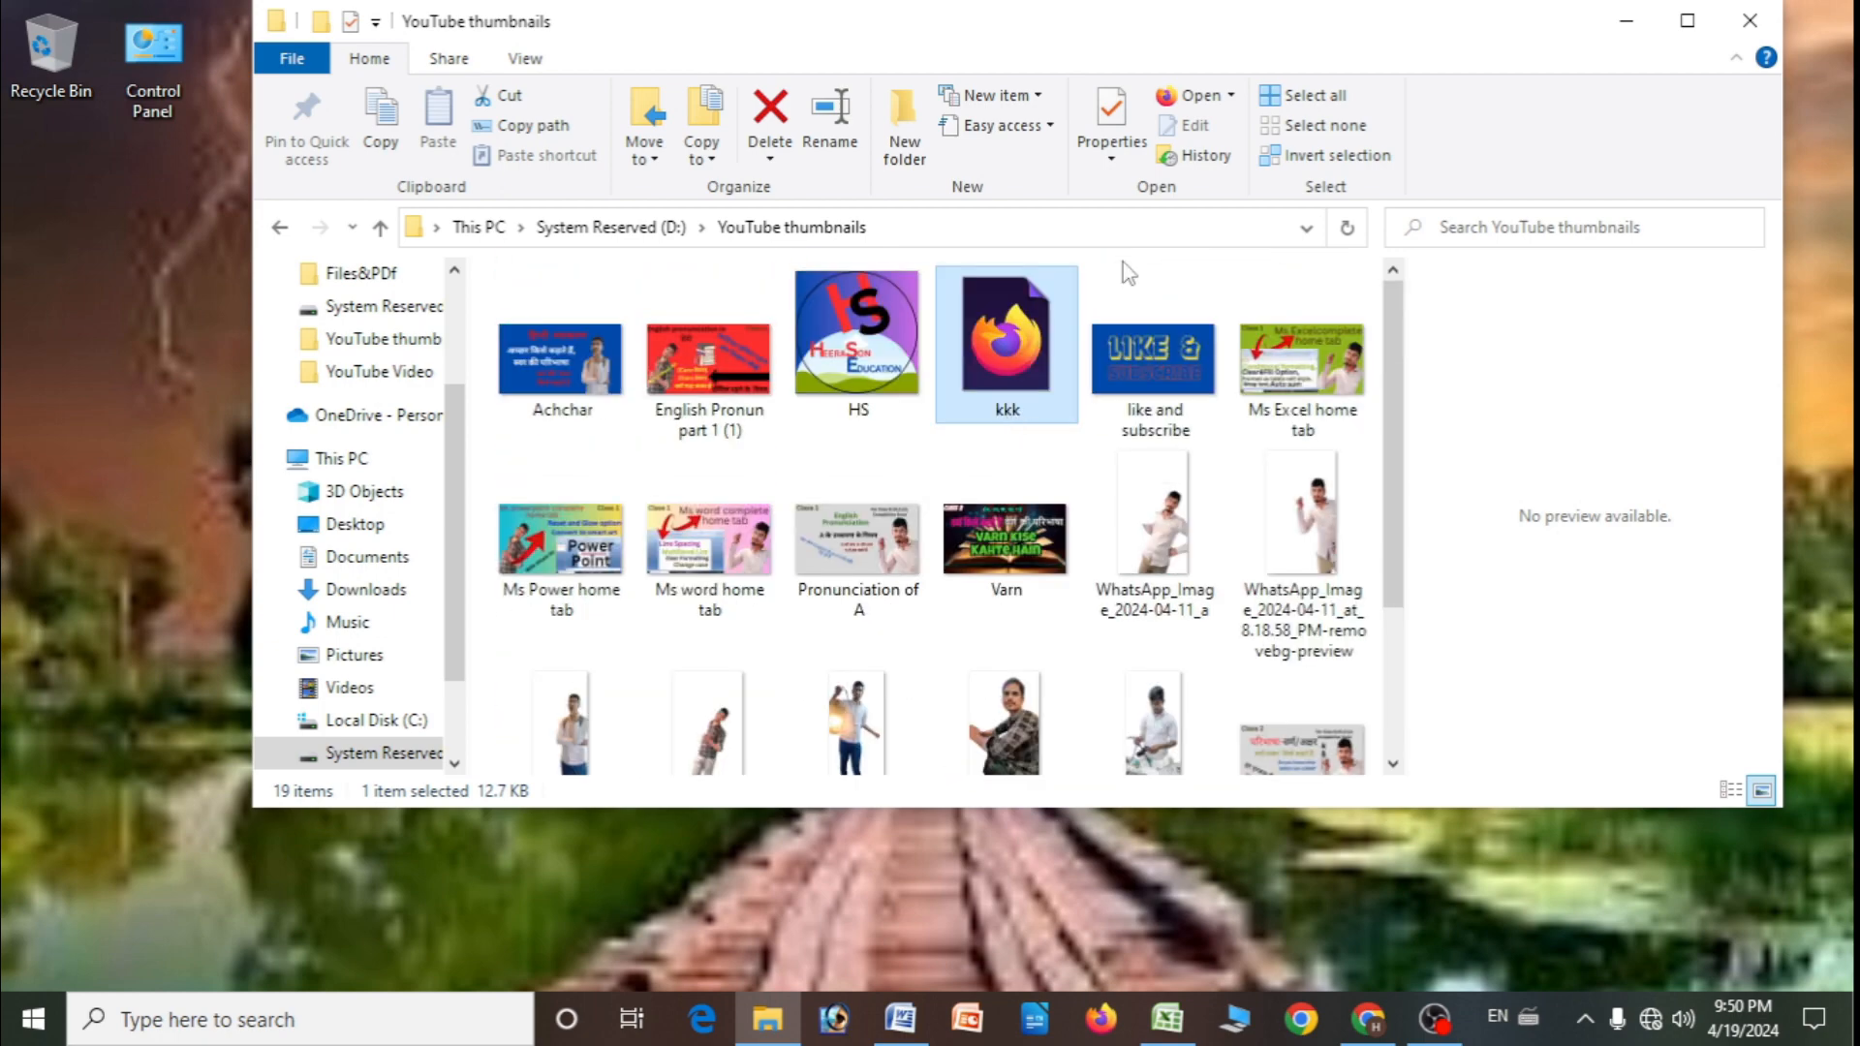
pyautogui.click(1749, 20)
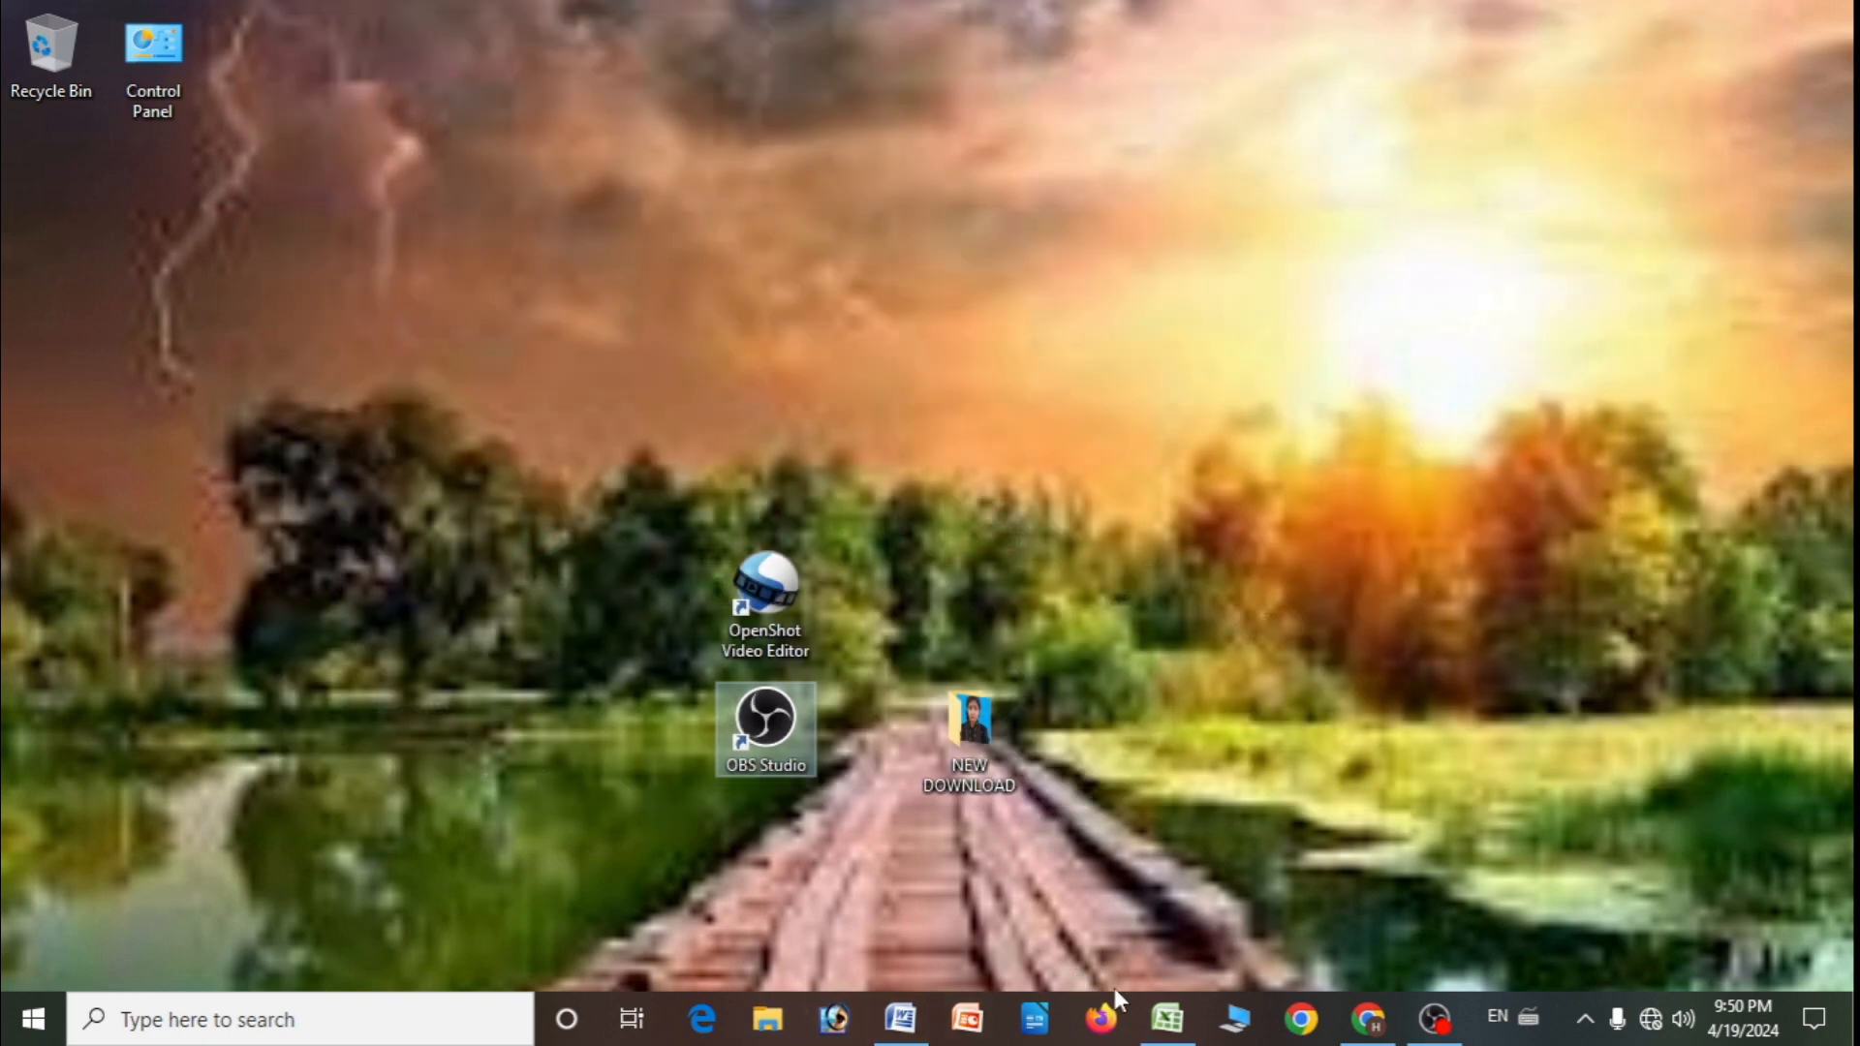
pyautogui.click(899, 1019)
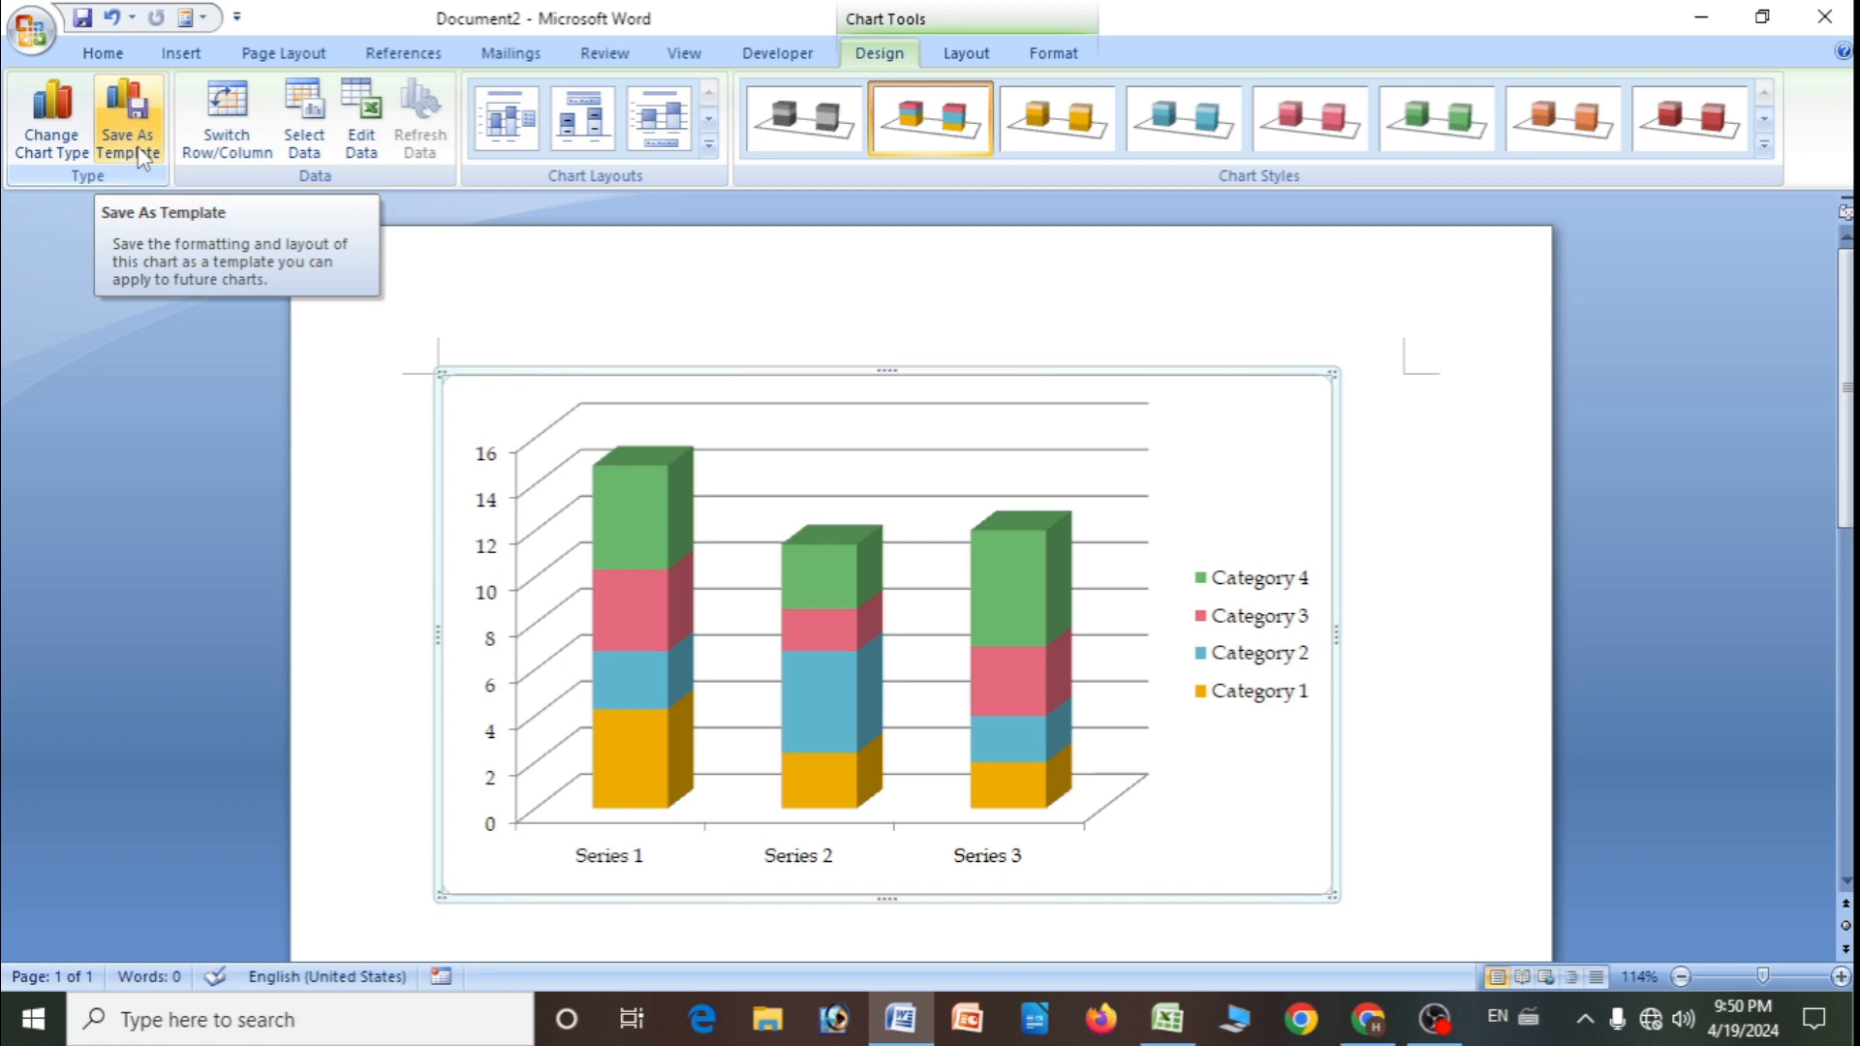
# - Switch the chart's rows and columns back and forth to compare the series and category arrangements
pyautogui.click(238, 123)
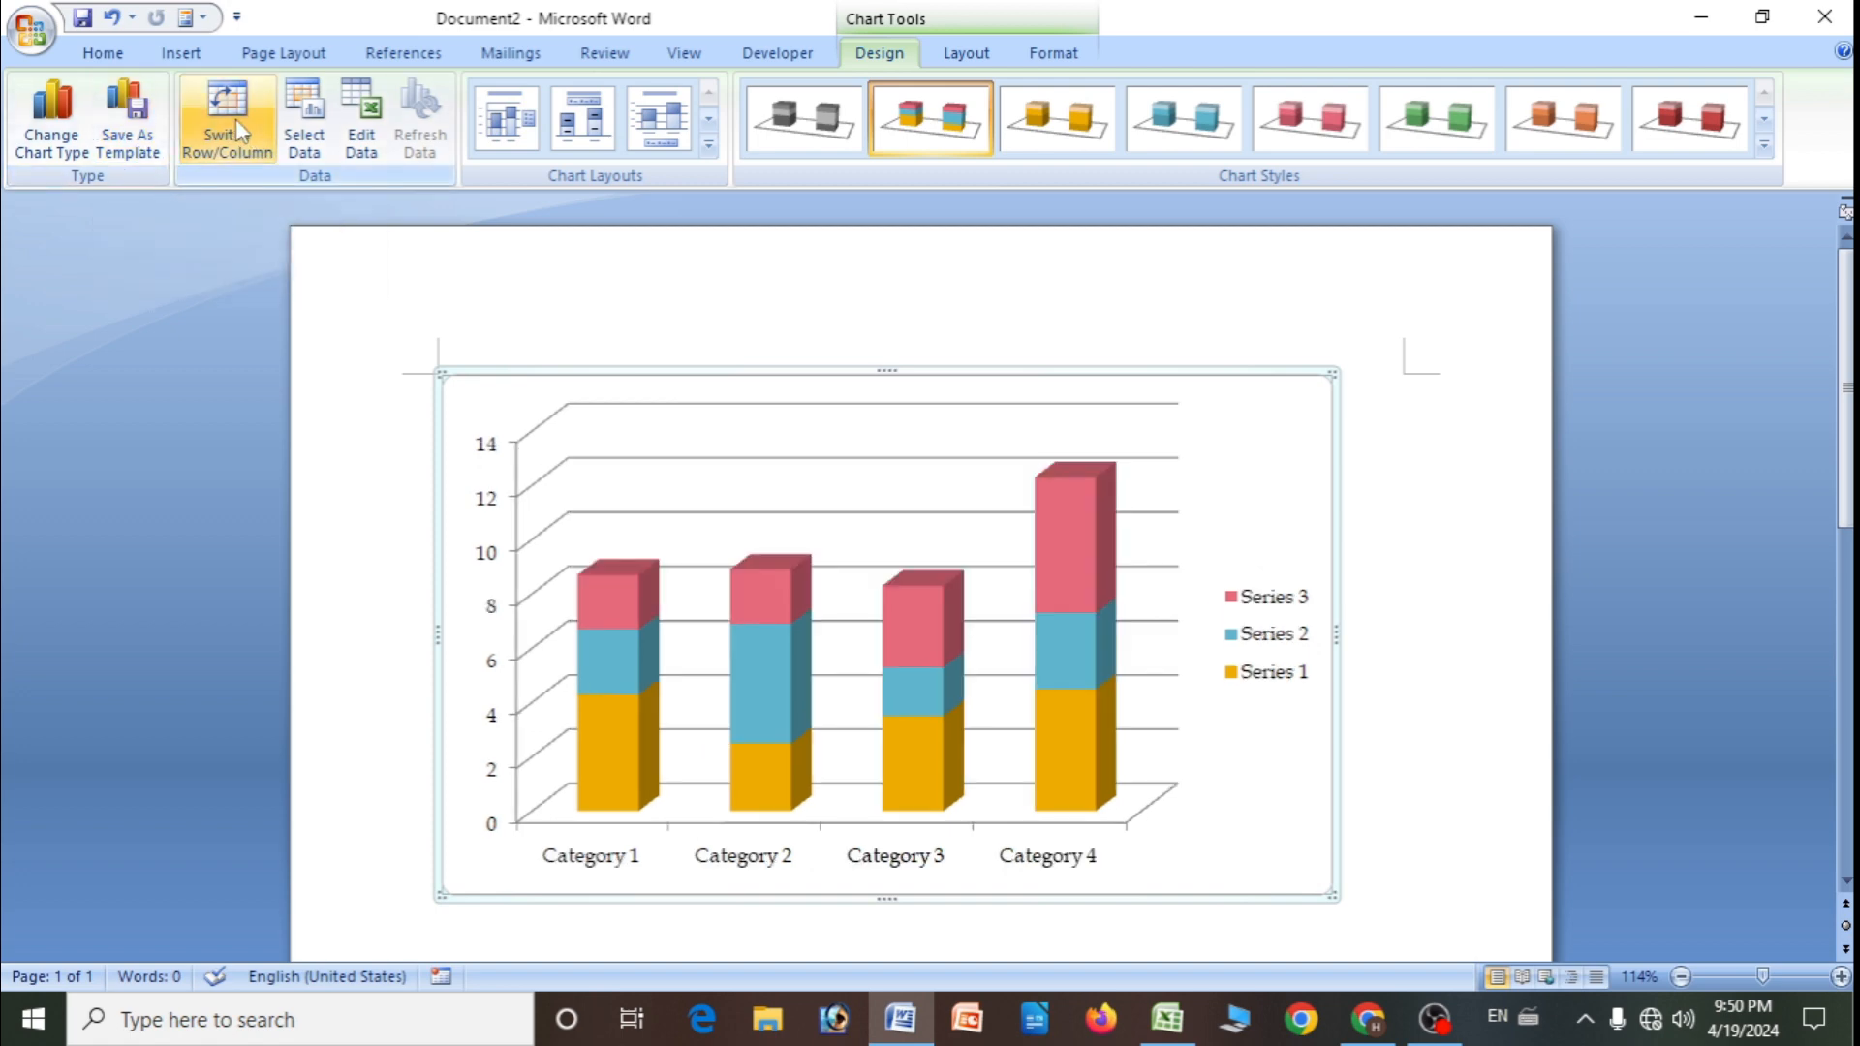
pyautogui.click(236, 123)
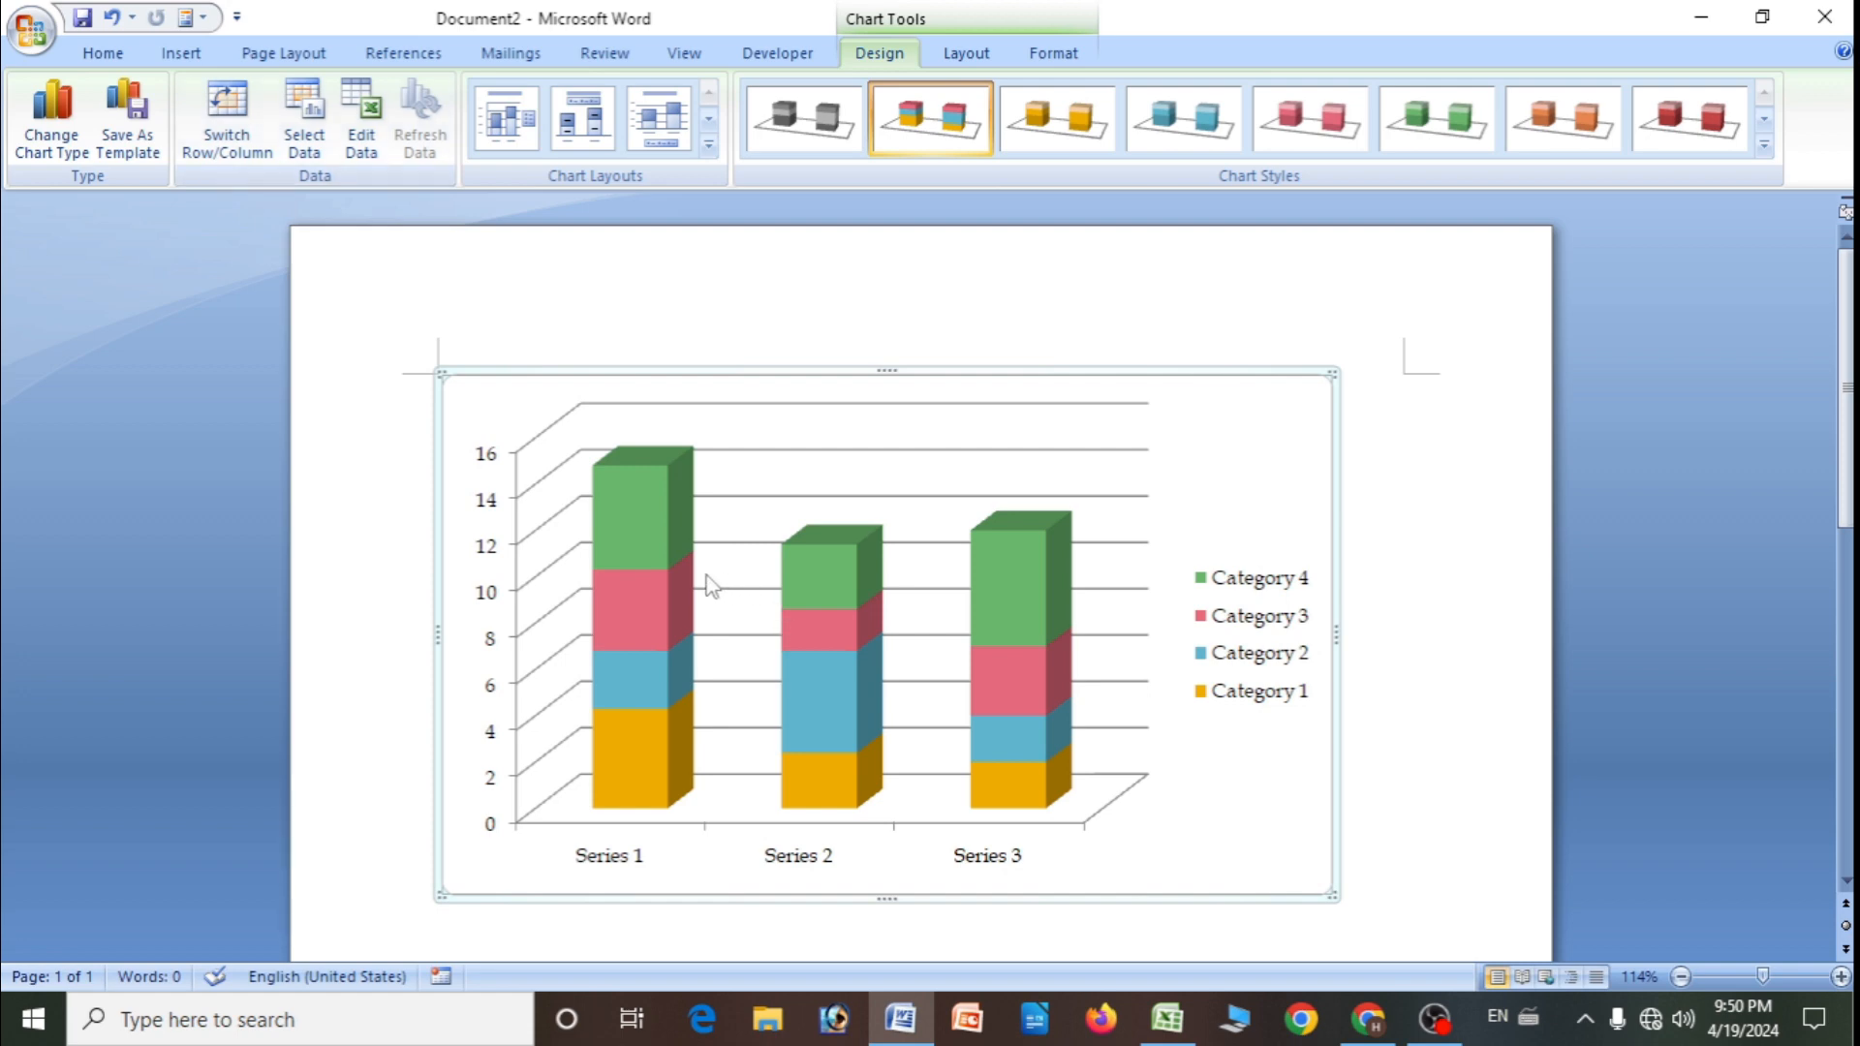
pyautogui.moveTo(694, 572)
pyautogui.click(233, 155)
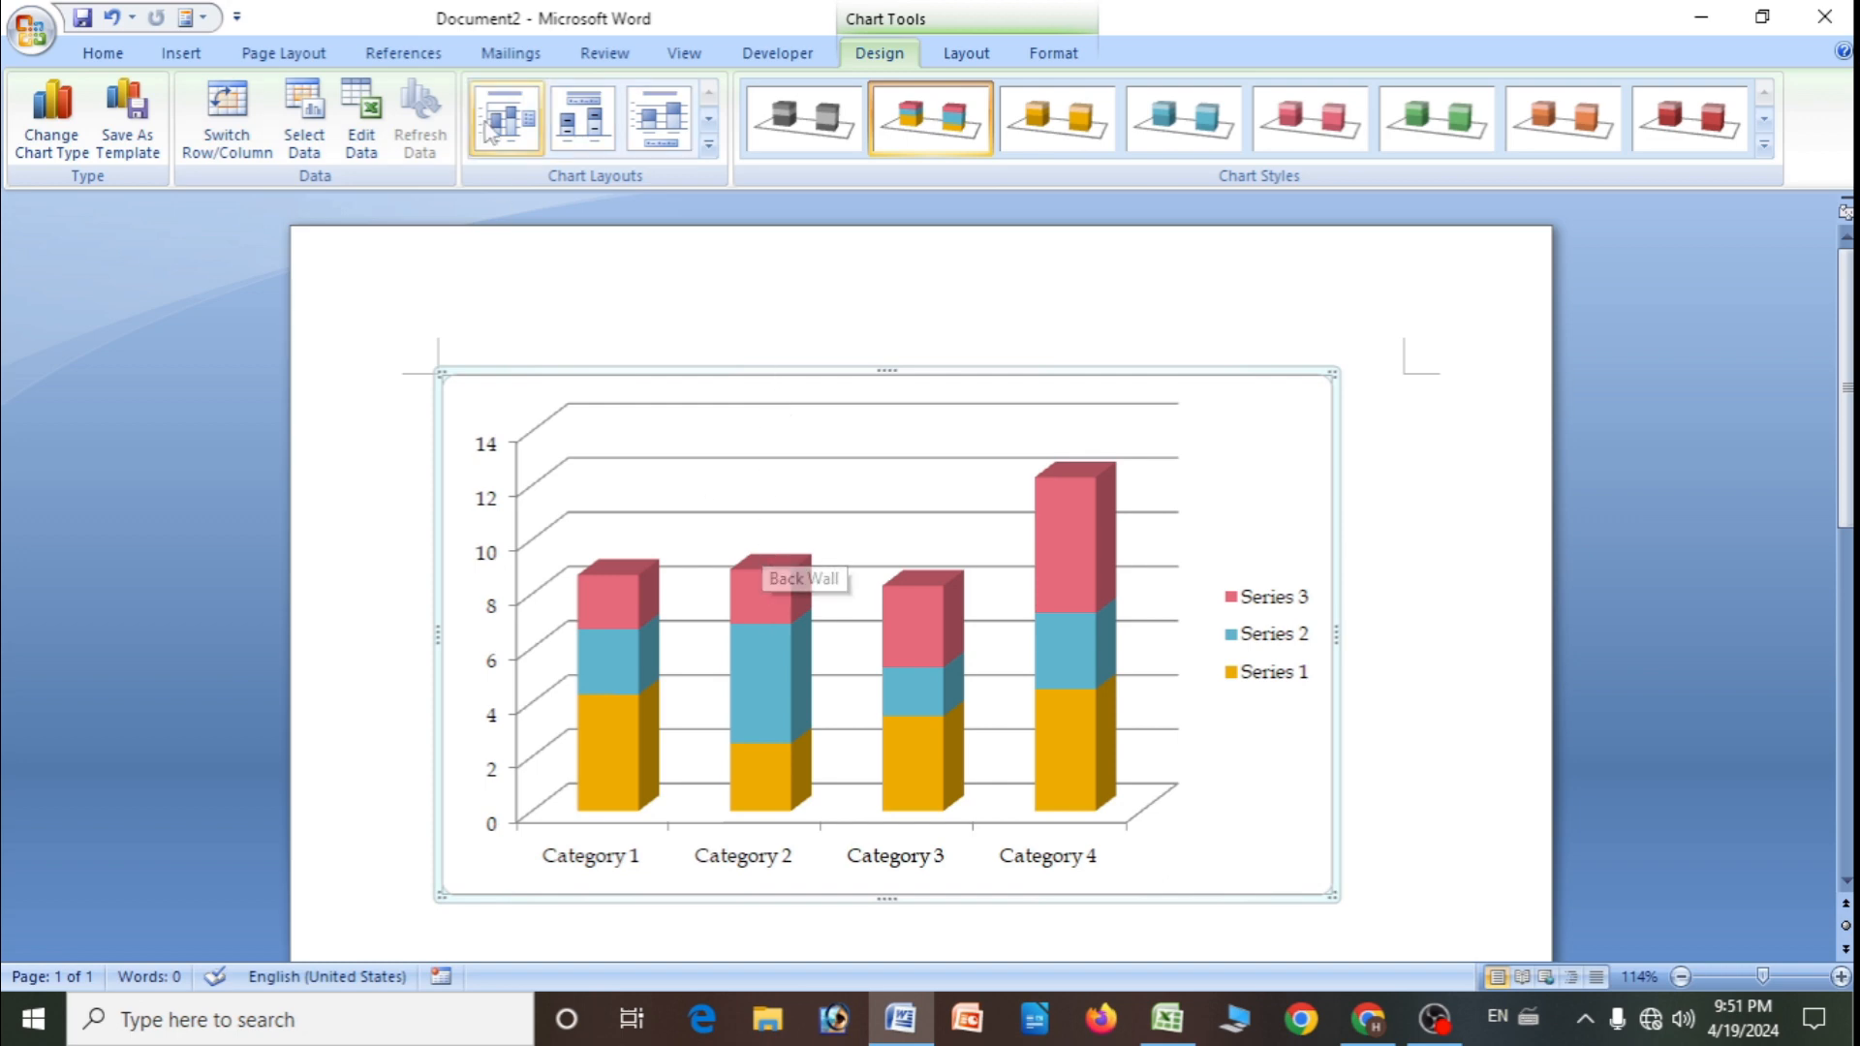
pyautogui.click(242, 138)
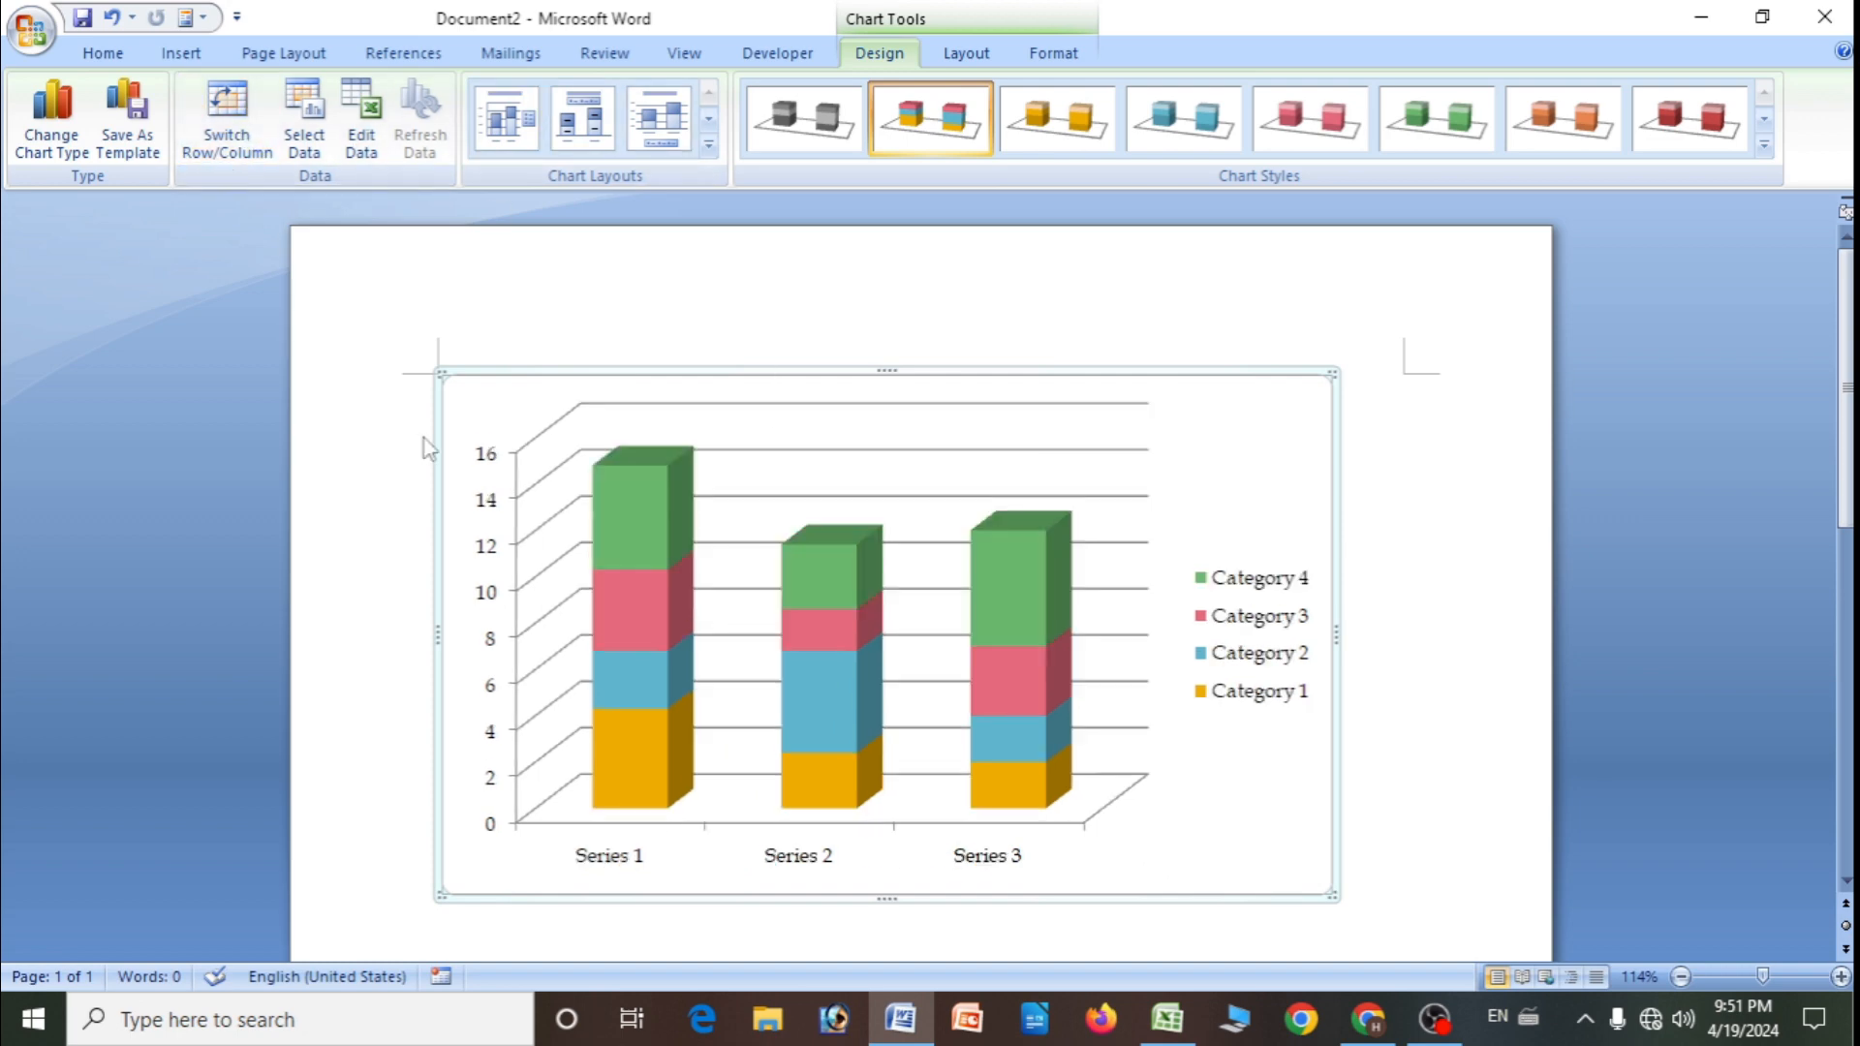
pyautogui.click(263, 157)
pyautogui.click(266, 158)
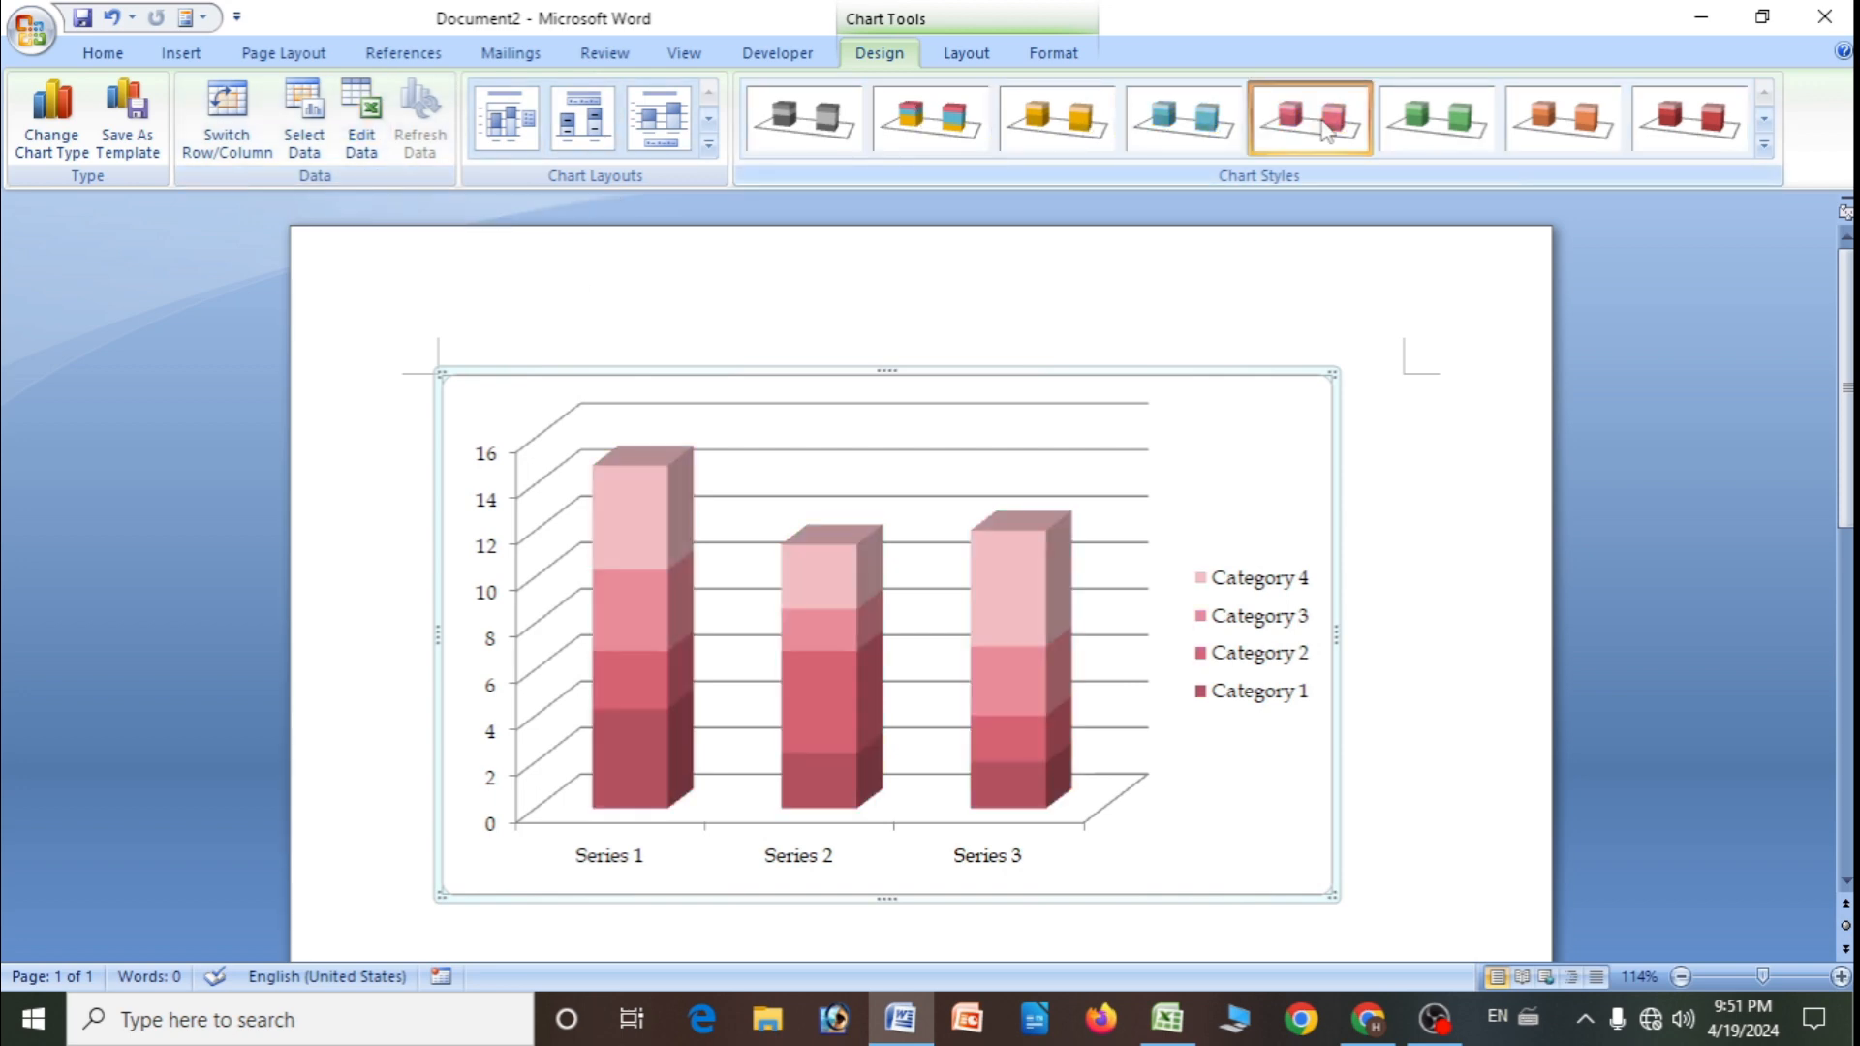
# - Apply the green chart style to the stacked column chart, and delete the chart from the page
pyautogui.click(1416, 138)
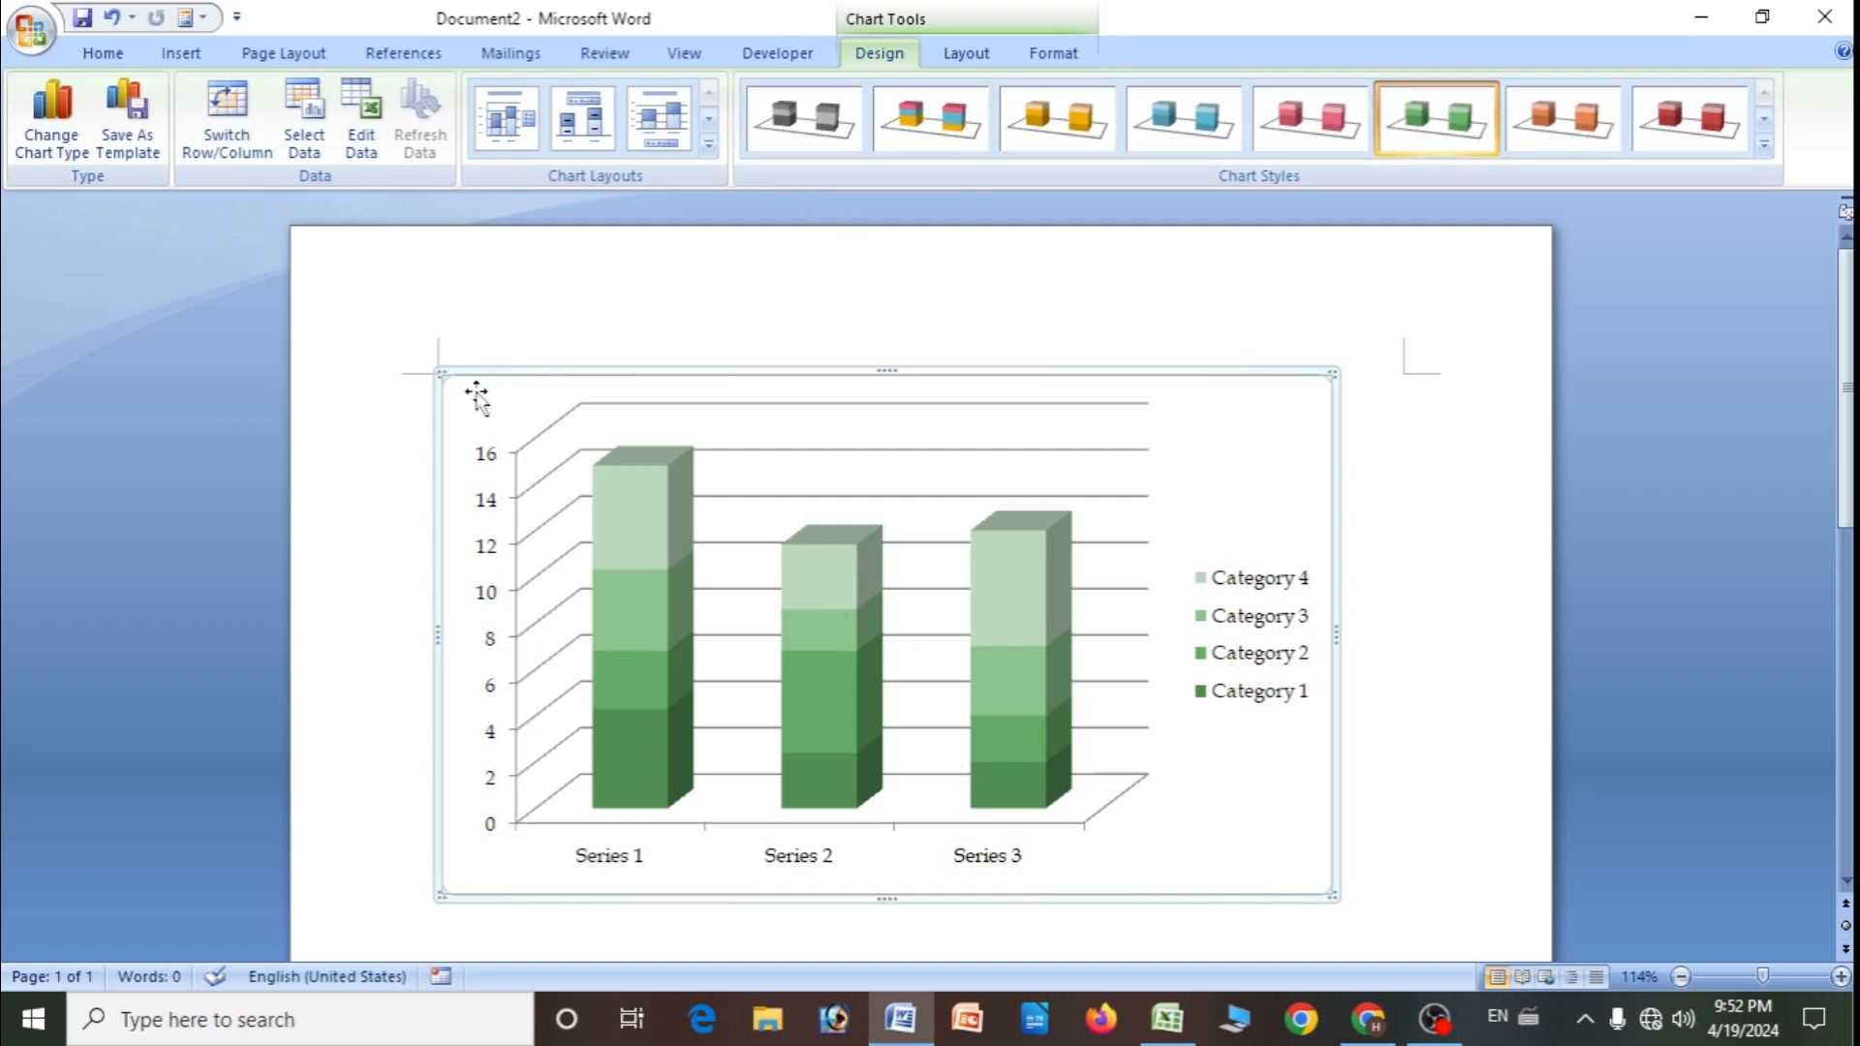
pyautogui.press('Delete')
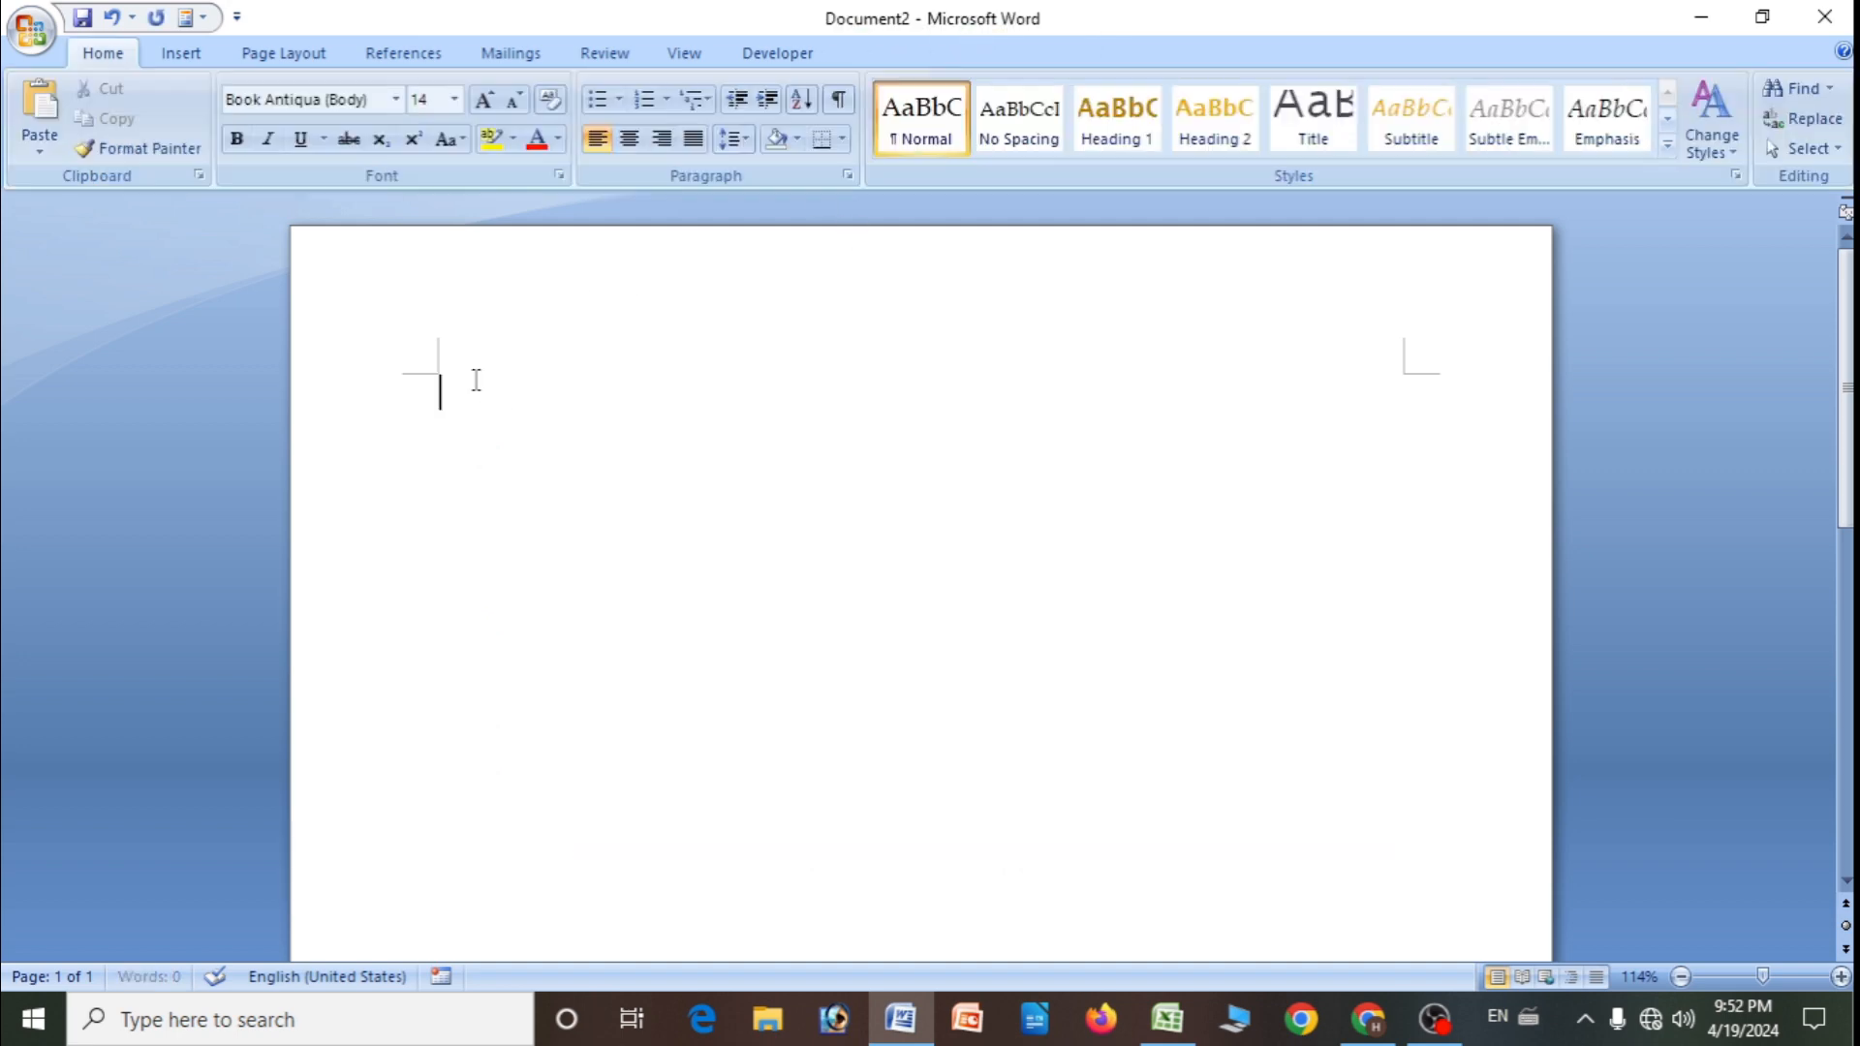
# - Enter the text "Heerason education" at the start of the blank page
pyautogui.click(187, 55)
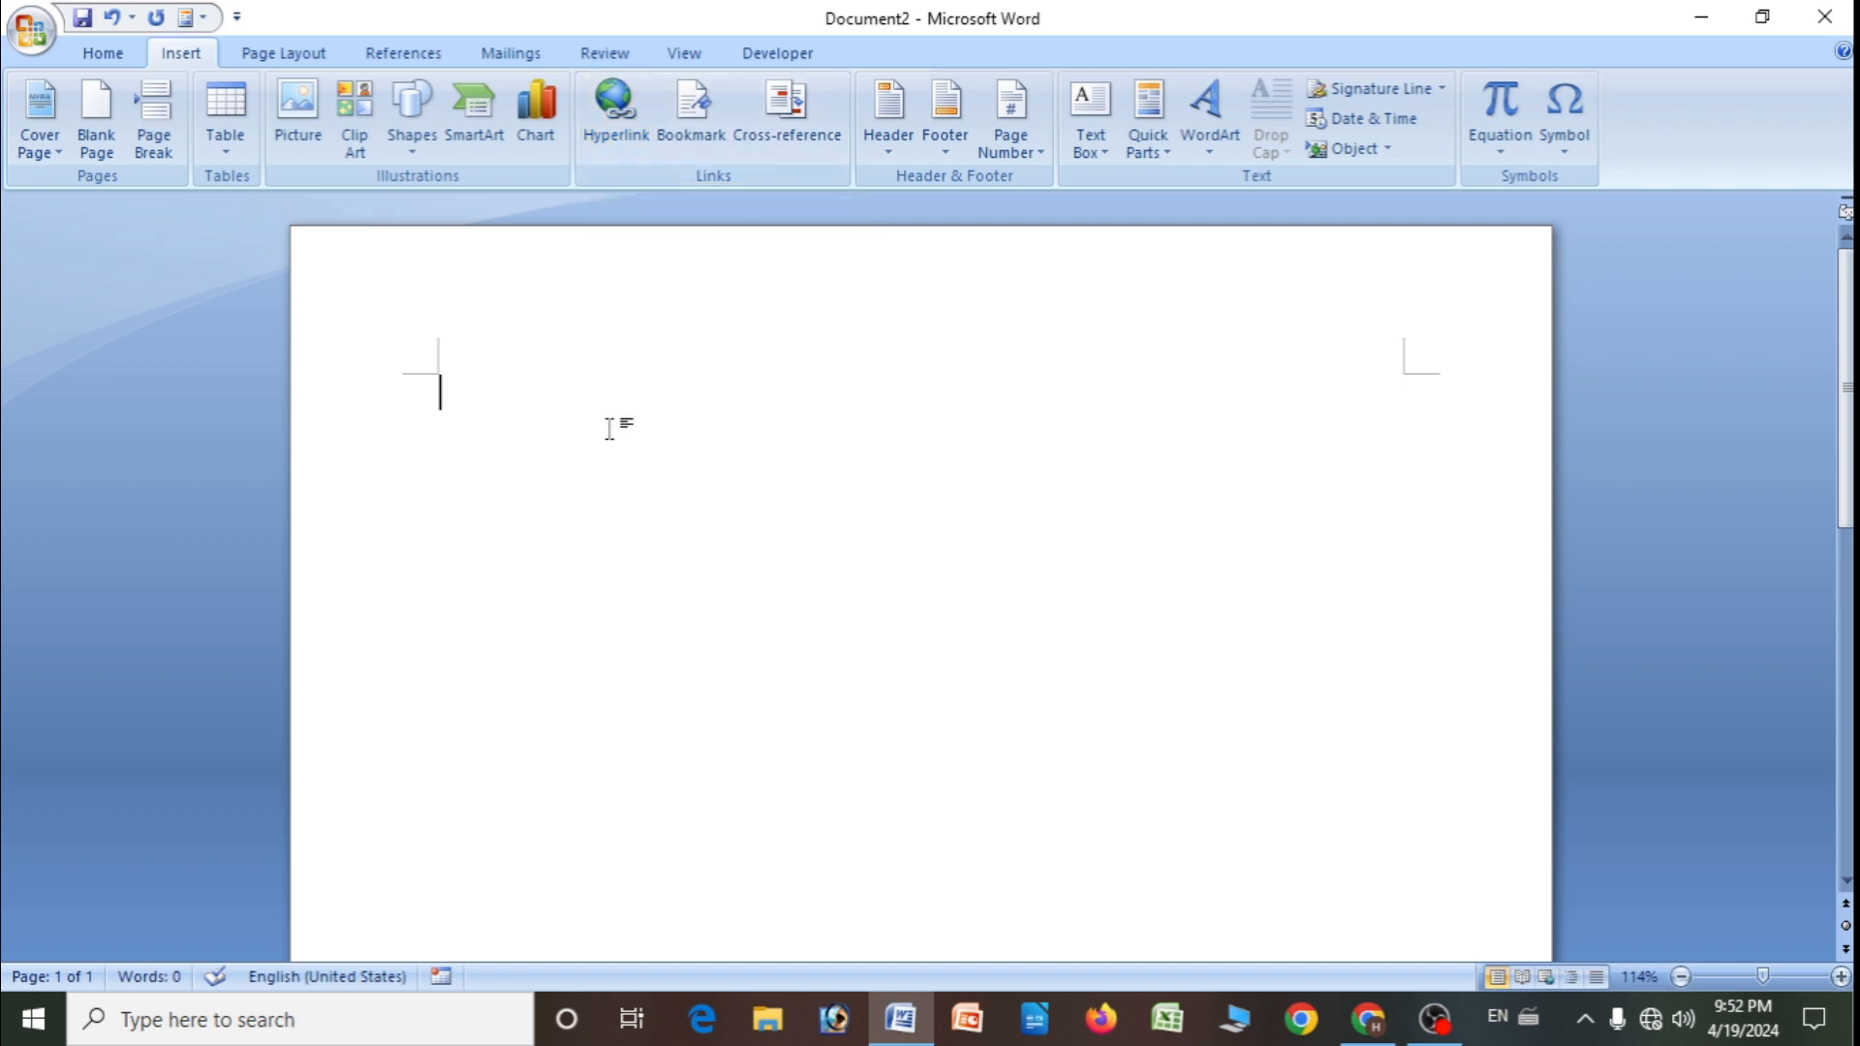
pyautogui.write('Heerasso')
pyautogui.press('BackSpace')
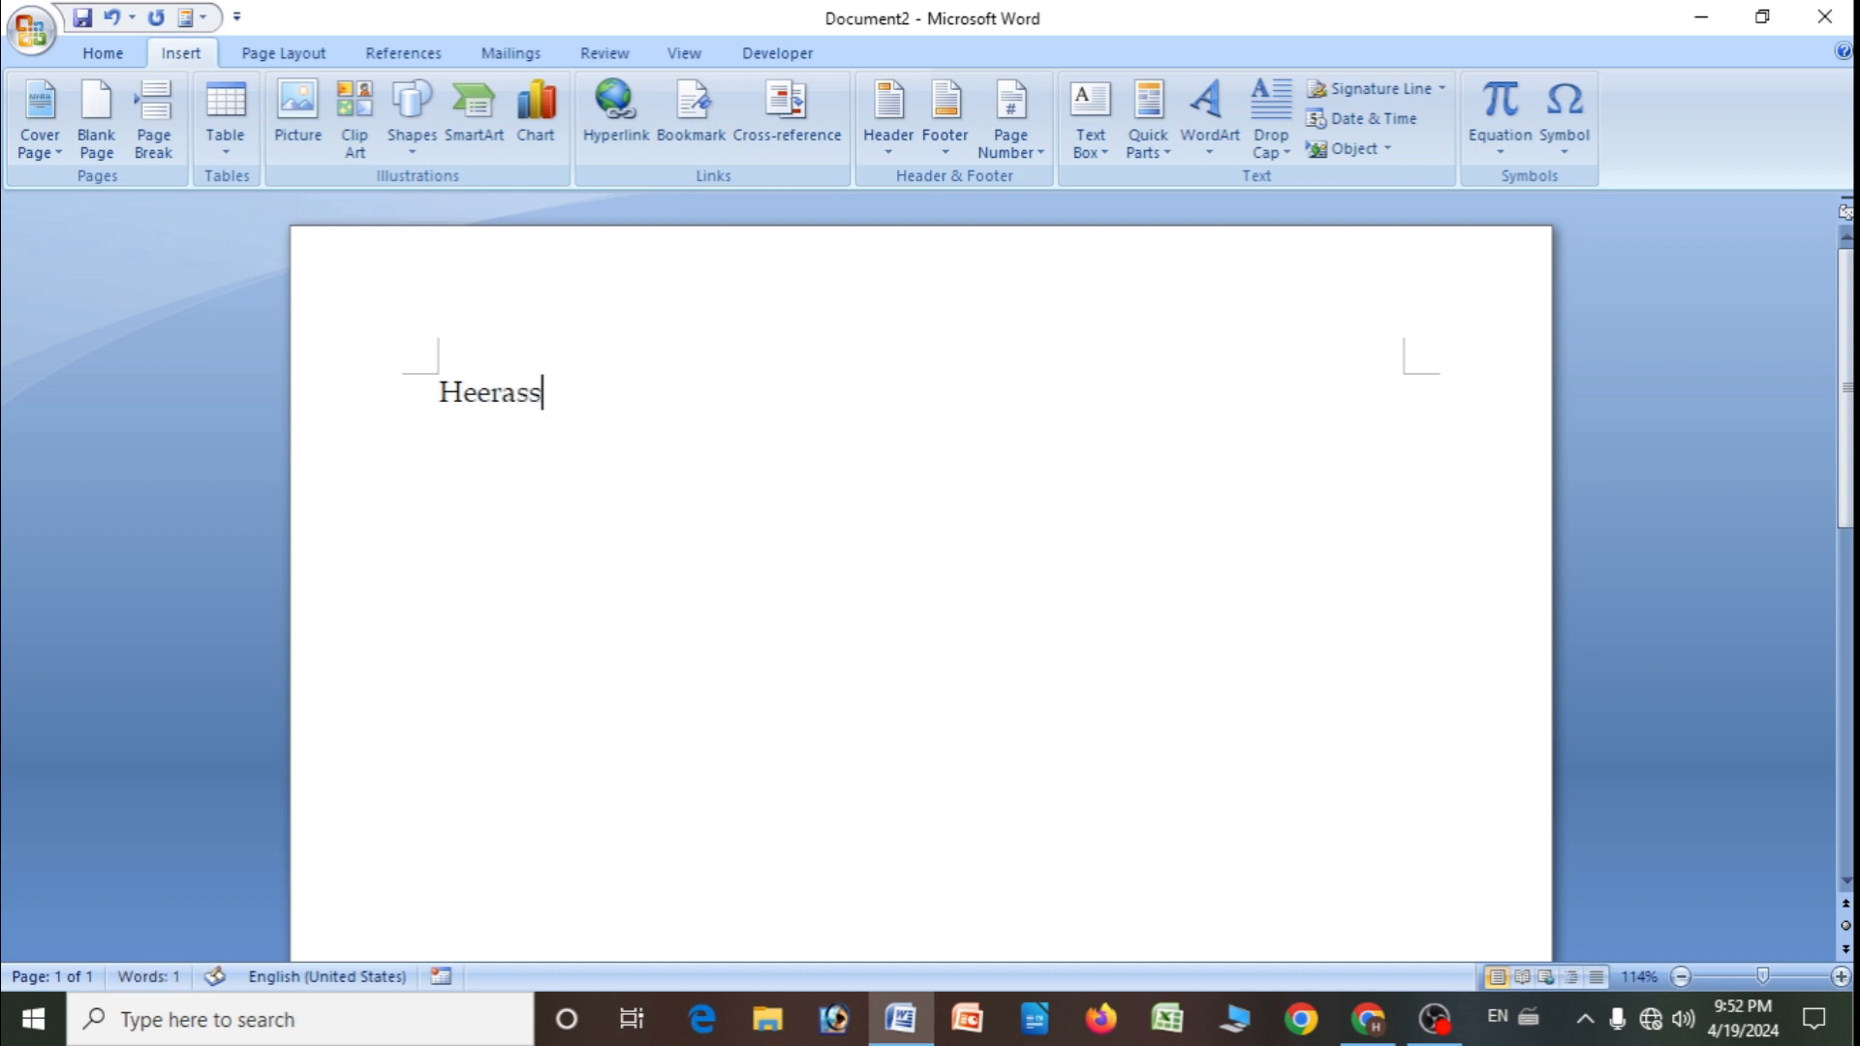
pyautogui.press('BackSpace')
pyautogui.write('on eduvat')
pyautogui.press('BackSpace')
pyautogui.press('BackSpace')
pyautogui.press('BackSpace')
pyautogui.write('cation')
pyautogui.press('BackSpace')
pyautogui.write('n')
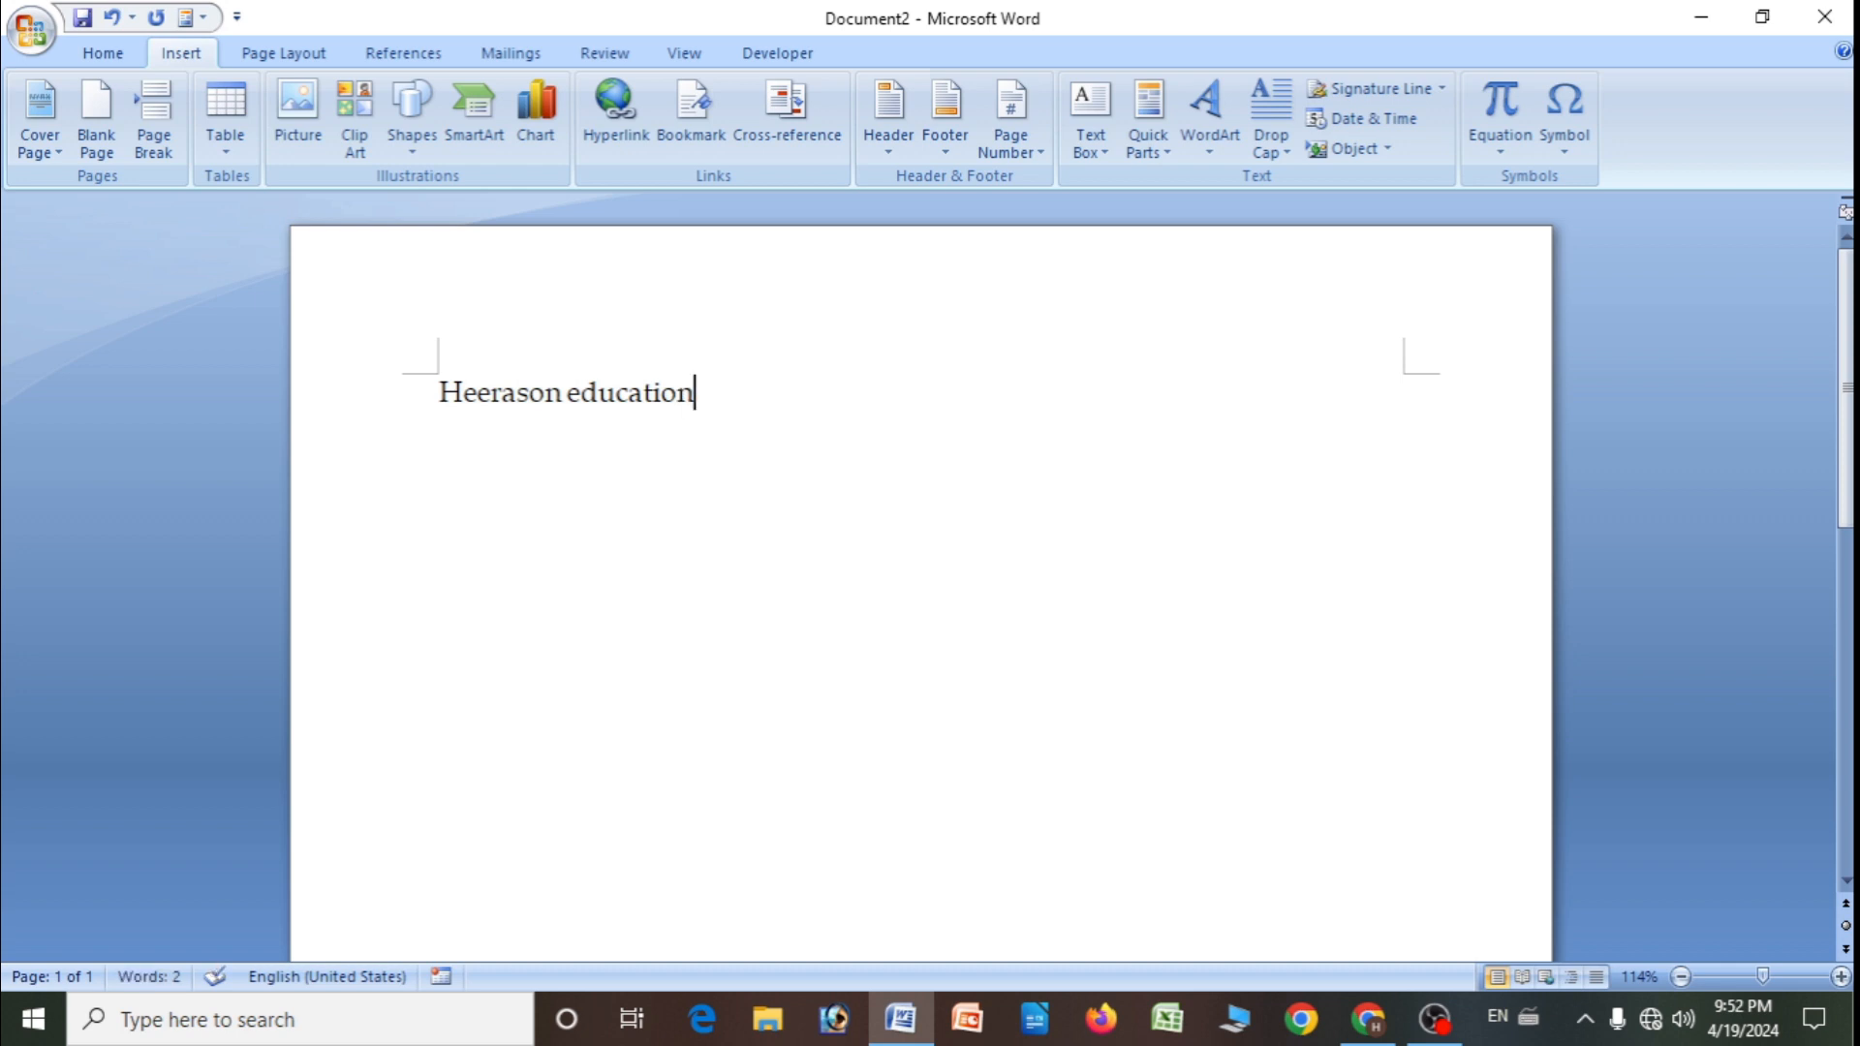
# - Start a hyperlink on the text "Heerason education", compare the link target types, and choose an existing file or web page
pyautogui.moveTo(441, 392); pyautogui.dragTo(690, 403)
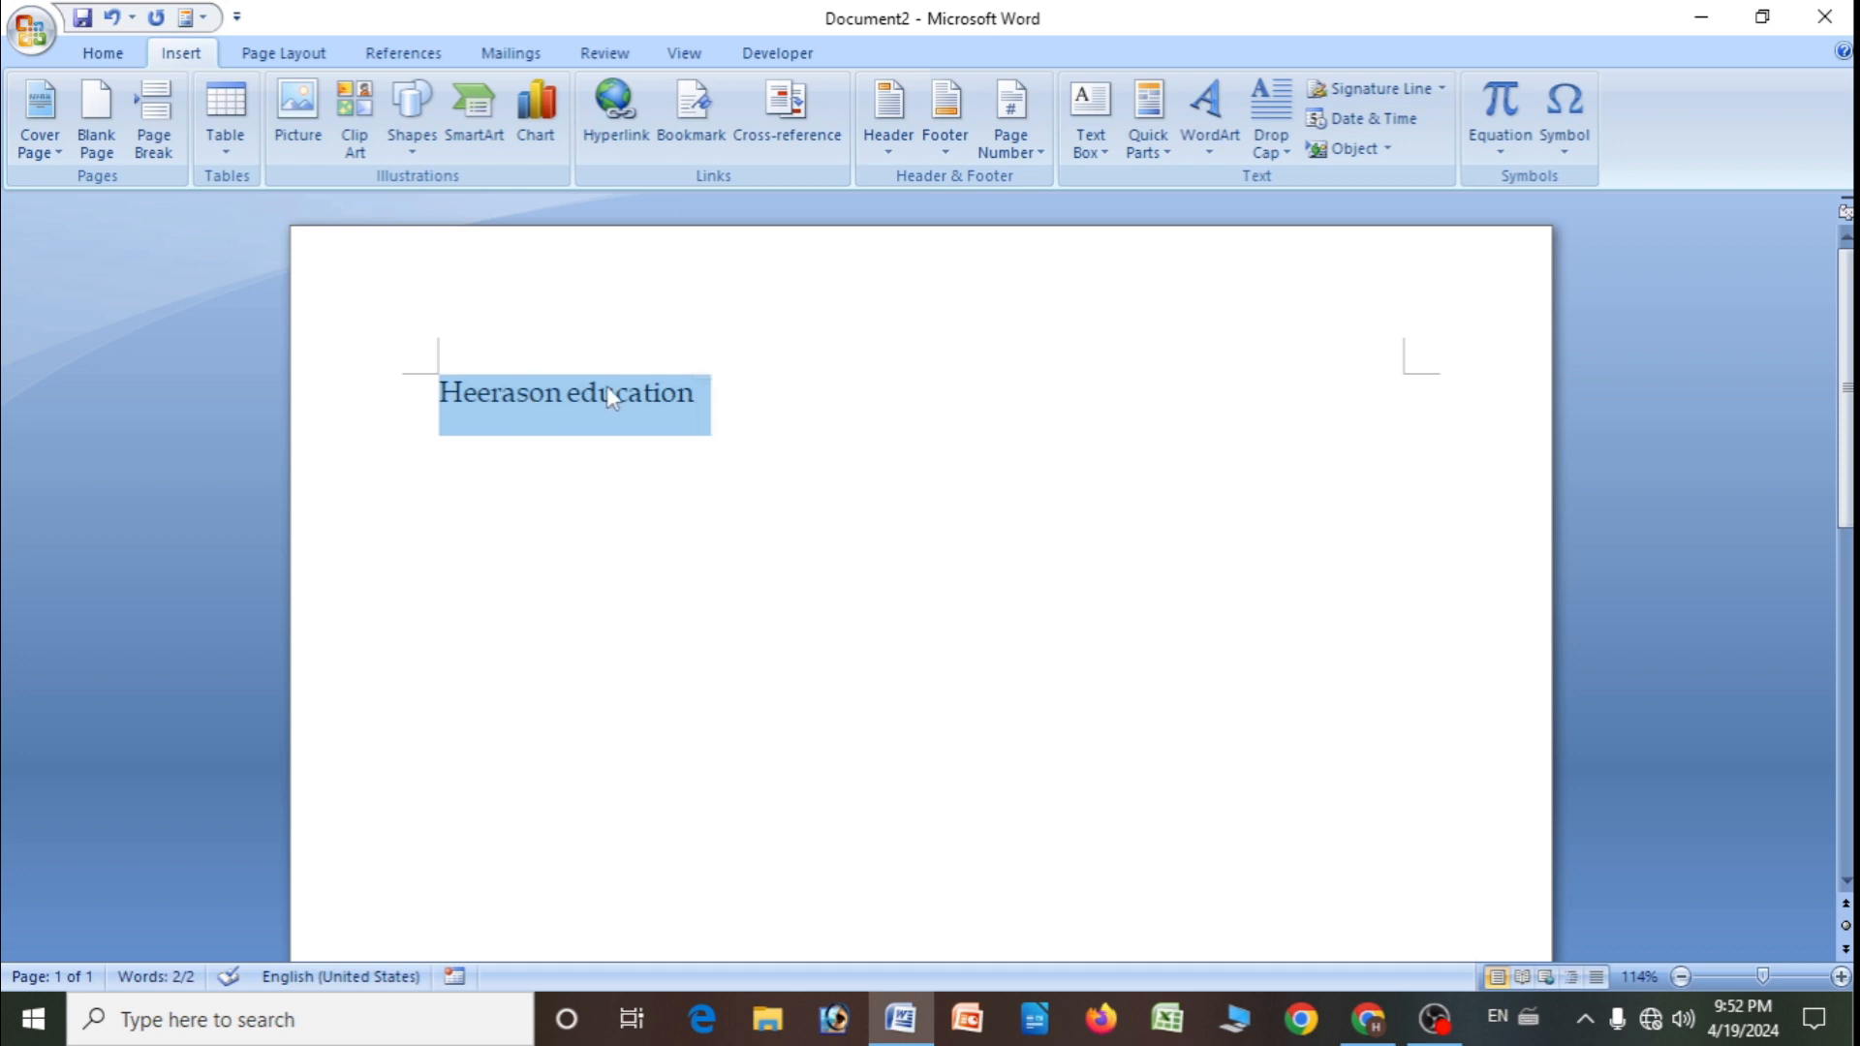
pyautogui.click(632, 130)
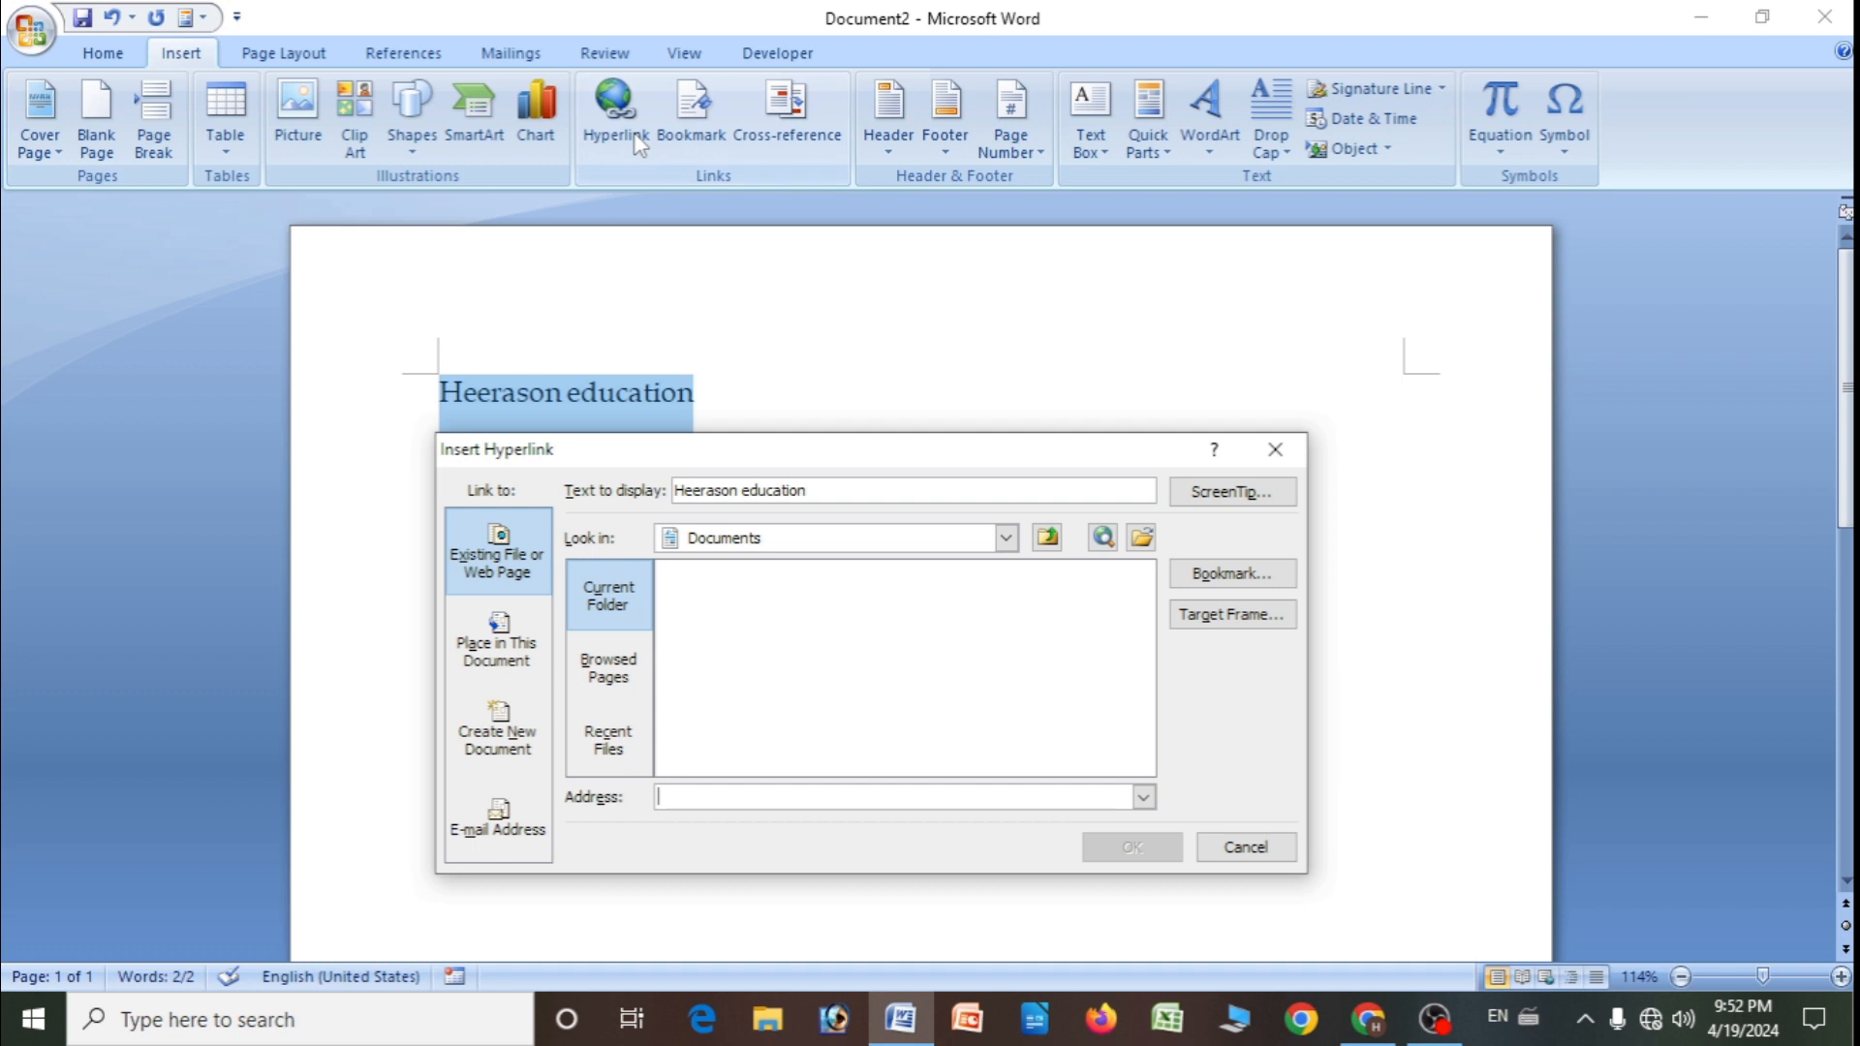
pyautogui.click(518, 666)
pyautogui.click(518, 721)
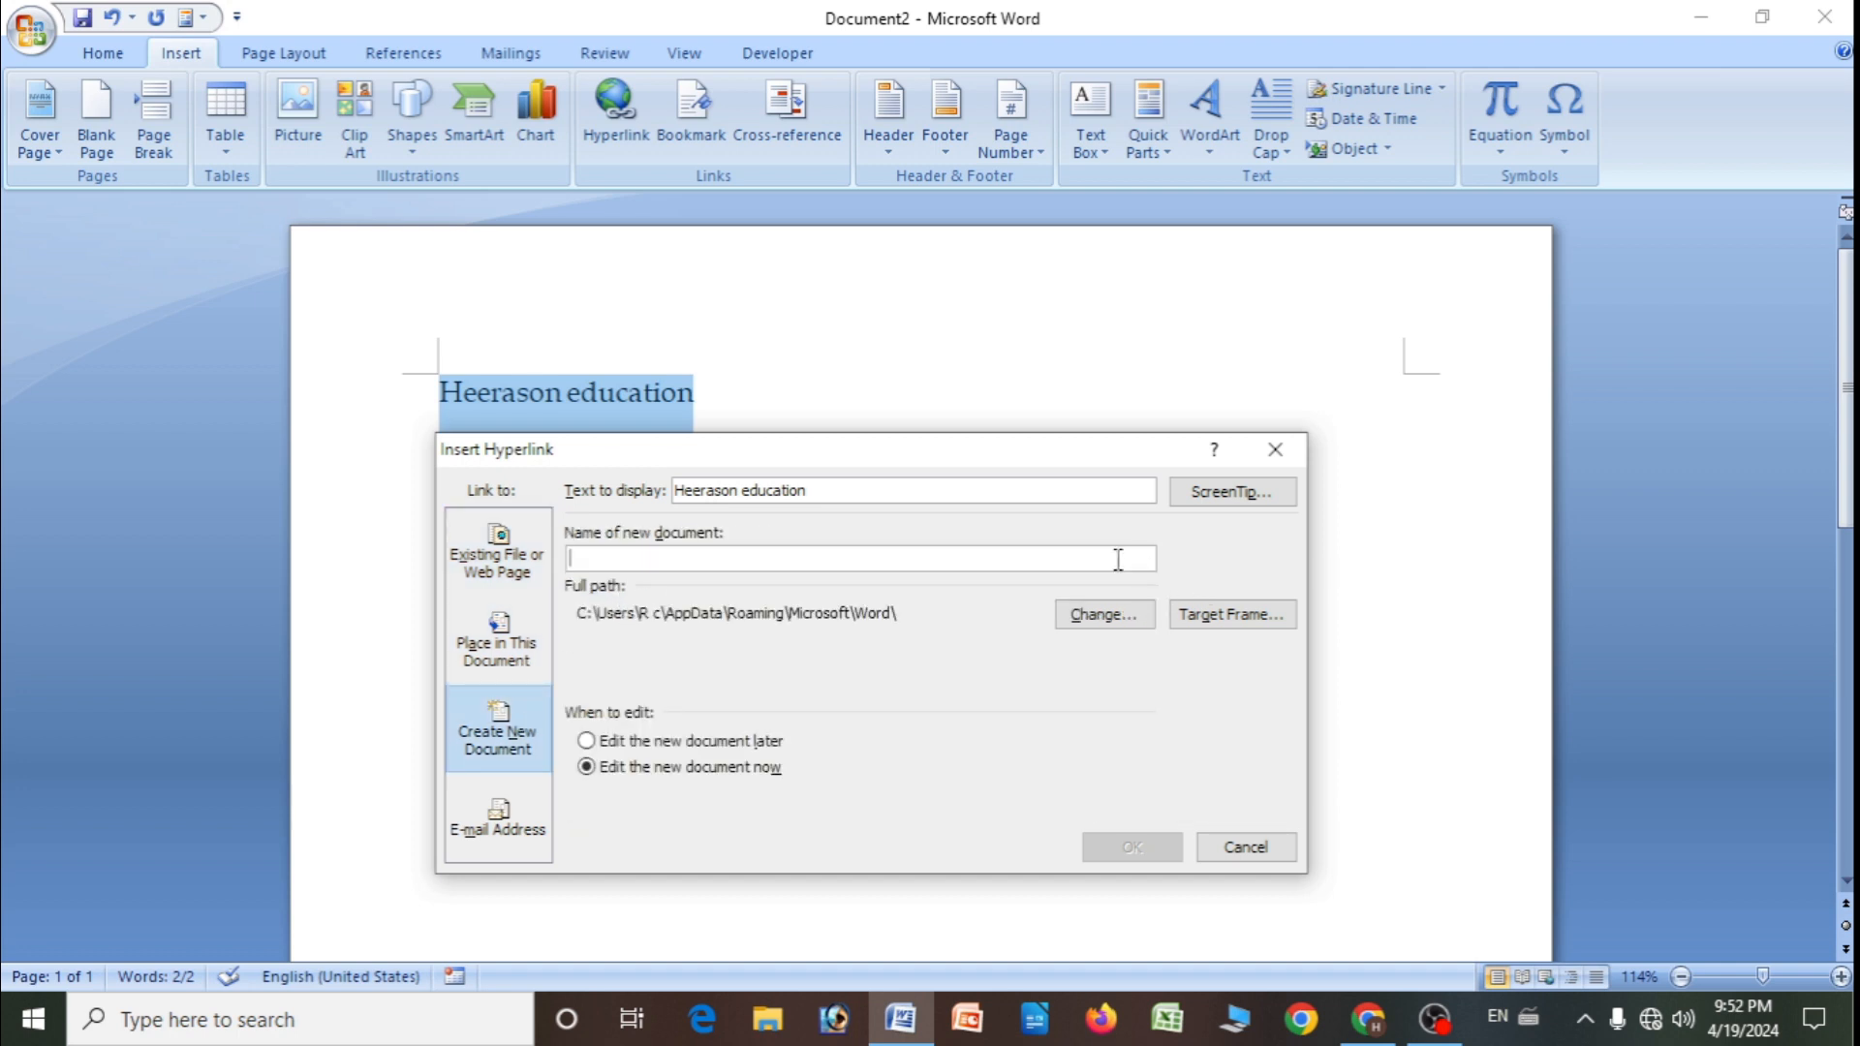
pyautogui.click(509, 581)
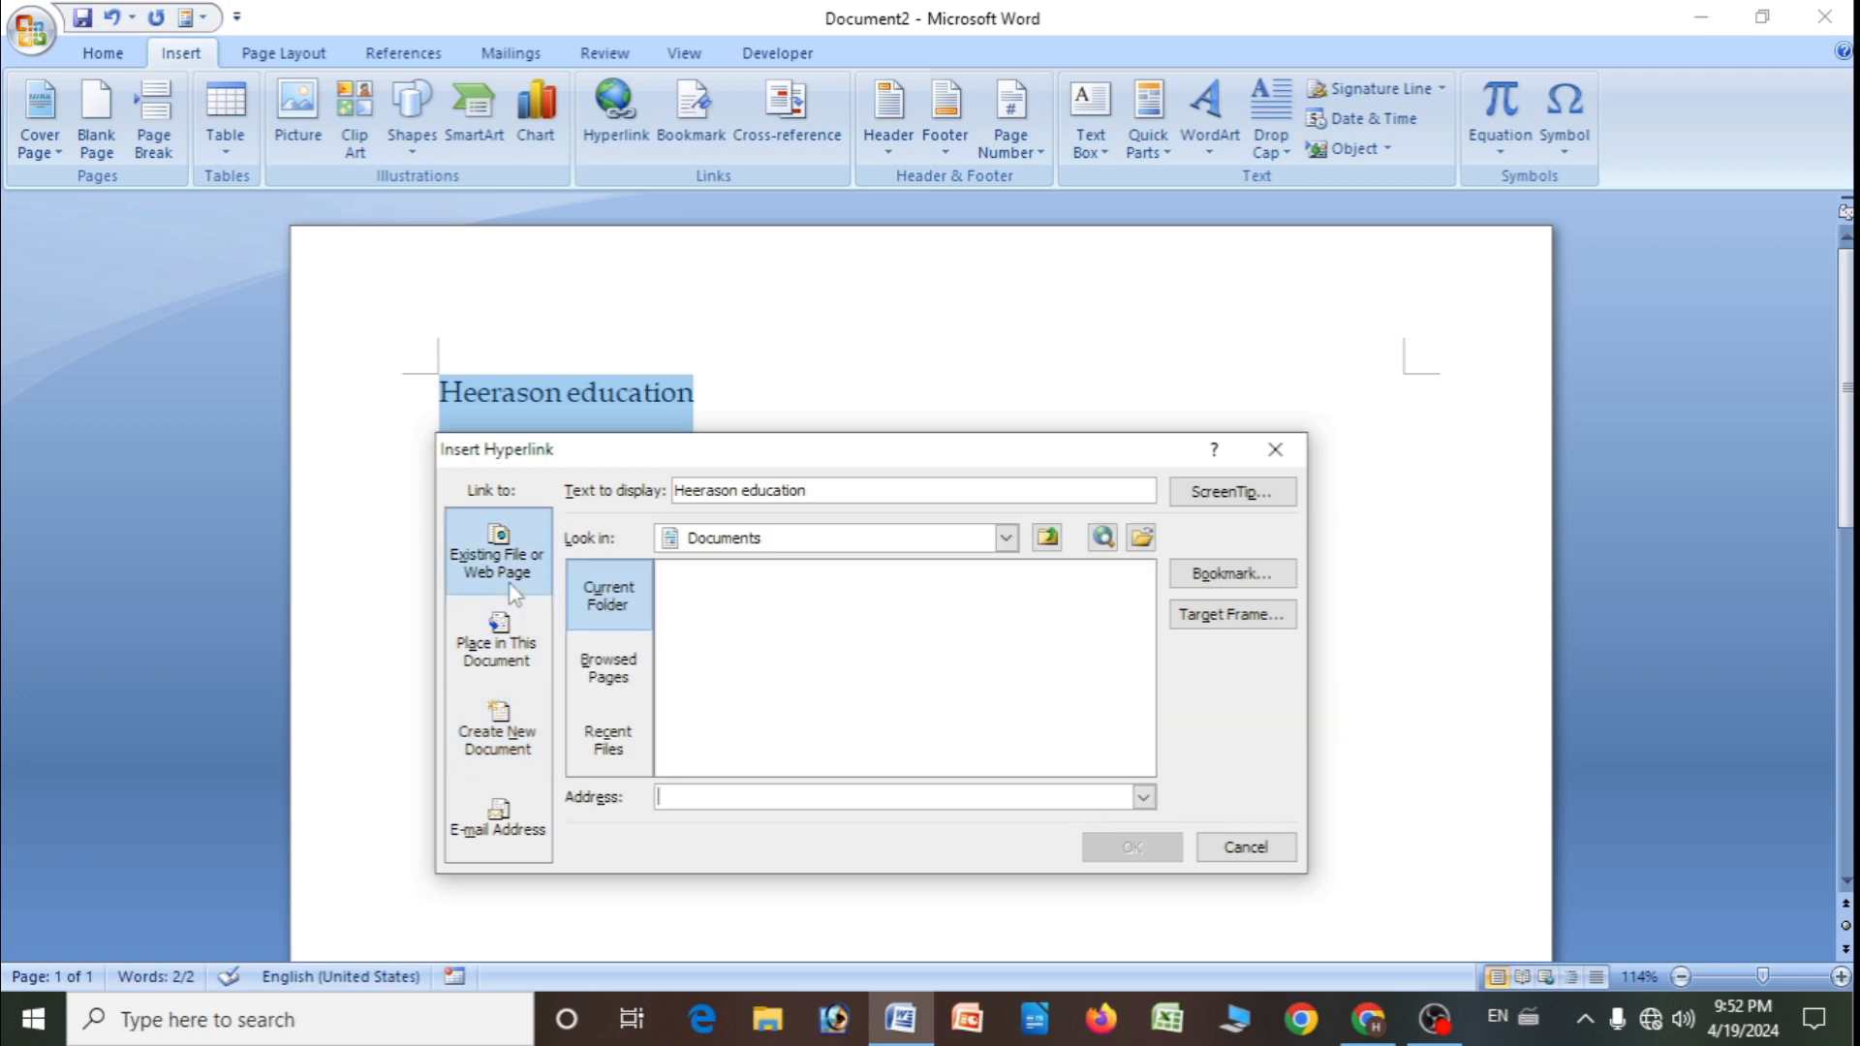
# - Link the selected text to the Descri document on the System Reserved (D:) drive
pyautogui.click(1143, 538)
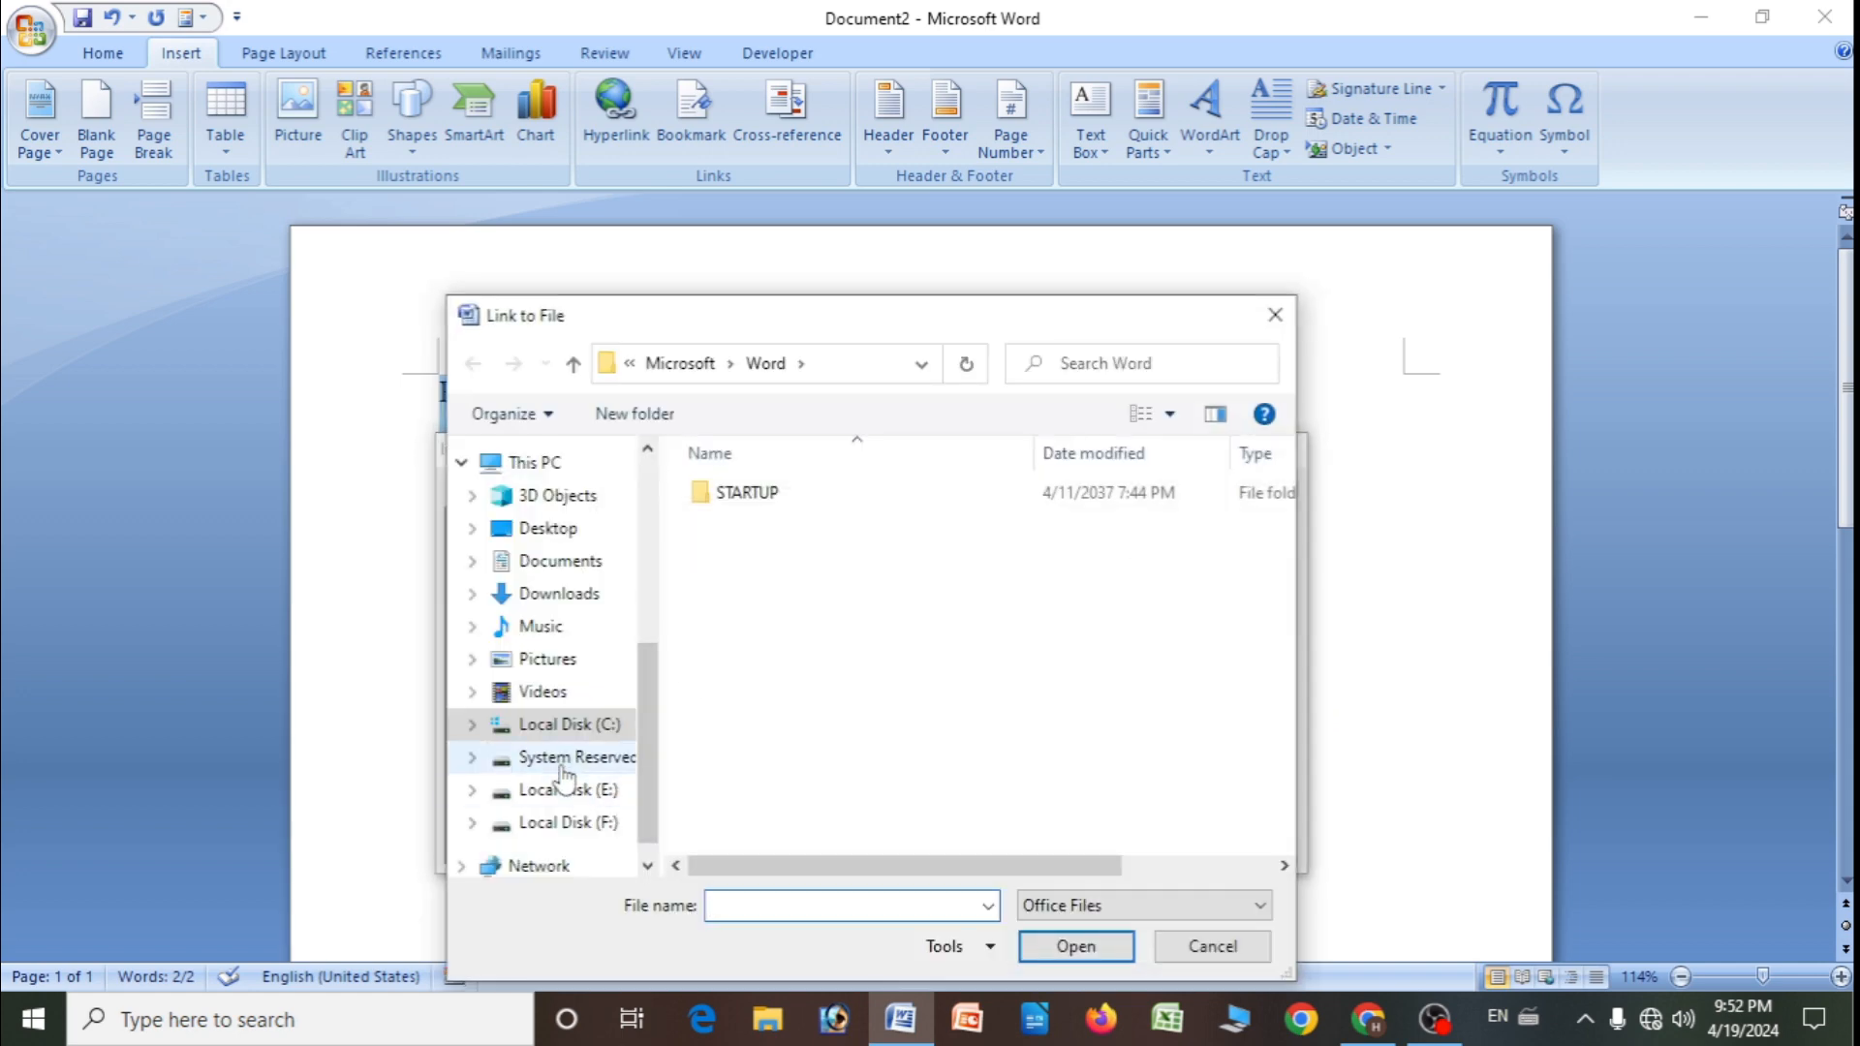
pyautogui.scroll(-1, 581, 765)
pyautogui.click(582, 713)
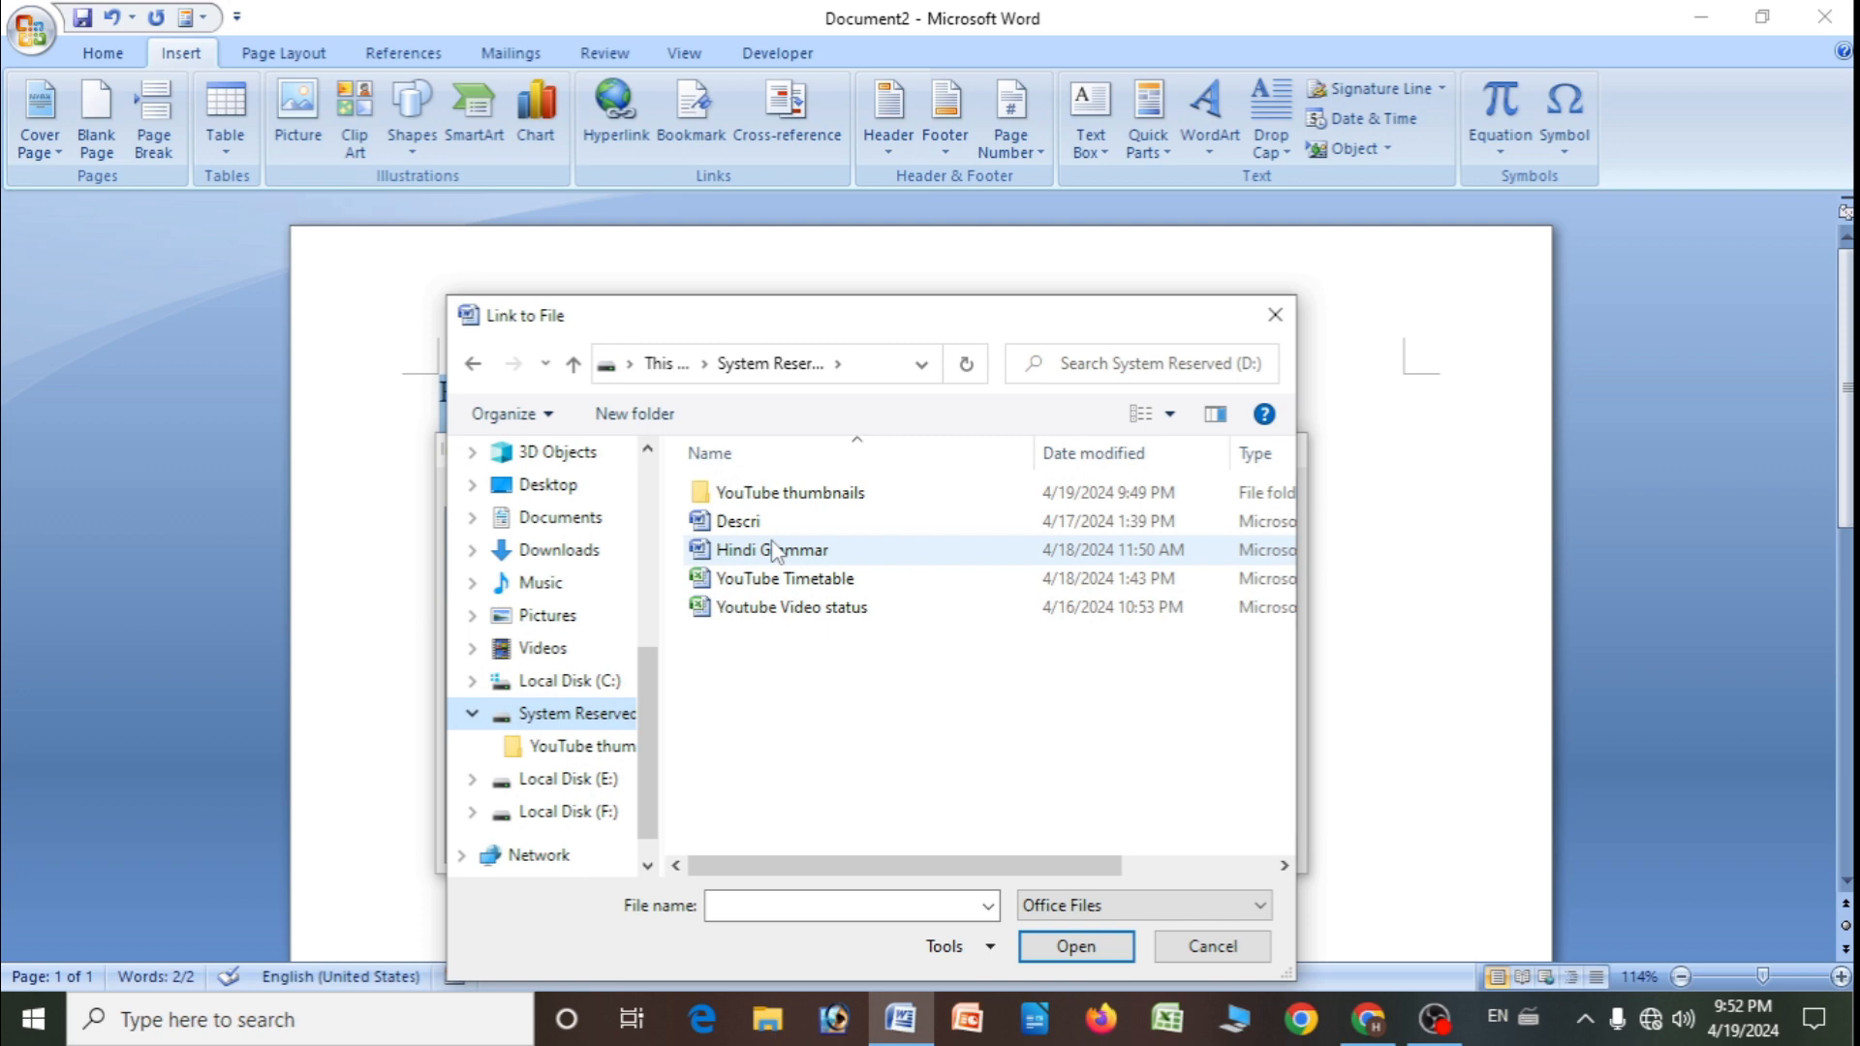
pyautogui.doubleClick(775, 487)
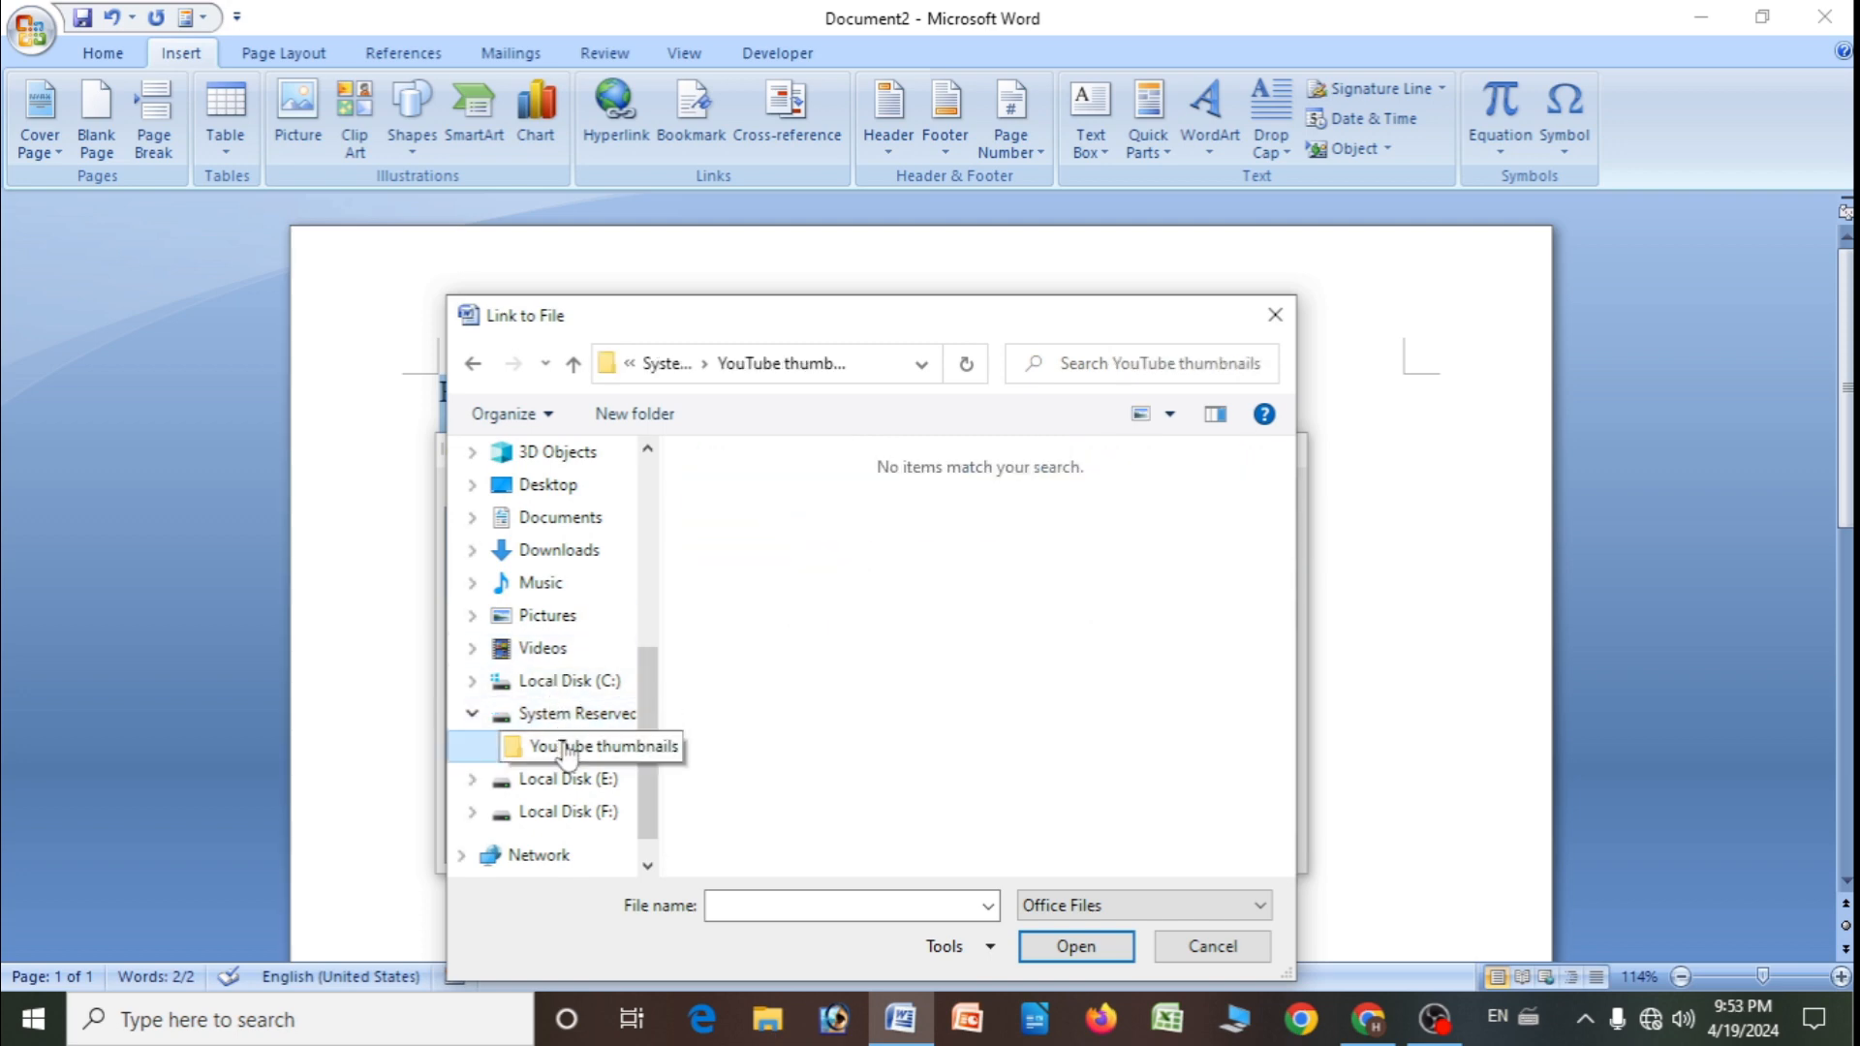
pyautogui.click(574, 717)
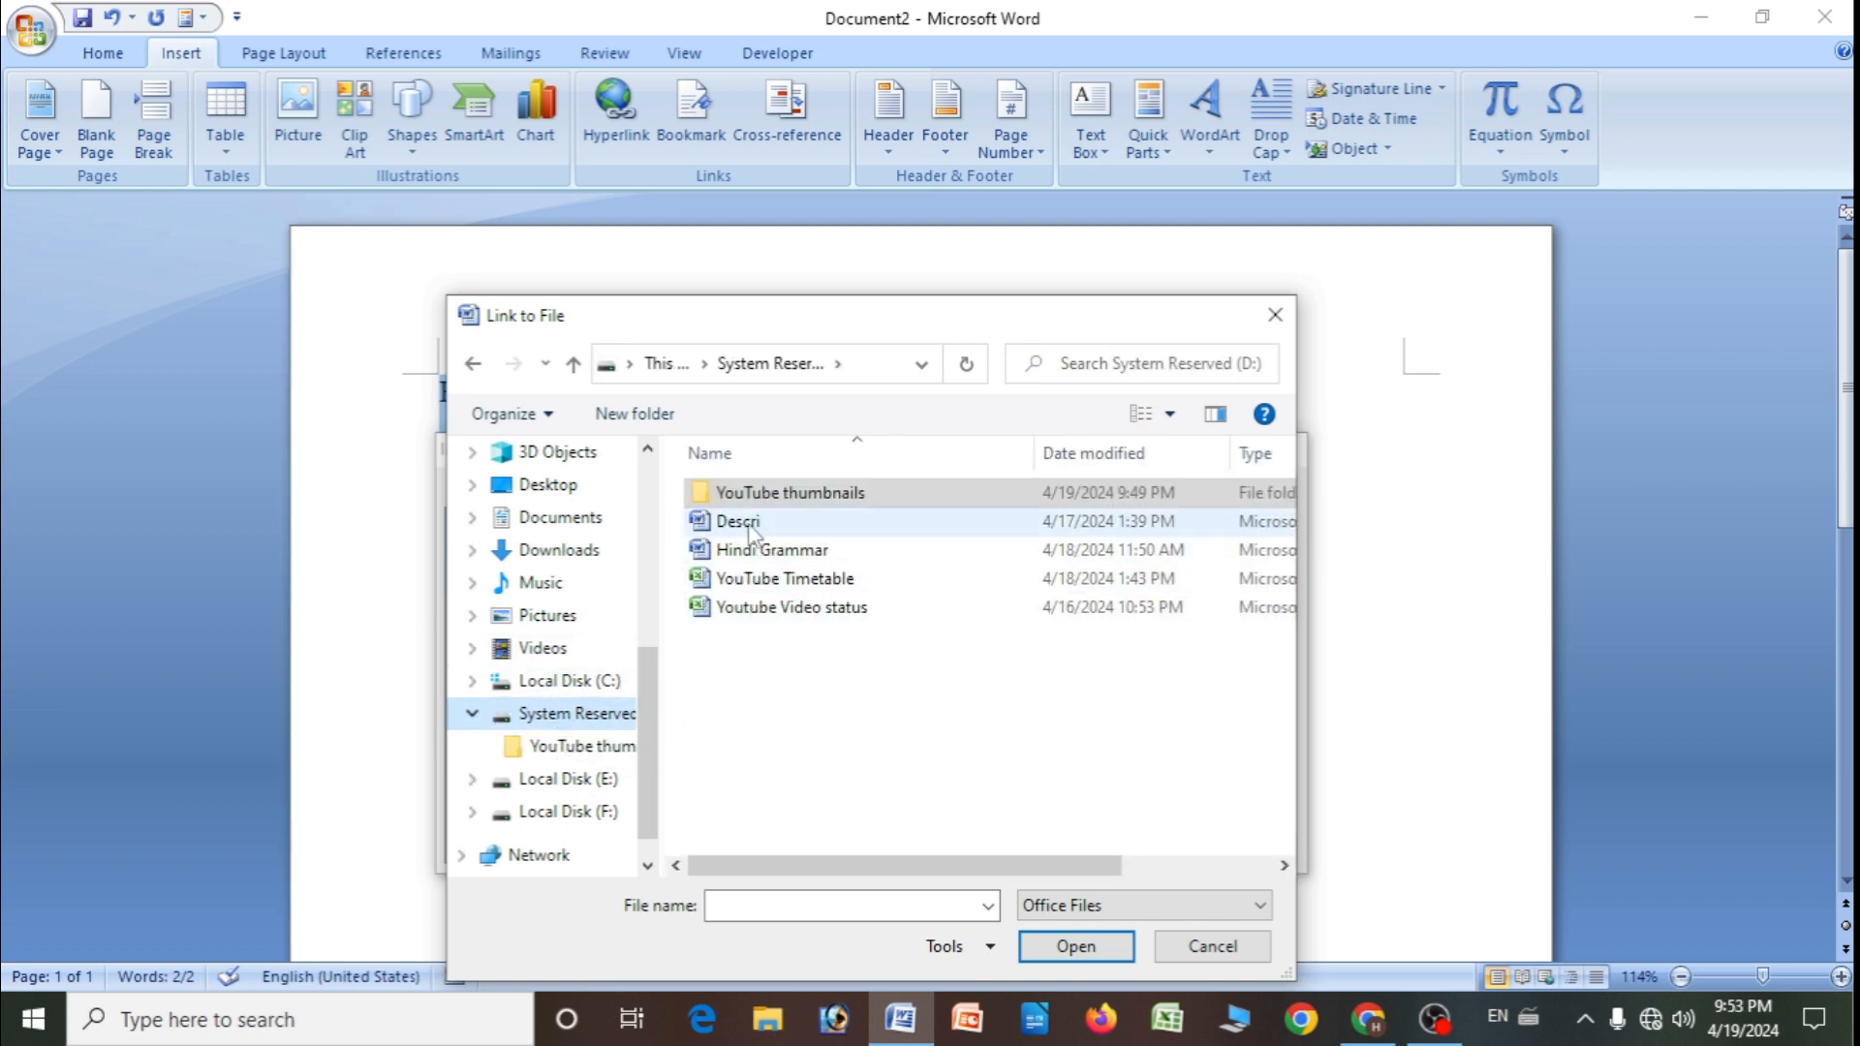
pyautogui.click(703, 523)
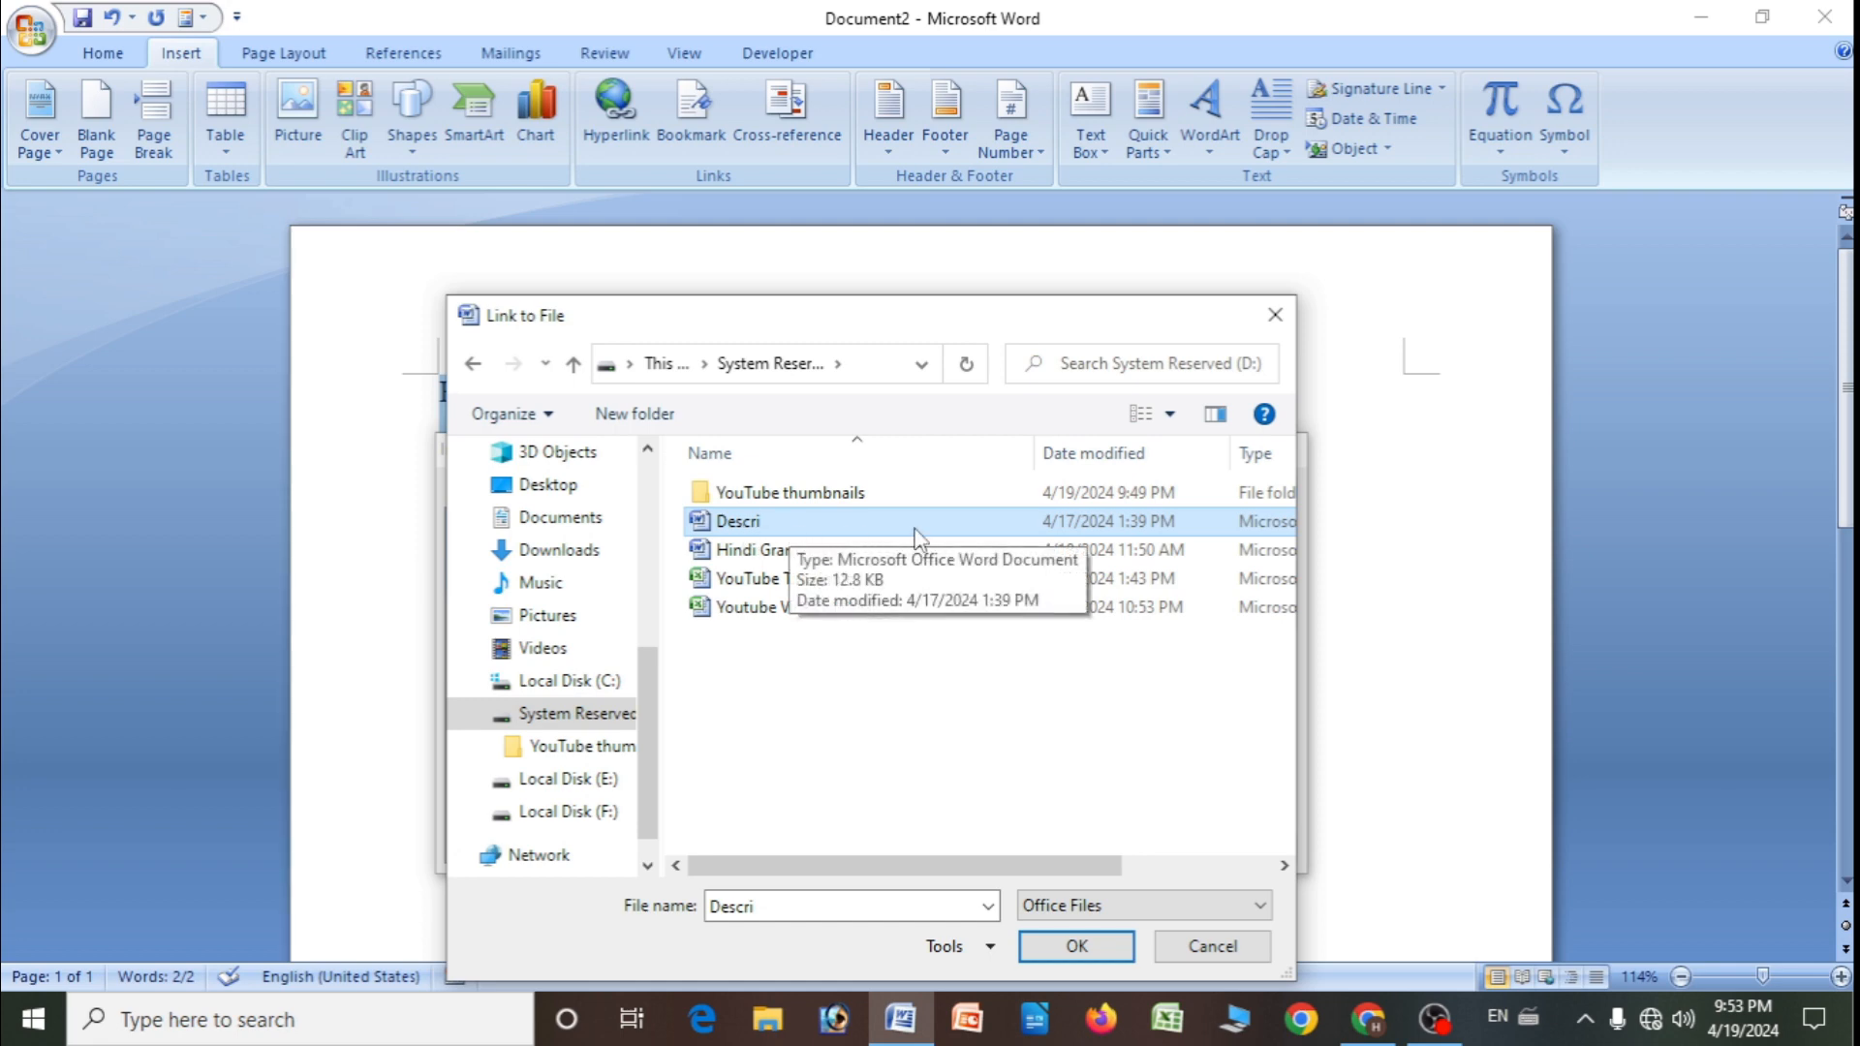
pyautogui.click(1076, 946)
pyautogui.click(1114, 851)
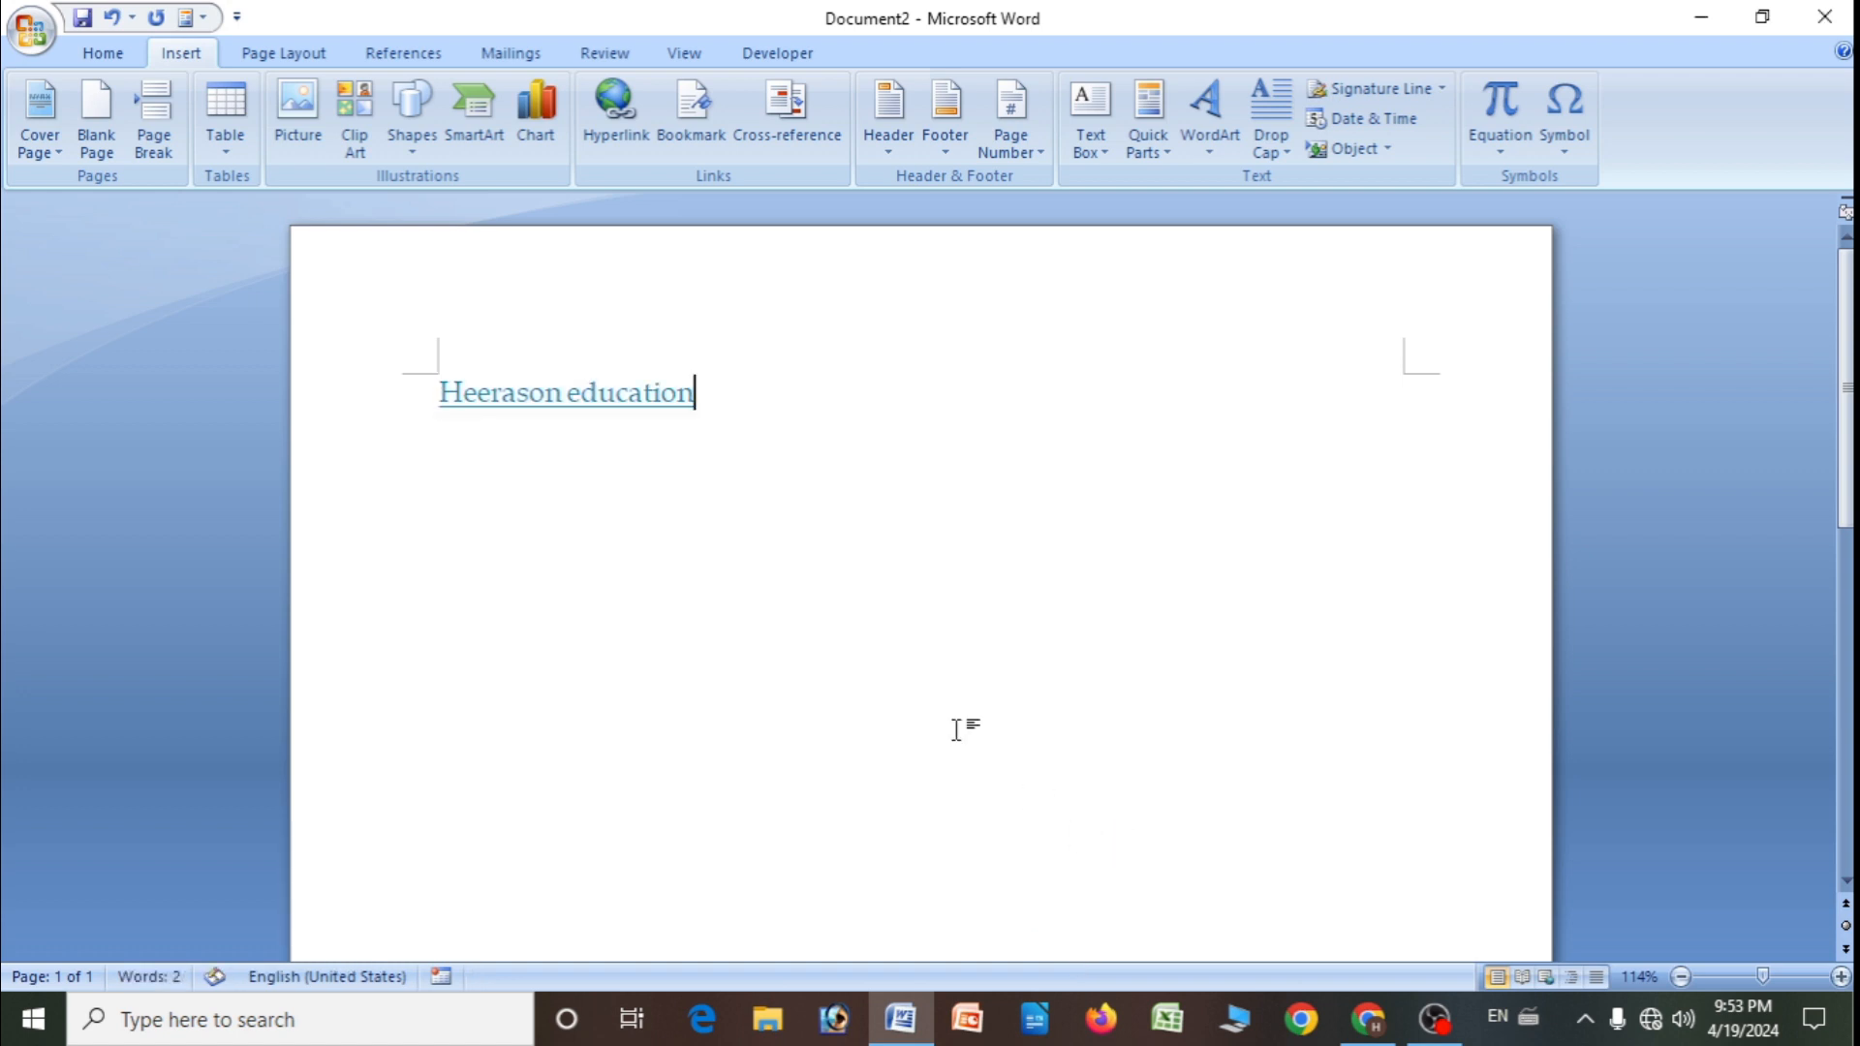
# - Follow the "Heerason education" link, allow the location to open, skim the Descri document, and close it
pyautogui.click(612, 549)
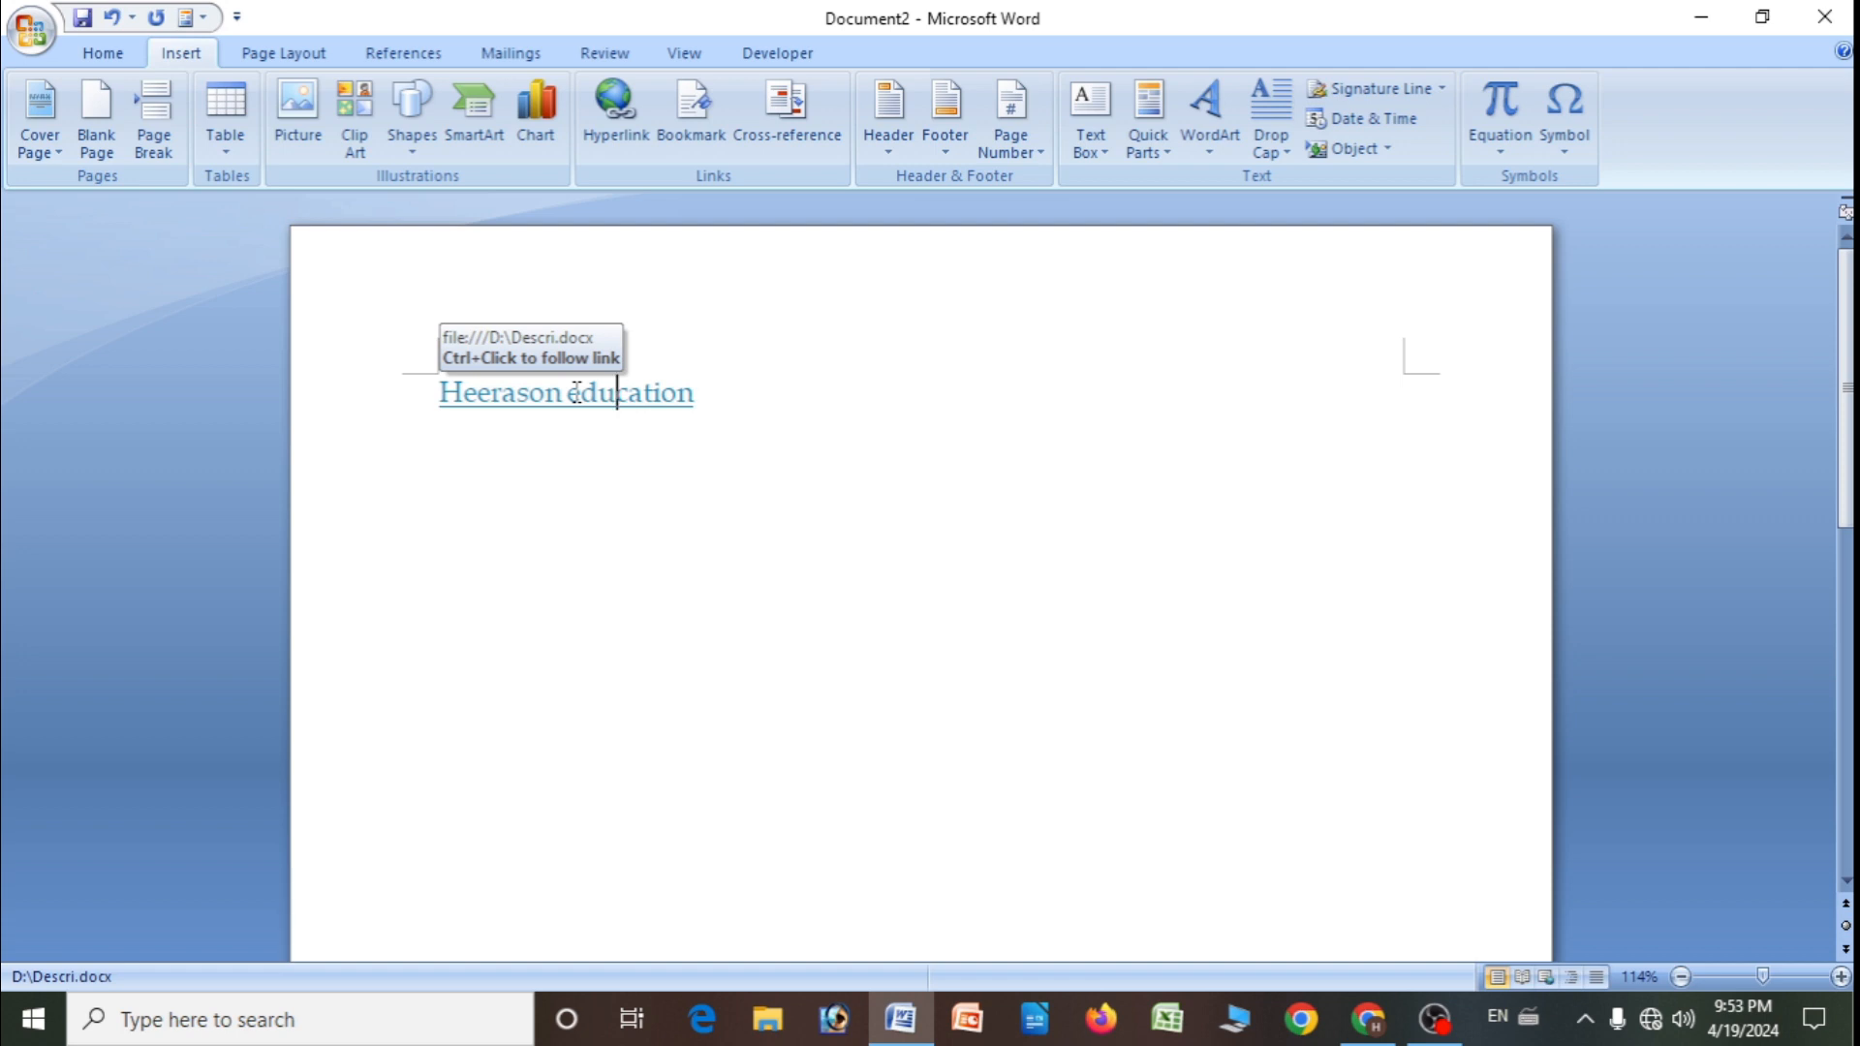
pyautogui.keyDown('ctrl'); pyautogui.click(551, 406); pyautogui.keyUp('ctrl')
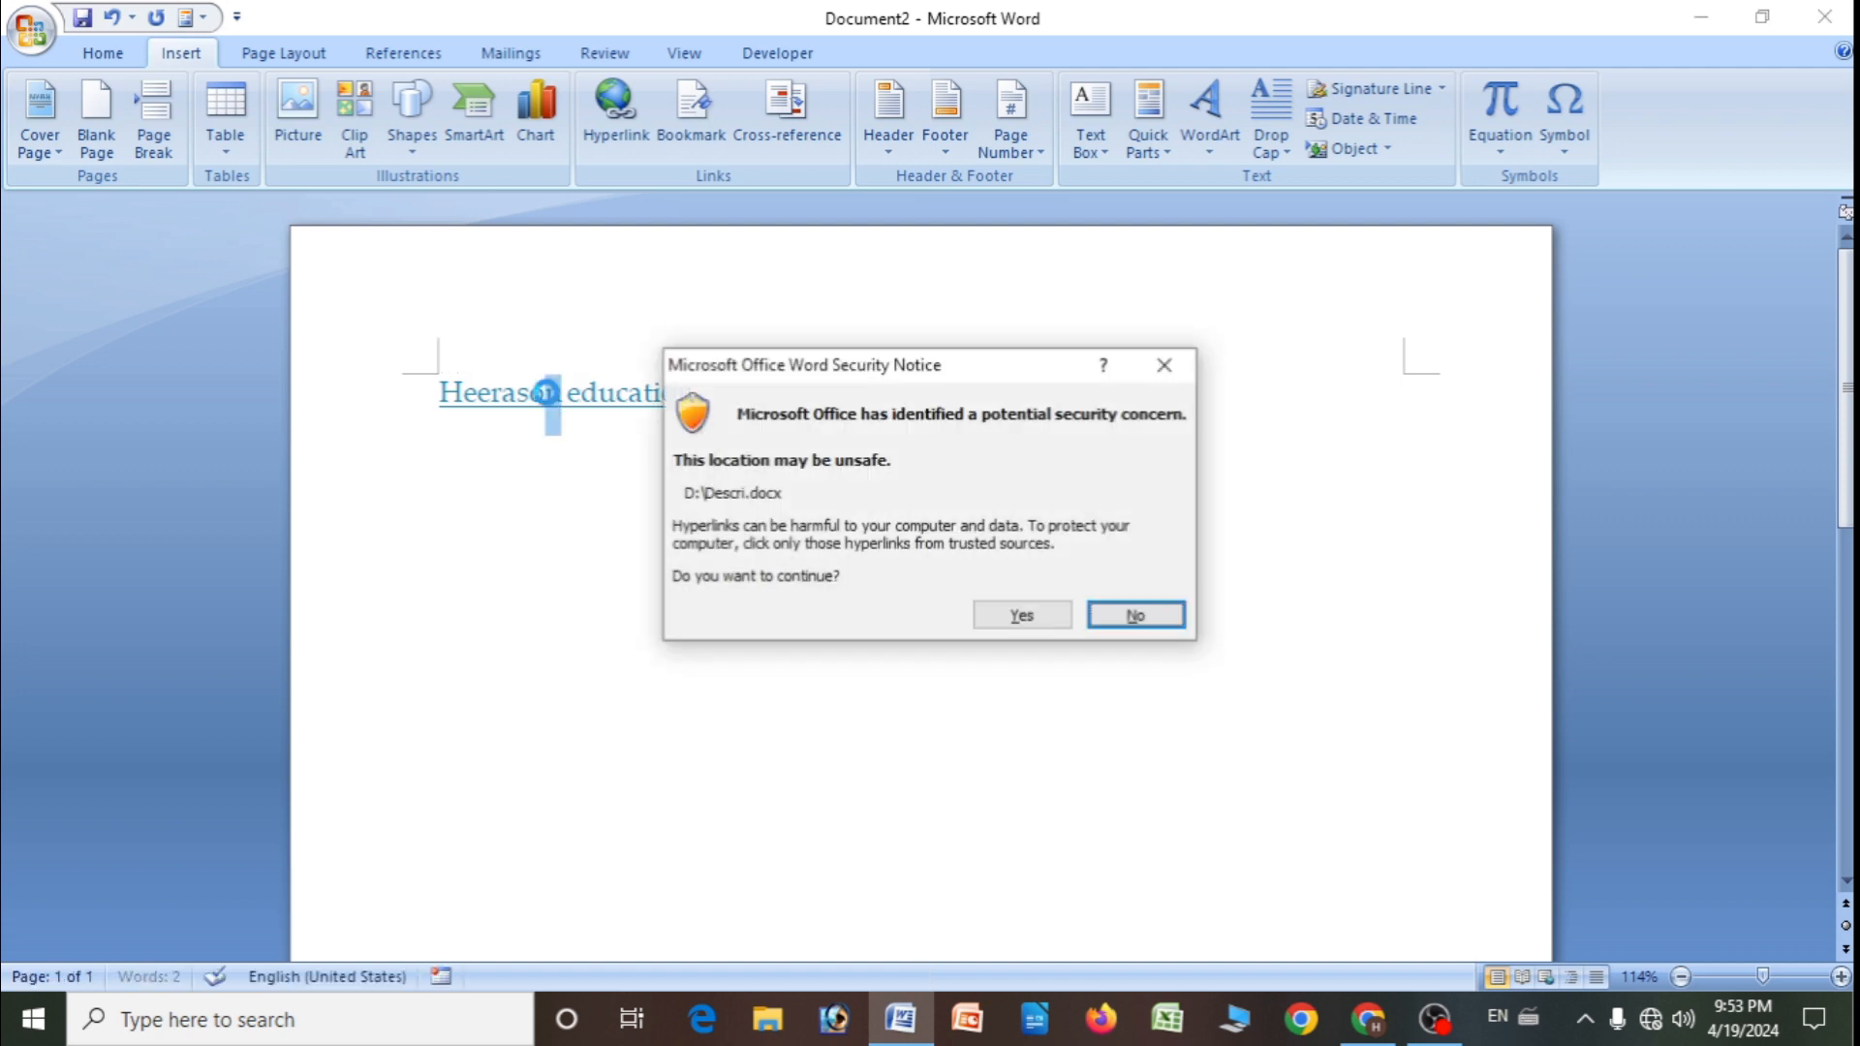
pyautogui.click(1023, 617)
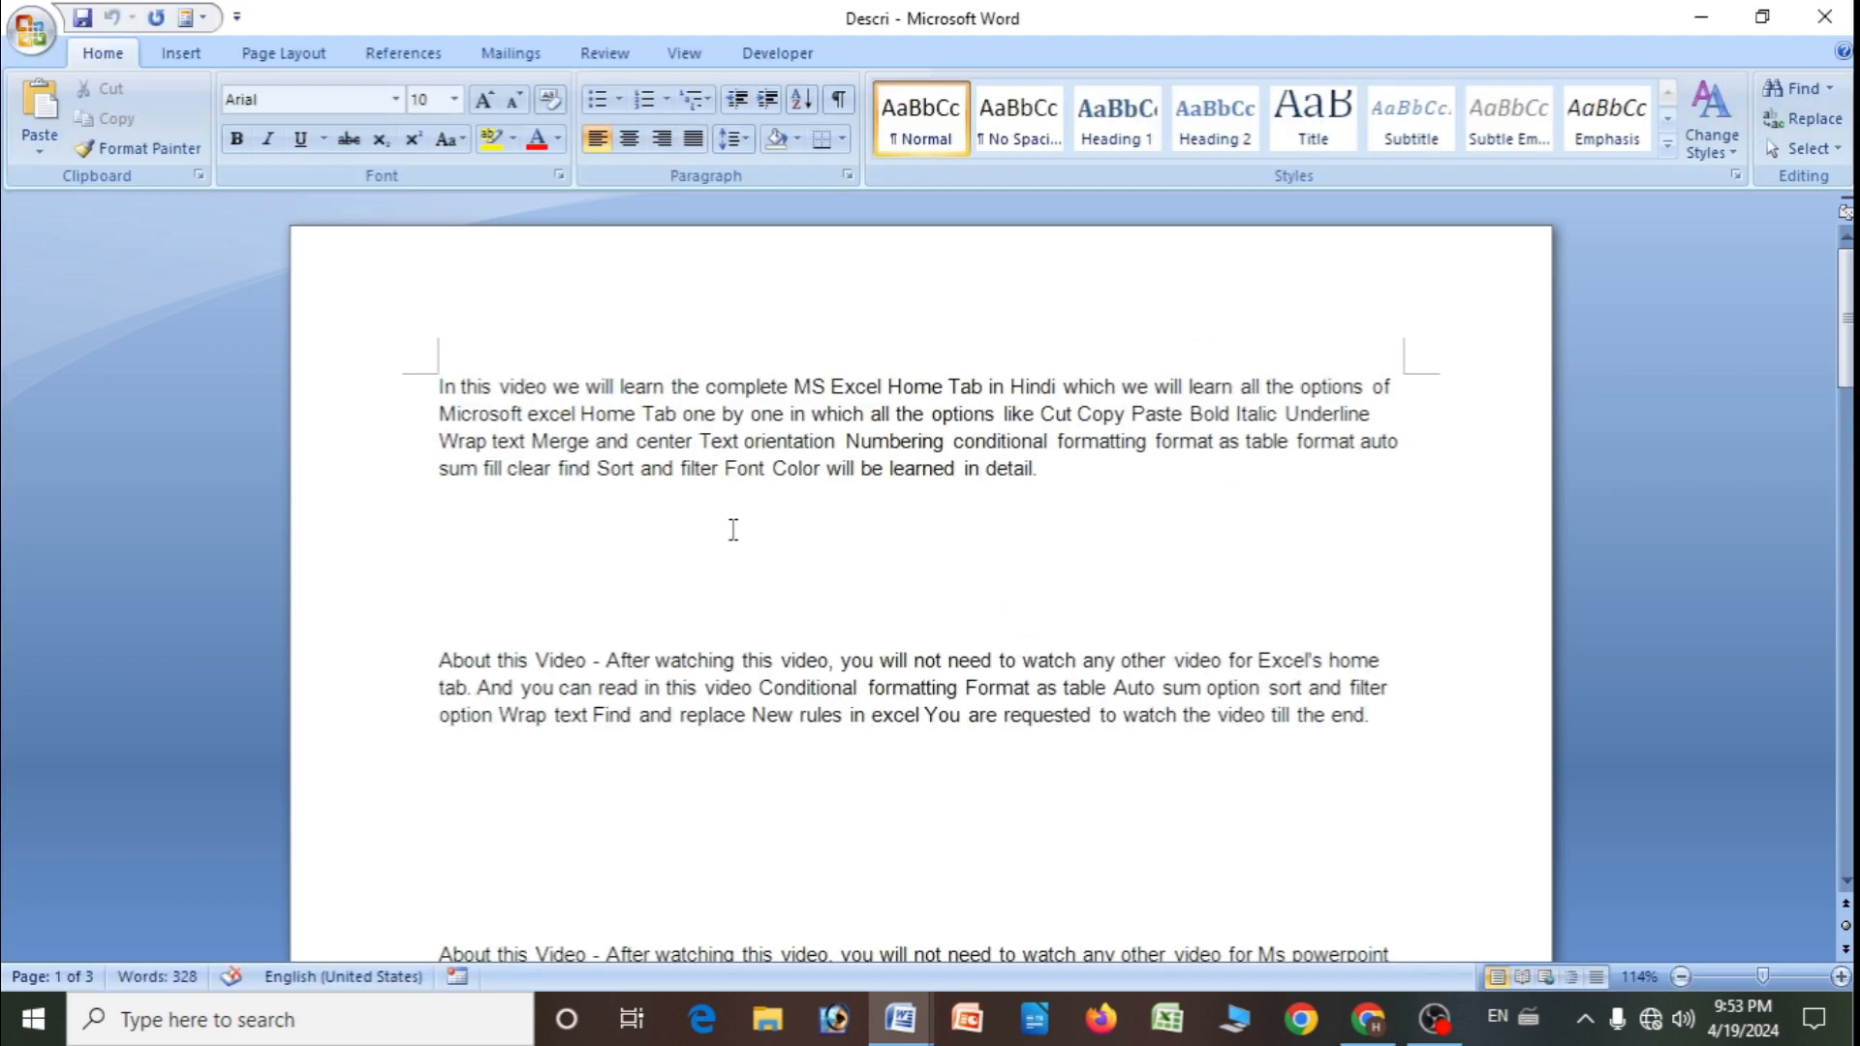
pyautogui.scroll(-12, 733, 530)
pyautogui.scroll(2, 714, 544)
pyautogui.scroll(-7, 734, 548)
pyautogui.scroll(15, 747, 564)
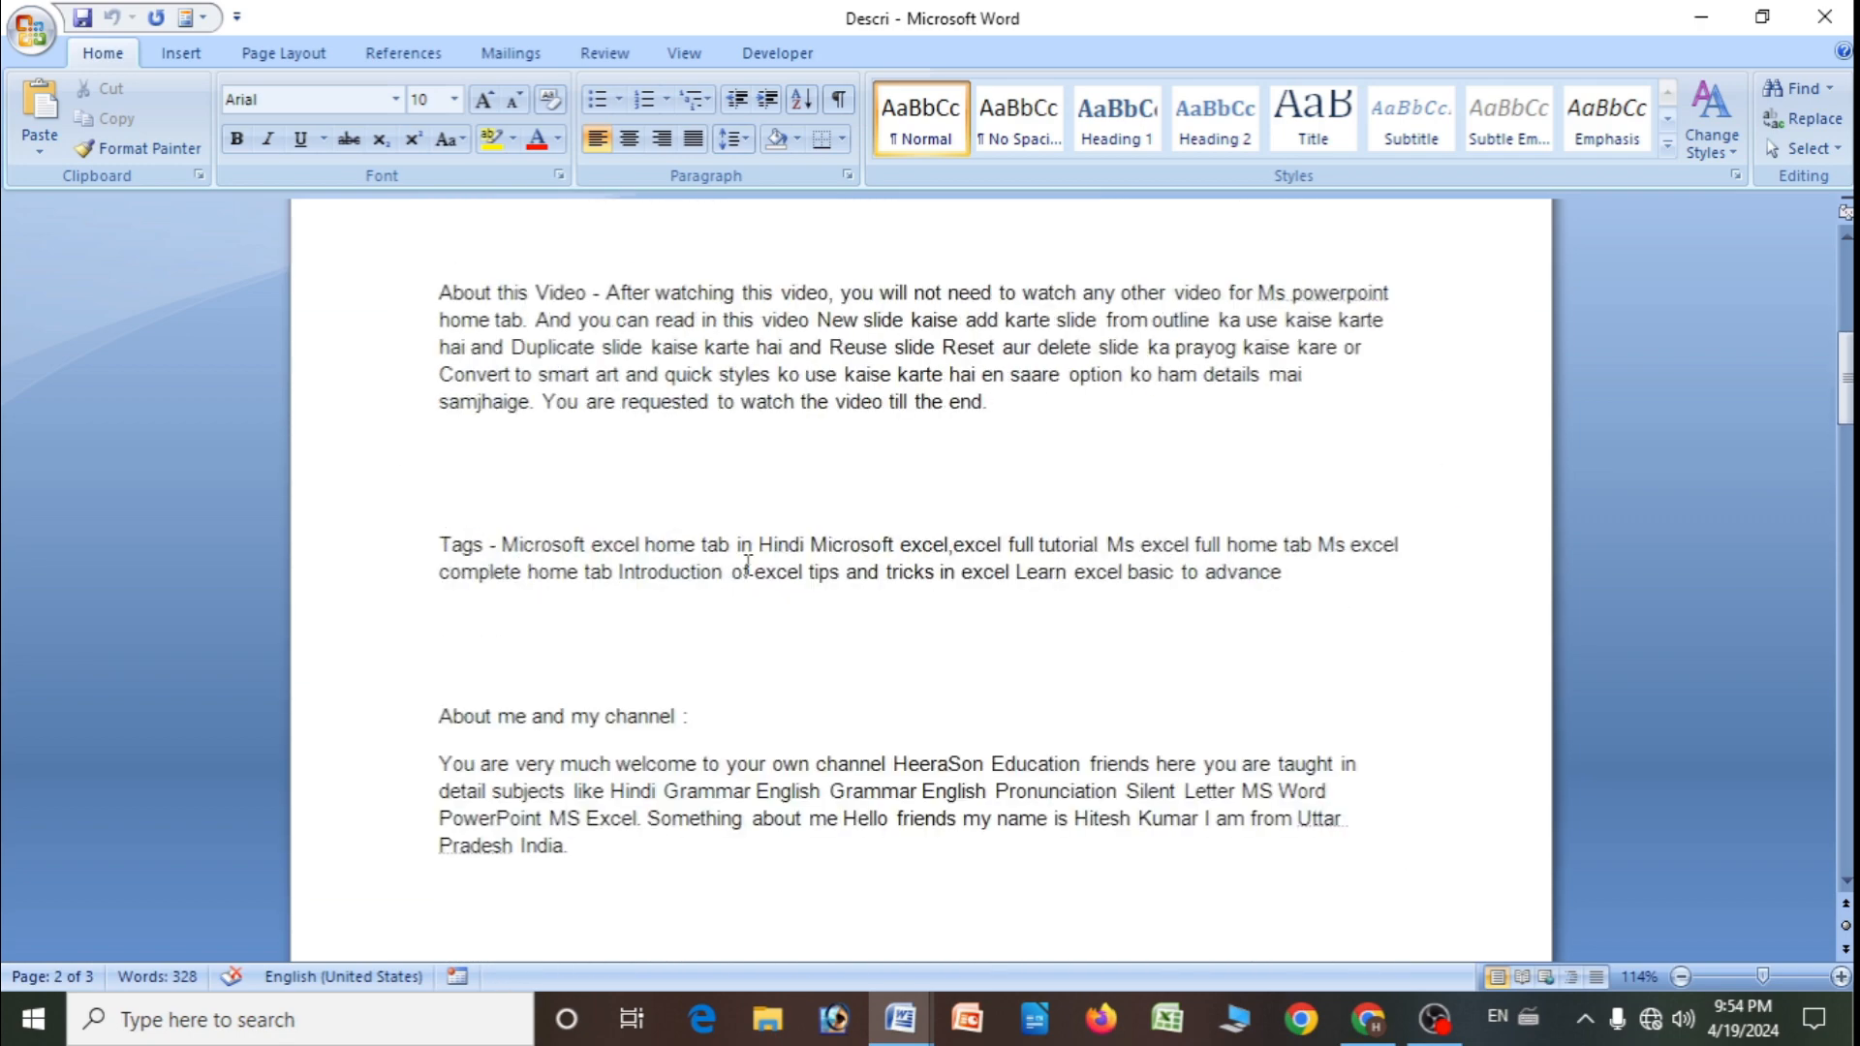
pyautogui.click(1824, 17)
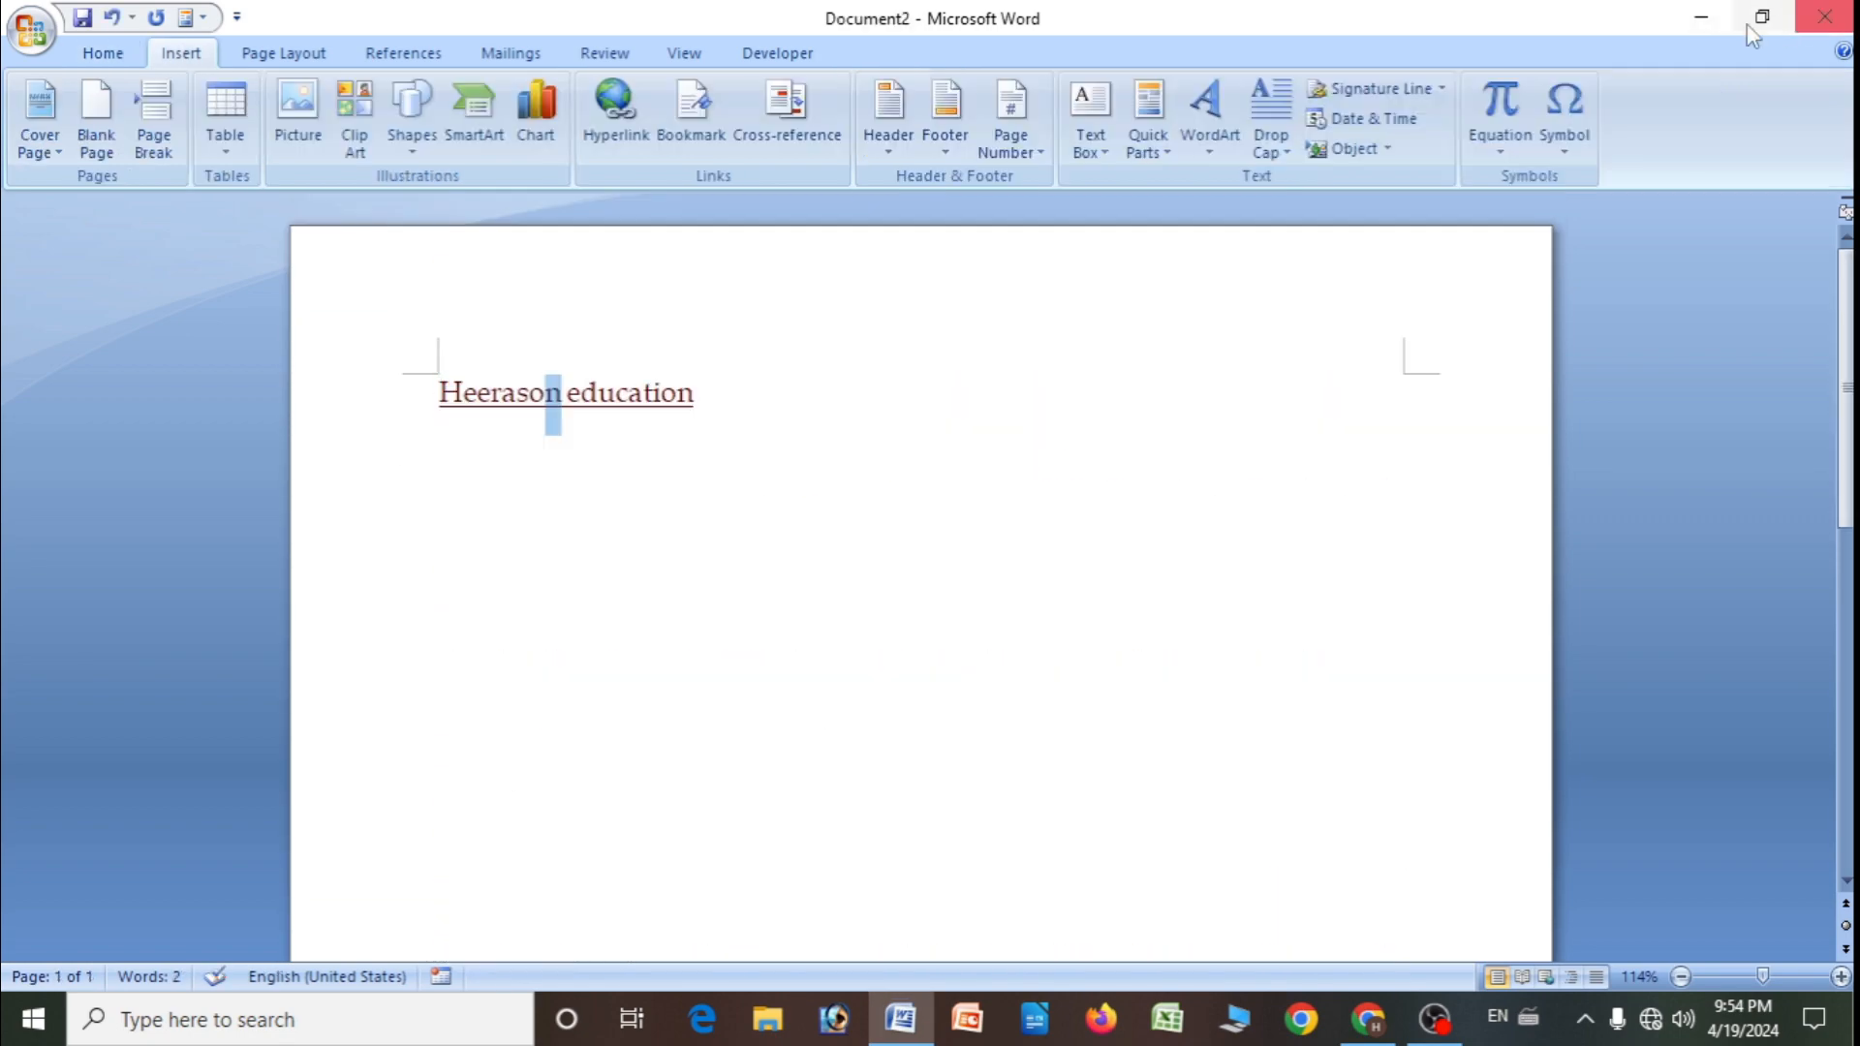
# - Delete the hyperlinked text and generate sample paragraphs in its place with =rand()
pyautogui.click(631, 482)
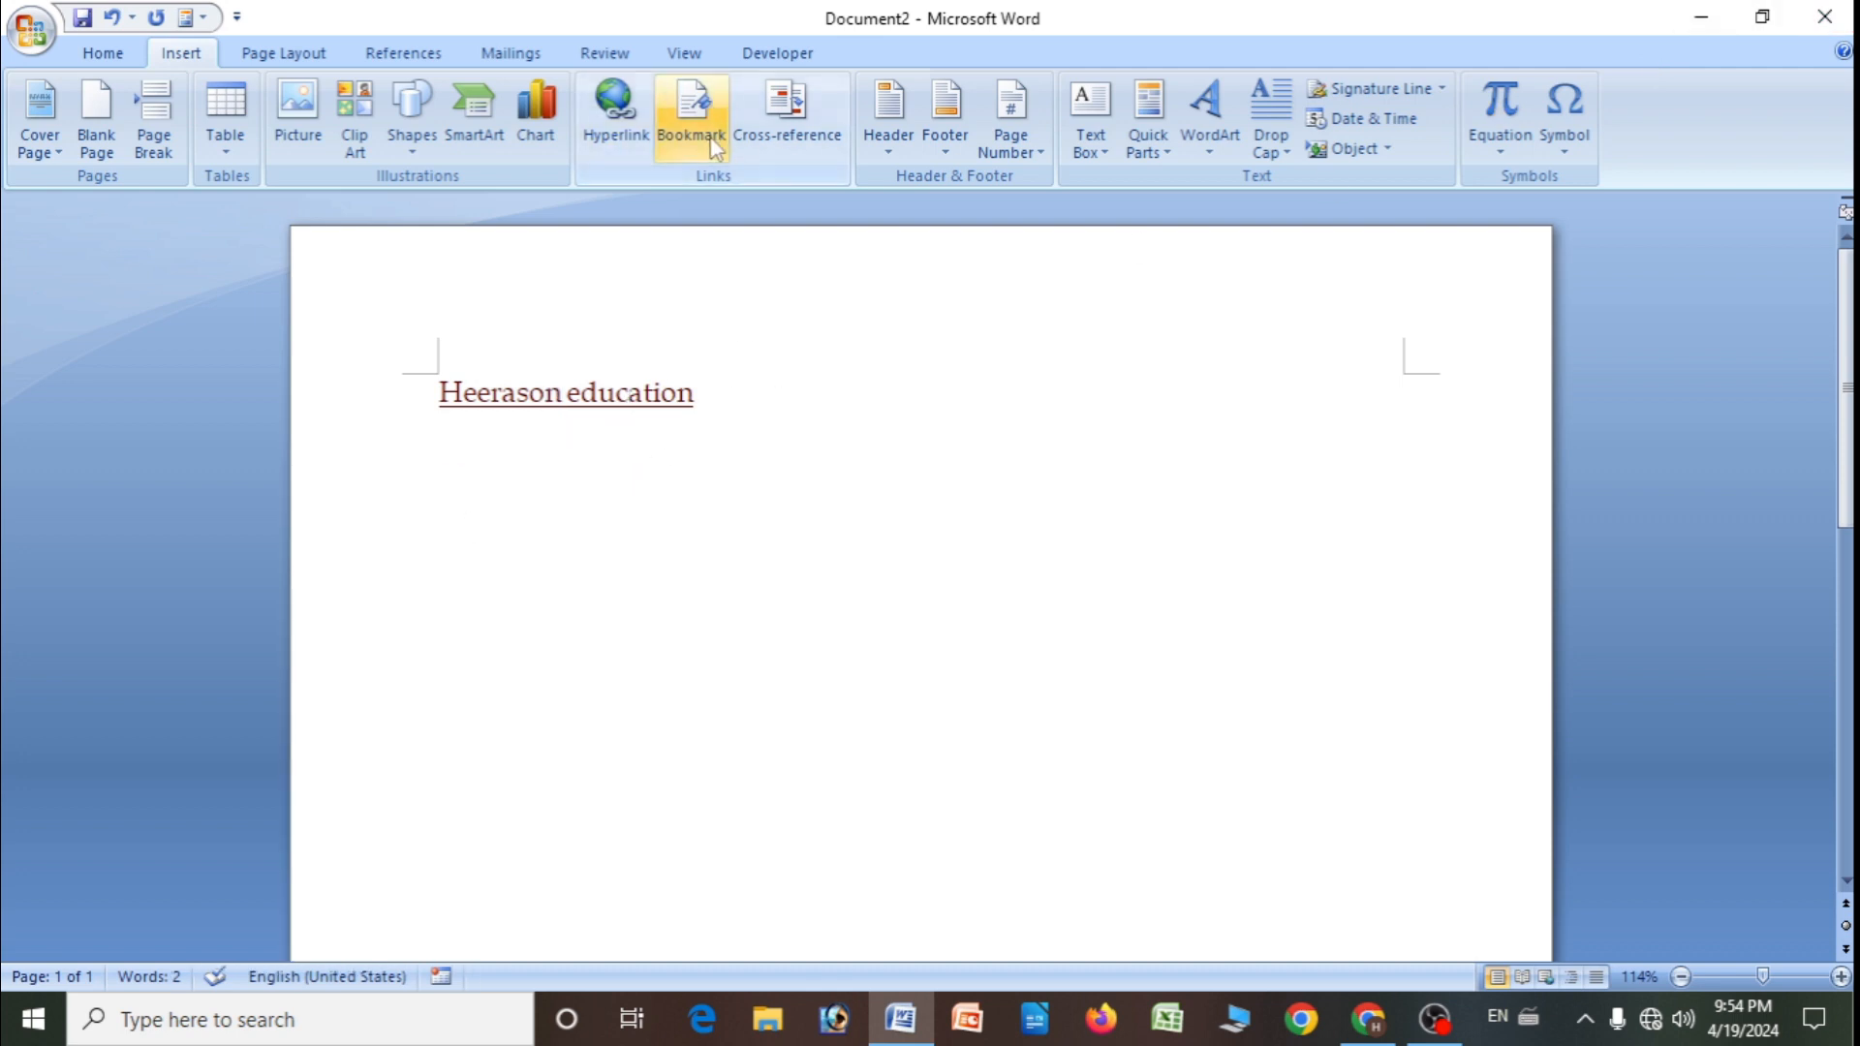
pyautogui.tripleClick(731, 424)
pyautogui.press('Delete')
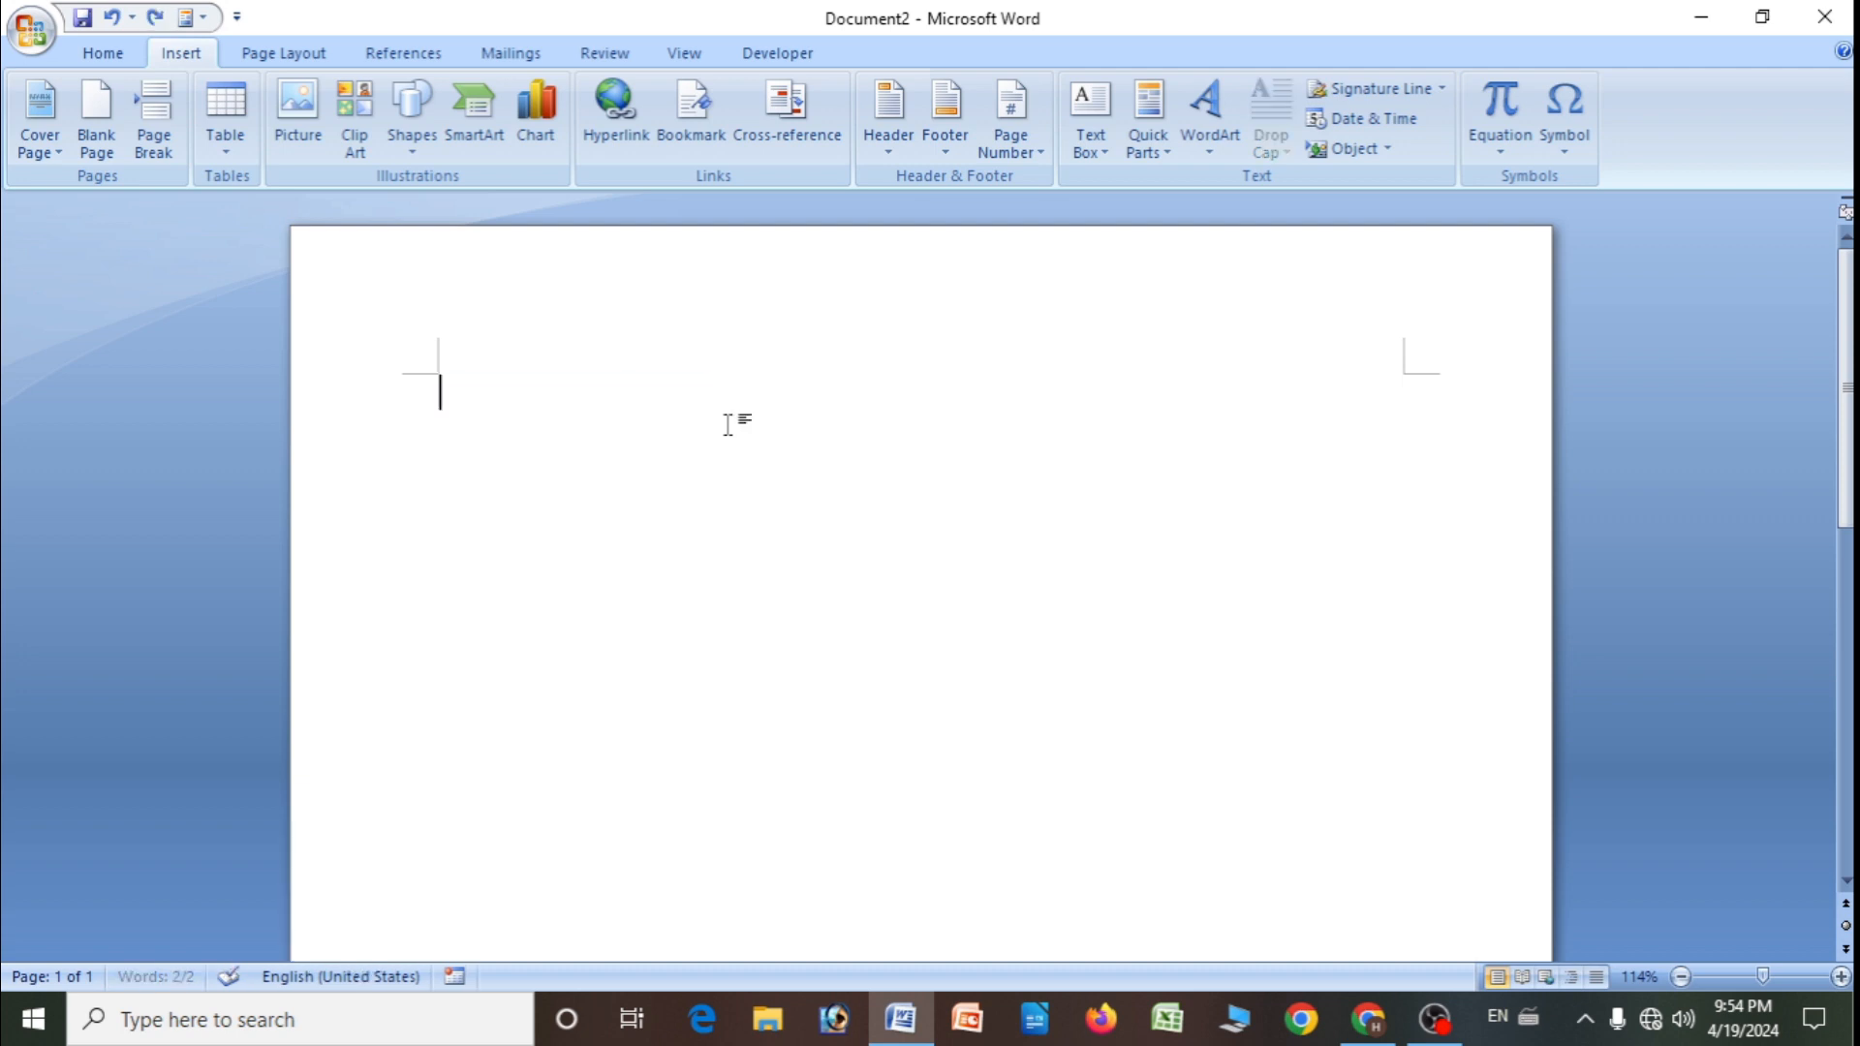
pyautogui.write('=rand')
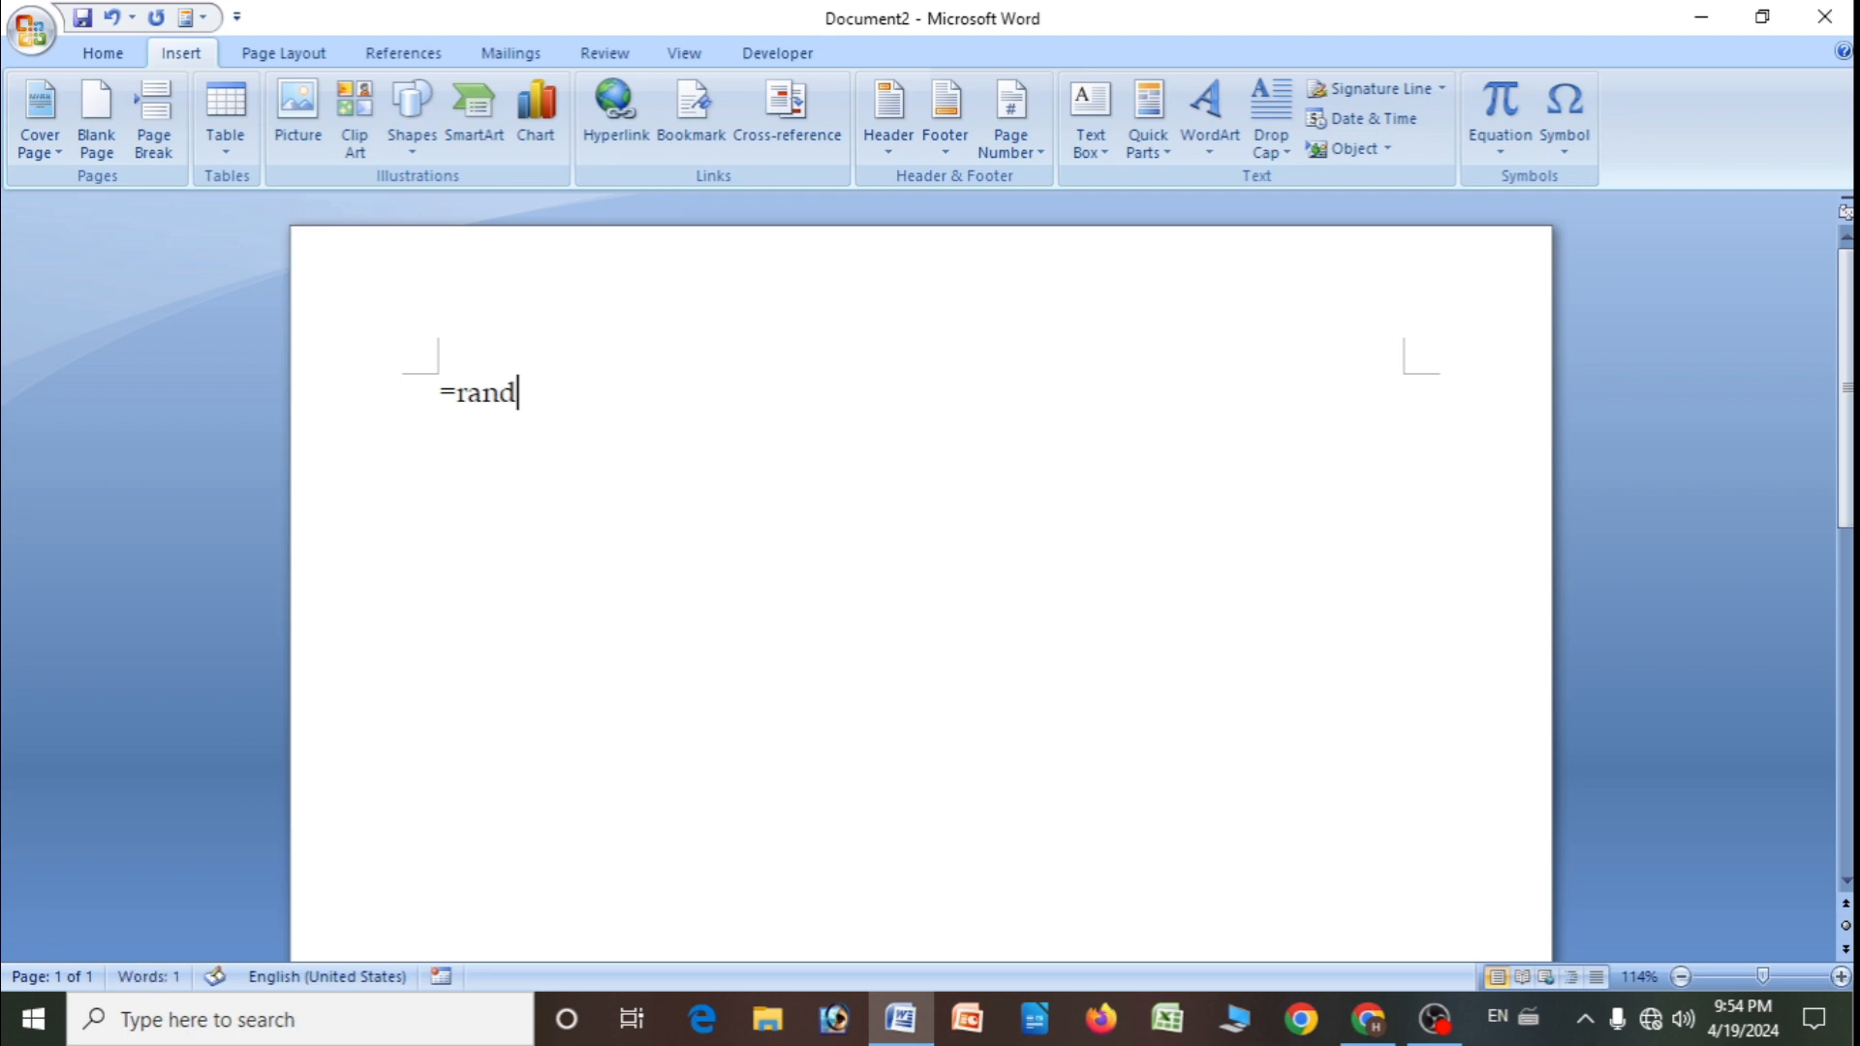
pyautogui.write('()')
pyautogui.press('Return')
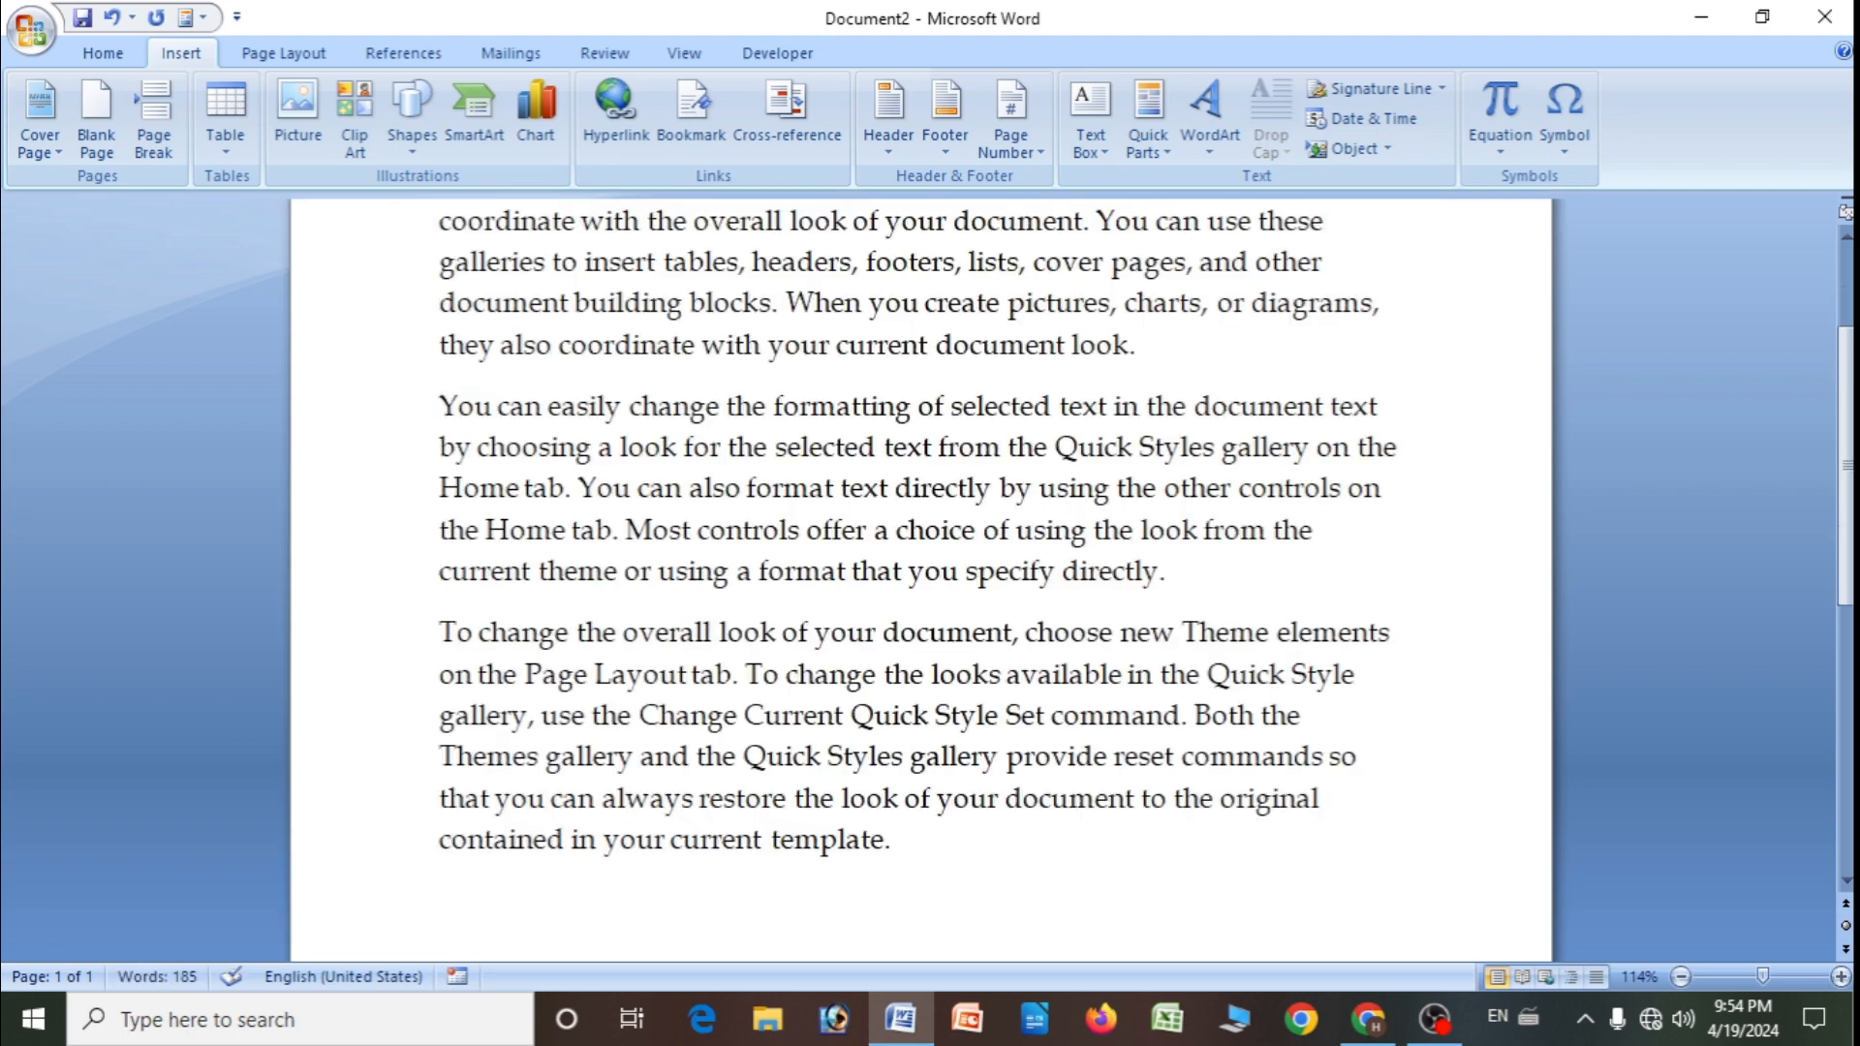
pyautogui.scroll(3, 1154, 569)
# - Bookmark the word "look." at the end of the first paragraph with the name Next_day
pyautogui.click(1153, 569)
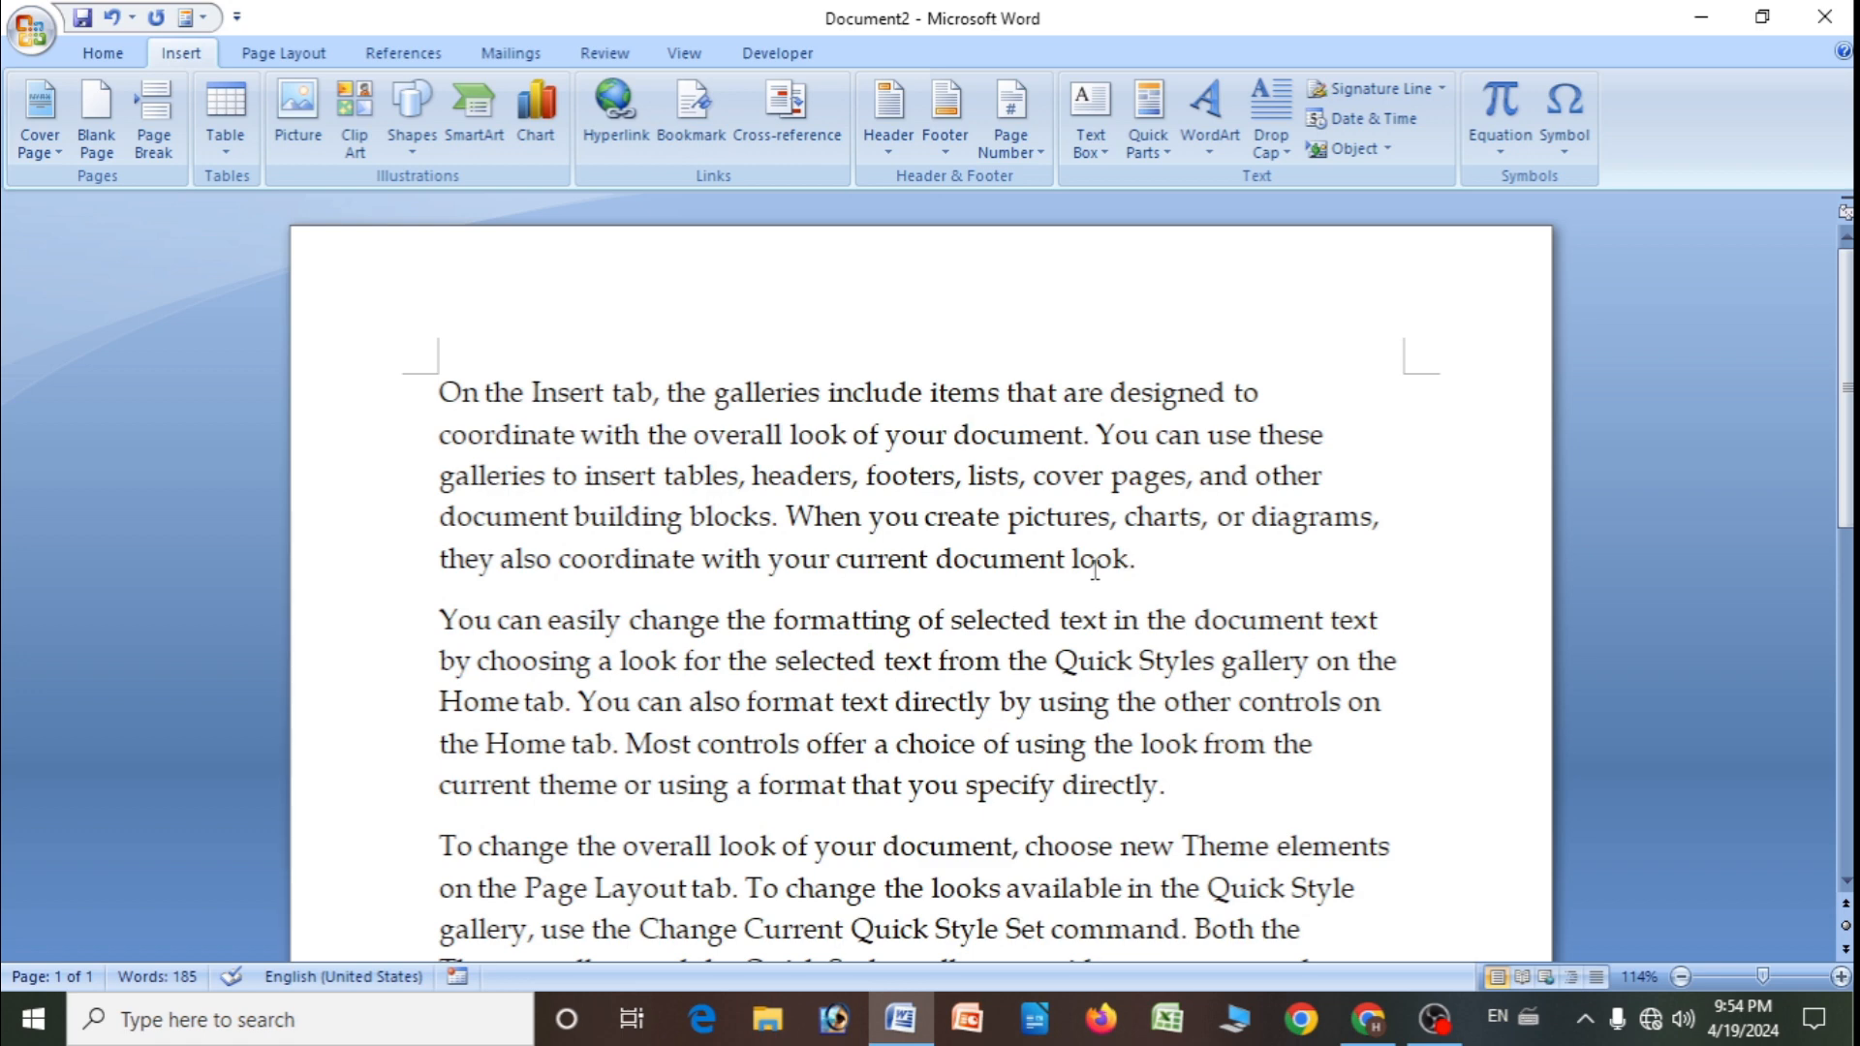
pyautogui.moveTo(1071, 559); pyautogui.dragTo(1138, 562)
pyautogui.click(692, 136)
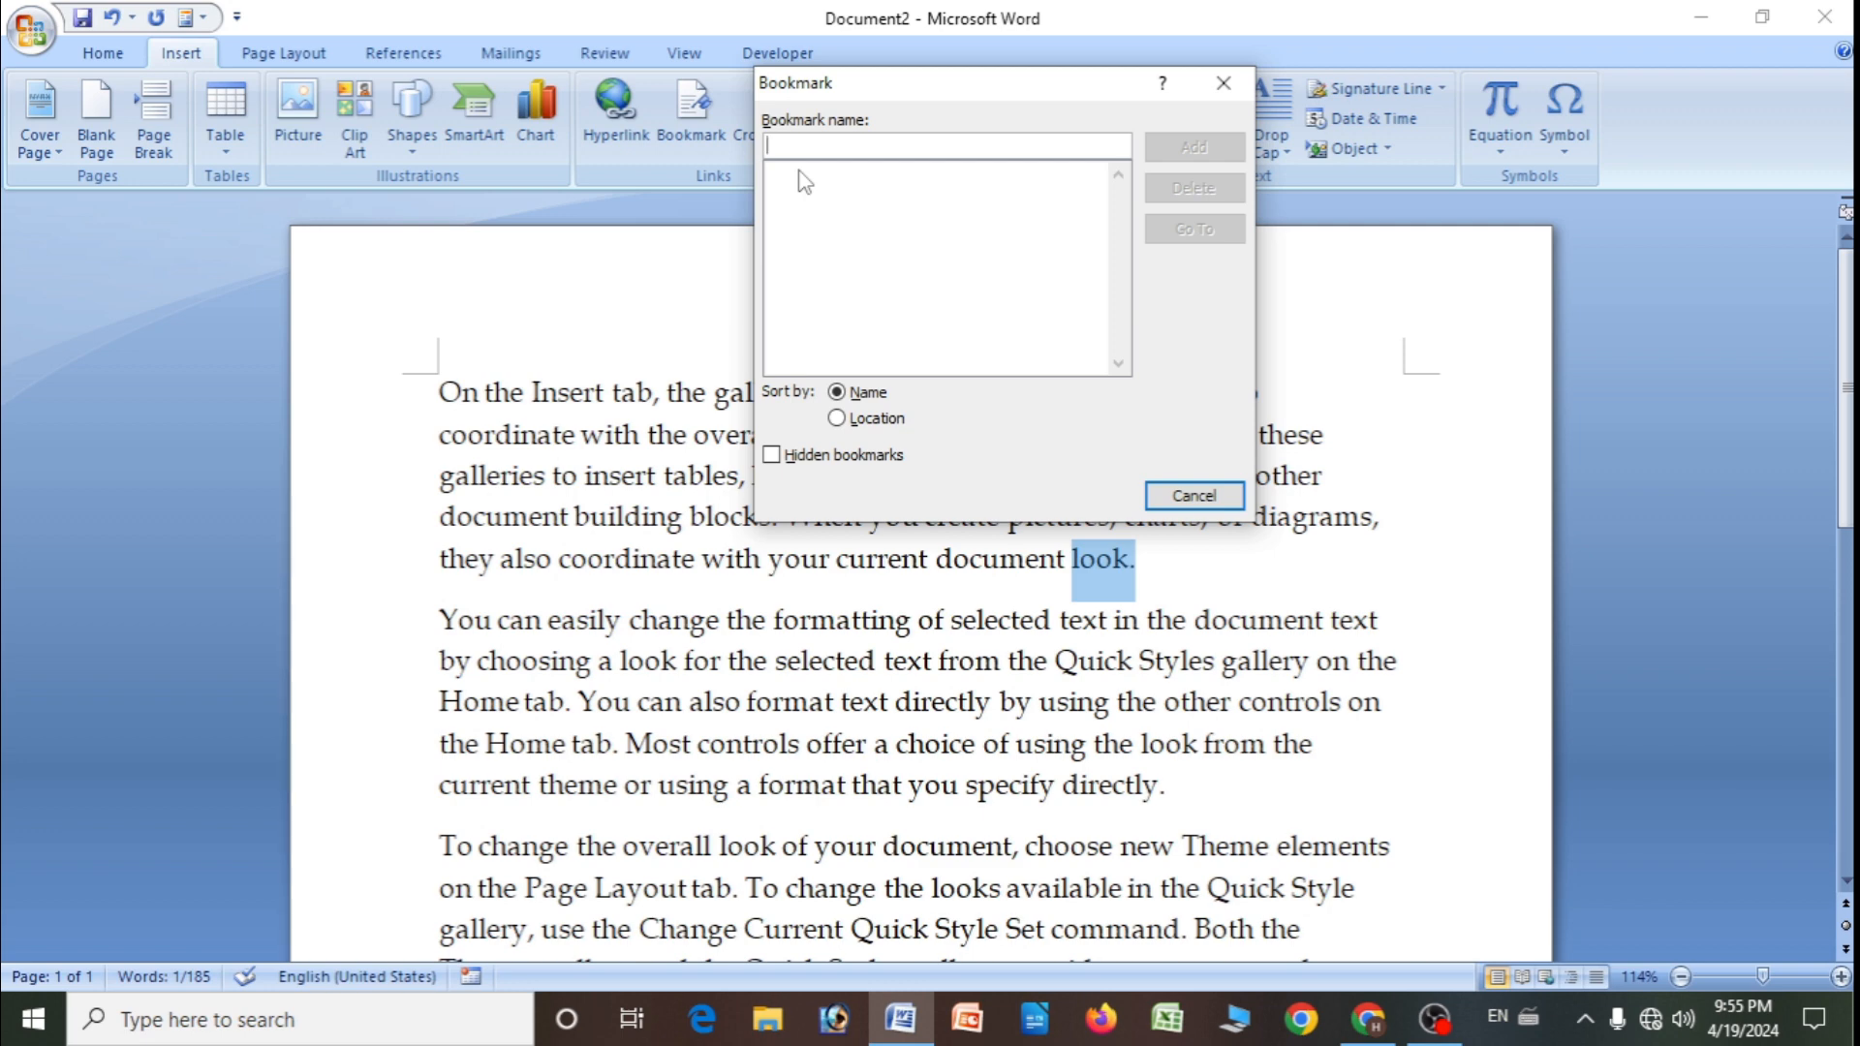
pyautogui.write('Ne')
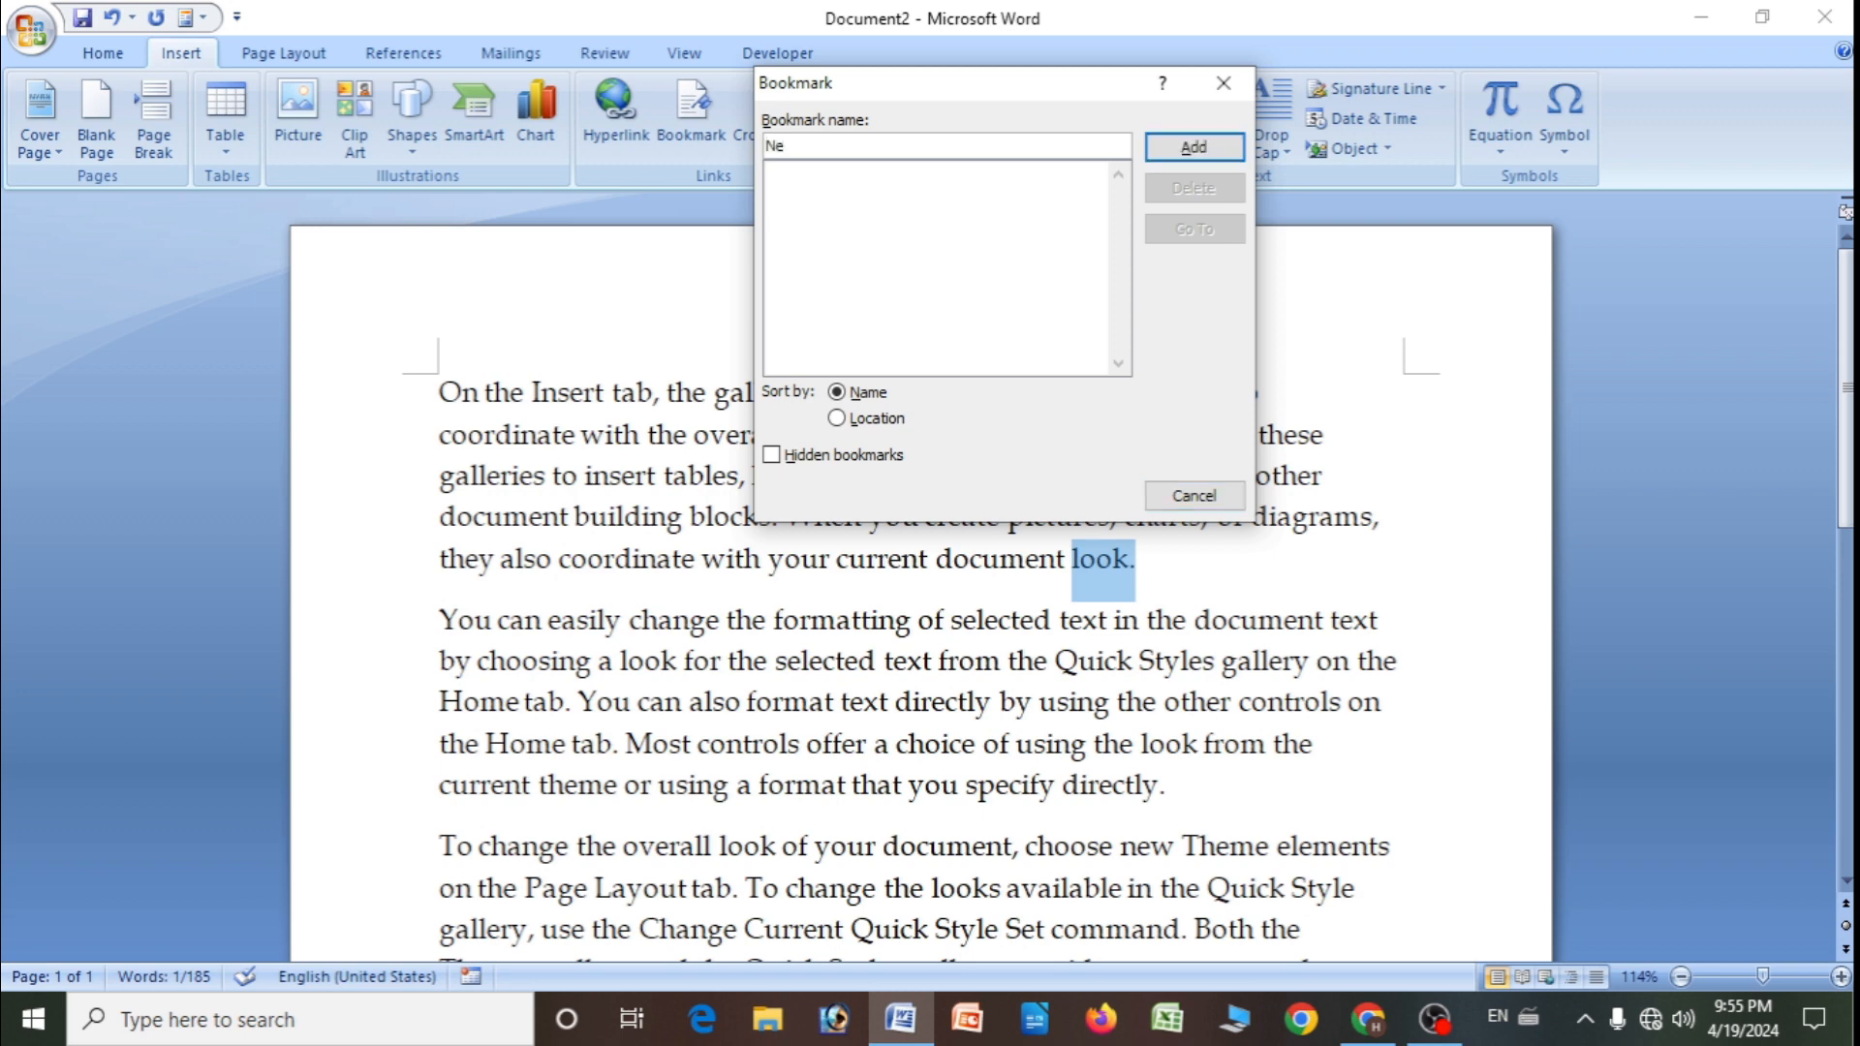
pyautogui.write('xt da')
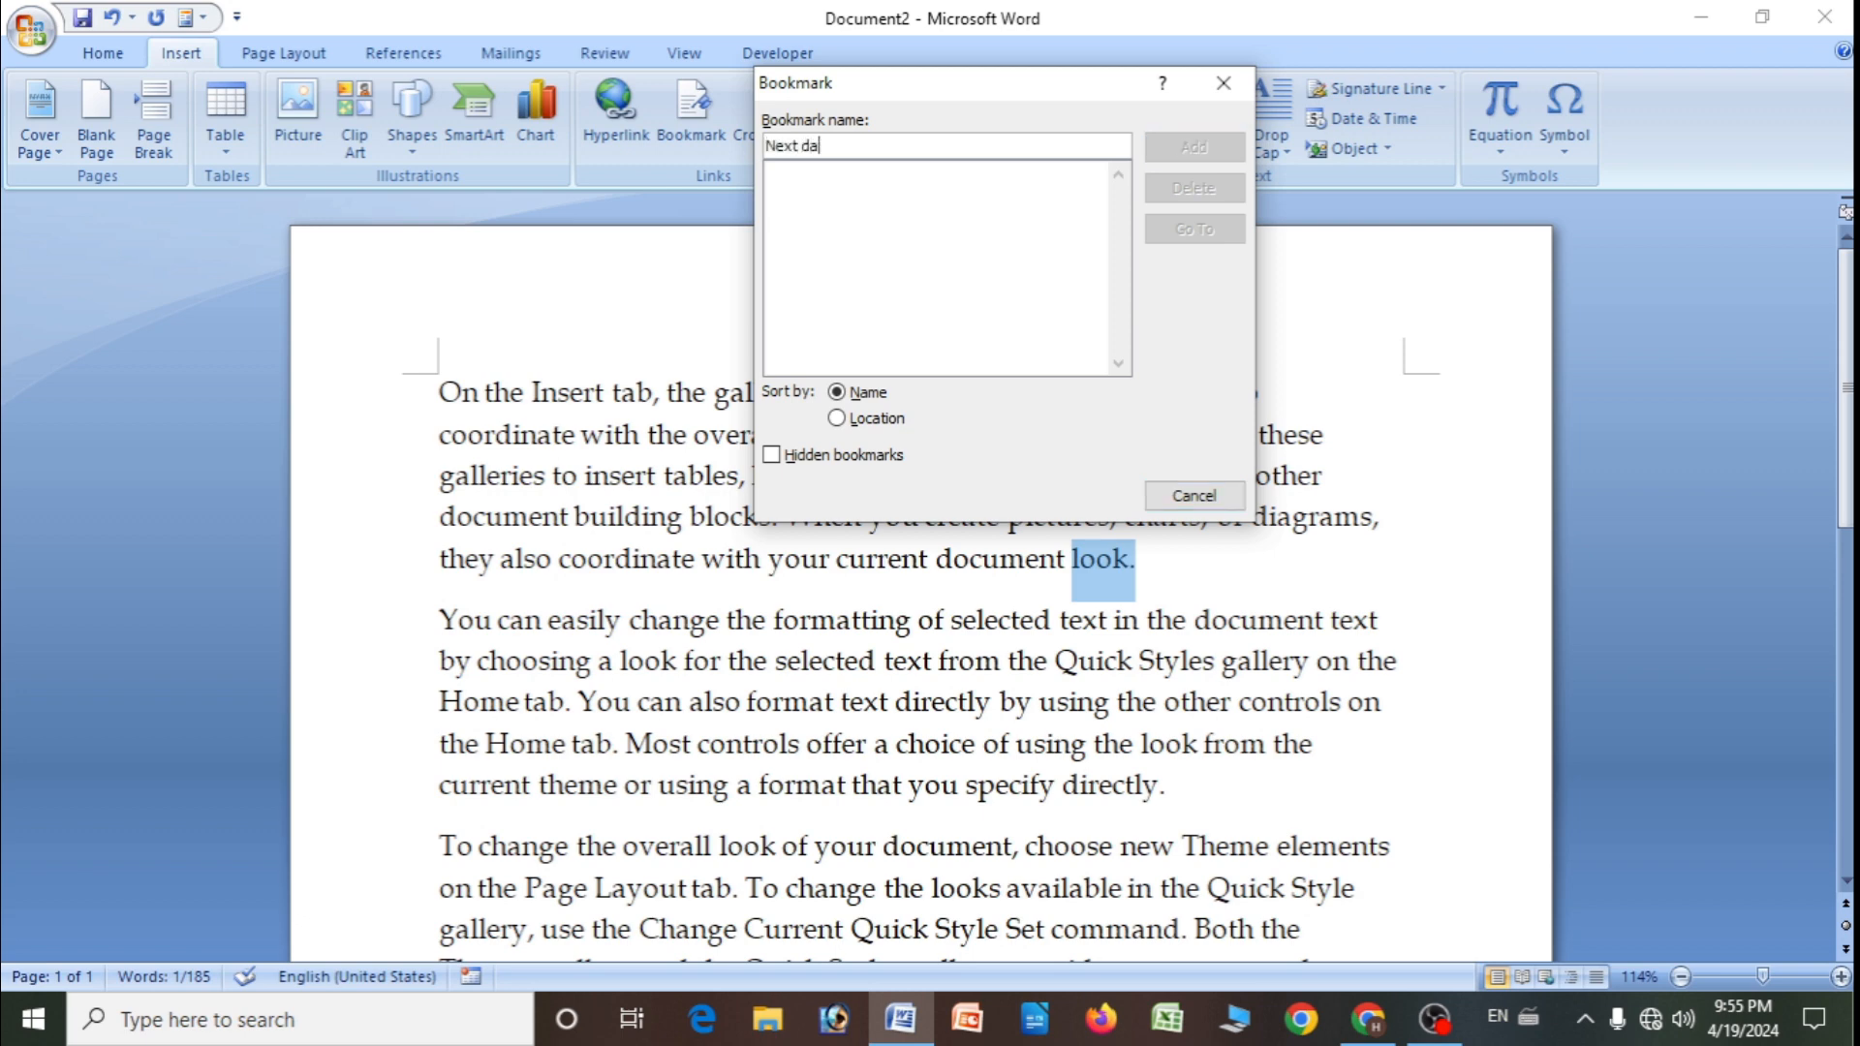
pyautogui.press('BackSpace')
pyautogui.press('BackSpace')
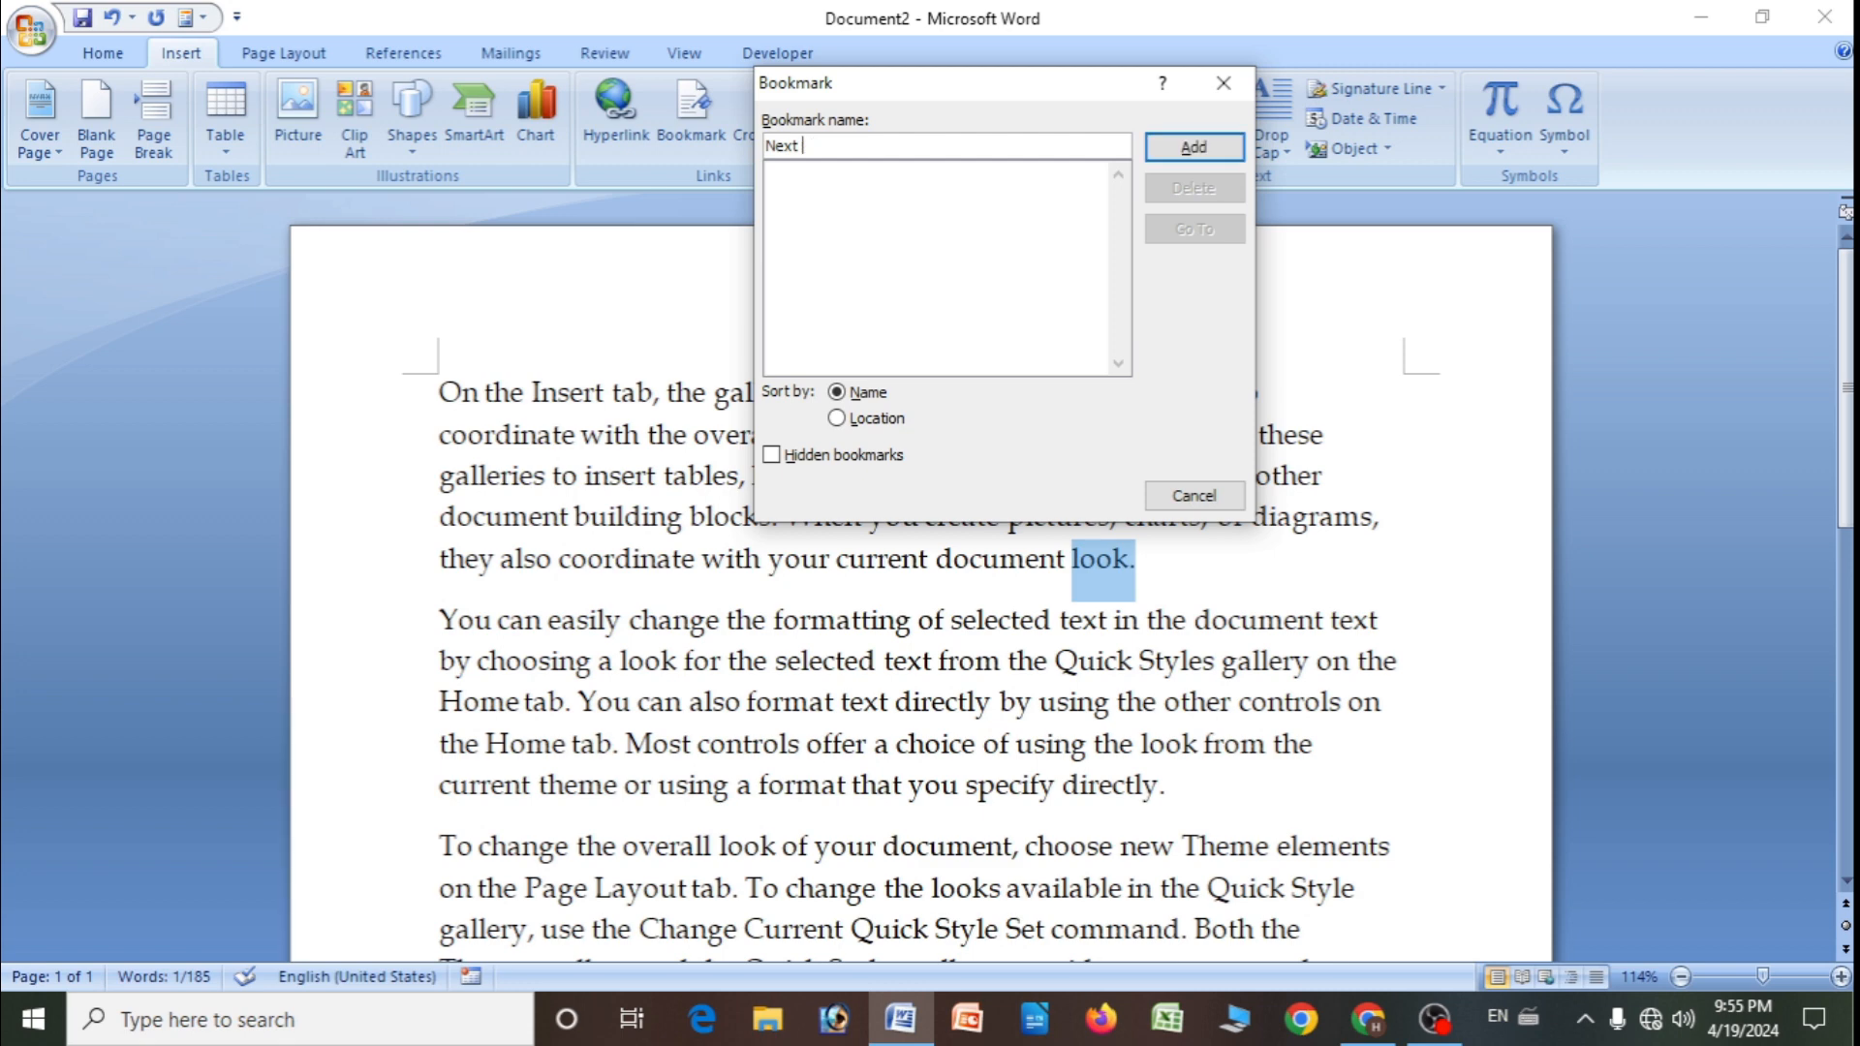
pyautogui.write('day')
pyautogui.press('BackSpace')
pyautogui.press('BackSpace')
pyautogui.press('BackSpace')
pyautogui.press('BackSpace')
pyautogui.write('t-')
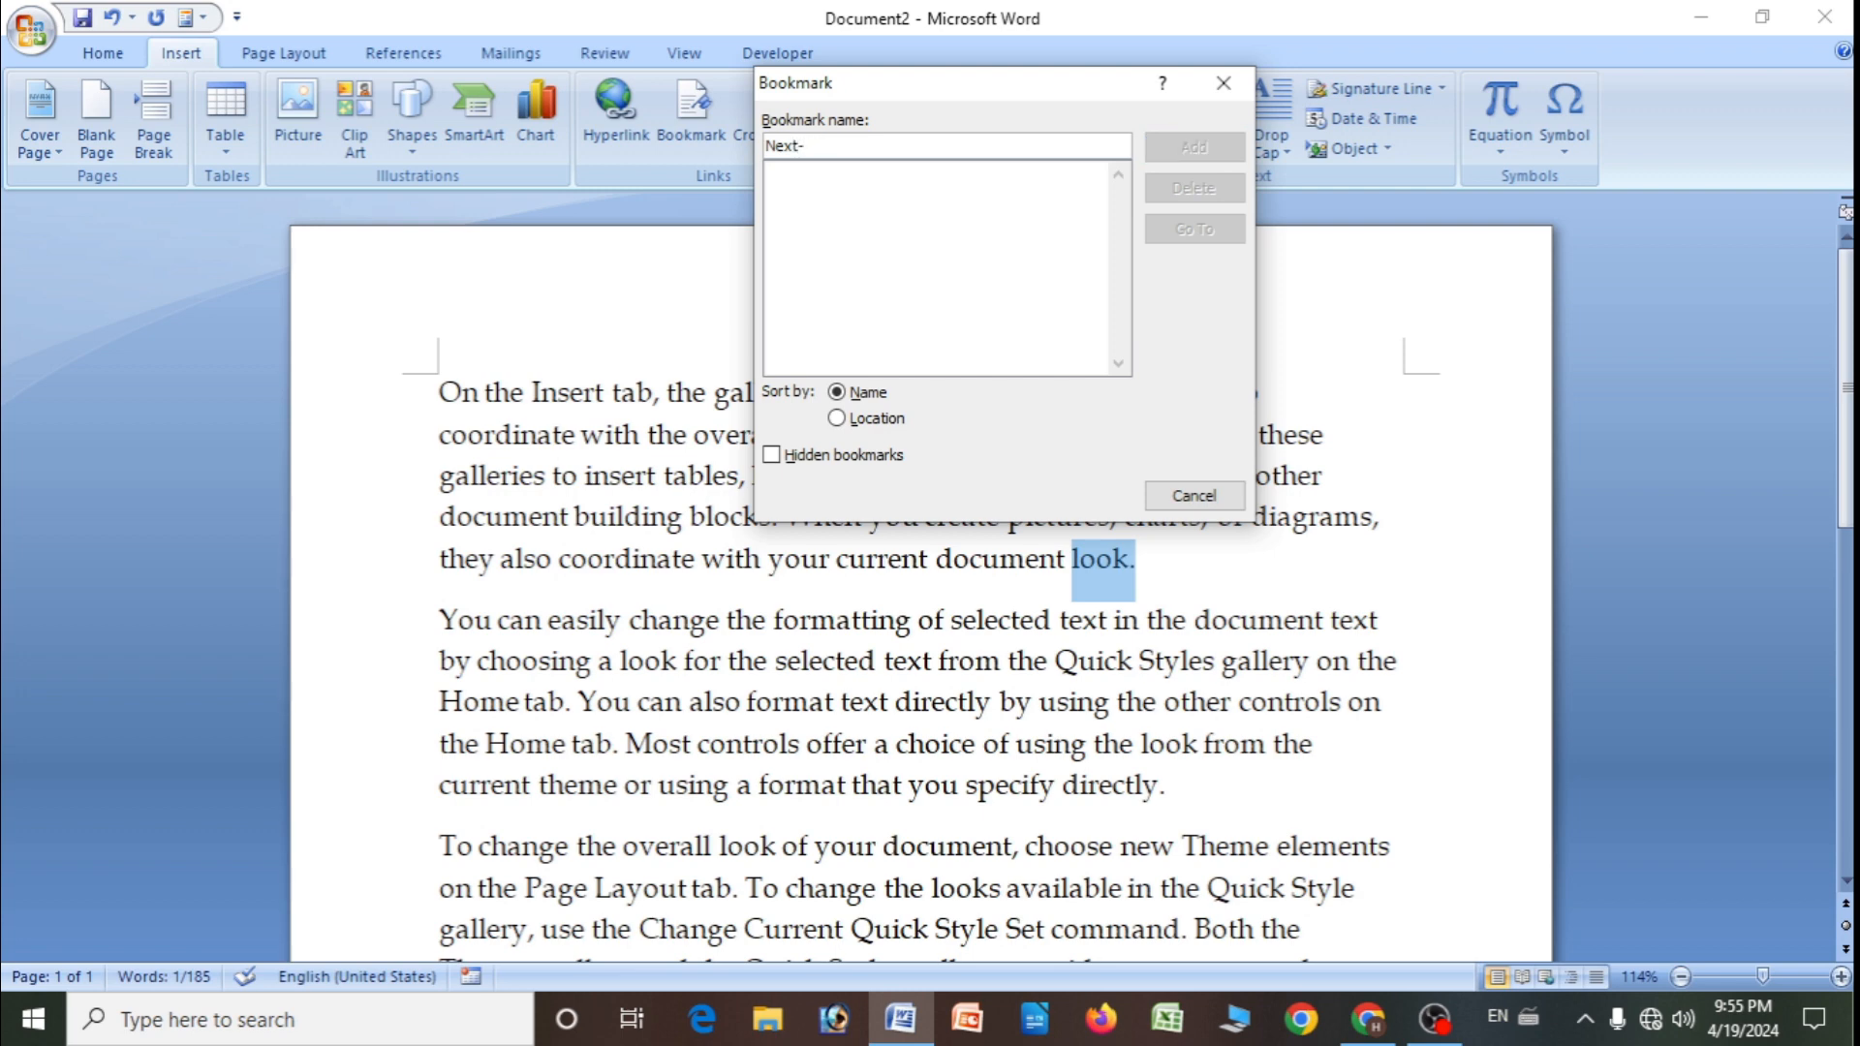
pyautogui.press('BackSpace')
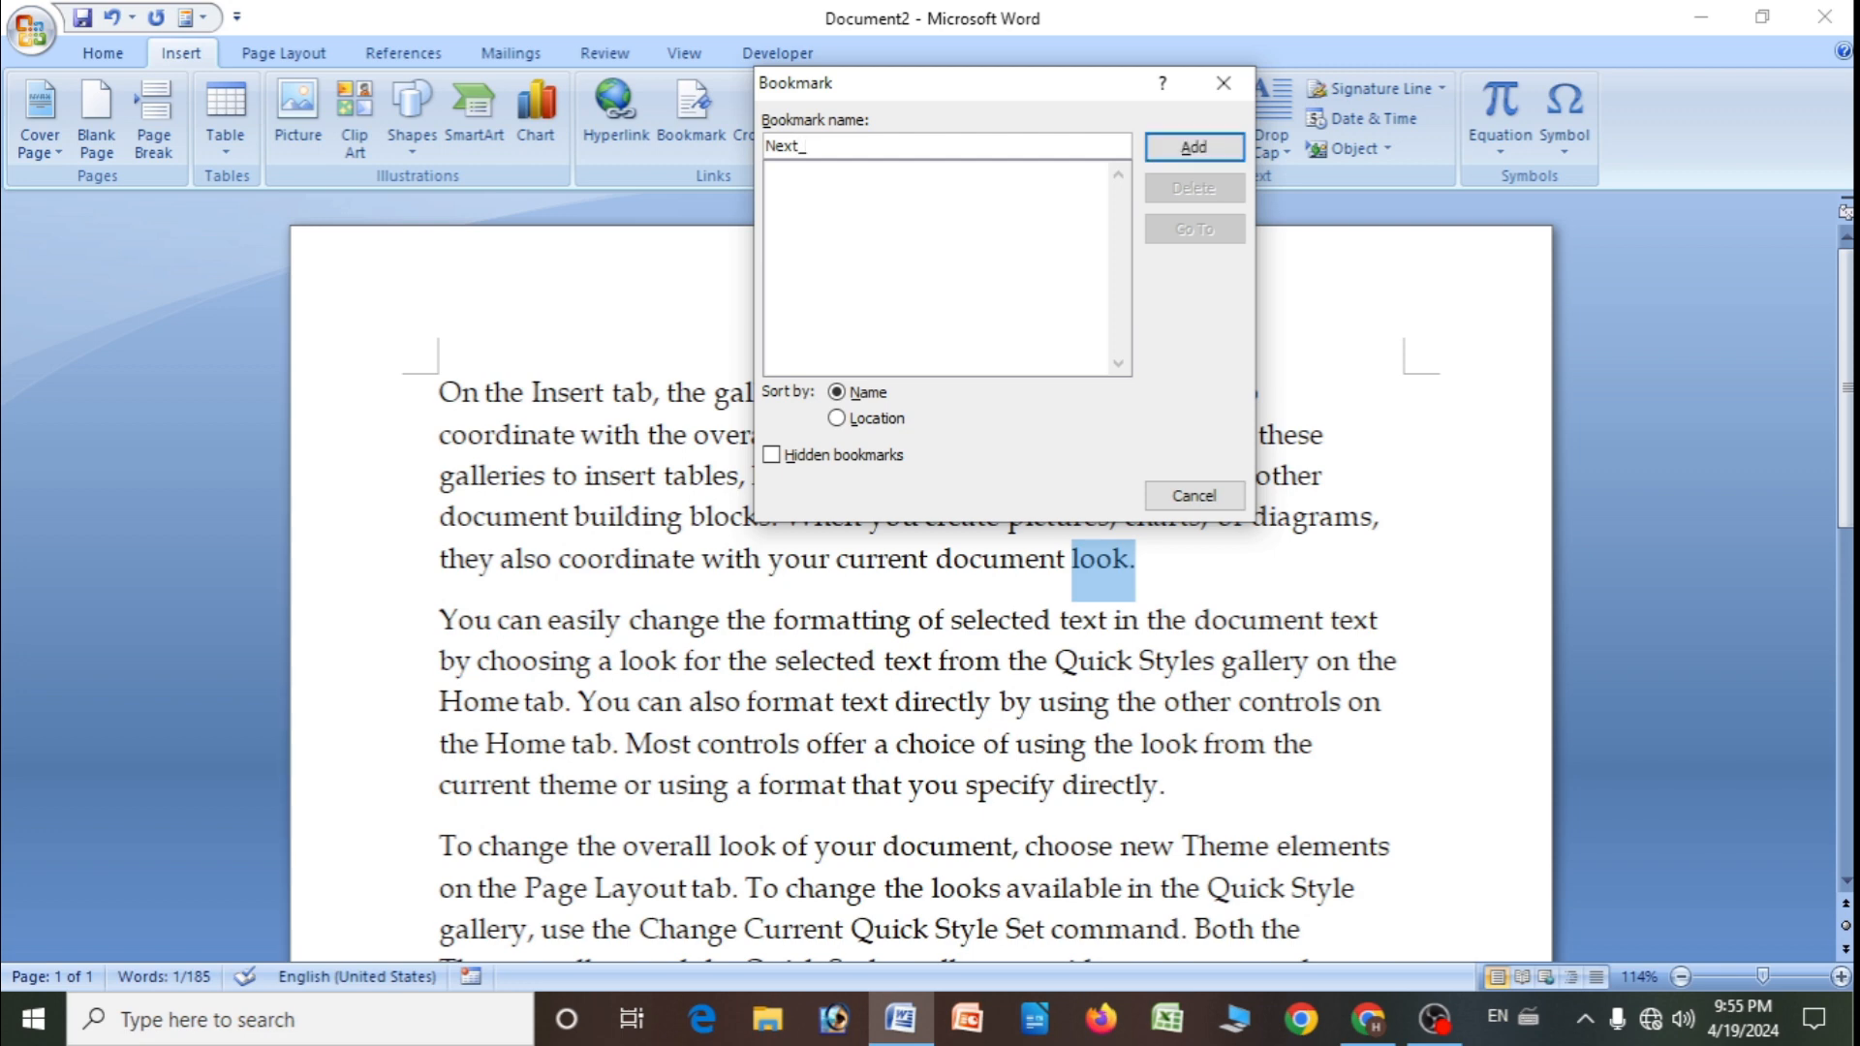
pyautogui.write('_day')
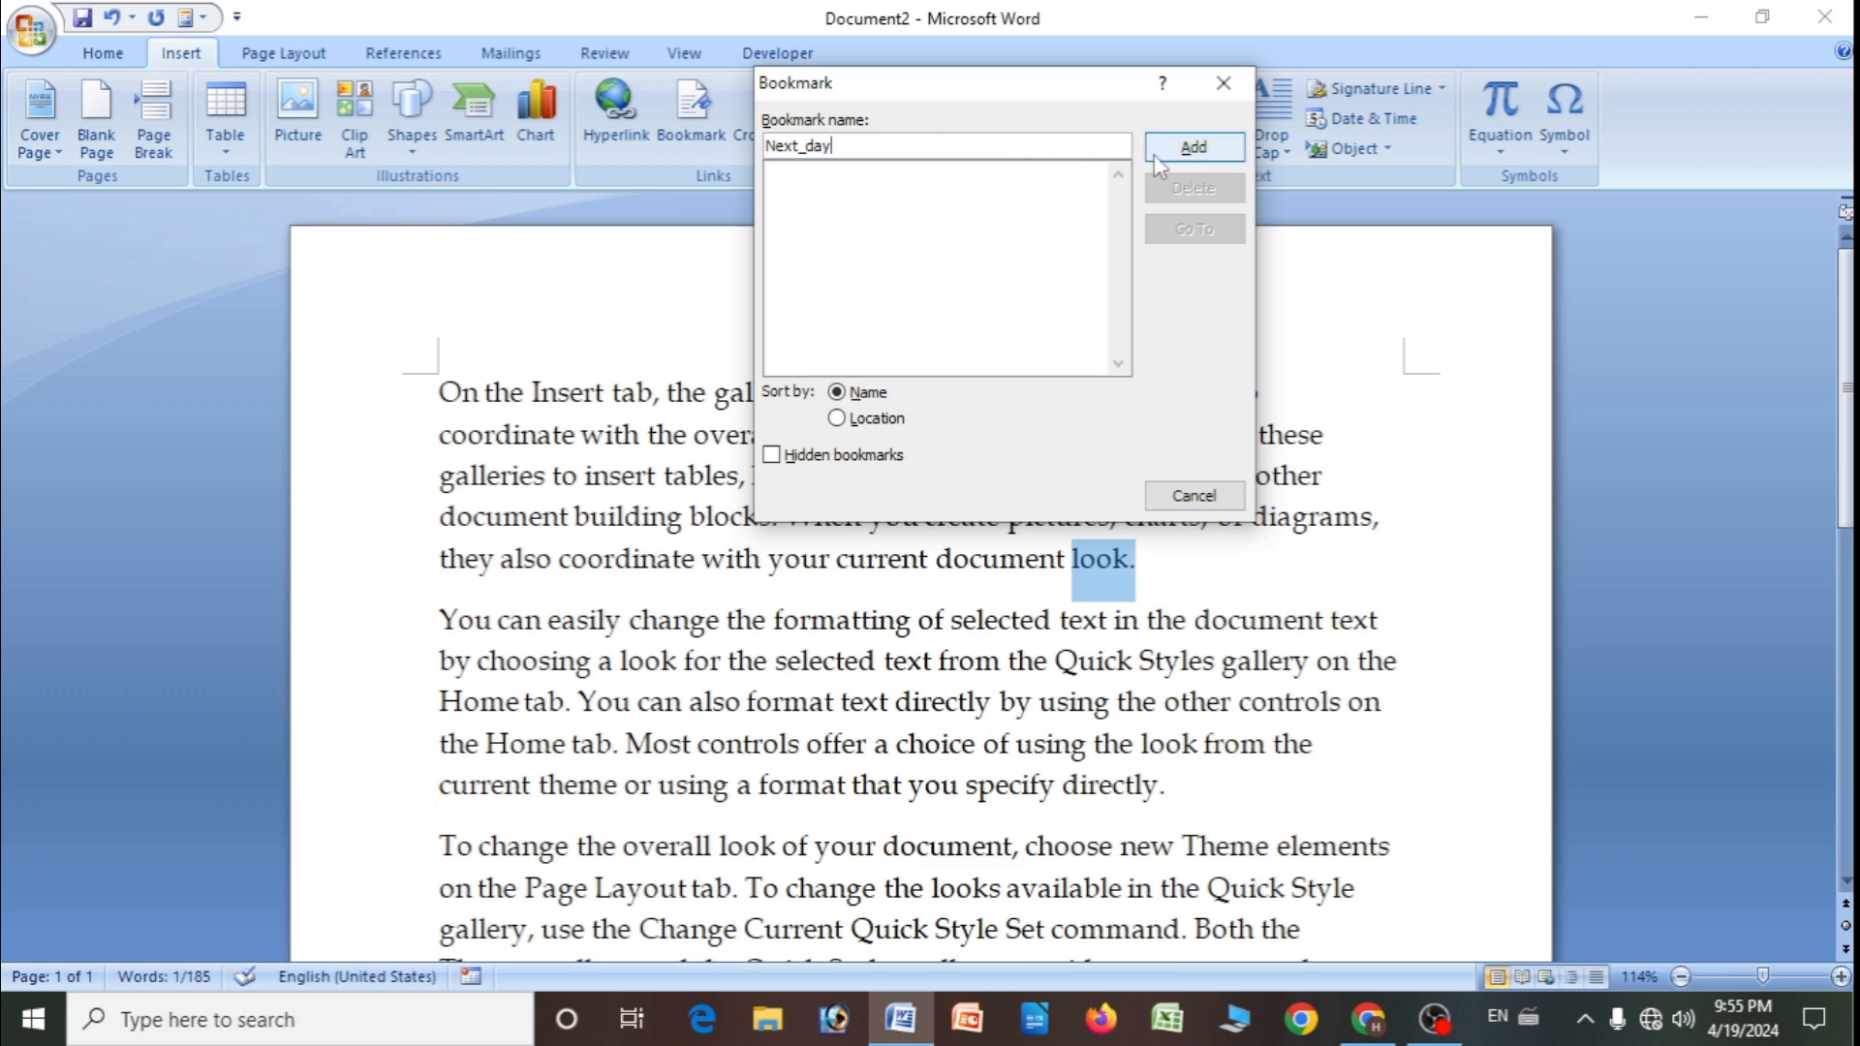
pyautogui.click(1187, 157)
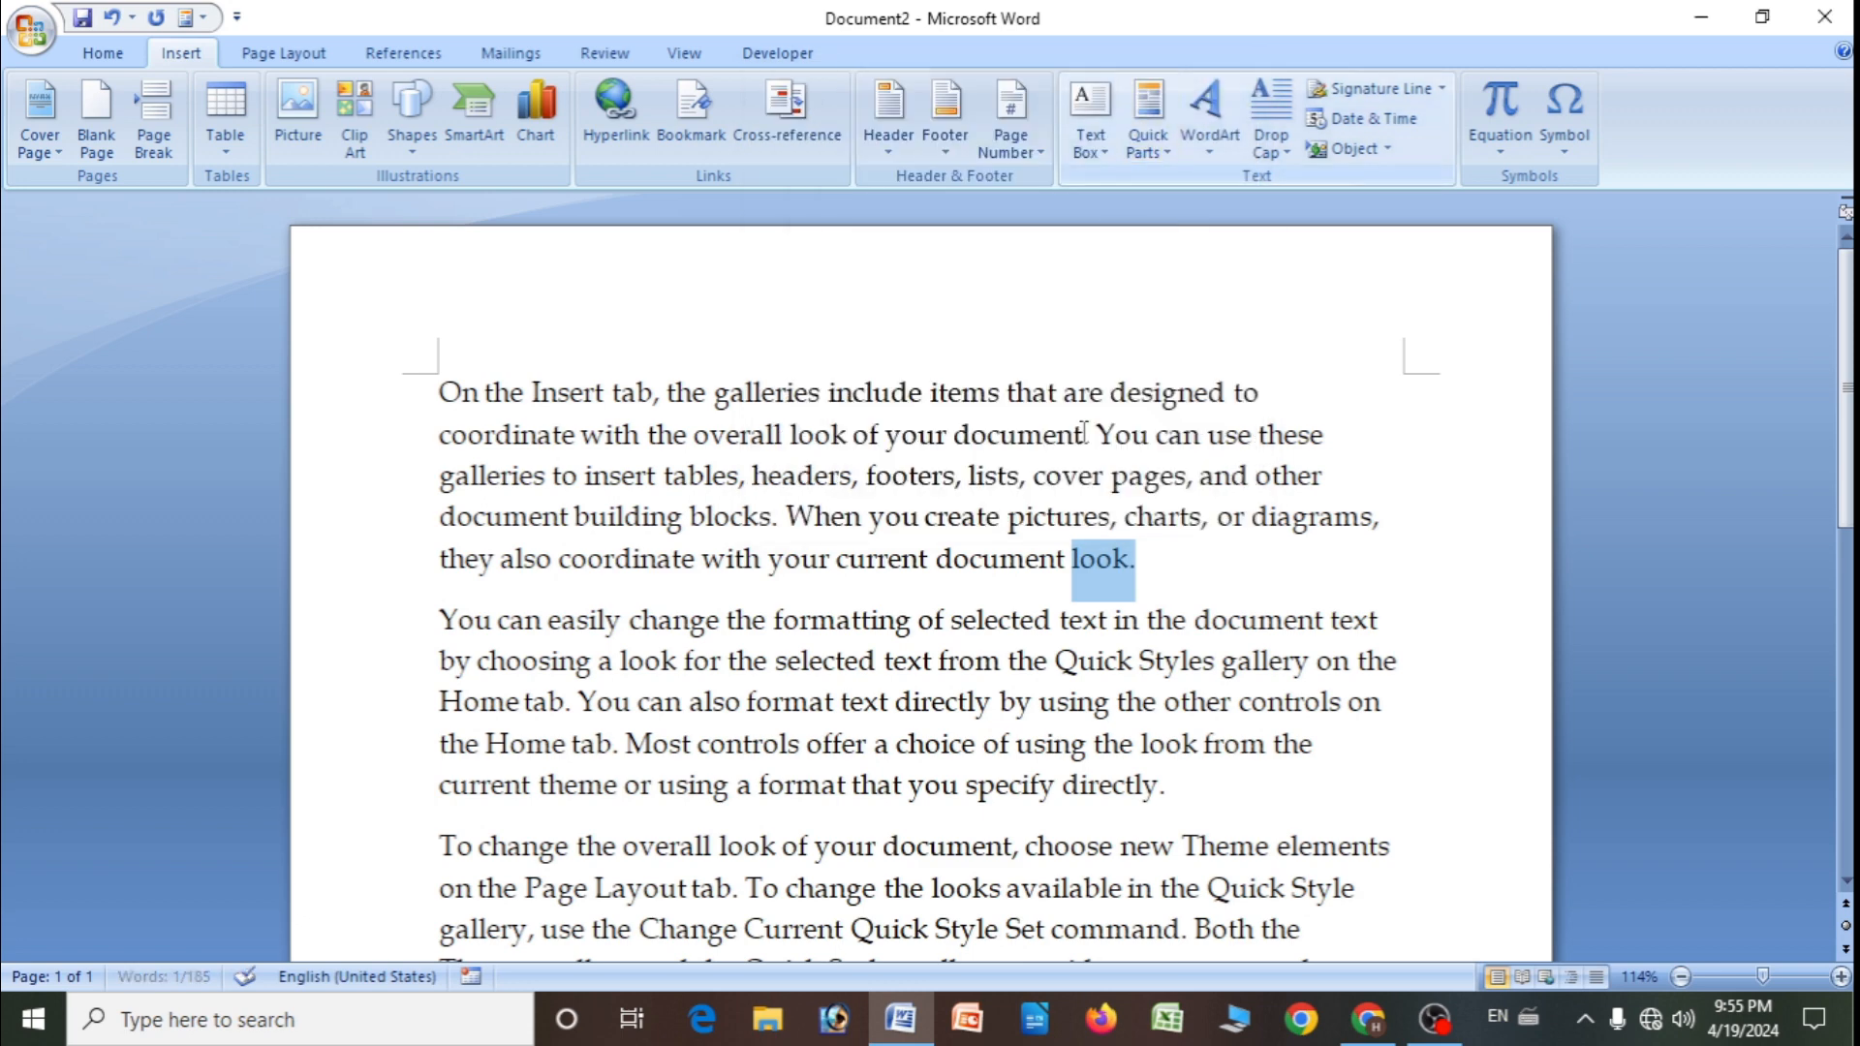
# - Check the document's bookmark list for the Next_day entry, then close the list
pyautogui.click(961, 699)
pyautogui.scroll(-4, 963, 695)
pyautogui.click(786, 670)
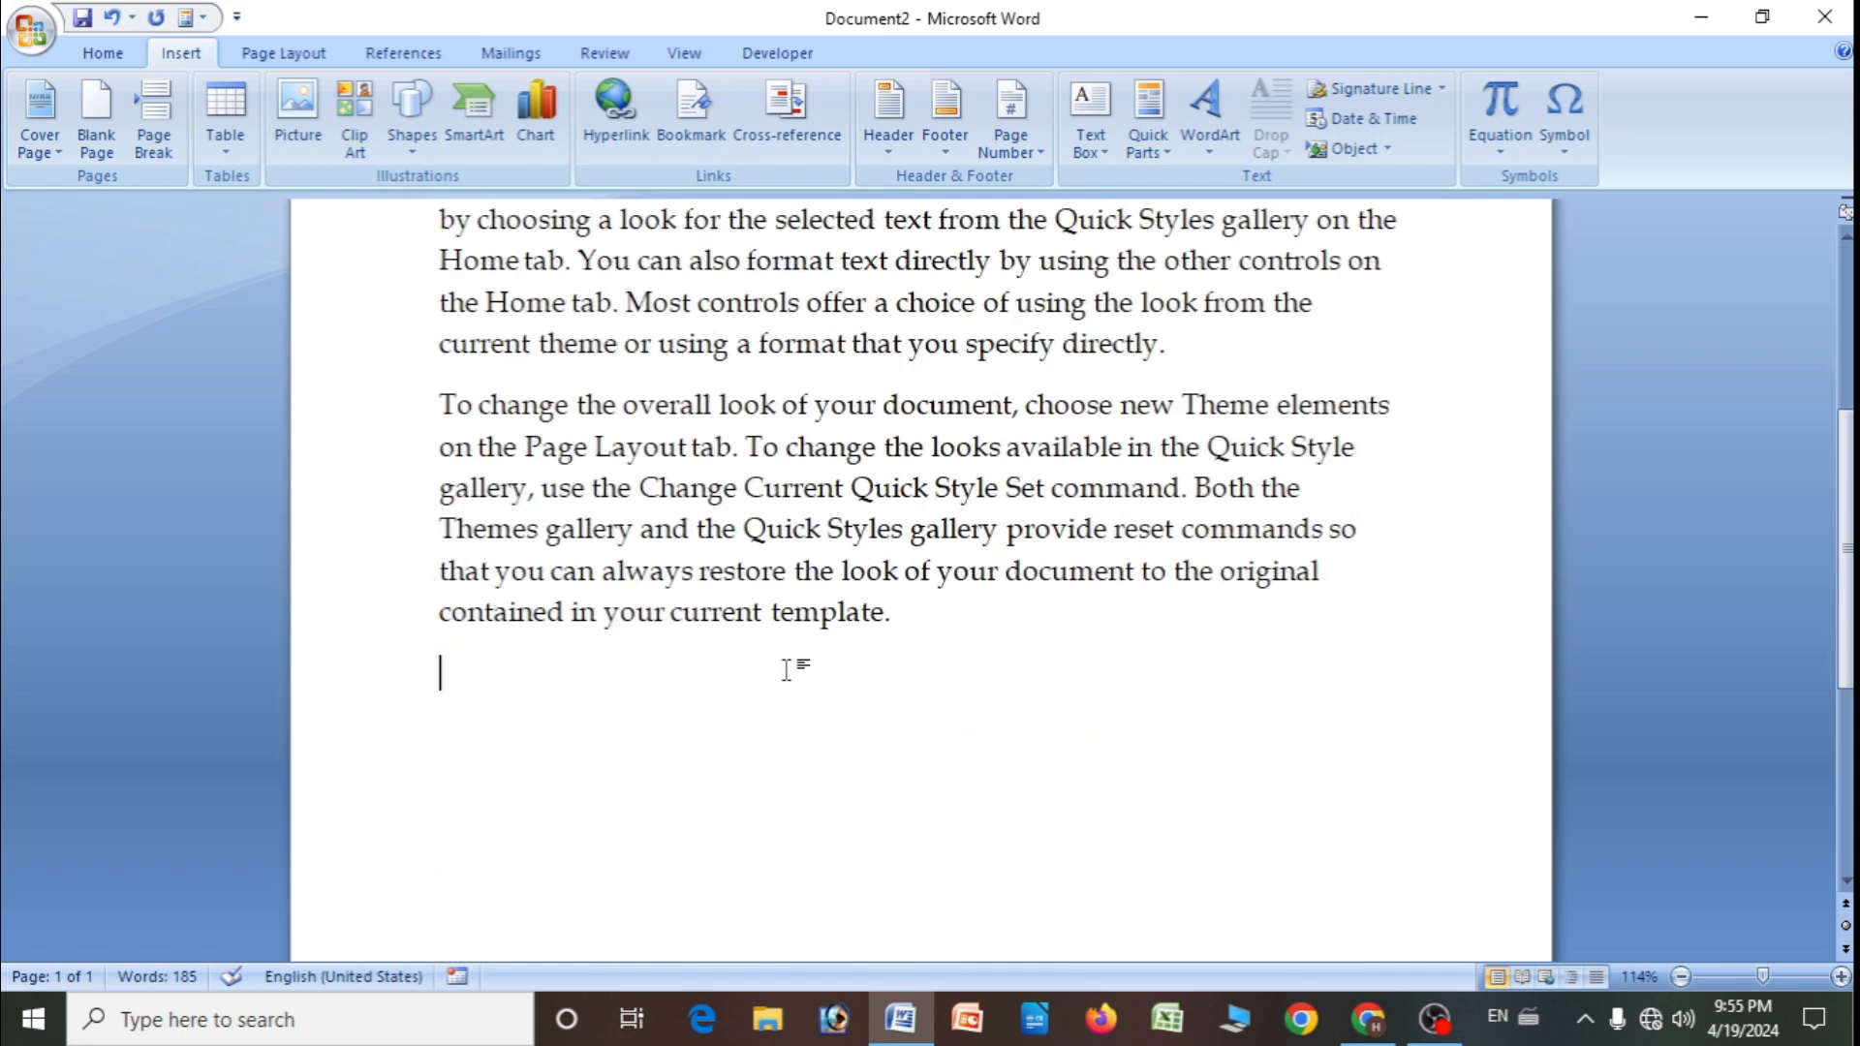
pyautogui.scroll(4, 785, 670)
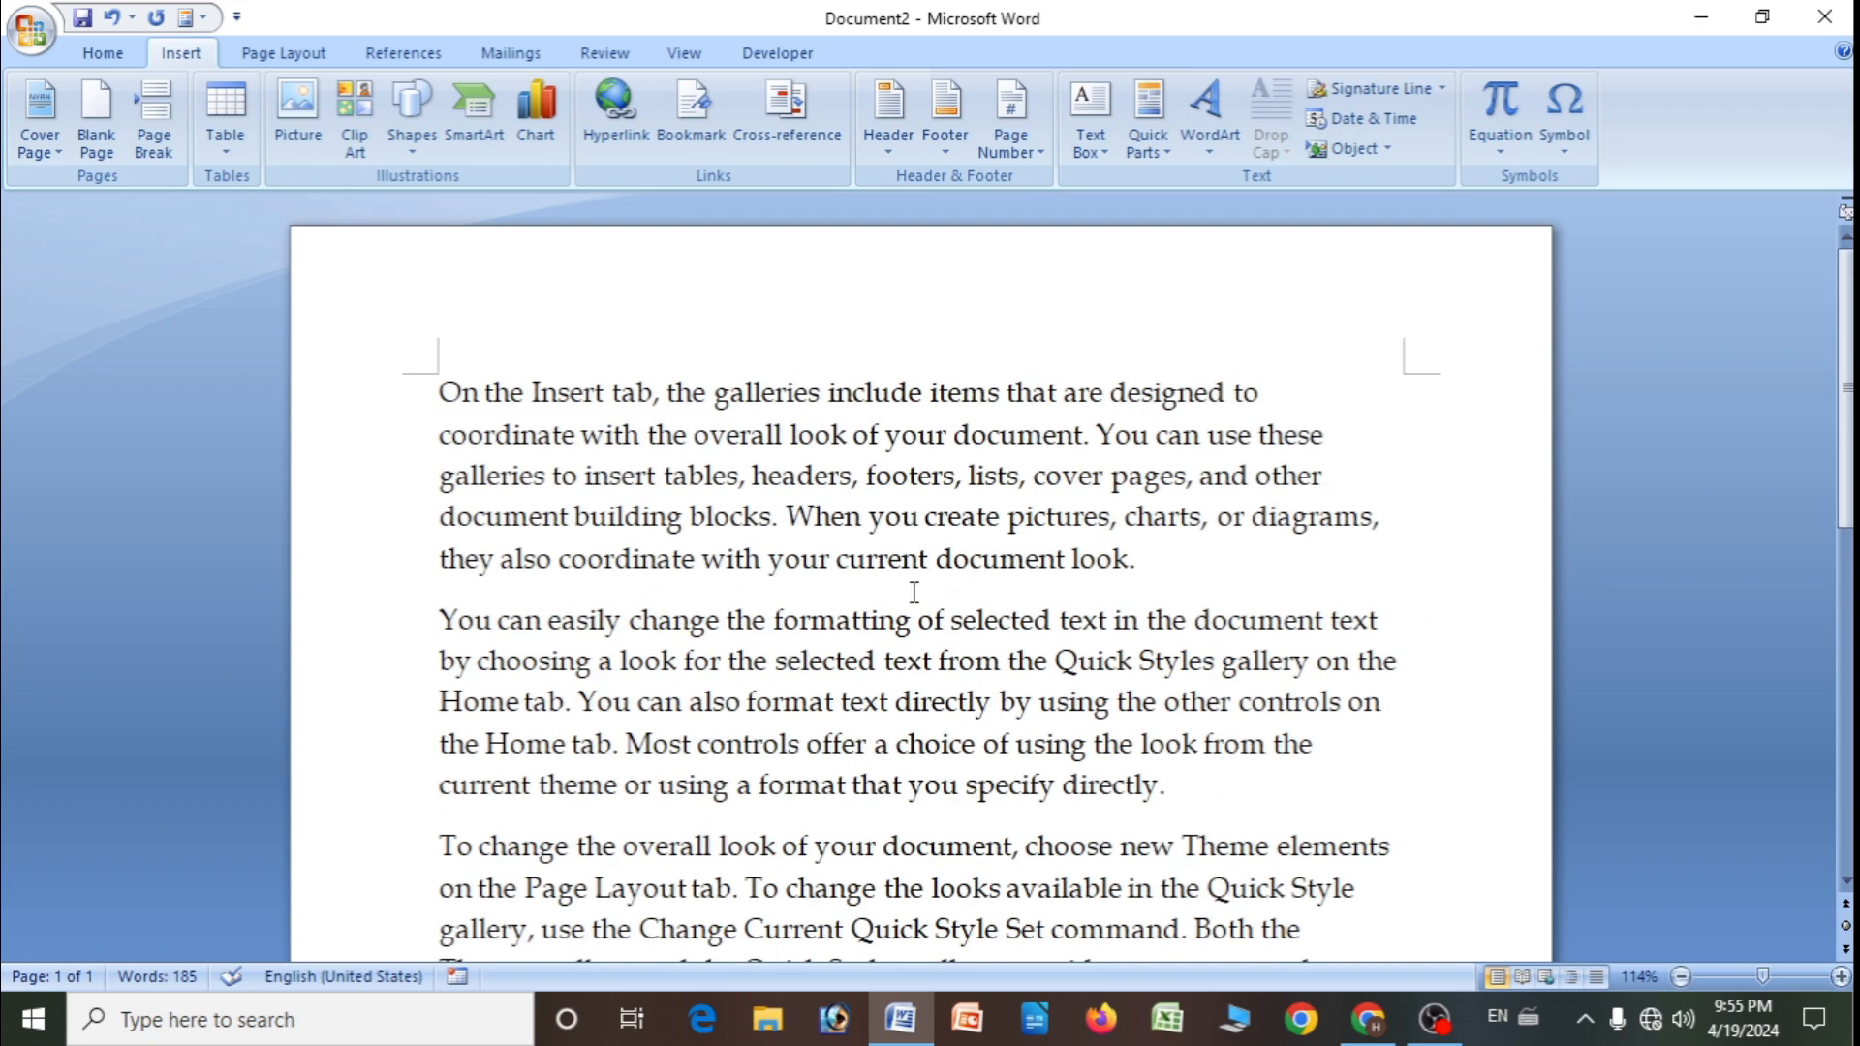
pyautogui.click(707, 117)
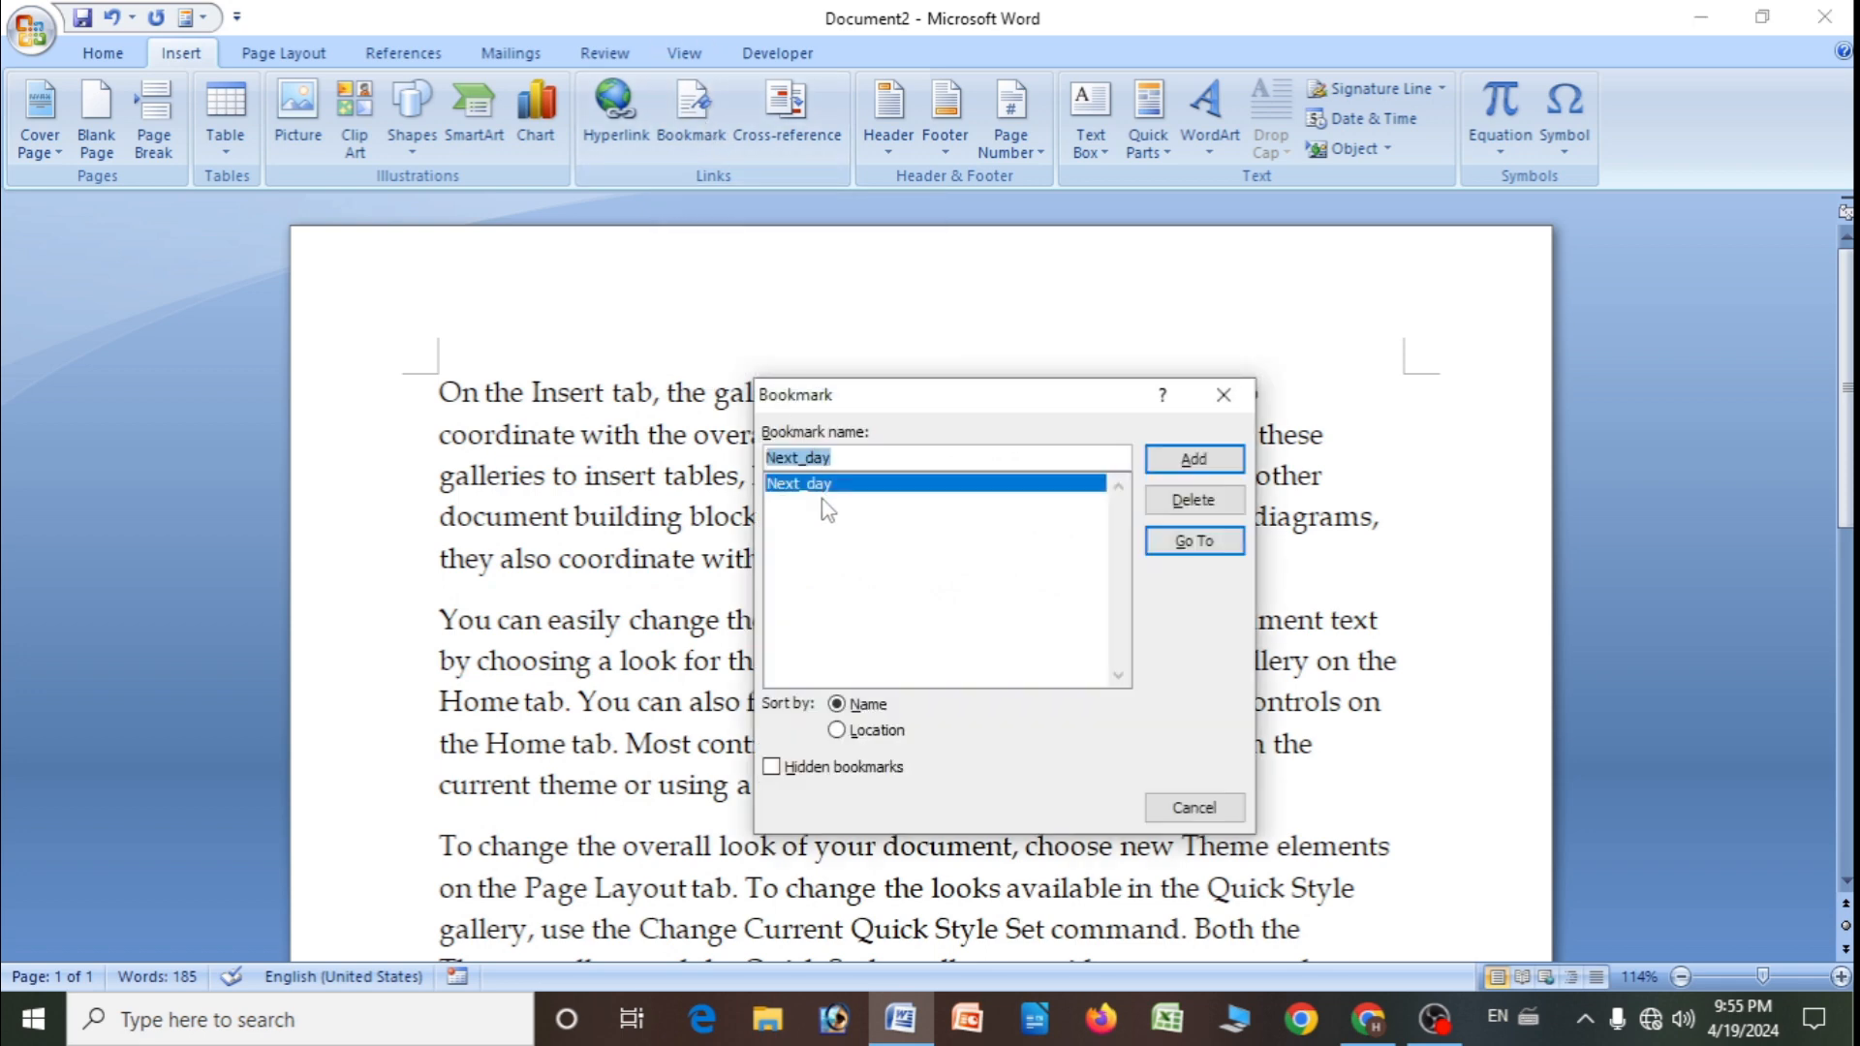
pyautogui.moveTo(879, 405); pyautogui.dragTo(434, 488)
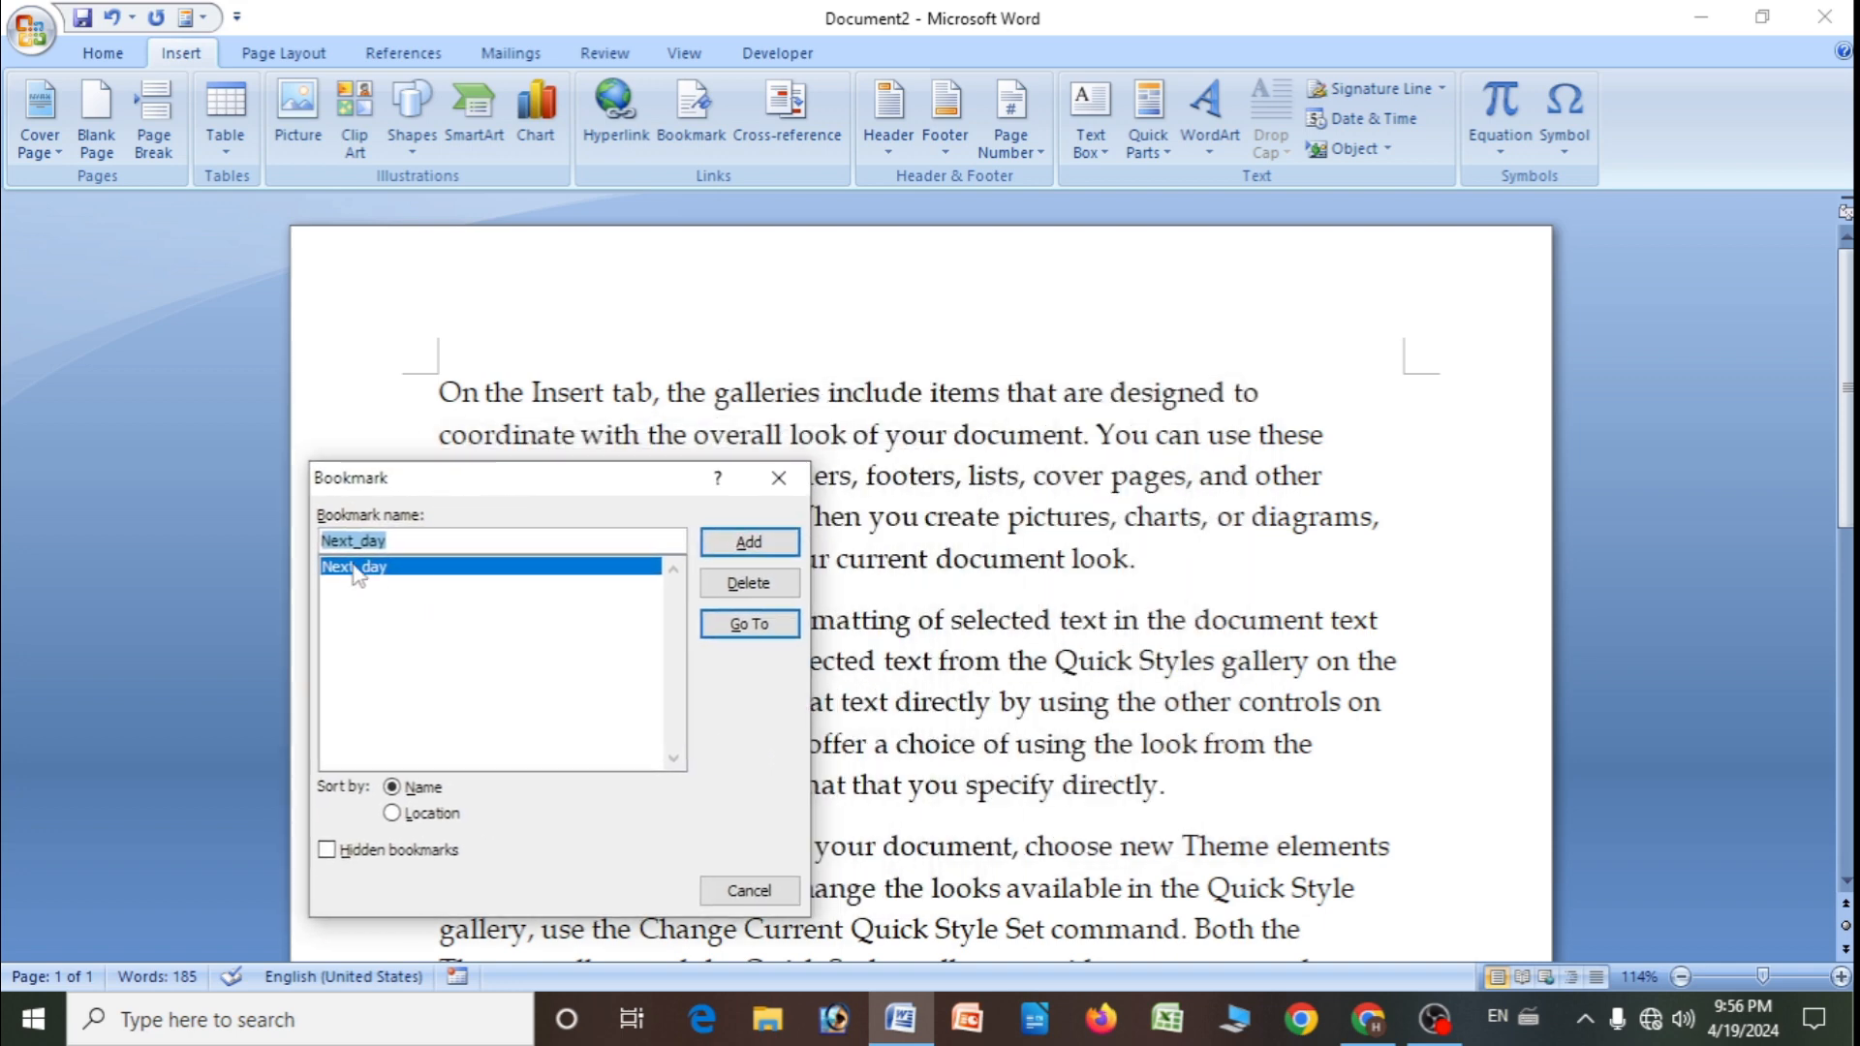
pyautogui.click(779, 477)
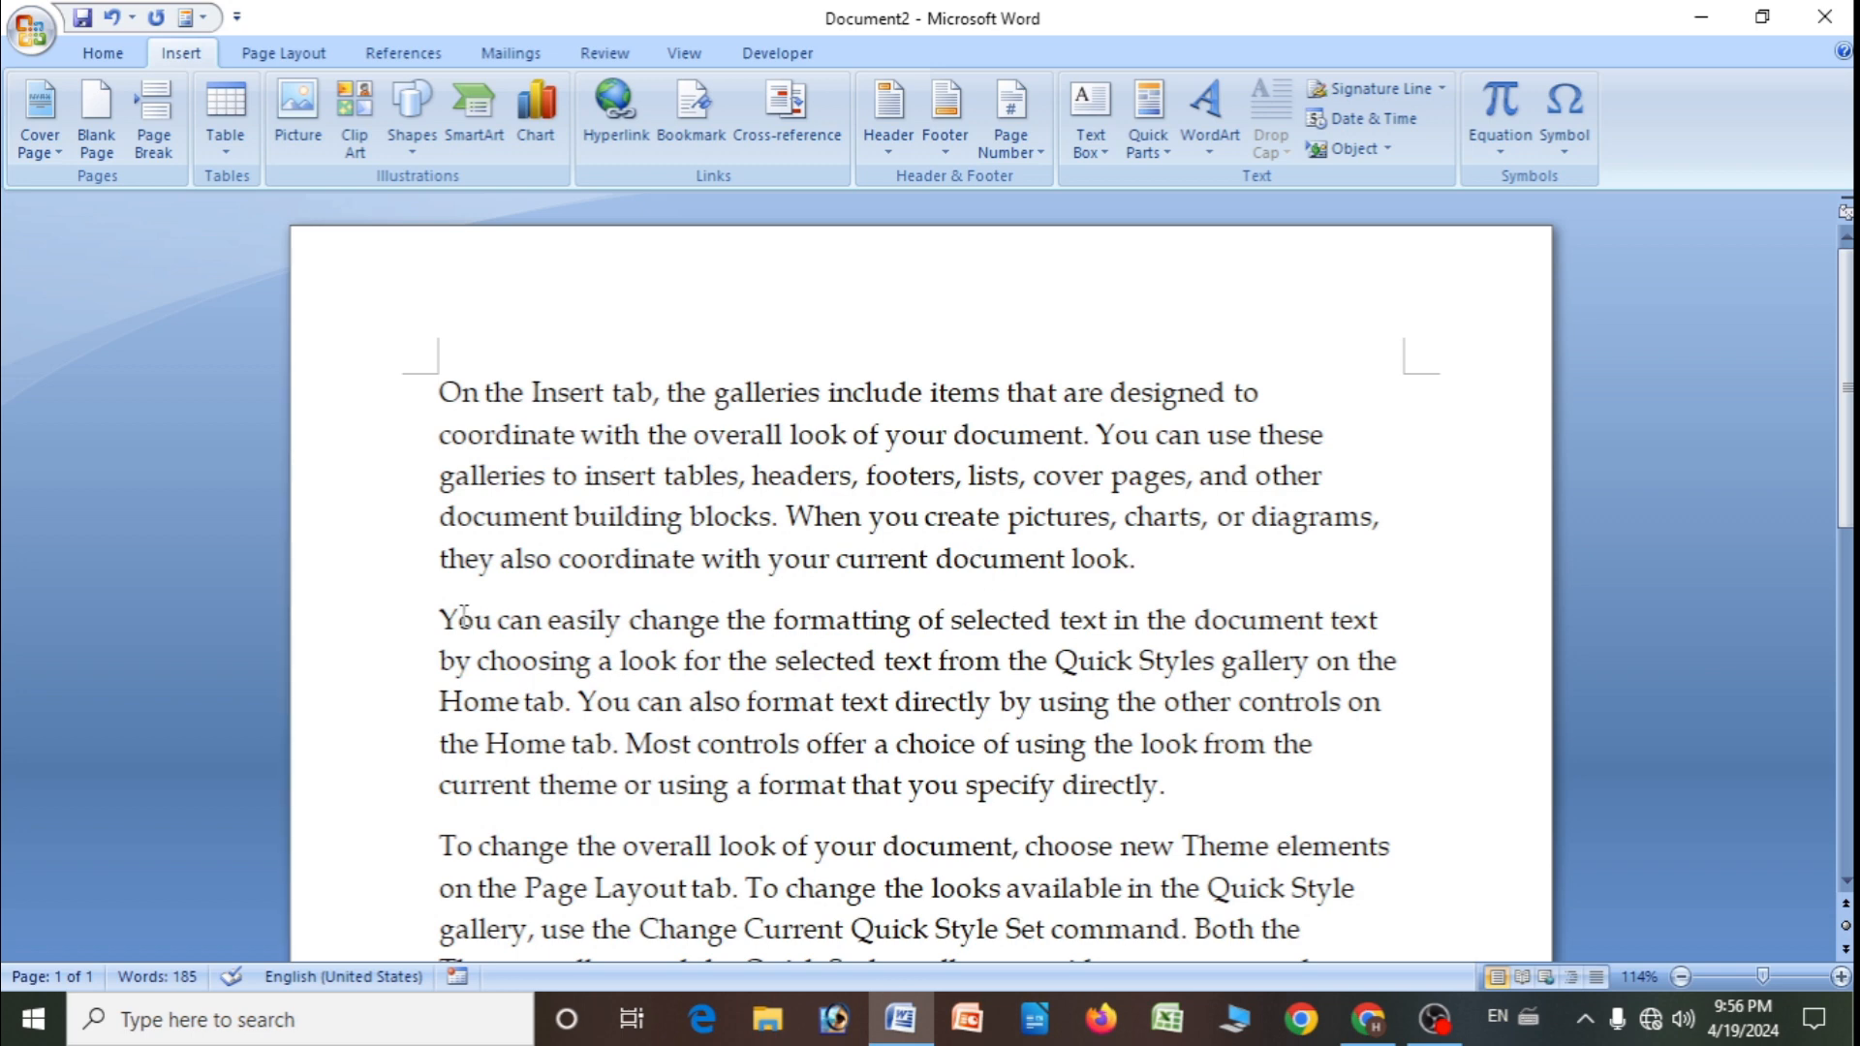
# - Add a bookmark named hh at the beginning of the second paragraph
pyautogui.click(727, 136)
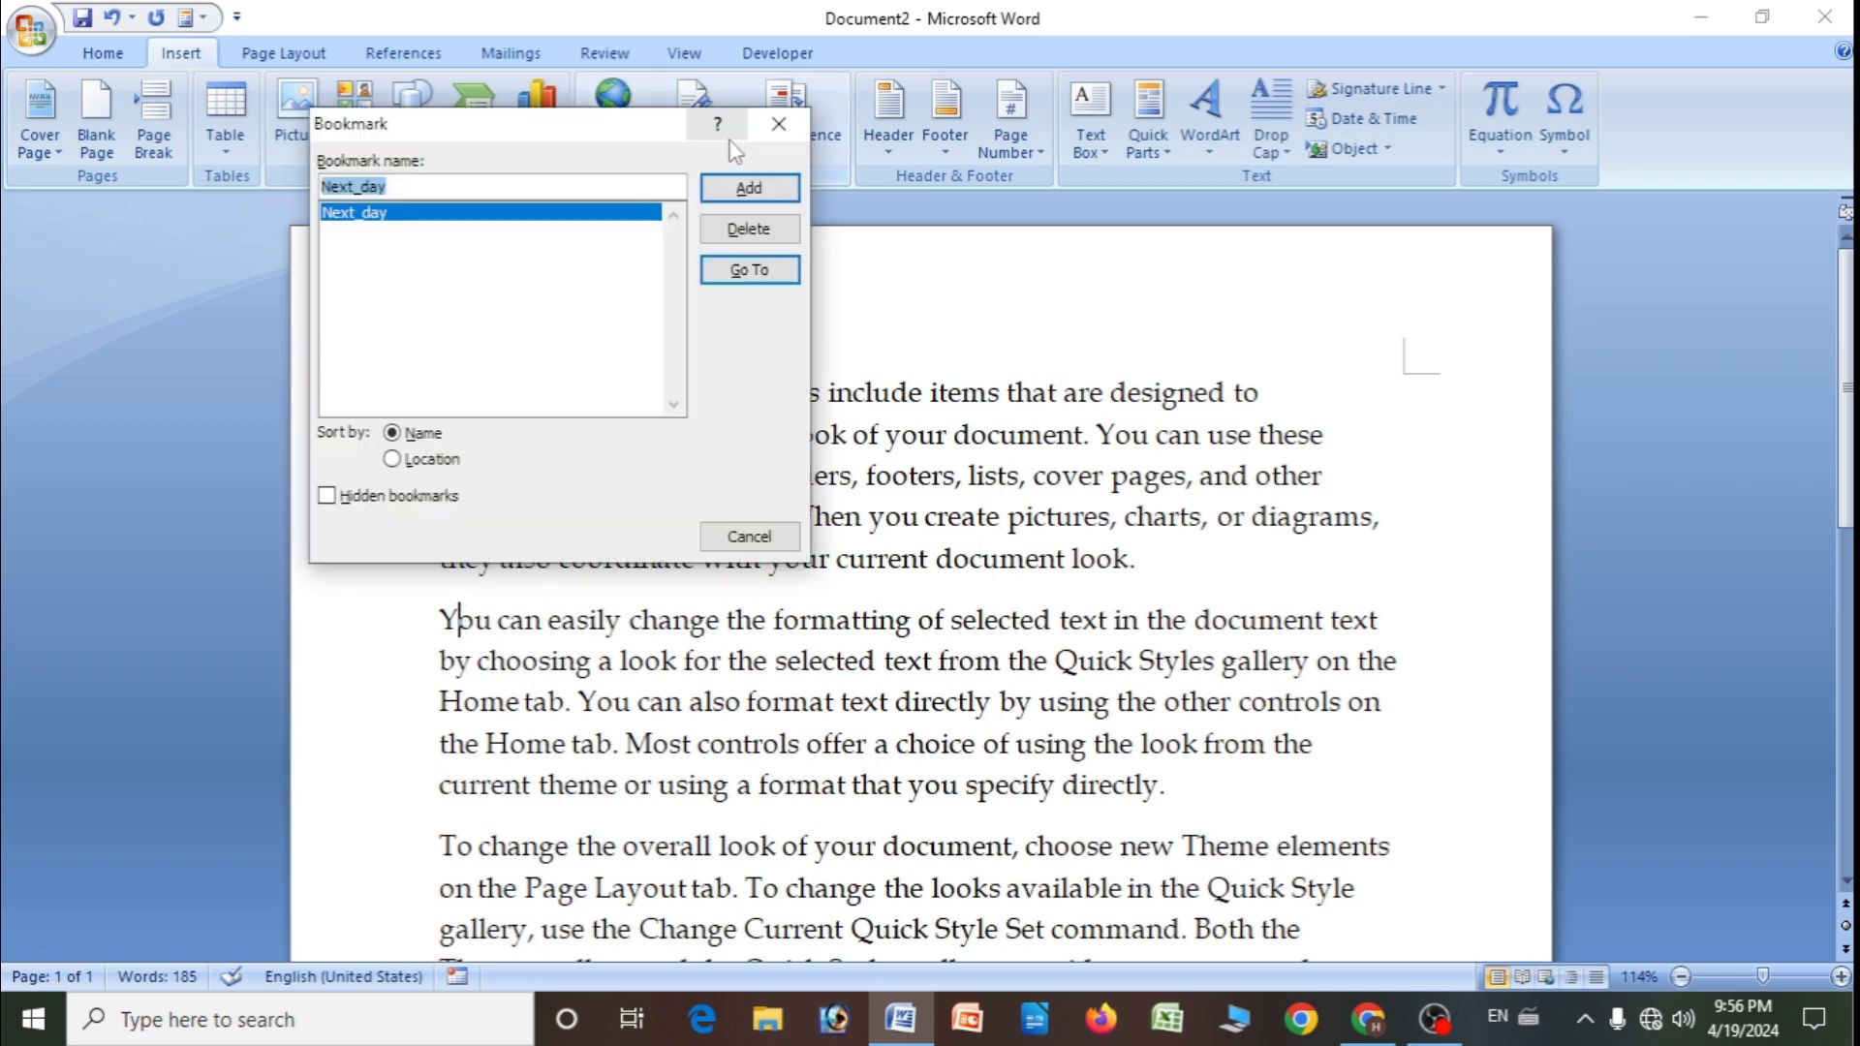
pyautogui.press('BackSpace')
pyautogui.write('12')
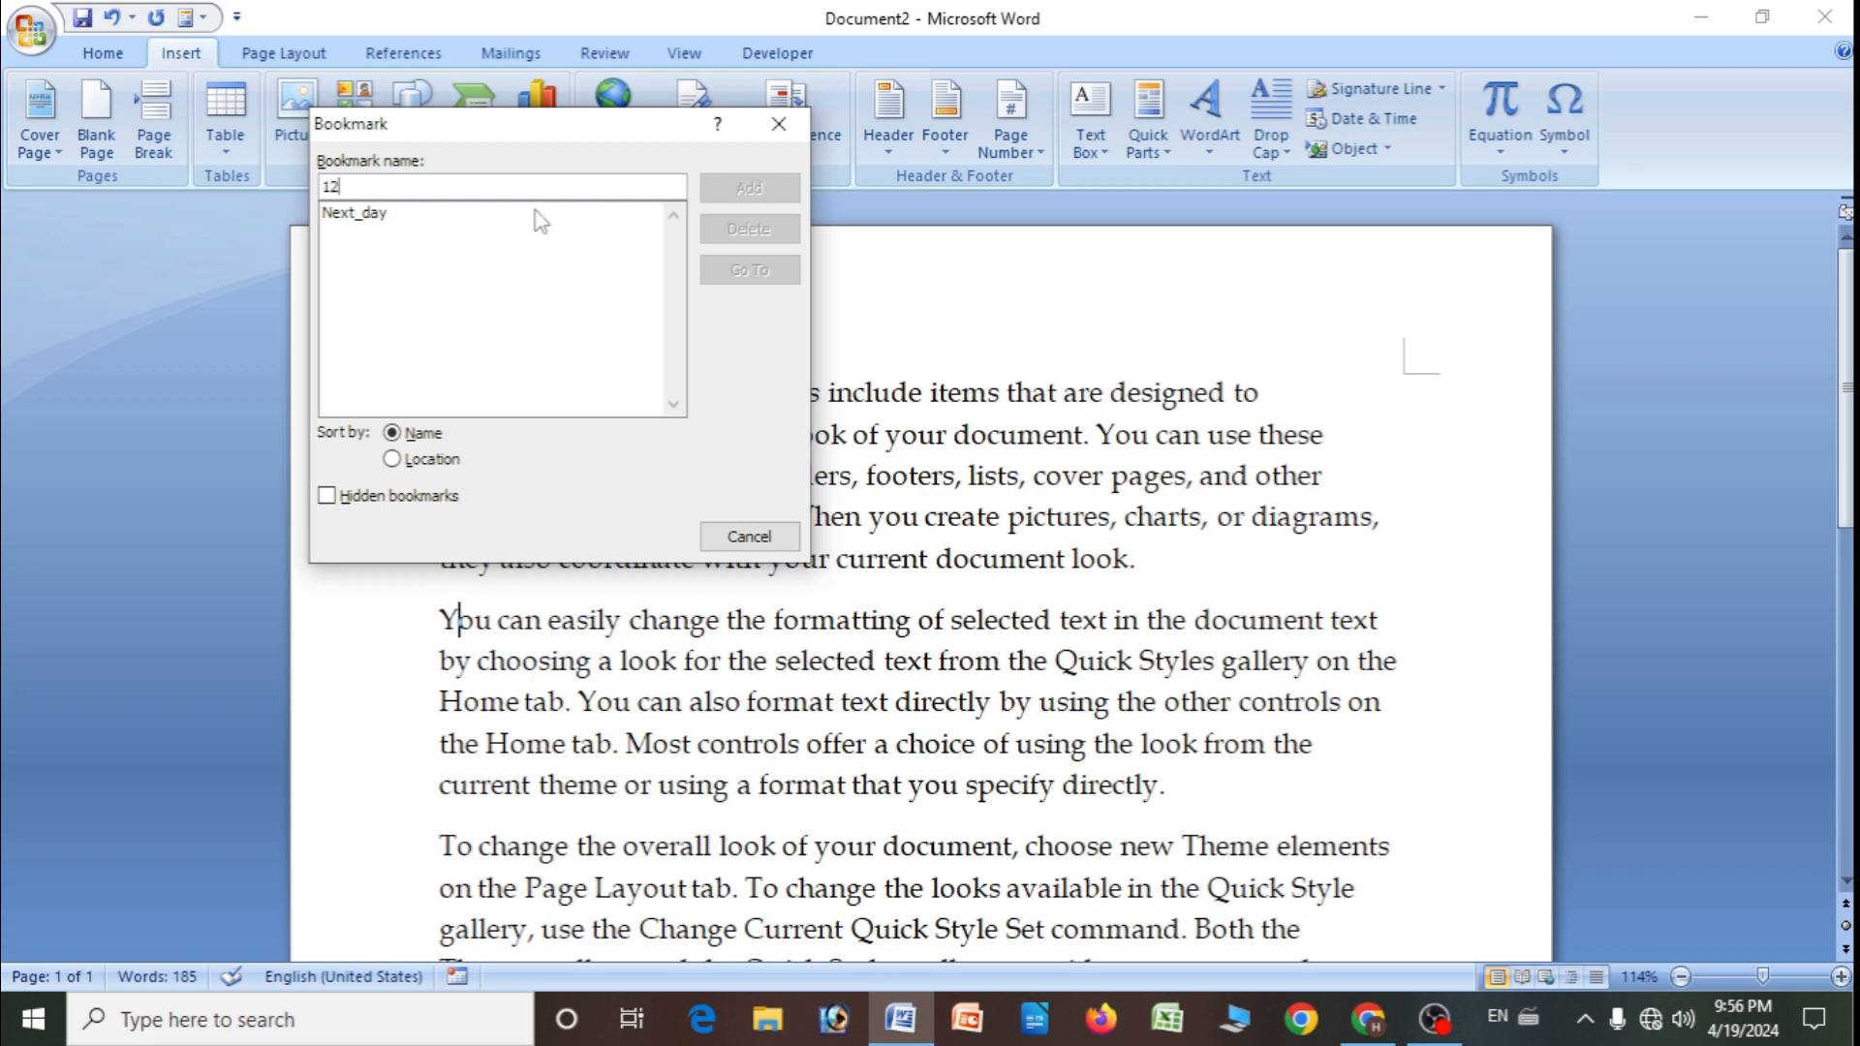
pyautogui.press('BackSpace')
pyautogui.press('BackSpace')
pyautogui.write('hh')
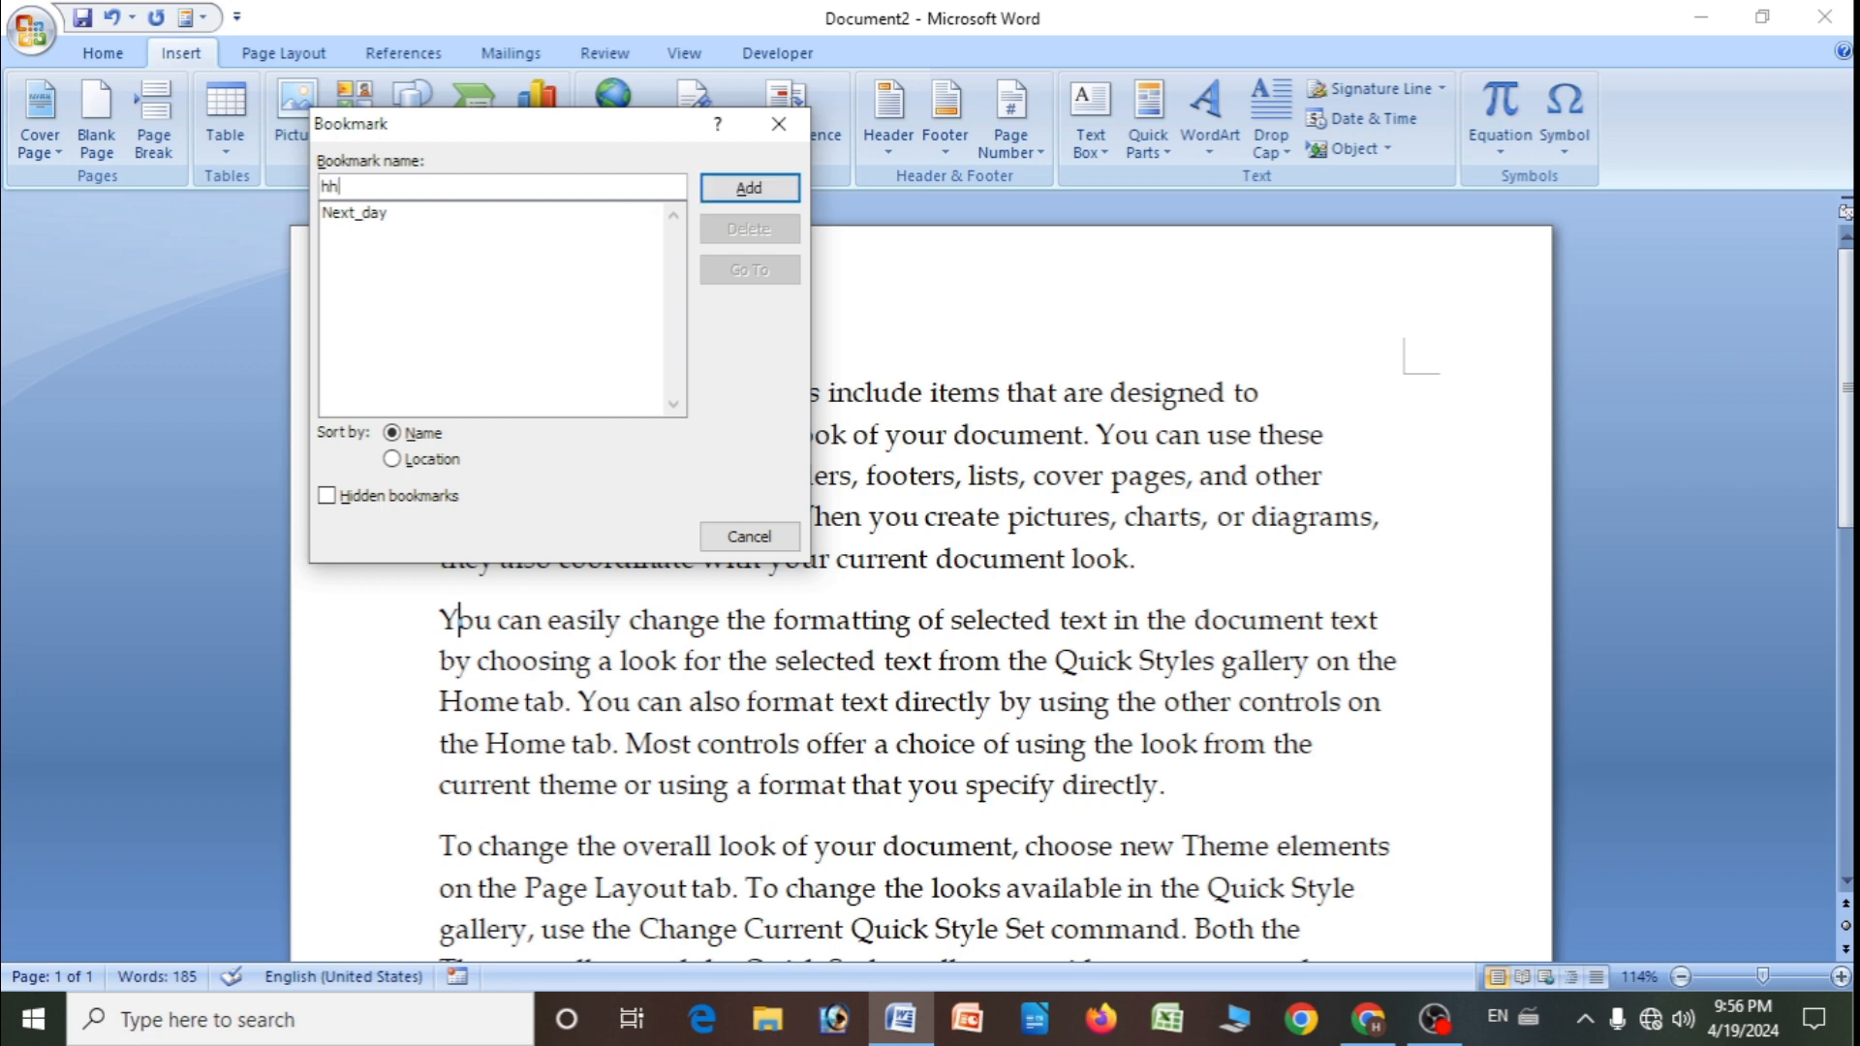
pyautogui.click(749, 188)
pyautogui.click(669, 743)
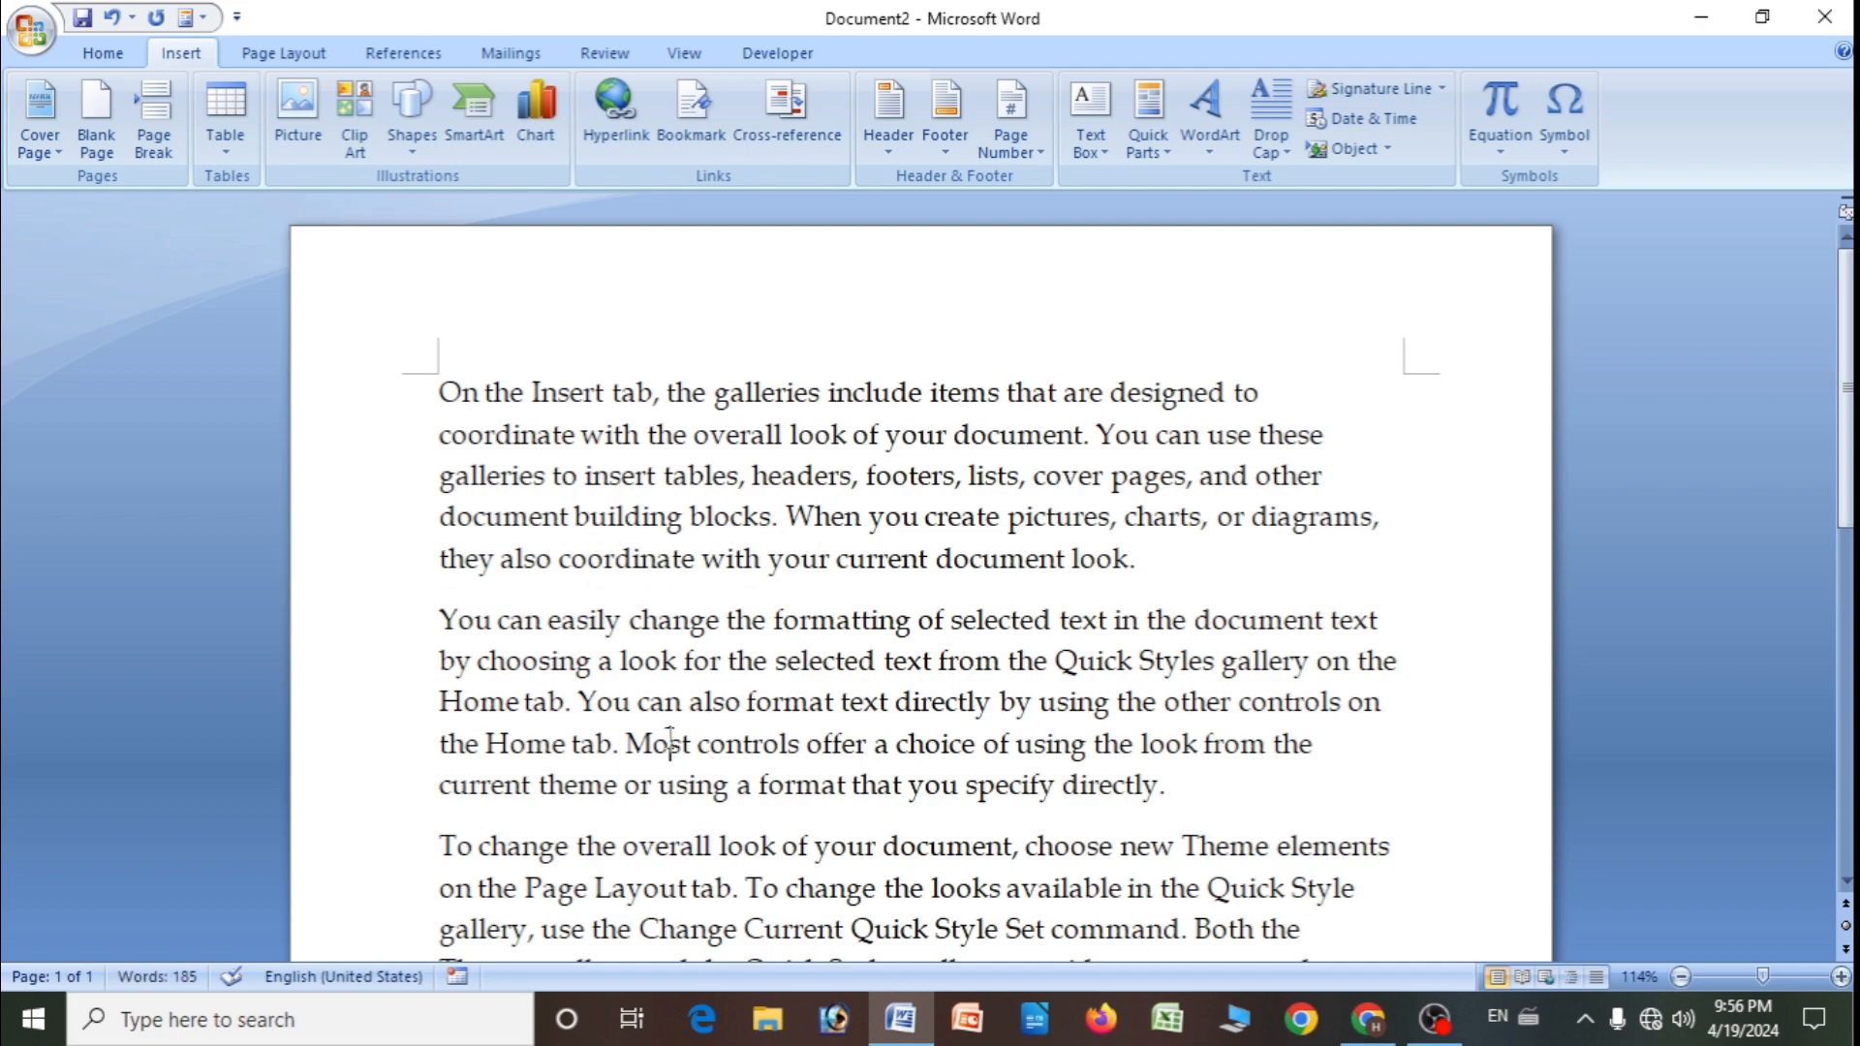
pyautogui.scroll(-5, 813, 692)
pyautogui.scroll(2, 684, 513)
pyautogui.click(689, 593)
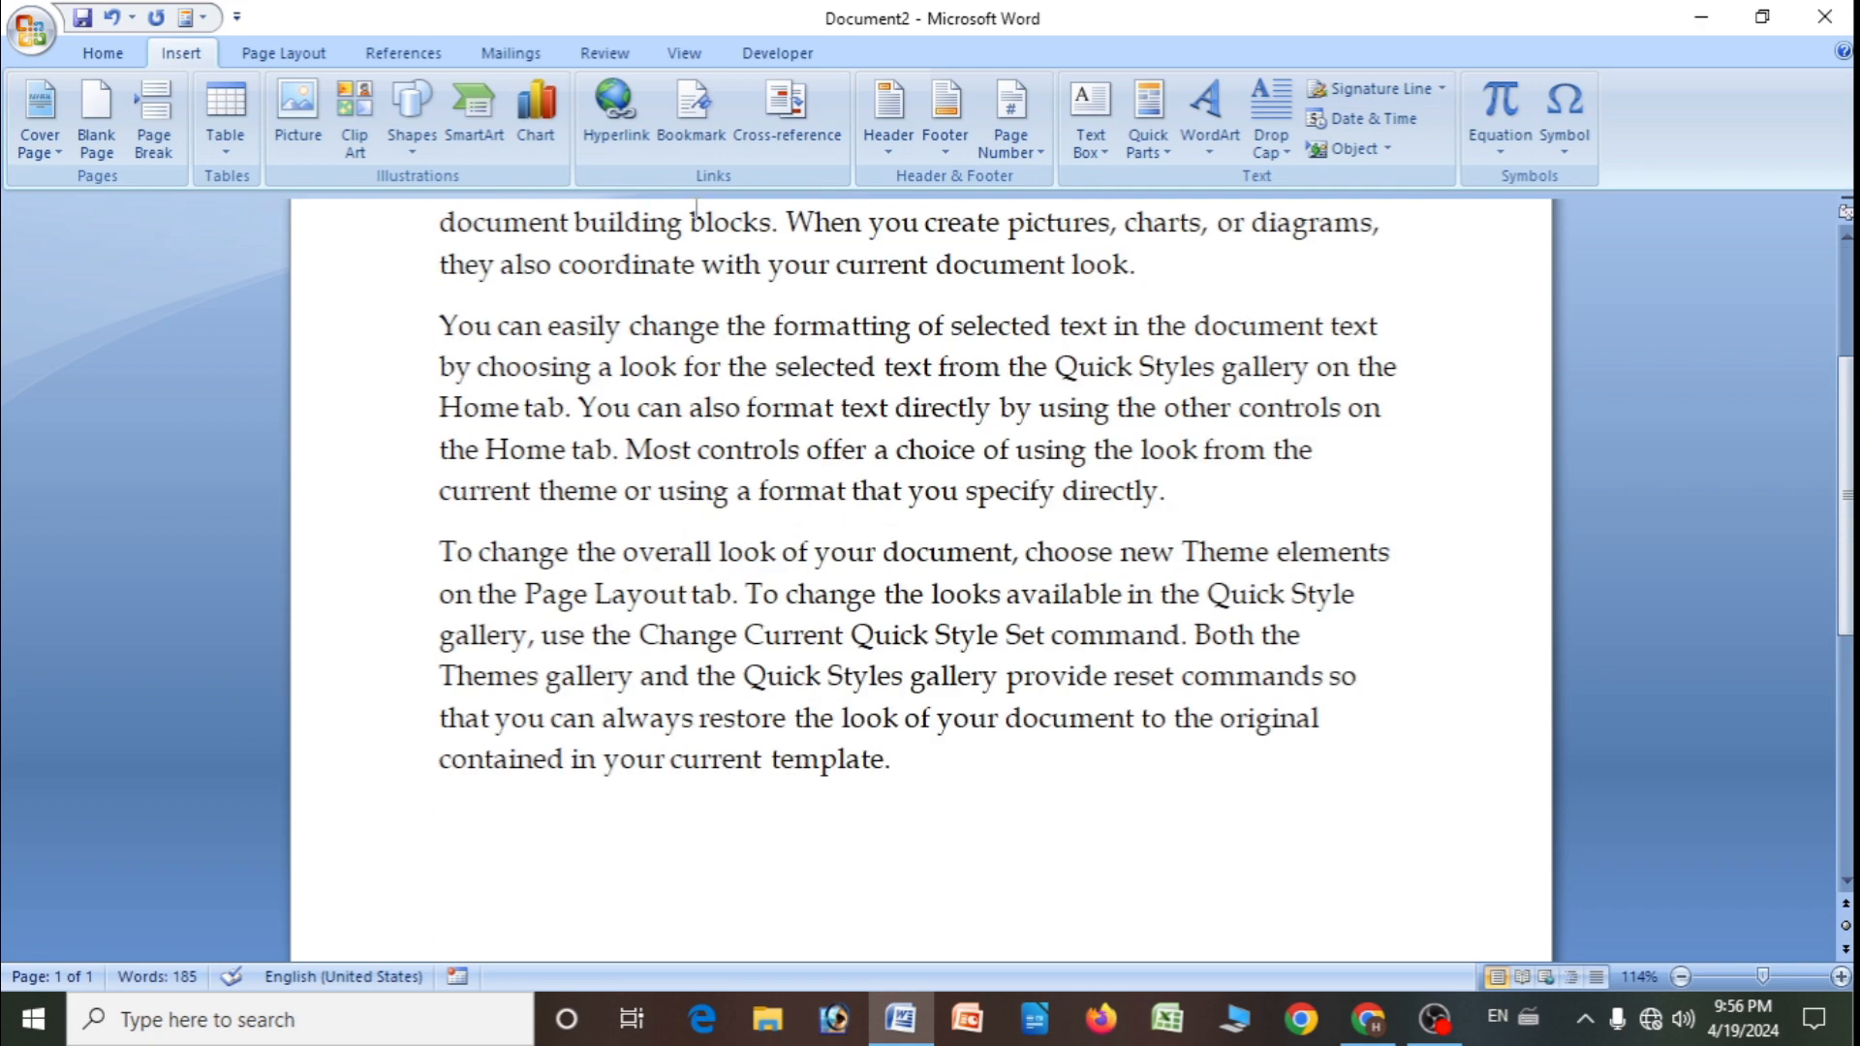
pyautogui.click(690, 116)
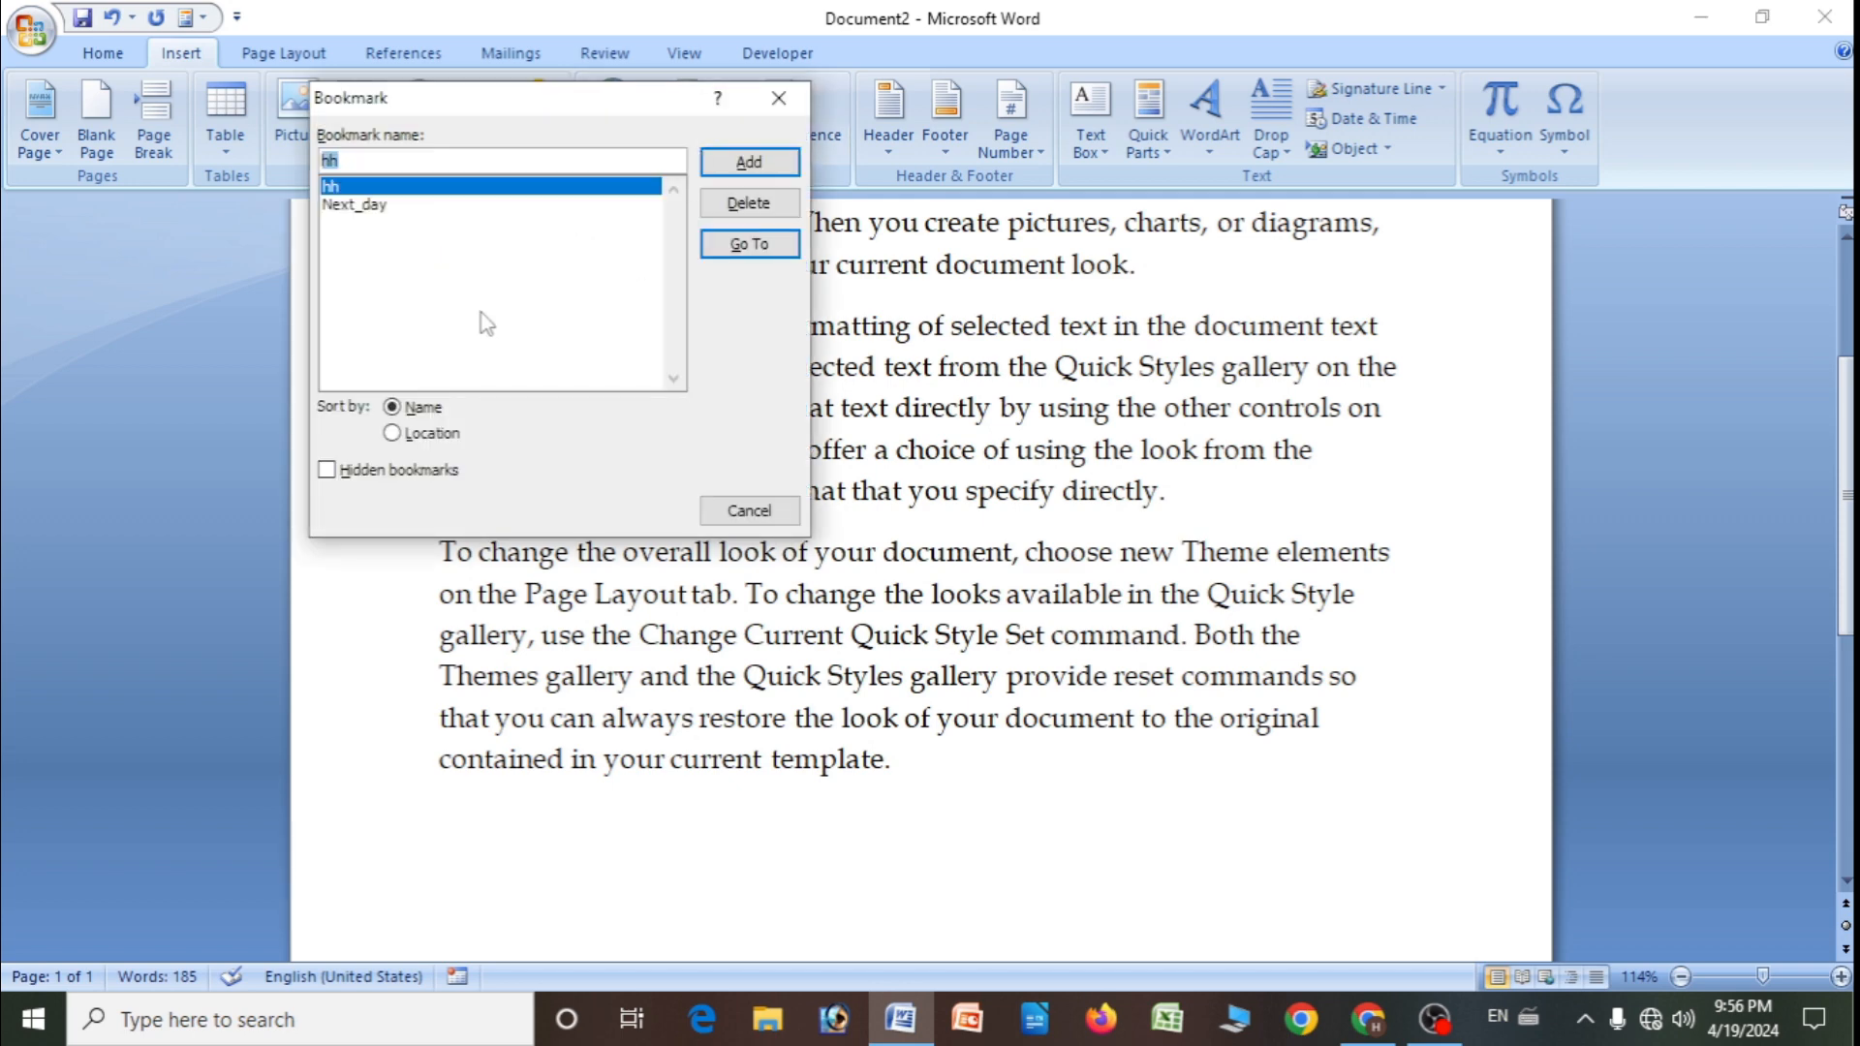
pyautogui.click(374, 205)
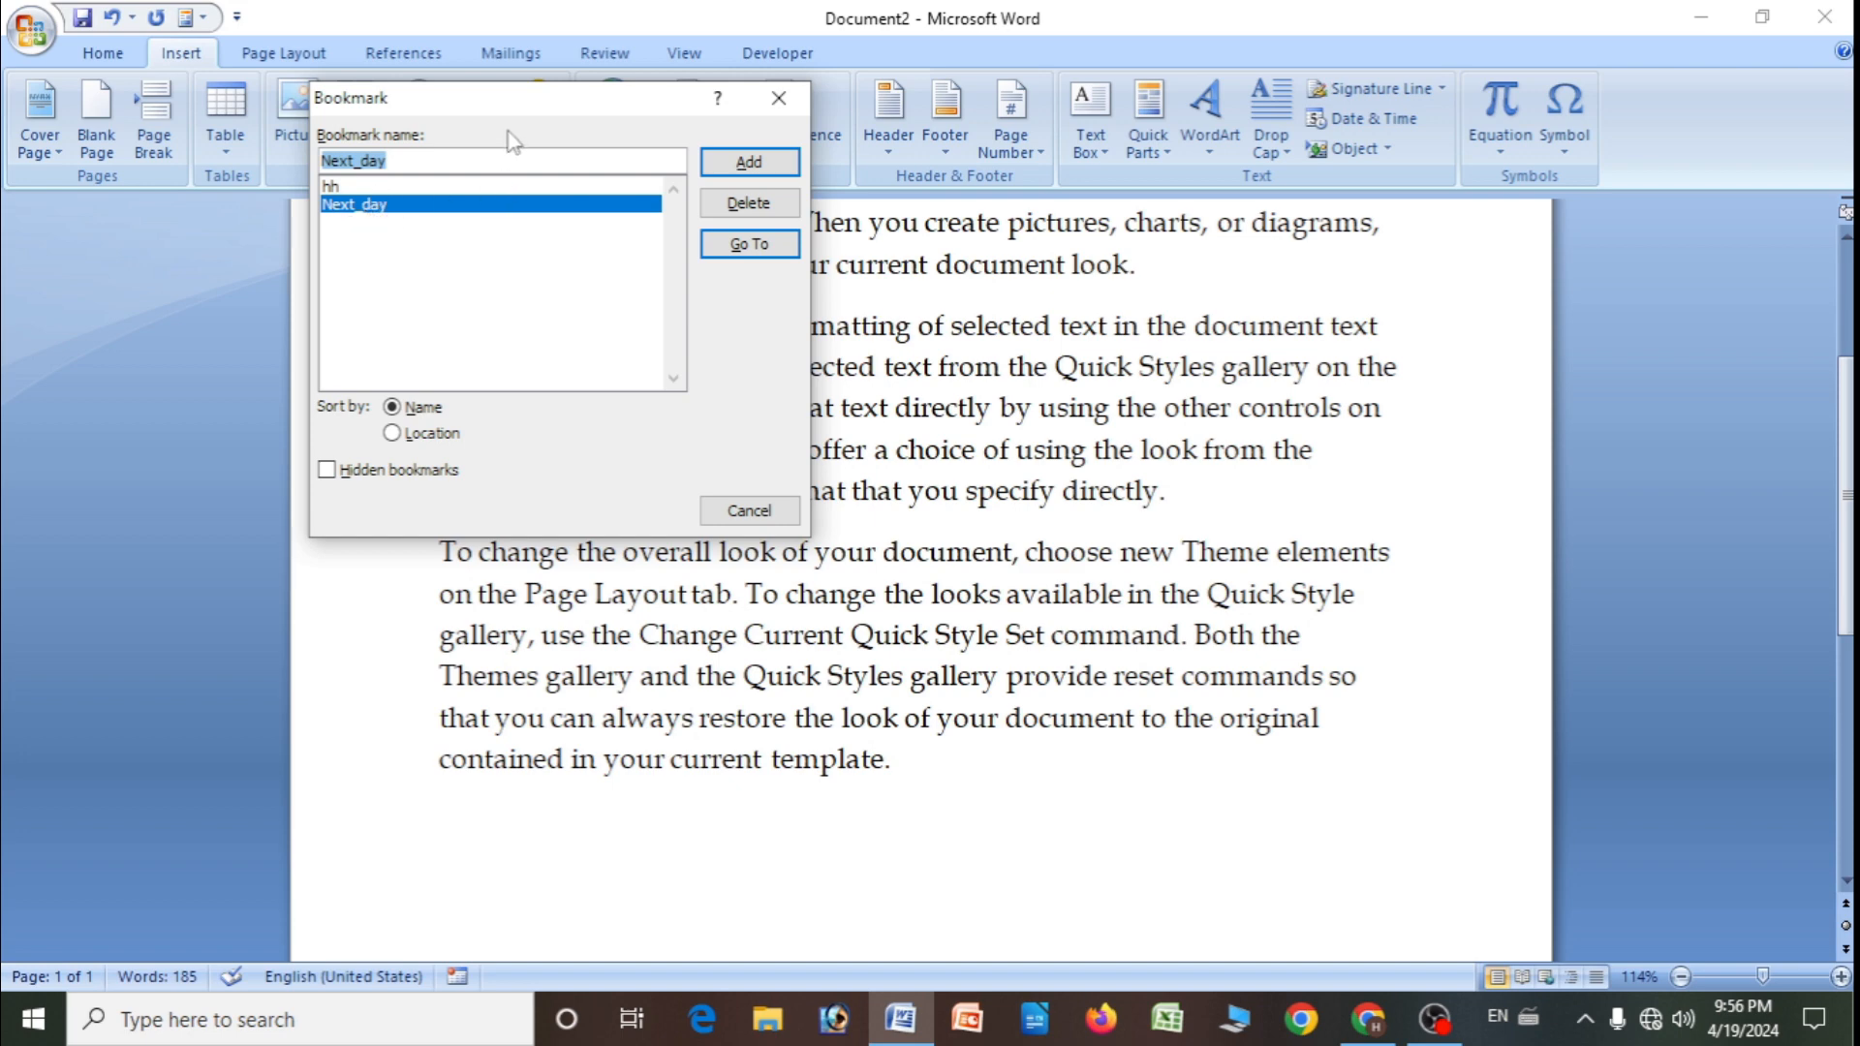
pyautogui.moveTo(511, 109); pyautogui.dragTo(424, 601)
pyautogui.click(1107, 481)
pyautogui.click(691, 591)
pyautogui.scroll(3, 981, 538)
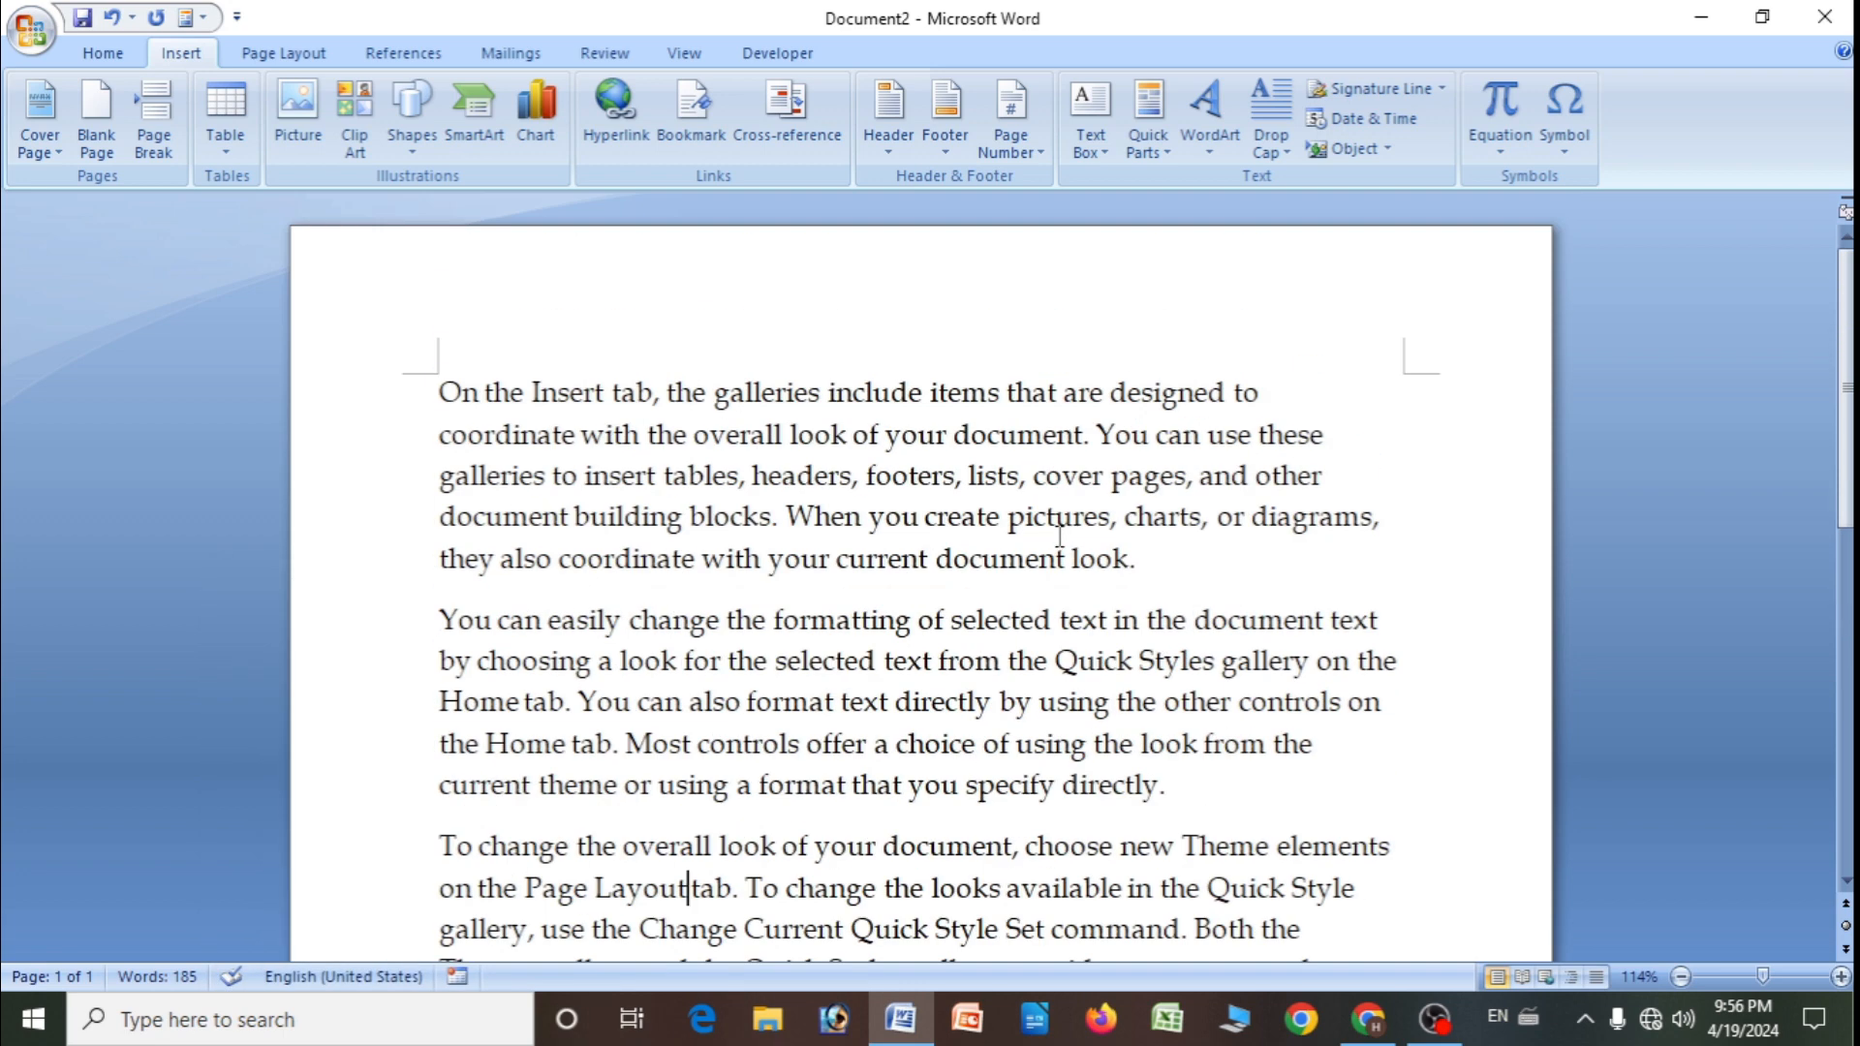
# - Place the cursor near the end of the first paragraph, jump to the Next_day bookmark, and close the bookmark list
pyautogui.click(410, 535)
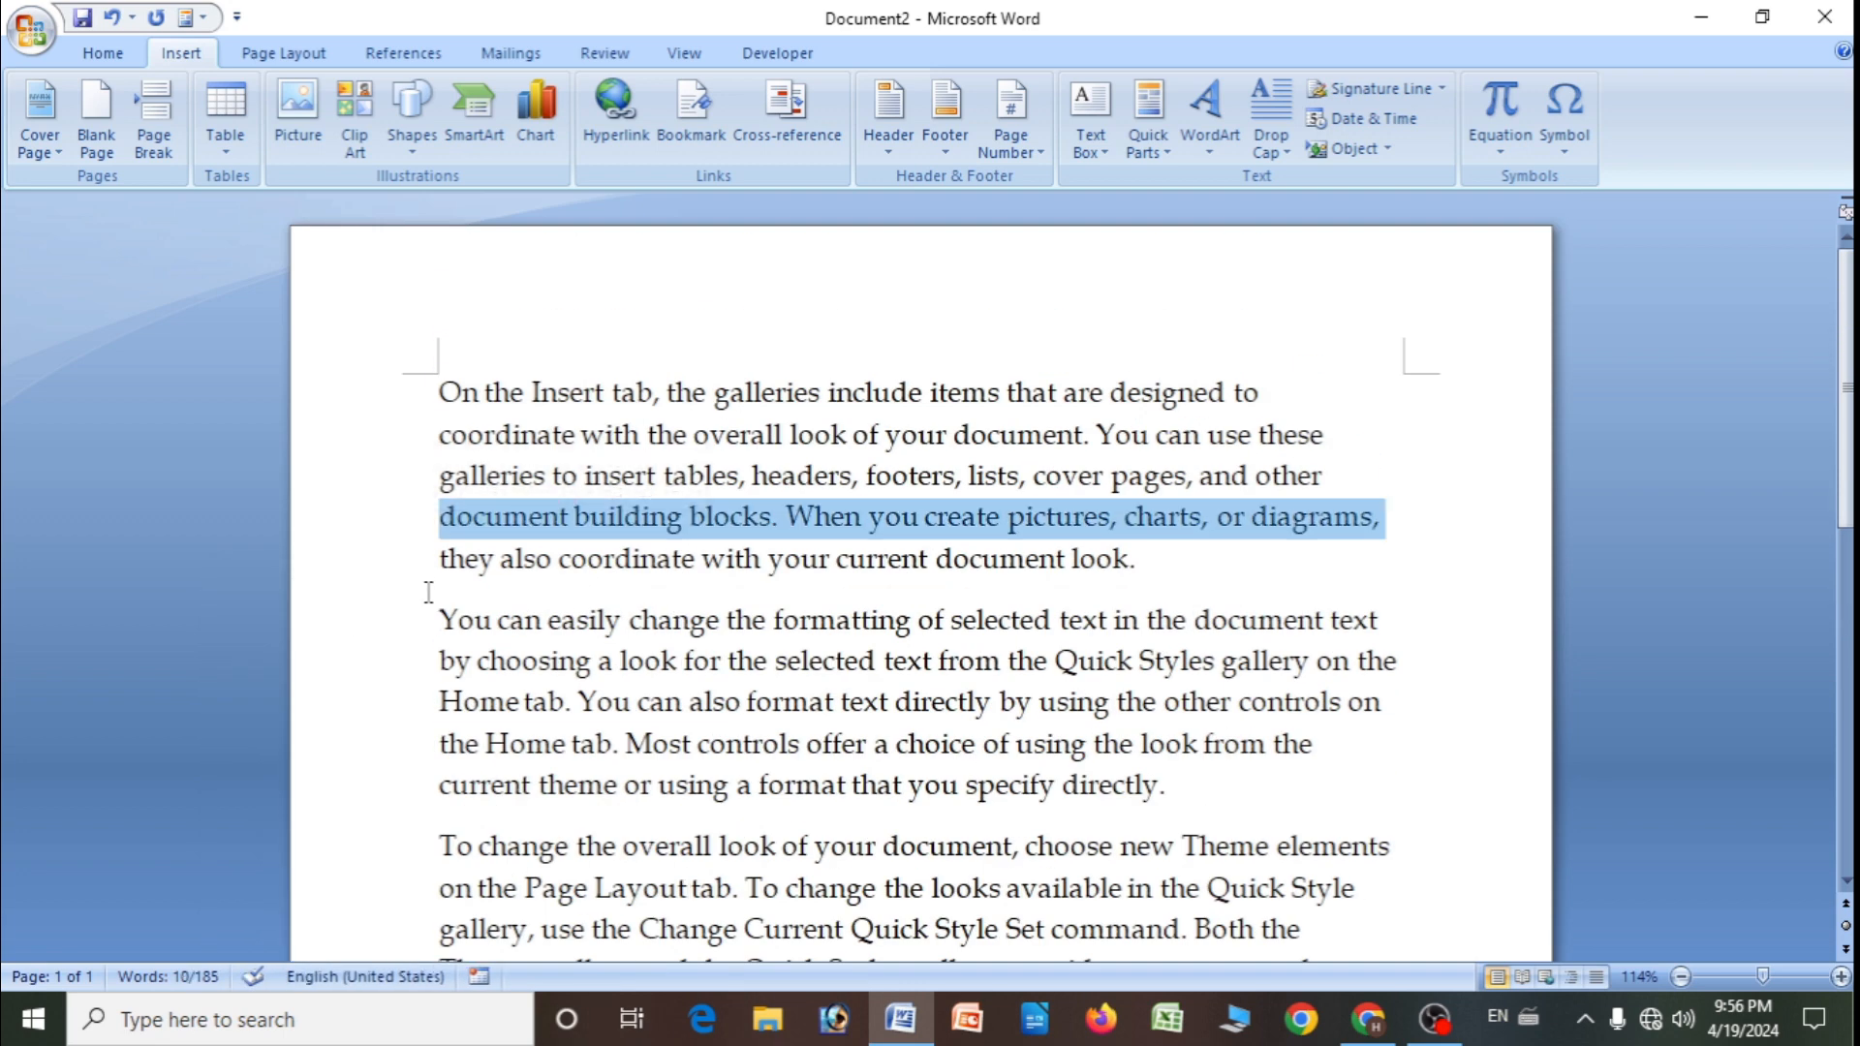
pyautogui.click(434, 577)
pyautogui.click(692, 111)
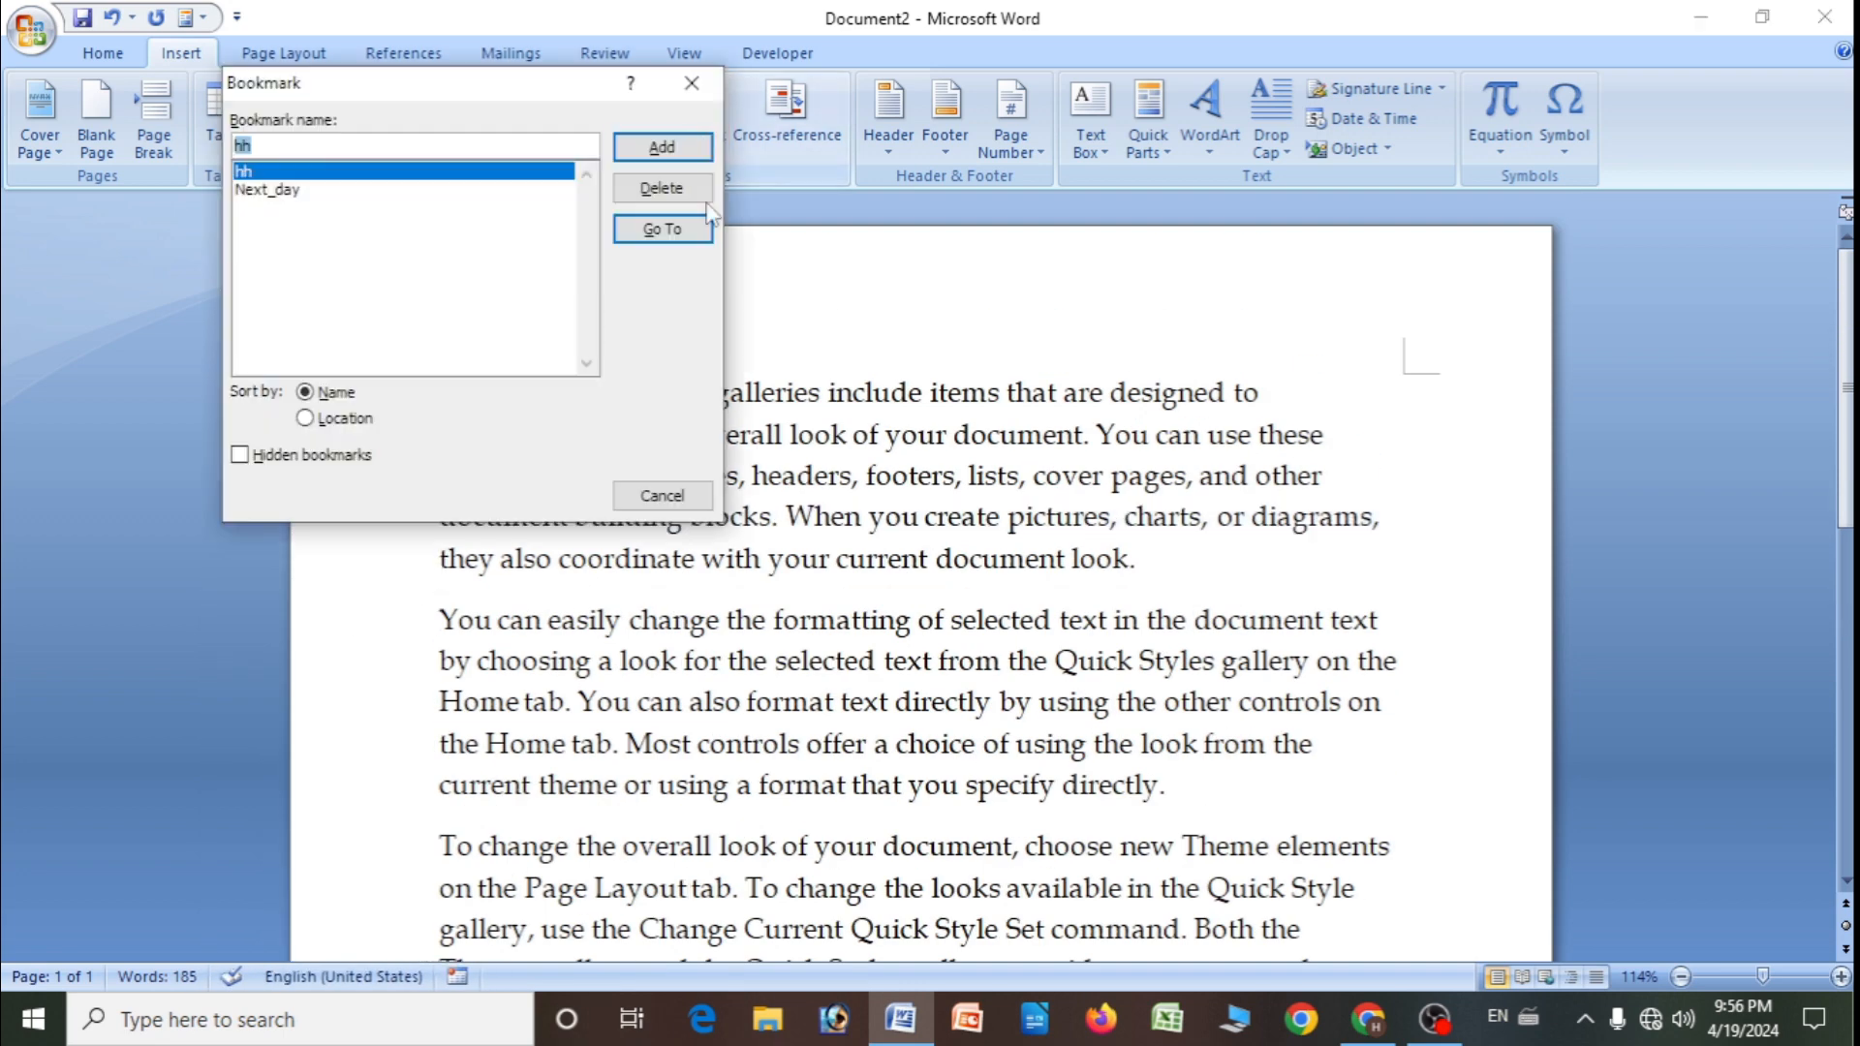
pyautogui.click(291, 191)
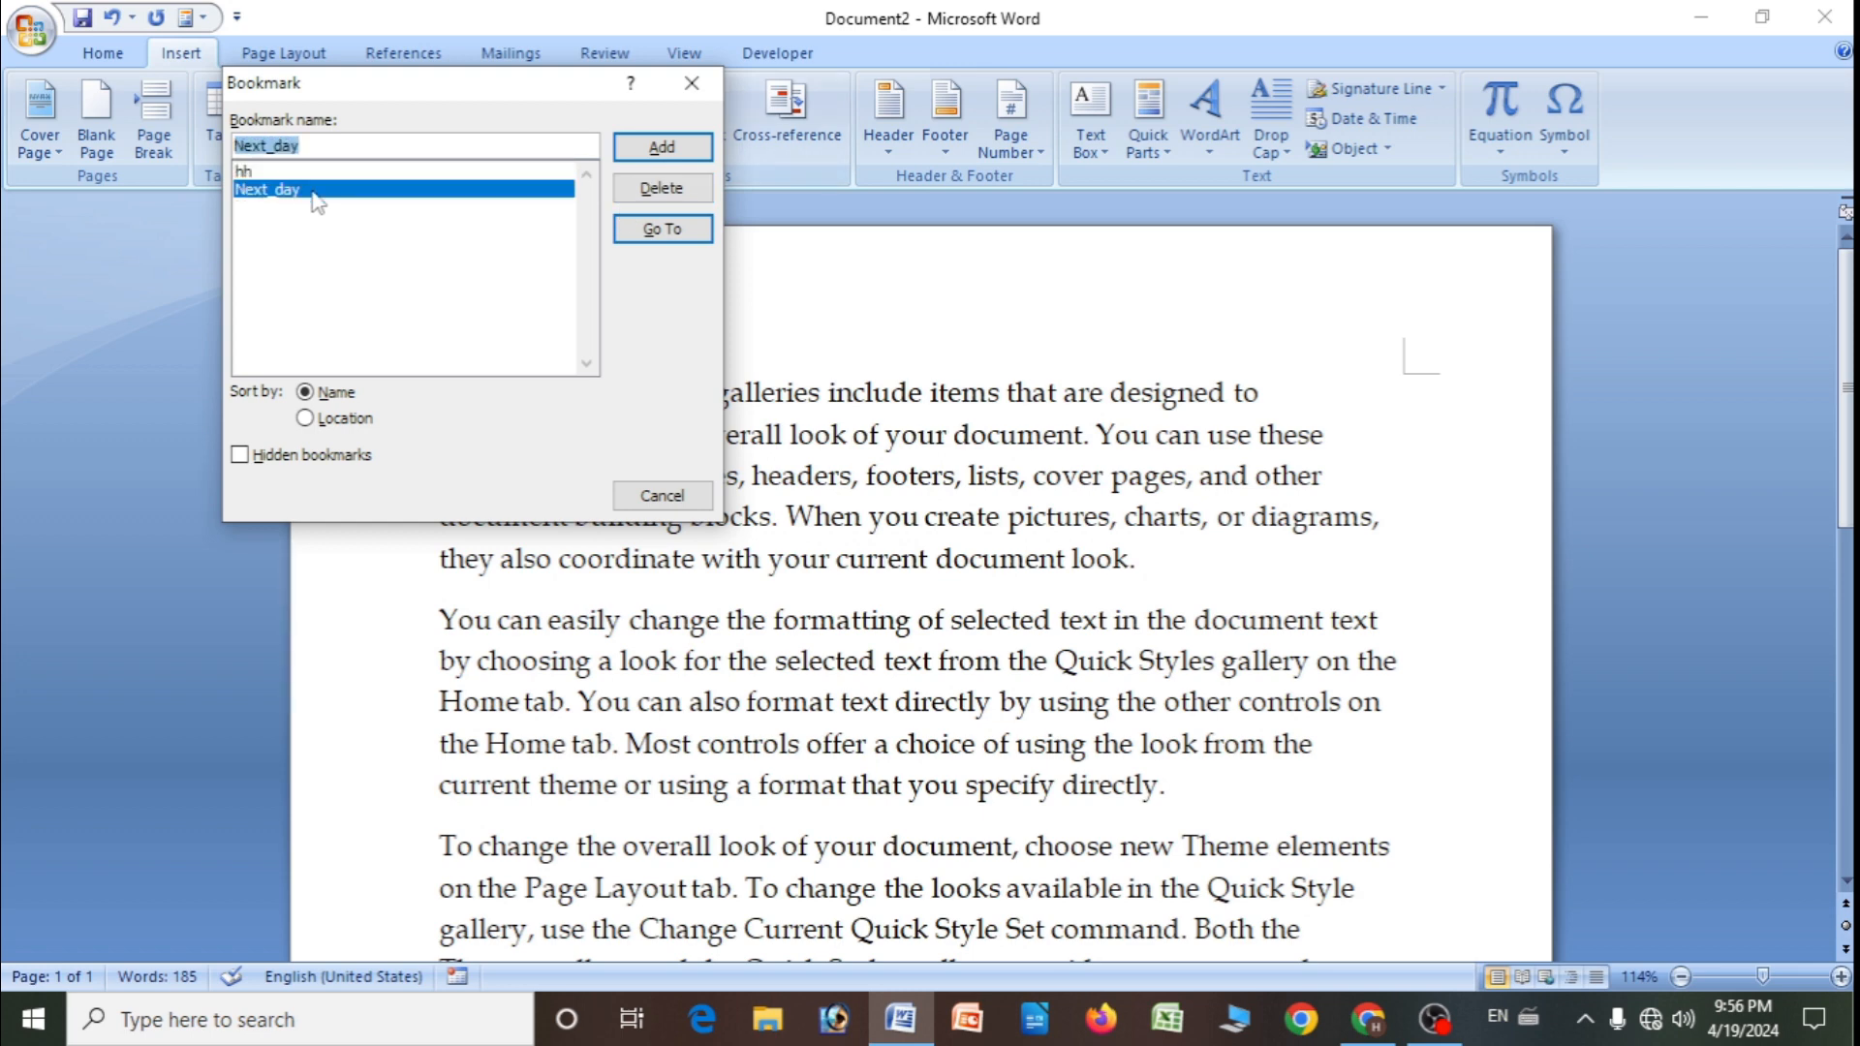
pyautogui.click(662, 230)
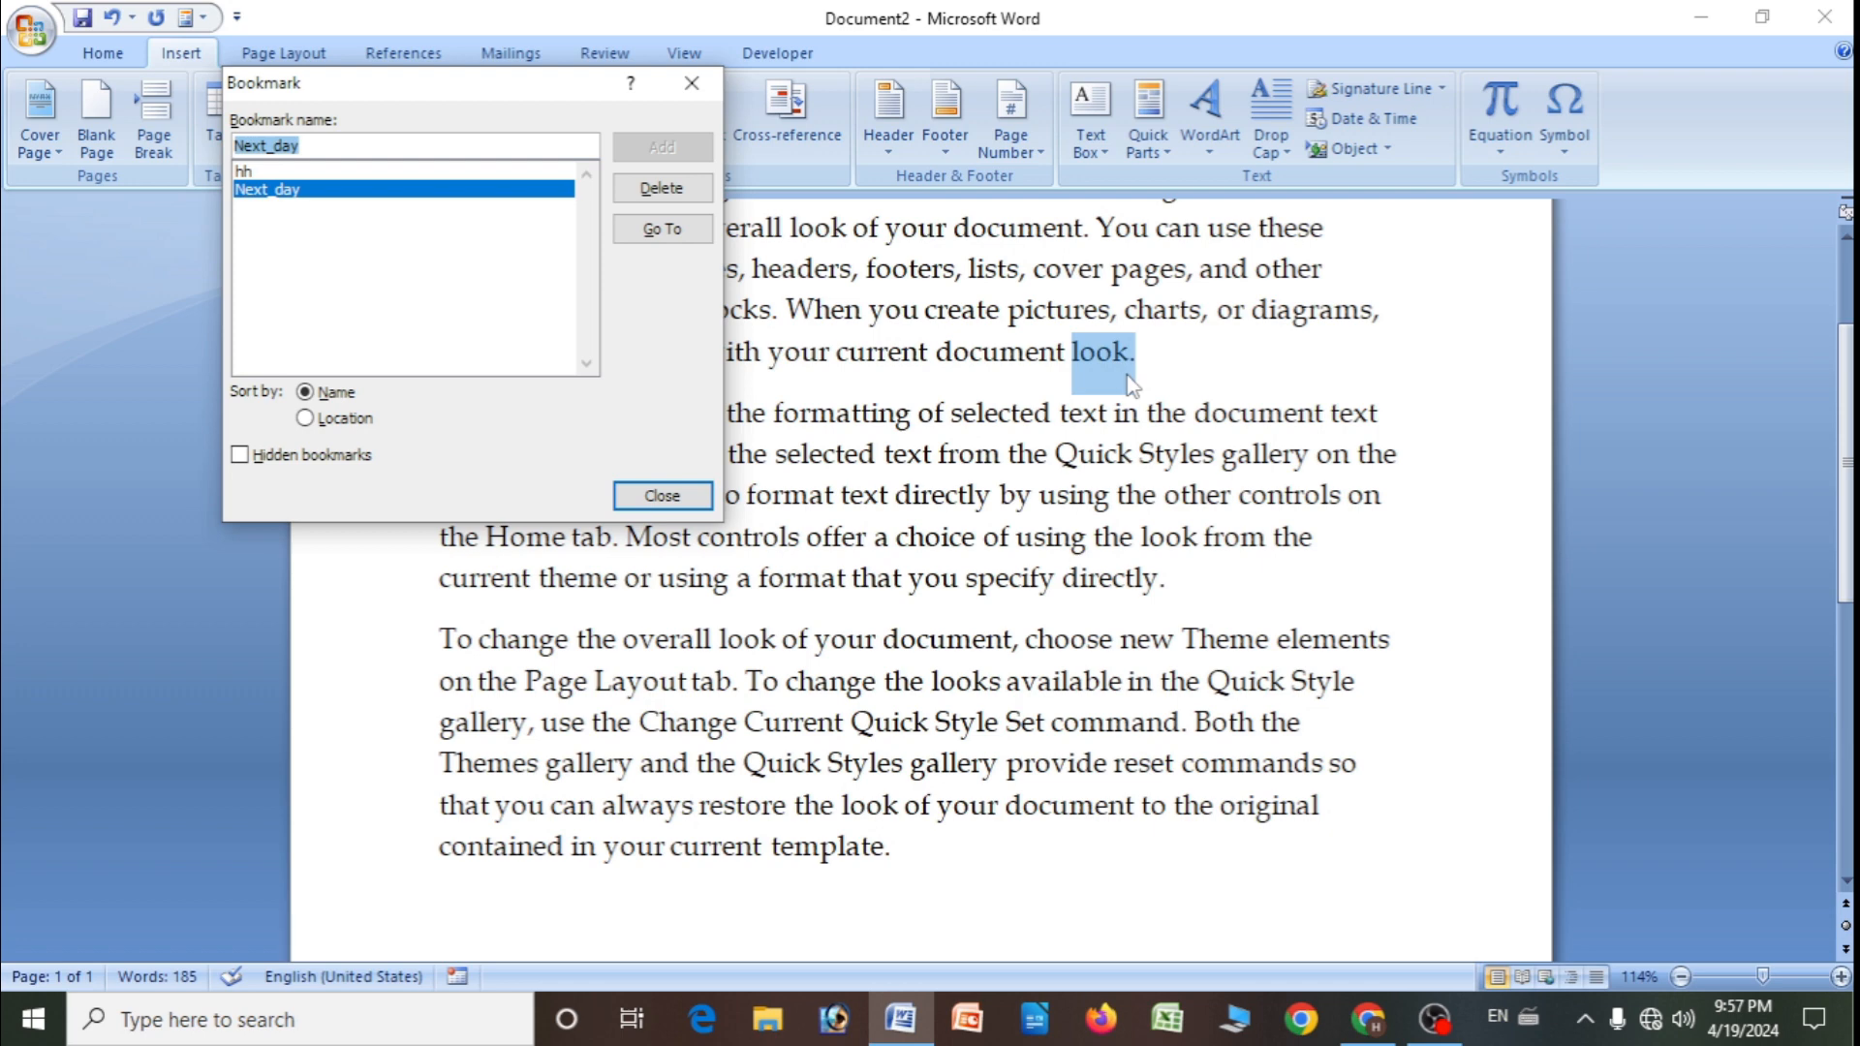
pyautogui.click(692, 83)
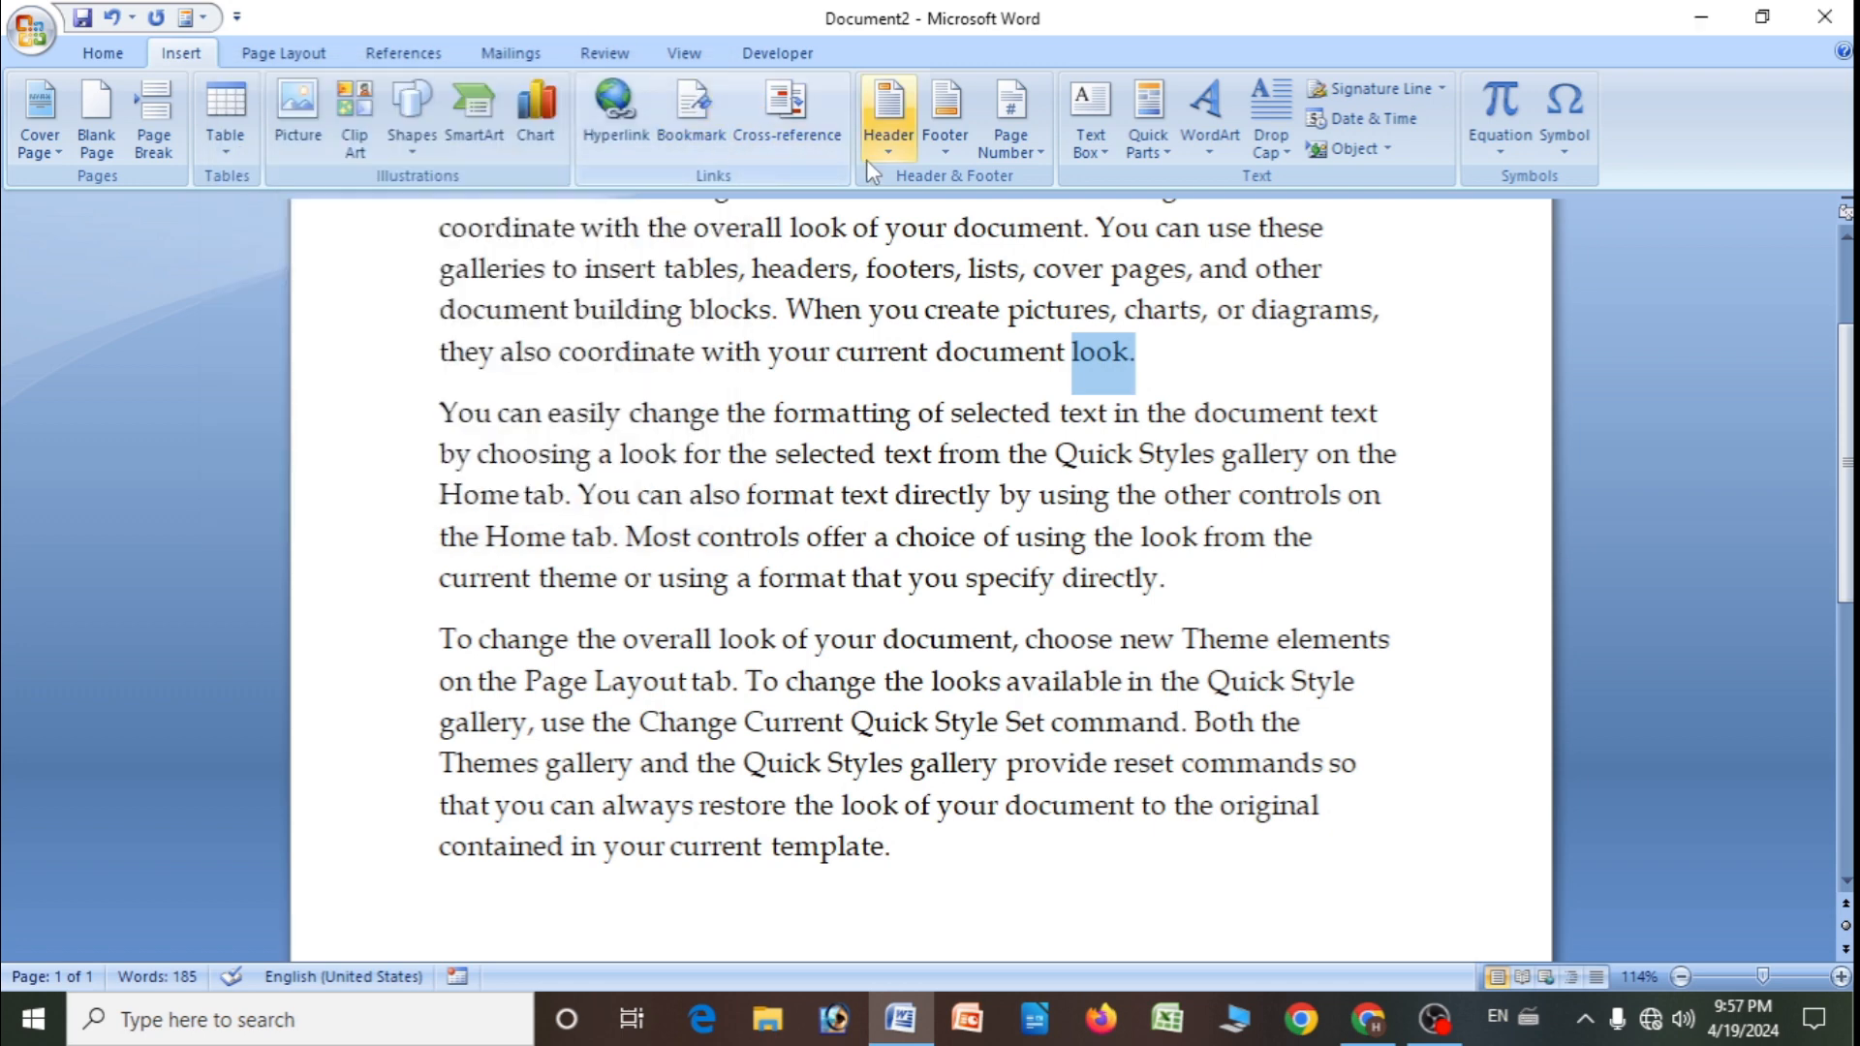
pyautogui.scroll(1, 776, 137)
pyautogui.scroll(2, 286, 397)
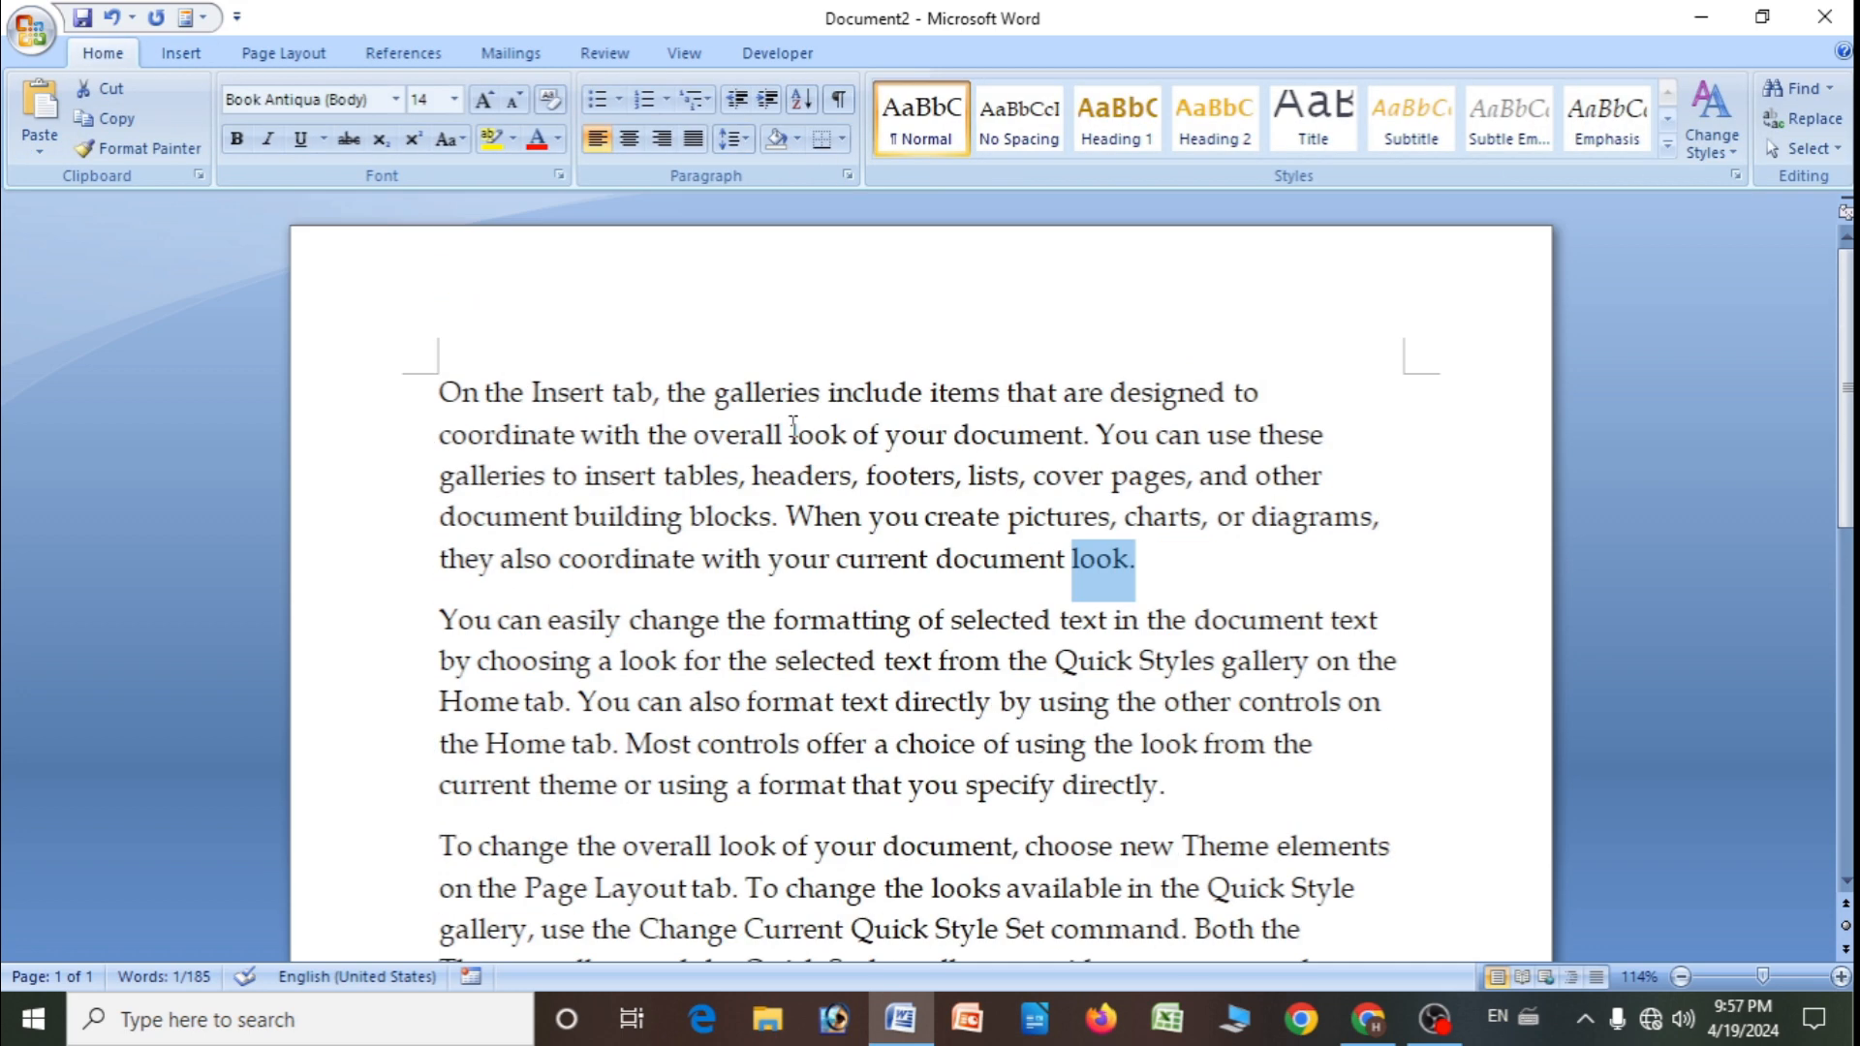
pyautogui.click(593, 474)
pyautogui.click(436, 395)
pyautogui.click(277, 55)
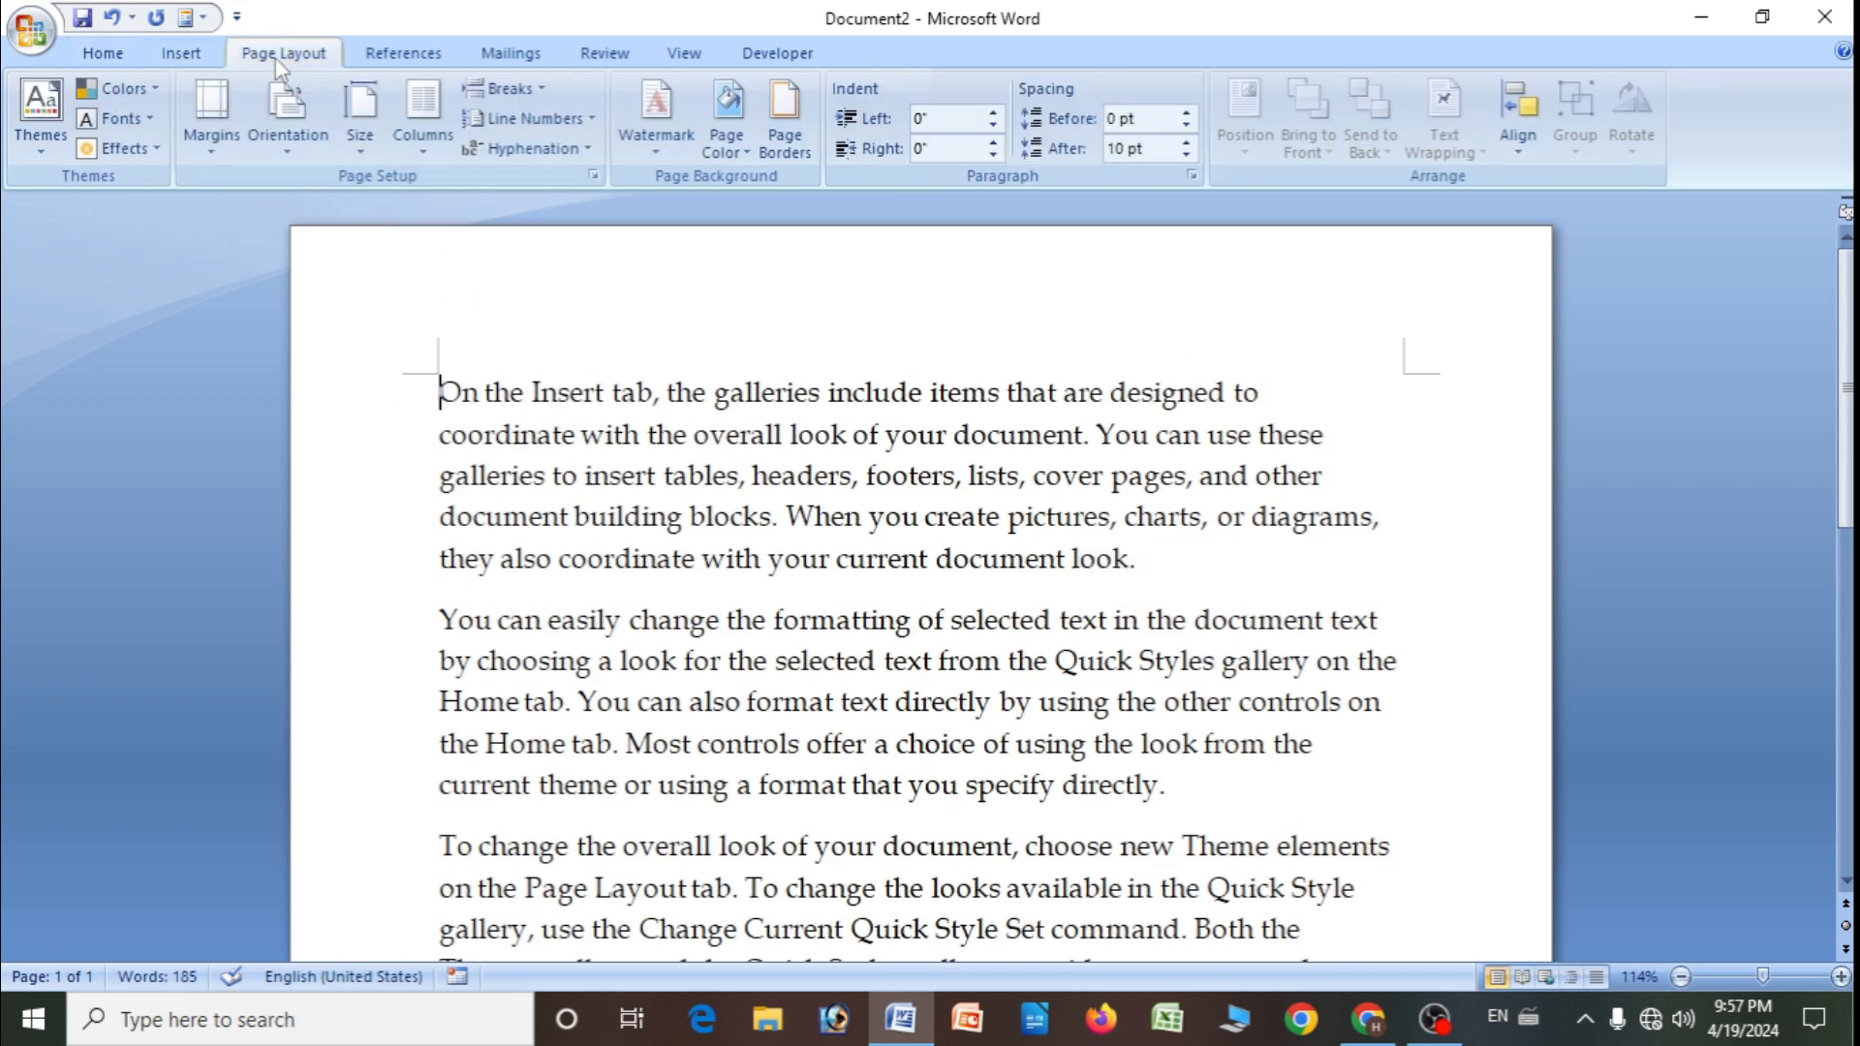
pyautogui.click(392, 60)
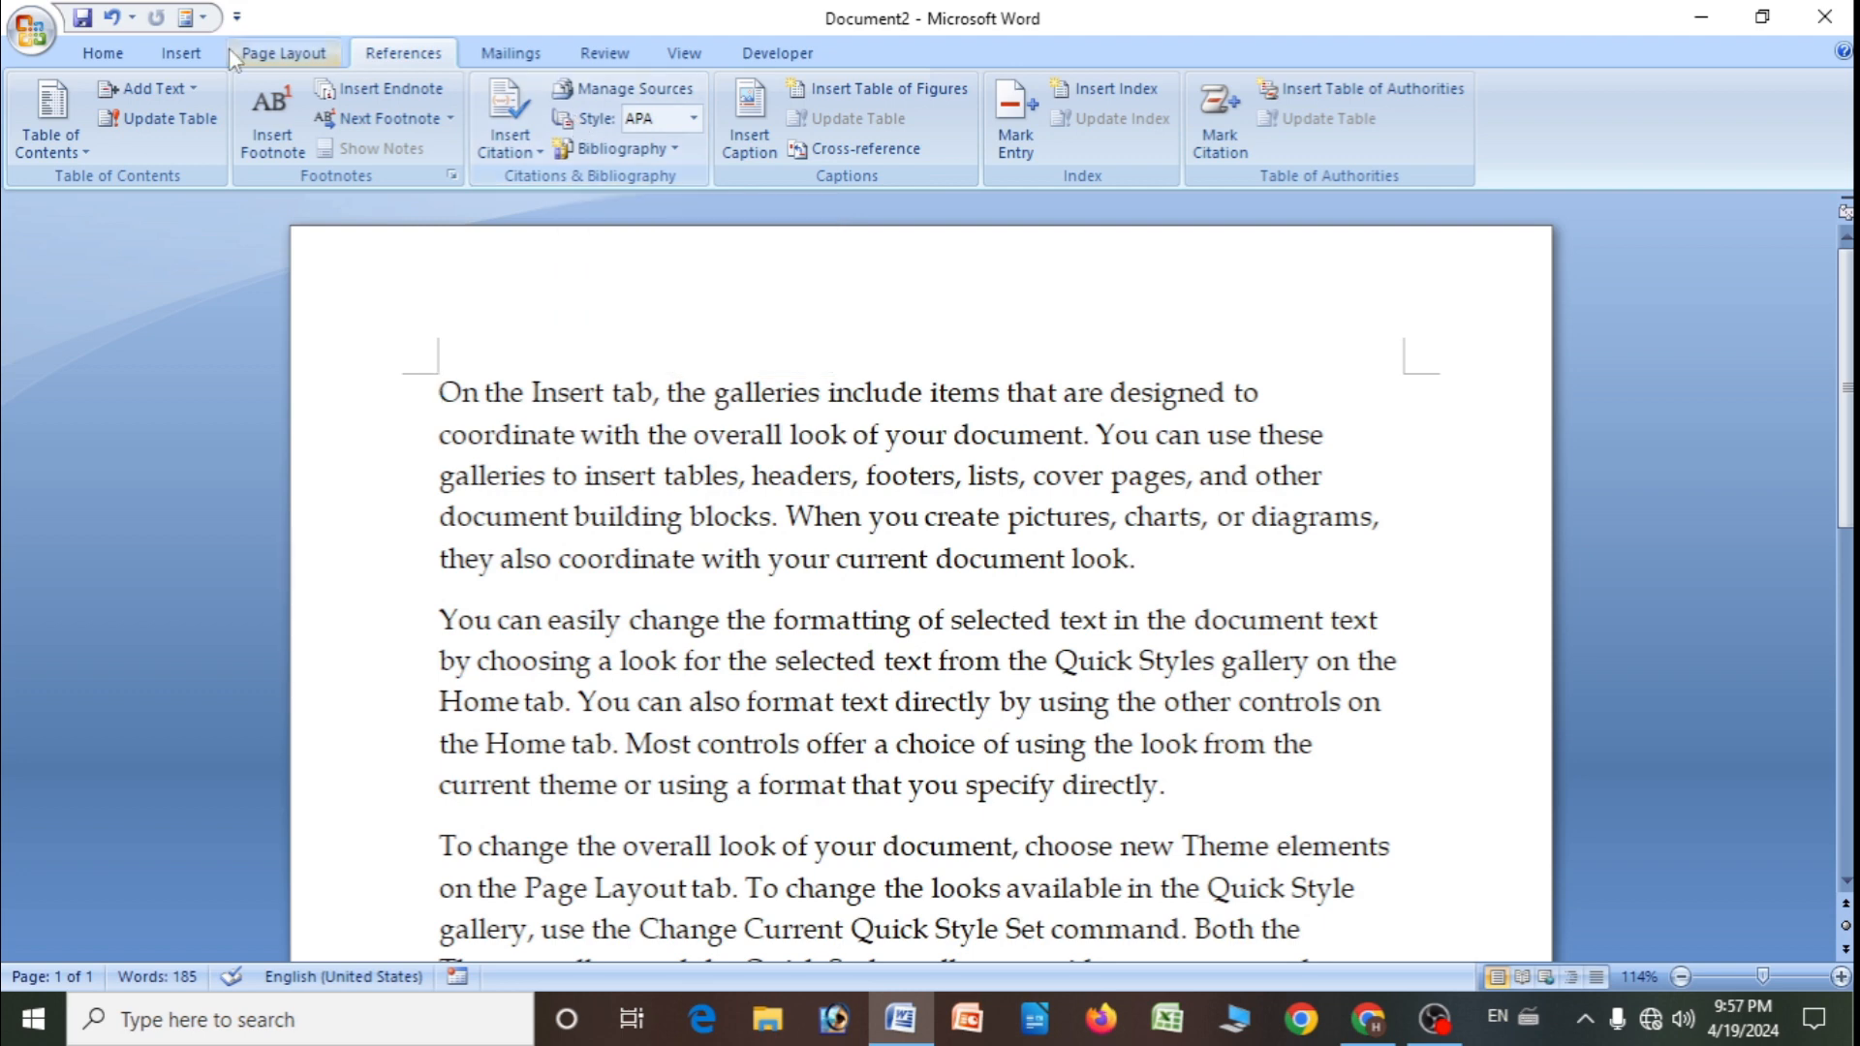
# - Insert the built-in Blank (Three Columns) header into the document
pyautogui.click(182, 54)
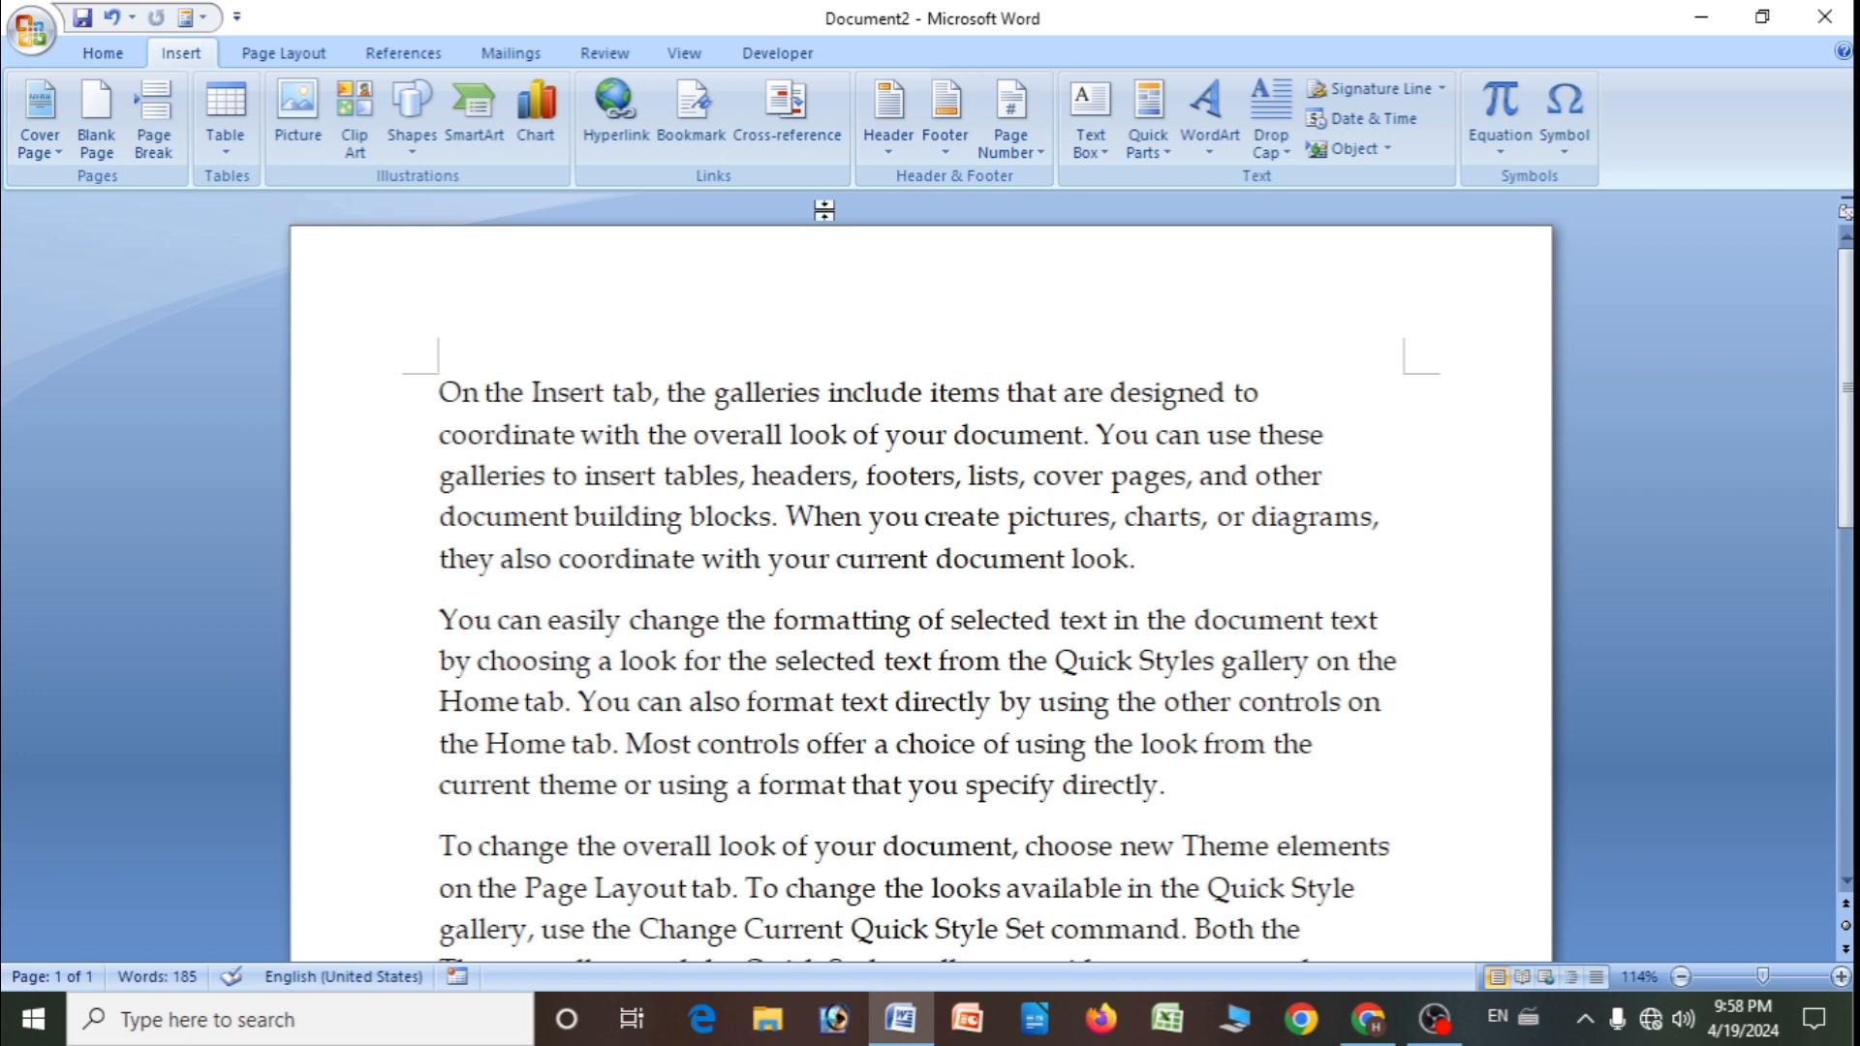
pyautogui.scroll(-10, 727, 693)
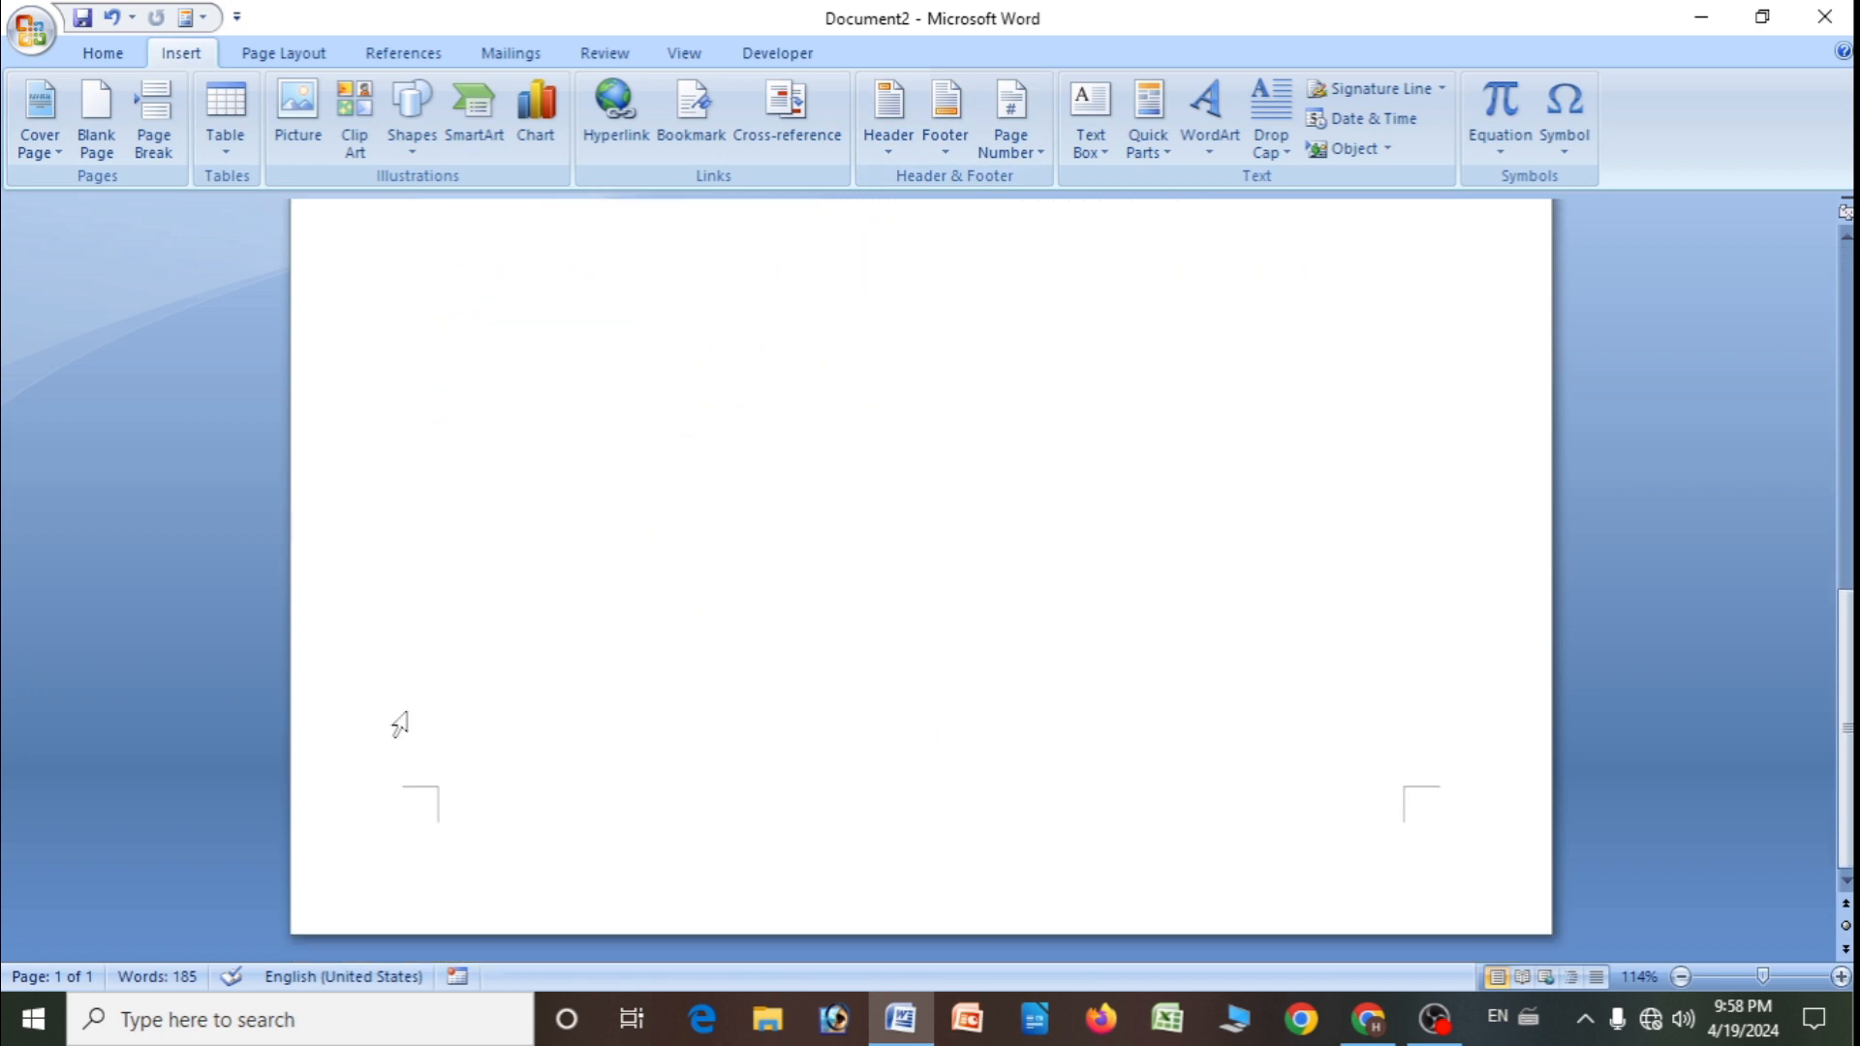
pyautogui.scroll(5, 764, 727)
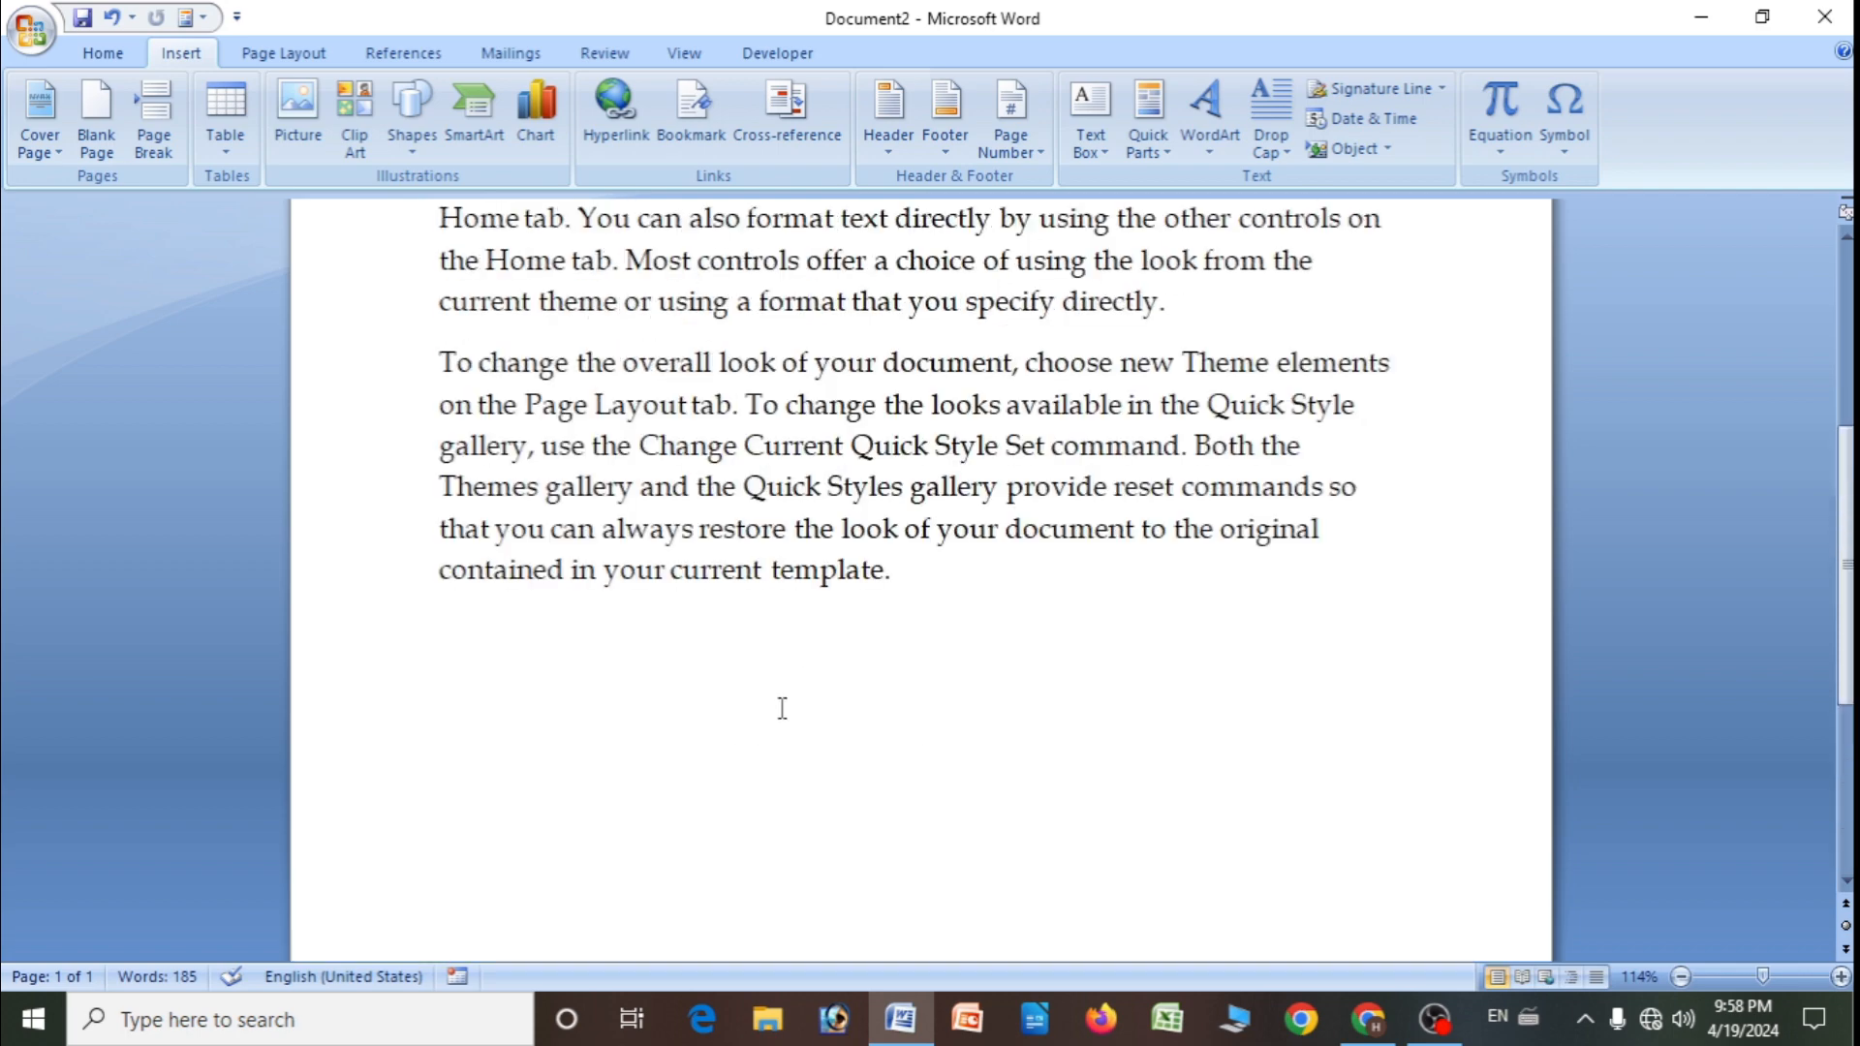
pyautogui.click(891, 145)
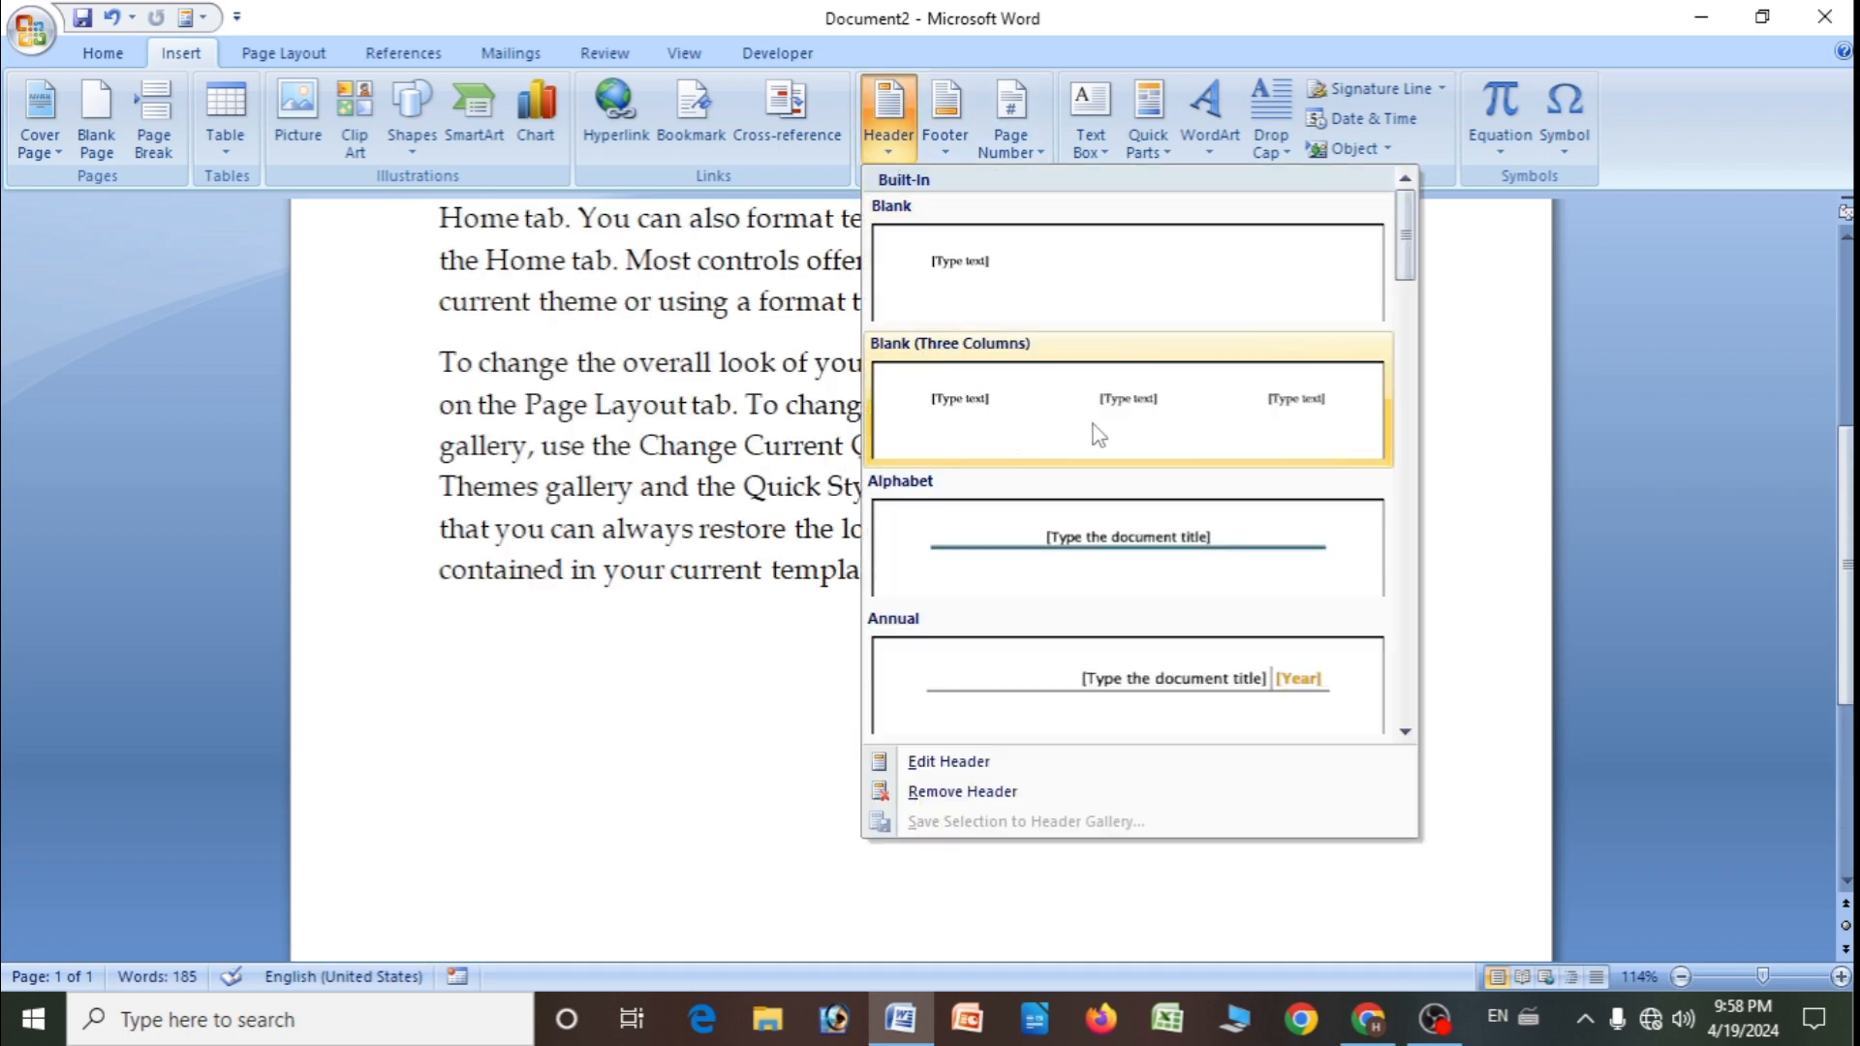
pyautogui.click(1123, 426)
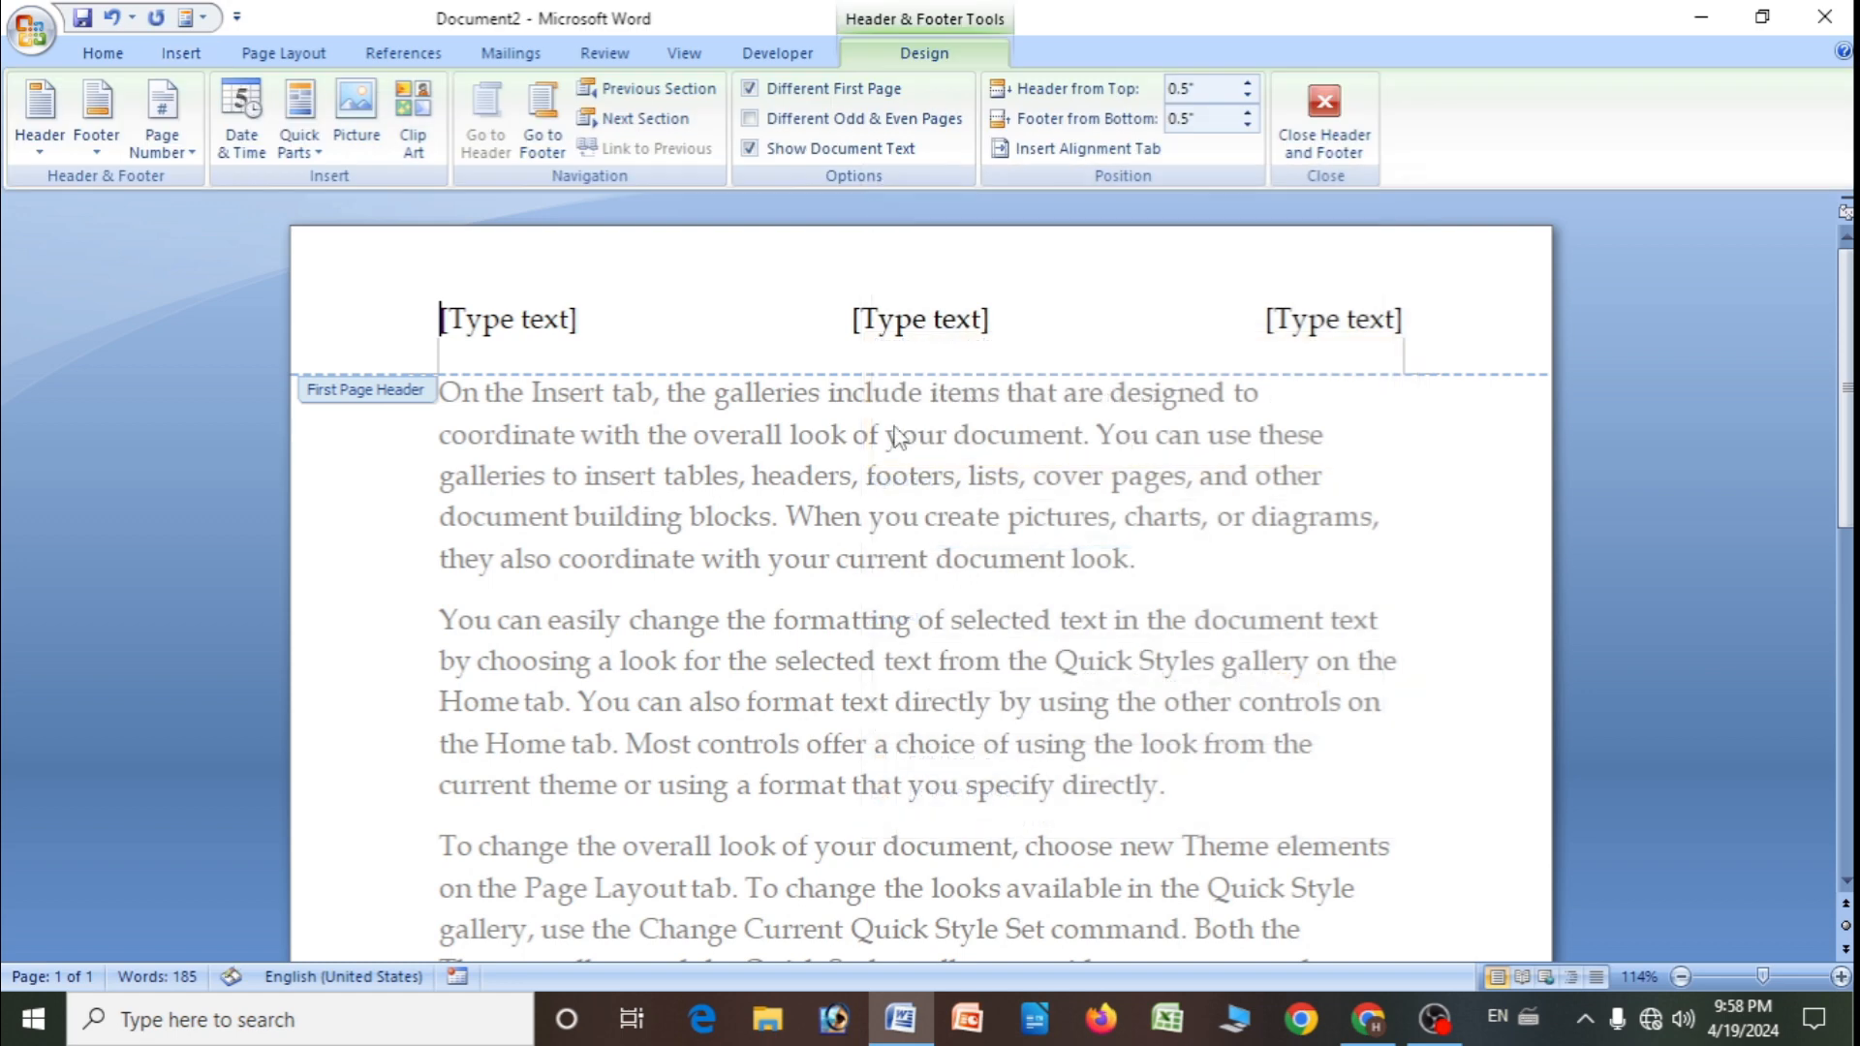
# - Fill the three header placeholders from left to right with 545, 455 and 7887, and close header editing
pyautogui.click(512, 306)
pyautogui.write('545')
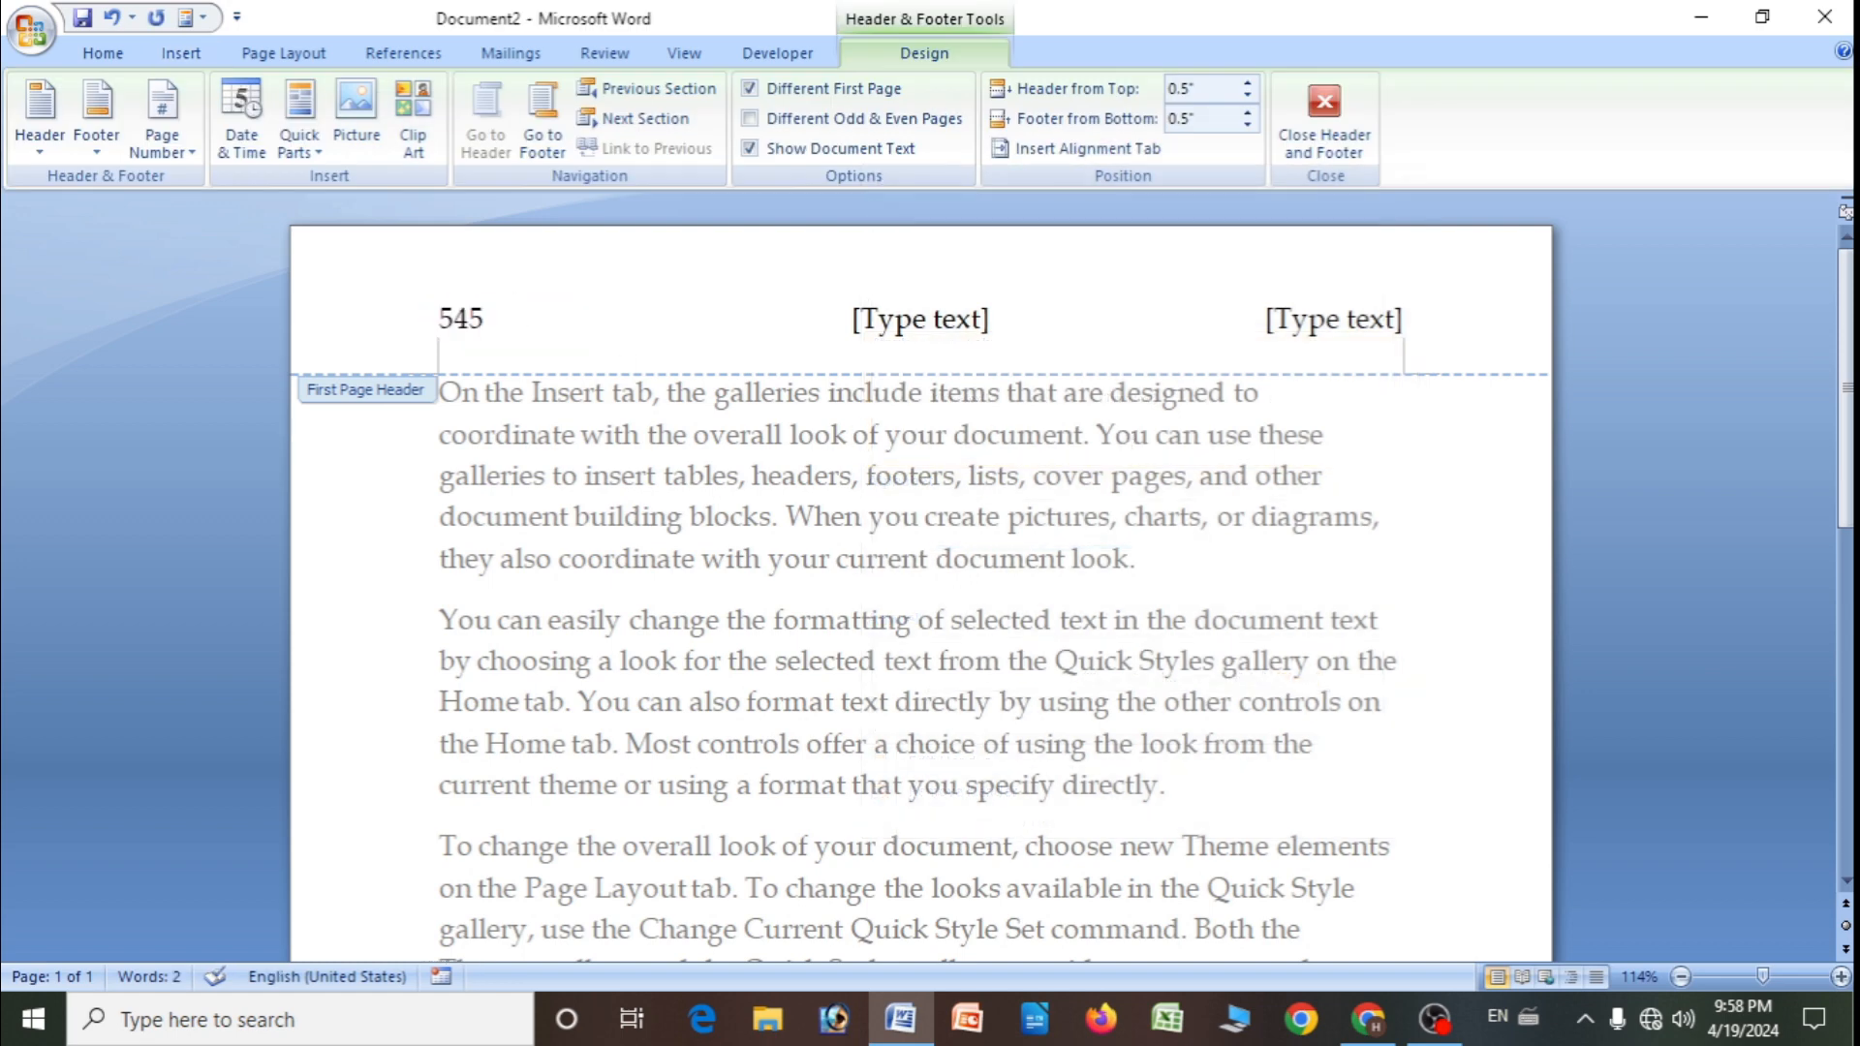
pyautogui.click(831, 328)
pyautogui.write('455')
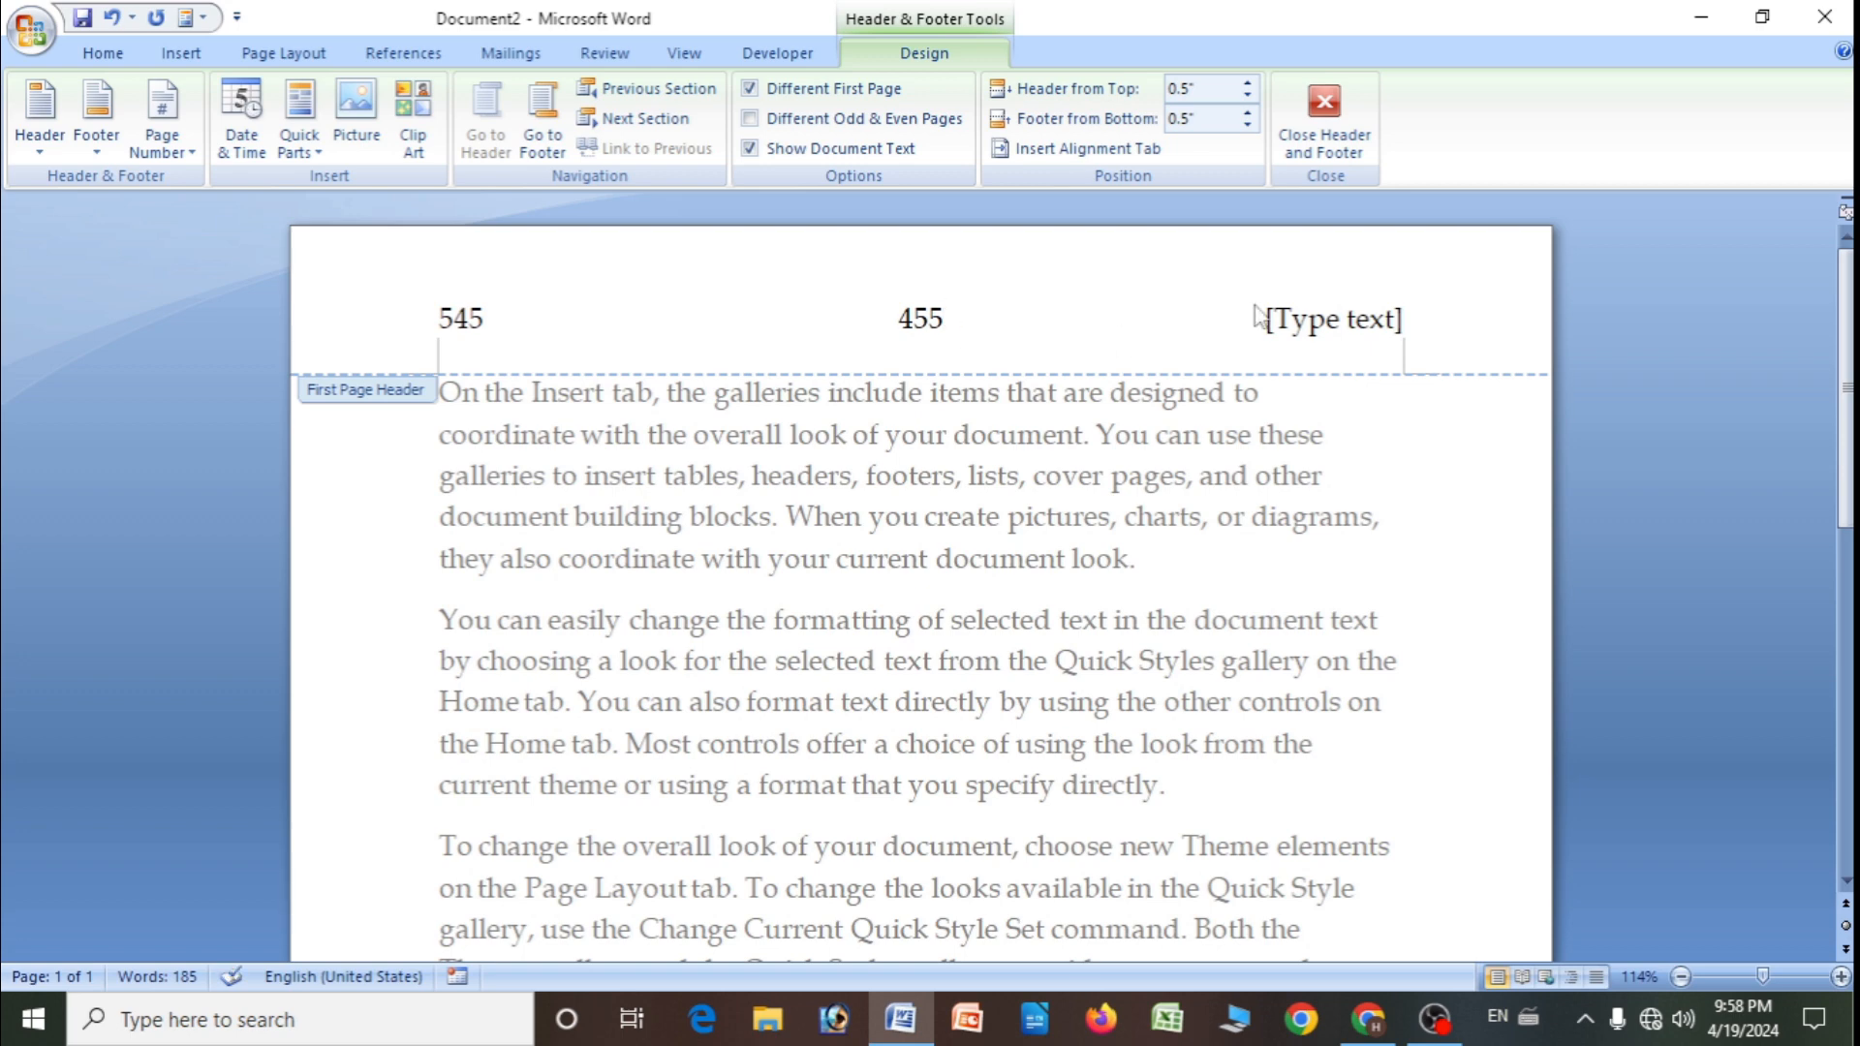
pyautogui.click(1256, 317)
pyautogui.write('7887')
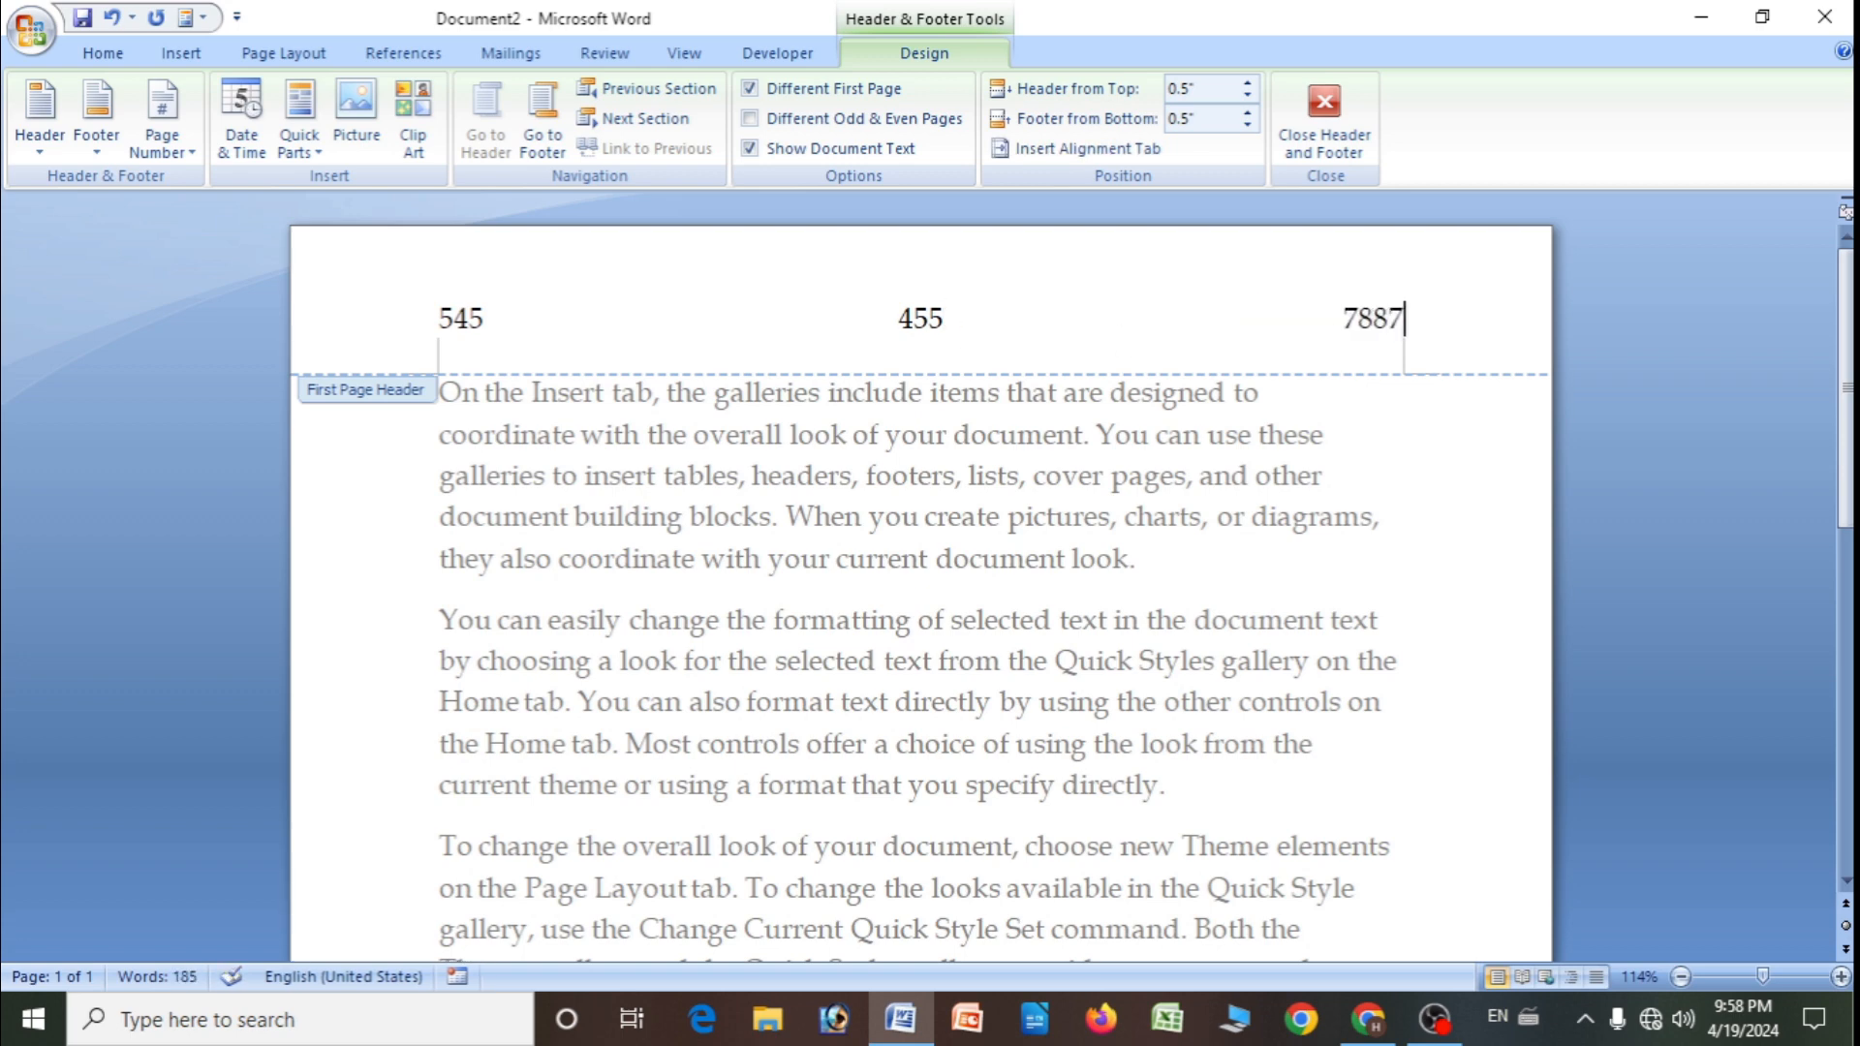
pyautogui.click(1306, 142)
pyautogui.scroll(-10, 872, 652)
pyautogui.scroll(10, 872, 652)
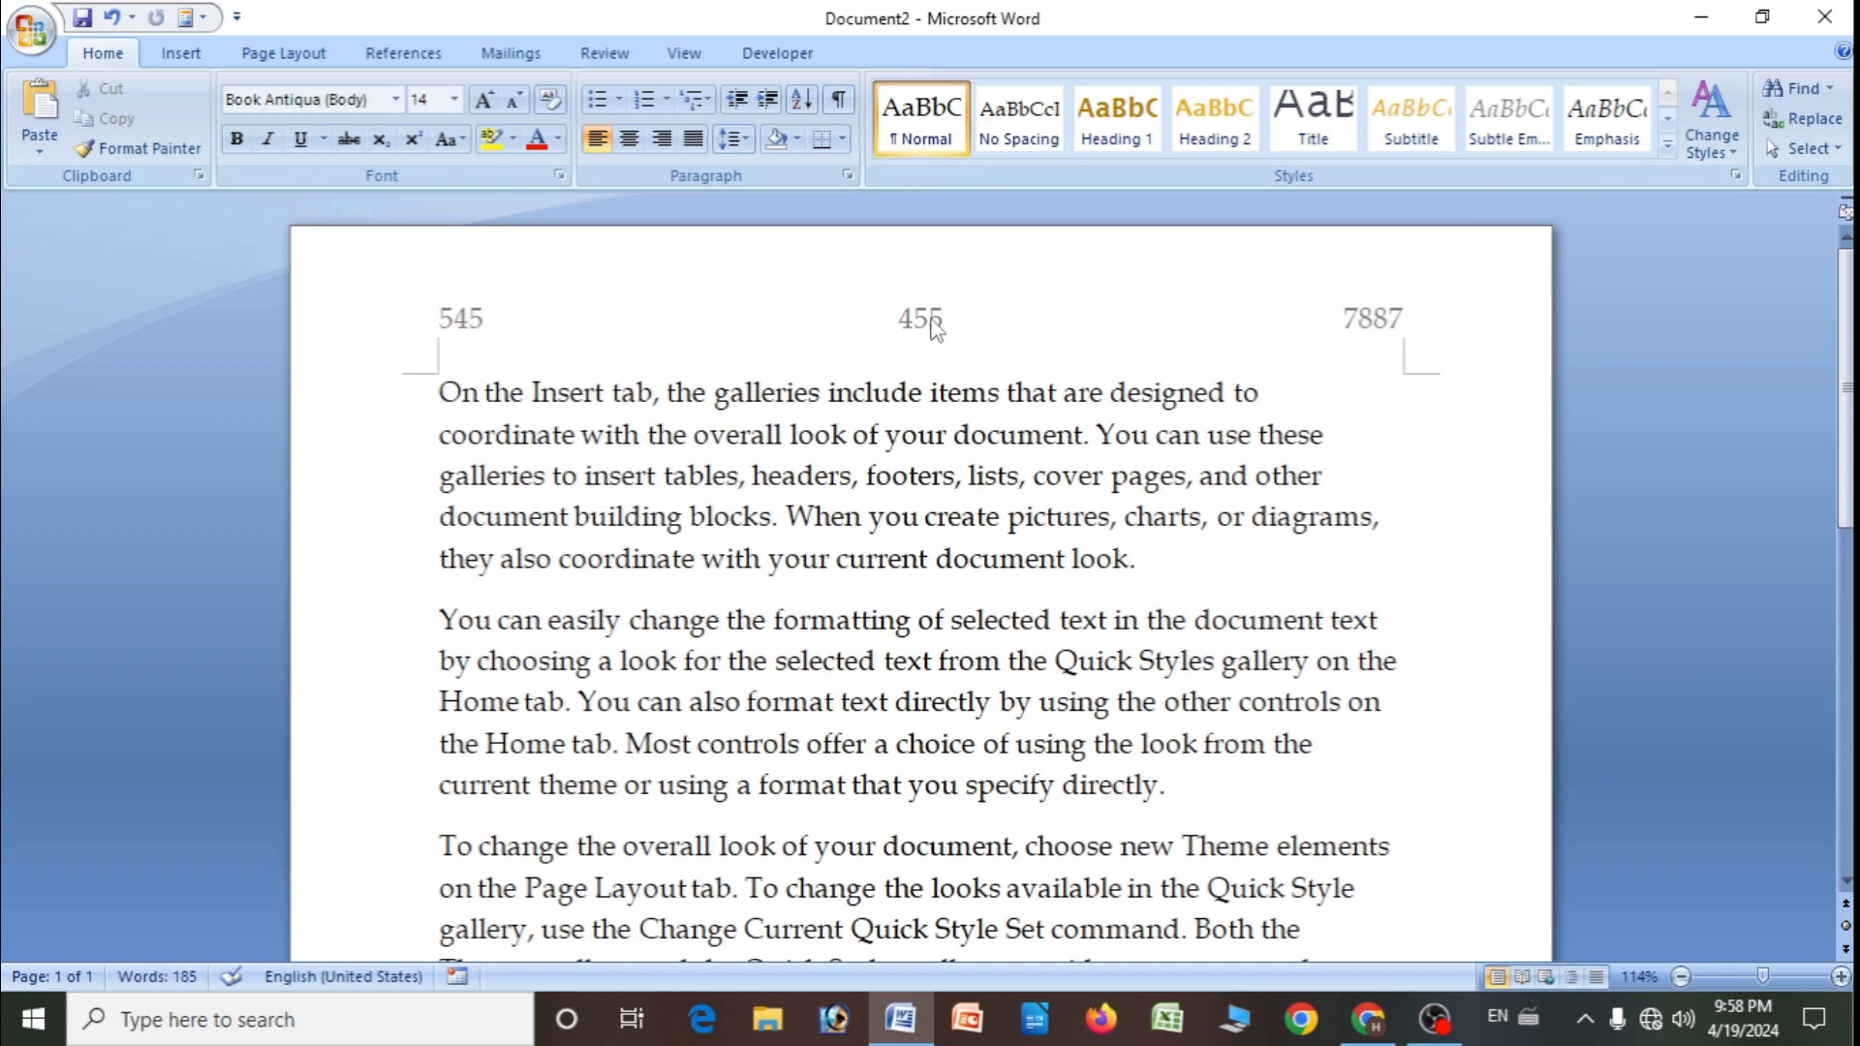
# - Reopen the header and replace the 545 entry with "Heerason education"
pyautogui.scroll(-4, 1033, 346)
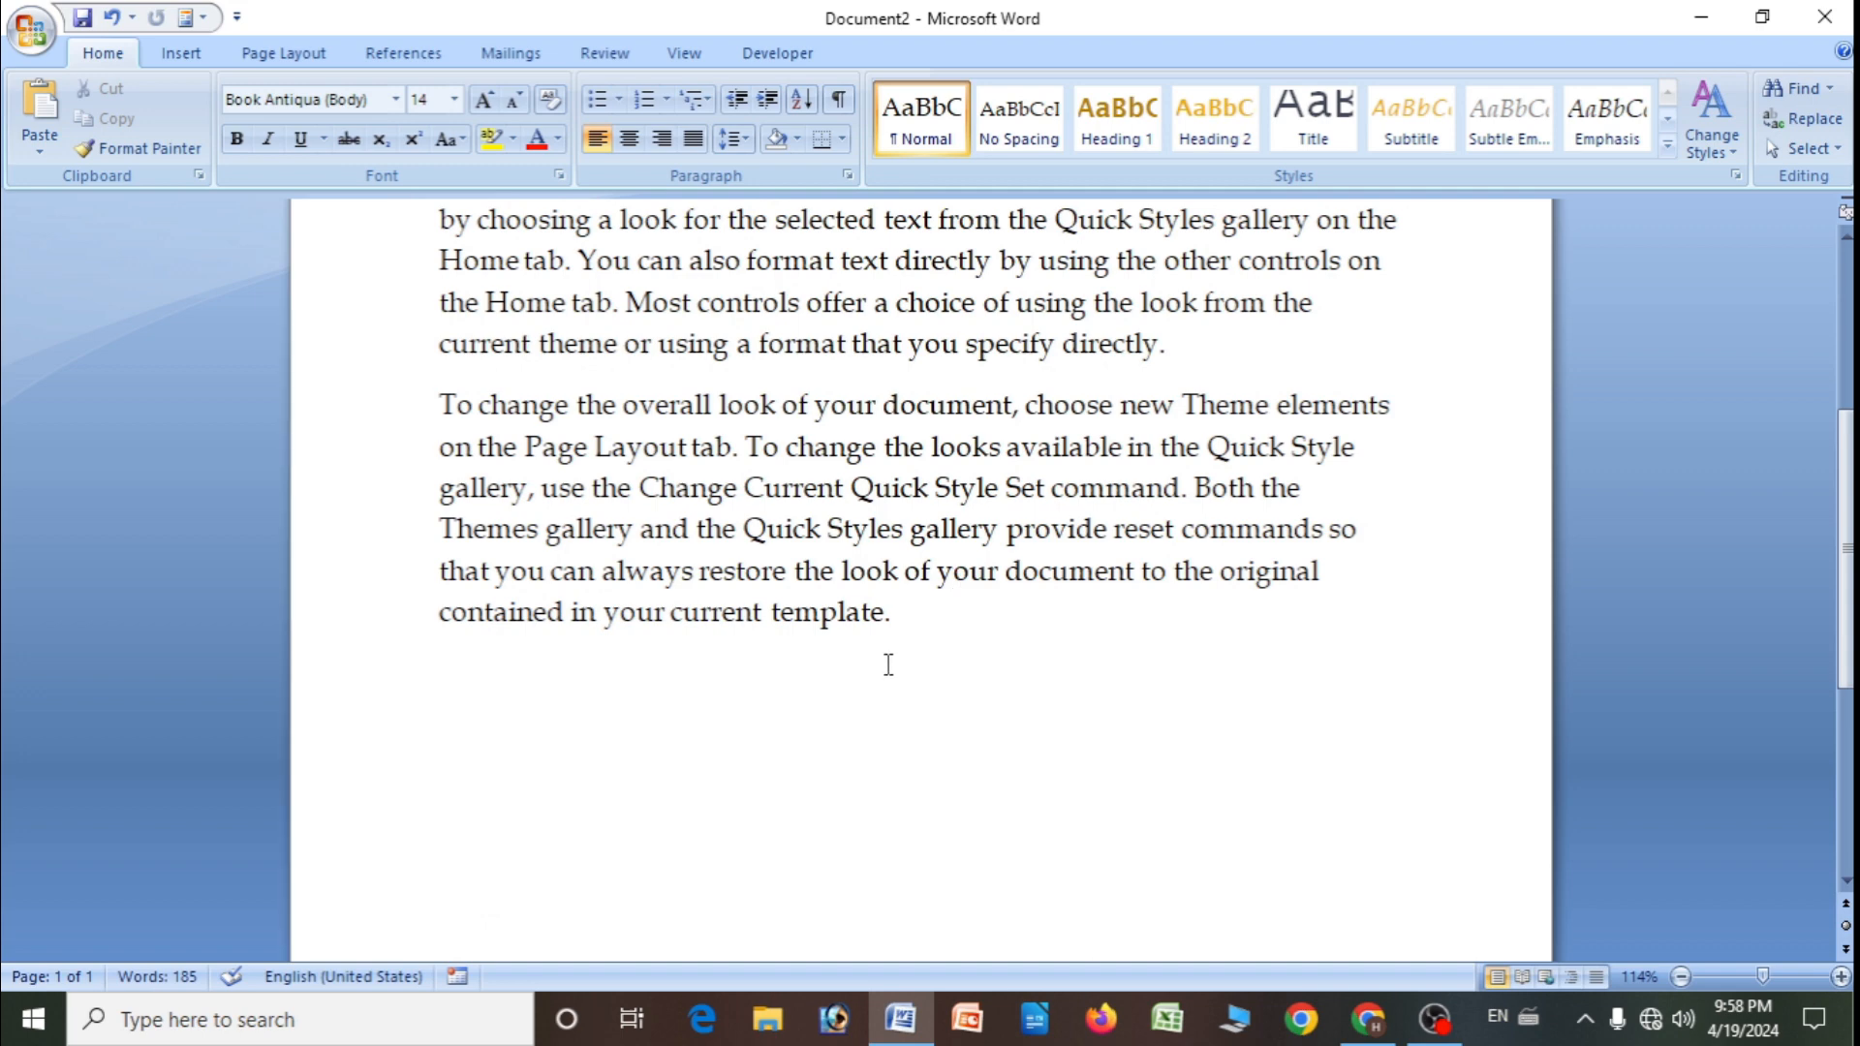
pyautogui.scroll(4, 885, 665)
pyautogui.doubleClick(465, 318)
pyautogui.tripleClick(471, 318)
pyautogui.click(472, 318)
pyautogui.click(488, 319)
pyautogui.press('BackSpace')
pyautogui.press('BackSpace')
pyautogui.press('BackSpace')
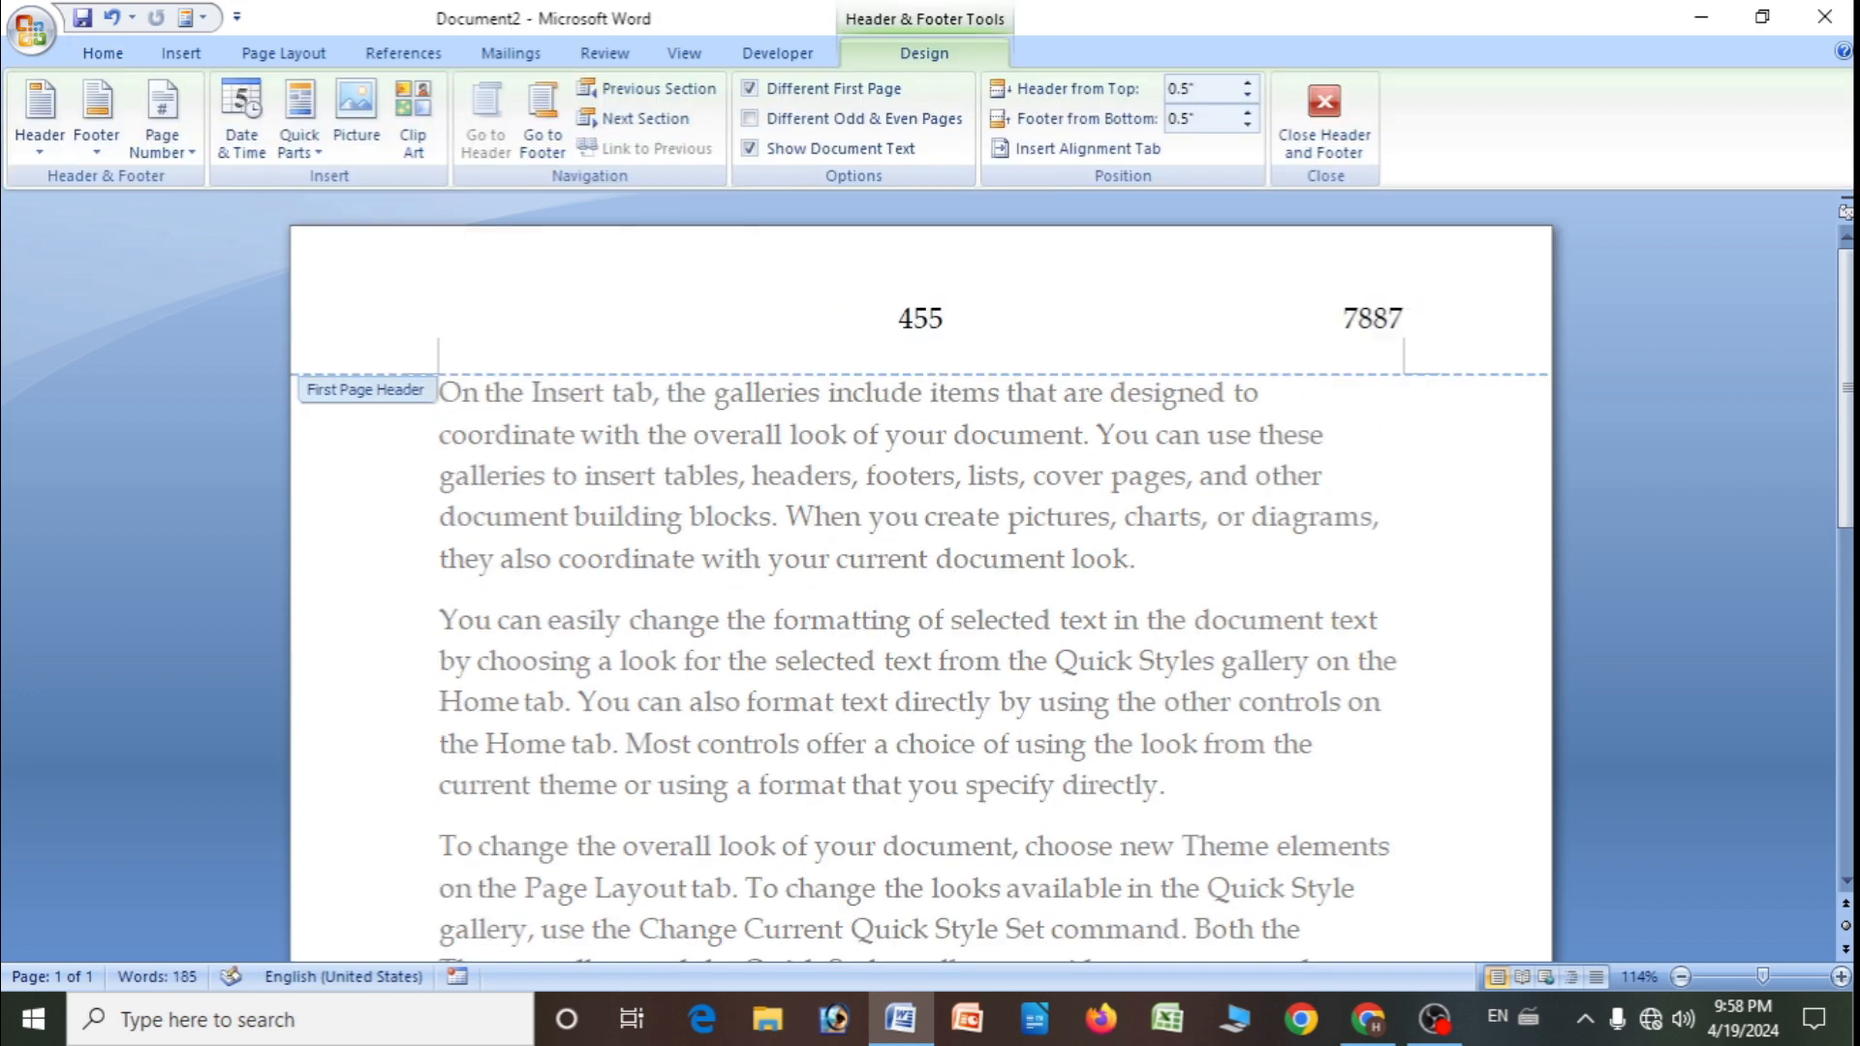
pyautogui.write('Heerason education')
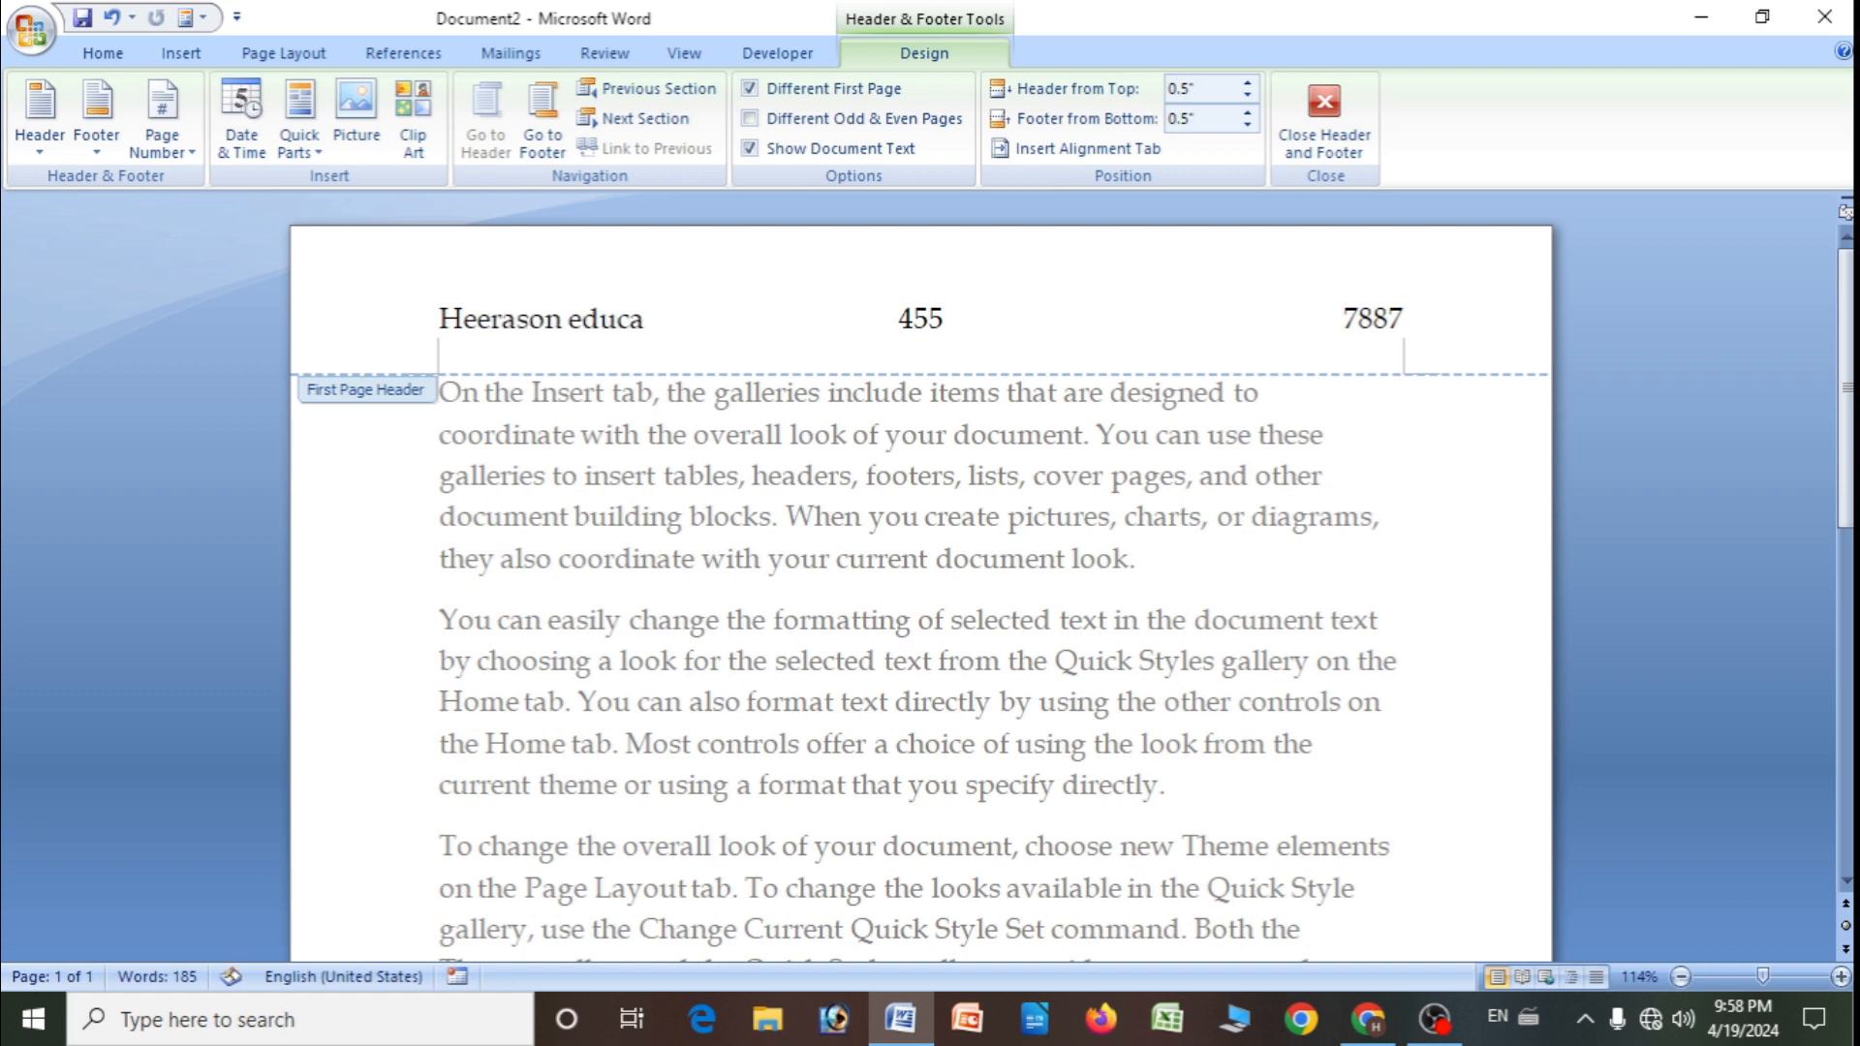
# - Replace the middle header entry 455 with the date 20/2/2024
pyautogui.click(921, 320)
pyautogui.press('BackSpace')
pyautogui.press('BackSpace')
pyautogui.hotkey('shift', 'Left')
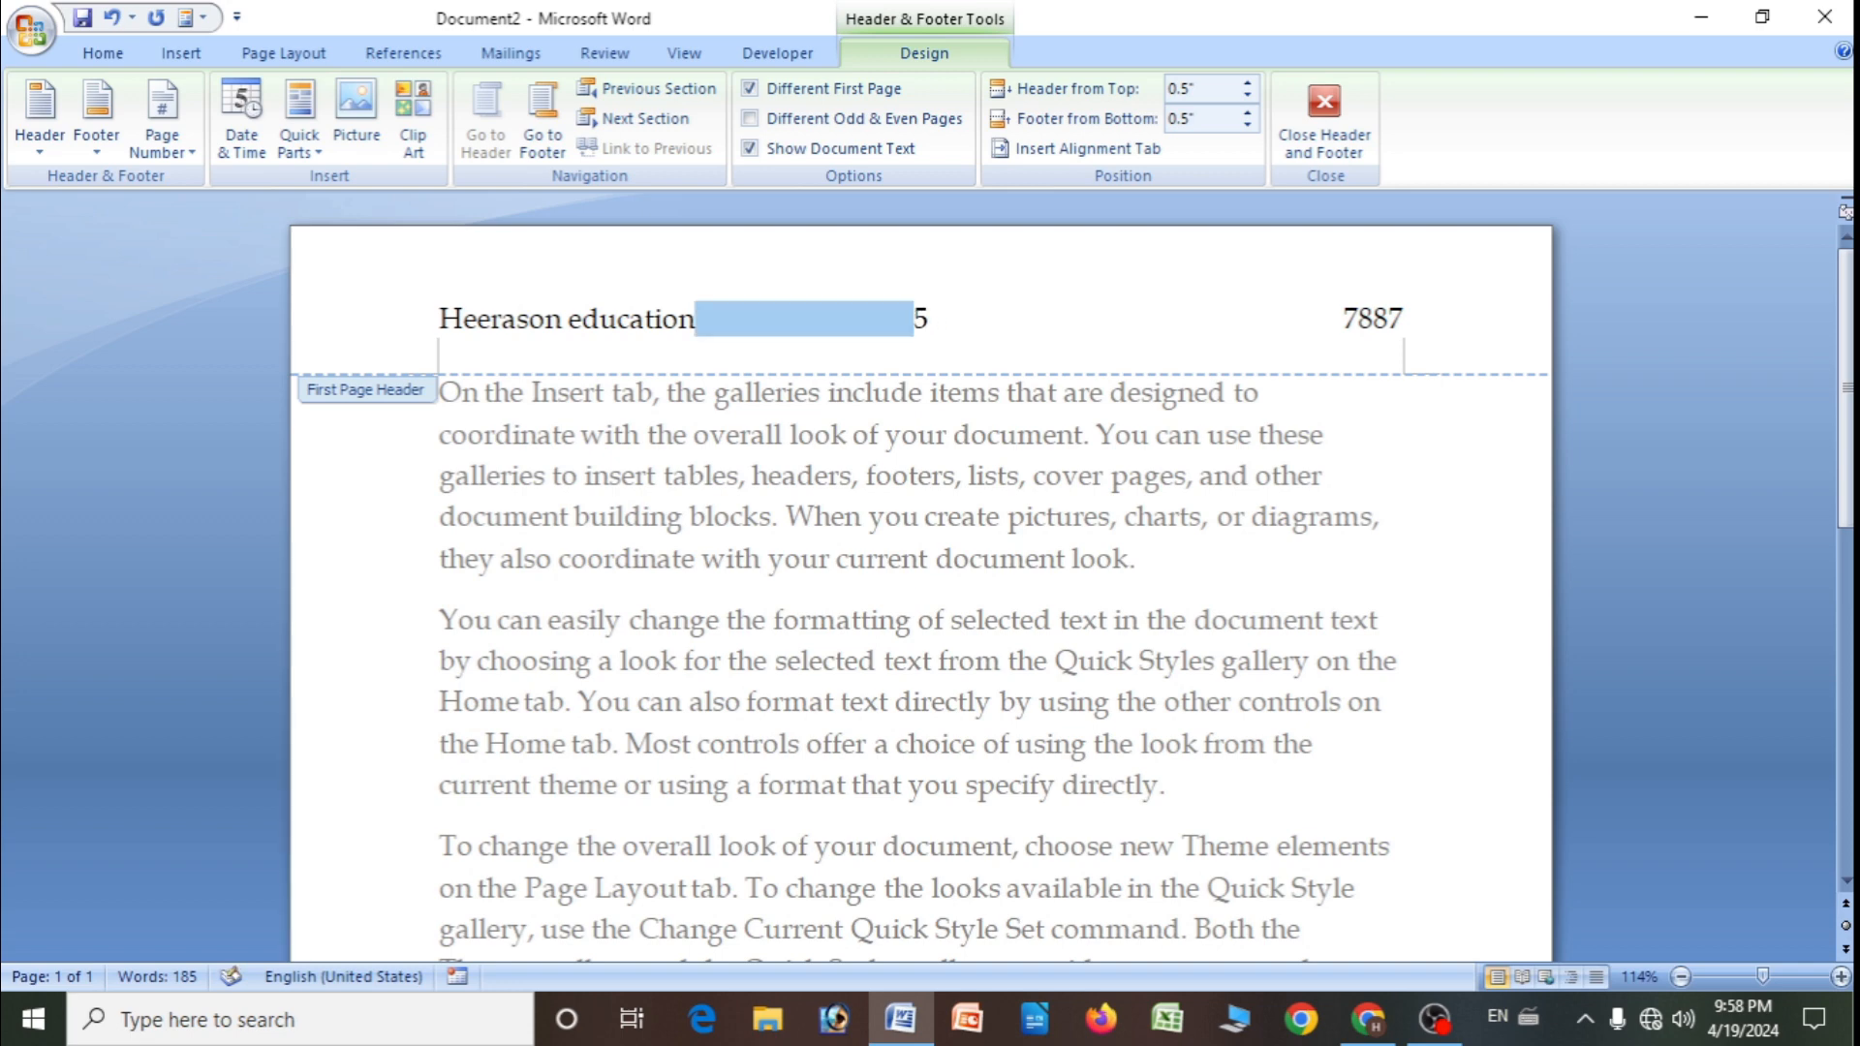
pyautogui.click(919, 318)
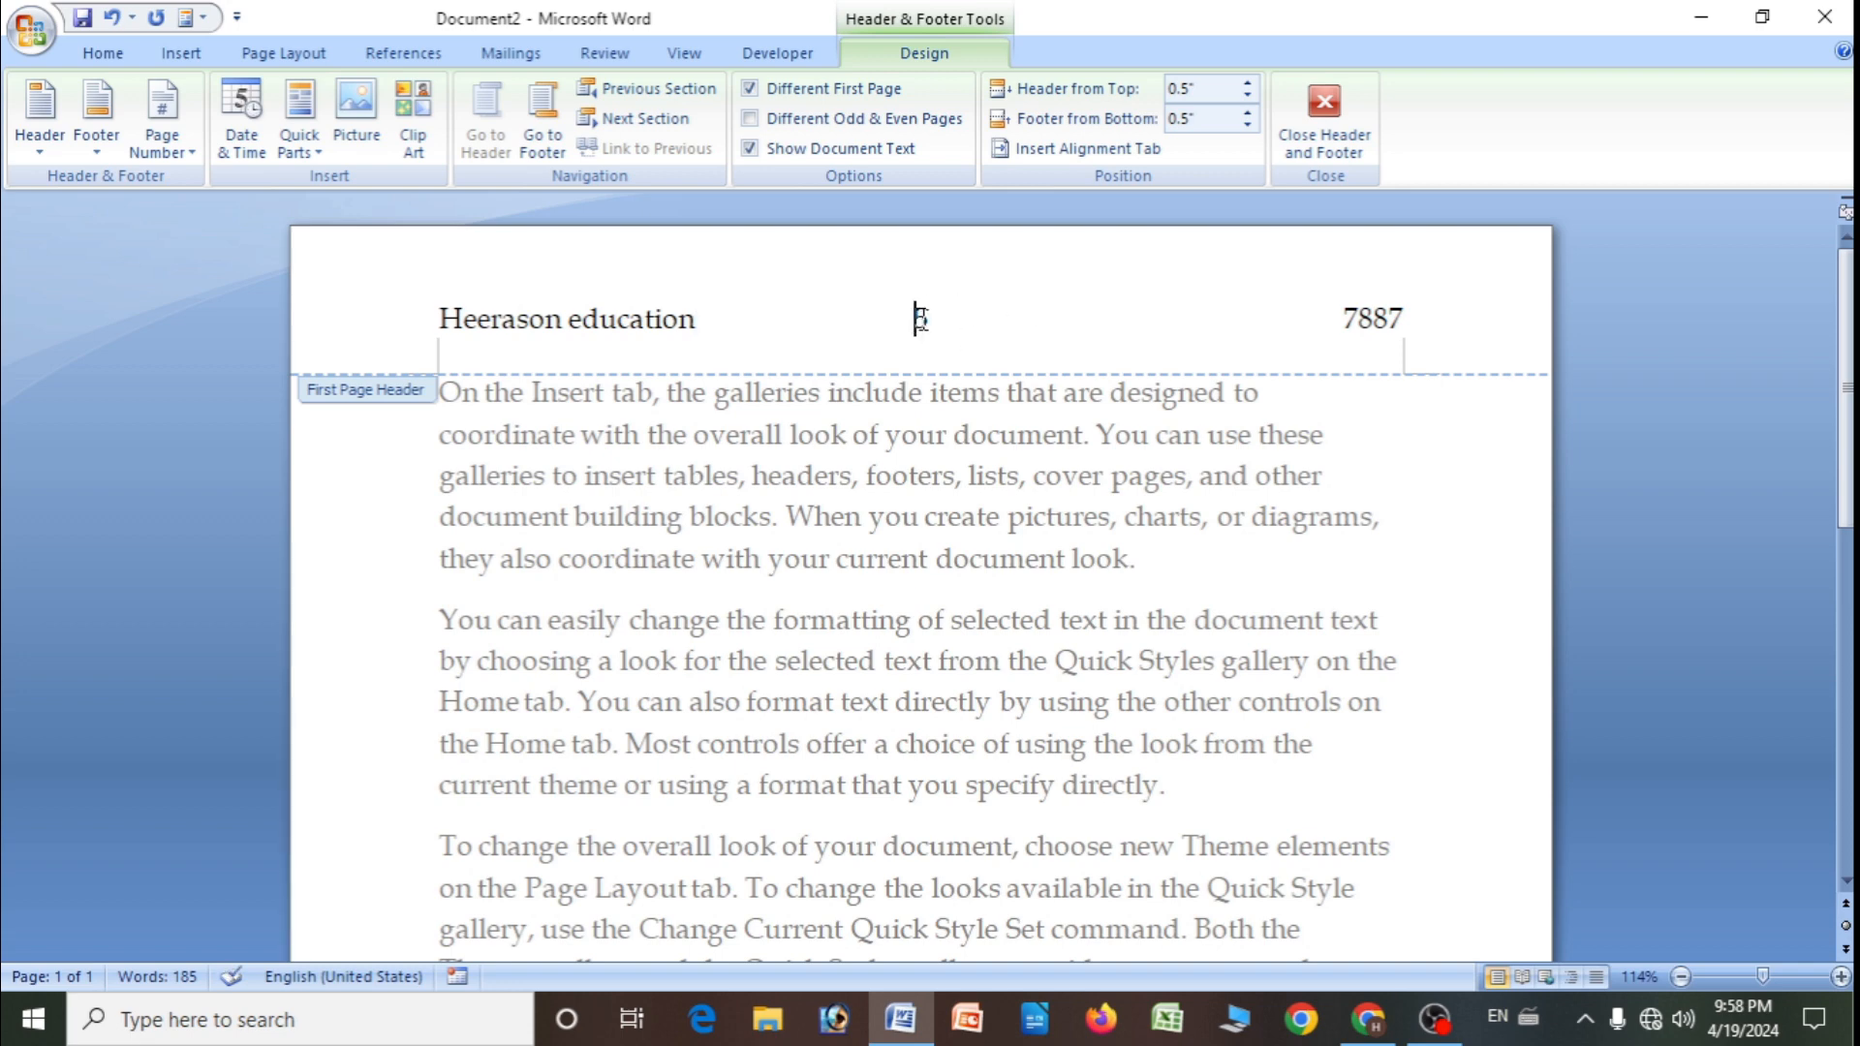
pyautogui.press('Delete')
pyautogui.write('/202')
pyautogui.press('BackSpace')
pyautogui.press('BackSpace')
pyautogui.press('BackSpace')
pyautogui.press('BackSpace')
pyautogui.write('0/220')
pyautogui.press('BackSpace')
pyautogui.press('BackSpace')
pyautogui.write('/2024')
# - Replace the header's 7887 entry with 1 and close header editing
pyautogui.click(1373, 318)
pyautogui.click(1343, 319)
pyautogui.press('Delete')
pyautogui.press('Delete')
pyautogui.press('Delete')
pyautogui.press('Delete')
pyautogui.write('1')
pyautogui.click(1323, 117)
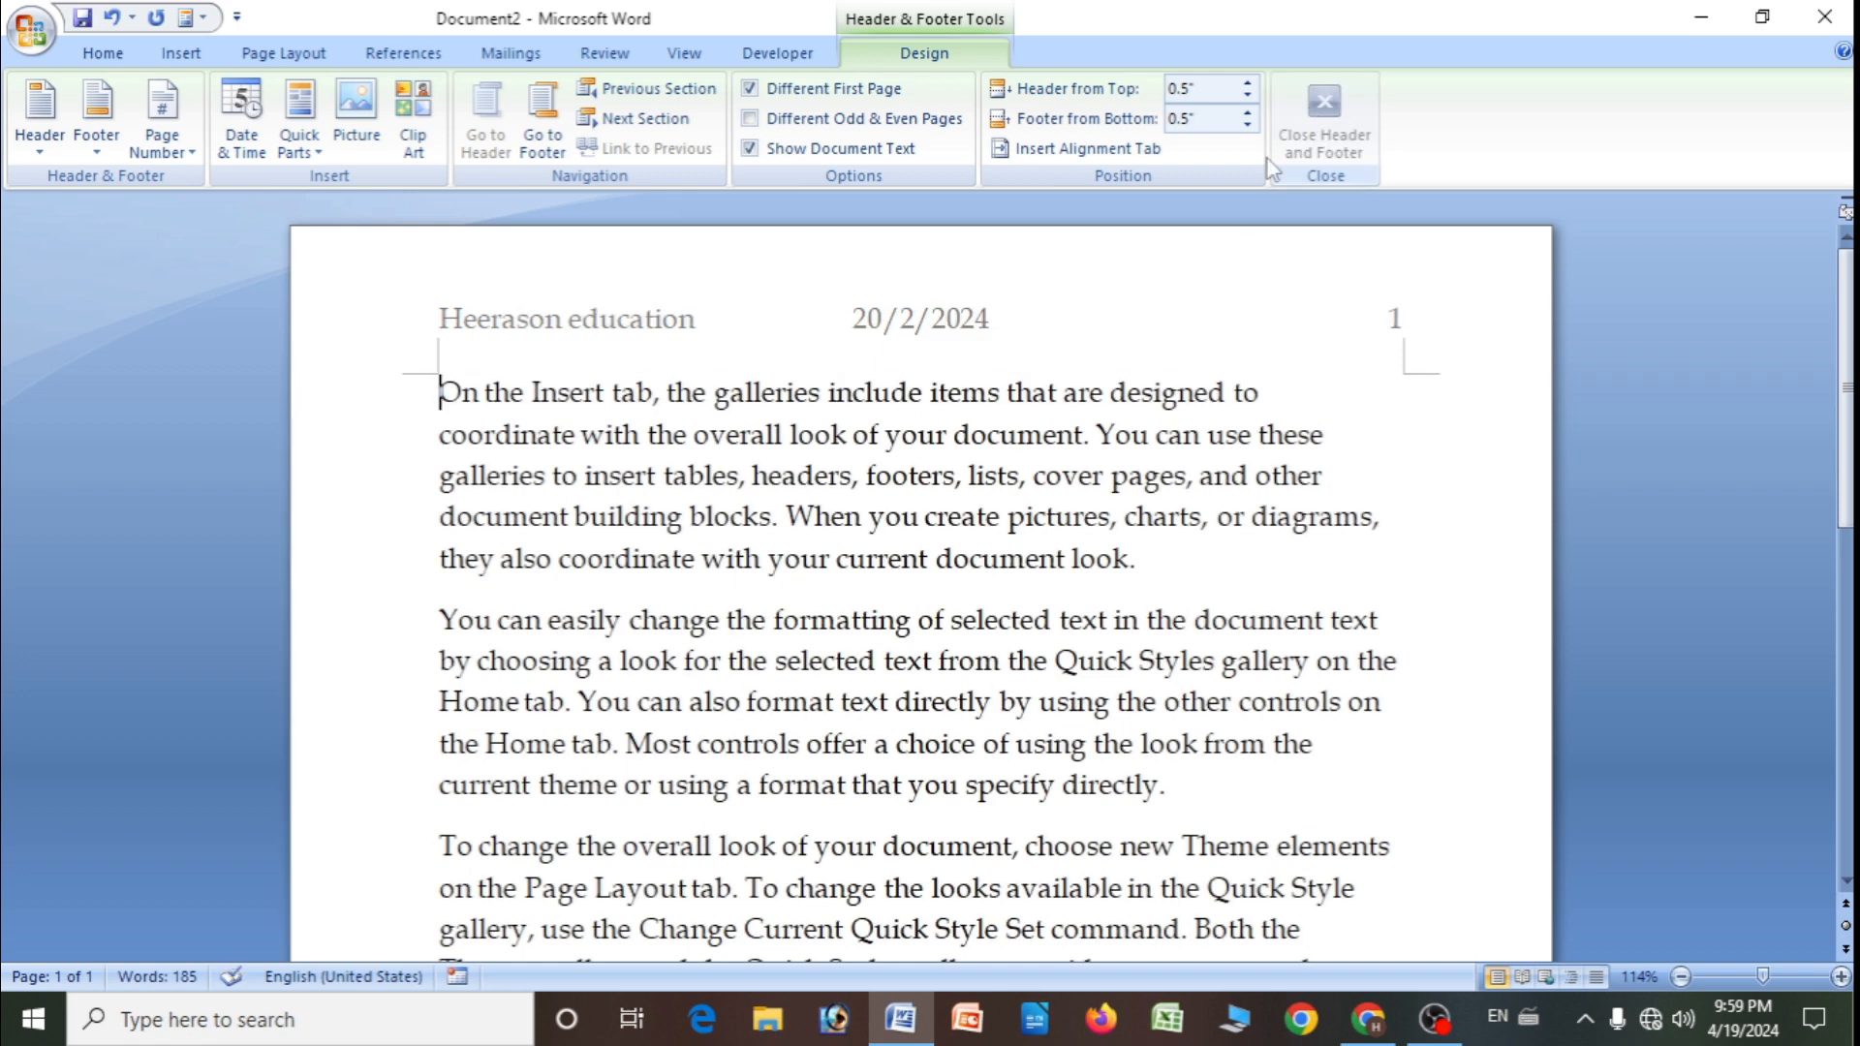
# - Insert a page break on the empty line after the last paragraph
pyautogui.scroll(-6, 872, 431)
pyautogui.click(929, 423)
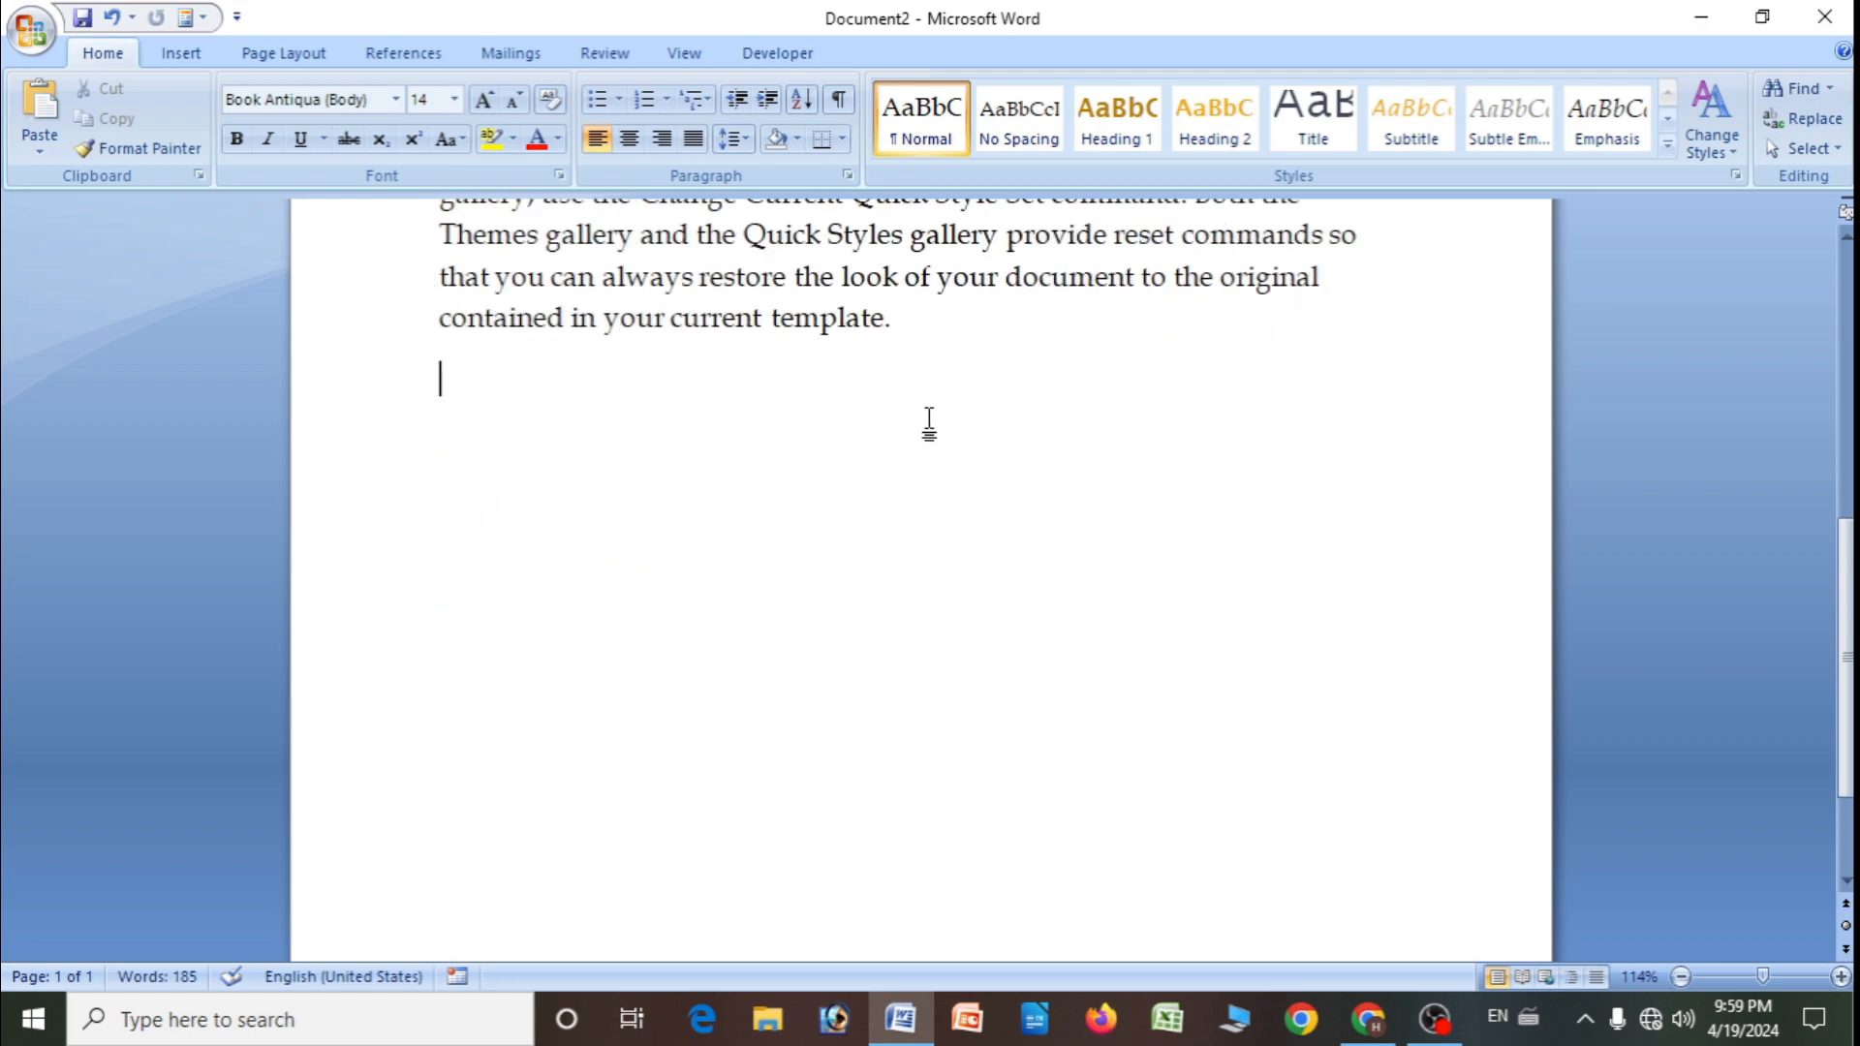
pyautogui.hotkey('ctrl', 'Return')
pyautogui.scroll(-3, 710, 756)
pyautogui.scroll(8, 607, 698)
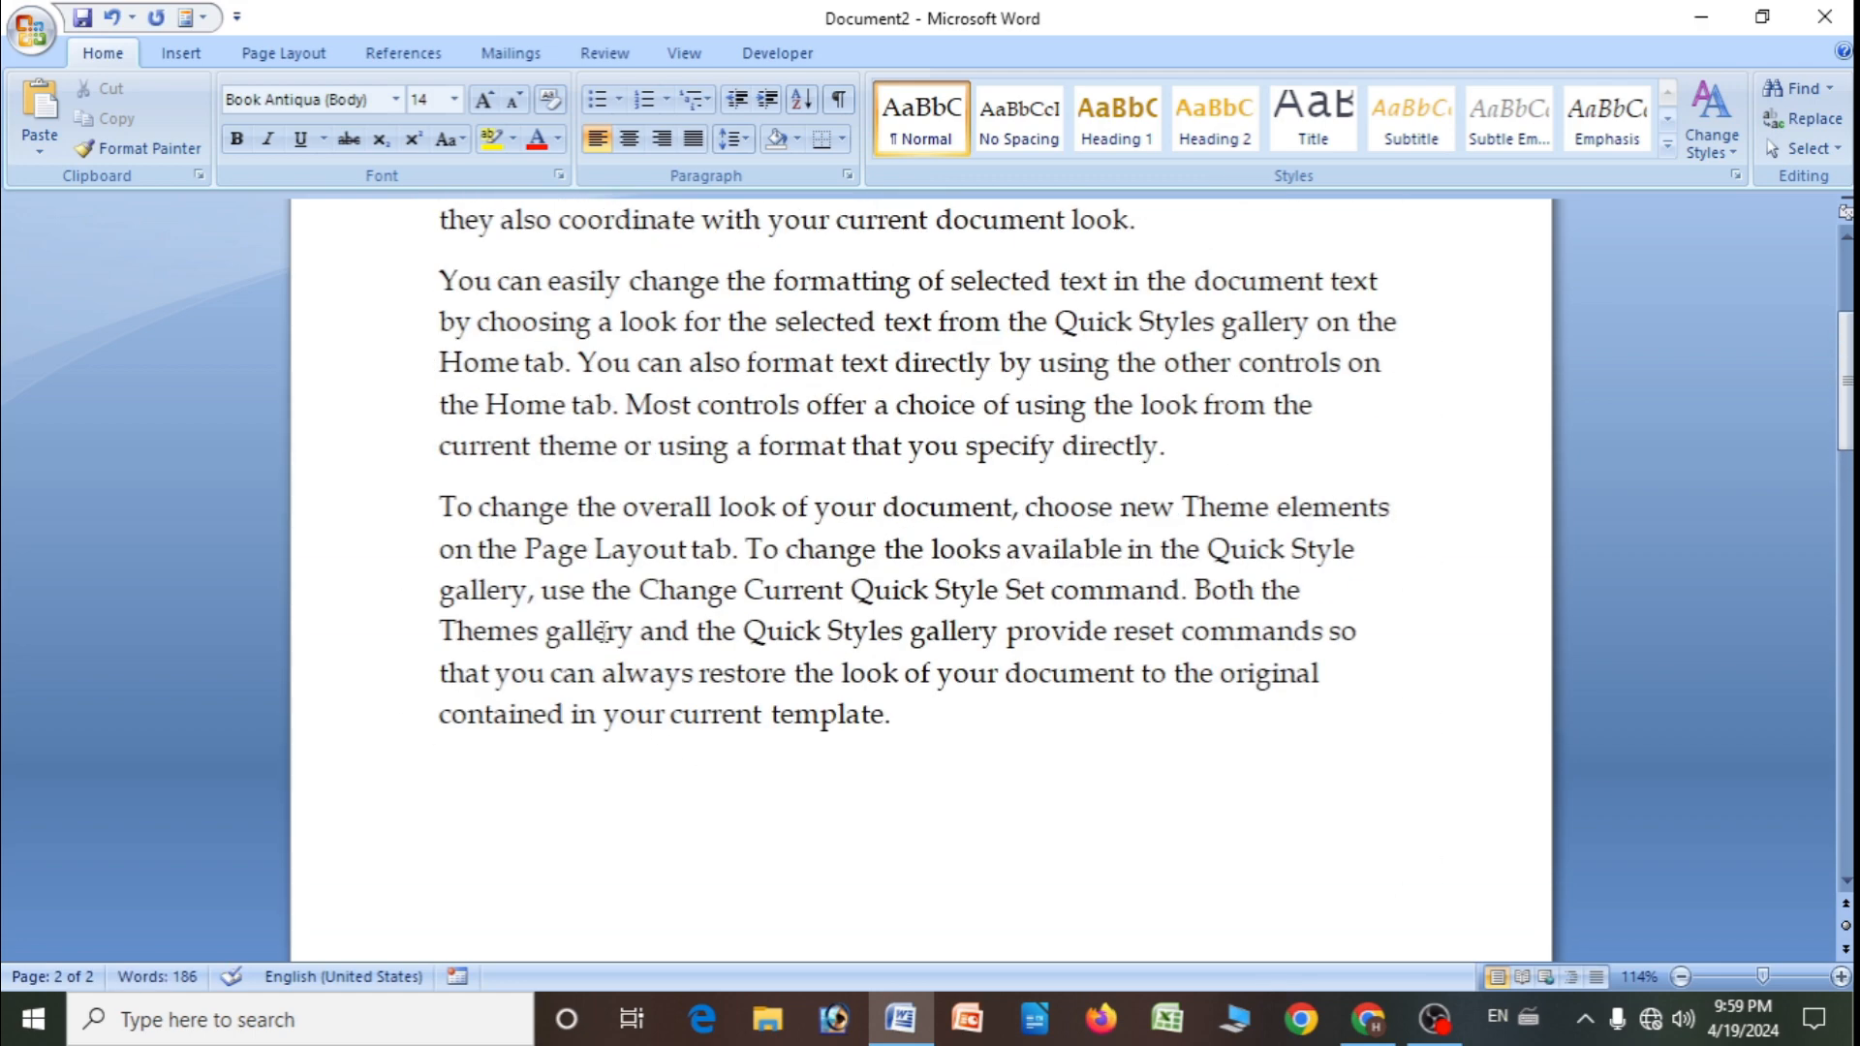
pyautogui.scroll(-5, 600, 632)
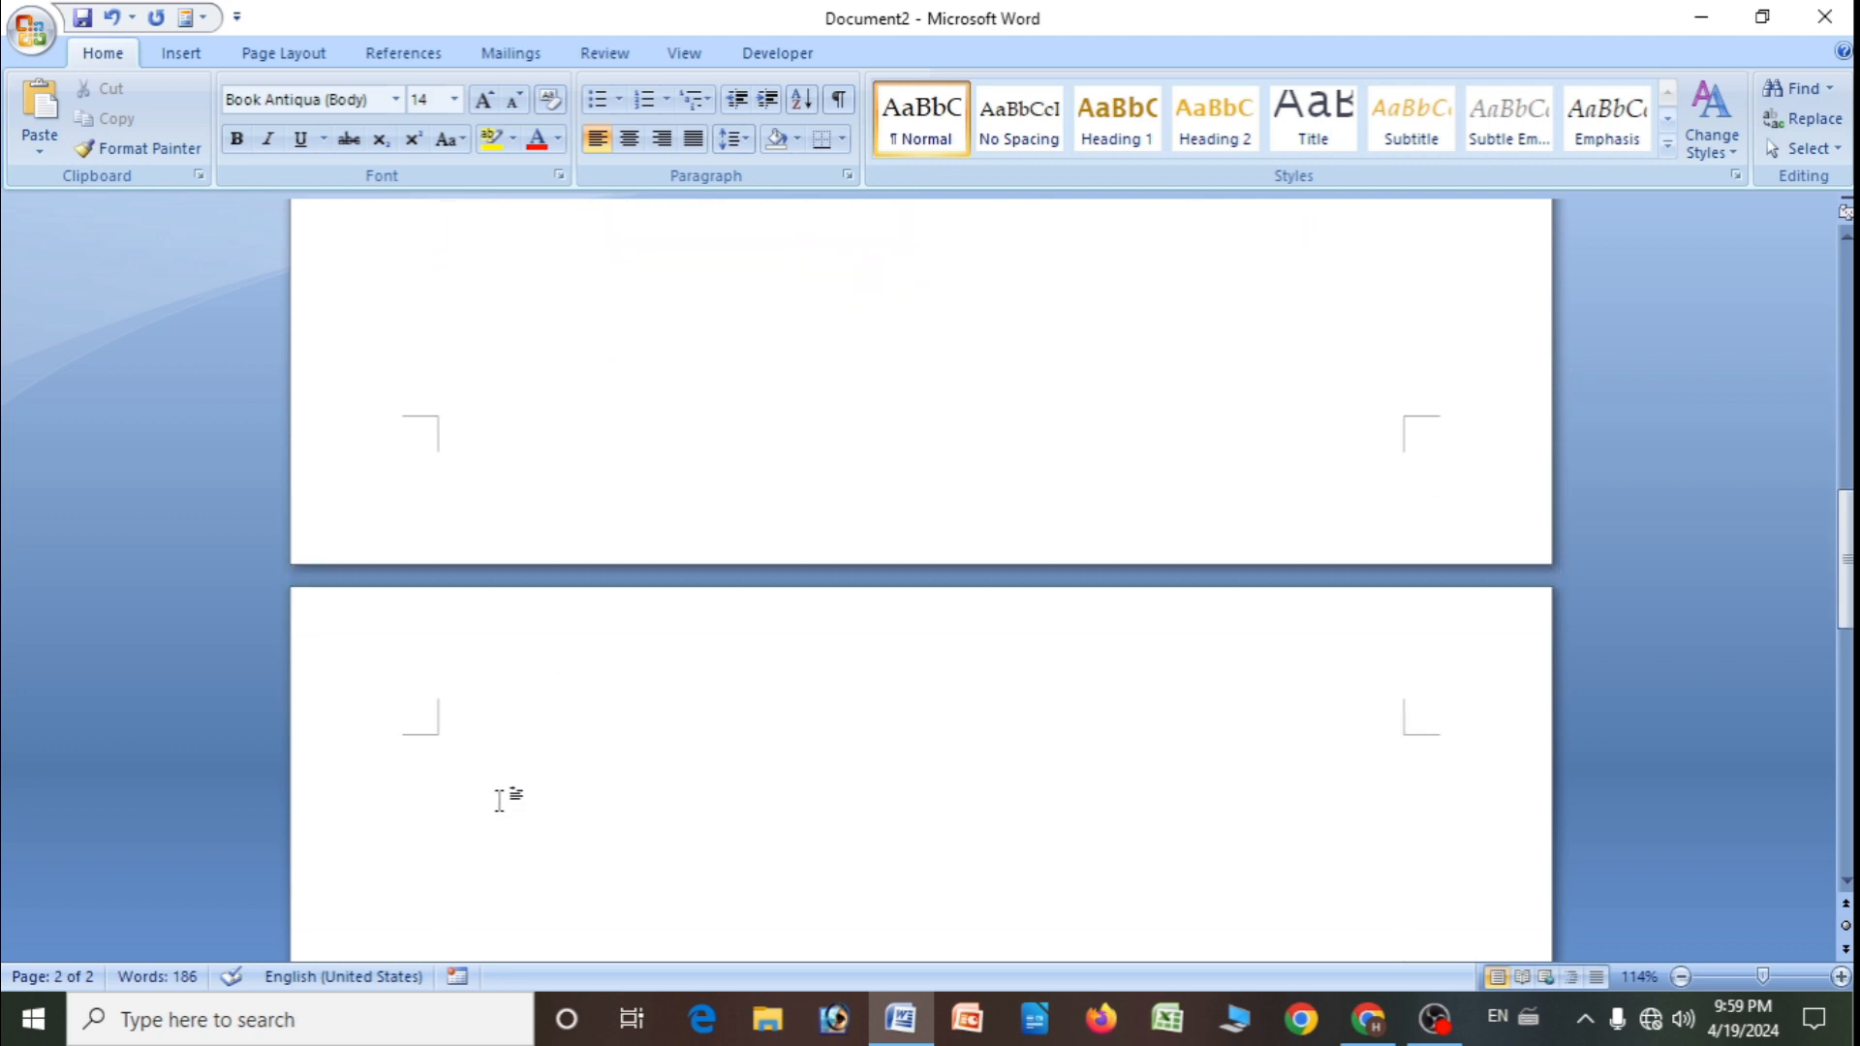
# - Generate sample paragraphs on the second page with =rand() and compare the header areas of both pages
pyautogui.write('RA')
pyautogui.press('BackSpace')
pyautogui.press('BackSpace')
pyautogui.write('=')
pyautogui.press('BackSpace')
pyautogui.write('=rand()')
pyautogui.press('Return')
pyautogui.scroll(-8, 502, 823)
pyautogui.scroll(10, 567, 773)
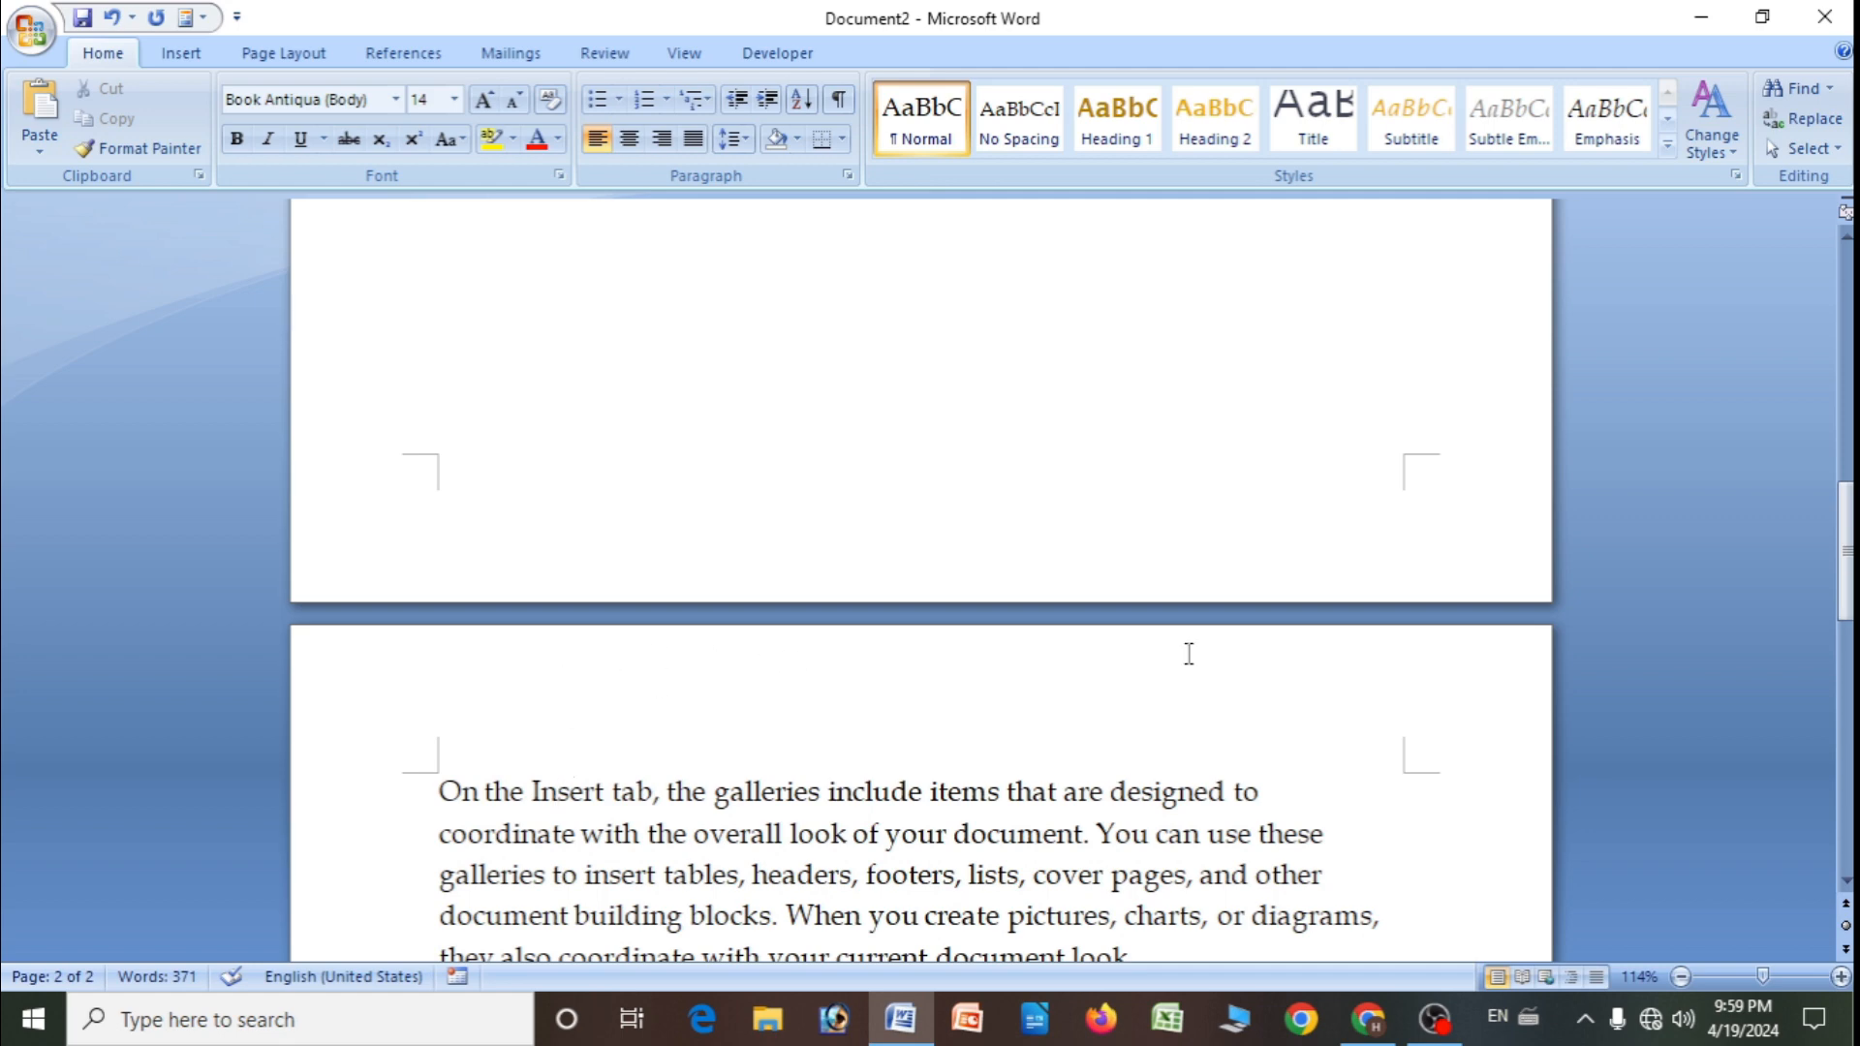
pyautogui.scroll(-6, 826, 543)
pyautogui.scroll(3, 728, 426)
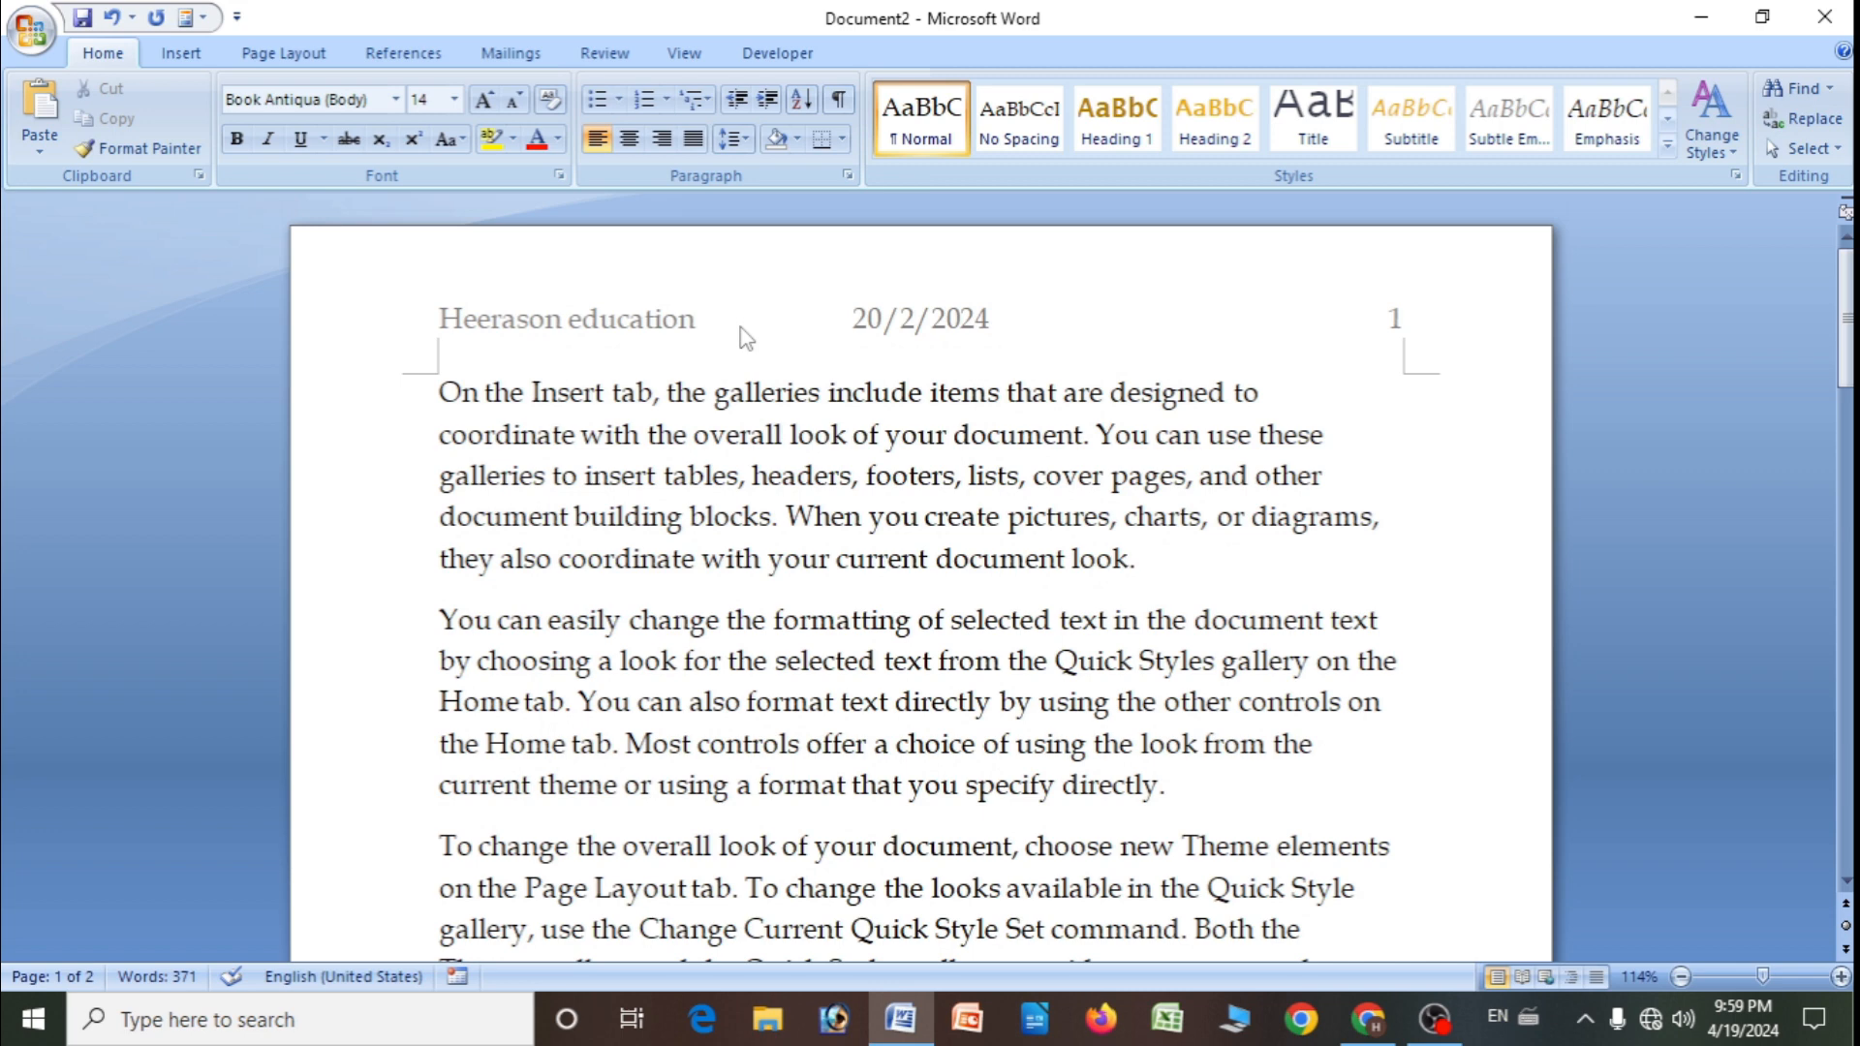
pyautogui.click(181, 54)
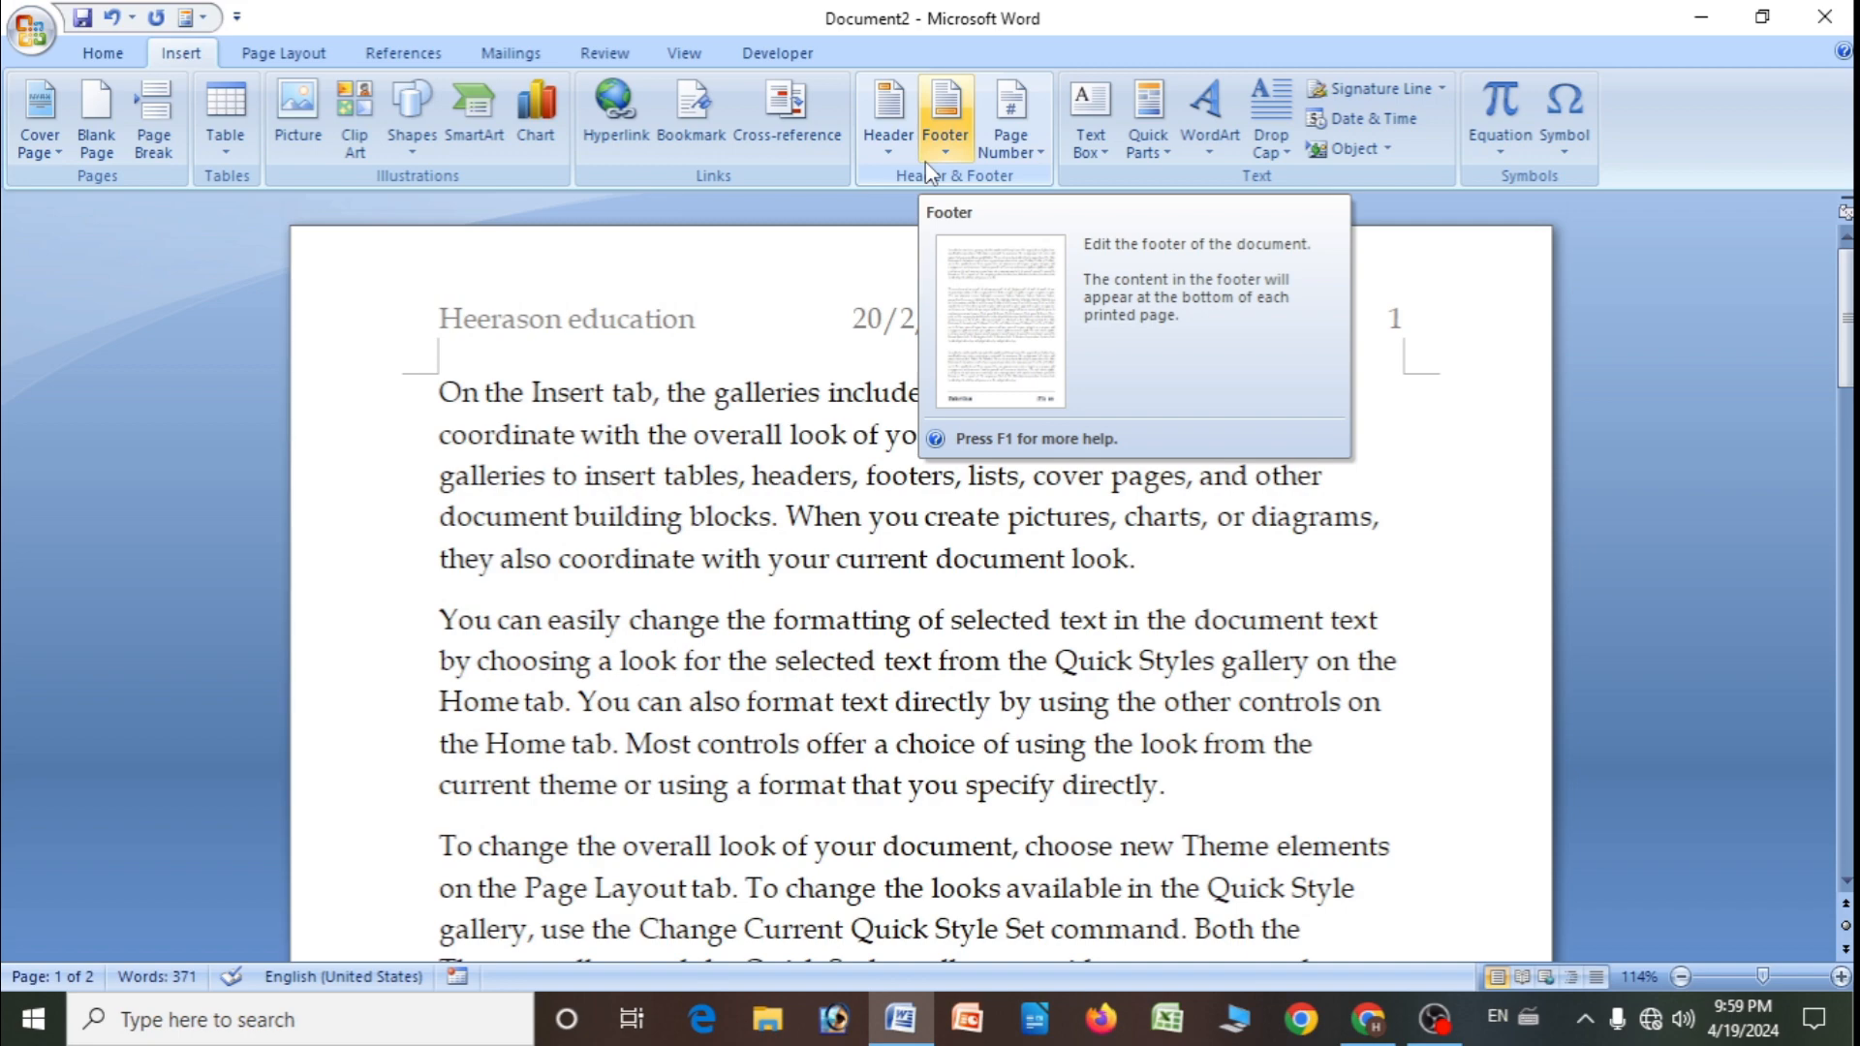
pyautogui.scroll(-5, 675, 588)
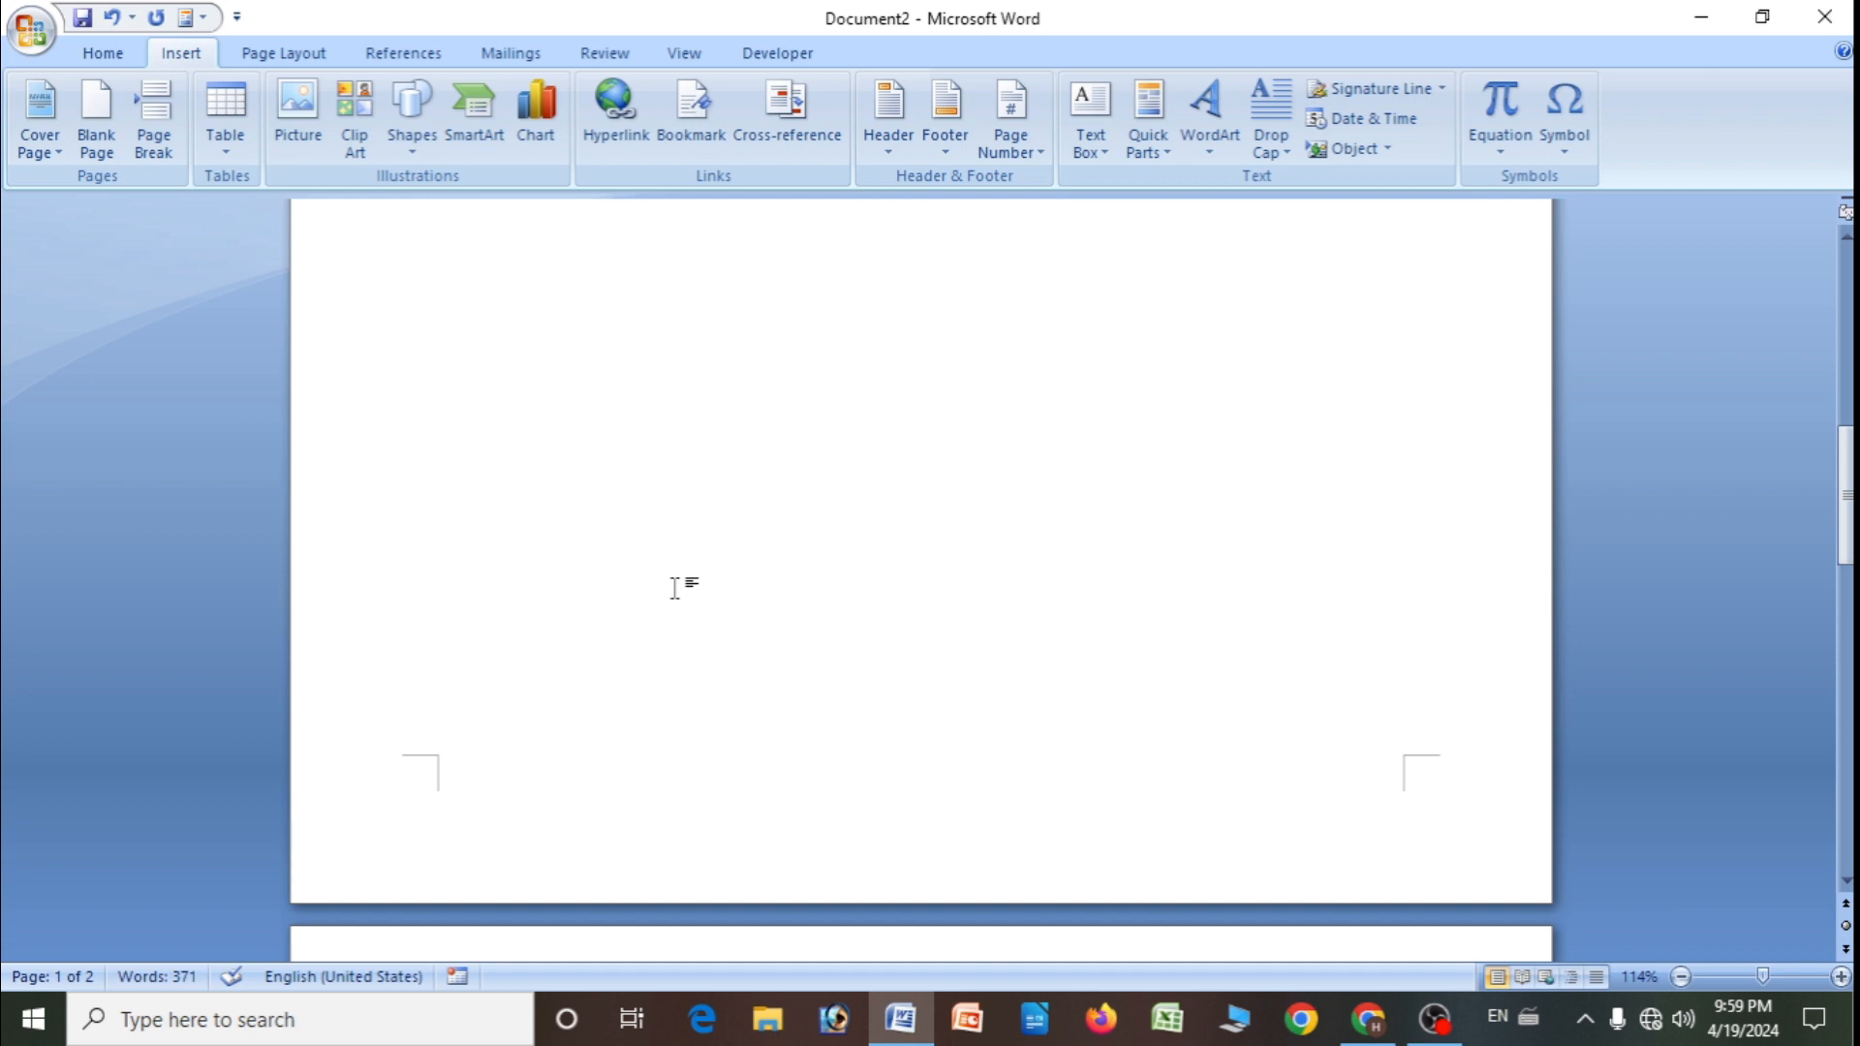
# - Create a new blank document and fill it with sample paragraphs using =rand()
pyautogui.hotkey('ctrl', 'n')
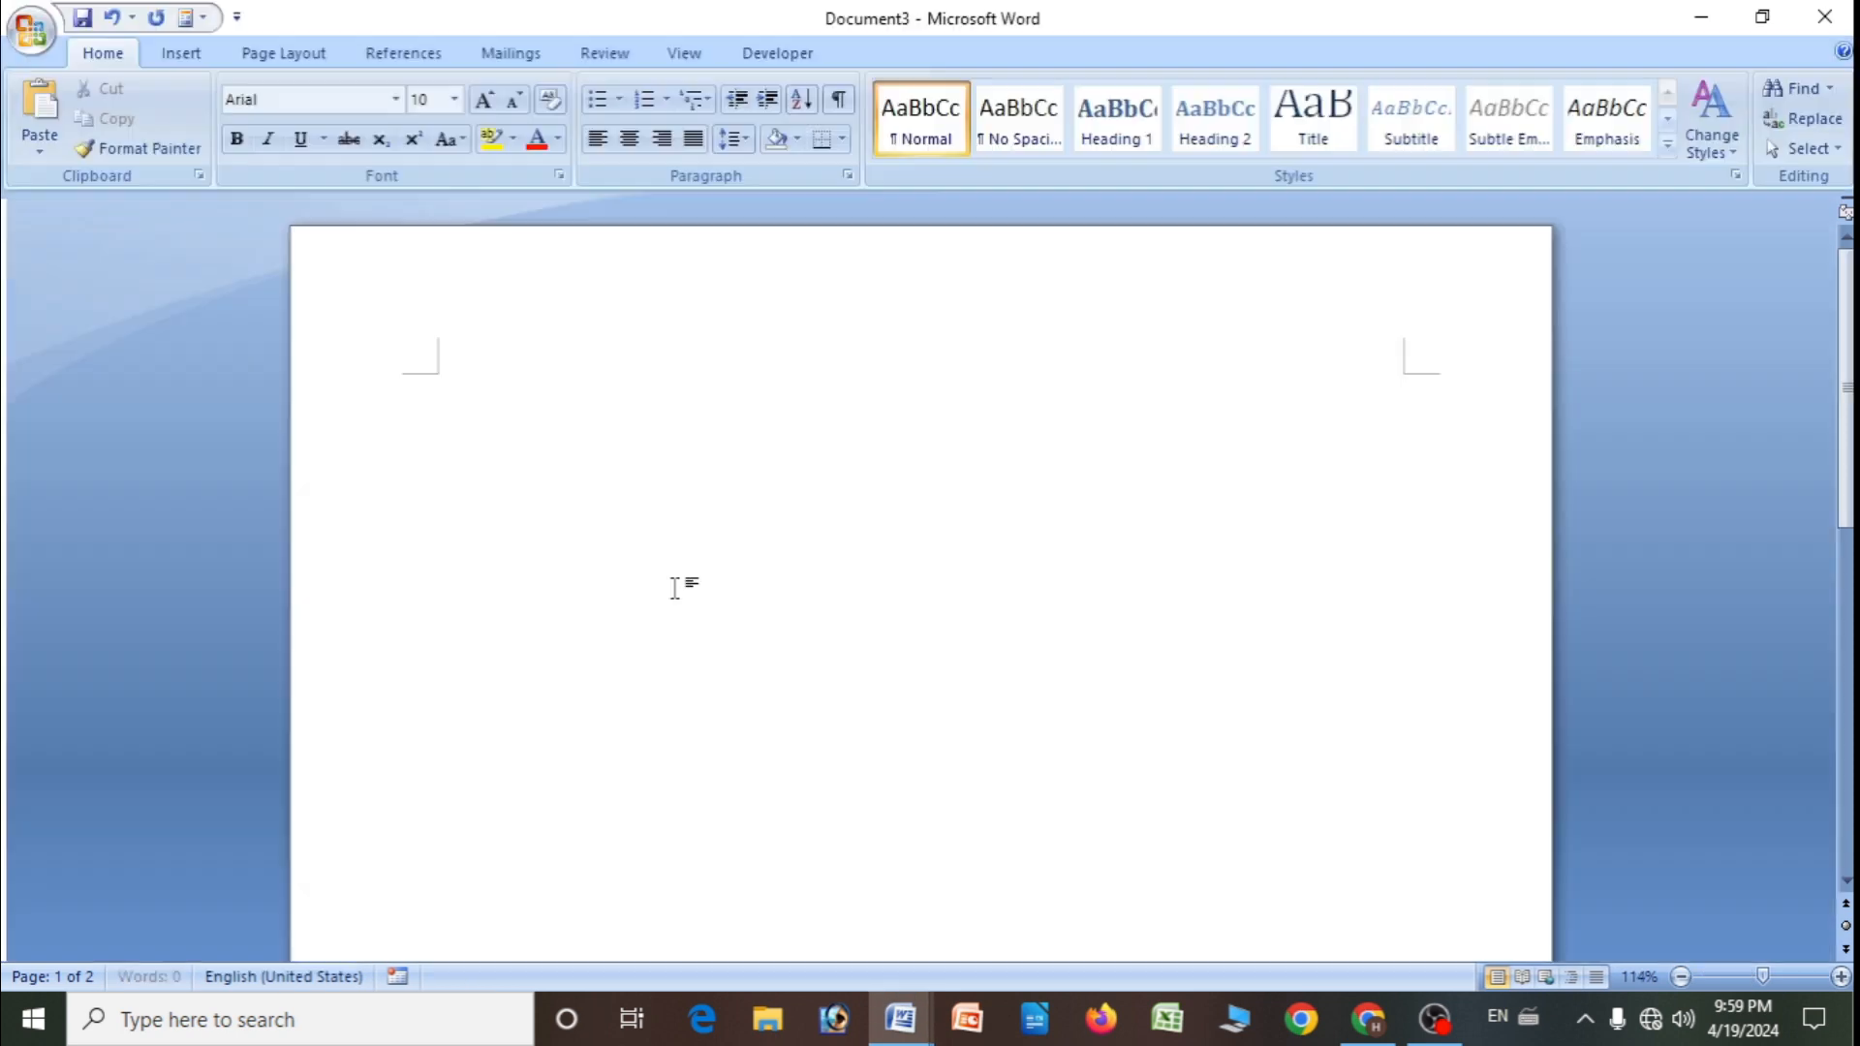
pyautogui.write('=')
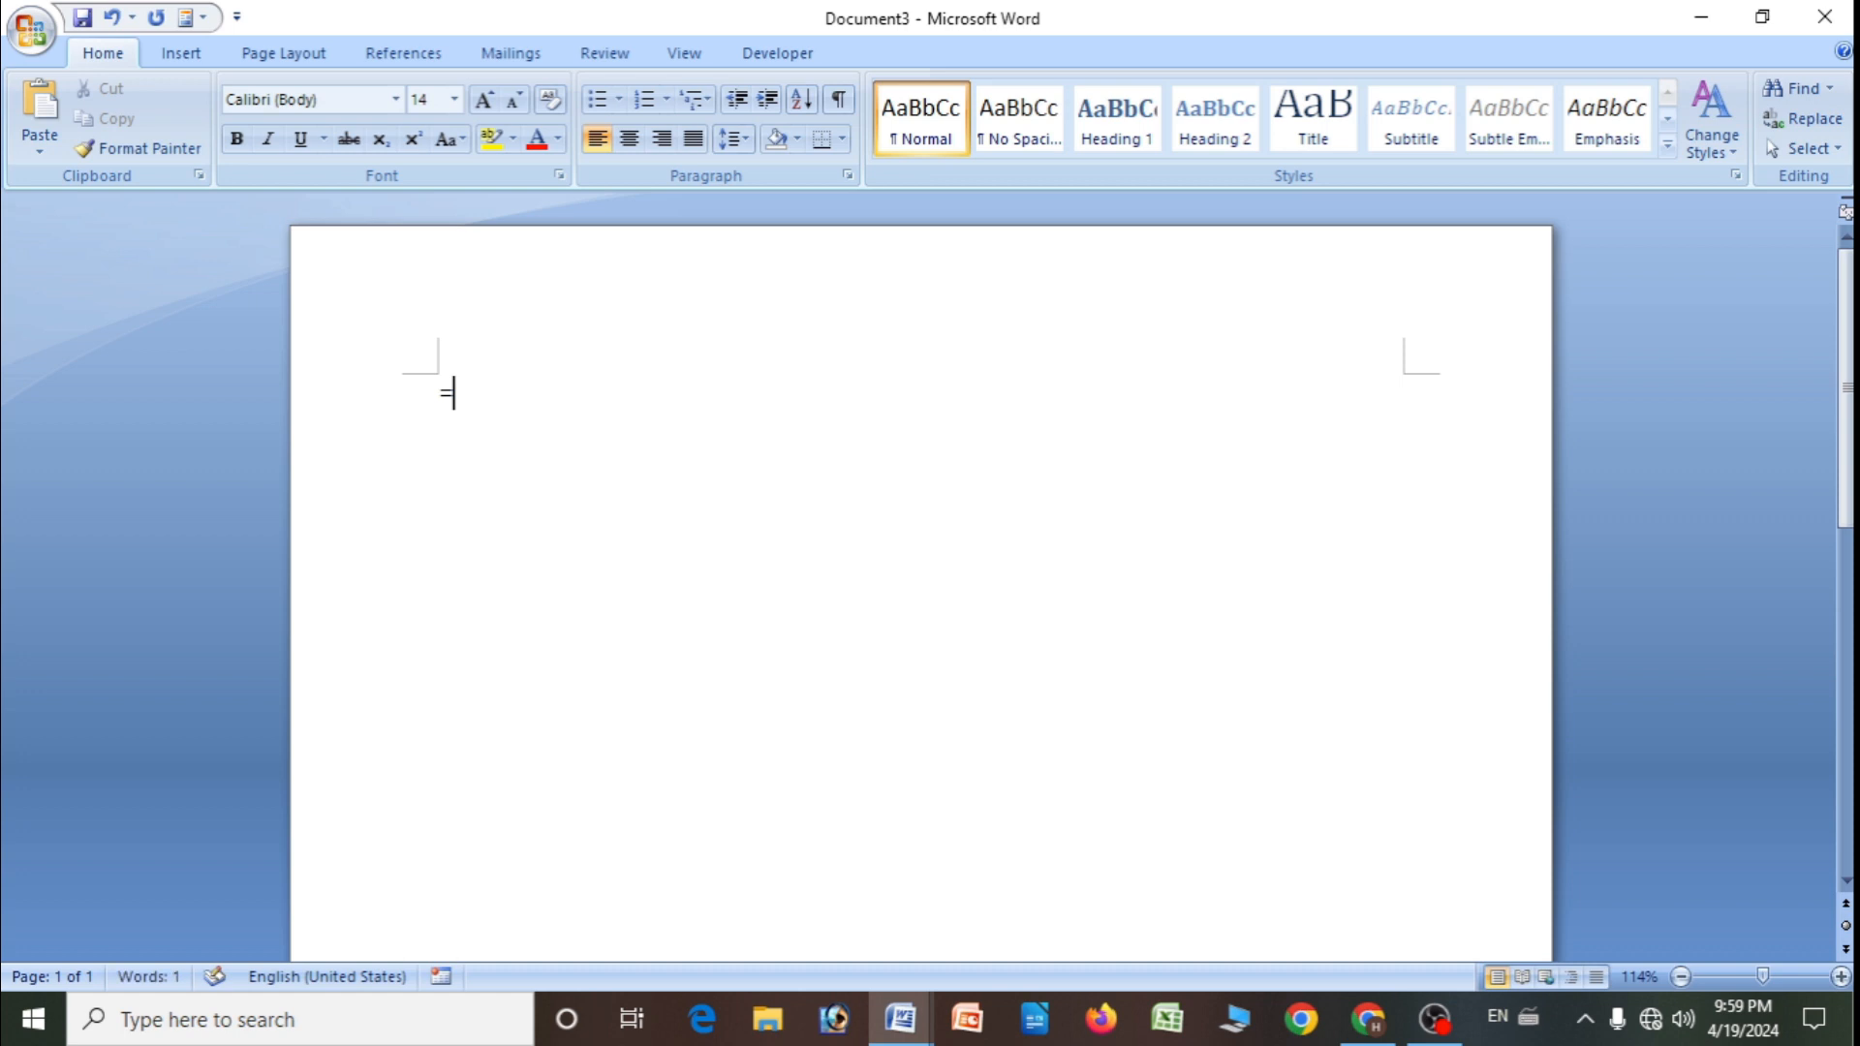
pyautogui.write('rand()')
pyautogui.press('Return')
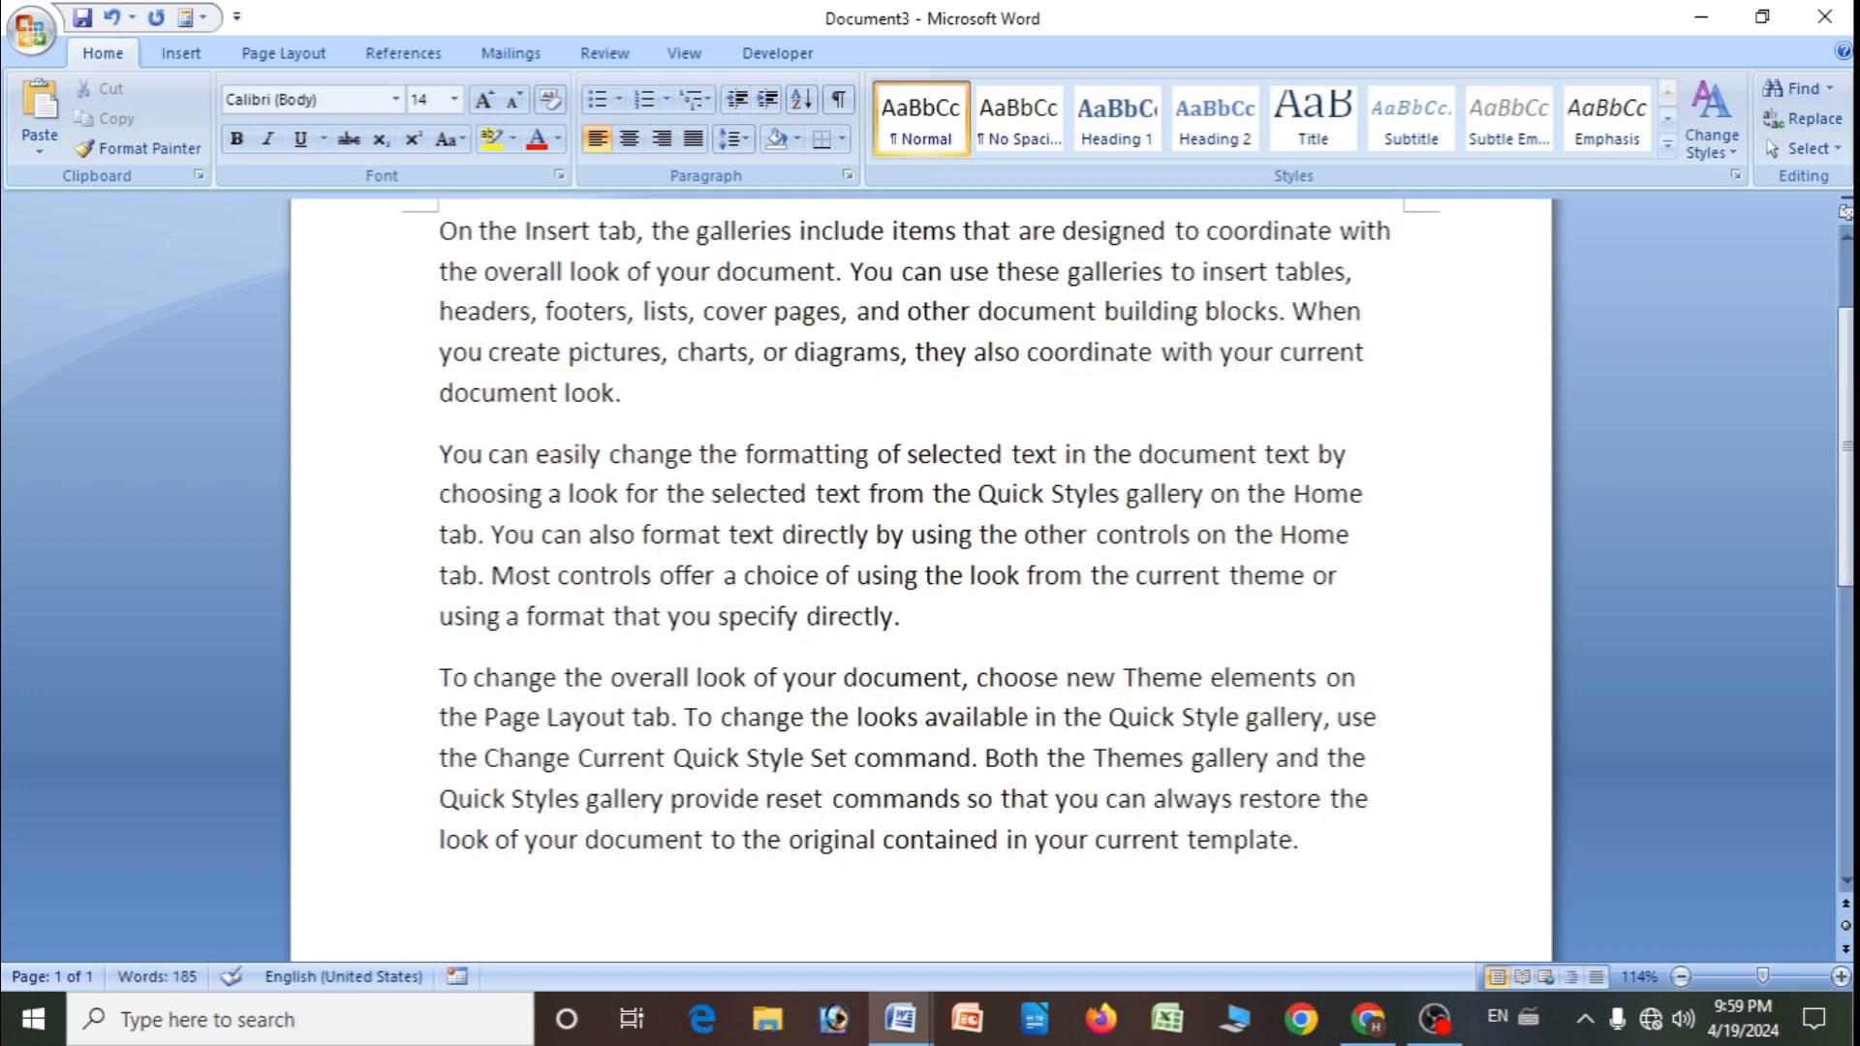
# - Add an empty line after the second paragraph and insert a page break there
pyautogui.click(964, 617)
pyautogui.press('Return')
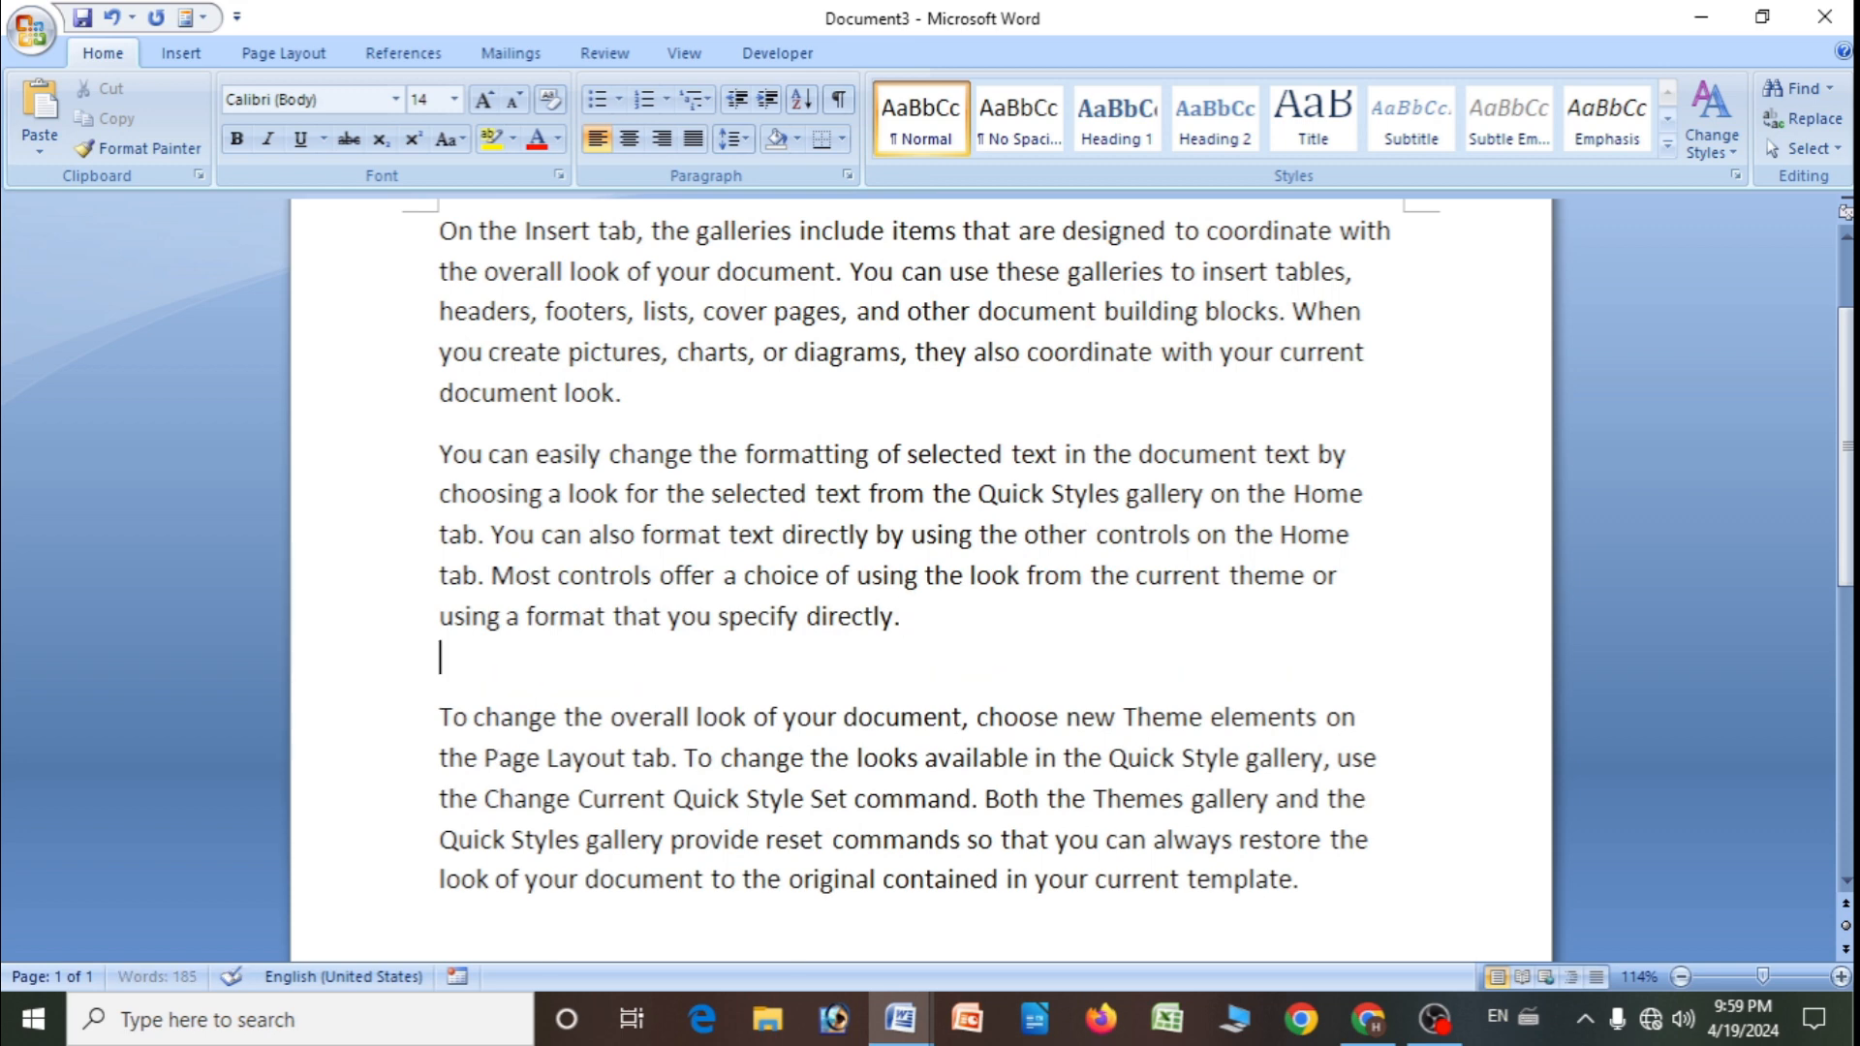
pyautogui.hotkey('ctrl', 'Return')
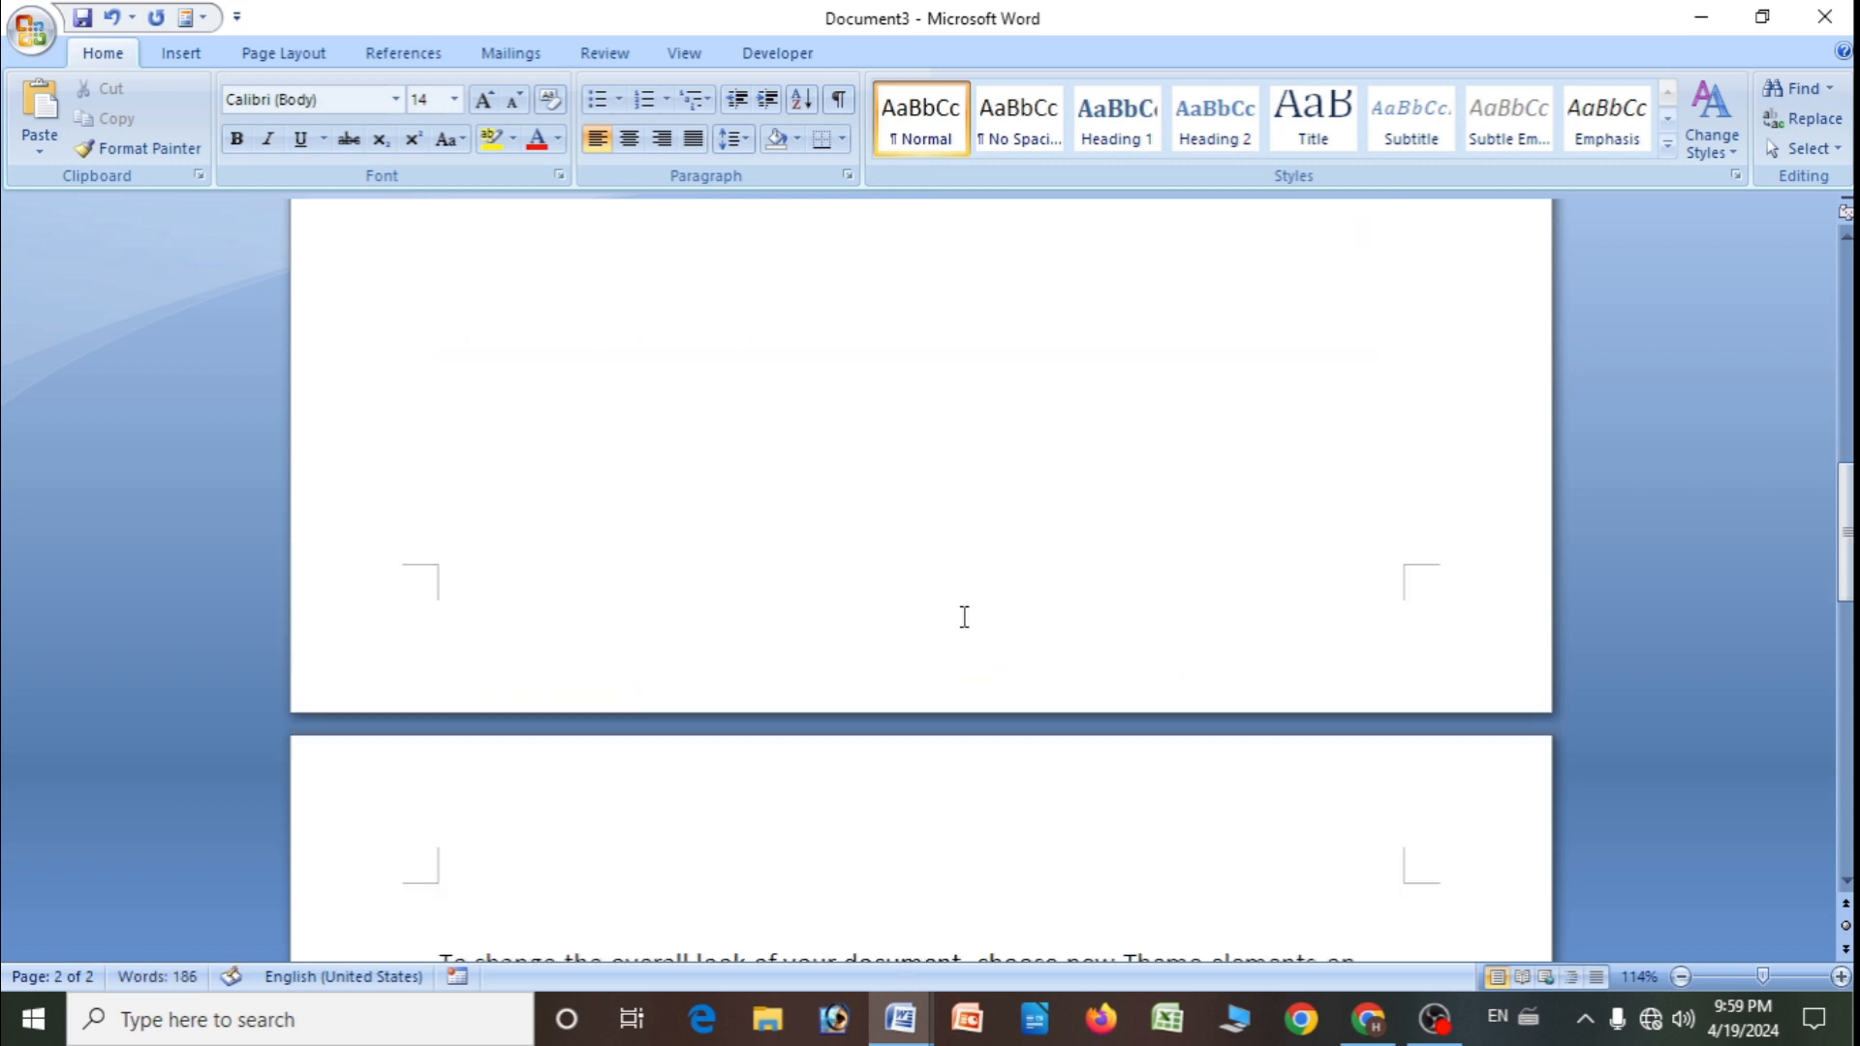
# - Insert the built-in Blank (Three Columns) header into the new document
pyautogui.scroll(10, 964, 617)
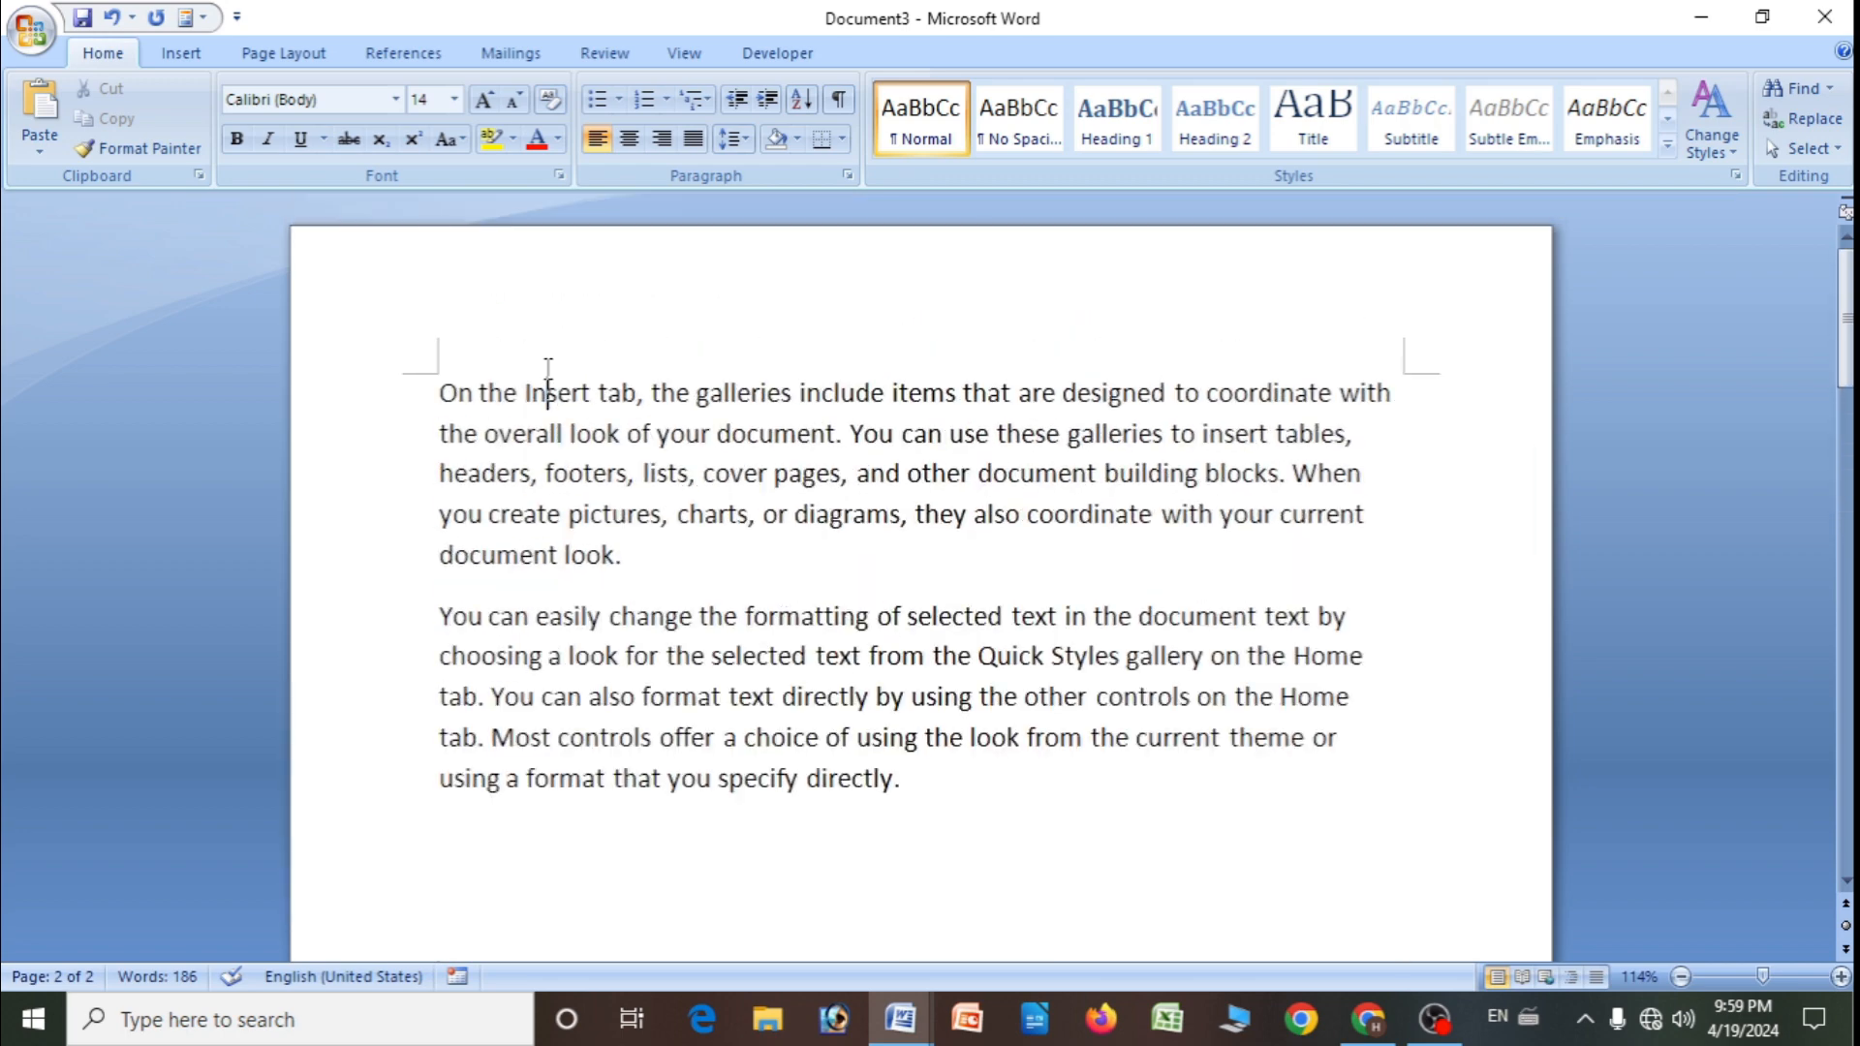
pyautogui.click(182, 53)
pyautogui.click(887, 121)
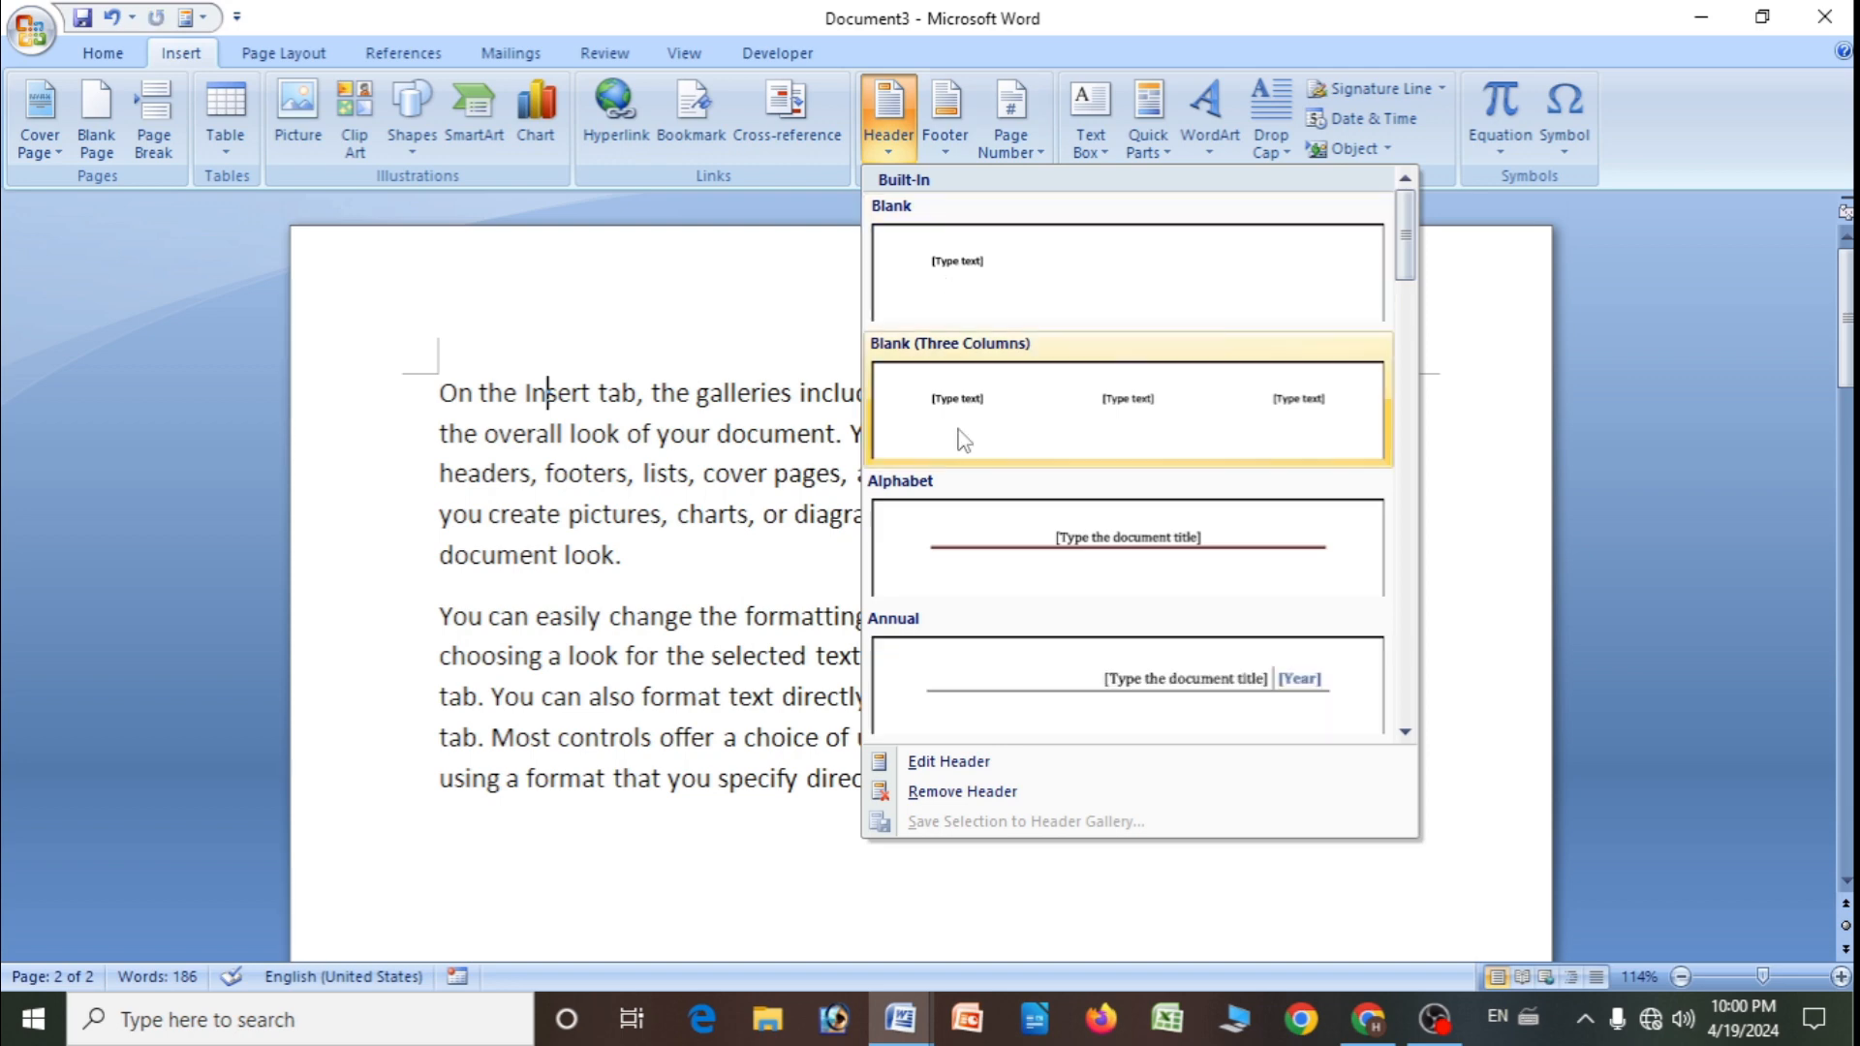
pyautogui.click(959, 398)
# - Fill the three header placeholders from left to right with sduif, fdfd and dff, and close header editing
pyautogui.click(503, 339)
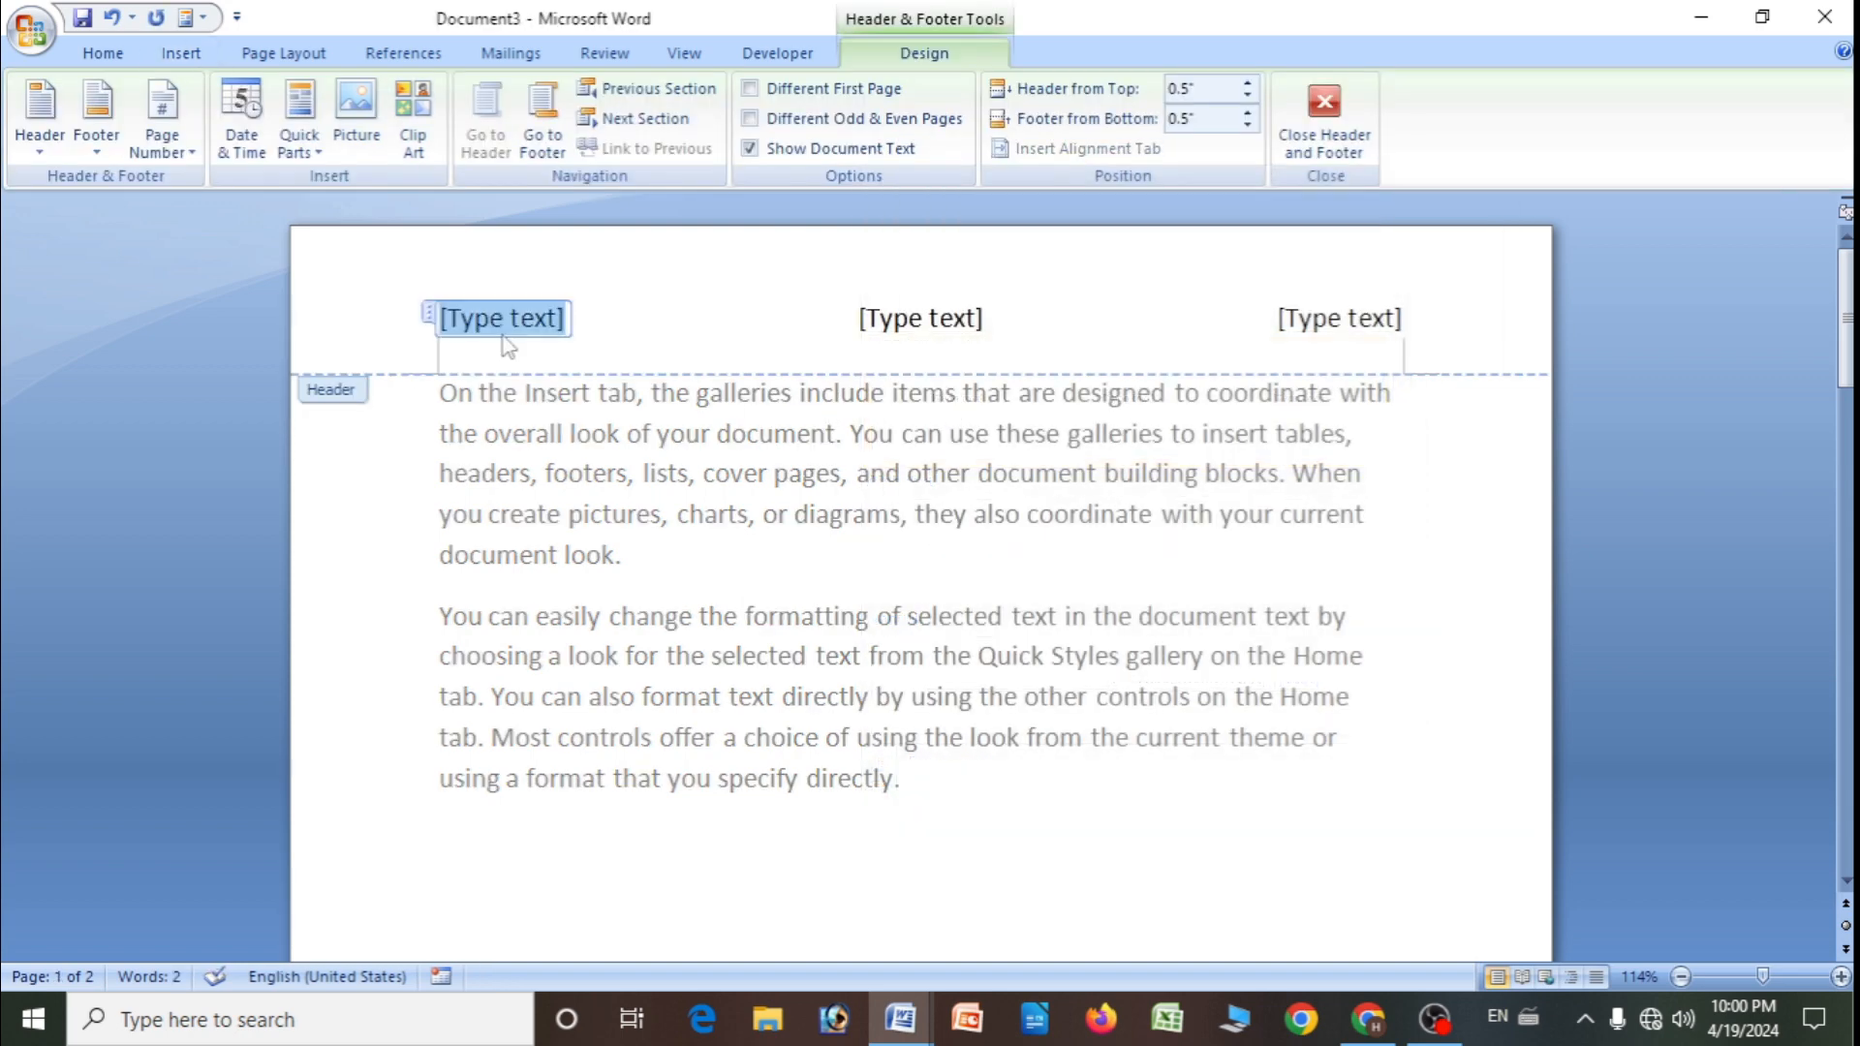
pyautogui.write('sduif')
pyautogui.click(958, 319)
pyautogui.write('fdfd')
pyautogui.click(1349, 306)
pyautogui.write('dff')
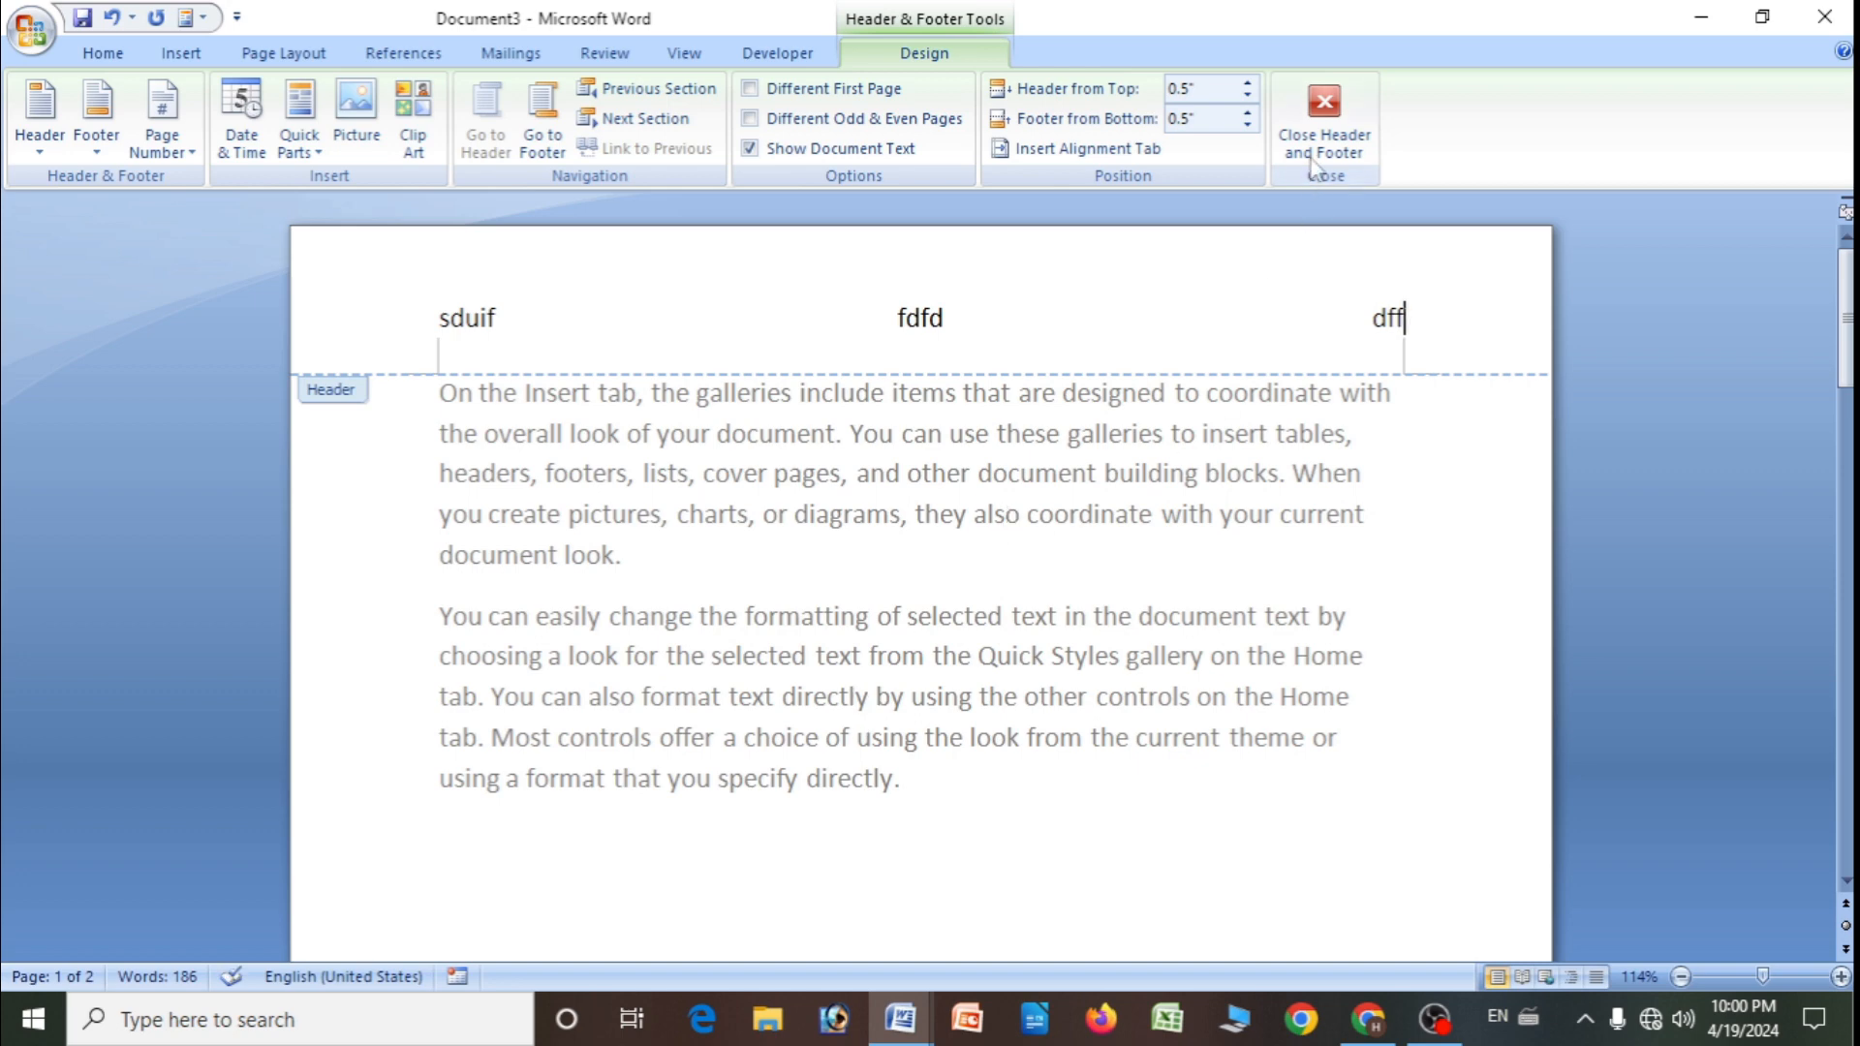
pyautogui.click(1316, 160)
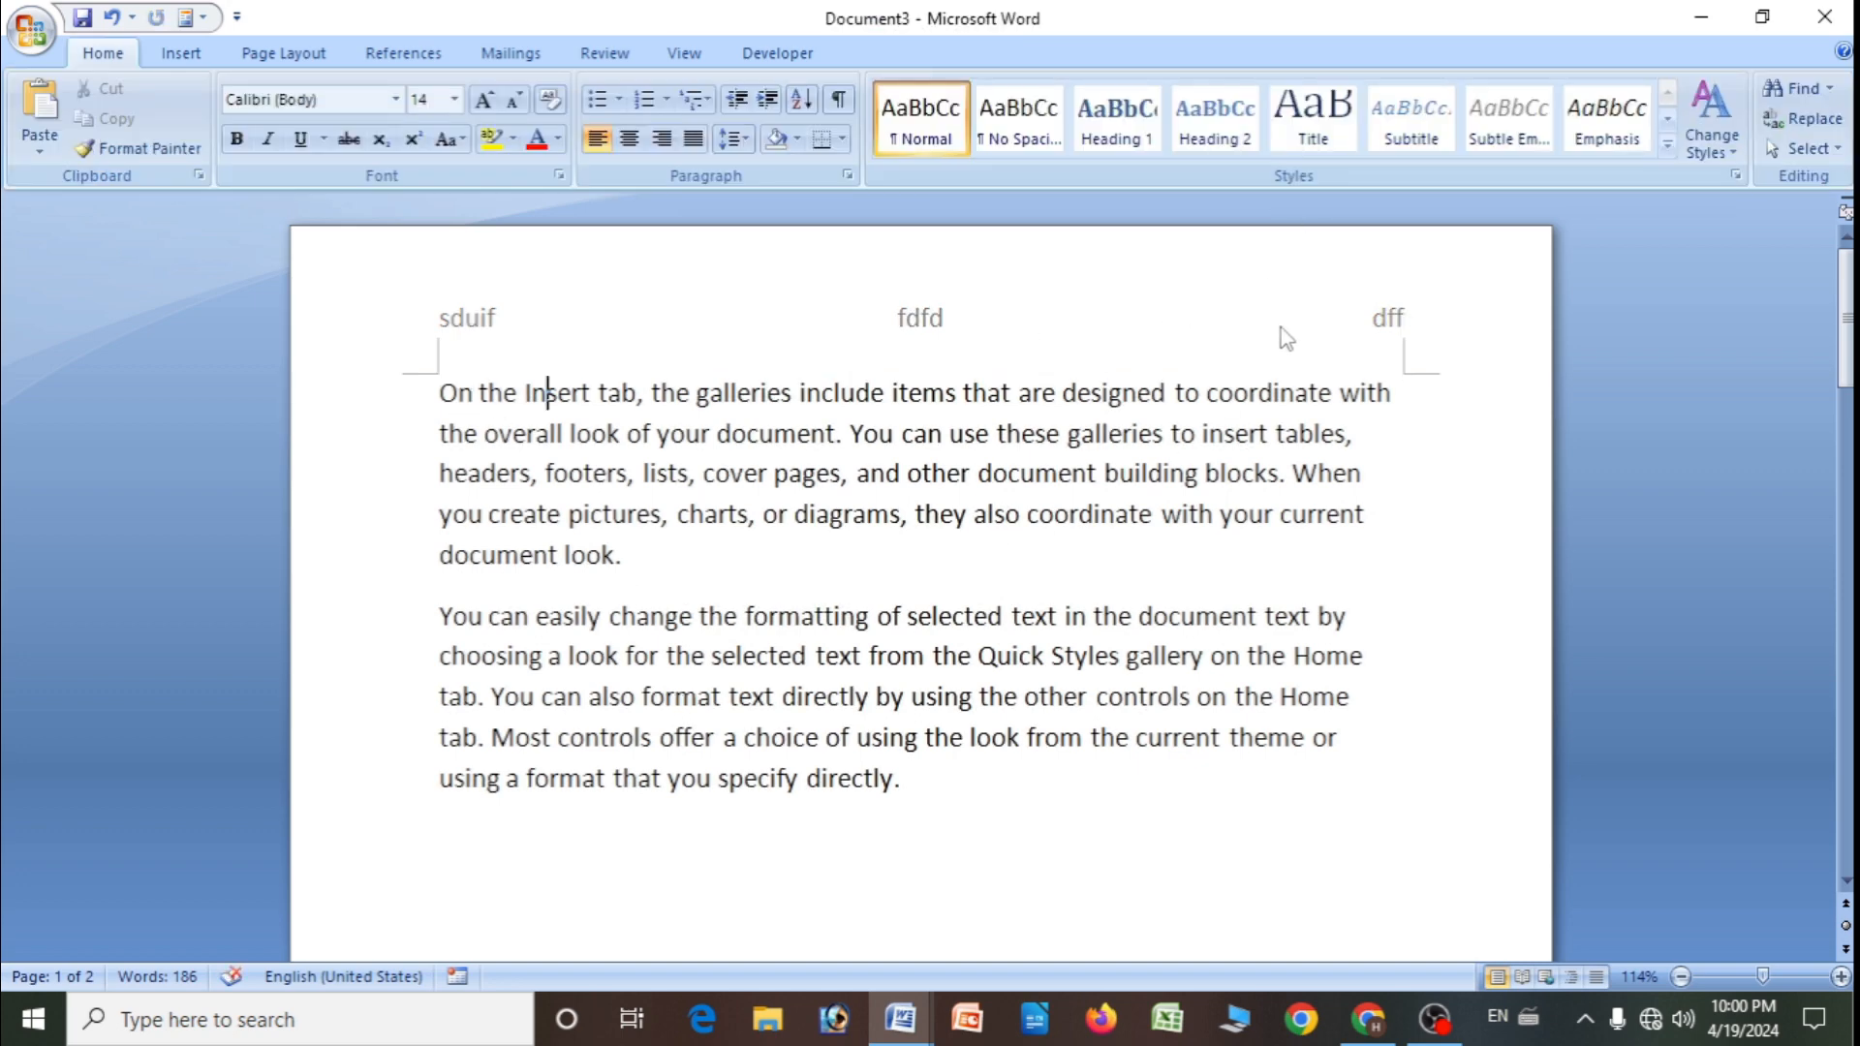
# - Insert a page break before "Themes gallery" in the second page's paragraph and check the header across the pages
pyautogui.scroll(-10, 1320, 332)
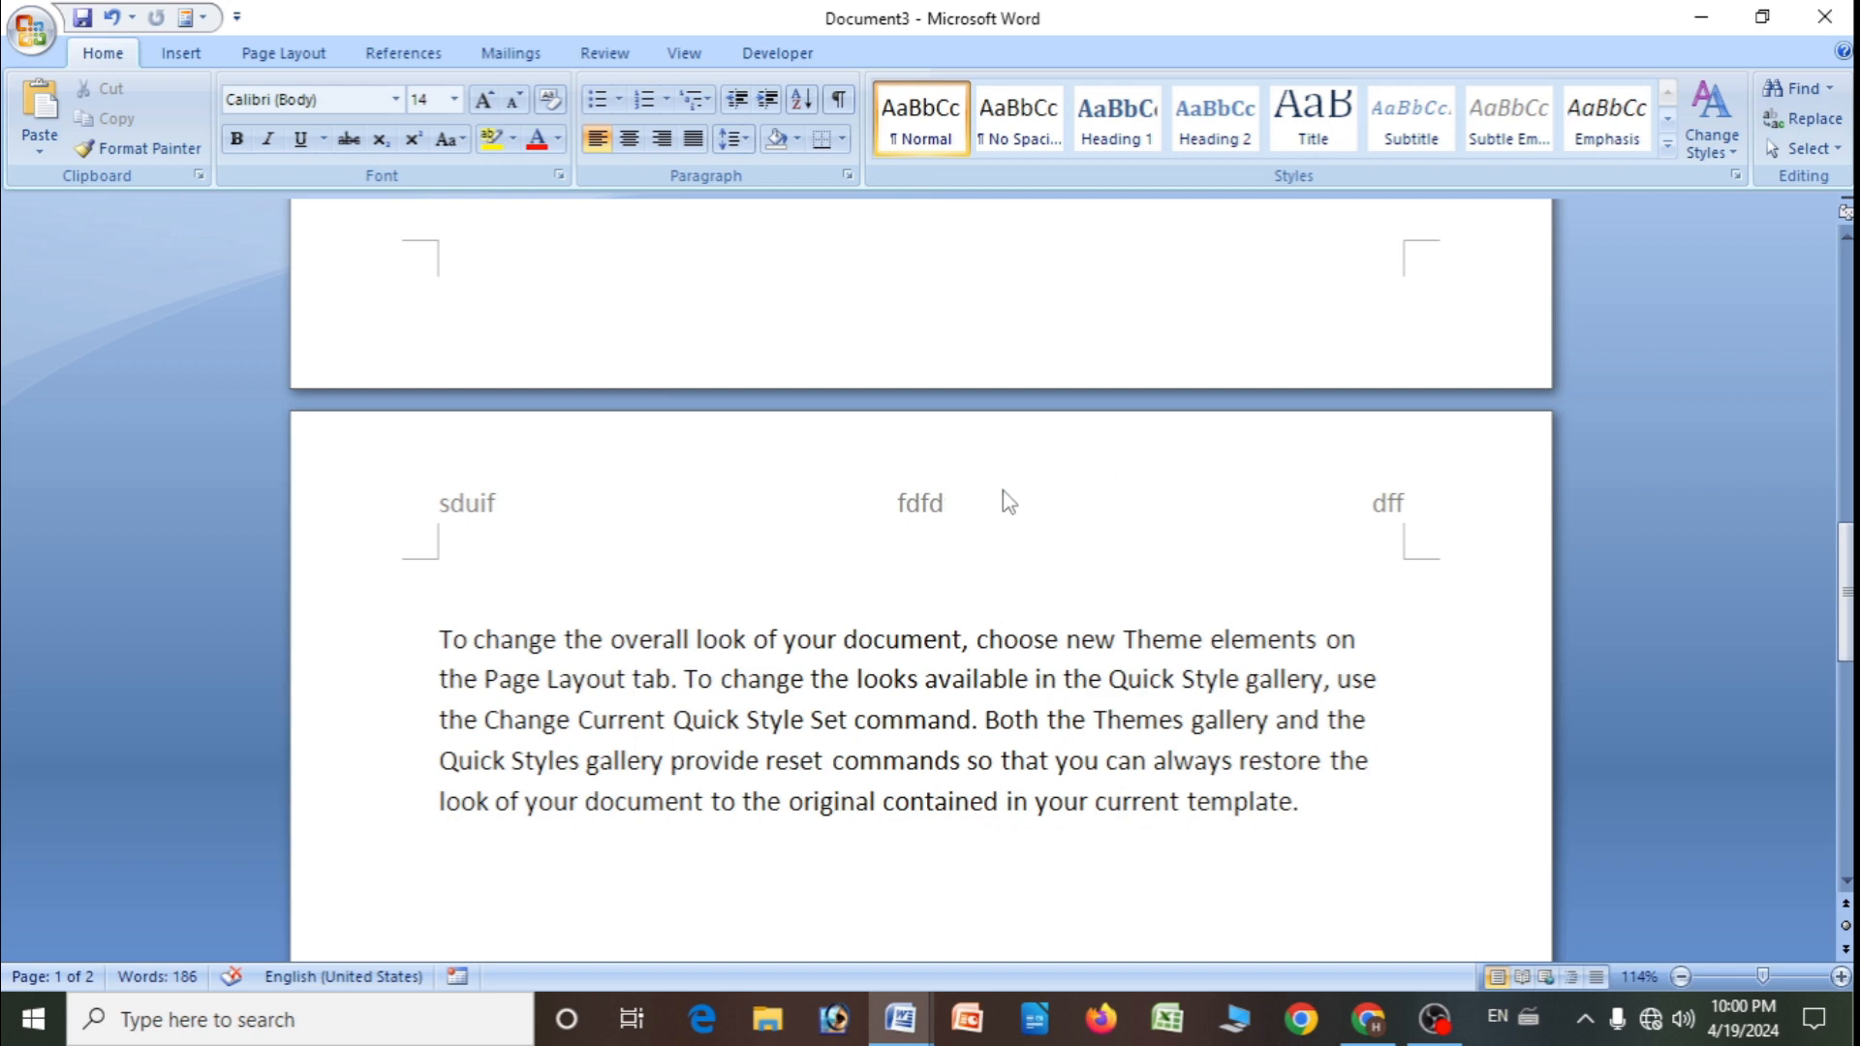
pyautogui.scroll(-5, 1008, 502)
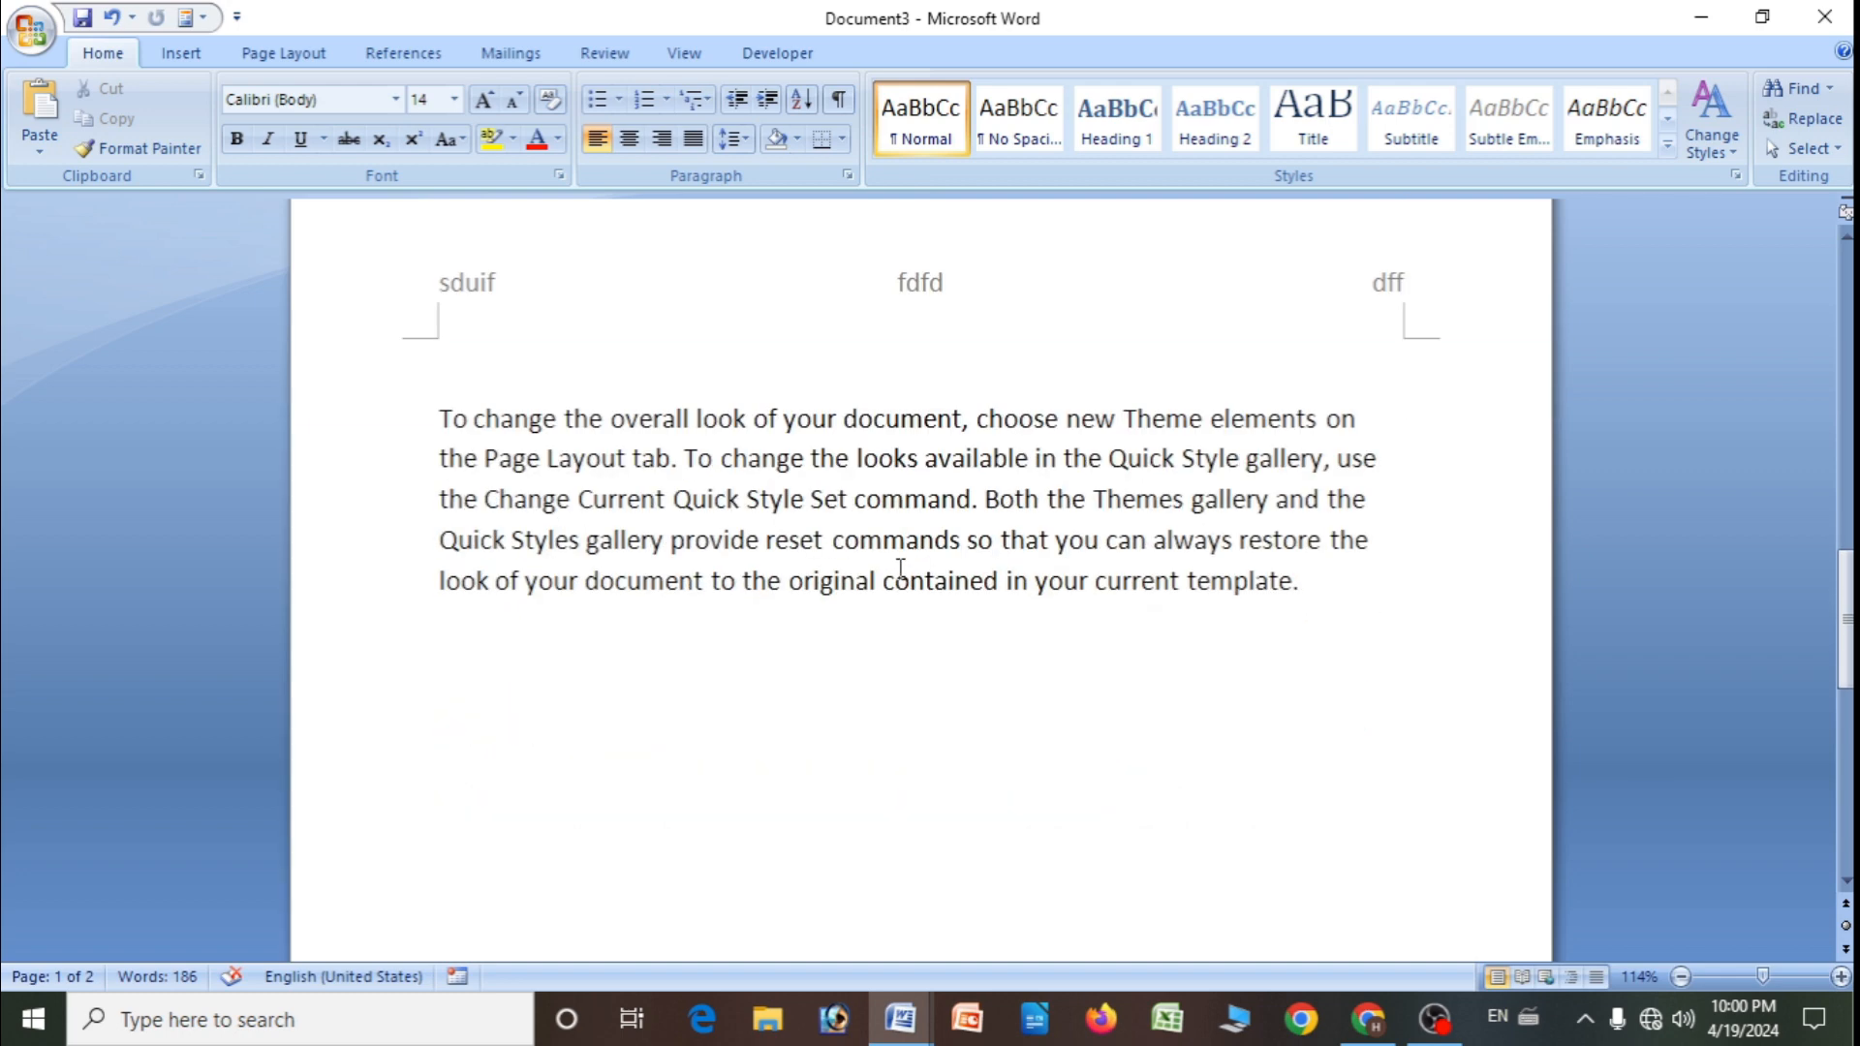
pyautogui.scroll(2, 969, 308)
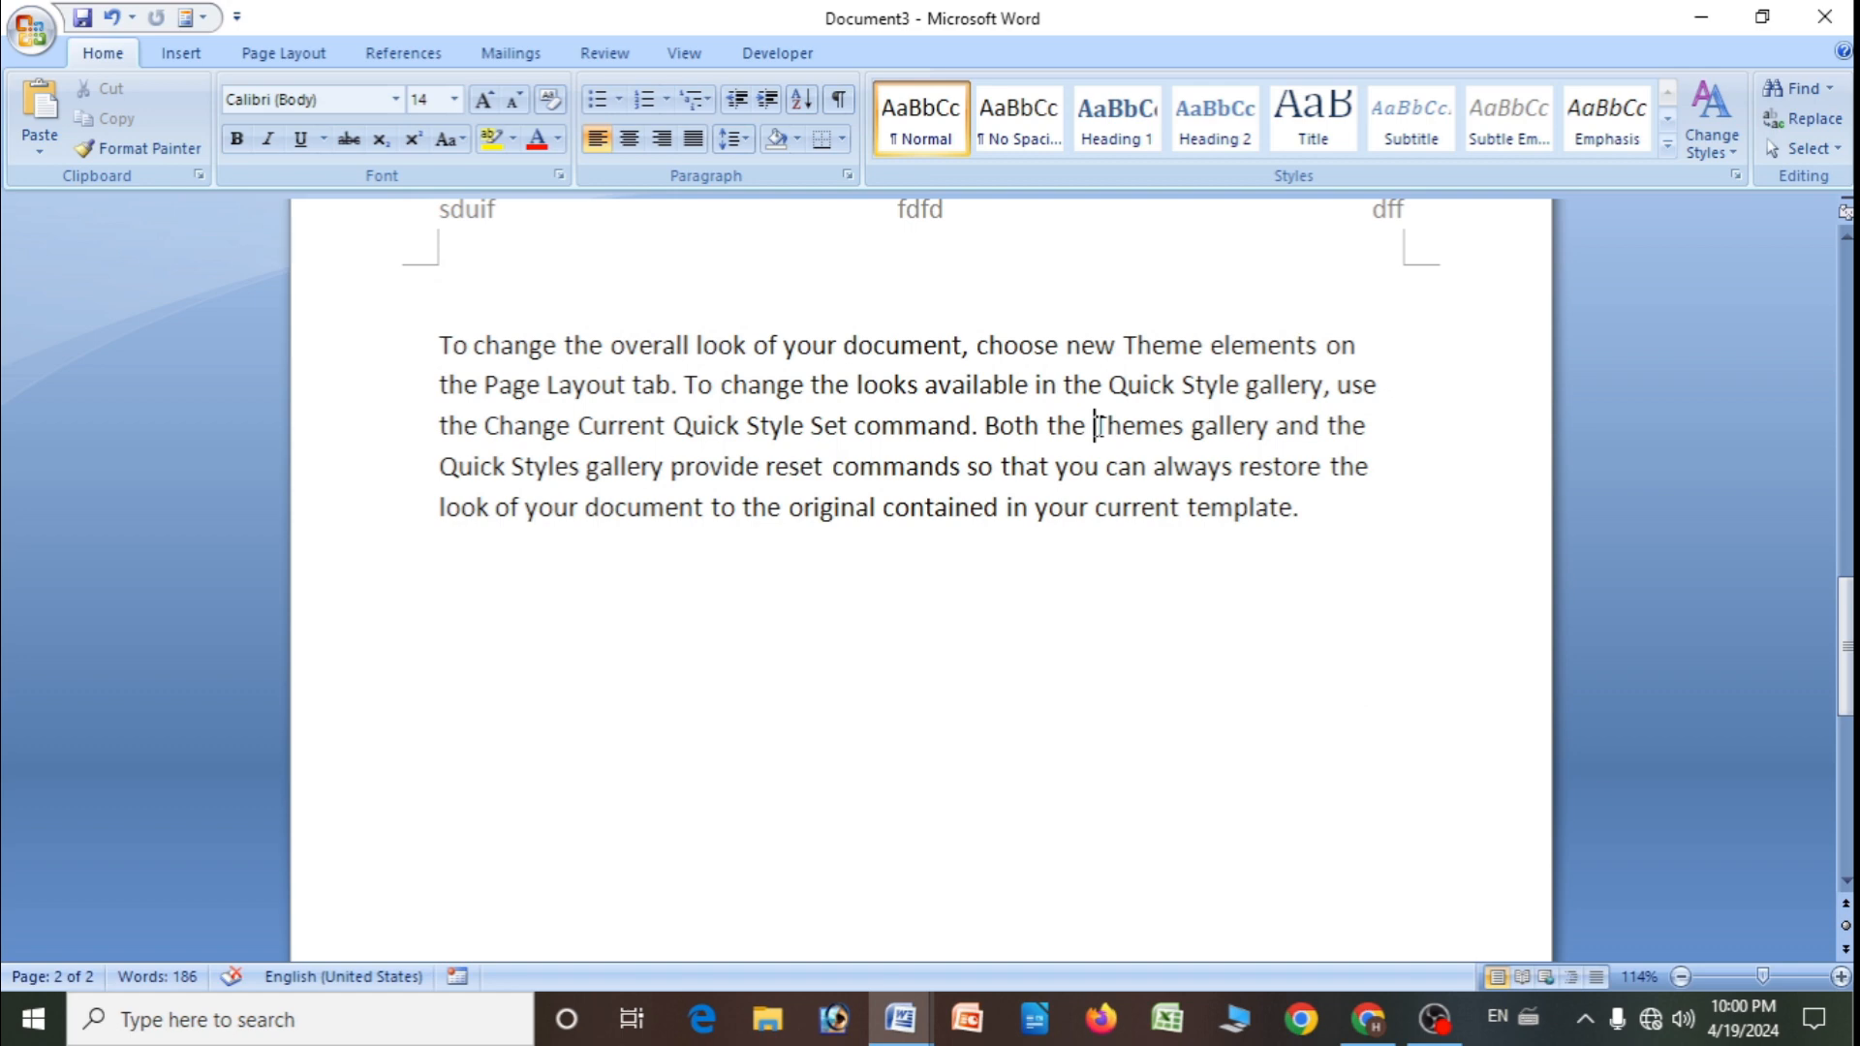
pyautogui.click(1096, 425)
pyautogui.hotkey('ctrl', 'Return')
pyautogui.scroll(-2, 241, 576)
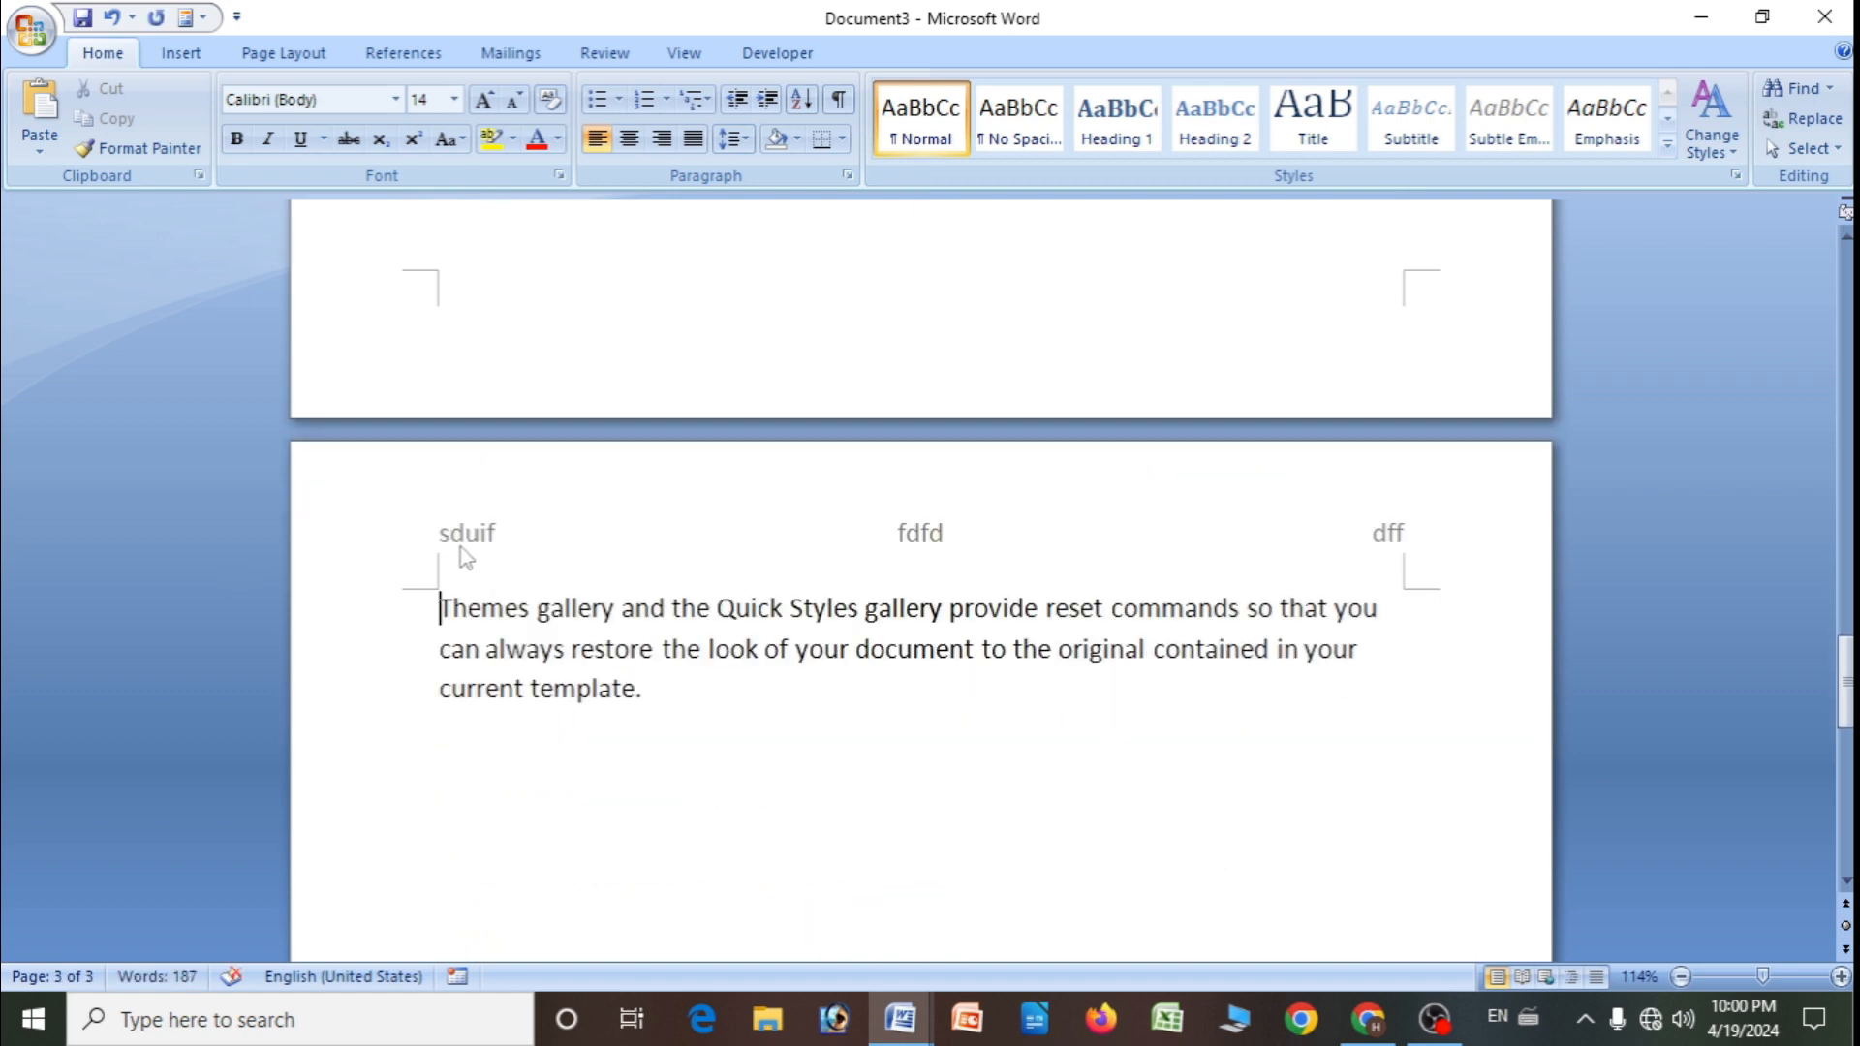
pyautogui.scroll(10, 463, 553)
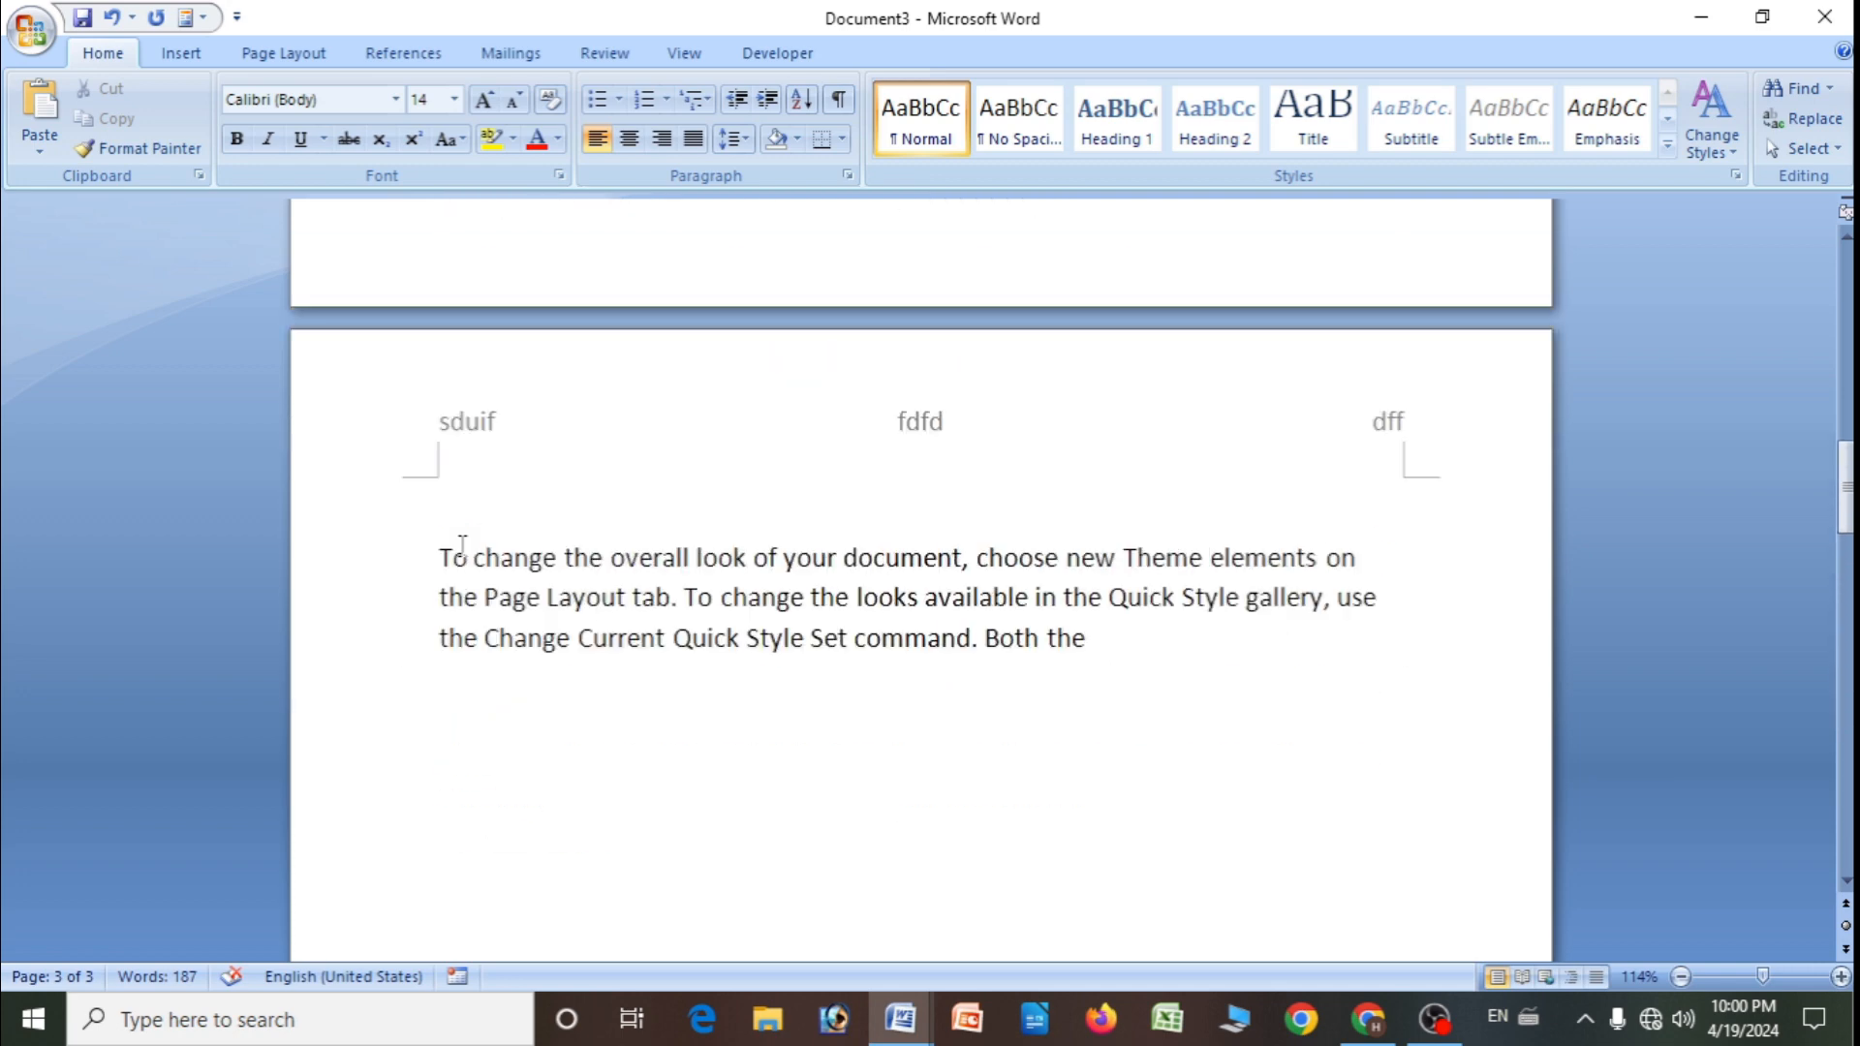
pyautogui.scroll(10, 456, 441)
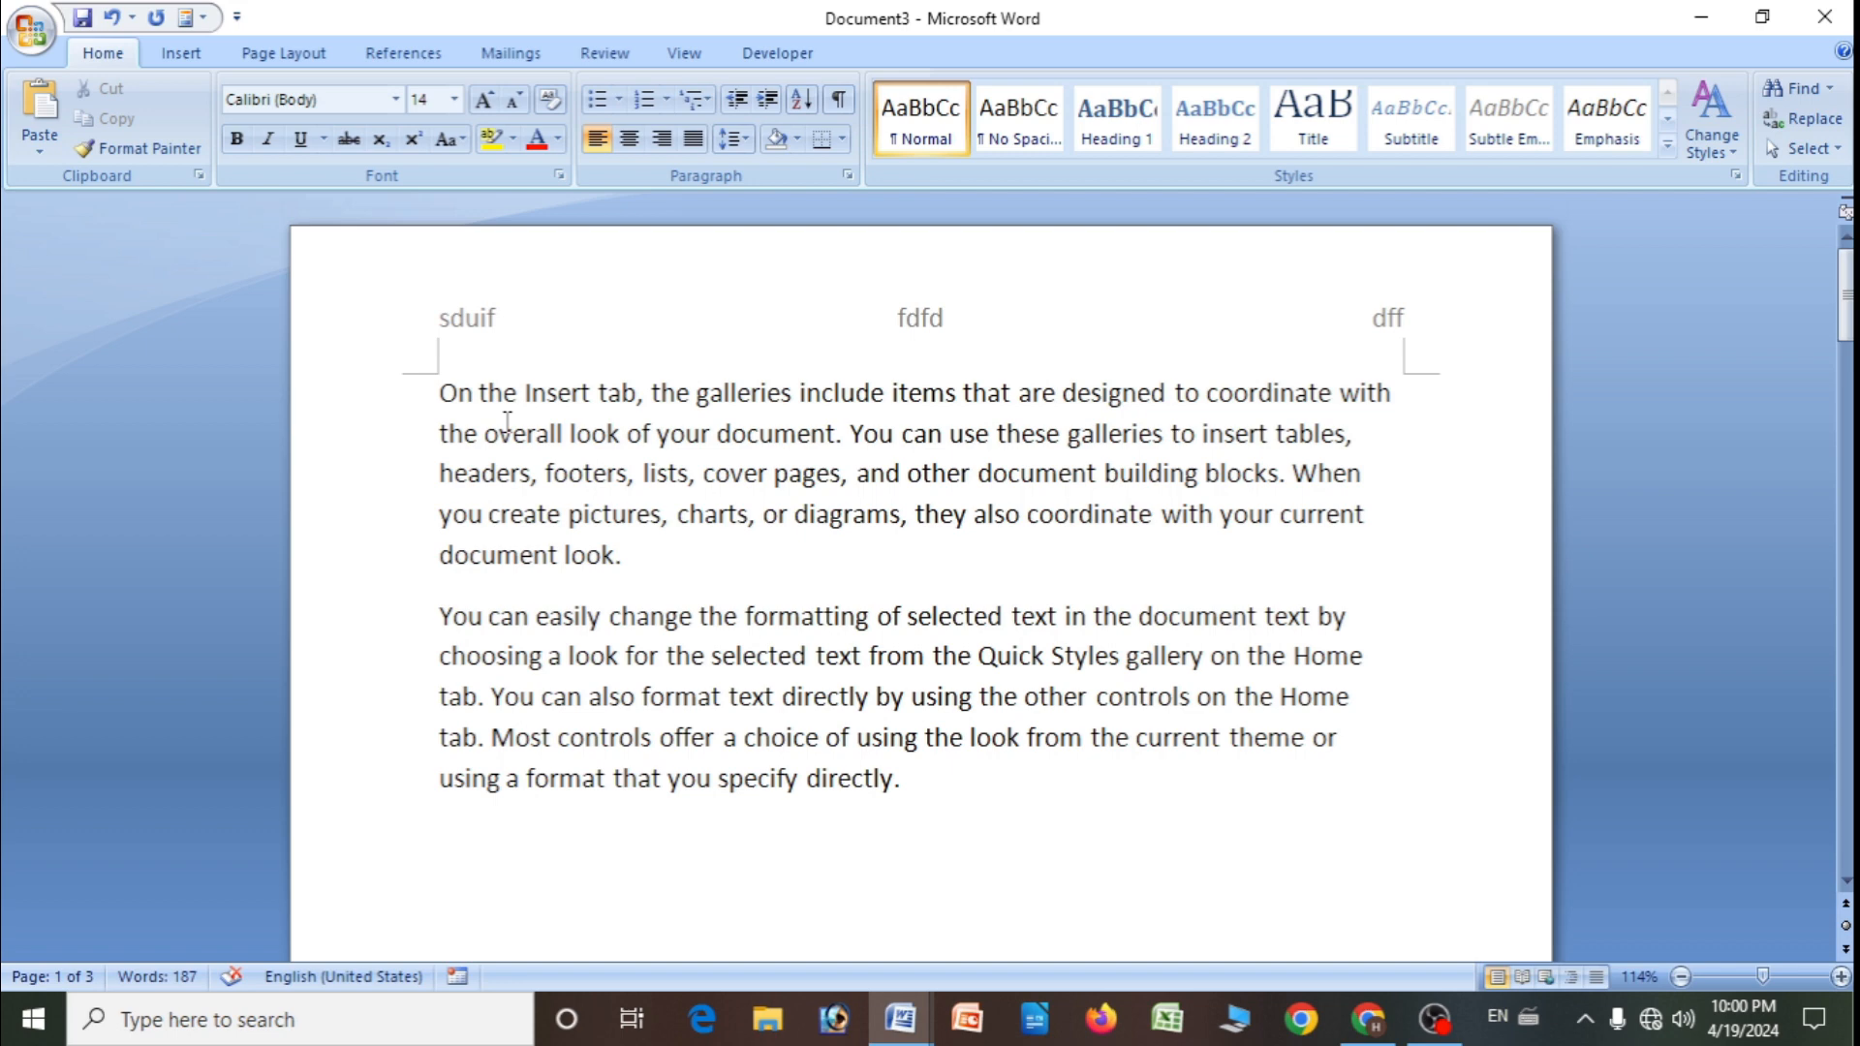
pyautogui.scroll(-5, 507, 423)
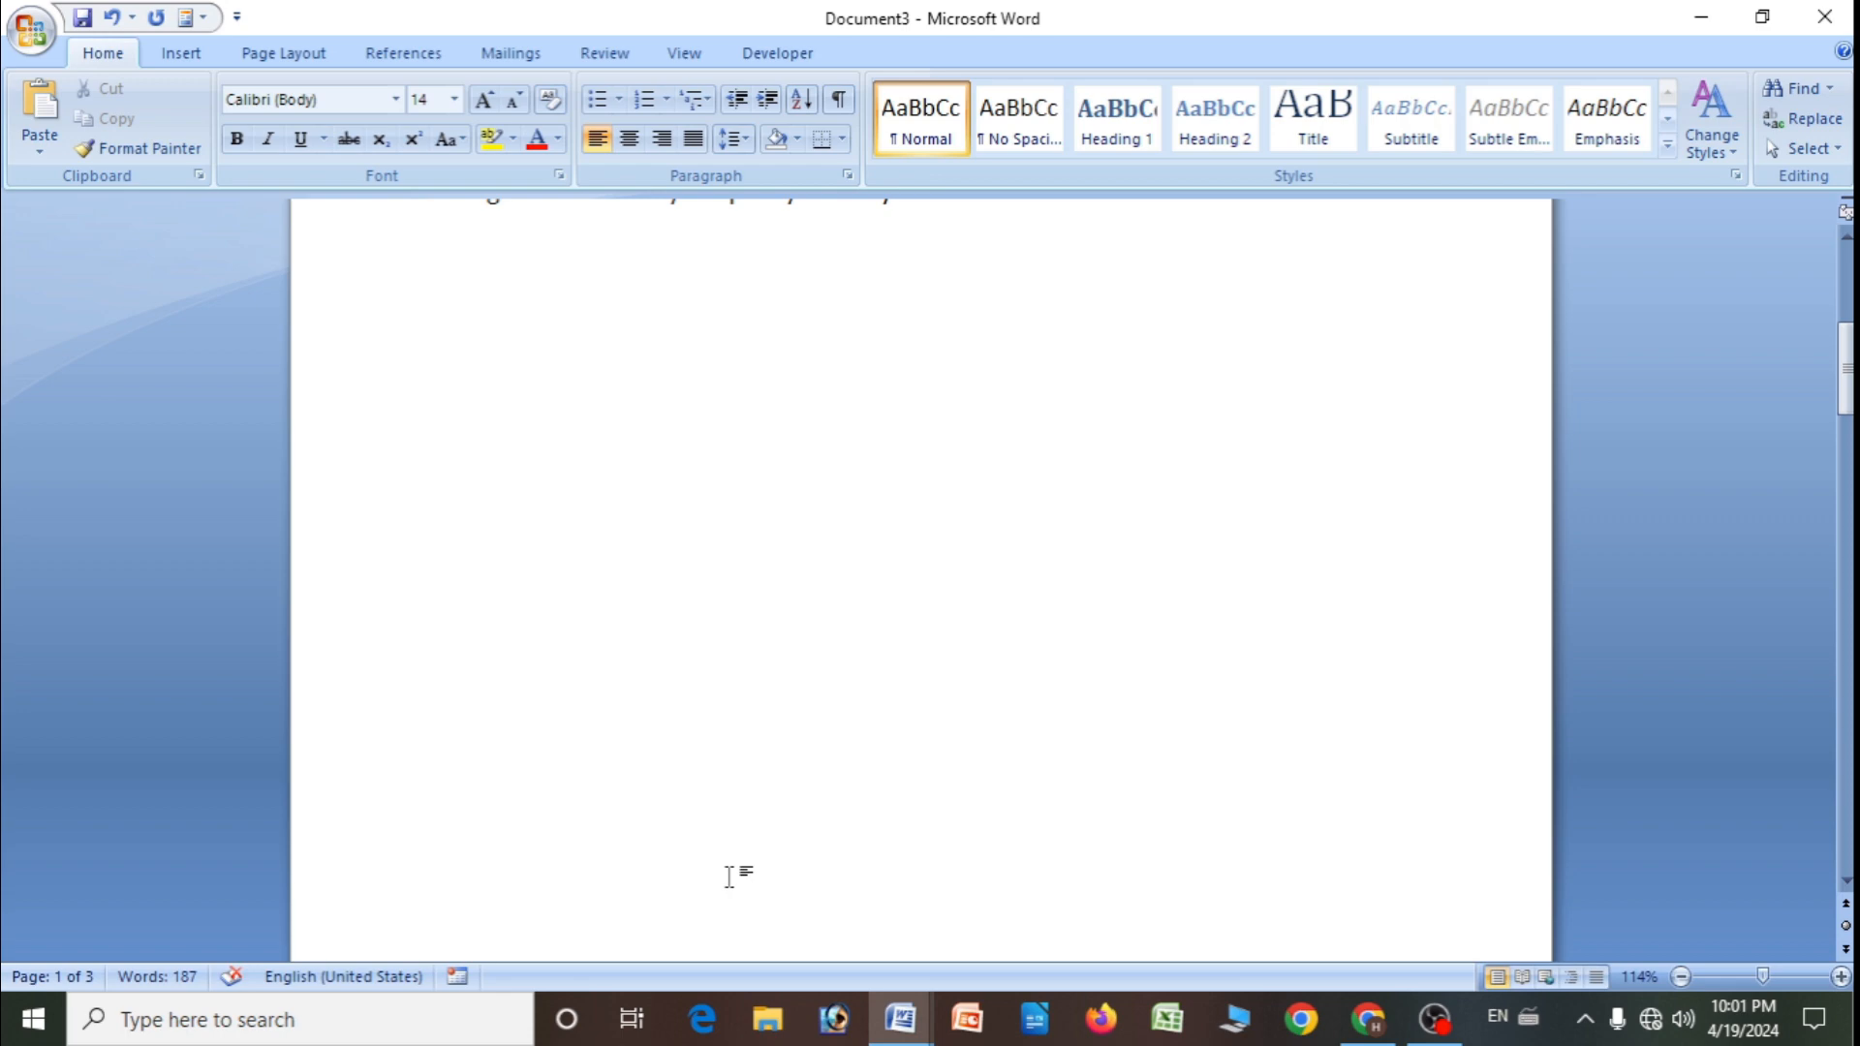
pyautogui.scroll(5, 730, 877)
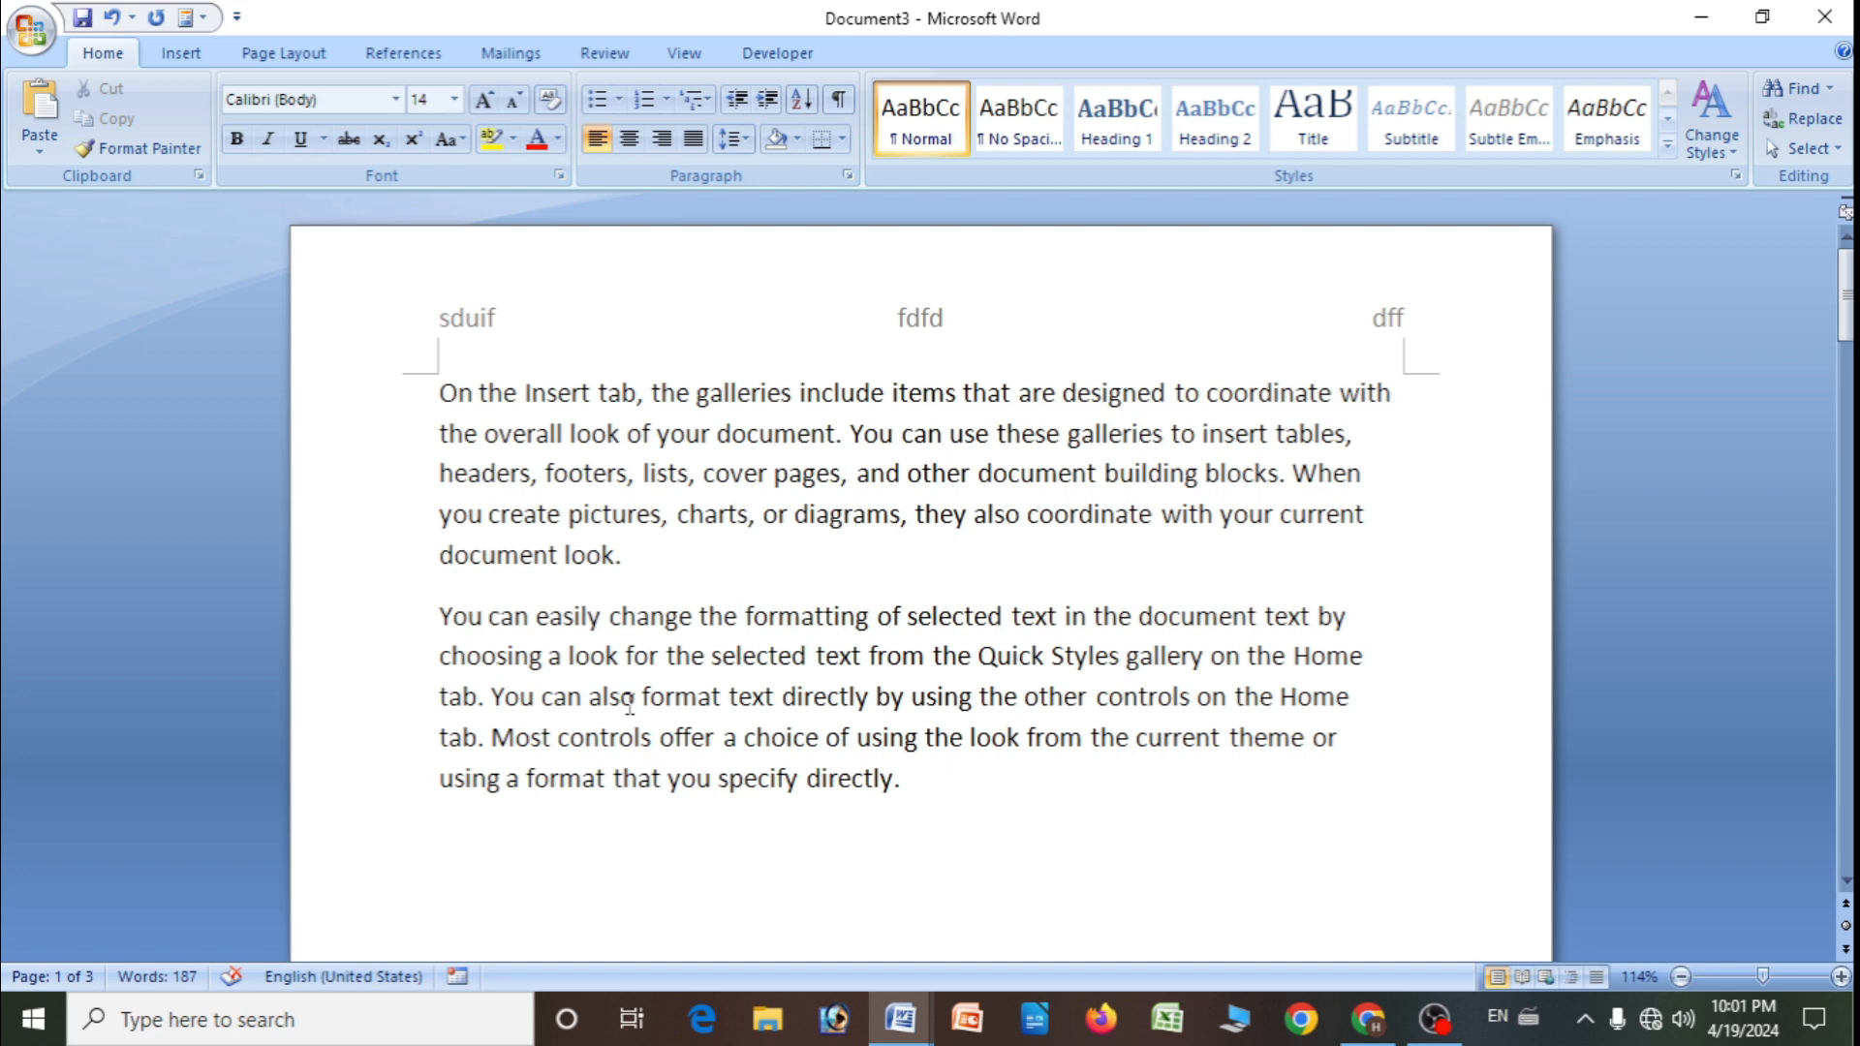
pyautogui.doubleClick(455, 329)
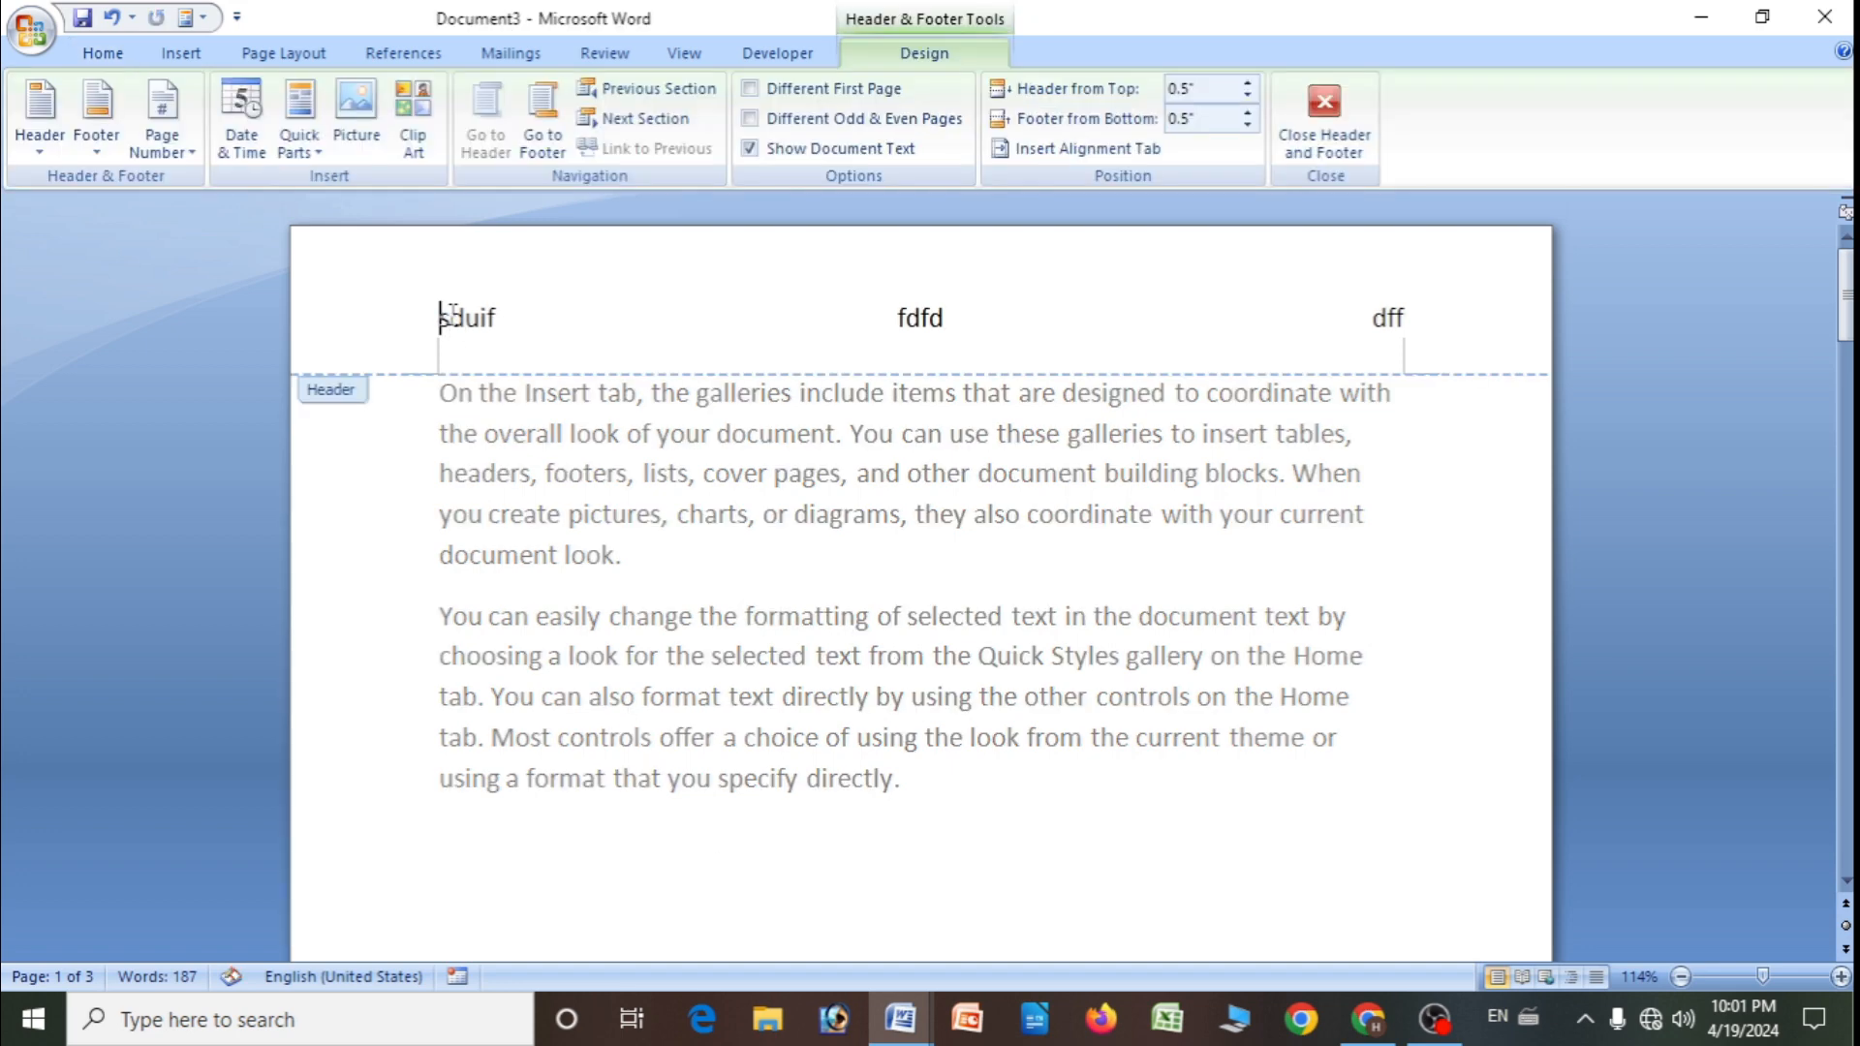
pyautogui.press('Home')
pyautogui.click(177, 55)
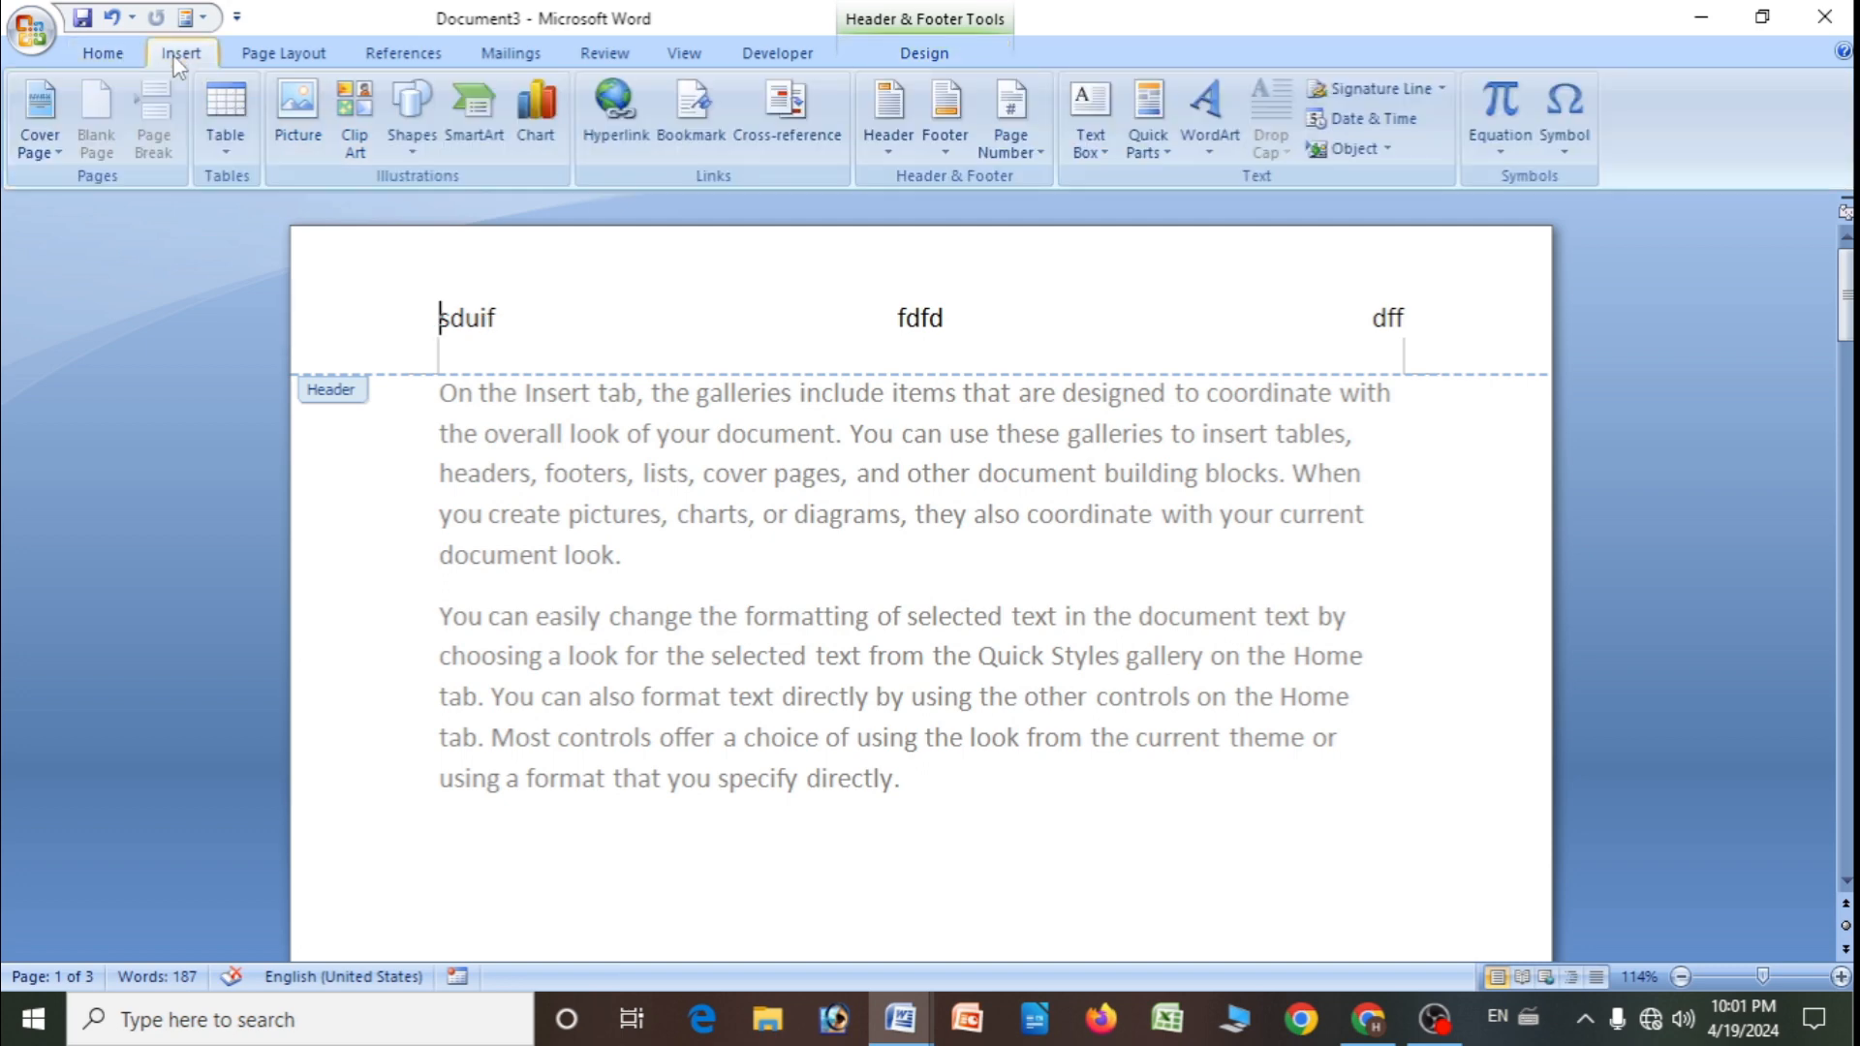
pyautogui.click(284, 56)
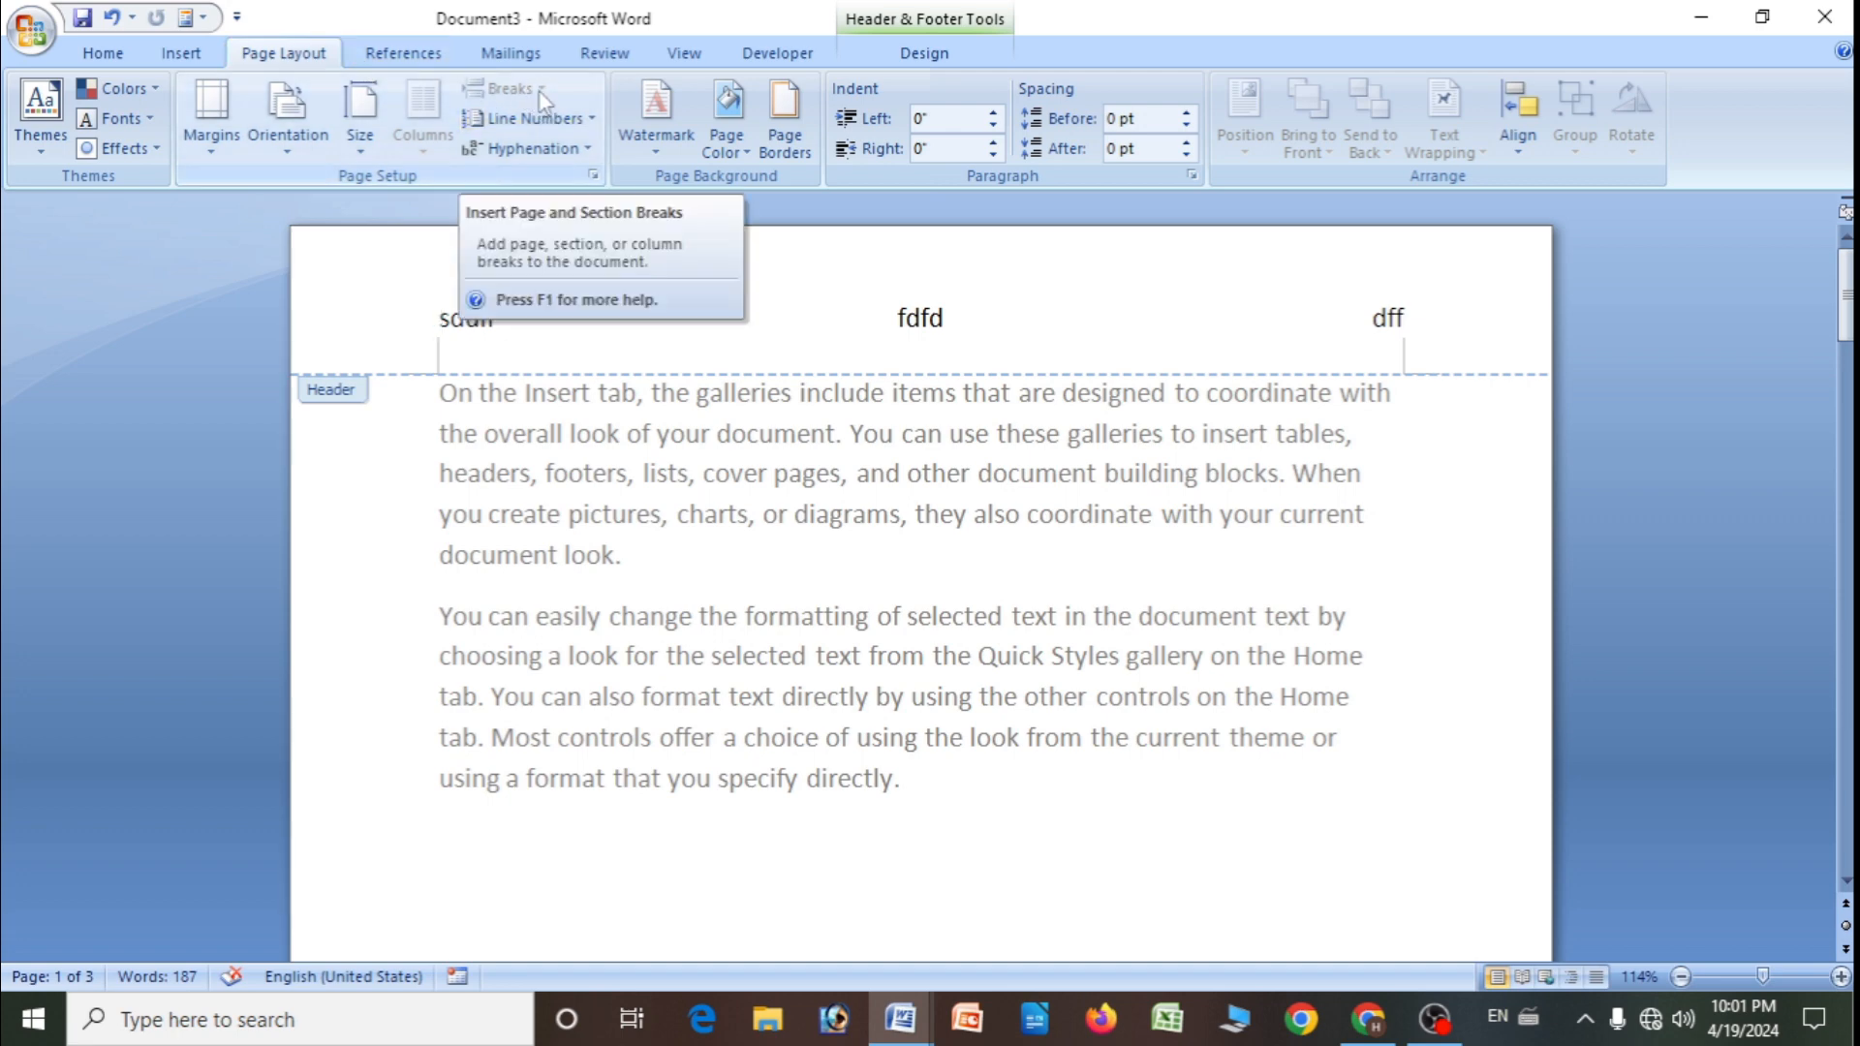
pyautogui.doubleClick(555, 570)
pyautogui.hotkey('ctrl', 'z')
pyautogui.scroll(7, 672, 664)
pyautogui.scroll(10, 675, 655)
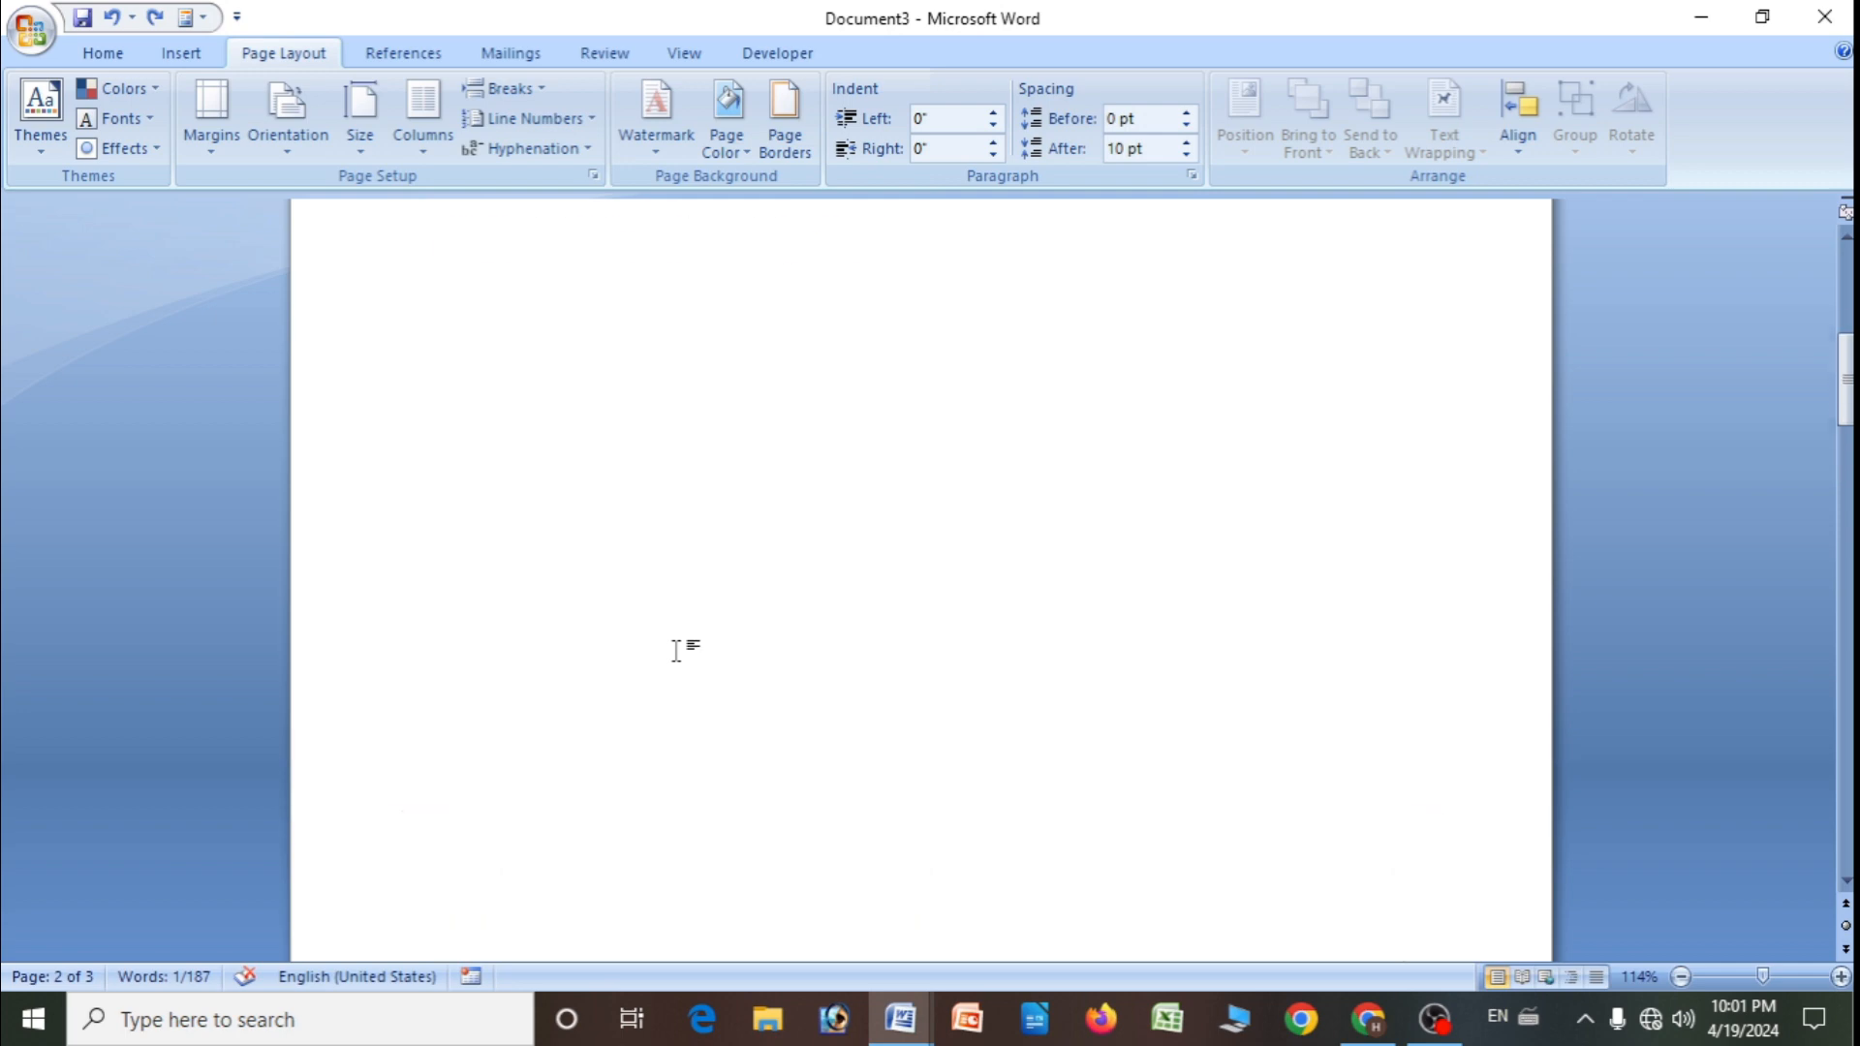
# - Place the cursor at the end of the first paragraph and compare the headers on the first two pages
pyautogui.click(641, 565)
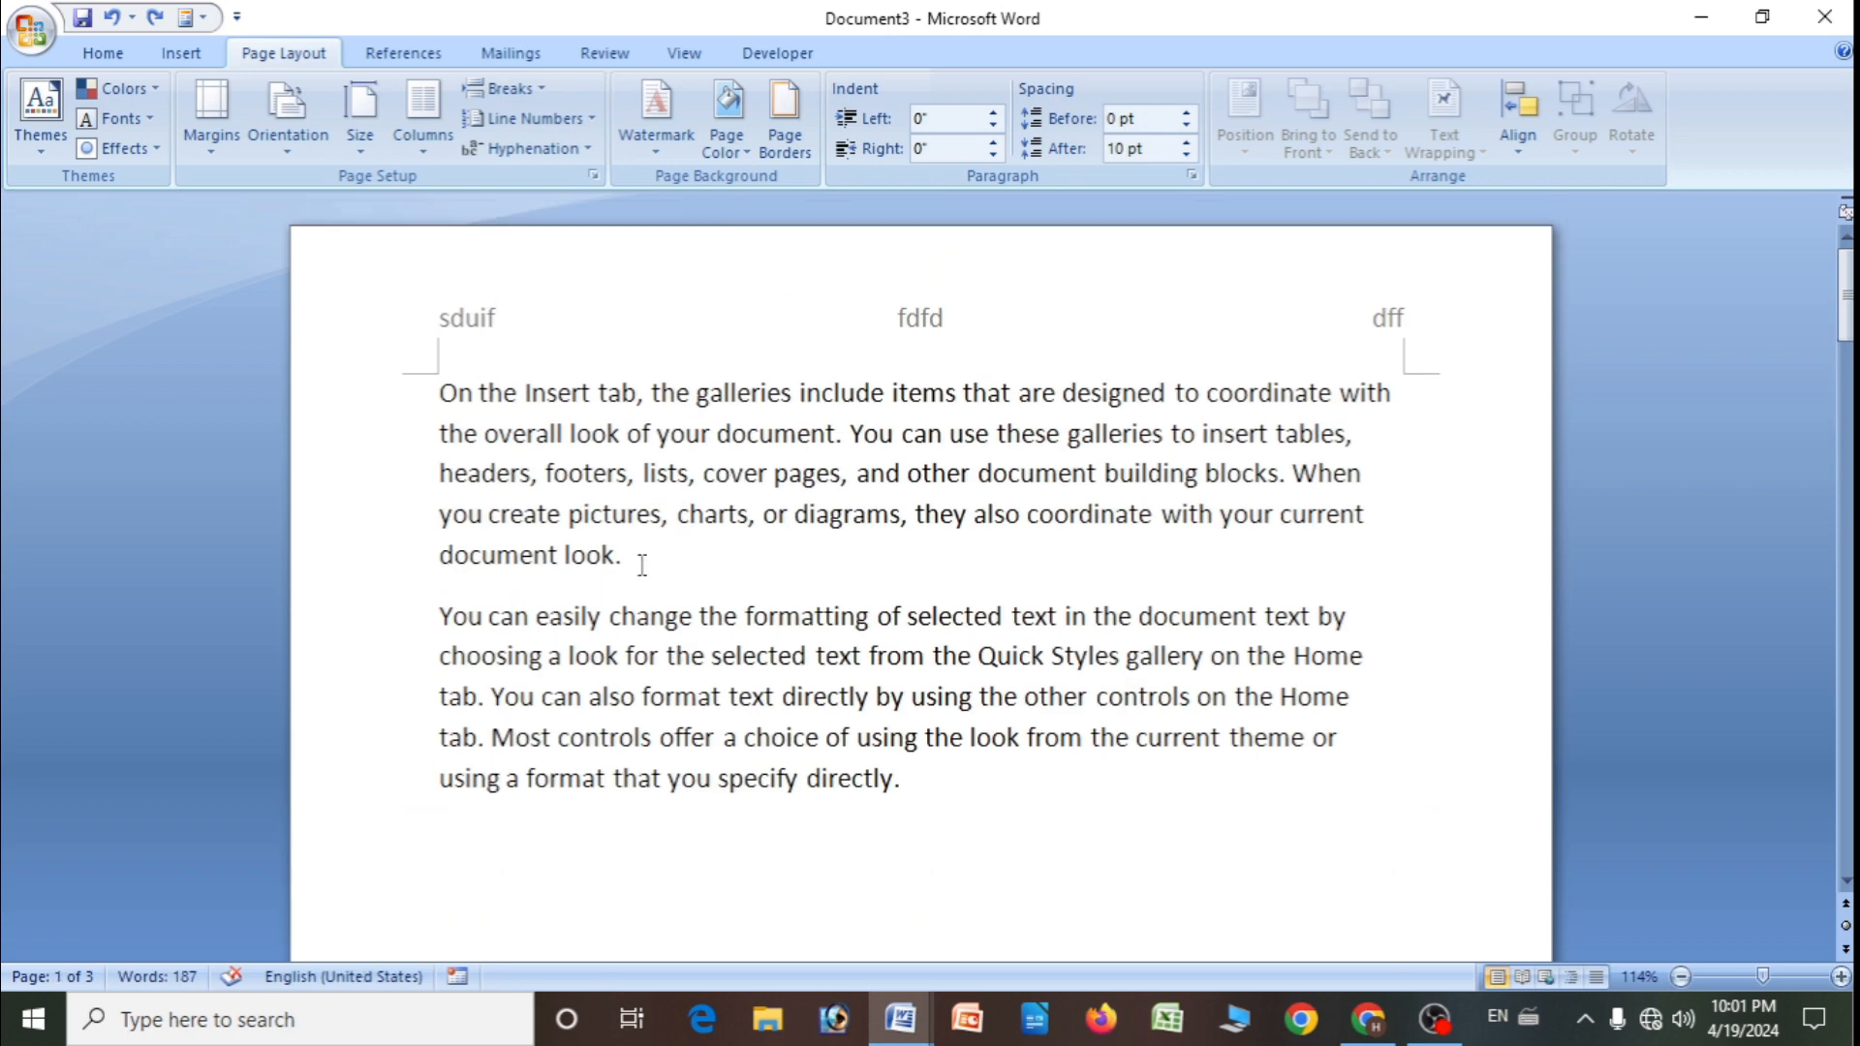
pyautogui.scroll(-7, 851, 610)
pyautogui.scroll(4, 897, 643)
pyautogui.scroll(3, 683, 319)
pyautogui.scroll(-1, 830, 511)
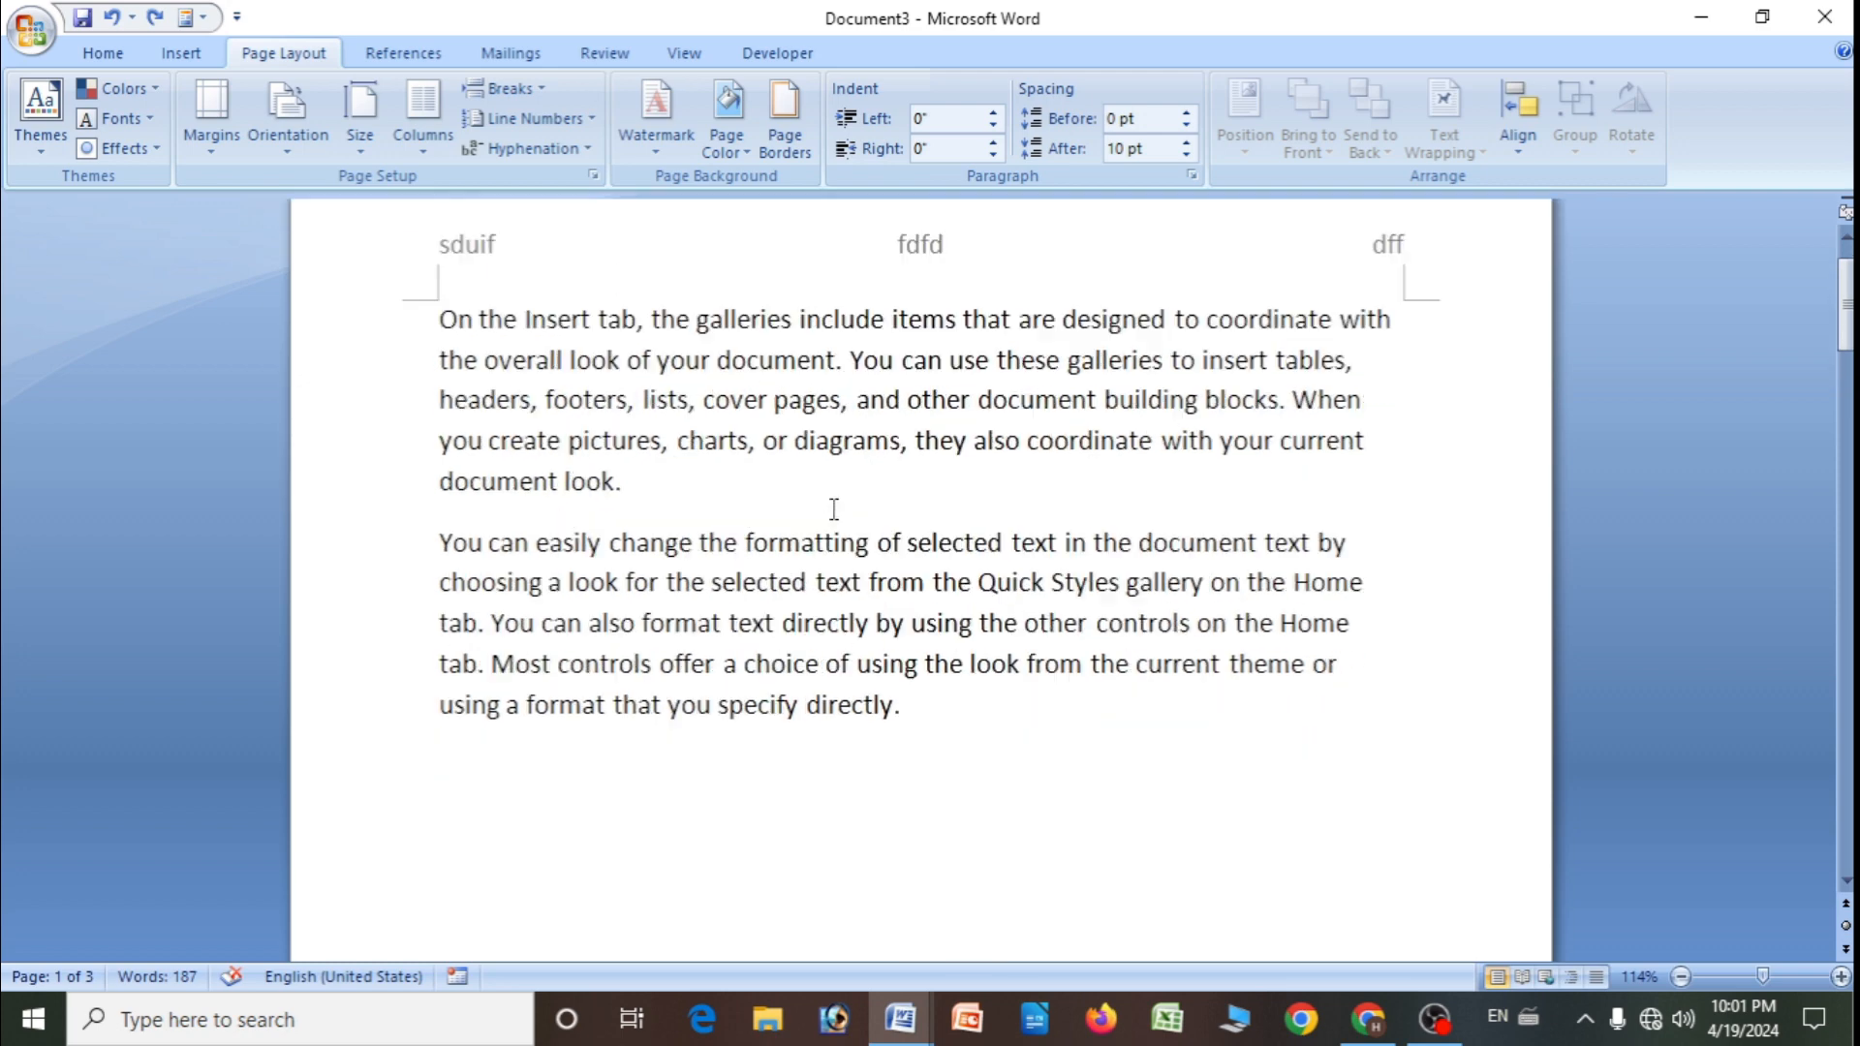
pyautogui.scroll(-8, 747, 386)
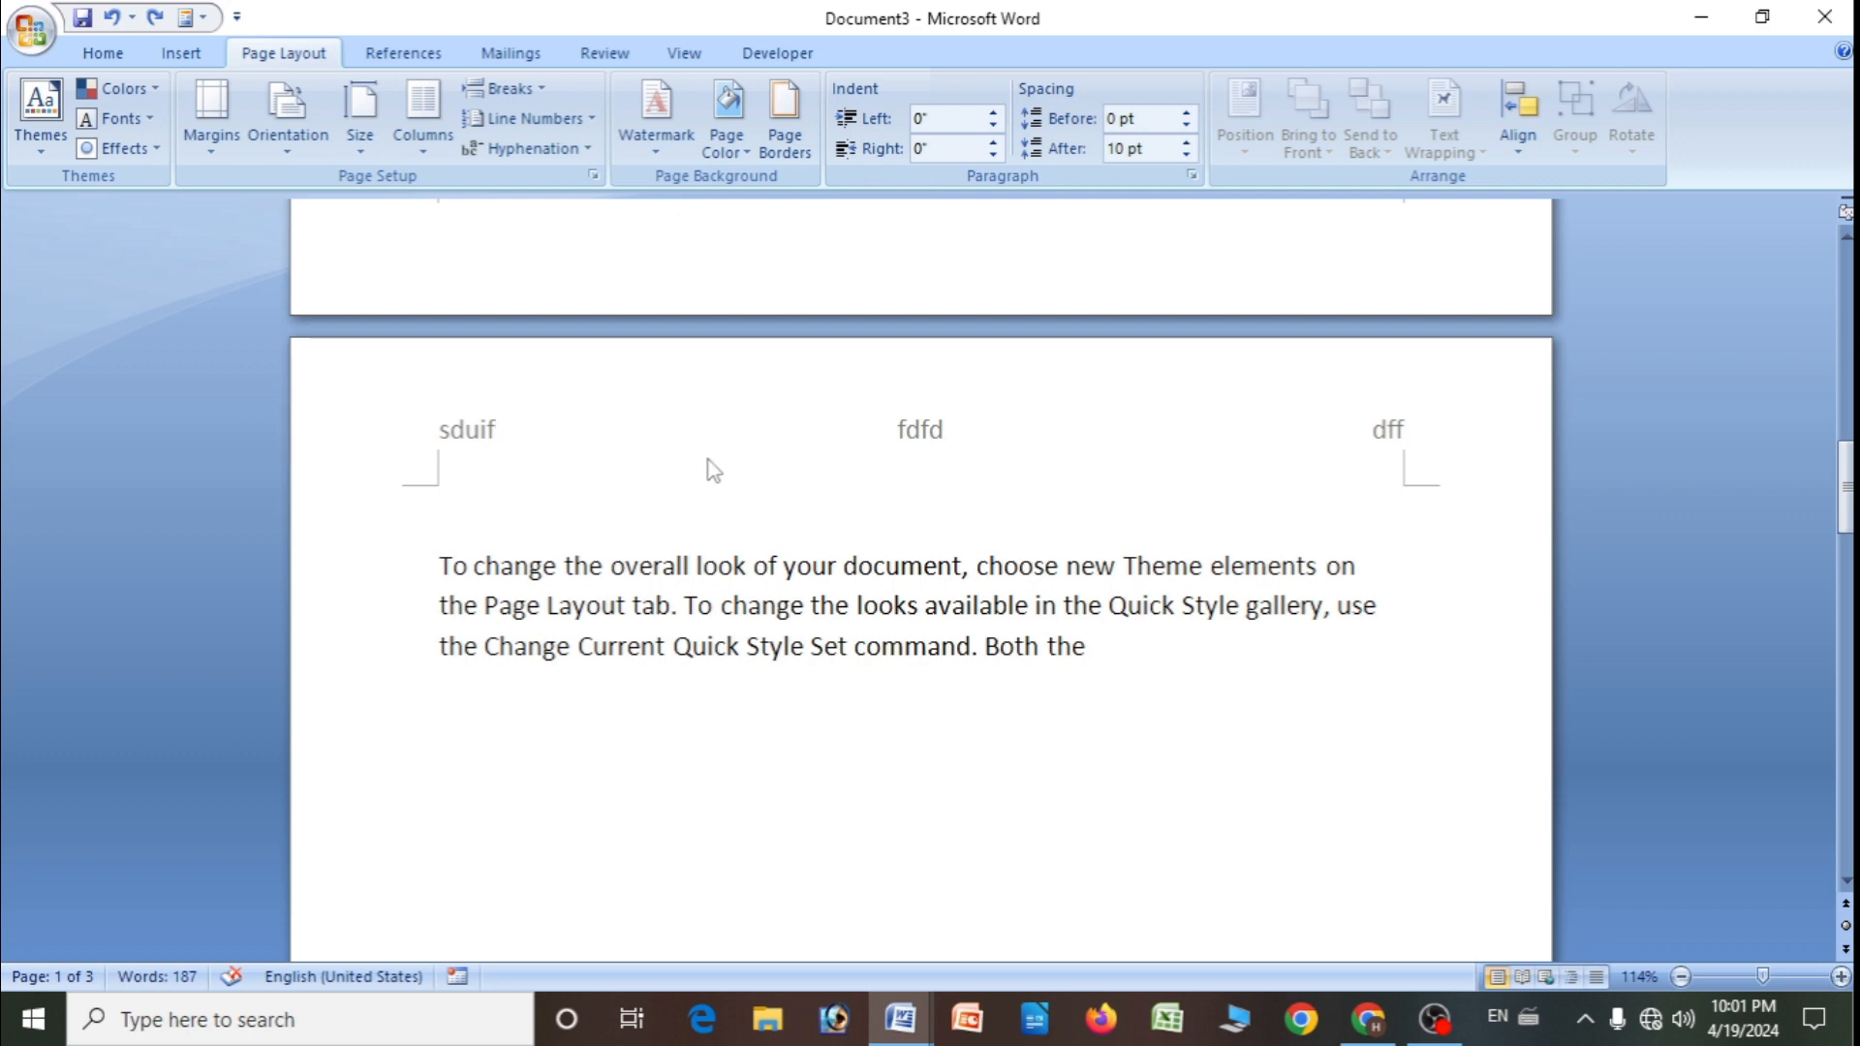
# - Examine the empty lower part of the first page and the header at the start of the second page
pyautogui.scroll(3, 687, 462)
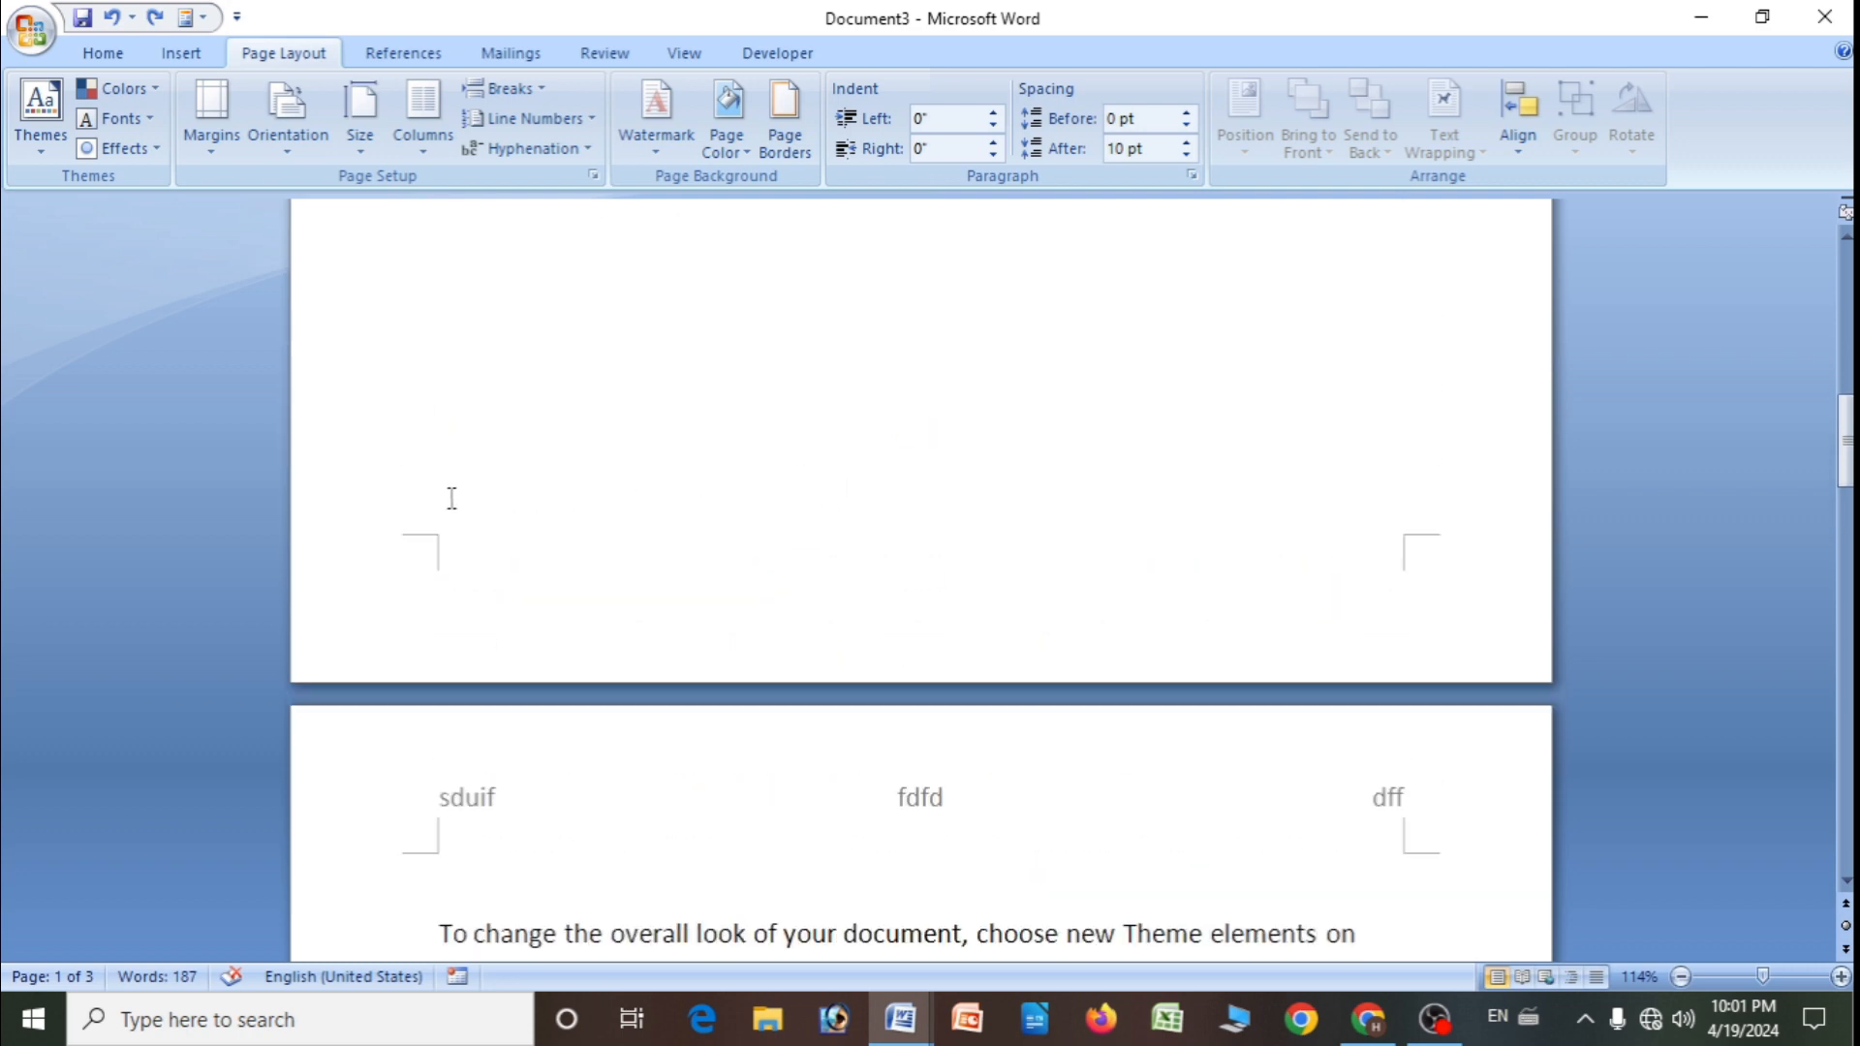
pyautogui.scroll(2, 456, 498)
pyautogui.scroll(-1, 891, 557)
pyautogui.scroll(2, 1382, 619)
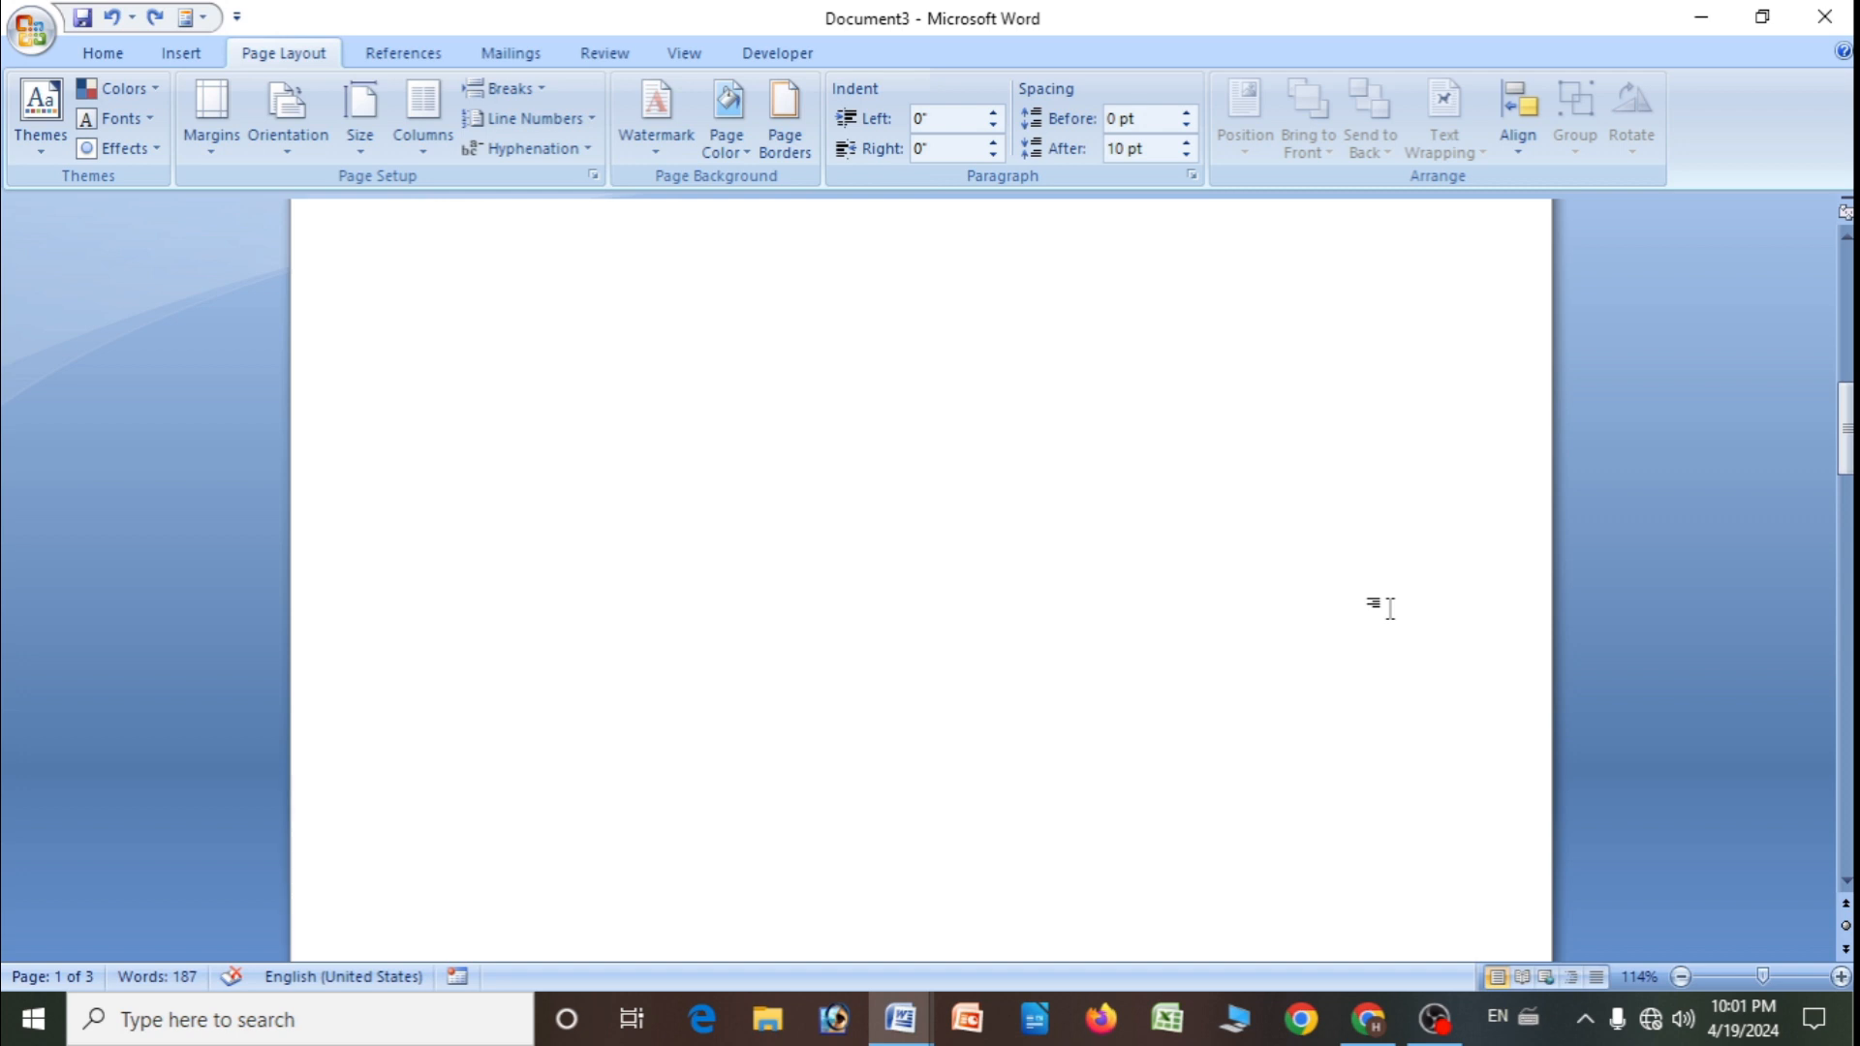
pyautogui.scroll(-1, 1375, 615)
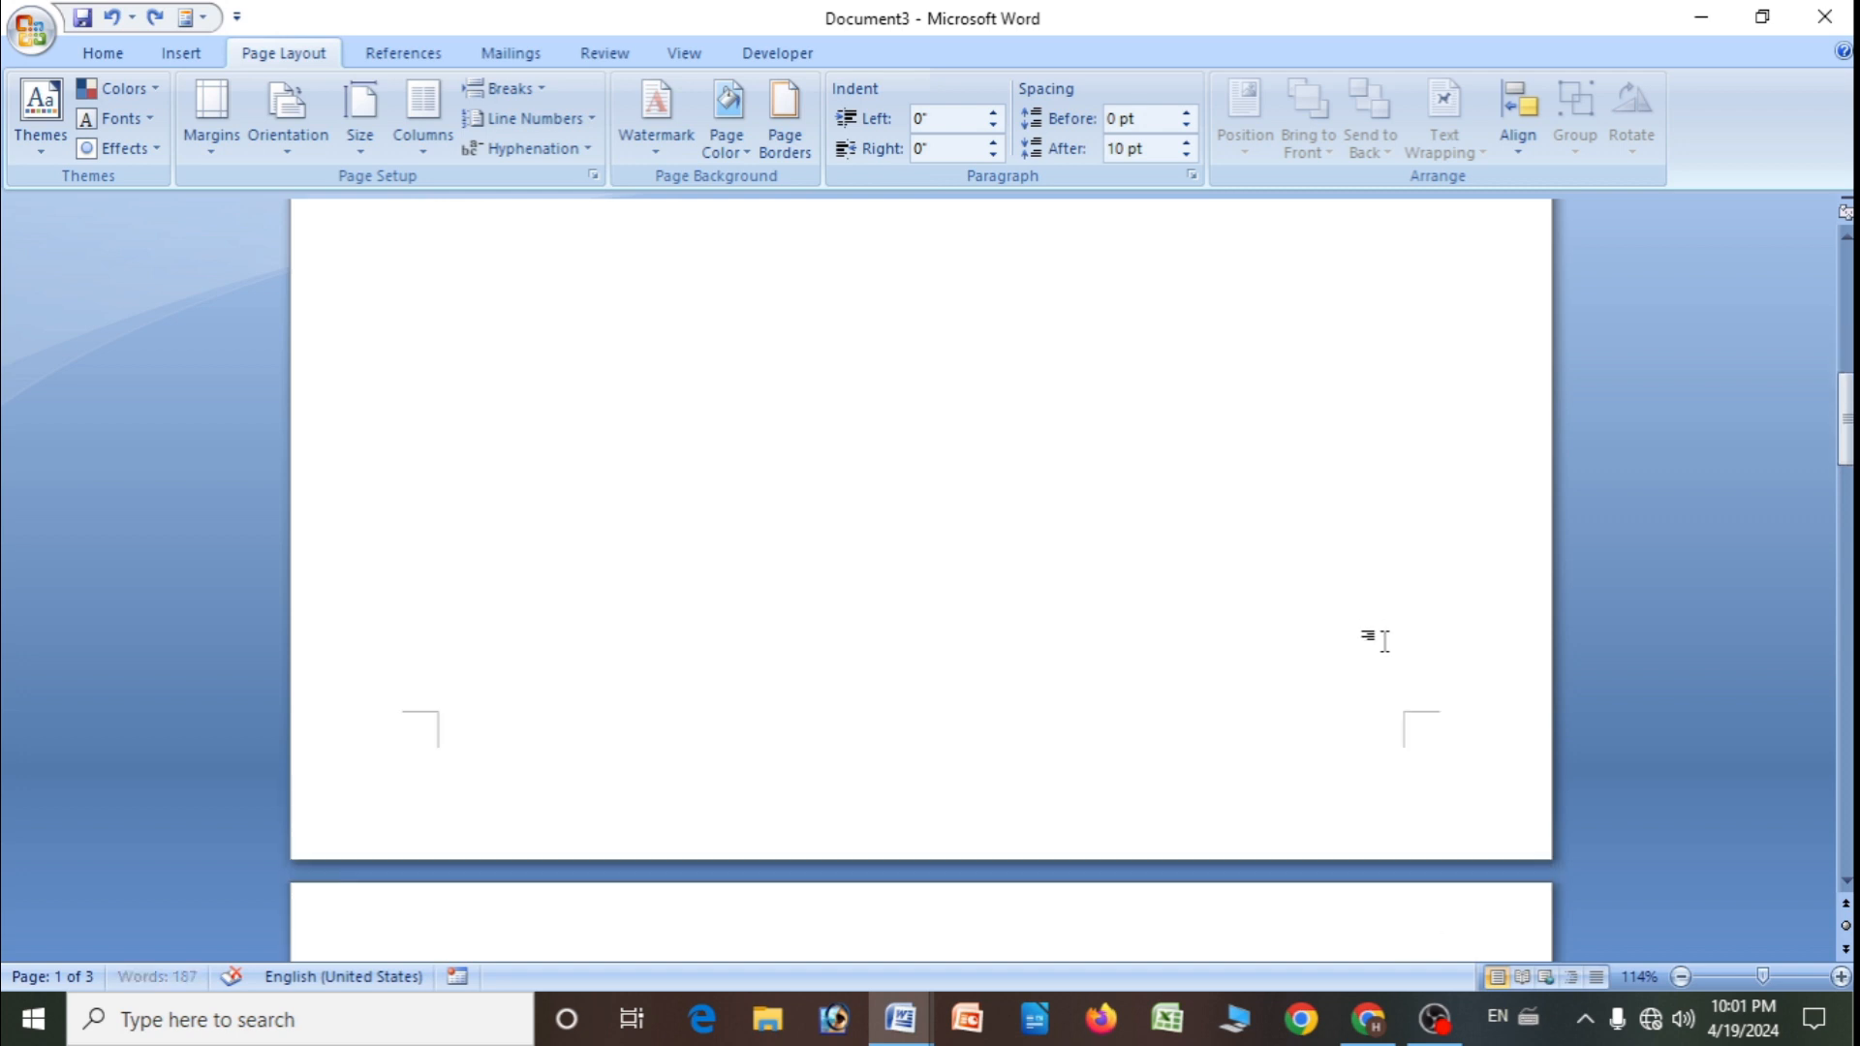
pyautogui.scroll(2, 1375, 641)
pyautogui.scroll(-4, 1259, 678)
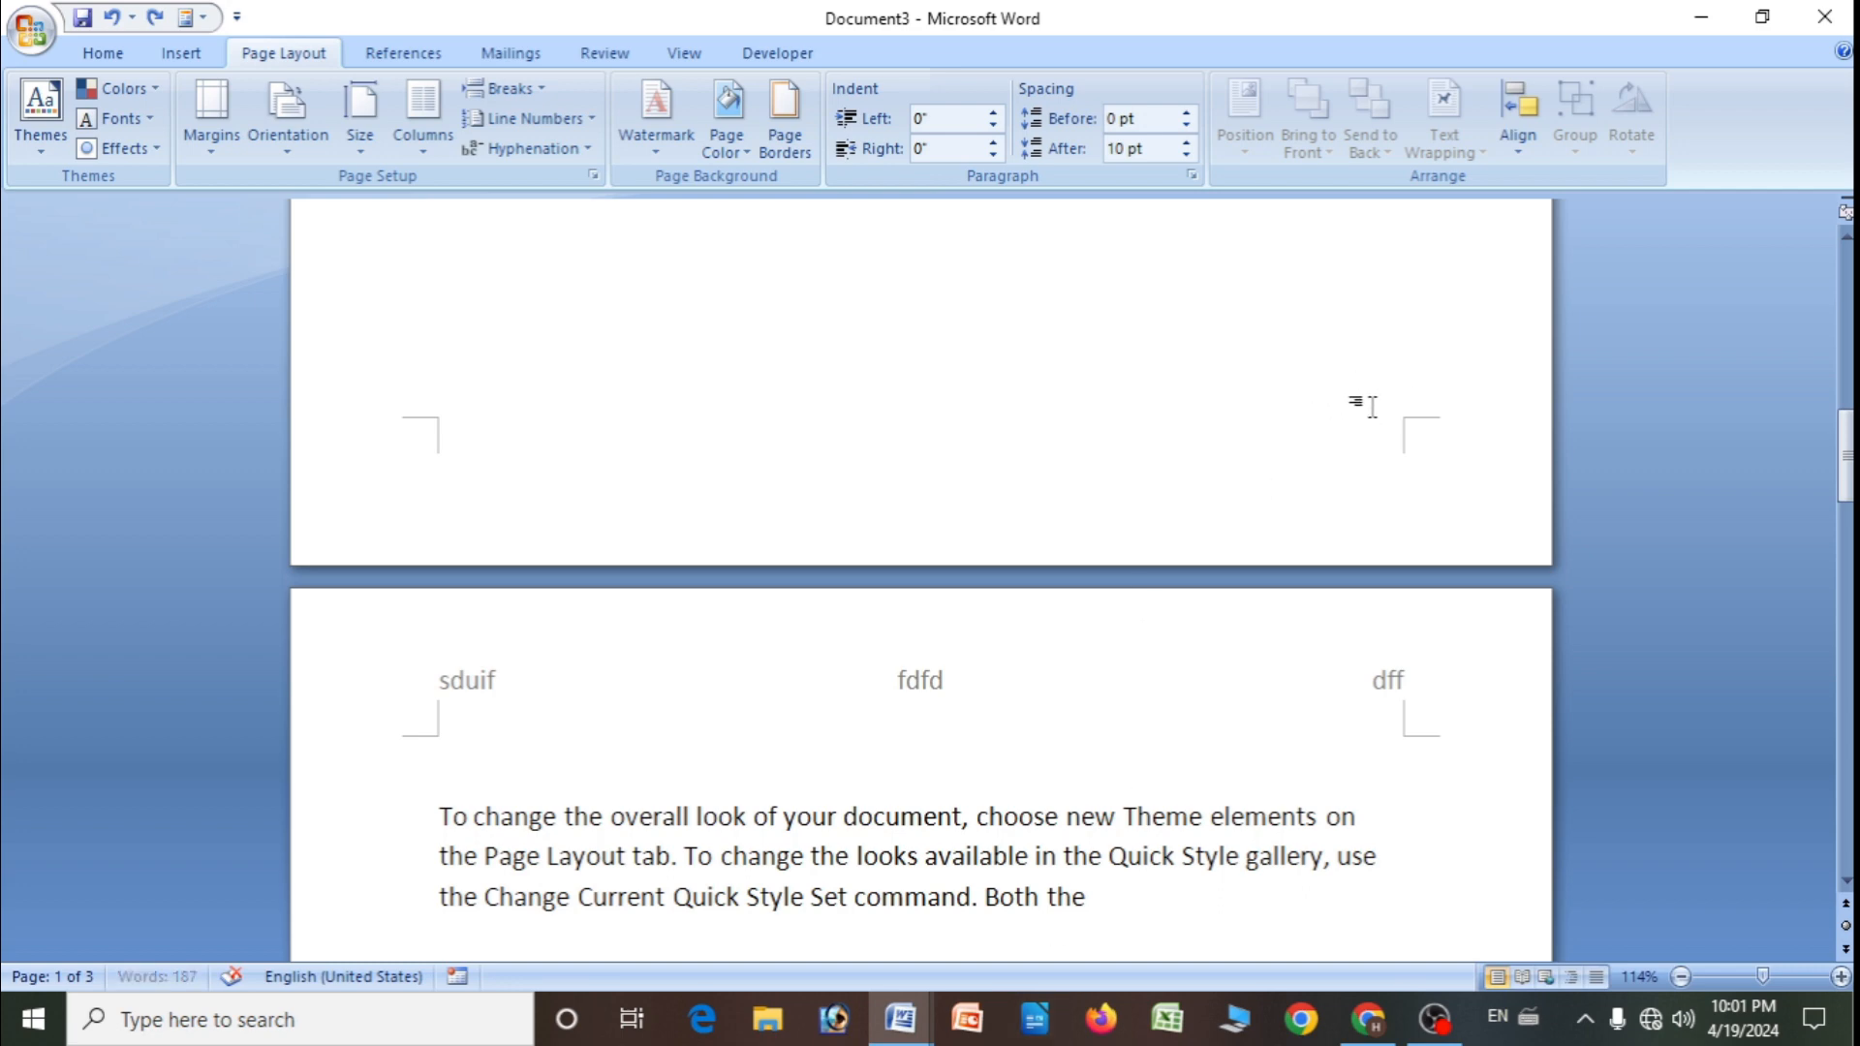
pyautogui.scroll(9, 1372, 407)
pyautogui.scroll(7, 930, 419)
# - Add a run of blank lines after the first page's second paragraph, which ends with "specify directly."
pyautogui.click(937, 675)
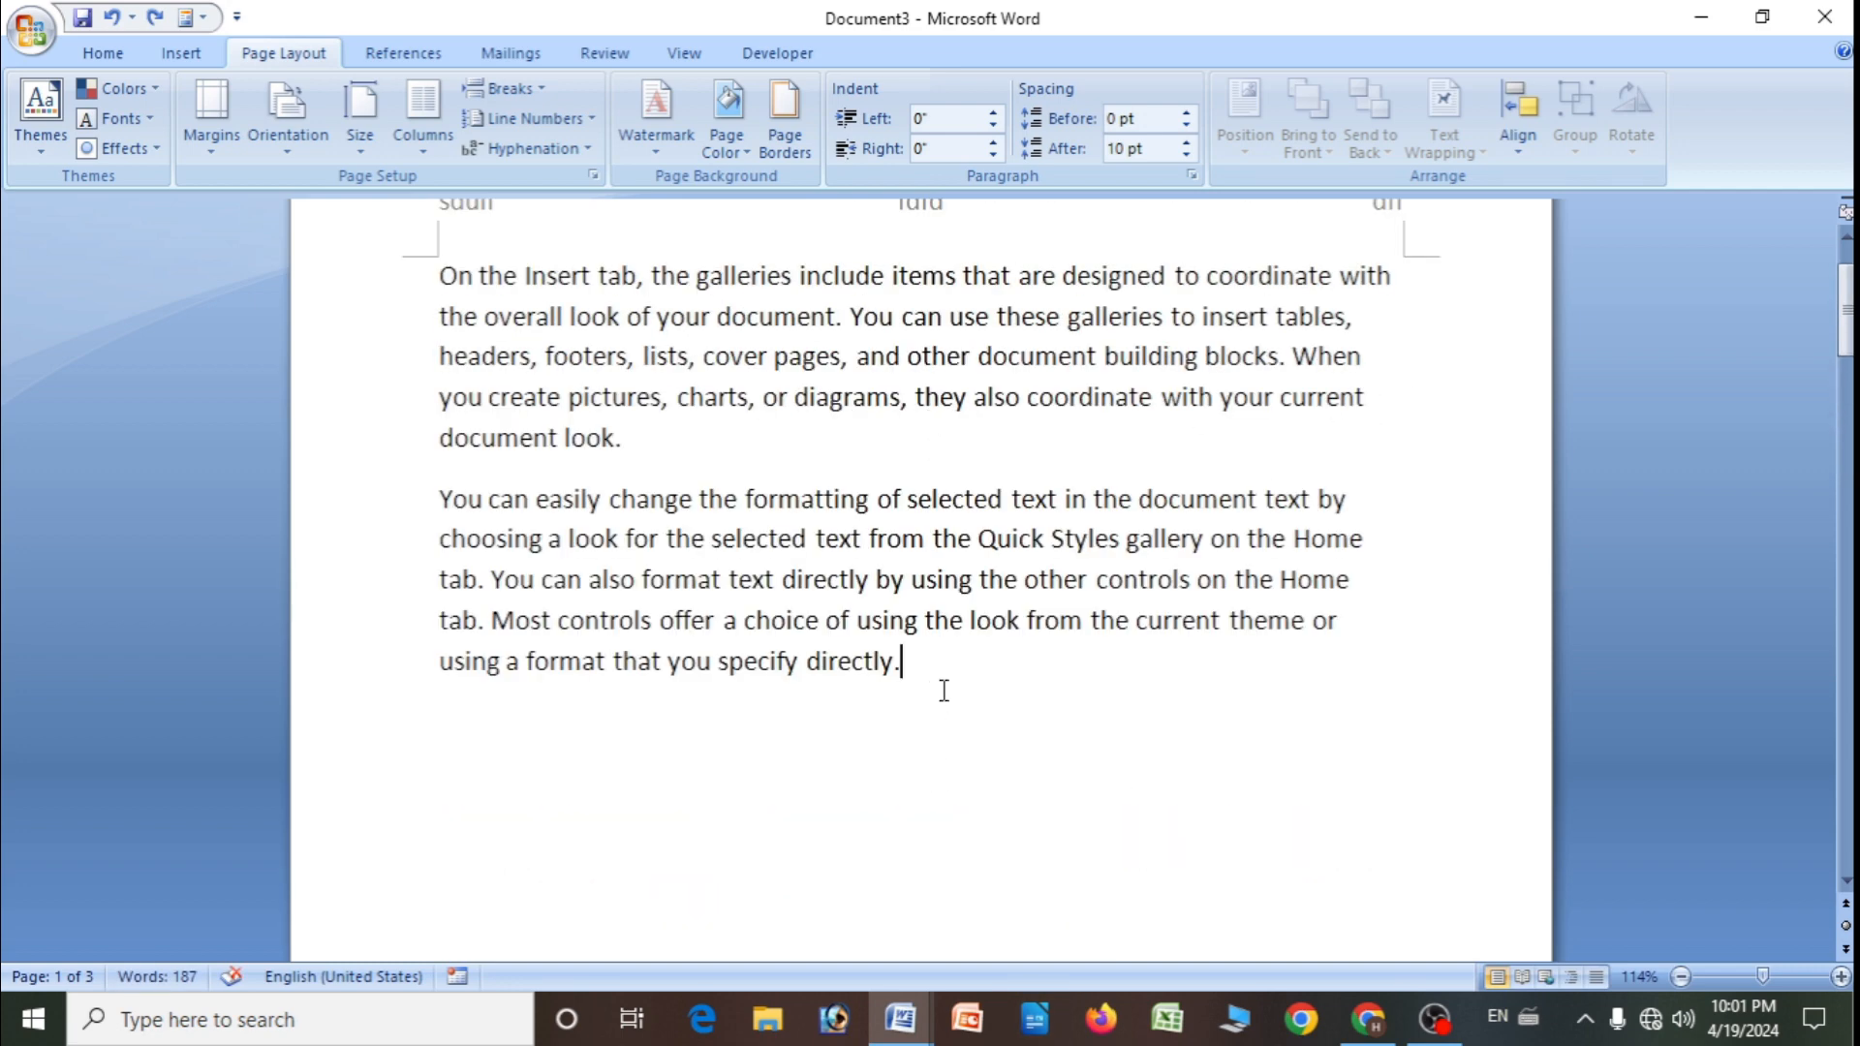
pyautogui.press('Return')
pyautogui.press('Return')
pyautogui.press('Return')
pyautogui.press('Return')
pyautogui.press('Return')
pyautogui.press('Return')
pyautogui.press('Return')
pyautogui.press('Return')
pyautogui.press('Return')
pyautogui.press('Return')
pyautogui.press('Return')
pyautogui.press('Return')
pyautogui.press('Return')
pyautogui.press('Return')
# - Insert a Next Page section break in the blank area below the first page's text
pyautogui.scroll(-6, 494, 527)
pyautogui.scroll(5, 487, 494)
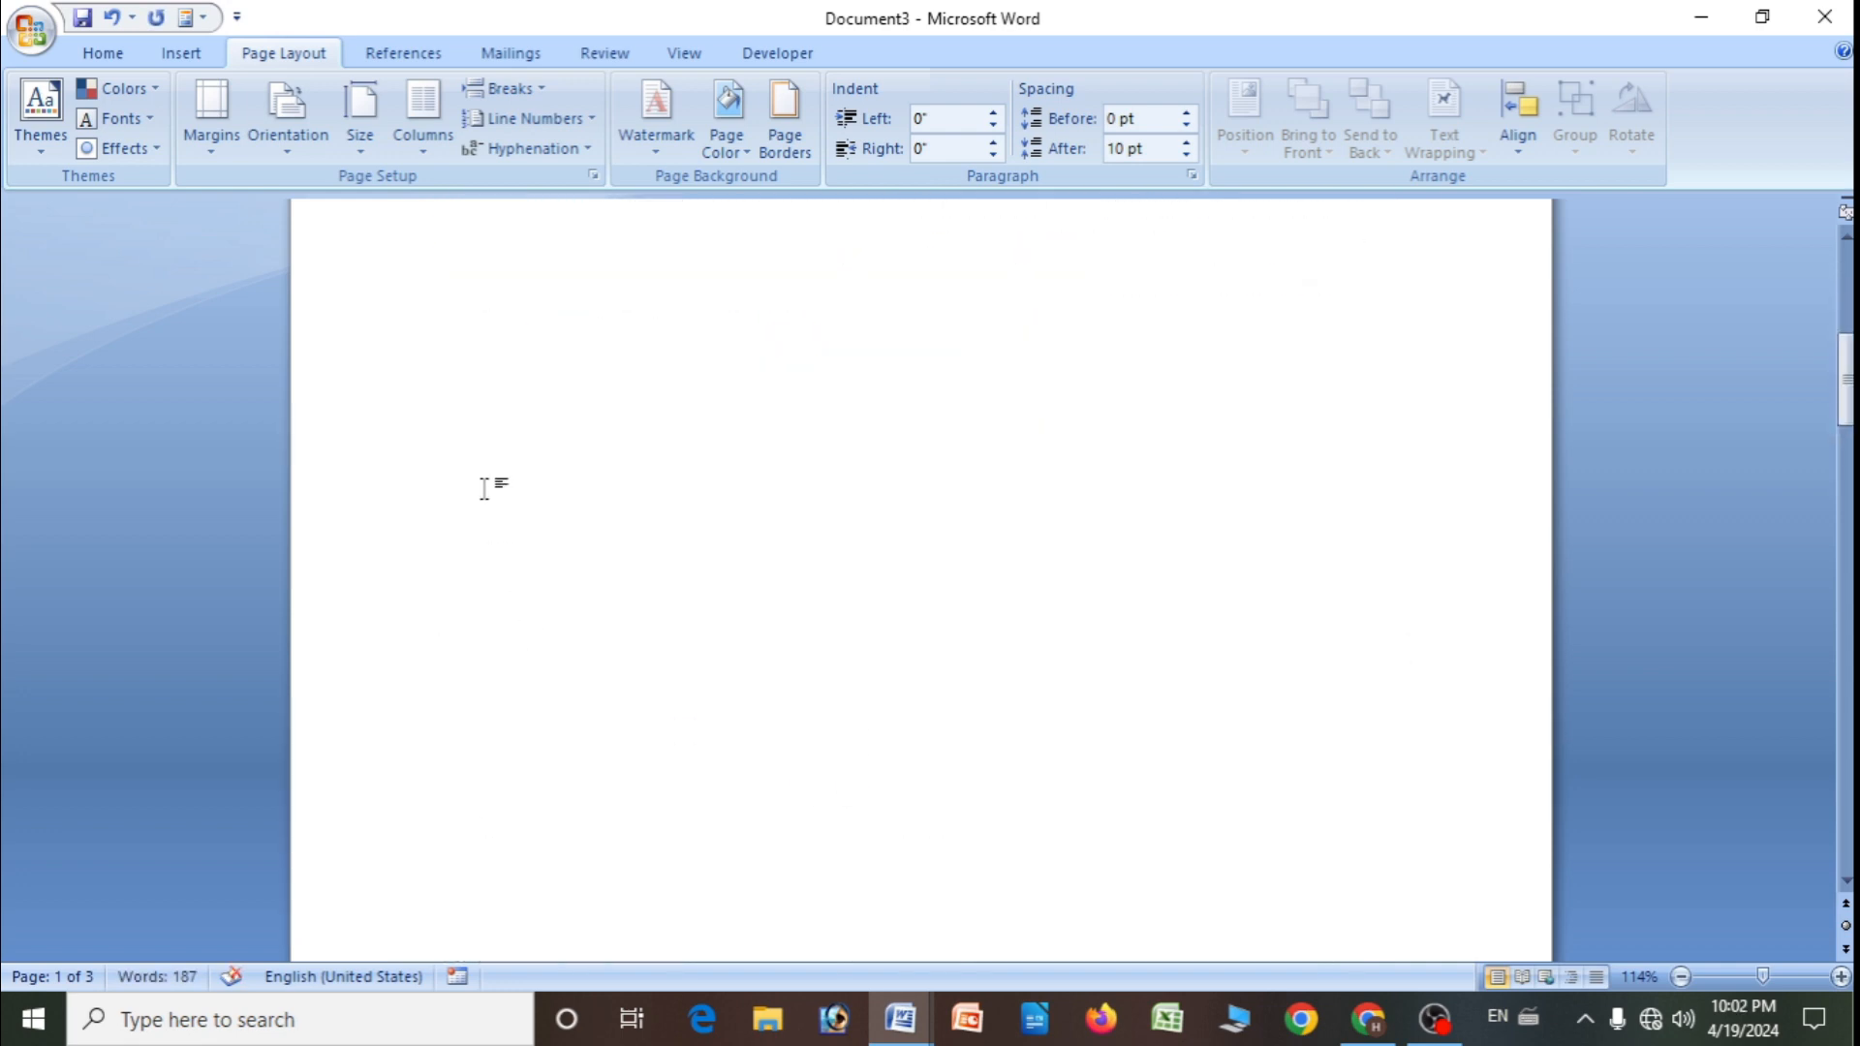
pyautogui.scroll(-5, 992, 746)
pyautogui.scroll(5, 1401, 640)
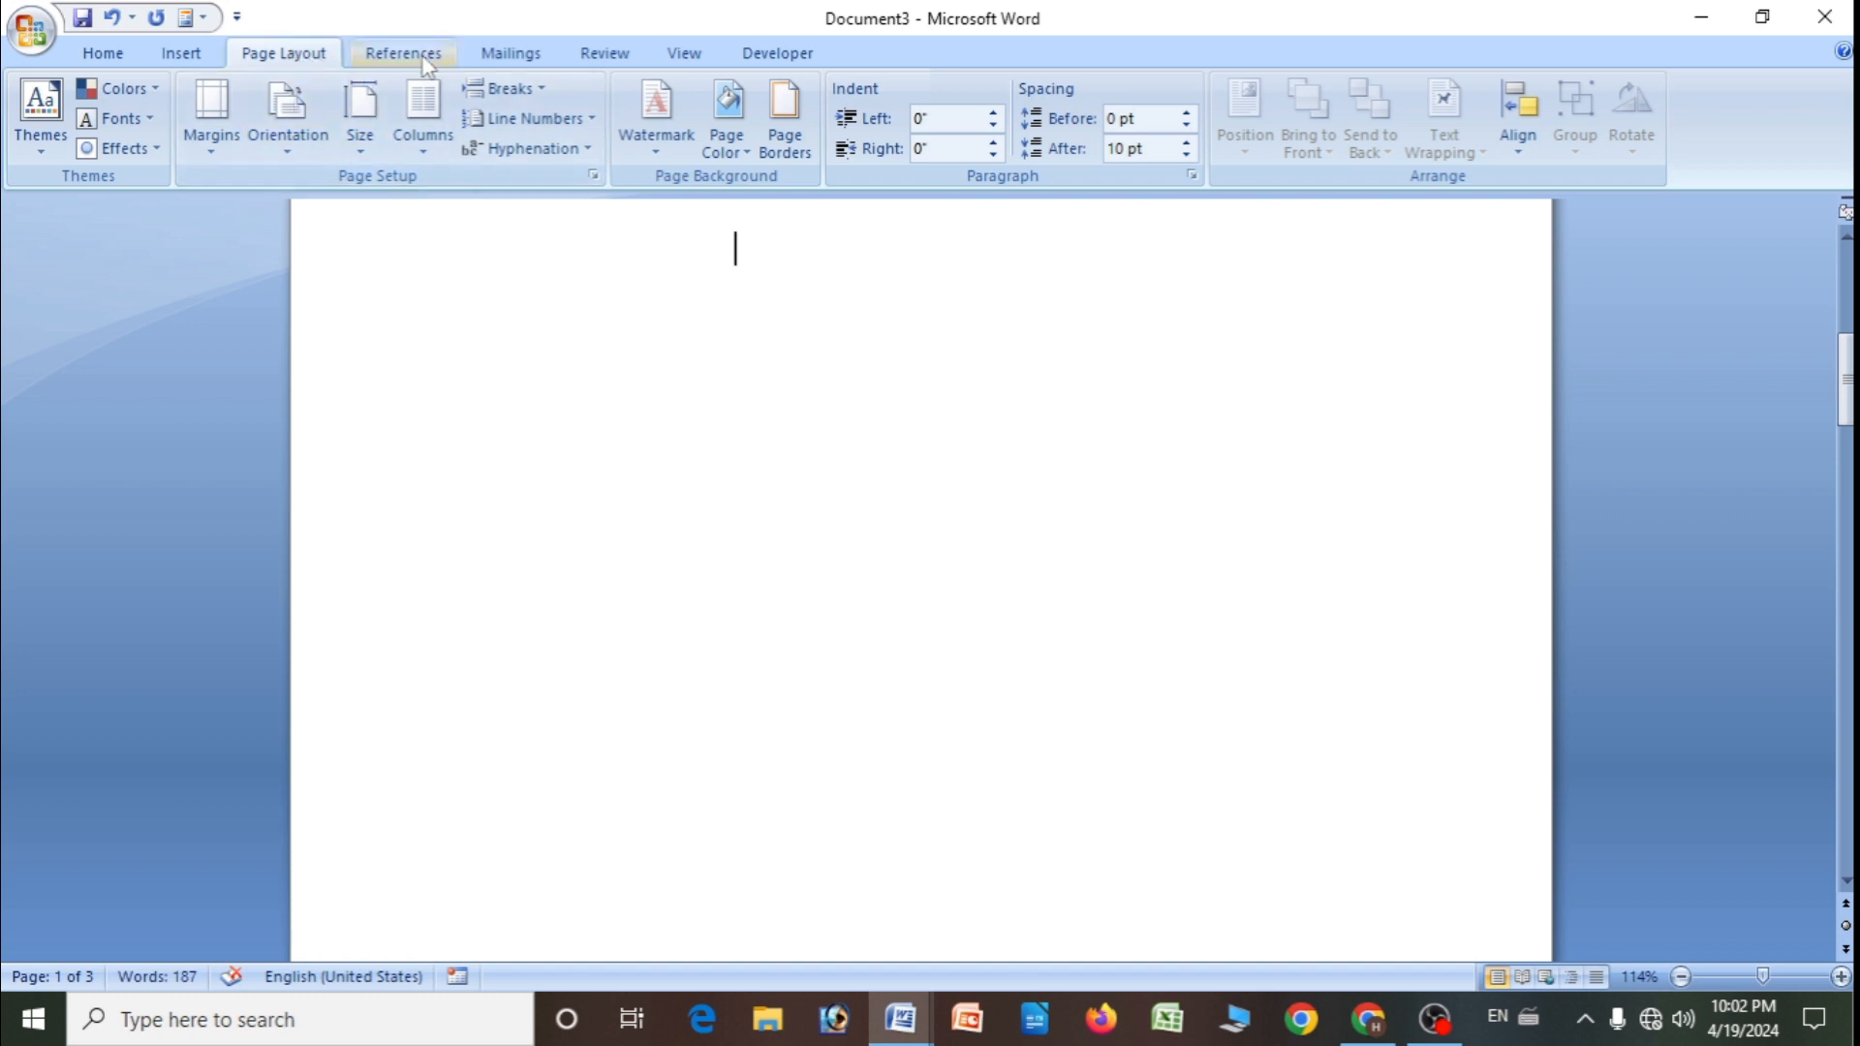
pyautogui.click(528, 94)
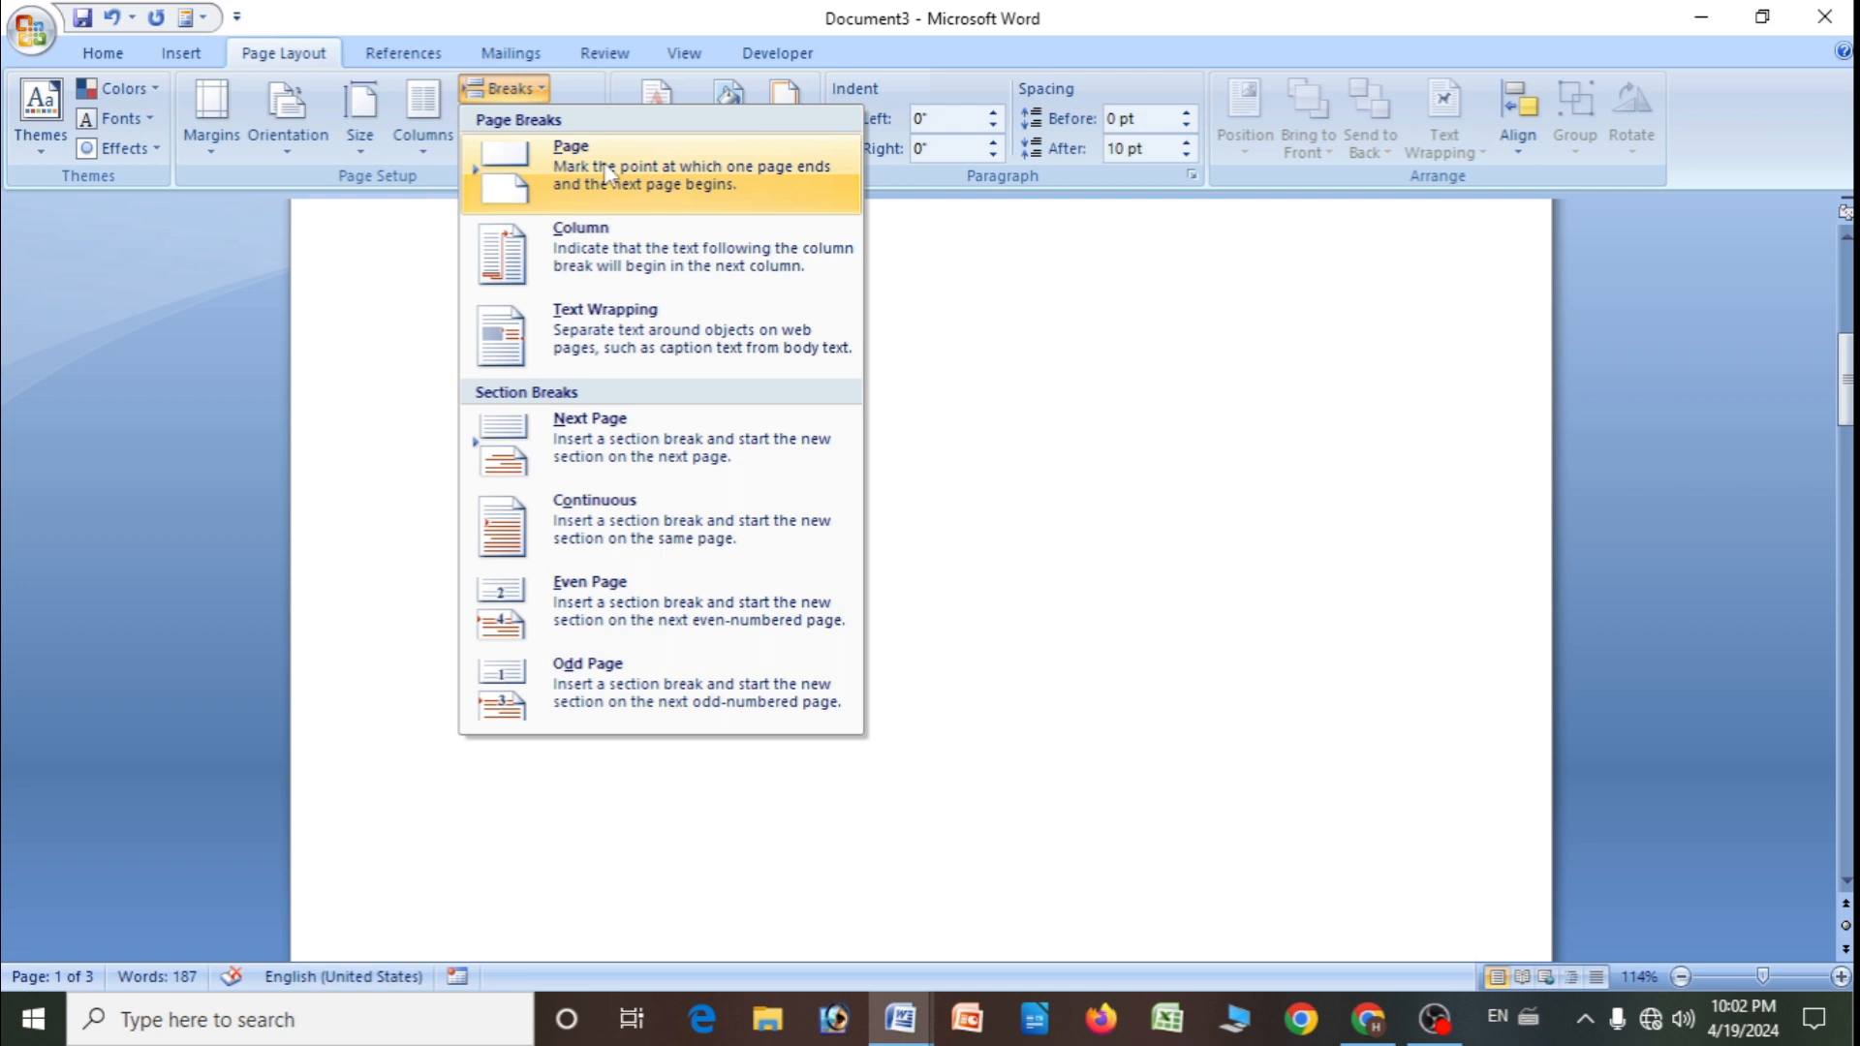
pyautogui.click(612, 443)
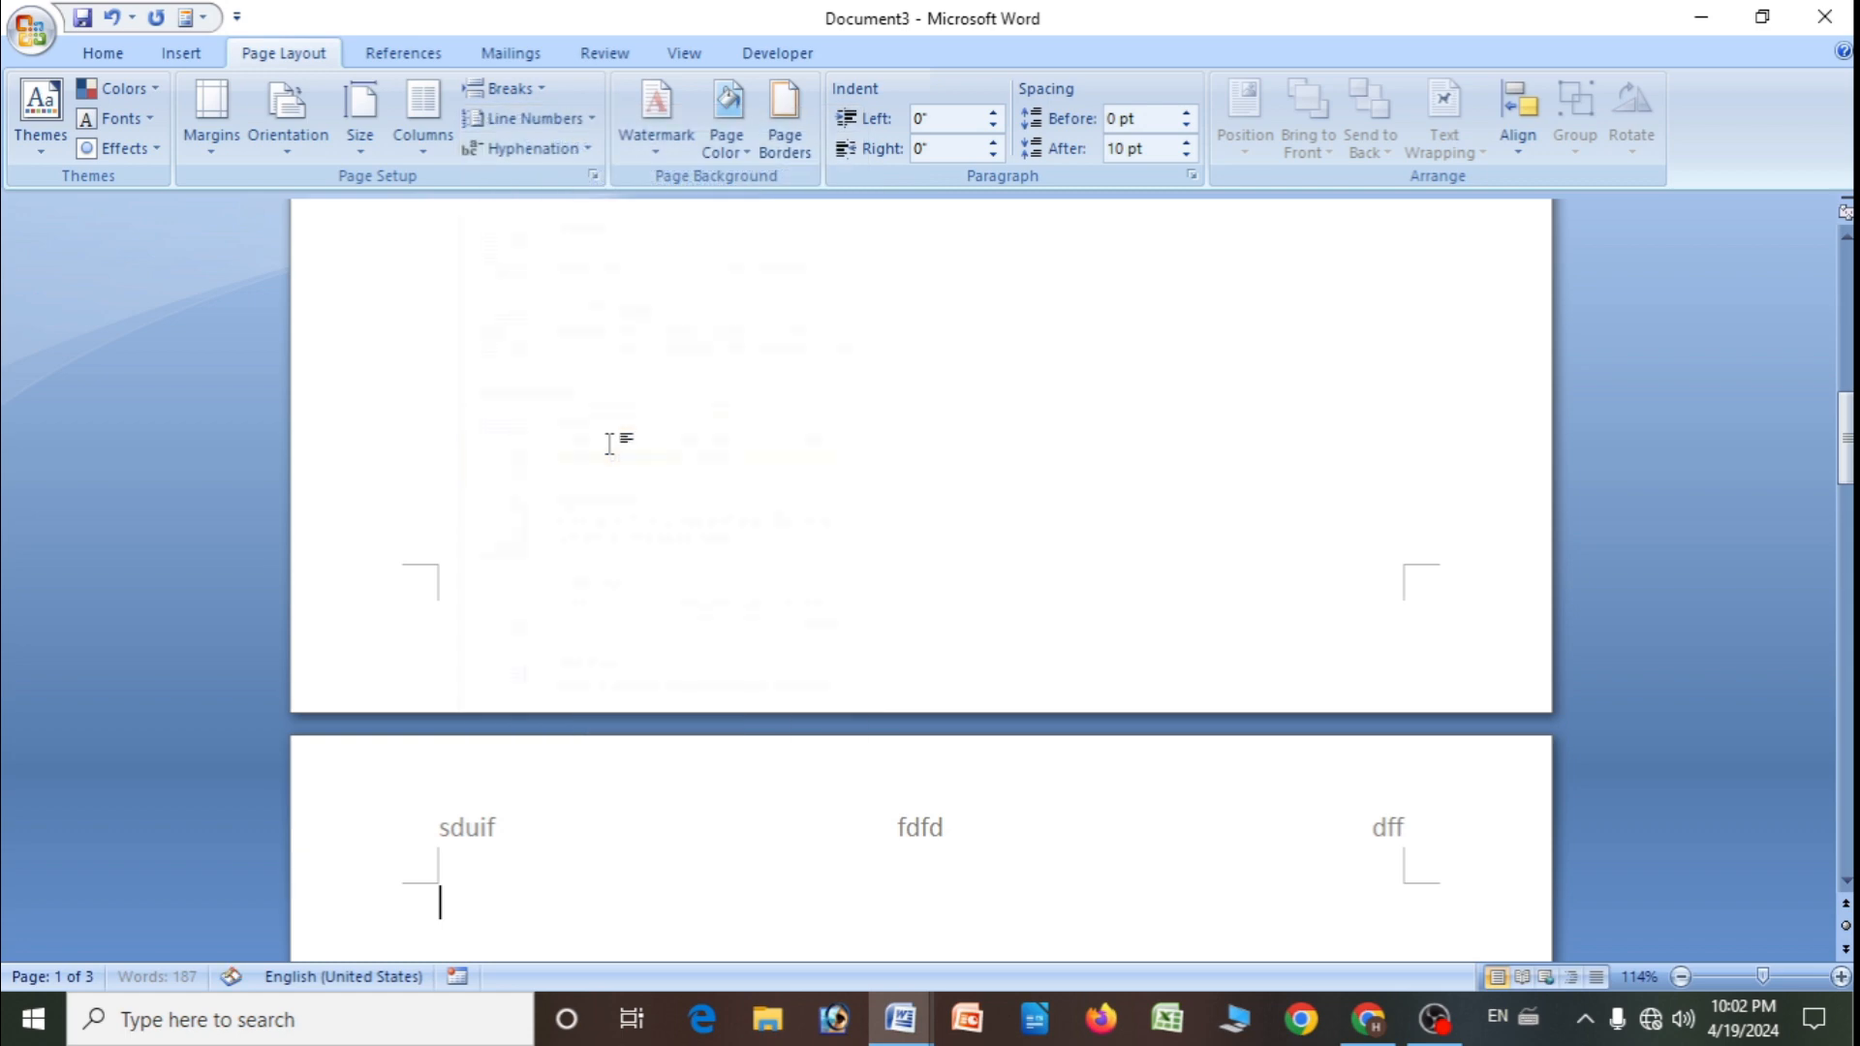
# - Check how the text and headers are laid out on the pages around the new section break
pyautogui.scroll(3, 680, 627)
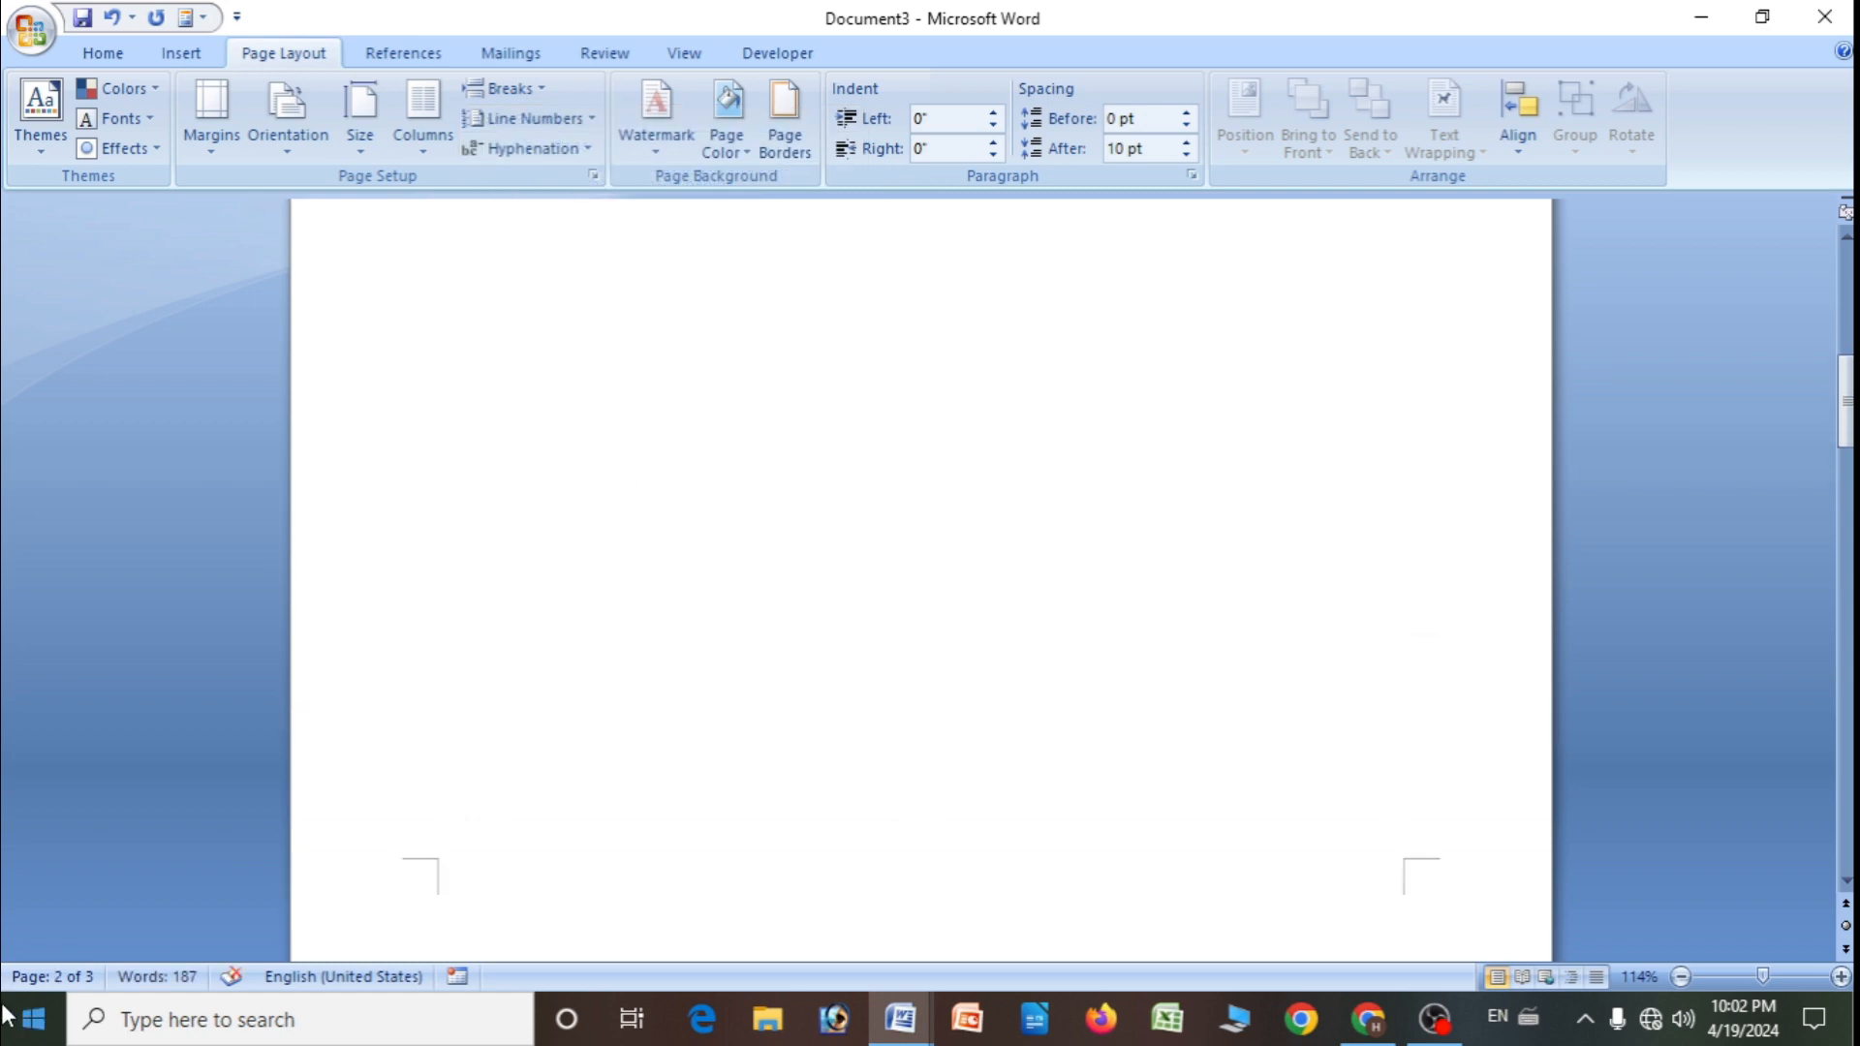
pyautogui.scroll(3, 730, 715)
pyautogui.scroll(3, 731, 715)
pyautogui.scroll(-5, 652, 608)
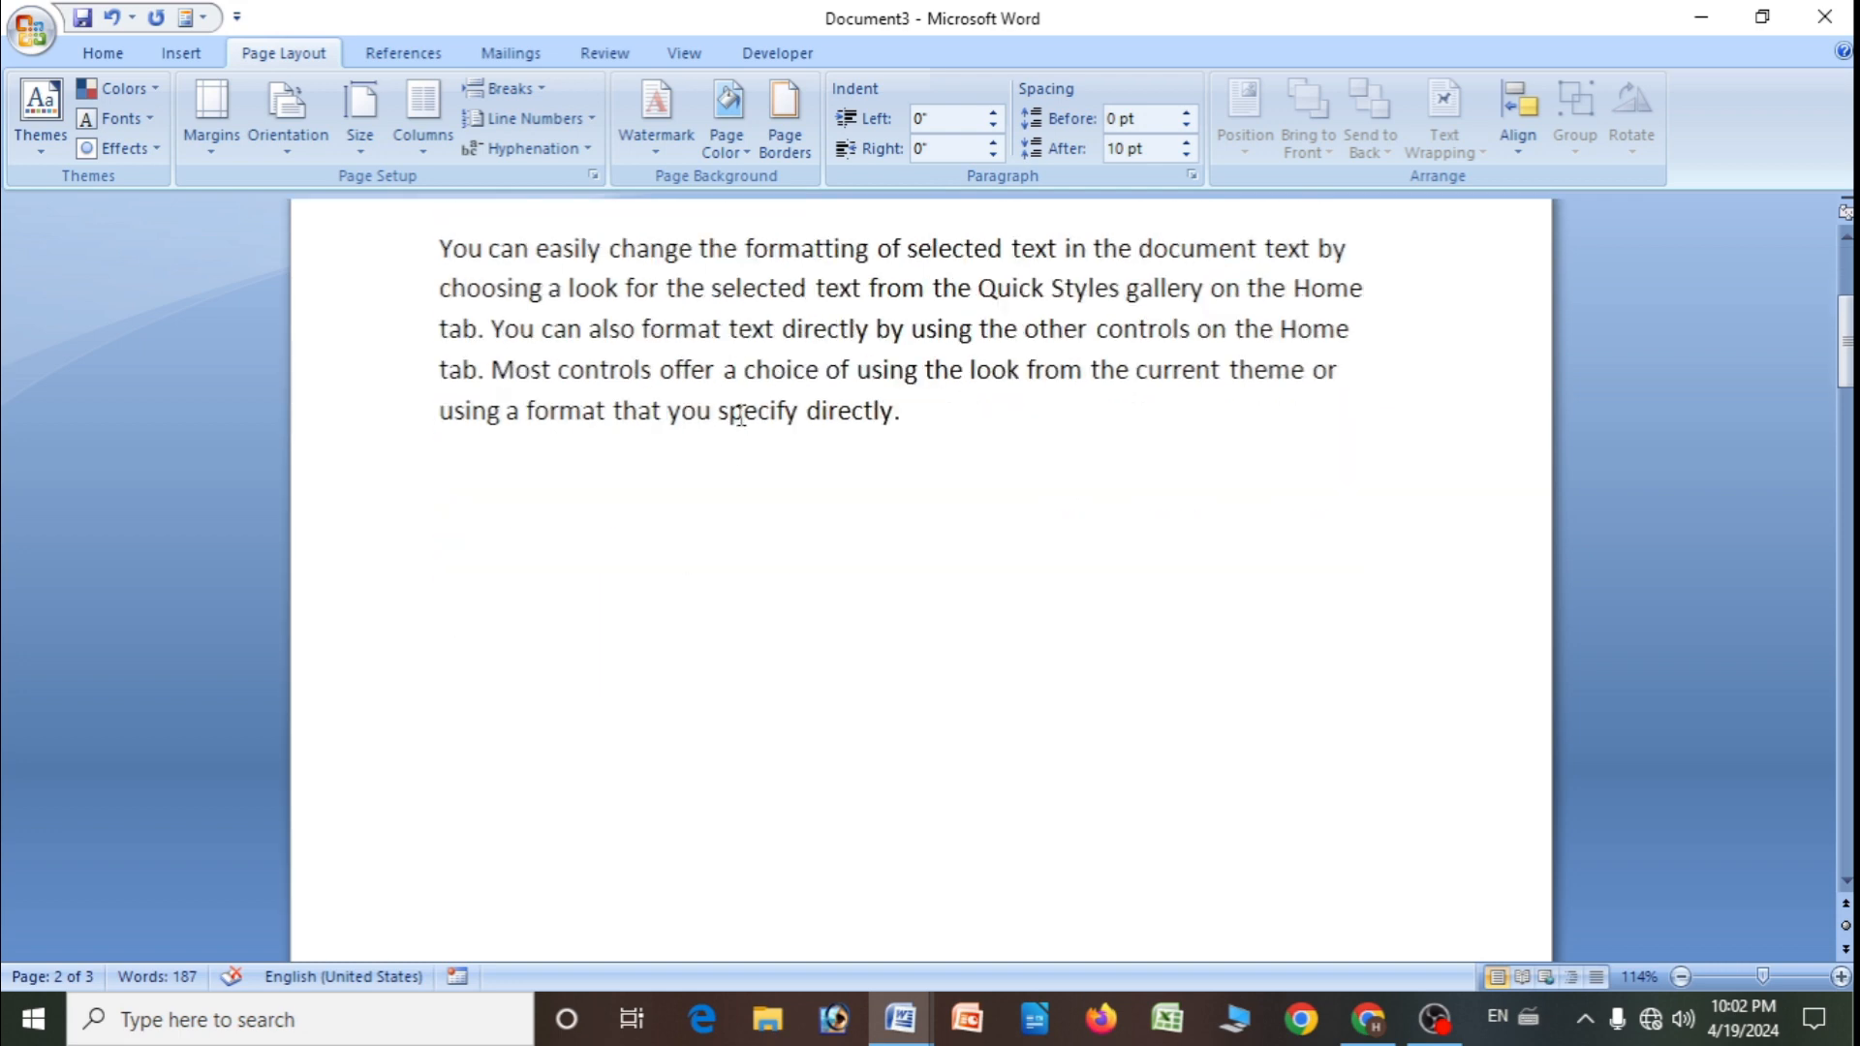
pyautogui.scroll(-8, 755, 388)
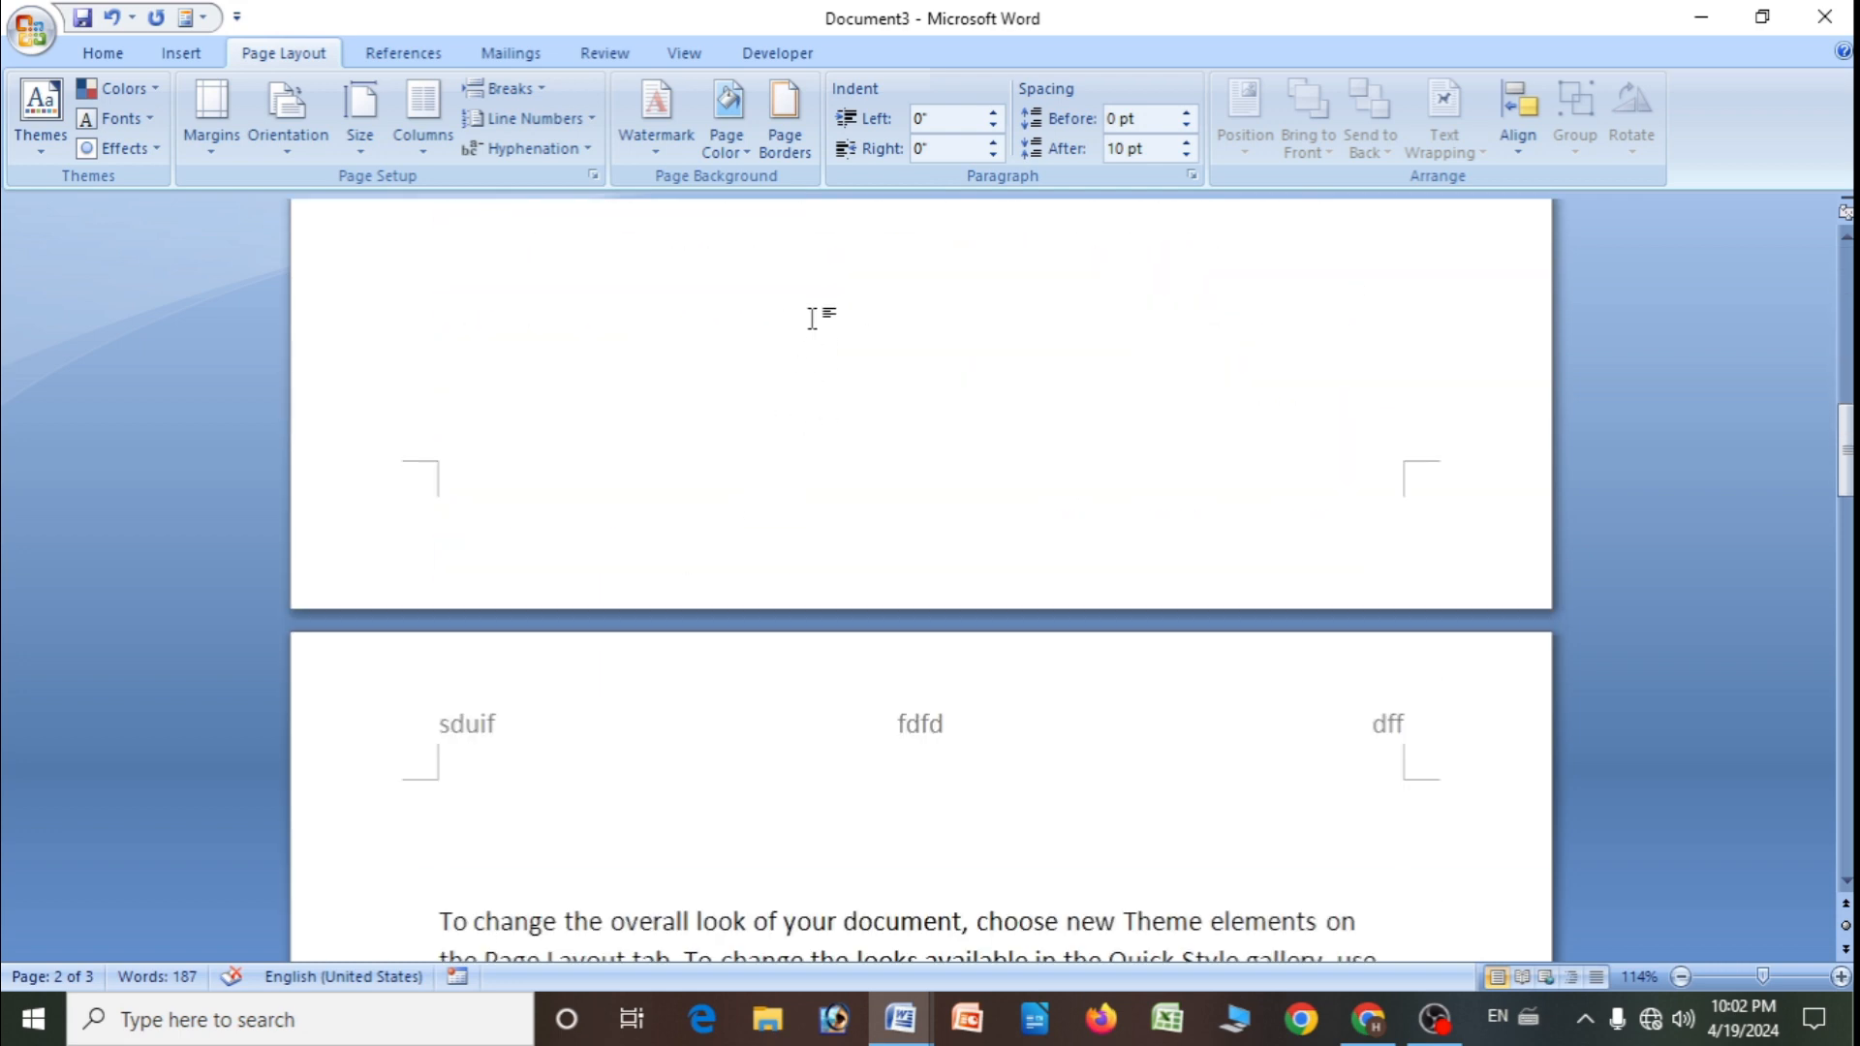
pyautogui.scroll(-5, 834, 760)
pyautogui.scroll(7, 839, 736)
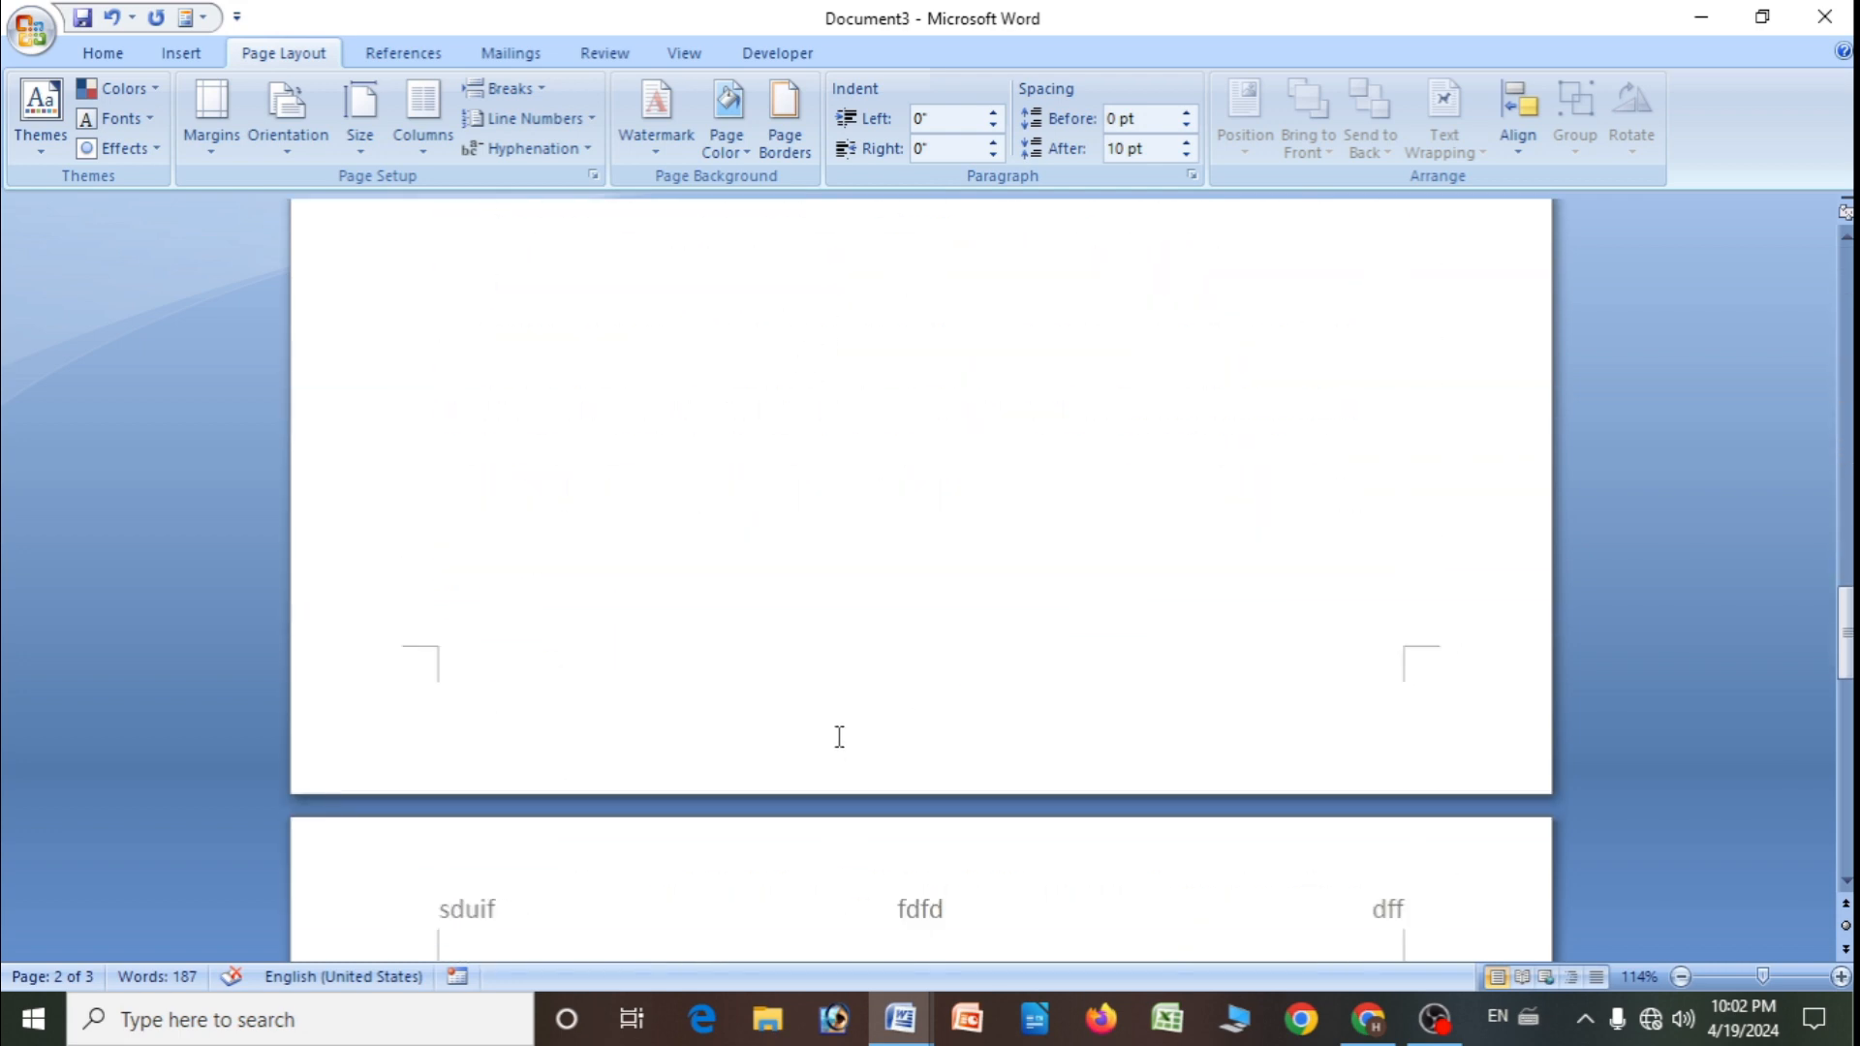
pyautogui.scroll(-5, 876, 716)
pyautogui.scroll(8, 929, 456)
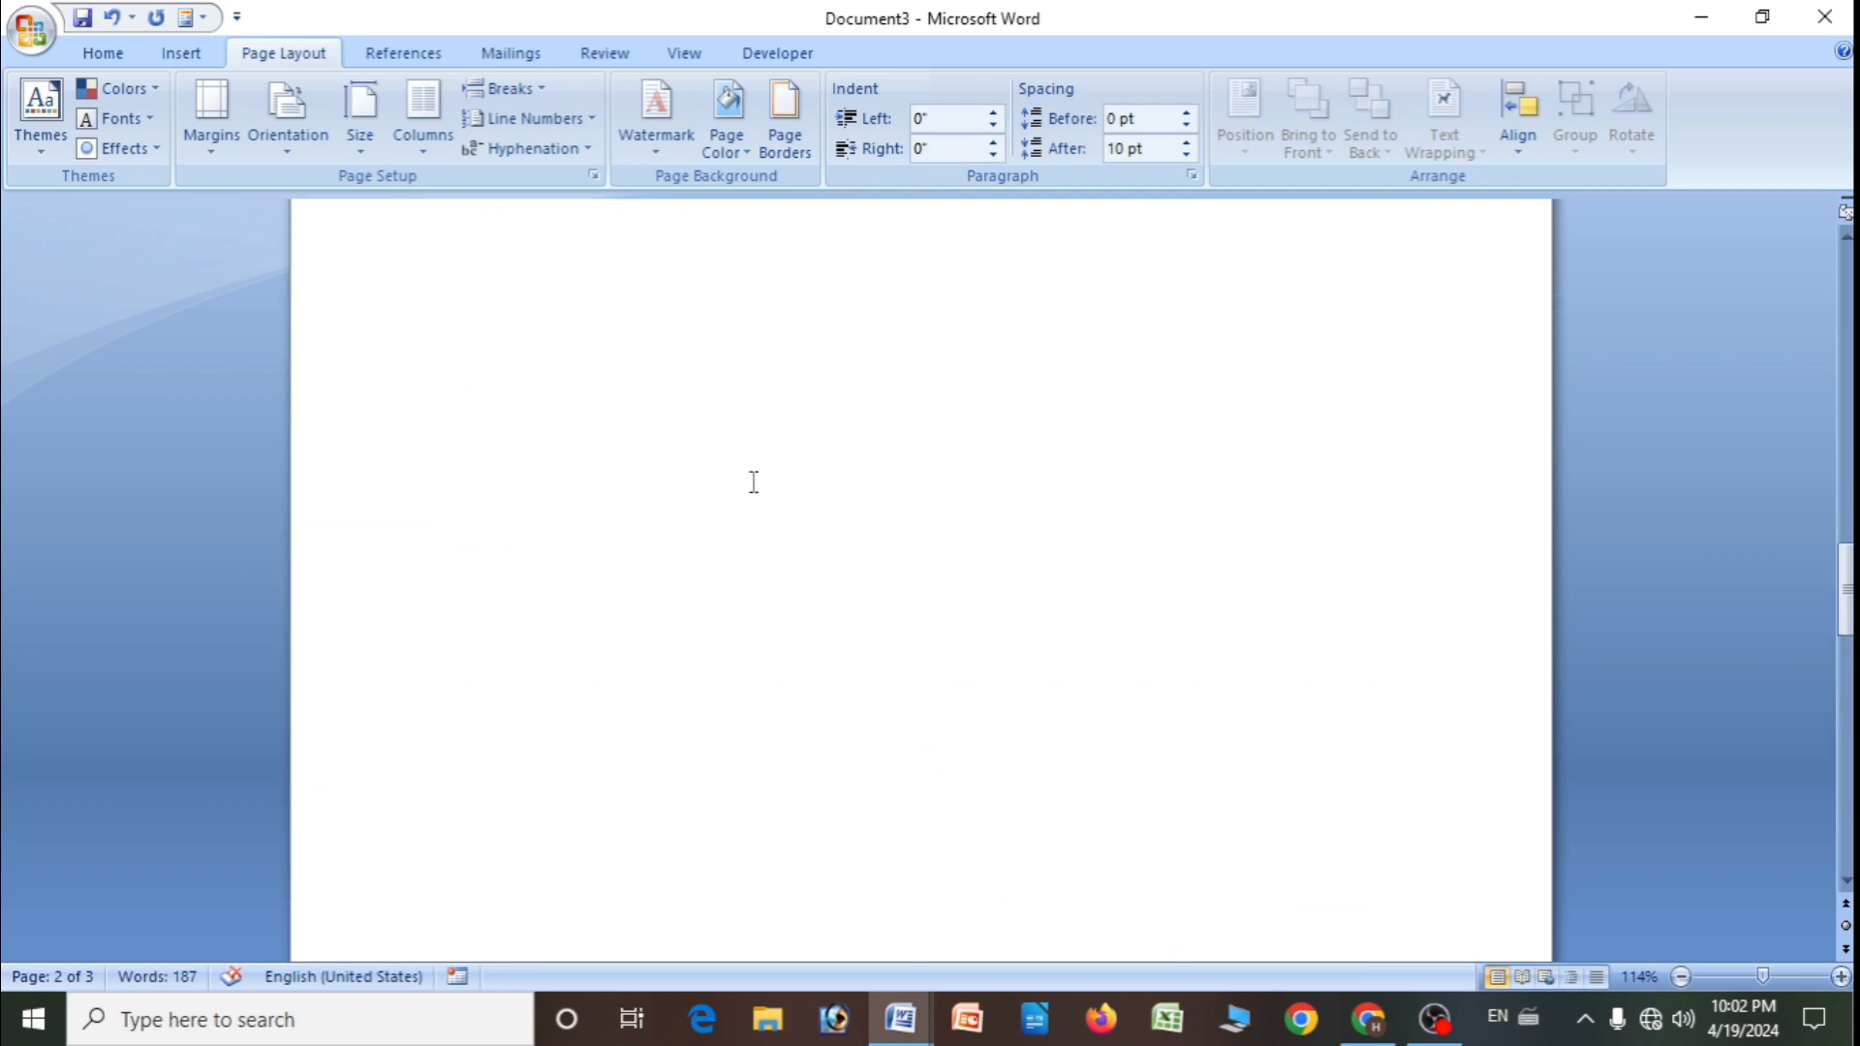
# - Insert another Next Page section break below the second page's paragraph ending with "Both the"
pyautogui.scroll(-6, 686, 429)
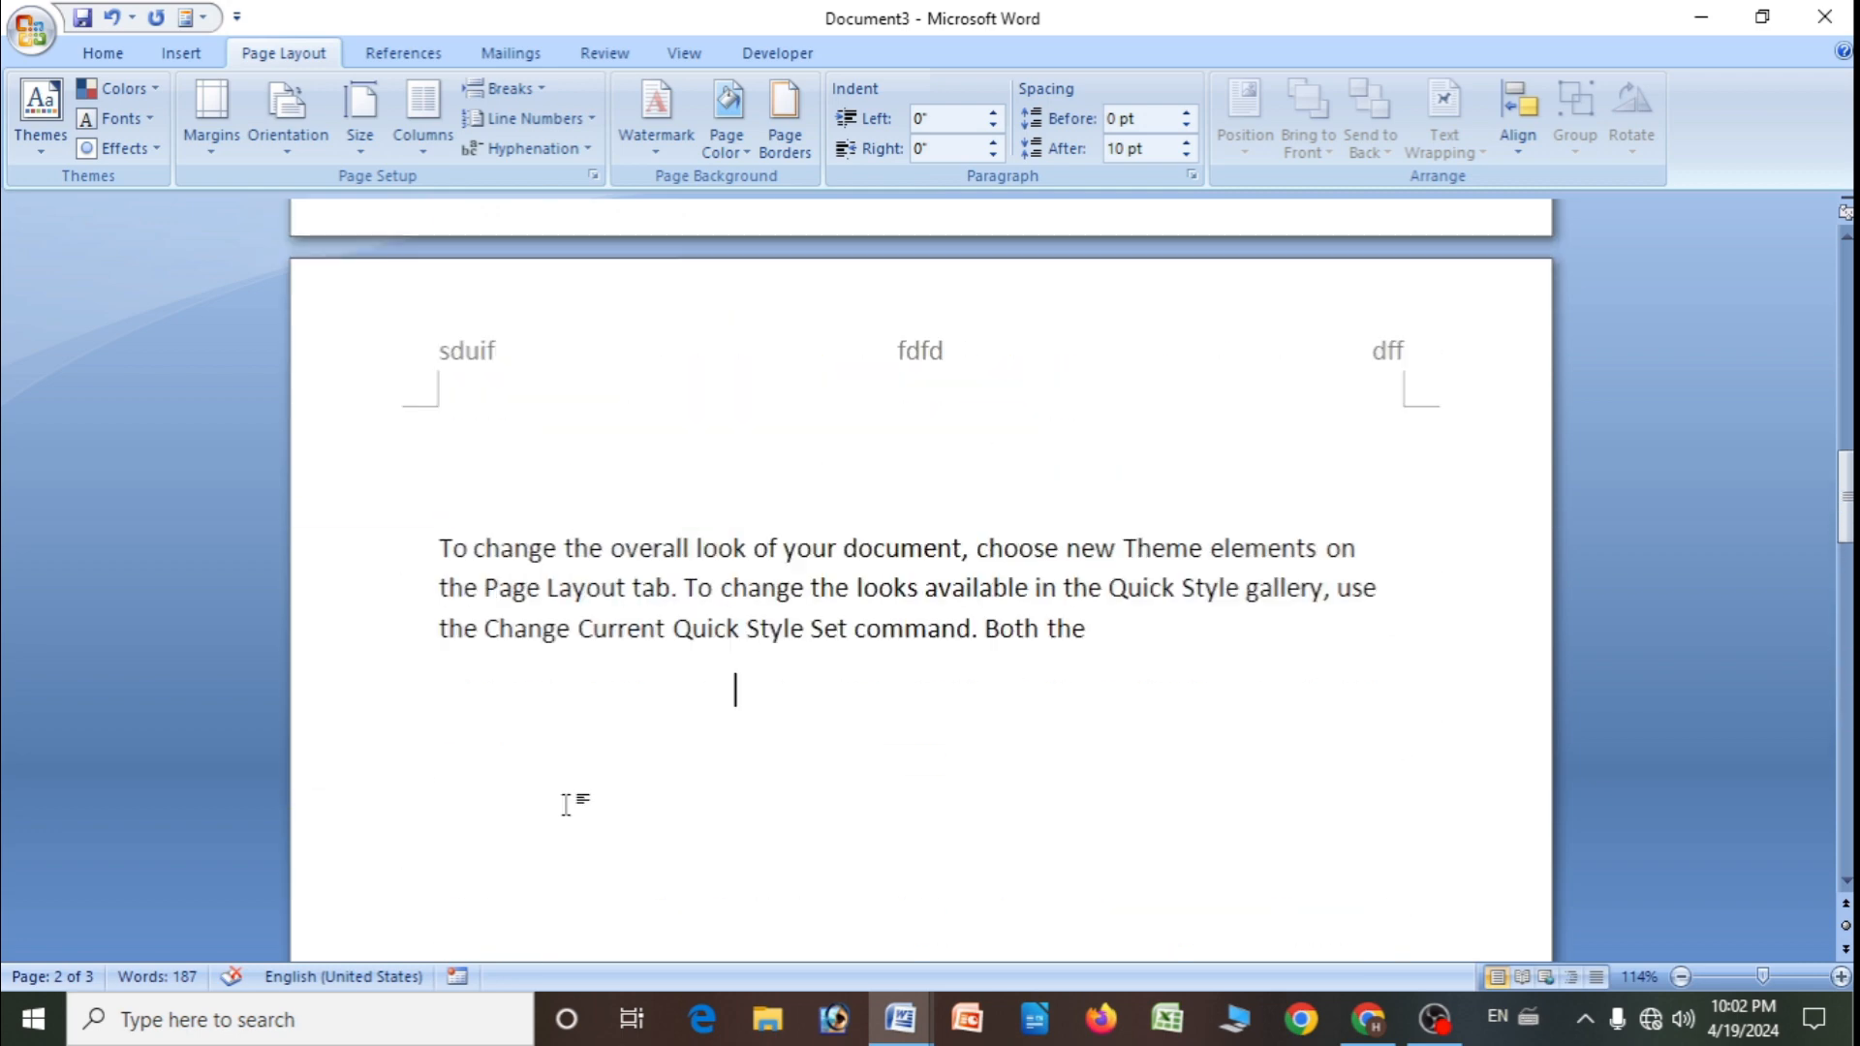
pyautogui.scroll(-3, 809, 759)
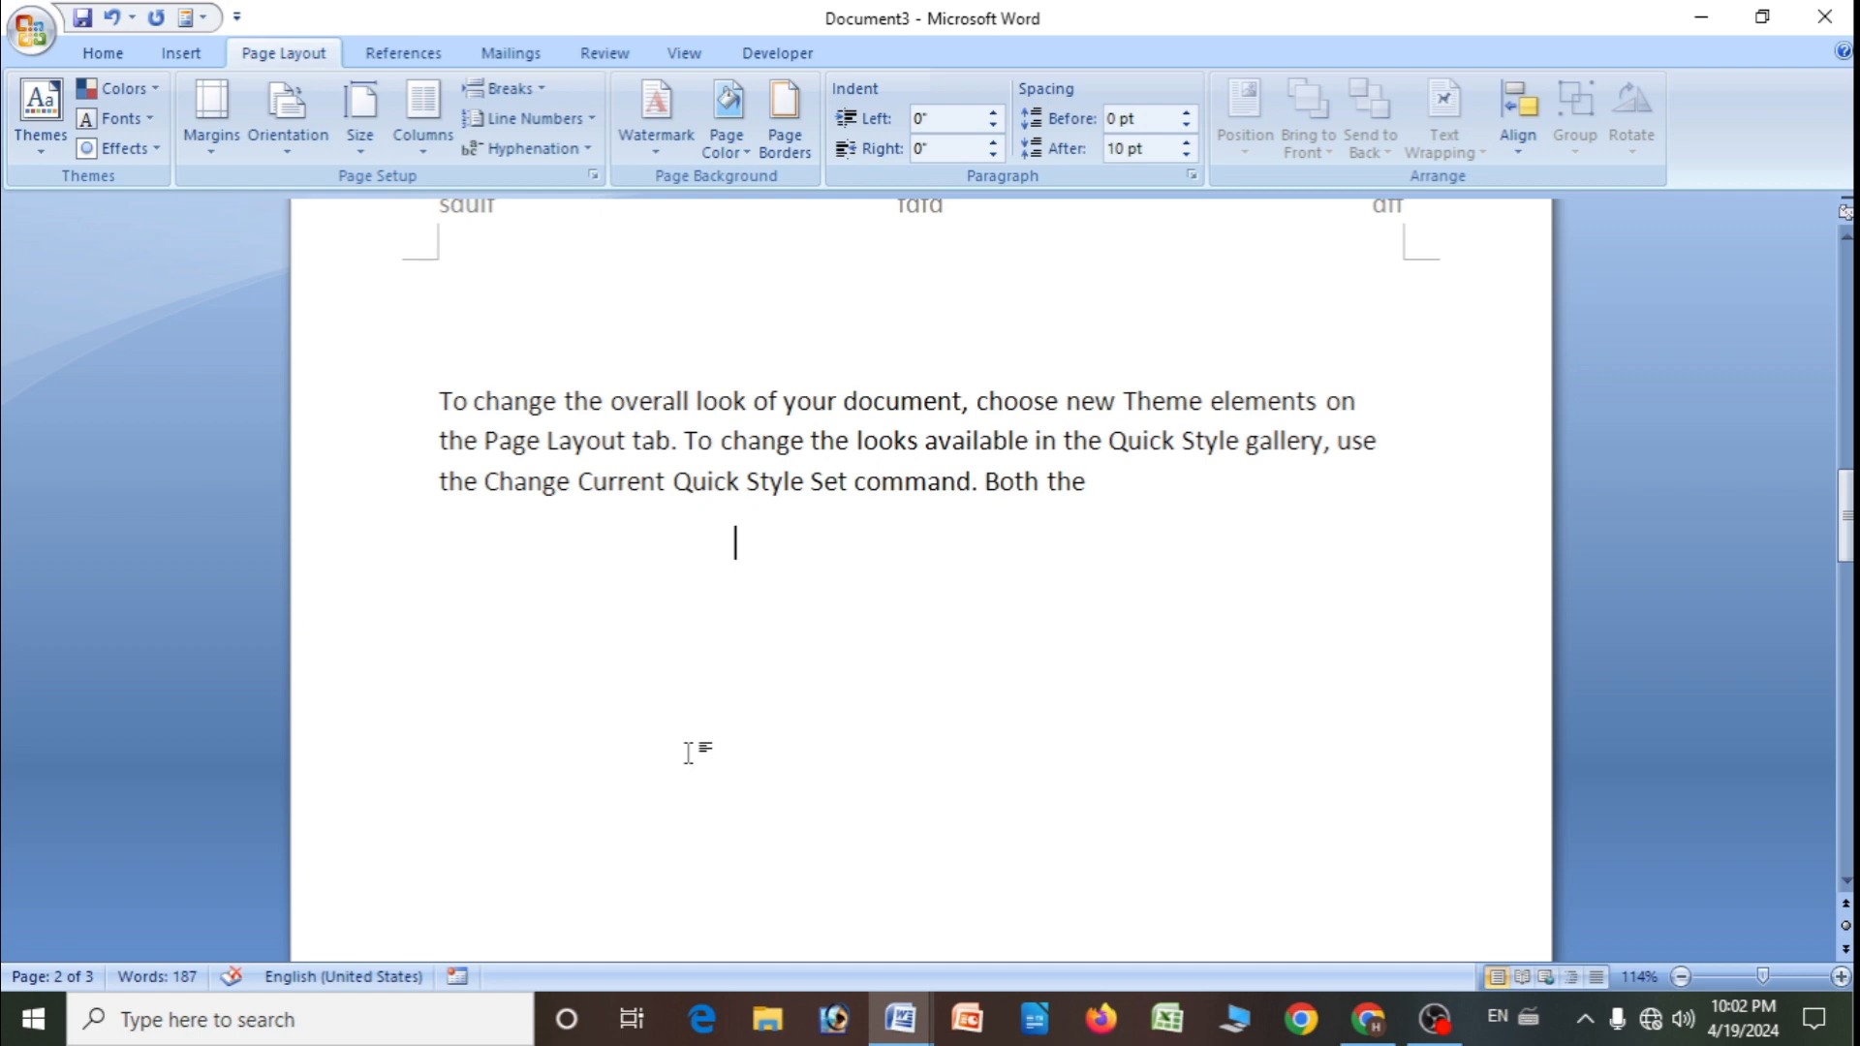
pyautogui.click(535, 92)
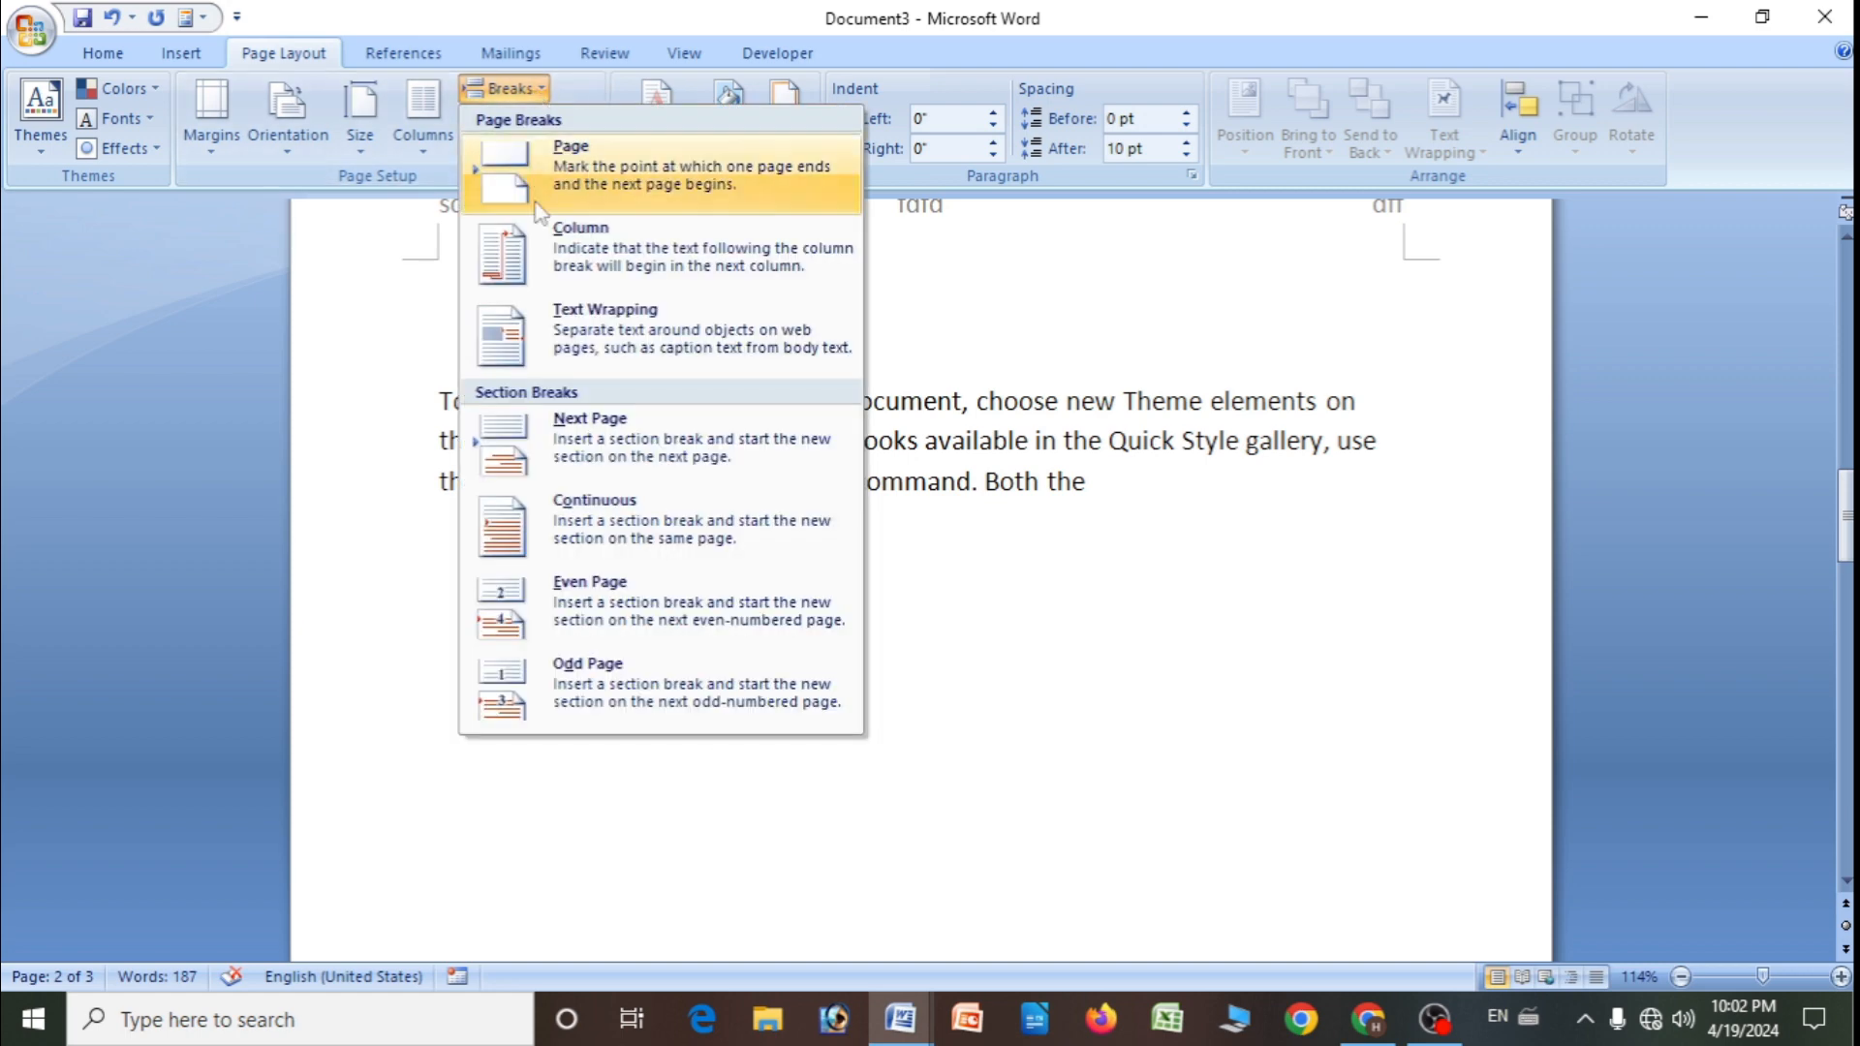
pyautogui.click(606, 454)
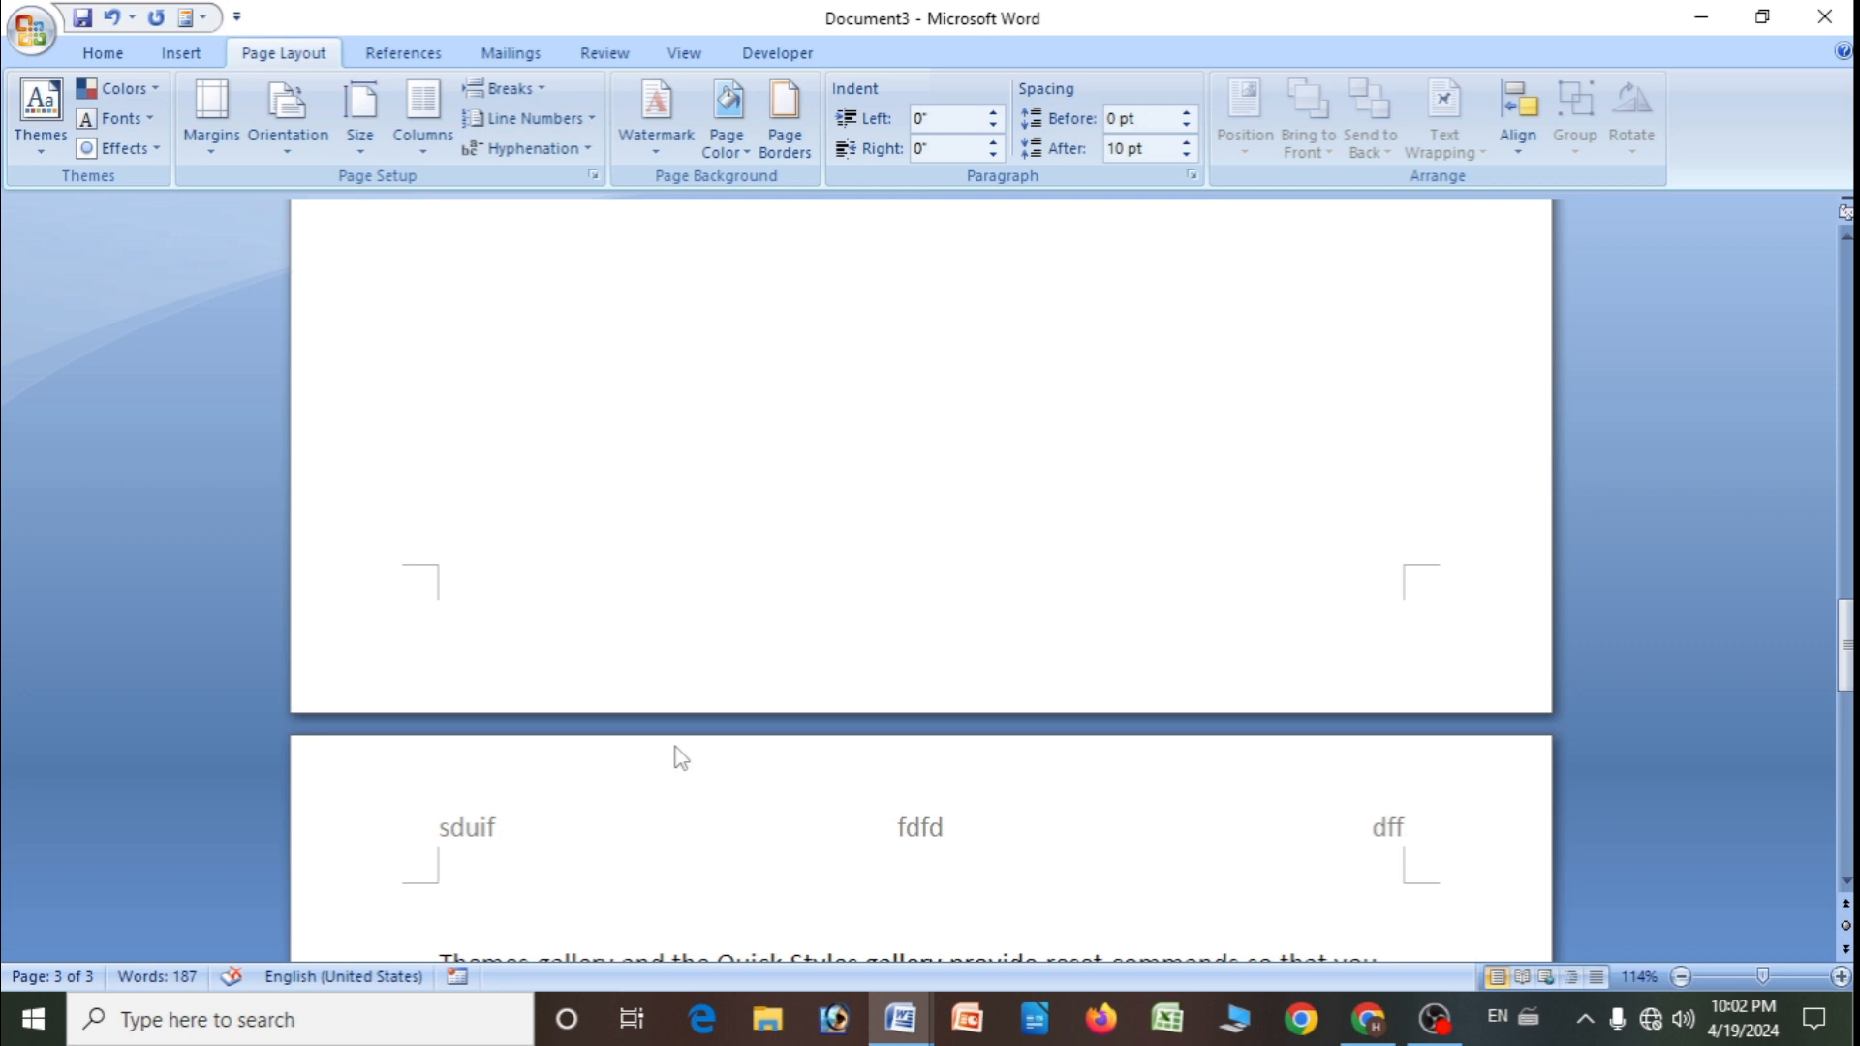
# - Open the first page's header to examine its section label and contents, and close header editing
pyautogui.scroll(20, 676, 745)
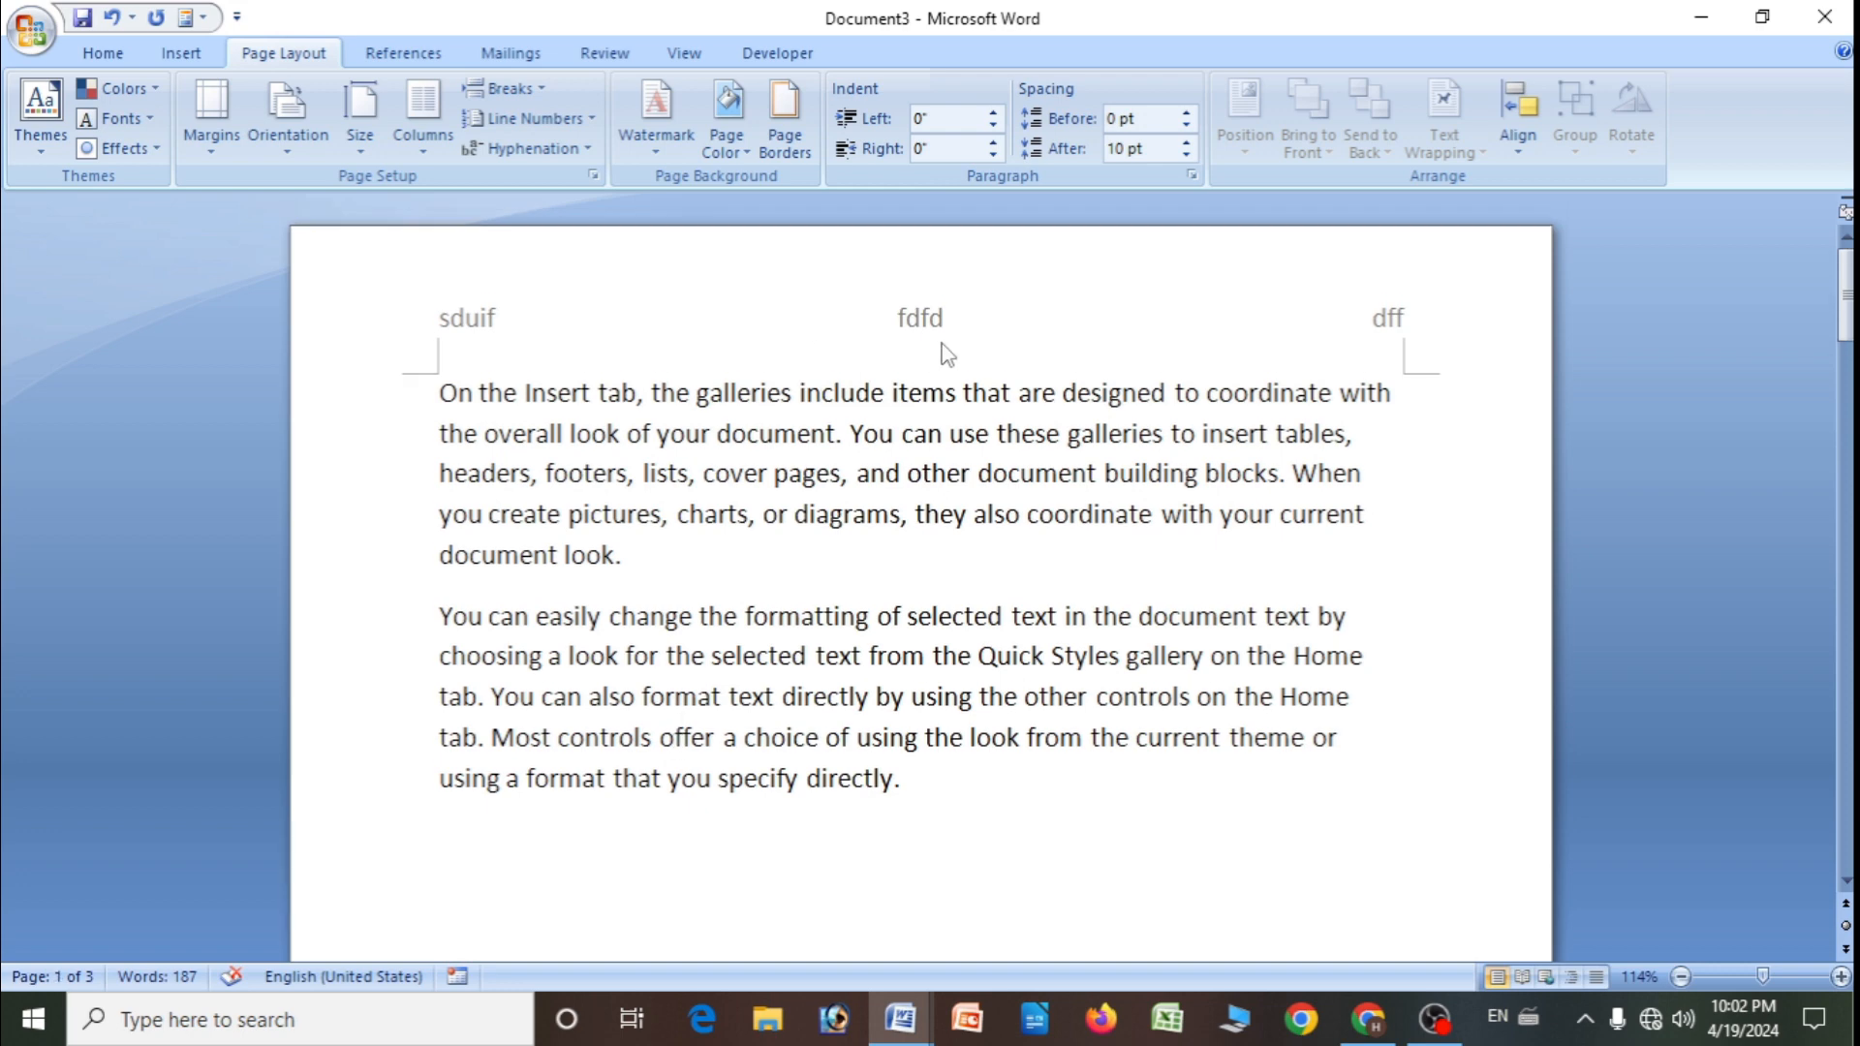
pyautogui.tripleClick(467, 320)
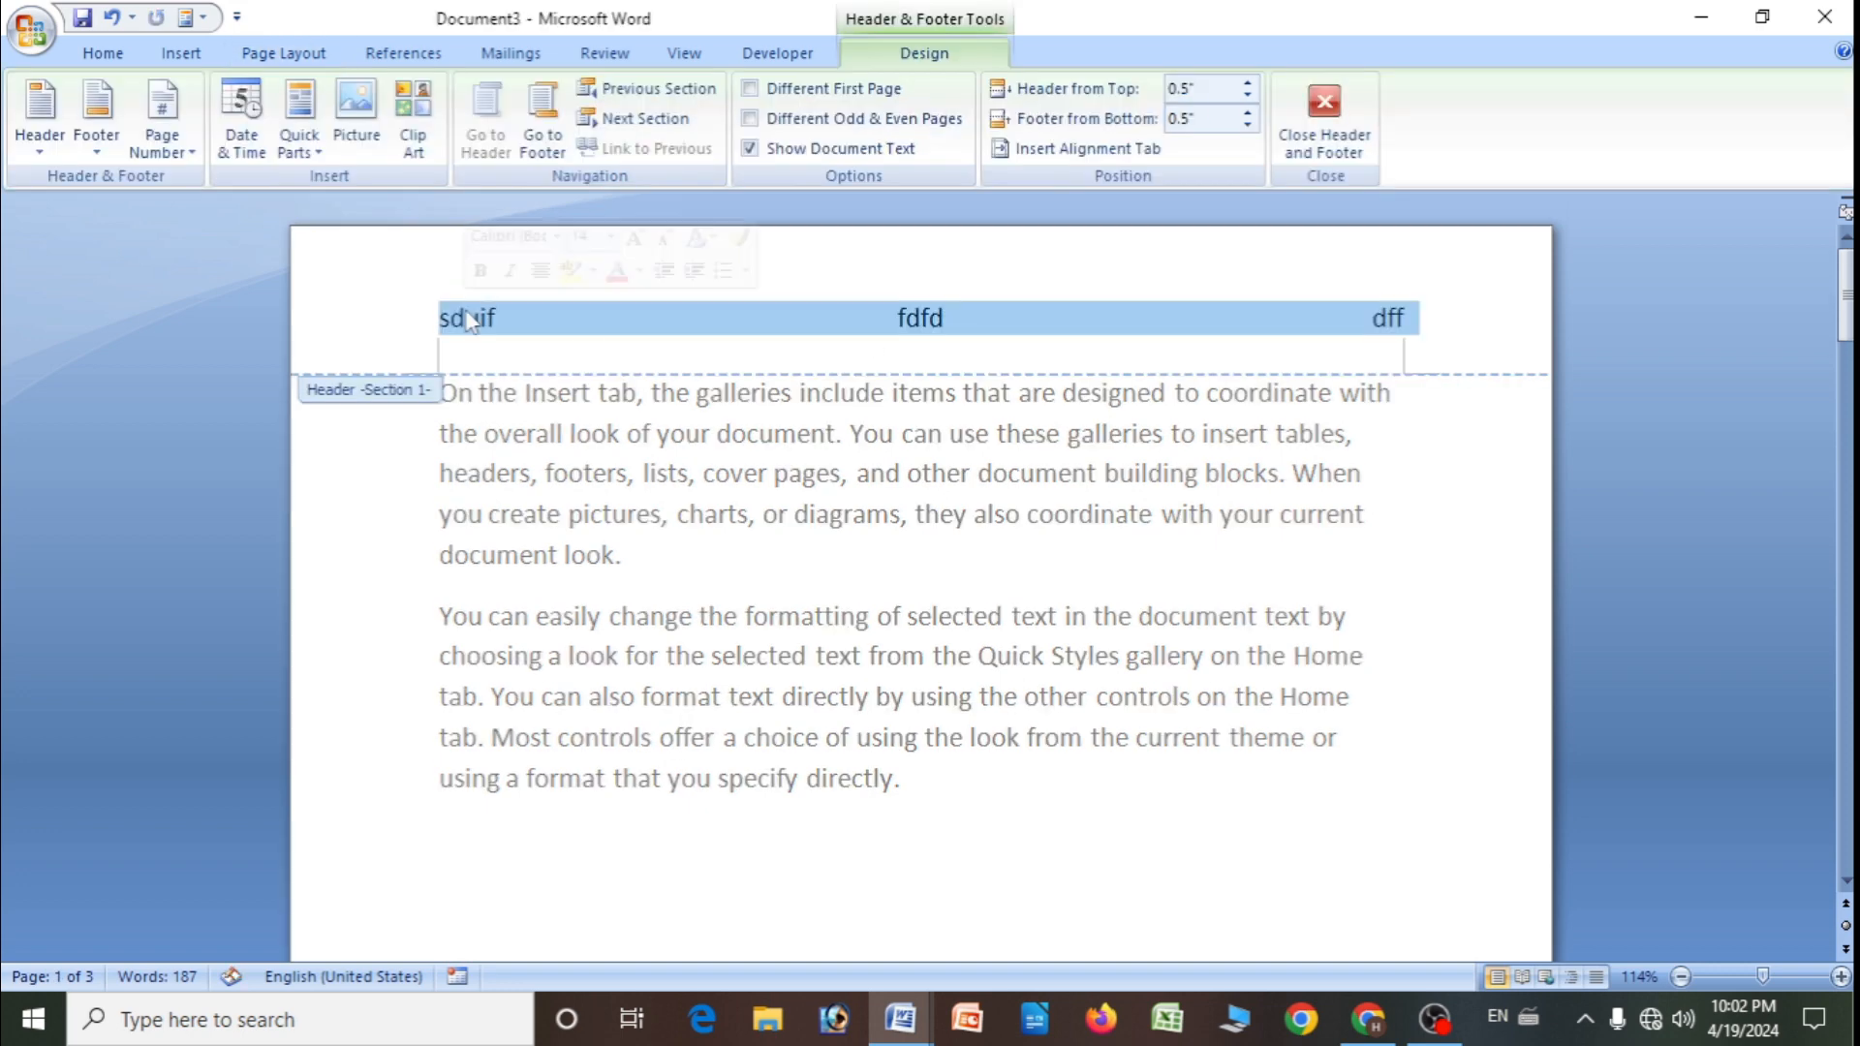
pyautogui.scroll(-1, 513, 261)
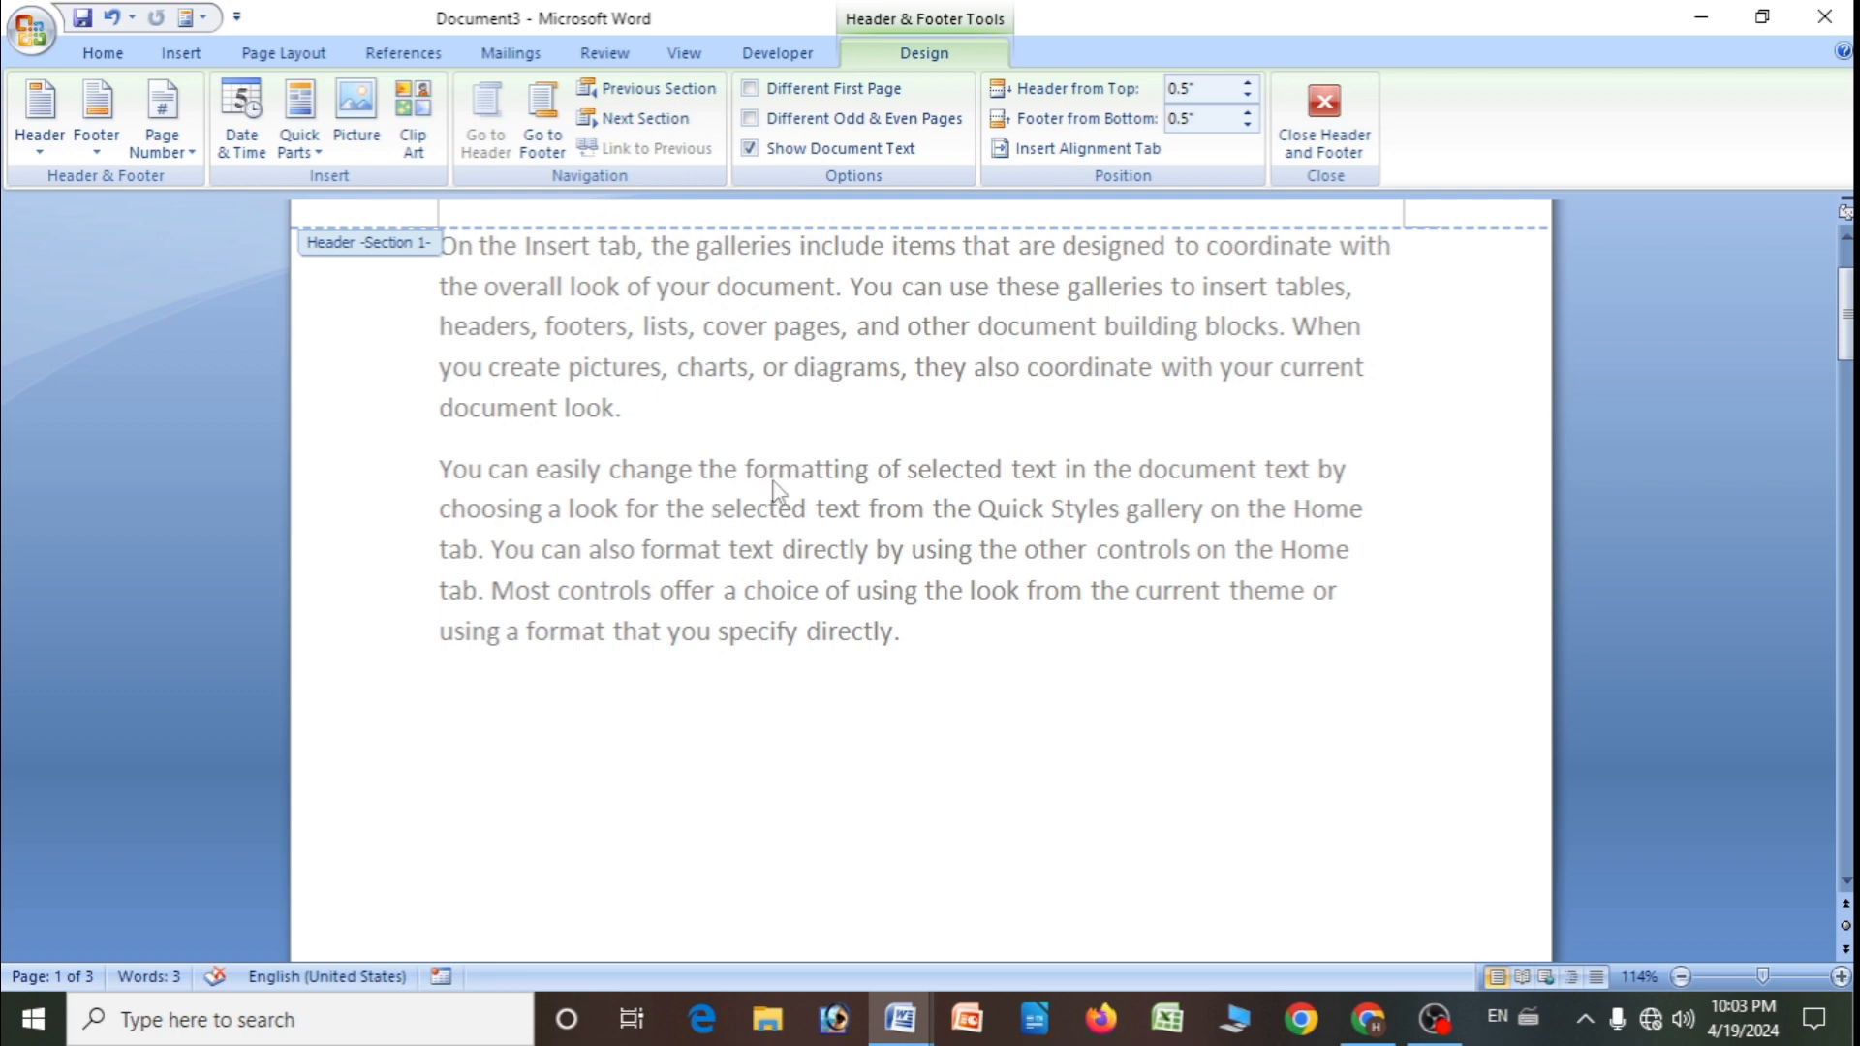
pyautogui.click(1324, 116)
# - Compare the headers on all three pages, including in a zoomed-out view of the whole document
pyautogui.scroll(-5, 903, 581)
pyautogui.scroll(6, 826, 643)
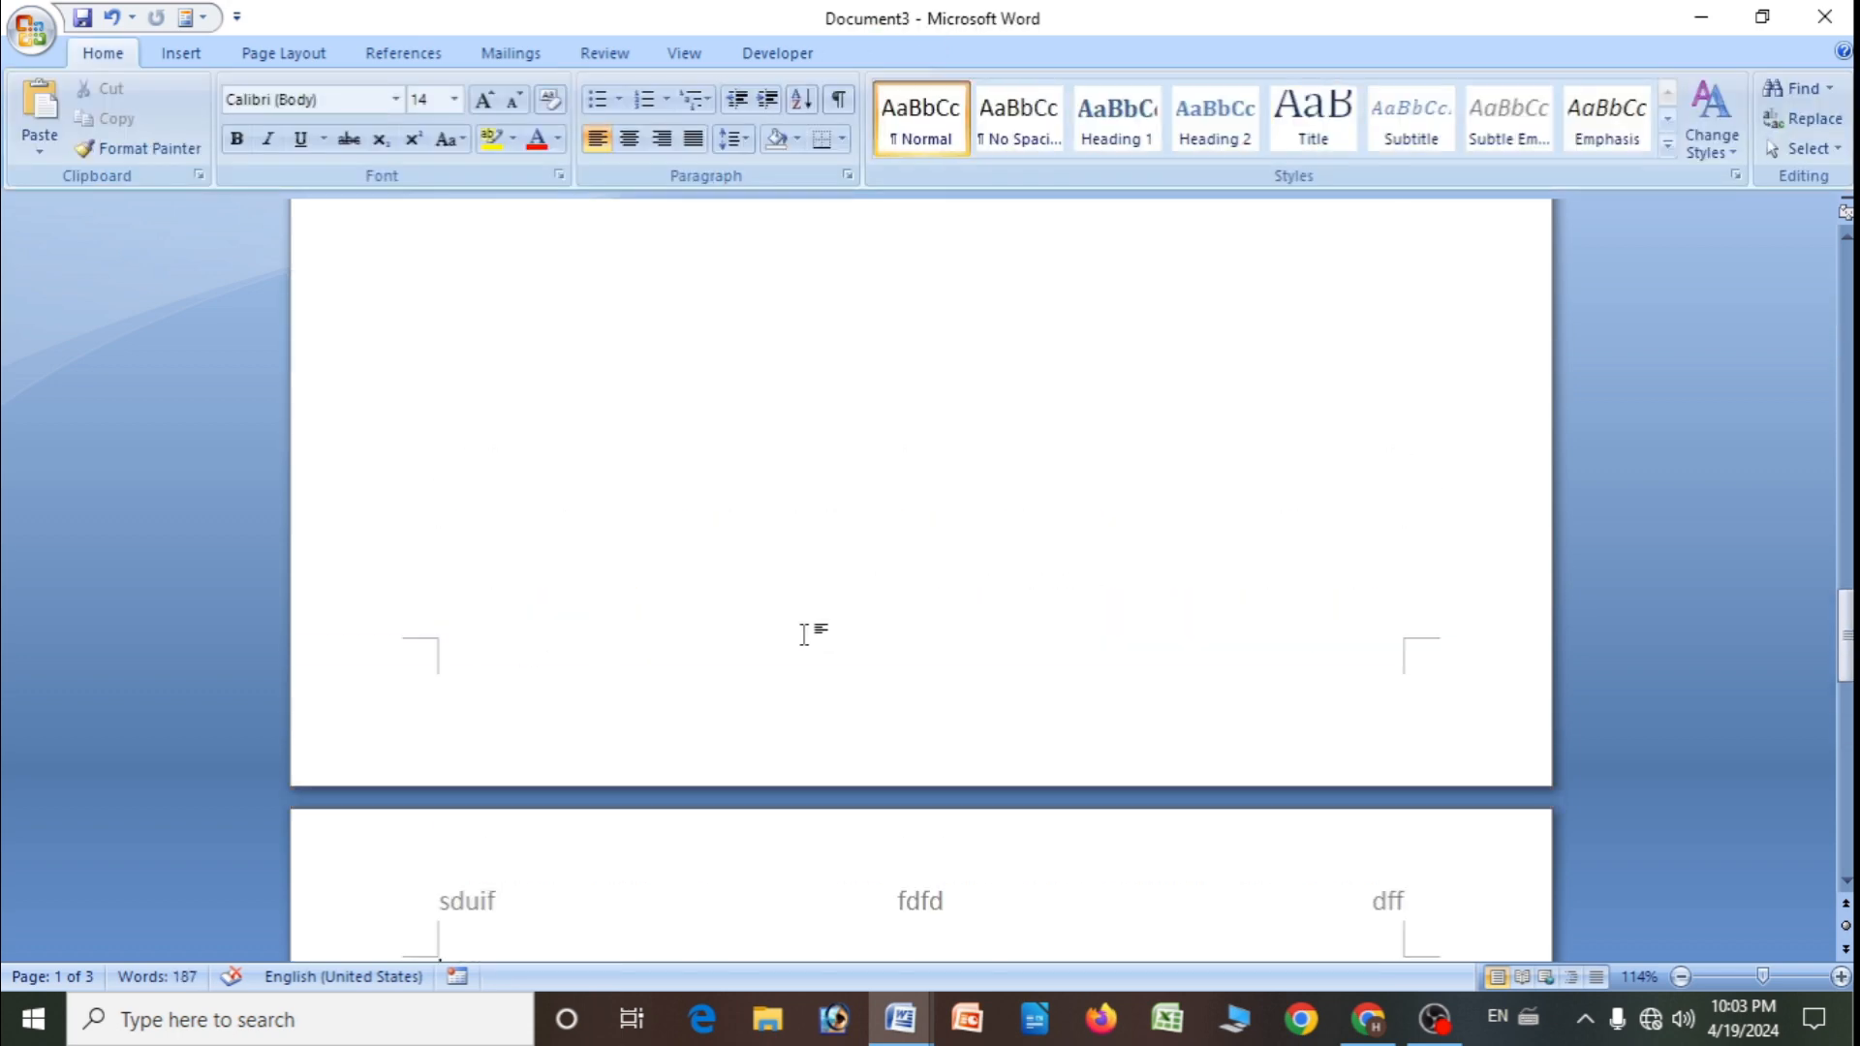
pyautogui.scroll(-6, 814, 631)
pyautogui.scroll(2, 806, 634)
pyautogui.scroll(-5, 810, 632)
pyautogui.scroll(4, 814, 630)
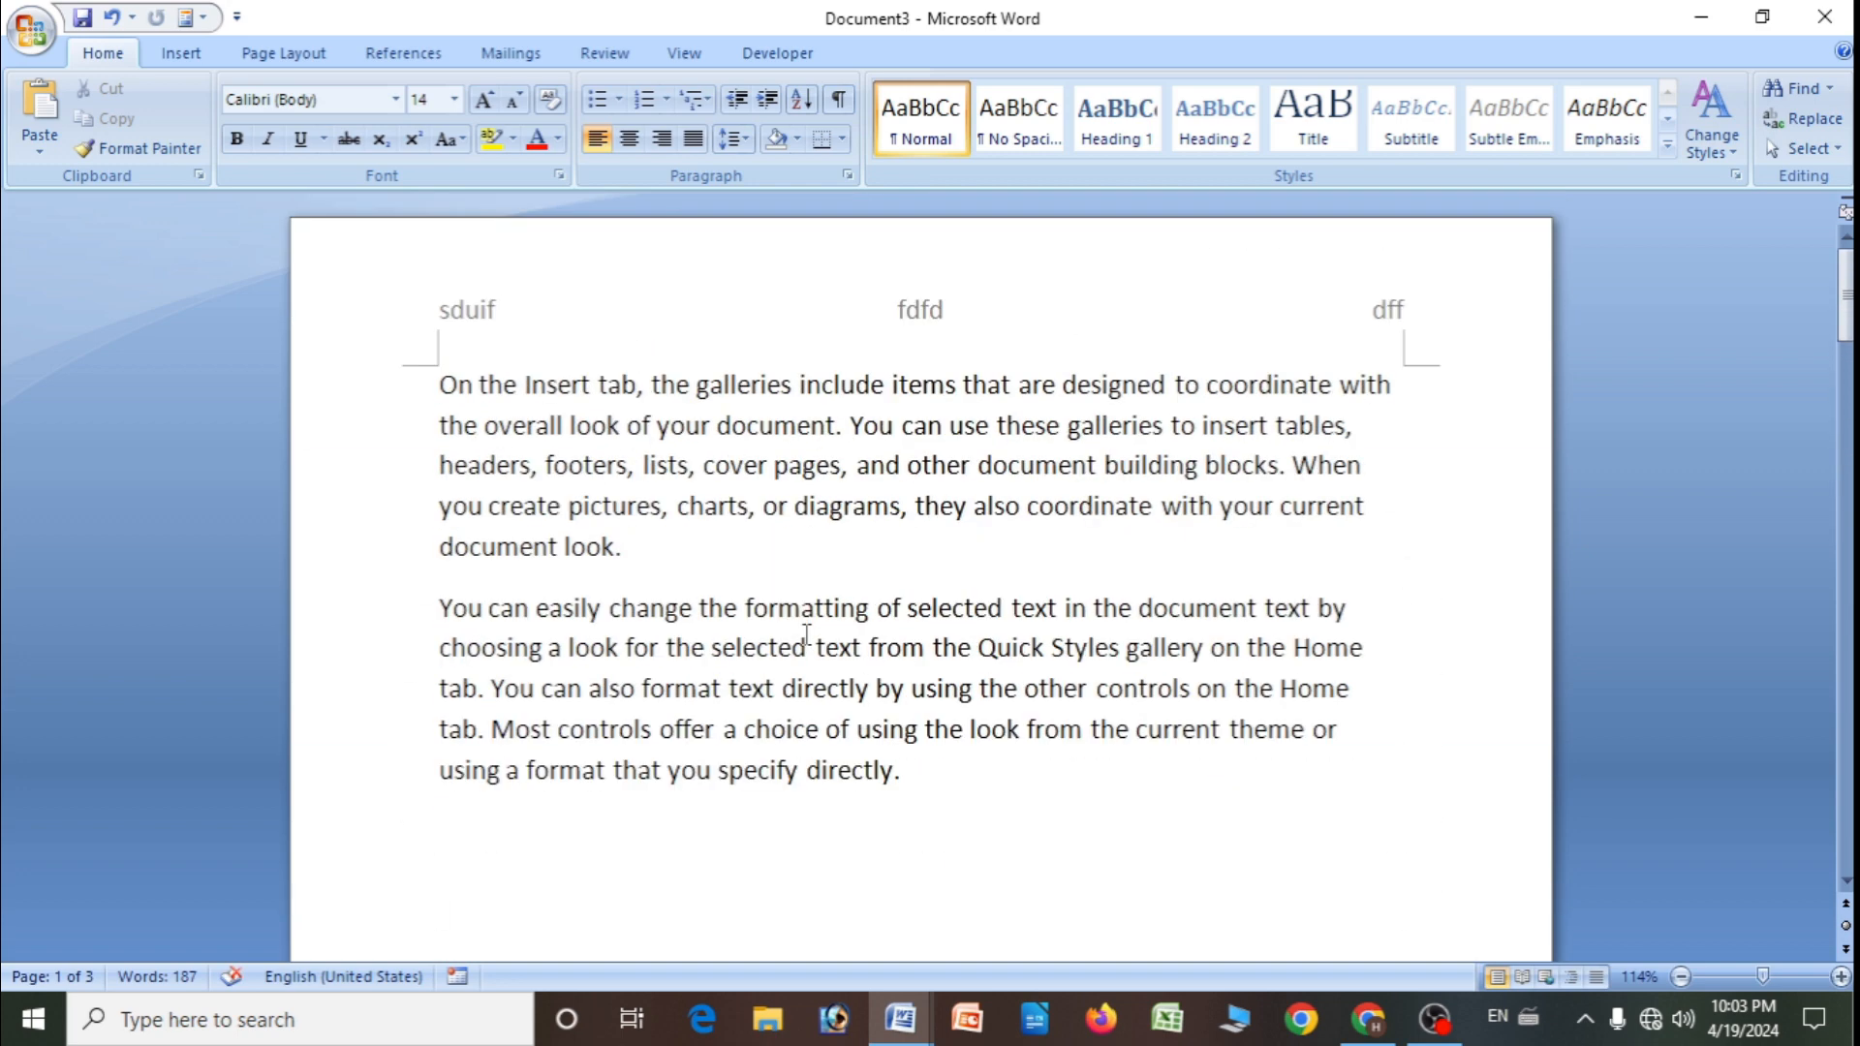
pyautogui.scroll(-4, 801, 340)
pyautogui.scroll(-6, 805, 428)
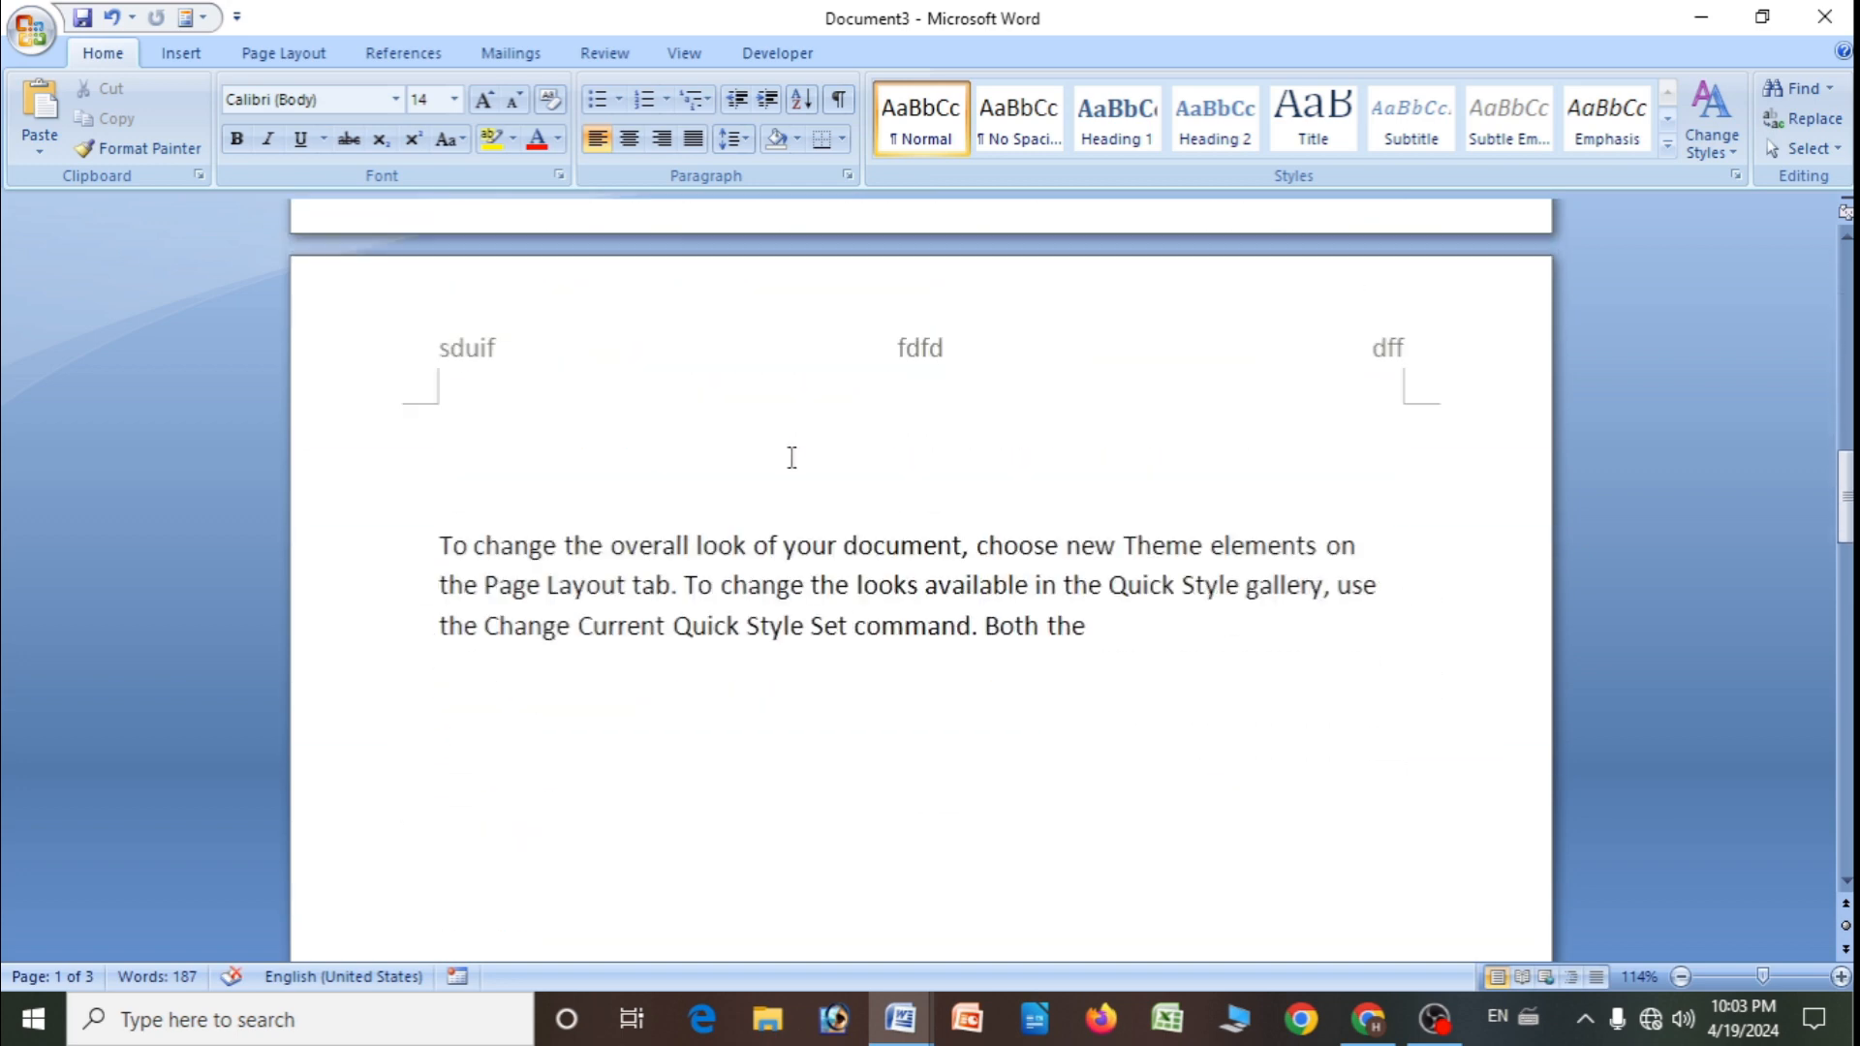
pyautogui.scroll(-8, 785, 536)
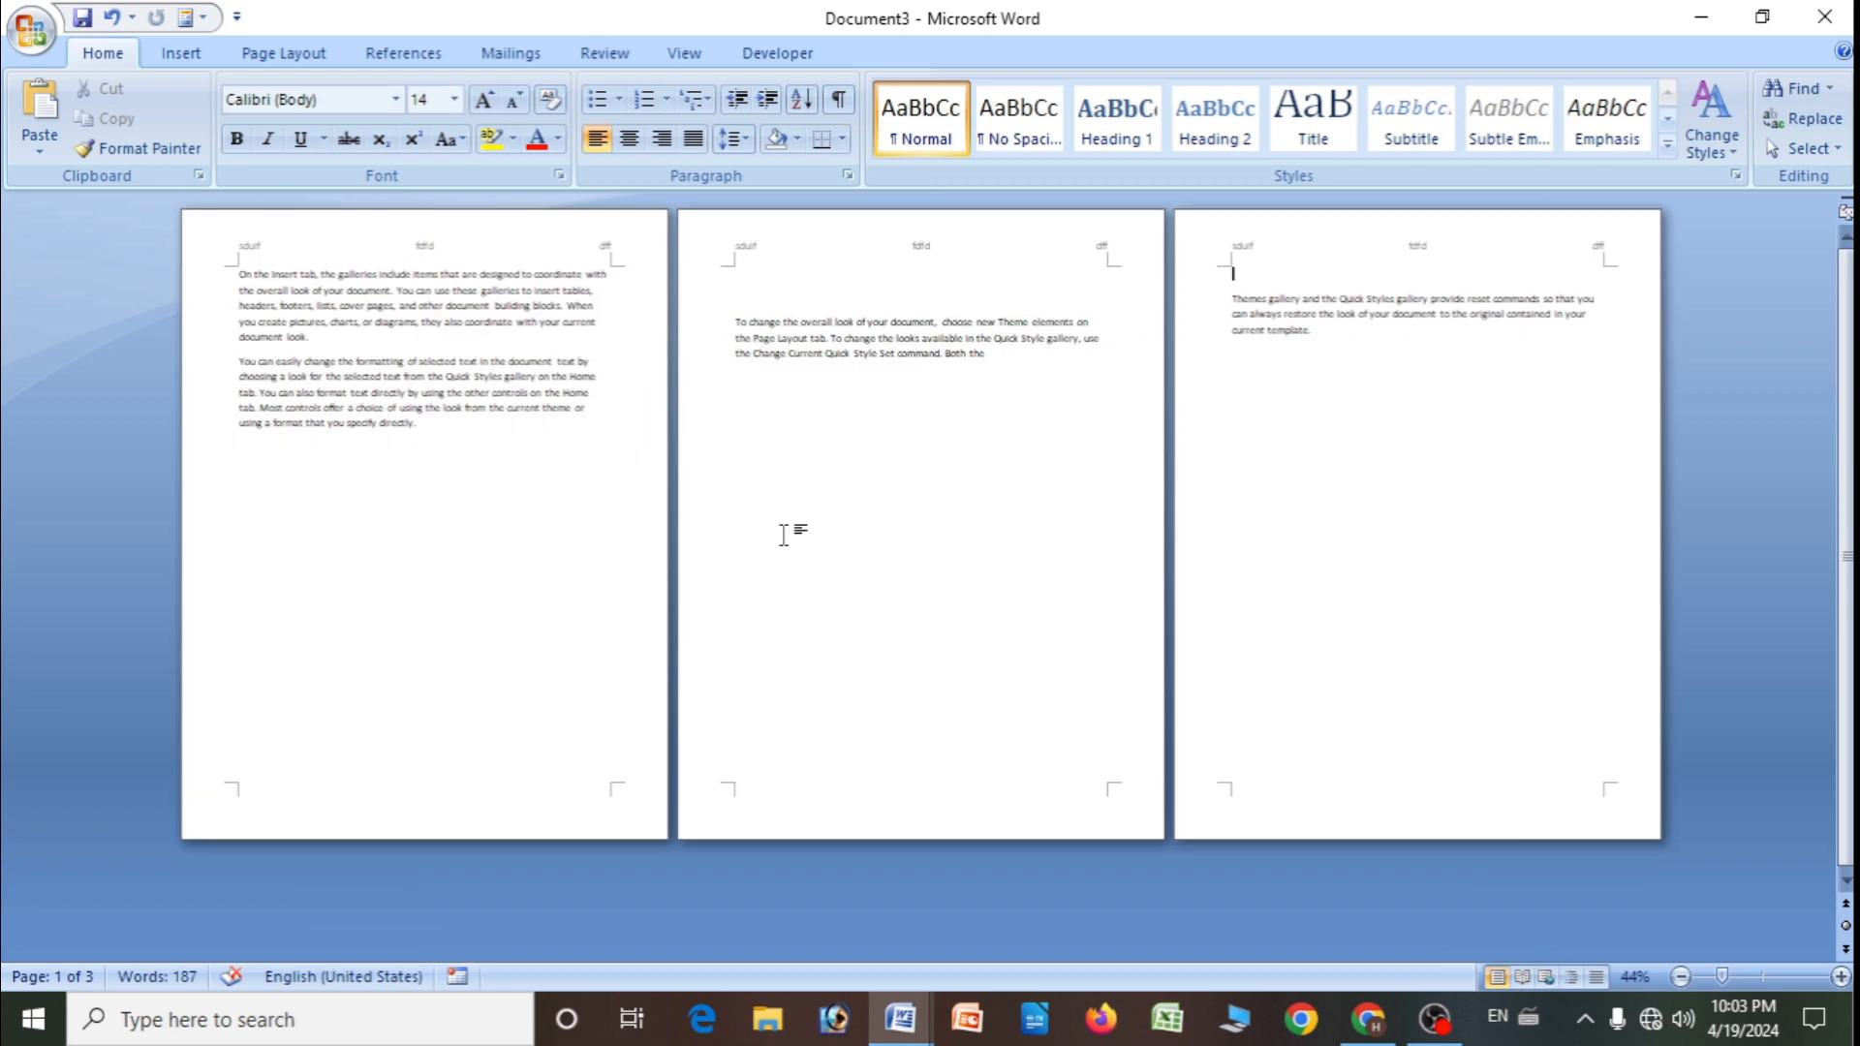
pyautogui.scroll(4, 786, 536)
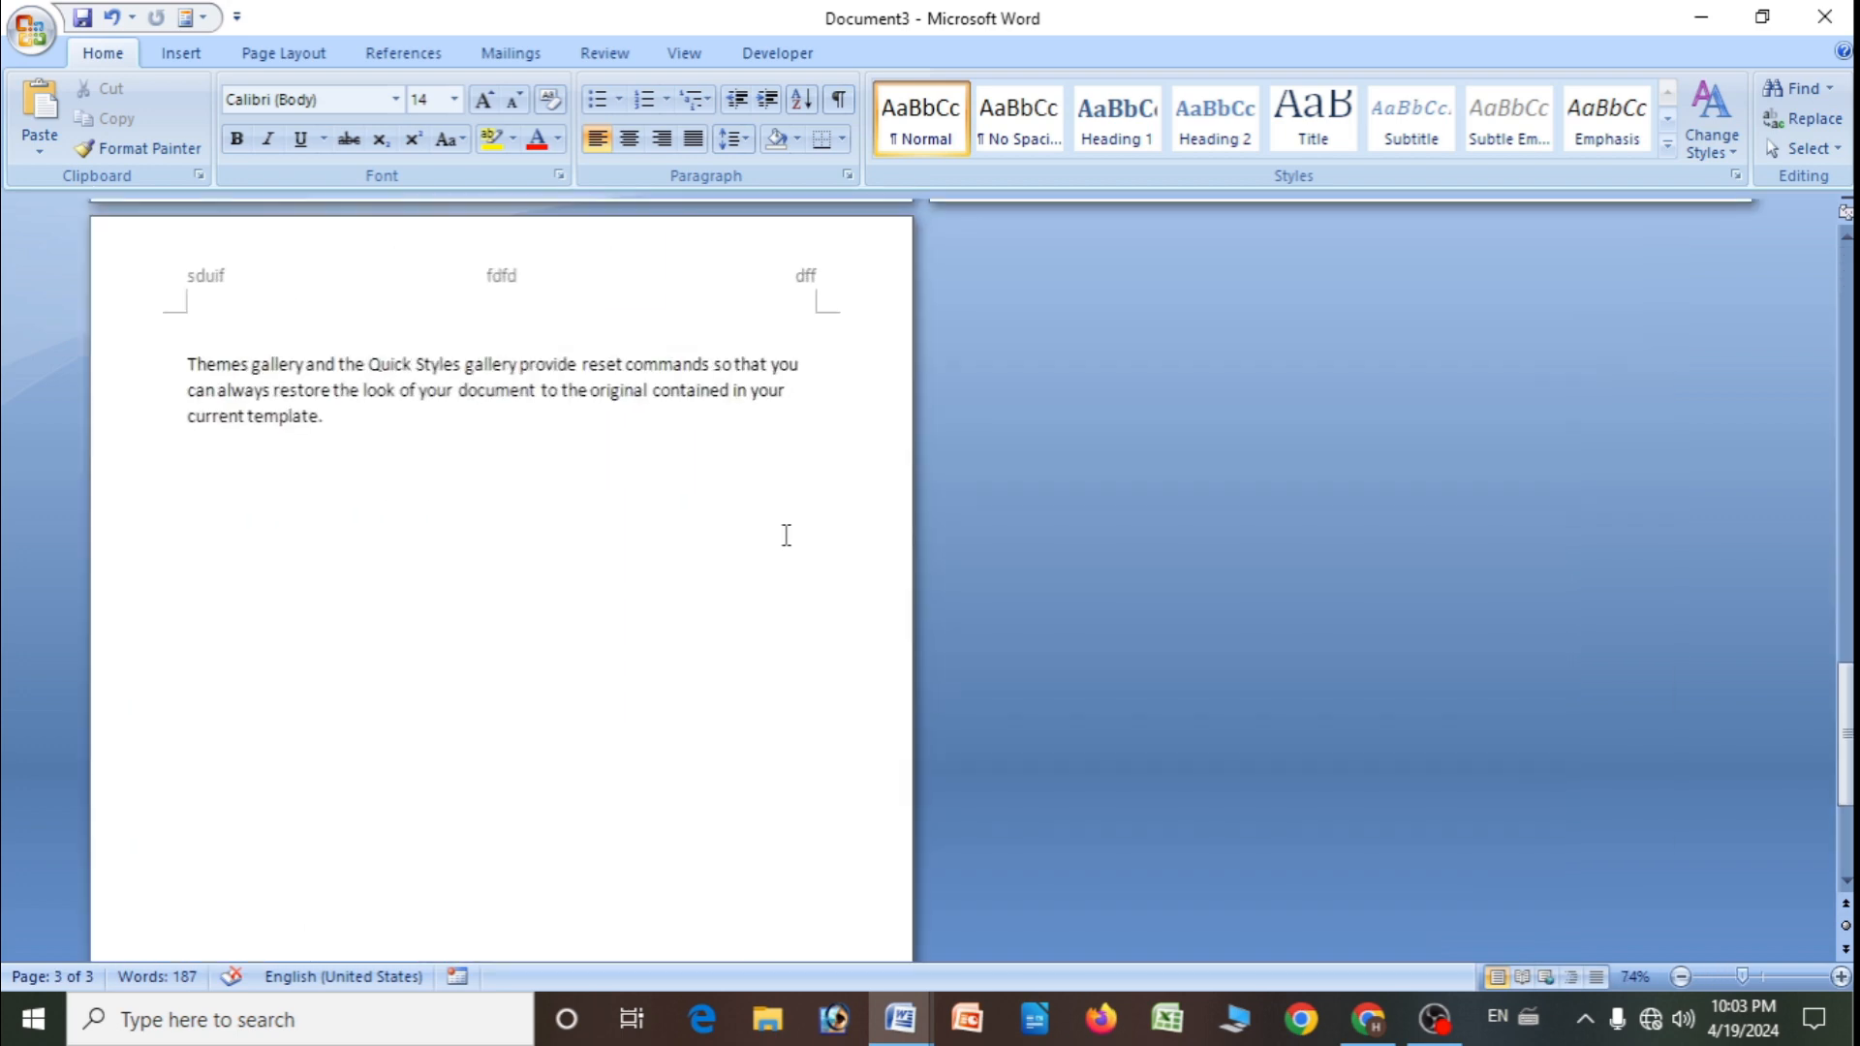
pyautogui.scroll(1, 785, 536)
pyautogui.scroll(10, 736, 290)
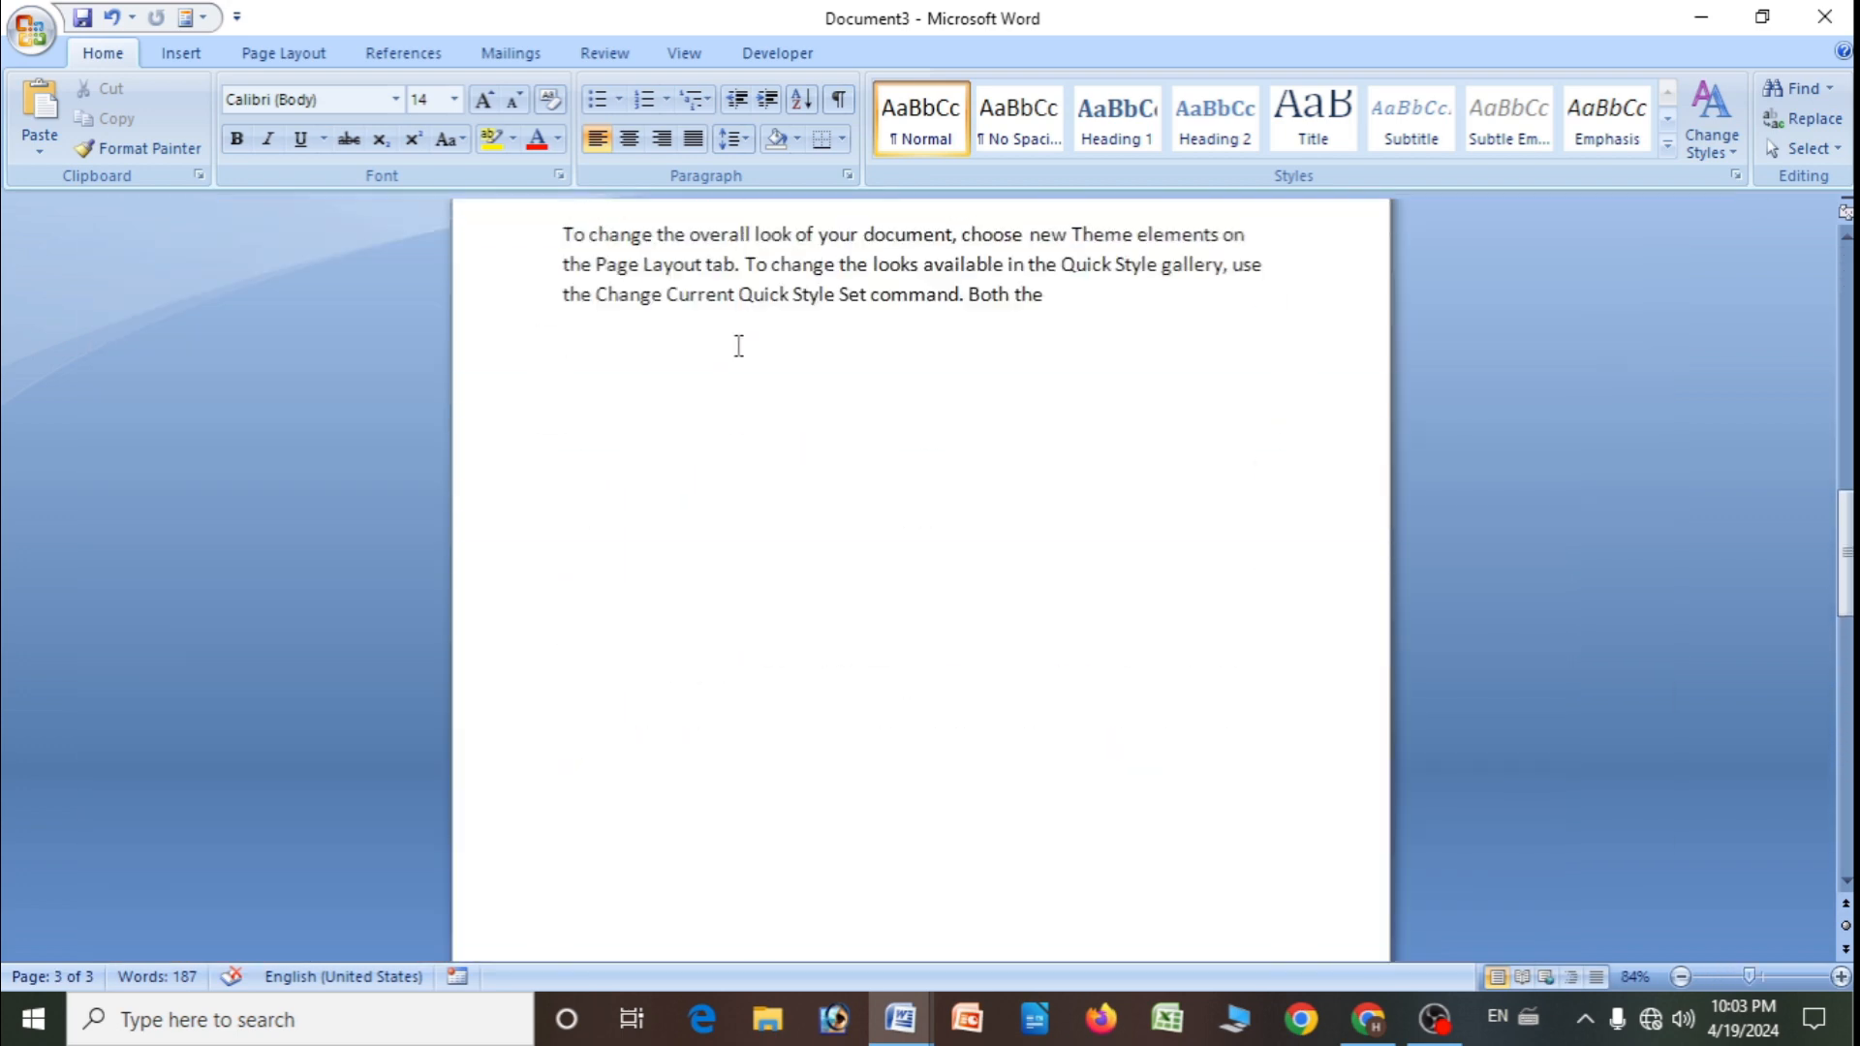
pyautogui.scroll(-3, 738, 349)
pyautogui.scroll(-10, 736, 345)
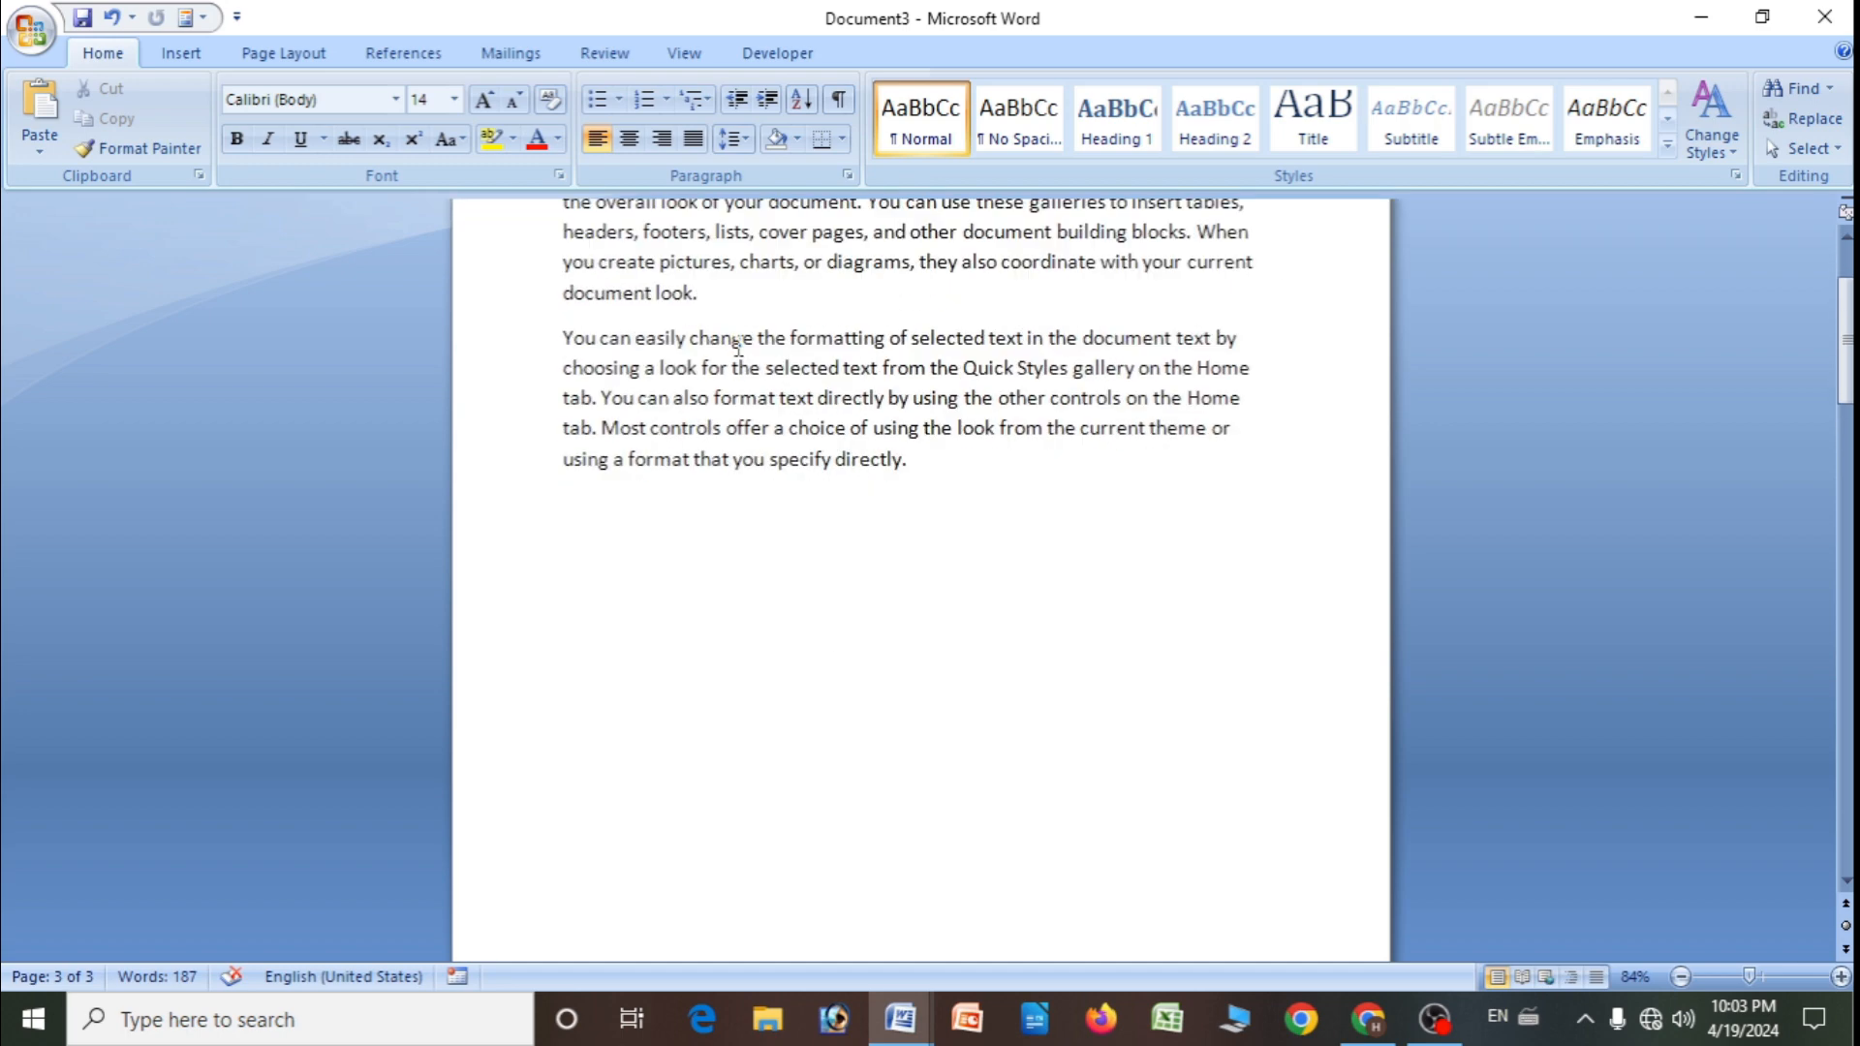
pyautogui.scroll(7, 739, 345)
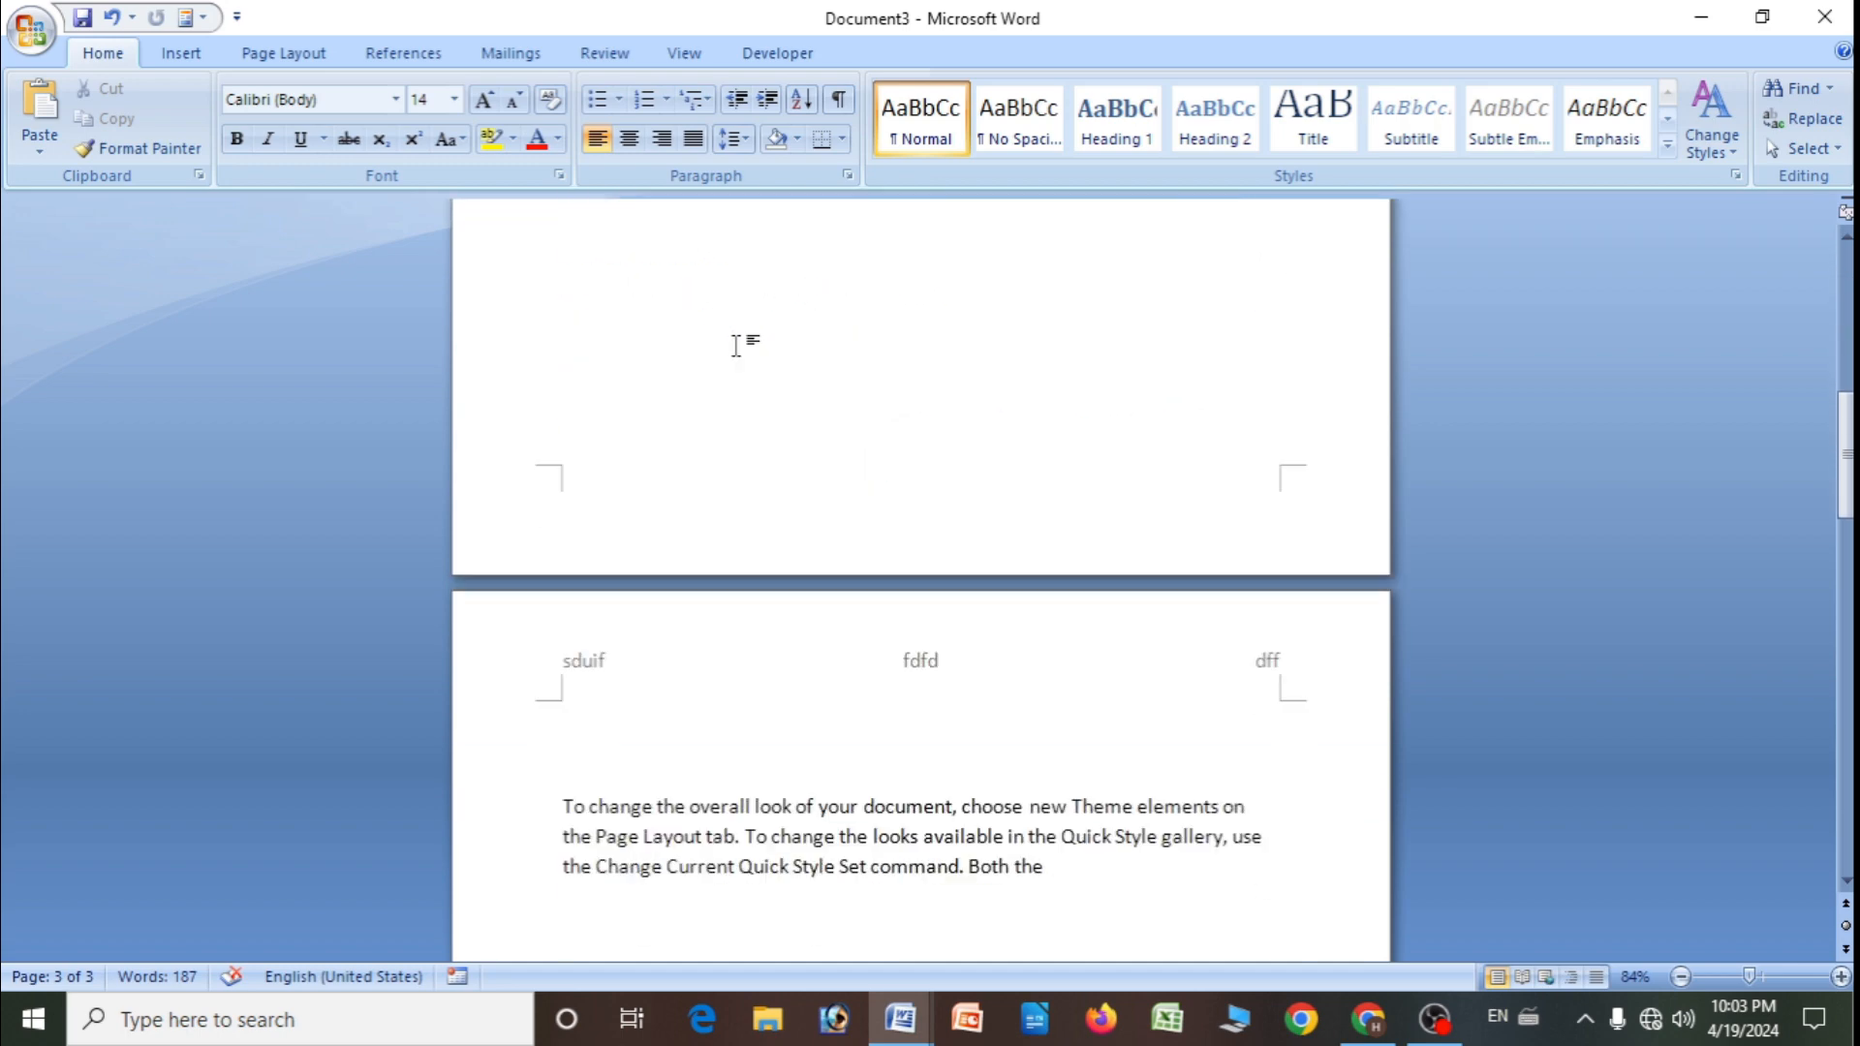
# - Turn off Link to Previous for the section 2 header and the section 3 header
pyautogui.tripleClick(596, 678)
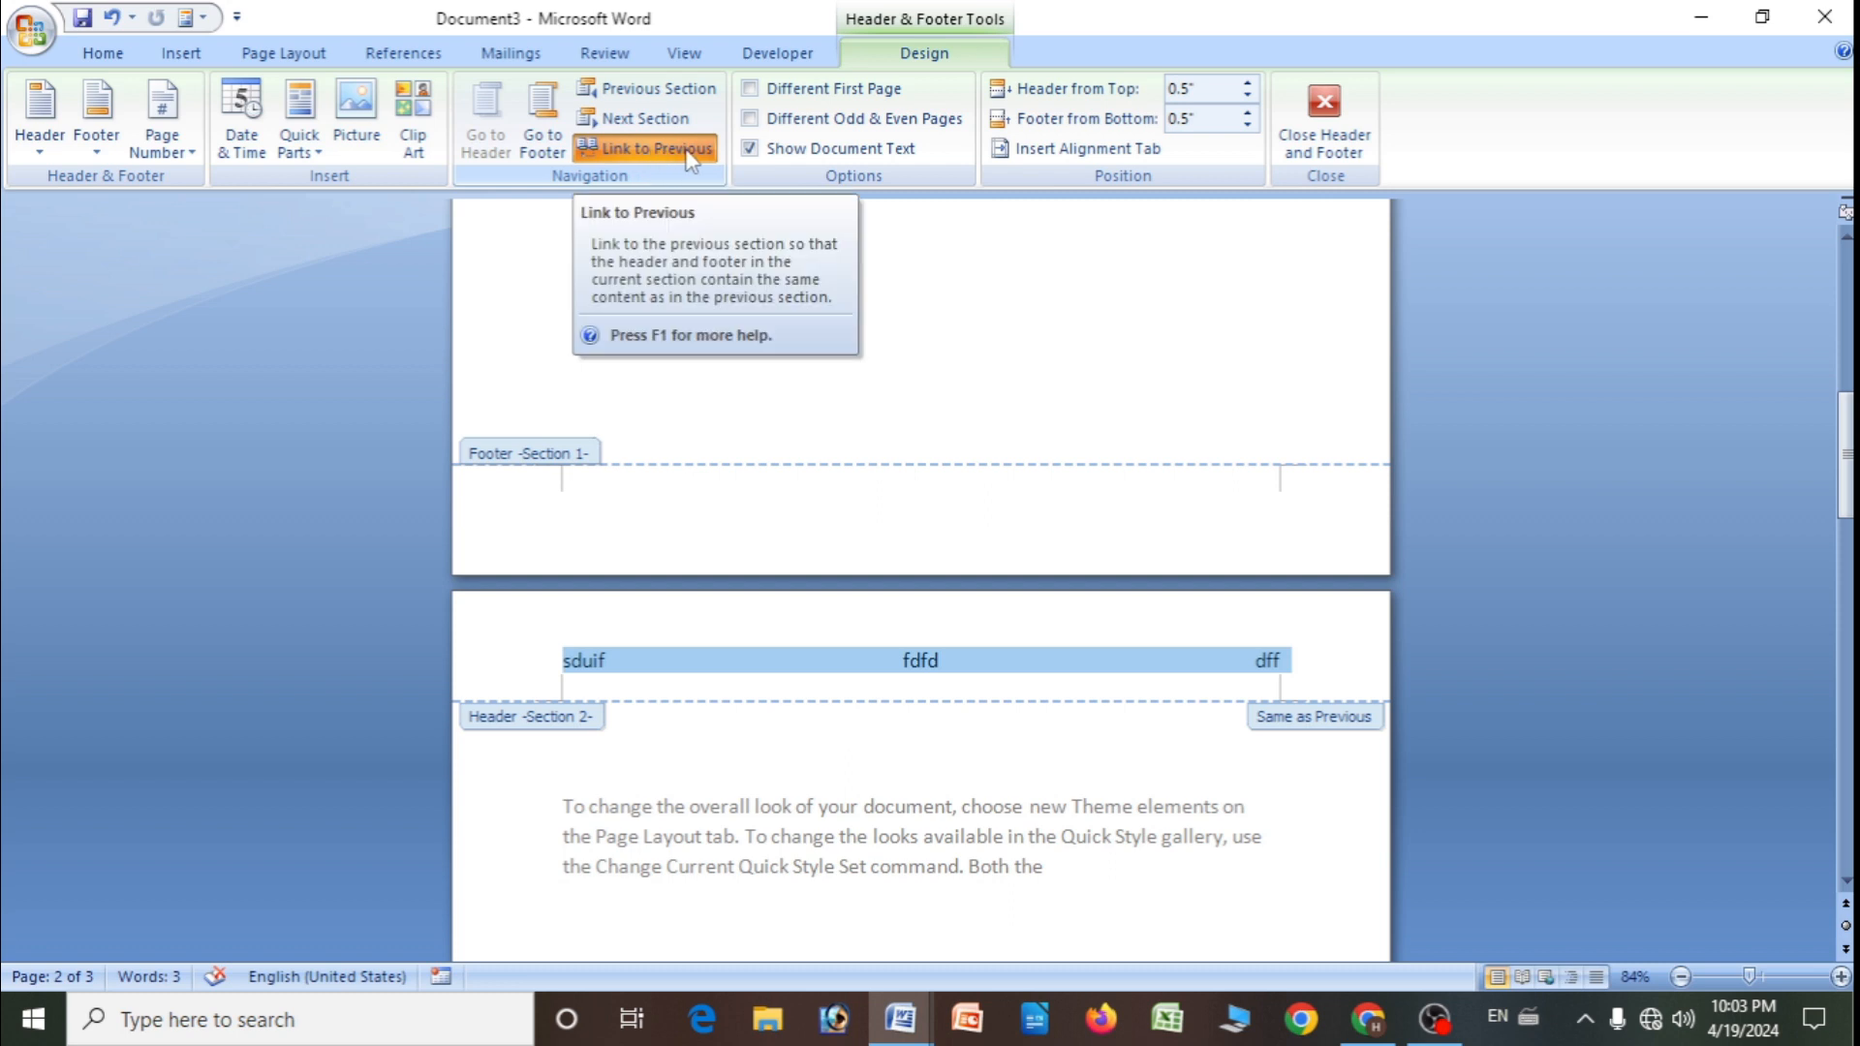
pyautogui.click(678, 158)
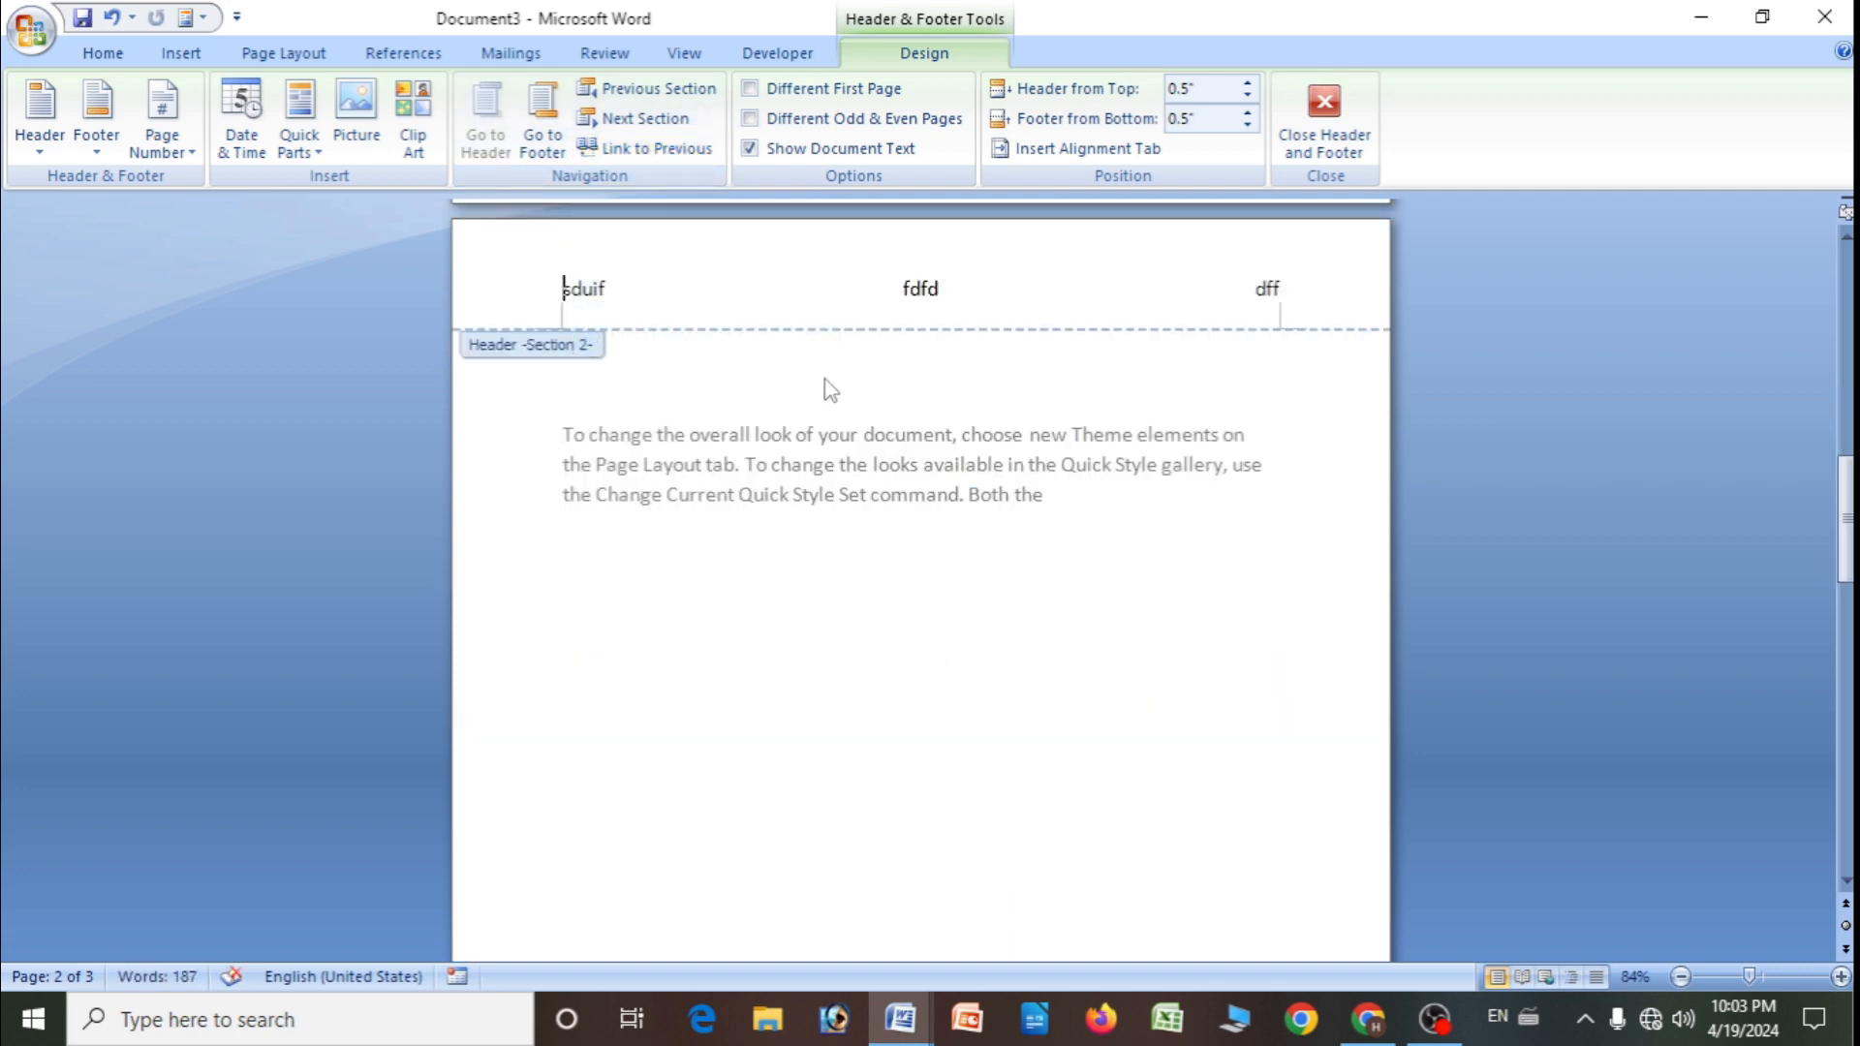
pyautogui.scroll(-1, 712, 685)
pyautogui.scroll(-10, 712, 684)
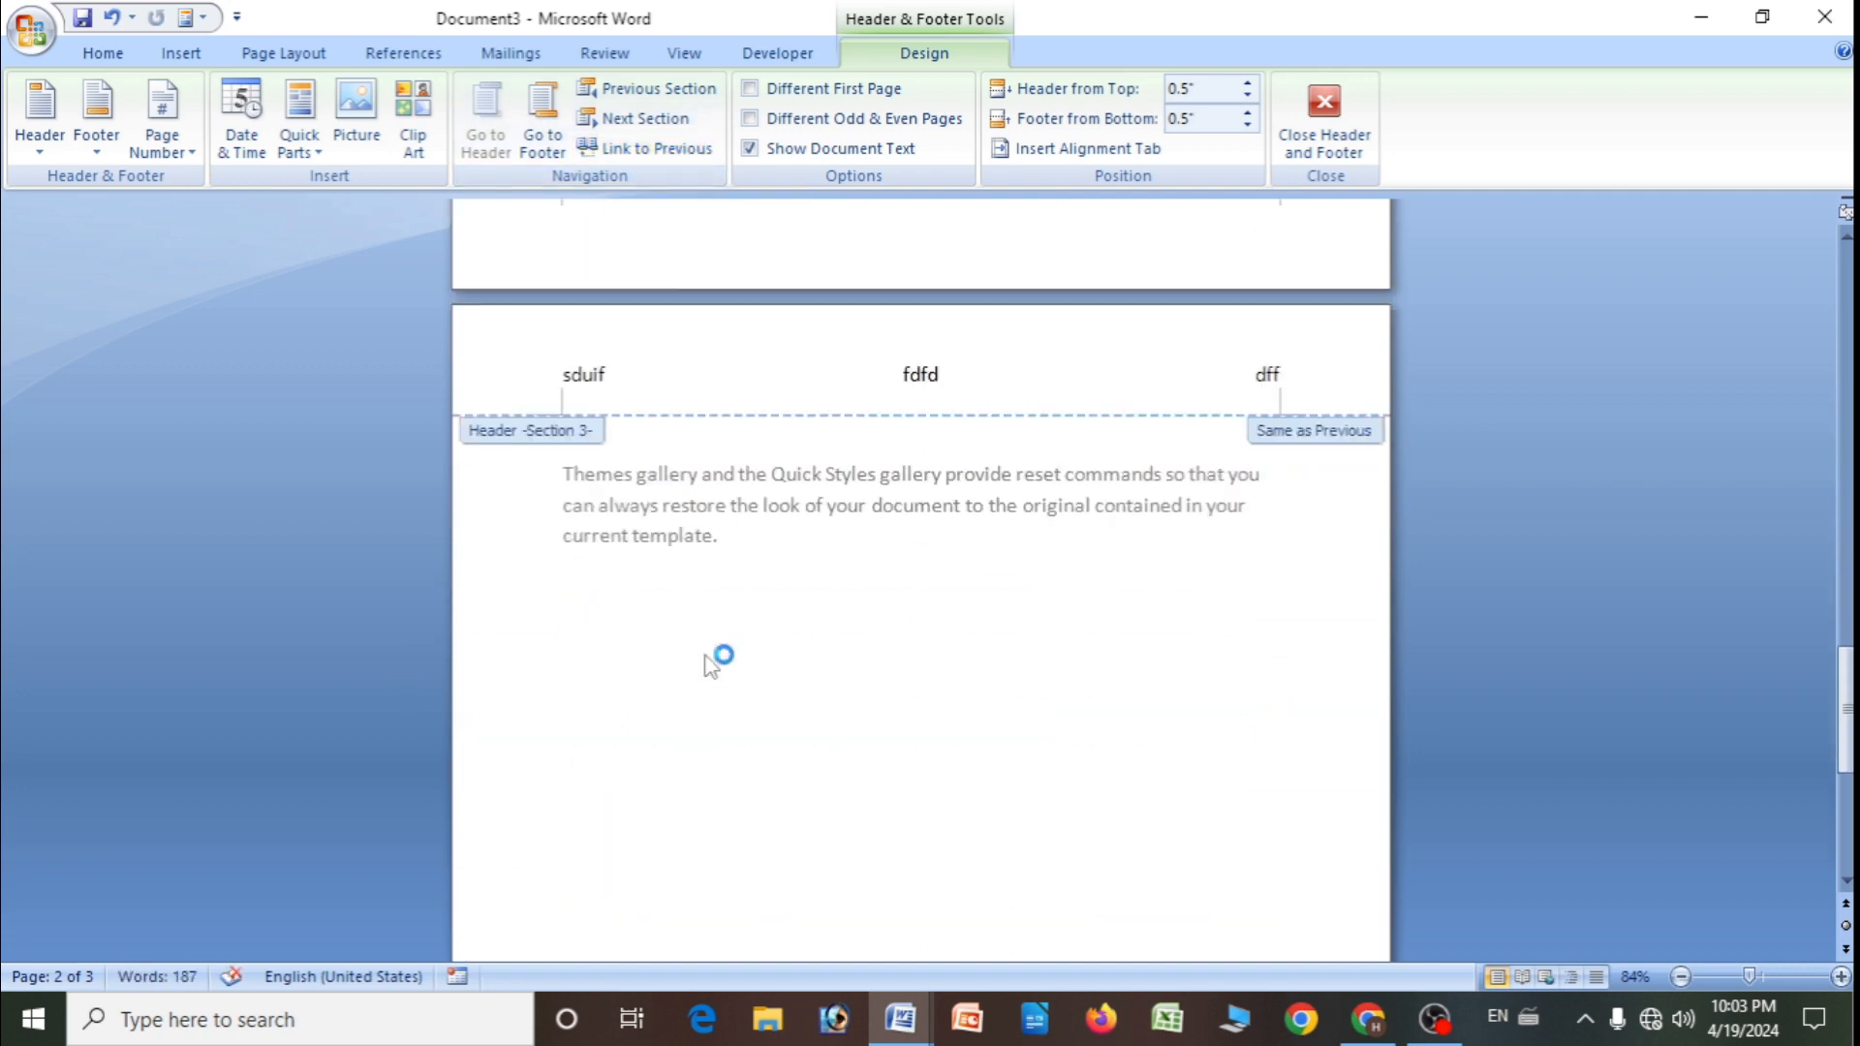
pyautogui.click(649, 149)
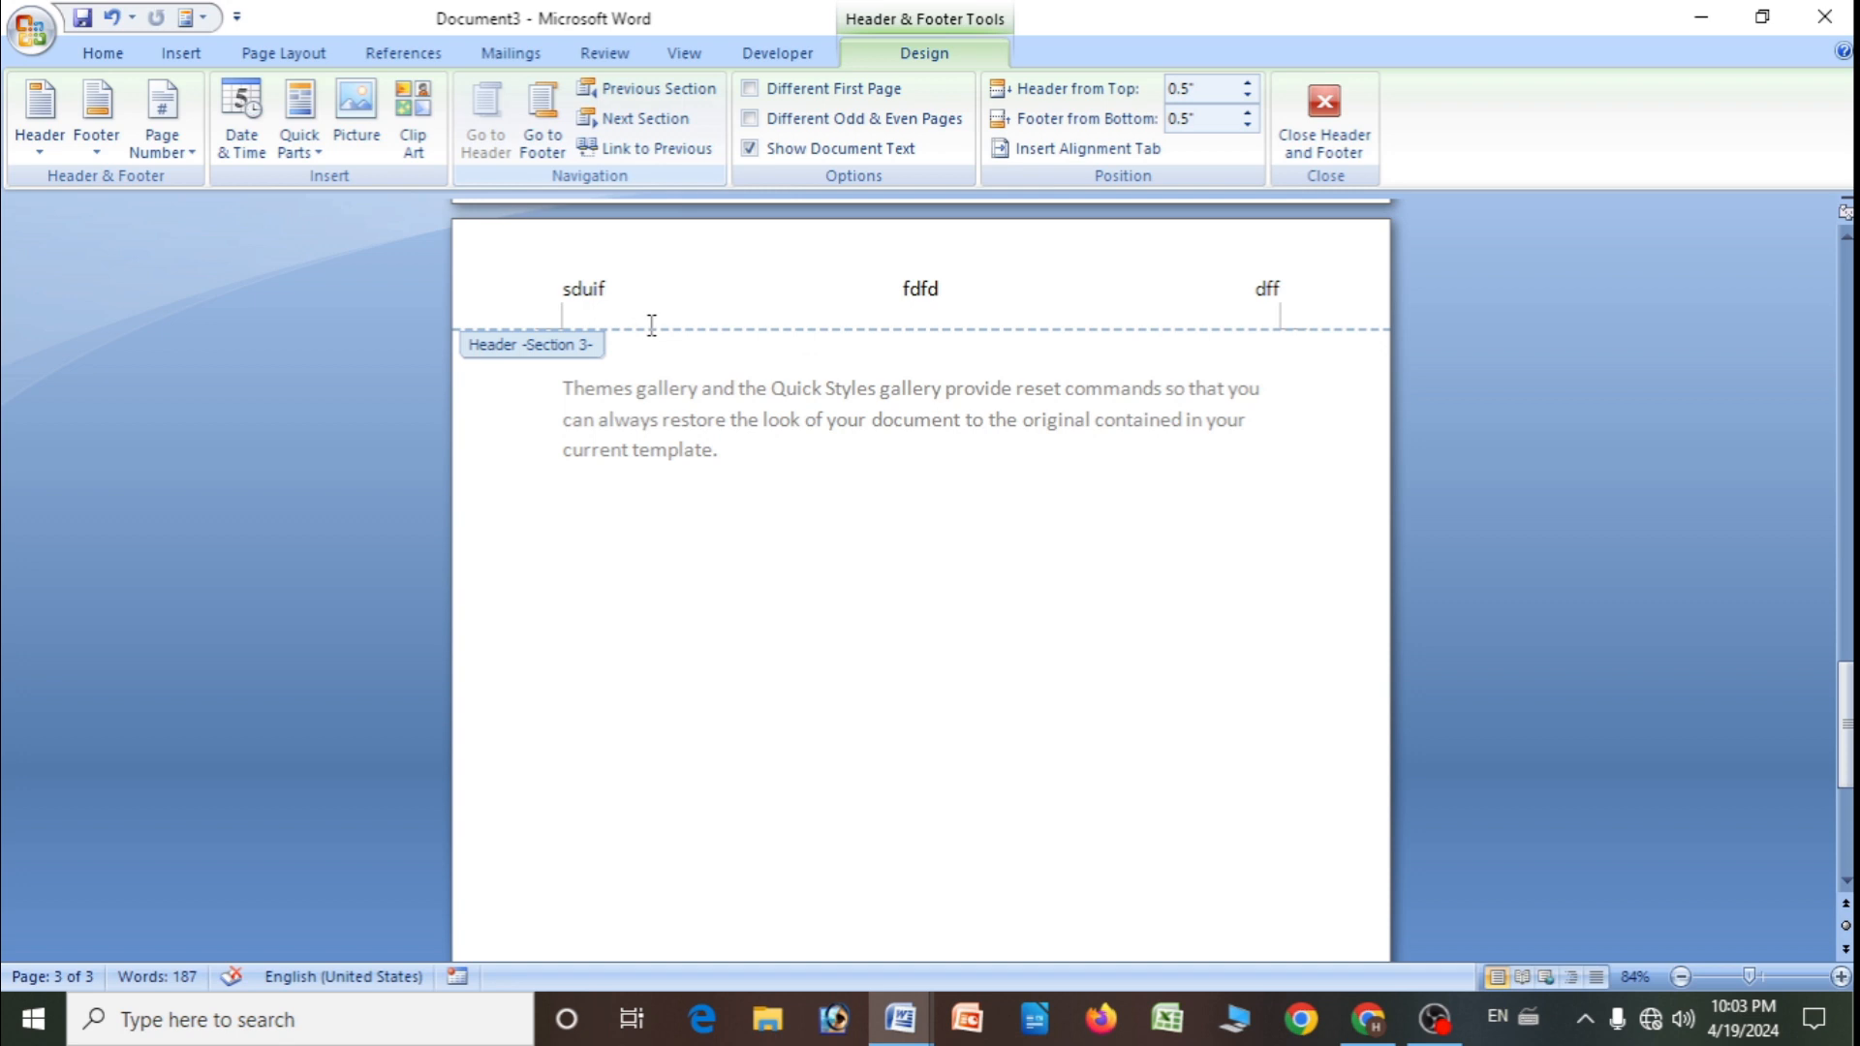
# - Replace "sduif" with 1 in the section 3 header and compare it with the preceding page's header
pyautogui.scroll(4, 649, 330)
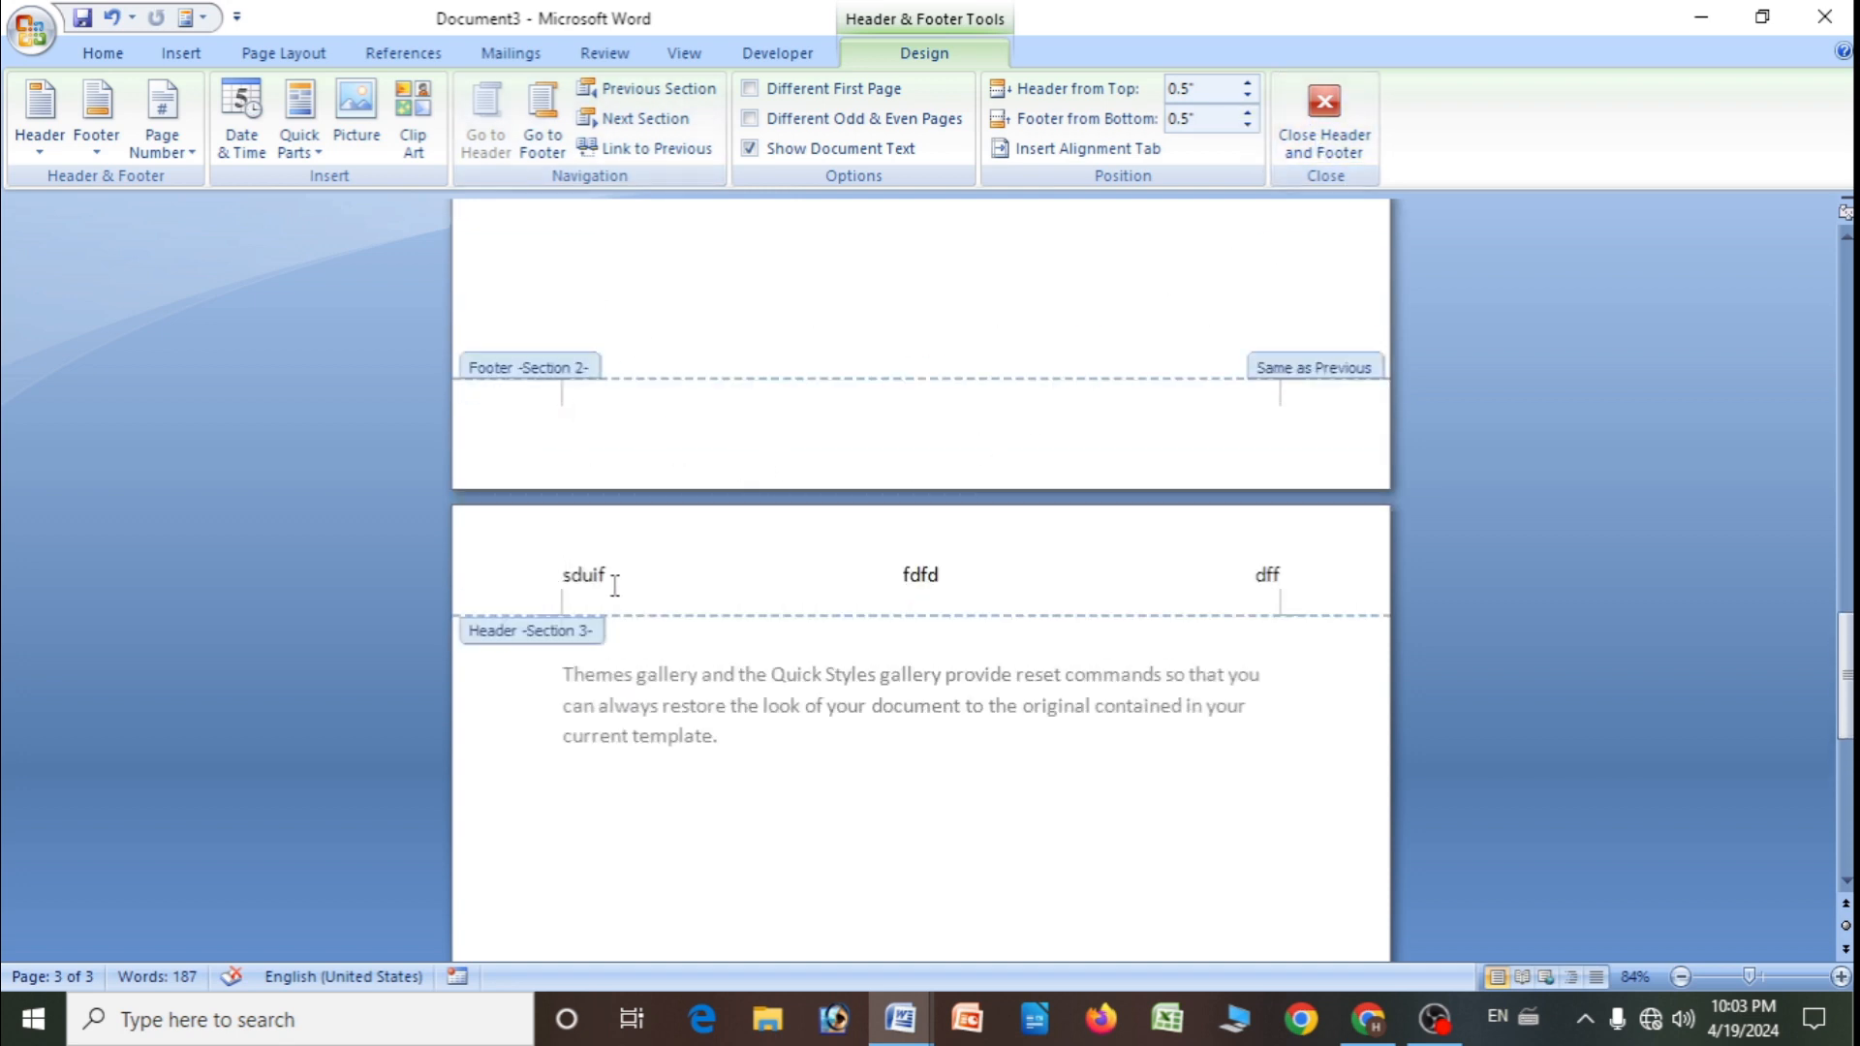
pyautogui.press('Delete')
pyautogui.press('Delete')
pyautogui.press('Delete')
pyautogui.press('Delete')
pyautogui.press('Delete')
pyautogui.scroll(5, 581, 596)
pyautogui.scroll(-7, 585, 607)
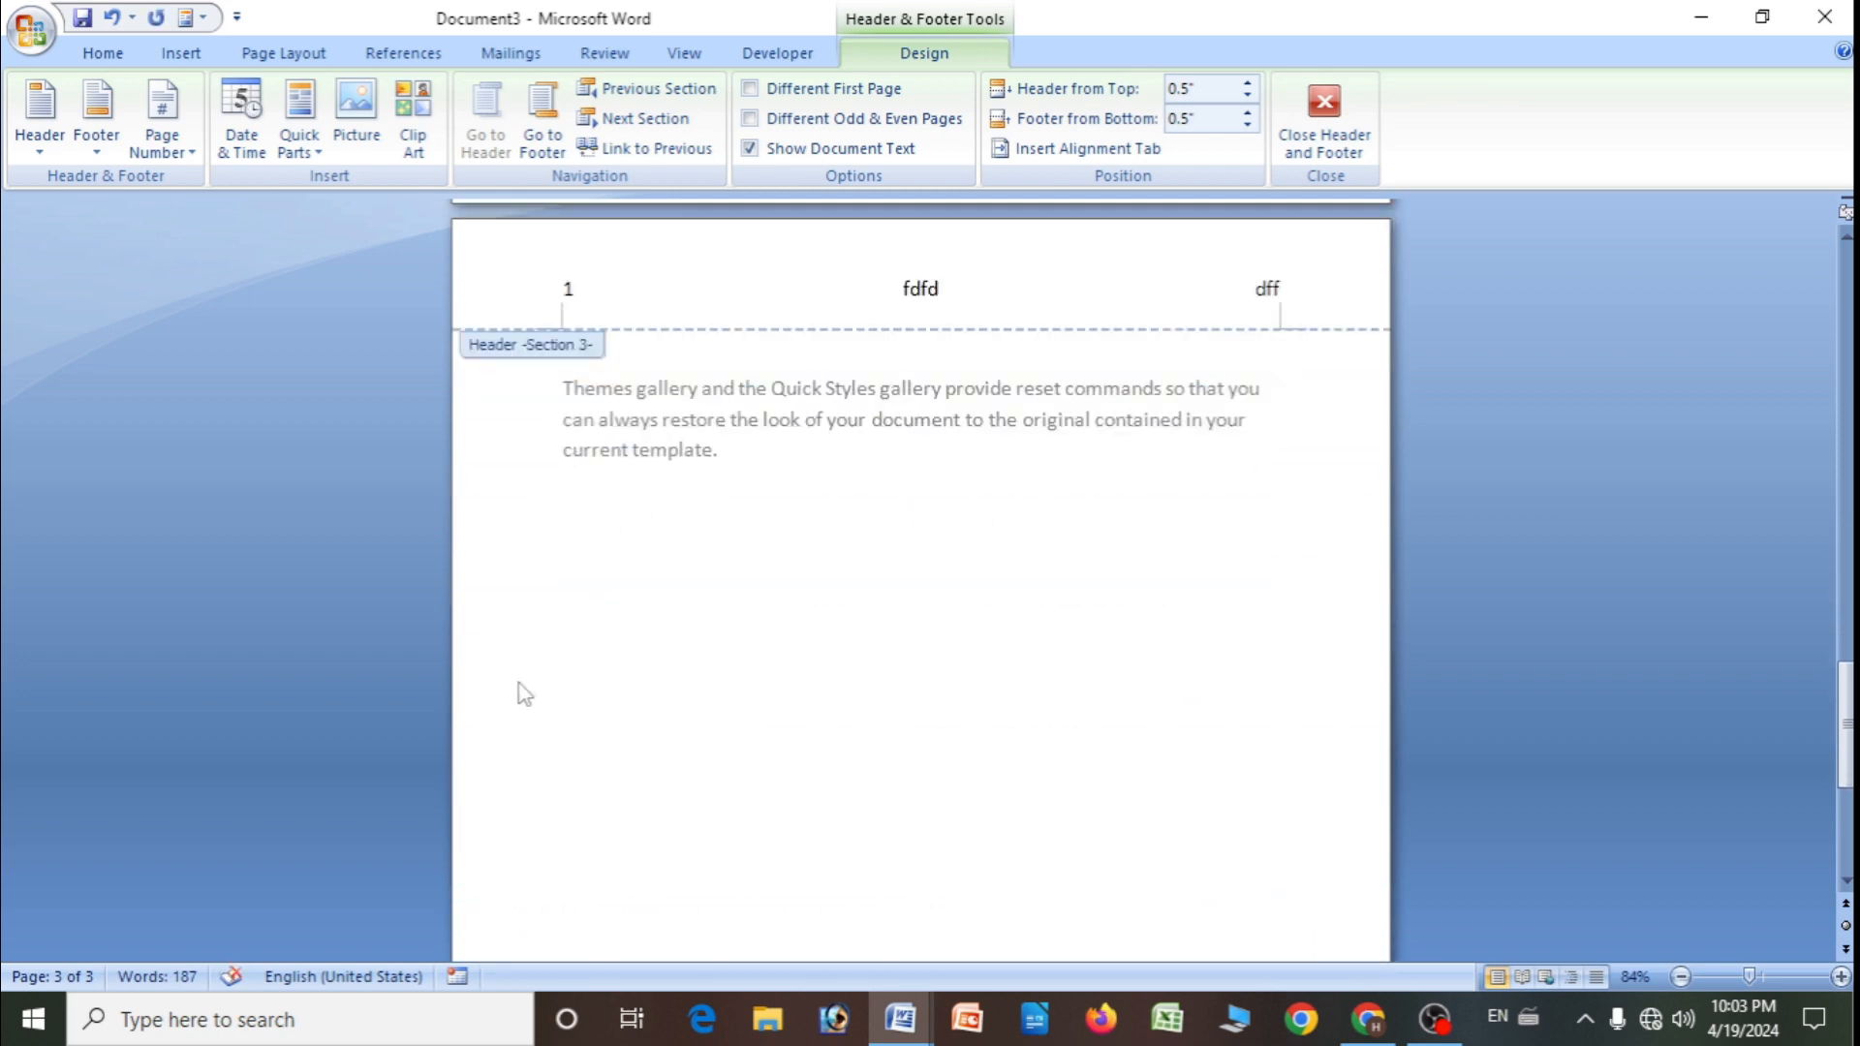
# - Replace "sduif" with 2 in the section 2 header, keeping "fdfd" in the centre column
pyautogui.scroll(10, 598, 419)
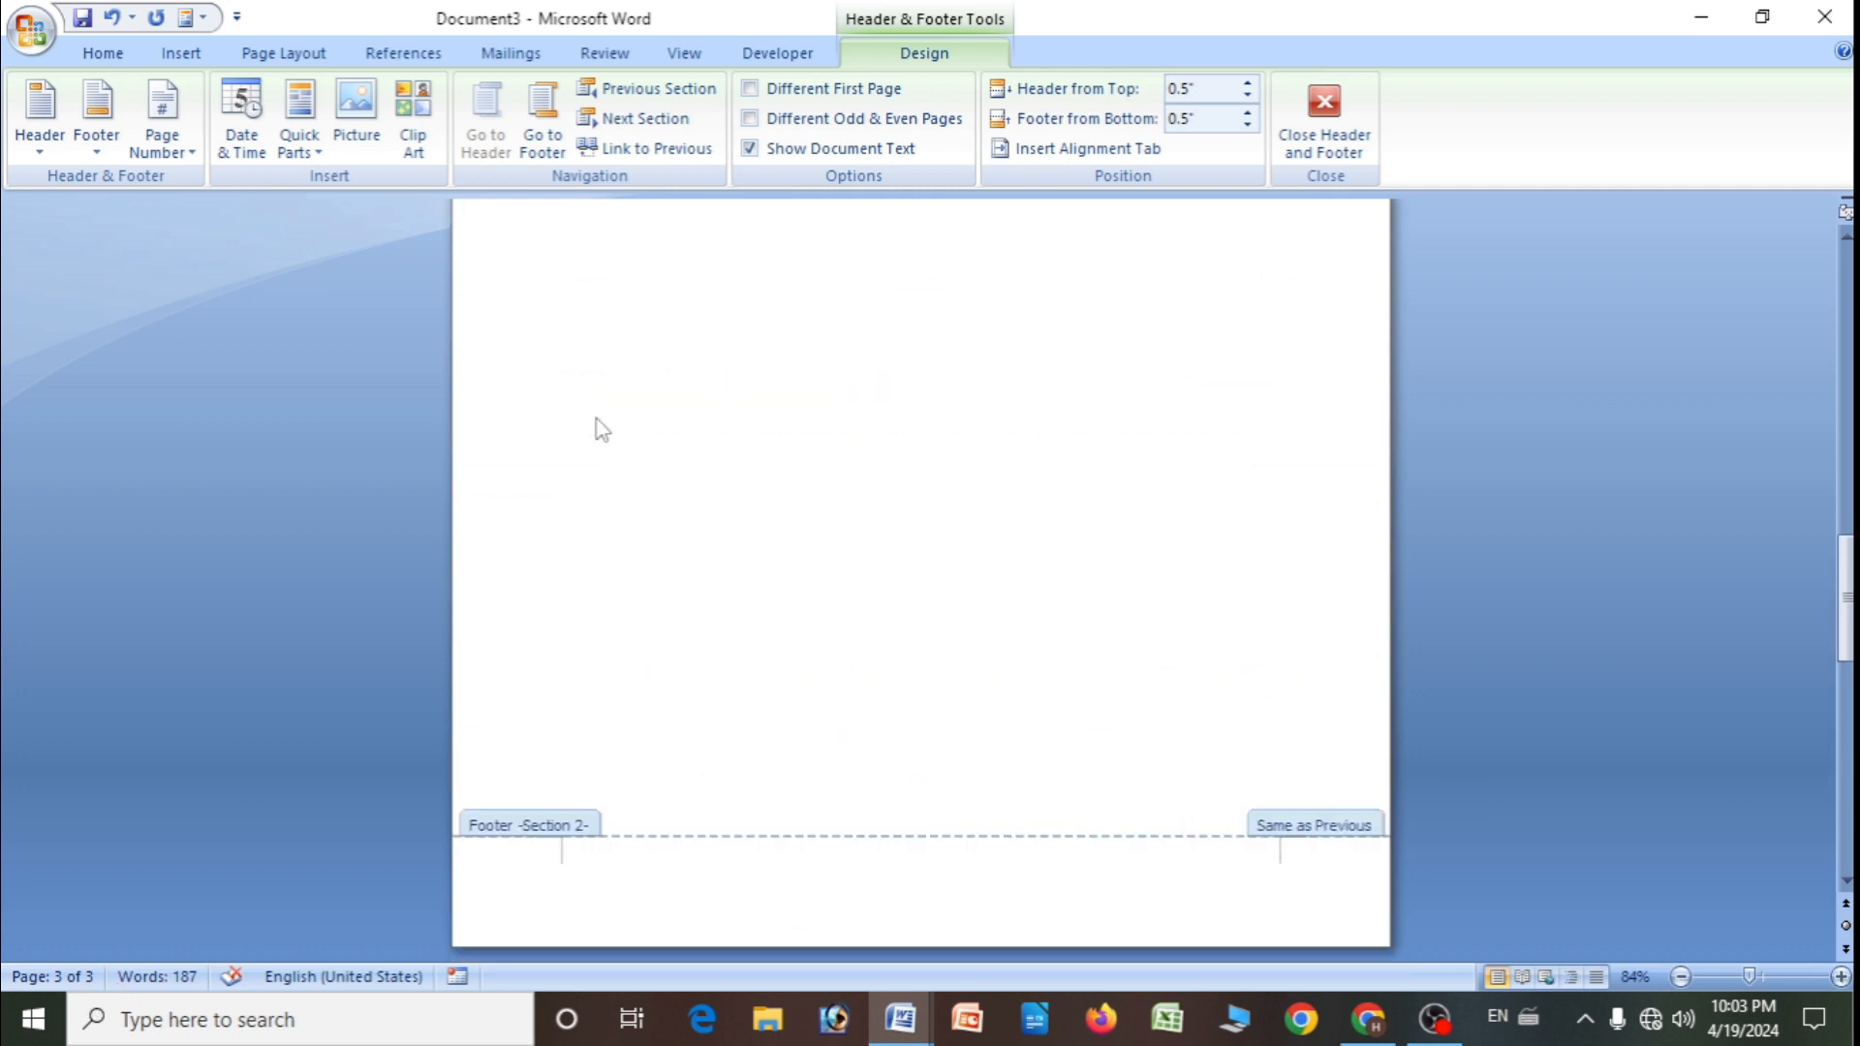
pyautogui.scroll(3, 601, 426)
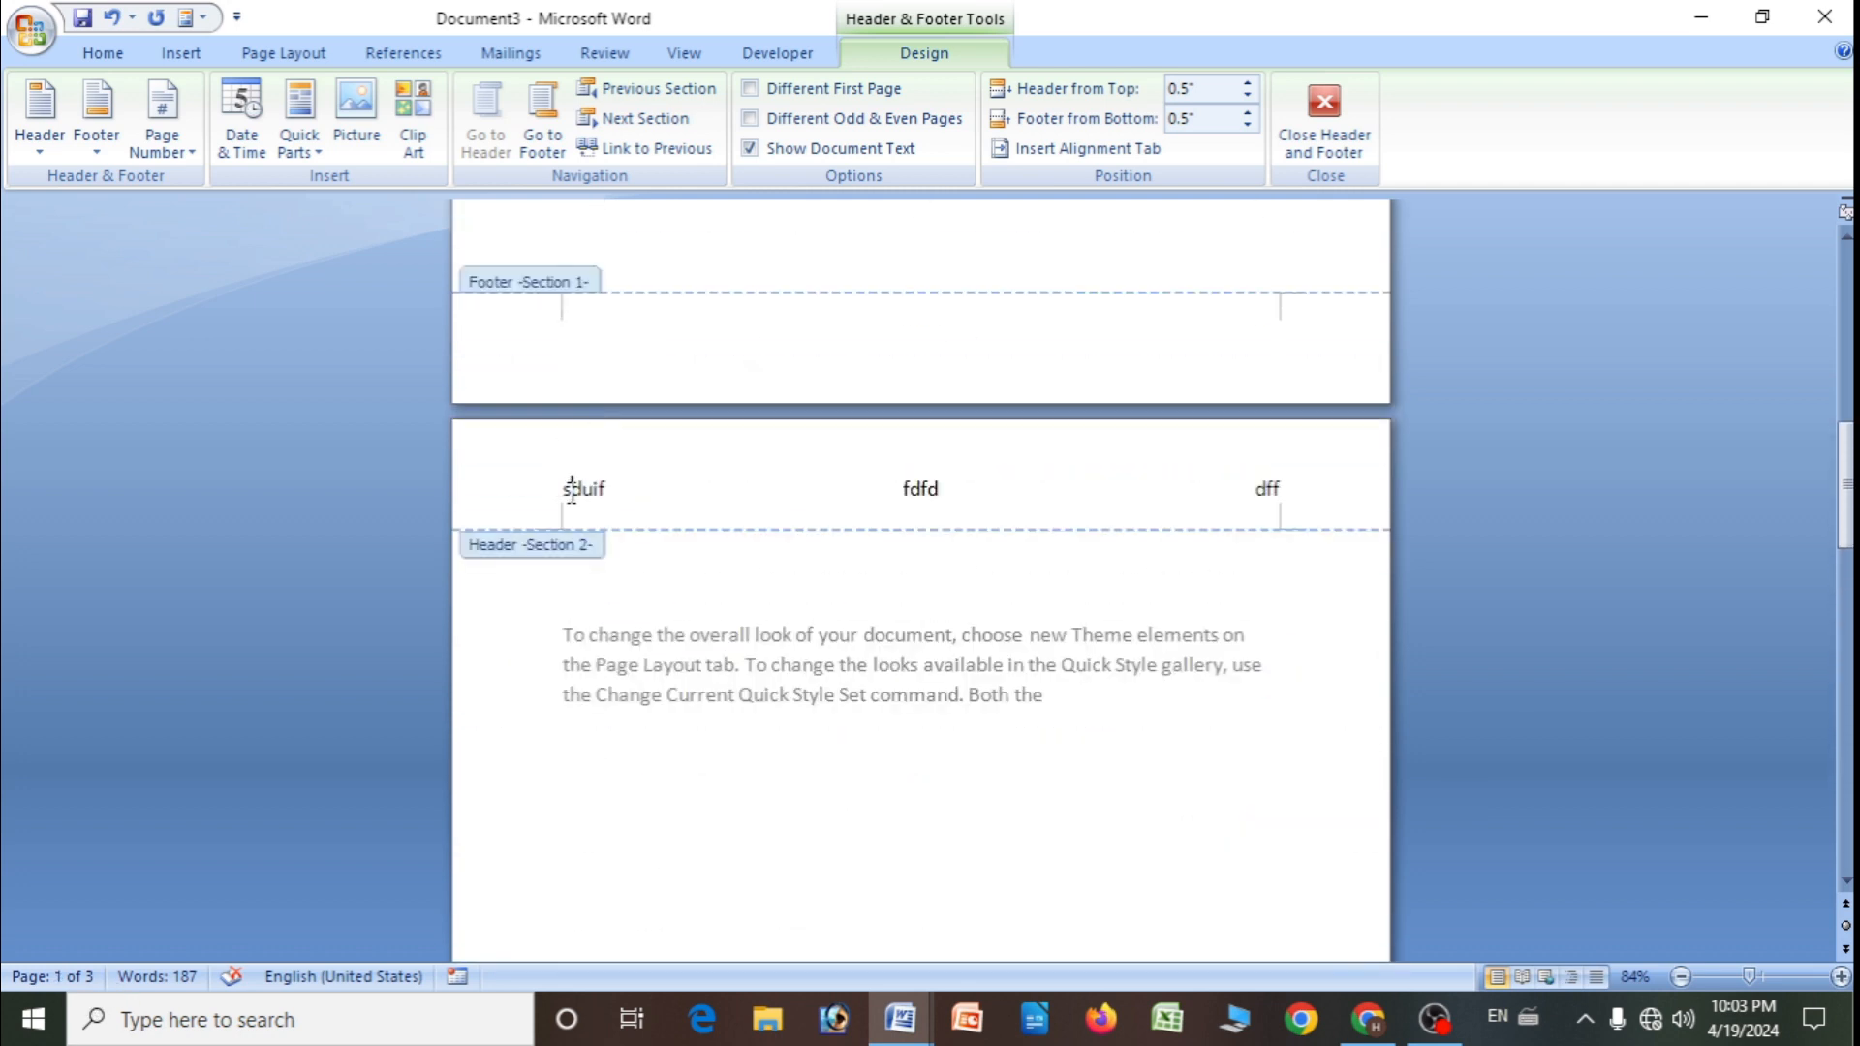
pyautogui.click(559, 492)
pyautogui.press('Delete')
pyautogui.press('Delete')
pyautogui.press('Delete')
pyautogui.press('Delete')
pyautogui.press('Delete')
pyautogui.press('Delete')
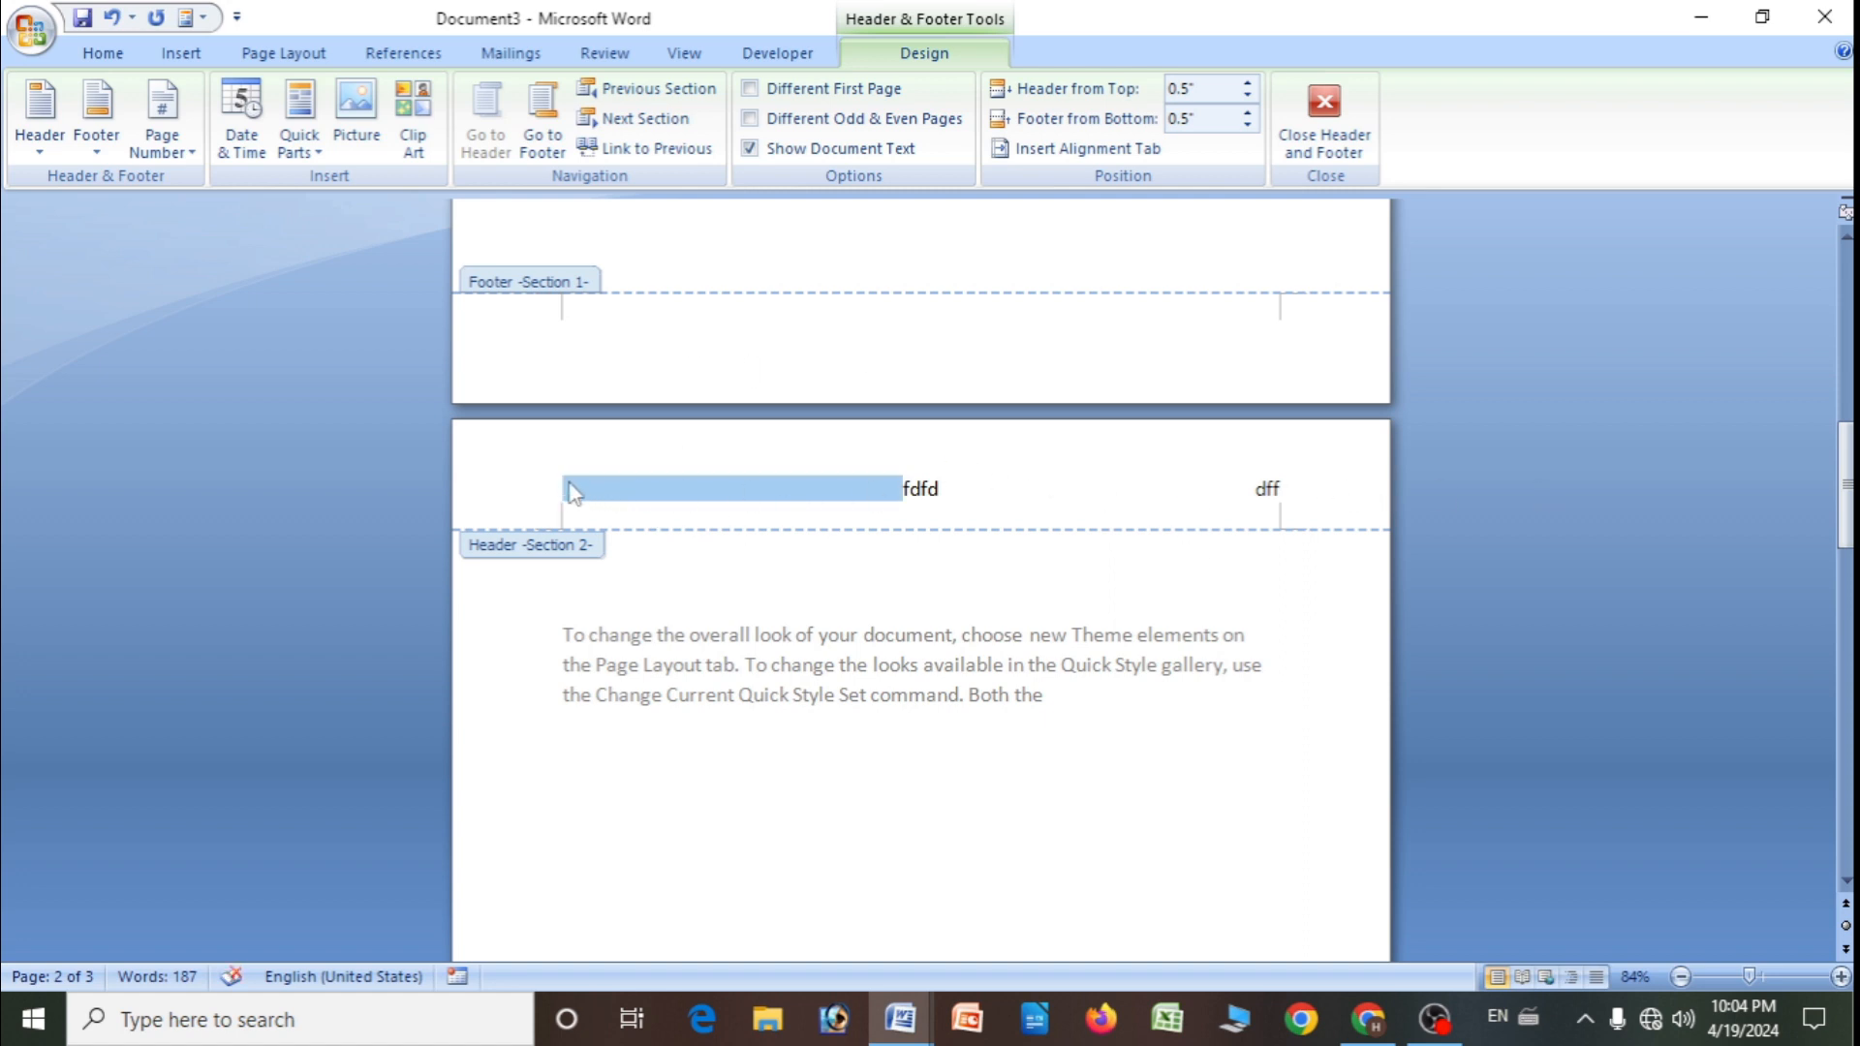
pyautogui.press('Delete')
pyautogui.write('2')
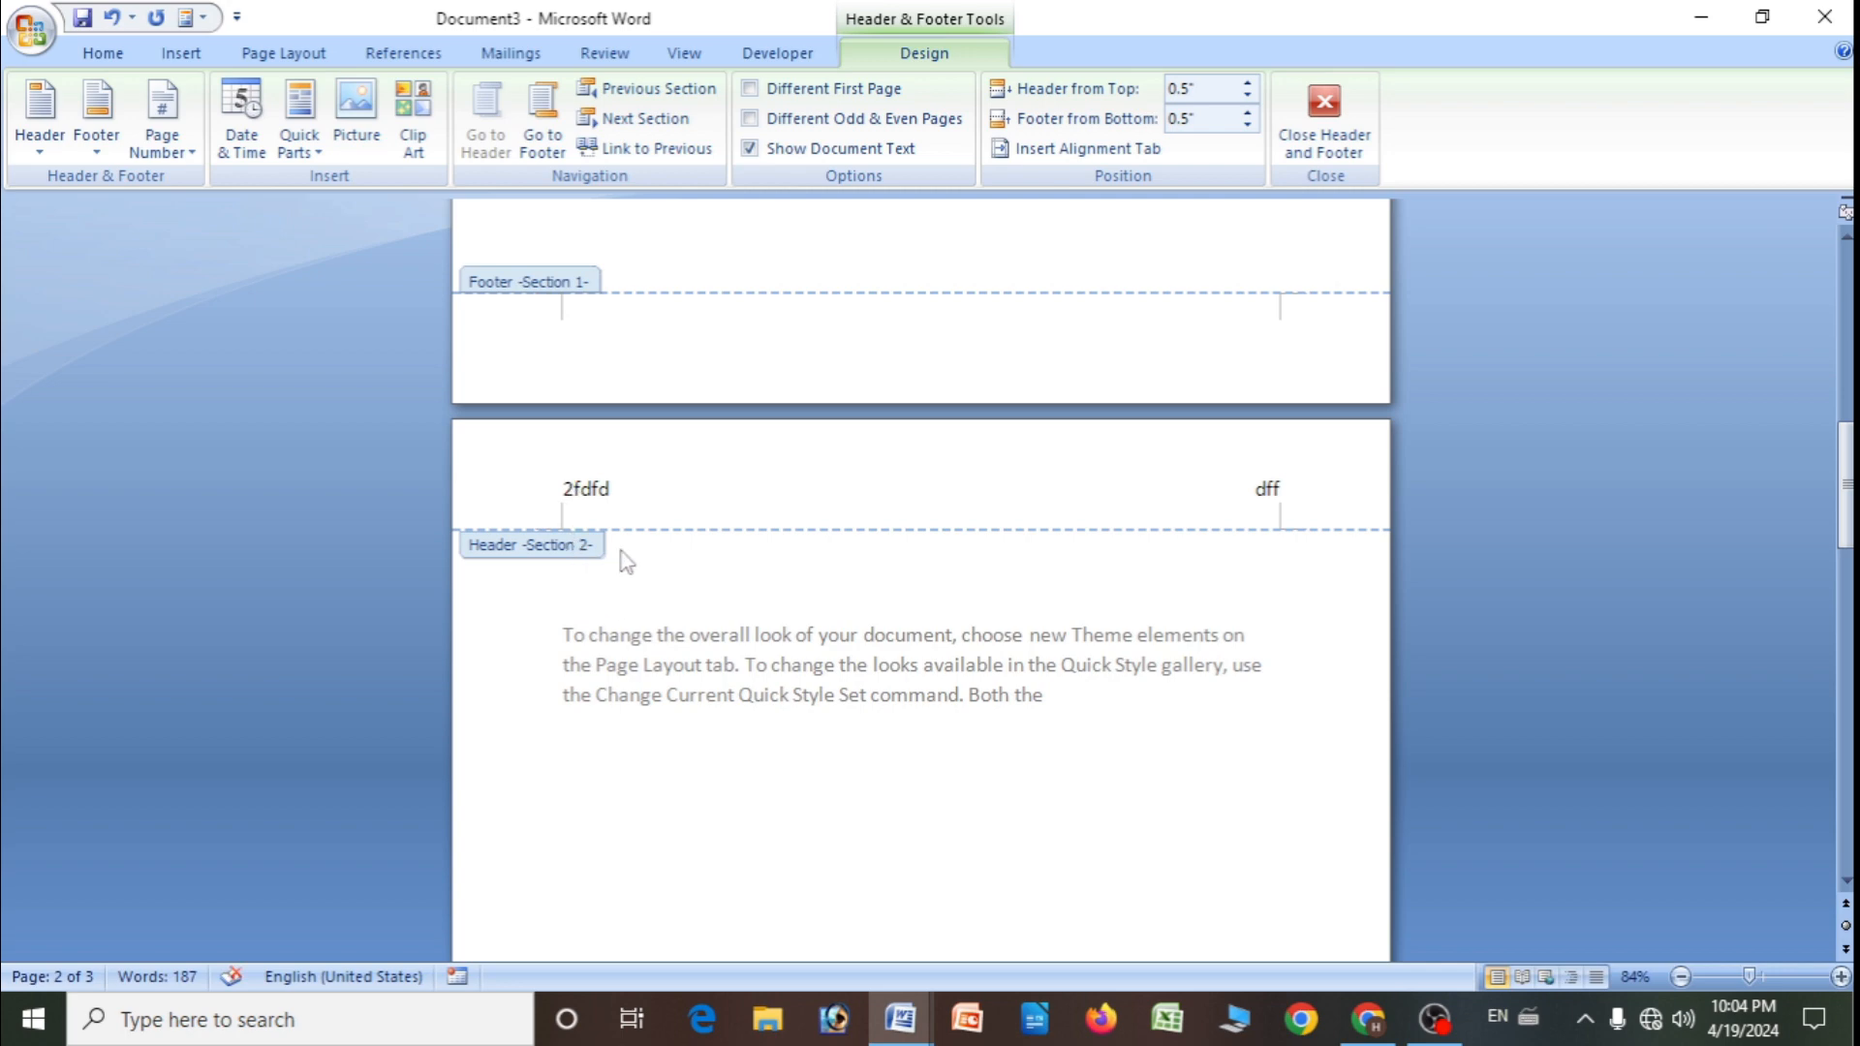
pyautogui.press('Tab')
# - Set the first entry of the section 1 header to 5 and compare it with the other pages' headers outside header editing
pyautogui.scroll(10, 593, 518)
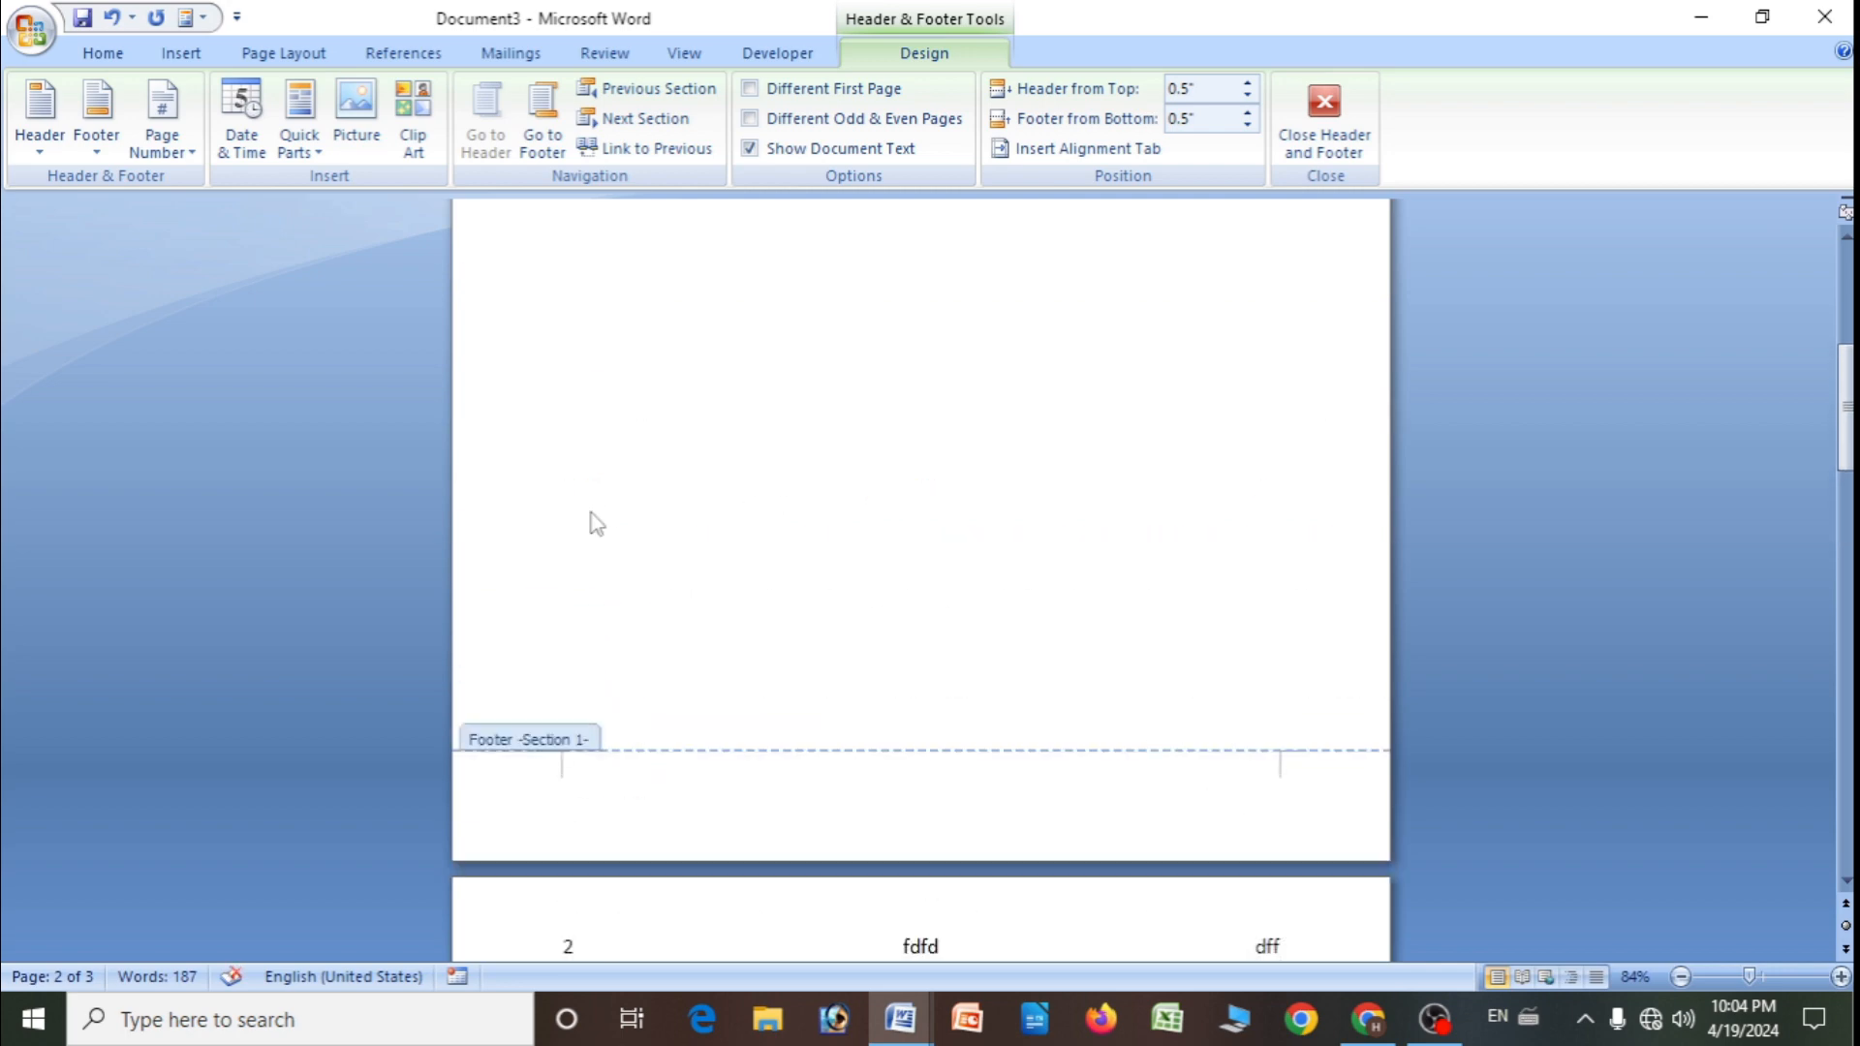
pyautogui.click(592, 291)
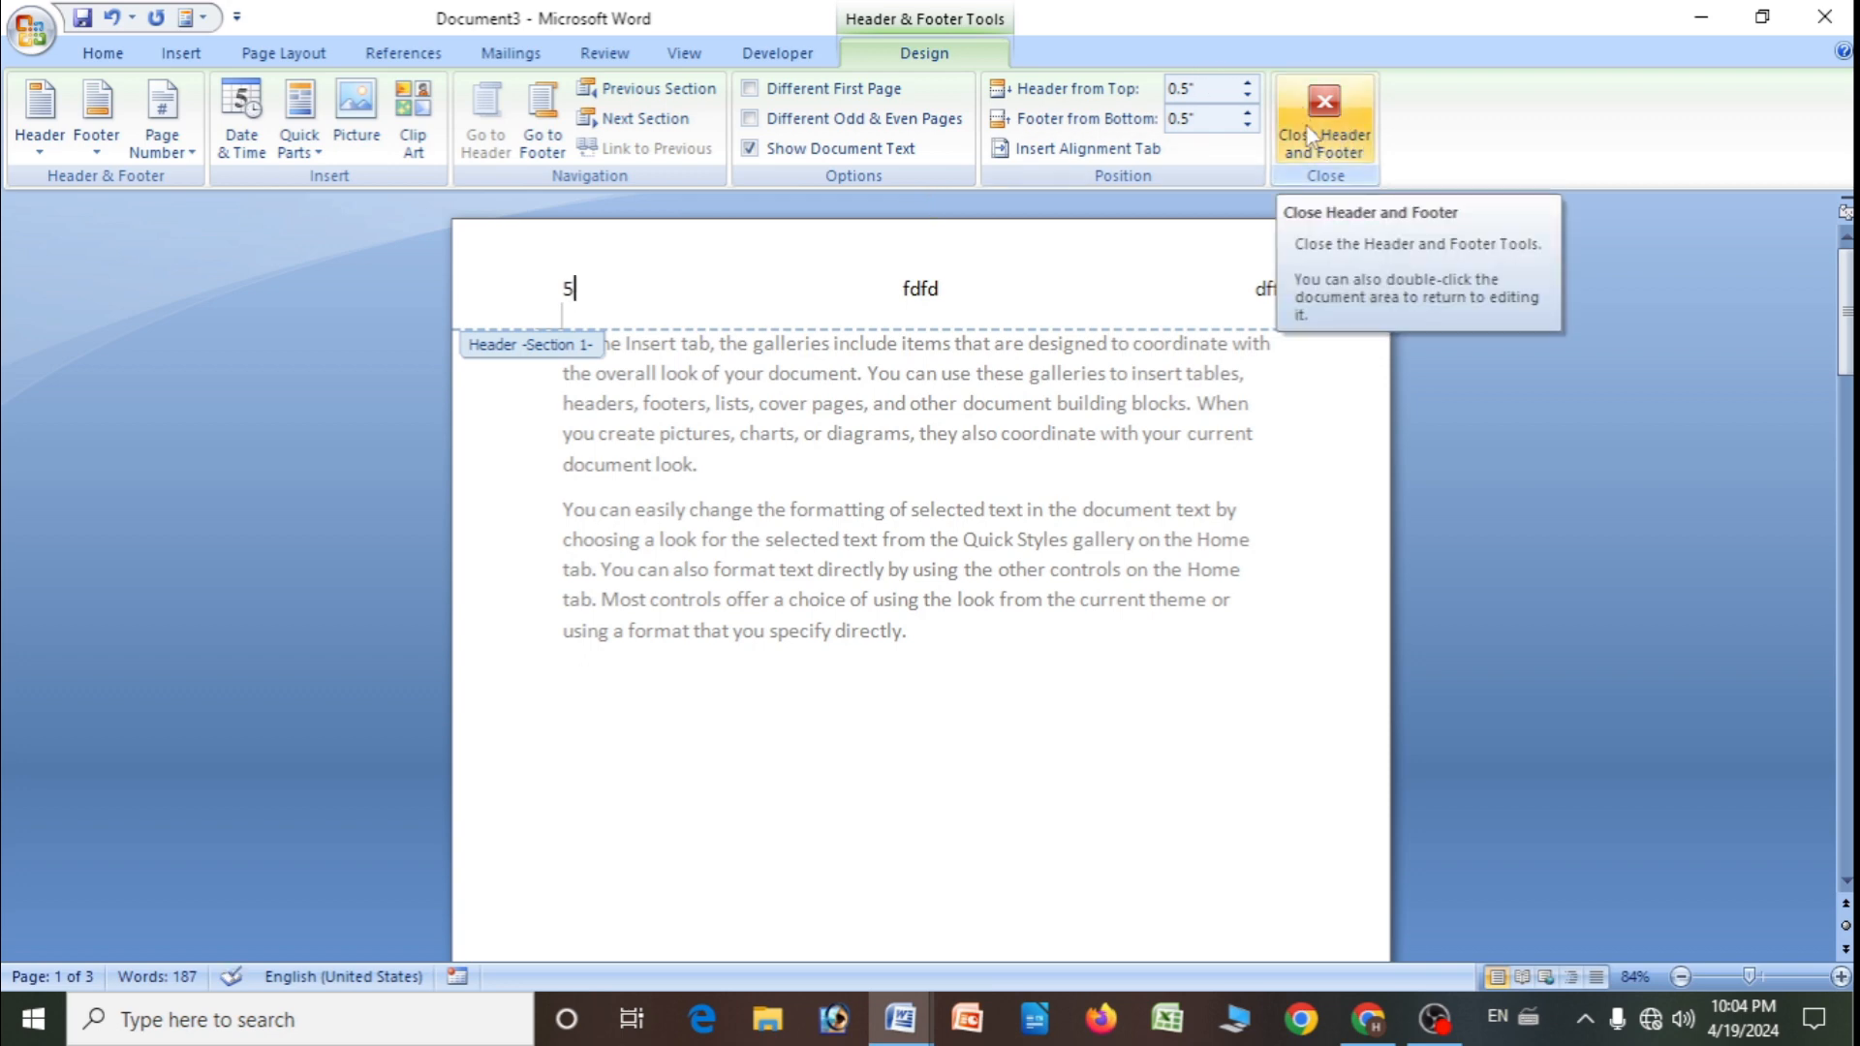
pyautogui.doubleClick(932, 702)
pyautogui.scroll(-1, 810, 689)
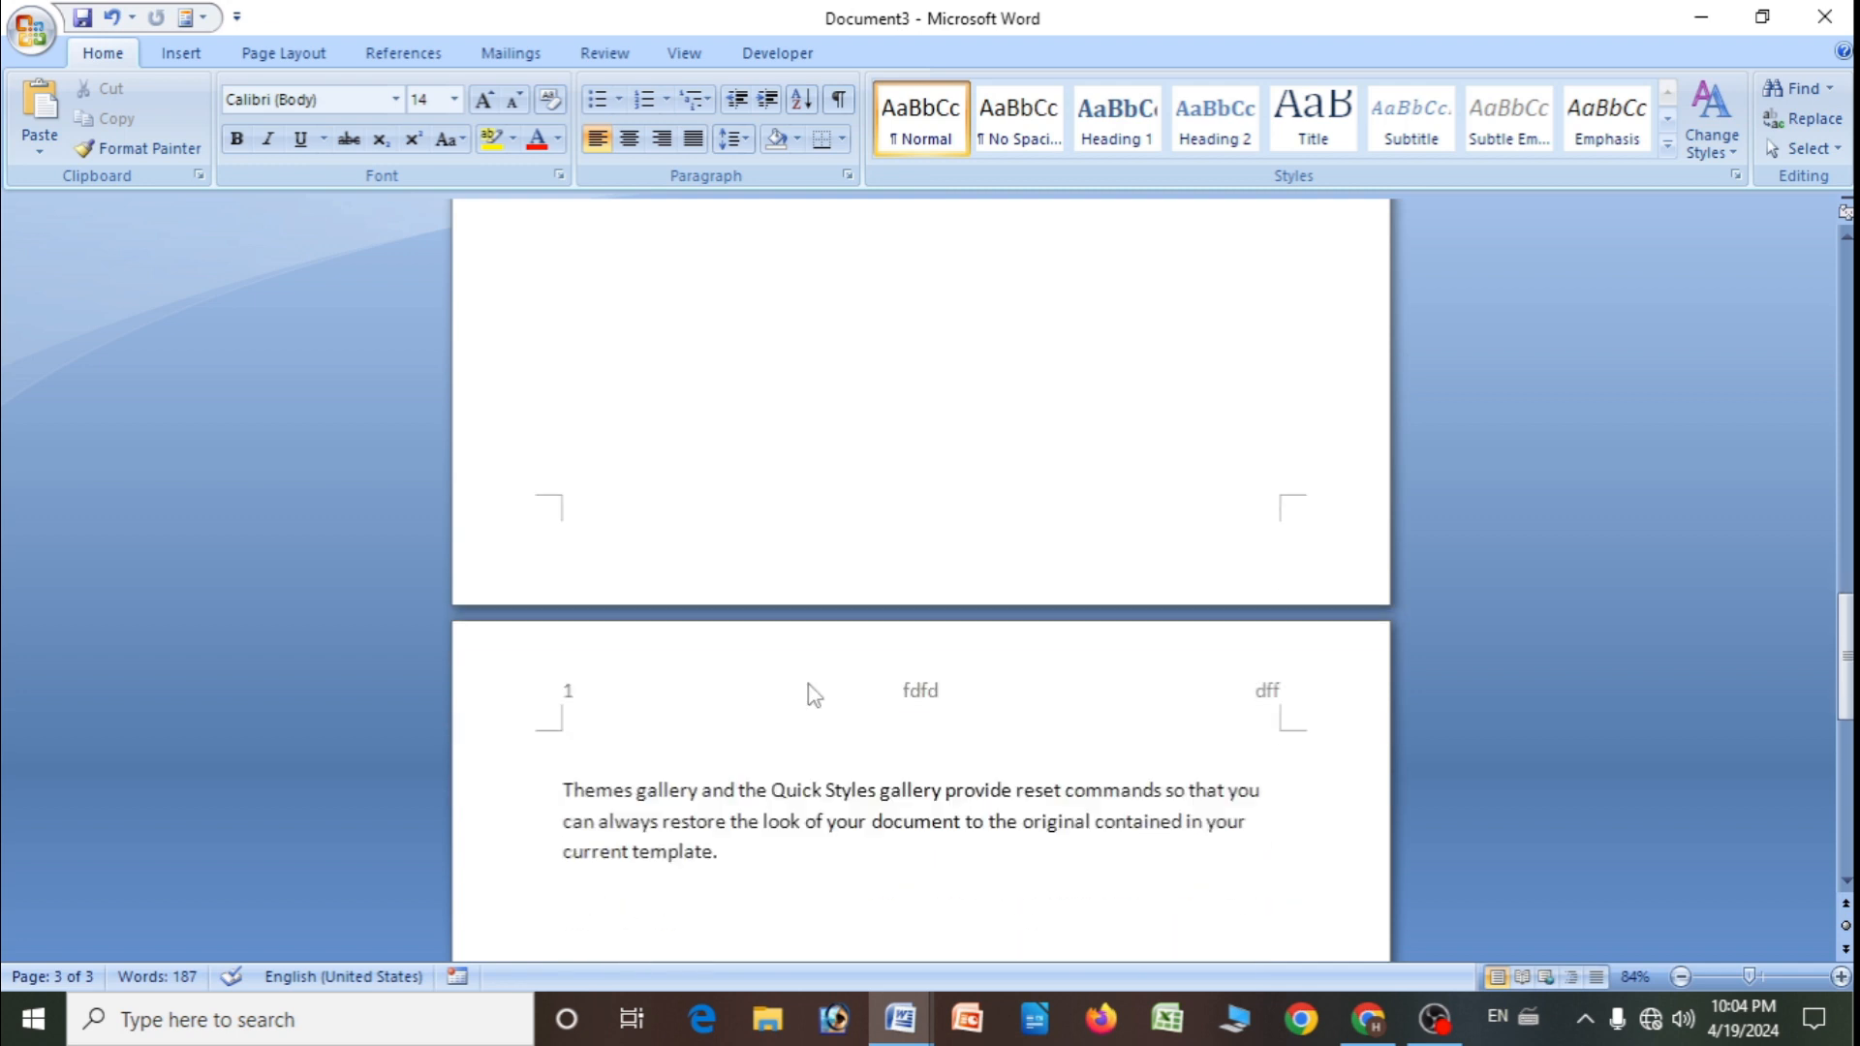
pyautogui.scroll(-3, 814, 693)
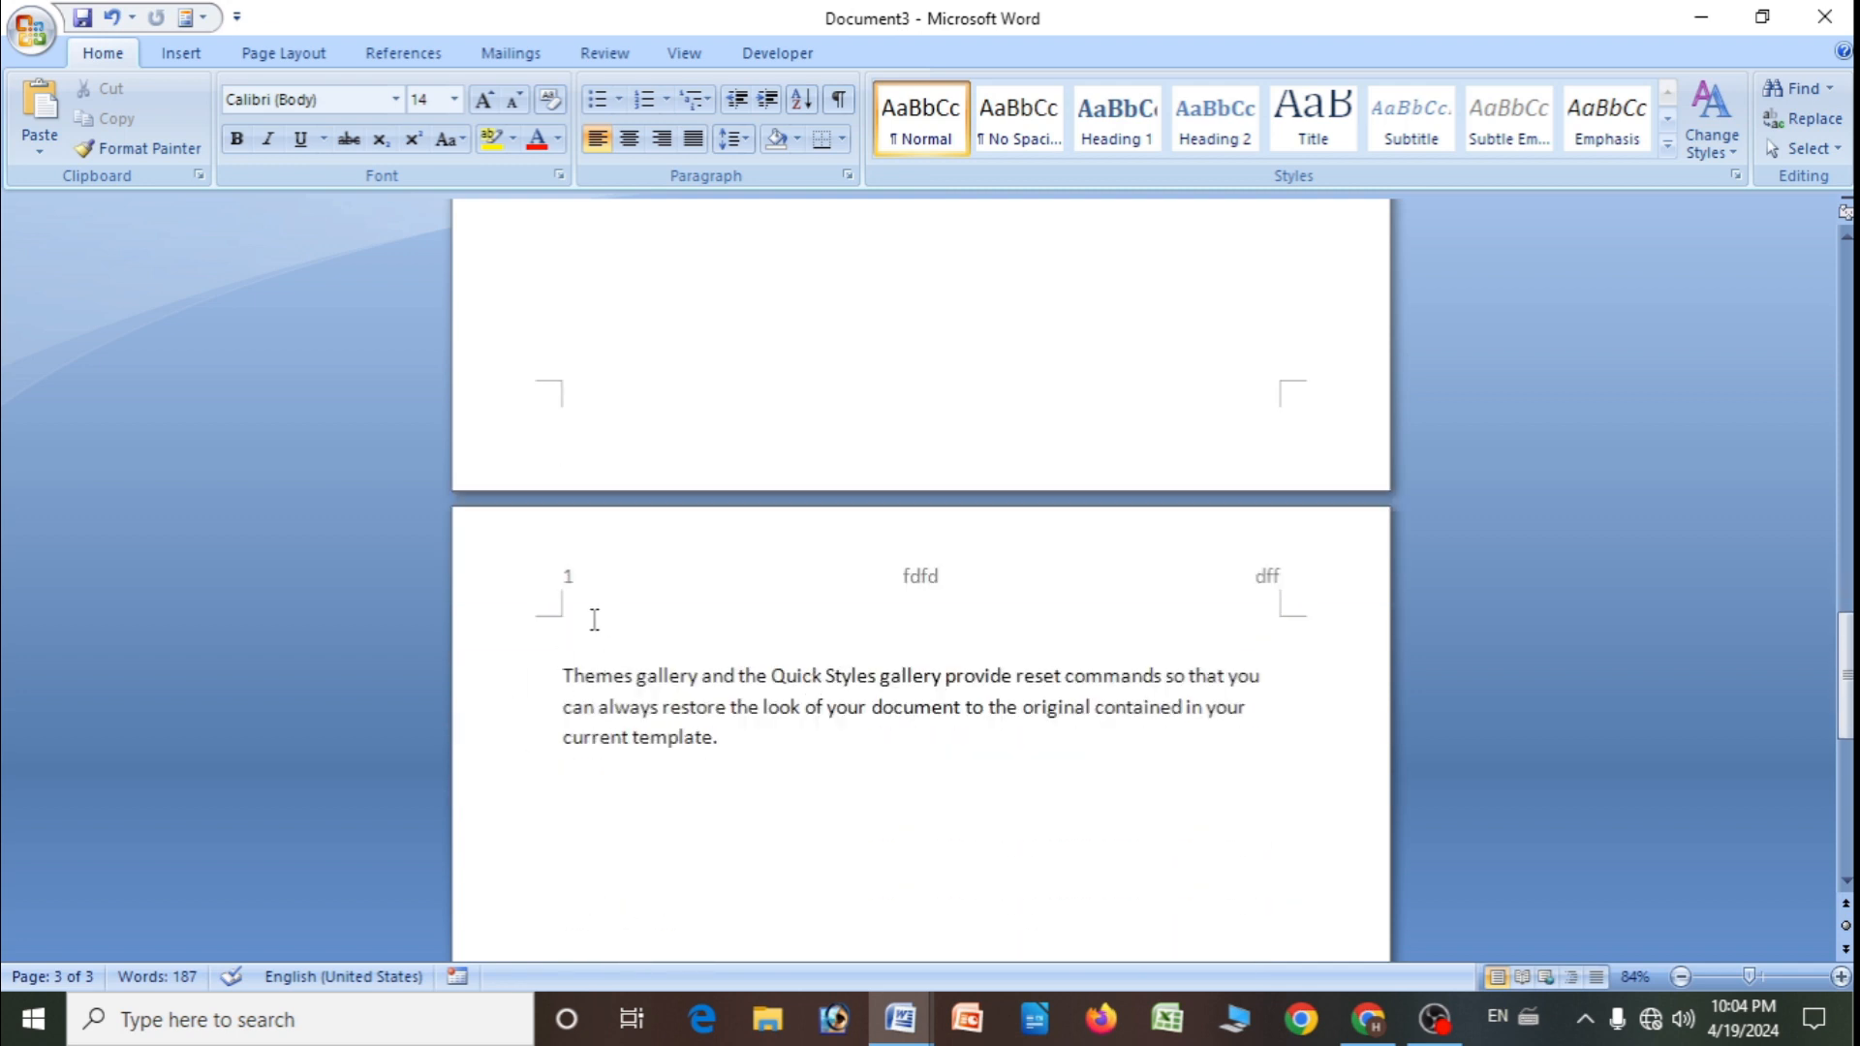
pyautogui.scroll(11, 581, 602)
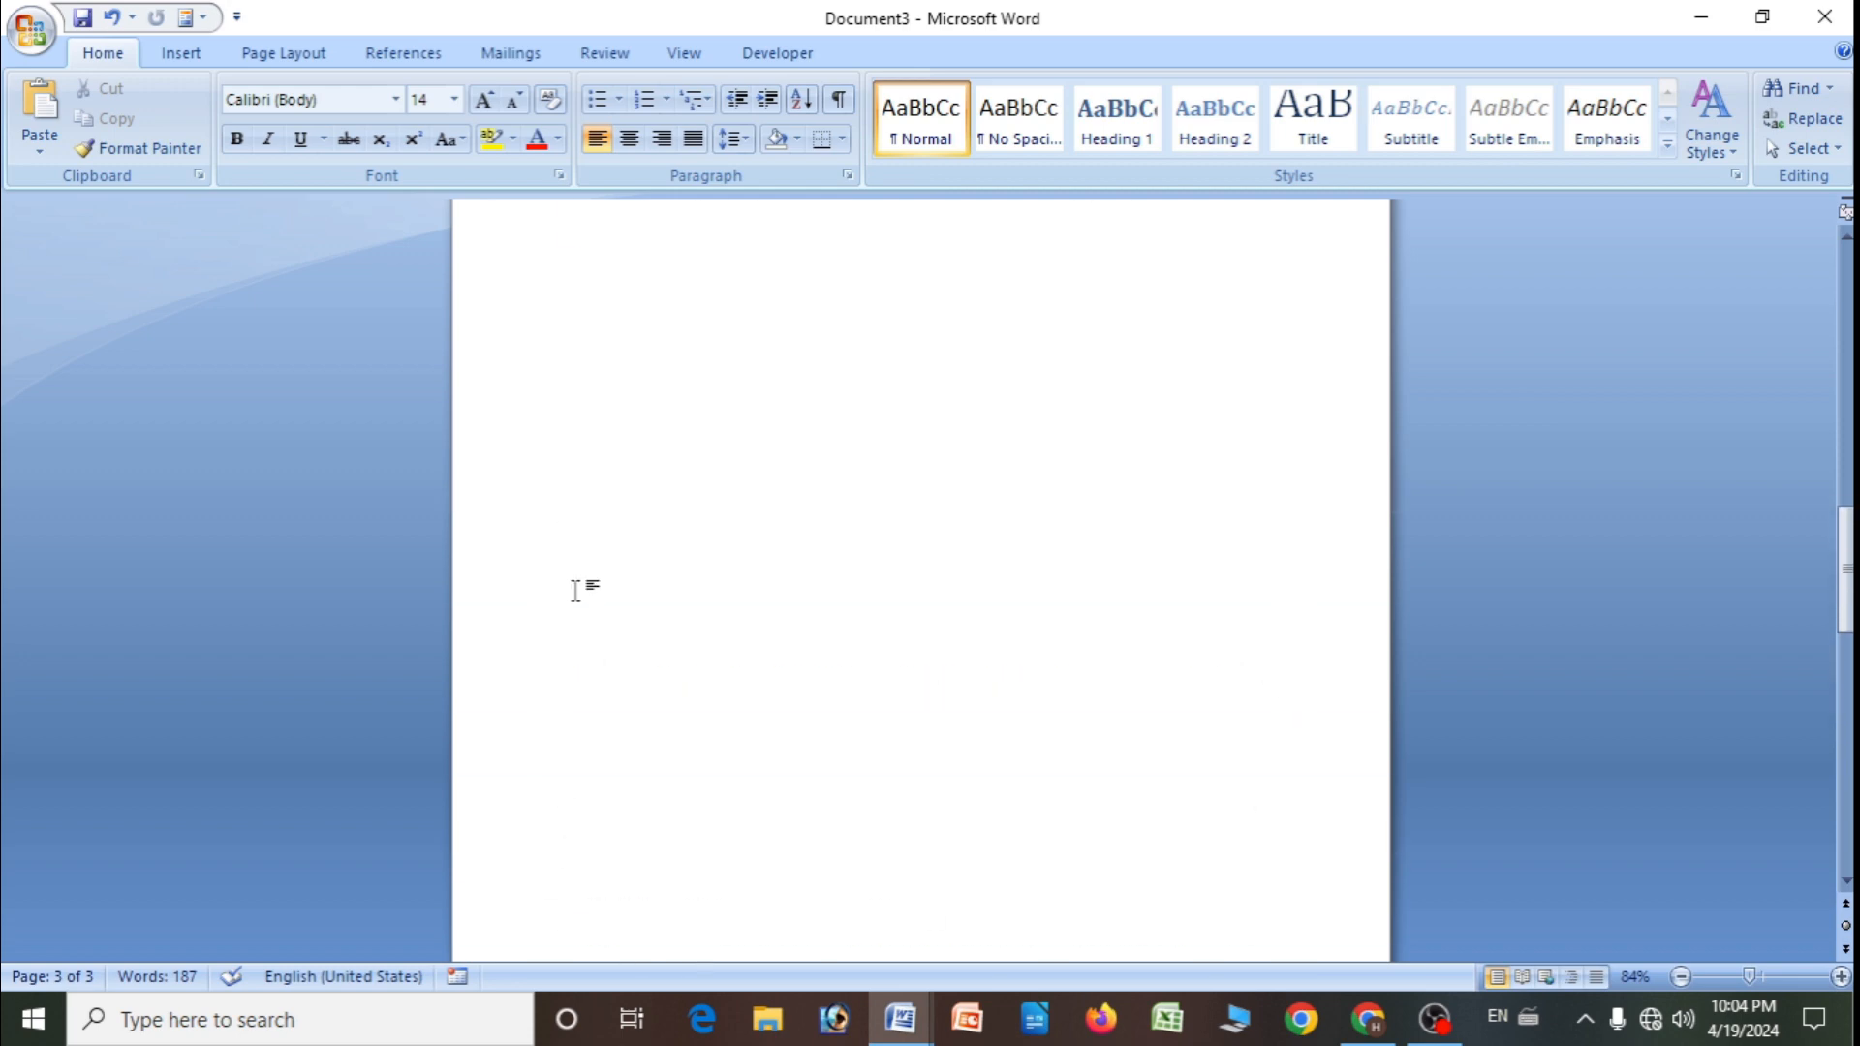
pyautogui.scroll(20, 608, 379)
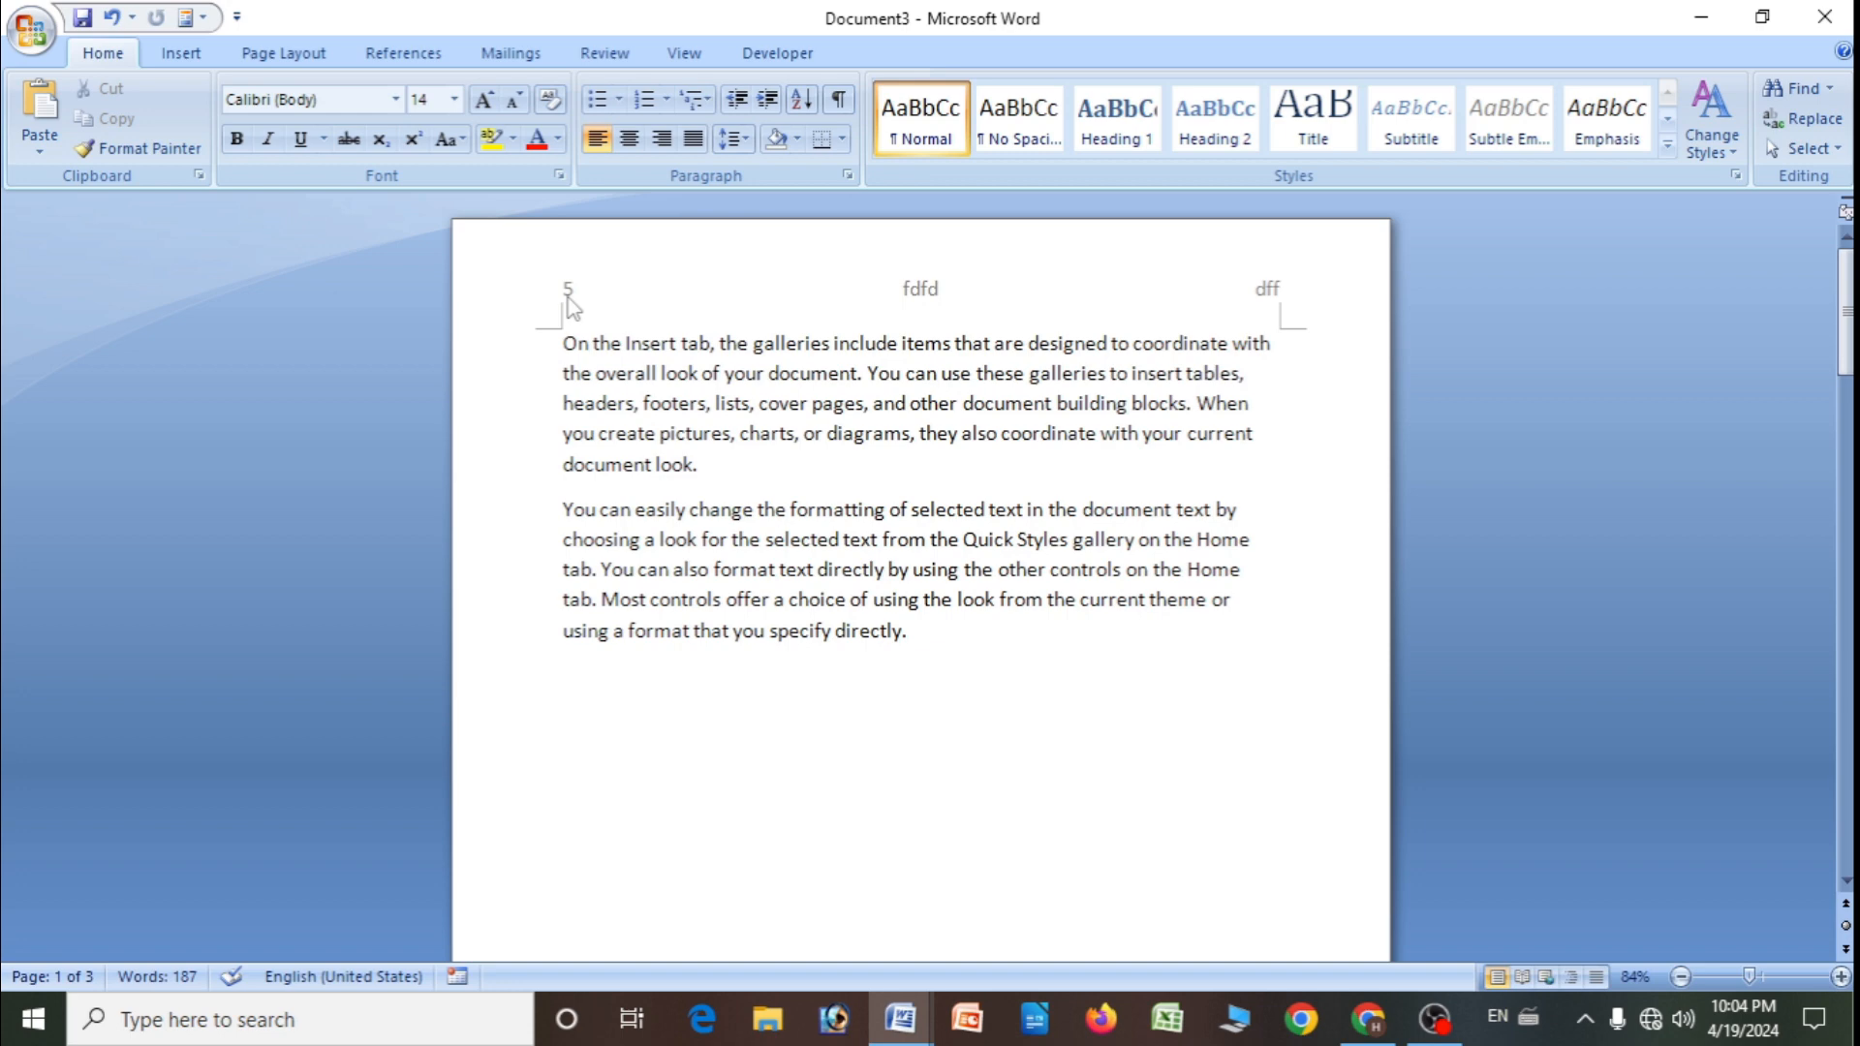
# - Insert a Blank (Three Columns) footer and close footer editing
pyautogui.click(184, 54)
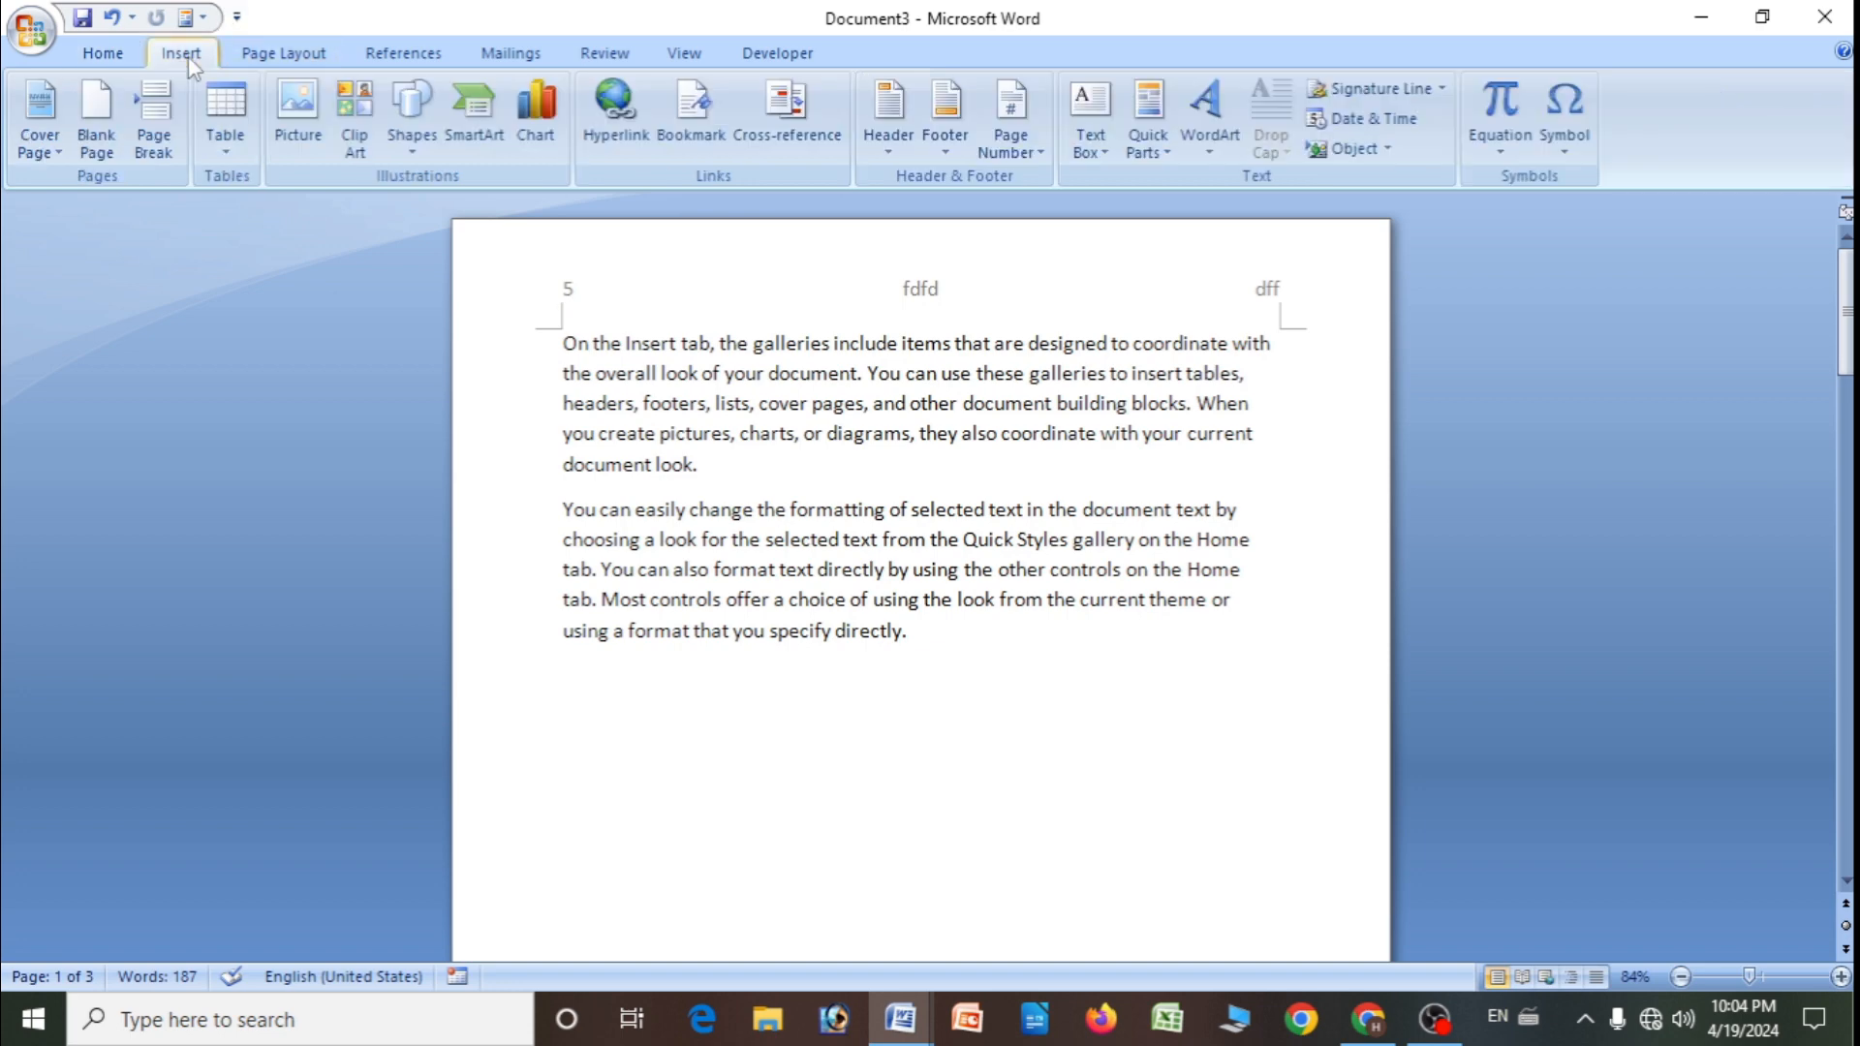
pyautogui.click(945, 154)
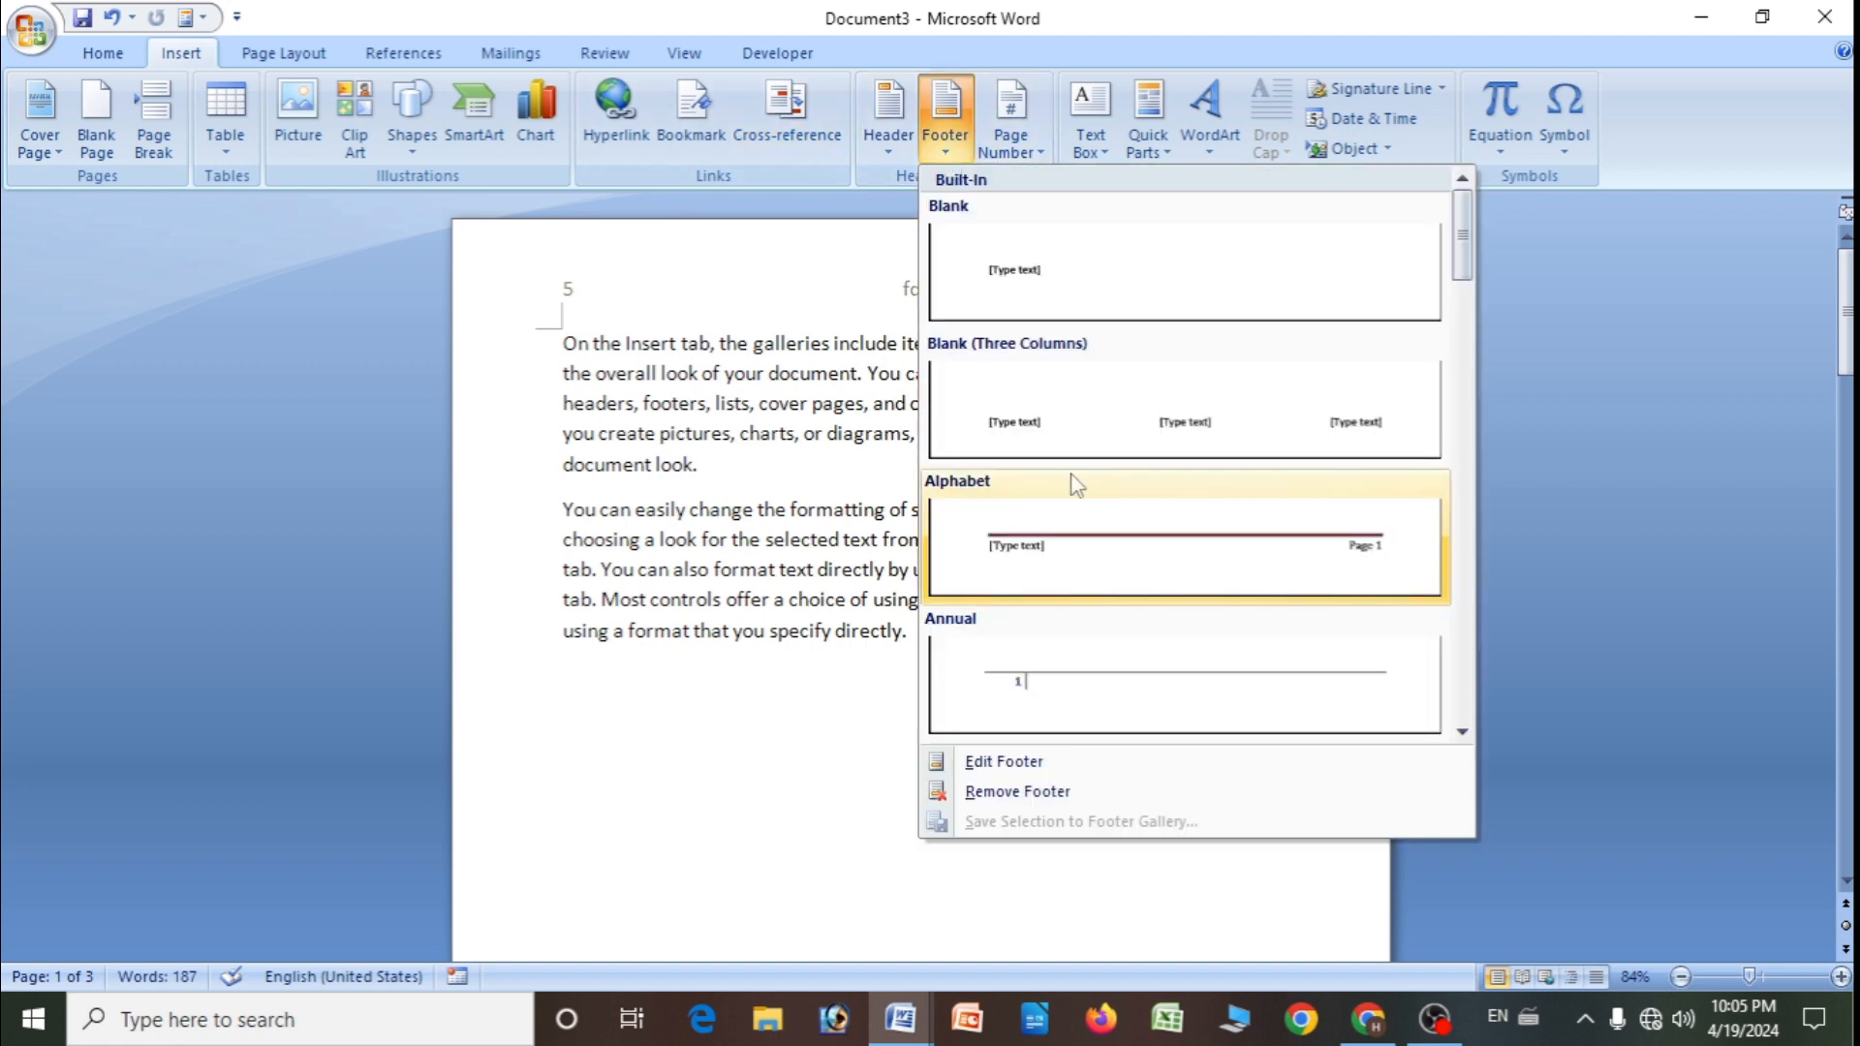
pyautogui.click(1089, 434)
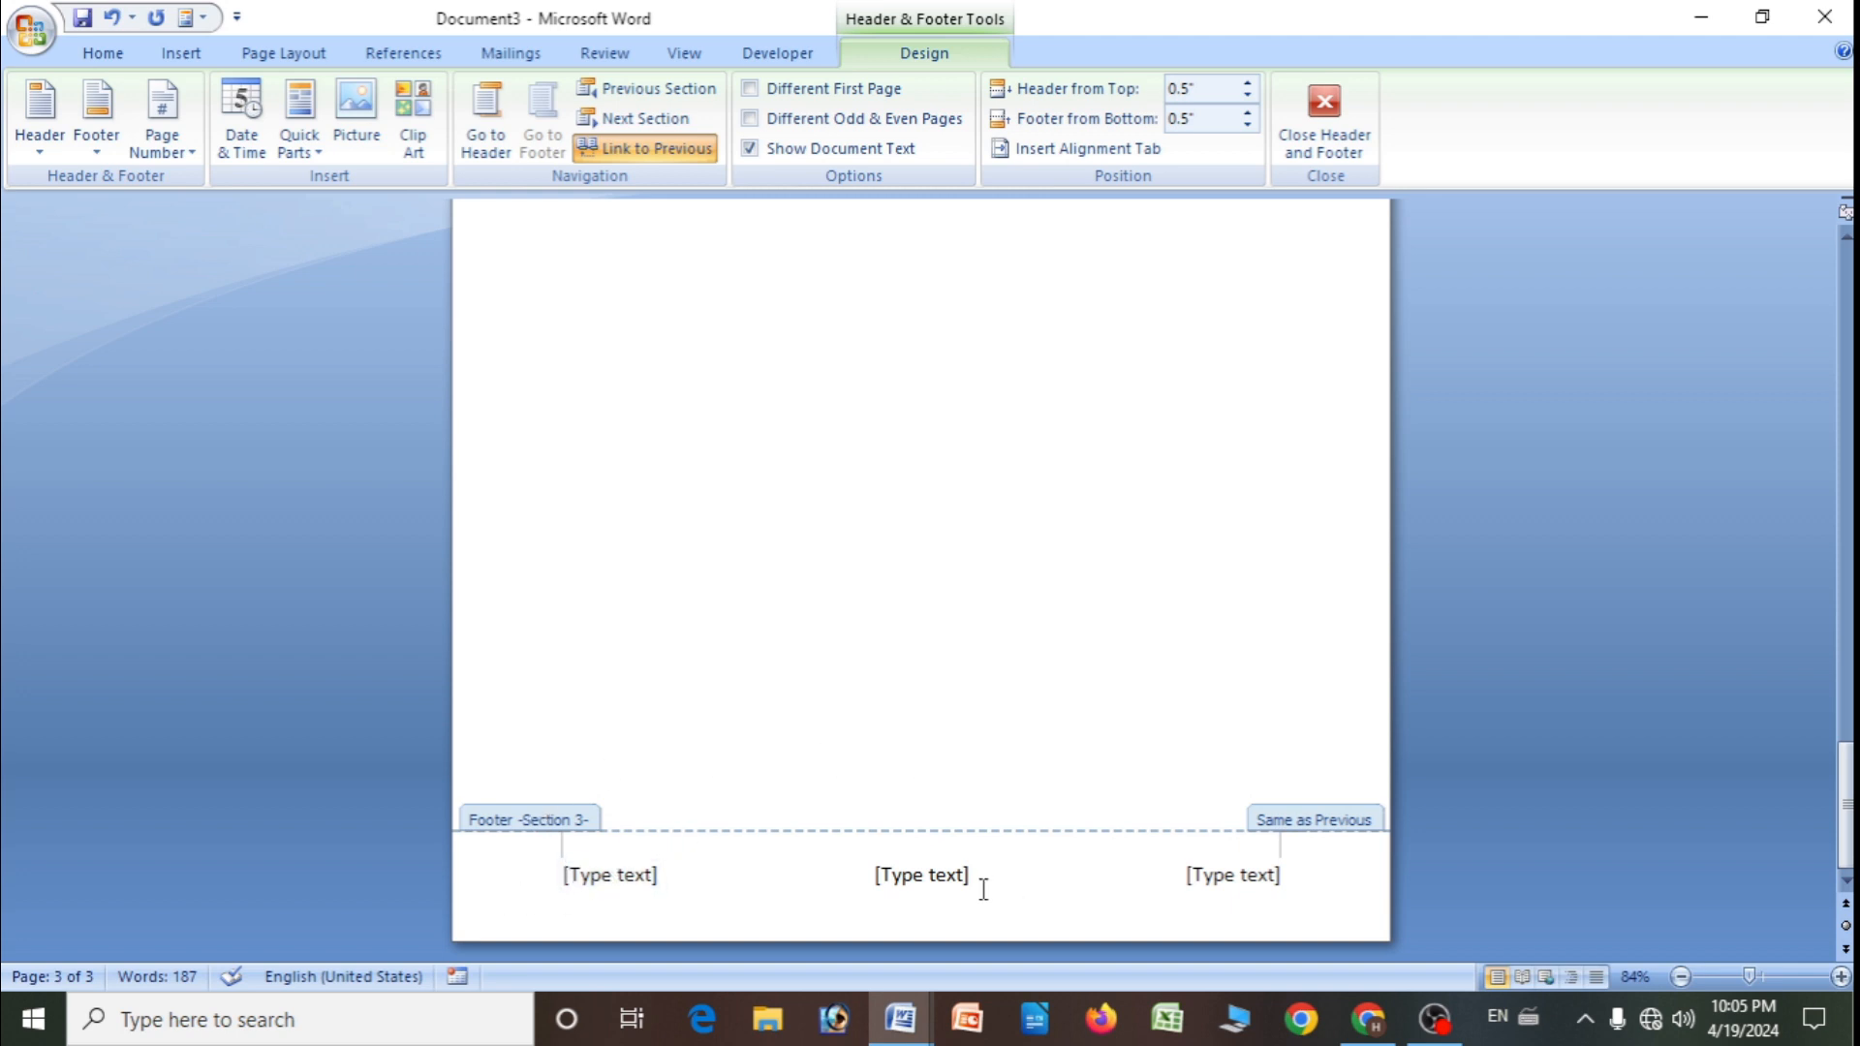
pyautogui.click(1324, 122)
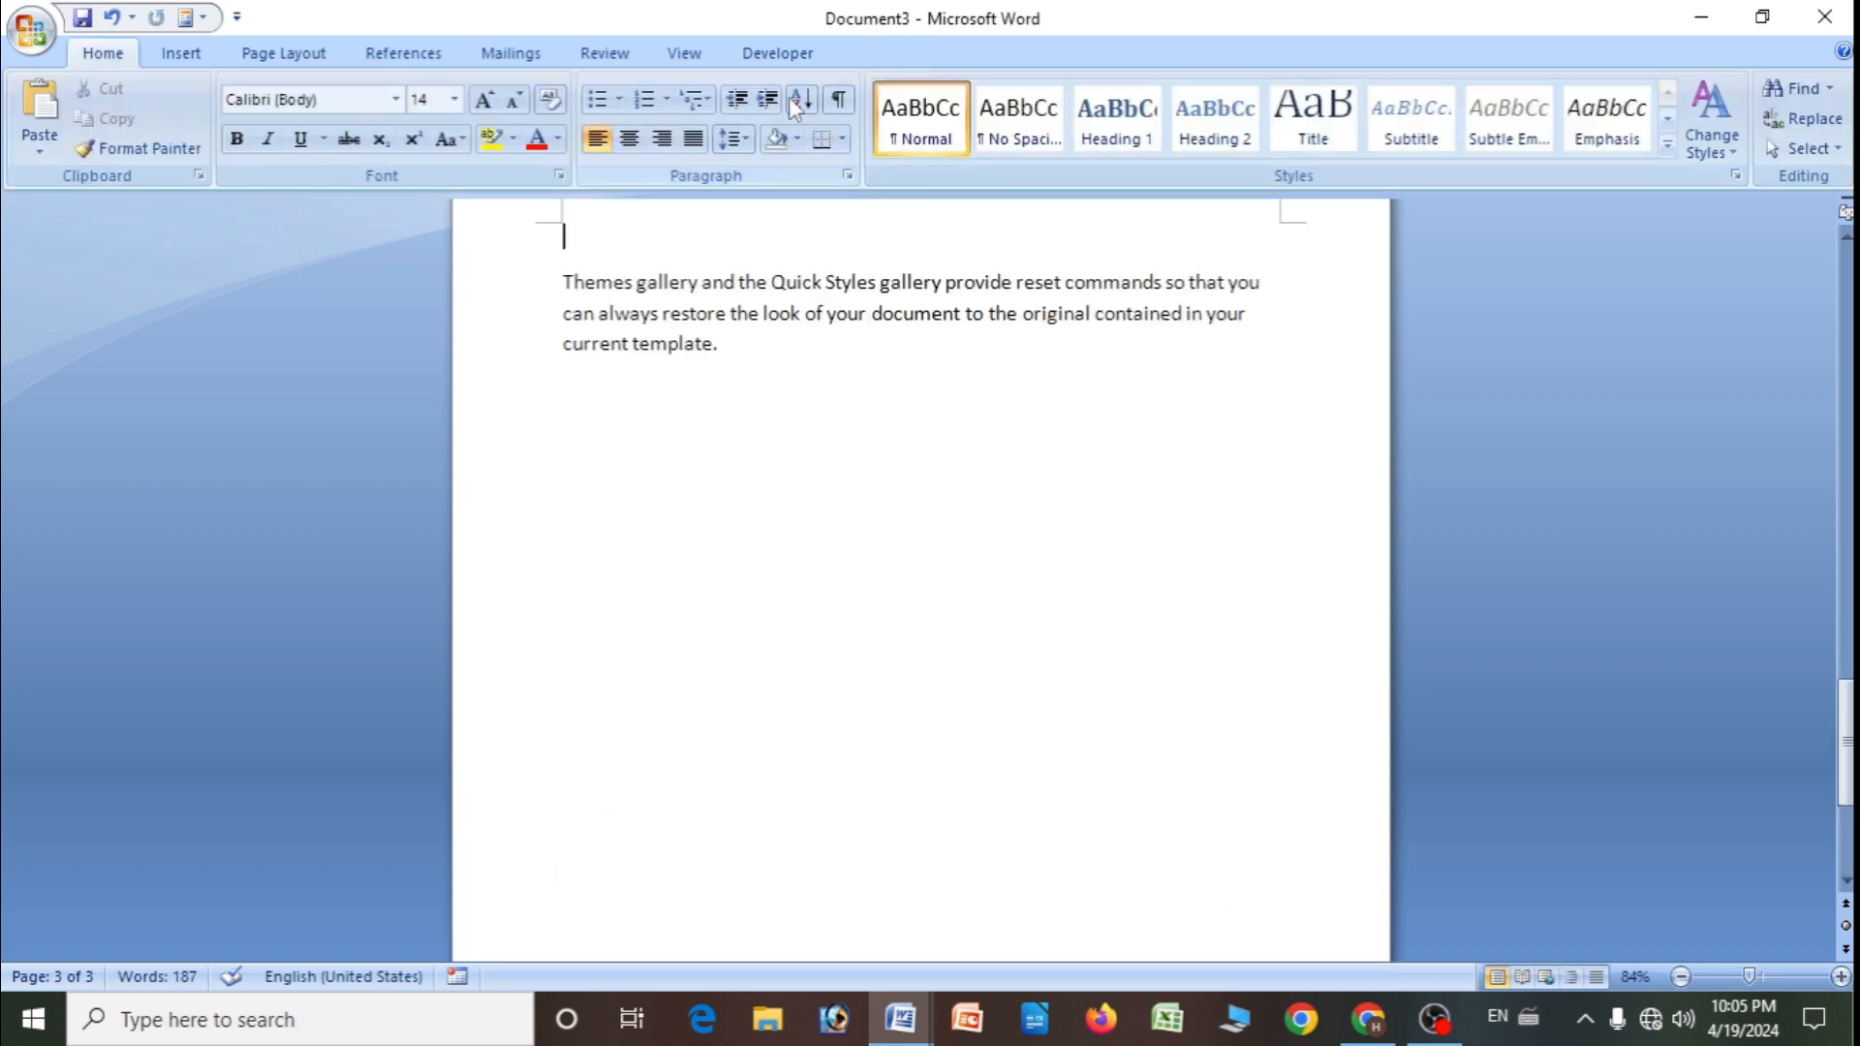
# - Insert a Plain Number 1 page number at the top of the section 3 page and compare it with the other pages' headers
pyautogui.click(197, 58)
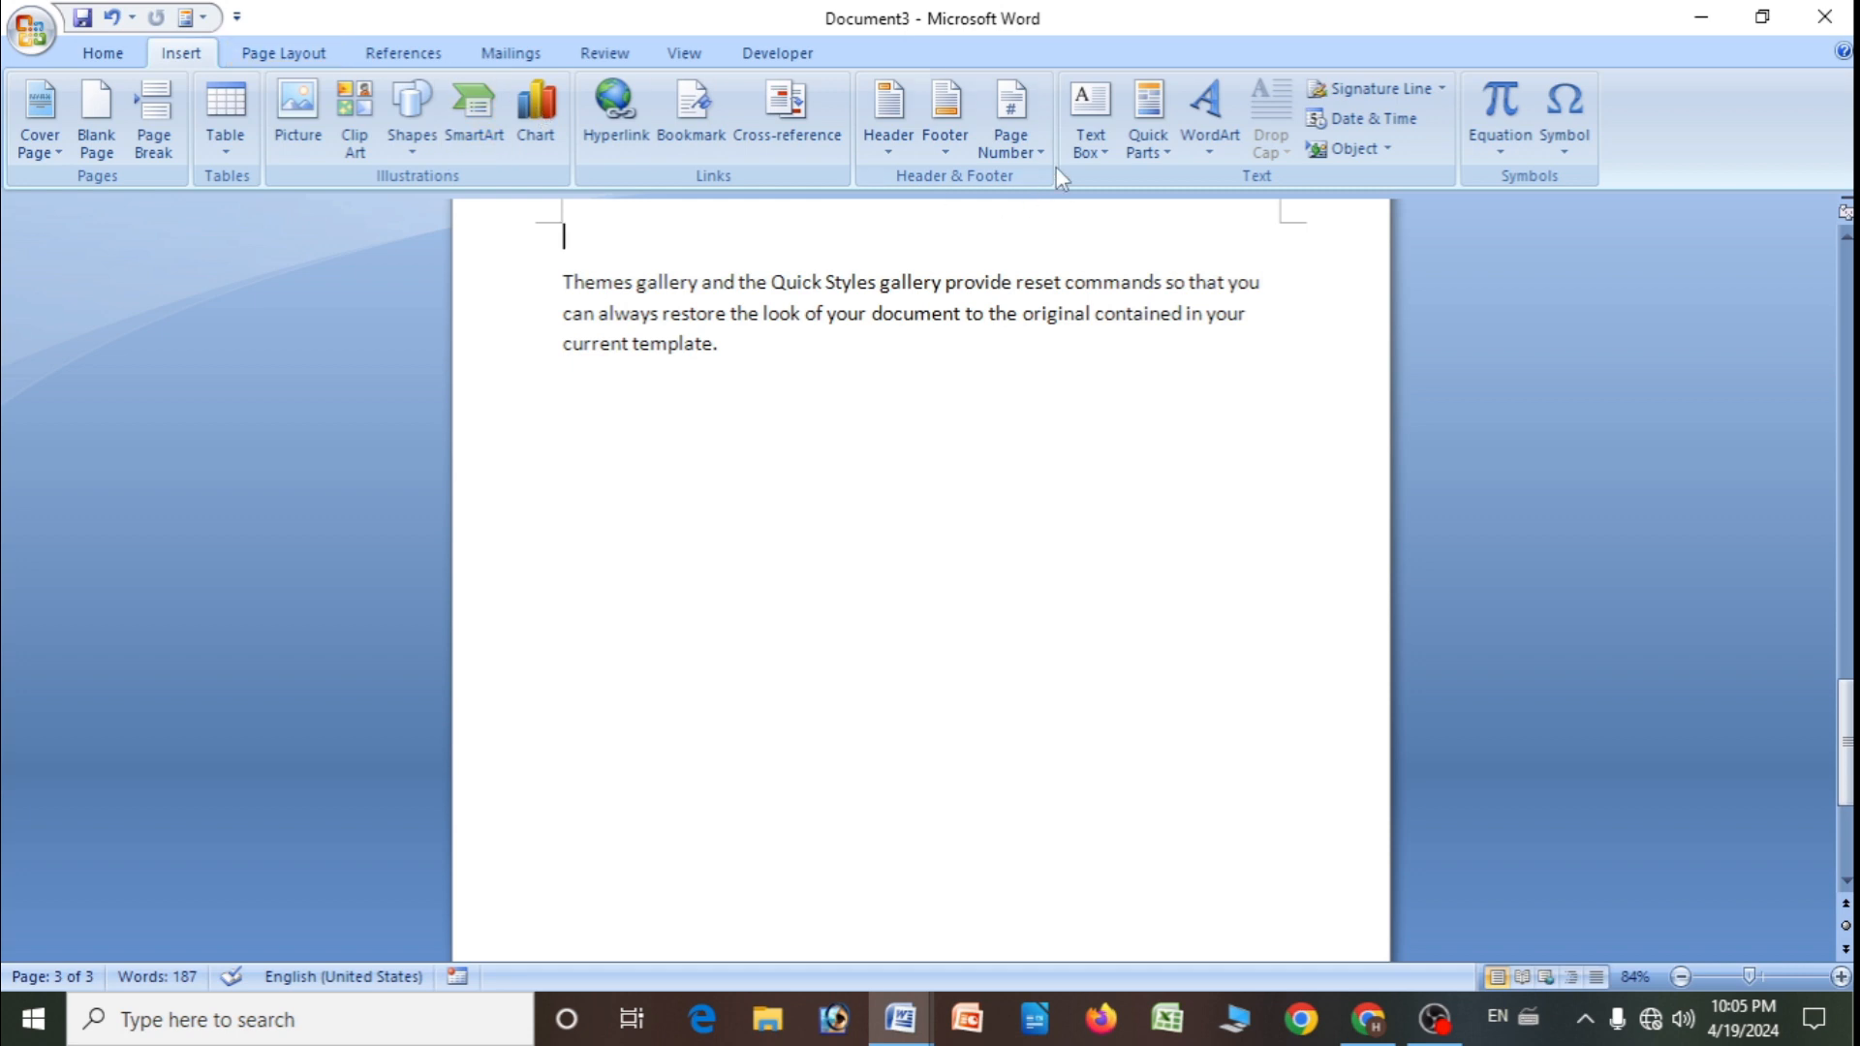
pyautogui.click(1027, 155)
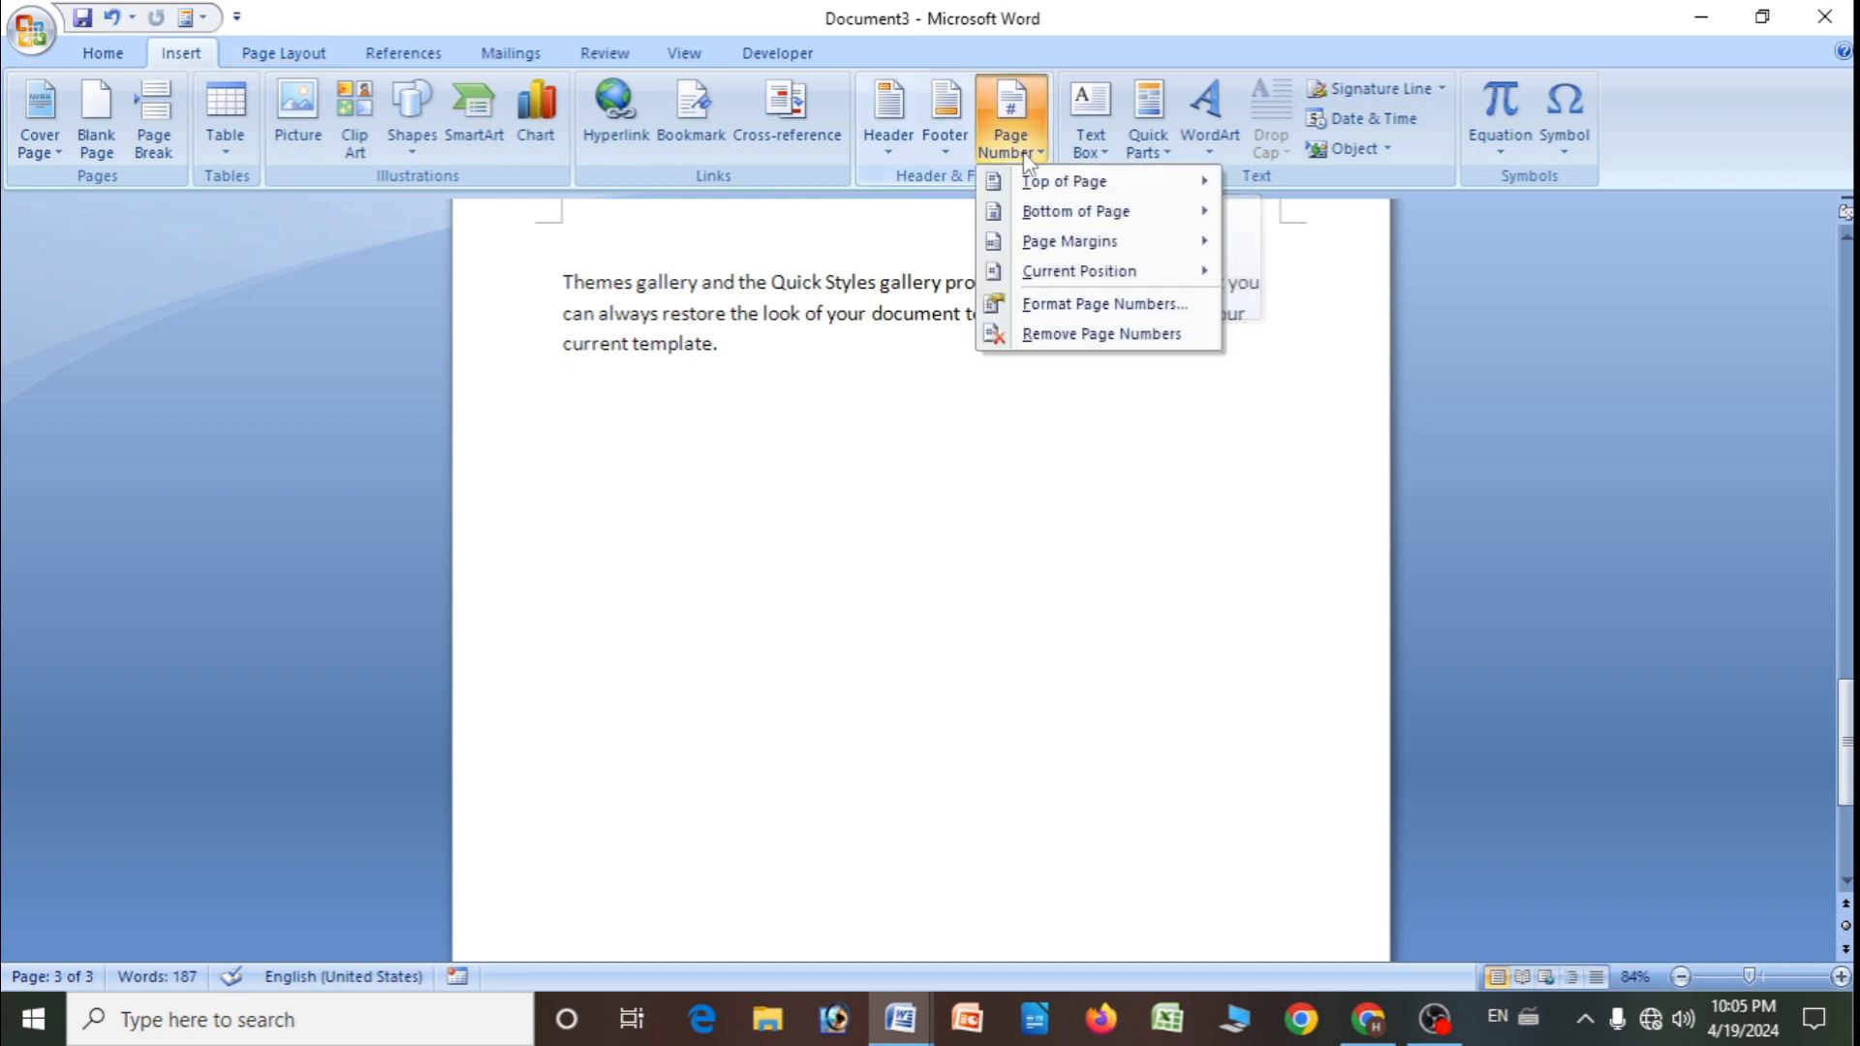
pyautogui.moveTo(1063, 190)
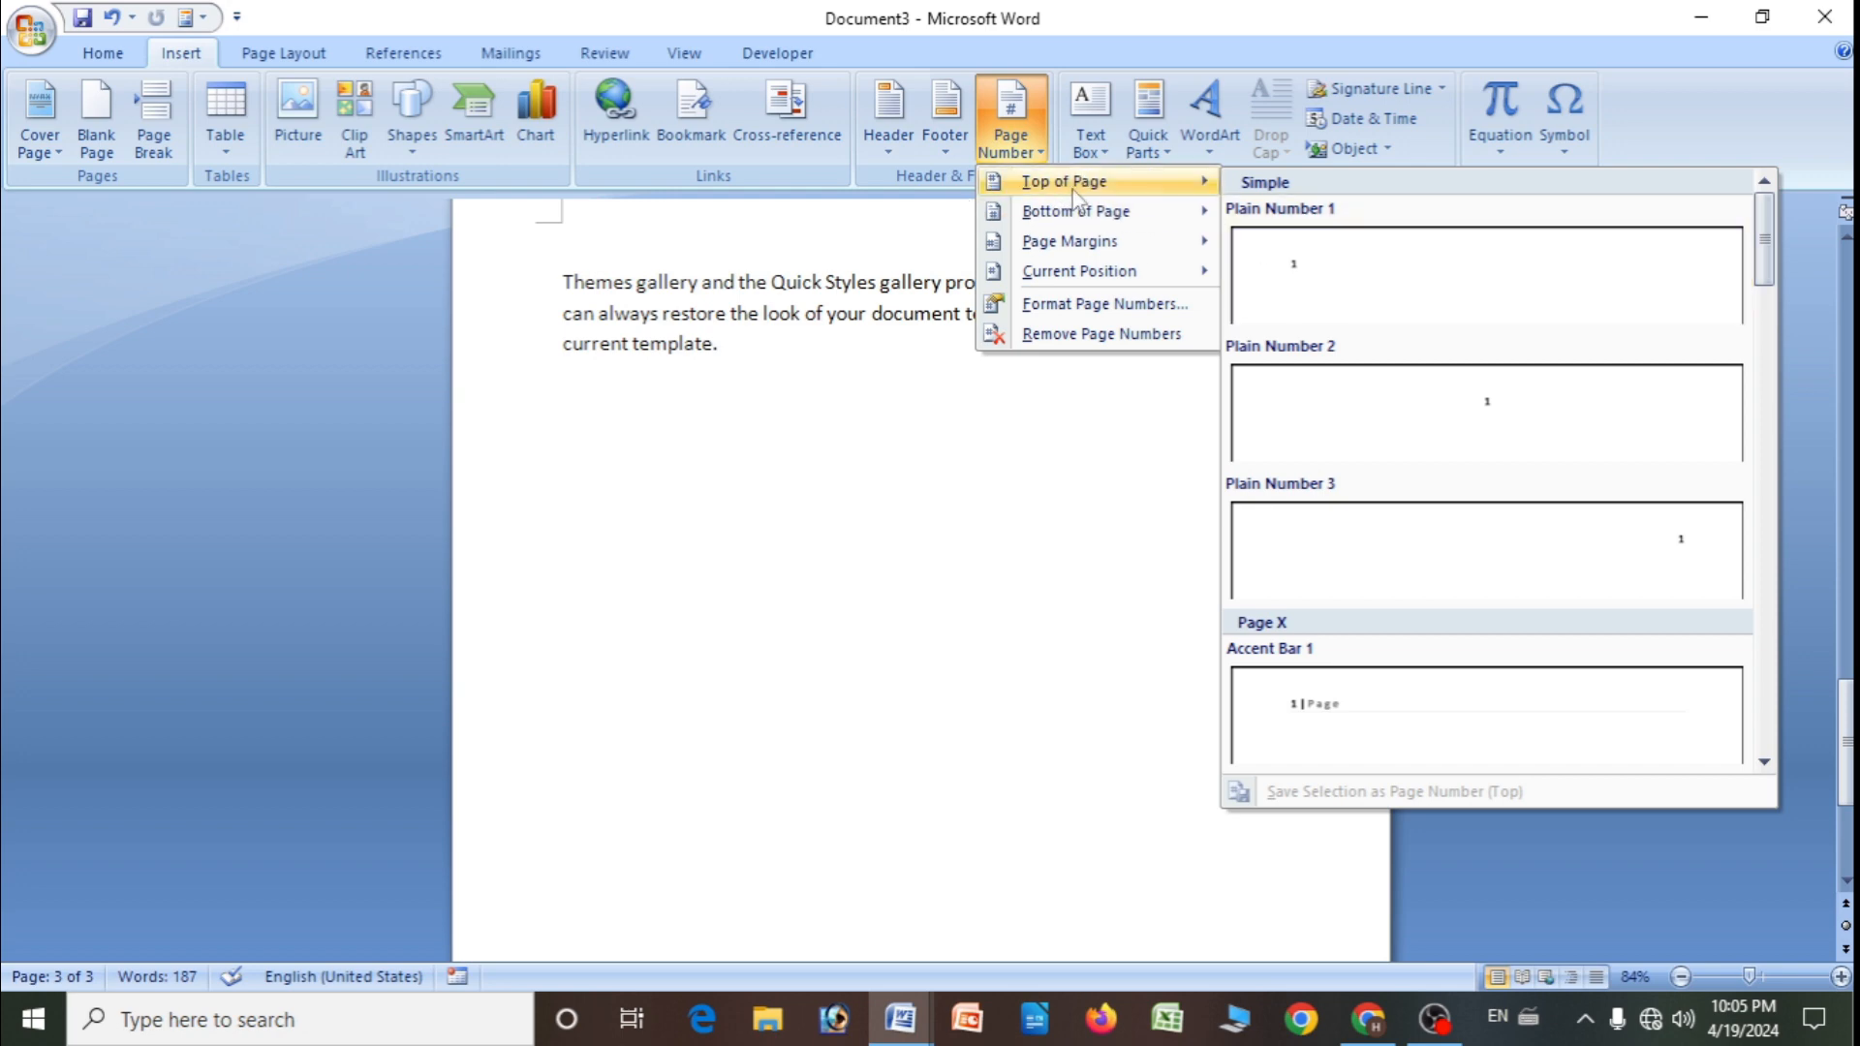
pyautogui.click(1433, 289)
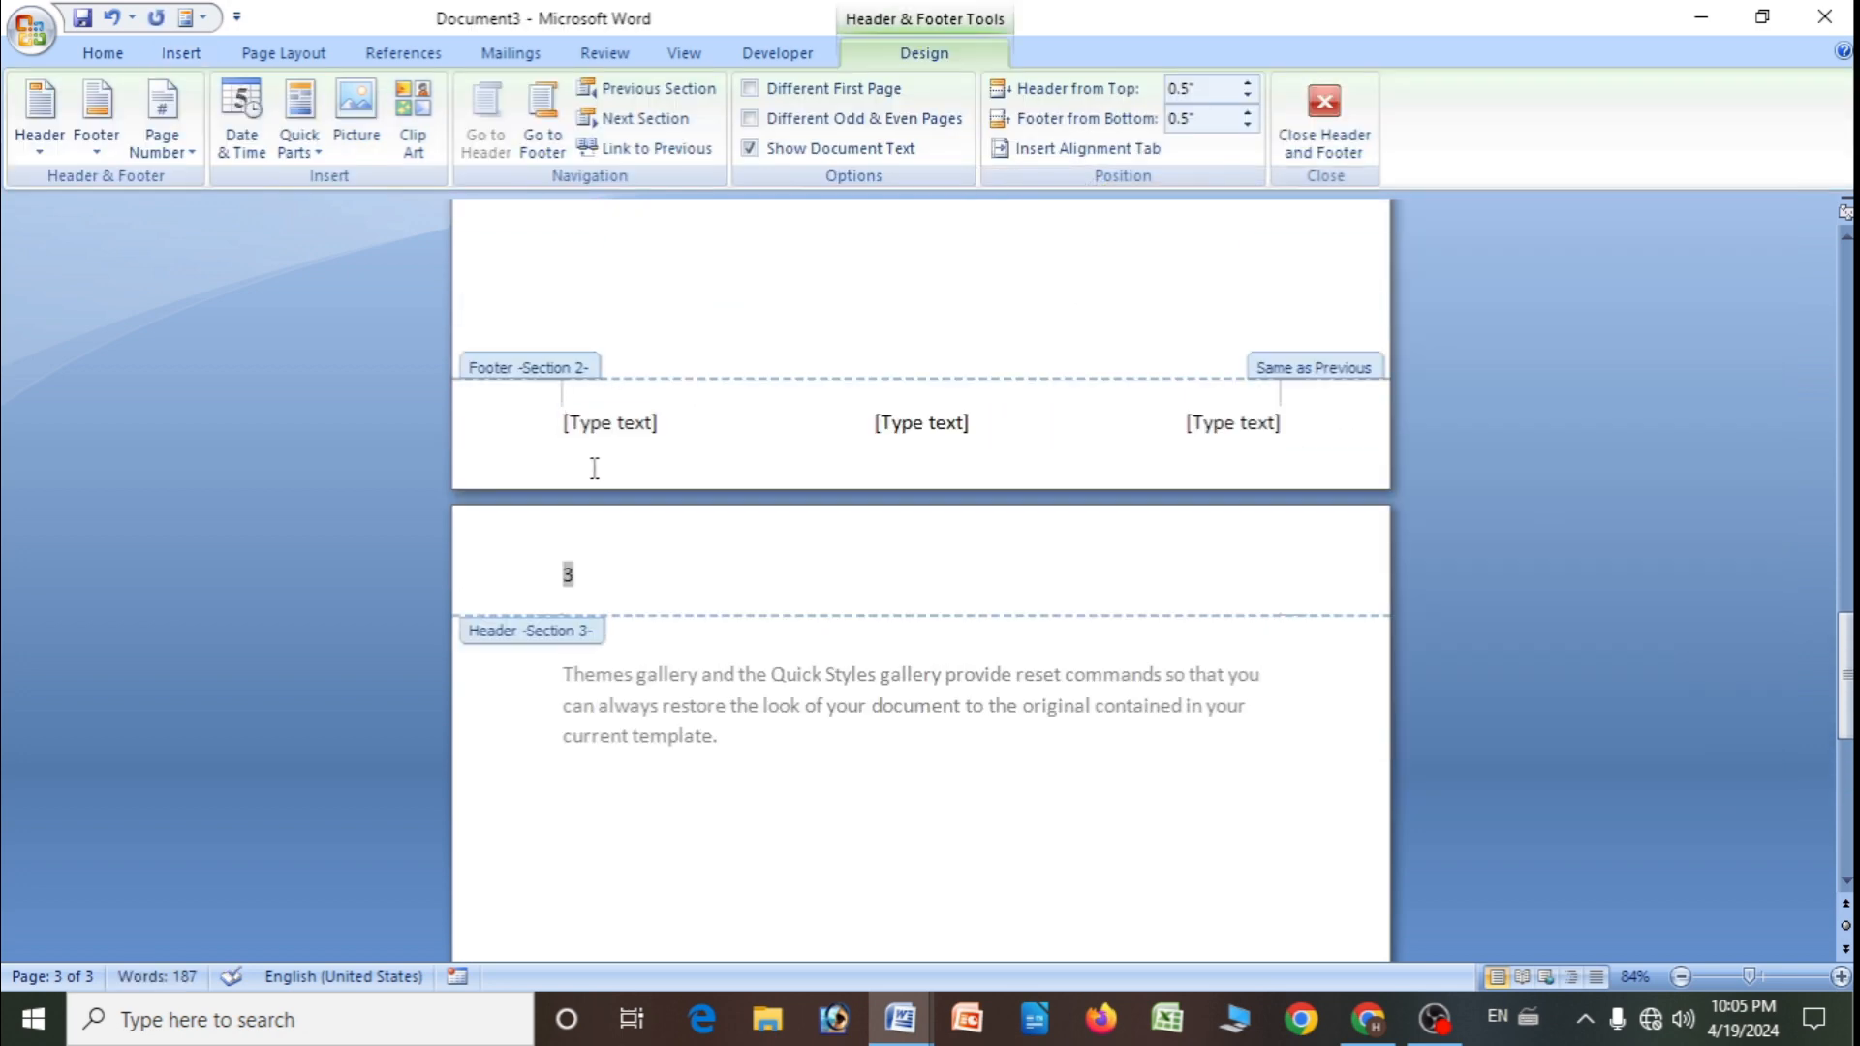
pyautogui.scroll(3, 581, 588)
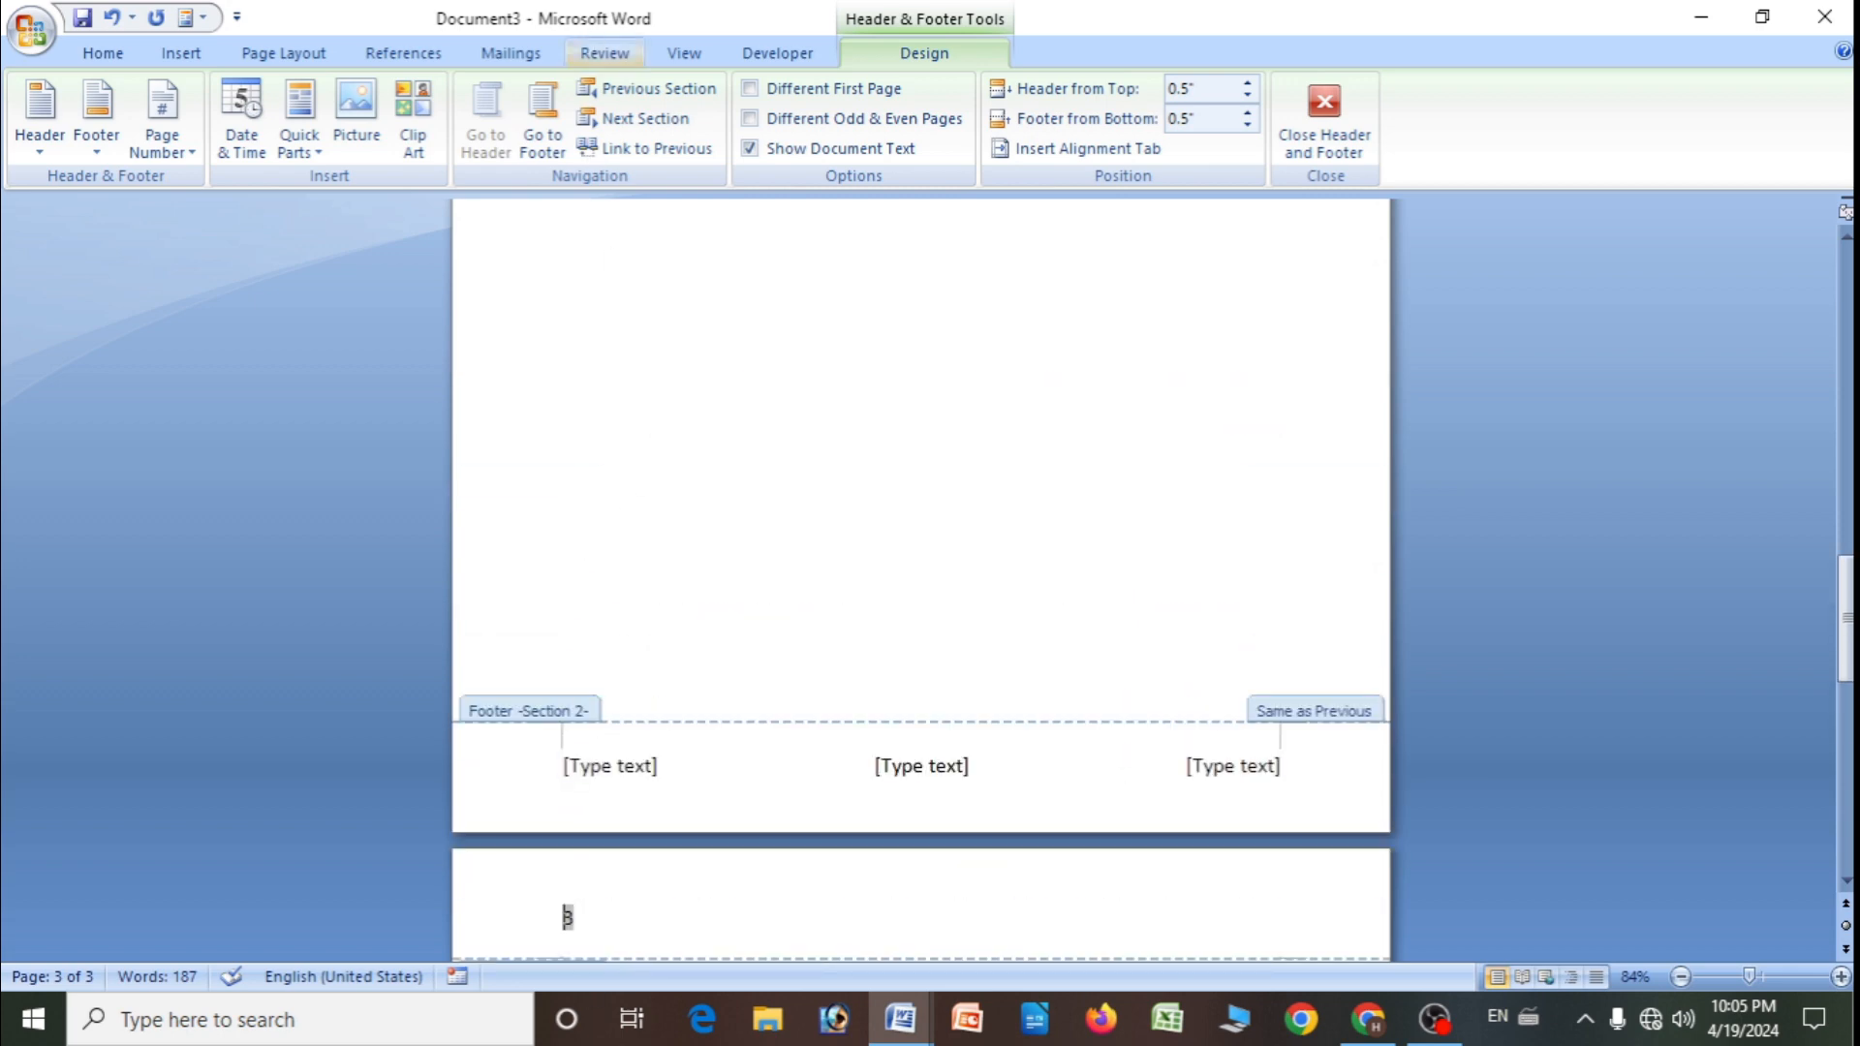
pyautogui.scroll(8, 598, 846)
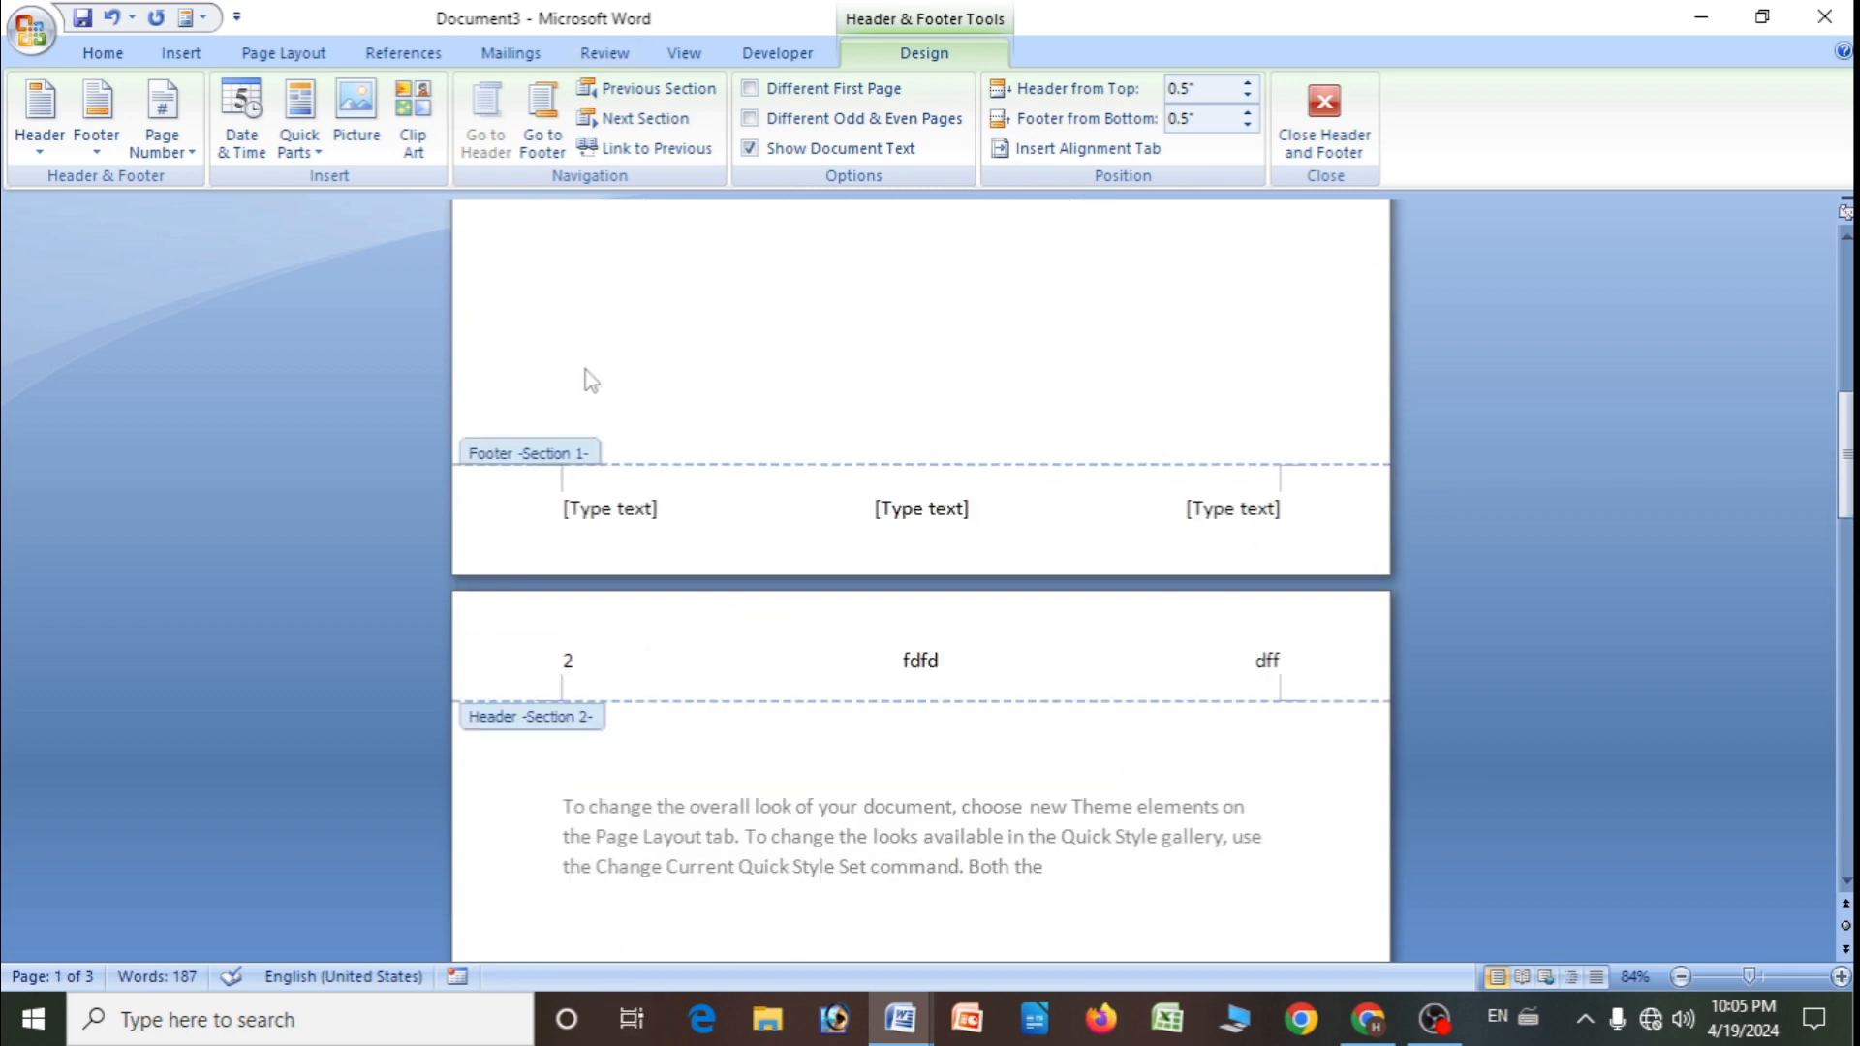
pyautogui.scroll(5, 591, 381)
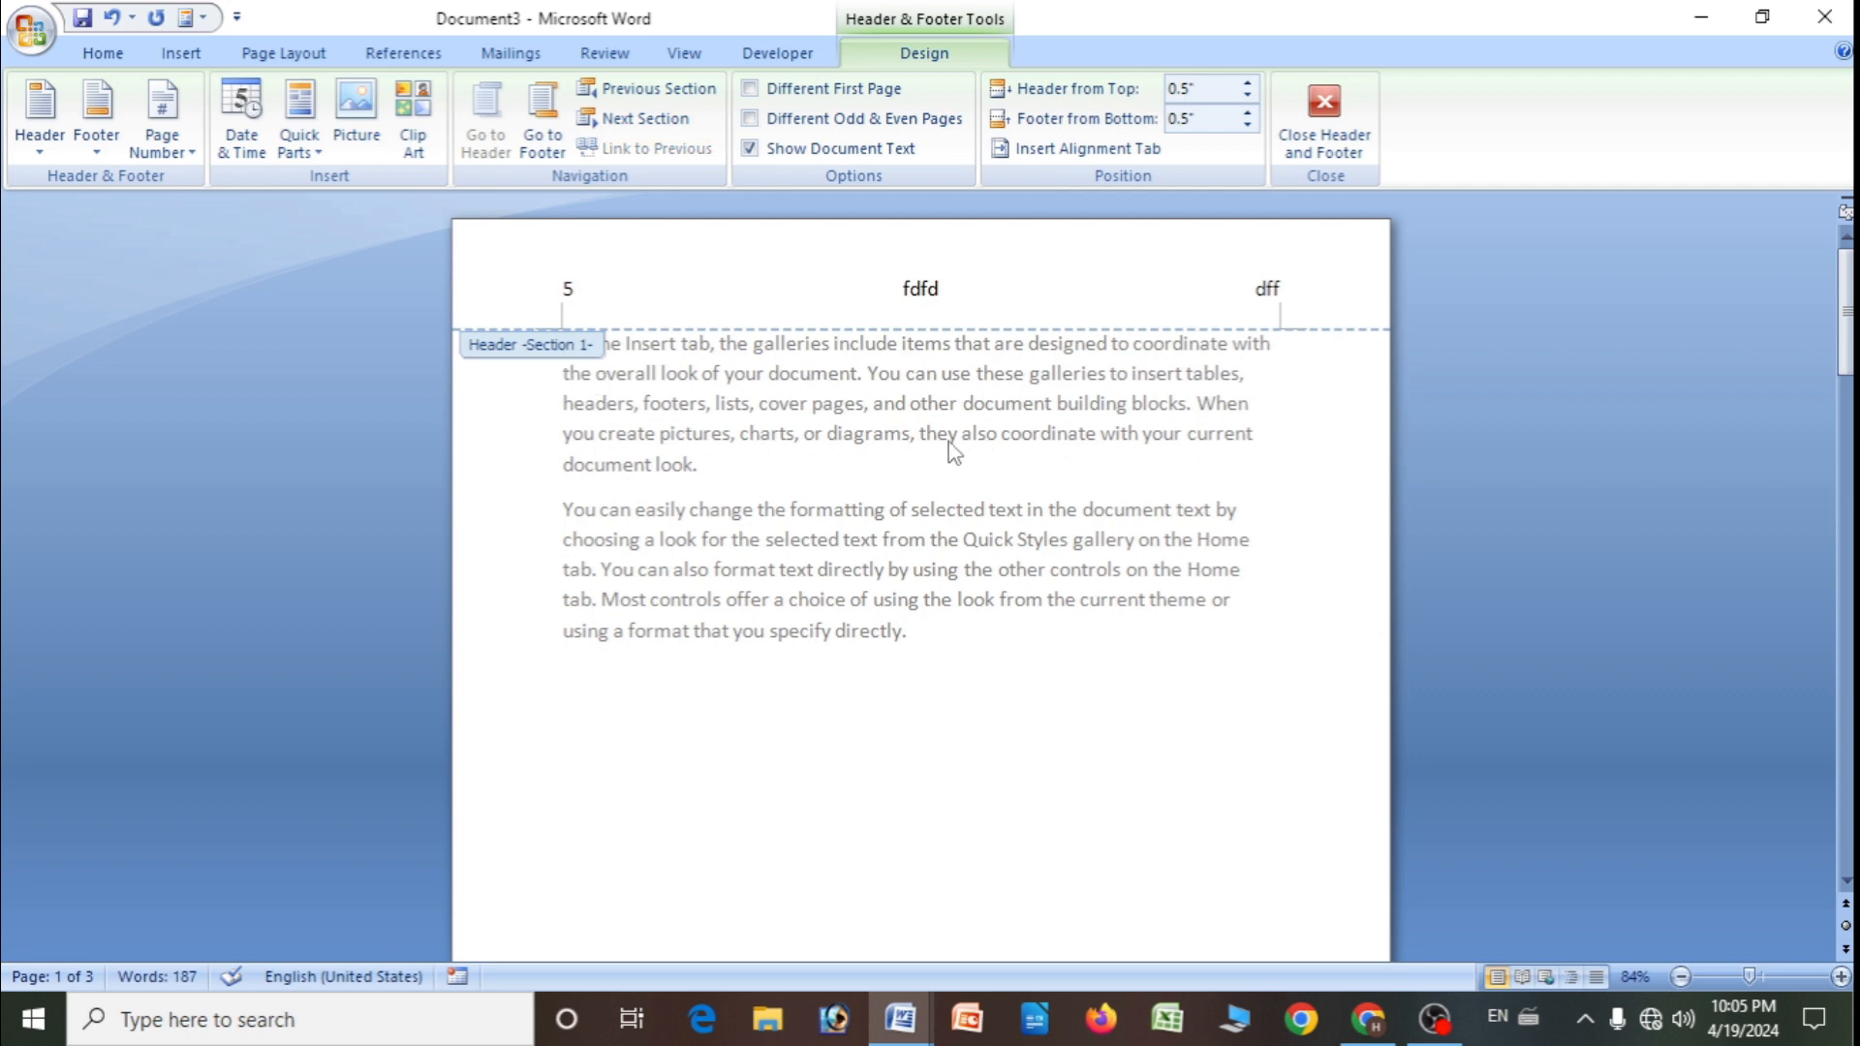
pyautogui.click(1324, 121)
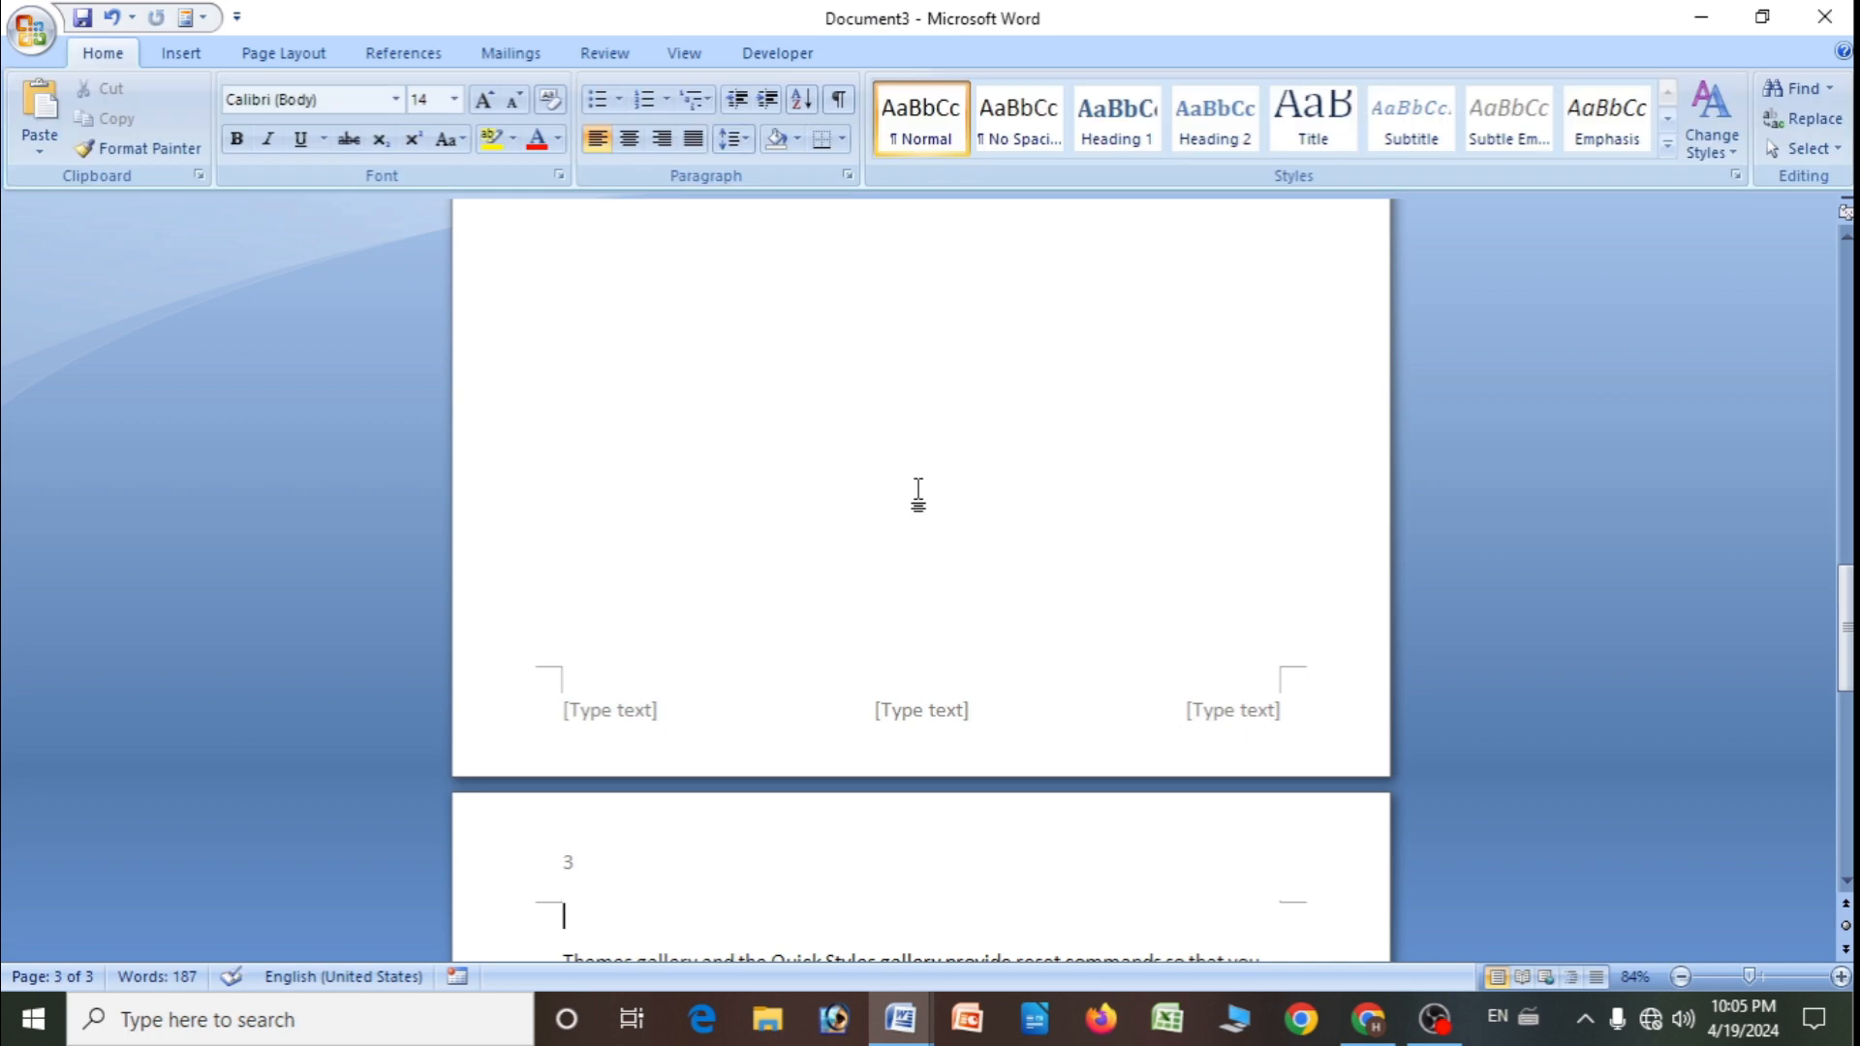
pyautogui.scroll(3, 918, 494)
pyautogui.scroll(-10, 918, 494)
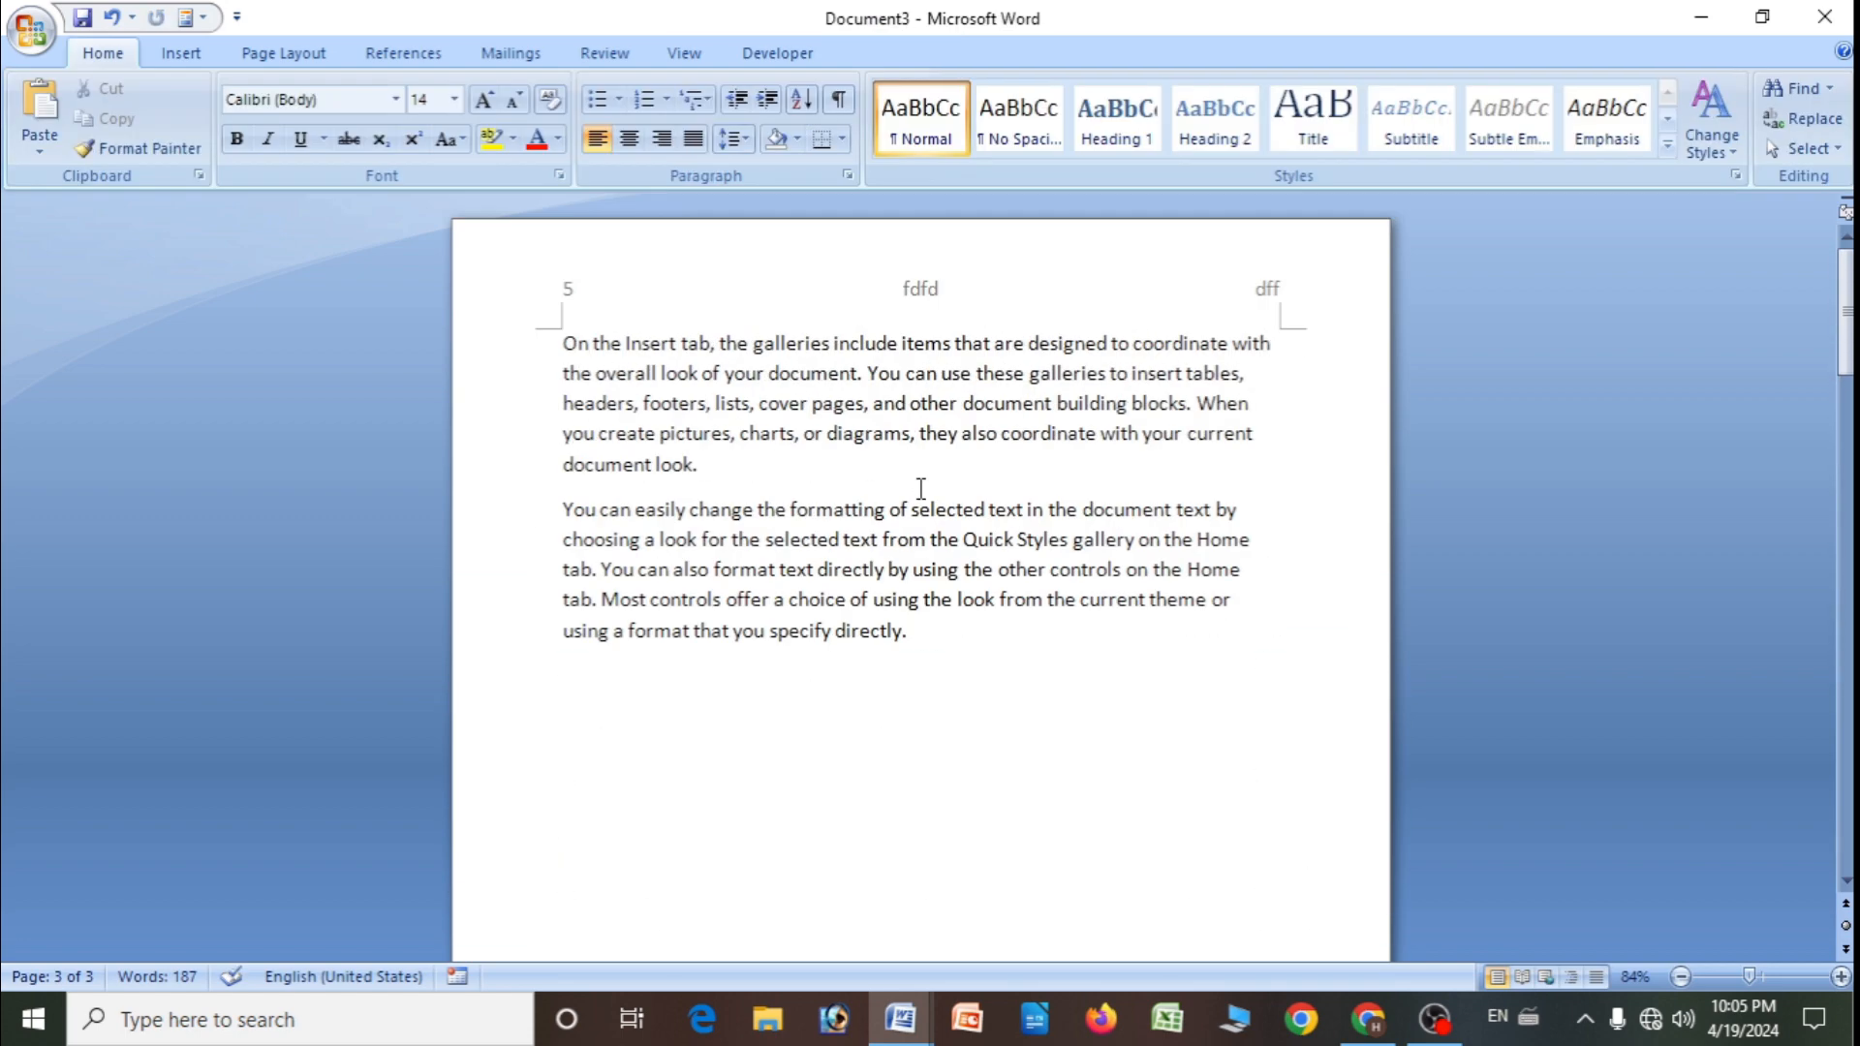
# - Create a new blank document and enter "fjsdl" and "ff" as two separate paragraphs
pyautogui.hotkey('ctrl', 'n')
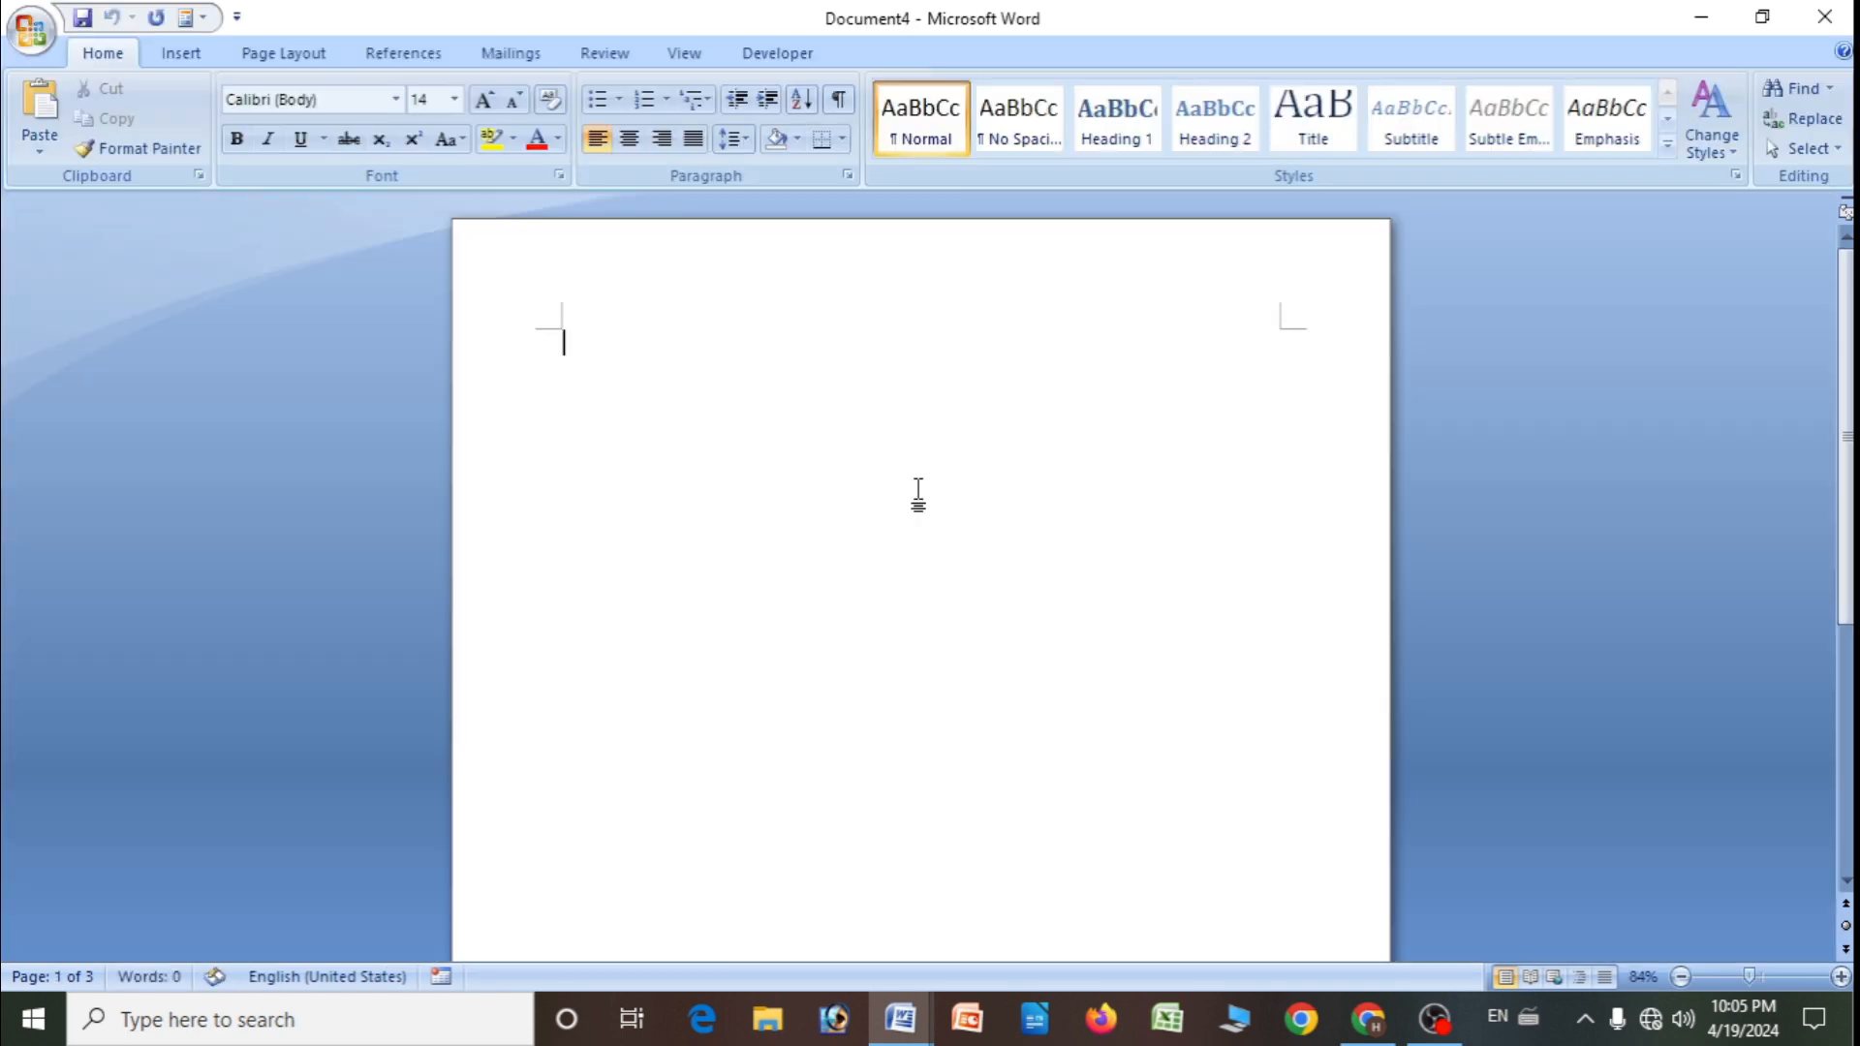
pyautogui.write('fjsdl')
pyautogui.press('Return')
pyautogui.write('ff')
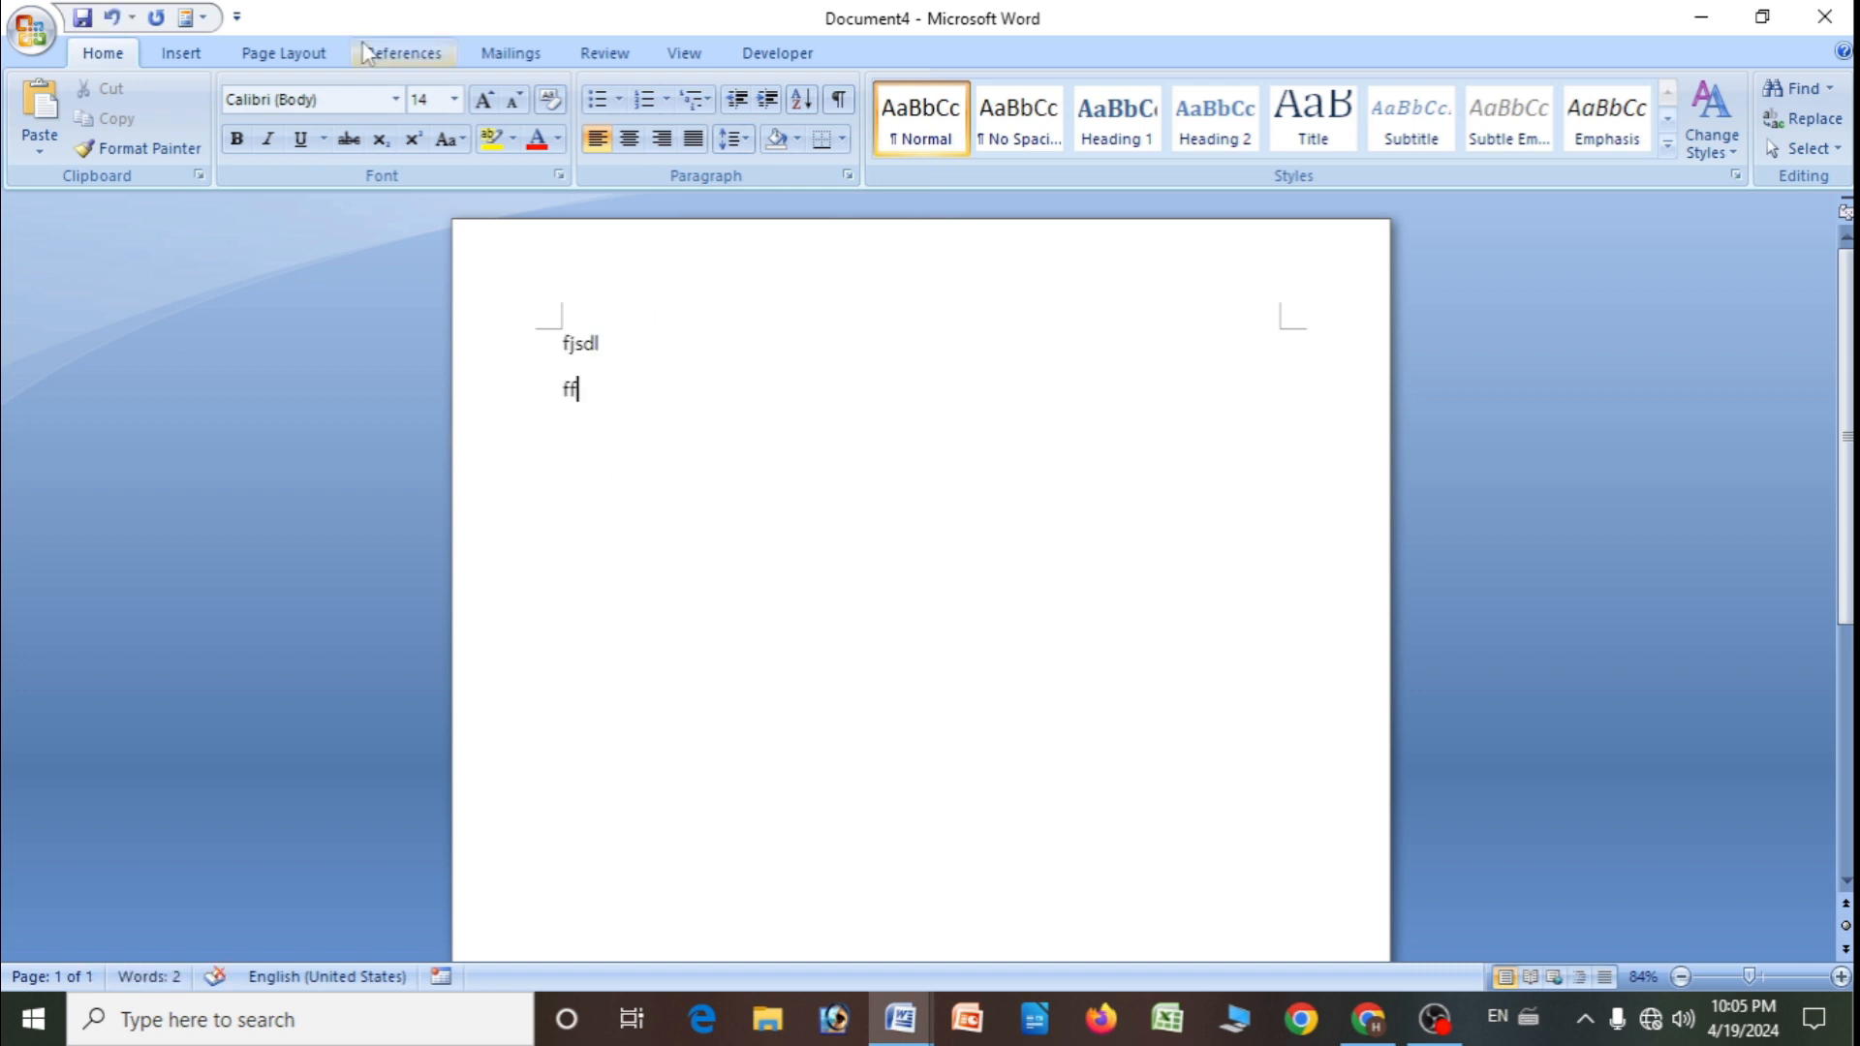
# - Insert a Plain Number 2 page number at the top of the page and close header editing
pyautogui.click(181, 53)
pyautogui.click(1090, 121)
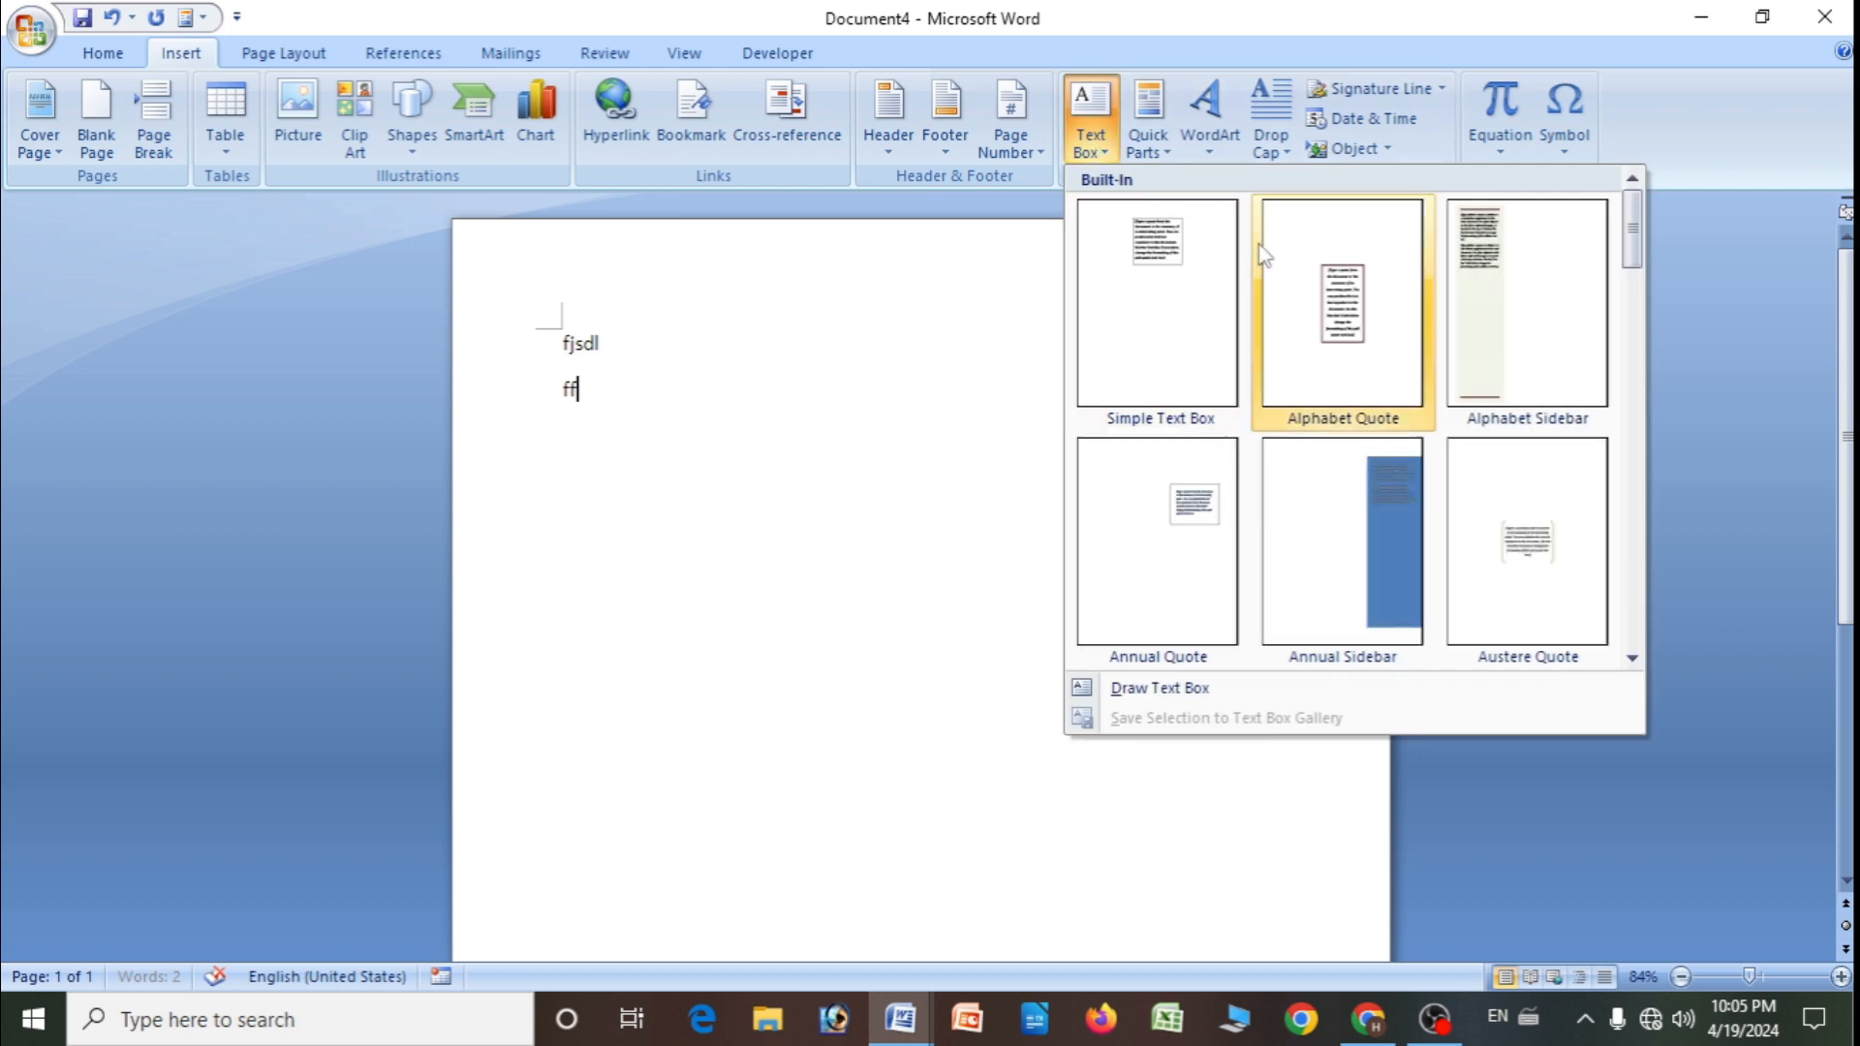
pyautogui.click(1012, 144)
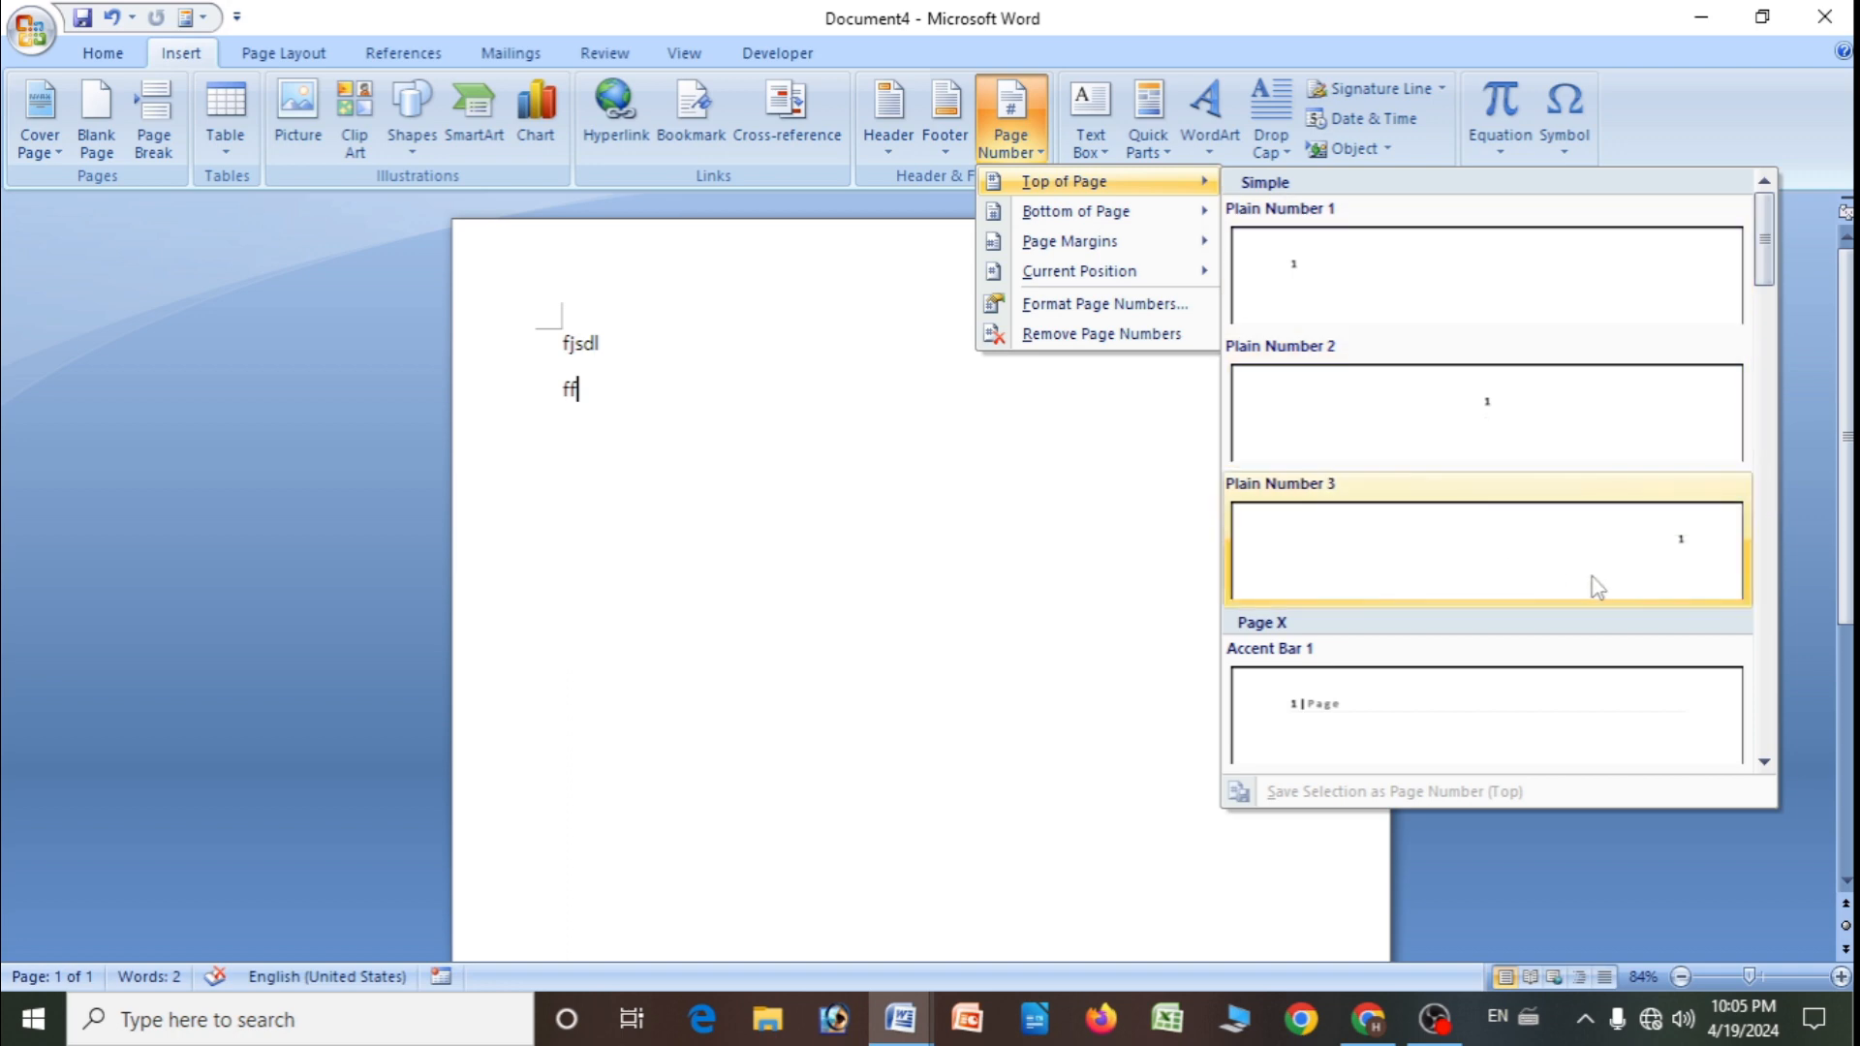
pyautogui.click(1494, 440)
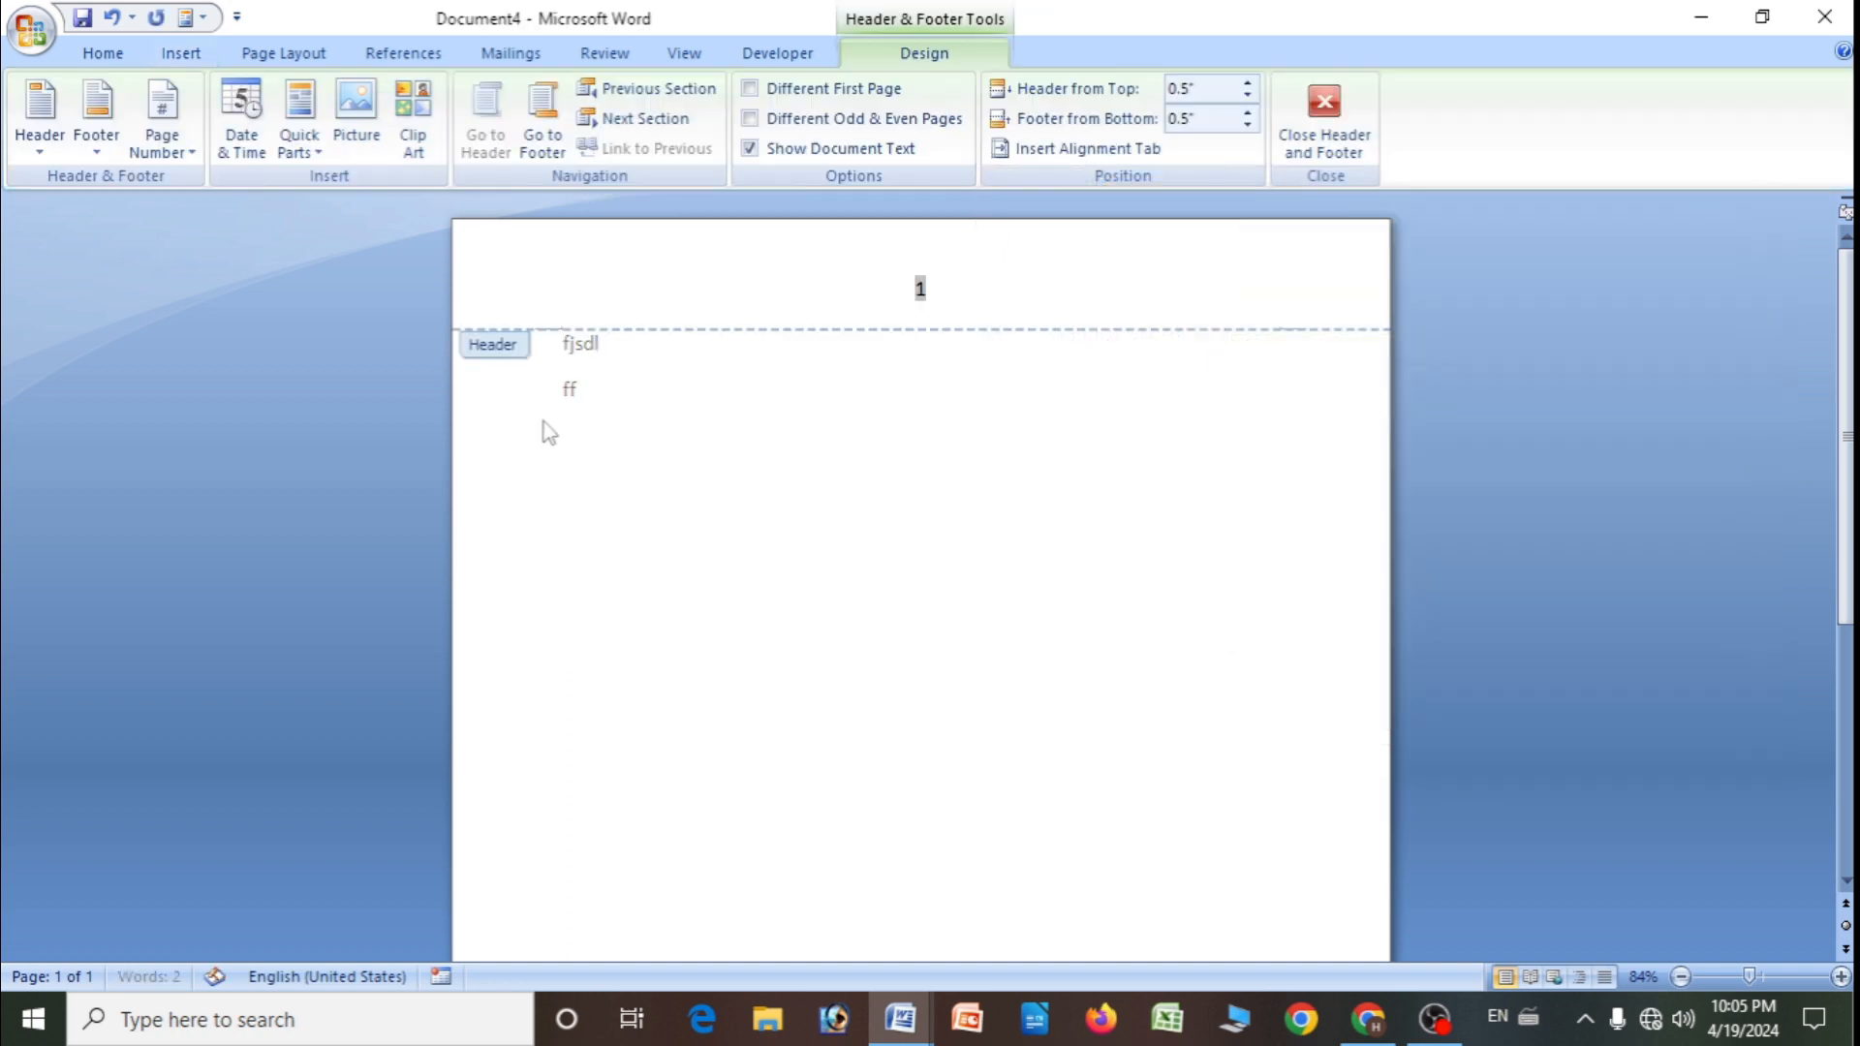
pyautogui.doubleClick(687, 494)
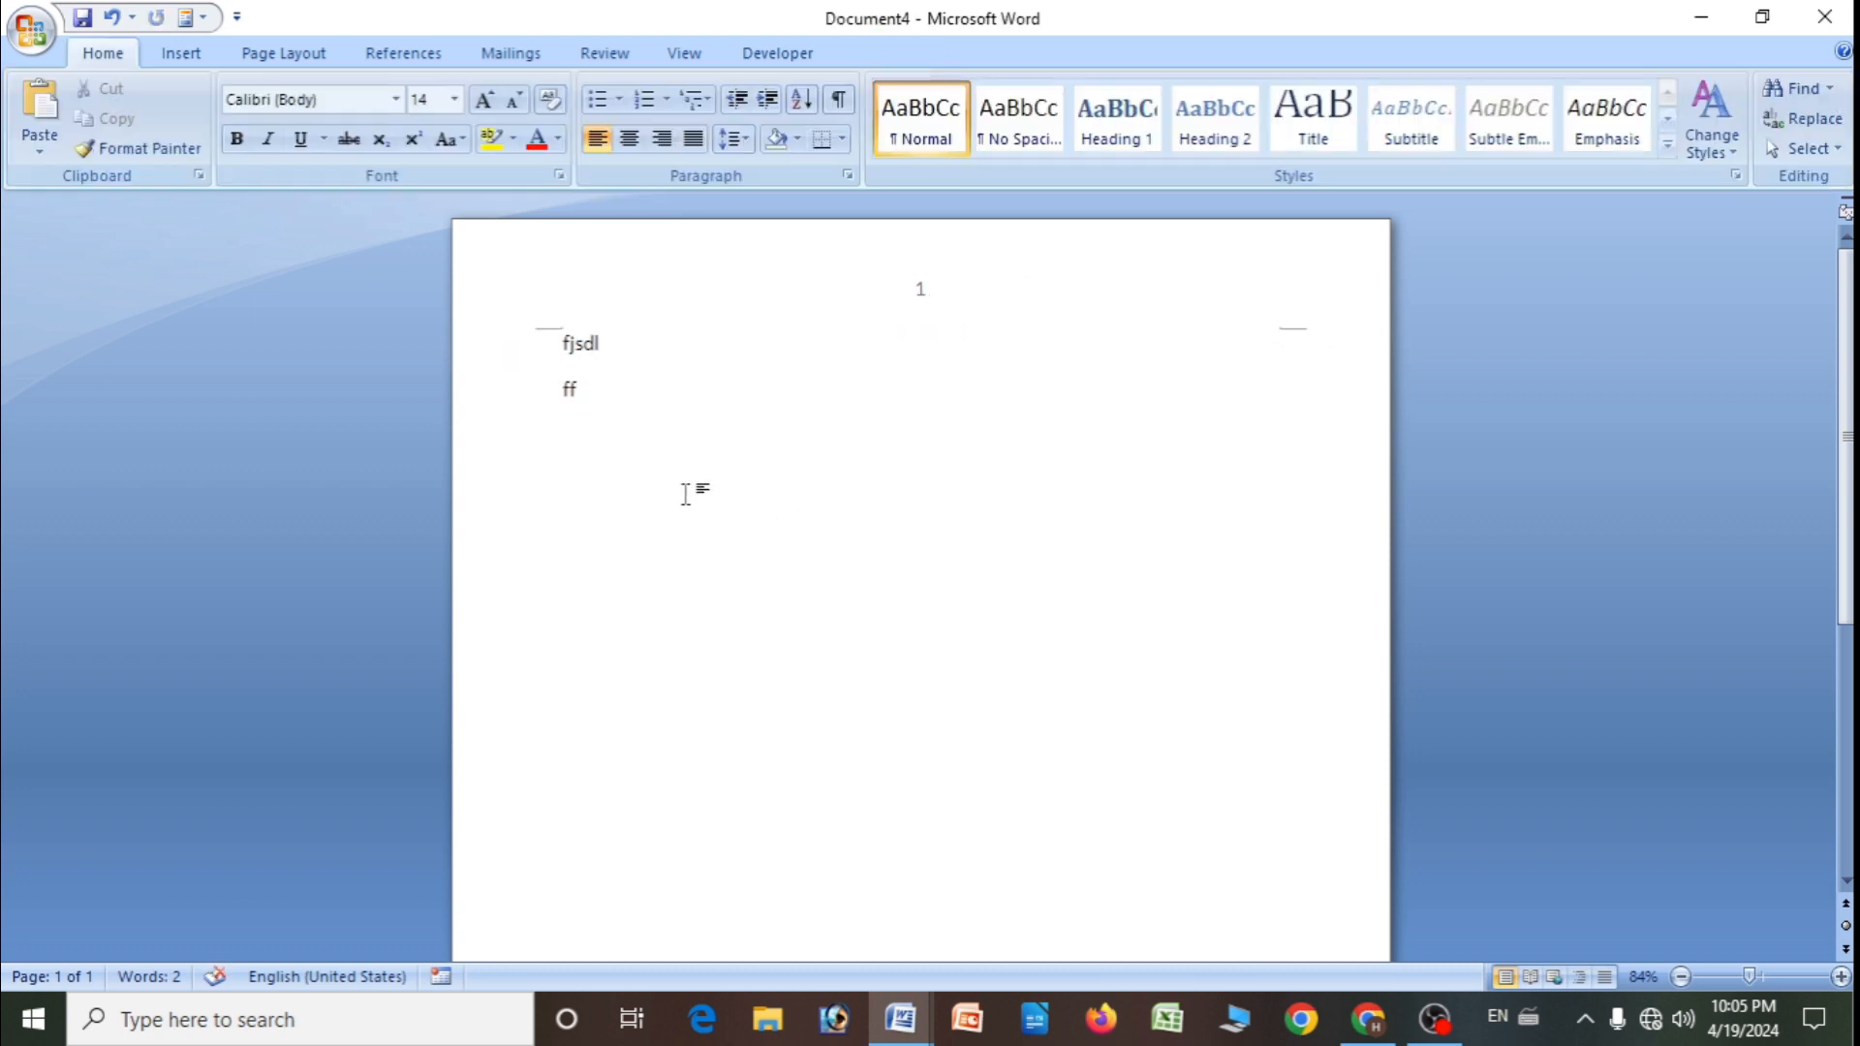
# - Insert two page breaks after the text to extend the document to three numbered pages
pyautogui.hotkey('ctrl', 'Return')
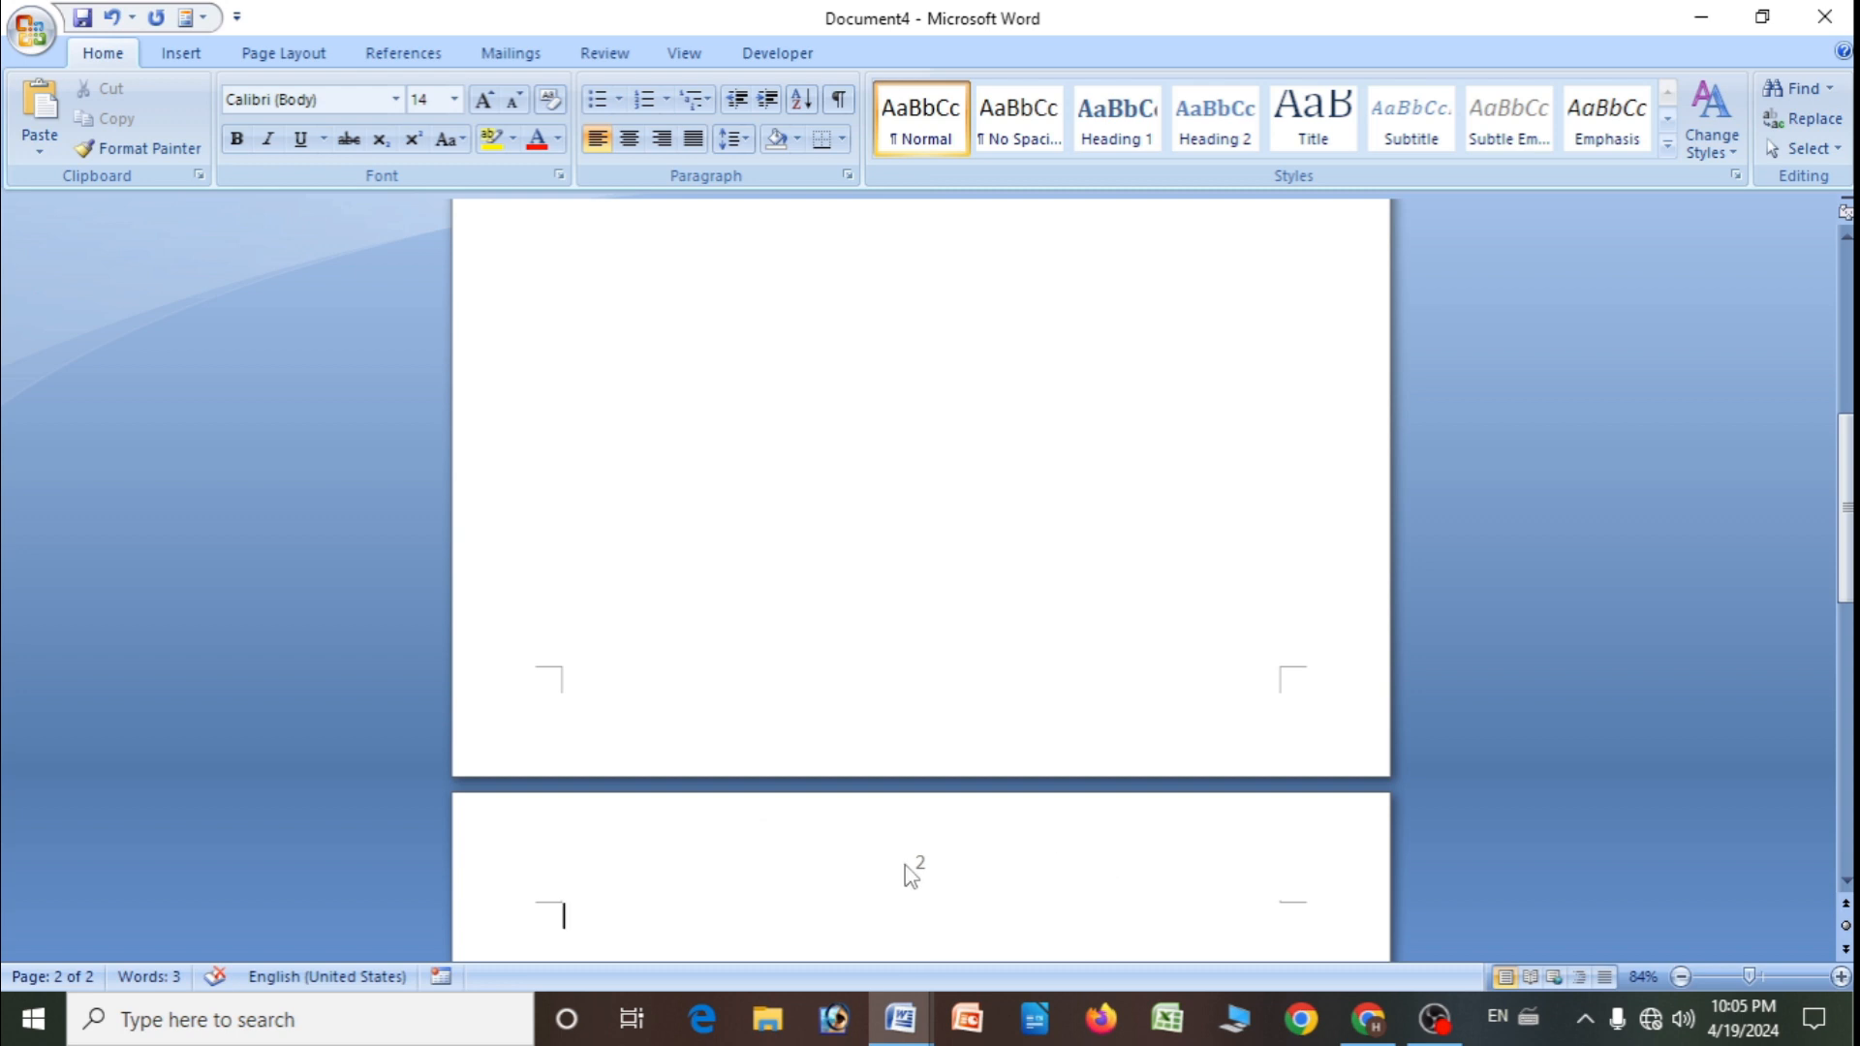
pyautogui.scroll(-1, 900, 876)
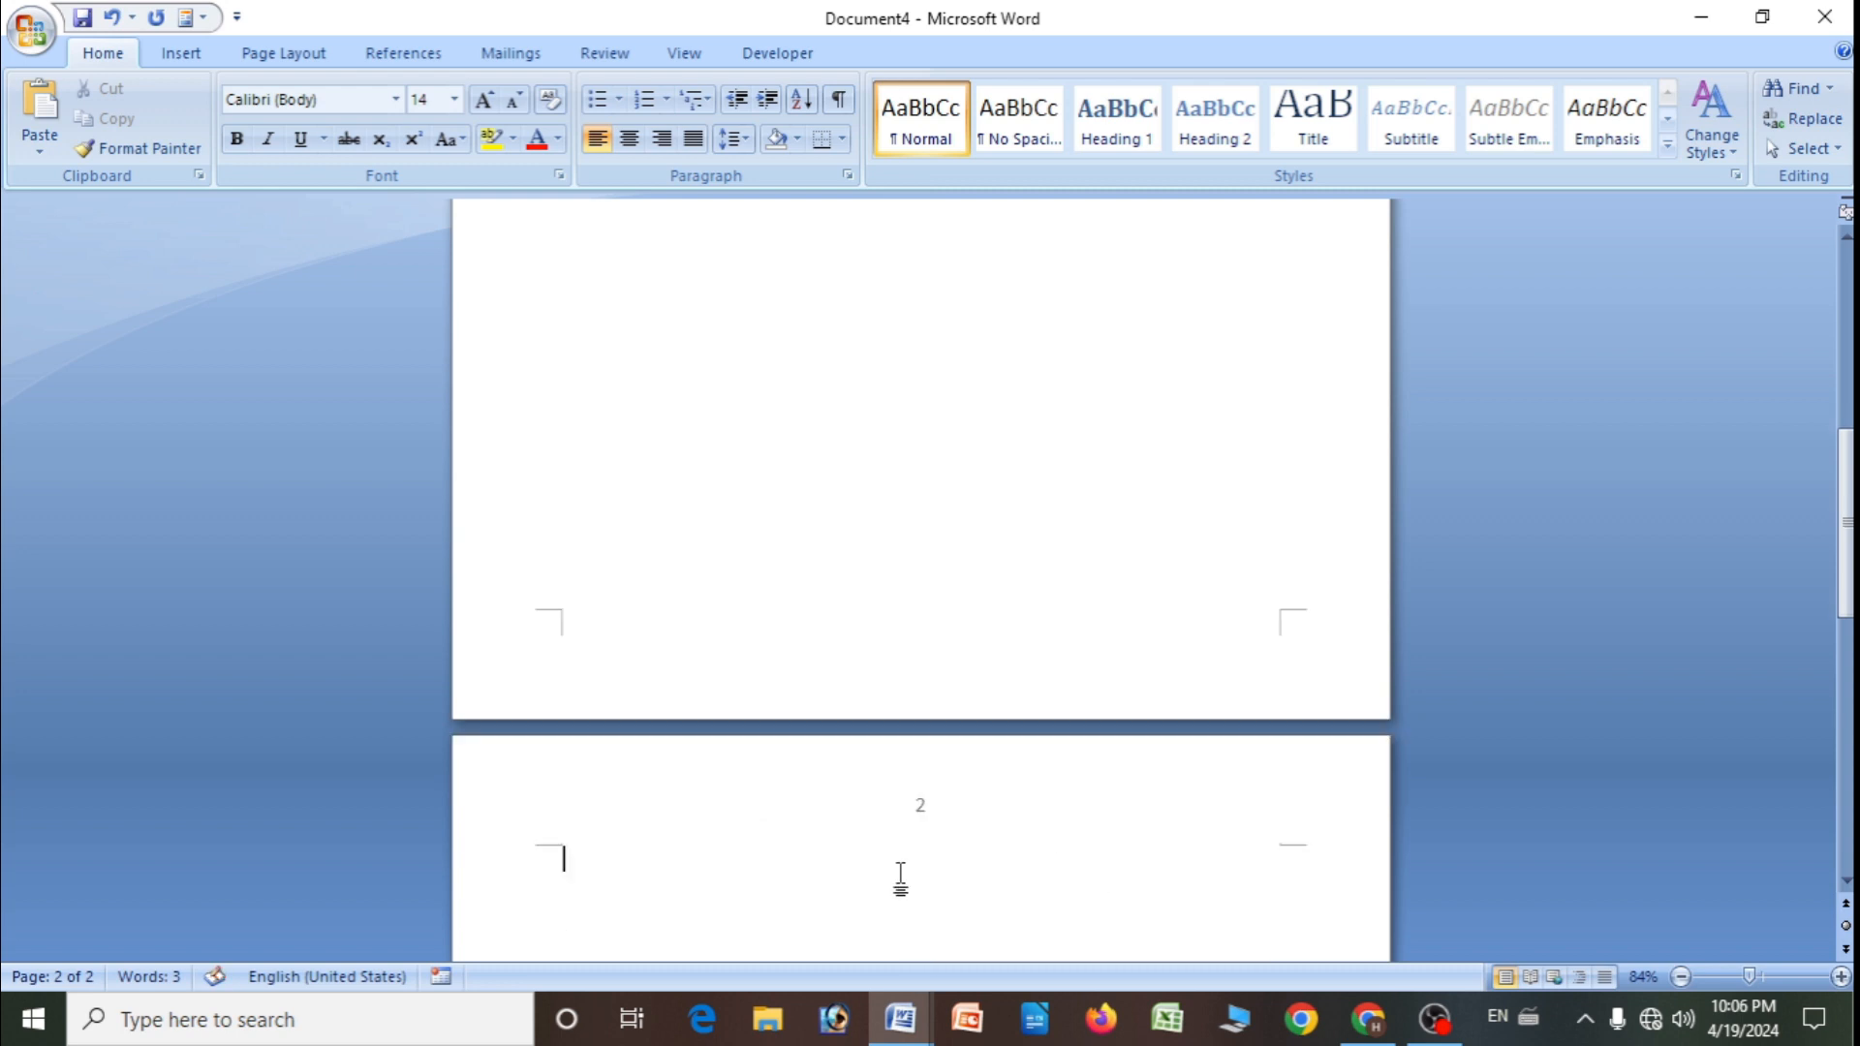
pyautogui.hotkey('ctrl', 'Return')
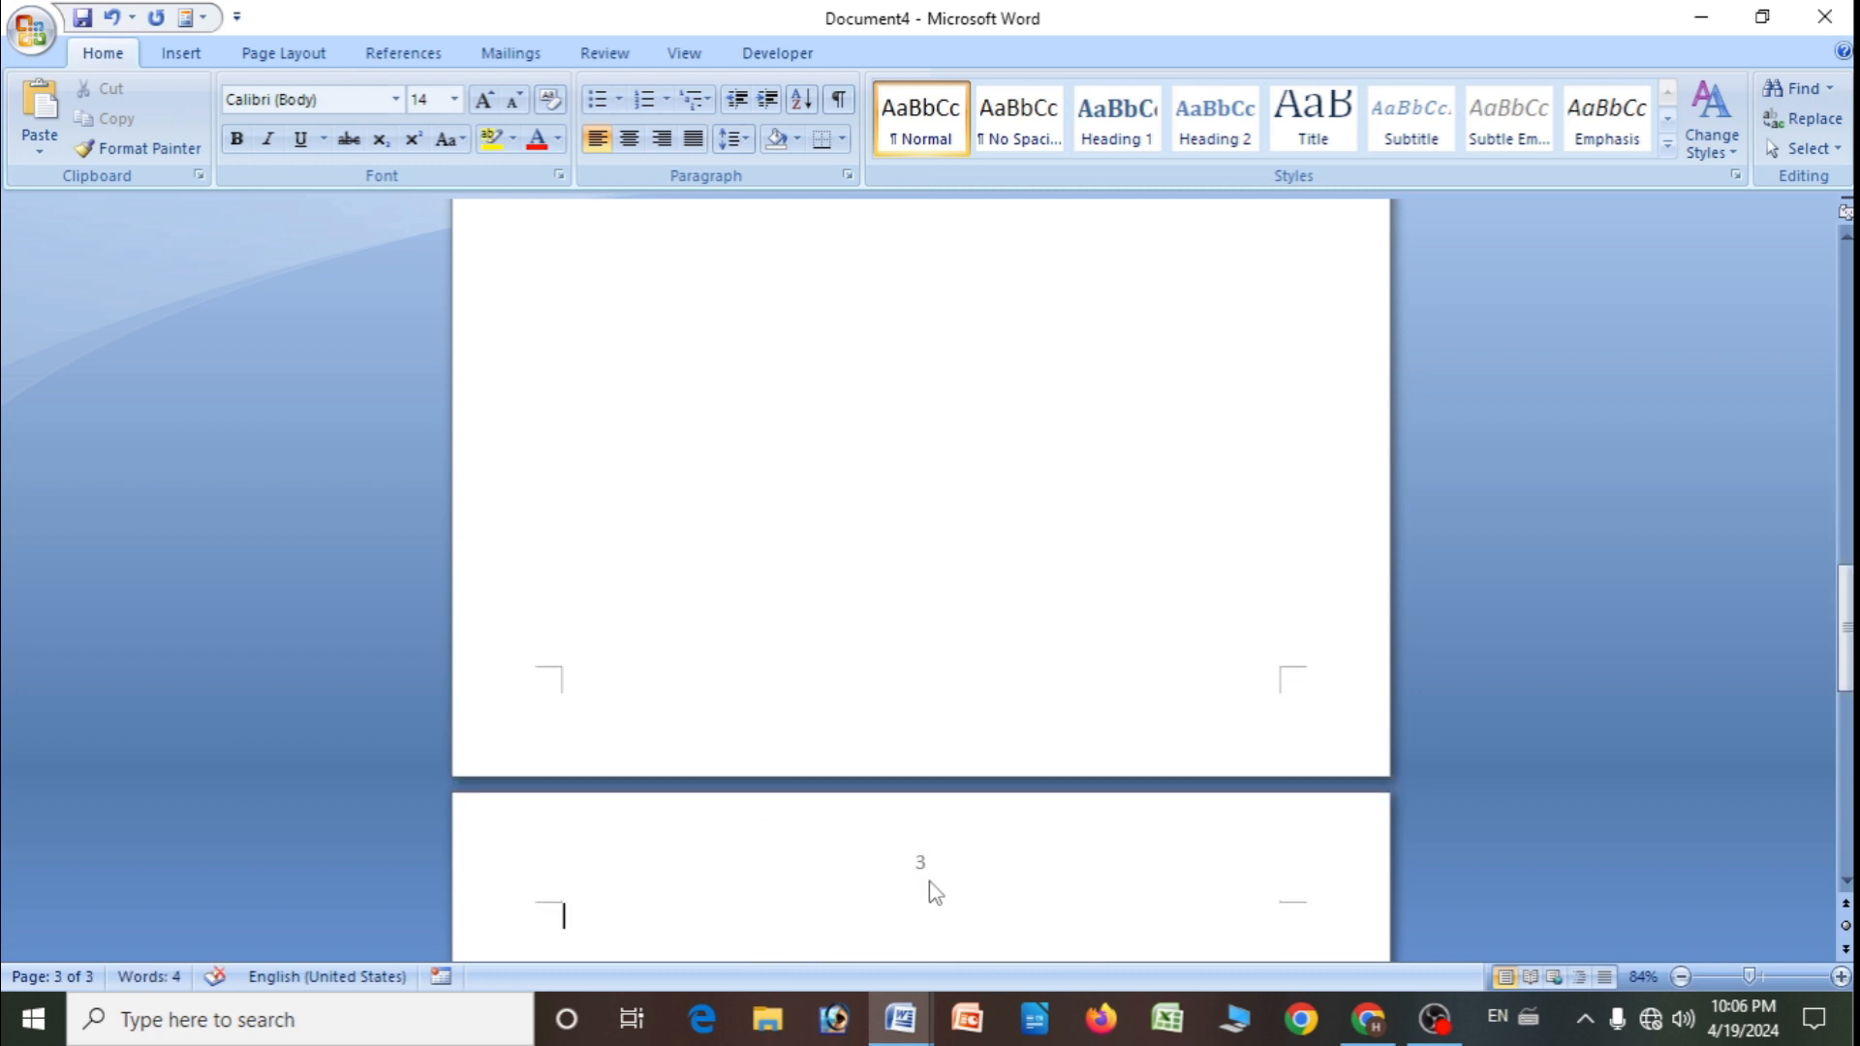
# - Insert a Plain Number 1 page number at the bottom of the pages and close footer editing
pyautogui.scroll(3, 942, 889)
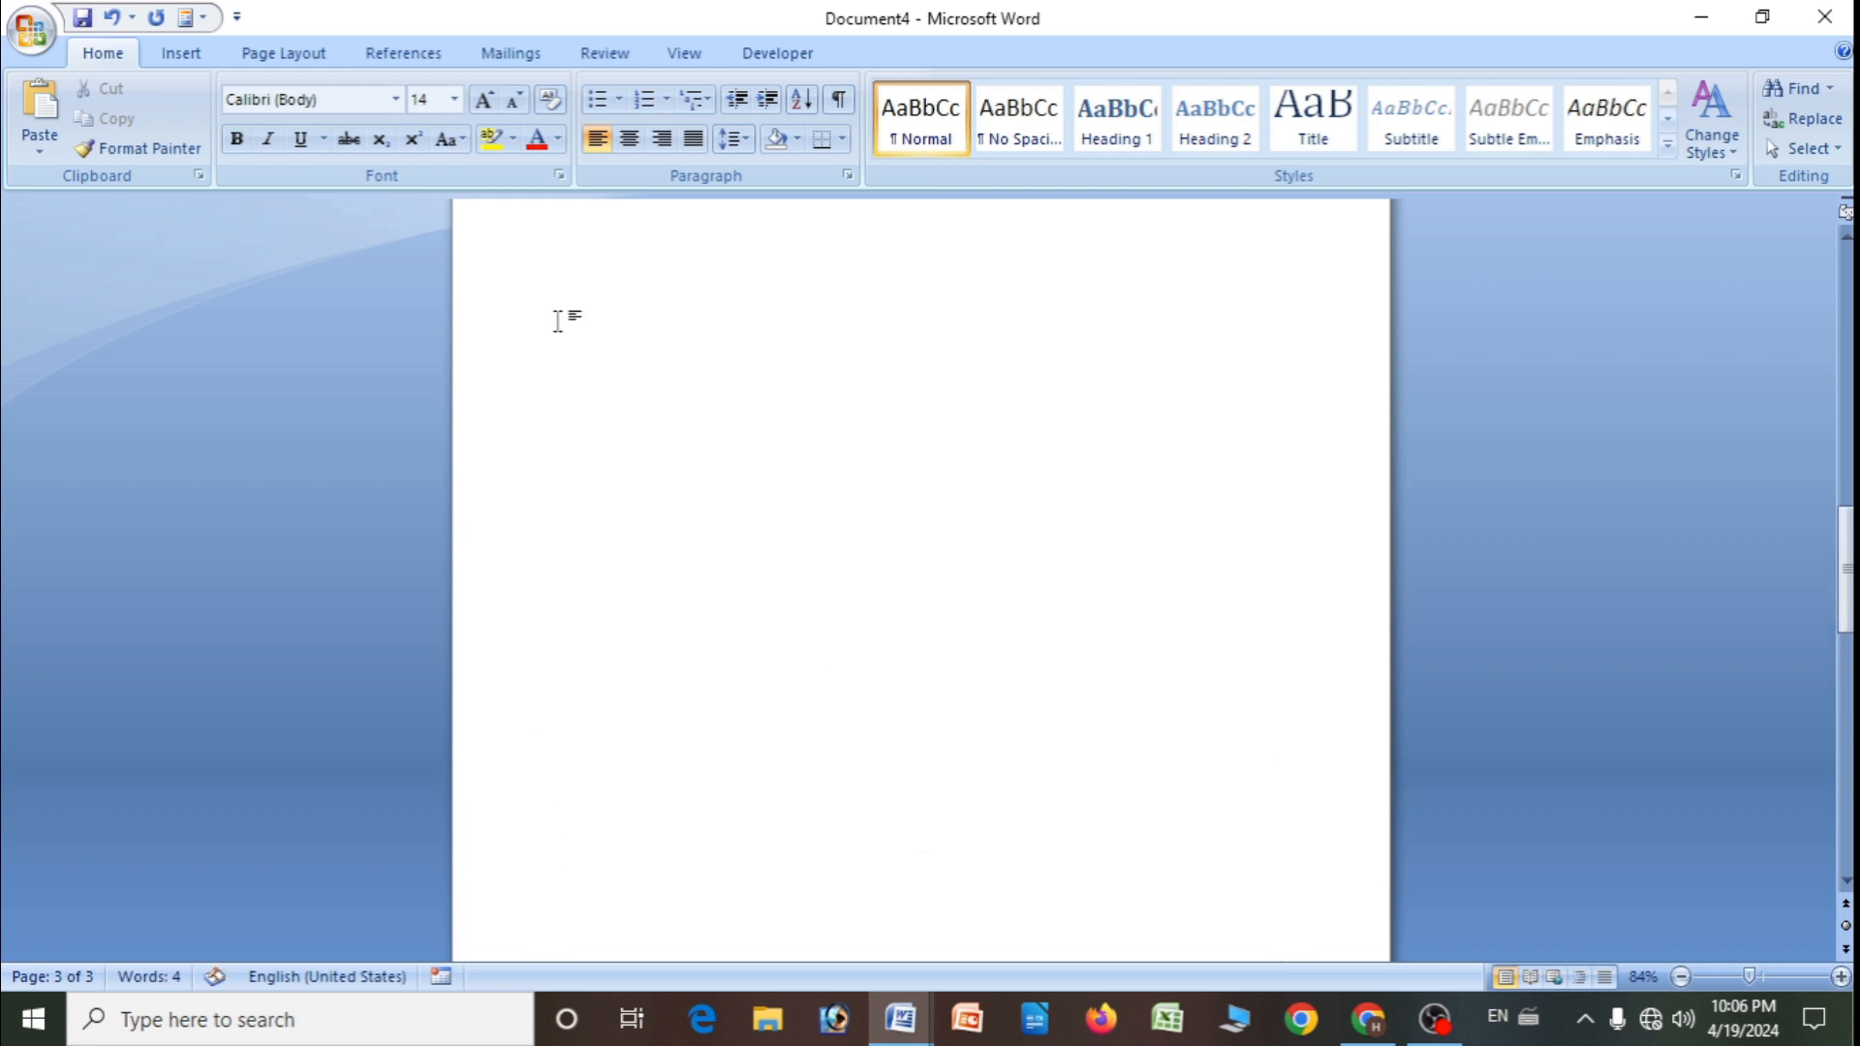
pyautogui.click(185, 54)
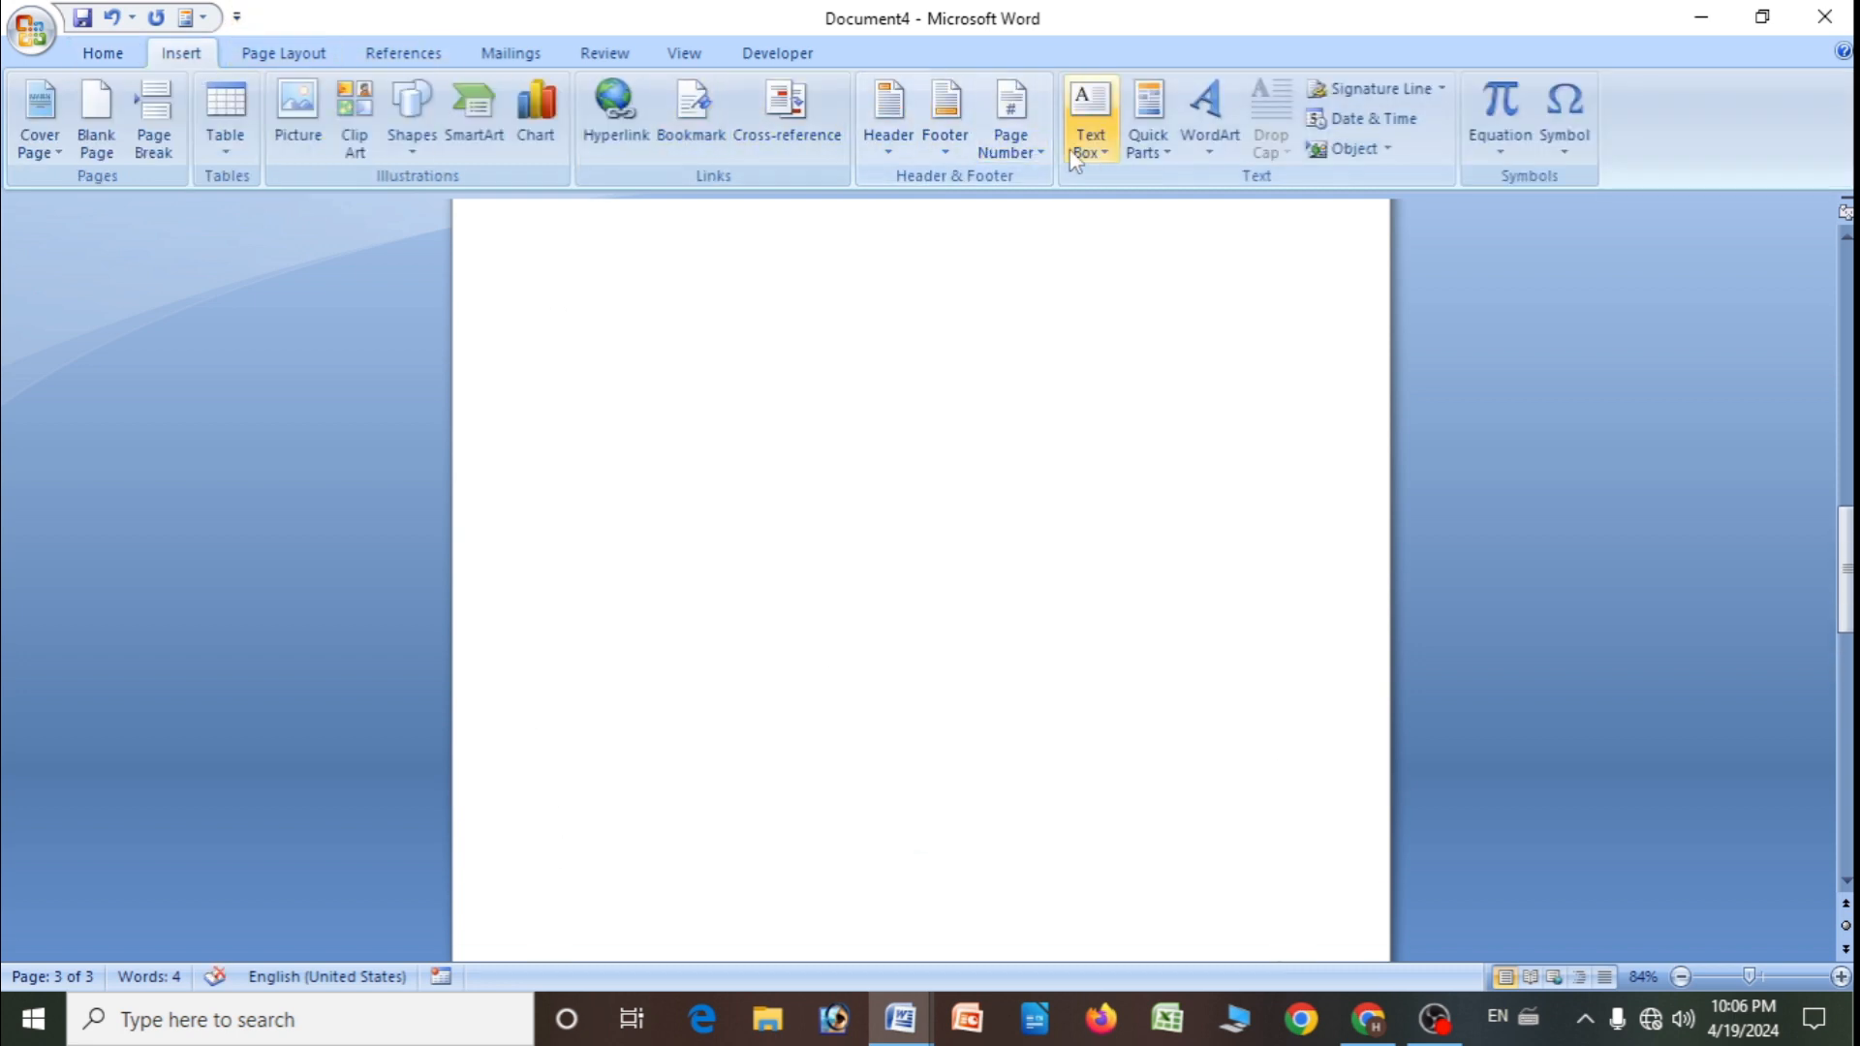
pyautogui.click(1013, 151)
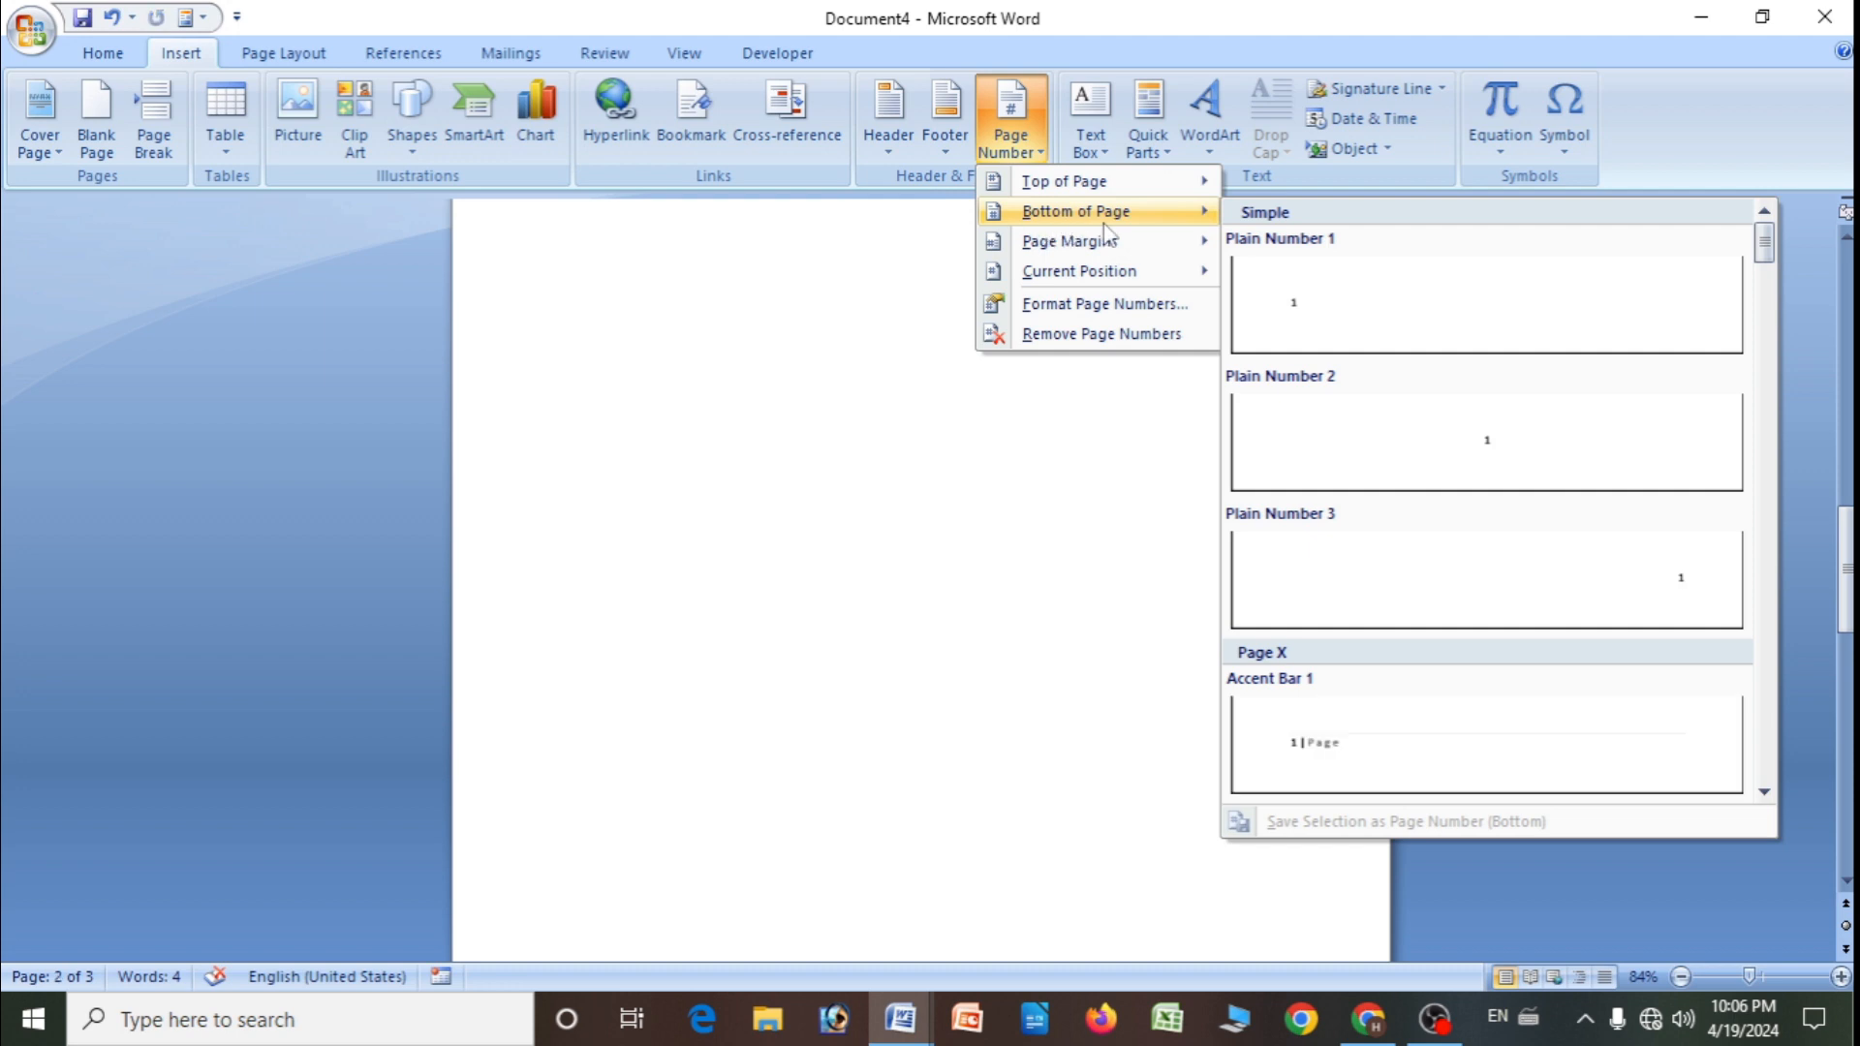
pyautogui.click(1340, 317)
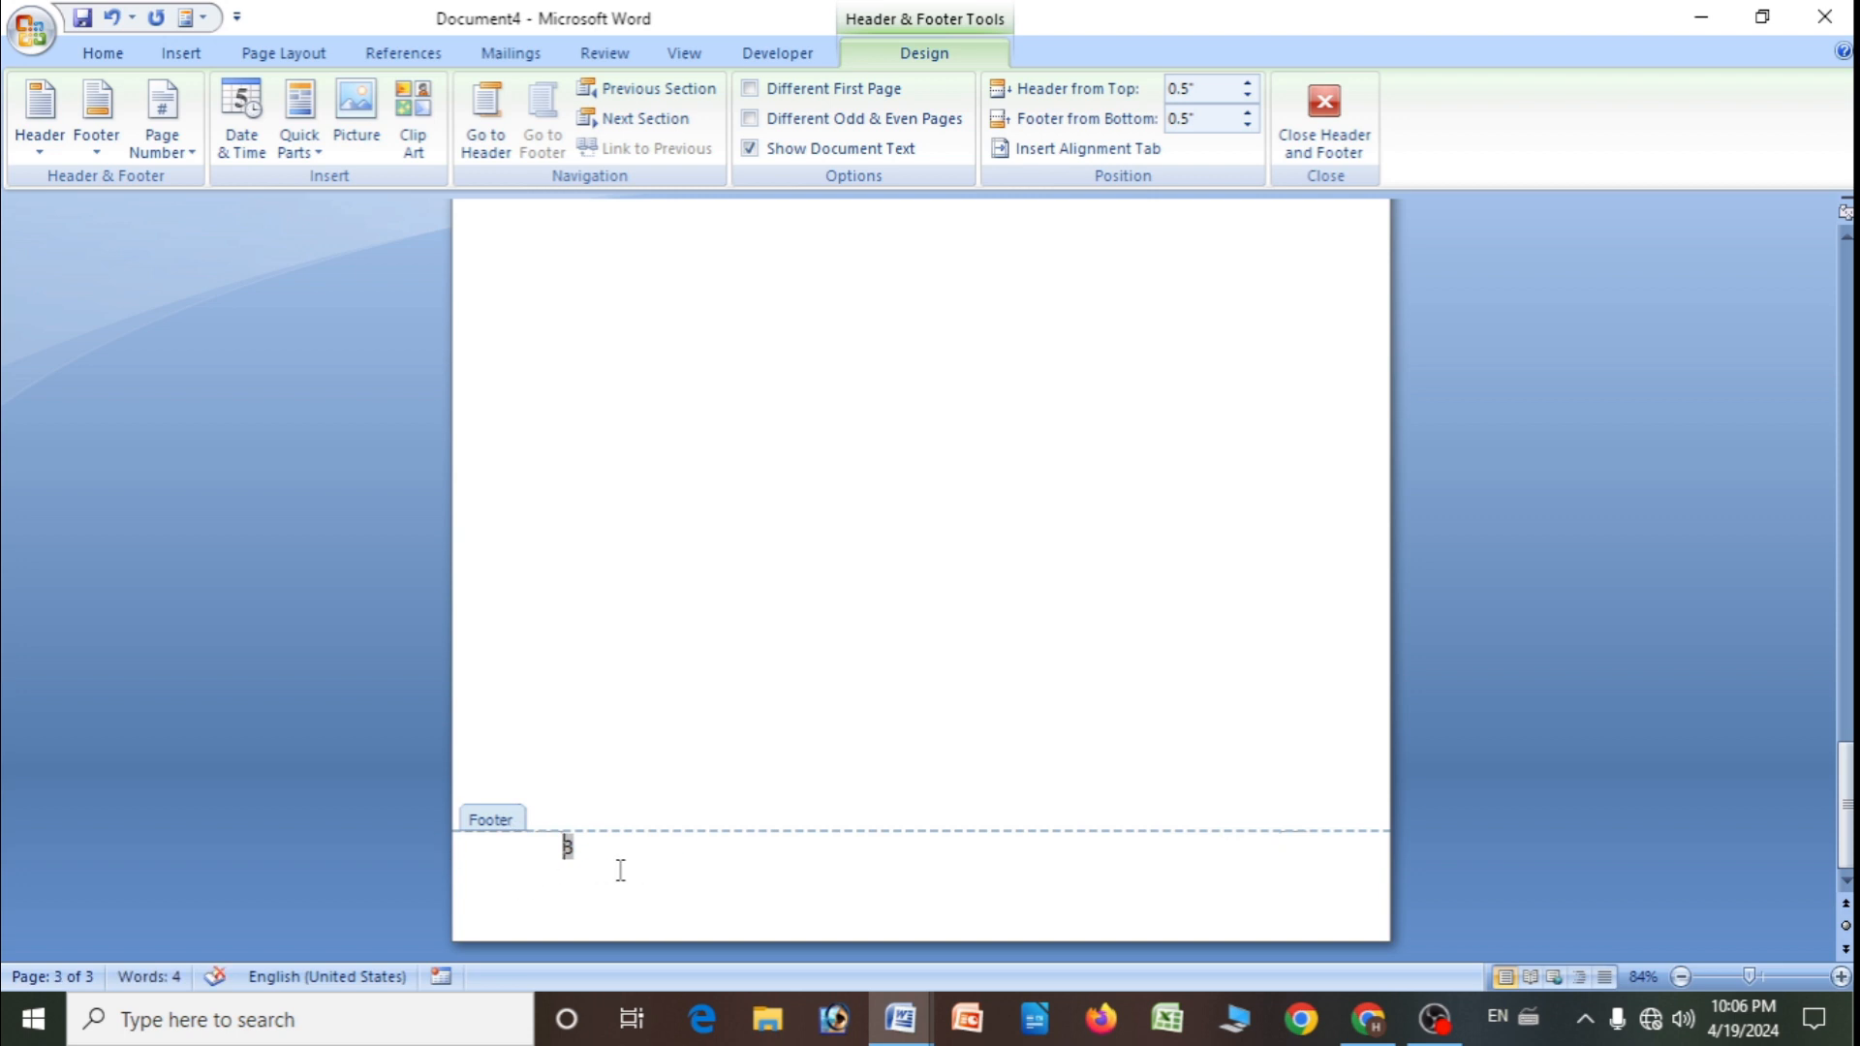
pyautogui.scroll(5, 572, 865)
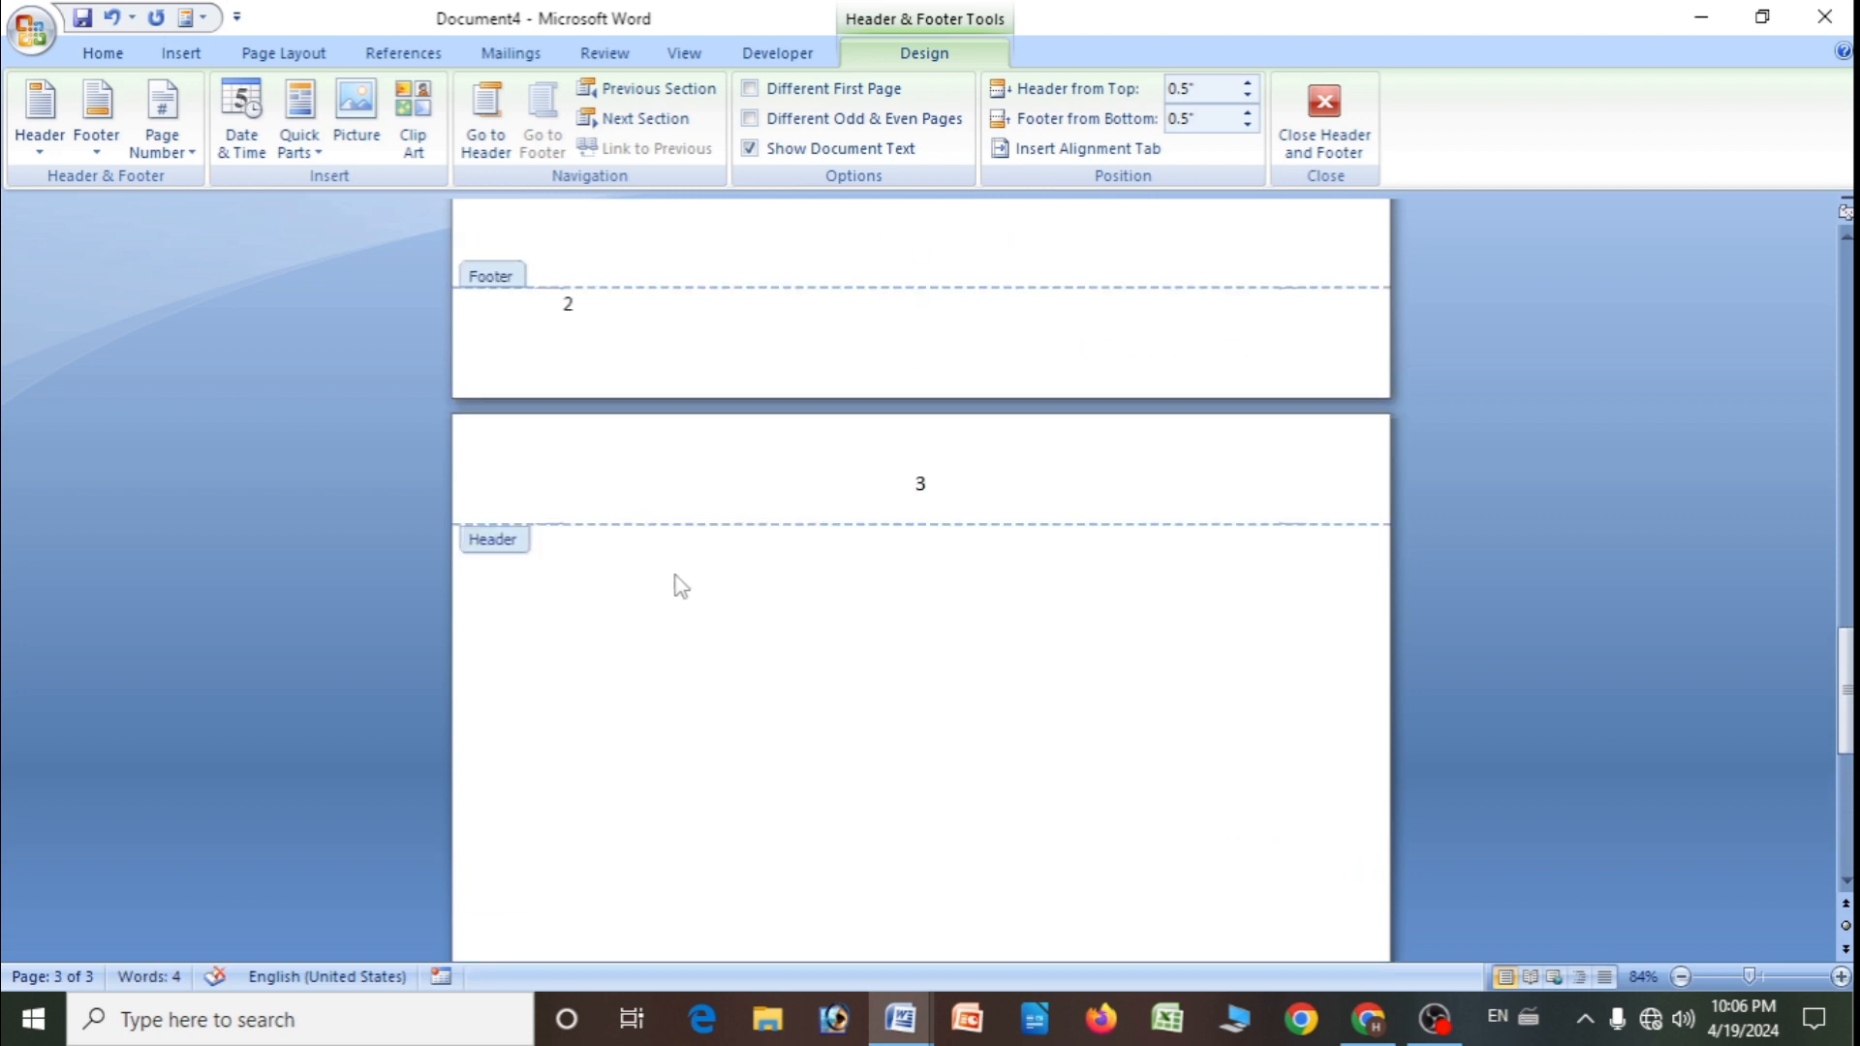
pyautogui.scroll(5, 585, 317)
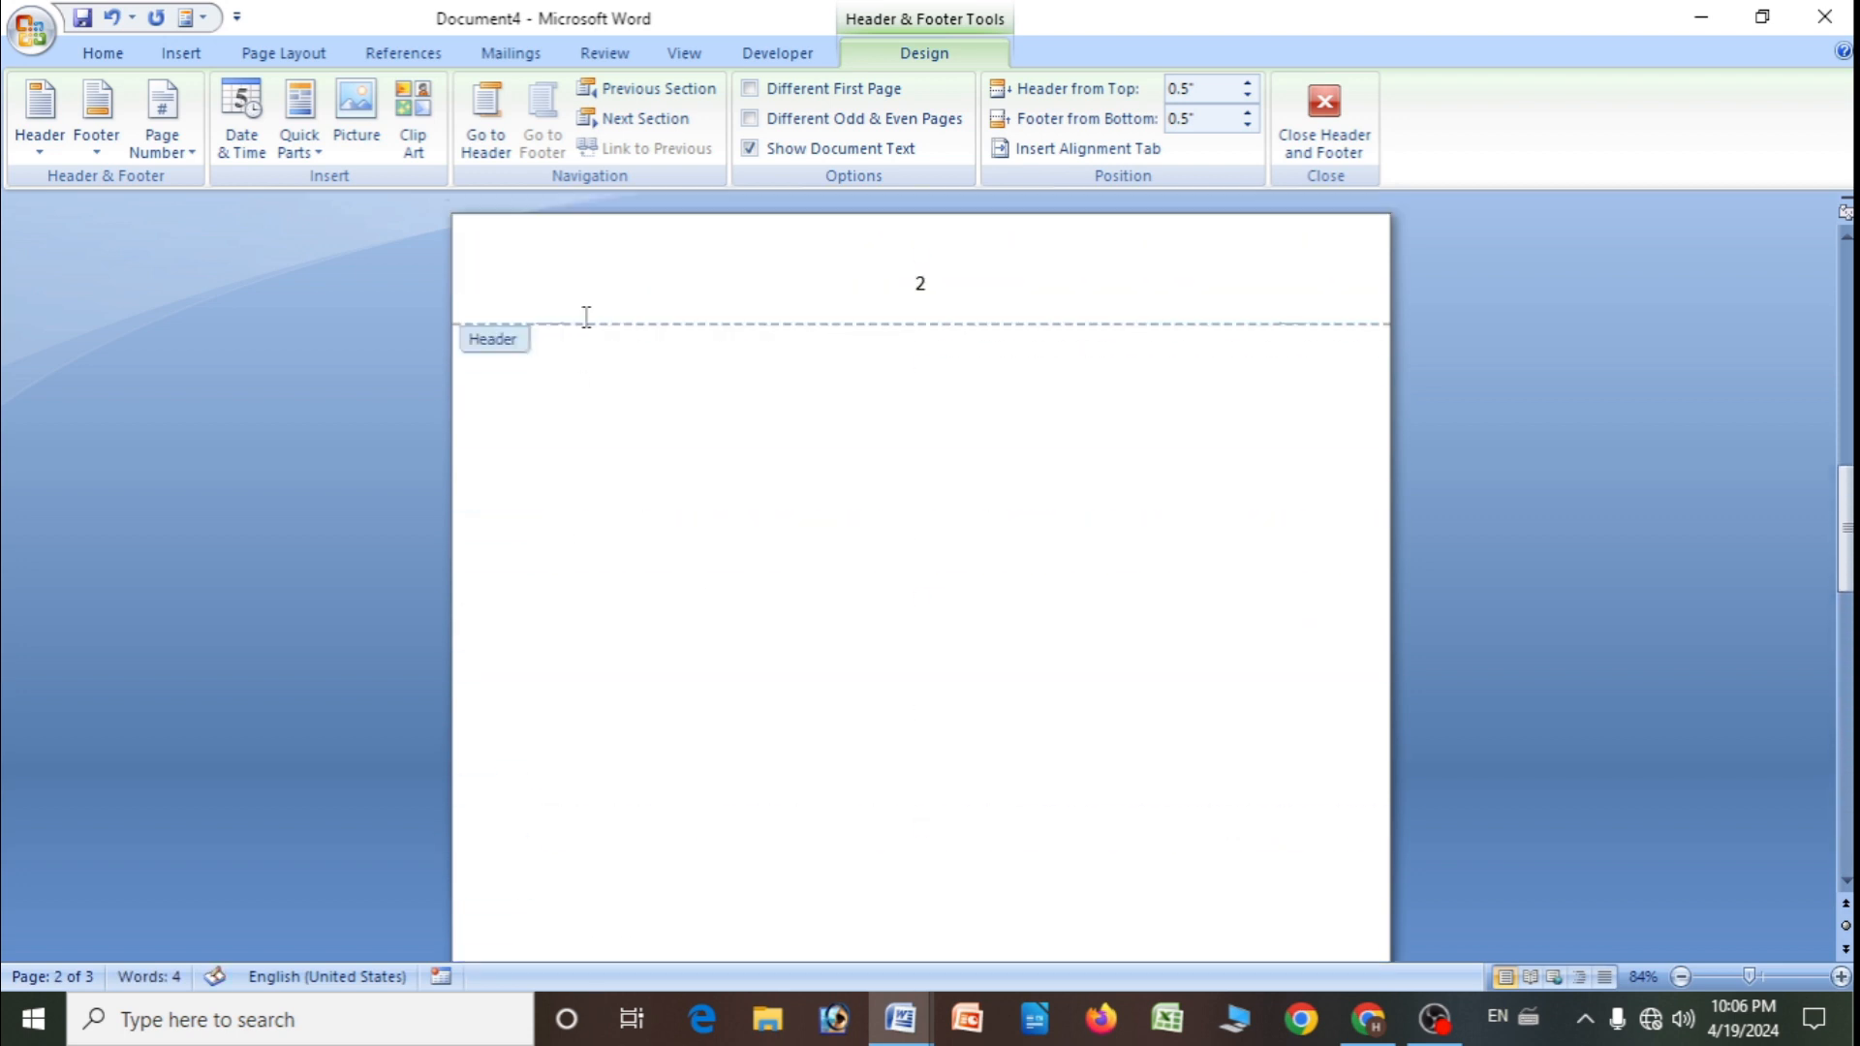
pyautogui.click(1322, 115)
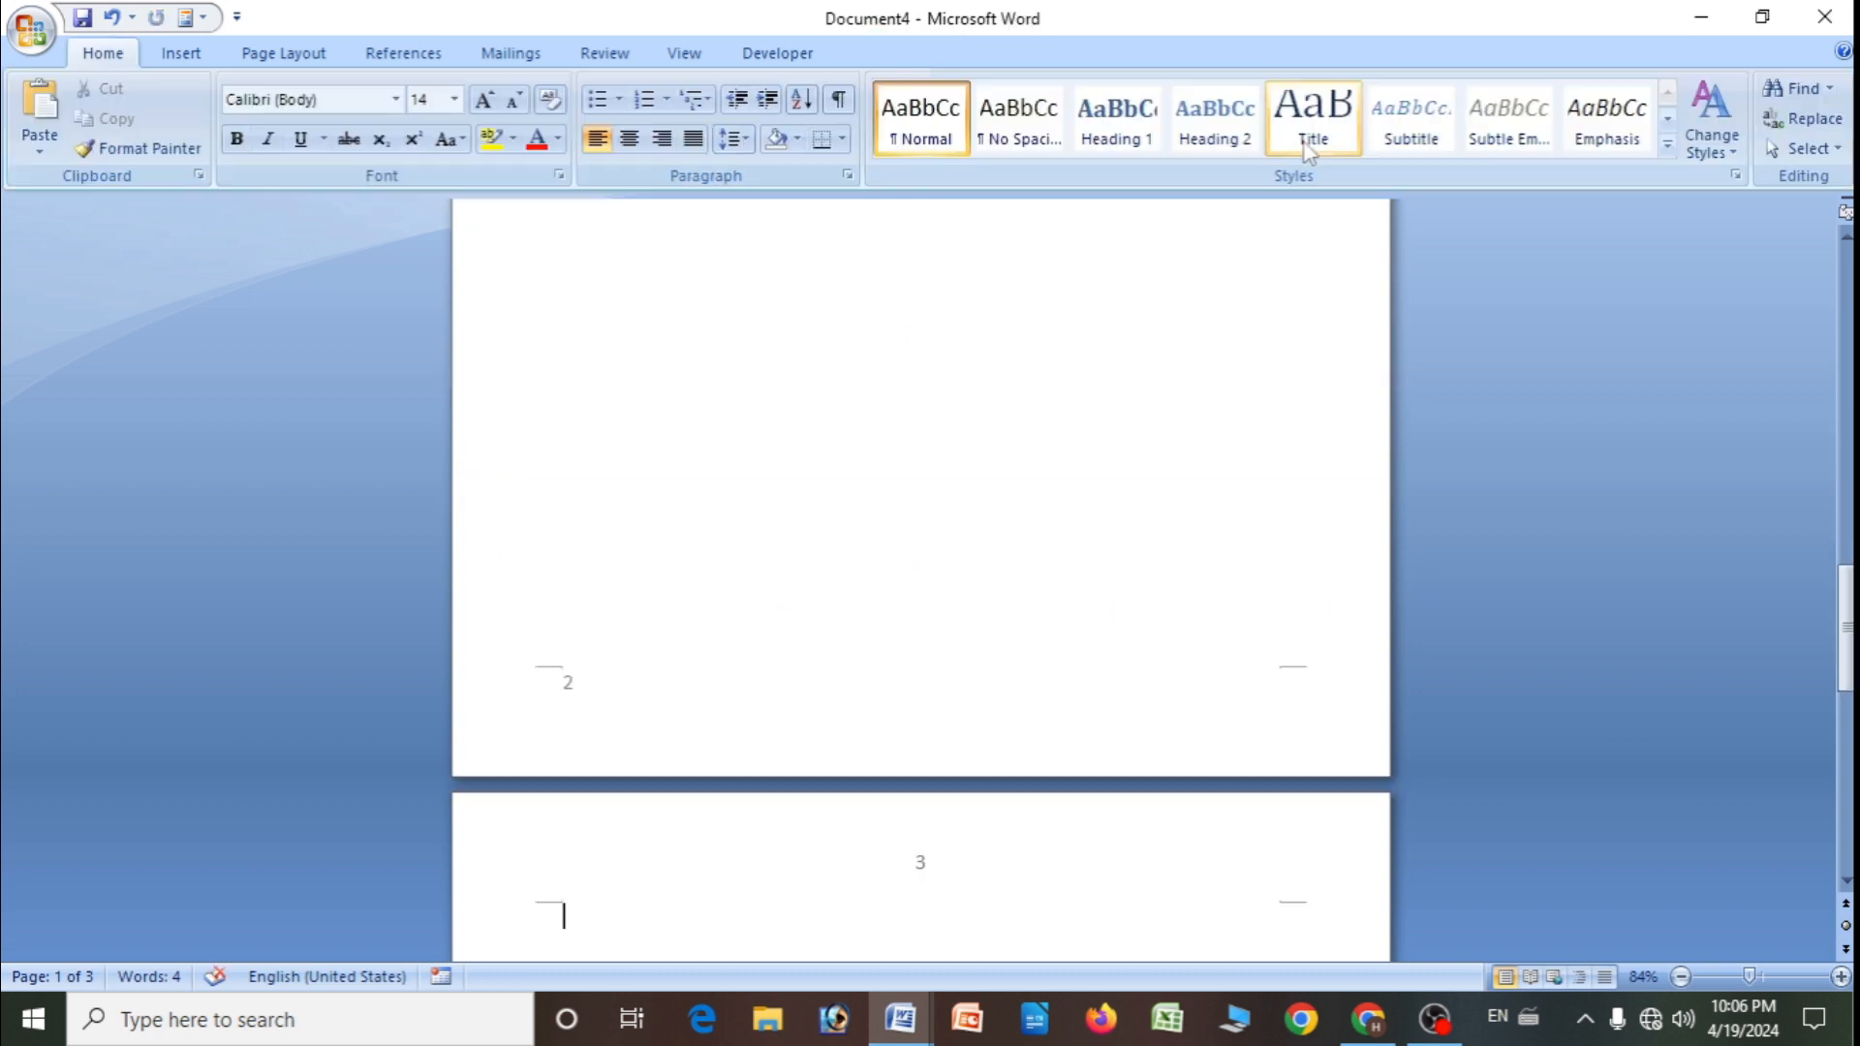
# - Change the page number format to lowercase Roman numerals (i, ii, iii) and check the numbering on the pages
pyautogui.click(184, 55)
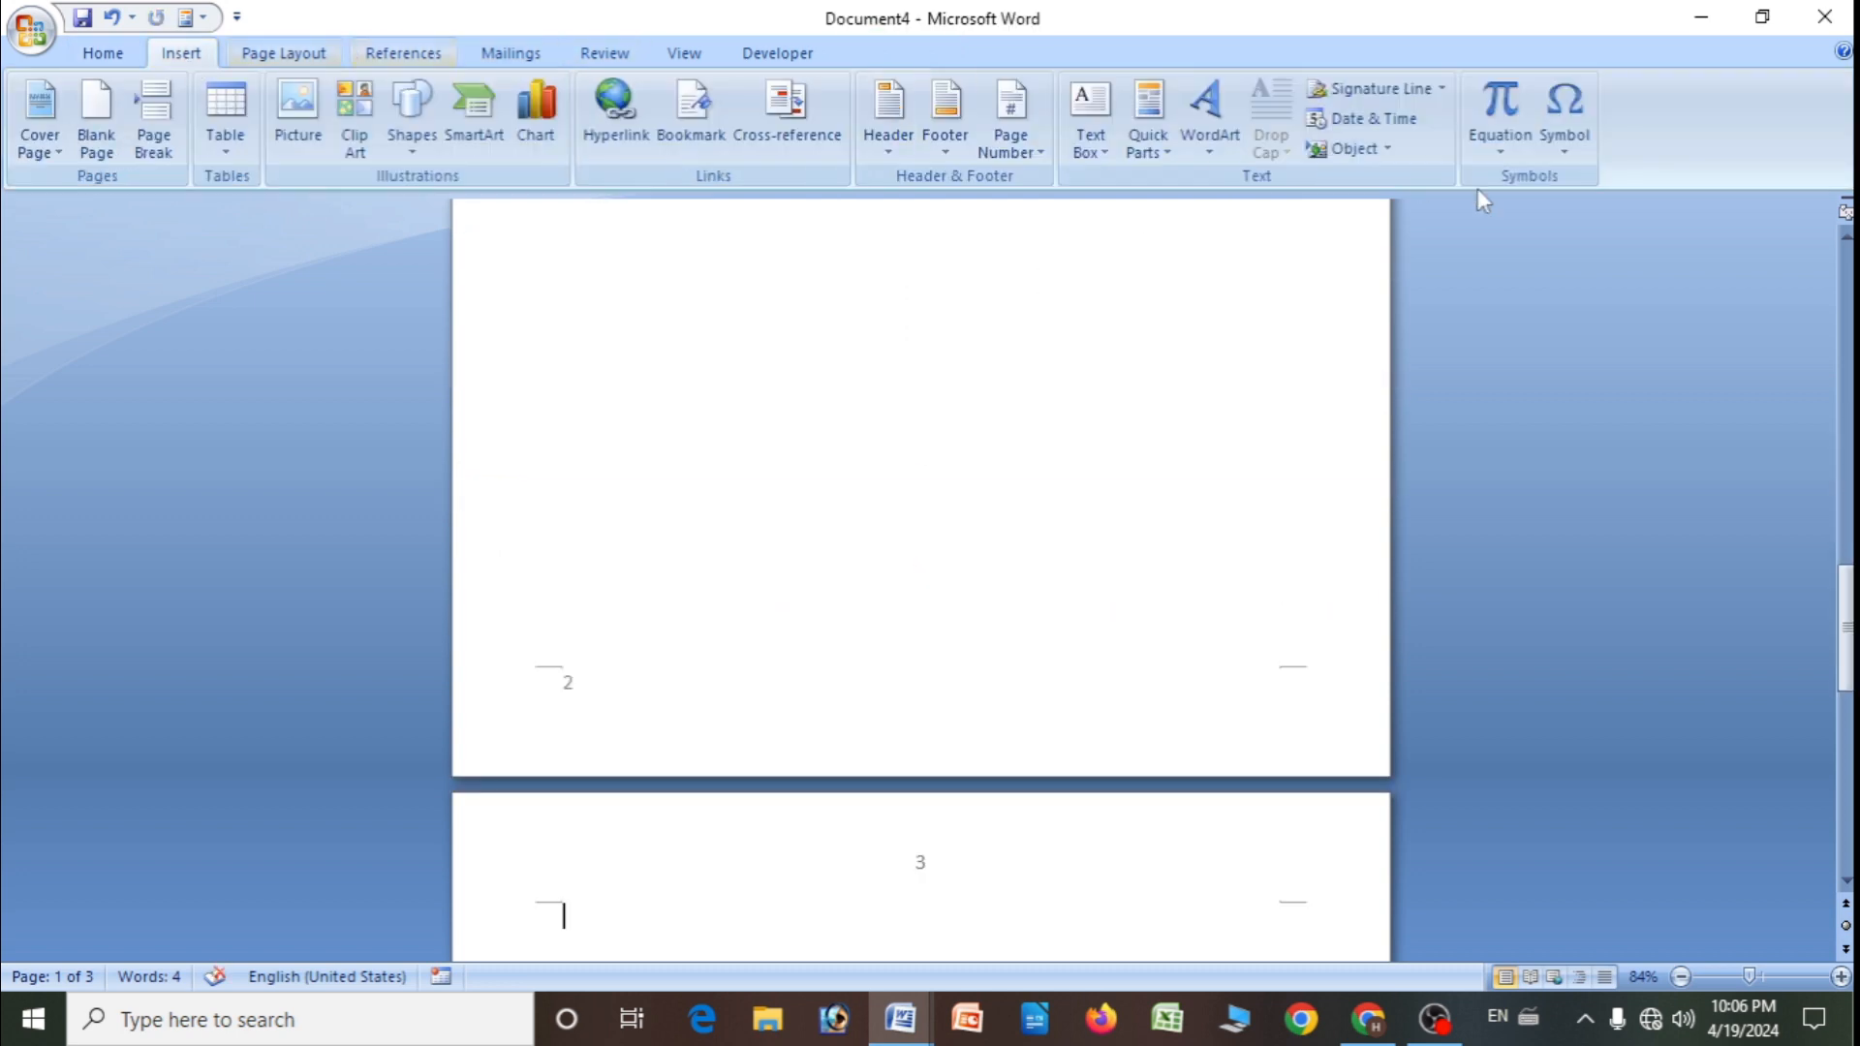
pyautogui.click(1026, 153)
pyautogui.moveTo(1086, 254)
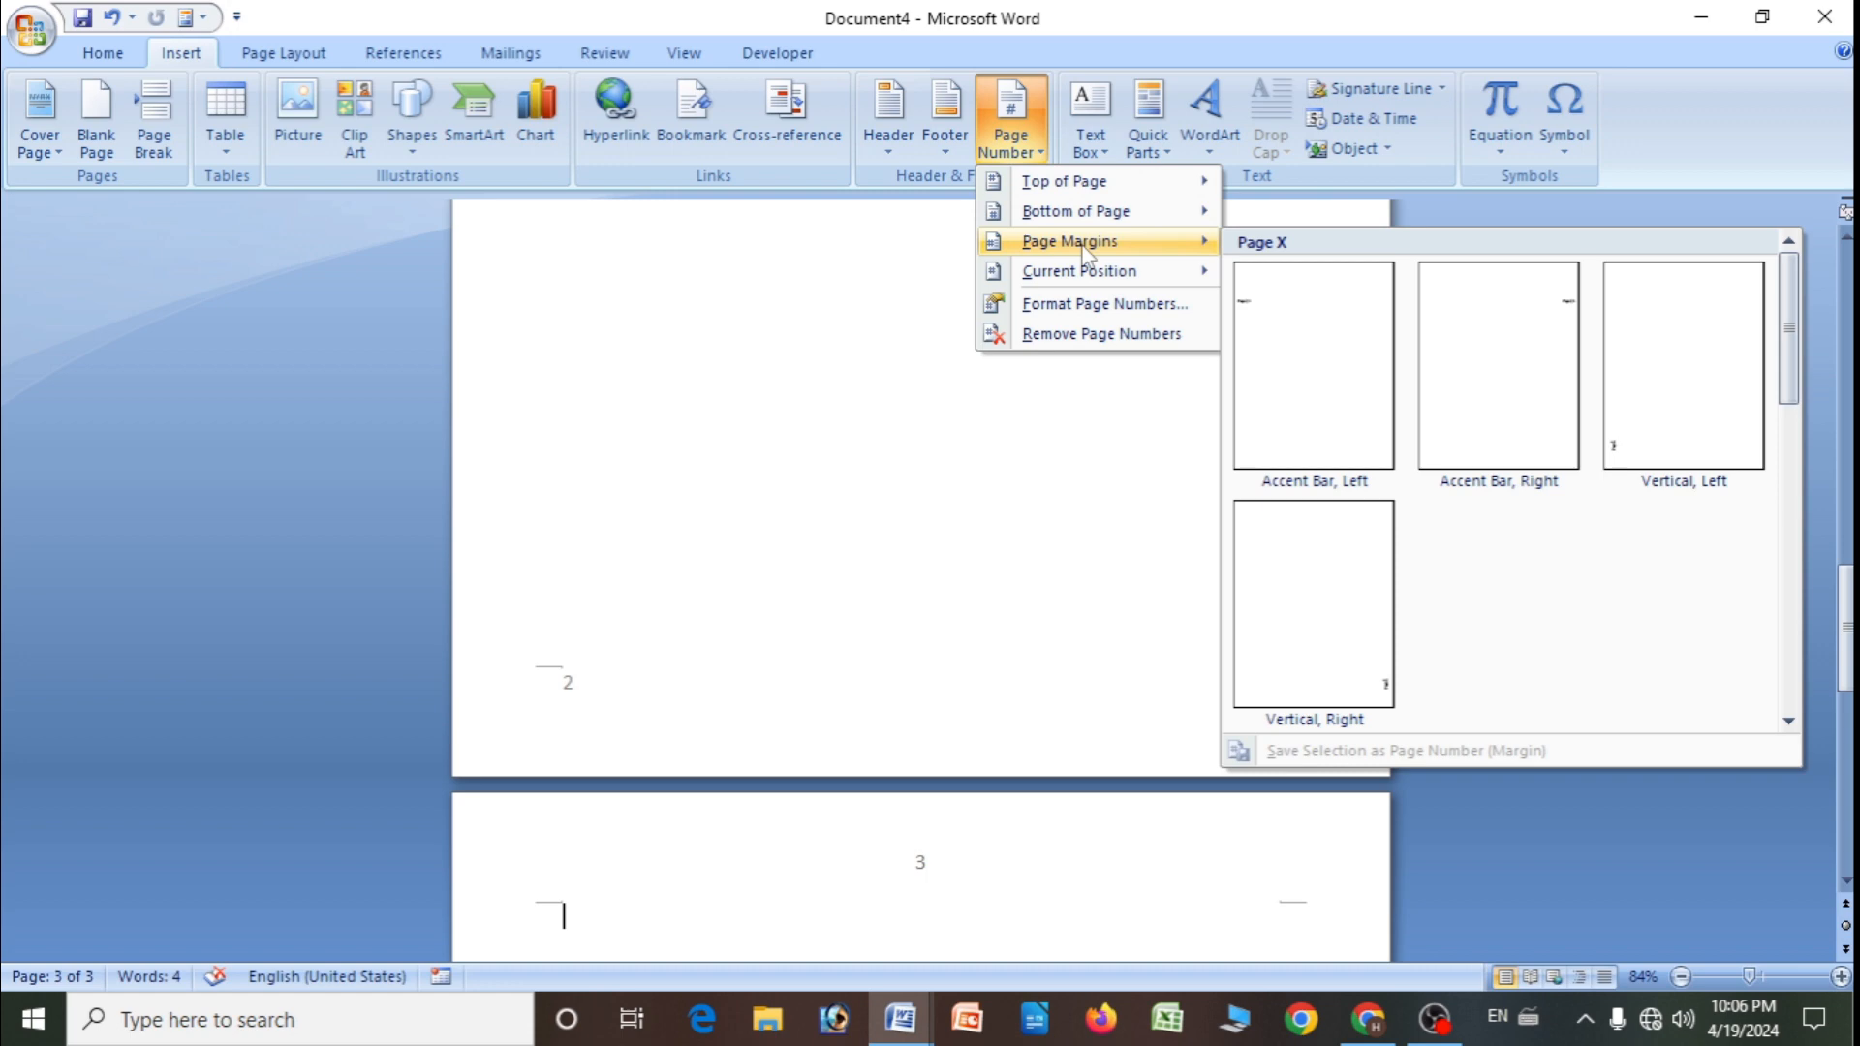
pyautogui.moveTo(1117, 282)
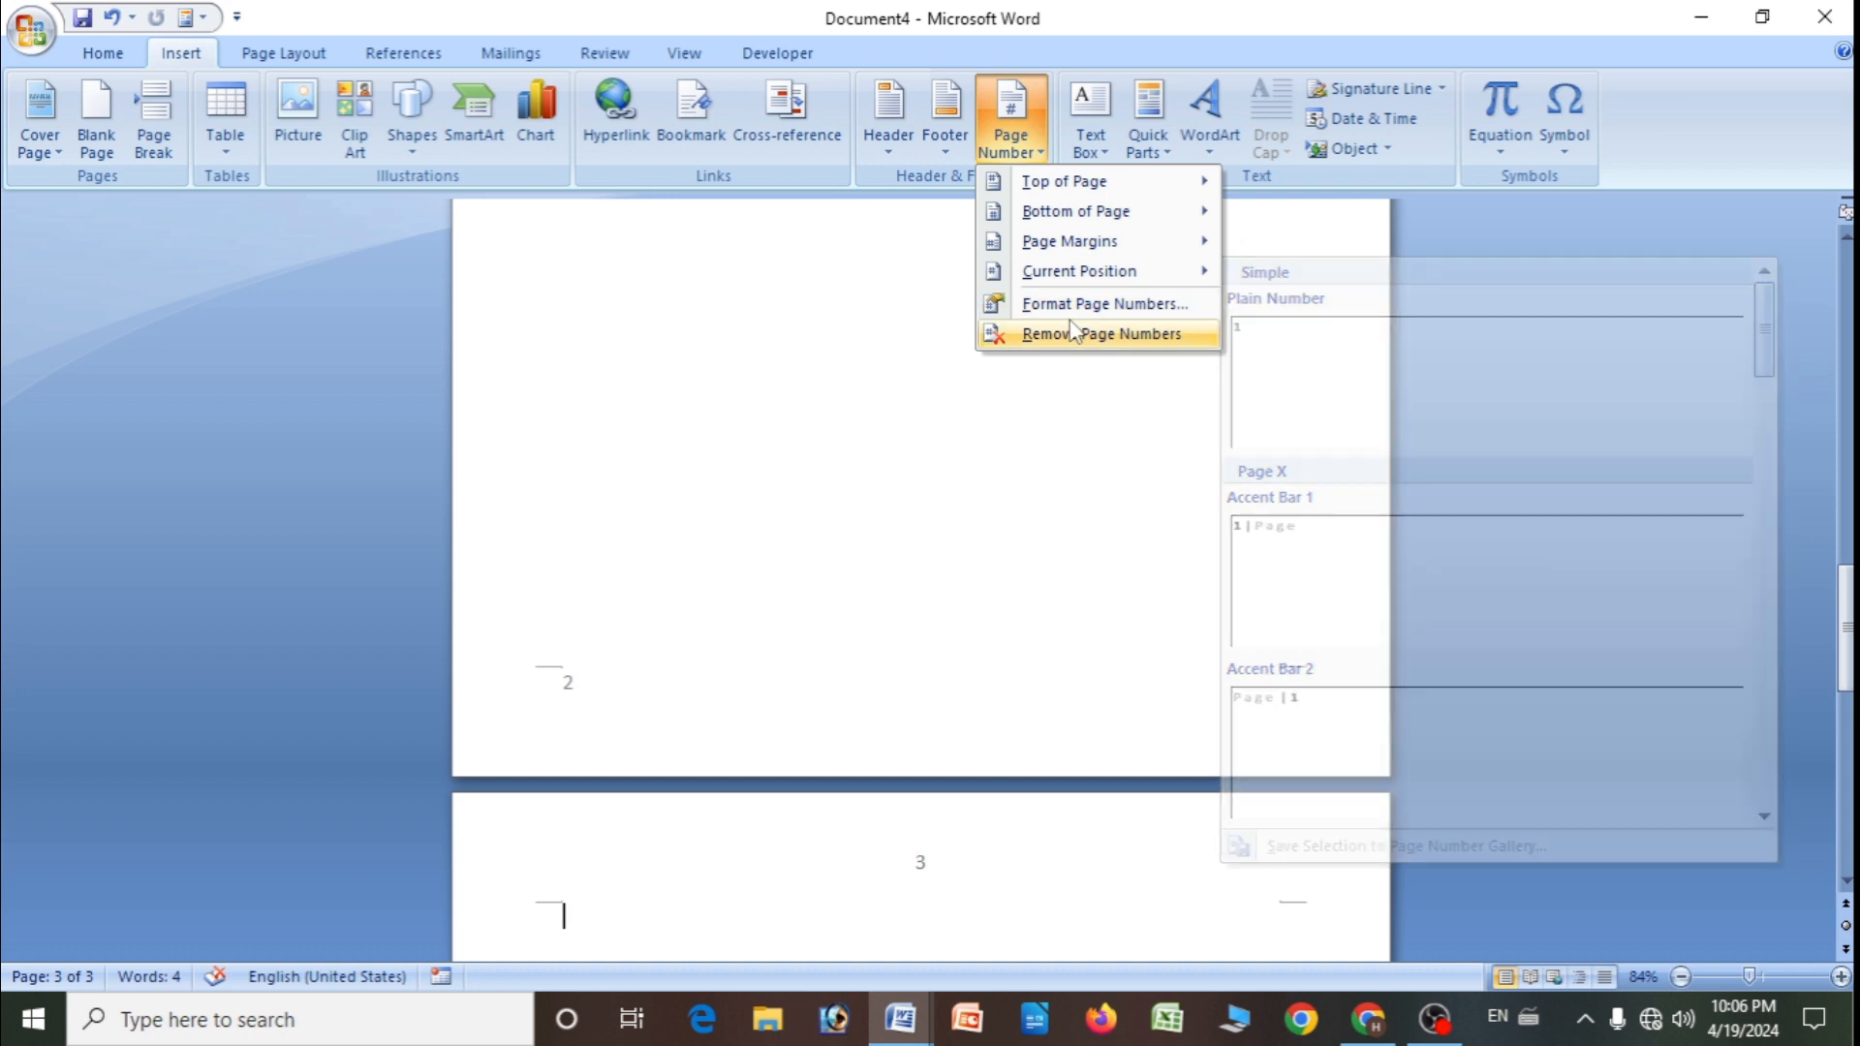
pyautogui.click(1131, 320)
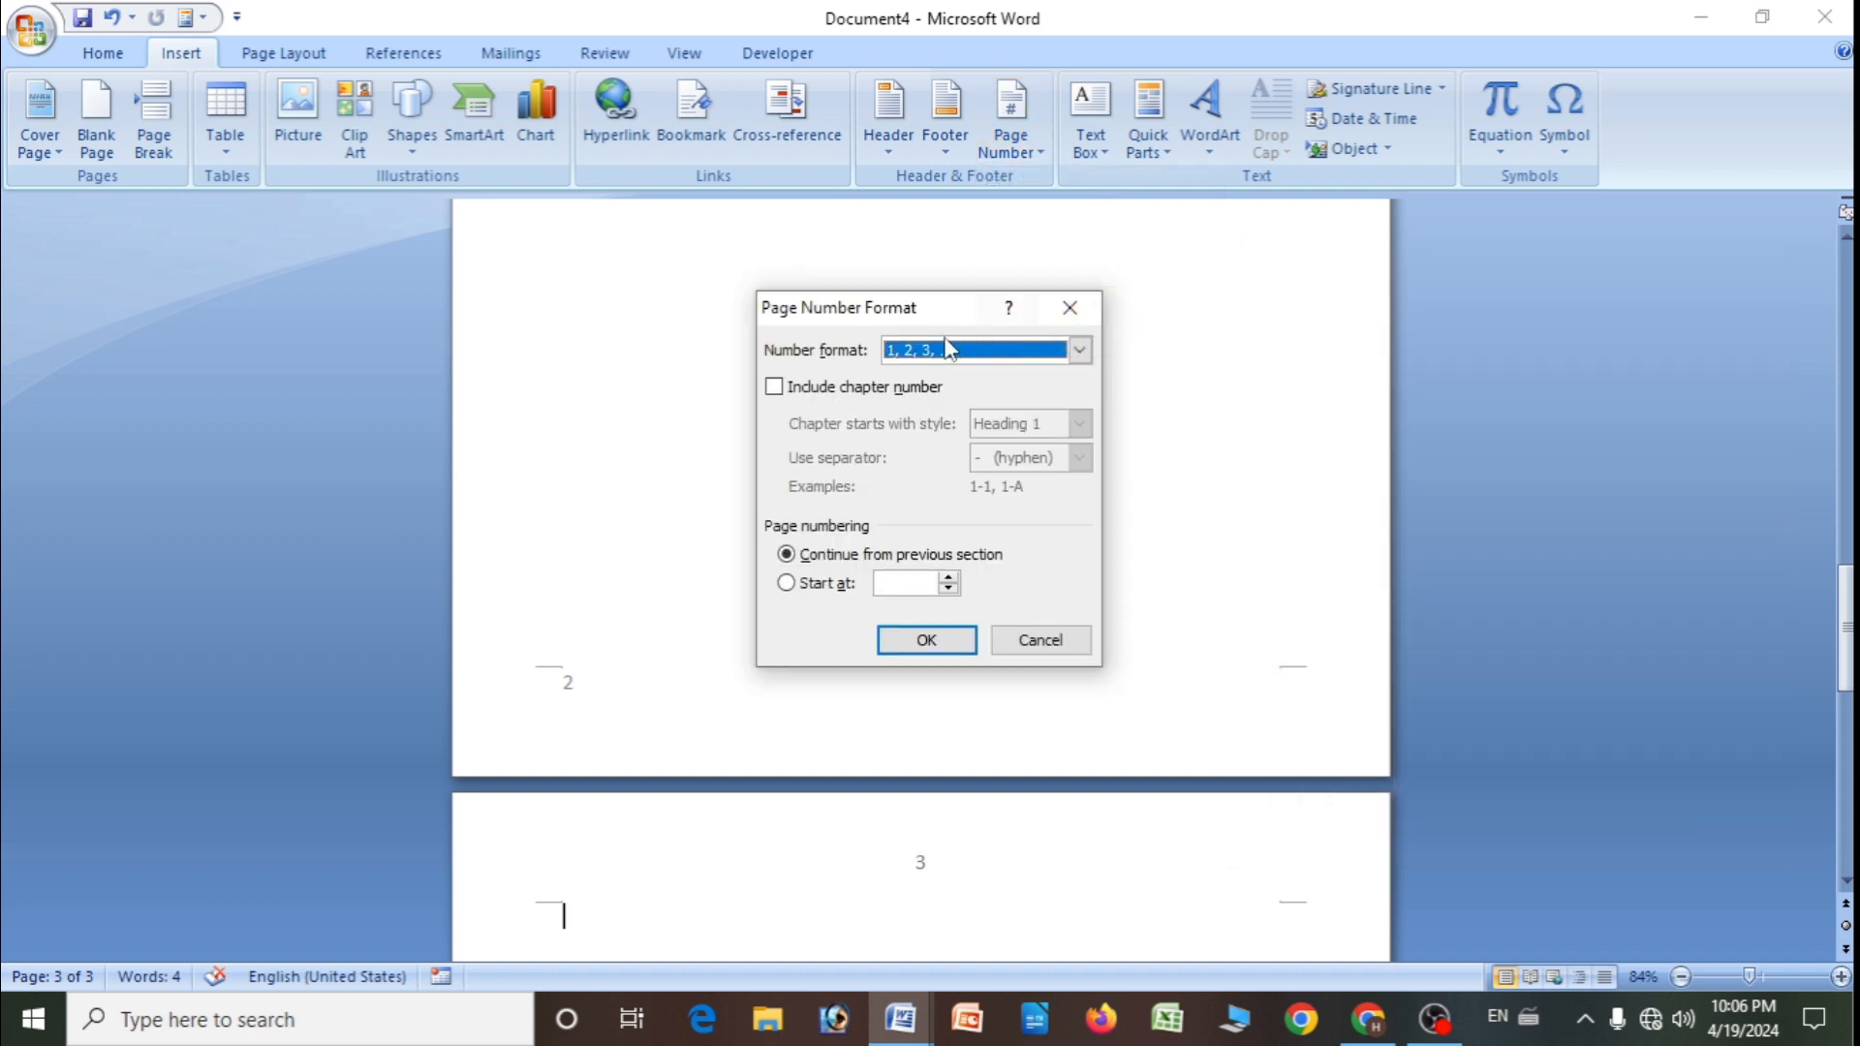
pyautogui.click(1079, 350)
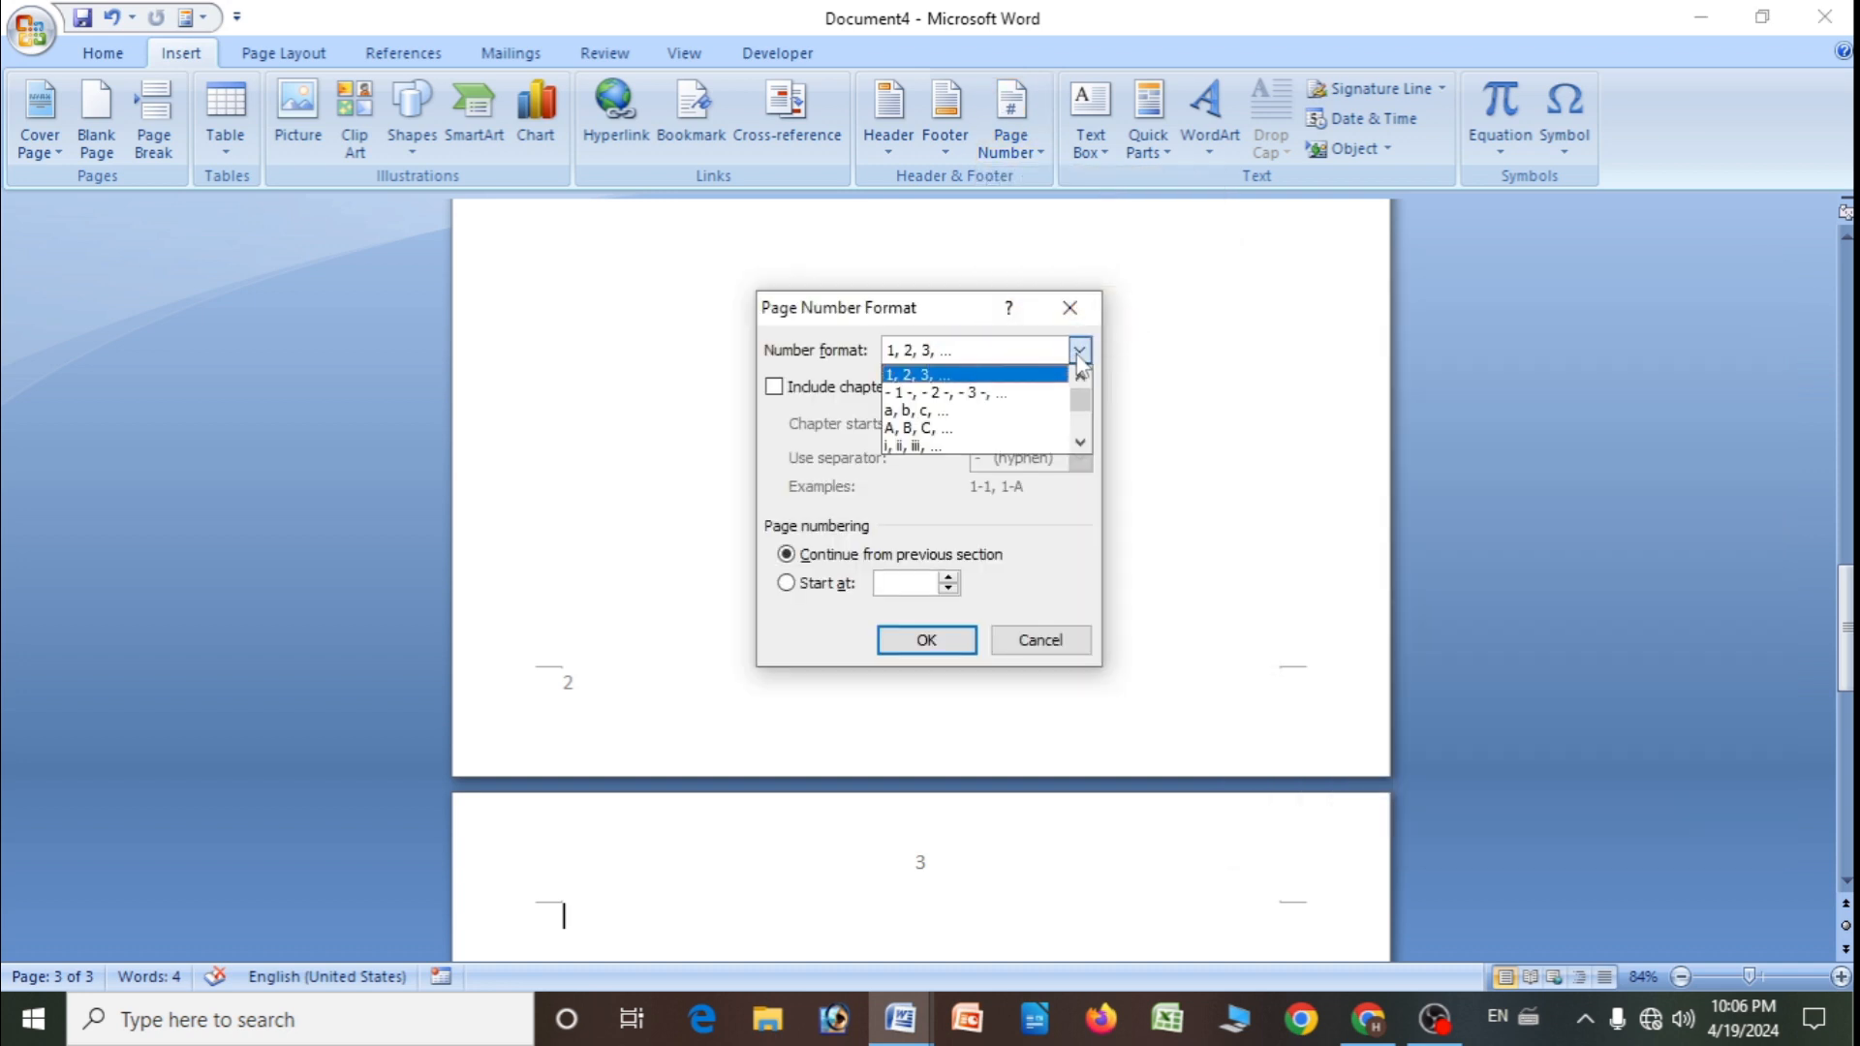
pyautogui.click(928, 447)
pyautogui.click(924, 643)
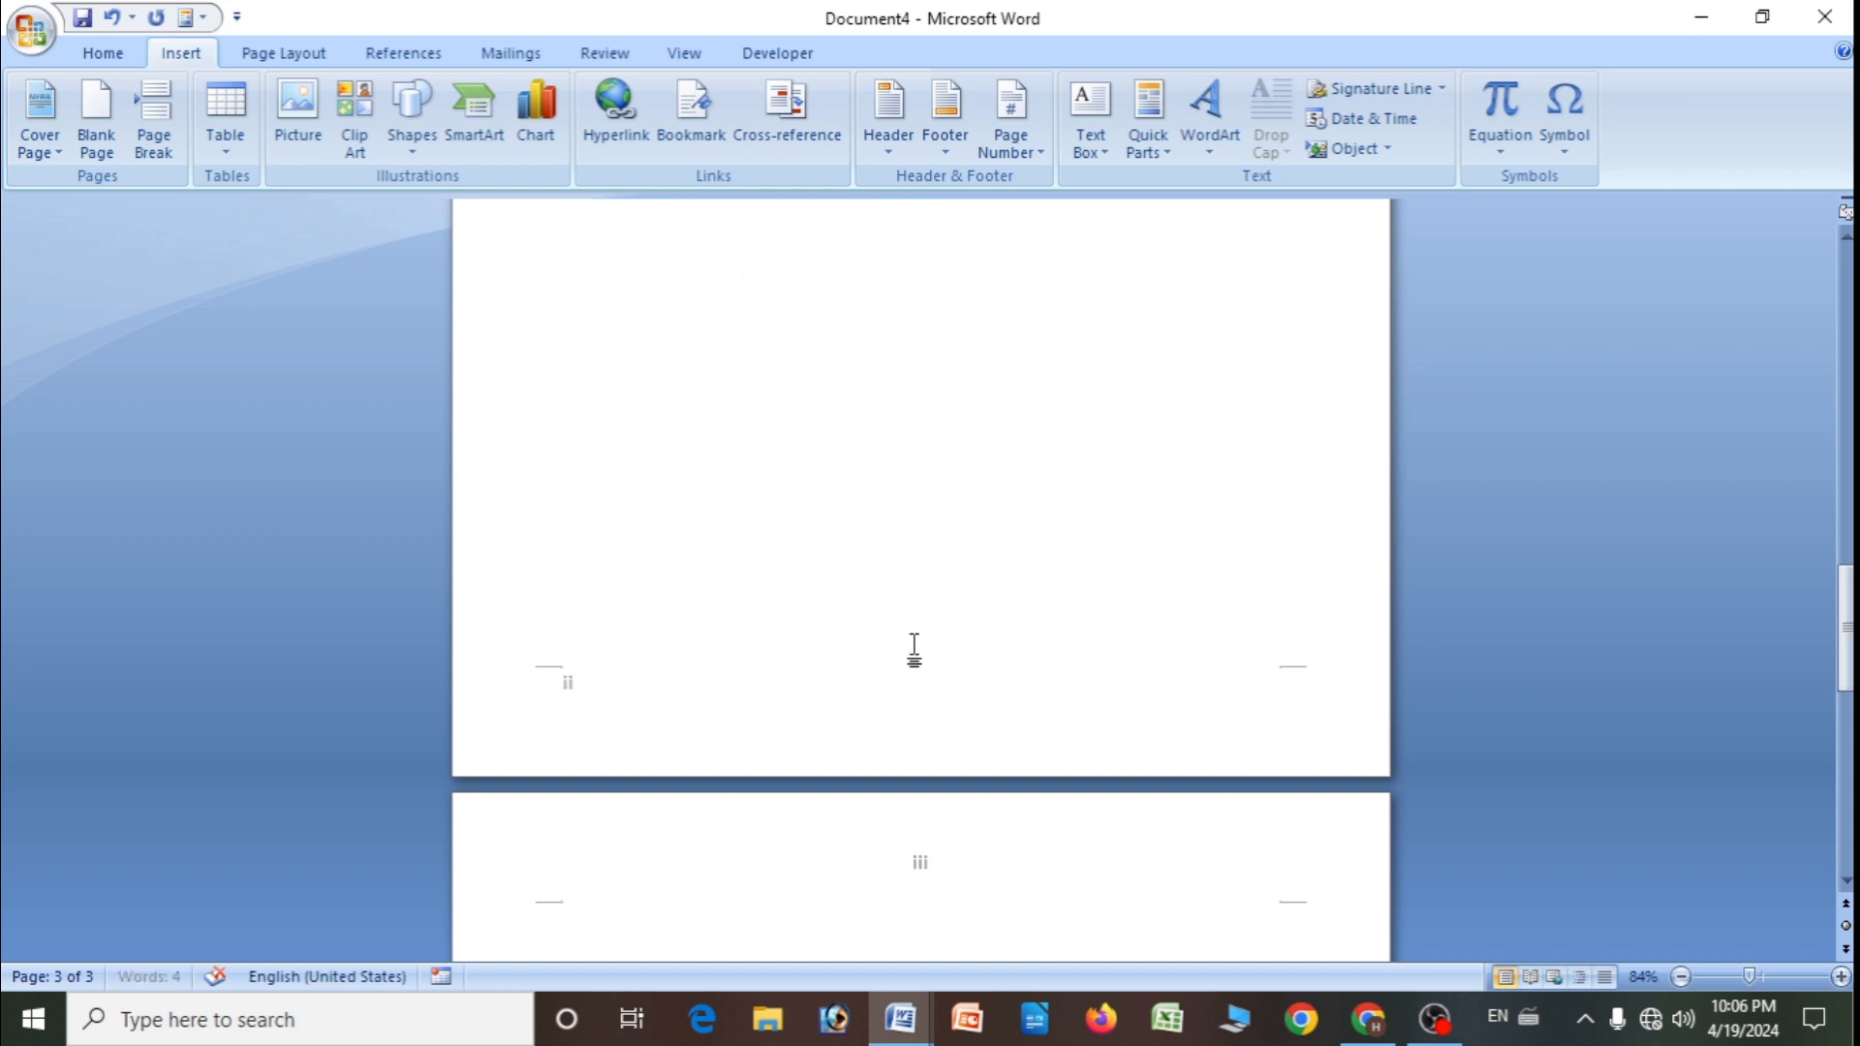
pyautogui.scroll(12, 801, 536)
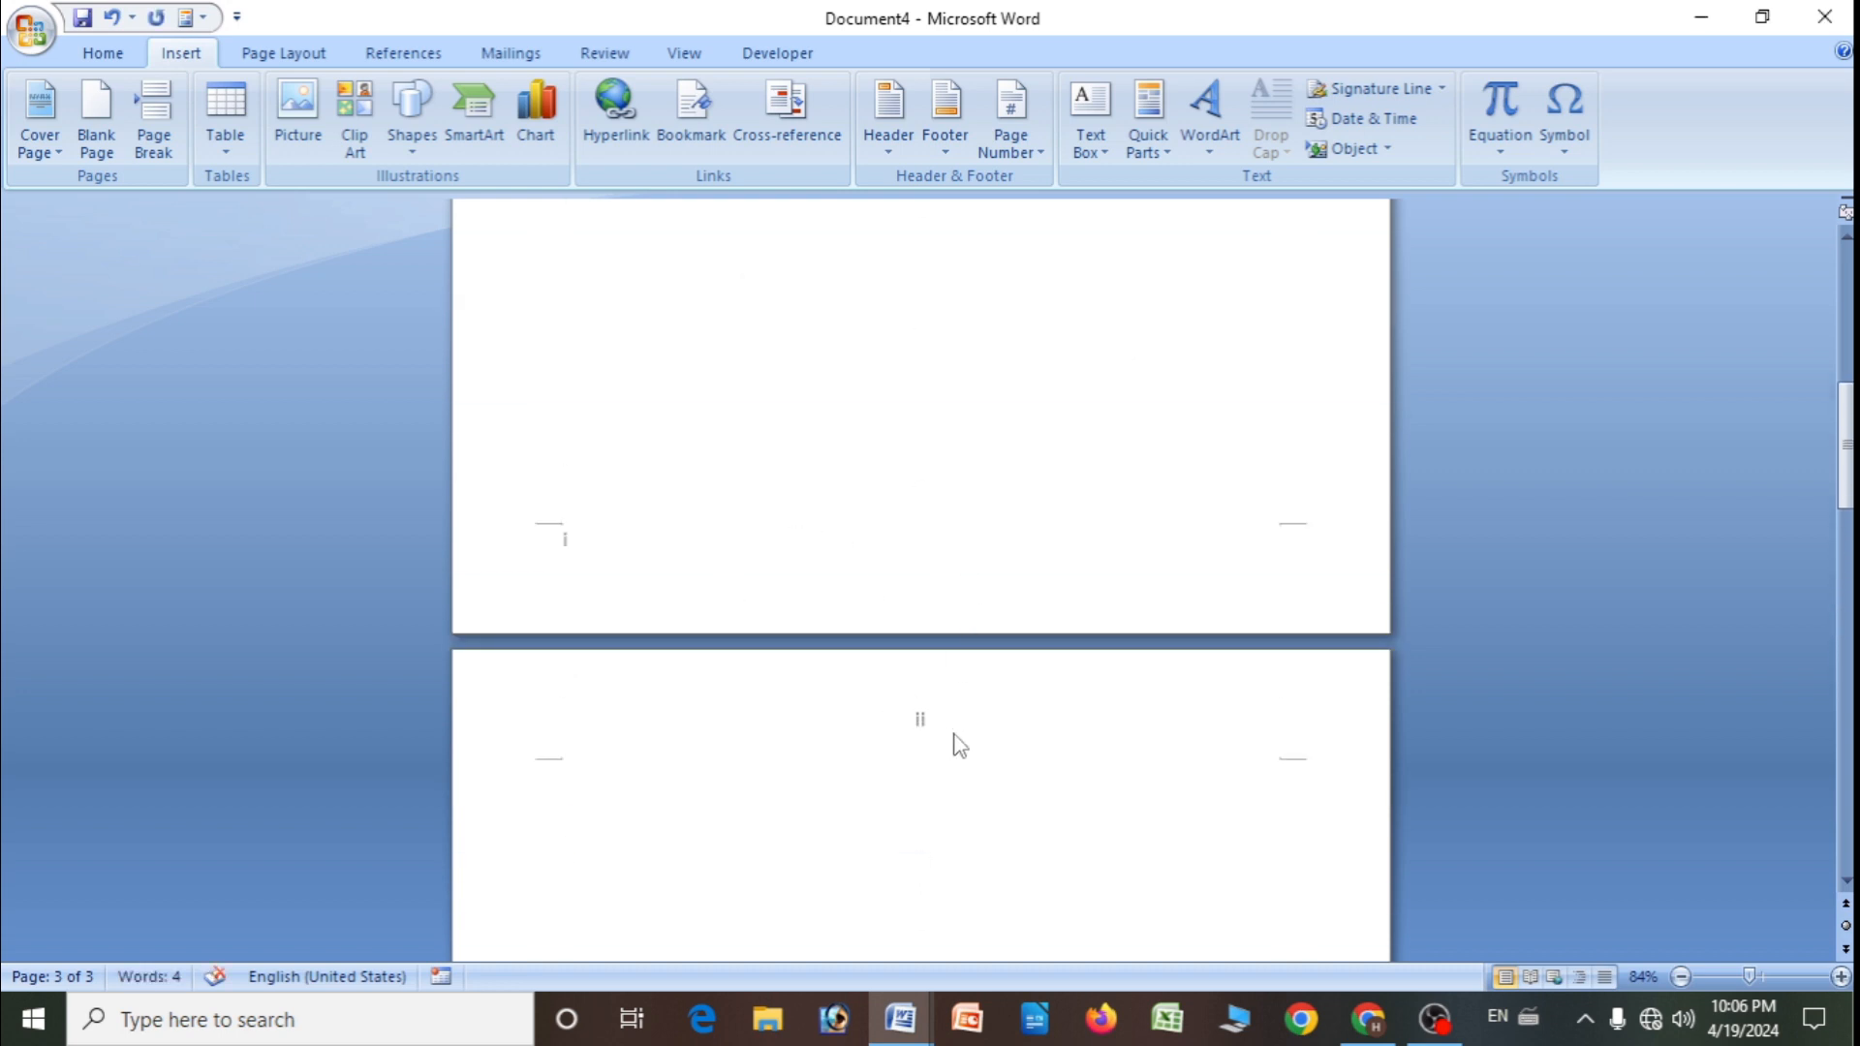
pyautogui.keyDown('ctrl'); pyautogui.scroll(6, 942, 743); pyautogui.keyUp('ctrl')
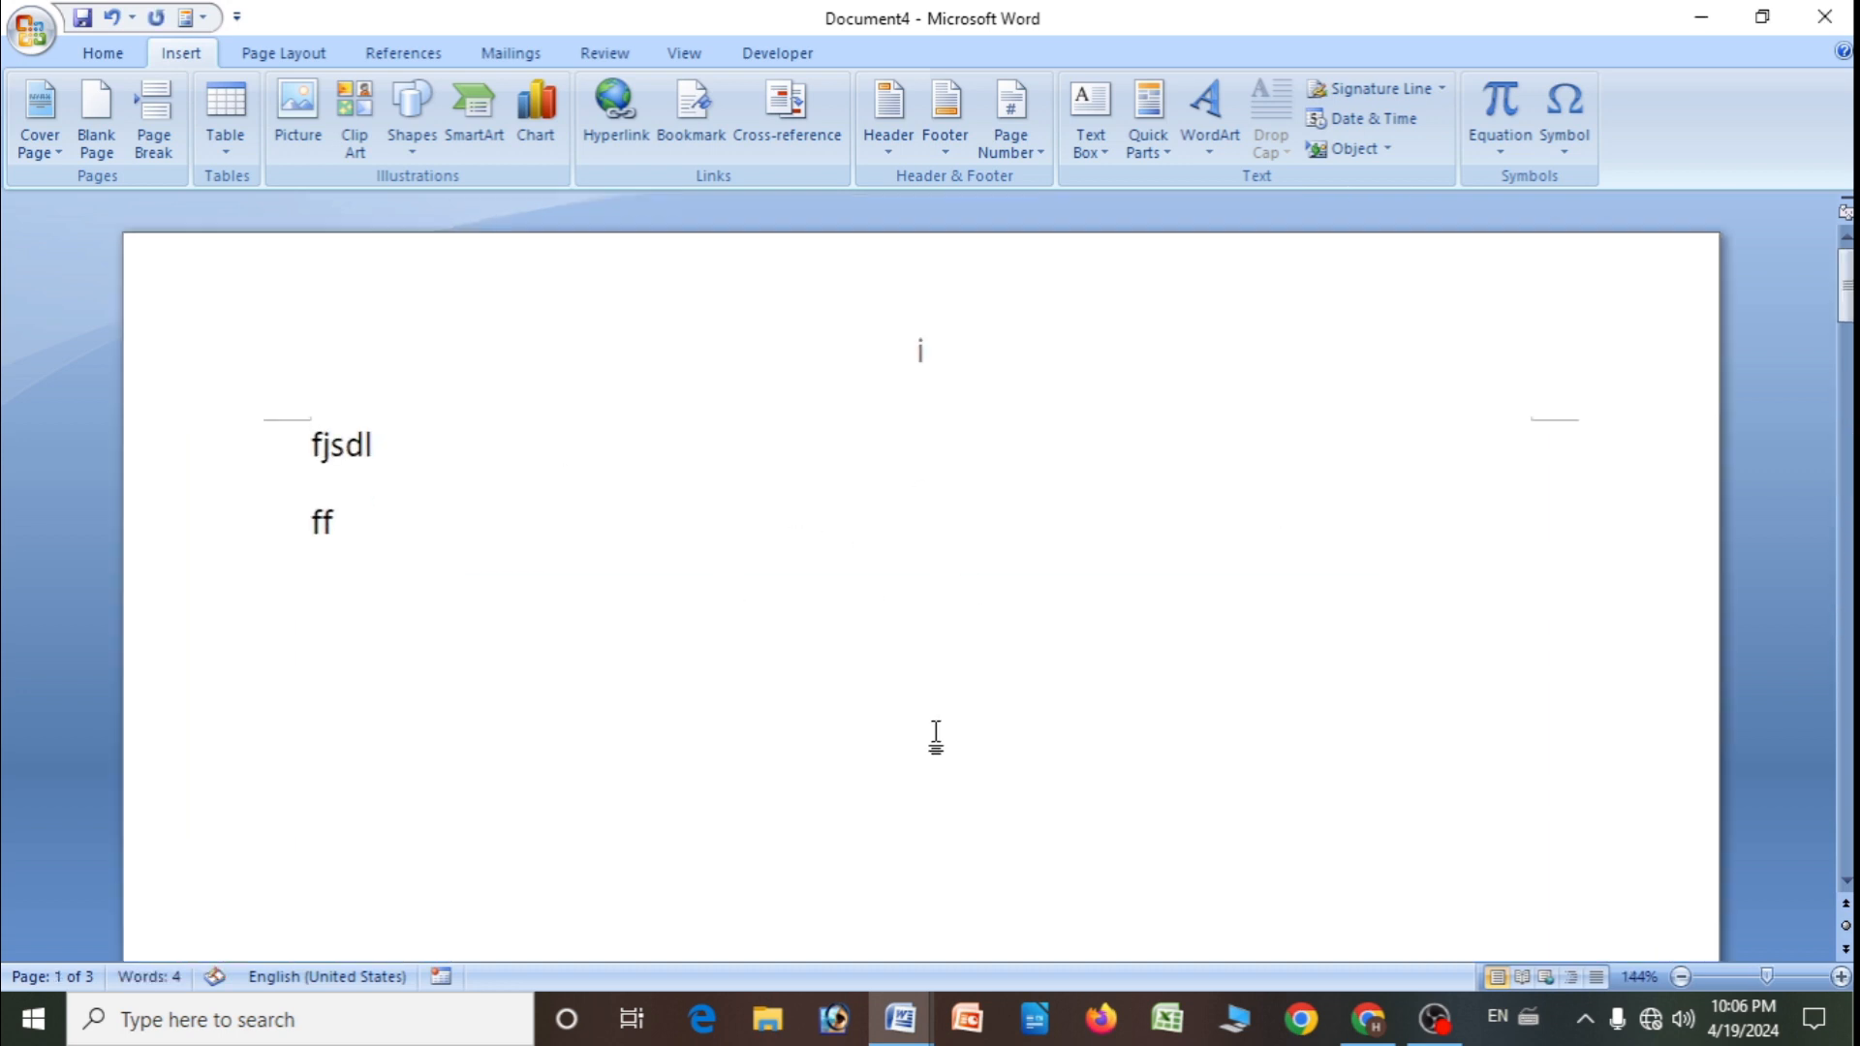
pyautogui.keyDown('ctrl'); pyautogui.scroll(-6, 924, 368); pyautogui.keyUp('ctrl')
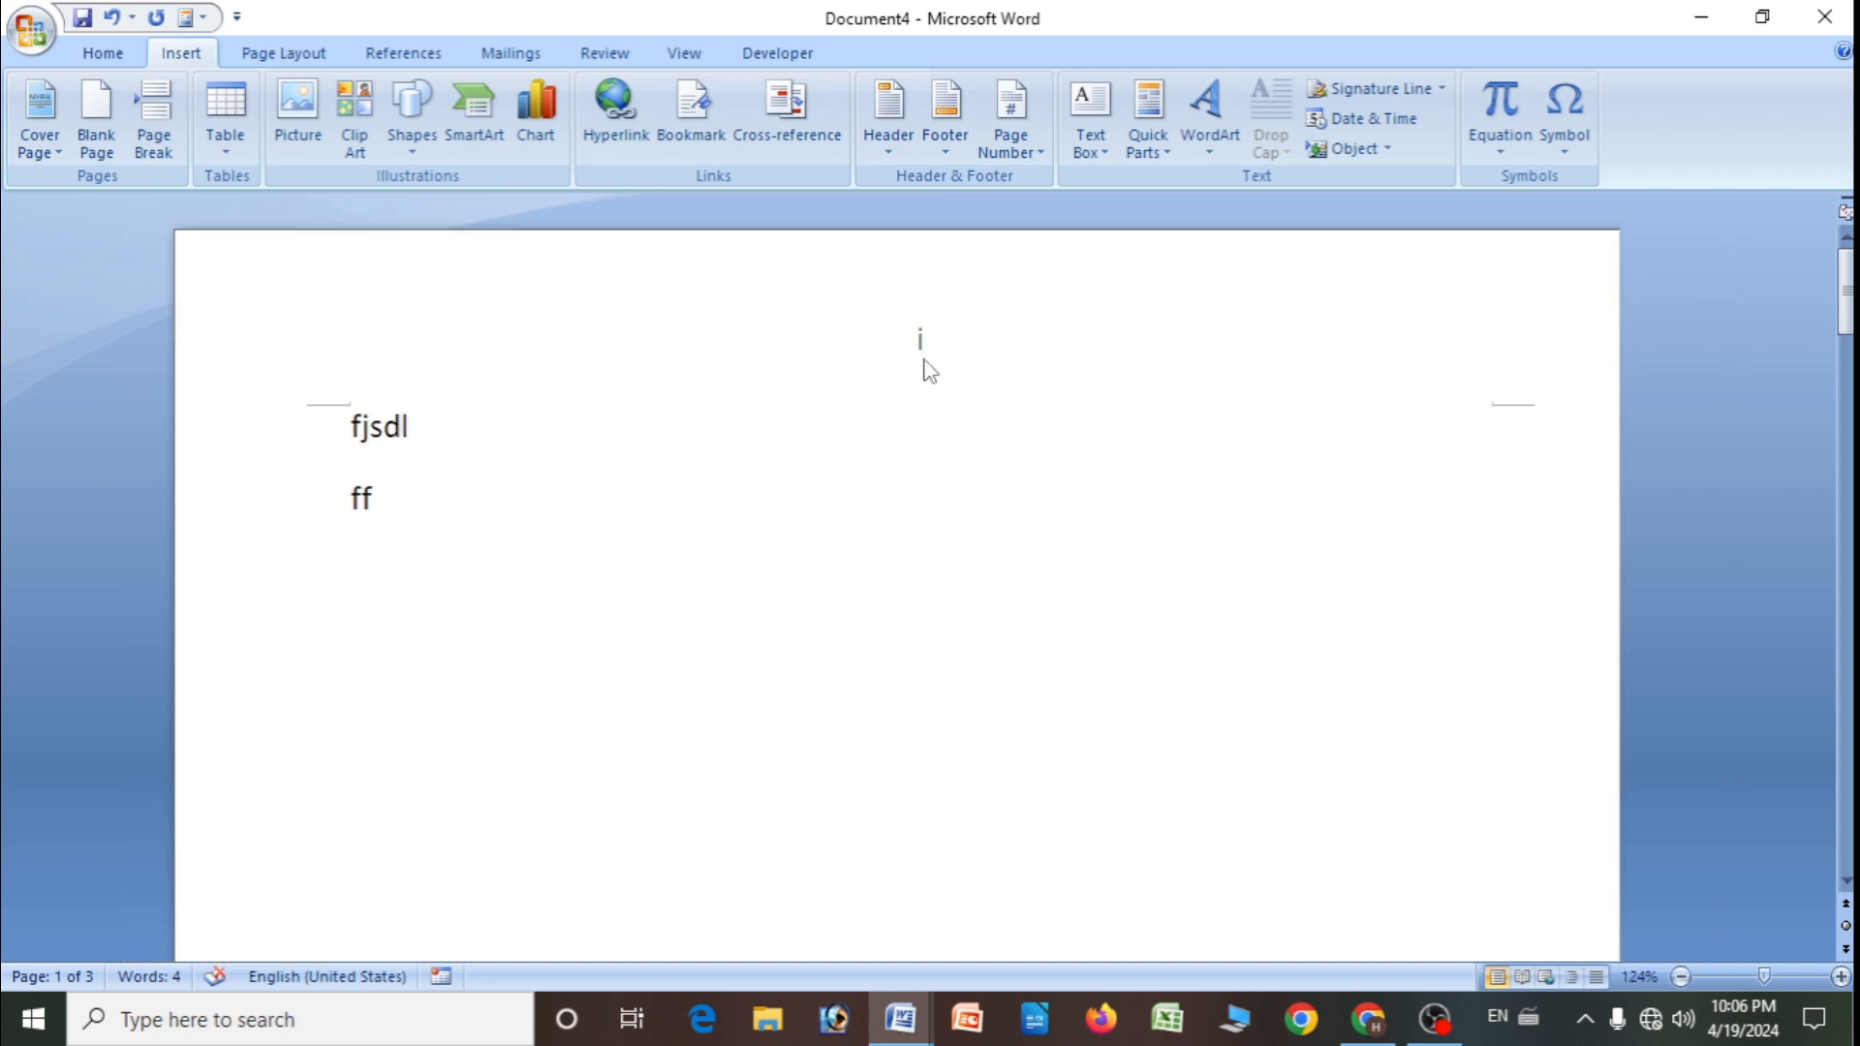
# - Change the page number format to lowercase letters (a, b, c) and check the numbering from the first to the last page
pyautogui.click(1010, 121)
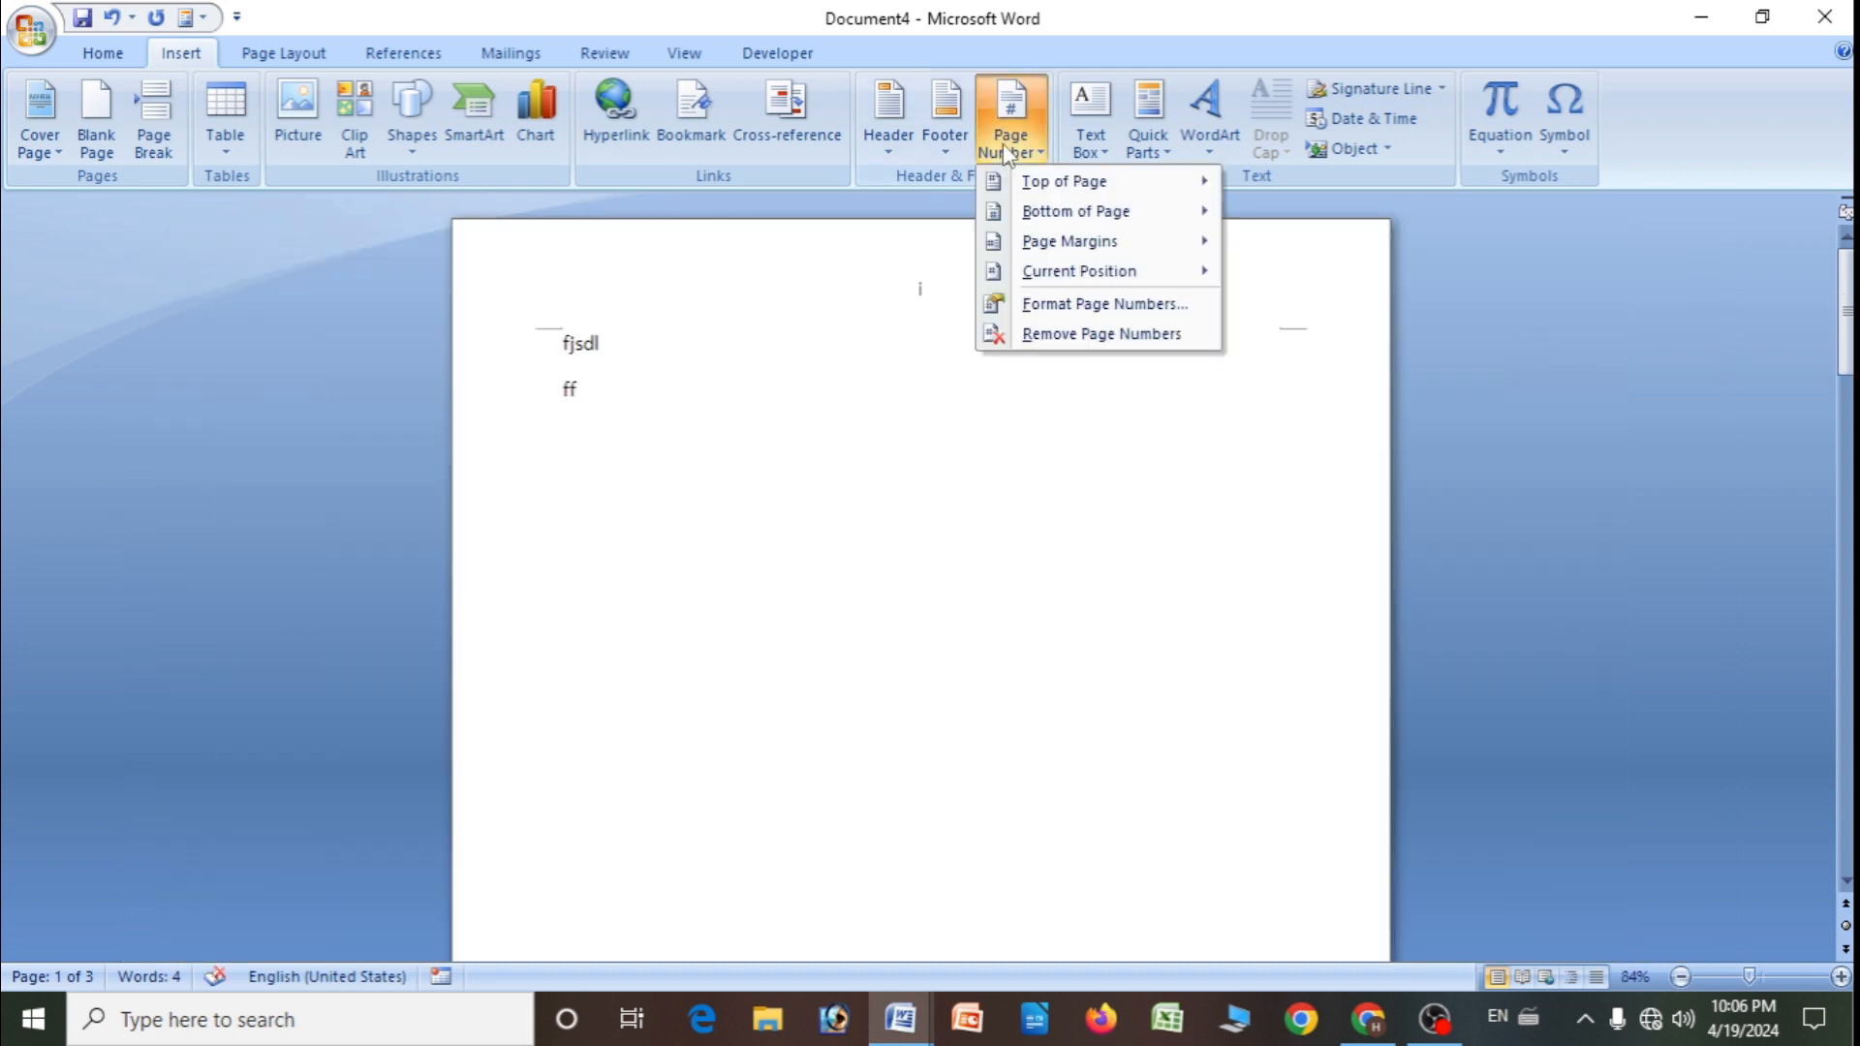
pyautogui.click(1066, 304)
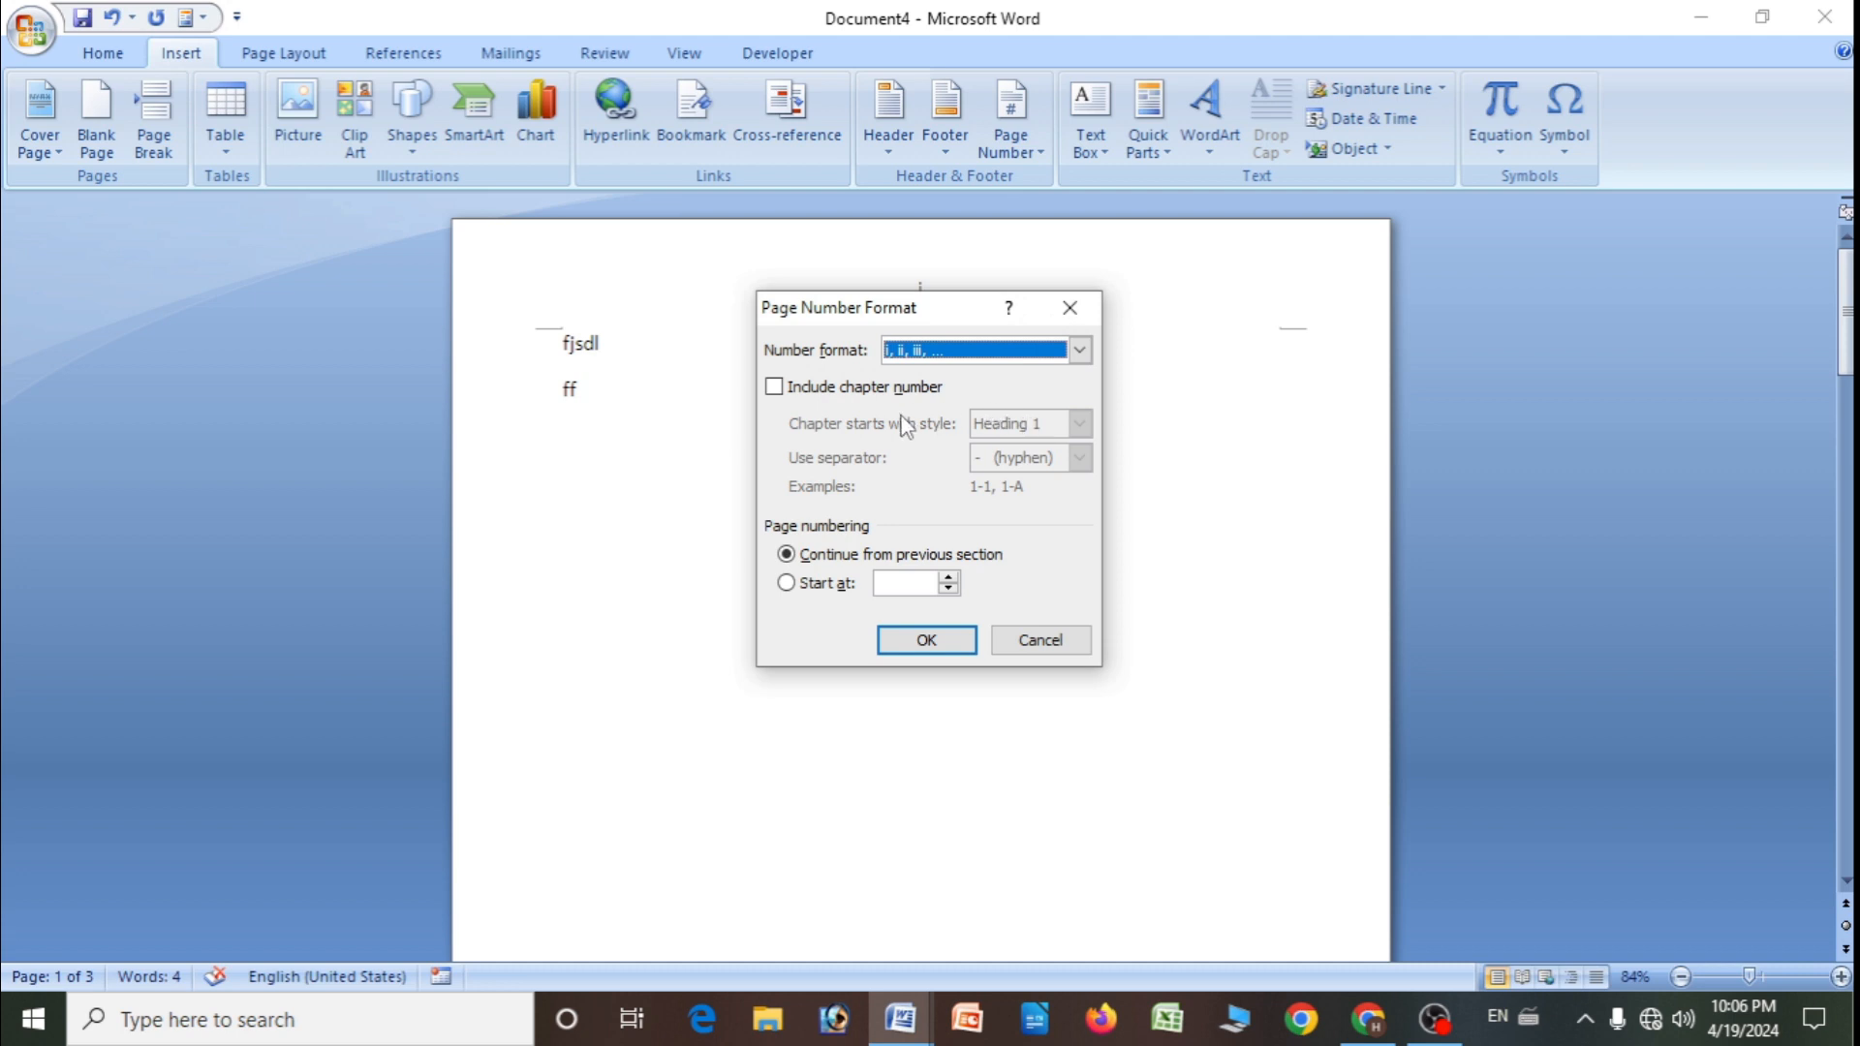
pyautogui.click(1079, 350)
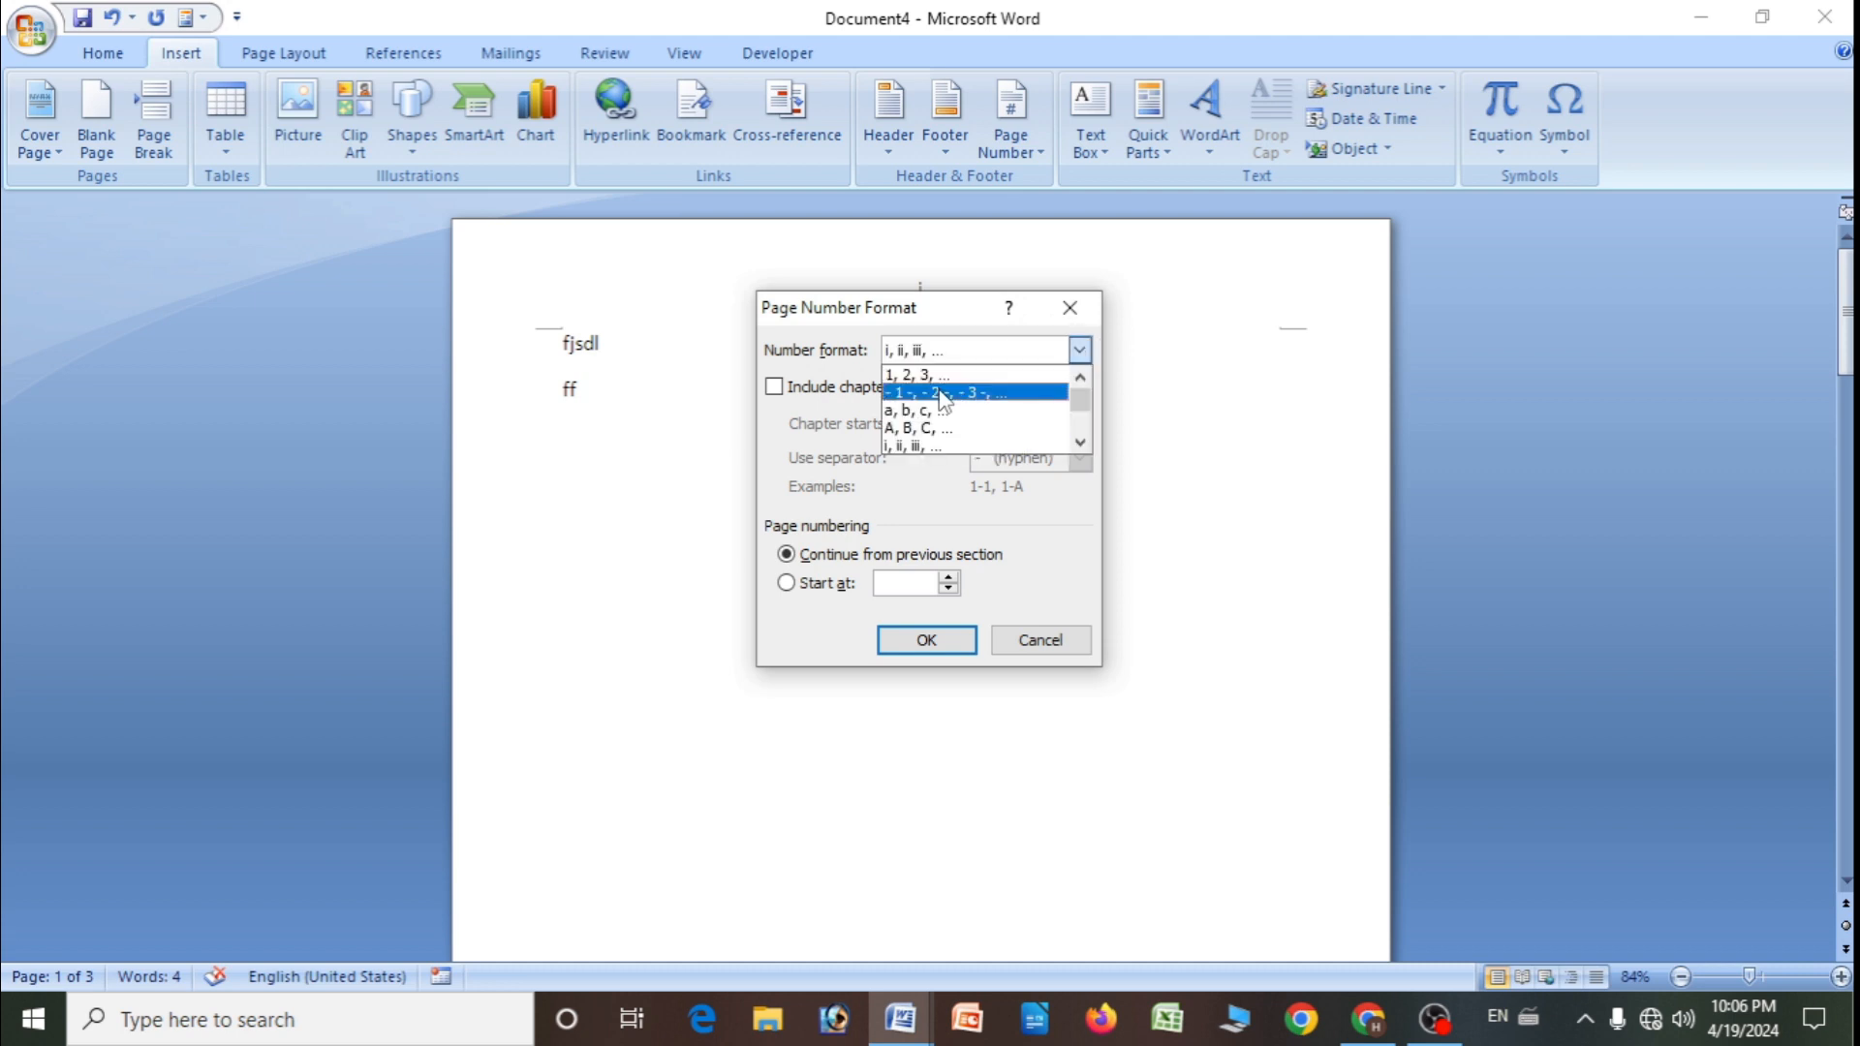
pyautogui.click(922, 415)
pyautogui.click(926, 640)
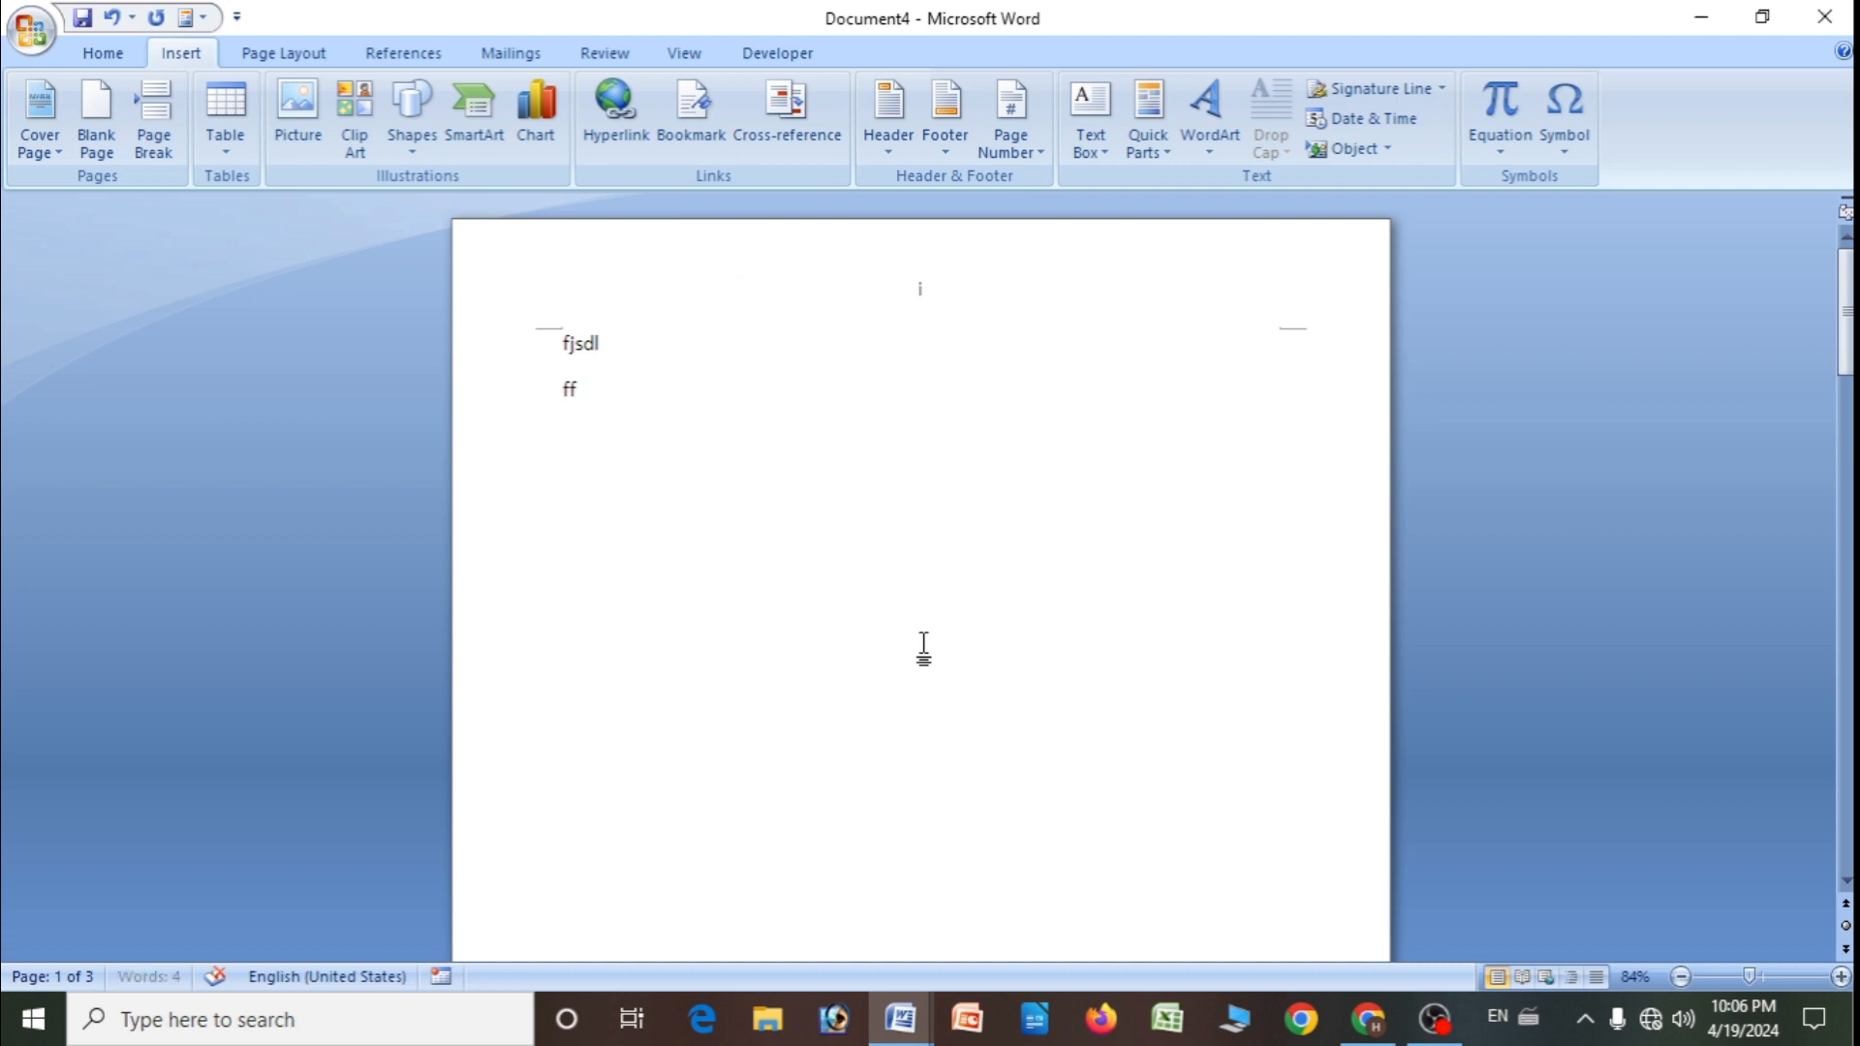
pyautogui.scroll(-10, 870, 524)
pyautogui.scroll(2, 869, 524)
pyautogui.keyDown('ctrl'); pyautogui.scroll(6, 1013, 539); pyautogui.keyUp('ctrl')
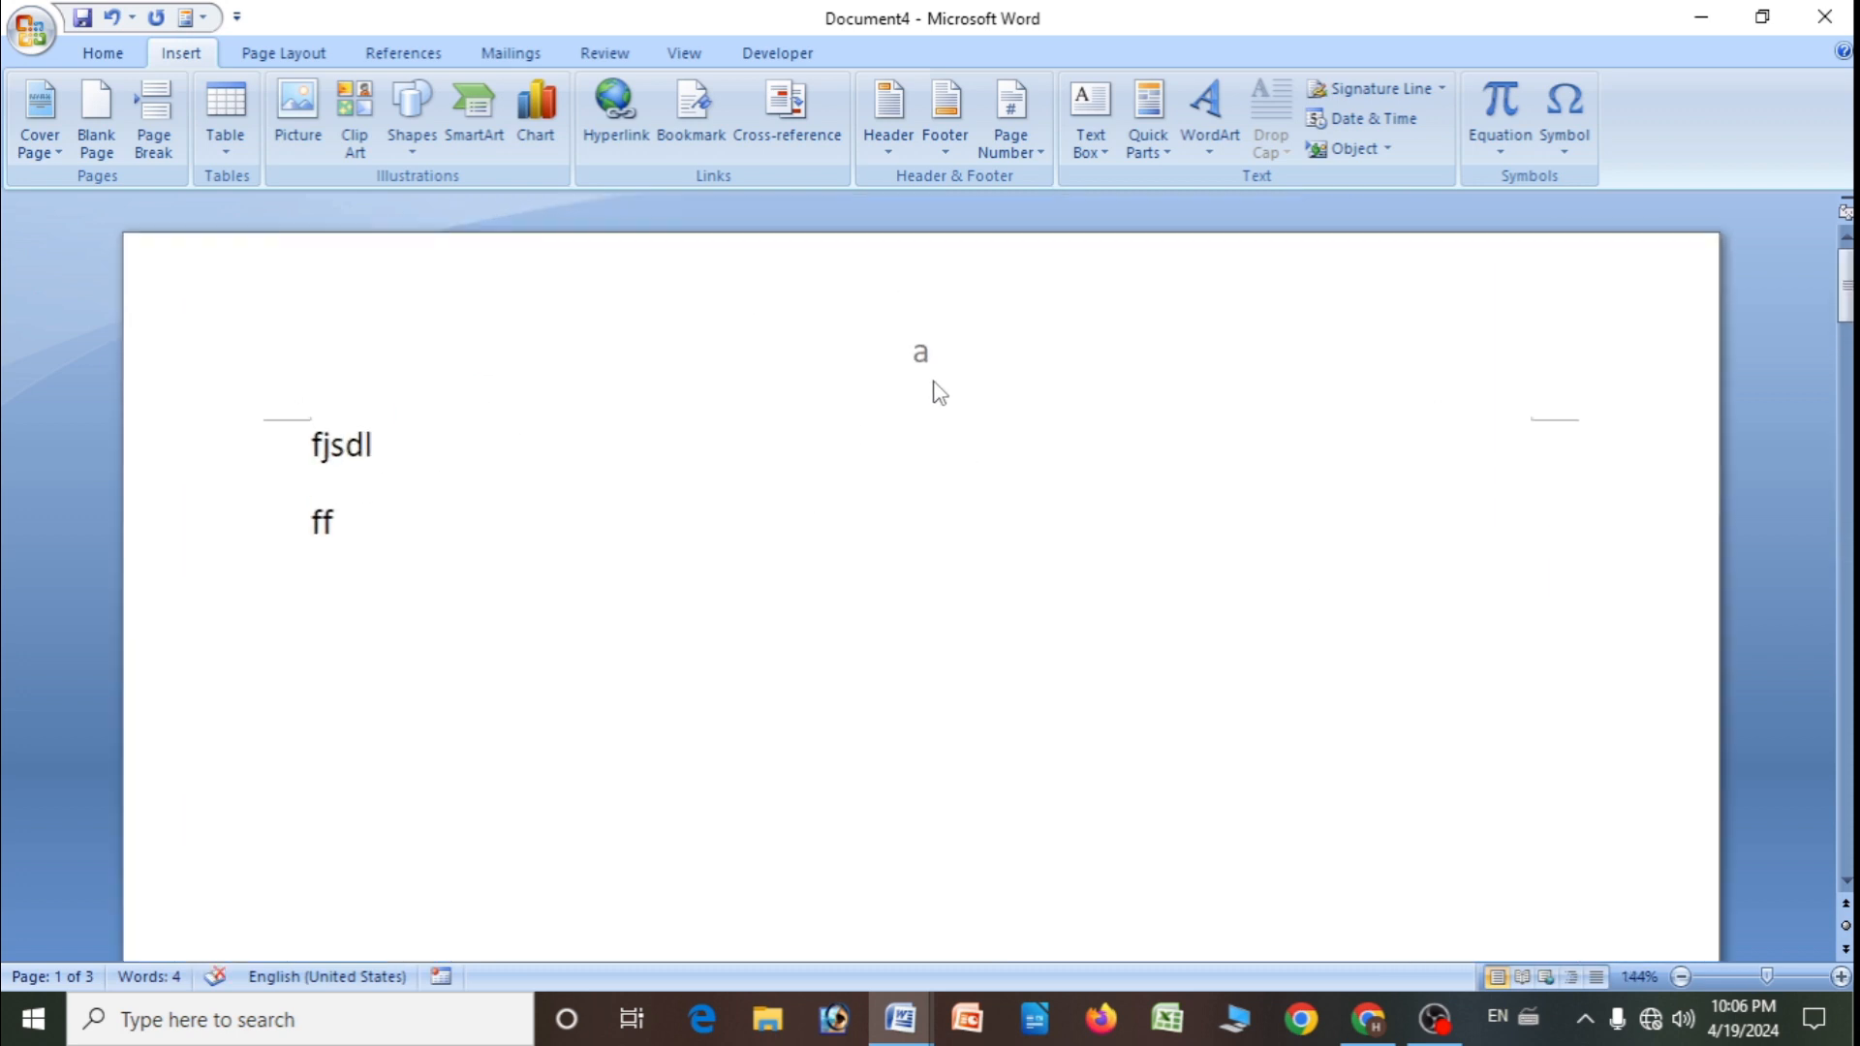
pyautogui.keyDown('ctrl'); pyautogui.scroll(-11, 940, 392); pyautogui.keyUp('ctrl')
pyautogui.keyDown('ctrl'); pyautogui.scroll(5, 926, 391); pyautogui.keyUp('ctrl')
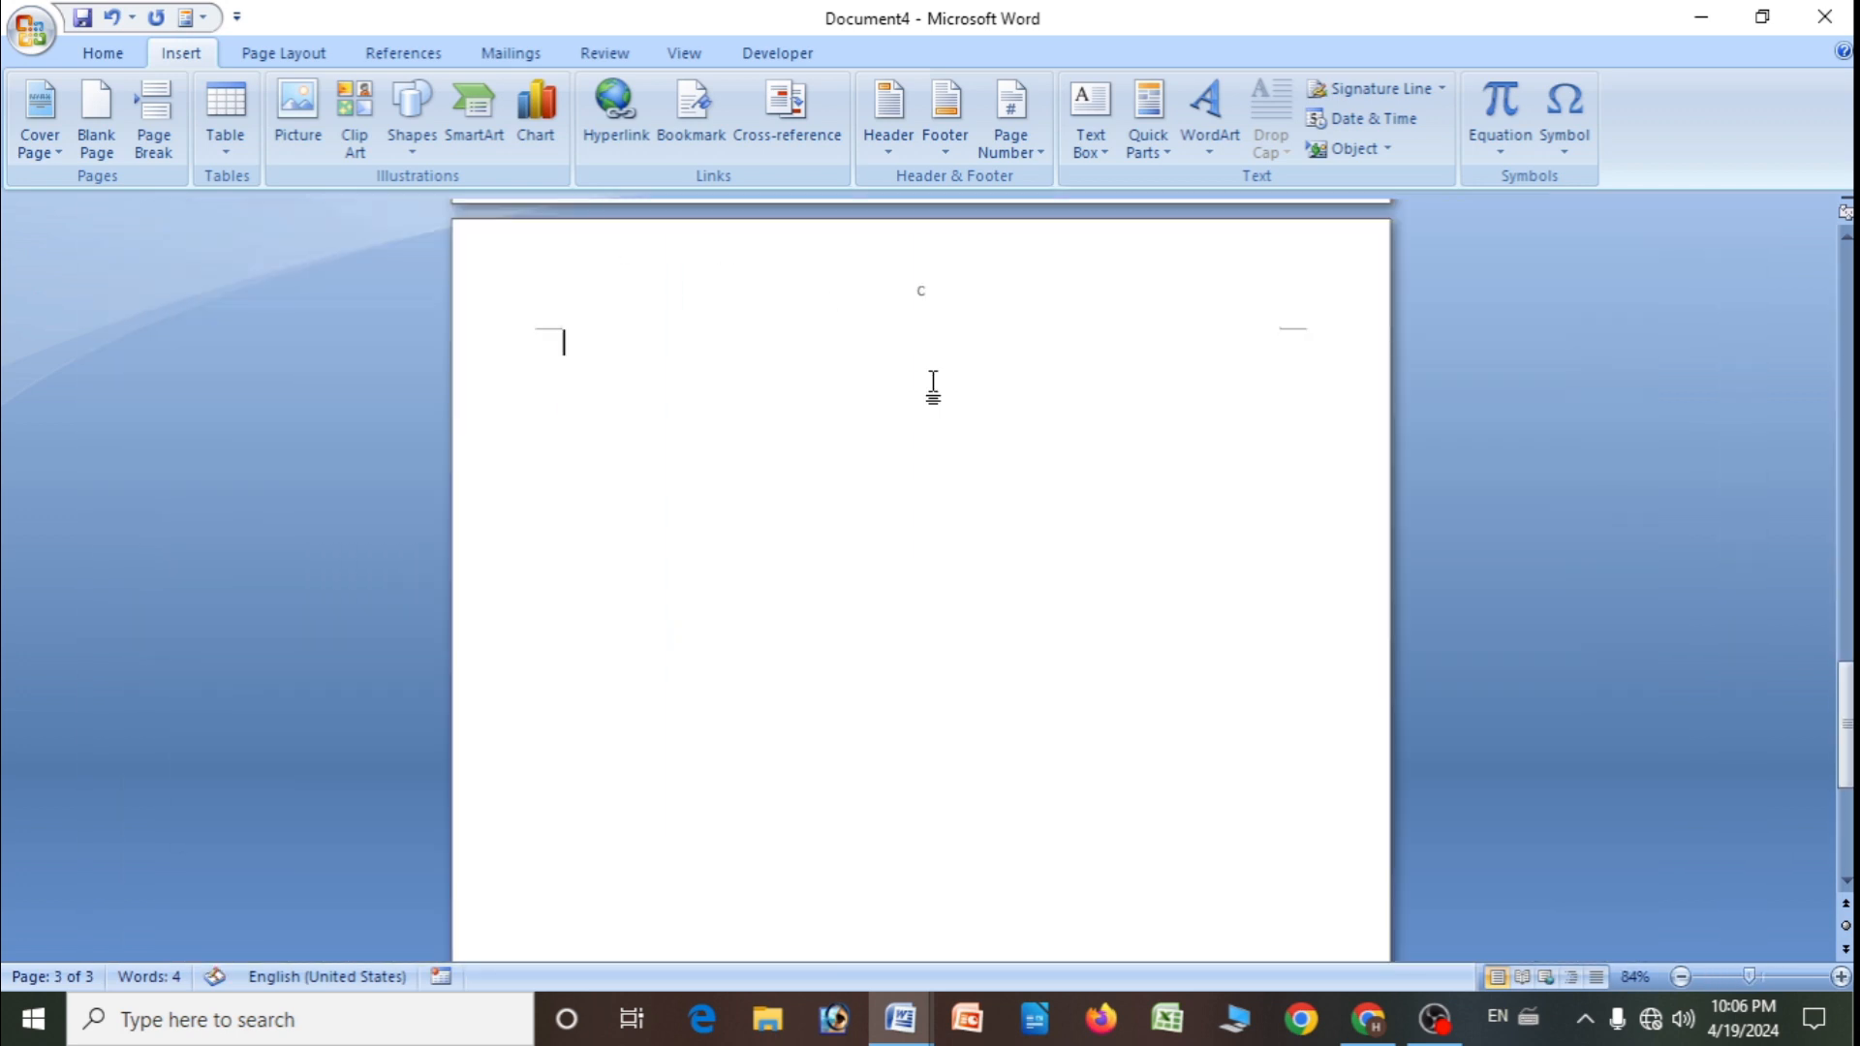
# - Remove the page numbers from the document and check the page headers and footers
pyautogui.click(1007, 126)
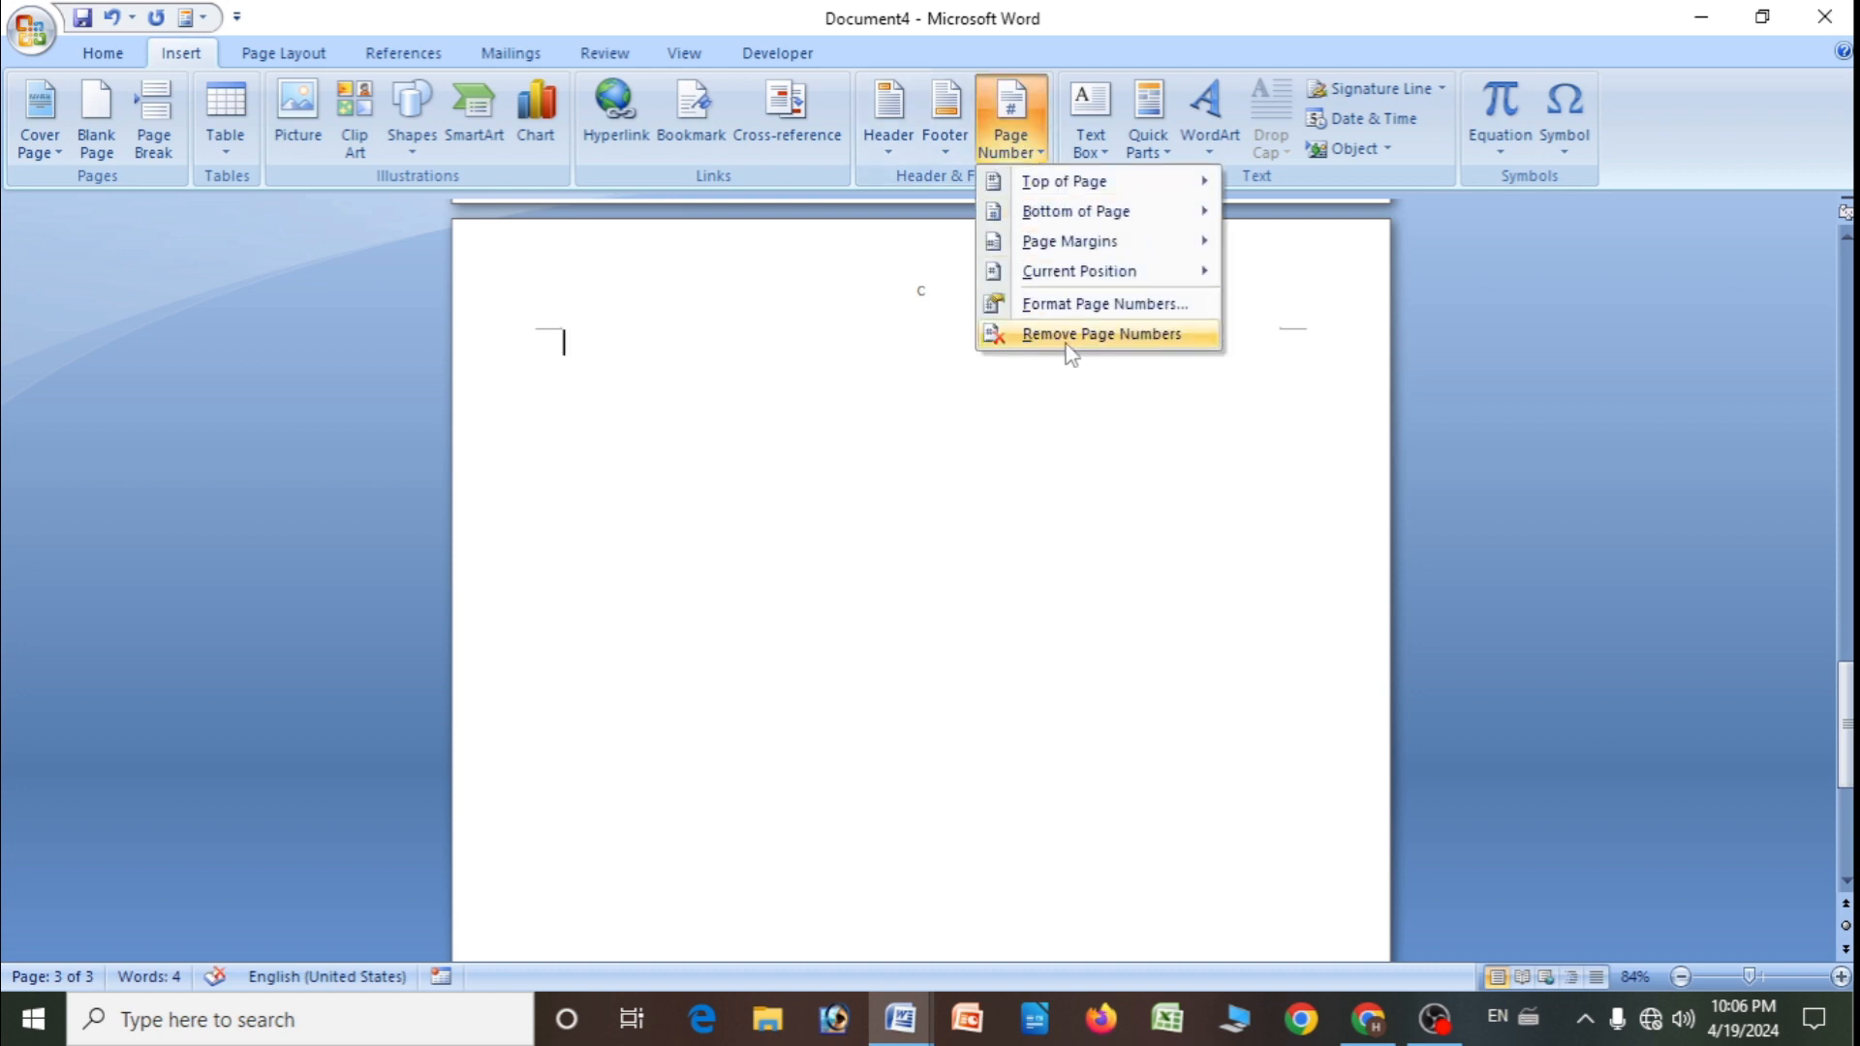
pyautogui.click(1119, 335)
pyautogui.scroll(4, 823, 378)
pyautogui.scroll(7, 909, 496)
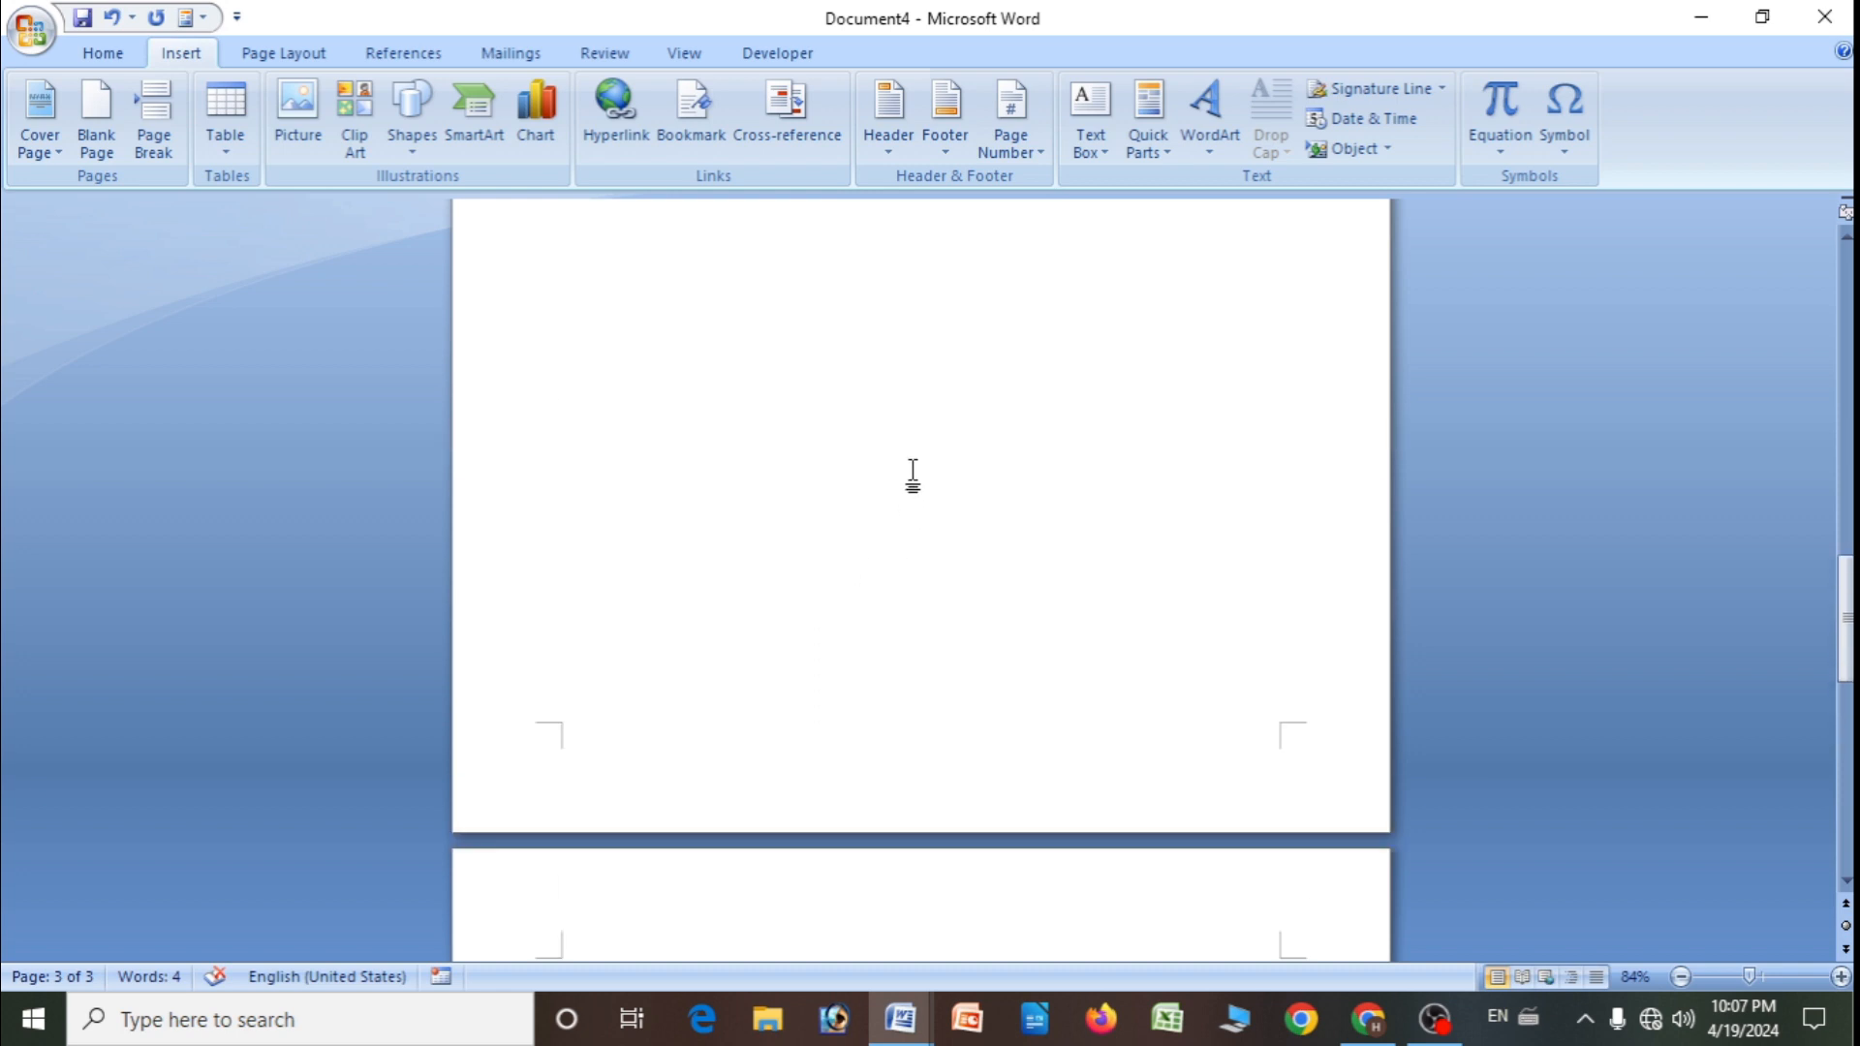
# - Insert a Simple Text Box on page 3 containing "fksdjfksdkfskdjk" and "fksdj" on separate lines
pyautogui.scroll(5, 908, 496)
pyautogui.click(1098, 153)
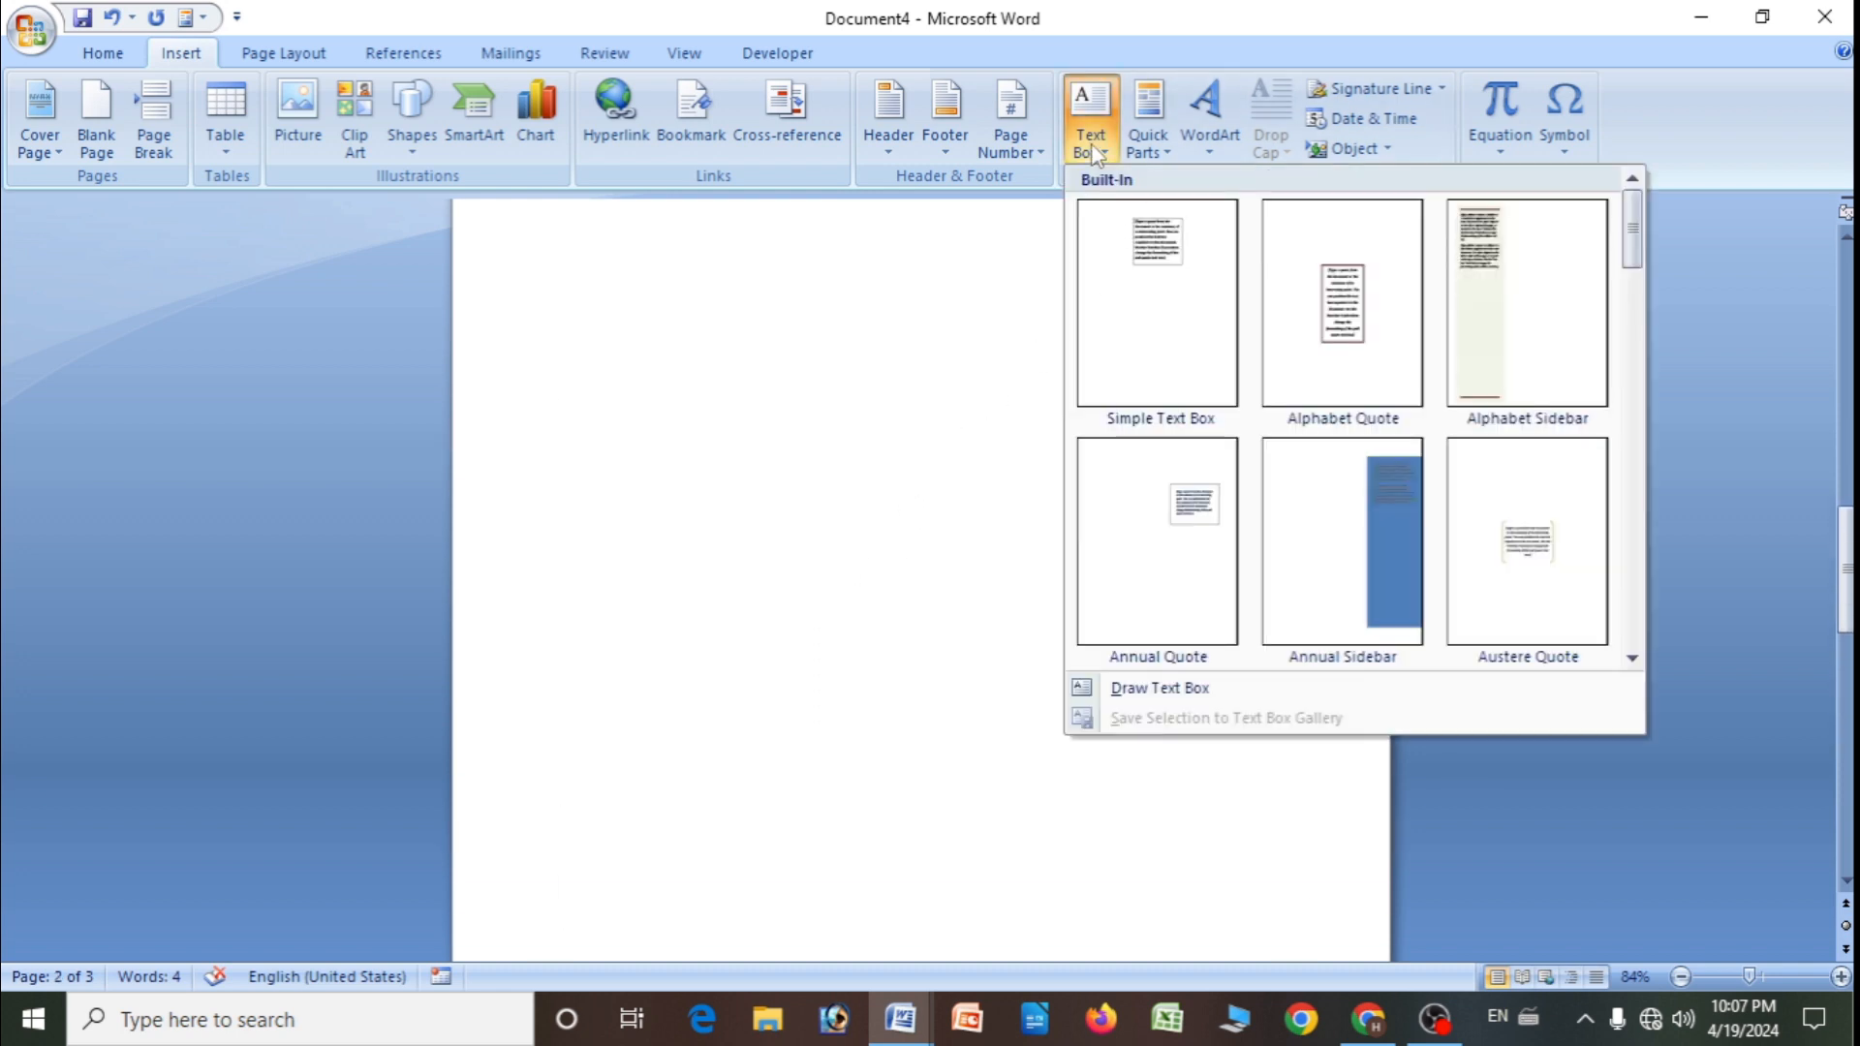
pyautogui.click(1133, 324)
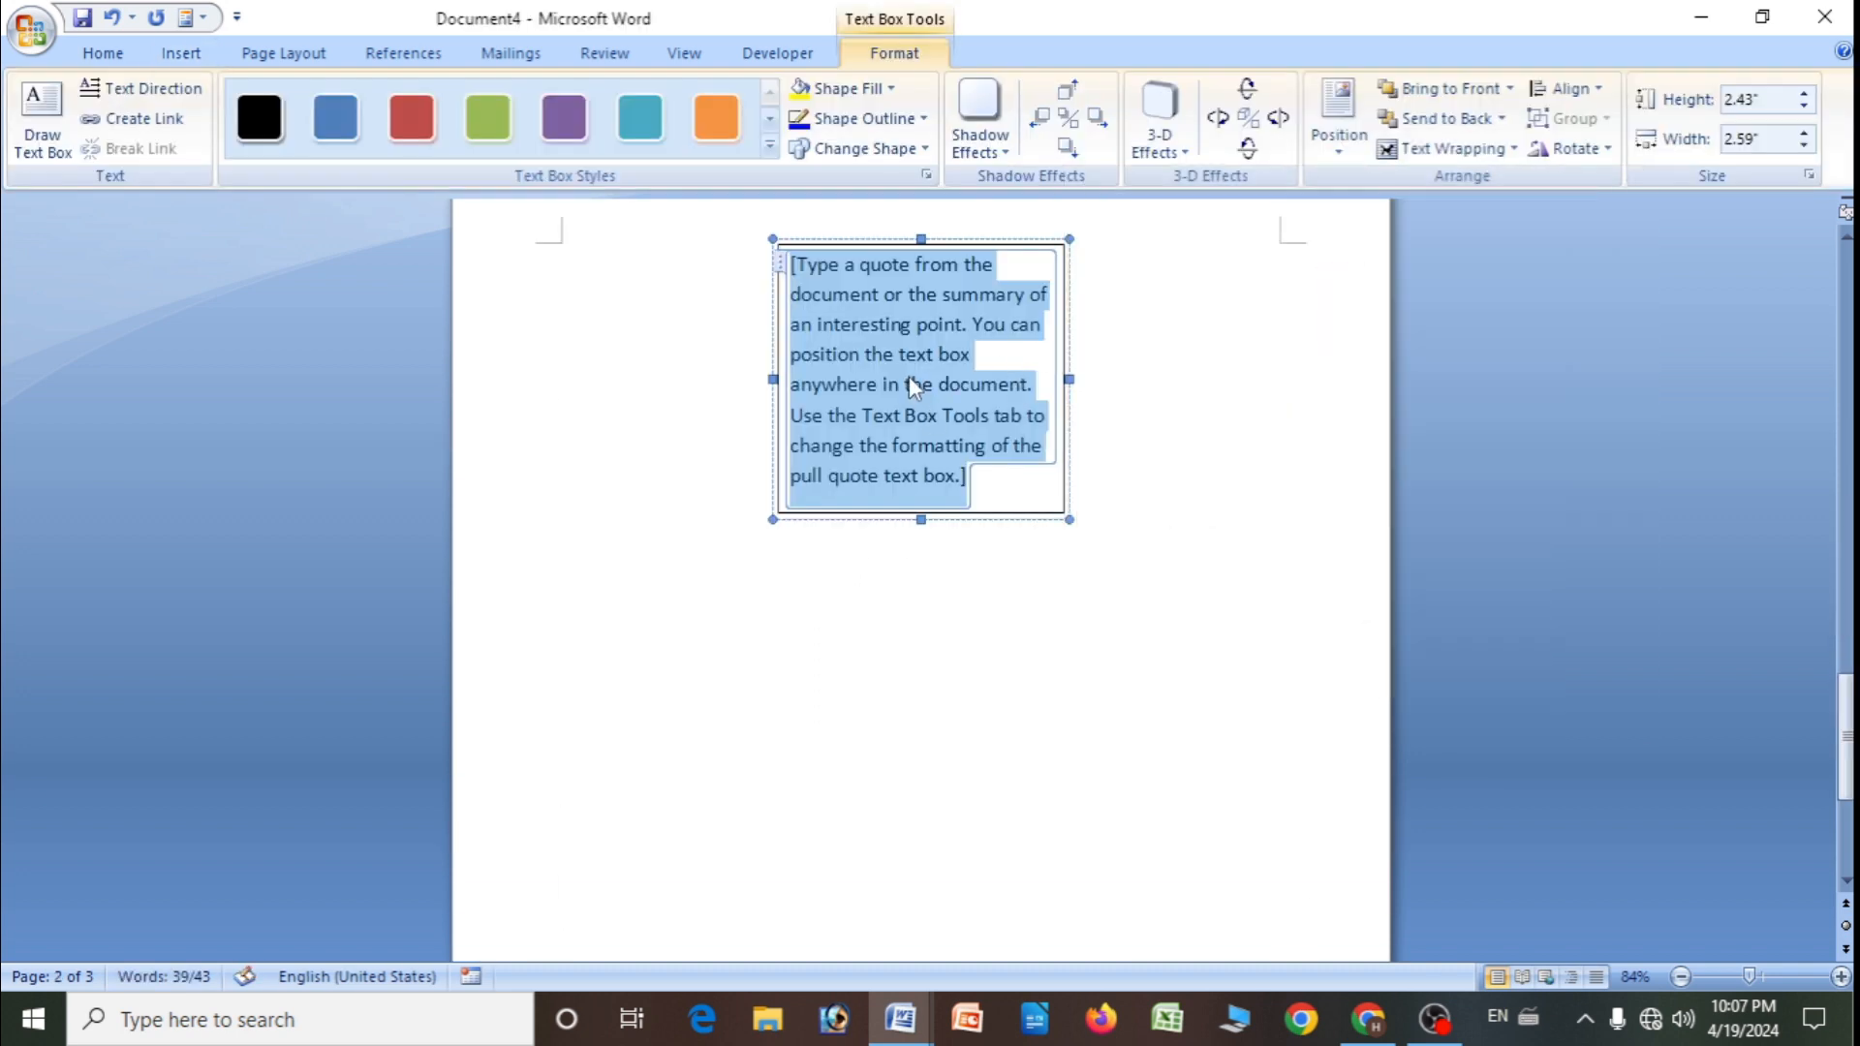
pyautogui.write('fksdjfksdkfskdjk')
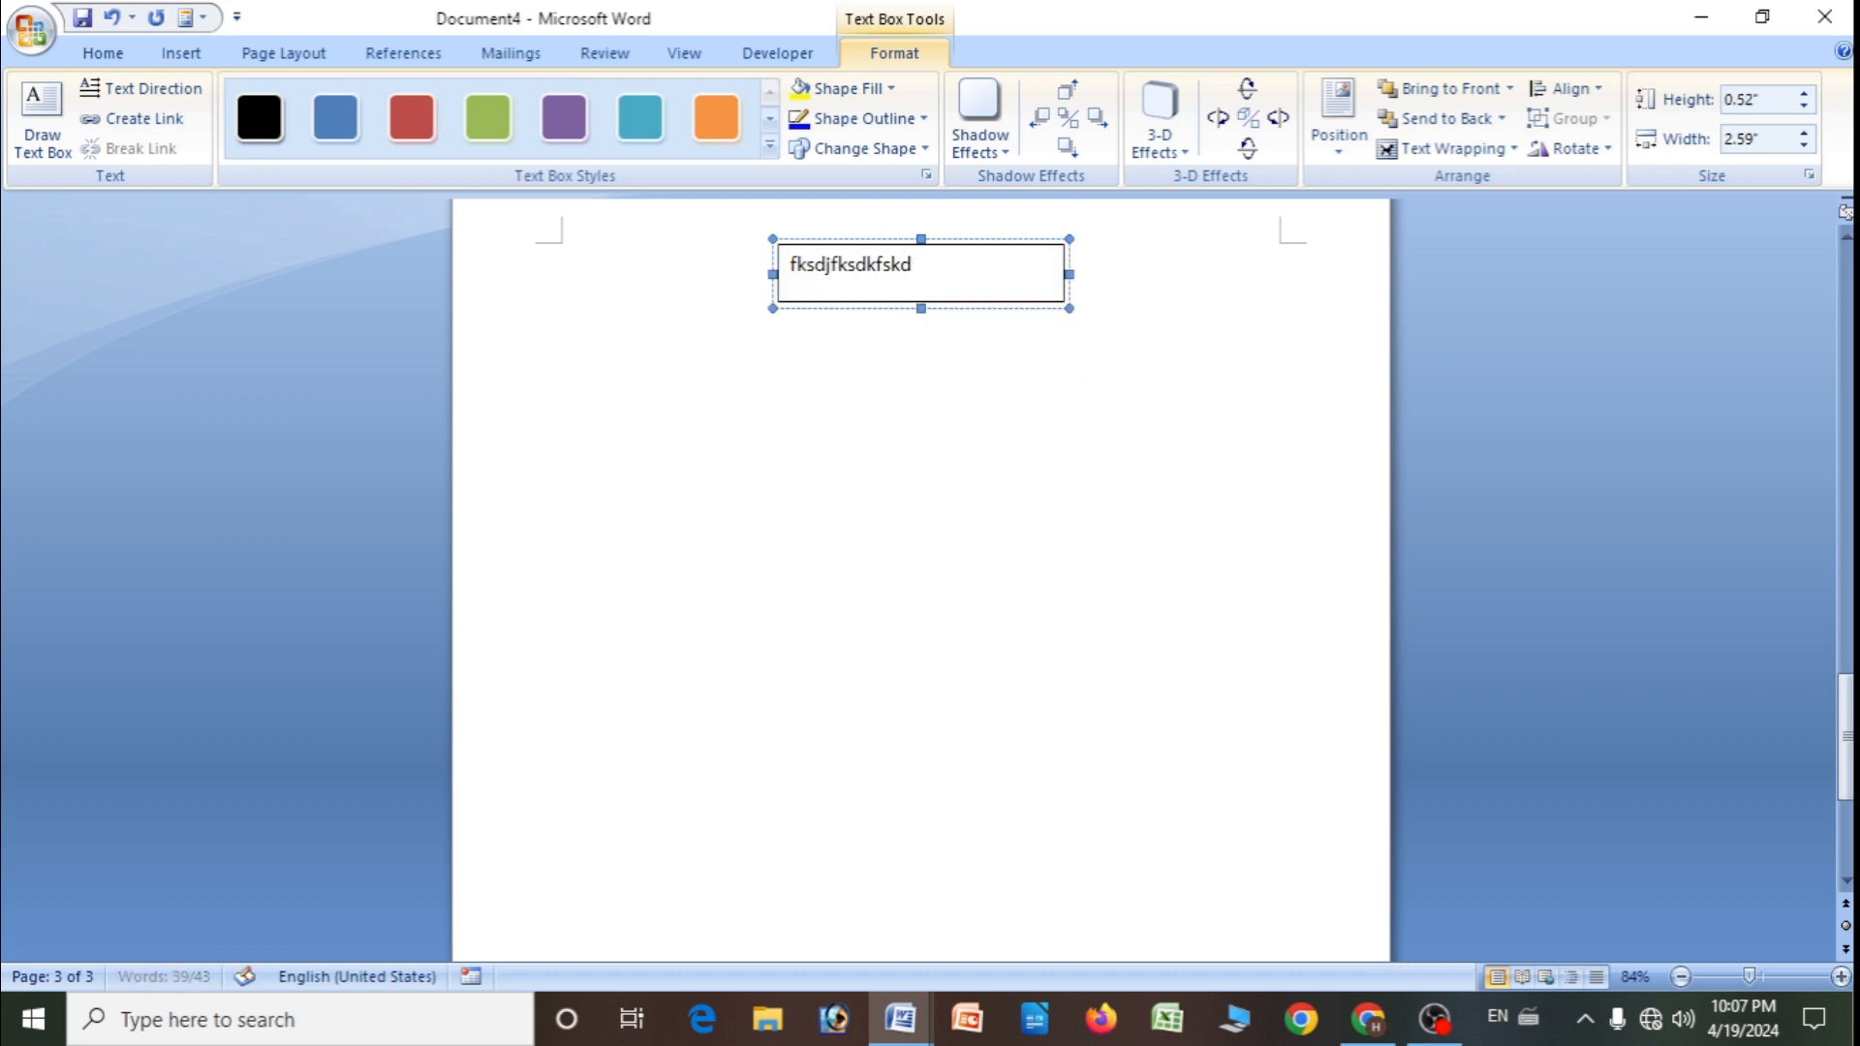
pyautogui.click(921, 610)
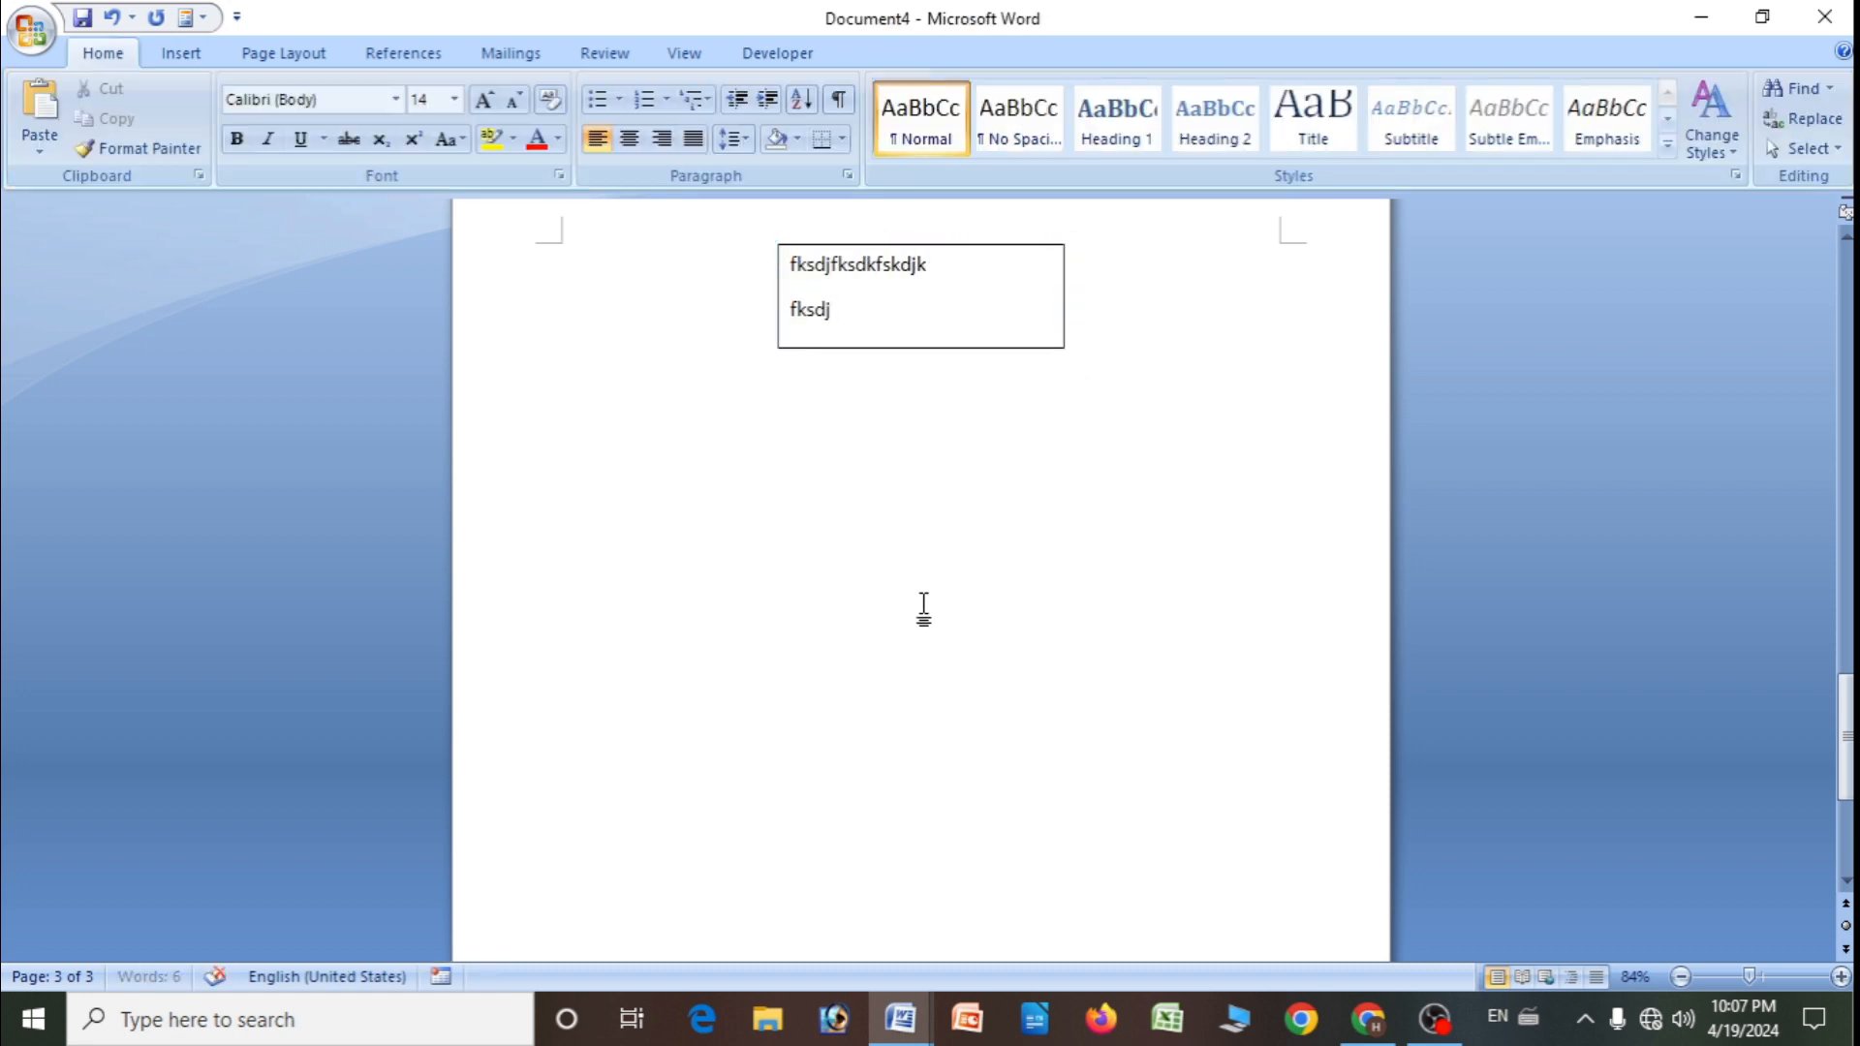
# - Draw a text box about 6.1 by 2 inches below the first one and enter "sfdfdf" in it
pyautogui.click(181, 53)
pyautogui.click(1088, 145)
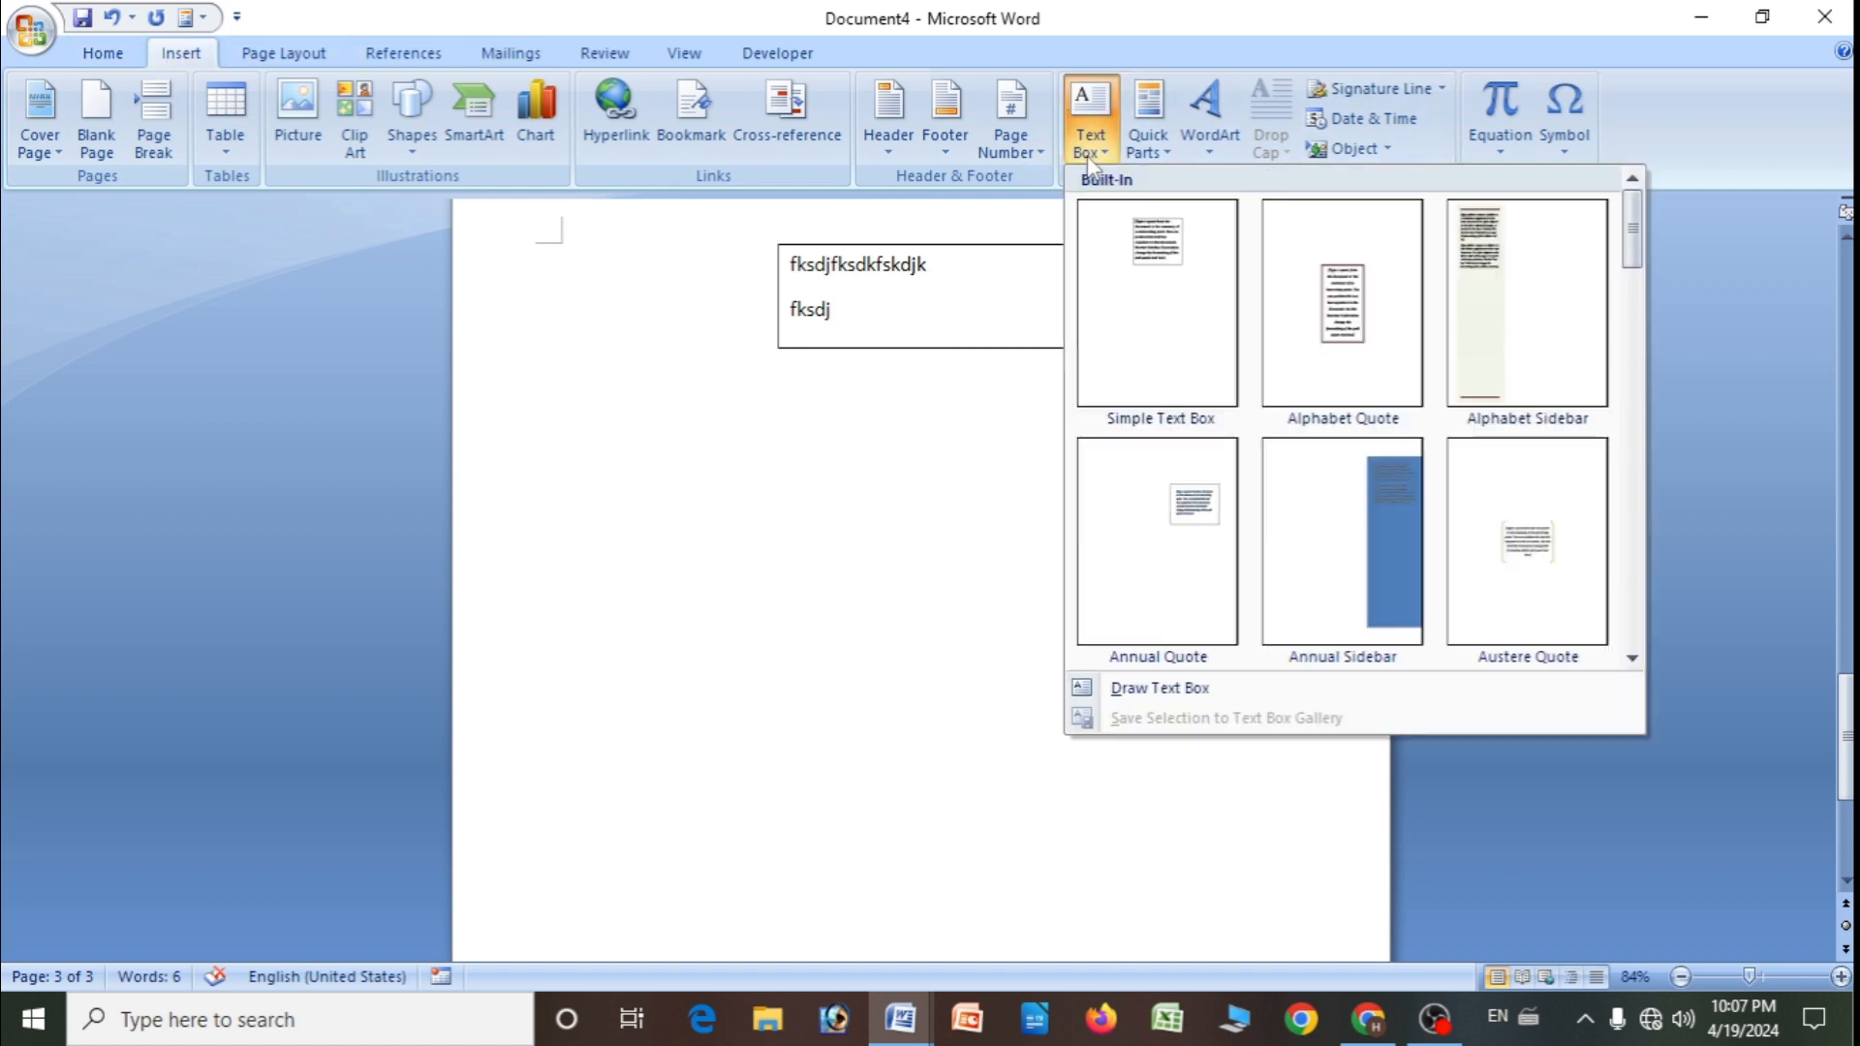
pyautogui.click(1172, 688)
pyautogui.moveTo(590, 465); pyautogui.dragTo(1264, 695)
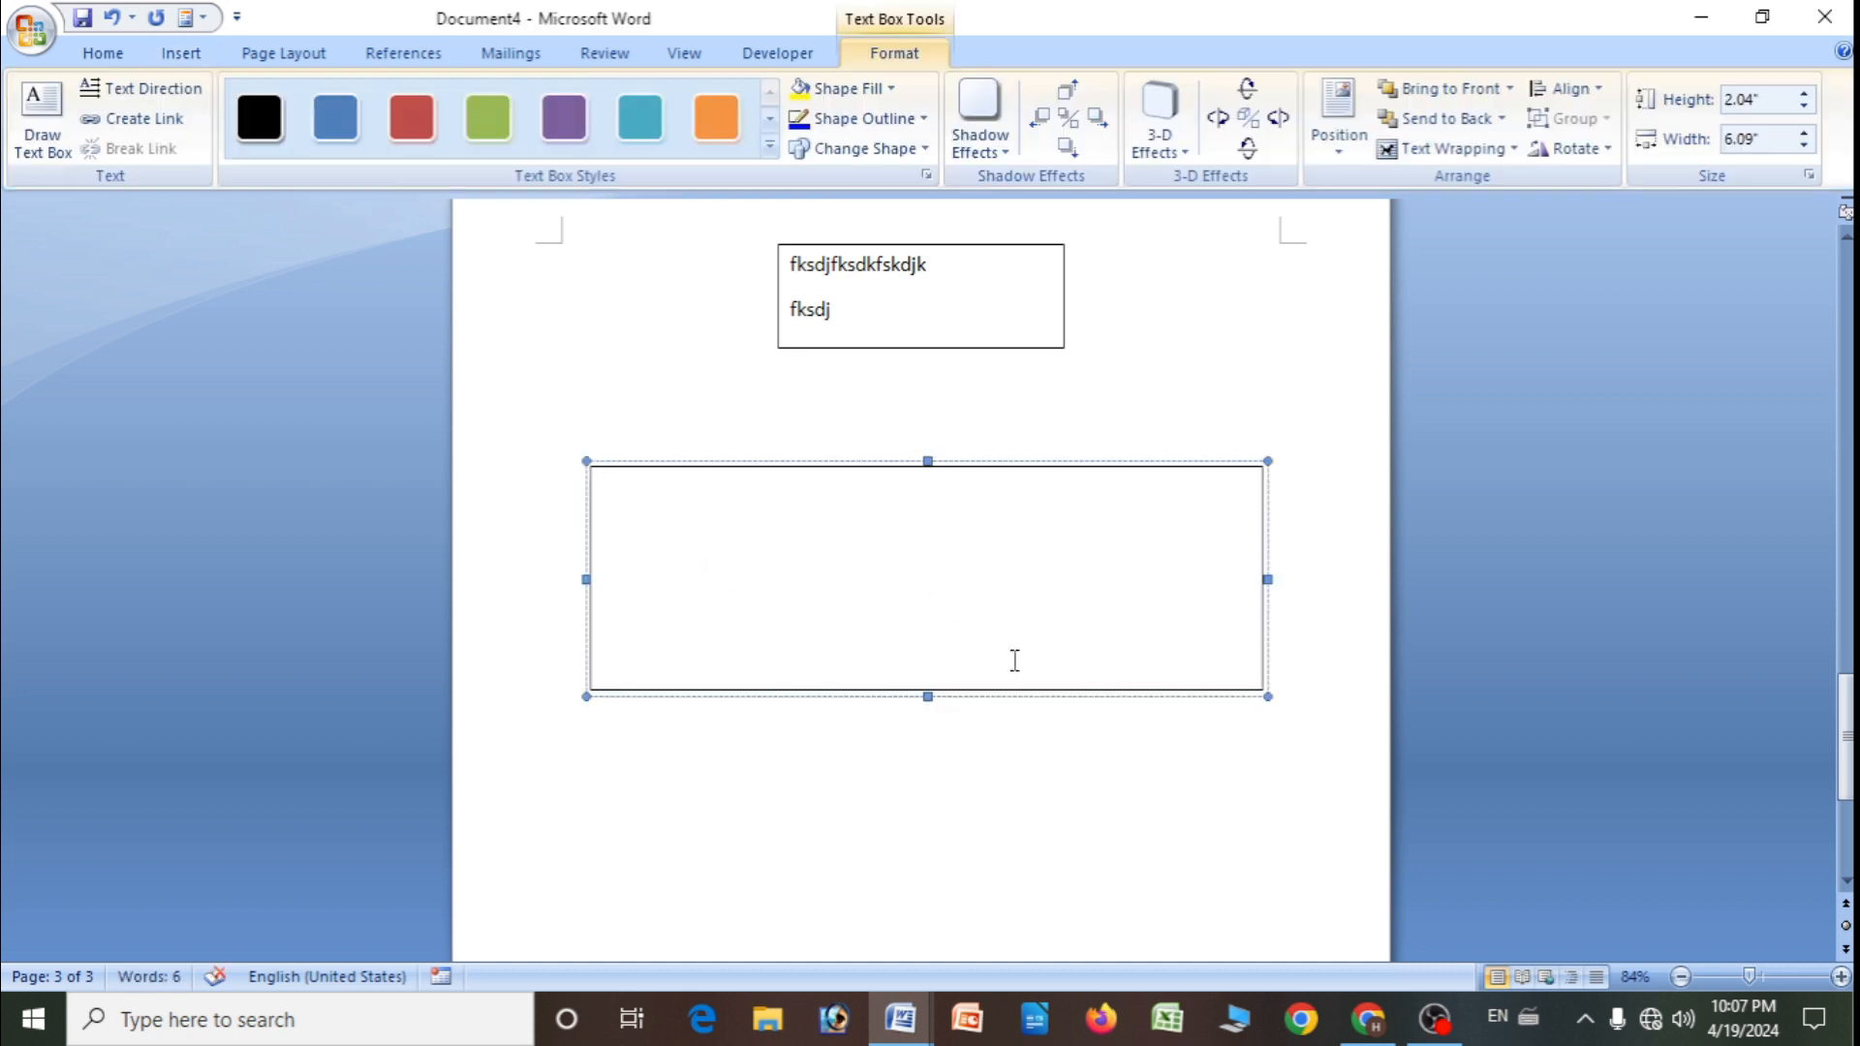
pyautogui.write('sfdfdf')
pyautogui.click(685, 353)
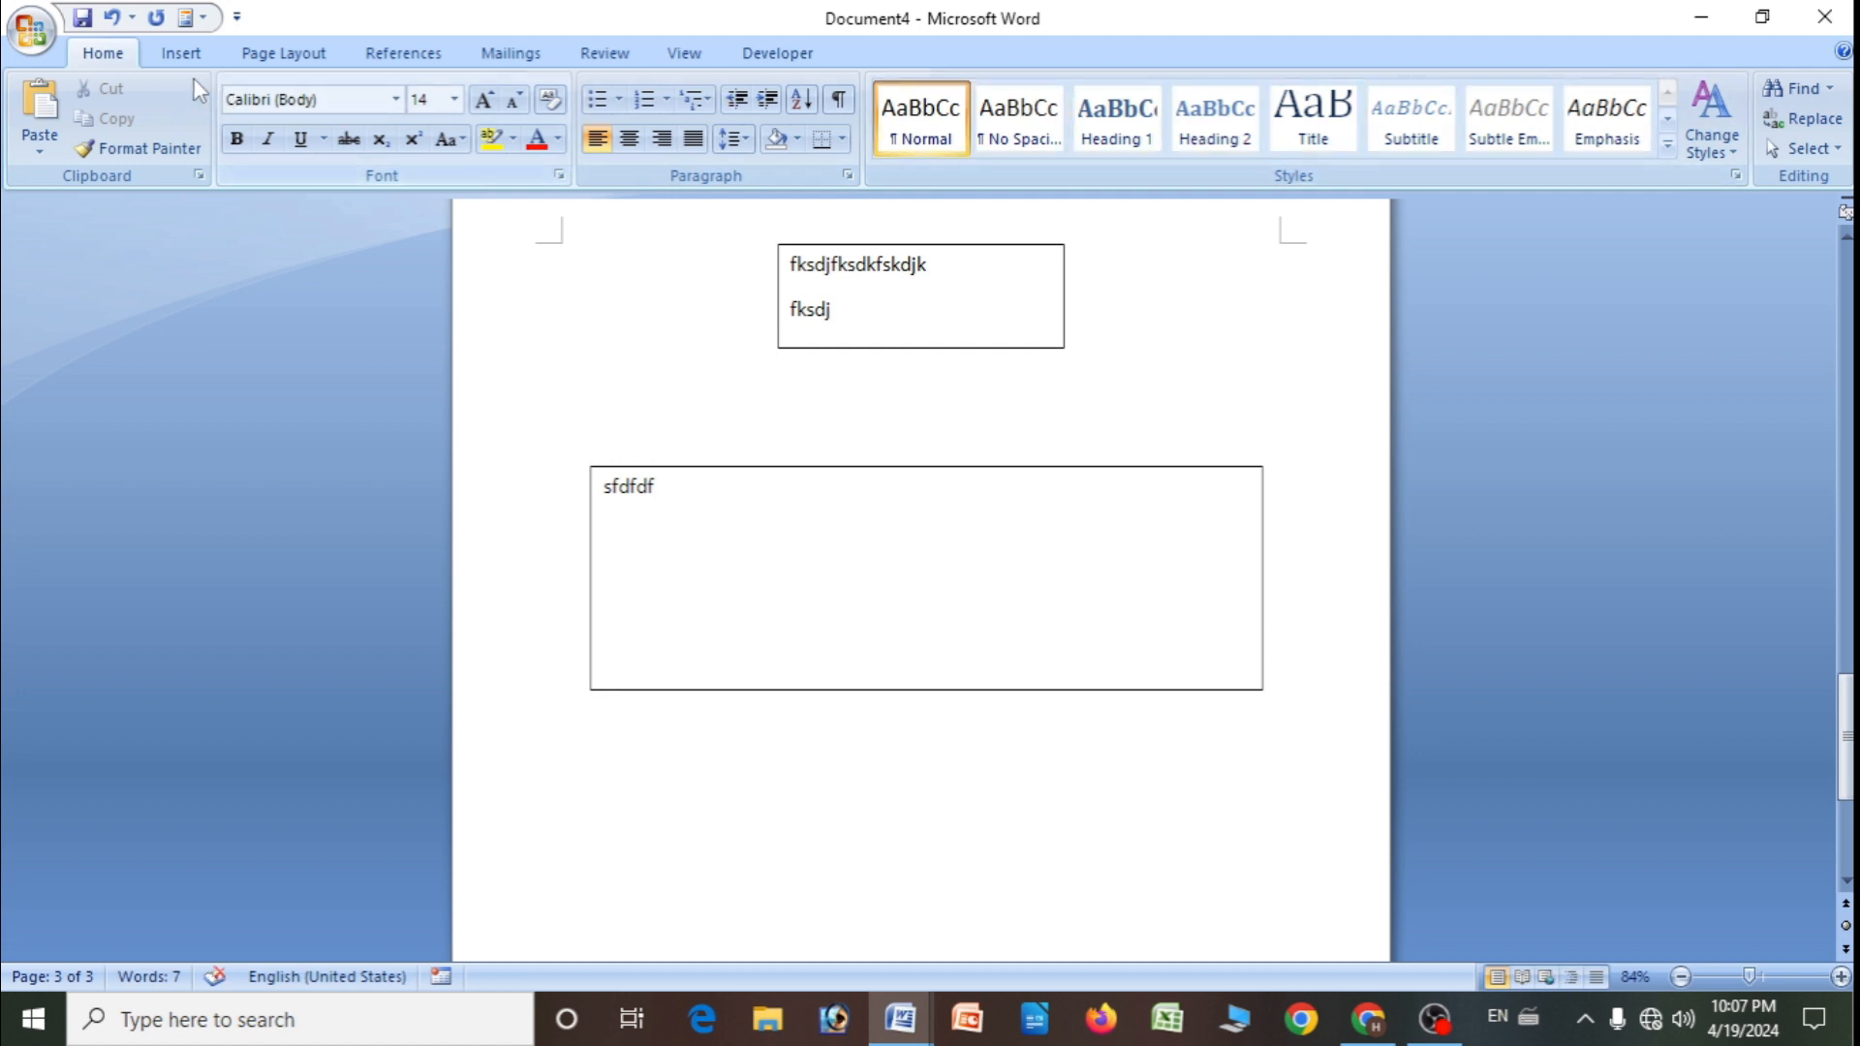
# - Insert the Comments document property from Quick Parts at the start of page 3
pyautogui.click(180, 58)
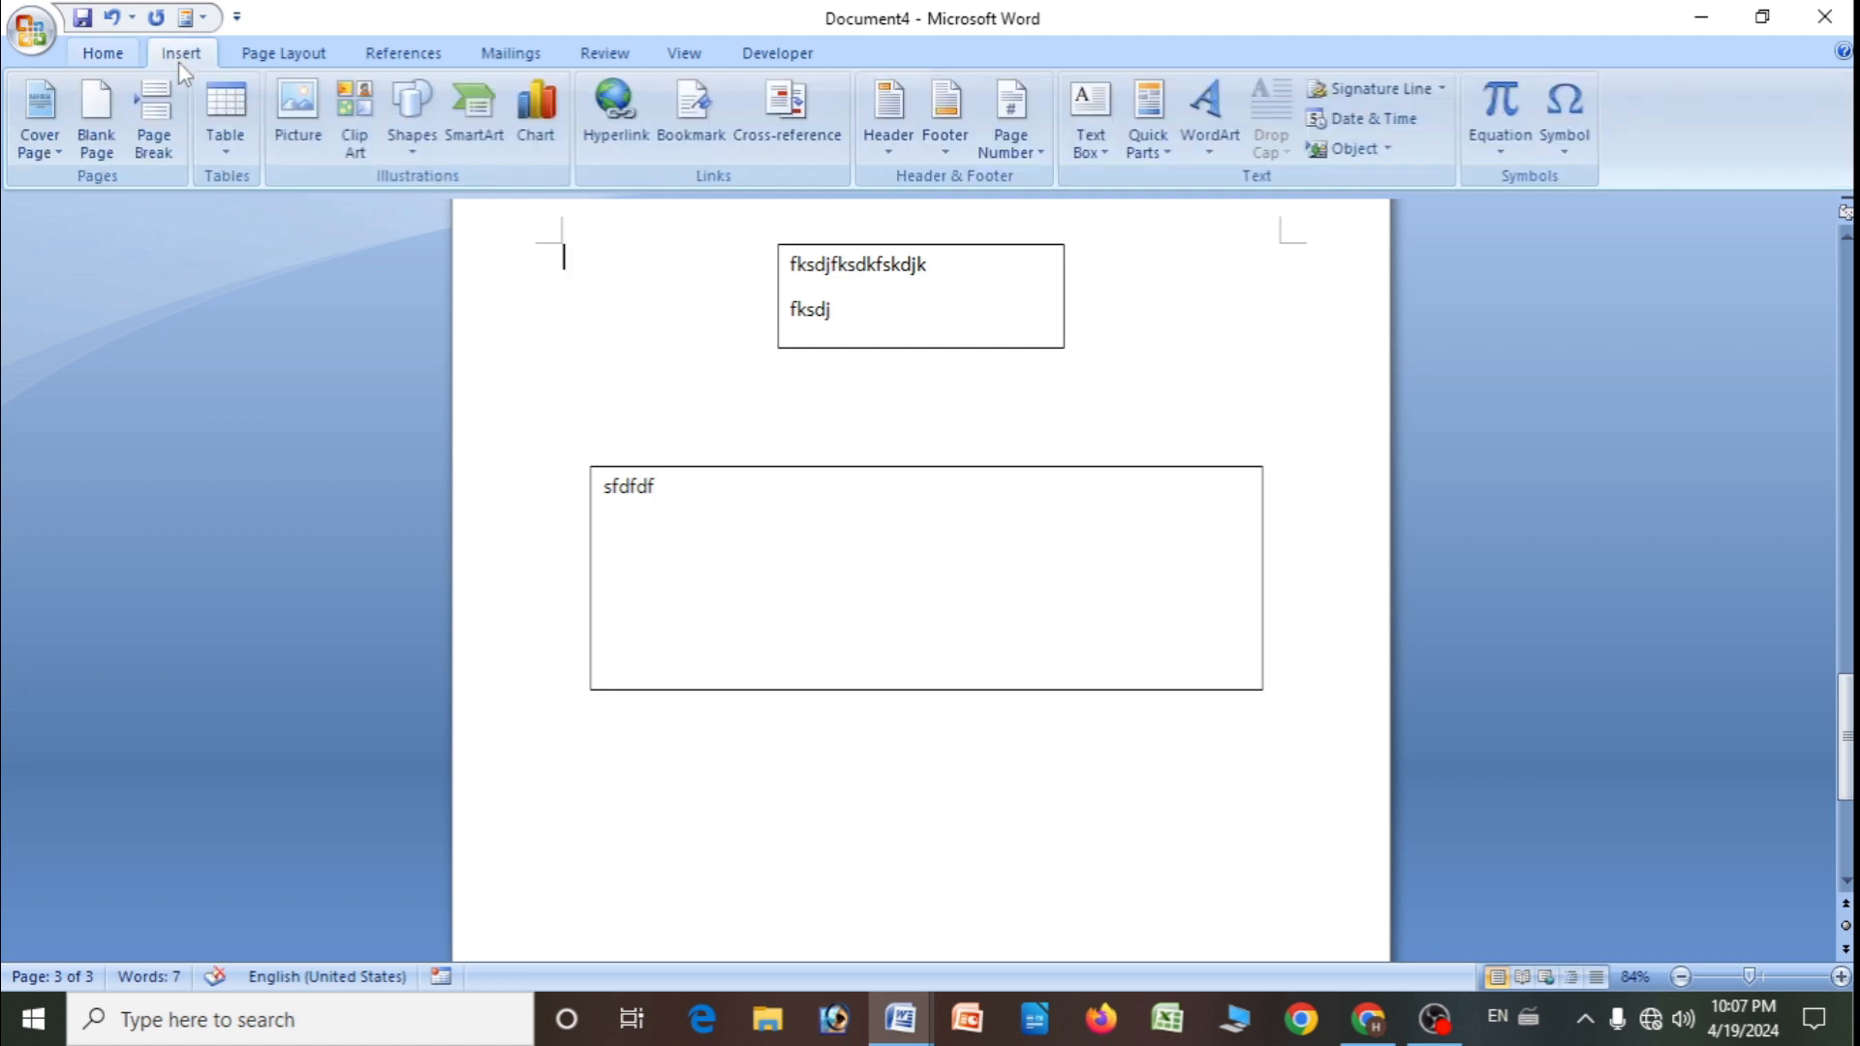
pyautogui.click(1163, 166)
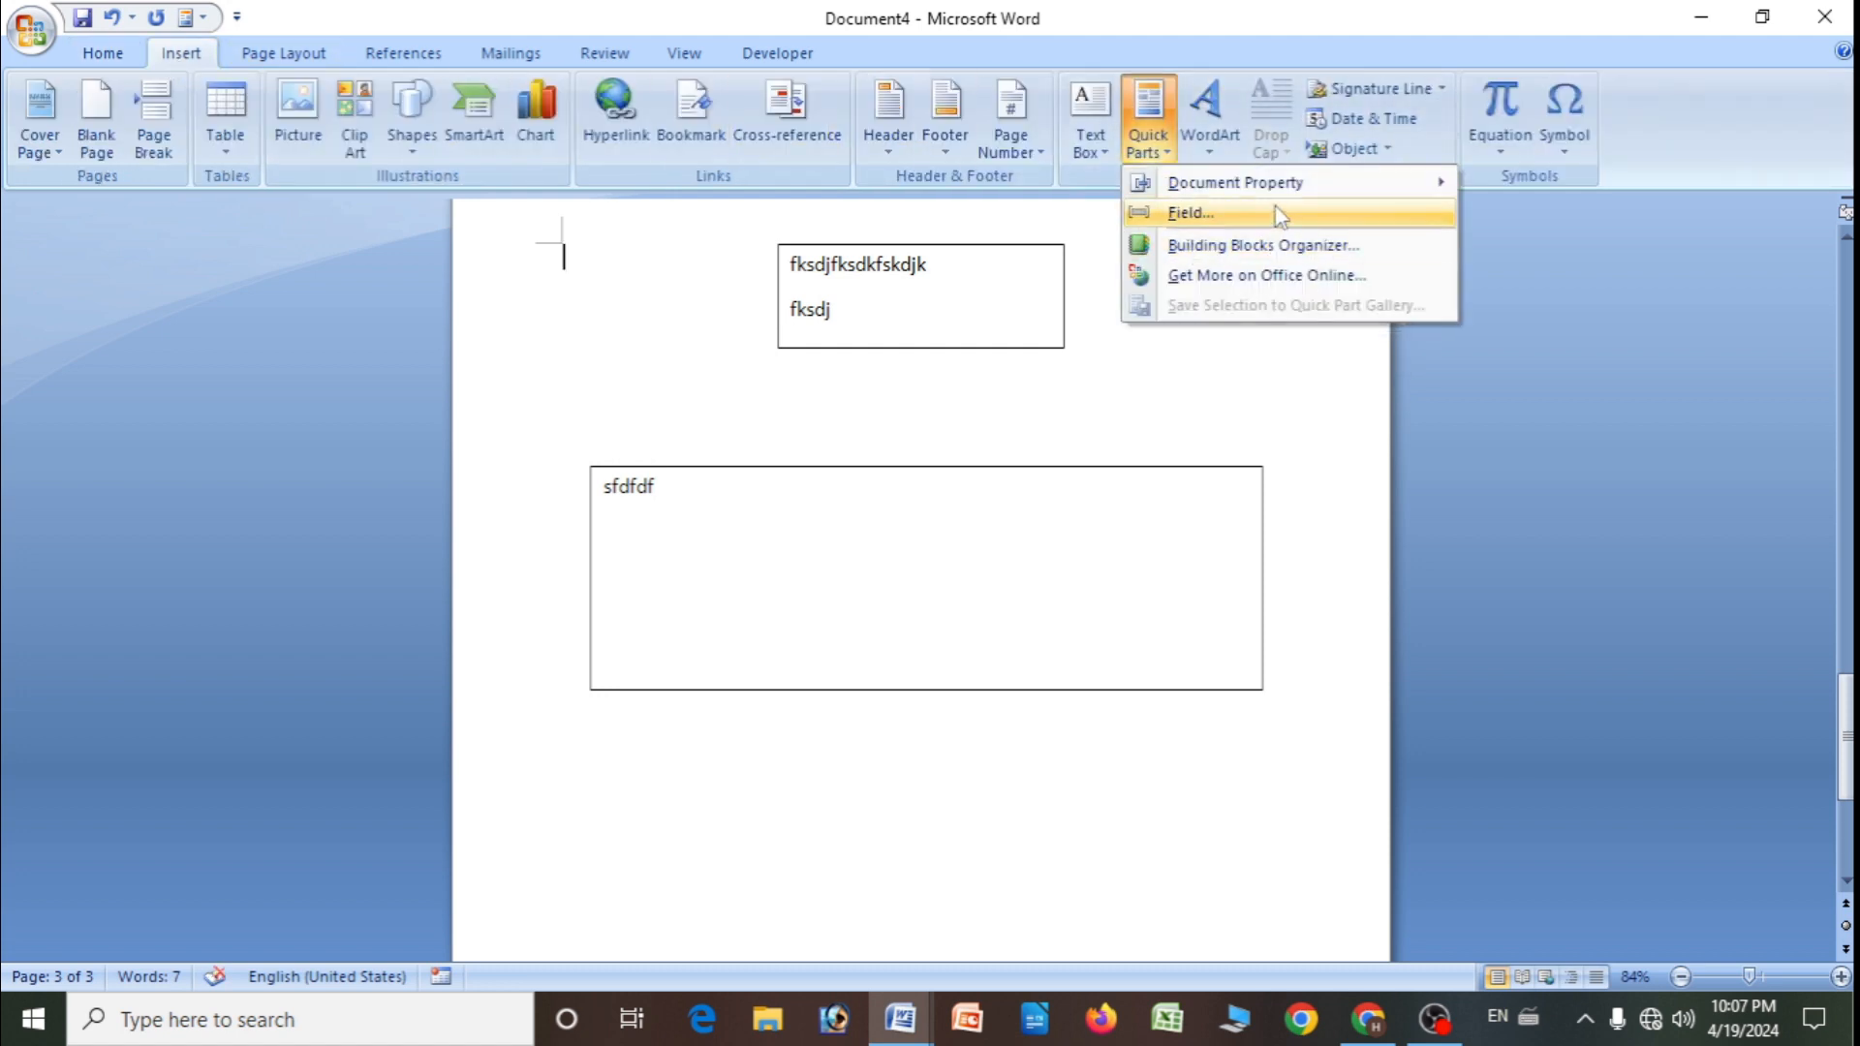
pyautogui.moveTo(1279, 184)
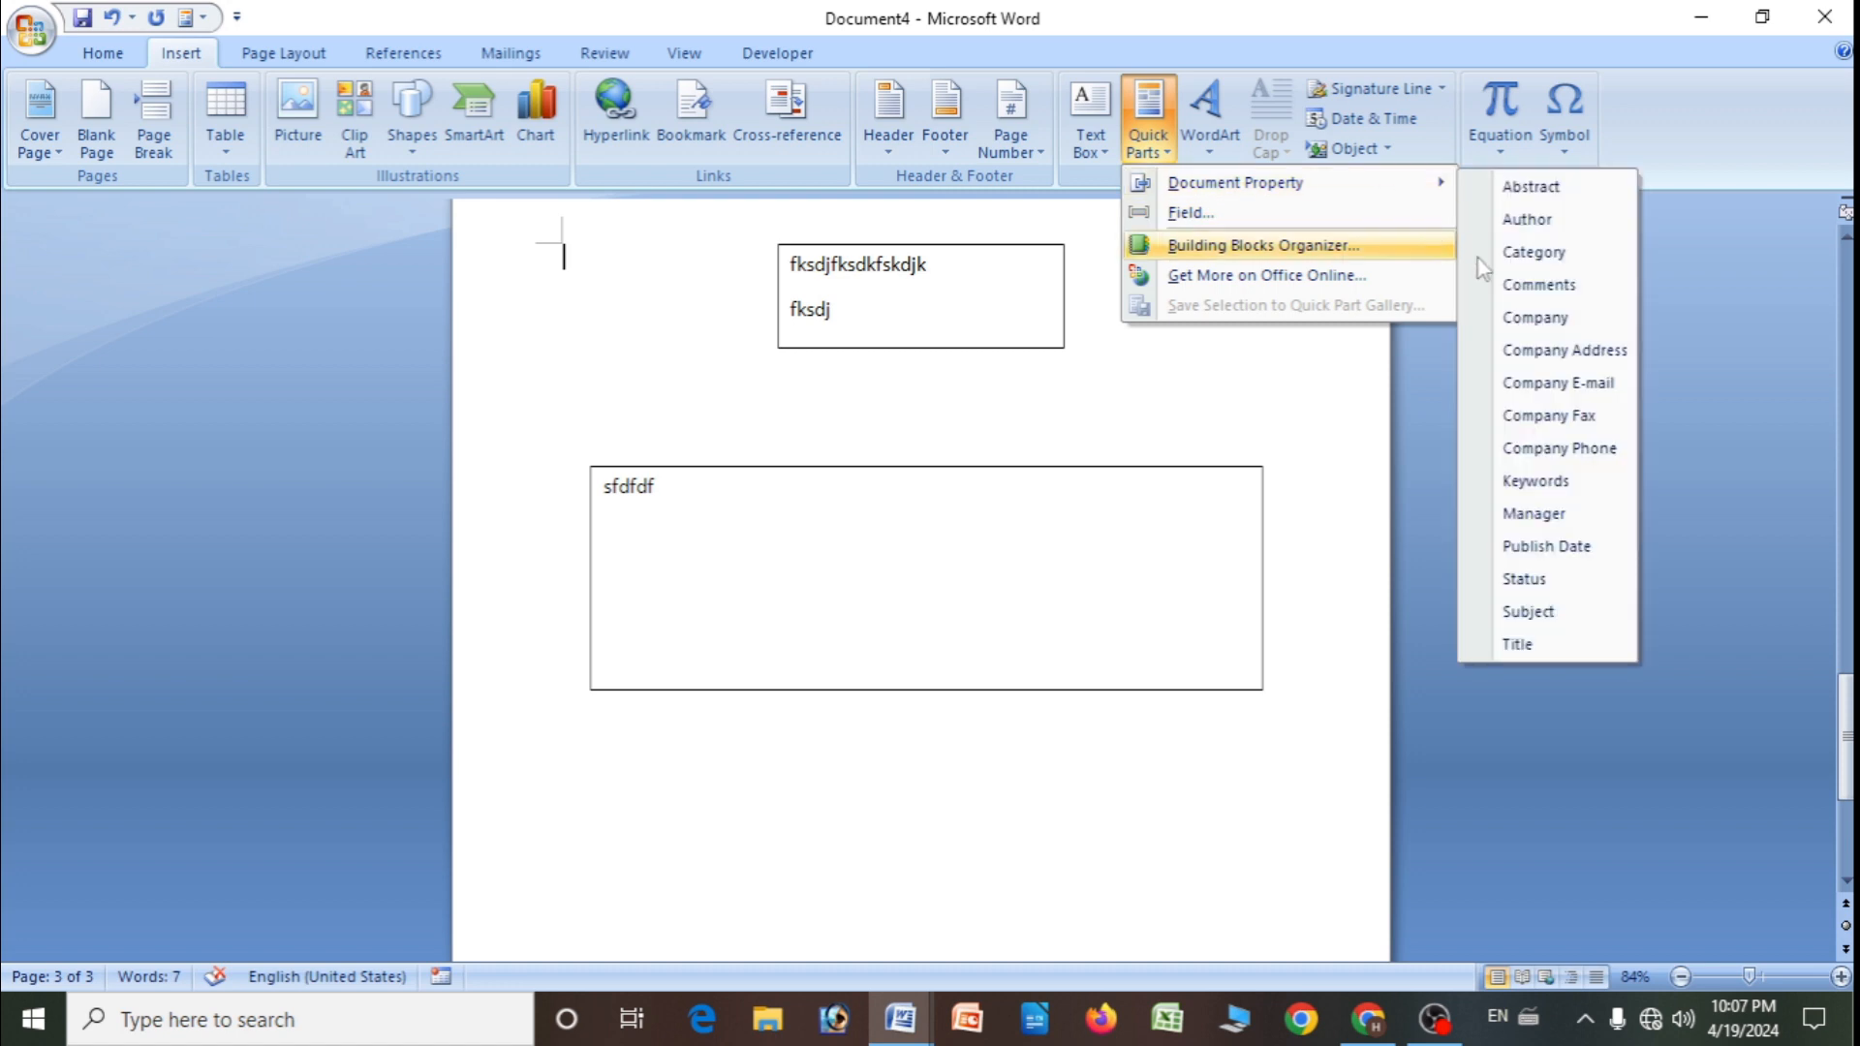
pyautogui.click(1556, 284)
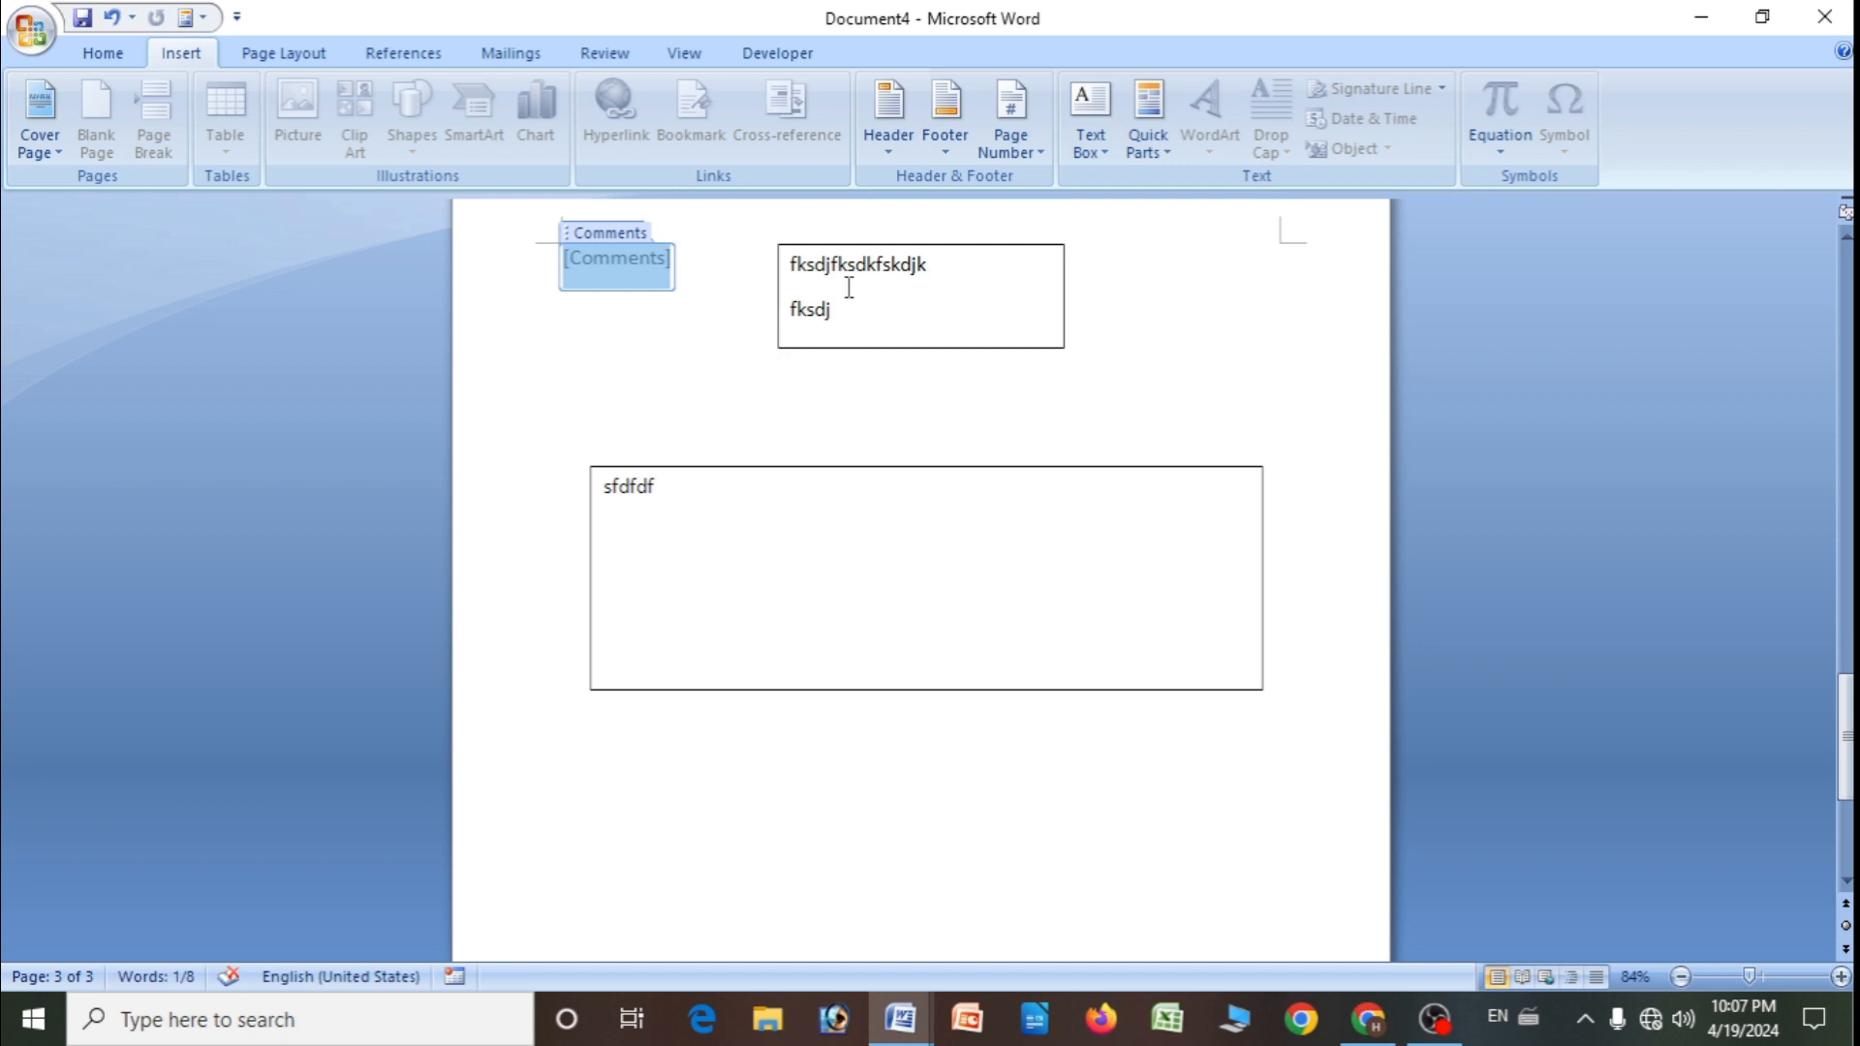
# - Examine the Quick Parts options, including the document property list, and the WordArt style gallery
pyautogui.click(1148, 135)
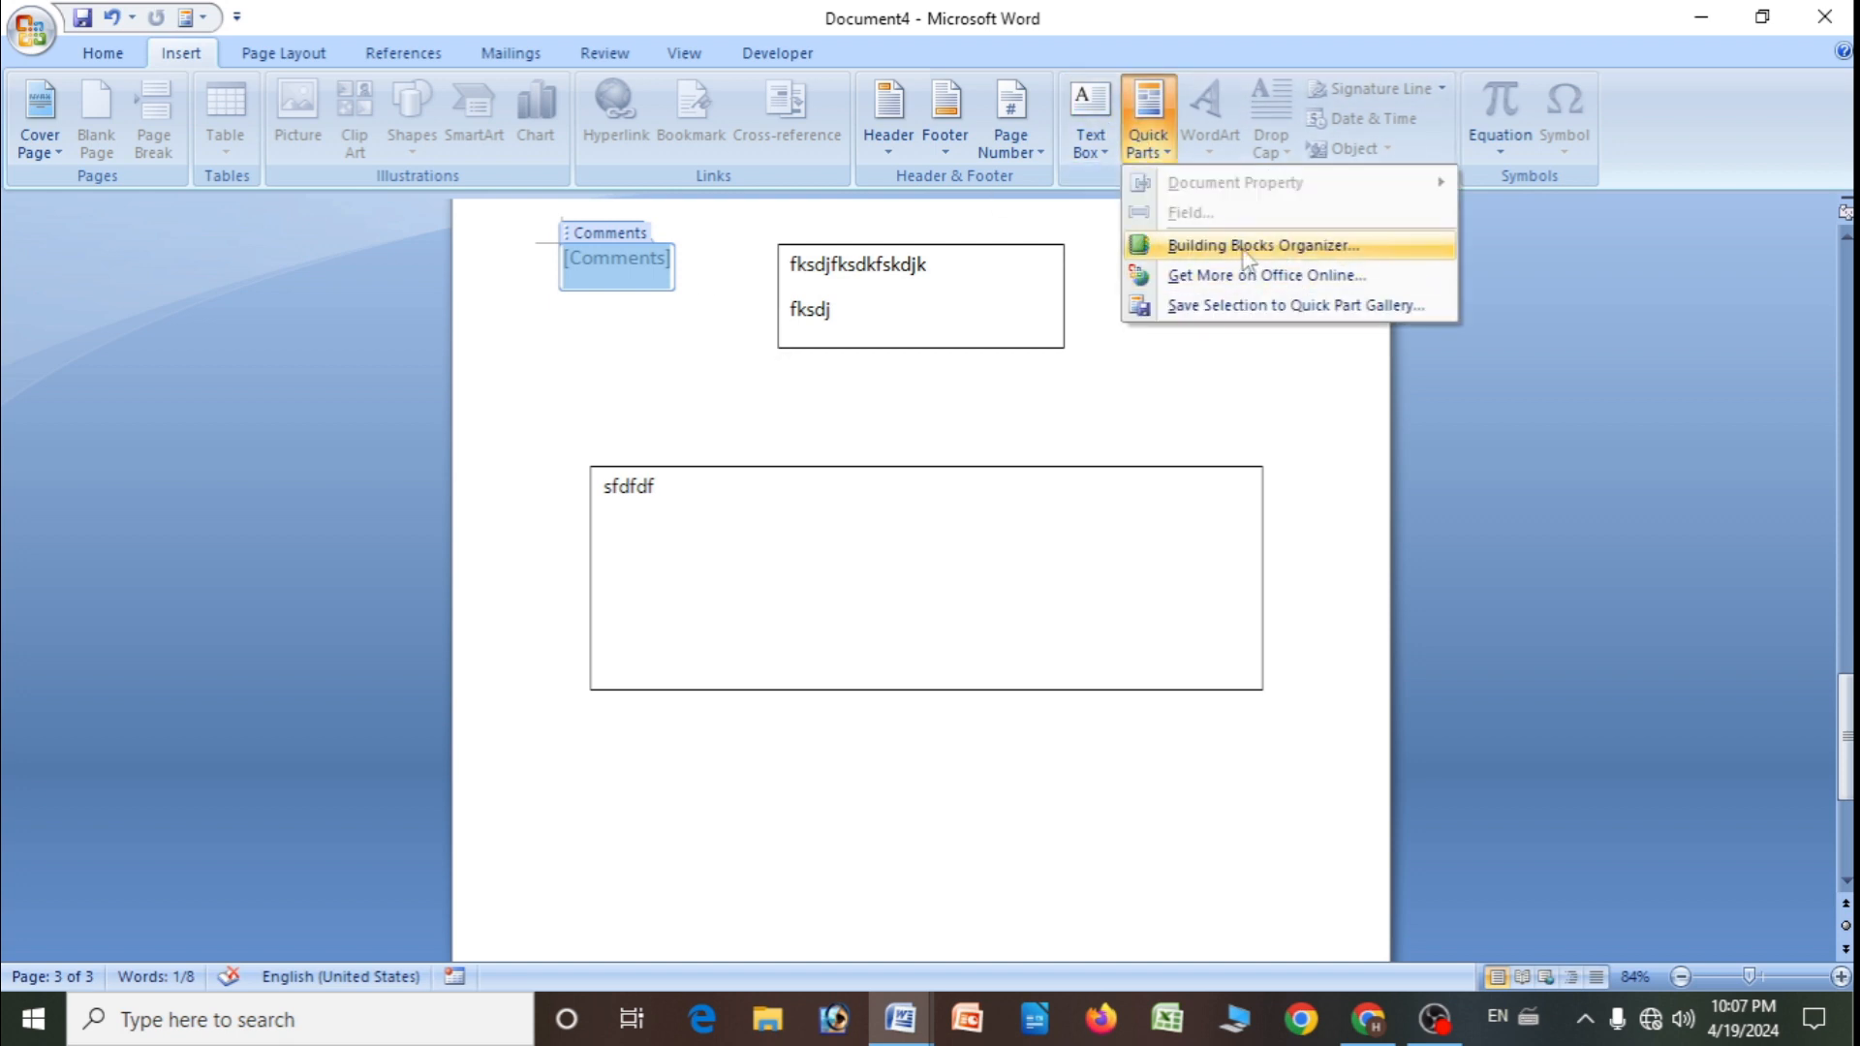
pyautogui.click(656, 354)
pyautogui.doubleClick(657, 354)
pyautogui.hotkey('ctrl', 'z')
pyautogui.click(606, 343)
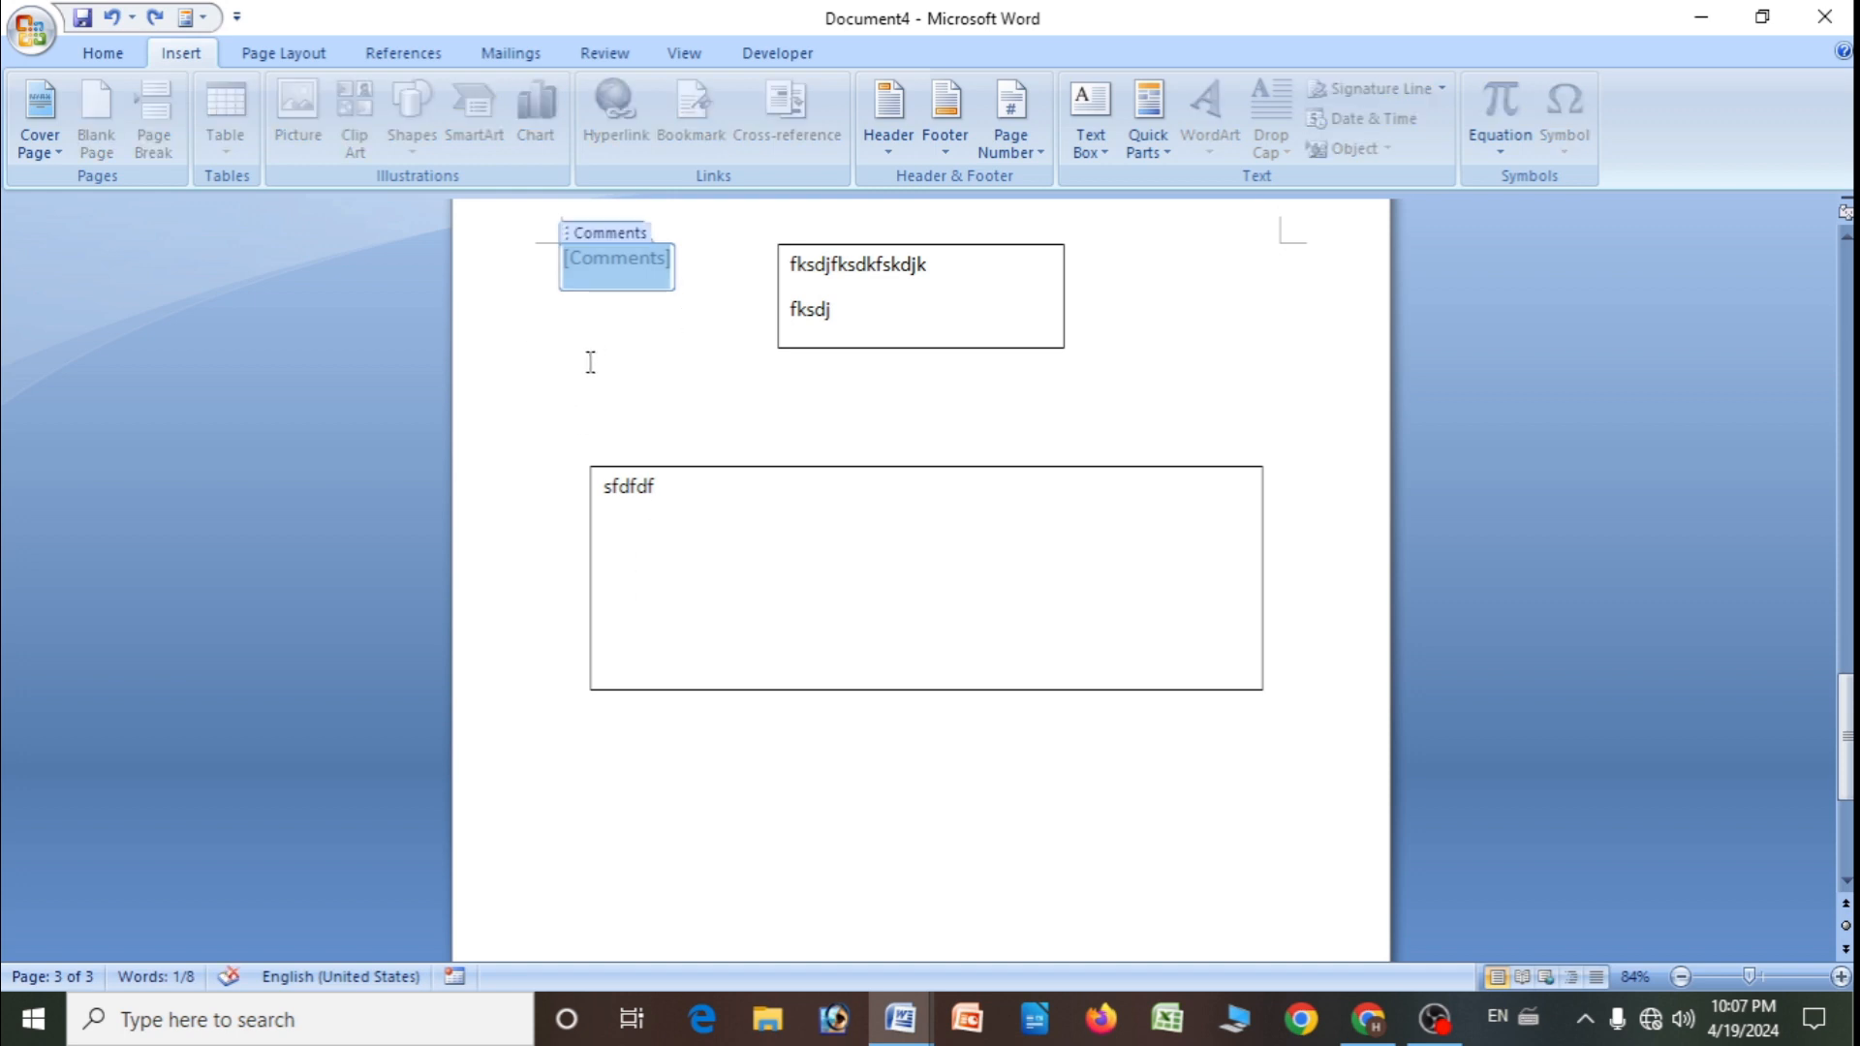
pyautogui.click(589, 361)
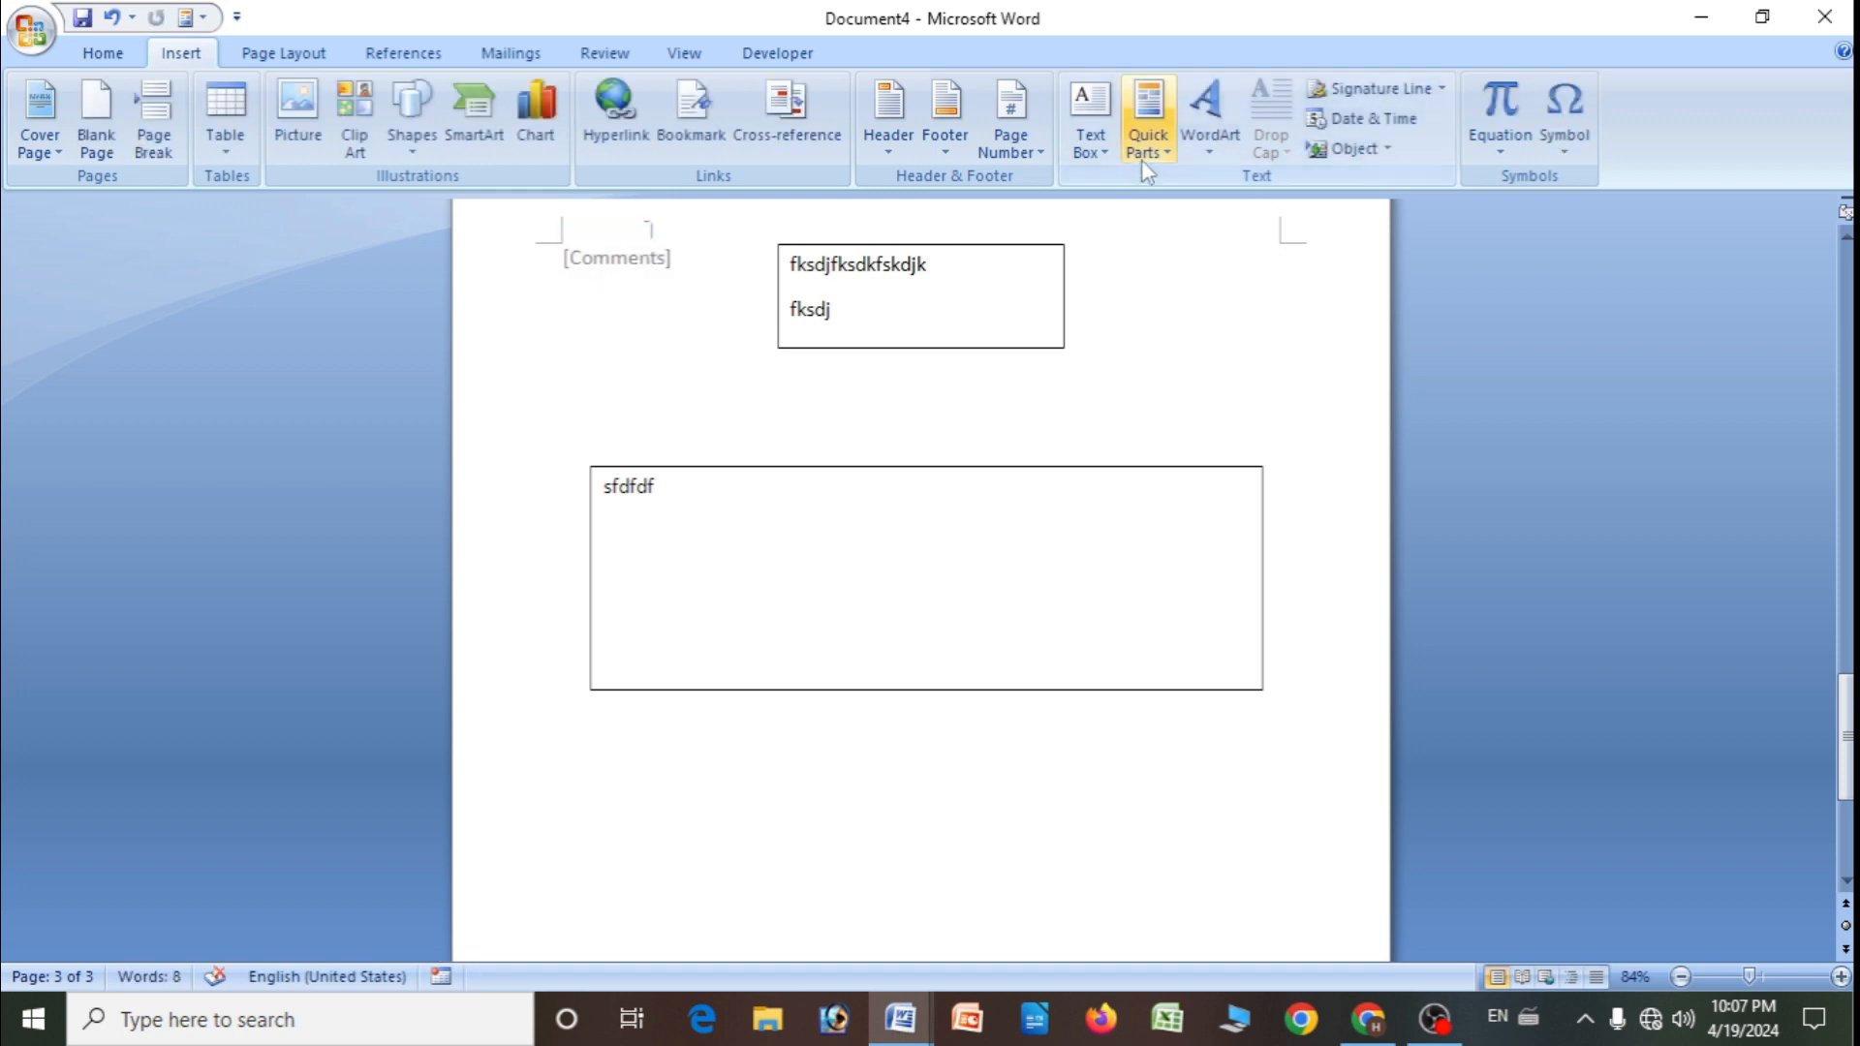
pyautogui.click(1148, 121)
pyautogui.moveTo(1414, 182)
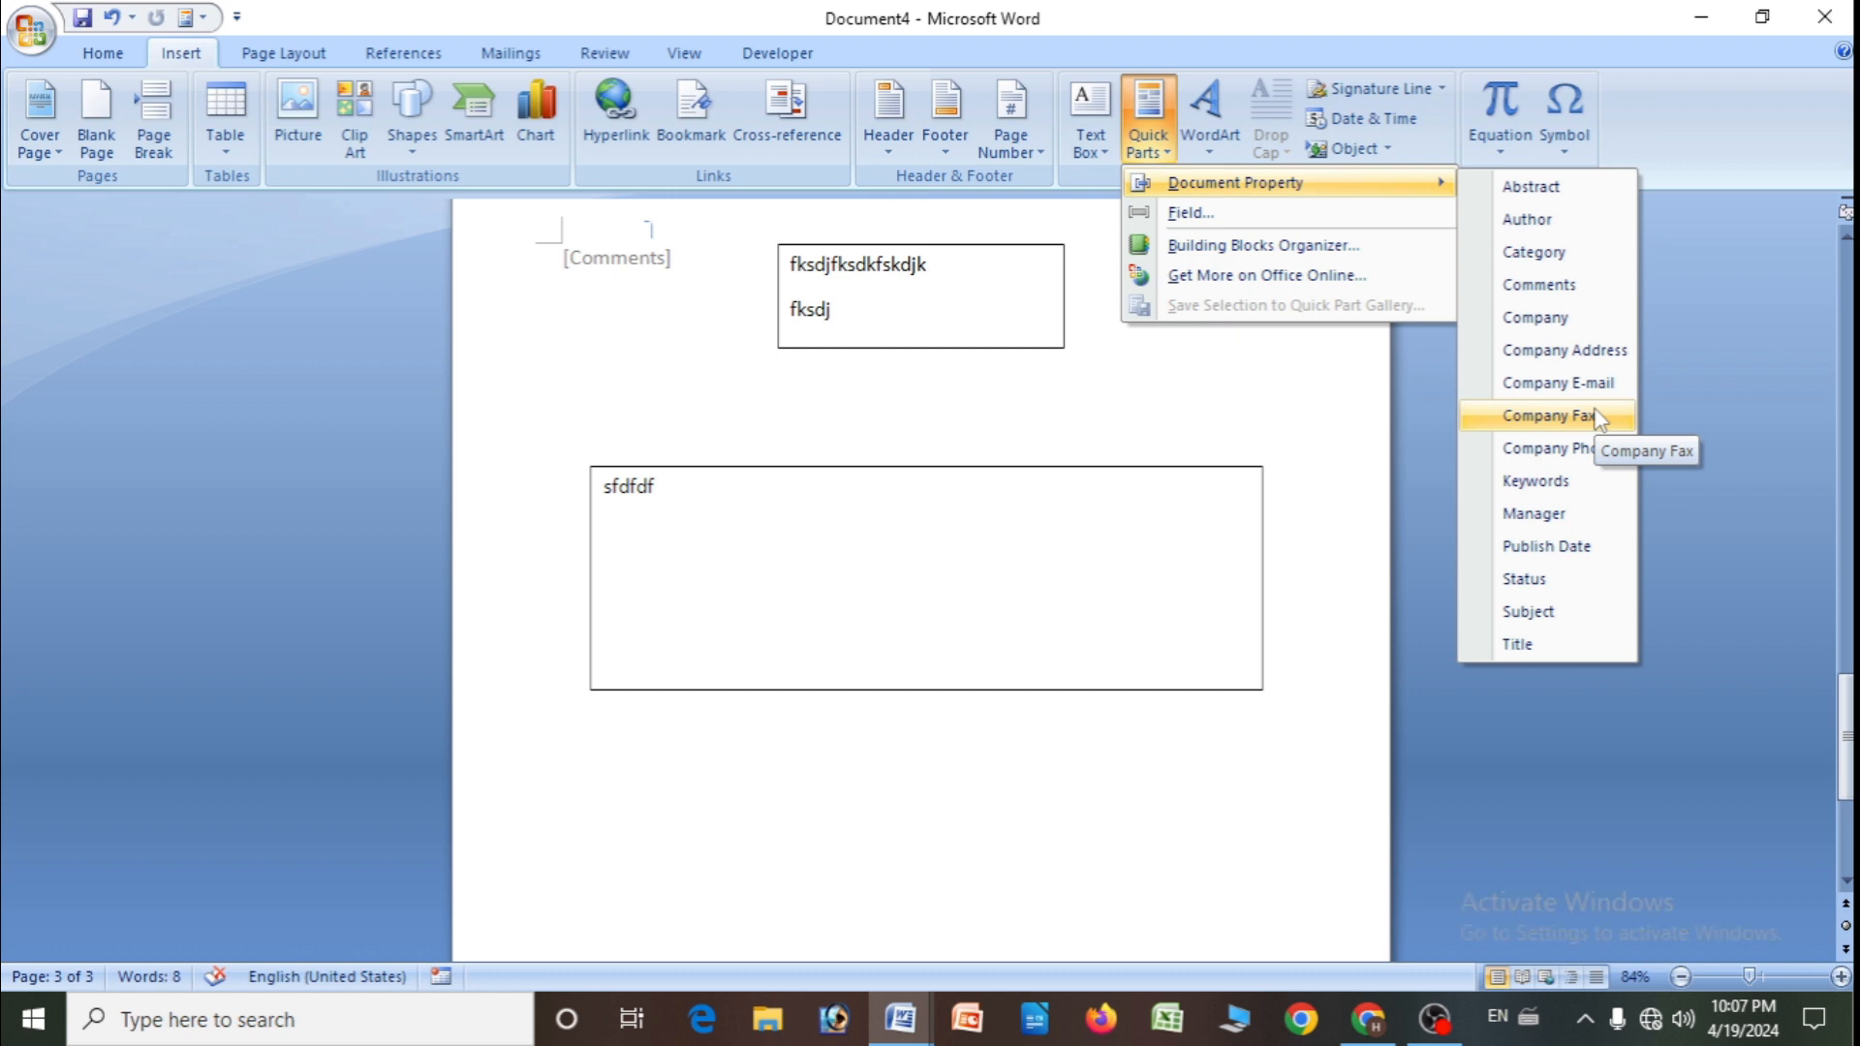
pyautogui.click(1220, 377)
pyautogui.click(1211, 145)
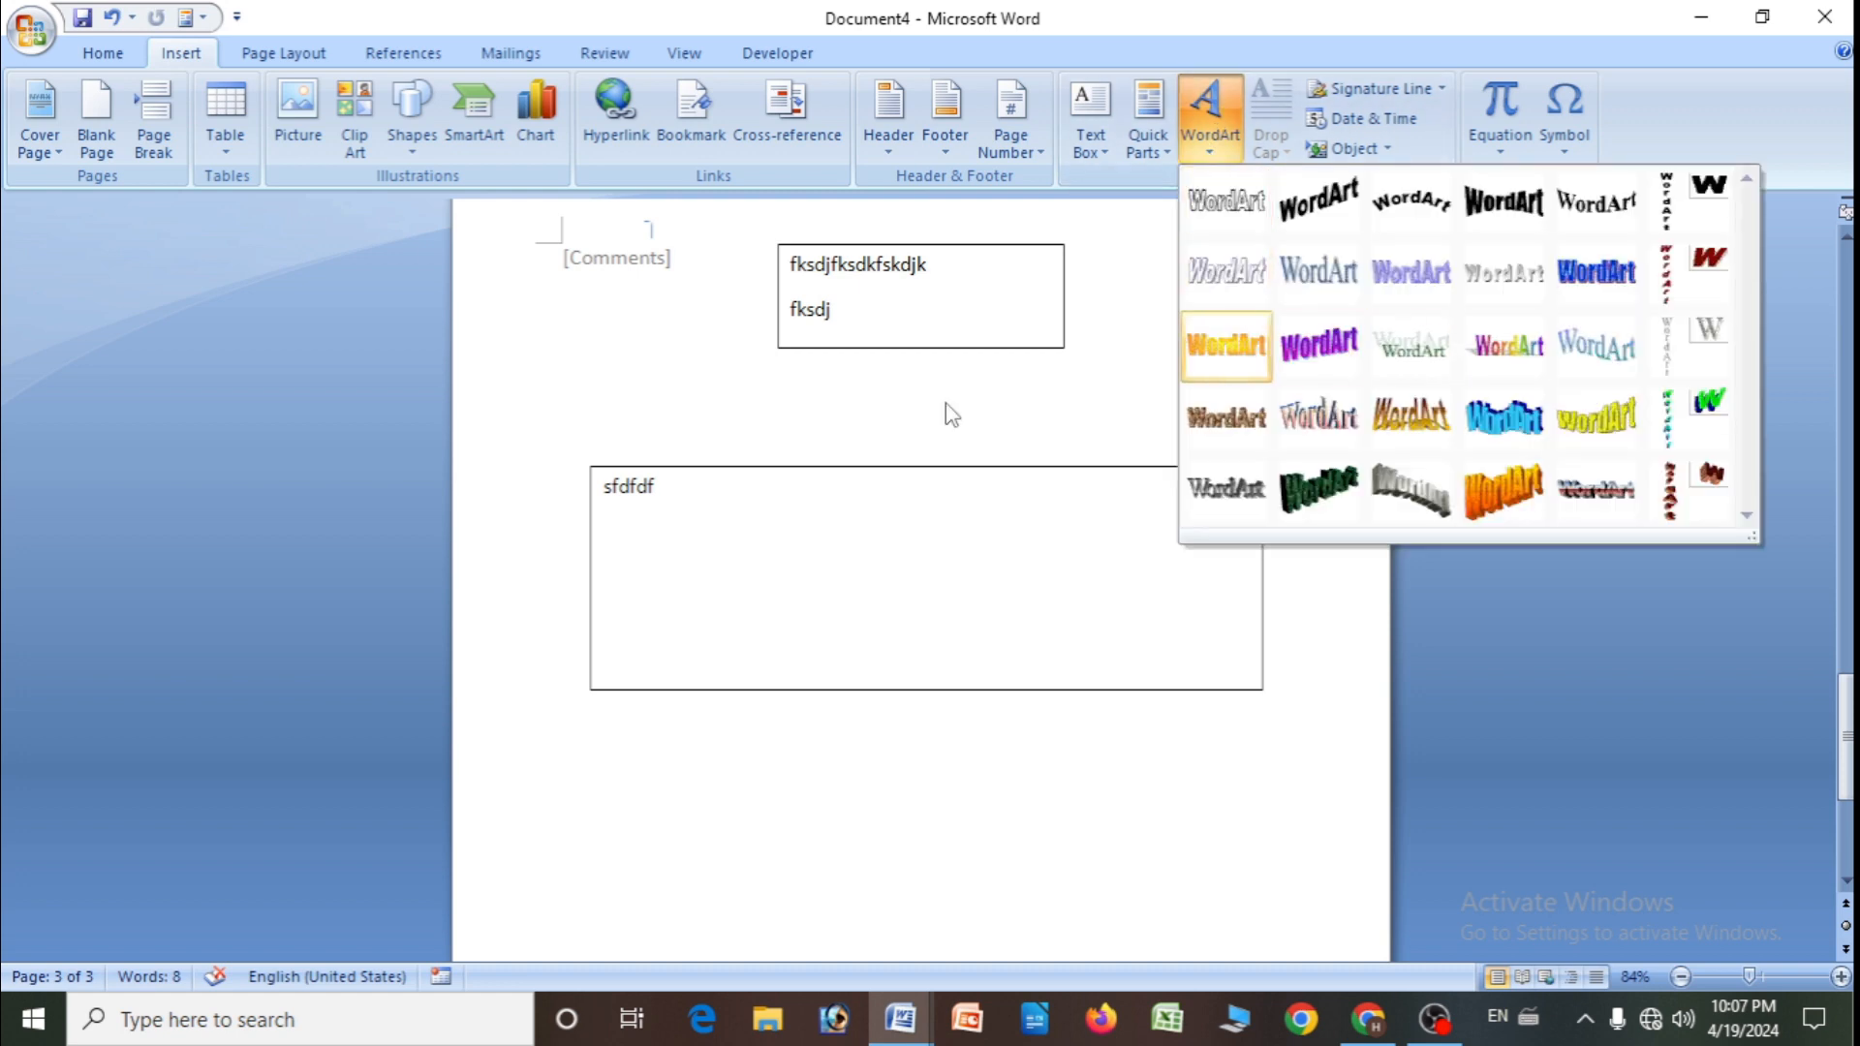
pyautogui.click(620, 441)
pyautogui.scroll(1, 691, 659)
pyautogui.scroll(-7, 694, 709)
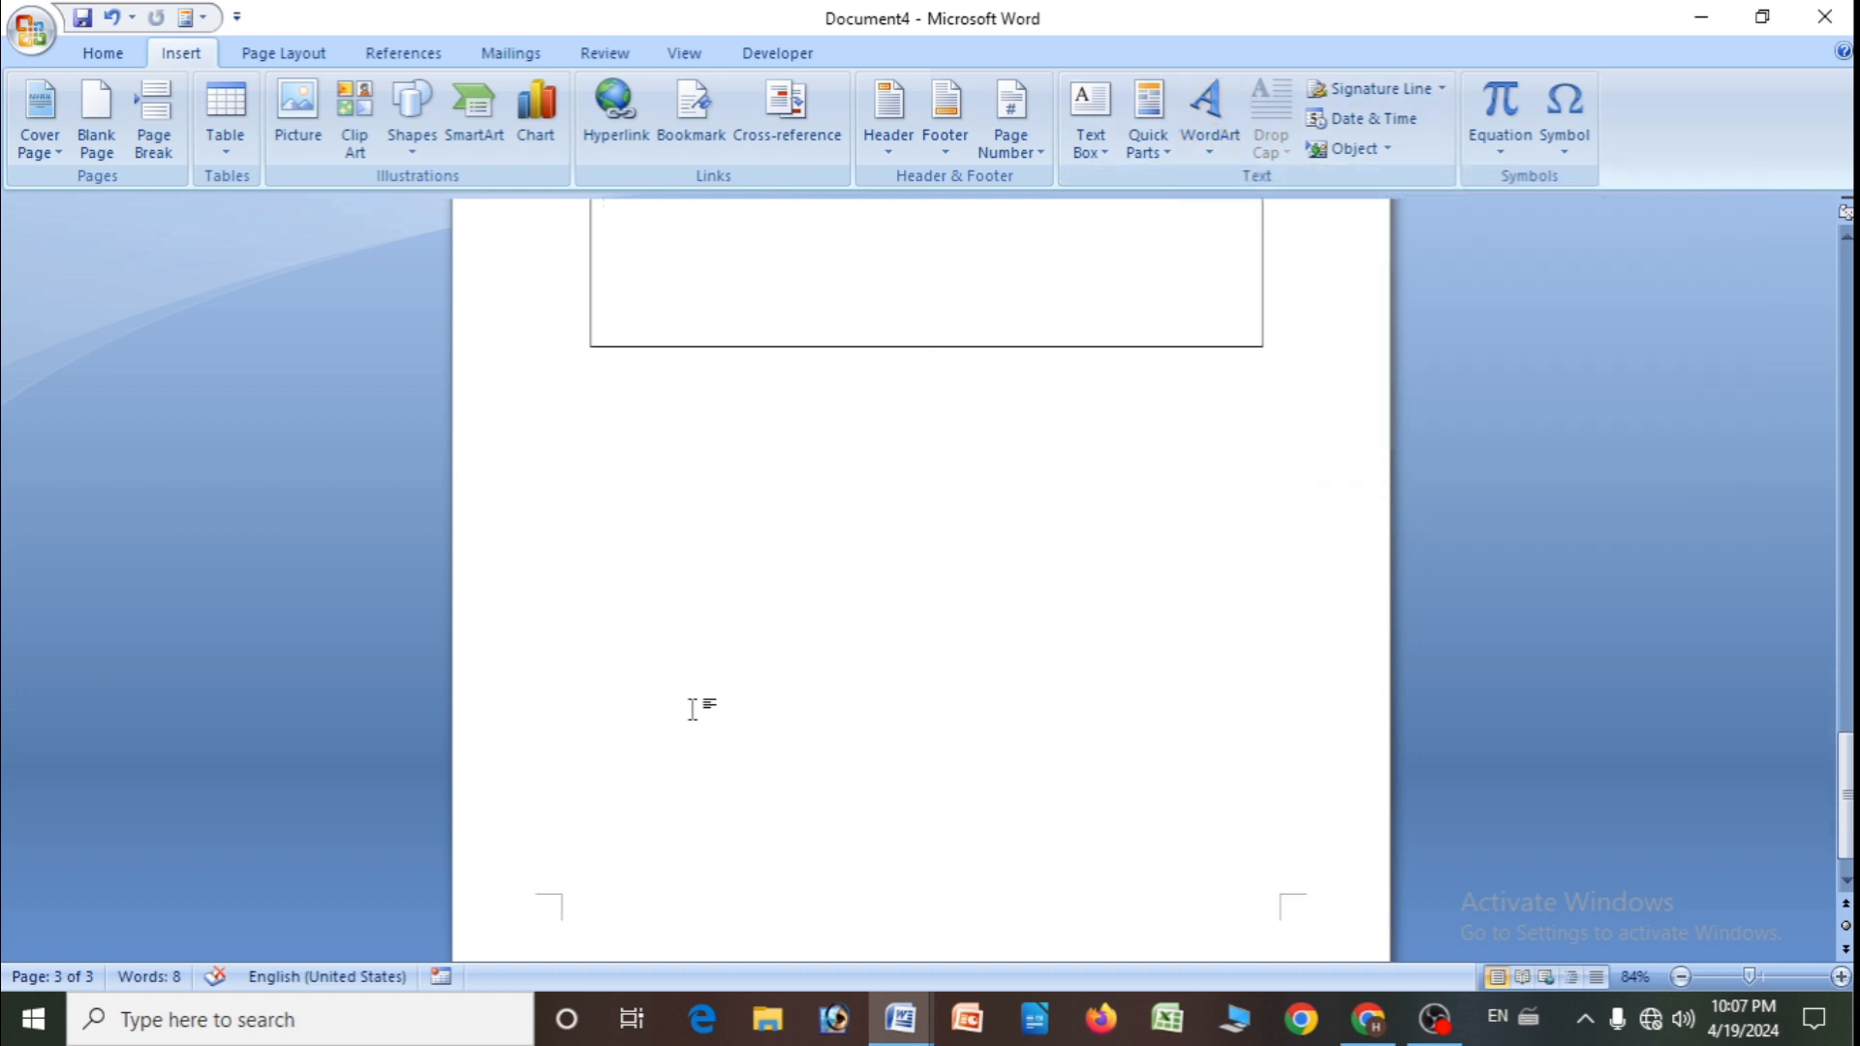
pyautogui.hotkey('ctrl', 'z')
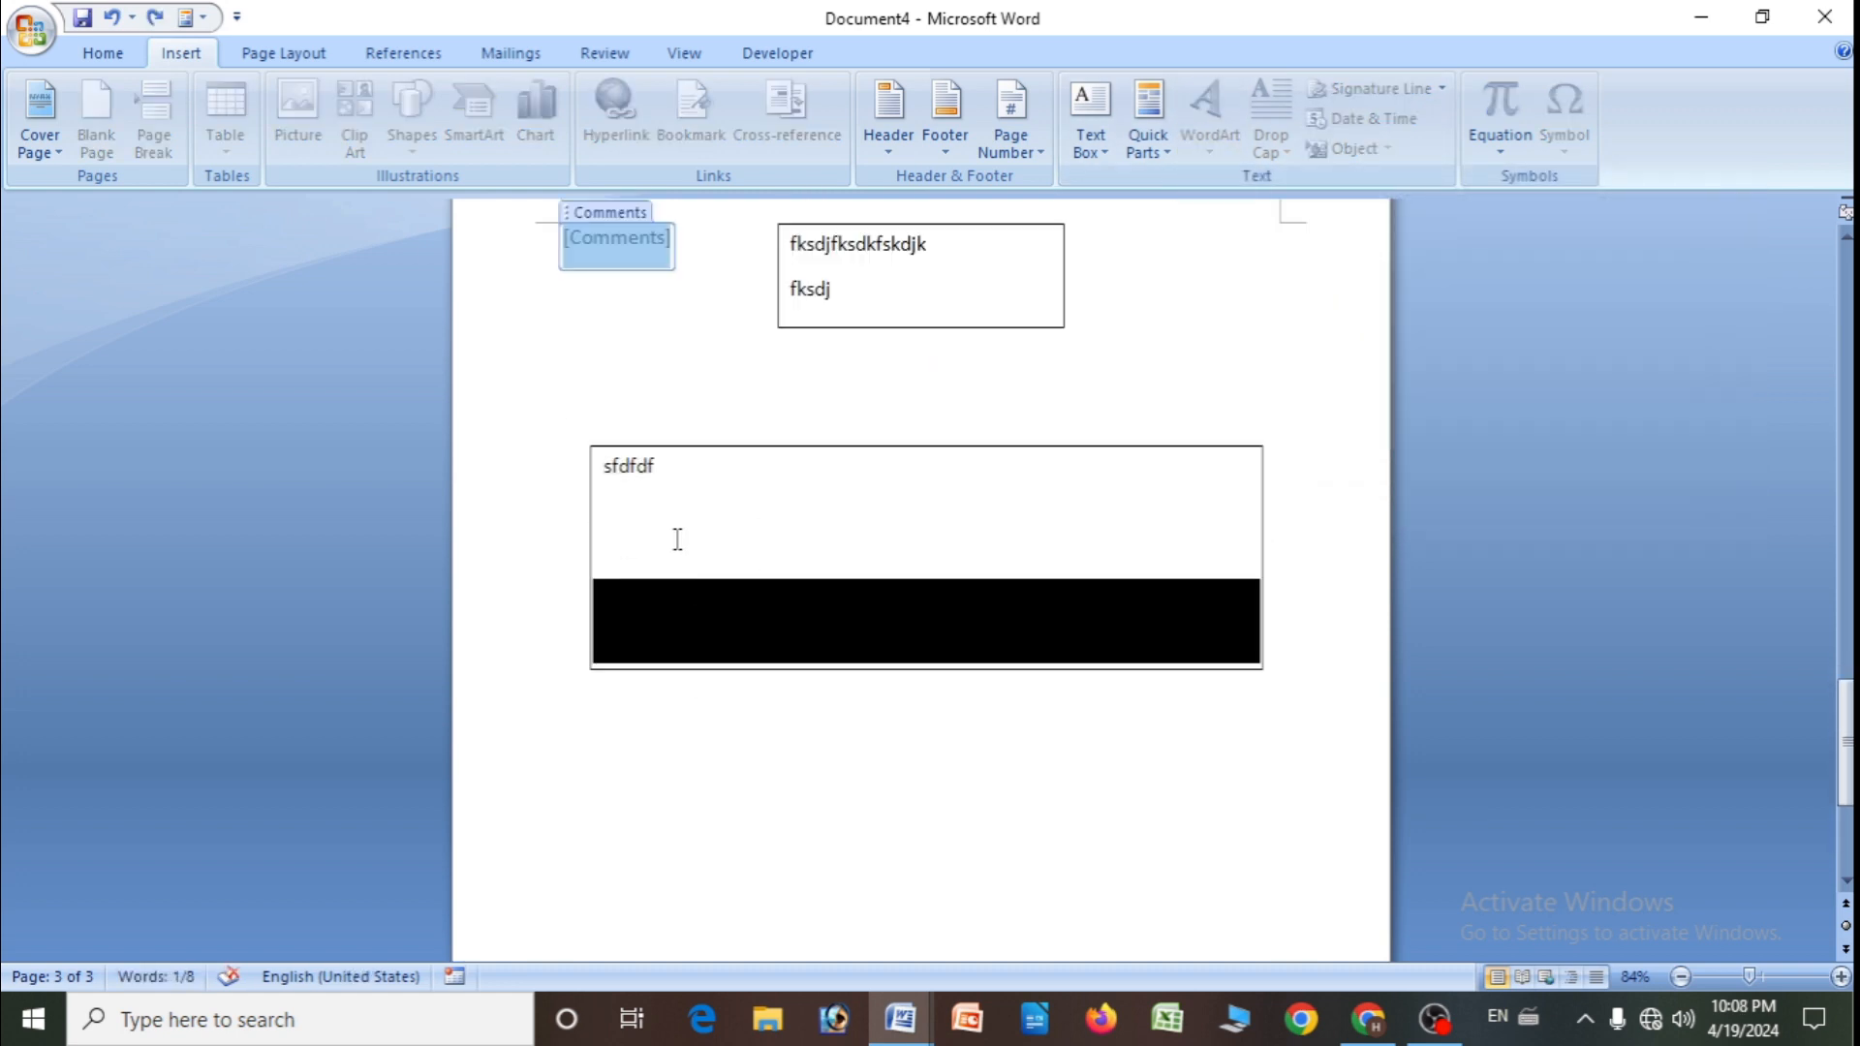
# - Create a new blank document and enter the text "Heerason education" at the start of the page
pyautogui.hotkey('ctrl', 'n')
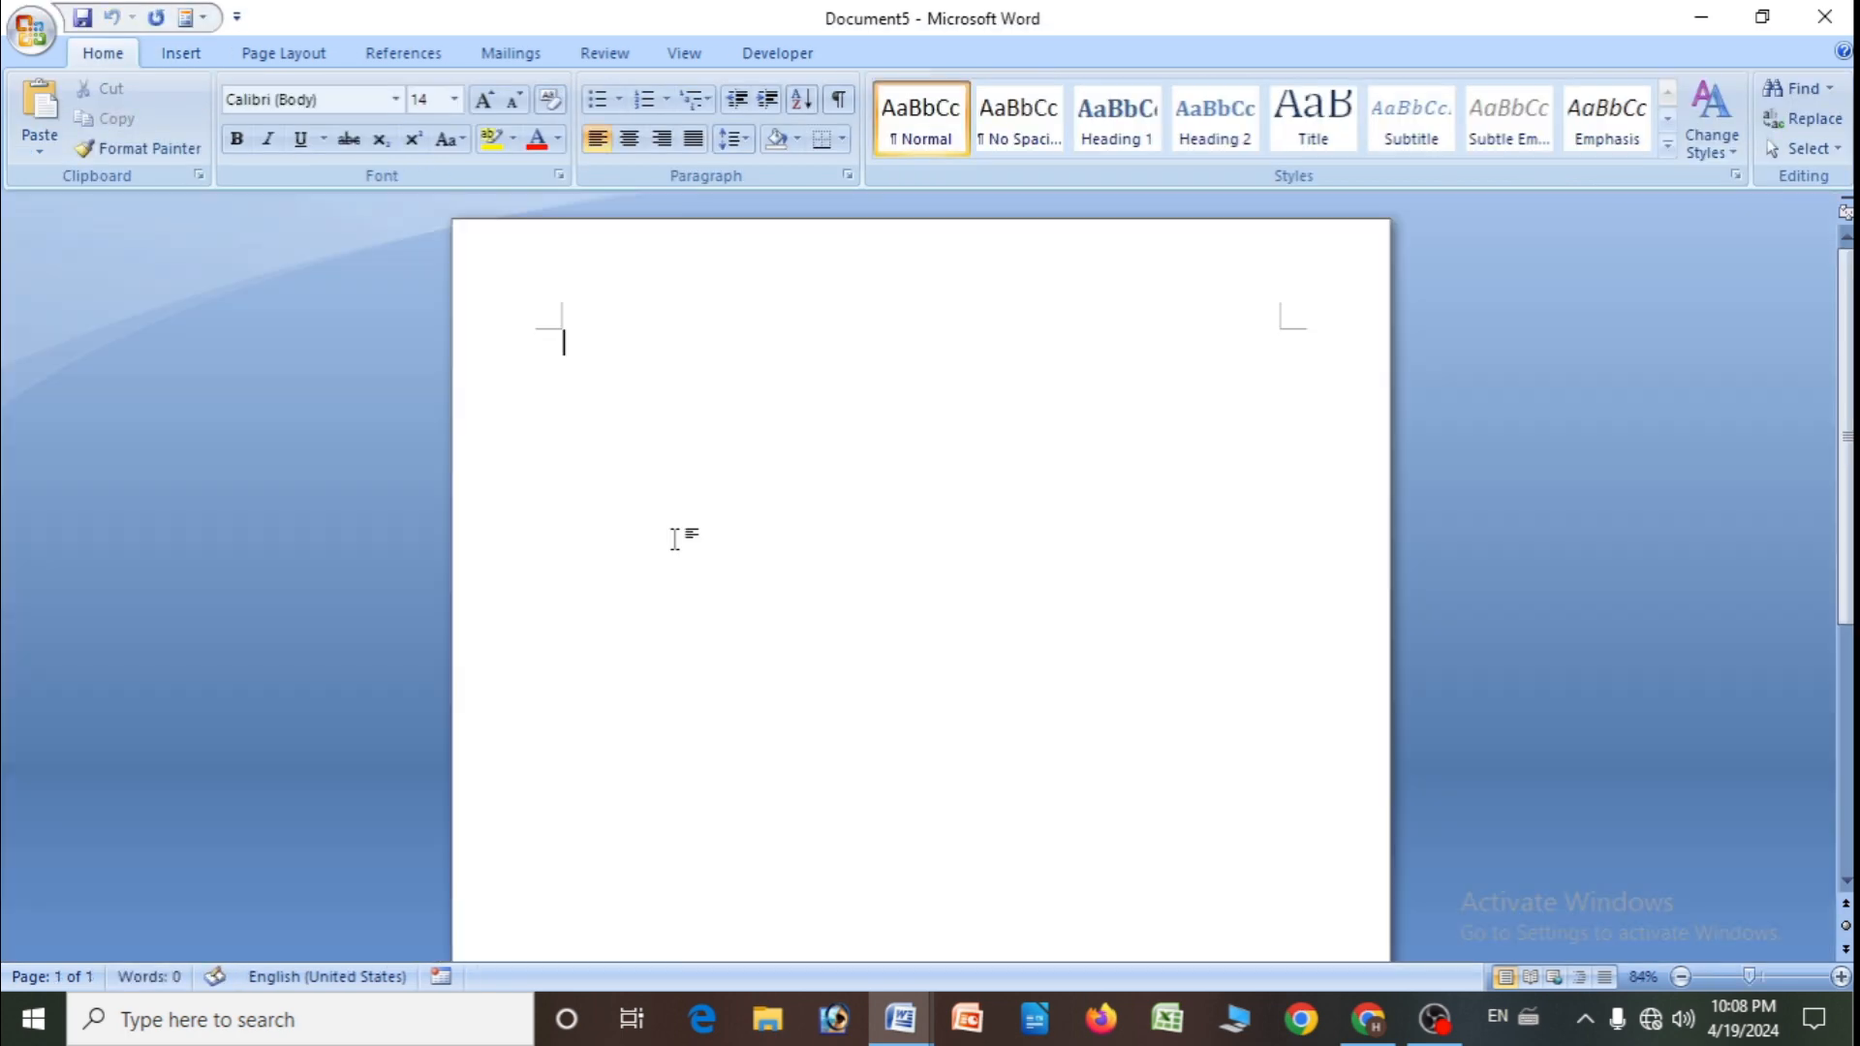
pyautogui.write('Heerason educa')
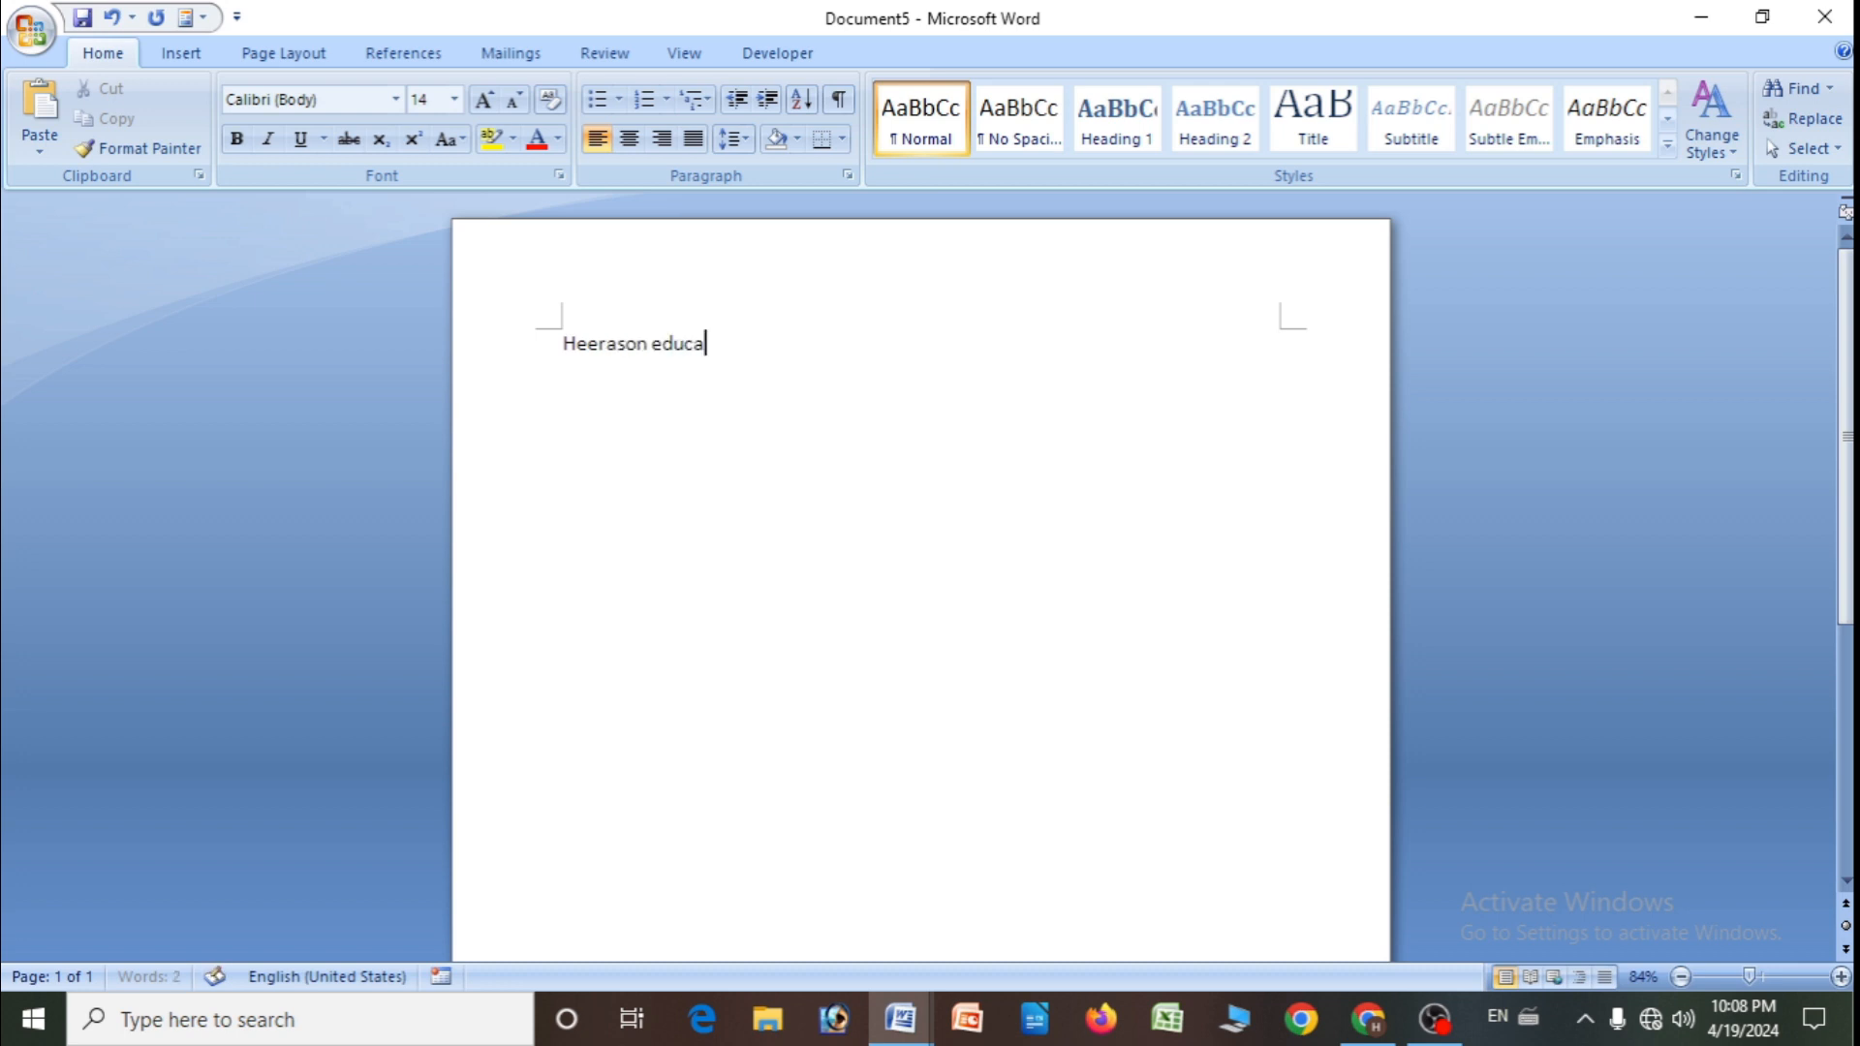
pyautogui.write('toion')
# - Convert the text "Heerason education" to the arched black WordArt style 3 and enlarge it to about 3.14 by 6.19 inches
pyautogui.moveTo(558, 345); pyautogui.dragTo(777, 345)
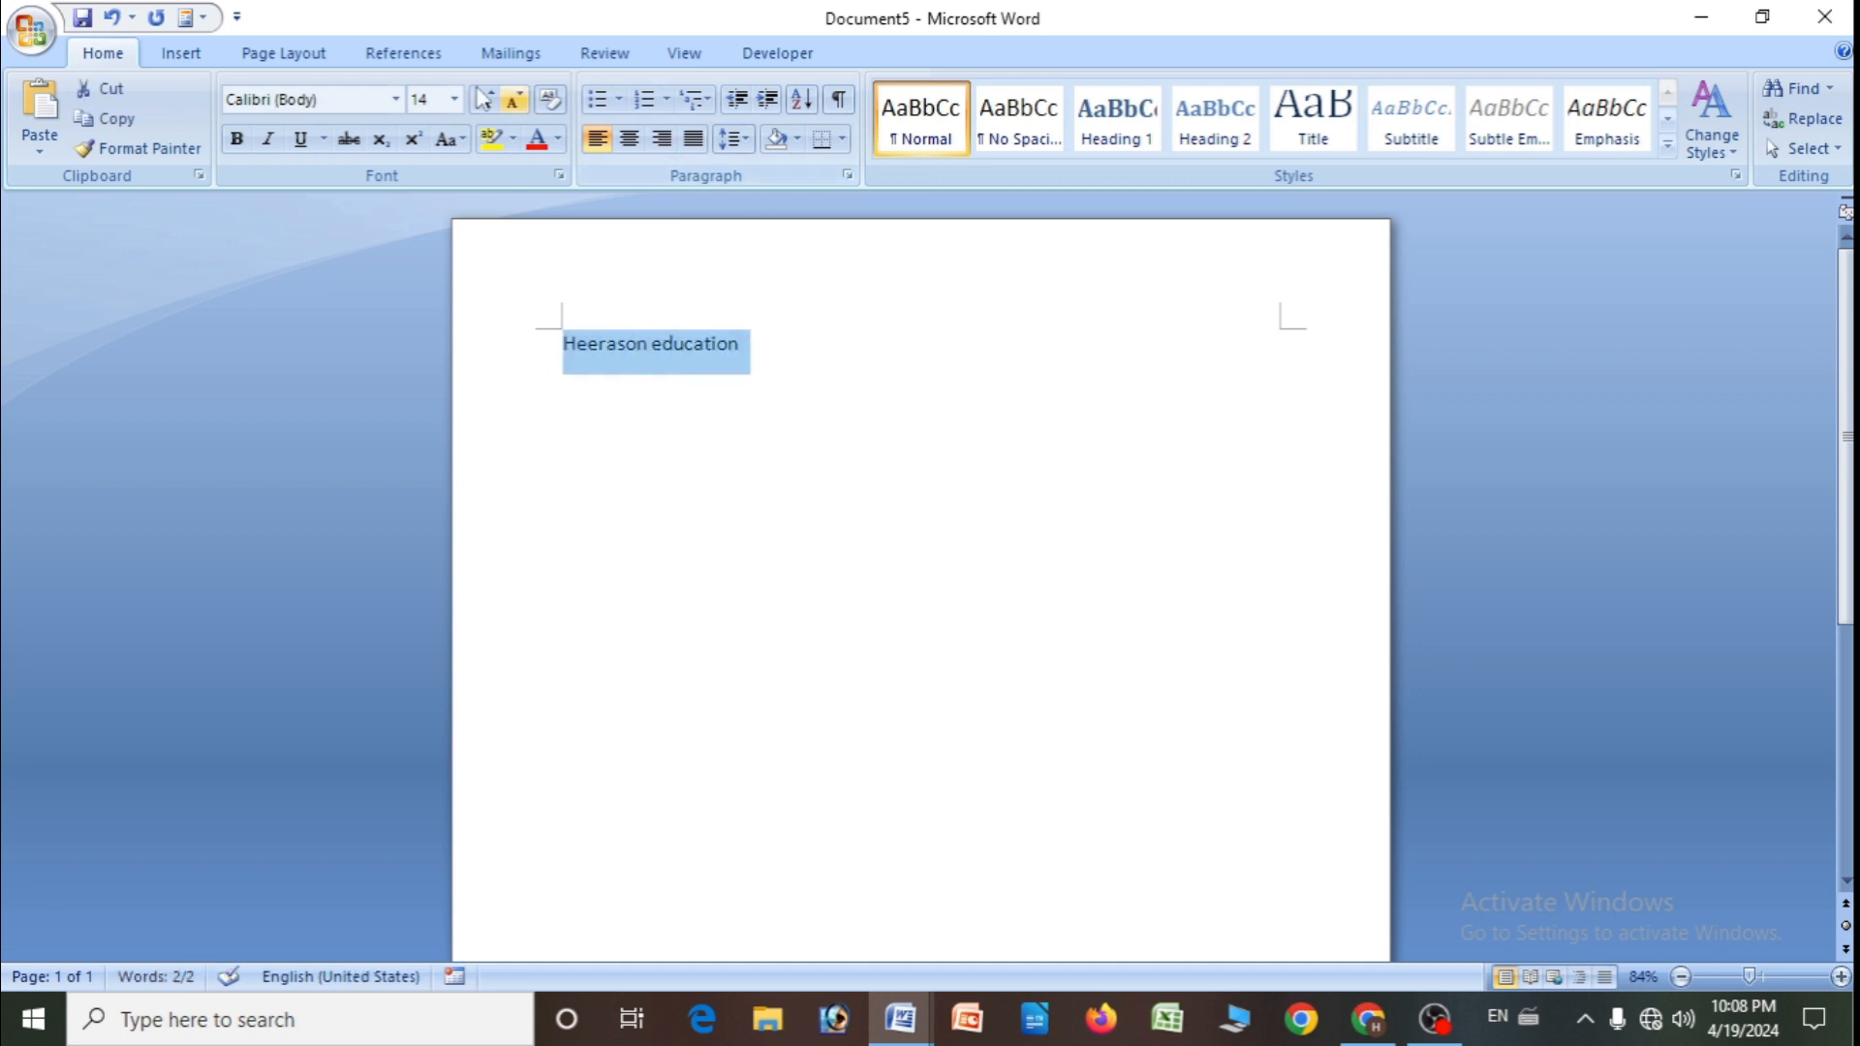
pyautogui.click(184, 54)
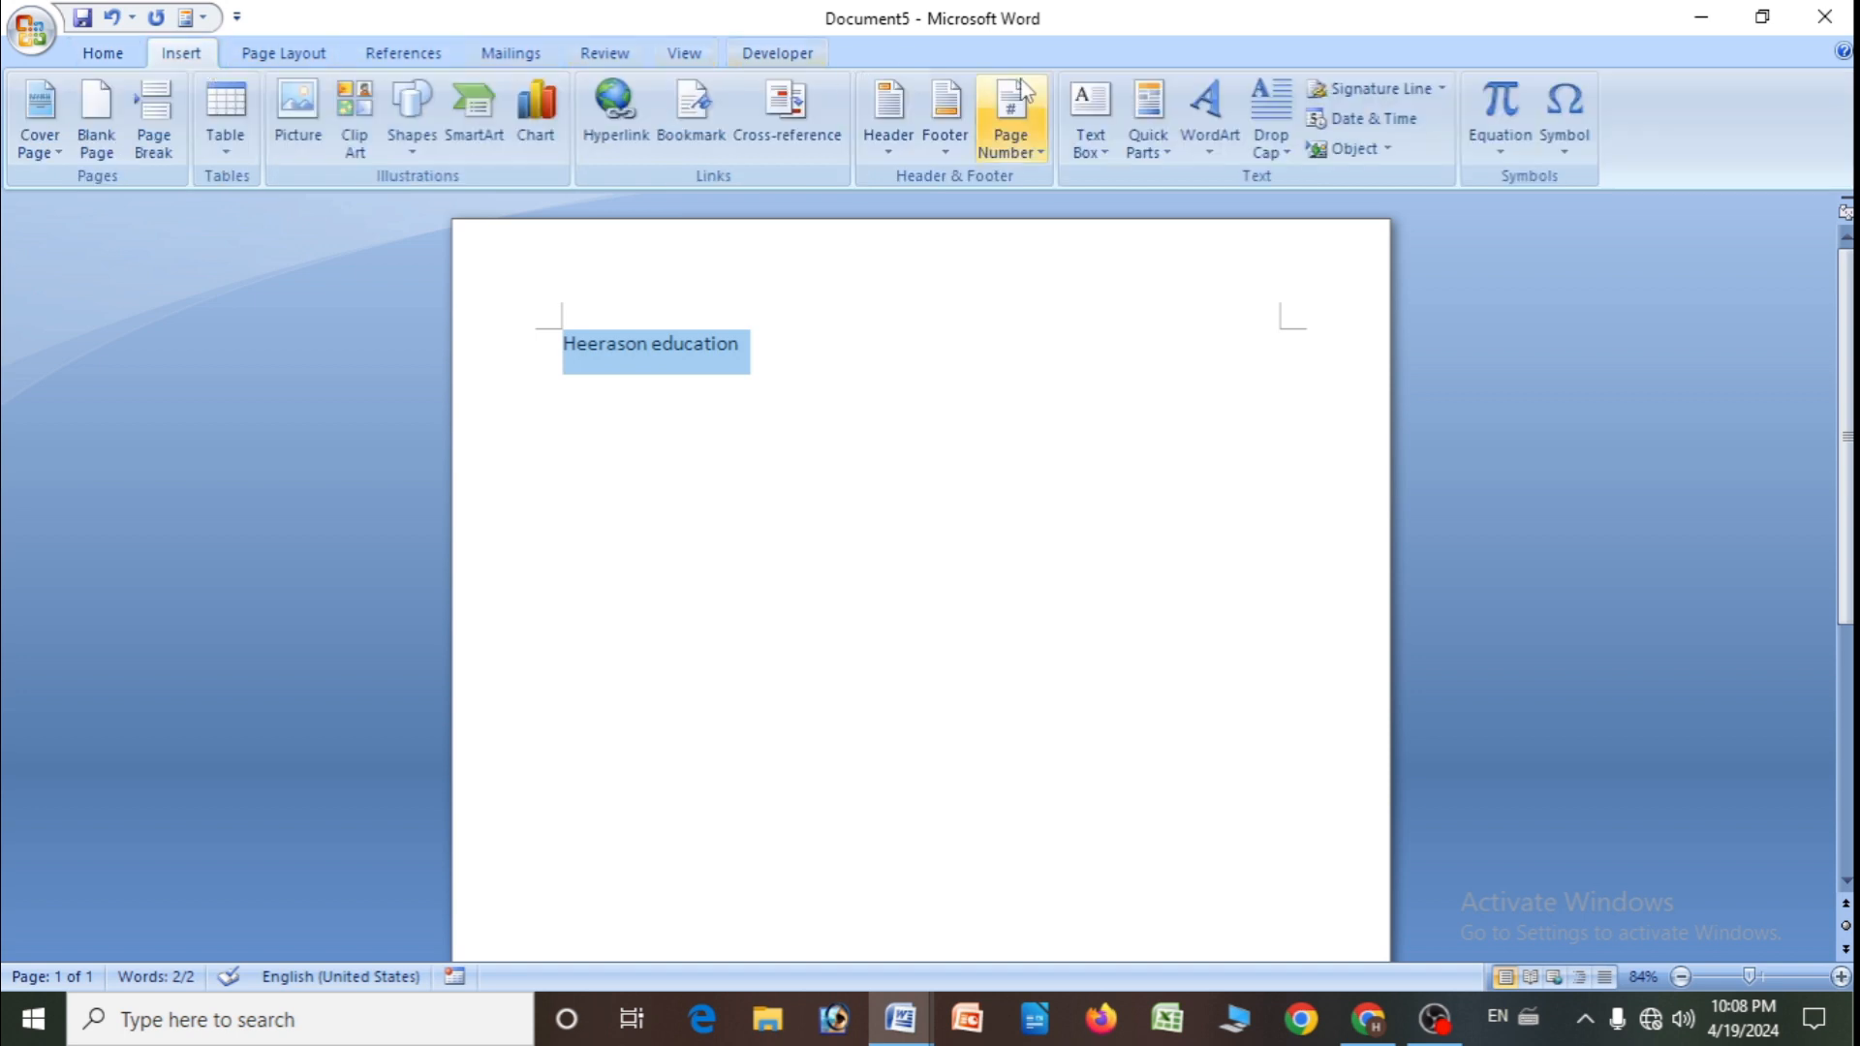
pyautogui.click(1221, 155)
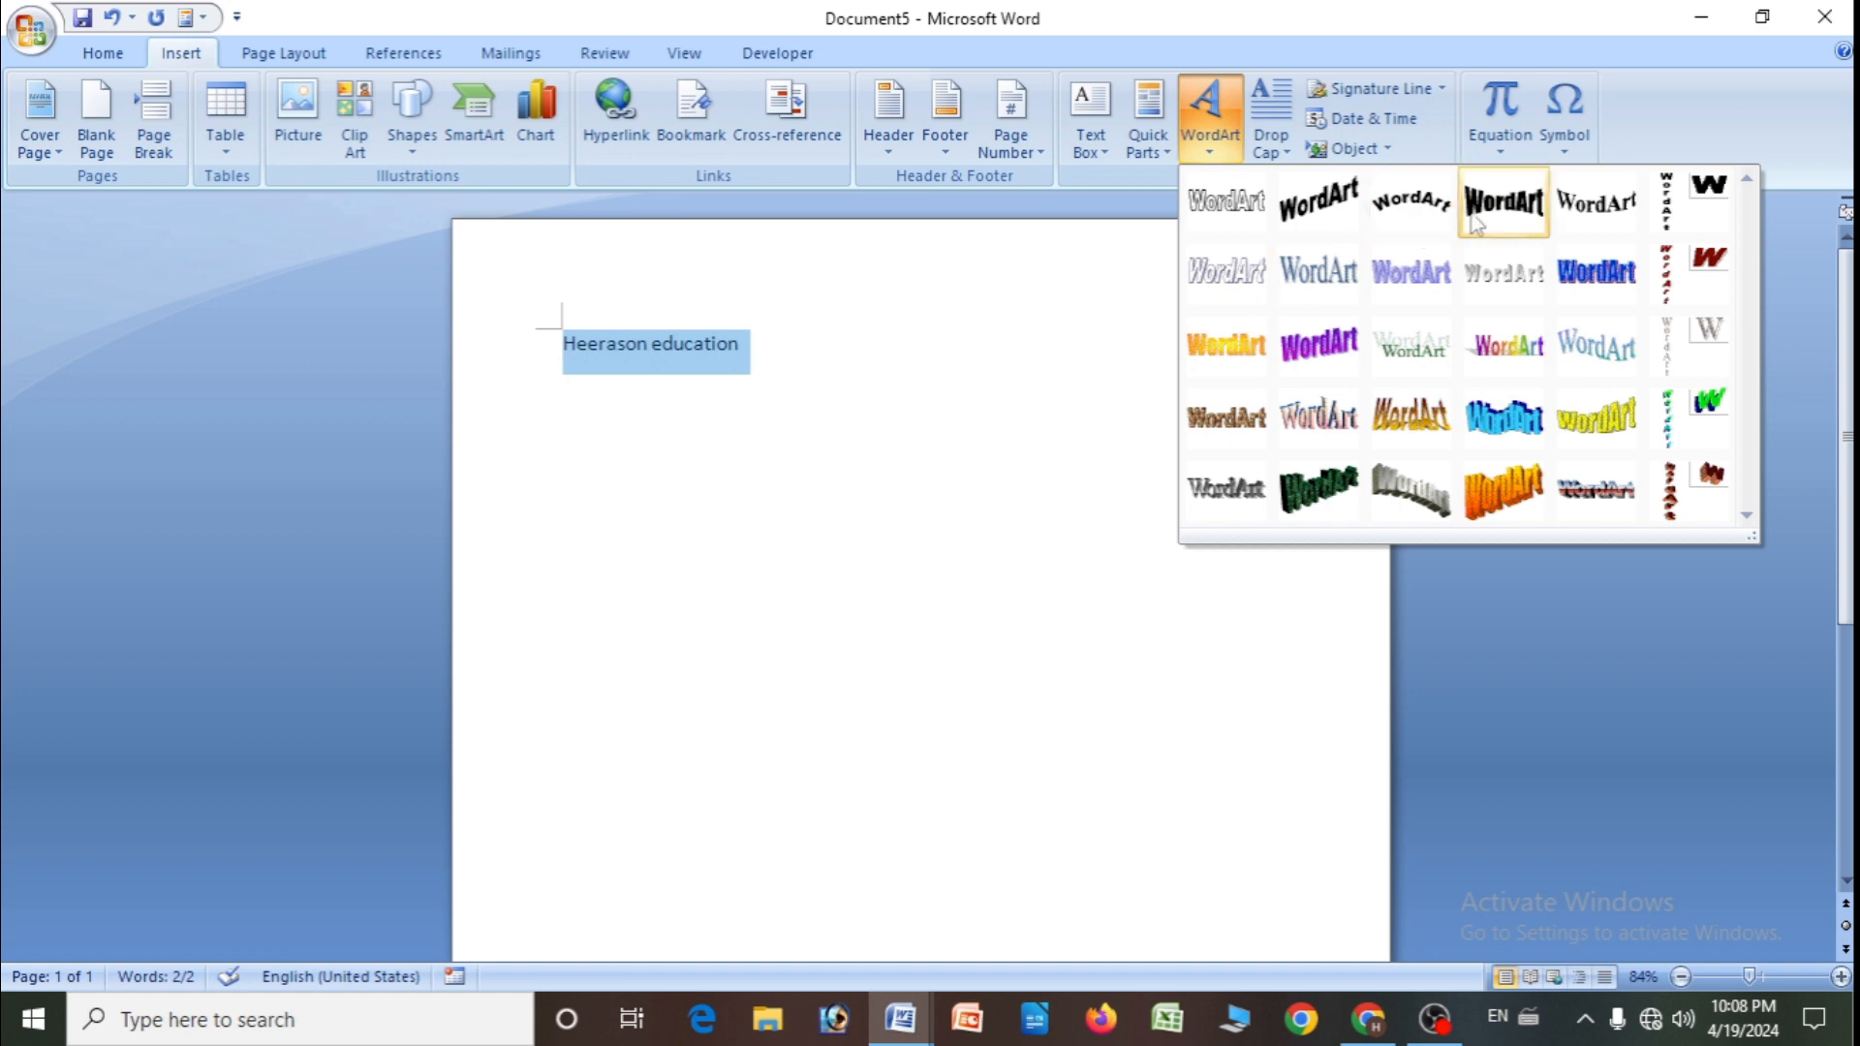
pyautogui.click(1410, 200)
pyautogui.click(1034, 903)
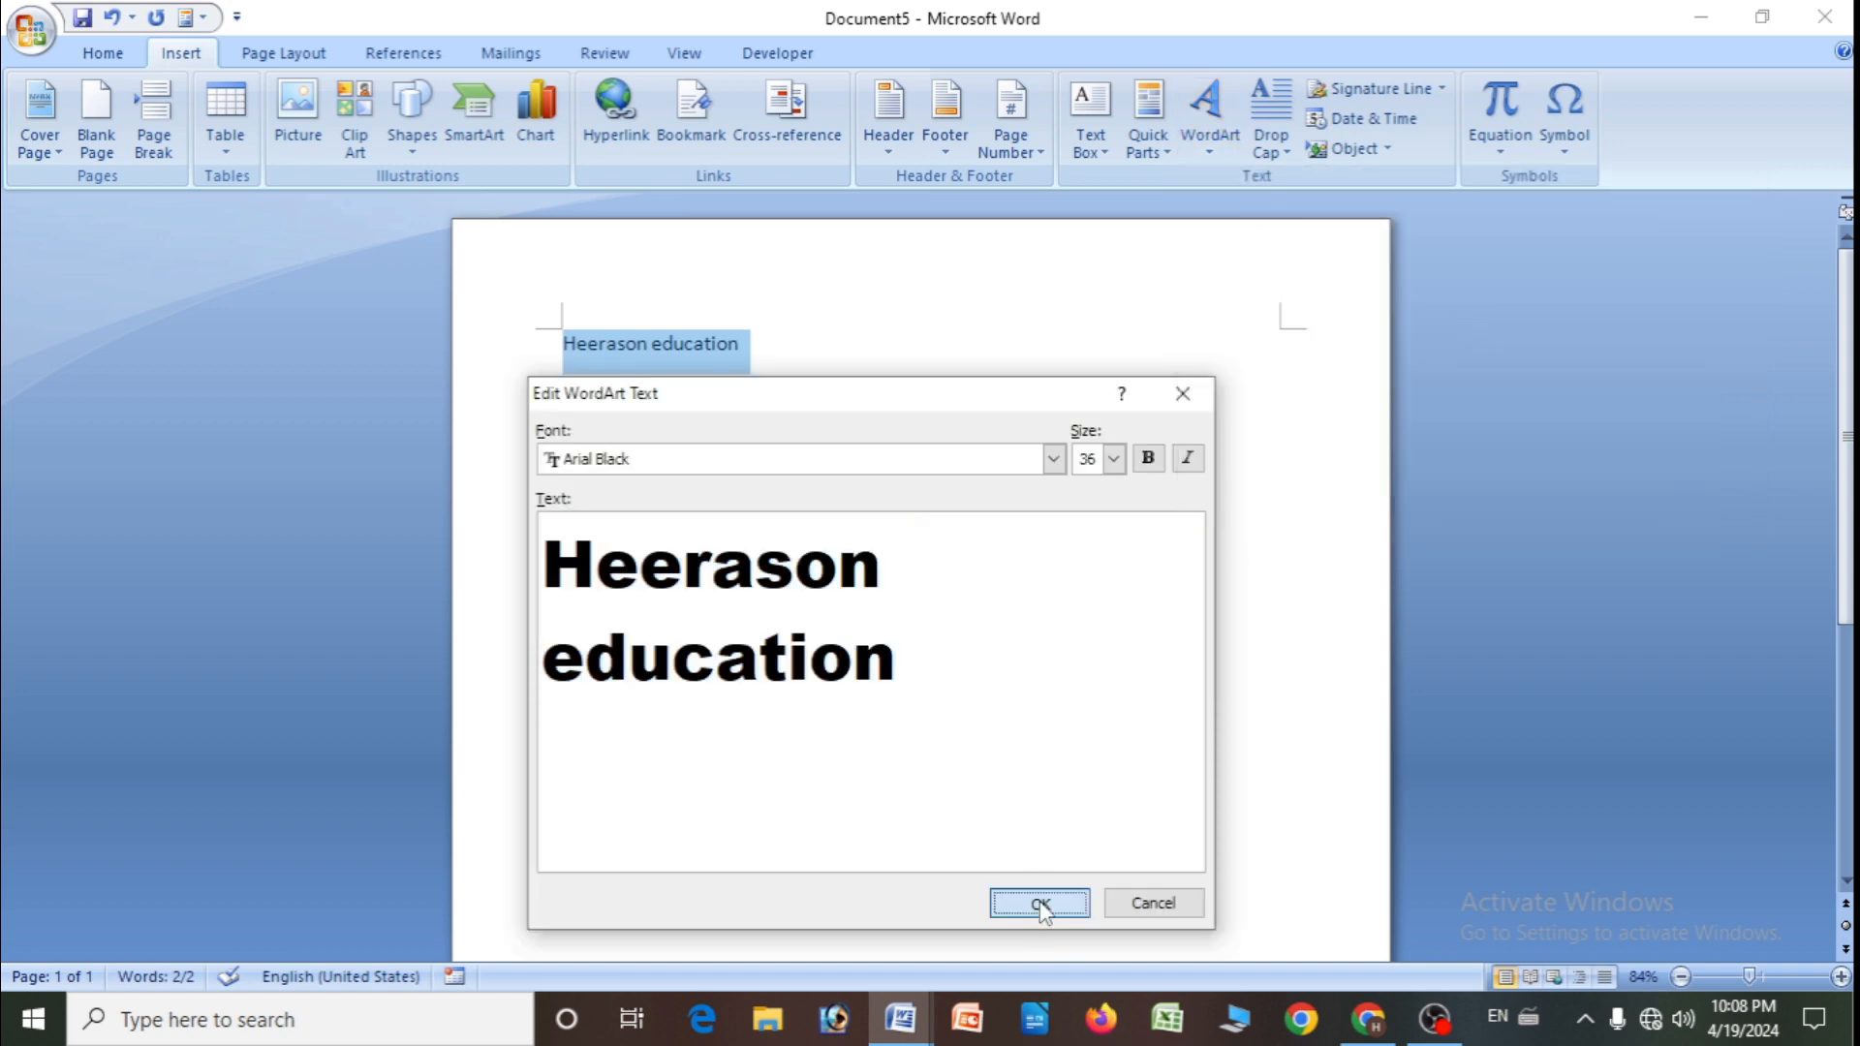
pyautogui.moveTo(1179, 444); pyautogui.dragTo(1306, 706)
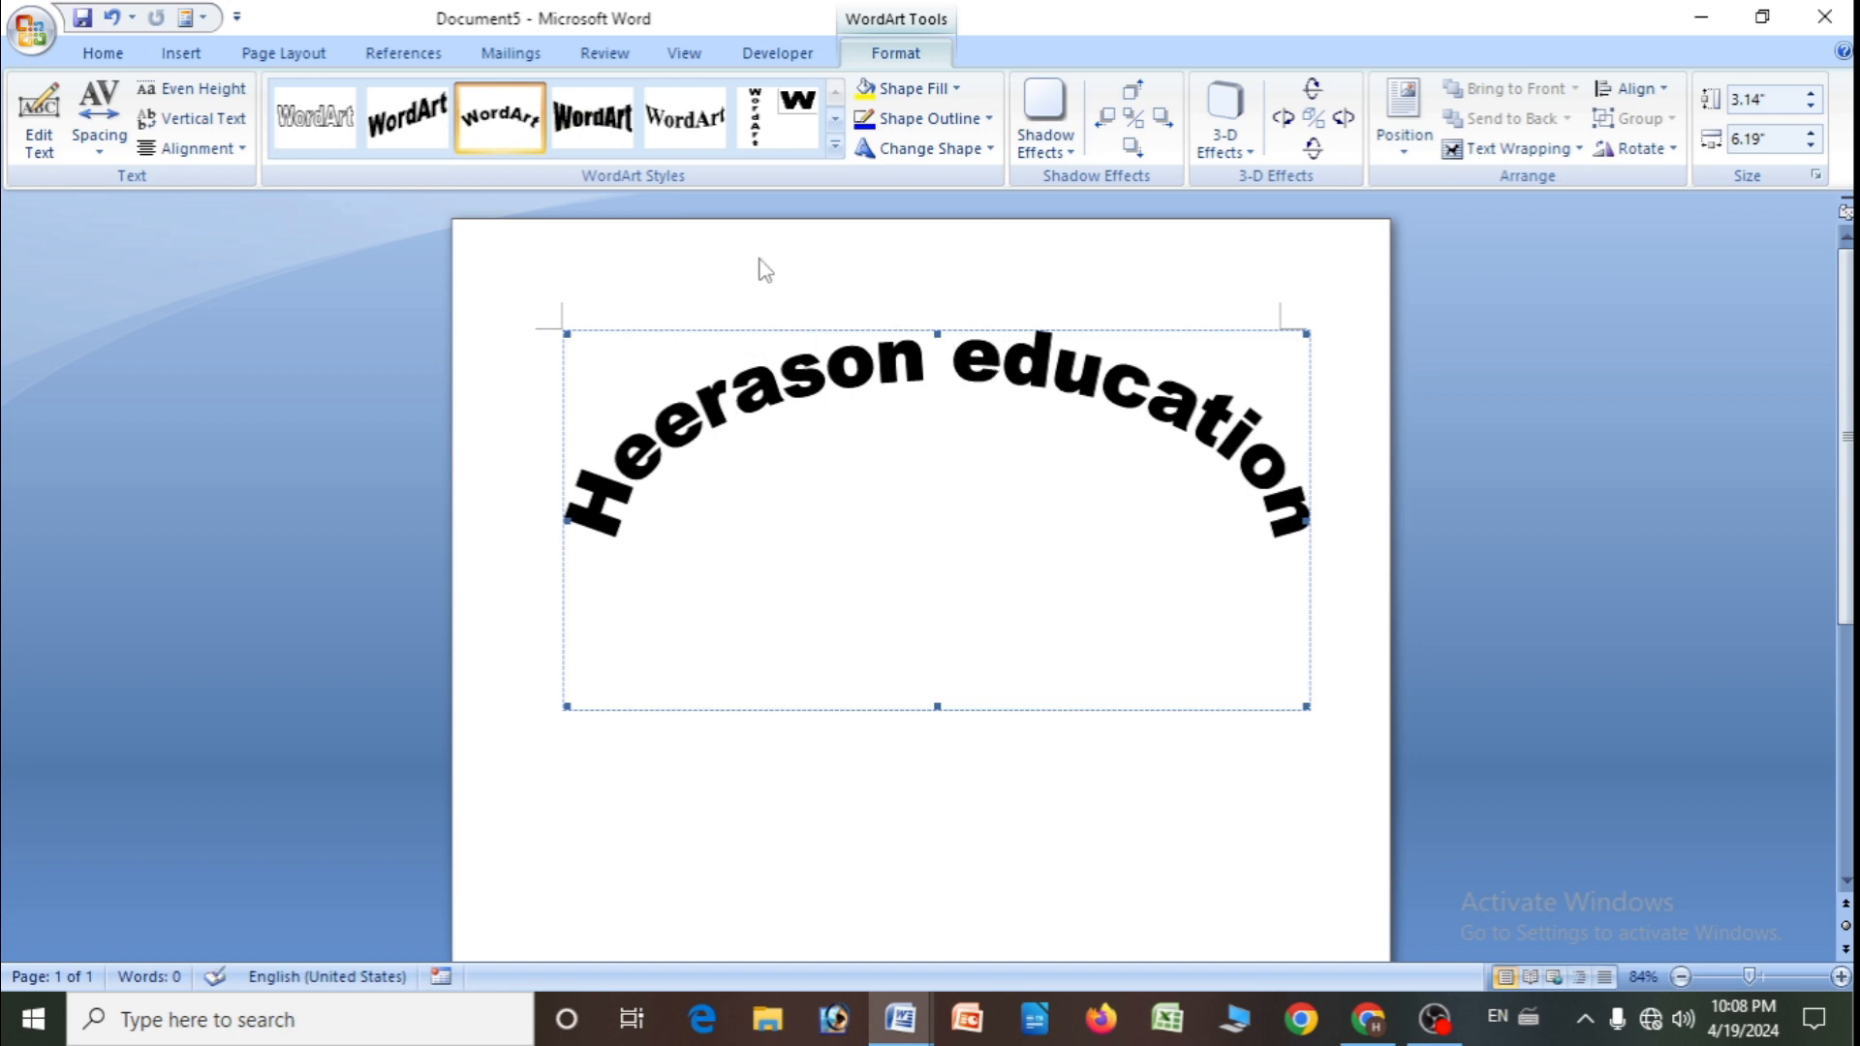
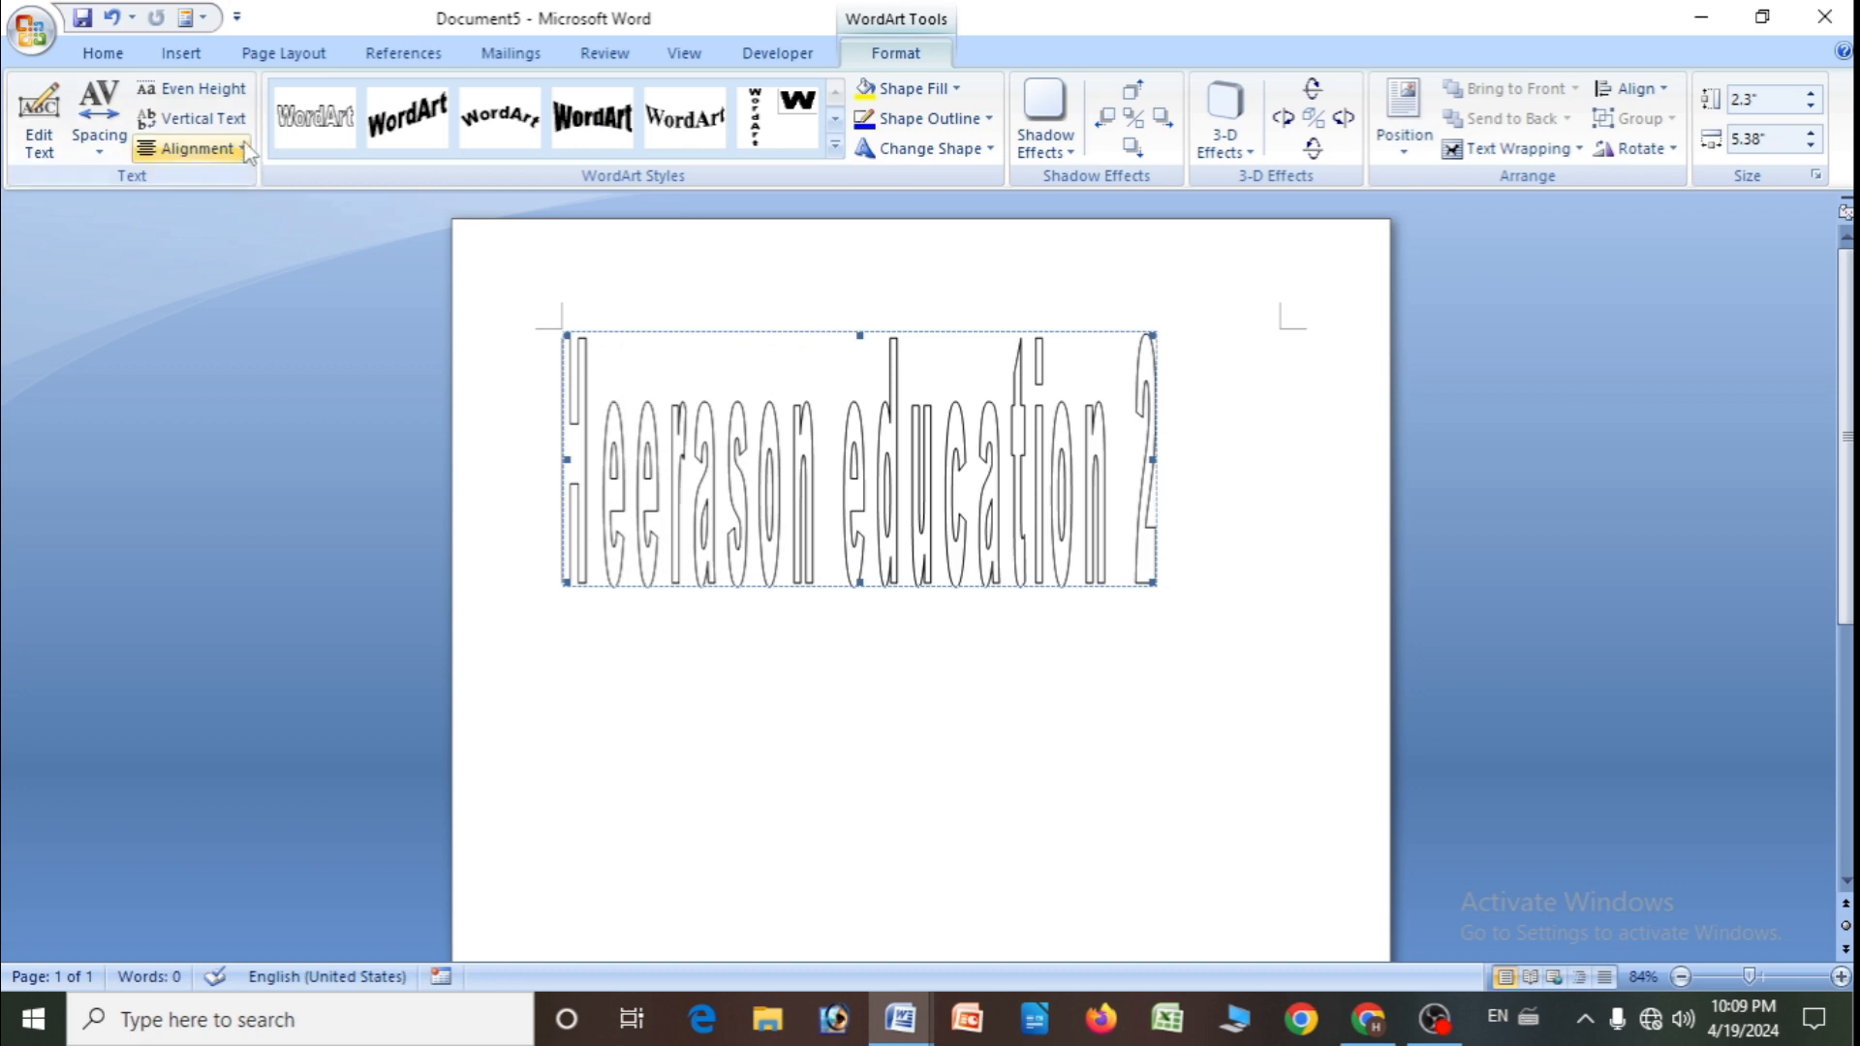
# - Try the Right Align and Letter Justify alignments on the WordArt text, and return it to Stretch Justify
pyautogui.click(231, 247)
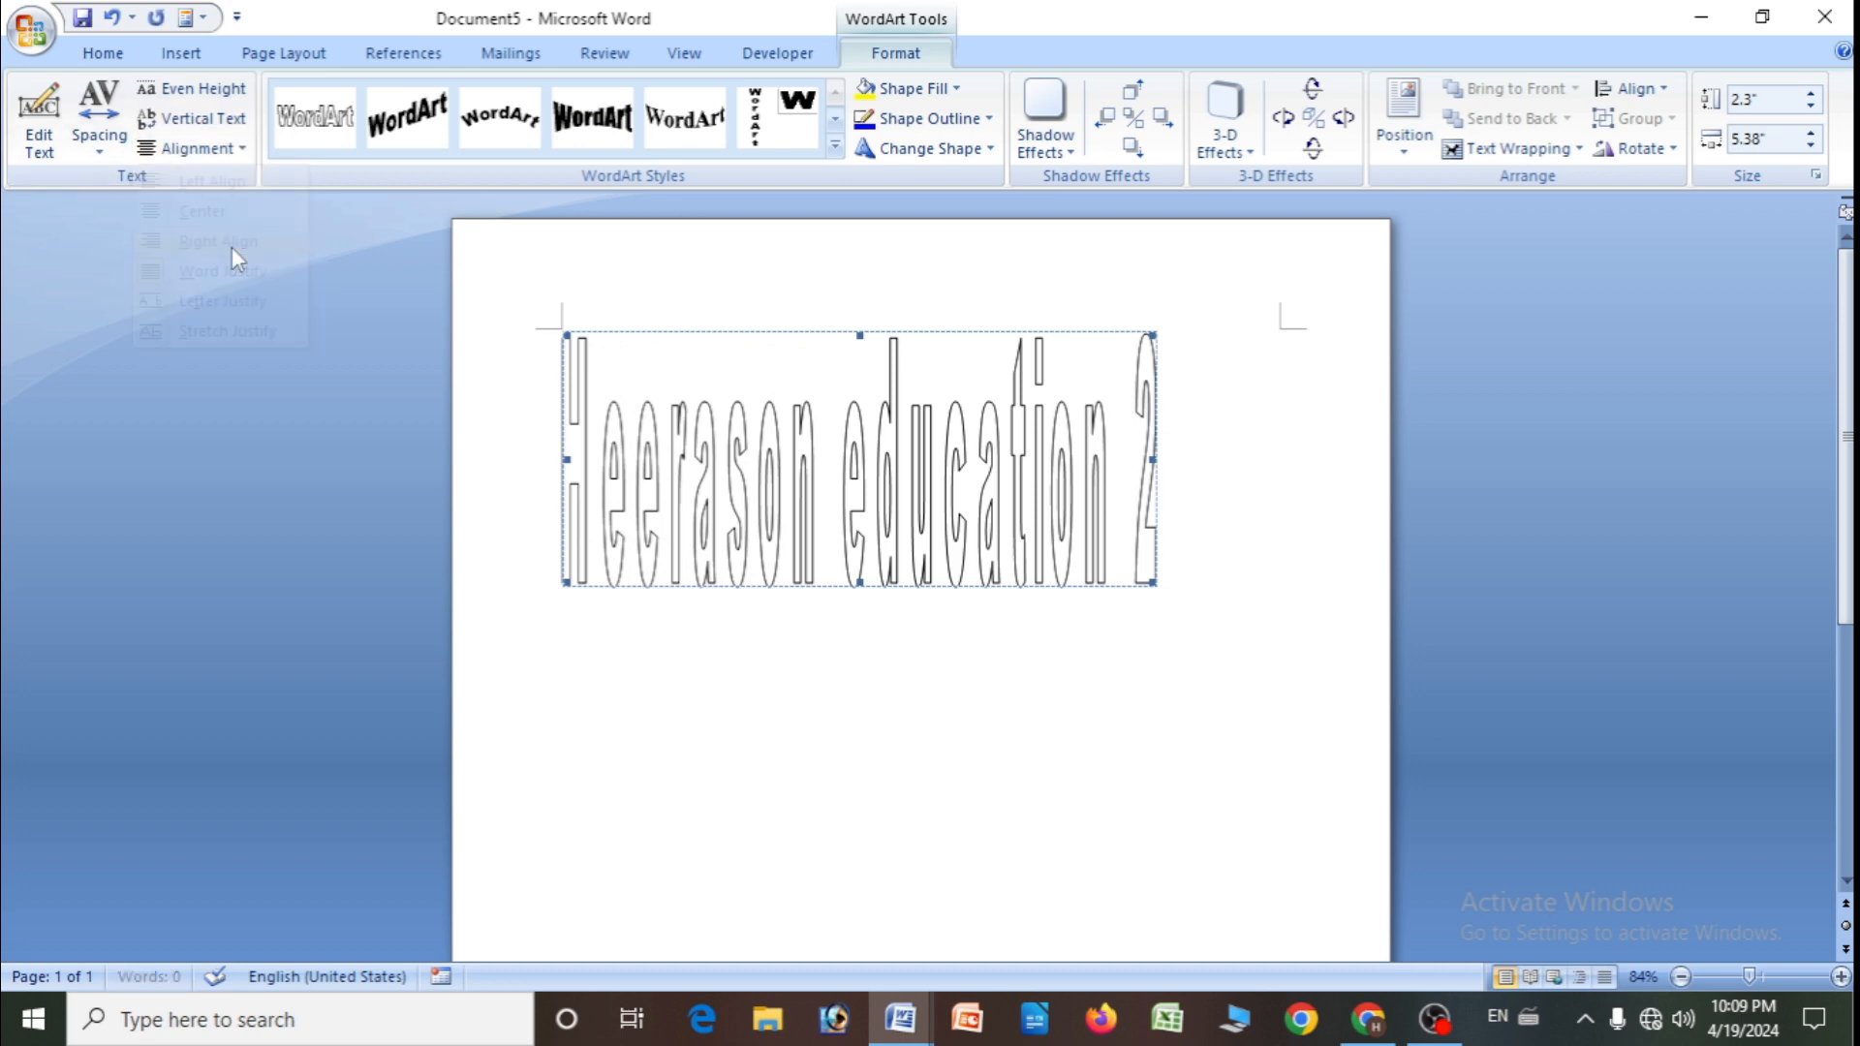
pyautogui.click(199, 149)
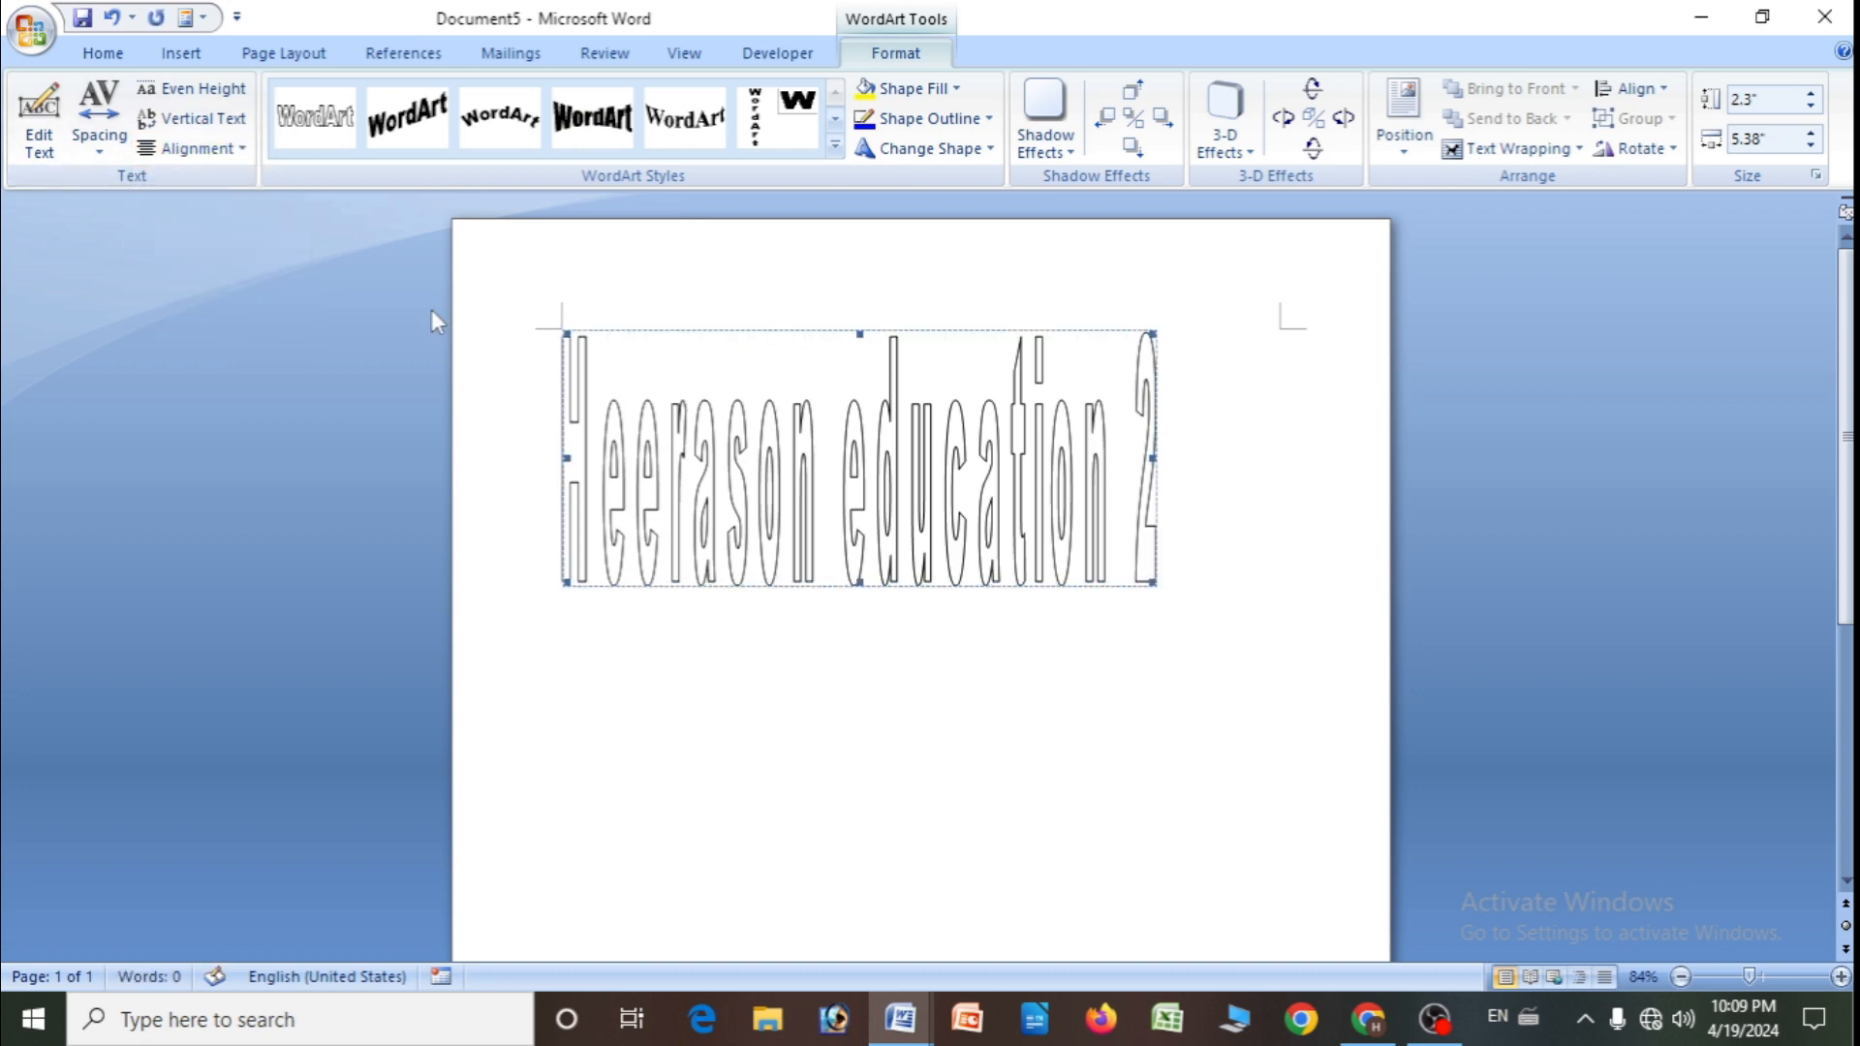
pyautogui.click(249, 155)
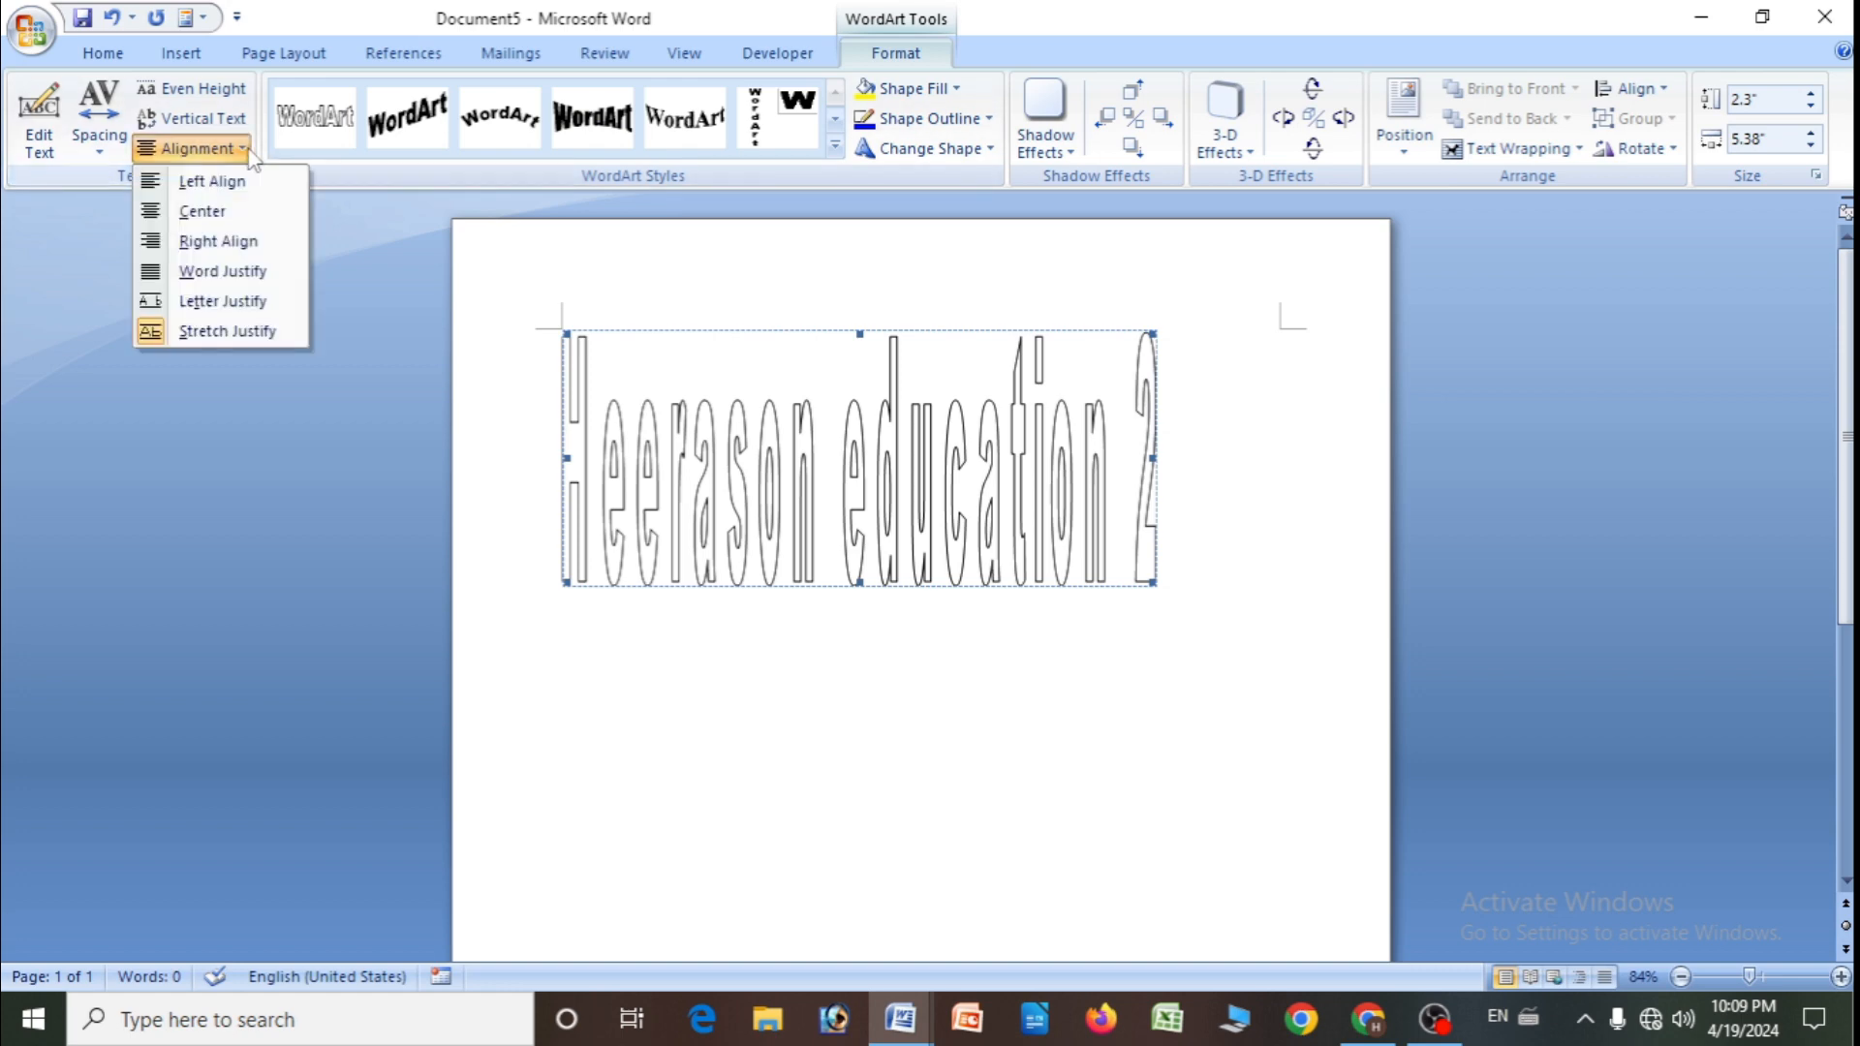
pyautogui.click(232, 305)
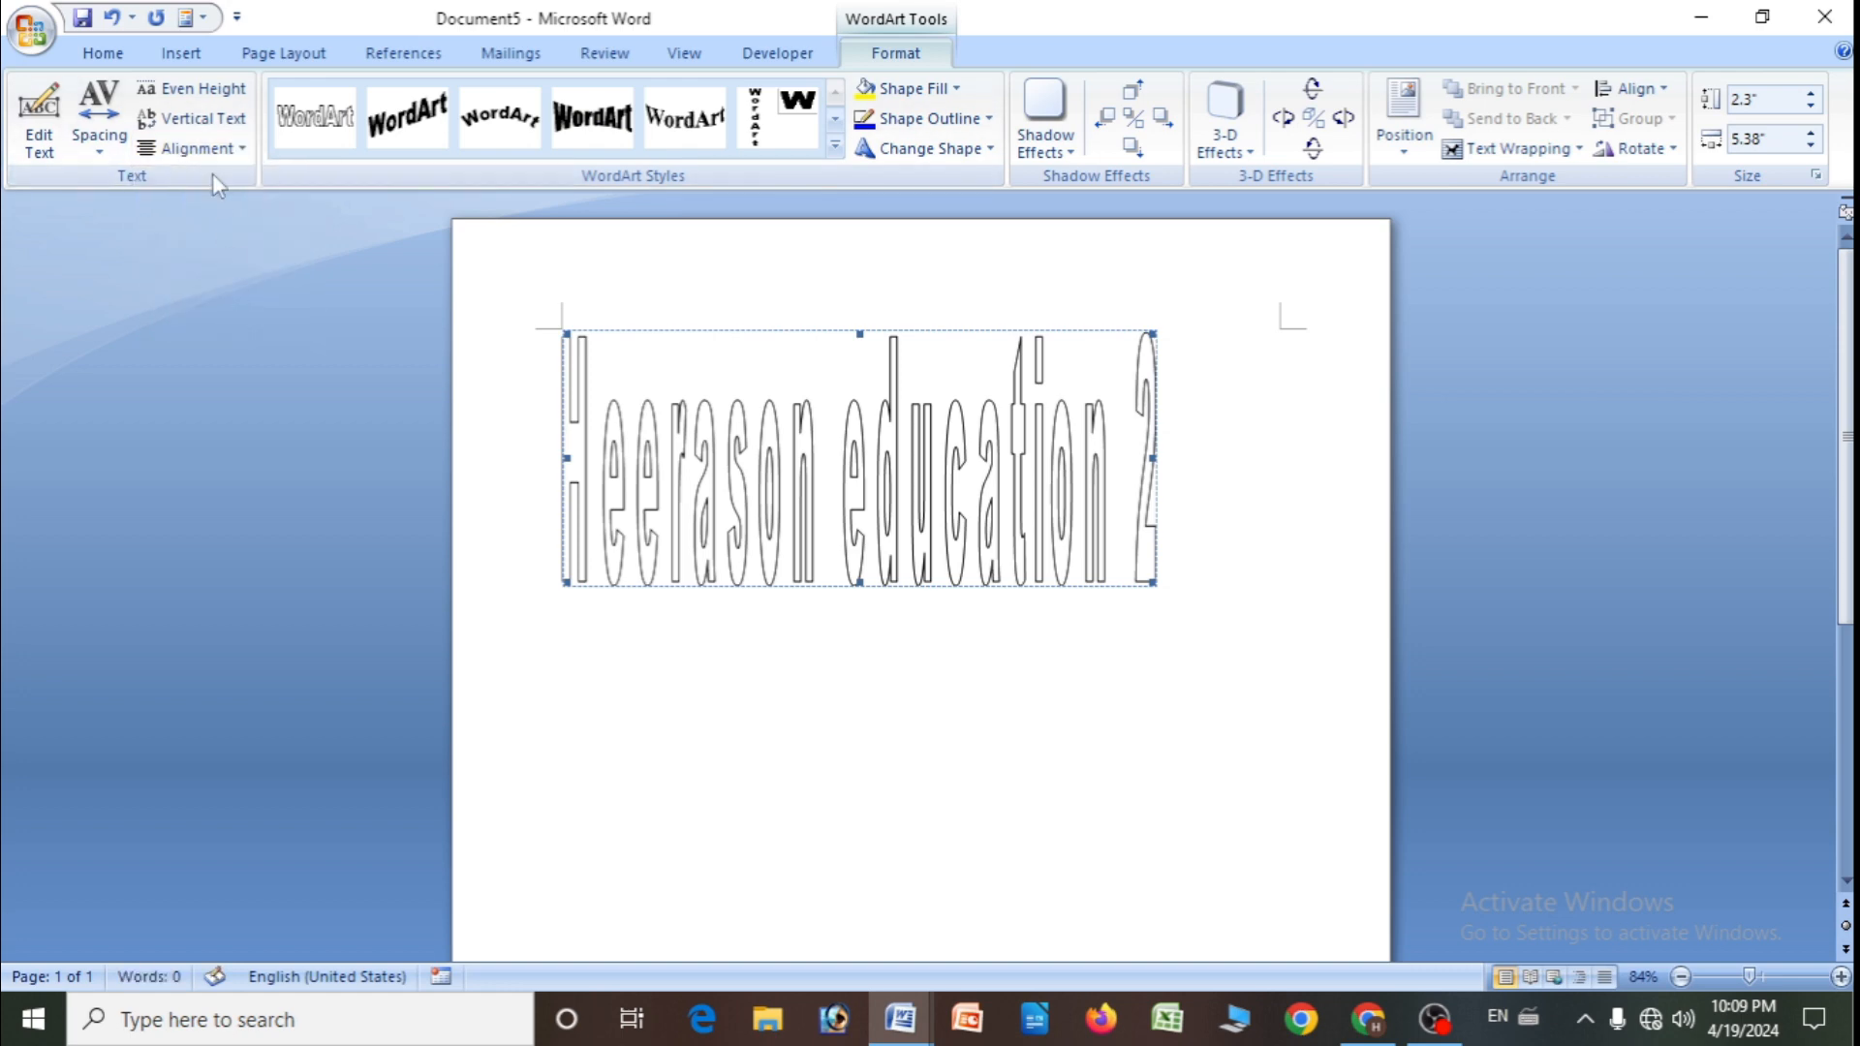
pyautogui.click(198, 148)
pyautogui.click(228, 330)
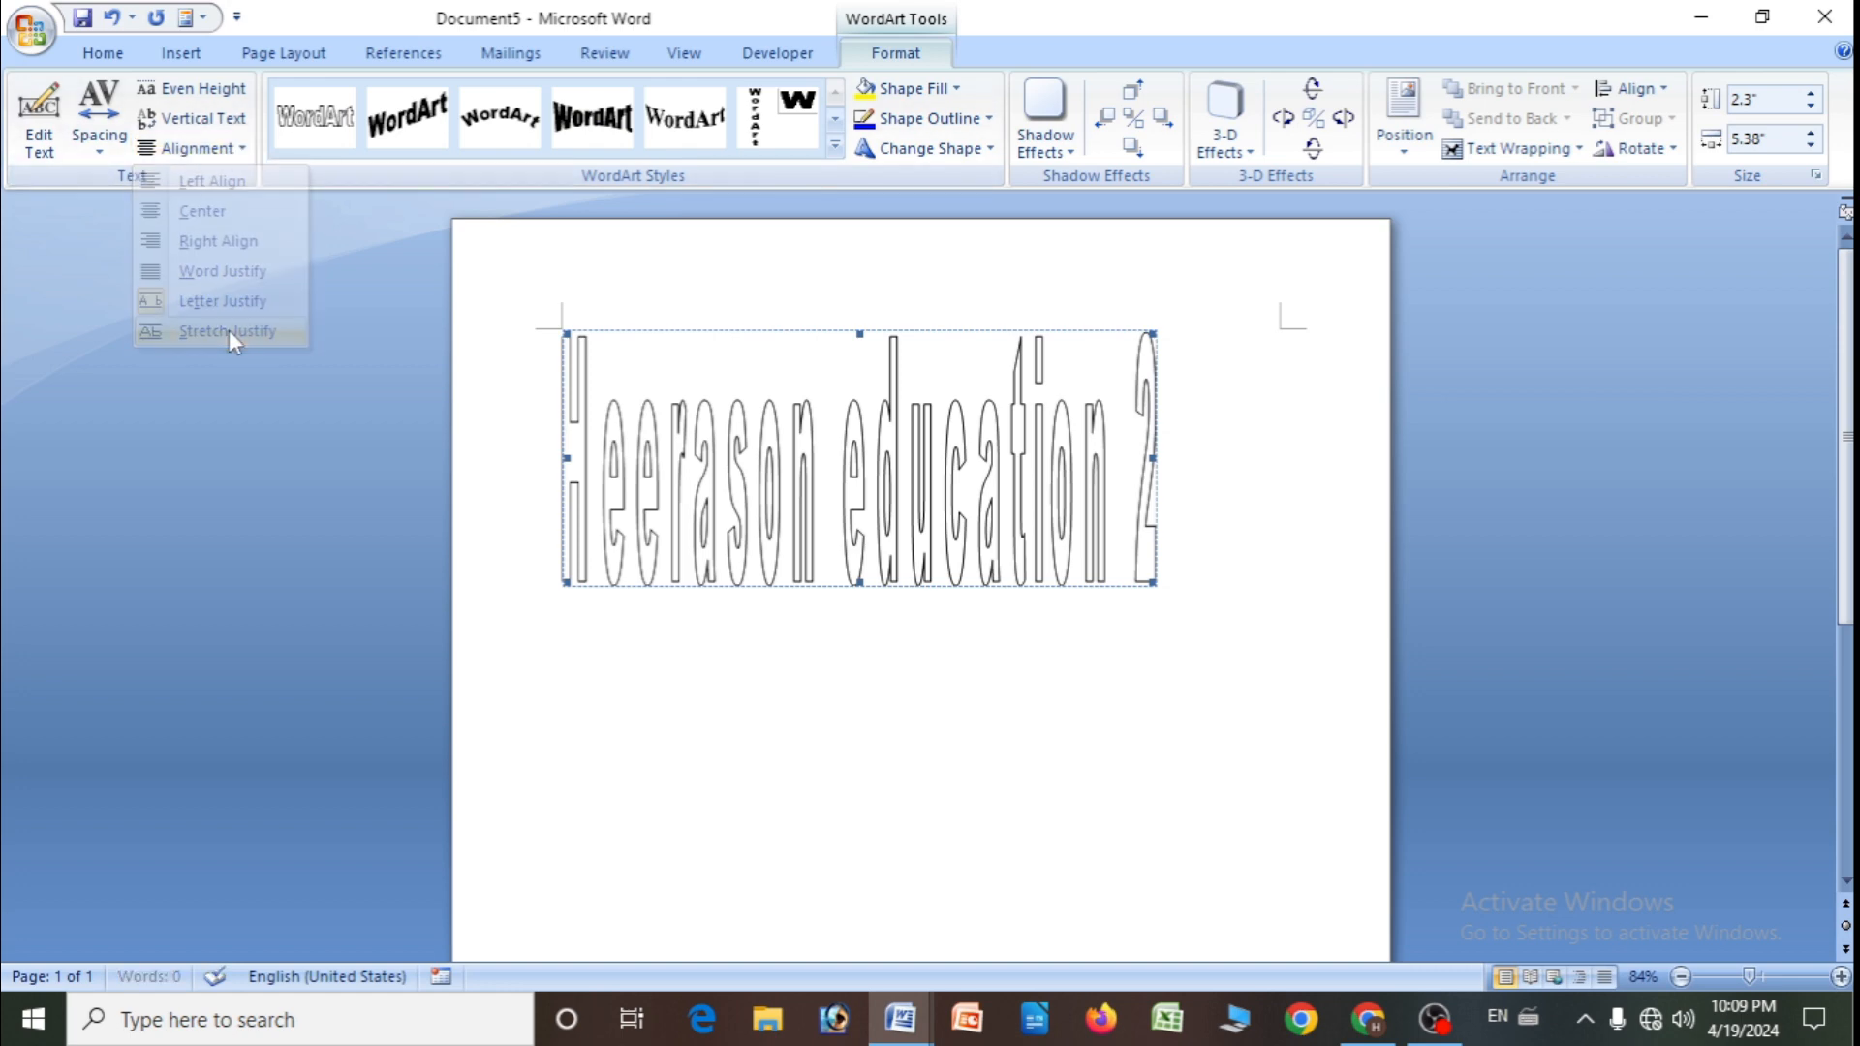
# - Cycle the WordArt text alignment through Center, Word Justify and Letter Justify, ending on Stretch Justify
pyautogui.click(225, 148)
pyautogui.click(226, 210)
pyautogui.click(221, 149)
pyautogui.click(218, 221)
pyautogui.click(226, 155)
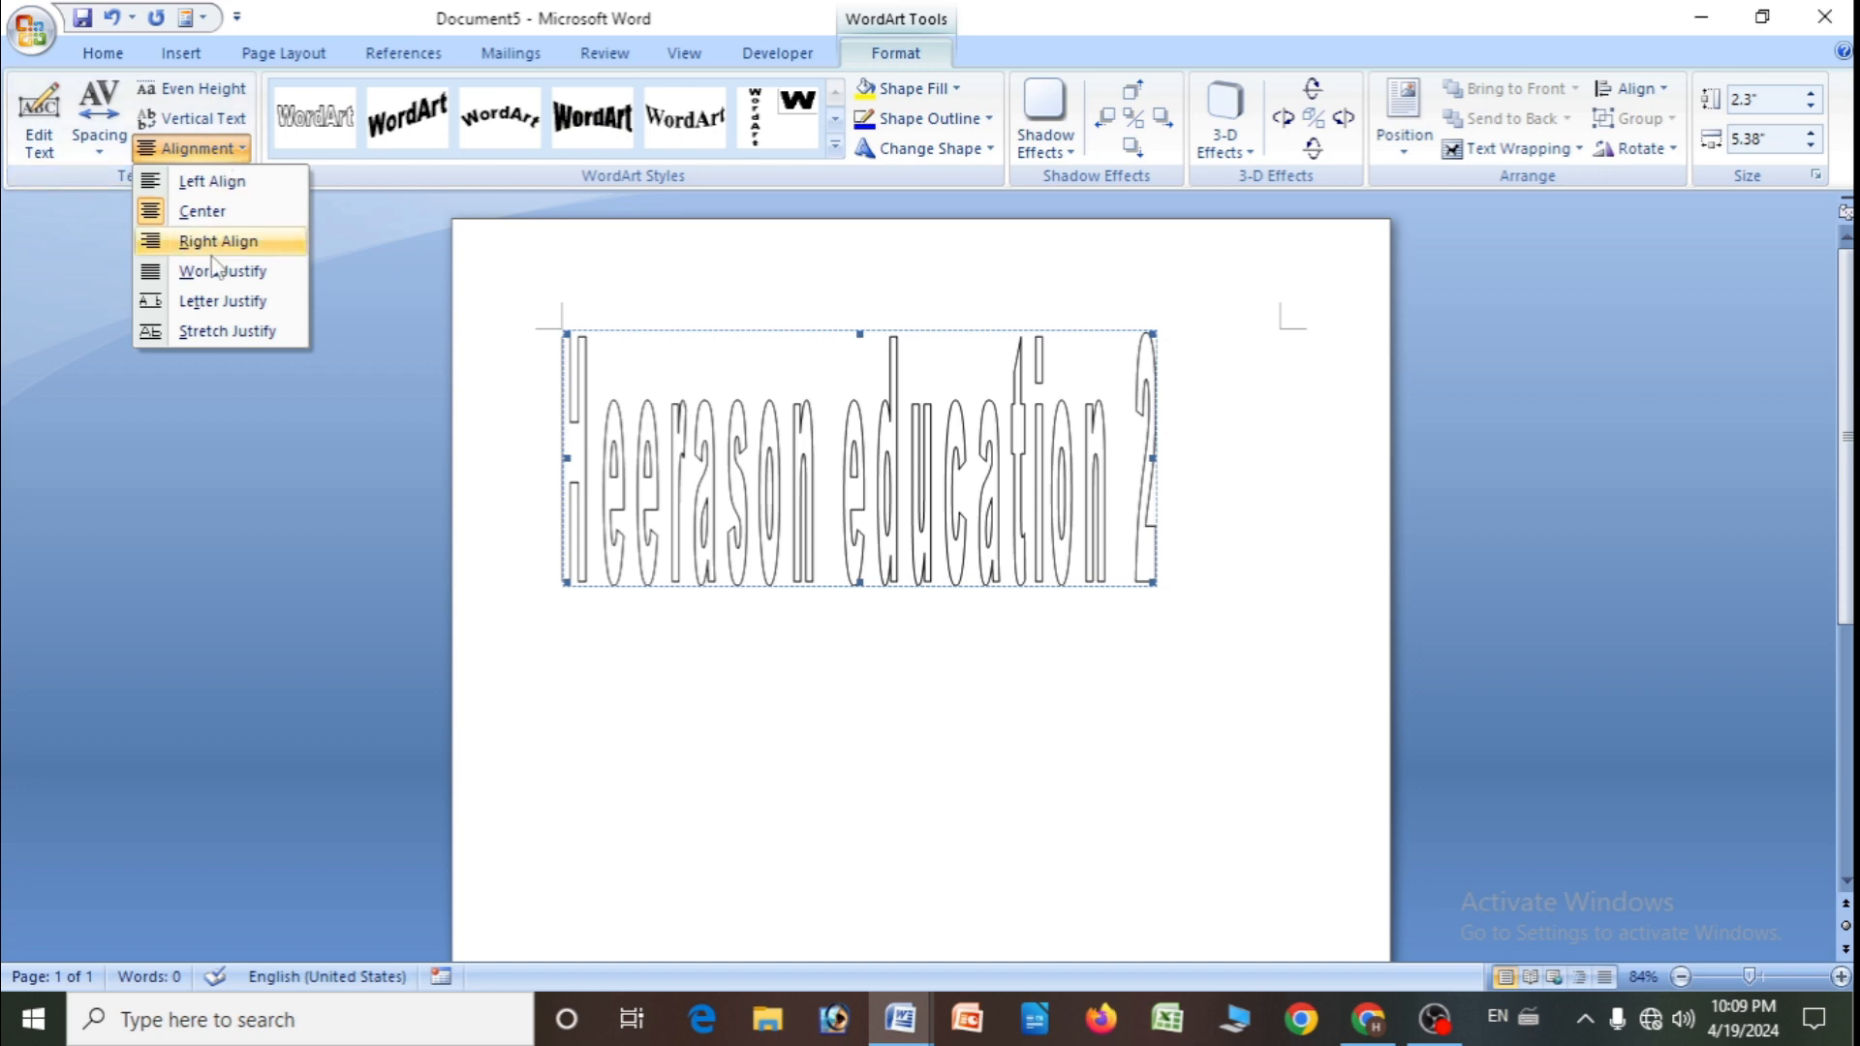
pyautogui.click(223, 271)
pyautogui.click(223, 150)
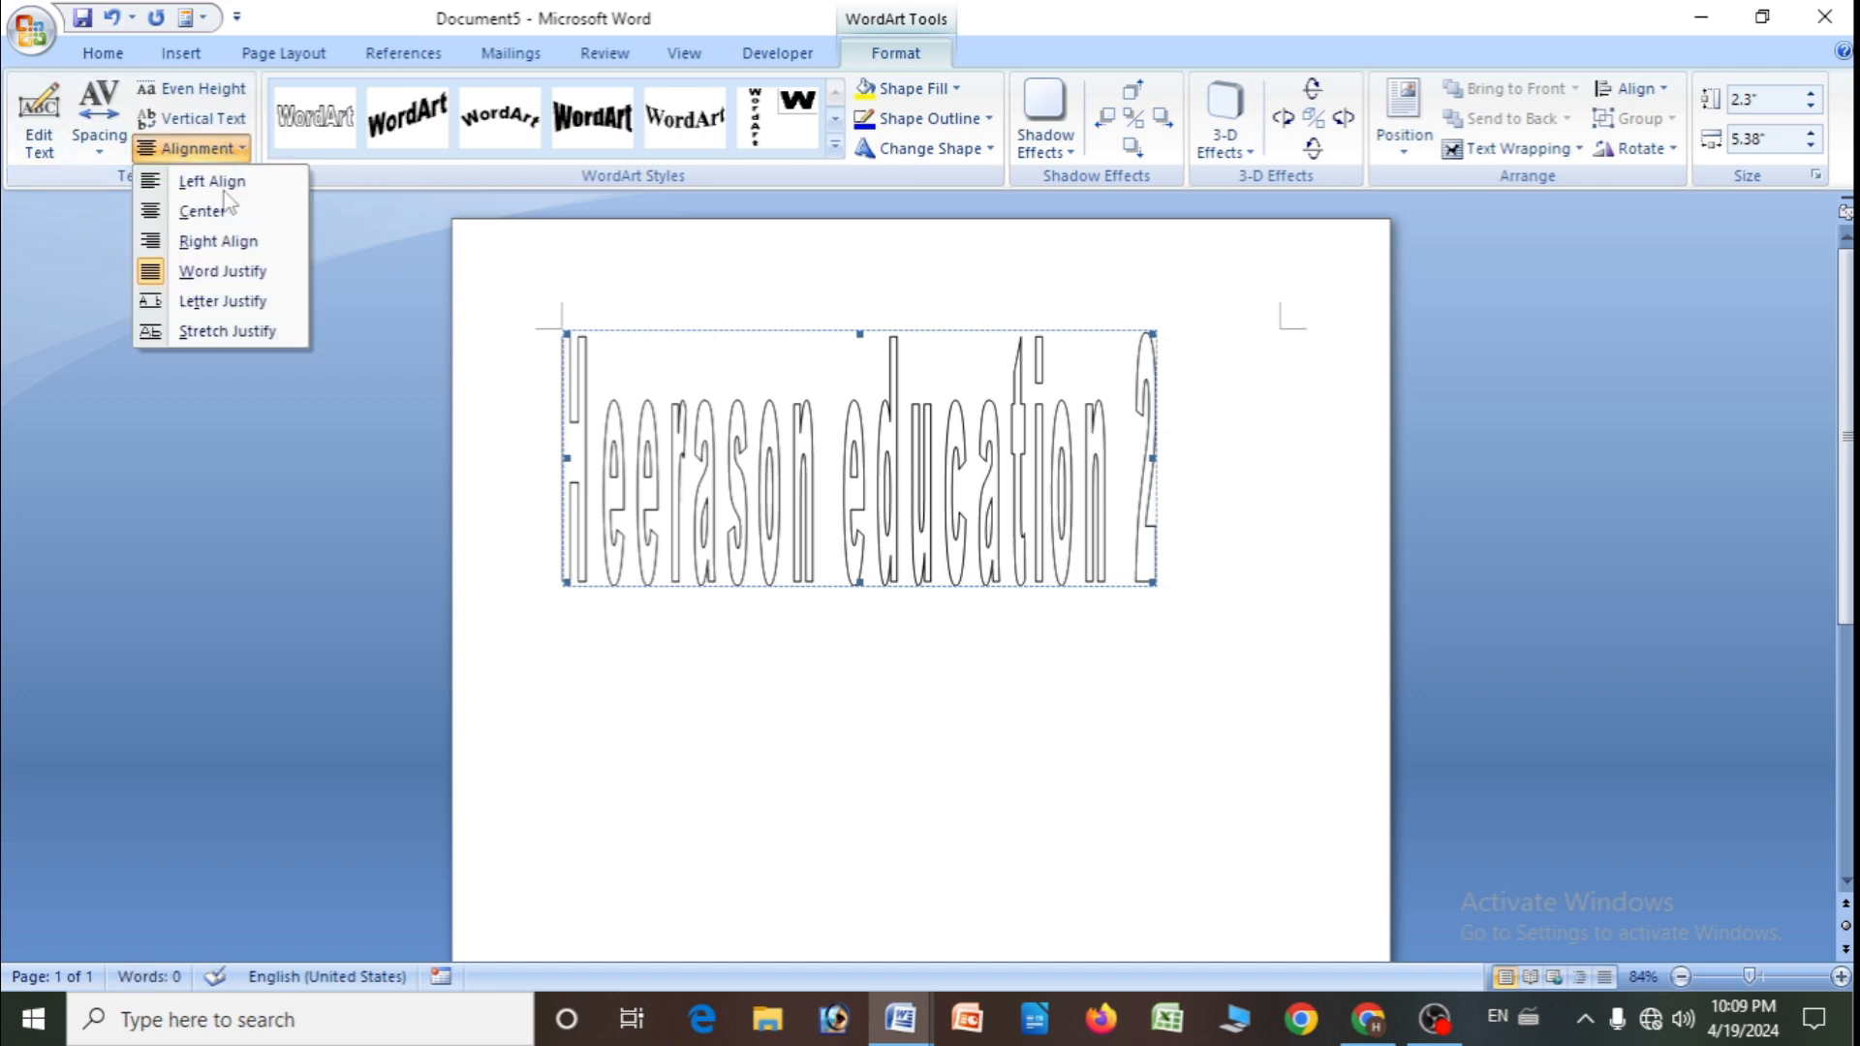
pyautogui.click(212, 302)
pyautogui.click(194, 148)
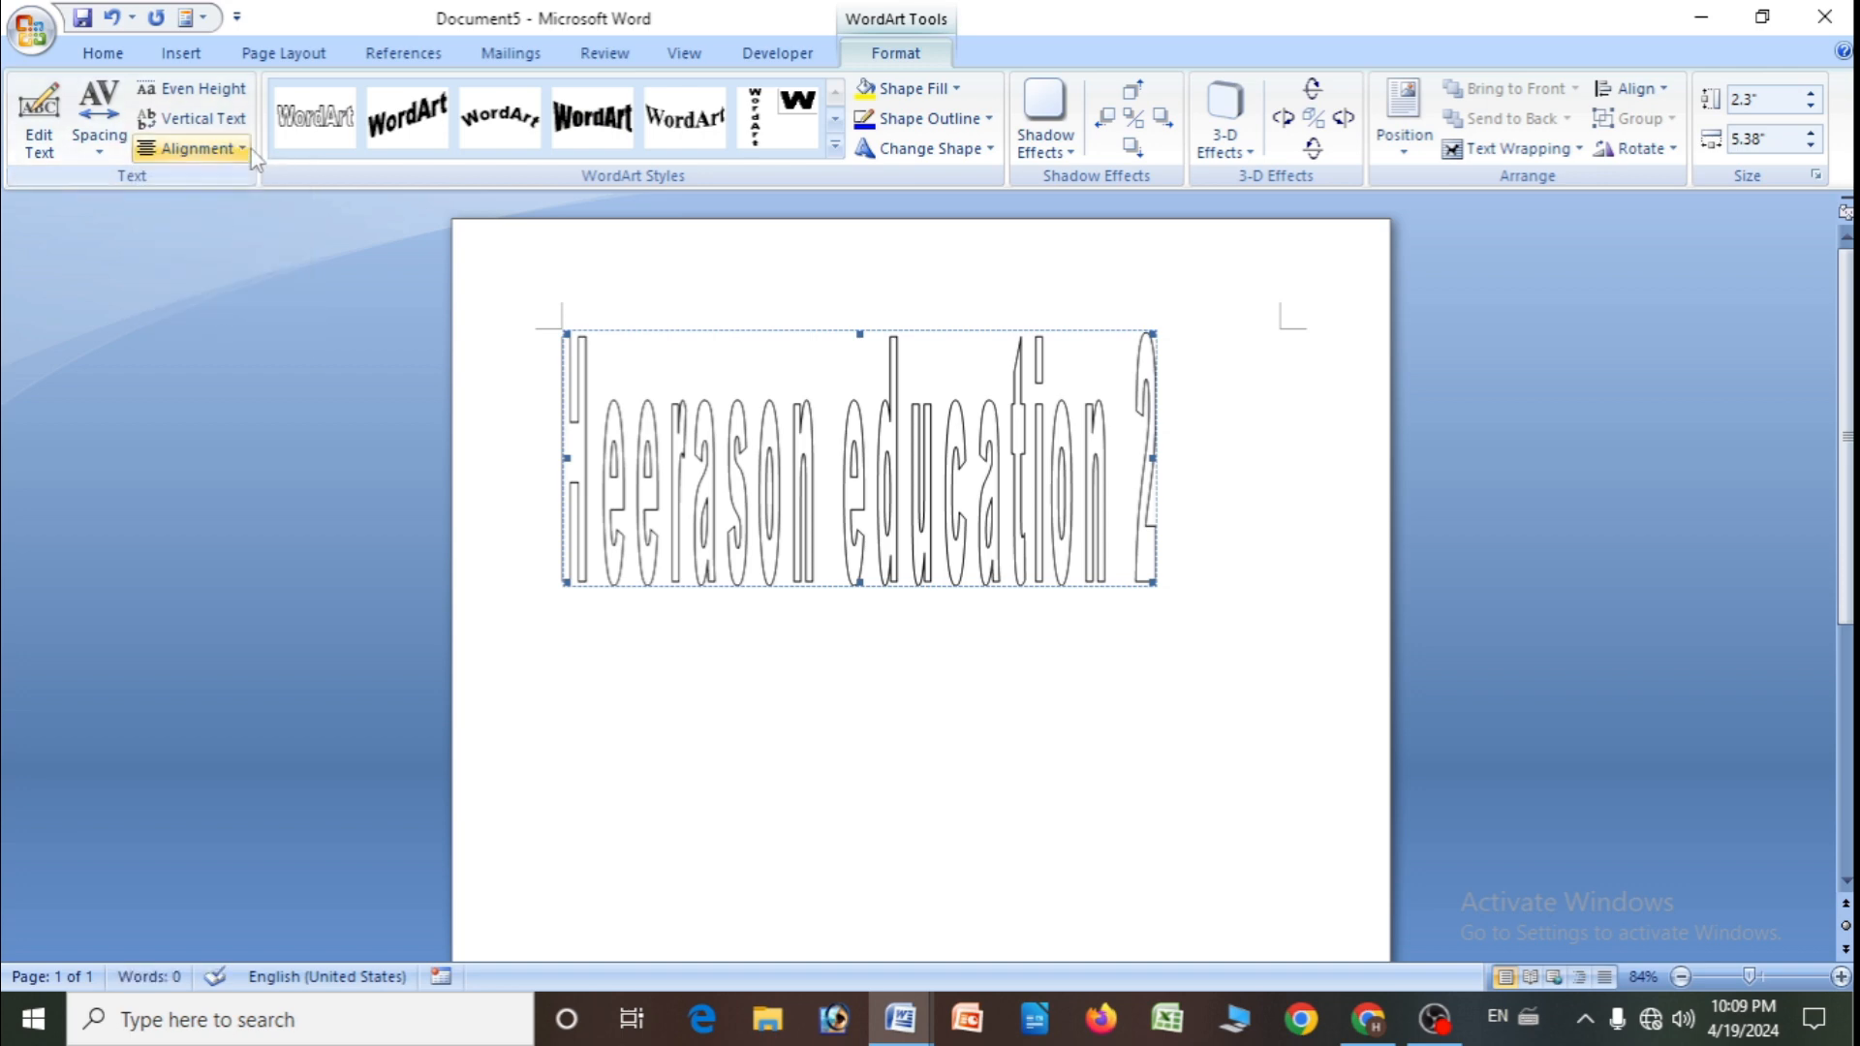
pyautogui.click(210, 339)
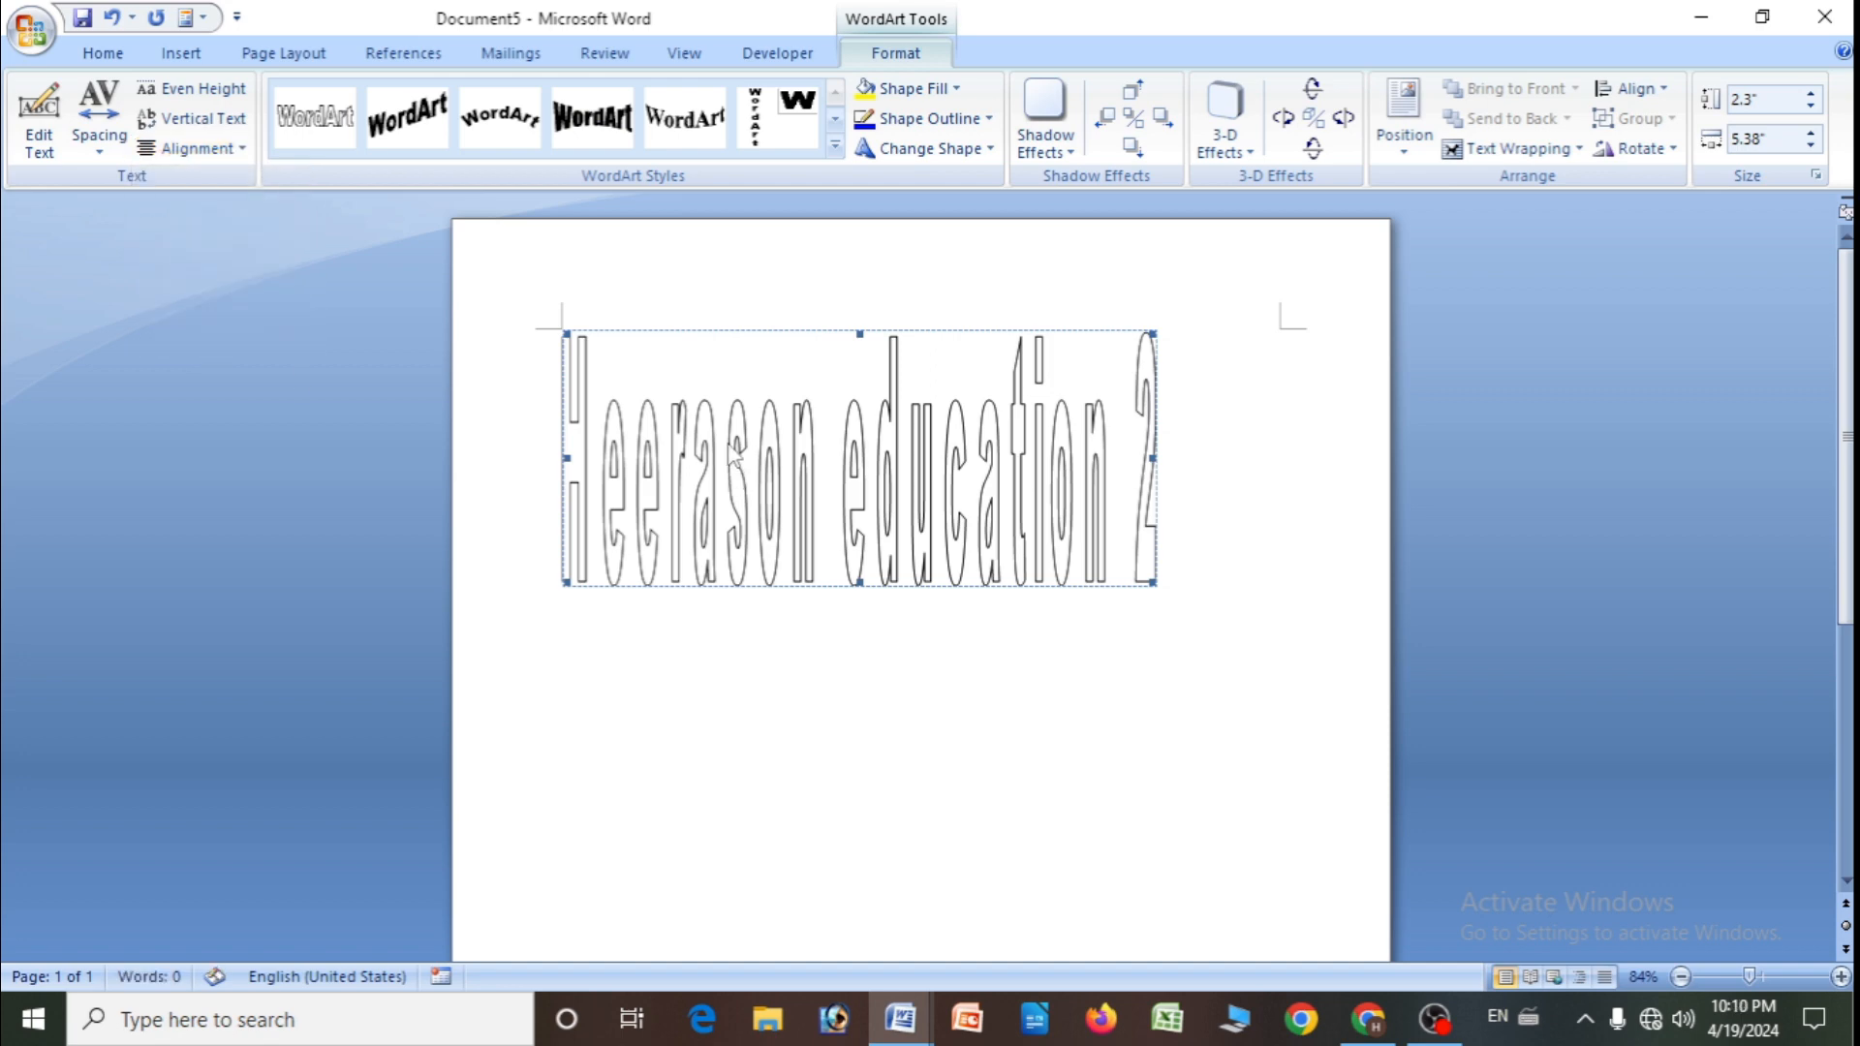
# - Apply WordArt style 4 to the "Heerason education 2" text and fill it with the darkest olive green theme colour
pyautogui.click(746, 145)
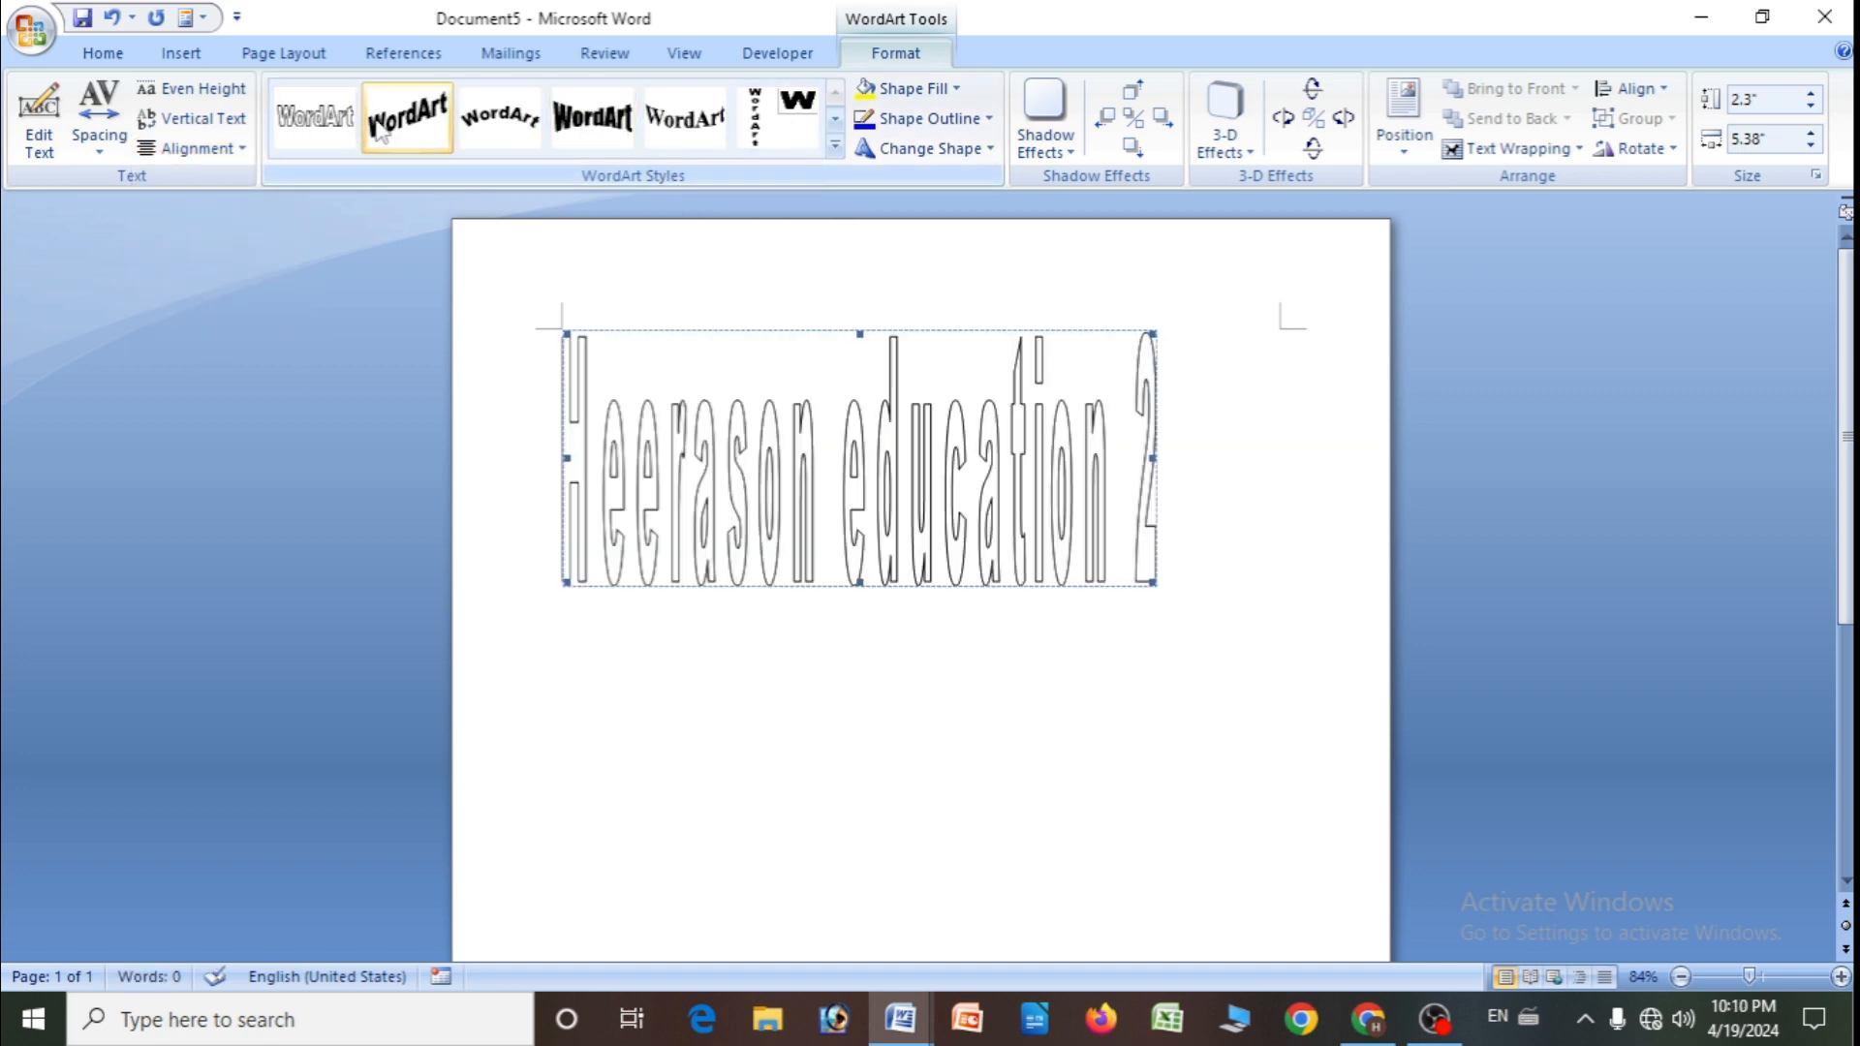
pyautogui.click(591, 116)
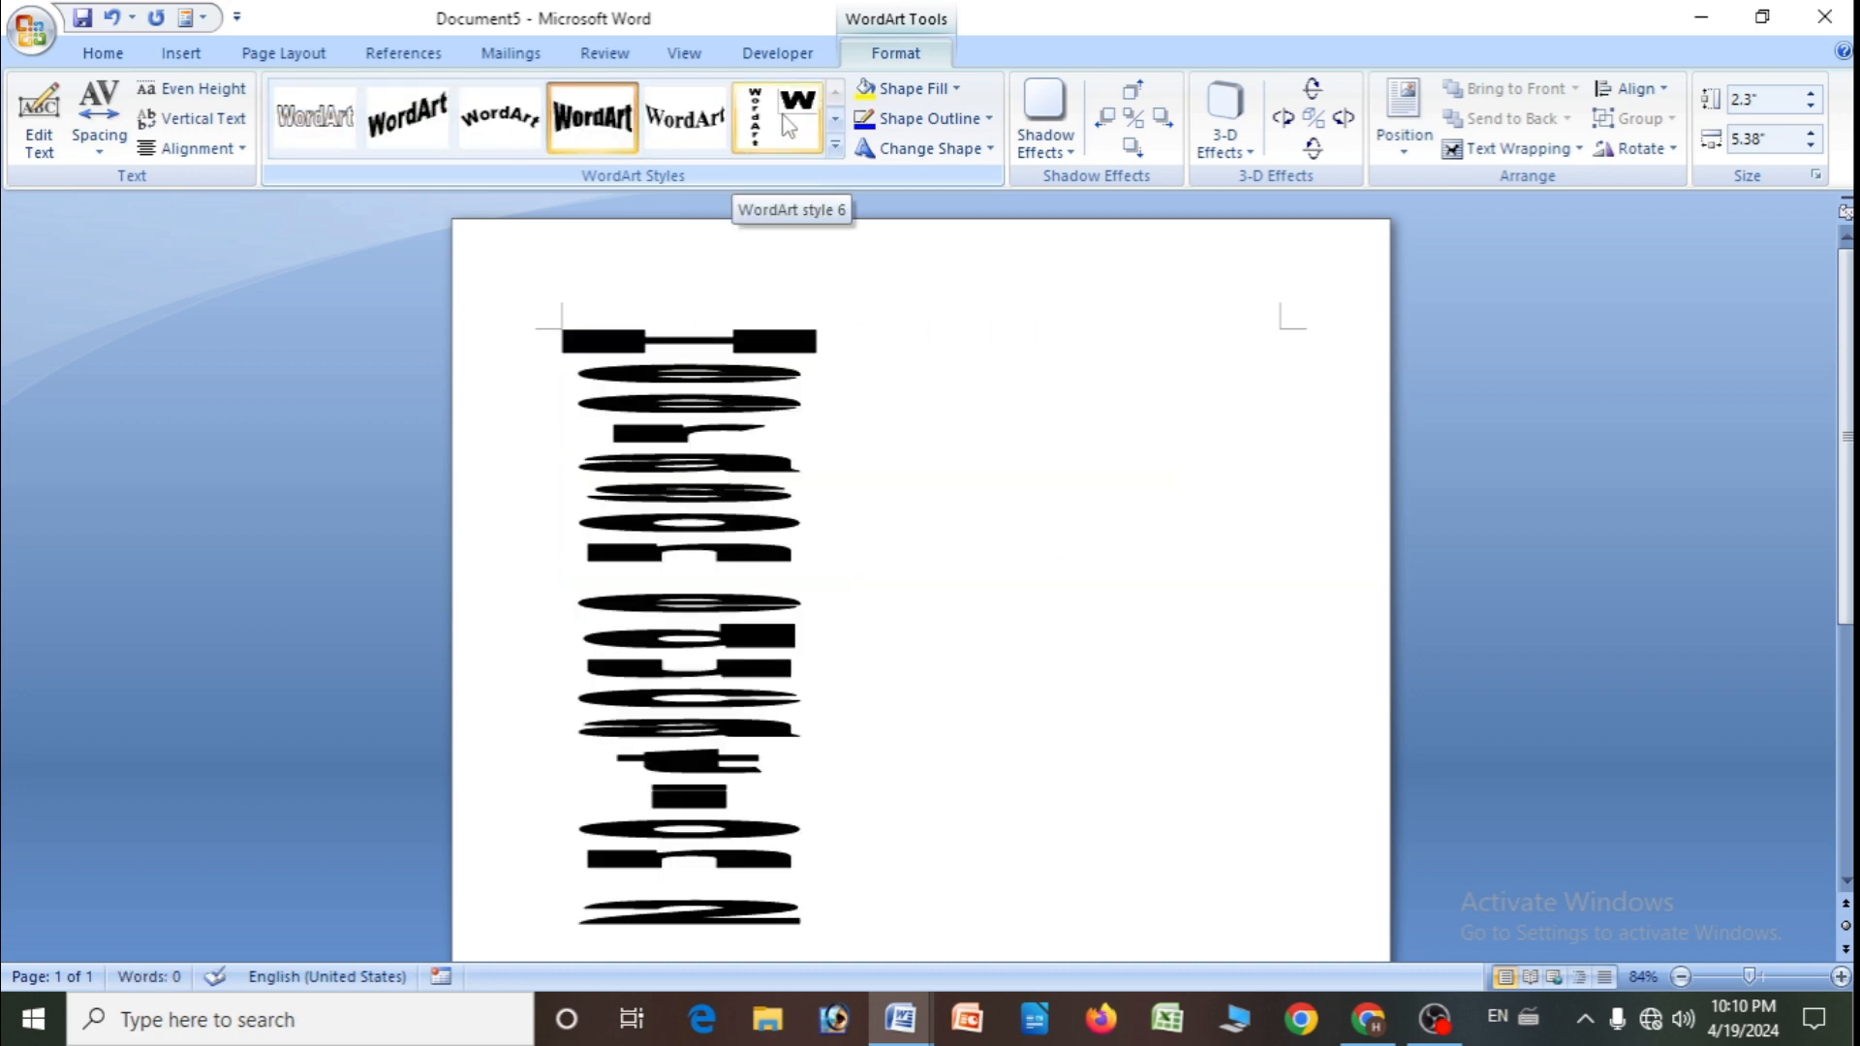
pyautogui.click(957, 89)
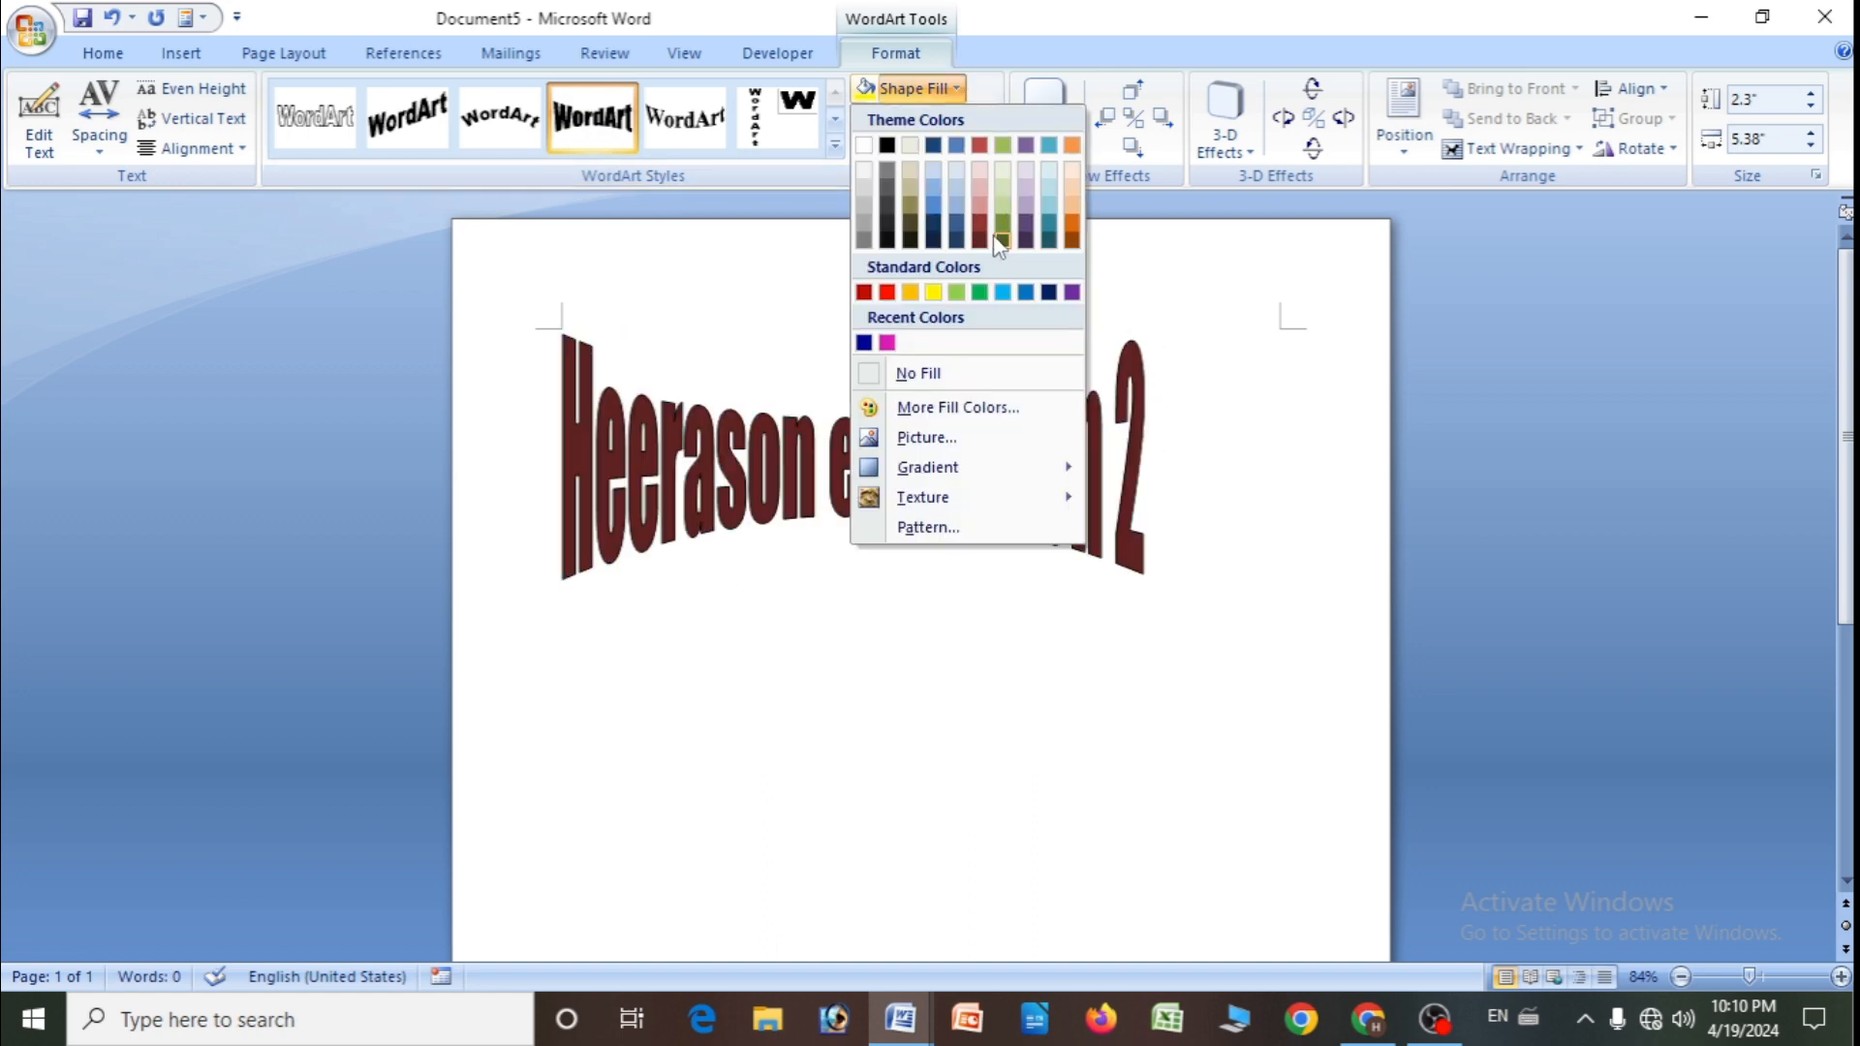
pyautogui.click(1003, 239)
# - Give the WordArt a pink outline from the recent colours and change its shape to the second single-wave warp
pyautogui.click(988, 118)
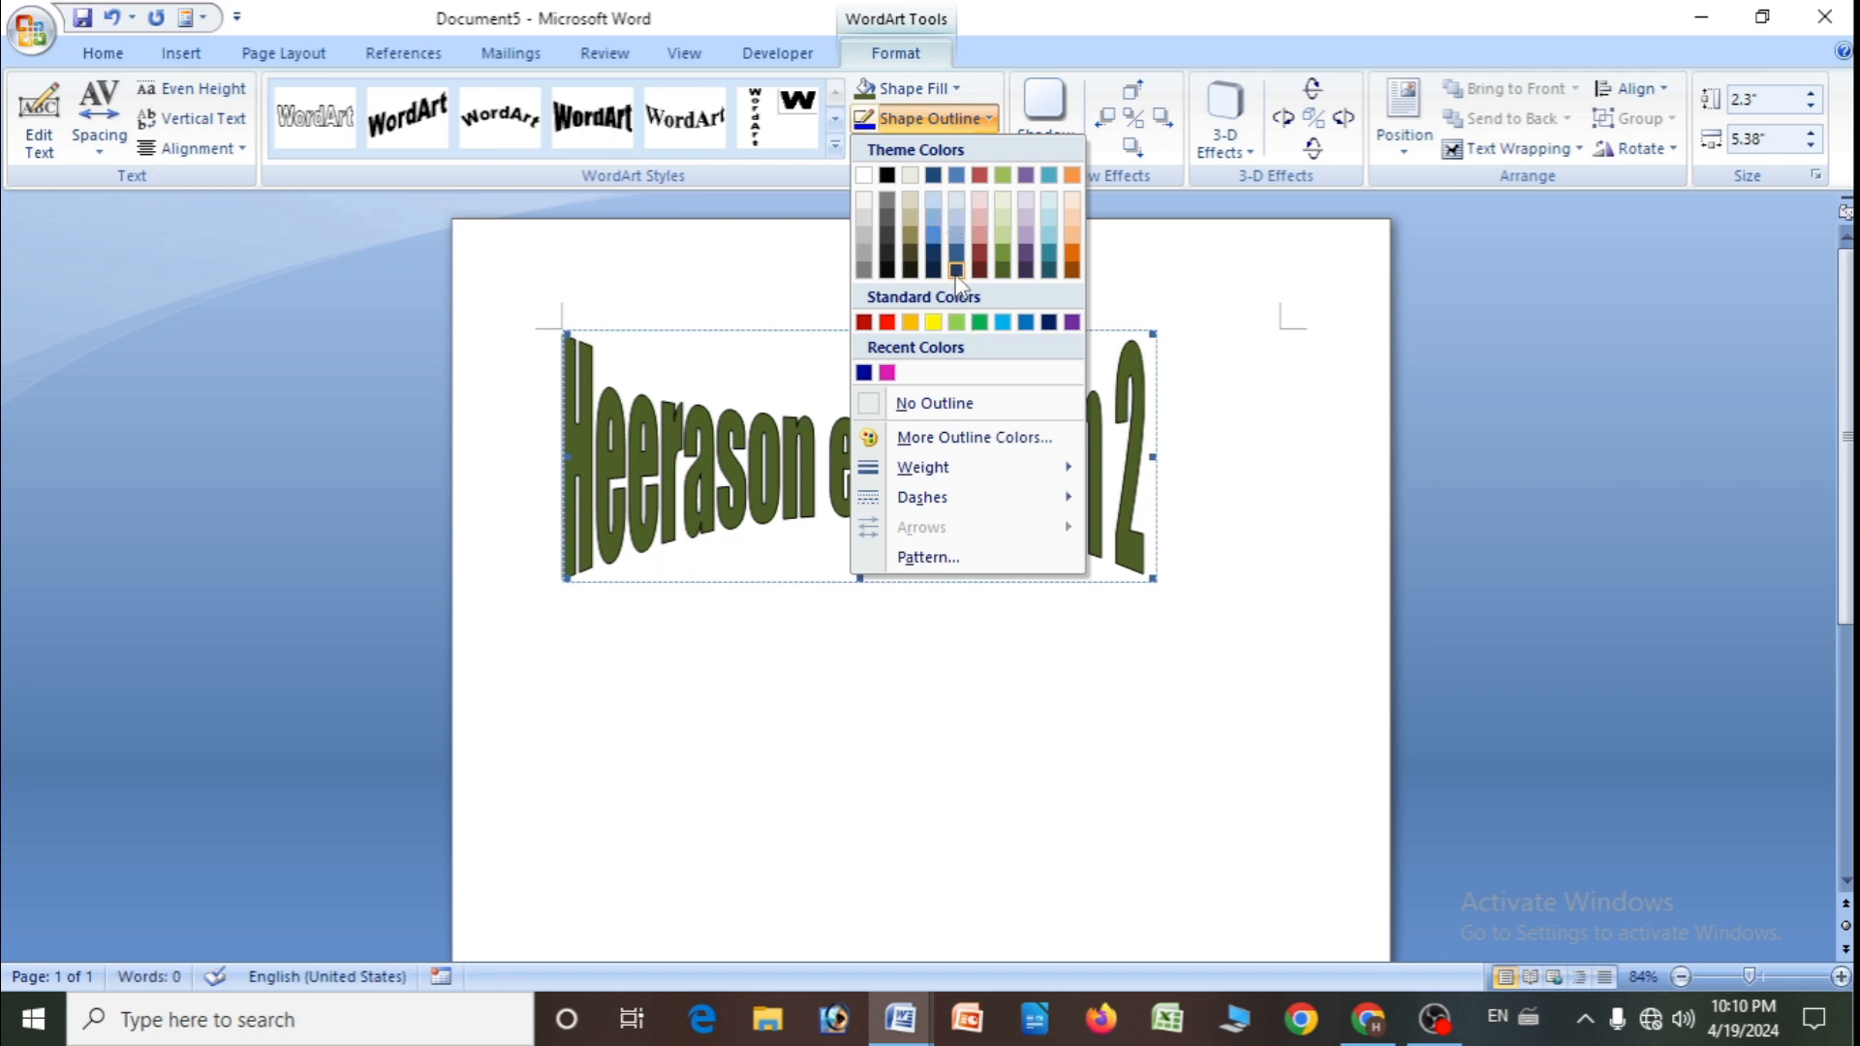
pyautogui.click(890, 376)
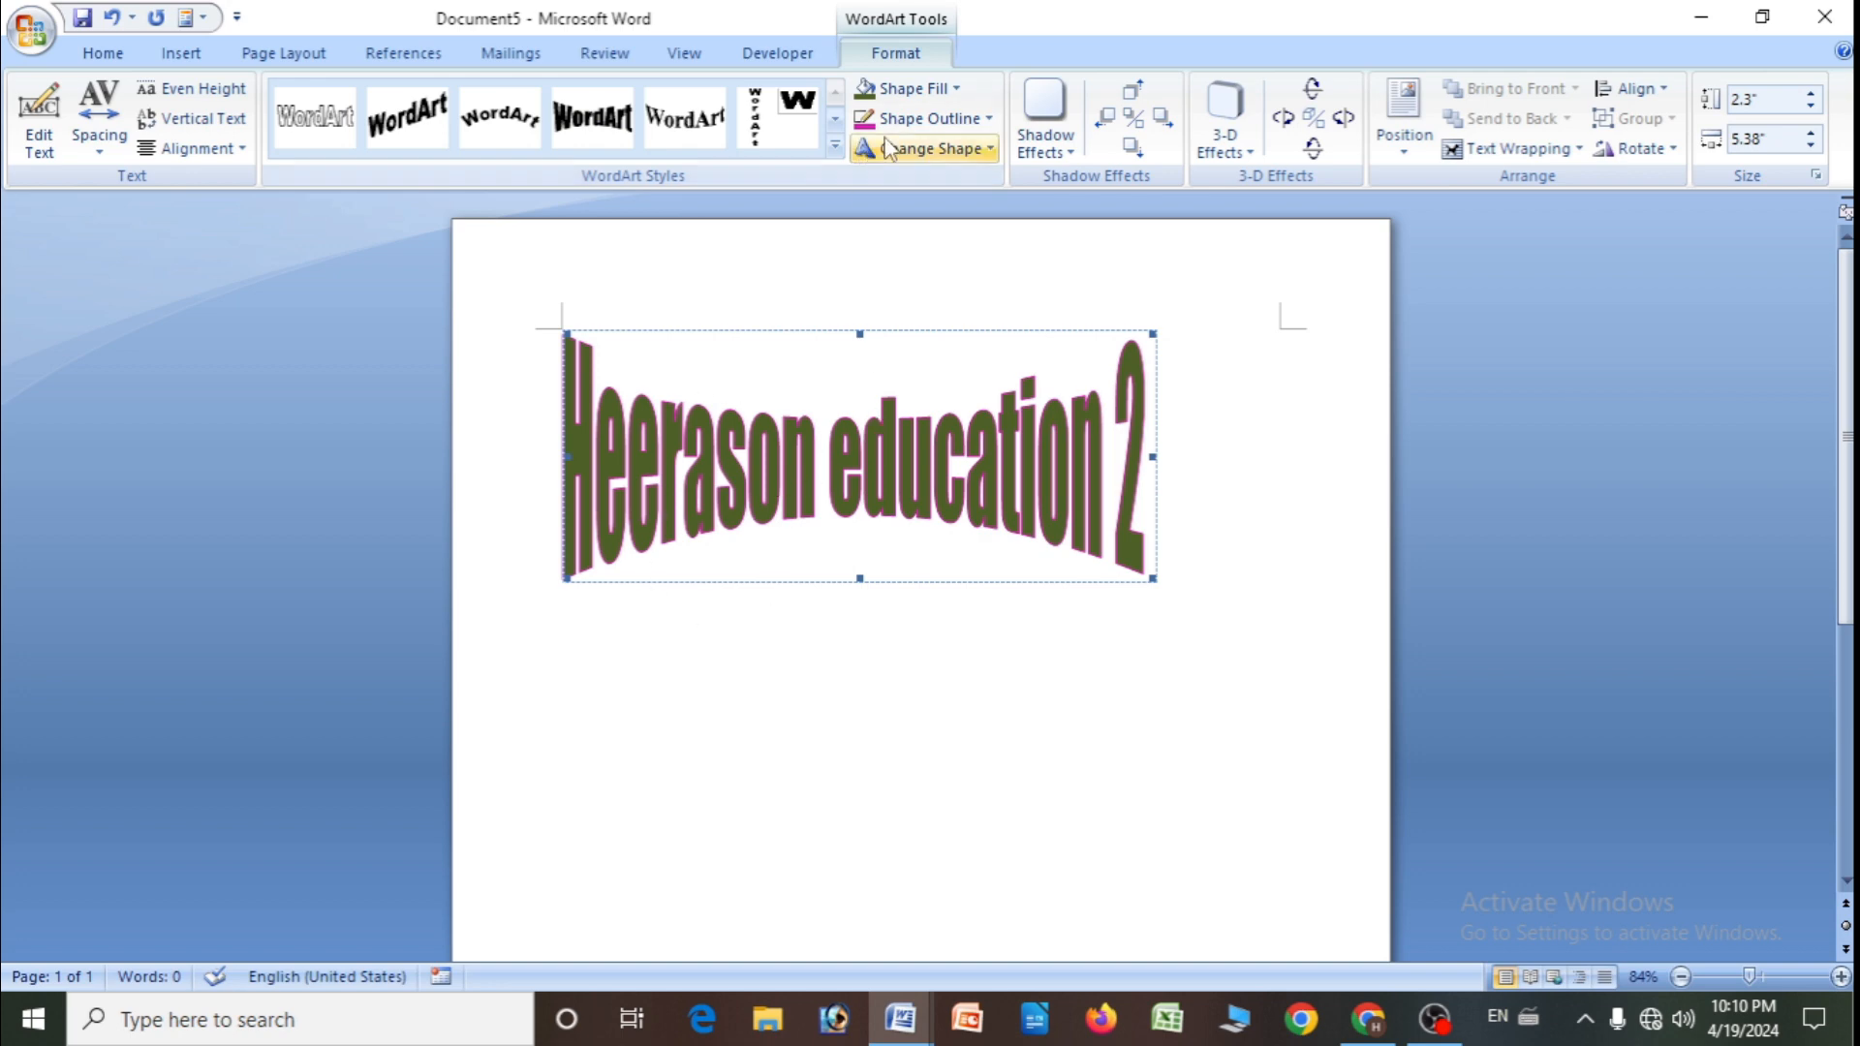
pyautogui.click(984, 147)
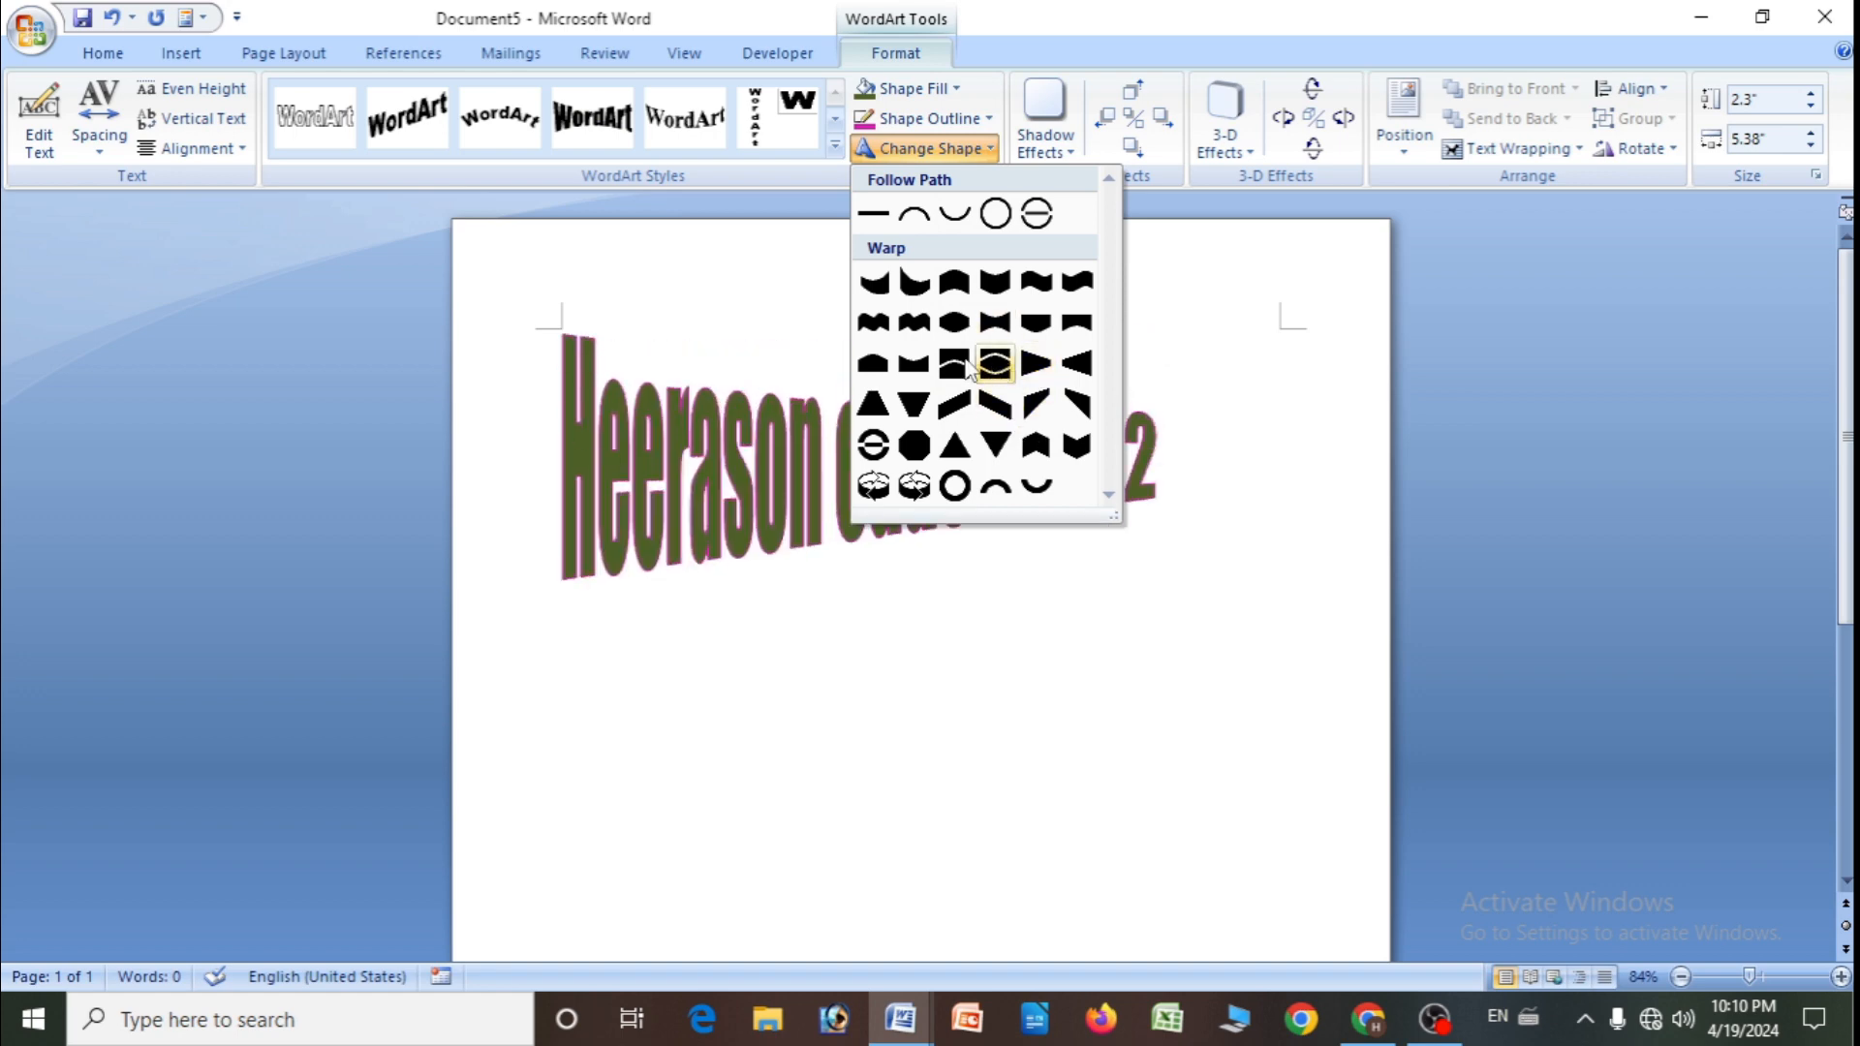
pyautogui.click(995, 322)
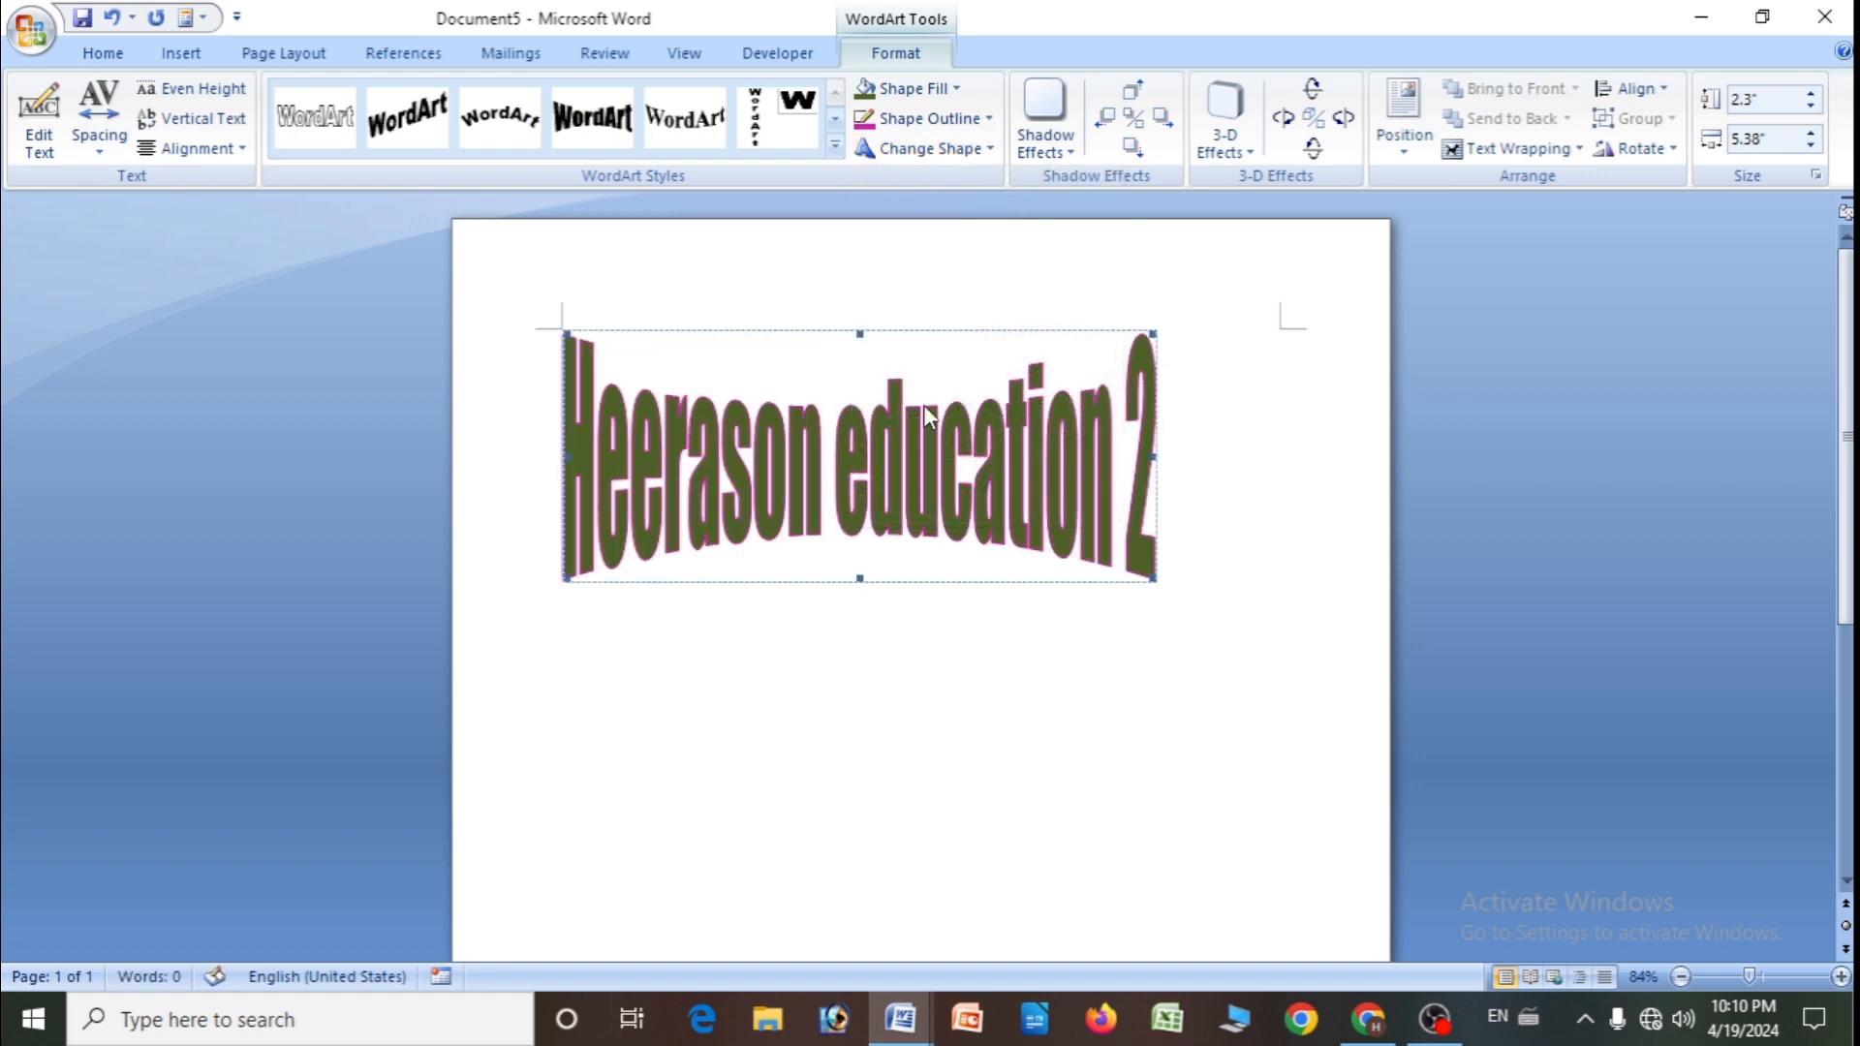
pyautogui.click(978, 148)
pyautogui.click(1073, 285)
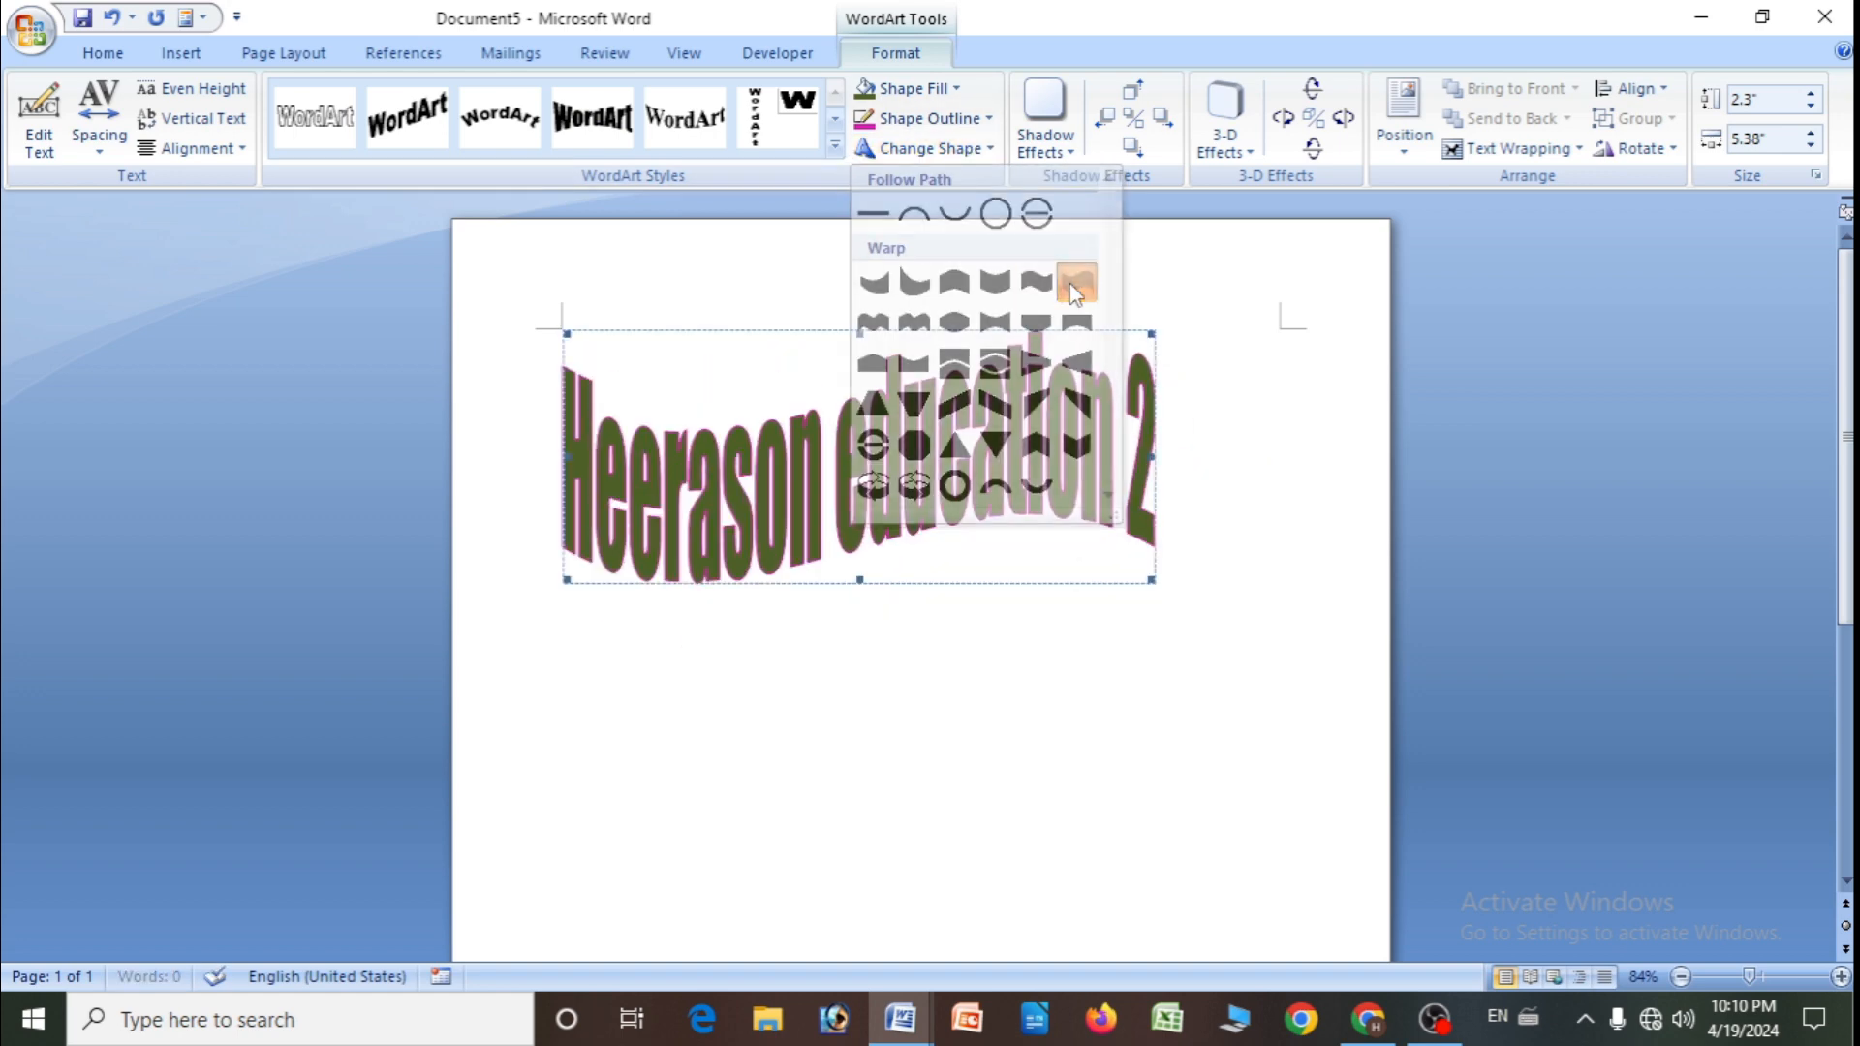
# - Add the first perspective shadow style to the WordArt and nudge the shadow down
pyautogui.click(1045, 135)
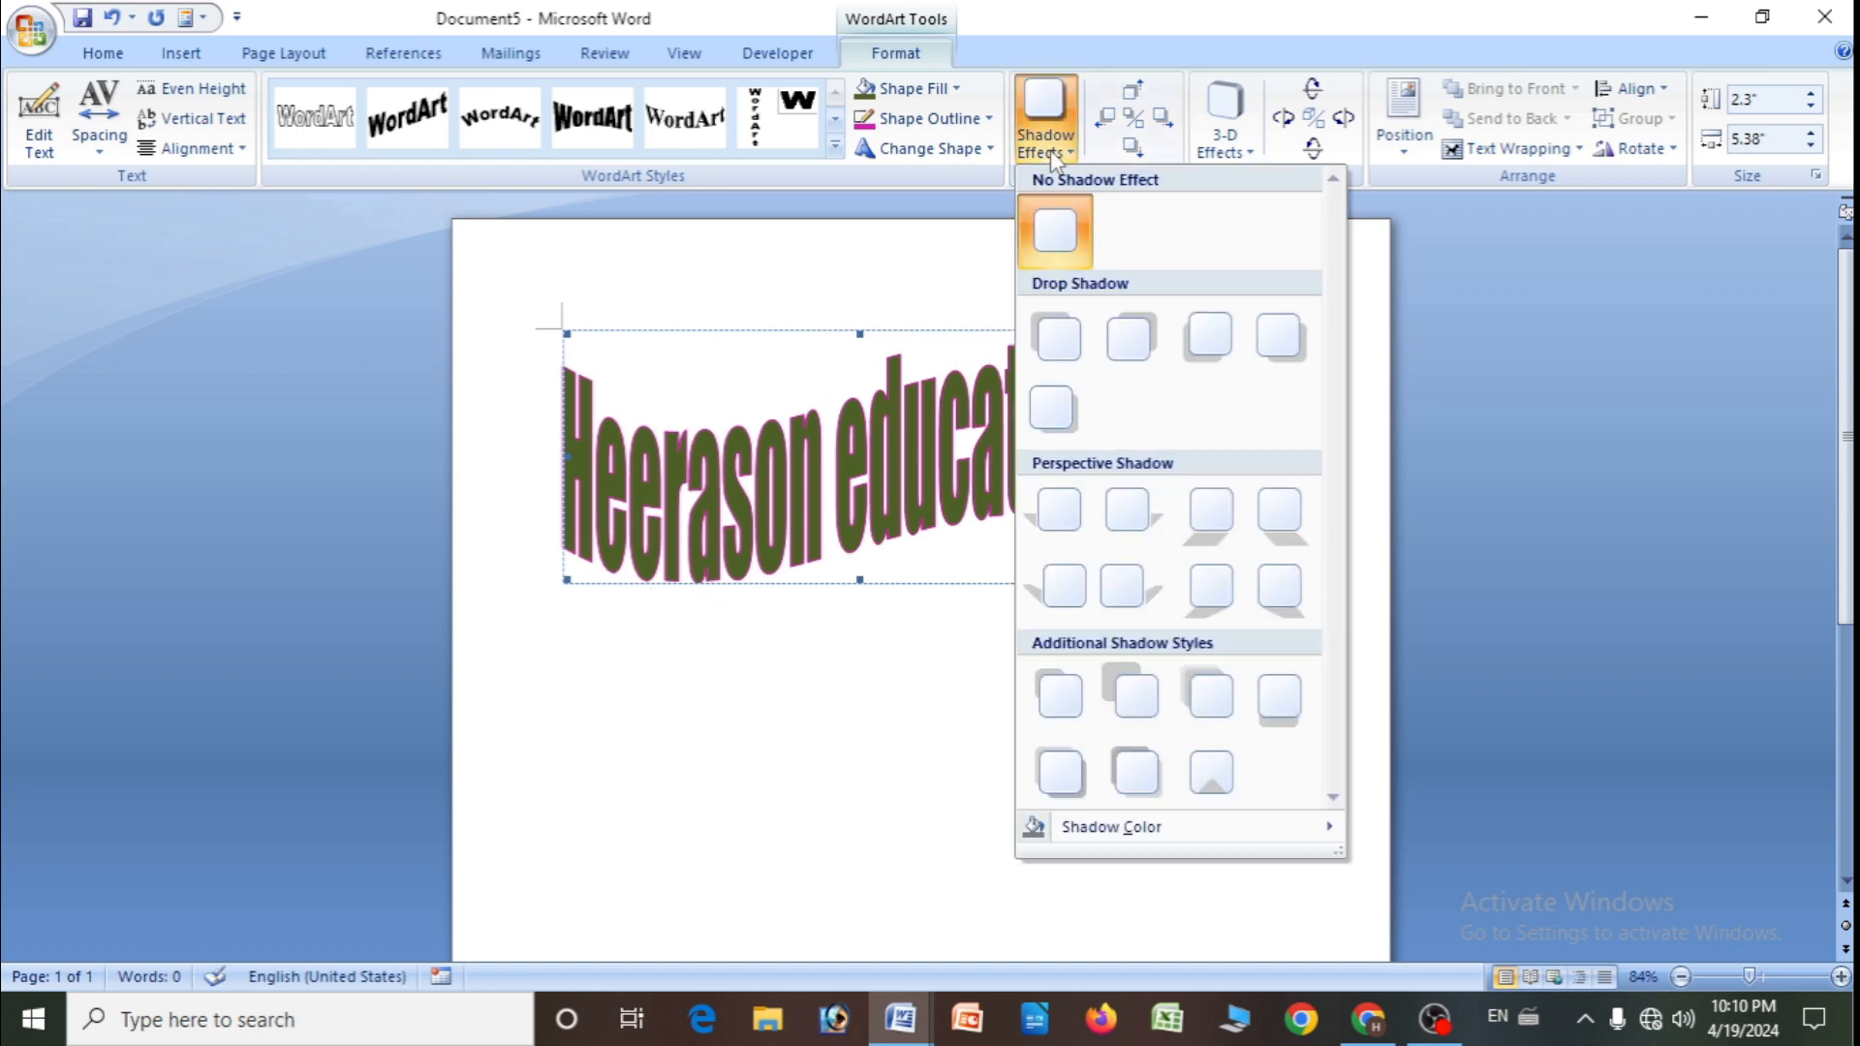
pyautogui.click(1061, 513)
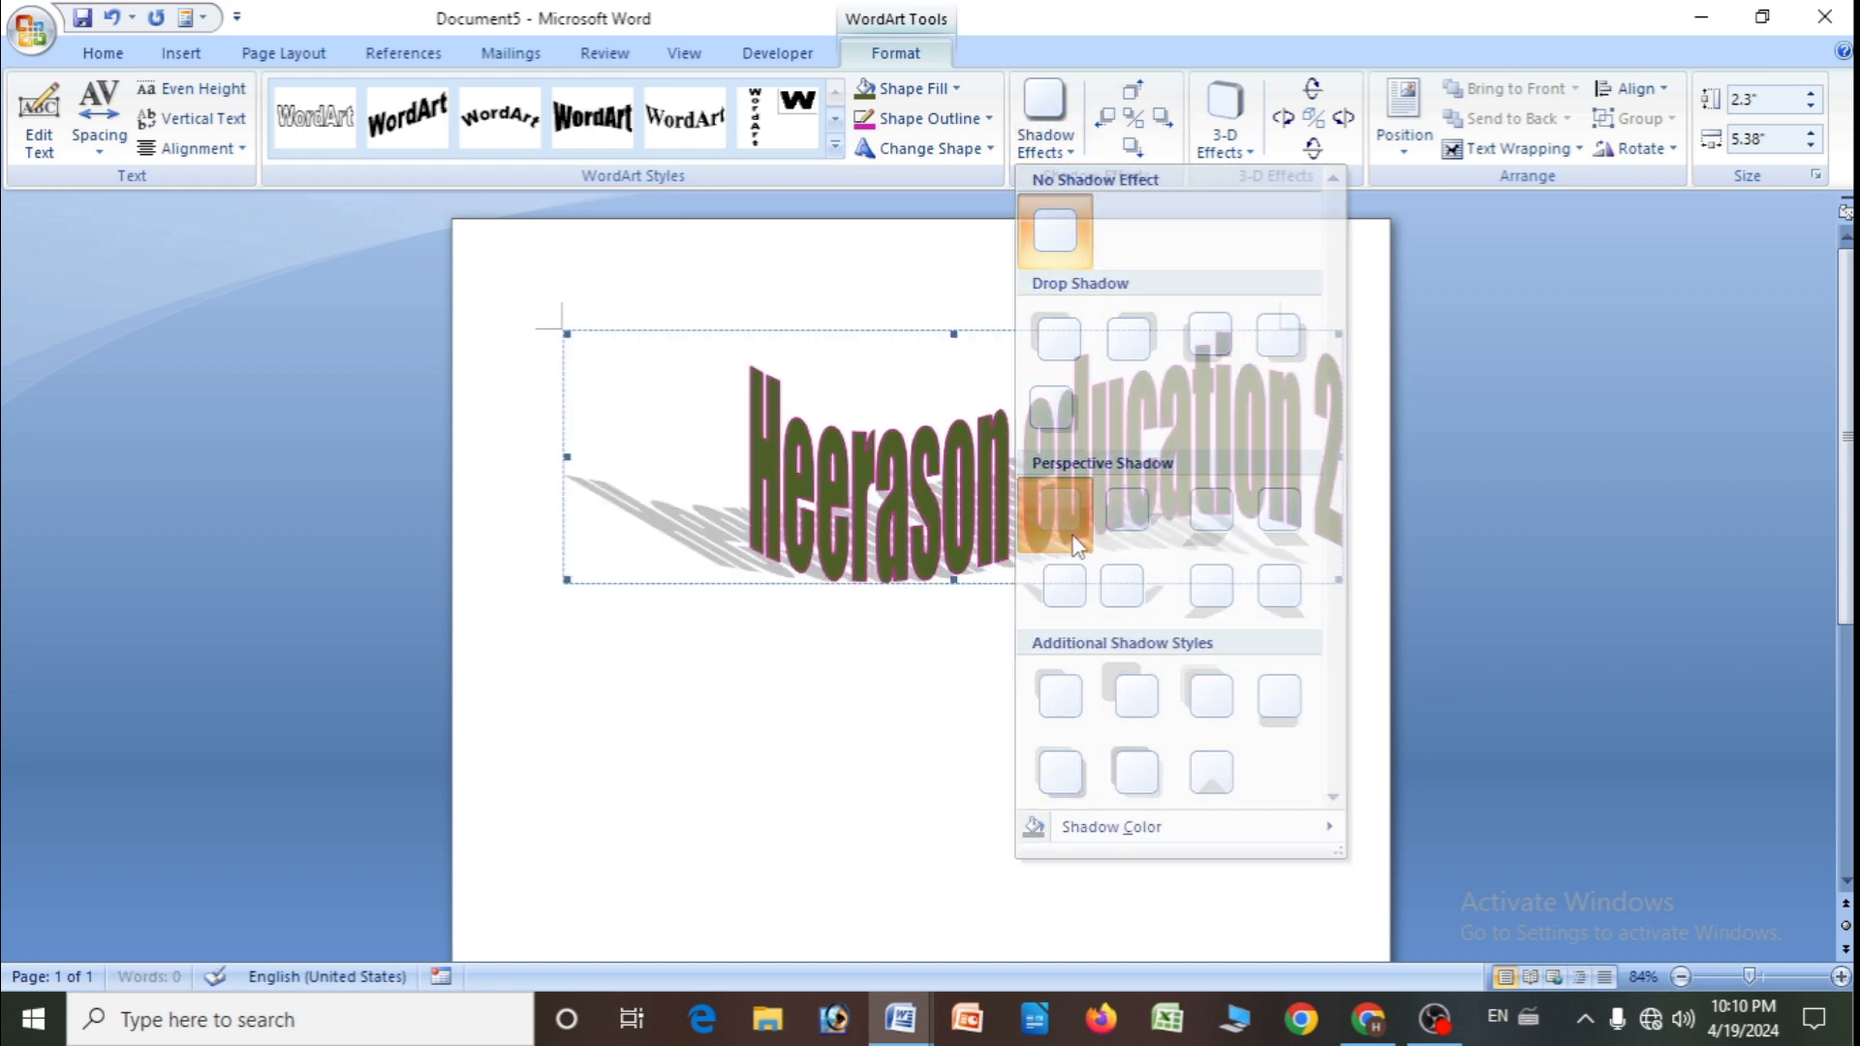
pyautogui.click(1134, 151)
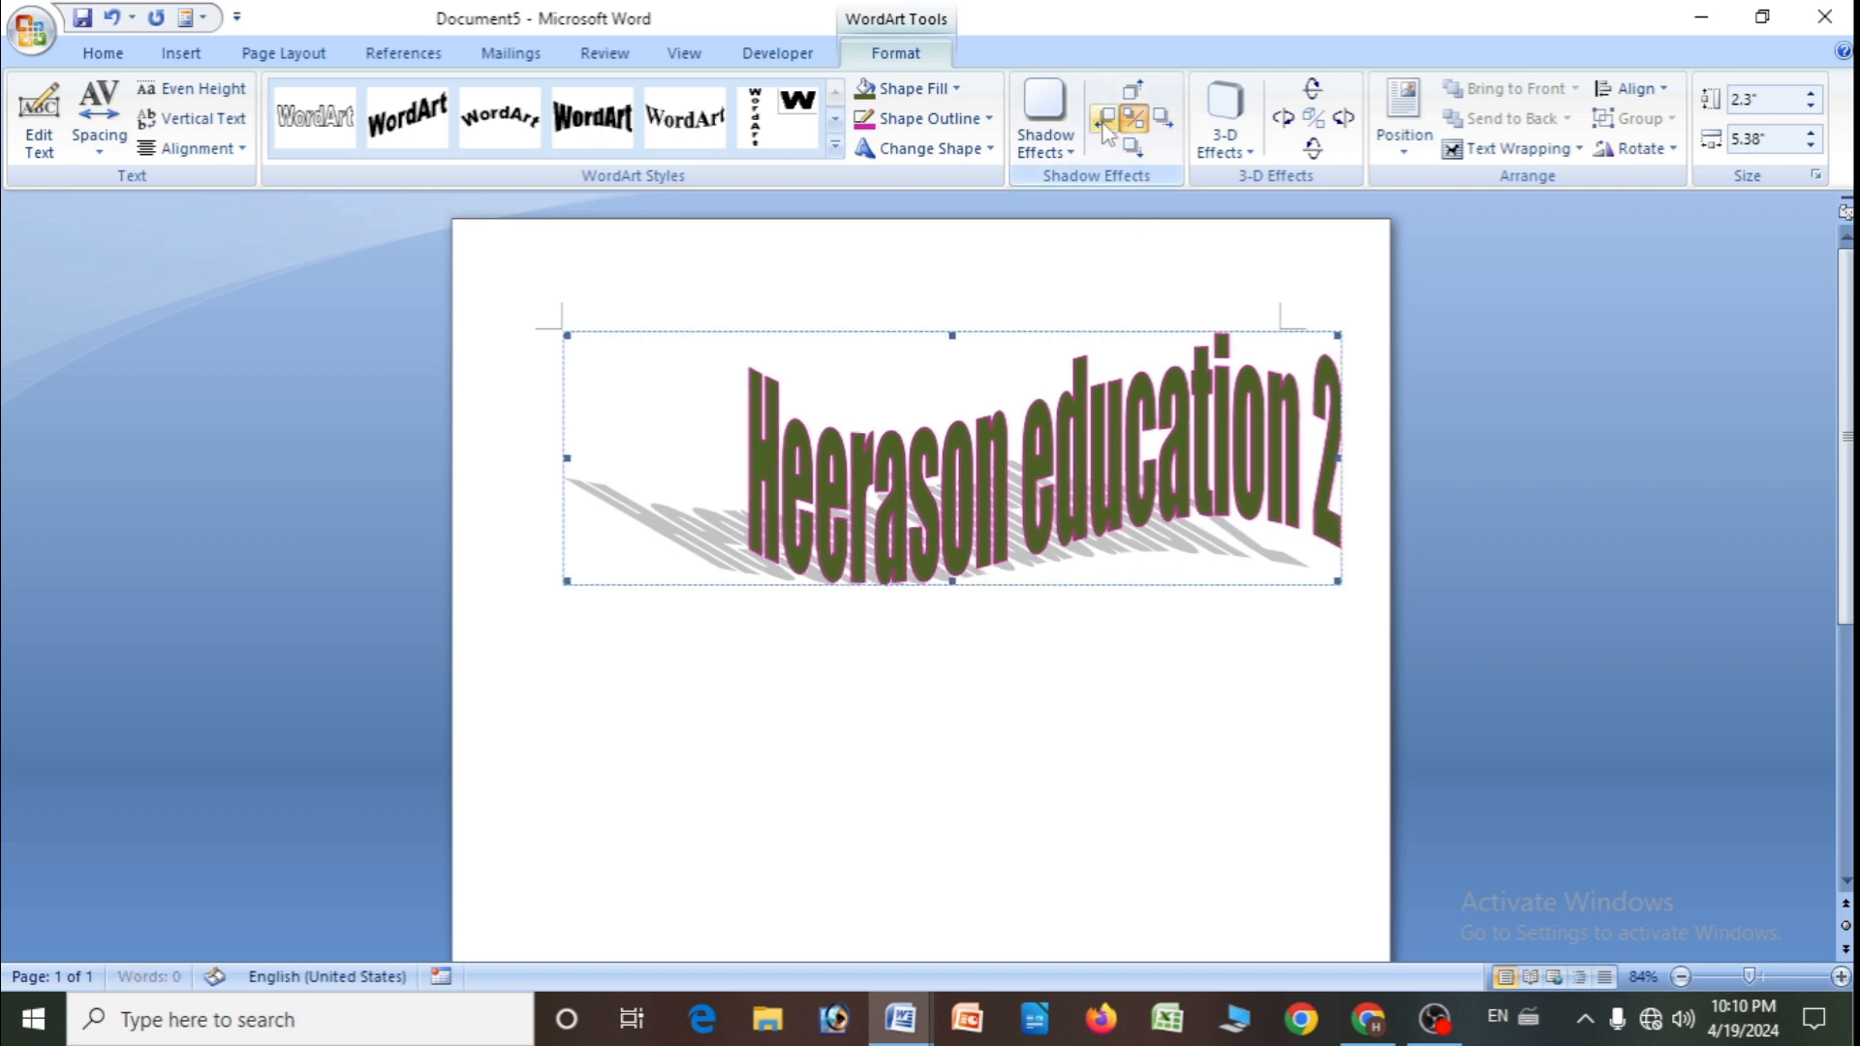
# - Nudge the WordArt shadow left and up, and apply the third perspective 3-D effect in the second row
pyautogui.click(1105, 118)
pyautogui.click(1133, 91)
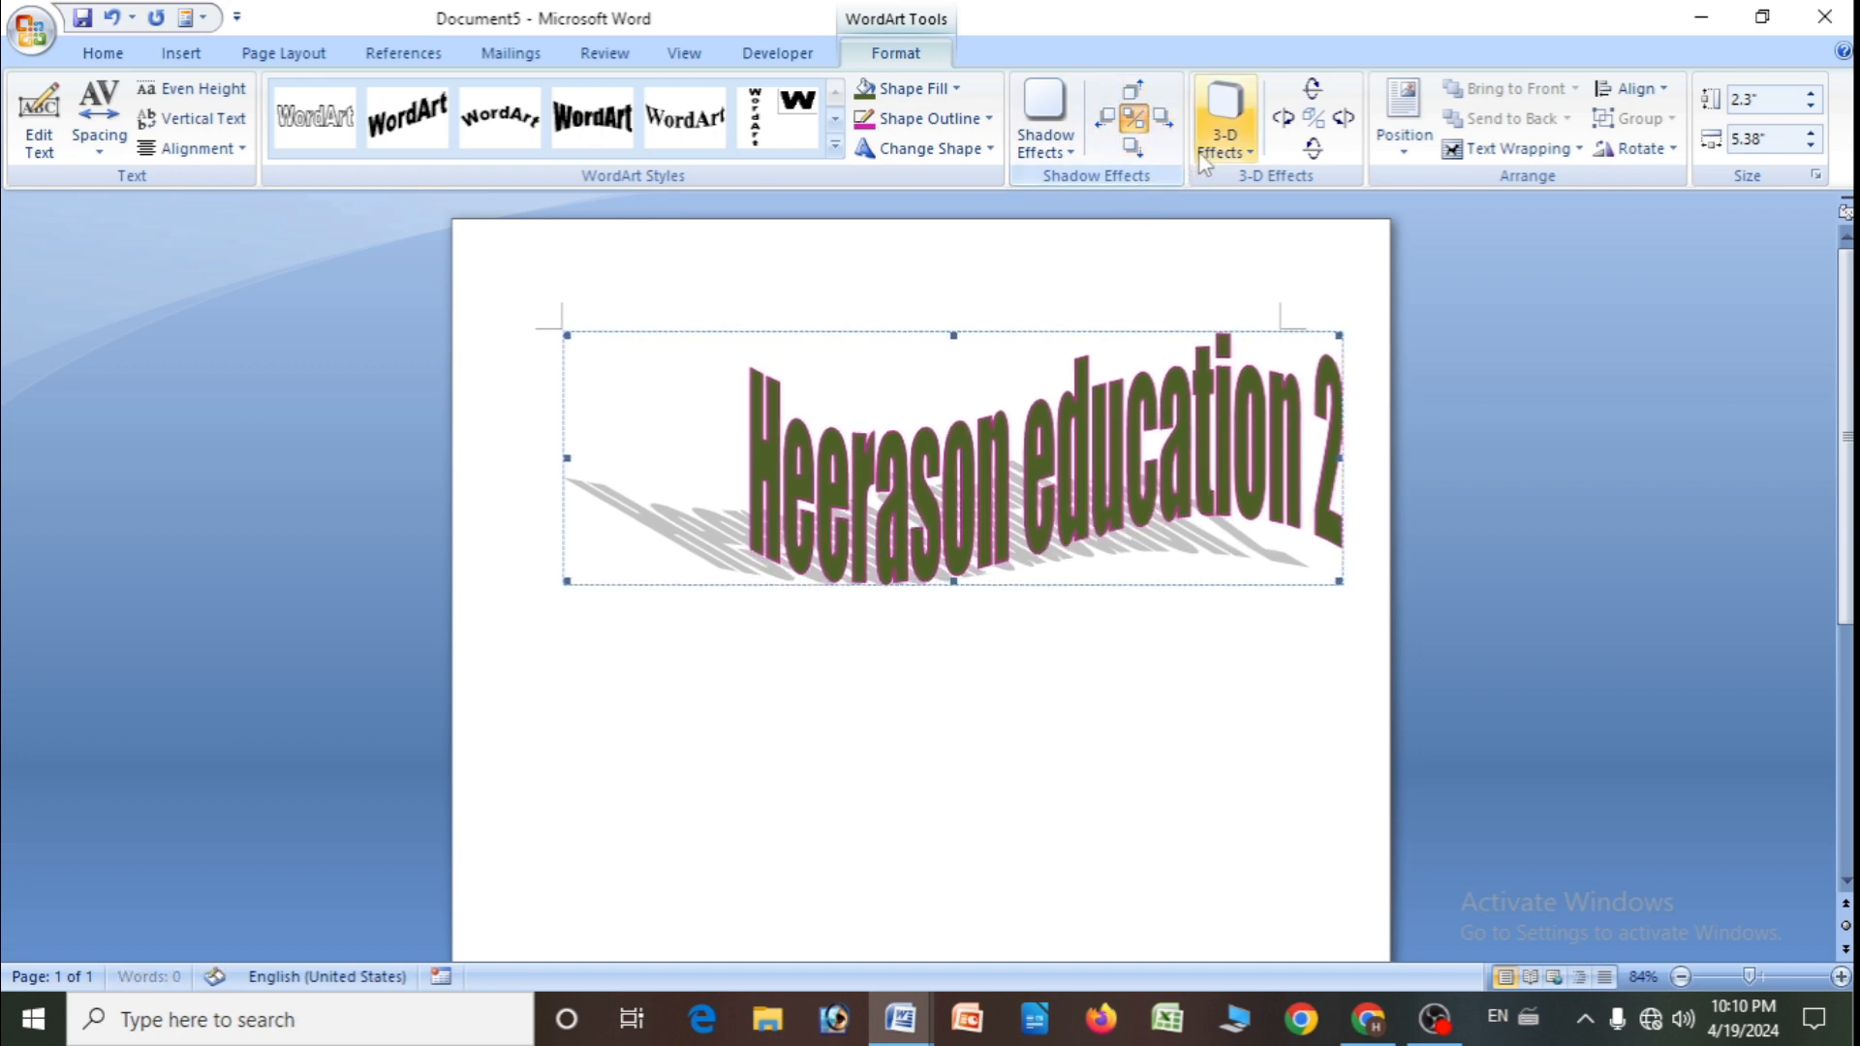
pyautogui.click(1224, 124)
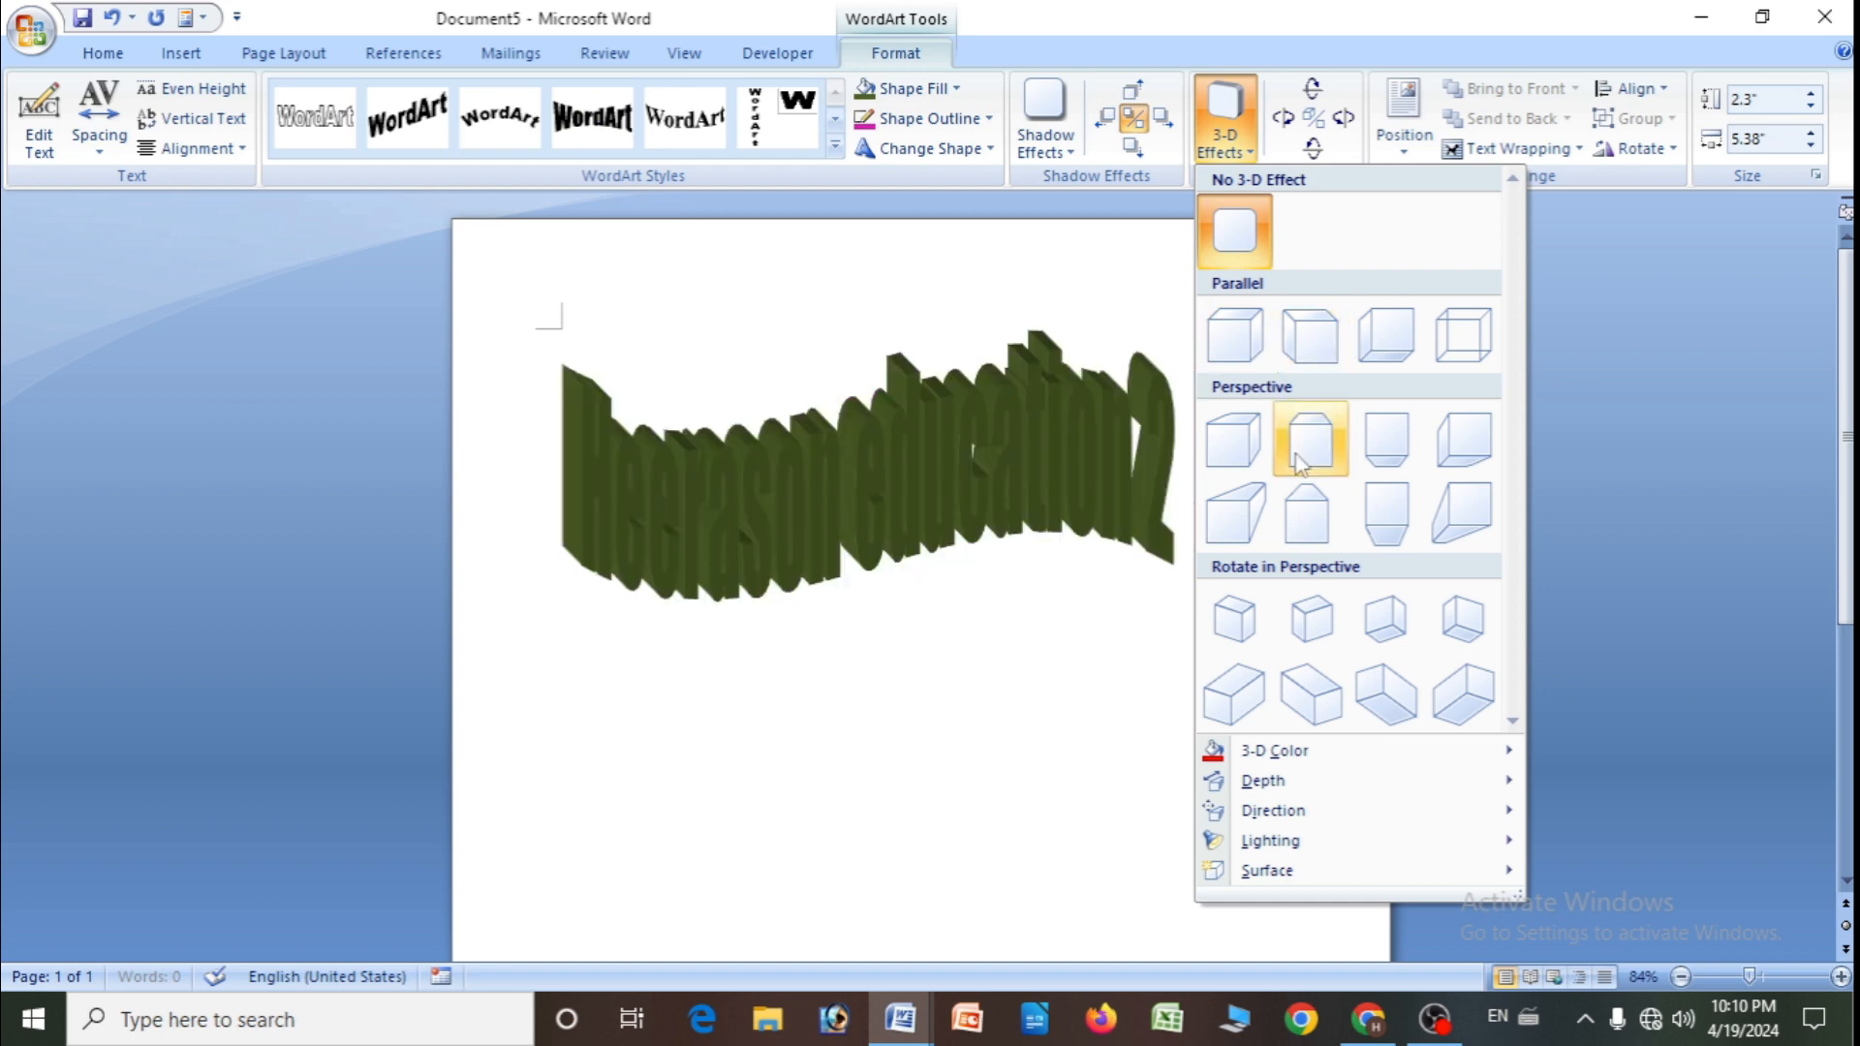
pyautogui.click(1365, 521)
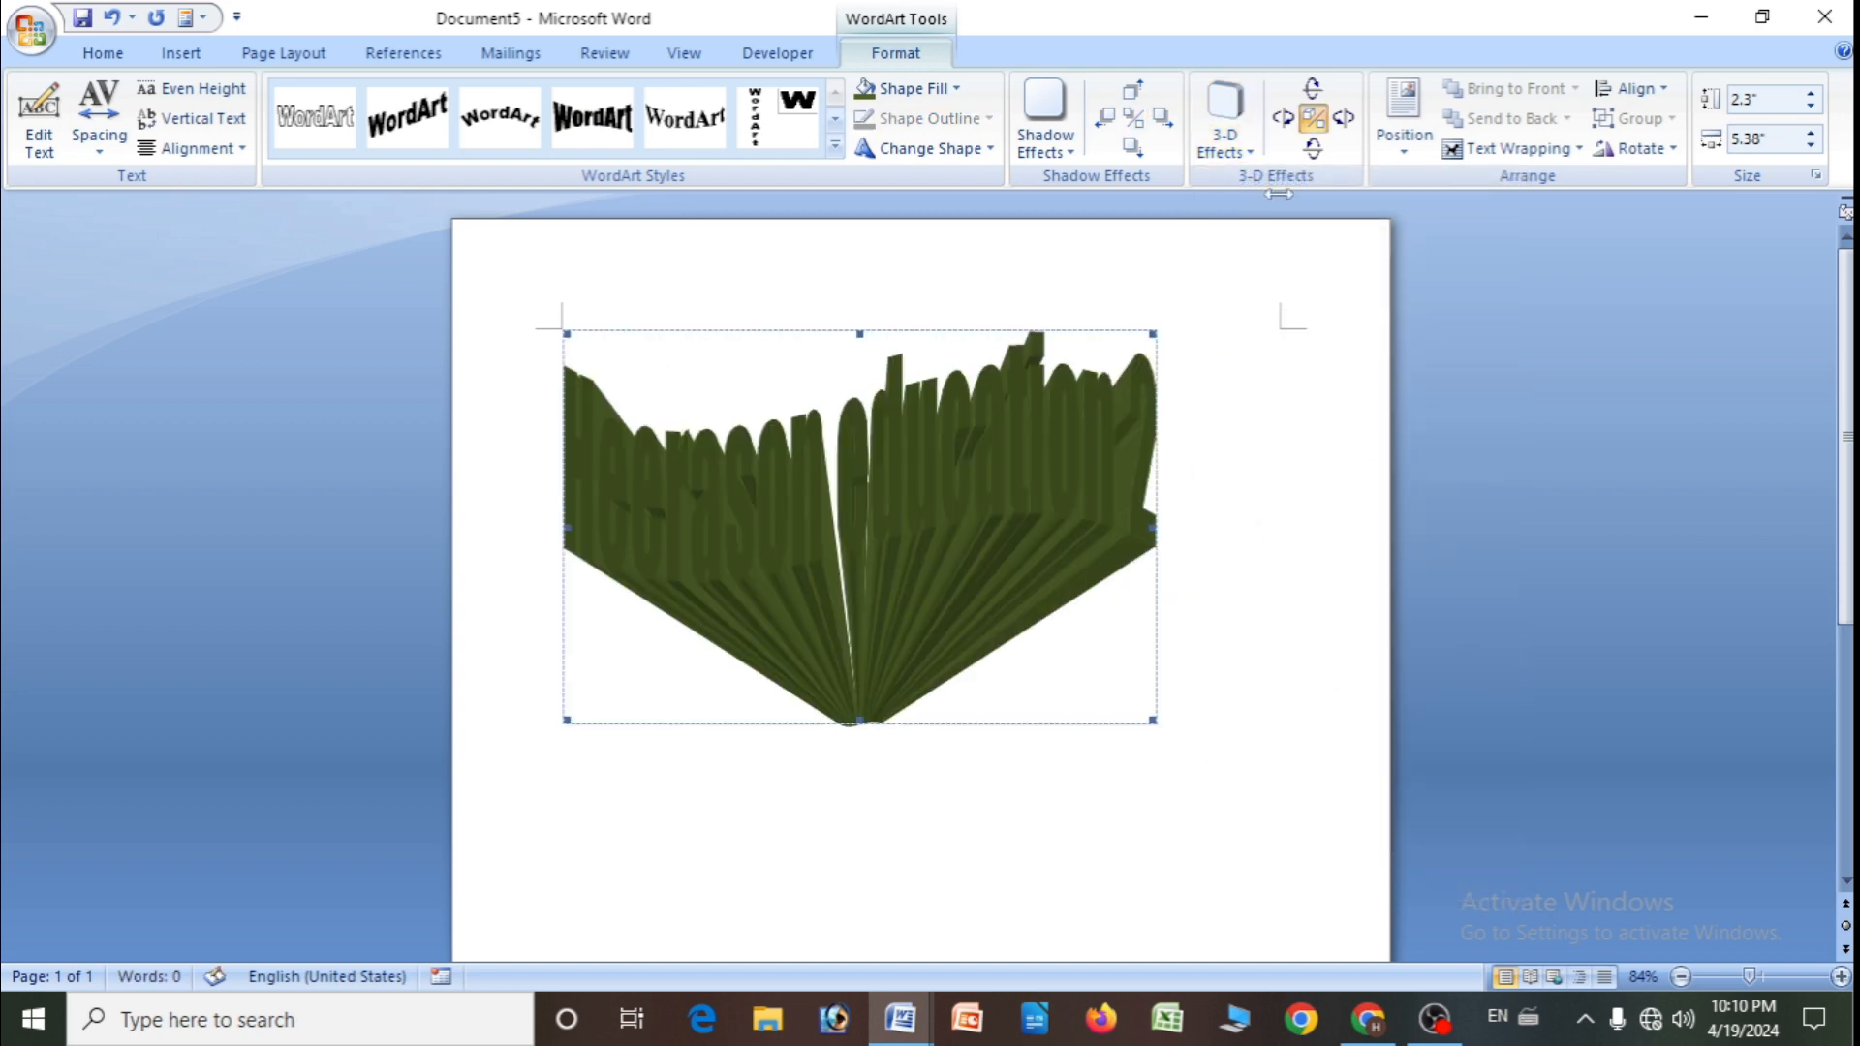
# - Tilt the WordArt's 3-D effect right, up, left and down
pyautogui.click(1343, 120)
pyautogui.click(1315, 96)
pyautogui.click(1283, 120)
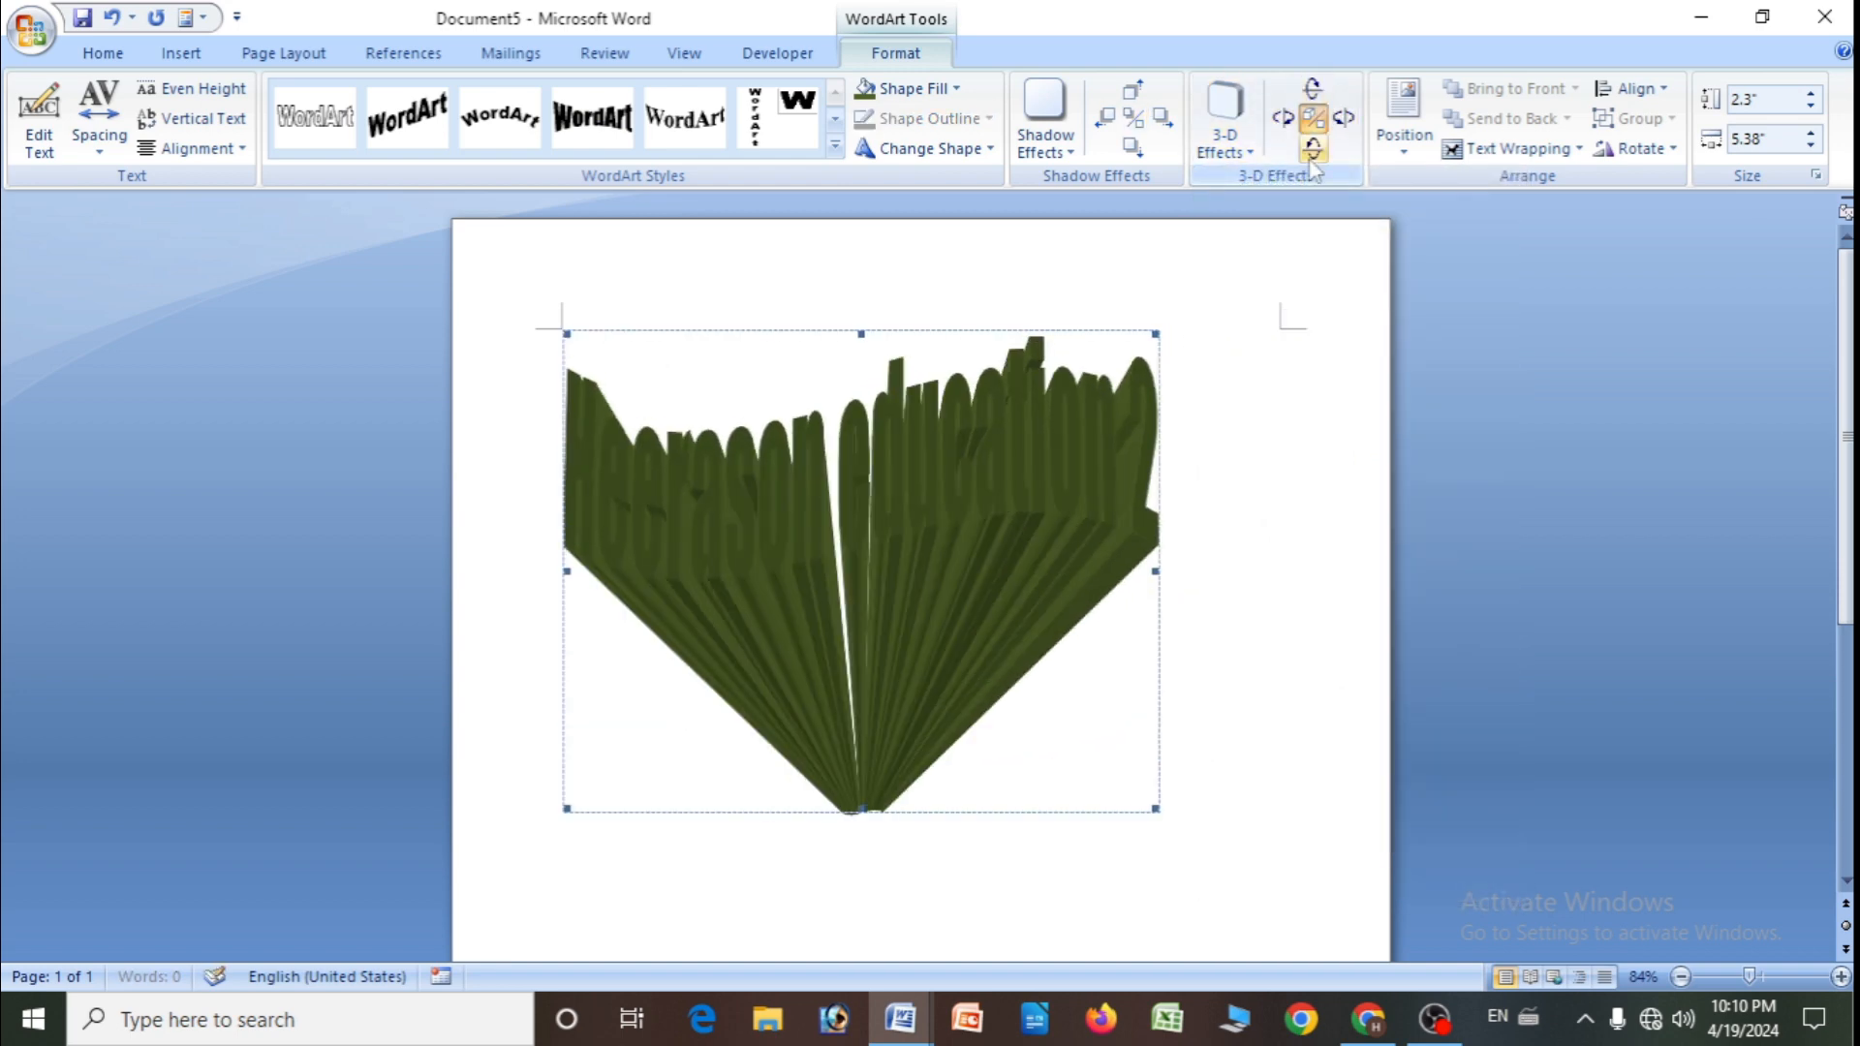
pyautogui.click(1313, 150)
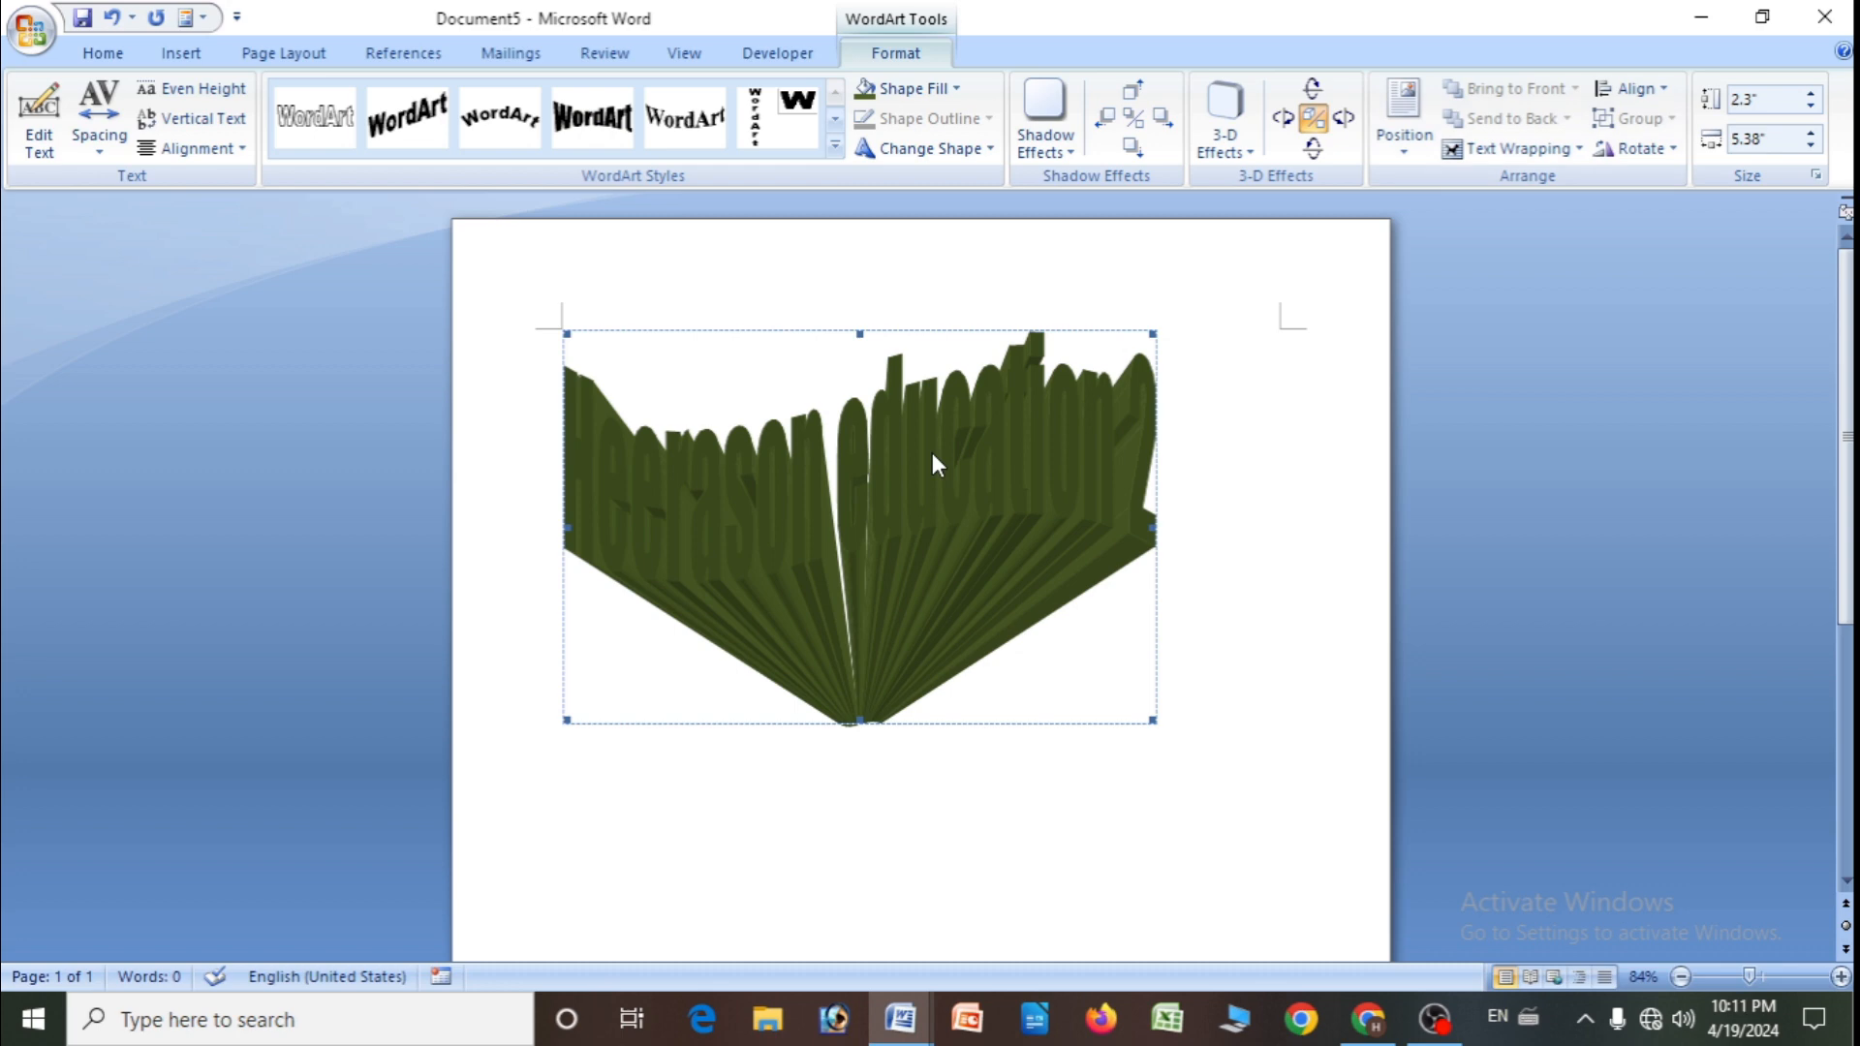
# - Delete the WordArt and generate sample paragraphs with =rand()
pyautogui.press('Delete')
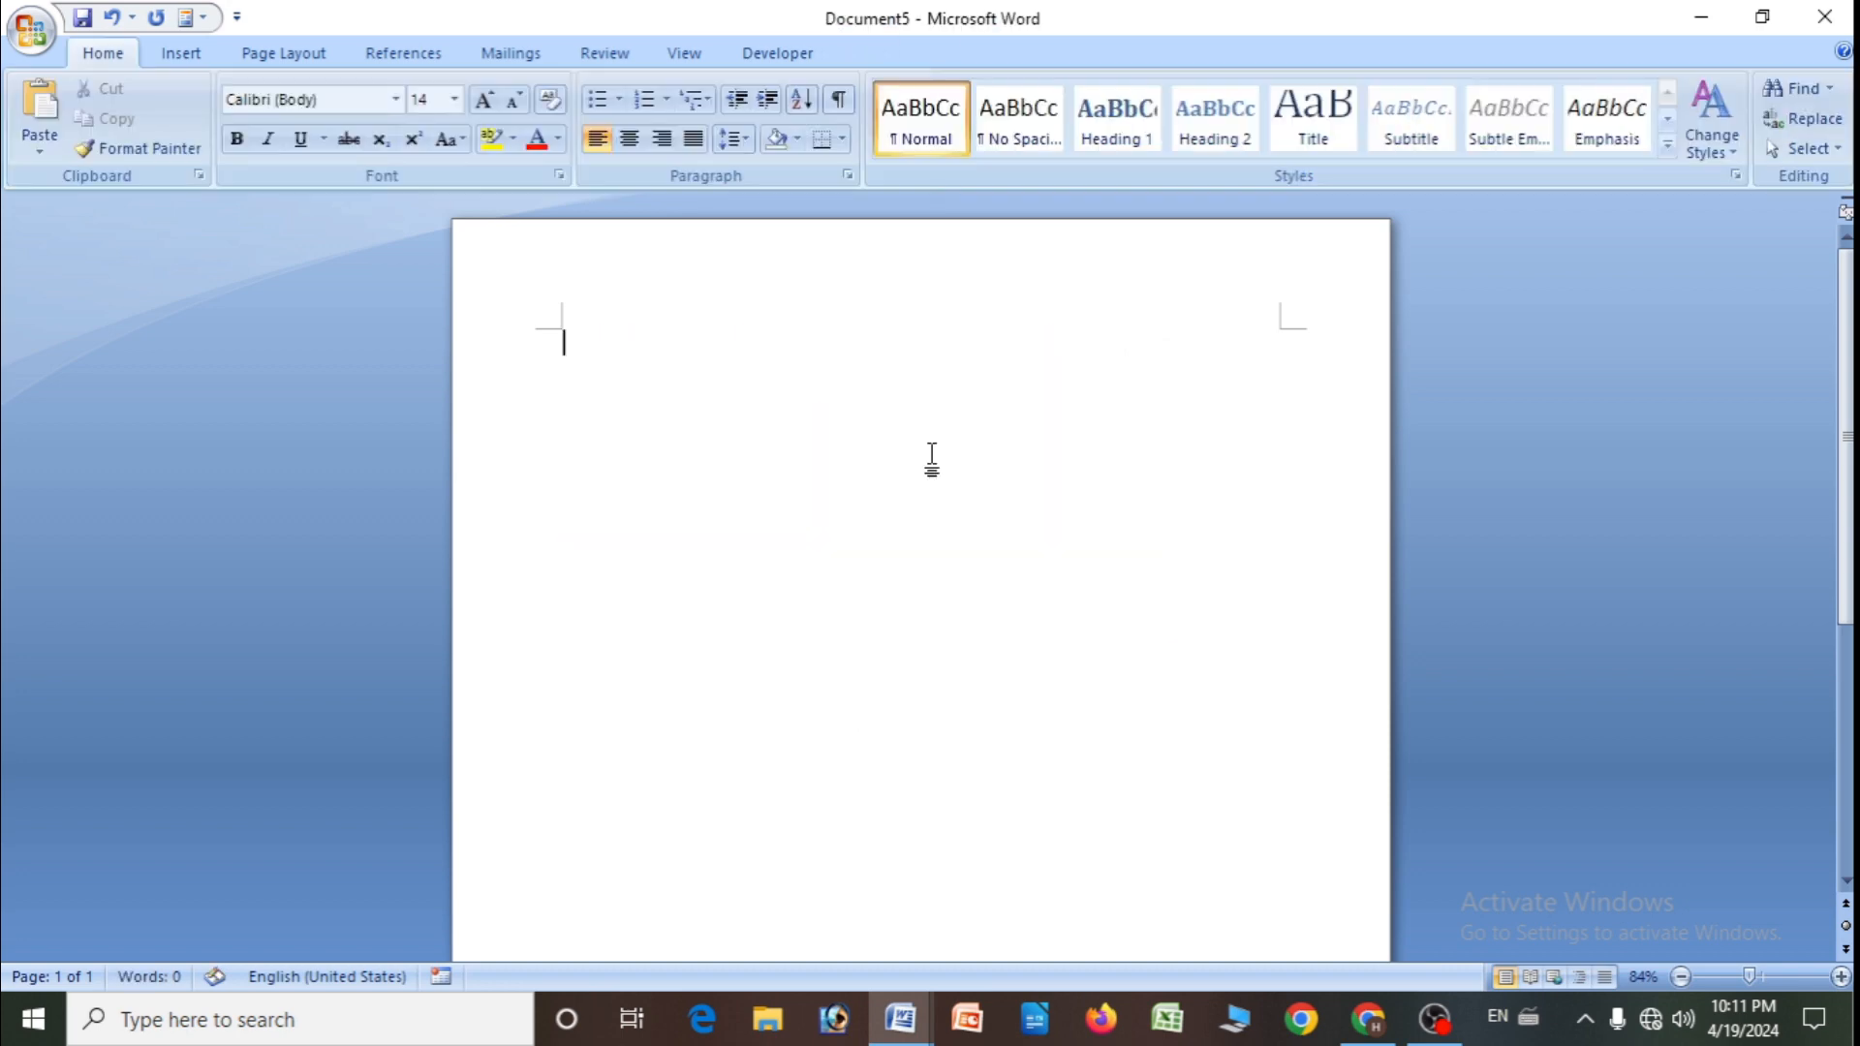
pyautogui.click(181, 53)
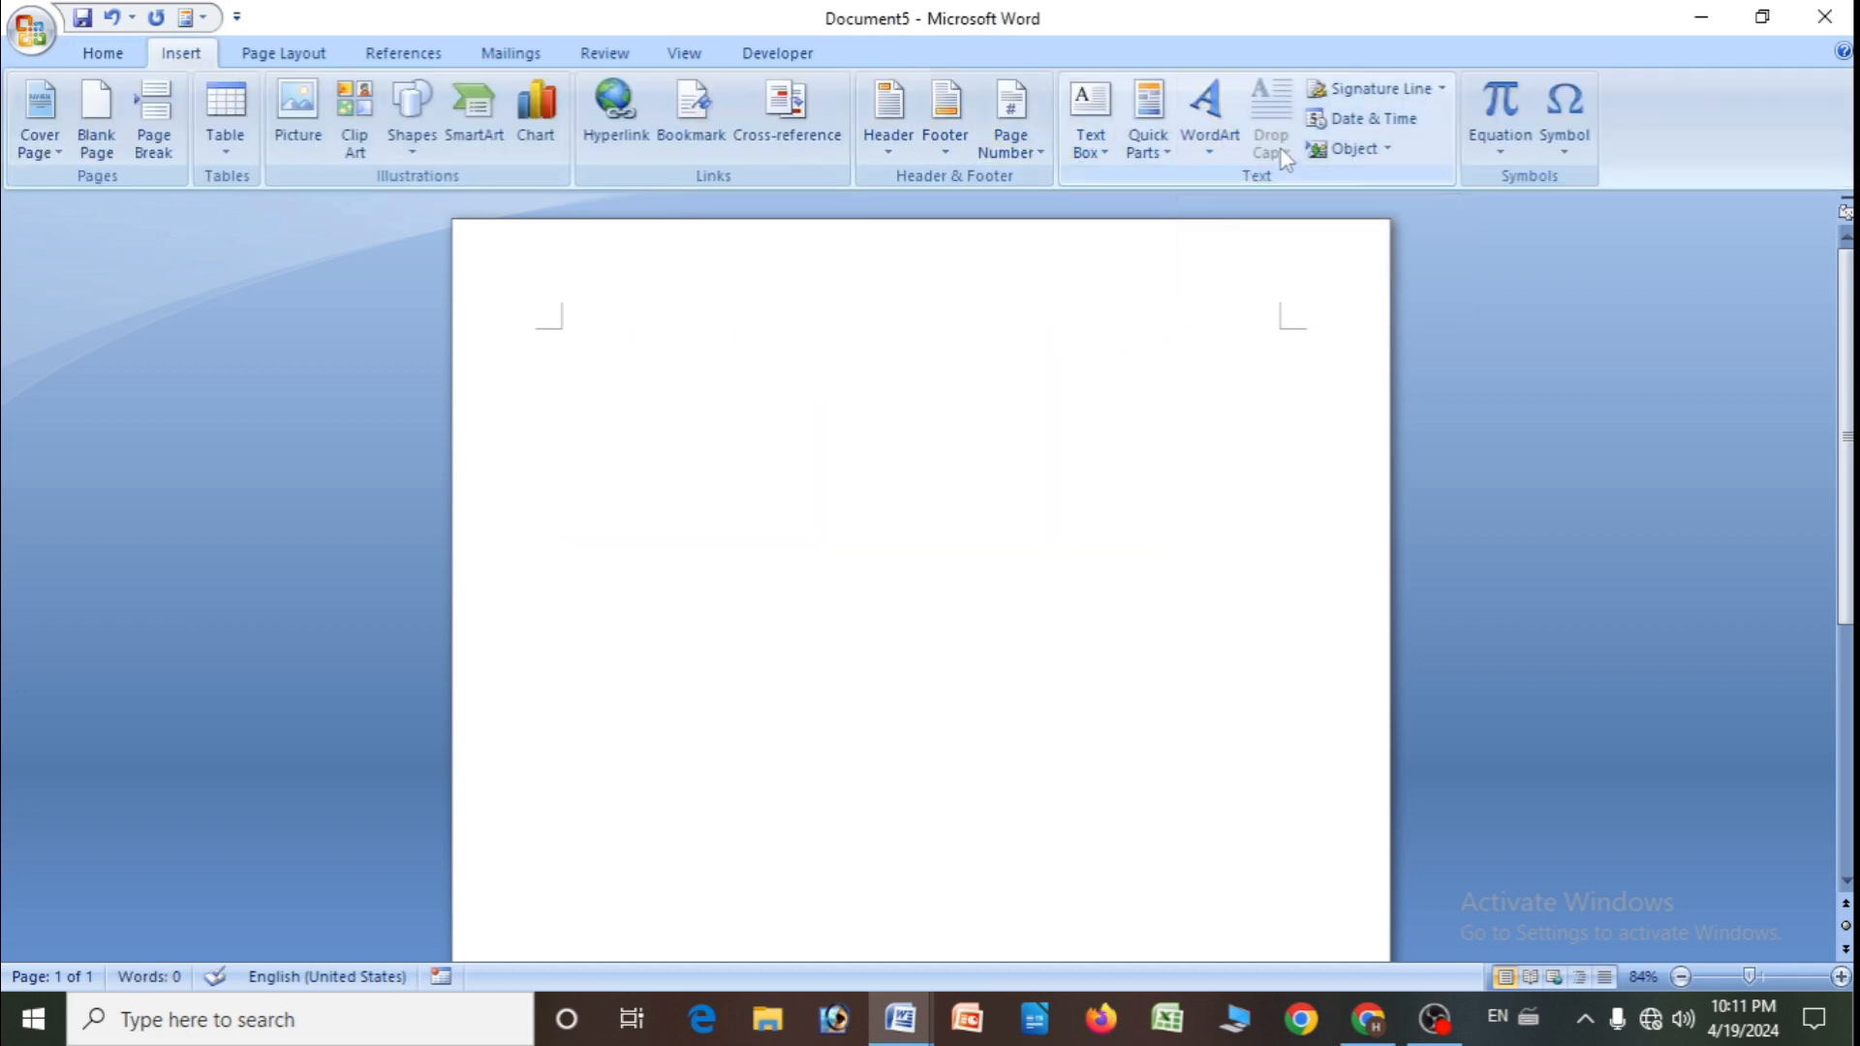
pyautogui.write('=ran')
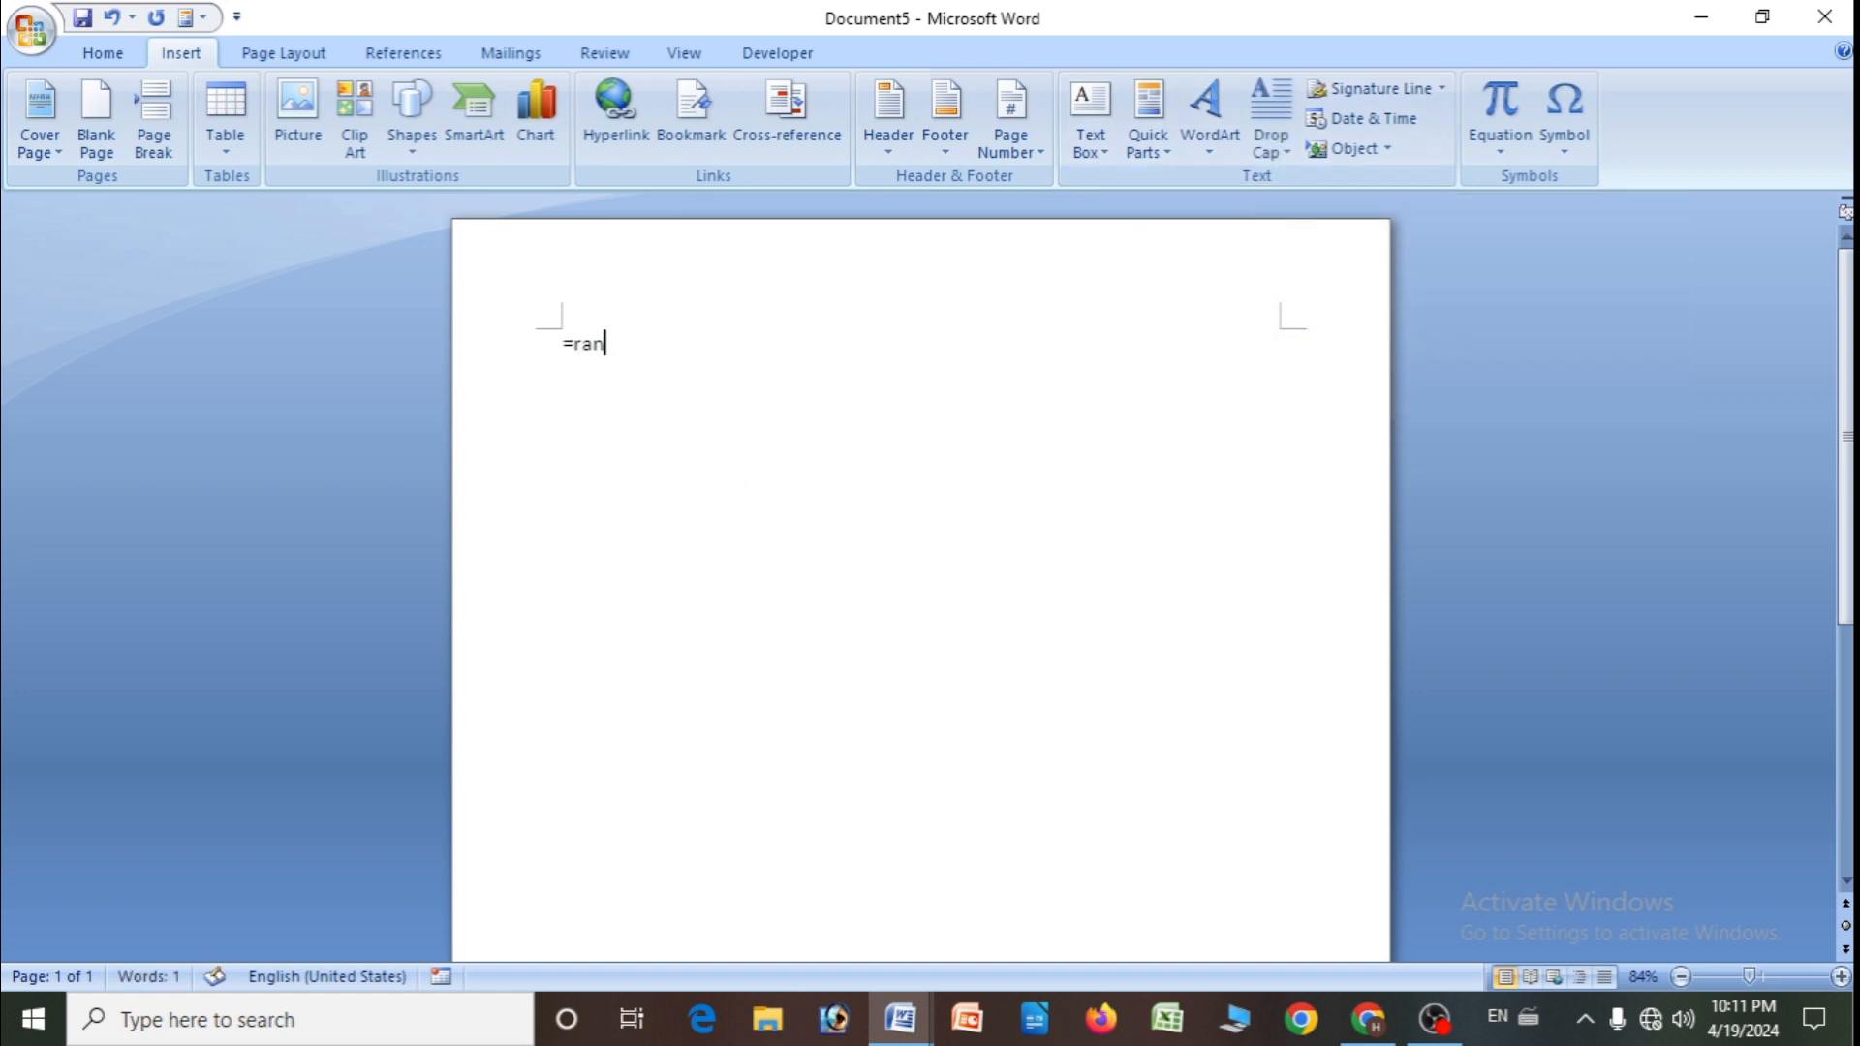
pyautogui.write('d()')
pyautogui.press('Return')
# - Apply a Dropped drop cap to the first letter "O" of the first paragraph
pyautogui.moveTo(574, 347); pyautogui.dragTo(561, 350)
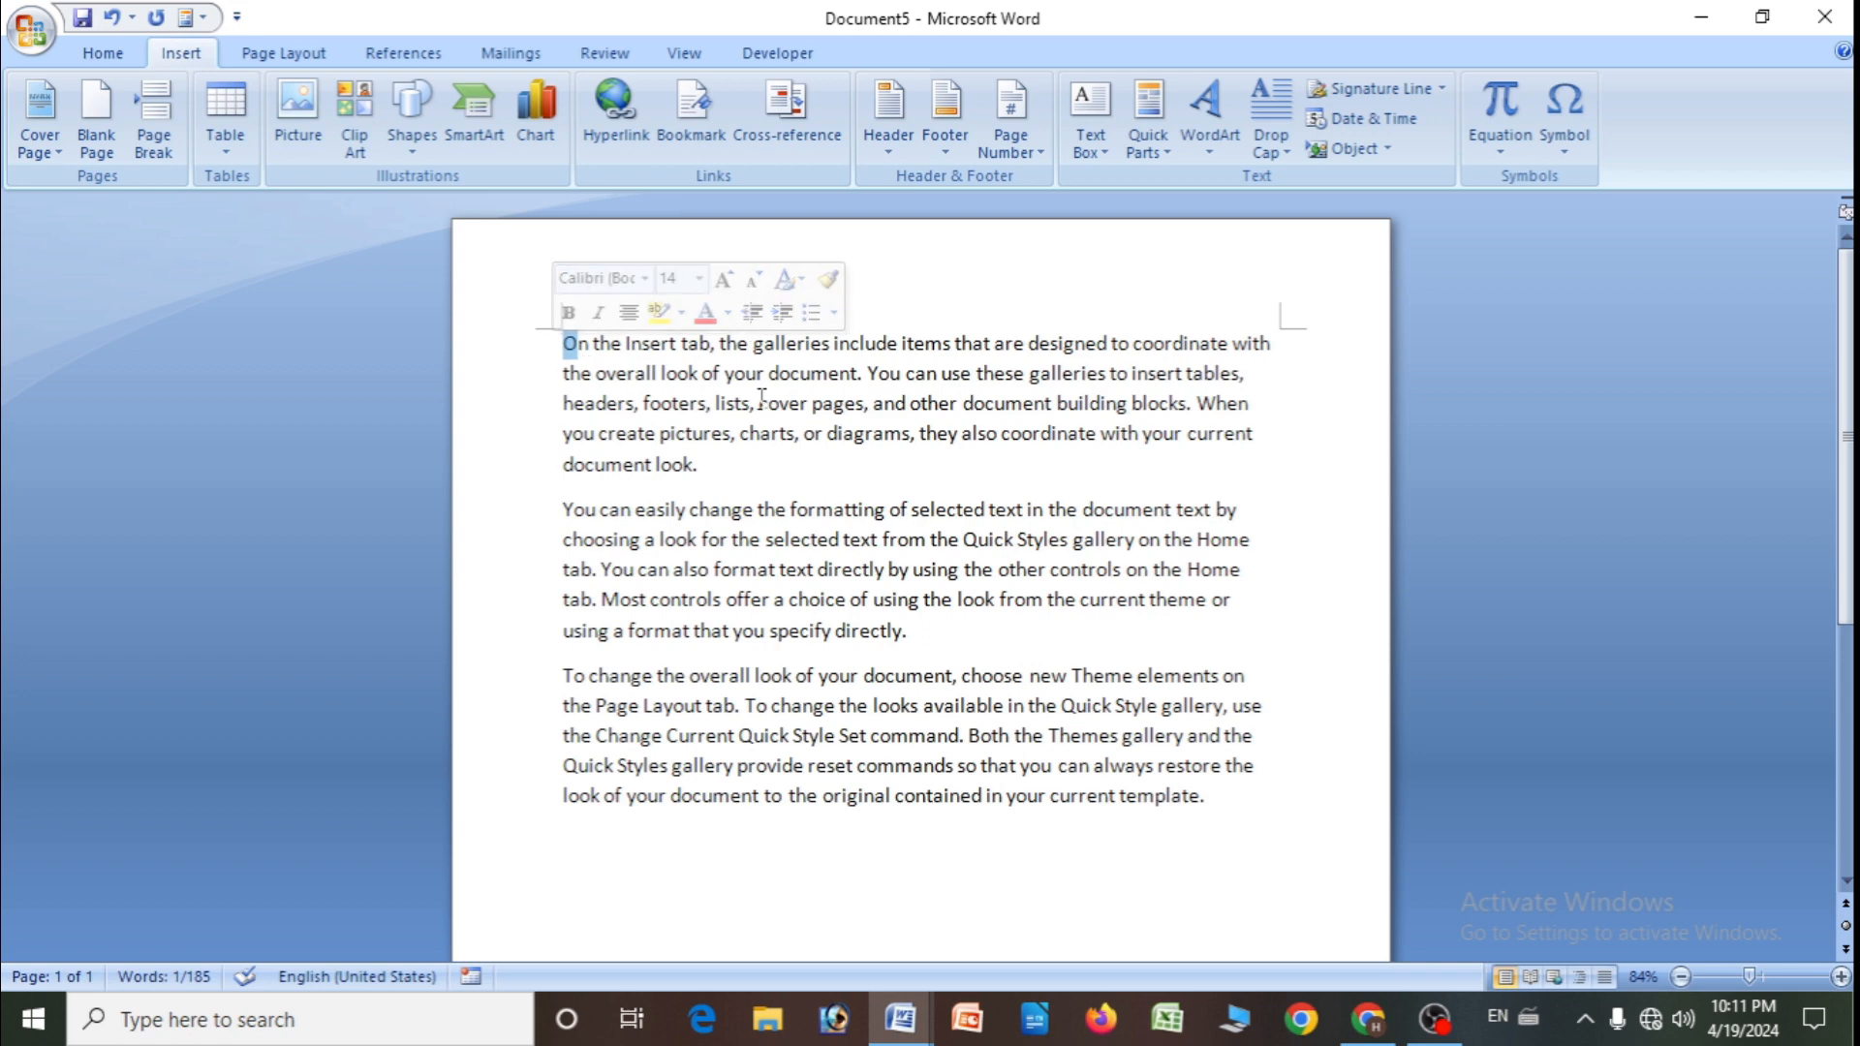
pyautogui.click(1273, 141)
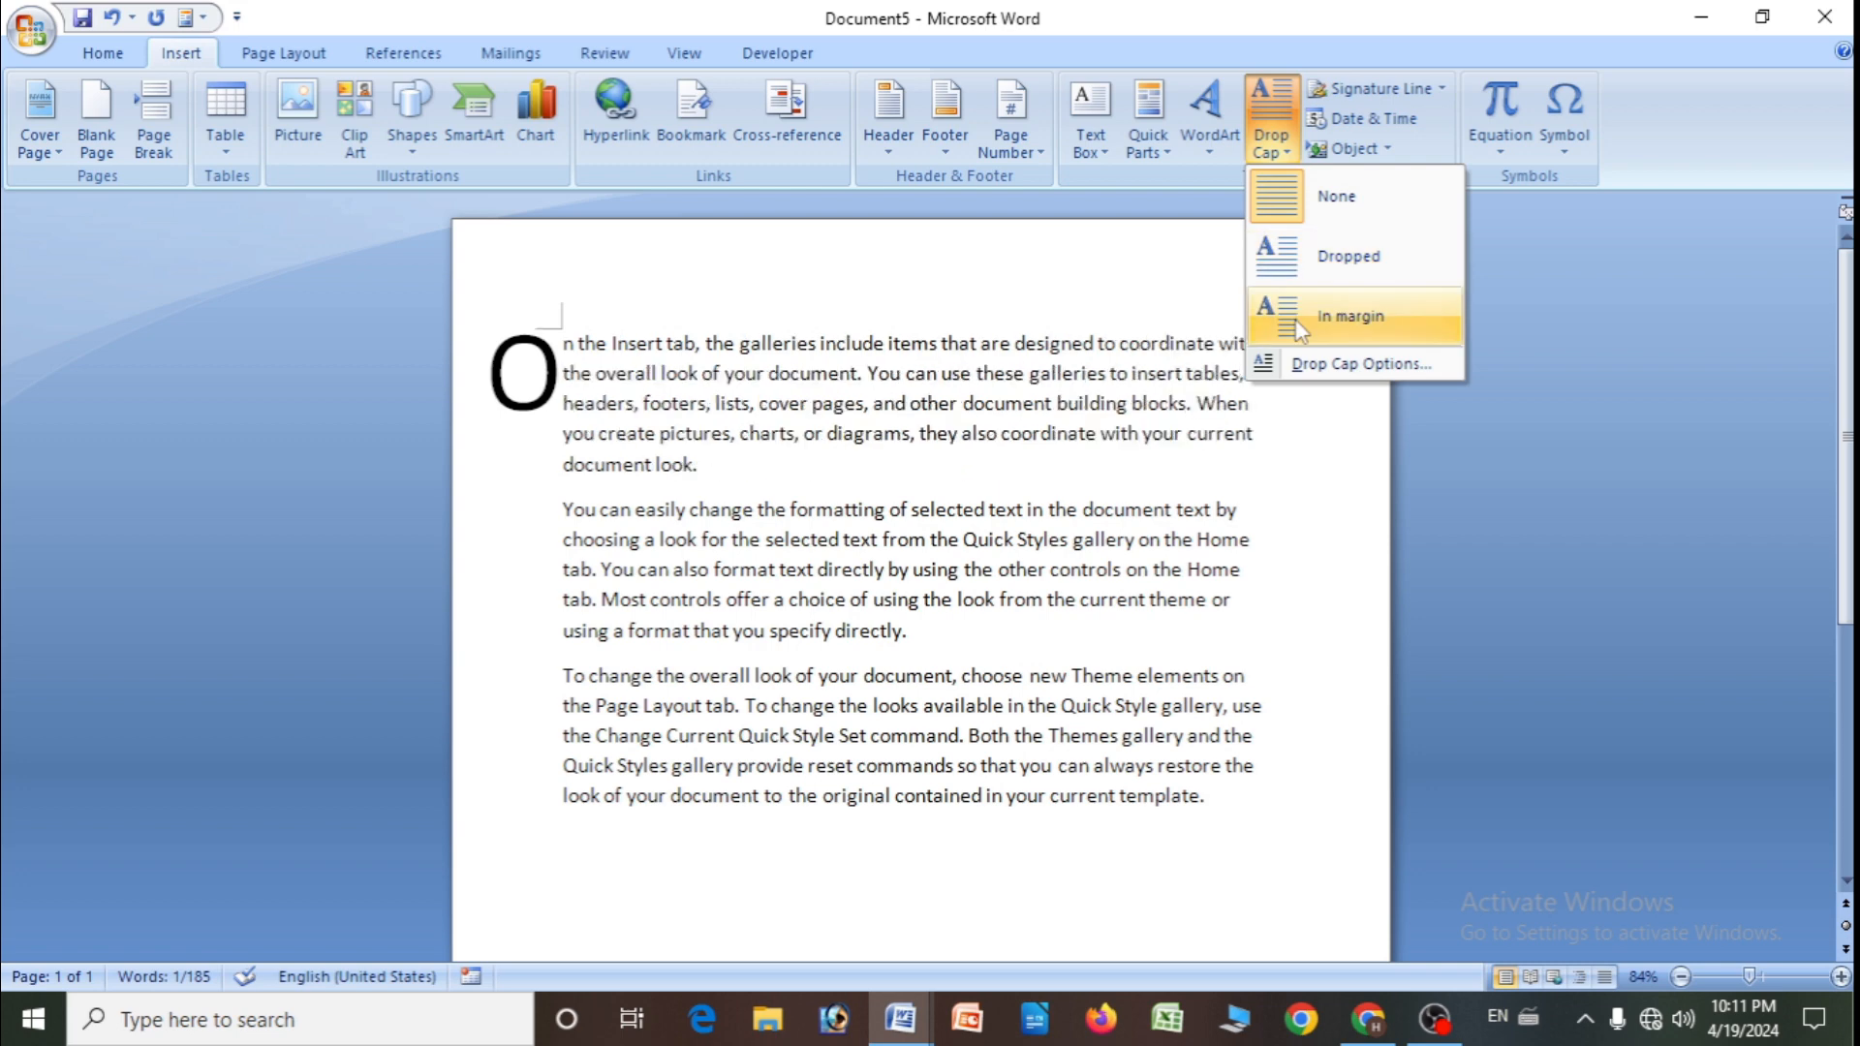
pyautogui.click(1332, 258)
pyautogui.click(755, 455)
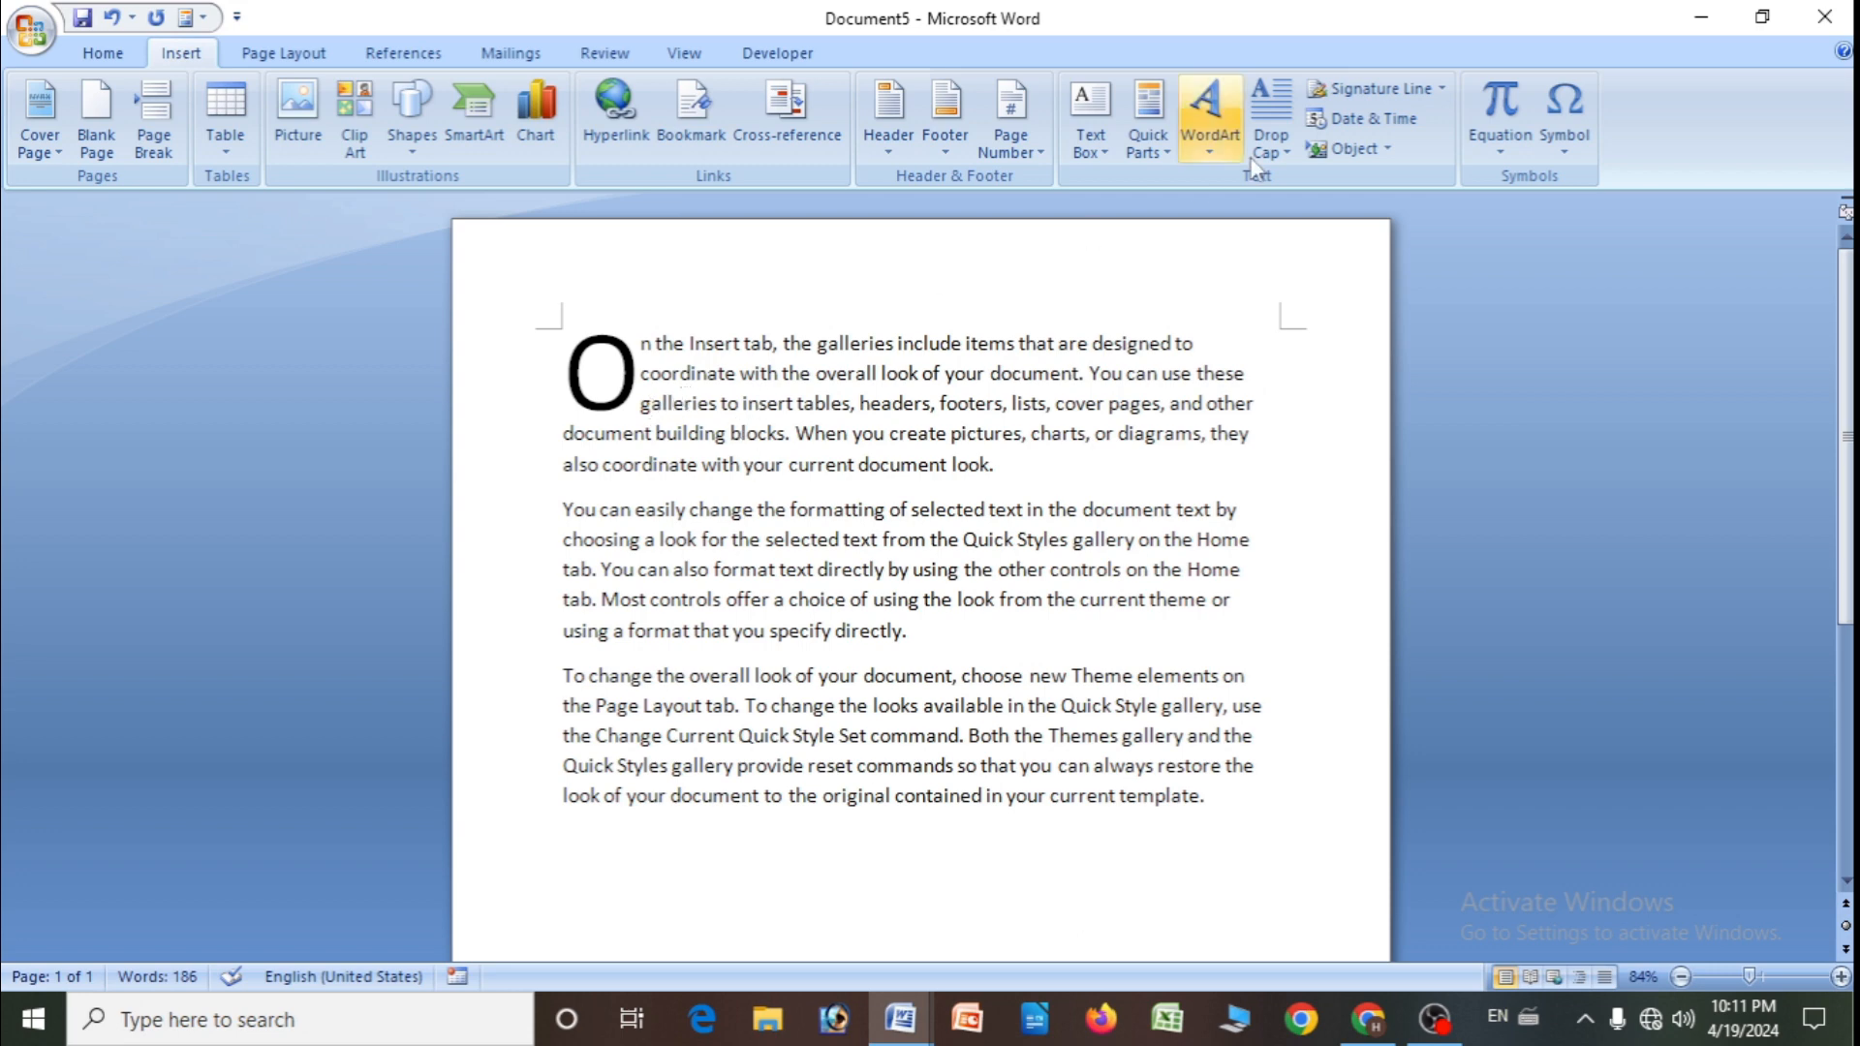
# - View the signature line setup without adding one, and insert the date as "April 19, 2024" in the first paragraph's last line
pyautogui.click(1375, 89)
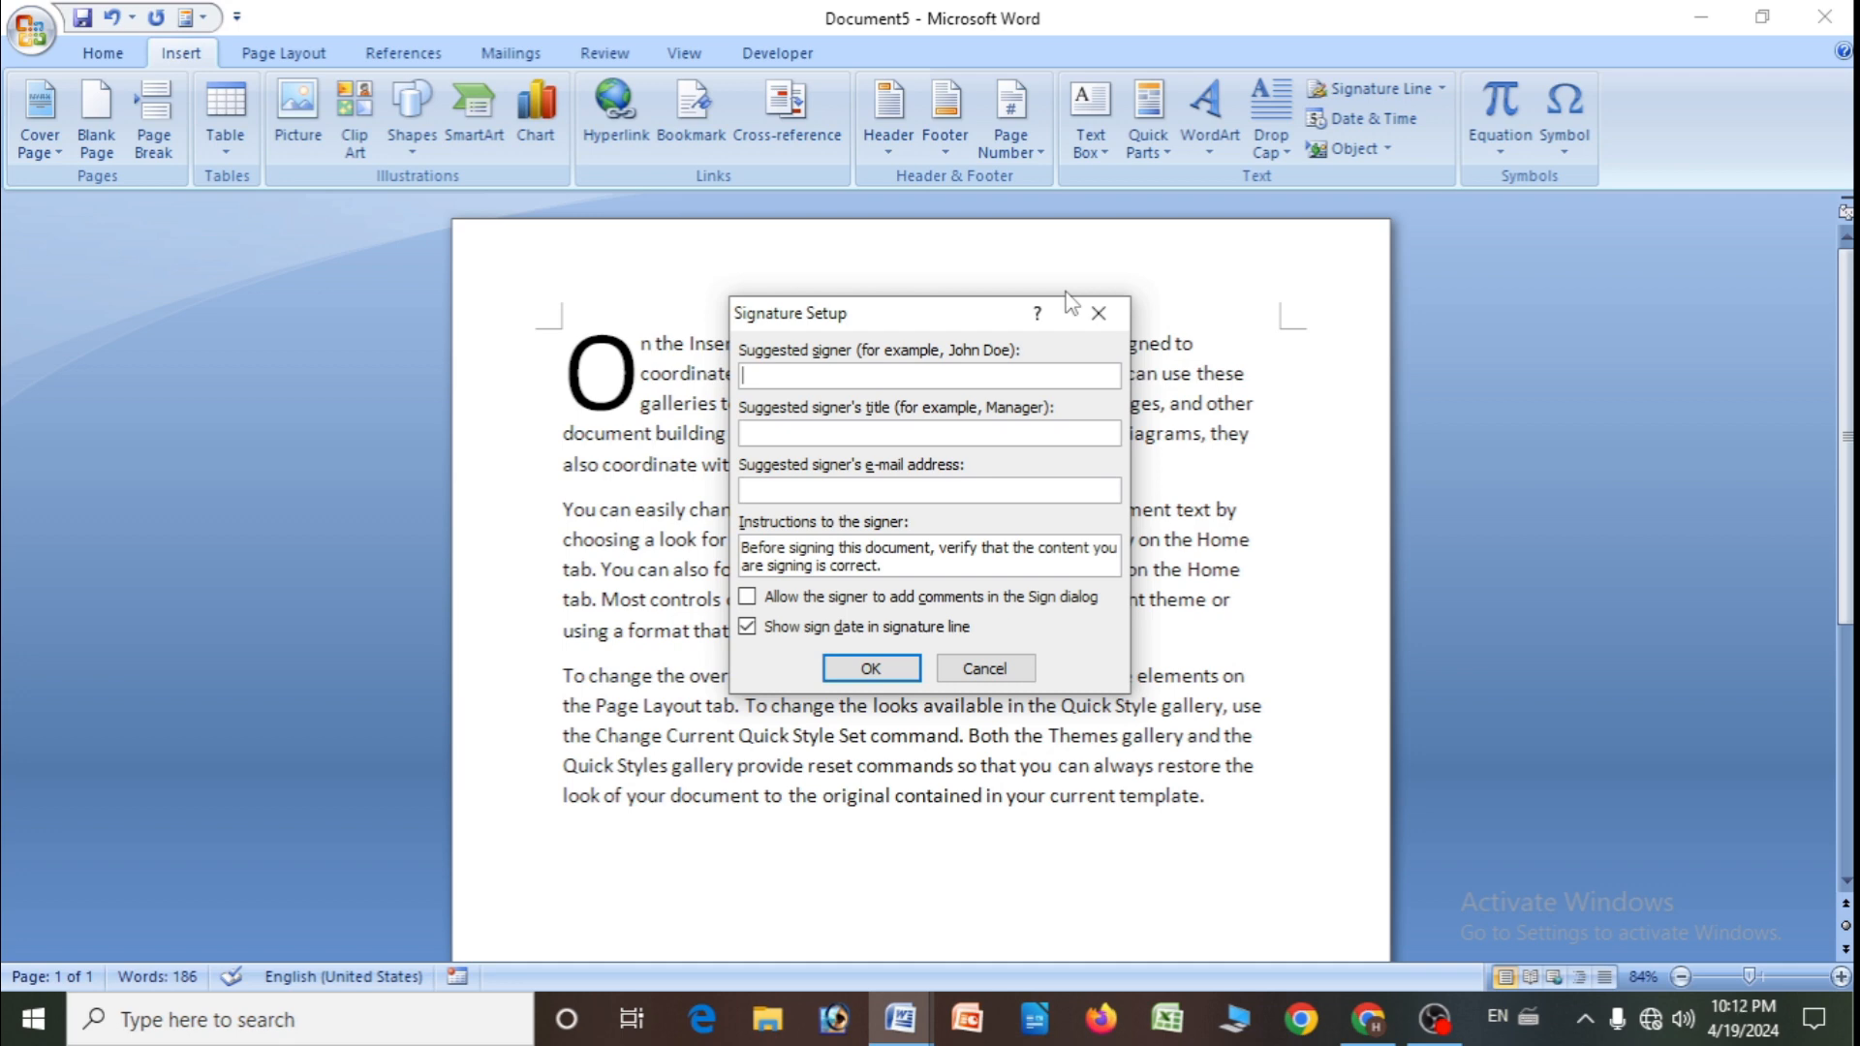
pyautogui.click(1098, 312)
pyautogui.click(1369, 120)
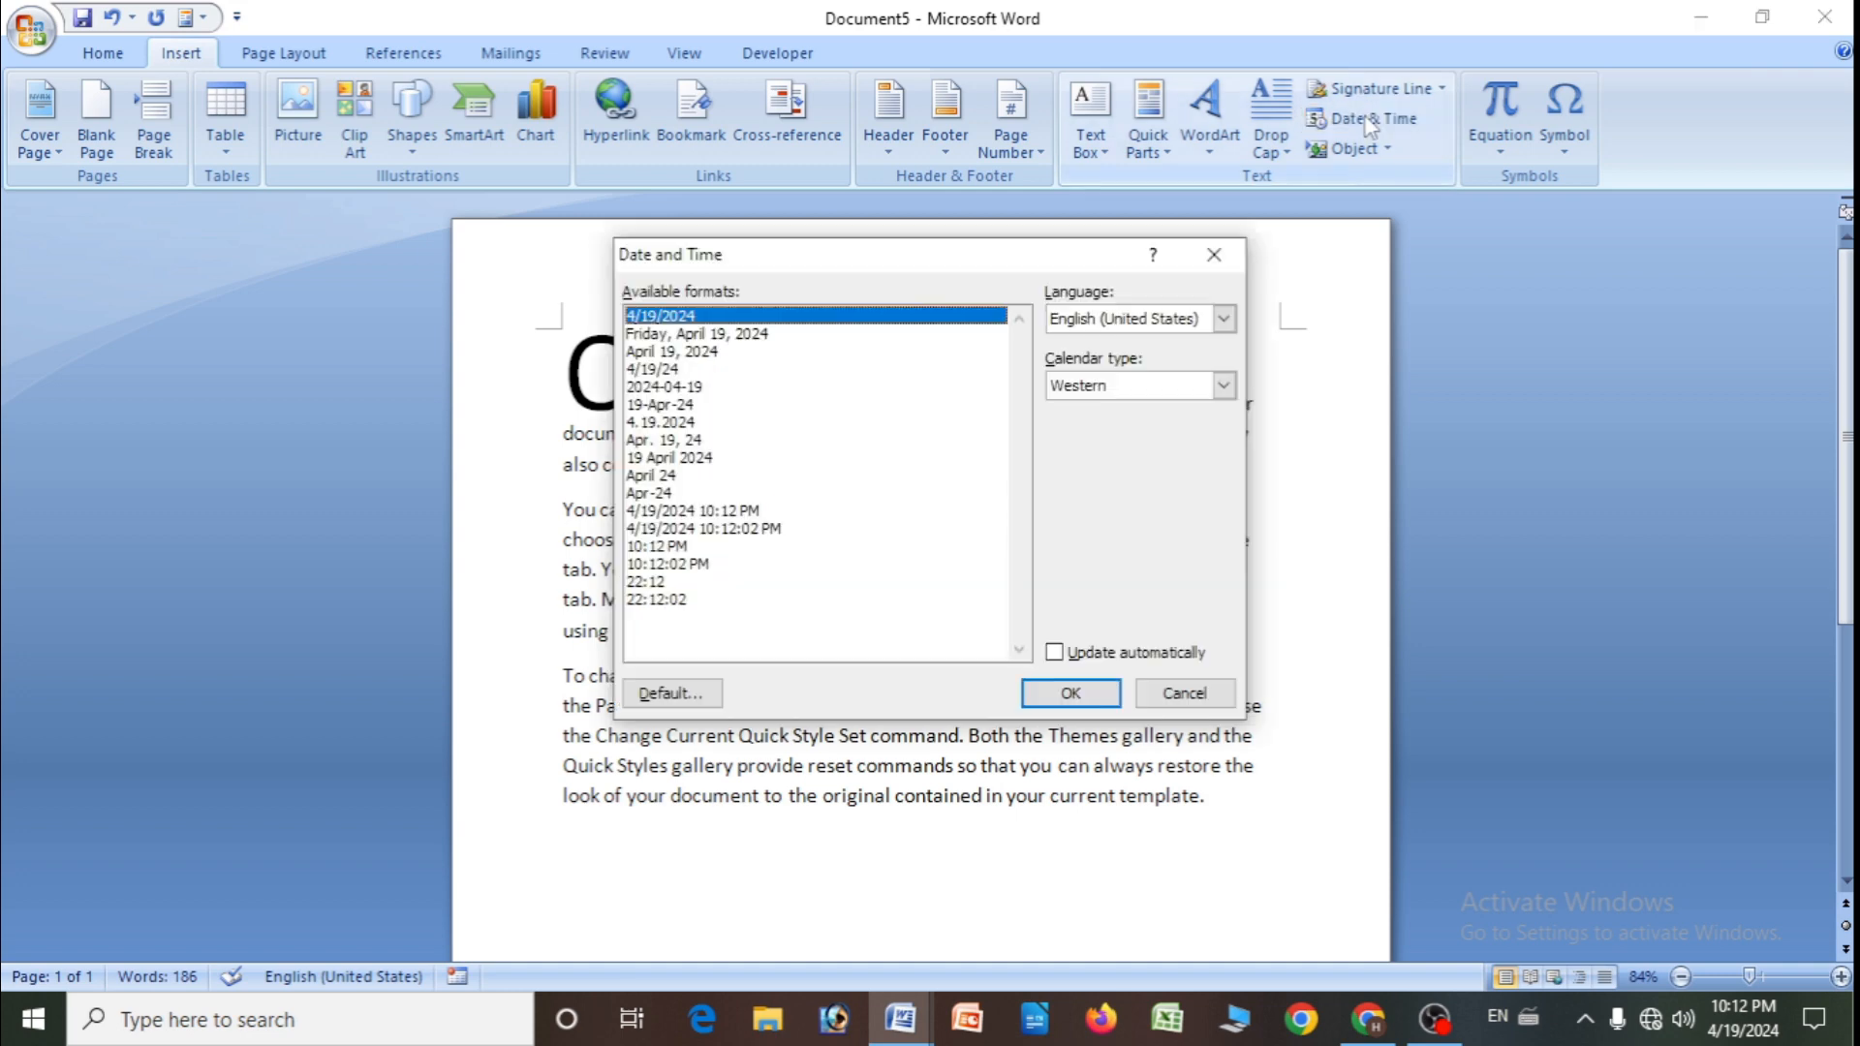
pyautogui.click(672, 423)
pyautogui.click(667, 458)
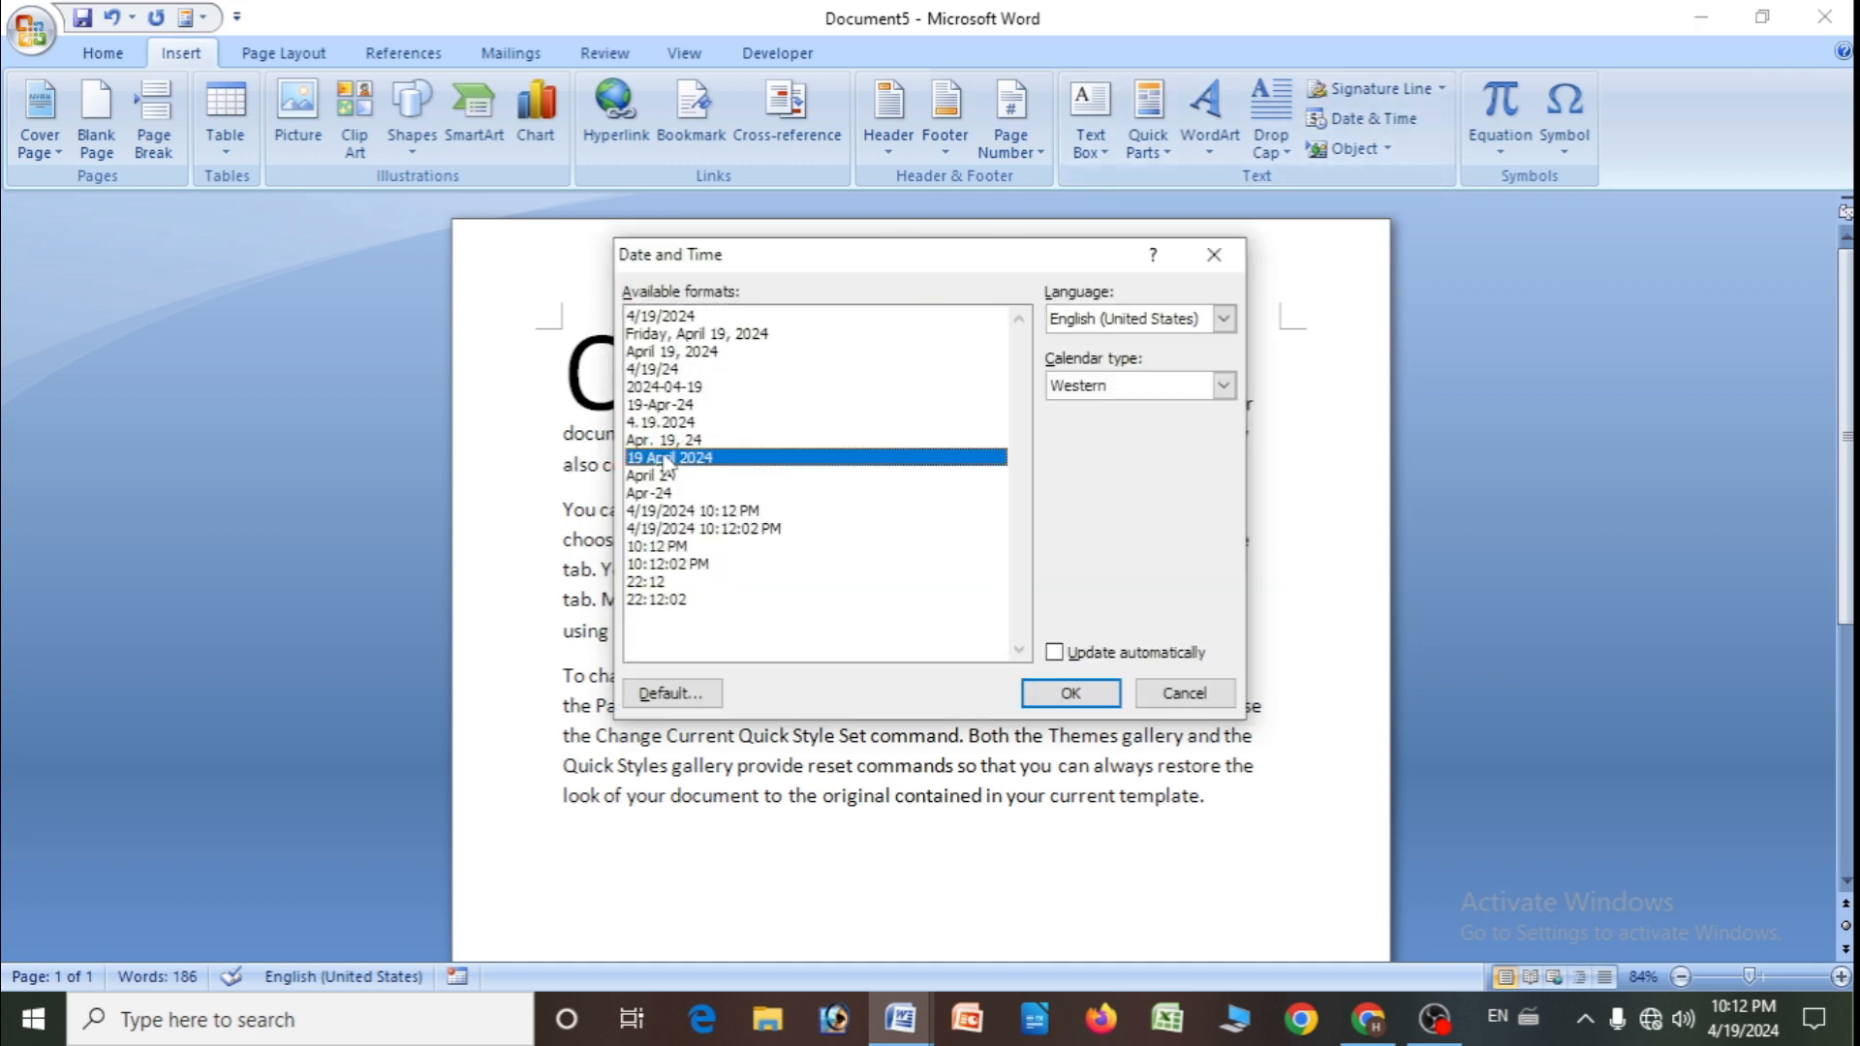
pyautogui.click(656, 370)
pyautogui.click(655, 352)
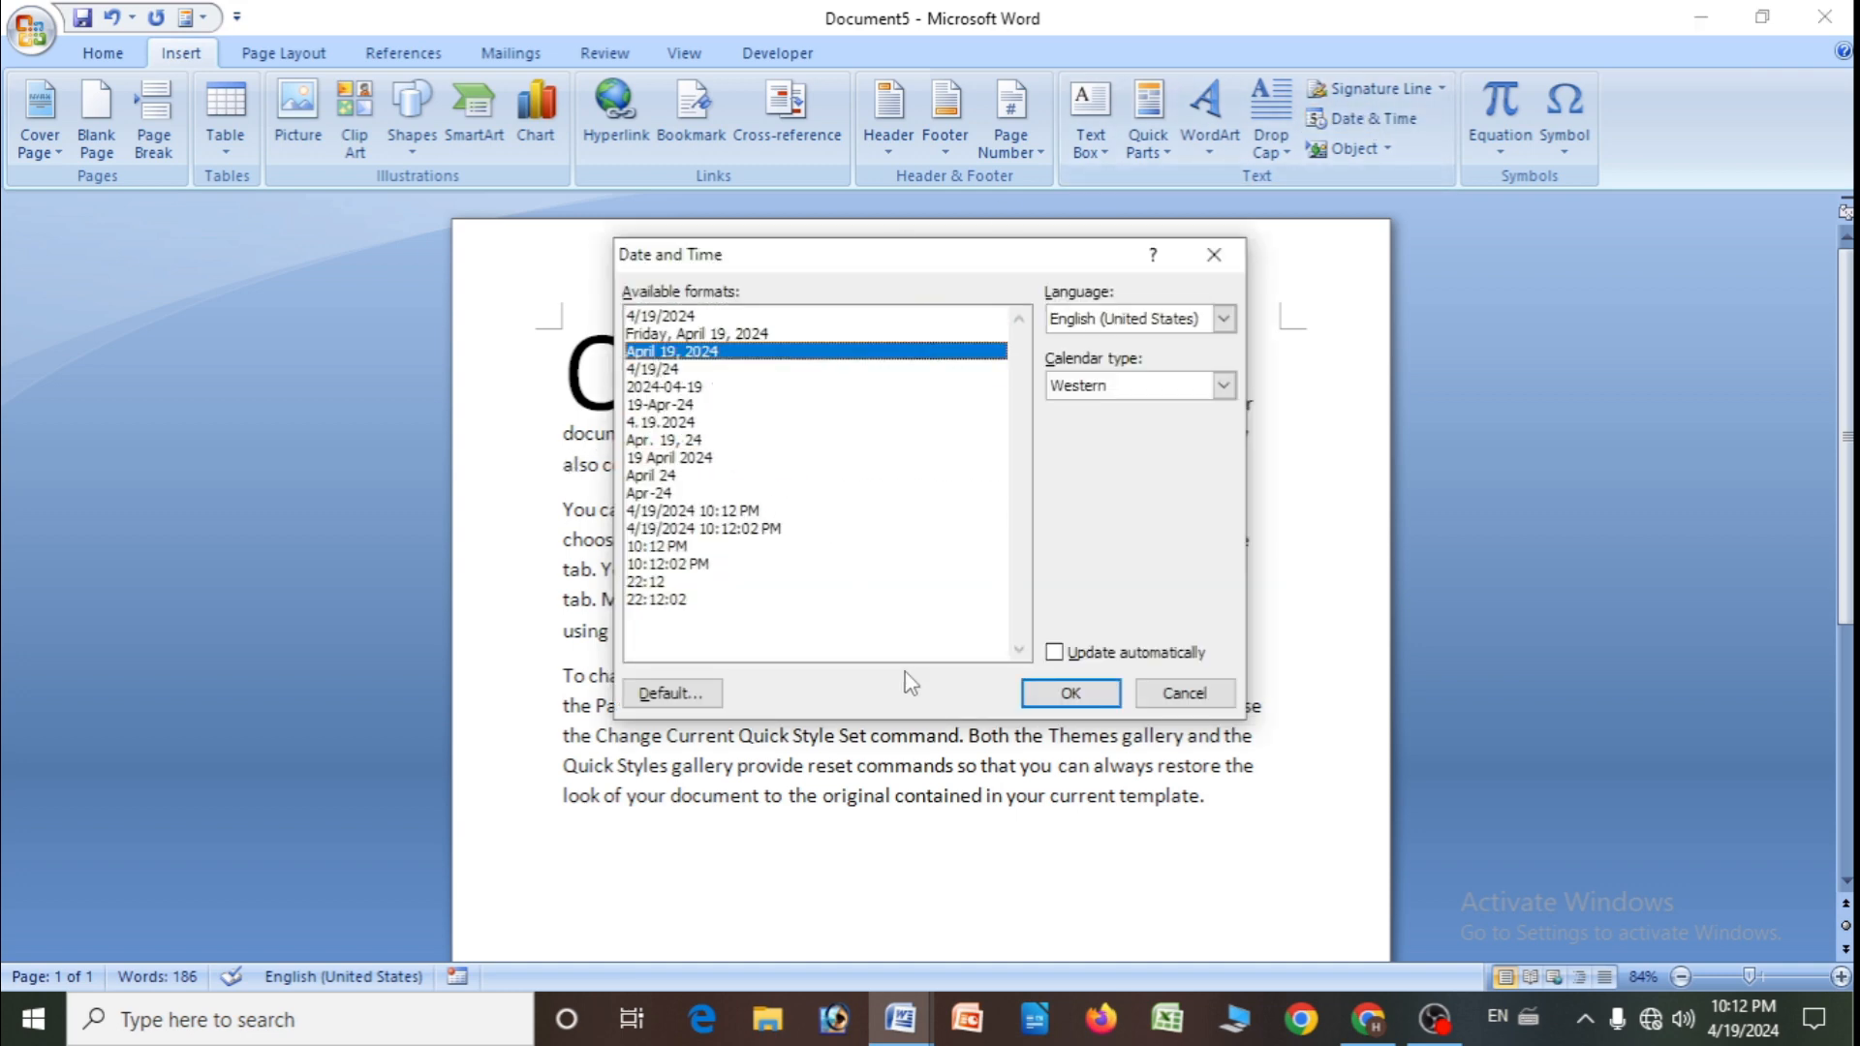
pyautogui.click(1104, 693)
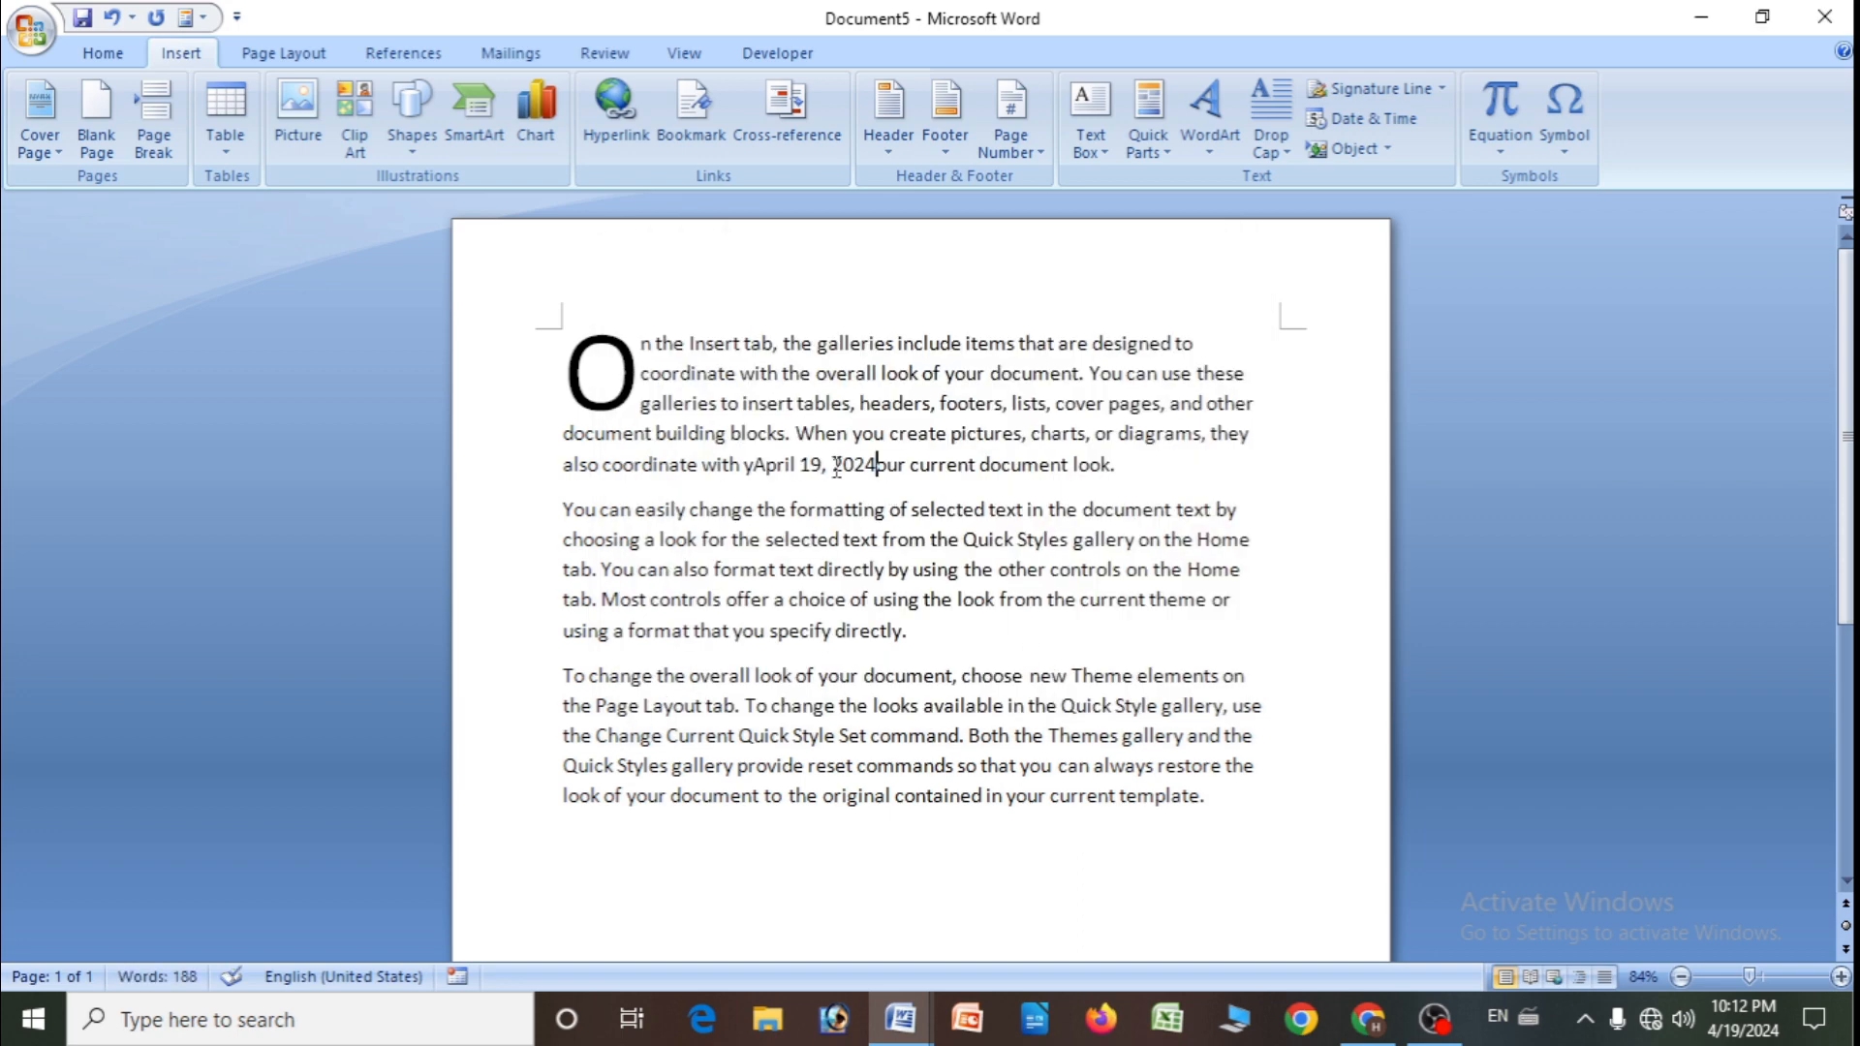
# - Add a new line after the last paragraph and insert the date there in the 19-Apr-24 format
pyautogui.click(1252, 805)
pyautogui.press('Return')
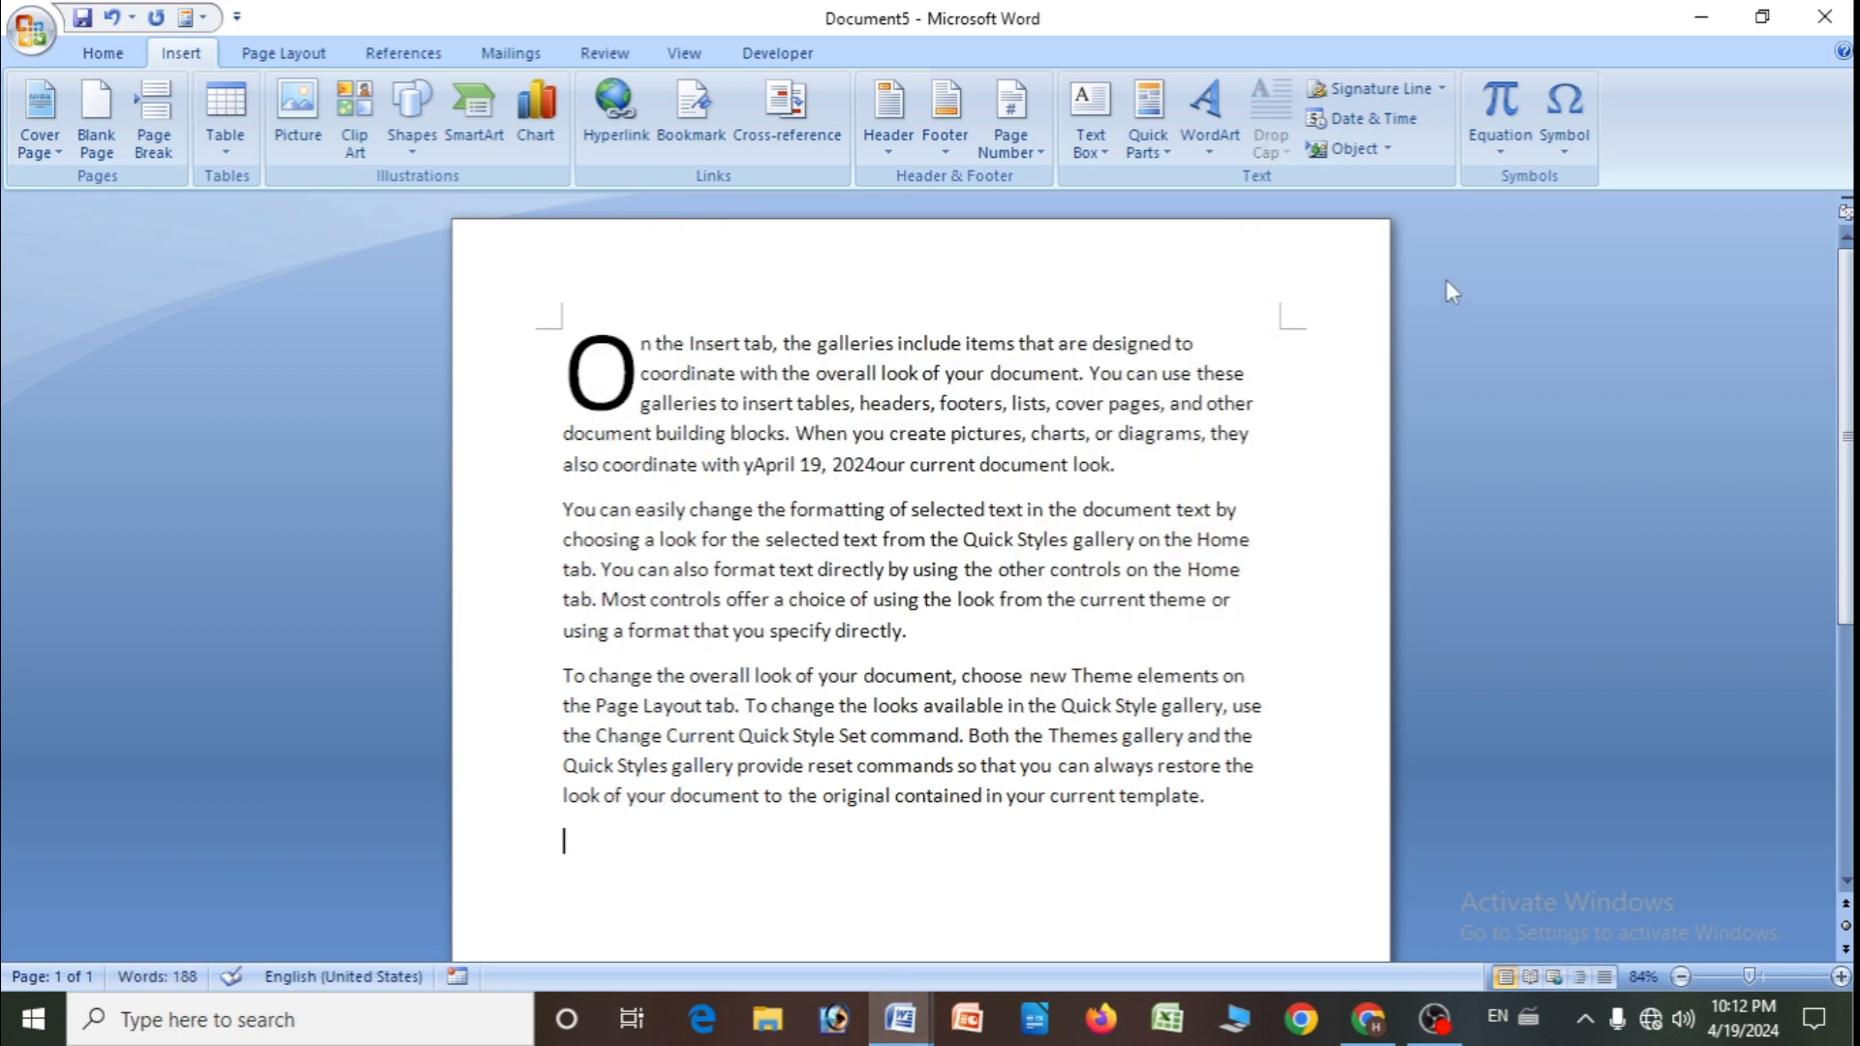
pyautogui.click(1366, 119)
pyautogui.click(673, 405)
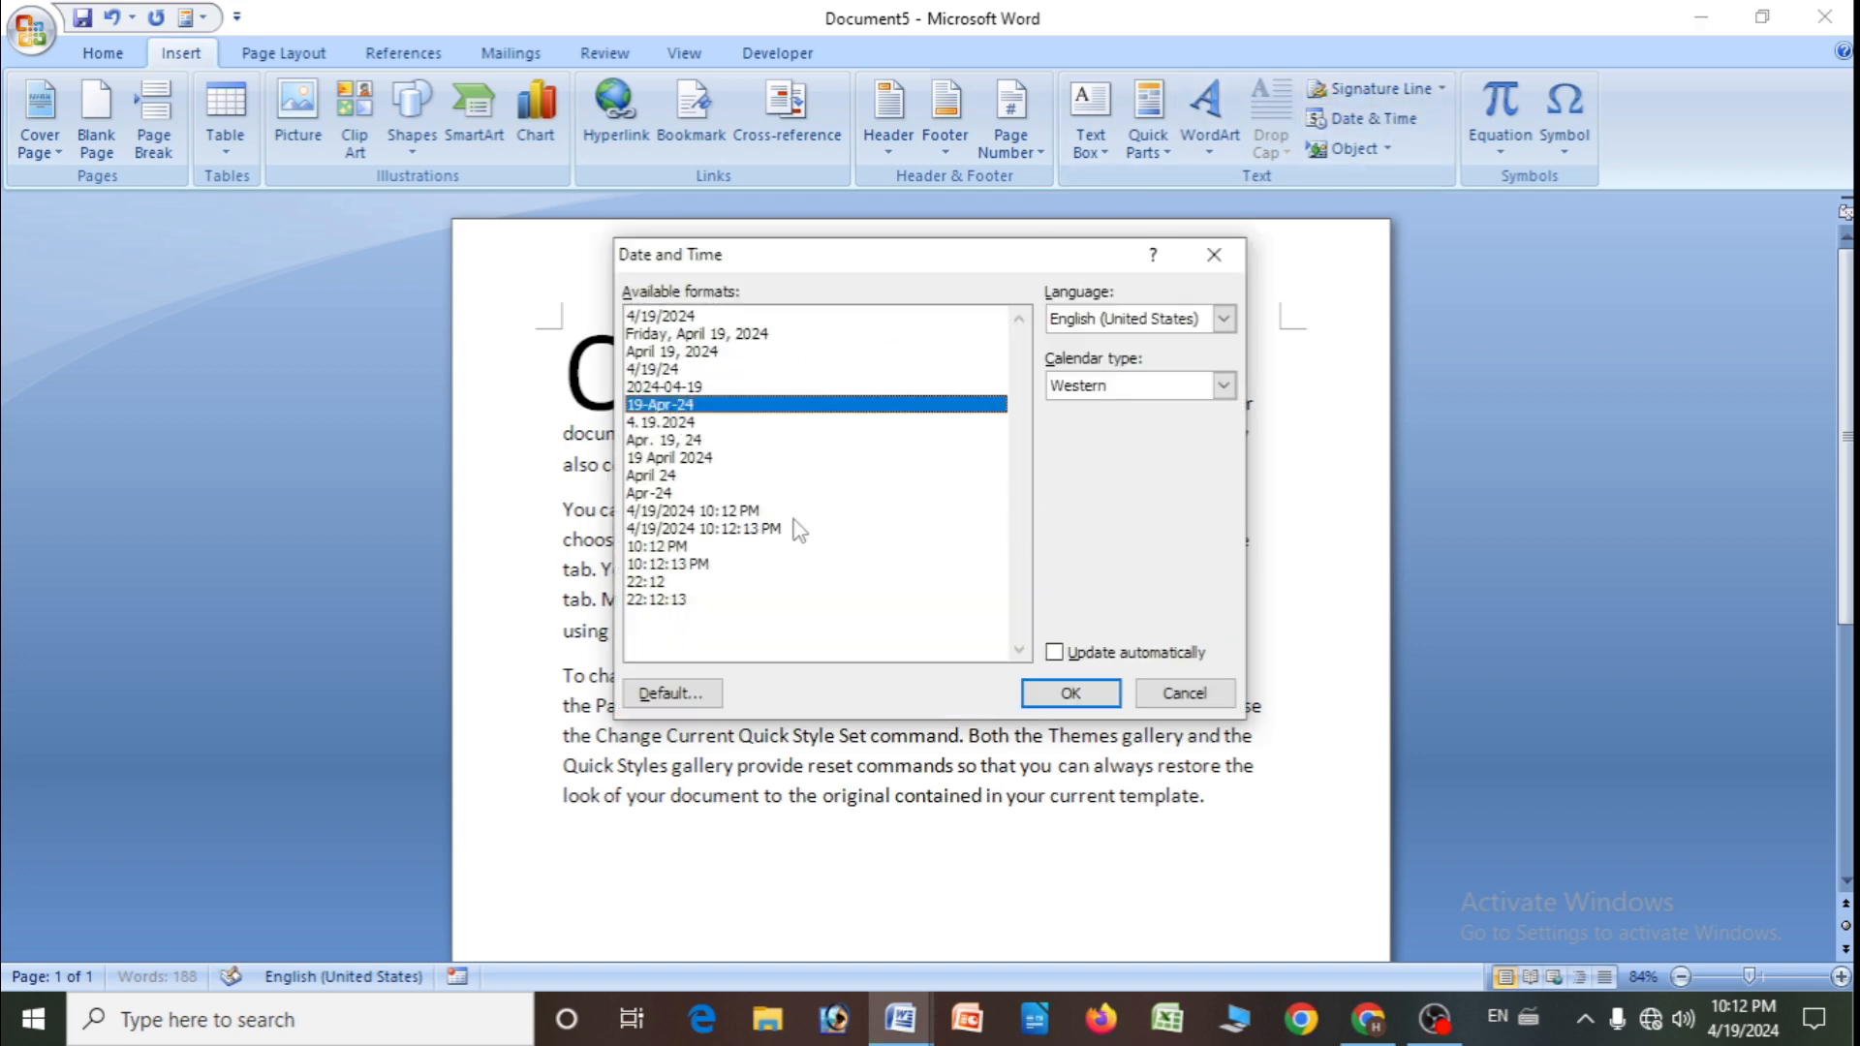
pyautogui.click(1070, 692)
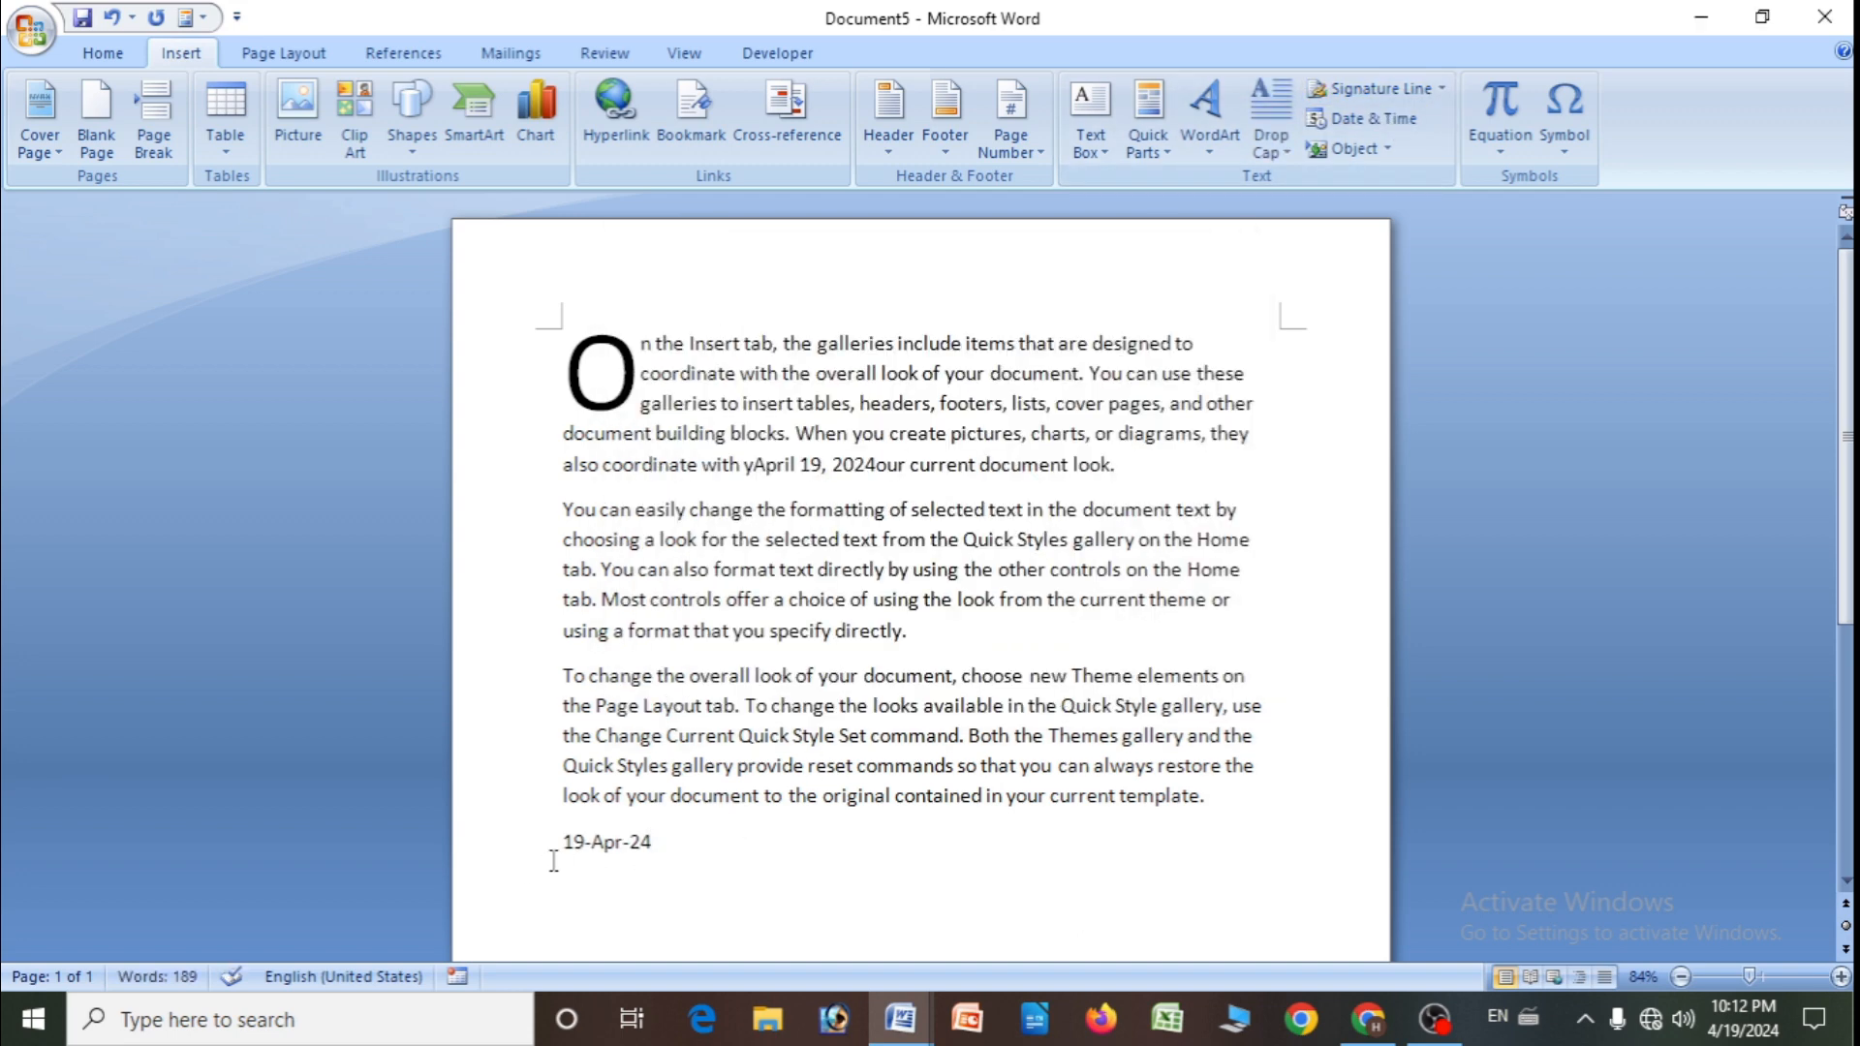
# - Insert the date and time with seconds, as 4/19/2024 10:12:22 PM, directly after the 19-Apr-24 date
pyautogui.click(1363, 118)
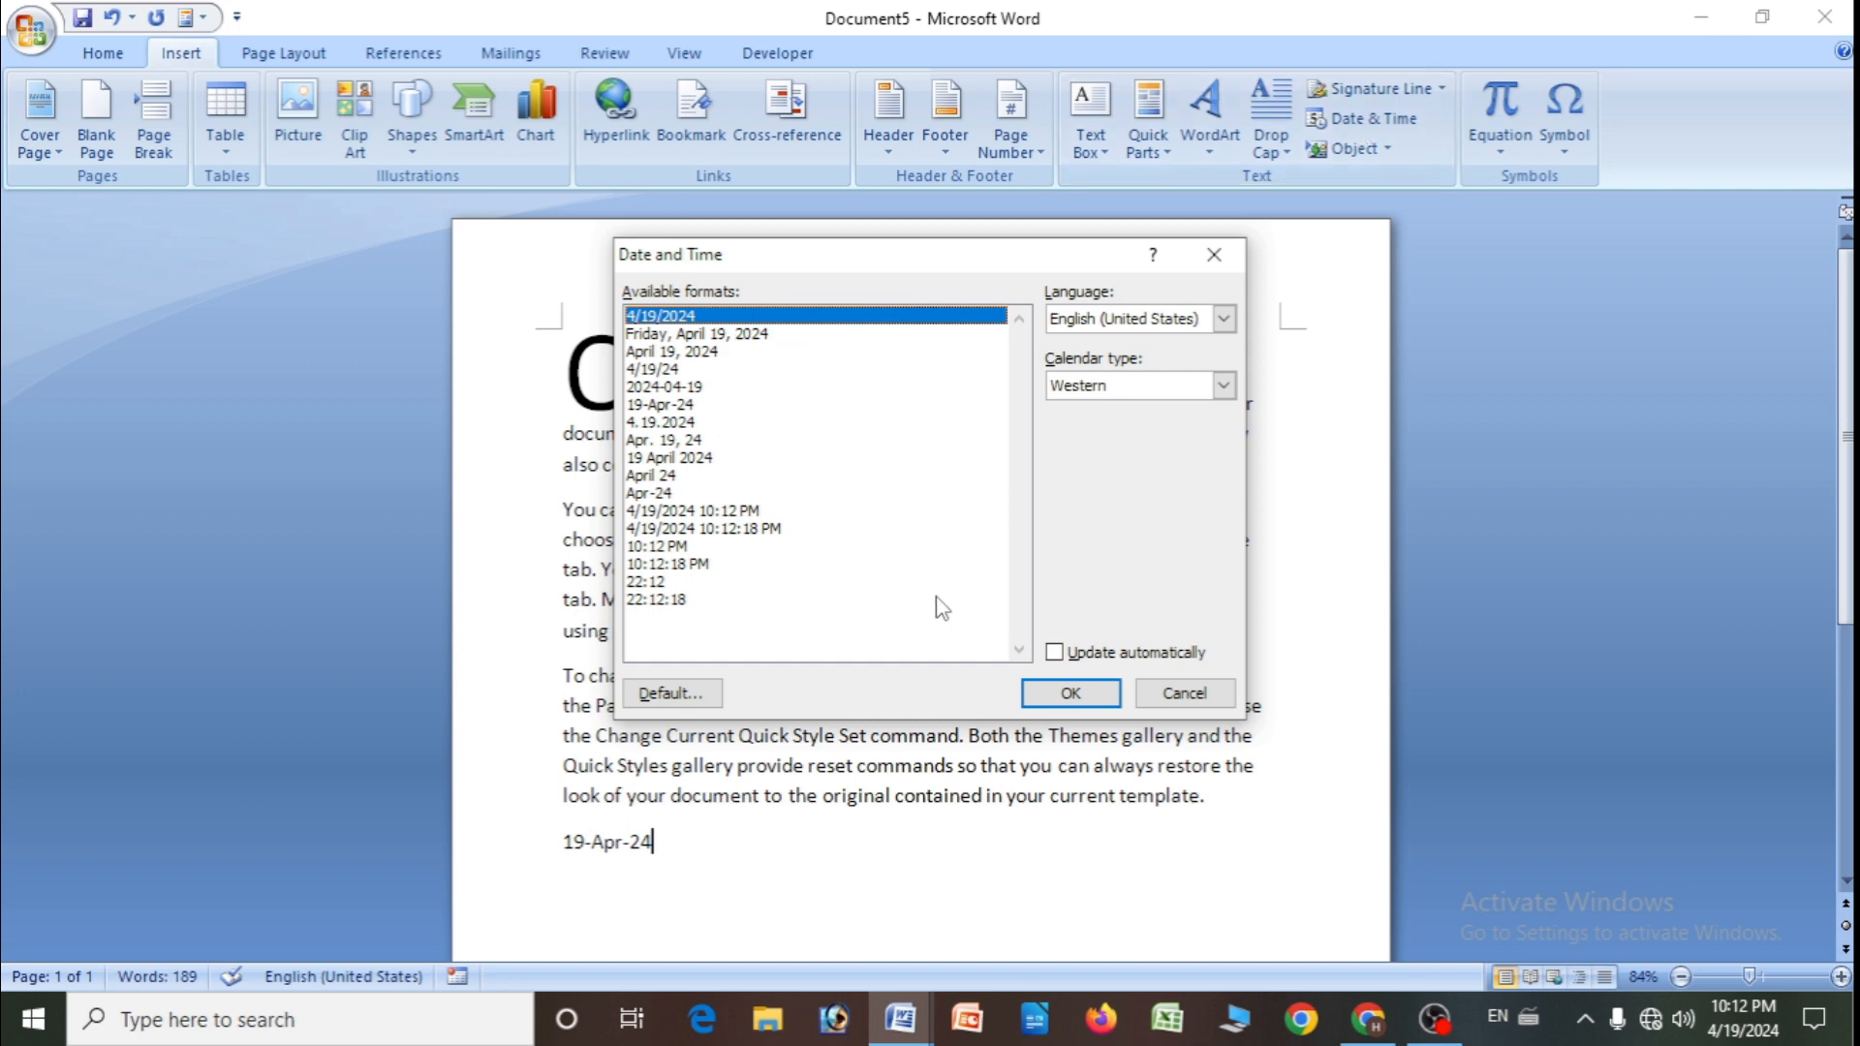
pyautogui.click(729, 529)
pyautogui.click(1072, 694)
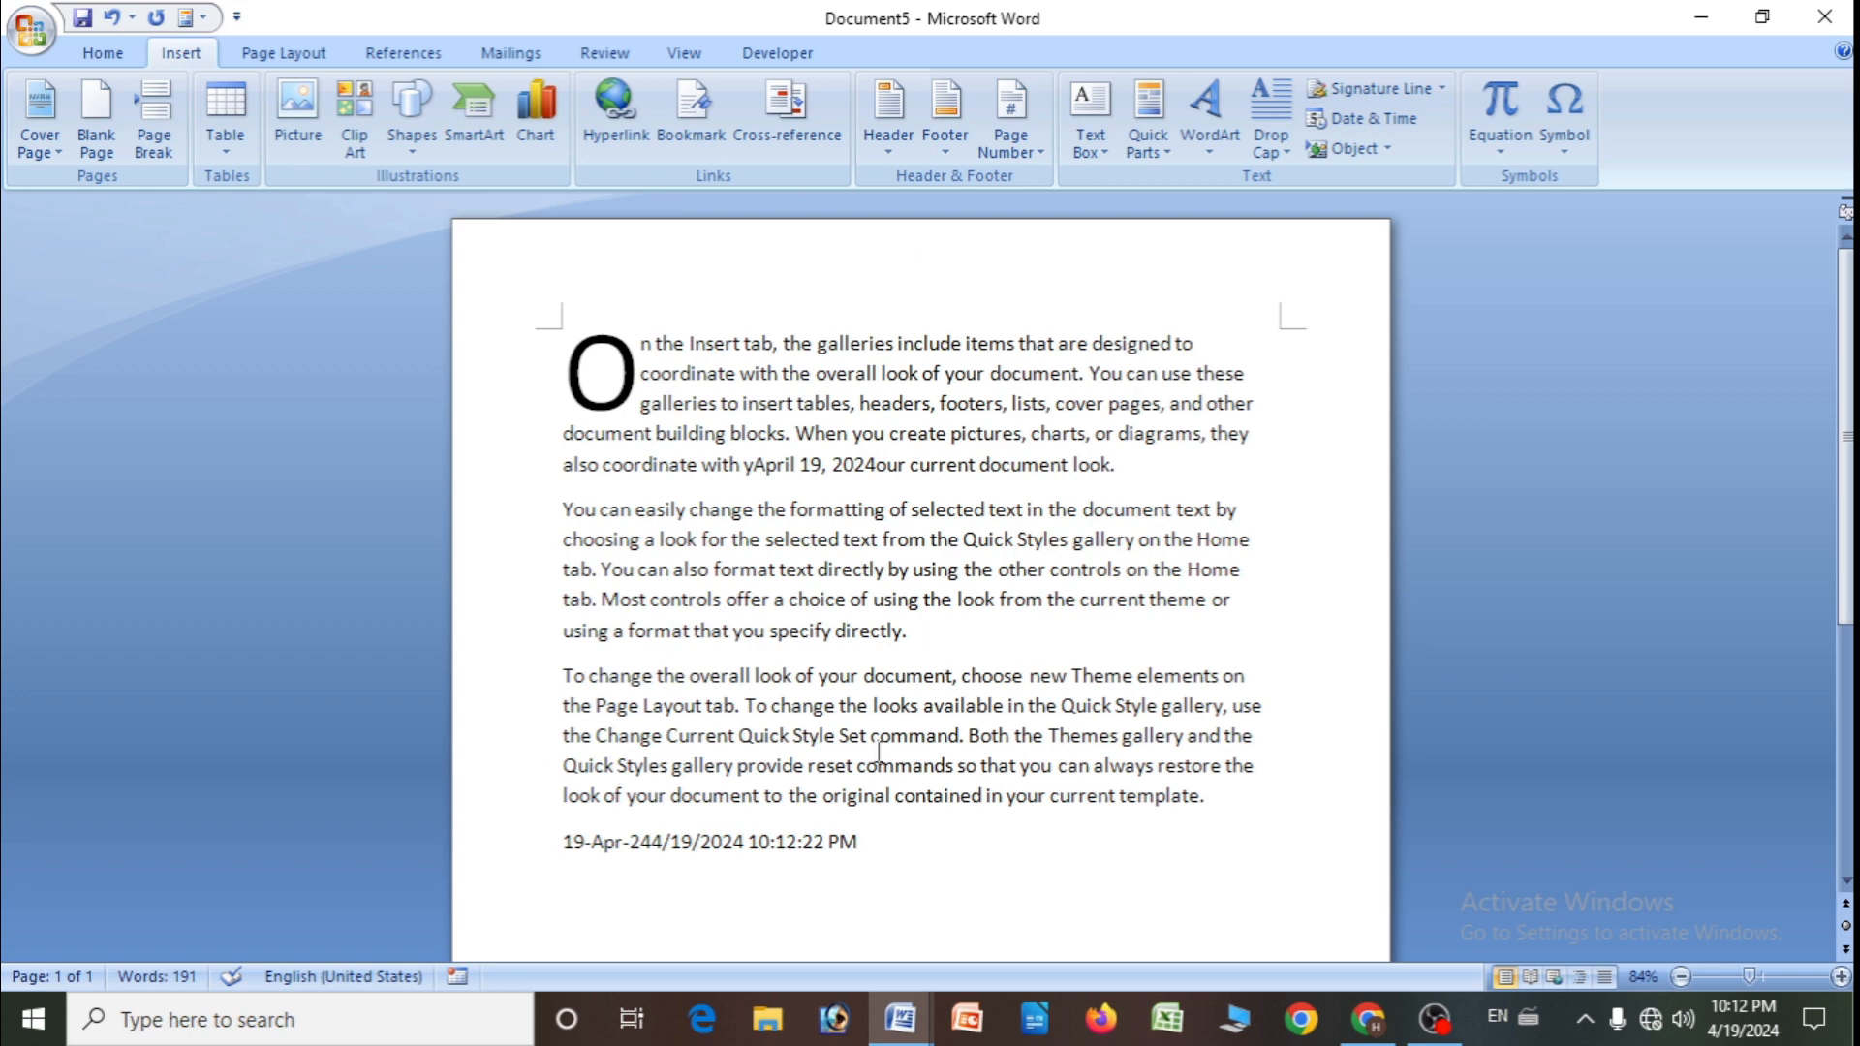
# - Insert a new Bitmap Image object after the date and time for editing in Paint
pyautogui.click(1386, 150)
pyautogui.click(1374, 182)
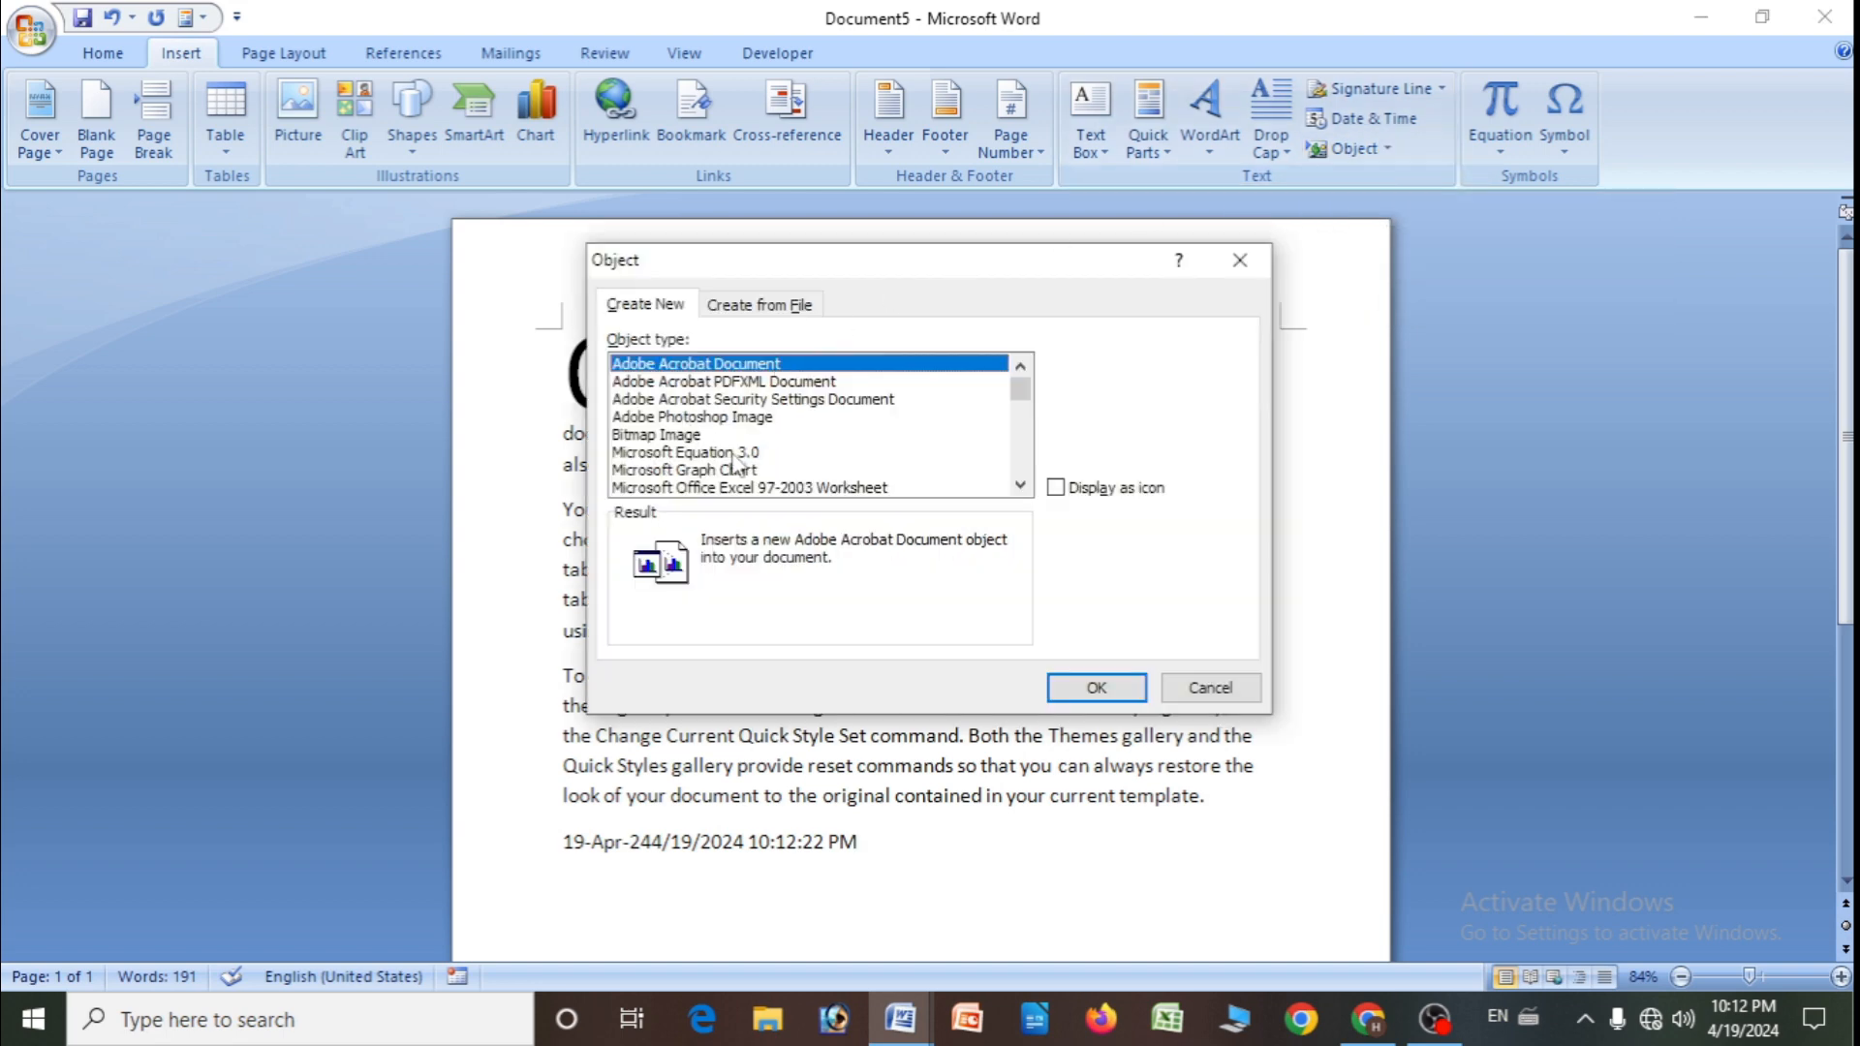
pyautogui.click(659, 435)
pyautogui.click(1075, 688)
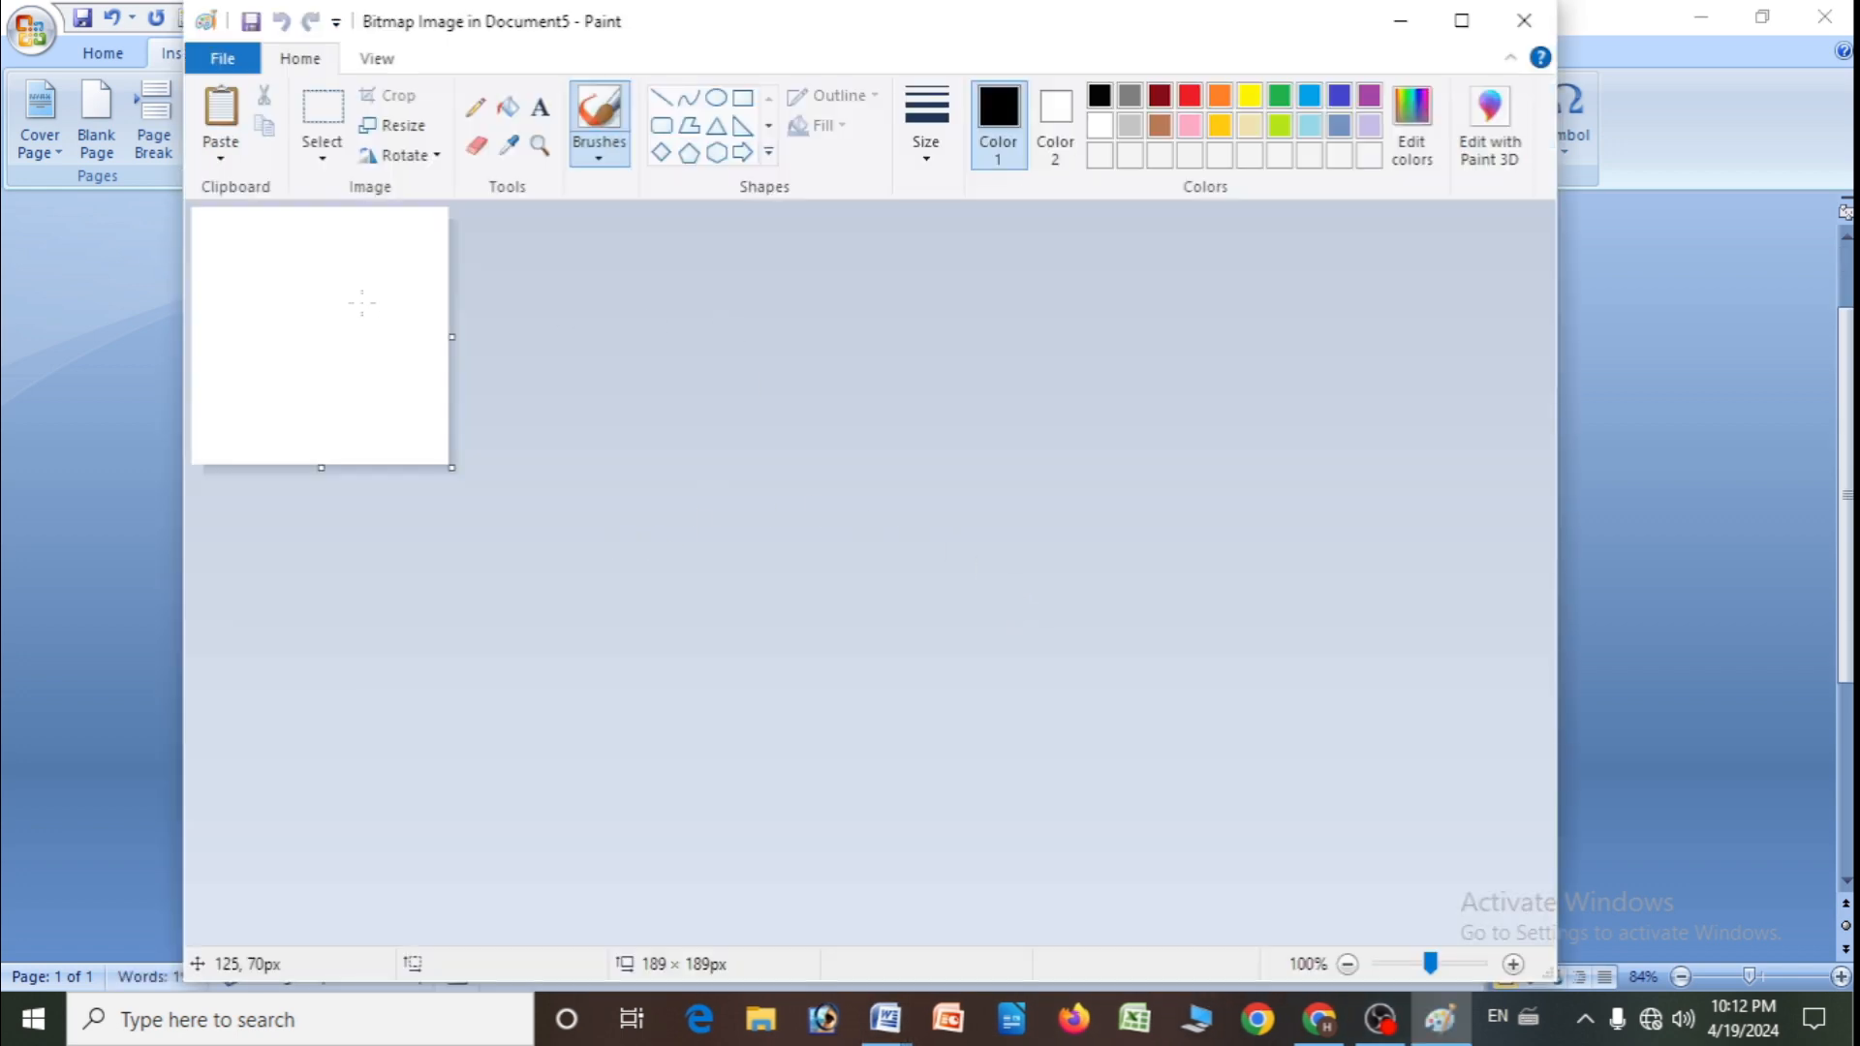
# - Draw a pentagon about 55 × 79 px on the Paint canvas, colour it light turquoise, and return to the Word document
pyautogui.click(688, 152)
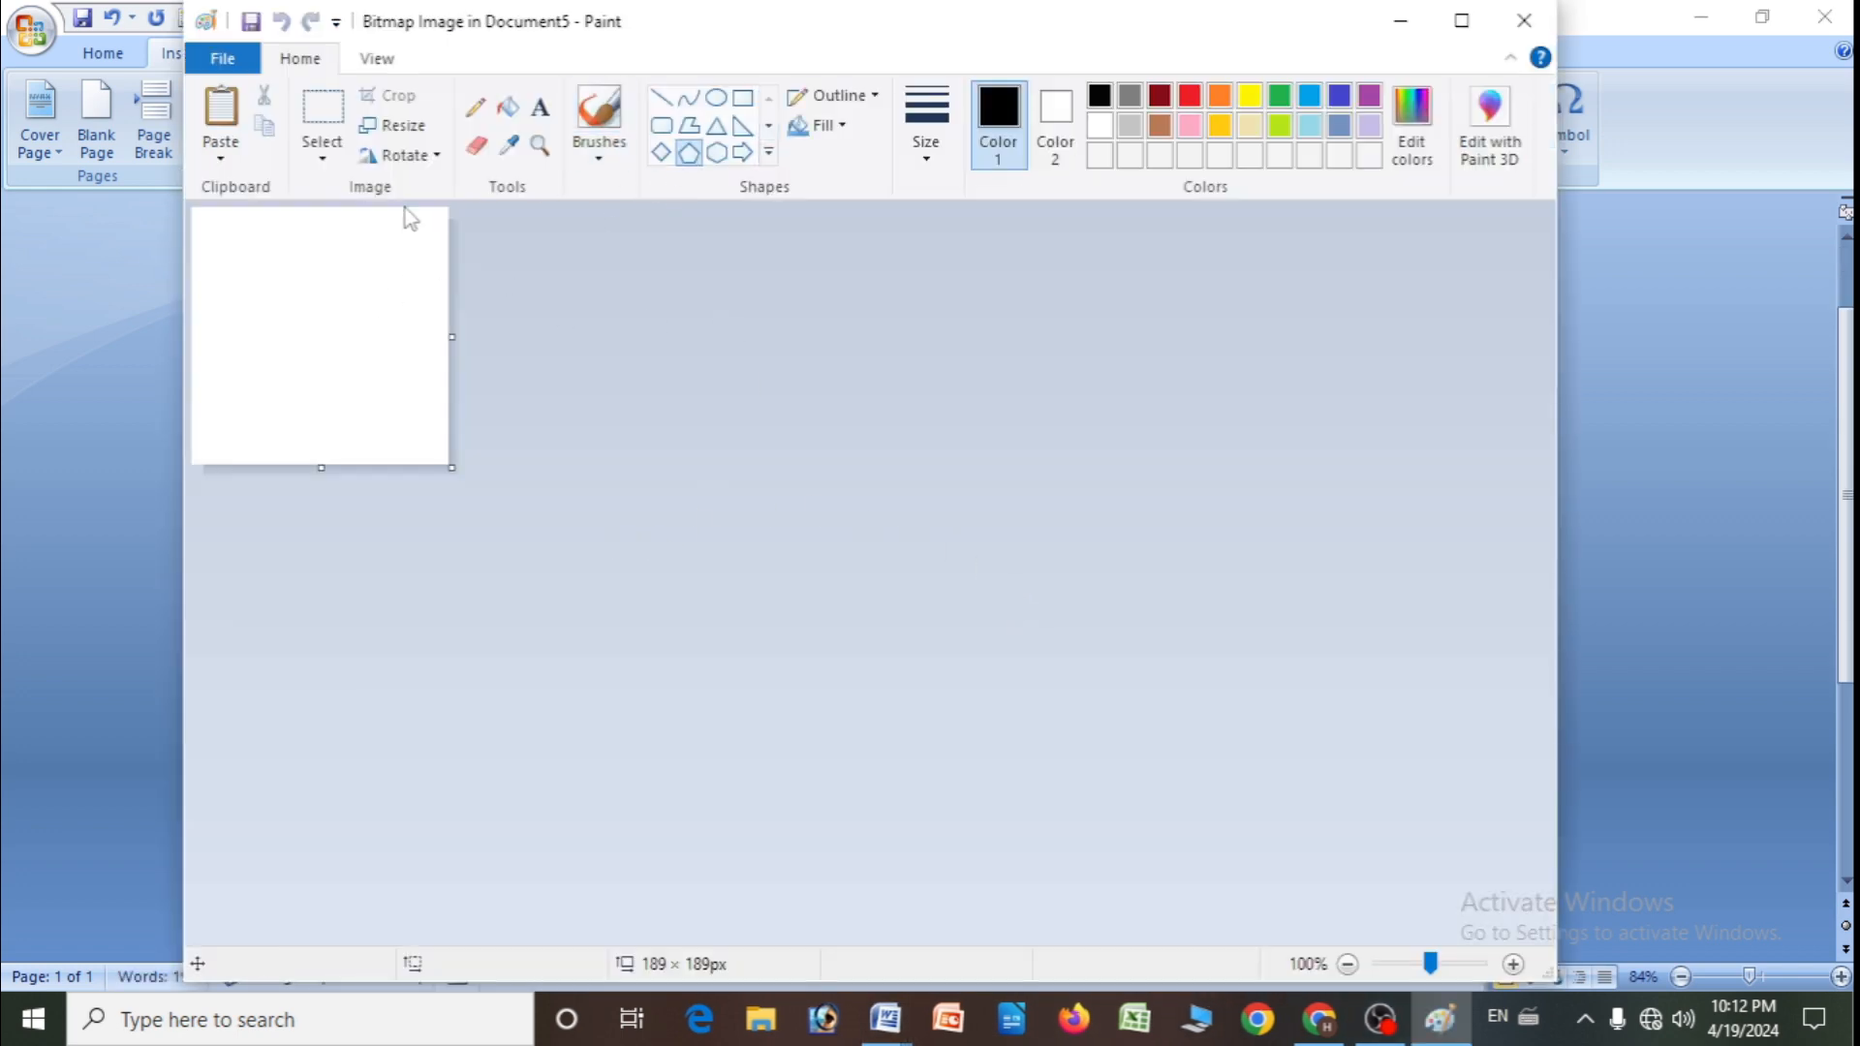
pyautogui.moveTo(250, 245); pyautogui.dragTo(330, 355)
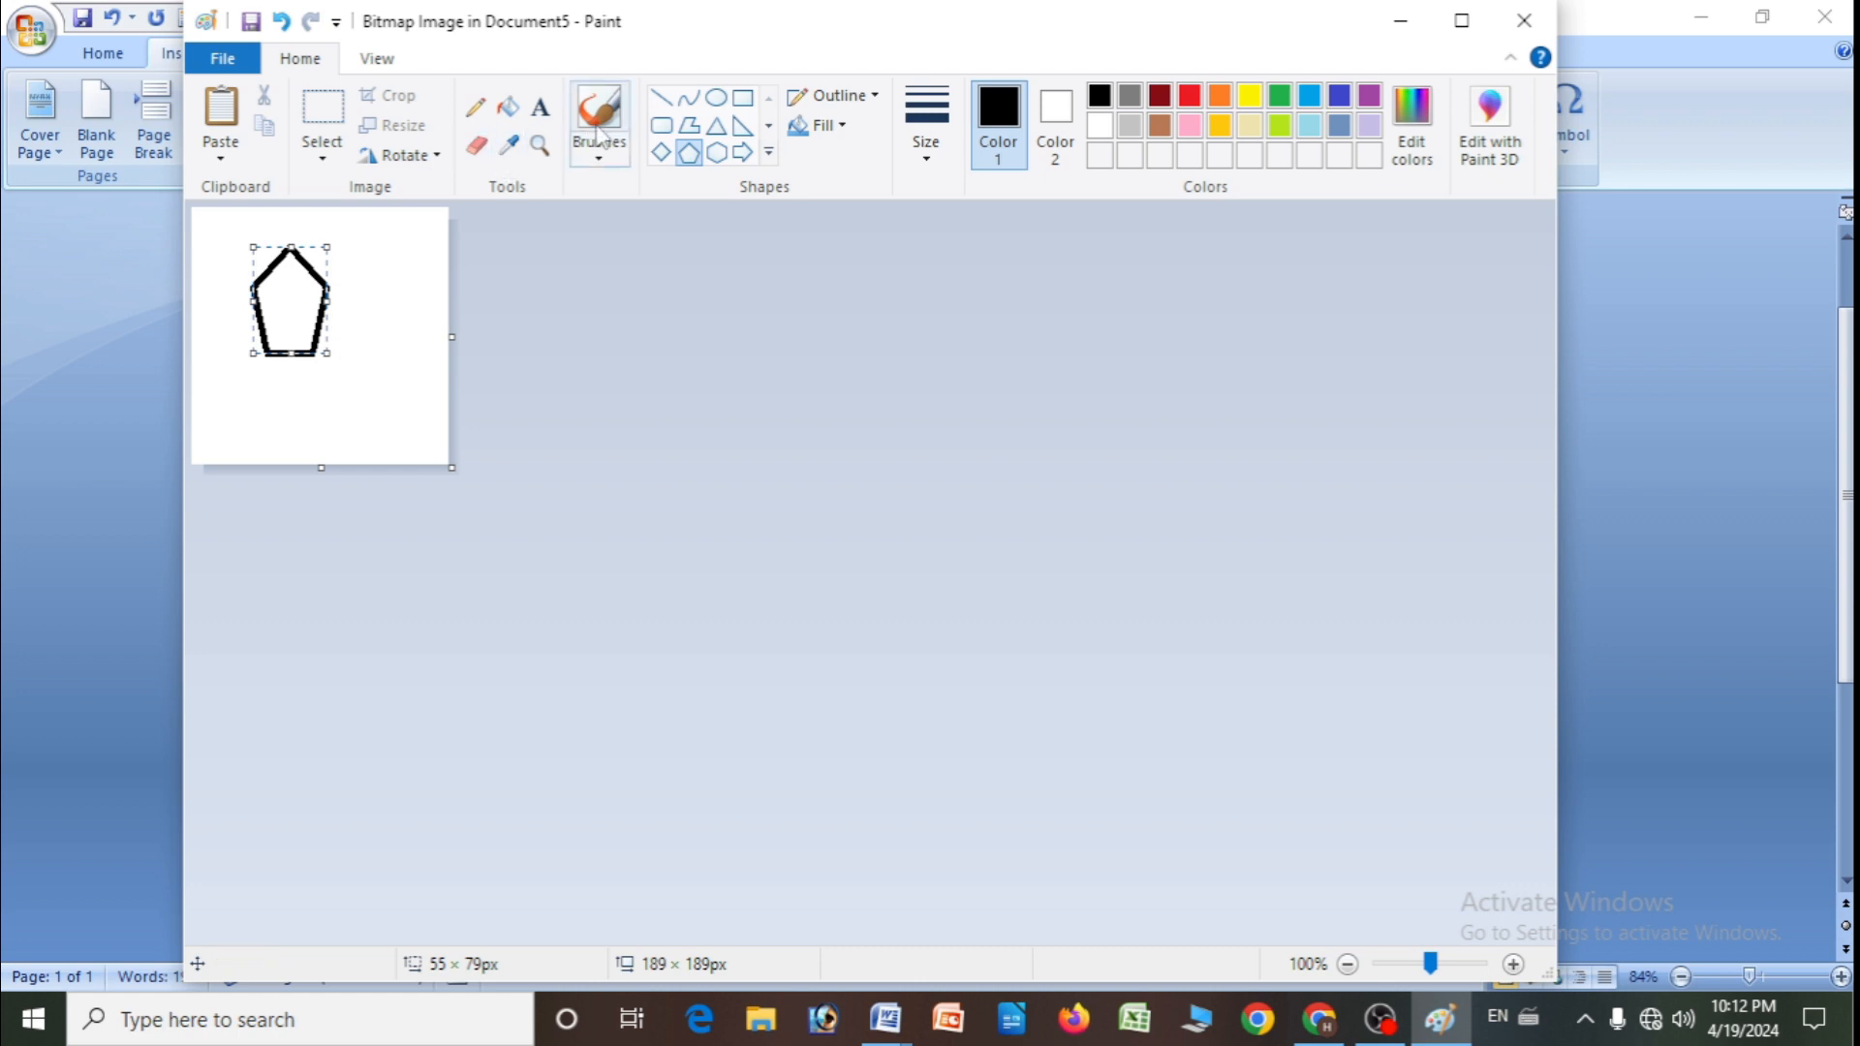
pyautogui.click(1310, 125)
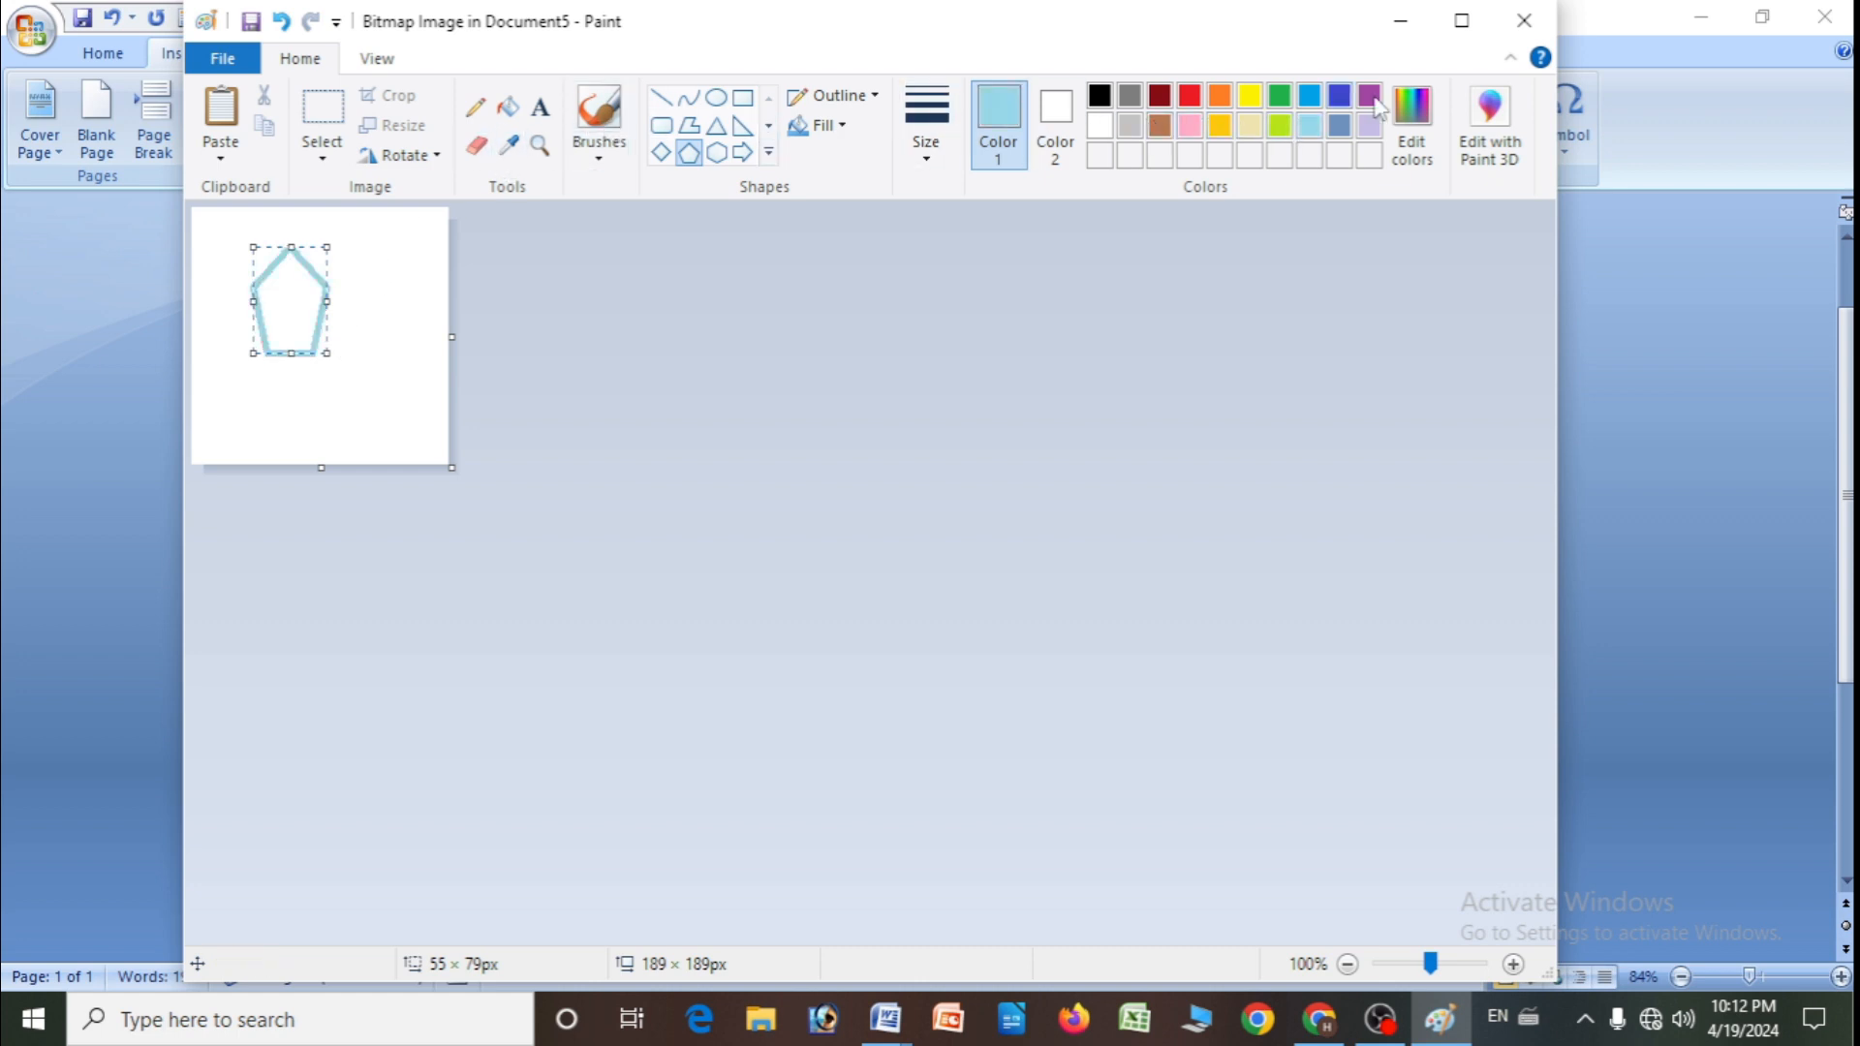
pyautogui.click(1524, 23)
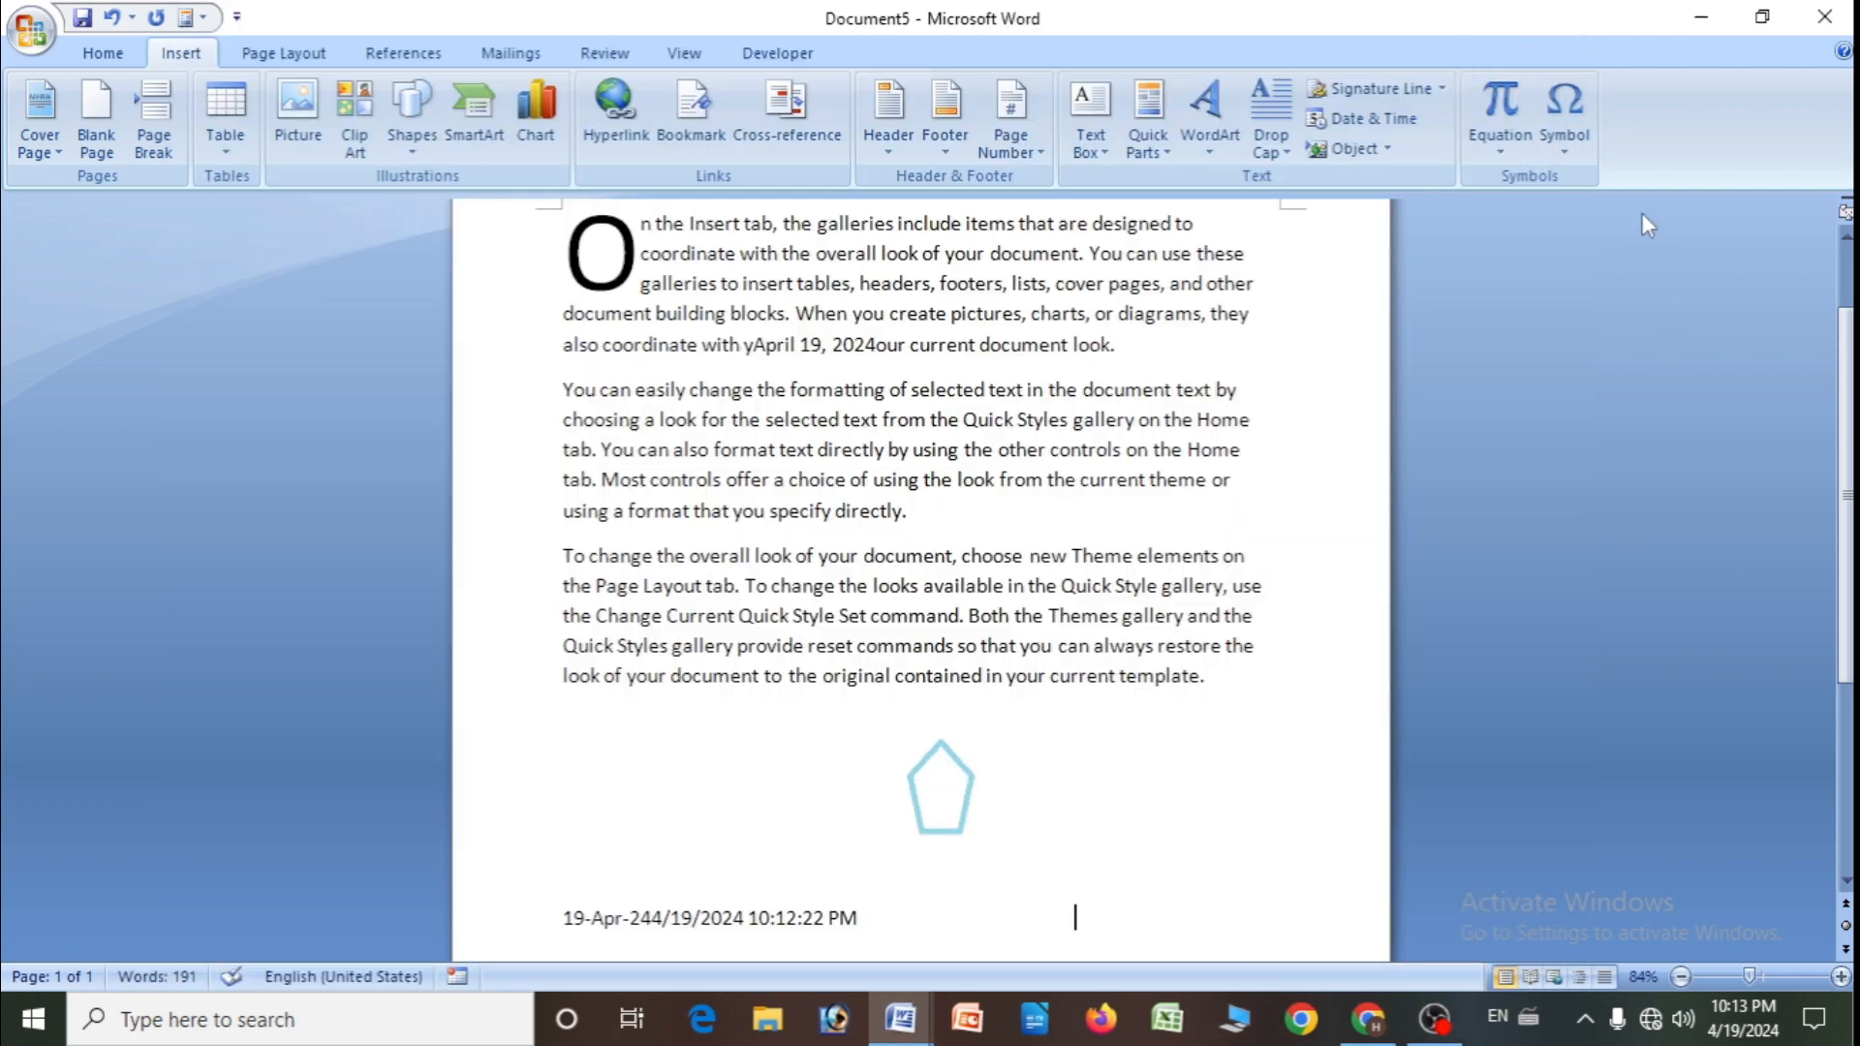
# - Insert the built-in Binomial Theorem equation after the bitmap and add a scissors symbol in front of it
pyautogui.click(1503, 153)
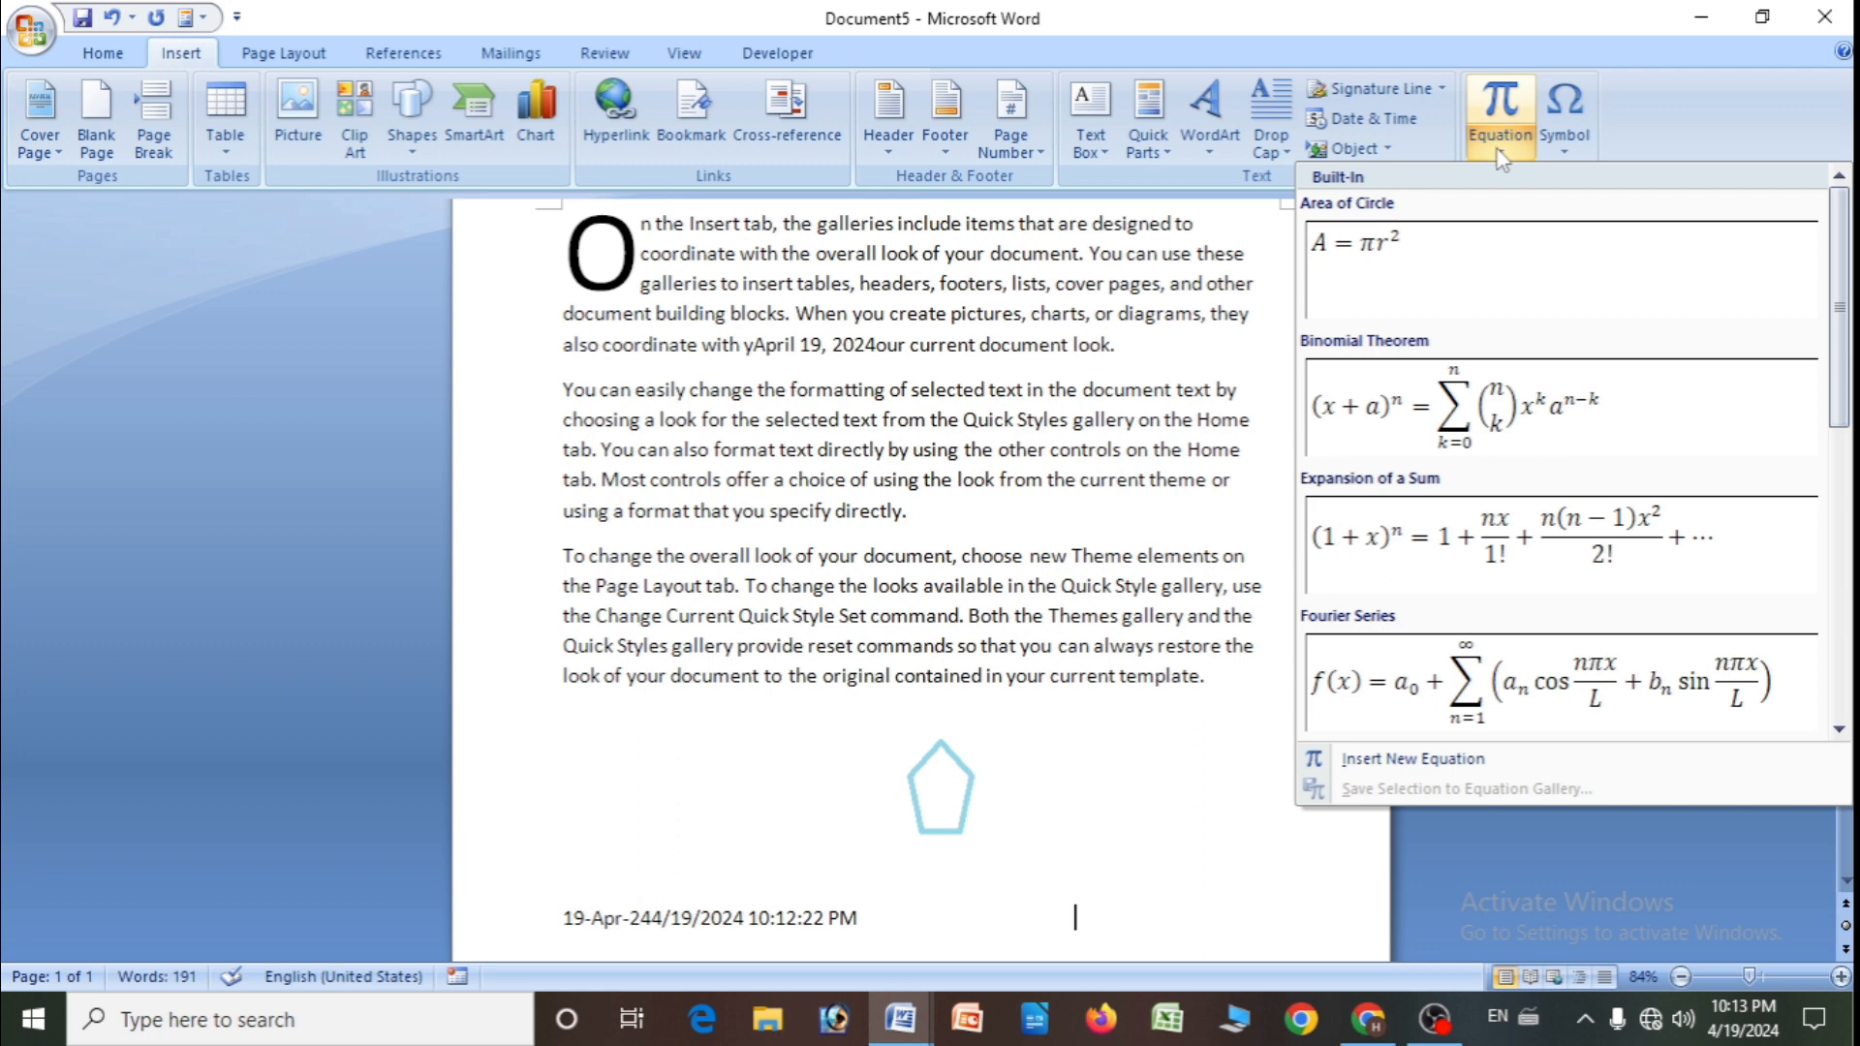
pyautogui.click(1441, 409)
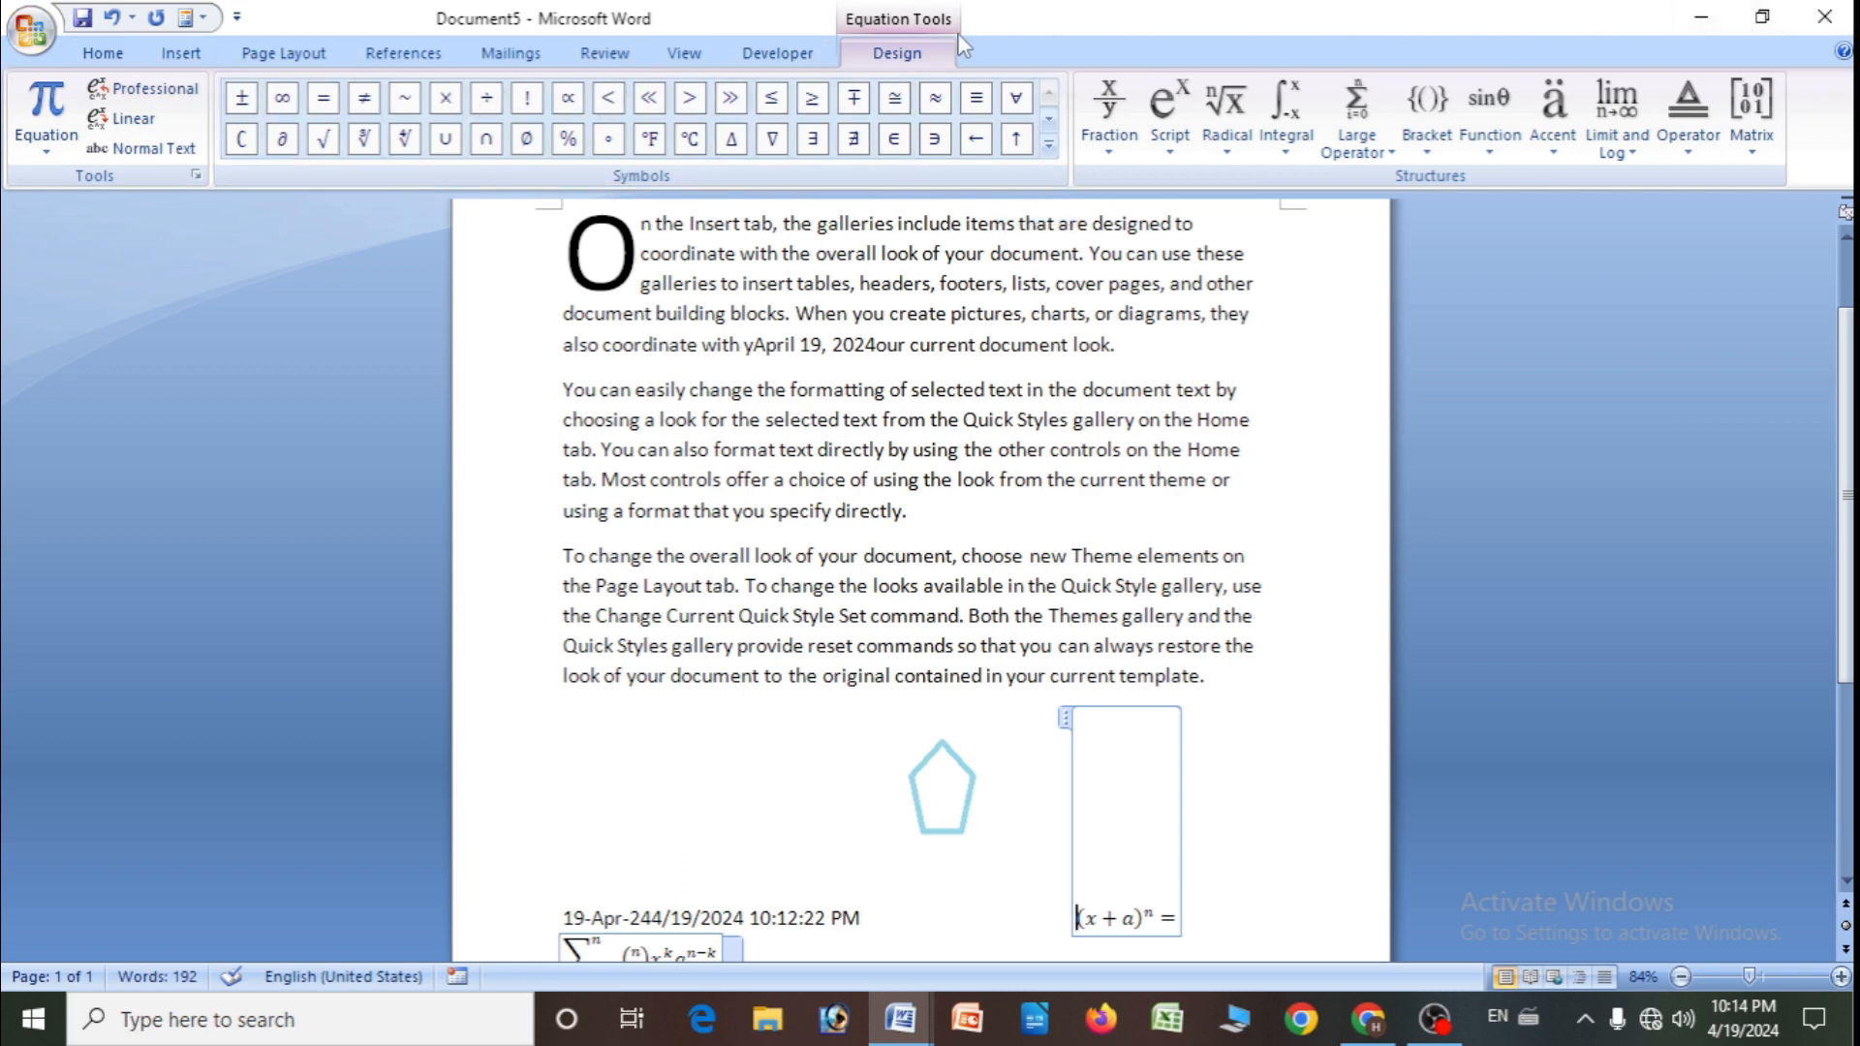
pyautogui.click(125, 56)
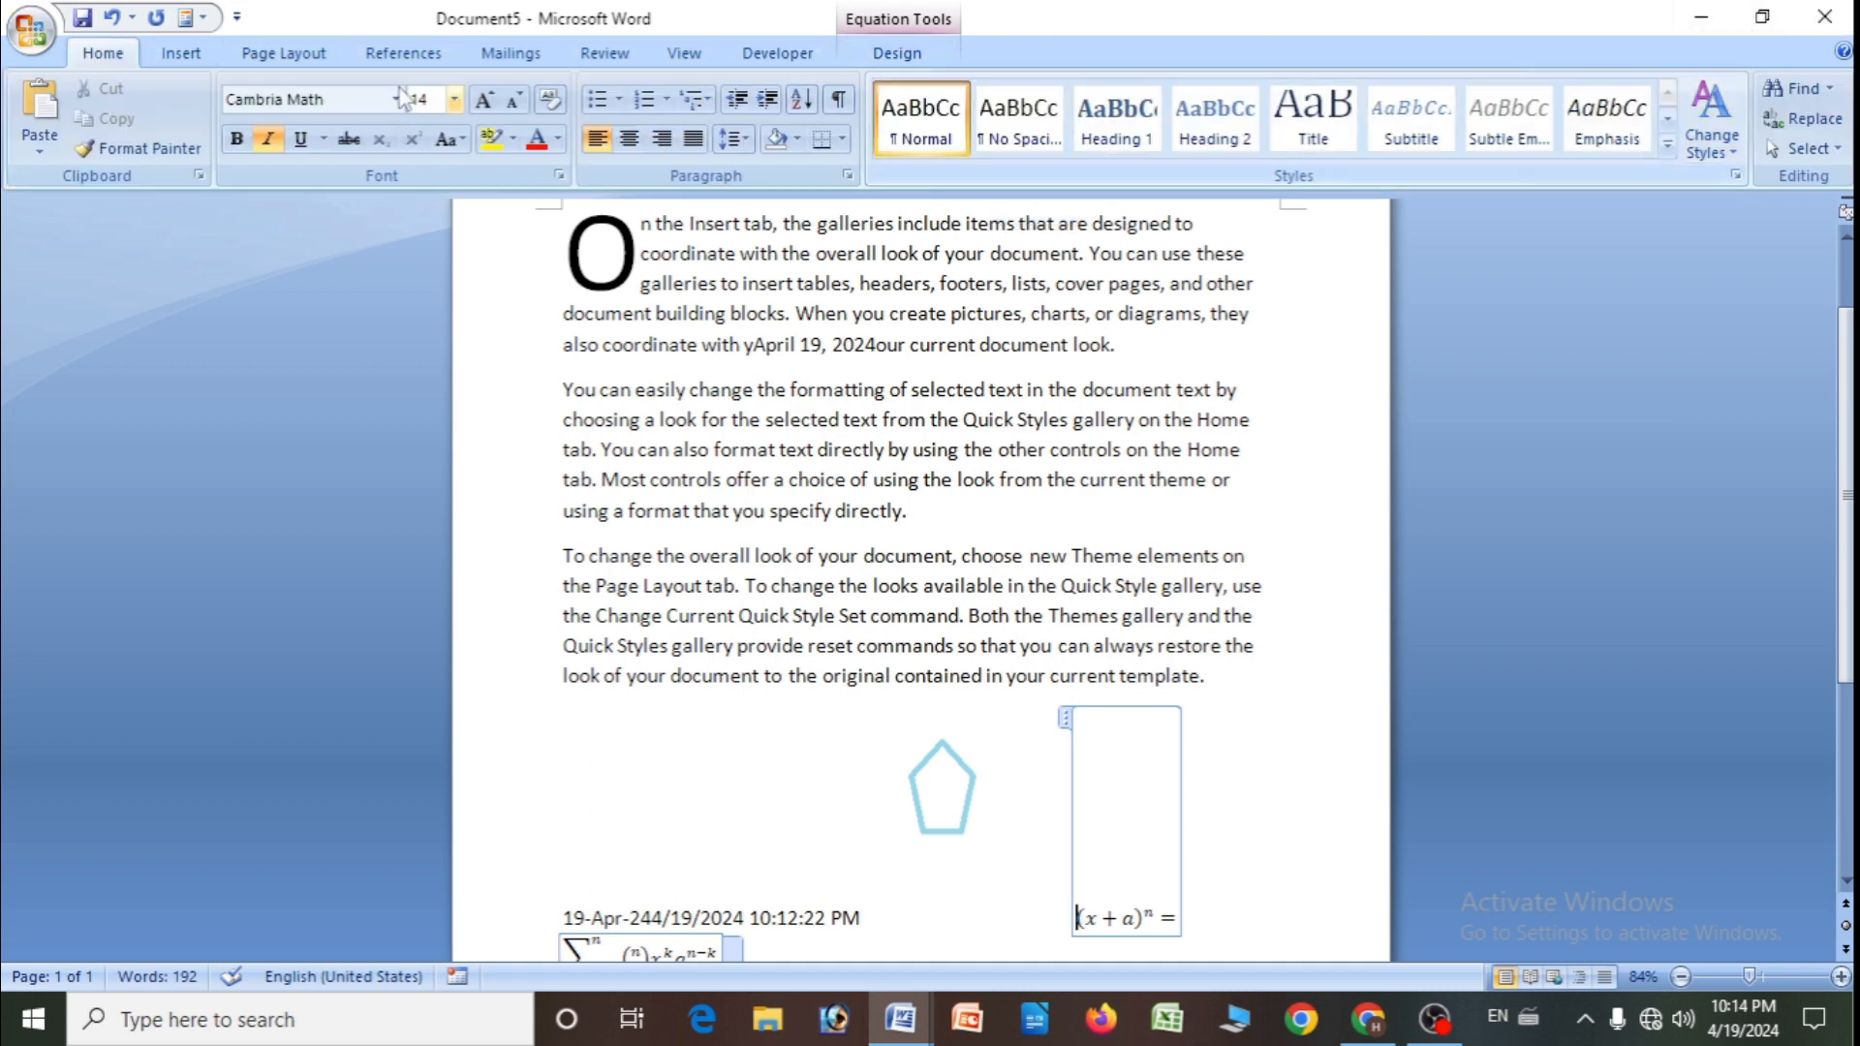
pyautogui.scroll(-1, 1549, 172)
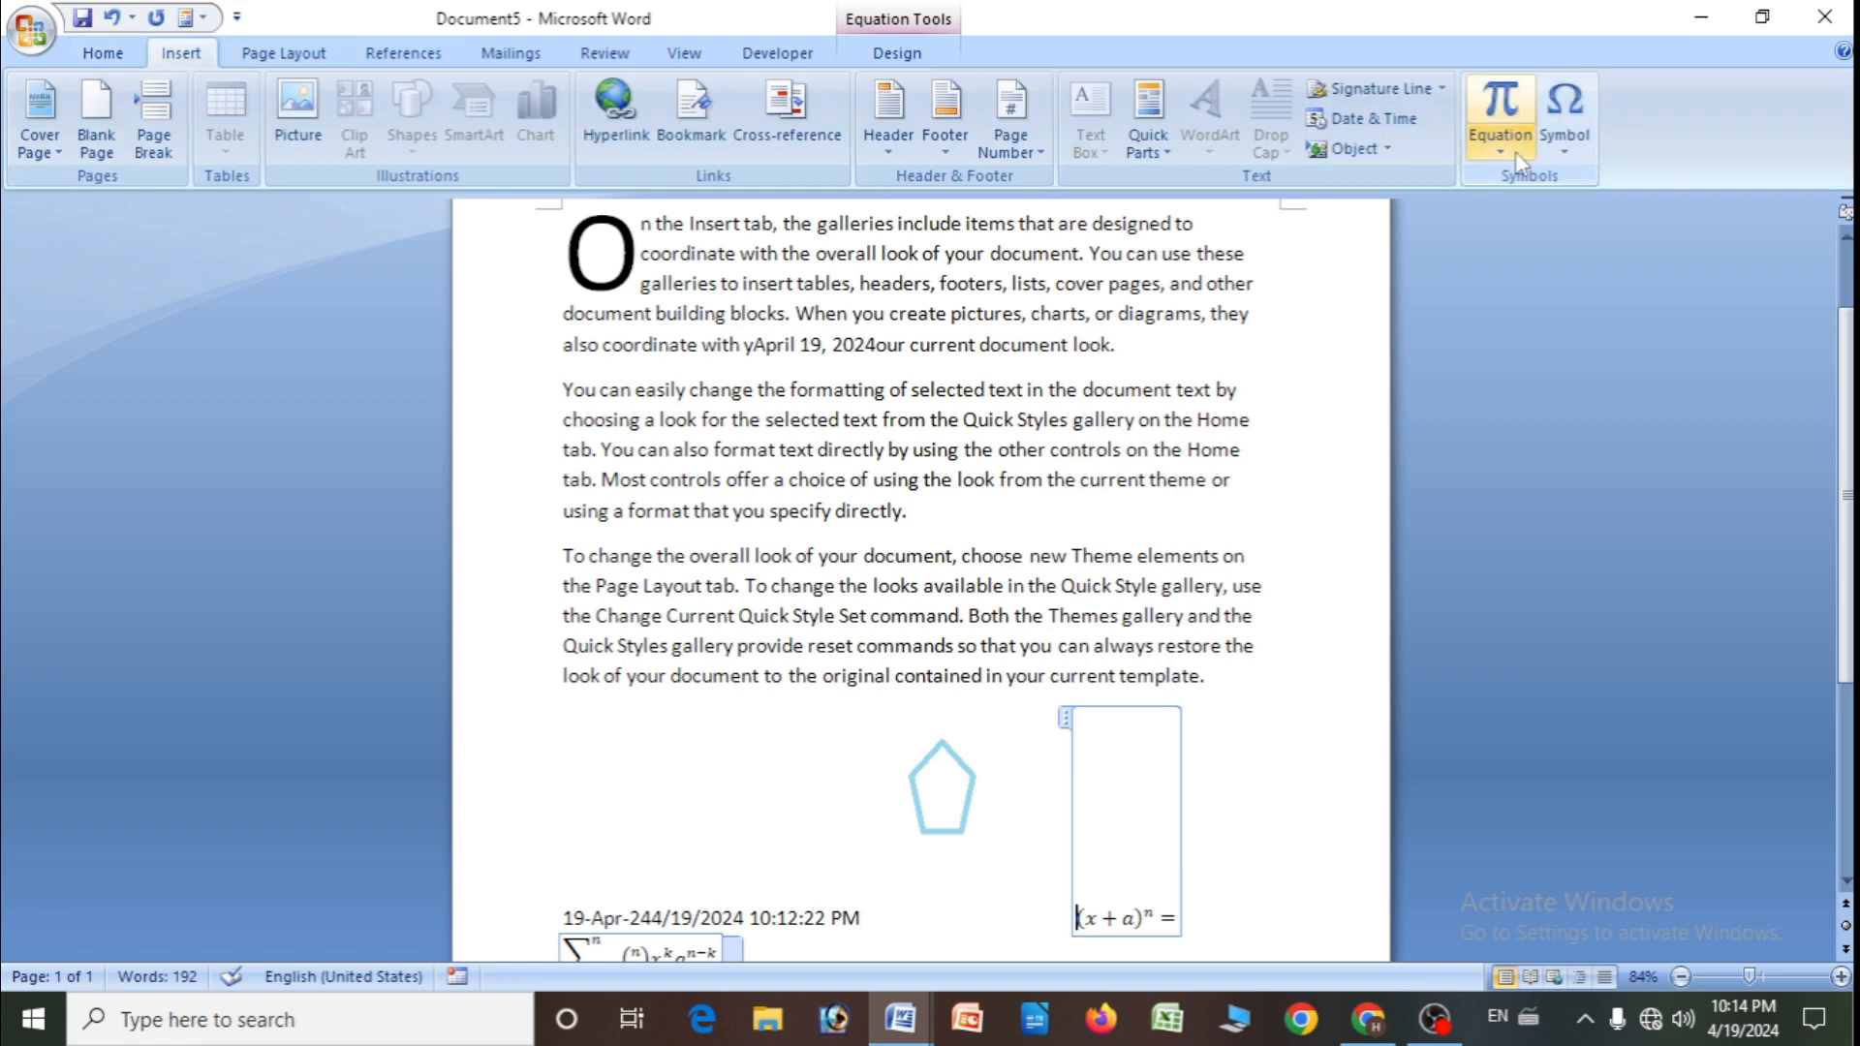
pyautogui.click(1566, 162)
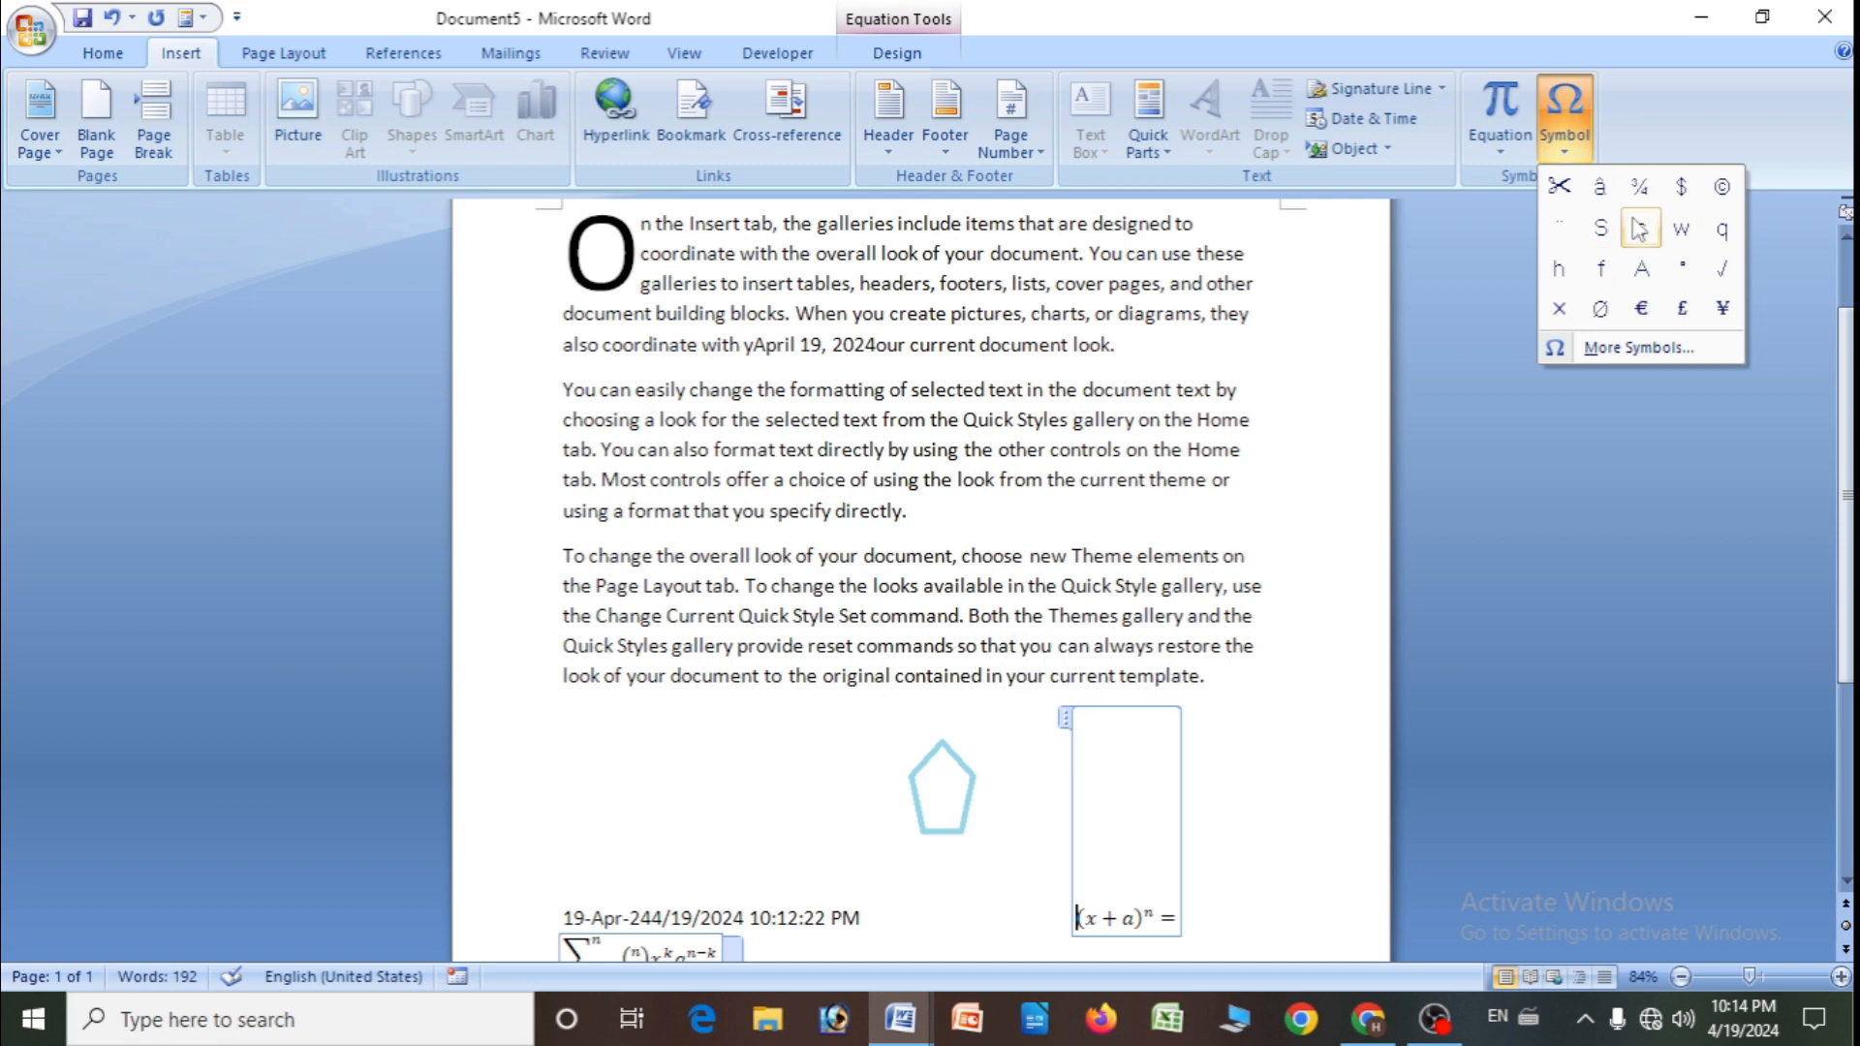
pyautogui.click(1561, 187)
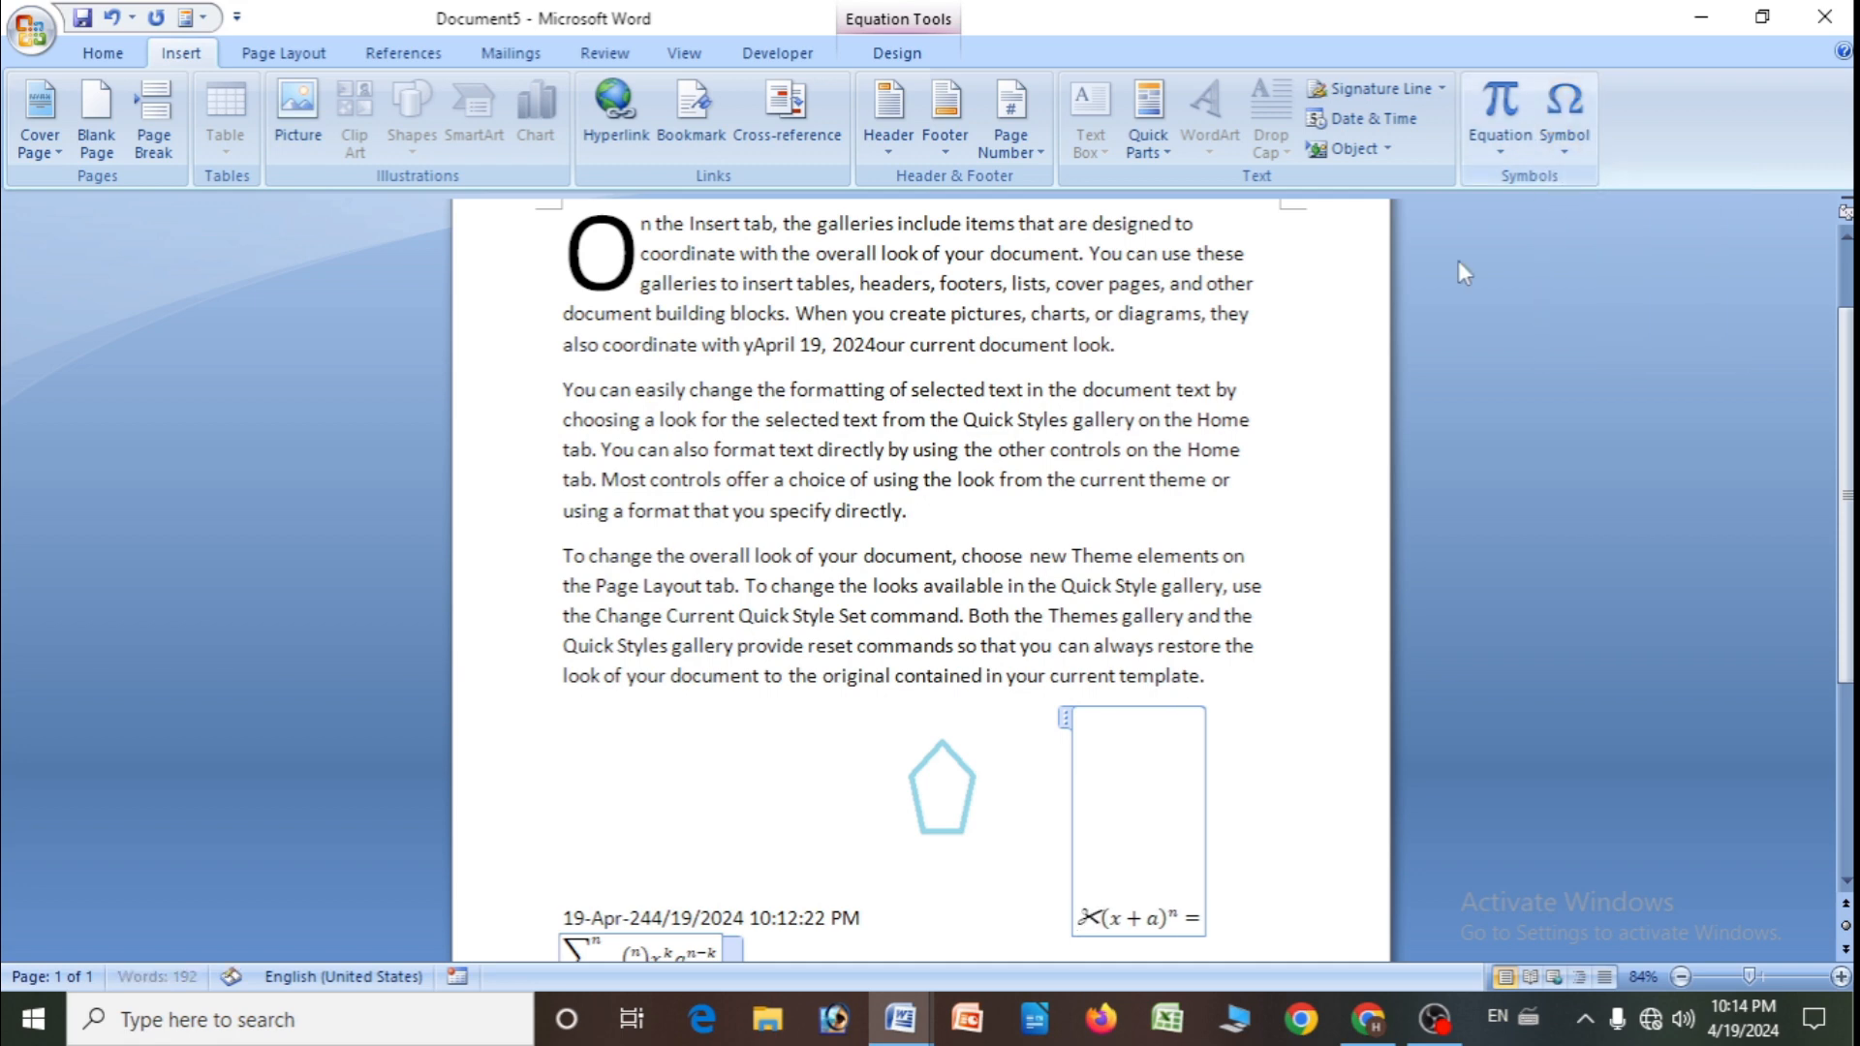
# - Delete the pentagon, date and time, and equation below the last paragraph, and add three blank lines in their place
pyautogui.scroll(-1, 895, 802)
pyautogui.click(730, 774)
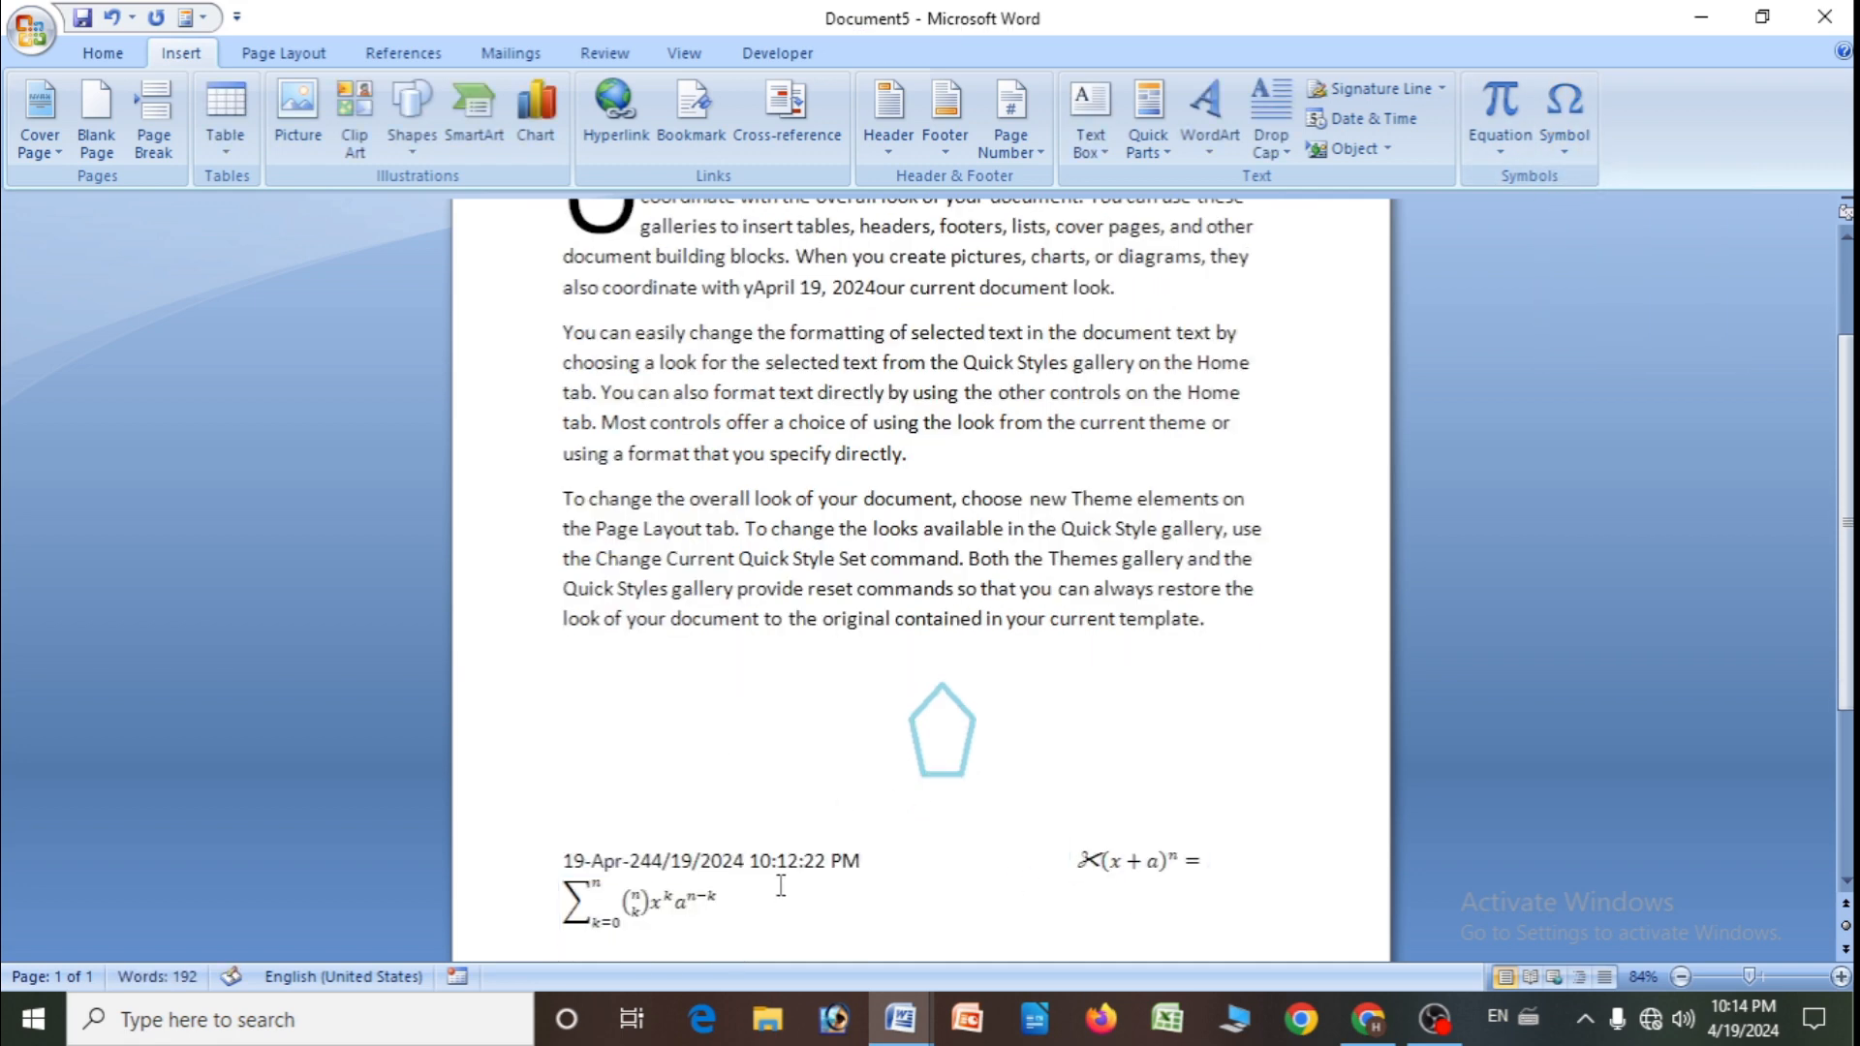
pyautogui.scroll(-3, 780, 883)
pyautogui.moveTo(572, 695); pyautogui.dragTo(1236, 811)
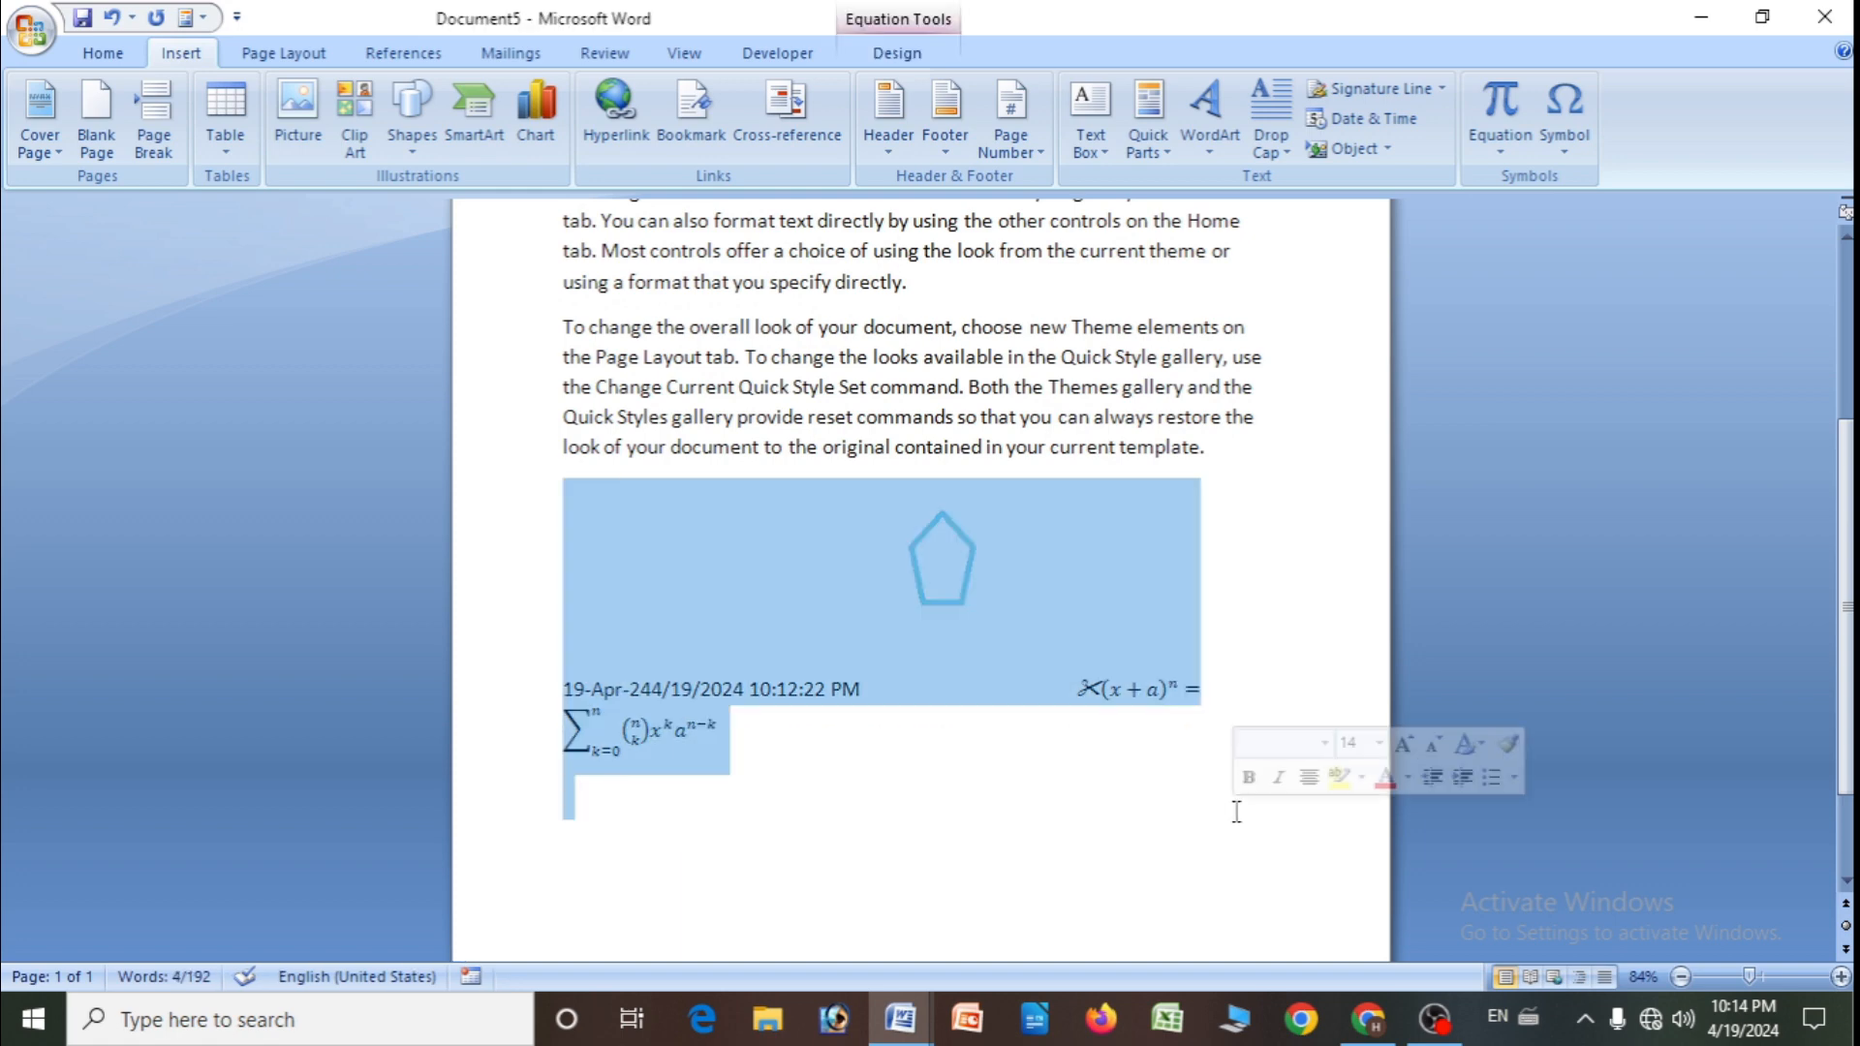
pyautogui.press('Delete')
pyautogui.press('Return')
pyautogui.press('Return')
pyautogui.press('Return')
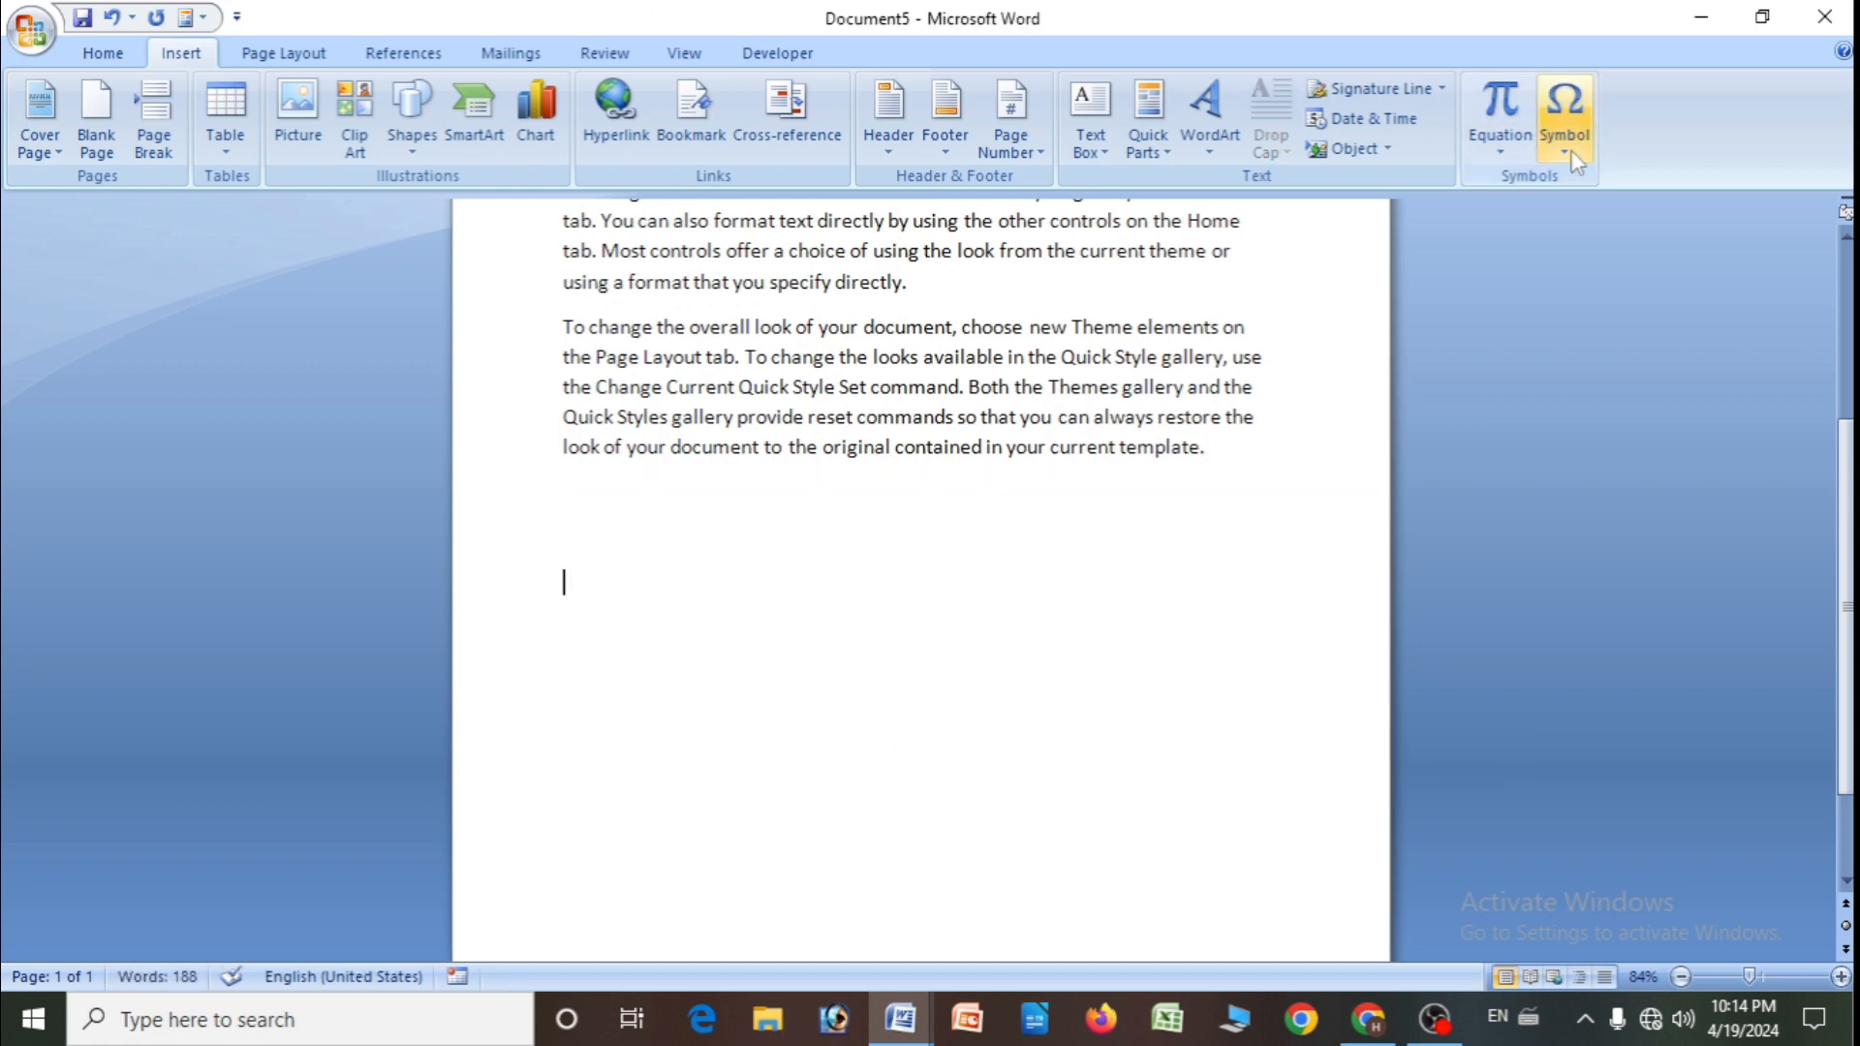
# - Insert the recently used scissors symbol on the new empty line, followed by the recently used S symbol
pyautogui.click(1571, 143)
pyautogui.click(1559, 184)
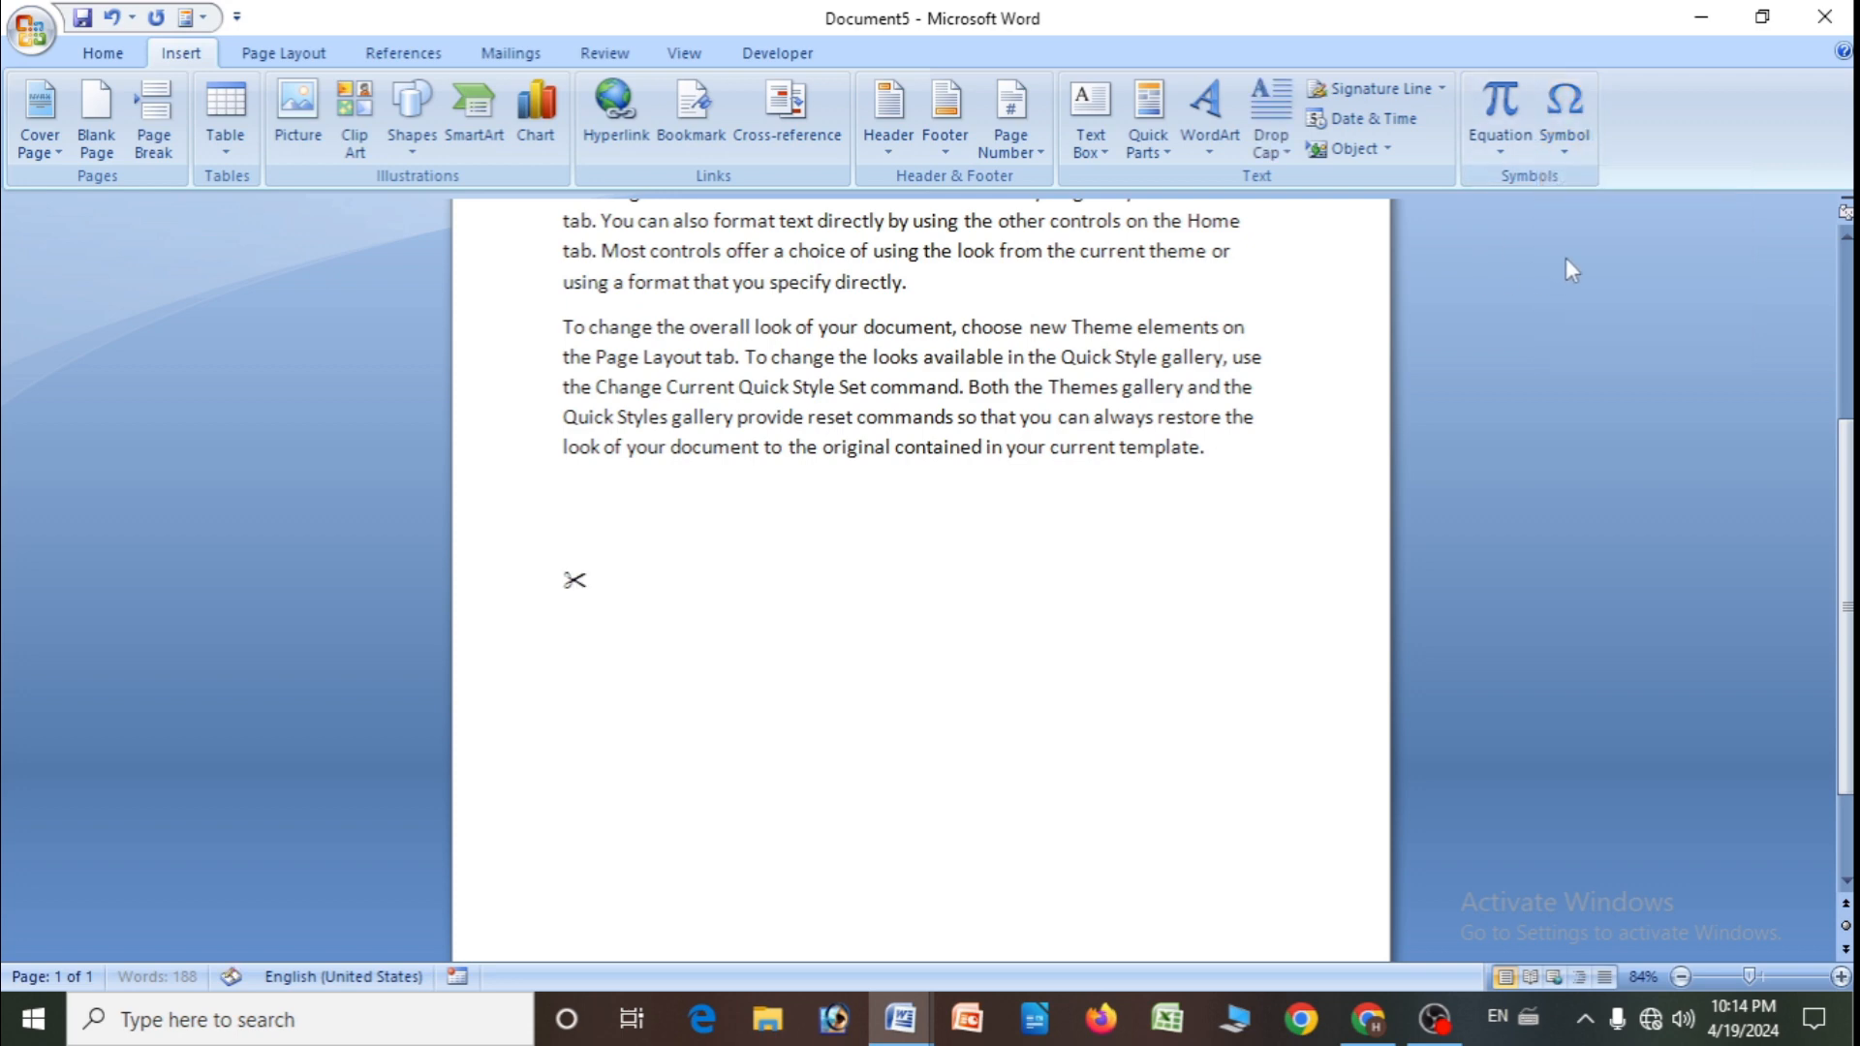
pyautogui.click(1563, 131)
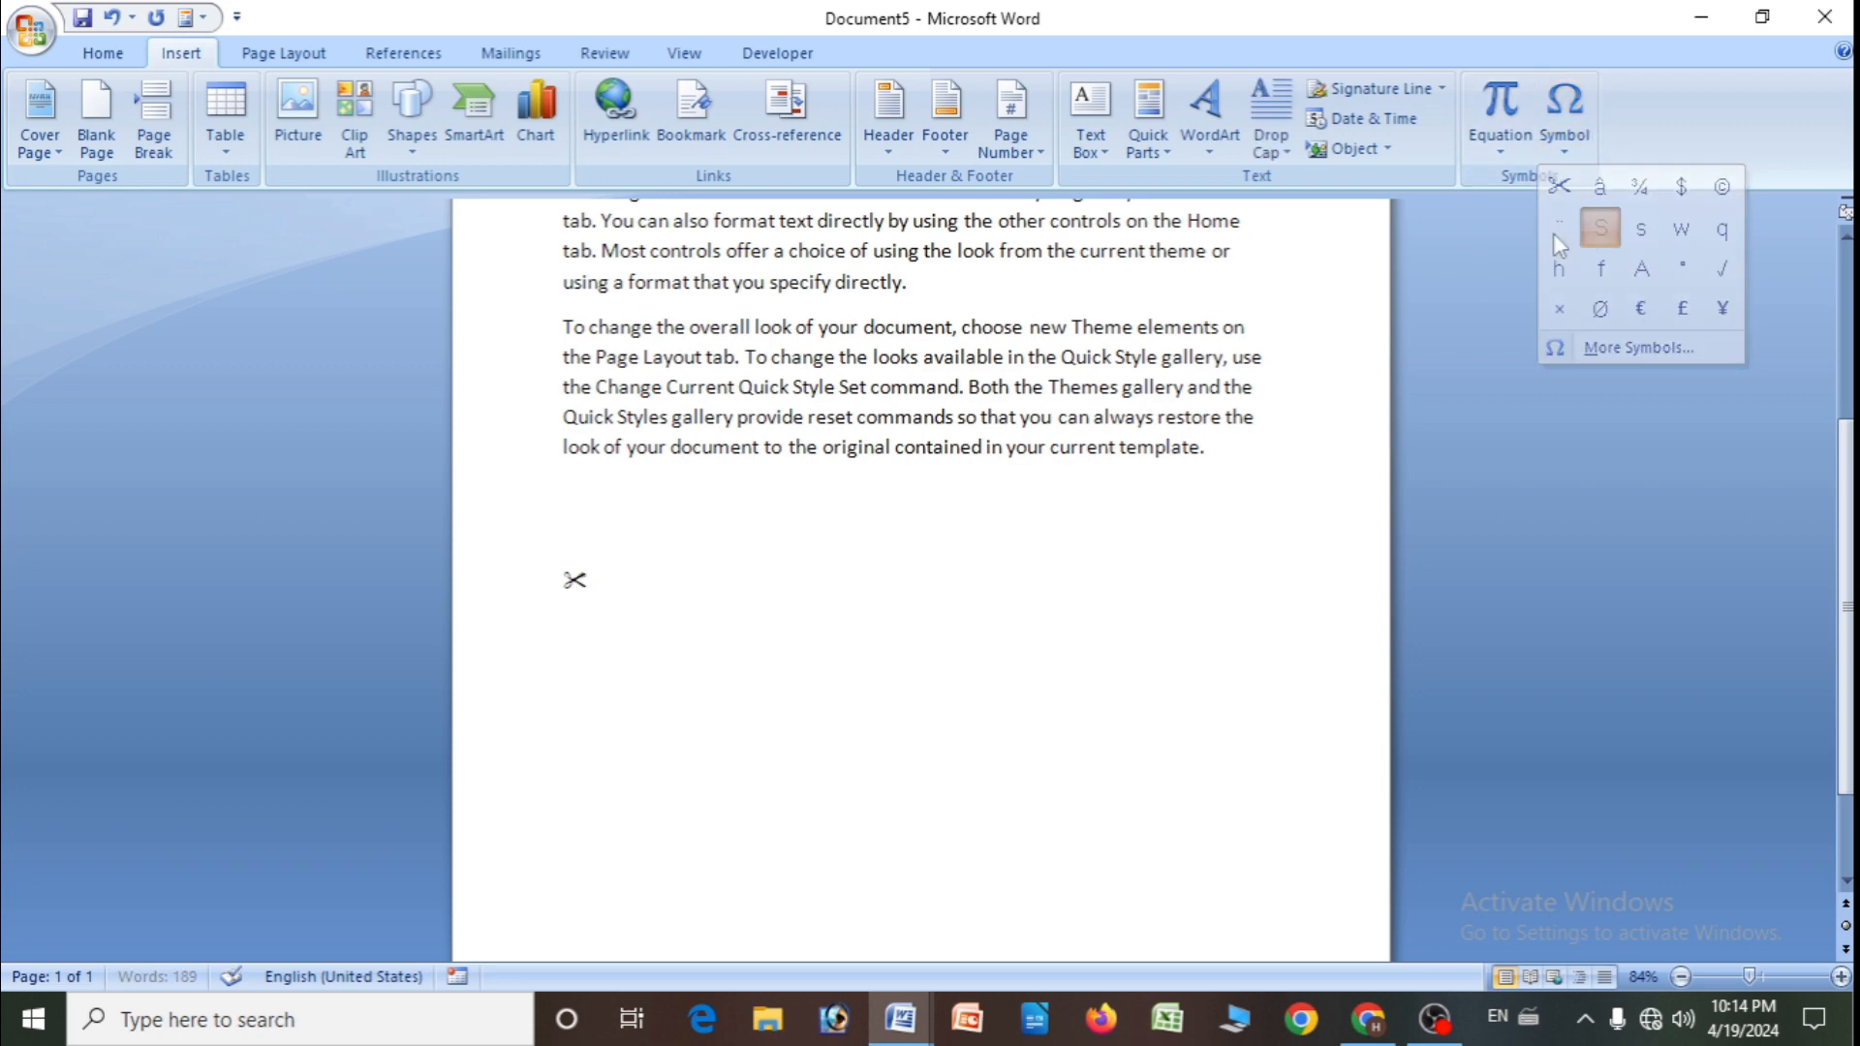
# - Examine the full symbol set in the Juice ITC and Franklin Gothic Demi Cond fonts, and close it without inserting anything
pyautogui.click(1567, 148)
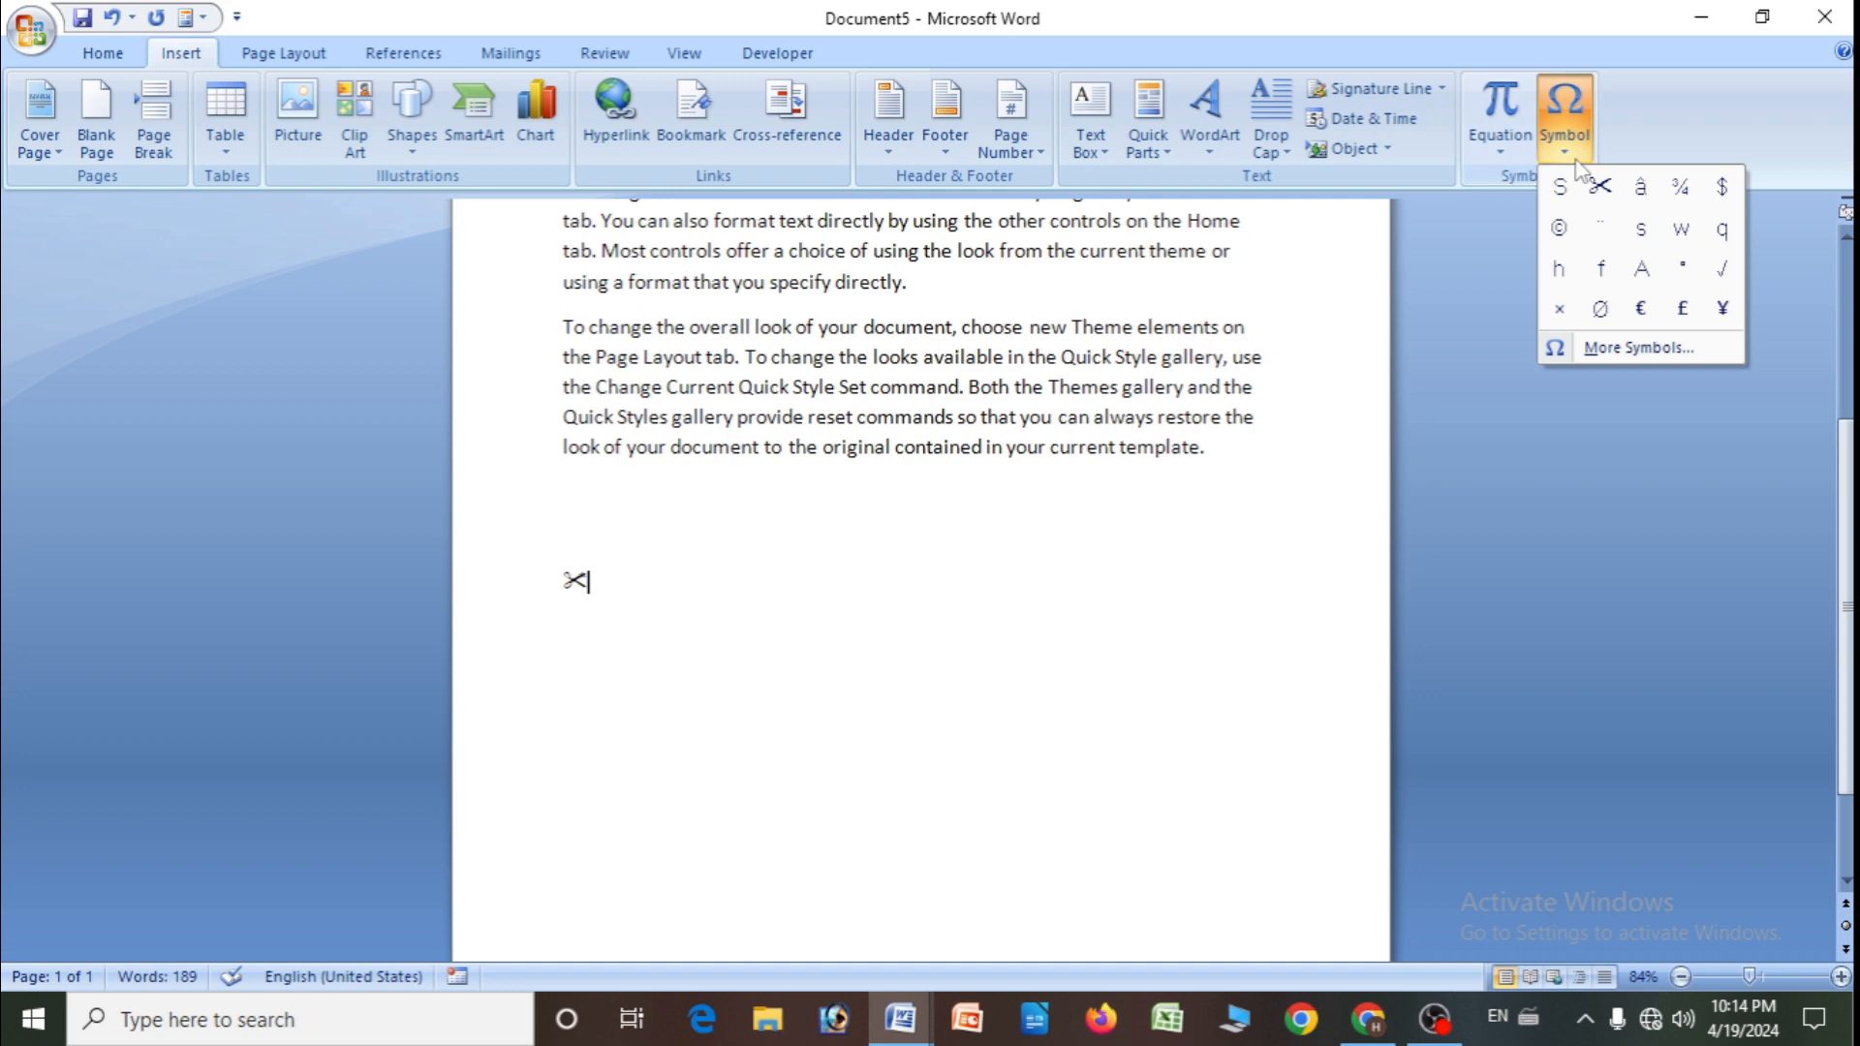
pyautogui.click(1614, 350)
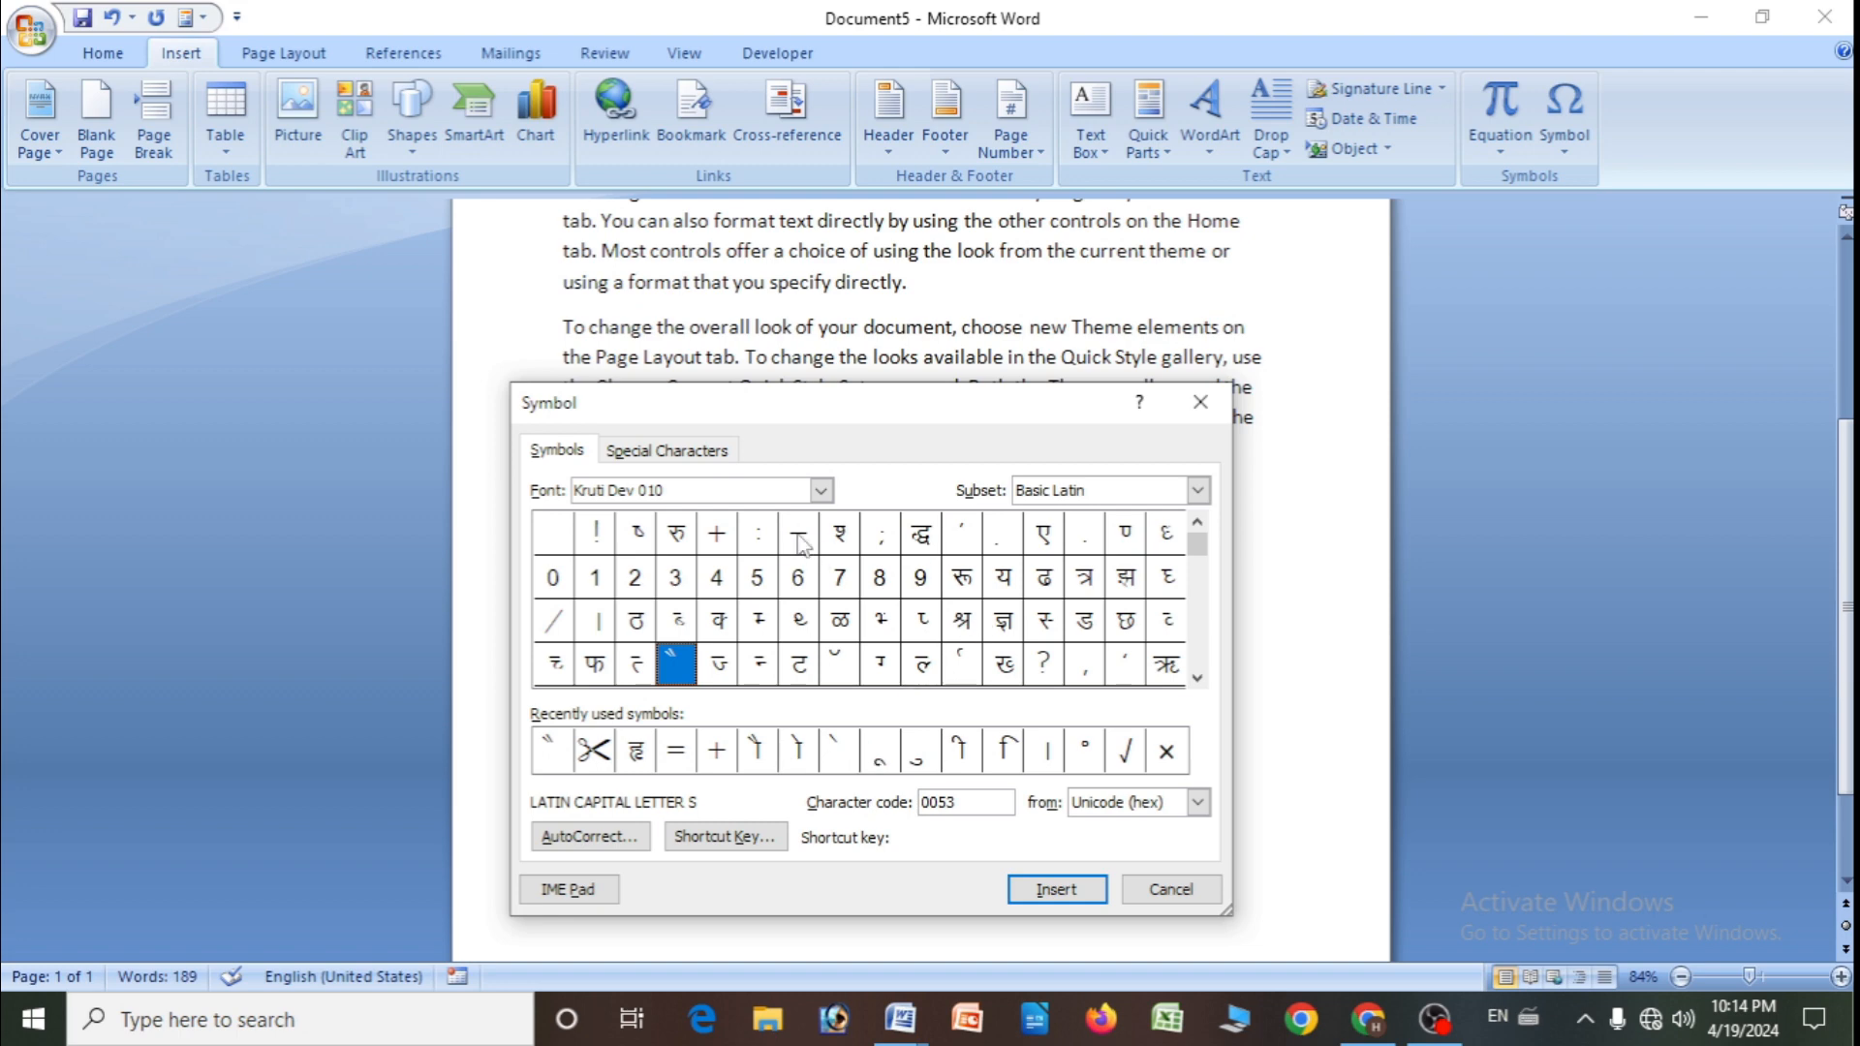
pyautogui.click(821, 490)
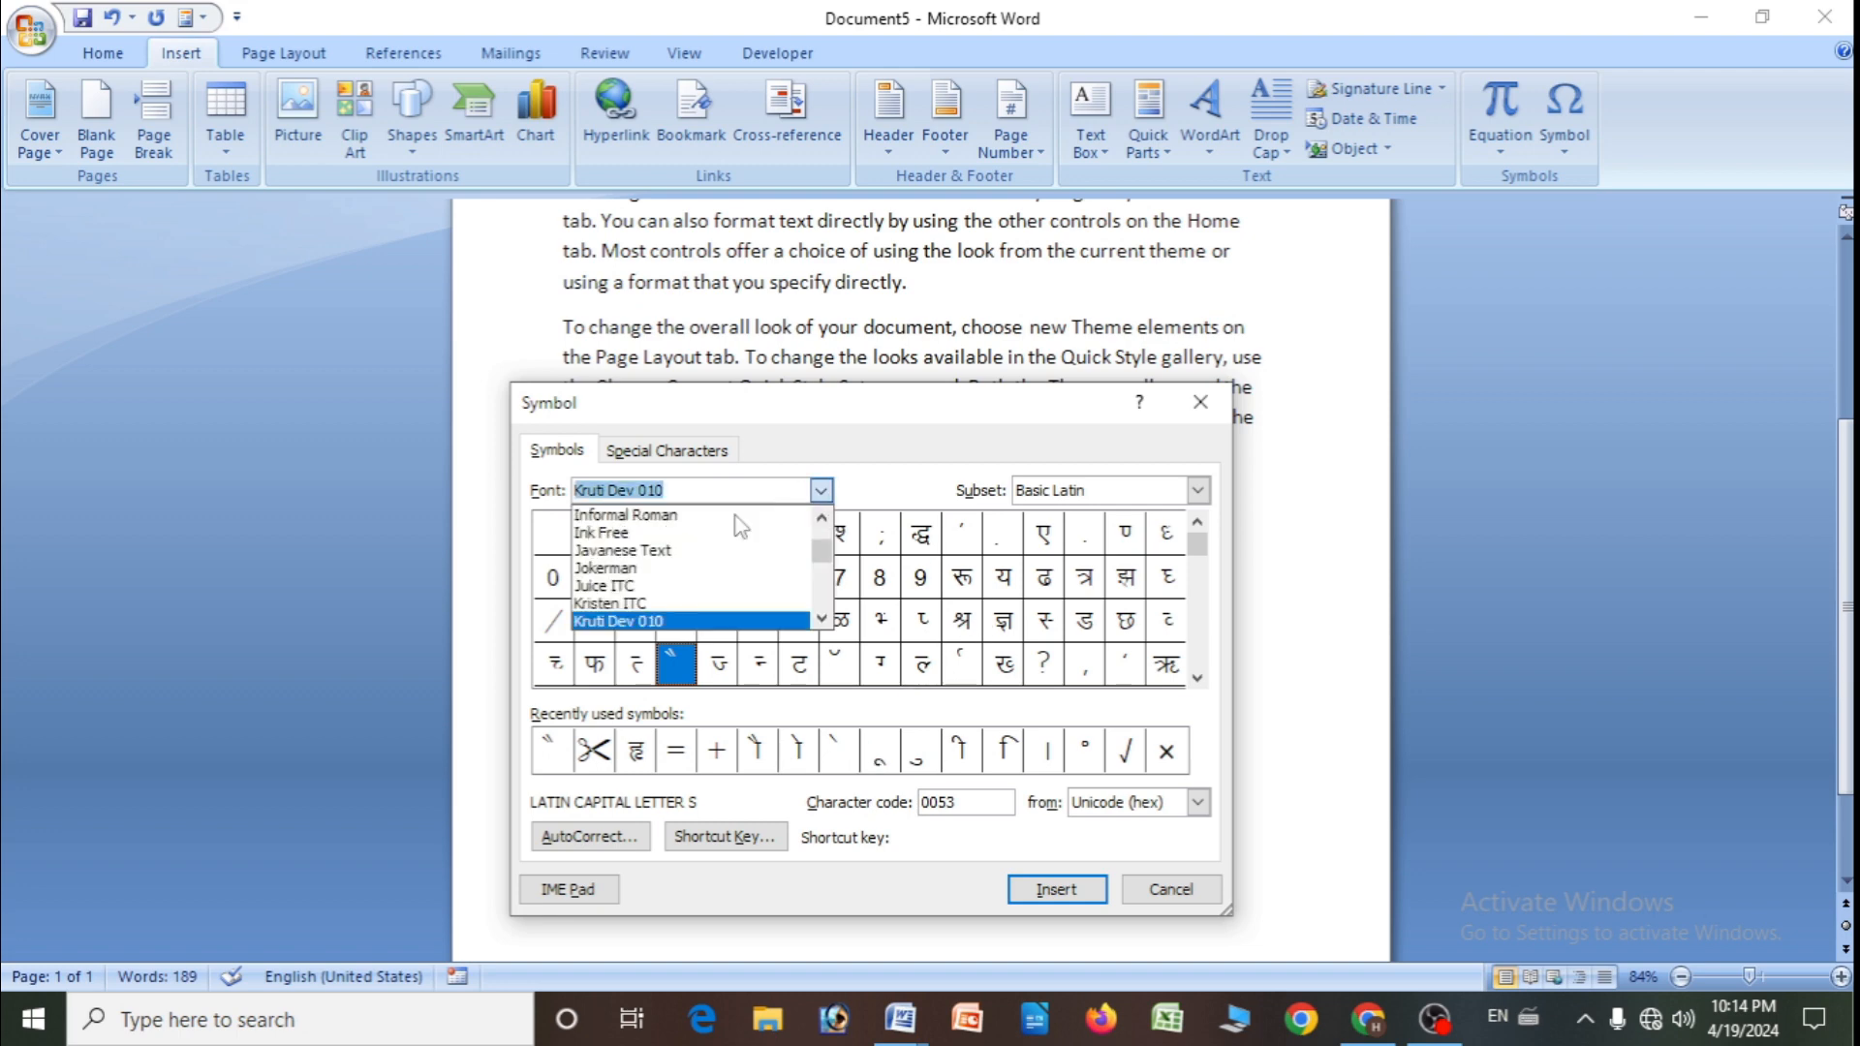
pyautogui.click(604, 585)
pyautogui.click(821, 490)
pyautogui.scroll(-2, 629, 620)
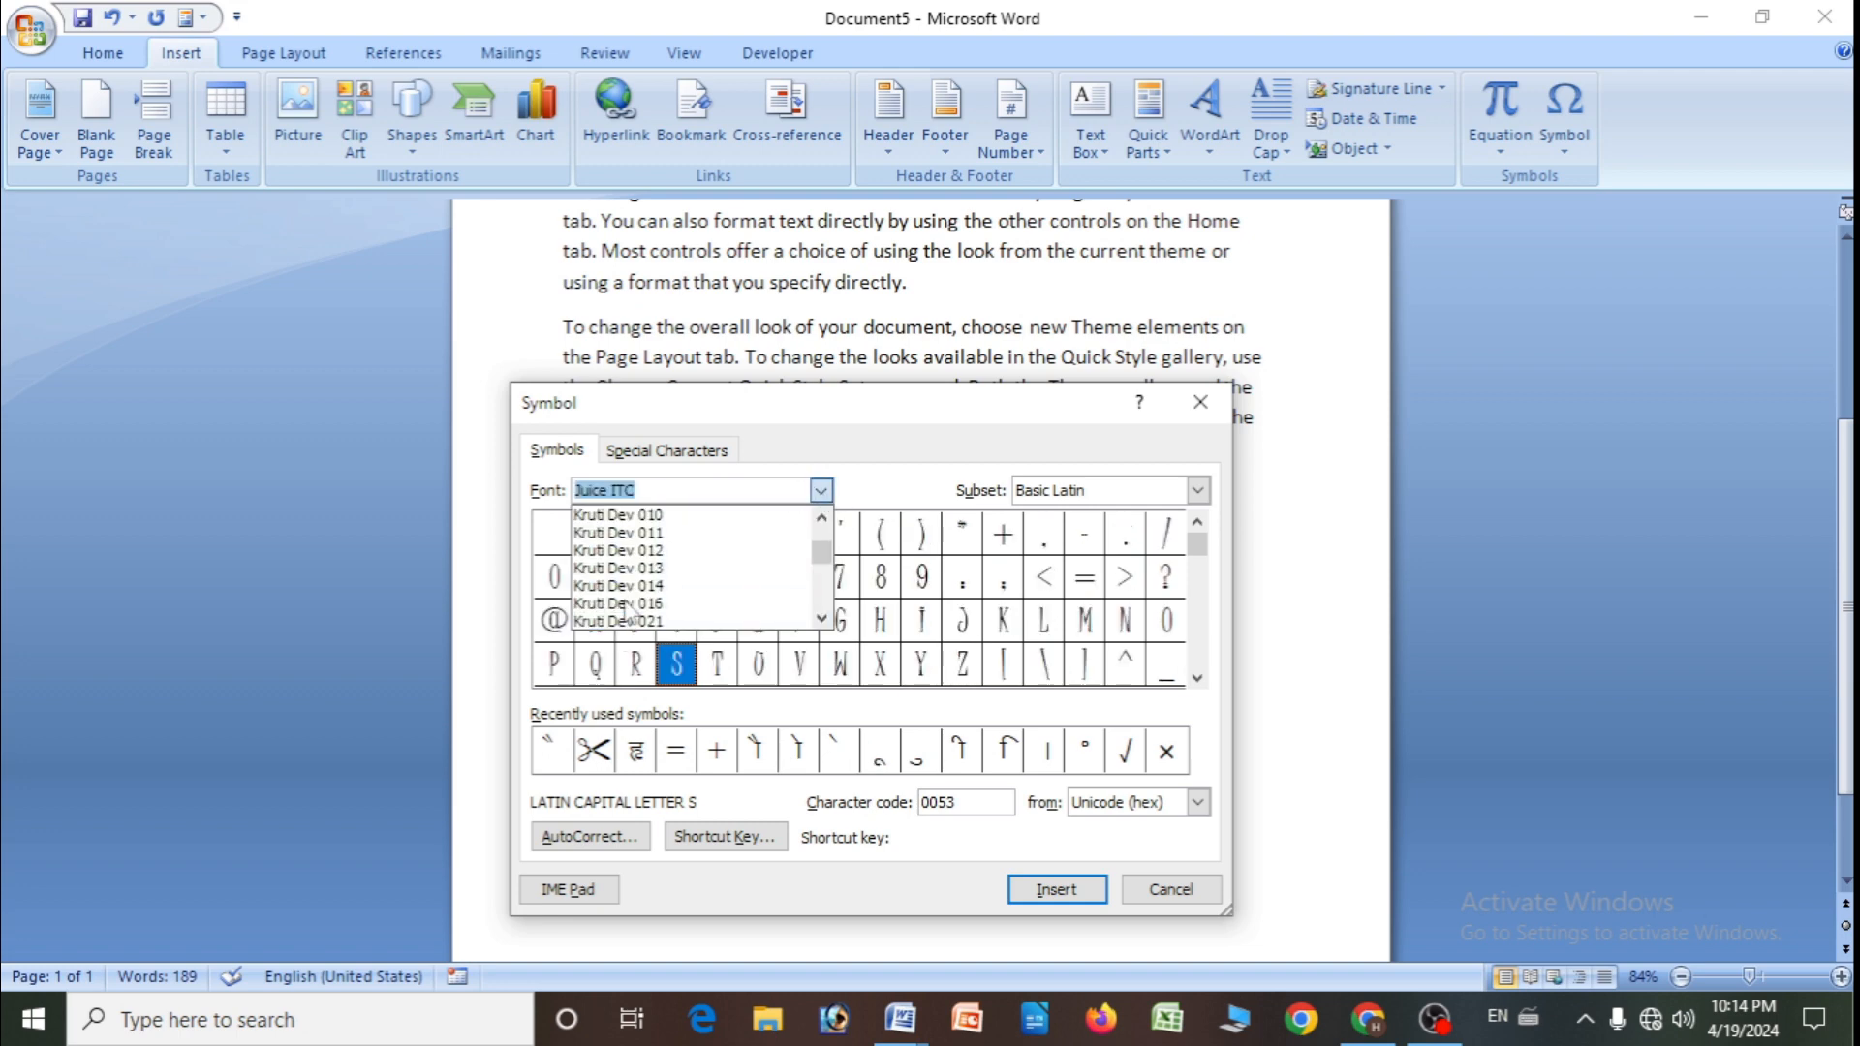
pyautogui.scroll(9, 649, 576)
pyautogui.scroll(4, 651, 569)
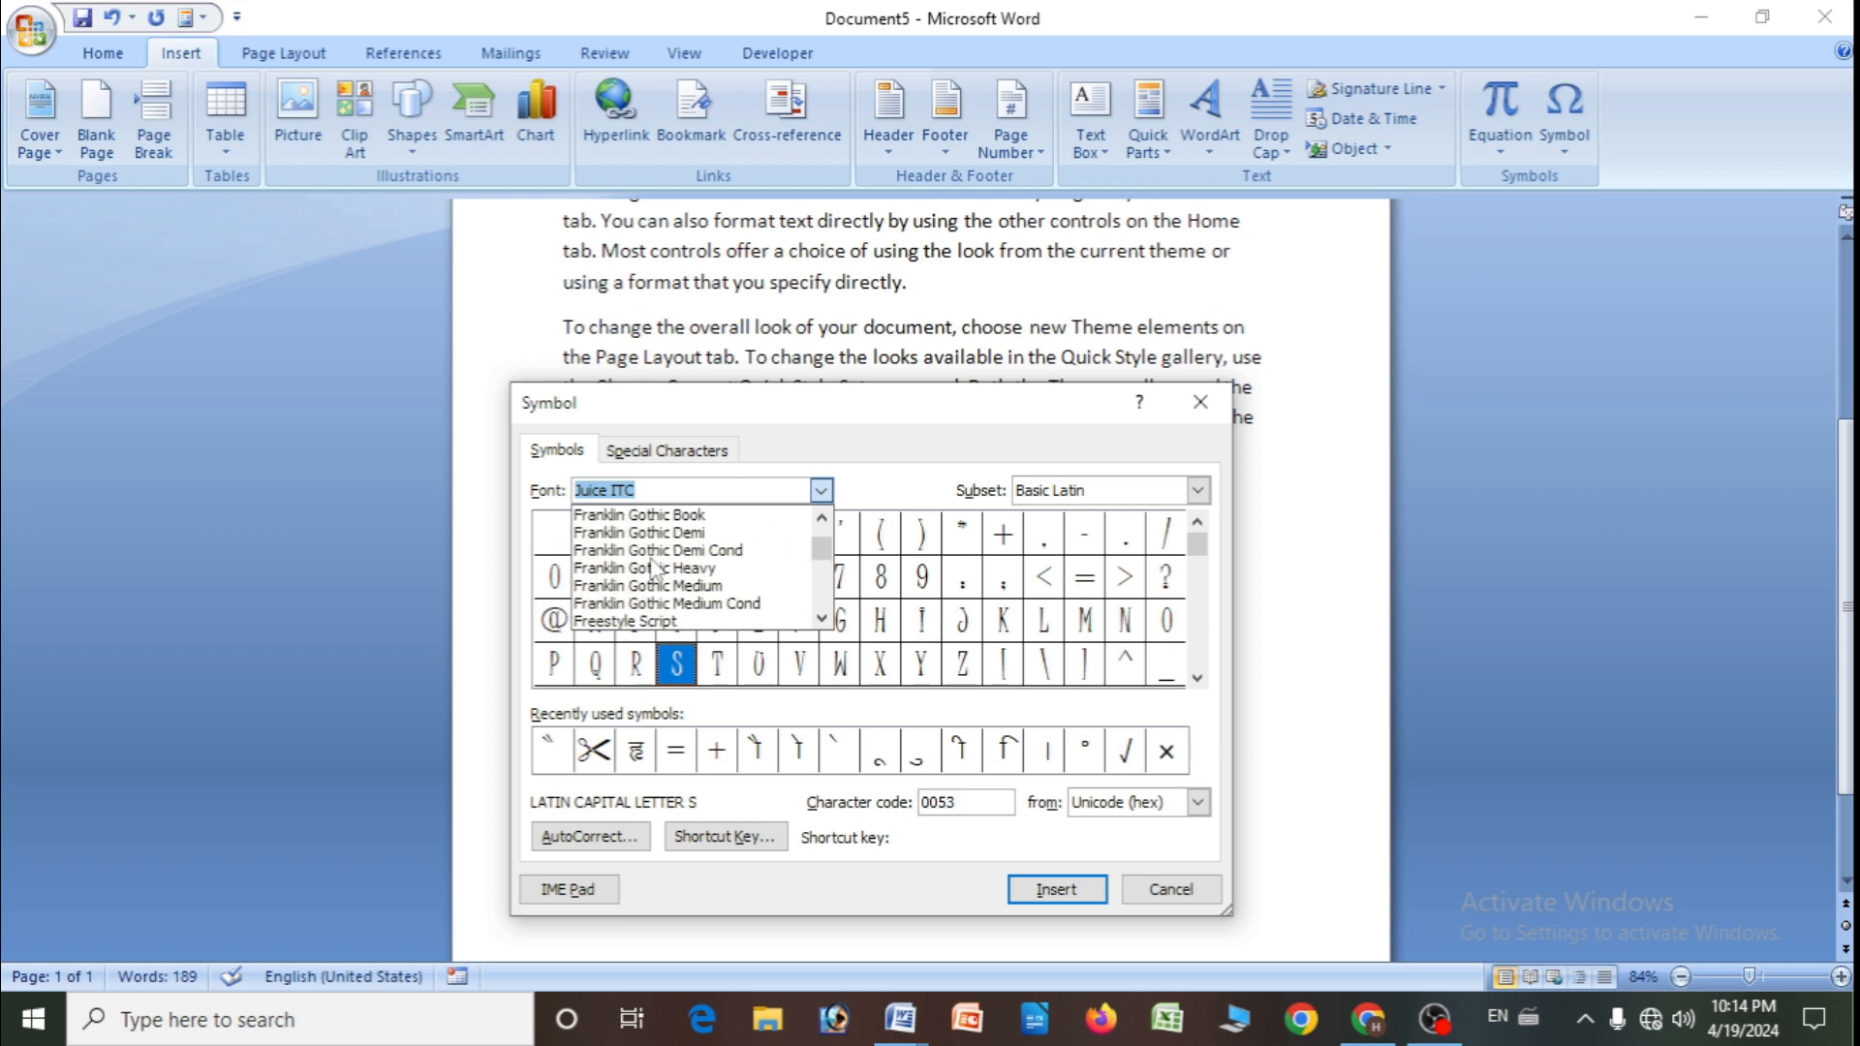
pyautogui.click(630, 539)
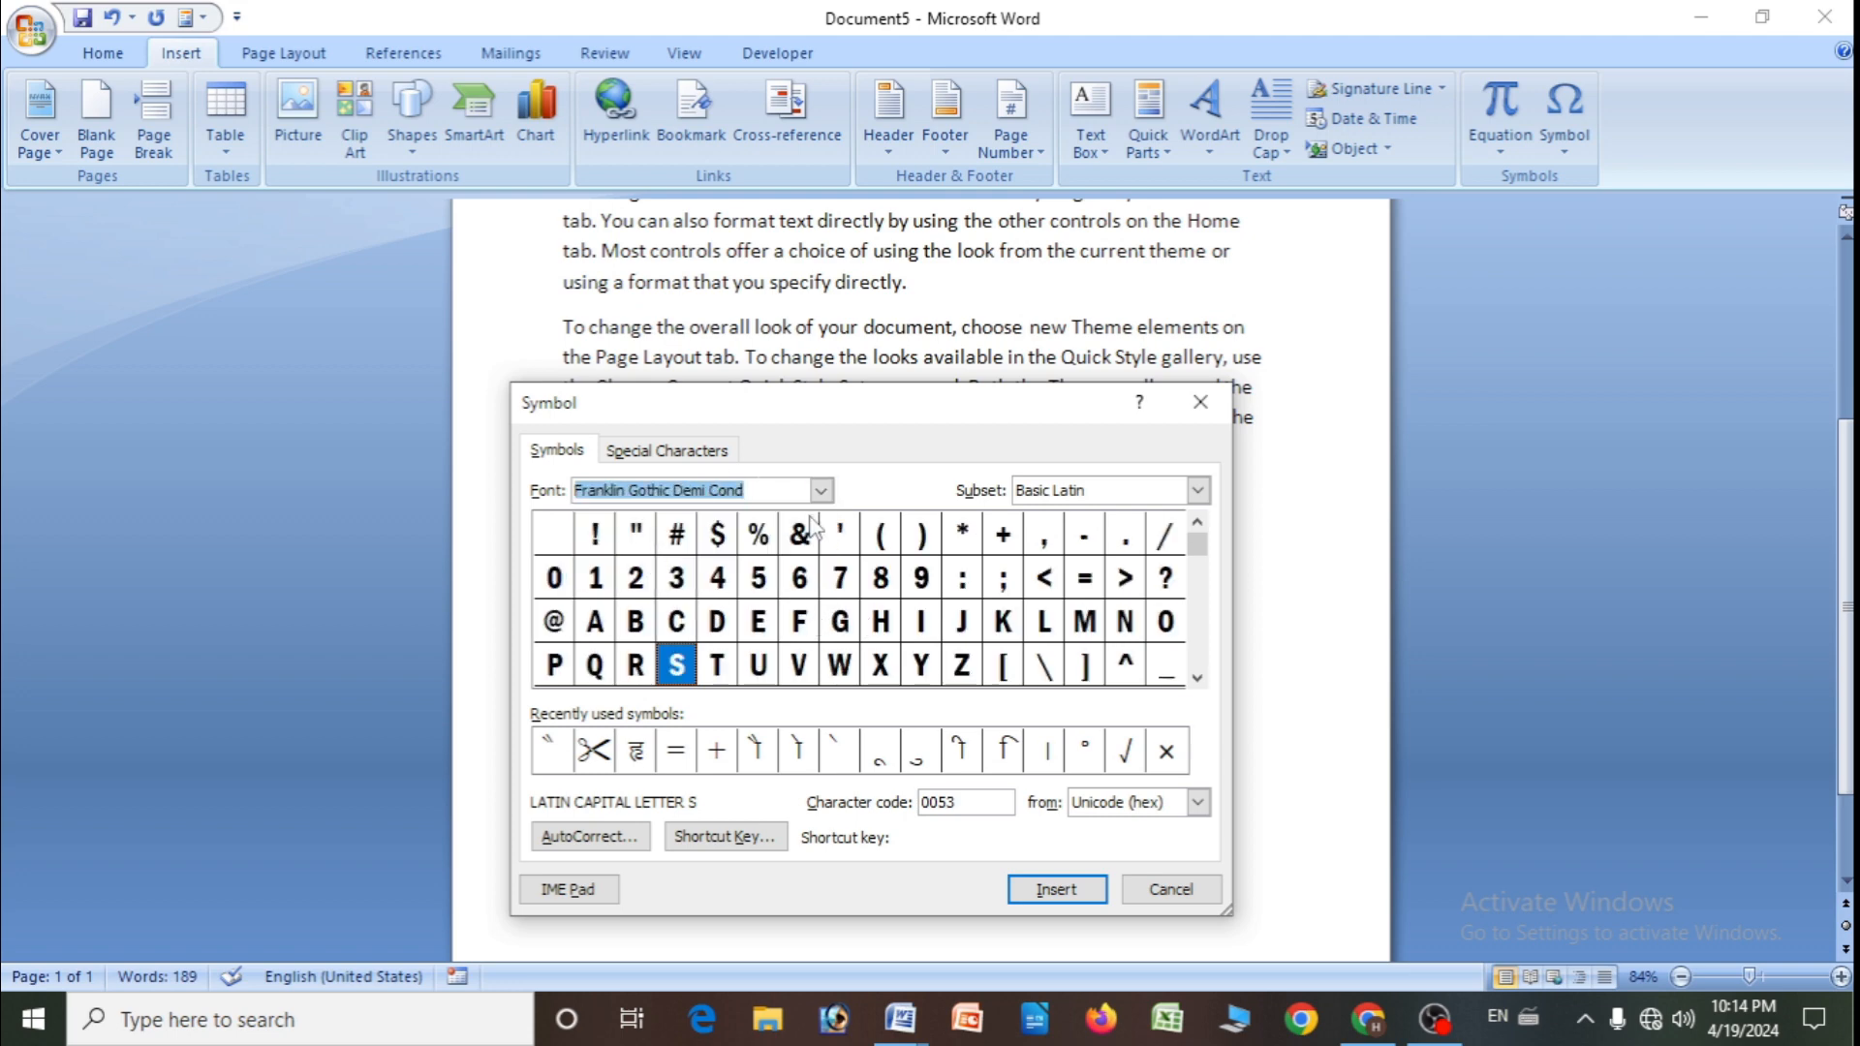
pyautogui.click(1193, 402)
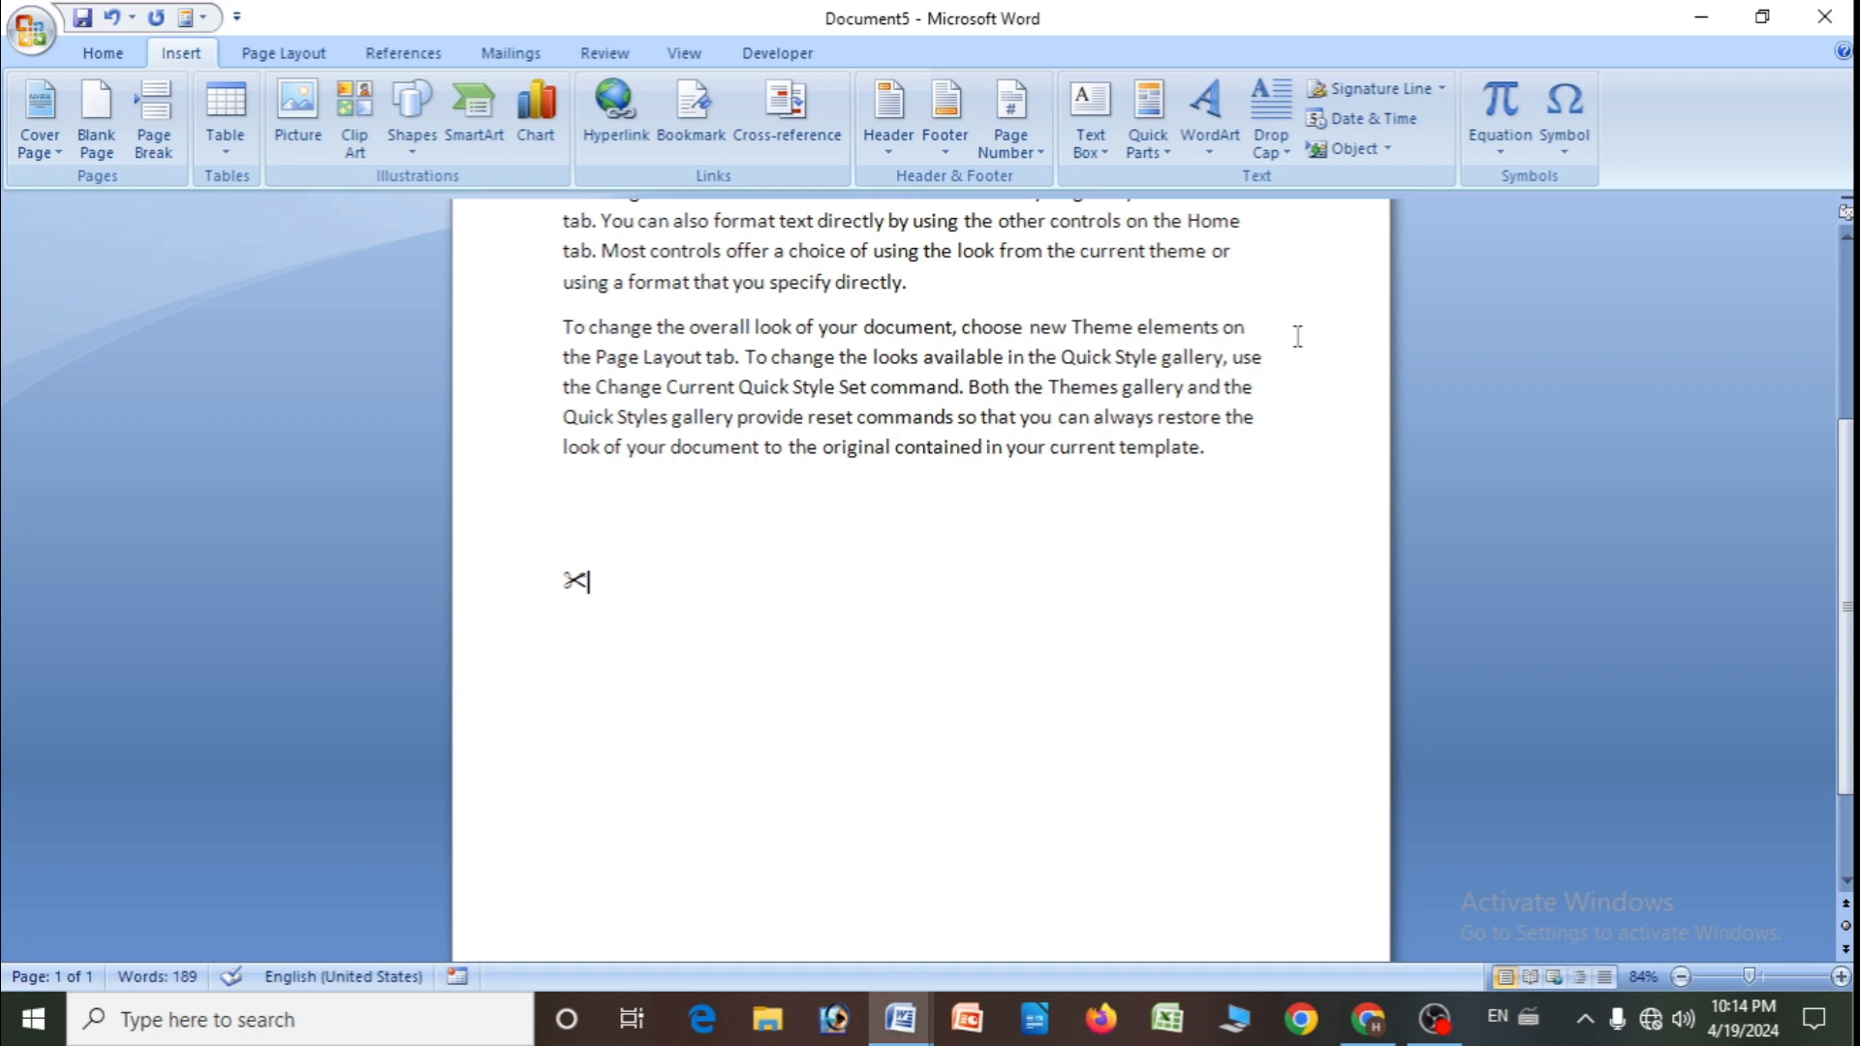
# - Insert the recently used $ symbol, which is a plus sign in Kruti Dev 010, after the scissors
pyautogui.click(1564, 121)
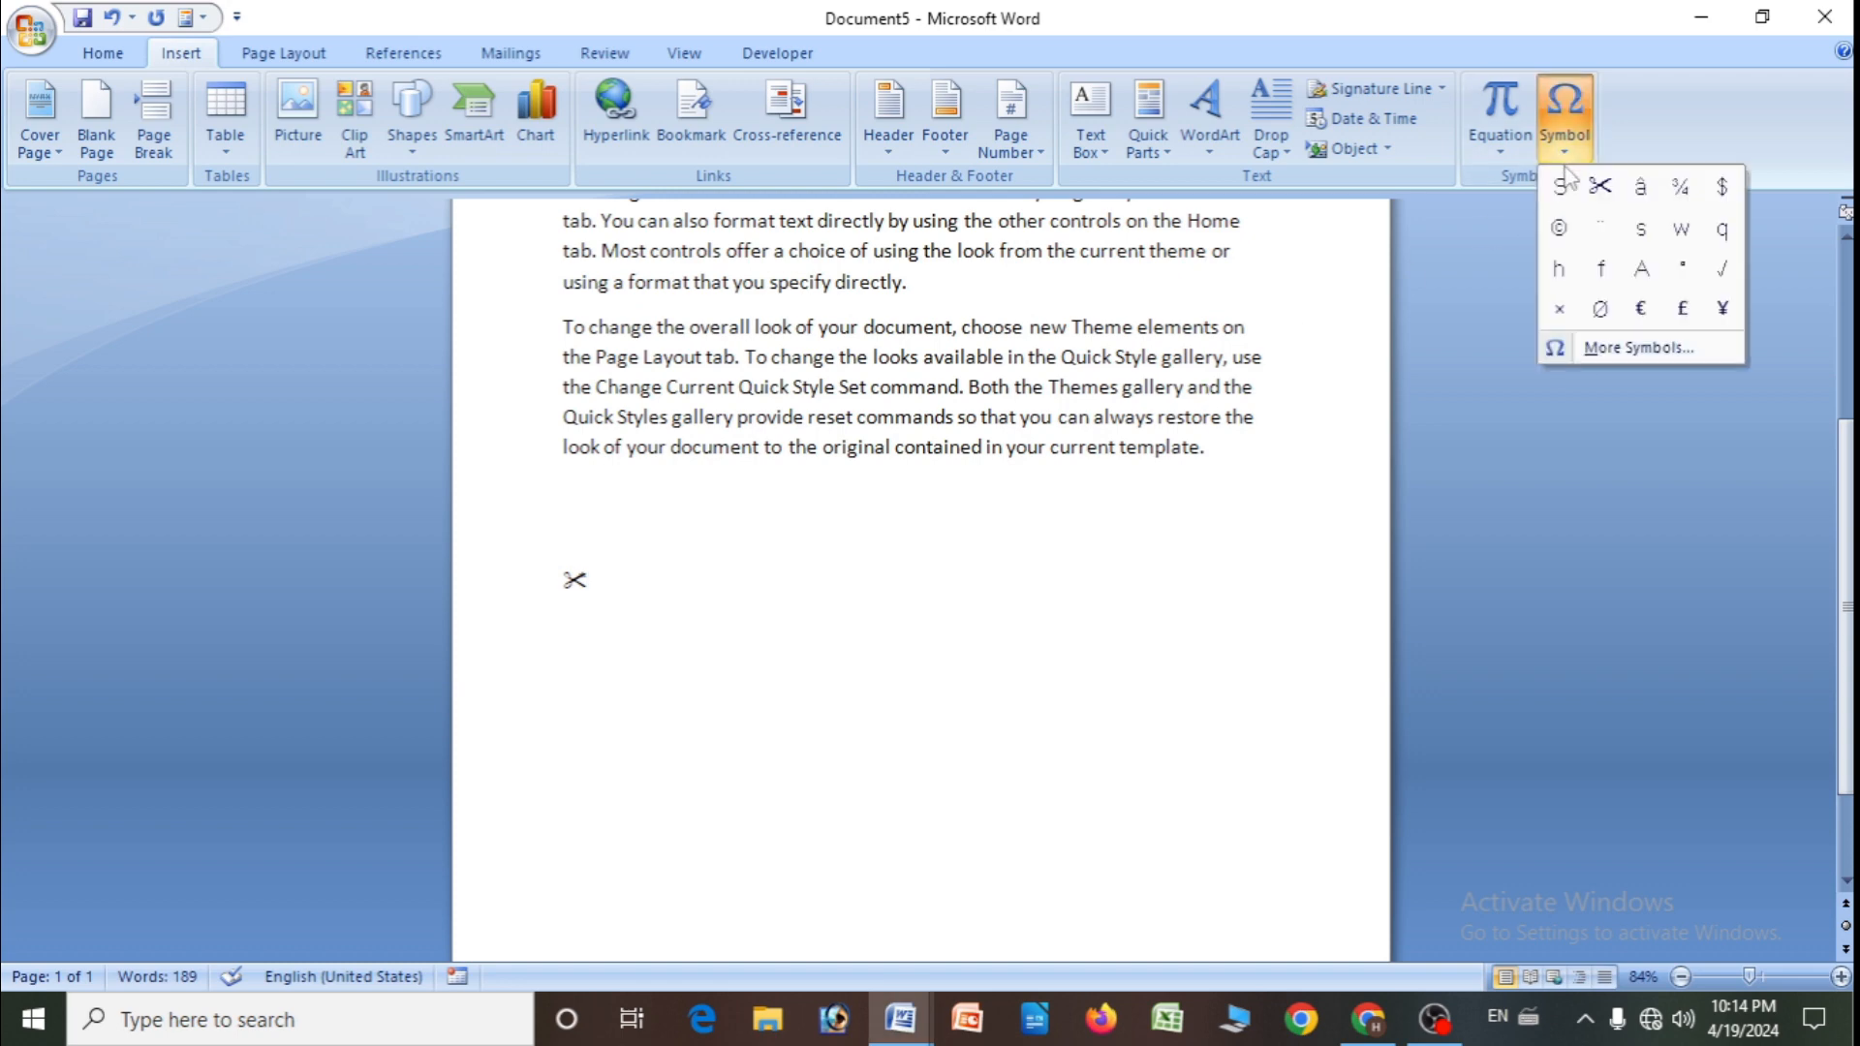
pyautogui.click(1721, 187)
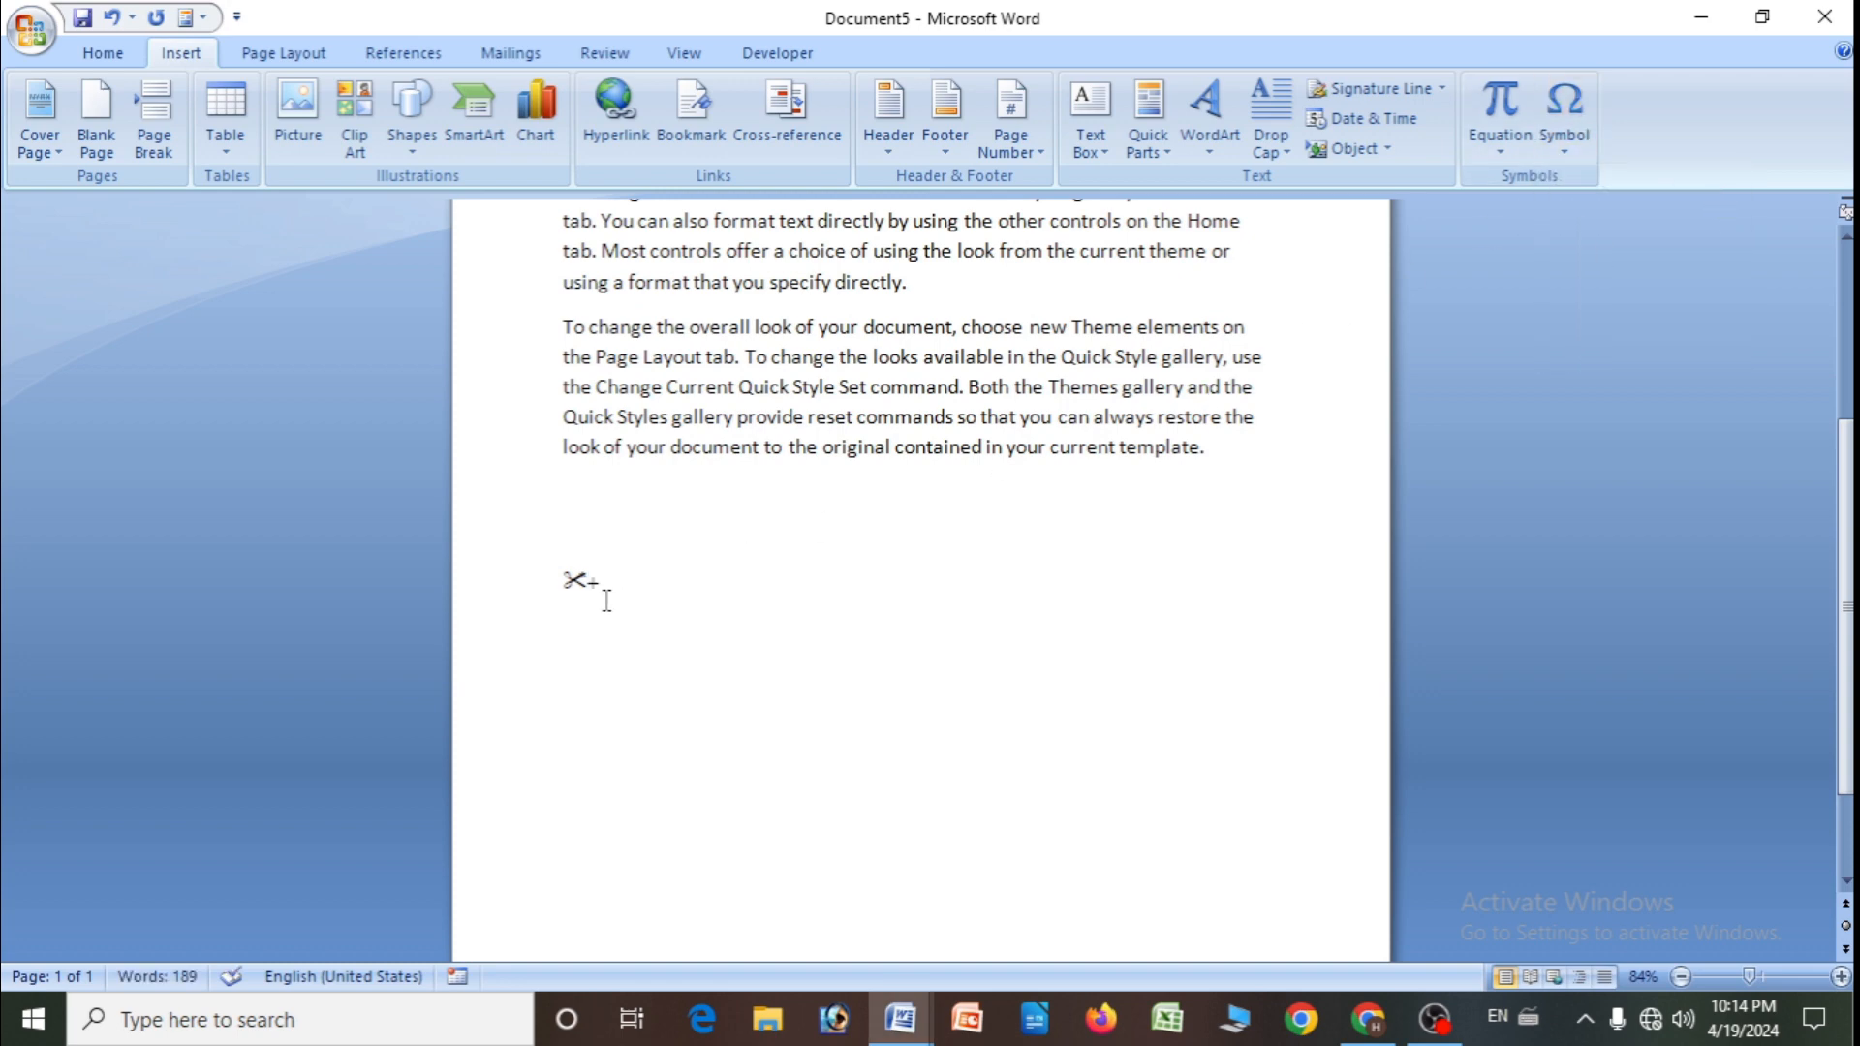
pyautogui.scroll(3, 710, 592)
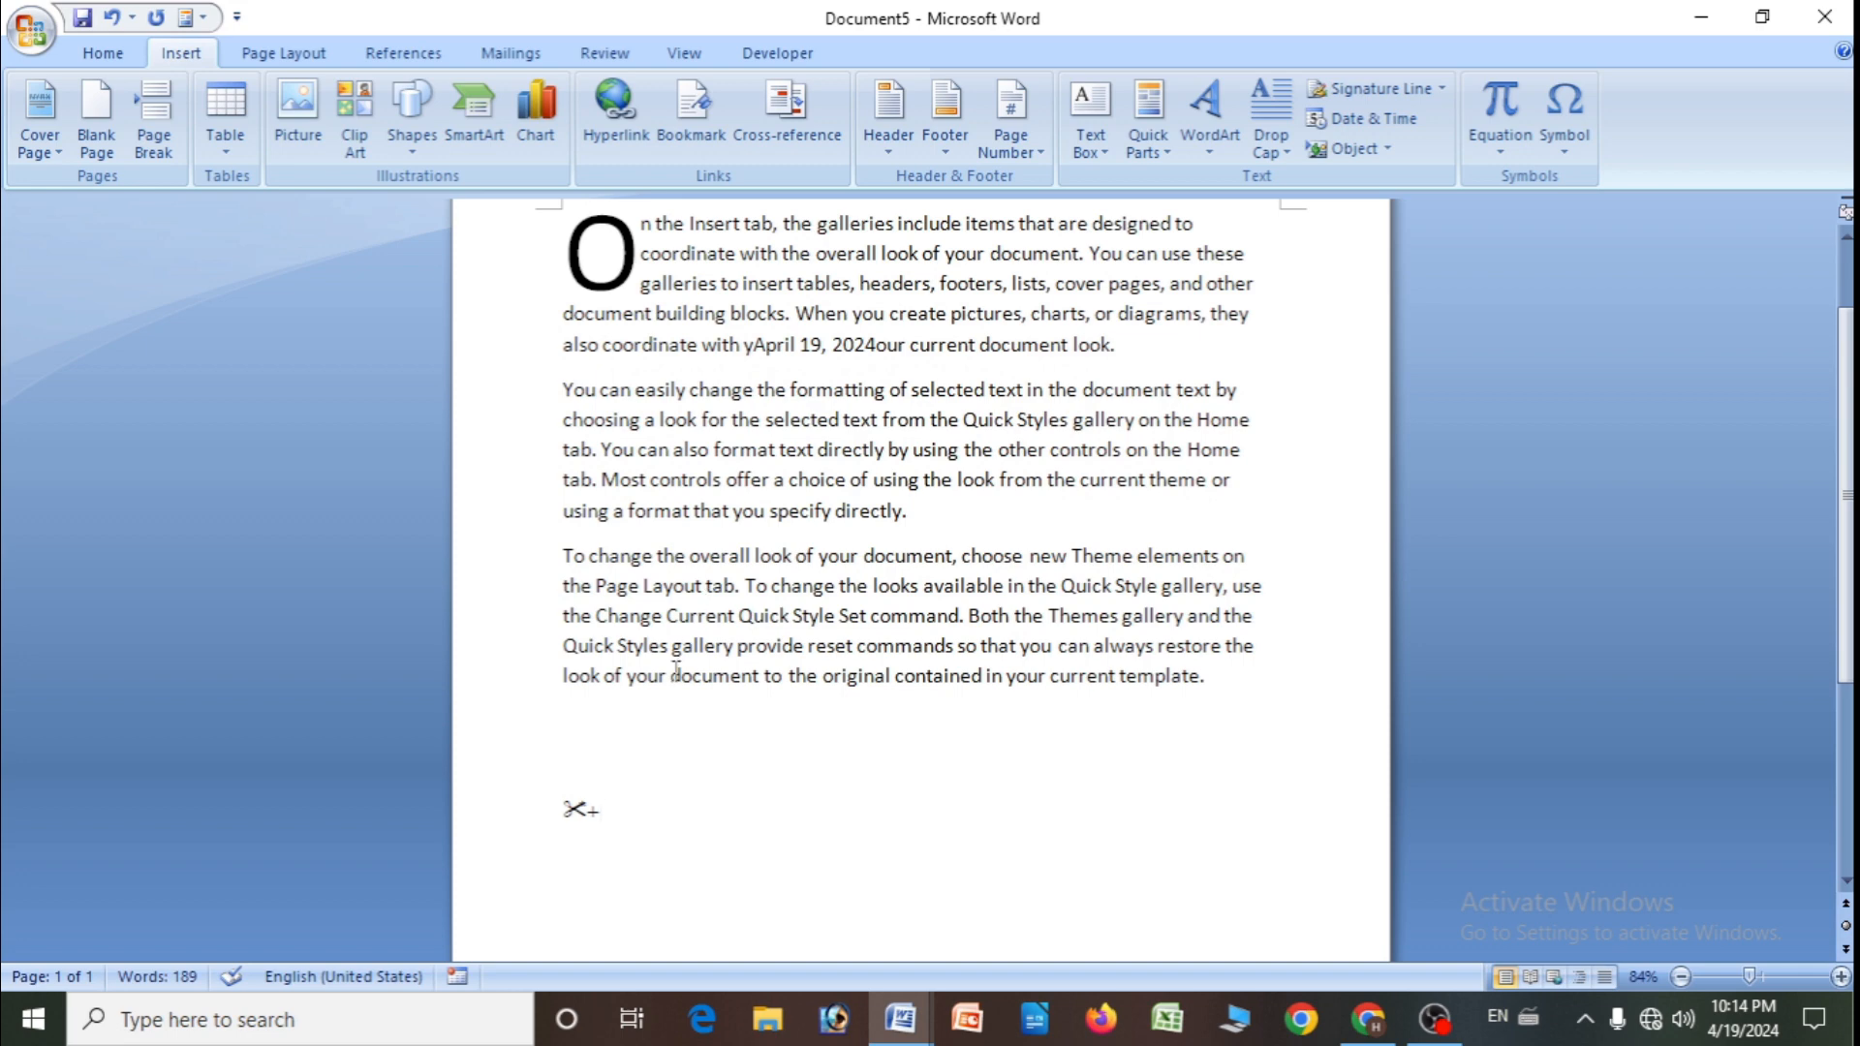
pyautogui.scroll(2, 676, 669)
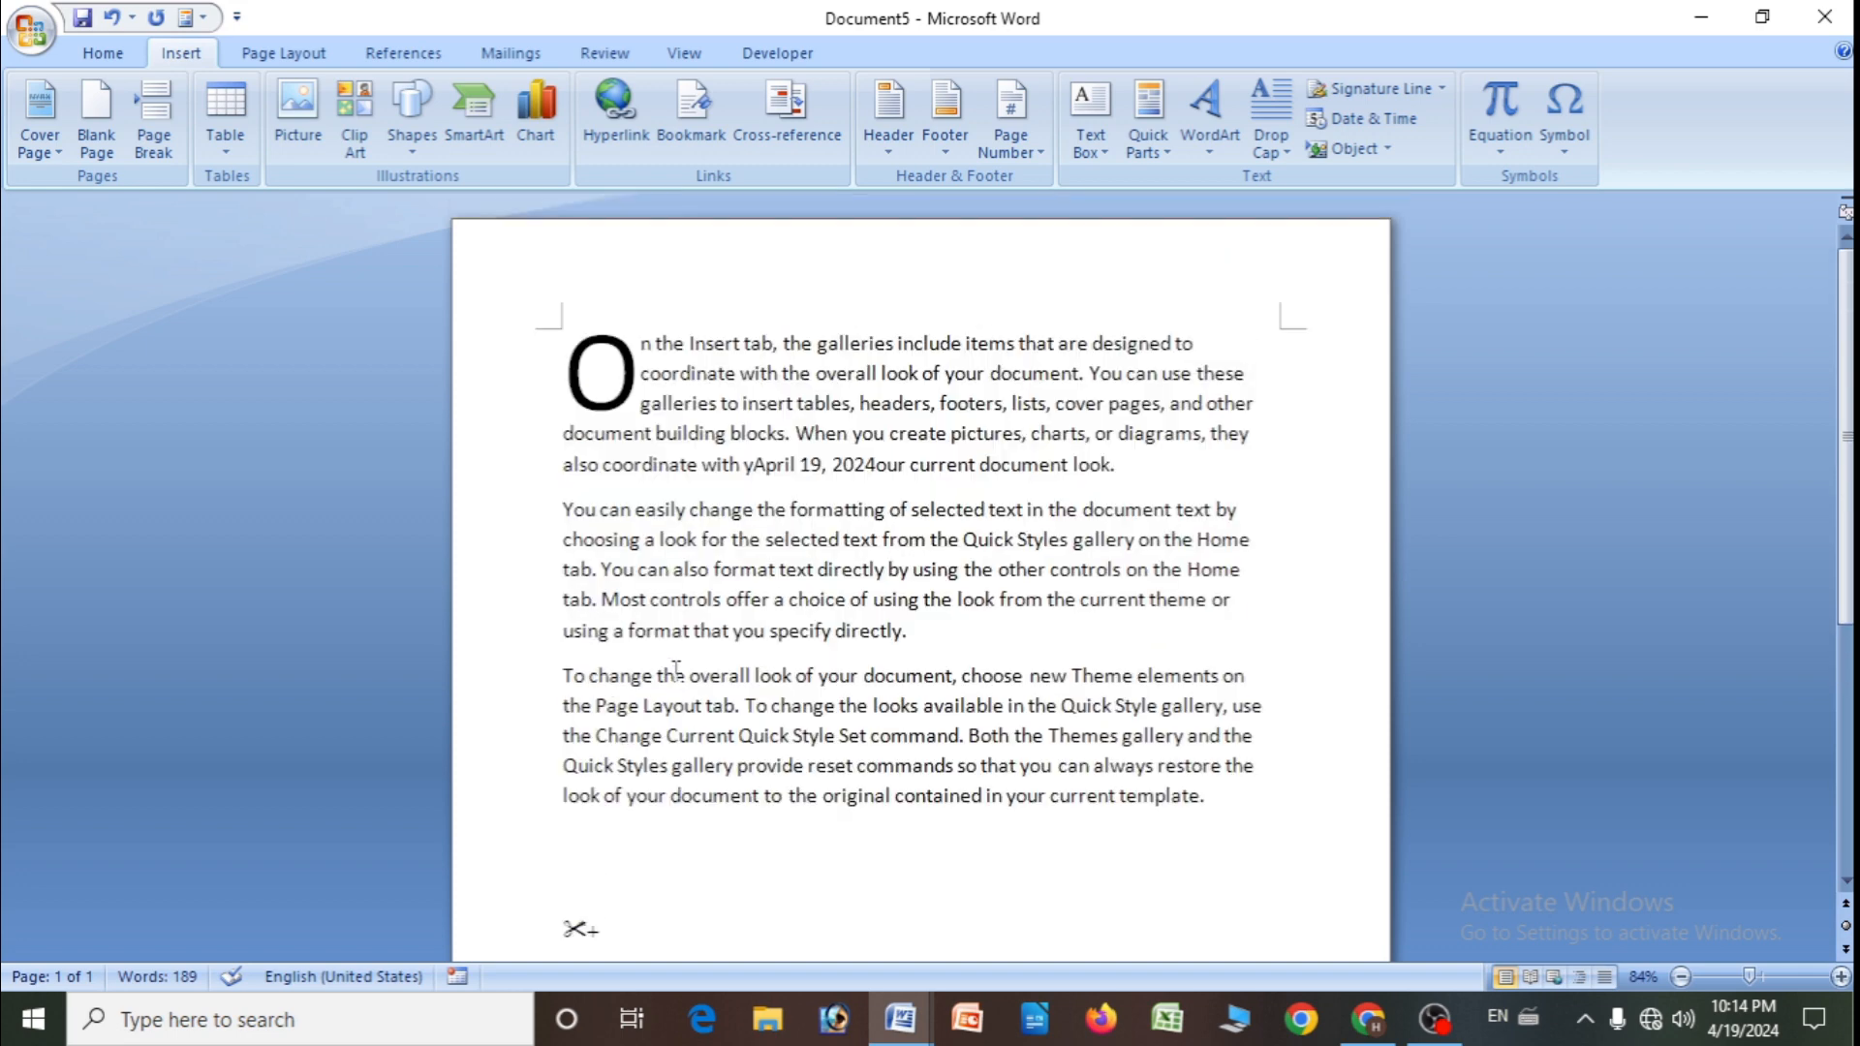